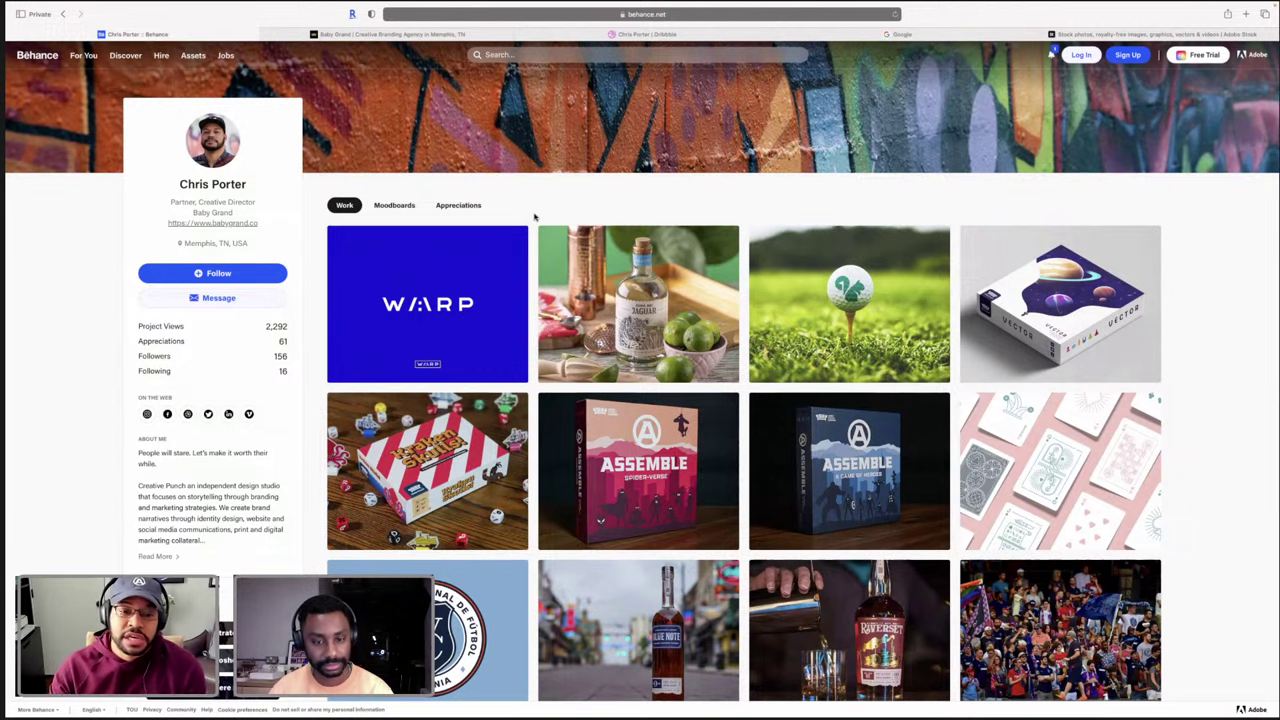
Step: Browse the project thumbnails on the designer's Behance profile
scroll(533, 219, "down", 1)
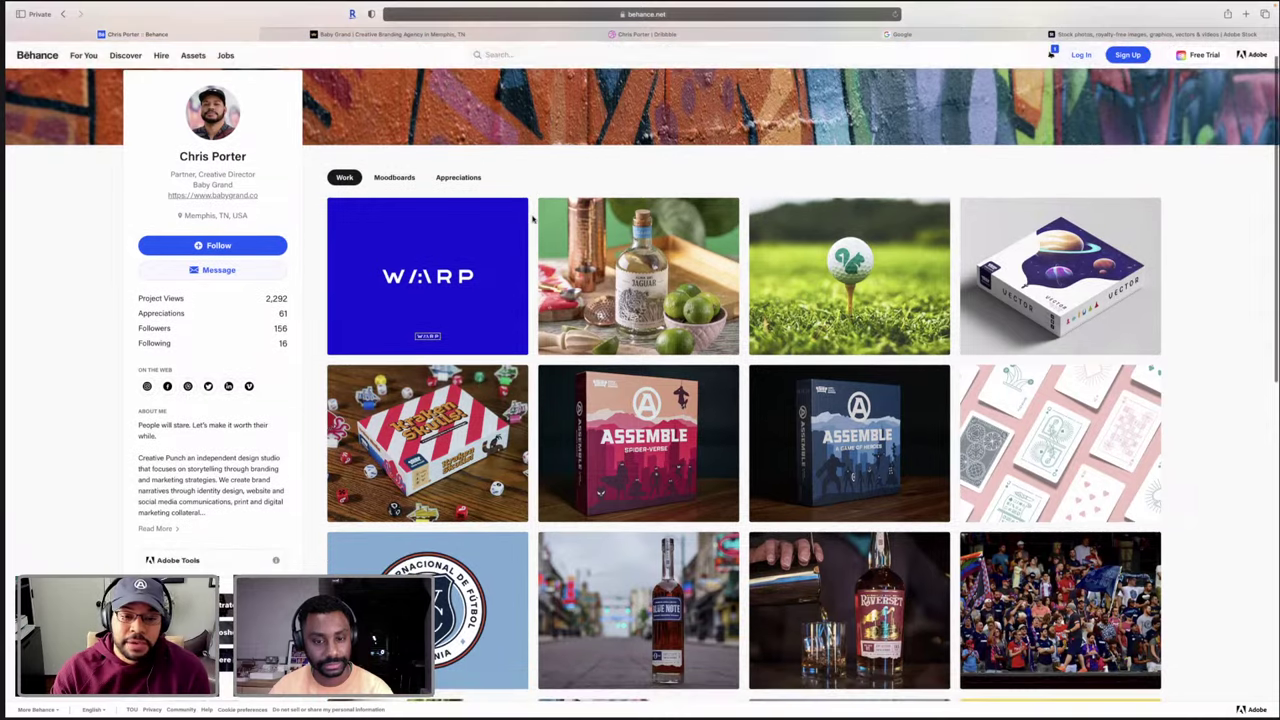
scroll(533, 219, "down", 3)
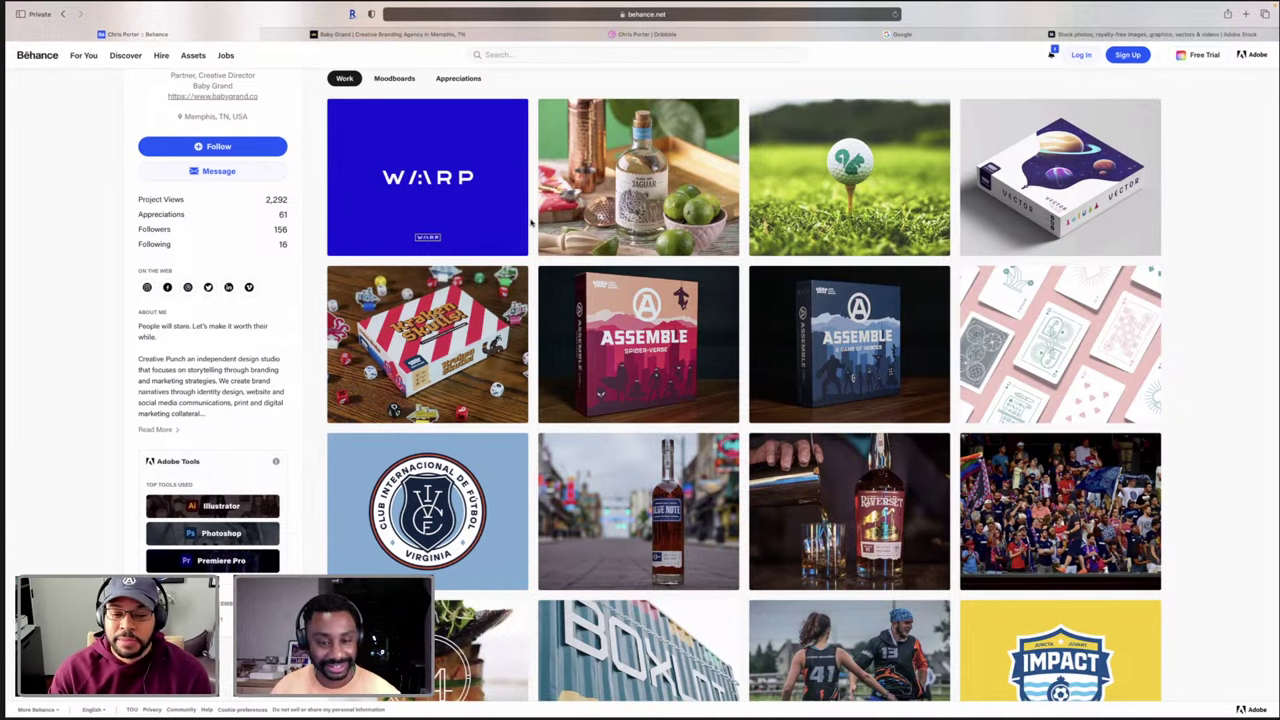
scroll(531, 224, "down", 3)
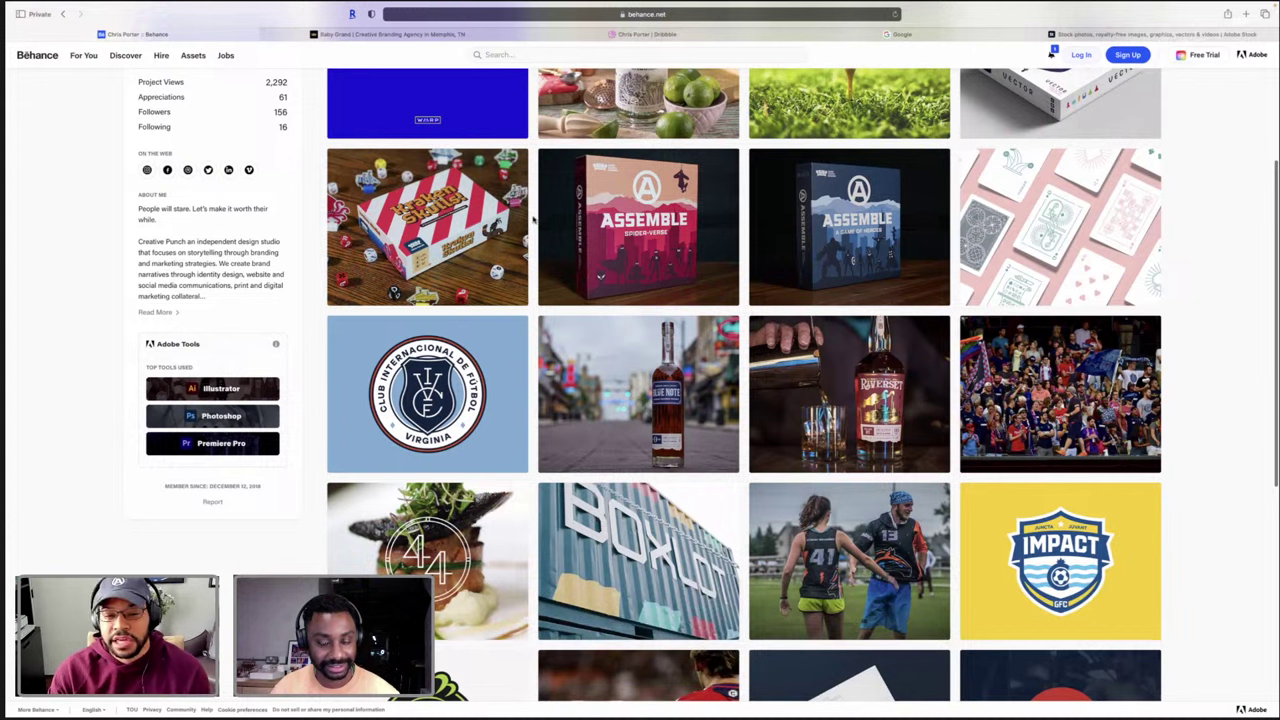
scroll(531, 224, "down", 5)
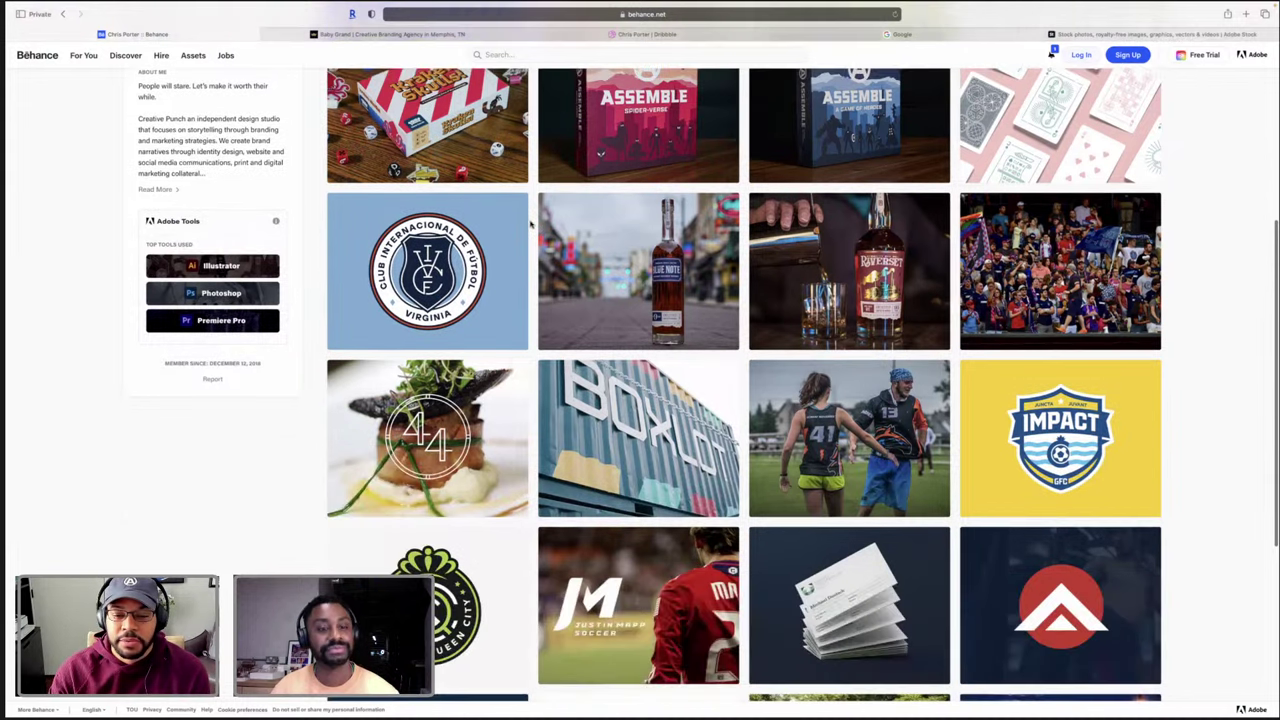
scroll(531, 224, "down", 1)
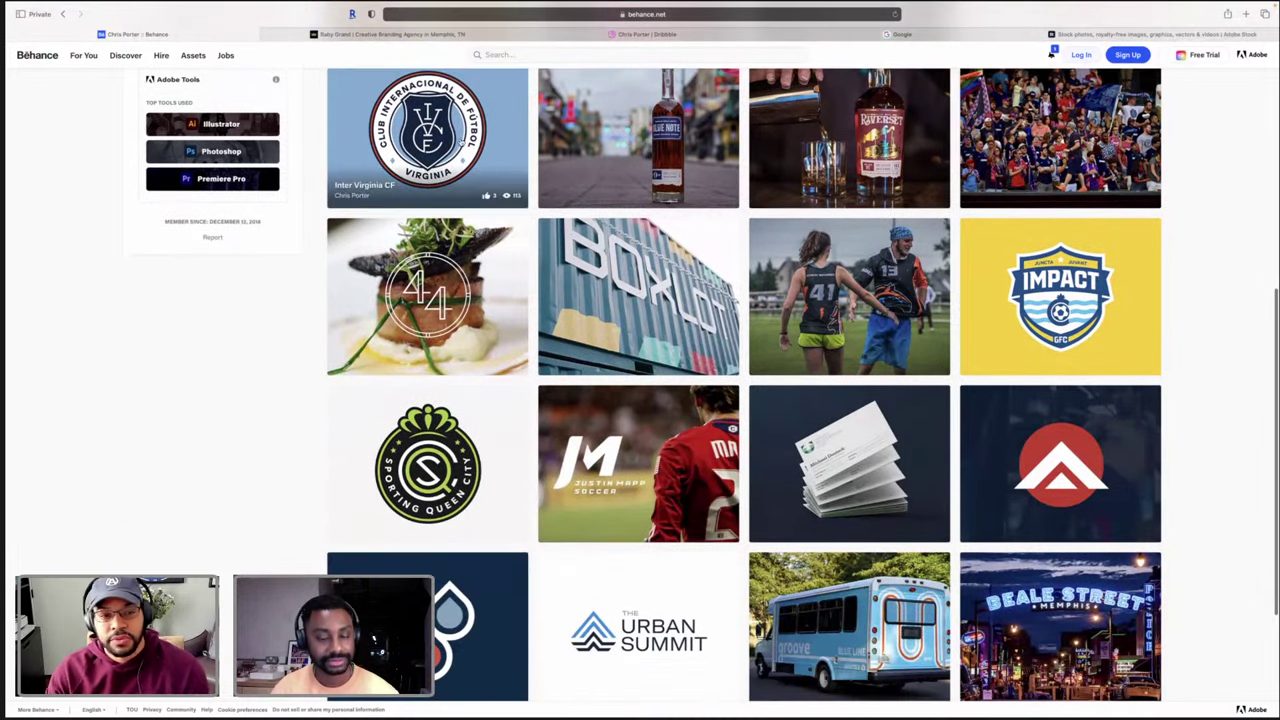
Step: Look over the home page of the Baby Grand branding agency website
key("ctrl+Tab")
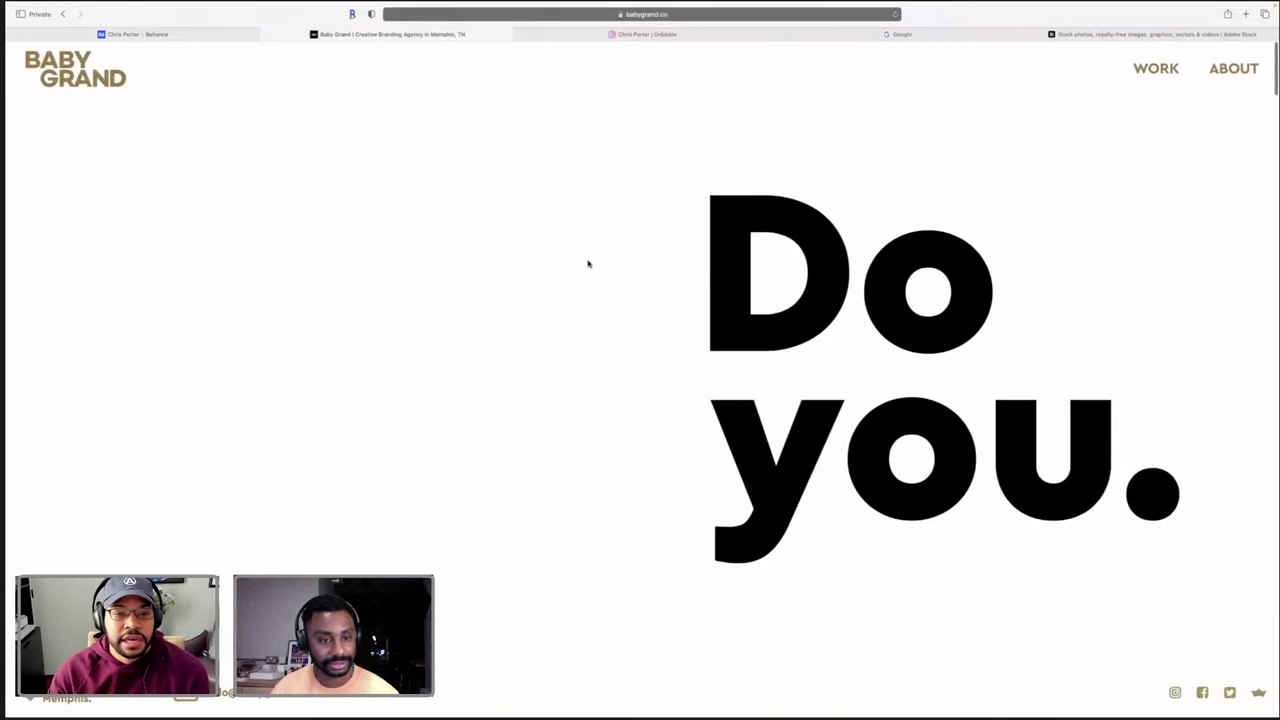
scroll(603, 300, "down", 10)
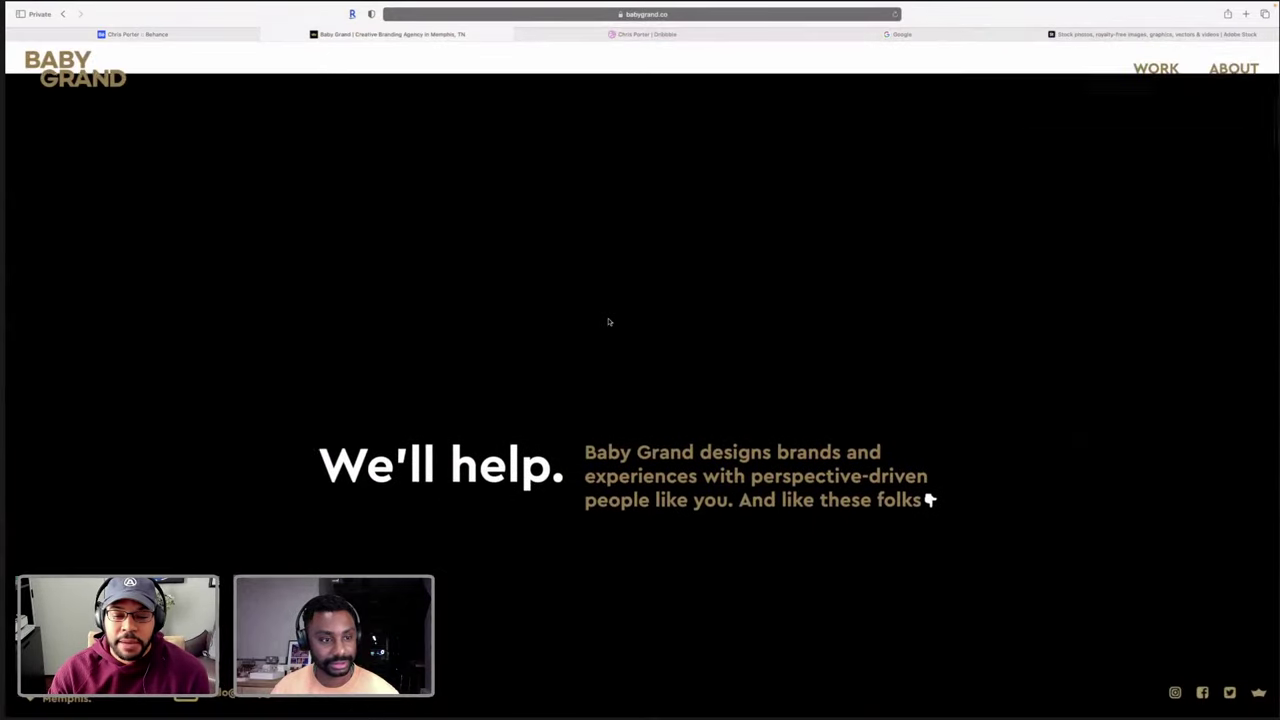
scroll(608, 322, "down", 1)
scroll(608, 322, "up", 3)
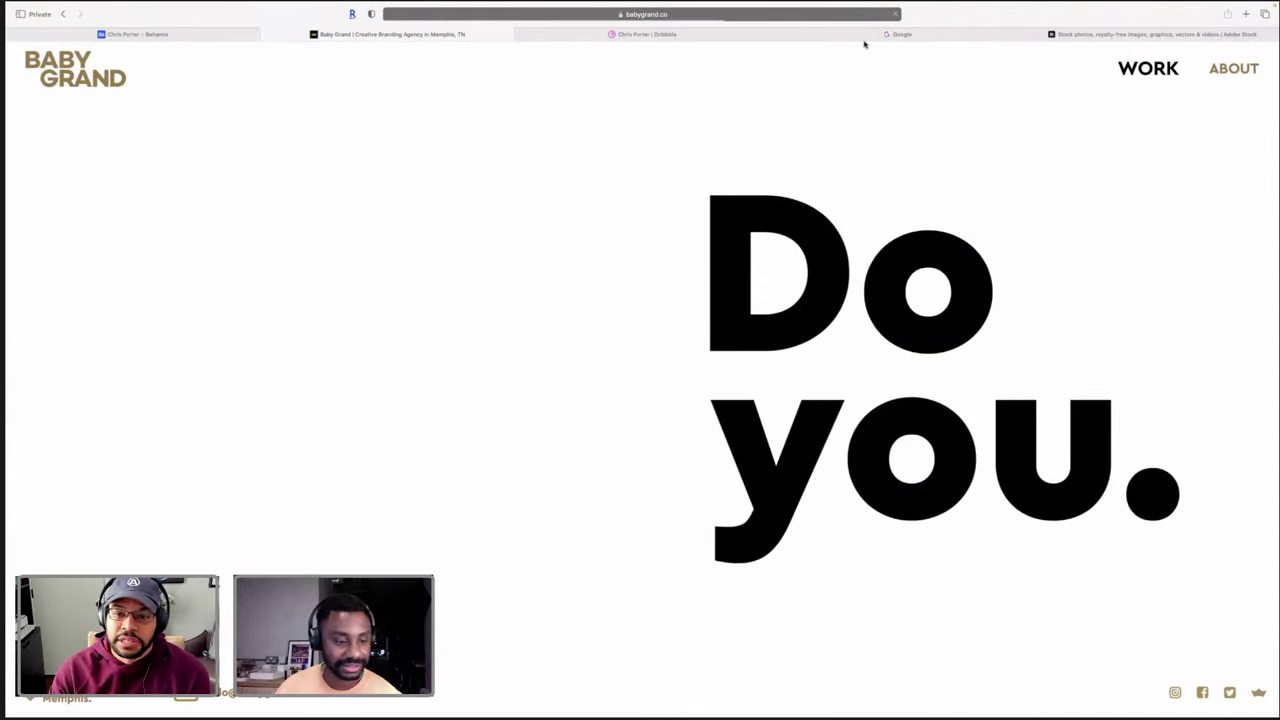
scroll(814, 57, "down", 3)
Step: Browse the logo and branding shots on the designer's Dribbble profile
left_click(688, 36)
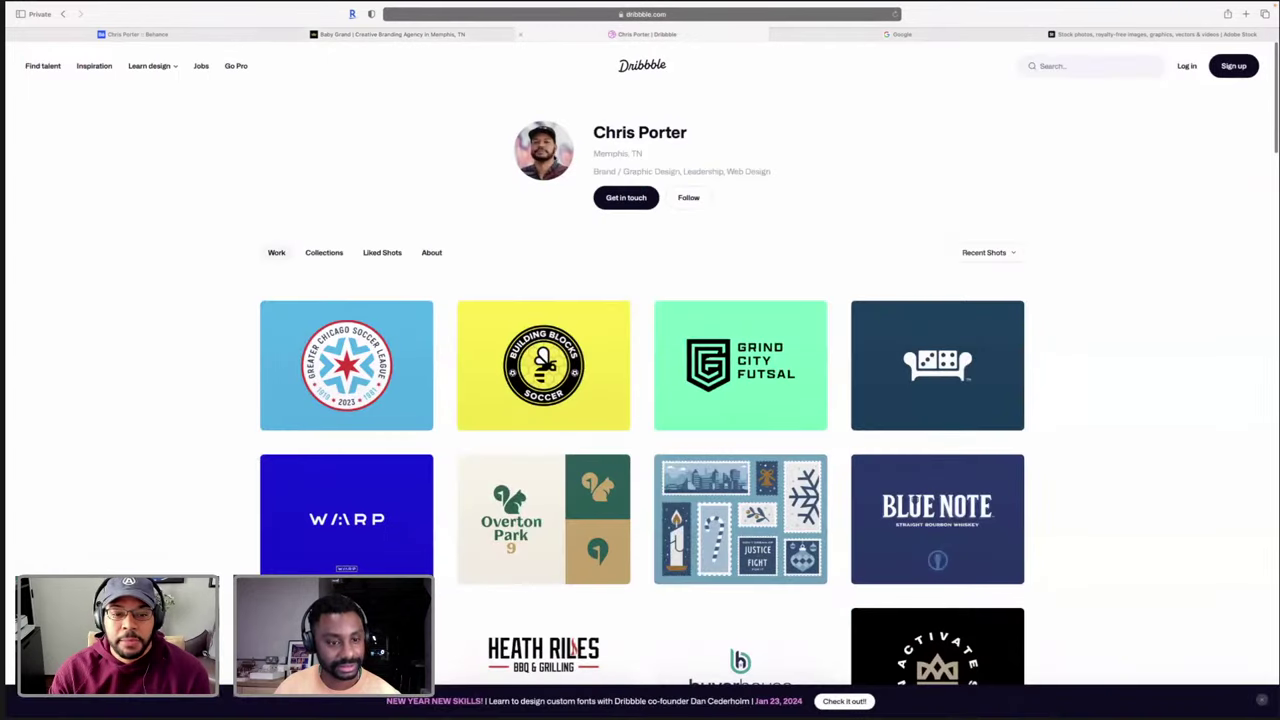
scroll(640, 249, "down", 2)
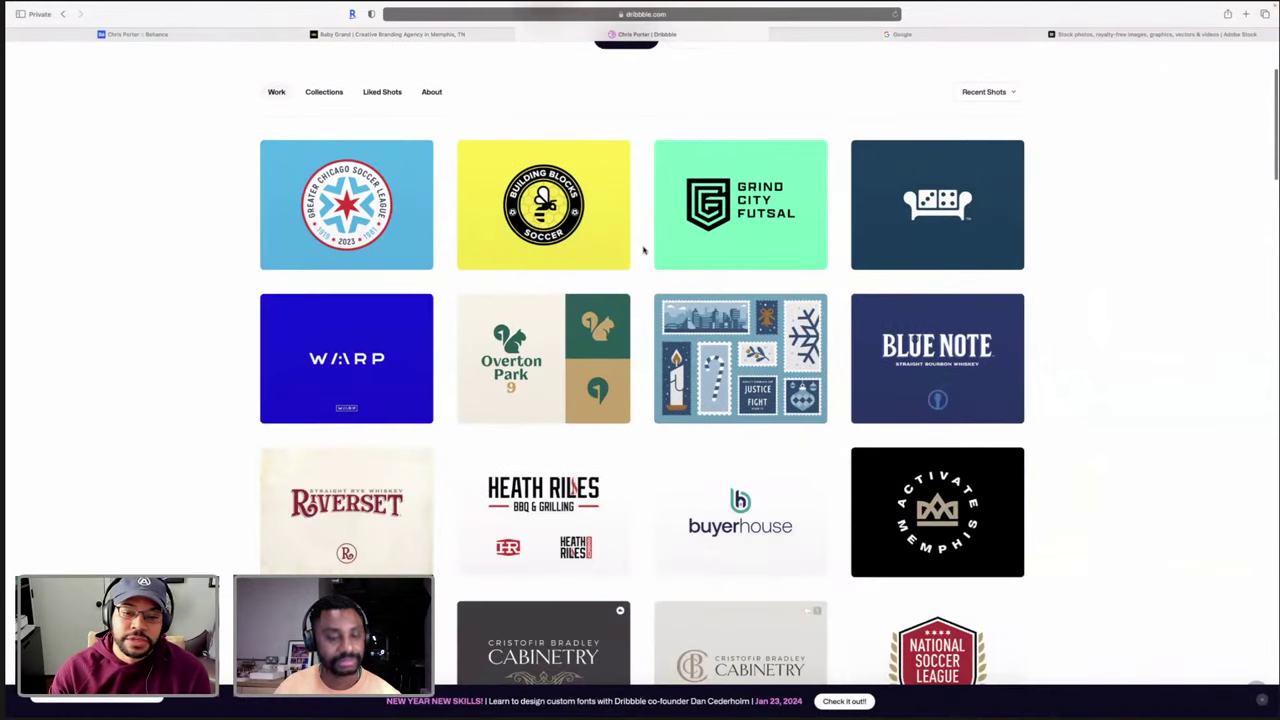
scroll(640, 248, "up", 2)
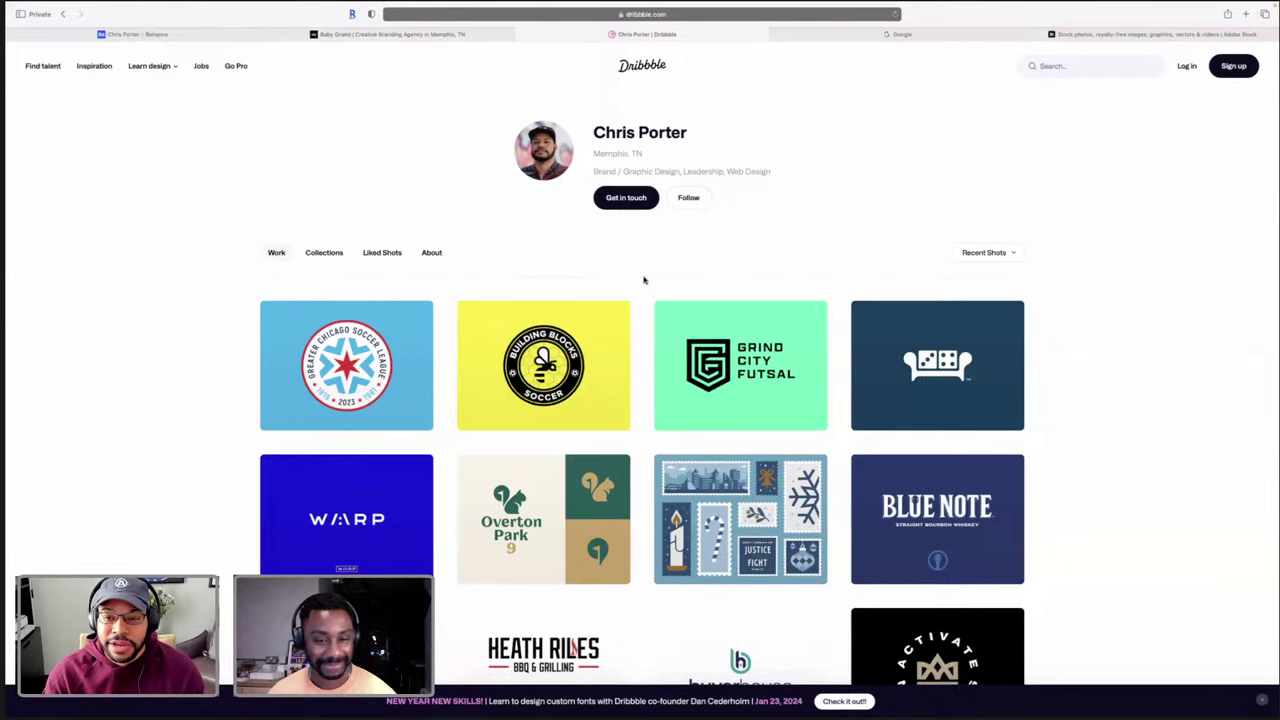
Step: Switch to Illustrator and review the deliverables list and character notes on the upper artboard
key("ctrl+Left")
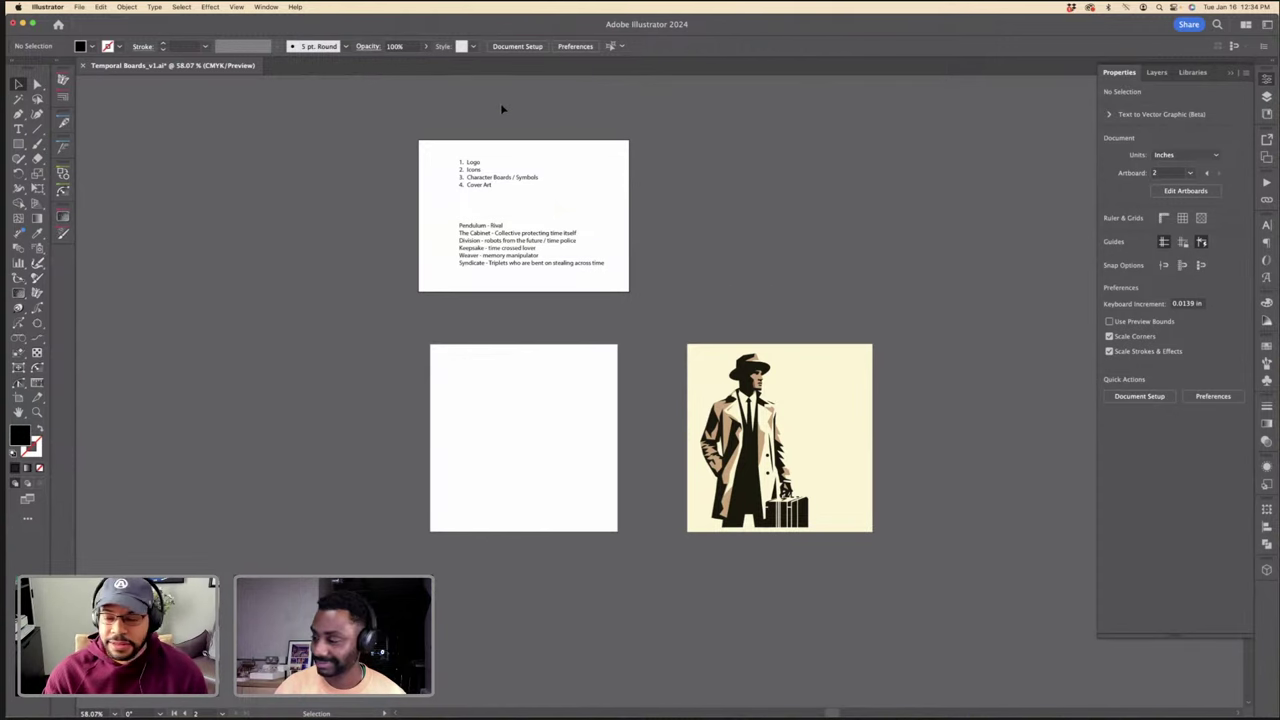
scroll(524, 116, "up", 5)
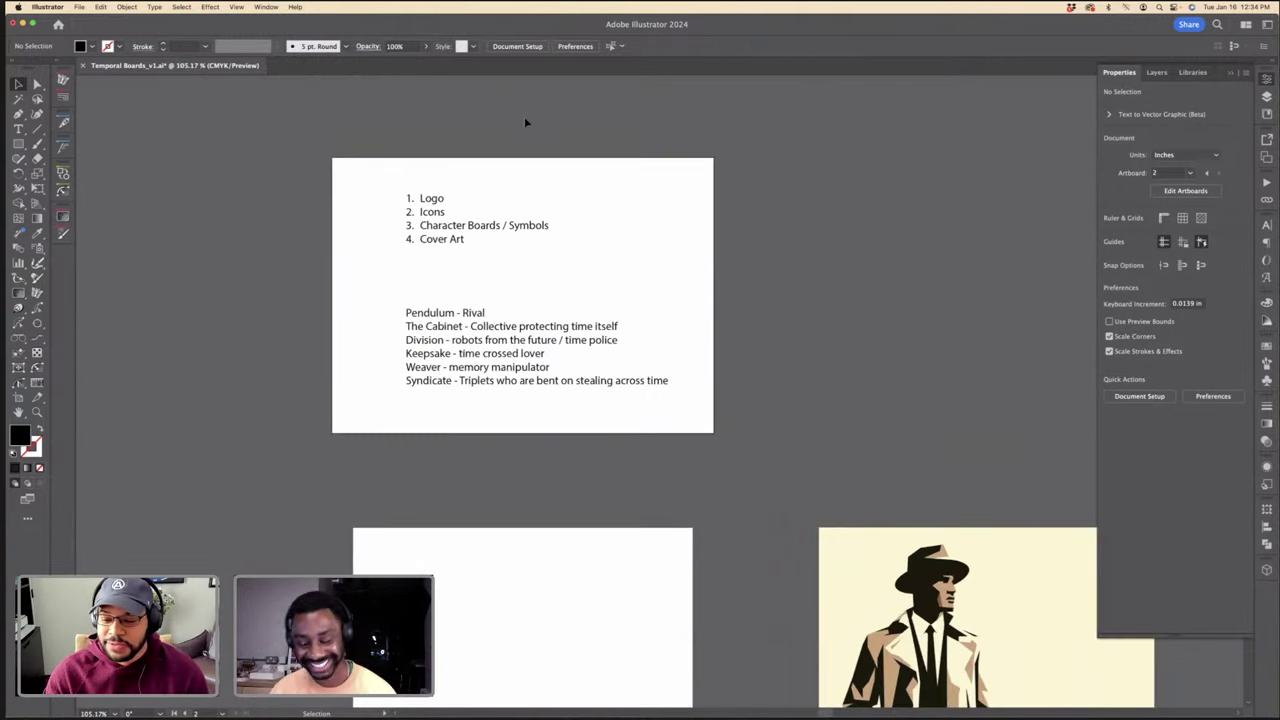
scroll(524, 122, "up", 2)
left_click(493, 230)
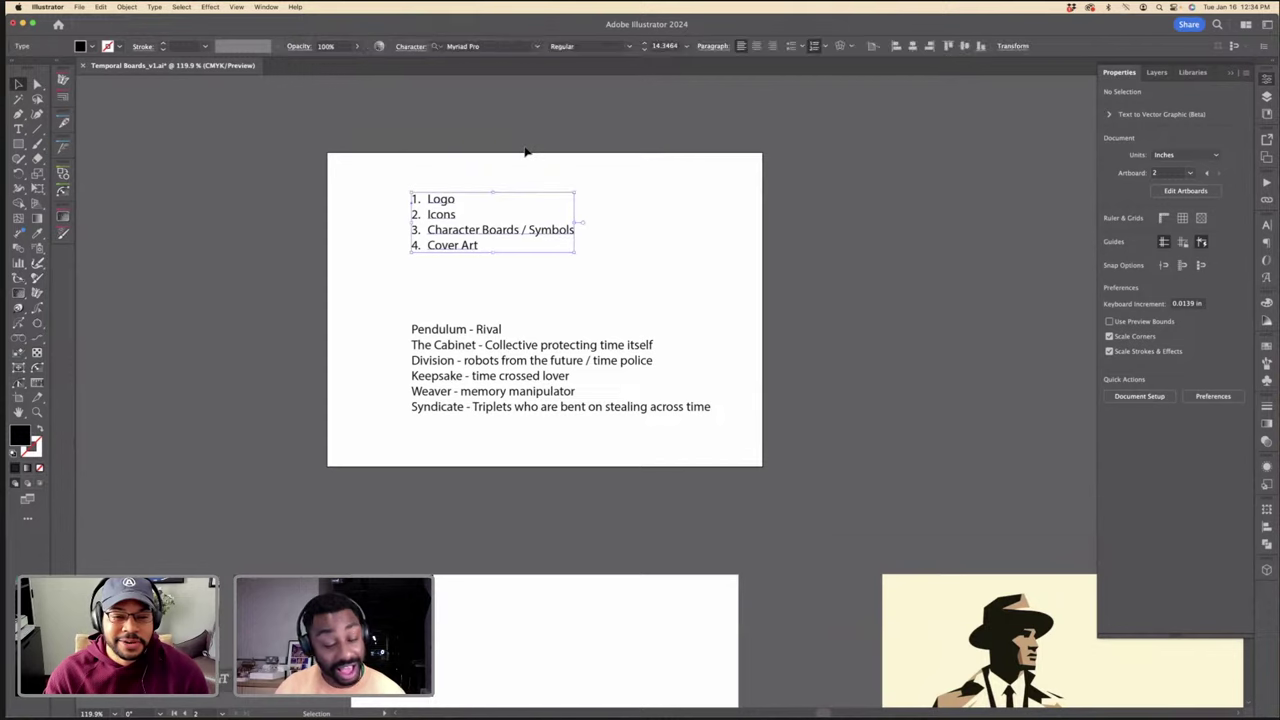
left_click(526, 151)
scroll(526, 151, "down", 1)
left_click(511, 212)
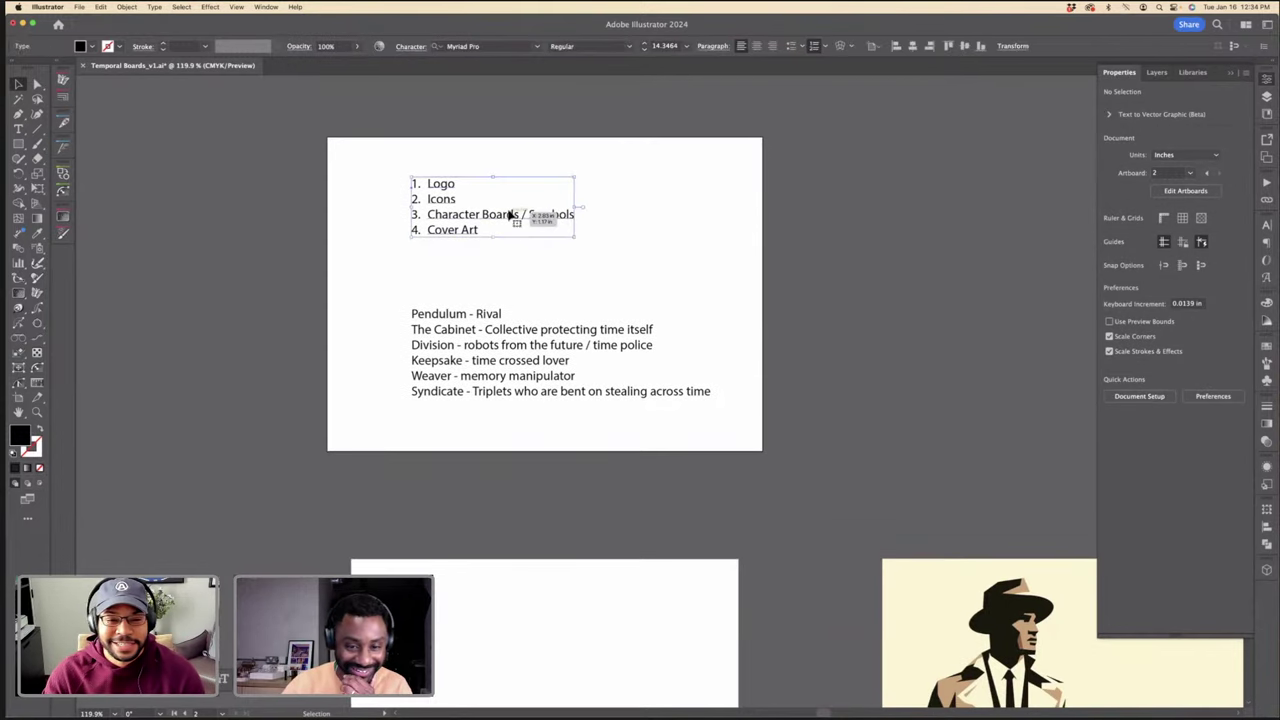
triple_click(511, 213)
key("super+c")
left_click(18, 84)
left_click(546, 126)
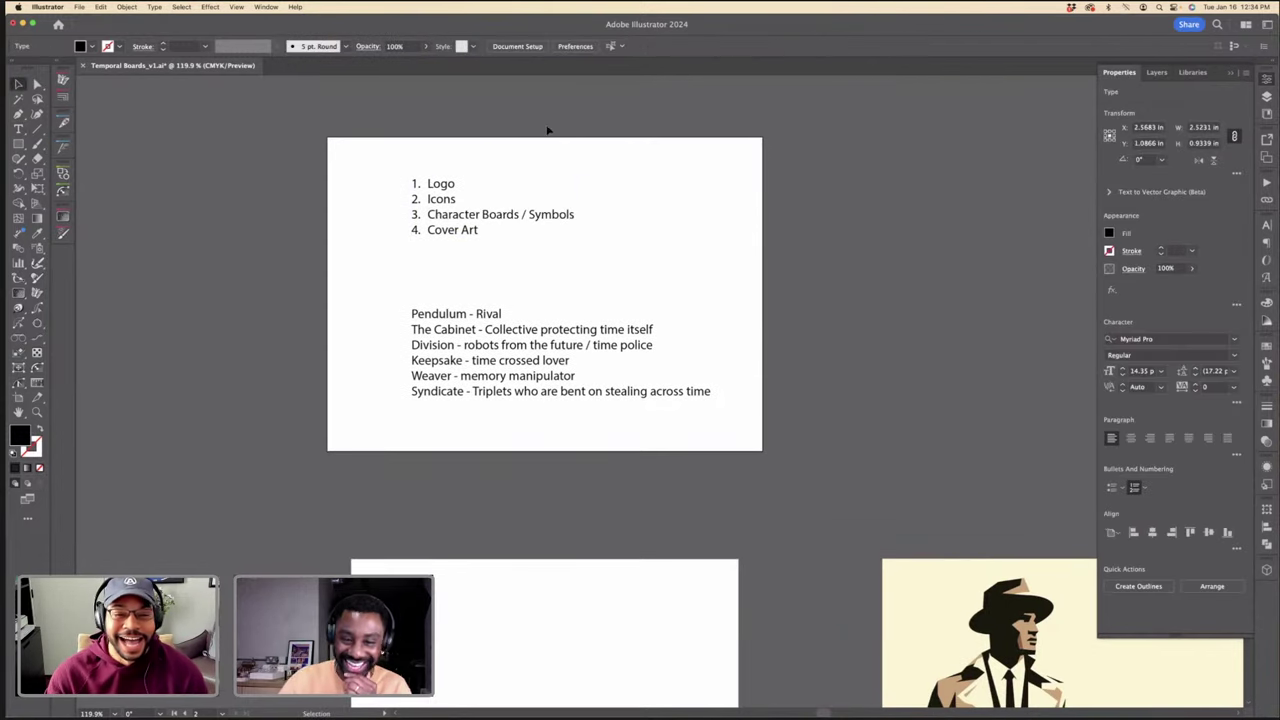
scroll(587, 328, "down", 10)
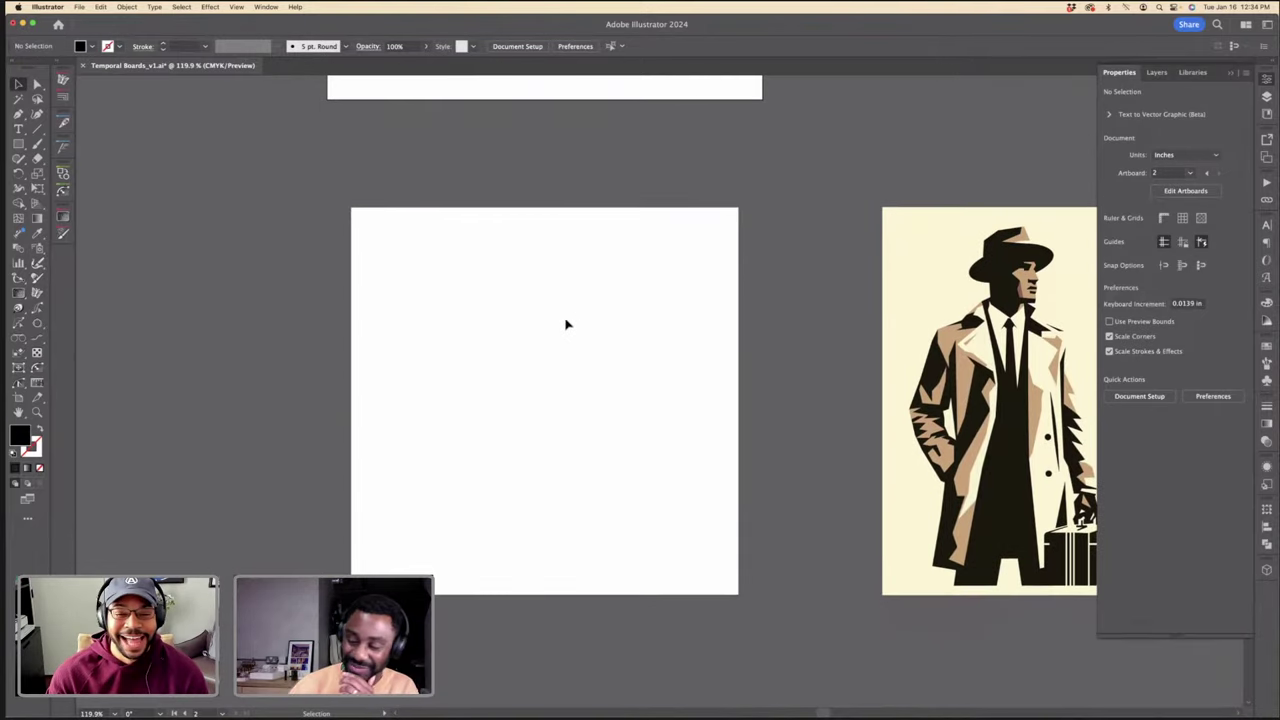
scroll(590, 324, "up", 2)
key("super+v")
left_click_drag(600, 376, 471, 259)
triple_click(471, 262)
left_click(18, 84)
key("Delete")
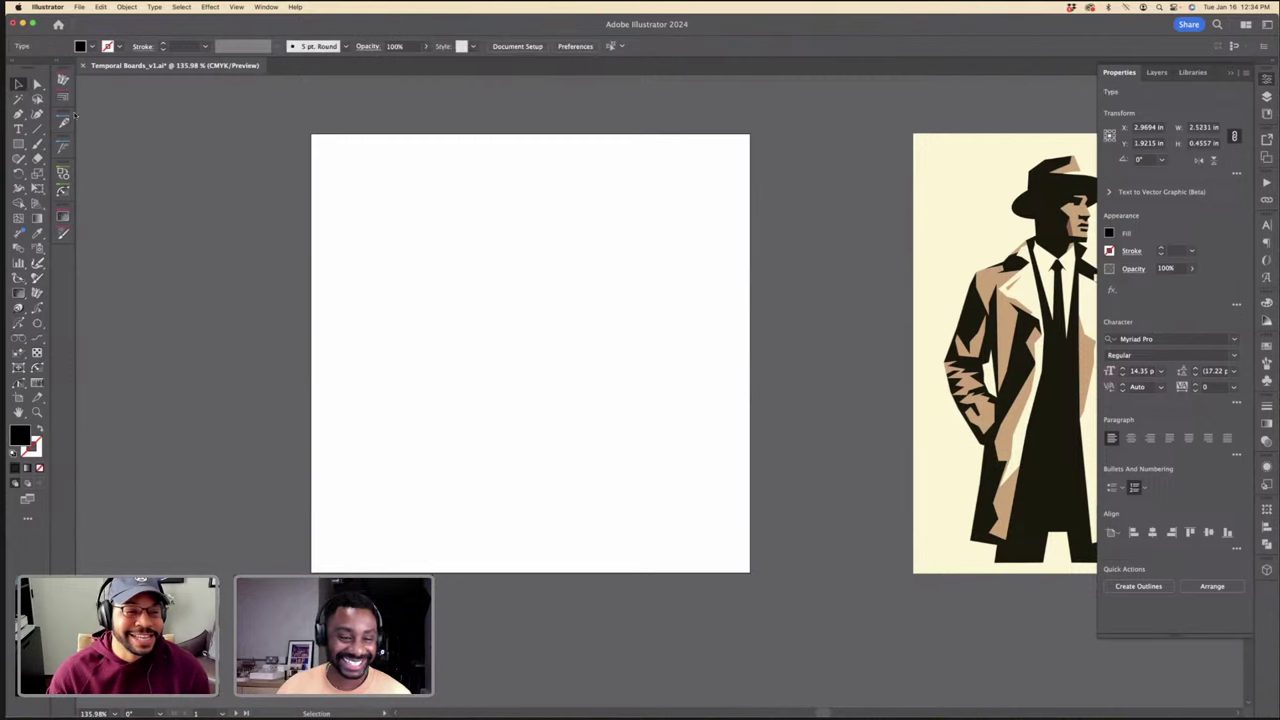
Step: Place "Lorem ipsum" placeholder point text near the upper edge of the blank square artboard
left_click(18, 129)
left_click(477, 214)
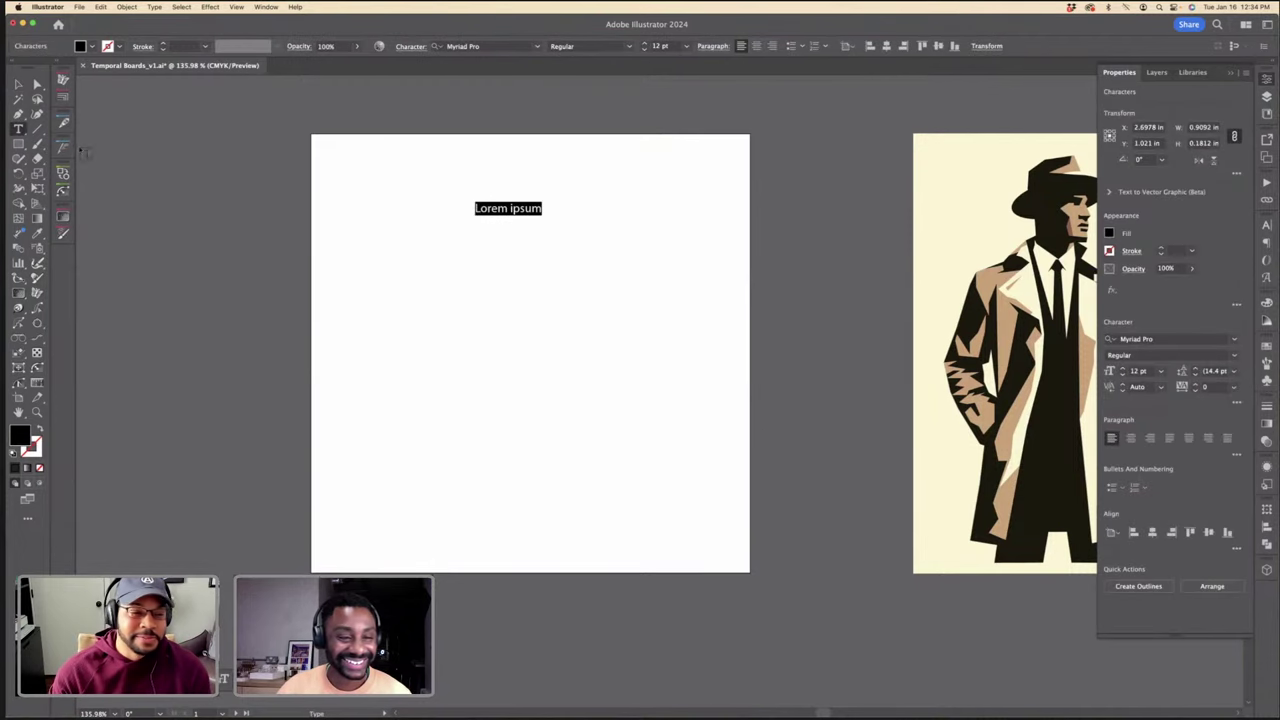
key("Escape")
key("super+1")
key("super+minus")
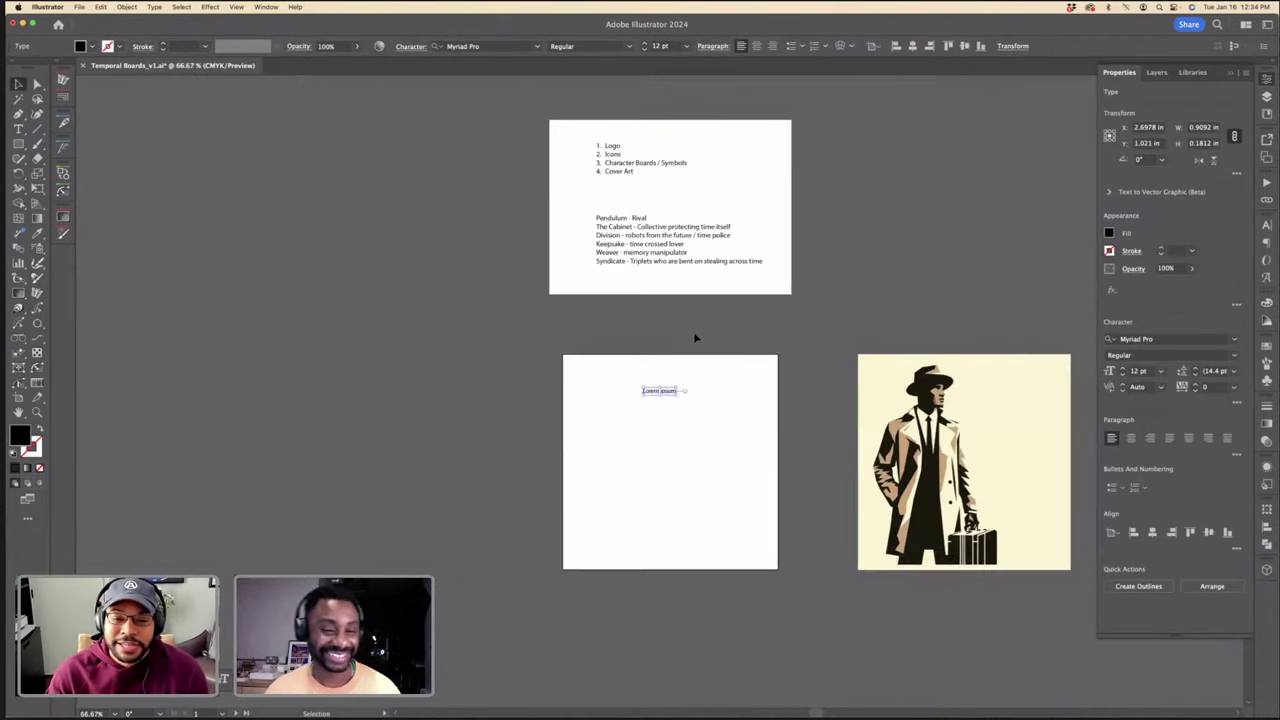
scroll(693, 331, "up", 1)
left_click(677, 217)
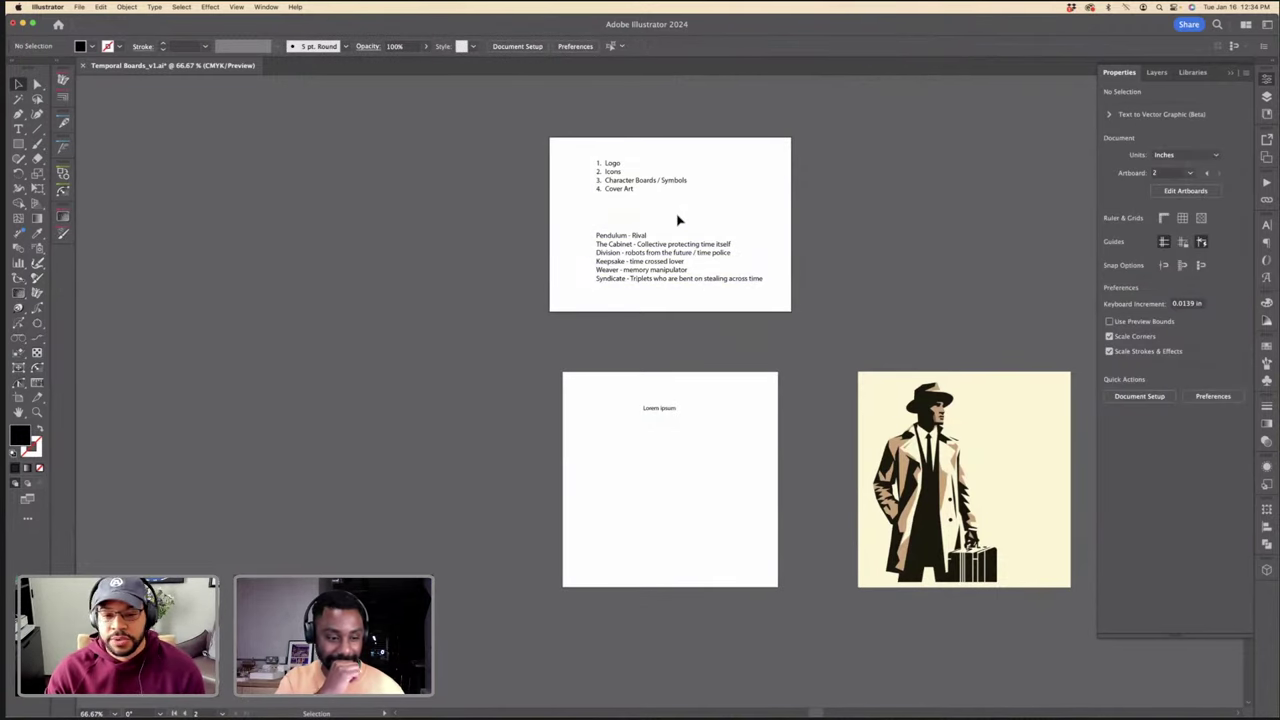
Step: Examine the trench-coat figure with the briefcase on the cream artboard beside the blank one
left_click(673, 411)
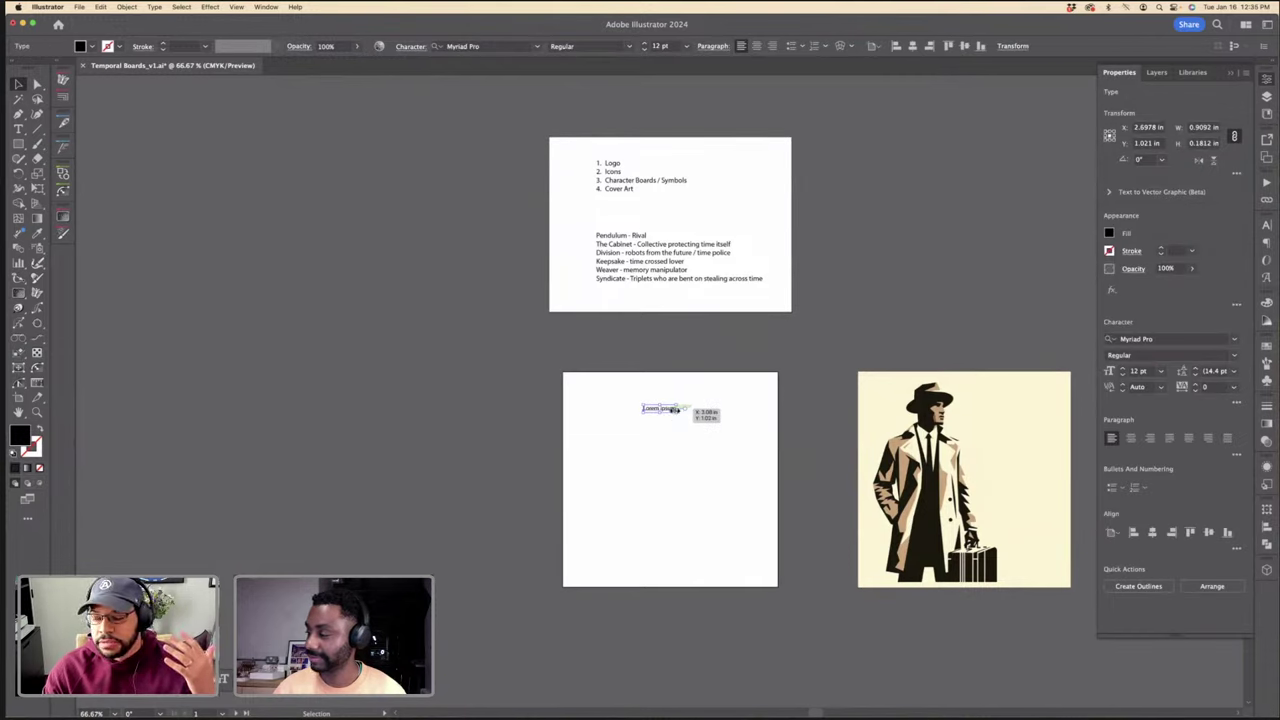
left_click_drag(677, 410, 679, 413)
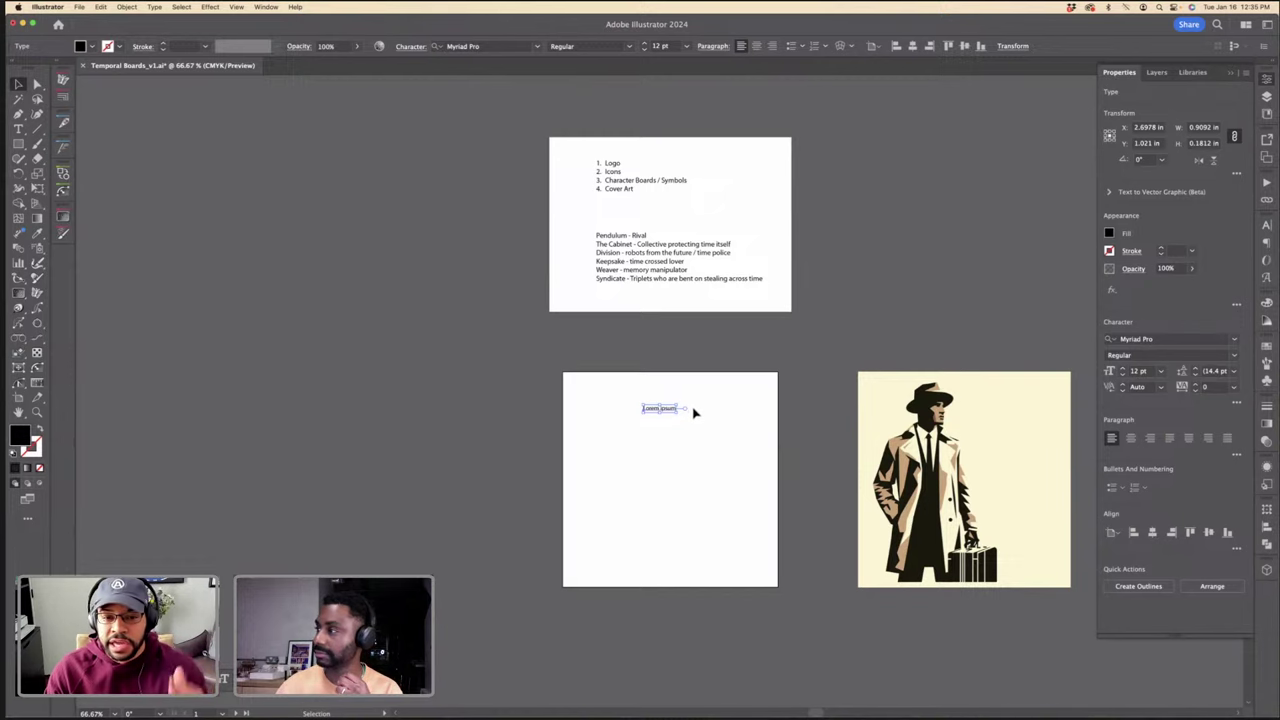
scroll(690, 406, "down", 1)
scroll(686, 404, "down", 2)
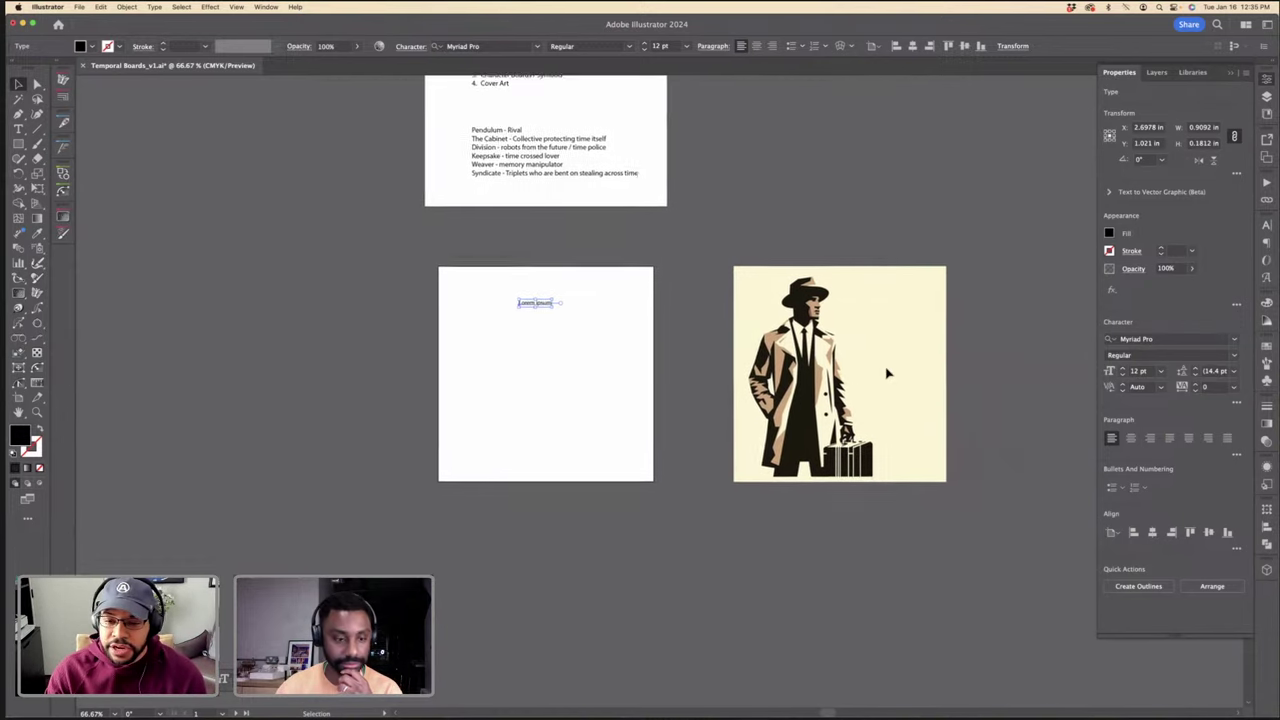
scroll(897, 367, "up", 5)
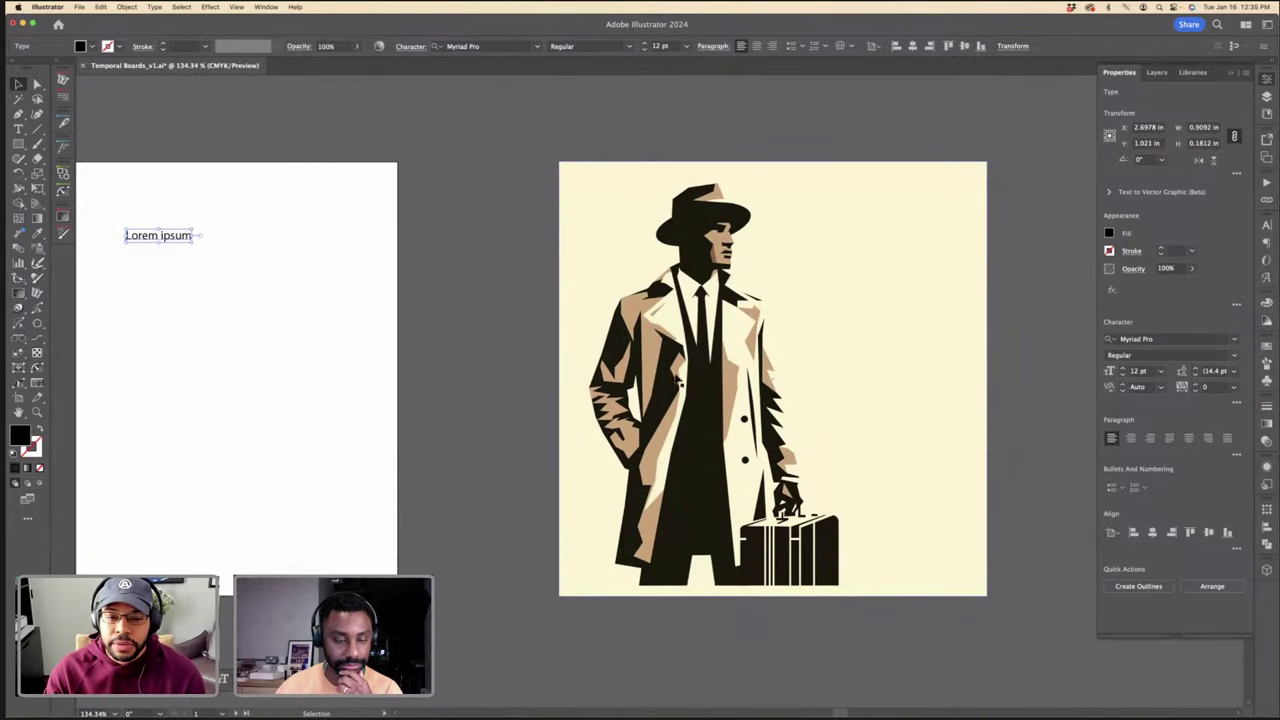
left_click(540, 250)
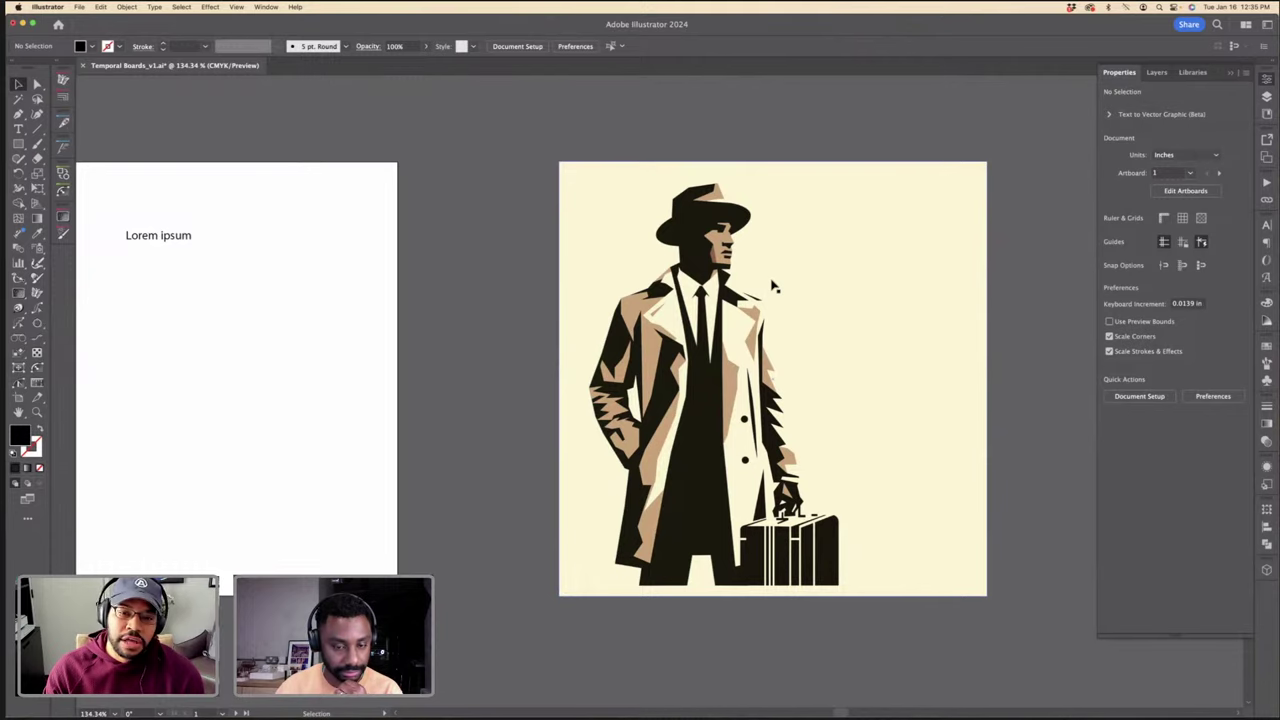
scroll(772, 285, "down", 4)
scroll(762, 286, "left", 5)
Step: Scale up the "Lorem ipsum" placeholder text on the blank artboard to about 45.65 pt
left_click(650, 271)
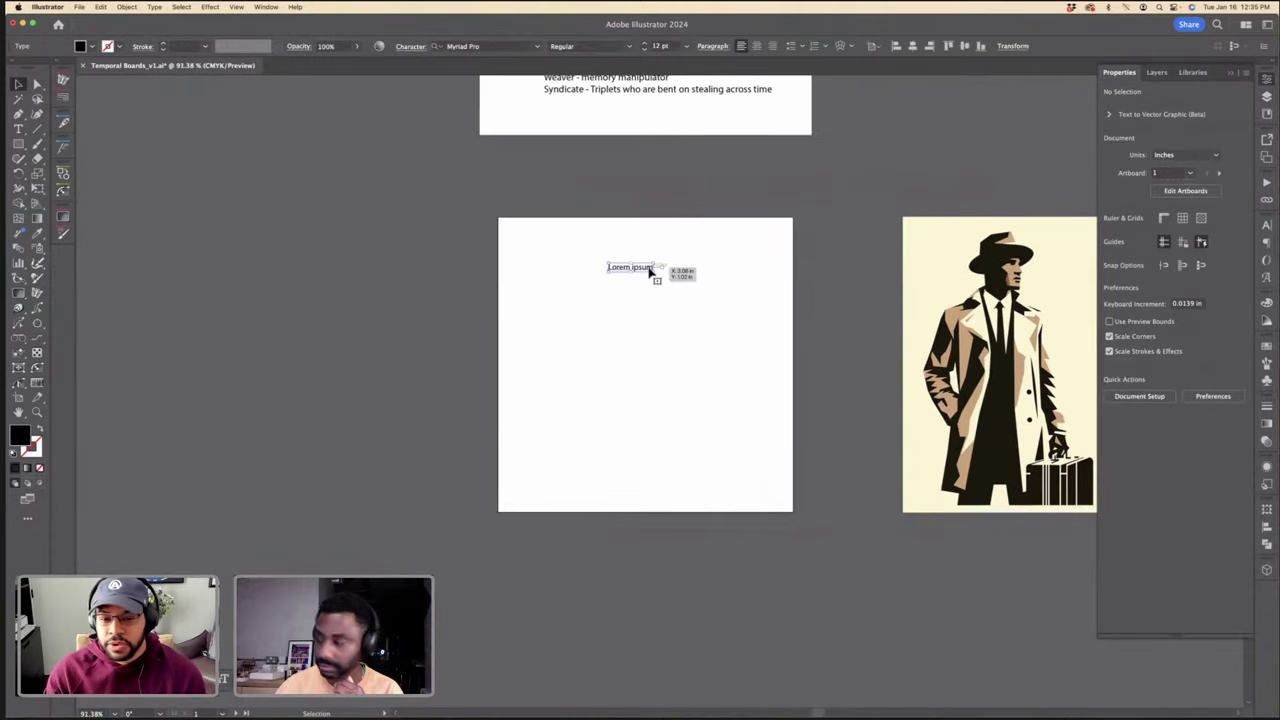
scroll(652, 272, "up", 3)
scroll(610, 262, "right", 2)
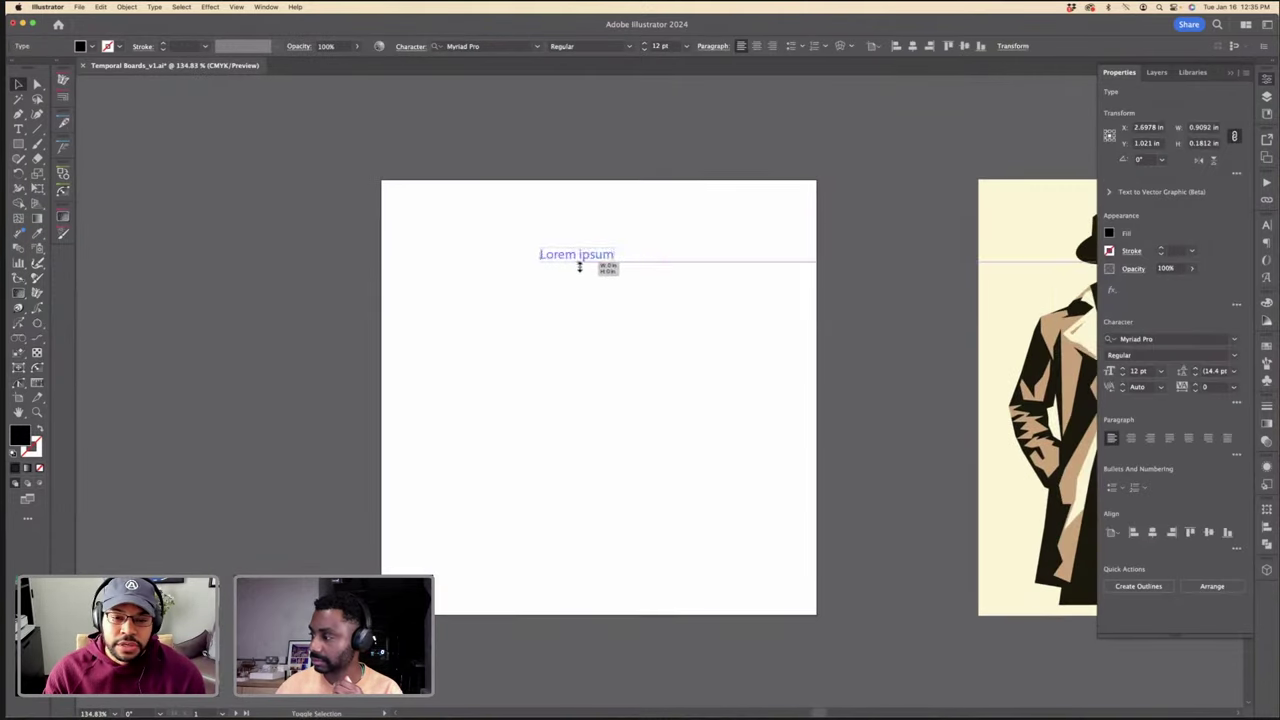
left_click_drag(580, 267, 618, 258)
Step: Replace the placeholder text with three stacked lines reading "Temporal", "TEMPORAL" and "temporal"
double_click(619, 260)
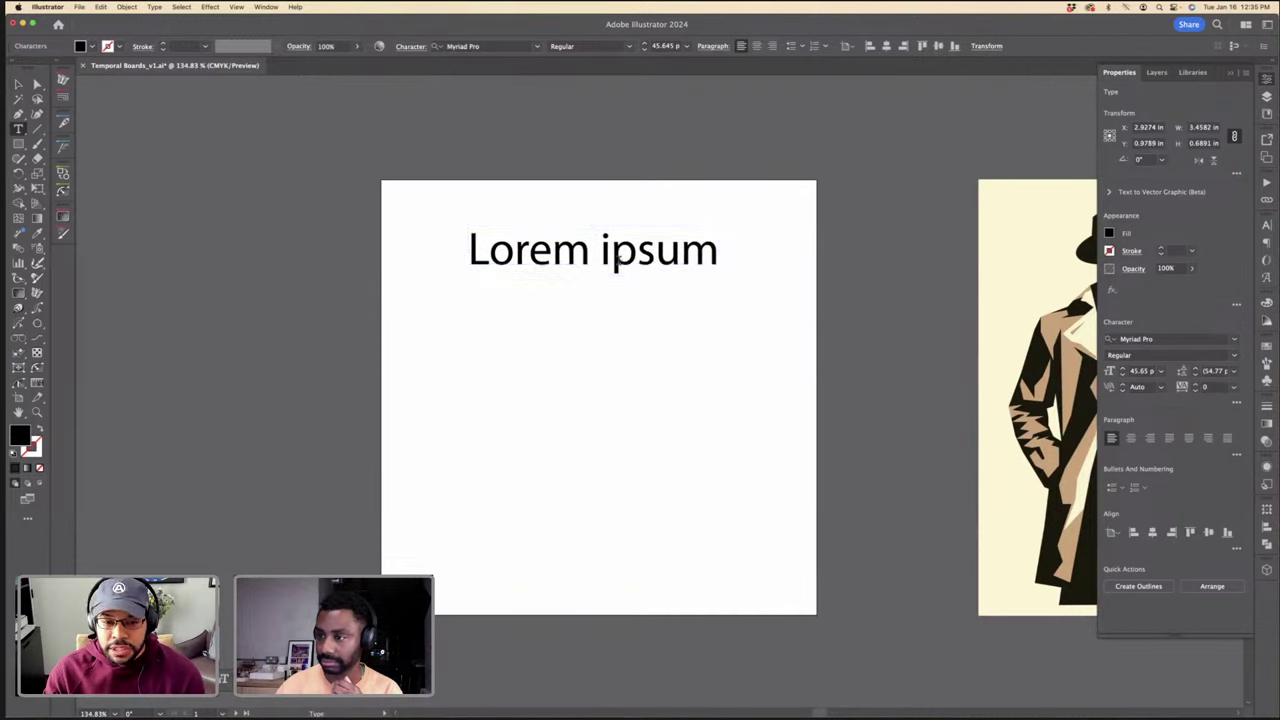
key("super+a")
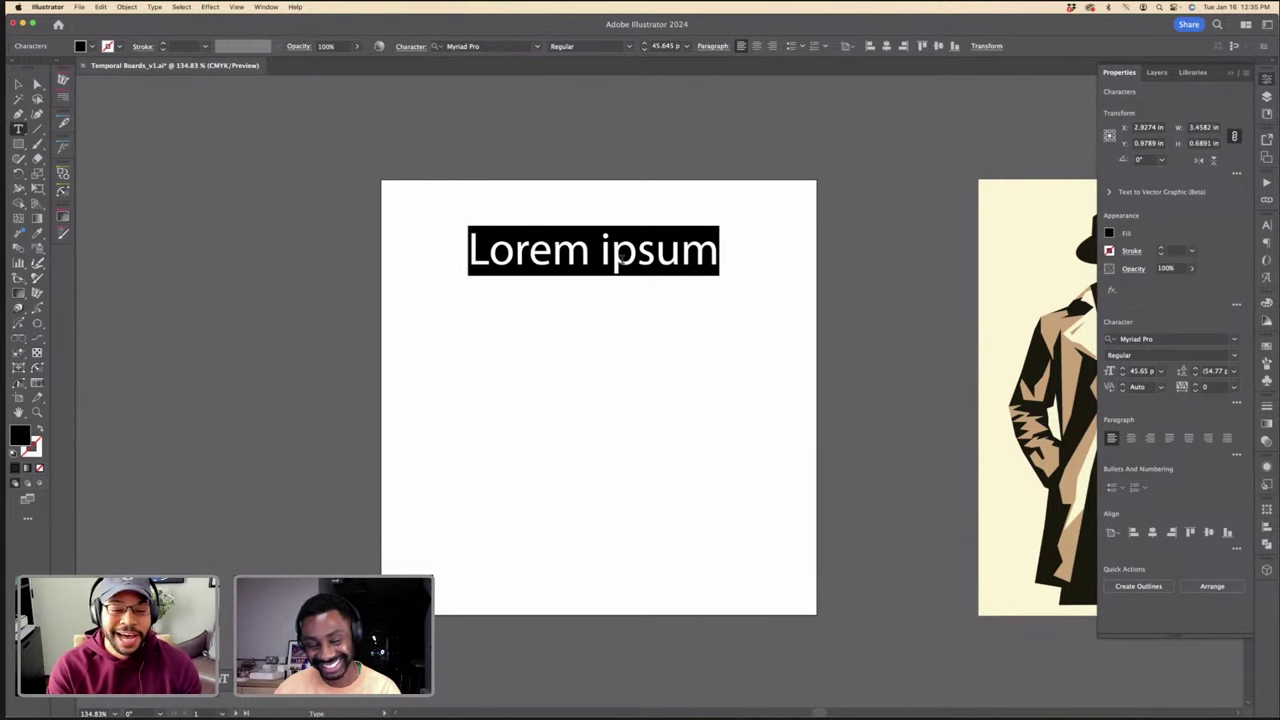
type("Tempo")
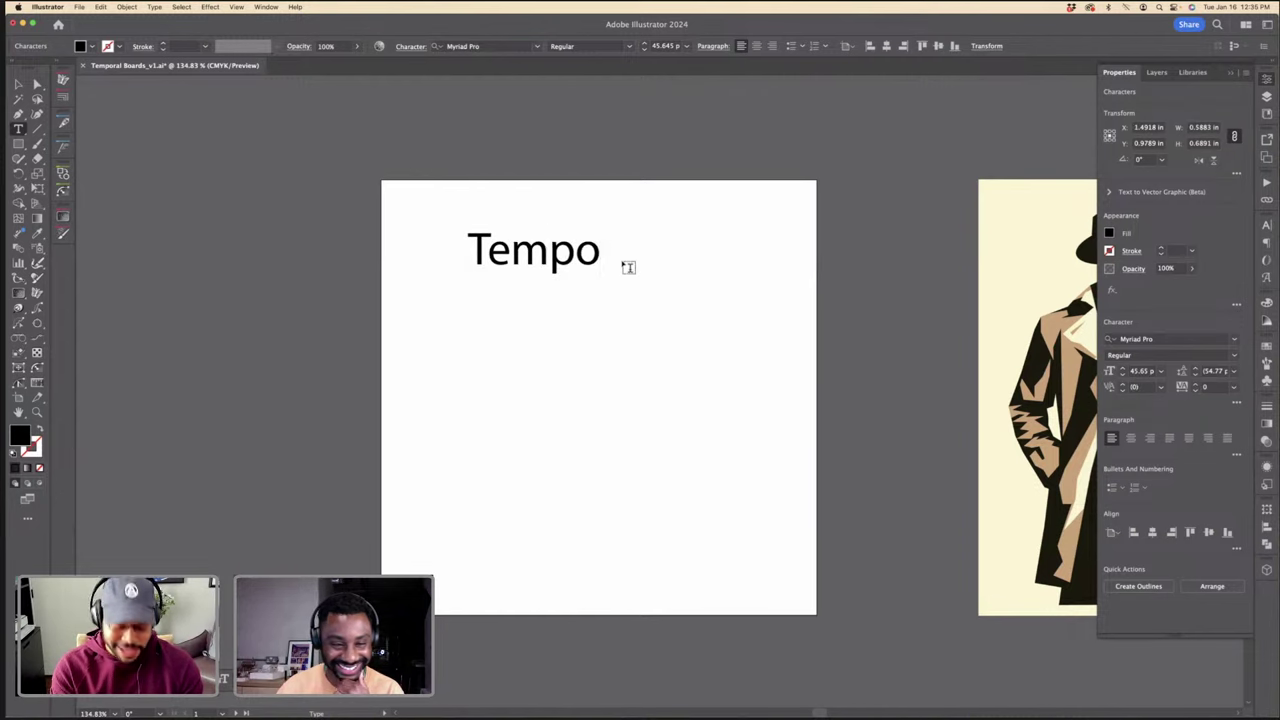
type("ral")
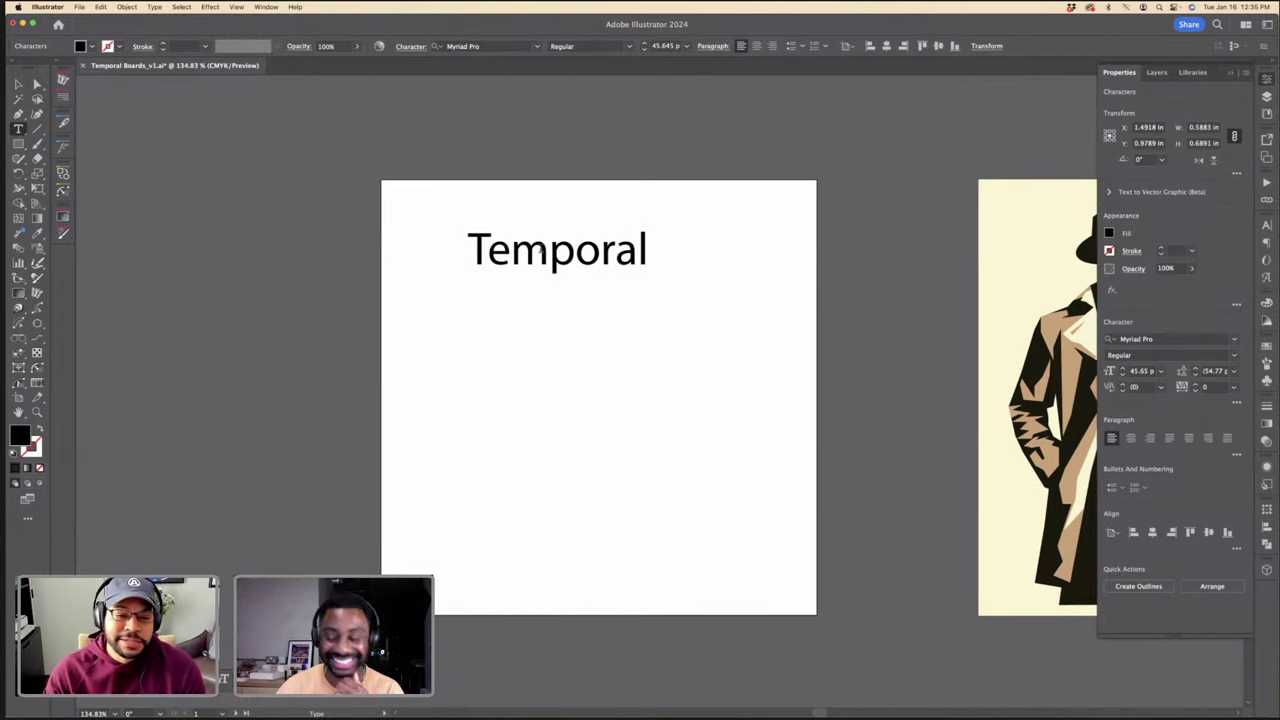
key("Return")
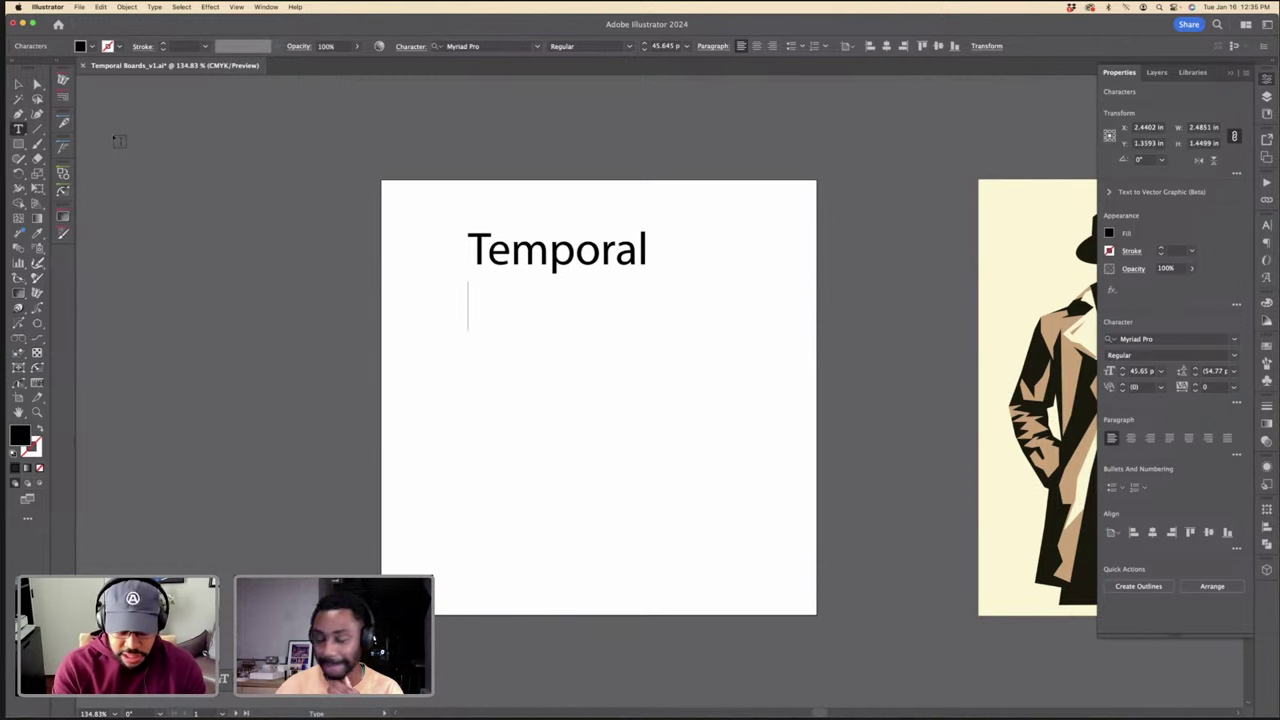
type("TEMPORAL")
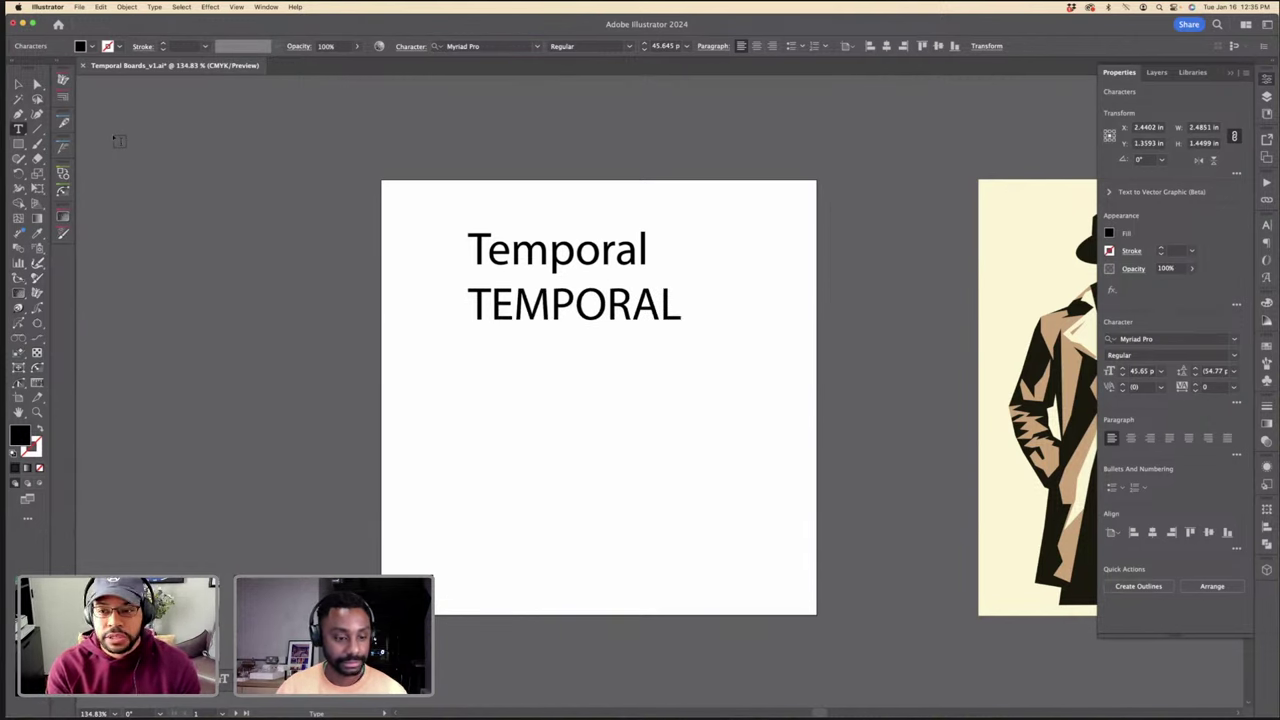
key("Return")
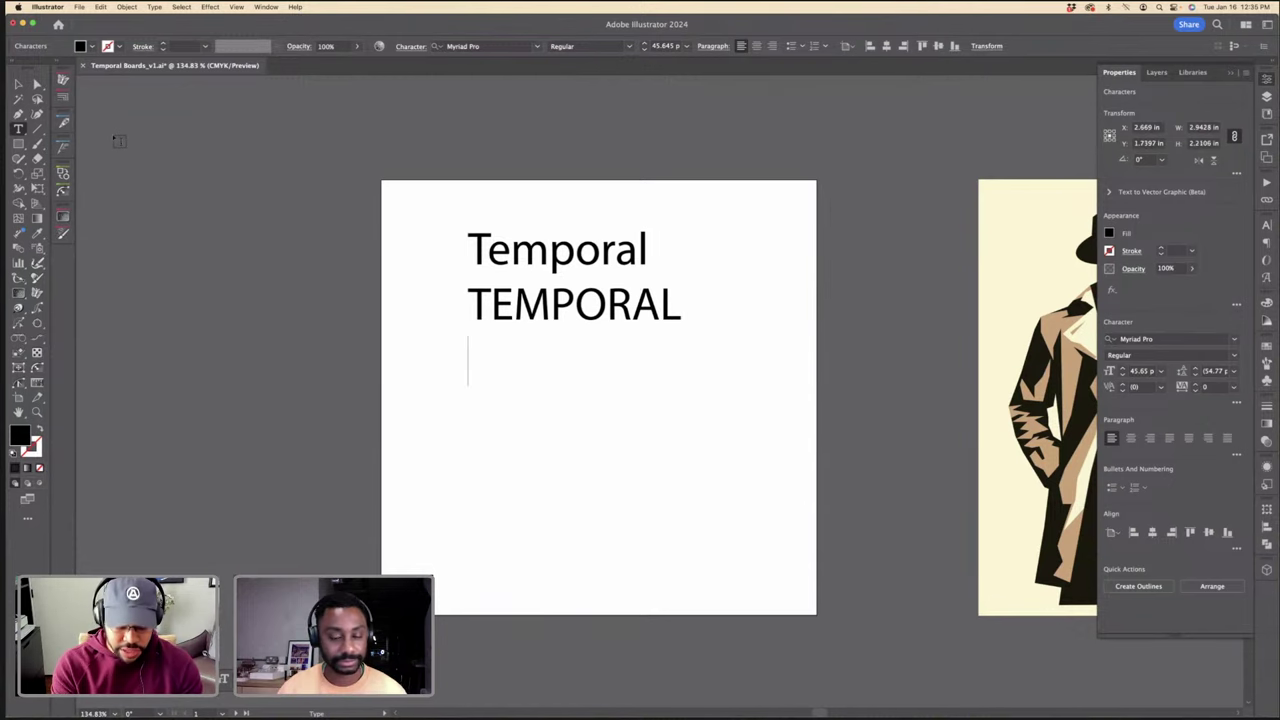
type("temporal")
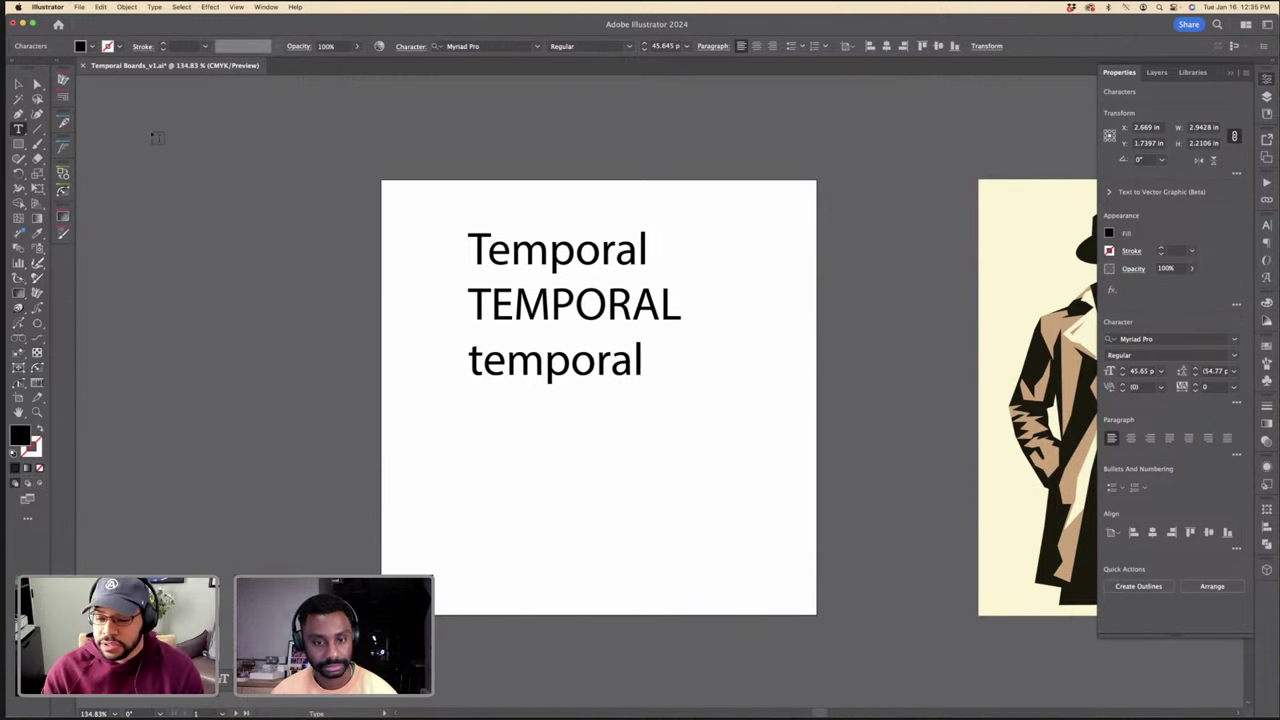
left_click(18, 84)
left_click(560, 355)
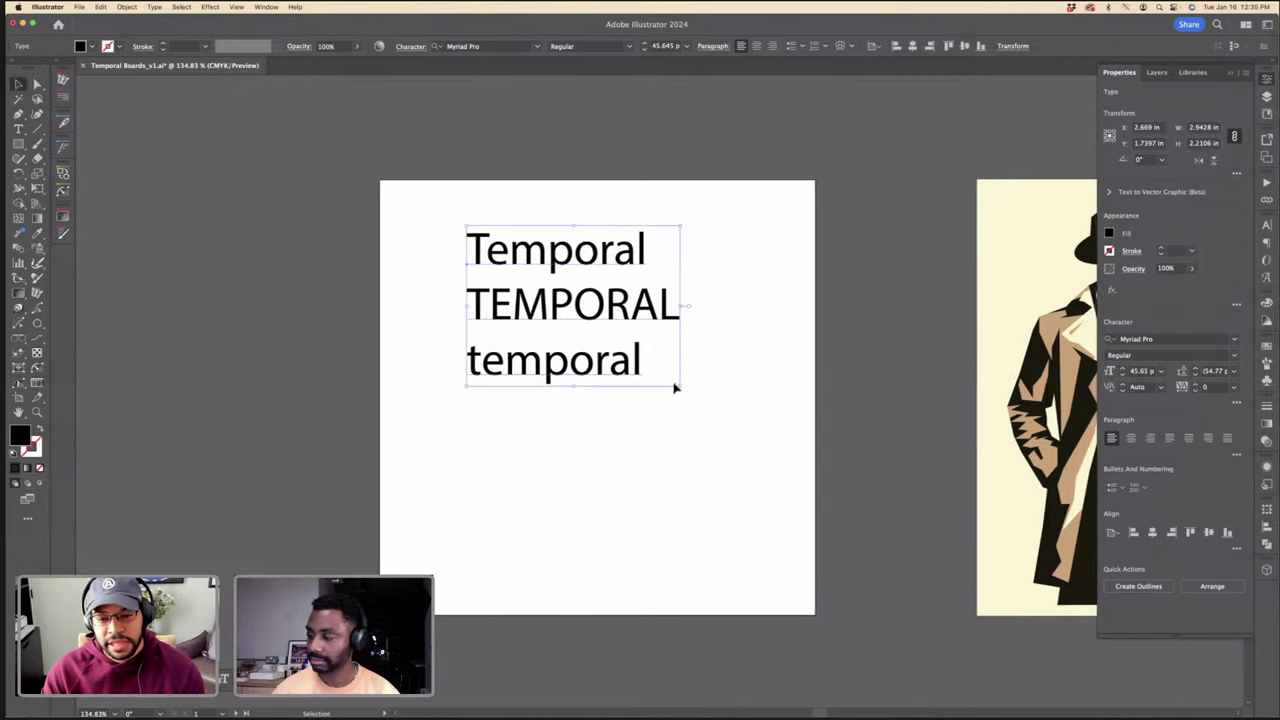
Step: Examine the three-line text alongside the trench-coat figure on the cream artboard
scroll(675, 387, "right", 10)
left_click(621, 258)
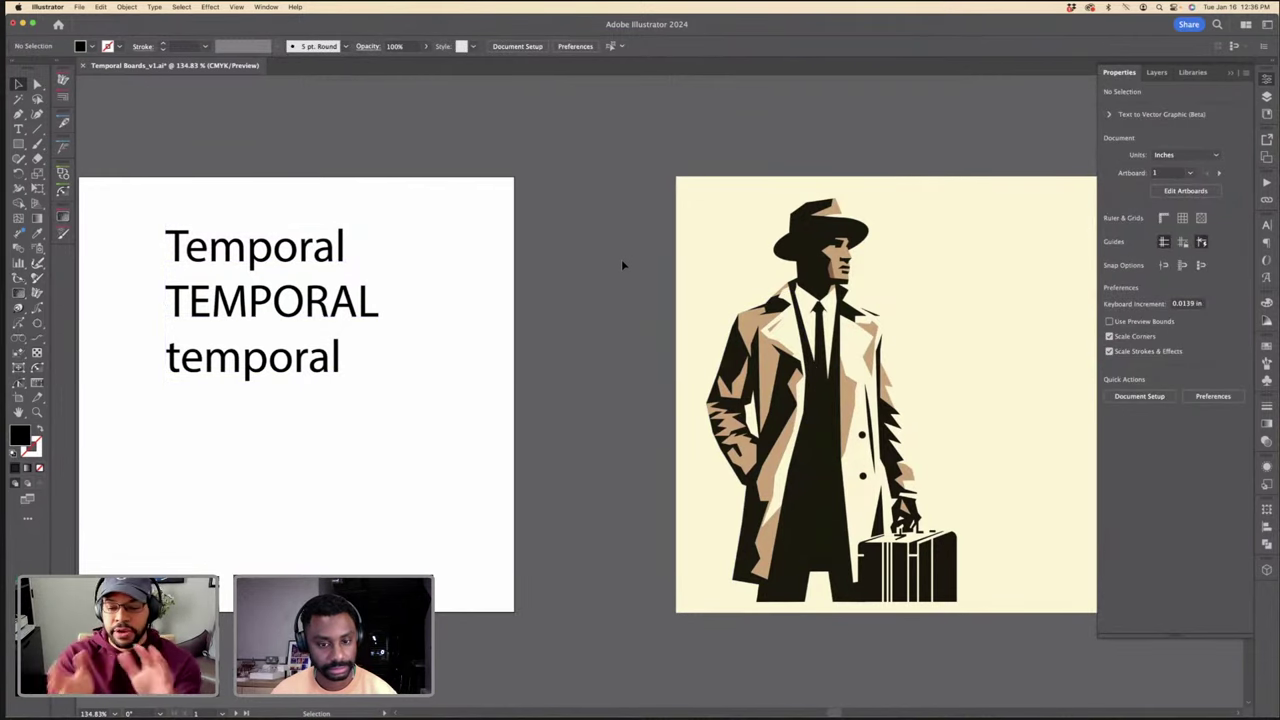
scroll(622, 263, "left", 6)
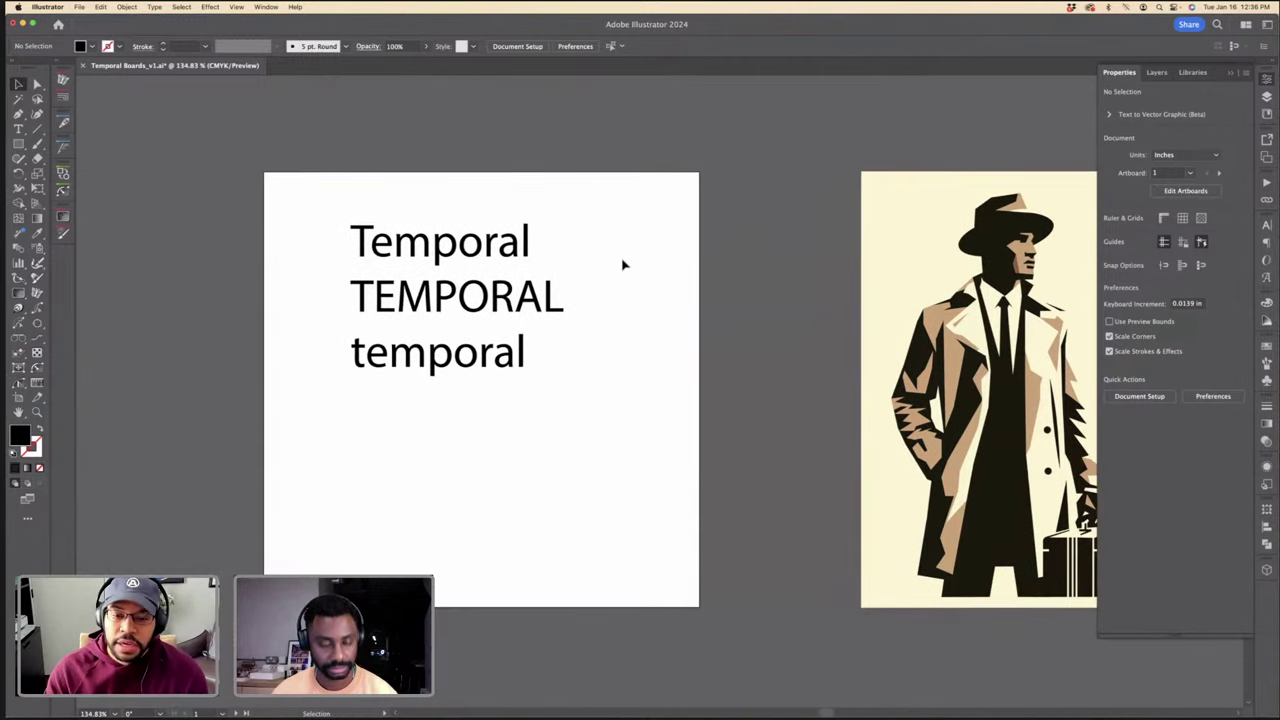
left_click(509, 257)
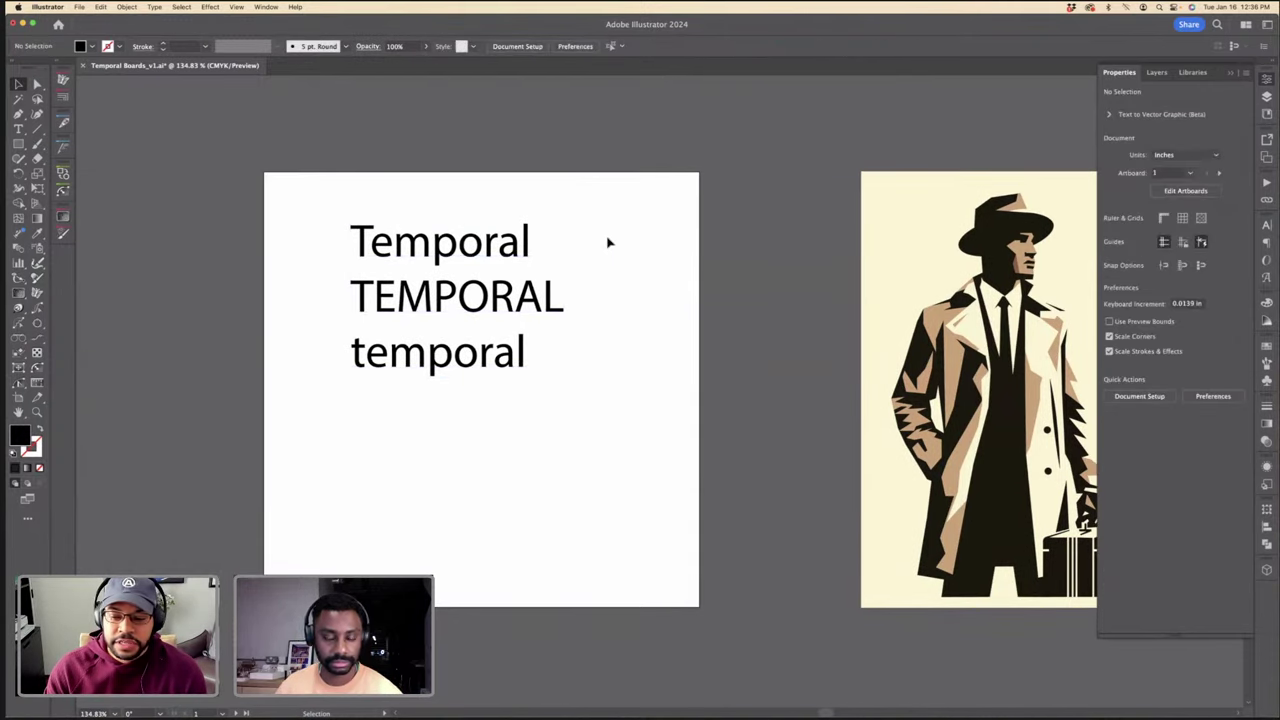
scroll(608, 242, "down", 2)
scroll(608, 242, "up", 3)
scroll(608, 242, "left", 1)
scroll(608, 242, "left", 2)
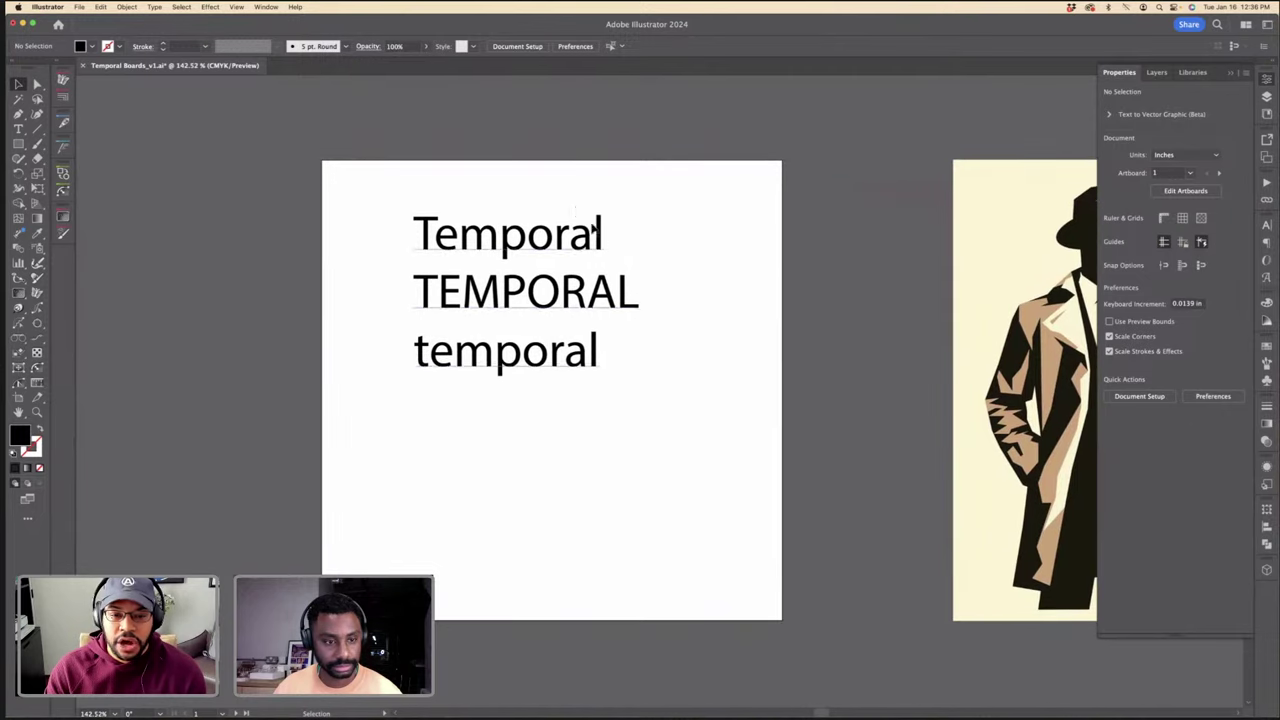
Step: Scale the three-line text down to about 26.61 pt, with a copy directly below, and place both near the artboard's upper-left corner
left_click(548, 240)
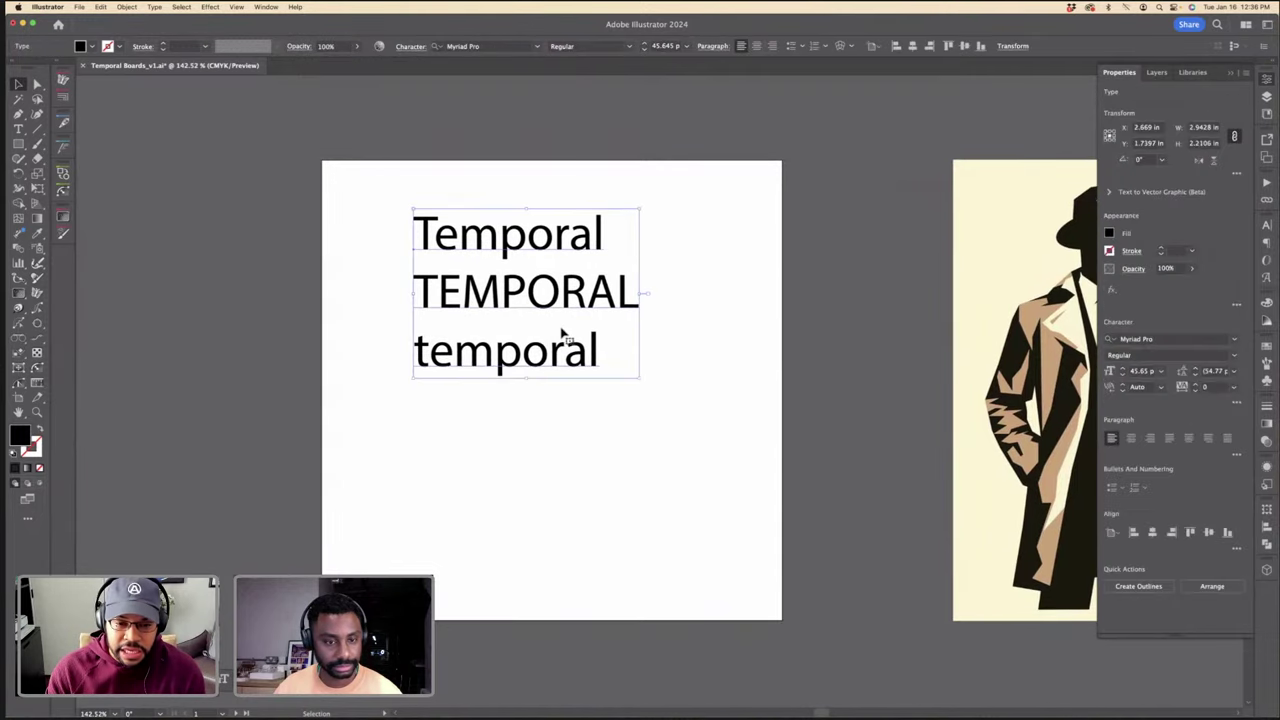
left_click_drag(590, 350, 545, 435)
left_click(536, 322, "shift")
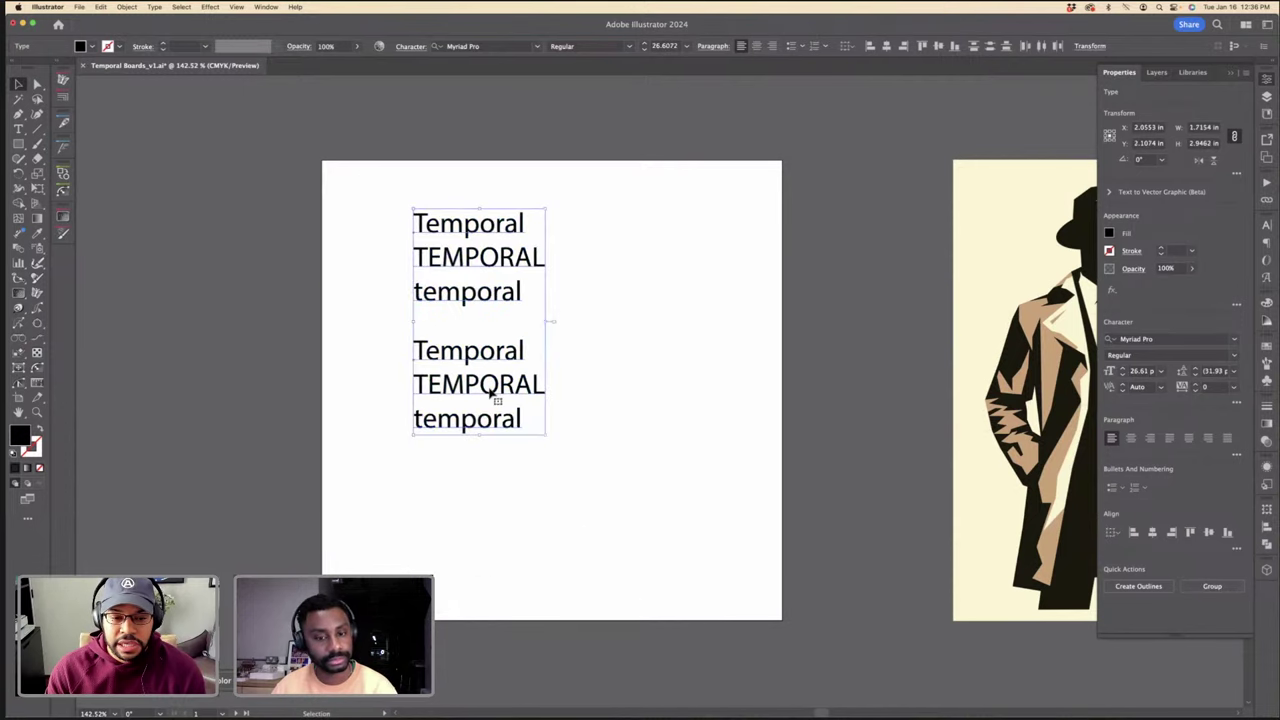
mouse_move(495, 380)
left_mouse_down()
mouse_move(471, 363)
mouse_move(480, 374)
left_mouse_up()
left_click(618, 371)
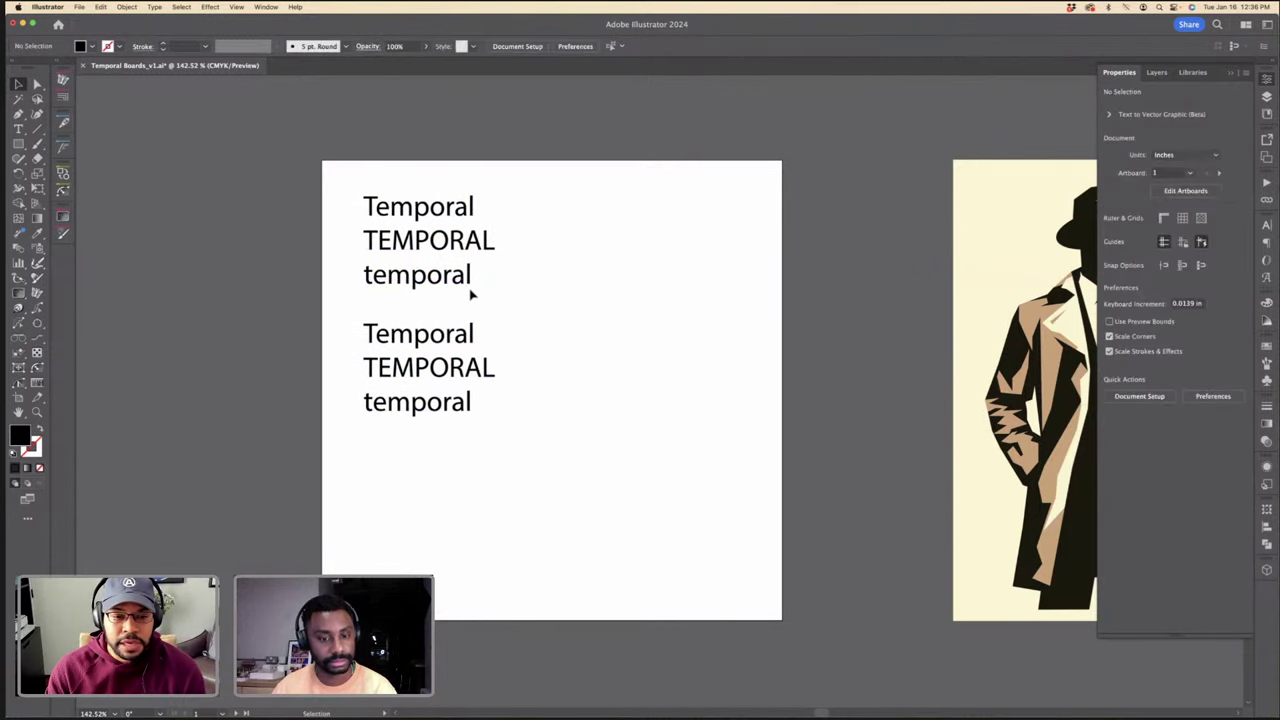
Step: Duplicate the two text blocks into a second column, and copy the lower pair downward to form a two-by-three grid
left_click(471, 291)
left_click_drag(440, 245, 634, 251)
left_click(702, 312)
left_click_drag(414, 345, 430, 485)
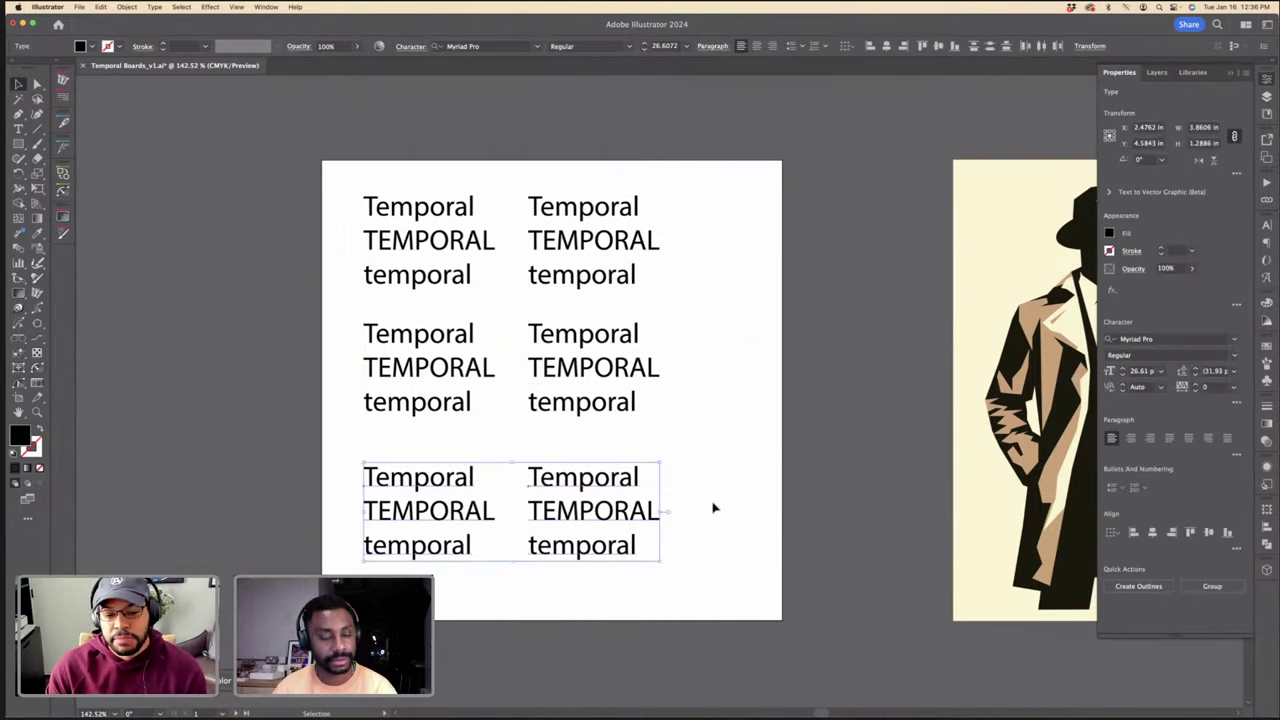
left_click(730, 507)
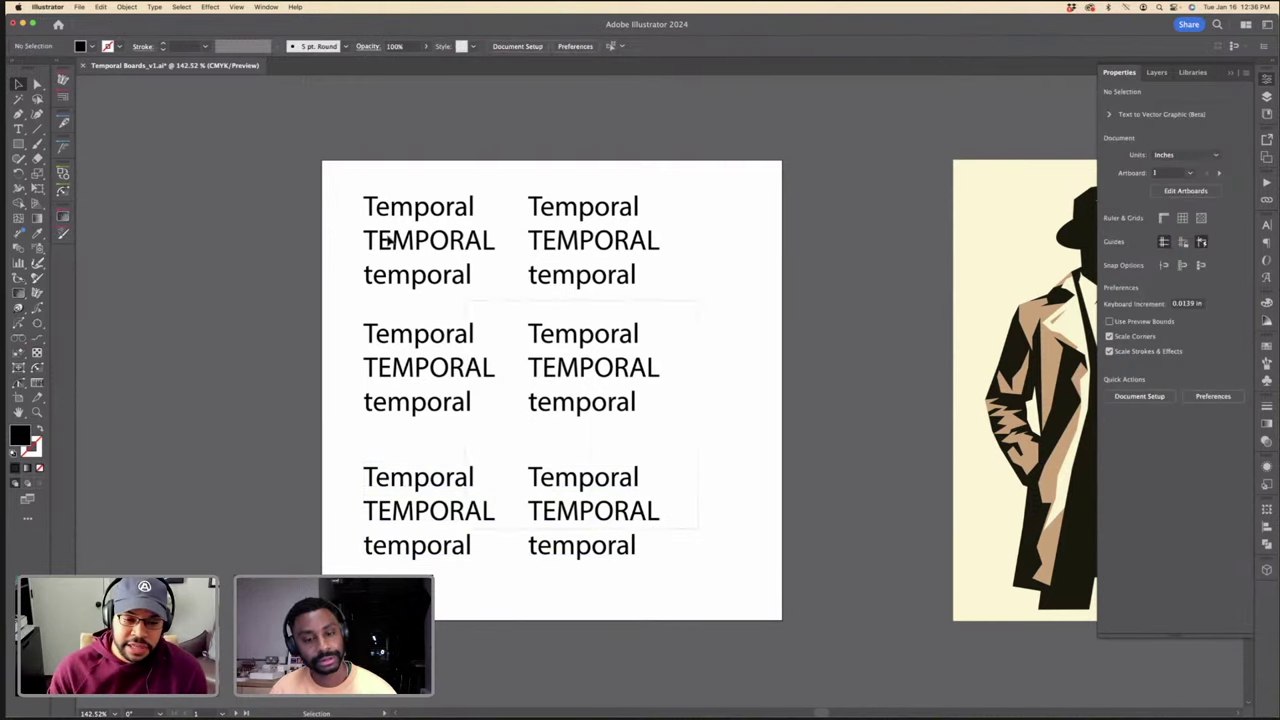
Step: Widen the gap between the two columns of text blocks and spread the lower rows evenly down the artboard
key("super+a")
left_click(339, 200)
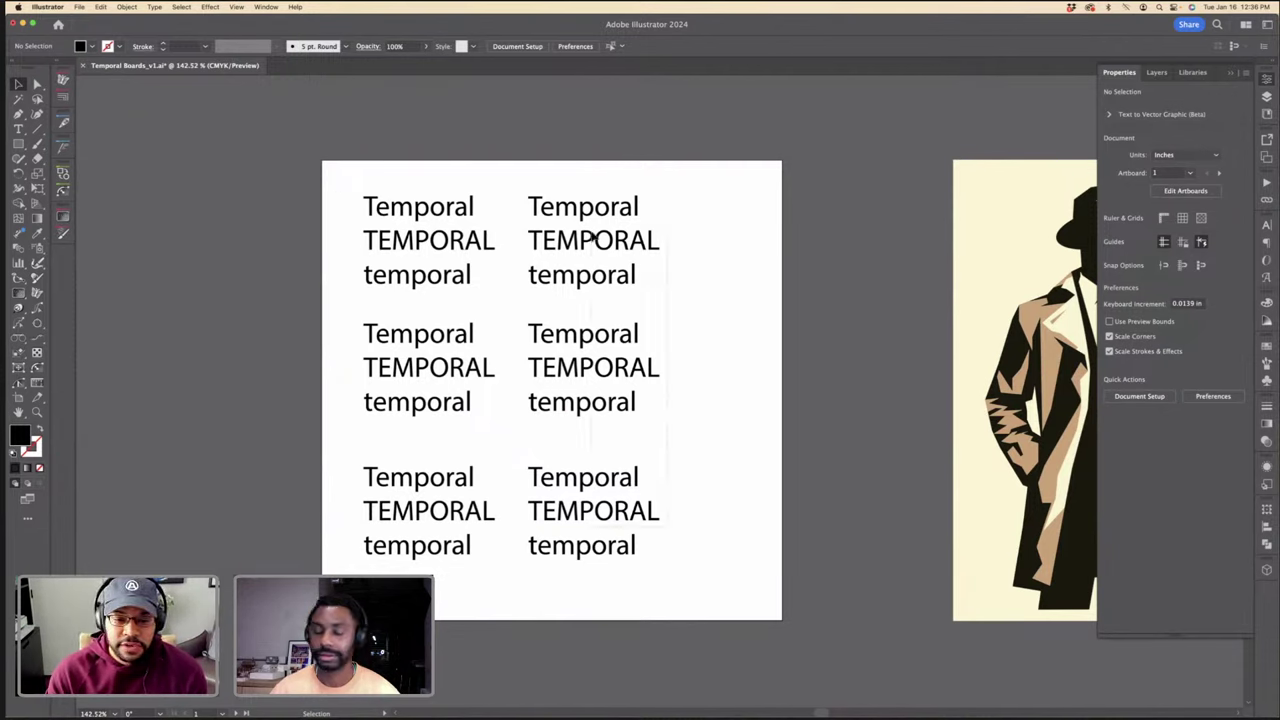
left_click(596, 238)
left_click_drag(596, 238, 662, 240)
left_click(802, 401)
left_click_drag(477, 366, 559, 428)
left_click(600, 440)
mouse_move(403, 363)
left_mouse_down()
mouse_move(420, 357)
mouse_move(394, 358)
left_mouse_up()
left_click(517, 323)
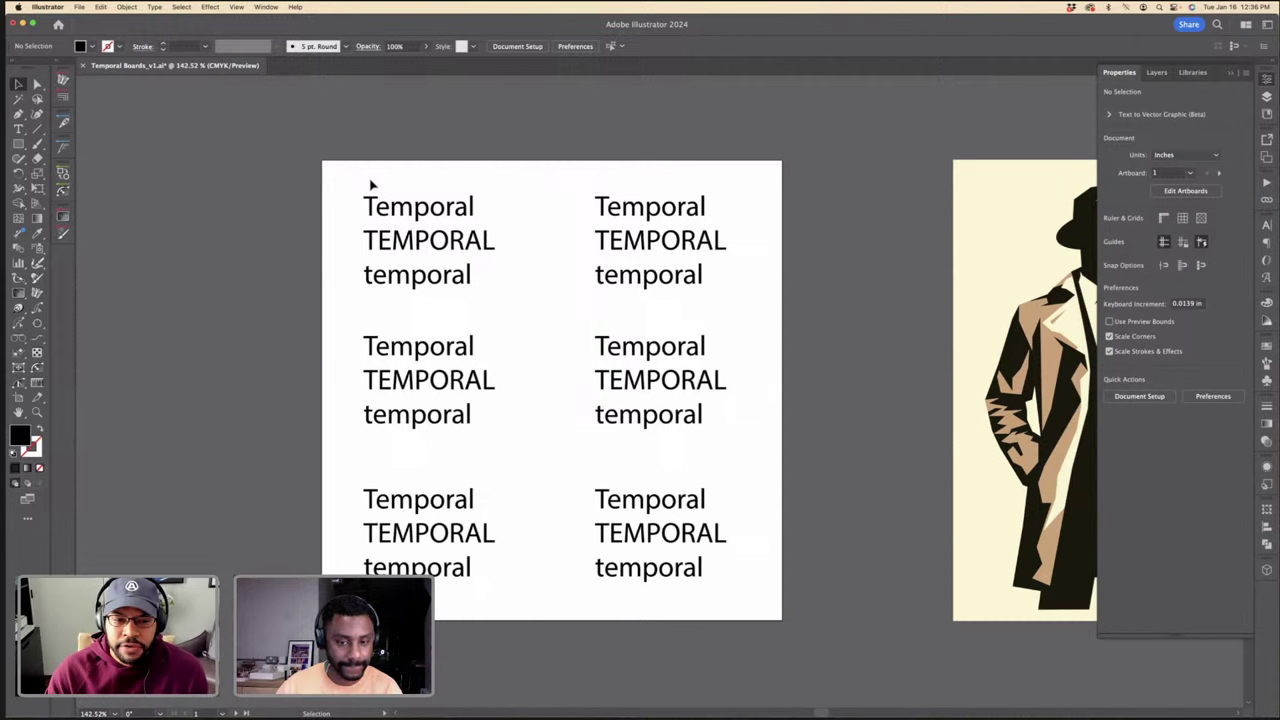
key("super+a")
key("super+shift+a")
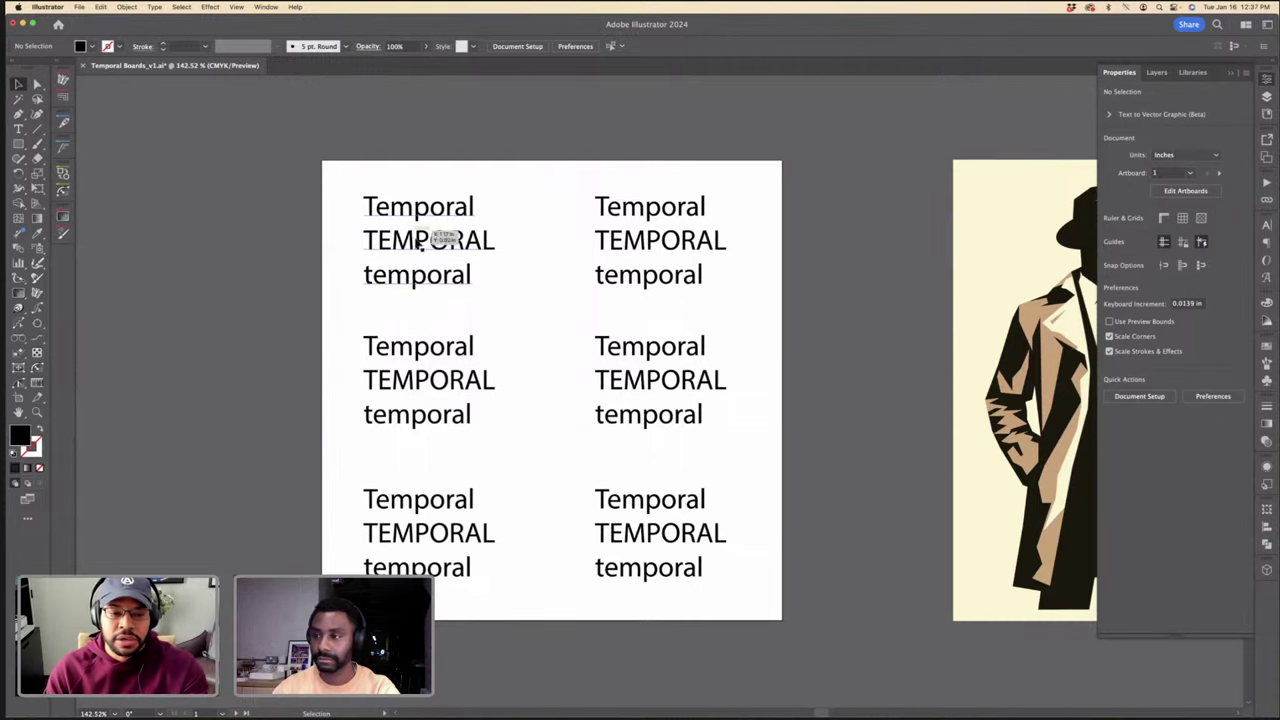
Step: Preview typefaces from the full font list on the first text block of the grid
left_click(421, 235)
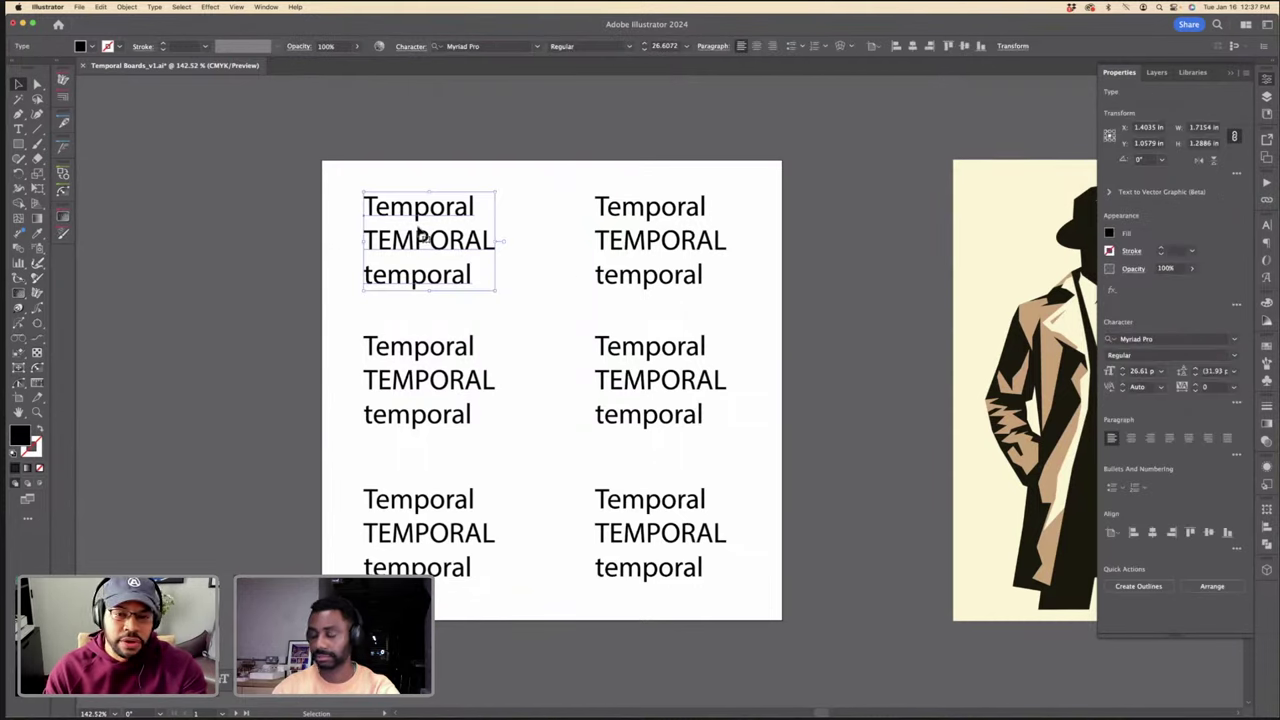
left_click(572, 321)
left_click(469, 271)
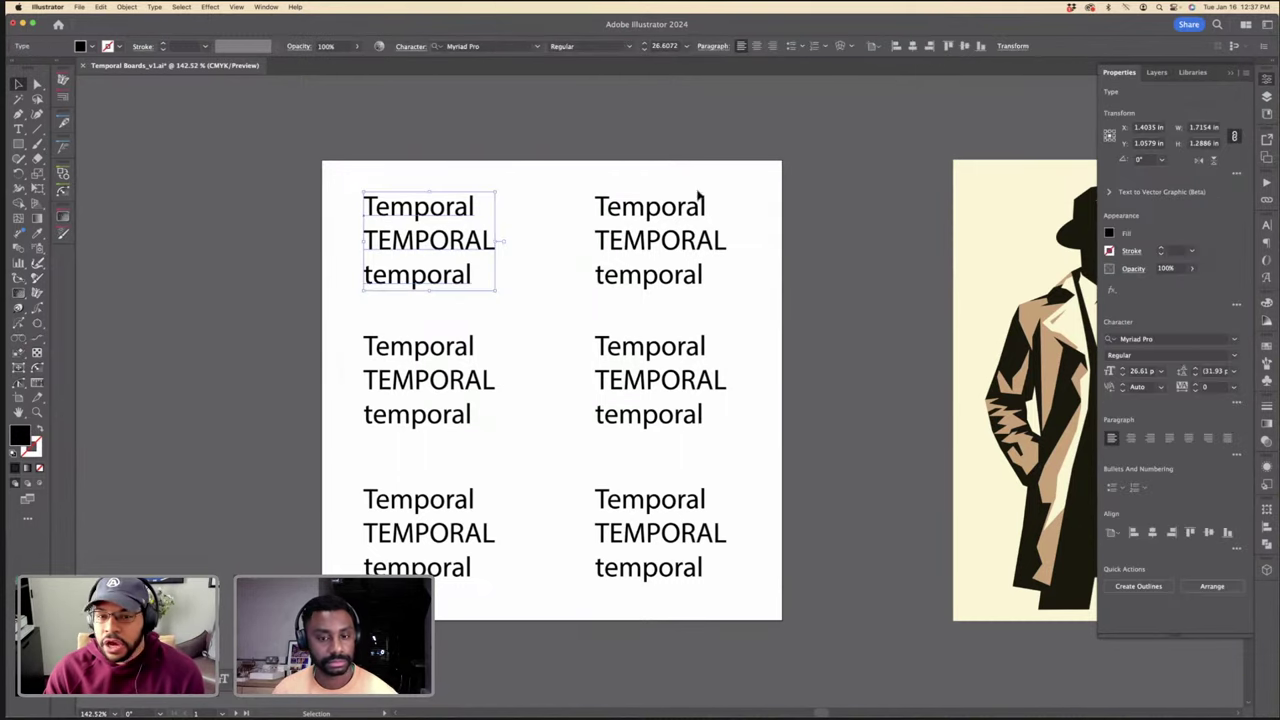
left_click(1235, 340)
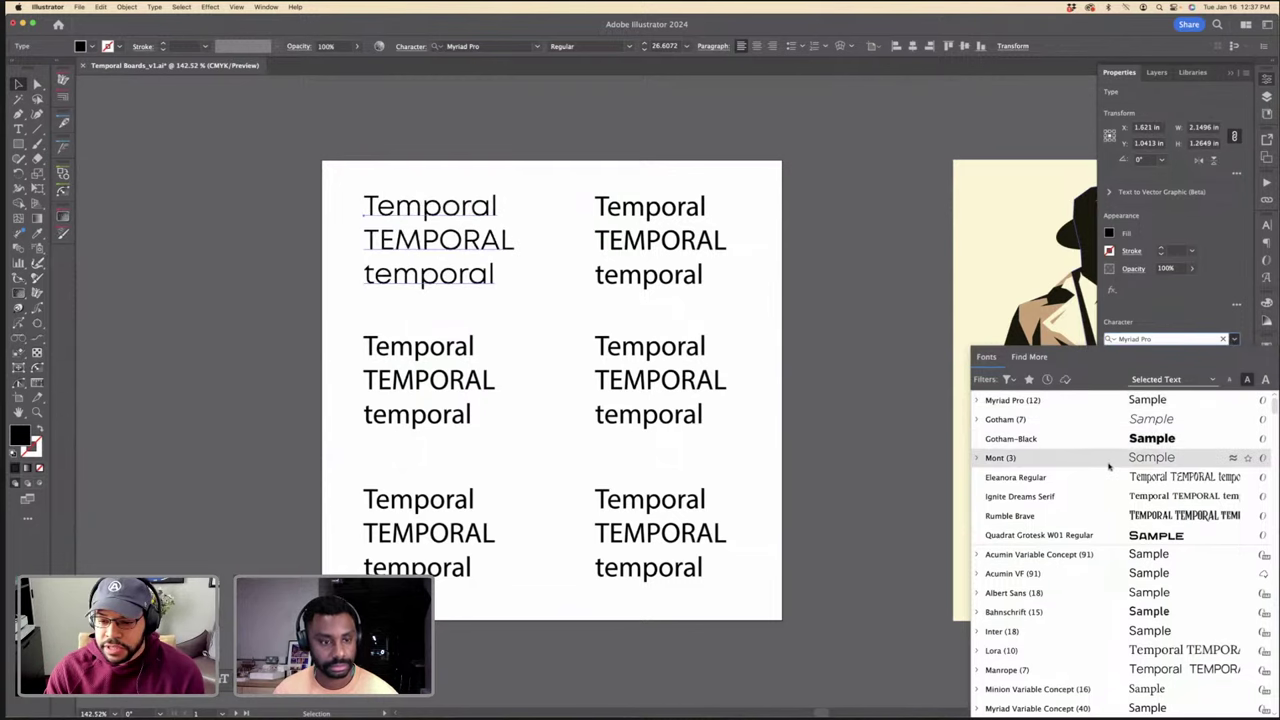
scroll(1110, 443, "down", 3)
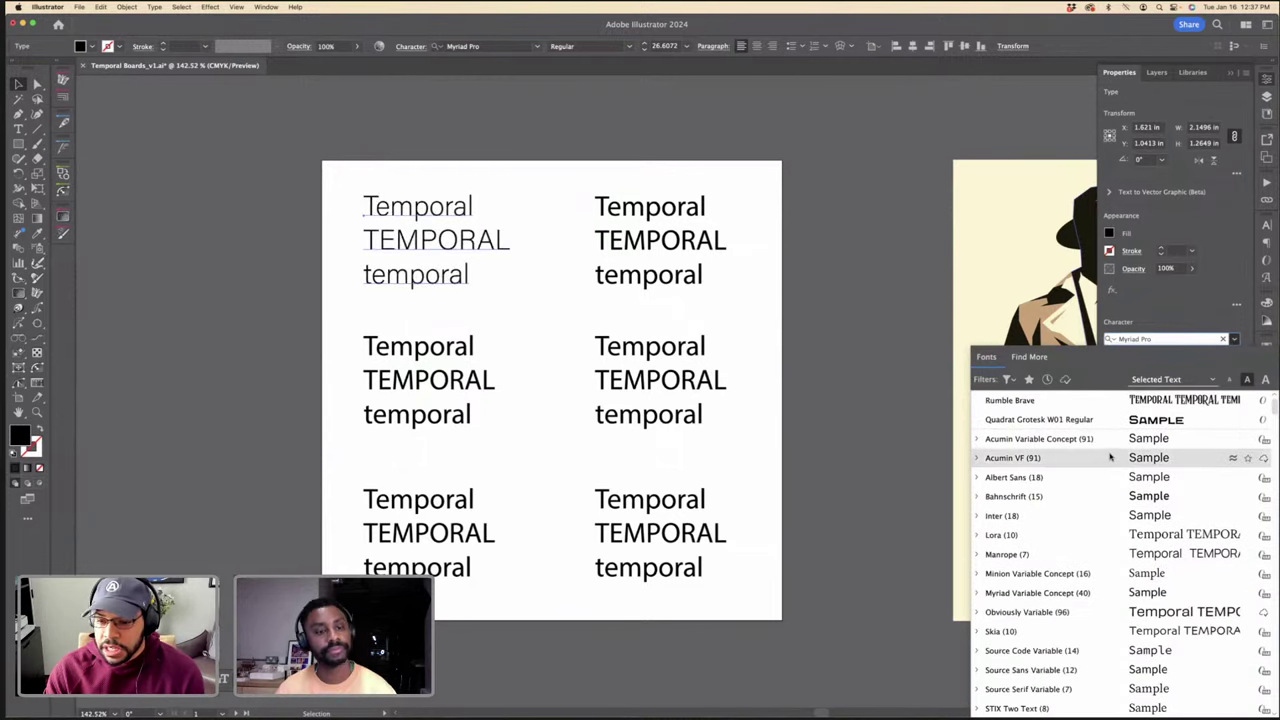
scroll(1118, 432, "up", 3)
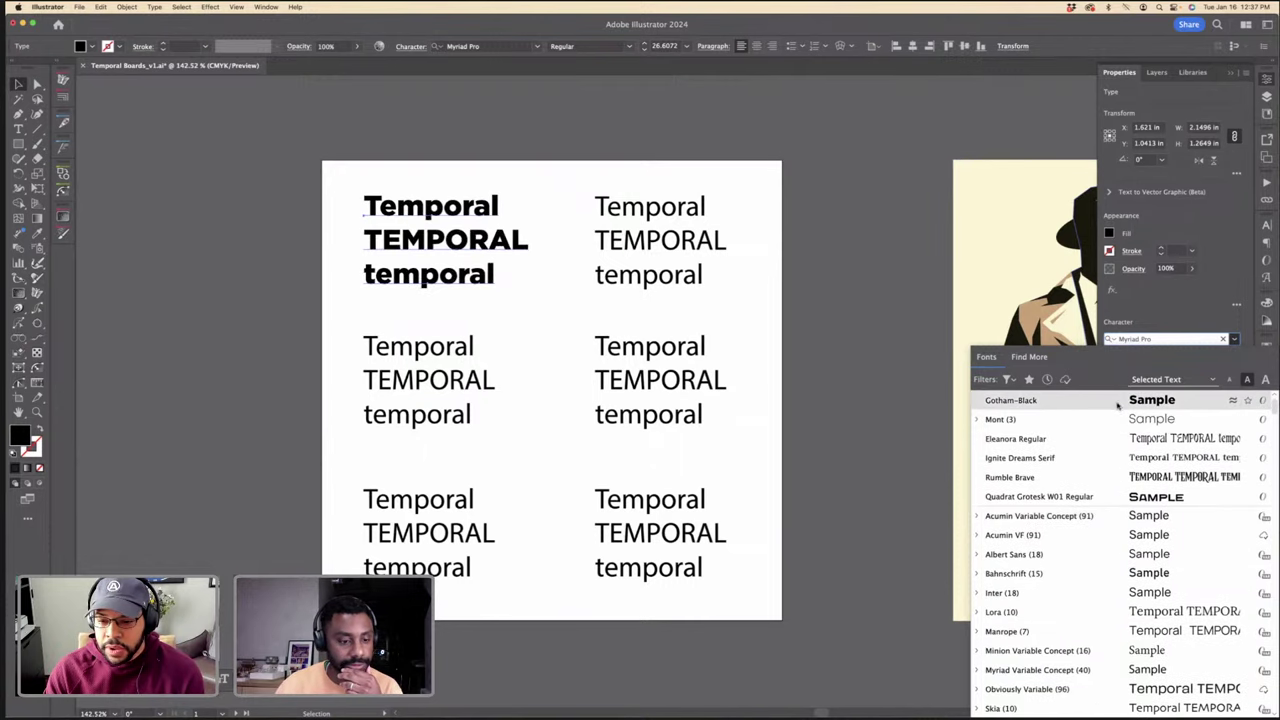
scroll(1150, 486, "down", 4)
scroll(1150, 486, "down", 4)
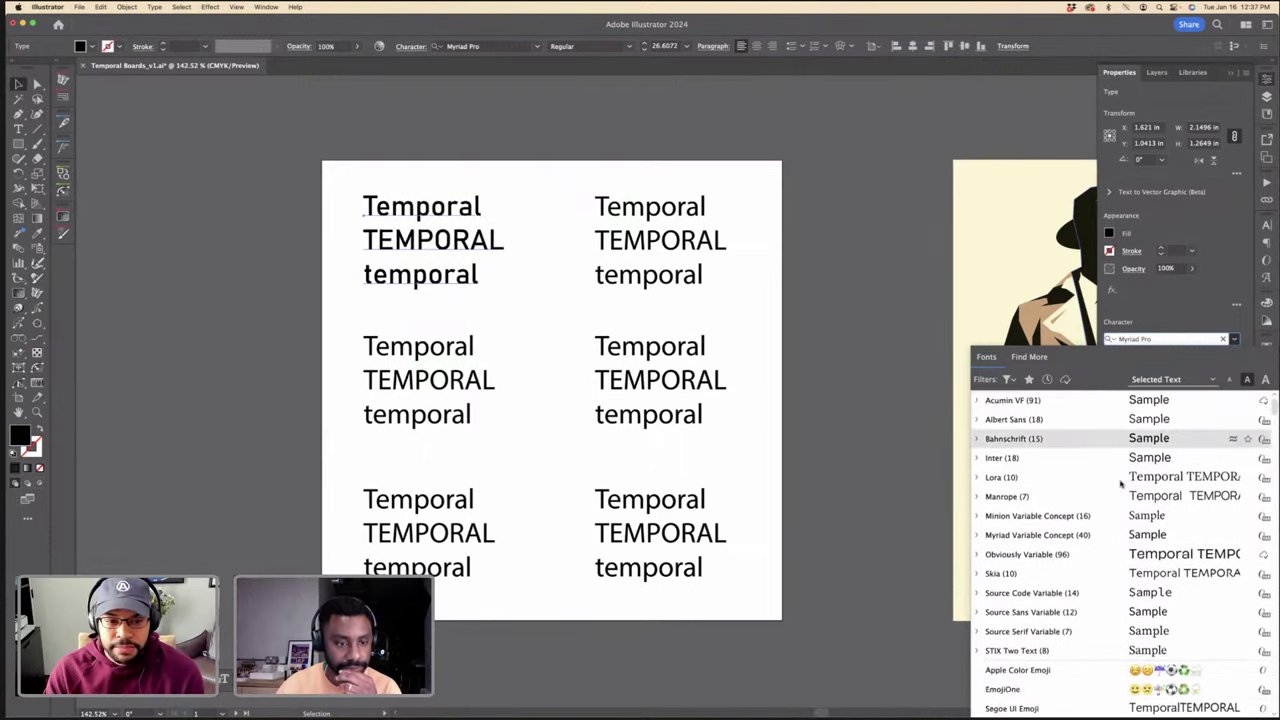
scroll(1110, 470, "down", 4)
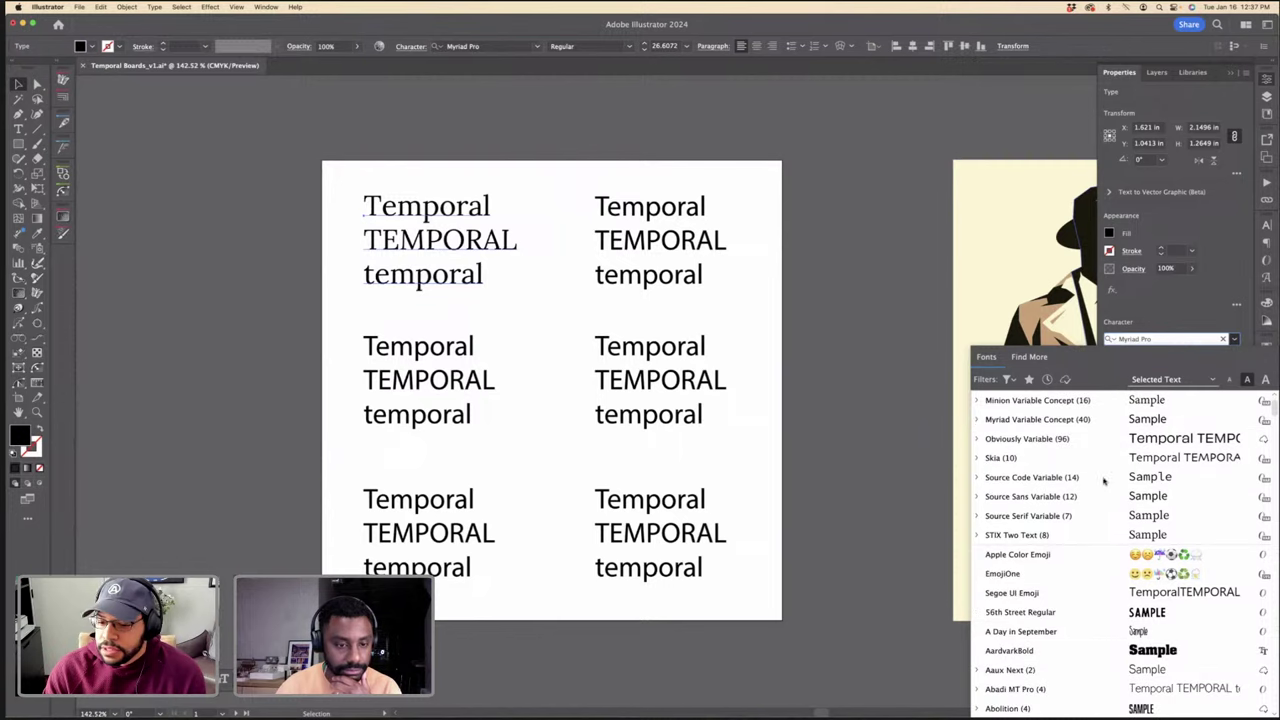
scroll(1115, 540, "down", 4)
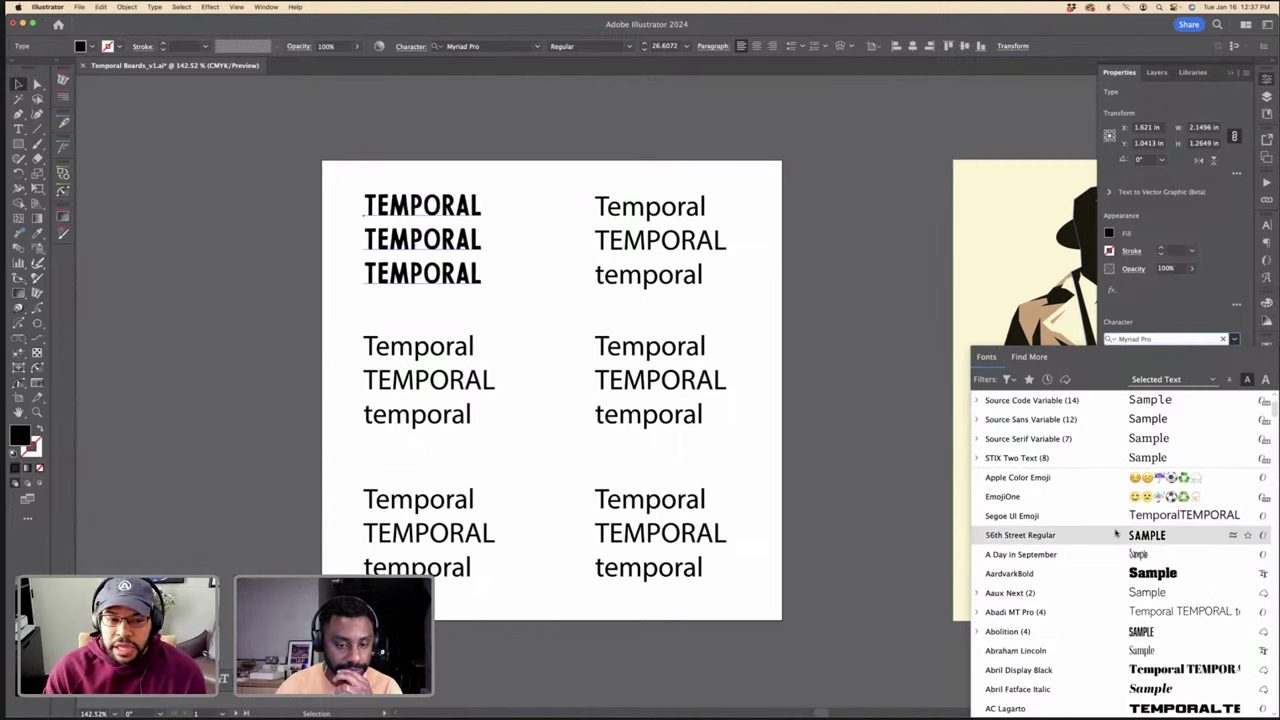
scroll(1116, 535, "down", 3)
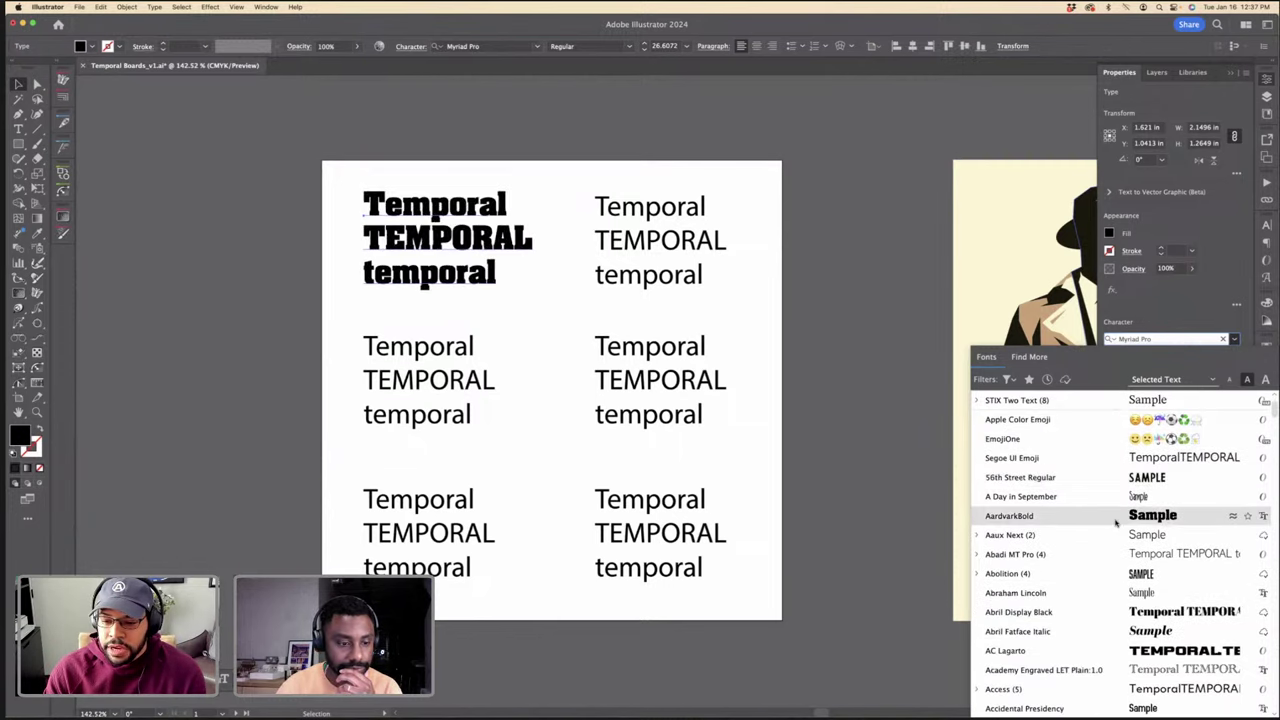
scroll(1116, 522, "down", 4)
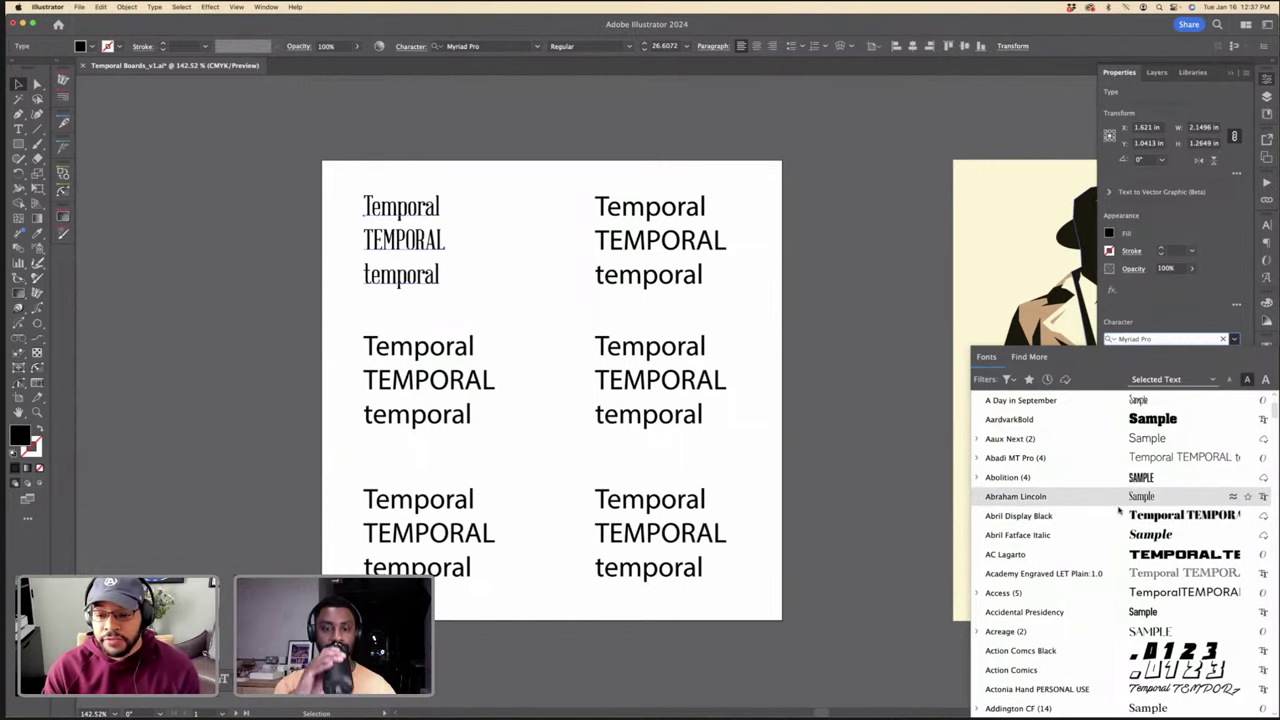
scroll(1120, 512, "down", 8)
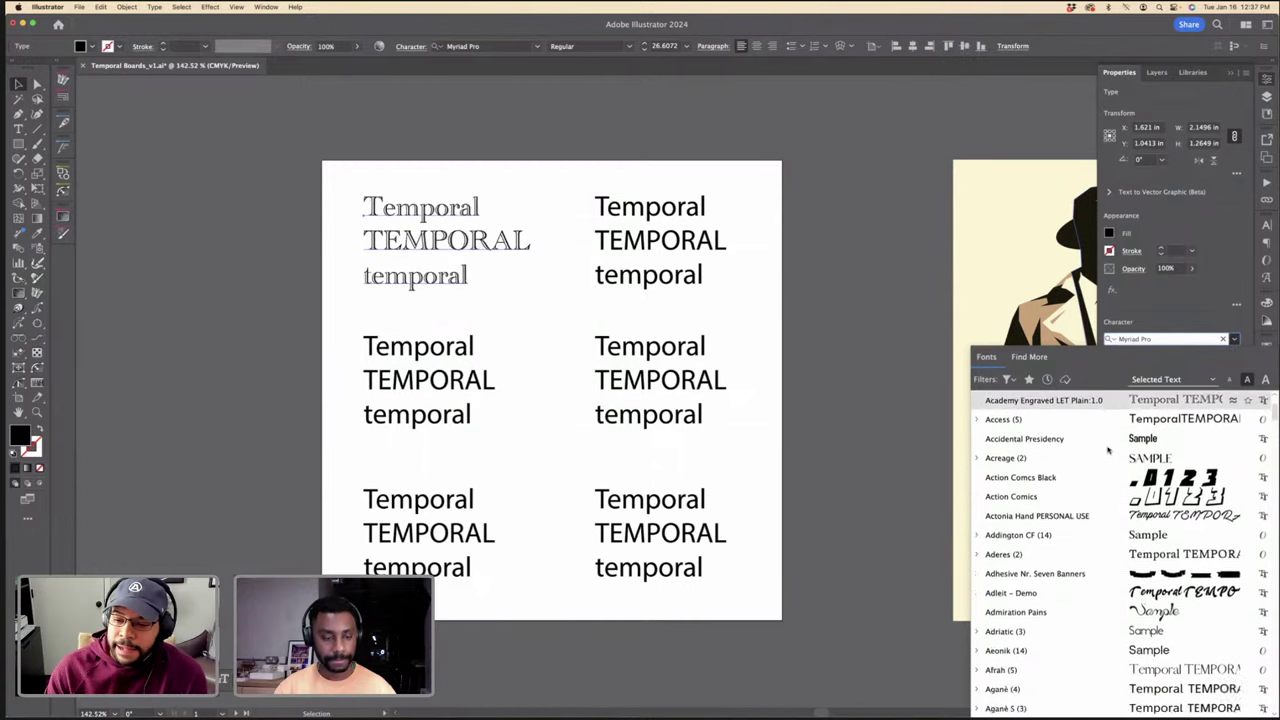
scroll(1105, 515, "down", 6)
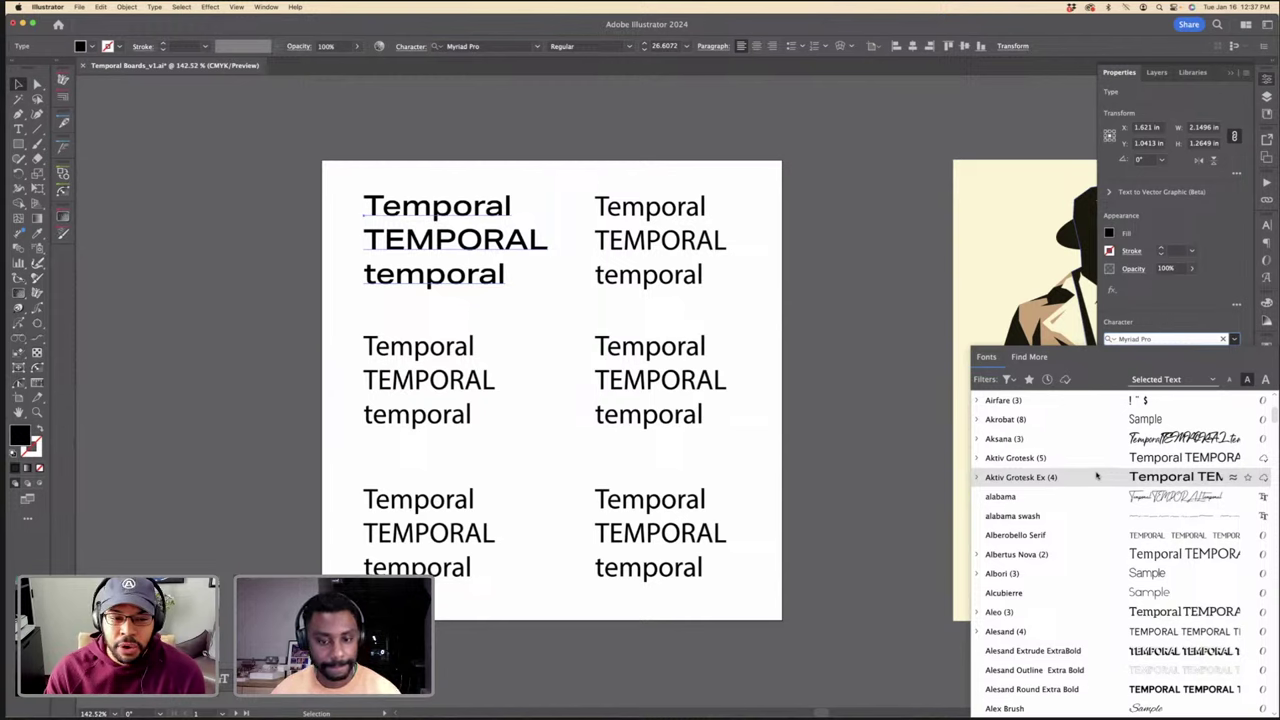
scroll(1096, 477, "down", 5)
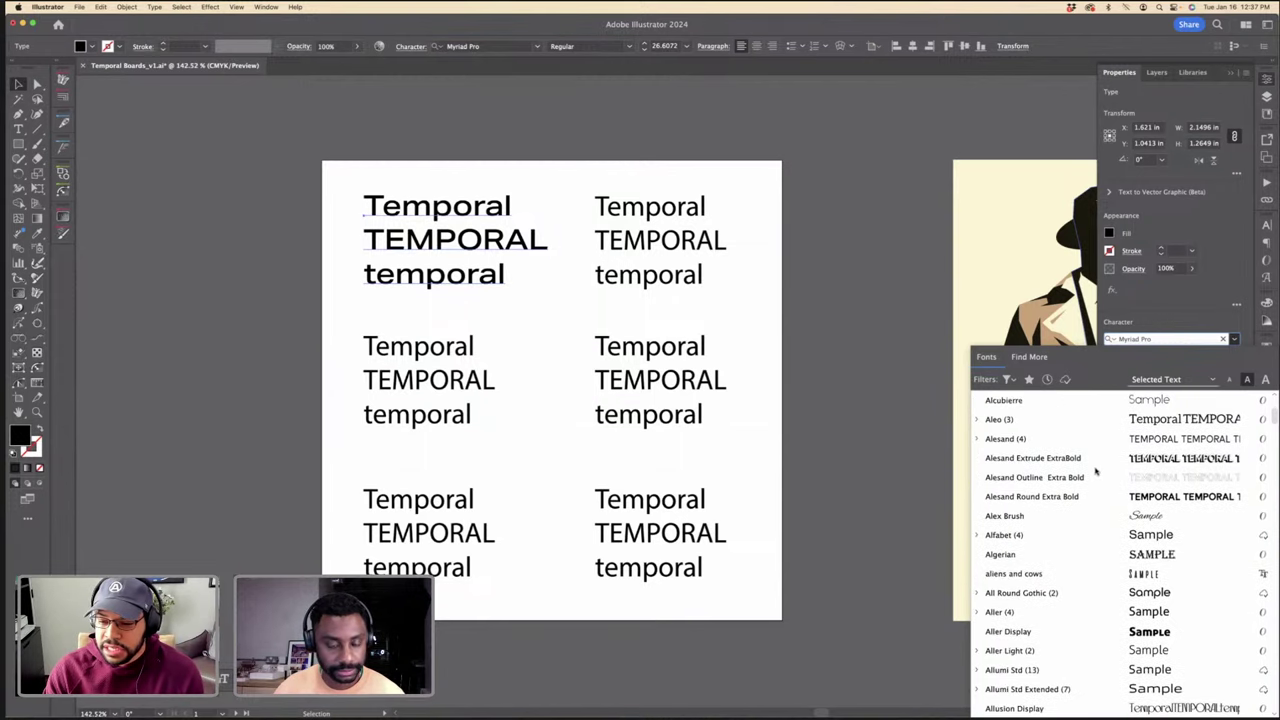
scroll(1100, 460, "down", 6)
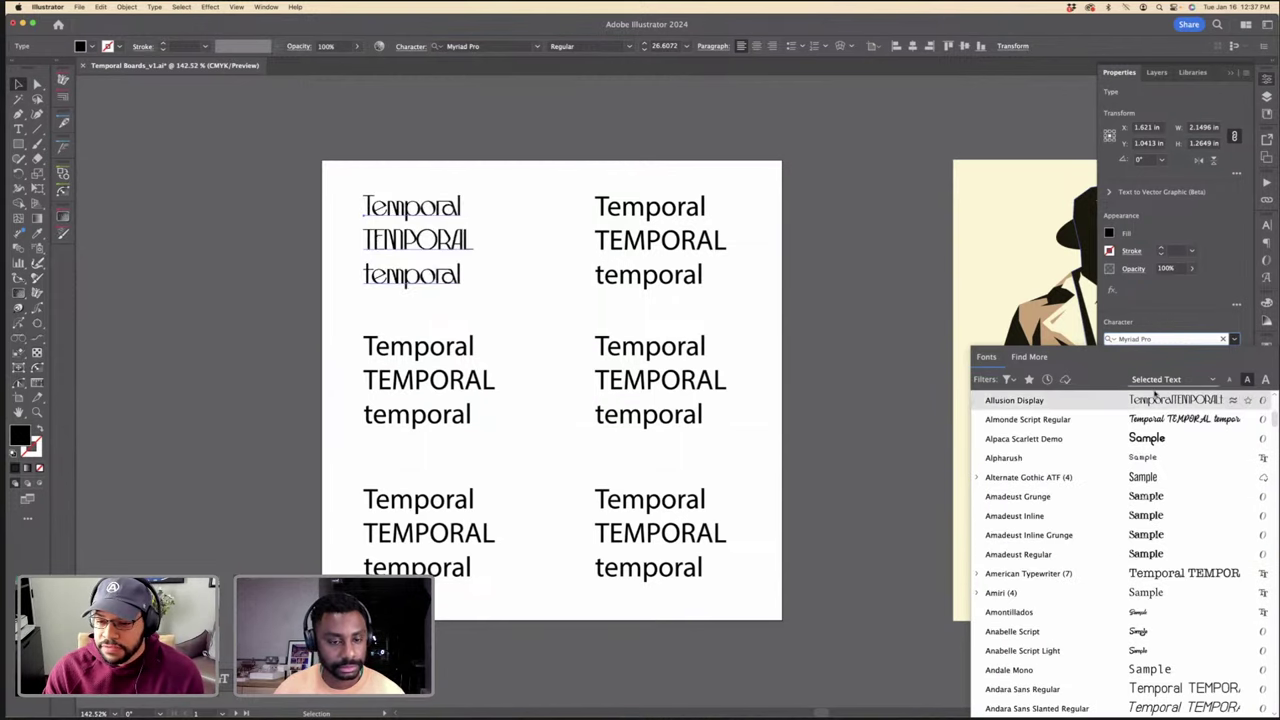
Step: Filter the font list to heavy weight and regular width, and preview the matching typefaces on the first text block
left_click(1008, 379)
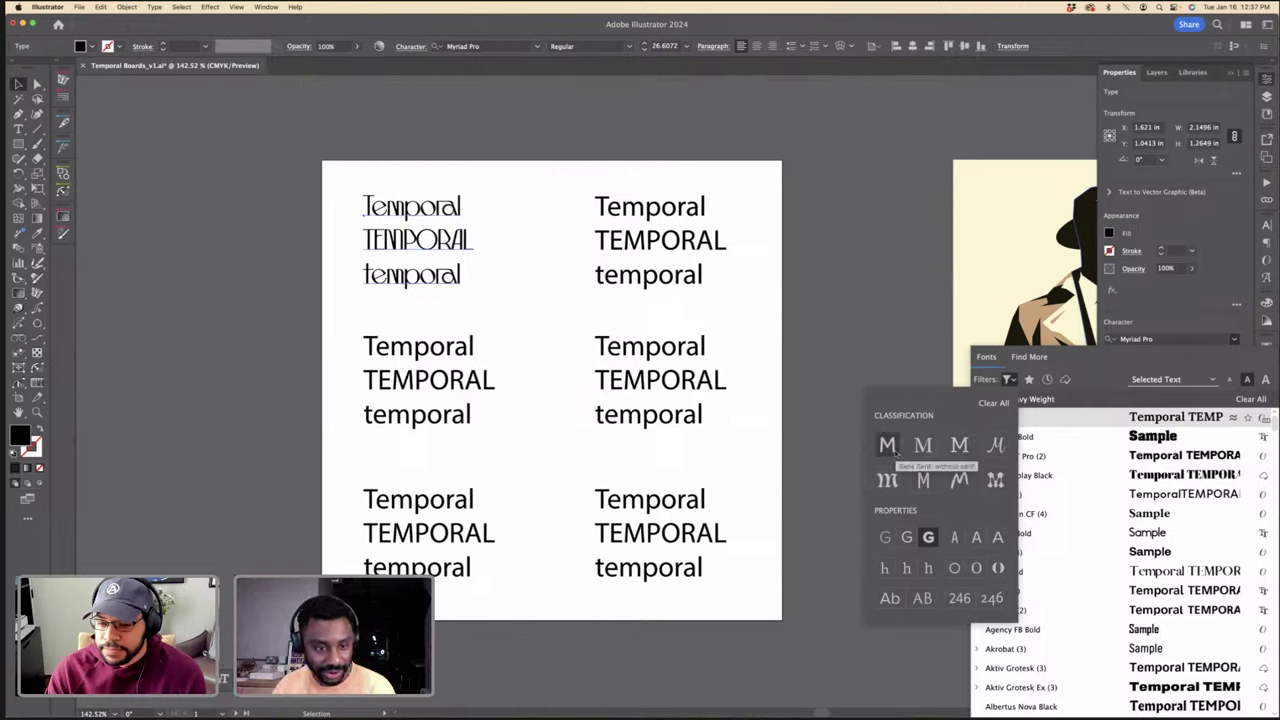
left_click(976, 539)
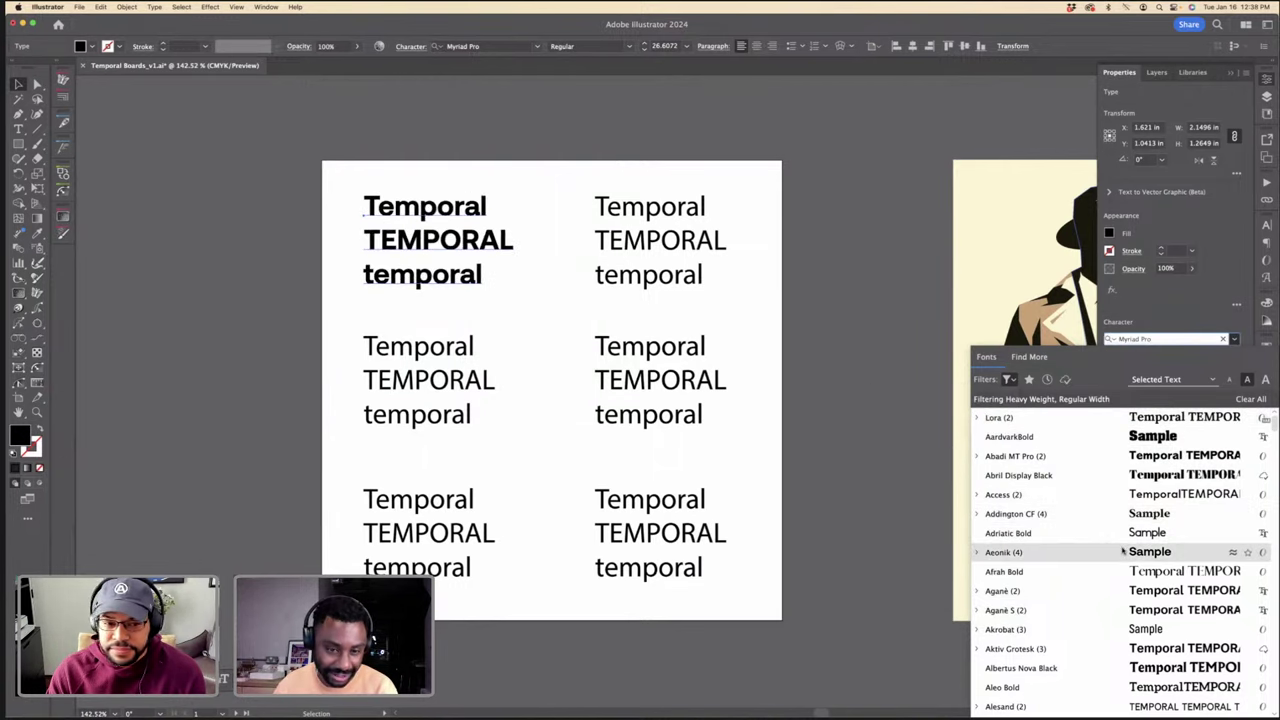
scroll(1122, 551, "down", 2)
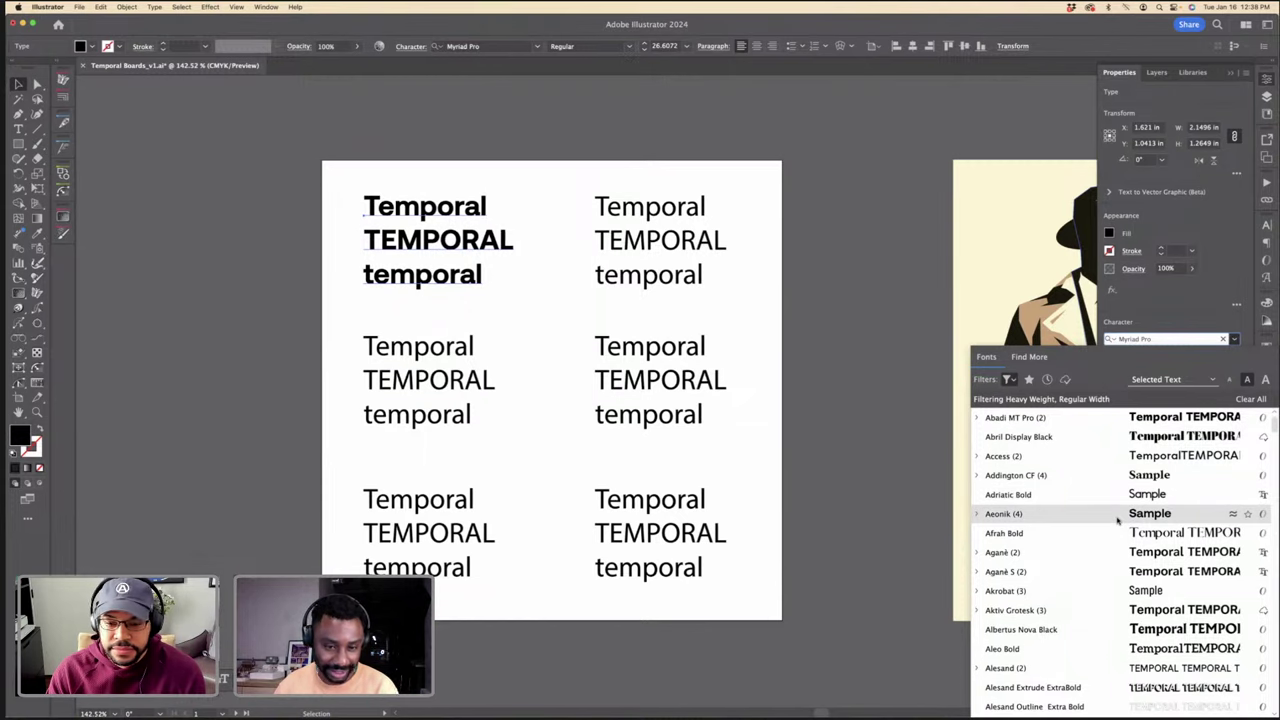
scroll(1117, 519, "down", 2)
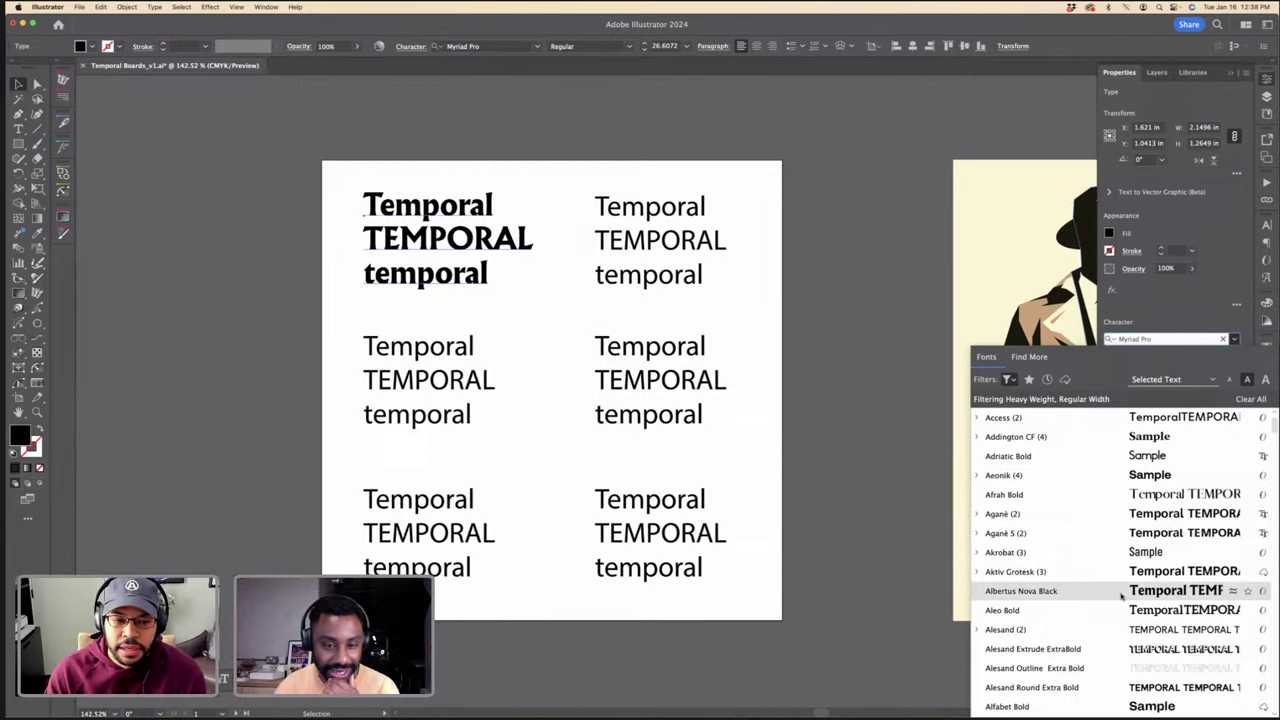
scroll(1122, 594, "down", 7)
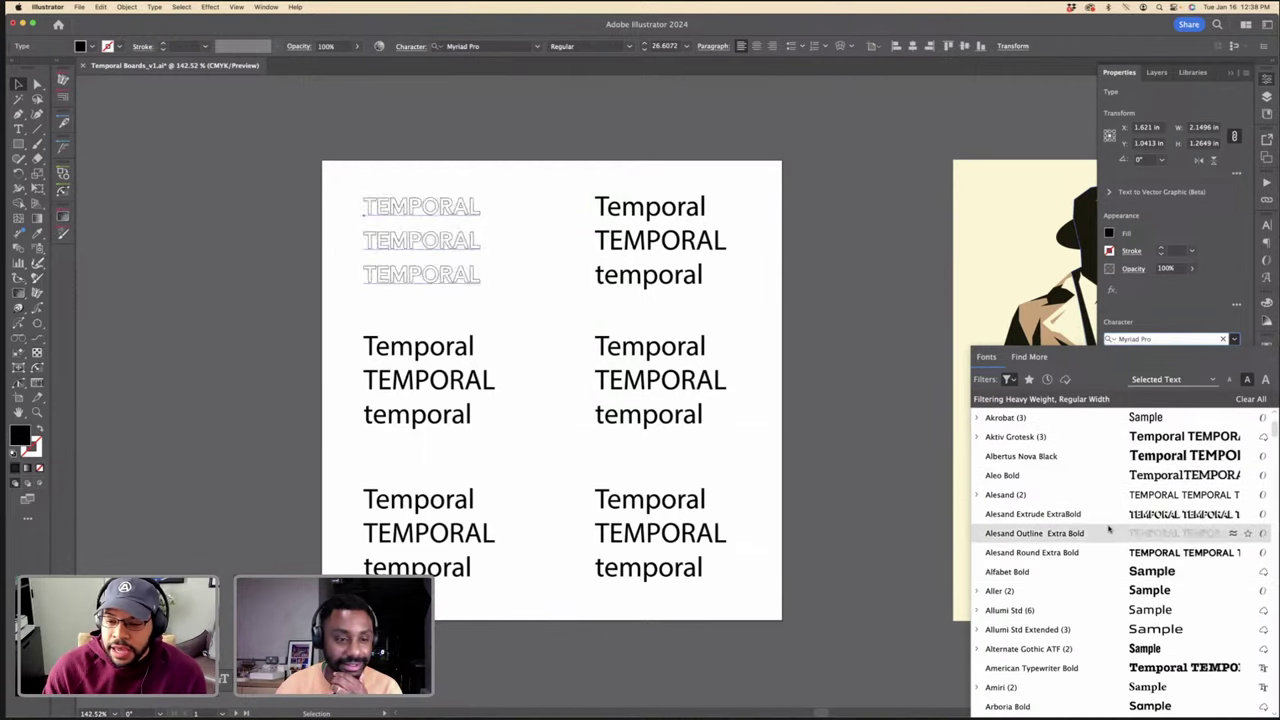
scroll(1108, 510, "down", 5)
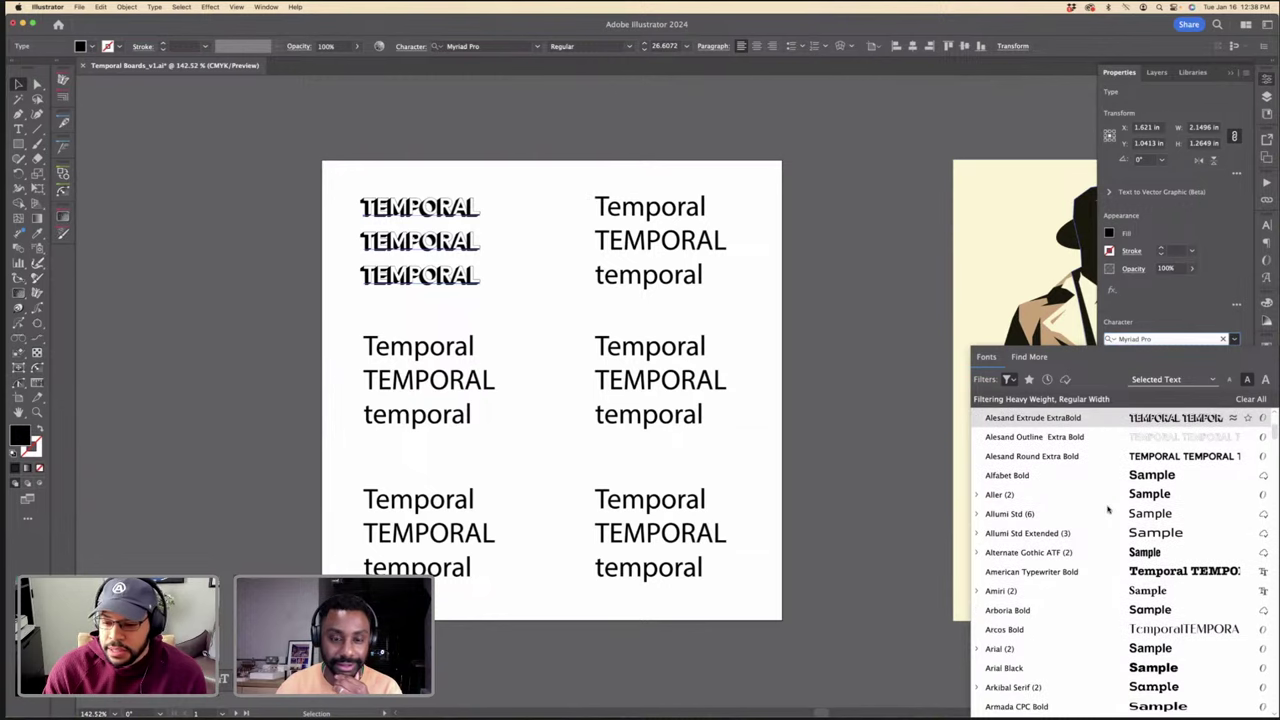
scroll(1108, 510, "down", 4)
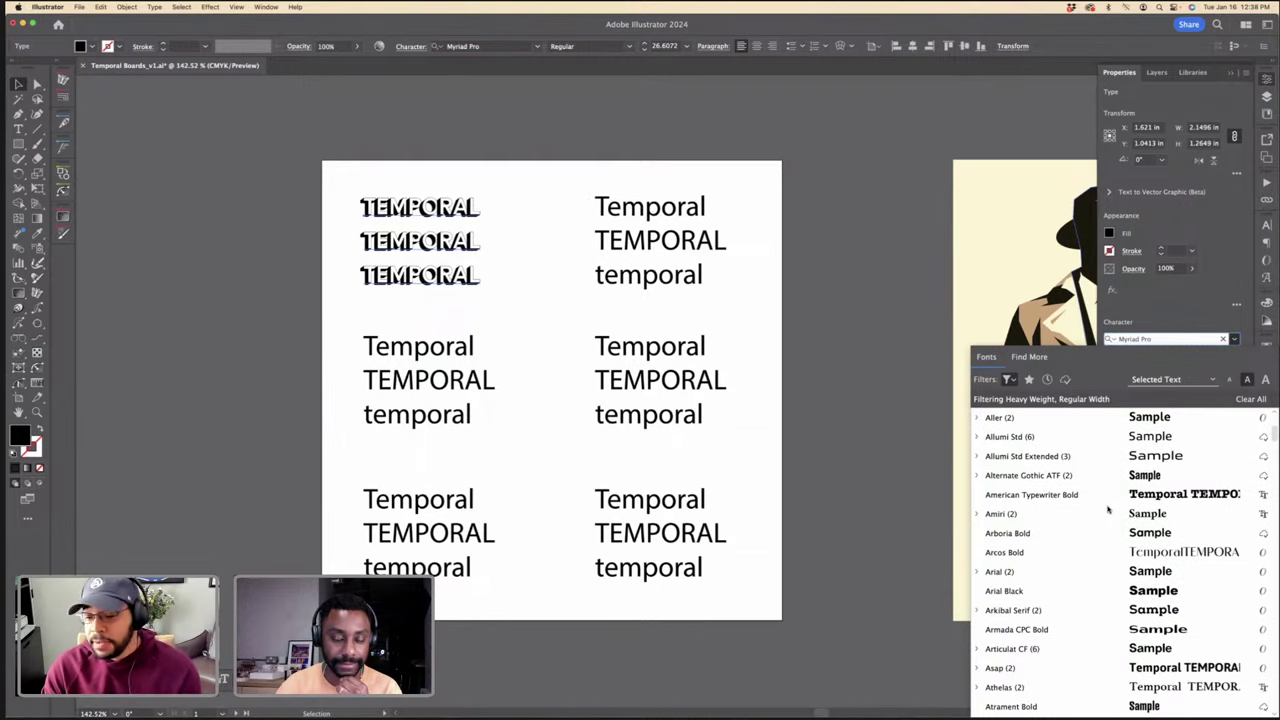
scroll(1108, 510, "up", 14)
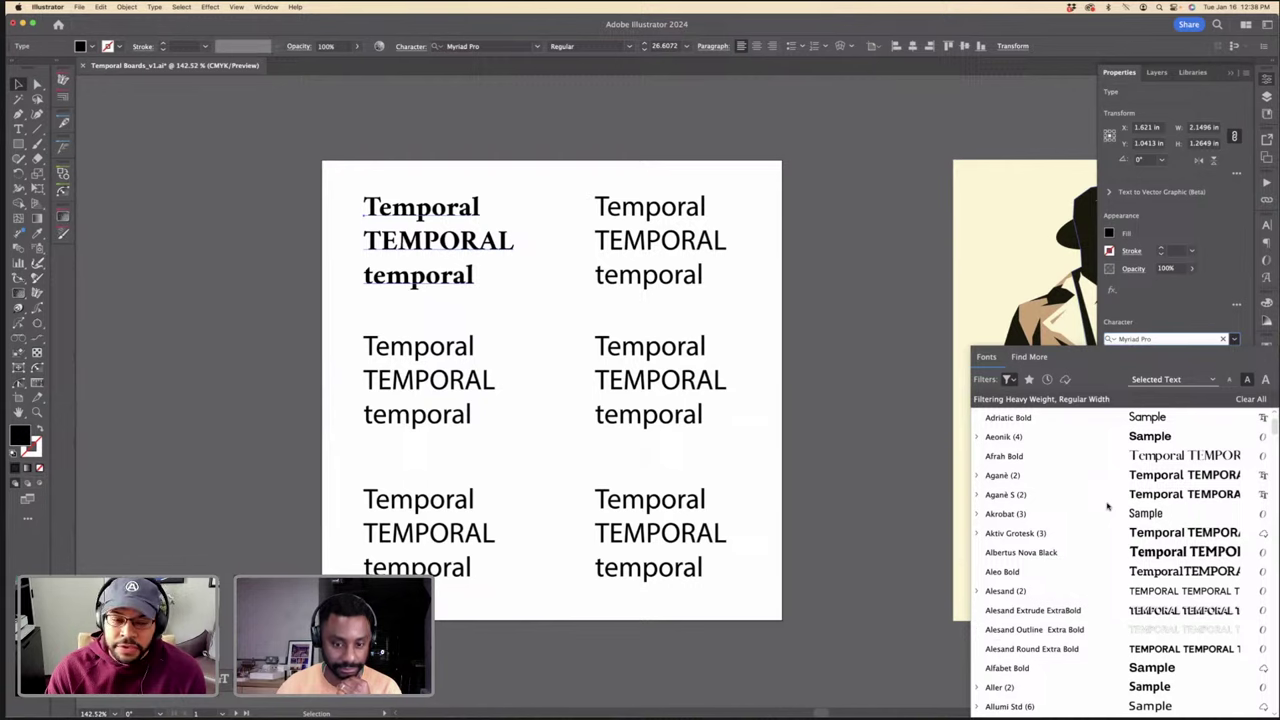
scroll(1108, 507, "up", 6)
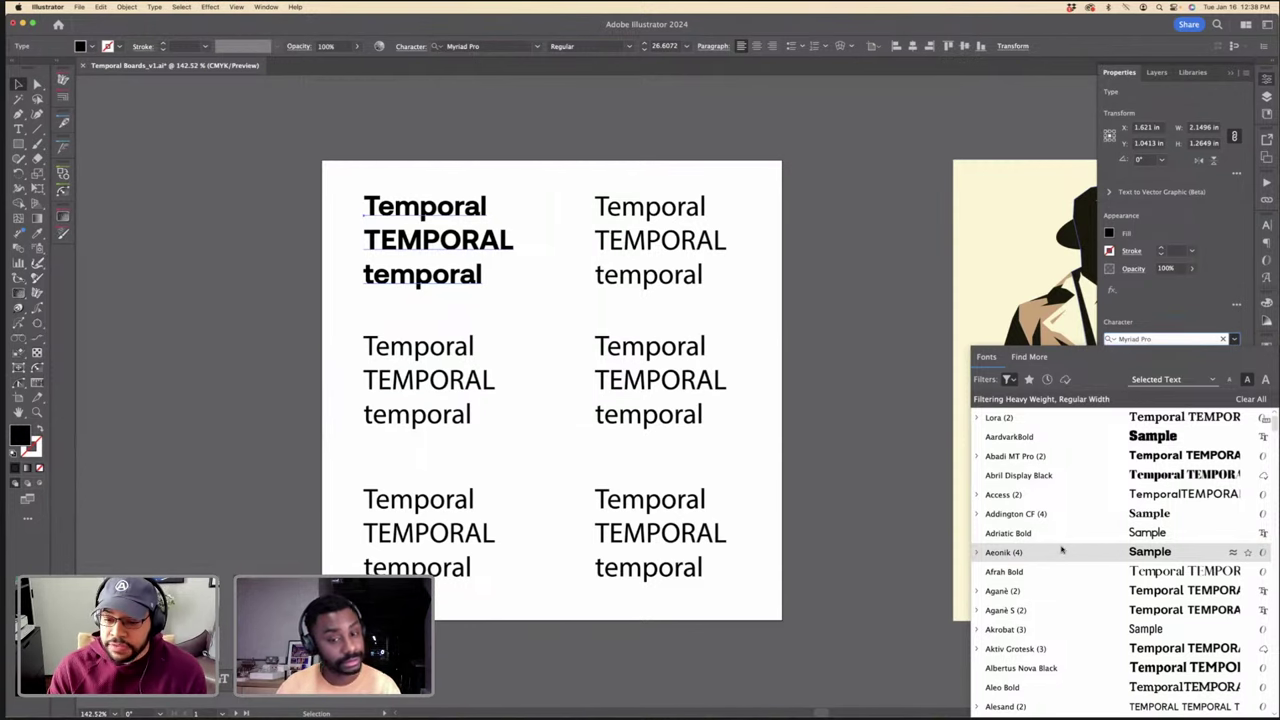
Step: Set the first text block of the grid in Campaign Slab Black
scroll(1062, 548, "down", 4)
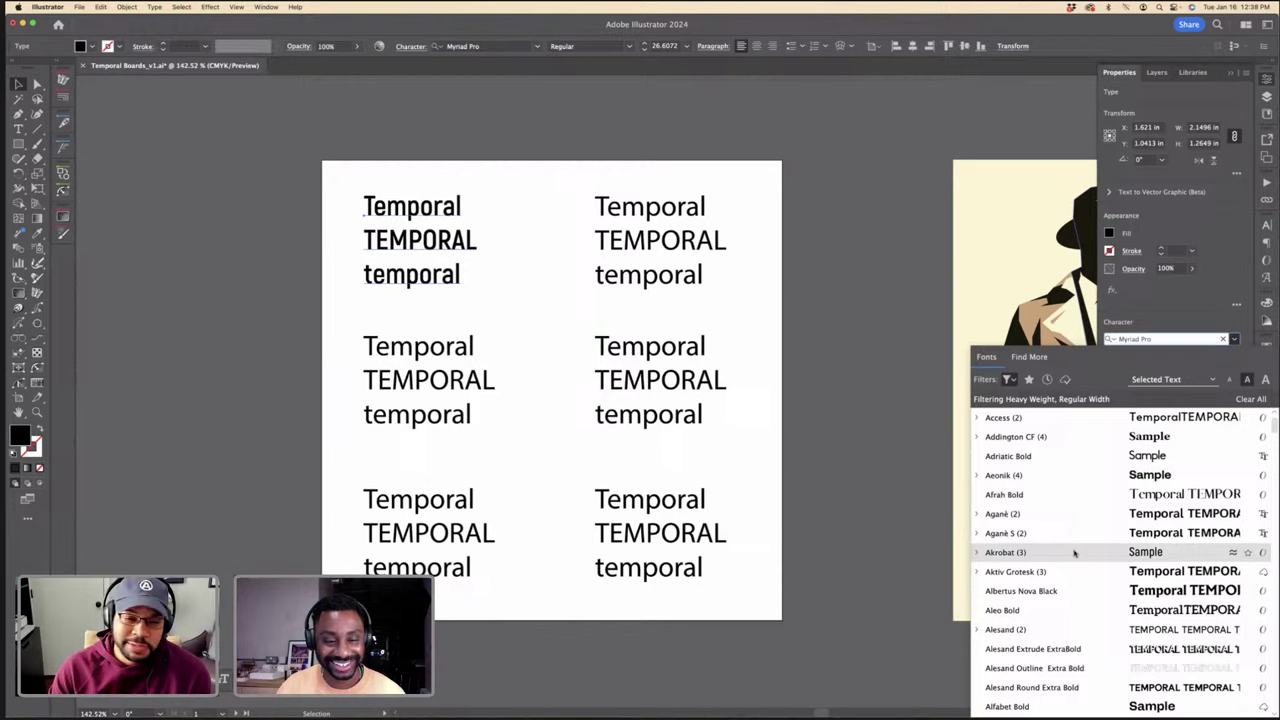
scroll(1075, 553, "down", 5)
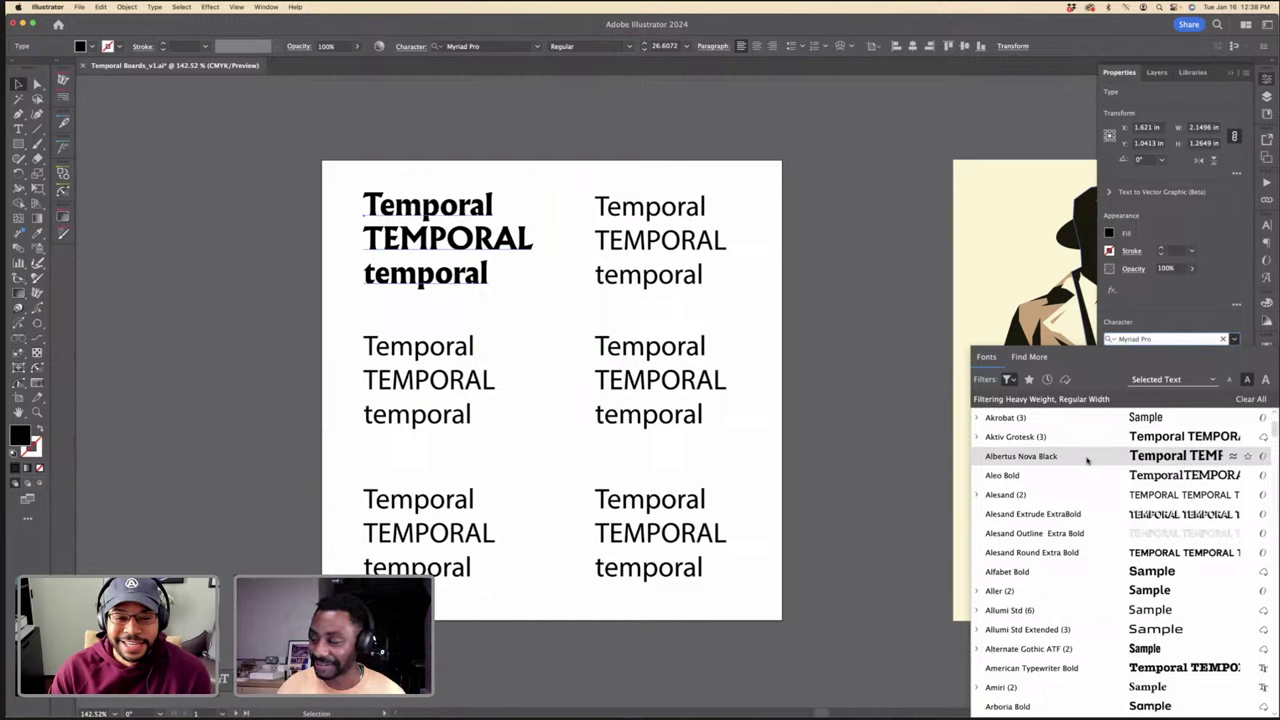
scroll(1090, 540, "down", 15)
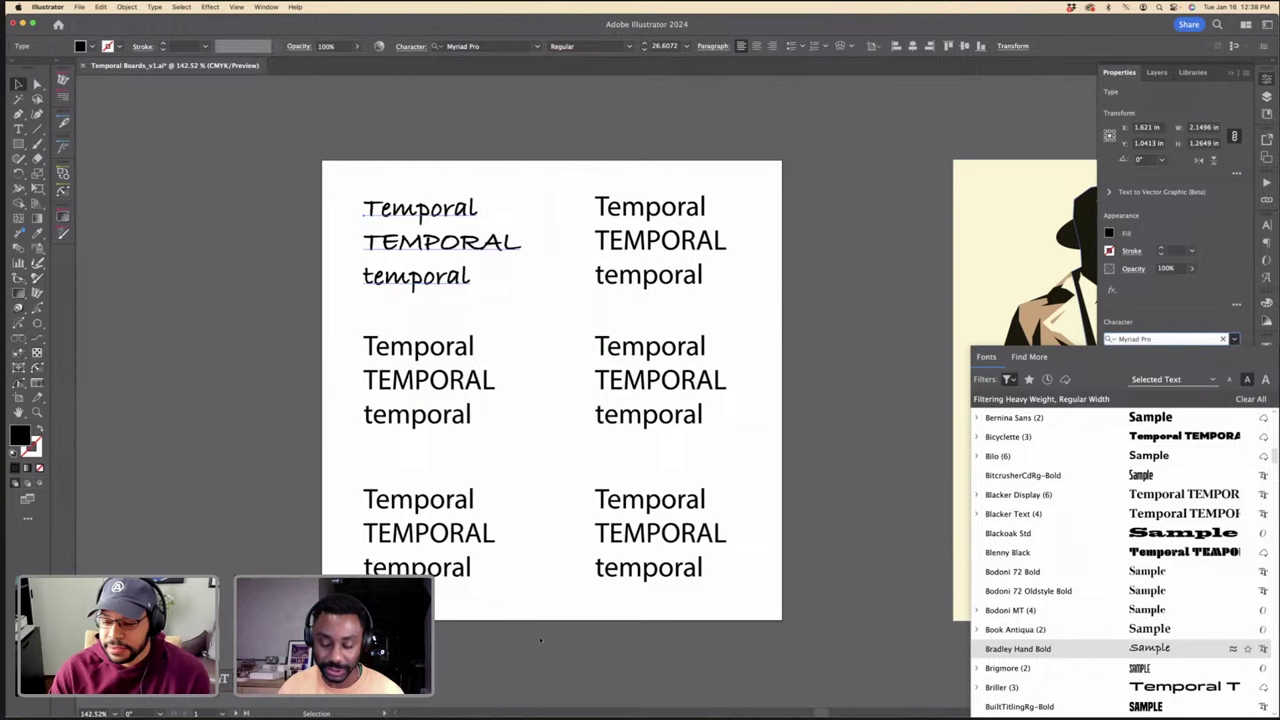
scroll(1110, 625, "down", 8)
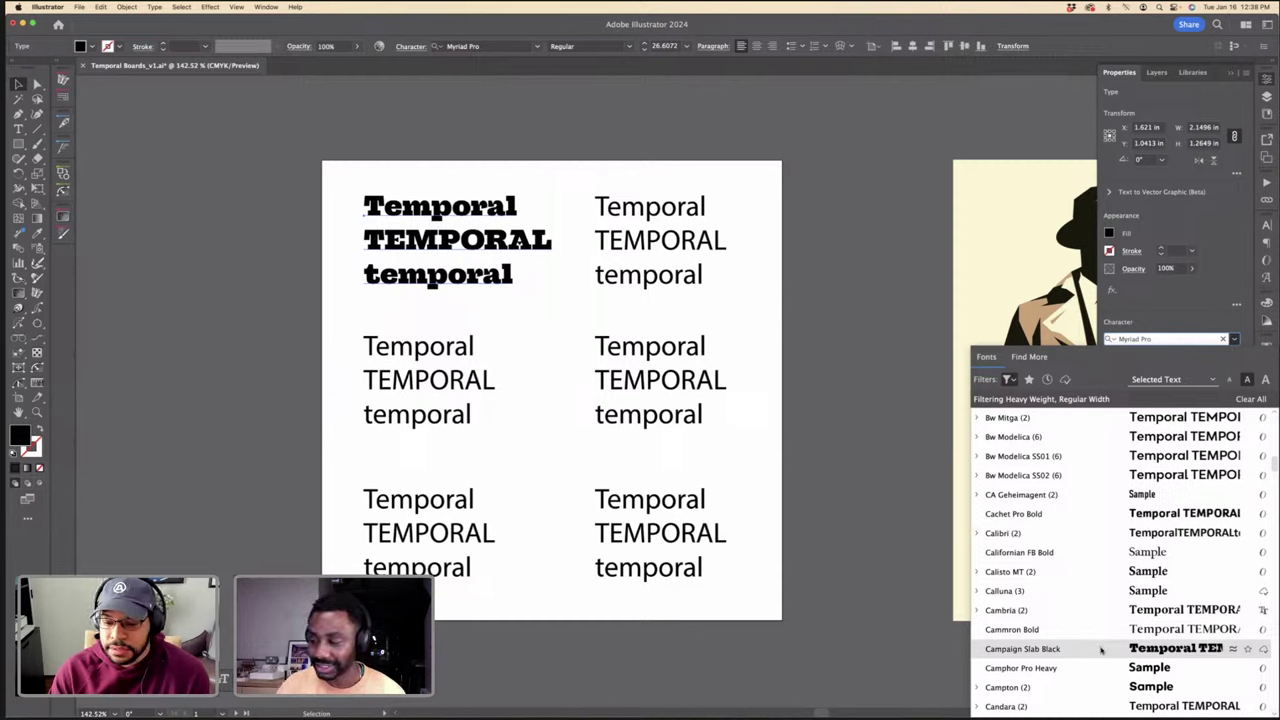
scroll(1101, 651, "down", 3)
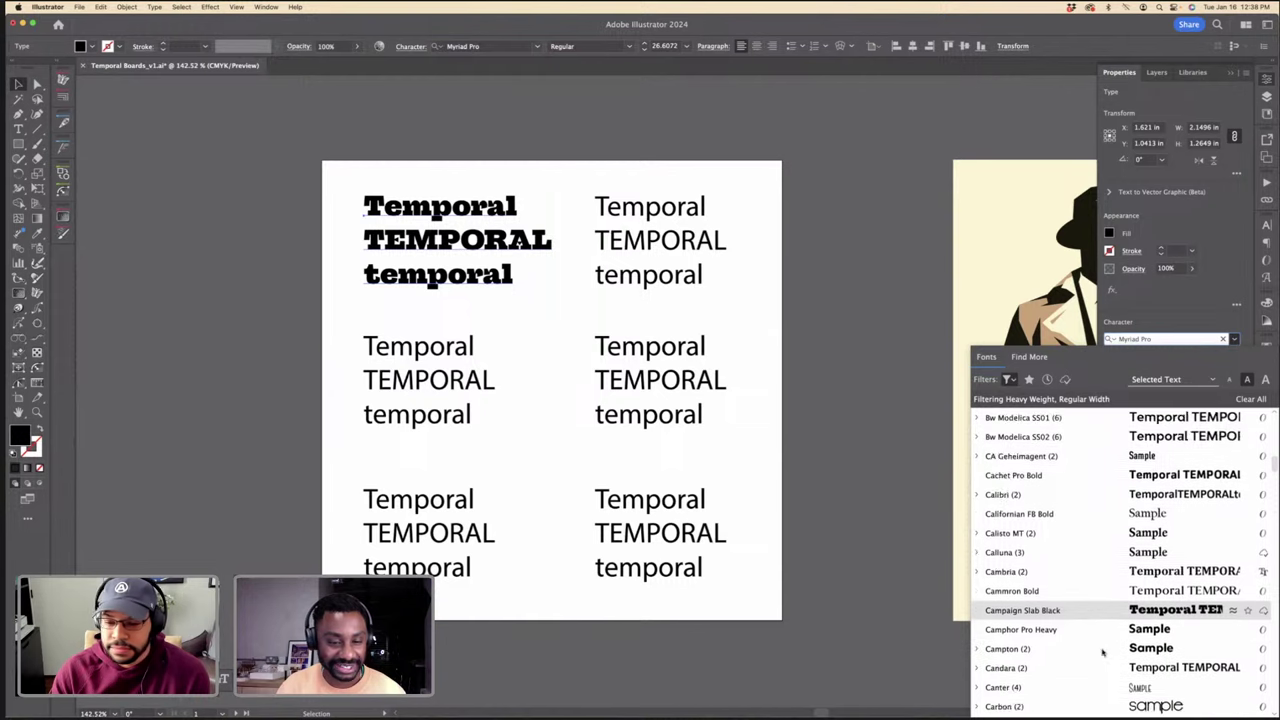
left_click(1098, 572)
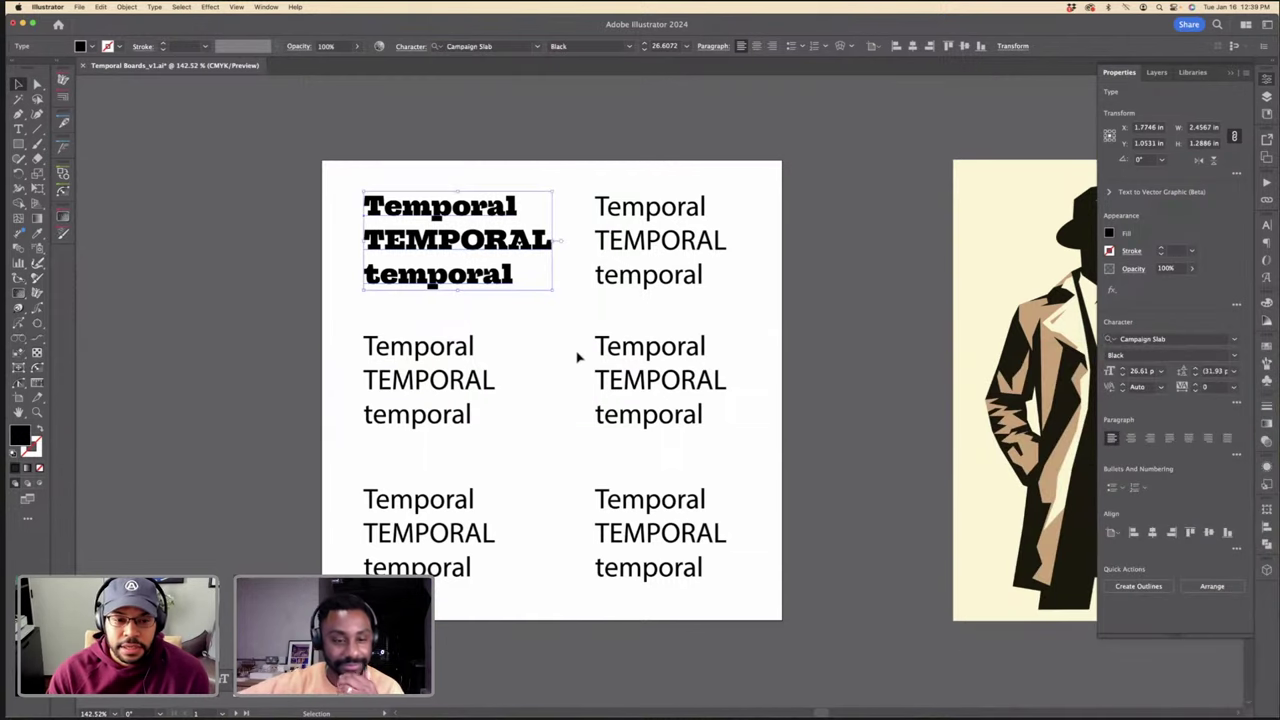
Step: Examine the slab-serif text block up close and alongside the trench-coat figure on the cream artboard
left_click(496, 302)
left_click(484, 250)
left_click(543, 301)
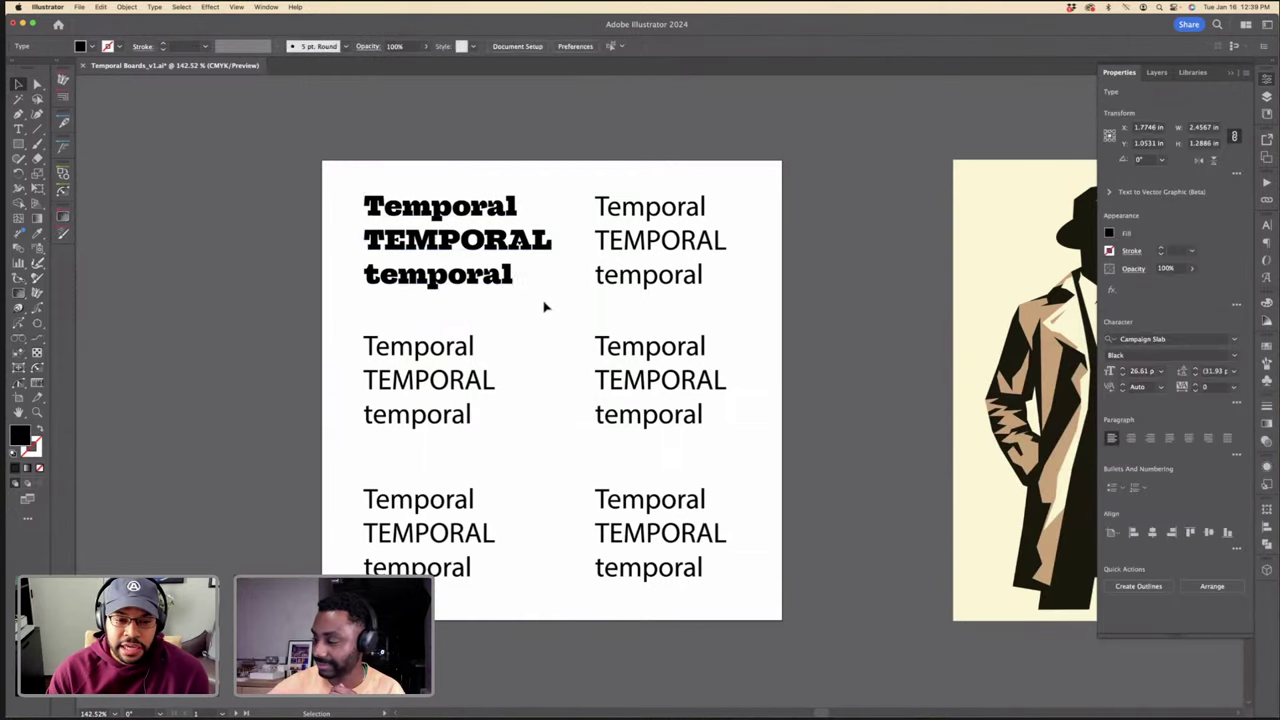
double_click(526, 242)
key("super+=")
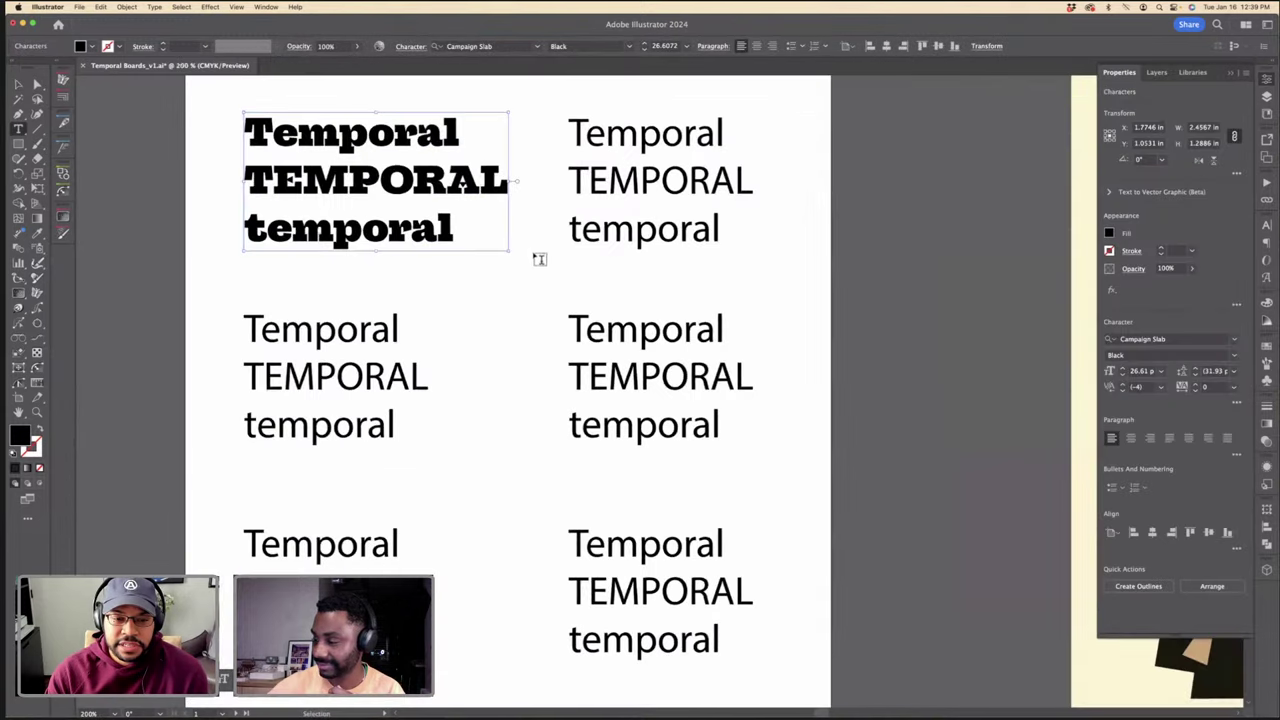
key("Escape")
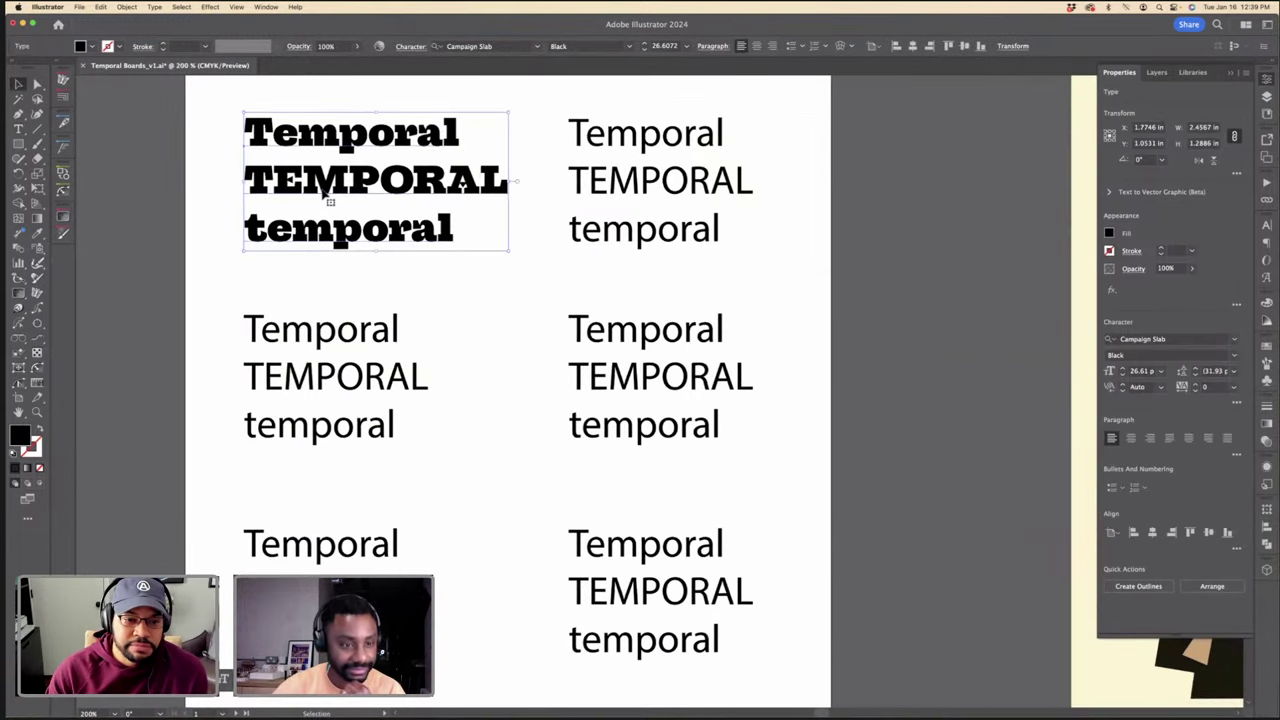
scroll(377, 196, "down", 4)
scroll(768, 178, "right", 2)
scroll(768, 180, "right", 2)
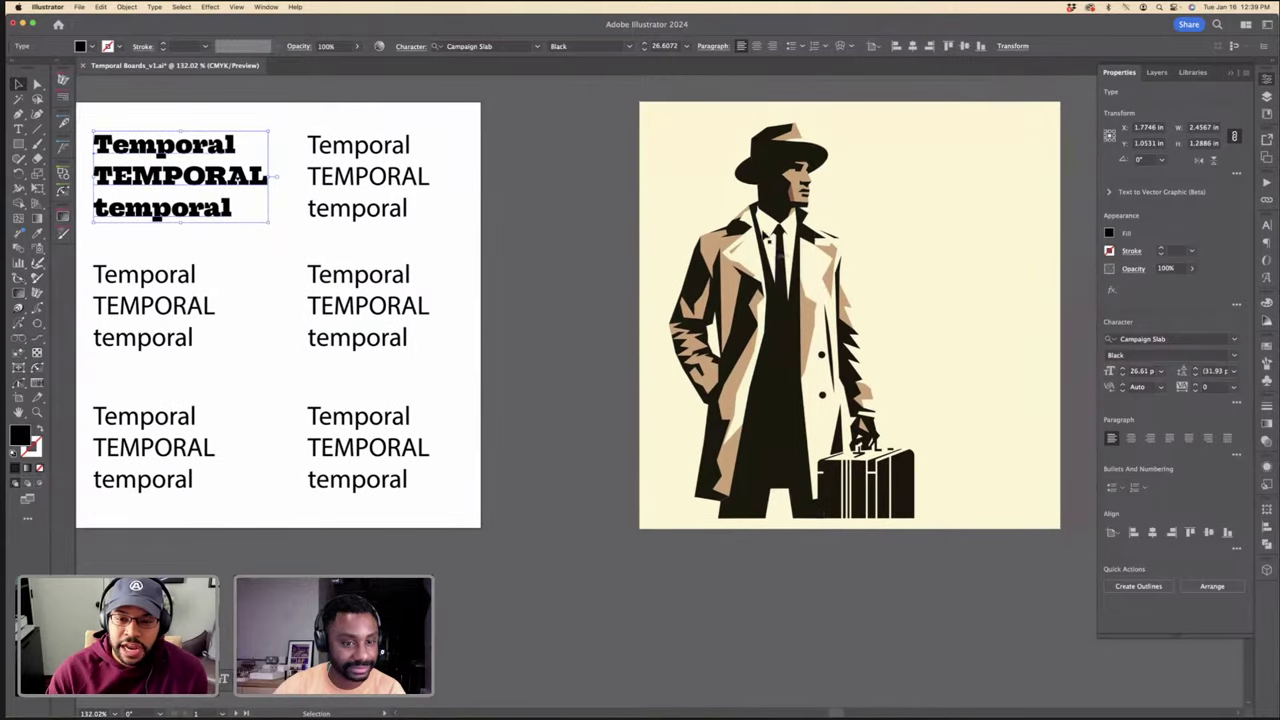
left_click(574, 303)
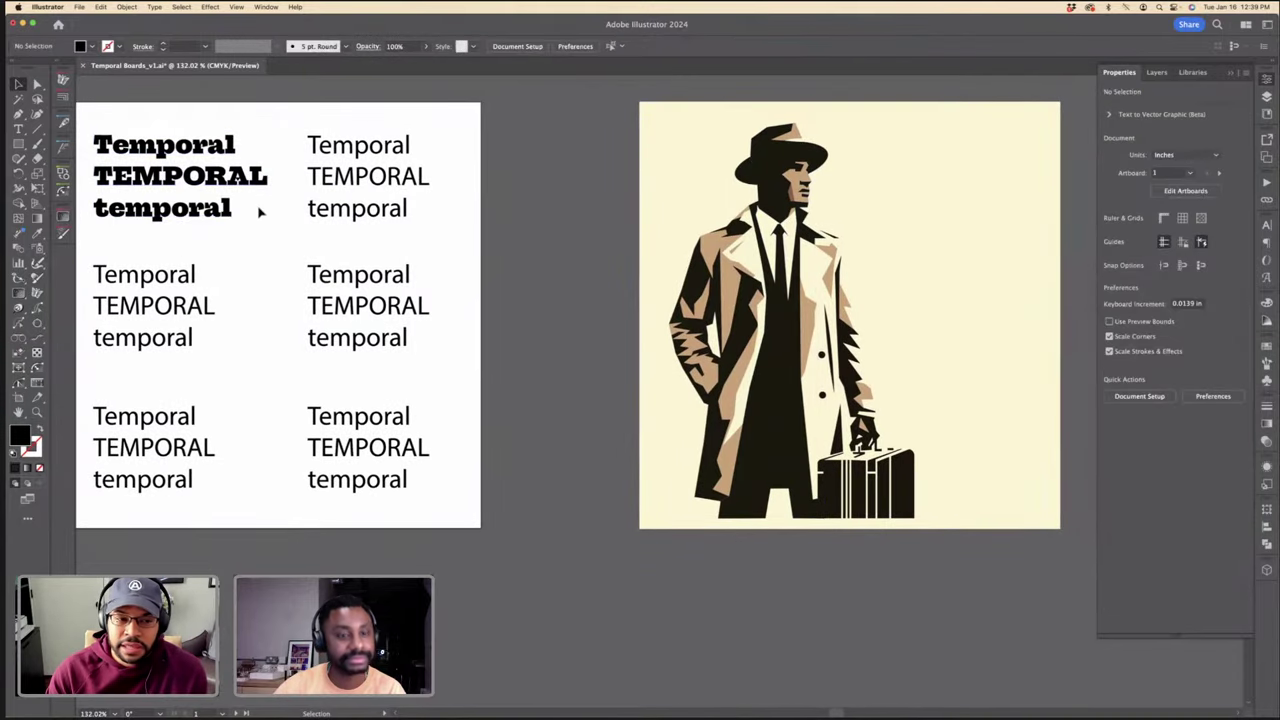
scroll(340, 200, "left", 3)
scroll(378, 199, "up", 3)
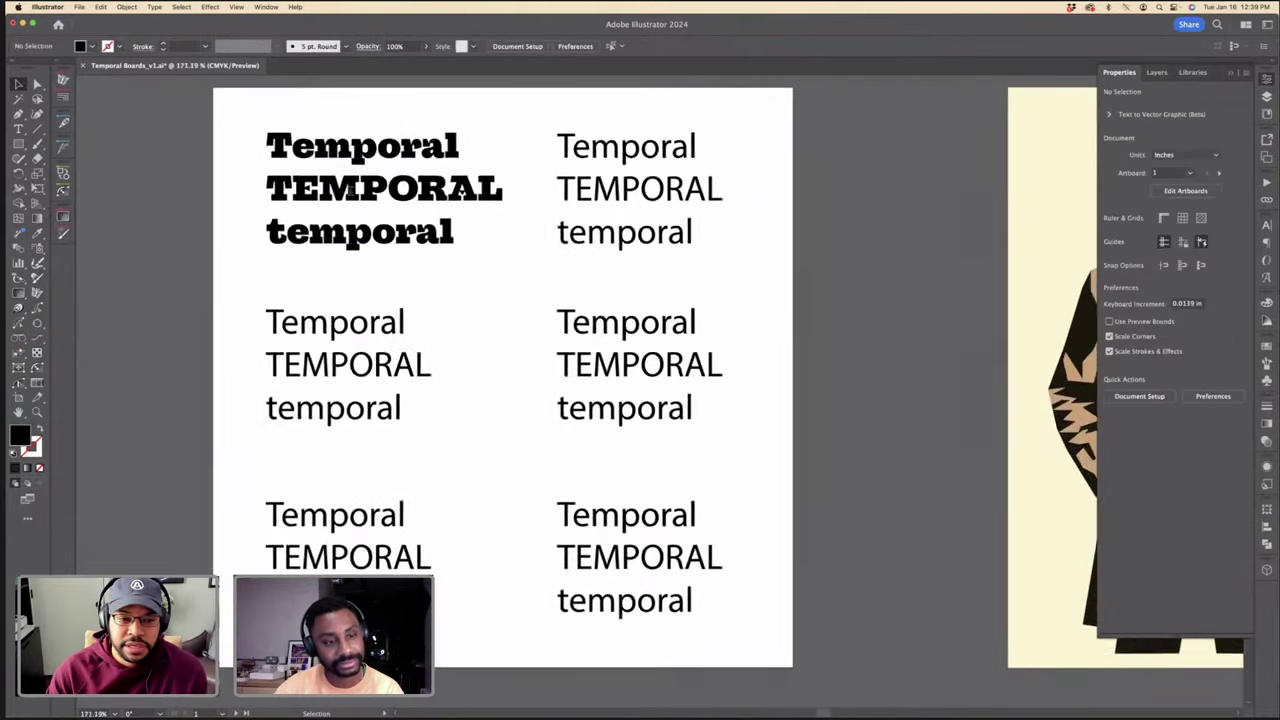
Step: Delete the lowercase line from the Campaign Slab text block so only the mixed-case and uppercase versions remain
left_click(388, 200)
left_click(543, 254)
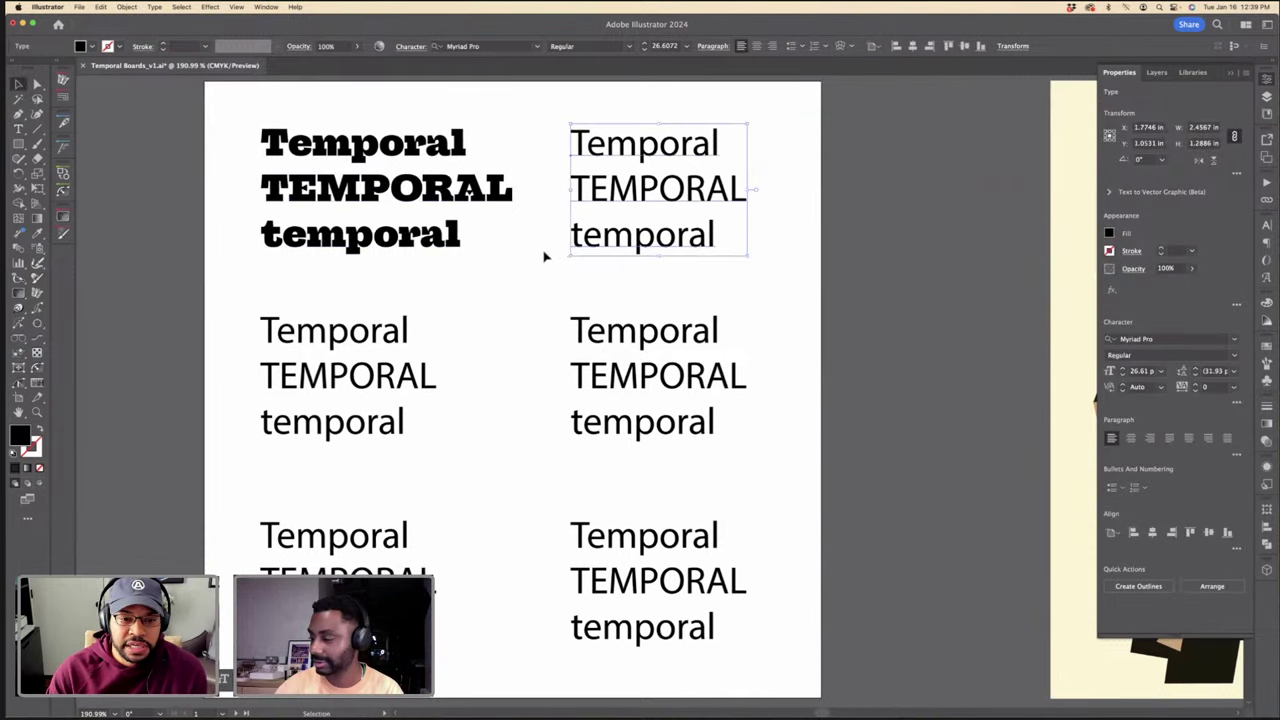
scroll(531, 254, "down", 3)
left_click(490, 288)
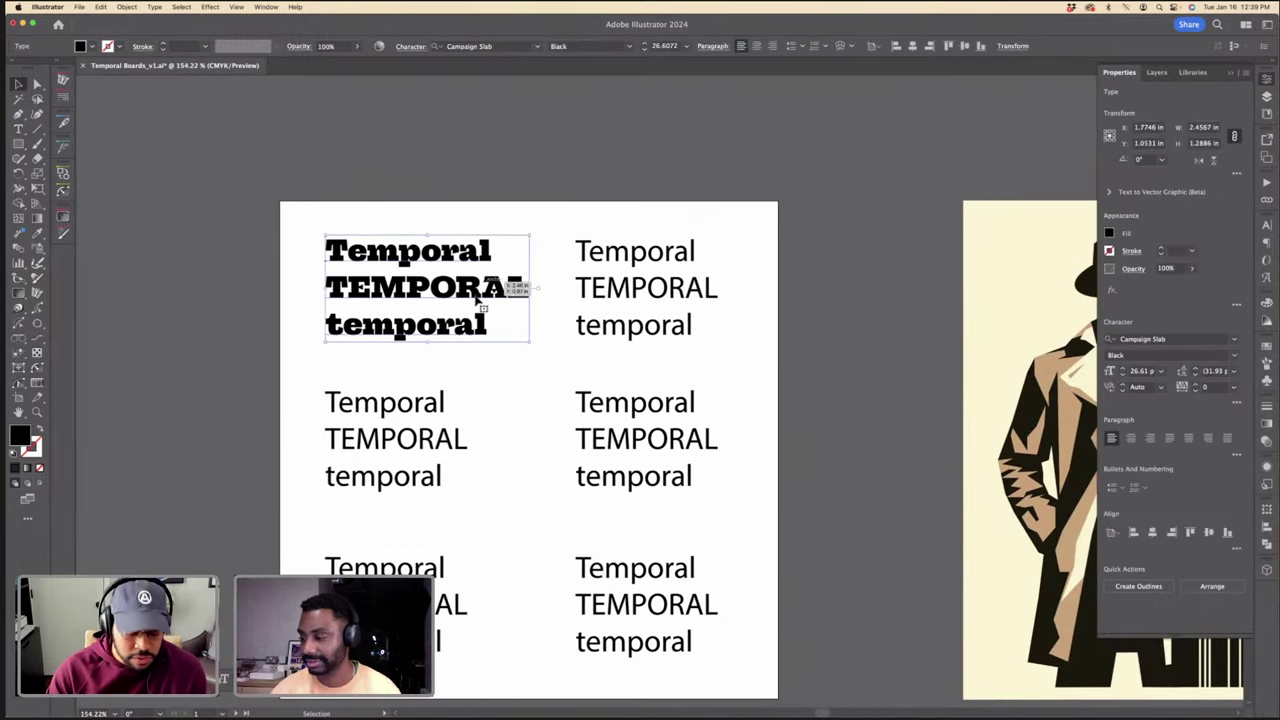
left_click(524, 251)
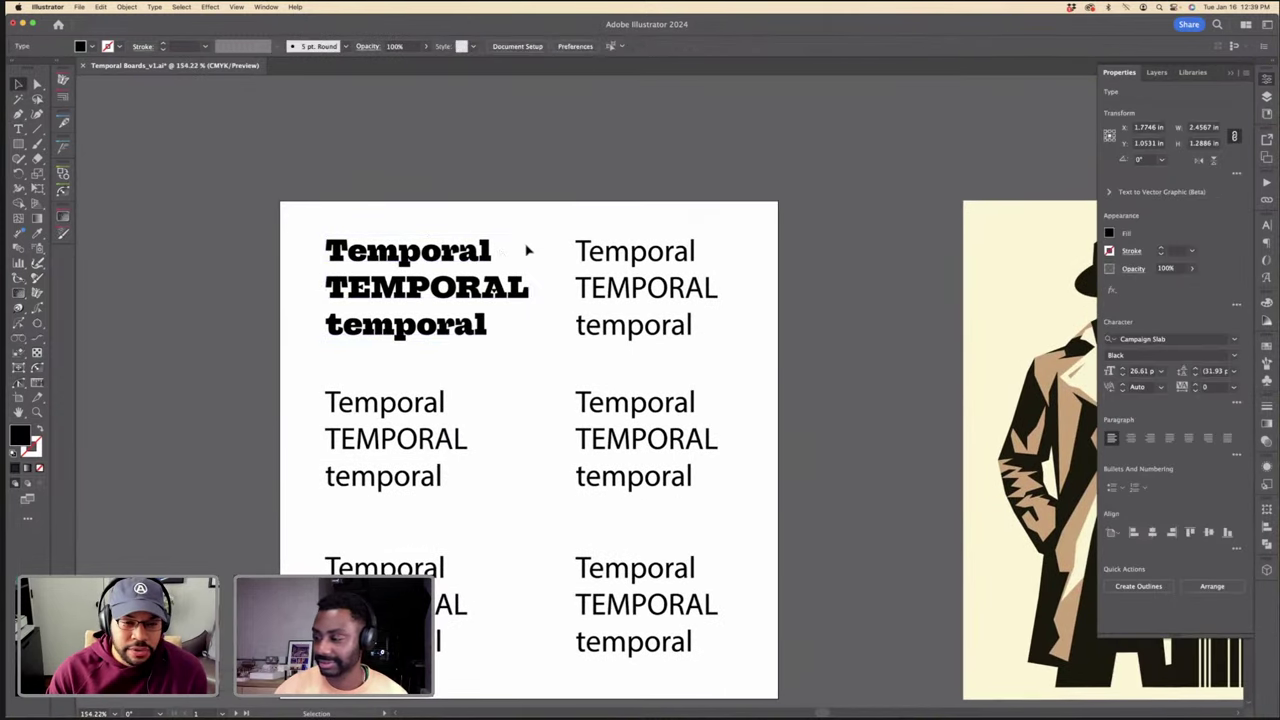
double_click(445, 308)
double_click(450, 323)
key("BackSpace")
key("BackSpace")
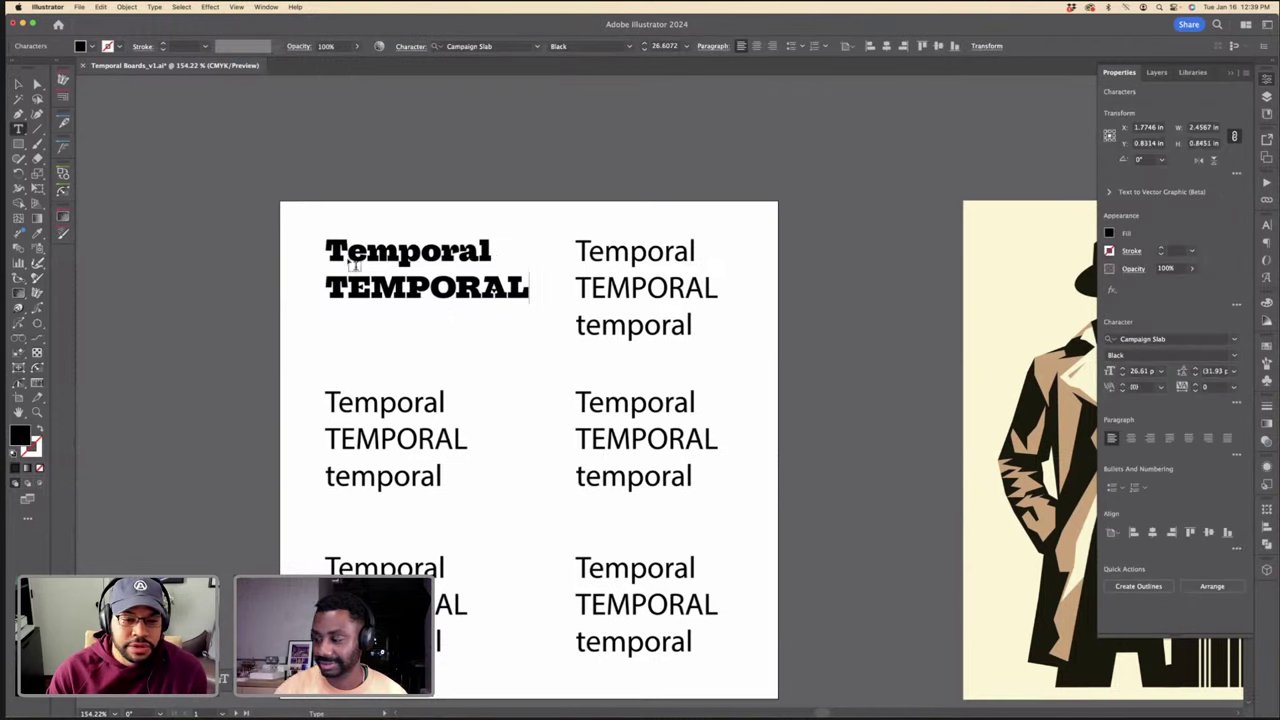
Step: Try moving the two-line Campaign Slab block above the artboard
key("Escape")
left_click_drag(383, 287, 375, 160)
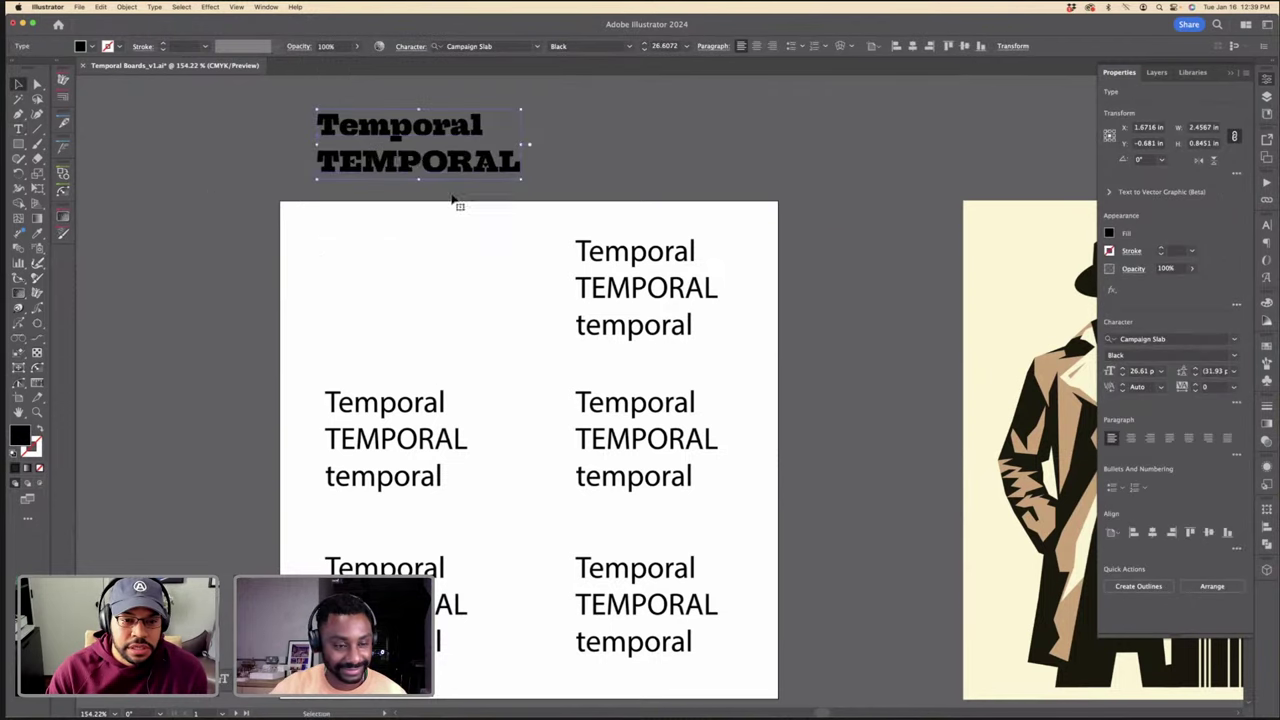
key("super+z")
key("super+z")
Step: Separate the uppercase line from the Campaign Slab block into its own text object, placed just below the mixed-case line
double_click(471, 277)
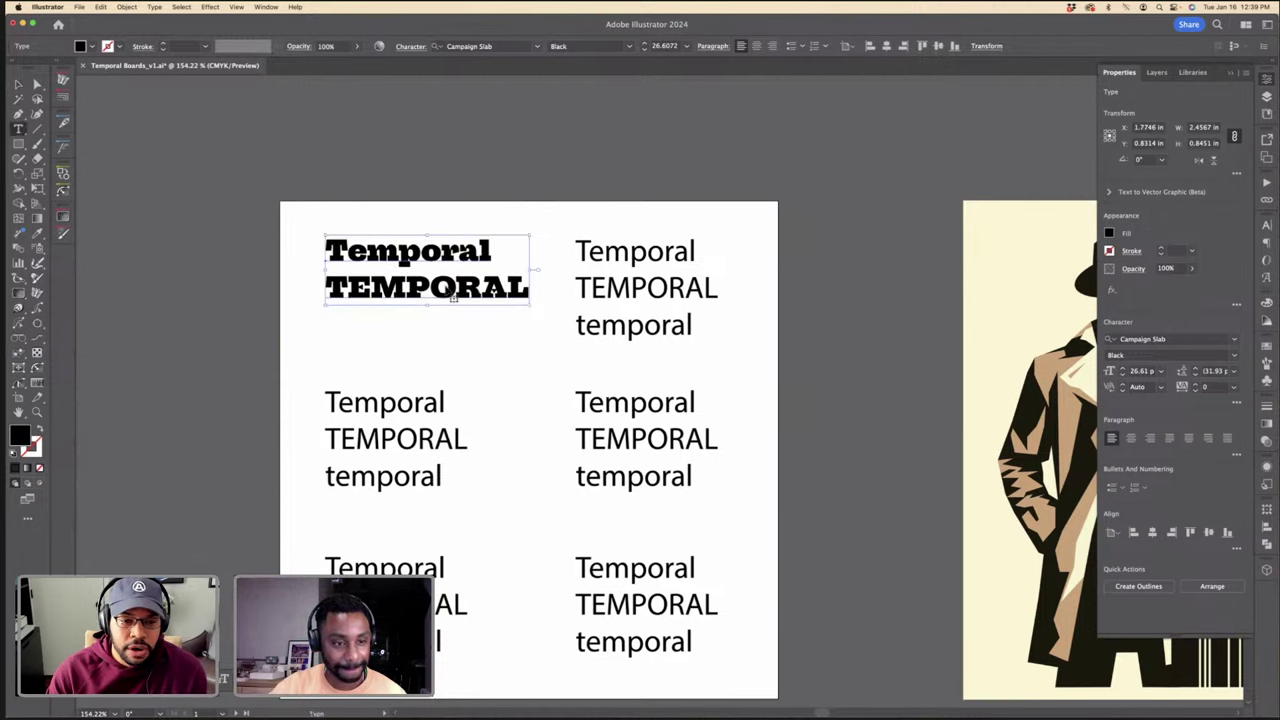
triple_click(471, 280)
key("super+c")
key("BackSpace")
key("Escape")
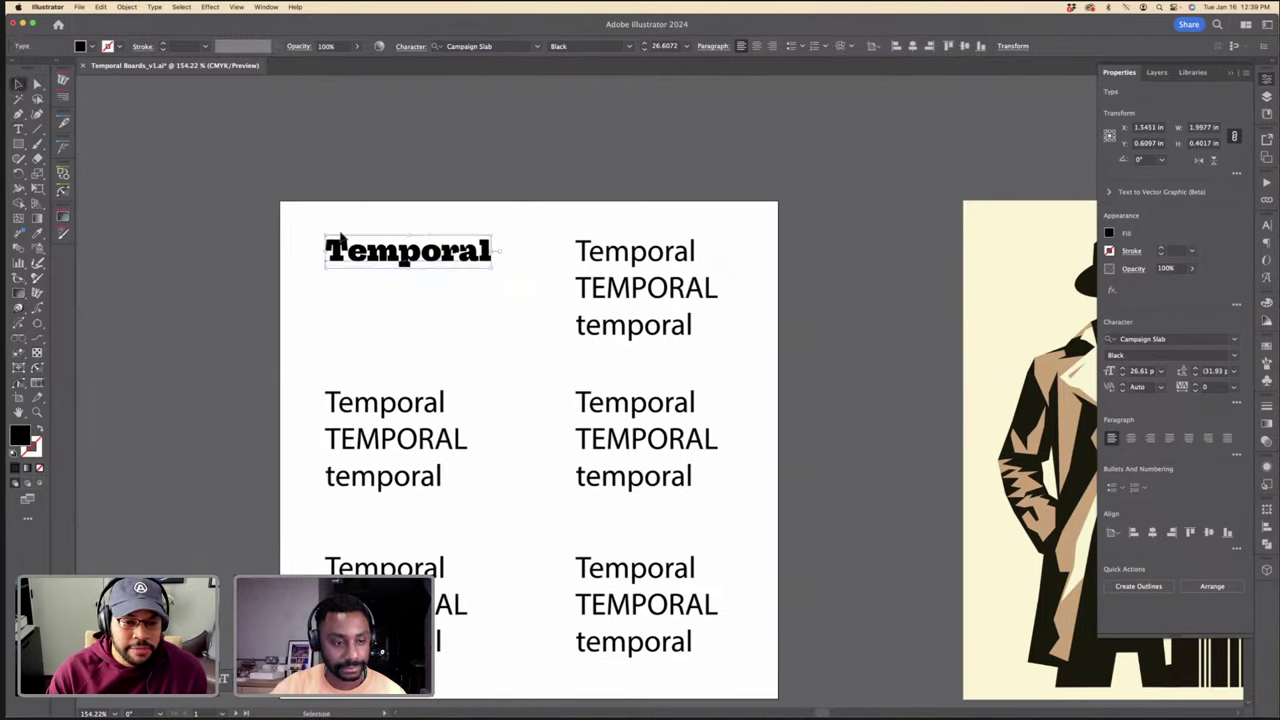
key("super+v")
left_click_drag(593, 375, 362, 296)
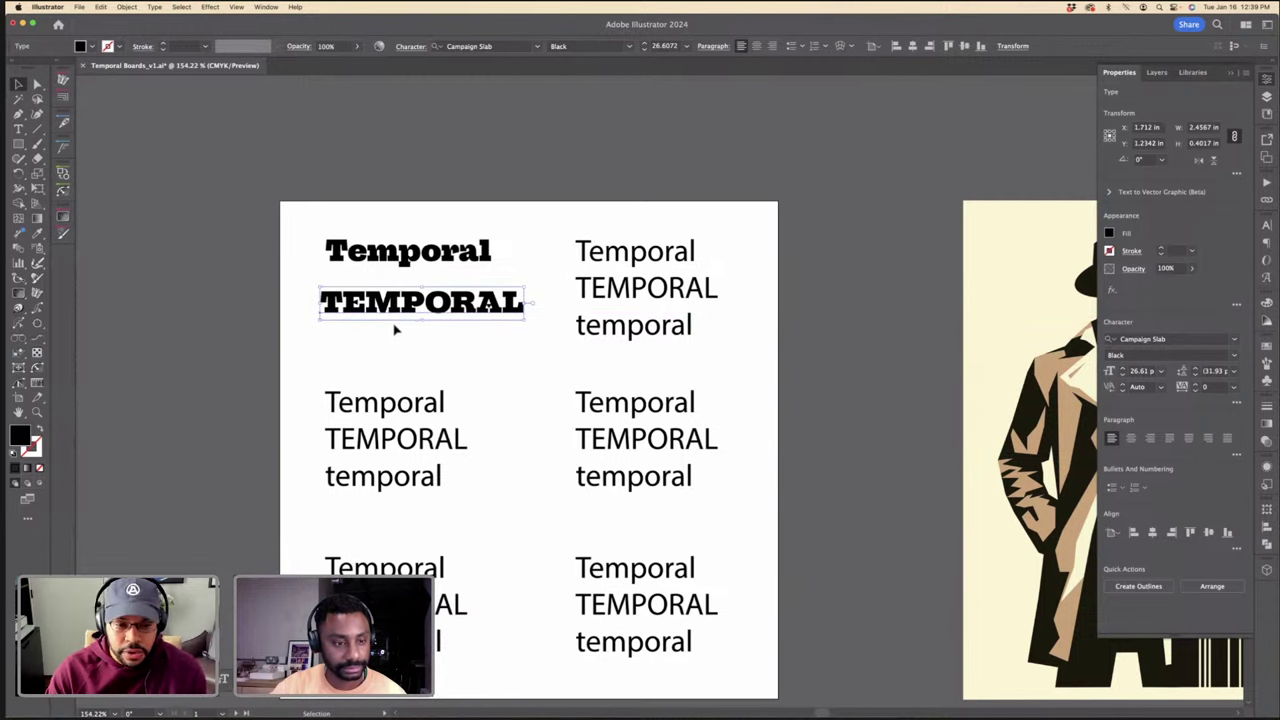
Step: Loosen the letter spacing of the uppercase Campaign Slab line to a tracking of 60
key("alt+Right")
key("alt+Right")
key("alt+Right")
key("alt+Right")
key("alt+Right")
key("alt+Right")
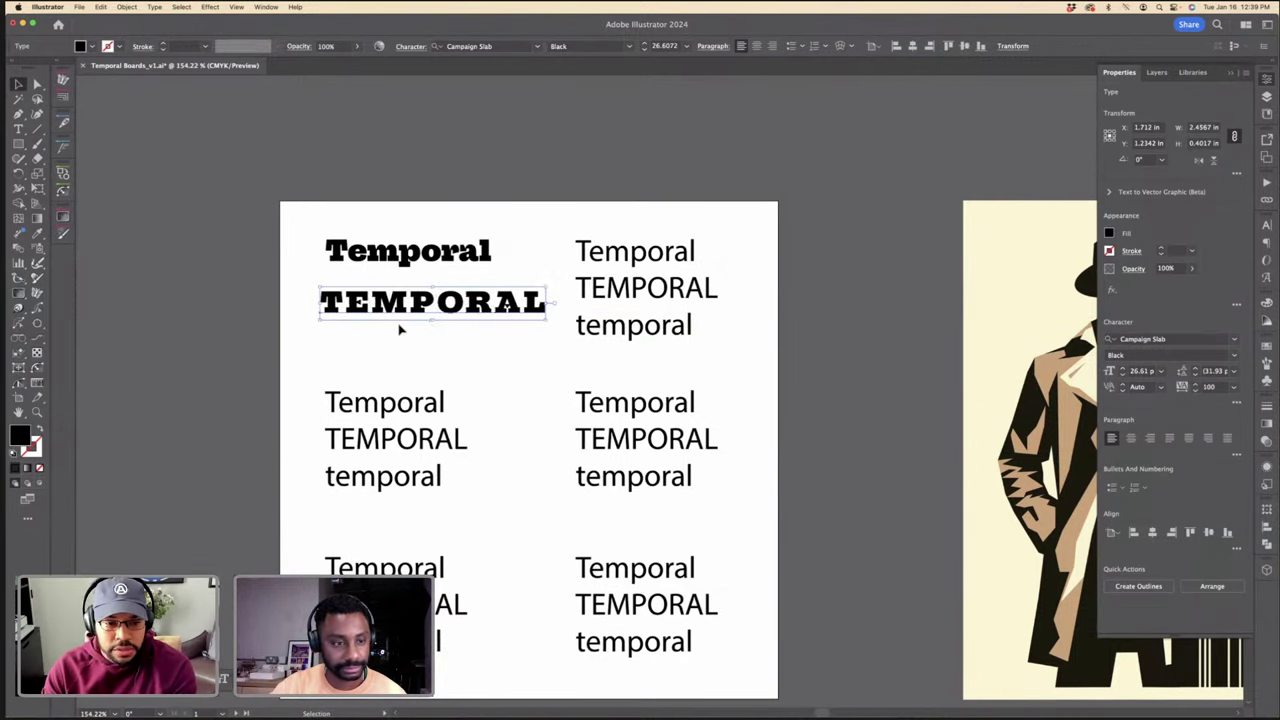
key("super+alt+q")
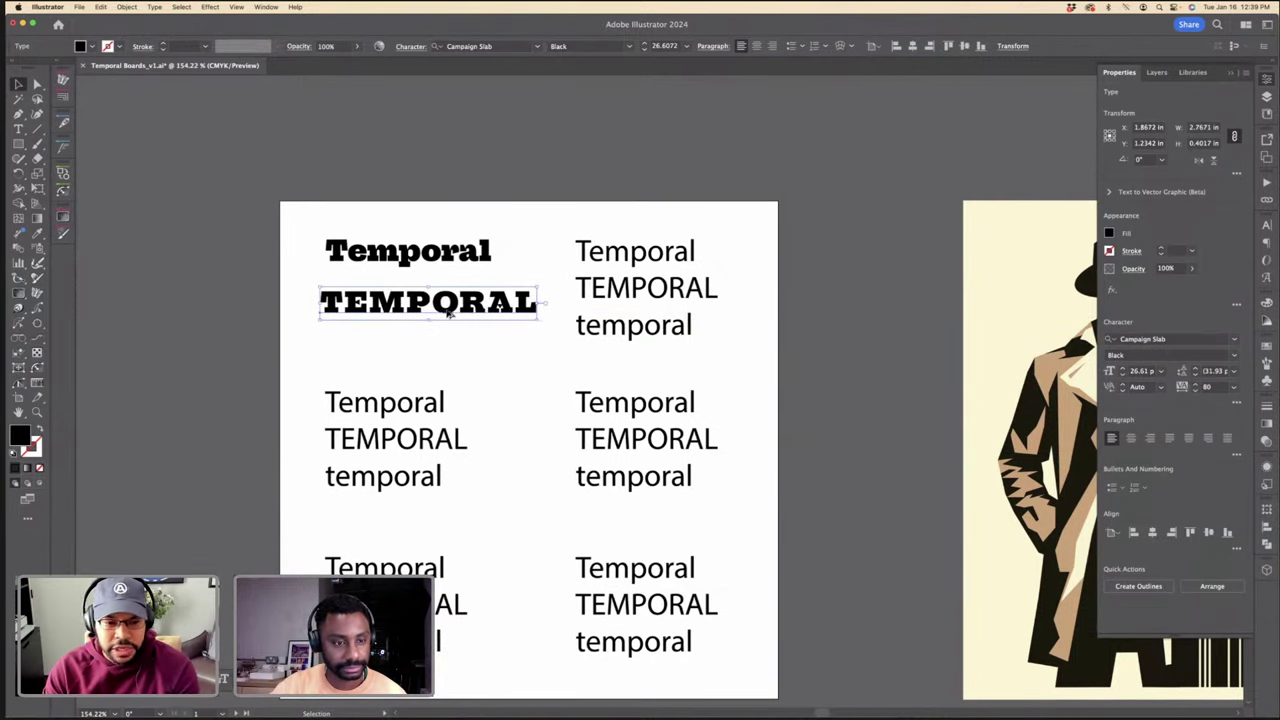
Step: Try wider letter spacing on the mixed-case Campaign Slab line, up to a tracking of 160
left_click(434, 268)
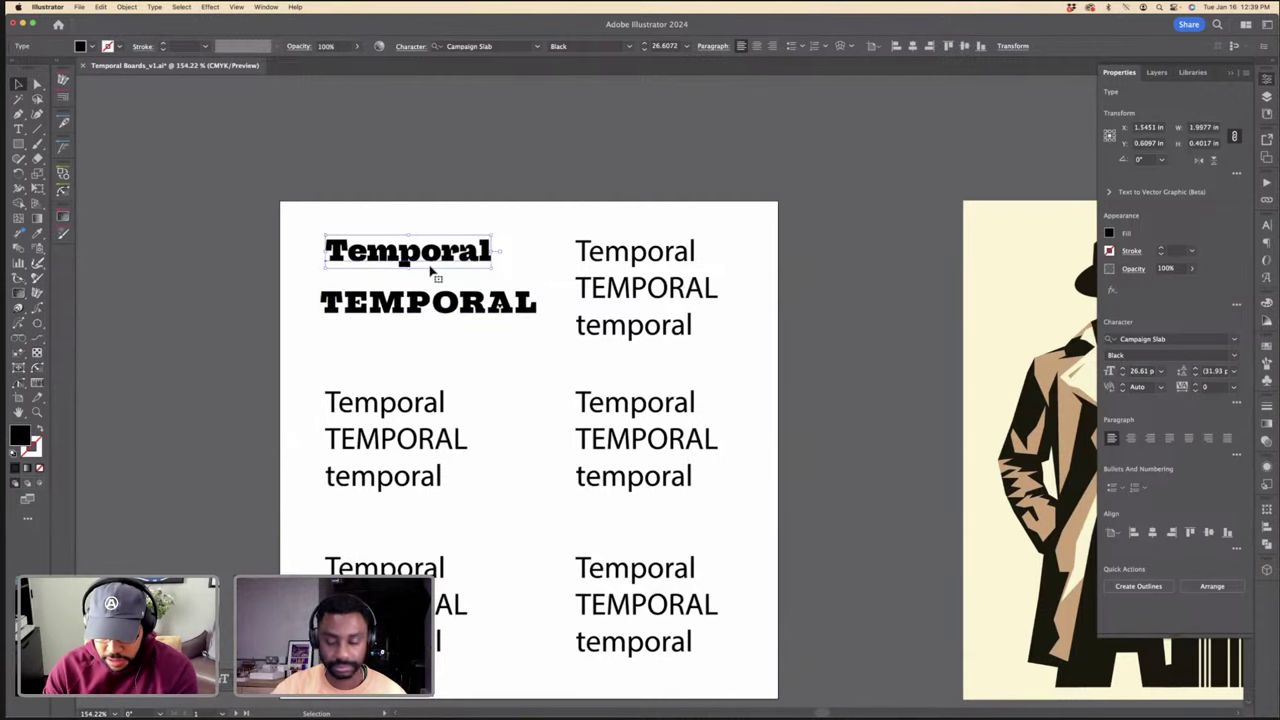
key("ctrl+Right")
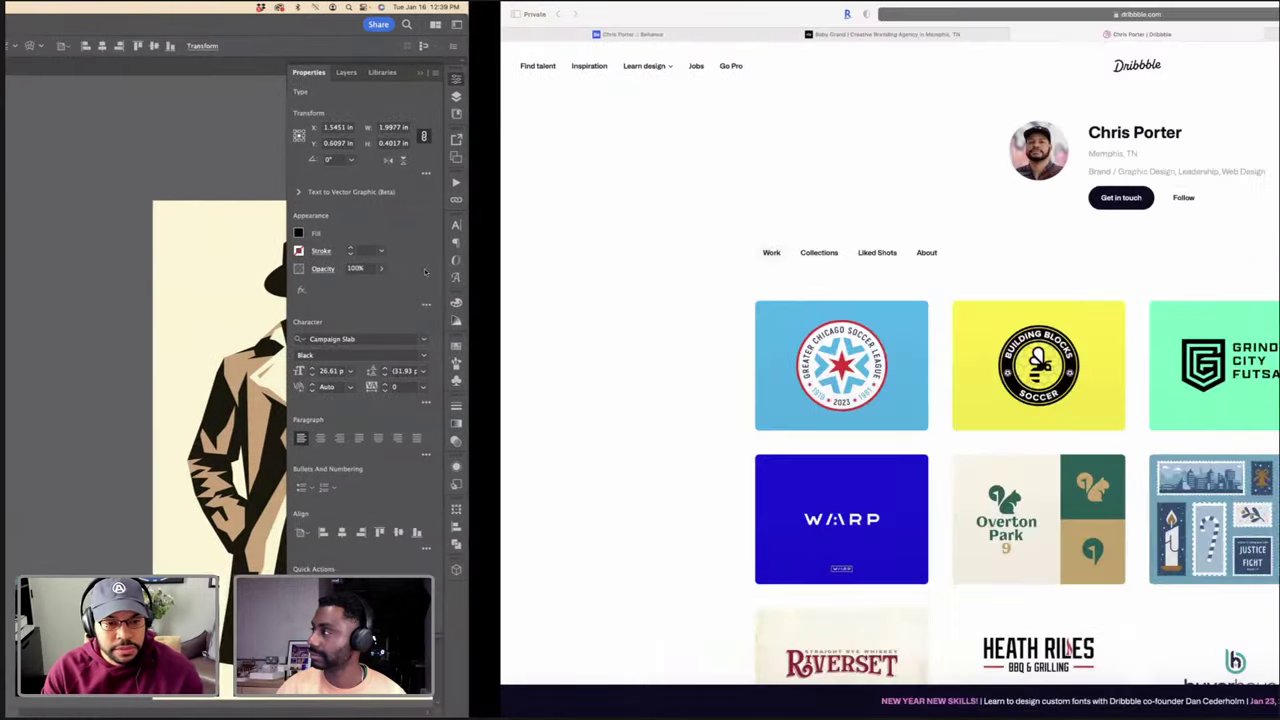
key("ctrl+Left")
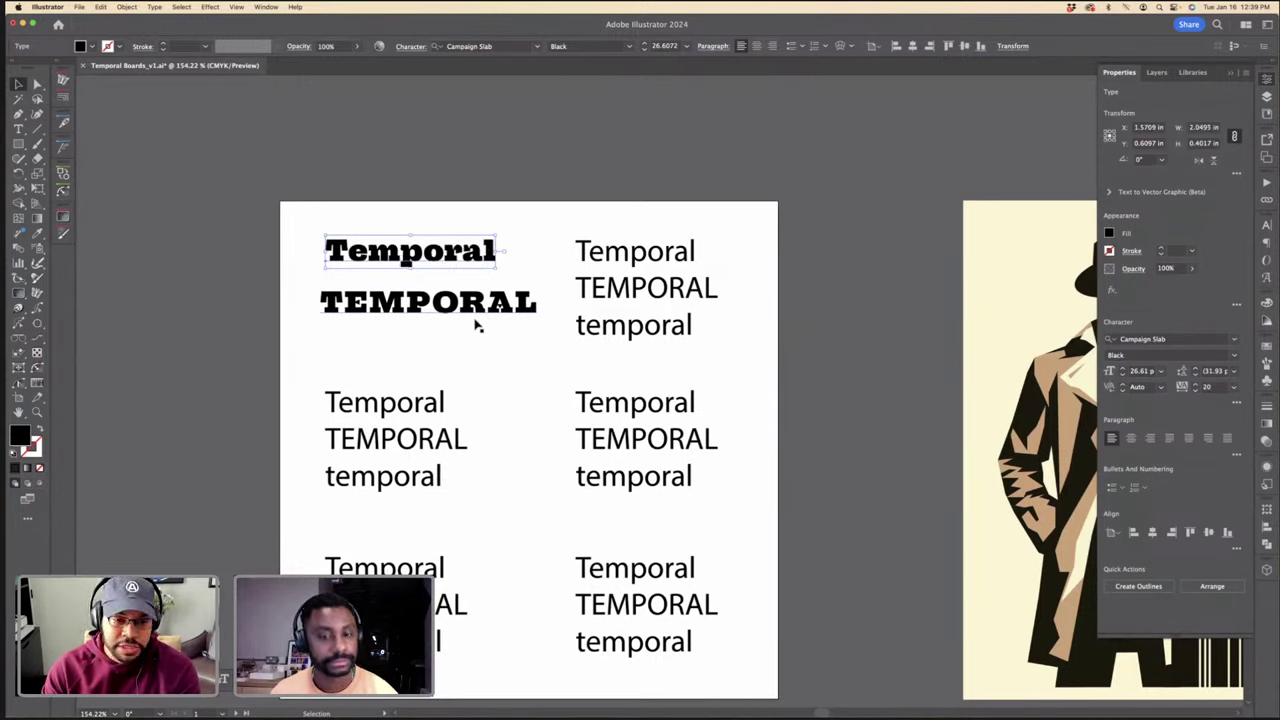
key("alt+Right")
key("alt+Right")
key("alt+Right")
key("alt+Right")
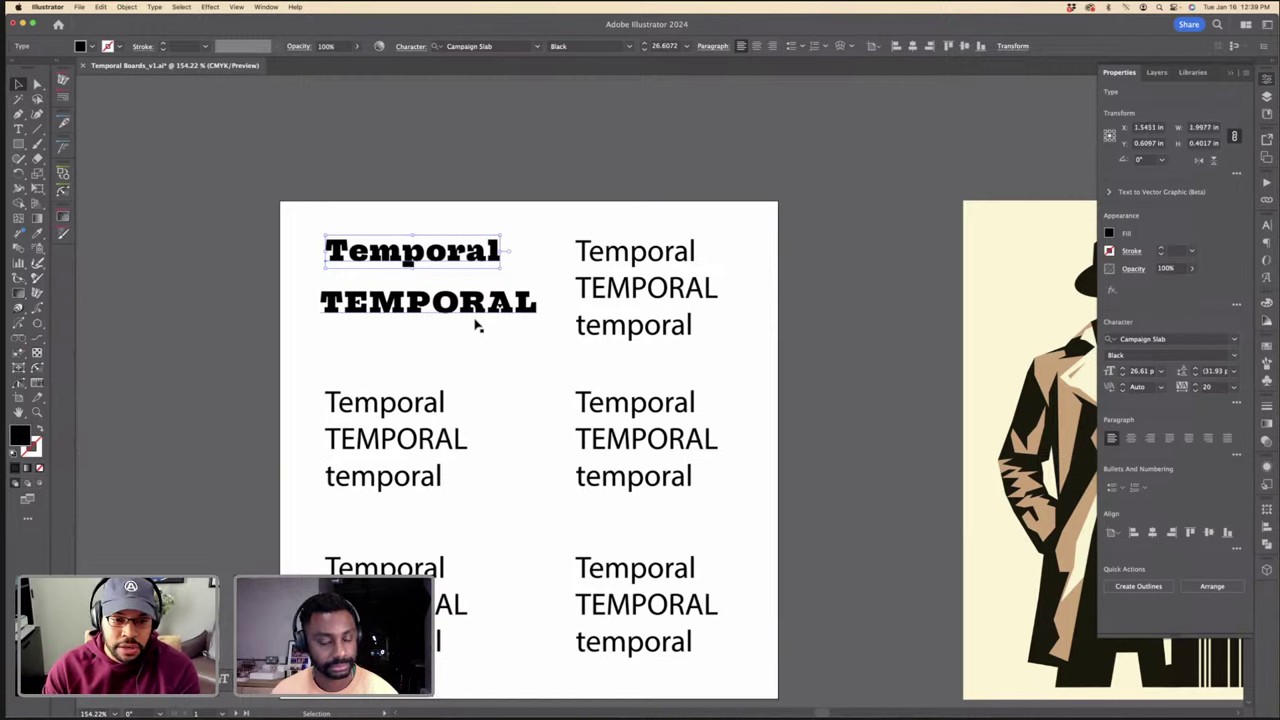
key("alt+Left")
key("alt+Left")
key("alt+Left")
key("alt+Left")
key("alt+Right")
key("alt+Right")
key("alt+Right")
key("alt+Right")
key("alt+Right")
key("alt+Right")
key("alt+Right")
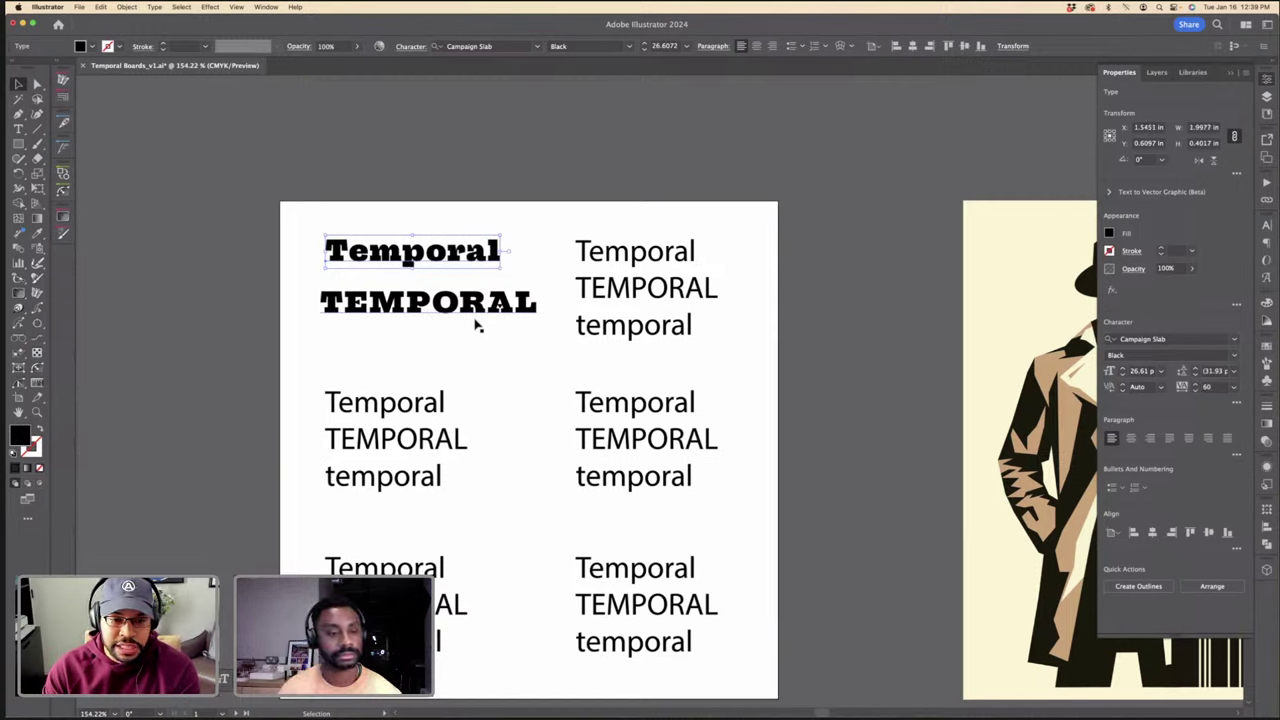
key("alt+Right")
key("alt+Right")
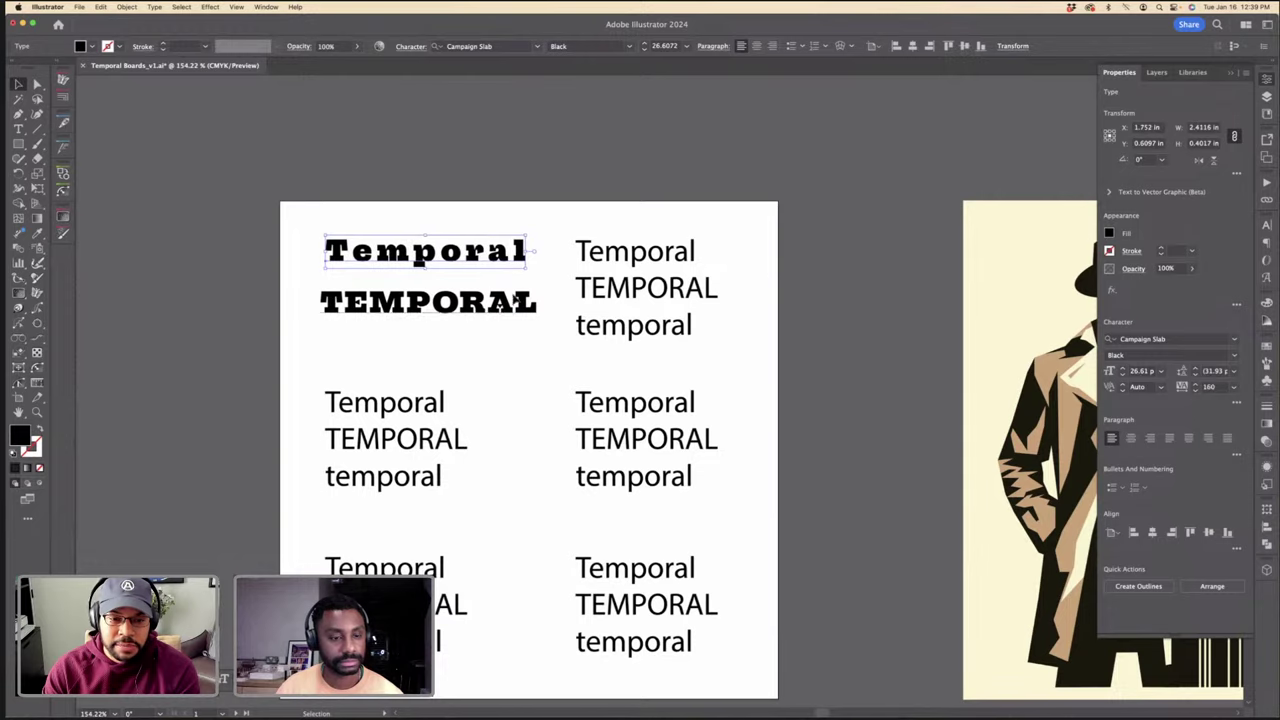
Step: Inspect the widely spaced mixed-case line up close against the uppercase line, highlighting its final letter l
key("super+equal")
key("super+equal")
key("super+equal")
key("super+equal")
left_click(763, 314)
key("super+minus")
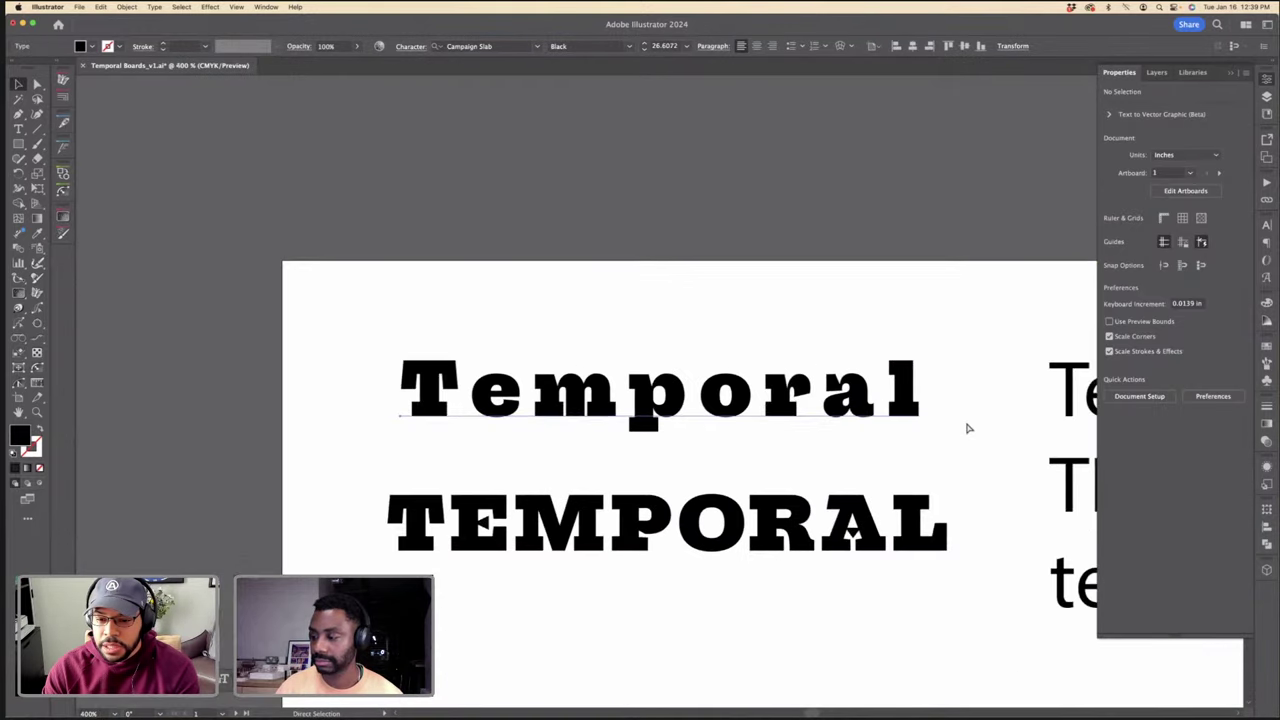
left_click(914, 423)
key("super+minus")
key("super+minus")
left_click(915, 400)
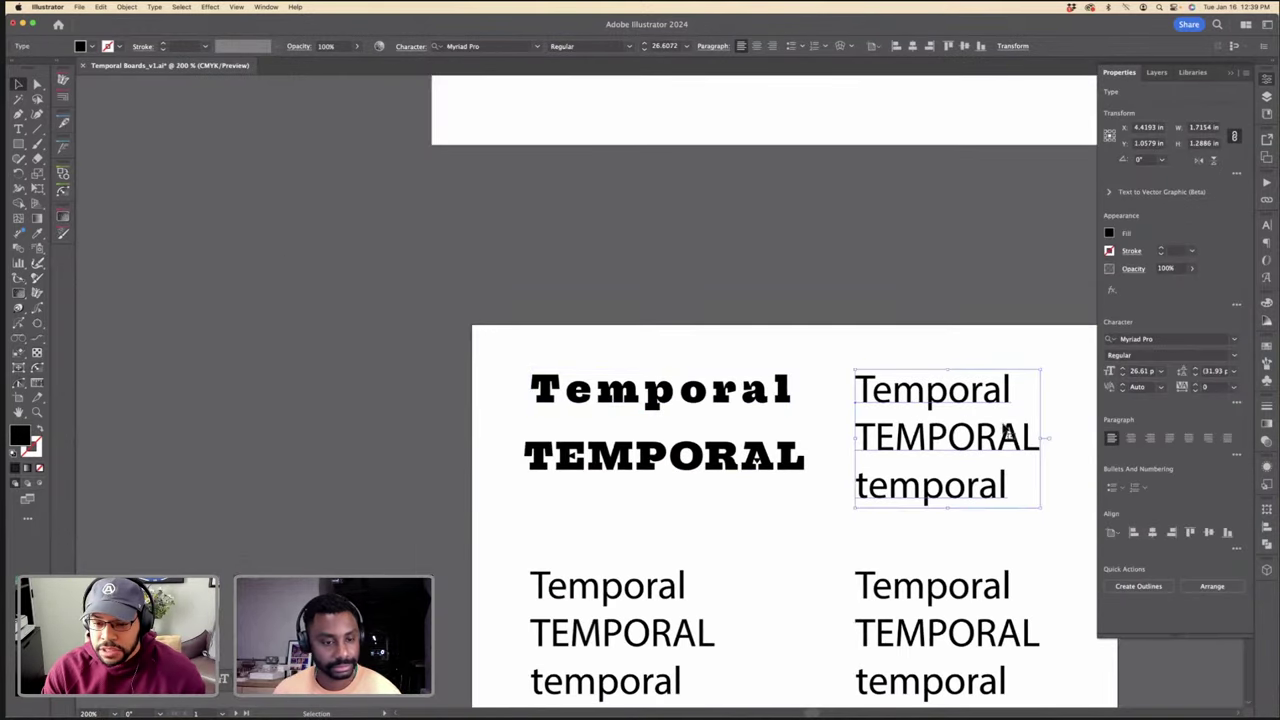
double_click(766, 390)
left_click_drag(772, 389, 790, 389)
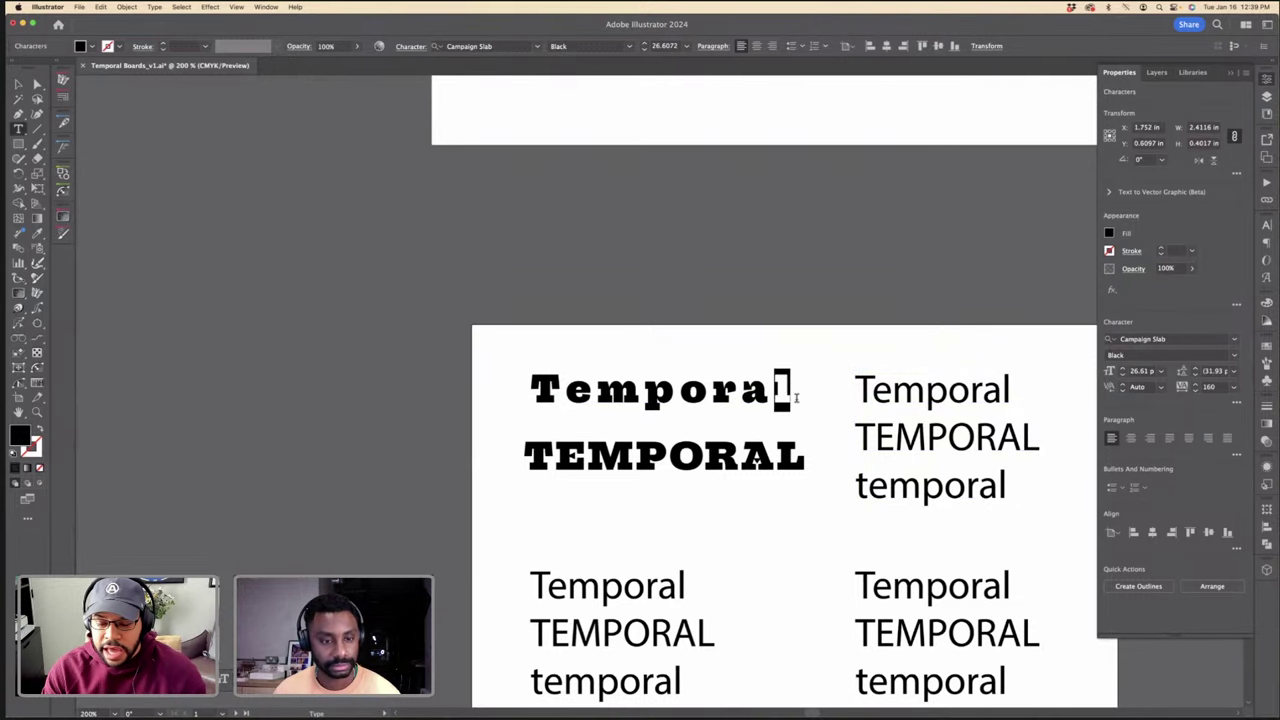
scroll(797, 398, "up", 5)
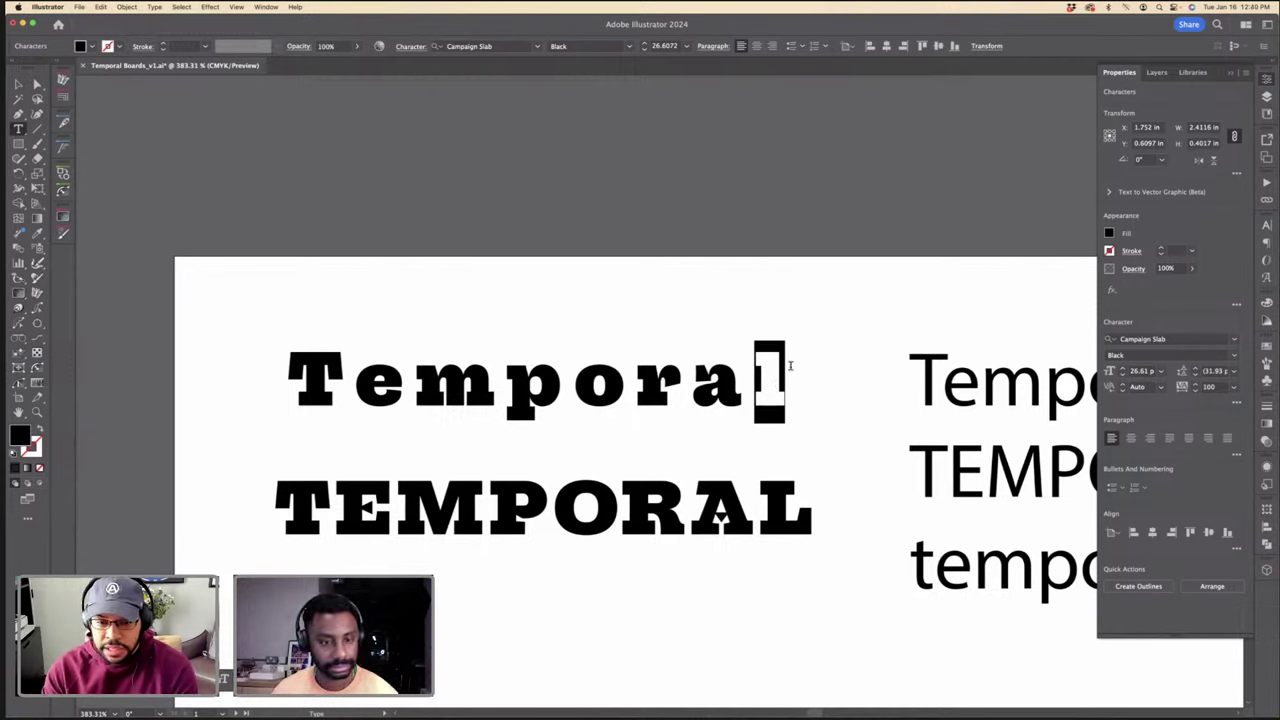
left_click(18, 84)
scroll(634, 400, "down", 5)
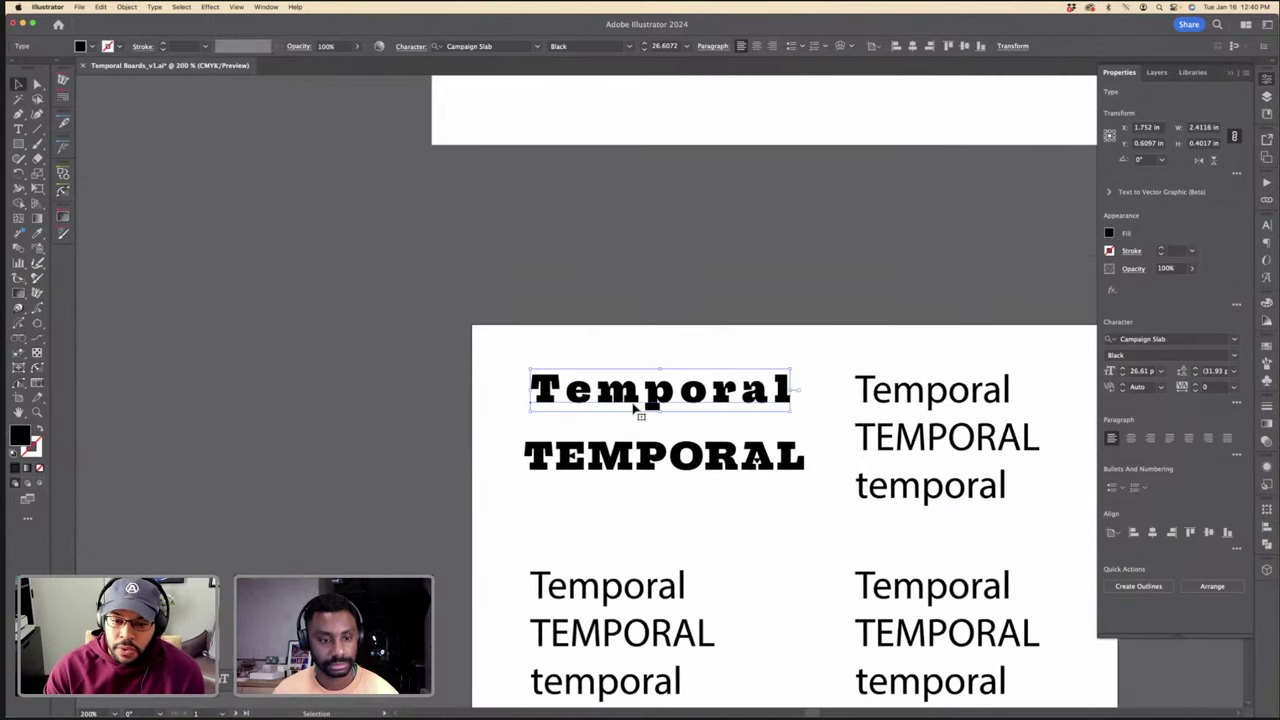
Step: Move the mixed-case Campaign Slab line slightly closer to the uppercase line and align their left edges
left_click(1151, 533)
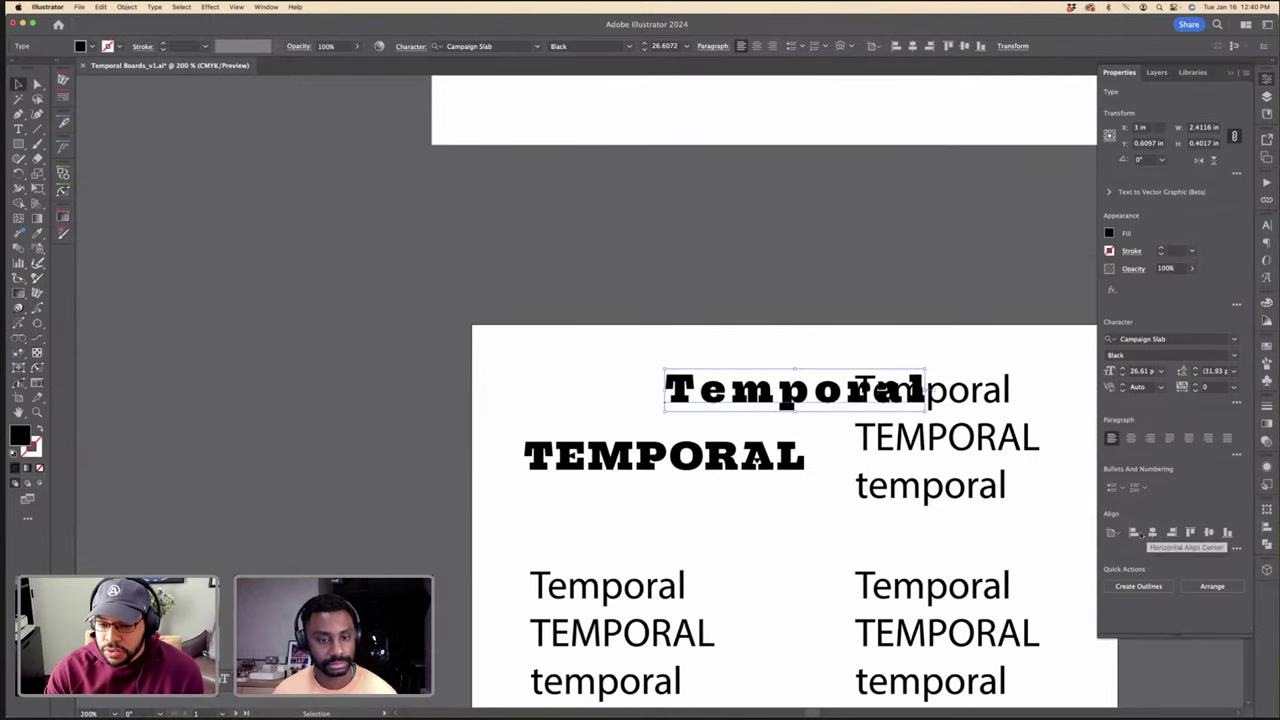
left_click_drag(930, 390, 536, 404)
key("super+z")
left_click(816, 396)
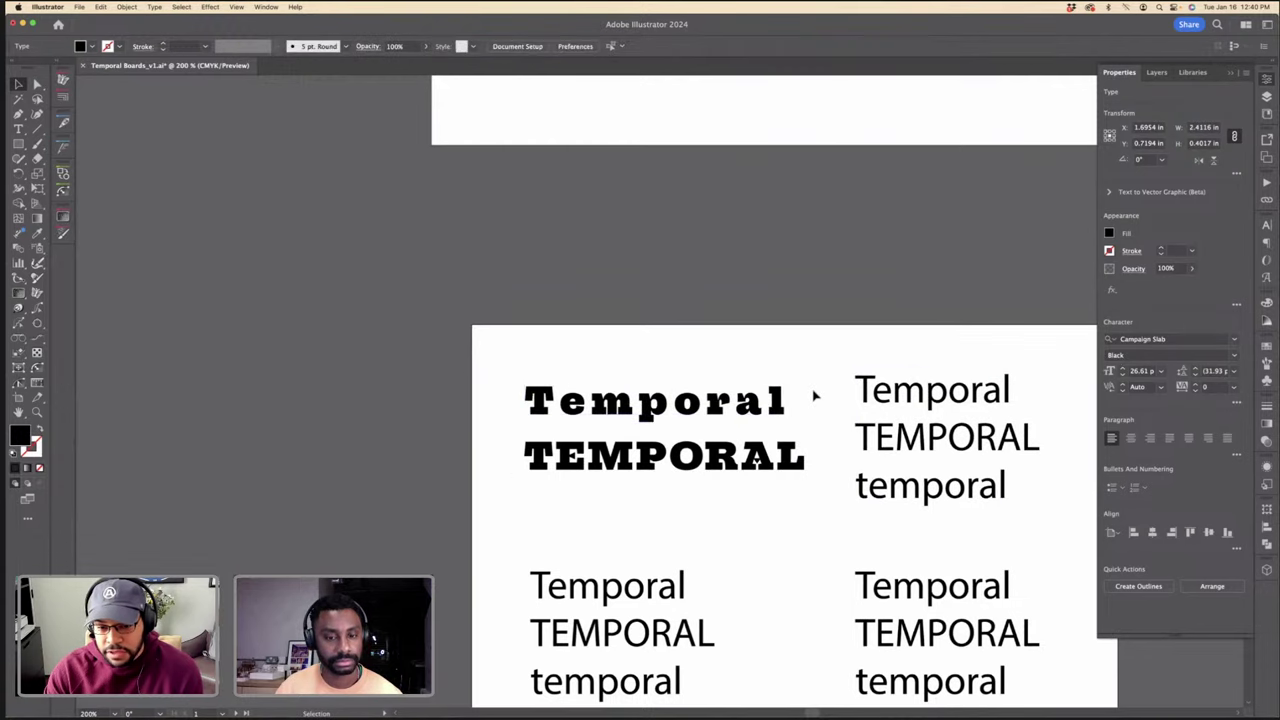
Step: Reset the tracking of the mixed-case Campaign Slab line to 0
left_click(739, 416)
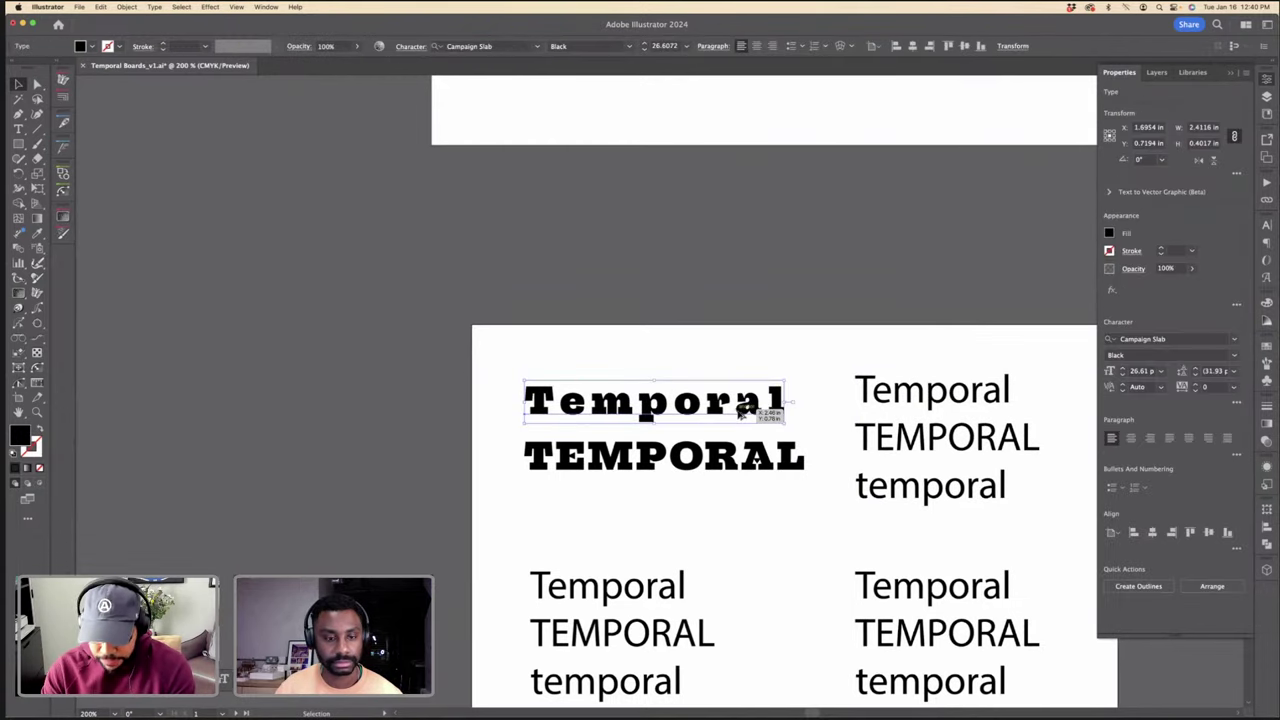
key("alt+Left")
key("alt+Left")
key("alt+Left")
key("alt+Left")
key("alt+Left")
key("alt+Left")
key("alt+Left")
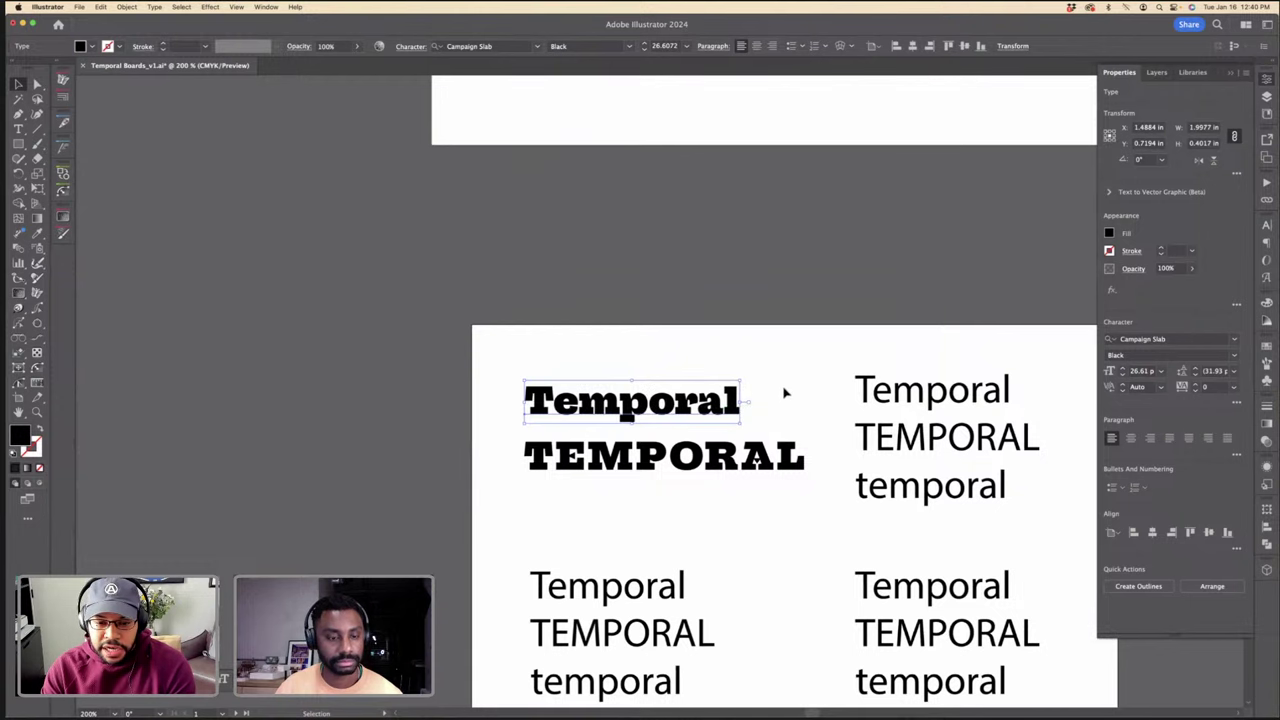
Step: Examine the two slab-serif lines within the grid and the letterforms of the uppercase version up close
left_click(785, 393)
scroll(785, 393, "down", 2)
scroll(785, 393, "down", 3)
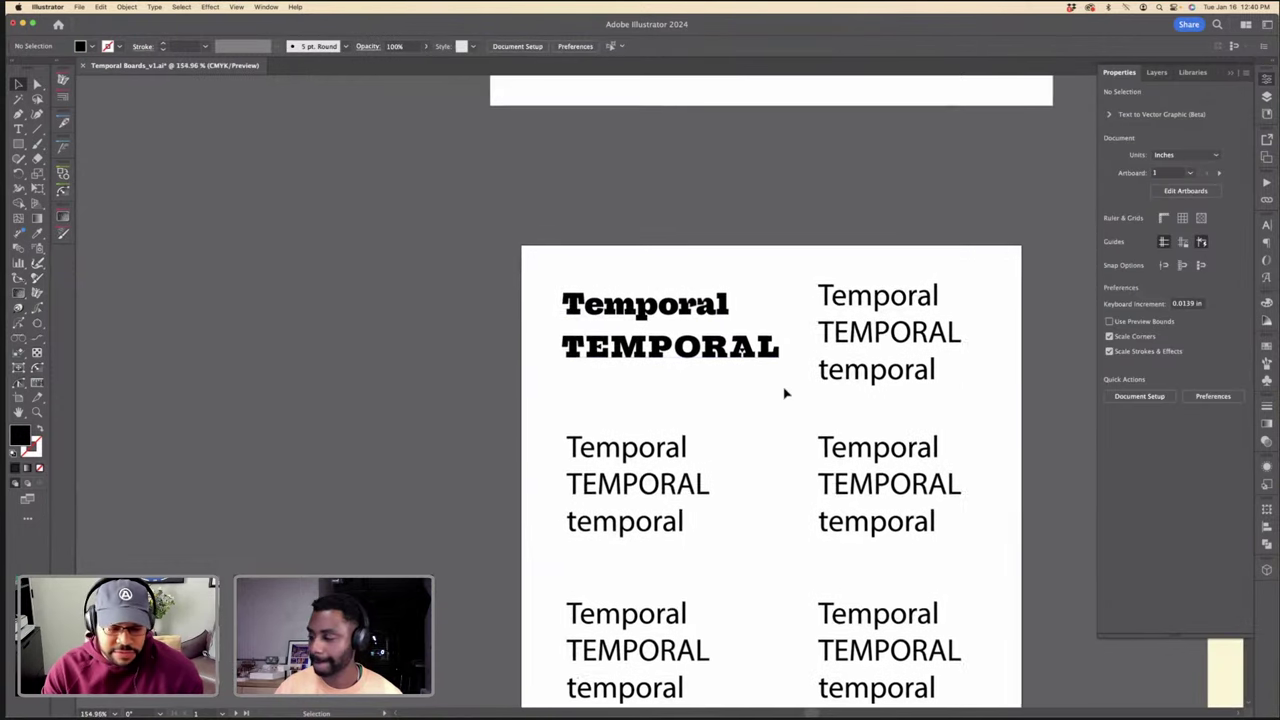
scroll(785, 393, "down", 3)
scroll(785, 393, "right", 3)
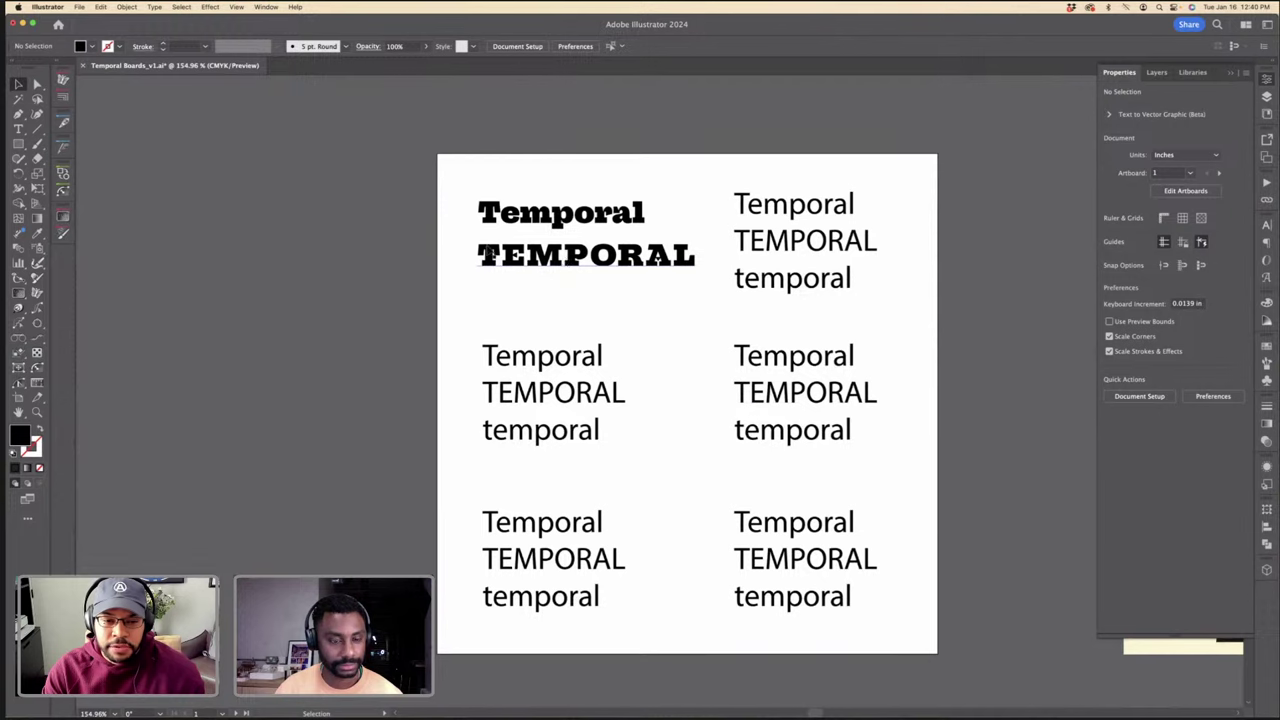
left_click(618, 270)
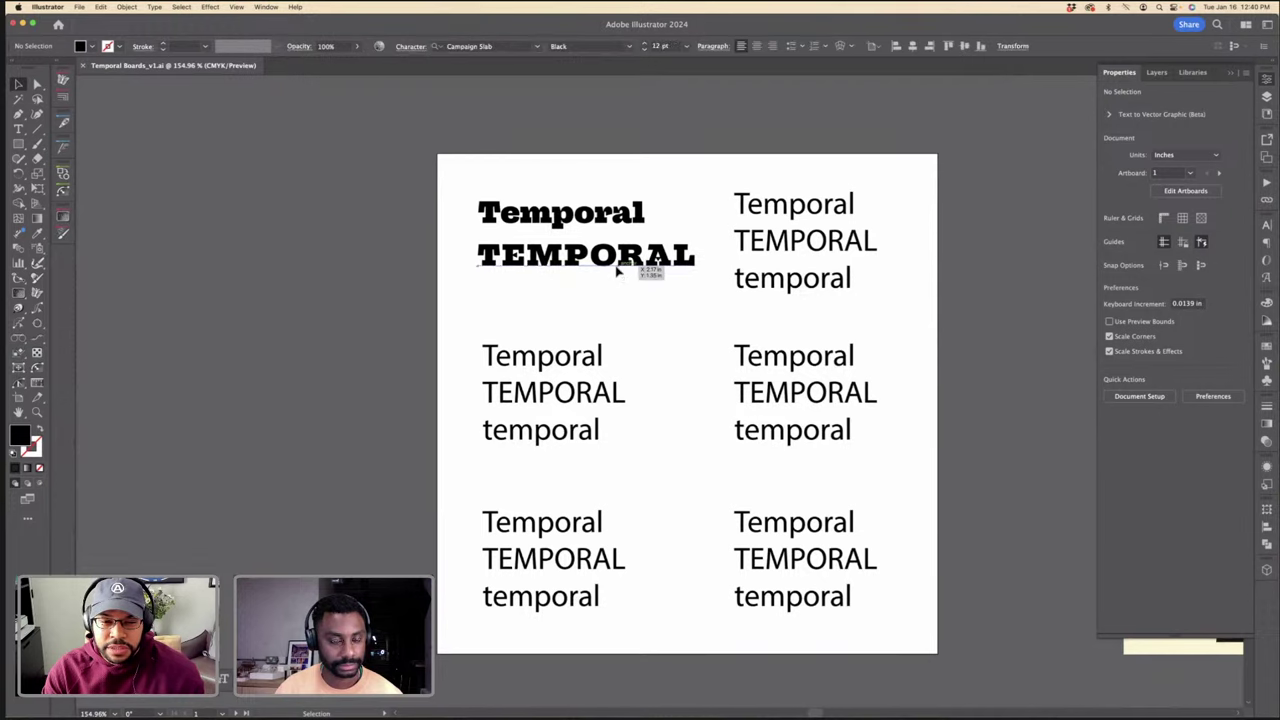
scroll(617, 268, "up", 3)
double_click(536, 247)
left_click_drag(614, 247, 652, 243)
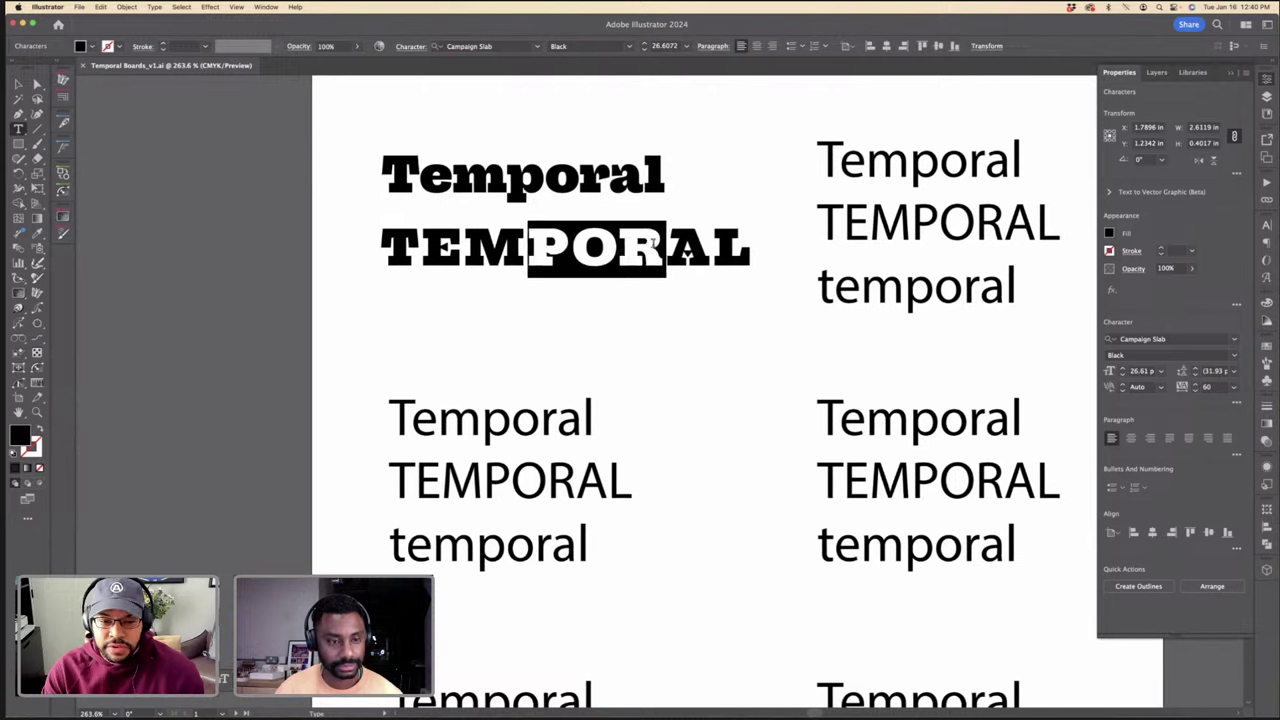
left_click(465, 245)
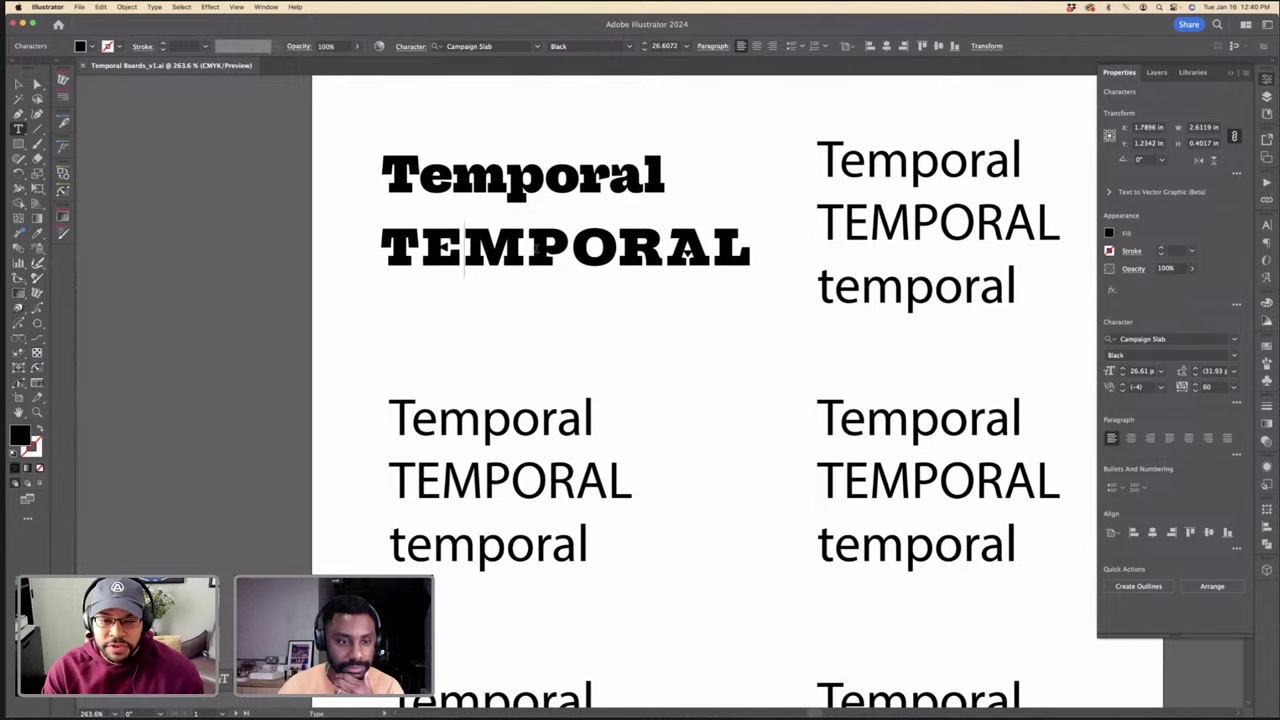
scroll(580, 252, "down", 3)
key("Escape")
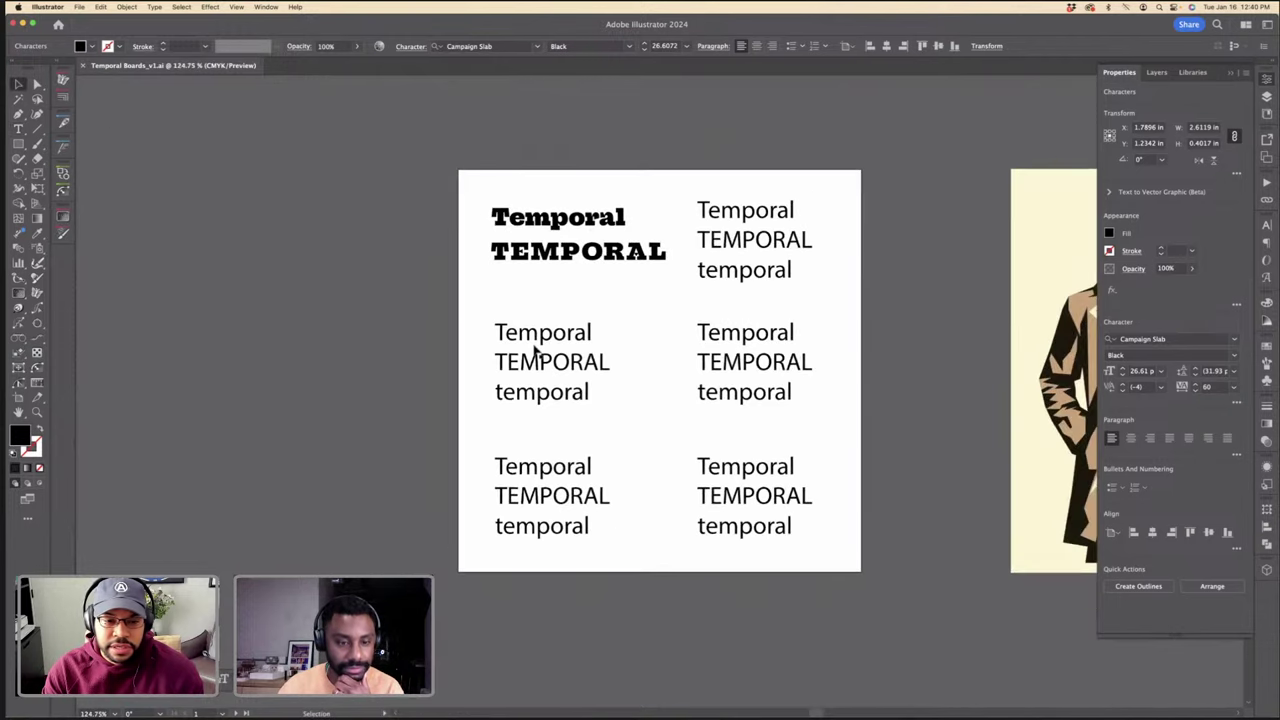
Step: Set the middle block of the first column in Dazzle Unicase Bold, browsing the typefaces filtered to heavy weight and regular width
left_click(537, 350)
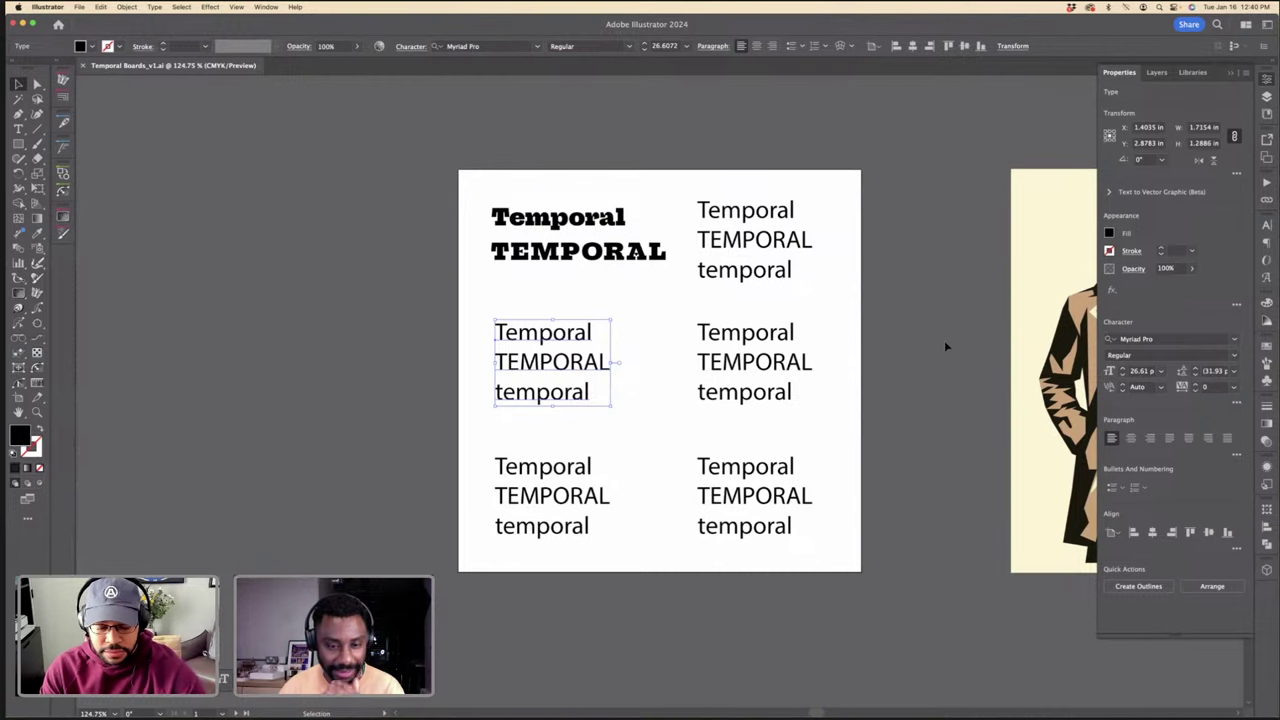
left_click(1160, 340)
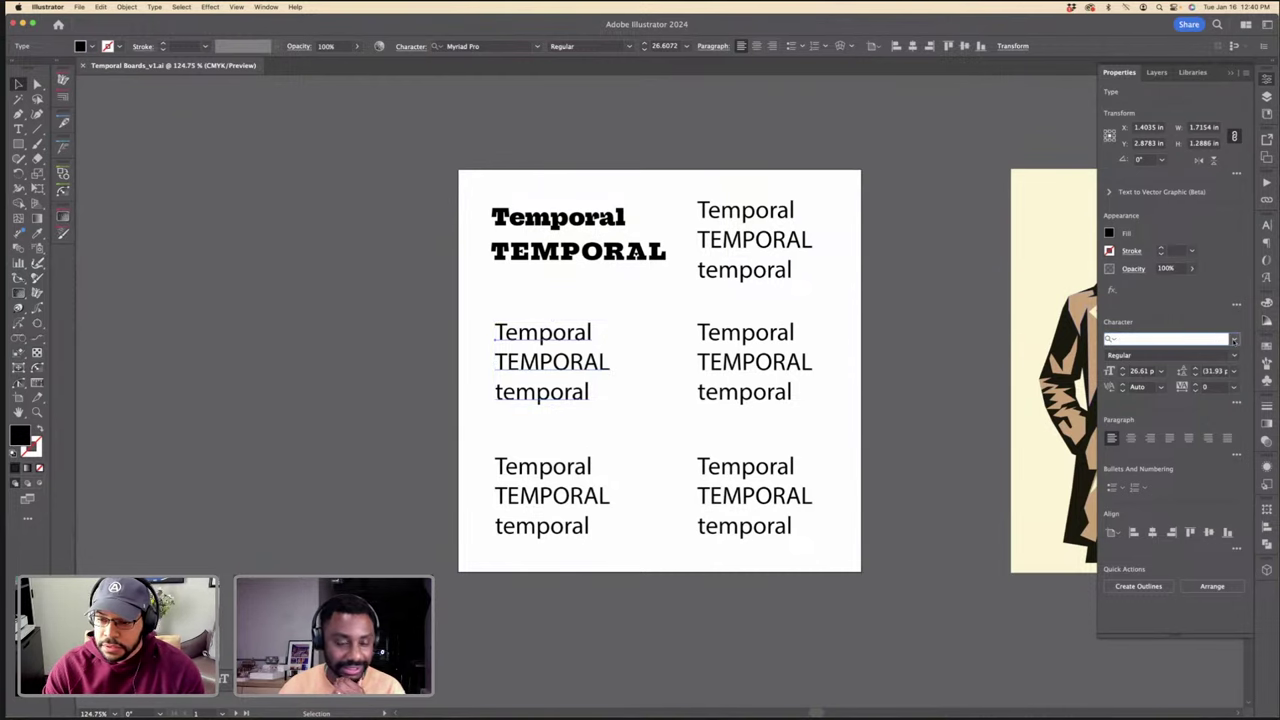
left_click(1235, 340)
left_click(1009, 379)
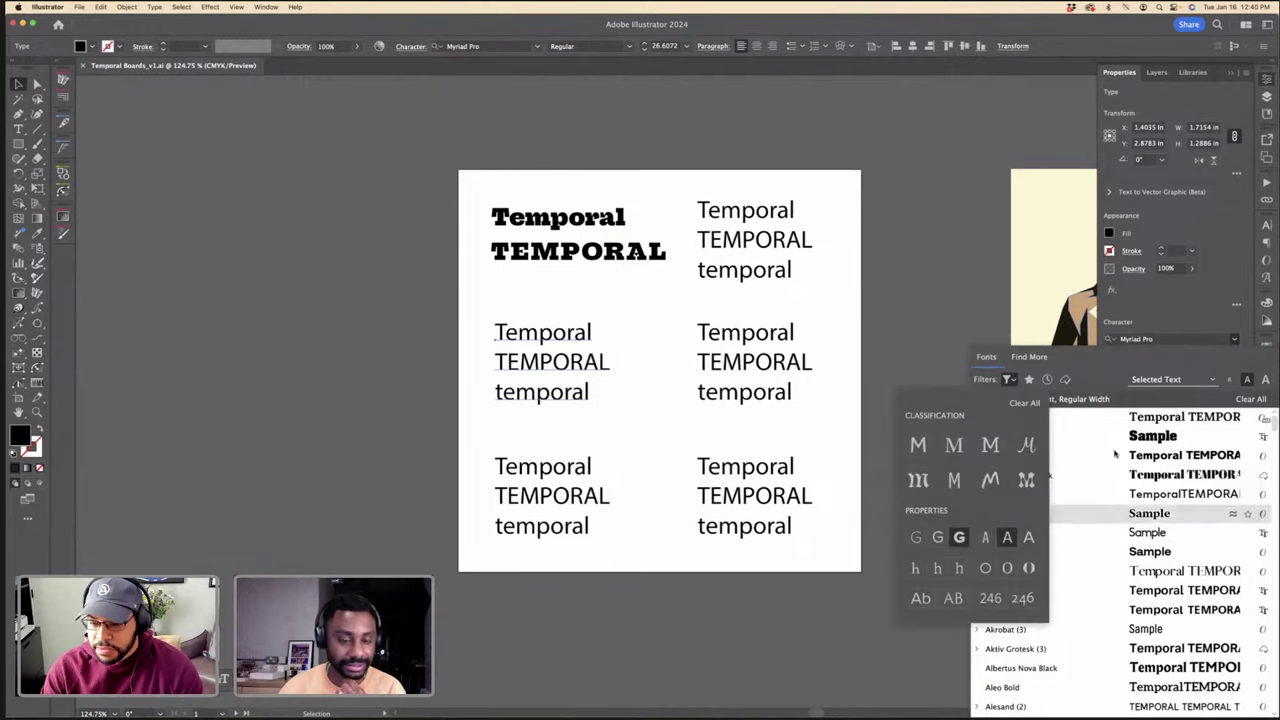
scroll(1100, 577, "down", 5)
scroll(1107, 577, "down", 15)
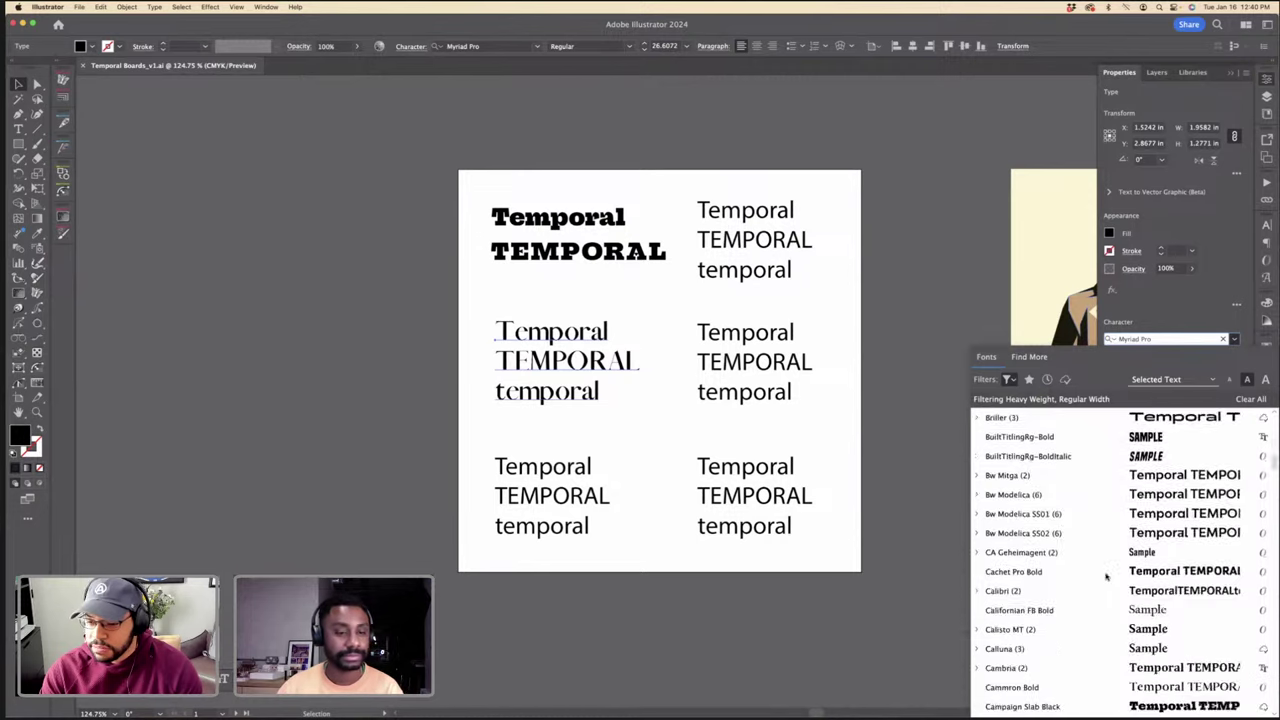
scroll(1111, 521, "down", 8)
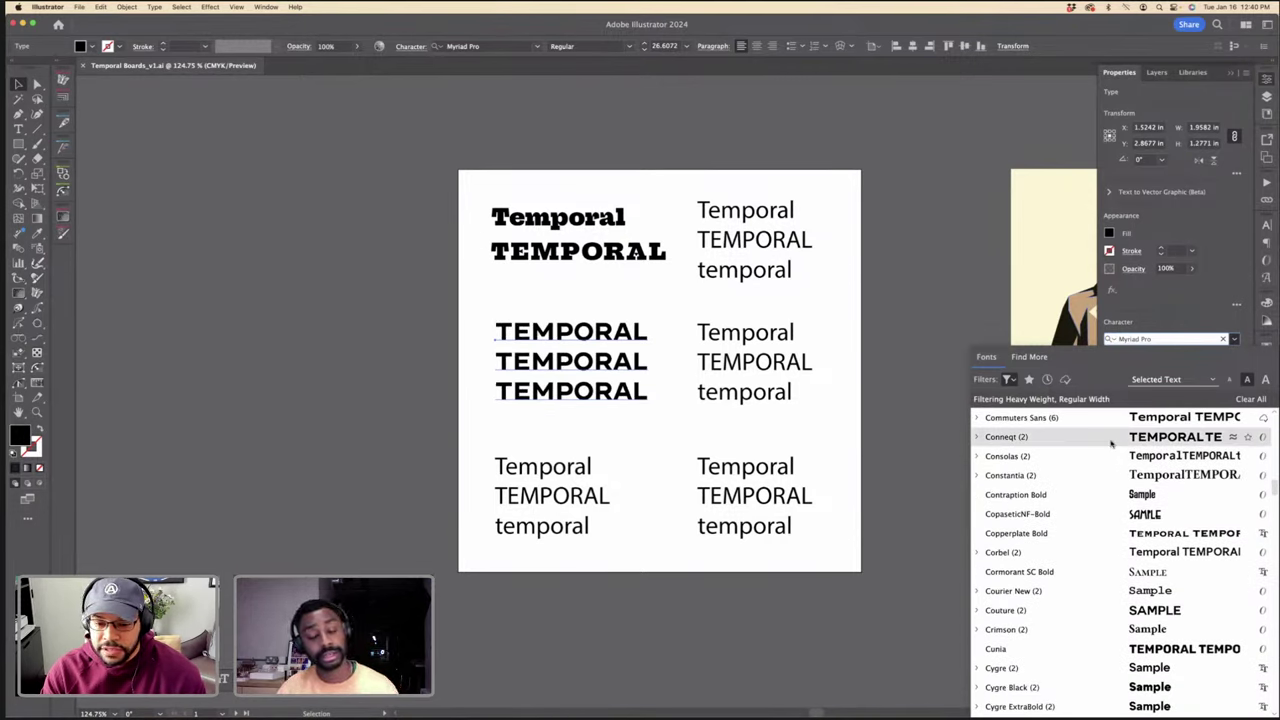
scroll(1111, 450, "down", 5)
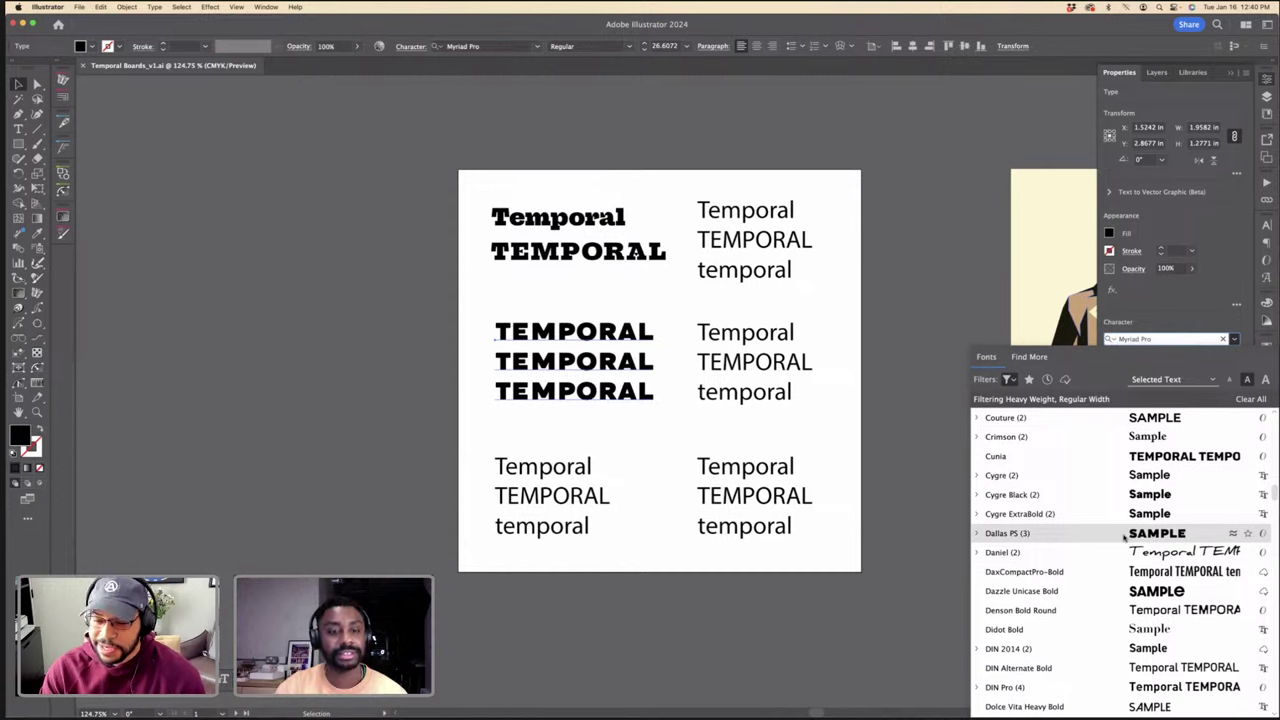
left_click(1122, 590)
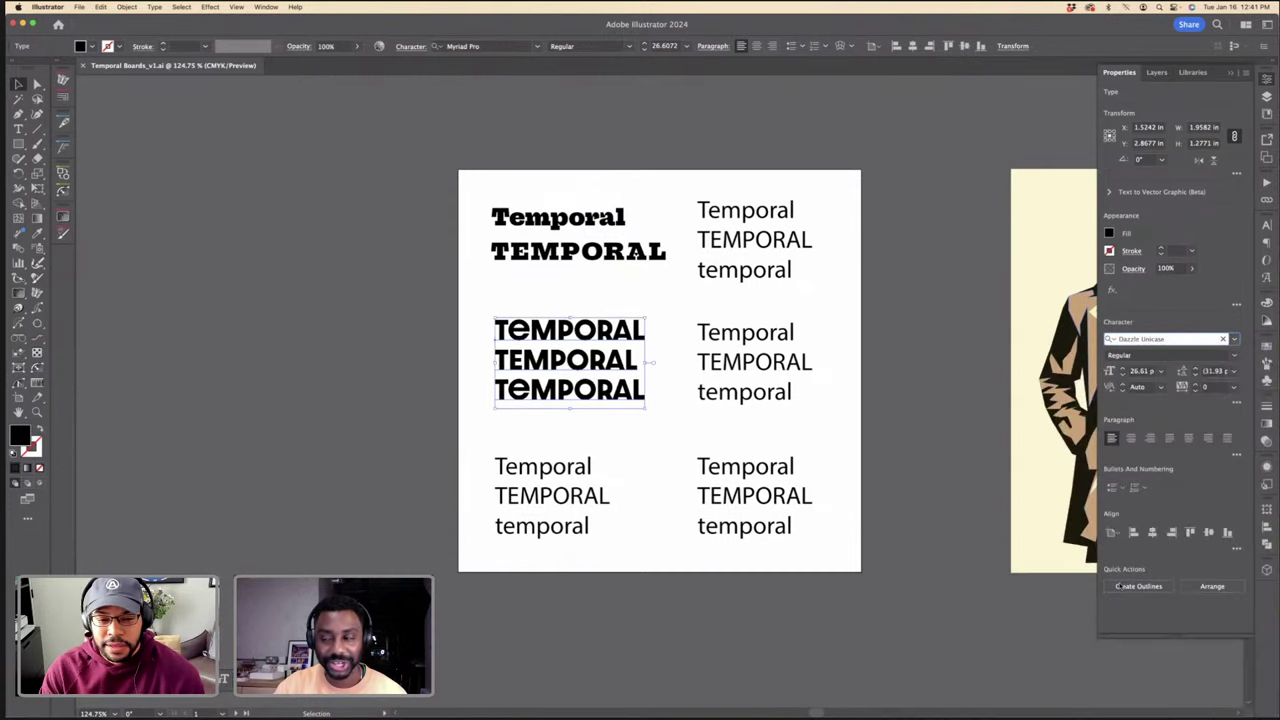
Step: Delete the first line of the Dazzle Unicase block so that its two remaining lines move up
left_click(631, 454)
left_click(603, 400)
double_click(603, 400)
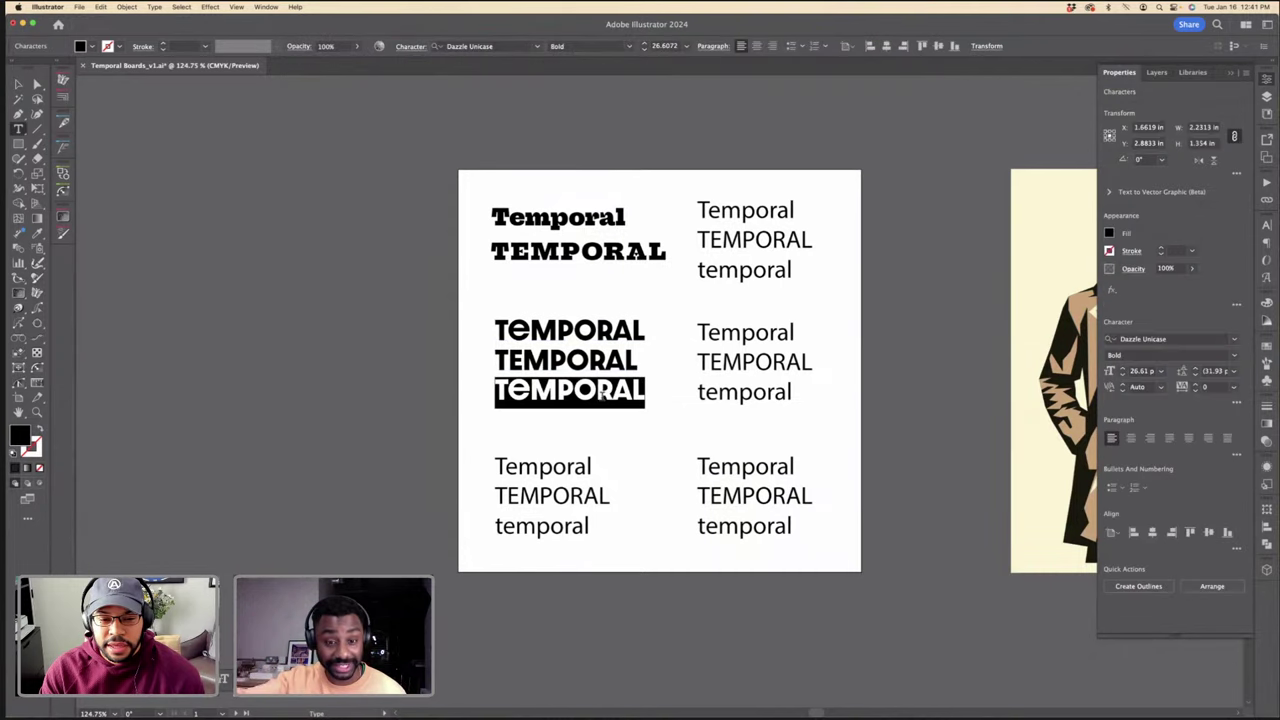
left_click(18, 84)
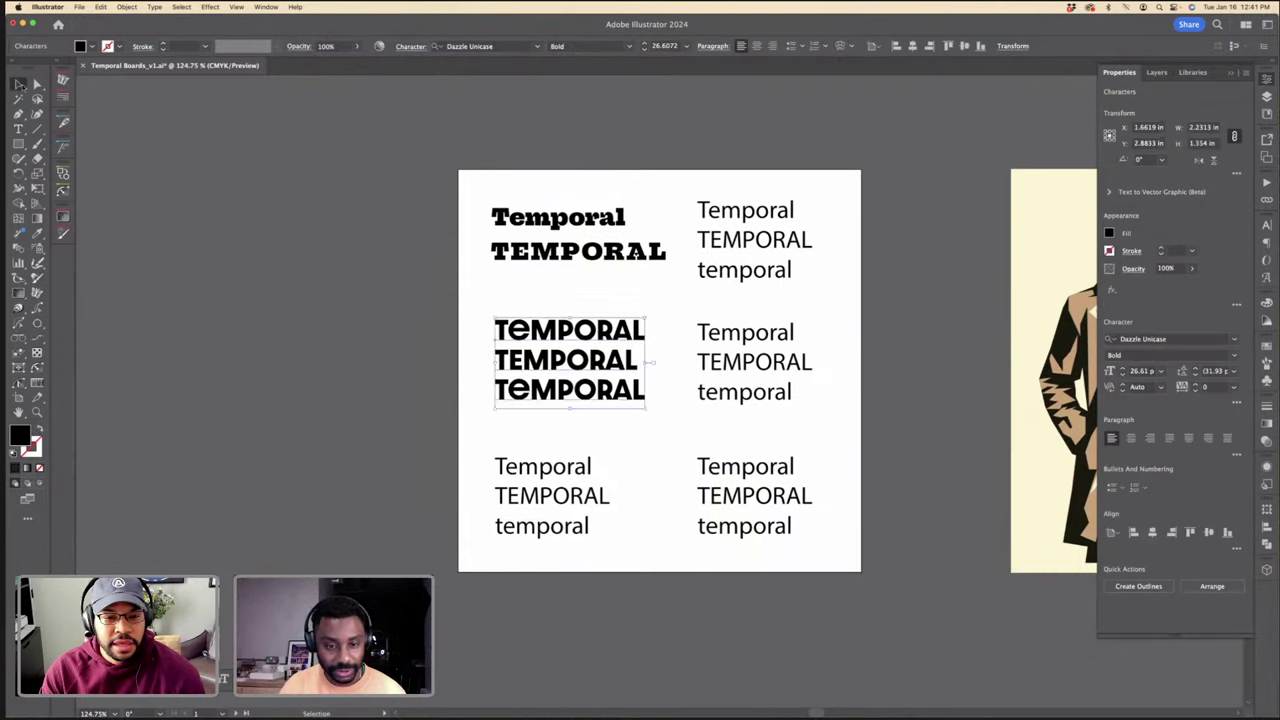
double_click(565, 340)
double_click(564, 338)
key("BackSpace")
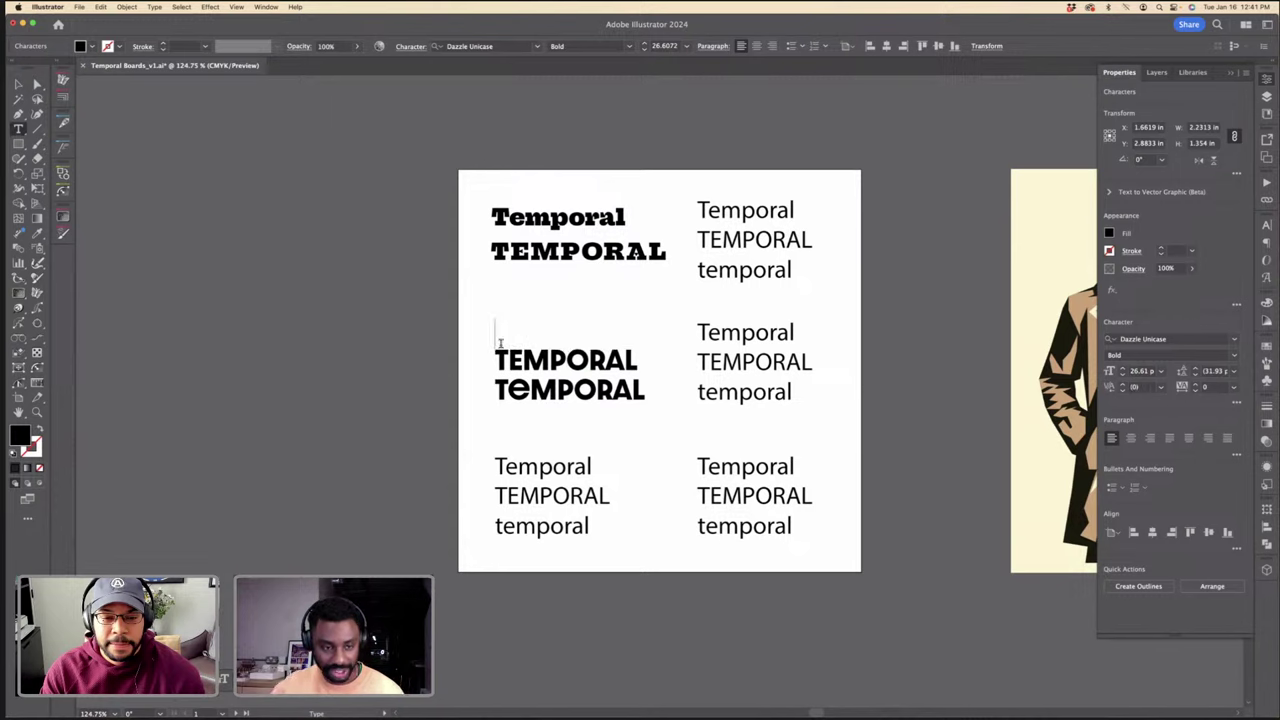
key("BackSpace")
left_click(18, 84)
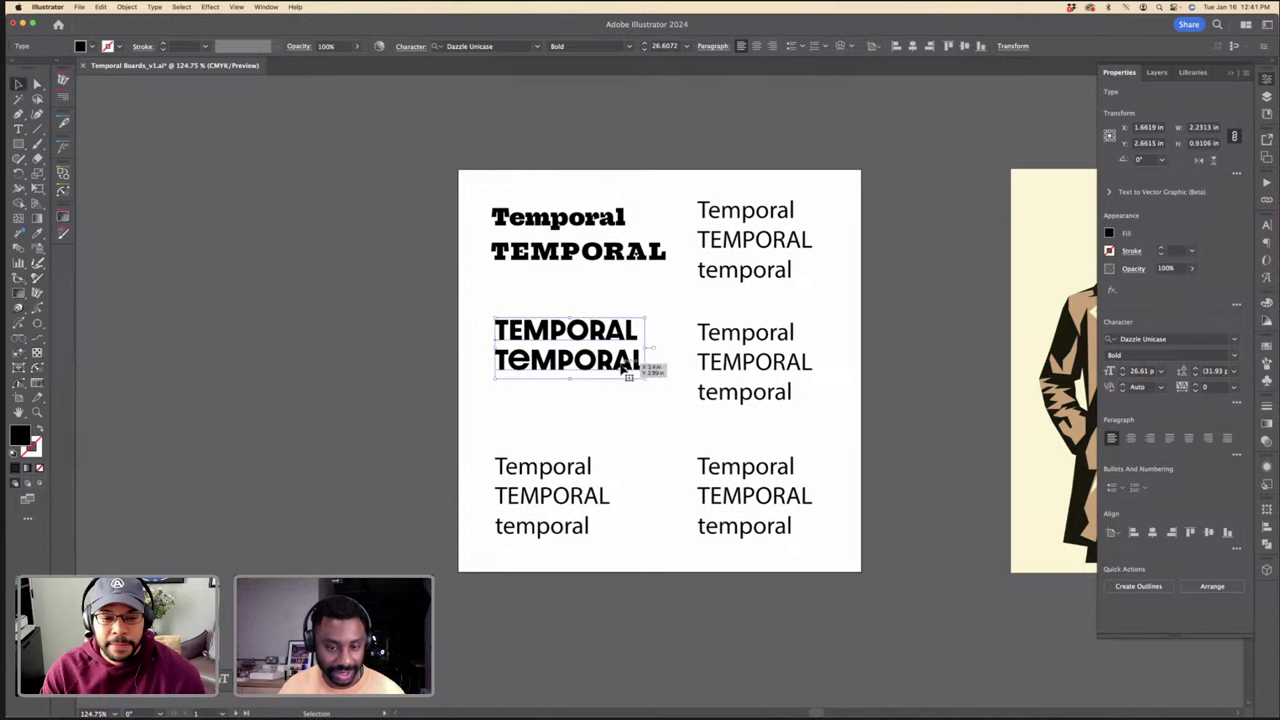
Step: Move the lowest block of the first column slightly up, clear the font filters and set the block in Chillax Bold
left_click_drag(572, 464, 585, 441)
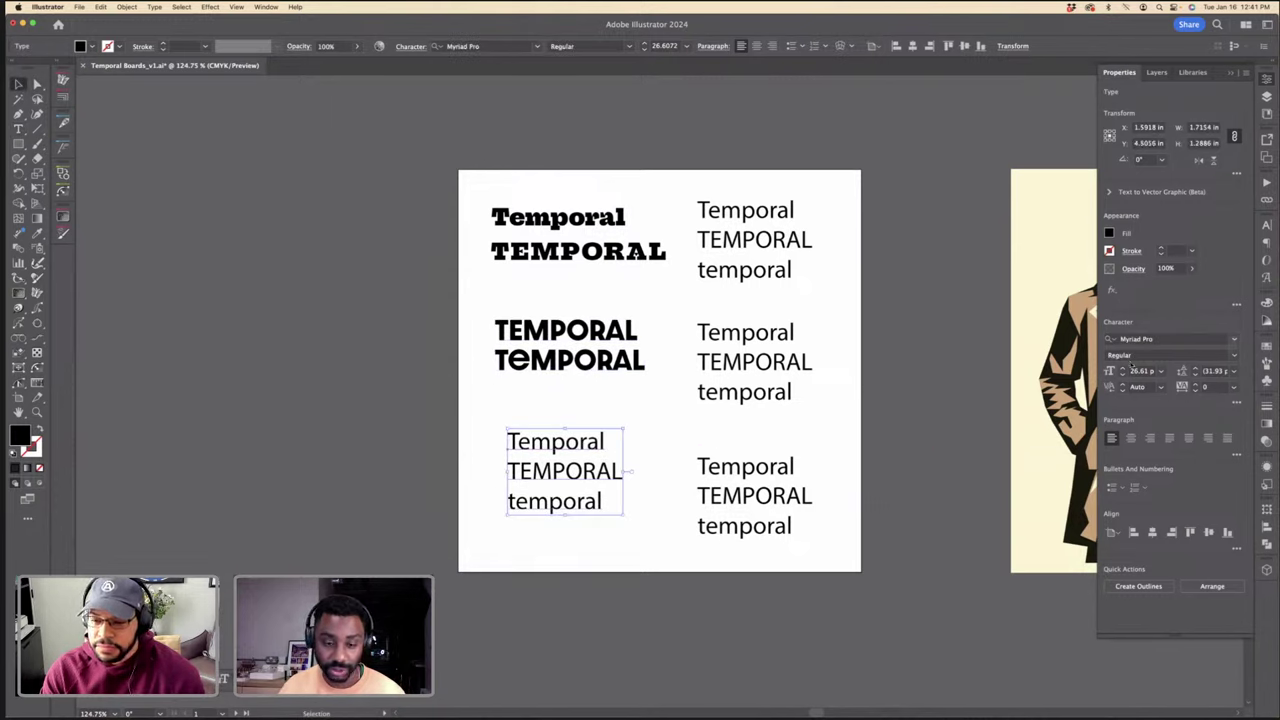
left_click(1235, 340)
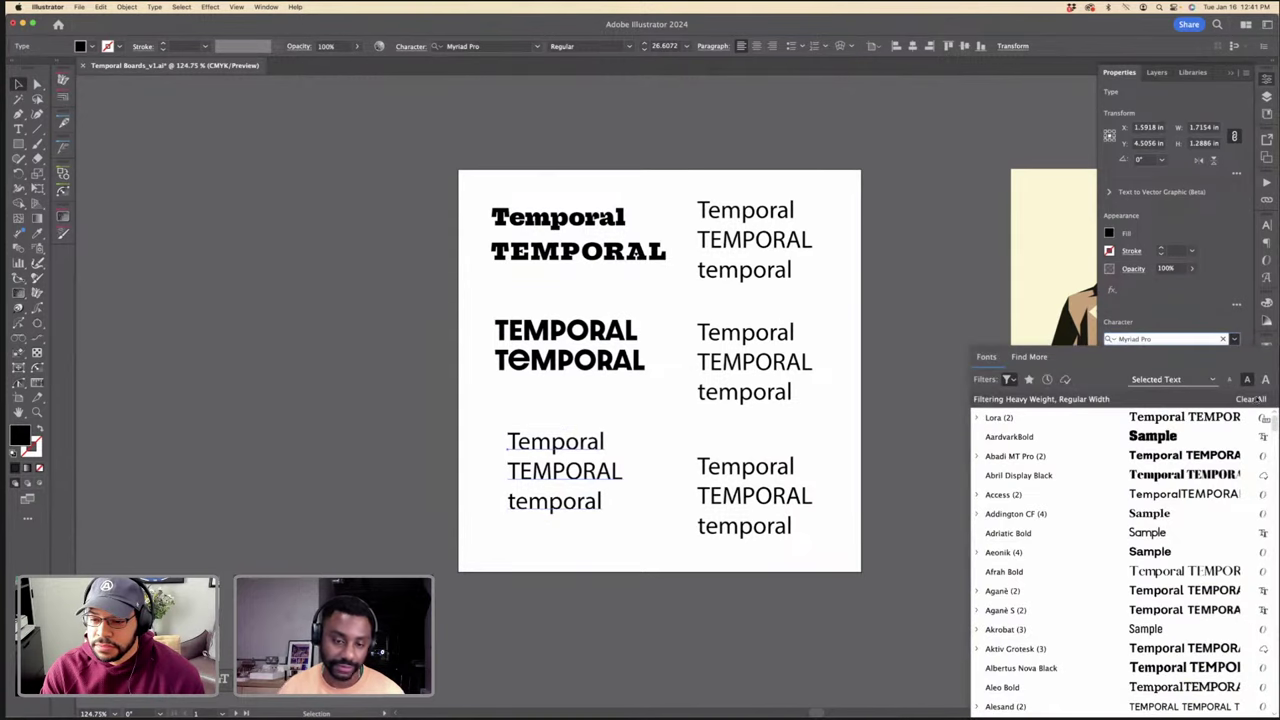
left_click(1255, 399)
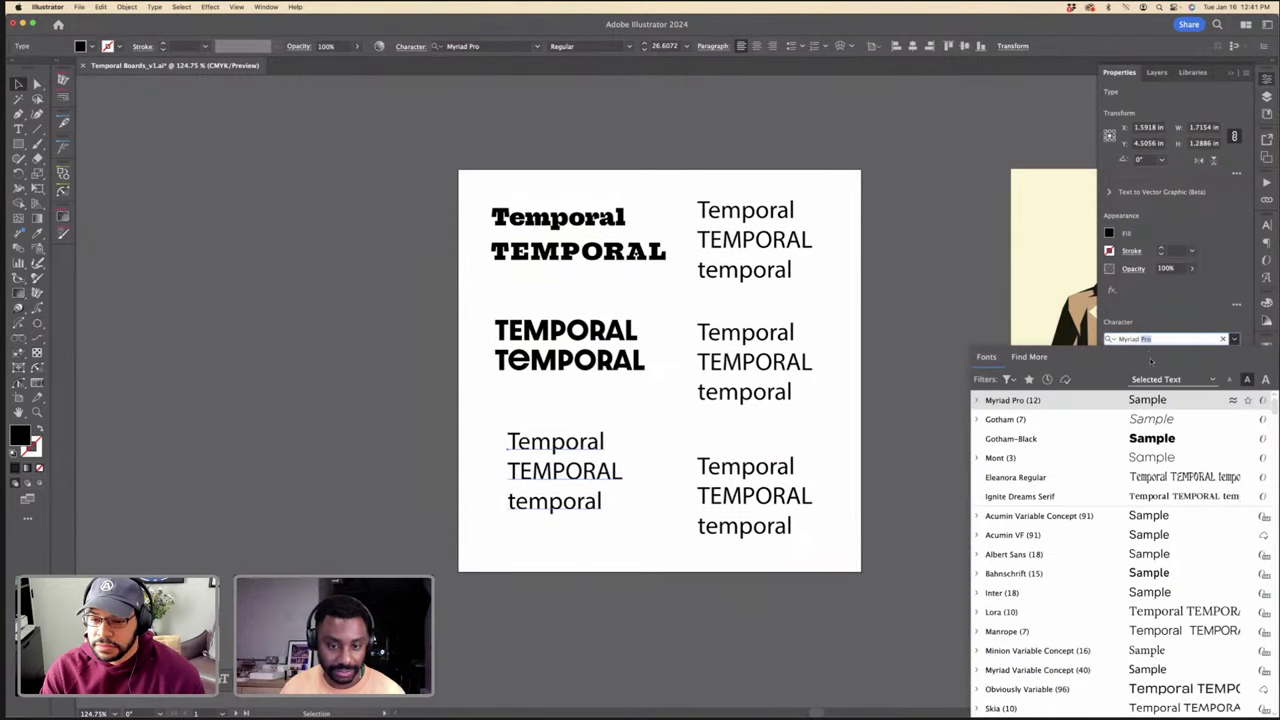
left_click(1140, 338)
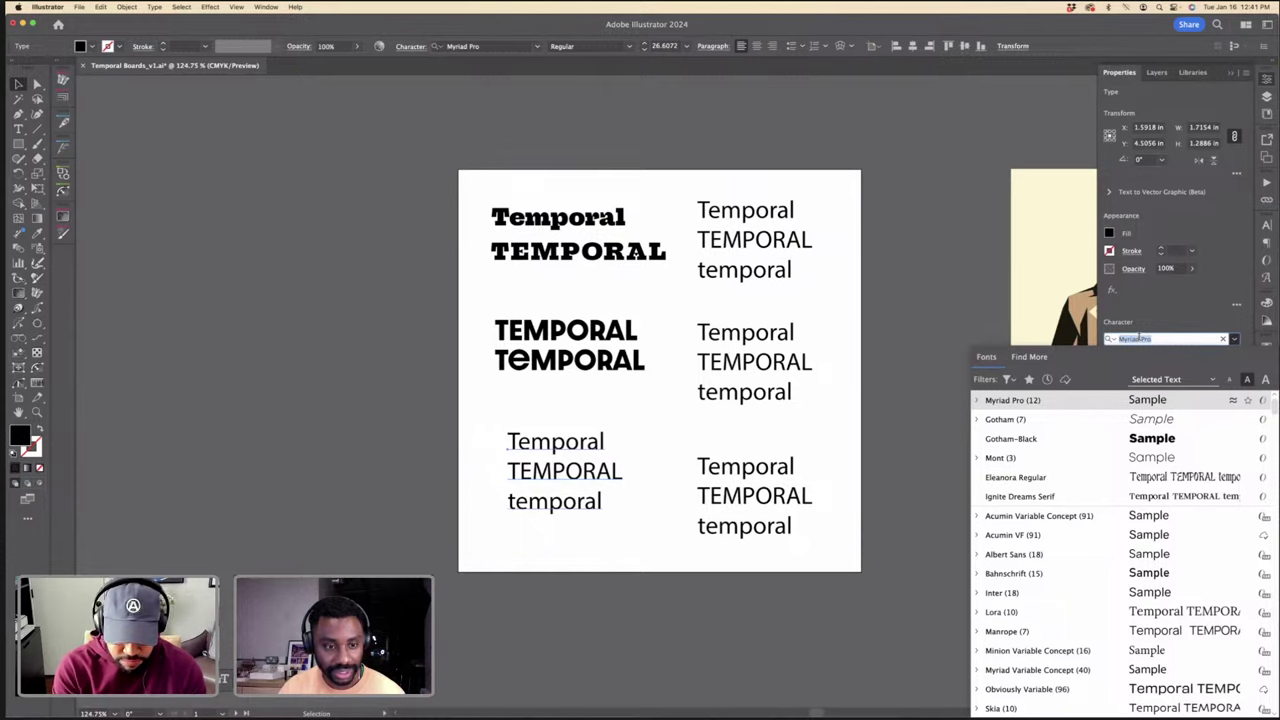
type("chillax")
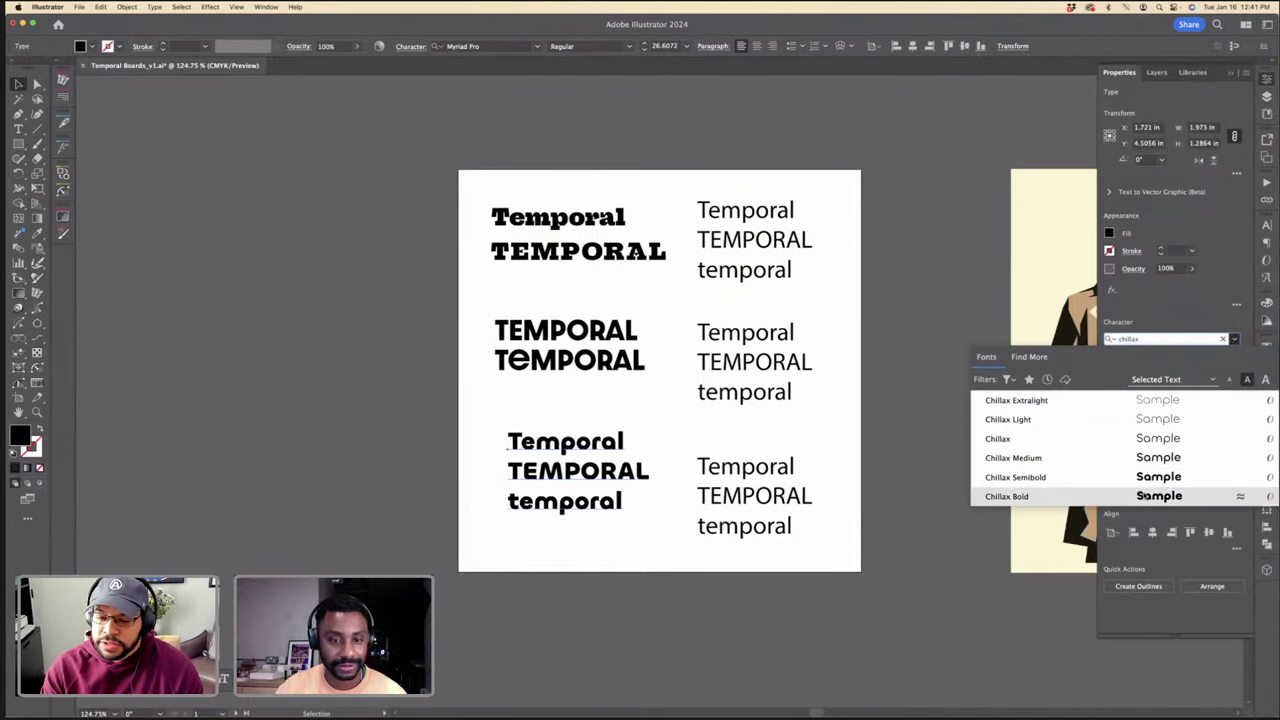
key("Return")
Step: Examine the three Chillax lines up close, highlighting the uppercase line, its final L and the lowercase line
key("super+equal")
key("super+equal")
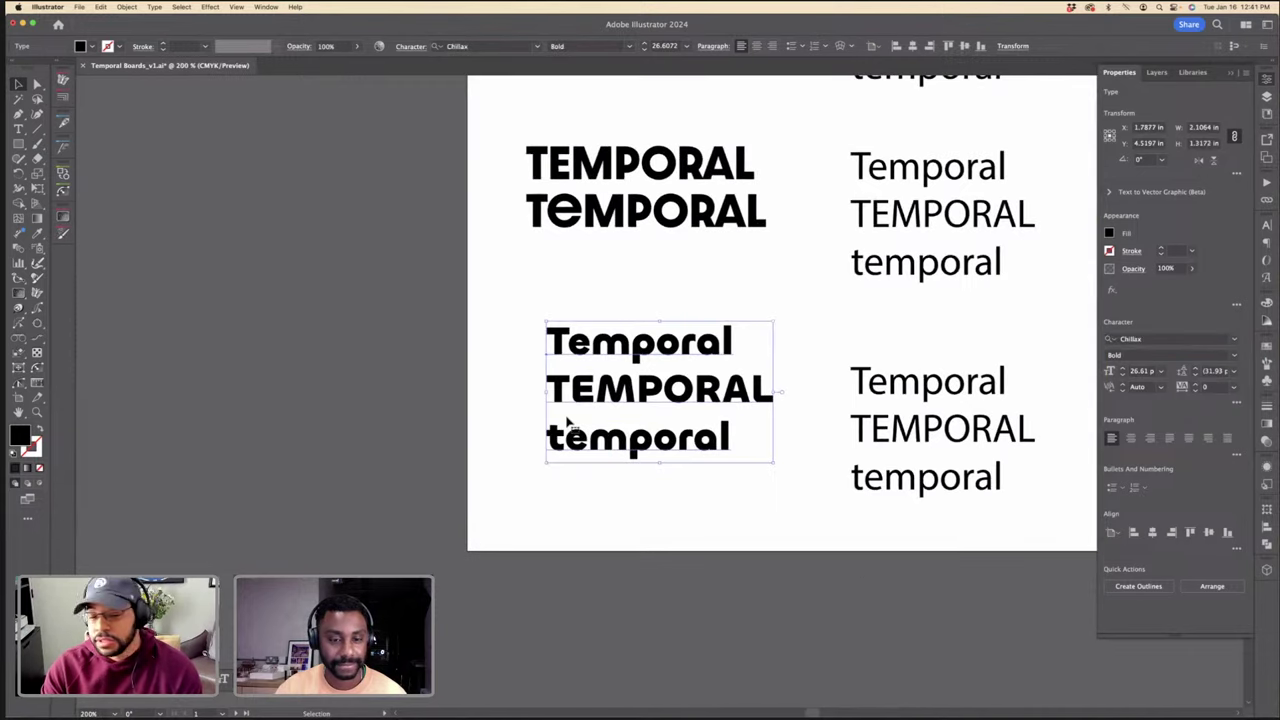
left_click(751, 449)
scroll(752, 450, "right", 5)
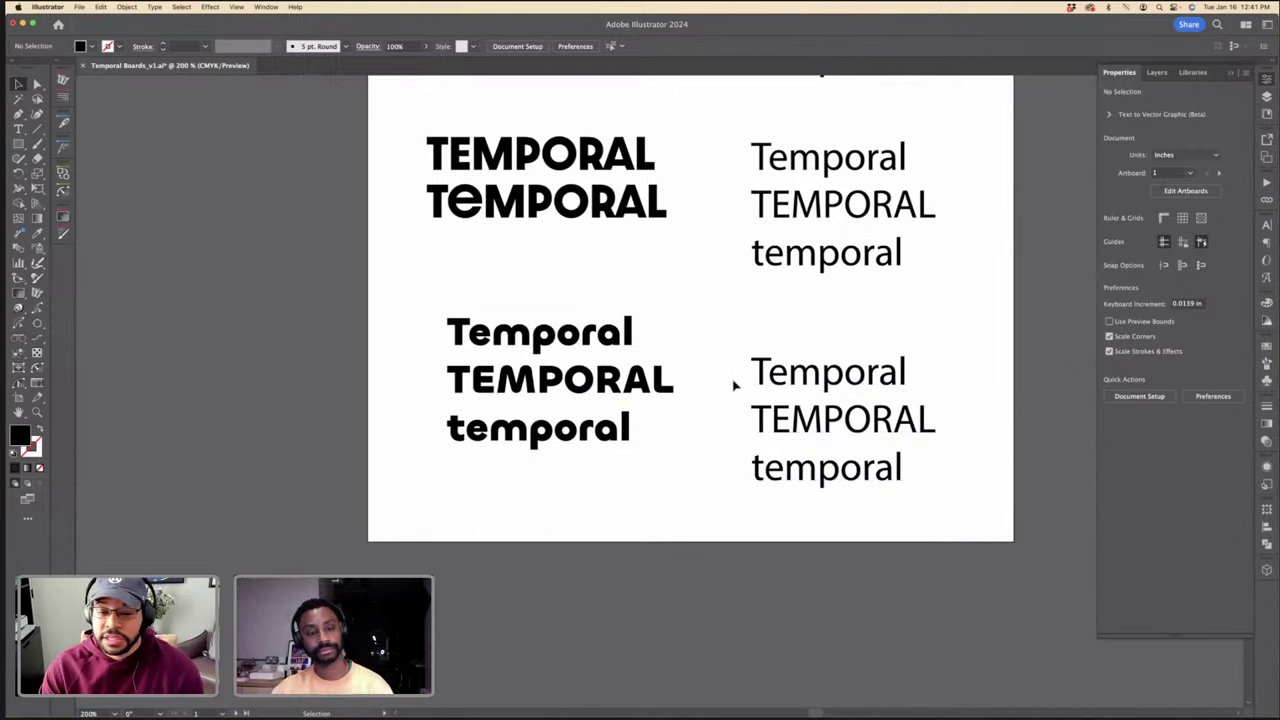
left_click(654, 393)
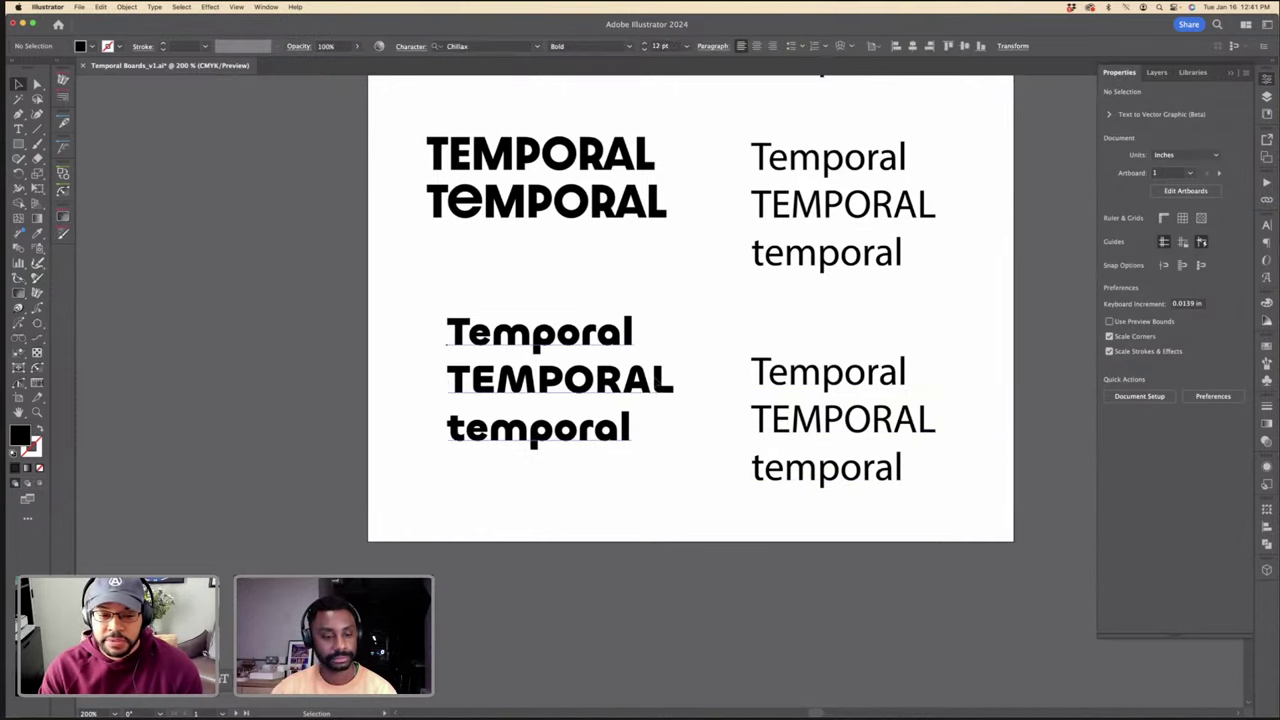
left_click(699, 349)
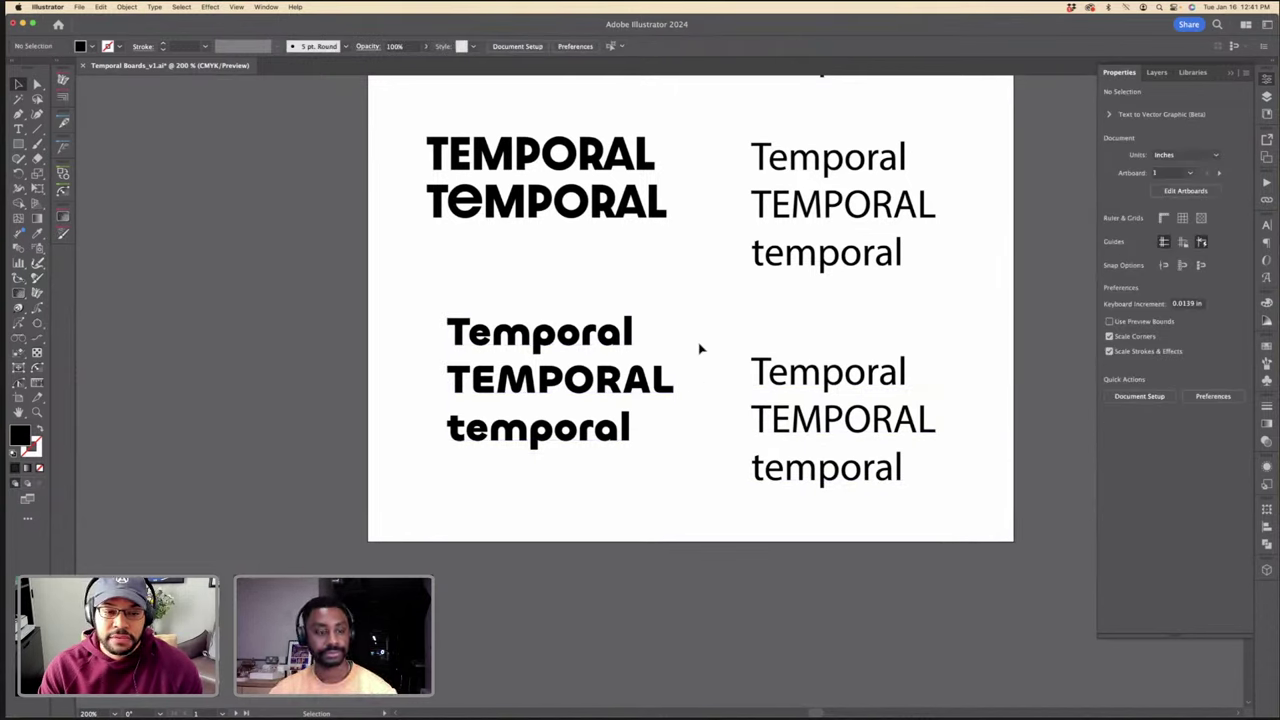
double_click(664, 381)
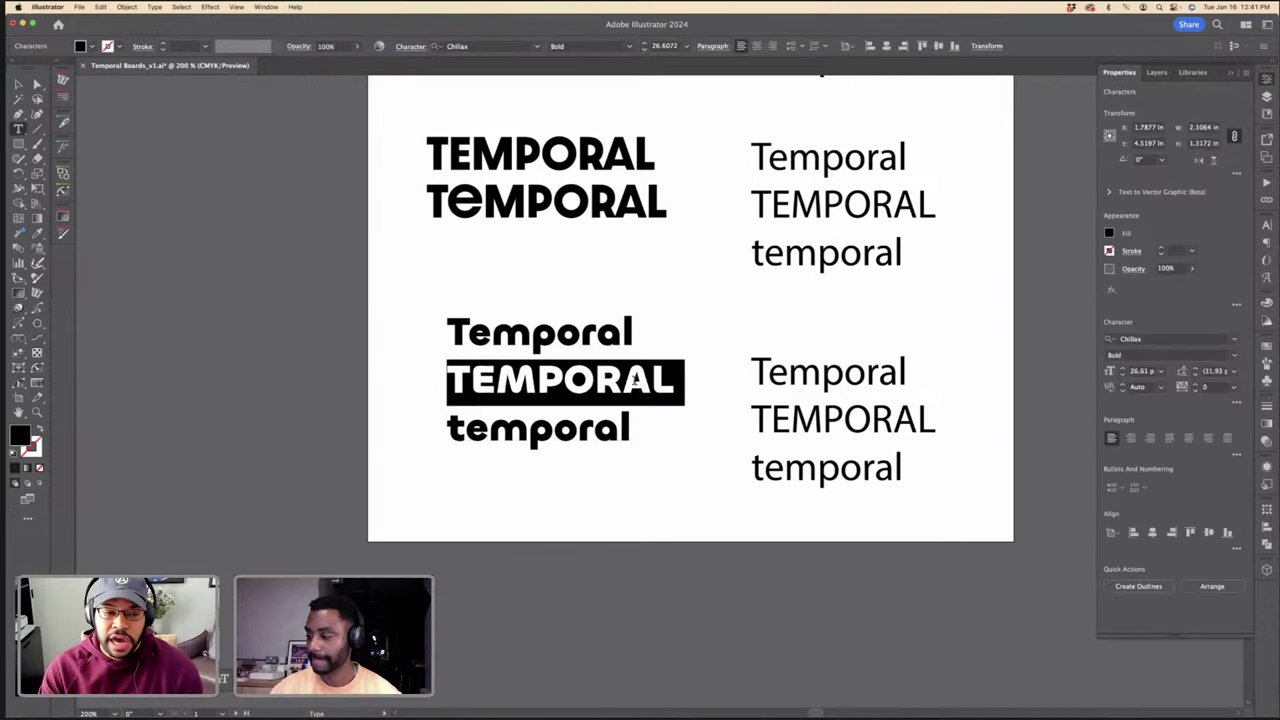
left_click_drag(651, 380, 690, 378)
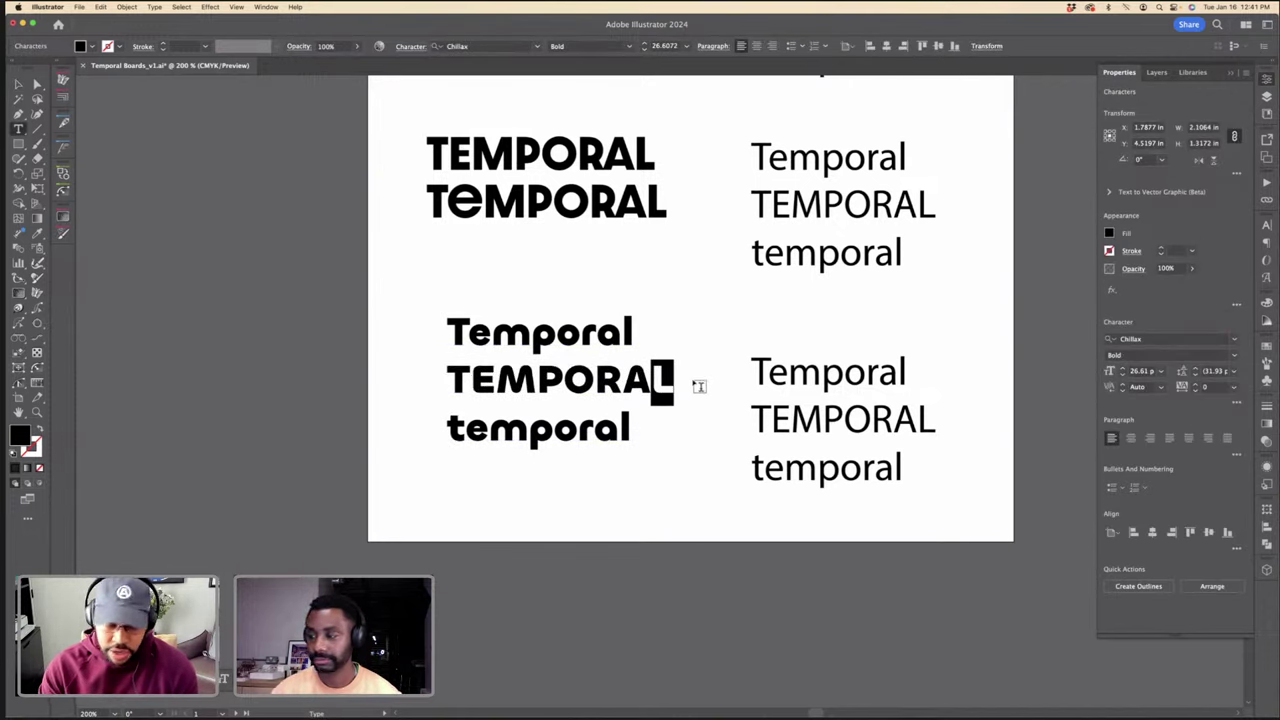
left_click(668, 383)
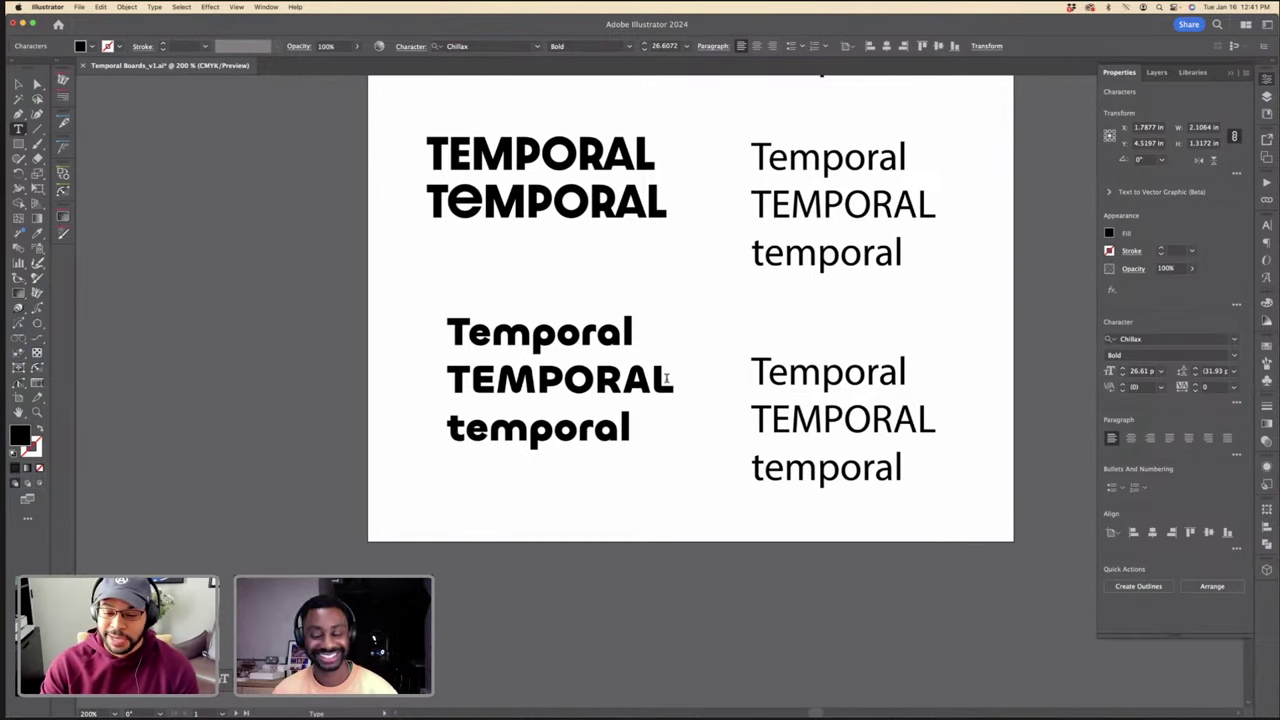
left_click_drag(632, 428, 442, 334)
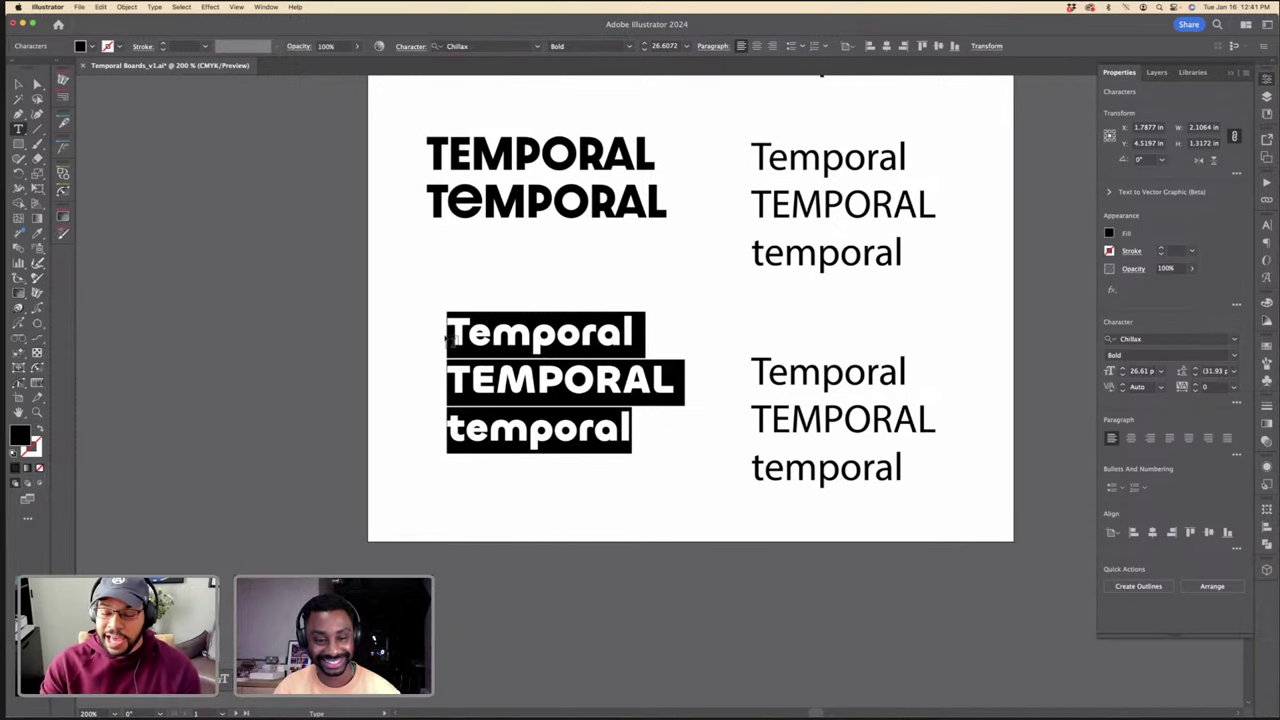
left_click(531, 409)
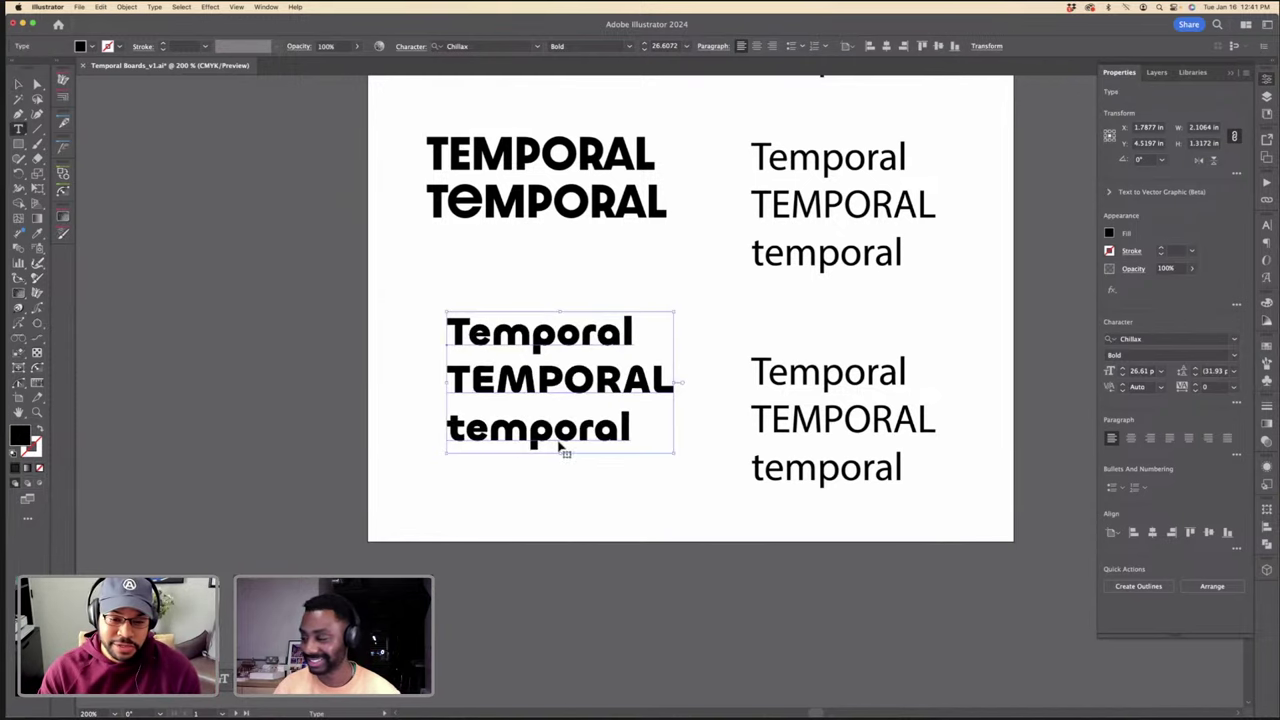
double_click(558, 437)
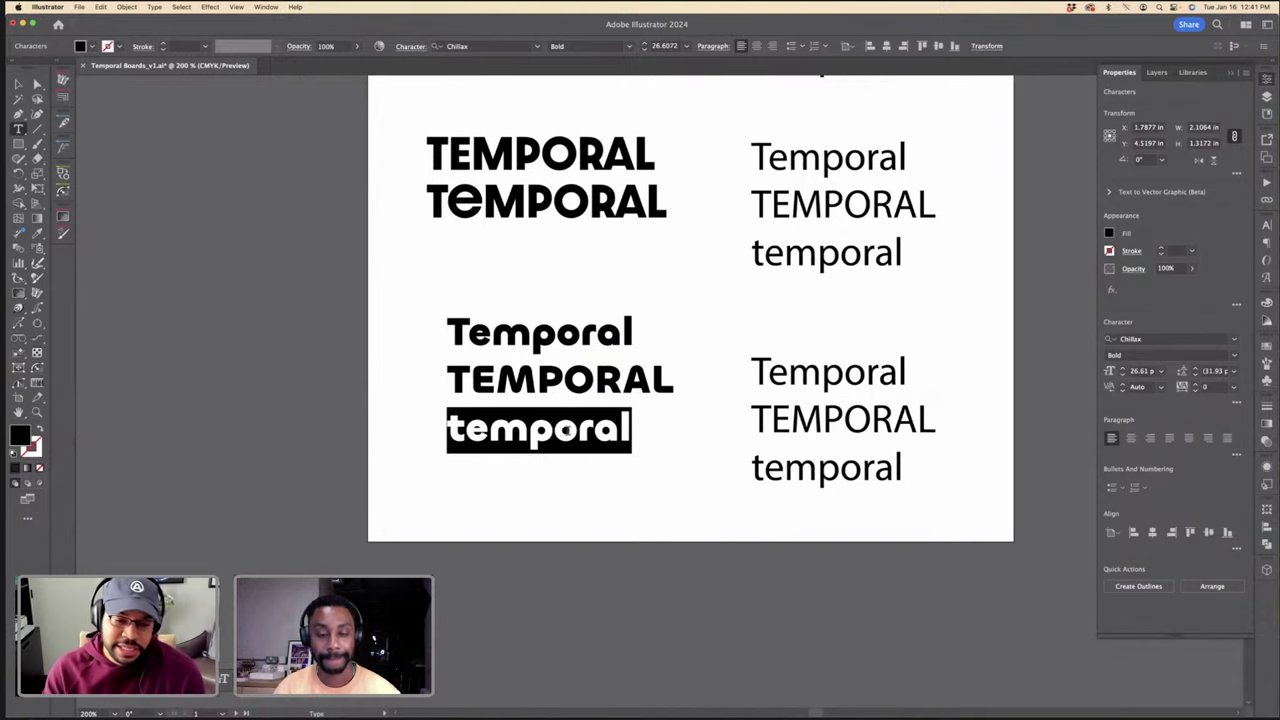
left_click(19, 85)
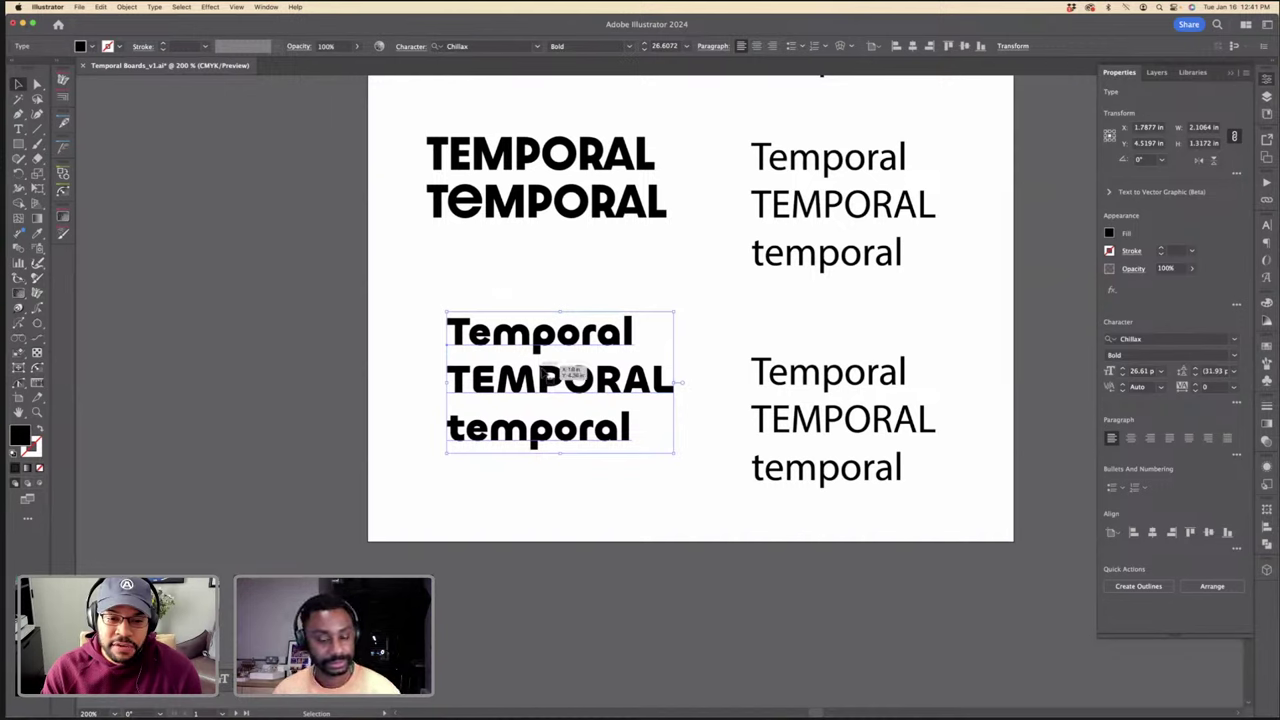
Step: Delete the lowercase line from the Chillax block and move the block up, roughly in line with the Dazzle Unicase block's left edge
double_click(555, 422)
double_click(555, 422)
key("BackSpace")
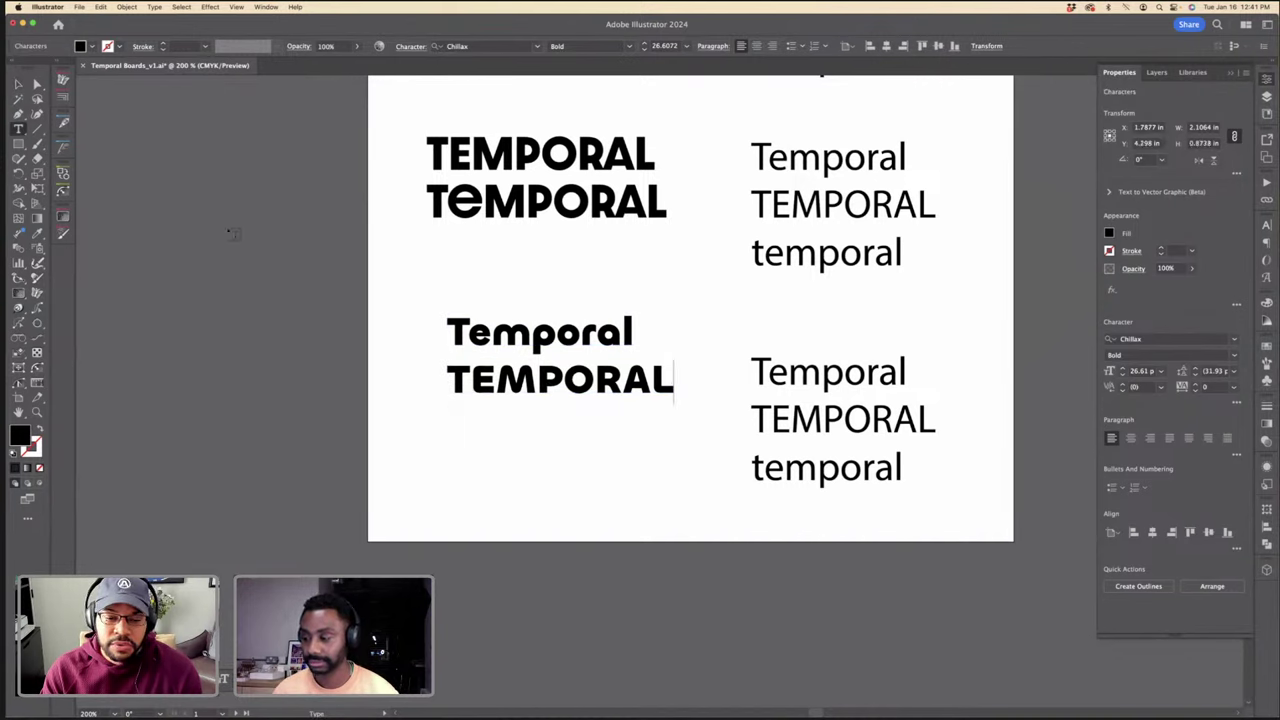
left_click(18, 84)
left_click_drag(508, 340, 493, 318)
left_click(515, 283)
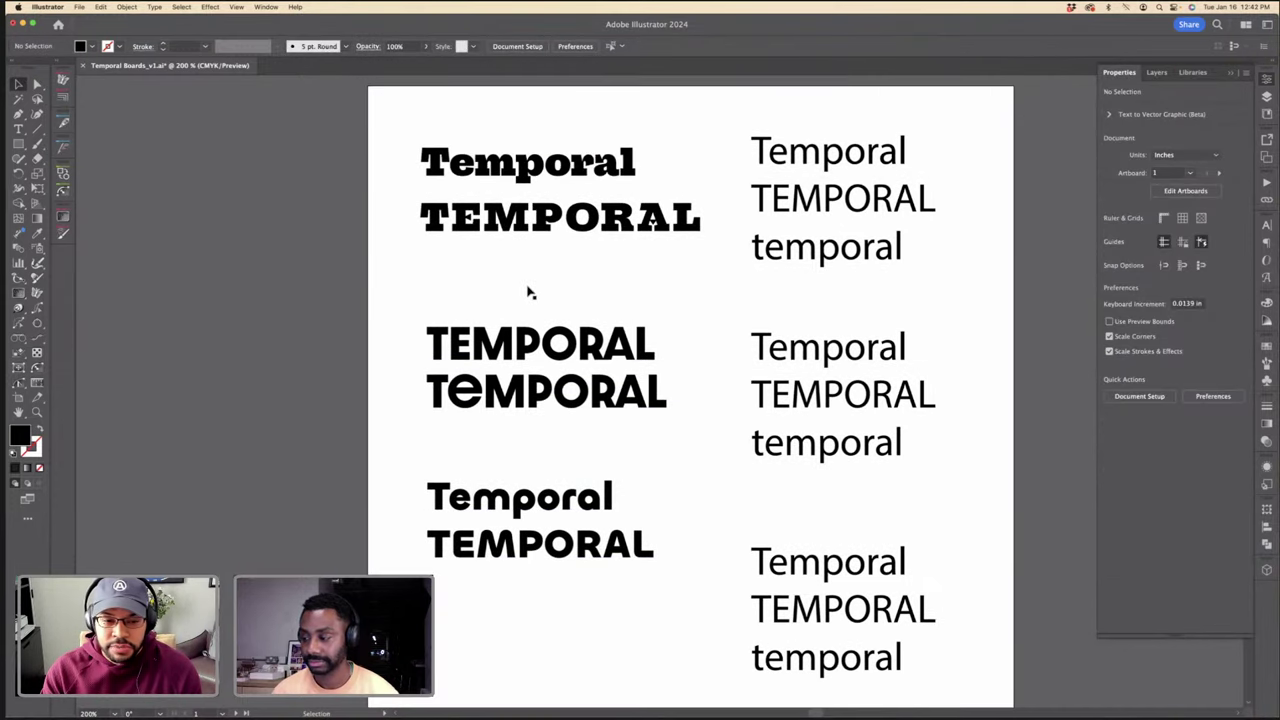
Step: Align the left edges of the Campaign Slab, Dazzle Unicase and Chillax text in the first column
left_click_drag(531, 606, 503, 209)
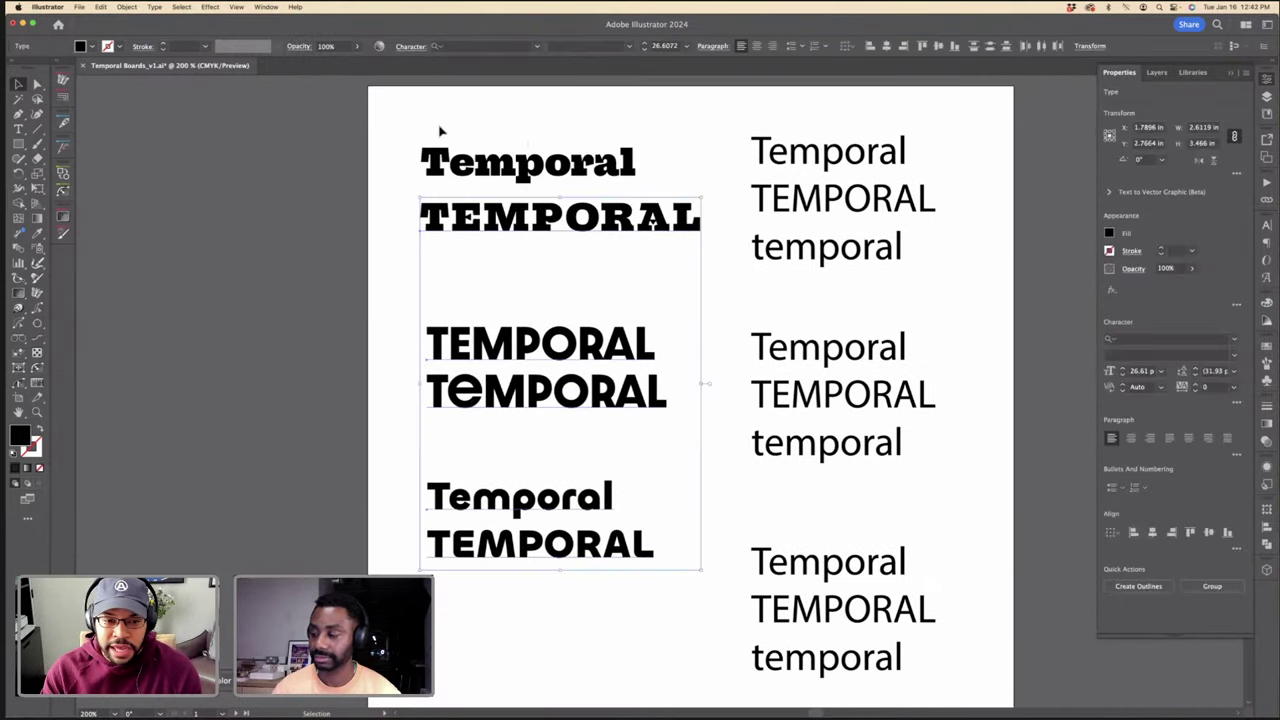
left_click_drag(538, 570, 538, 570)
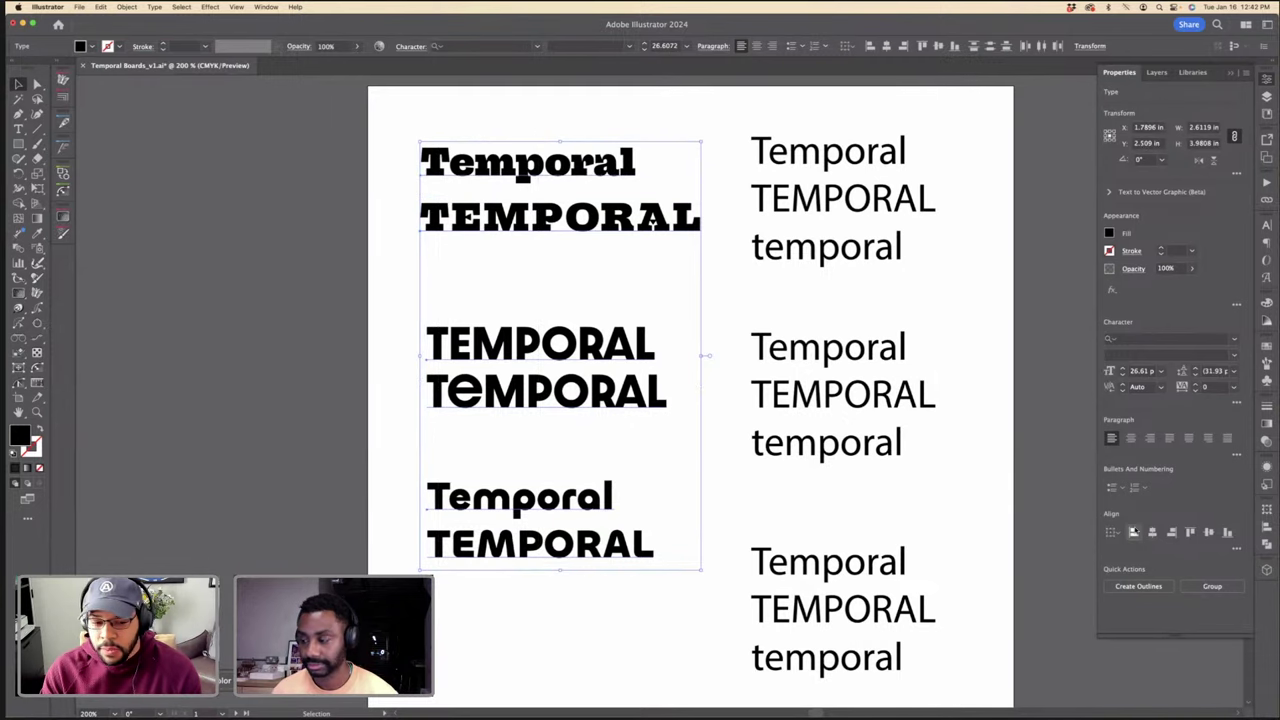
left_click(1134, 532)
left_click(733, 517)
Step: Move the Chillax block straight down until it is level with the last Myriad Pro block in the second column
scroll(731, 516, "down", 1)
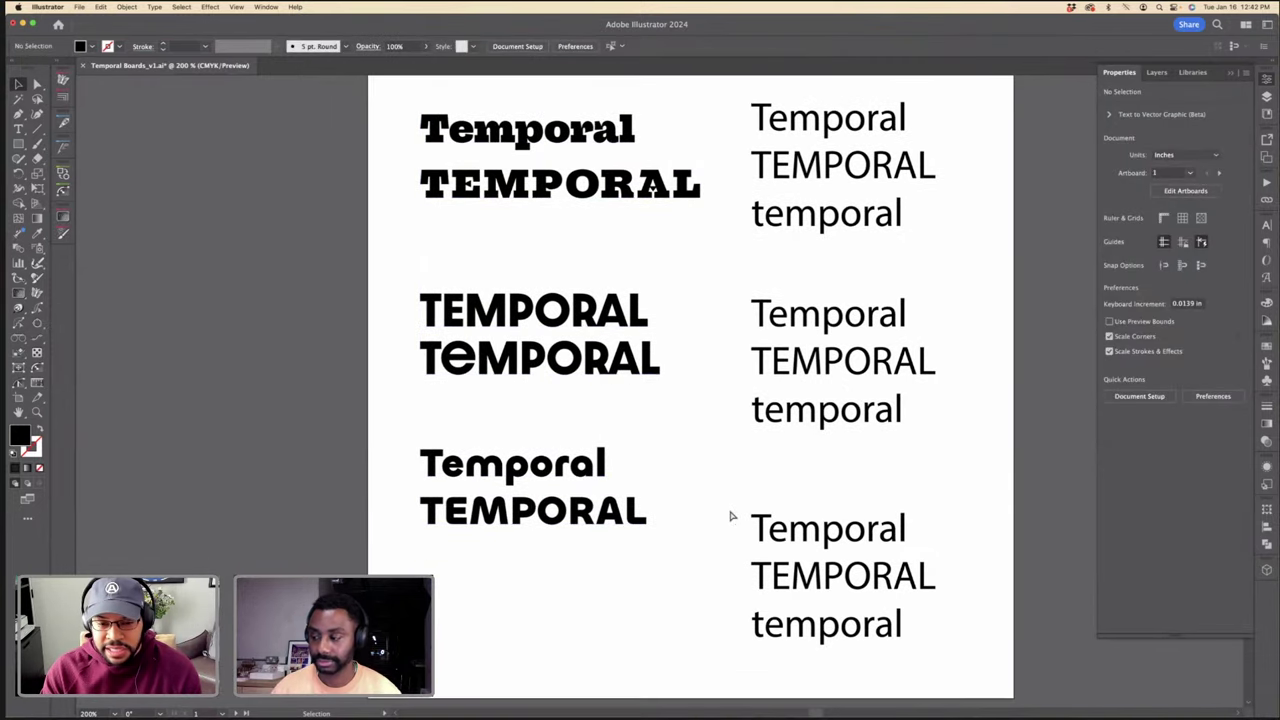
key("super+minus")
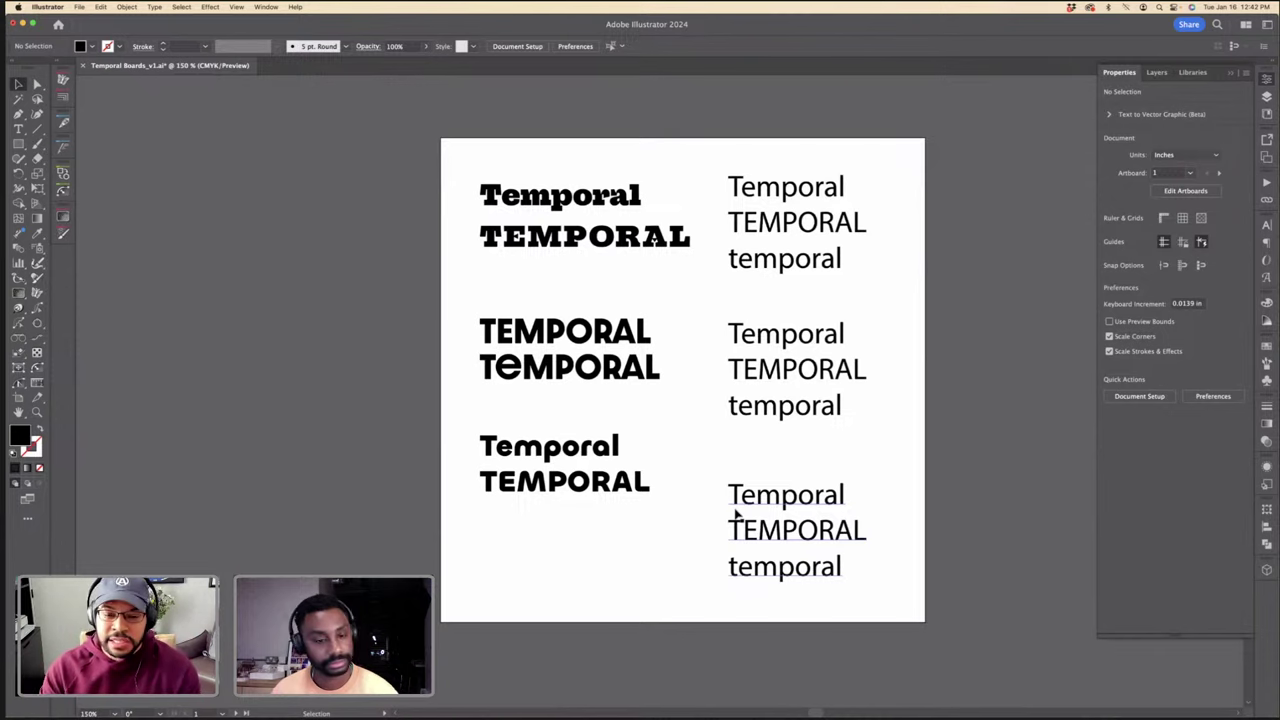
scroll(740, 490, "right", 3)
scroll(740, 490, "down", 1)
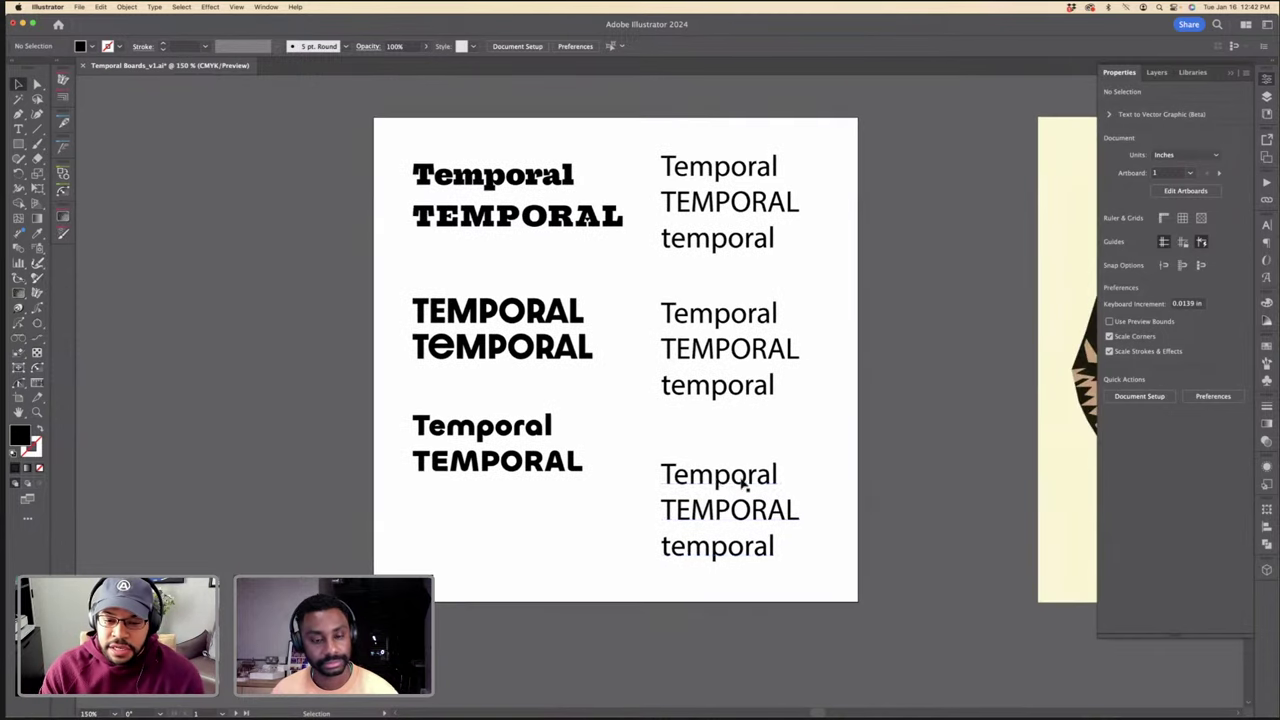
left_click(490, 432)
left_click_drag(492, 433, 499, 487)
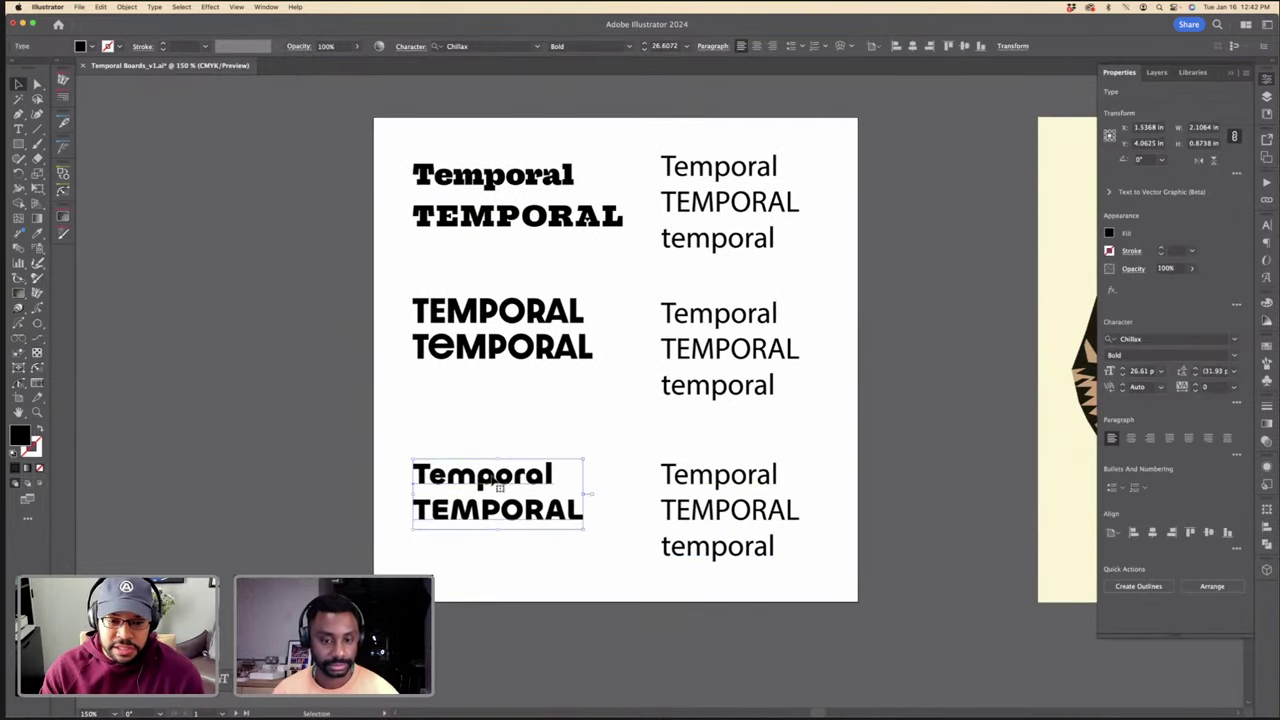
left_click(520, 424)
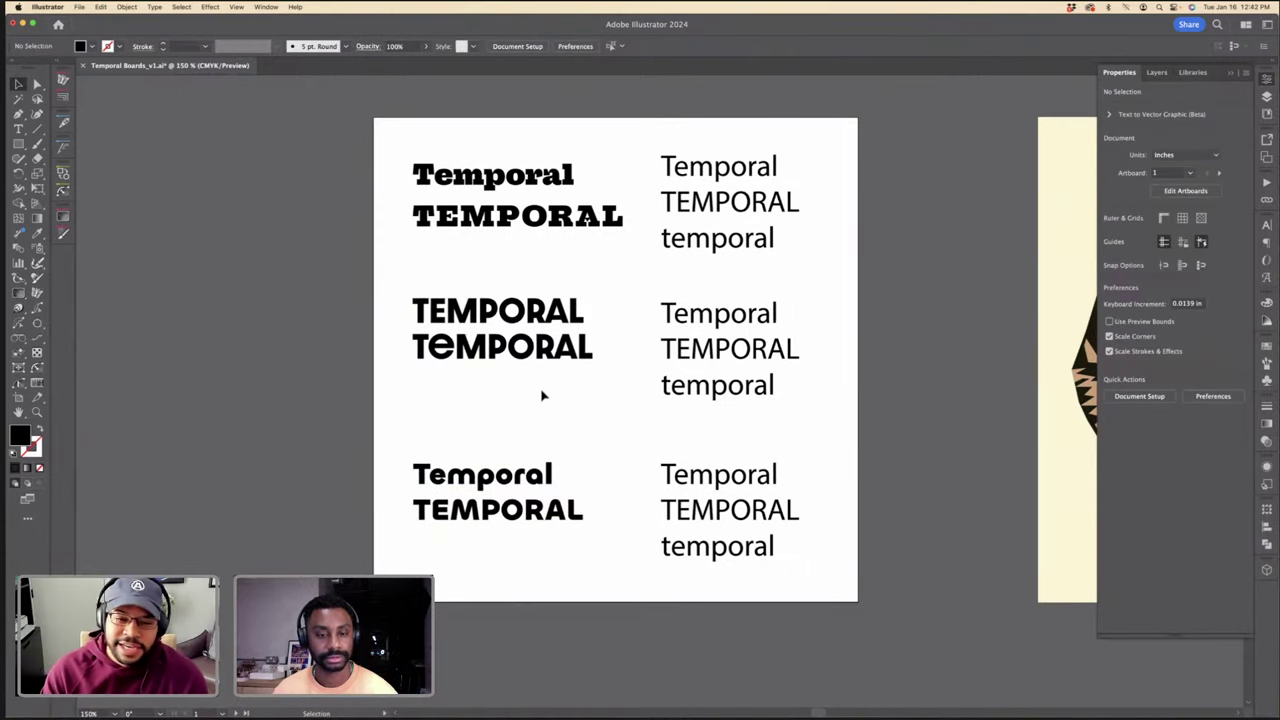
left_click(500, 312)
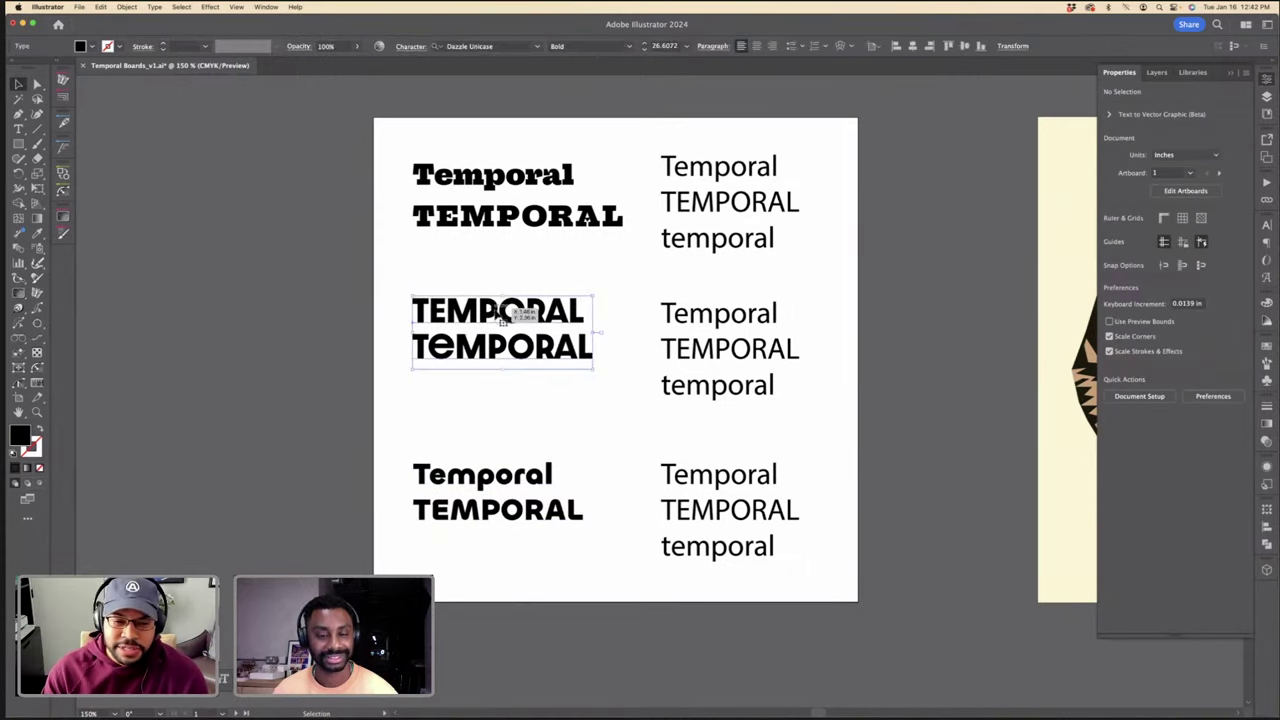
left_click(752, 396, "shift")
left_click(764, 436)
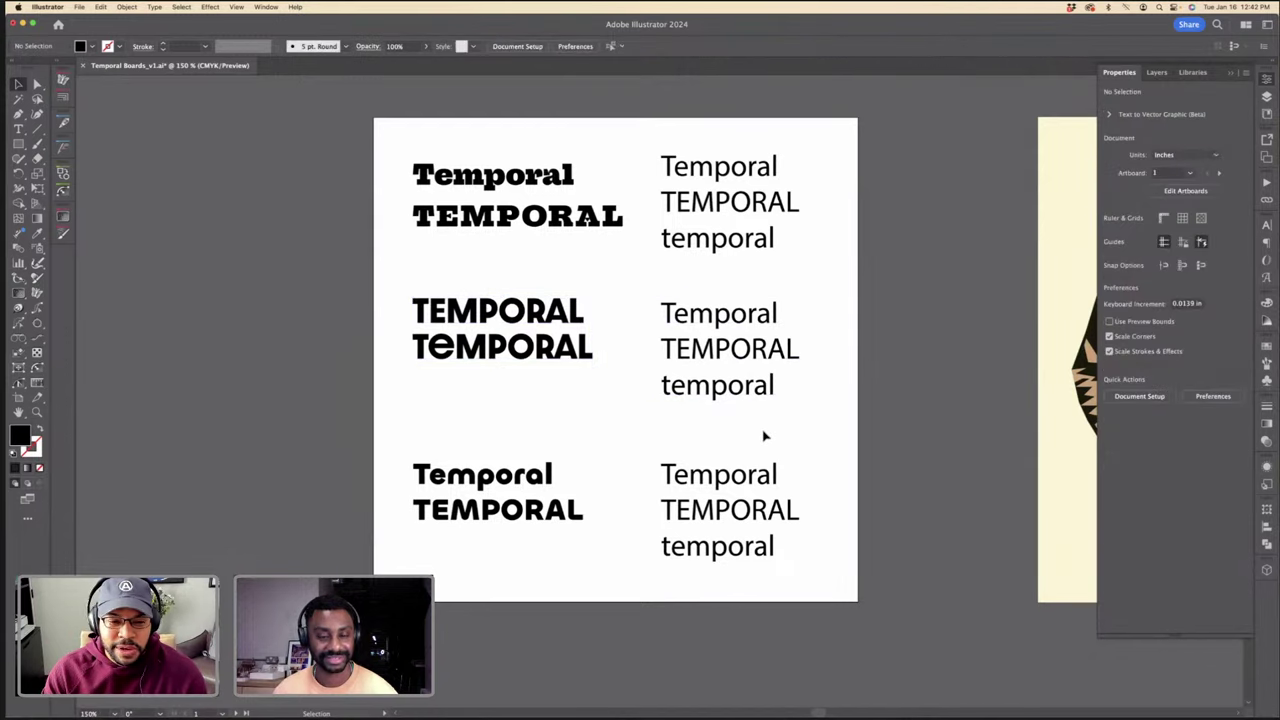
left_click_drag(572, 305, 609, 311)
left_click(616, 316)
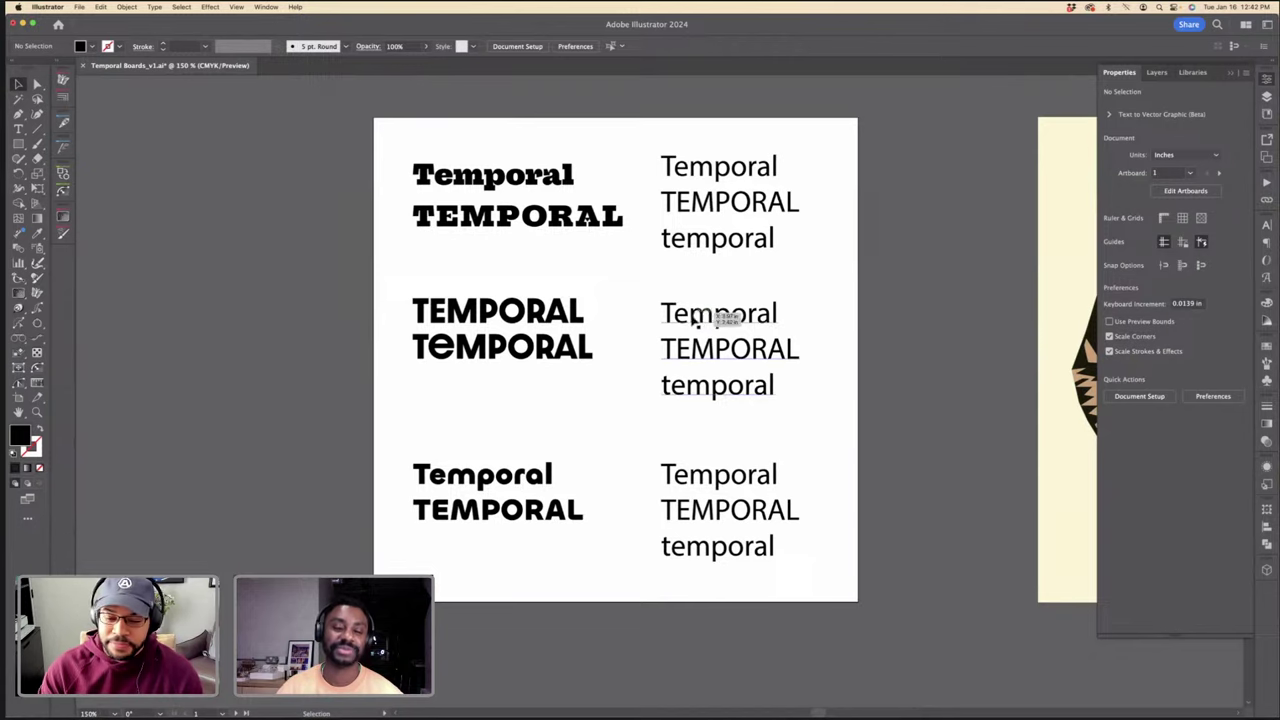
Step: Cut the title-case Temporal line out of the Chillax text block, leaving only its uppercase line
scroll(714, 320, "down", 1)
scroll(699, 446, "up", 3, "alt")
scroll(697, 449, "down", 1)
scroll(697, 449, "left", 1)
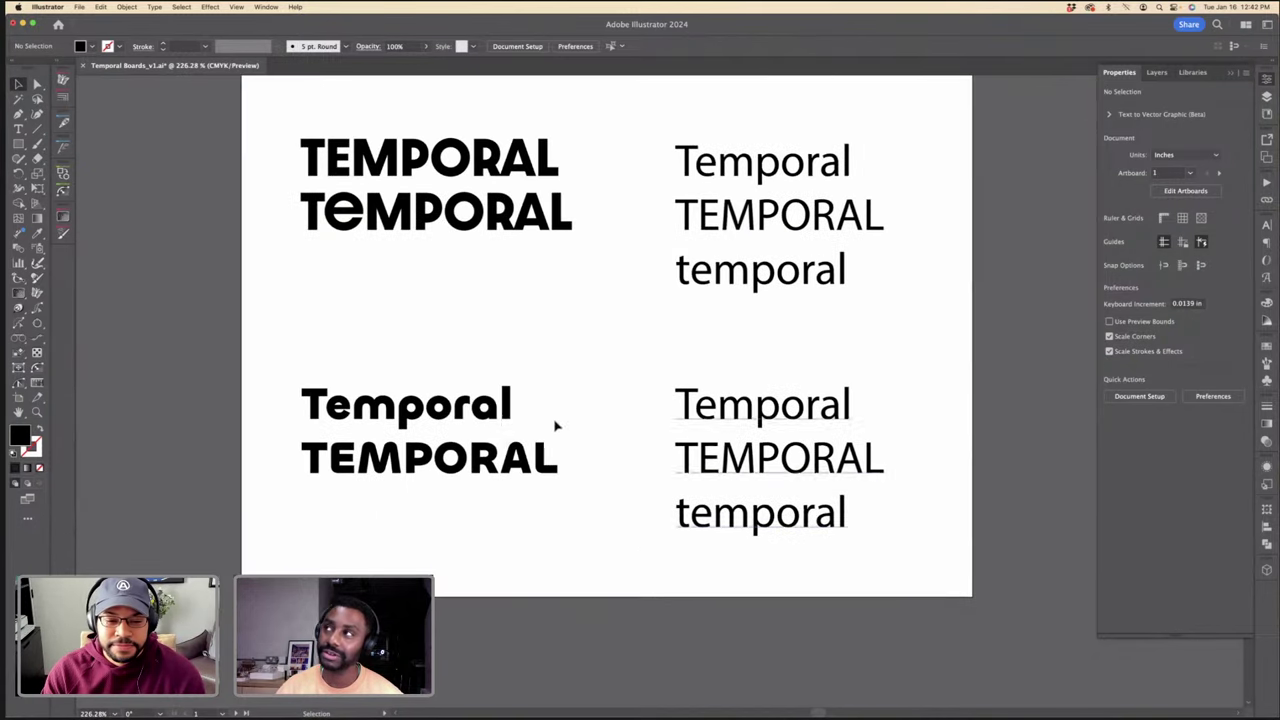
left_click(526, 423)
double_click(499, 418)
triple_click(499, 413)
key("super+c")
key("BackSpace")
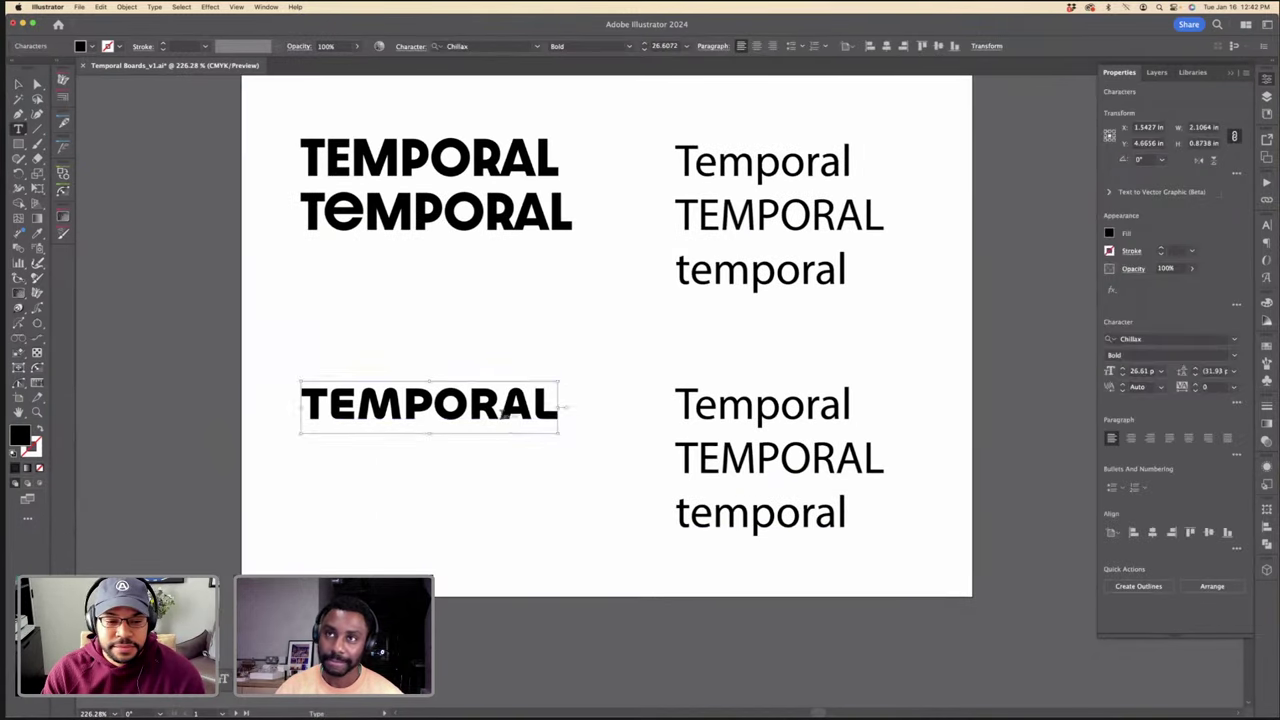
Step: Paste the title-case Chillax line as separate text above the uppercase line, with left edges aligned, and move the uppercase line down slightly
left_click(18, 84)
key("super+v")
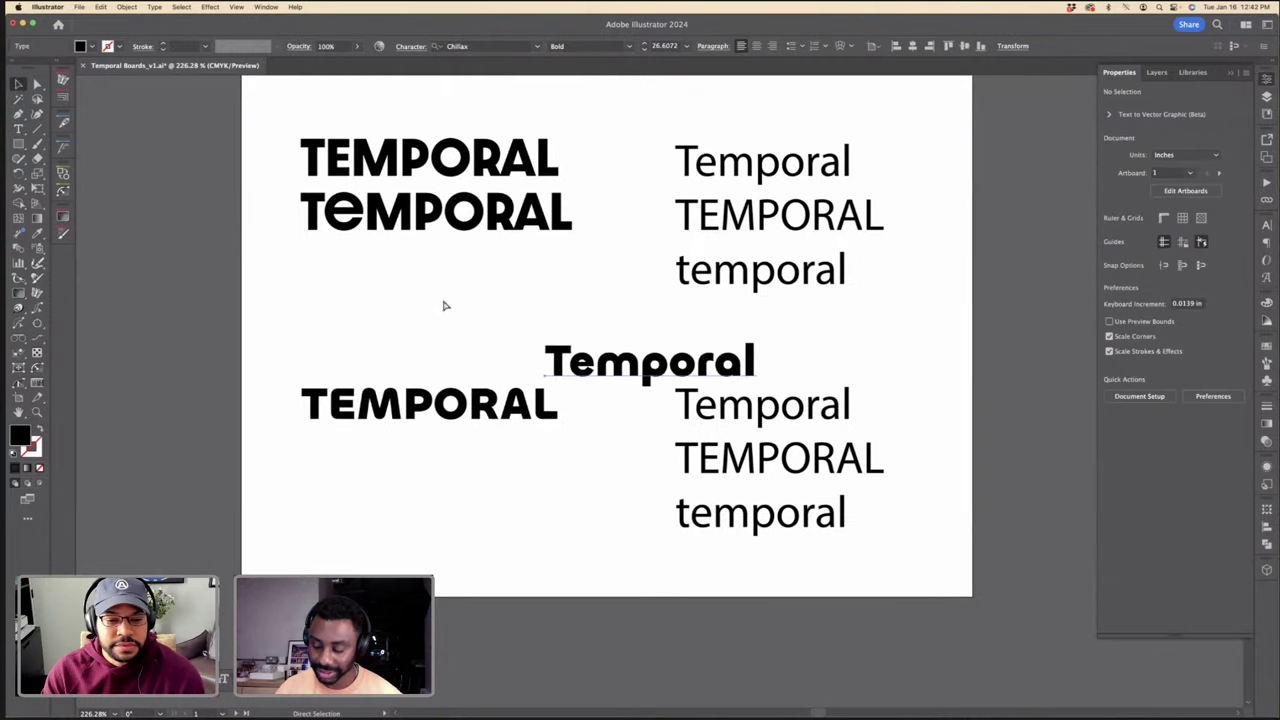
left_click_drag(585, 372, 345, 362)
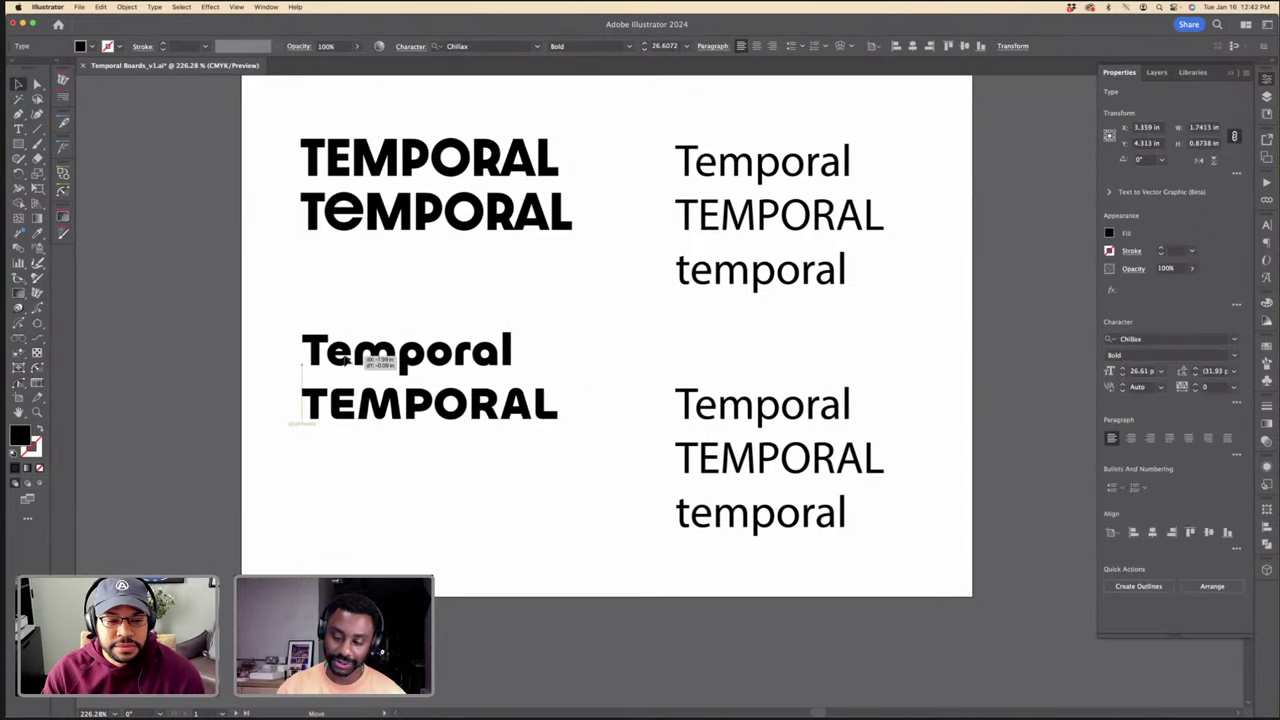
left_click_drag(512, 404, 514, 420)
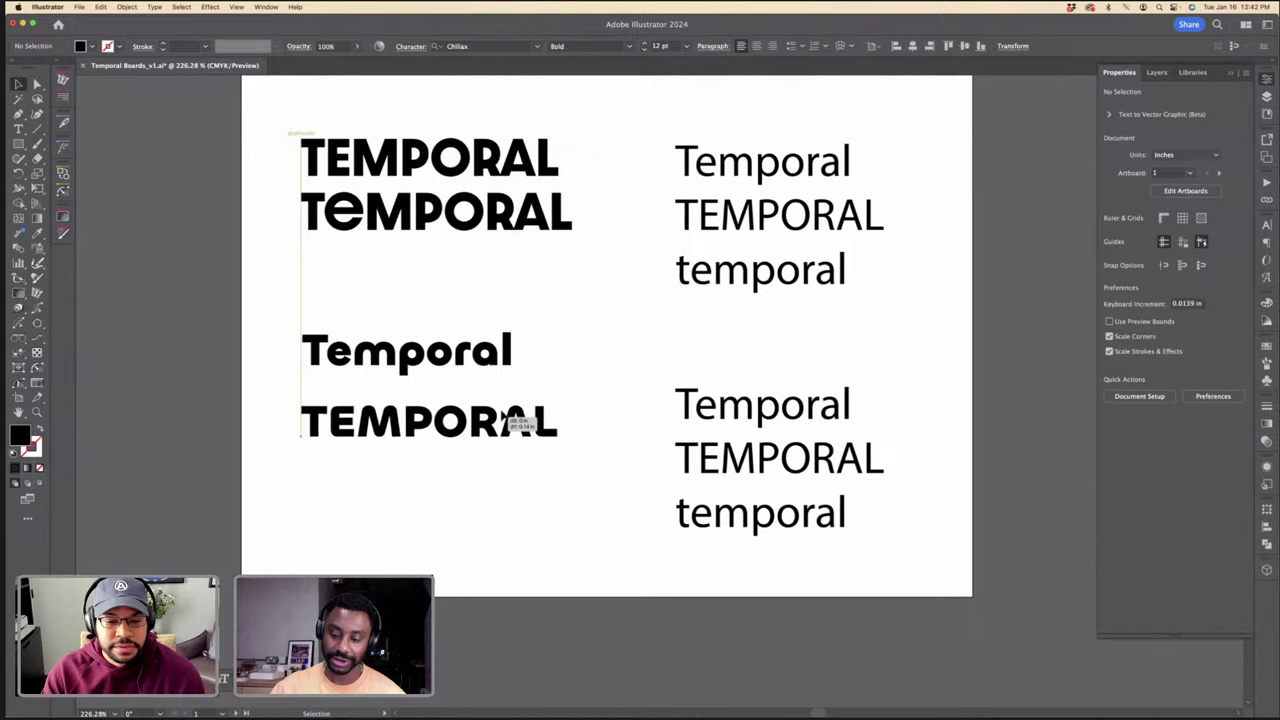
Step: Filter the fonts for the last Myriad Pro block in the second column to Sans Serif with Condensed Width
left_click(741, 402)
left_click(1231, 342)
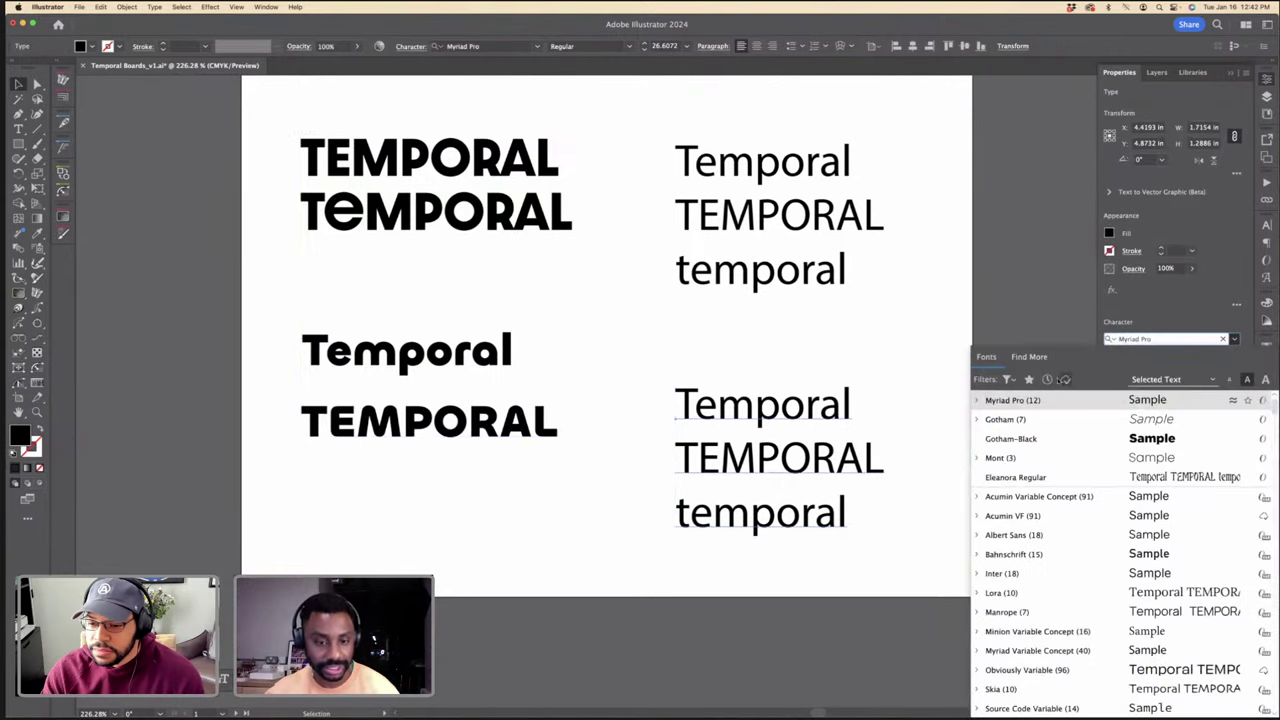
left_click(1010, 380)
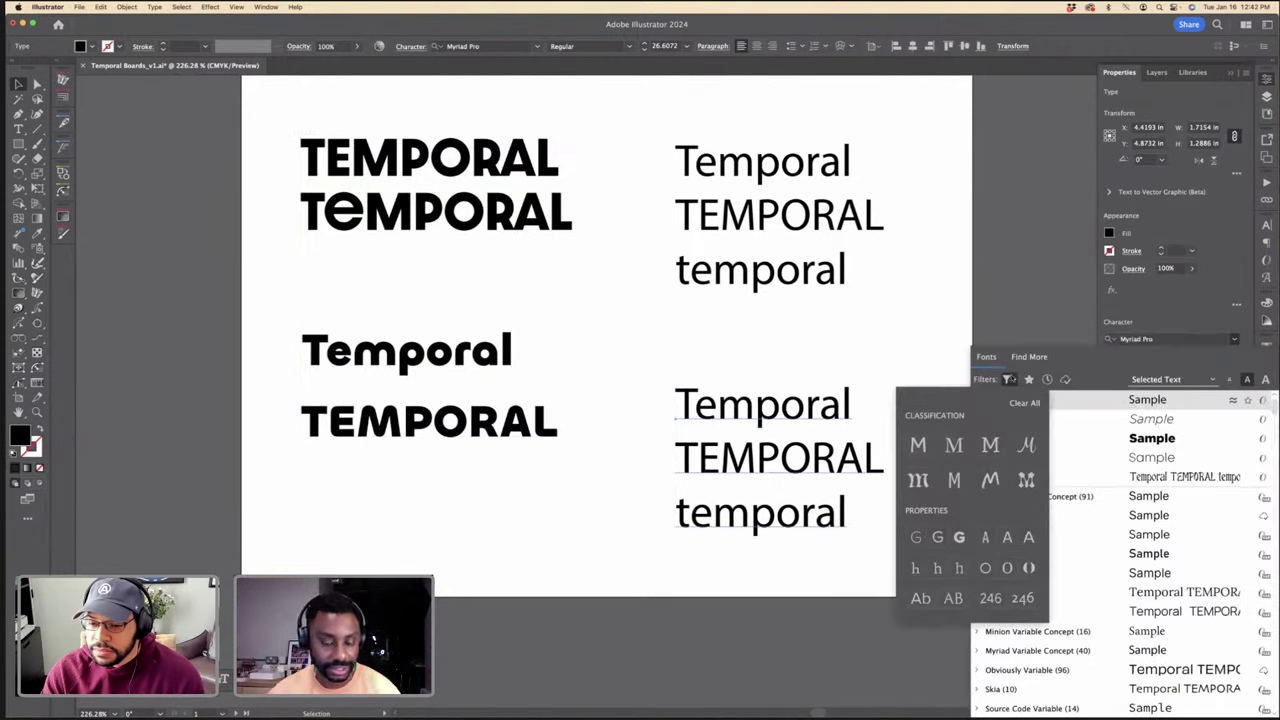
left_click(918, 445)
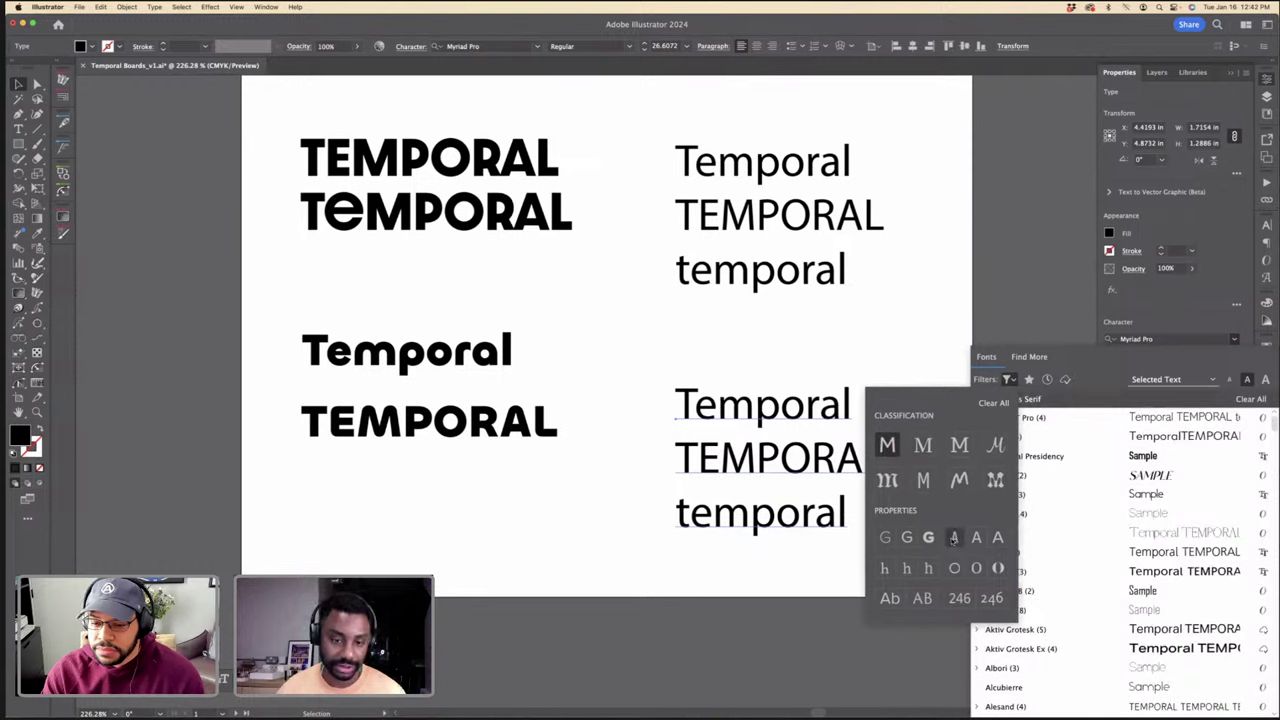
left_click(954, 537)
left_click(1046, 403)
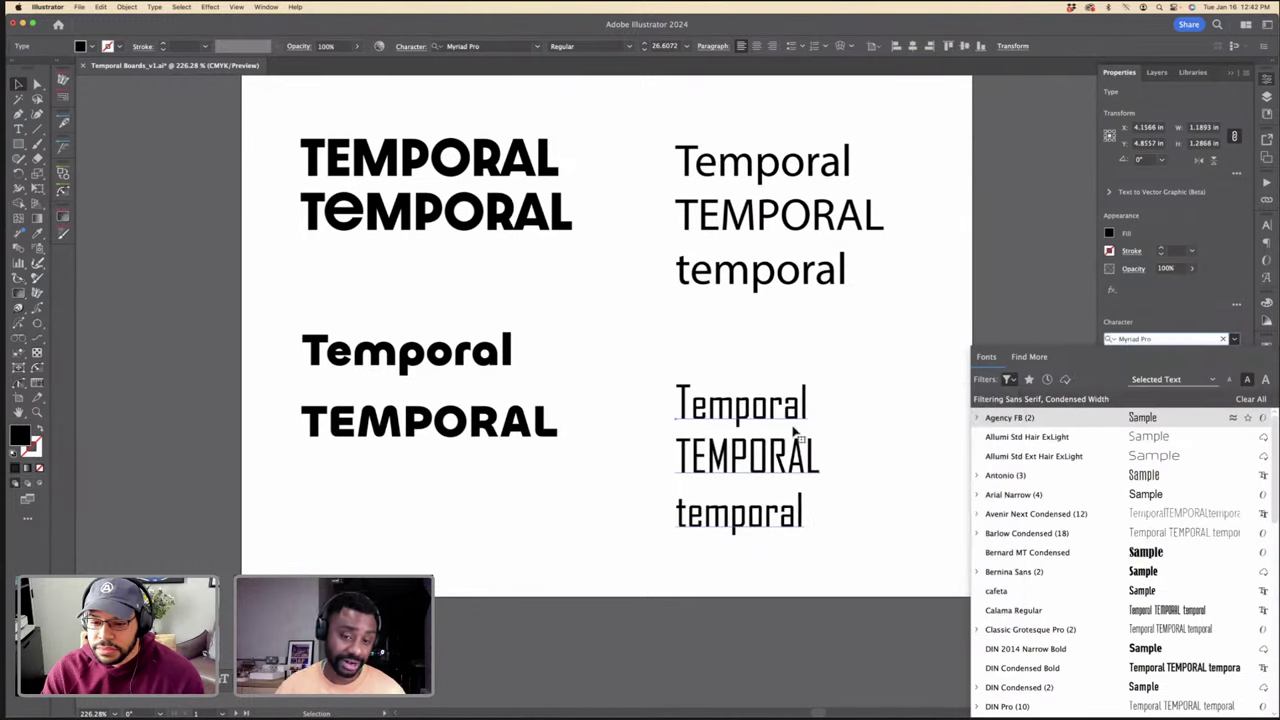
left_click(1192, 380)
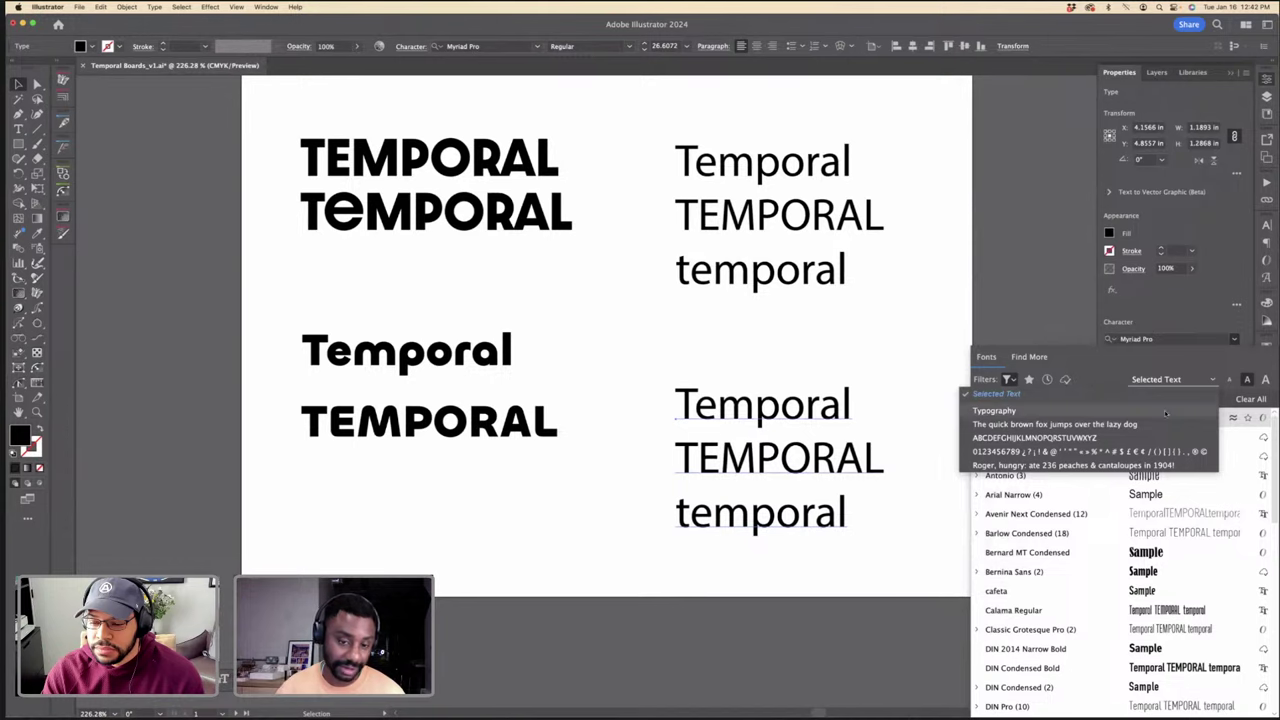
left_click(1150, 411)
left_click(1160, 380)
left_click(1151, 395)
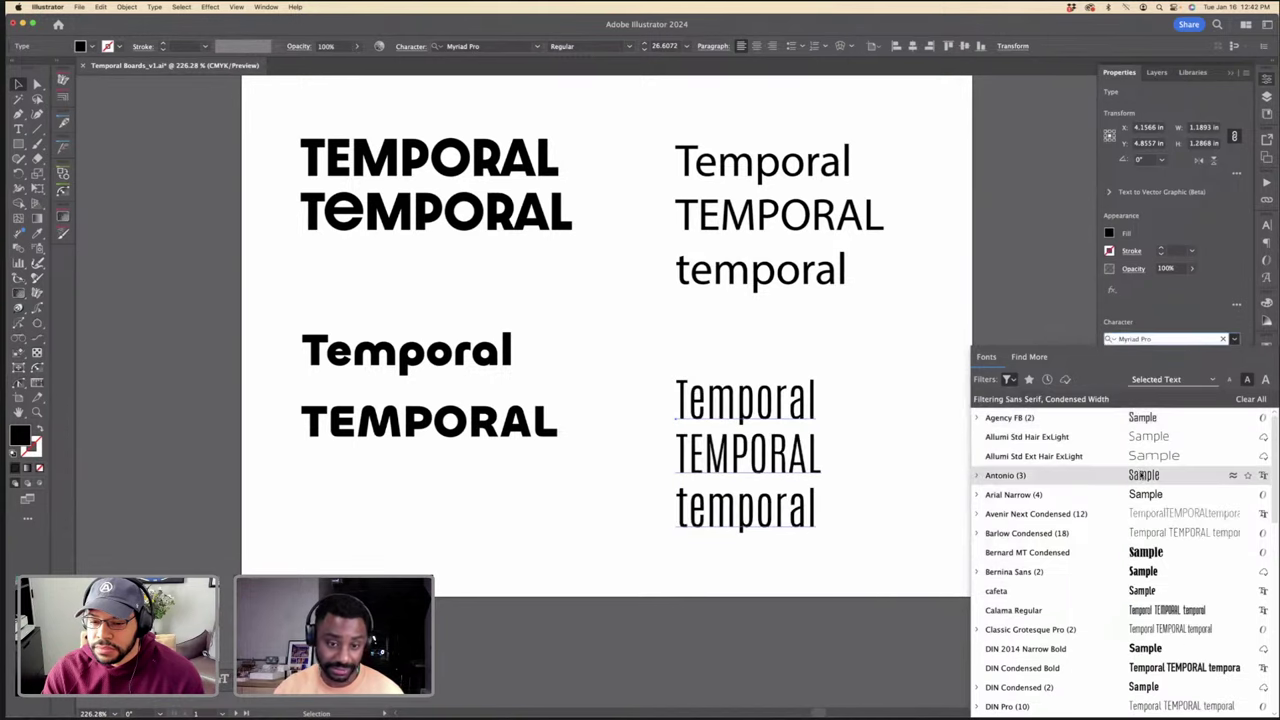
Step: Apply Ford Antenna in Thin Italic XCnd to the last text block in the second column
scroll(1141, 480, "down", 5)
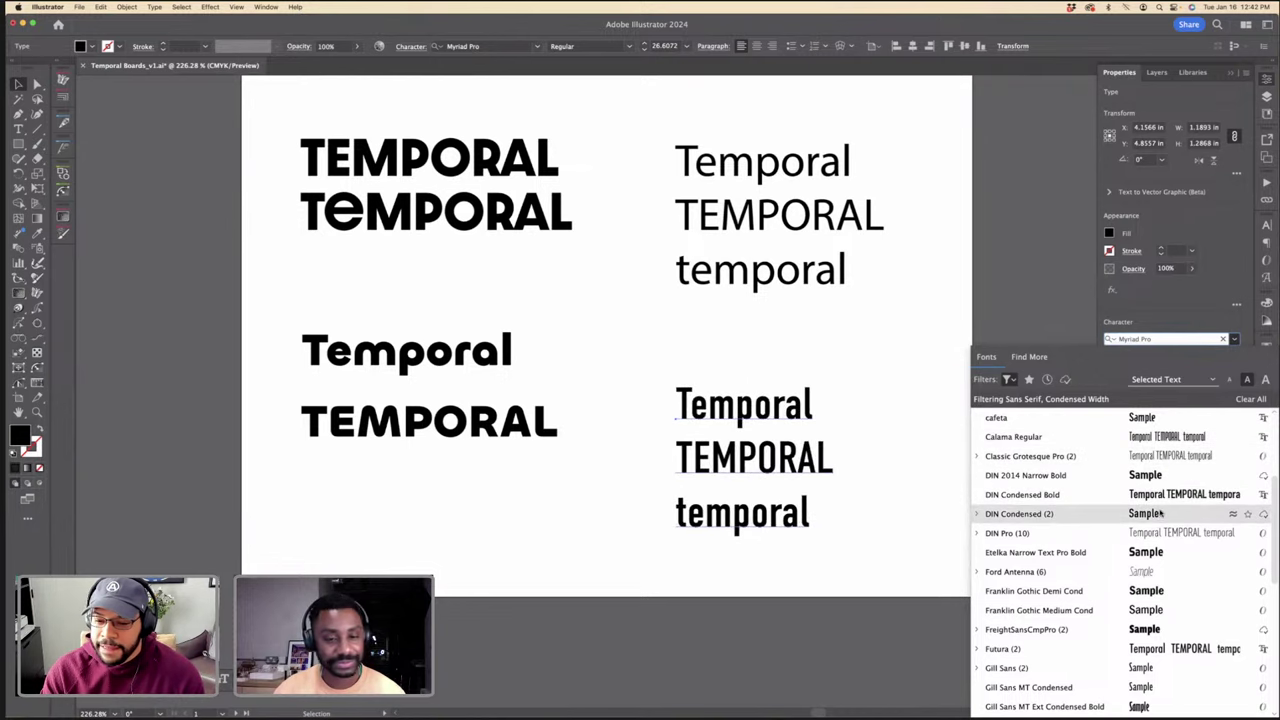
scroll(1160, 514, "down", 3)
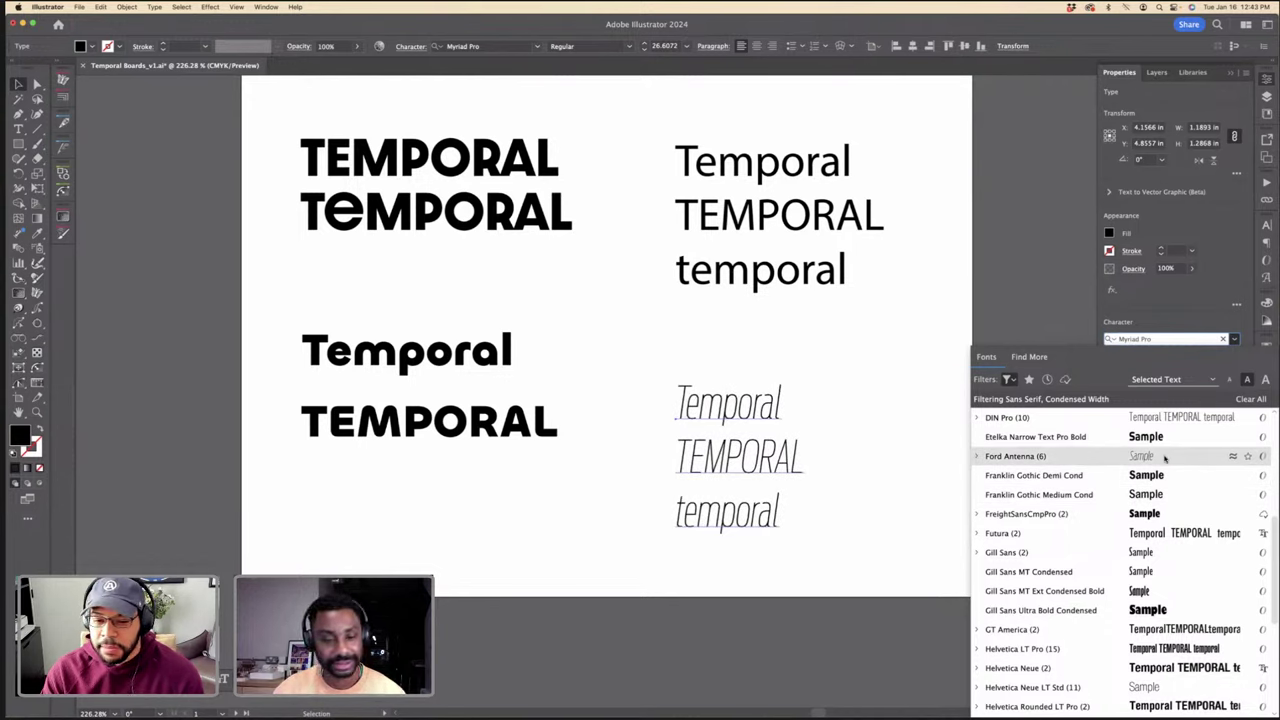
left_click(976, 456)
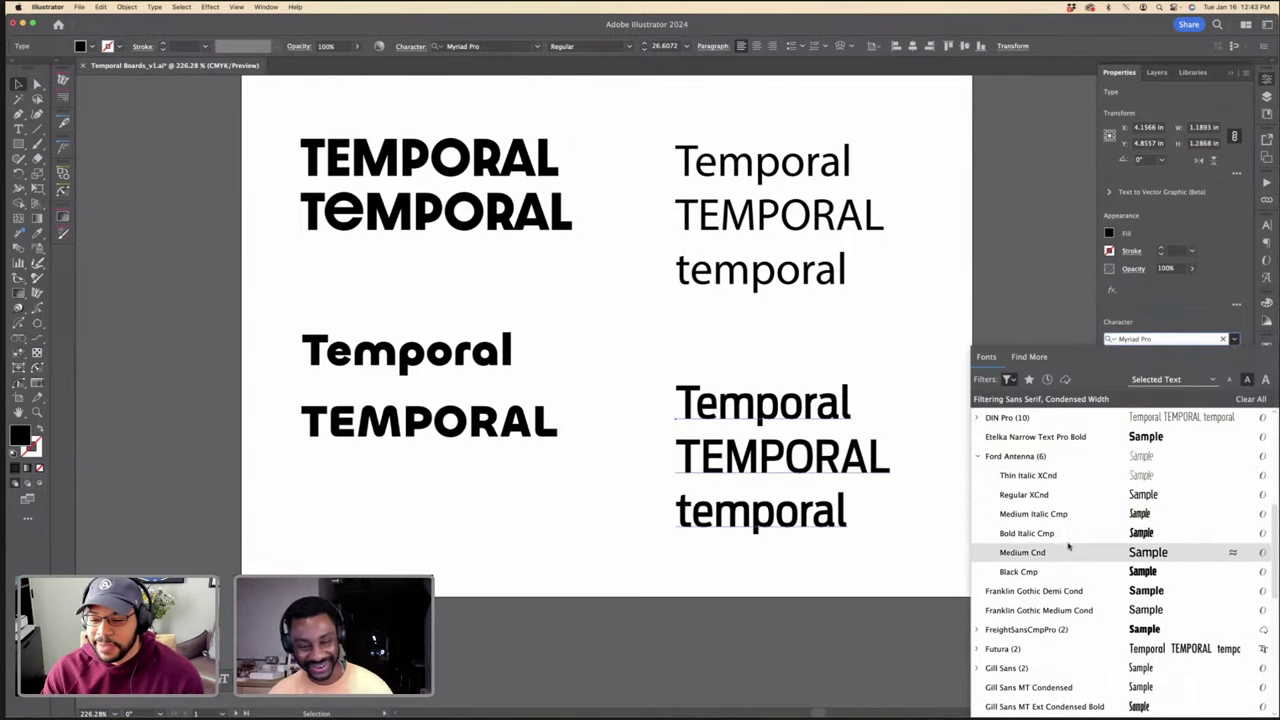
left_click(1078, 477)
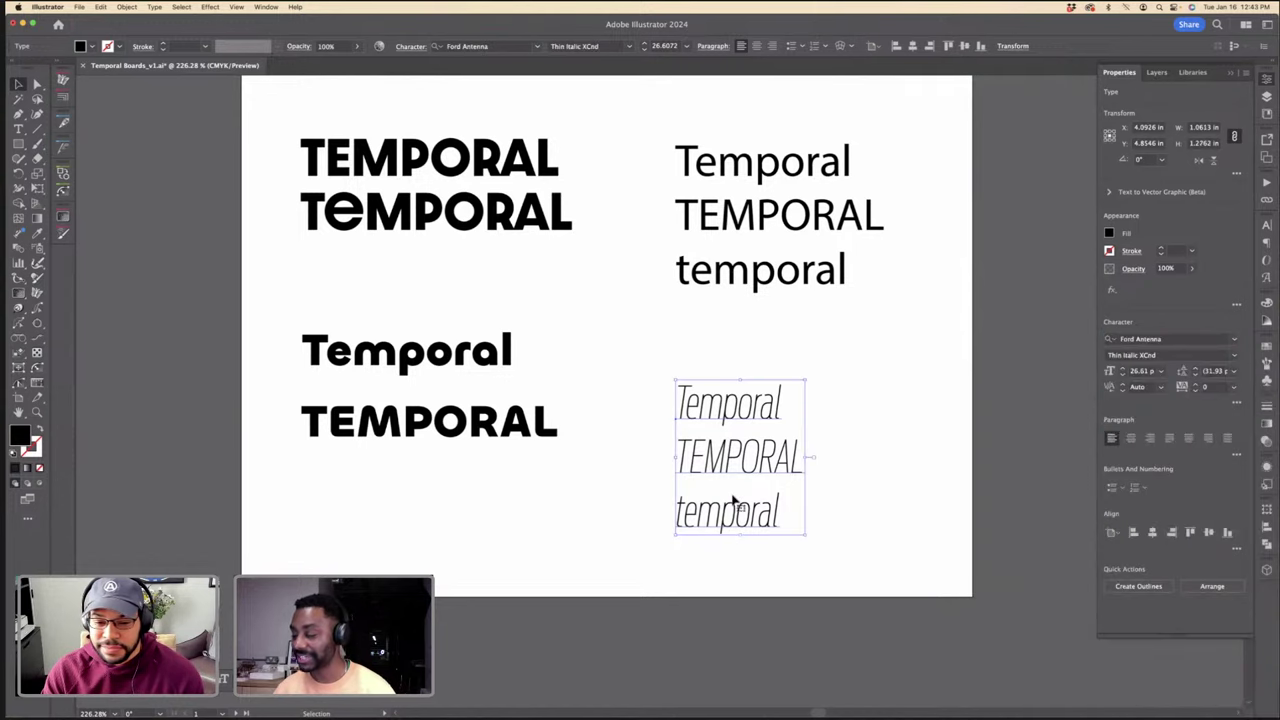
Step: Cut the uppercase TEMPORAL line out of the Ford Antenna block, keeping its title-case and lowercase lines
left_click(884, 468)
left_click(793, 462)
double_click(793, 462)
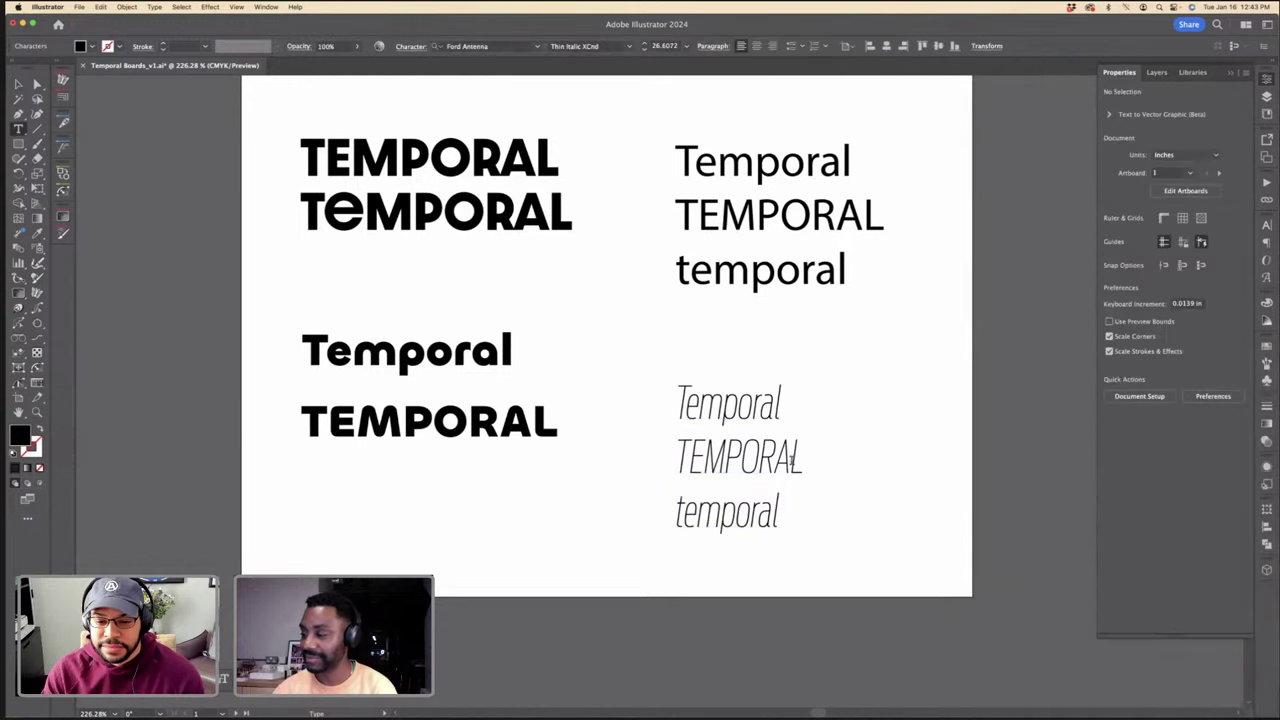
triple_click(793, 462)
key("BackSpace")
key("Escape")
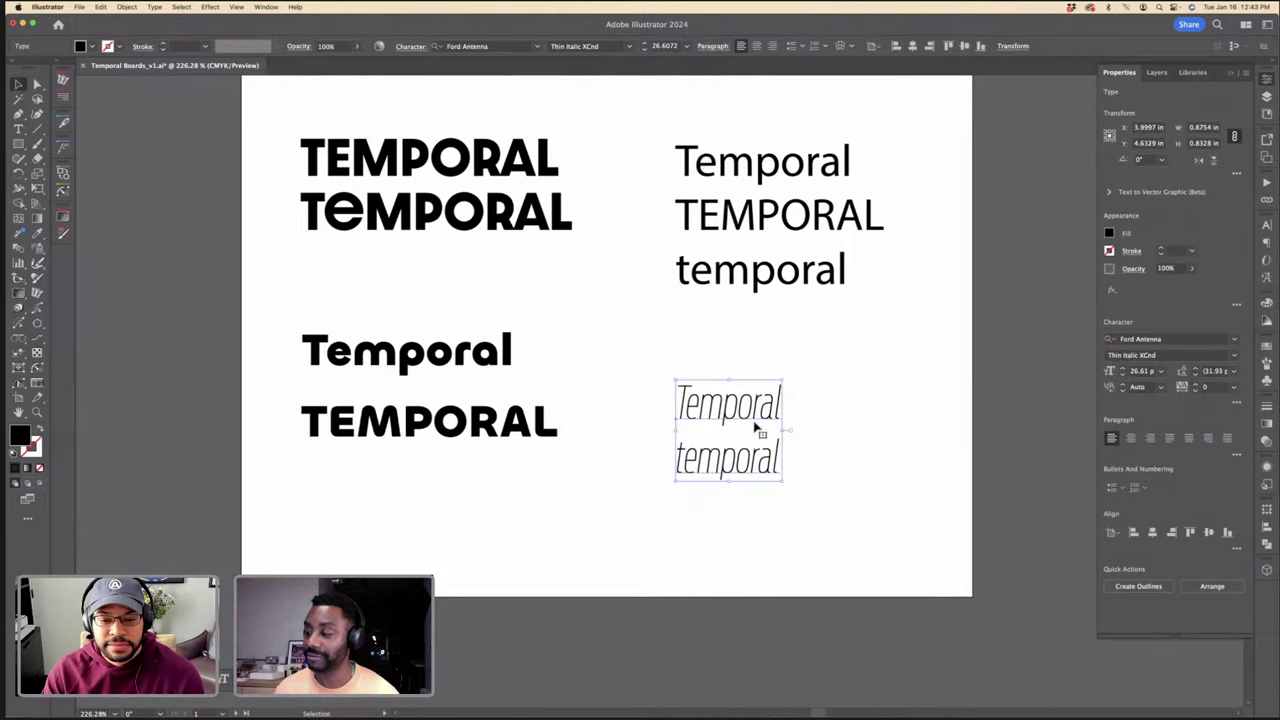
Step: Move the remaining Ford Antenna lines off the artboard and place the cut uppercase line as separate text in the second column's last slot
left_click_drag(750, 408, 157, 270)
left_click(677, 322)
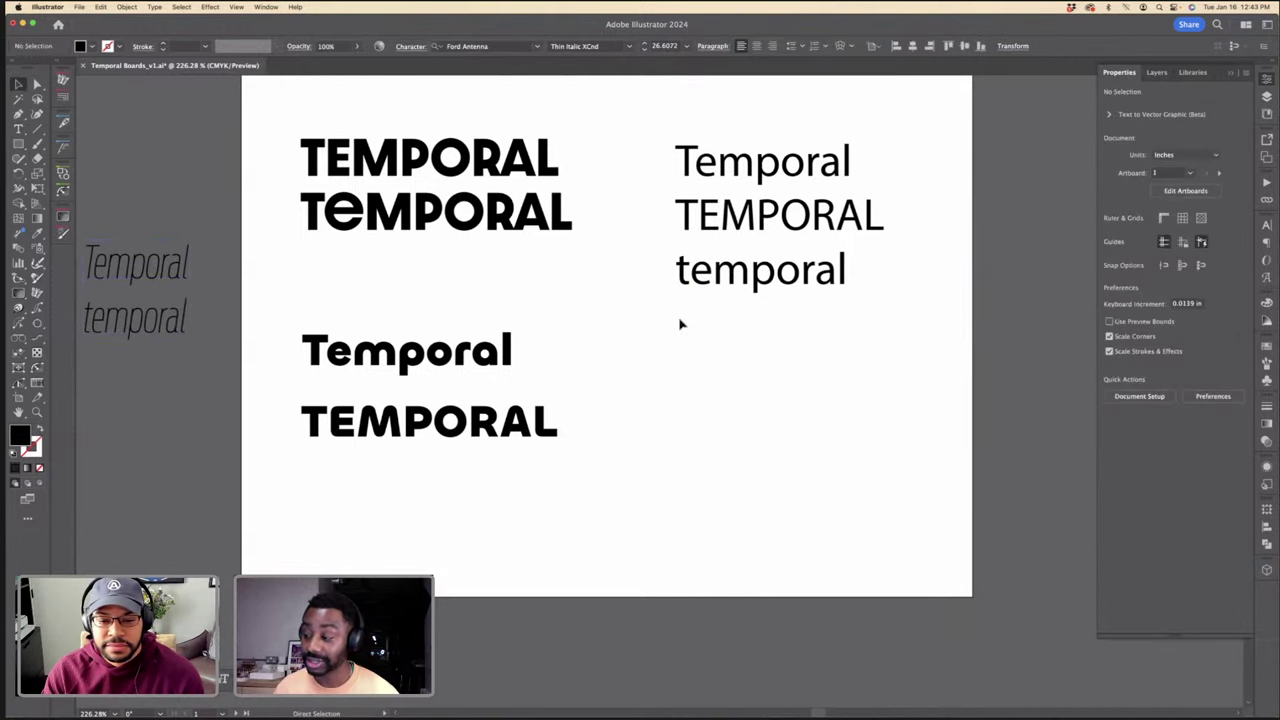
key("super+v")
left_click_drag(677, 371, 745, 422)
Step: Remove the empty line beneath the uppercase Ford Antenna text so the text object holds a single line
double_click(745, 422)
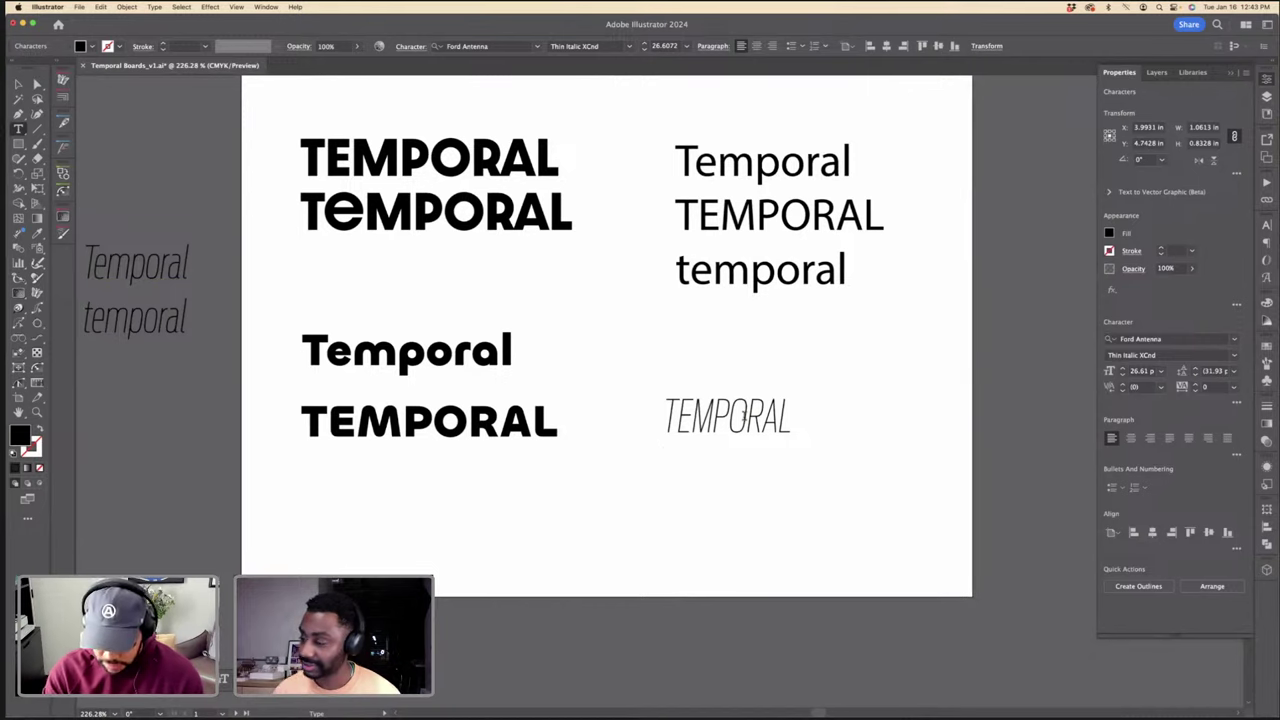
key("Escape")
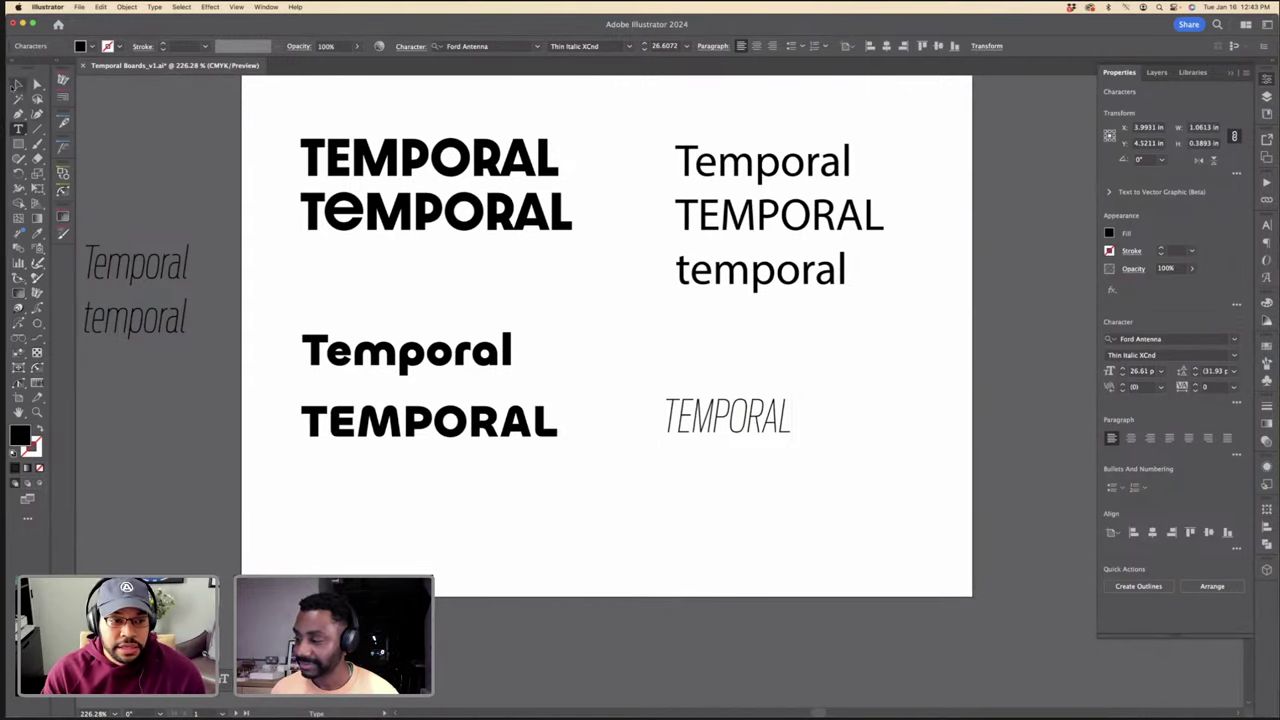
left_click(611, 360)
left_click(748, 438)
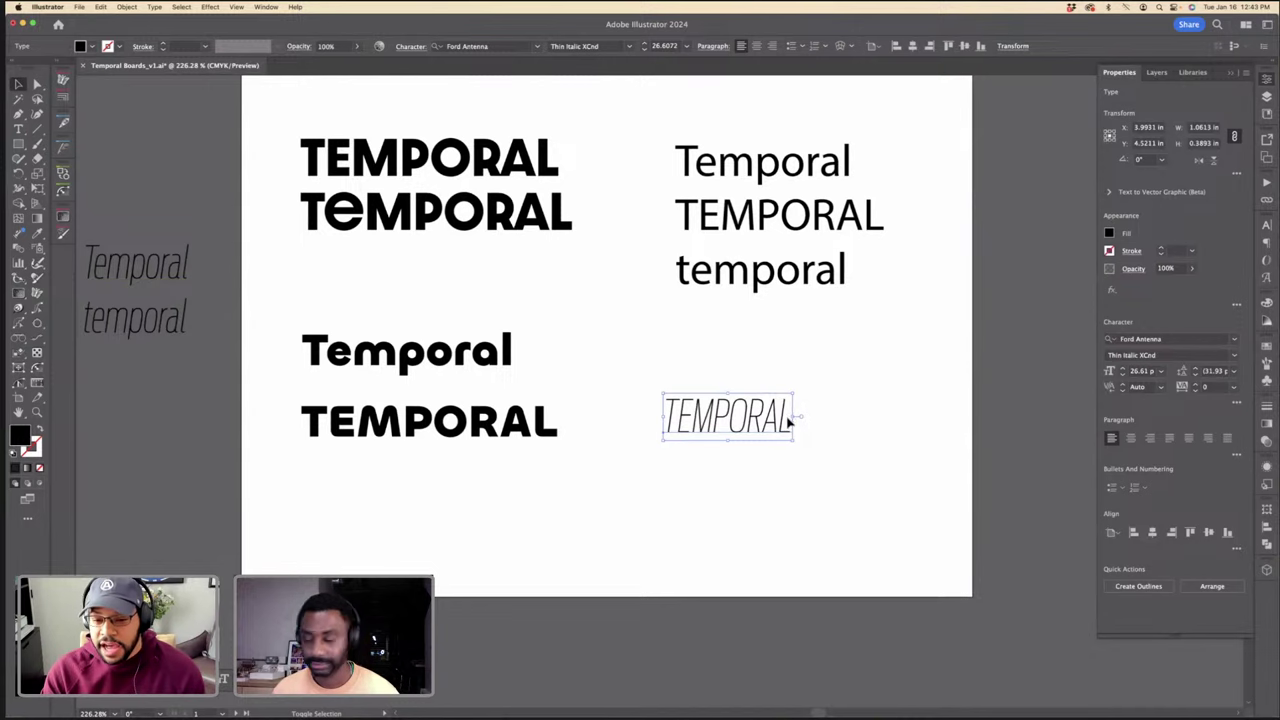
left_click(700, 356)
Step: Examine the type options together with the project list above and the trench coat illustration beside them
key("super+minus")
key("super+minus")
key("super+minus")
scroll(700, 356, "up", 2)
scroll(700, 357, "down", 3)
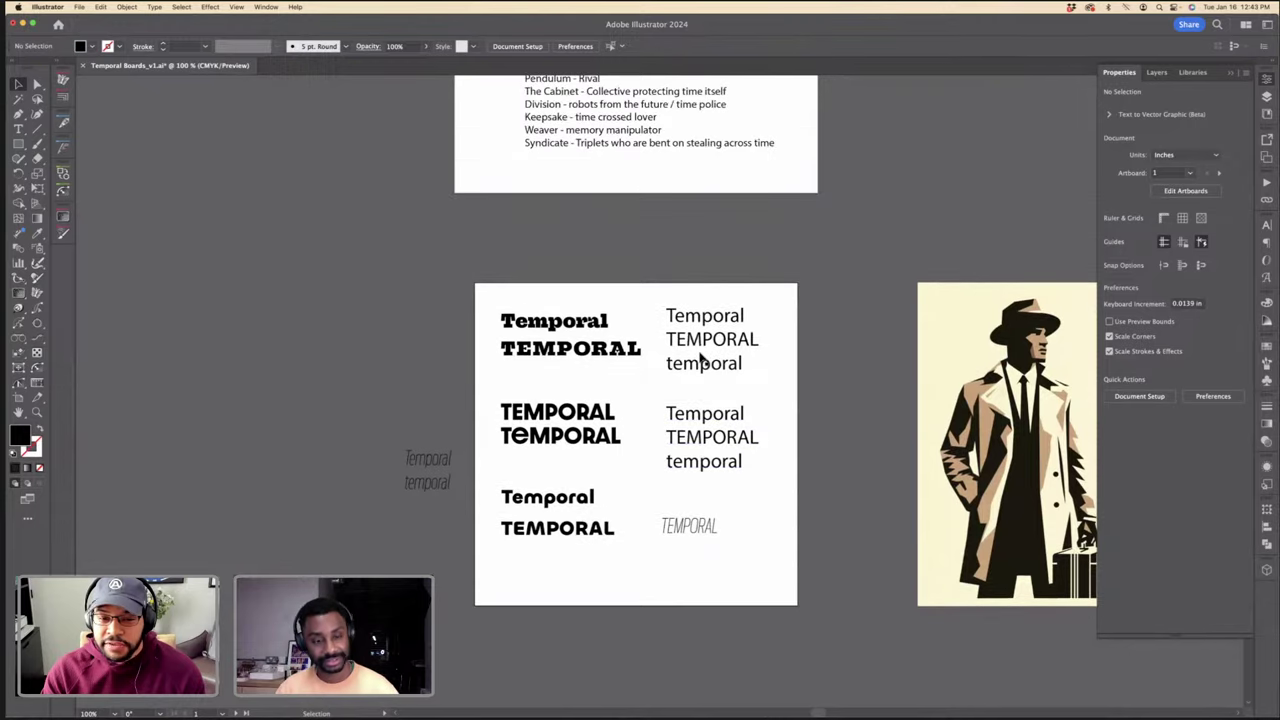
scroll(700, 357, "right", 2)
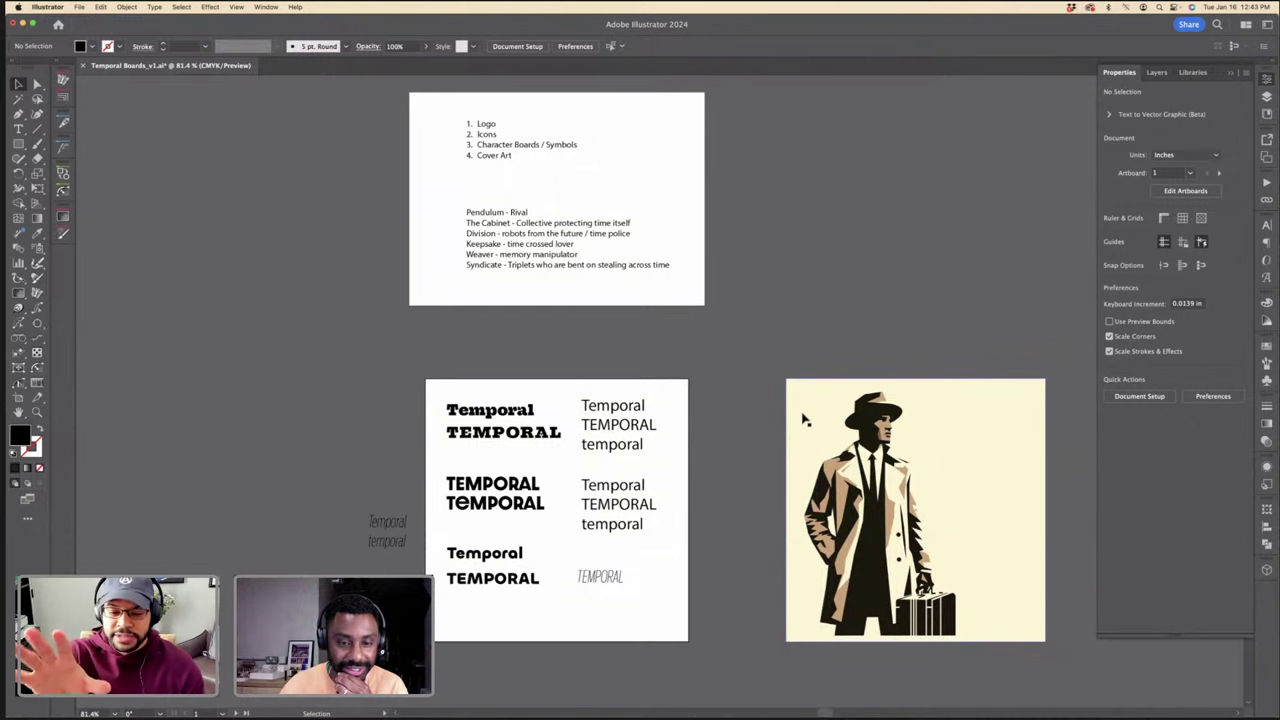
scroll(805, 420, "down", 2)
scroll(740, 410, "down", 3)
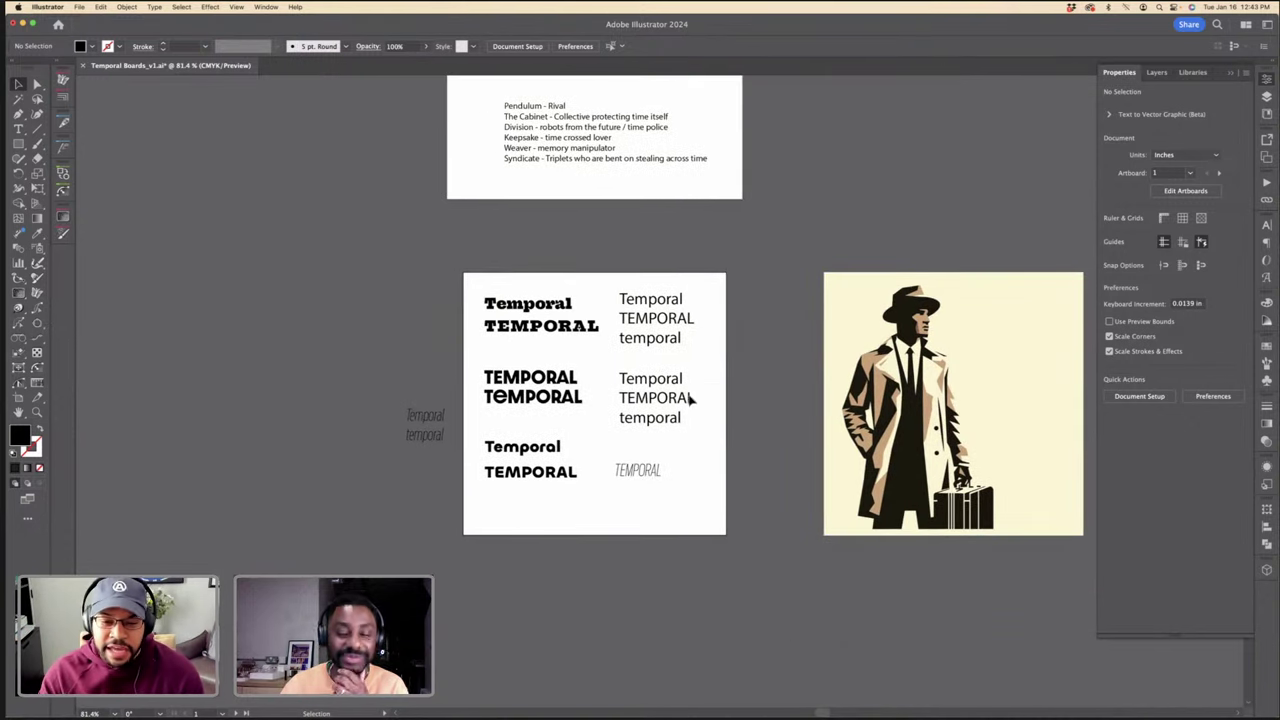
scroll(680, 400, "up", 5)
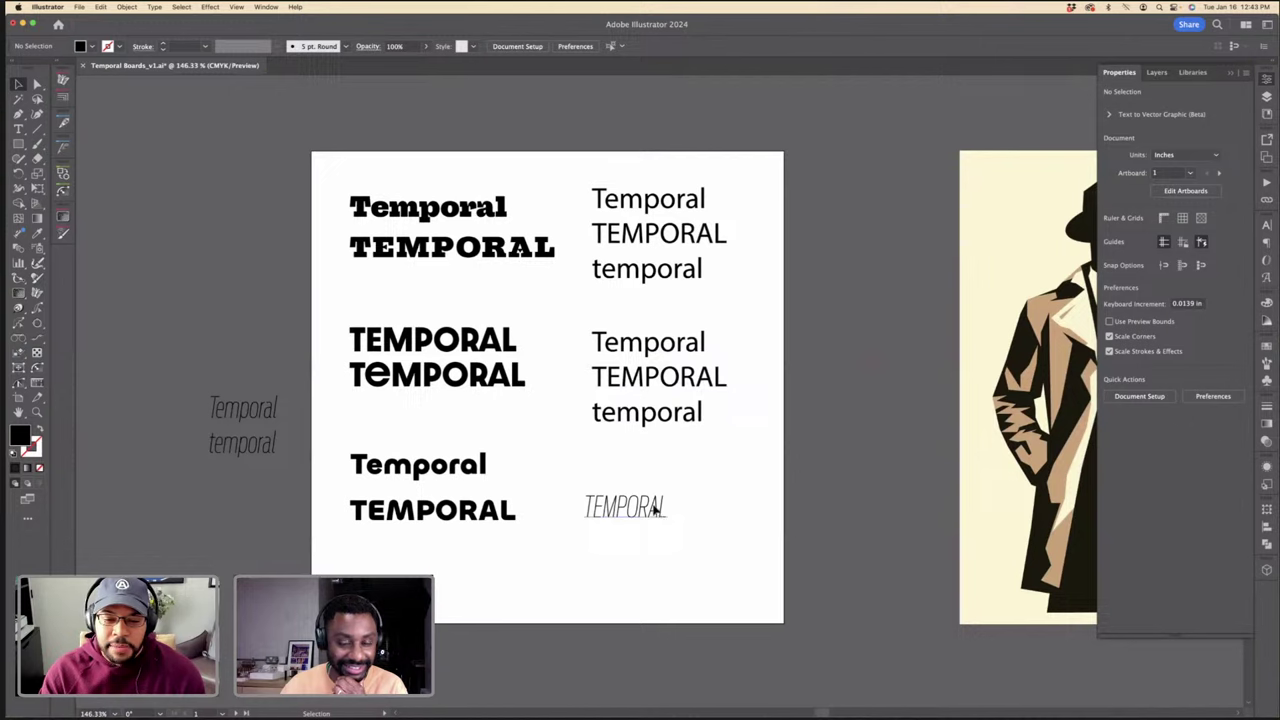
Step: Move the thin italic TEMPORAL below the Chillax lines in the first column, left-aligned, and raise the uppercase Chillax line closer to its title-case line
left_click_drag(655, 510, 421, 586)
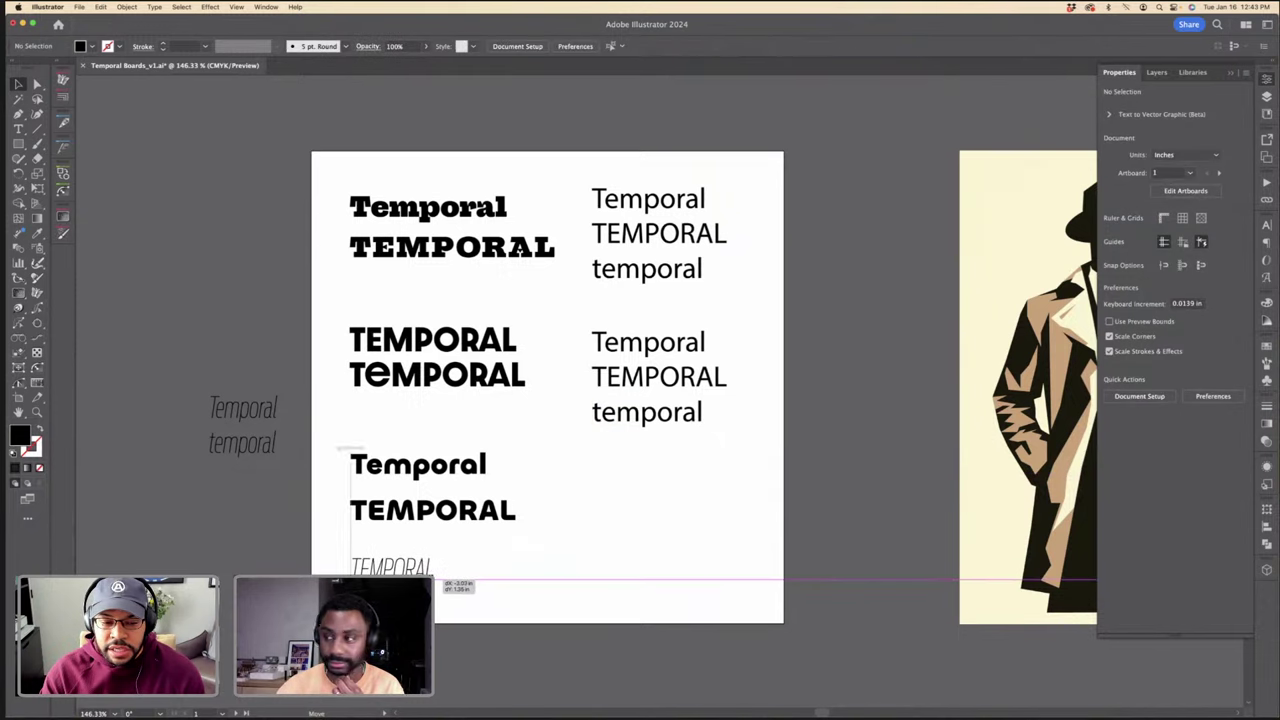
left_click(558, 571)
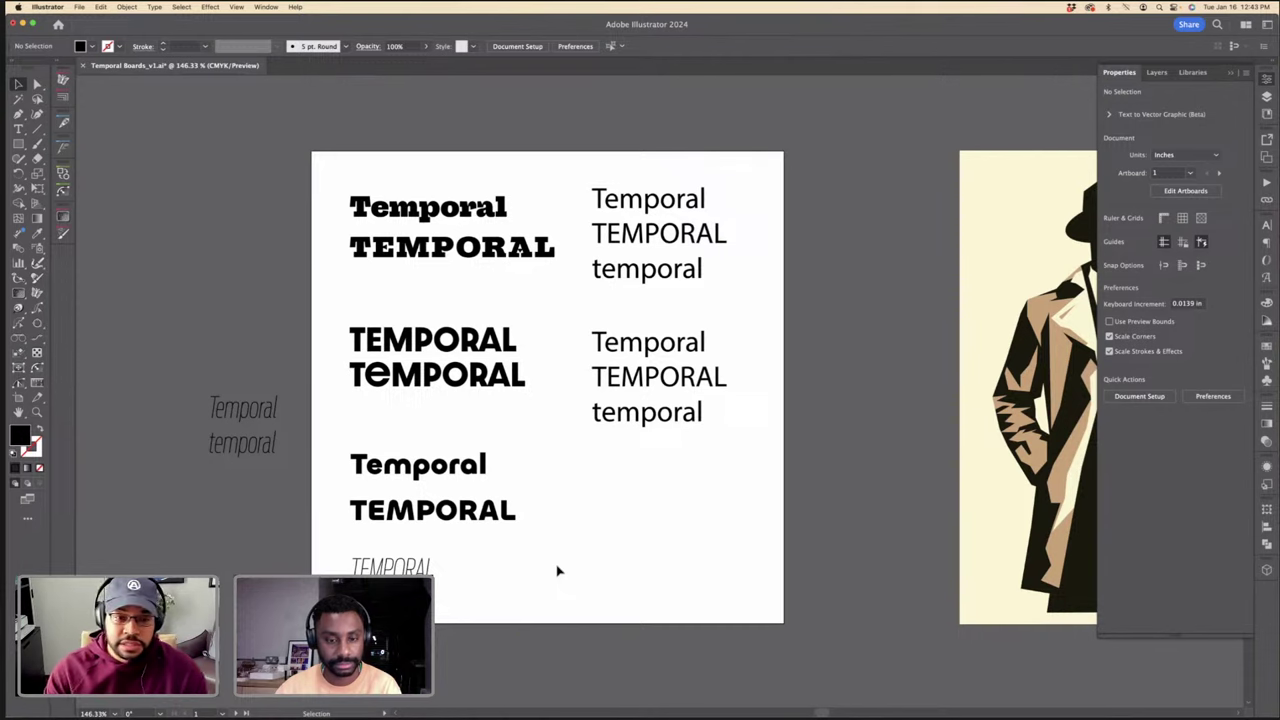
left_click_drag(505, 520, 503, 509)
left_click(534, 530)
Step: Examine the name versions on the lettering board against the trench coat illustration
scroll(558, 527, "right", 3)
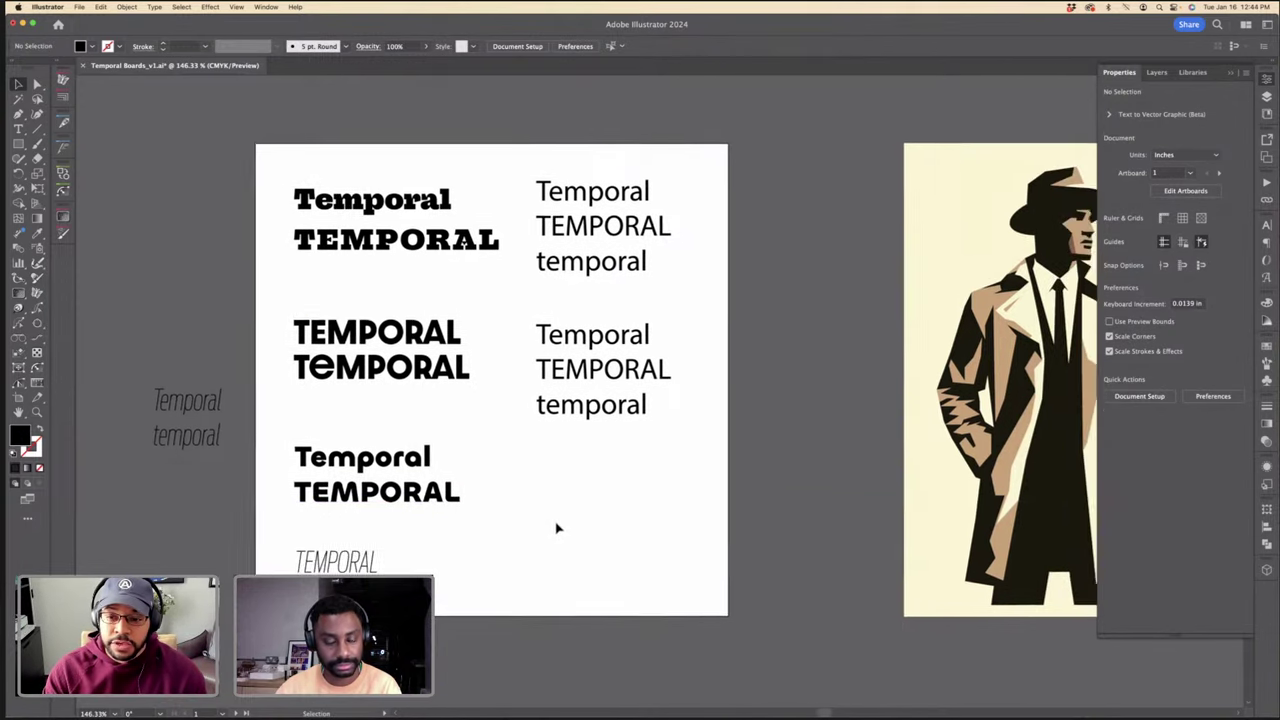
left_click(975, 420)
left_click(822, 246)
scroll(825, 230, "right", 5)
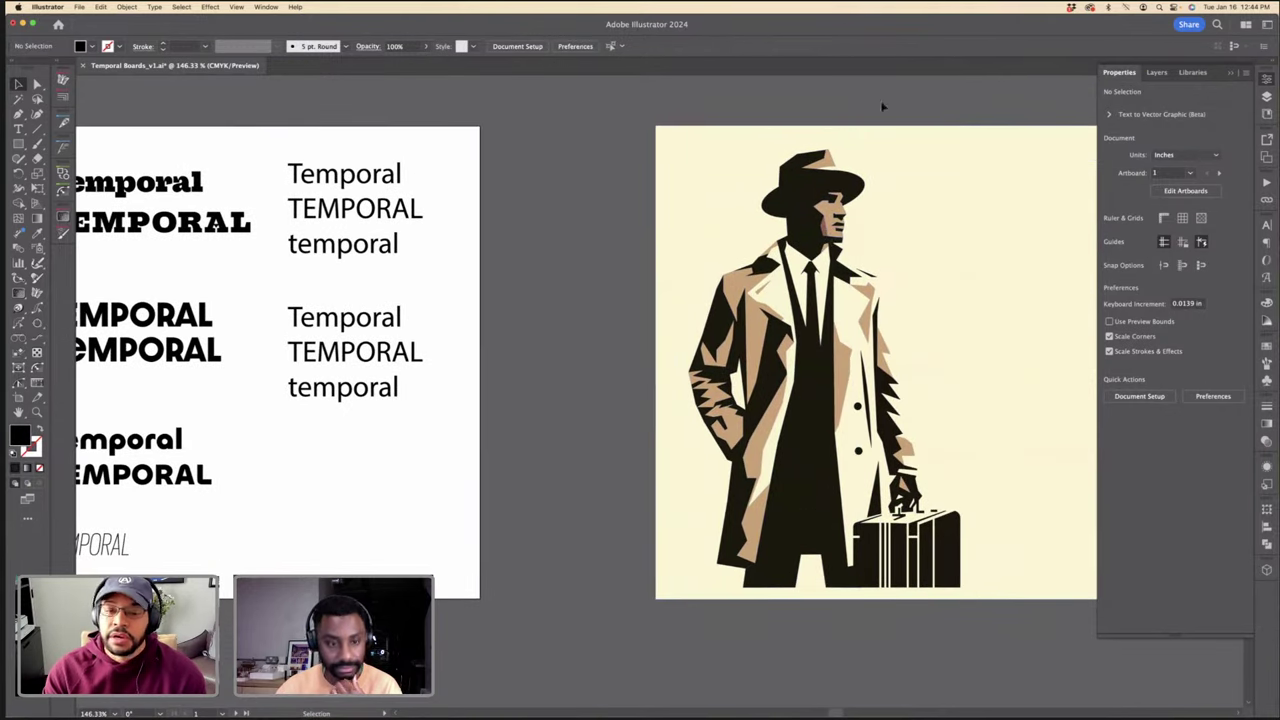
scroll(558, 176, "left", 4)
scroll(560, 186, "left", 3)
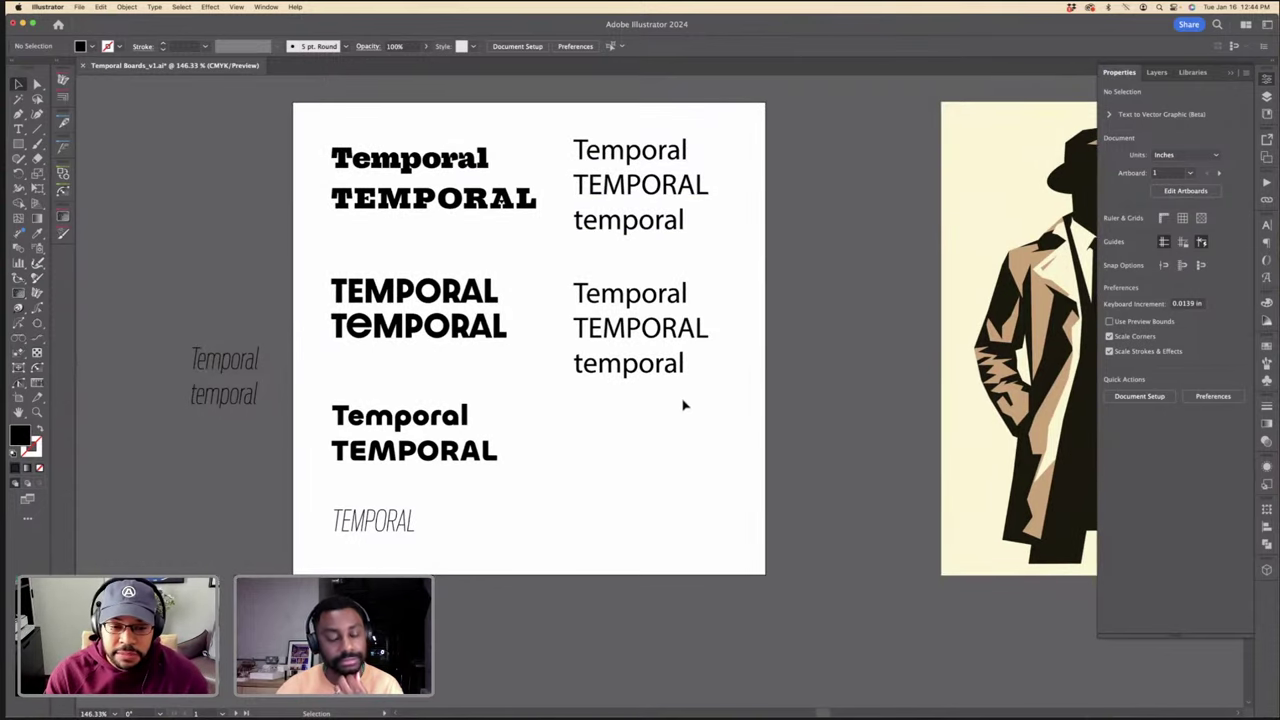
left_click(661, 151)
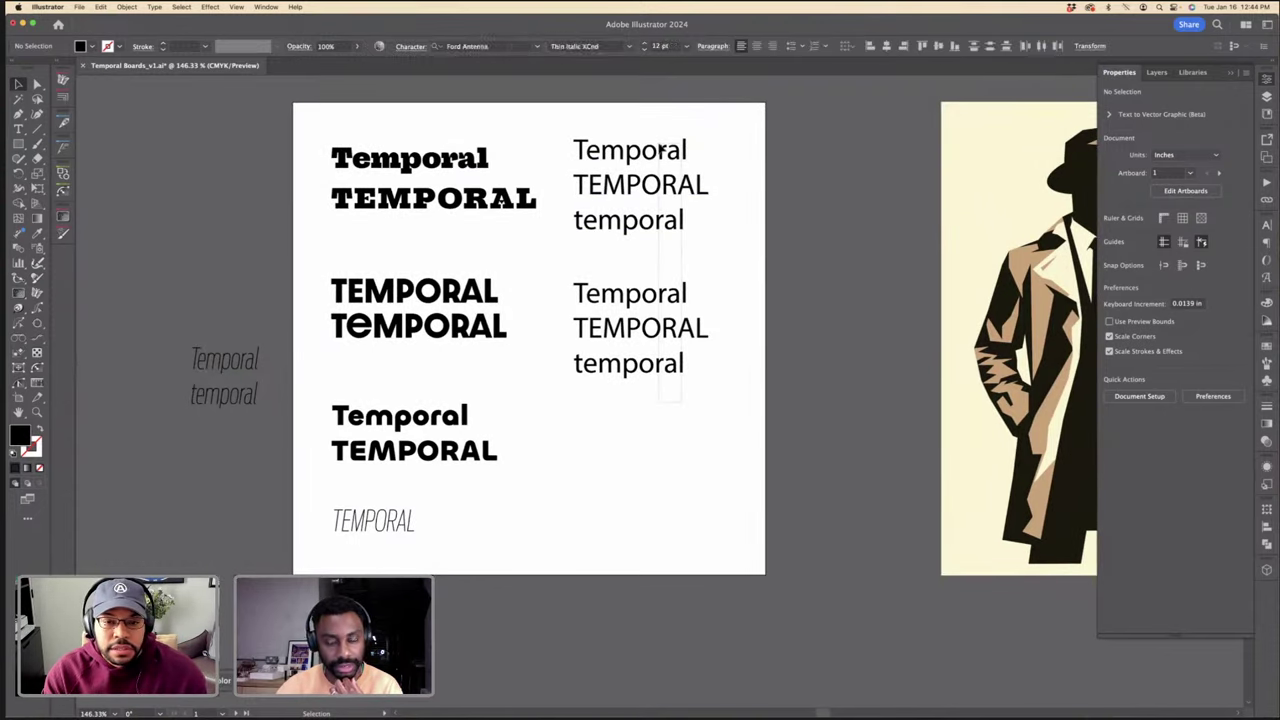
scroll(668, 162, "left", 1)
Step: Preview condensed sans serif fonts on the second plain Myriad Pro text block
left_click(759, 302)
left_click_drag(697, 323, 701, 343)
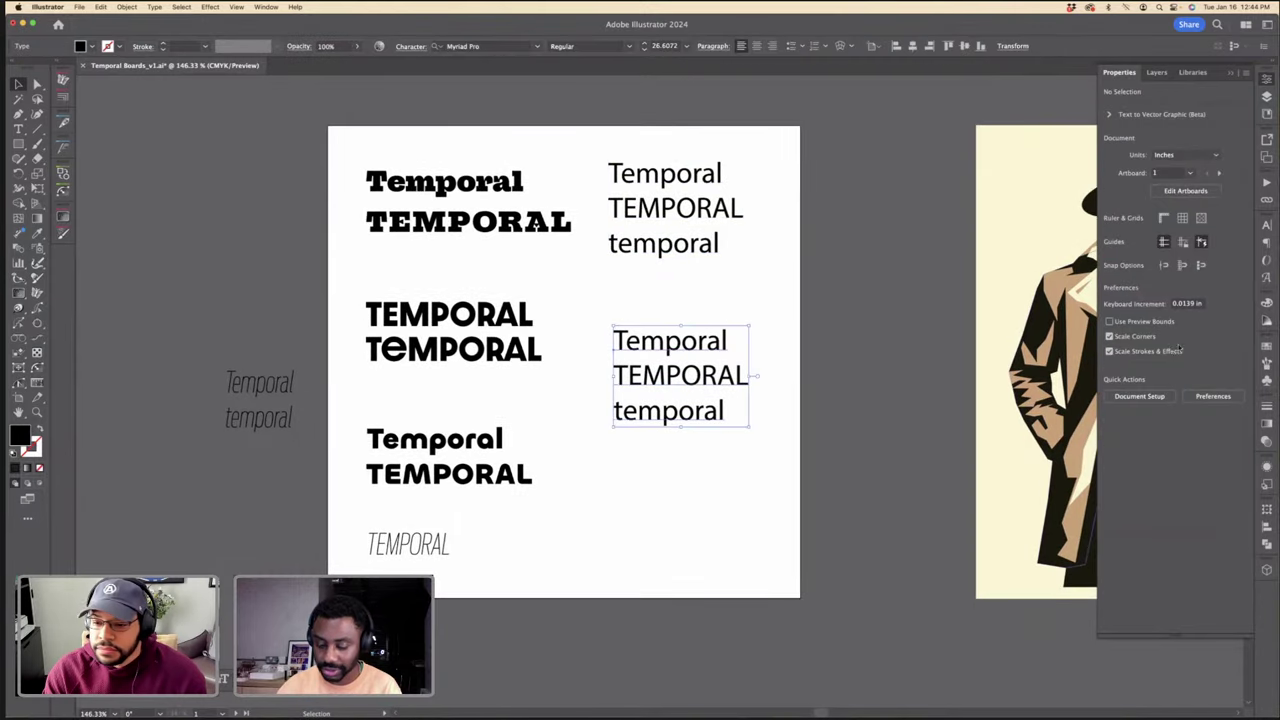
left_click(1234, 339)
scroll(1196, 458, "down", 5)
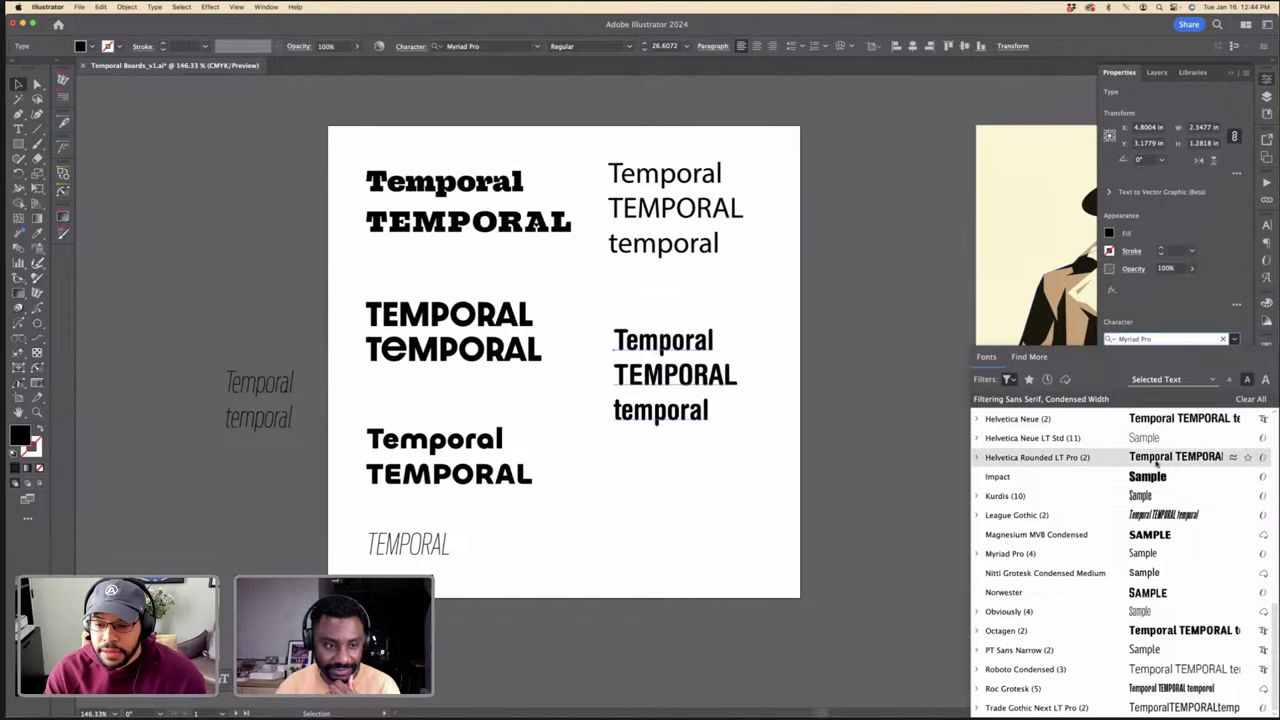
scroll(1155, 440, "up", 1)
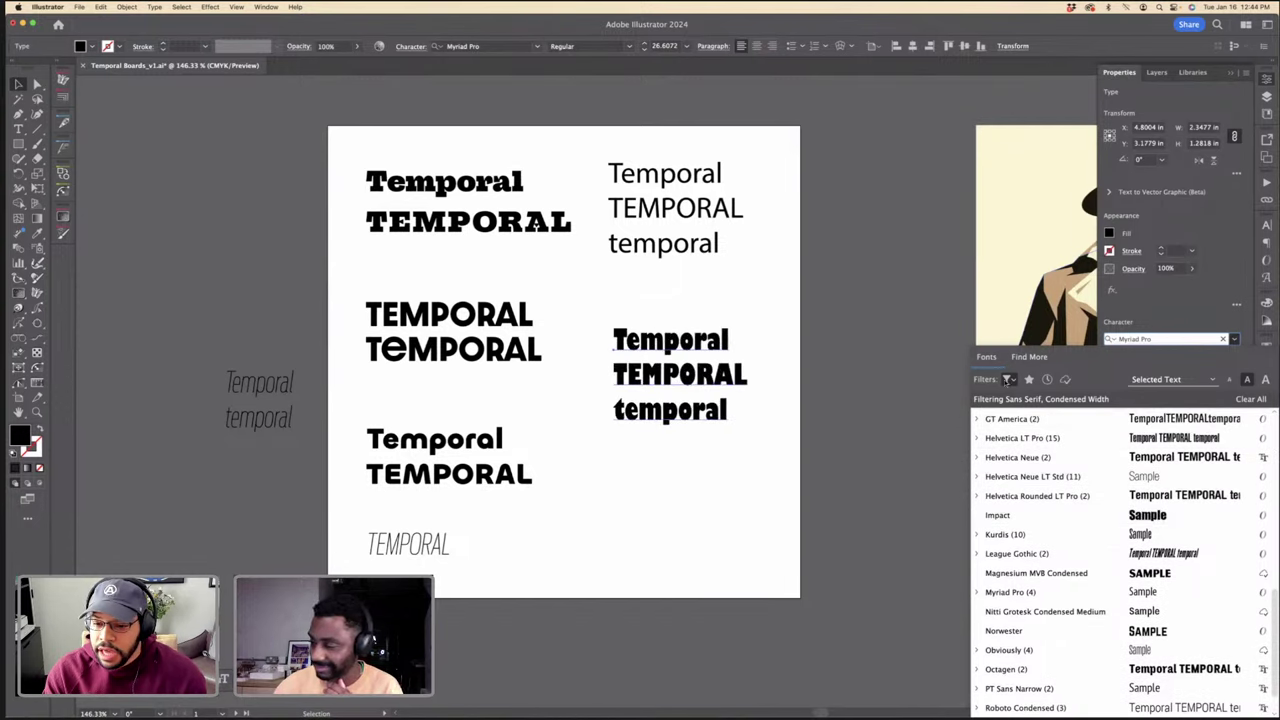
Step: Filter the fonts to high-contrast sans serifs and preview Broadway on the second plain text block
left_click(1007, 380)
left_click(978, 538)
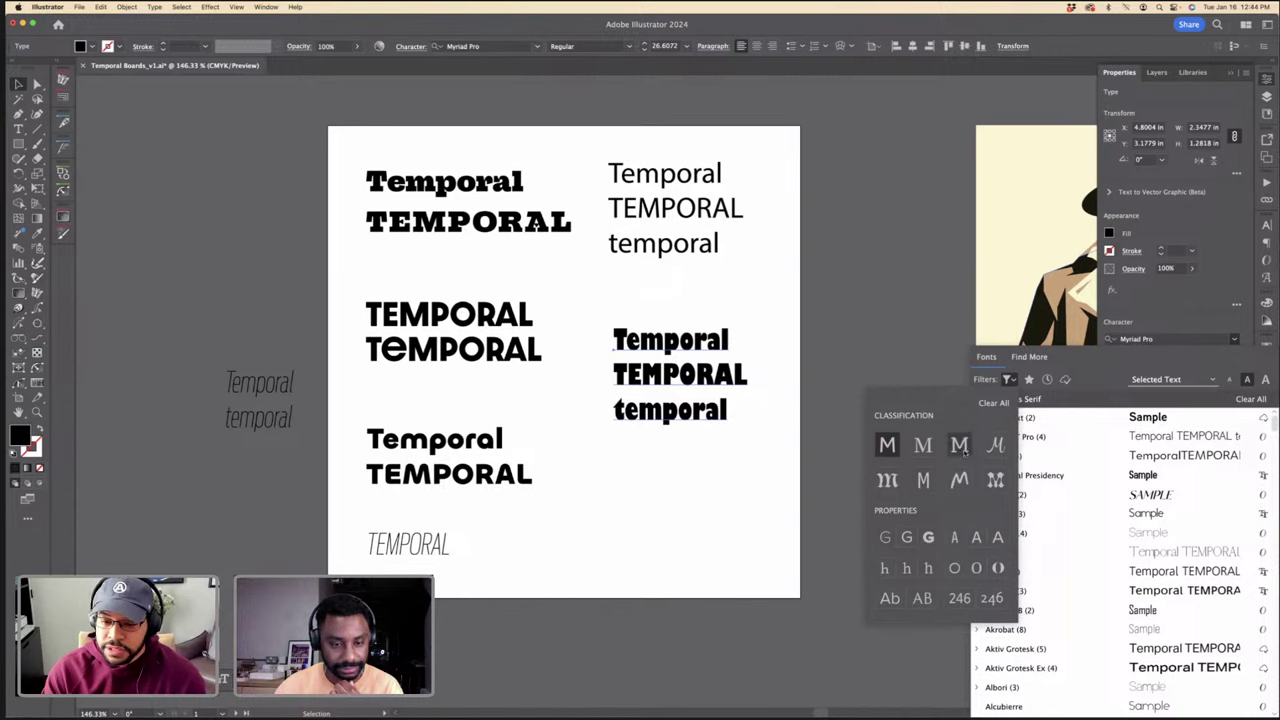
left_click(997, 568)
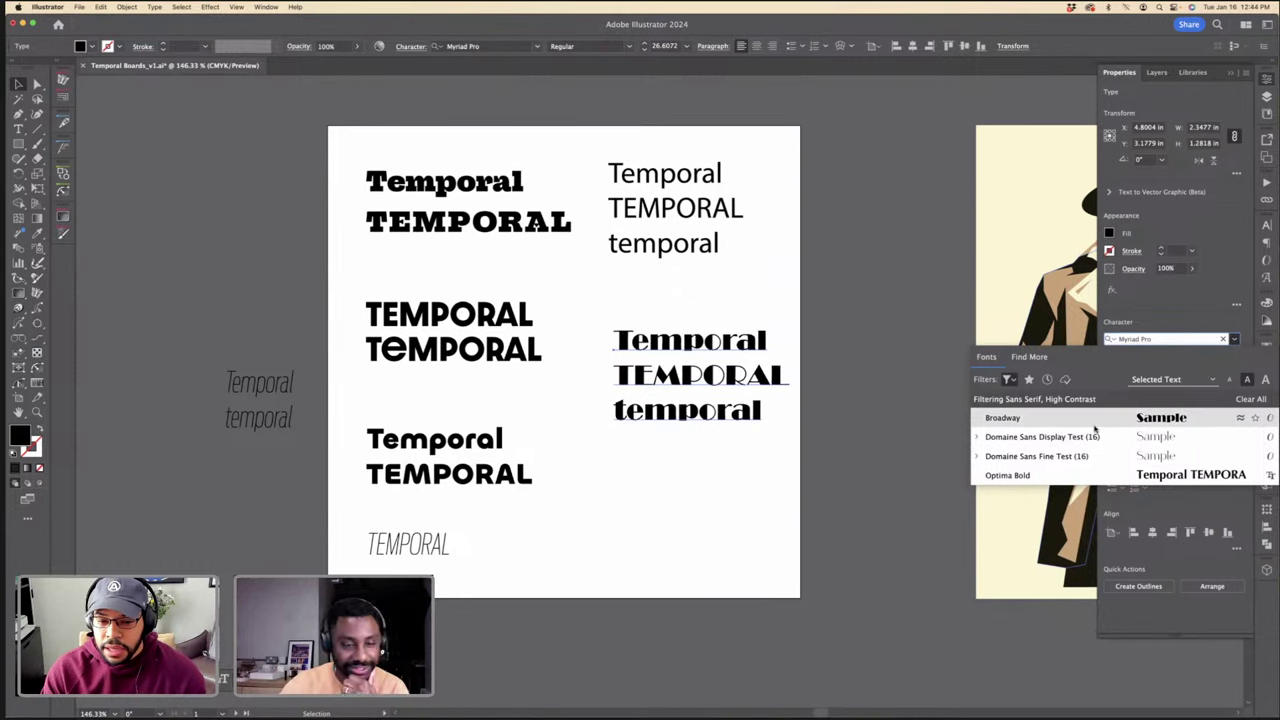
left_click(922, 417)
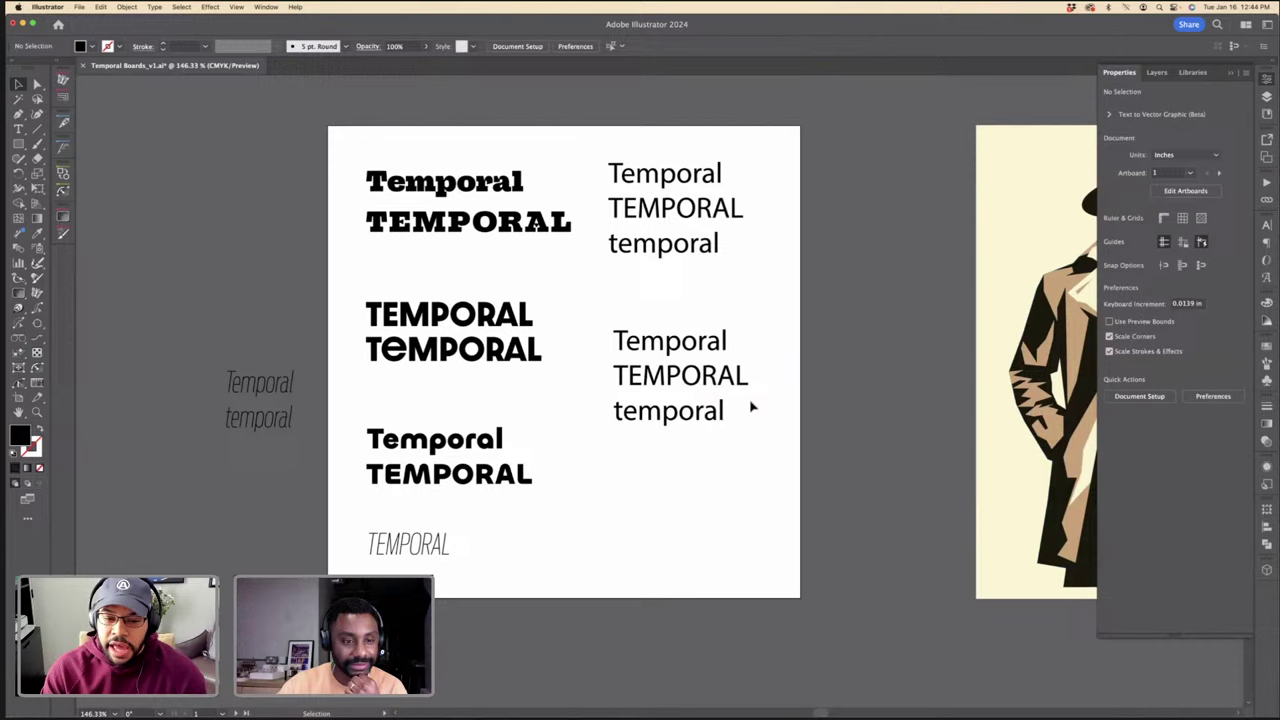
Step: Move both plain Myriad Pro blocks off the artboard and place the spare thin italic pair beneath them
left_click(676, 178)
key("super+1")
left_click_drag(680, 334, 322, 219)
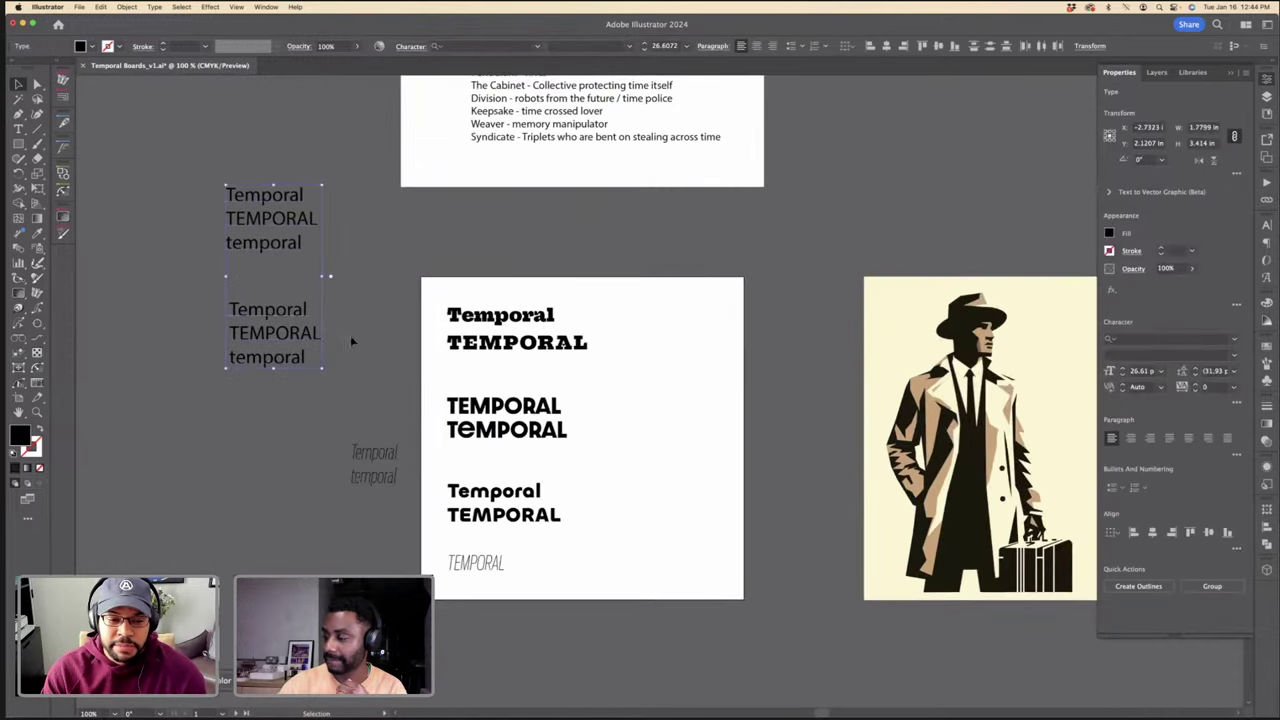
left_click_drag(376, 458, 268, 428)
Step: Move the stack of spare text blocks farther up and away from the lettering artboard
left_click_drag(424, 303, 615, 598)
left_click(676, 562)
scroll(674, 560, "down", 1)
scroll(656, 536, "up", 3)
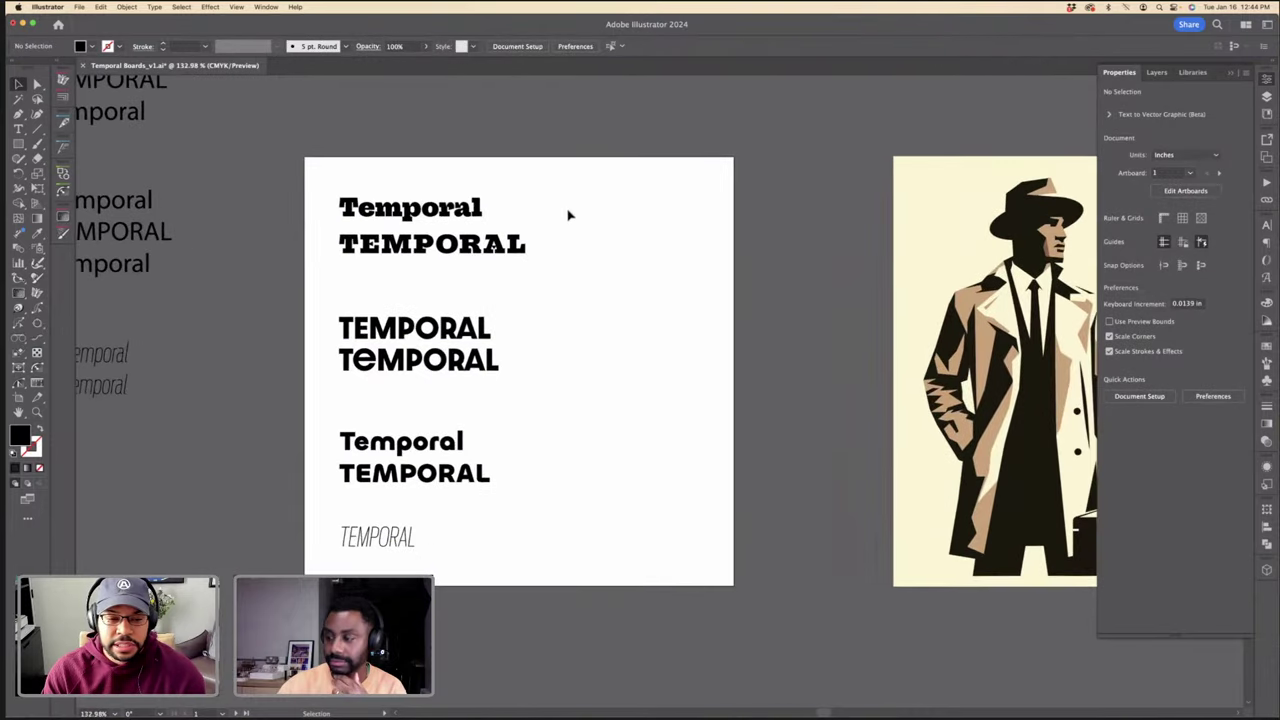
key("super+minus")
key("super+minus")
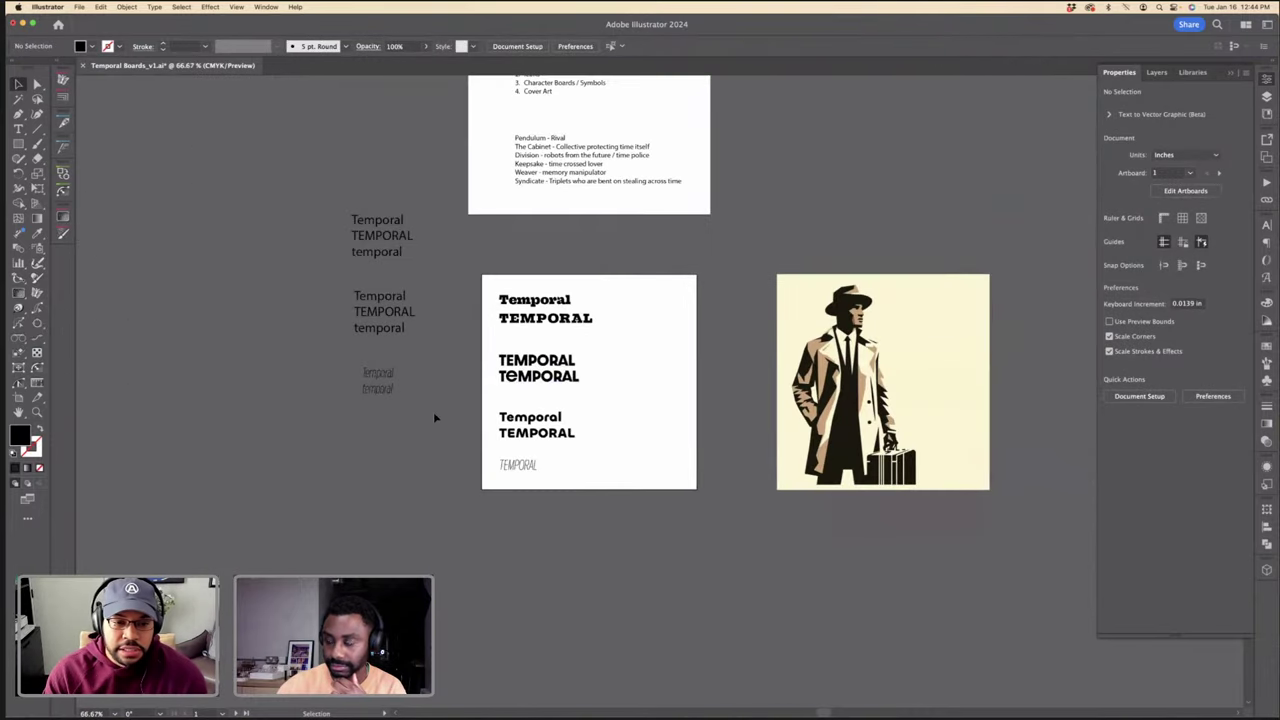
left_click_drag(434, 414, 235, 181)
left_click(466, 289)
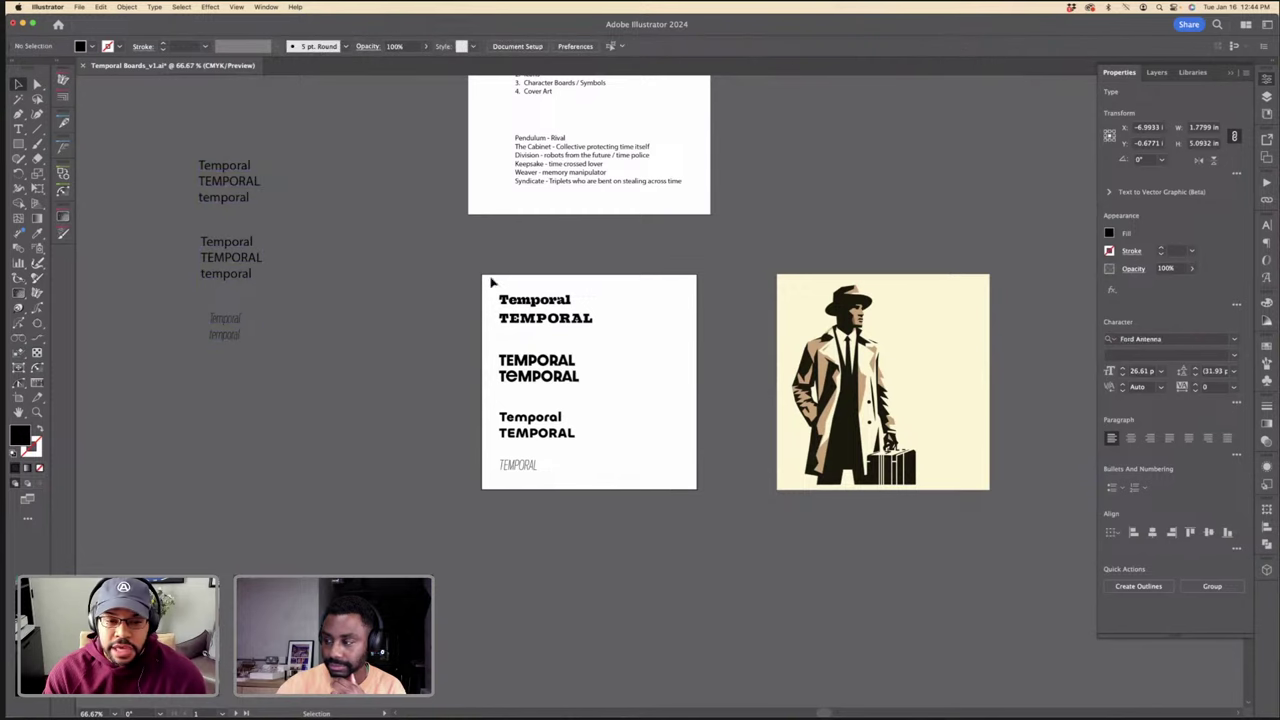
Step: Duplicate all the name versions on the artboard into a backup column just outside its left edge
left_click(565, 378)
left_click_drag(565, 378, 430, 376)
left_click(591, 391)
Step: Transfer the title-case Campaign Slab Temporal from the artboard to the illustration's right side, rotated to 270° and enlarged to about 59 pt
scroll(591, 391, "up", 5)
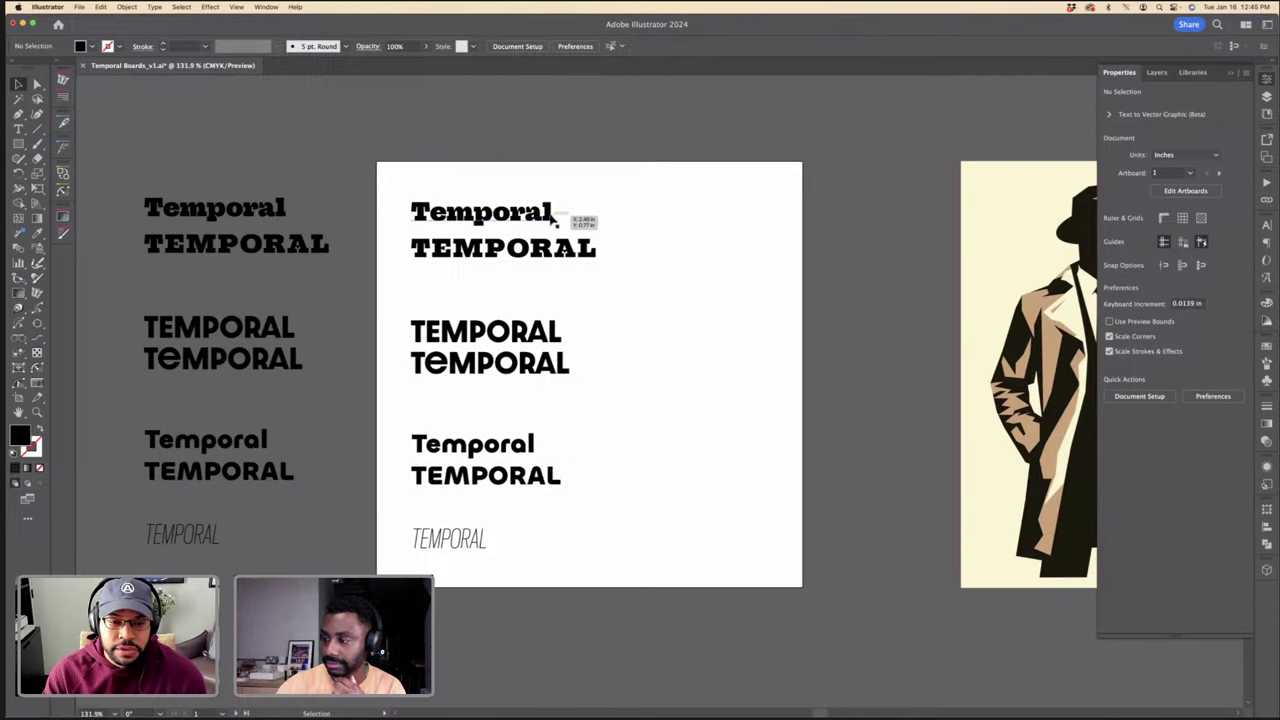
left_click(565, 216)
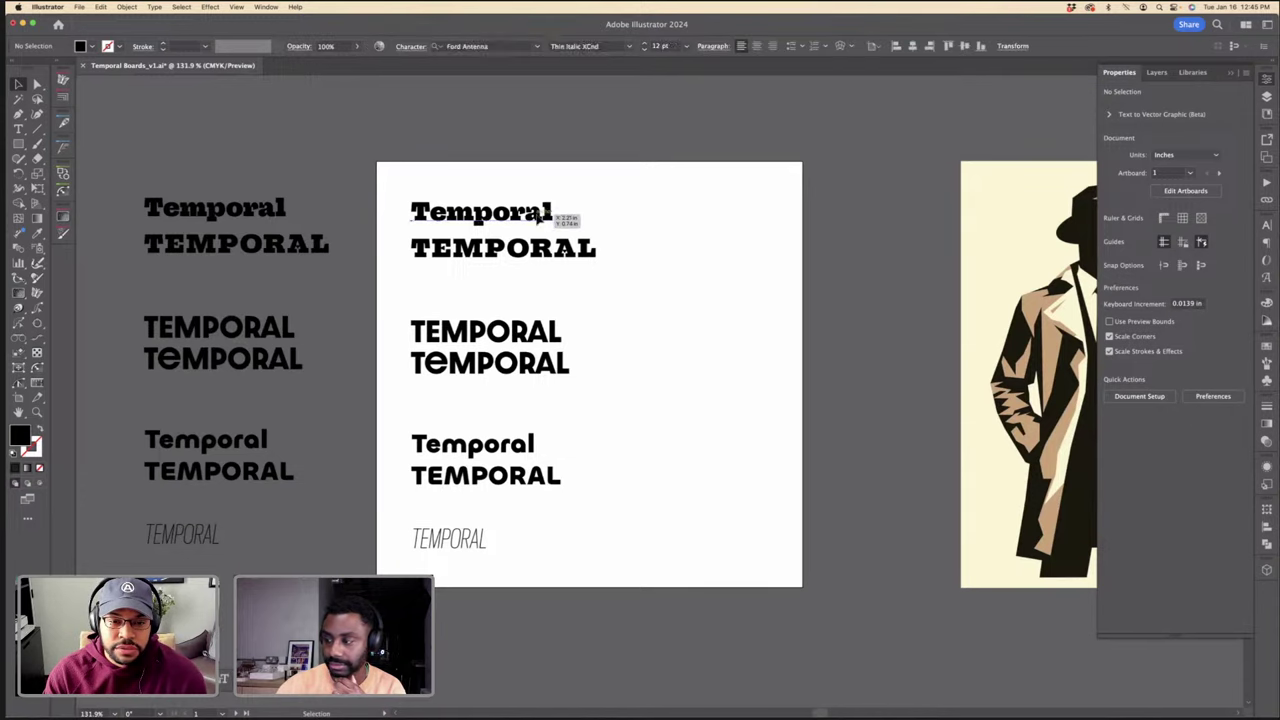
key("Delete")
scroll(535, 220, "right", 10)
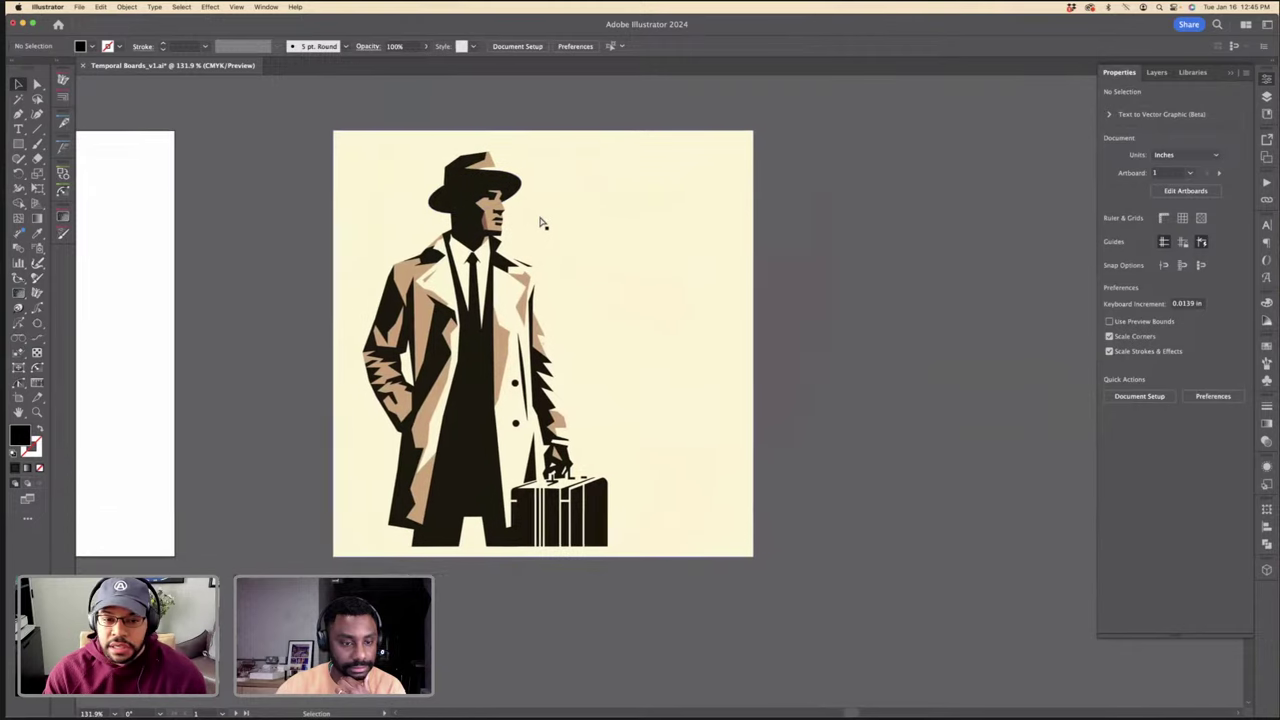
key("super+v")
left_click_drag(731, 374, 745, 520)
left_click_drag(666, 391, 681, 322)
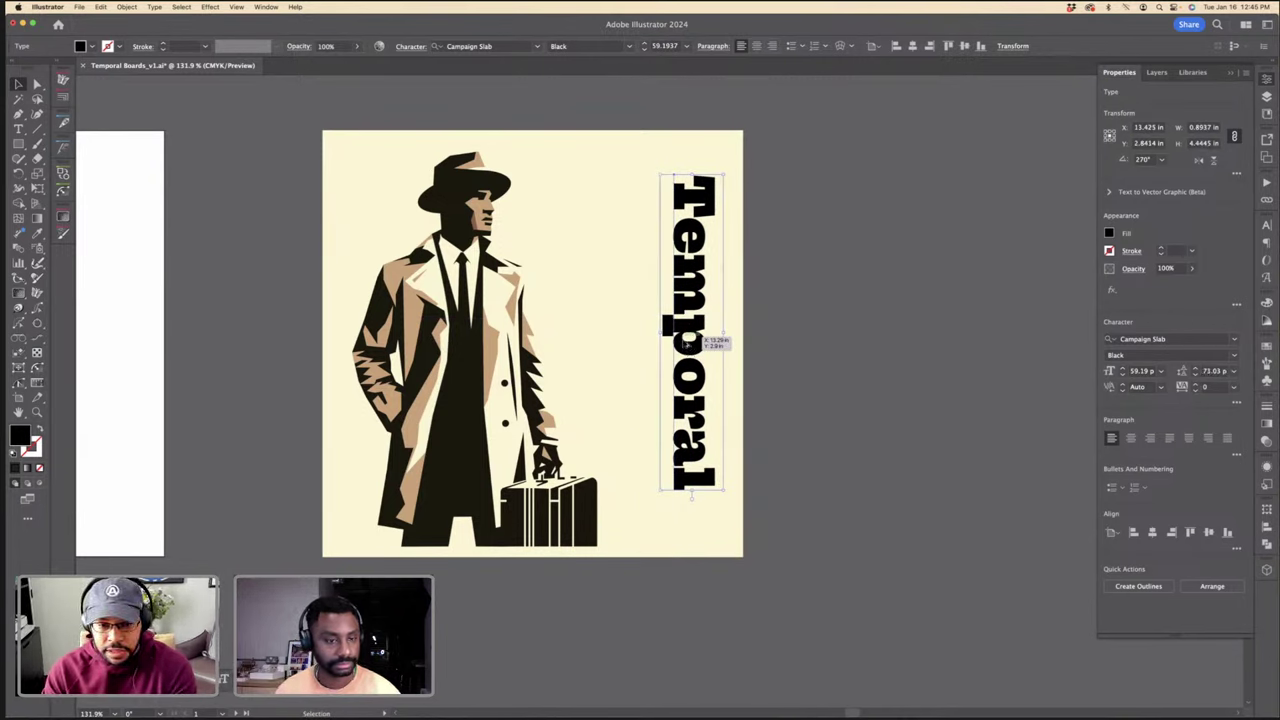
Step: Widen the letter spacing of the vertical Temporal on the illustration slightly
key("alt+Down")
key("alt+Right")
key("alt+Right")
key("alt+Right")
key("alt+Left")
key("alt+Left")
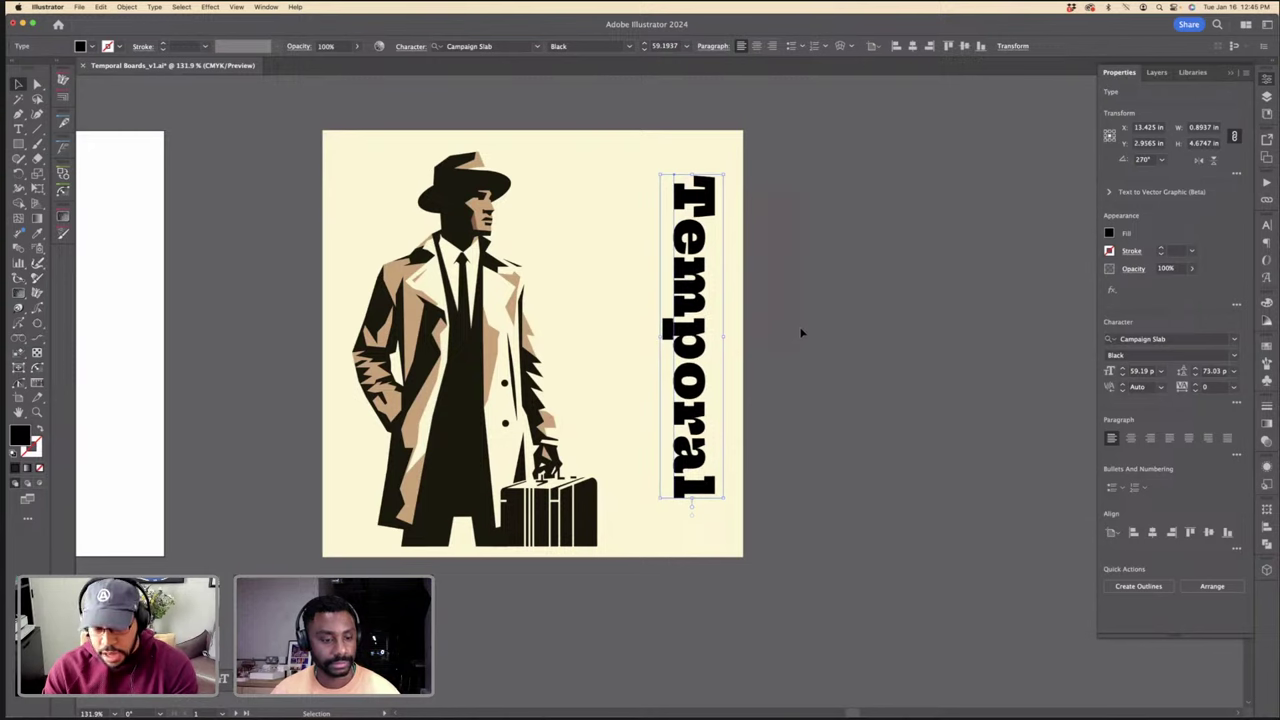
left_click(760, 334)
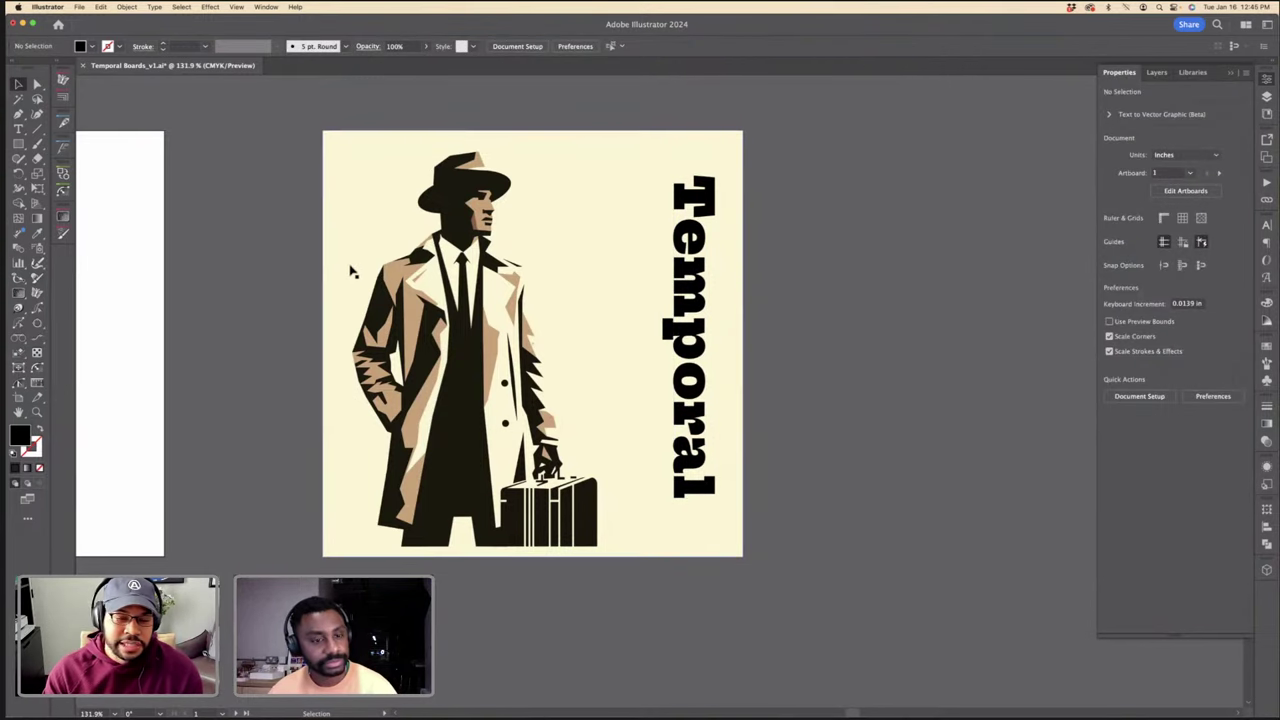
Step: Try a duplicate of the Dazzle Unicase lines beside the uppercase Campaign Slab line
scroll(350, 269, "left", 5)
scroll(263, 205, "down", 2)
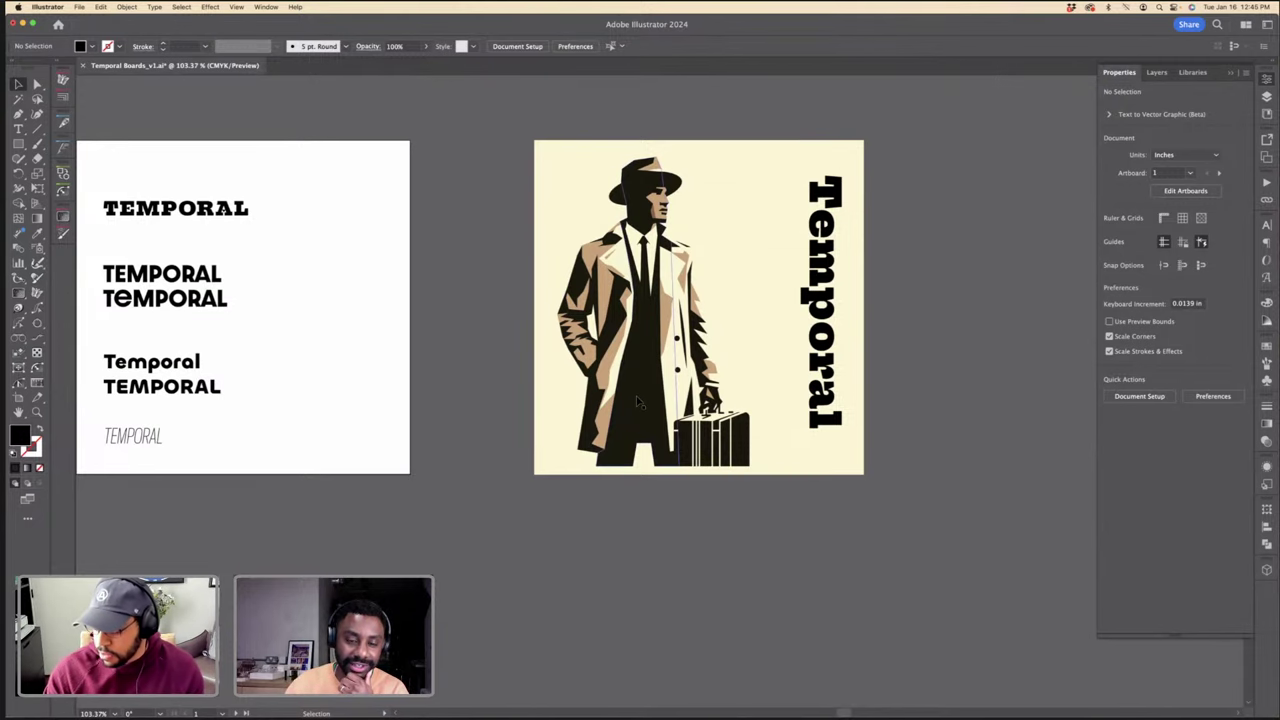
key("super+equal")
key("super+minus")
key("super+minus")
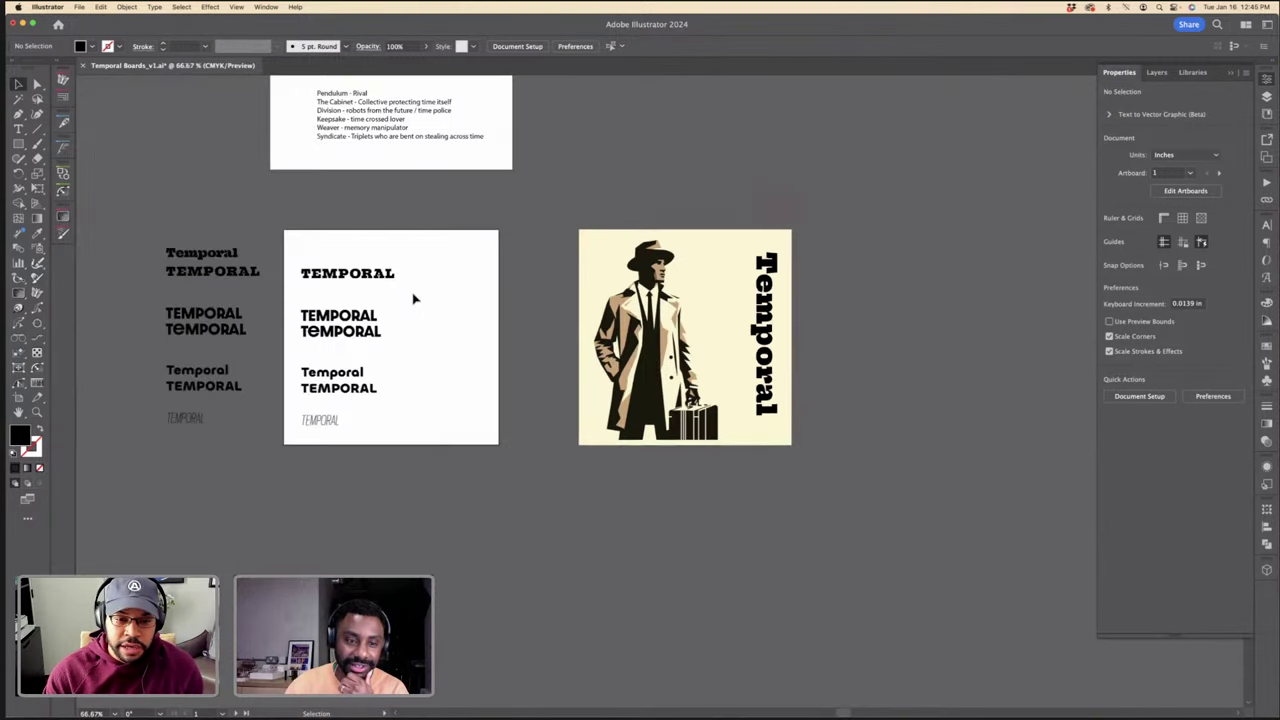
left_click(362, 316)
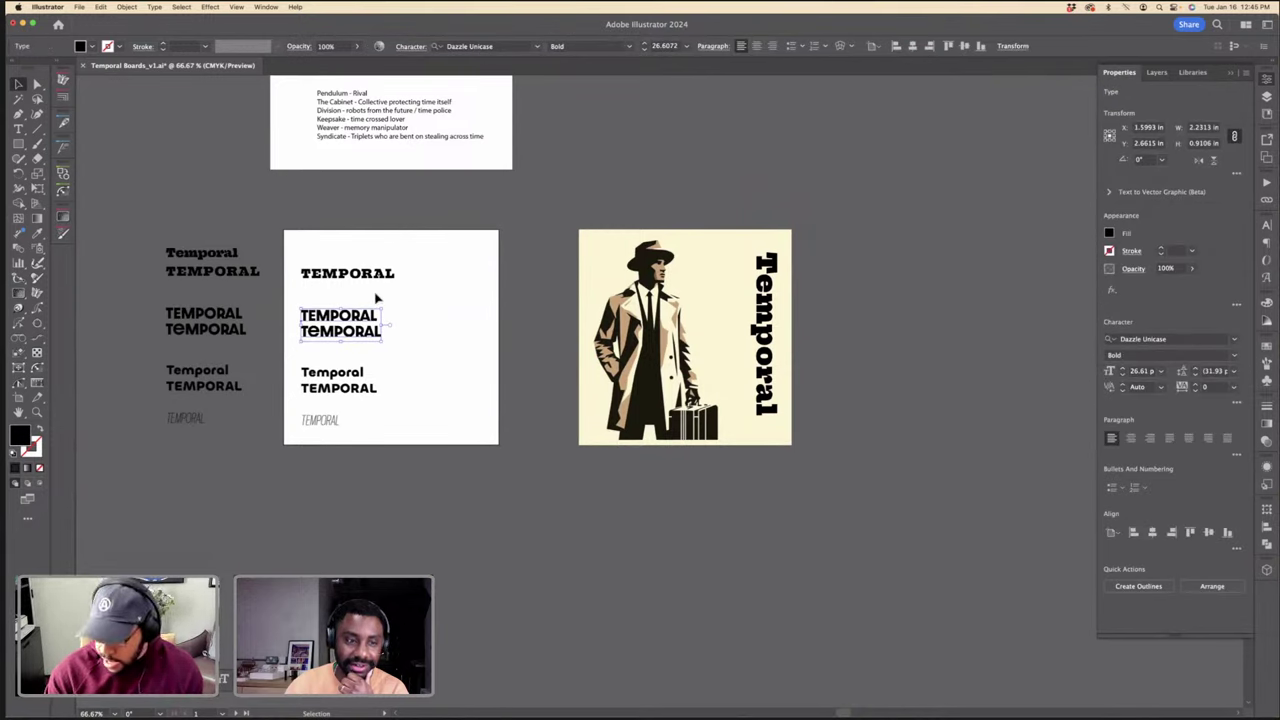
left_click_drag(364, 312, 457, 288)
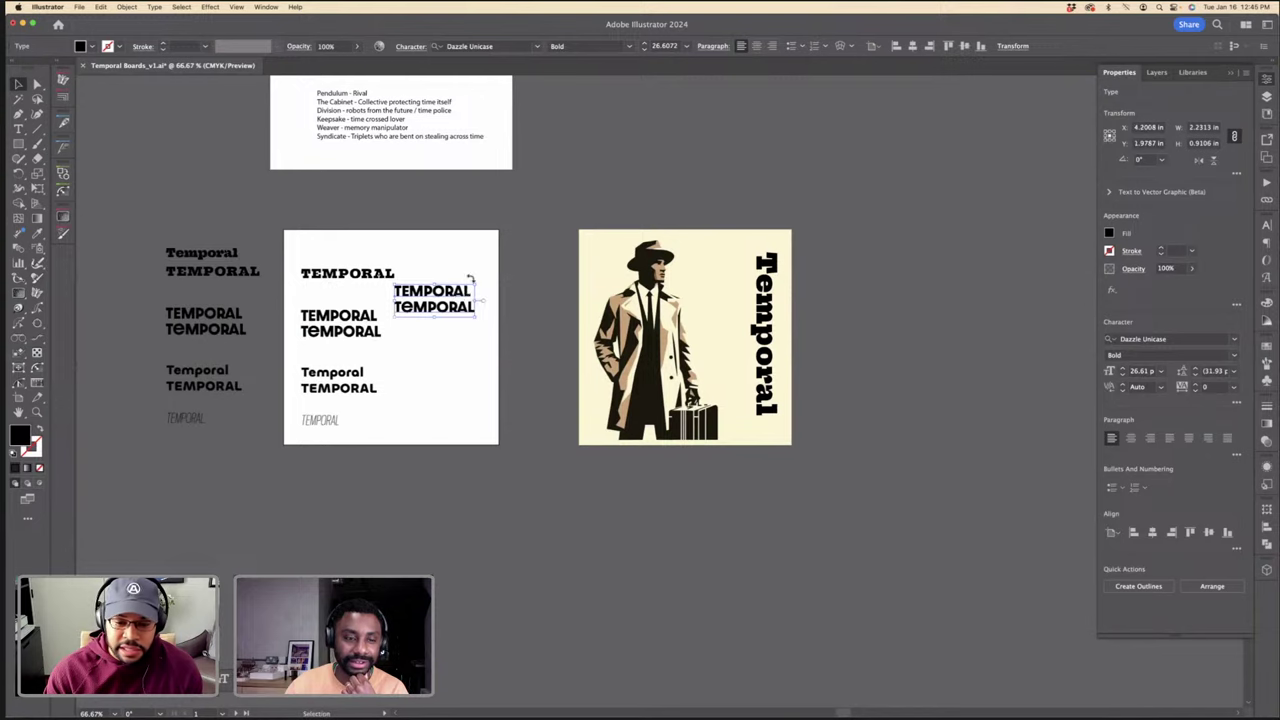
key("Delete")
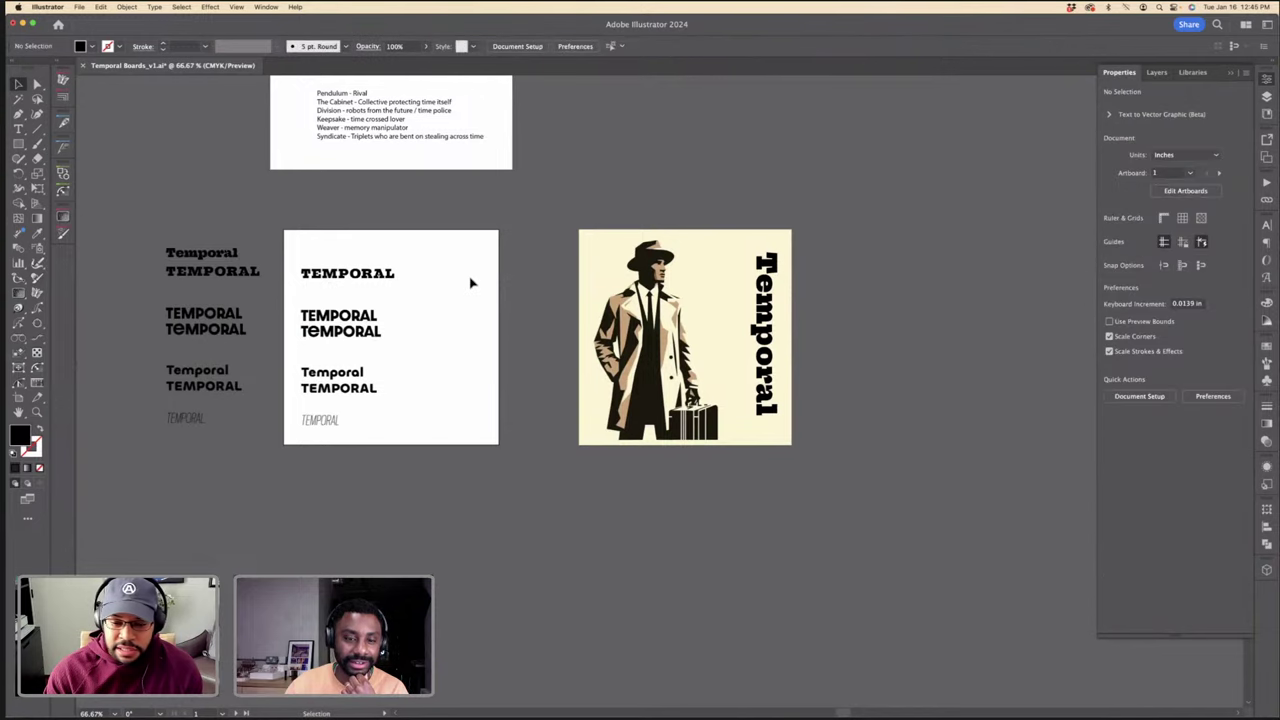
left_click(401, 280)
key("Delete")
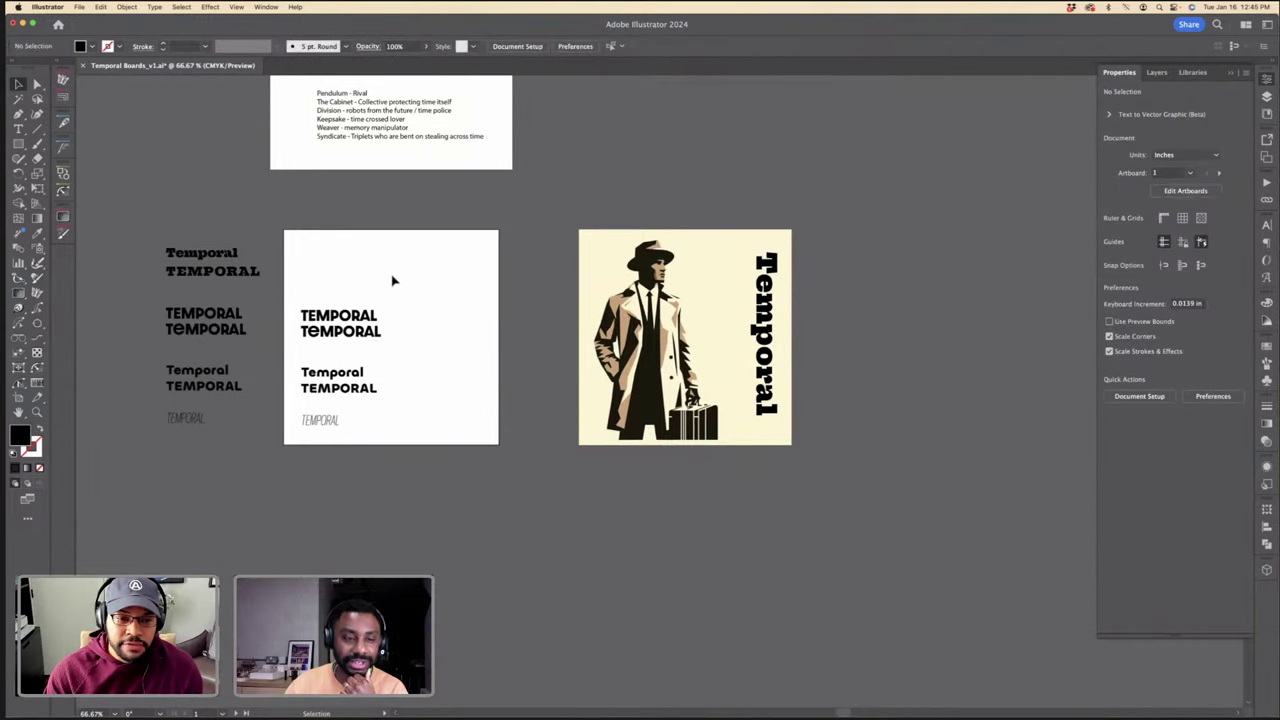
type("TEMPORAL")
key("cmd+z")
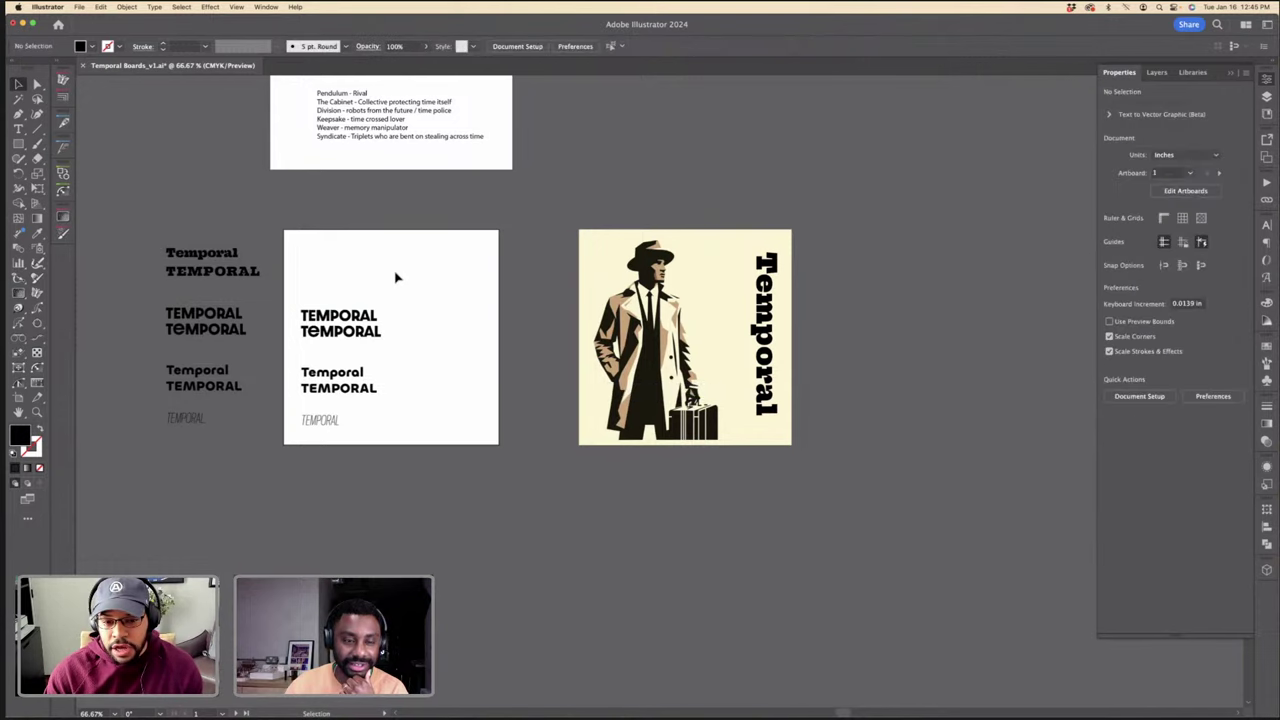
key("cmd+z")
key("a")
key("v")
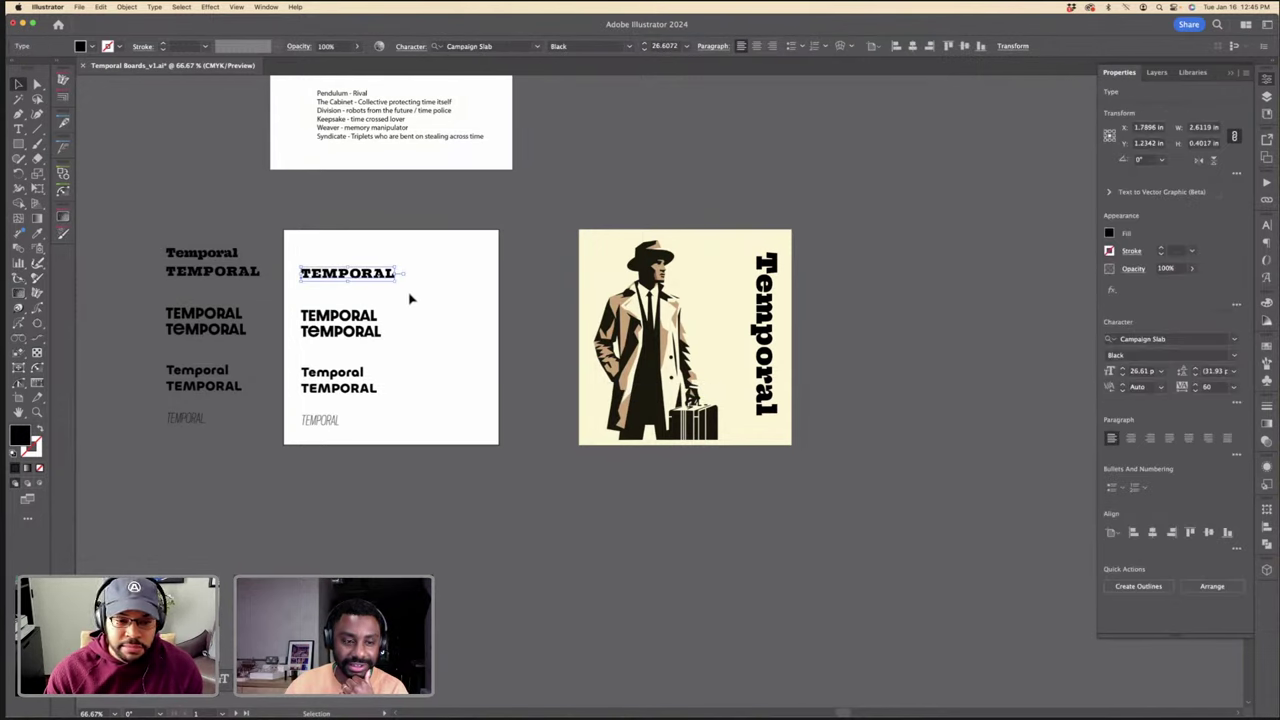
left_click(408, 298)
left_click(383, 279)
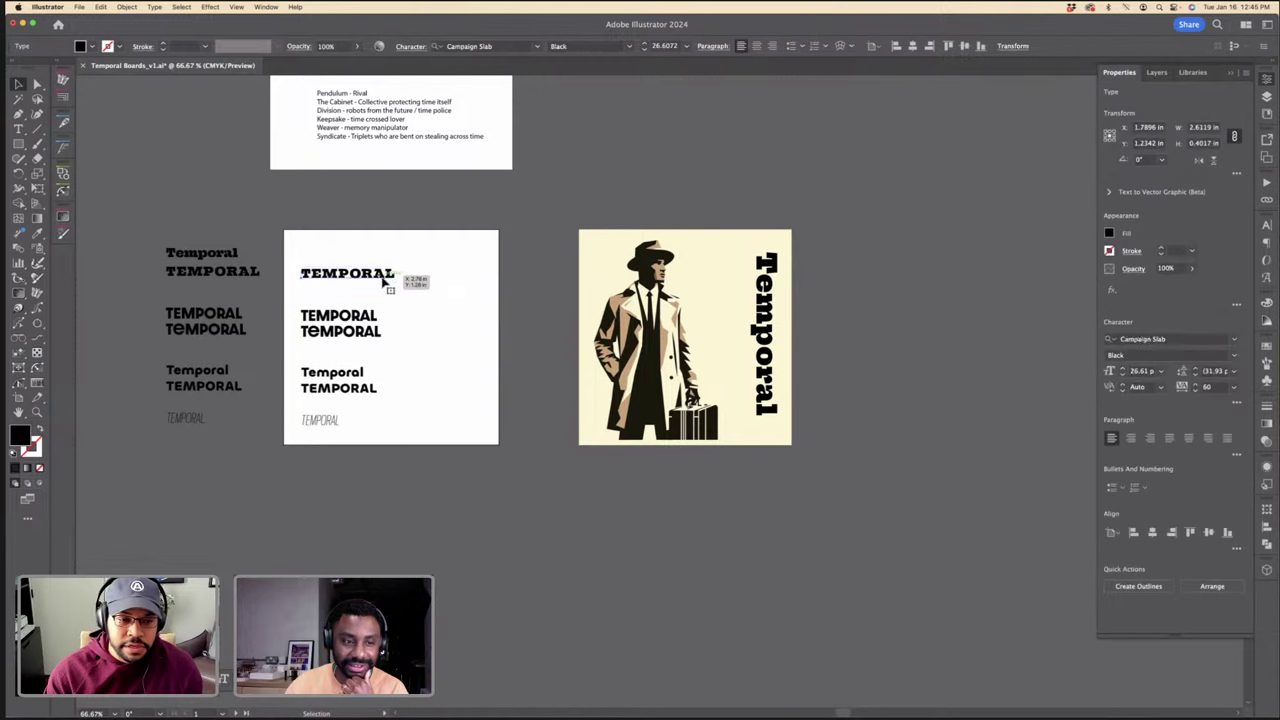
key("super+x")
key("super+z")
left_click(426, 265)
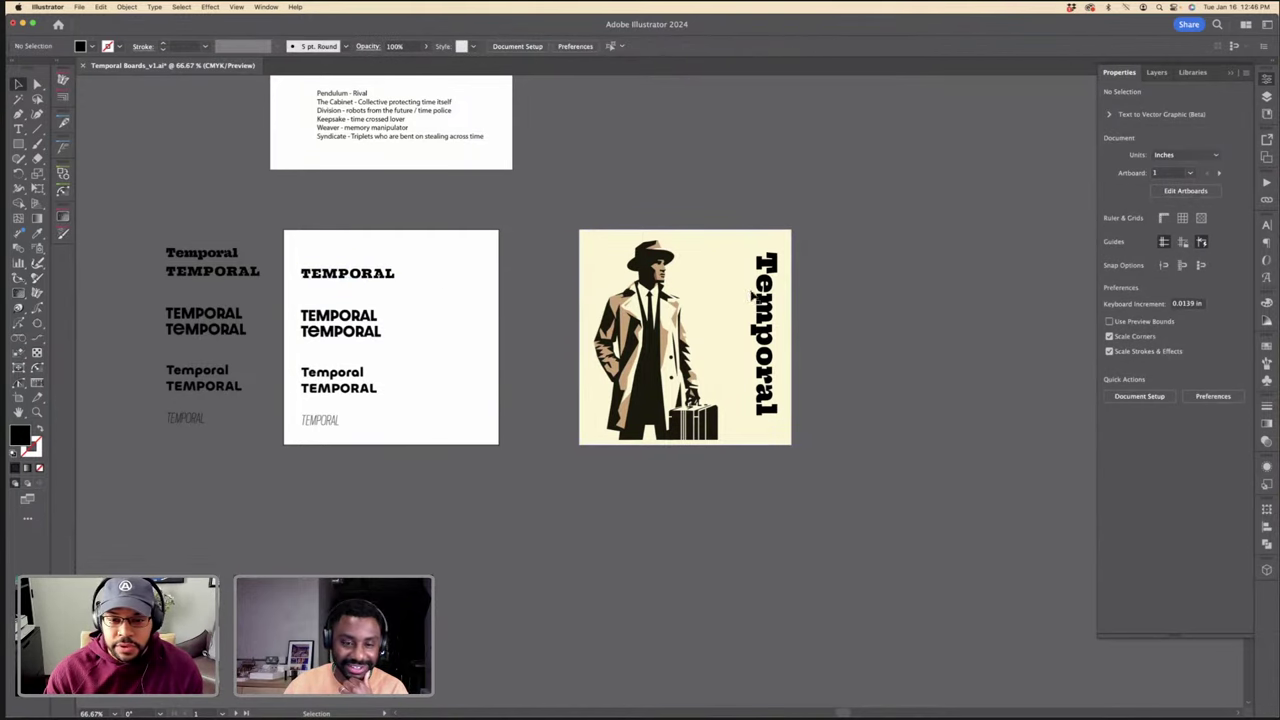
Step: Recolor the vertical Temporal with the tan sampled from the trench coat using the Eyedropper
left_click(753, 328)
key("super+equal")
key("super+equal")
key("i")
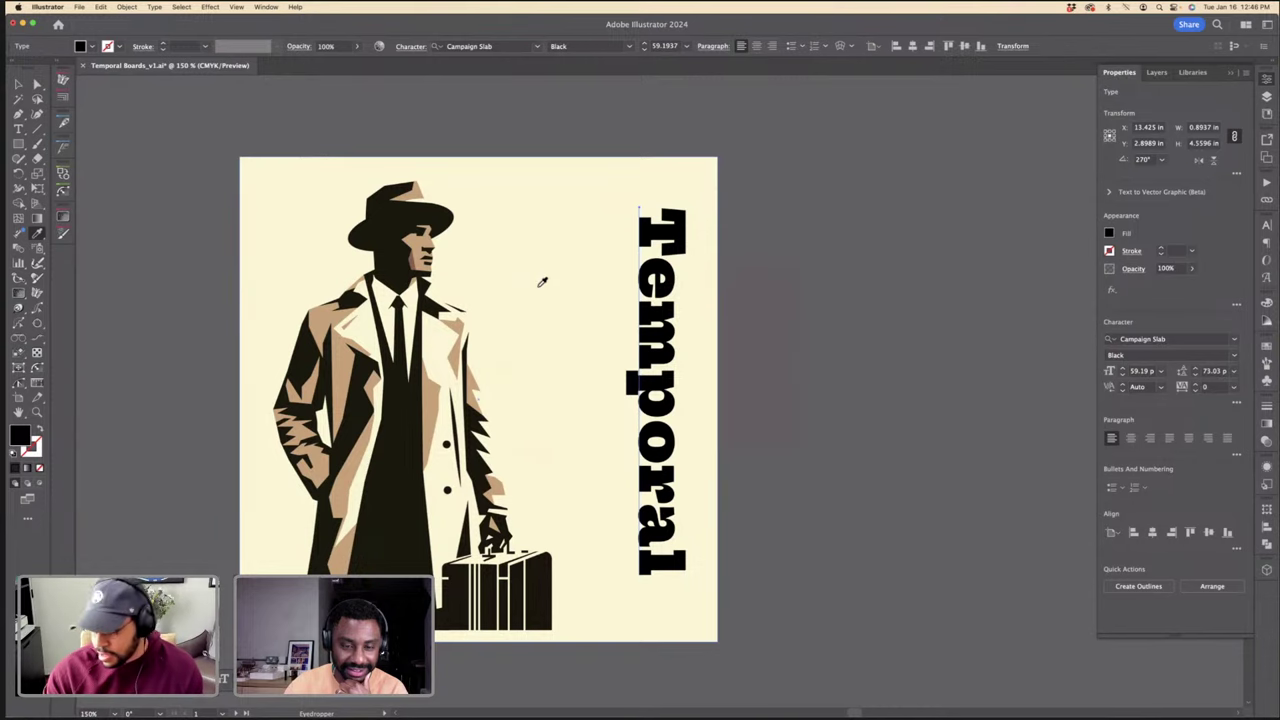
left_click(462, 328)
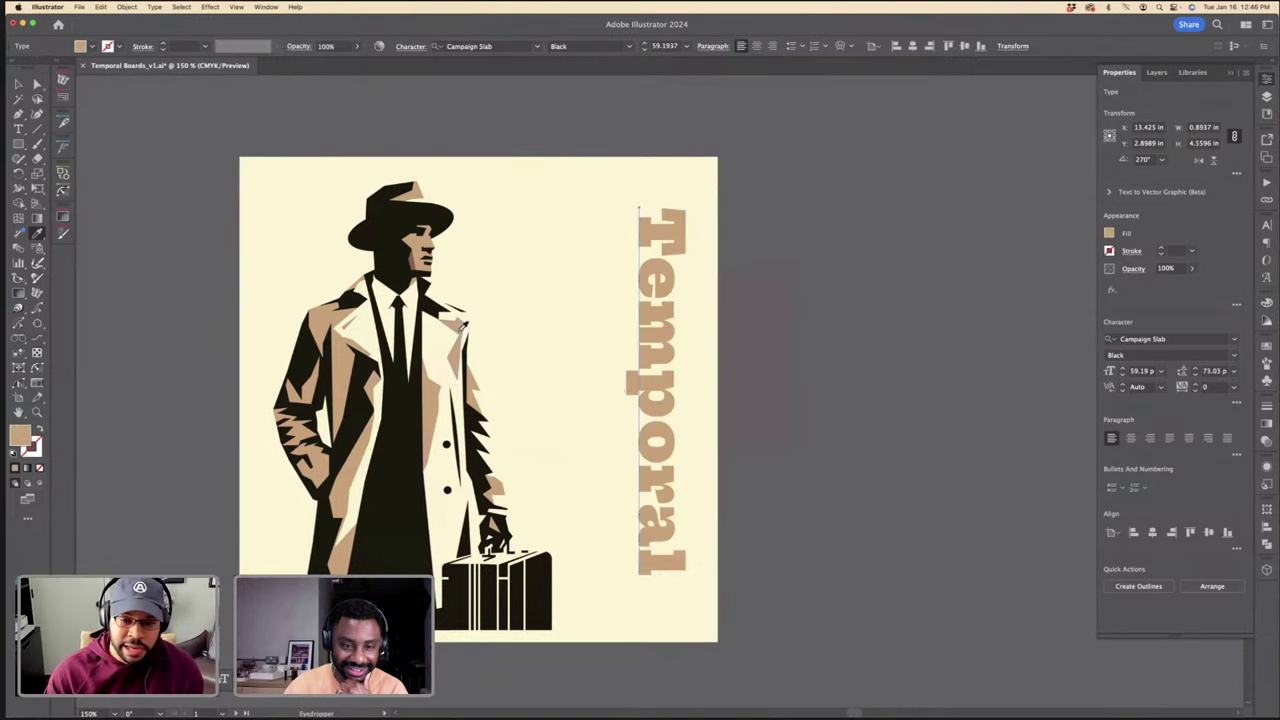
key("v")
left_click(857, 305)
key("super+1")
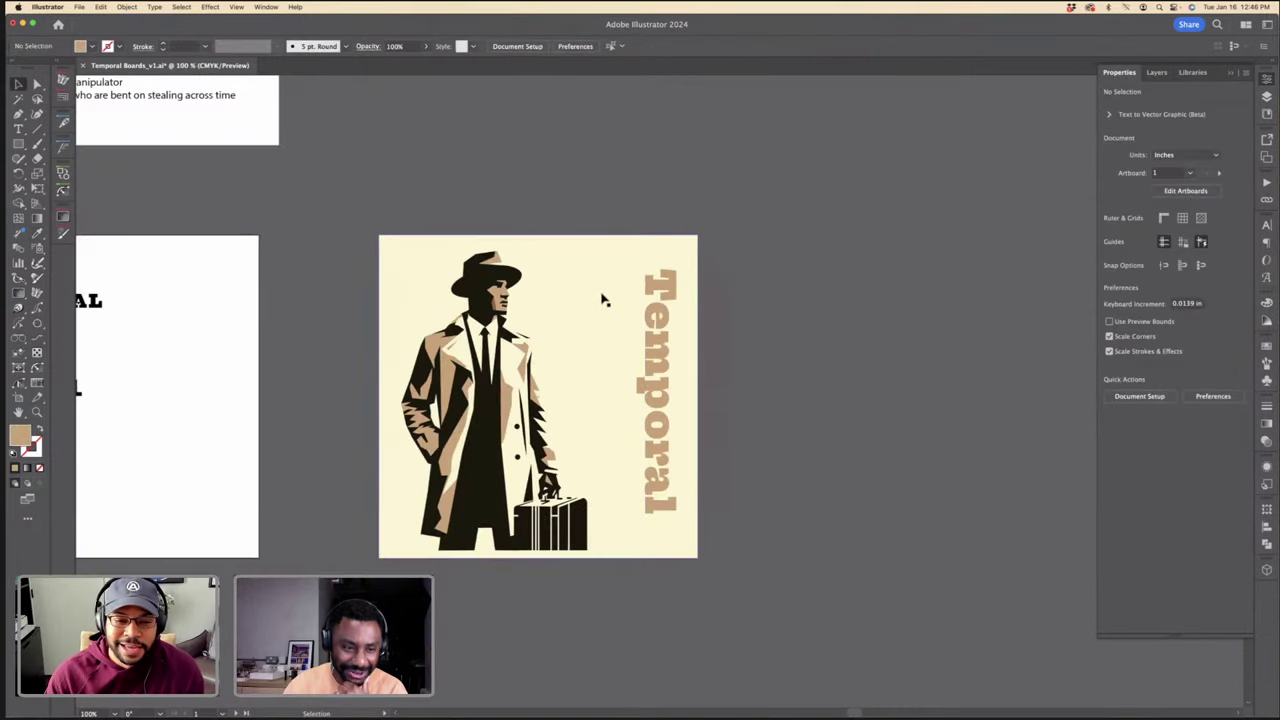
left_click(644, 308)
left_click(762, 304)
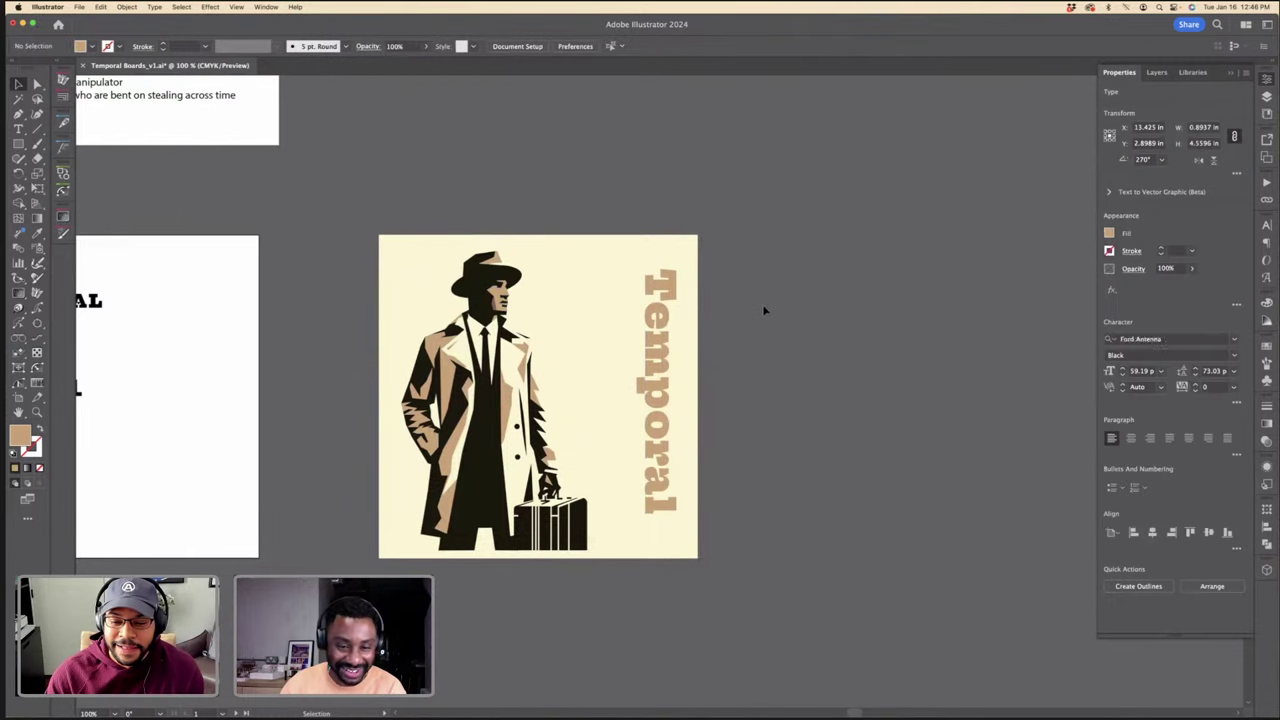
scroll(762, 304, "left", 3)
scroll(765, 309, "left", 5)
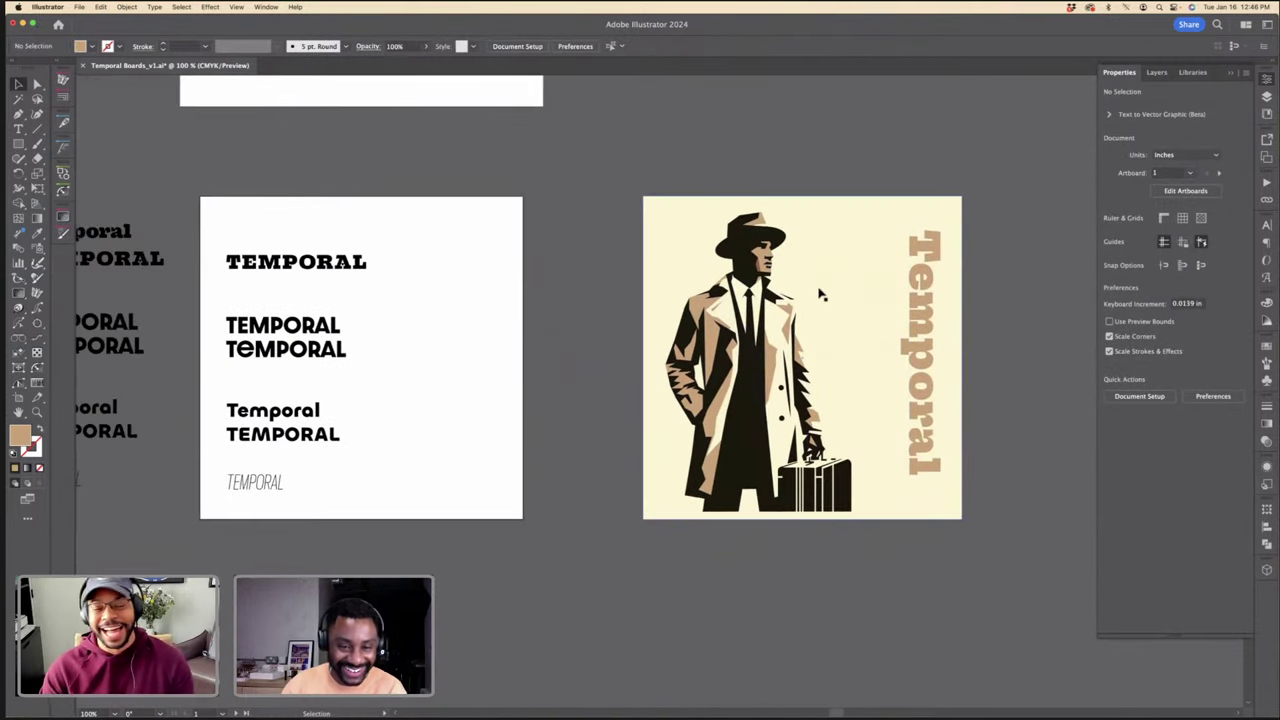
Step: Enlarge the vertical Temporal on the illustration to 65 pt, center its paragraph alignment and reposition it within the card
left_click(905, 295)
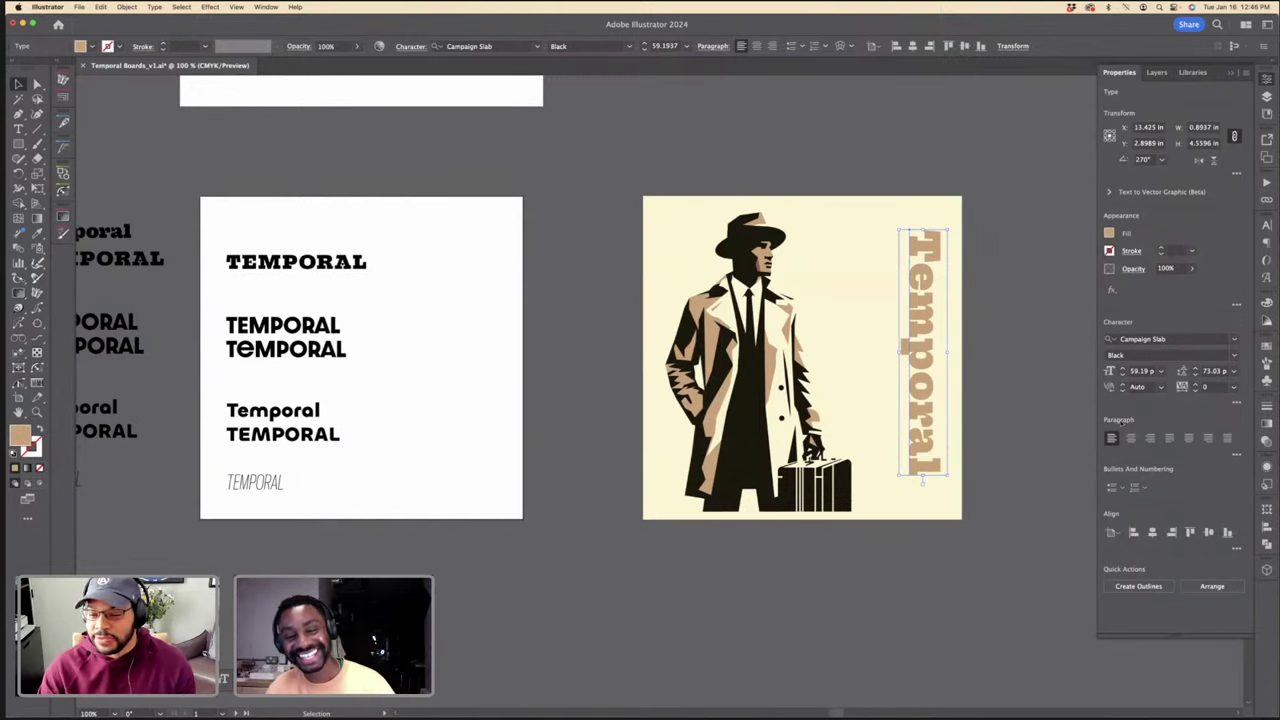
left_click(1123, 368)
left_click(1123, 368)
left_click(1123, 368)
left_click(1123, 368)
left_click(1123, 368)
left_click(1123, 368)
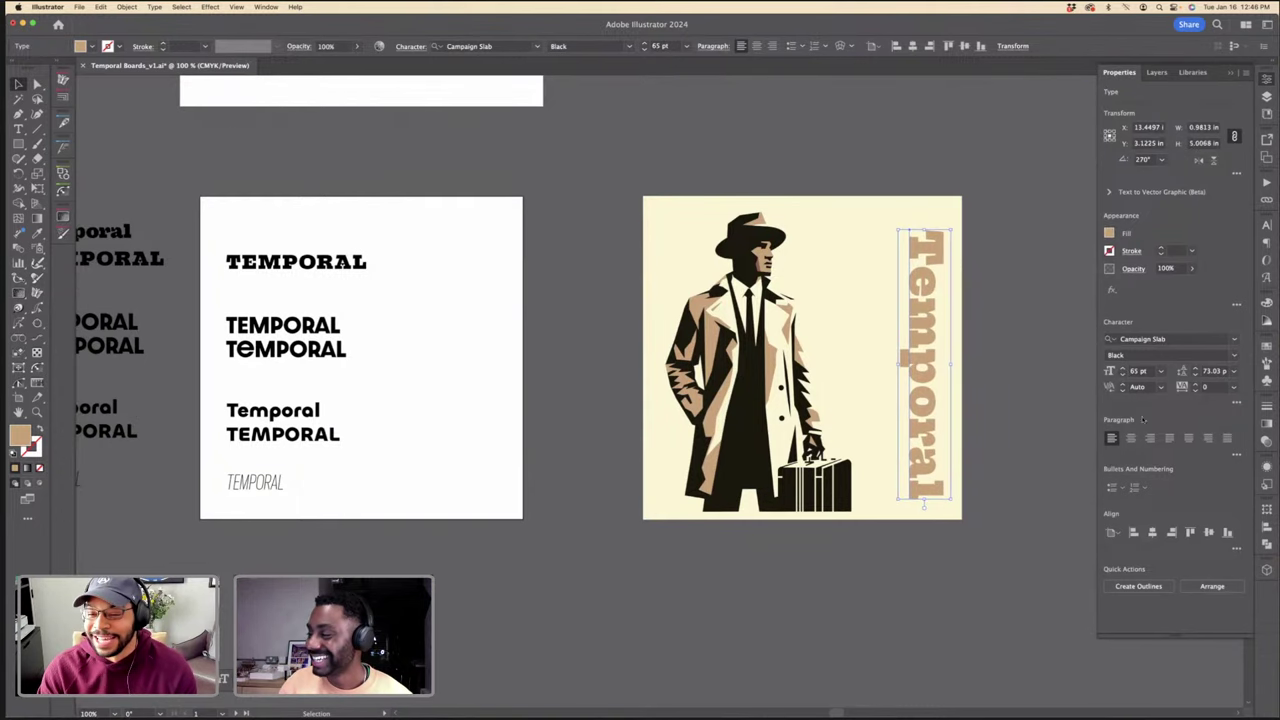
left_click(1131, 438)
left_click_drag(917, 305, 915, 422)
Step: Duplicate the trench coat illustration with its vertical Temporal directly below the original
left_click(1021, 394)
key("super+minus")
left_click_drag(987, 398, 758, 452)
key("super+plus")
Step: Give the copy's cream background rectangle a 10 pt stroke in the white sampled from the artboard
left_click(729, 300)
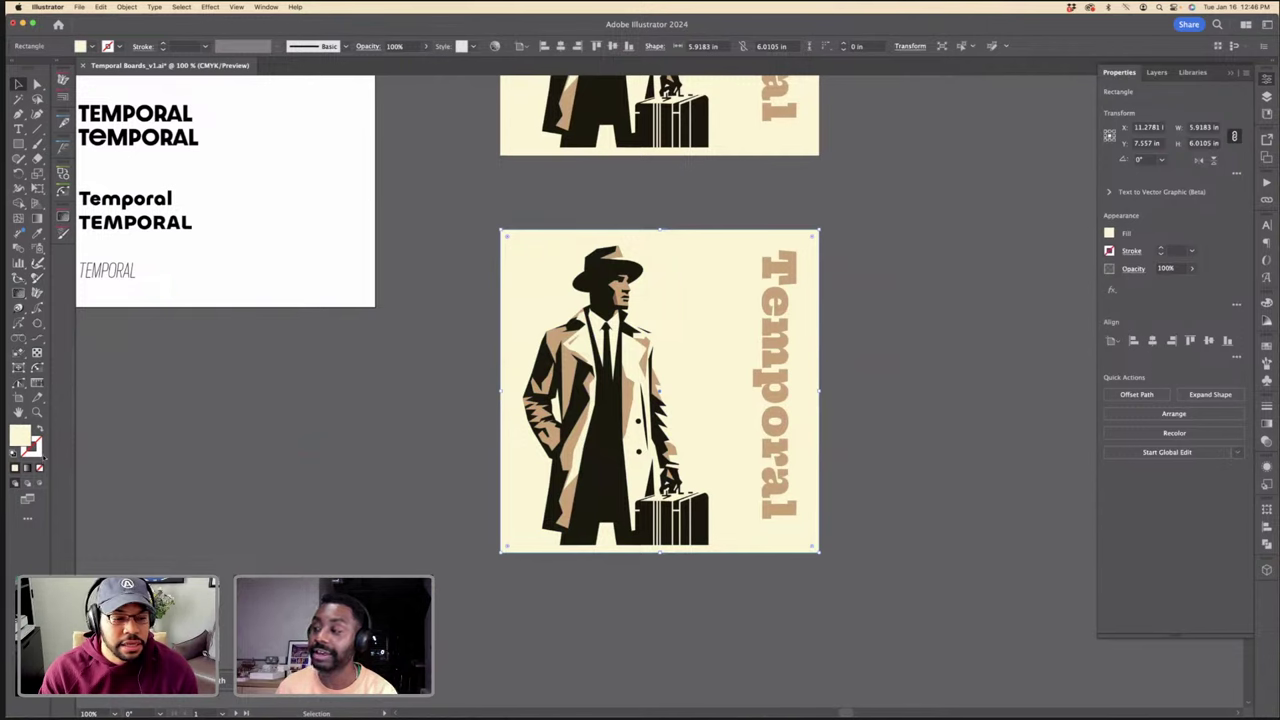
left_click(37, 452)
key("i")
left_click(203, 290, "shift")
key("v")
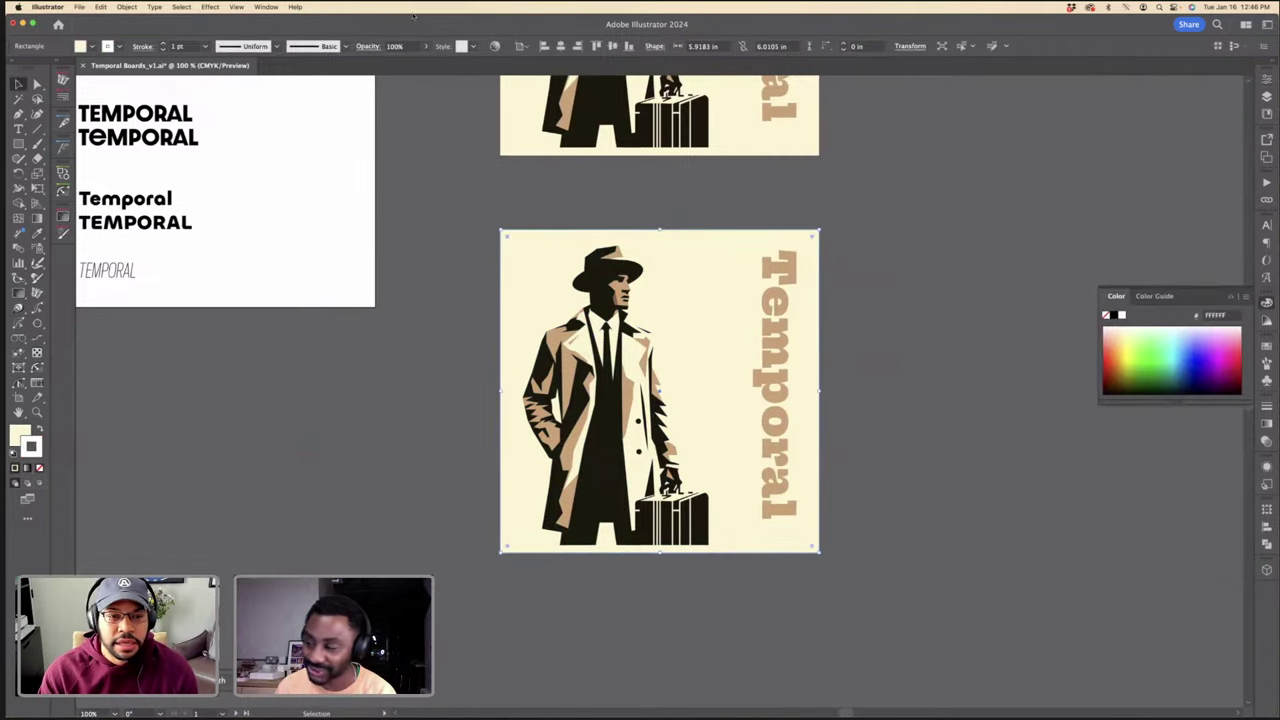
left_click(163, 43)
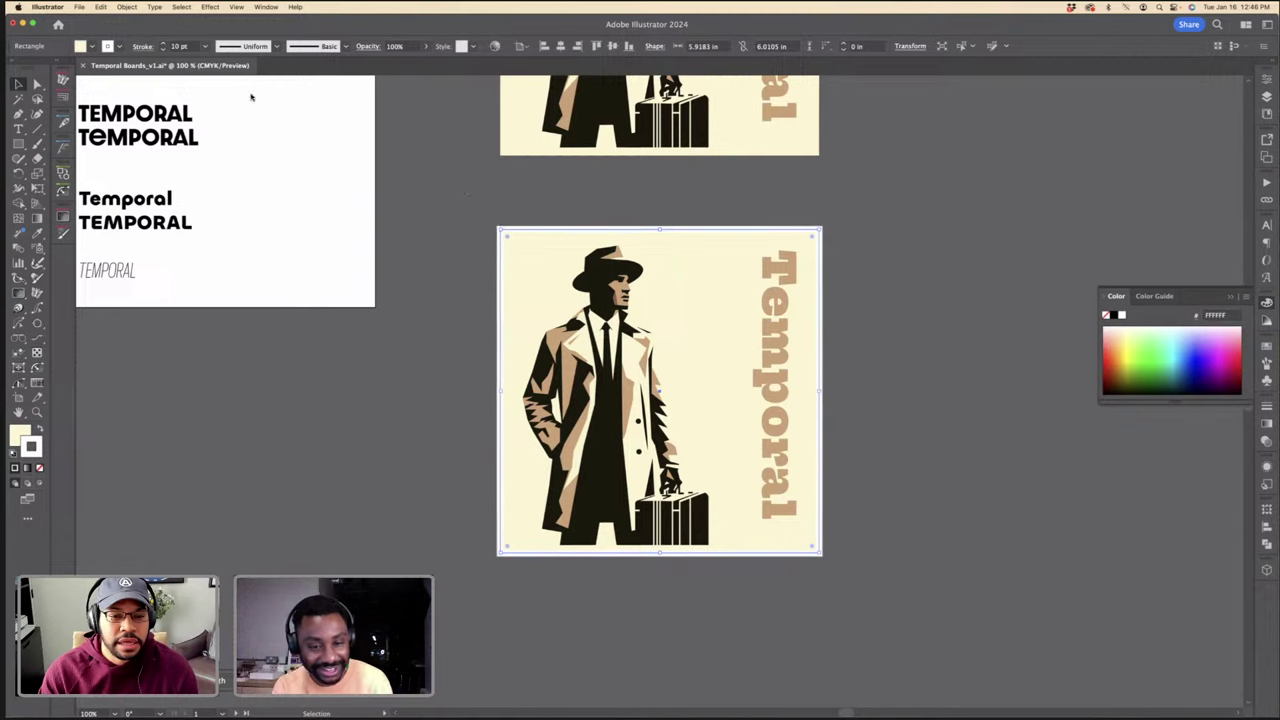
left_click(465, 183)
left_click(518, 233)
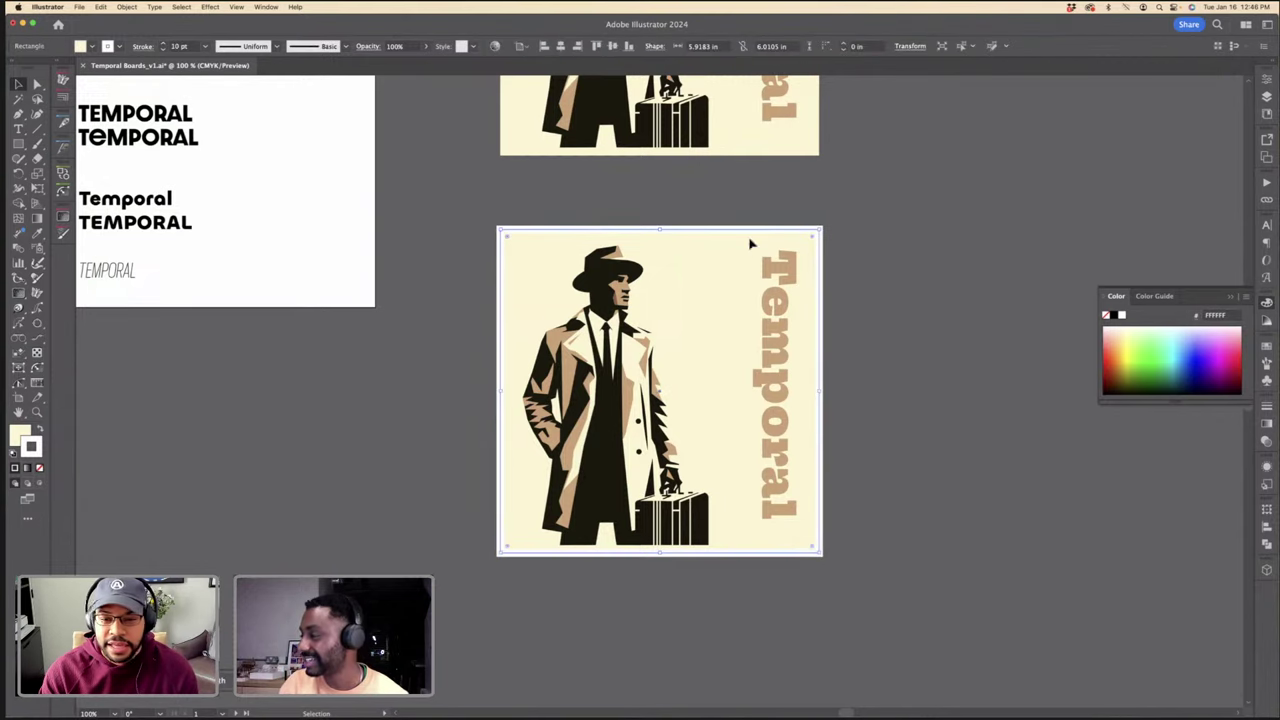
Step: Align the white stroke to the inside of the background rectangle
left_click(1266, 406)
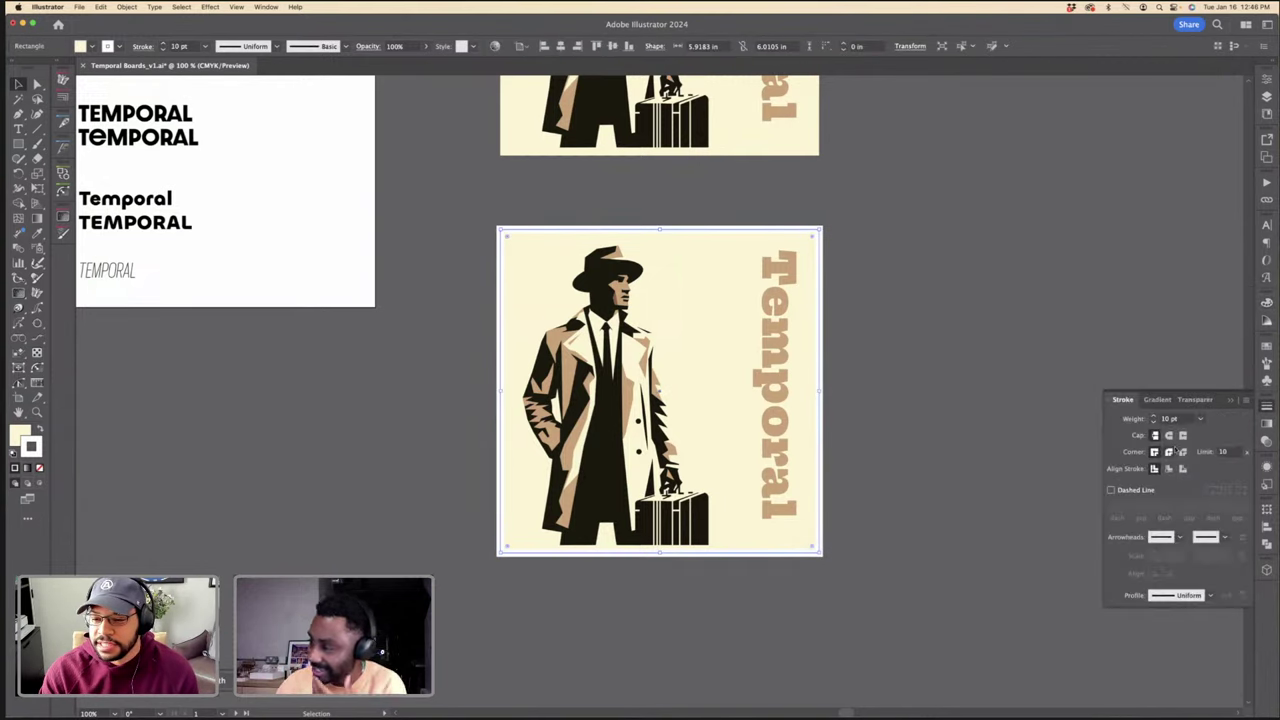
left_click(949, 420)
left_click(800, 376)
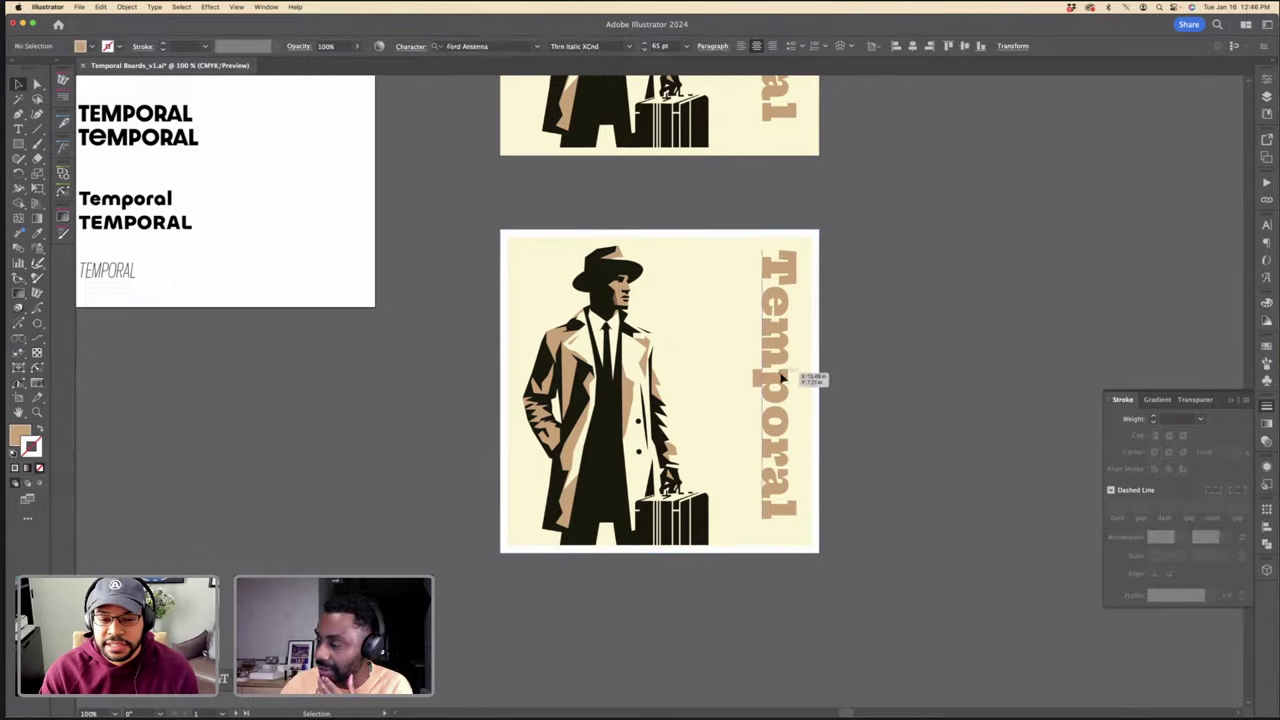
Step: Bring the white-stroked rectangle to the front and remove its fill so it serves as a frame
left_click(653, 400)
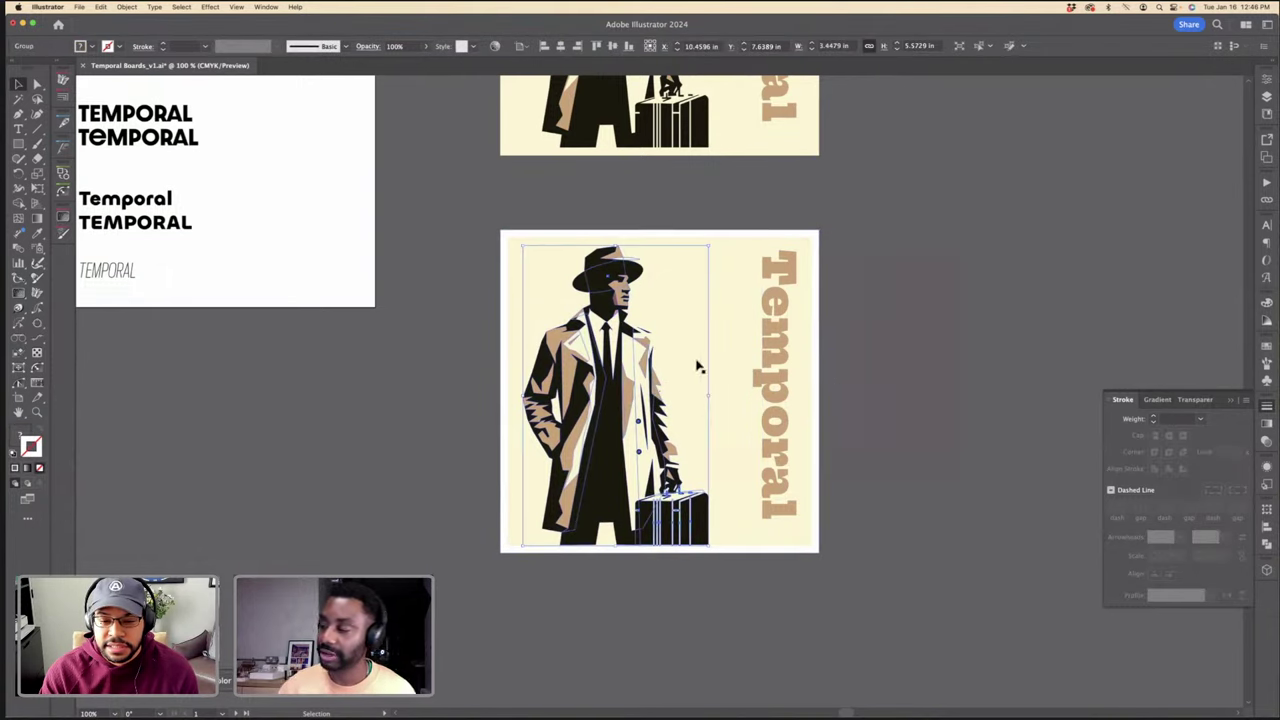
key("a")
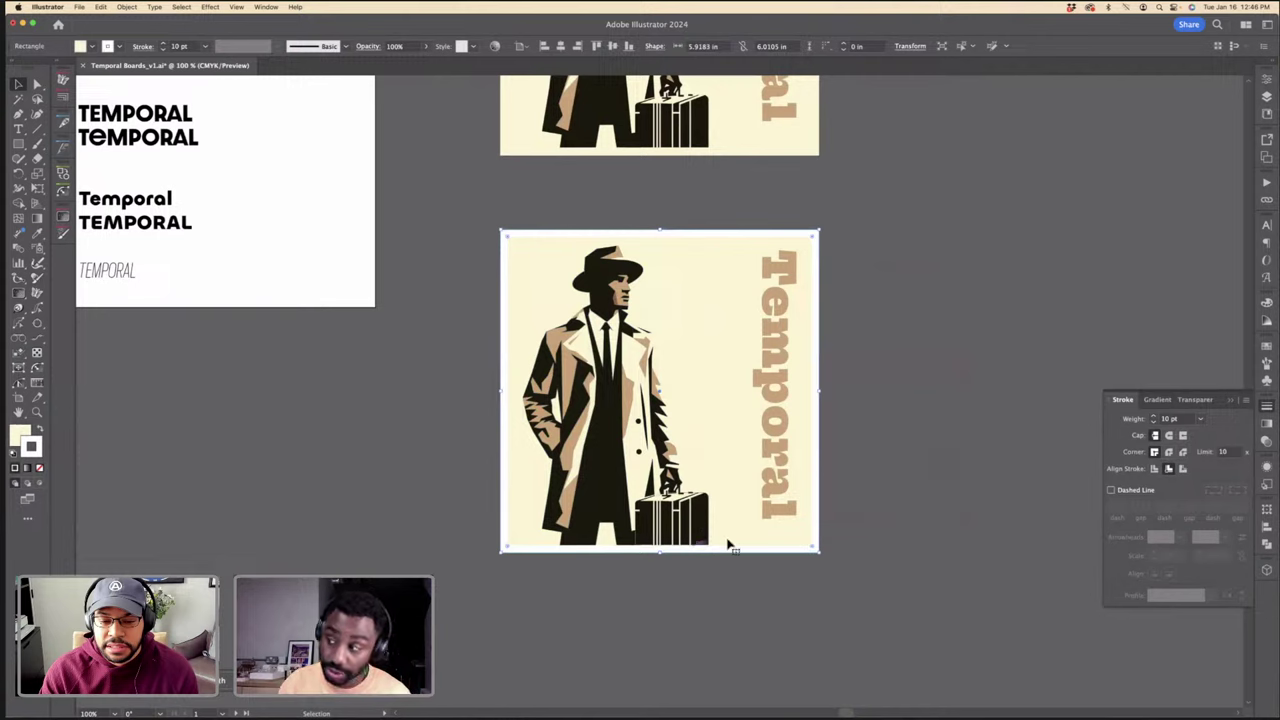
left_click(712, 523)
key("super+shift+]")
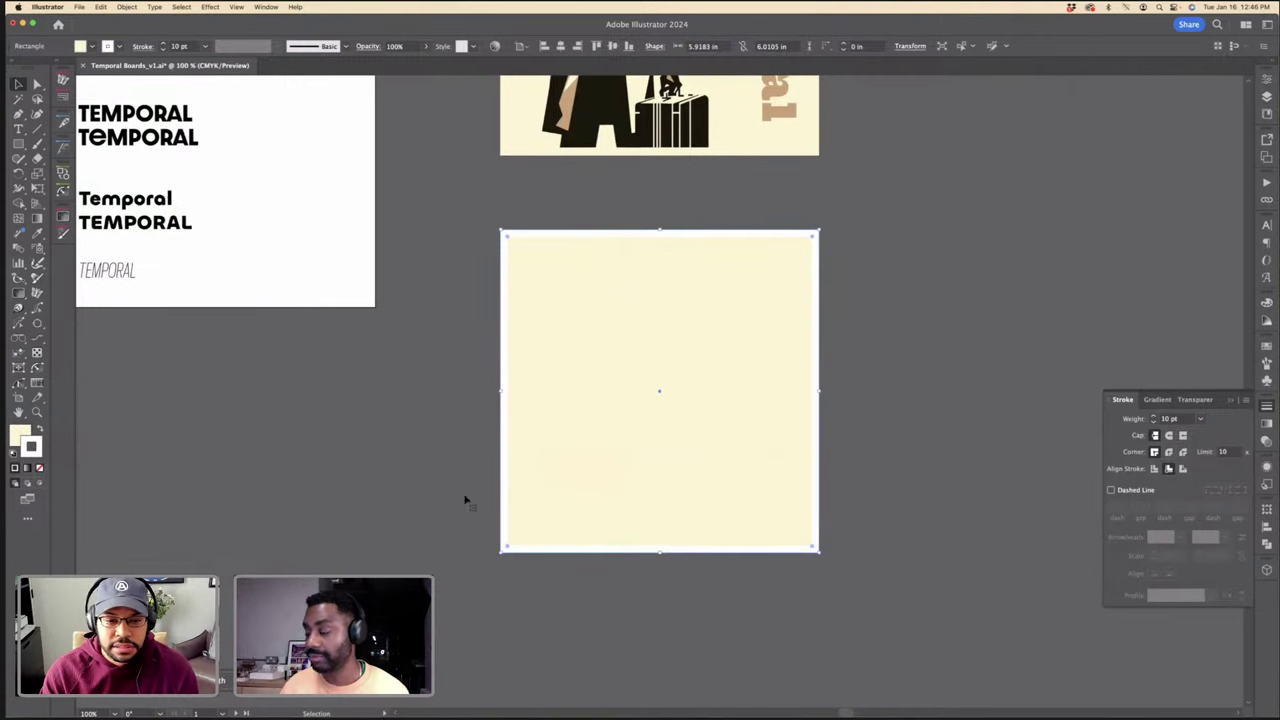
left_click(16, 437)
left_click(40, 467)
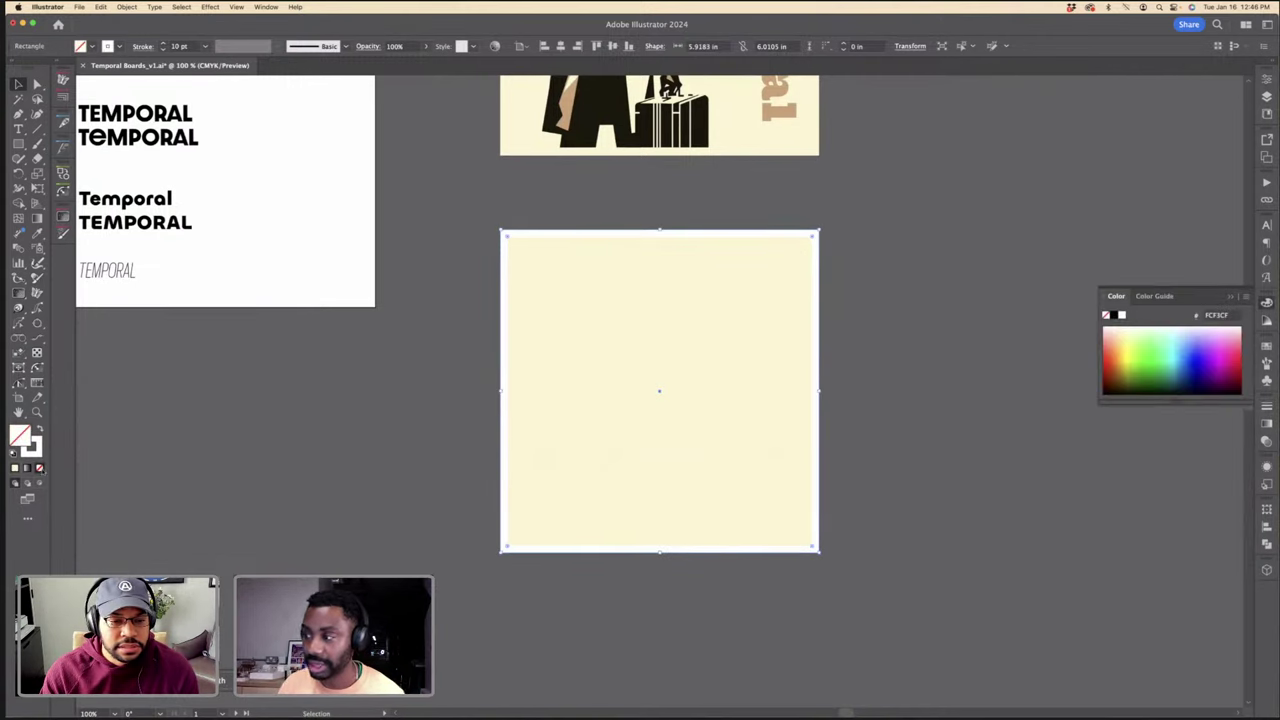
Step: Remove the stroke from the cream background rectangle and keep the separate white frame in front of it
left_click(497, 400)
left_click(501, 385)
left_click(523, 309)
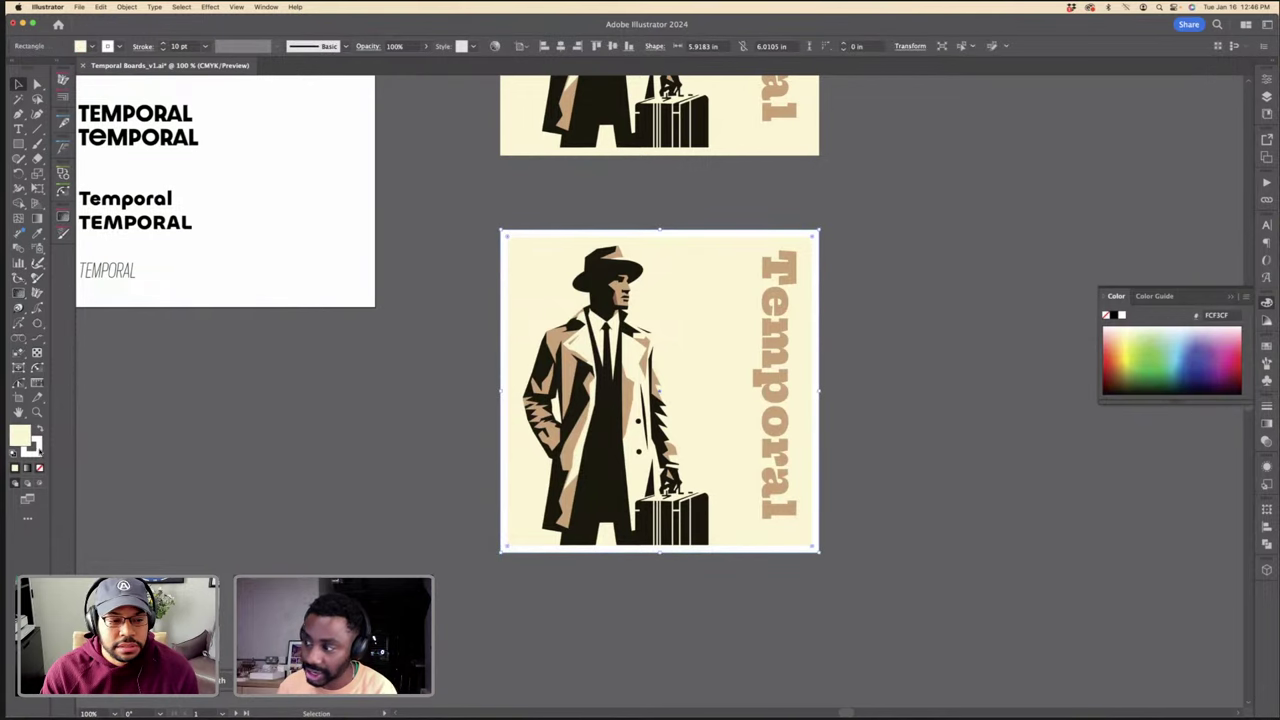
left_click(40, 470)
left_click(18, 435)
left_click(323, 357)
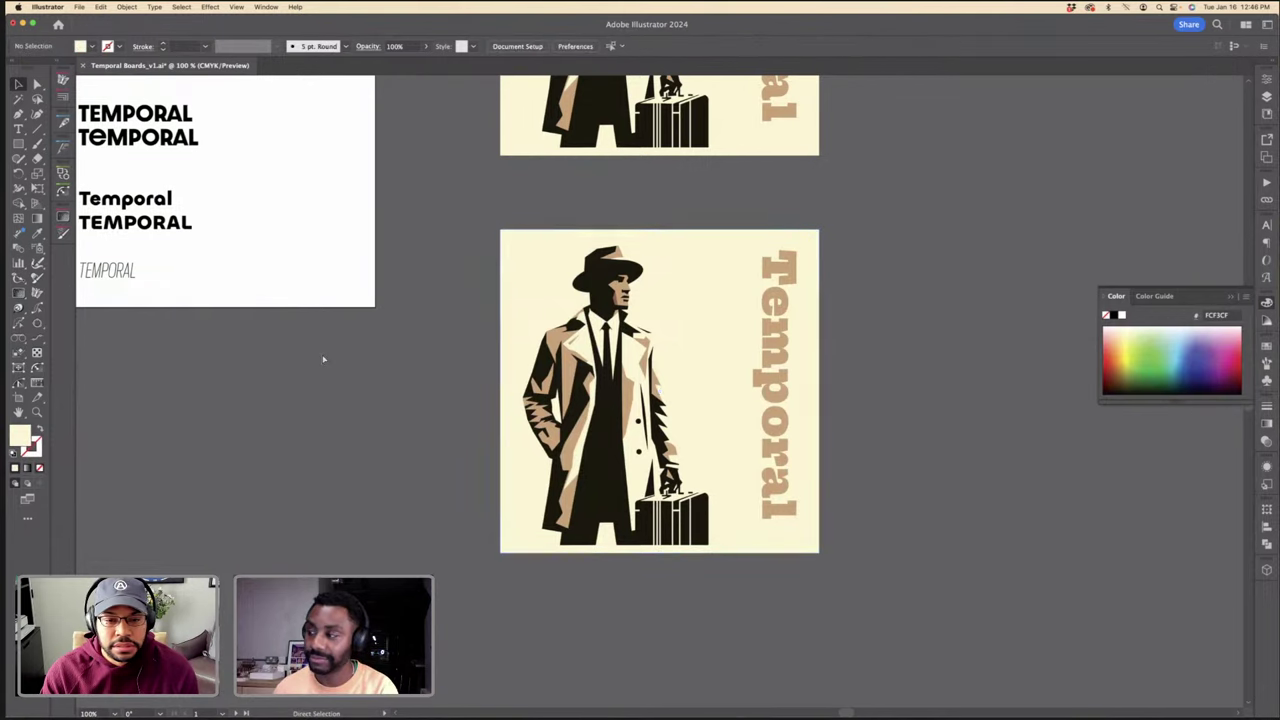
left_click(503, 338)
left_click(908, 288)
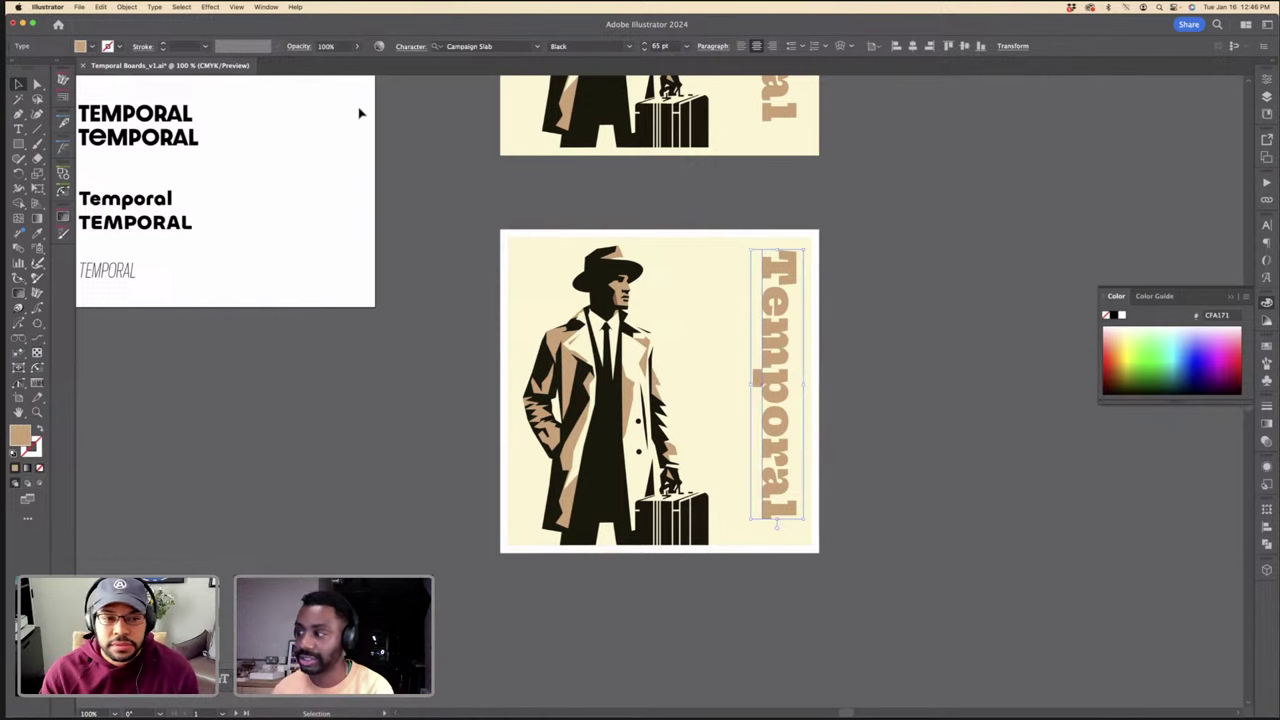
Step: Draw a white rectangle about 1.3 by 5.95 in over the vertical Temporal area, sampling the artboard's white
left_click(386, 109)
key("m")
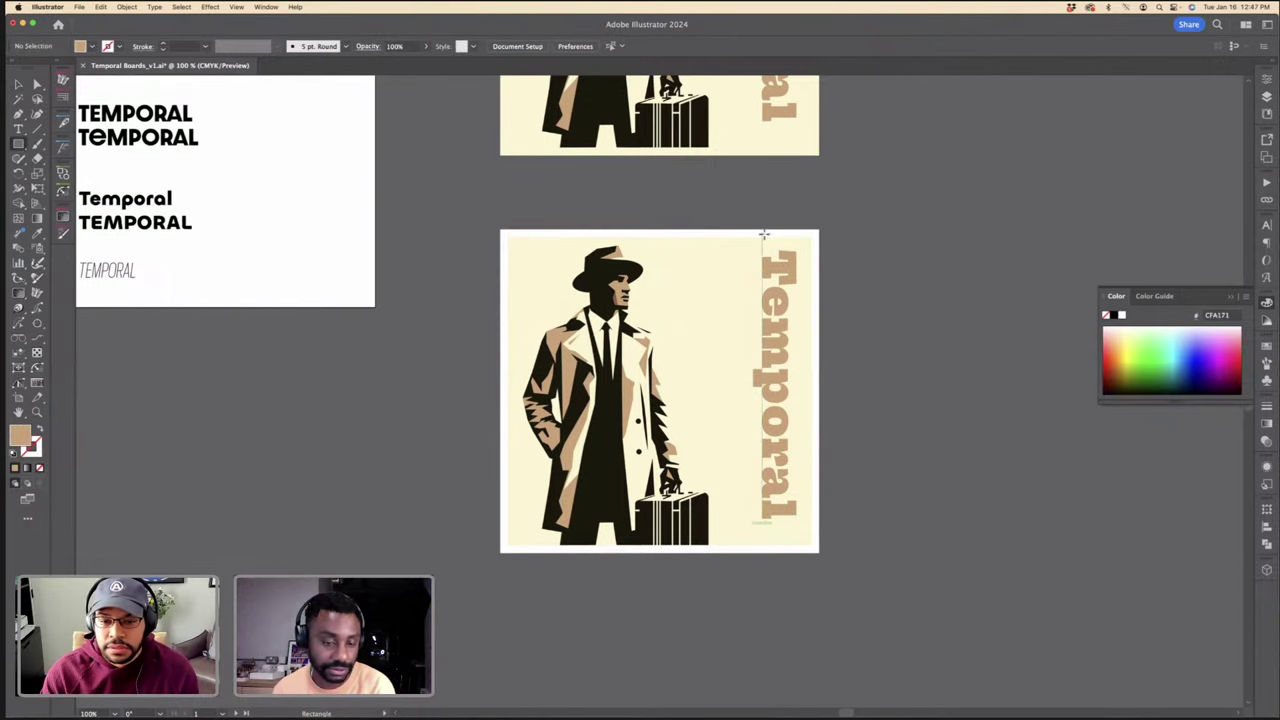
left_click_drag(761, 232, 816, 552)
key("i")
left_click(370, 249)
key("v")
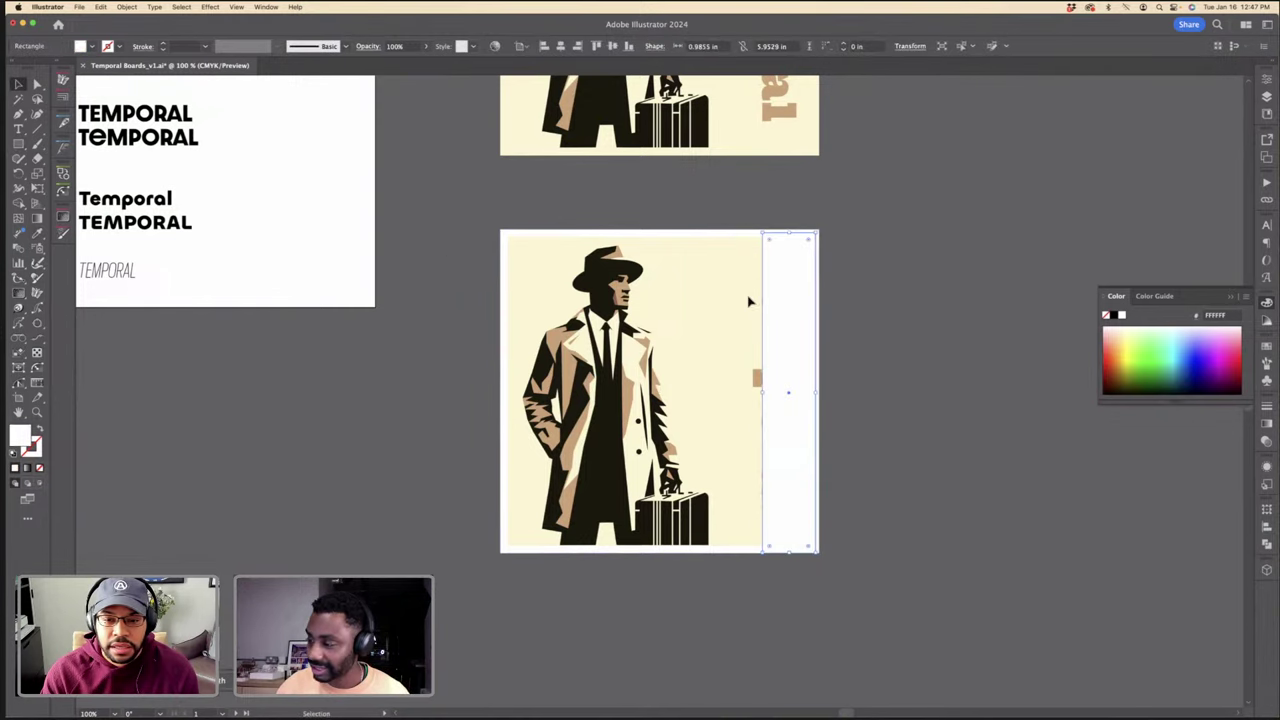
left_click_drag(761, 393, 745, 394)
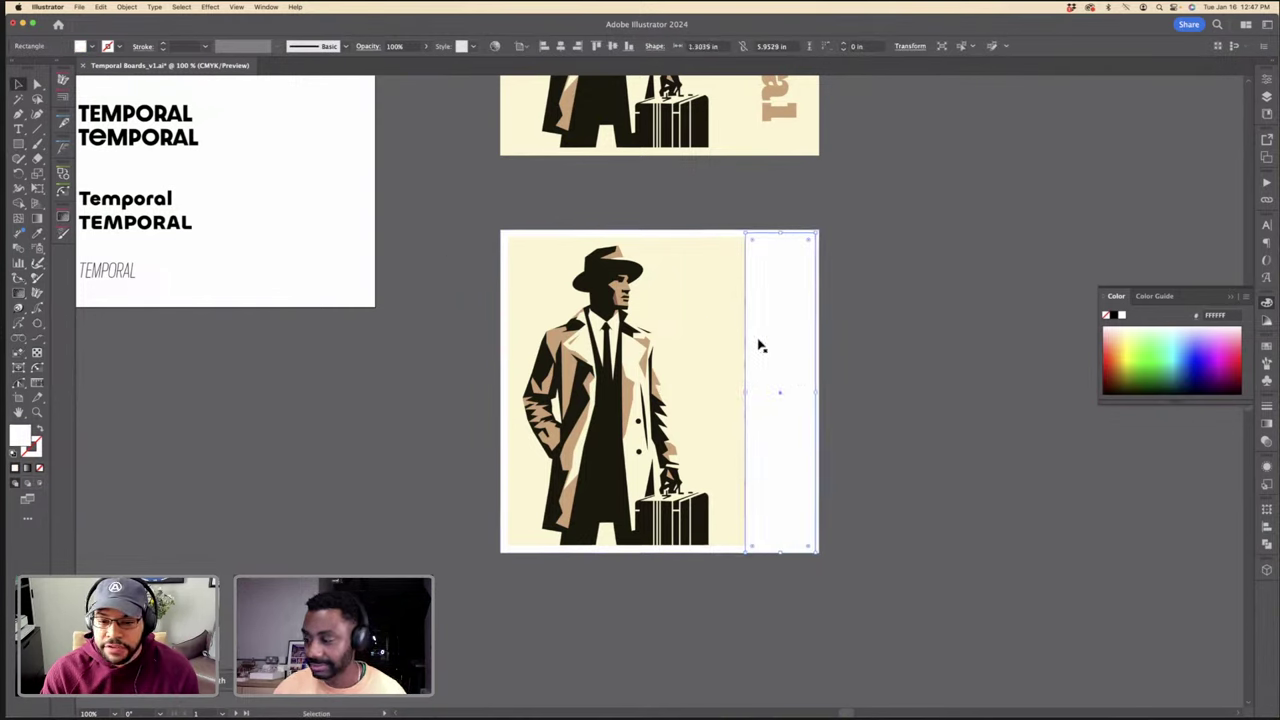
Step: Place the vertical Temporal in front of the white panel by cutting it and pasting it in front
left_click_drag(870, 333, 742, 397)
left_click(700, 254, "shift")
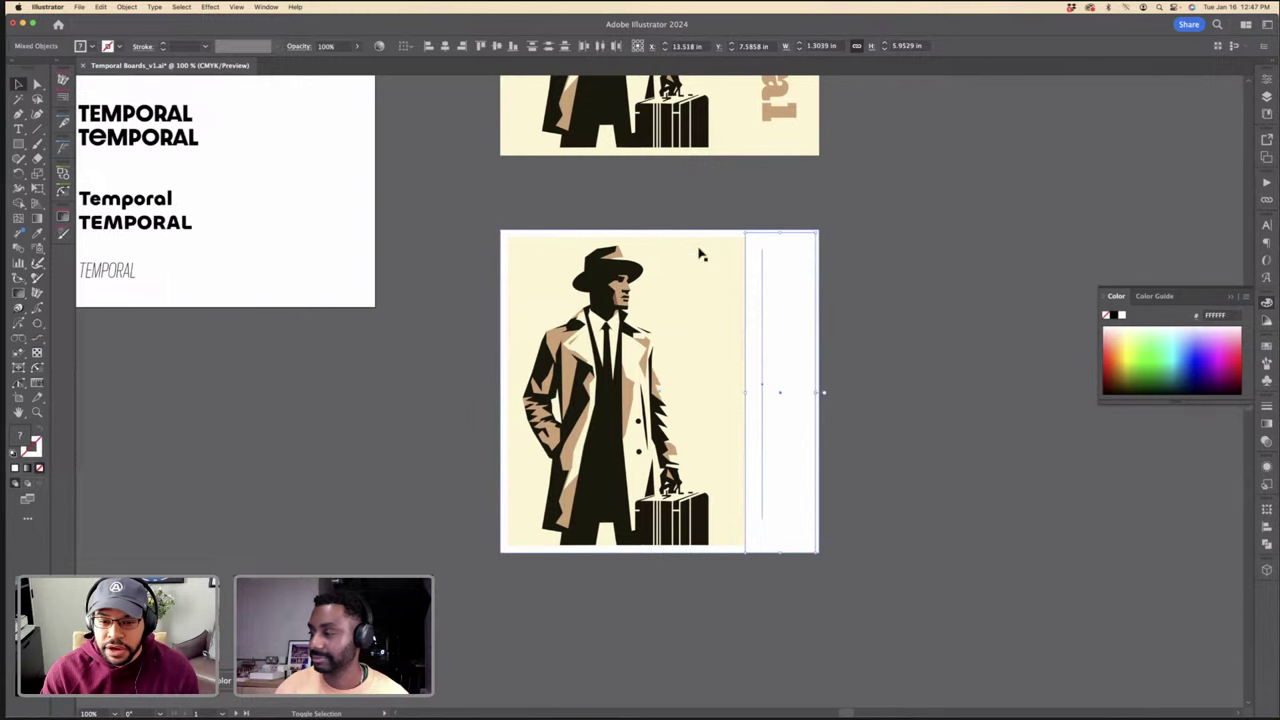
left_click(747, 258, "shift")
key("super+x")
key("super+f")
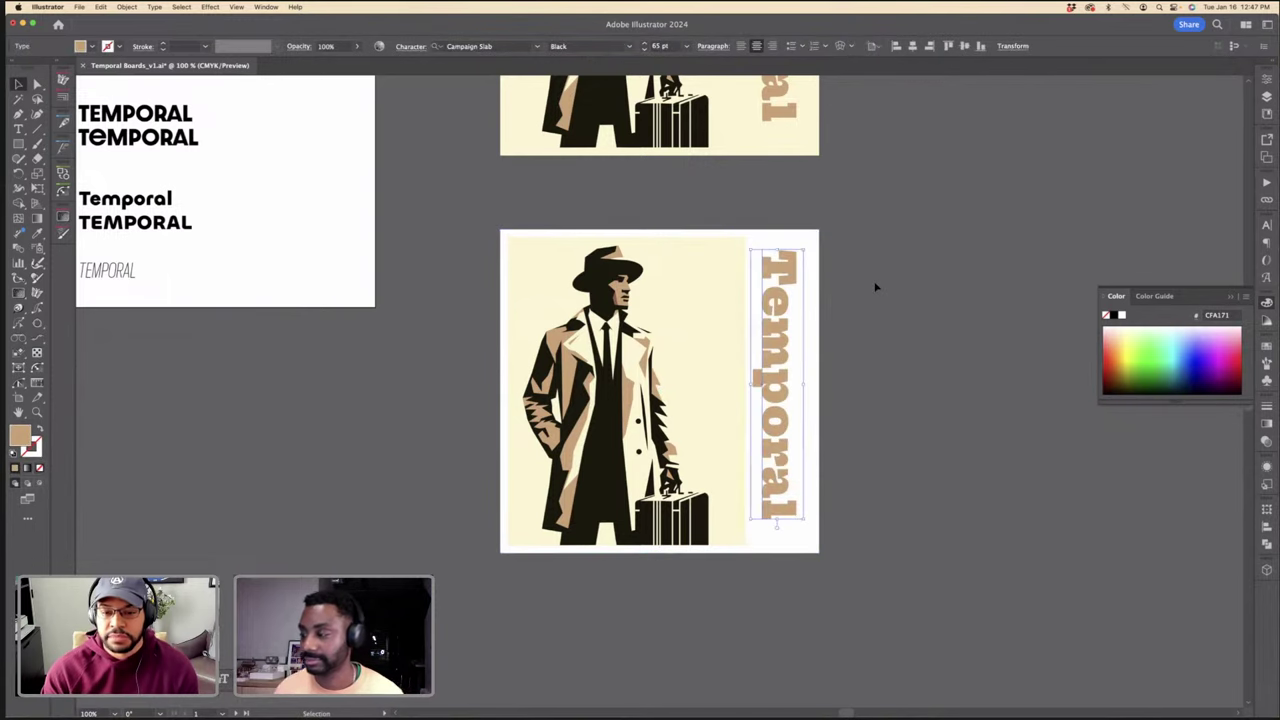
Step: Examine the white-framed illustration with the vertical Temporal on its white panel
key("super+=")
left_click(869, 345)
mouse_move(663, 353)
left_mouse_down()
mouse_move(680, 351)
mouse_move(660, 339)
left_mouse_up()
key("super+minus")
key("super+minus")
left_click(783, 355)
key("super+minus")
key("super+=")
key("super+=")
scroll(602, 382, "left", 3)
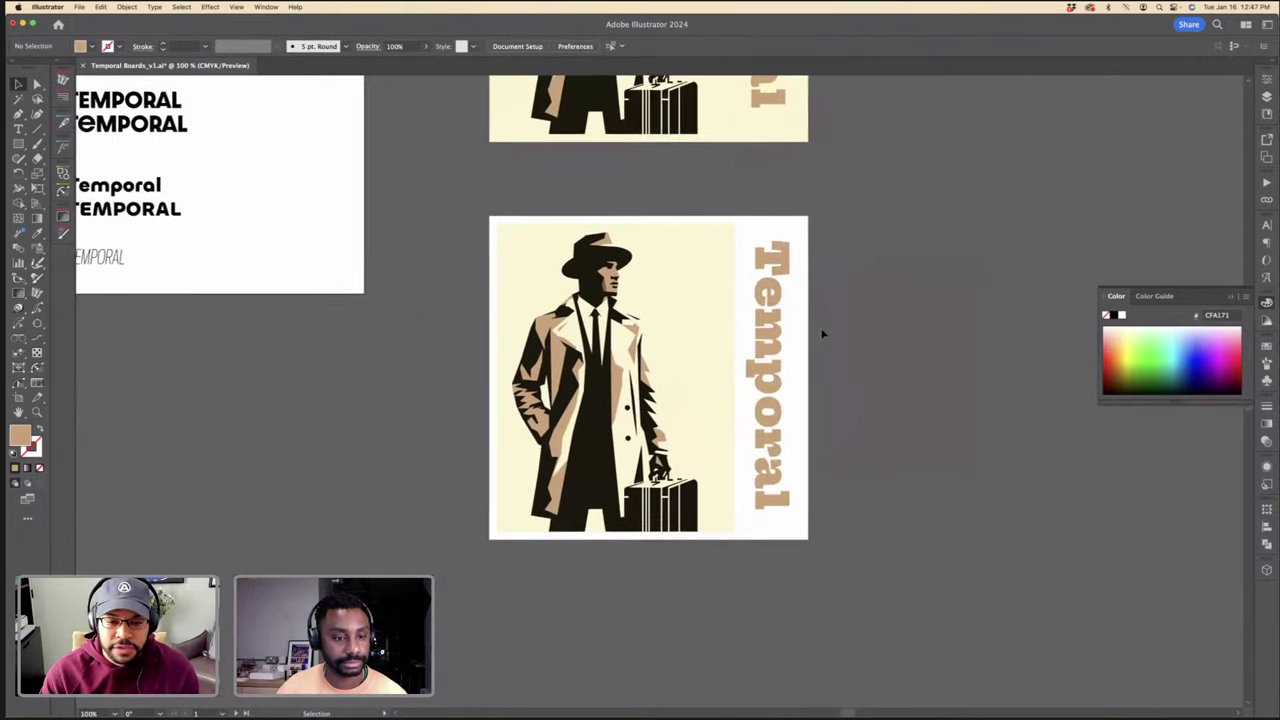
Step: Copy the tan Temporal to the space below the name-versions artboard and rotate the copy to horizontal
scroll(870, 407, "down", 3)
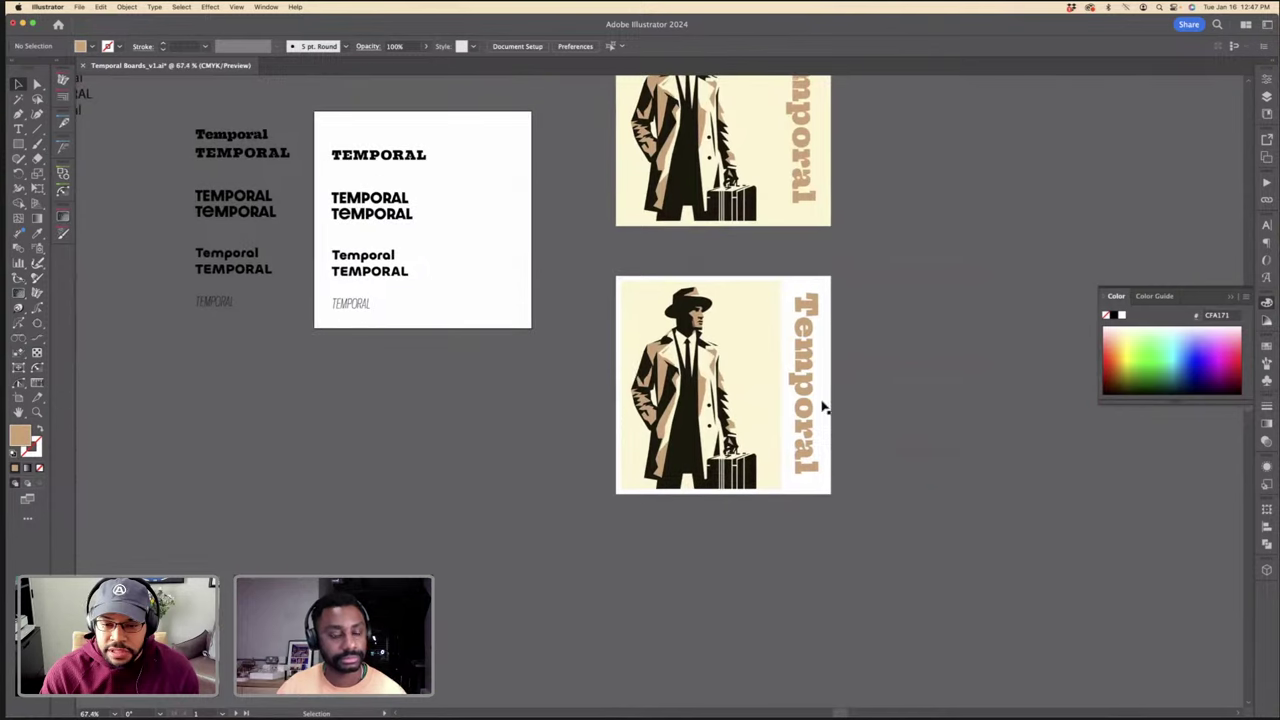
left_click_drag(809, 380, 468, 370)
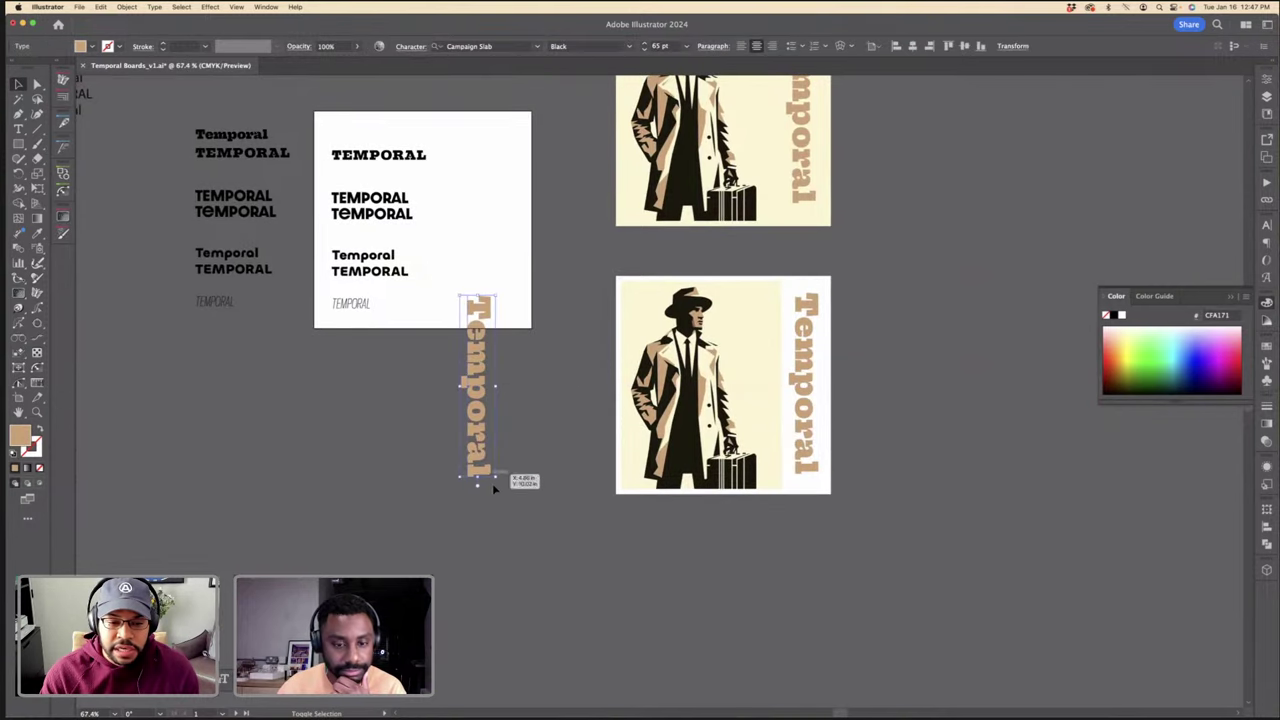
left_click_drag(500, 480, 472, 370)
left_click(548, 349)
Step: Try moving the name-versions artboard down over the tan horizontal Temporal
left_click(1265, 80)
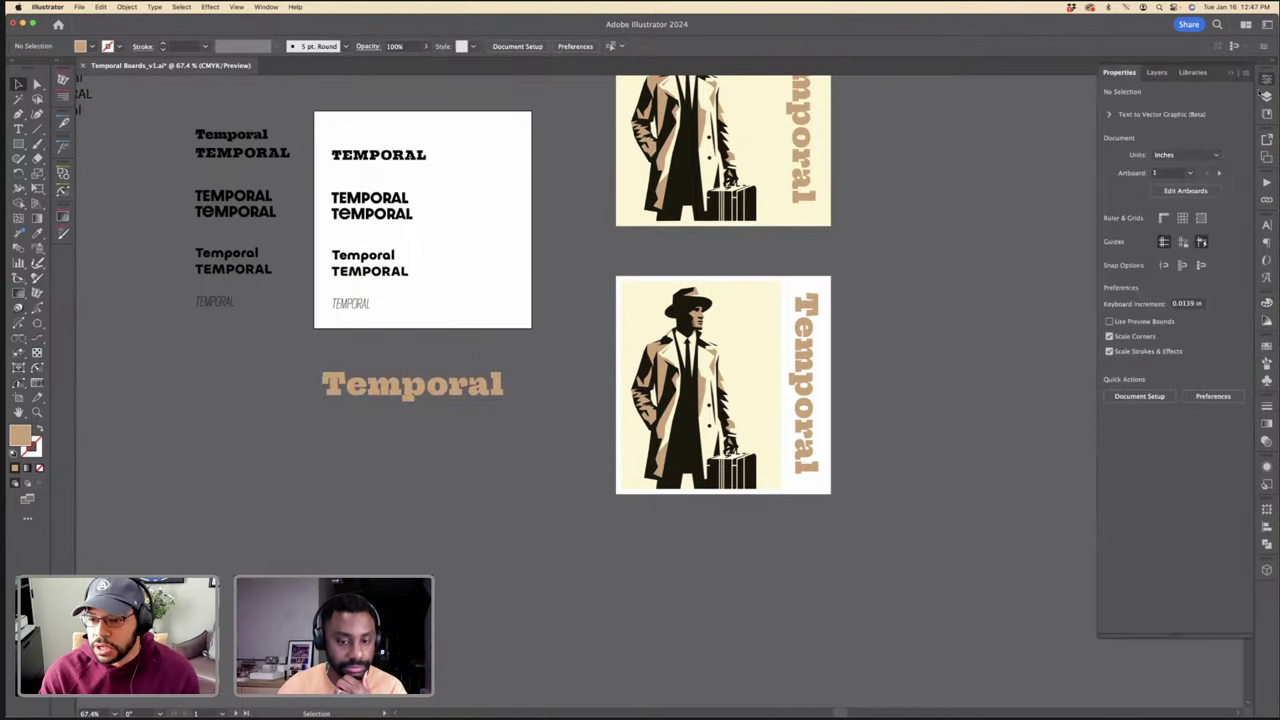
left_click(1200, 189)
left_click_drag(471, 163, 497, 411)
key("Escape")
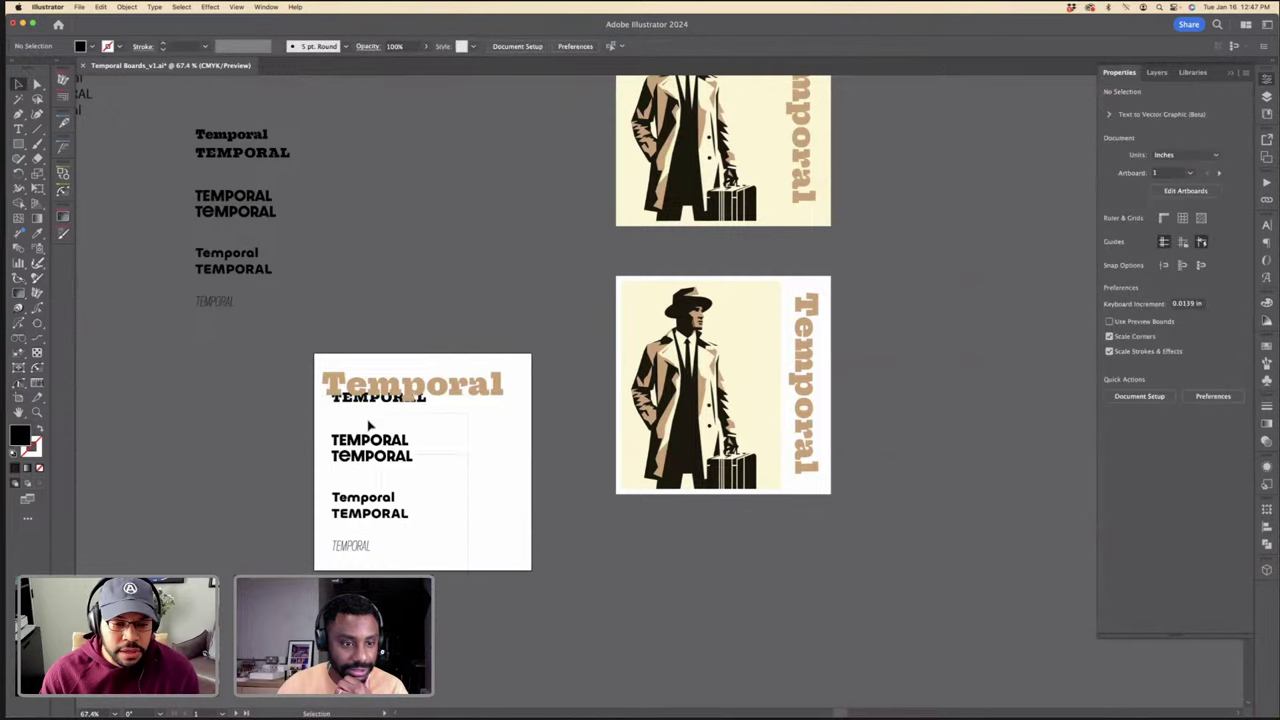
key("super+z")
key("super+z")
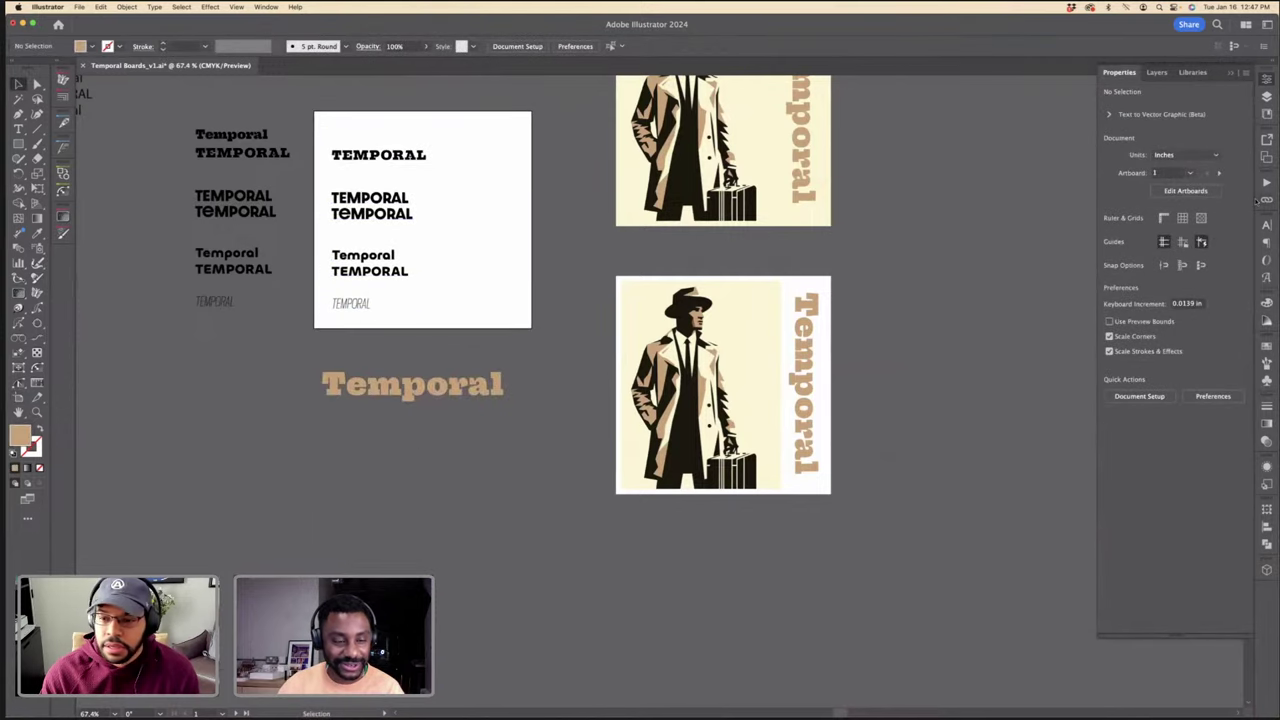
Step: Duplicate the name-versions artboard directly below the original, around the tan horizontal Temporal
left_click(1185, 190)
left_click_drag(511, 214, 509, 451)
key("Escape")
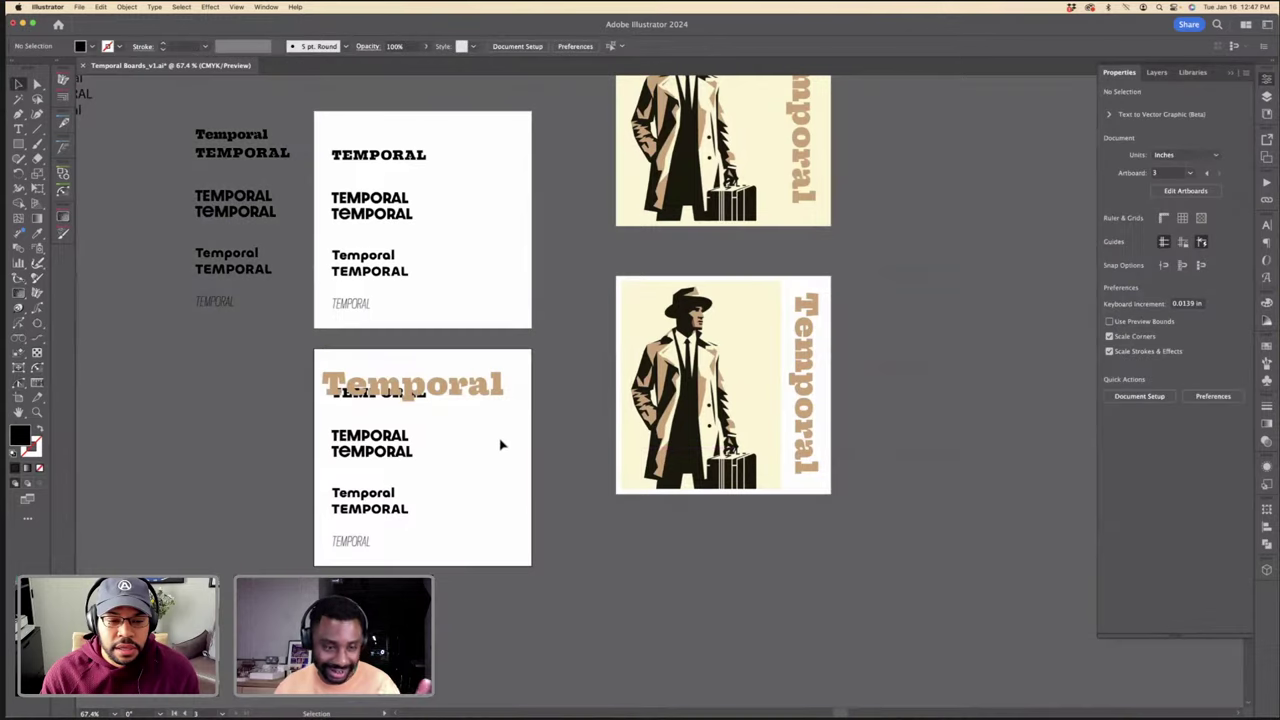
Step: Clear the black name versions from the duplicated artboard and keep only the tan Temporal on it
left_click(502, 378)
key("Delete")
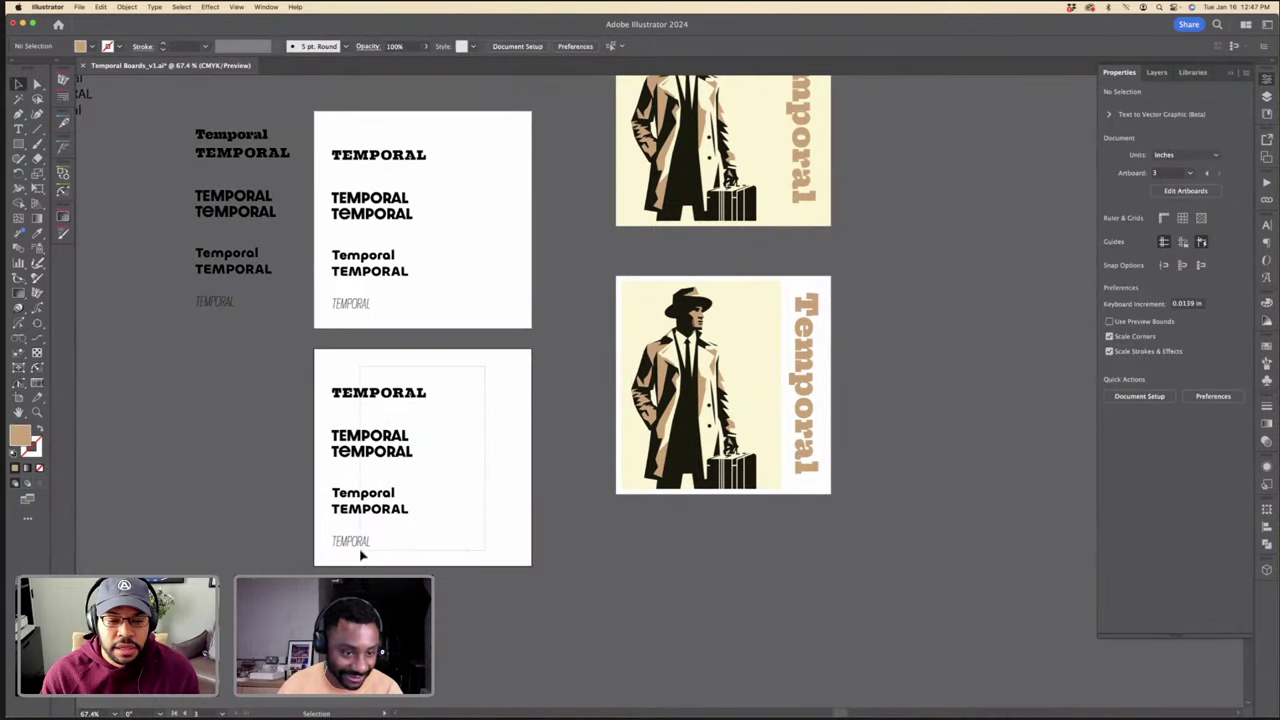
left_click_drag(360, 550, 360, 545)
key("Delete")
key("super+f")
Step: Shift the tan Temporal slightly toward the center of its artboard and convert it to outlines
key("super+equal")
key("super+equal")
key("super+equal")
left_click(751, 447)
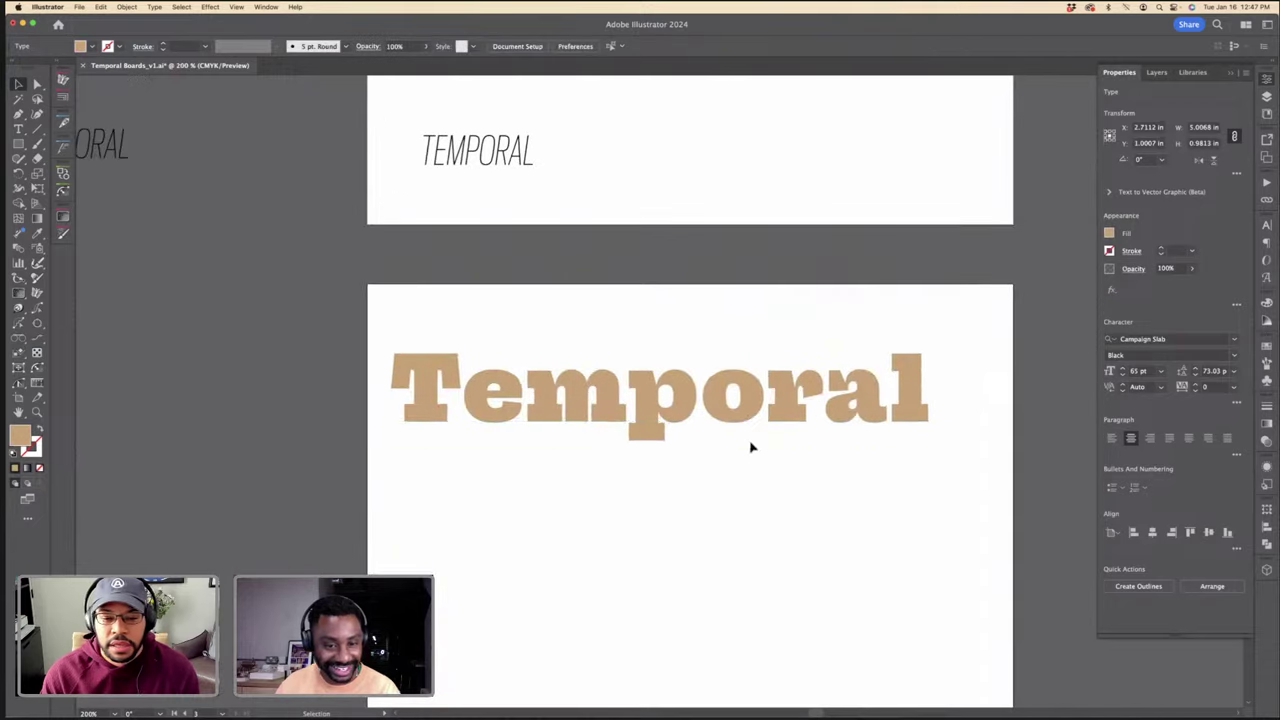
left_click_drag(751, 447, 767, 447)
right_click(762, 420)
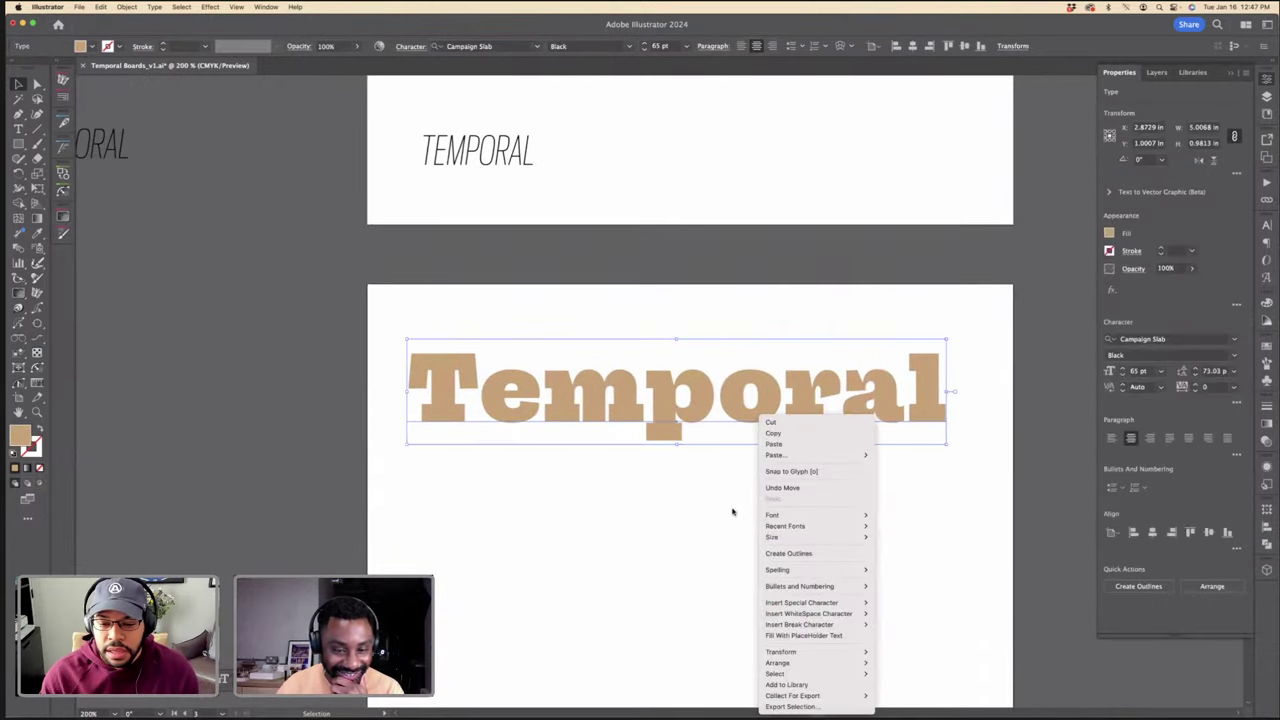
left_click(777, 553)
Step: Examine the outlined Temporal wordmark on its artboard beside the name versions and illustrations
key("super+minus")
key("super+minus")
key("super+minus")
key("super+minus")
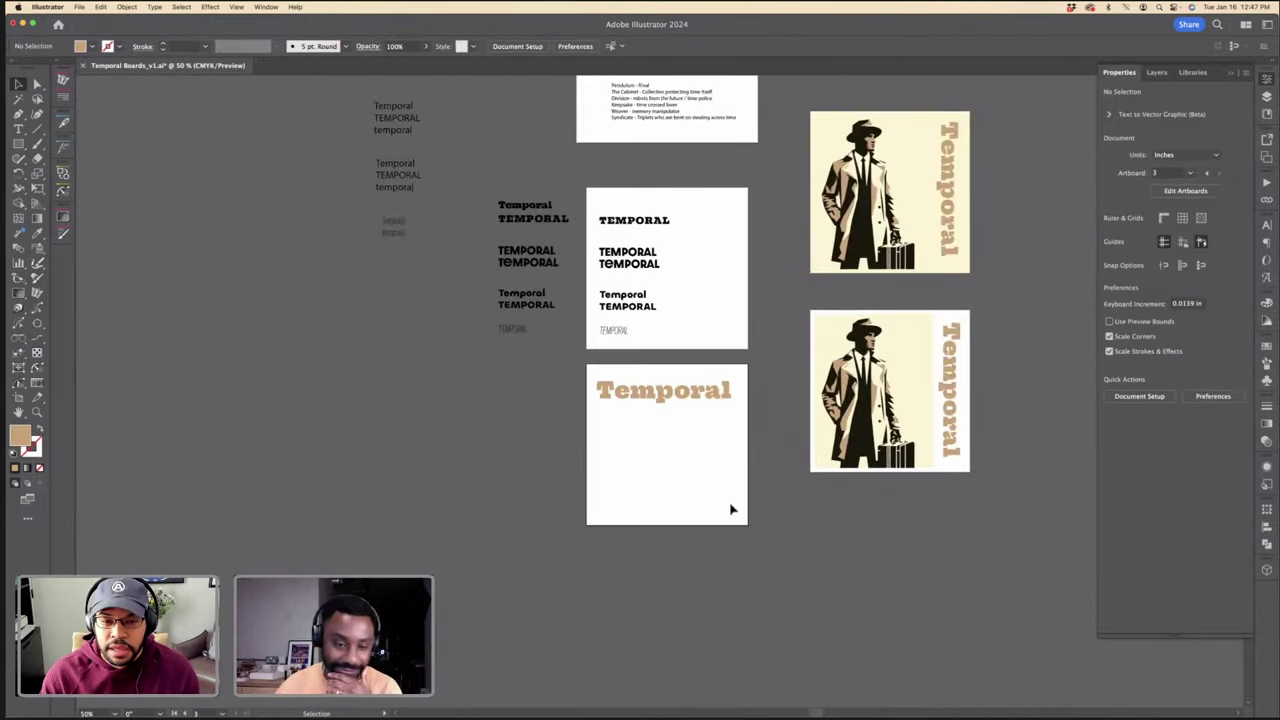
key("super+minus")
key("super+equal")
key("super+equal")
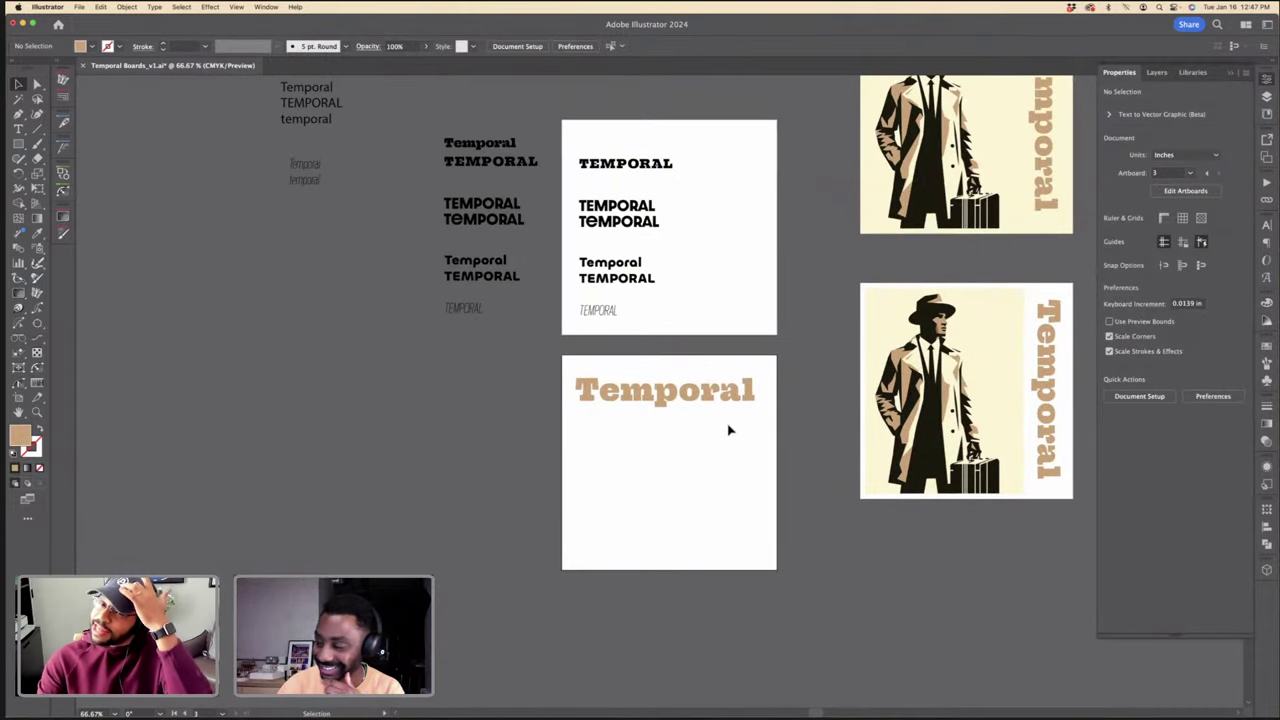
left_click(740, 392)
key("super+equal")
key("super+equal")
key("super+equal")
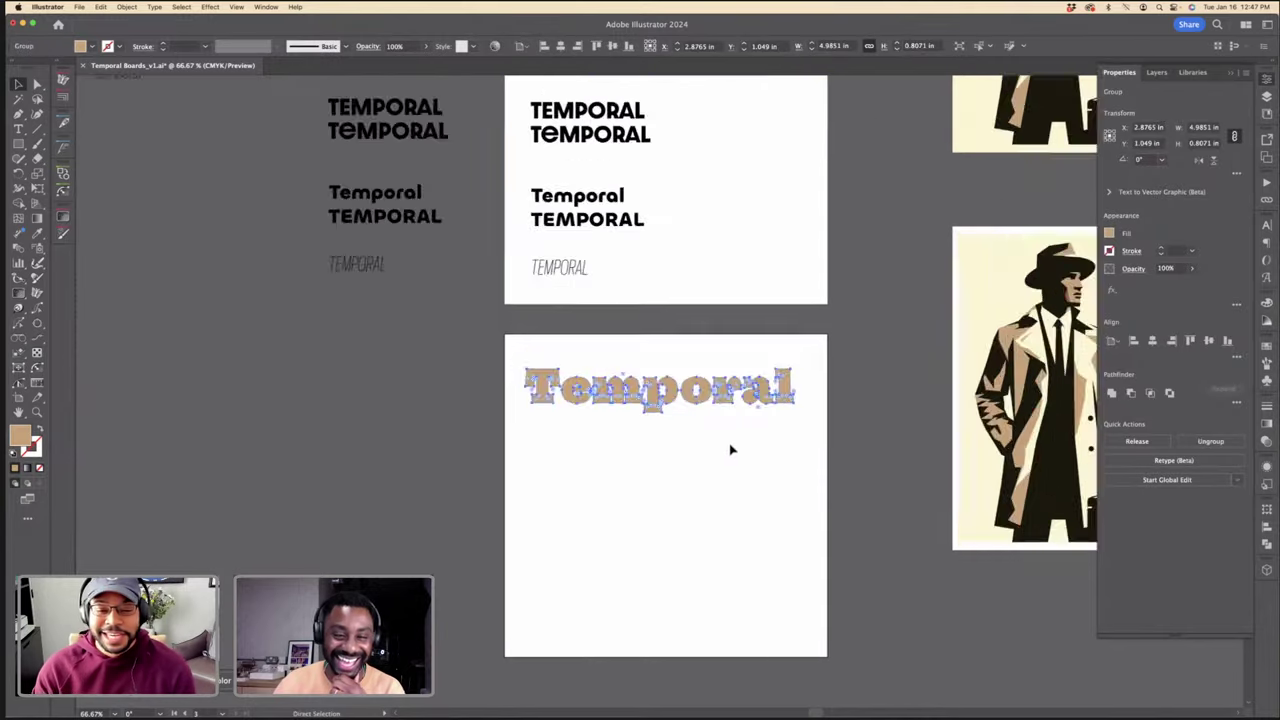
Step: Straighten the slanted outer edges of the tan T's crossbar so both sides run vertically, aligning their anchor points
left_click(722, 469)
key("super+equal")
key("super+equal")
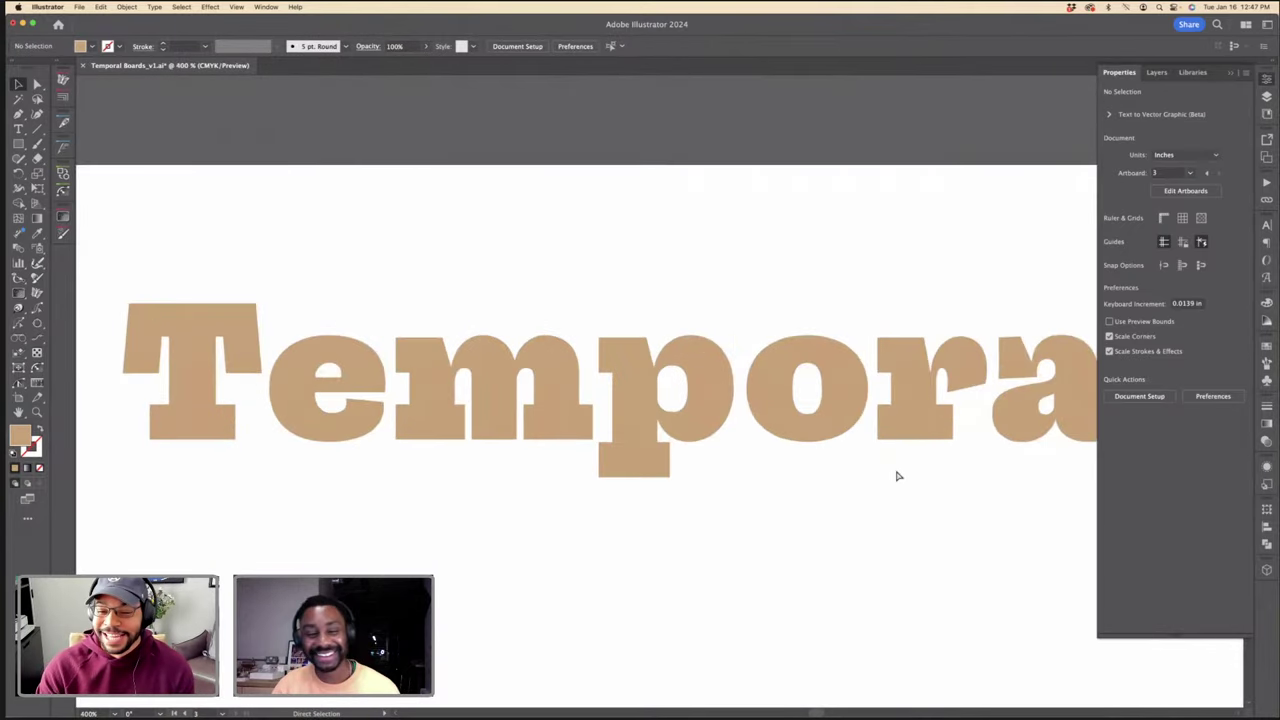
key("super+minus")
key("a")
left_click(359, 330)
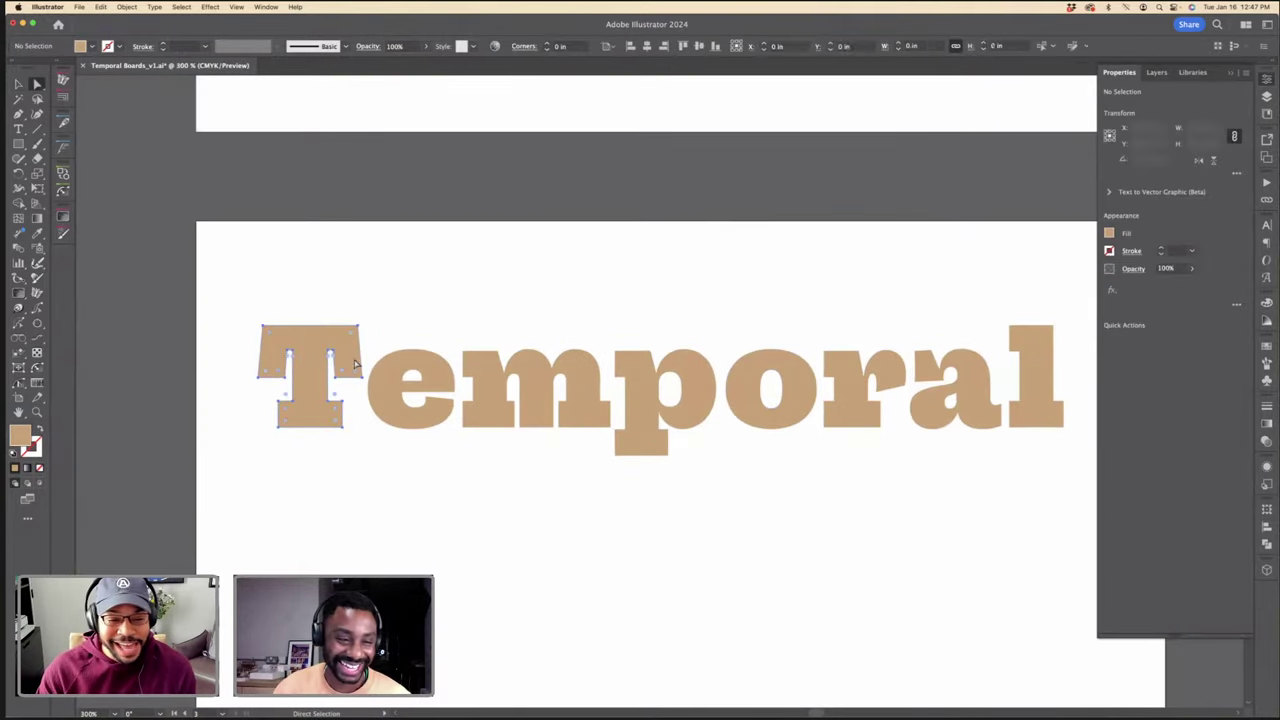
left_click(360, 328)
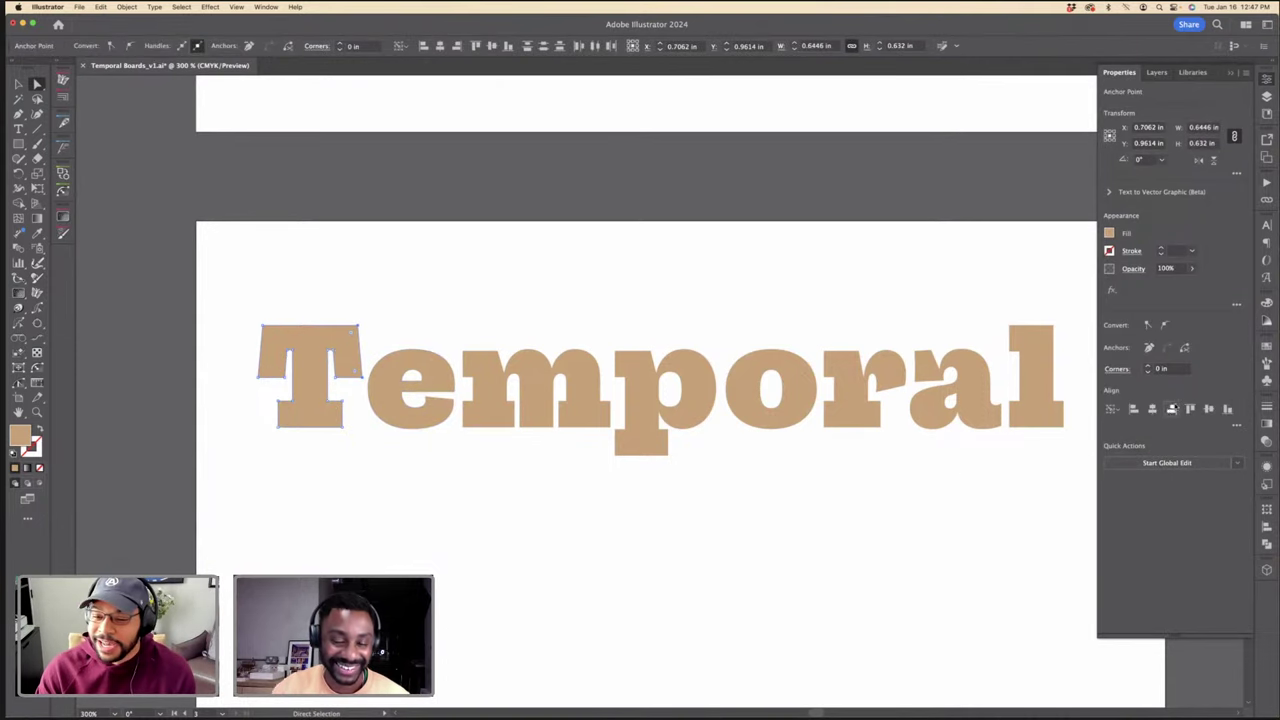
key("super+plus")
key("super+plus")
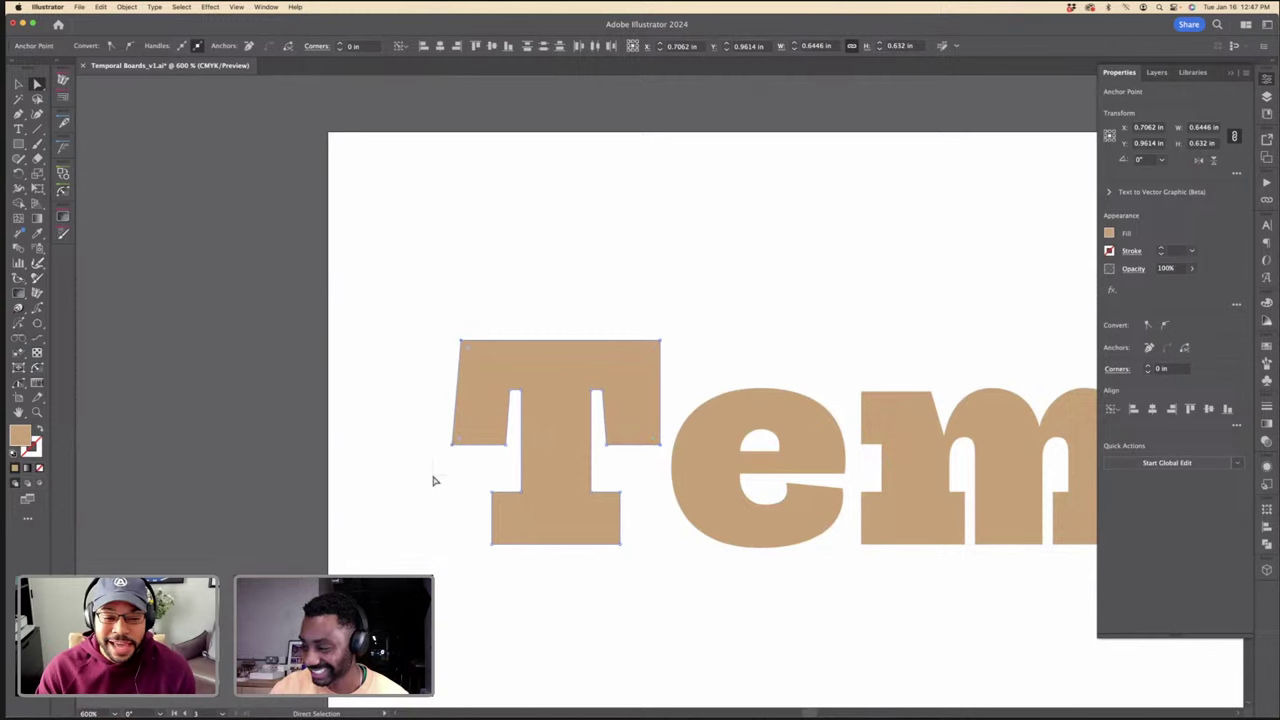
left_click(1134, 408)
key("super+shift+a")
Step: Straighten the slanted inner edges of the tan T's two arms by aligning each pair of anchor points vertically
left_click(511, 390)
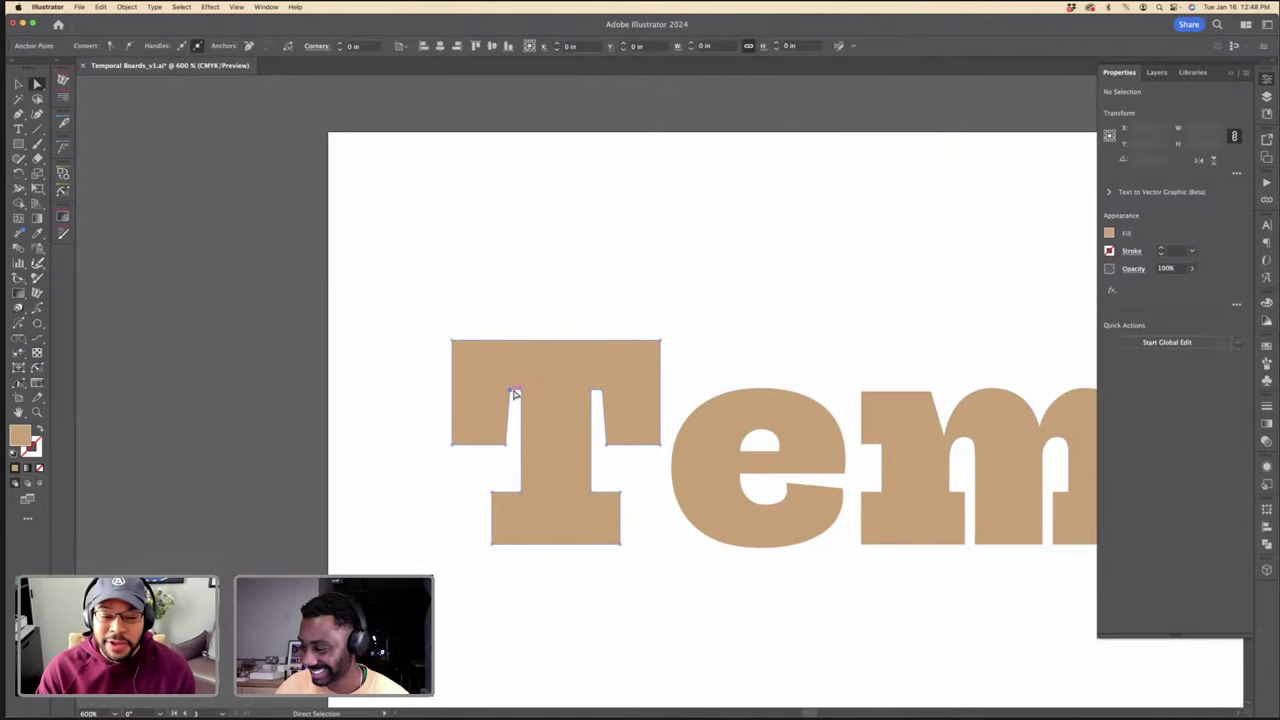
left_click(515, 394)
left_click(1133, 409)
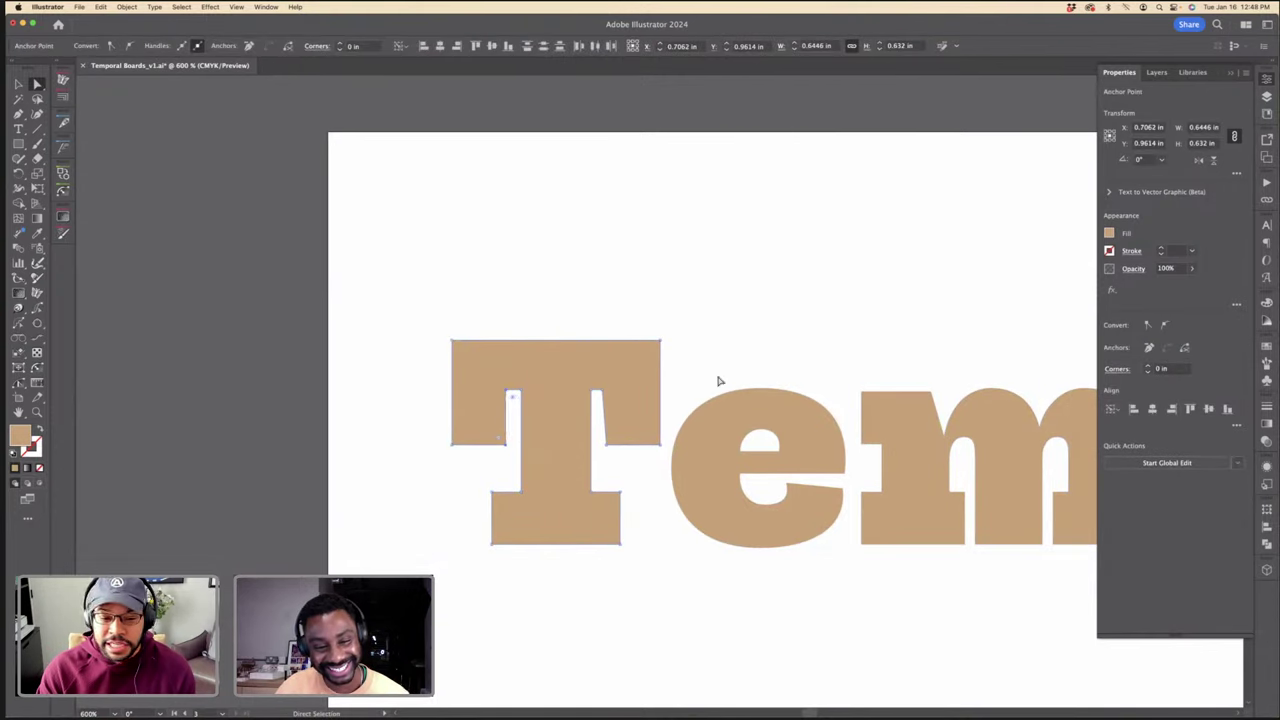
left_click(602, 390)
left_click(606, 444, "shift")
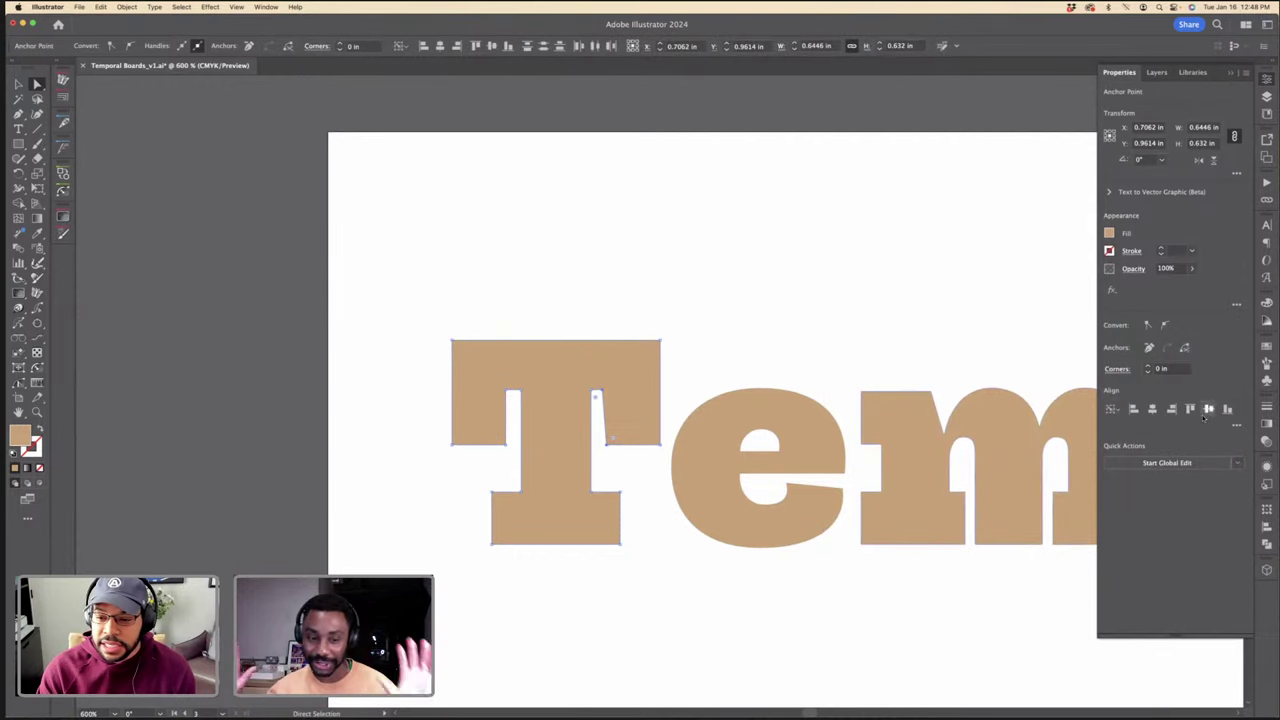
left_click(1170, 409)
left_click(766, 329)
key("super+minus")
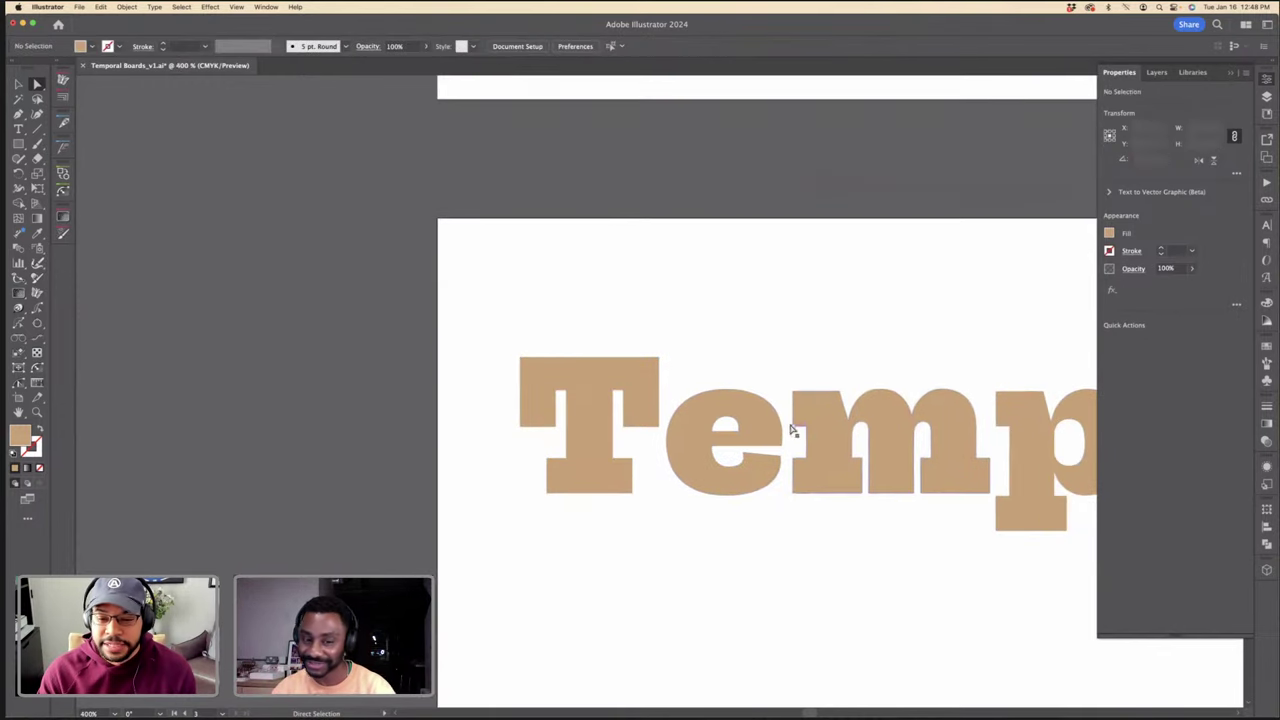
Step: Examine the edited T alongside the remaining letters of the tan wordmark, including the shape of the o
scroll(766, 416, "right", 3)
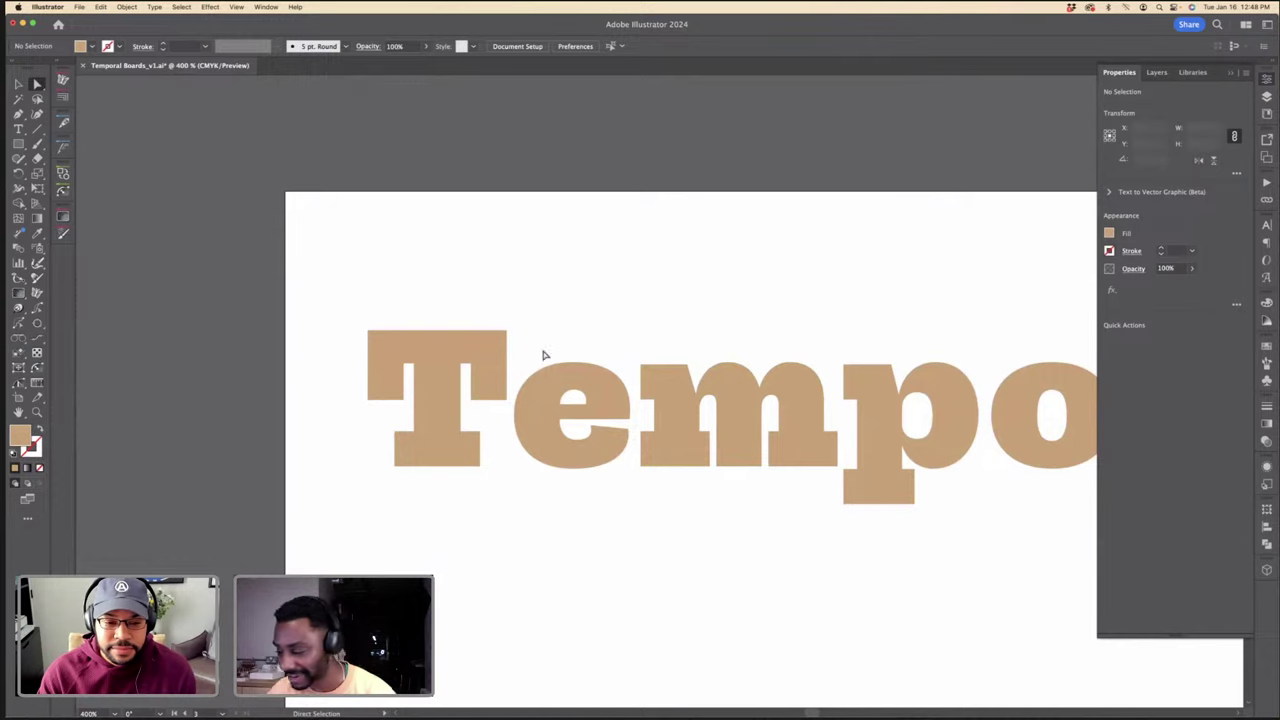
scroll(510, 435, "down", 3)
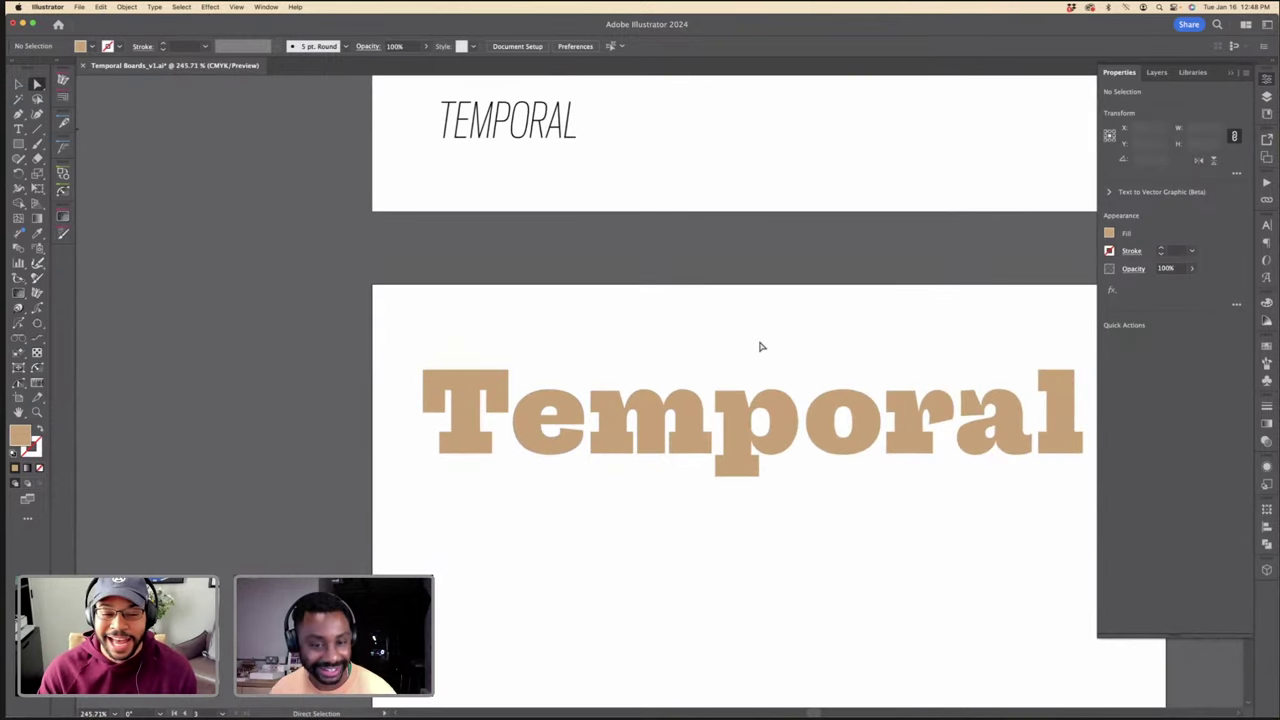
scroll(760, 346, "right", 3)
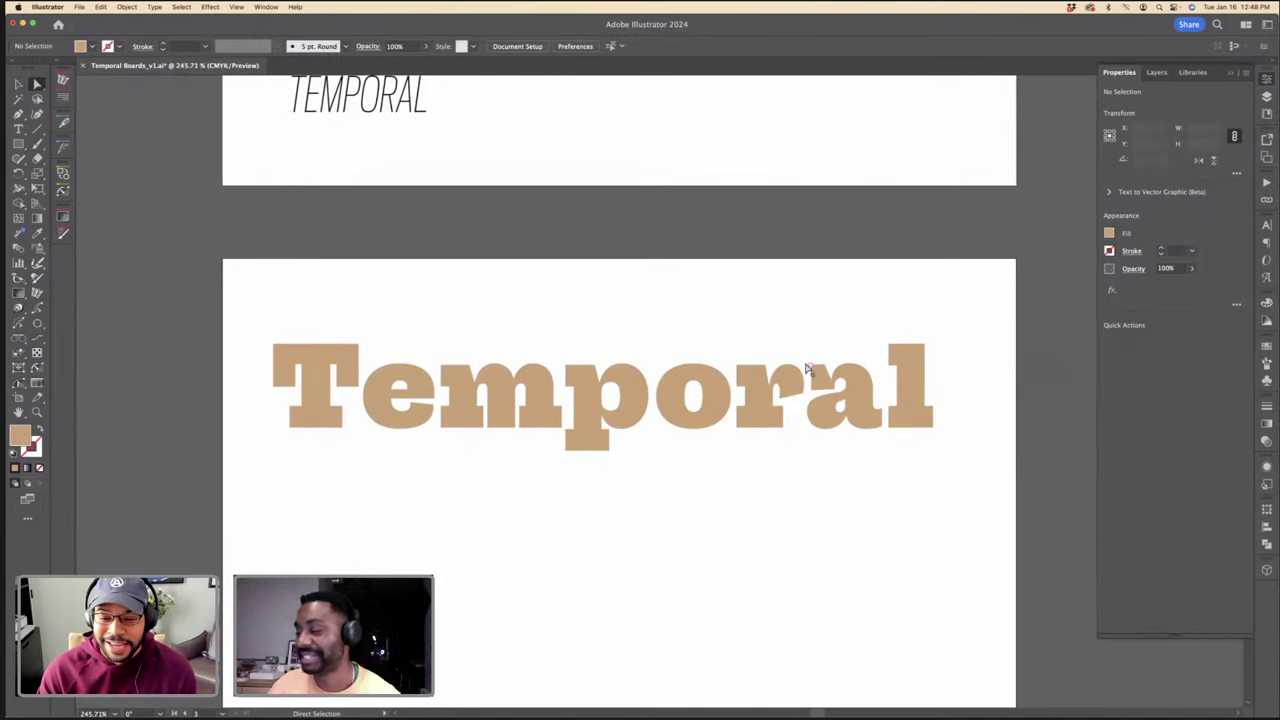
scroll(800, 360, "left", 3)
scroll(737, 380, "right", 2)
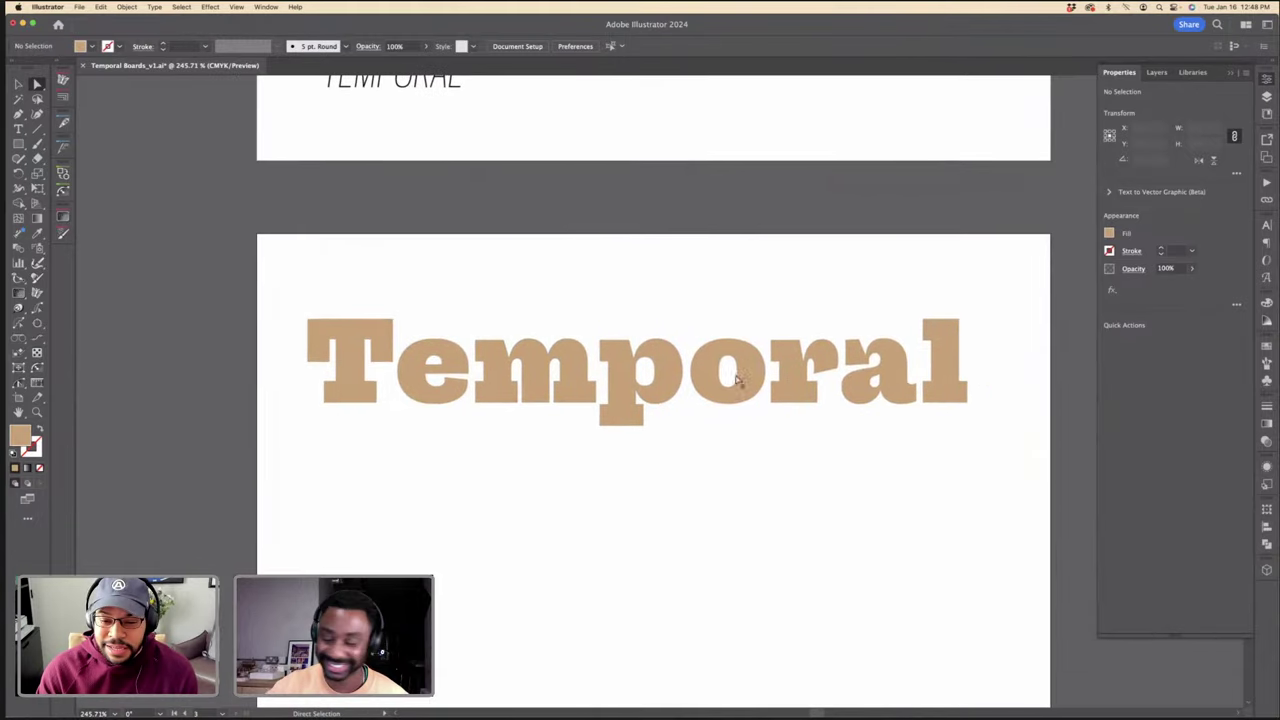
left_click(740, 352)
scroll(745, 360, "up", 3)
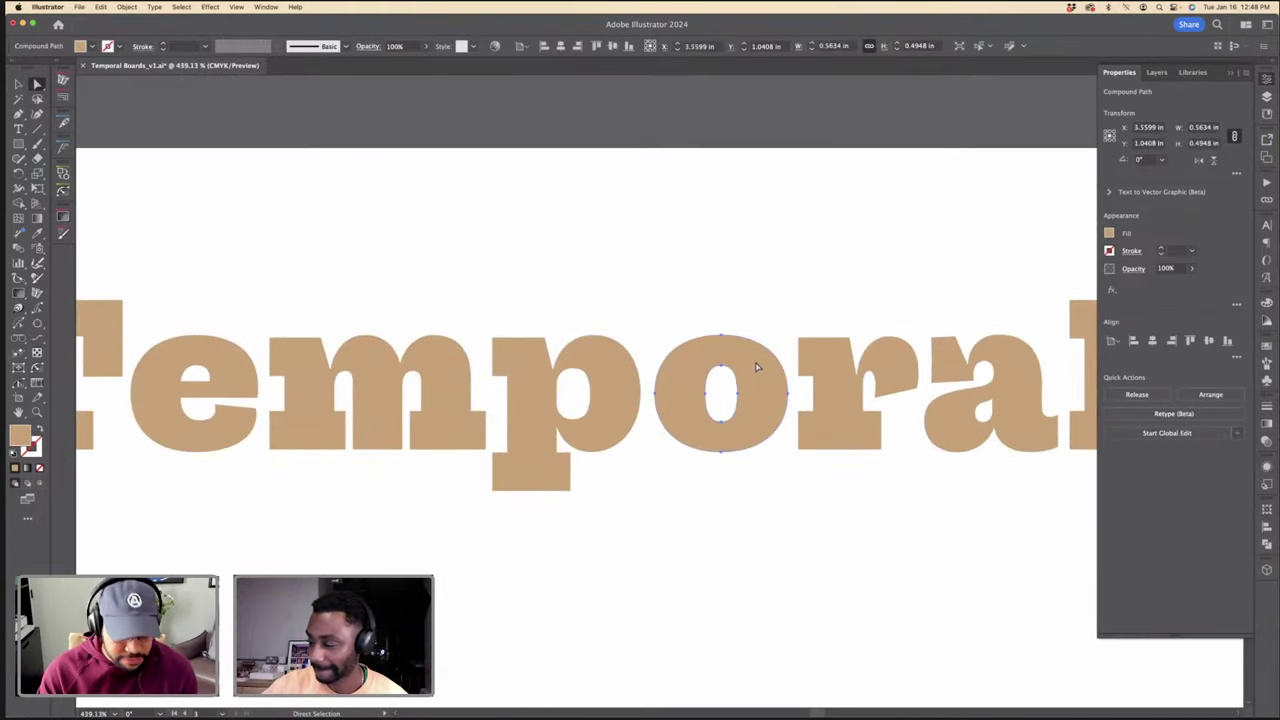
scroll(750, 360, "down", 4)
left_click(737, 349)
scroll(738, 350, "down", 3)
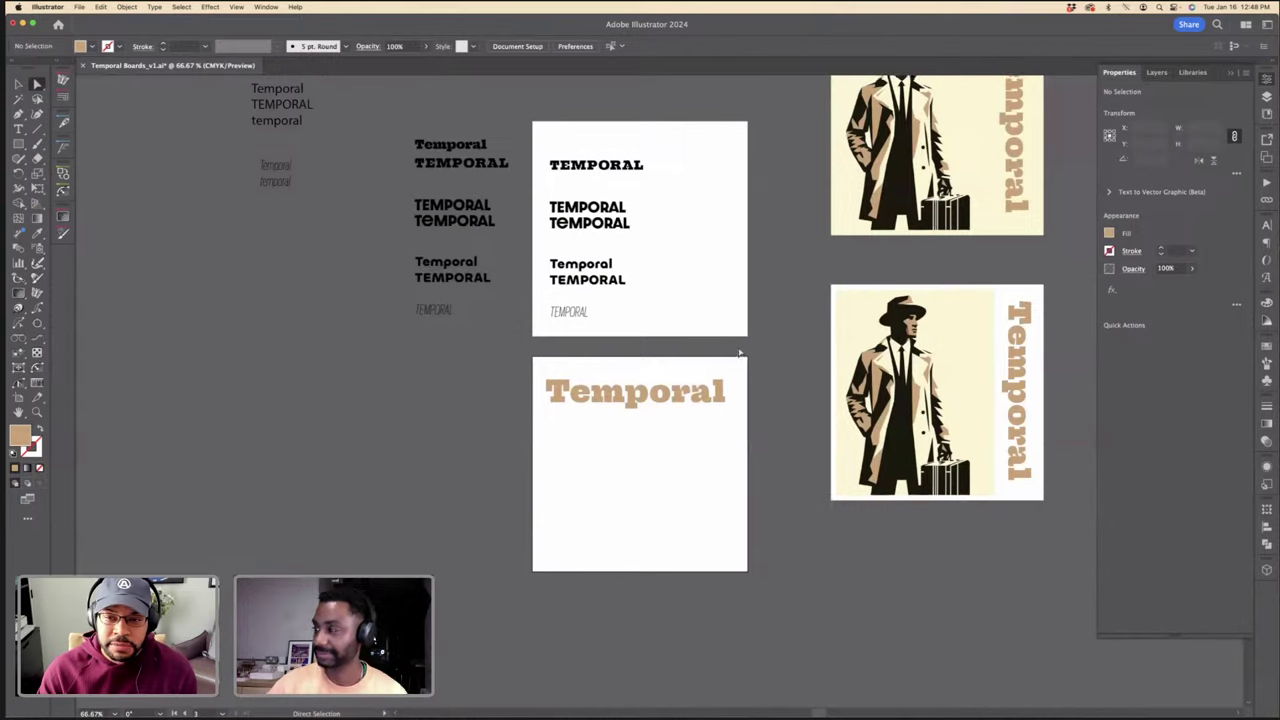
Step: Copy the uppercase Chillax Bold TEMPORAL from the name-versions artboard and paste it for the tan wordmark's artboard
scroll(740, 352, "down", 3)
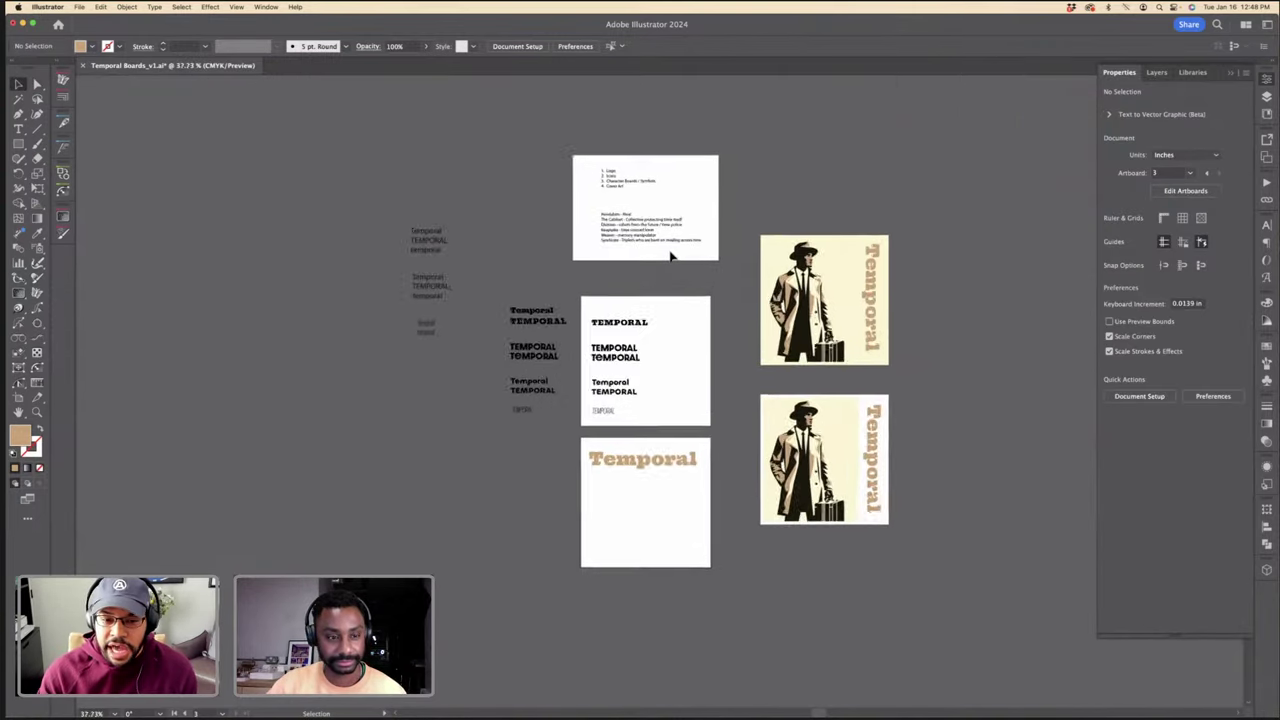
scroll(671, 262, "up", 4)
scroll(640, 220, "down", 1)
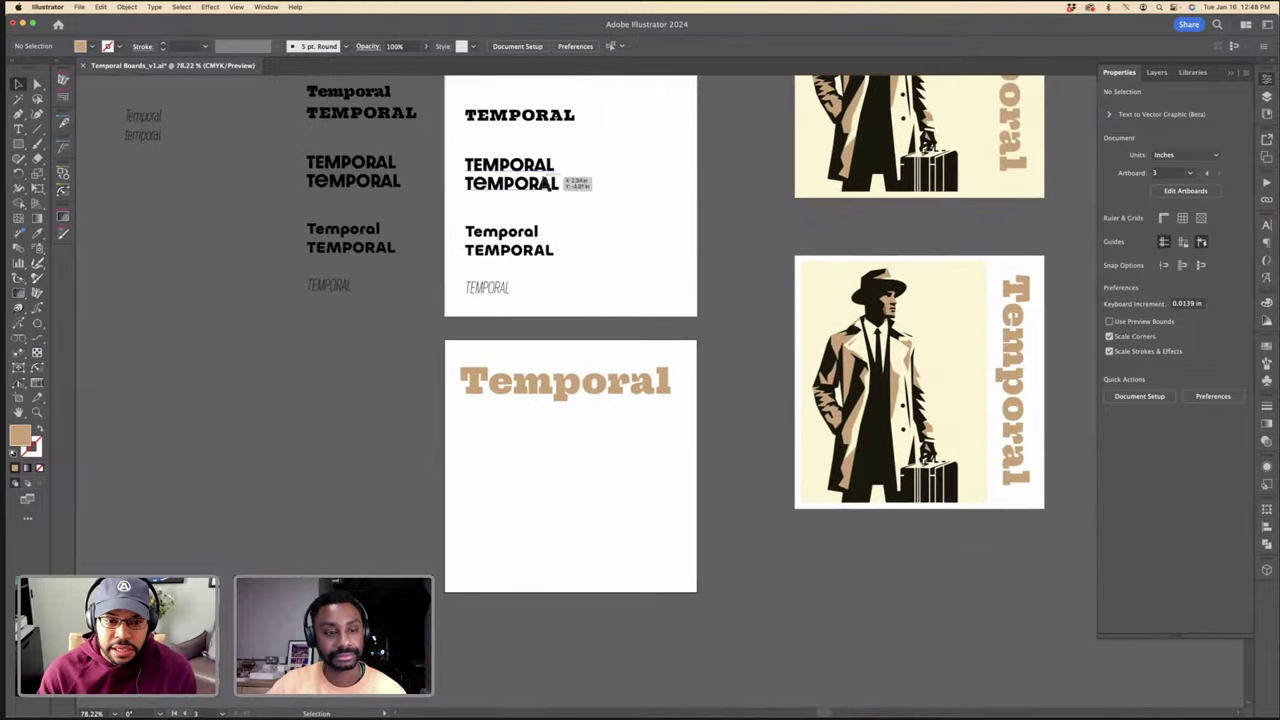
left_click(537, 251)
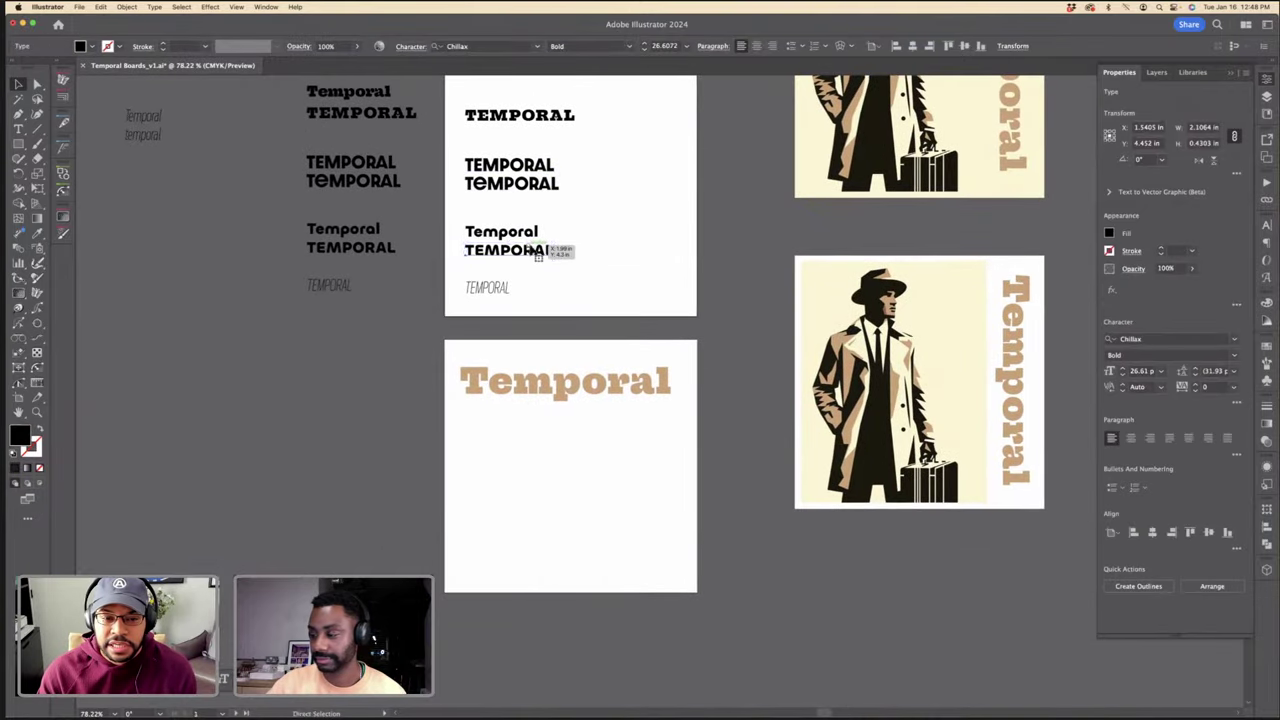
left_click(582, 420)
scroll(584, 426, "down", 5)
scroll(584, 426, "up", 4)
key("super+v")
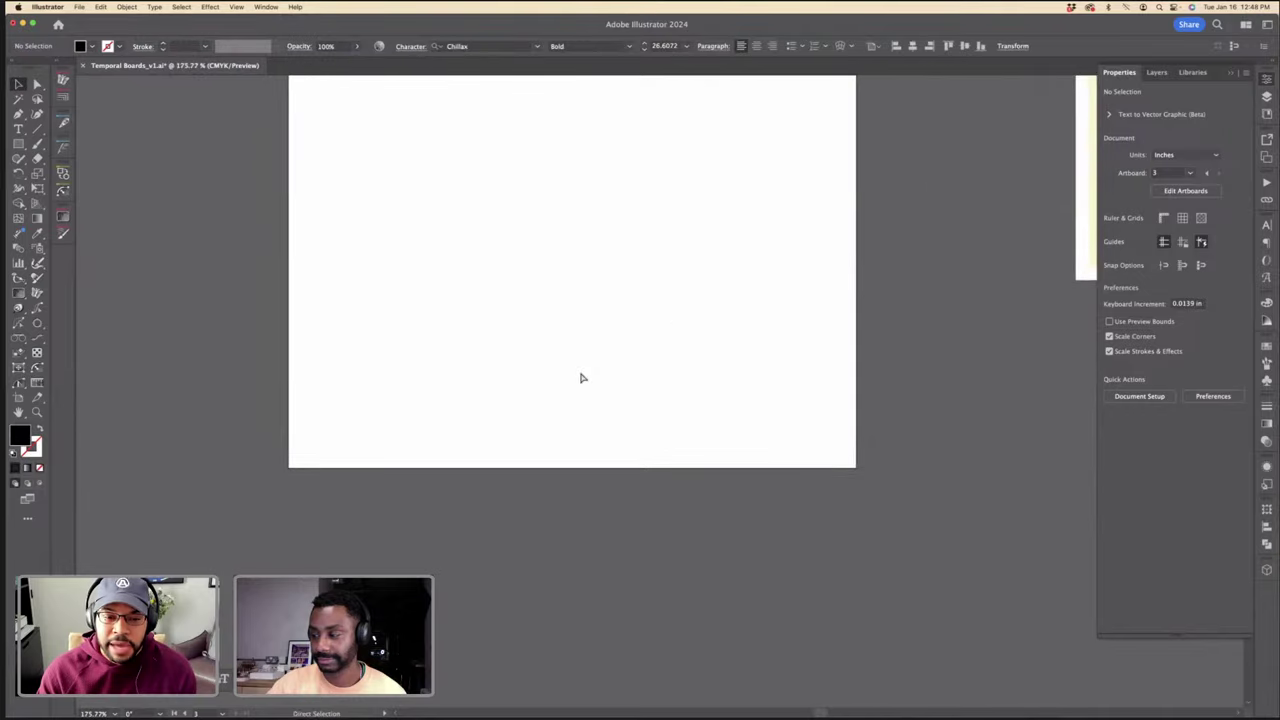
Step: Enlarge the pasted black TEMPORAL to about 40.76 pt and place it centrally below the tan wordmark
scroll(580, 383, "up", 3)
left_click_drag(686, 555, 685, 535)
left_click_drag(688, 562, 604, 364)
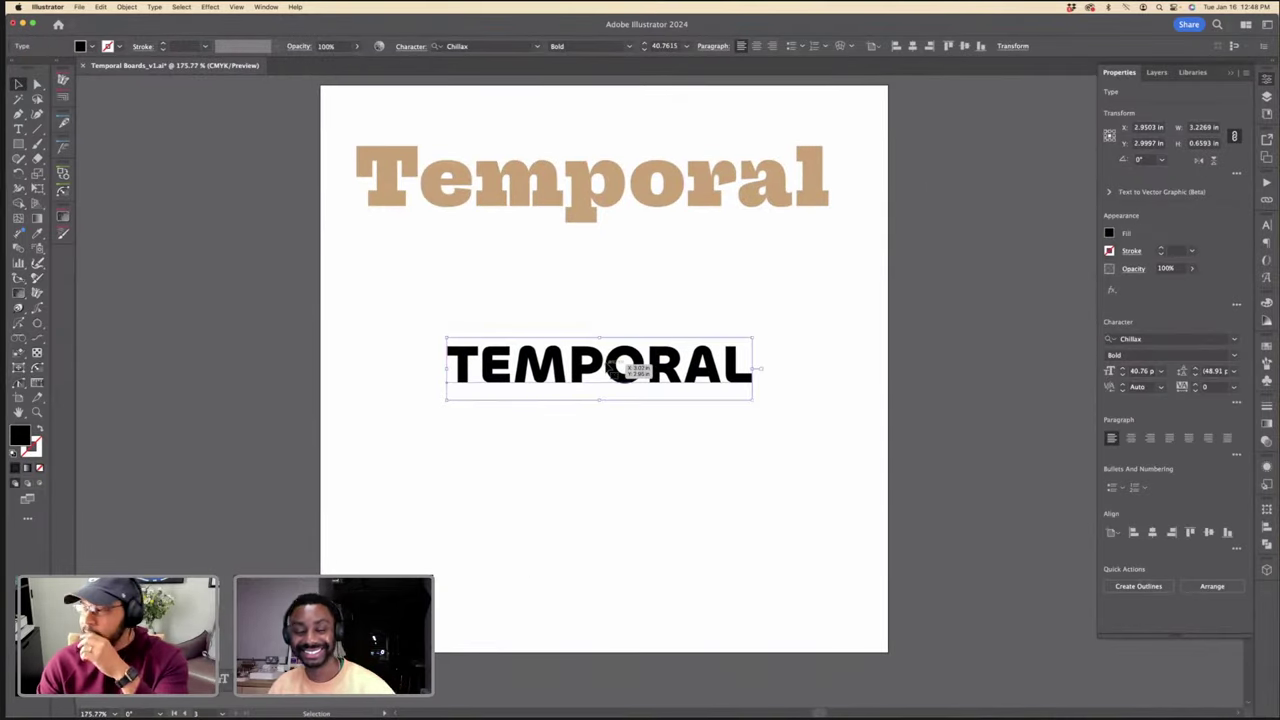
left_click(674, 309)
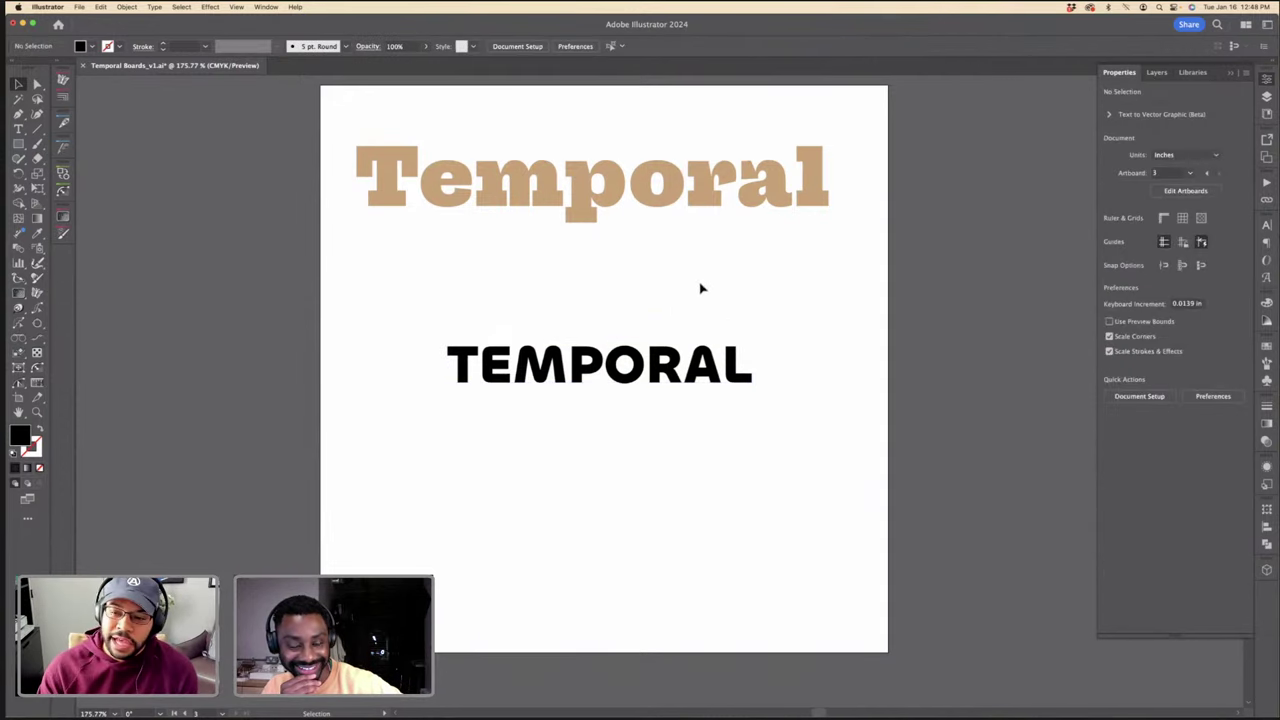
Step: Try converting the black TEMPORAL to outlines, and undo the conversion
right_click(700, 355)
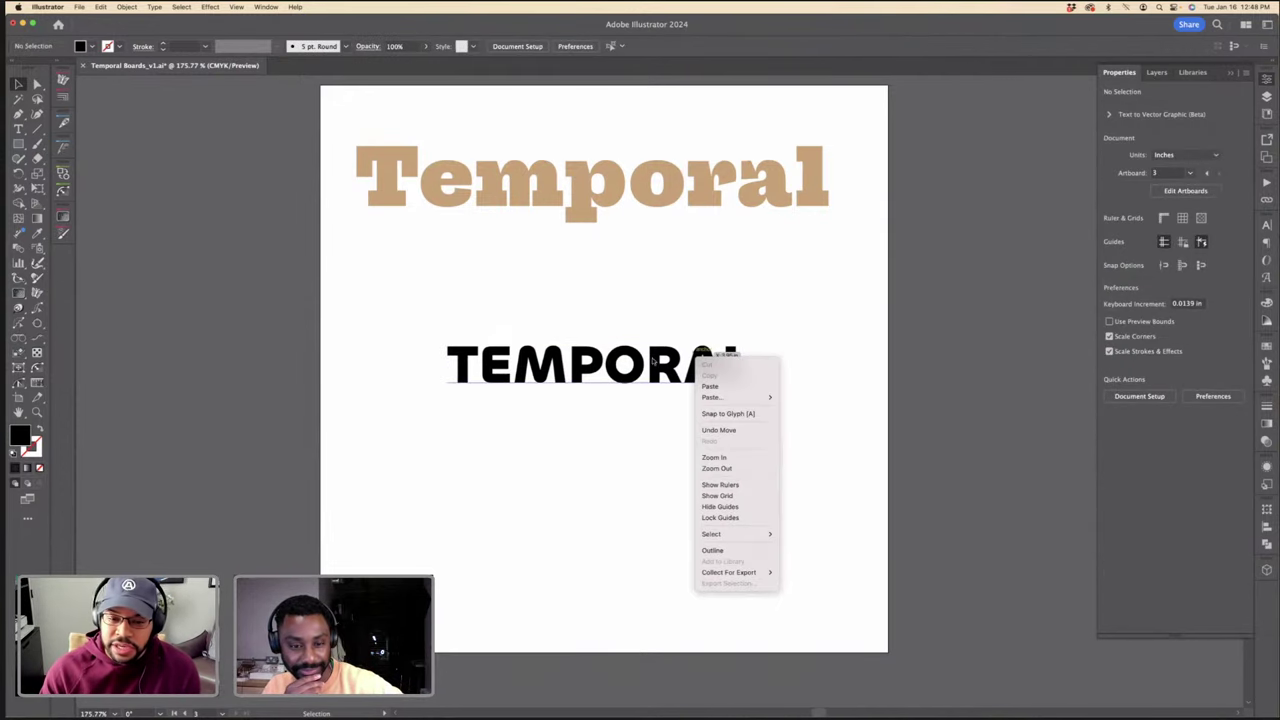
left_click(600, 370)
right_click(600, 370)
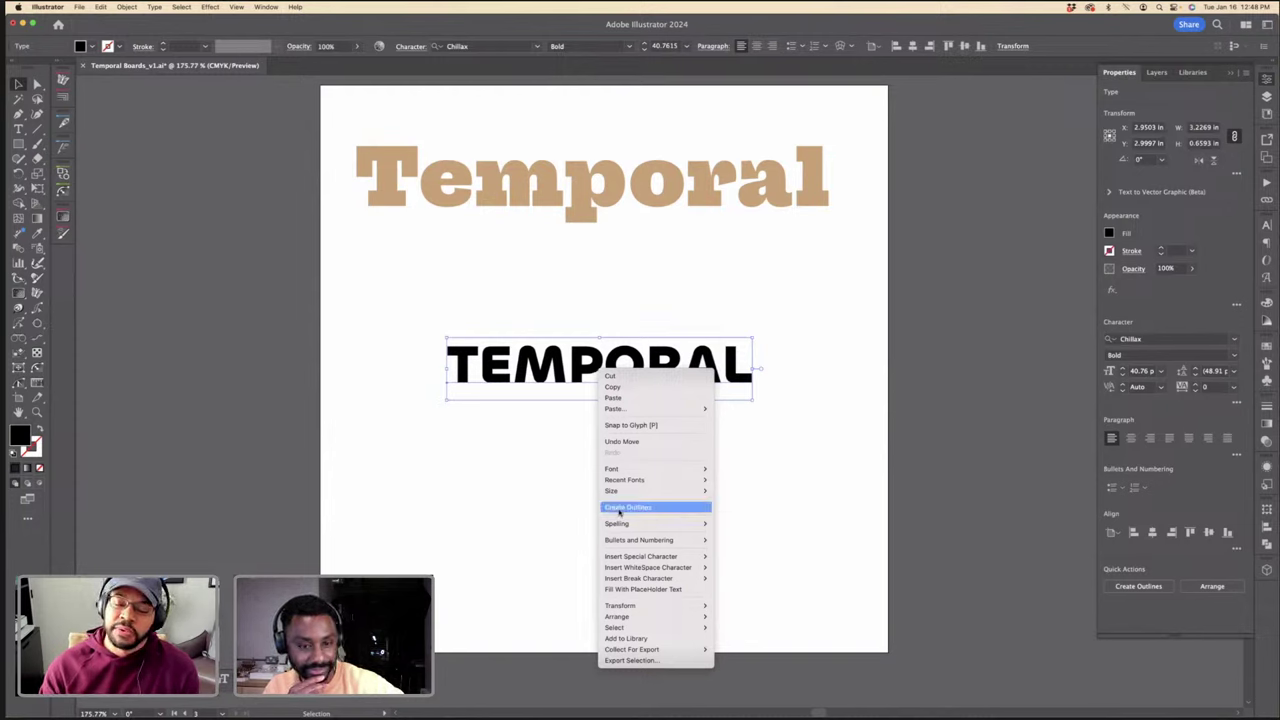
left_click(655, 508)
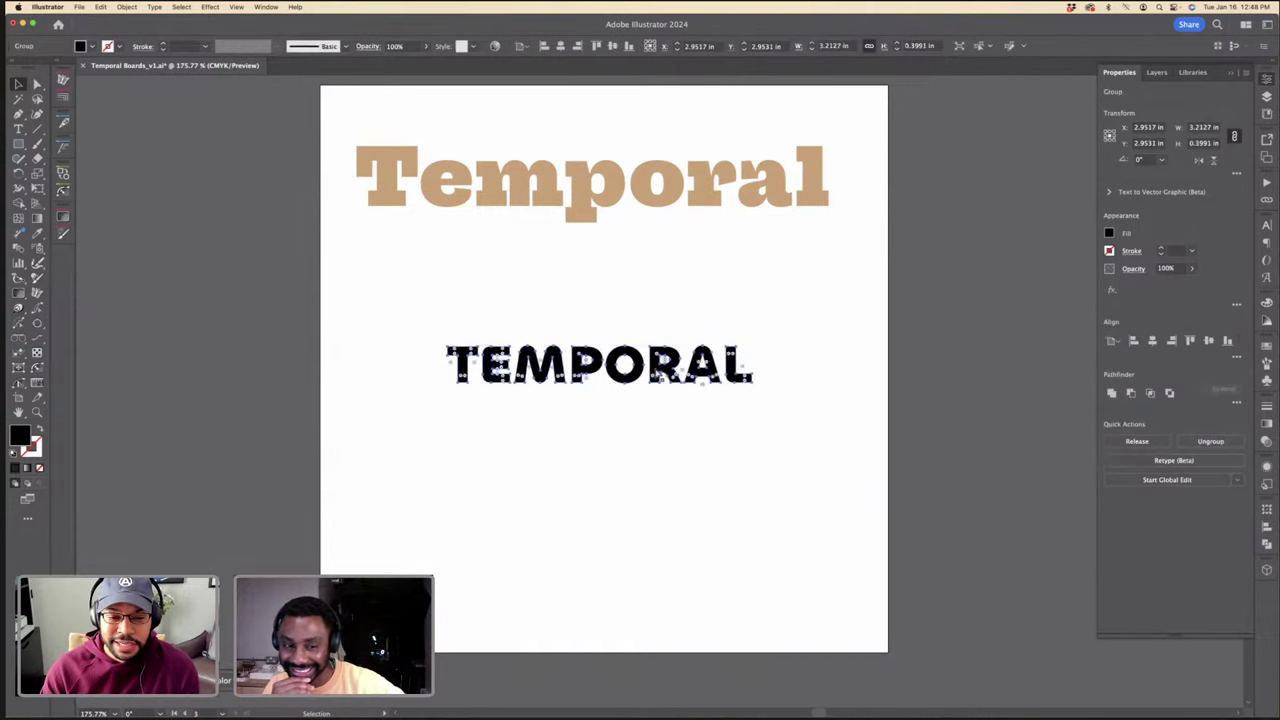
key("super+z")
Step: Replace the R in the black TEMPORAL with a P so the text reads TEMPOPAL
double_click(678, 364)
left_click_drag(678, 361, 663, 362)
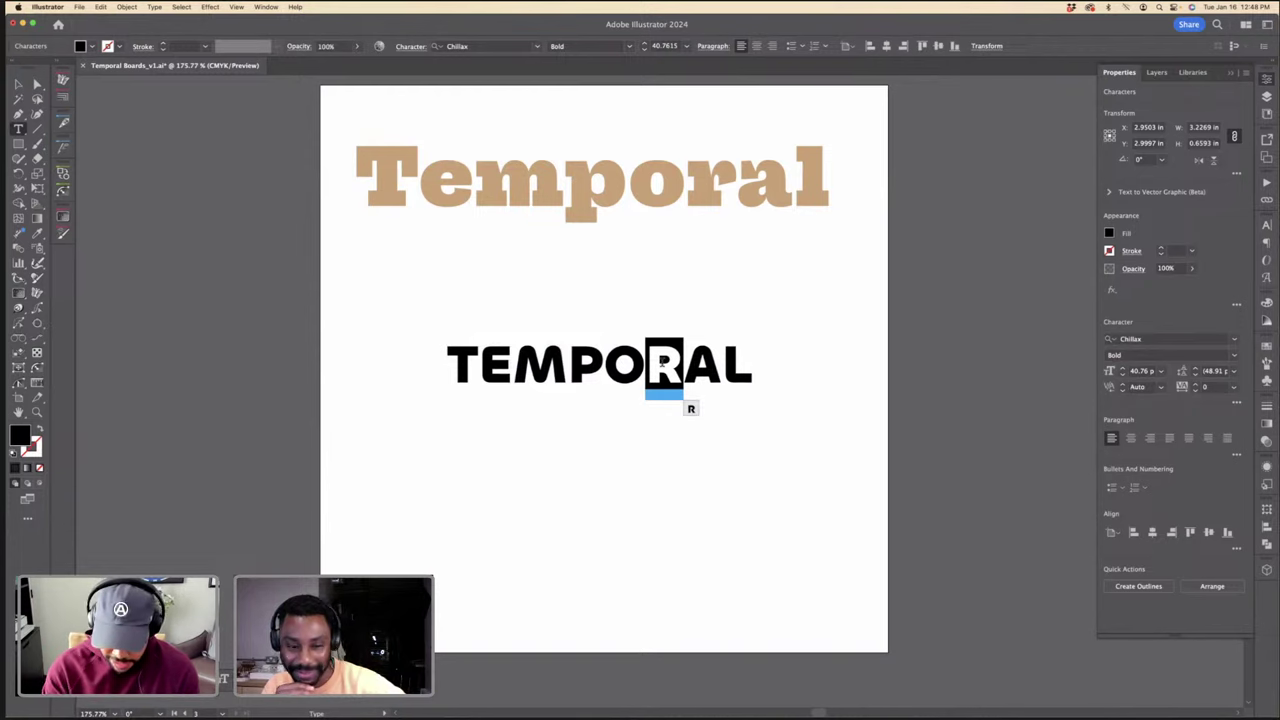
type("P")
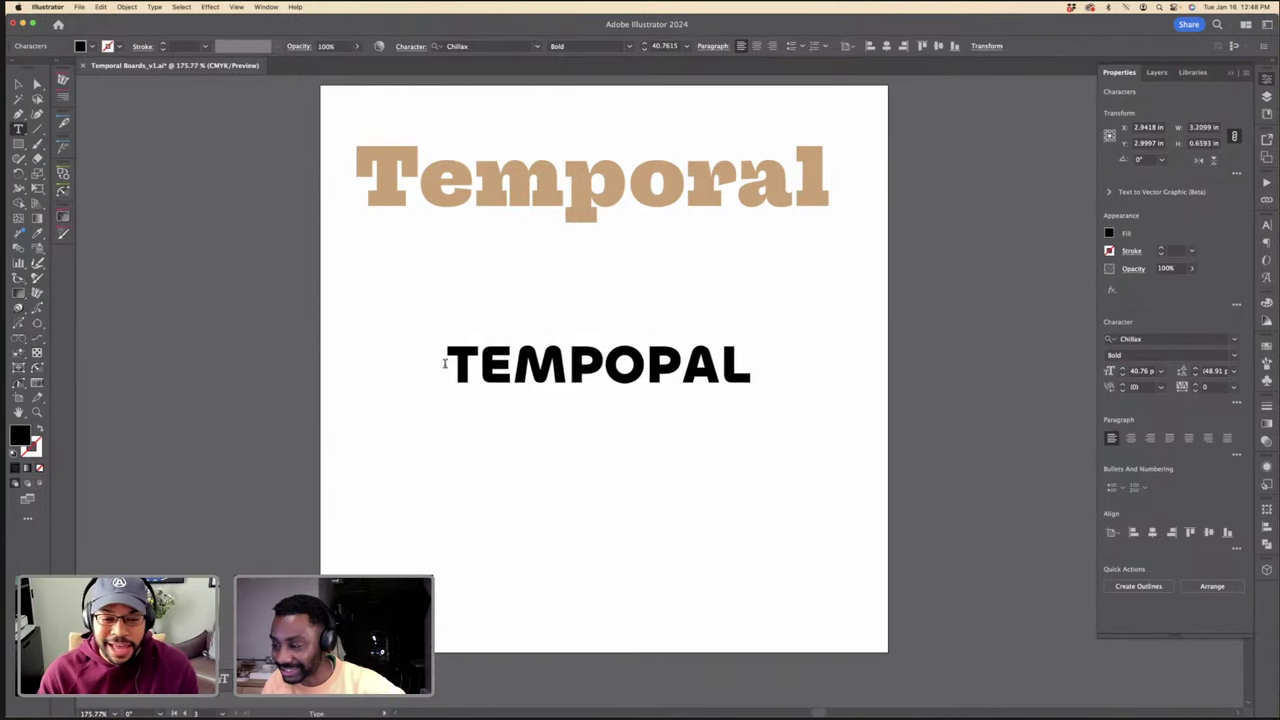
left_click_drag(479, 365, 499, 365)
left_click(513, 368)
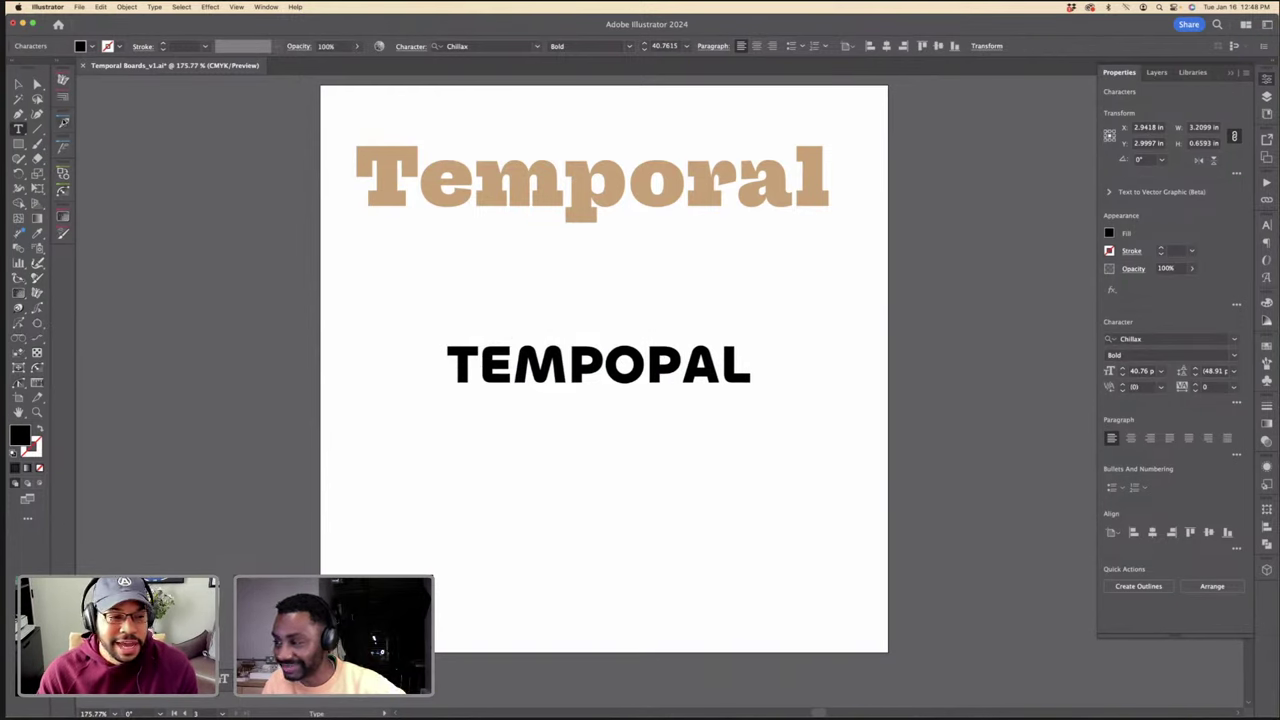
key("Escape")
Step: Duplicate the black TEMPOPAL directly below the original, keeping the copy in Chillax Bold
left_click_drag(645, 383, 637, 448)
left_click(1160, 338)
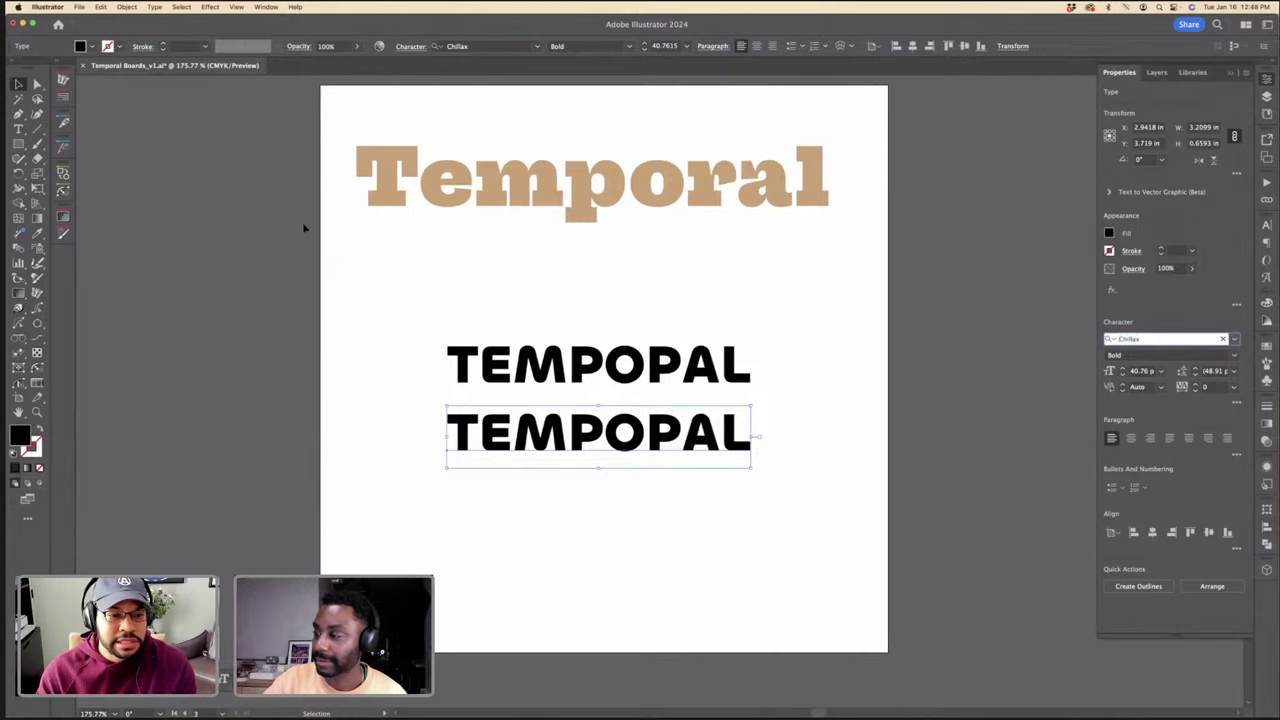
left_click(591, 323)
Step: Compare the tan wordmark with the black TEMPOPAL lines and the vertical wordmark beside the trench coat illustration
key("super+minus")
scroll(622, 325, "up", 2)
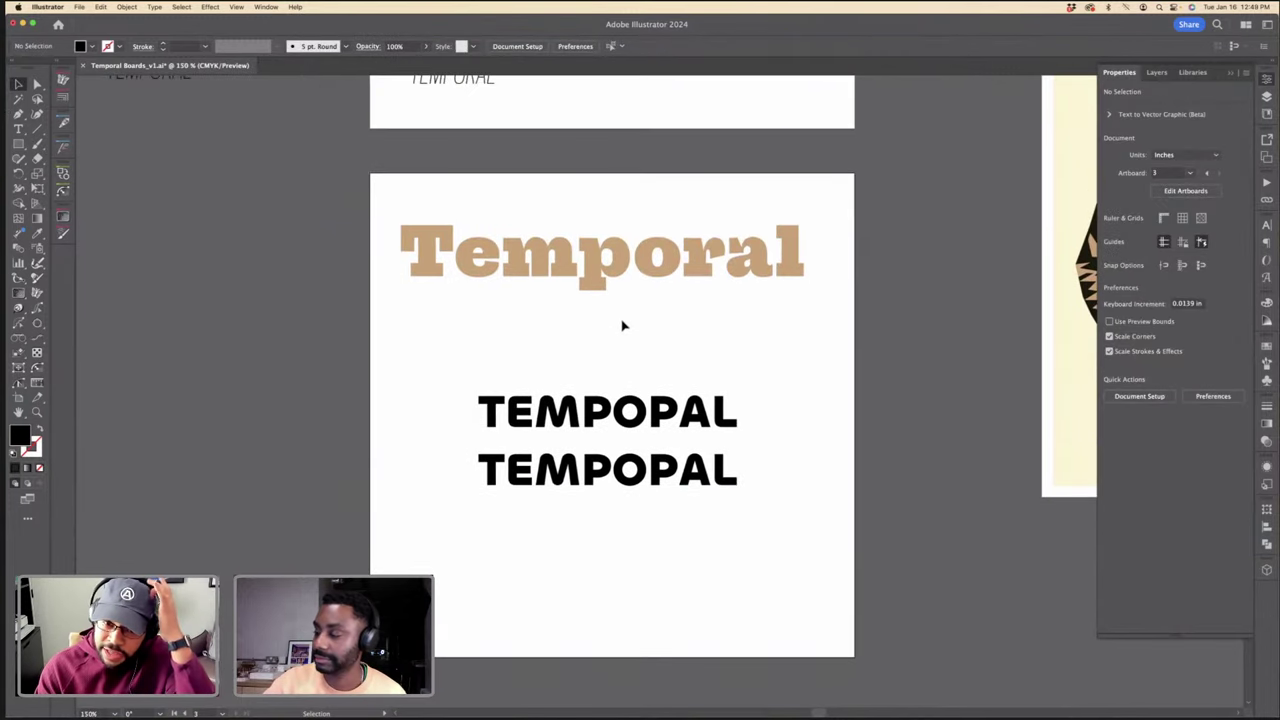
left_click(642, 278)
left_click(659, 331)
scroll(656, 277, "up", 5)
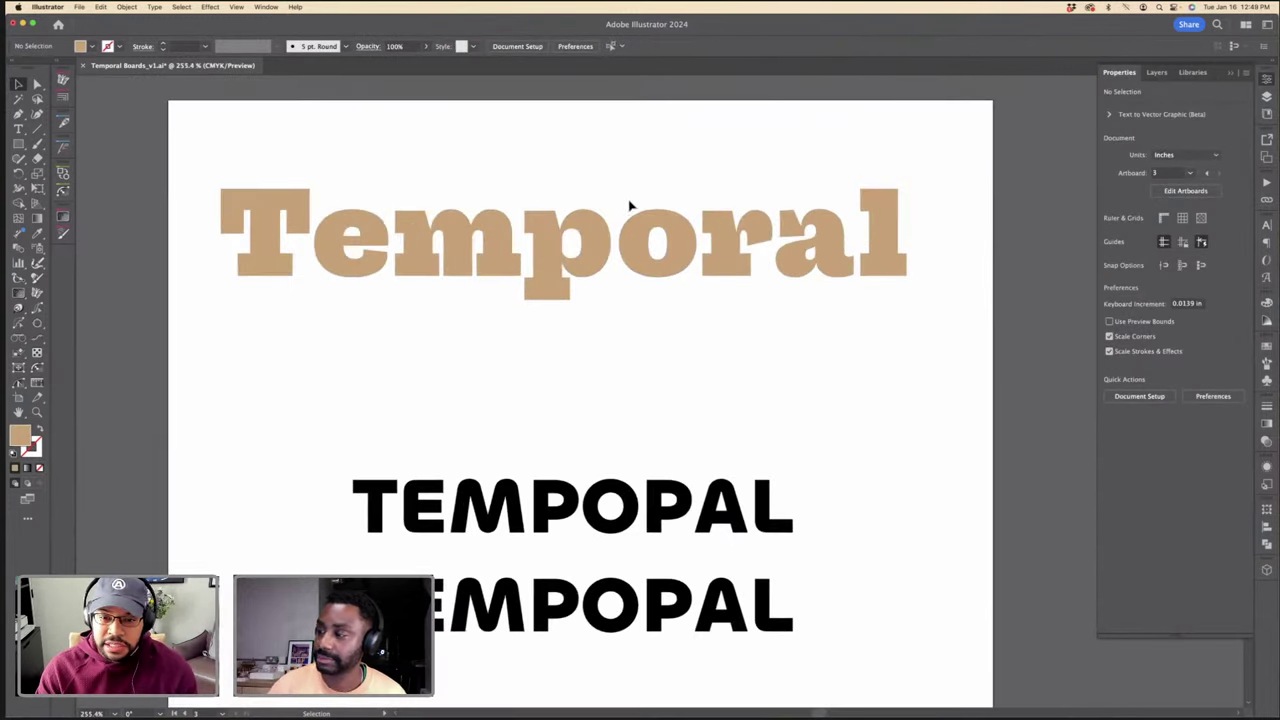
scroll(647, 202, "down", 1)
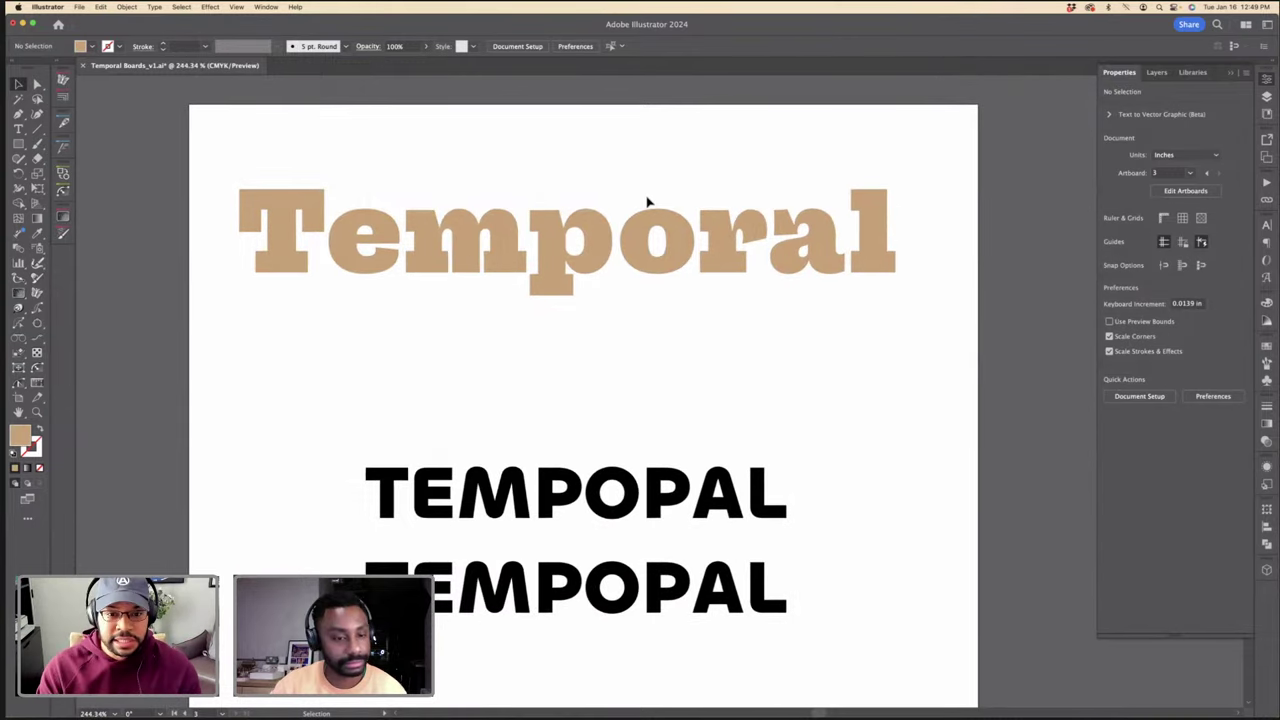
scroll(647, 202, "down", 5)
scroll(647, 202, "right", 8)
scroll(647, 202, "up", 3)
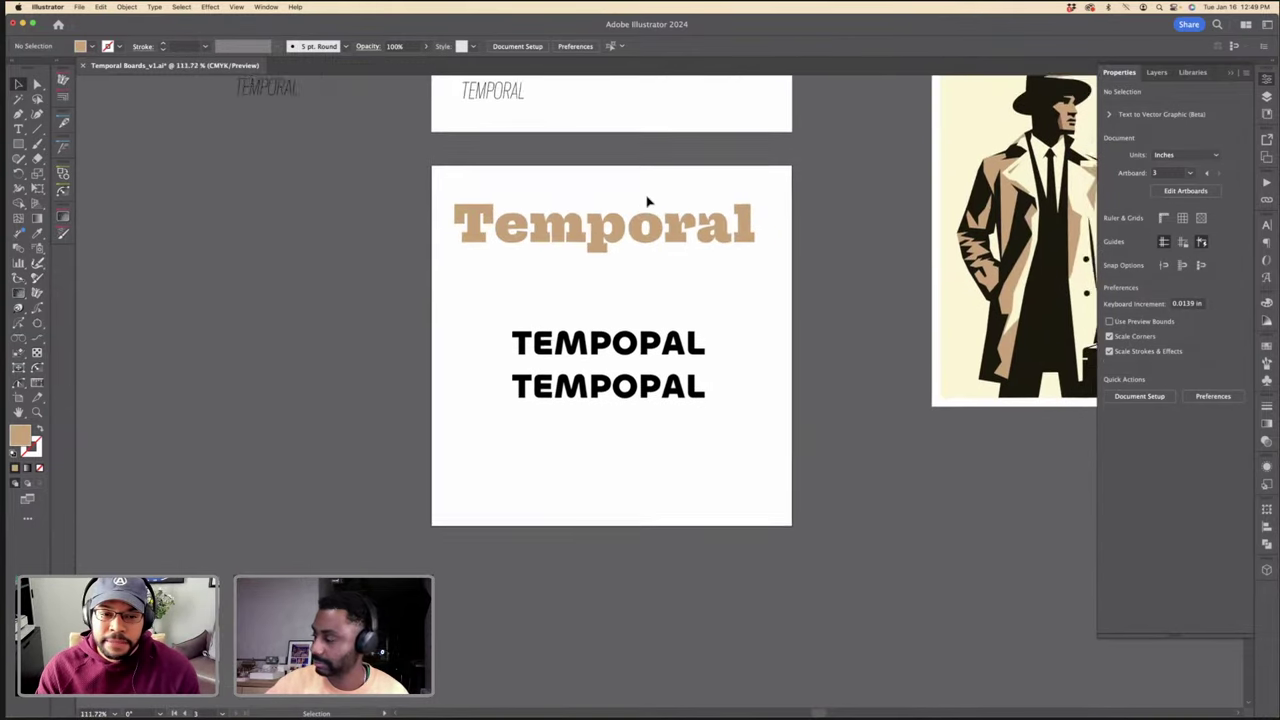
scroll(647, 202, "left", 5)
scroll(647, 202, "down", 1)
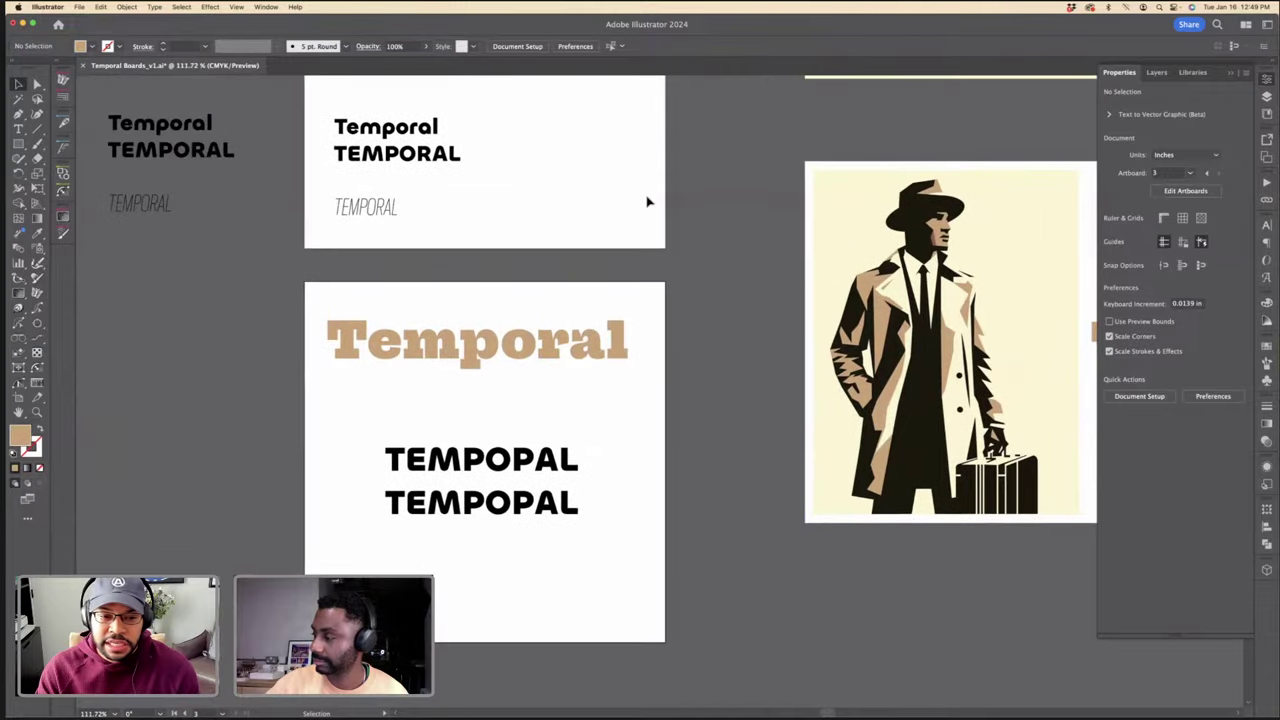
scroll(543, 345, "right", 5)
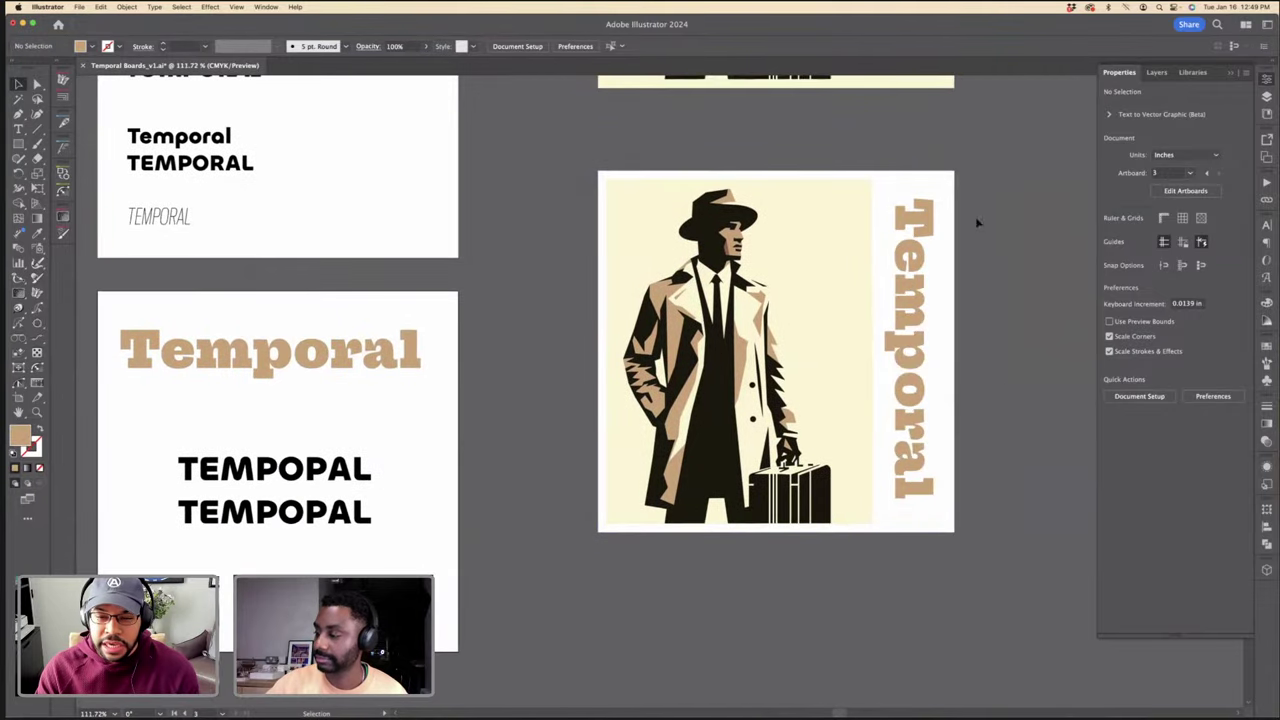
scroll(993, 307, "left", 9)
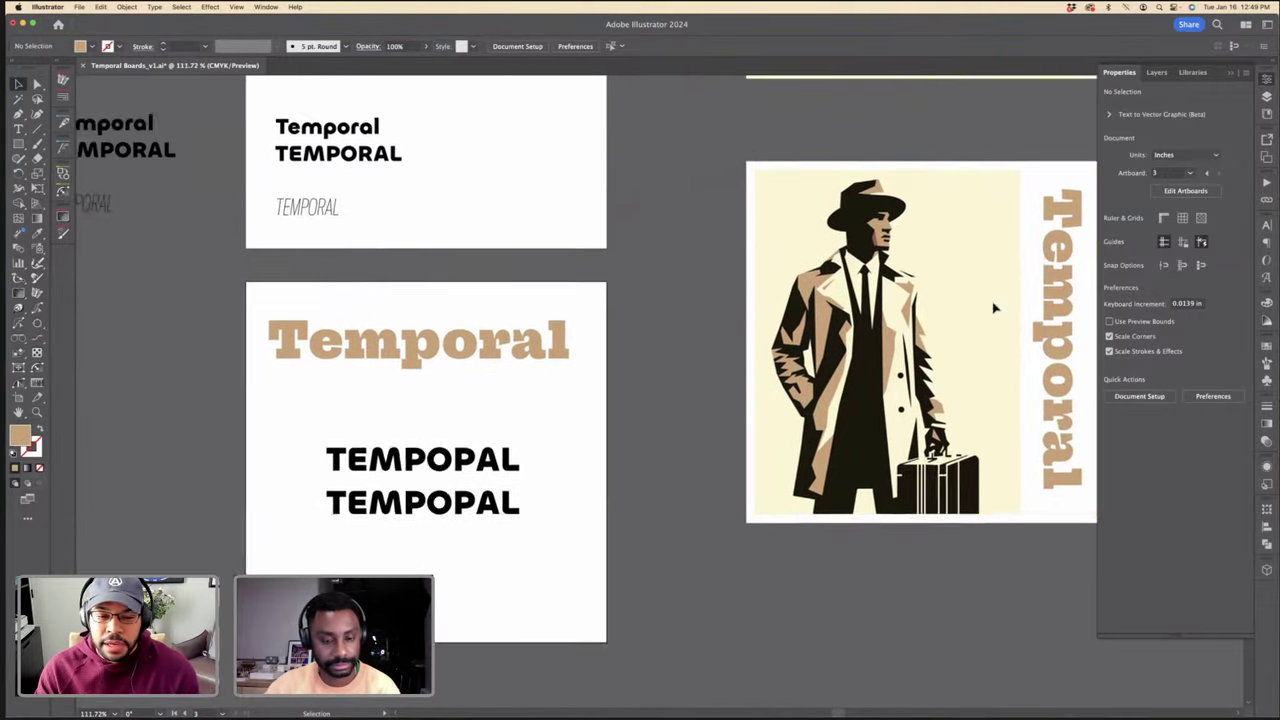
scroll(726, 340, "up", 3)
scroll(728, 340, "down", 3)
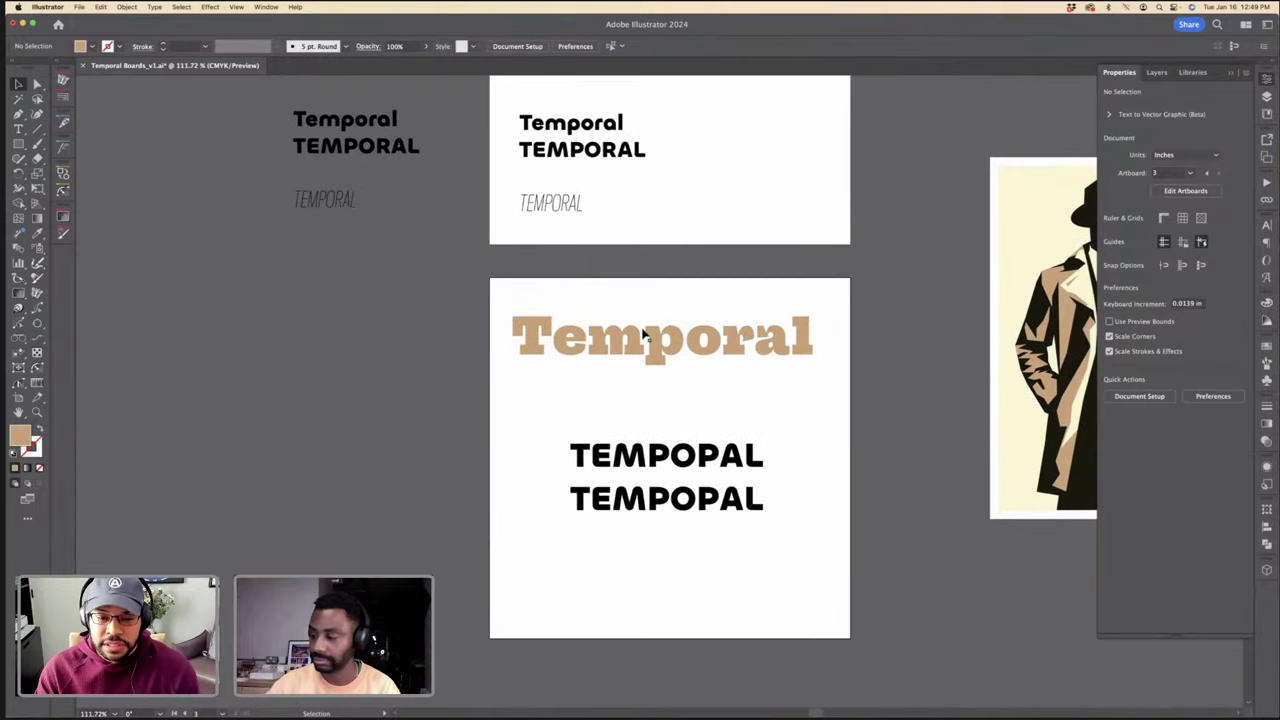
Step: Move the lower black TEMPOPAL straight down to widen the gap beneath the upper one
scroll(700, 382, "up", 4)
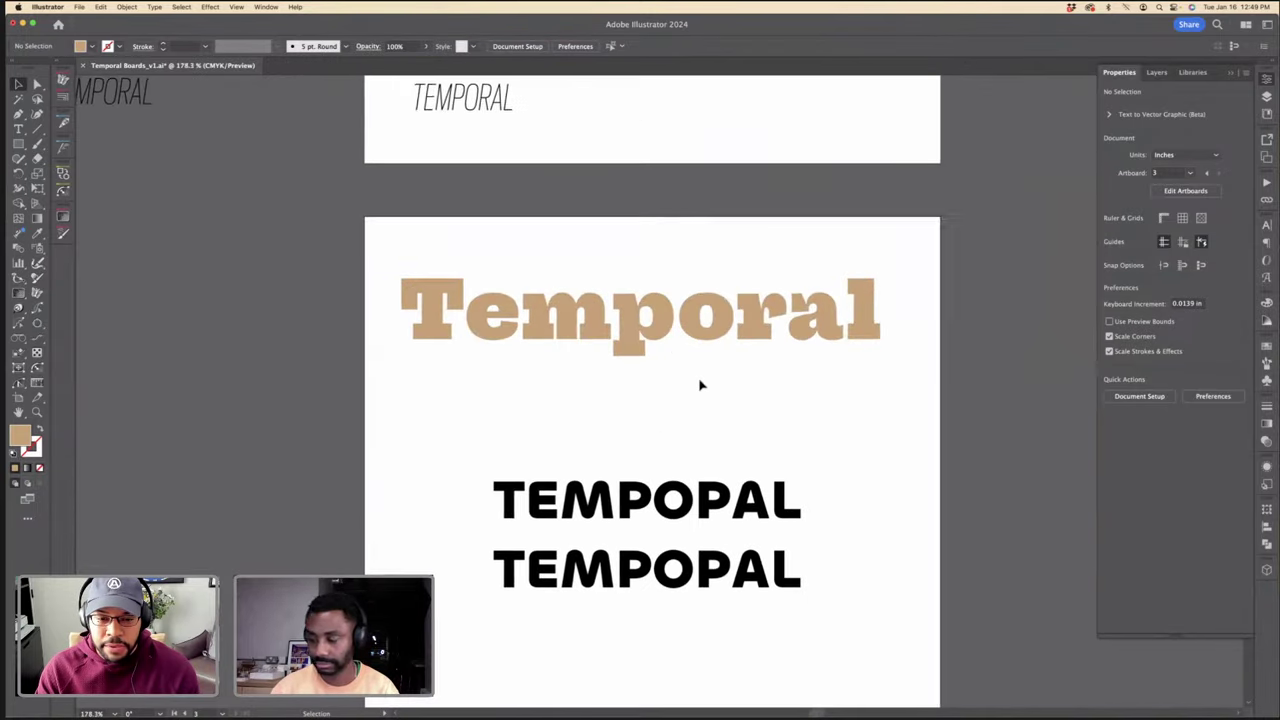
scroll(700, 384, "down", 2)
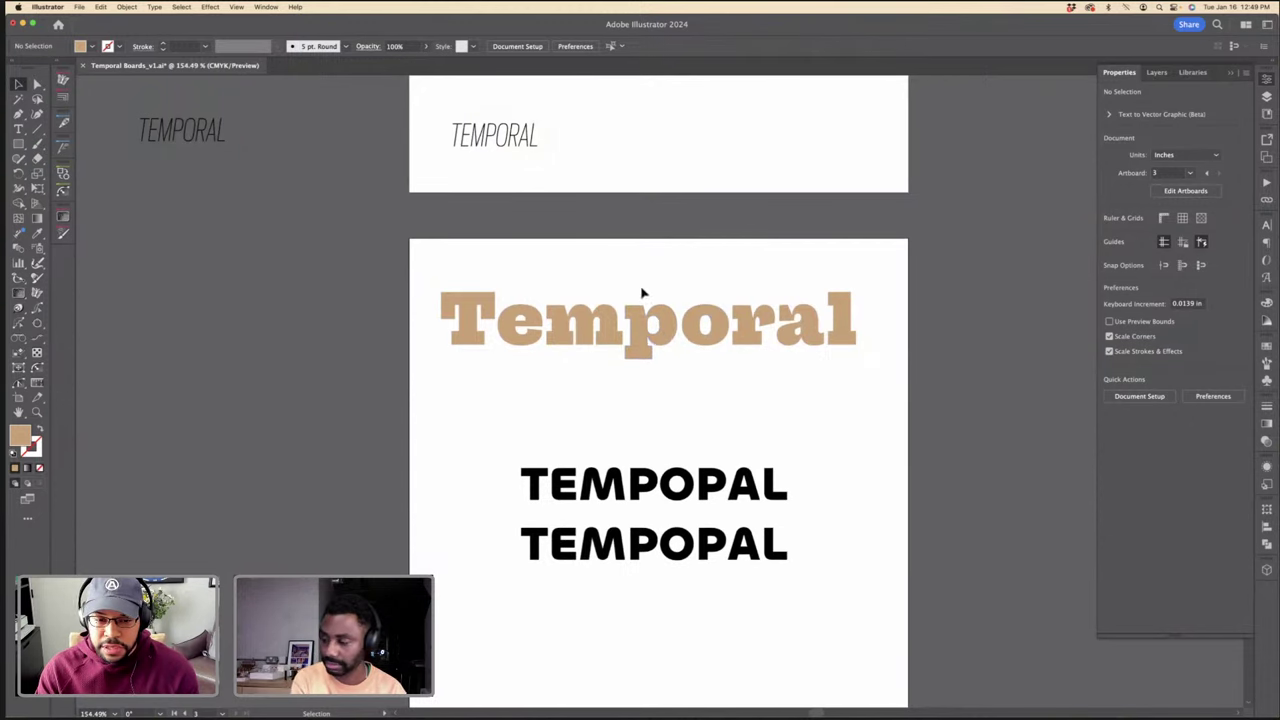
scroll(700, 380, "down", 5)
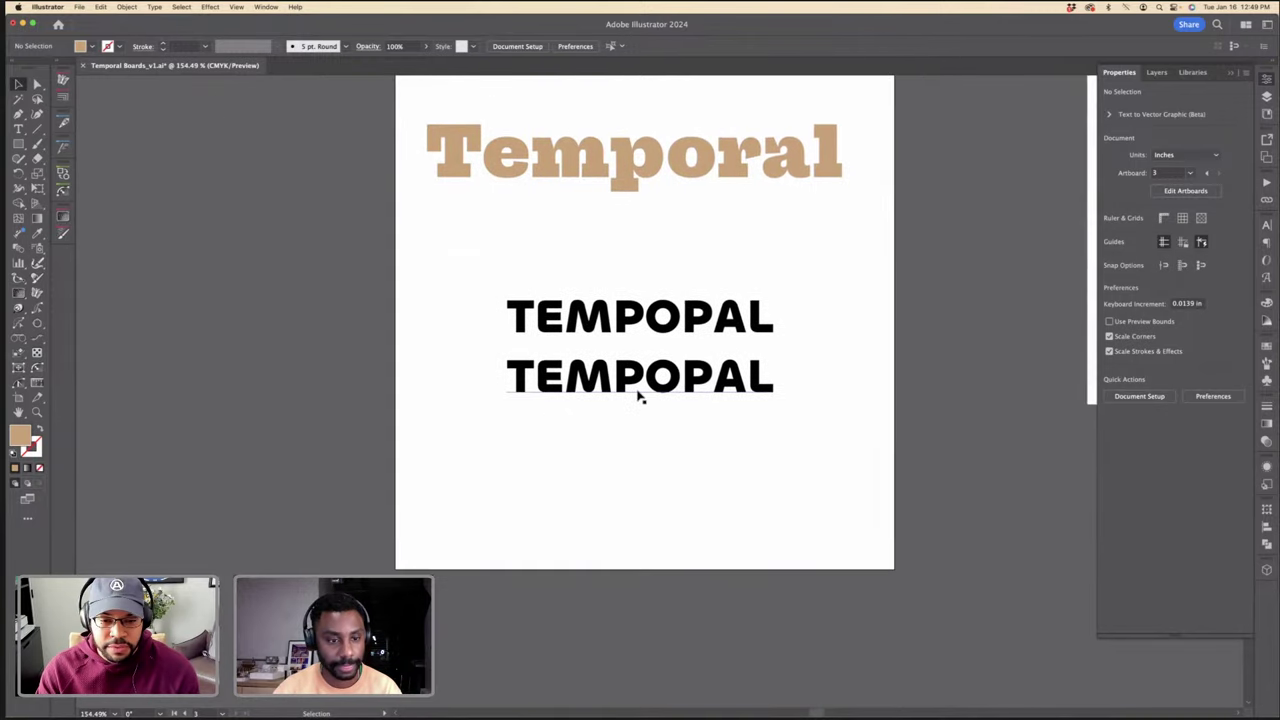
scroll(640, 400, "up", 3)
left_click_drag(645, 398, 670, 443)
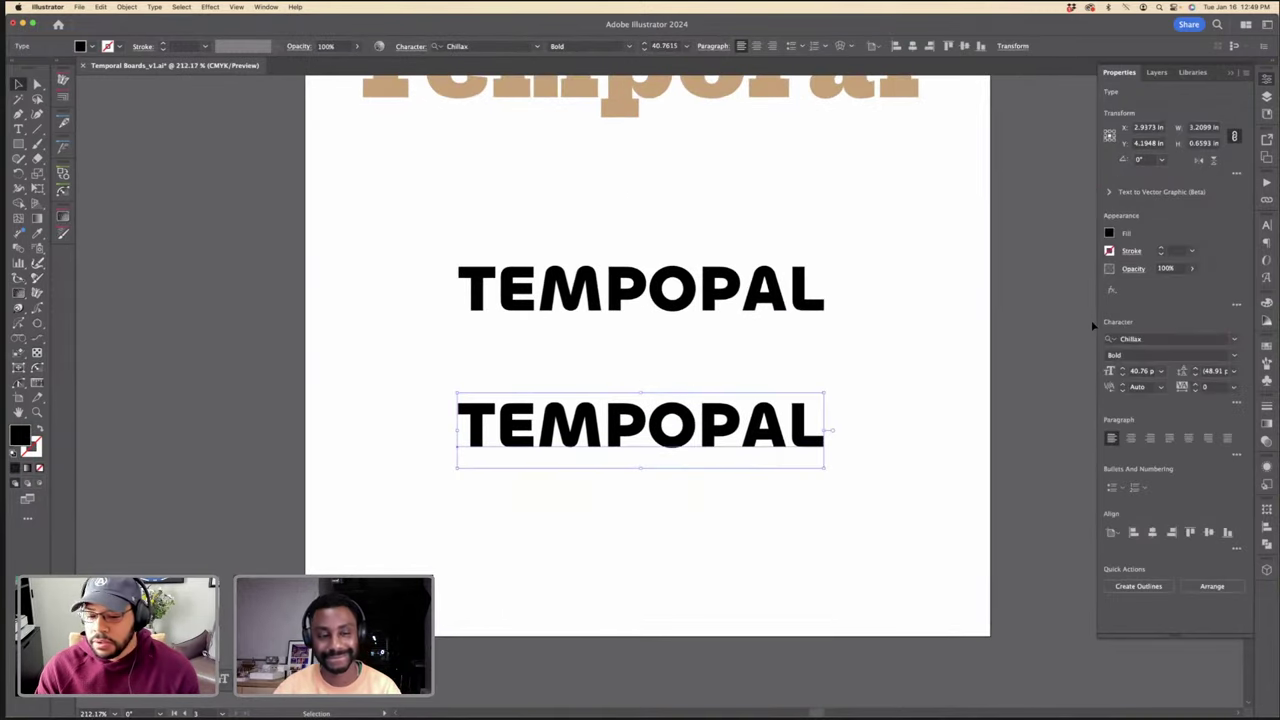
left_click(658, 300)
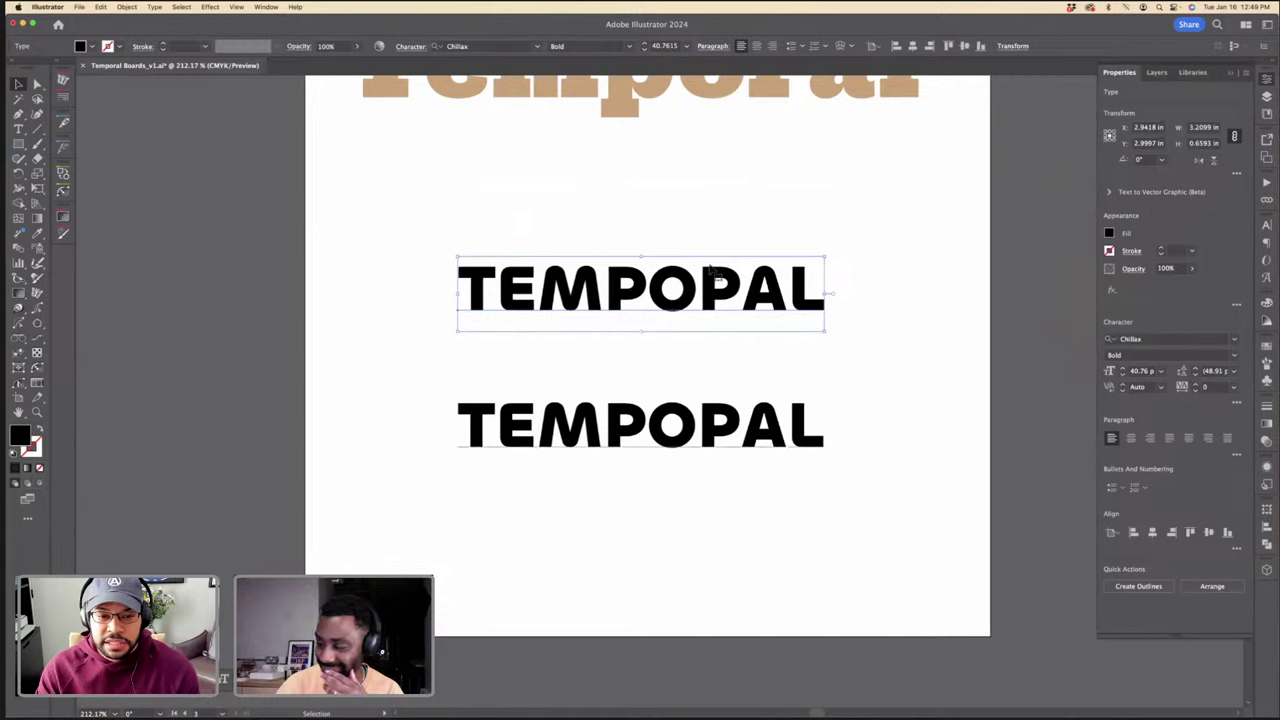
left_click(554, 350)
left_click(618, 305)
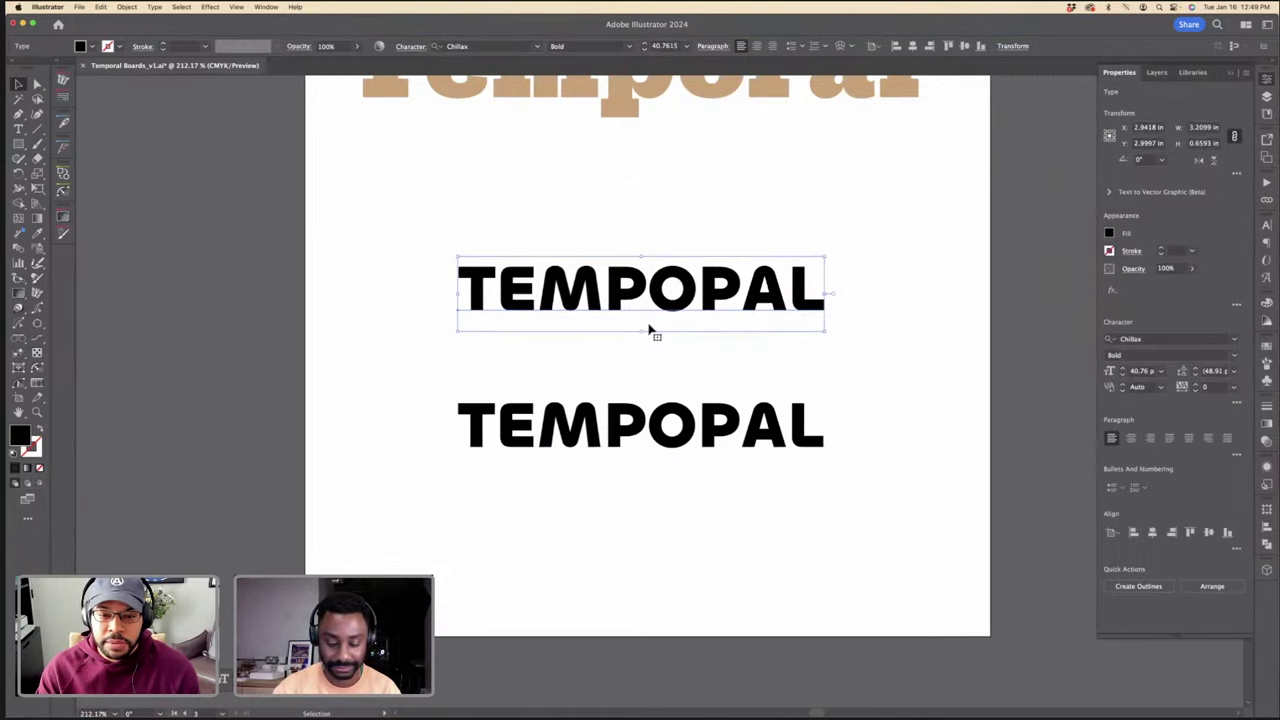
left_click(677, 347)
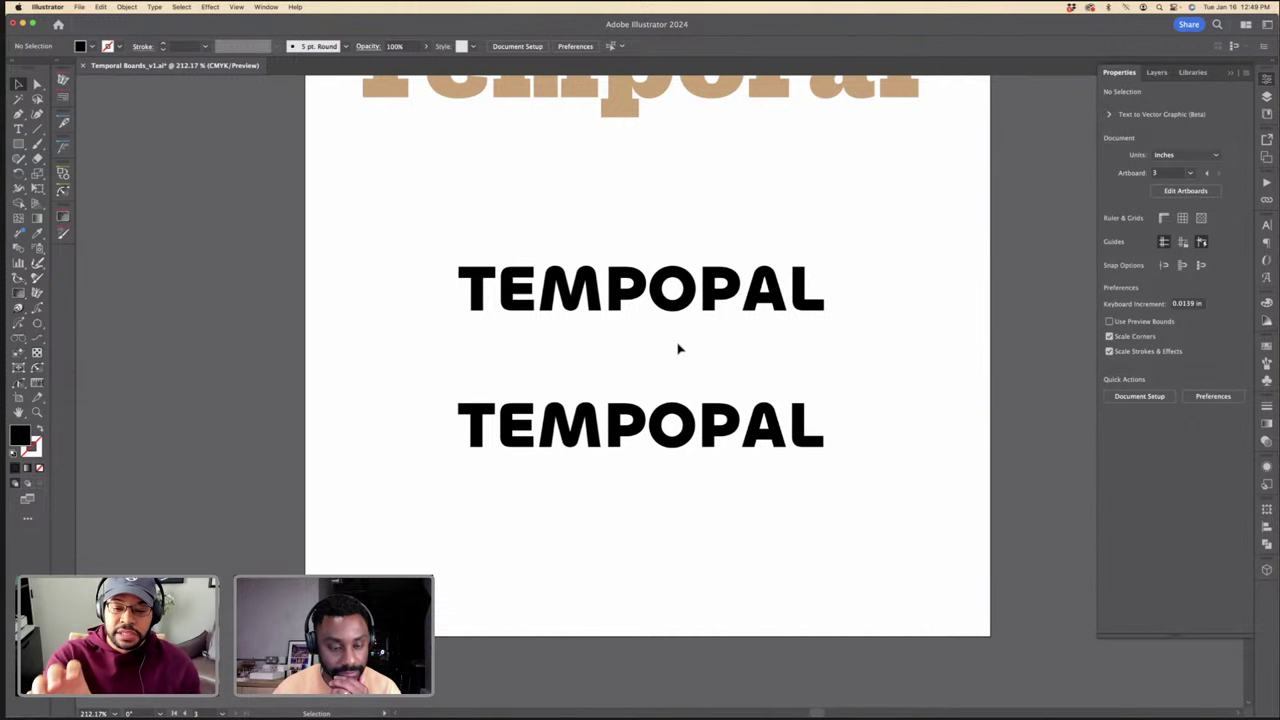
Step: Examine the trench coat illustration with its vertical wordmark, and compare it with the two black TEMPOPAL lines on the logo artboard
scroll(677, 347, "down", 5, "alt")
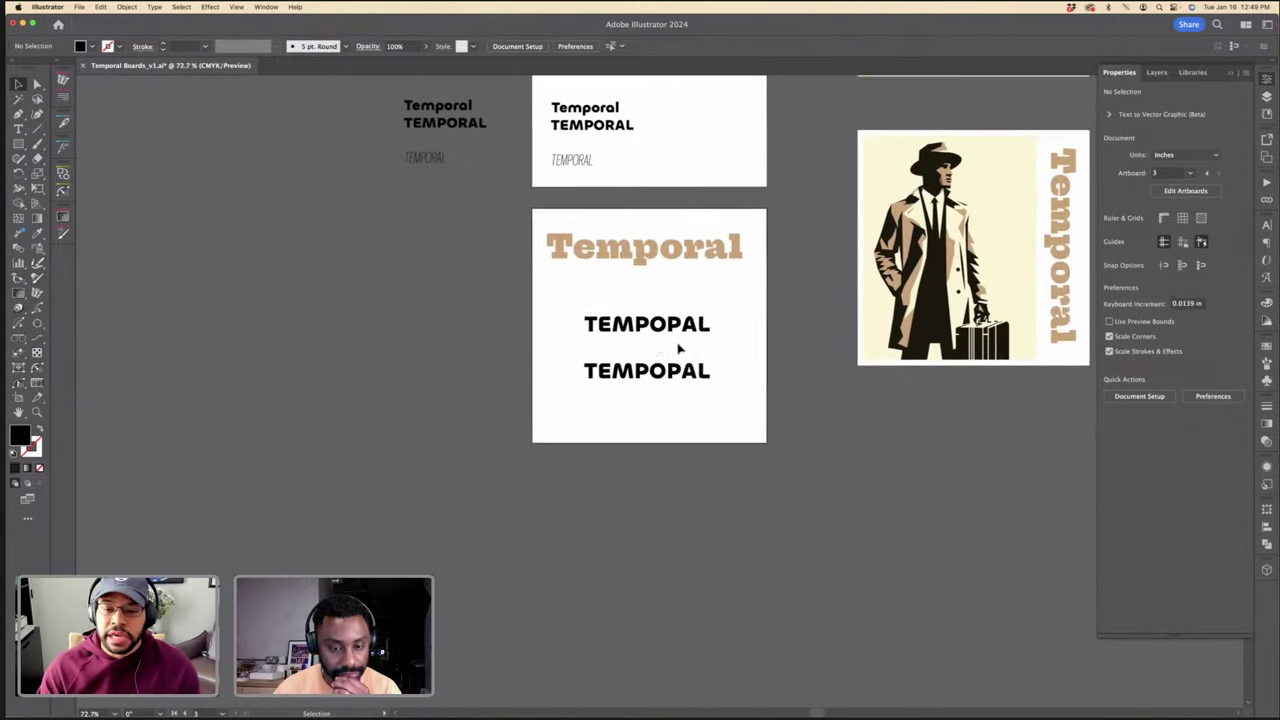
scroll(686, 320, "up", 5, "alt")
scroll(688, 318, "up", 3)
scroll(688, 318, "left", 1)
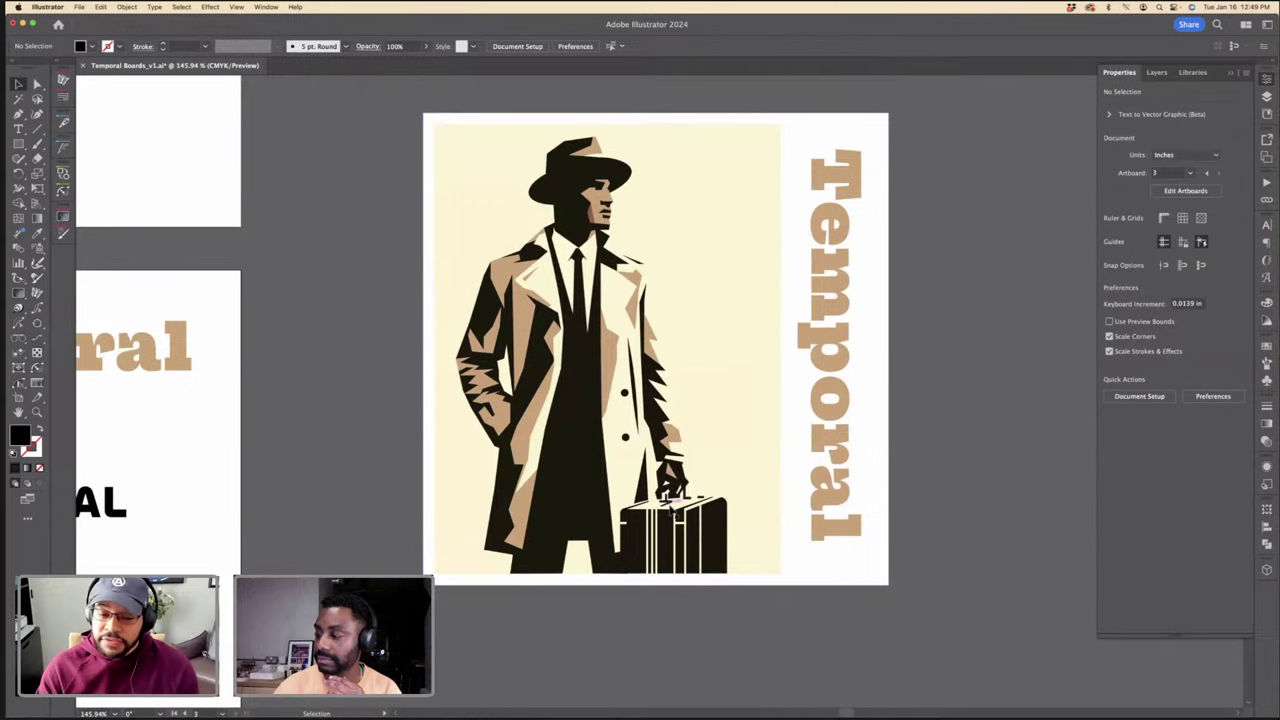
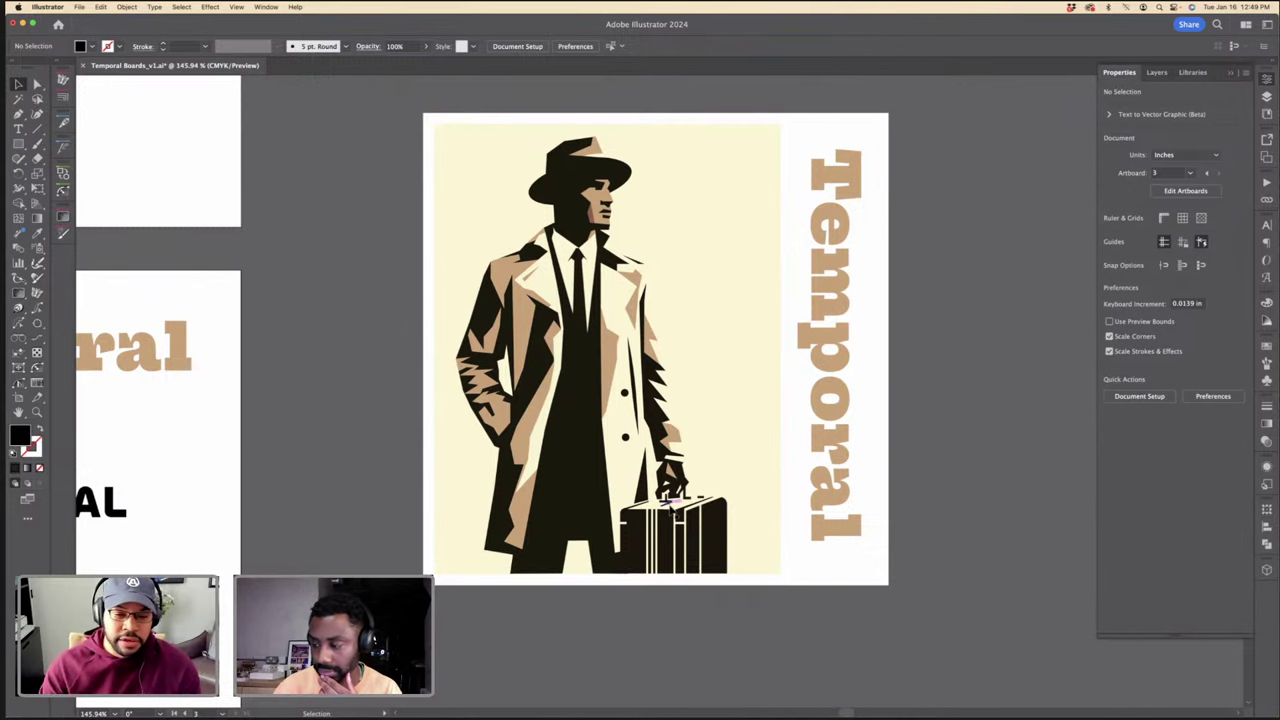
scroll(600, 480, "left", 10)
scroll(600, 480, "down", 2)
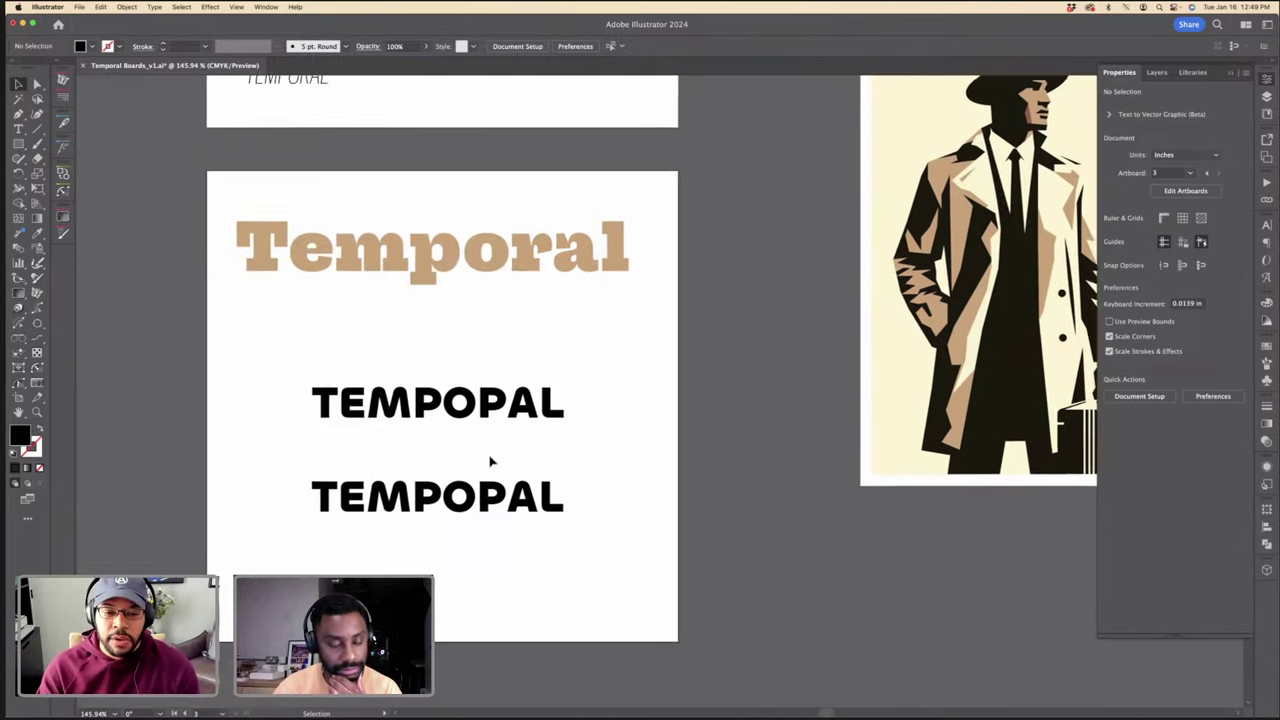
scroll(490, 461, "up", 3)
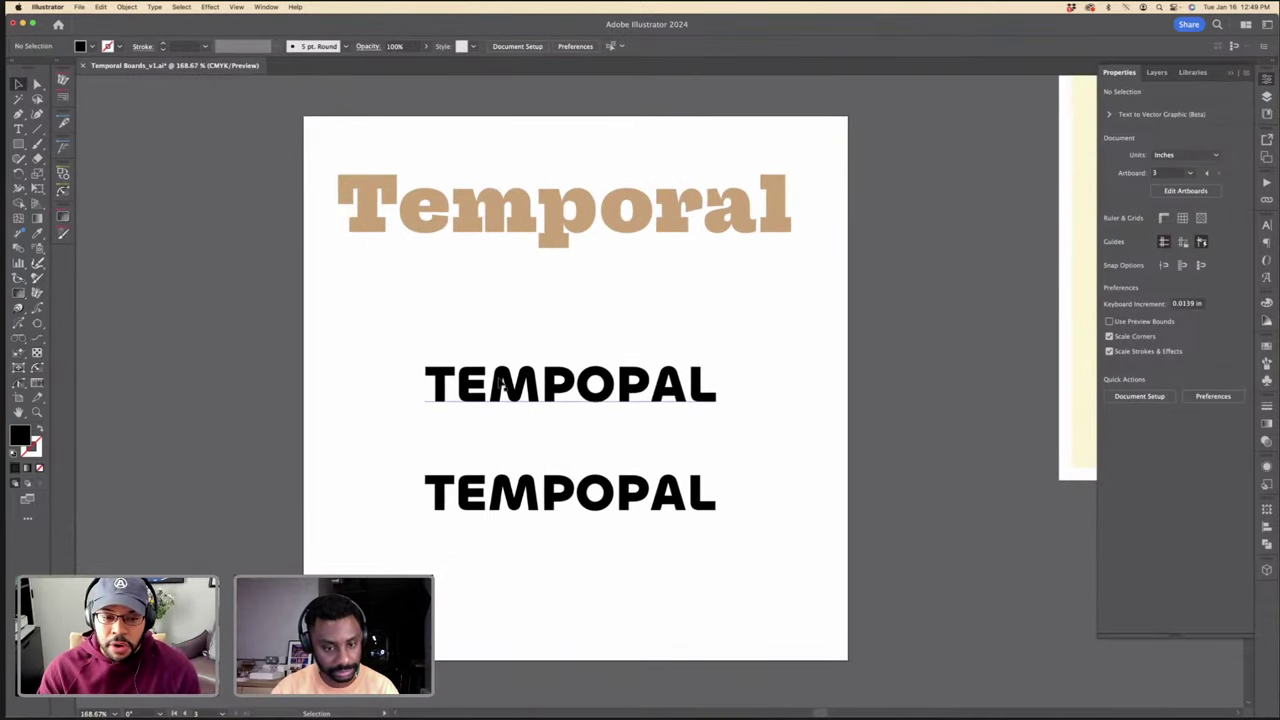
Step: Move the upper black TEMPOPAL up, closer to the tan Temporal wordmark
left_click_drag(518, 388, 511, 363)
left_click_drag(606, 381, 613, 372)
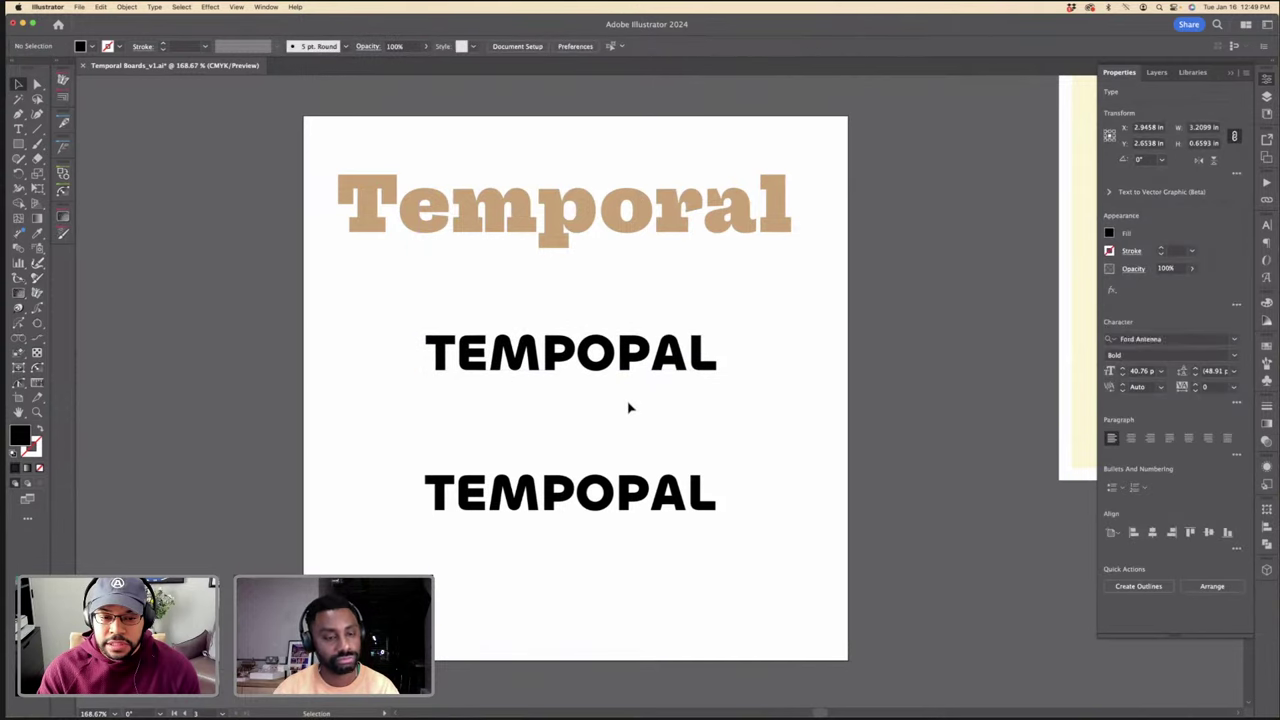
left_click(629, 406)
scroll(617, 420, "down", 2)
Step: Convert the lower black TEMPOPAL to outlines, keeping it at its current position
left_click(614, 455)
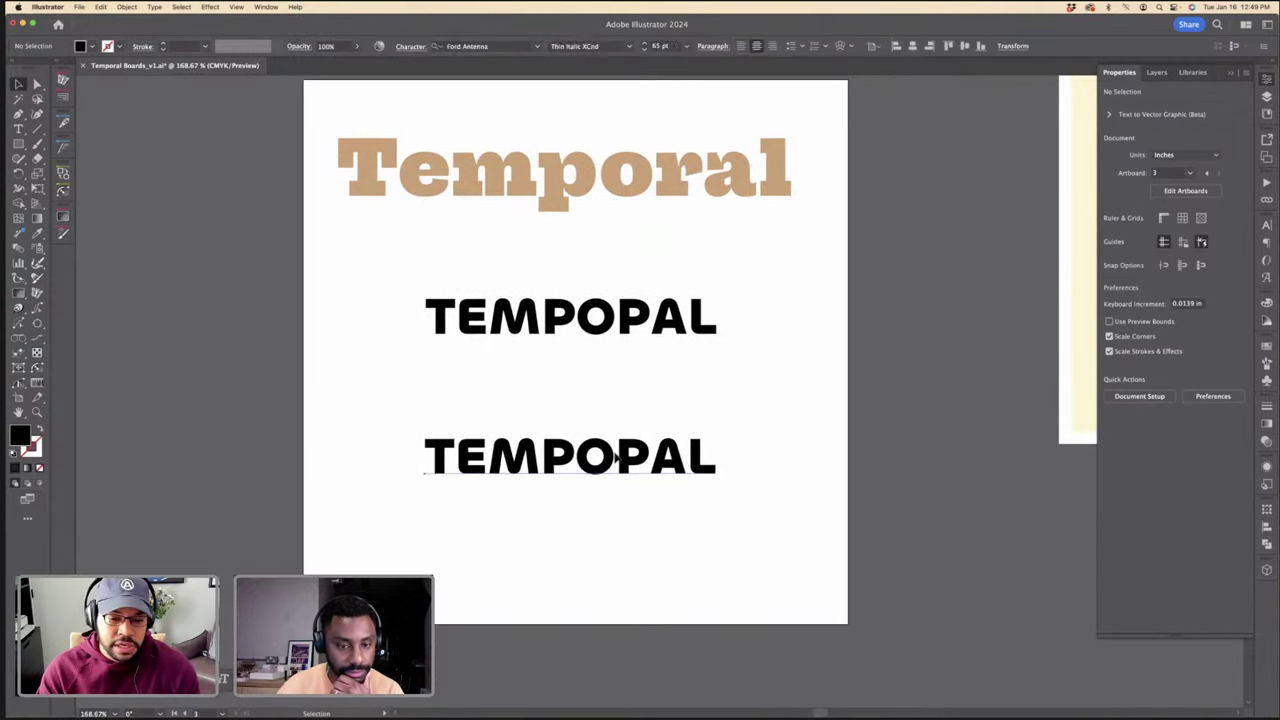
scroll(613, 454, "up", 4)
left_click_drag(554, 513, 555, 531)
key("super+z")
right_click(590, 496)
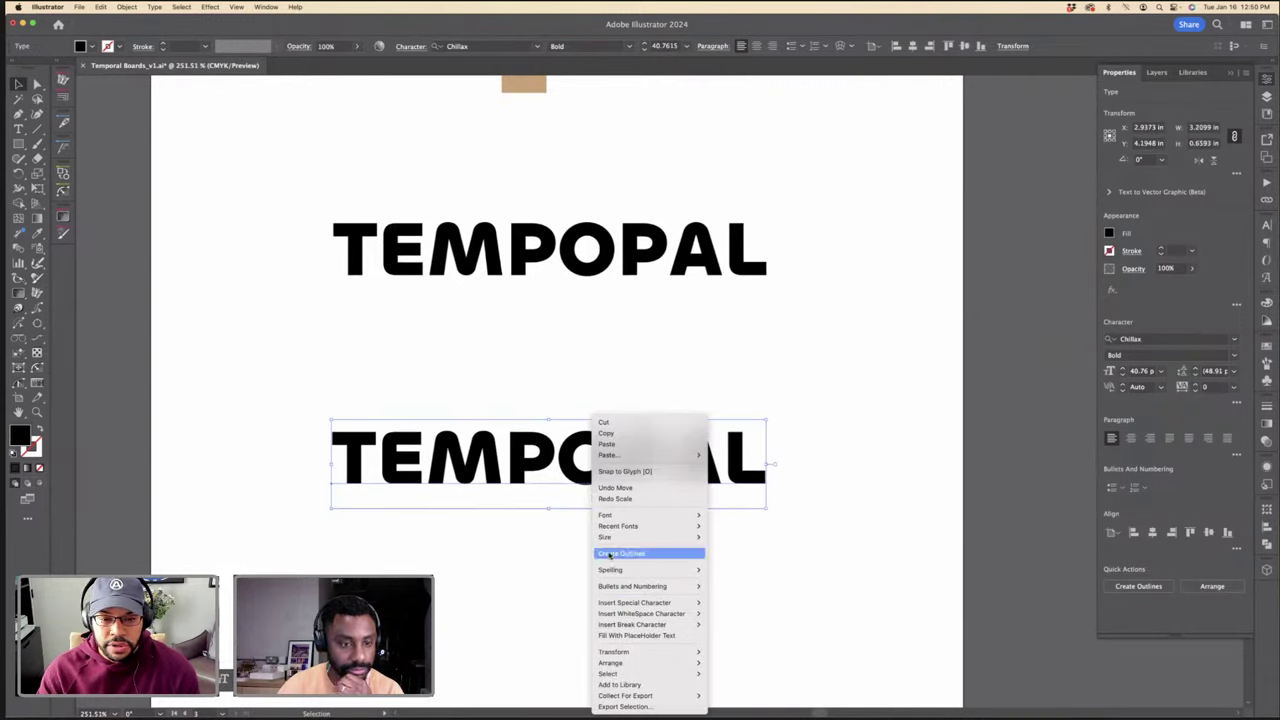
left_click(609, 555)
Step: Replace the second P in the upper TEMPOPAL with an R and inspect the letterforms up close
double_click(650, 251)
left_click_drag(665, 250, 639, 249)
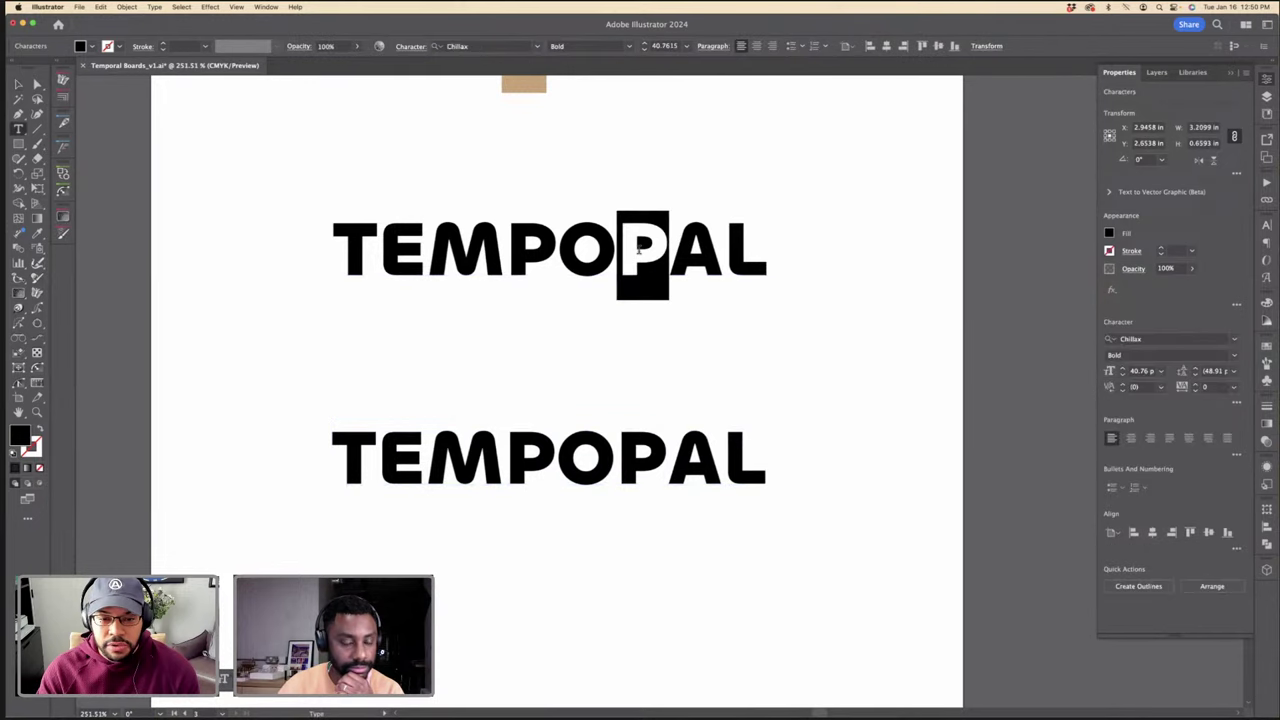
type("R")
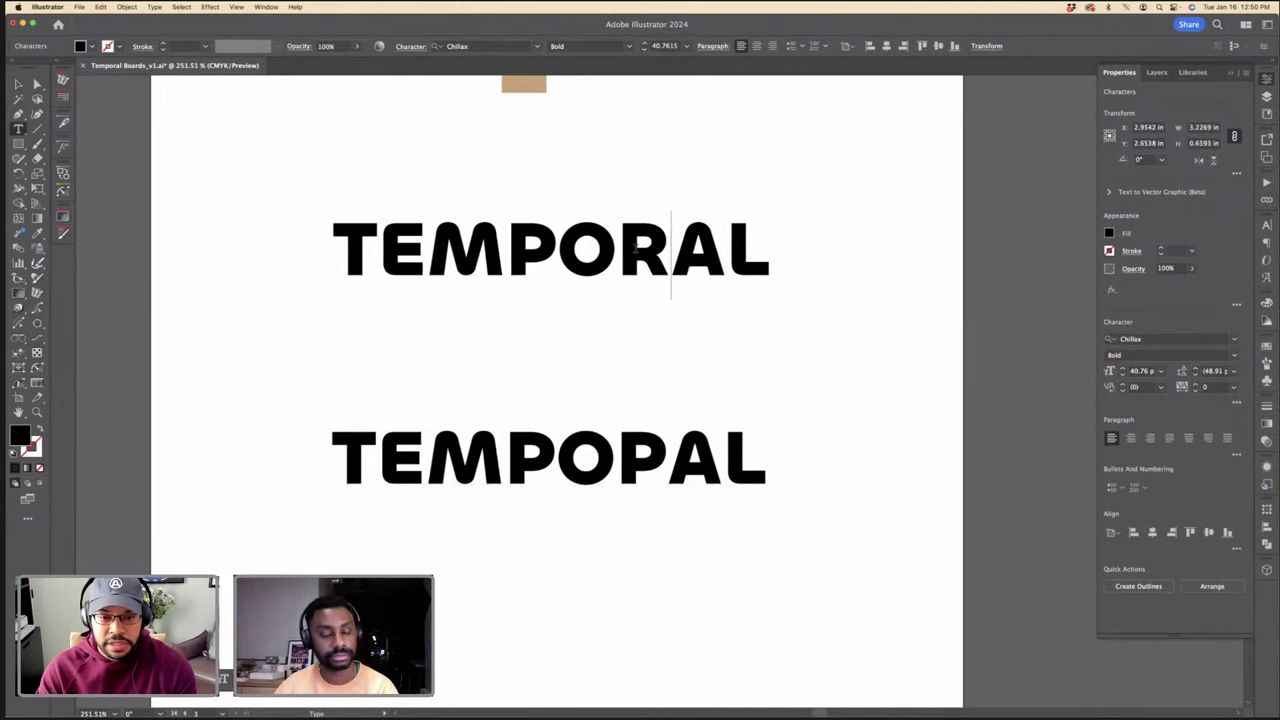
scroll(655, 255, "up", 5)
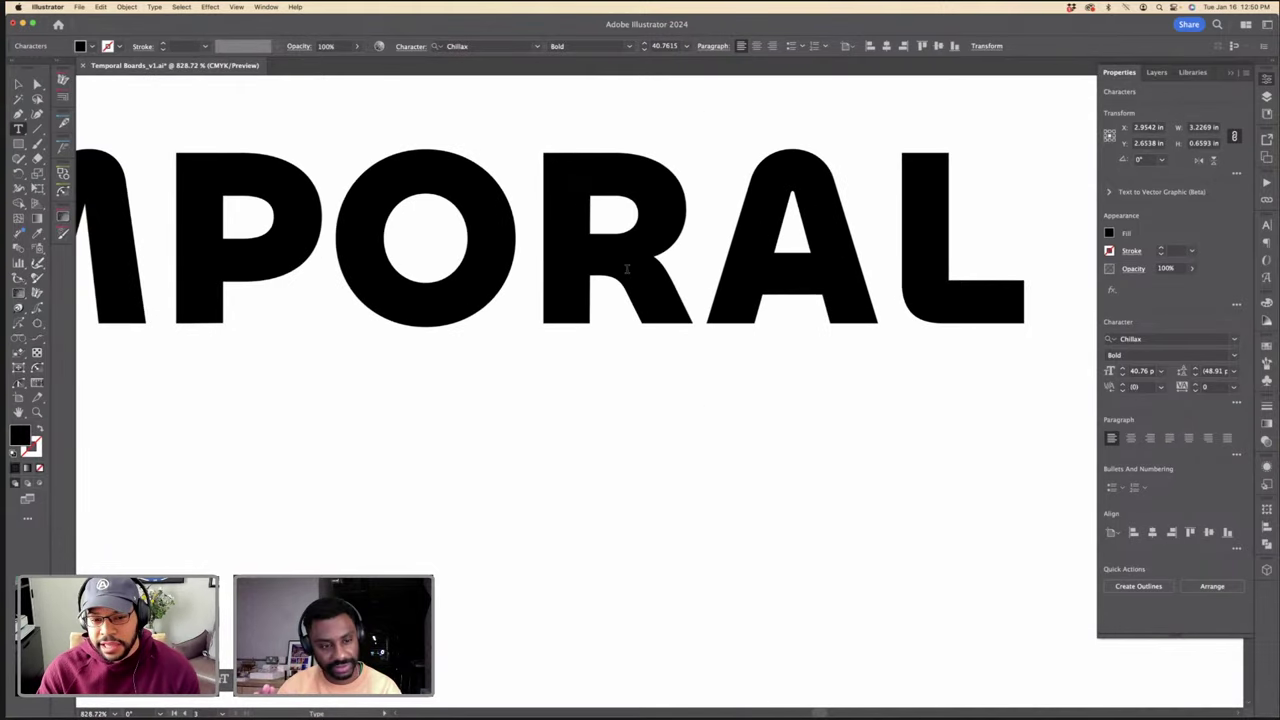
scroll(642, 272, "down", 2)
scroll(645, 280, "down", 1)
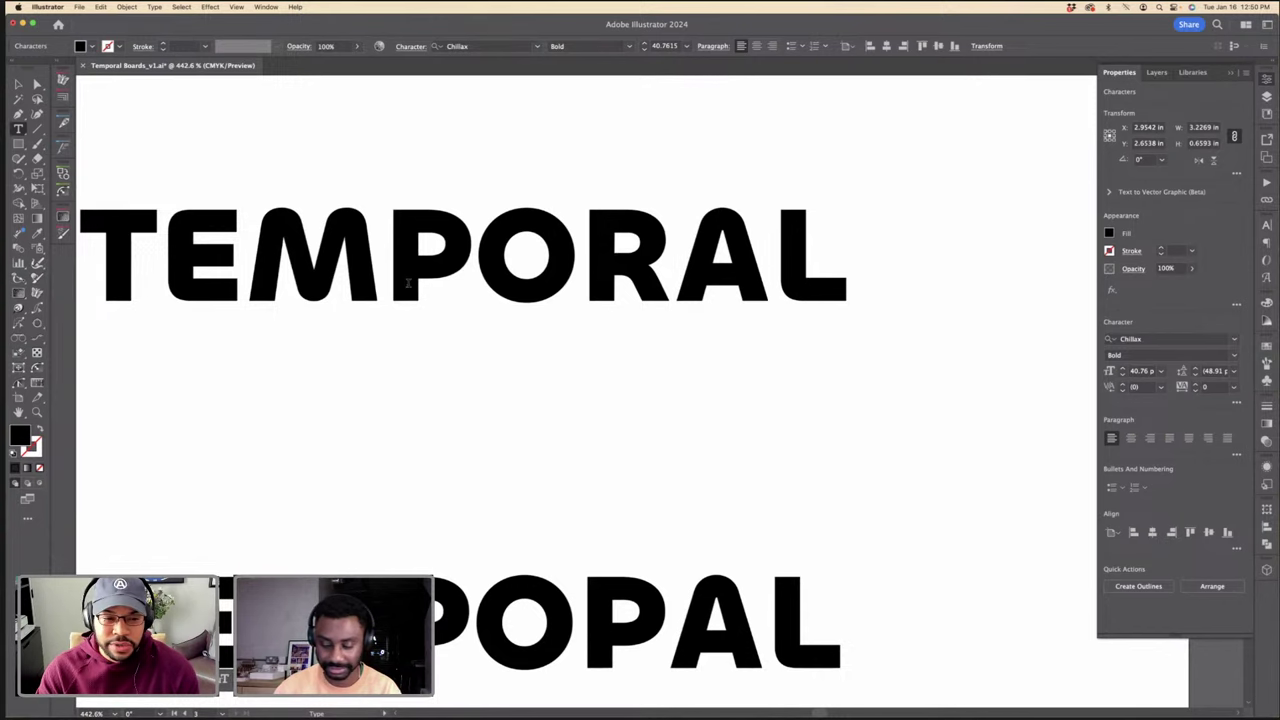
Step: Change the R in the upper black TEMPORAL back to a P and deselect the text
left_click_drag(317, 259, 299, 258)
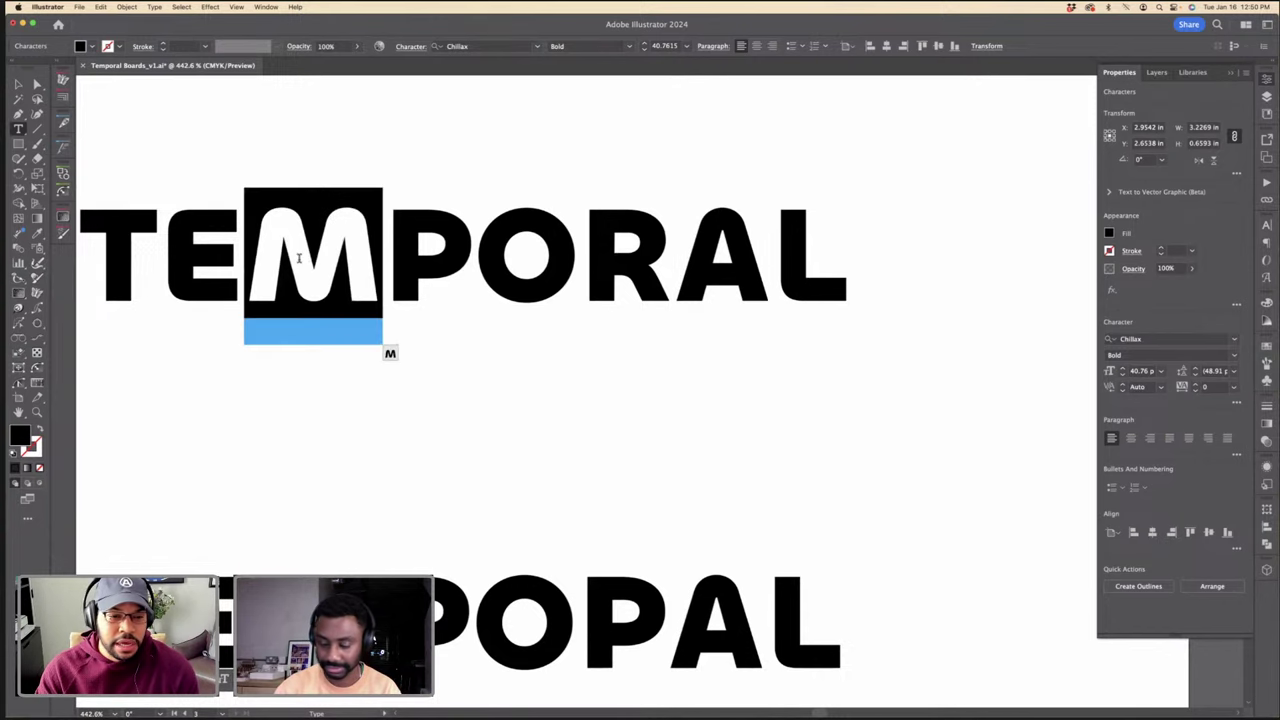
left_click(352, 281)
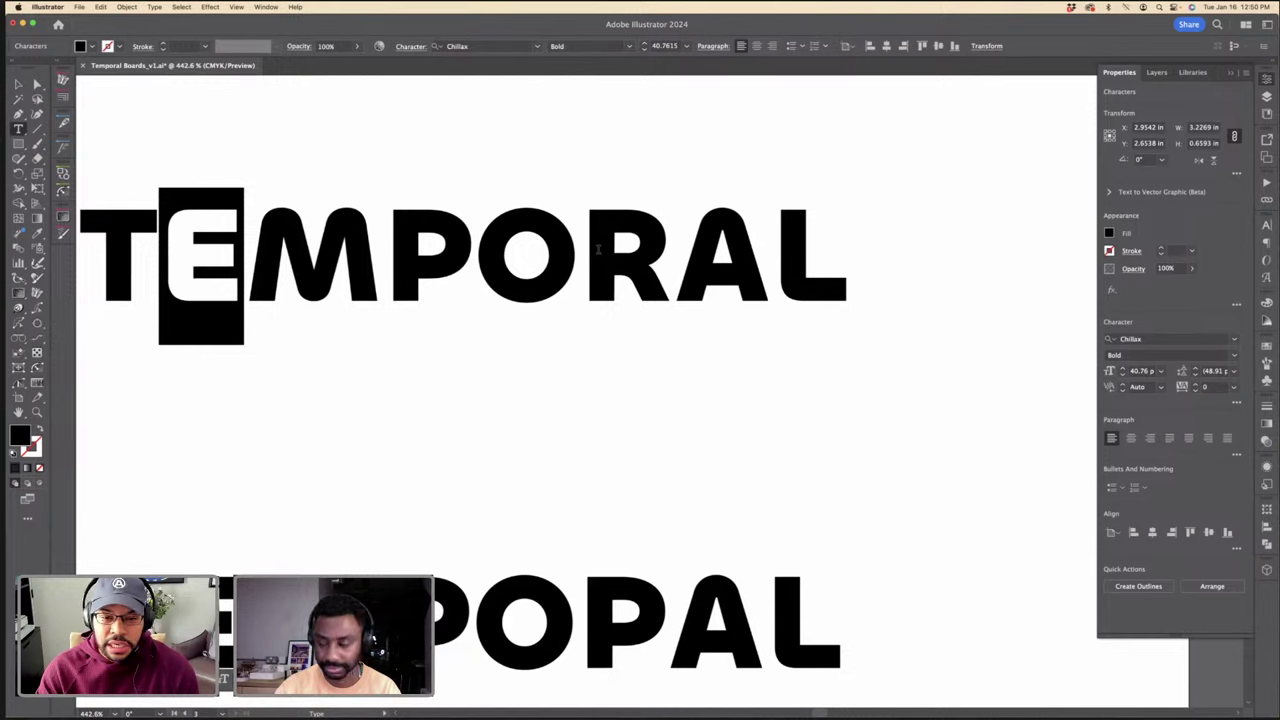
left_click_drag(670, 281, 623, 276)
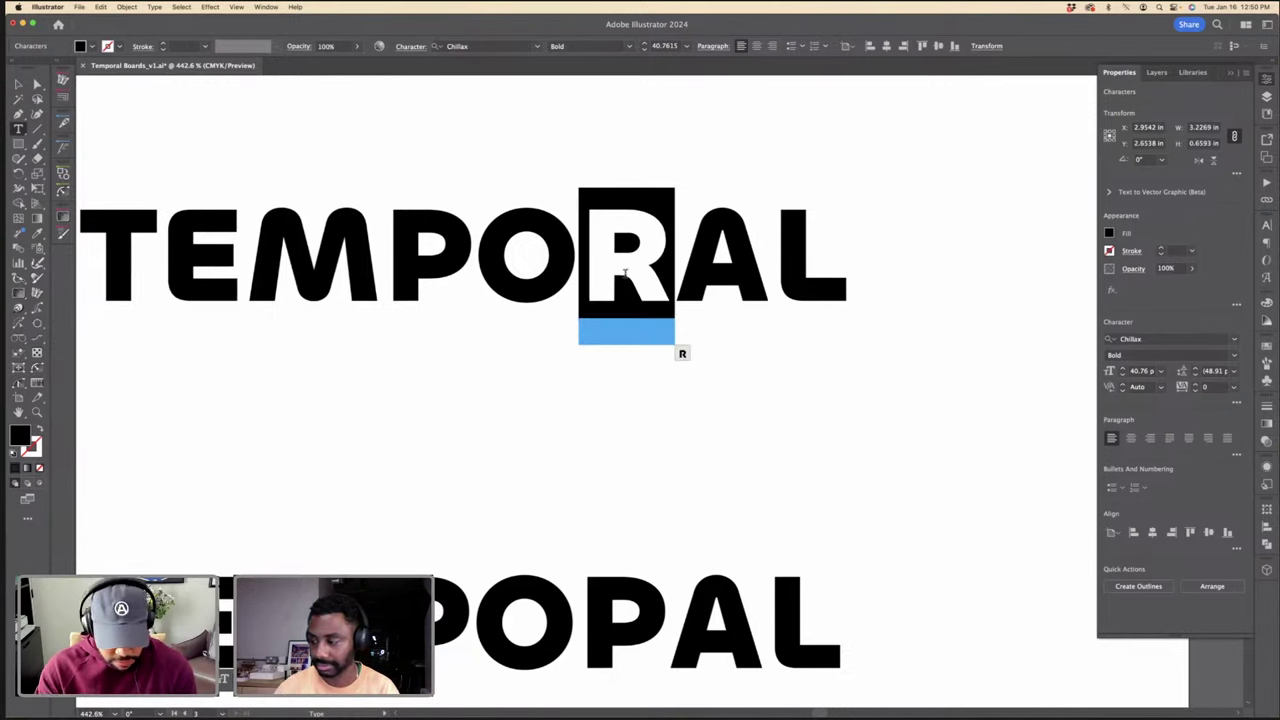
type("P")
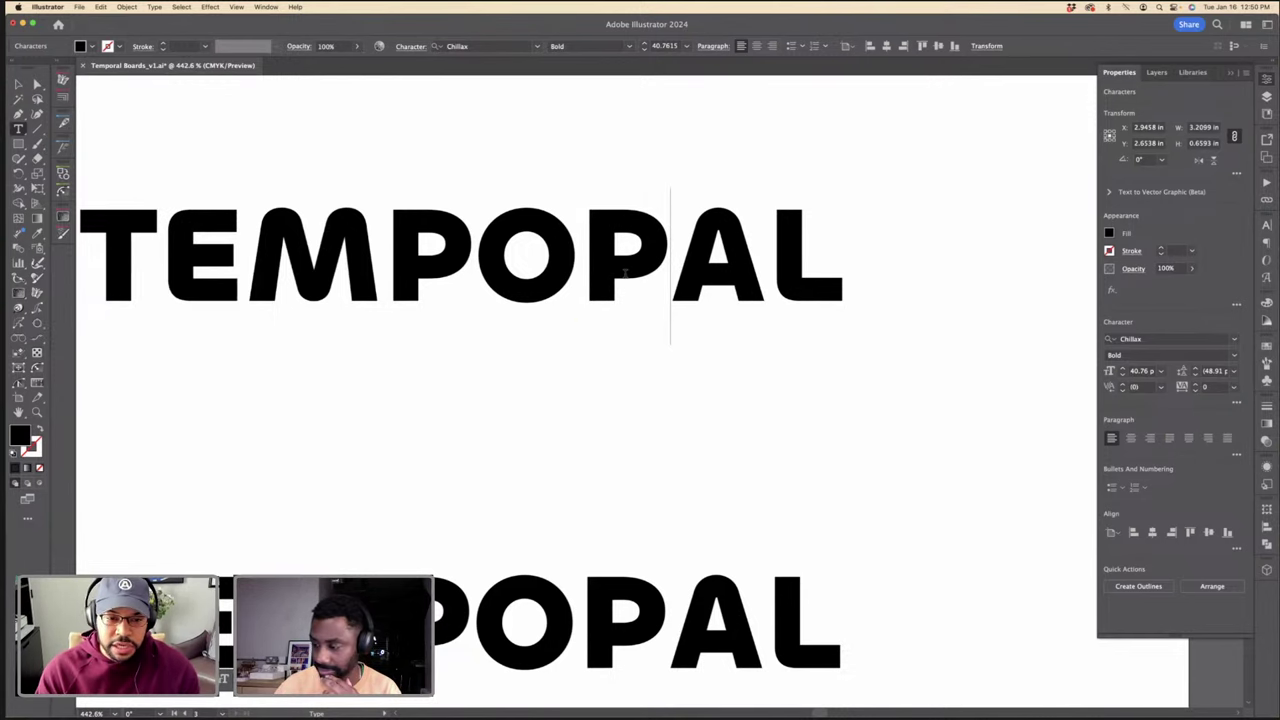
left_click(16, 84)
left_click(371, 130)
key("super+minus")
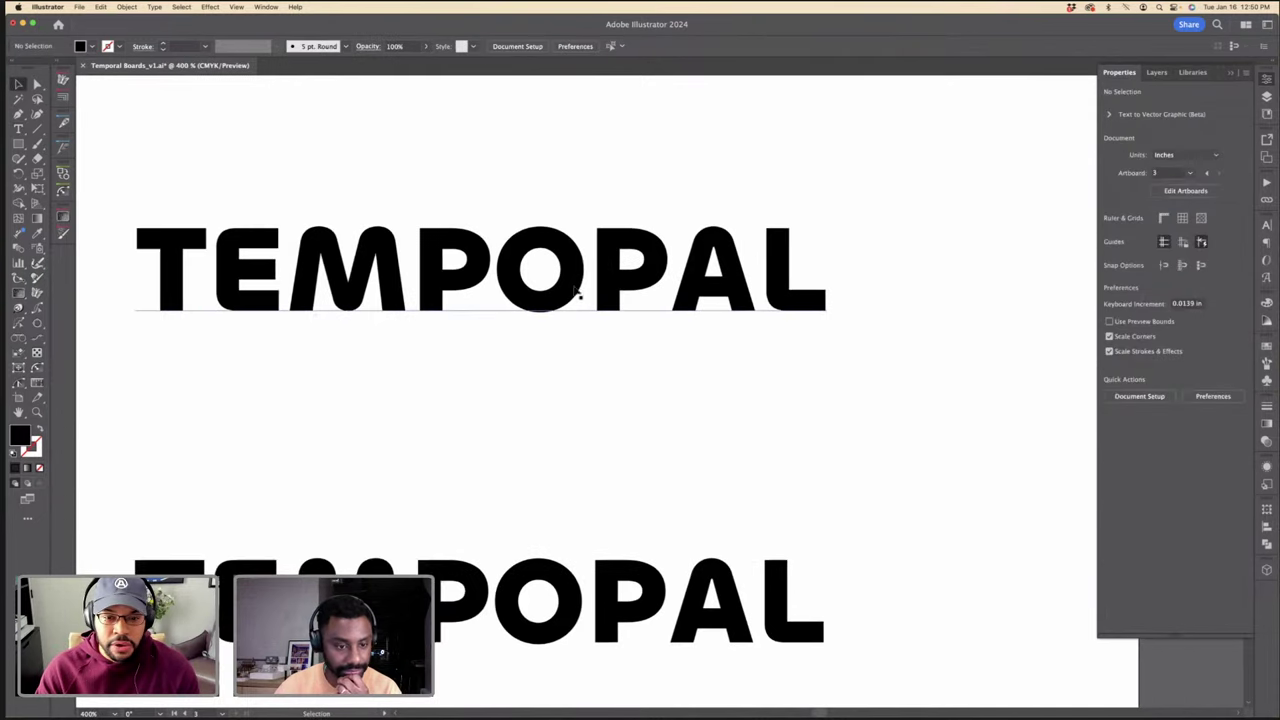
Step: Move the outlined lower TEMPOPAL up closer to the live text line, aligning their left and right edges
scroll(669, 374, "left", 3)
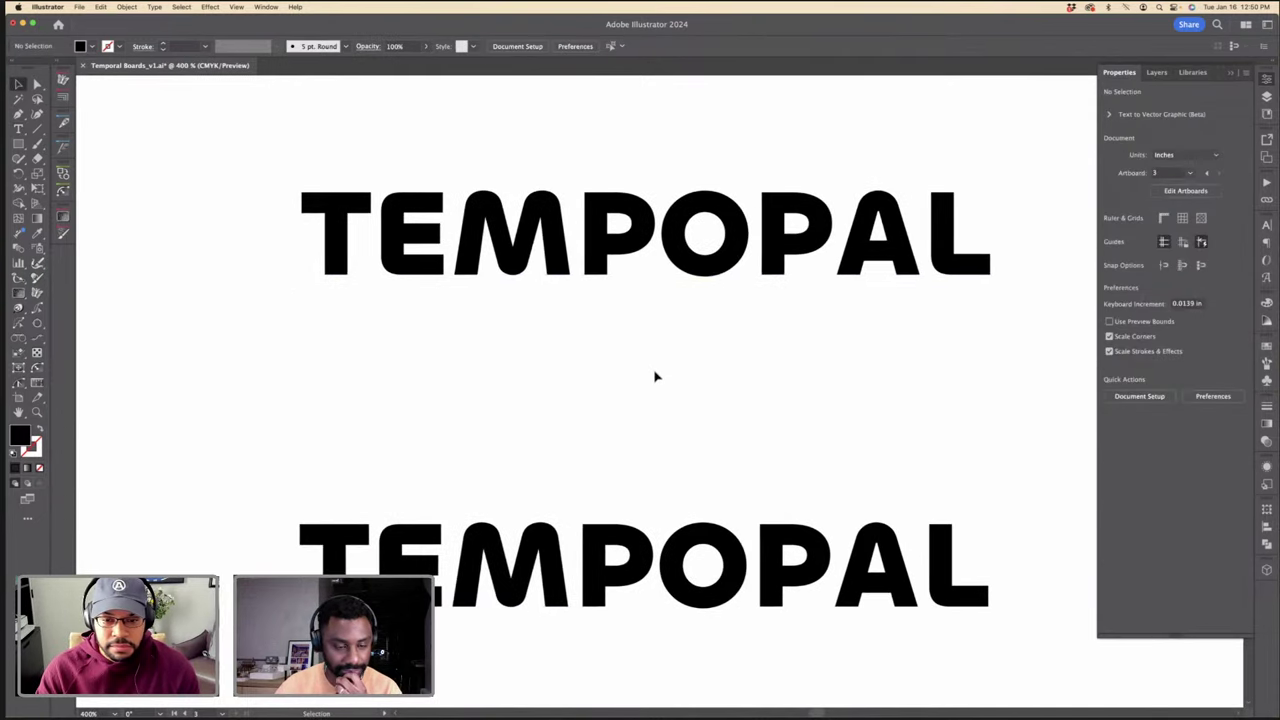
left_click(722, 282)
scroll(722, 285, "down", 2)
scroll(722, 285, "right", 2)
left_click(719, 456)
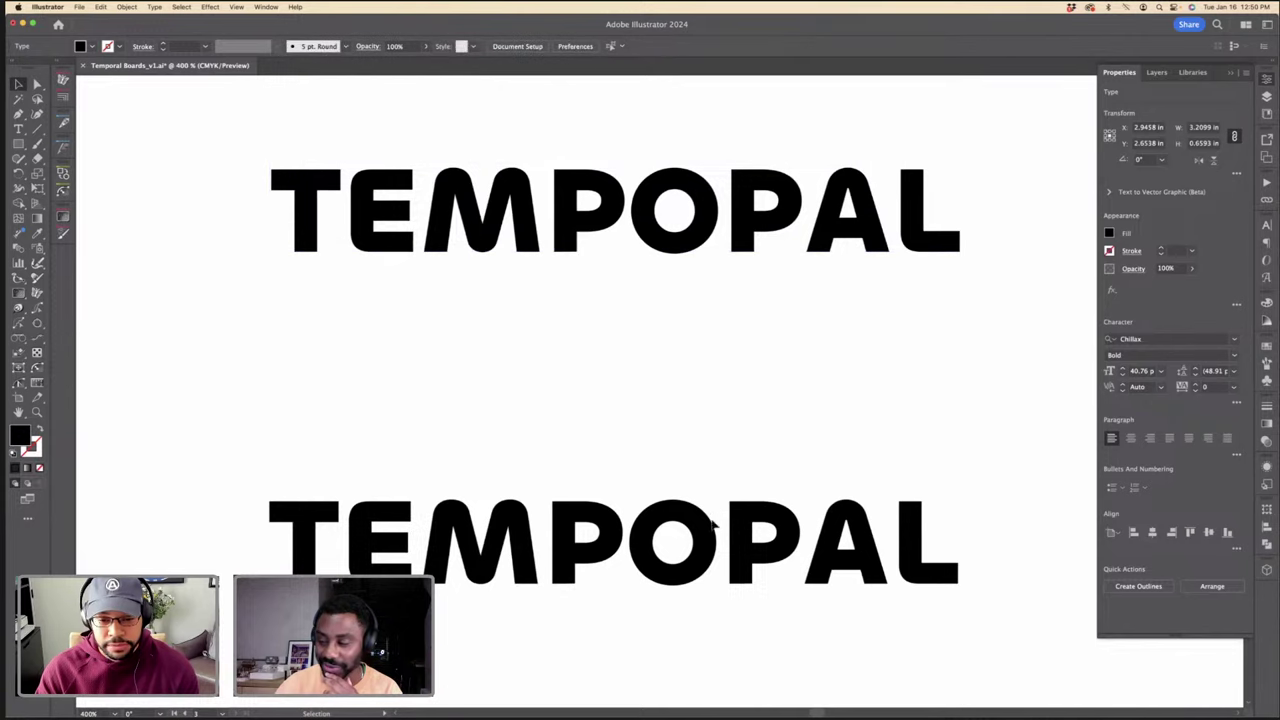
left_click_drag(720, 540, 720, 430)
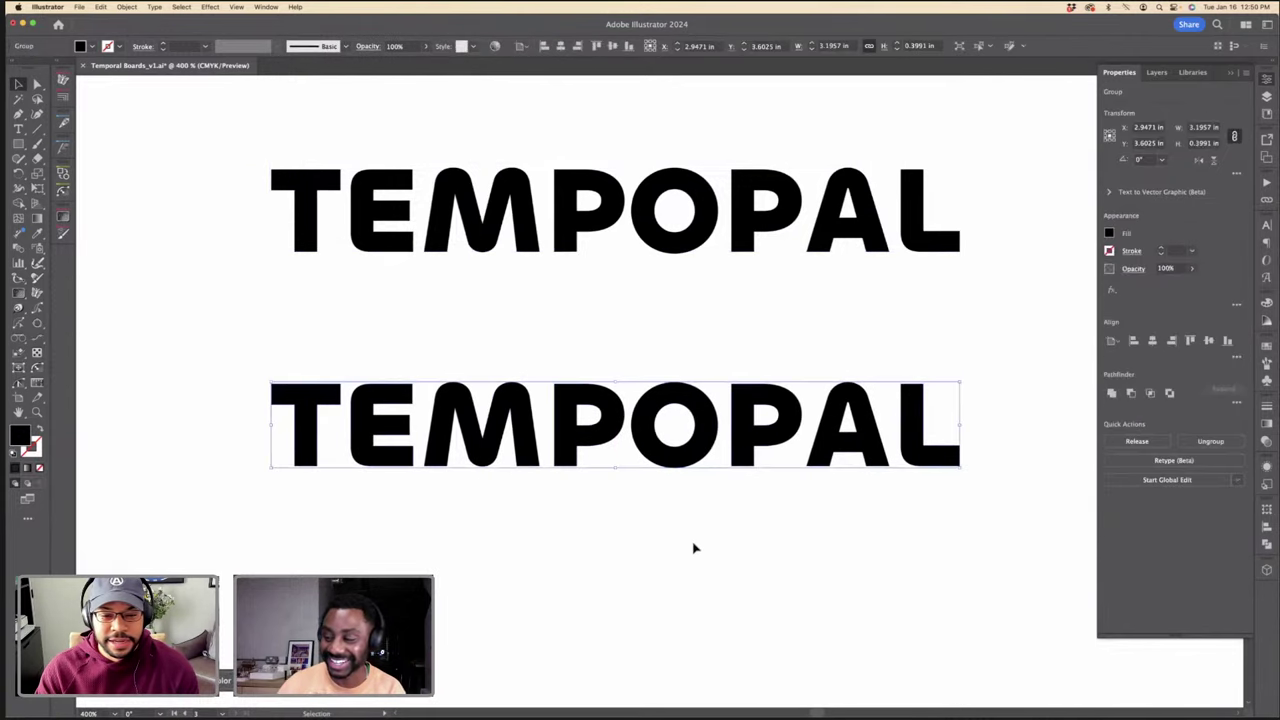
left_click_drag(659, 259, 657, 235)
left_click(686, 303)
Step: With the outlined TEMPOPAL selected, search the fonts for inter and clear the Sans Serif and High Contrast filters
left_click(700, 420)
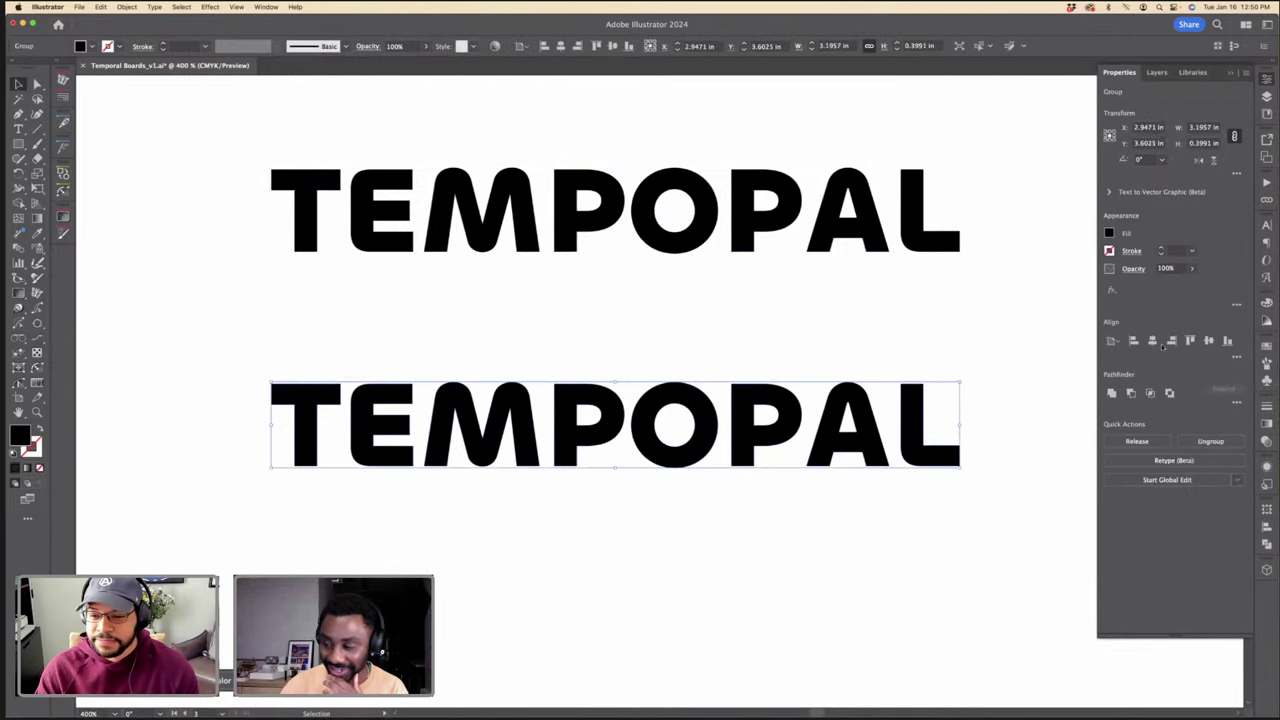
left_click(1266, 225)
left_click(1203, 238)
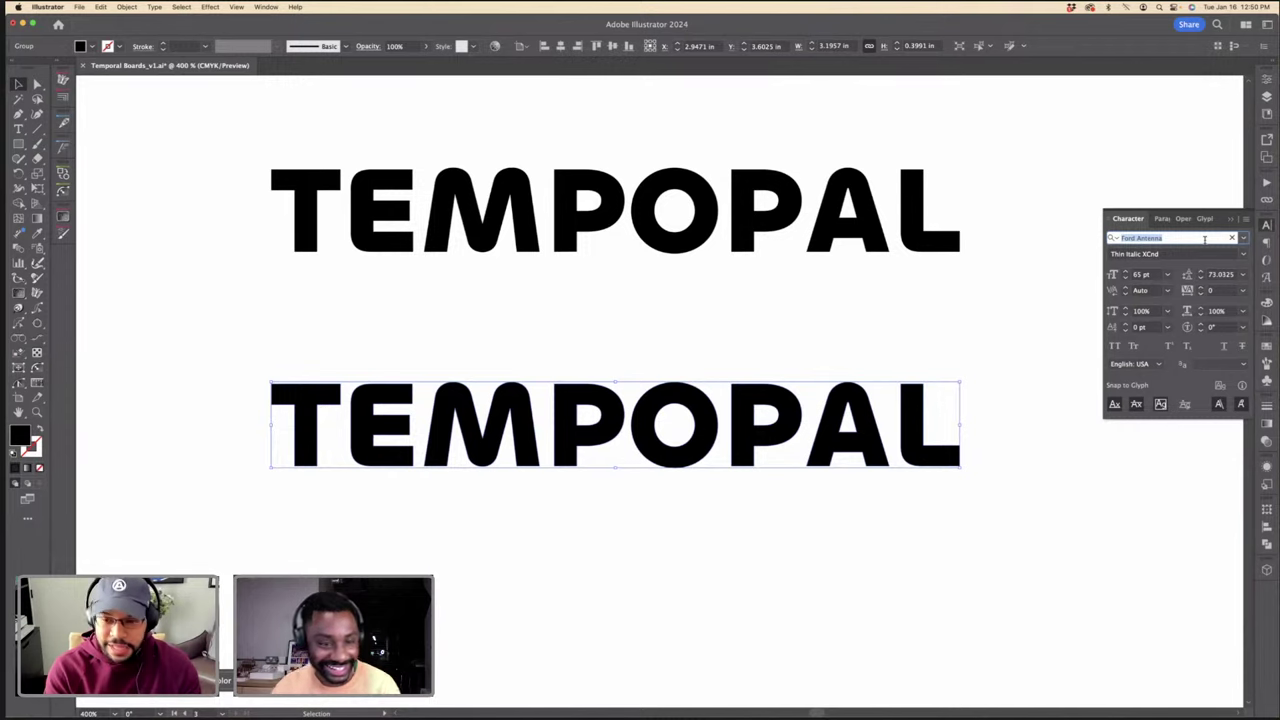
type("inter")
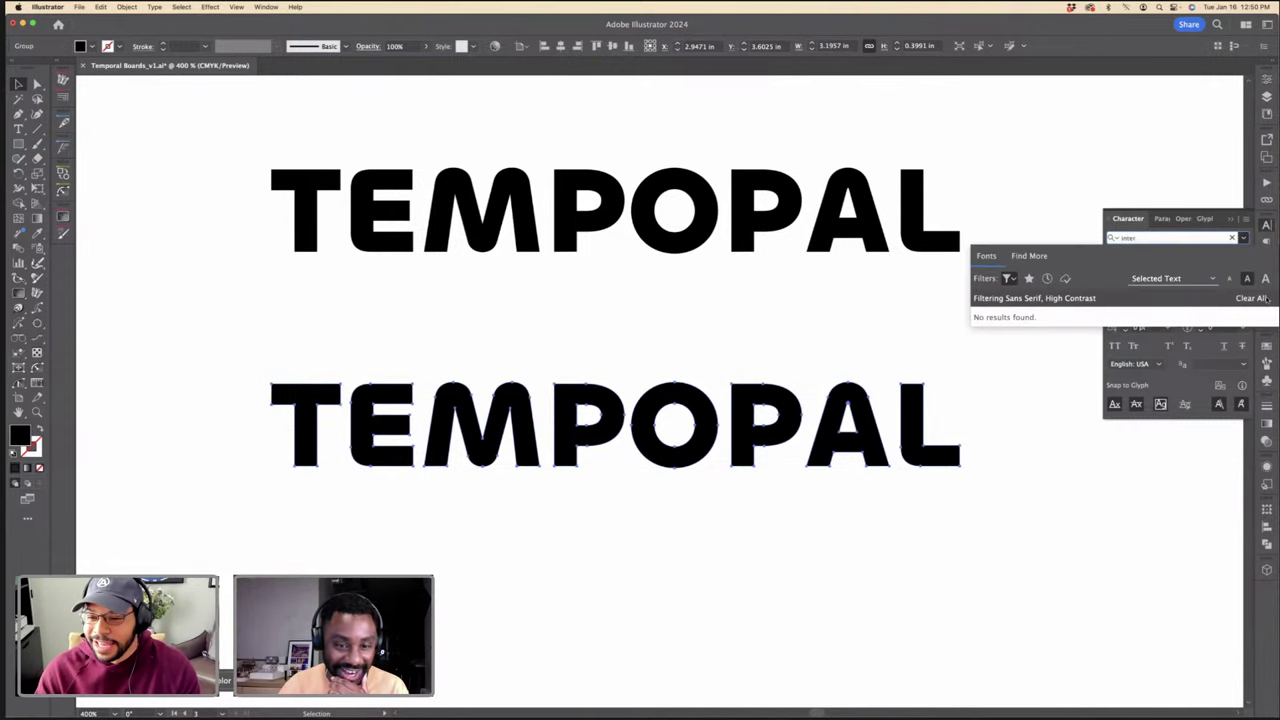
left_click(1264, 299)
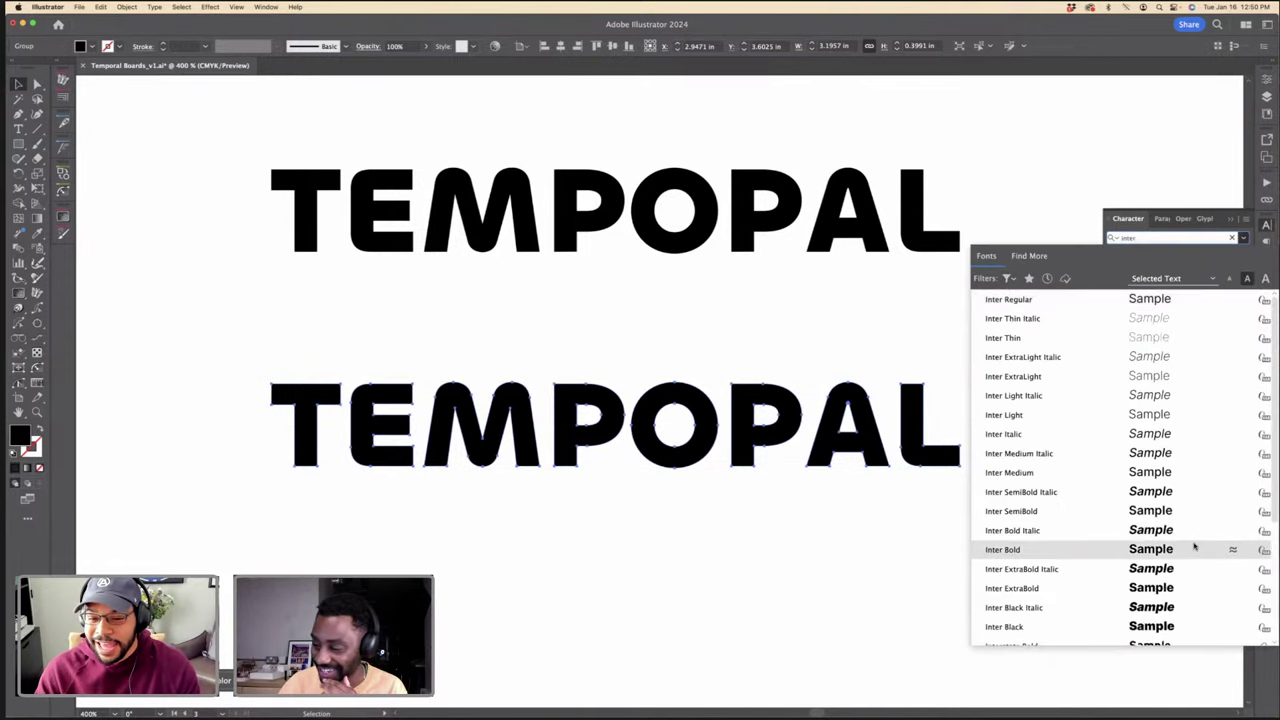
left_click(849, 328)
Step: Set the upper live TEMPOPAL text in Inter Black and deselect it
left_click(843, 247)
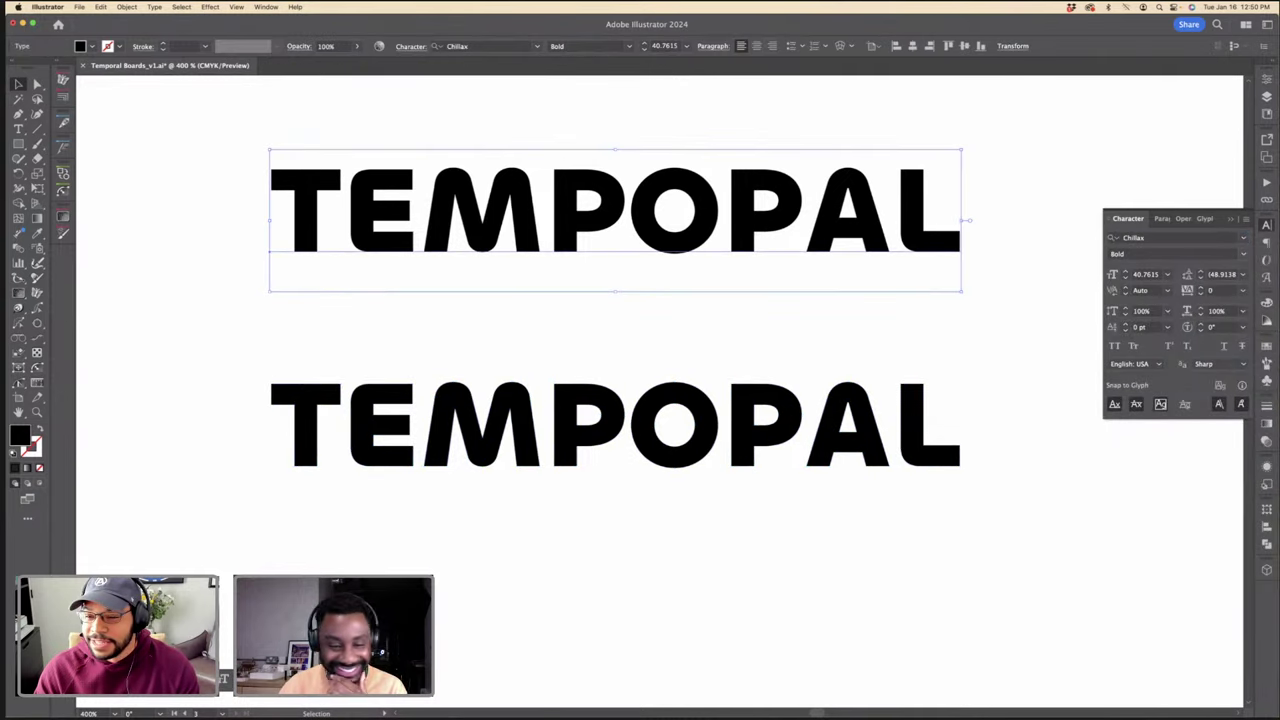
left_click(1181, 238)
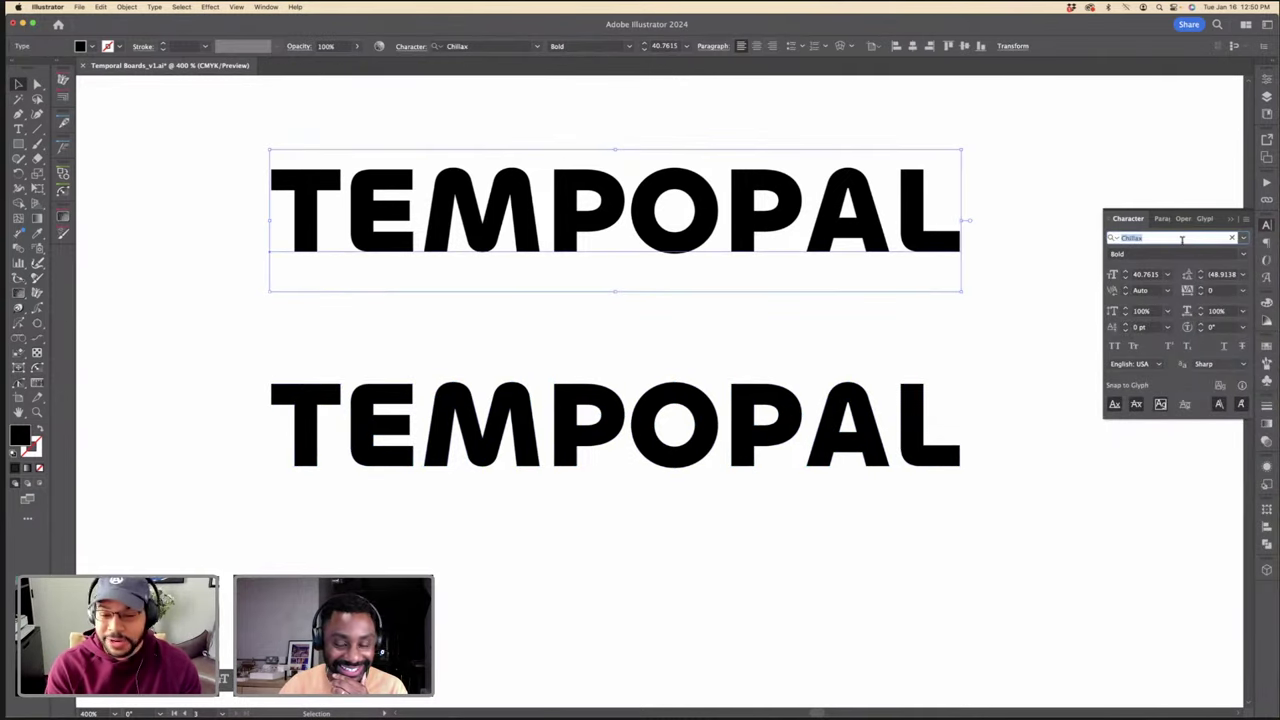
type("inter")
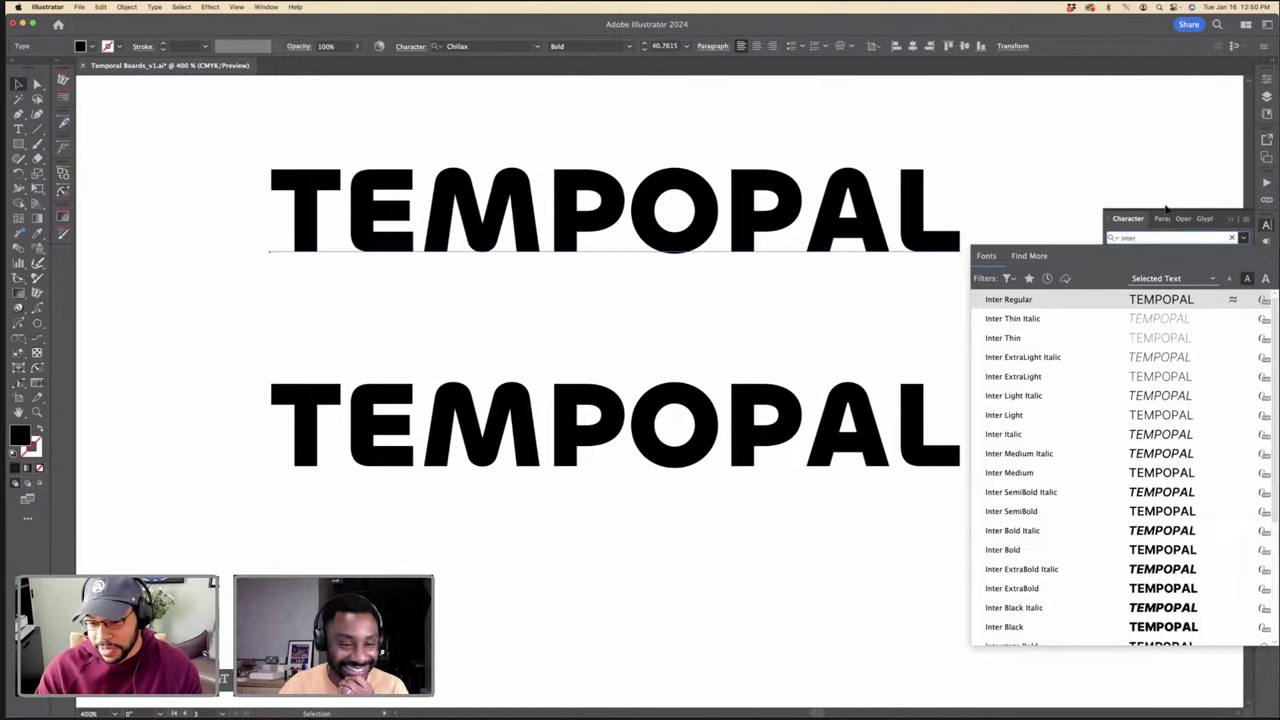
scroll(1170, 565, "down", 1)
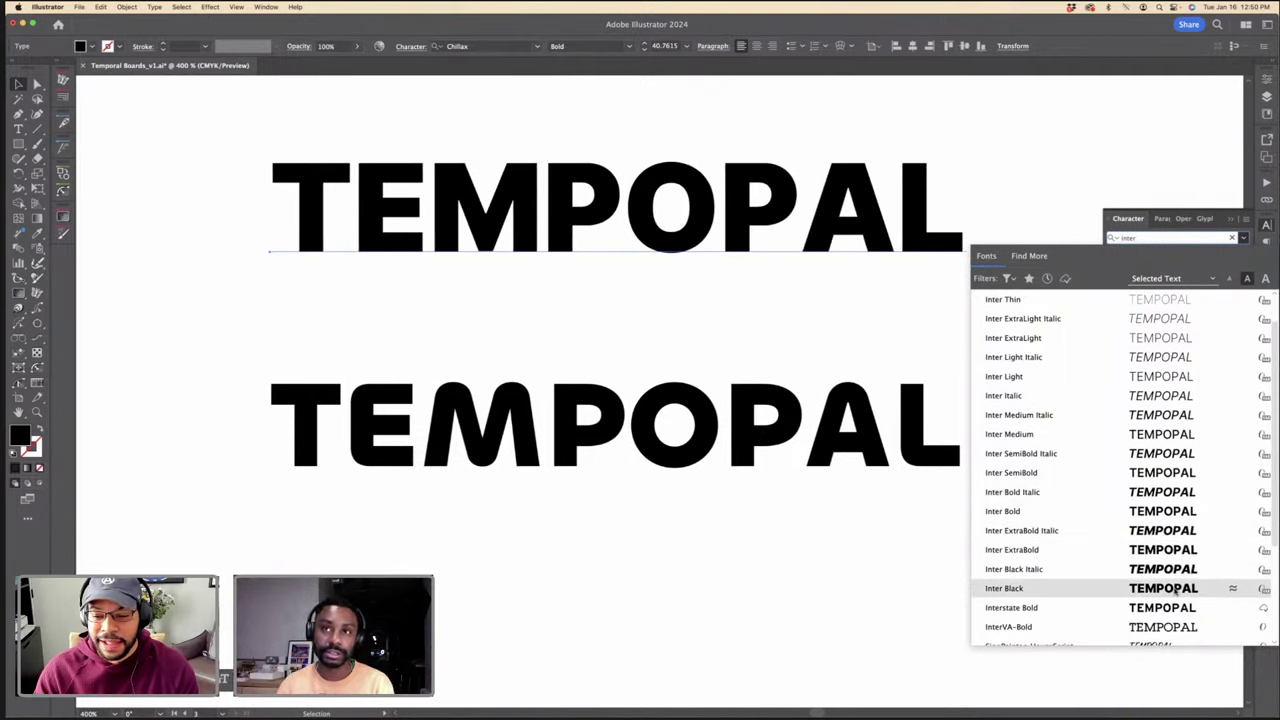
left_click(1172, 592)
left_click(853, 361)
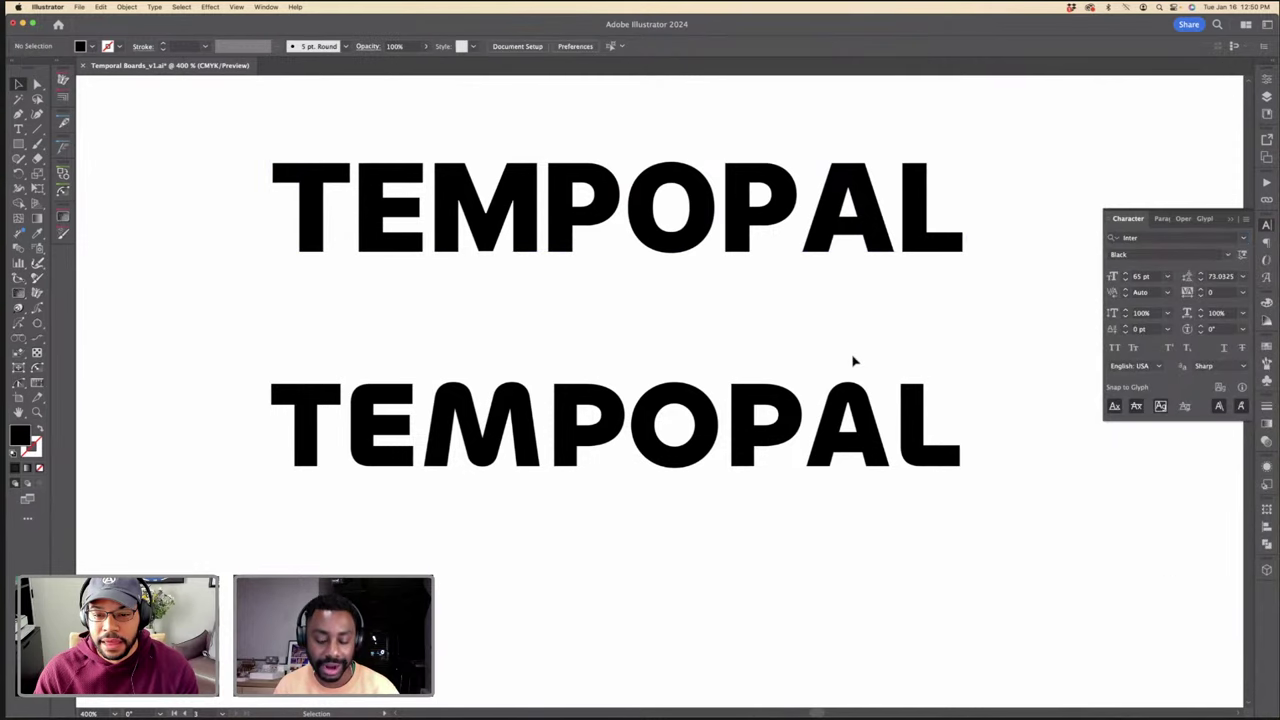
Step: Search the fonts for axi and preview the upper TEMPOPAL in AXIS Extra Bold without applying it
left_click(705, 240)
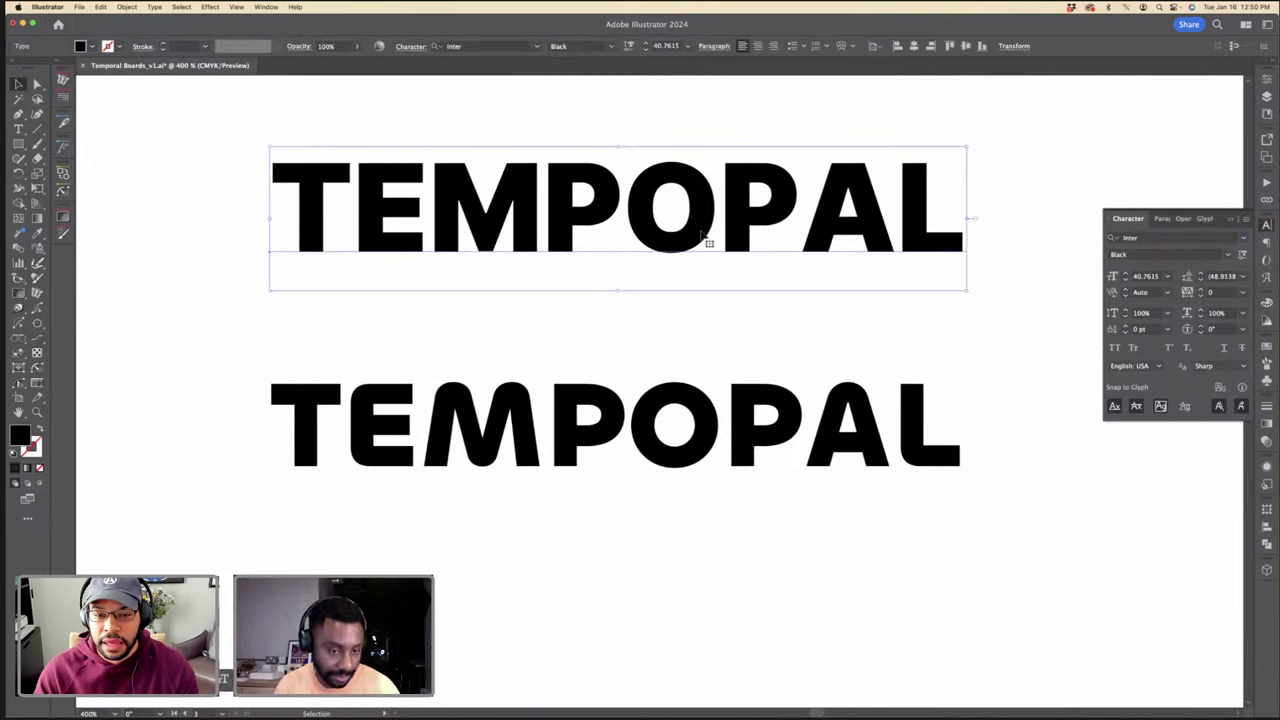
scroll(735, 305, "down", 2)
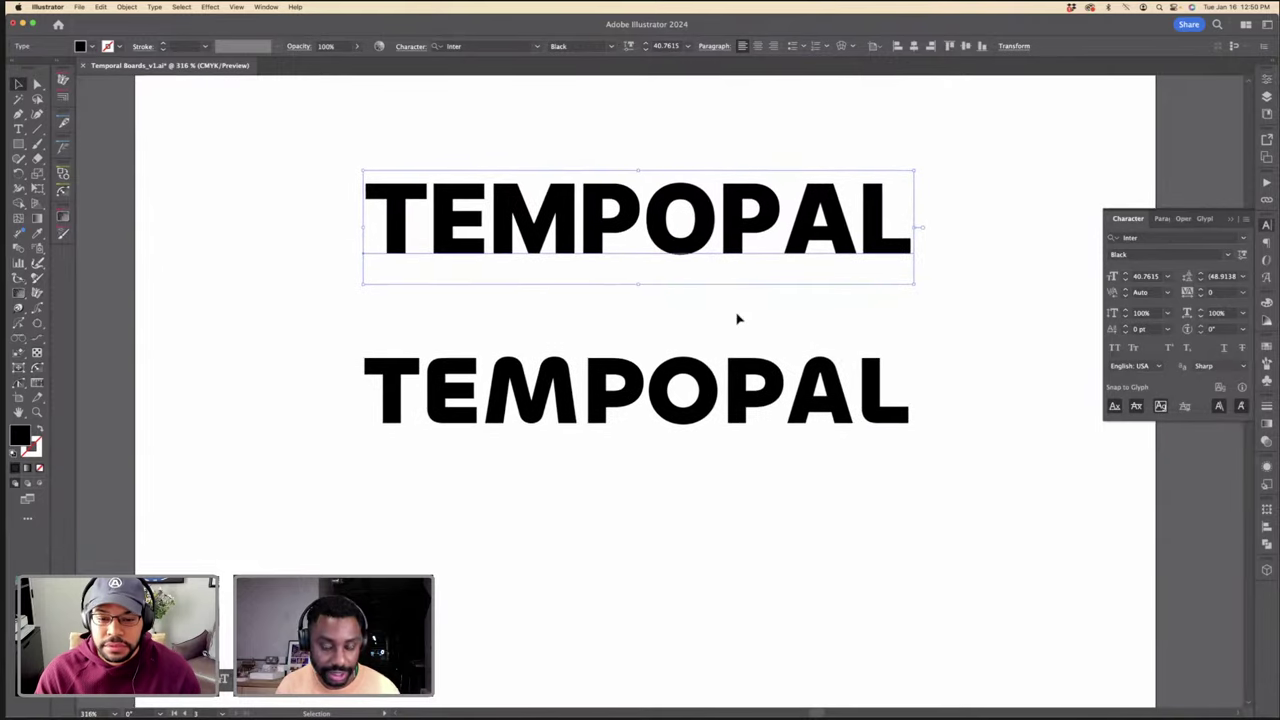
left_click(1128, 238)
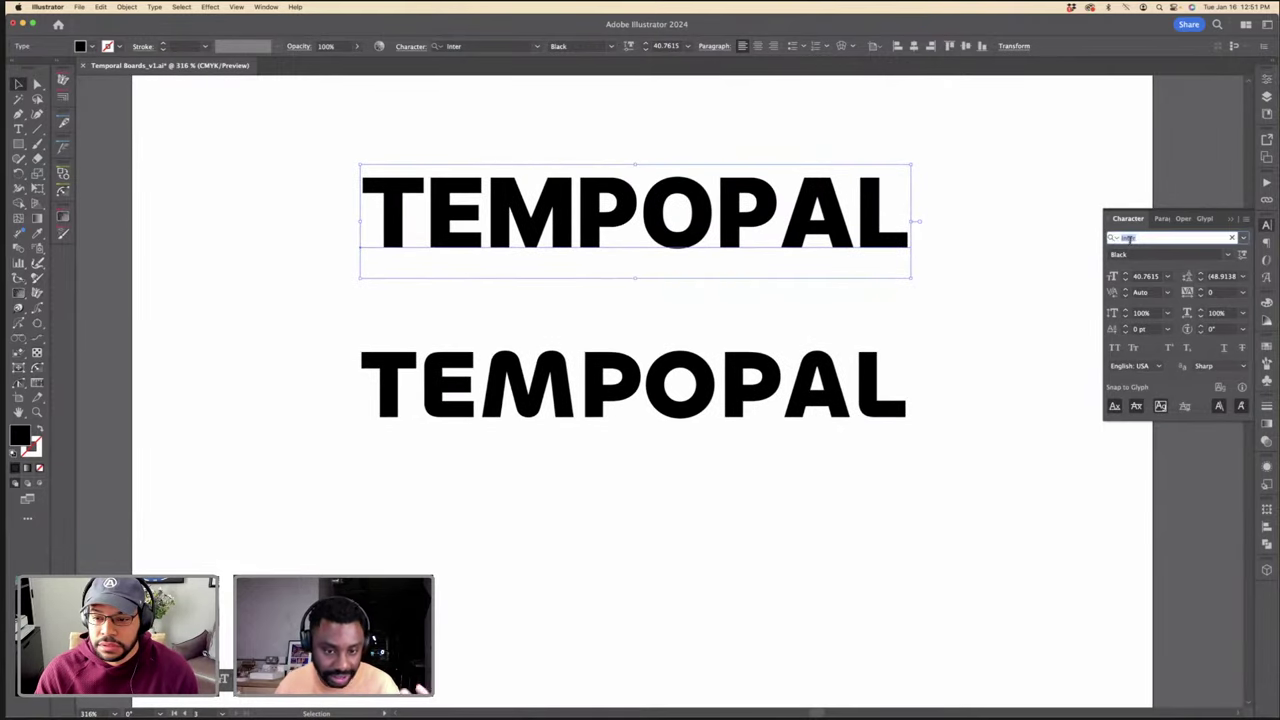
type("axi")
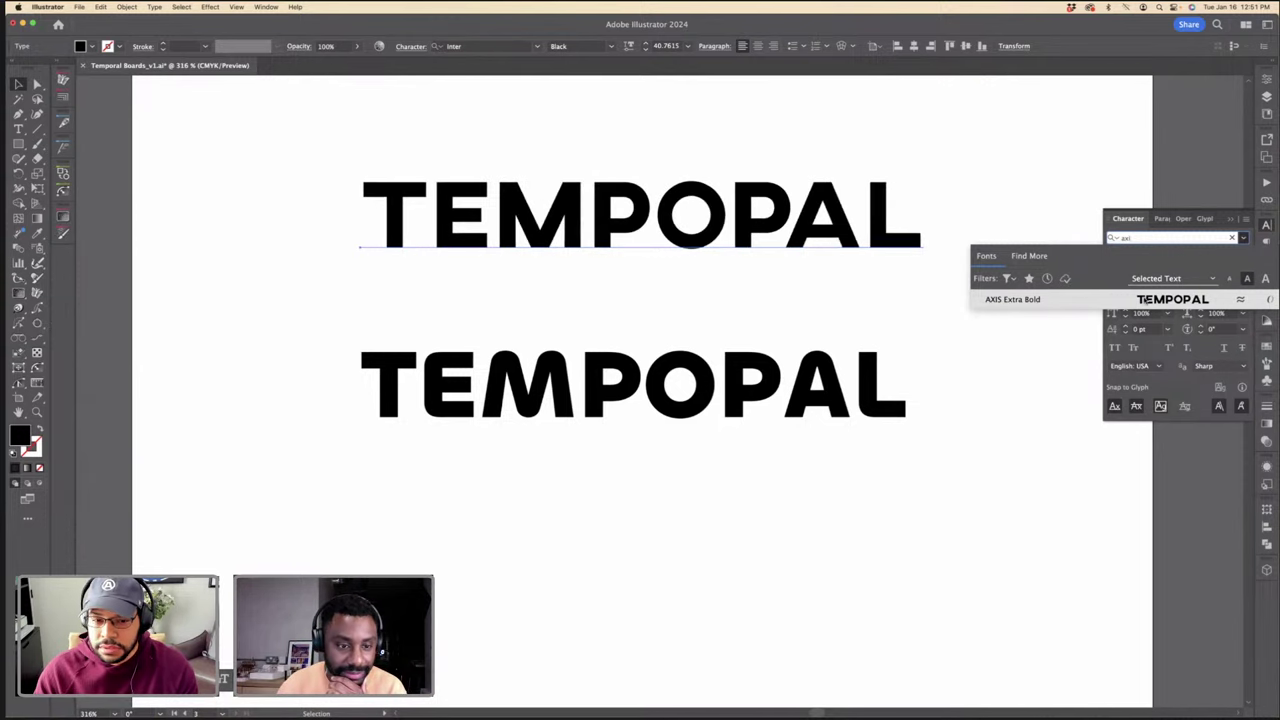
key("Escape")
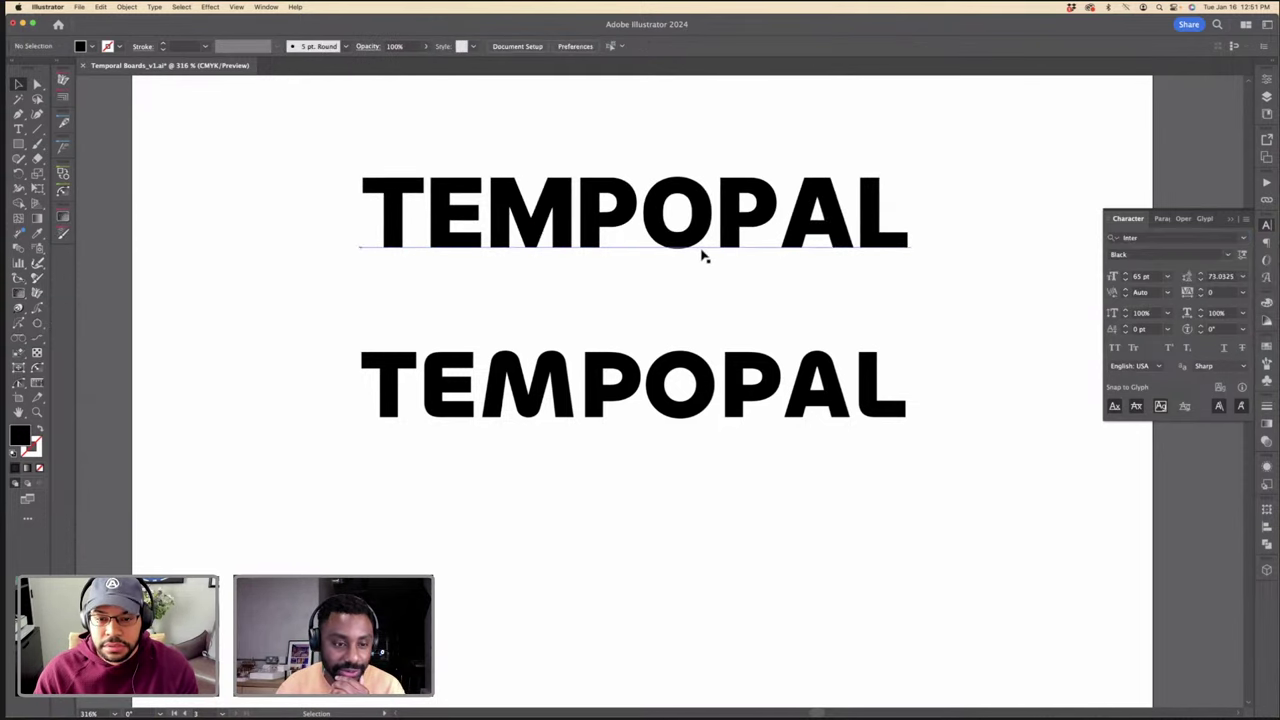
Step: Recolor the Inter Black TEMPOPAL with the tan sampled from the large Temporal wordmark
left_click_drag(703, 254, 745, 420)
key("super+minus")
key("super+minus")
left_click(783, 129)
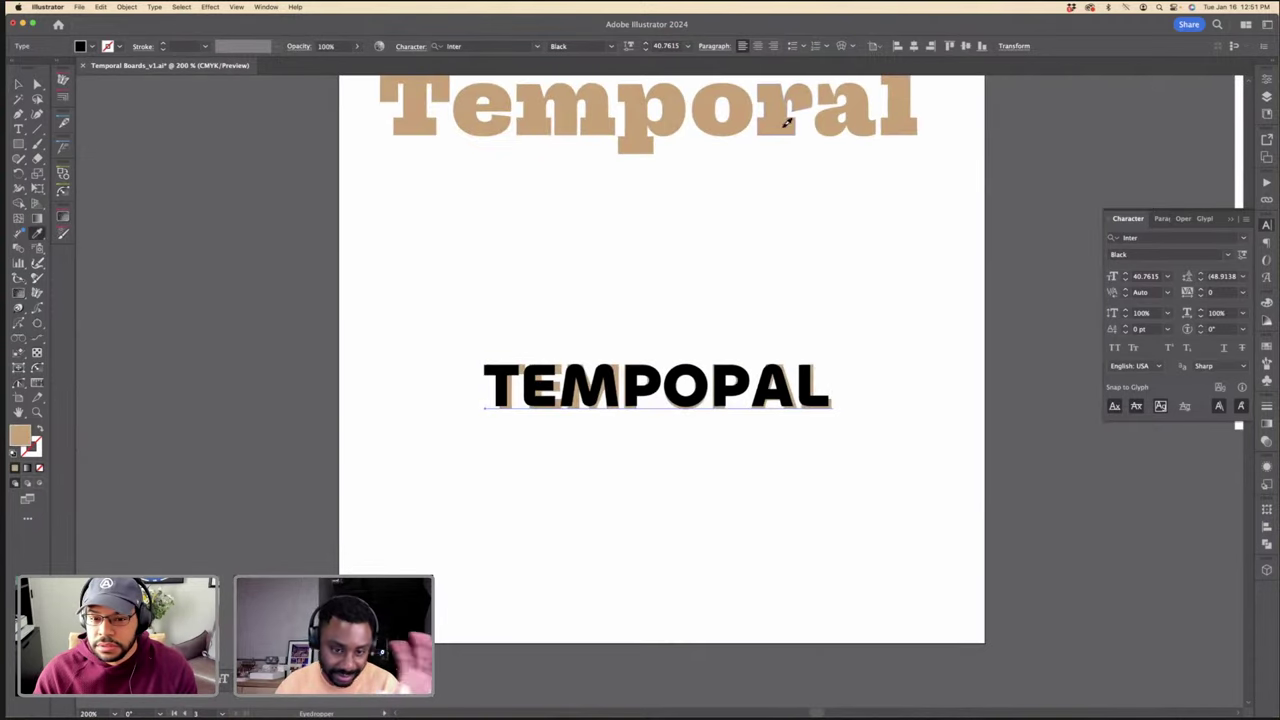
key("v")
key("super+plus")
key("super+plus")
key("BackSpace")
Step: Move the tan TEMPOPAL up so it sits clear above the black outlined TEMPOPAL
left_click(775, 396)
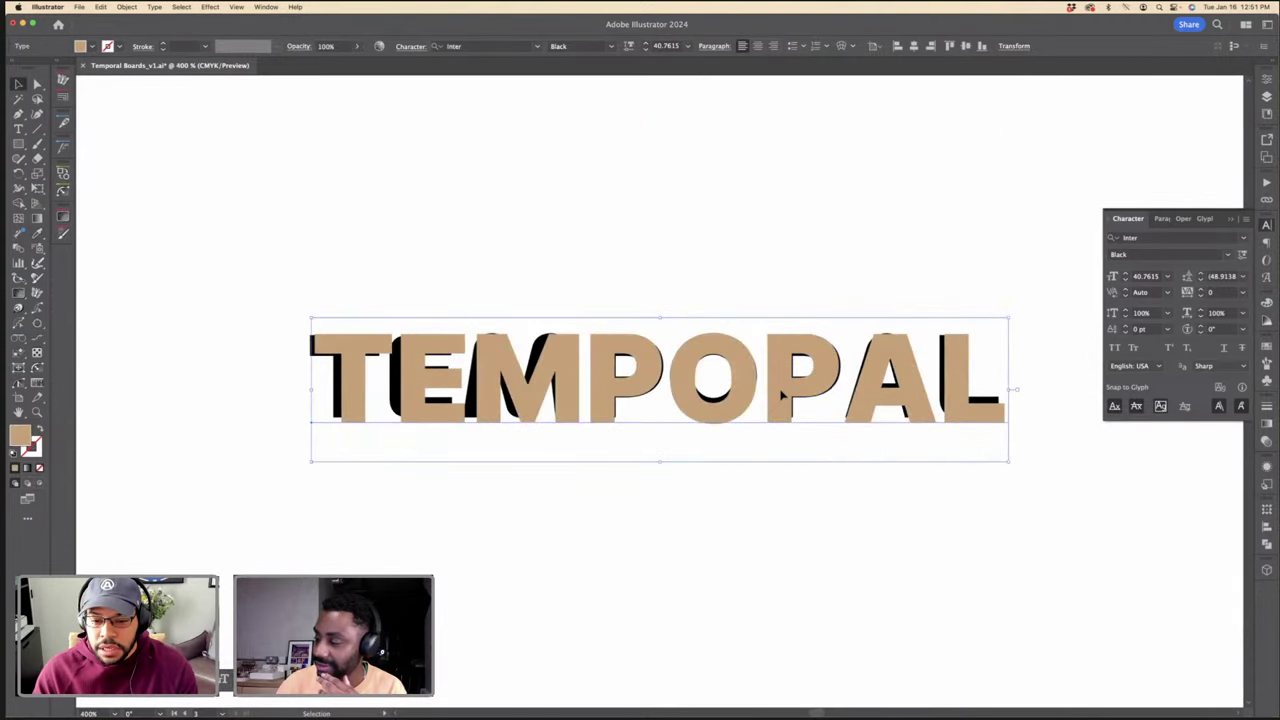
left_click_drag(783, 396, 768, 184)
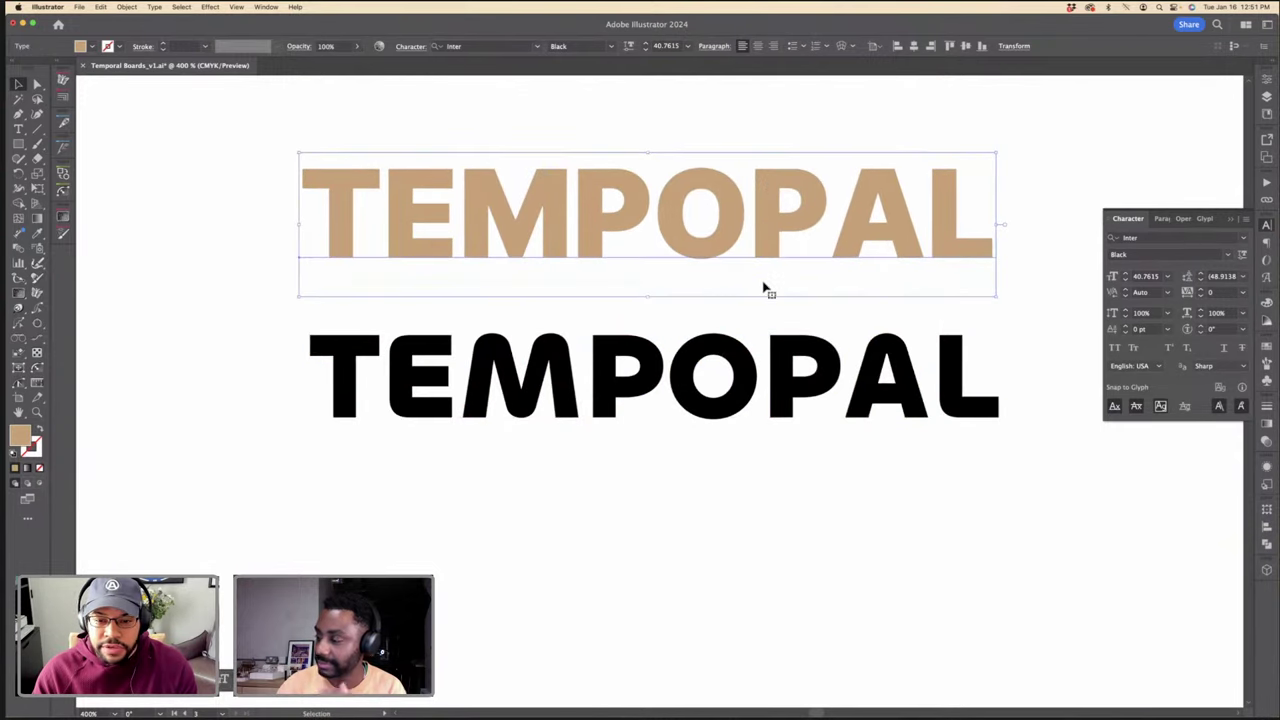
left_click(801, 340)
left_click(782, 255)
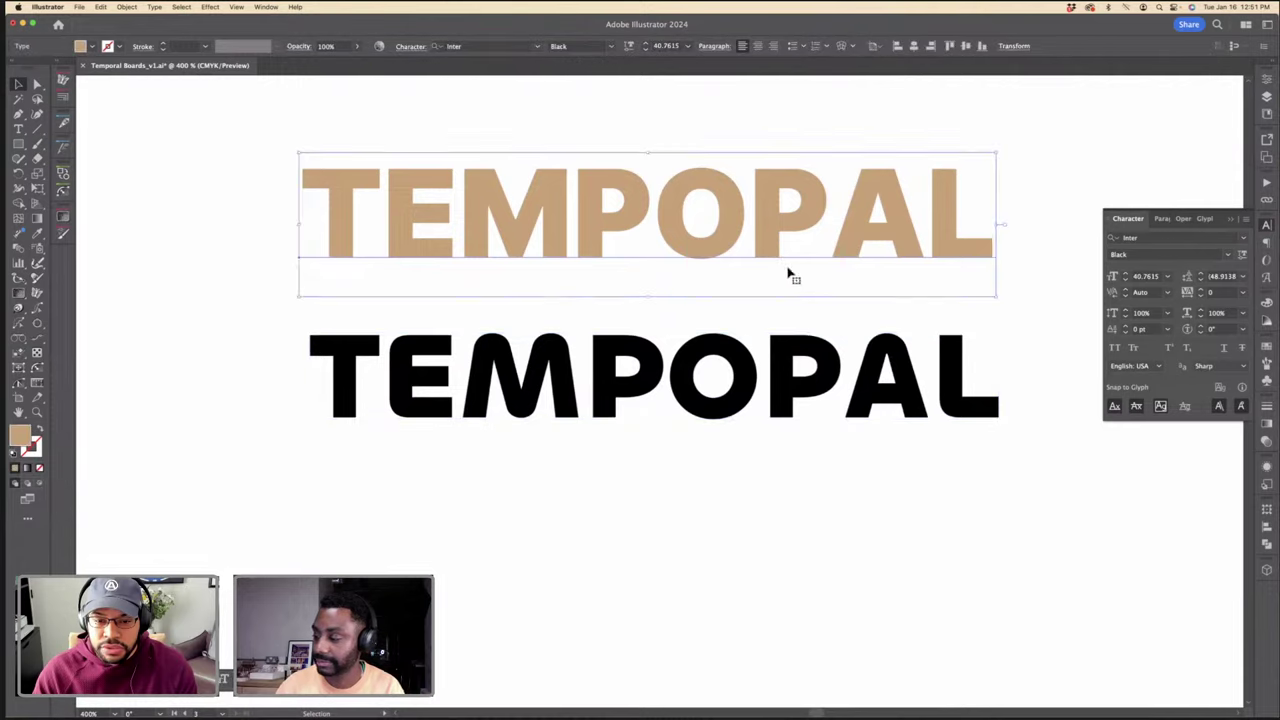
Step: Duplicate the tan live TEMPOPAL straight across to the pasteboard beside the artboard
key("super+minus")
right_click(741, 370)
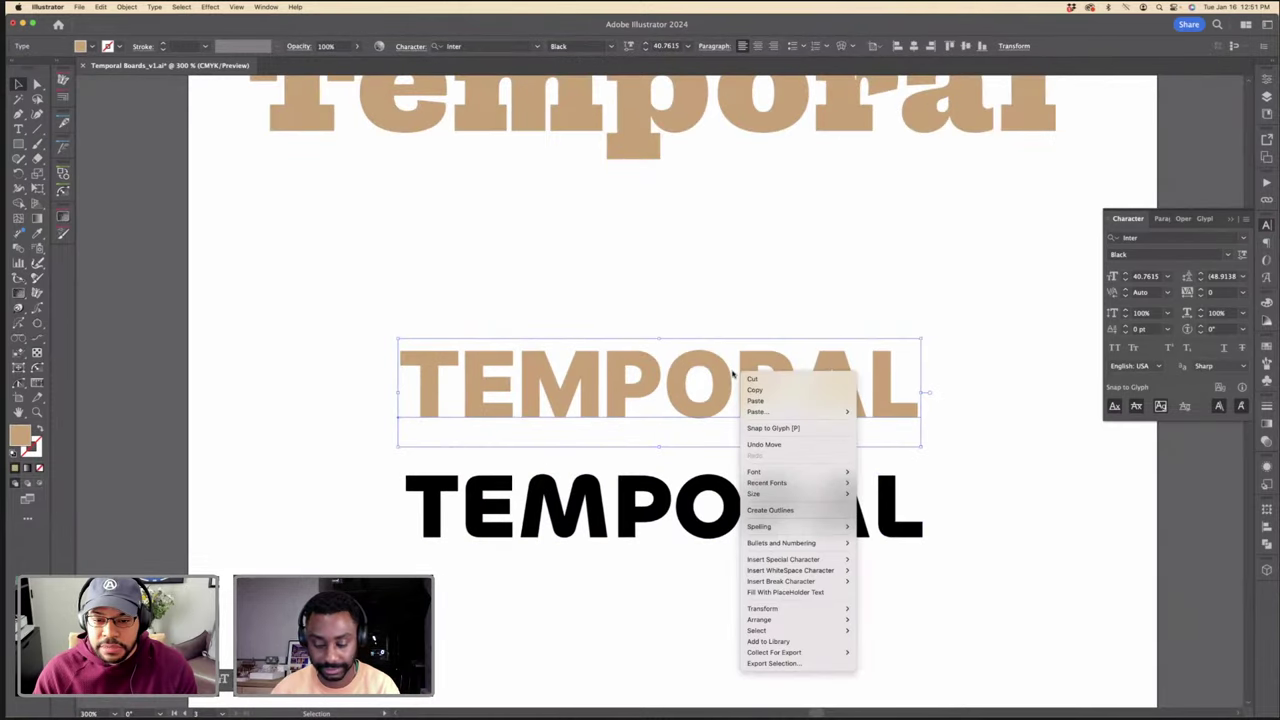
left_click(769, 511)
key("super+minus")
key("super+minus")
left_click_drag(721, 380, 323, 378)
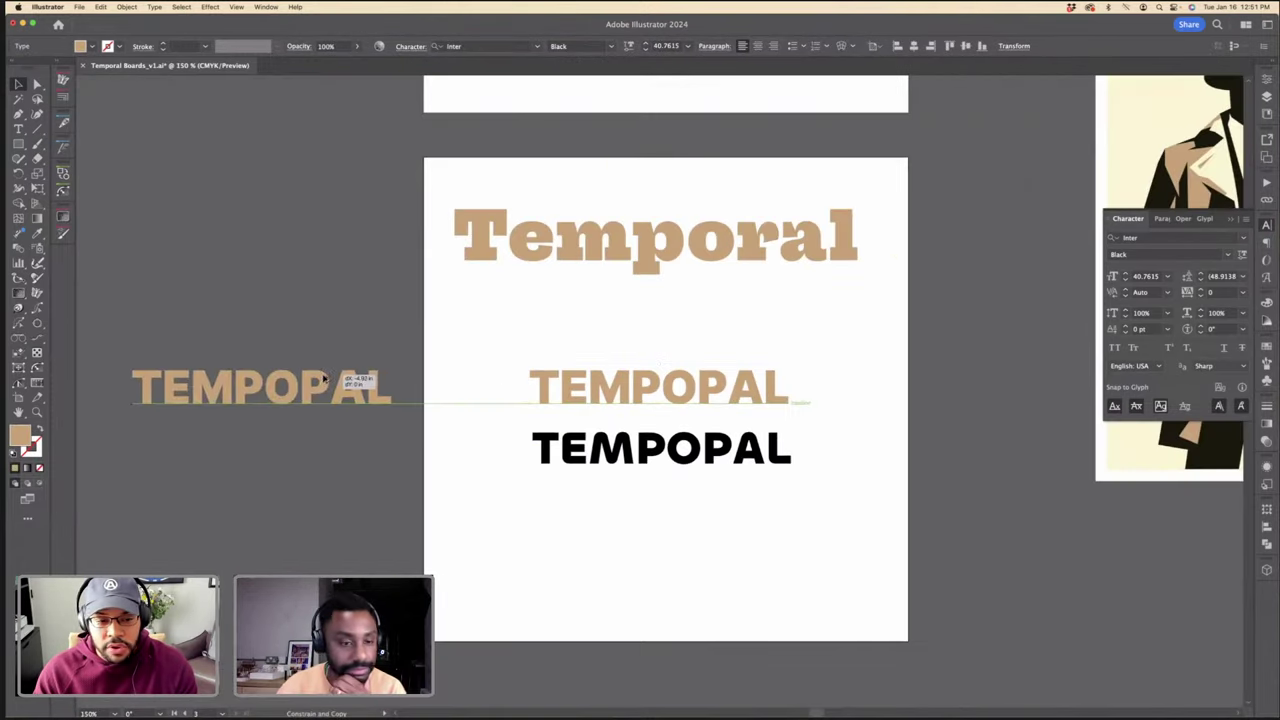
Step: Convert the tan TEMPOPAL on the artboard to outlines
right_click(640, 398)
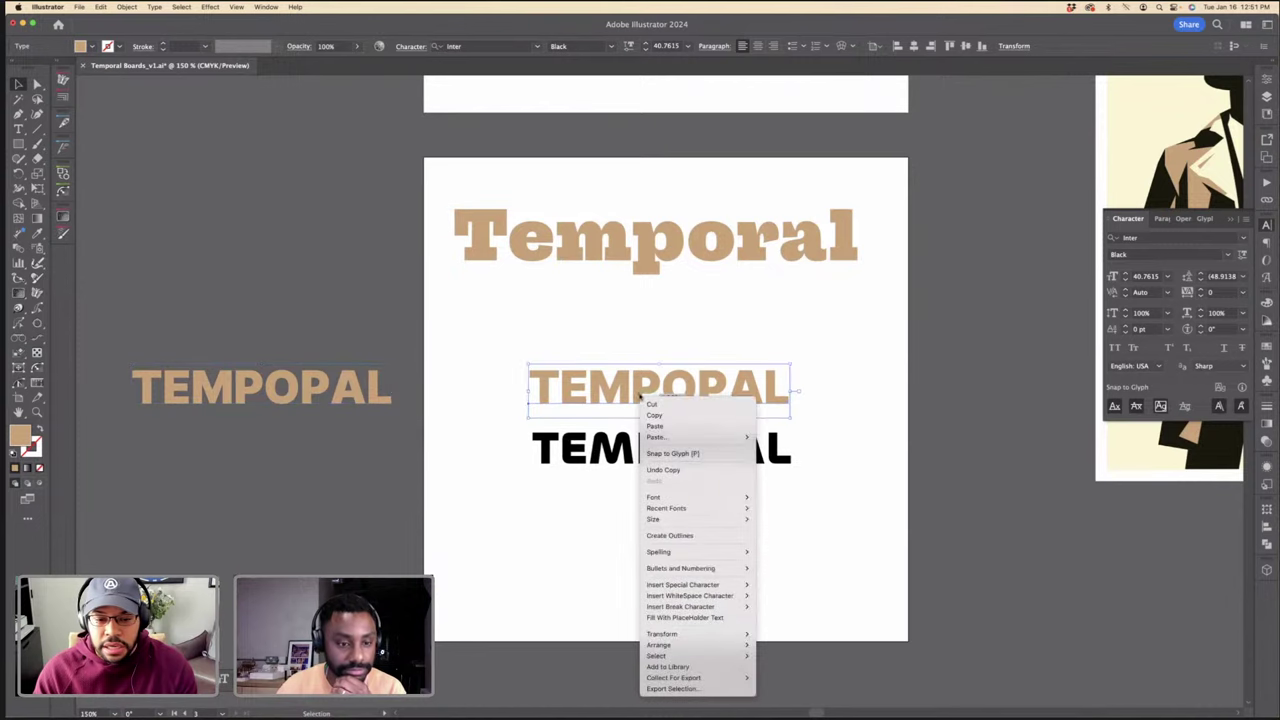
left_click(676, 535)
key("super+plus")
key("super+plus")
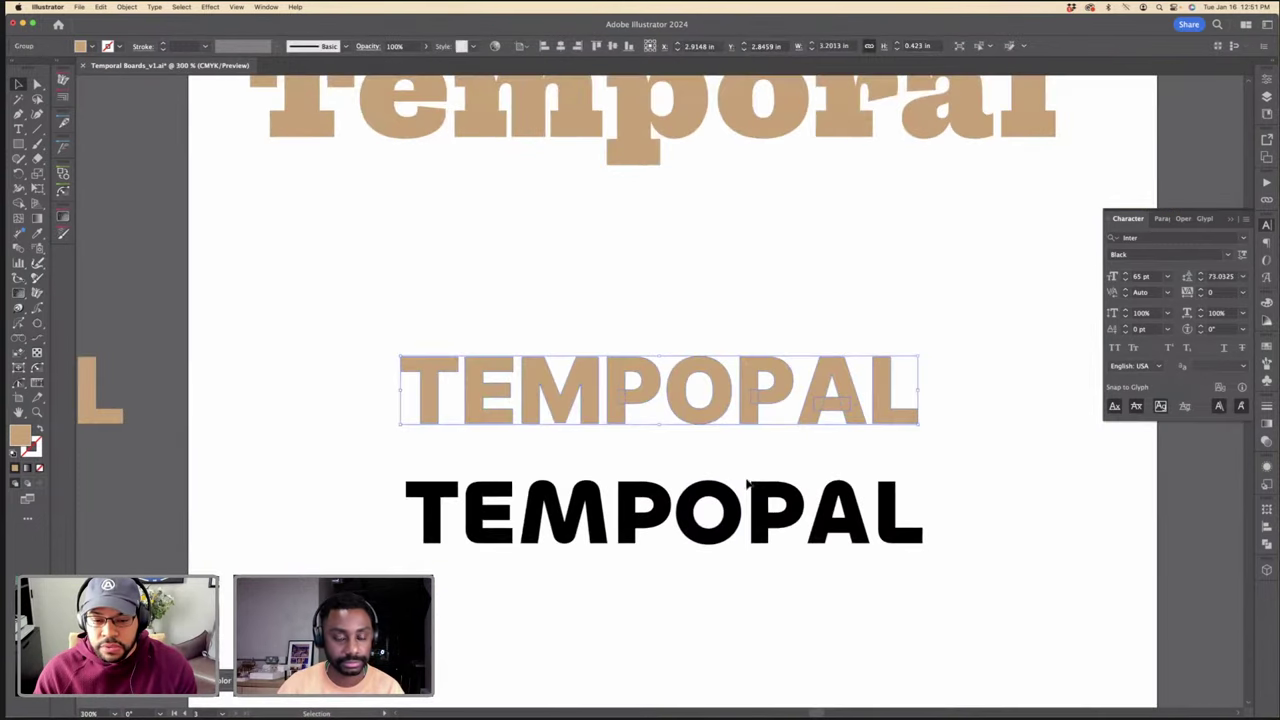
Step: Compare the letterforms of the outlined tan TEMPOPAL and the black TEMPOPAL up close
left_click(755, 489)
left_click(757, 420)
left_click(758, 421)
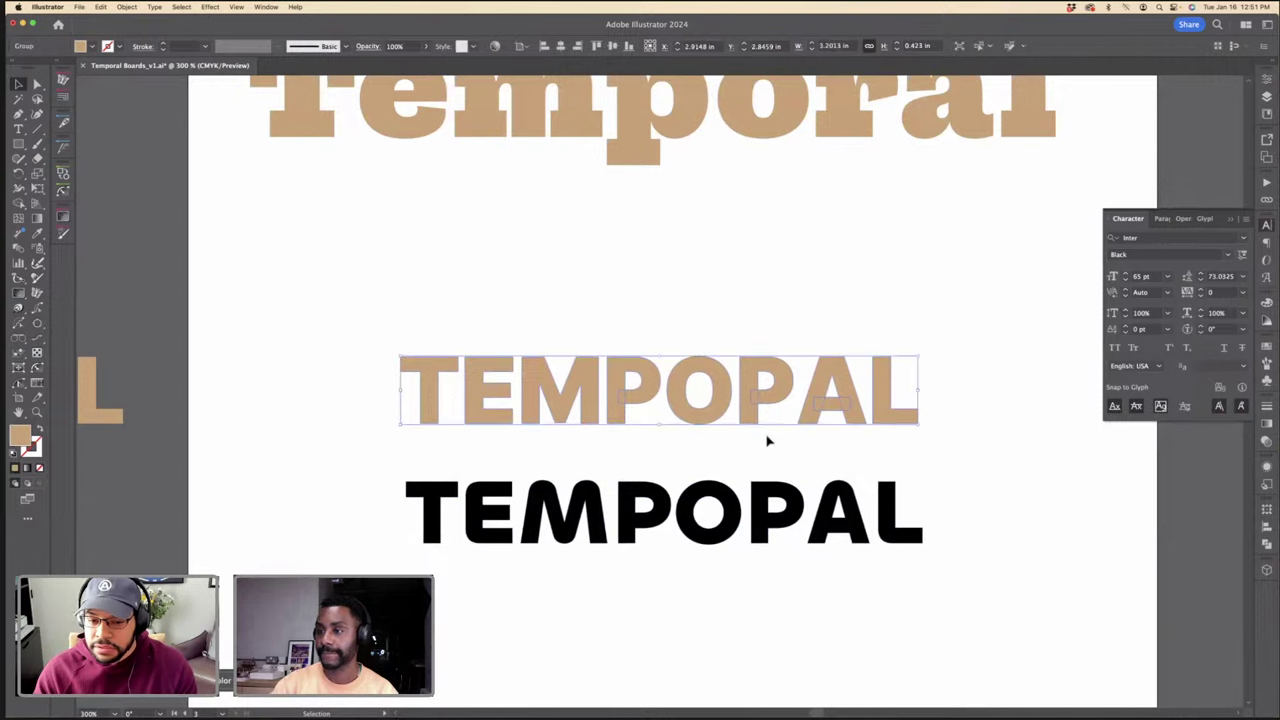
left_click(761, 435)
left_click(759, 436)
left_click(758, 443)
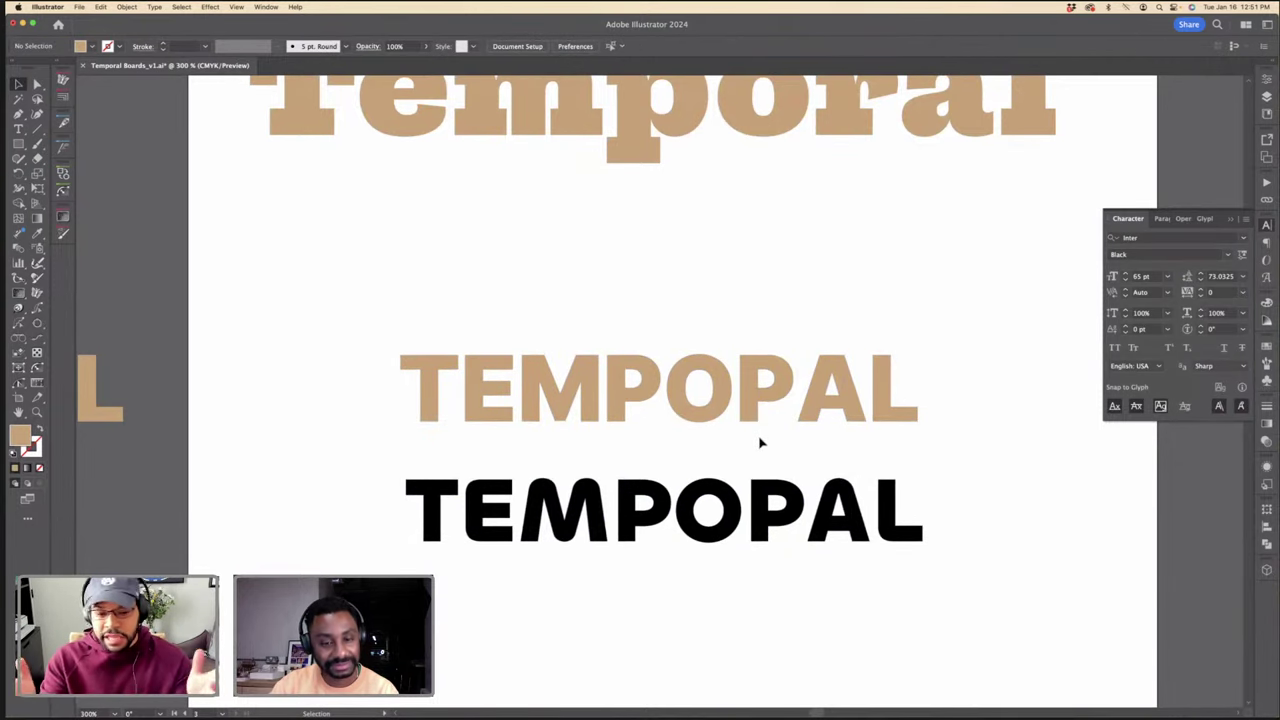
key("super+minus")
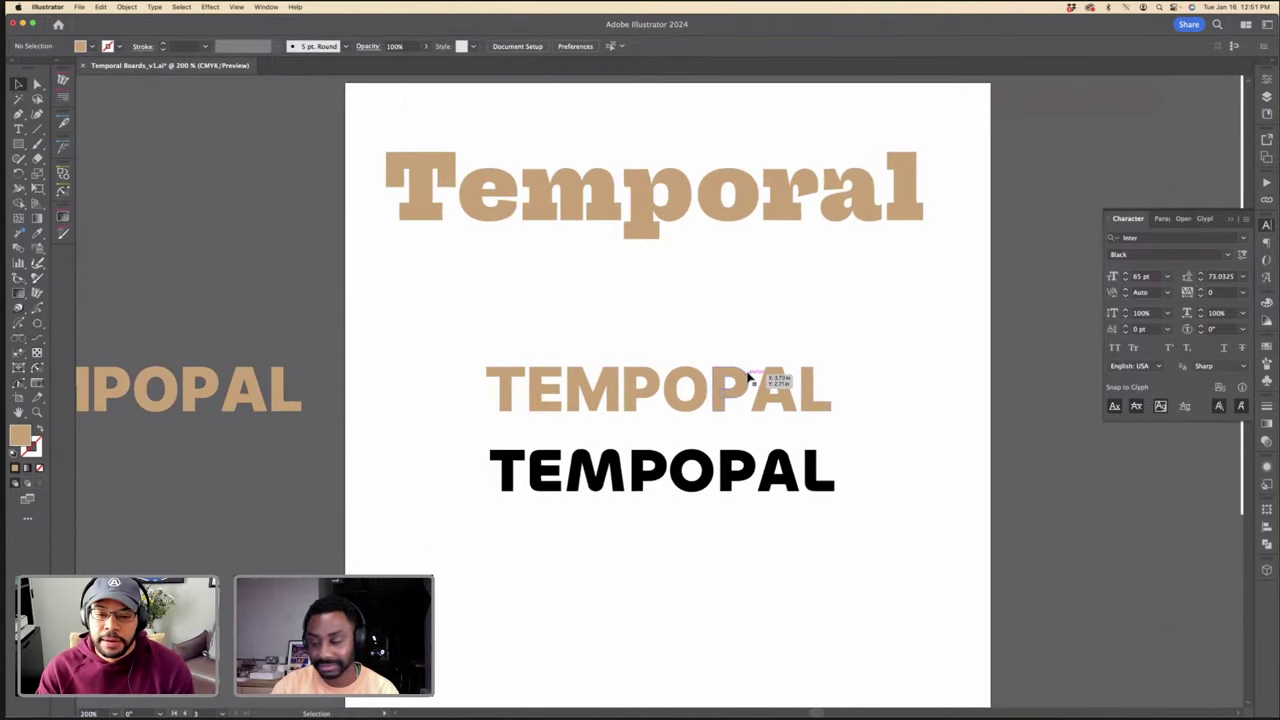
left_click(745, 378)
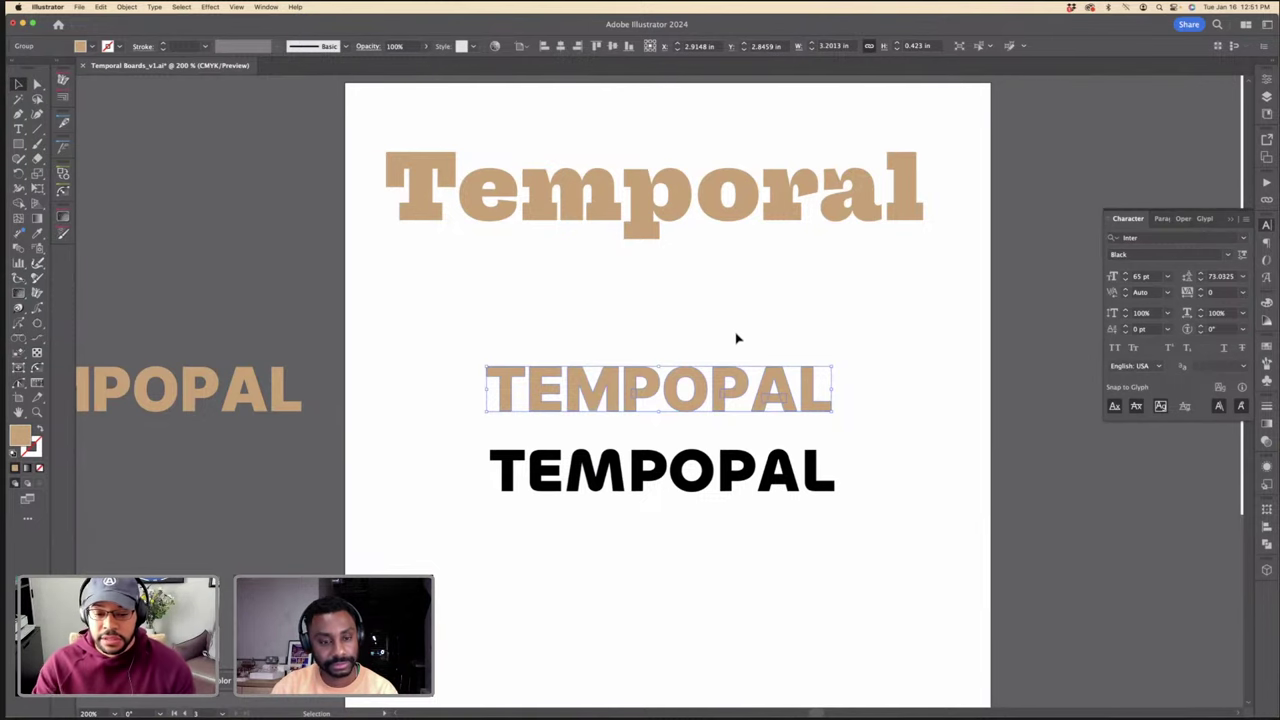
scroll(745, 345, "up", 5)
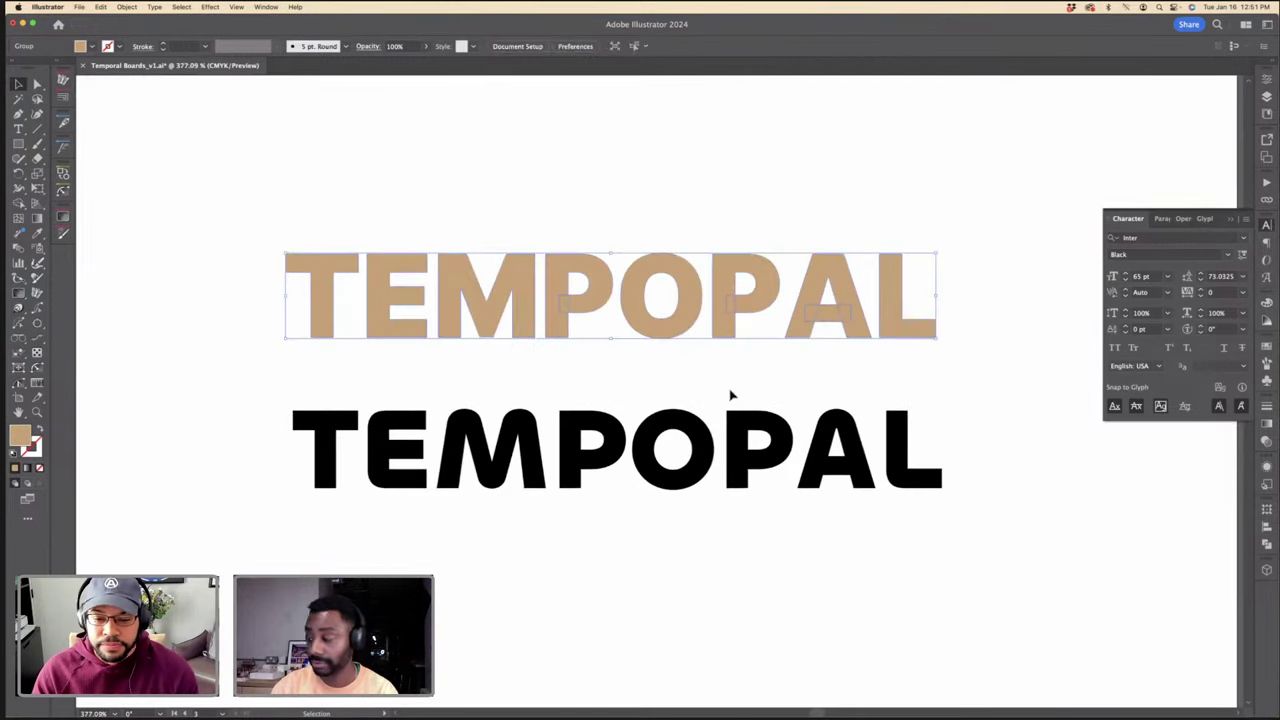
left_click(742, 427)
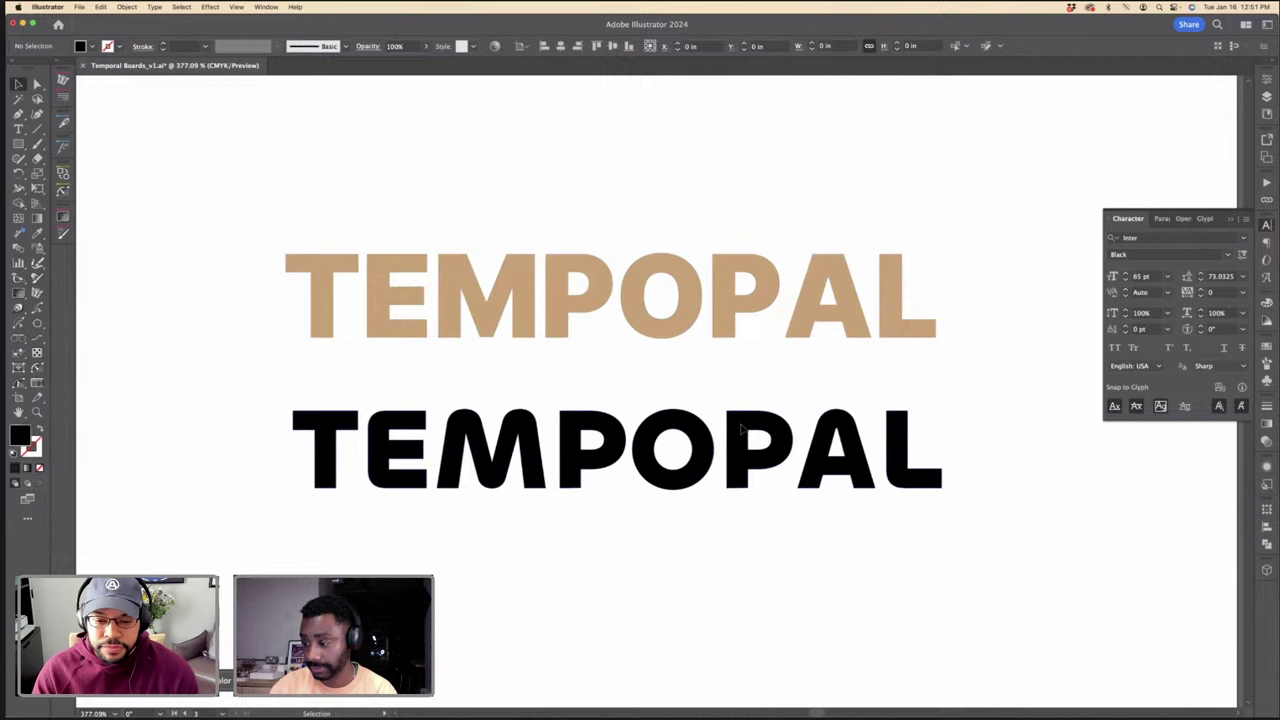
Step: Draw a square about 0.3 in wide below the black TEMPOPAL's second P, with a black stroke and no fill
left_click(20, 145)
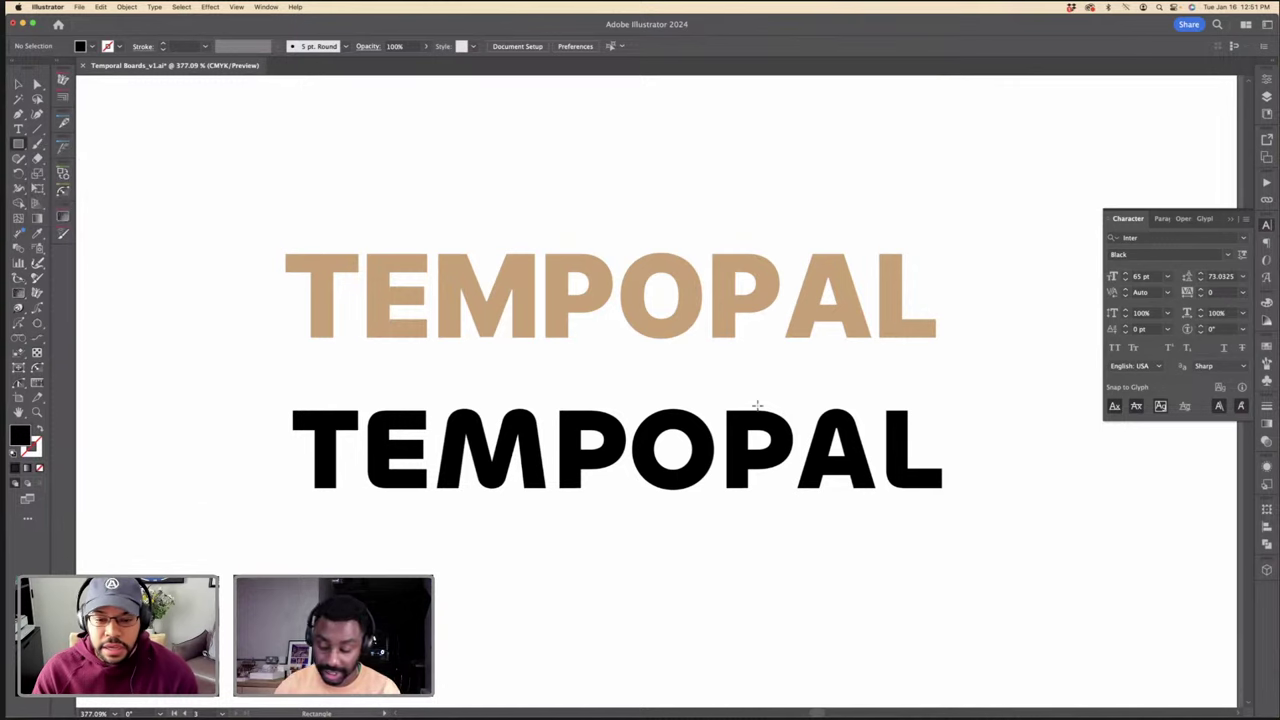
scroll(762, 447, "up", 2)
scroll(762, 447, "up", 1)
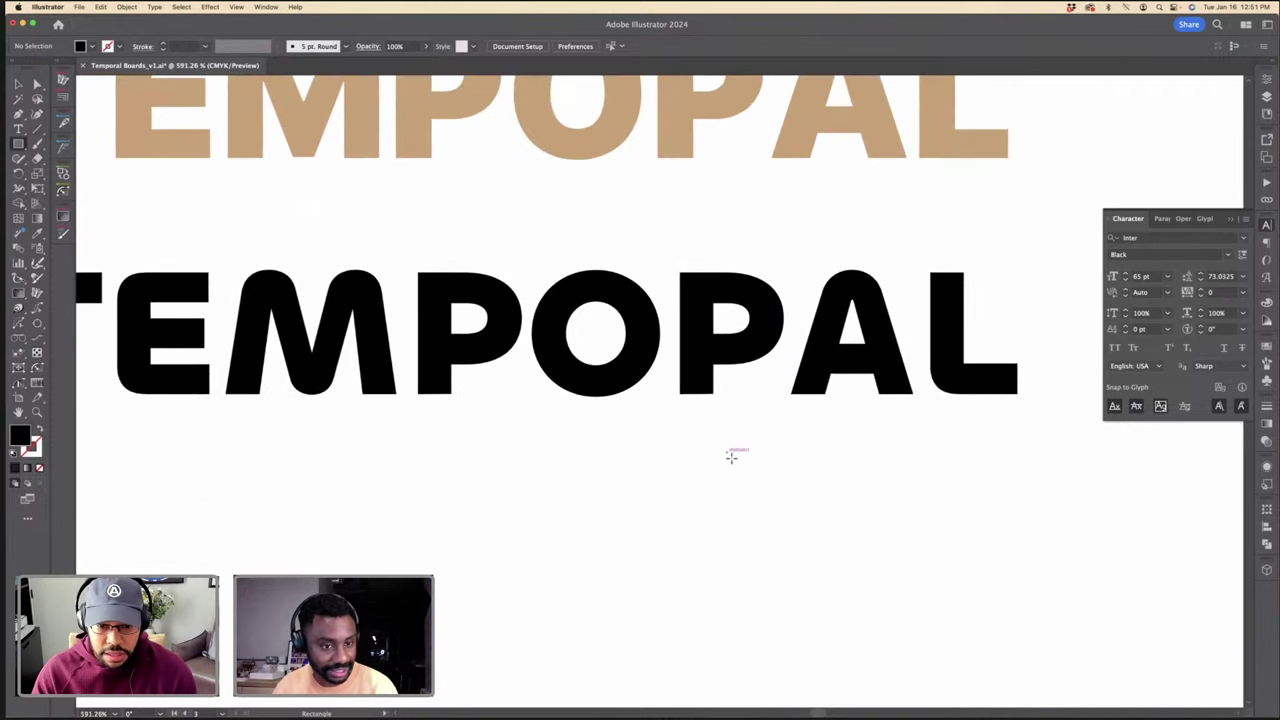
left_click_drag(728, 453, 822, 546)
key("shift+x")
key("a")
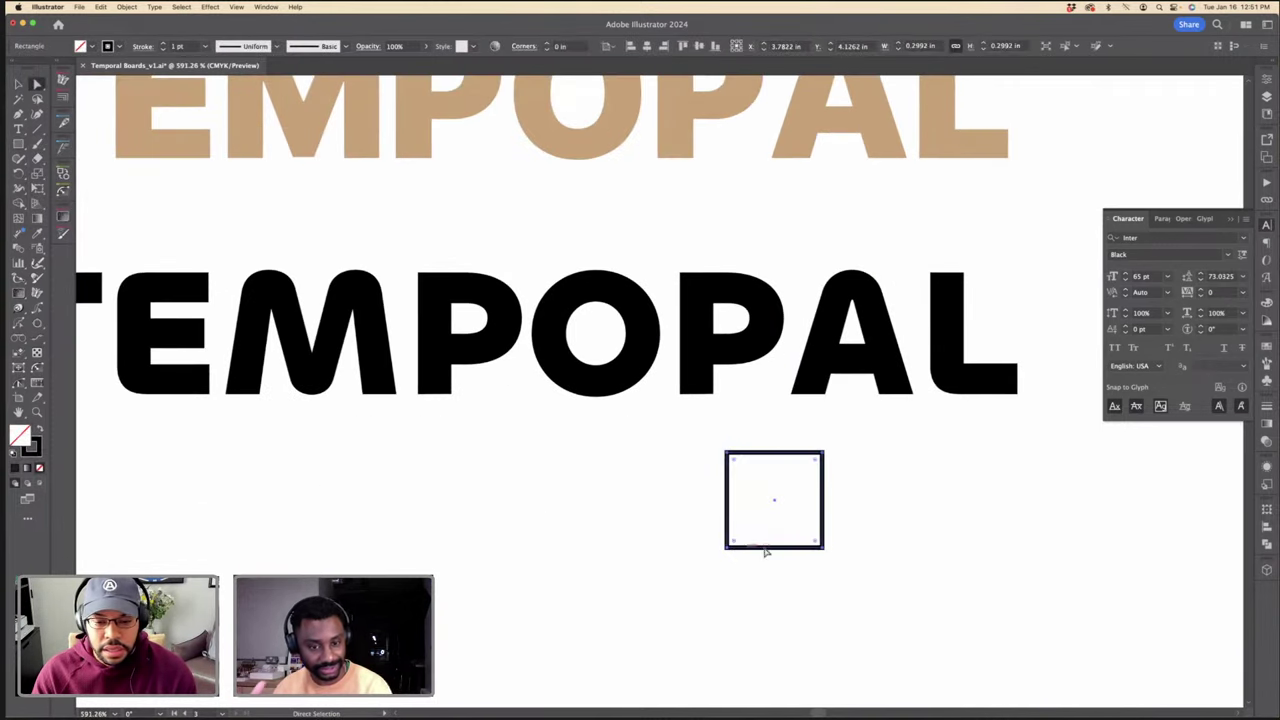
Step: Turn the square into a quarter arc by deleting its lower-left corner point and fully rounding the upper-right corner
left_click(727, 548)
key("Delete")
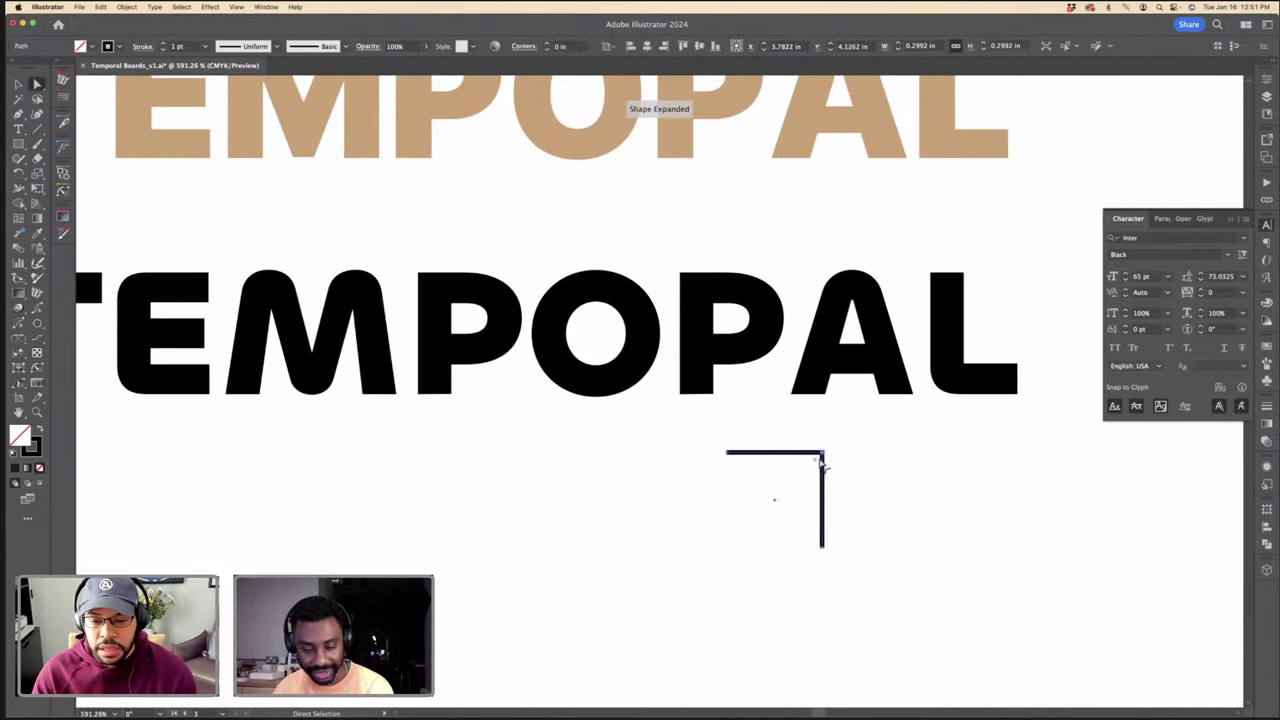
left_click_drag(818, 461, 668, 550)
Step: Scale the quarter arc down to about 0.11 in and set its stroke weight to 6 pt
key("v")
left_click_drag(823, 548, 762, 495)
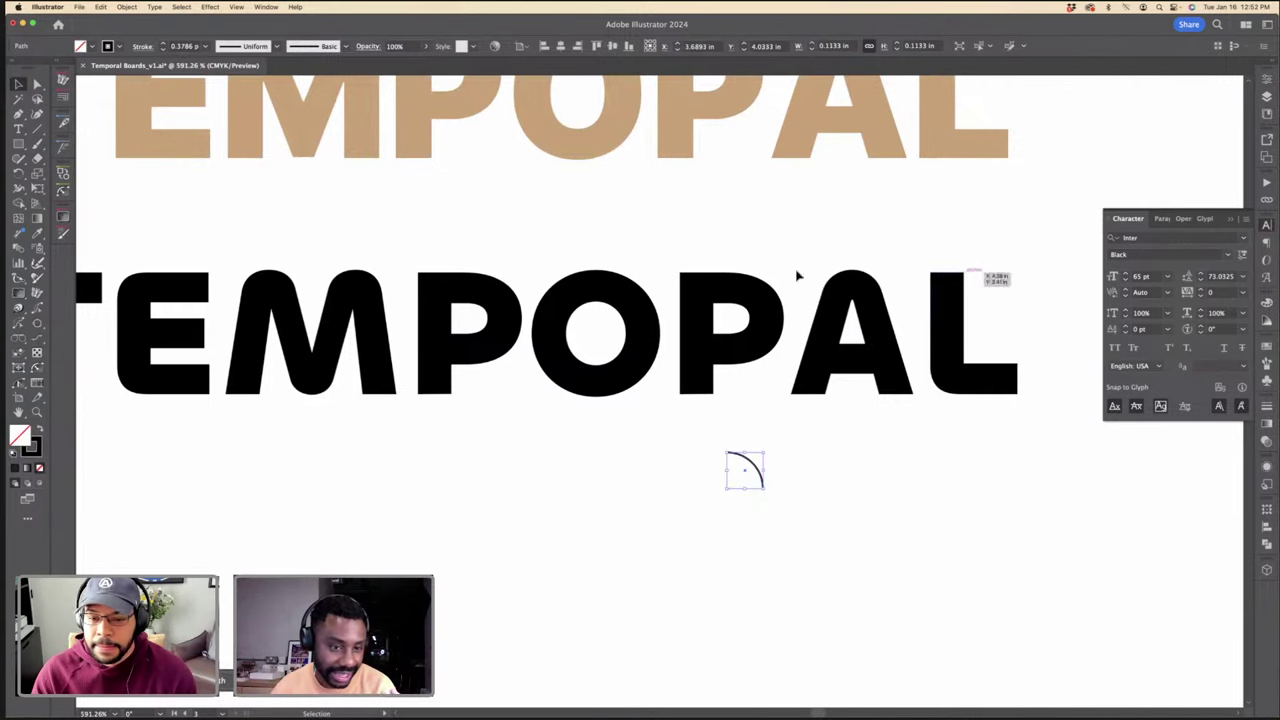
left_click(162, 43)
left_click(162, 43)
left_click(162, 43)
left_click(162, 43)
left_click(162, 43)
left_click(162, 43)
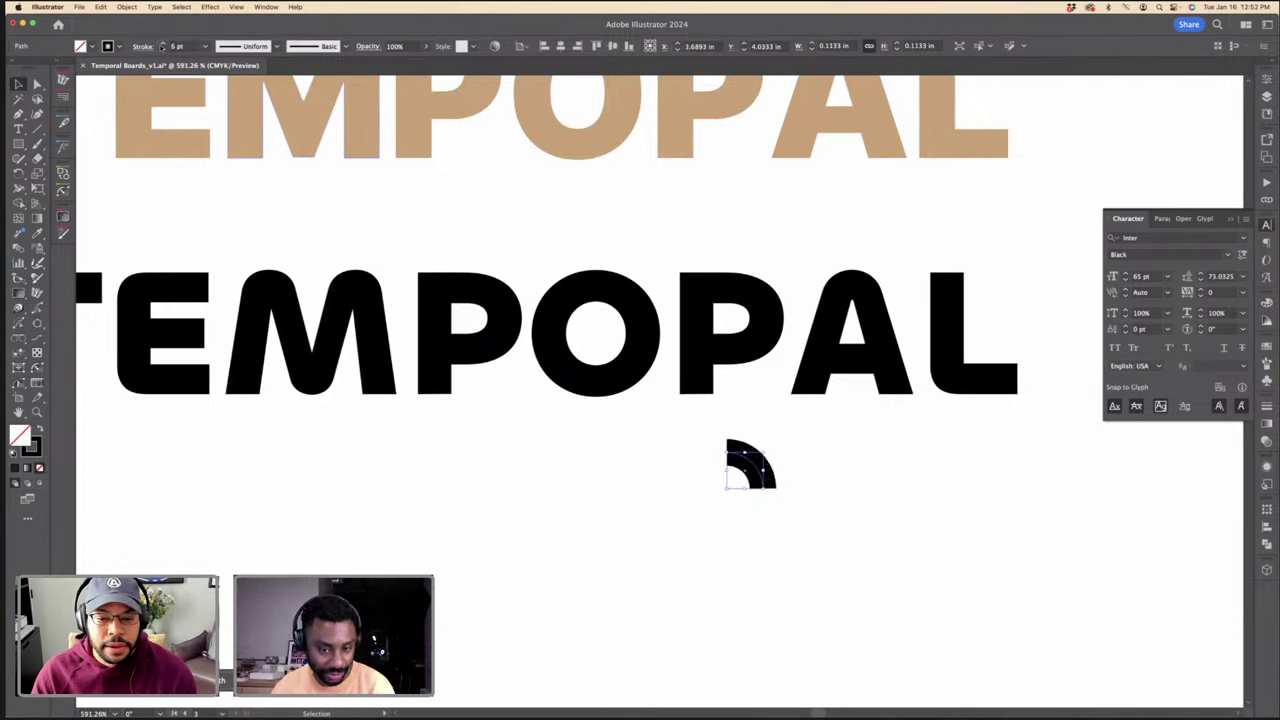
Step: Extend the lower end of the quarter arc straight down with the Pen tool and deselect it
key("a")
key("p")
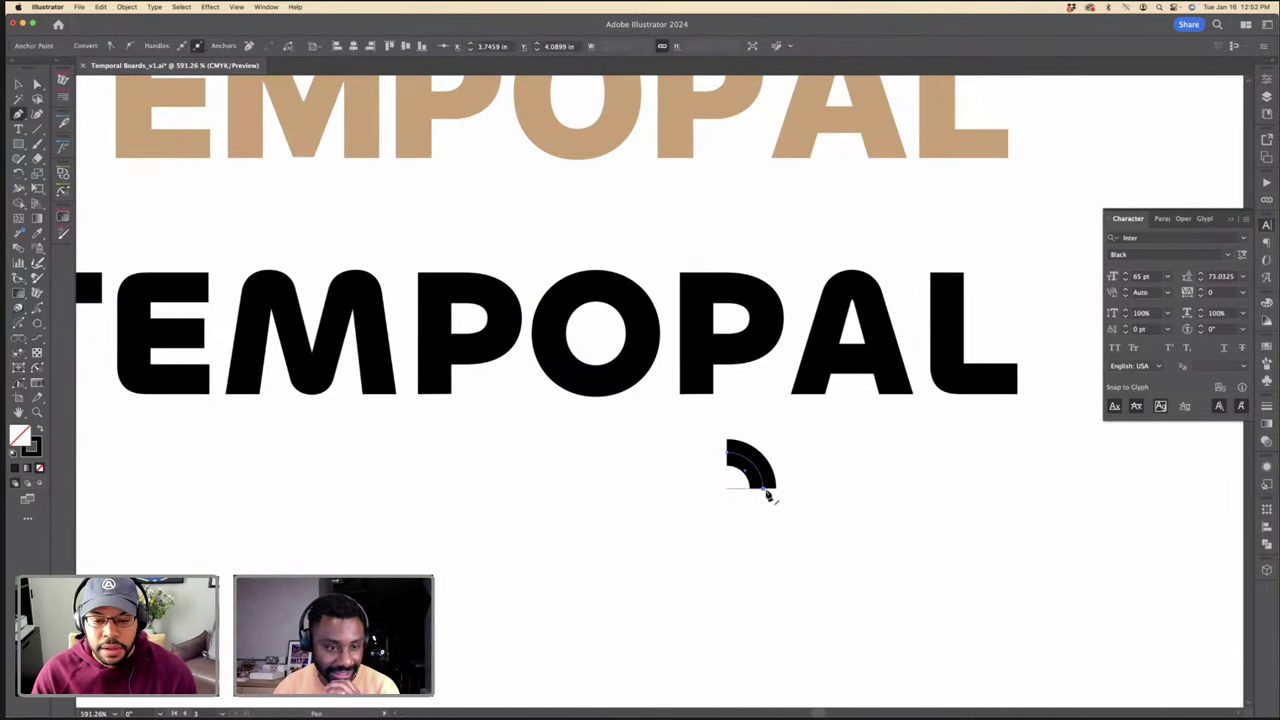
left_click(763, 511)
key("v")
left_click(791, 496)
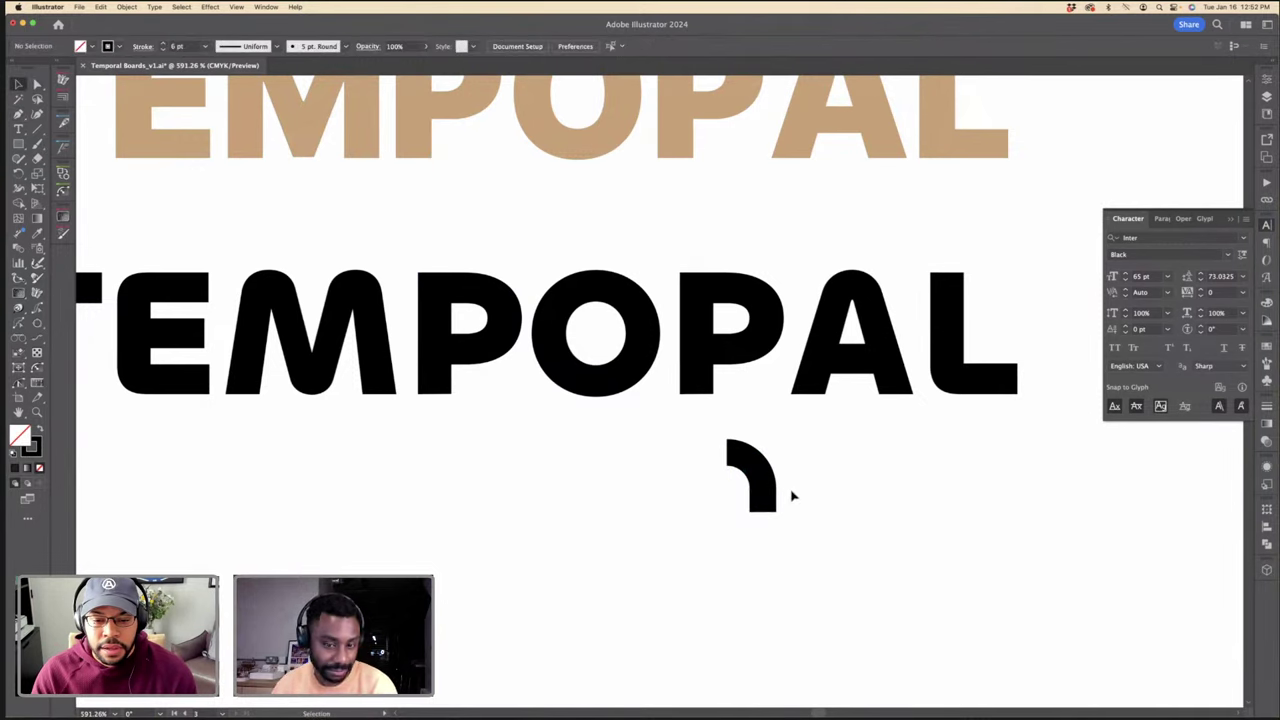
Step: Place the curved leg under the bowl of the black TEMPOPAL's second P and delete its straight lower extension
left_click_drag(760, 475, 757, 383)
key("a")
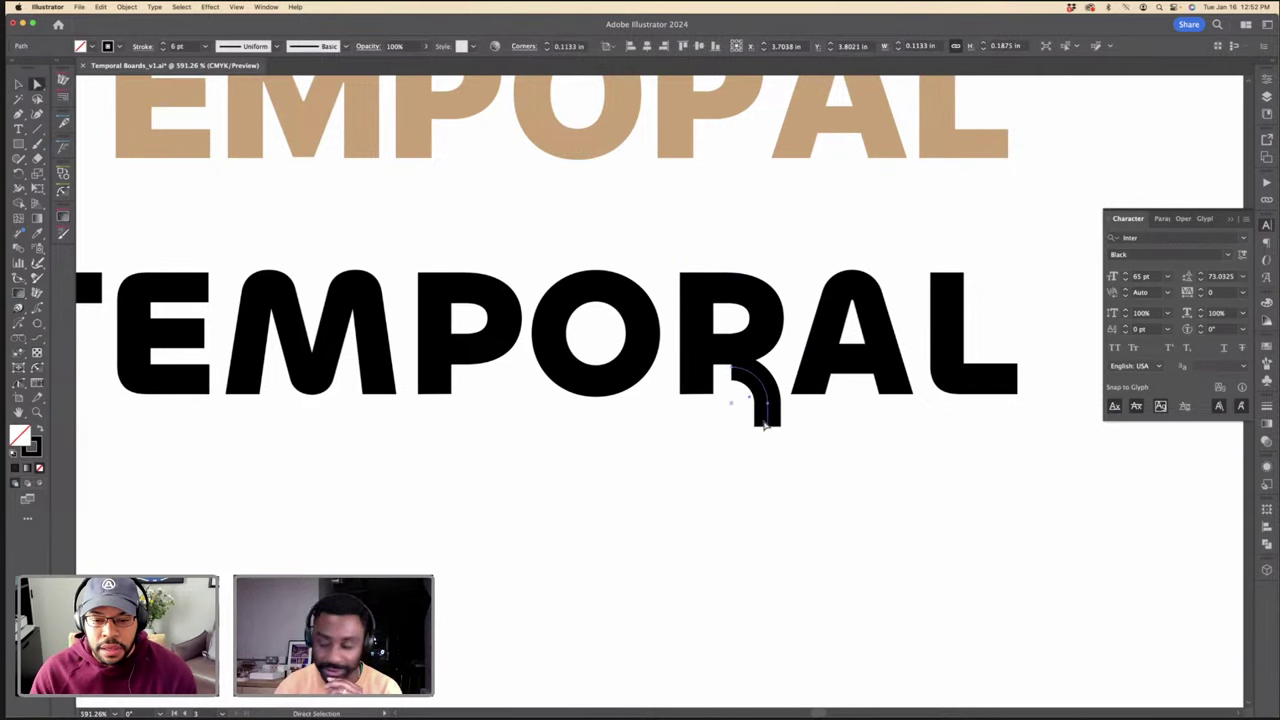
left_click(769, 428)
key("Delete")
Step: Move the quarter arc up into the second P's bowl so it forms the leg of an R
key("super+=")
key("super+=")
key("v")
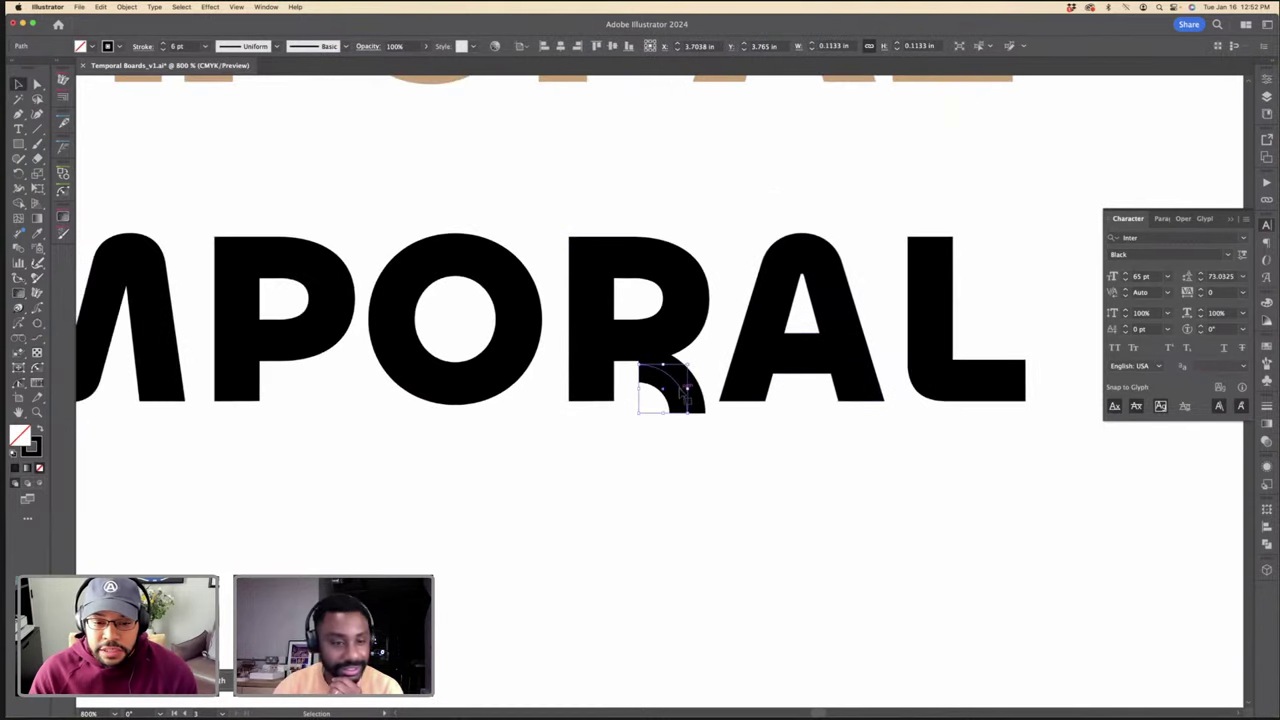
left_click_drag(679, 389, 672, 362)
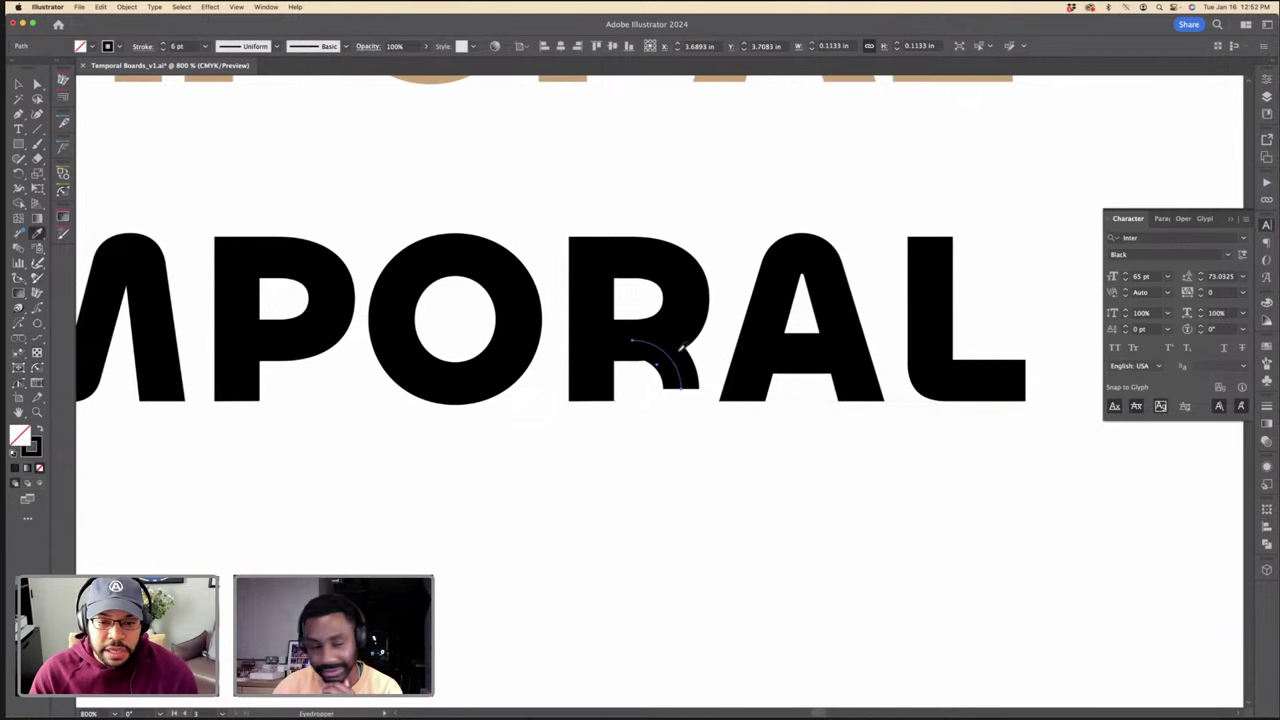
Step: Colour the R's curved leg tan by sampling the tan wordmark above with the Eyedropper
key("super+minus")
key("i")
key("F6")
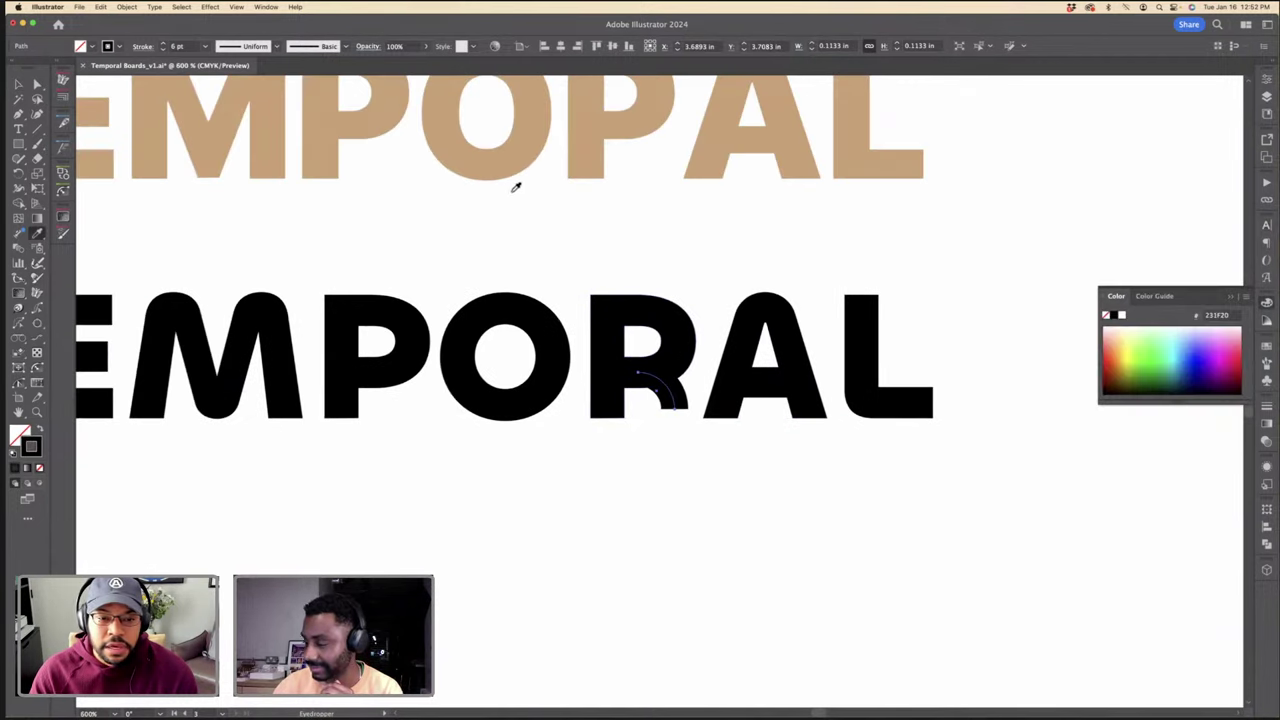
left_click(515, 172)
key("v")
Step: Enlarge the curved leg to about 0.14 in from the R's stem to the baseline and set its stroke to 7 pt
key("super+equal")
key("super+equal")
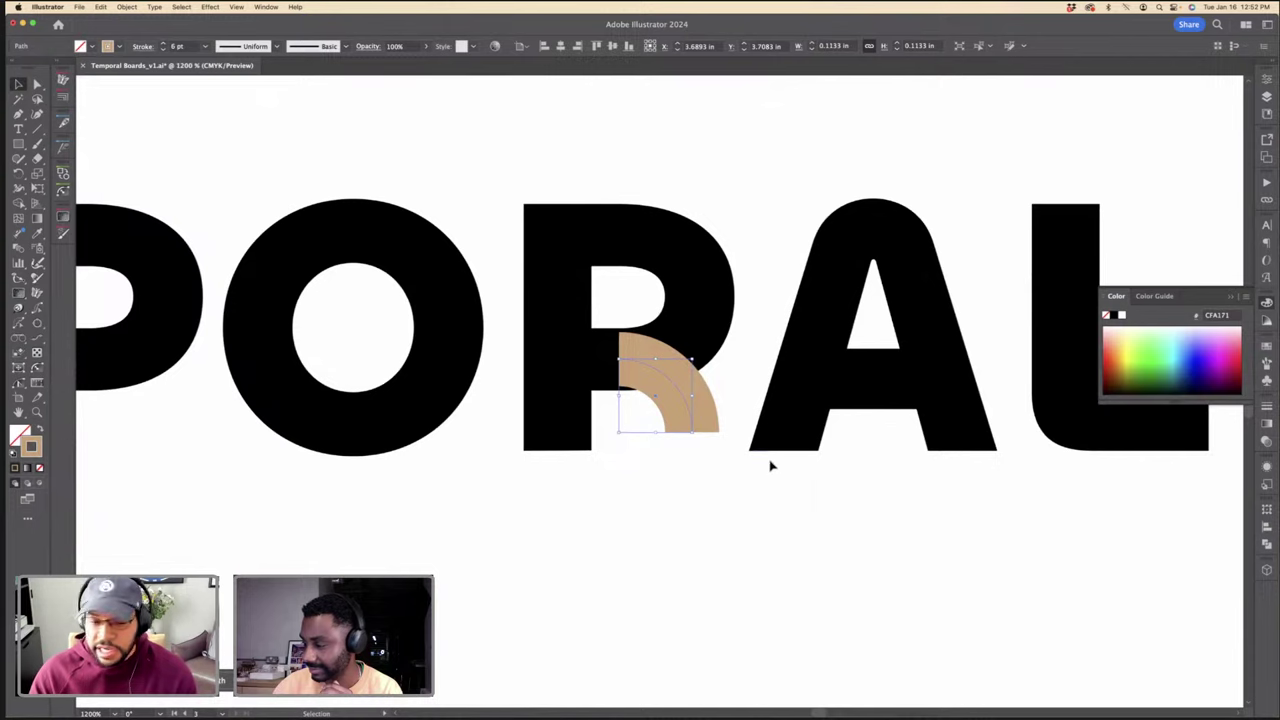
mouse_move(680, 382)
left_mouse_down()
mouse_move(648, 393)
mouse_move(694, 443)
mouse_move(684, 453)
left_mouse_up()
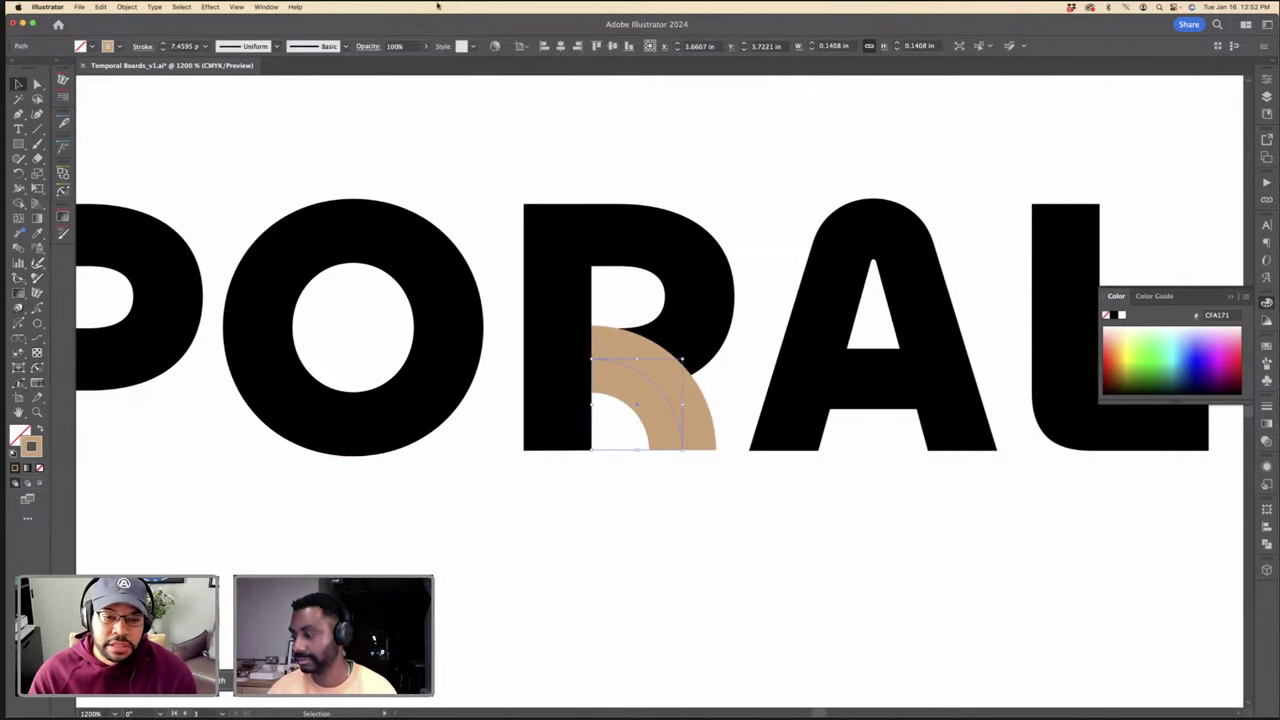
left_click(163, 50)
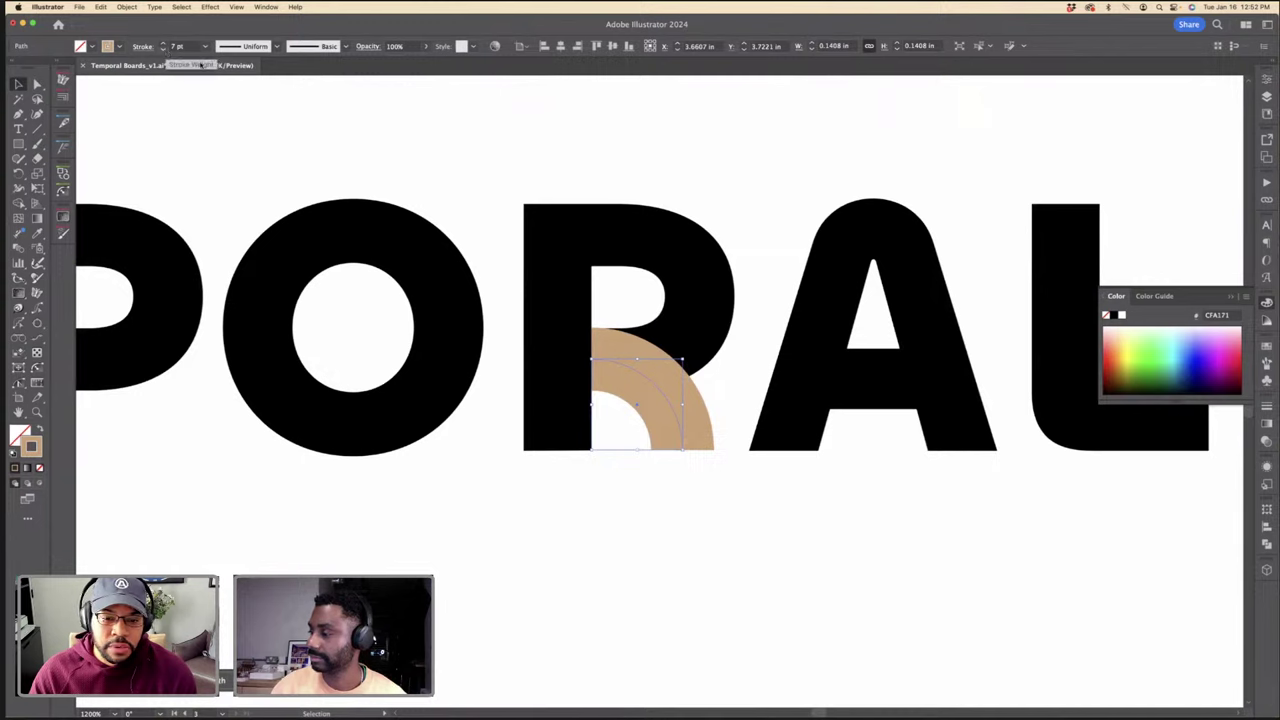
left_click(711, 194)
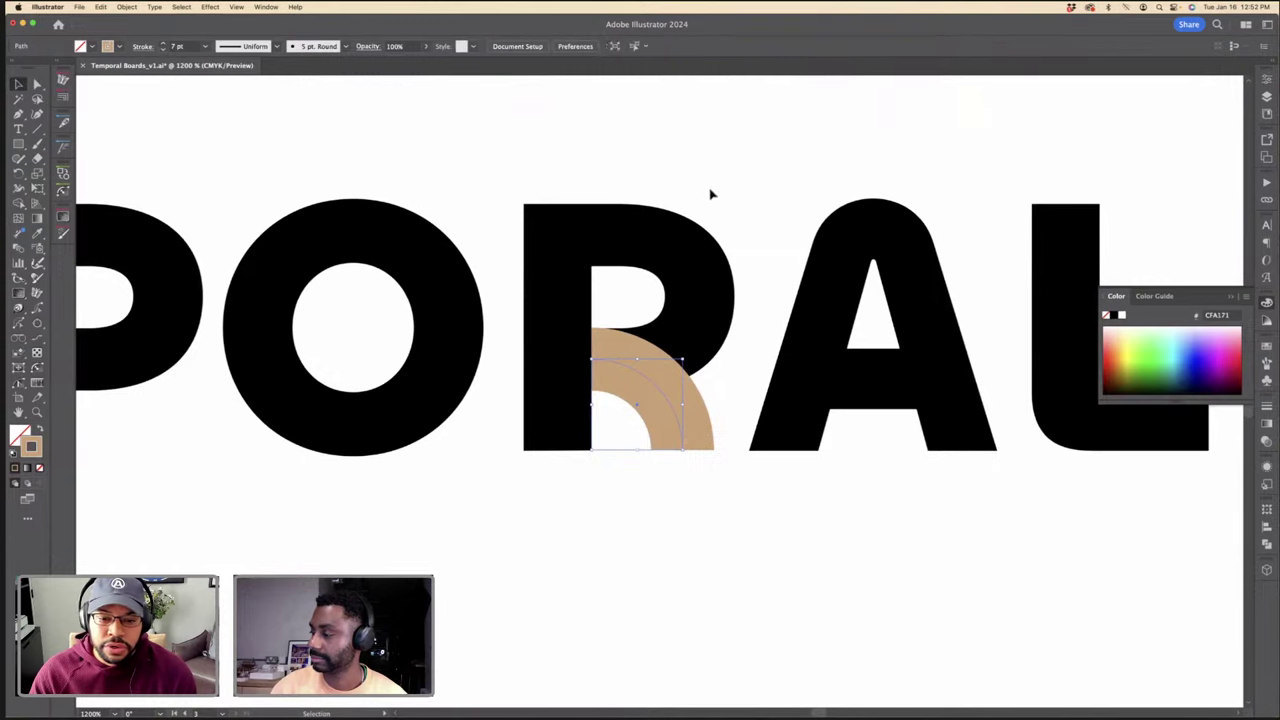
Step: Recolour the curved leg's stroke black by sampling the R's bowl with the Eyedropper and deselect it
left_click(670, 412)
key("i")
left_click(695, 330)
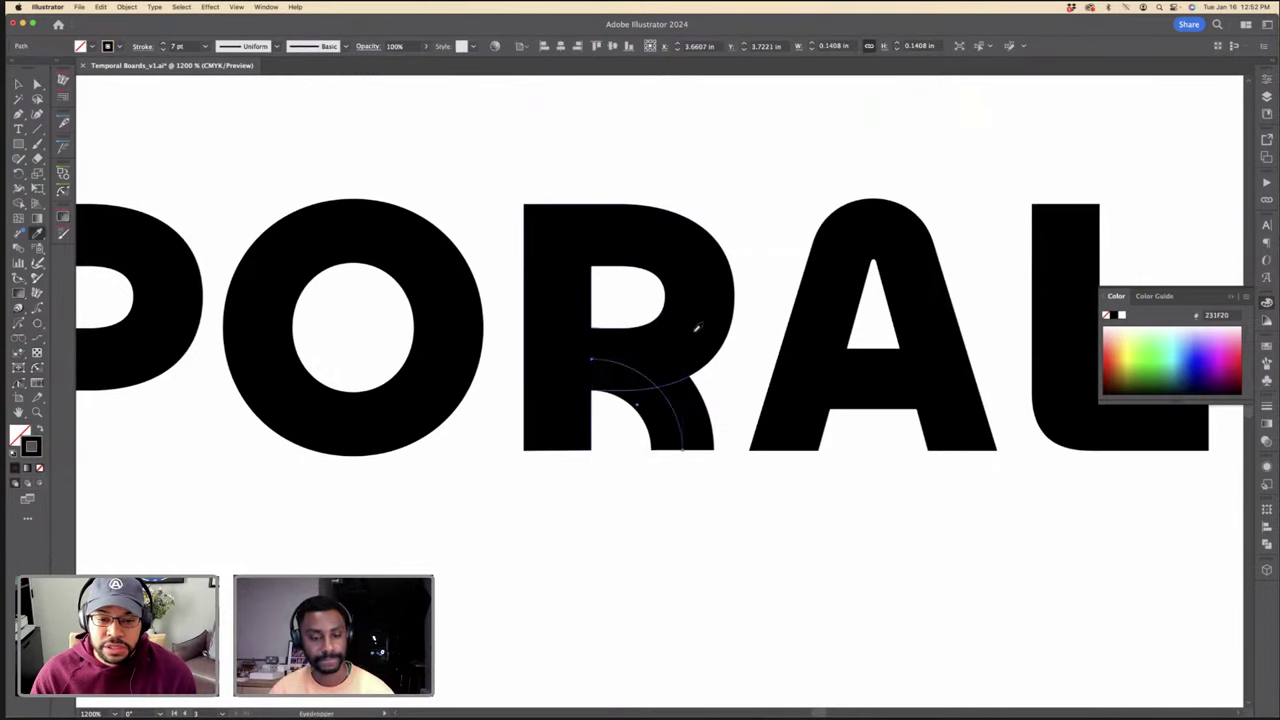
key("v")
left_click(763, 209)
key("super+minus")
key("super+minus")
key("super+minus")
key("super+minus")
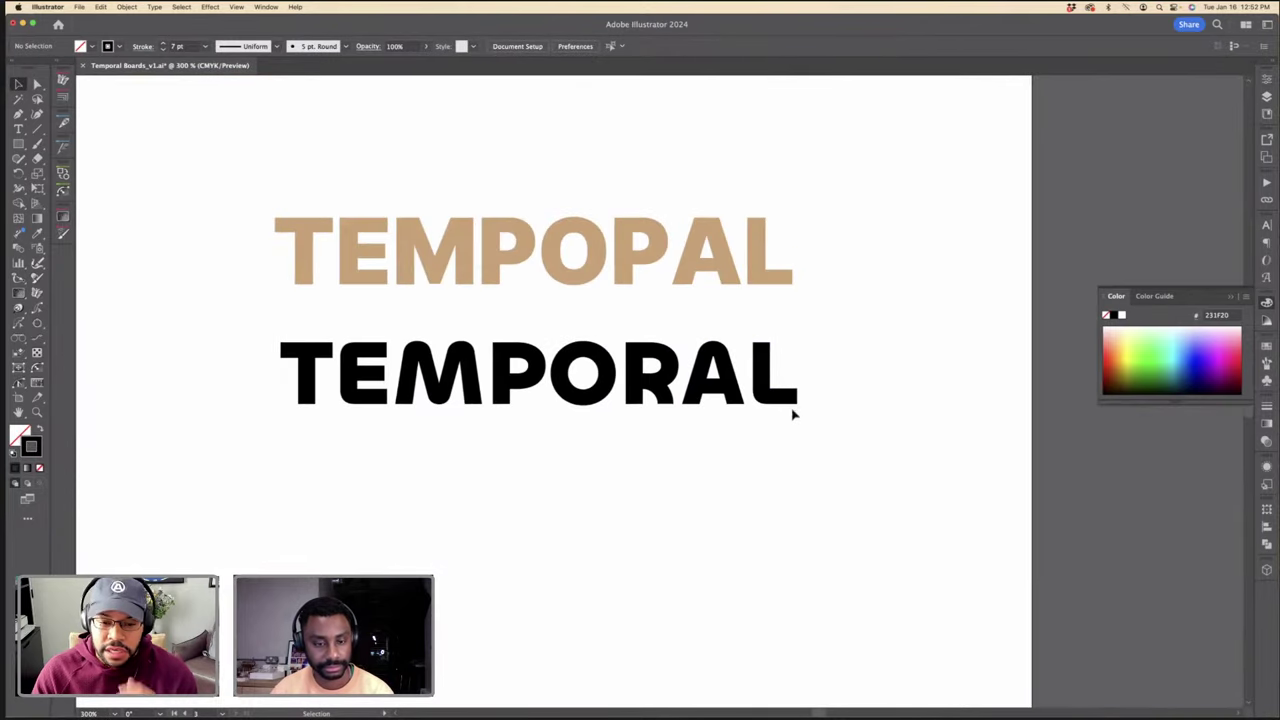
Step: Move the black wordmark's A and L together about 0.1 in to the right, away from the R, and deselect them
key("super+plus")
key("super+plus")
key("super+plus")
left_click(745, 412)
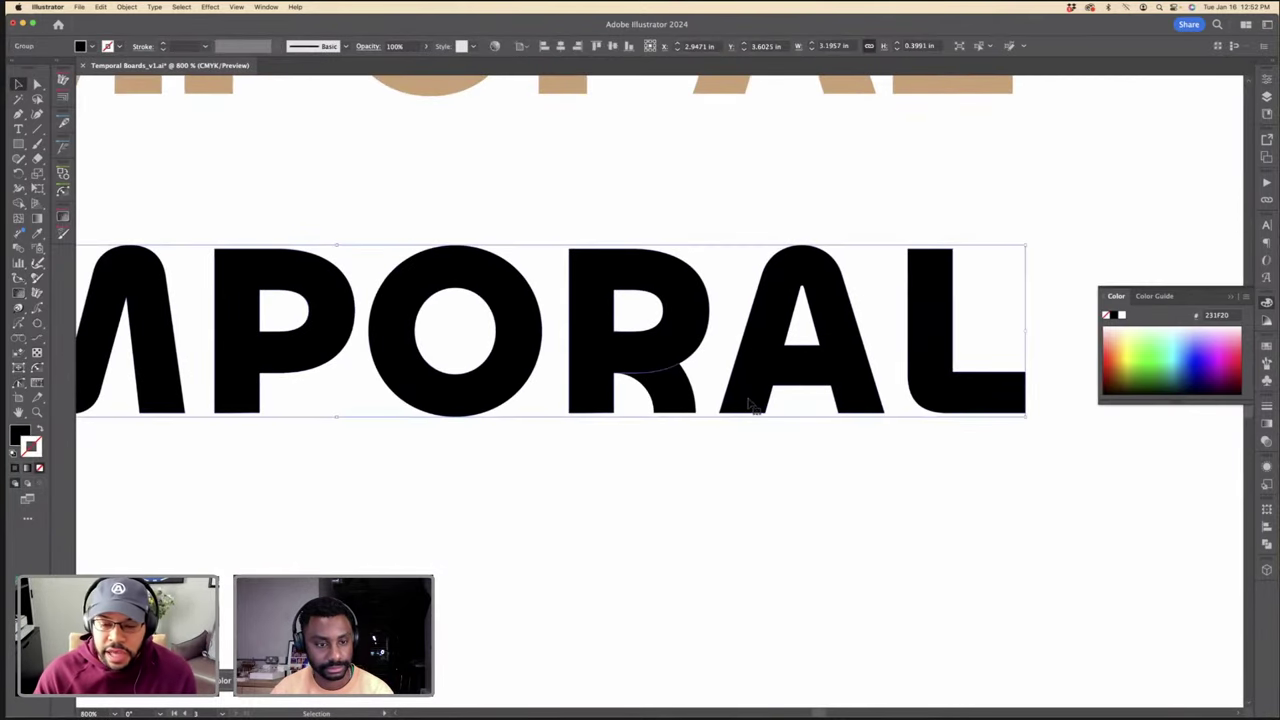
key("super+minus")
scroll(766, 386, "right", 5)
key("a")
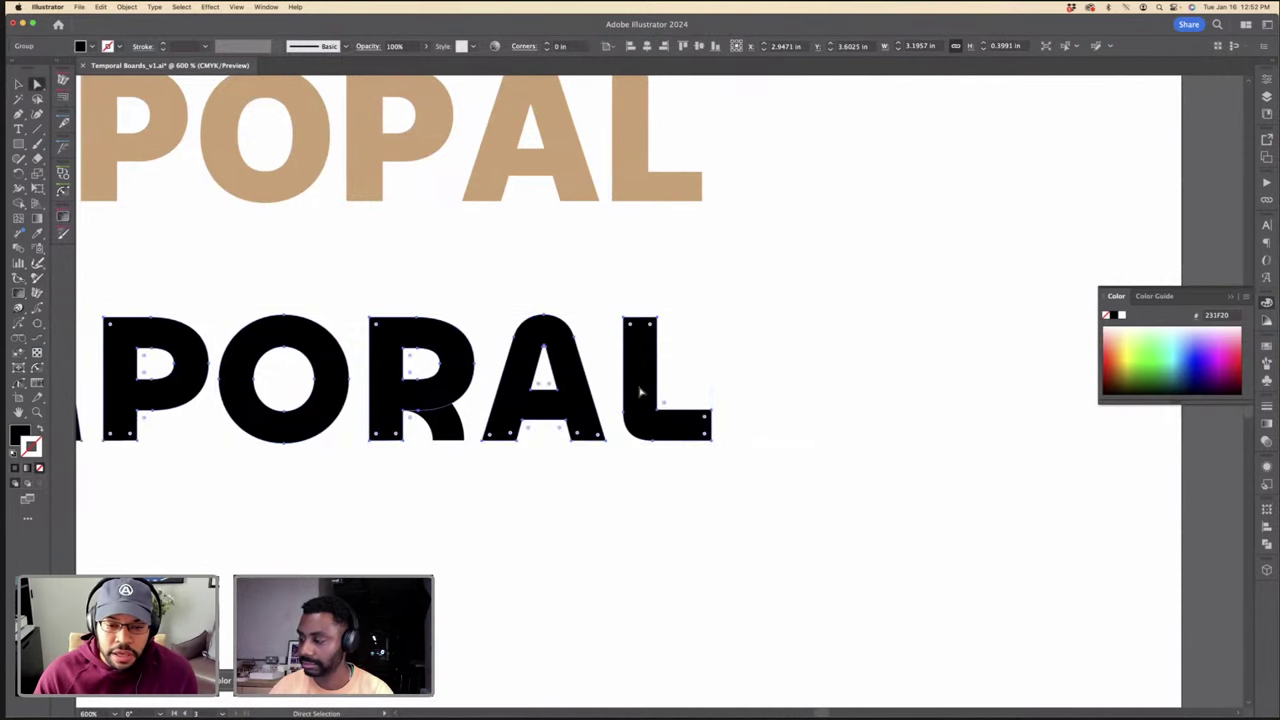
left_click(687, 361)
left_click(634, 381)
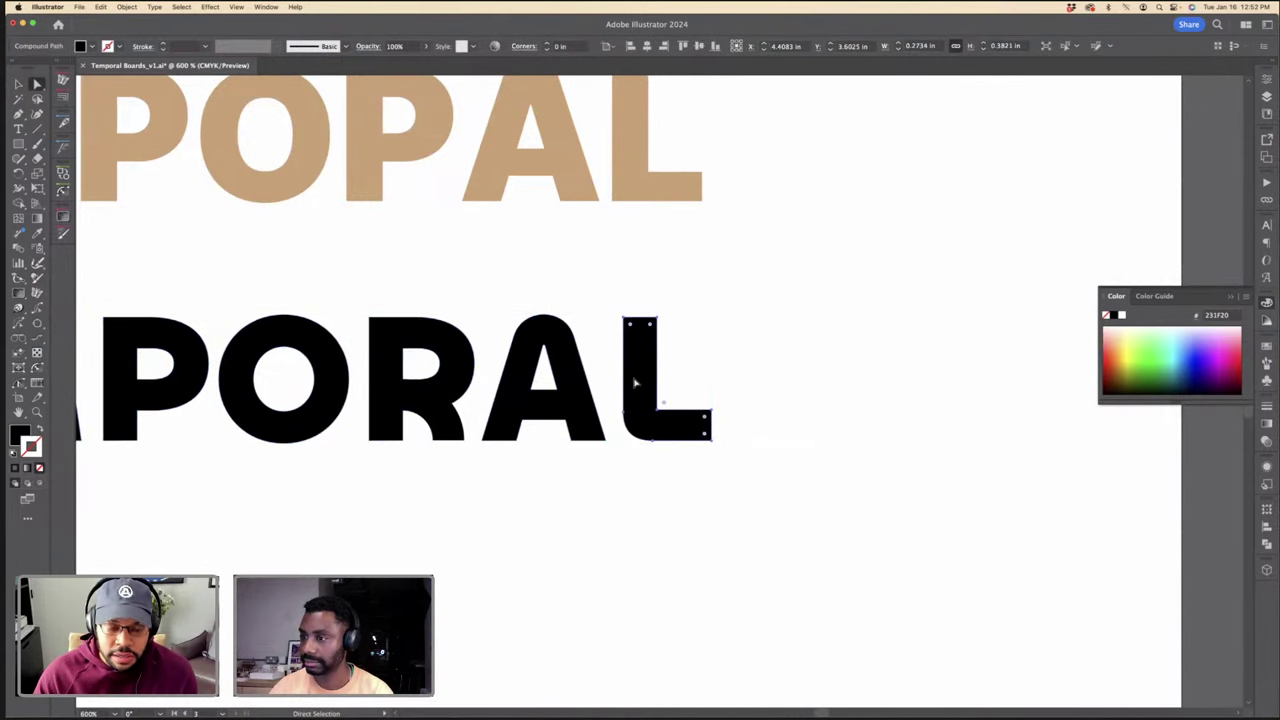
left_click(580, 389, "shift")
left_click_drag(580, 389, 614, 389)
left_click(476, 410)
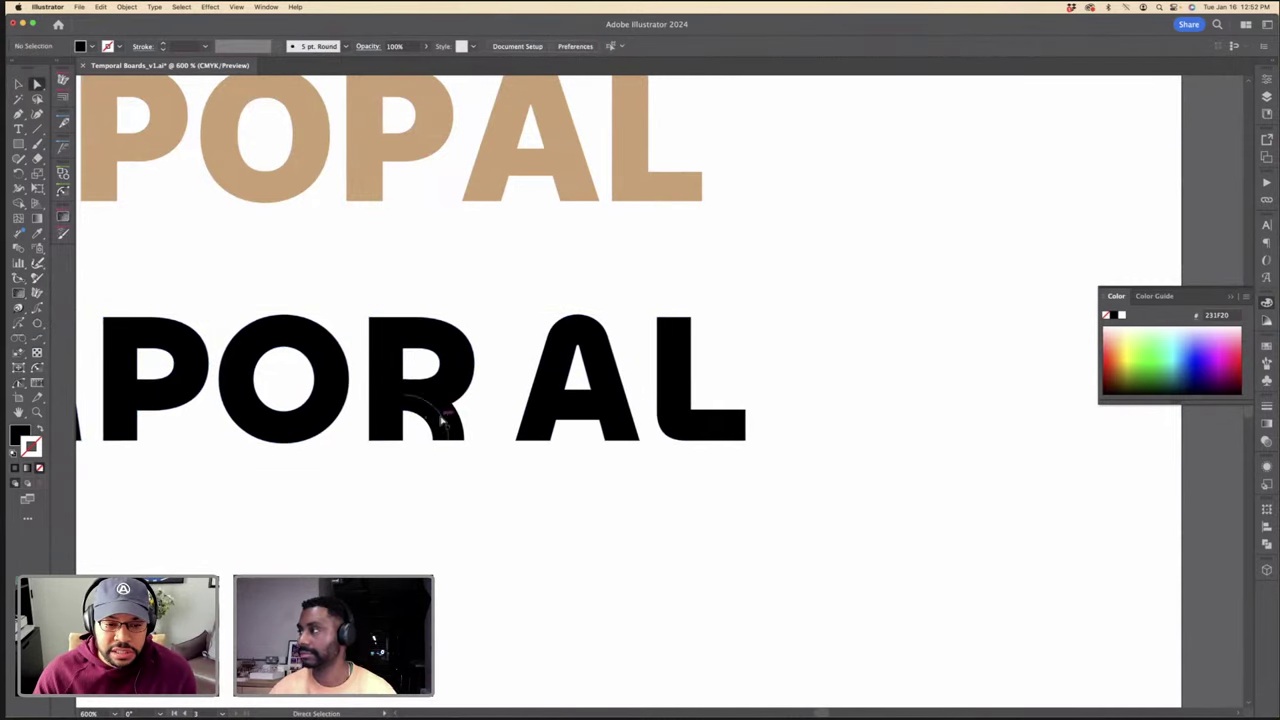
Step: Shift the R's curved leg about 0.03 in to the right along the baseline
left_click(440, 420)
key("super+plus")
key("super+plus")
key("v")
key("super+shift+a")
mouse_move(705, 405)
left_mouse_down()
mouse_move(720, 404)
mouse_move(709, 406)
left_mouse_up()
key("a")
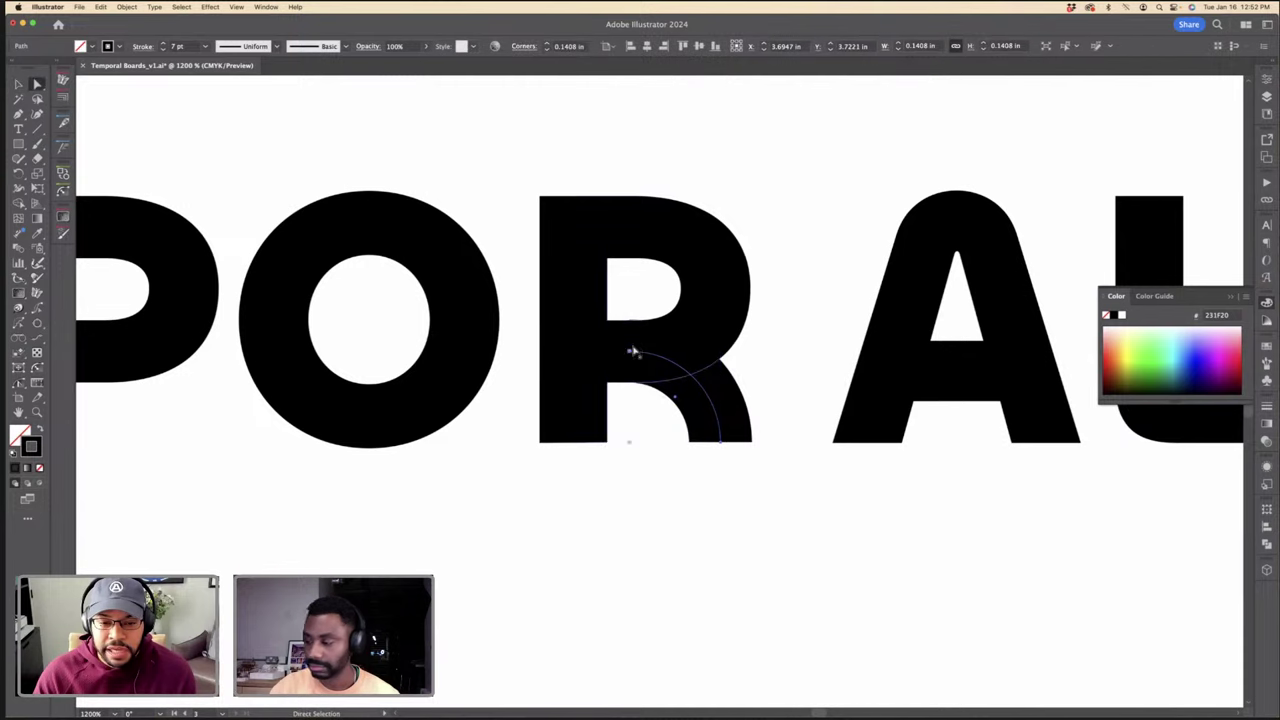
Step: Extend the upper end of the leg path straight to the R's stem with the Pen tool and deselect it
left_click(630, 352)
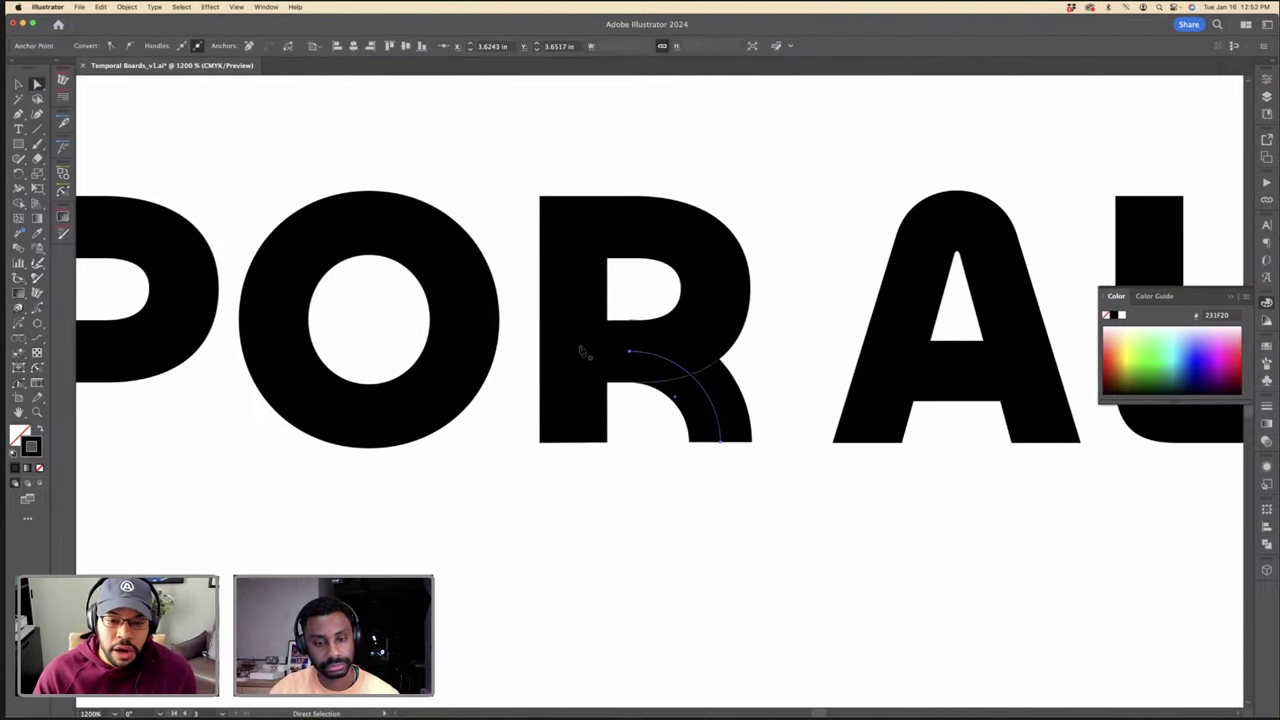
key("p")
left_click(607, 352)
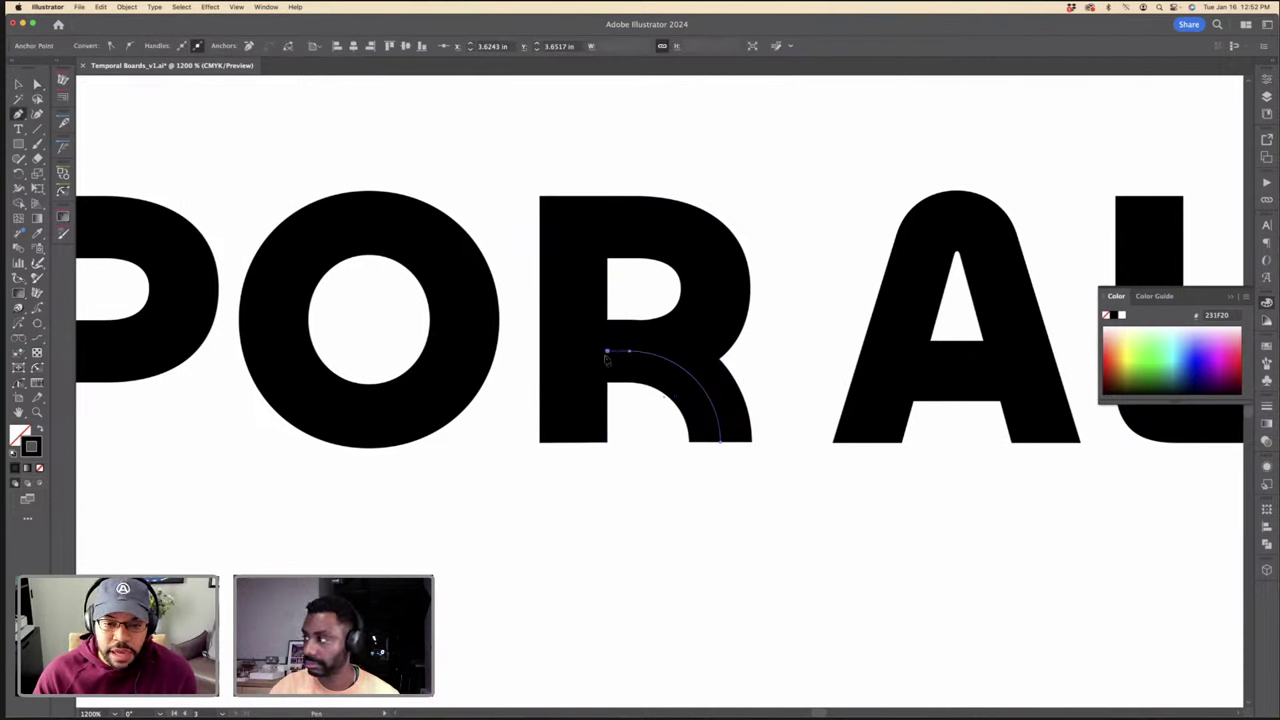
key("v")
left_click(822, 321)
left_click(822, 321)
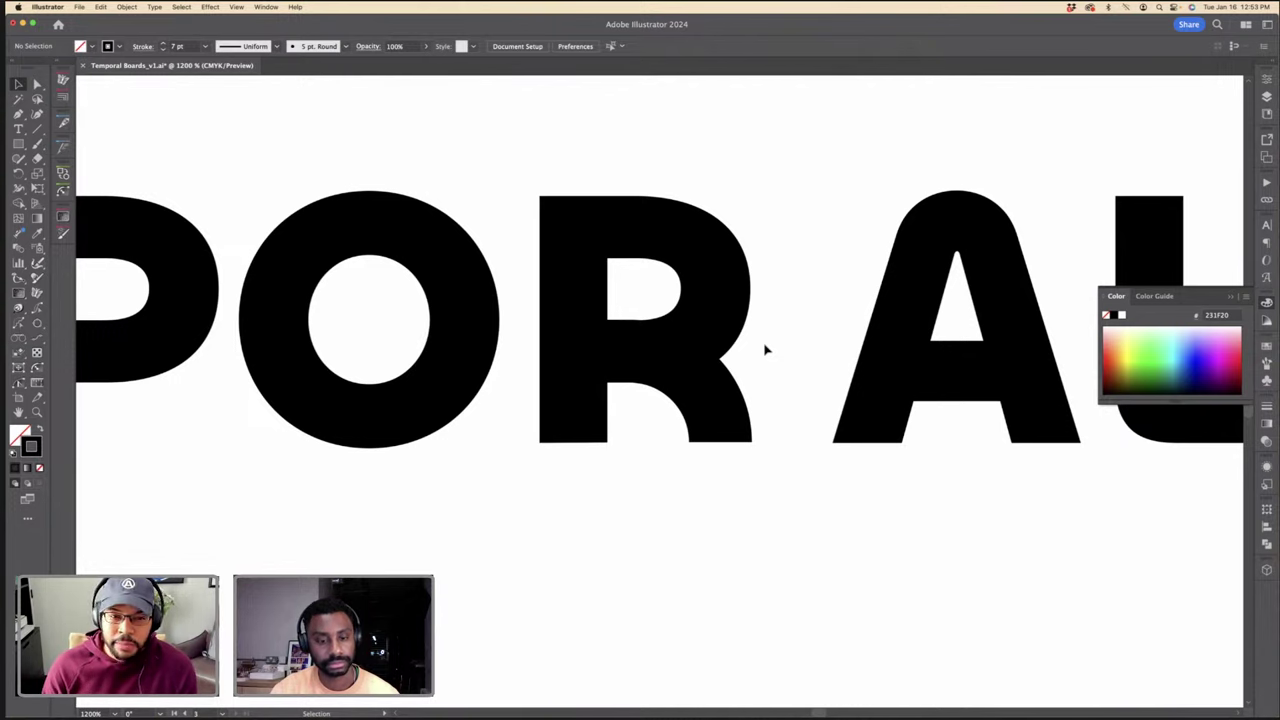
Step: Shorten the leg path's straight extension by moving its stem-side anchor right to X 3.6033 in, and deselect it
key("a")
left_click(706, 388)
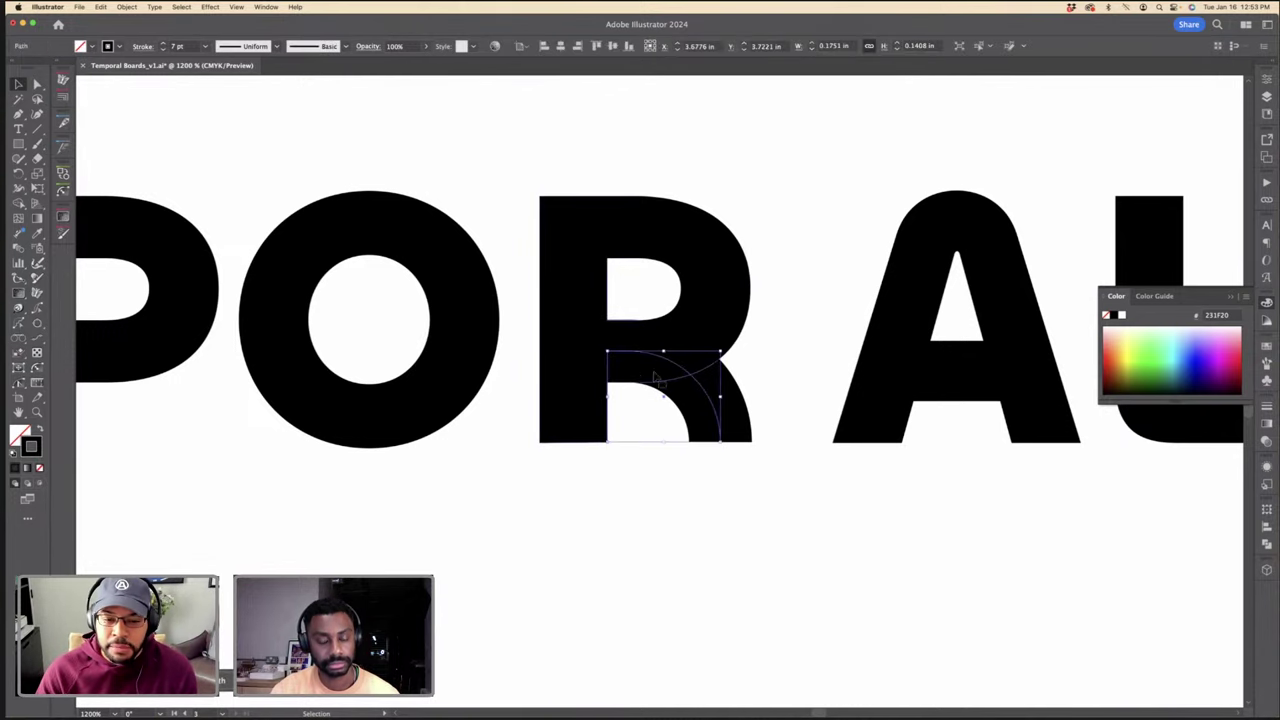
left_click(609, 355)
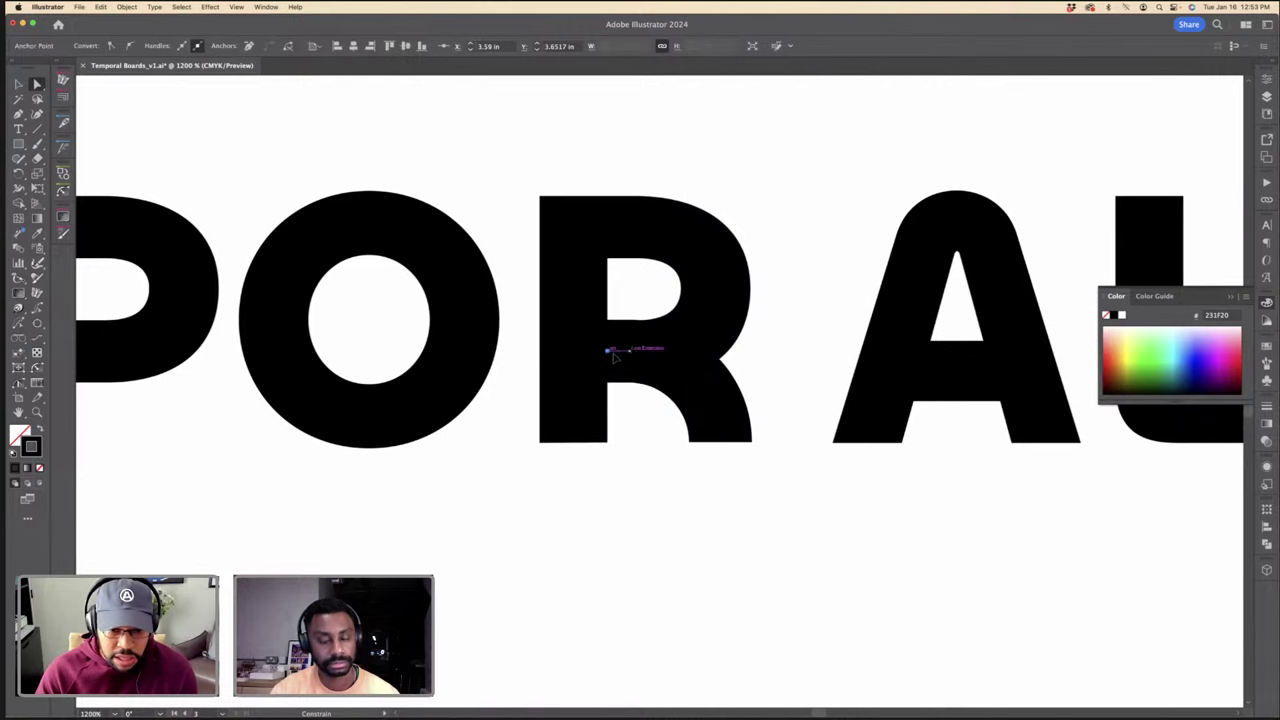
key("super+=")
key("v")
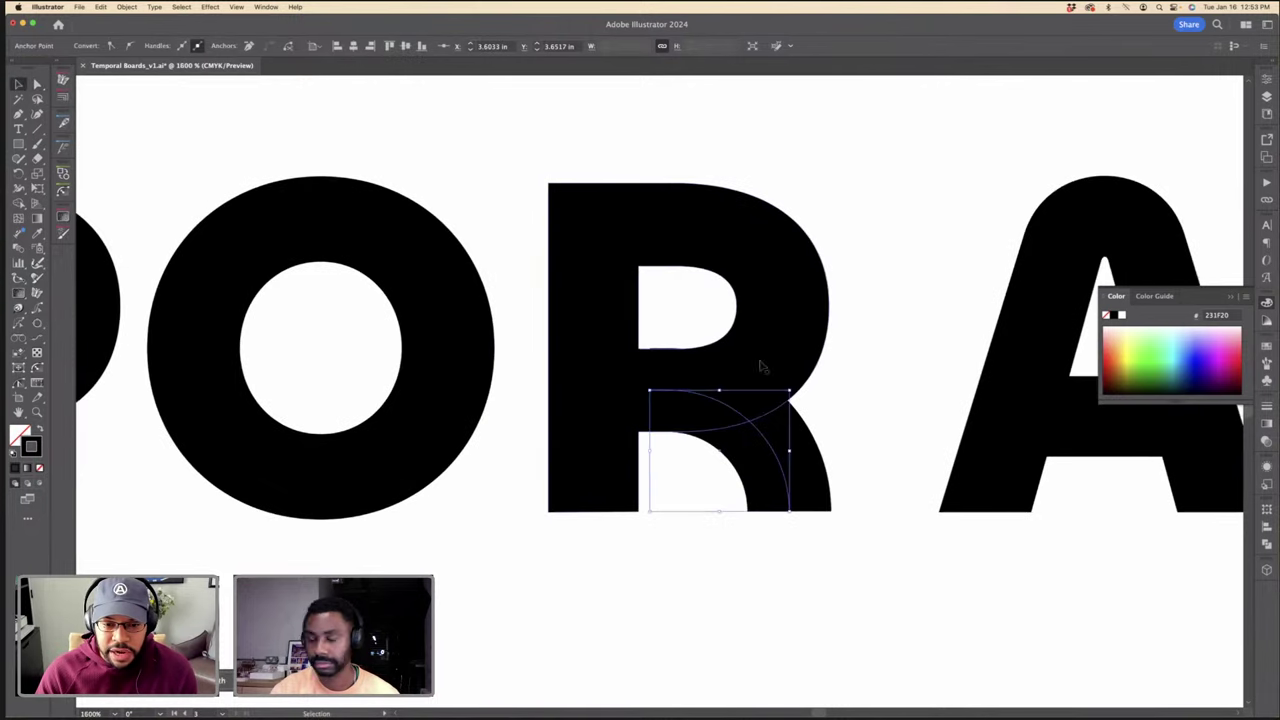
key("super+shift+a")
Step: Set the curved leg's stroke weight to 6.5 pt and deselect it
left_click(733, 413)
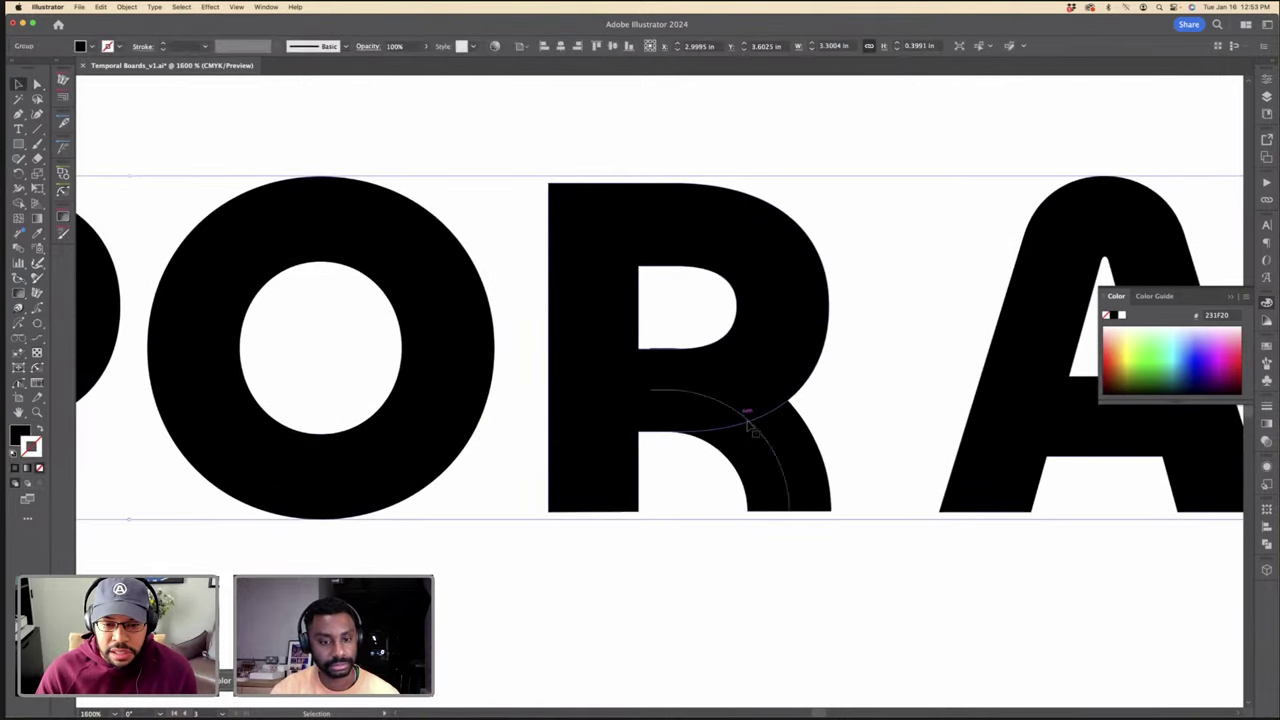
left_click(752, 424)
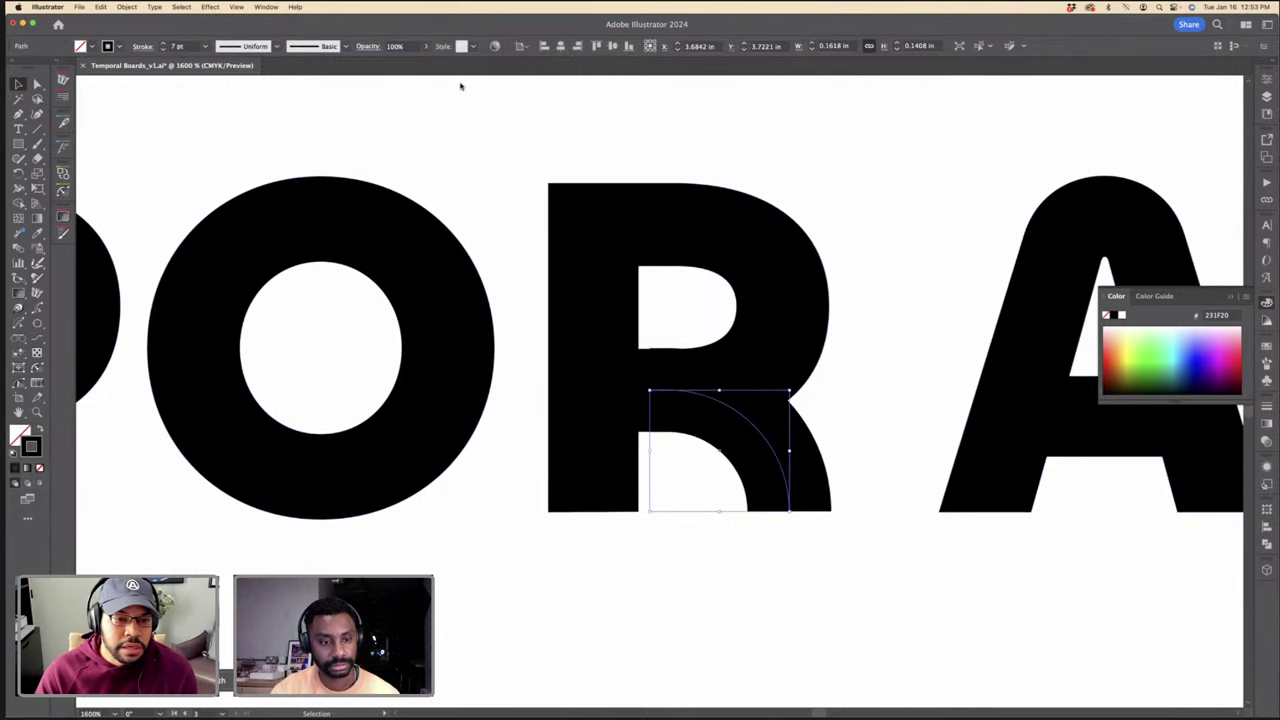
left_click(172, 46)
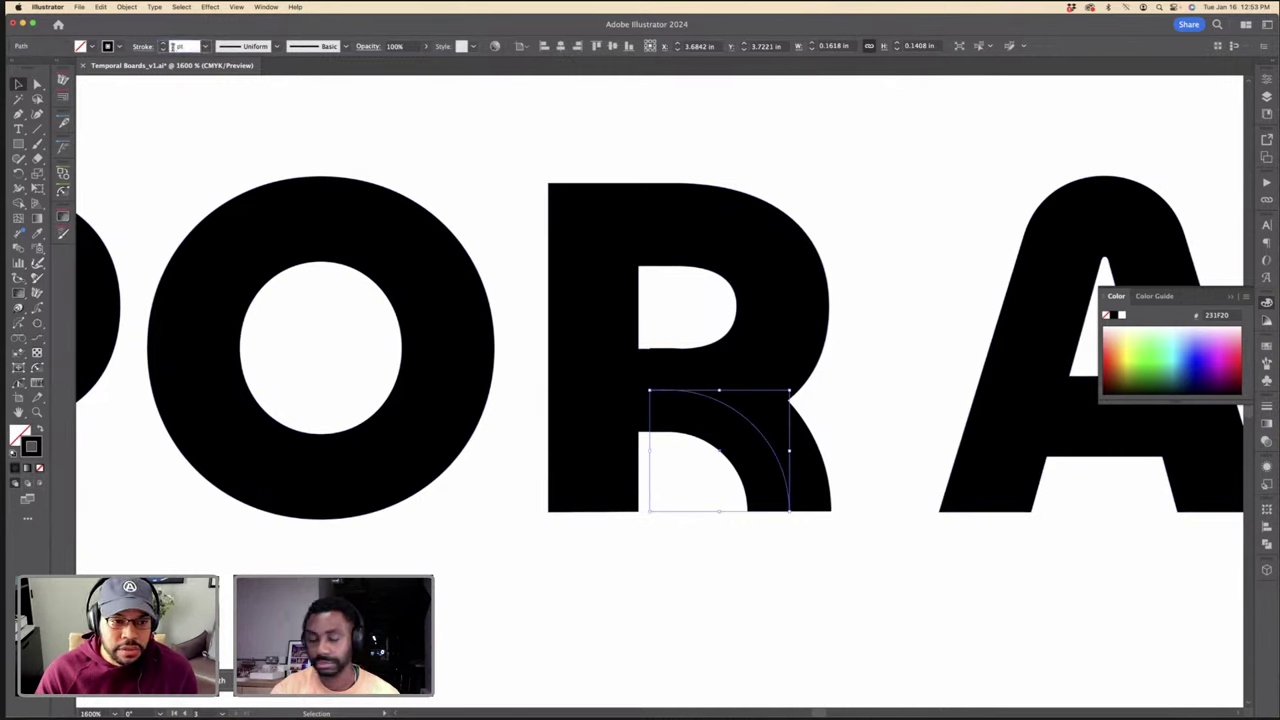
key("Down")
key("Up")
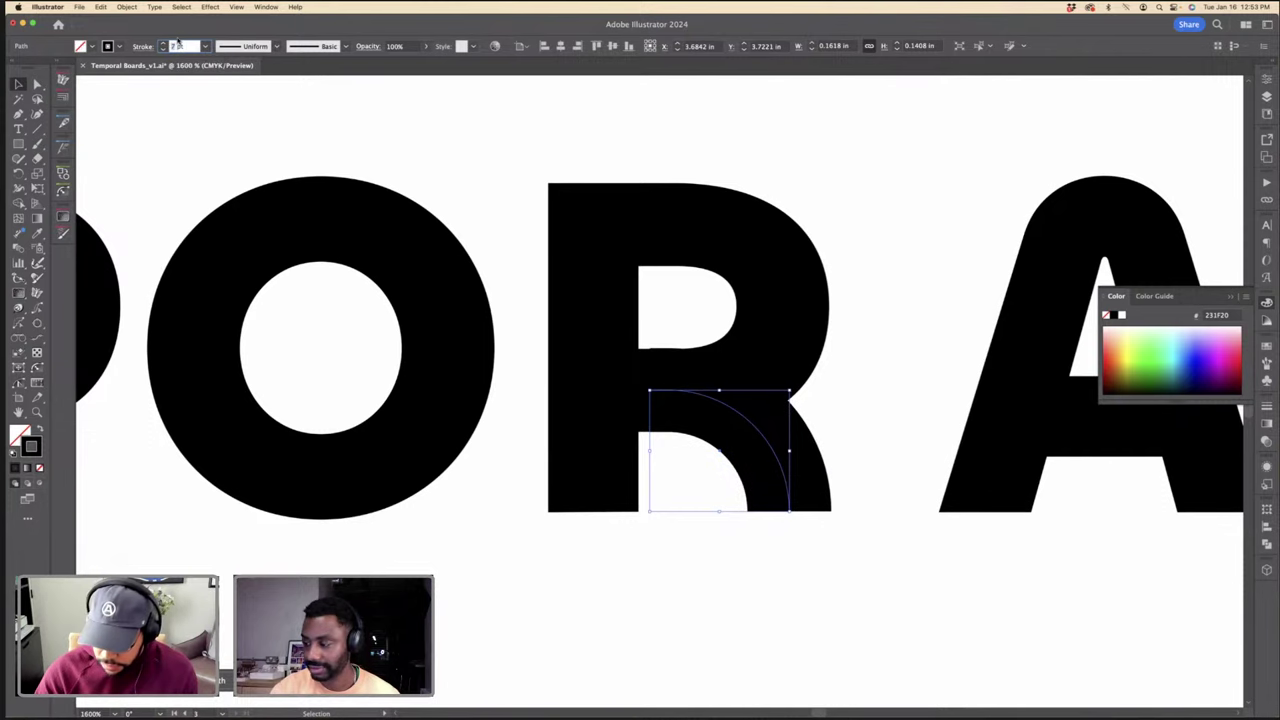
left_click(889, 364)
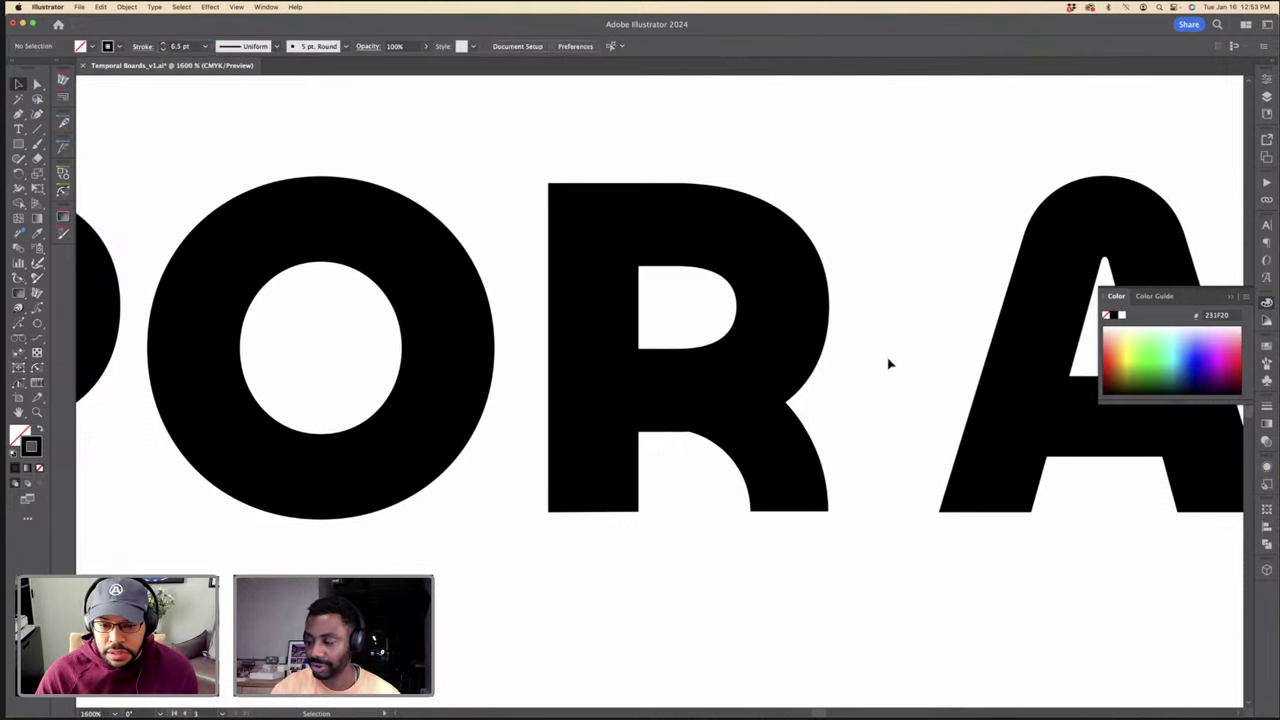
Step: Nudge the curved leg left to about X 3.676 in, nearer the R's stem, and deselect it
left_click(771, 463)
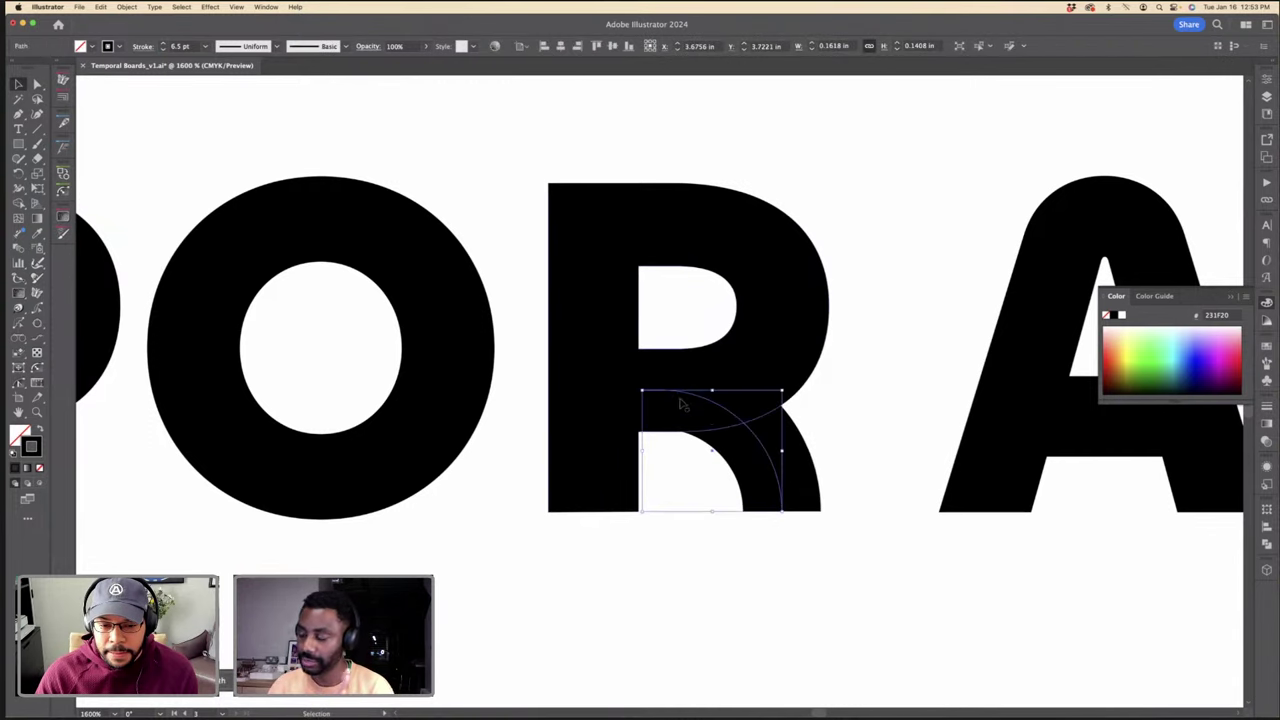
key("super+minus")
key("super+minus")
key("super+minus")
key("super+minus")
key("super+minus")
key("super+minus")
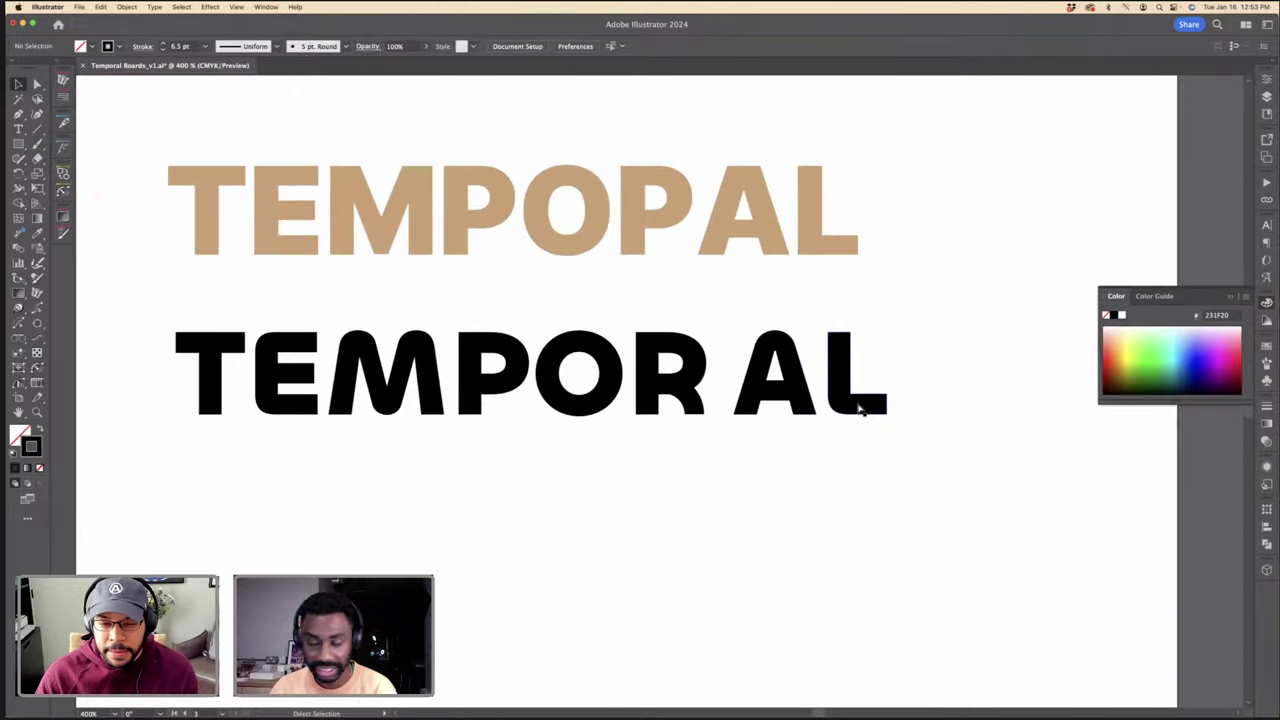
Step: Select the curved leg path of the R
key("super+plus")
key("super+plus")
key("super+plus")
key("super+plus")
key("super+plus")
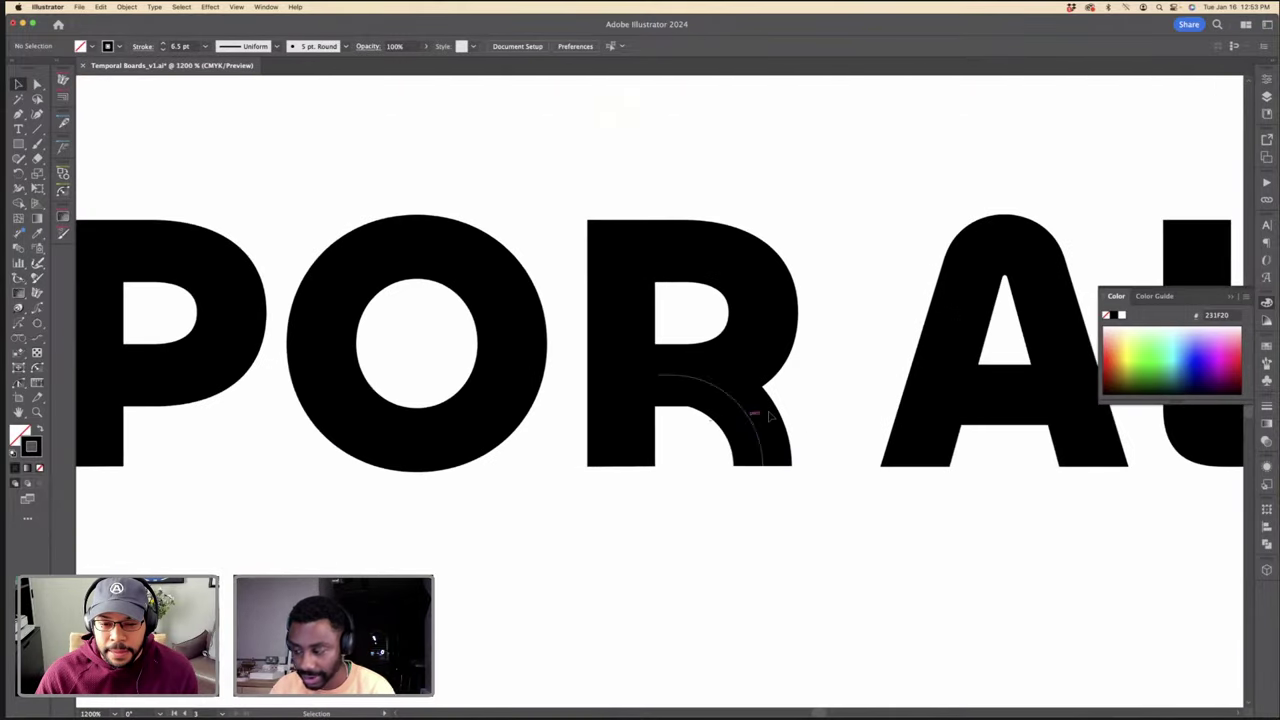
left_click(752, 425)
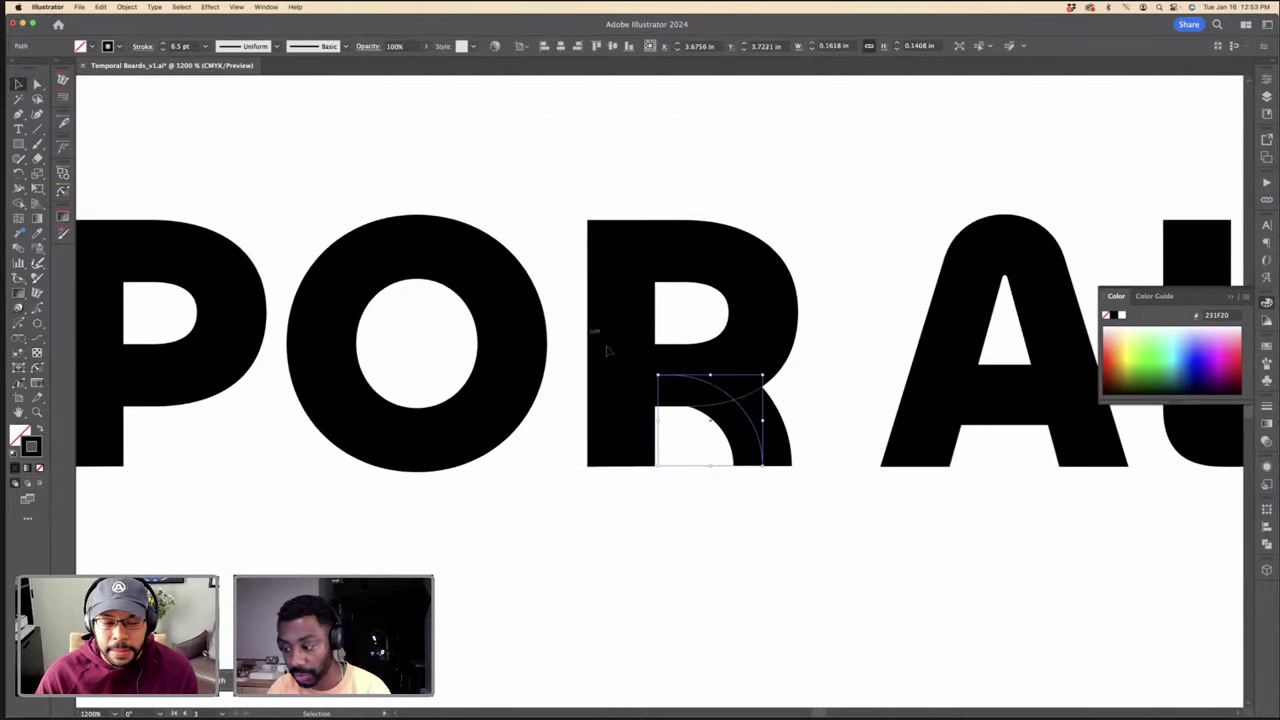
Step: Set the stroke weight of the R's curved leg path to 6.75 pt
left_click(180, 47)
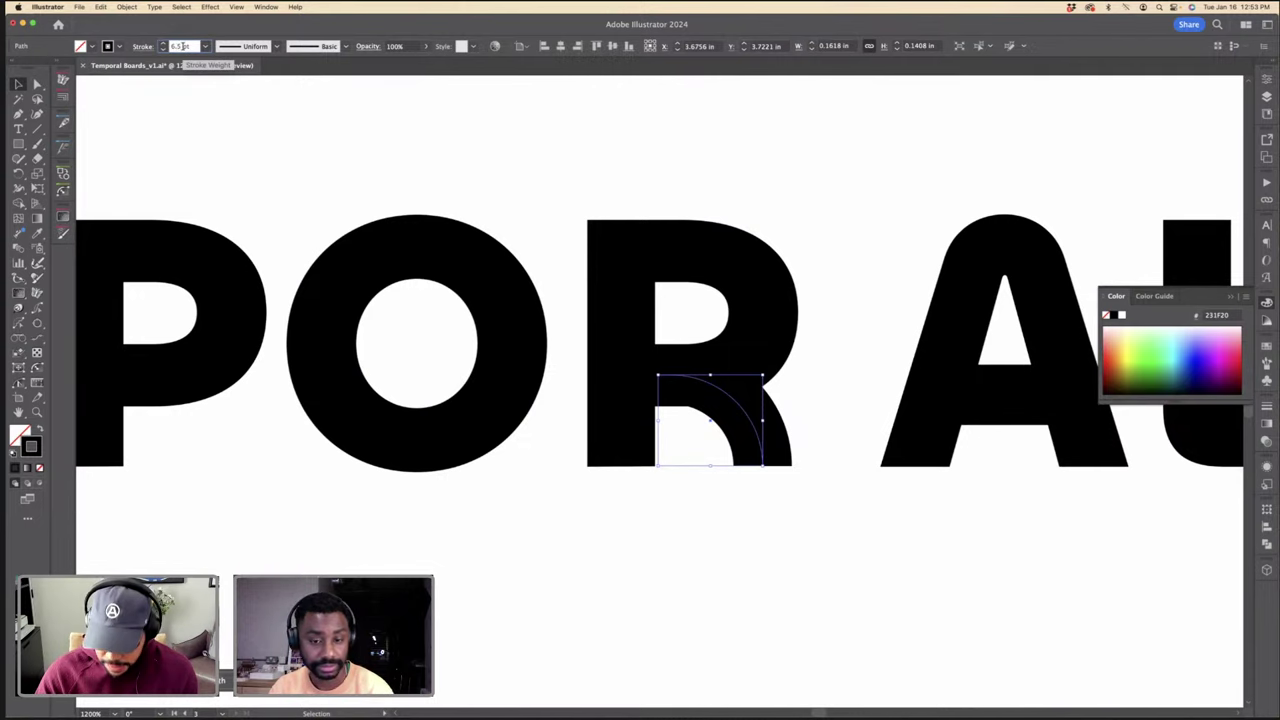
left_click(800, 252)
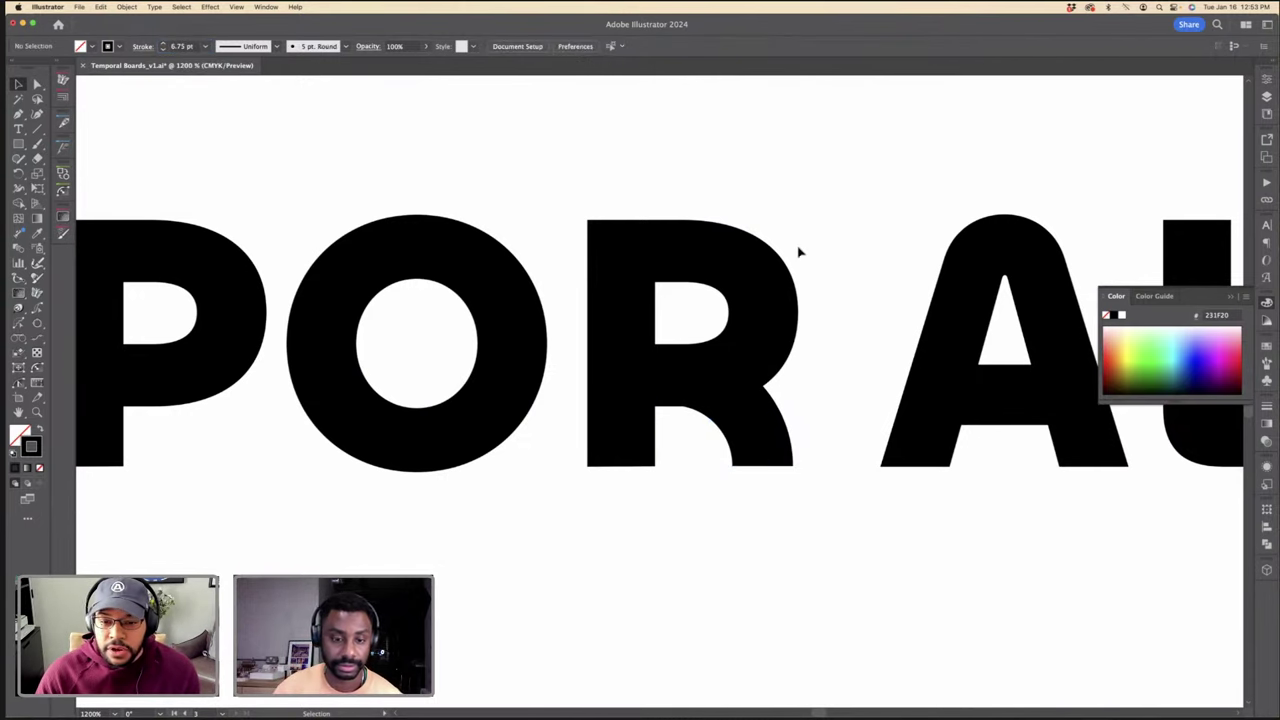
left_click(752, 422)
Step: Move the A and L of the black TEMPORAL wordmark toward the R to close the gap between them
key("super+minus")
key("super+minus")
key("super+minus")
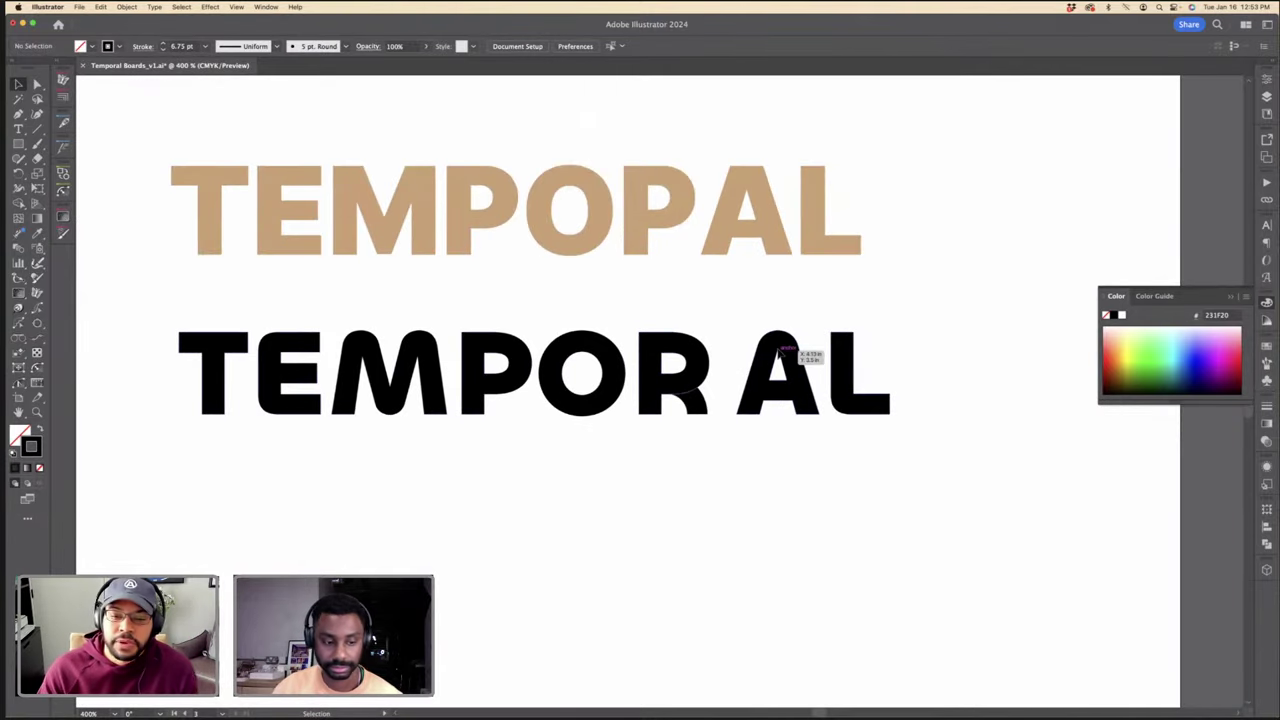
left_click(795, 356)
double_click(845, 366)
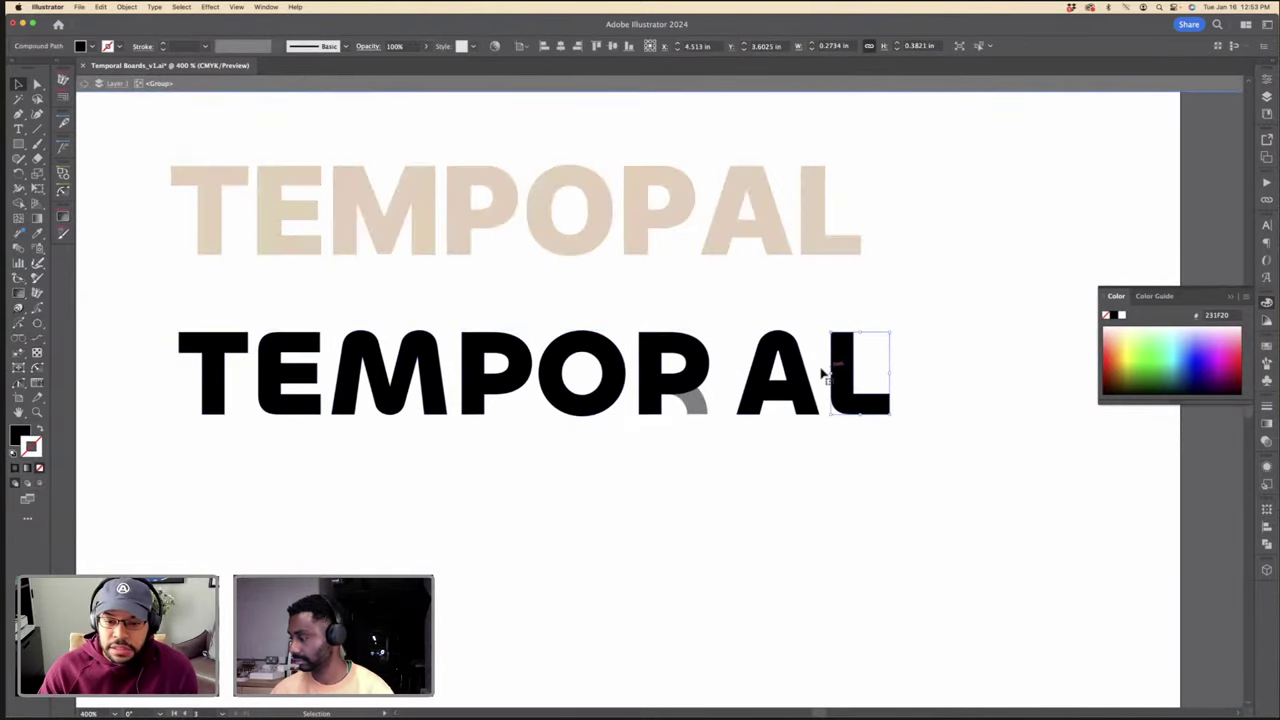
left_click_drag(805, 378, 785, 379)
double_click(802, 316)
key("super+minus")
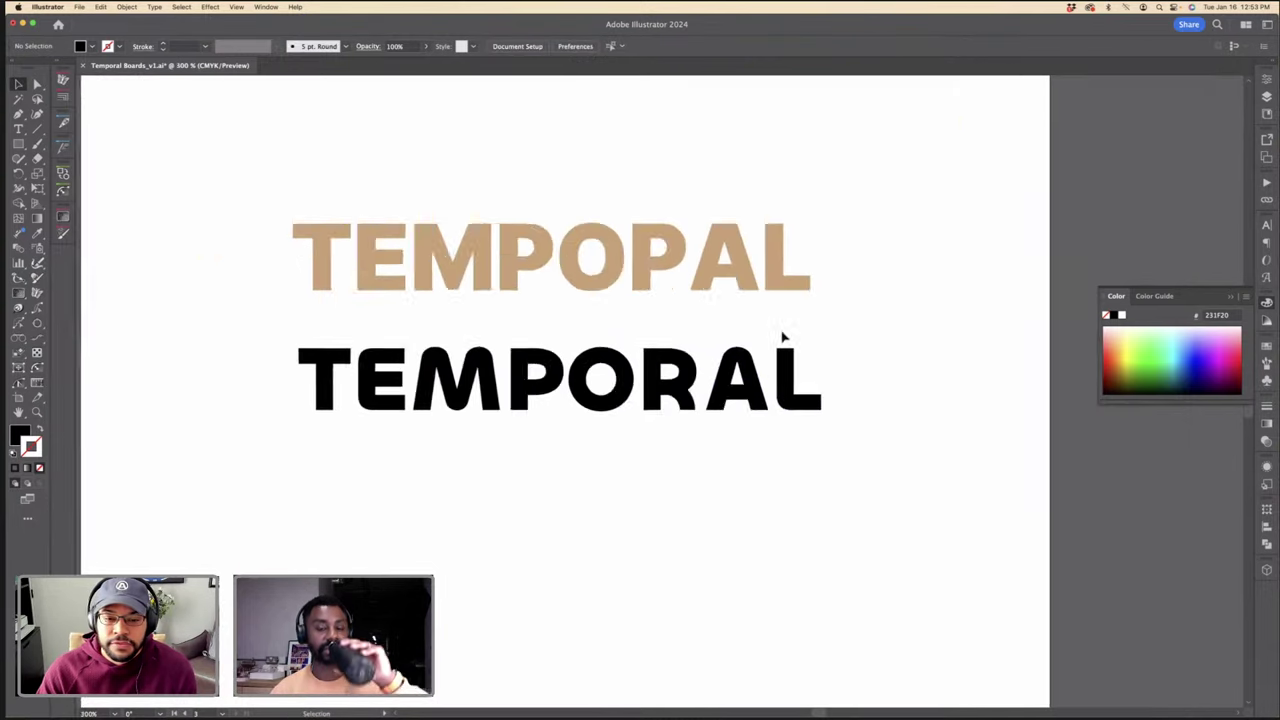
Step: Examine the trench-coat man poster alongside the artboard that holds the wordmark variations
key("super+minus")
key("super+minus")
key("super+minus")
scroll(949, 253, "right", 3)
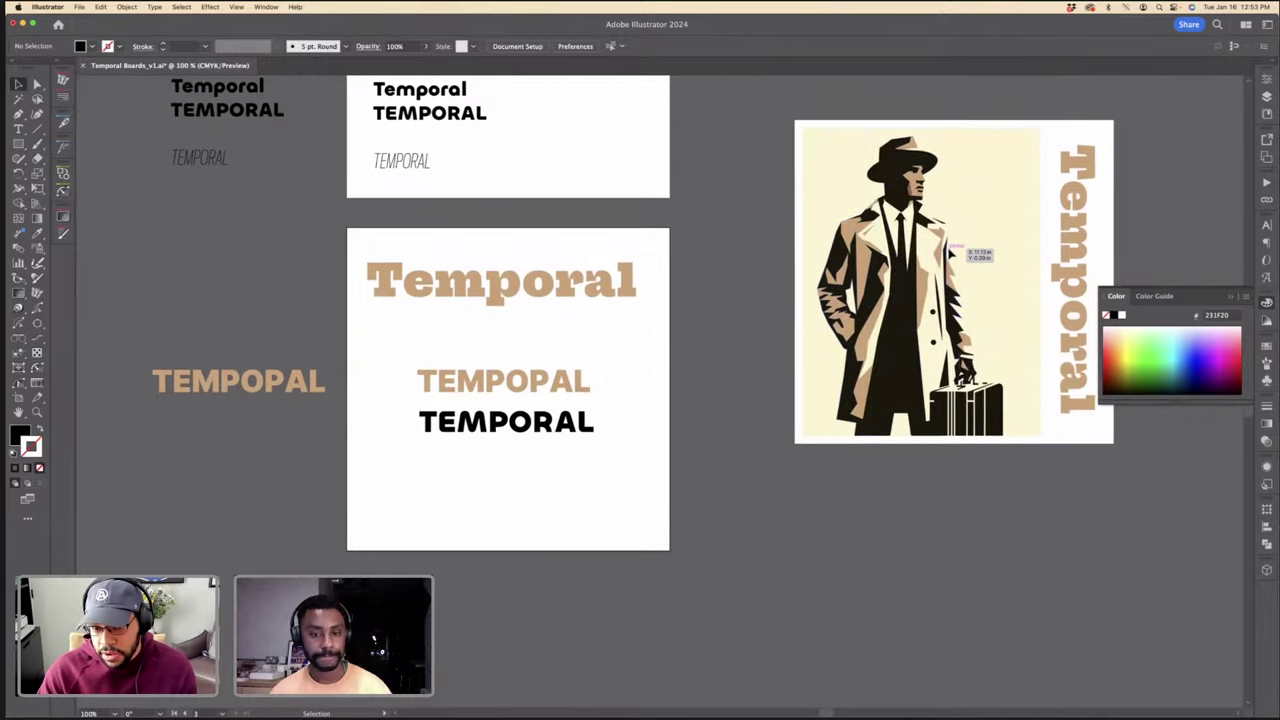
left_click(796, 226)
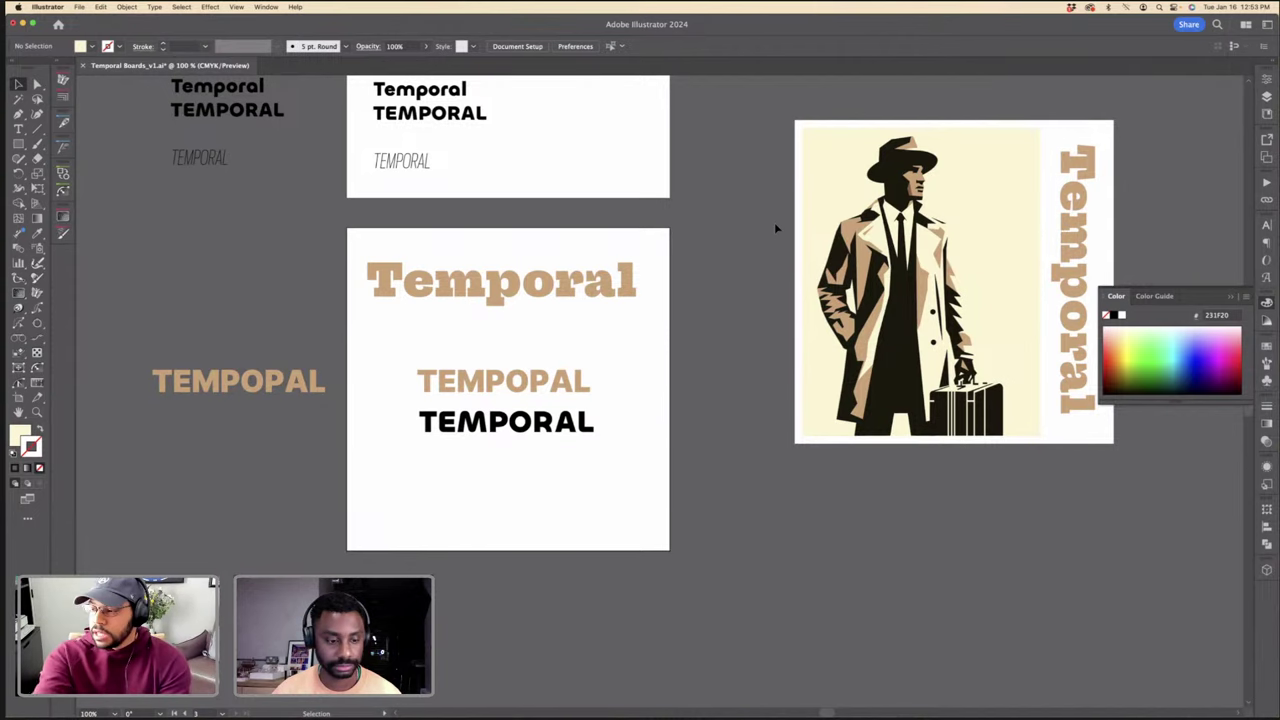
scroll(782, 212, "up", 1)
left_click(796, 200)
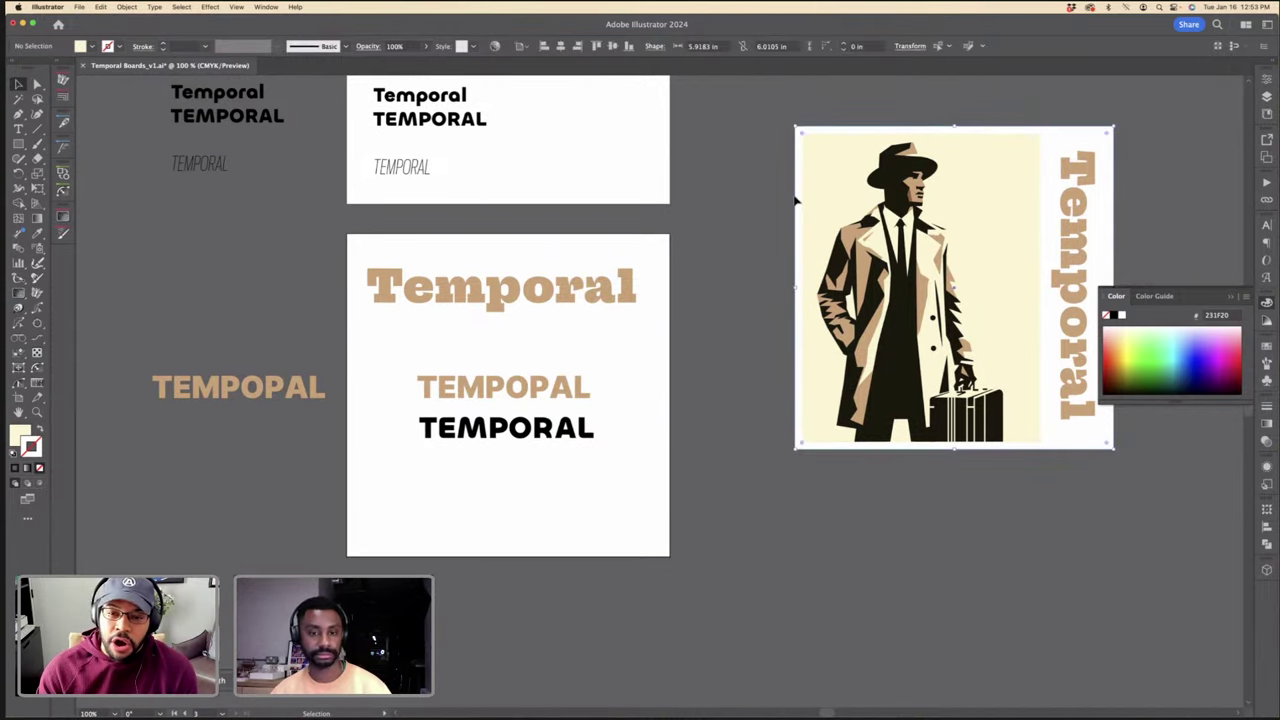
left_click(680, 247)
left_click(410, 374)
Step: Compare the letterforms of the tan TEMPOPAL wordmark with those of the black TEMPORAL wordmark up close
scroll(463, 363, "up", 3)
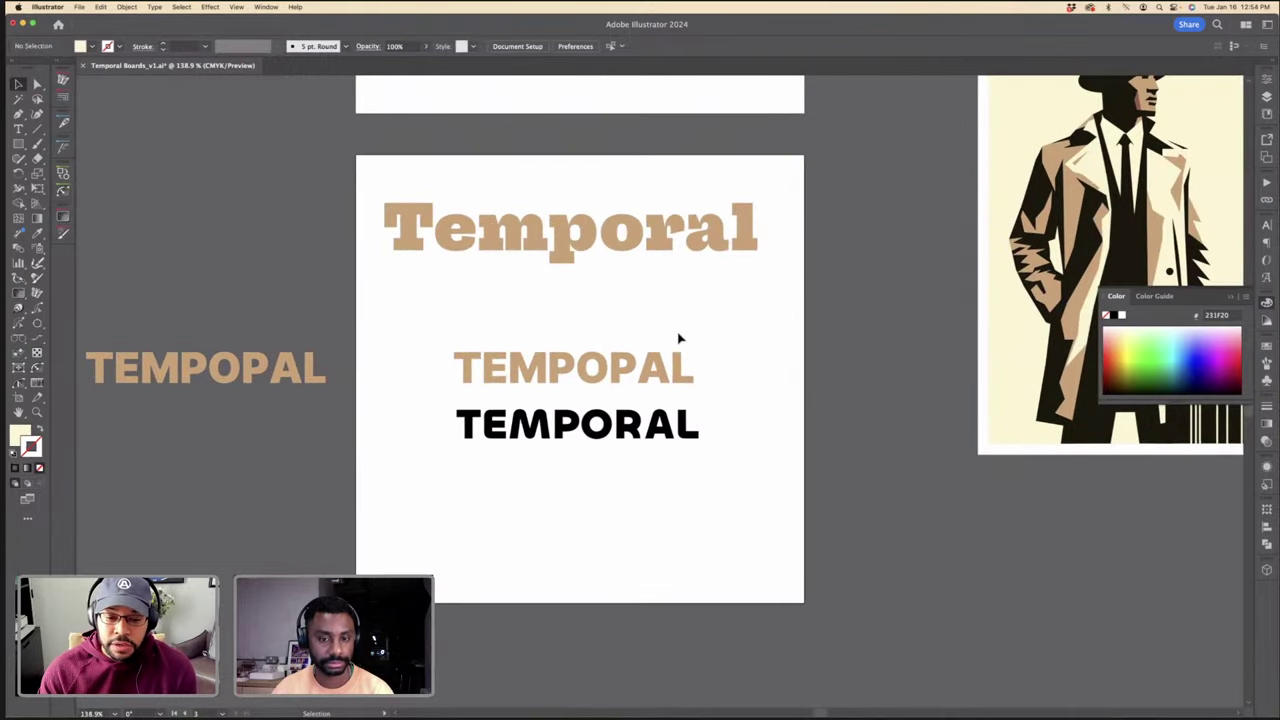
scroll(654, 394, "up", 4)
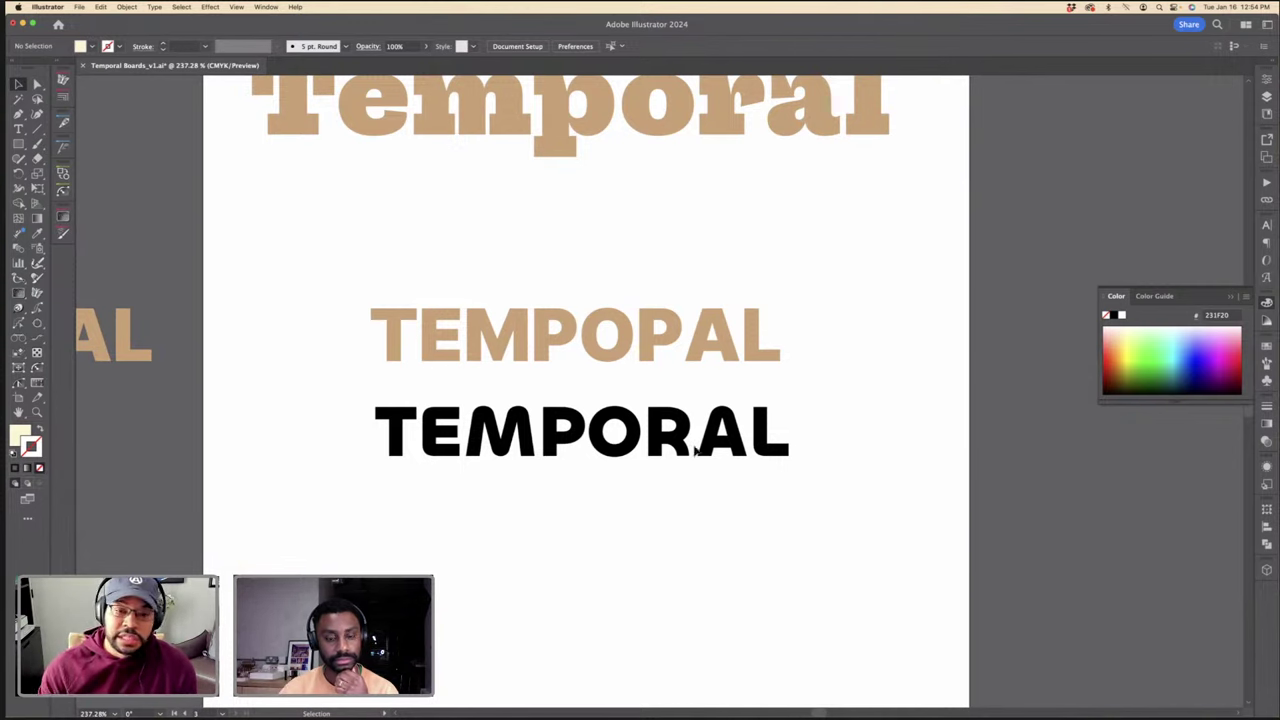
scroll(700, 352, "down", 3)
left_click(705, 352)
left_click(711, 297)
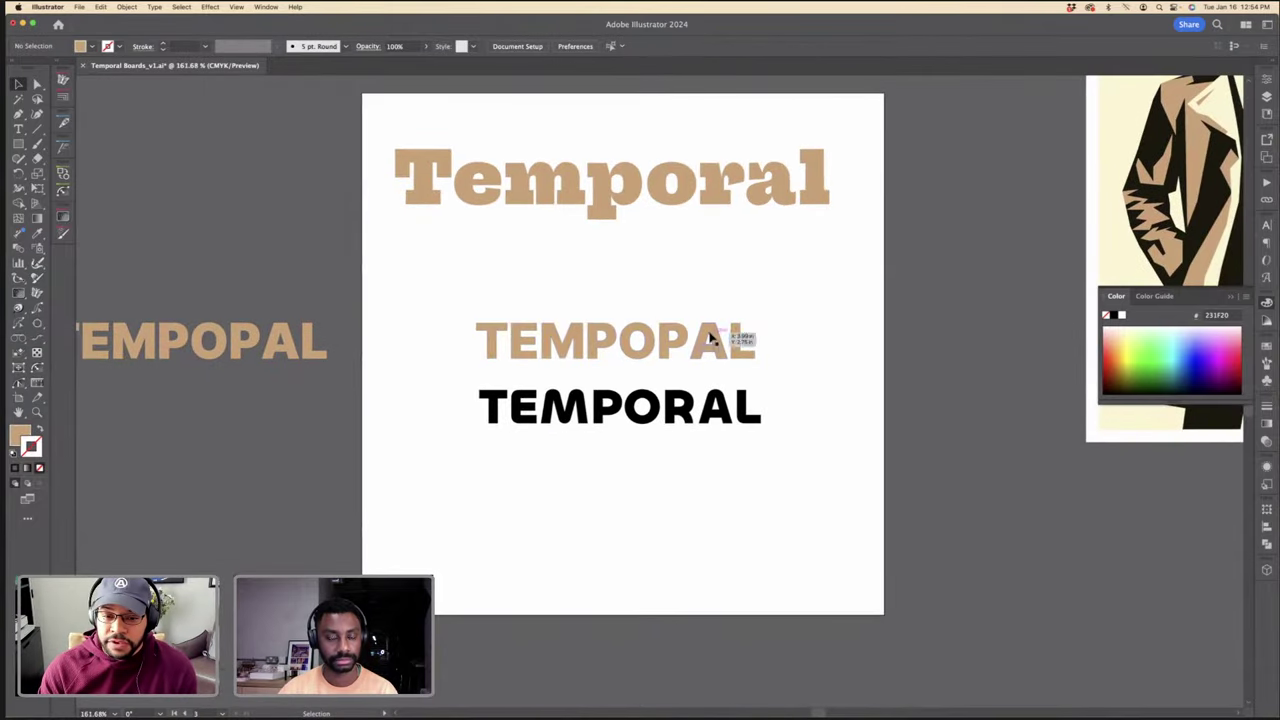
left_click(709, 338)
scroll(709, 338, "up", 3)
double_click(707, 338)
left_click(706, 338)
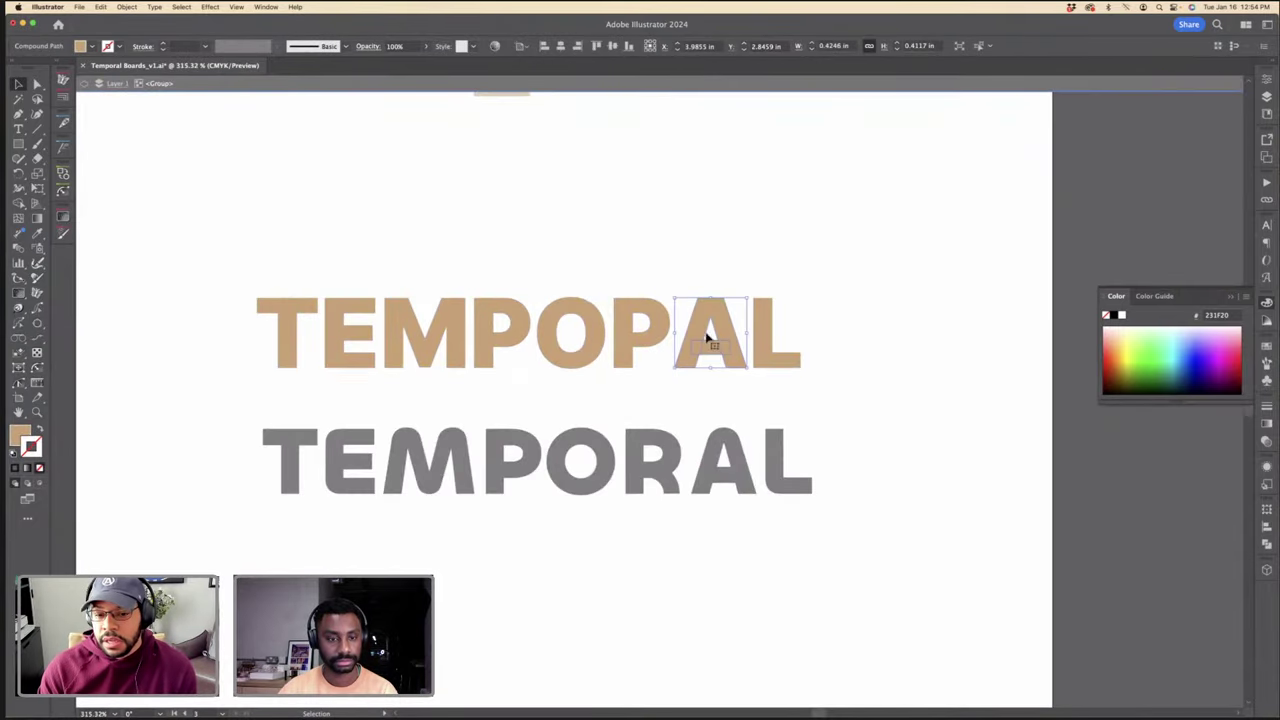
double_click(706, 287)
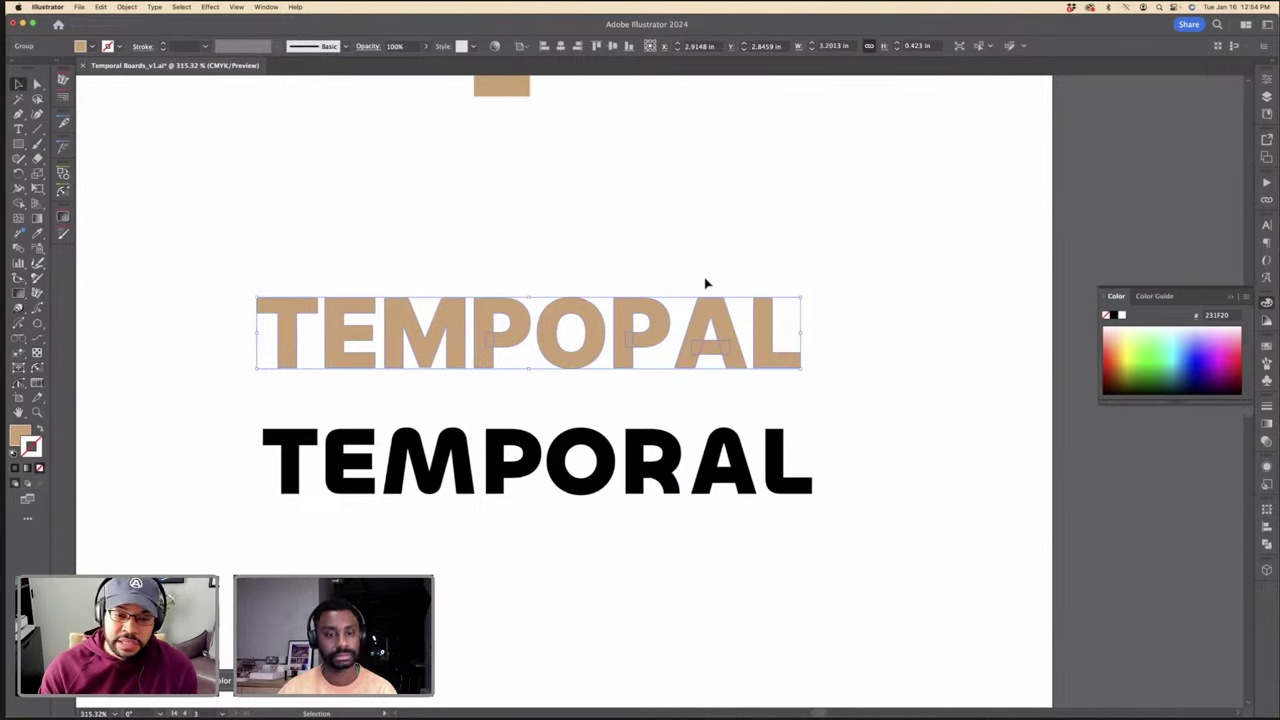
left_click(705, 284)
scroll(705, 284, "up", 4)
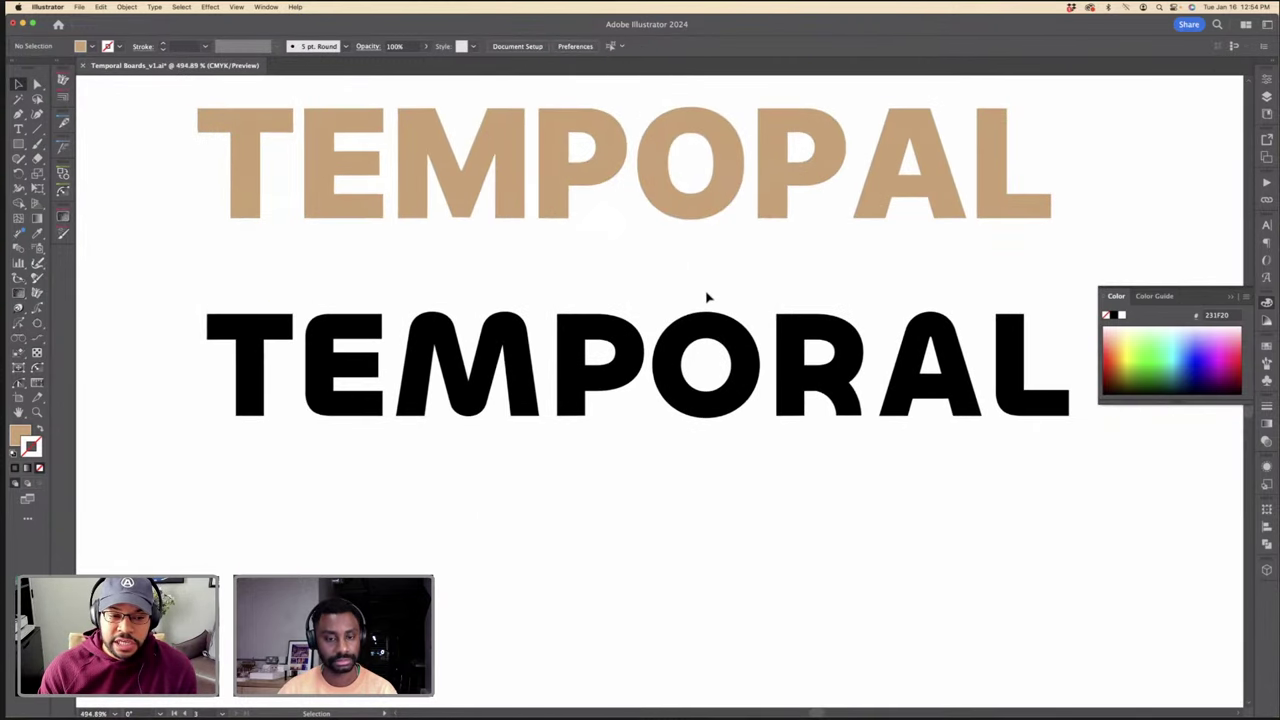
scroll(706, 297, "up", 1)
scroll(706, 297, "right", 1)
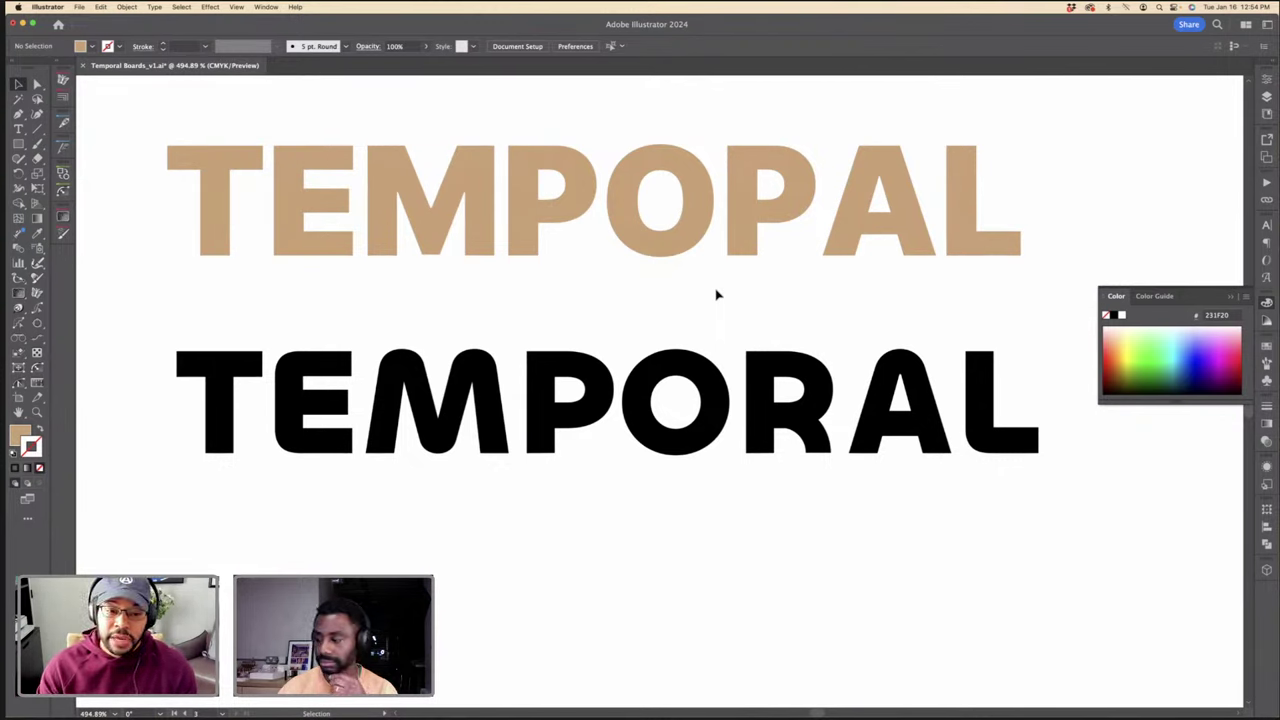
Step: Ungroup the black TEMPORAL wordmark and move its rounded E and M straight down below the word
key("a")
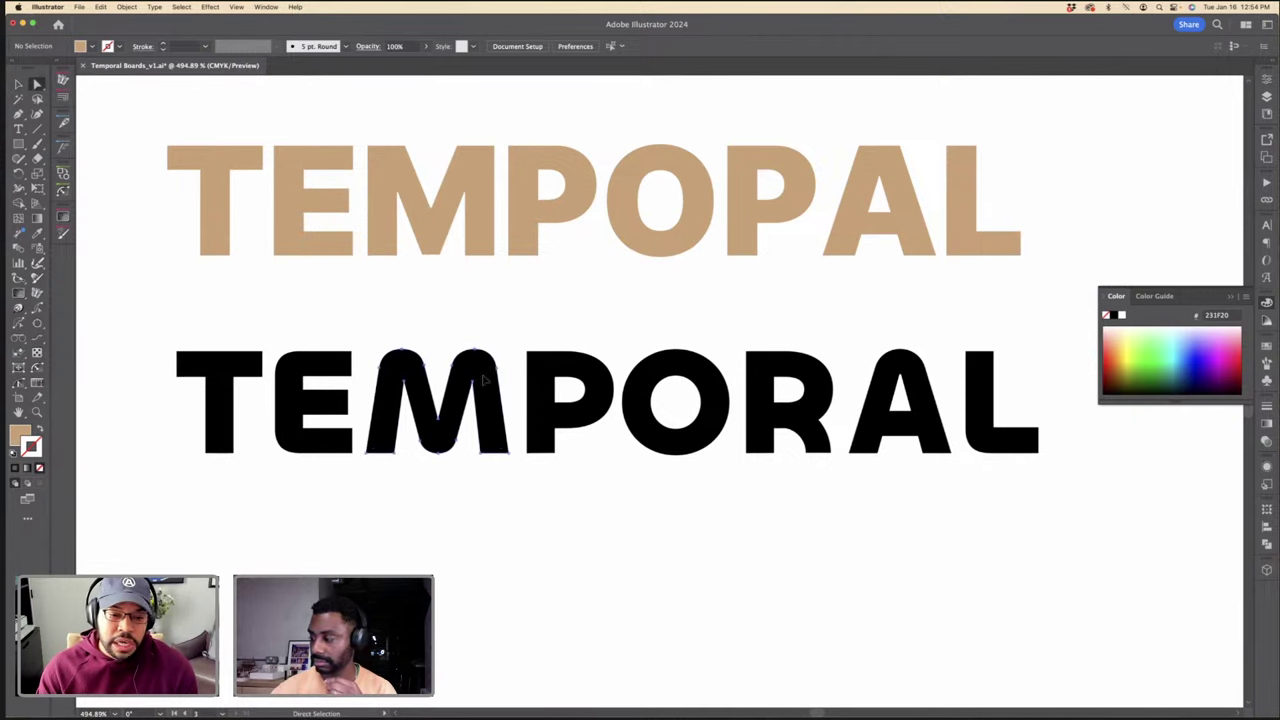
left_click(476, 360)
key("v")
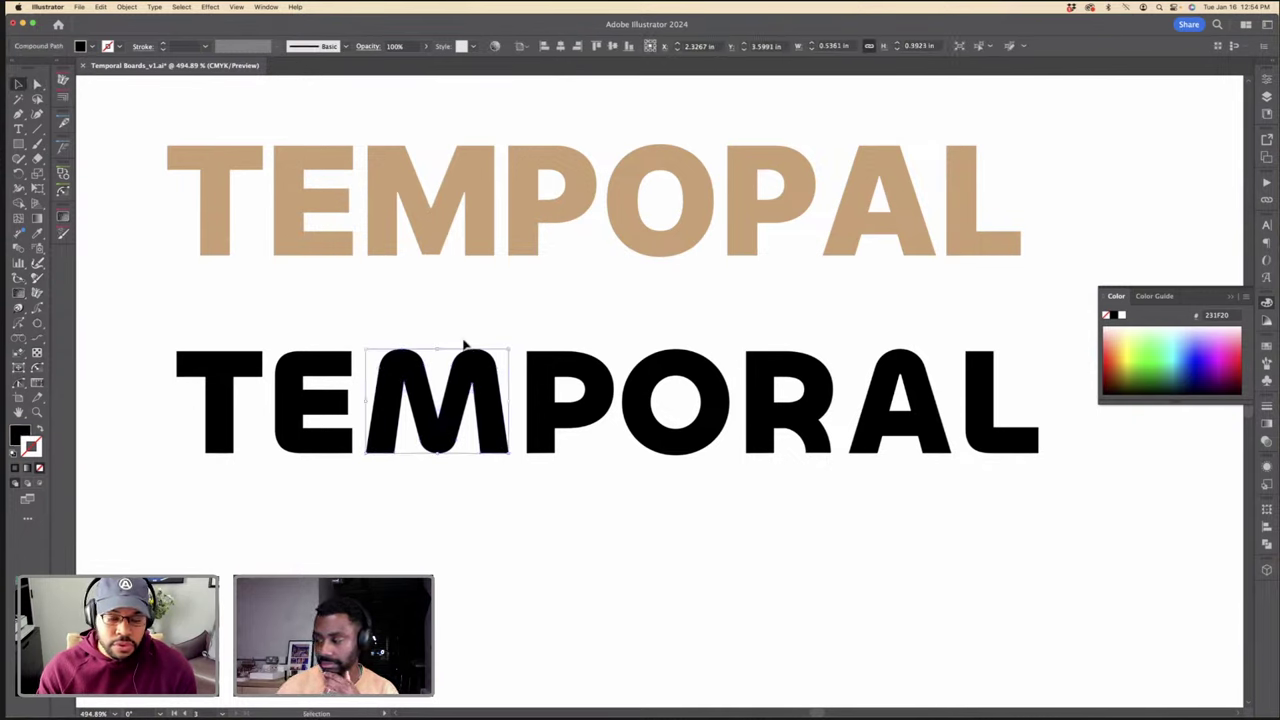
right_click(480, 366)
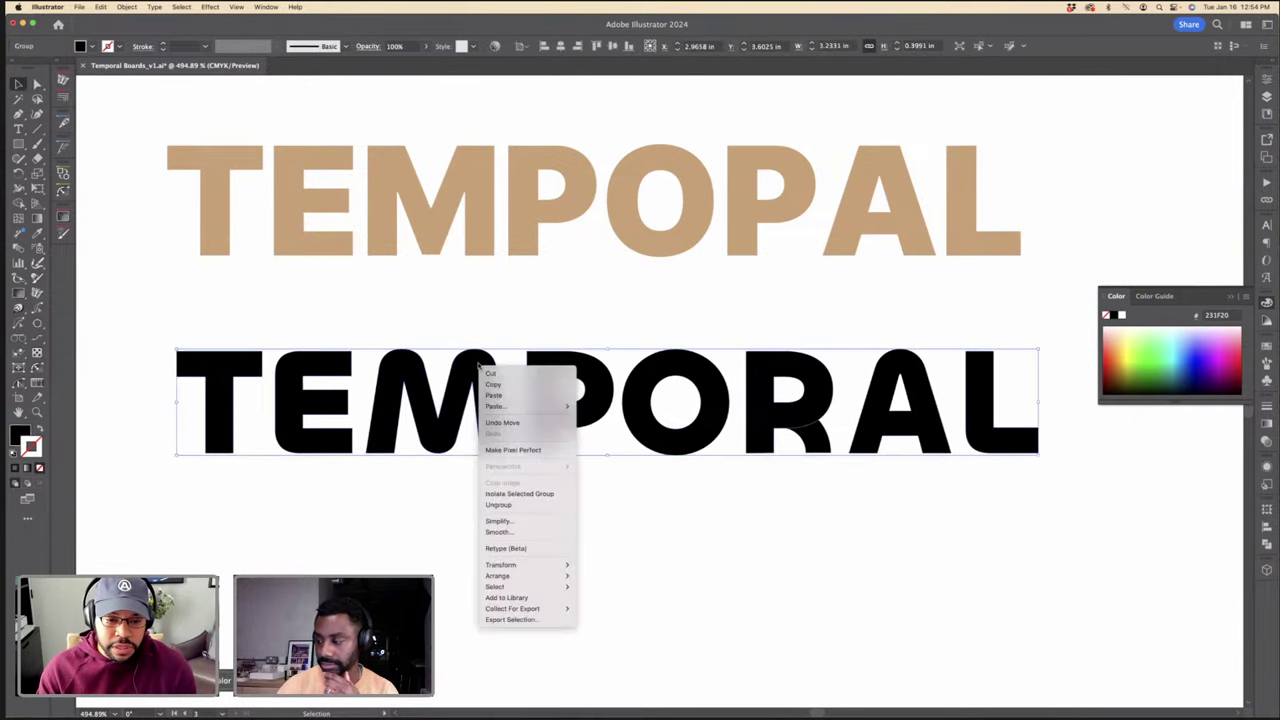
left_click(498, 504)
left_click(474, 360)
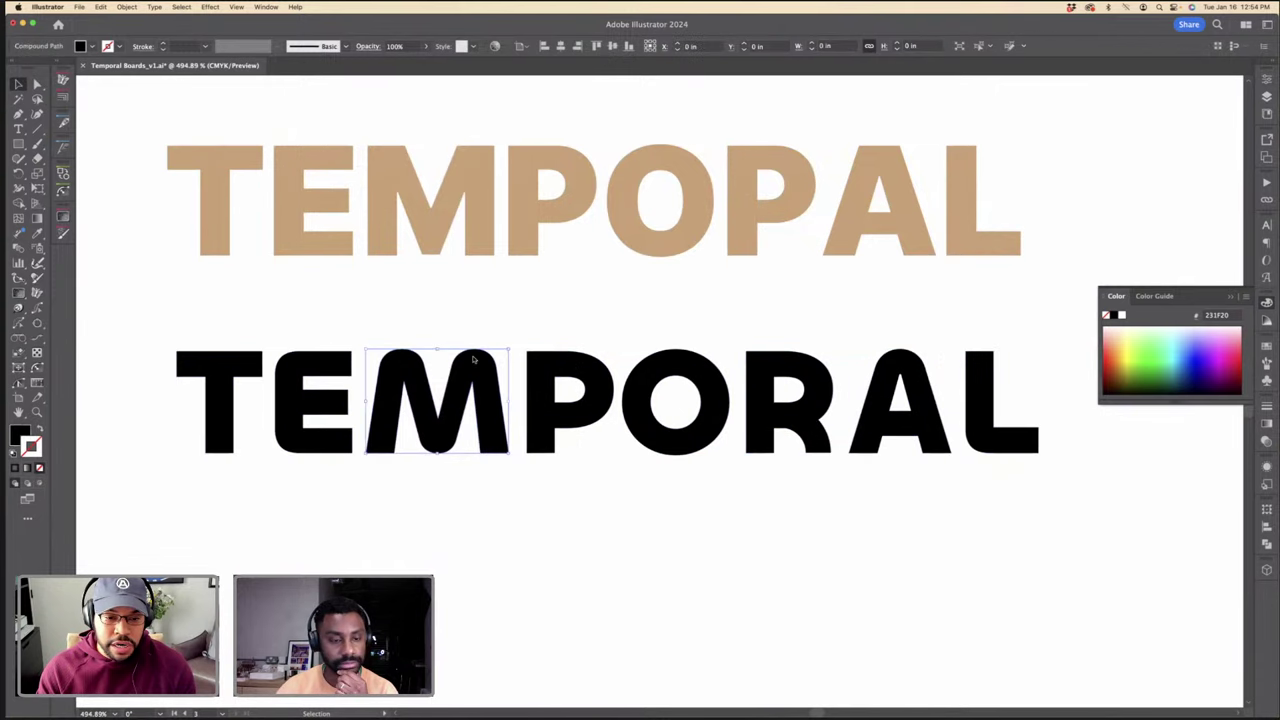
left_click(350, 370, "shift")
left_click_drag(350, 370, 355, 545)
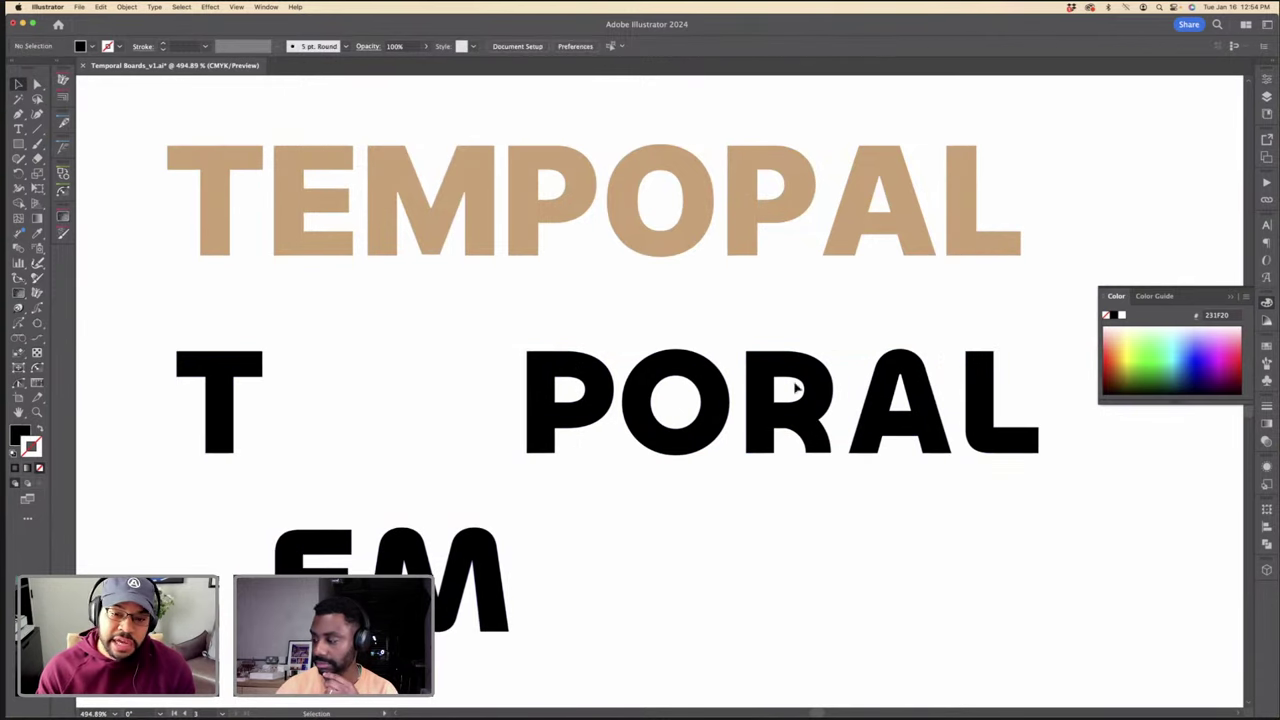
Step: Ungroup the tan TEMPOPAL wordmark into separate letters
left_click(531, 229)
right_click(531, 228)
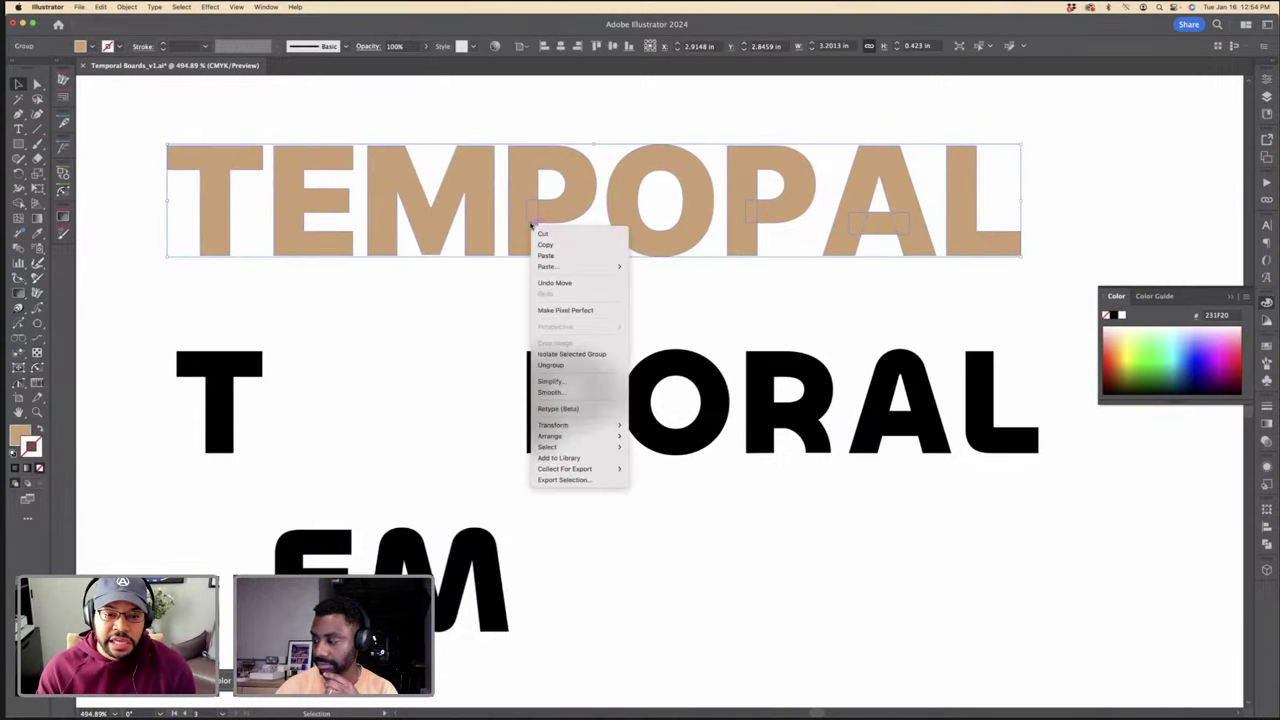
left_click(583, 366)
Step: Copy the tan E and M into the gap of the black wordmark and scale them to about 0.38 in high
left_click(540, 293)
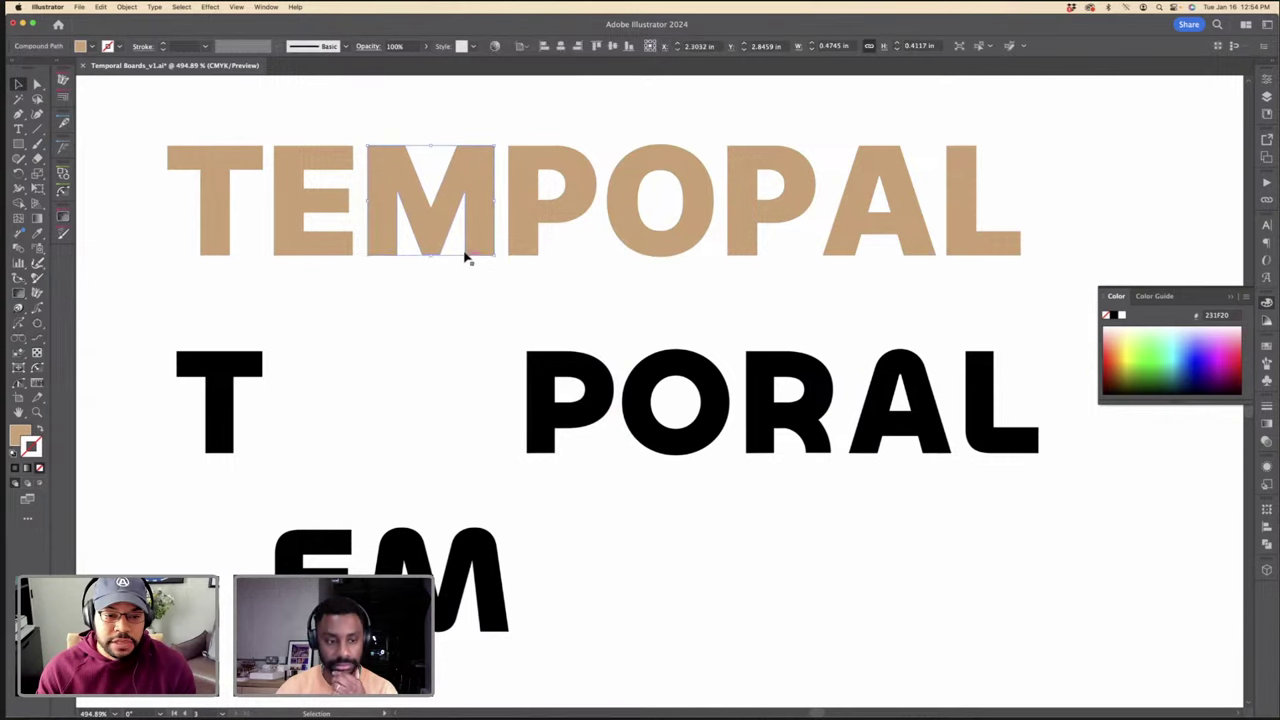
left_click(354, 246)
left_click_drag(354, 246, 352, 443)
left_click_drag(385, 345, 386, 356)
left_click(405, 323)
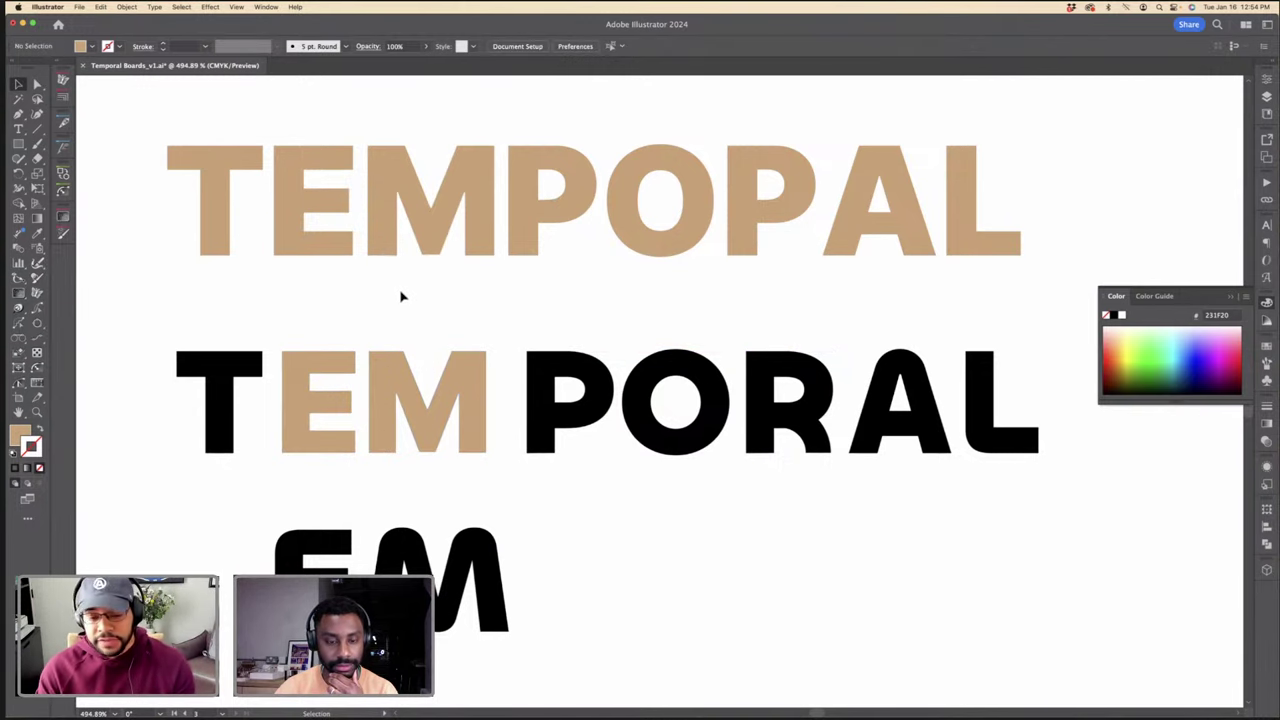
Step: Even out the wordmark's letter spacing by nudging the tan M away from the E and the black PORAL letters toward the M
left_click(458, 353)
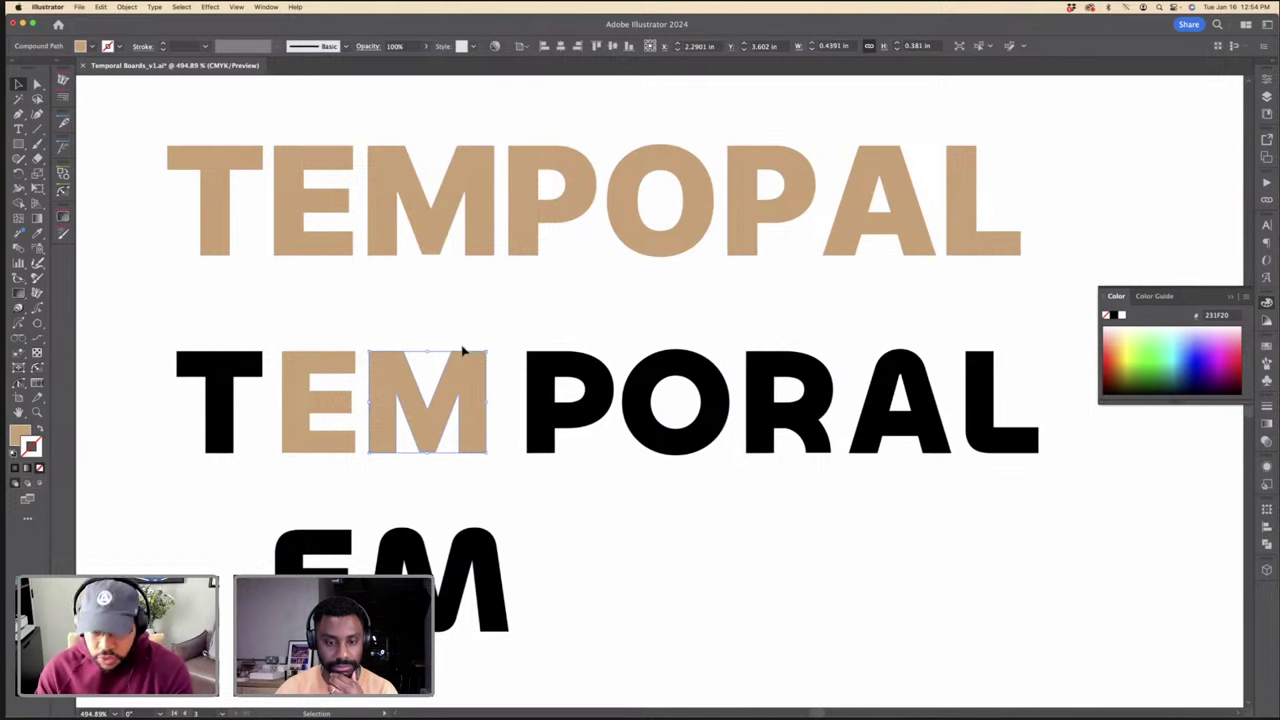
key("Right")
key("Right")
left_click(446, 317)
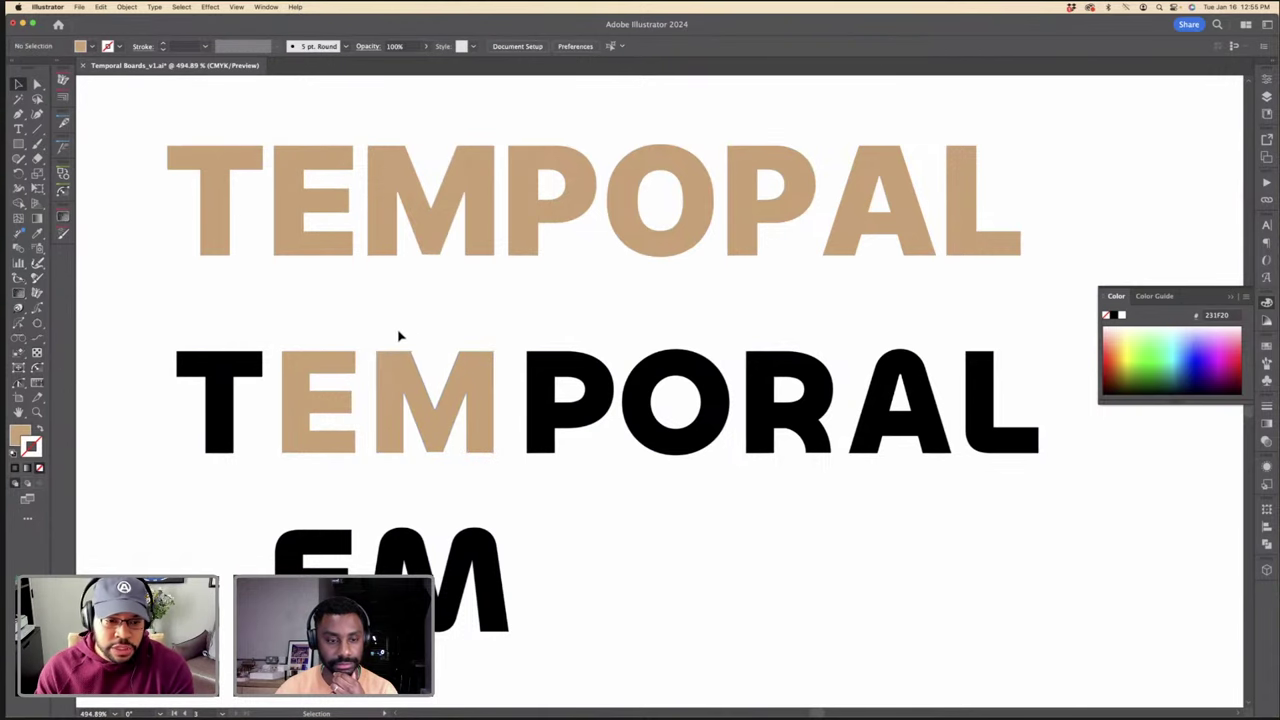
left_click_drag(522, 335, 1009, 463)
key("Left")
key("Left")
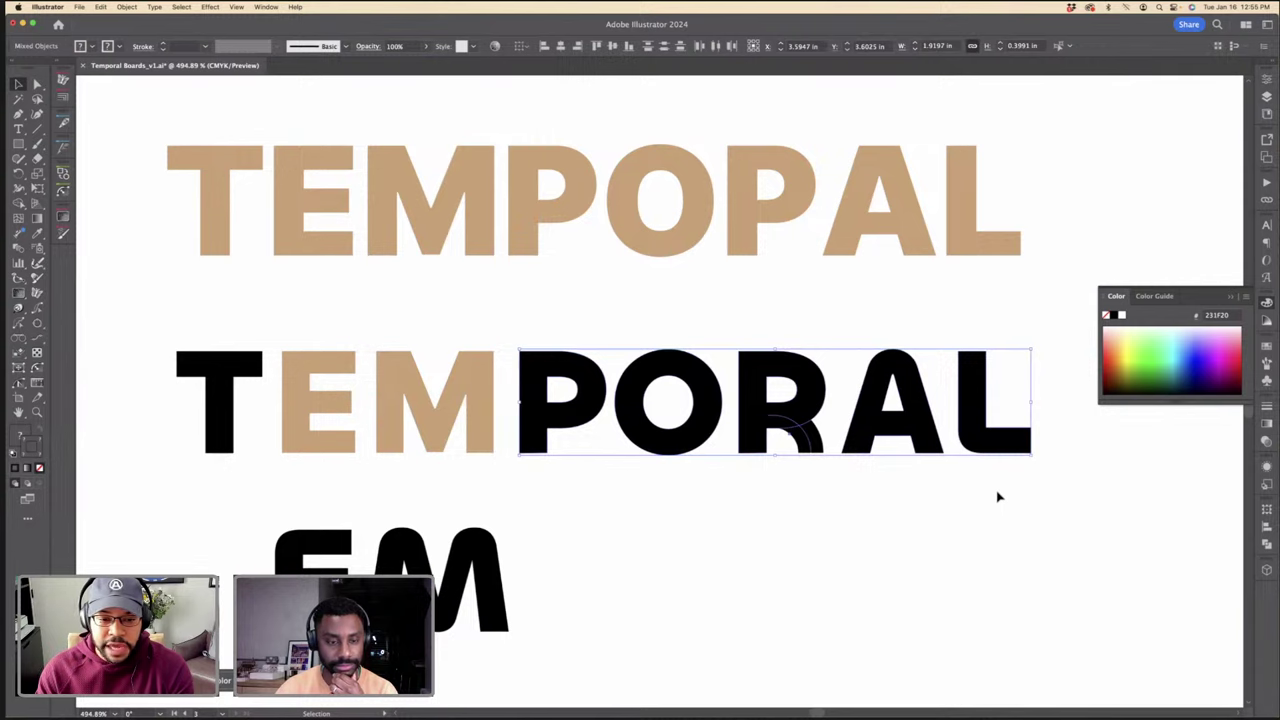
left_click(1005, 493)
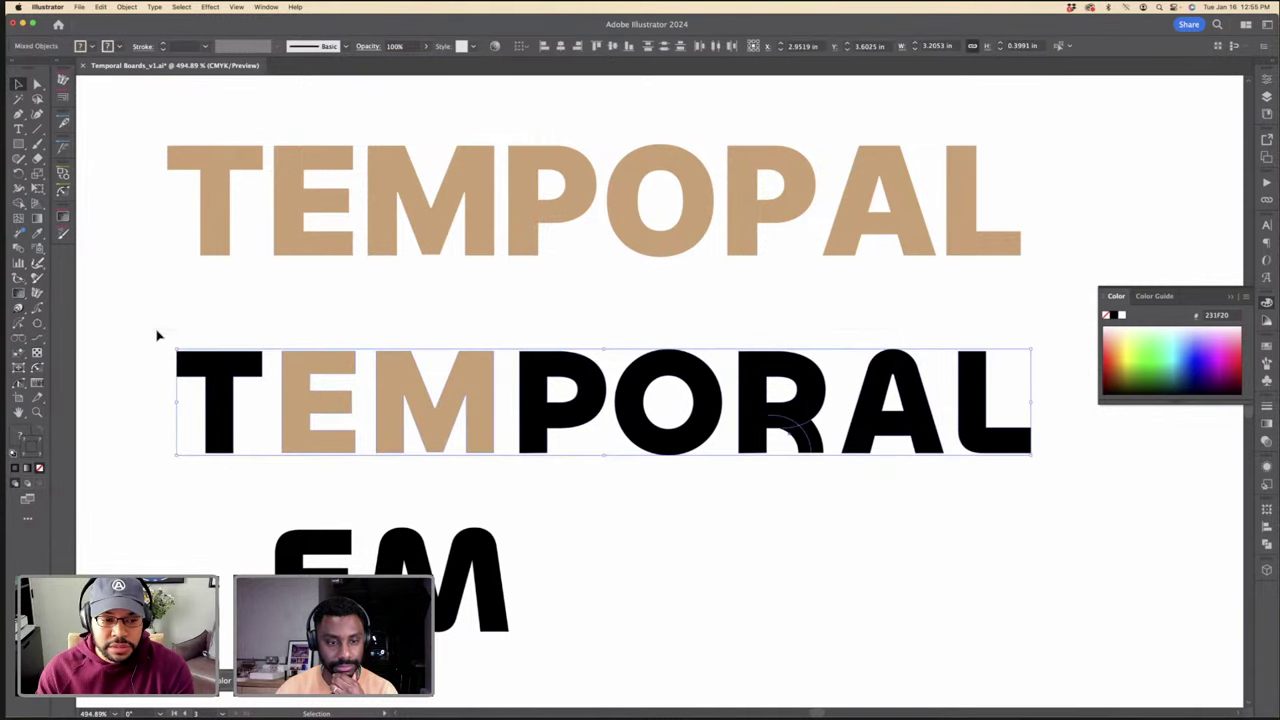
left_click_drag(157, 334, 1046, 481)
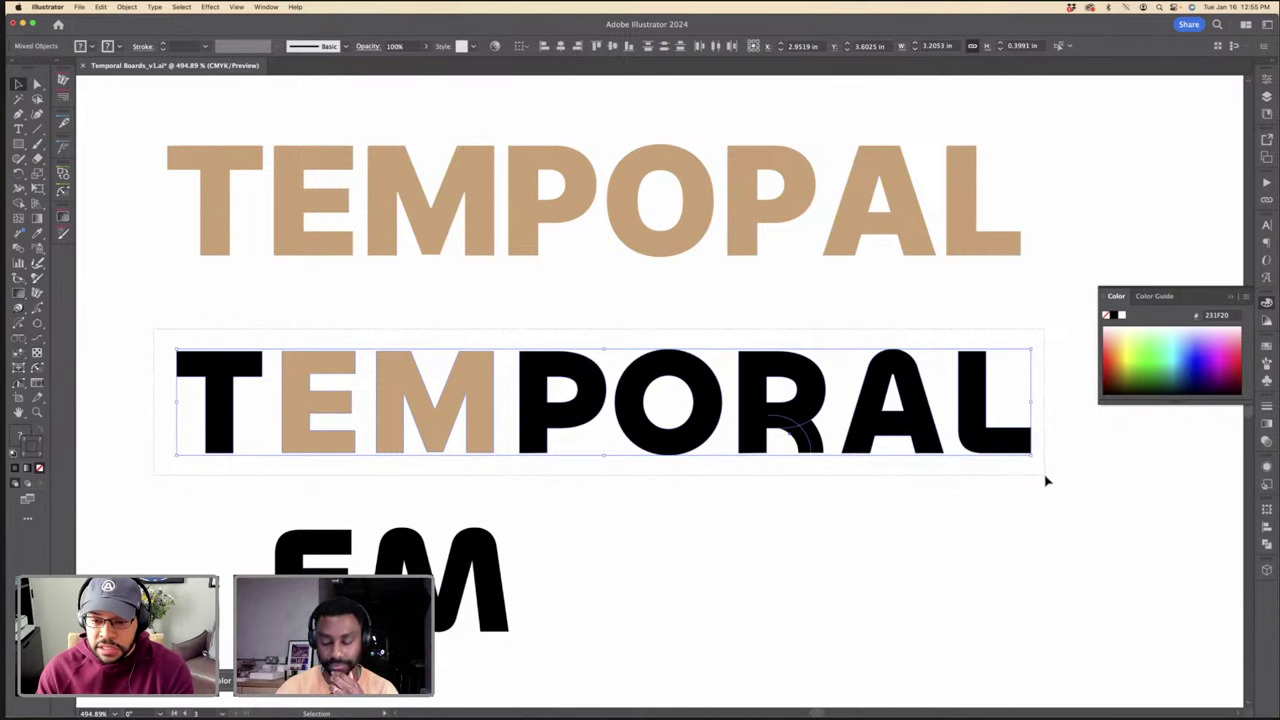
left_click(1049, 481)
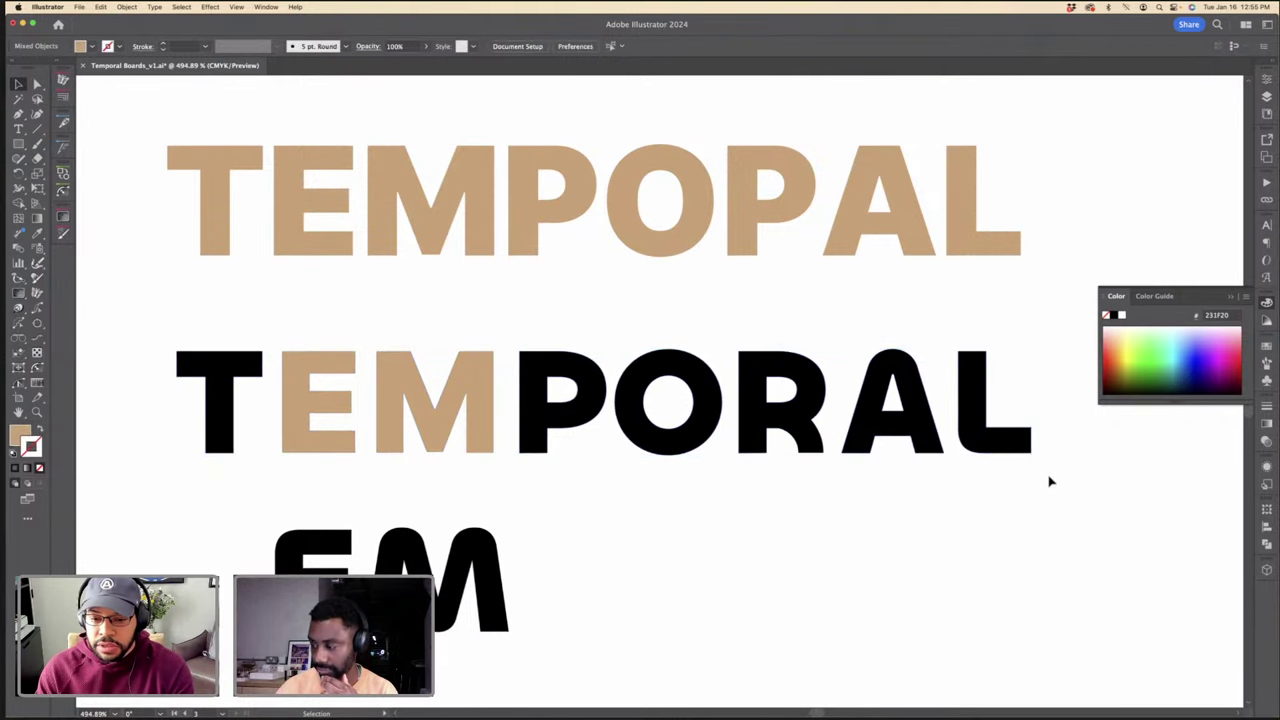
left_click(800, 432)
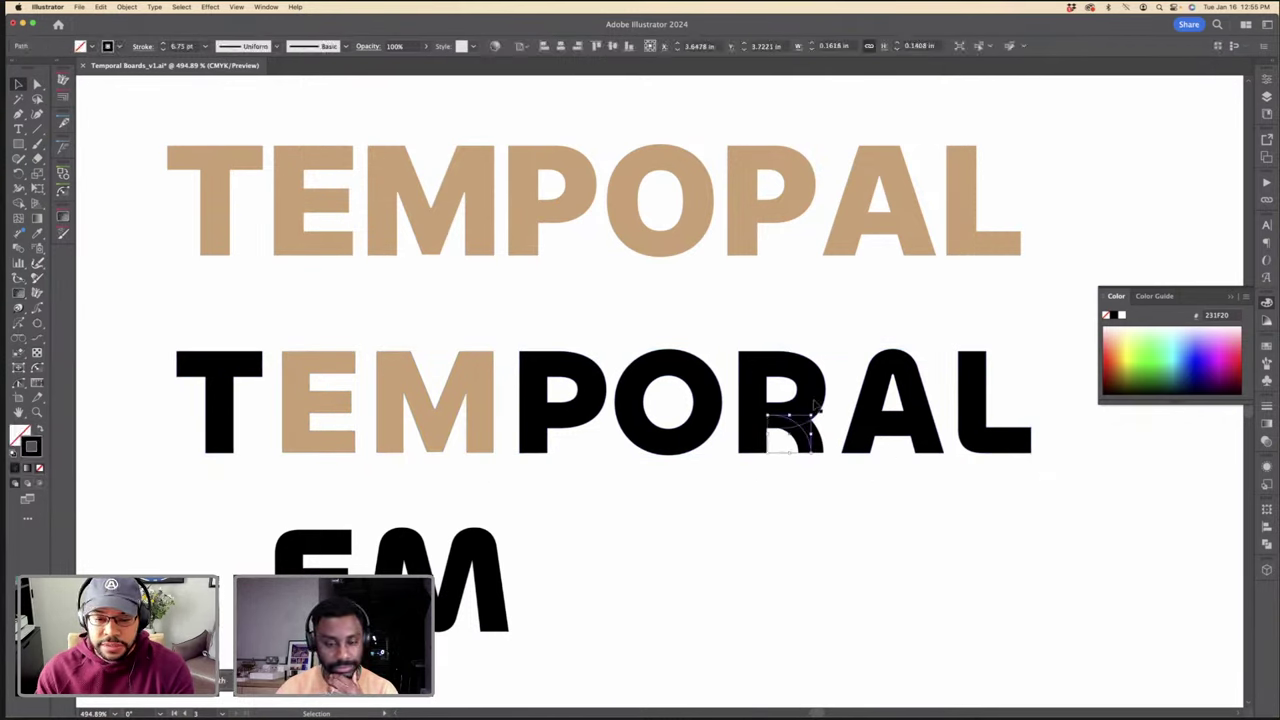
left_click(832, 362)
left_click(719, 402)
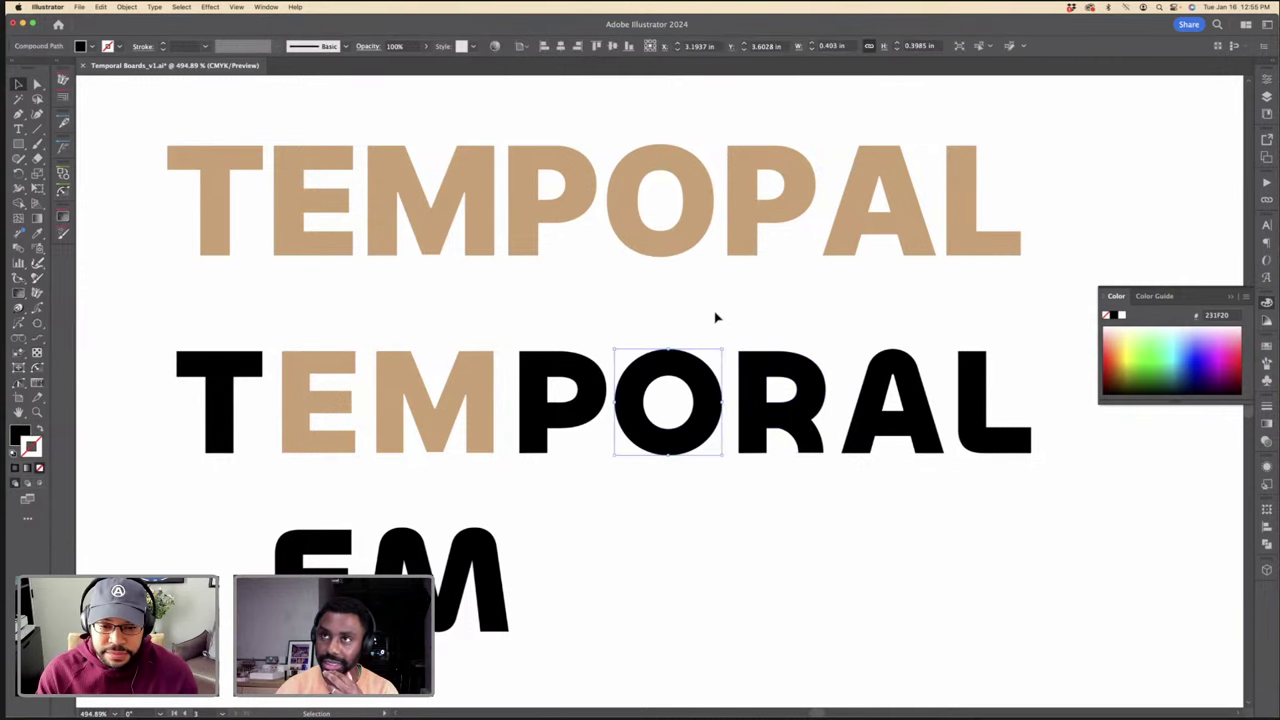
left_click(715, 318)
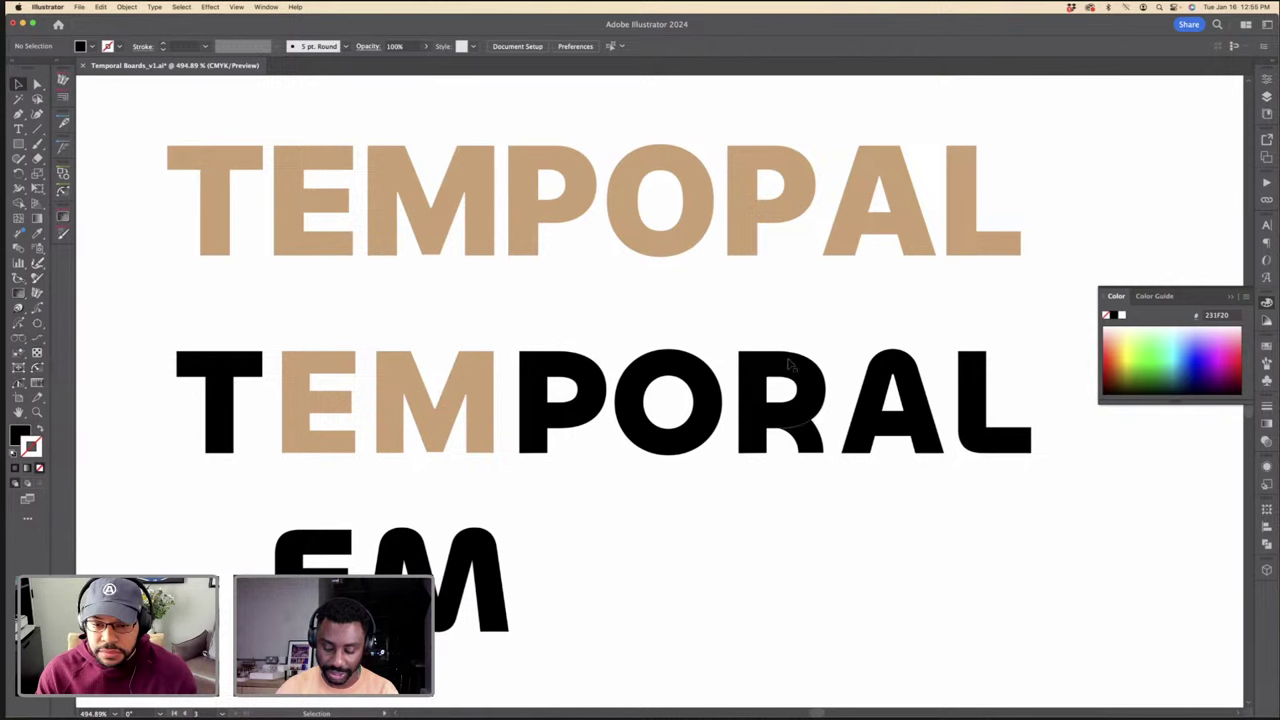
Step: Replace the rounded black A with a copy of the tan TEMPOPAL A, scaled to about 0.39 in high
left_click(851, 220)
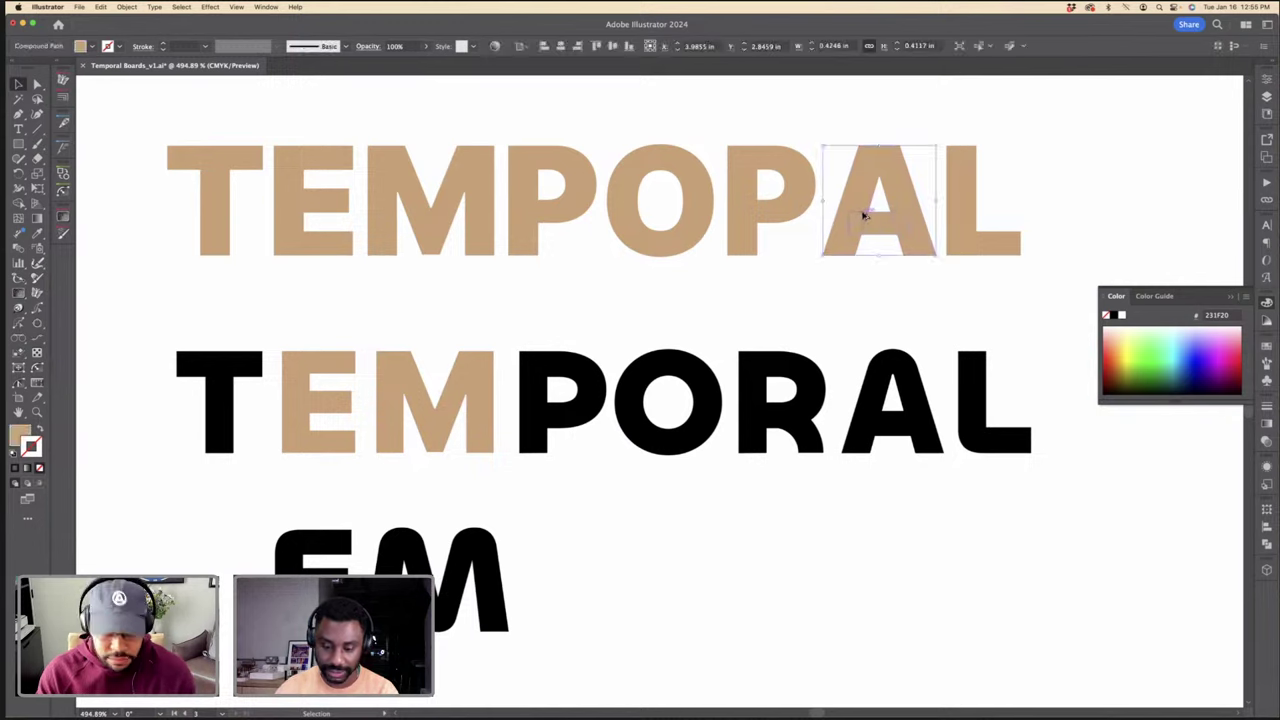
left_click_drag(865, 215, 878, 405)
left_click_drag(888, 345, 897, 363)
key("BackSpace")
left_click(895, 376)
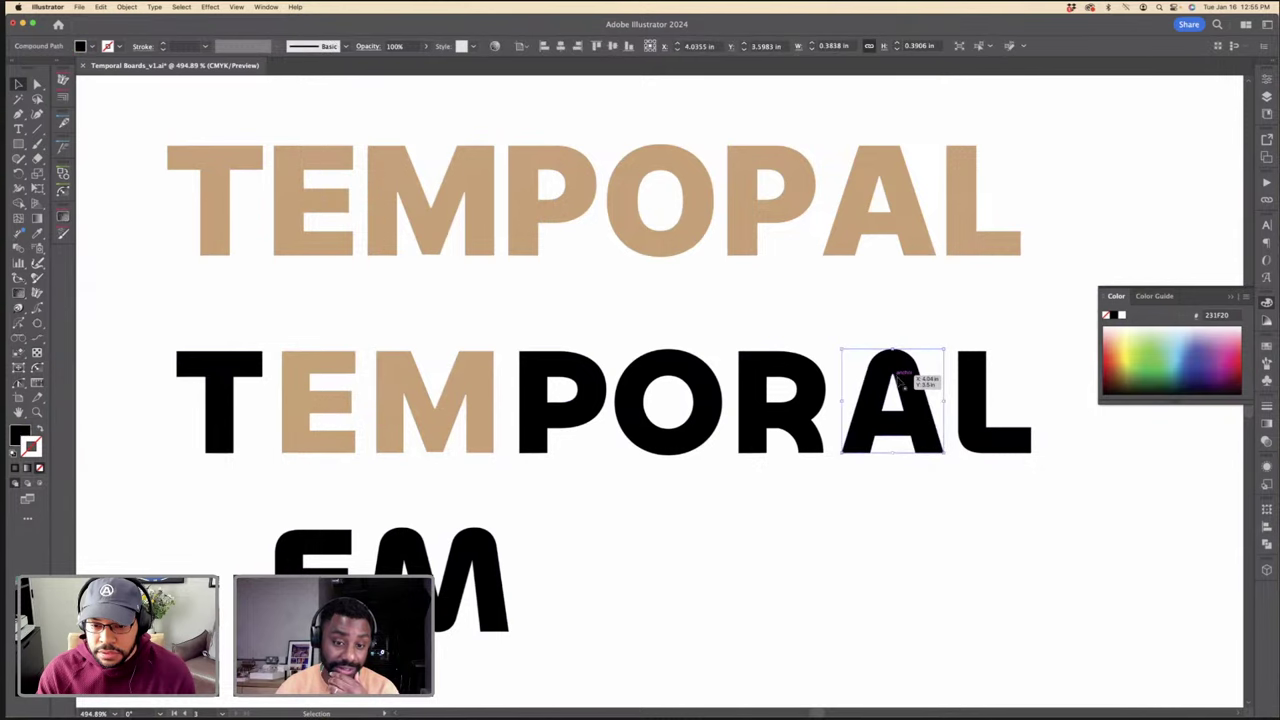
key("BackSpace")
key("super+f")
left_click(874, 343)
left_click(889, 363)
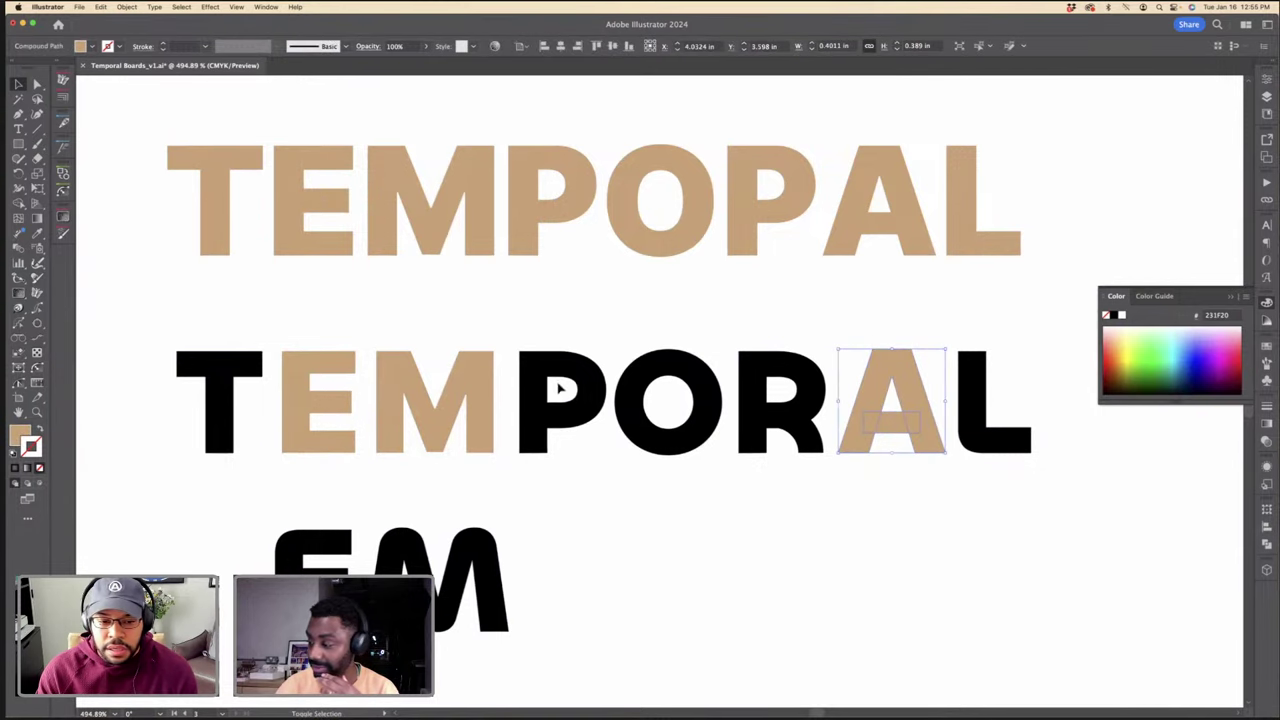
Step: Recolor the tan E, M and A black, and lower the A's top edge to line up with the neighbouring letters
left_click(485, 388, "shift")
key("BackSpace")
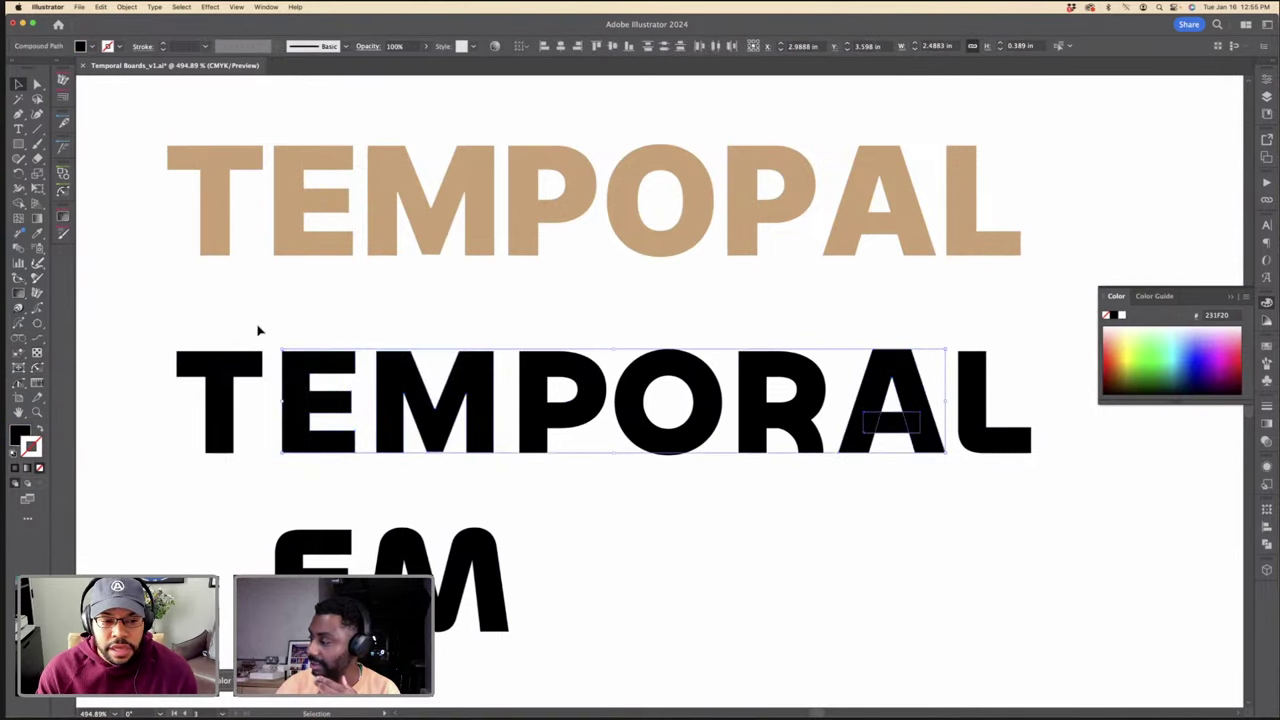
key("super+minus")
left_click(849, 394)
key("super+equal")
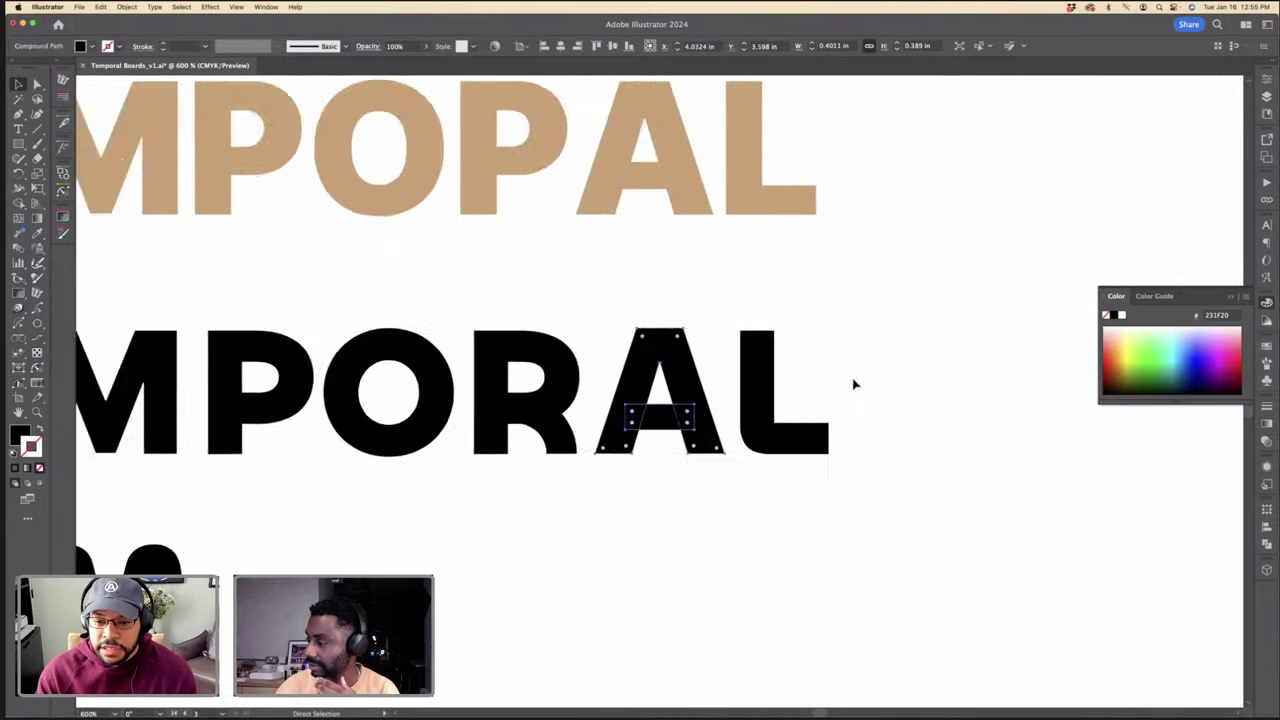
key("super+equal")
left_click_drag(660, 302, 663, 306)
left_click(661, 289)
key("super+minus")
key("super+minus")
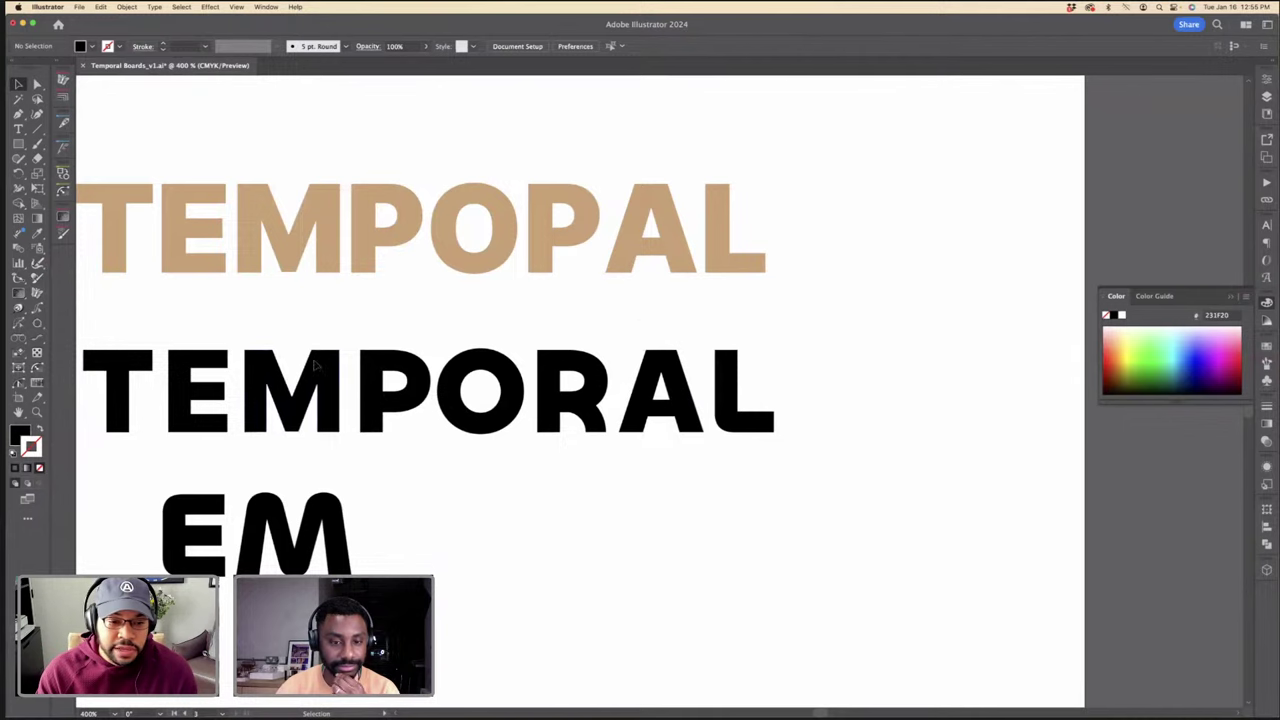
left_click(316, 366)
left_click(222, 362, "shift")
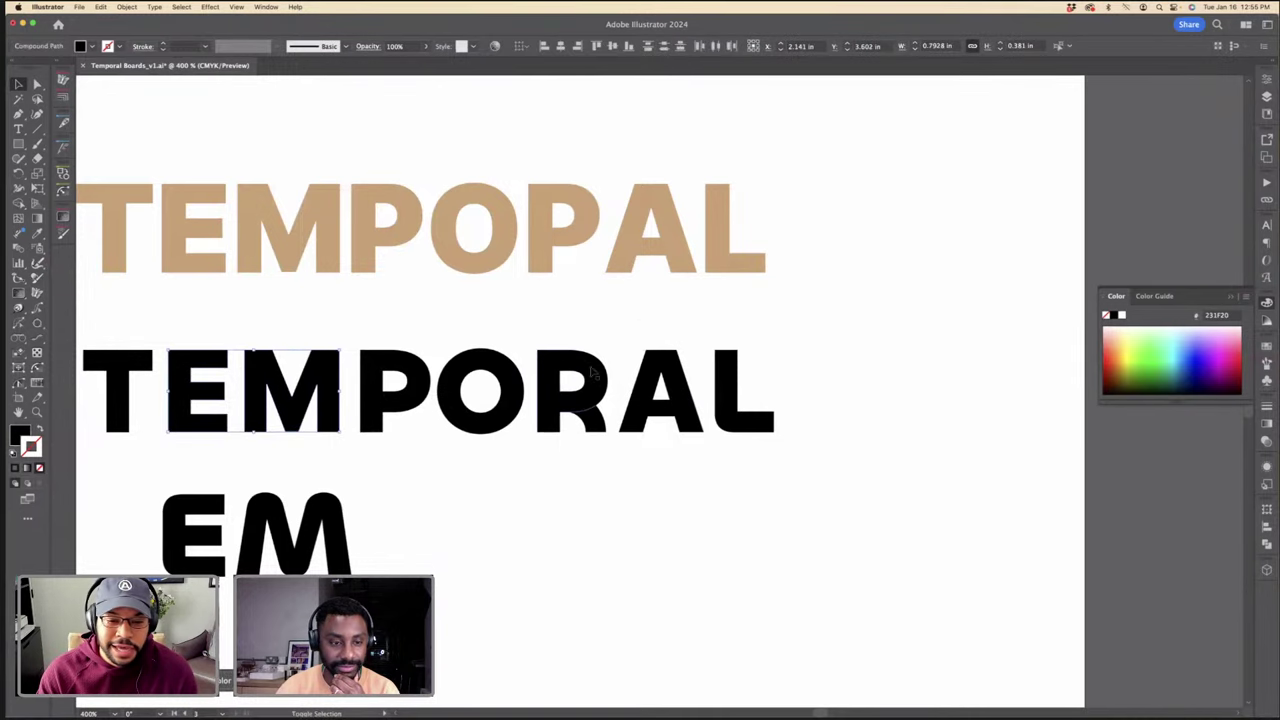
left_click(686, 381, "shift")
left_click(636, 340)
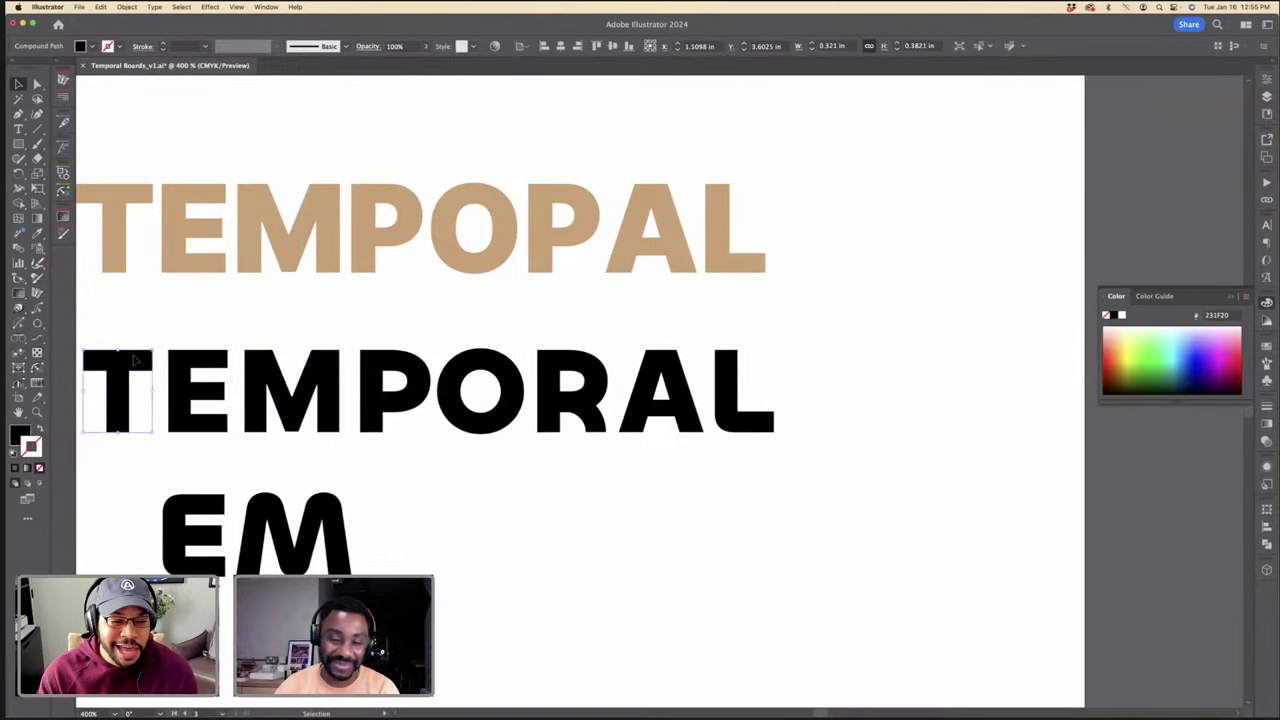
scroll(160, 340, "left", 5)
Step: Move the spare rounded E and M off the artboard, above the tan TEMPOPAL copy
left_click(303, 482)
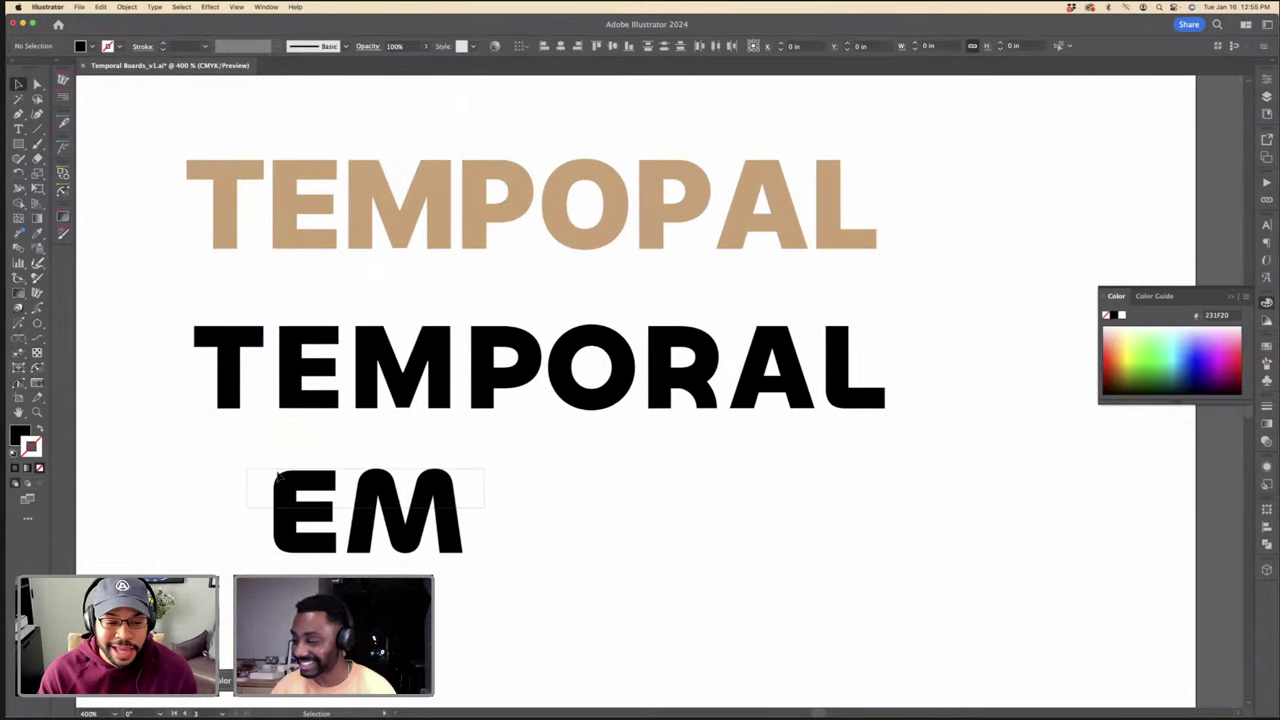
left_click_drag(304, 478, 304, 544)
left_click(371, 463)
key("super+minus")
key("super+minus")
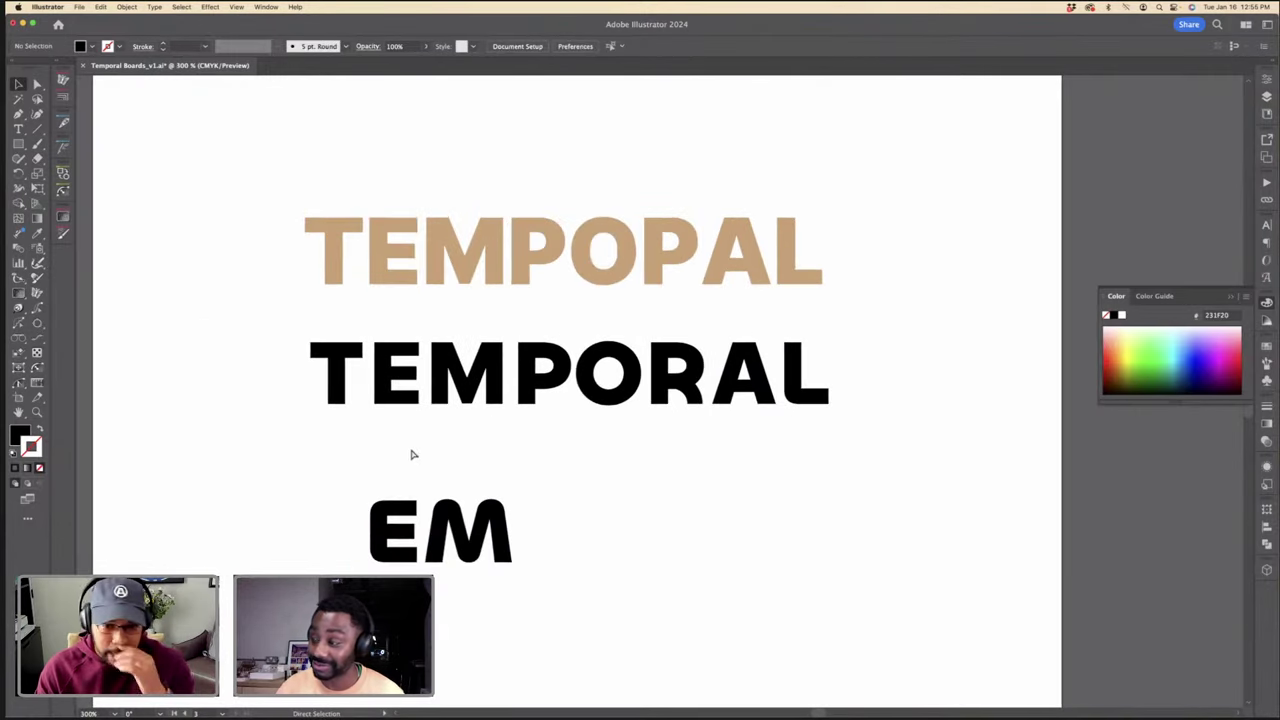
key("super+minus")
left_click_drag(646, 503, 483, 443)
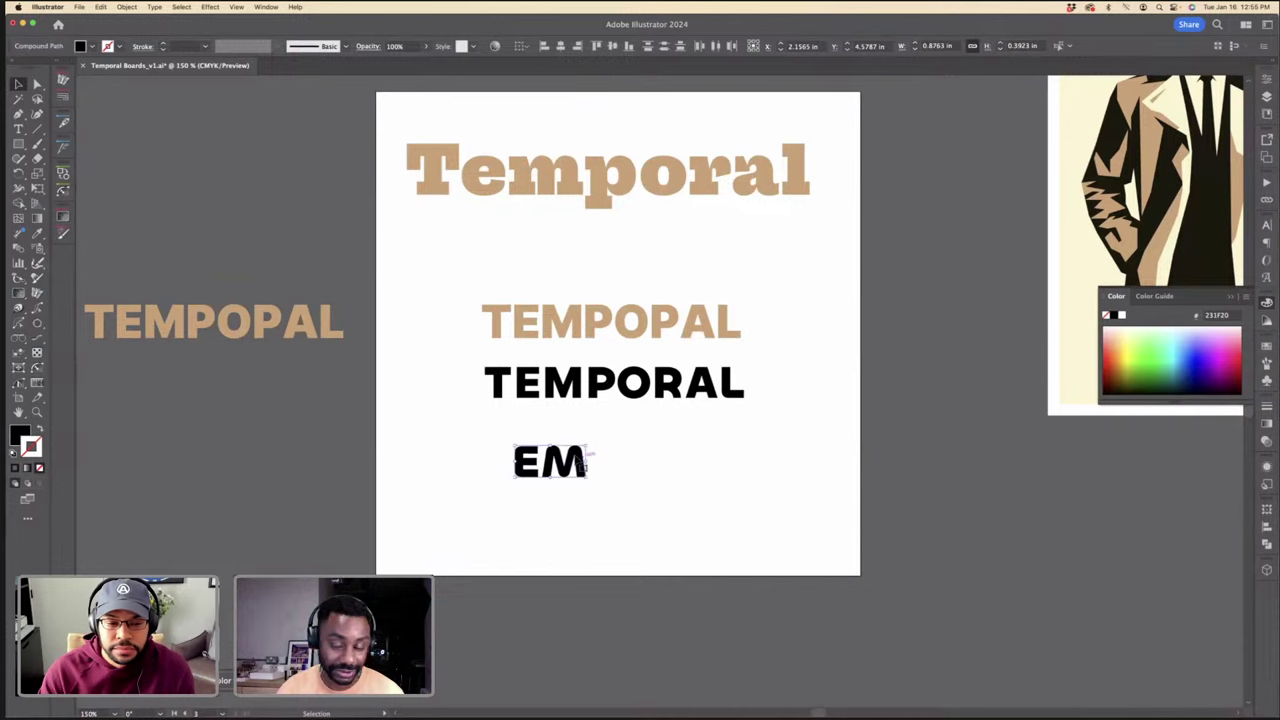
left_click_drag(583, 459, 256, 207)
Step: Duplicate the finished black TEMPORAL wordmark about 0.88 in straight below the original
left_click_drag(797, 421, 484, 356)
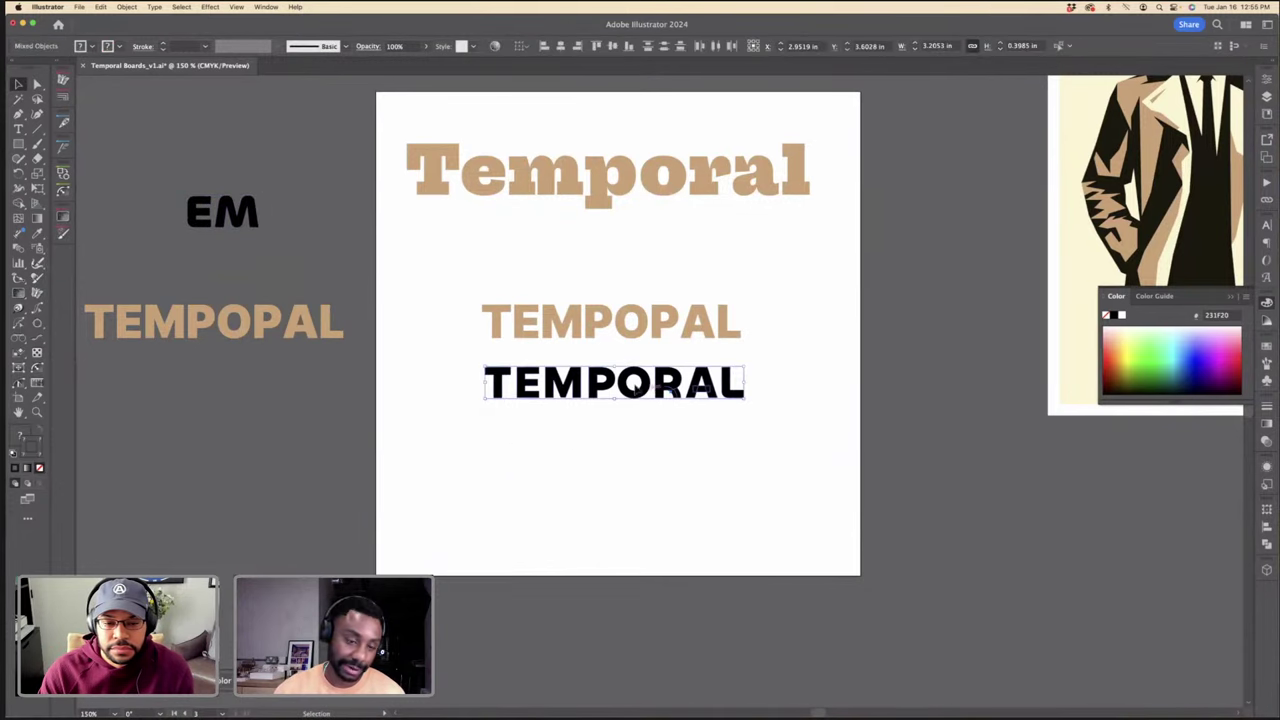
left_click_drag(655, 390, 694, 460)
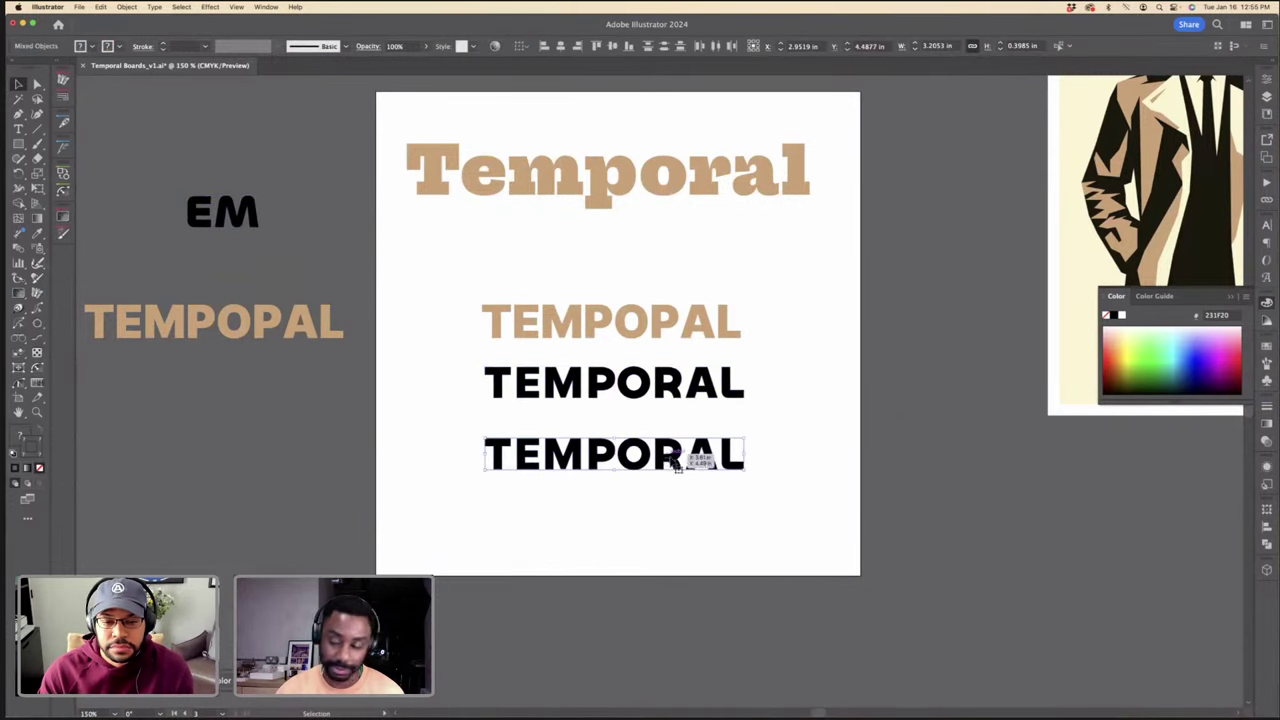
Step: Delete the inner counter of the O in the lower TEMPORAL copy, leaving a solid black disc
key("super+equal")
key("super+equal")
left_click(711, 477)
key("a")
left_click(713, 411)
key("Delete")
key("Delete")
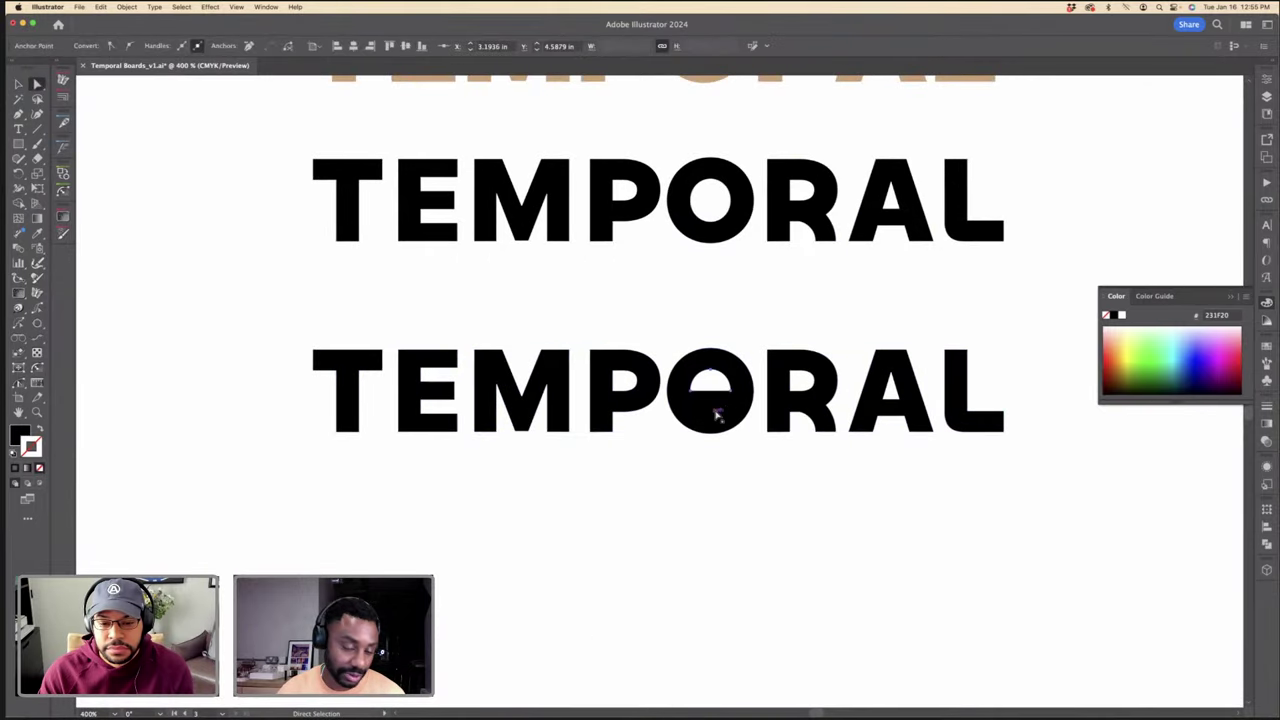
key("v")
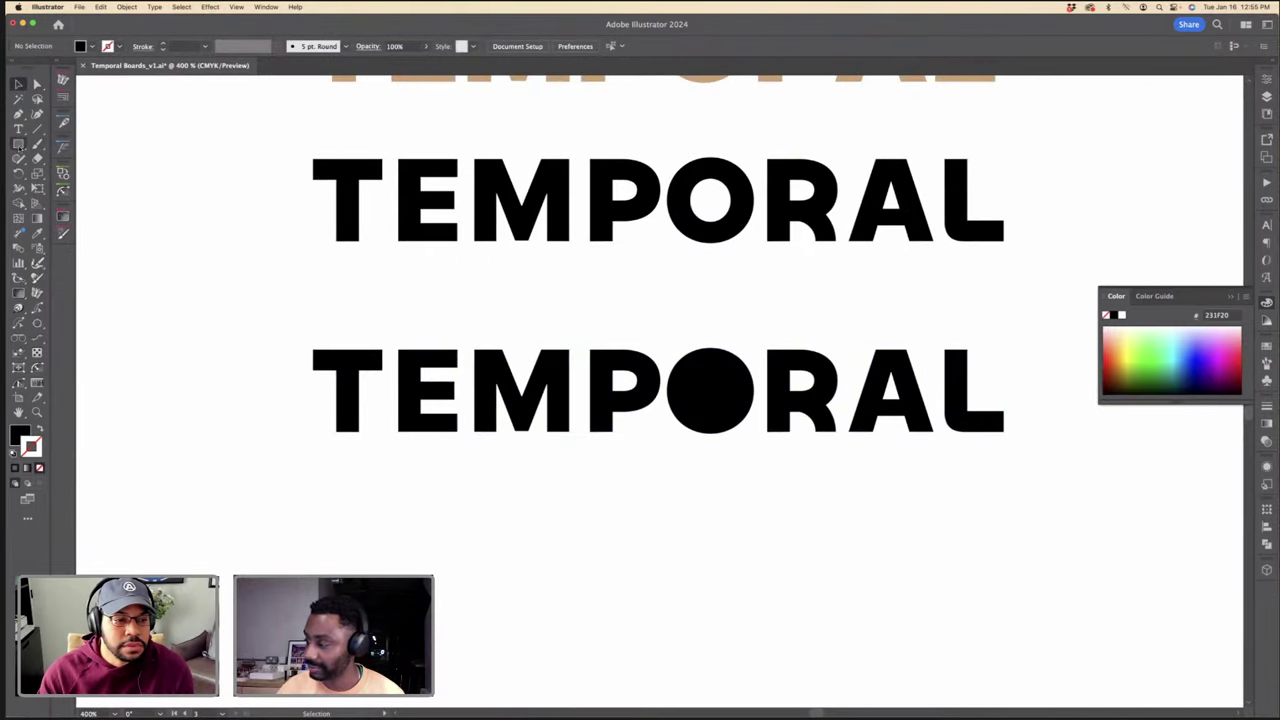
Step: Draw a black square beside the wordmarks and rotate it into a diamond about 0.46 in across
left_click_drag(18, 144, 18, 145)
left_click(82, 144)
mouse_move(243, 286)
left_mouse_down()
mouse_move(313, 325)
mouse_move(289, 258)
left_mouse_up()
key("a")
key("v")
left_click_drag(276, 301, 251, 270)
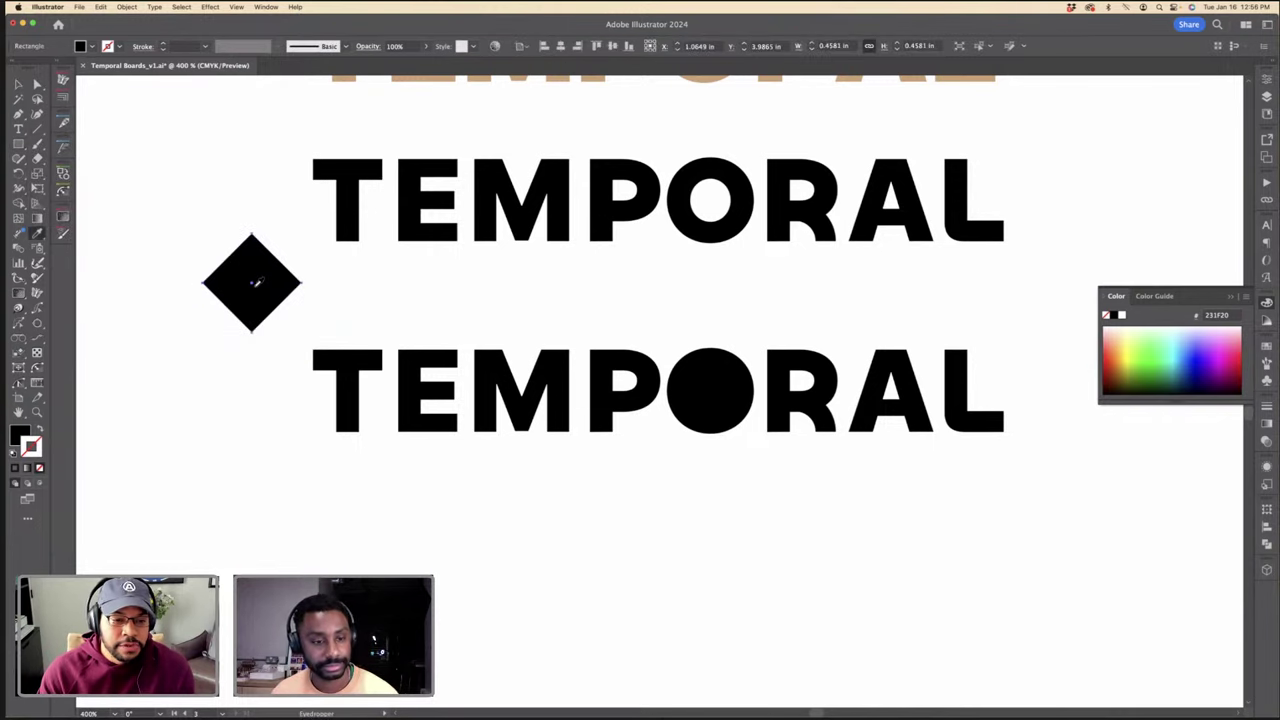
Step: Cut the diamond down to its upper triangle by deleting its lowest anchor point
key("a")
left_click(254, 332)
key("Delete")
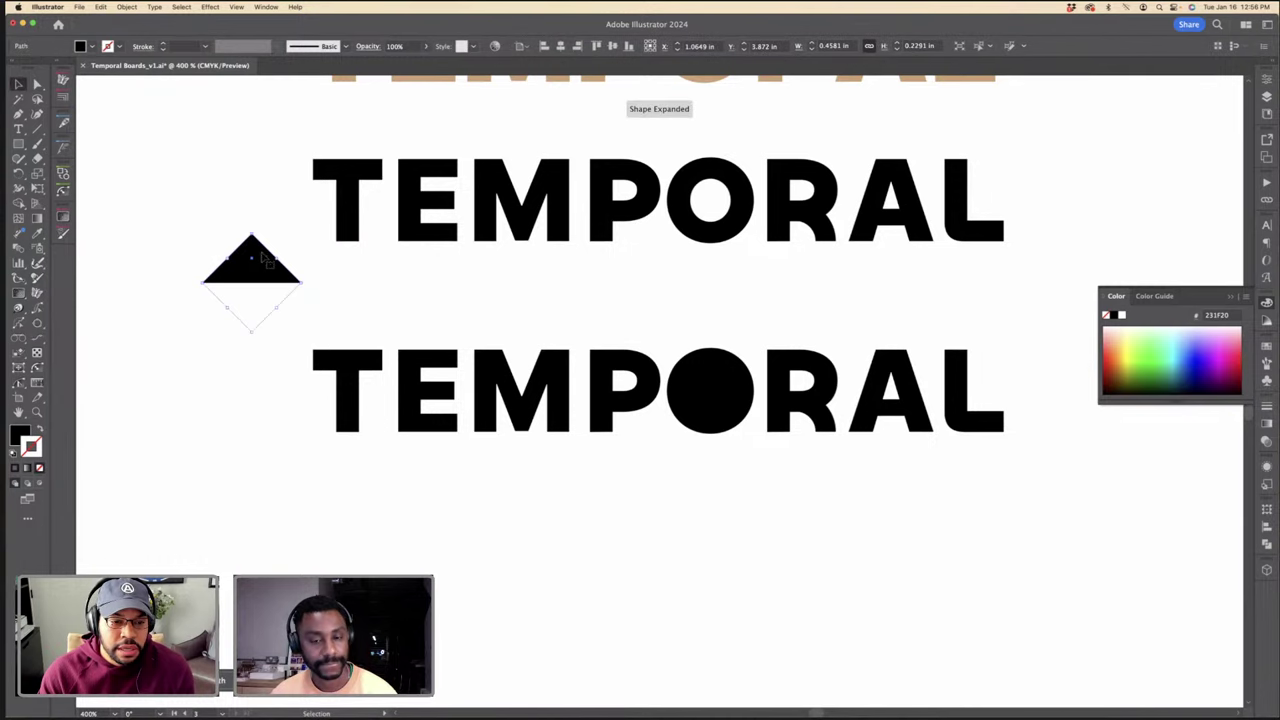
Step: Build an hourglass about 0.32 x 0.34 in from the triangle and a flipped copy that overlap at their tips
left_click_drag(263, 258, 272, 322)
left_click(277, 340)
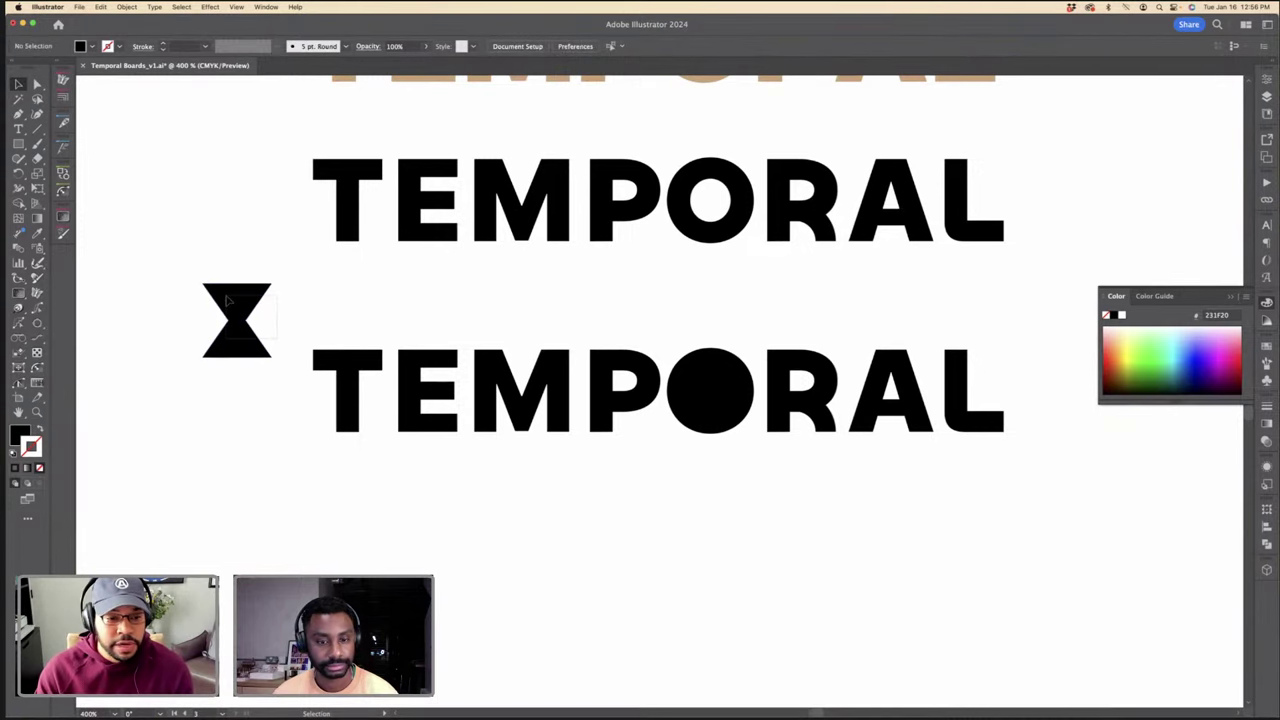
left_click(198, 310)
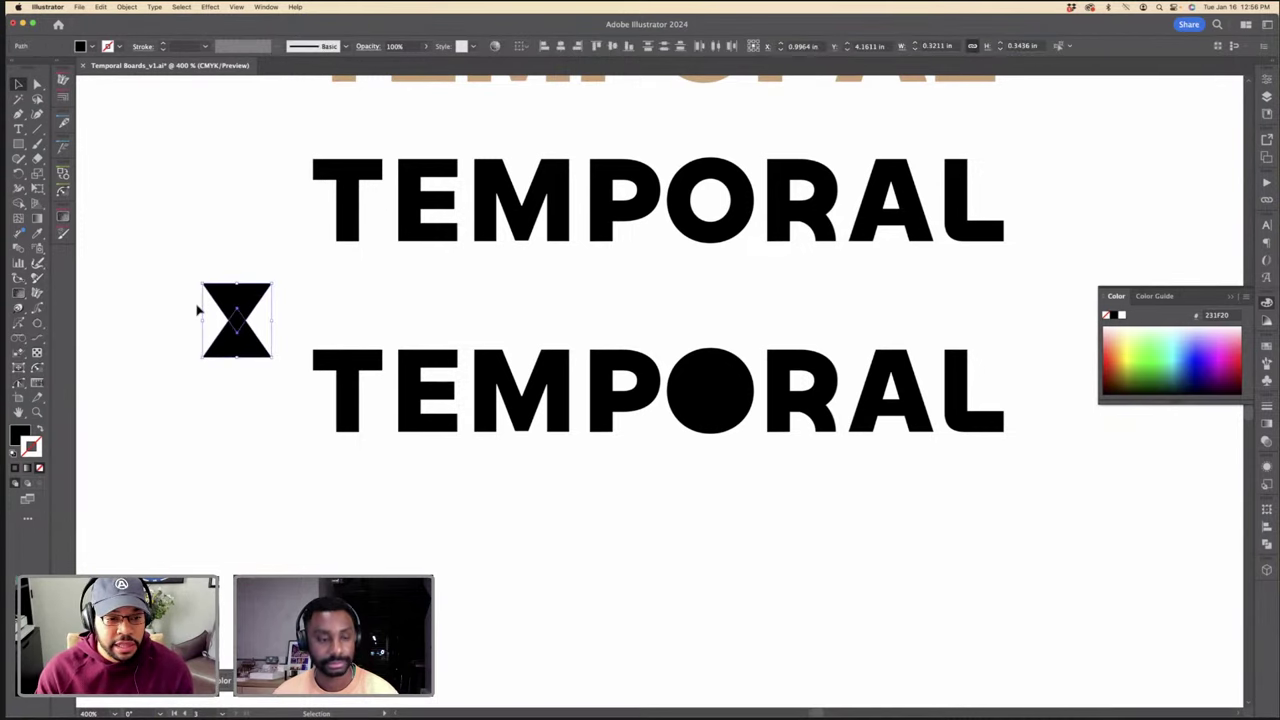
left_click(286, 340)
left_click_drag(188, 305, 186, 310)
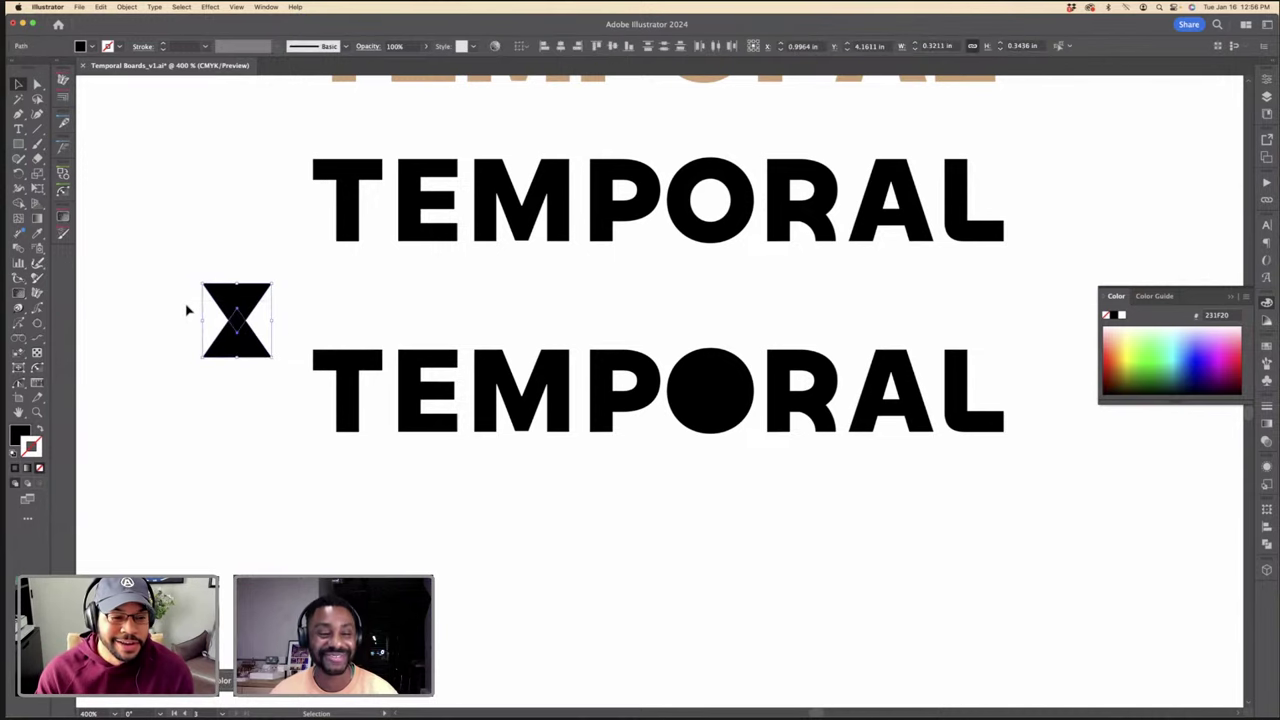
Step: Fill the hourglass white and place it in front of the solid O, scaled to about 0.23 x 0.25 in
key("i")
left_click(279, 288)
key("v")
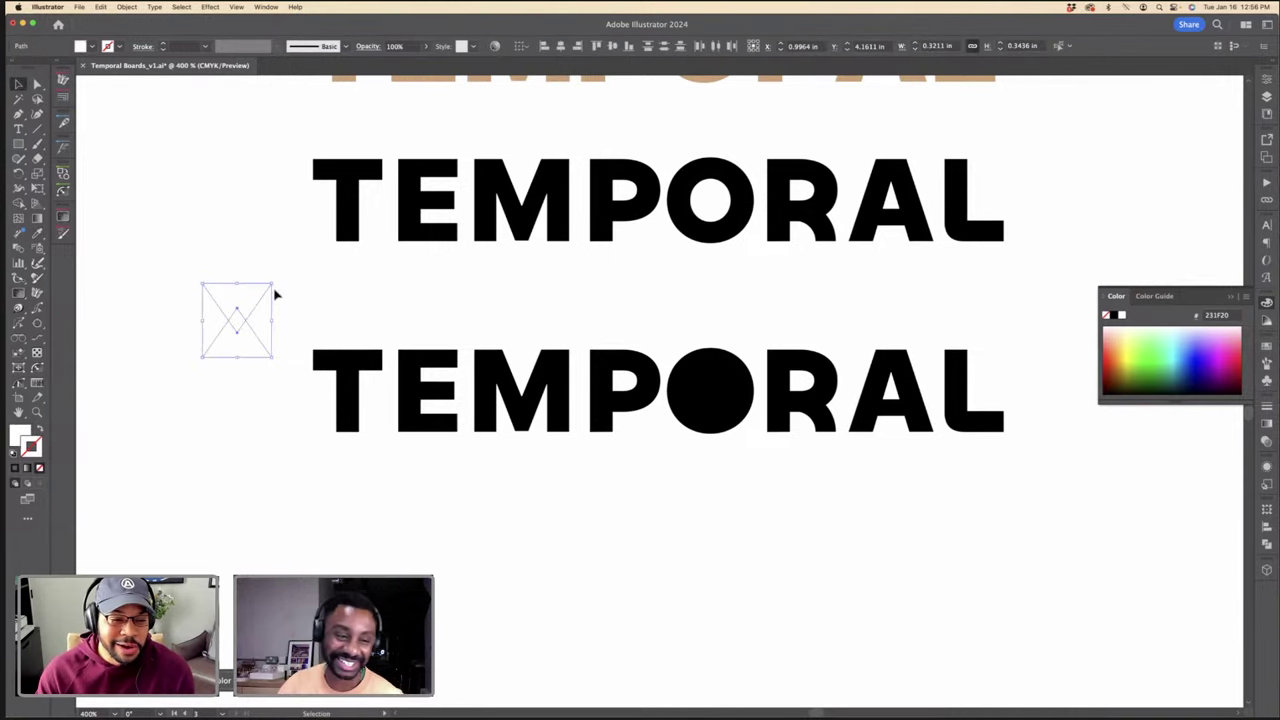
key("super+x")
scroll(755, 398, "up", 3)
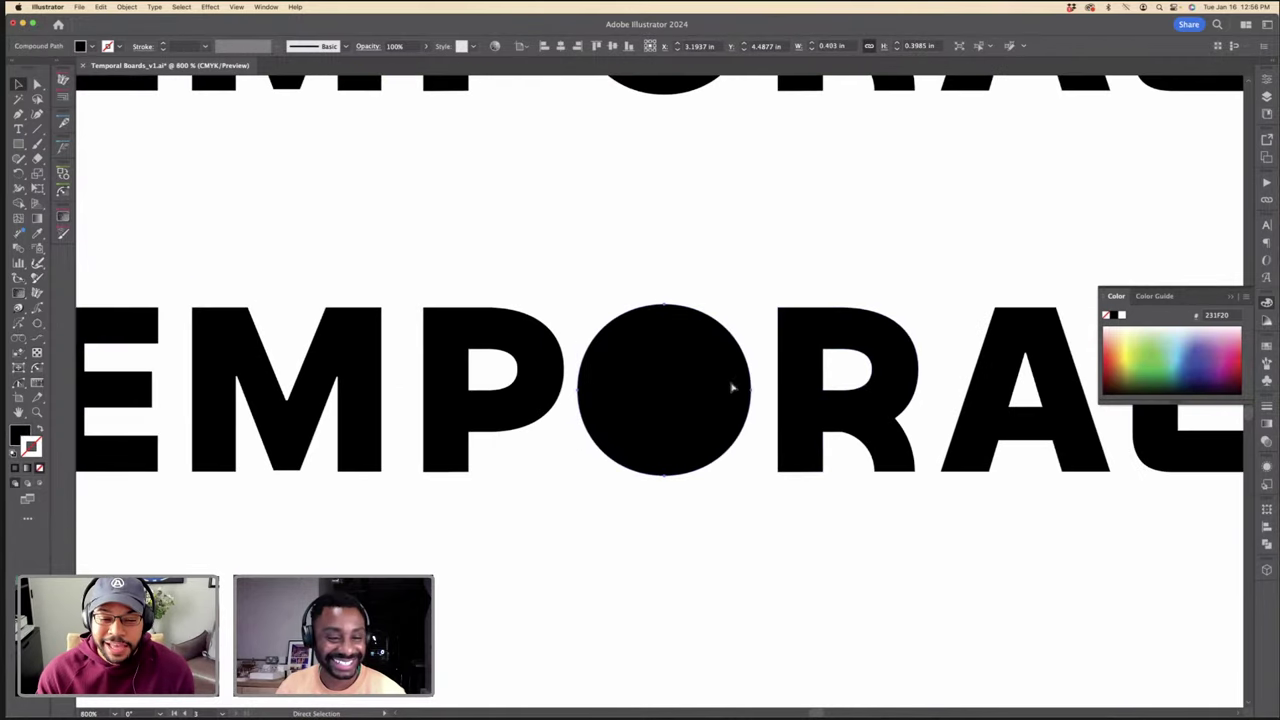
key("super+shift+z")
left_click_drag(662, 320, 662, 358)
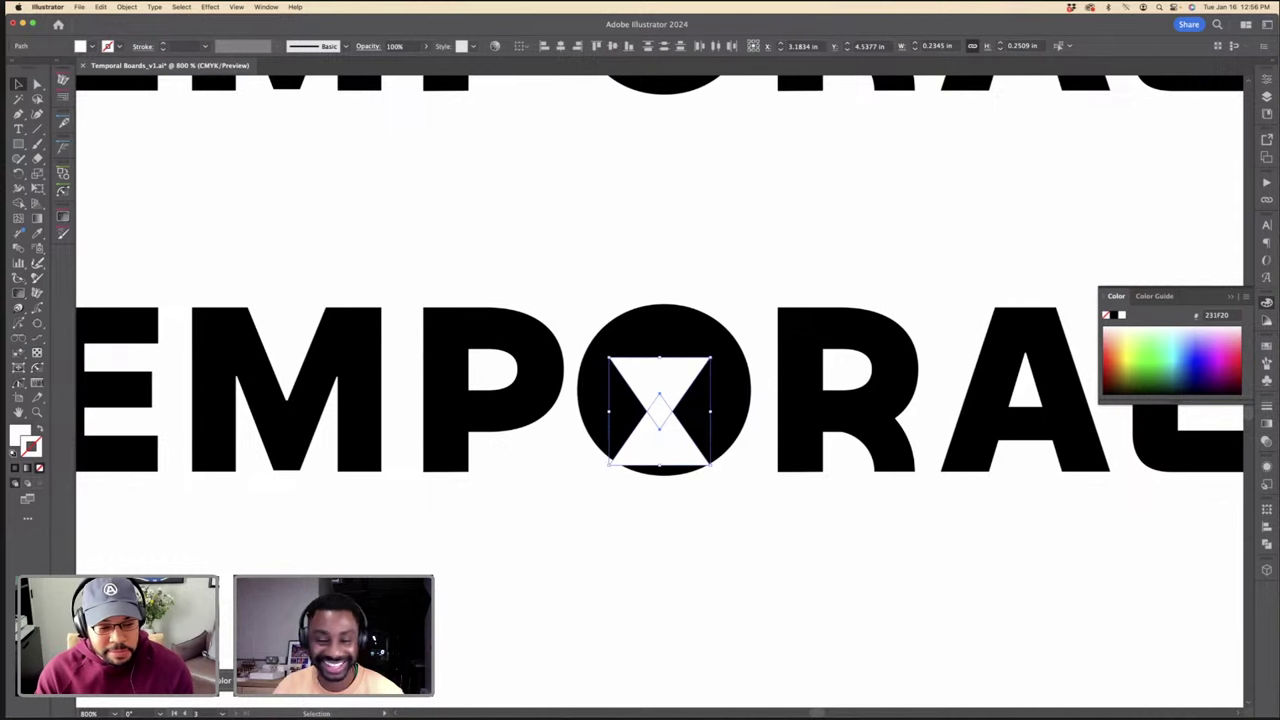
Step: Center the white hourglass horizontally and vertically inside the solid O
left_click(641, 342, "shift")
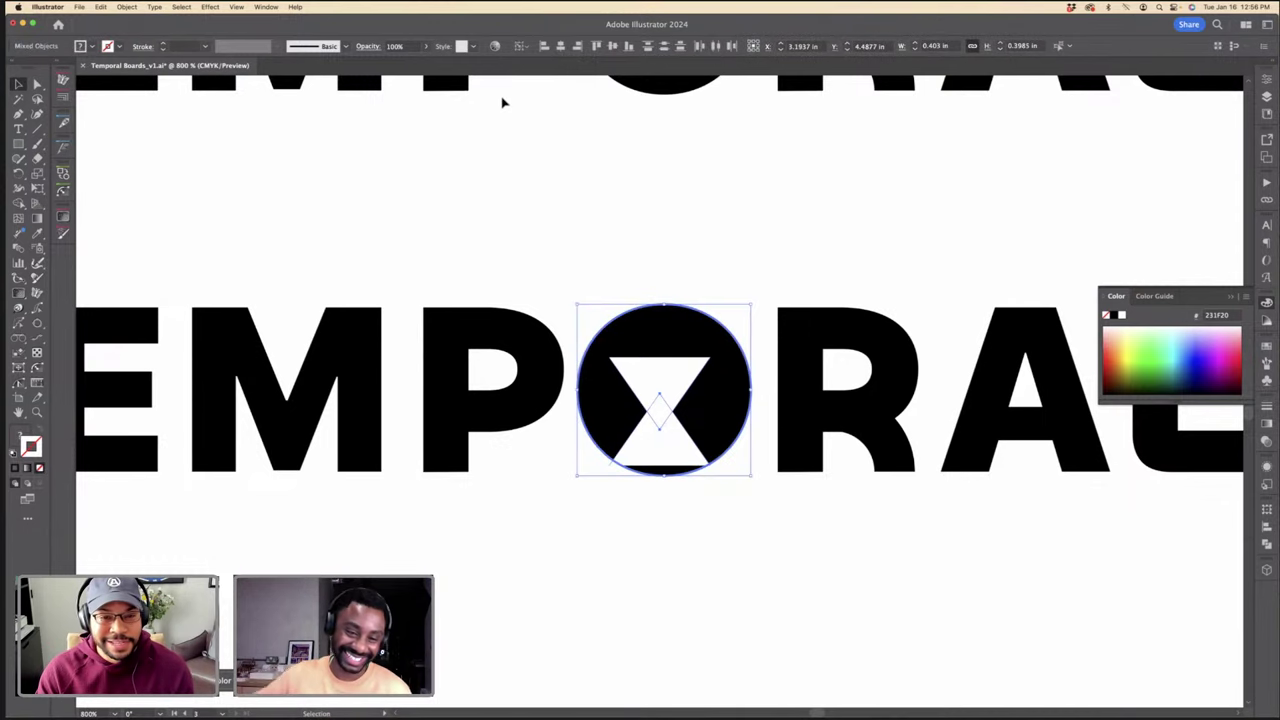
left_click(612, 46)
left_click(561, 46)
left_click(620, 111)
key("super+minus")
key("super+minus")
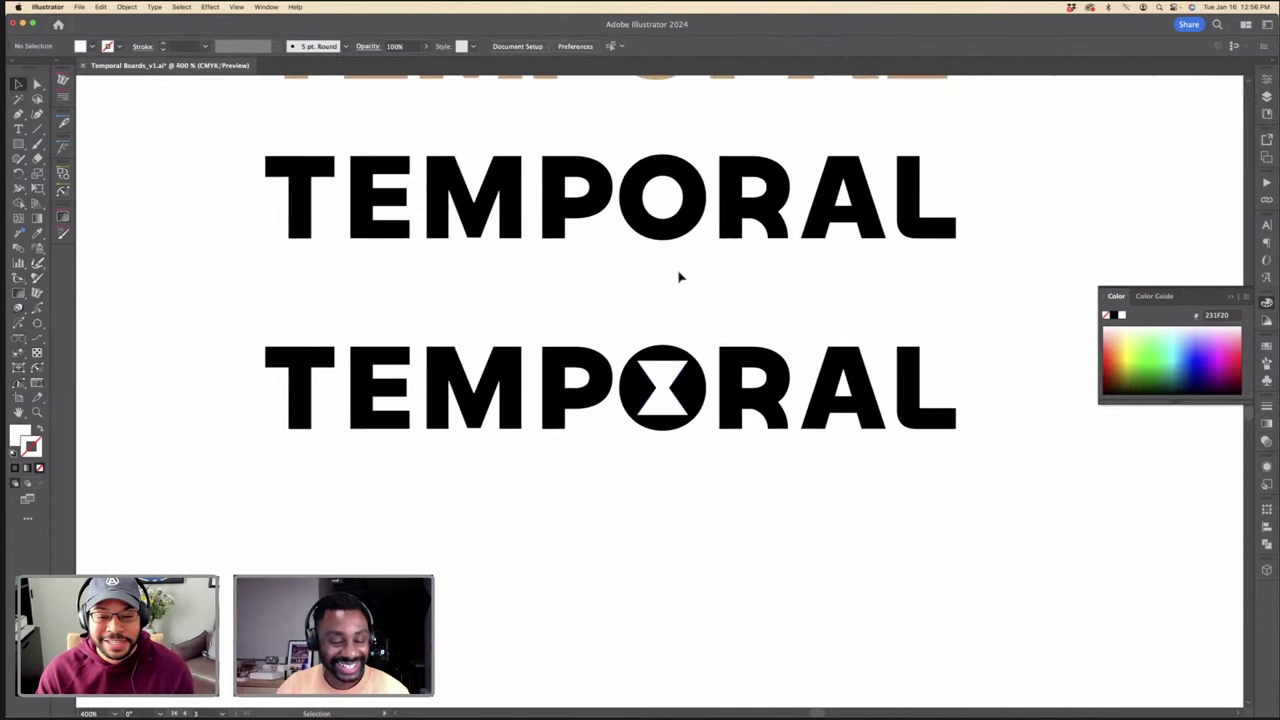
Step: Shrink the hourglass to about 0.20 x 0.21 in and center it vertically in the O again
left_click(668, 386)
key("super+plus")
left_click_drag(663, 441, 666, 428)
left_click(712, 354, "shift")
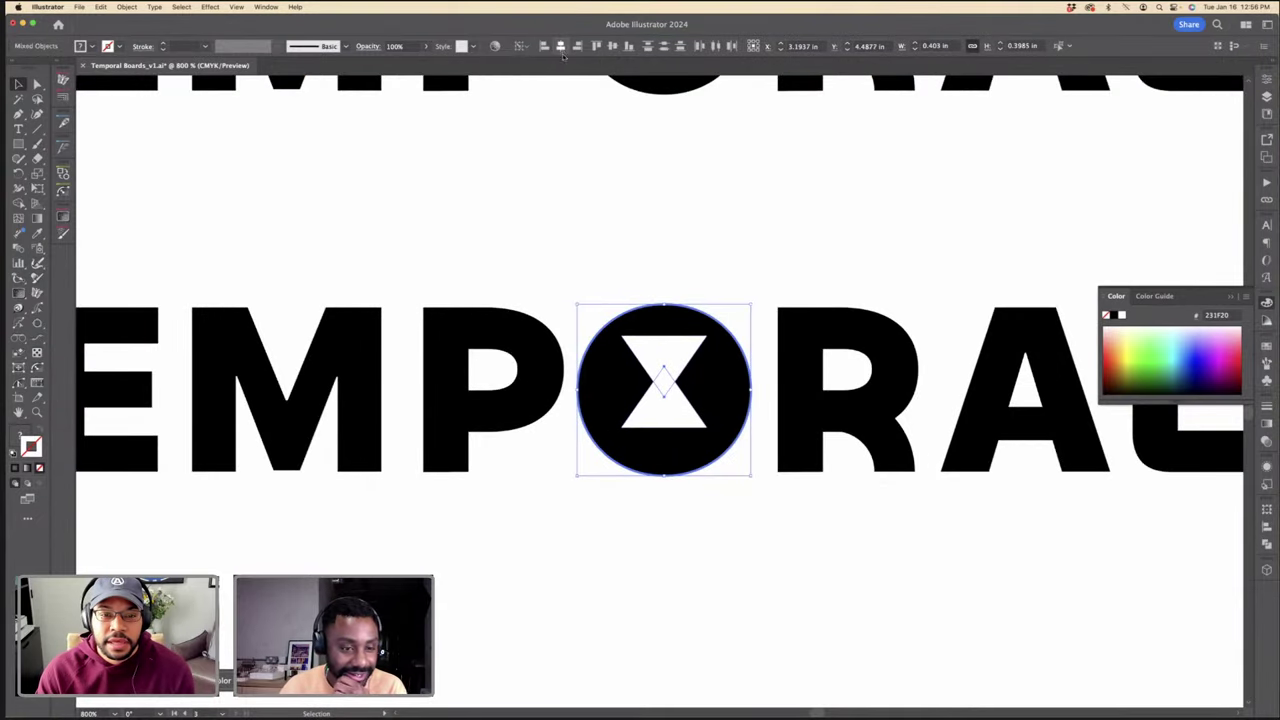
left_click(611, 47)
left_click(651, 160)
key("super+minus")
key("super+minus")
key("super+minus")
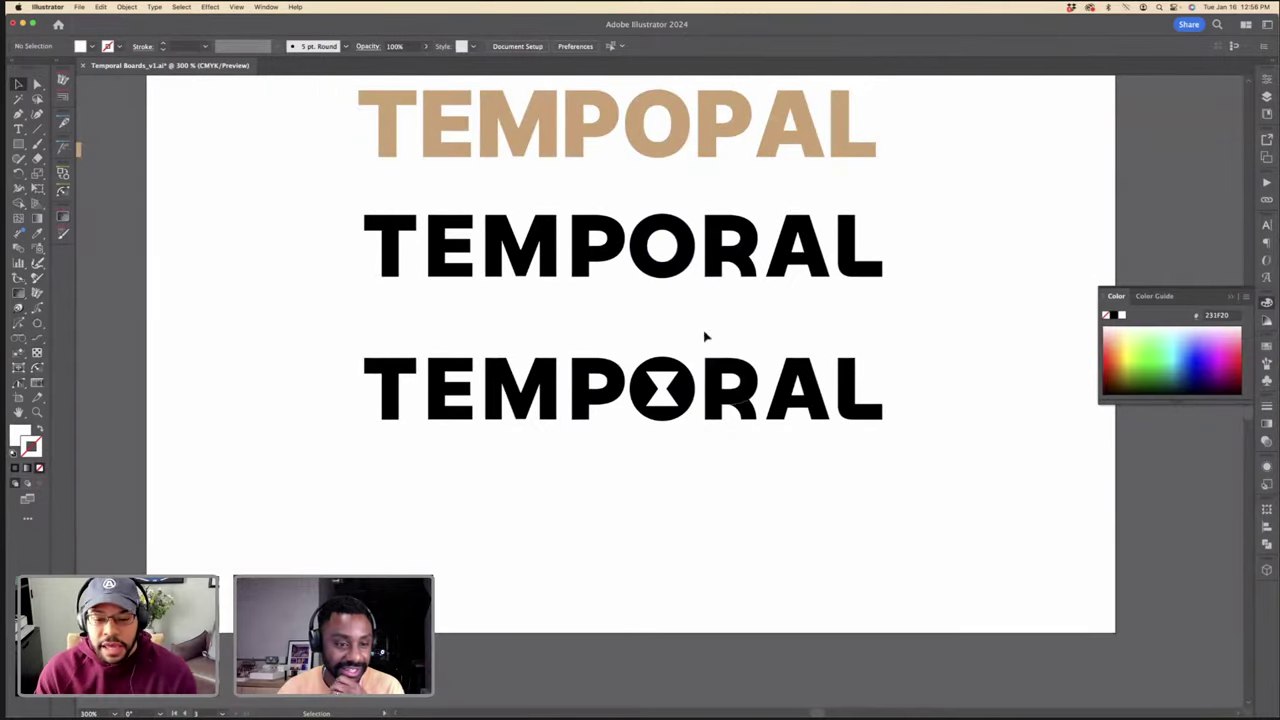
Step: Unite the two overlapping white triangles of the hourglass into a single shape
left_click(663, 388)
key("super+plus")
key("super+plus")
key("super+plus")
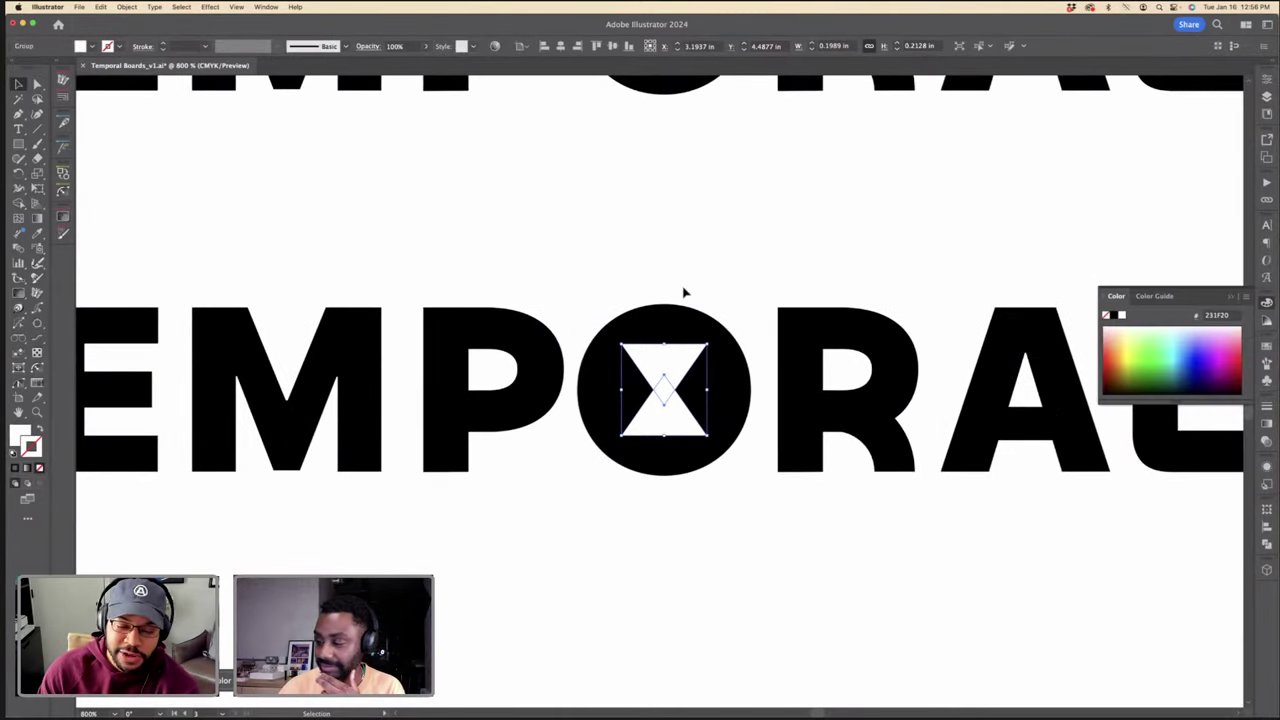
key("a")
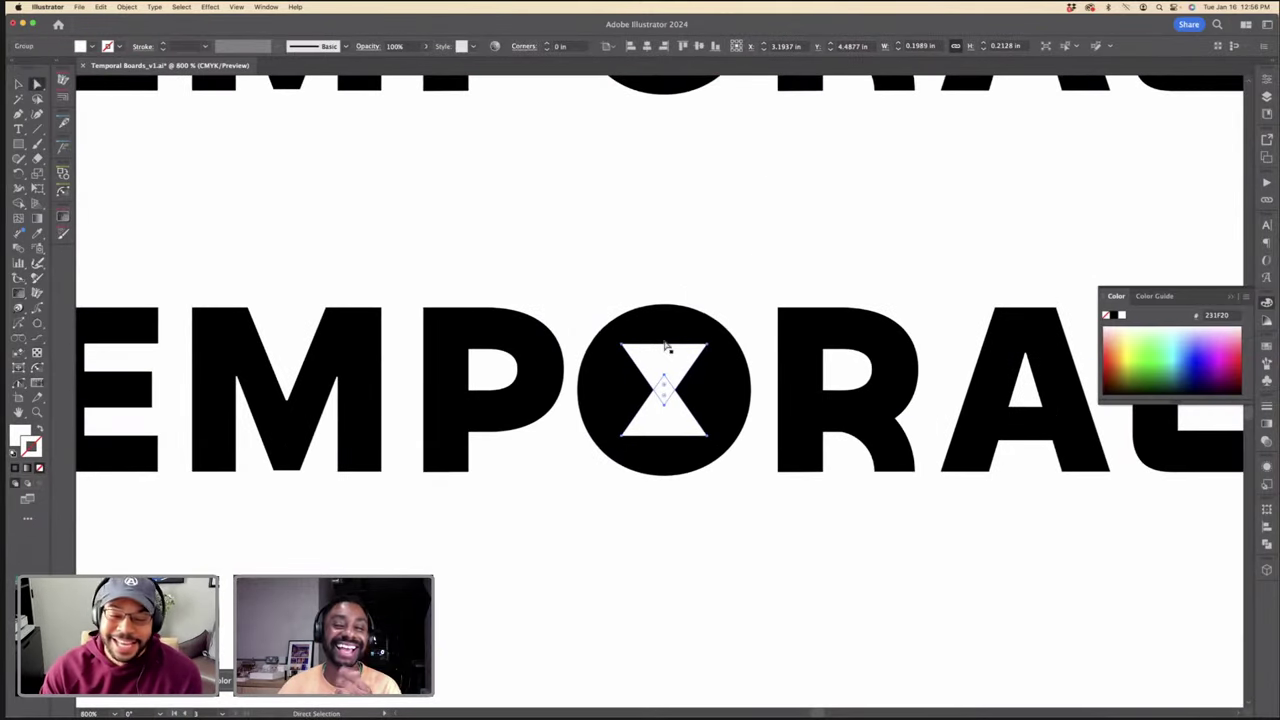
left_click(675, 427)
left_click(676, 427, "shift")
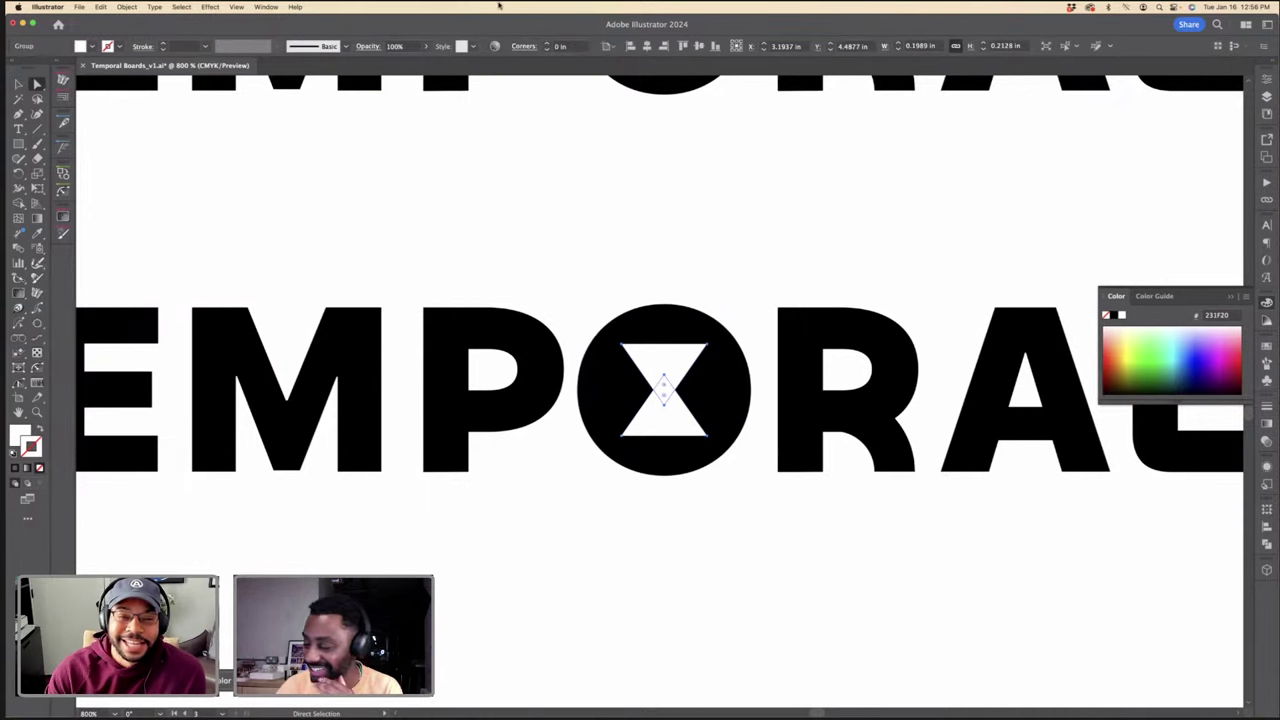
left_click(1267, 540)
left_click(1114, 536)
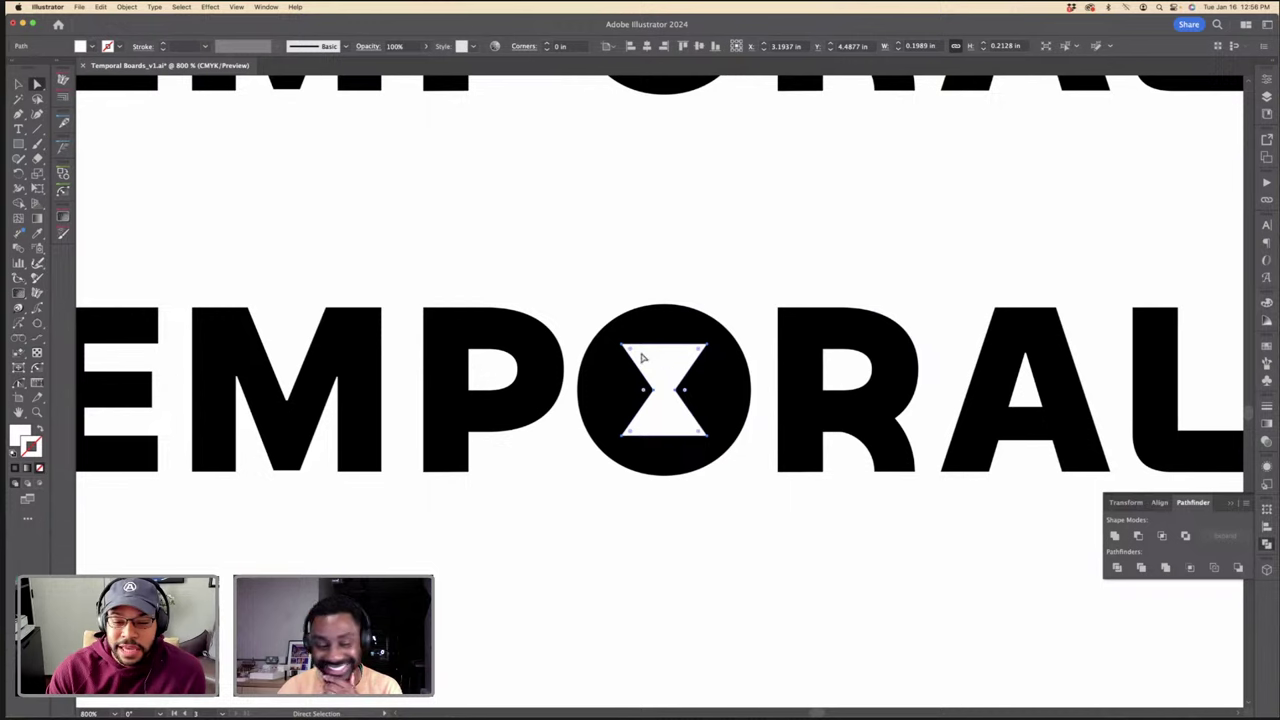
Step: Round all corners of the white hourglass to a radius of about 0.02 in
left_click_drag(632, 357, 633, 357)
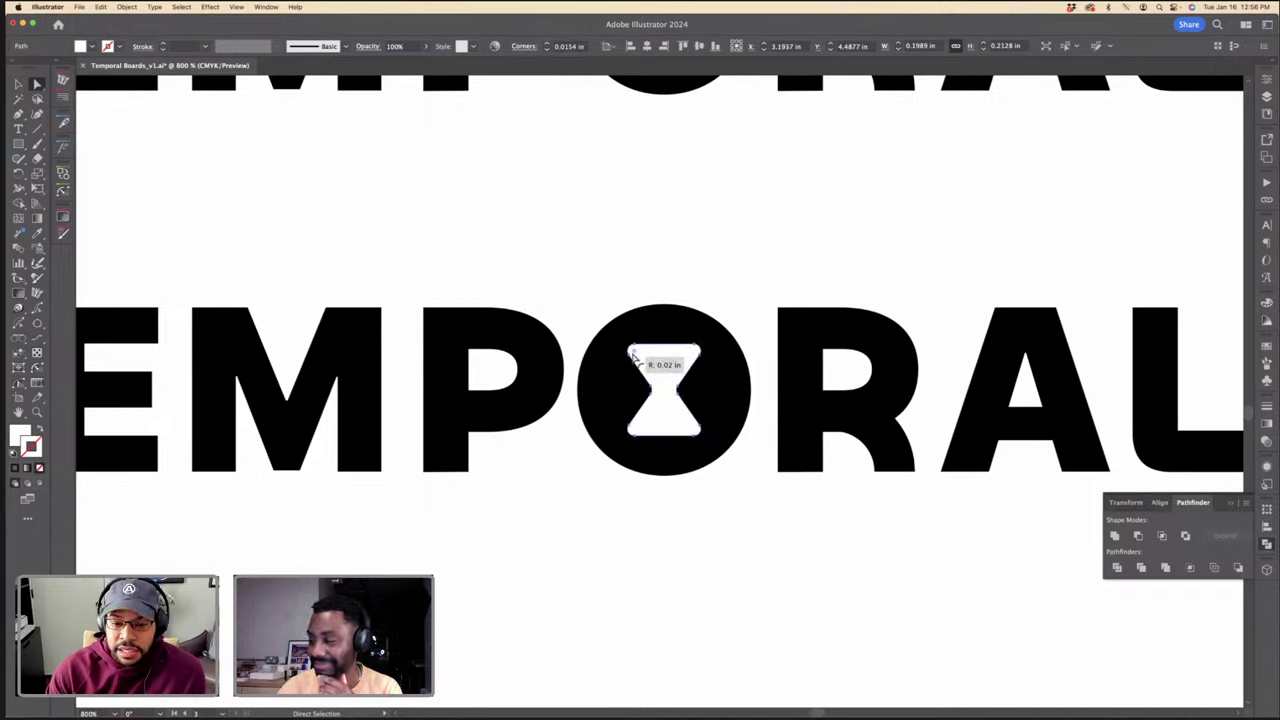
left_click(650, 277)
key("super+minus")
key("super+minus")
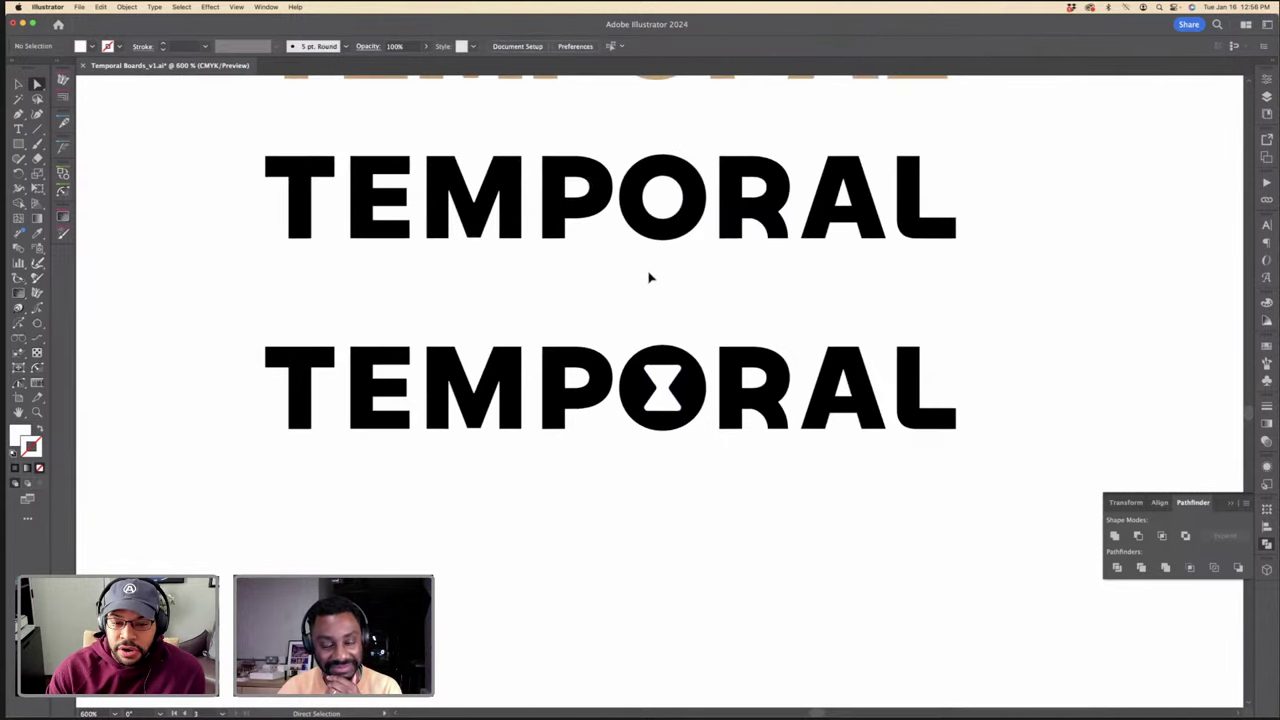
key("super+minus")
Step: Compare the wordmark versions and examine how the curved leg joins the bowl of the R in the plain black TEMPORAL
key("v")
left_click_drag(880, 507, 391, 340)
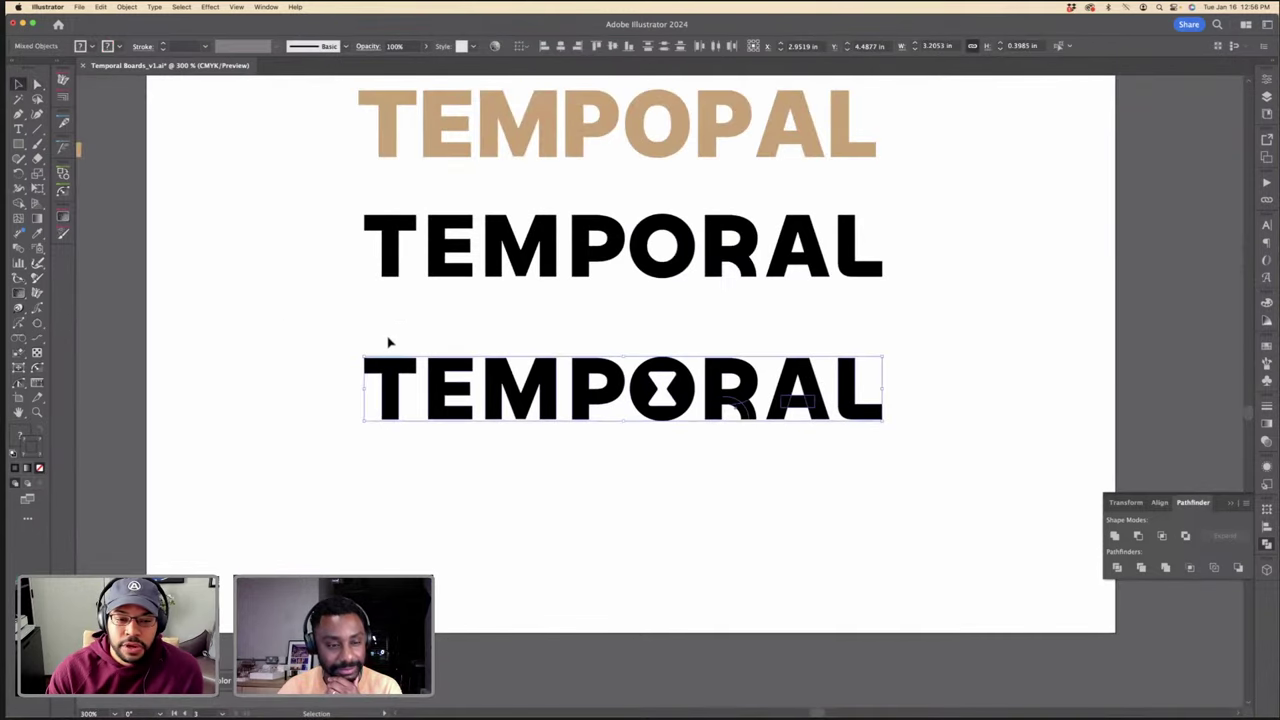
scroll(598, 250, "up", 2)
scroll(670, 305, "up", 5)
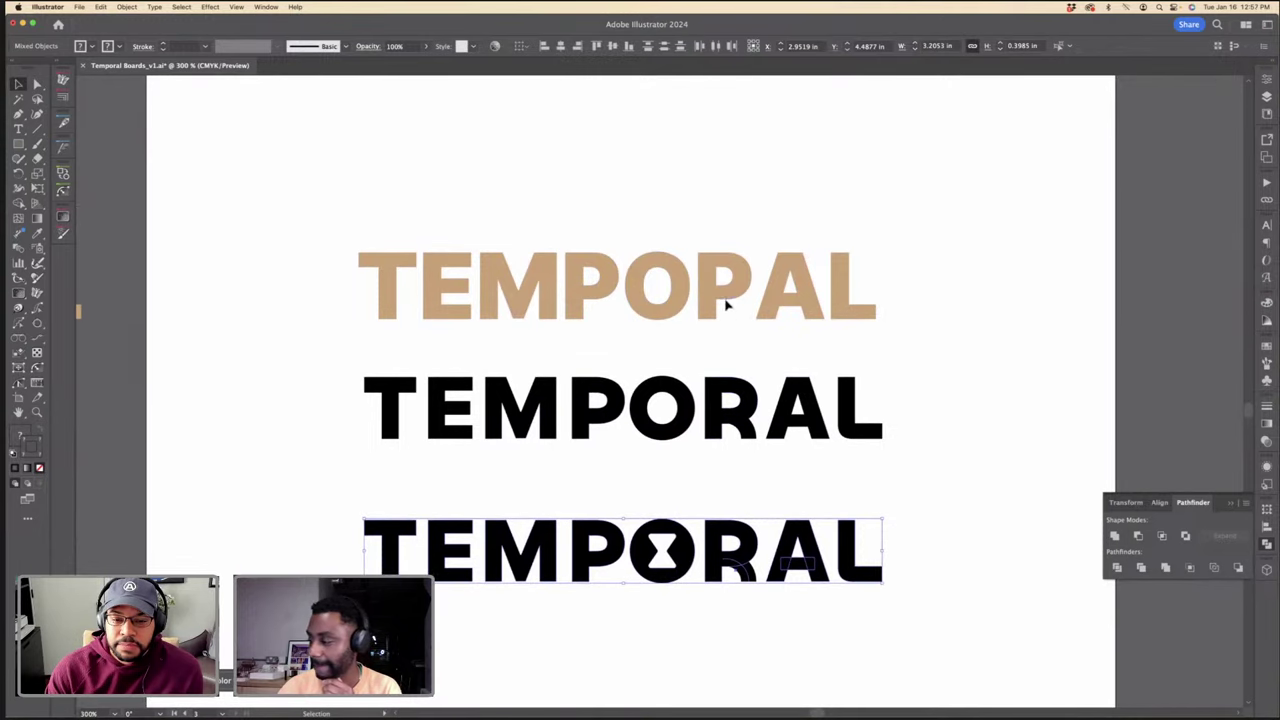
left_click(742, 381)
key("super+plus")
key("super+plus")
left_click(623, 186)
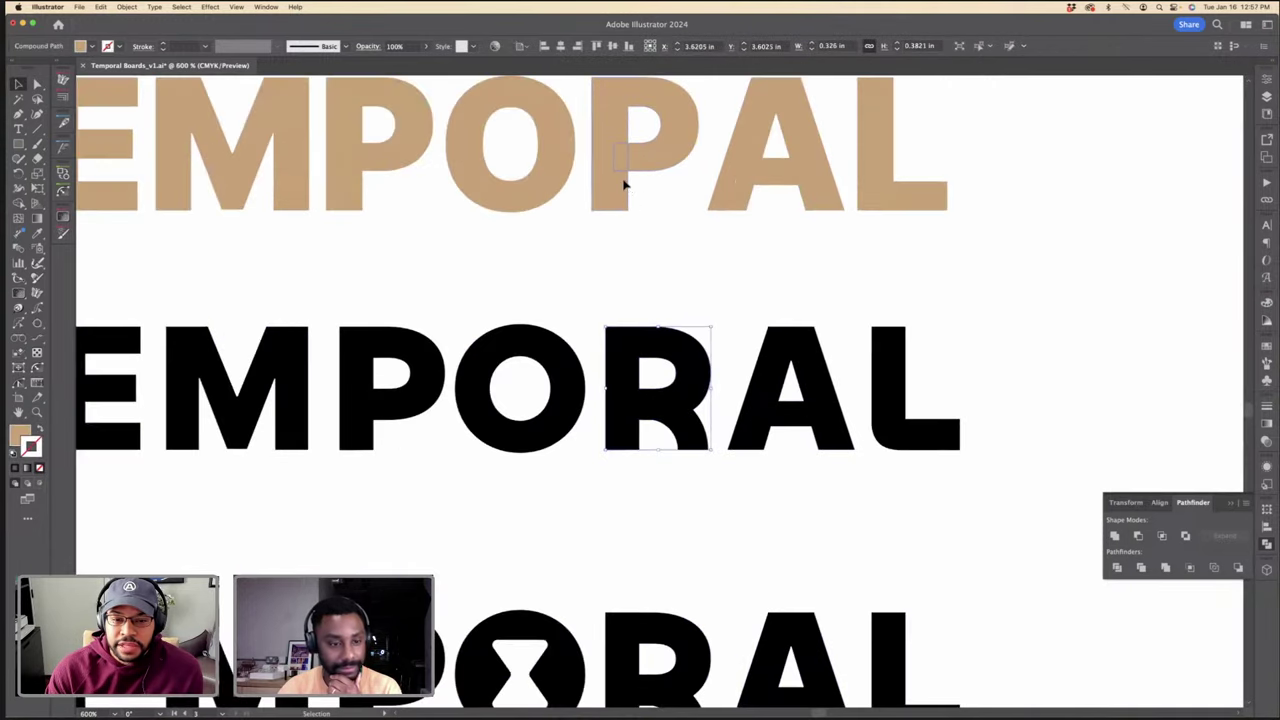
left_click(710, 322)
left_click(684, 418)
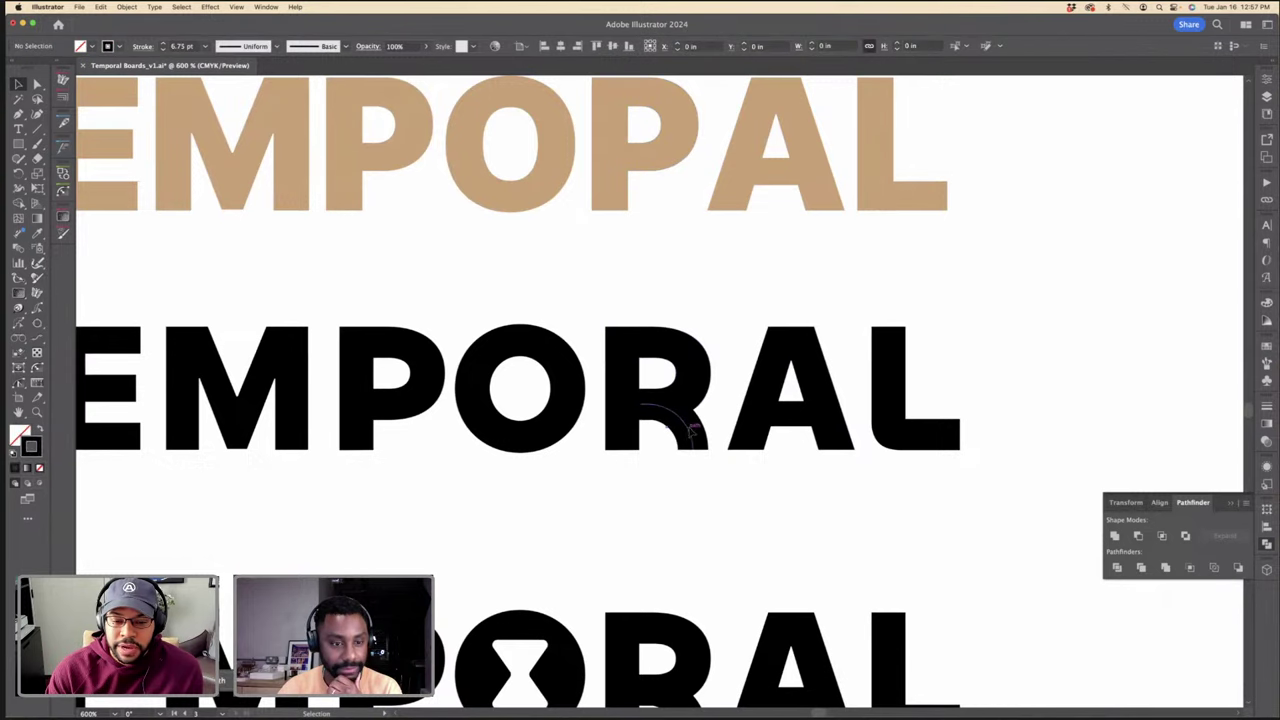
key("super+plus")
key("super+plus")
key("super+plus")
left_click(763, 226)
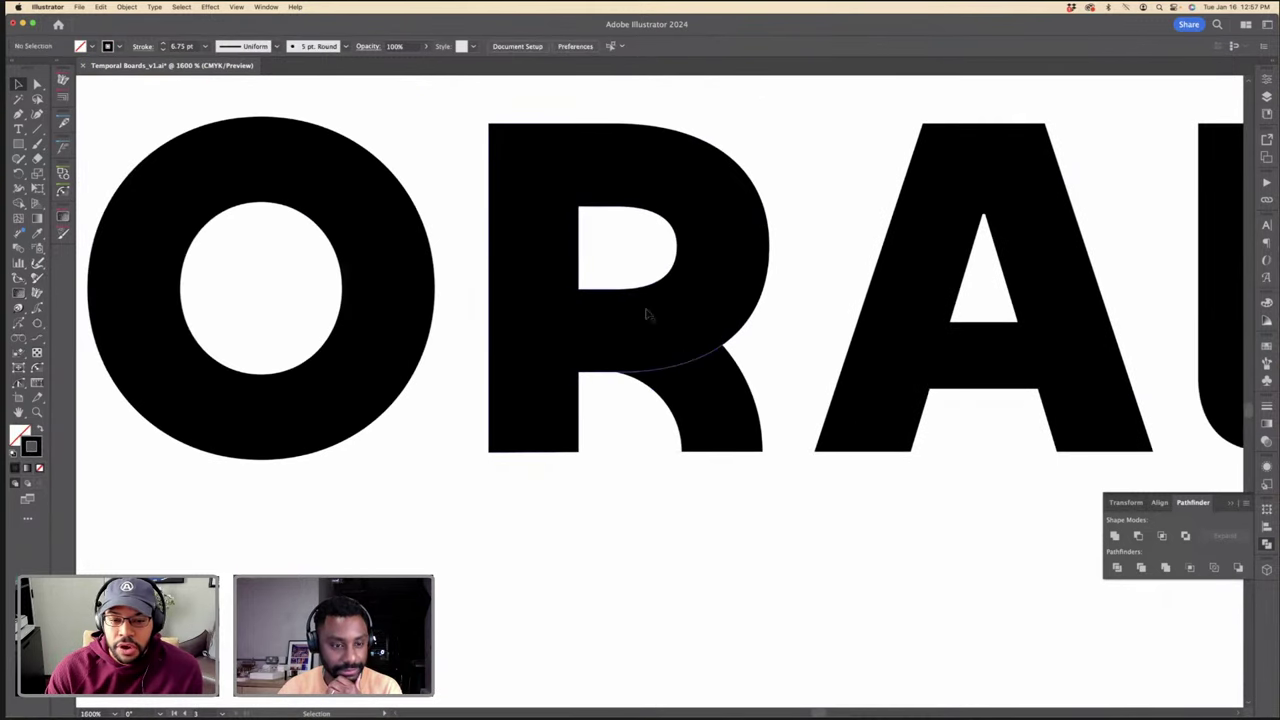
Step: Review the TEMPORAL wordmark versions at small size alongside the trench-coat illustration board
left_click(709, 480)
key("super+minus")
key("super+minus")
key("super+minus")
key("super+minus")
key("super+minus")
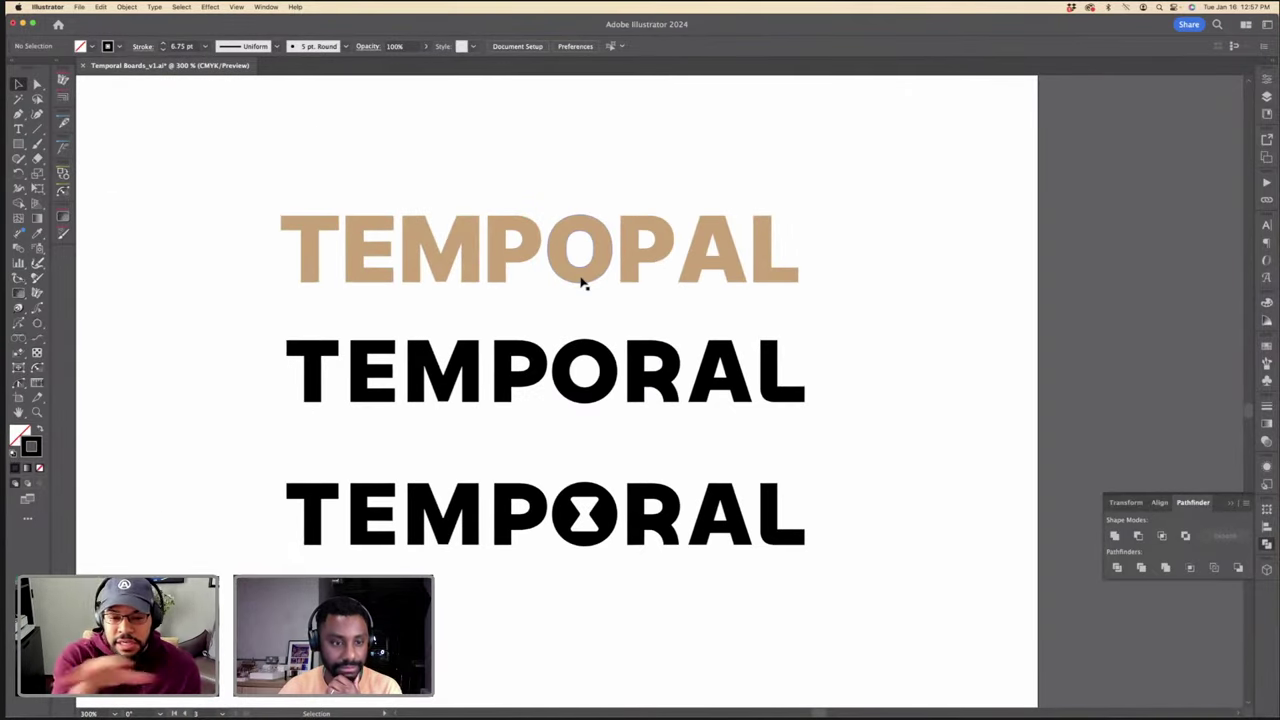
key("super+minus")
key("super+minus")
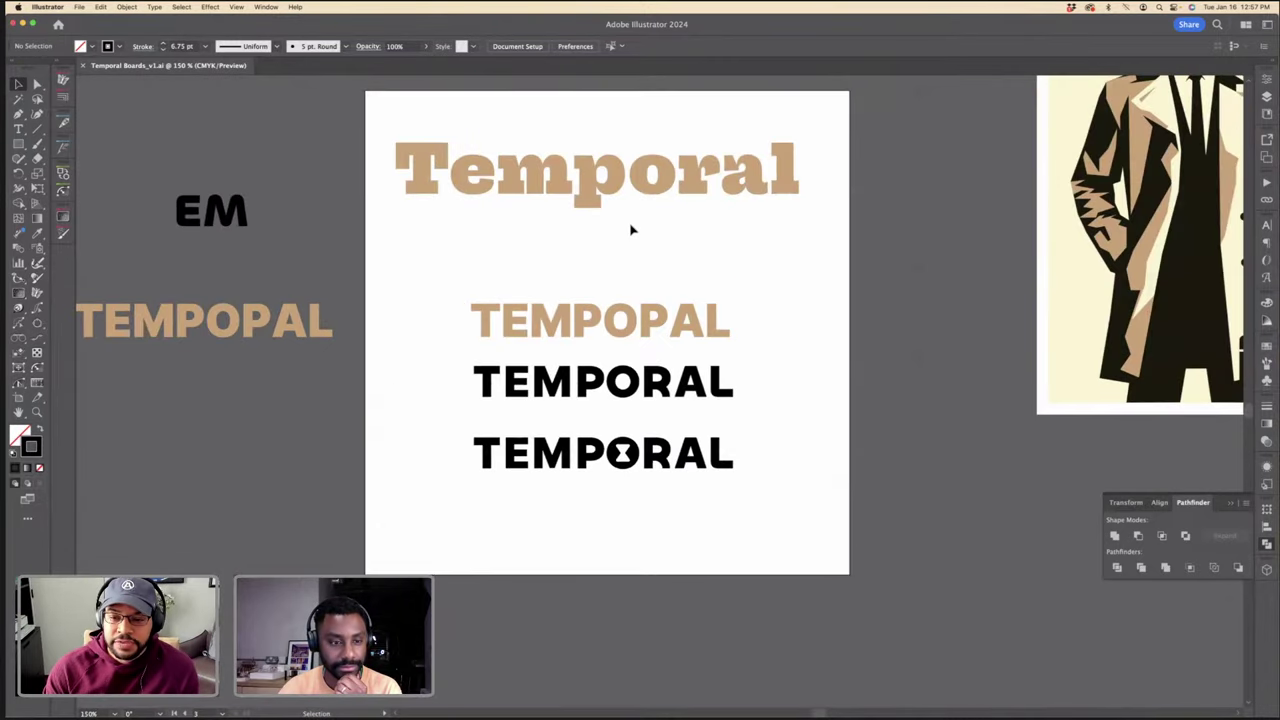
key("super+minus")
scroll(794, 246, "right", 5)
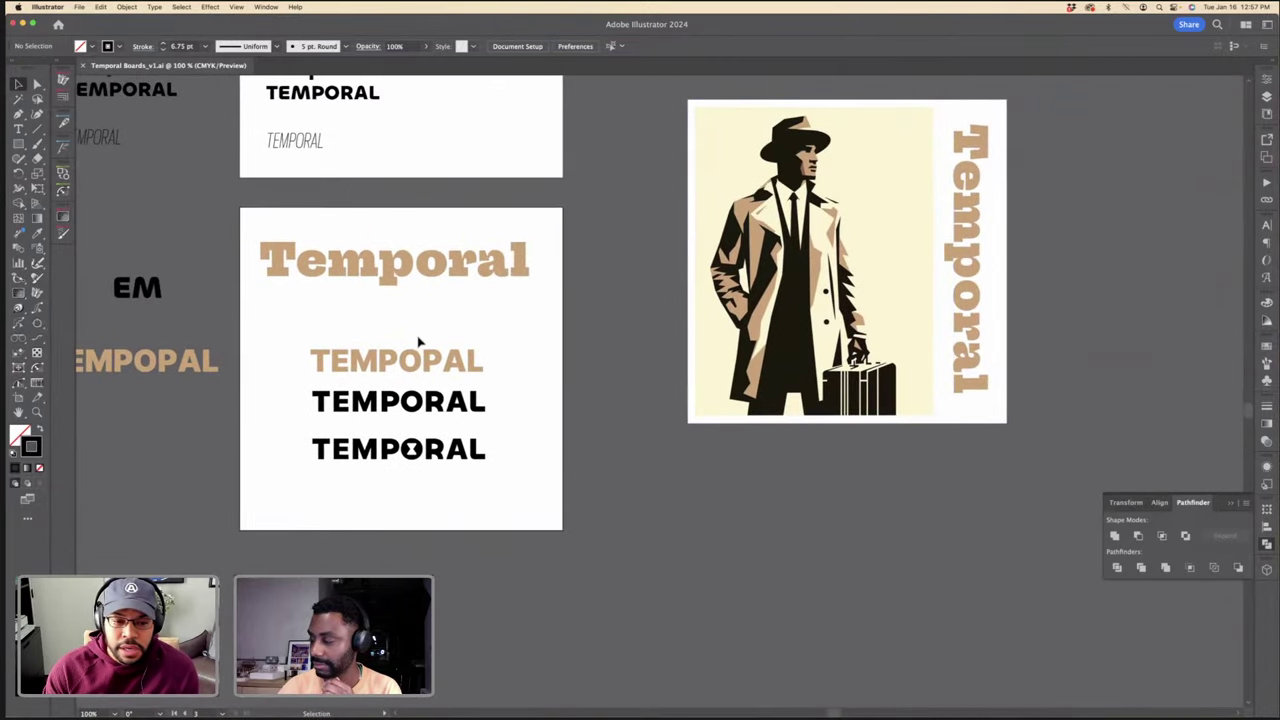
scroll(419, 342, "left", 4)
scroll(617, 400, "up", 5)
Step: Duplicate the hourglass TEMPORAL wordmark directly below the original and delete the hourglass from the copy's O
left_click(539, 408)
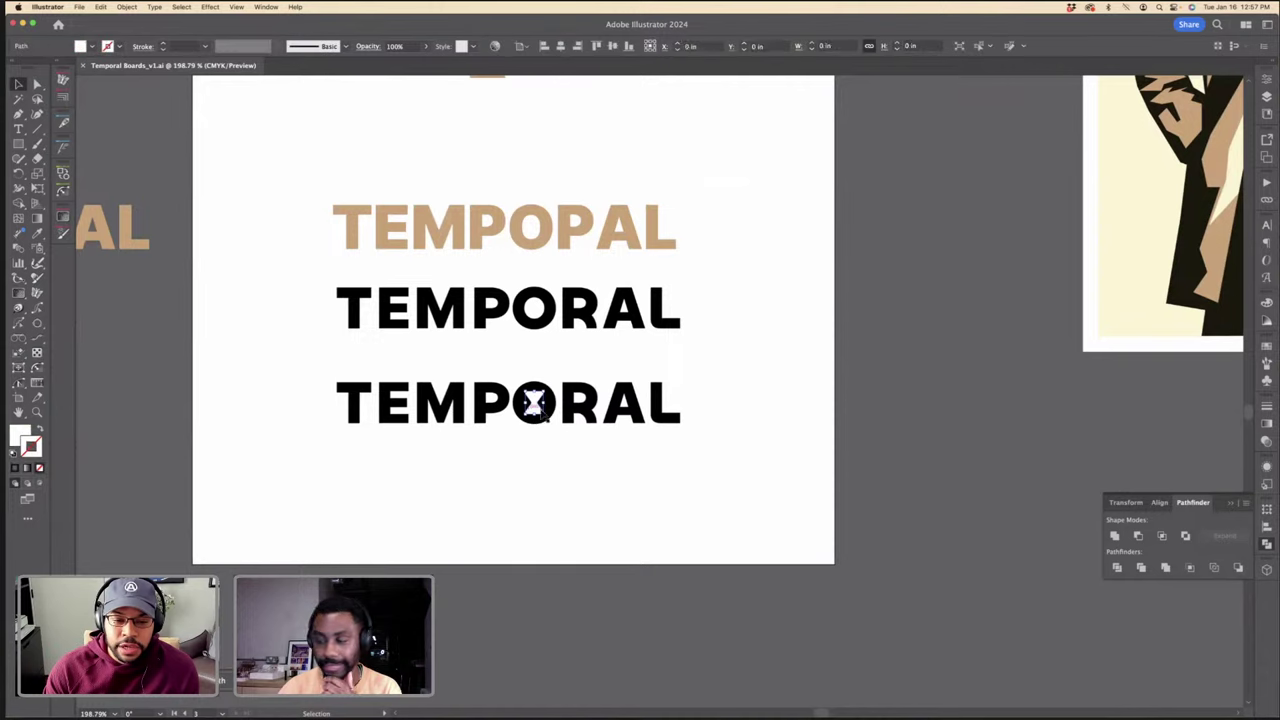
left_click(330, 388)
left_click_drag(321, 359, 322, 364)
key("super+equal")
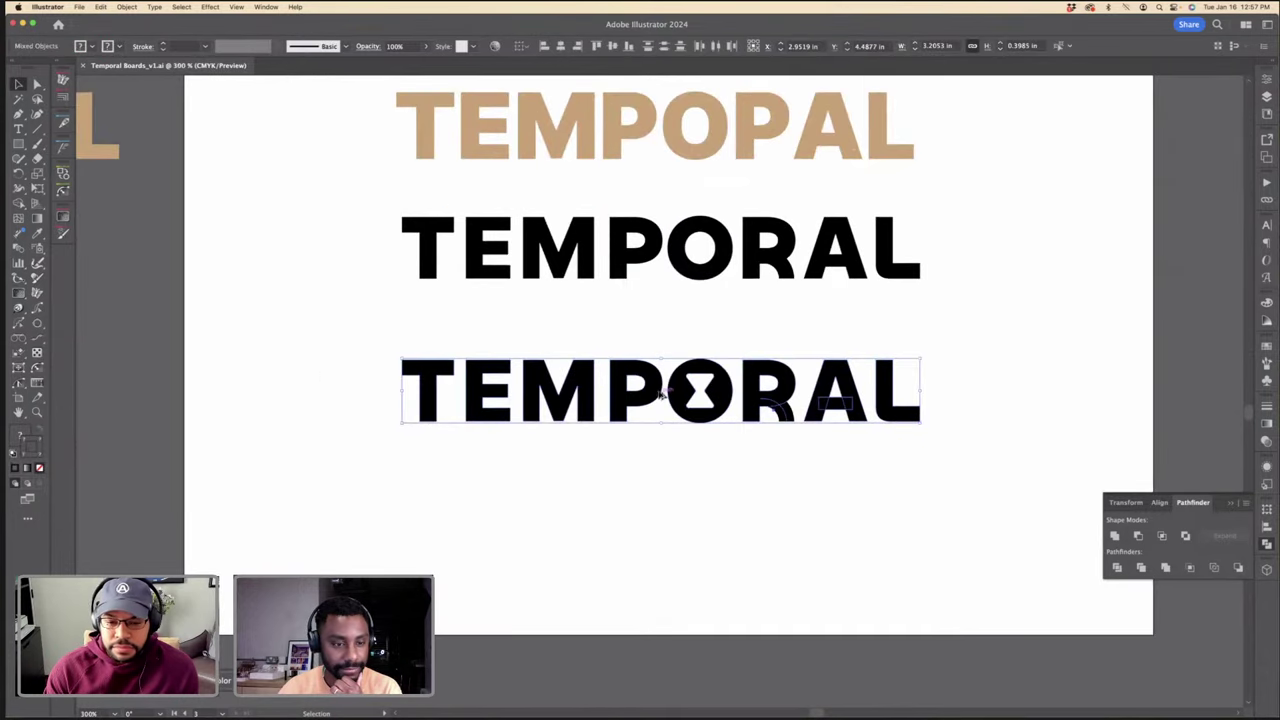
left_click_drag(660, 393, 672, 490, "alt")
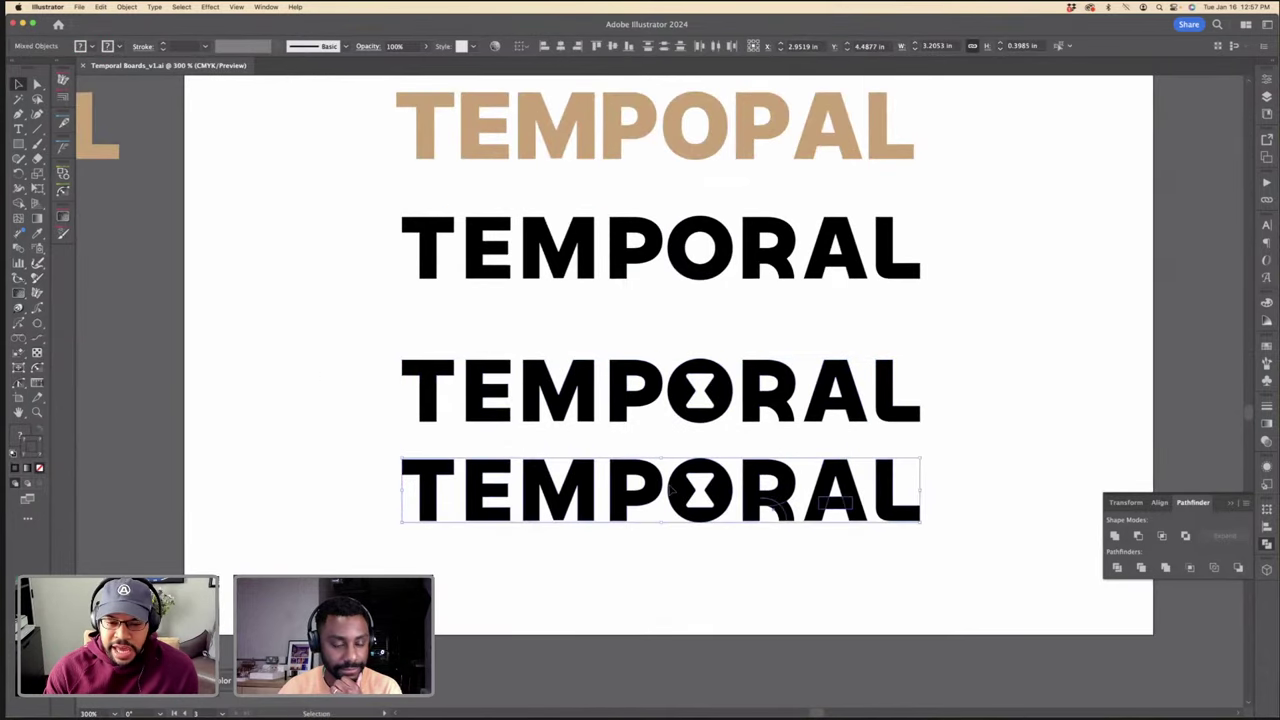
left_click(714, 444)
left_click(701, 487)
key("Delete")
Step: Draw a small white circle near the center of the solid black O in the copied wordmark
left_click(707, 486)
key("super+equal")
key("super+equal")
key("super+equal")
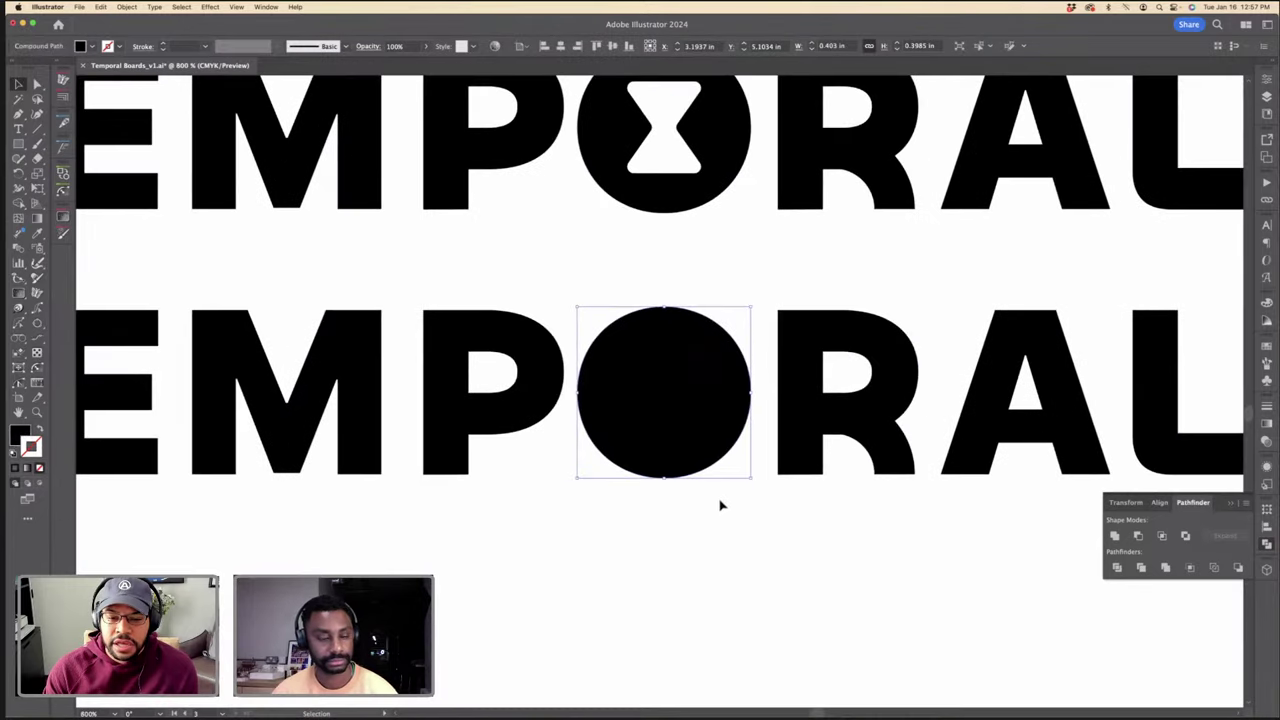
left_click(720, 505)
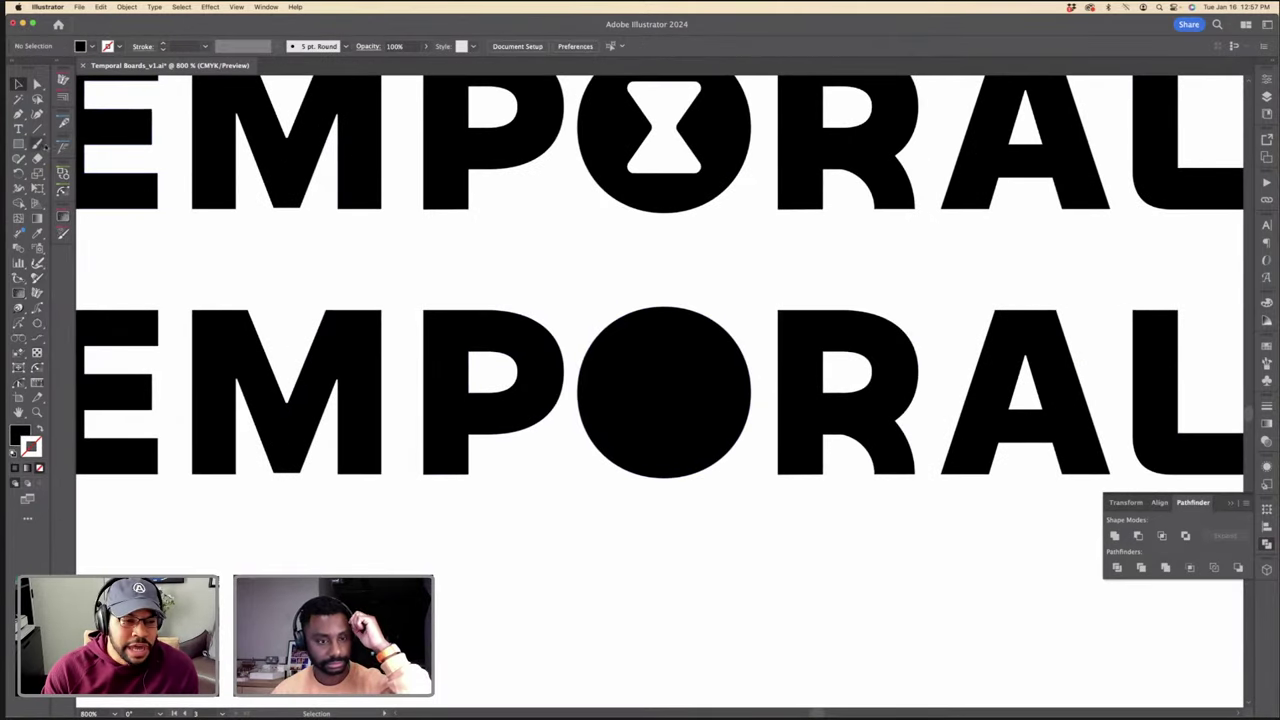
left_click(20, 145)
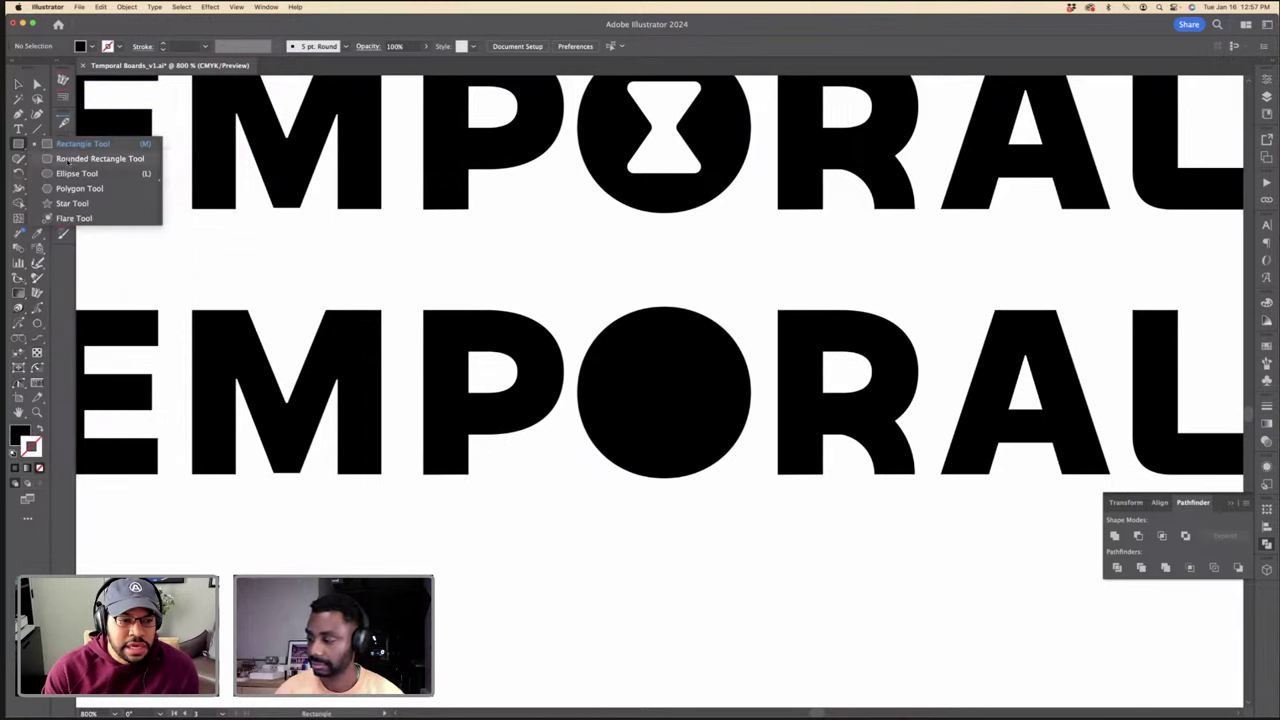
left_click_drag(68, 160, 70, 173)
left_click_drag(674, 386, 700, 360)
key("i")
left_click(690, 292)
key("v")
Step: Center the white circle horizontally in the black O and move it into the O's upper half
left_click(699, 343, "shift")
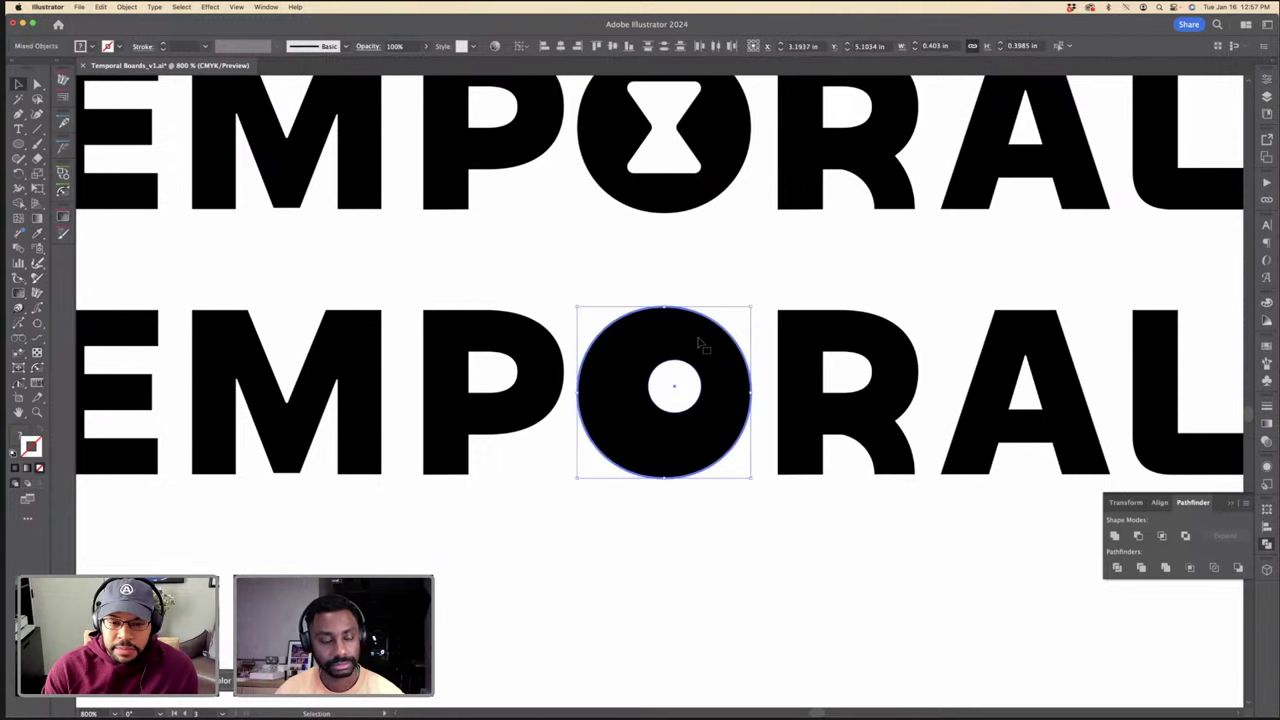
left_click(560, 46)
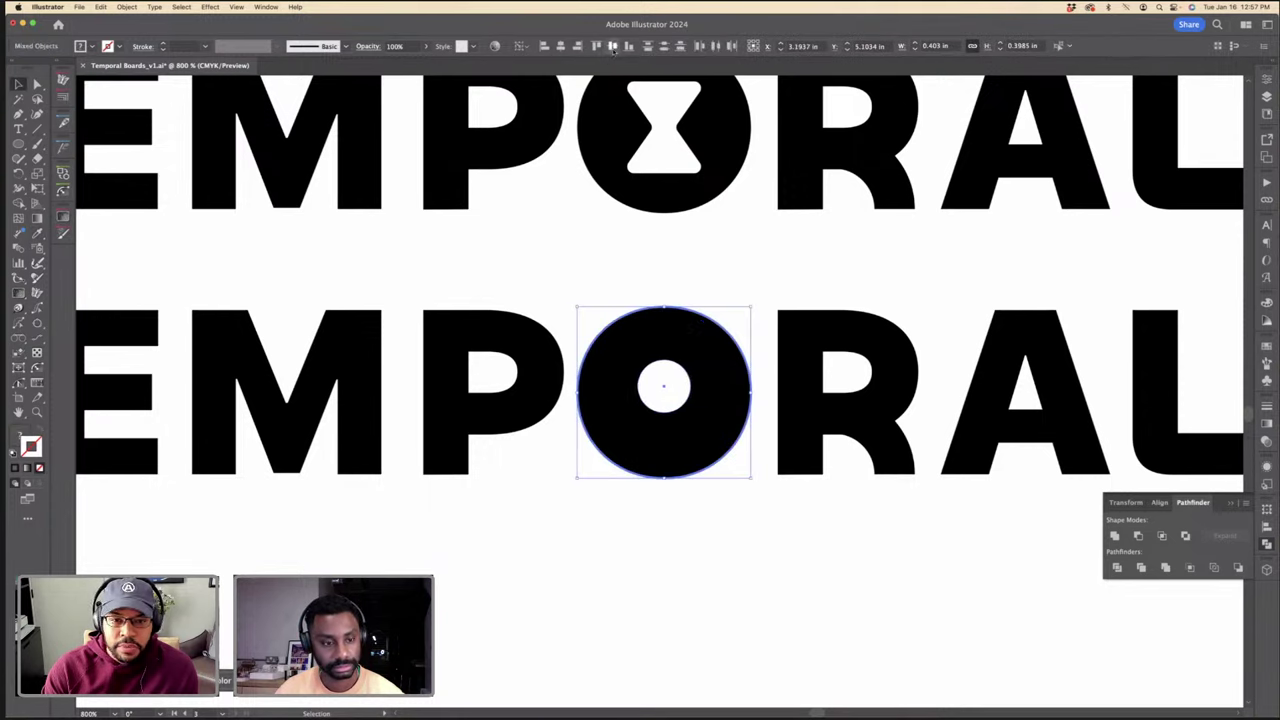
left_click(718, 248)
left_click_drag(683, 376, 685, 356)
left_click(449, 243)
Step: Draw a white square about 0.10 in wide above the O and delete its lower-right corner point to make a triangle
left_click(22, 144)
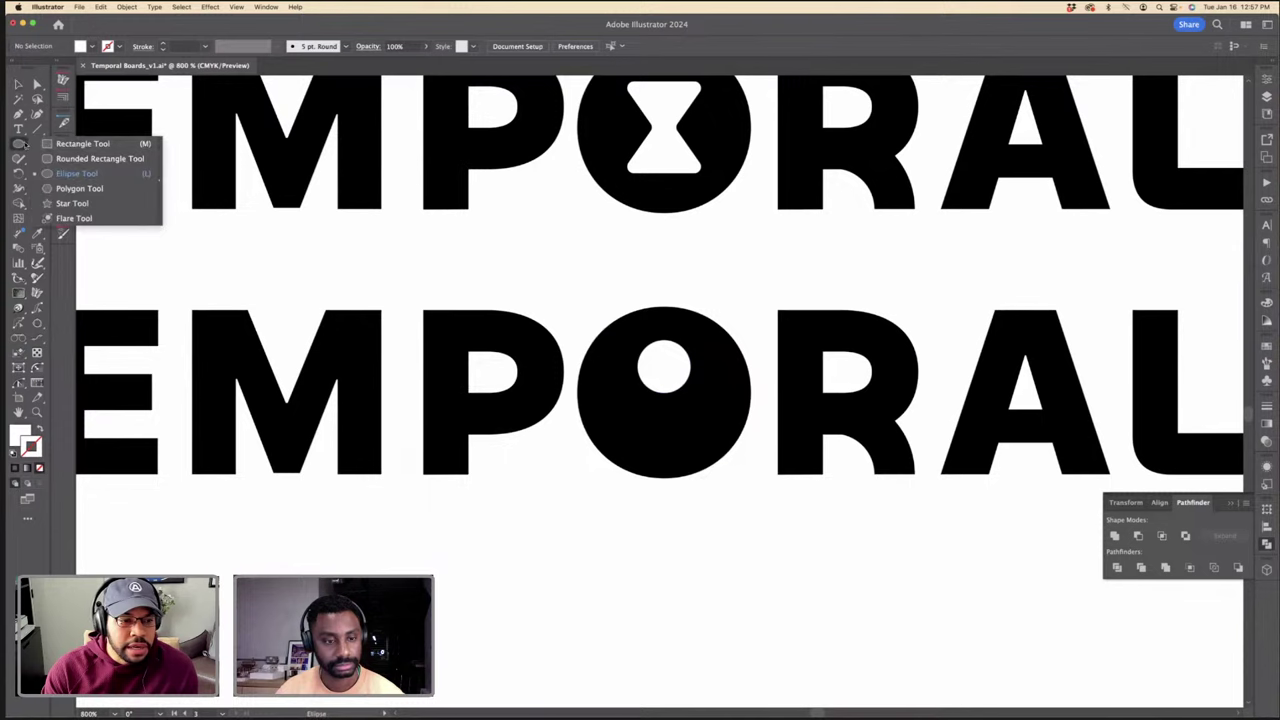
left_click(82, 143)
left_click_drag(568, 271, 613, 316)
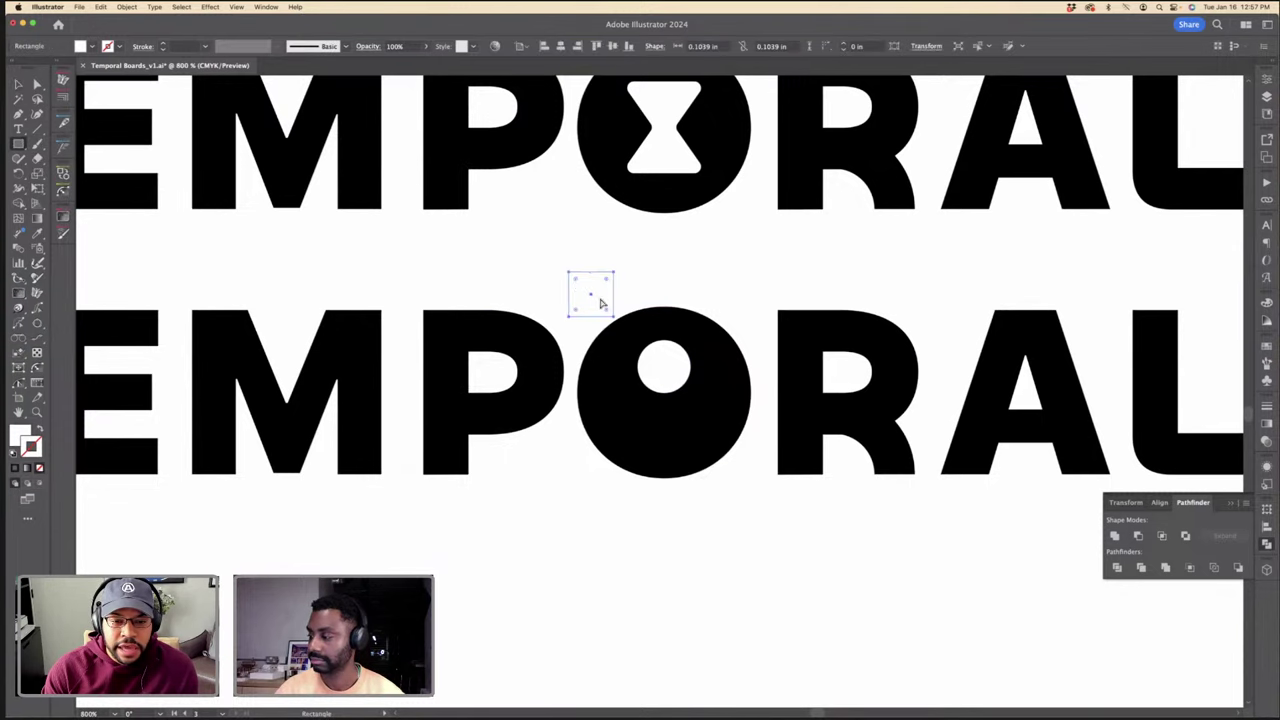
key("a")
left_click(613, 315)
key("Delete")
key("v")
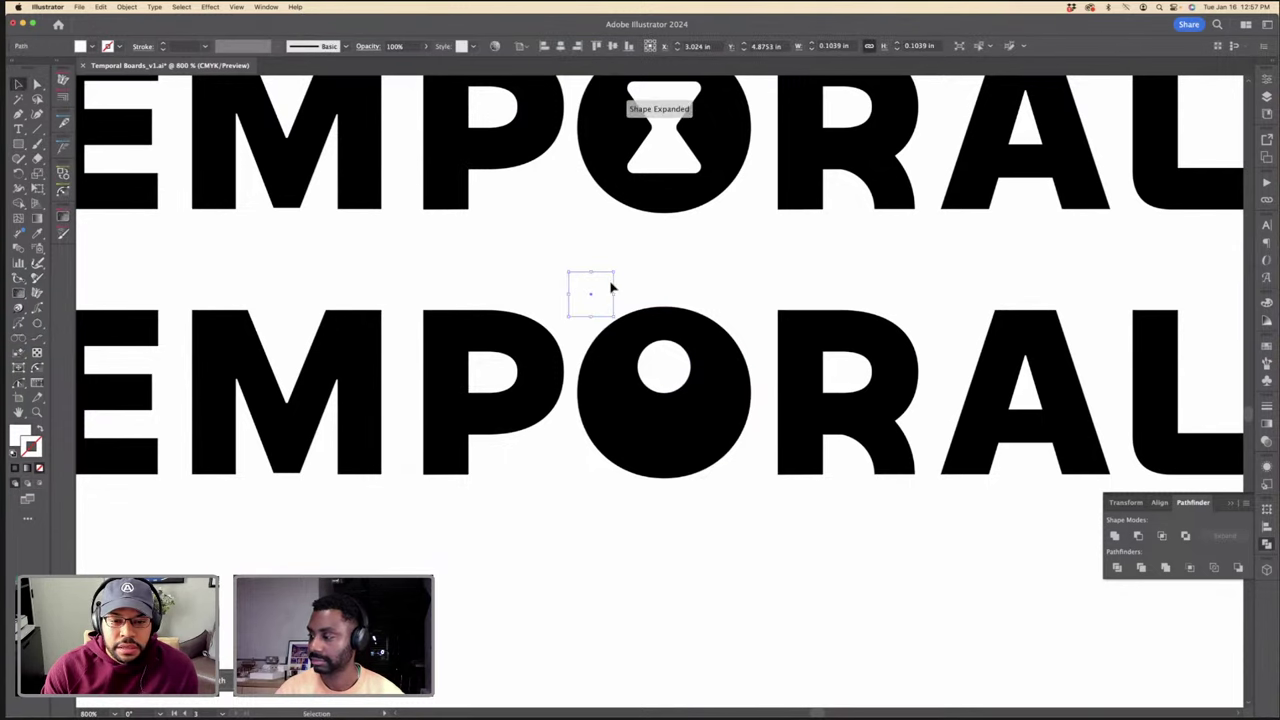
Step: Place the white triangle pointing up beneath the circle in the O and shrink the circle to about 0.087 in
left_click_drag(615, 318, 661, 389)
left_click(660, 366)
left_click_drag(664, 340, 666, 355)
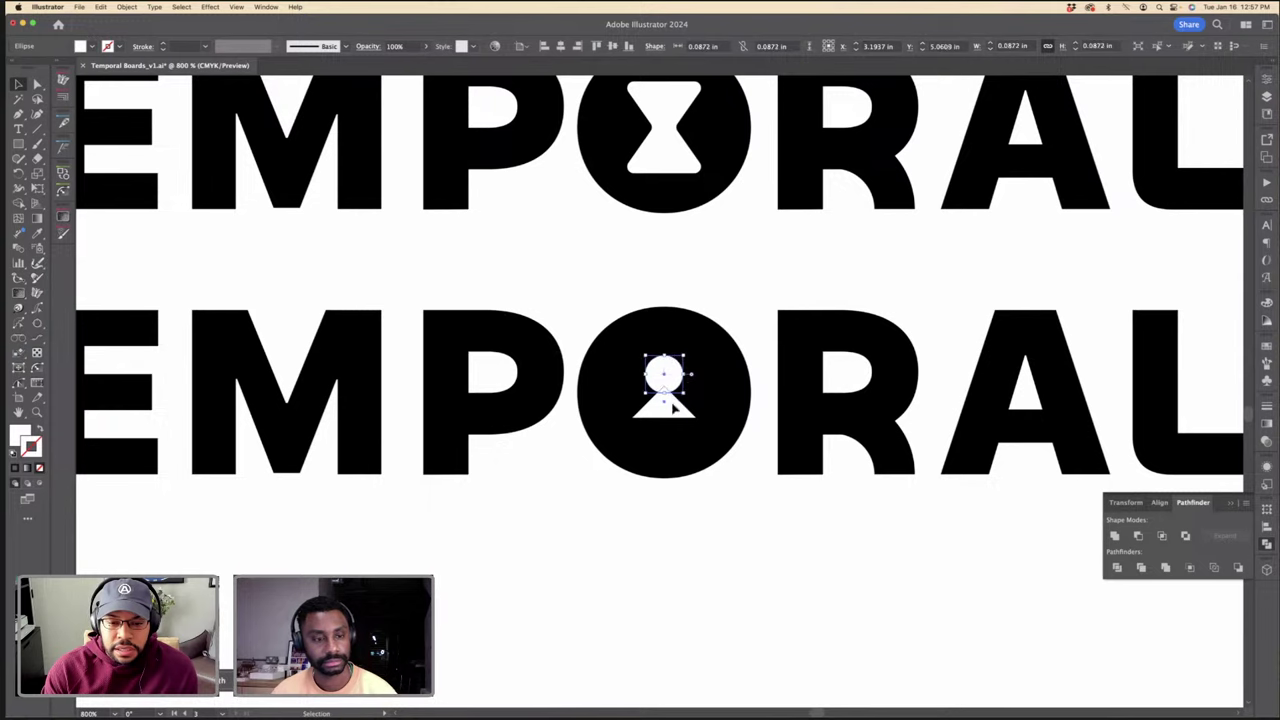
Step: Narrow the white triangle's base from both corners to about 0.09 in, keeping it symmetrical under the circle
left_click(674, 406)
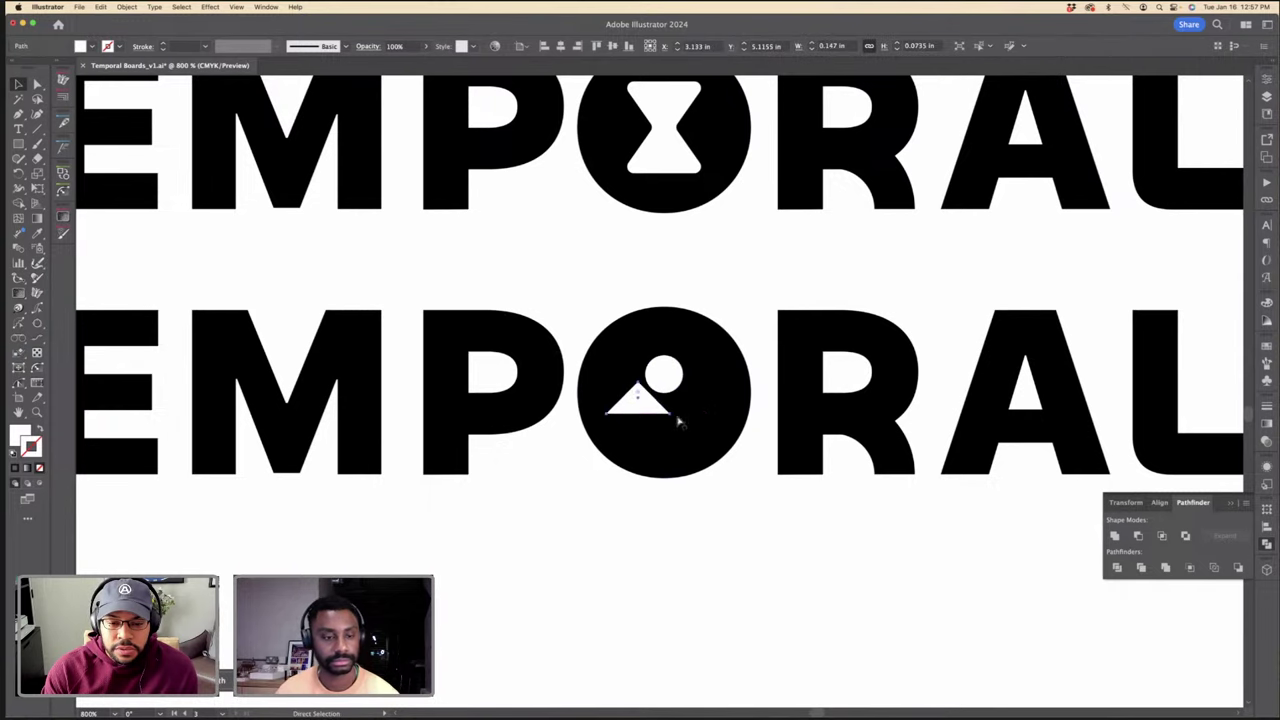
key("super+equal")
key("super+equal")
key("a")
left_click(730, 427)
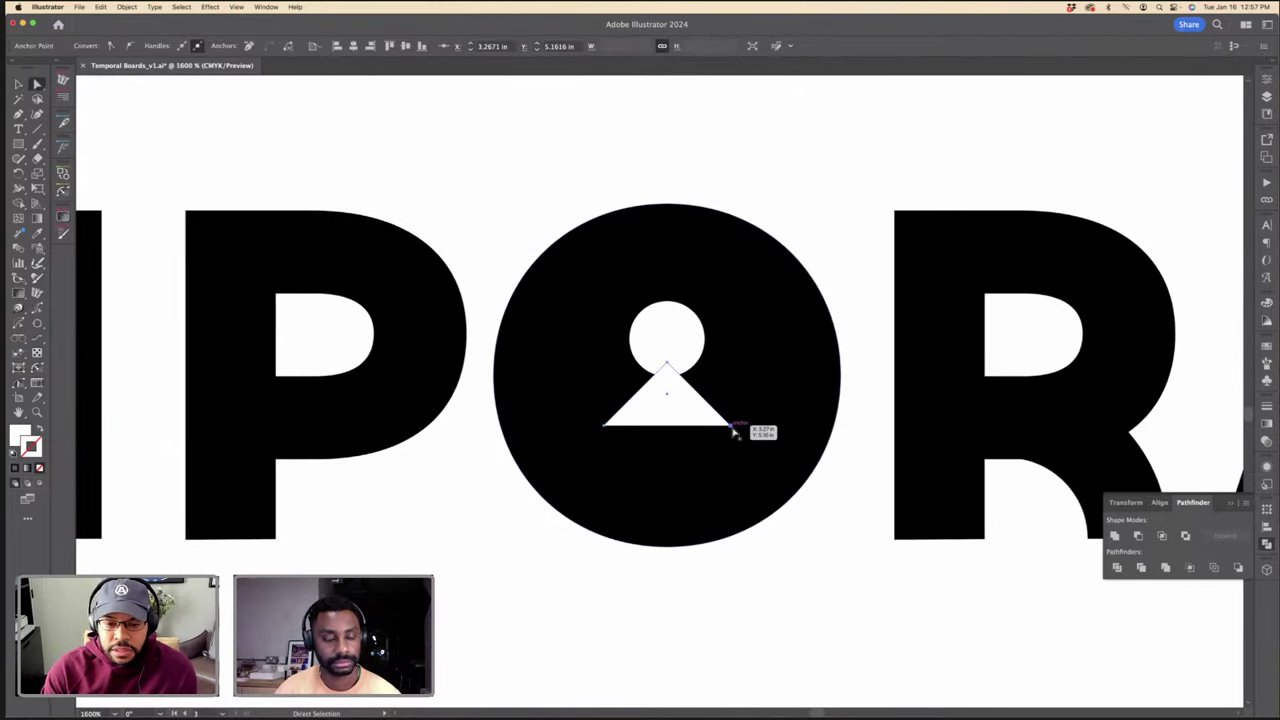
left_click_drag(733, 430, 708, 428)
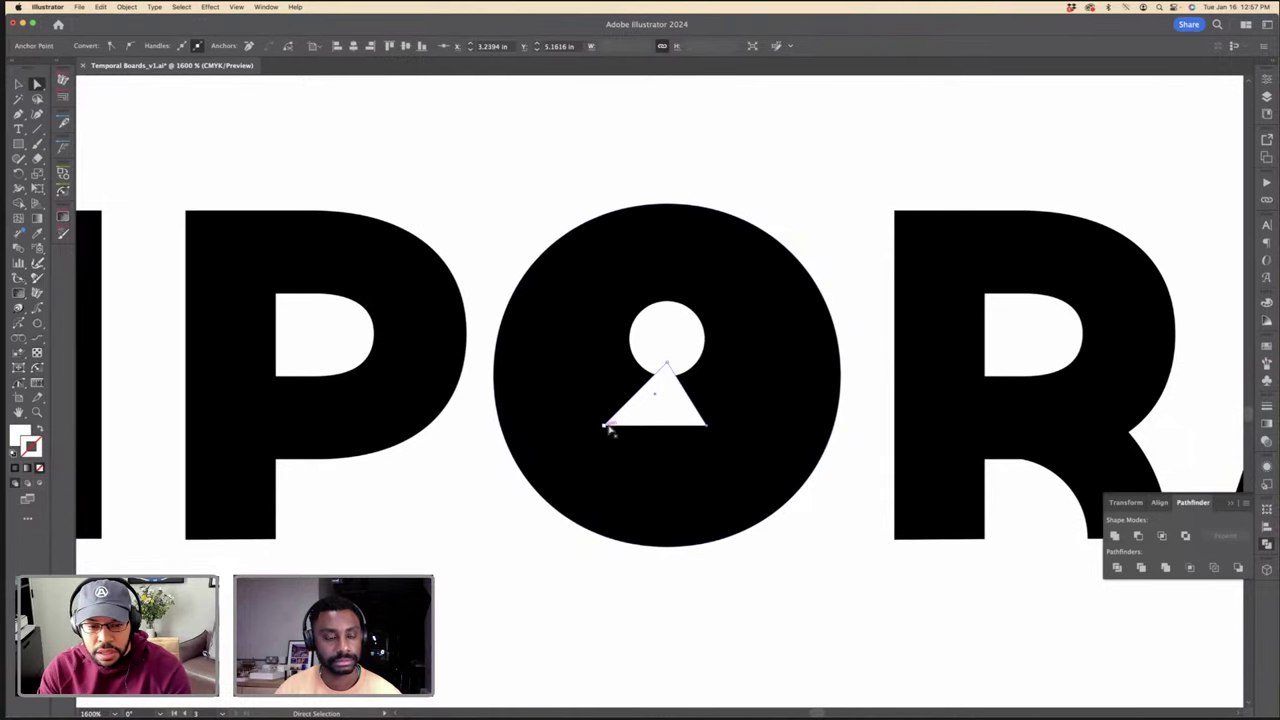
left_click_drag(606, 427, 627, 427)
key("p")
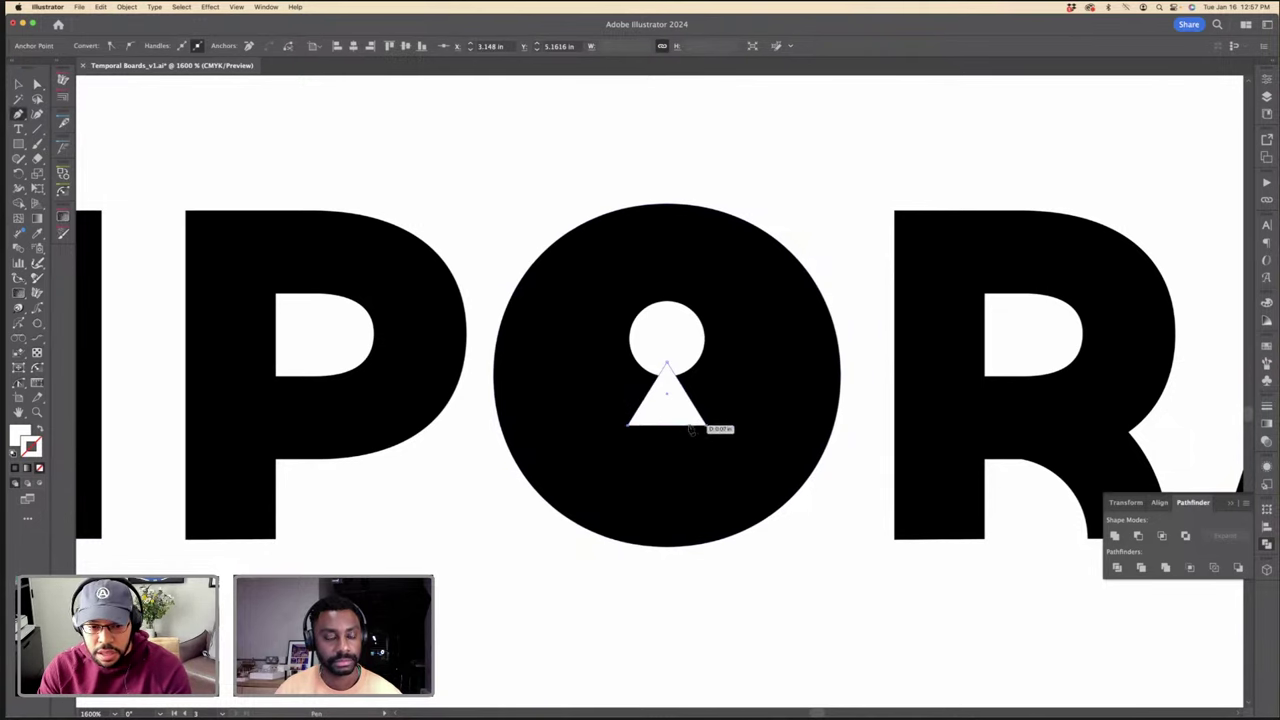
key("v")
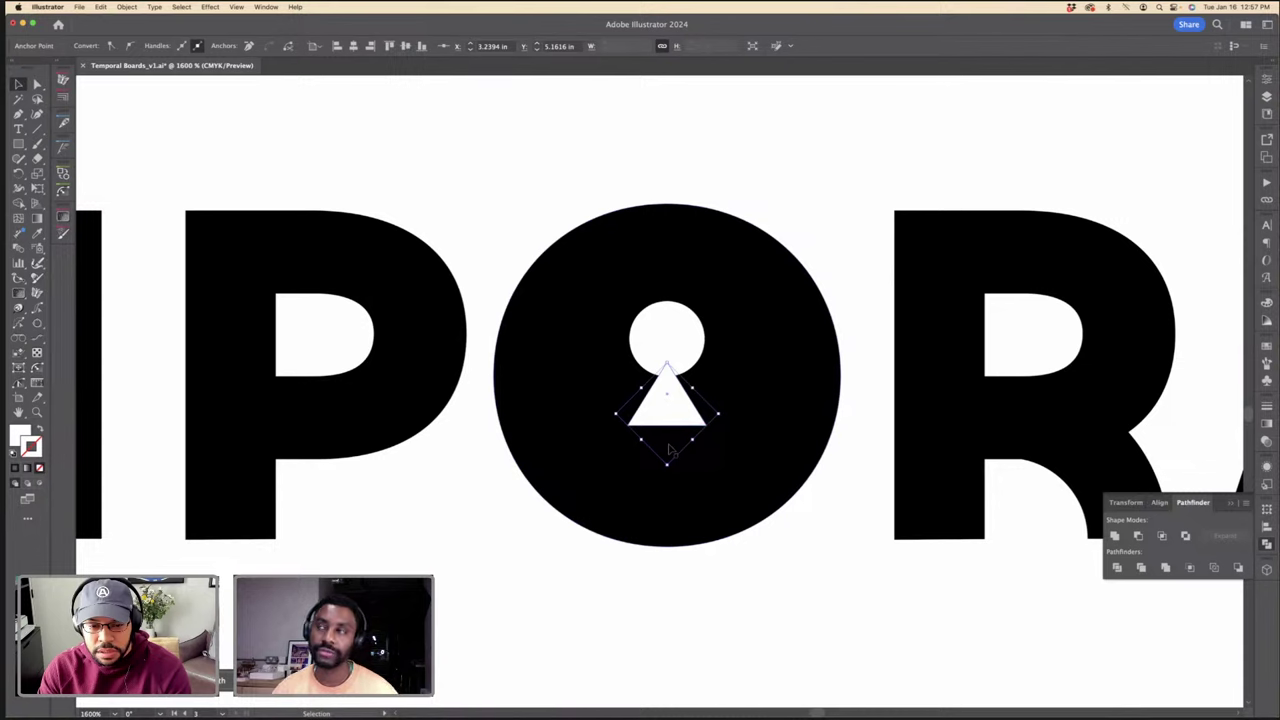
left_click_drag(668, 463, 674, 530)
key("super+z")
Step: Raise the triangle's top point into the white circle so its sides become steeper, forming a keyhole
key("a")
left_click(666, 363)
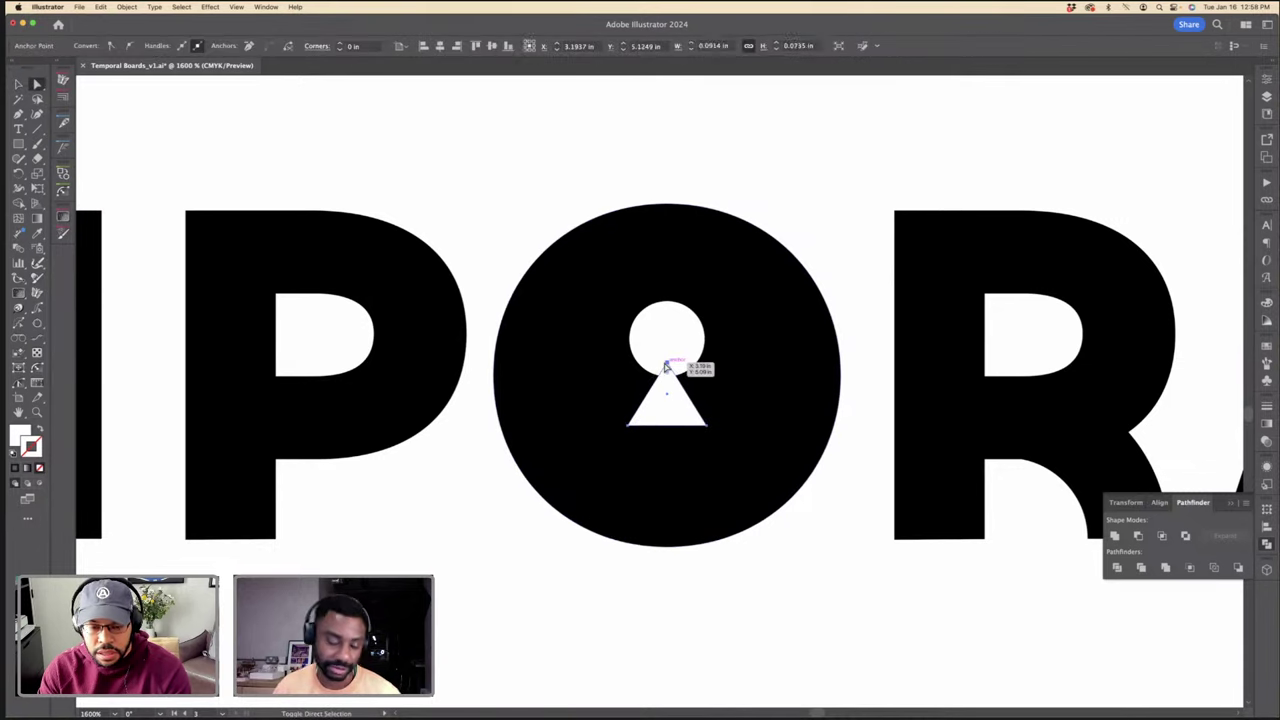
key("shift+Up")
key("shift+Up")
key("super+z")
key("Down")
key("Down")
key("Down")
key("Down")
key("Down")
key("Down")
key("Down")
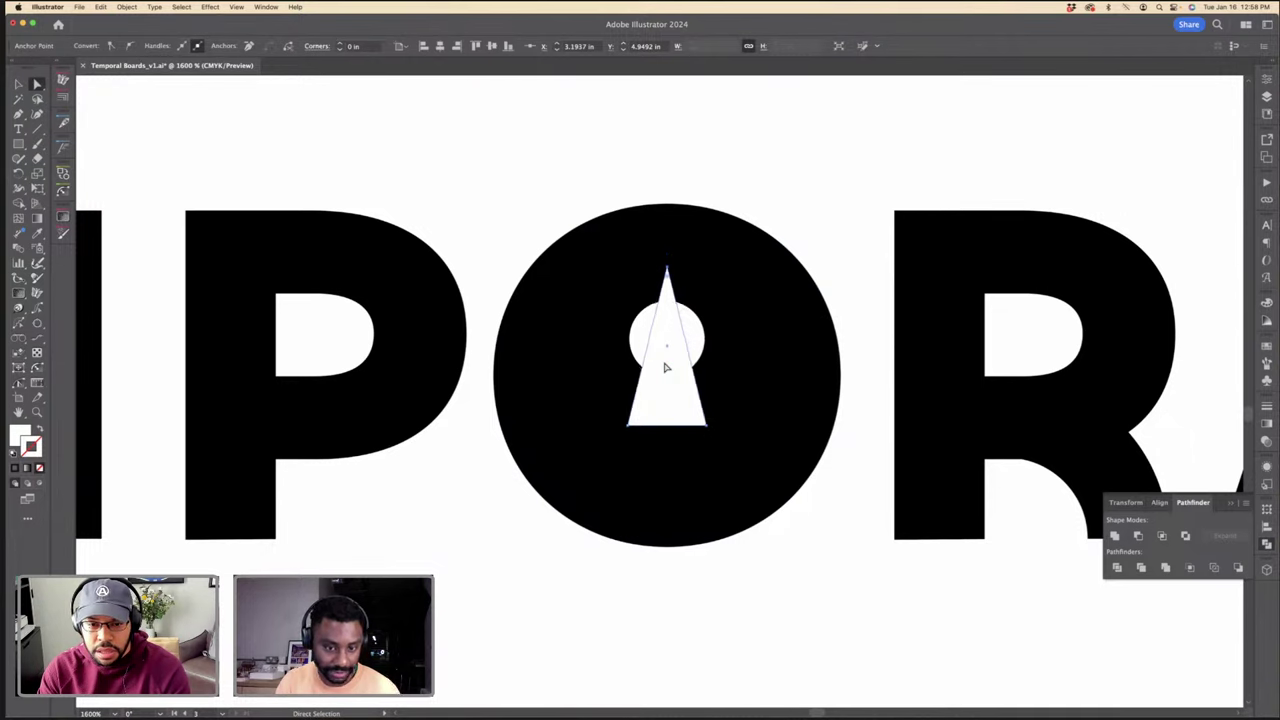
Step: Shrink the keyhole's white circle to about 0.074 in, keeping its lower edge in place
key("v")
left_click(692, 333, "shift")
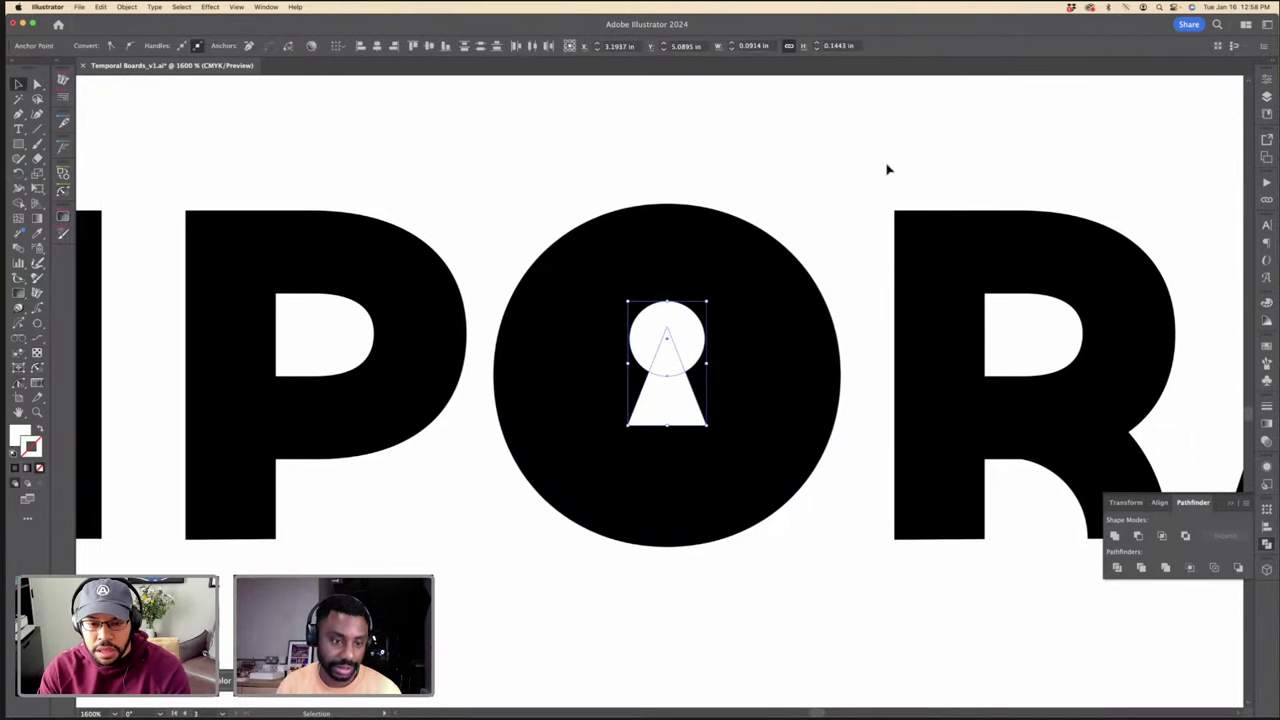
left_click(887, 169)
left_click(652, 343)
left_click_drag(667, 302, 672, 312)
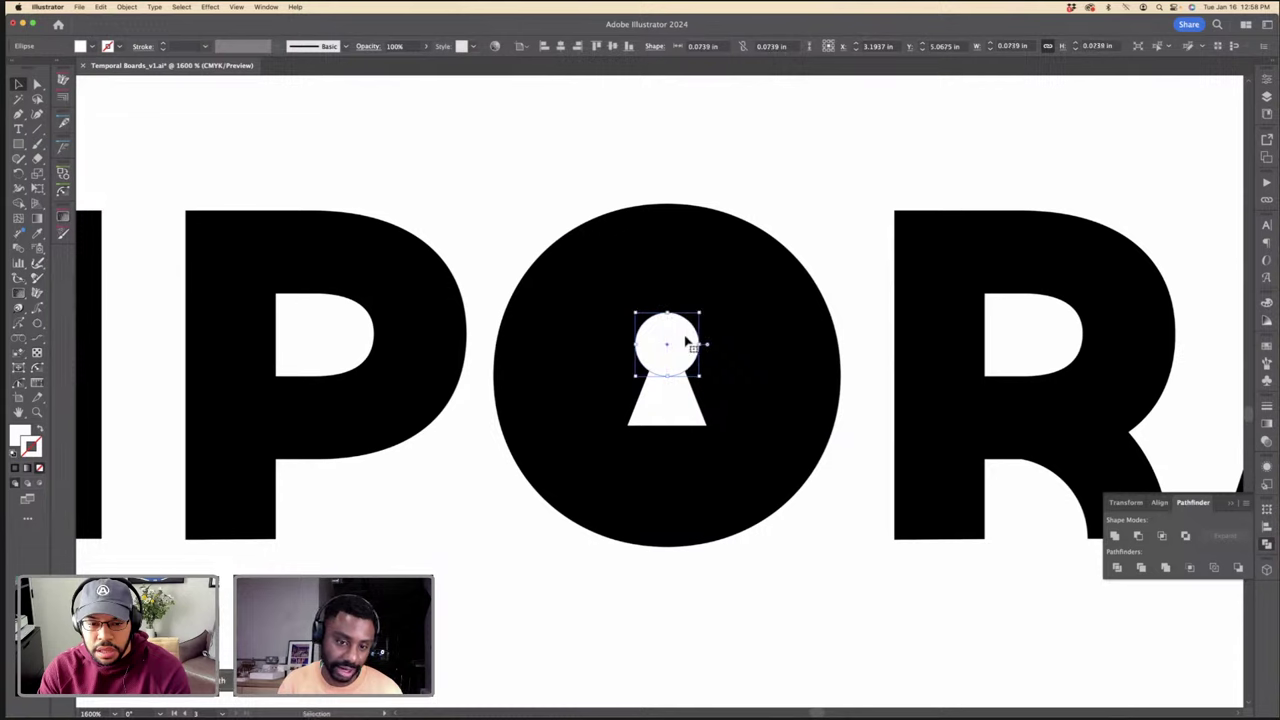
Step: Enlarge the keyhole's circle and triangle together to about 0.13 x 0.18 in, centered in the black O
left_click(668, 398, "shift")
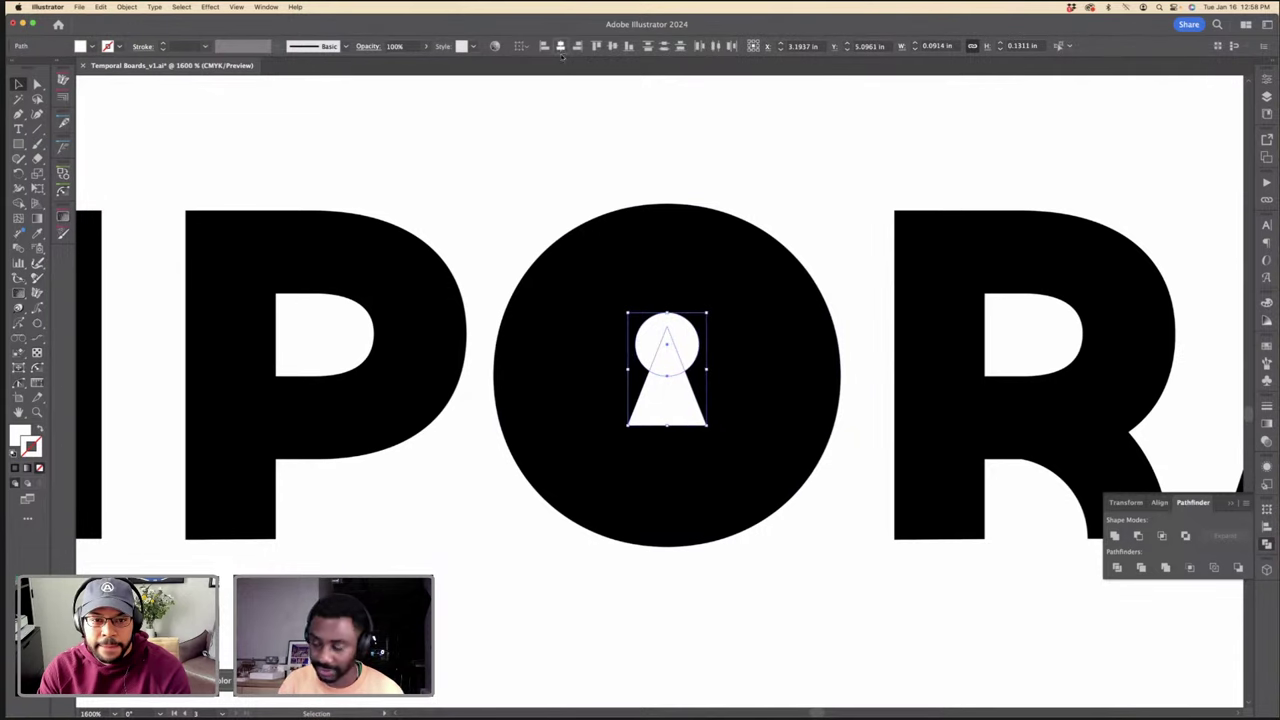
left_click(666, 425, "shift")
left_click(668, 425, "shift")
mouse_move(668, 426)
left_mouse_down()
mouse_move(671, 472)
mouse_move(672, 440)
left_mouse_up()
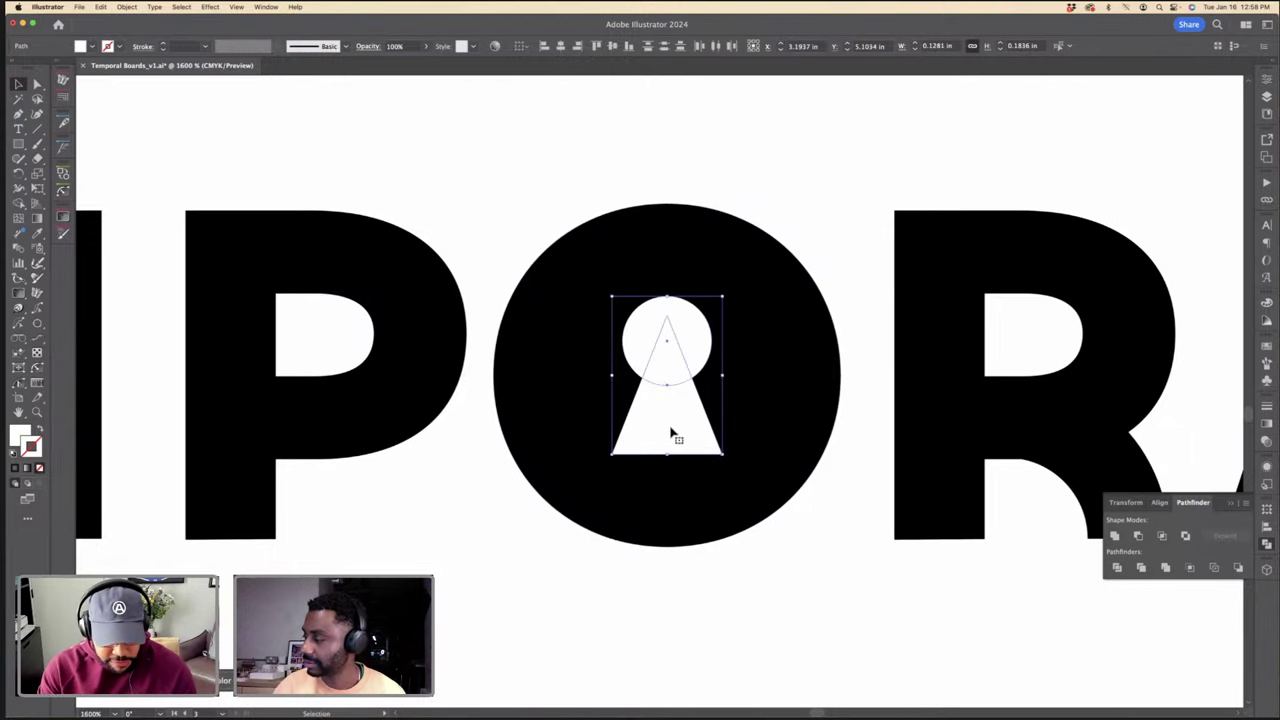
left_click(745, 380, "shift")
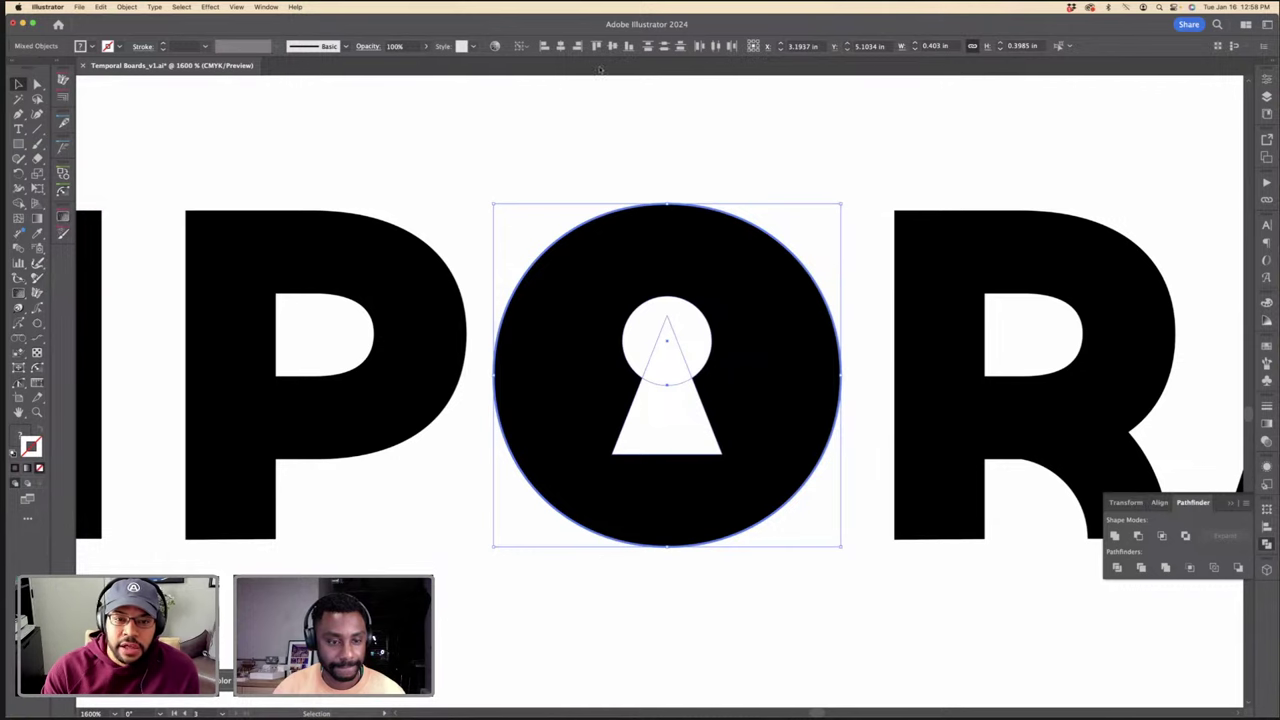
left_click(697, 126)
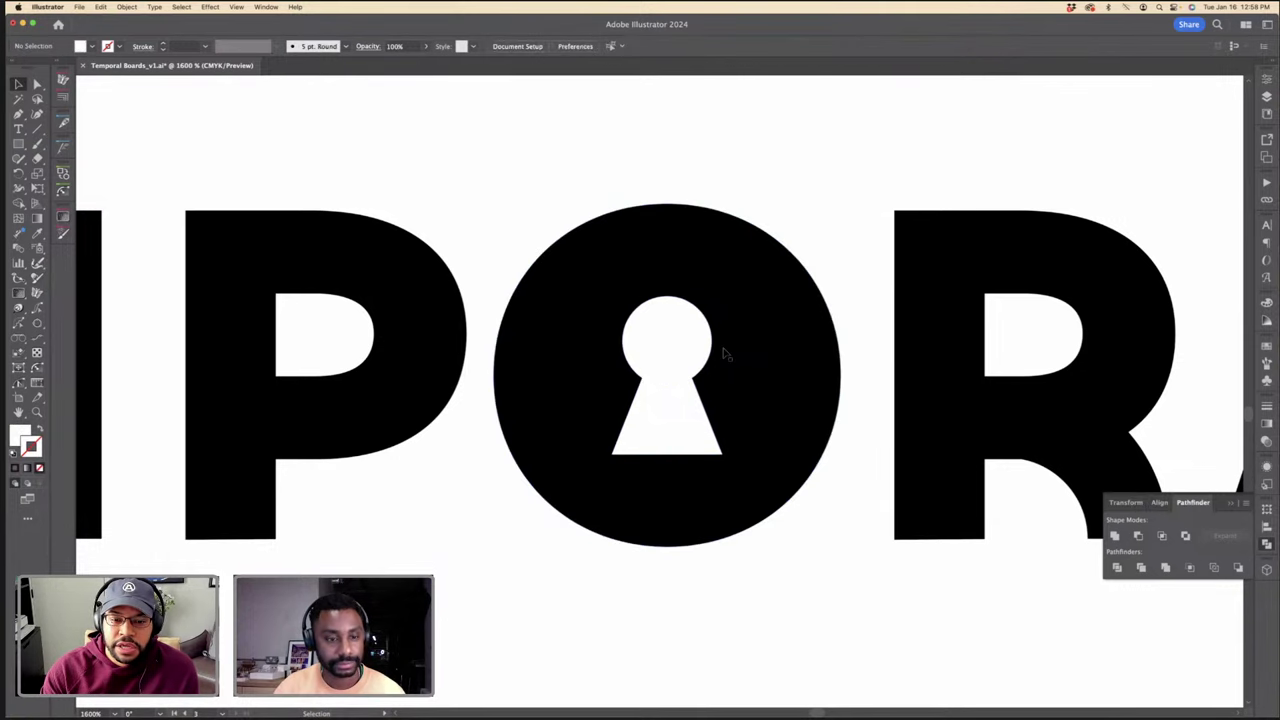
Step: Compare the keyhole wordmark with the hourglass and plain TEMPORAL versions at smaller sizes
key("super+minus")
key("super+minus")
key("super+minus")
key("super+minus")
key("super+minus")
key("super+minus")
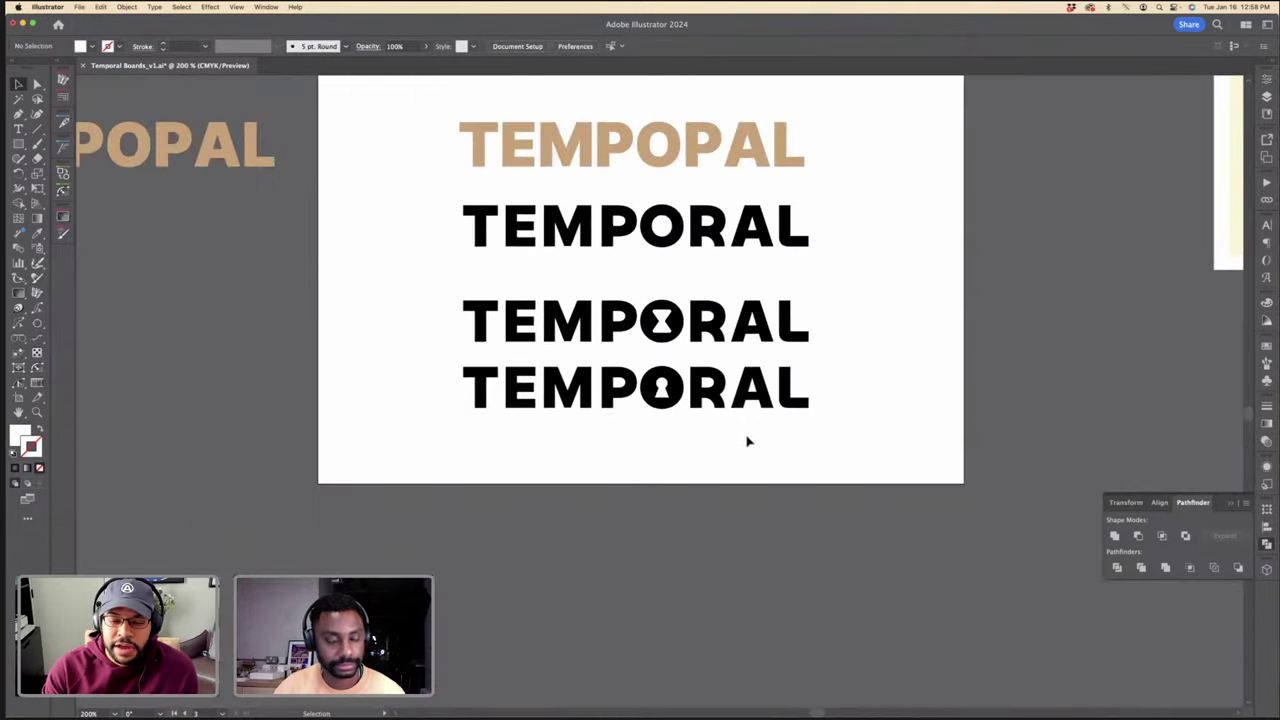
key("super+equal")
key("super+equal")
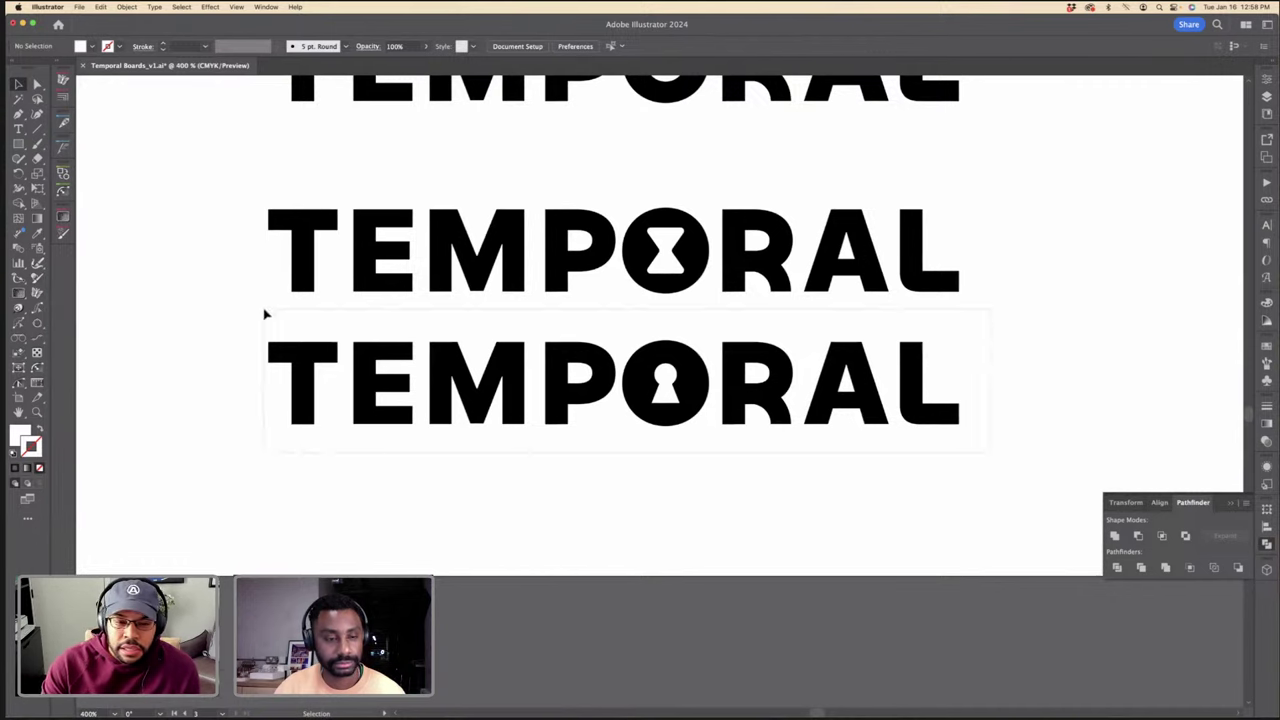
Step: Move the whole hourglass TEMPORAL wordmark straight up by about 0.19 in, closer to the plain version
left_click(672, 255)
left_click(681, 198)
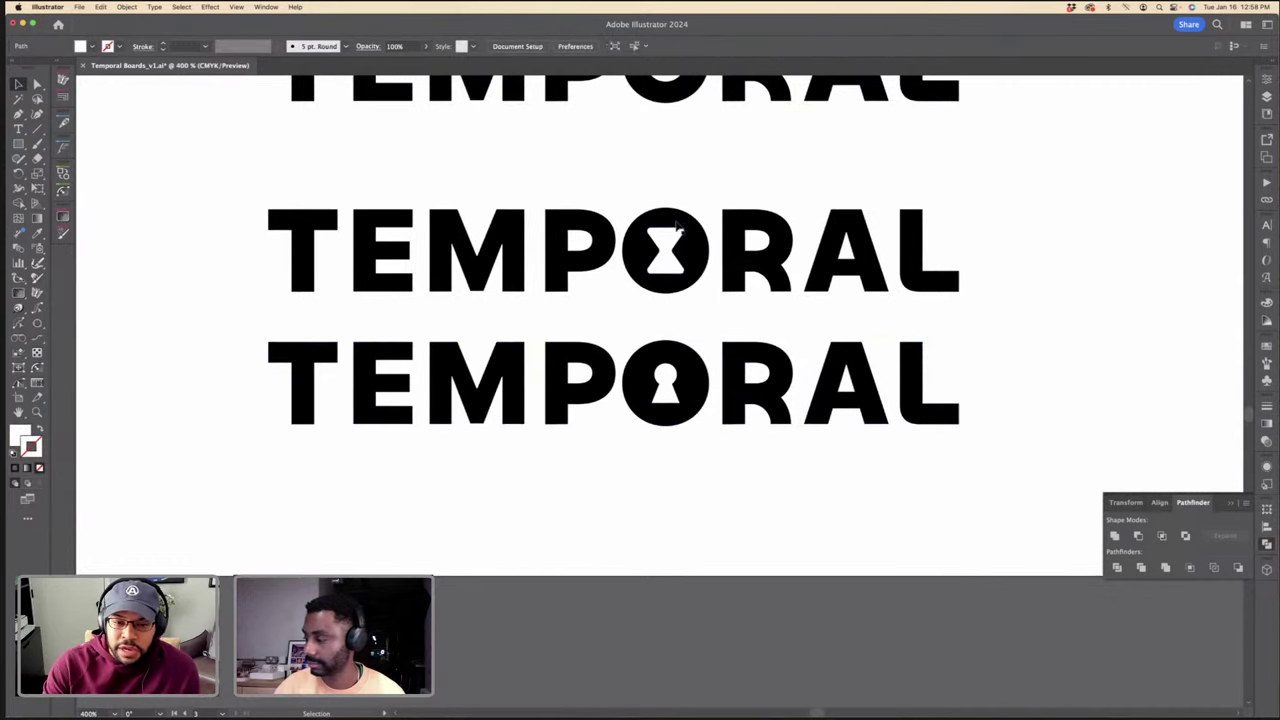
left_click_drag(256, 191, 912, 313)
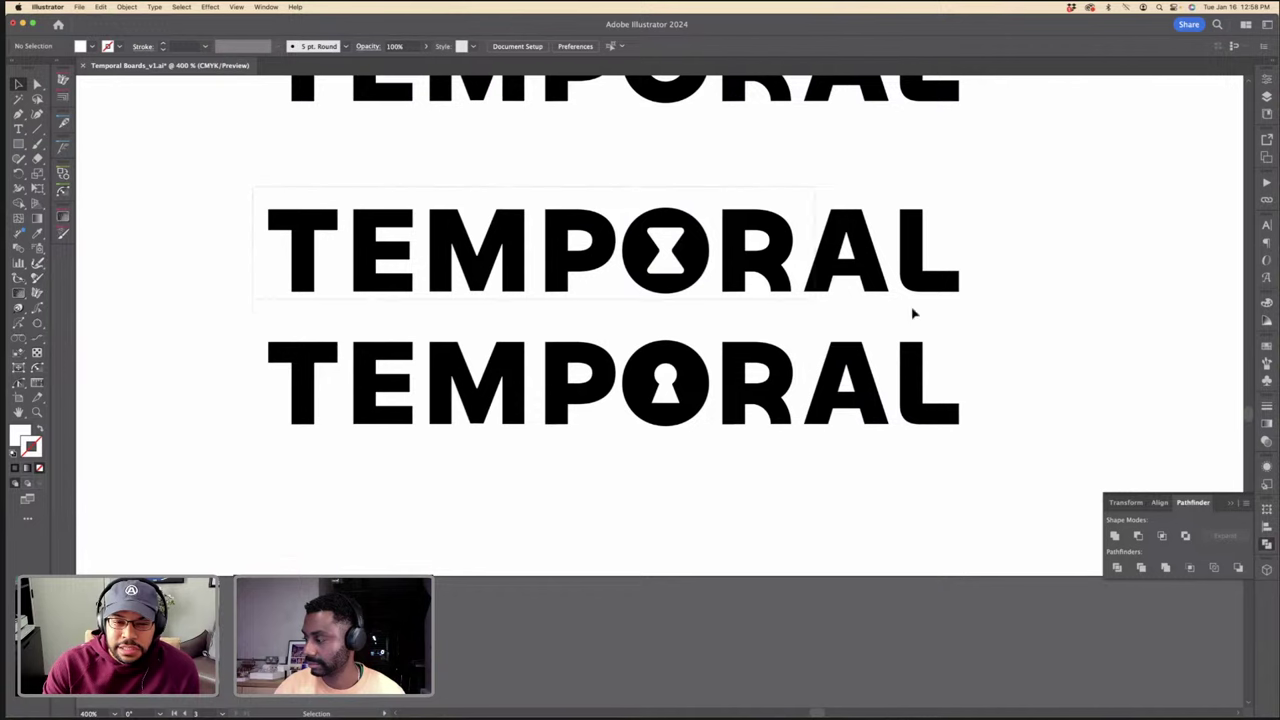
left_click_drag(1018, 325, 991, 312)
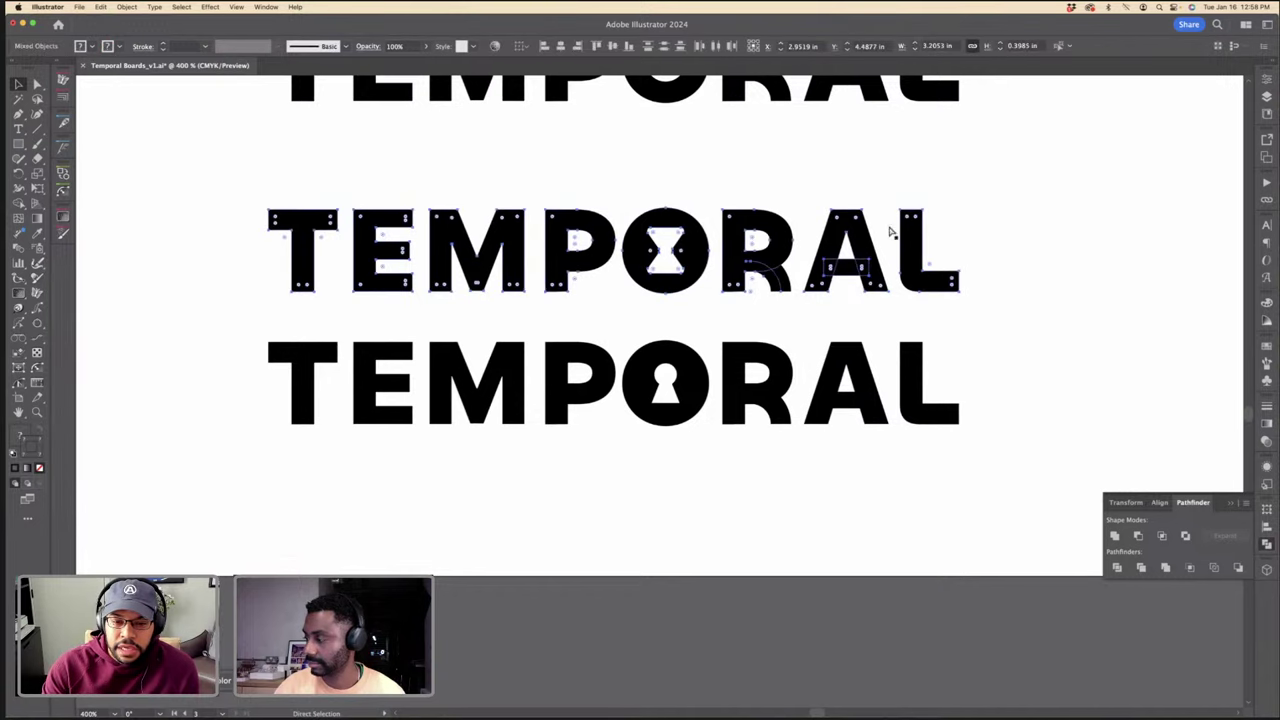
key("super+minus")
left_click_drag(880, 376, 908, 349)
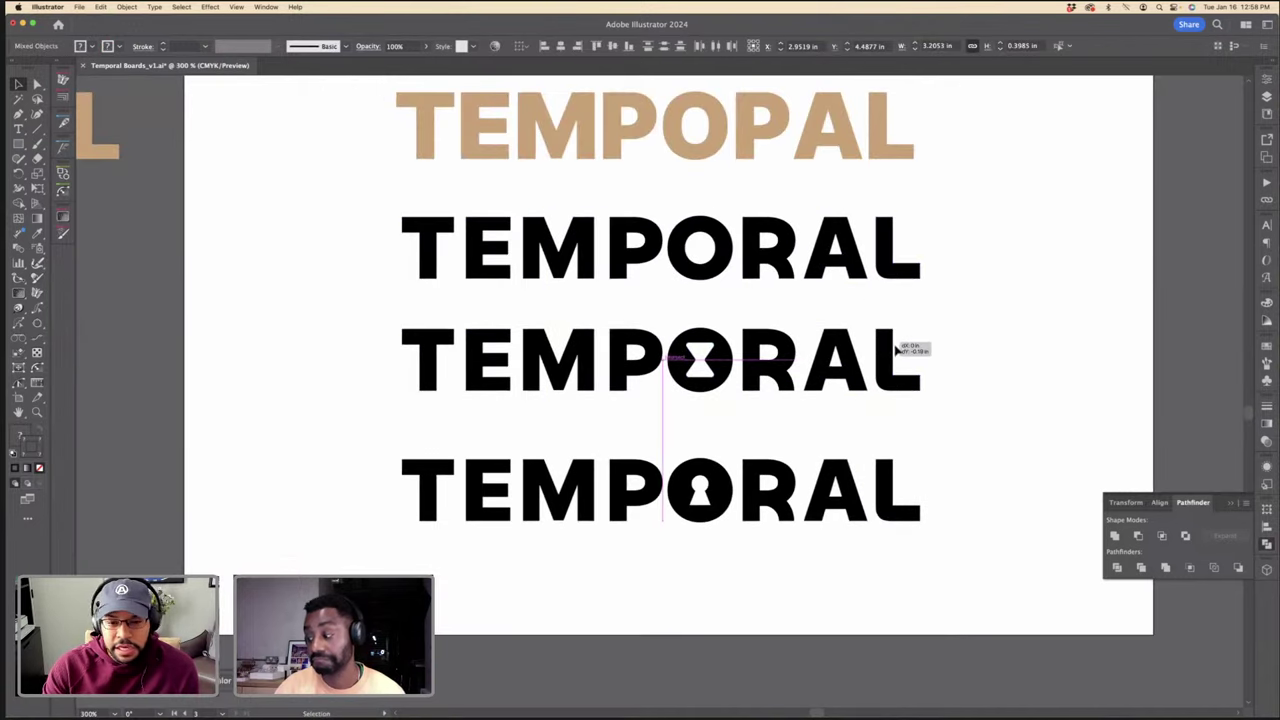
left_click(953, 350)
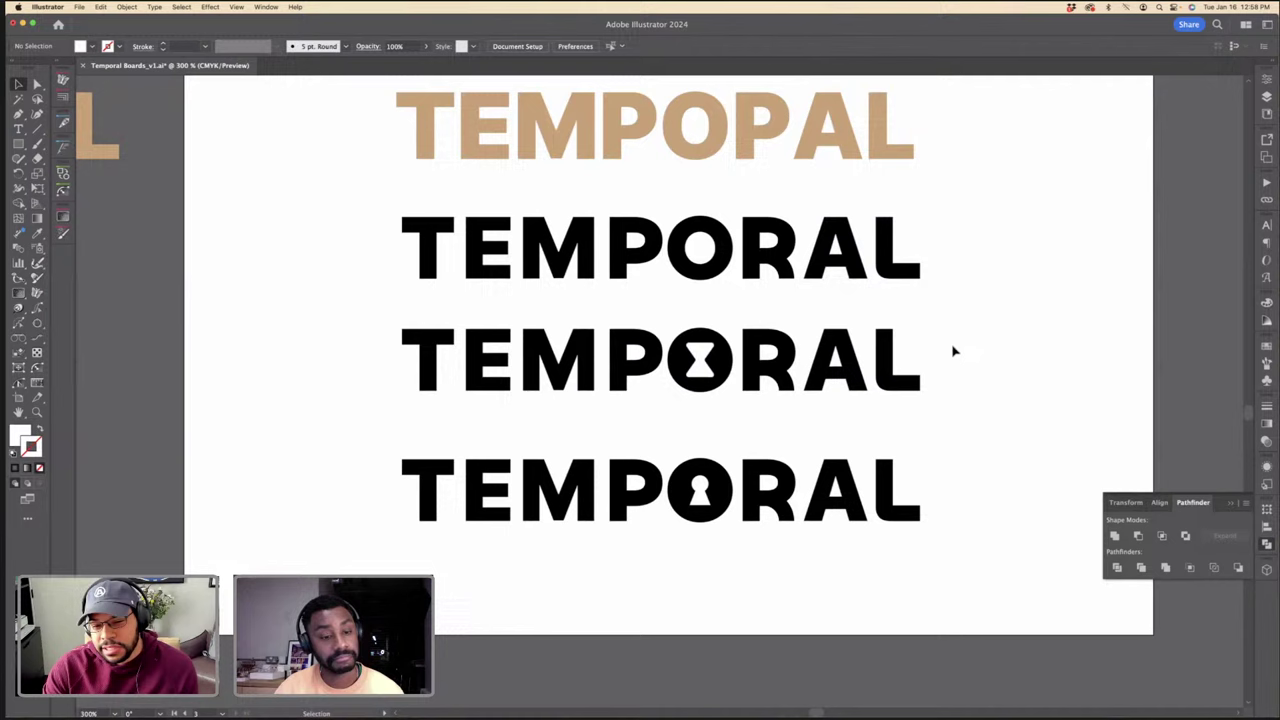
Step: Try to shrink the keyhole's white circle while keeping its upper edge in place
left_click(705, 485)
key("super+plus")
key("super+plus")
key("super+plus")
key("super+plus")
key("super+plus")
key("a")
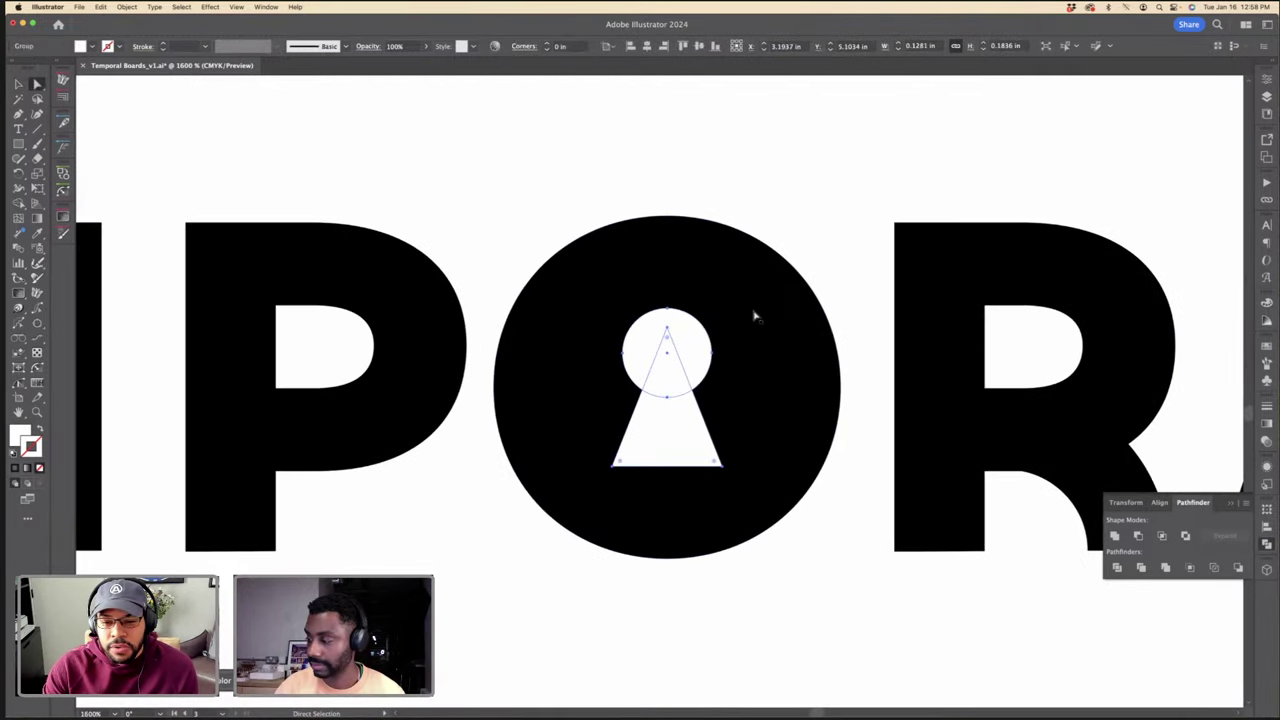
left_click(683, 331)
key("v")
left_click_drag(667, 398, 672, 378)
left_click(829, 266)
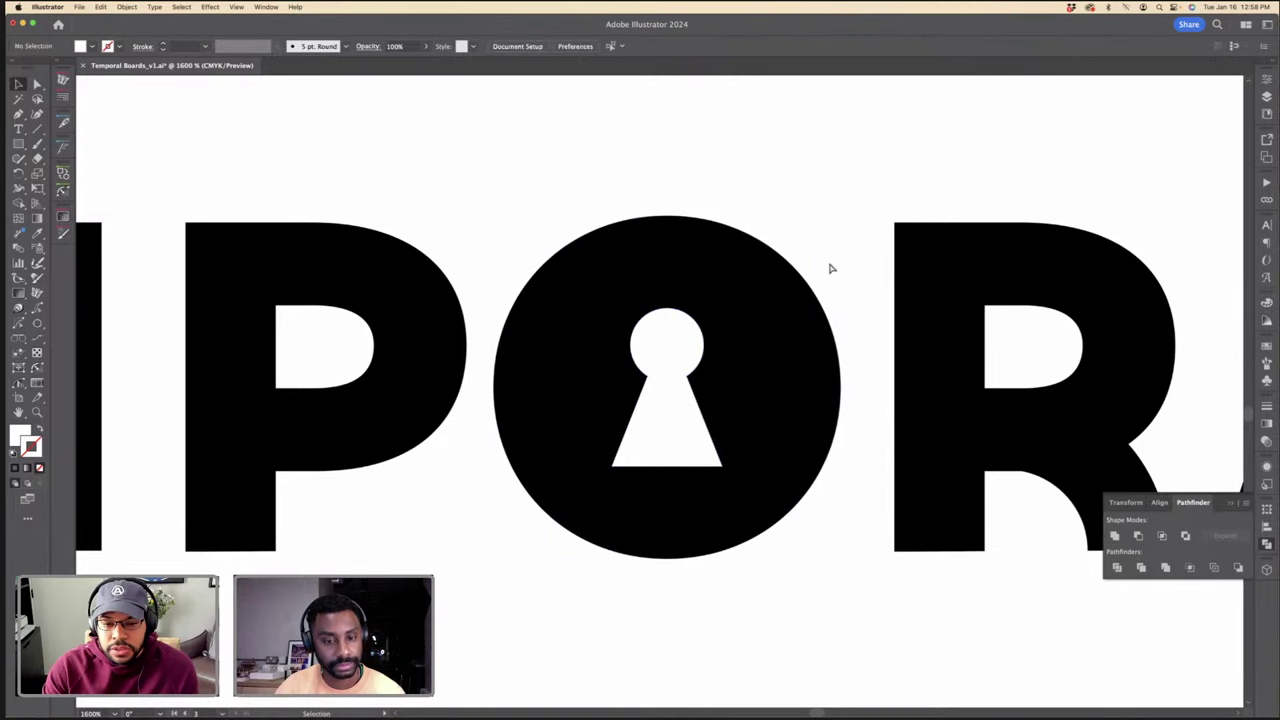
key("super+minus")
key("super+minus")
key("super+minus")
key("super+minus")
key("super+z")
Step: Lower the top point of the keyhole's triangle by about 0.03 in, keeping it inside the circle
key("super+plus")
key("super+plus")
key("super+plus")
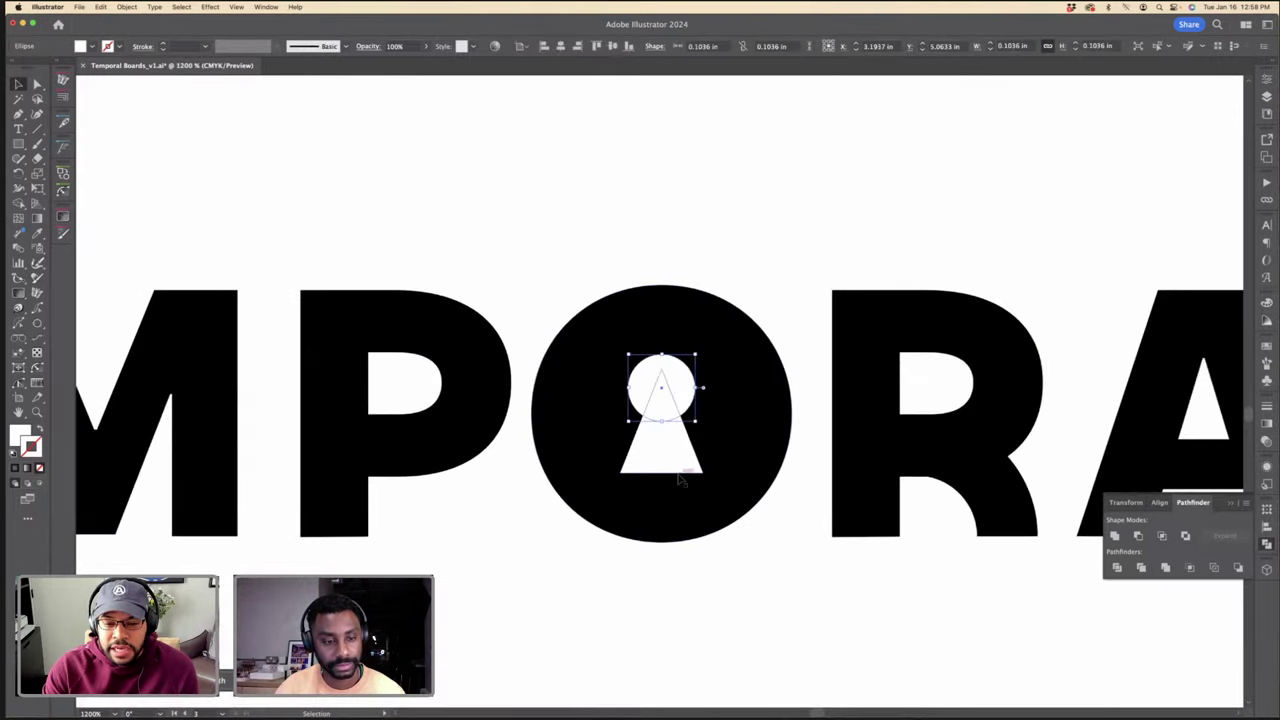
left_click(680, 470)
left_click(828, 466)
left_click(670, 472)
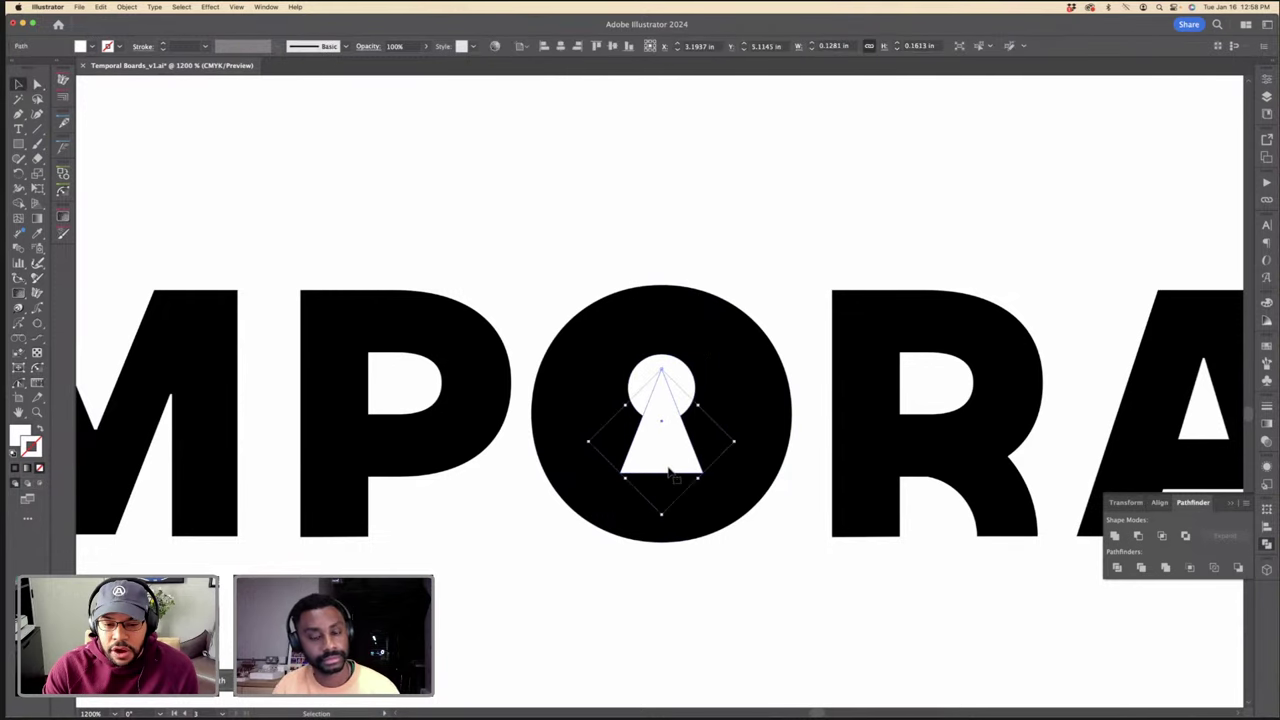
key("a")
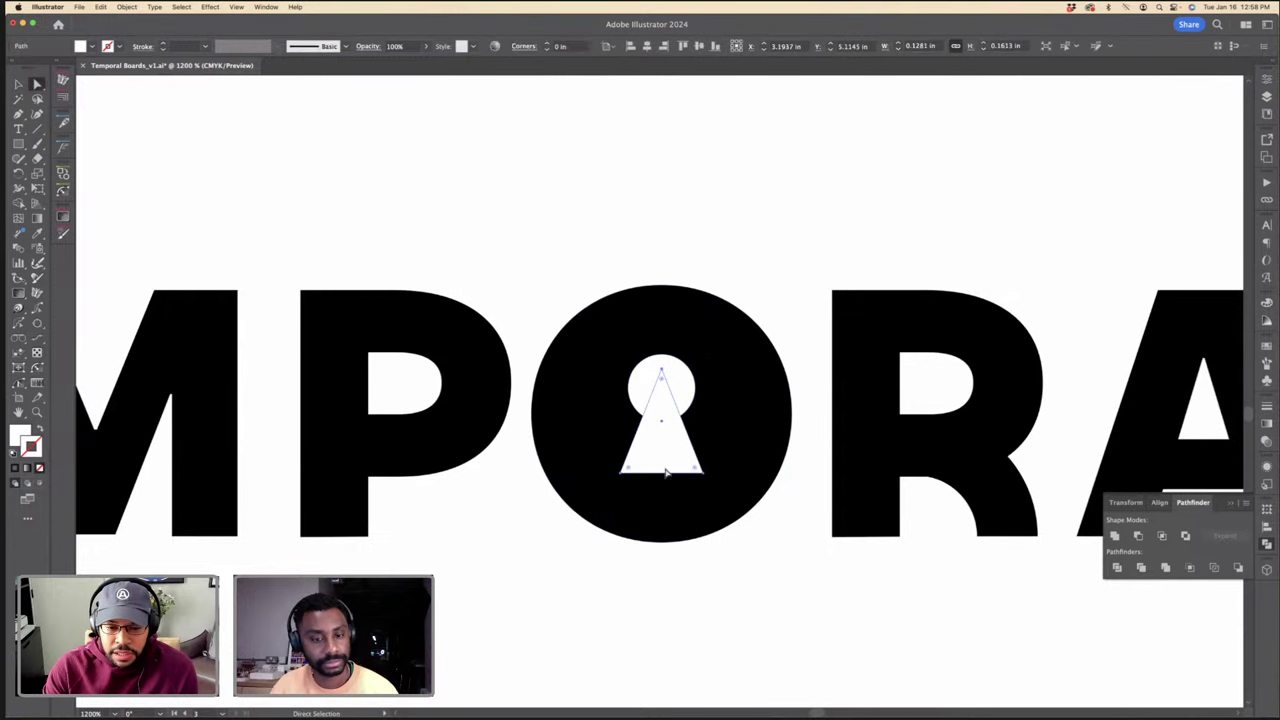
left_click(662, 372)
key("v")
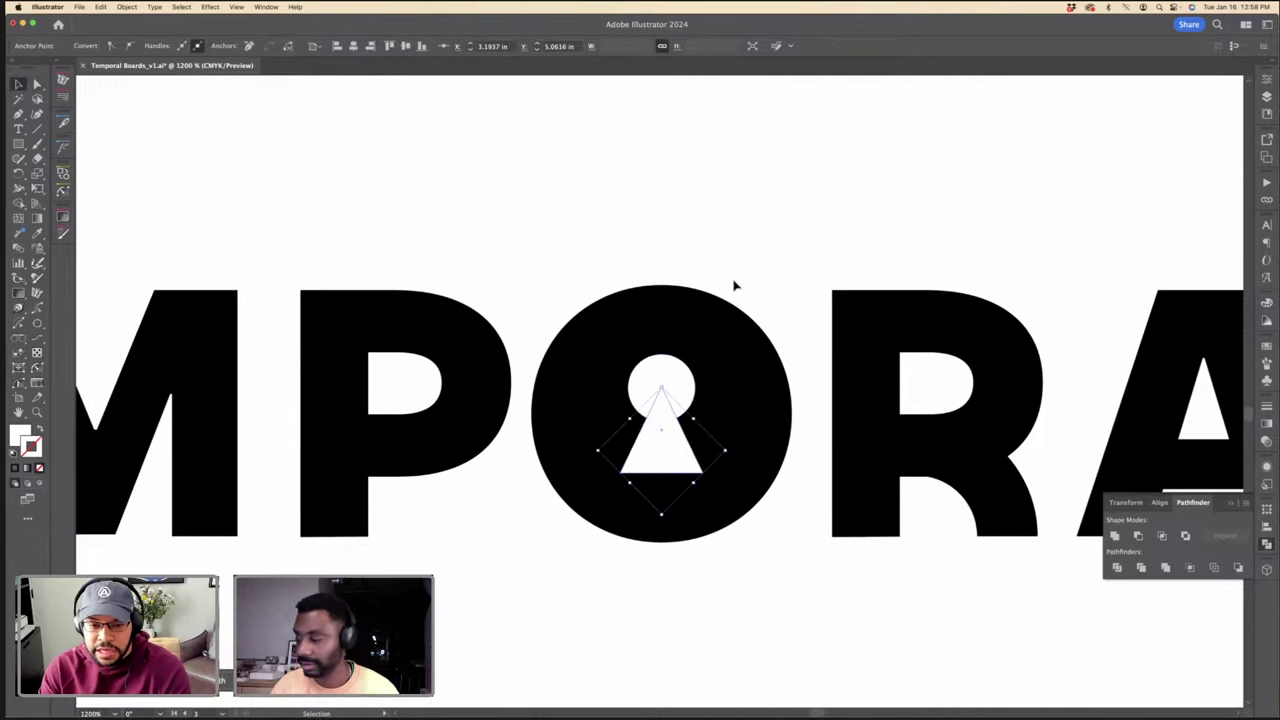
left_click(740, 274)
Step: Examine the keyhole's fit inside the black O, up close and at a smaller size beside the other wordmarks
left_click(687, 357)
left_click(683, 388)
left_click(731, 371, "shift")
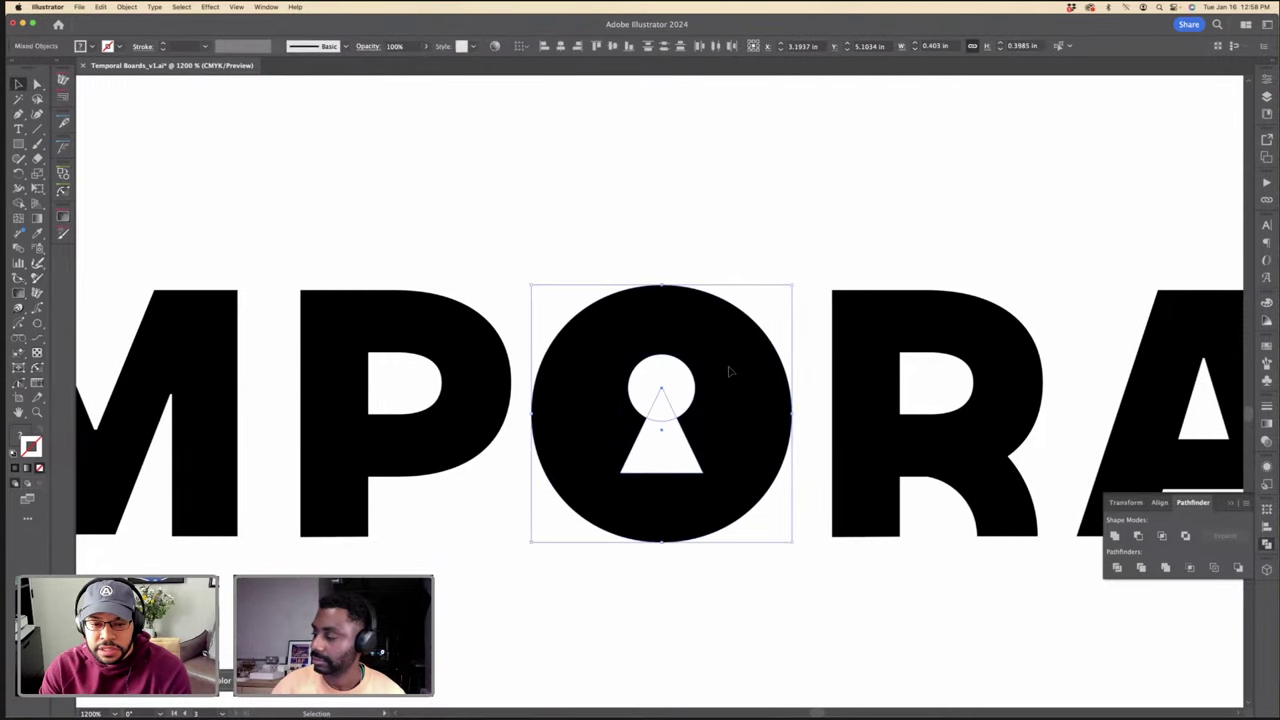
left_click(731, 371)
left_click(763, 257)
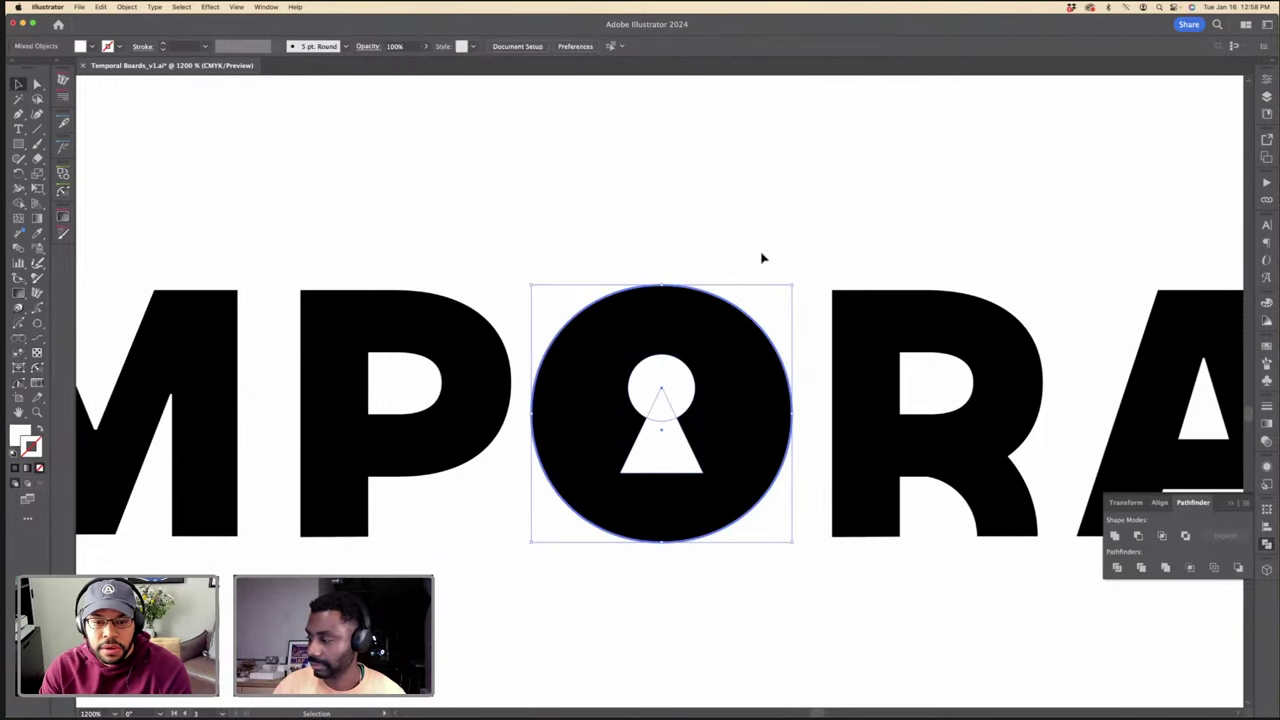
key("super+minus")
key("super+minus")
key("super+minus")
key("super+minus")
key("super+minus")
key("super+minus")
key("super+minus")
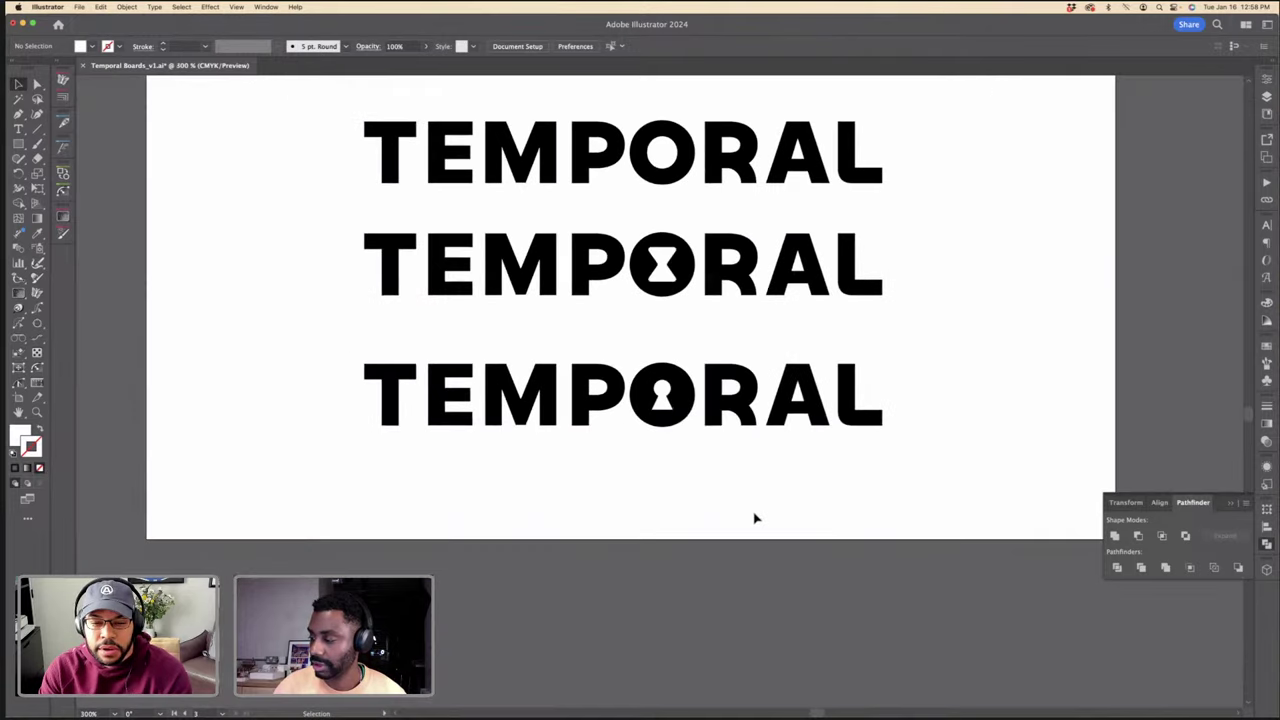
Step: Duplicate the keyhole wordmark just below the original and move the whole stack of wordmarks up by about 0.6 in
left_click_drag(505, 380, 665, 455)
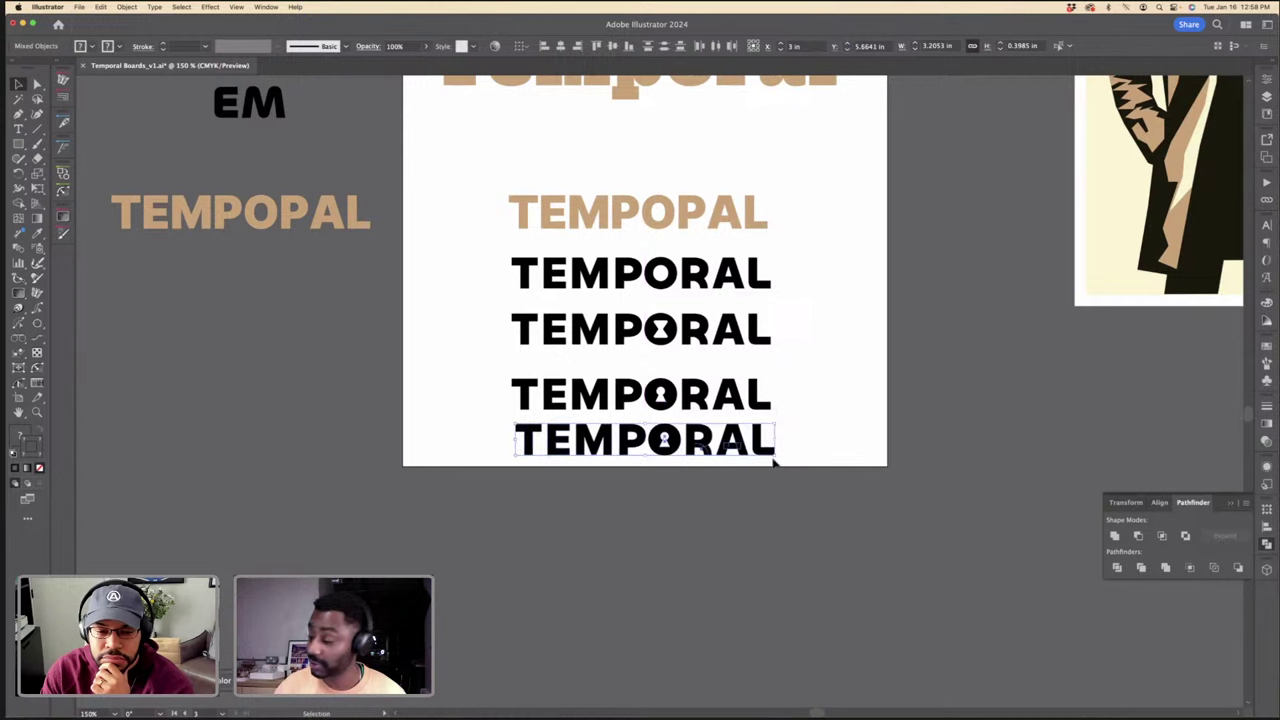
left_click_drag(468, 179, 450, 165)
left_click_drag(576, 214, 571, 165)
left_click(803, 423)
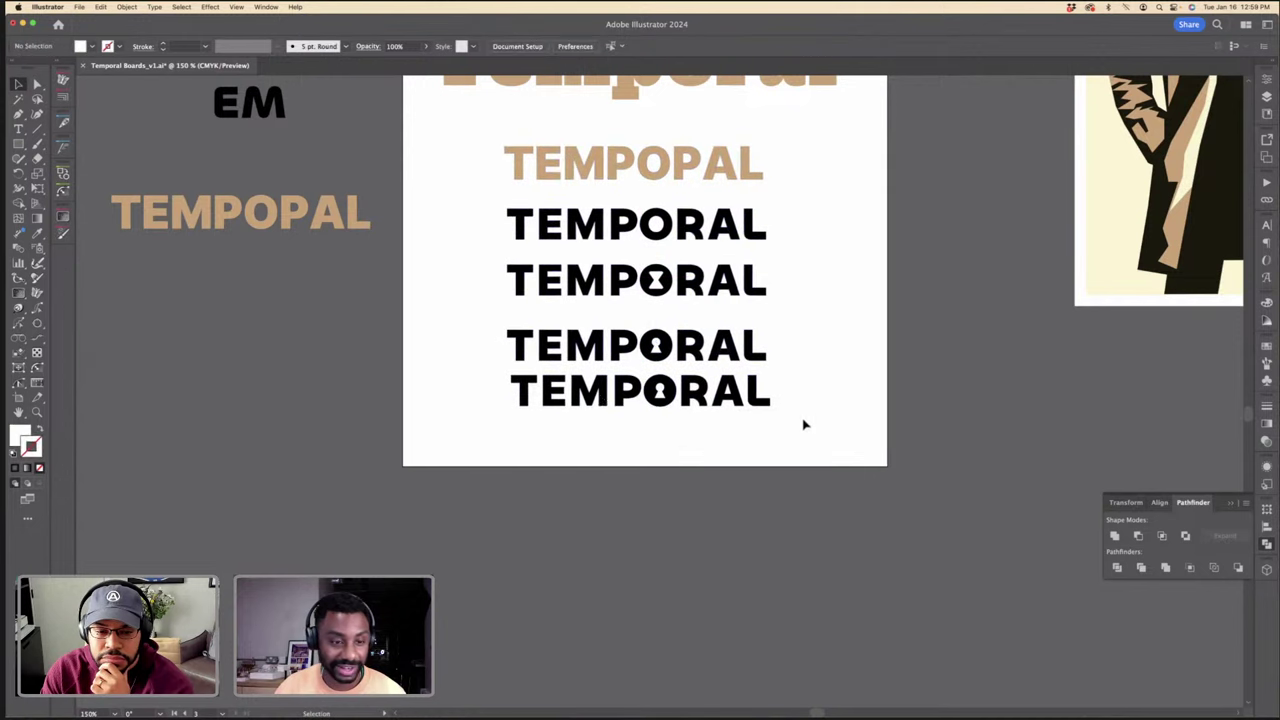
Step: Move the lower keyhole wordmark down by about 0.2 in for more space below the original
left_click_drag(803, 423, 512, 376)
key("super+equal")
key("super+equal")
key("super+equal")
key("super+equal")
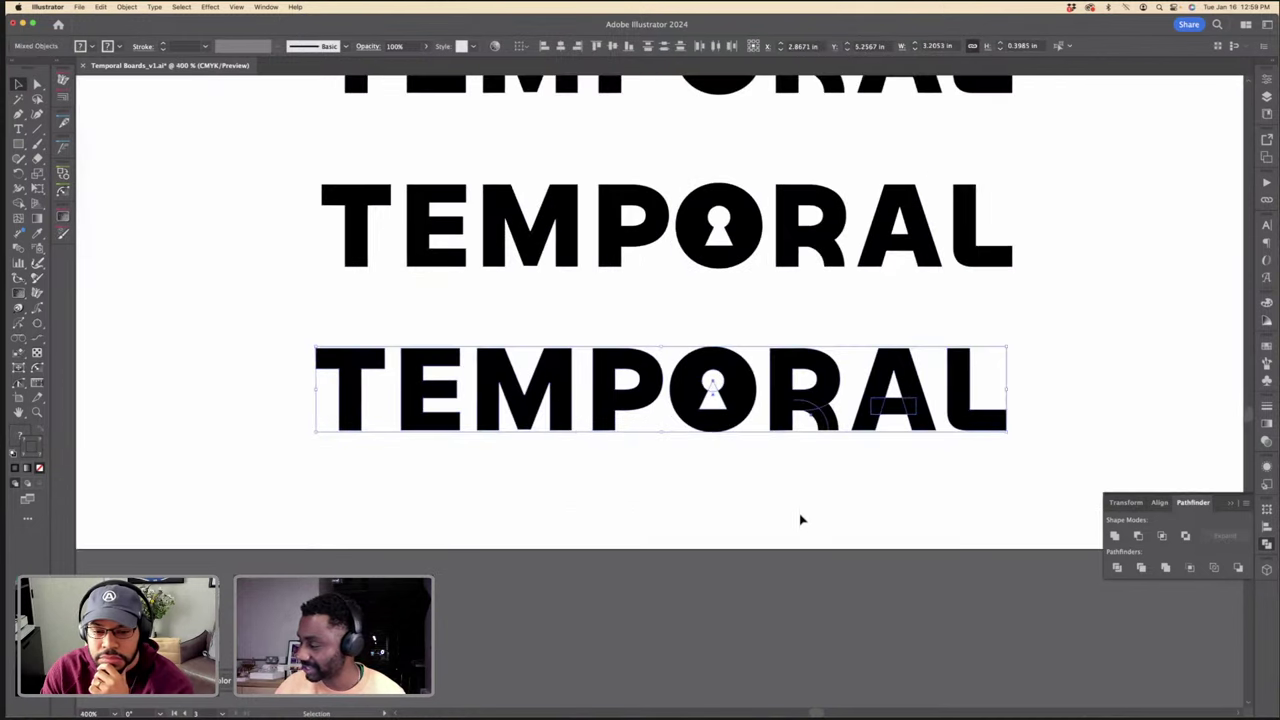
Step: Expand the stroke of the R's curved leg into a filled shape in the lowest keyhole wordmark
left_click(895, 428)
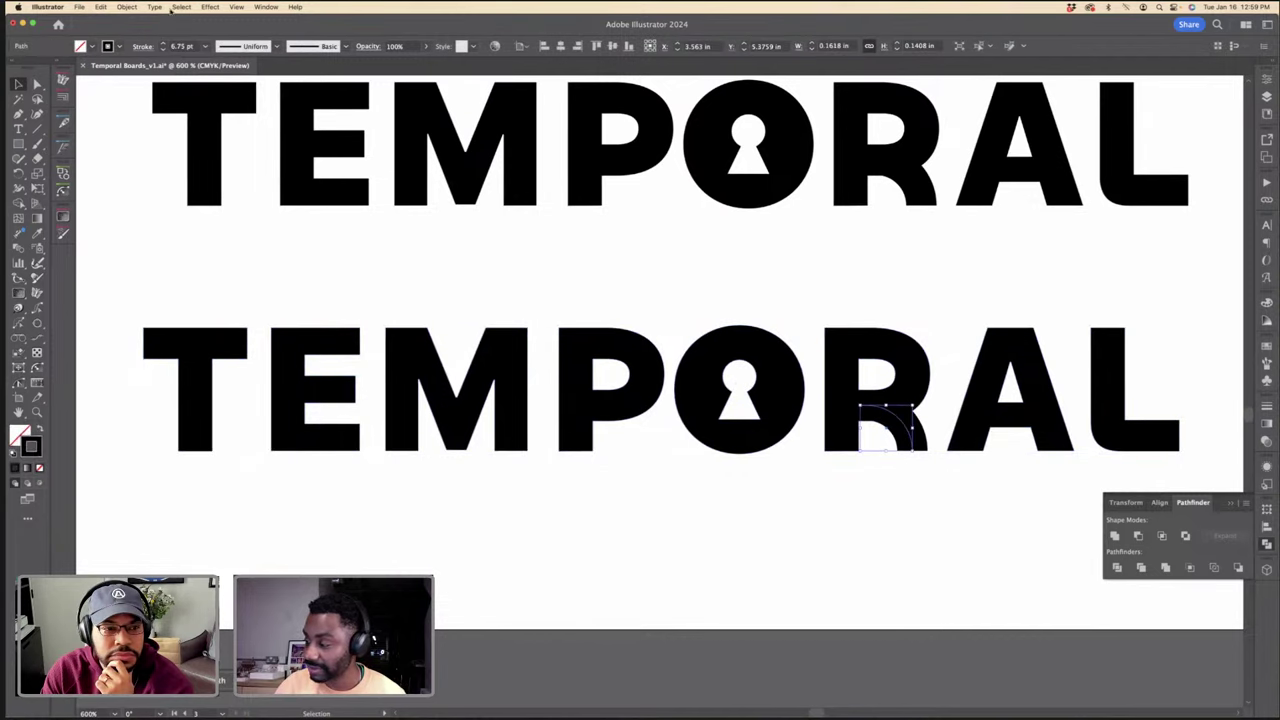
left_click(127, 7)
left_click(136, 268)
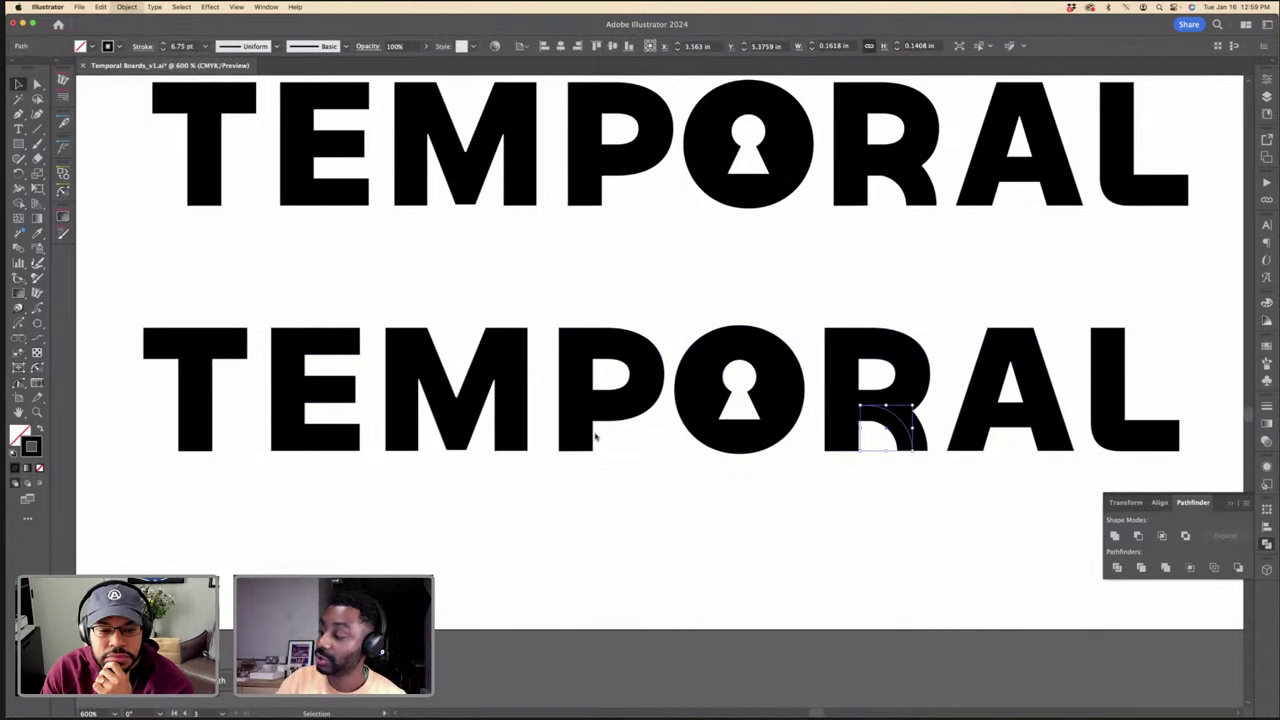
left_click(663, 442)
key("super+equal")
key("super+equal")
key("super+equal")
key("a")
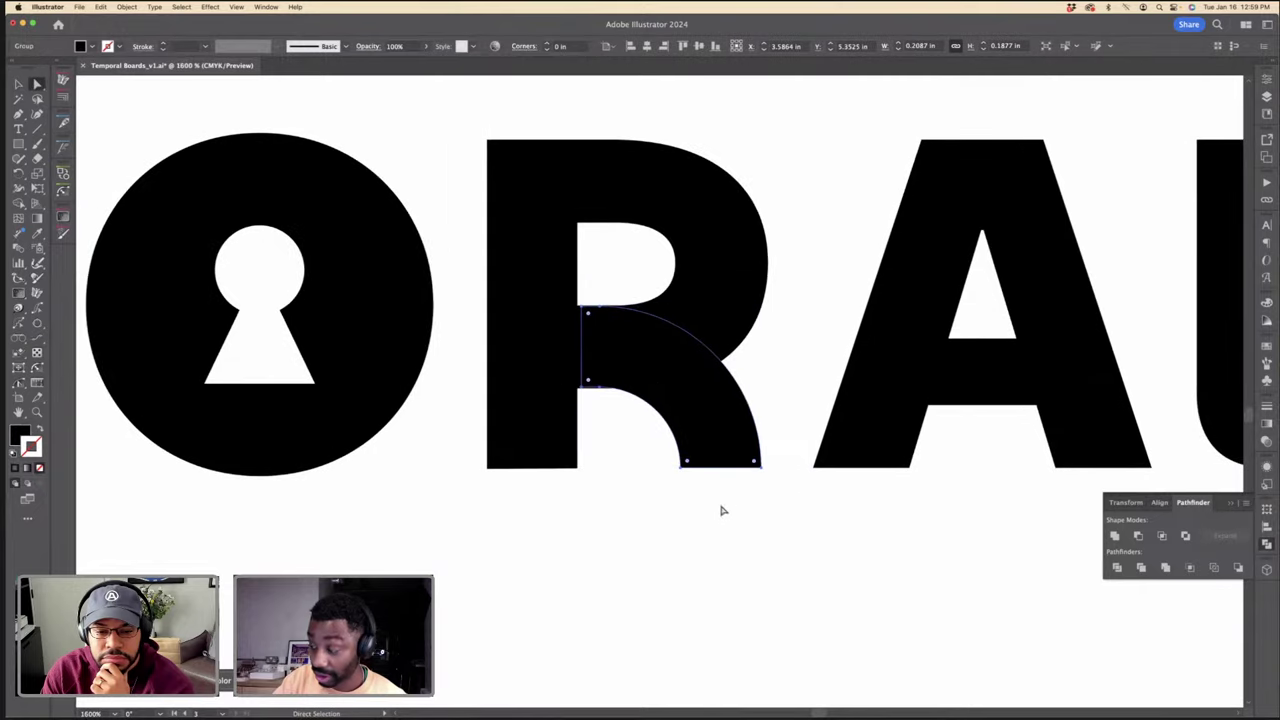
left_click(646, 505)
left_click(690, 423)
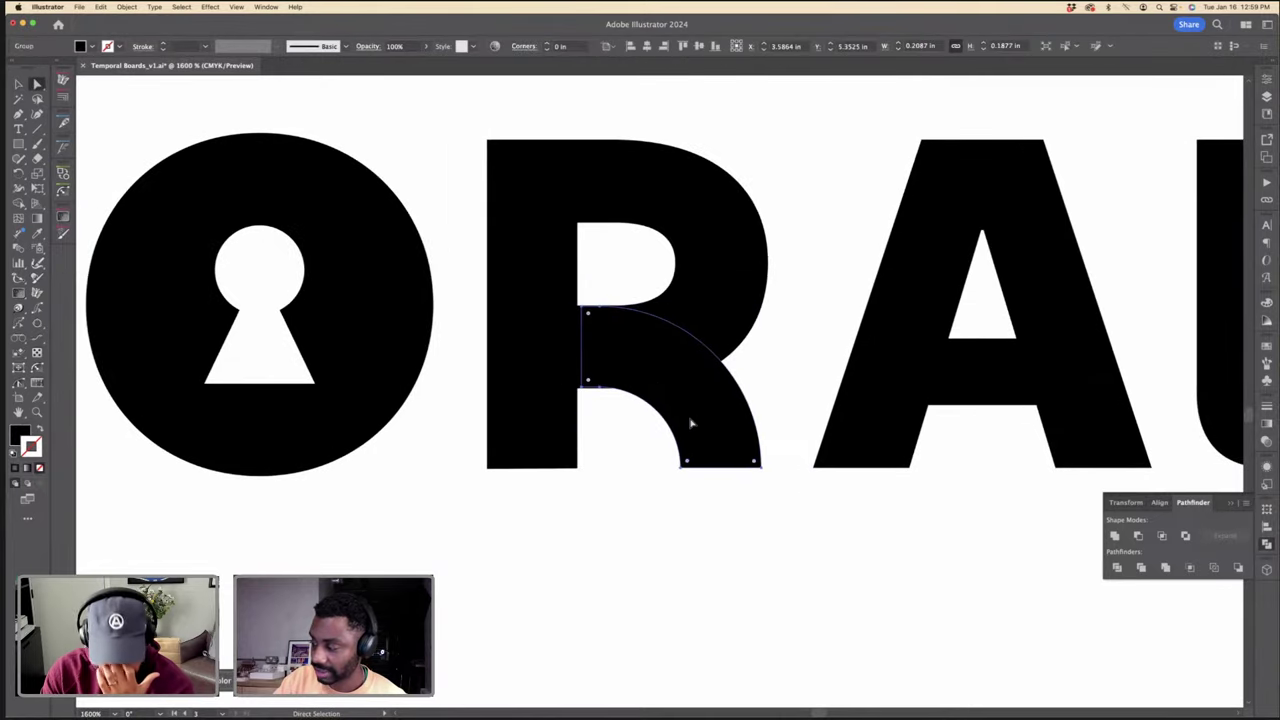
Step: Compare the two keyhole wordmarks with the hourglass and plain versions at progressively smaller sizes
key("super+shift+a")
key("super+minus")
key("super+minus")
key("super+minus")
key("super+minus")
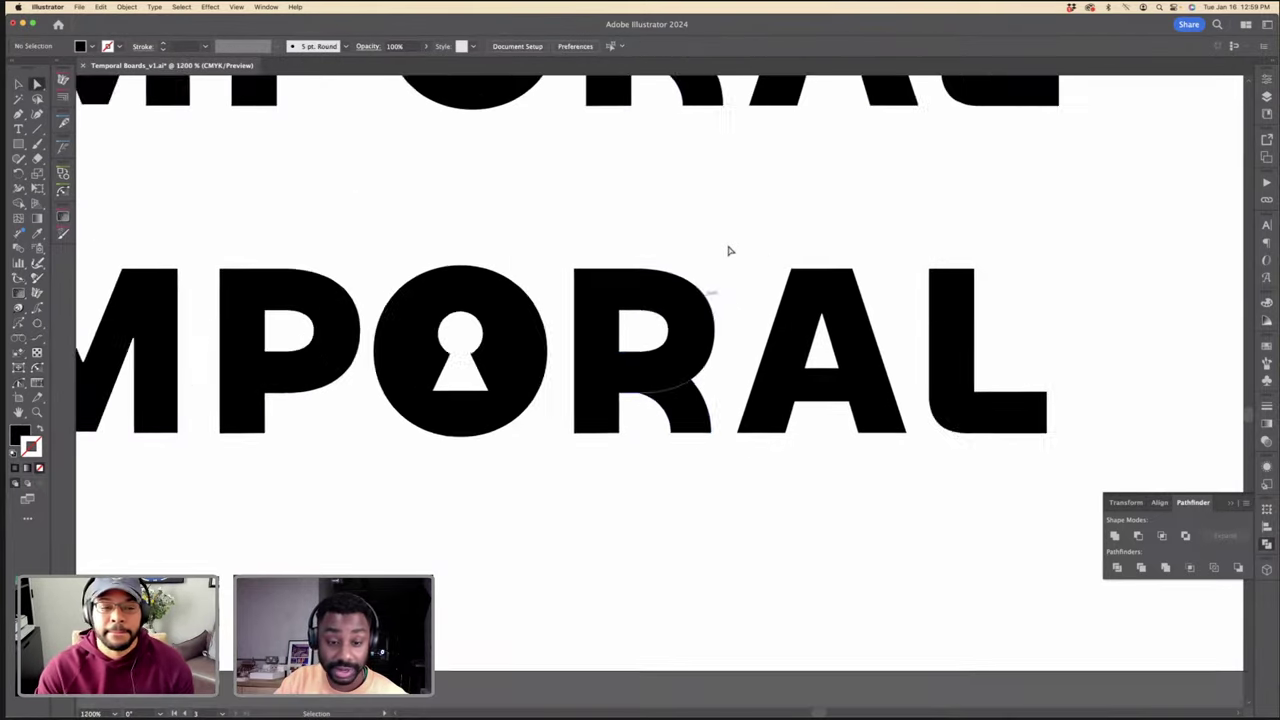
key("super+minus")
key("v")
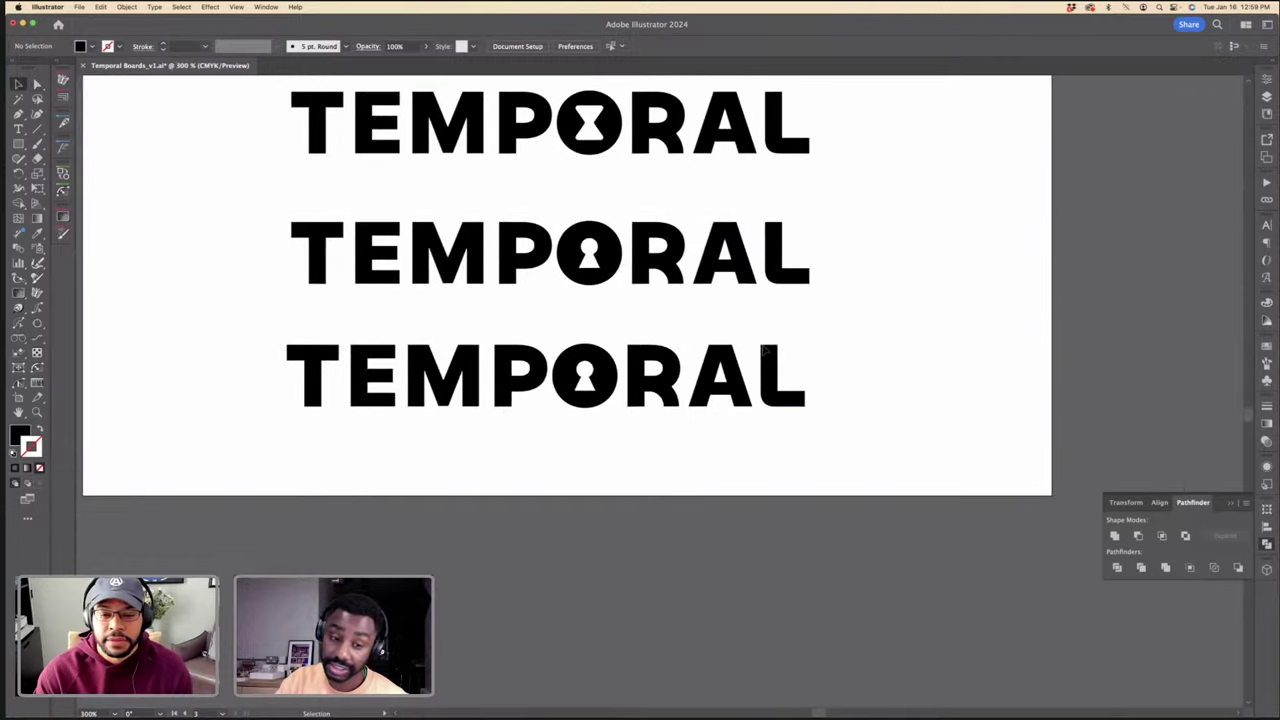
left_click(293, 347)
key("super+minus")
key("super+minus")
key("super+minus")
Step: Rotate the large tan serif Temporal wordmark 90 degrees clockwise and move it onto the artboard above, beside the font options
left_click(686, 182)
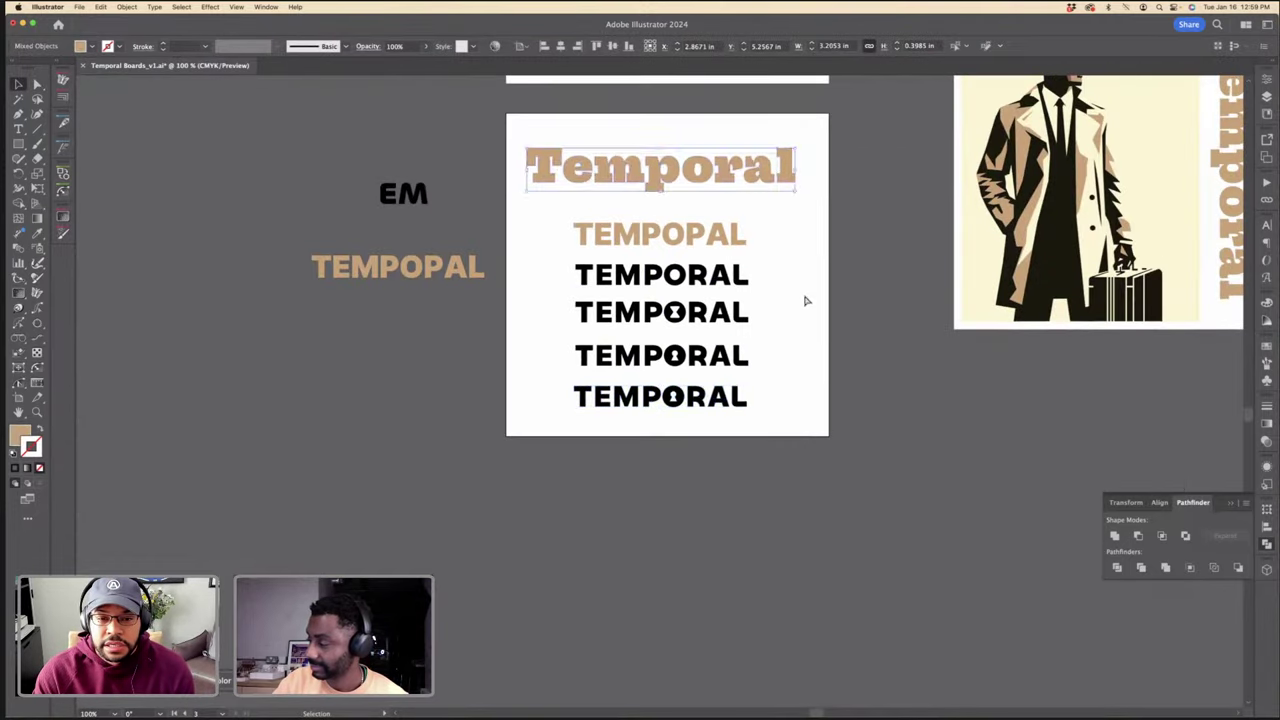
key("super+minus")
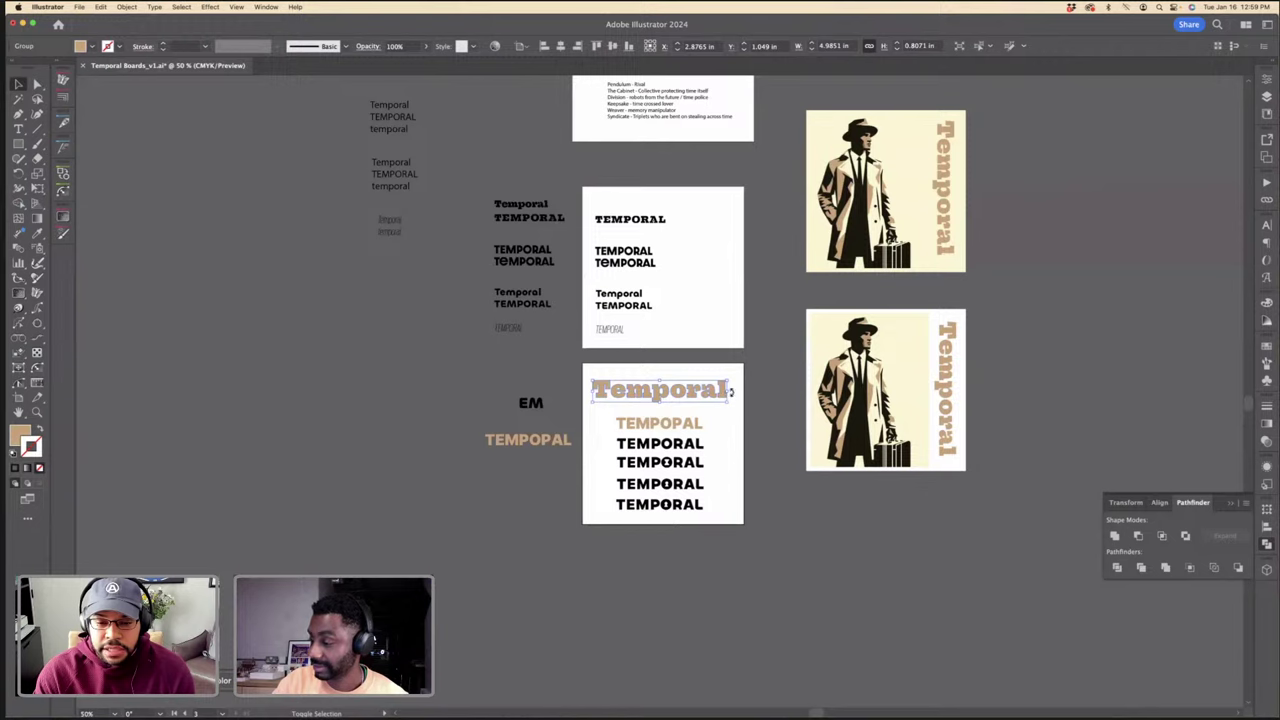
left_click_drag(731, 392, 662, 458)
left_click_drag(660, 395, 721, 268)
left_click(668, 451)
Step: Move the wordmark stack up by about 1.6 in and place a copy of the lowest keyhole wordmark about 1.3 in below it
scroll(666, 480, "down", 3)
key("super+plus")
key("super+plus")
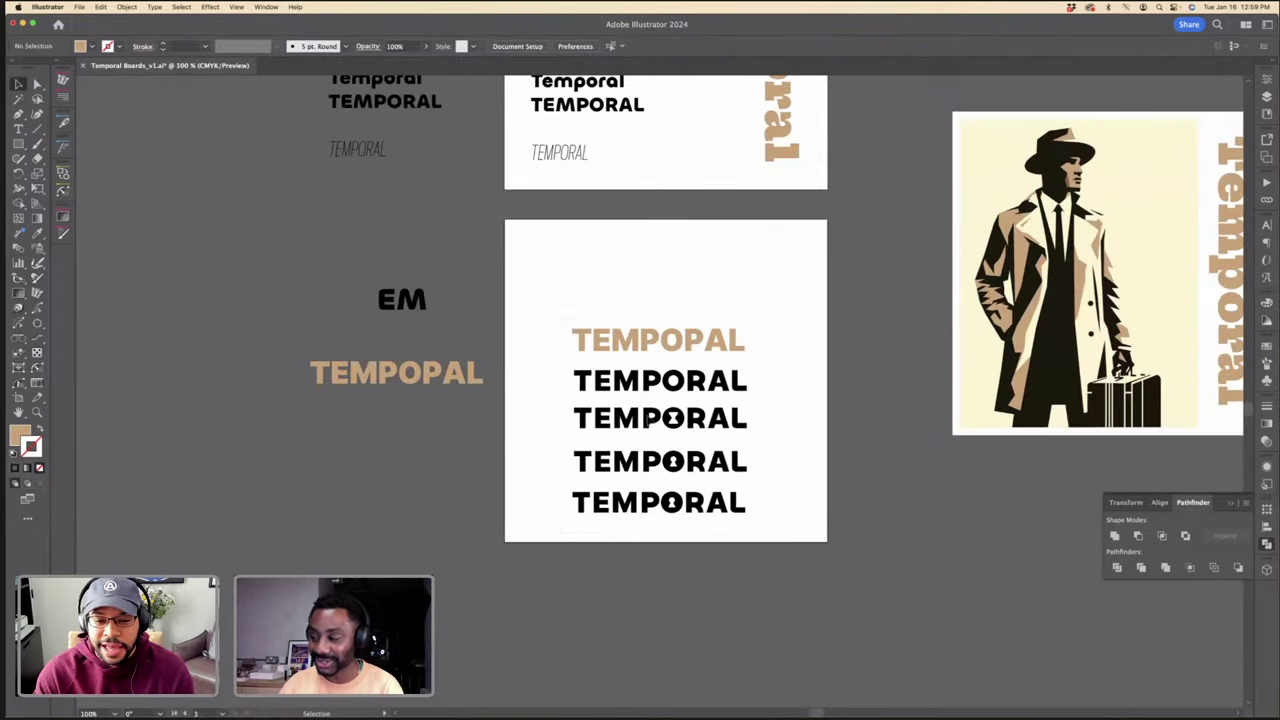
left_click_drag(562, 318, 737, 427)
left_click(576, 414)
left_click_drag(577, 414, 597, 484)
Step: Delete the keyhole's circle and triangle from the new copy, leaving a solid black O
key("super+=")
key("super+=")
key("super+=")
key("super+=")
key("super+=")
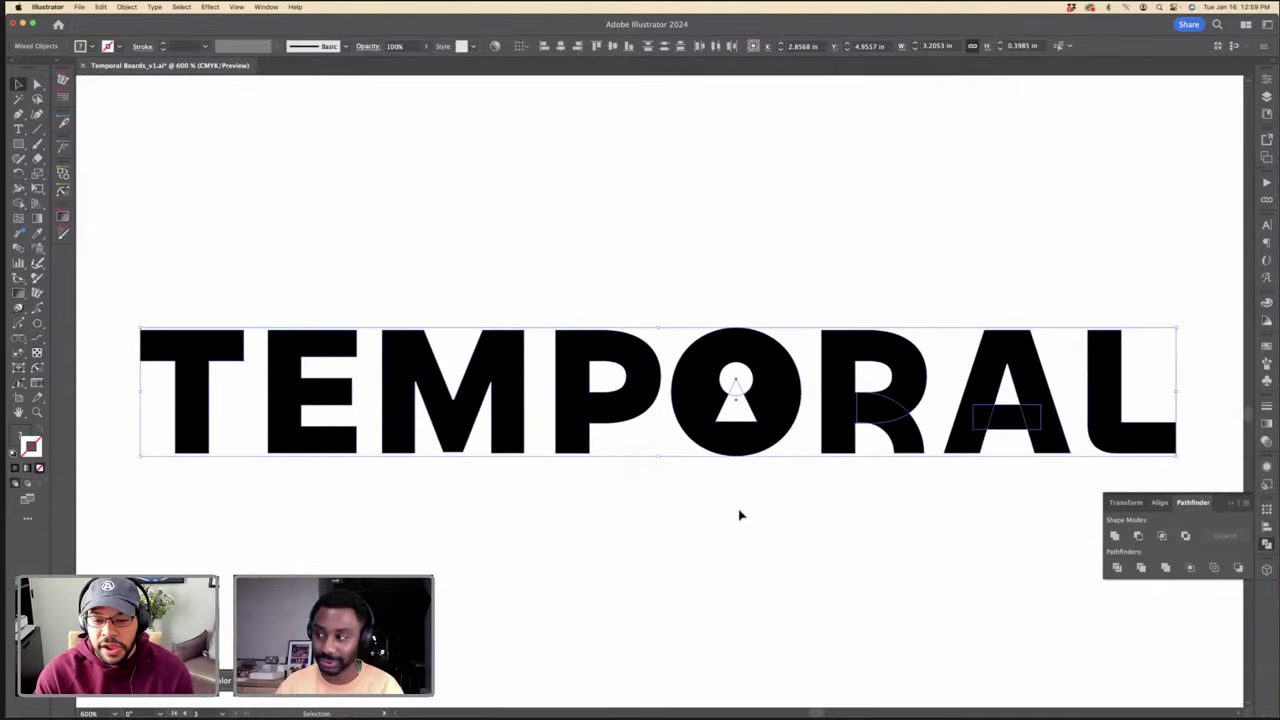
left_click(740, 514)
left_click(744, 420)
key("Delete")
Step: Draw a vertical line about 0.13 in long in the upper half of the solid black O
key("super+=")
key("super+=")
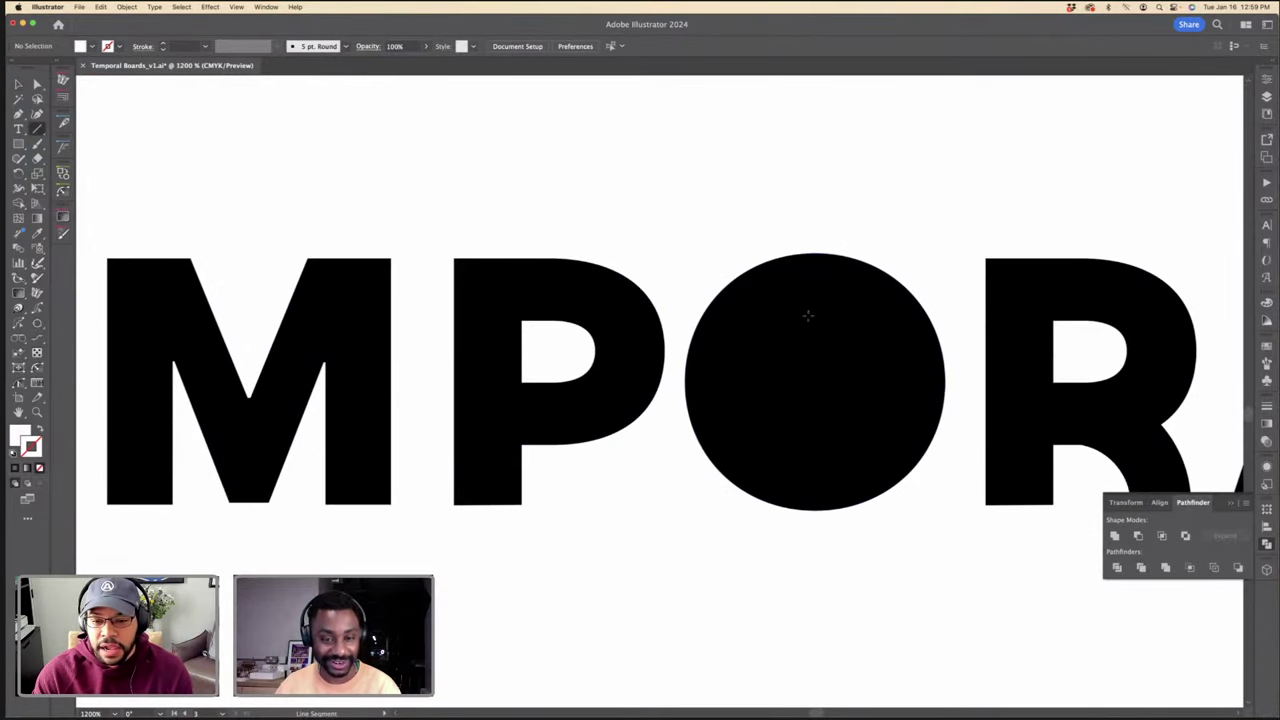
left_click_drag(806, 311, 808, 396)
Step: Give the vertical line in the O a white 2 pt stroke with no fill
key("super+minus")
key("super+minus")
key("super+minus")
key("super+minus")
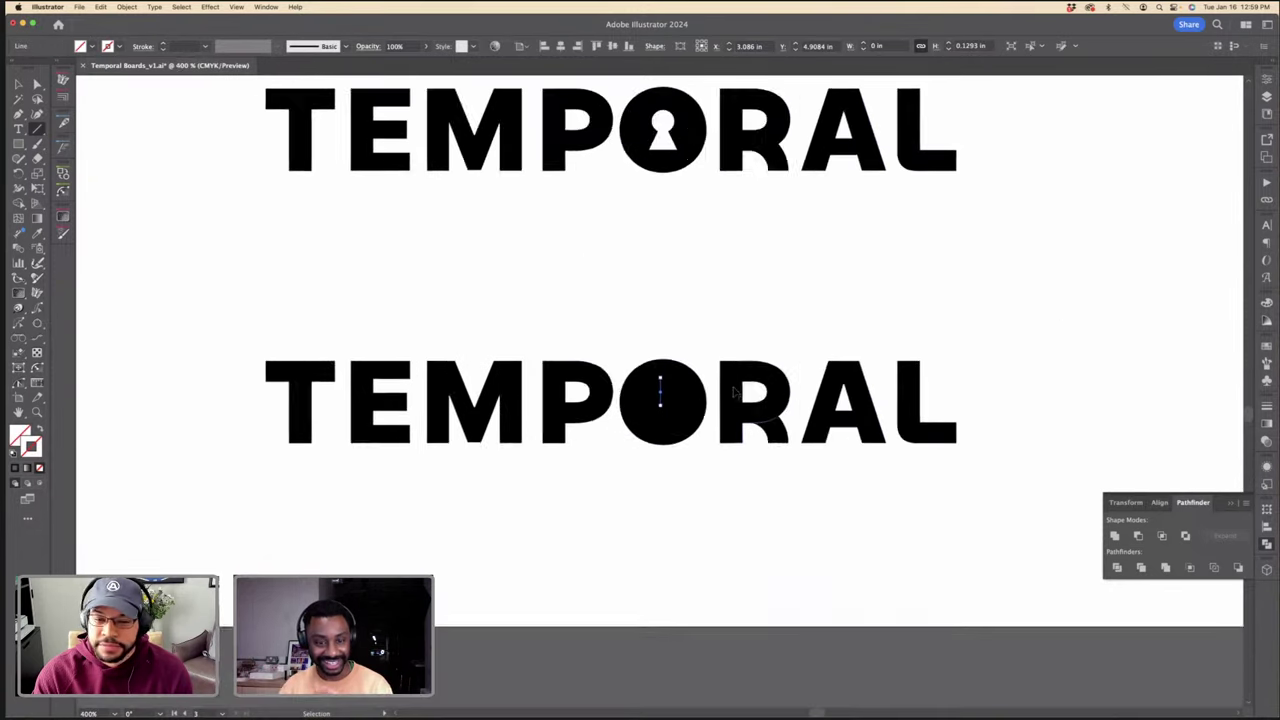
key("super+minus")
key("i")
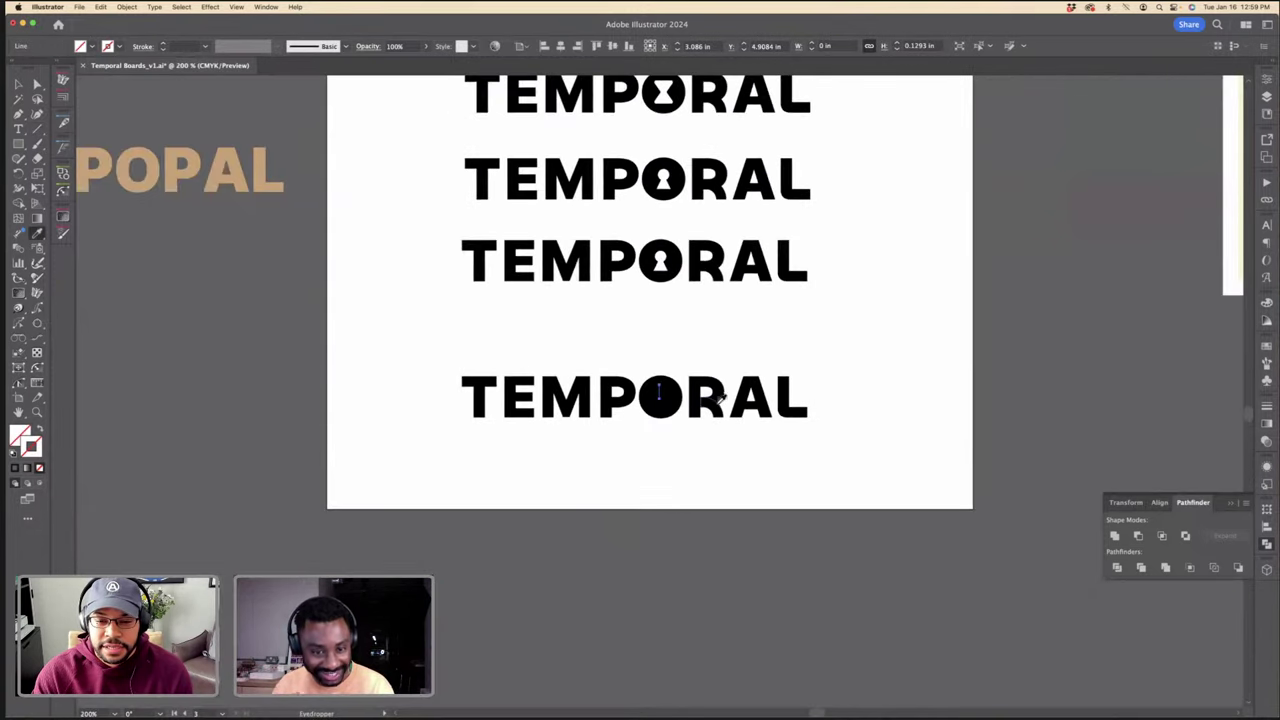
left_click(720, 183)
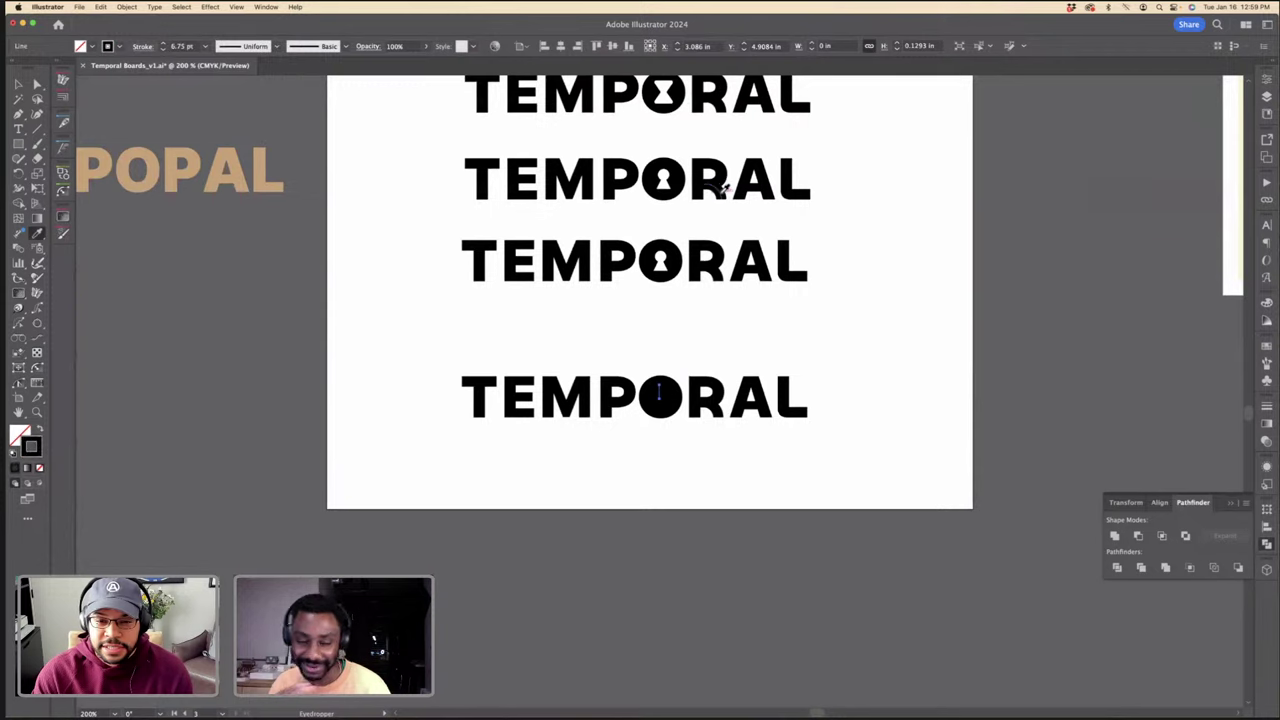
key("v")
key("i")
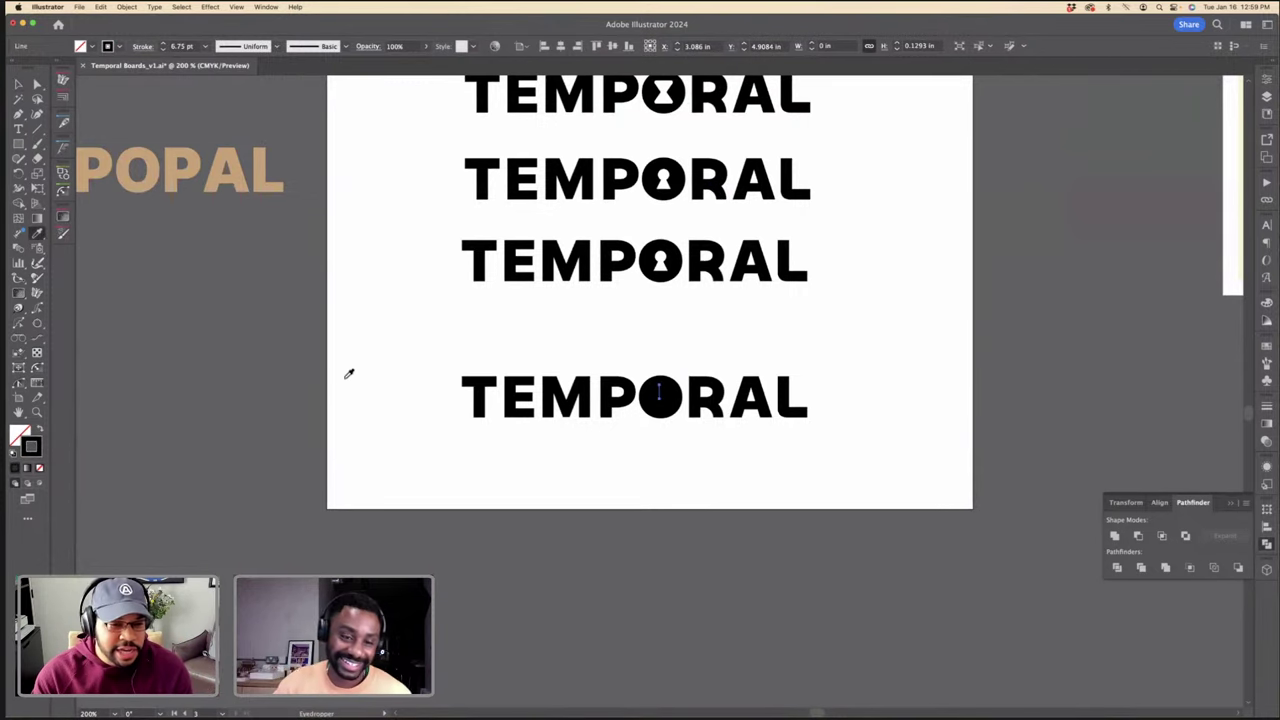
left_click(723, 337)
Step: Add a white diagonal line running down and right from the vertical line's lower end, joining both as clock hands
key("a")
key("super+equal")
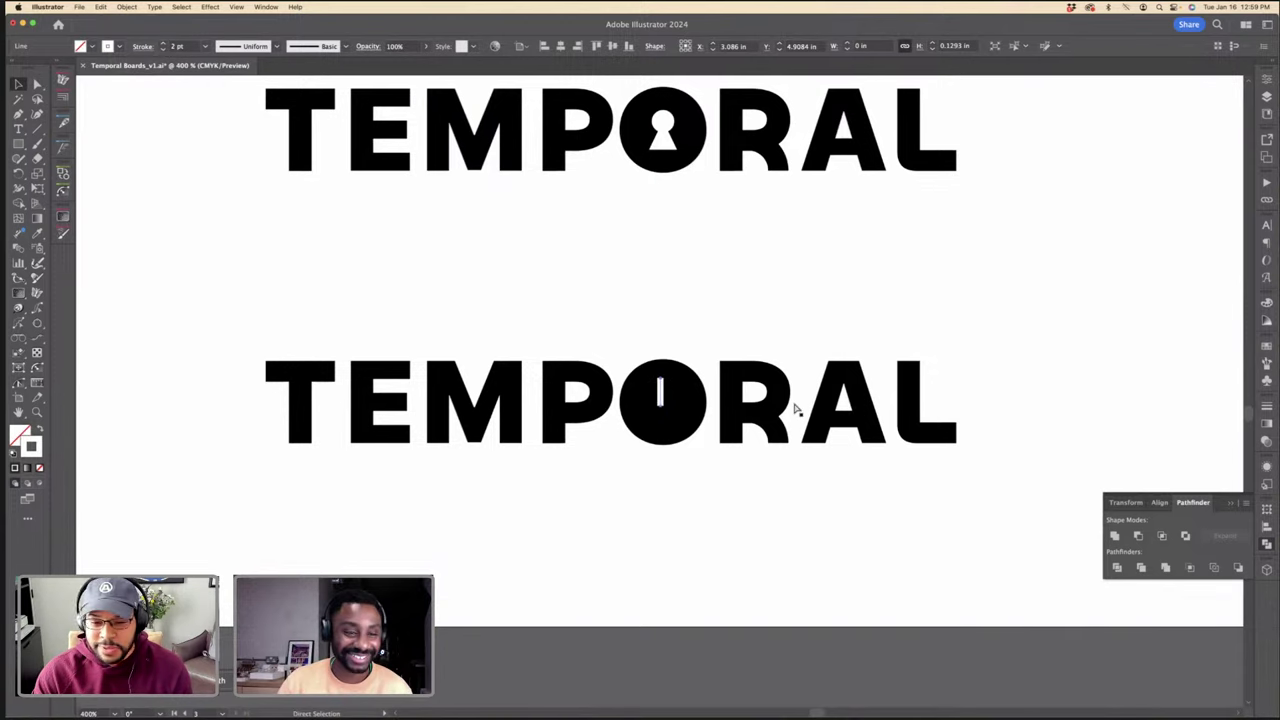
key("super+equal")
key("super+equal")
key("super+equal")
left_click_drag(663, 378, 707, 470)
key("a")
key("p")
left_click(672, 439)
left_click(672, 430)
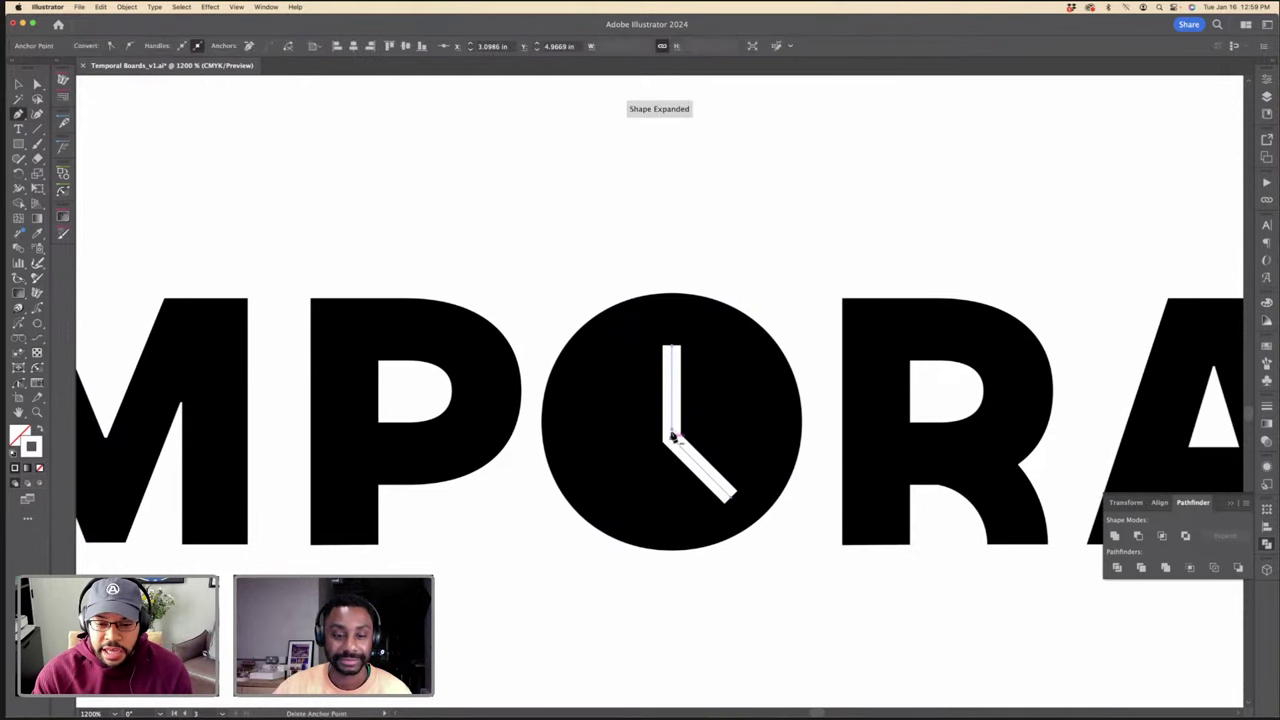
Step: Move the clock hands up by about 0.02 in and nudge the black O down very slightly
key("v")
left_click(692, 446)
left_click_drag(692, 446, 687, 449)
left_click(691, 412)
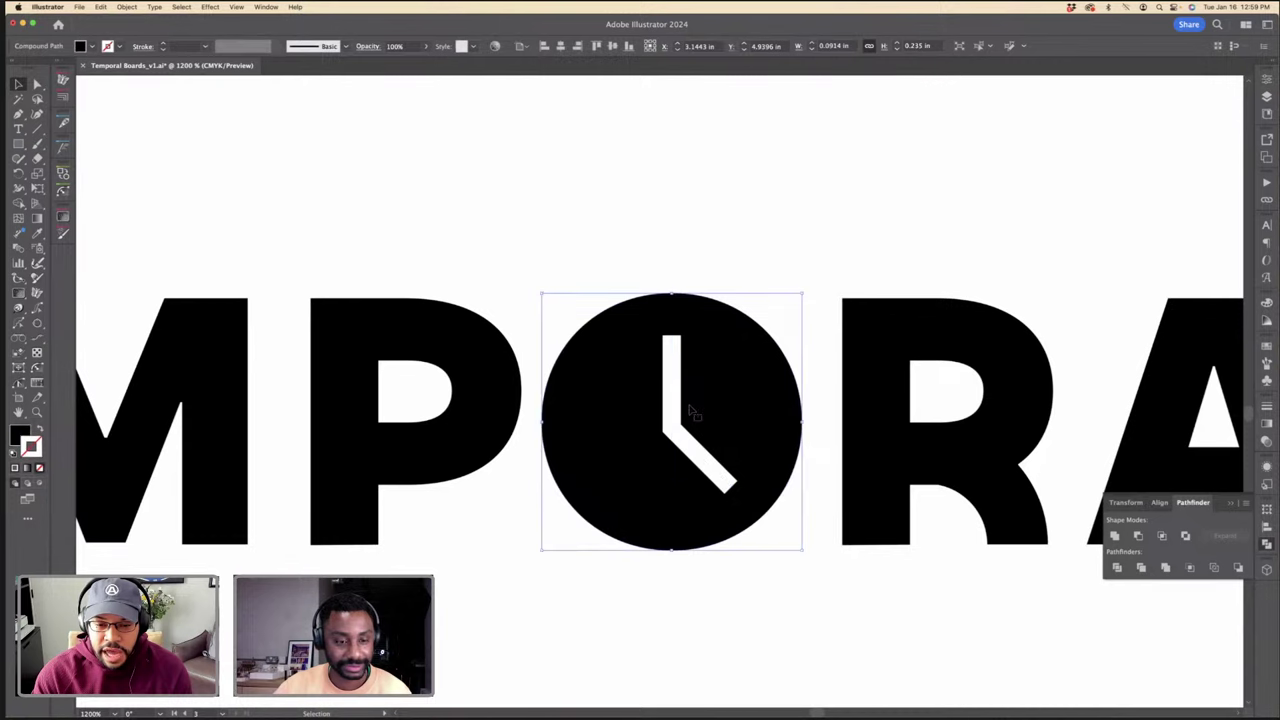
key("a")
left_click(734, 296)
left_click_drag(700, 308, 700, 310)
key("v")
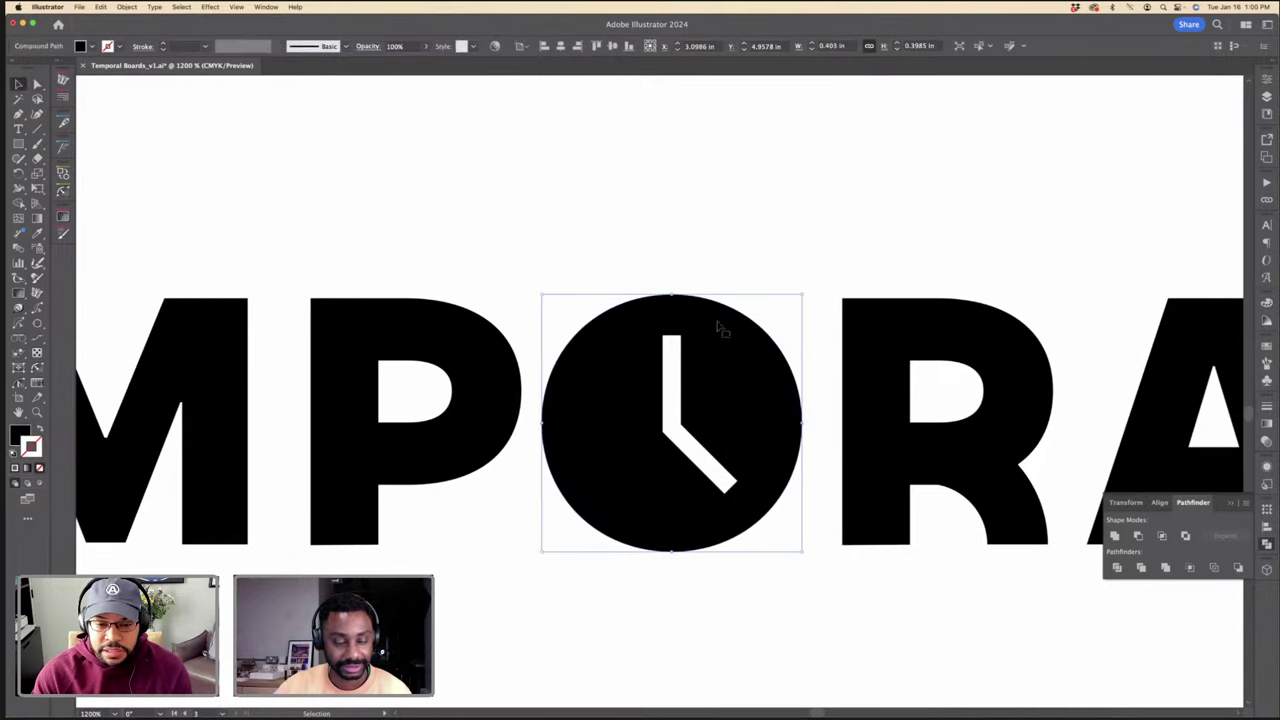
left_click(728, 276)
Step: Nudge the clock hands slightly left and shorten the diagonal hand by pulling its end point toward the center
left_click(669, 368)
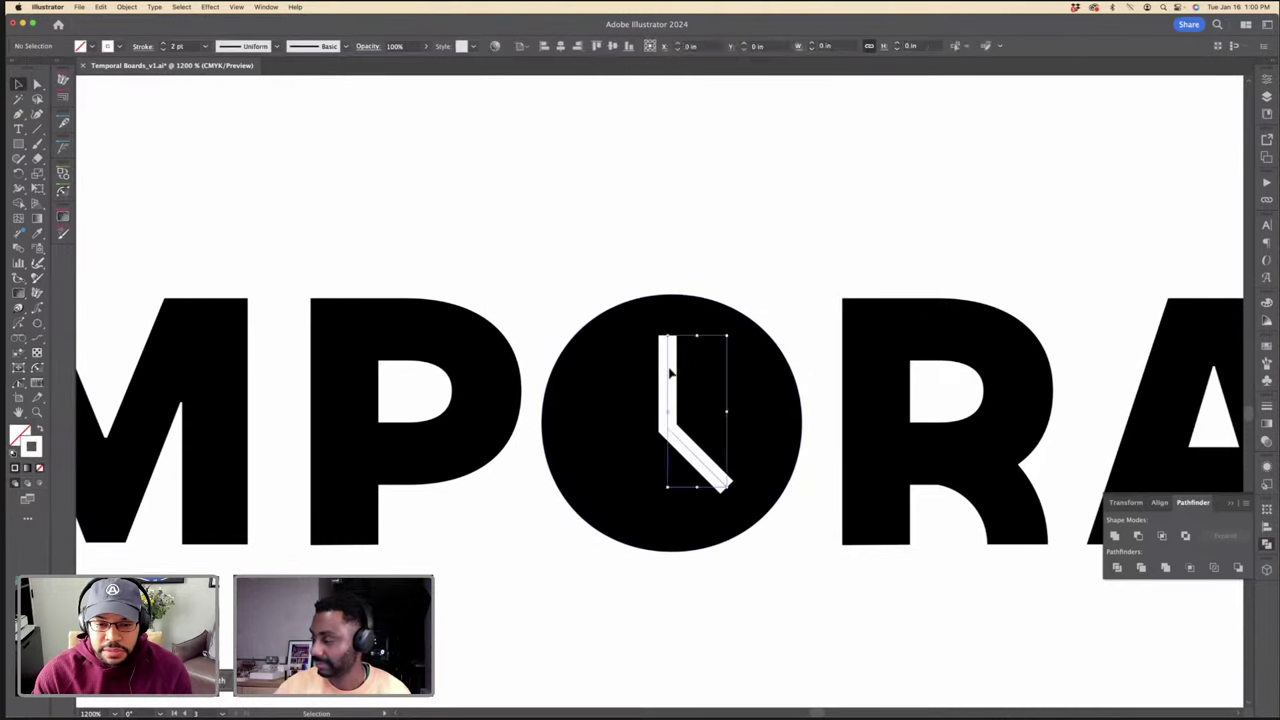
key("a")
left_click_drag(728, 497, 714, 478)
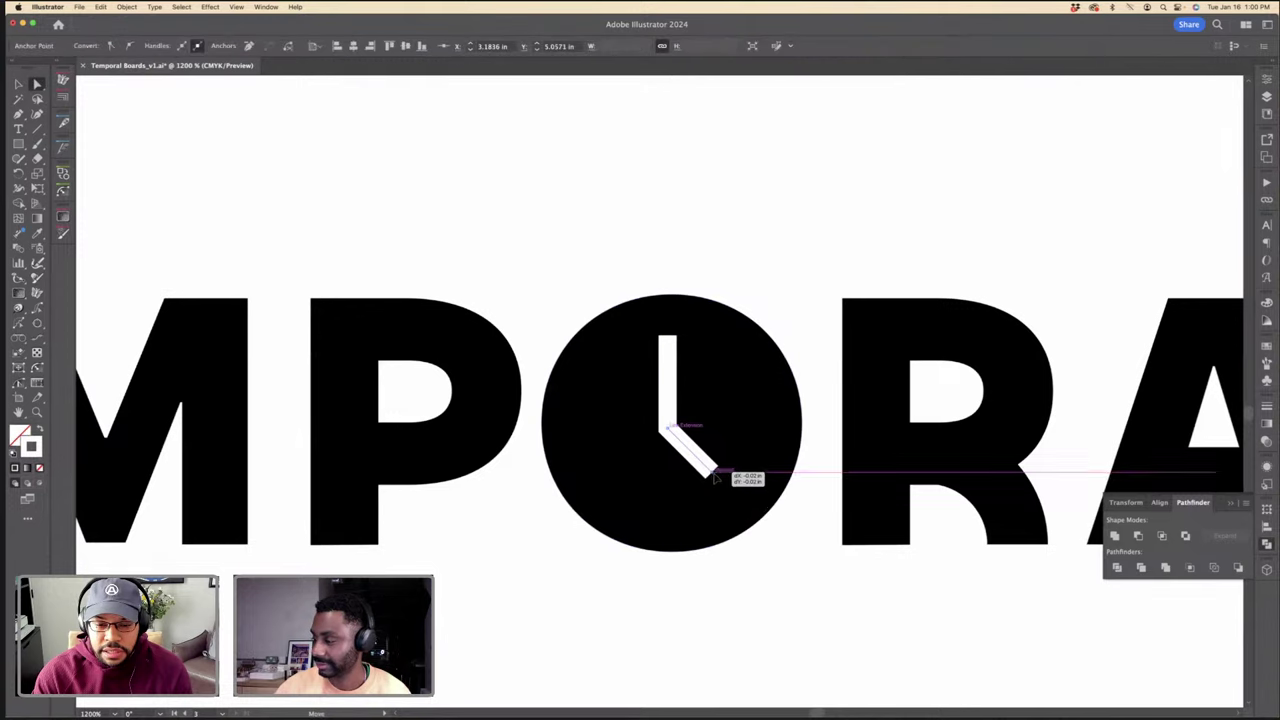
Step: Lower the clock hands by about 0.01 in within the O and check the wordmark at a smaller size
key("v")
left_click_drag(670, 366, 669, 374)
left_click(694, 343)
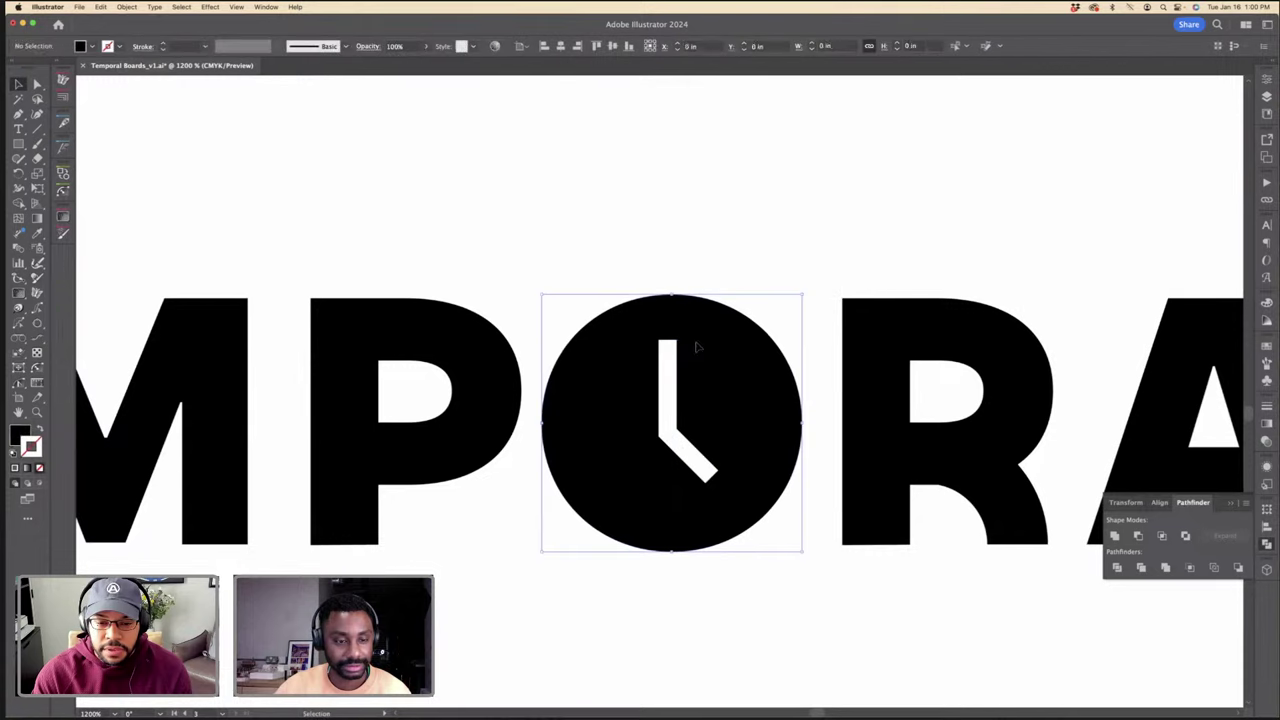
key("super+minus")
key("super+minus")
left_click(697, 334)
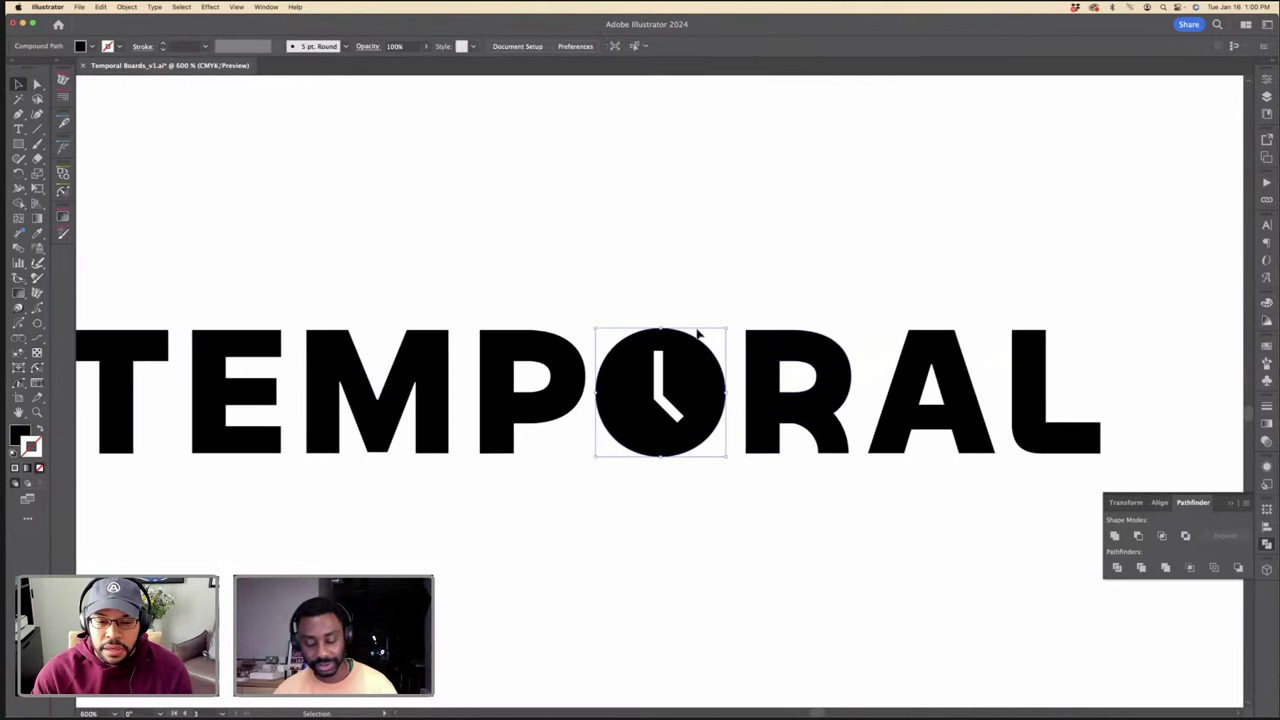
Step: Give the clock hands round caps and shorten the vertical hand slightly by lowering its top point
left_click(659, 385)
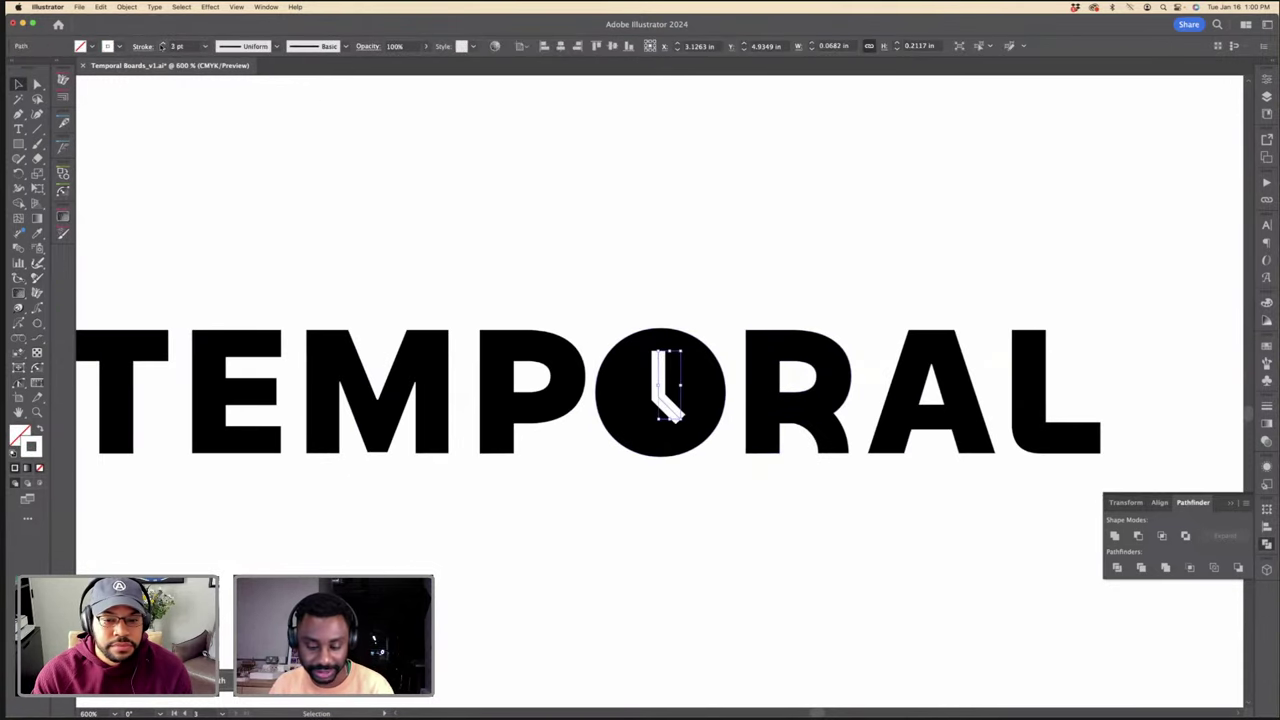
left_click(1267, 408)
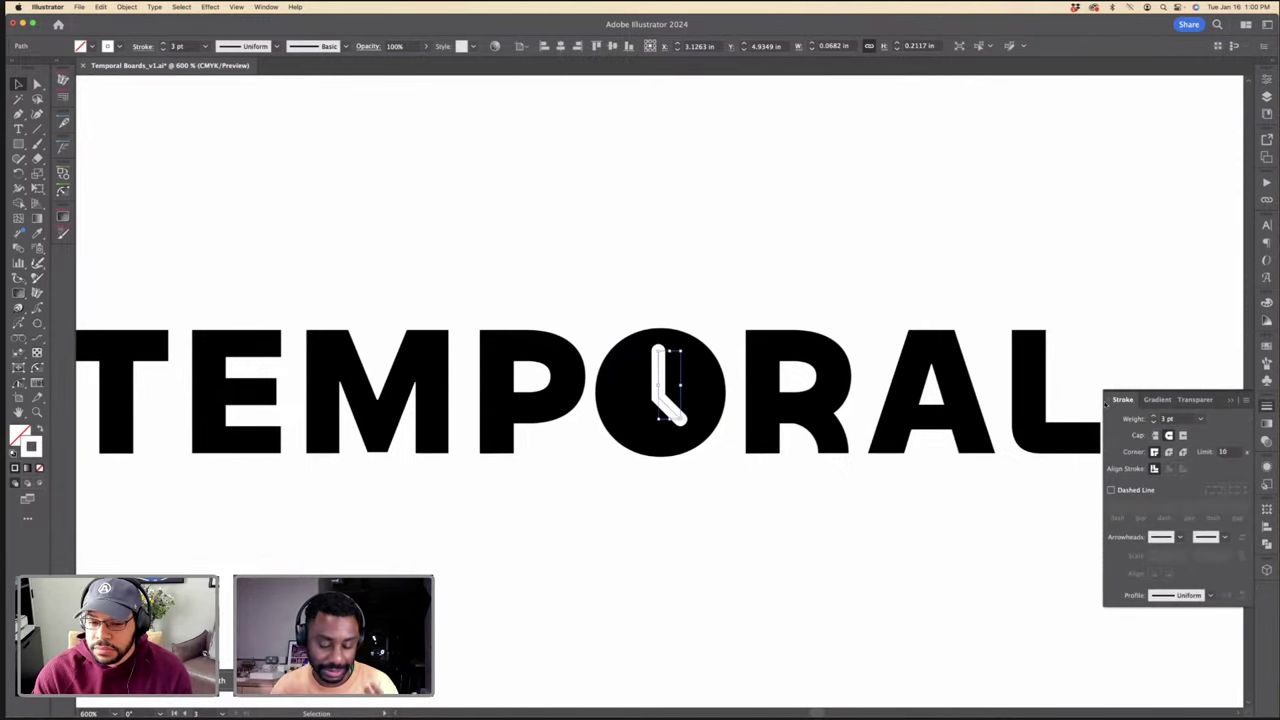
key("super+plus")
key("super+plus")
key("super+plus")
key("a")
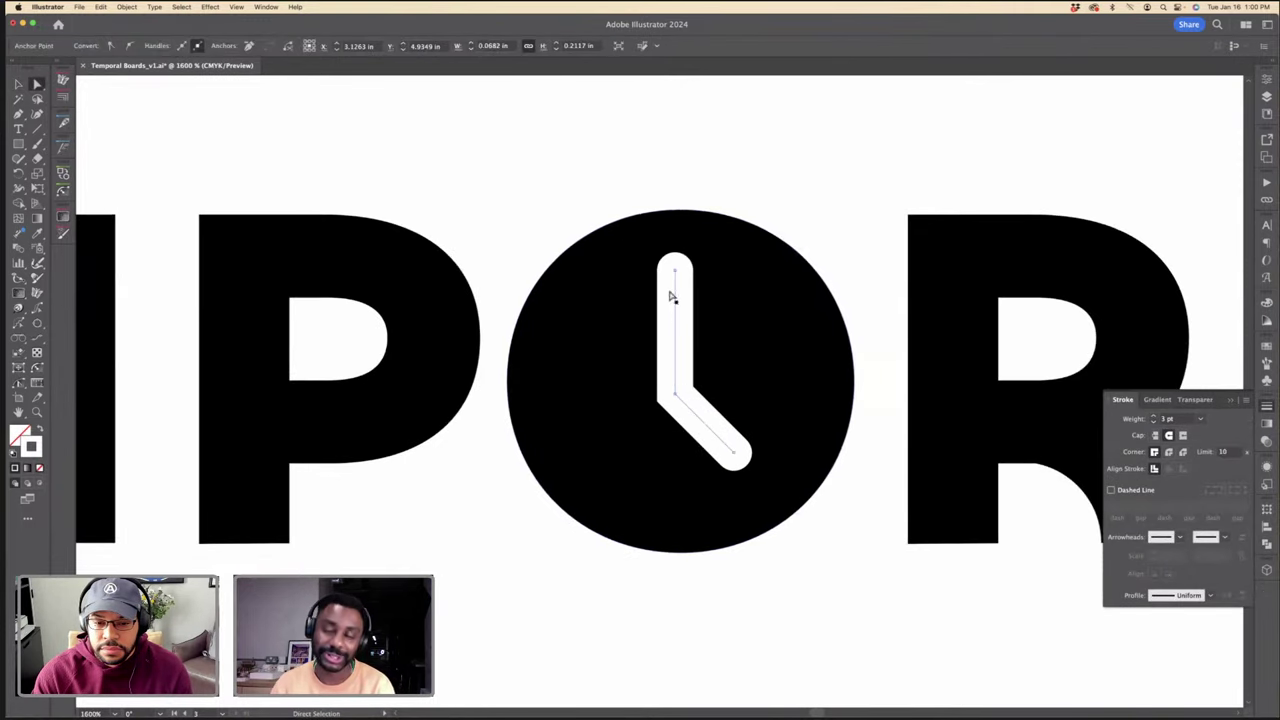
left_click_drag(675, 270, 675, 288)
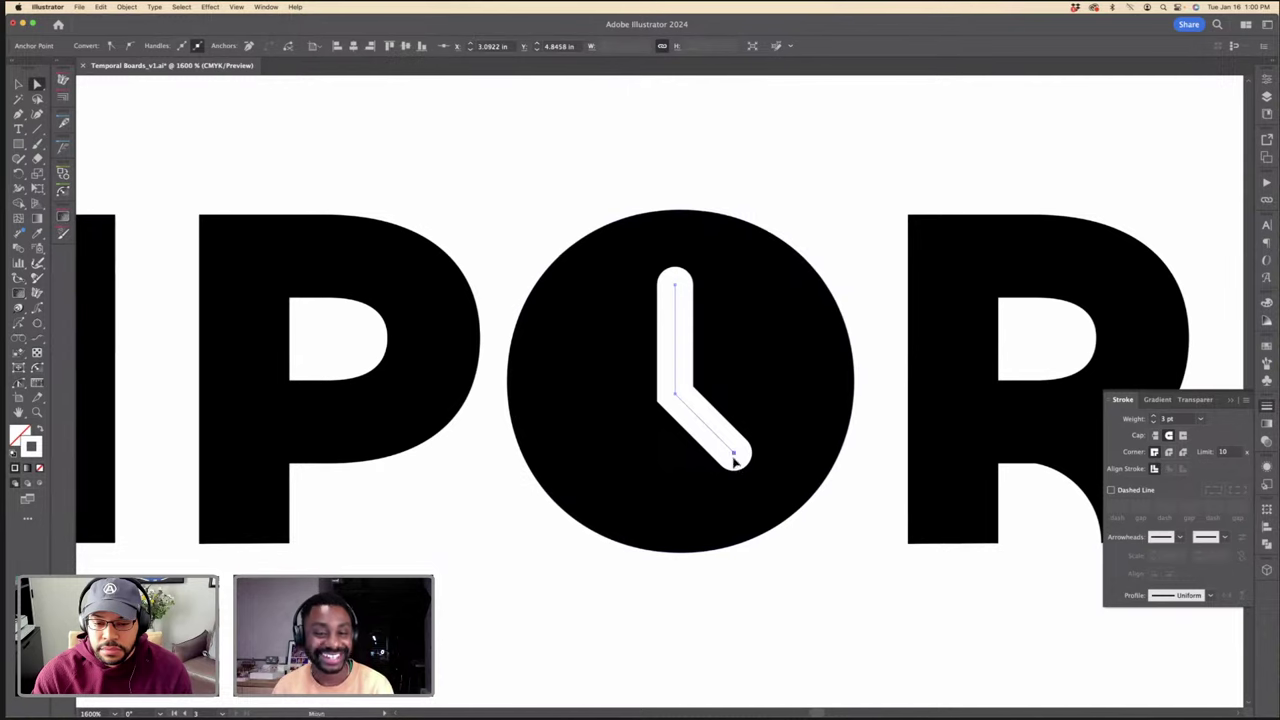
Step: Pull the diagonal hand's end point up and inward so it sits at a flatter four-o'clock angle
left_click_drag(733, 451, 712, 416)
left_click(843, 242)
key("super+minus")
key("super+minus")
key("v")
left_click(760, 296)
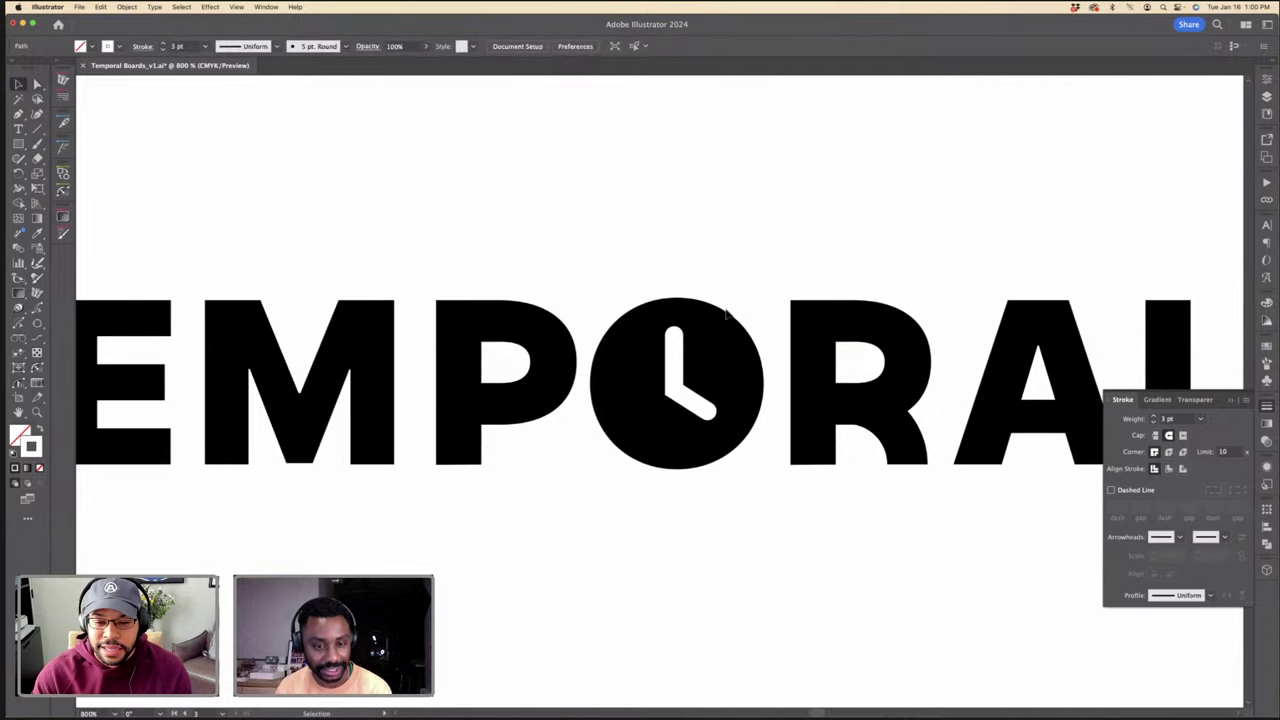
Step: Lower the clock hands slightly within the O and set their stroke weight to 2.5 pt
left_click_drag(675, 367, 682, 353)
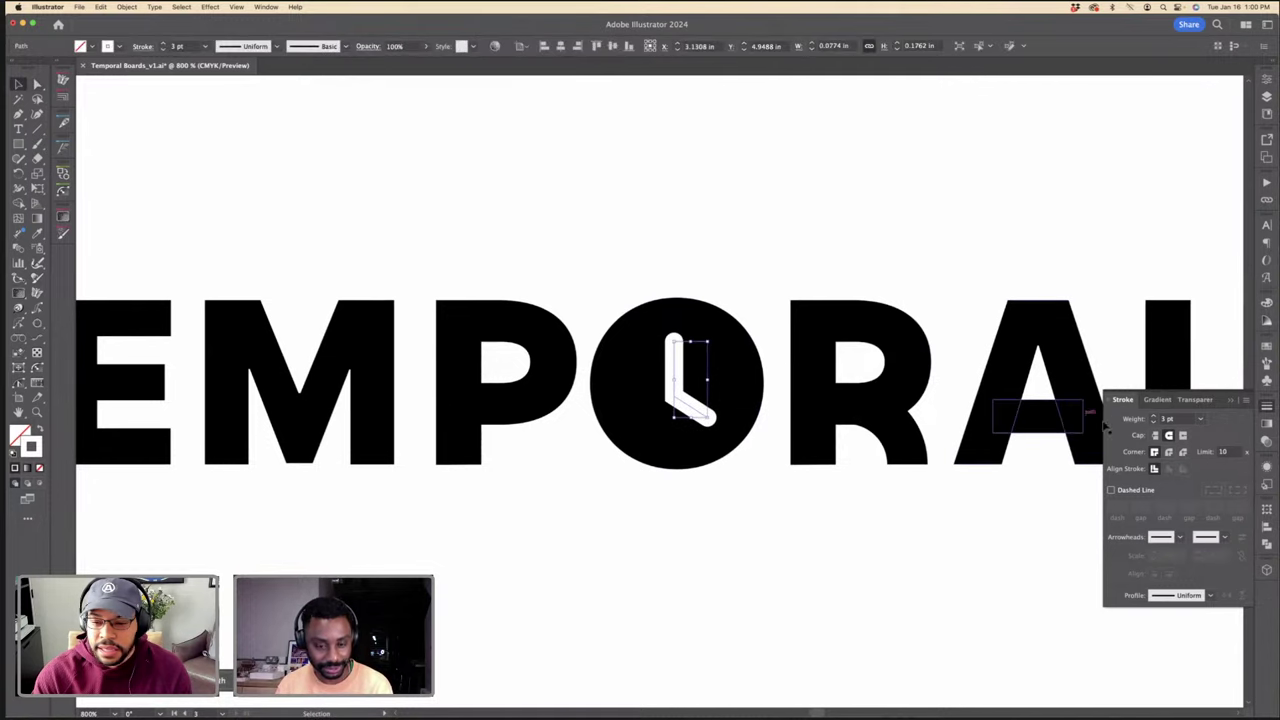
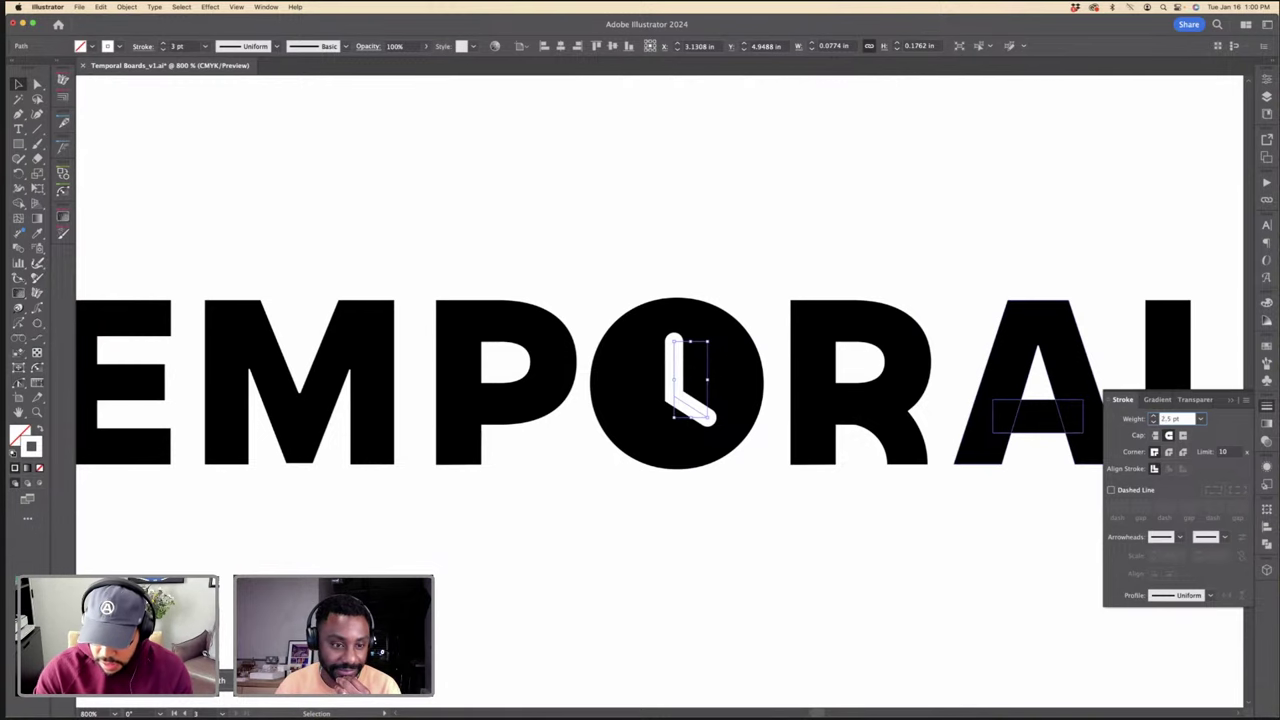
key("Return")
left_click(771, 251)
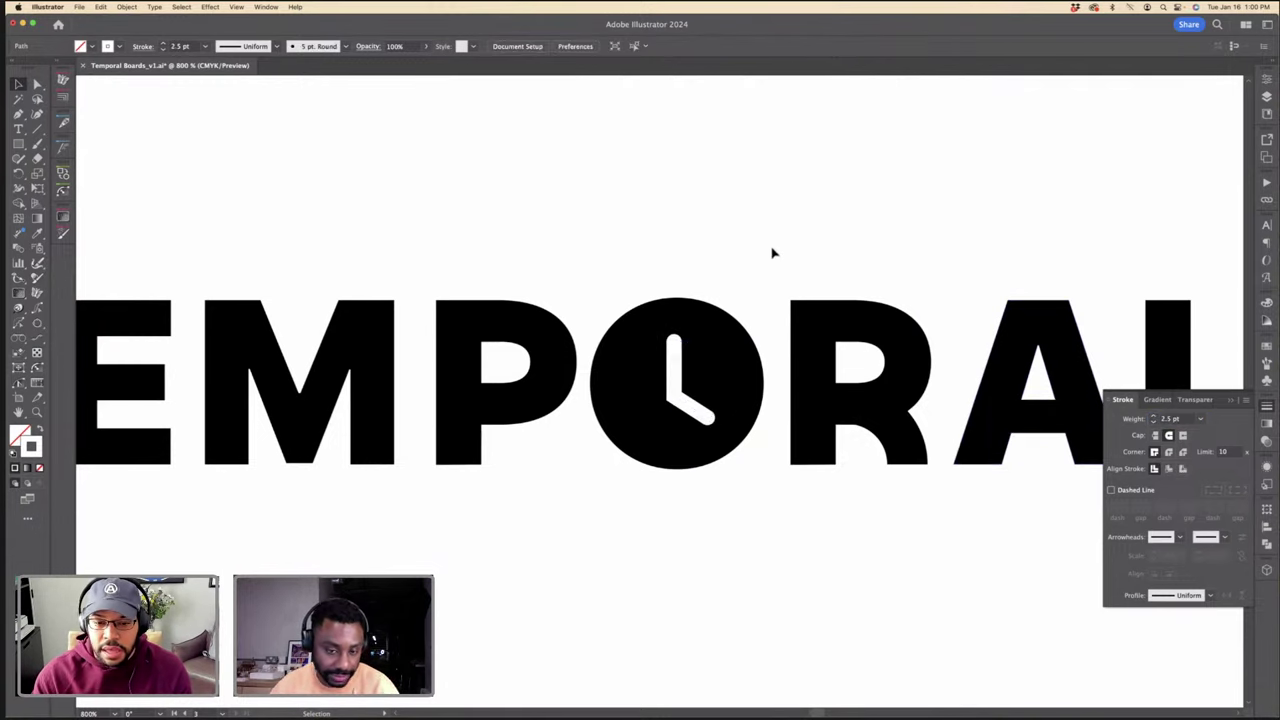
key("super+minus")
key("super+minus")
key("super+minus")
Step: Swap the O's fill and stroke to turn it into a 1 pt black outline circle
key("super+plus")
key("super+plus")
key("super+plus")
key("super+plus")
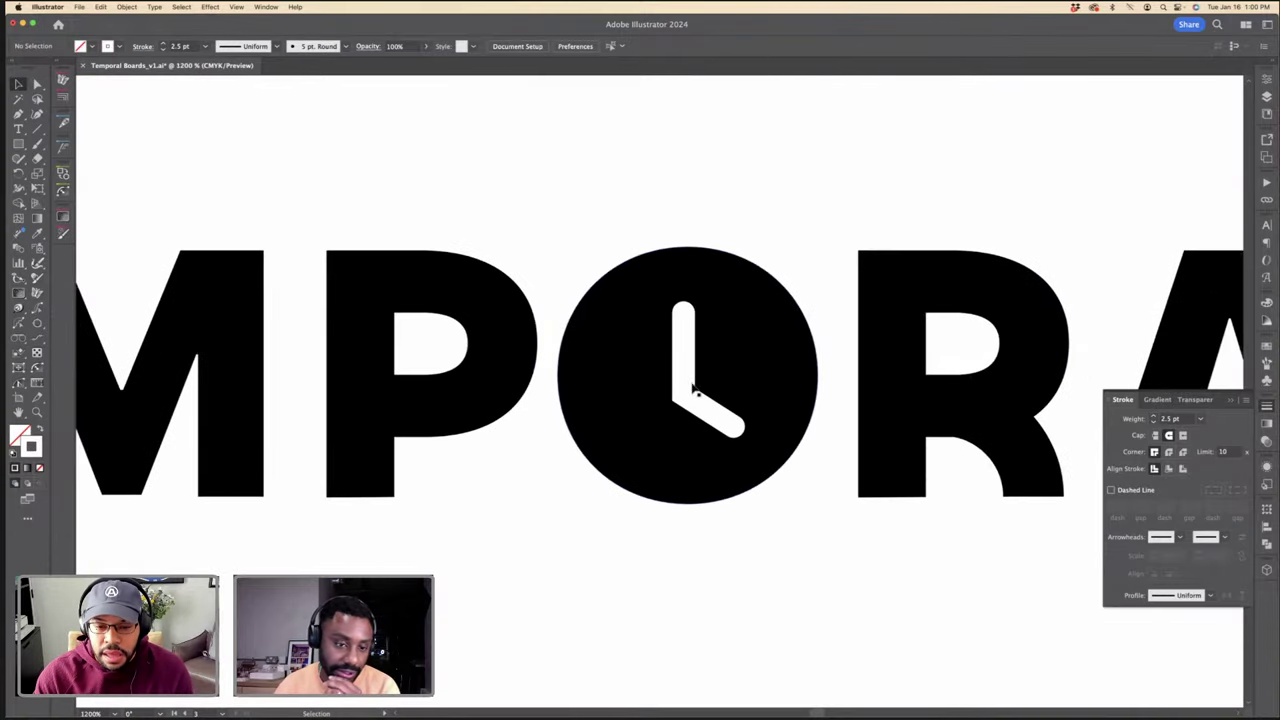
left_click(700, 350)
left_click(38, 429)
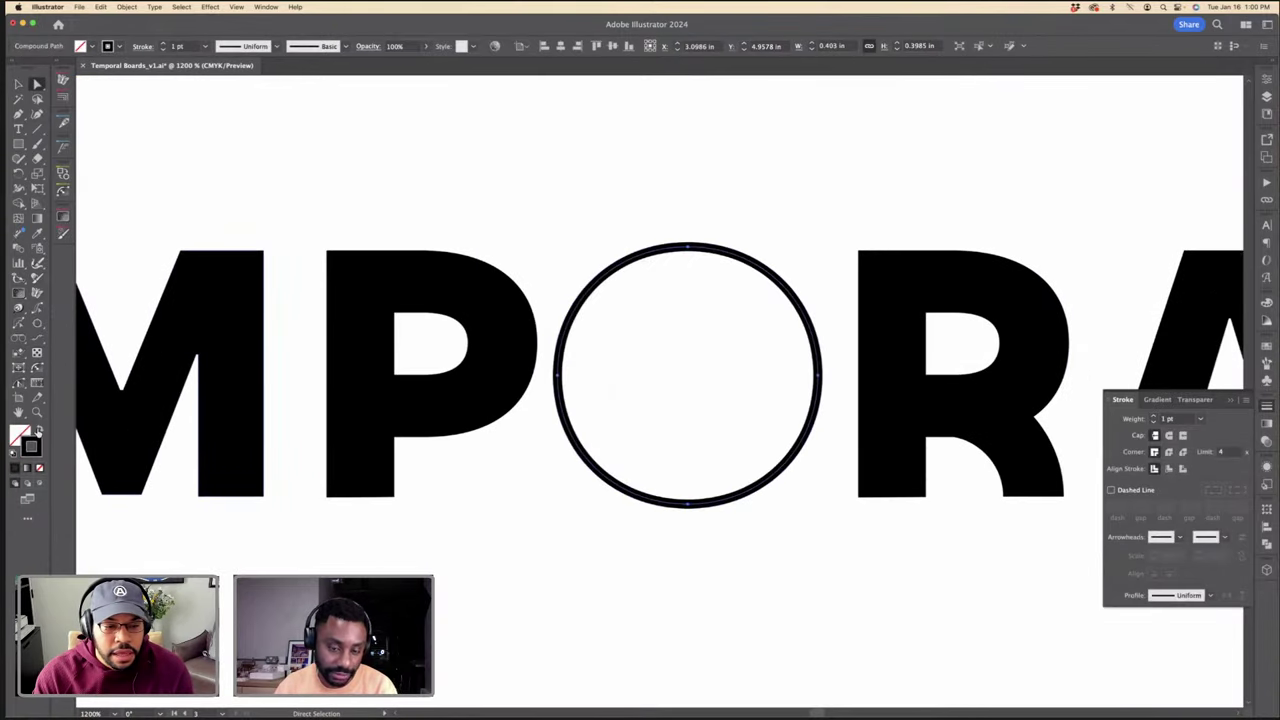
left_click(38, 429)
Step: Recolor the clock hands' stroke black by sampling the outlined O's neighboring lettering
key("v")
left_click(684, 350)
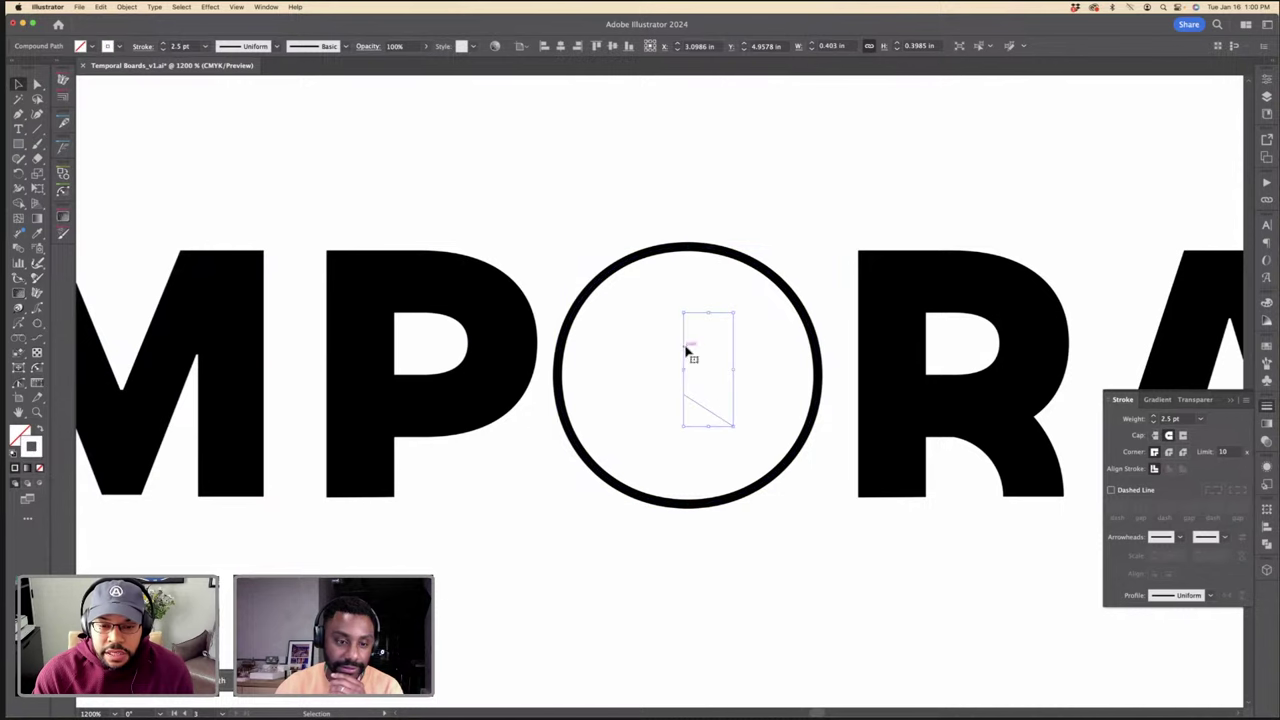
key("i")
left_click(481, 344)
key("v")
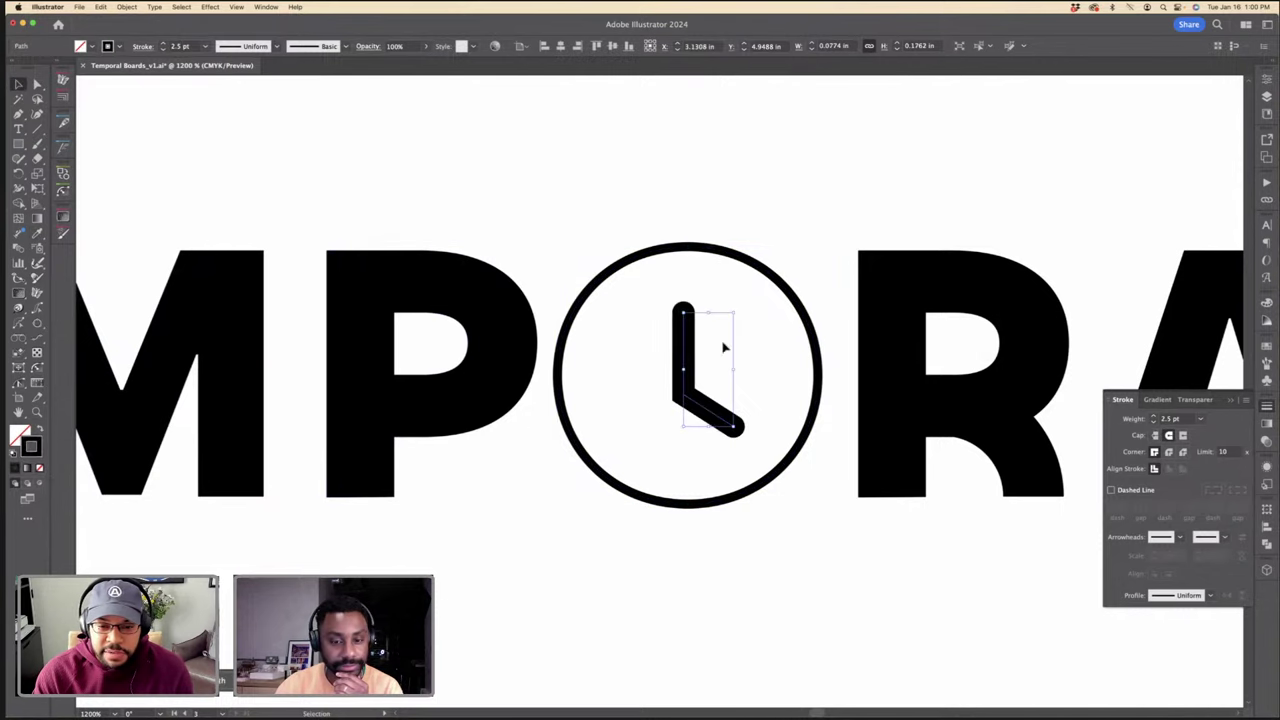
left_click(745, 300)
left_click(765, 270)
Step: Raise the clock hands by about 0.02 in inside the outlined O and check the wordmark at a smaller size
key("a")
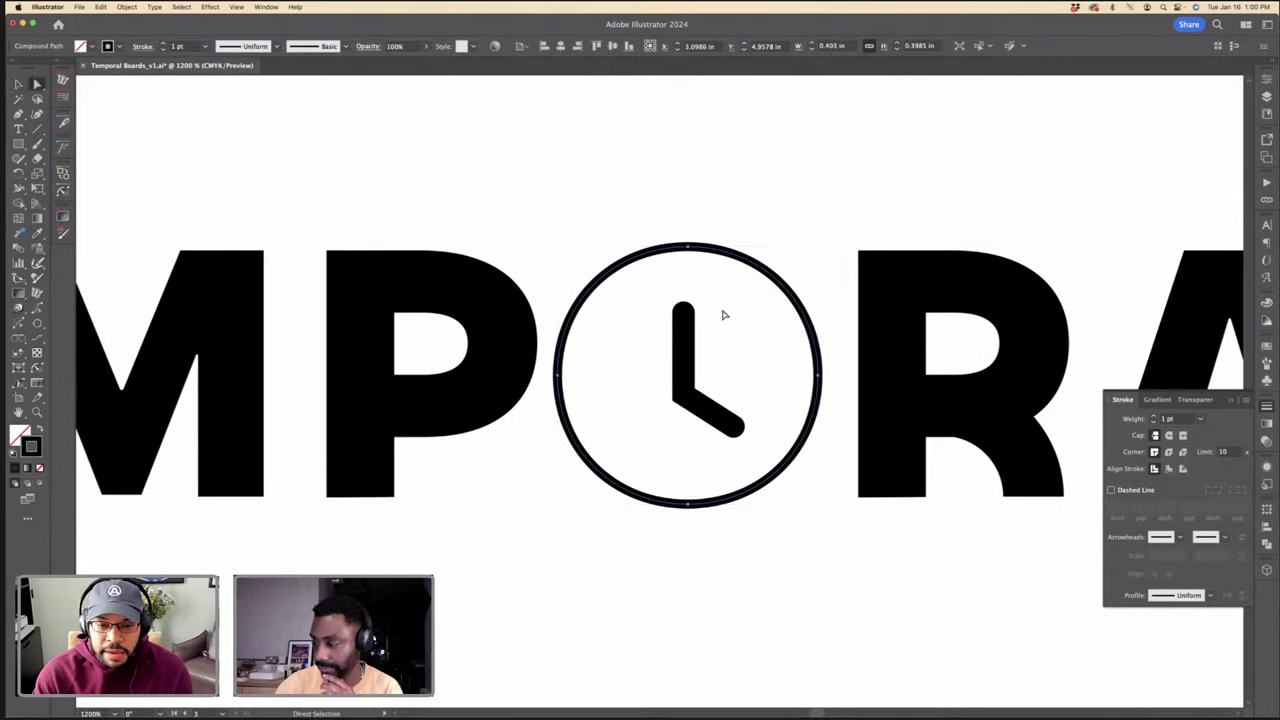
key("v")
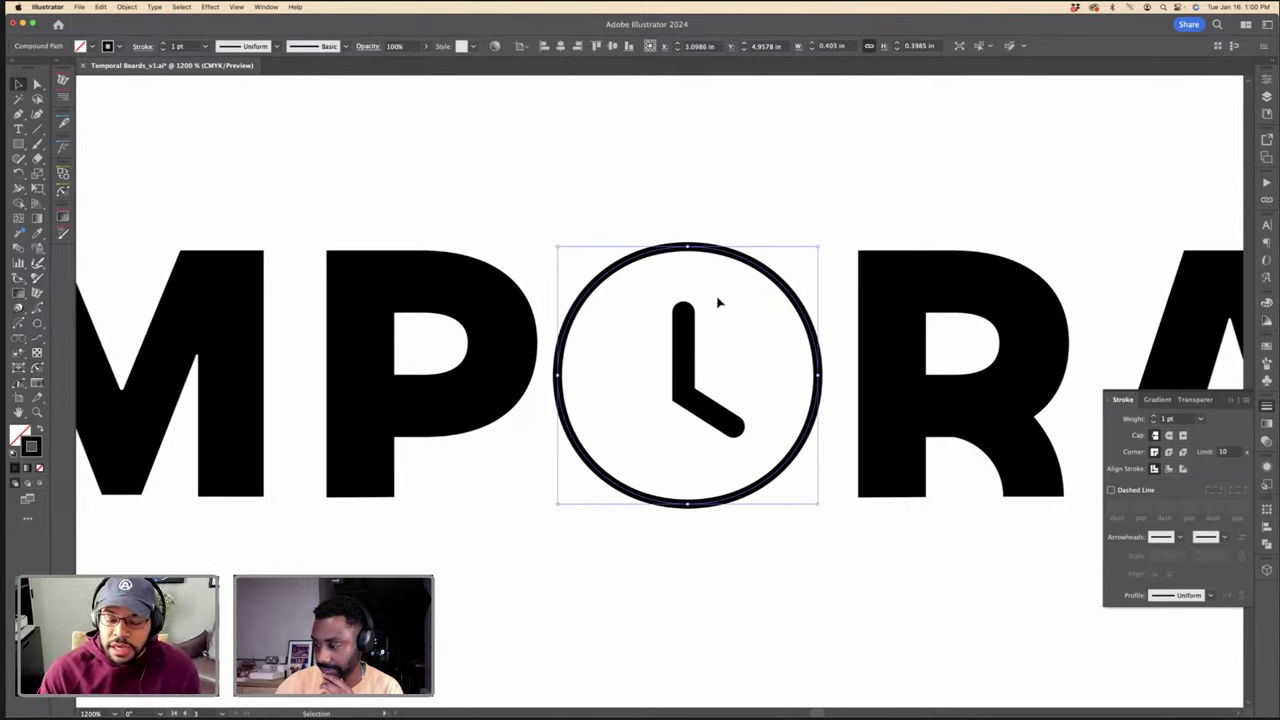
left_click_drag(693, 335, 685, 342)
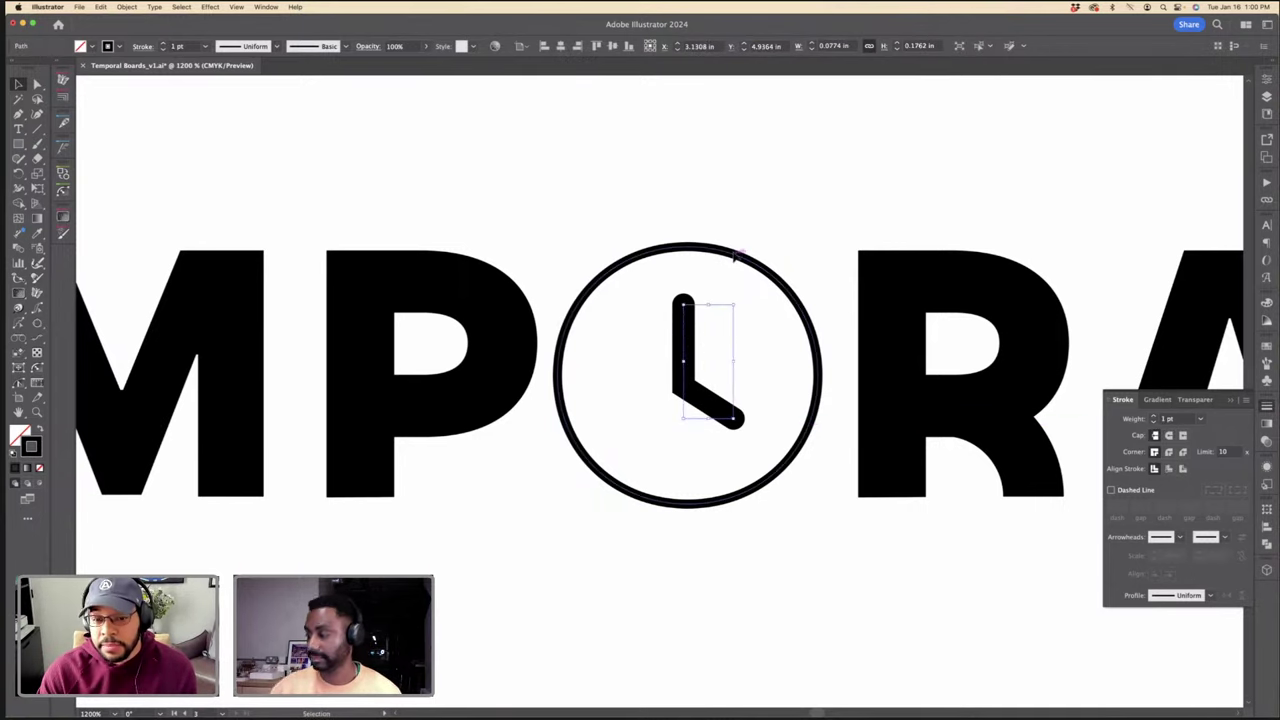
left_click(737, 257)
left_click(732, 234)
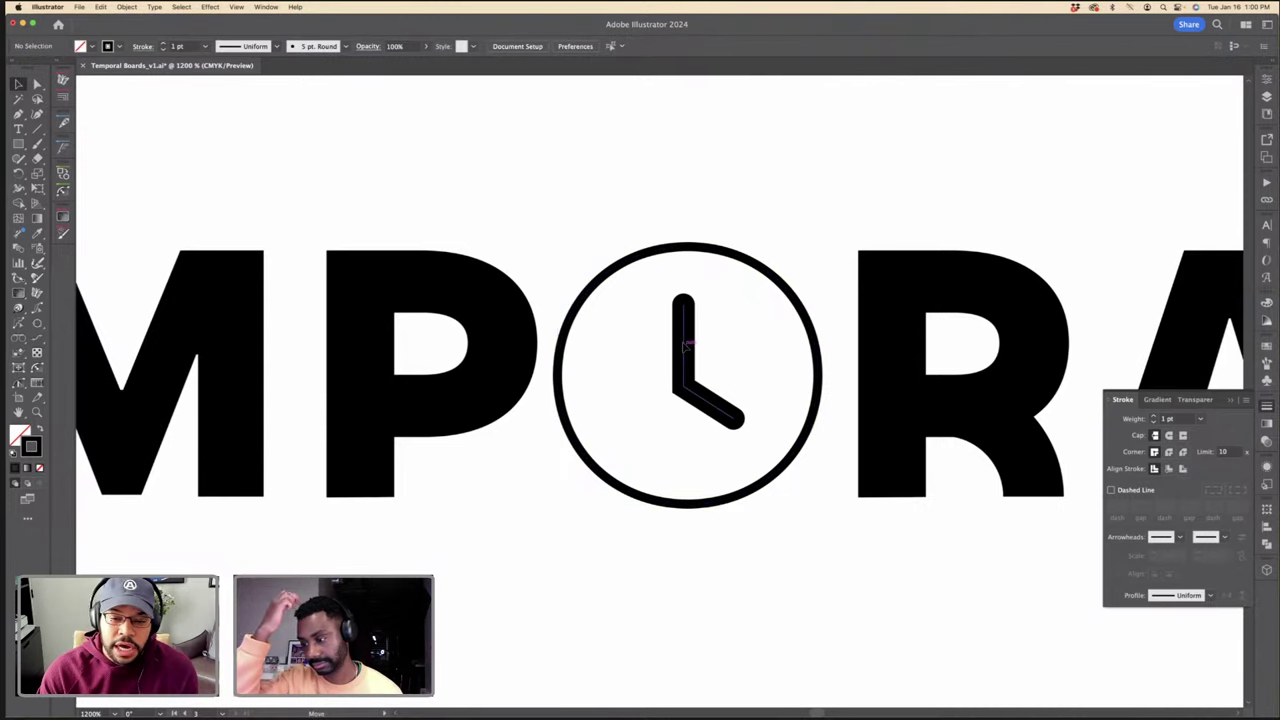
left_click_drag(714, 349, 729, 257)
left_click(728, 229)
left_click(687, 316)
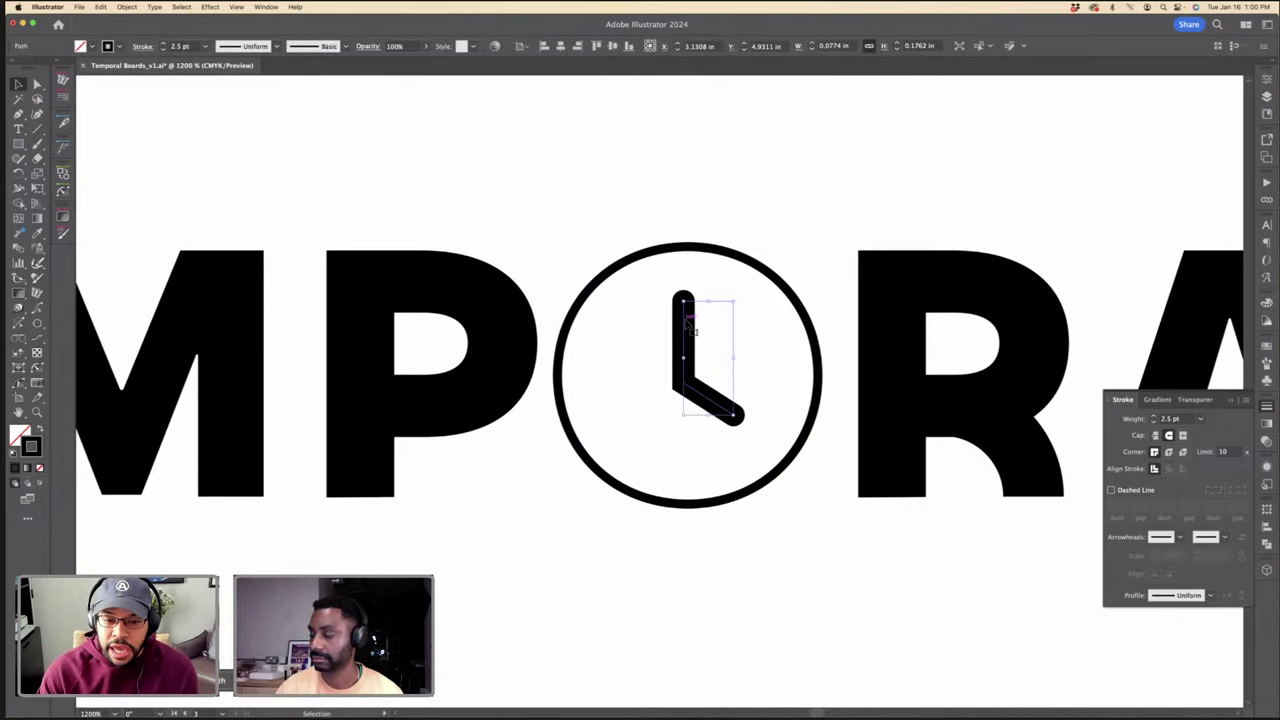
left_click(707, 440)
key("super+minus")
key("super+minus")
key("super+minus")
key("super+minus")
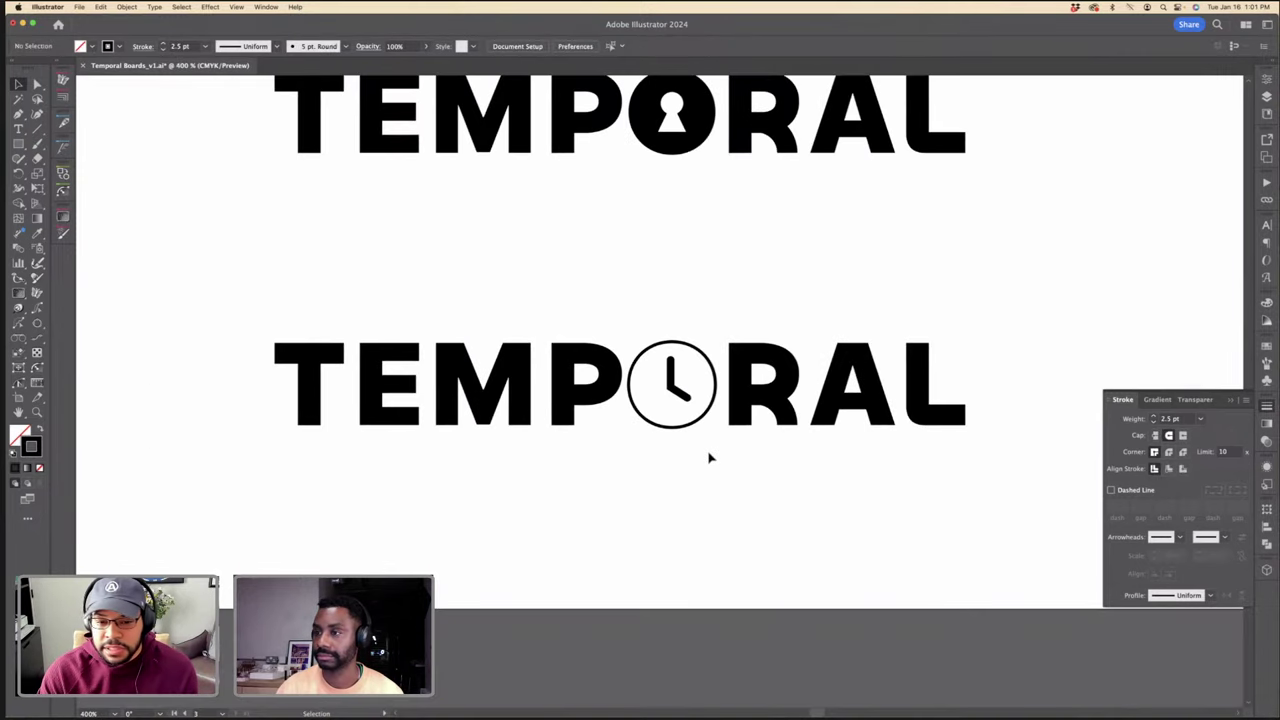
Step: Apply a round join to the corner where the two clock hands meet
key("super+plus")
key("super+plus")
key("super+plus")
key("super+plus")
left_click(727, 397)
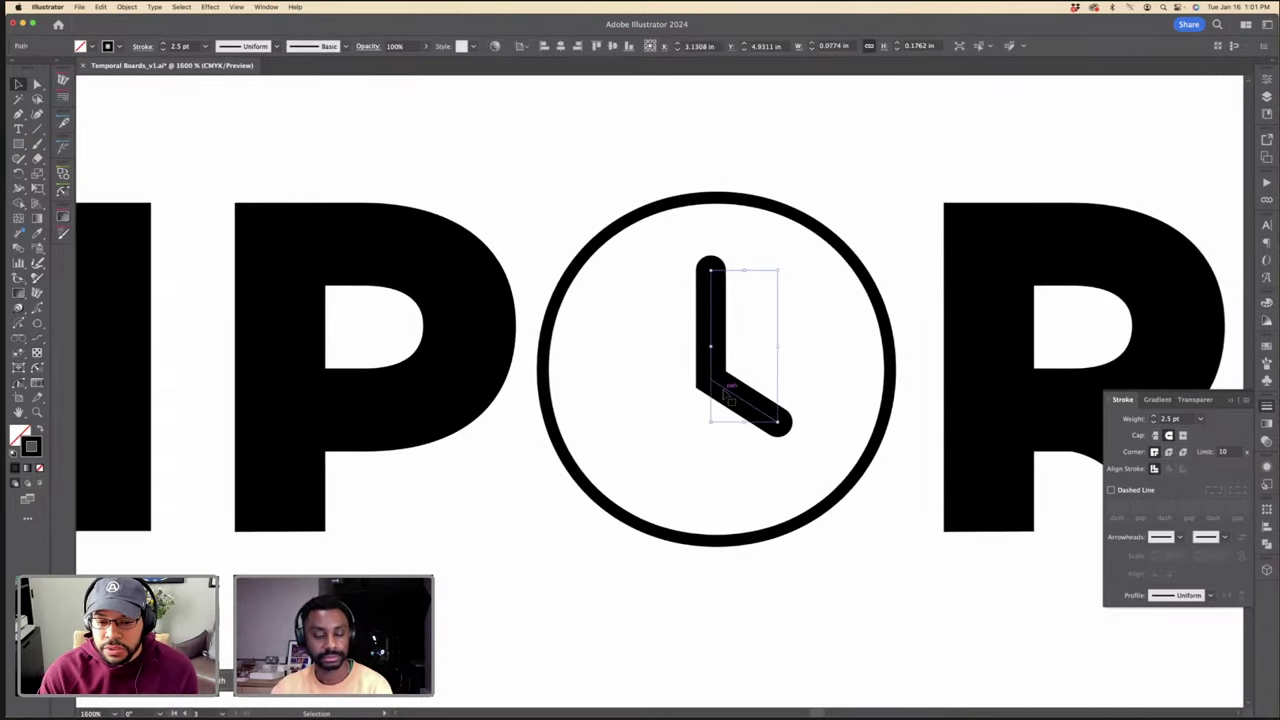
left_click(867, 231)
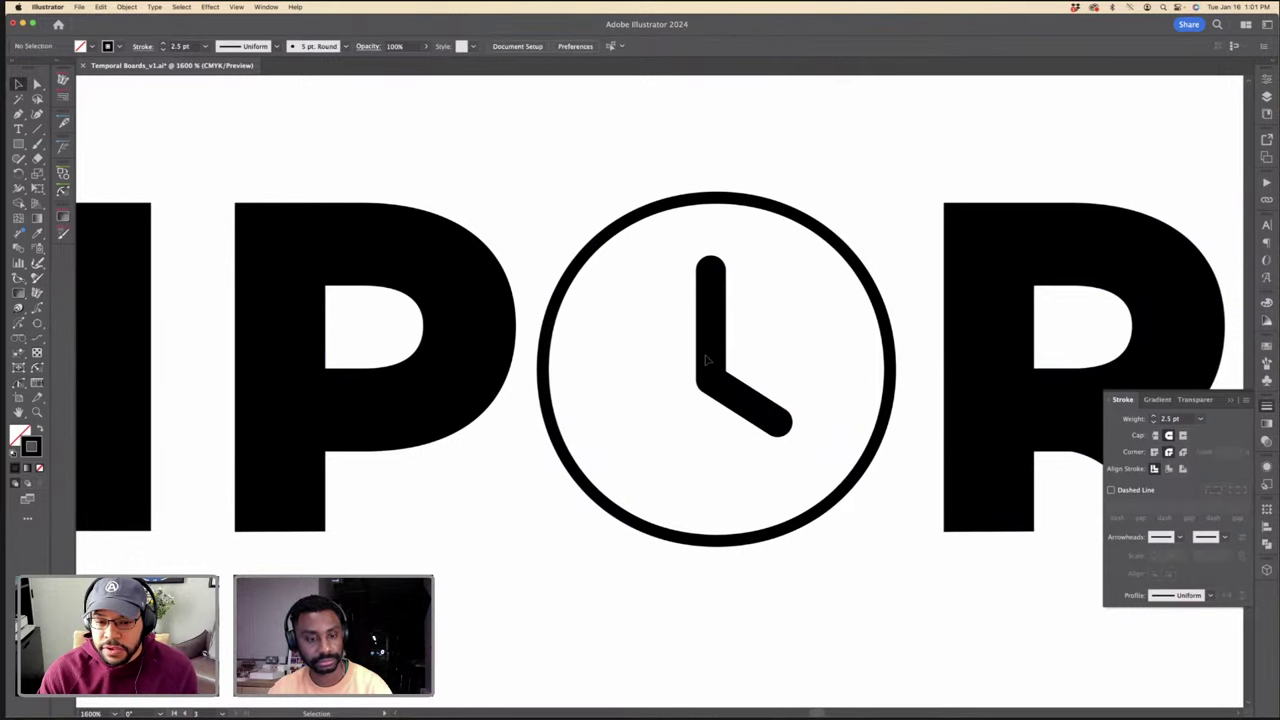
left_click(712, 350)
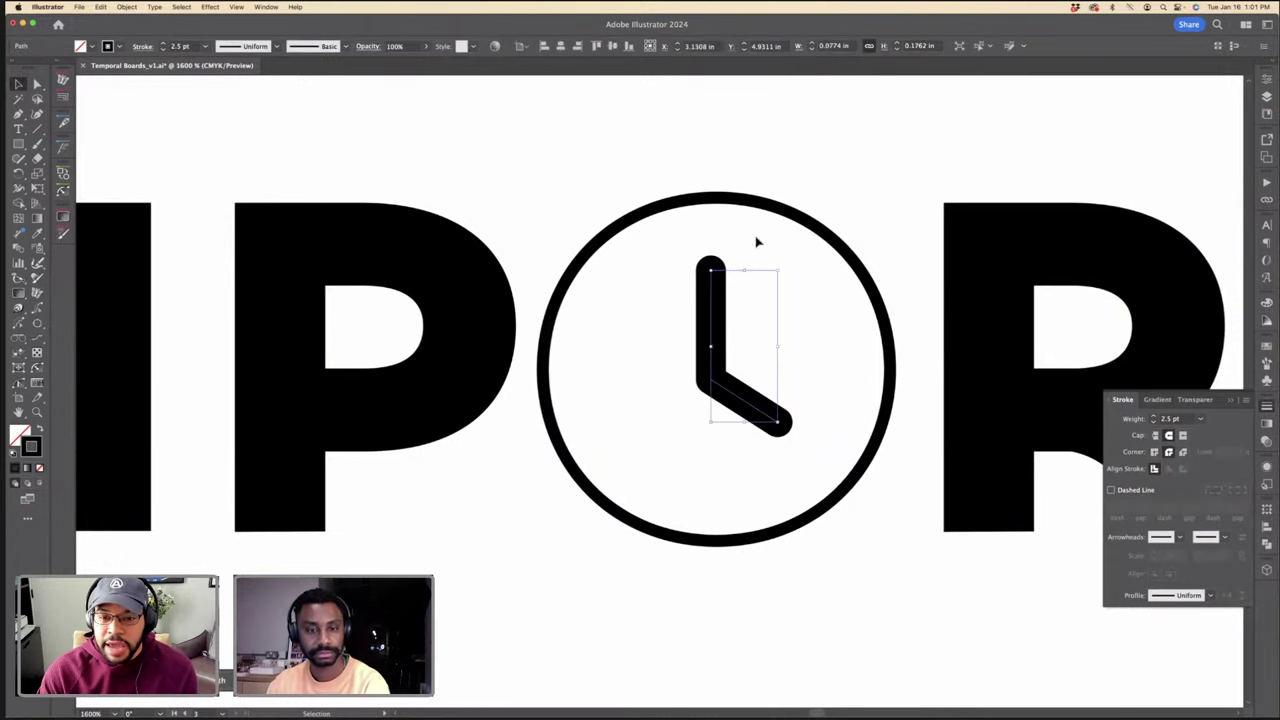
Step: Swap the O's outline back to a solid black fill and recolor the clock hands' stroke white by sampling the background
left_click(771, 206)
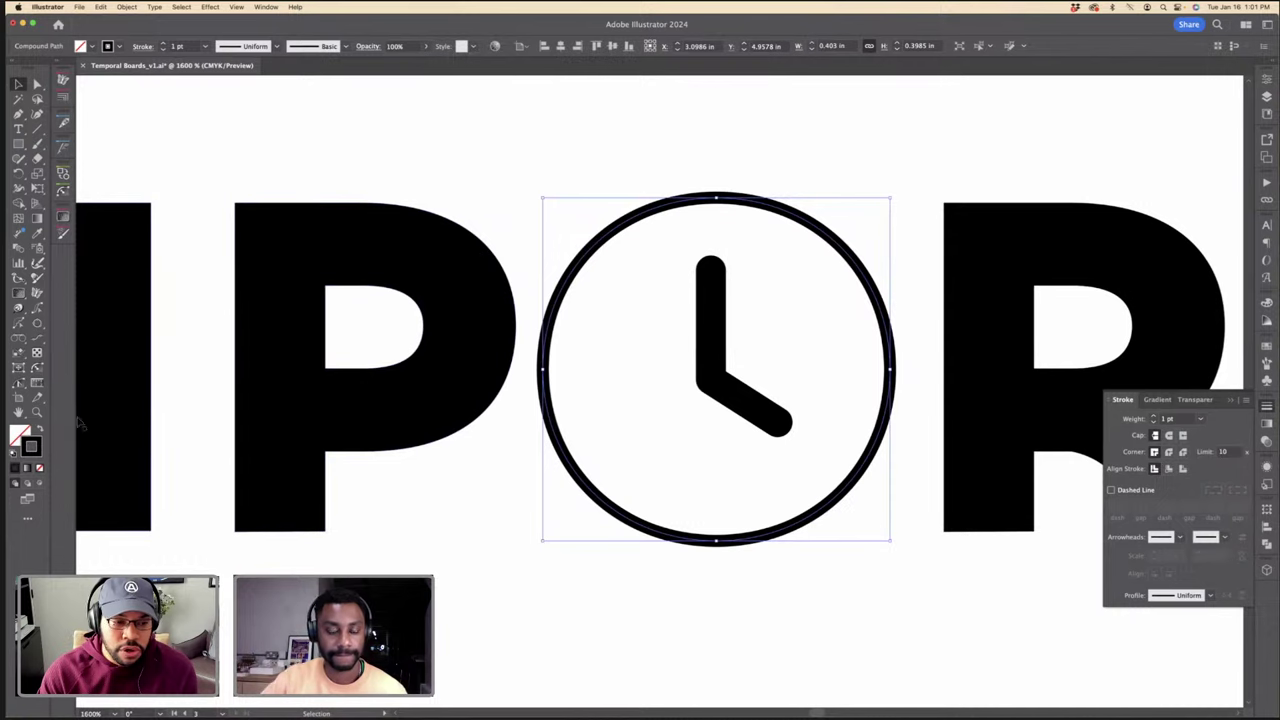
left_click(40, 428)
left_click(718, 382)
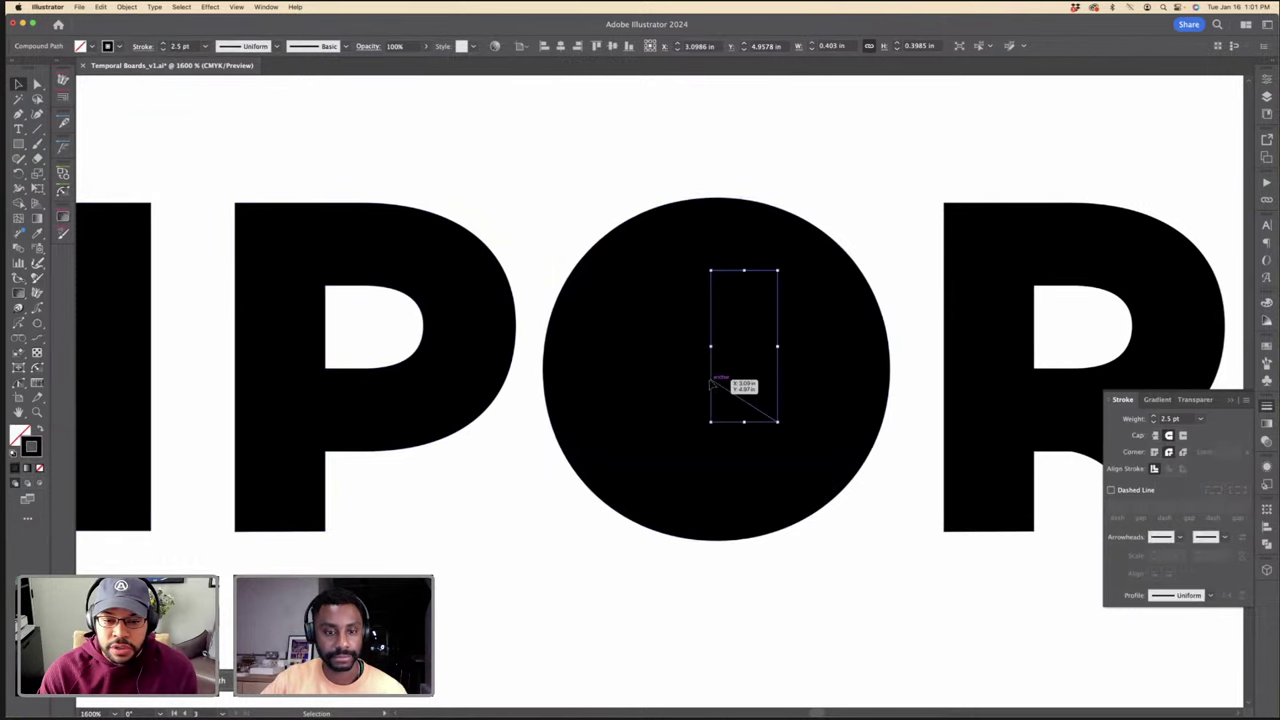
key("i")
left_click(568, 220, "shift")
key("v")
key("super+minus")
key("super+minus")
key("super+minus")
key("super+minus")
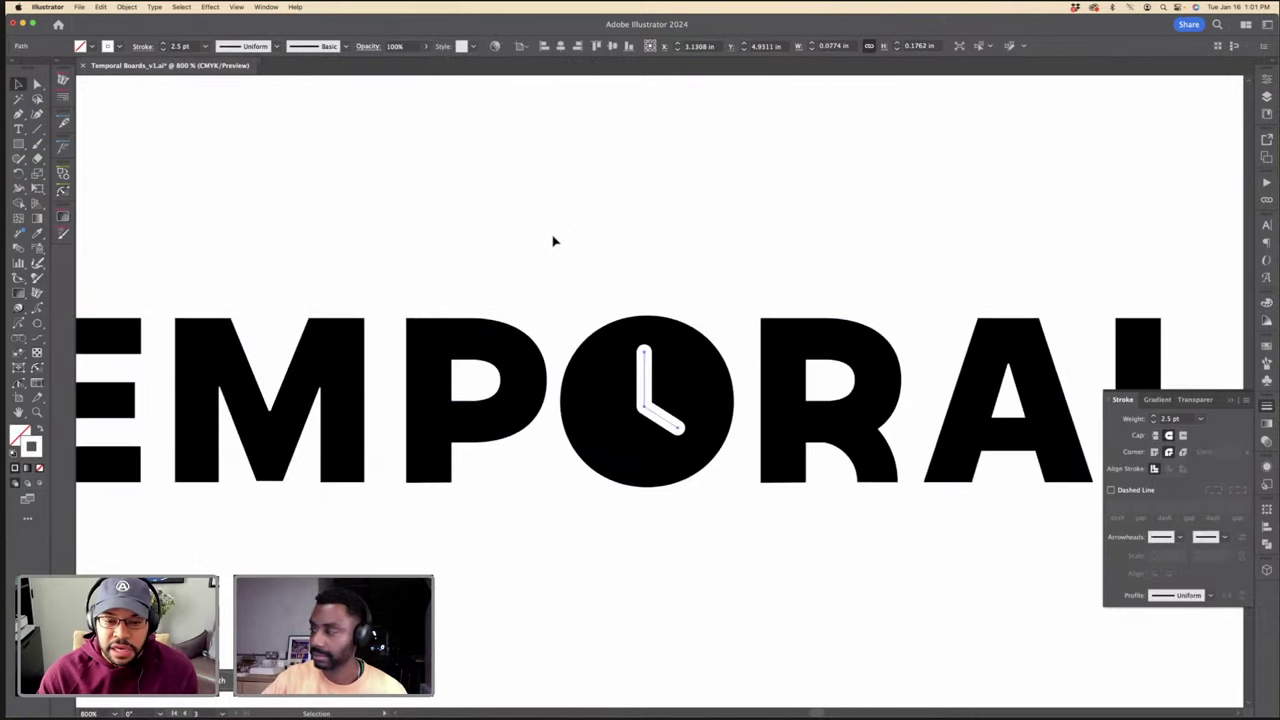
Step: Lower the white clock hands by about 0.01 in within the solid O
key("super+shift+a")
key("super+equal")
key("super+equal")
key("super+equal")
key("super+equal")
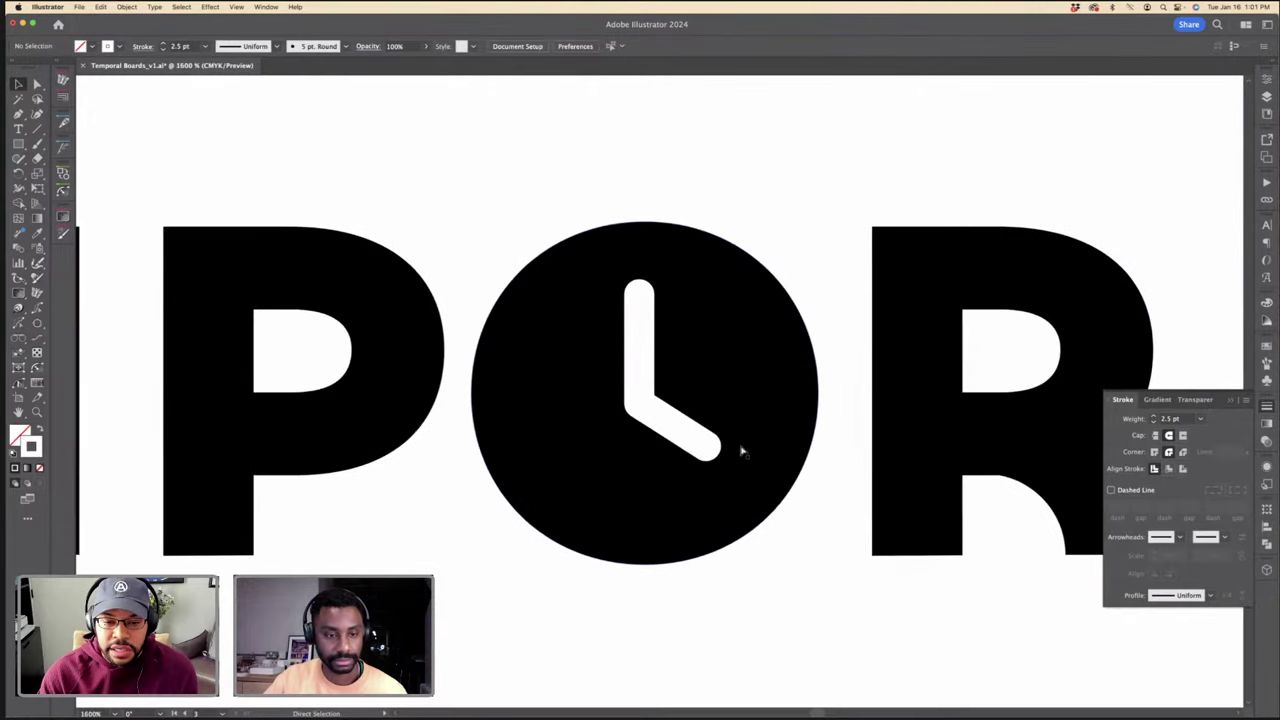
left_click_drag(664, 420, 666, 429)
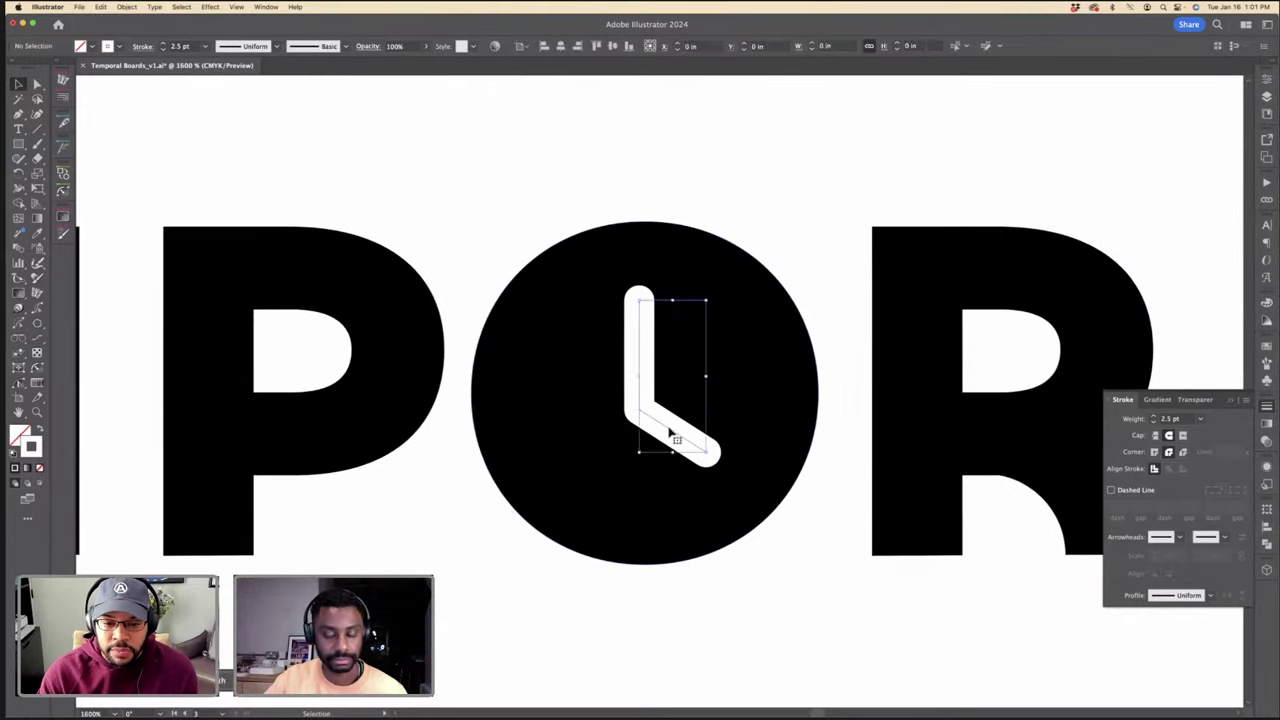
key("a")
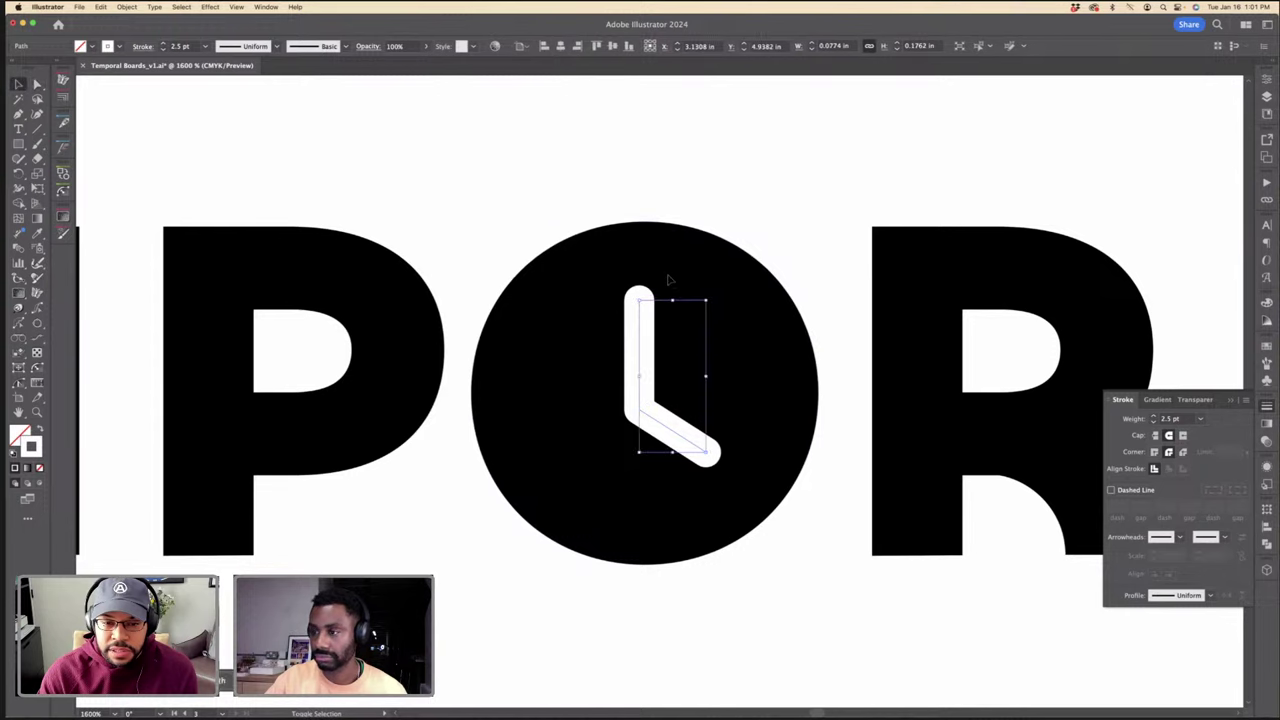
left_click(670, 281, "shift+super")
left_click(689, 209)
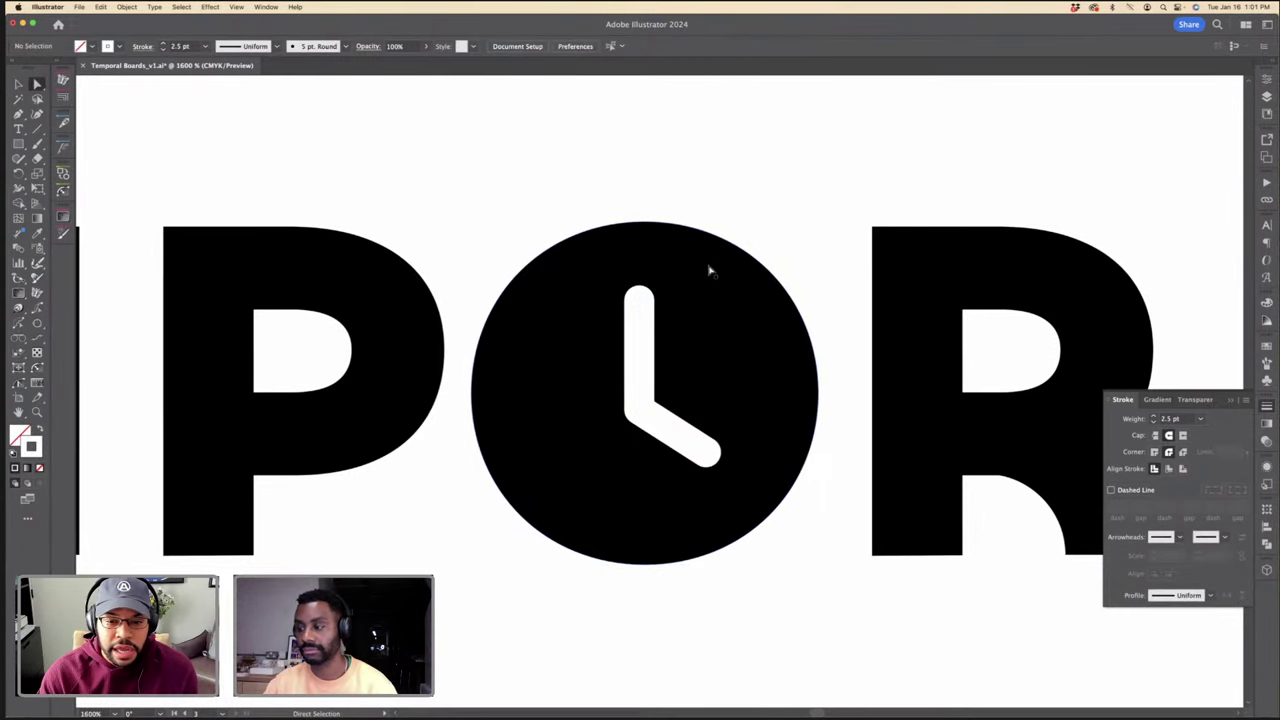
Step: Draw a vertical guide line about 0.4 in long through the O's center, from its top anchor to its bottom anchor
key("backslash")
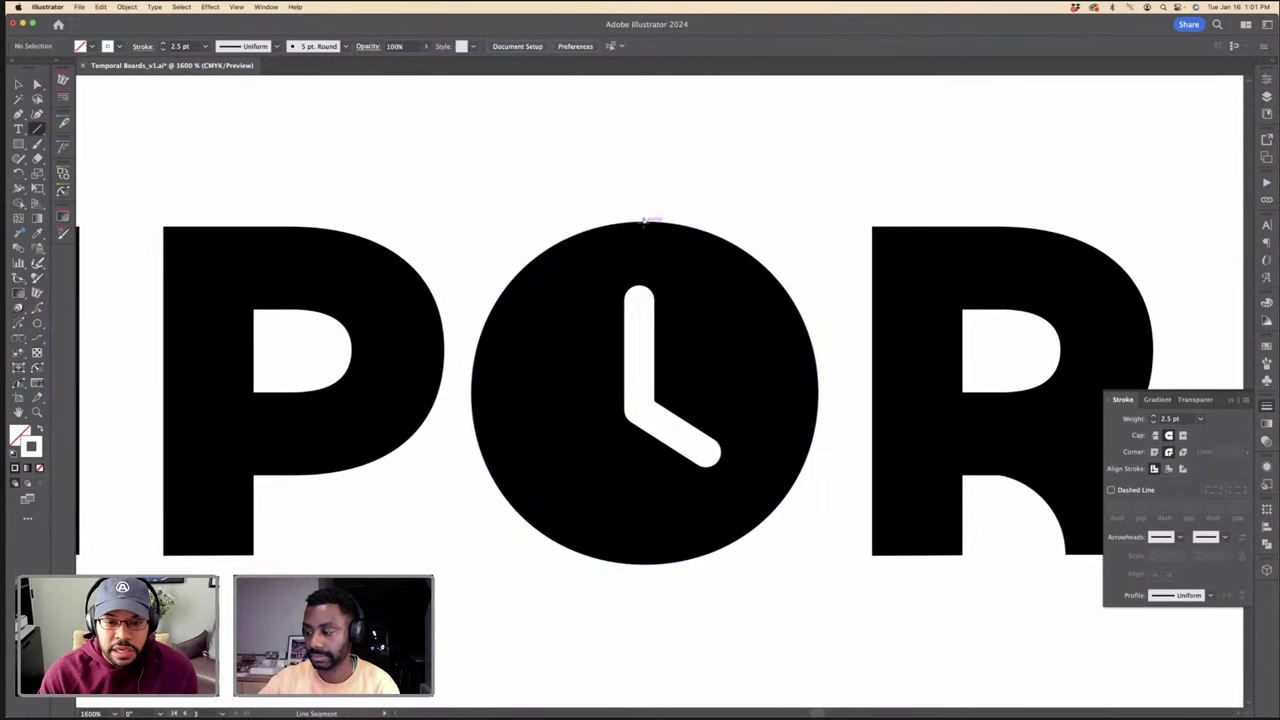
left_click_drag(644, 222, 644, 562)
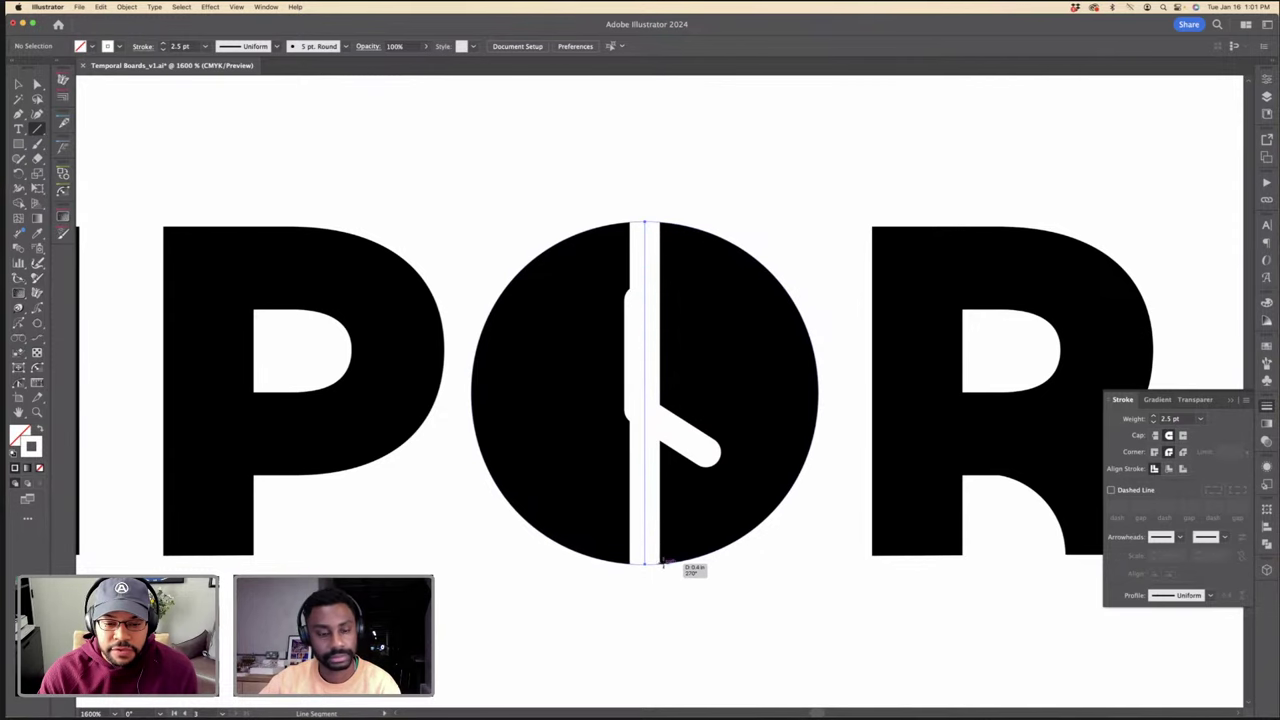
key("v")
Step: Snap the clock hands' vertical part onto the guide line at the O's center and delete the guide line
left_click(685, 440)
double_click(685, 440)
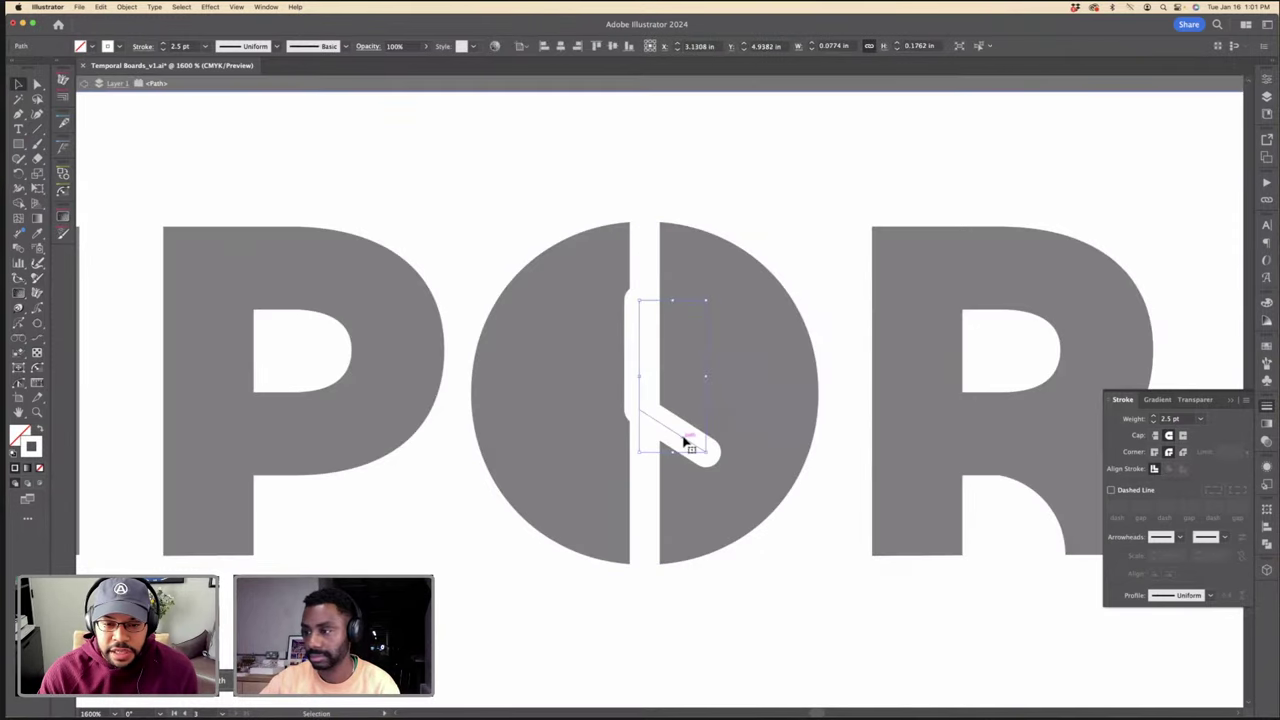
key("Escape")
left_click_drag(685, 441, 680, 446)
left_click(697, 402)
left_click(718, 209)
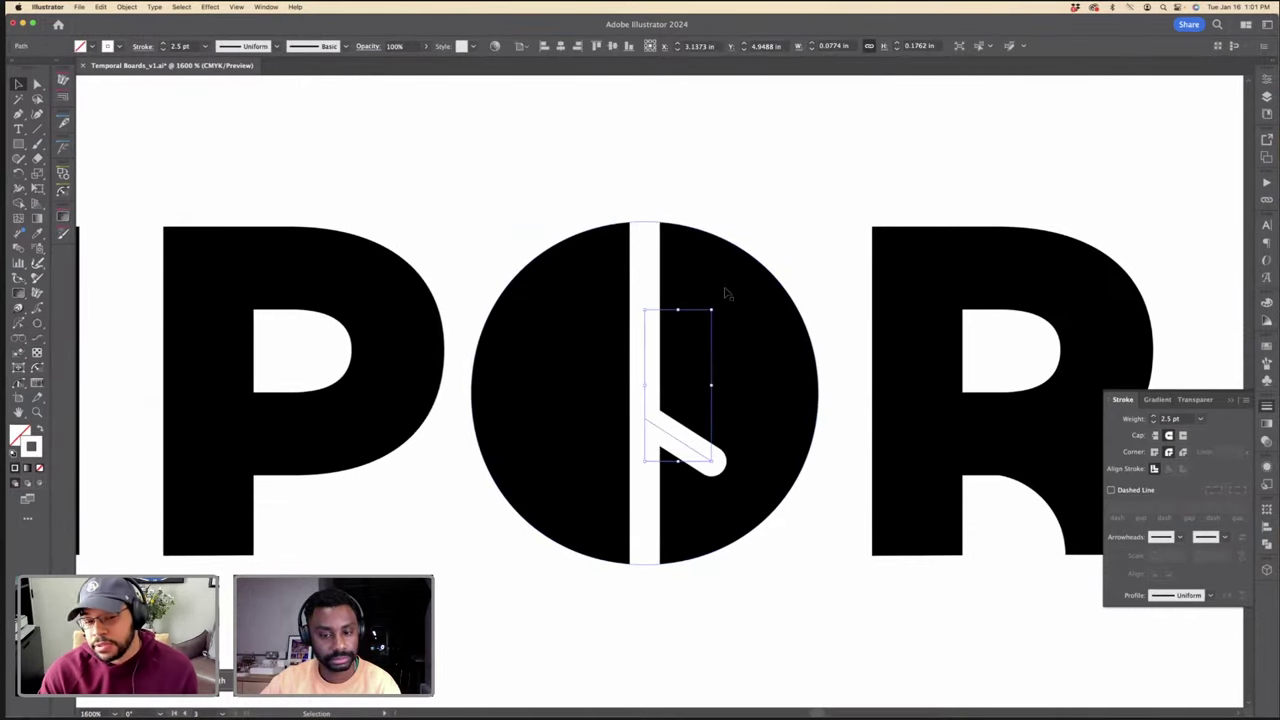
left_click(647, 256)
key("Delete")
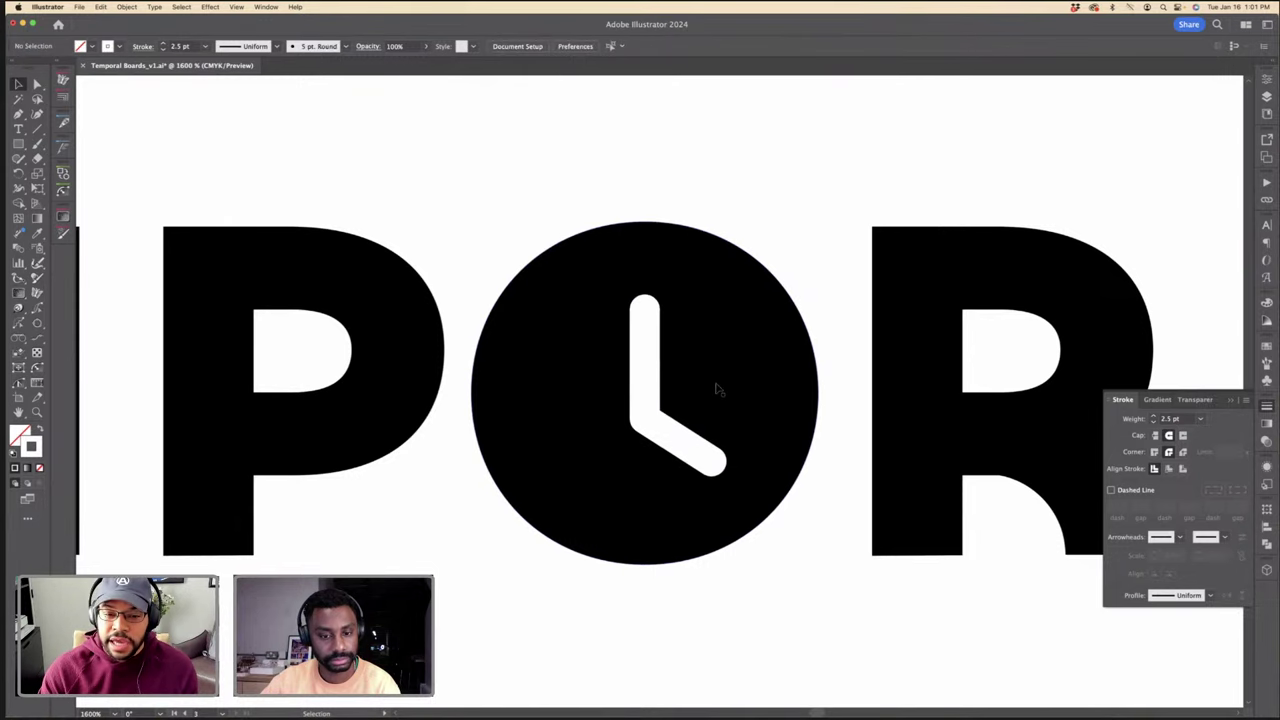
Step: Raise the clock hands' joint and hour-hand tip to give the hour hand a shallower slope and the hands a height of about 0.144 in
key("super+minus")
left_click(649, 376)
key("a")
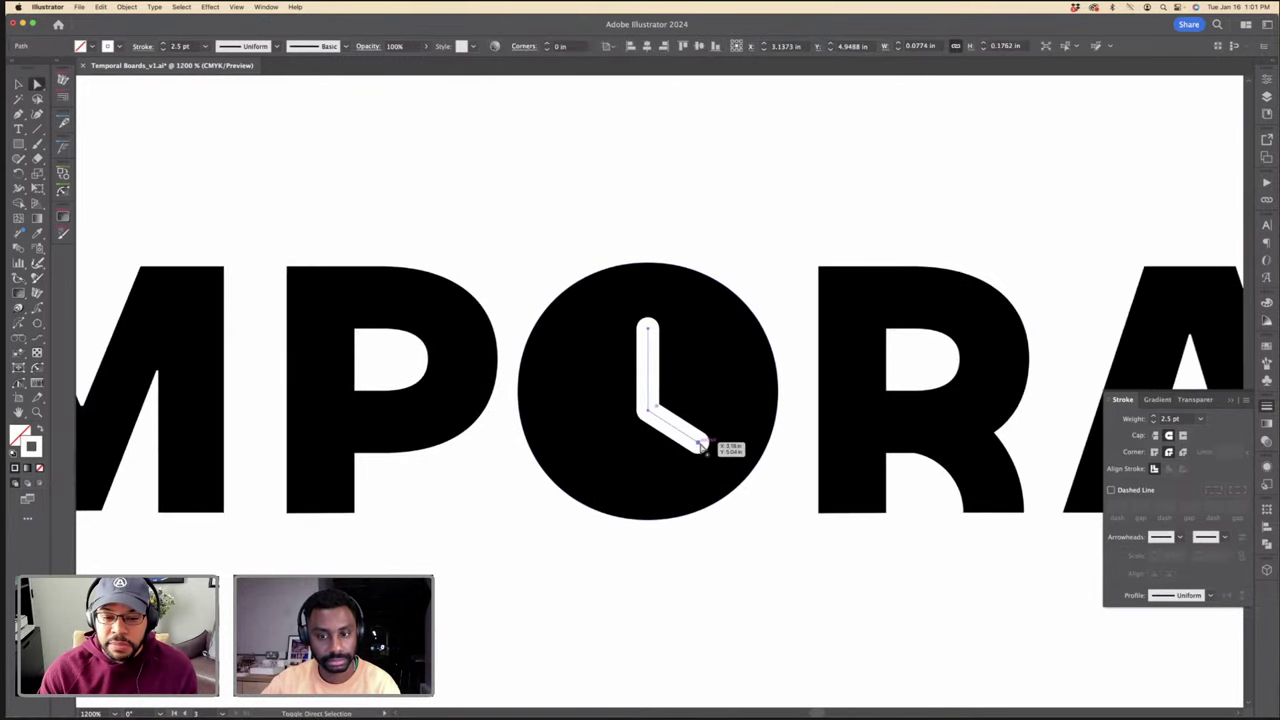
left_click(700, 447)
left_click(651, 411)
left_click(697, 442, "shift")
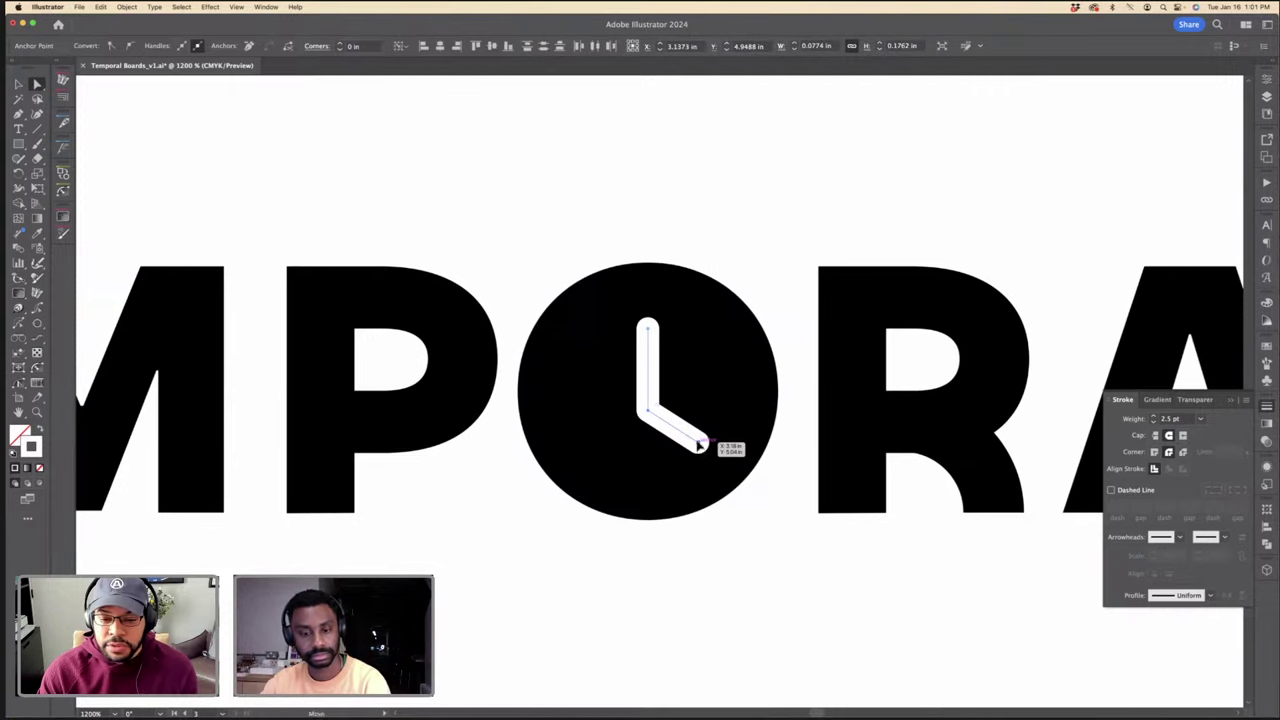
left_click_drag(697, 442, 700, 406)
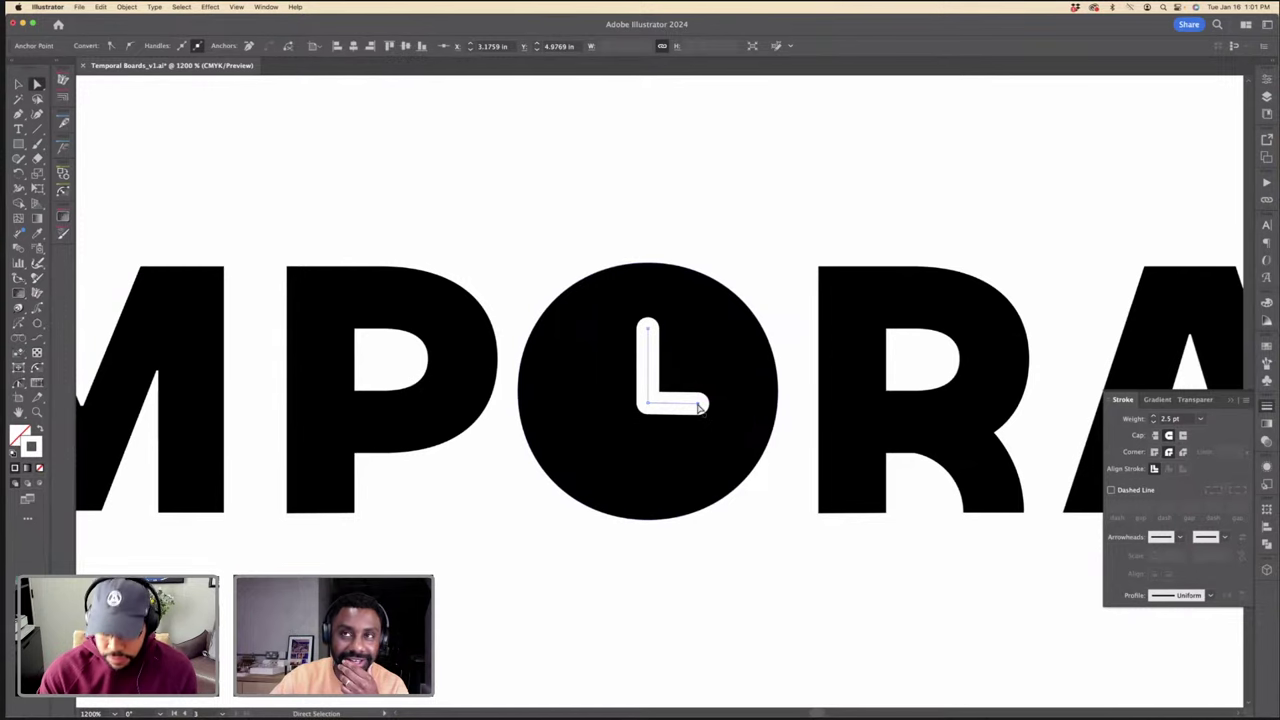
key("v")
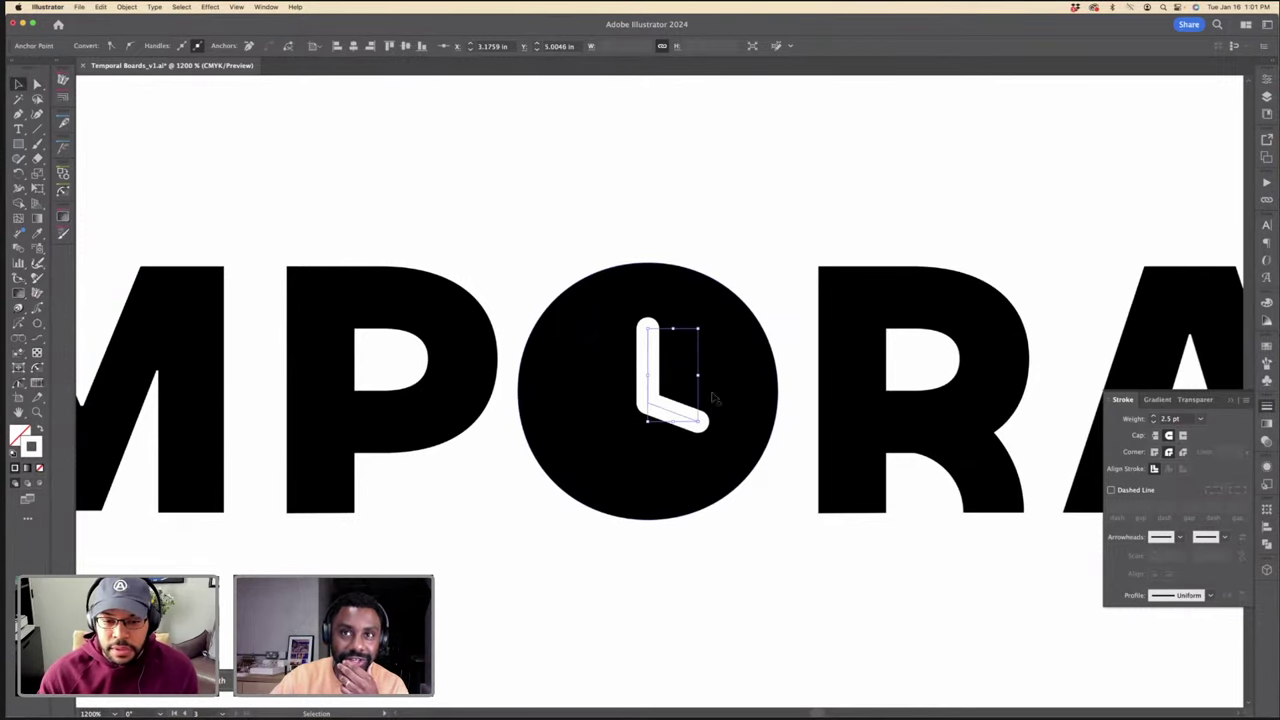
left_click(743, 277)
key("super+minus")
key("super+minus")
key("super+minus")
key("super+minus")
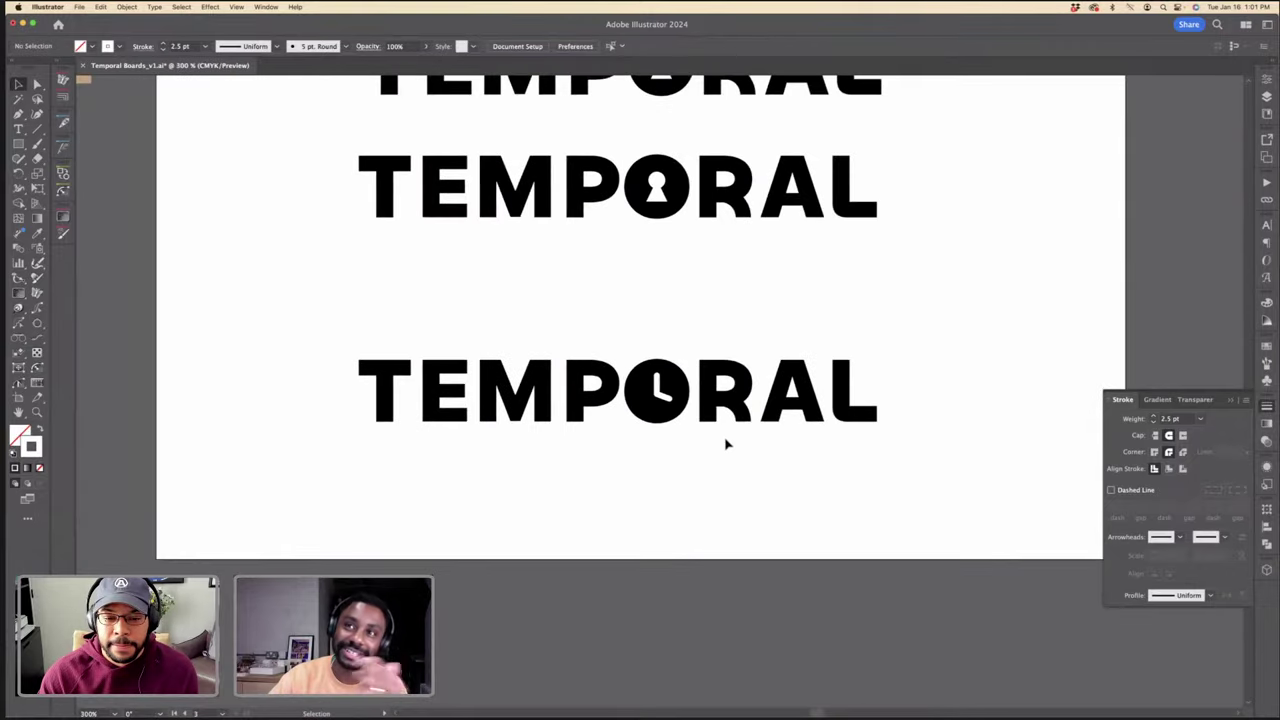
Step: Shift the white clock hands about 0.007 in to the left inside the solid O
key("super+equal")
key("super+equal")
key("super+equal")
key("super+equal")
key("super+equal")
left_click(713, 418)
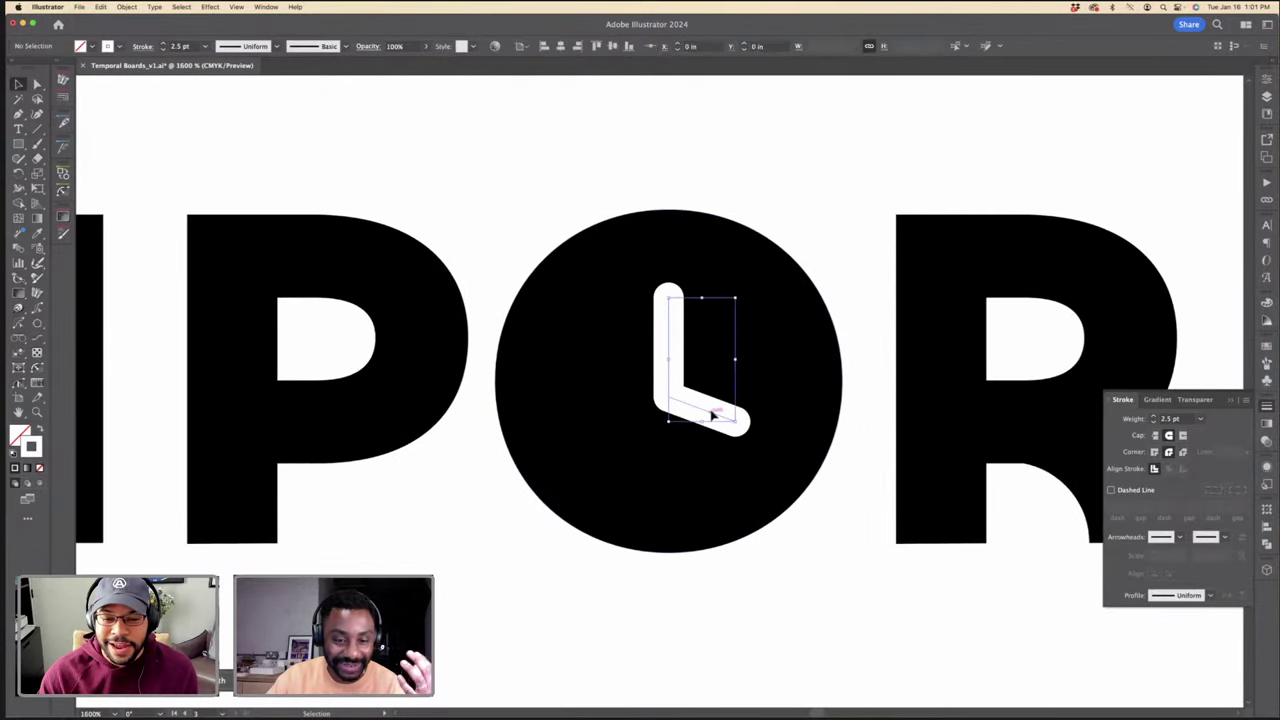
left_click_drag(714, 414, 705, 416)
left_click(803, 236)
key("super+minus")
key("super+minus")
key("super+minus")
key("super+minus")
key("super+minus")
key("super+minus")
key("super+minus")
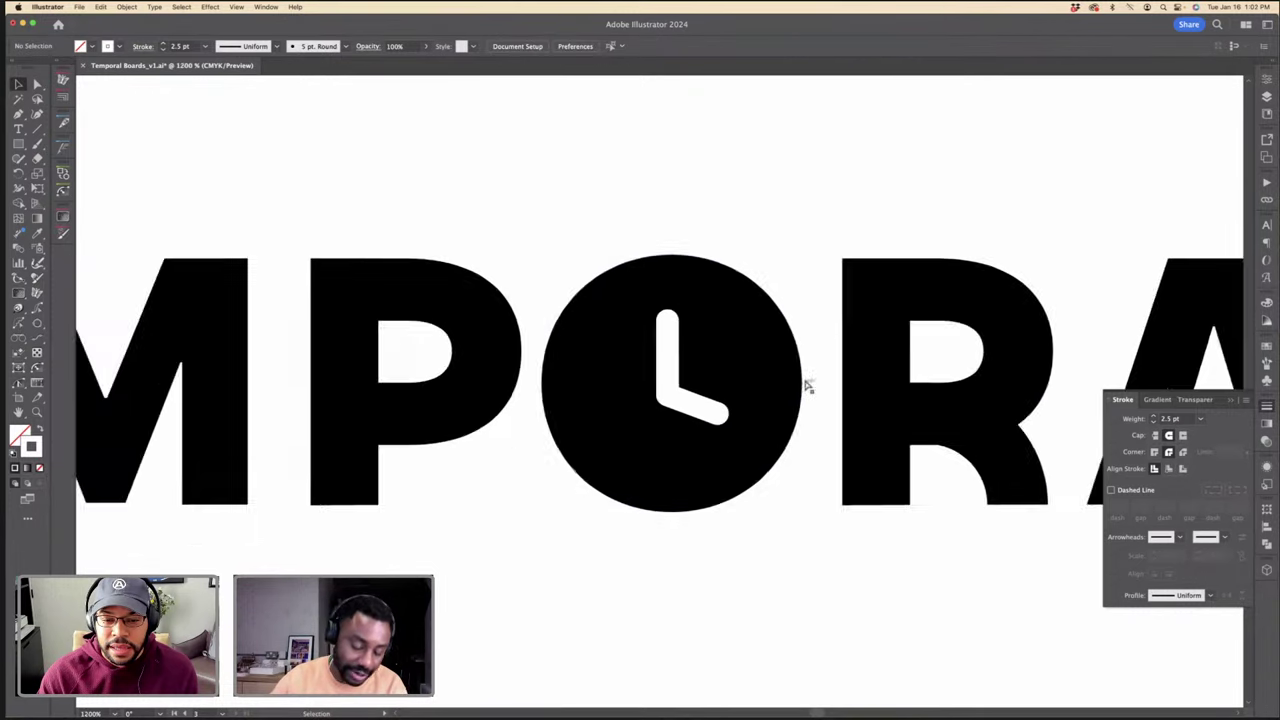
Step: Set the stroke weight of the white clock hands to 2.75 pt
key("super+equal")
key("super+equal")
key("super+equal")
key("super+equal")
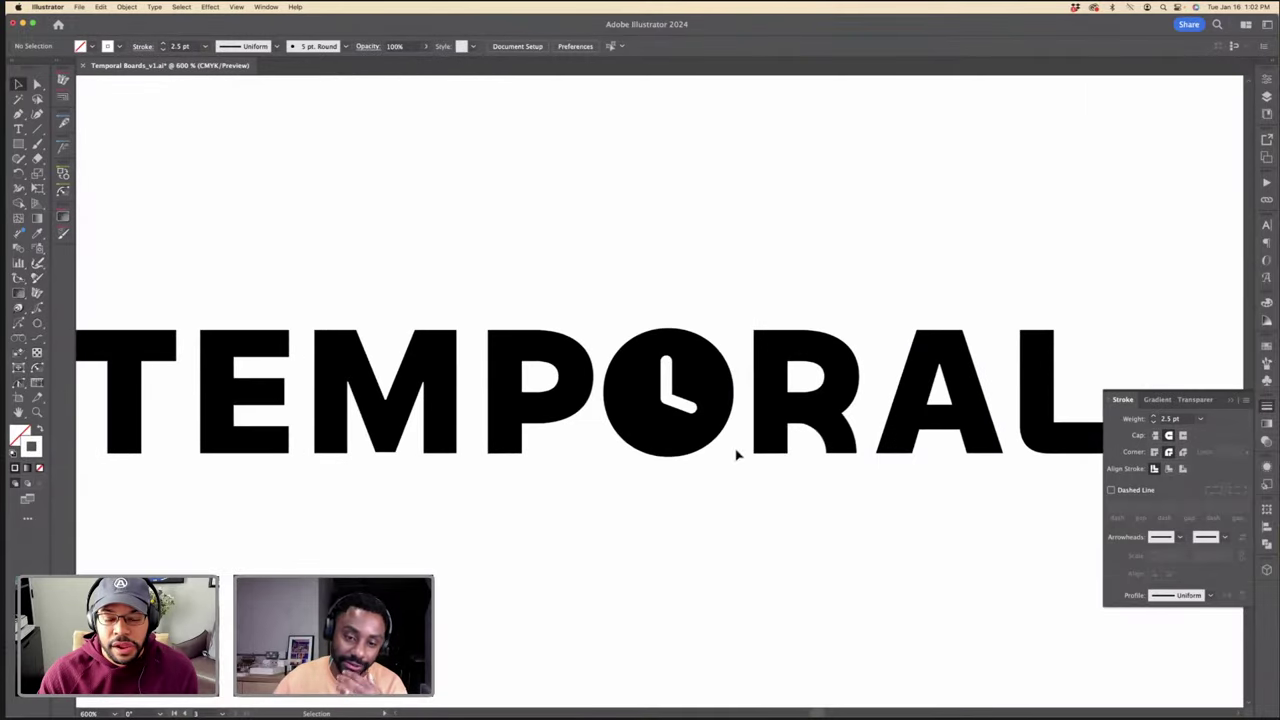
left_click(686, 404)
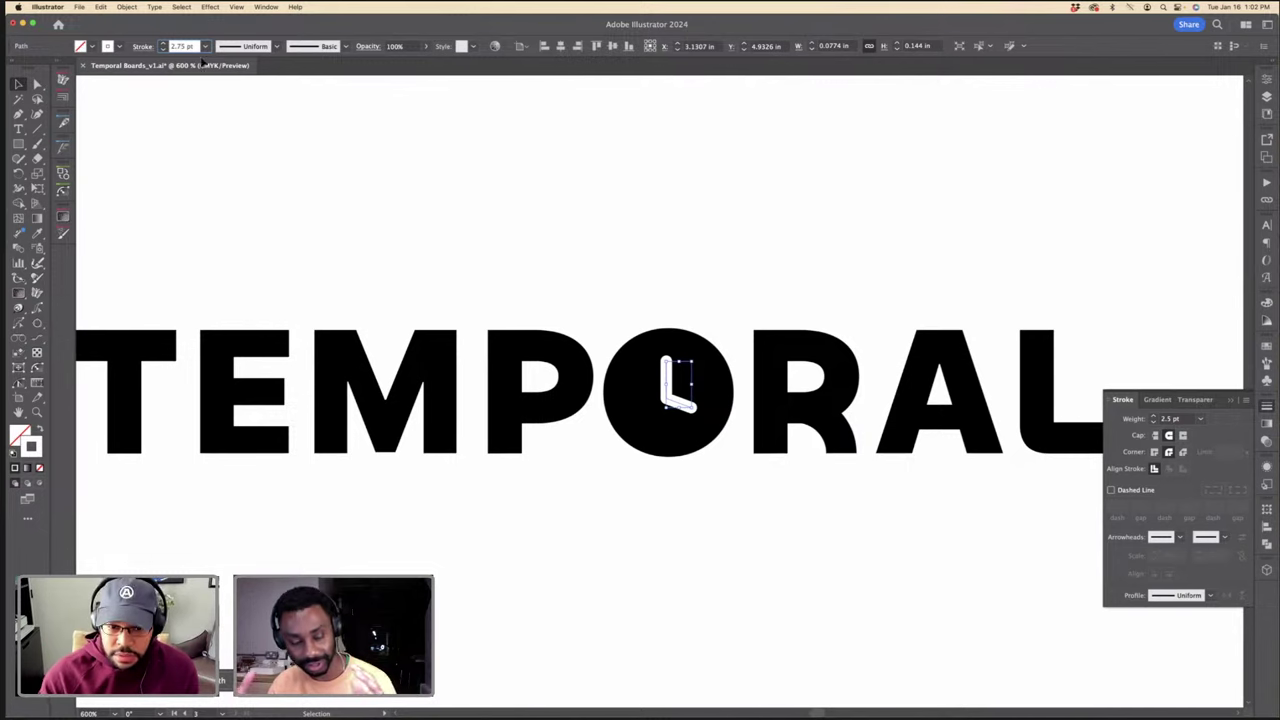
left_click(914, 280)
key("super+minus")
key("super+minus")
key("super+minus")
key("super+minus")
key("super+minus")
key("super+minus")
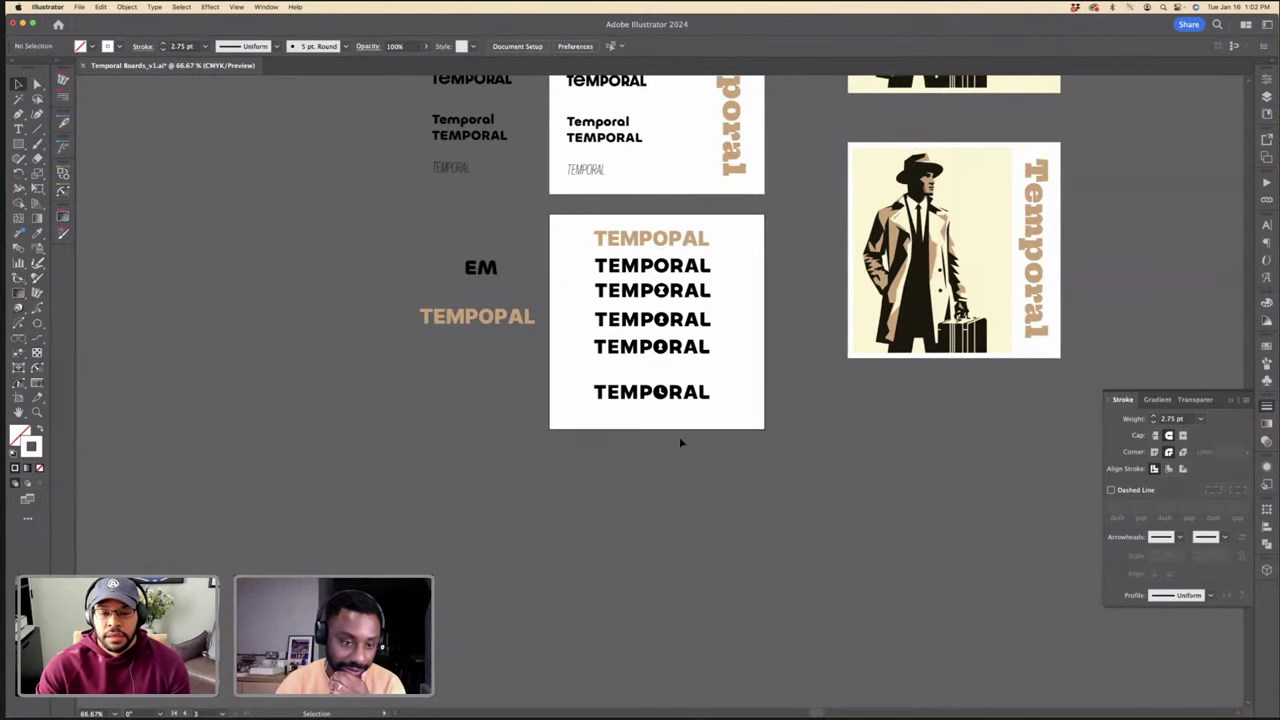
key("super+equal")
key("super+equal")
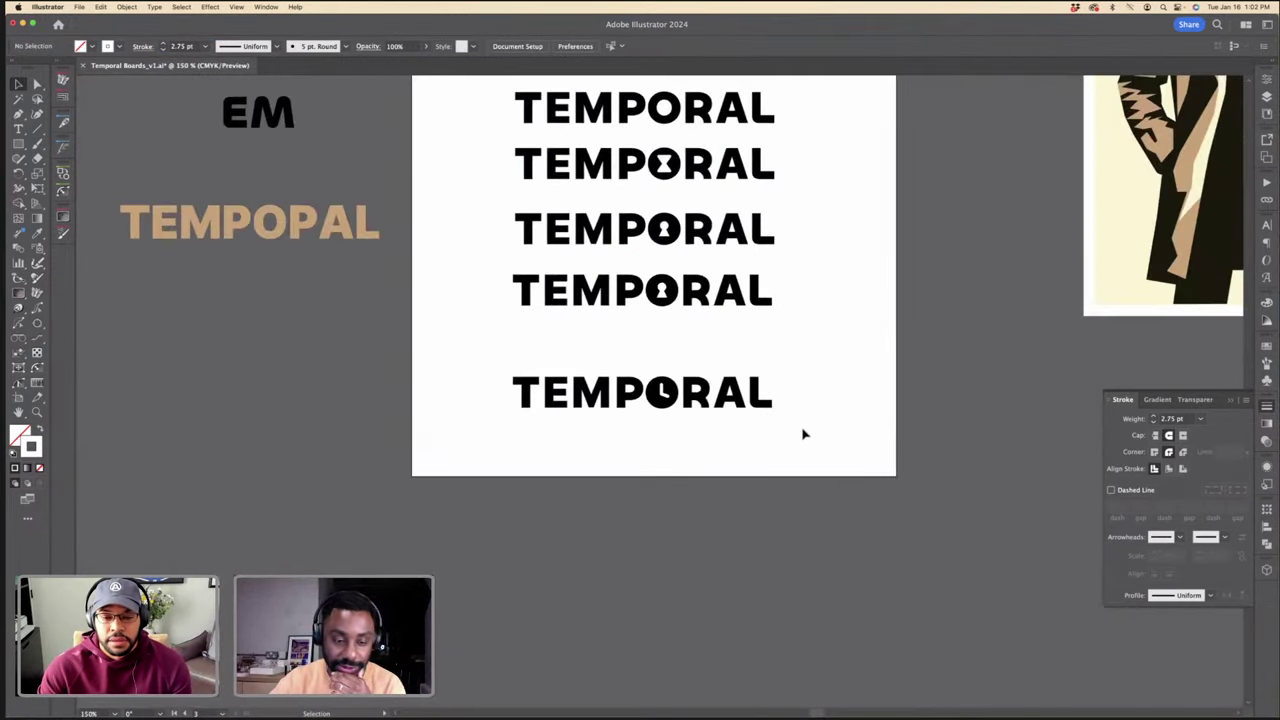
Step: Try lowering the clock hands' joint and hour-hand tip to a height of about 0.158 in, and undo the change
scroll(703, 423, "up", 10)
key("a")
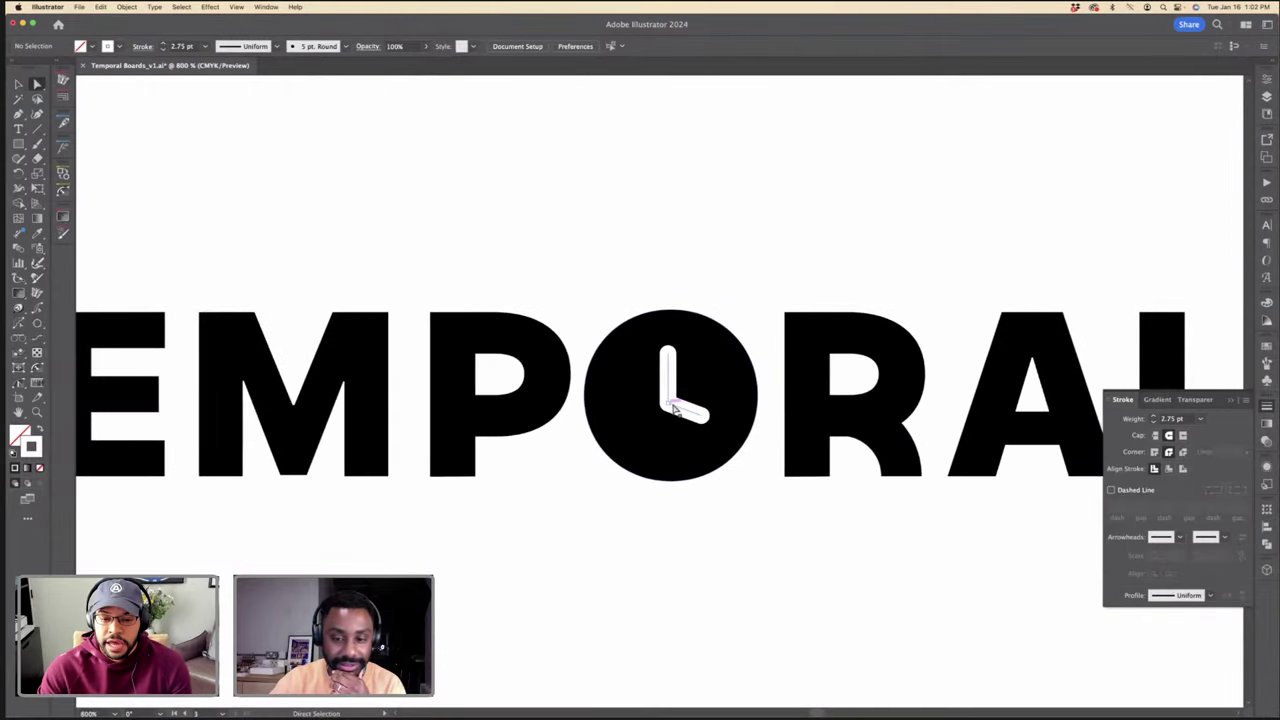
left_click(674, 408)
left_click(703, 417)
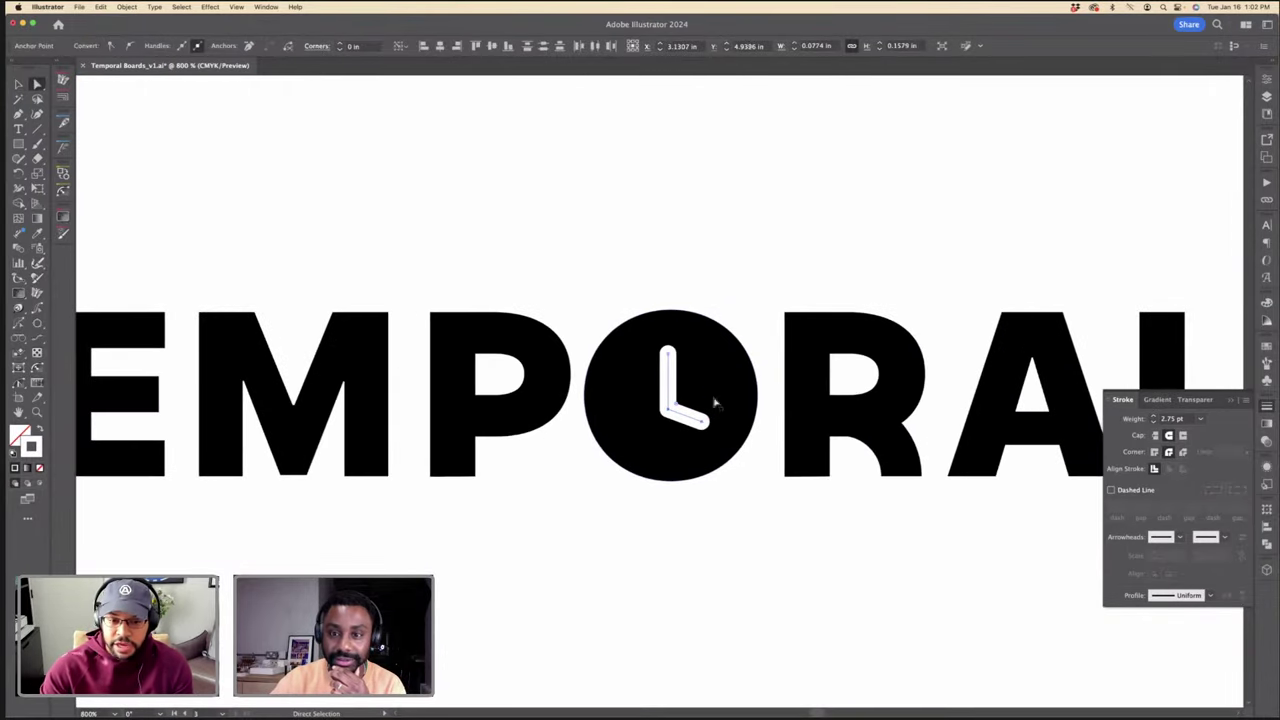
key("v")
left_click(734, 180)
key("super+minus")
key("super+minus")
key("super+minus")
key("super+minus")
key("a")
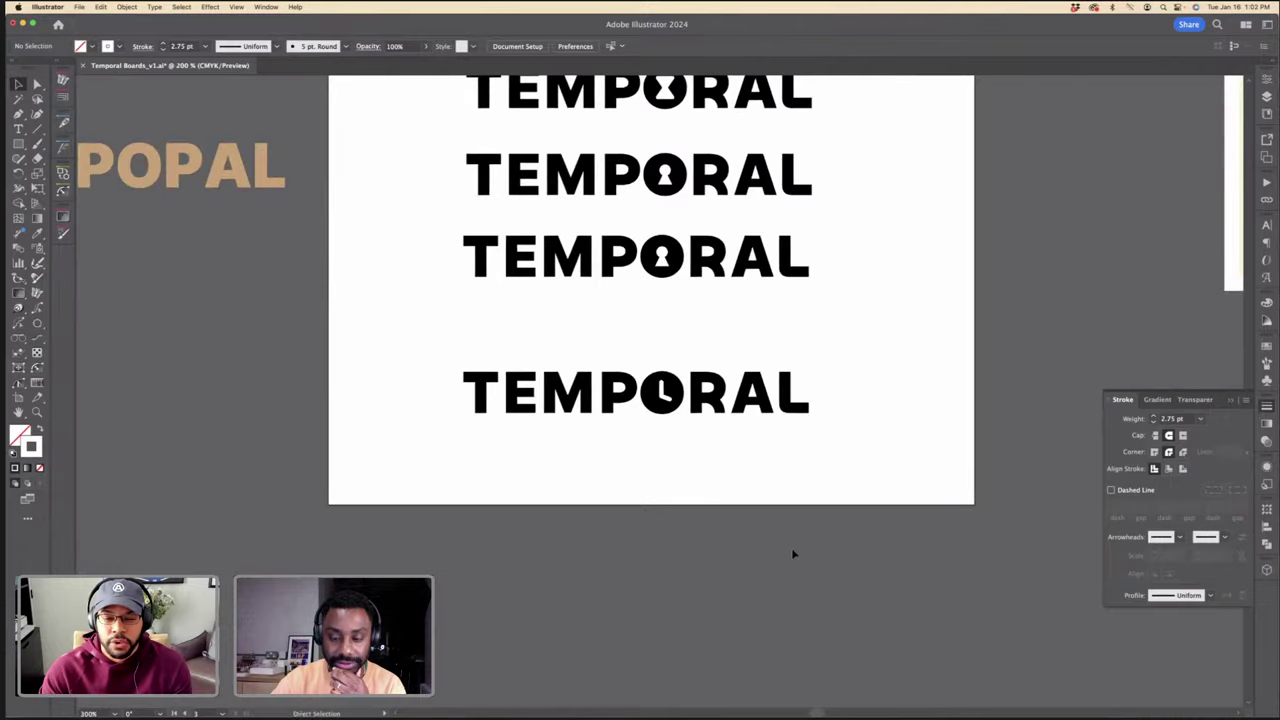
key("super+z")
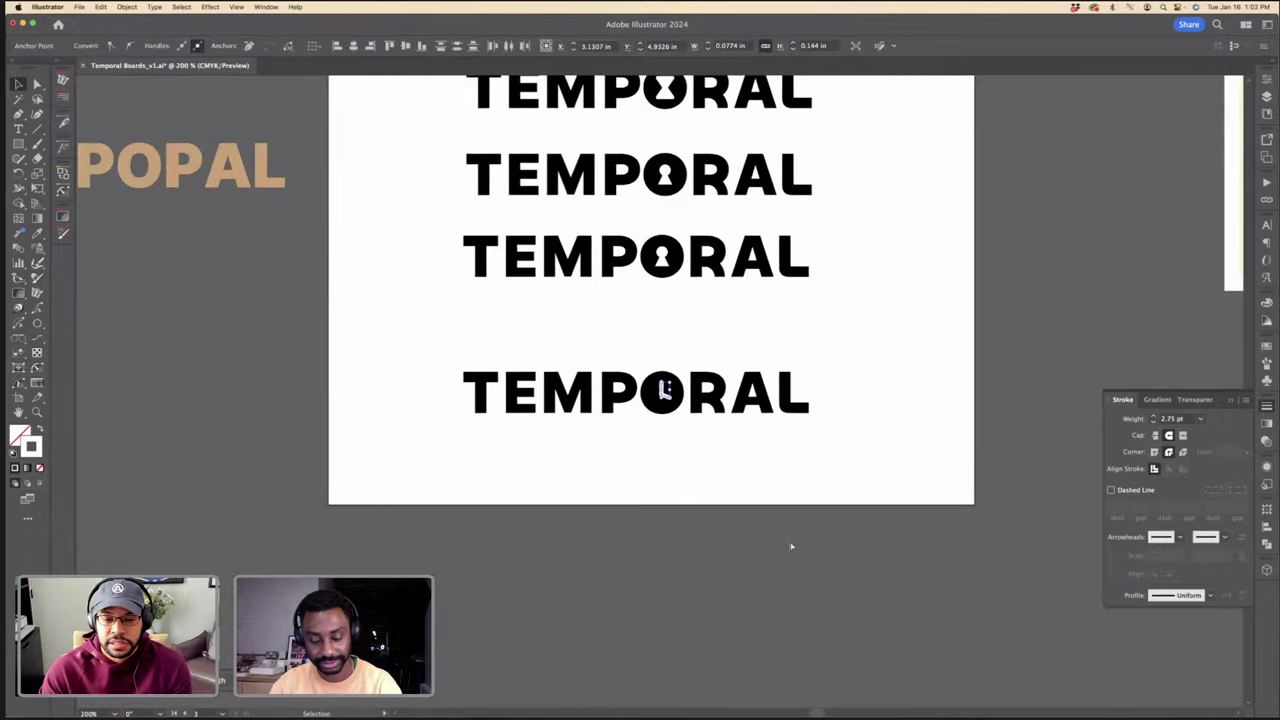
Step: Lower the tip of the hour hand slightly inside the solid O
key("super+plus")
key("super+plus")
key("a")
scroll(654, 391, "up", 3)
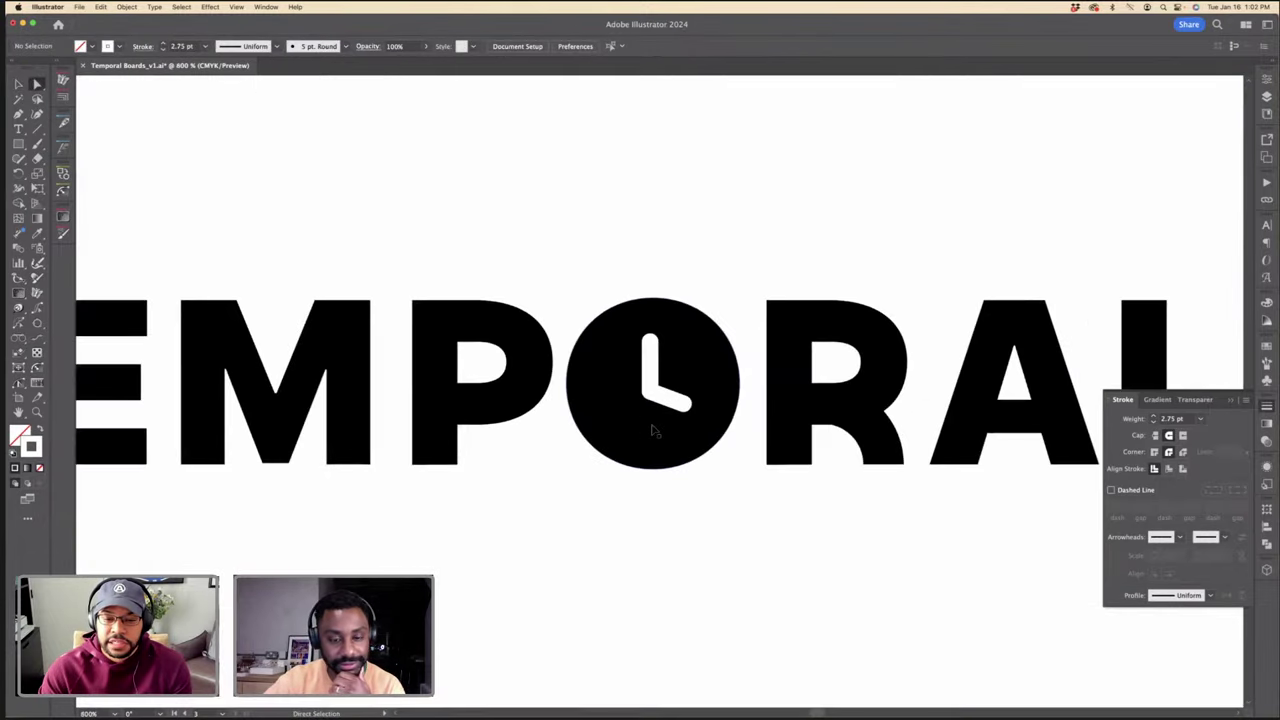
left_click(683, 405)
key("super+plus")
key("super+plus")
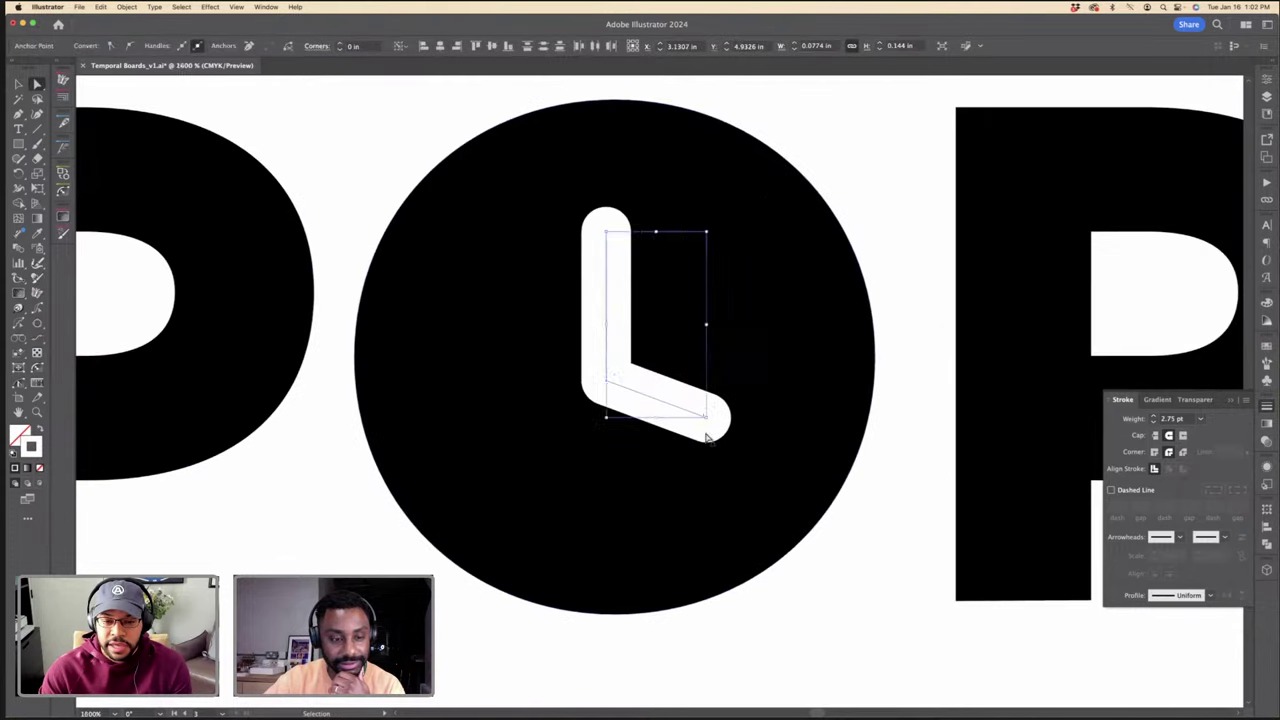
left_click_drag(707, 421, 708, 427)
left_click(914, 430)
key("super+minus")
key("super+minus")
key("super+minus")
key("super+minus")
key("super+minus")
key("super+minus")
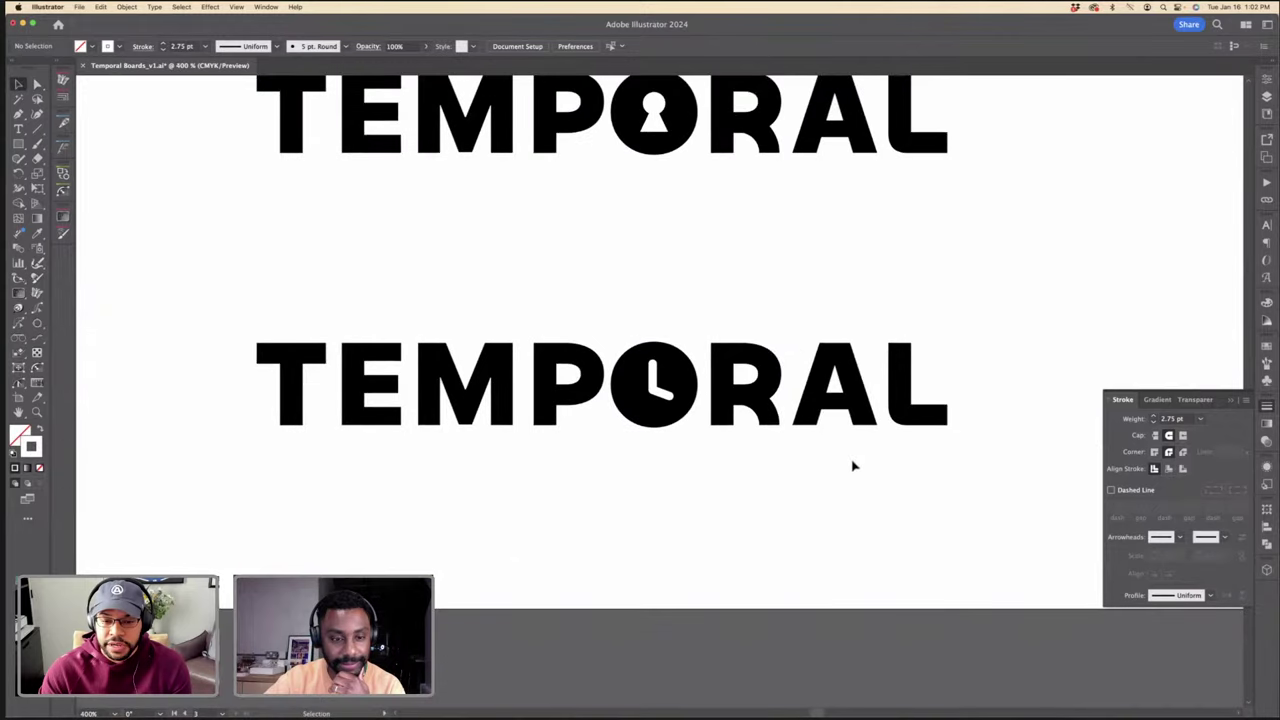
Step: Recolor all black letter shapes of the clock wordmark tan by sampling the TEMPOPAL lettering, leaving the clock hands white
left_click(776, 418)
left_click(840, 400, "shift")
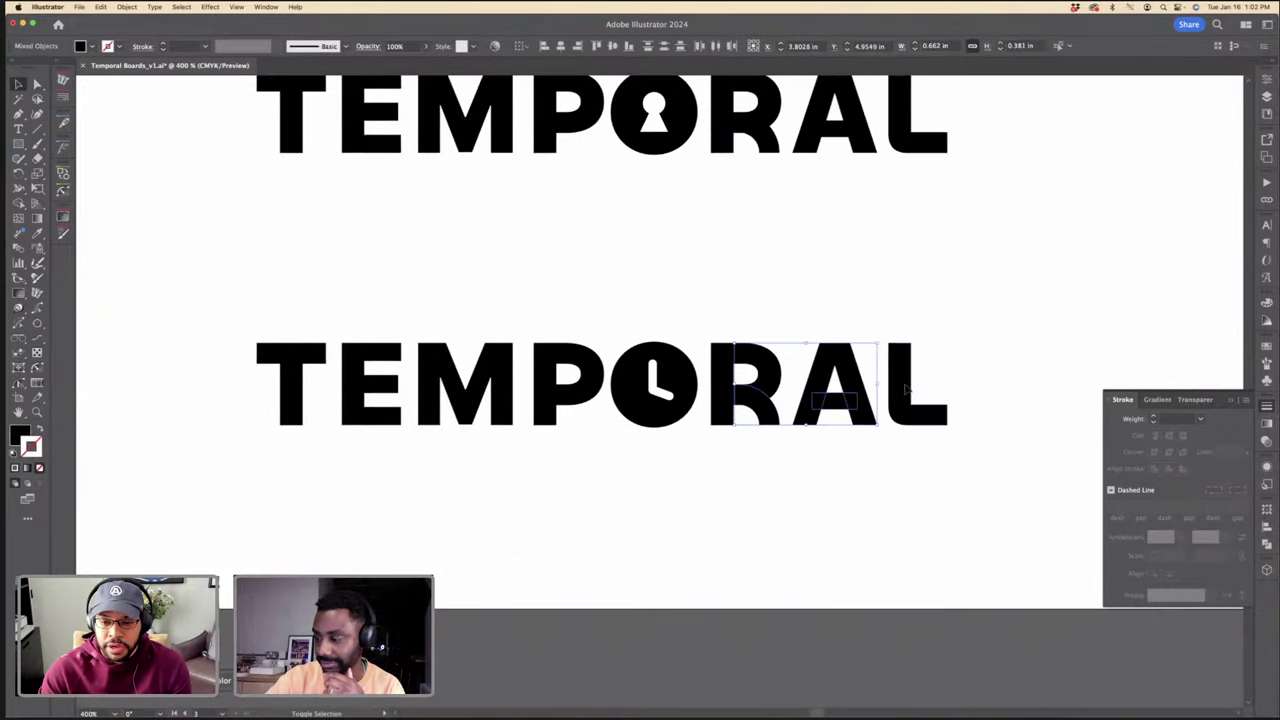
left_click(622, 366, "shift")
left_click(573, 370, "shift")
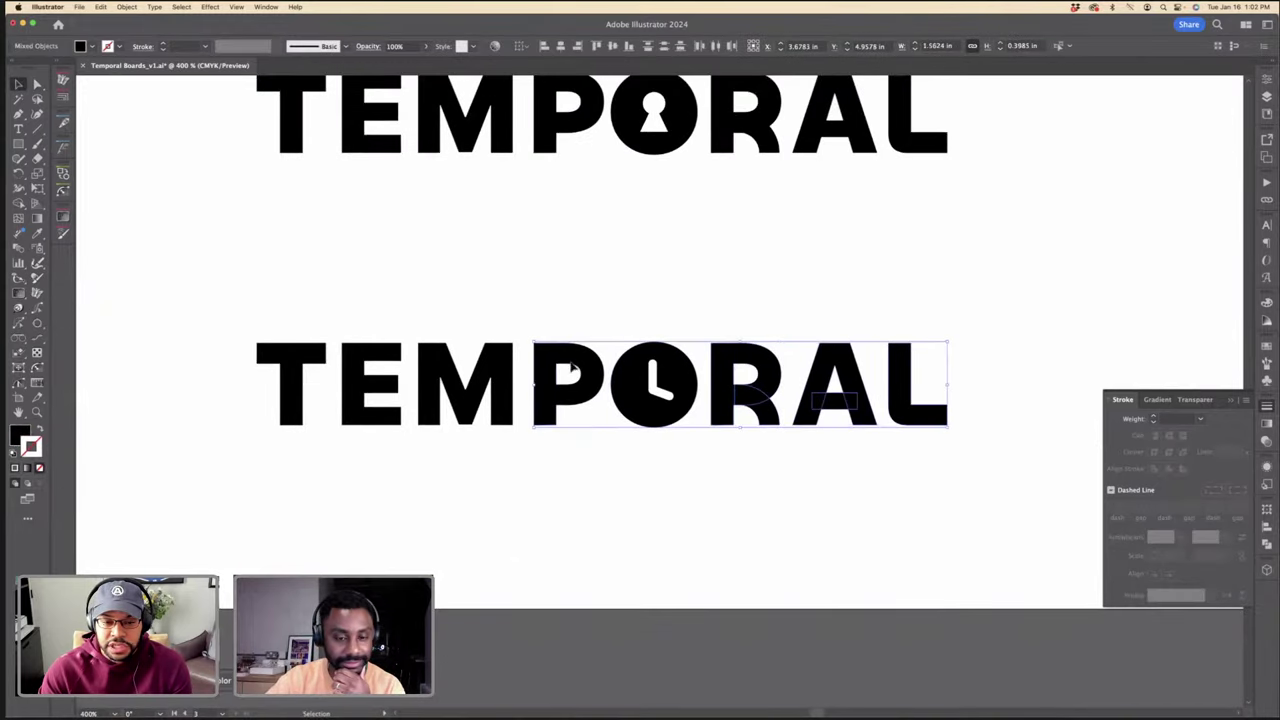
left_click(494, 366, "shift")
left_click(397, 359, "shift")
left_click(323, 352, "shift")
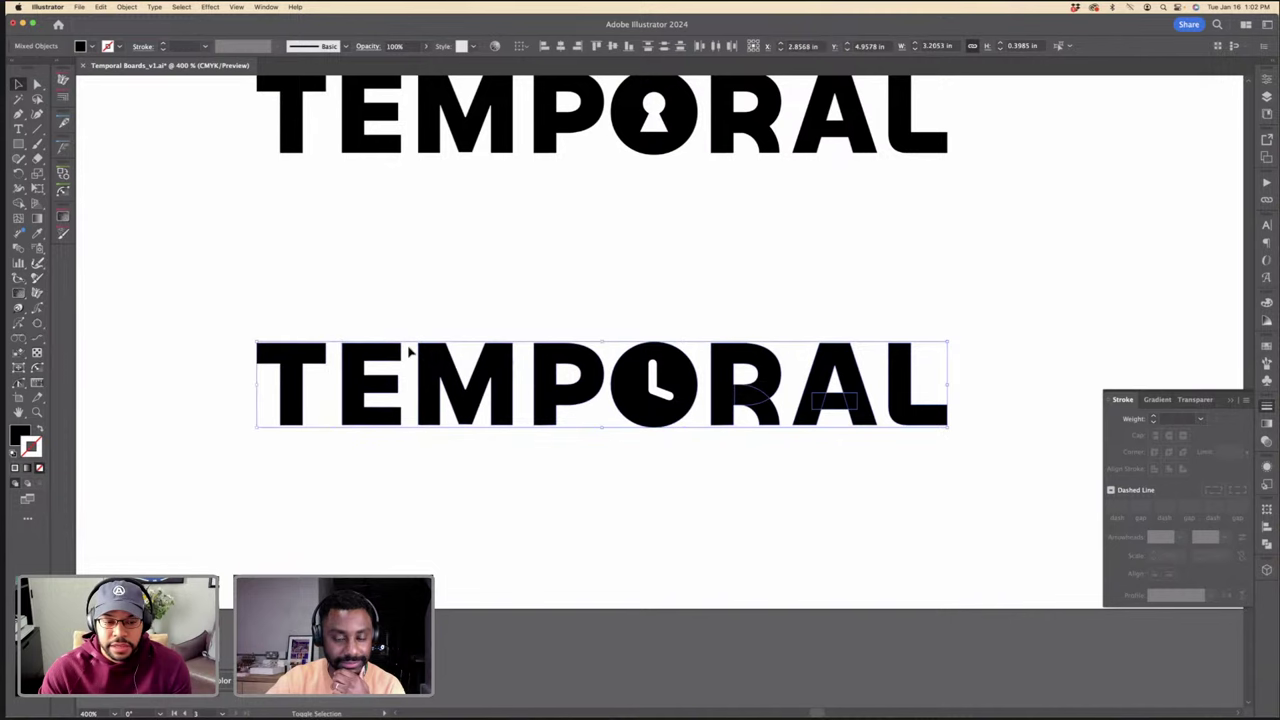
key("super+minus")
key("super+minus")
key("super+minus")
key("super+minus")
key("super+minus")
key("i")
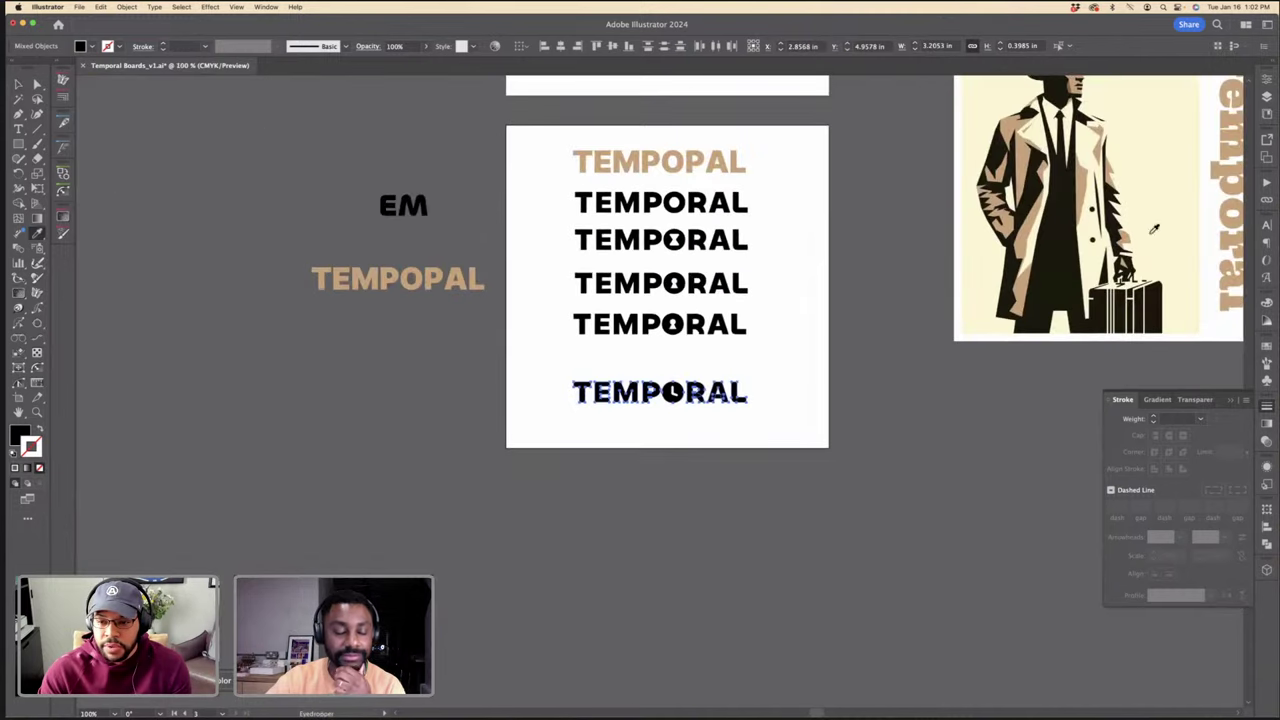
left_click(741, 172)
key("v")
left_click(775, 409)
key("super+plus")
key("super+plus")
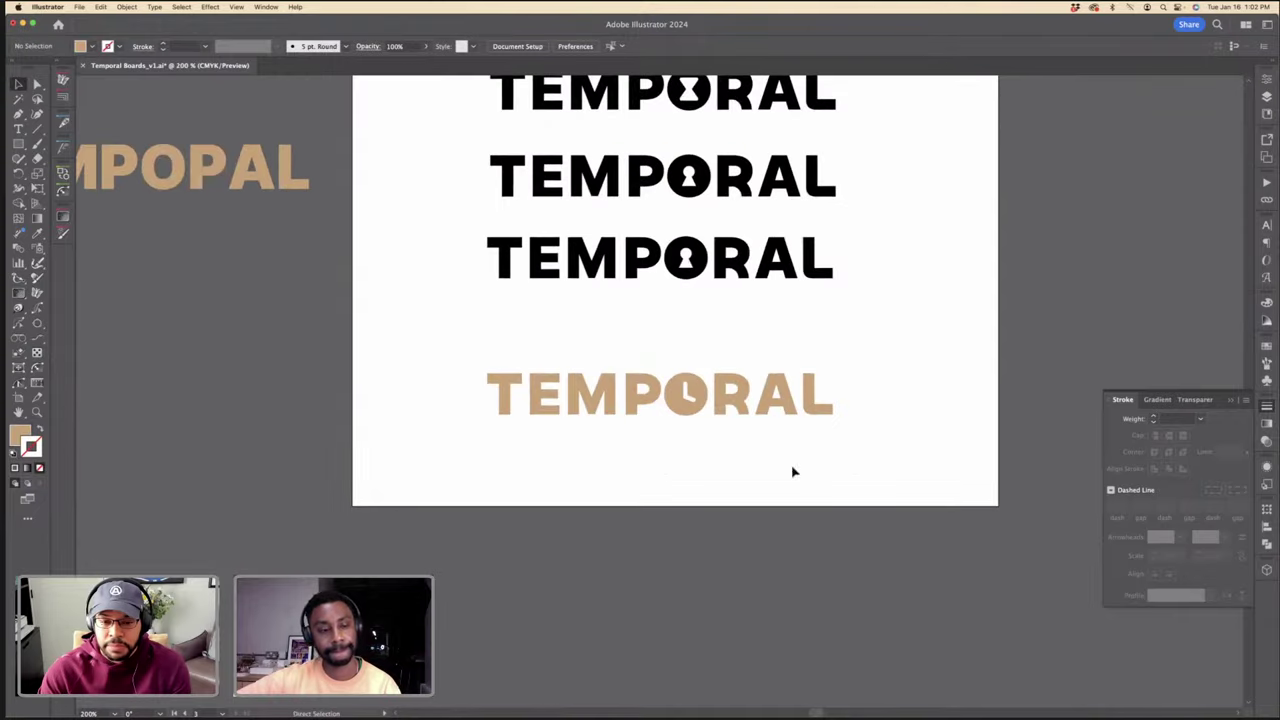
Step: Duplicate the trench-coat poster artboard below the original and remove the vertical slab-serif Temporal lettering from the copy
key("super+minus")
key("super+minus")
key("super+minus")
key("super+minus")
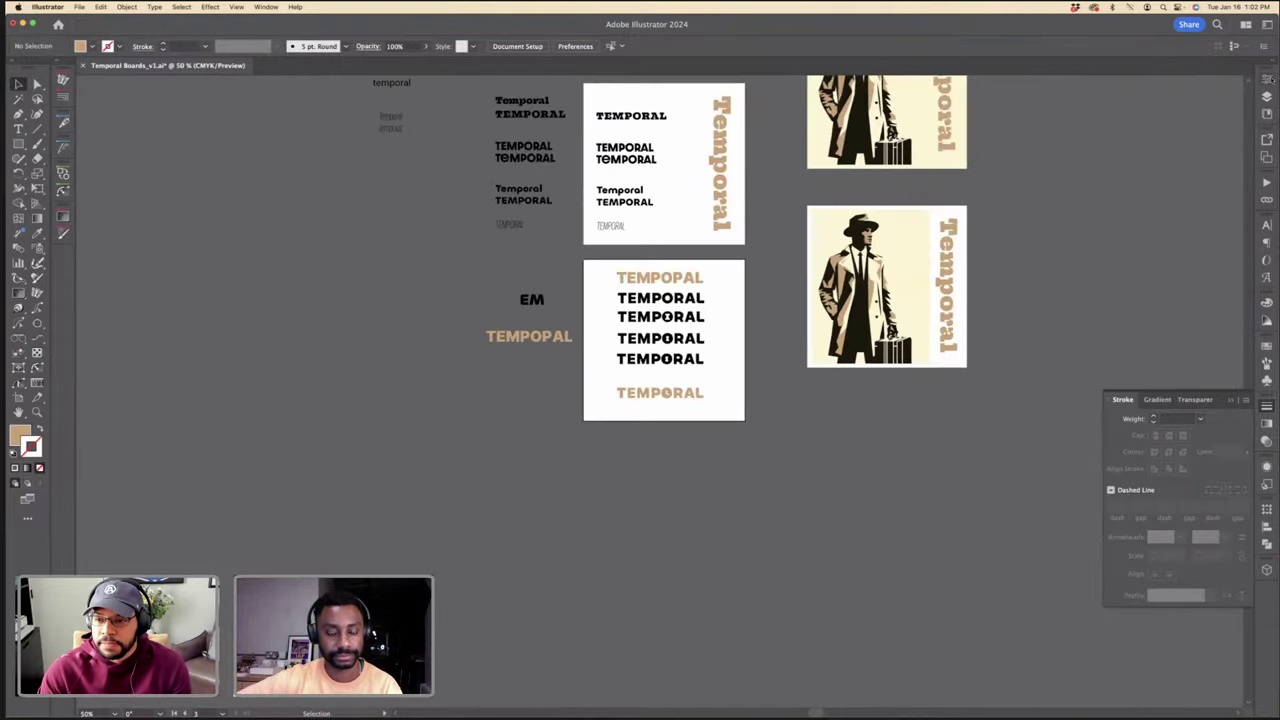
key("shift+o")
left_click(925, 217)
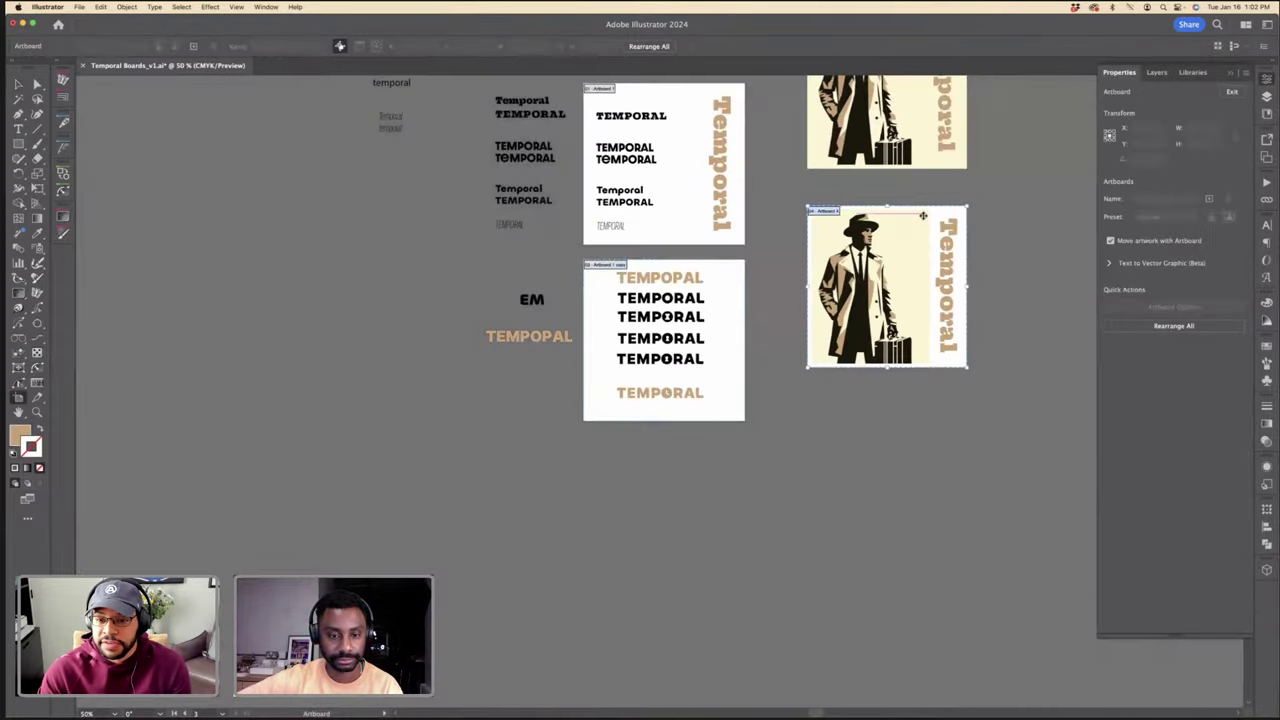
left_click_drag(920, 220, 914, 410)
key("Escape")
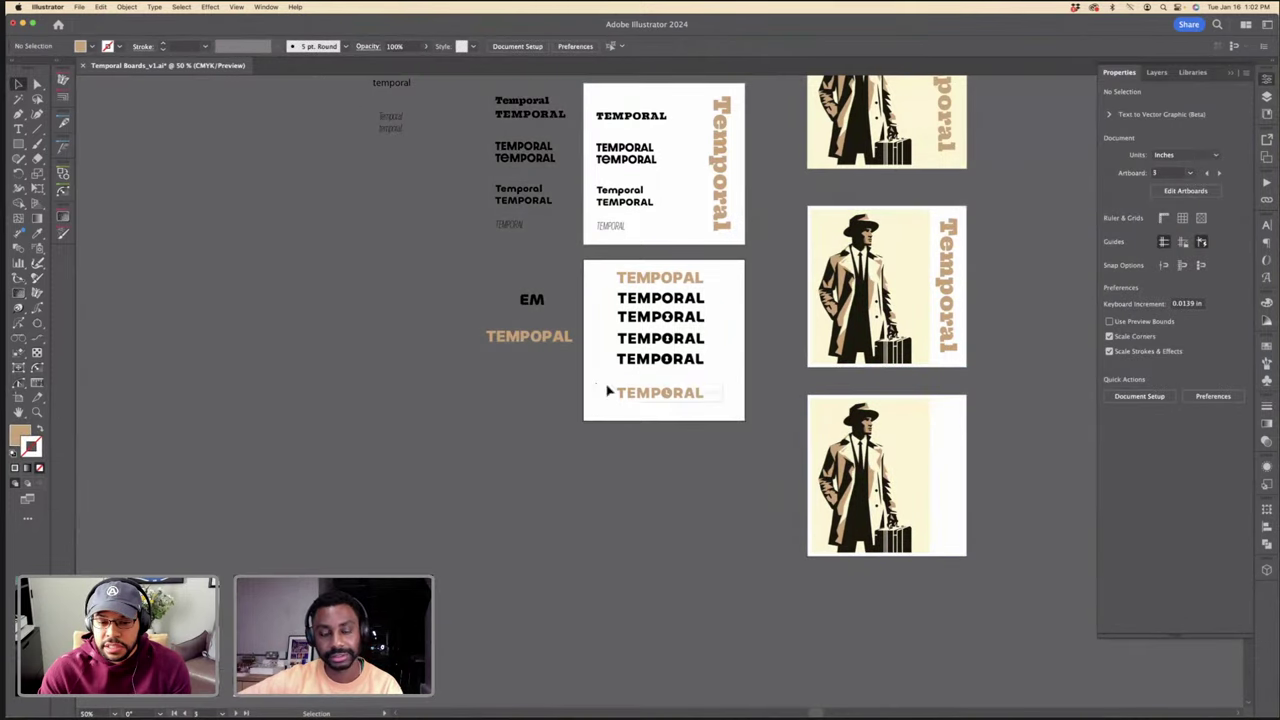
Step: Place the tan clock wordmark vertically in the copied poster's white strip, enlarged to about 5.24 in tall and centered in the strip
left_click_drag(606, 386, 955, 486)
key("super+=")
key("super+=")
key("super+=")
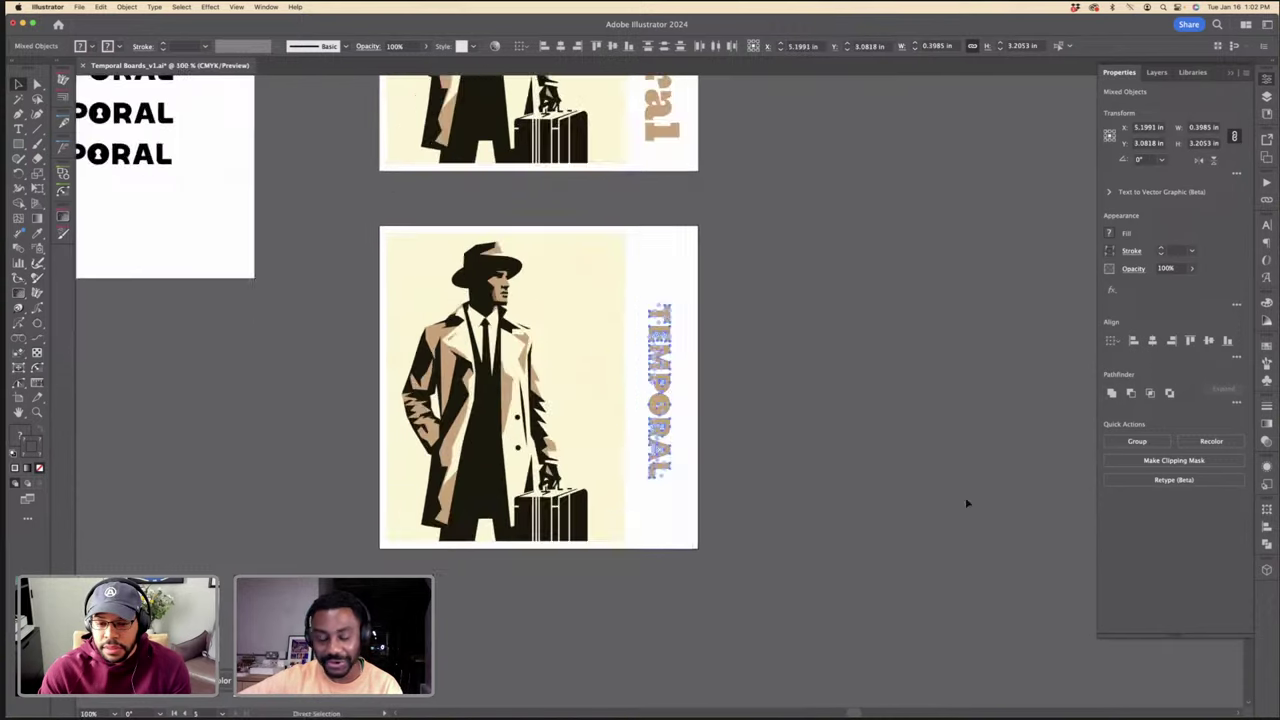
left_click_drag(677, 420, 676, 380)
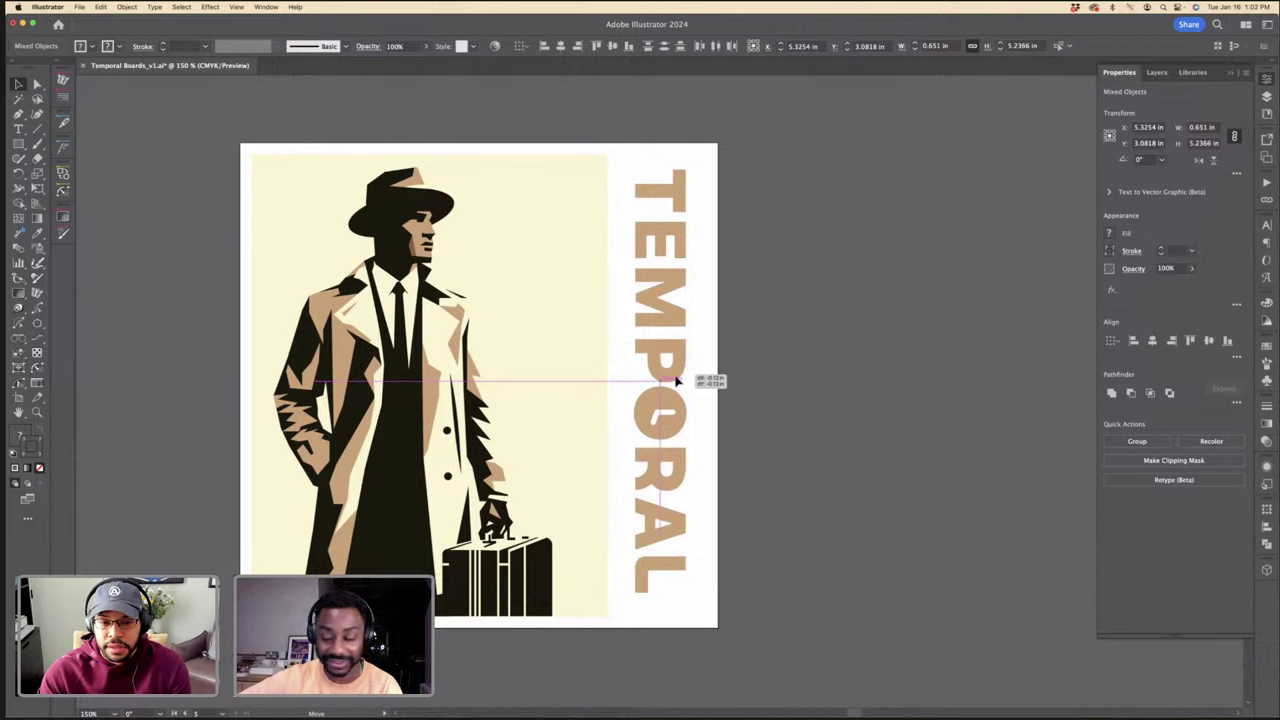
left_click_drag(676, 380, 676, 380)
left_click(684, 358)
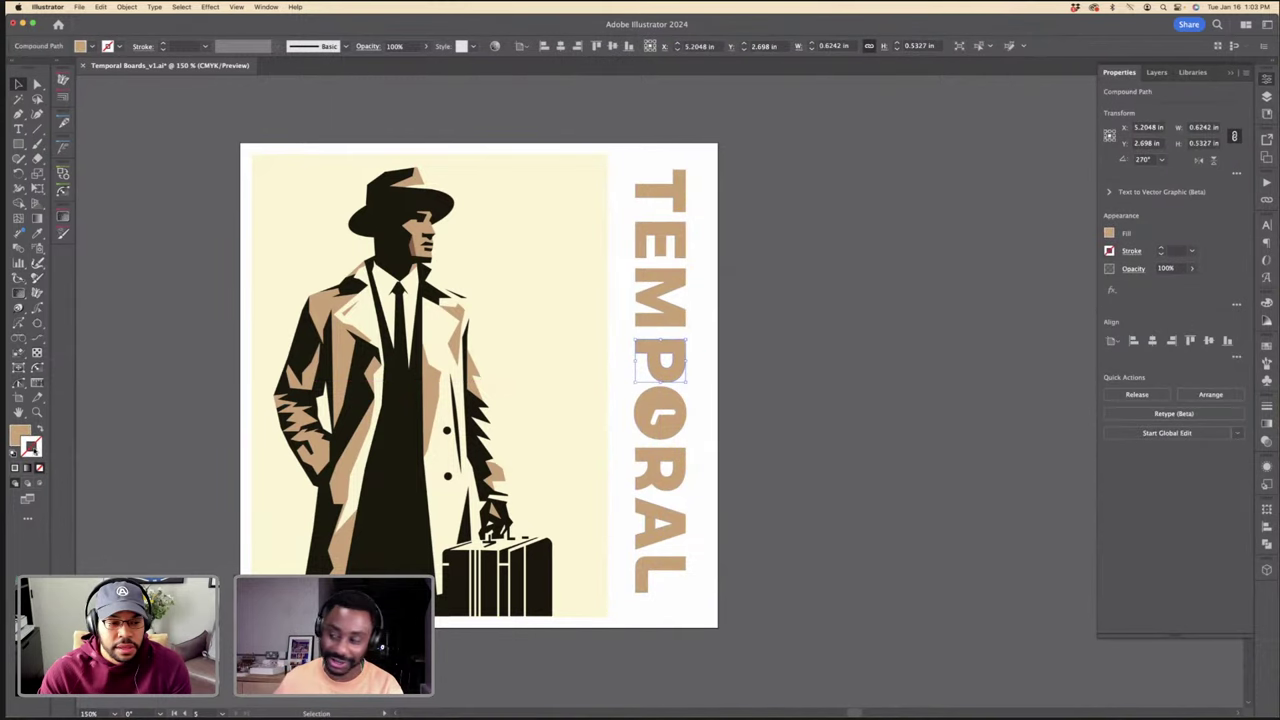
left_click(768, 280)
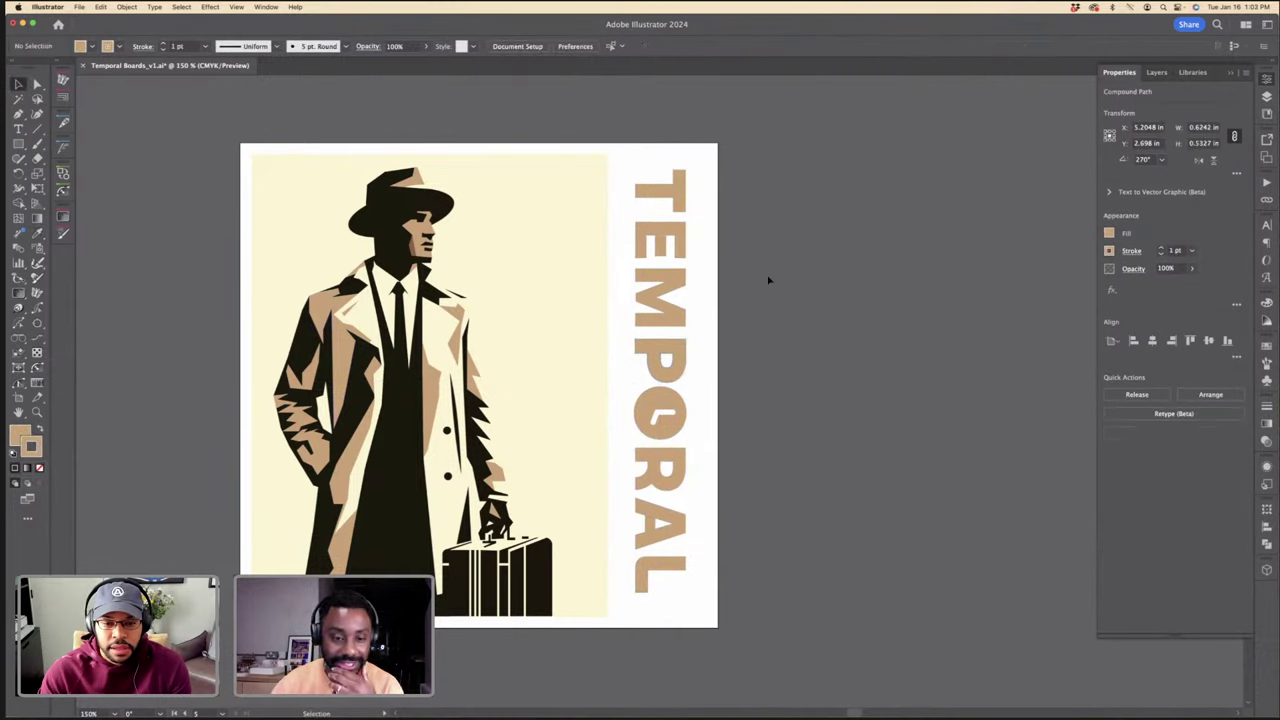
key("super+z")
key("super+z")
key("super+z")
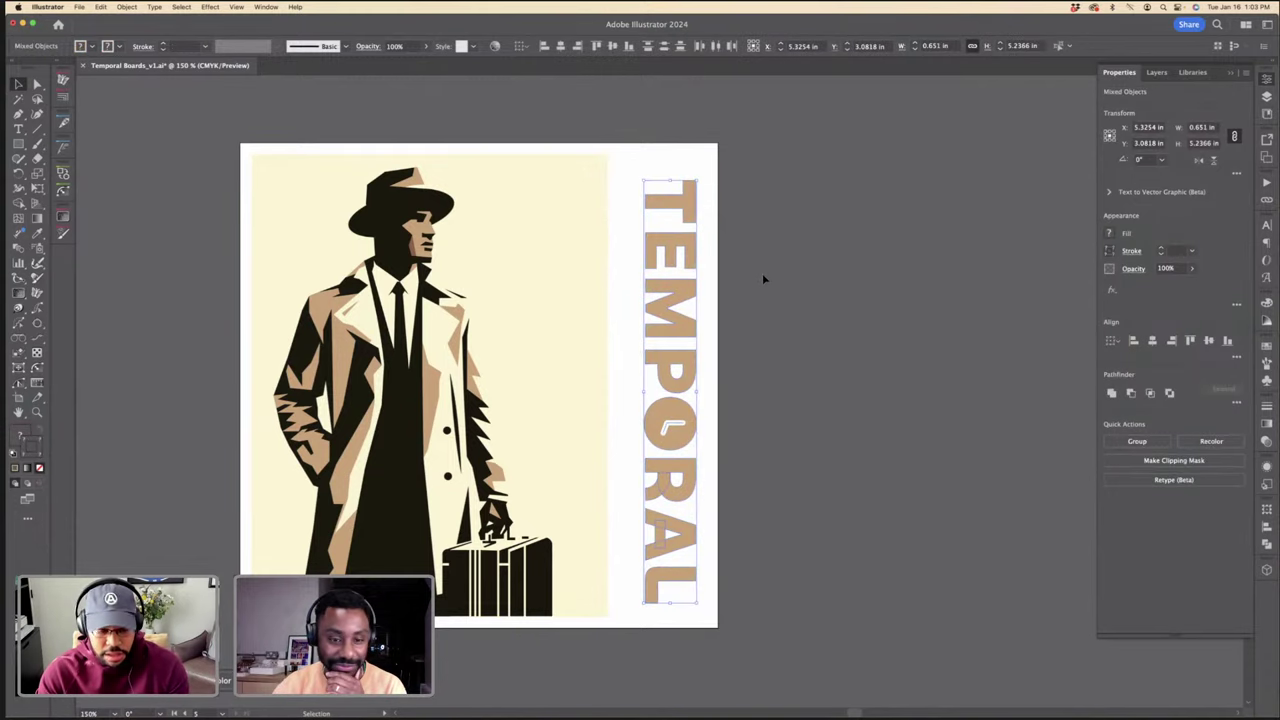
key("super+shift+z")
Step: Group the vertical wordmark's shapes and remove the white clock hands from the O inside the group
key("super+g")
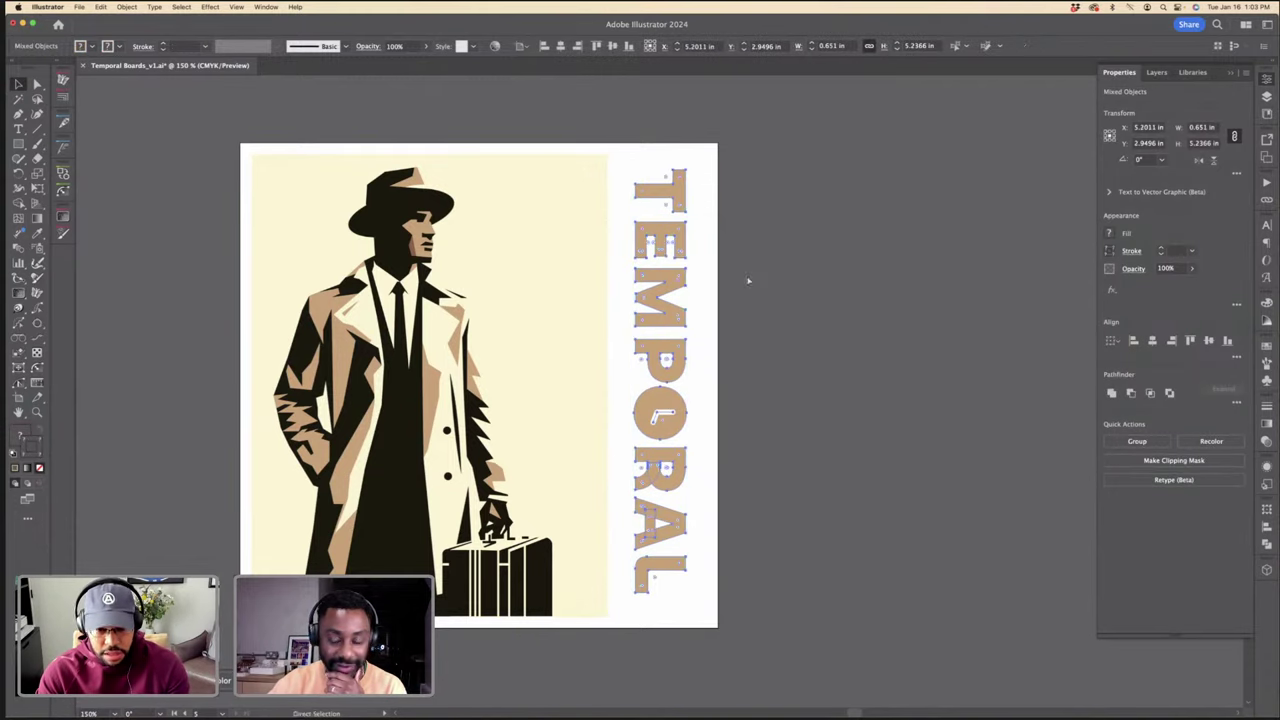
left_click(758, 326)
left_click(672, 399)
double_click(663, 410)
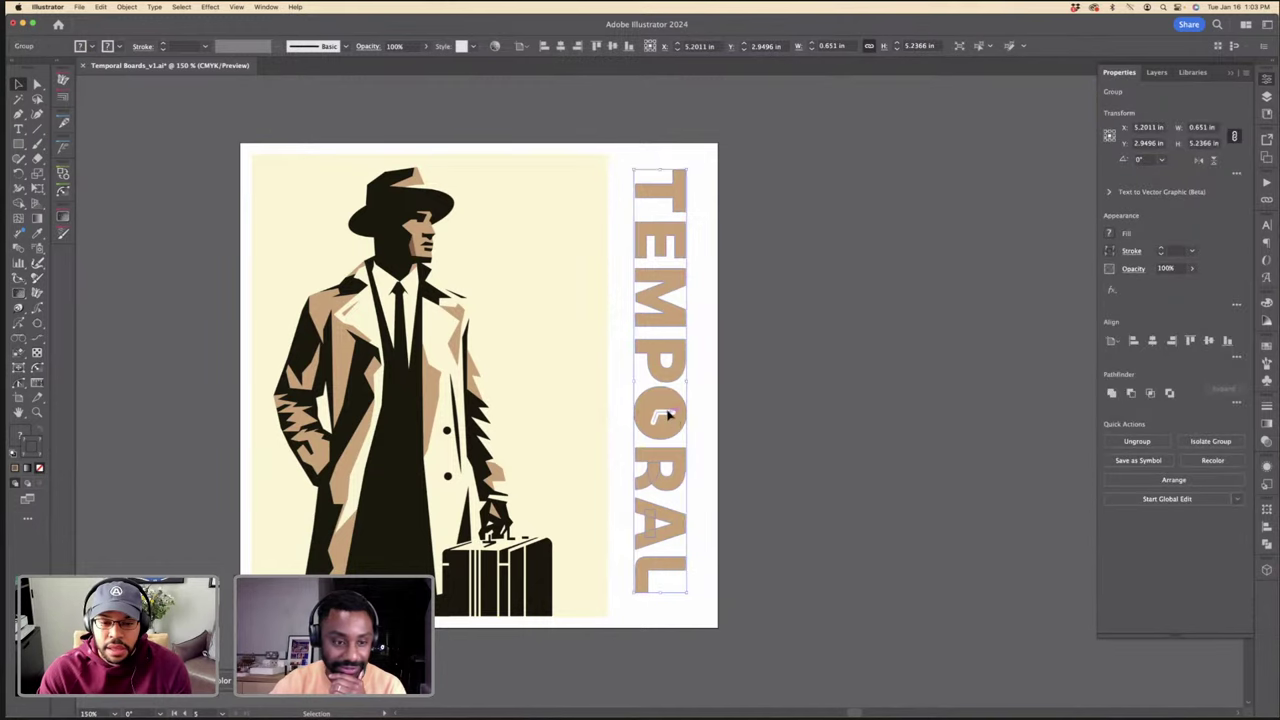
left_click(740, 400)
double_click(740, 400)
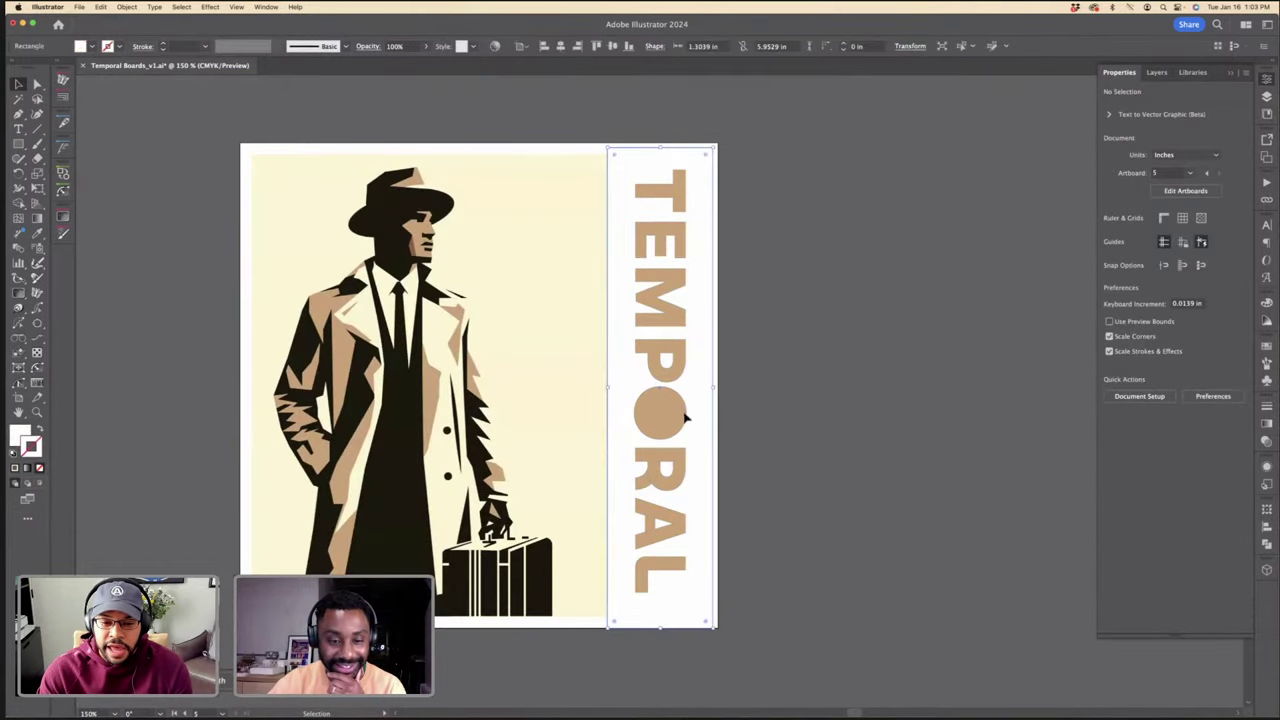
Step: Give the grouped vertical wordmark on the copied poster a tan stroke with a weight of 2 pt
key("i")
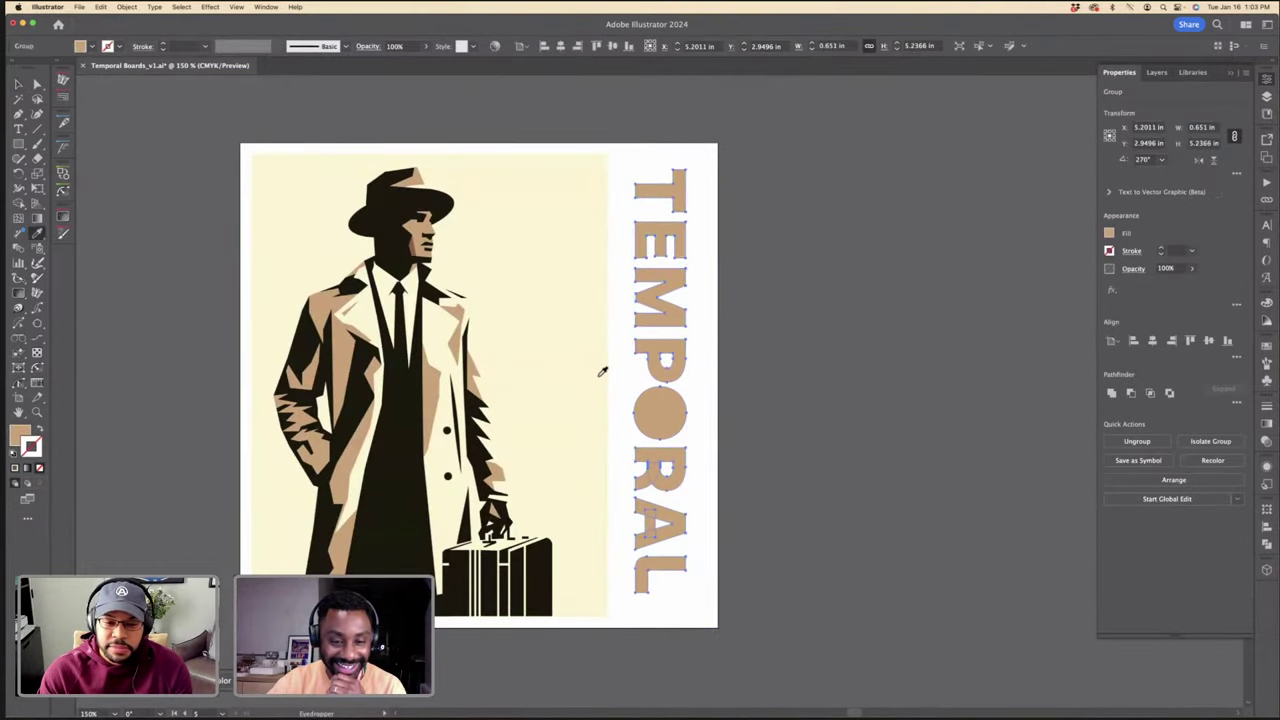
right_click(672, 376)
left_click(661, 376)
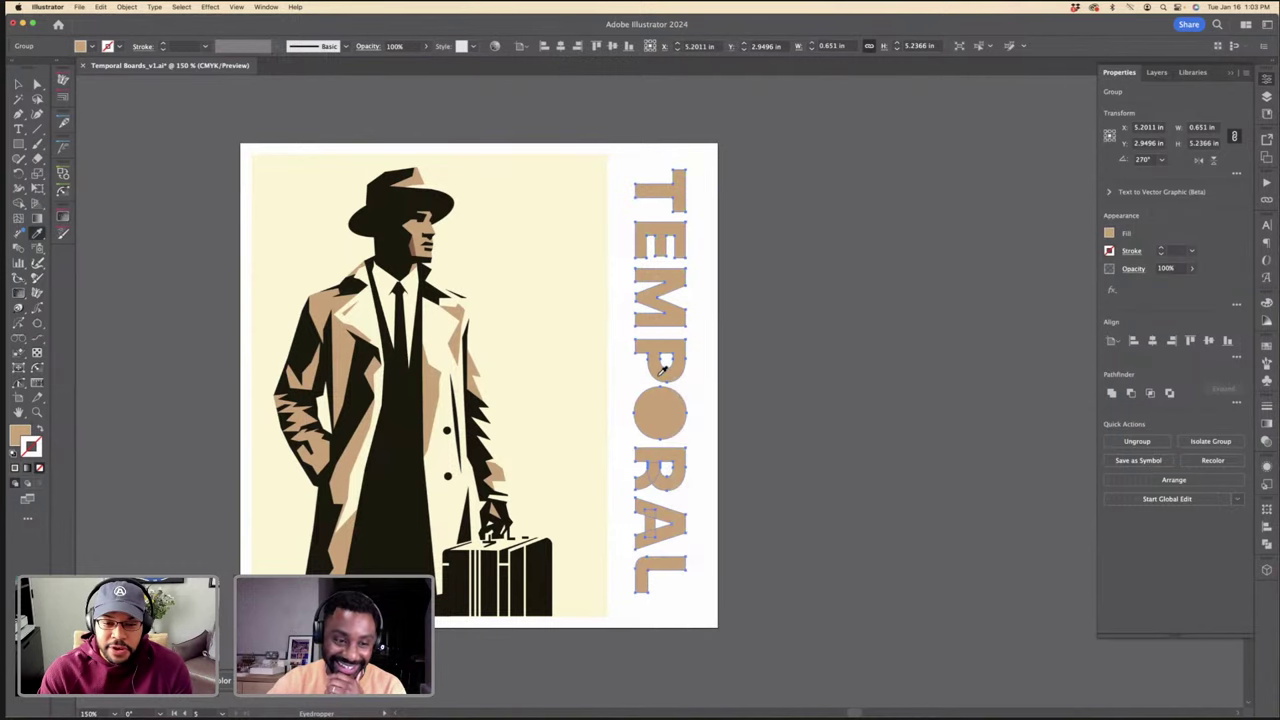
key("v")
left_click(164, 44)
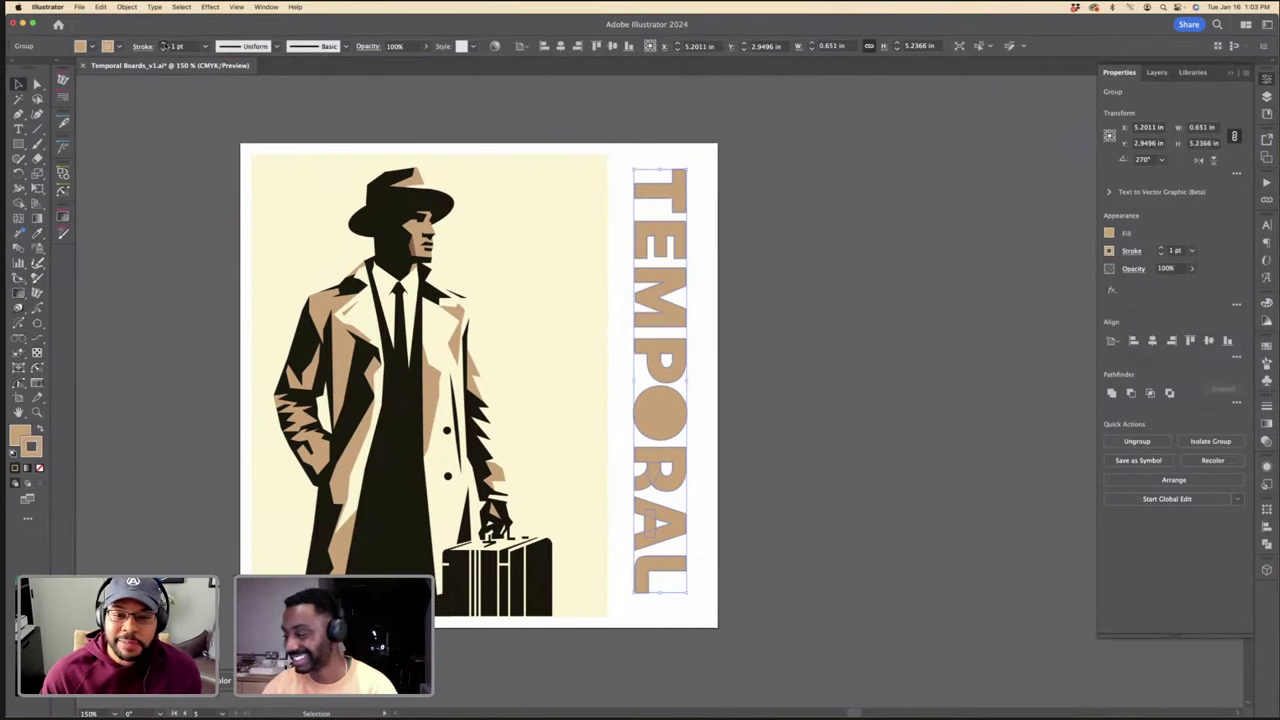
left_click(1267, 406)
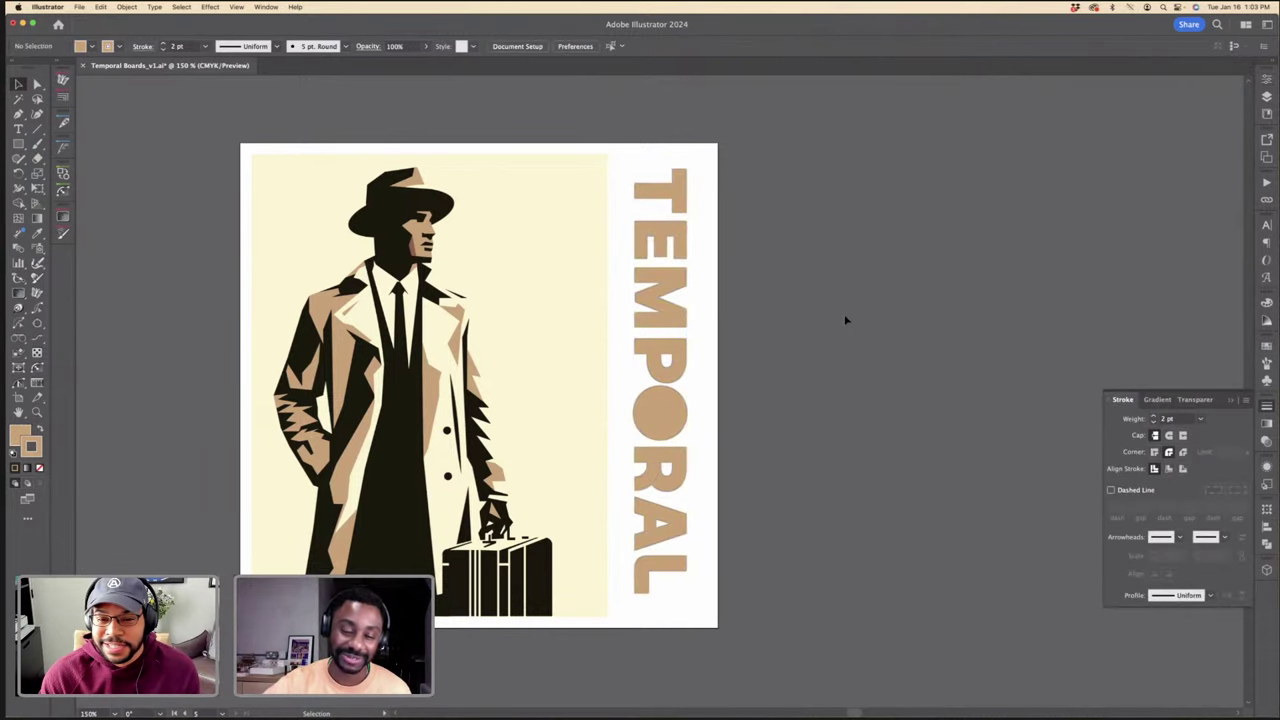
Step: Put the white clock hands back on the solid O of the vertical wordmark
left_click(826, 279)
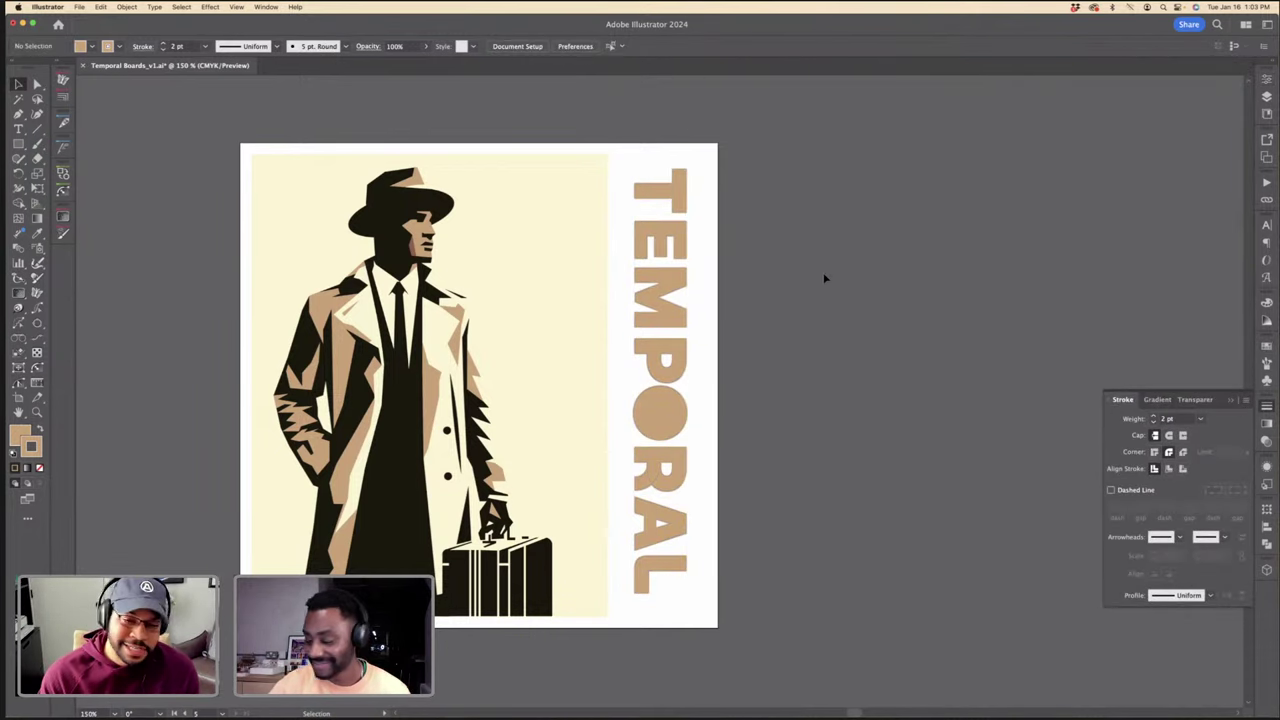
key("super+z")
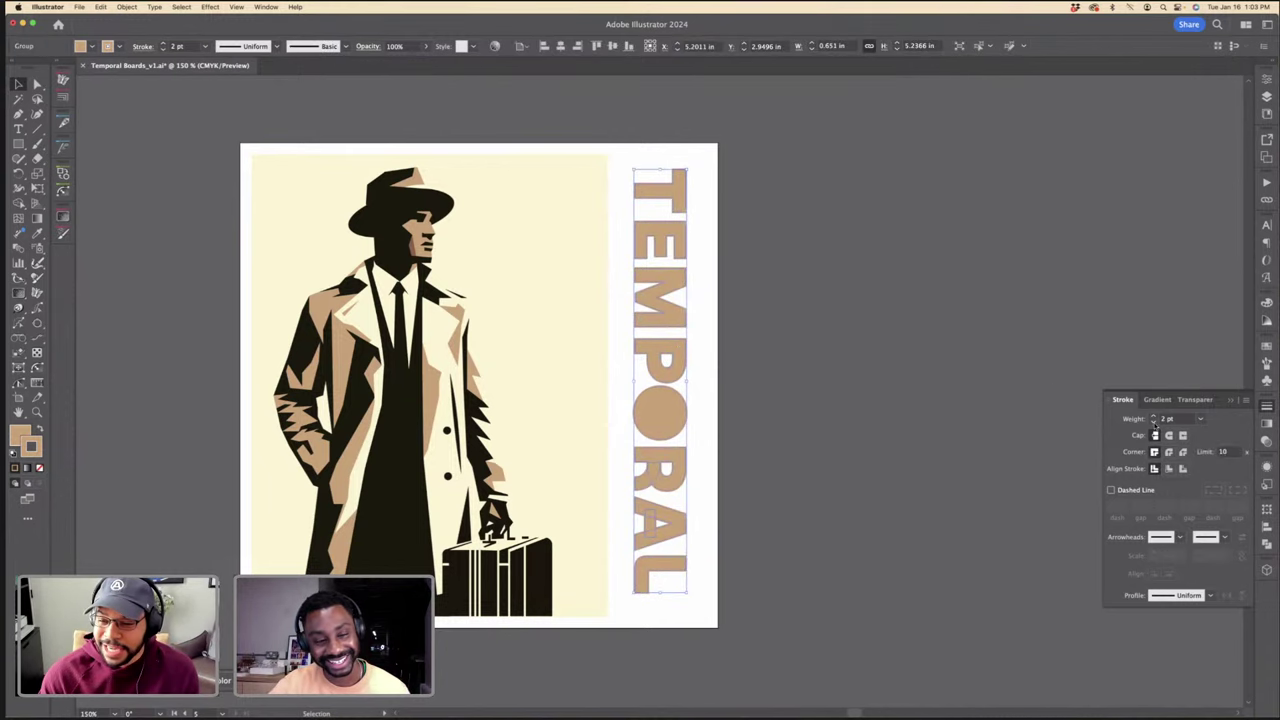
left_click(760, 369)
key("super+z")
key("super+z")
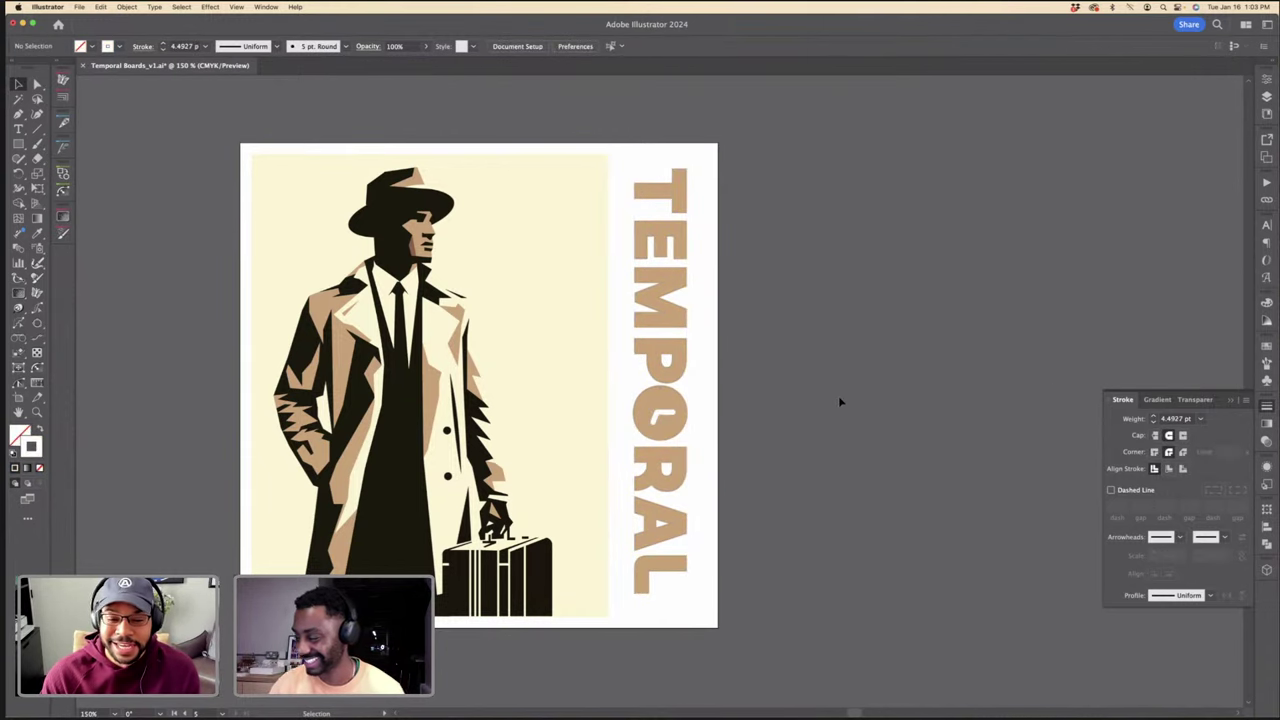
Step: Copy the thin italic TEMPORAL sample from the lettering artboard onto the beige background of the clock-wordmark poster
key("super+minus")
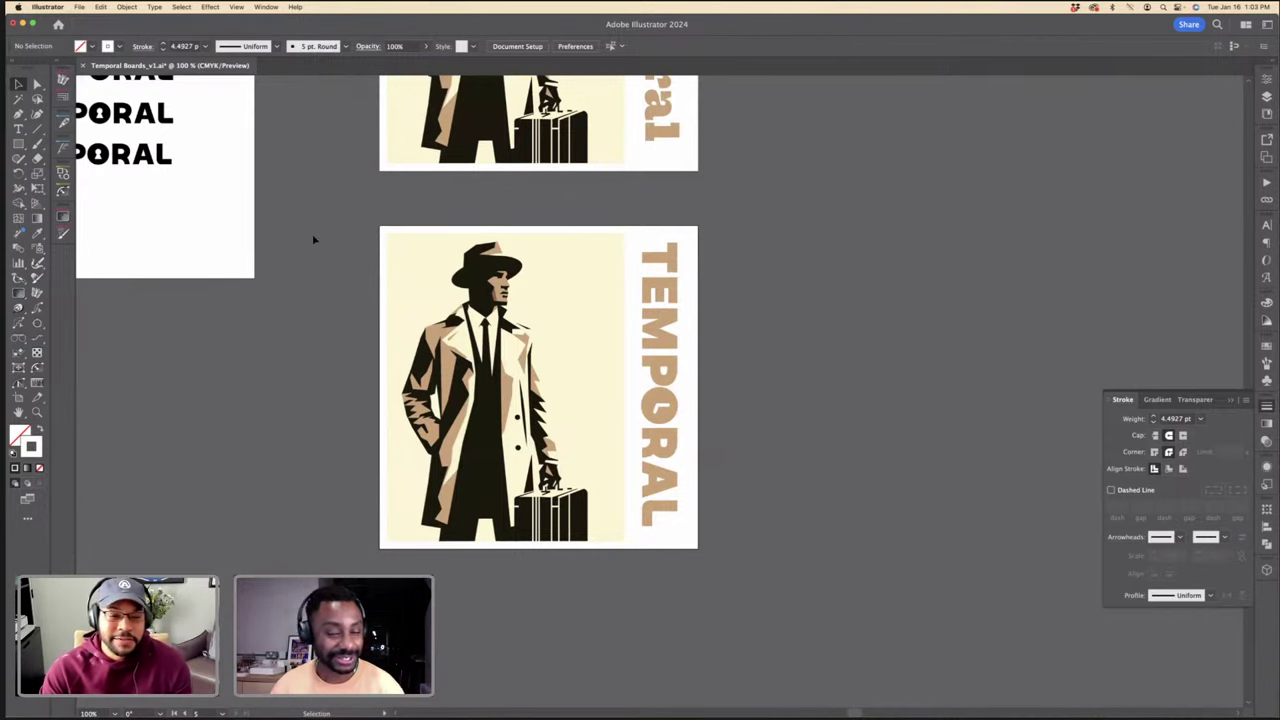
key("super+minus")
scroll(695, 338, "up", 5)
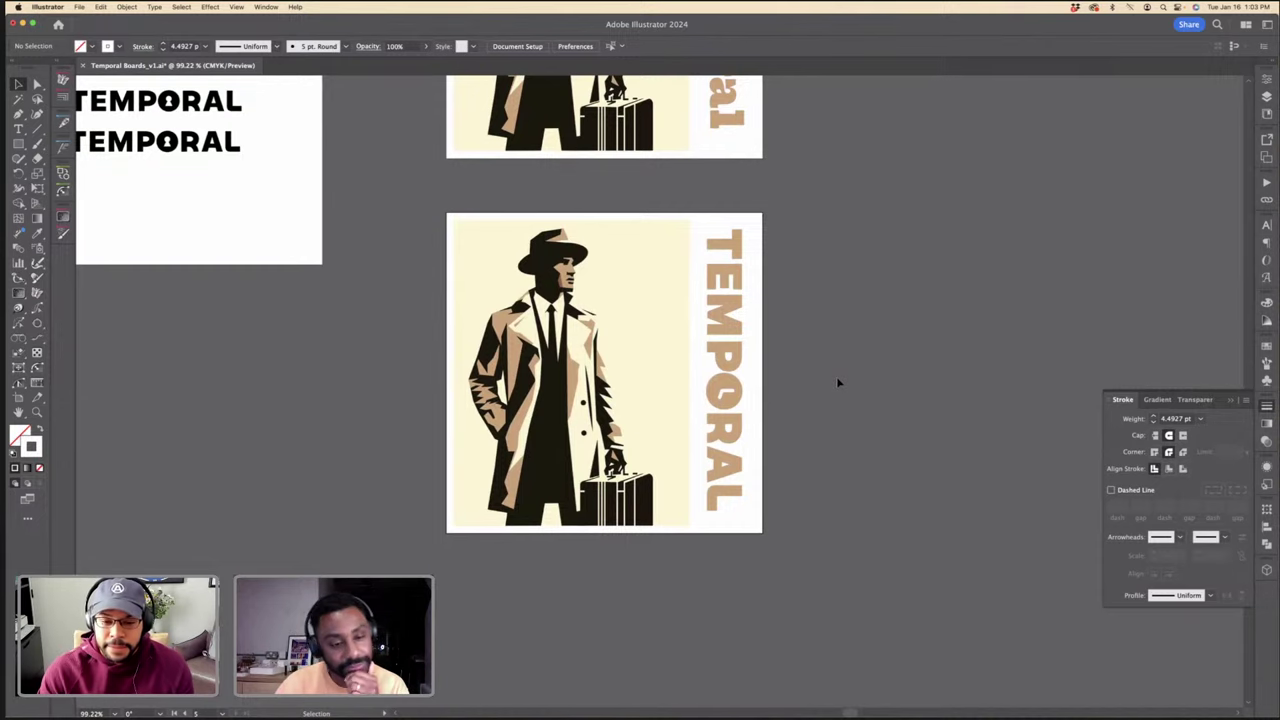
scroll(838, 382, "down", 2)
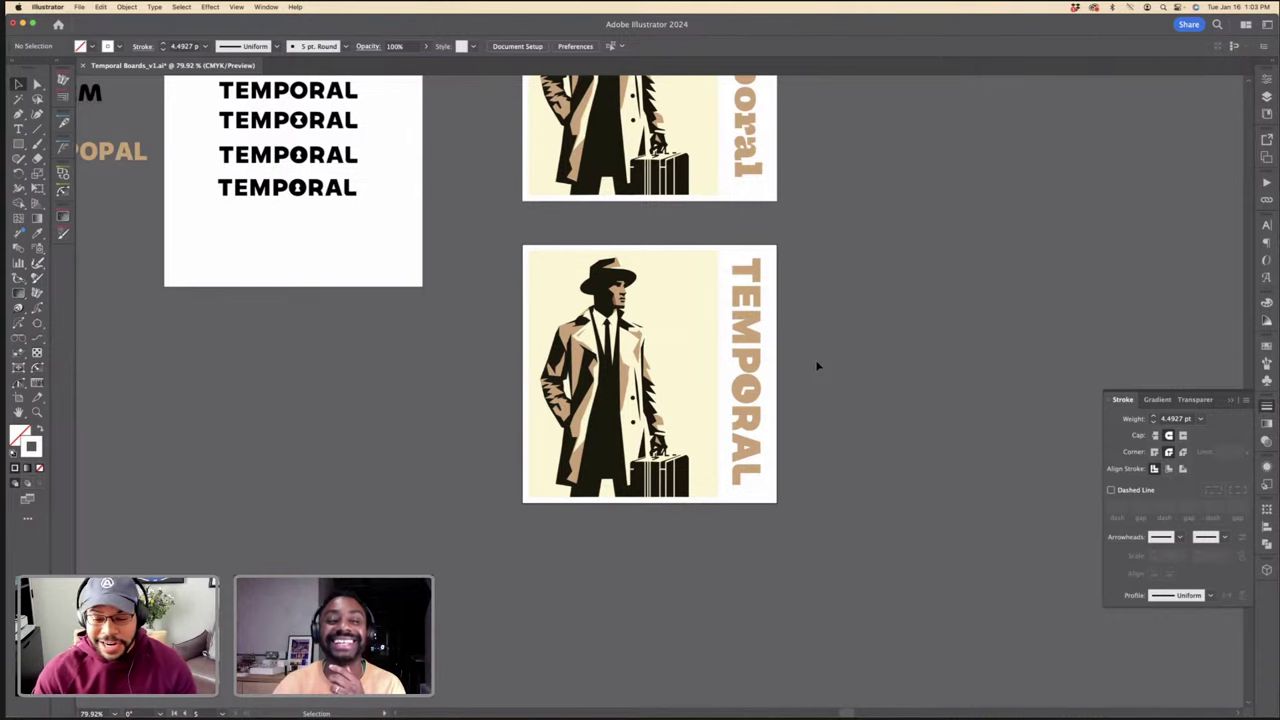
scroll(816, 366, "up", 5)
scroll(816, 366, "left", 1)
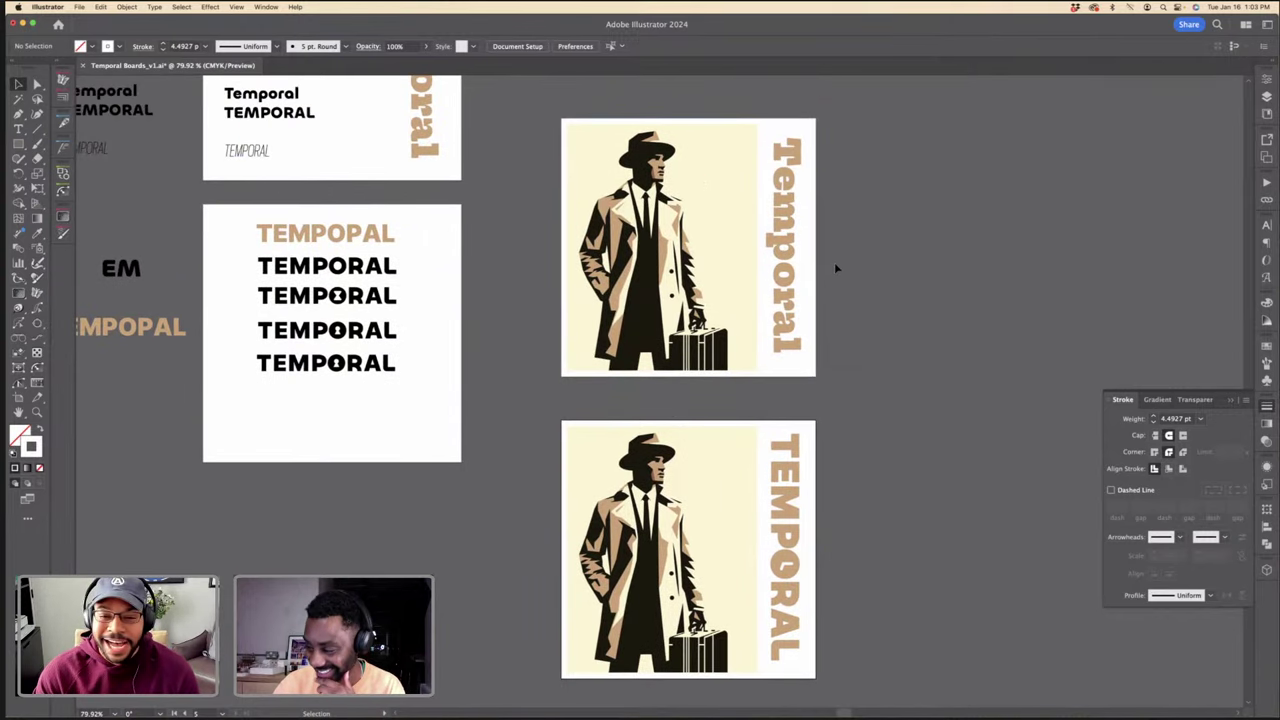
scroll(834, 262, "down", 3)
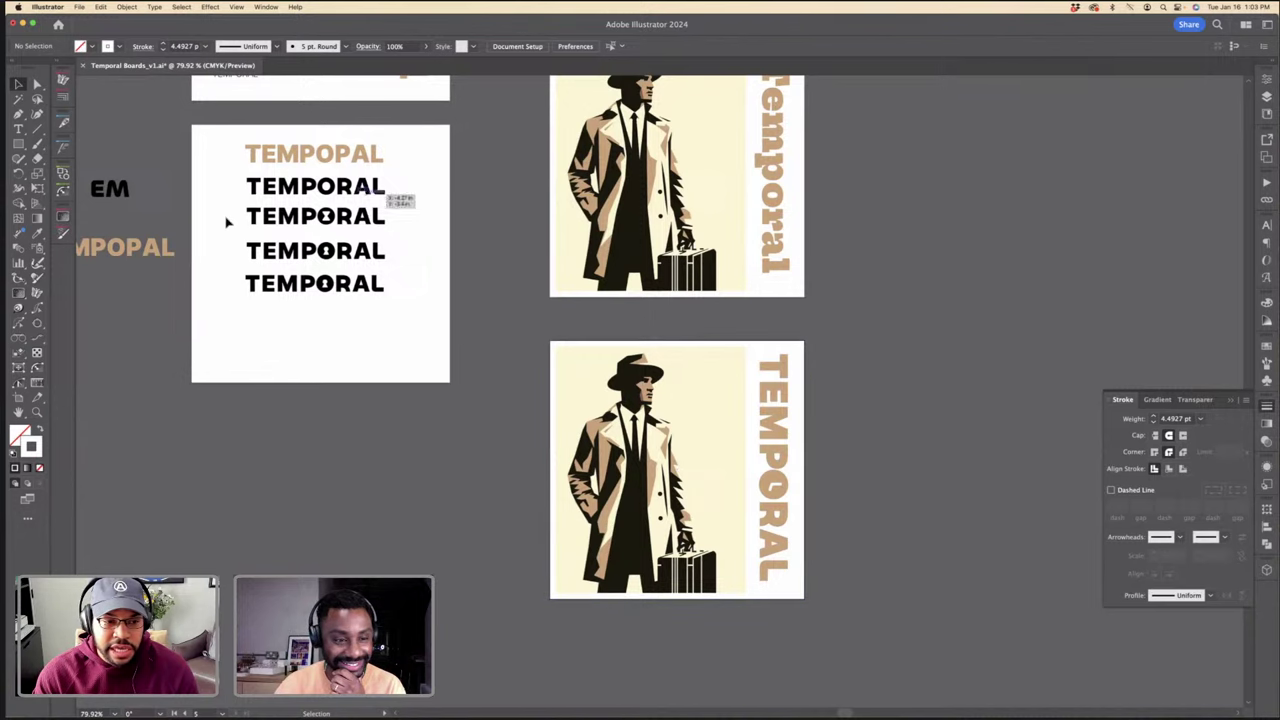
scroll(227, 222, "up", 5)
scroll(227, 222, "left", 2)
left_click(265, 213)
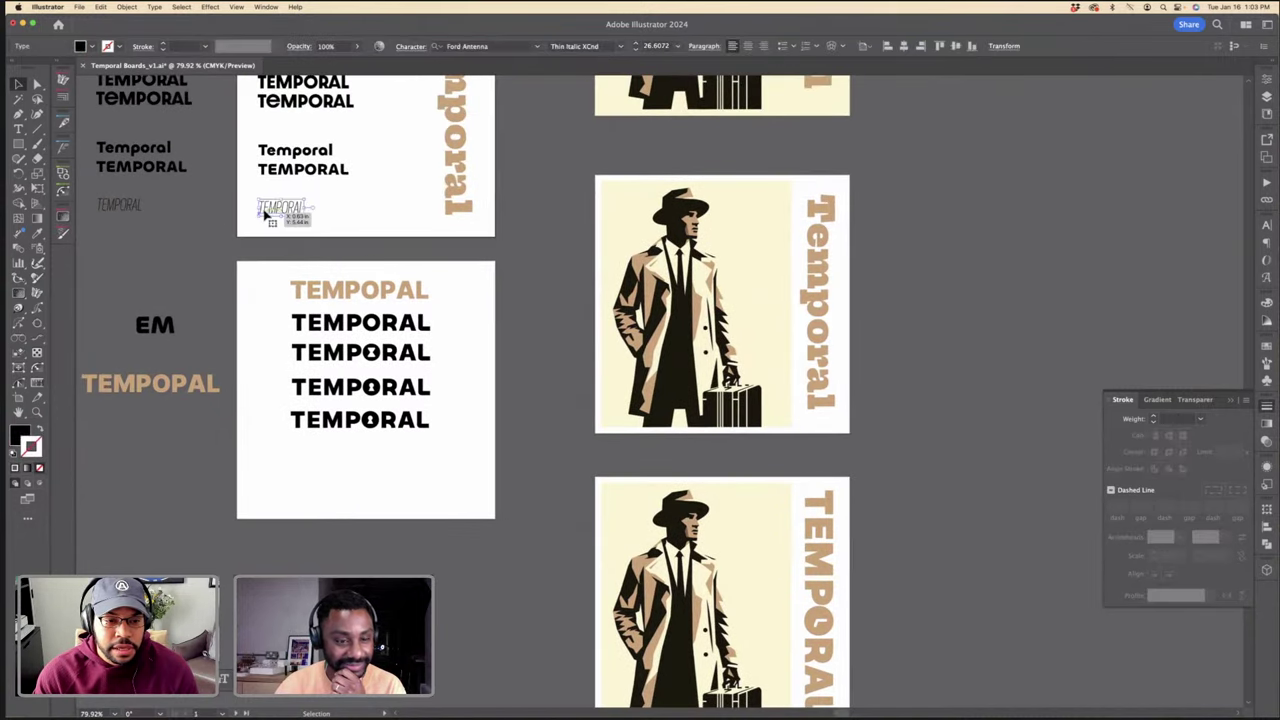
left_click_drag(294, 208, 770, 513)
Step: Replace the copied text with "TIME STANDS STILL FOR ONE.", one word per line, and move it to the beige area's upper right
key("super+equal")
key("super+equal")
key("super+equal")
double_click(678, 410)
left_click(676, 404)
key("super+a")
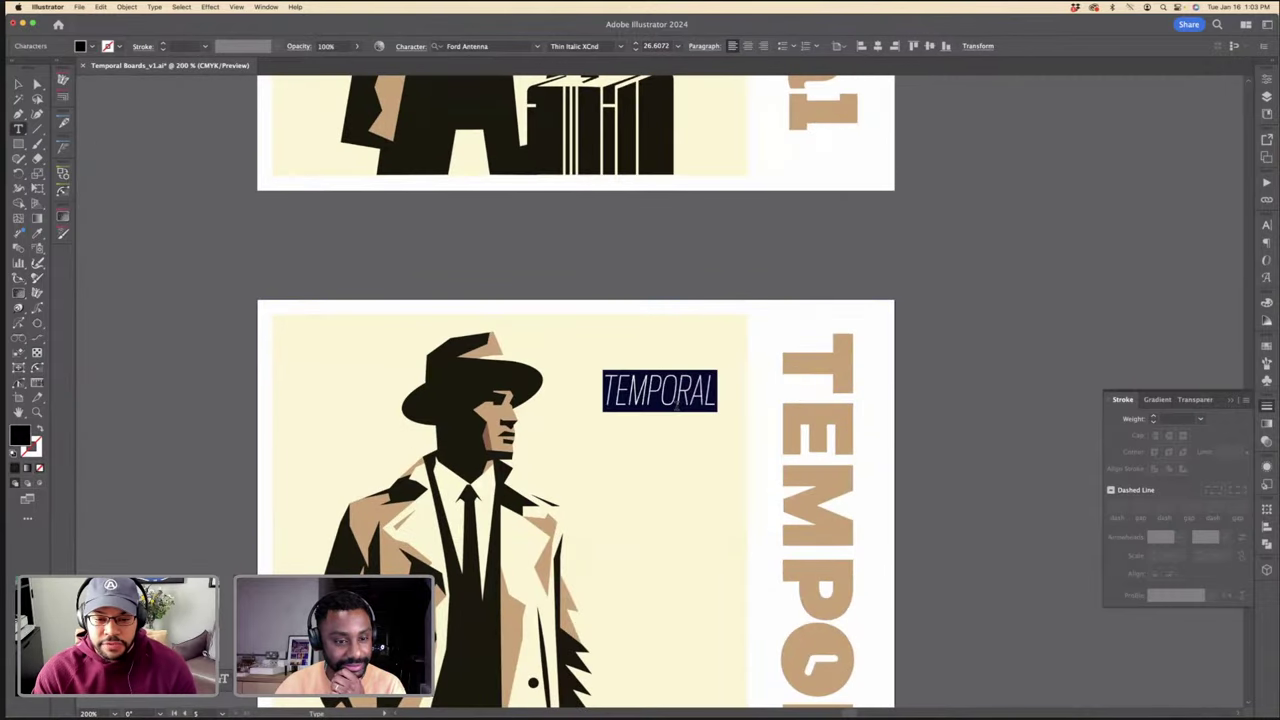
scroll(676, 405, "down", 2)
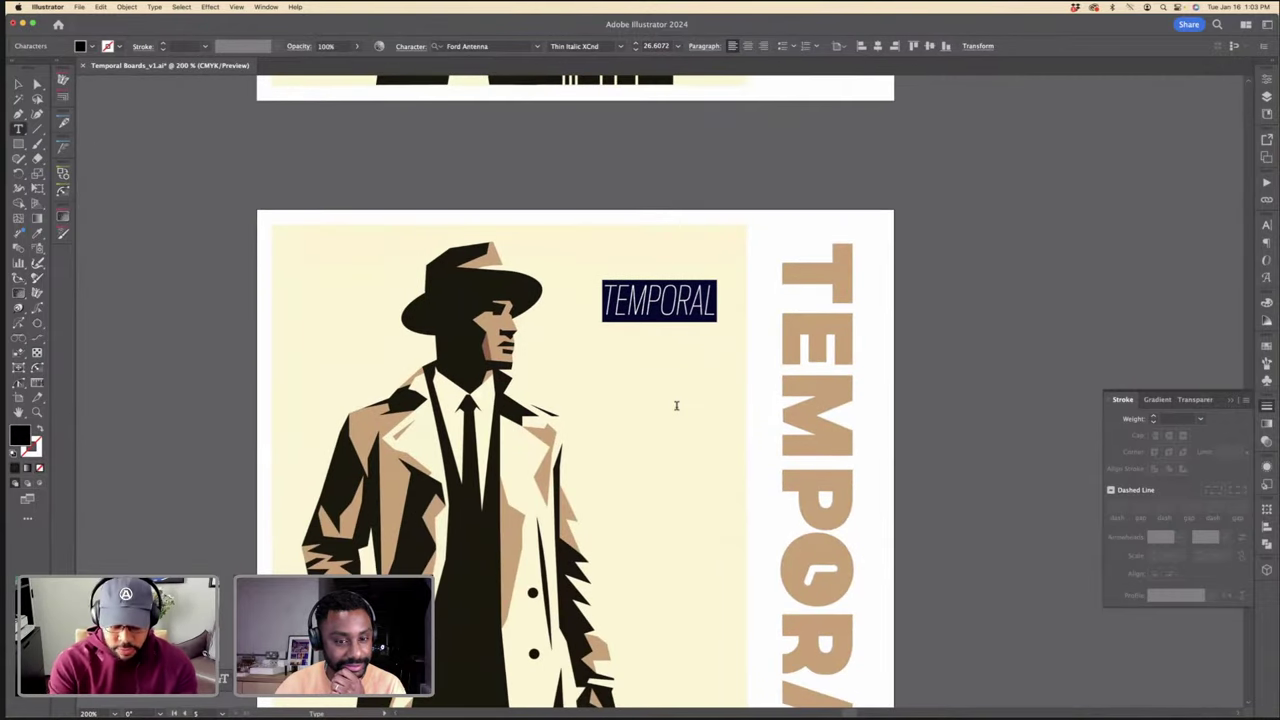
type("TIM")
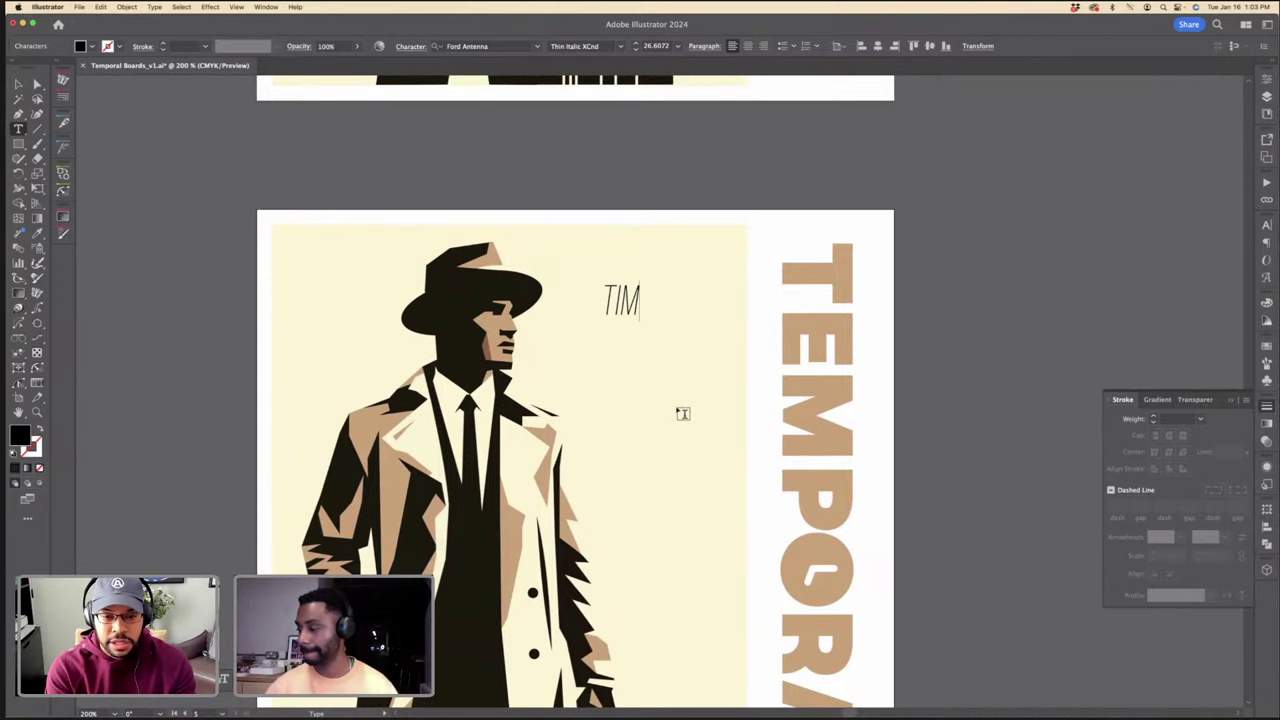
type("E STAND")
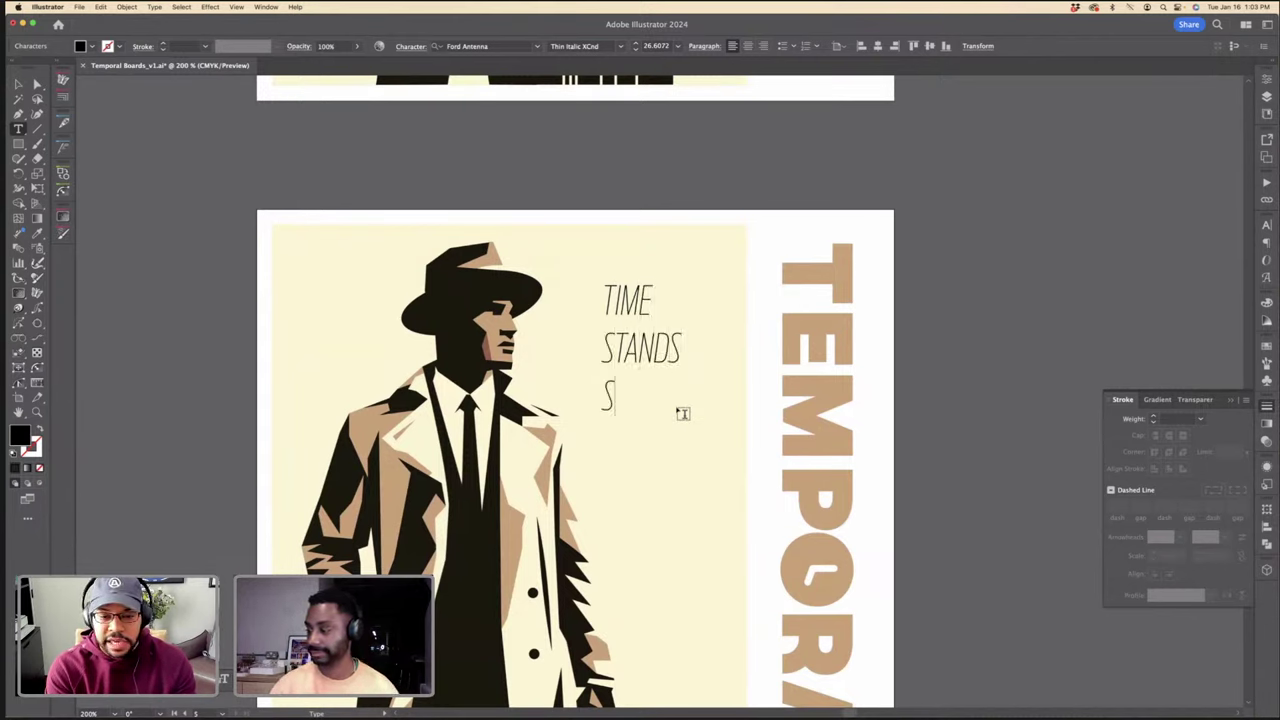
type("S STILL")
key("Return")
type("FOR ONE")
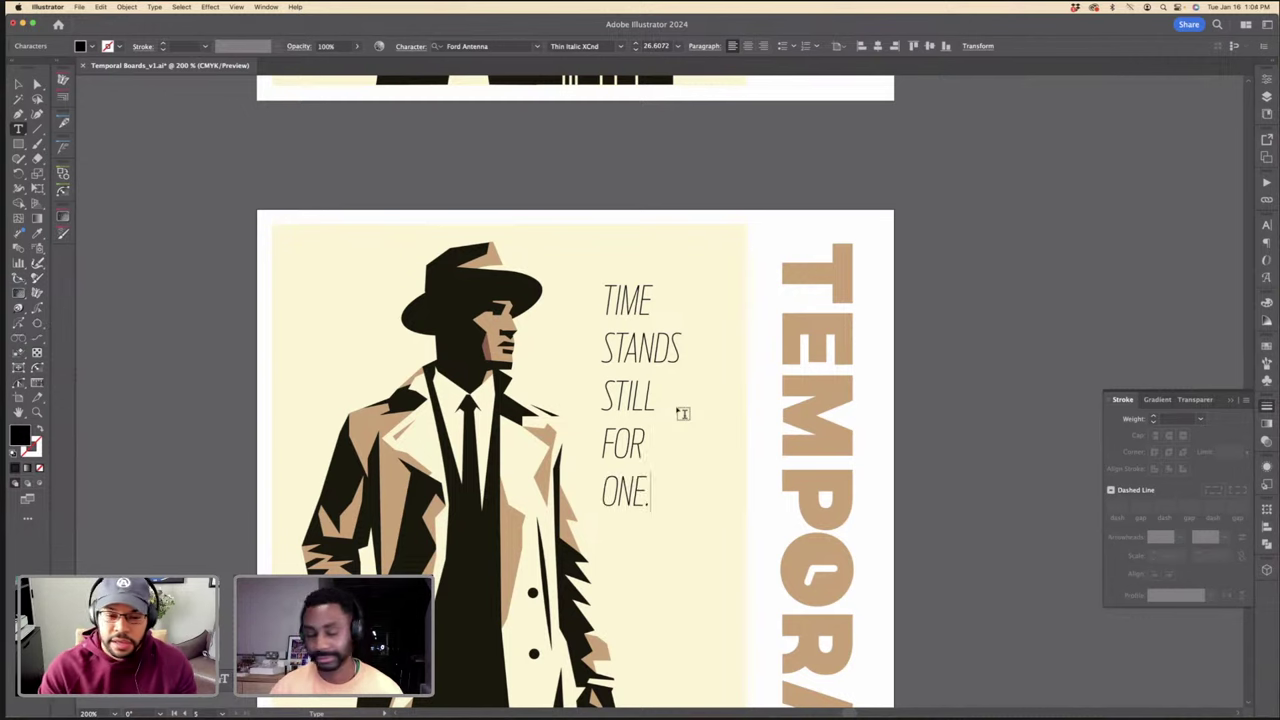
type(".")
key("Escape")
left_click_drag(645, 365, 681, 333)
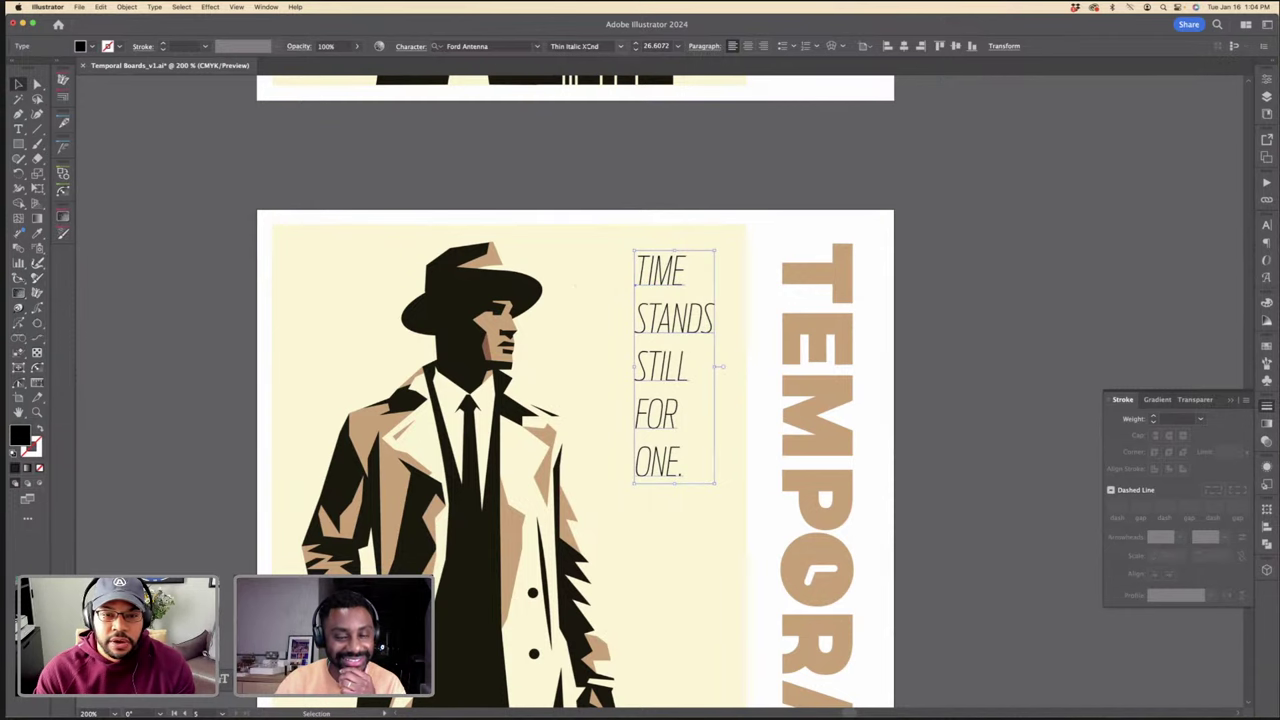
left_click(620, 46)
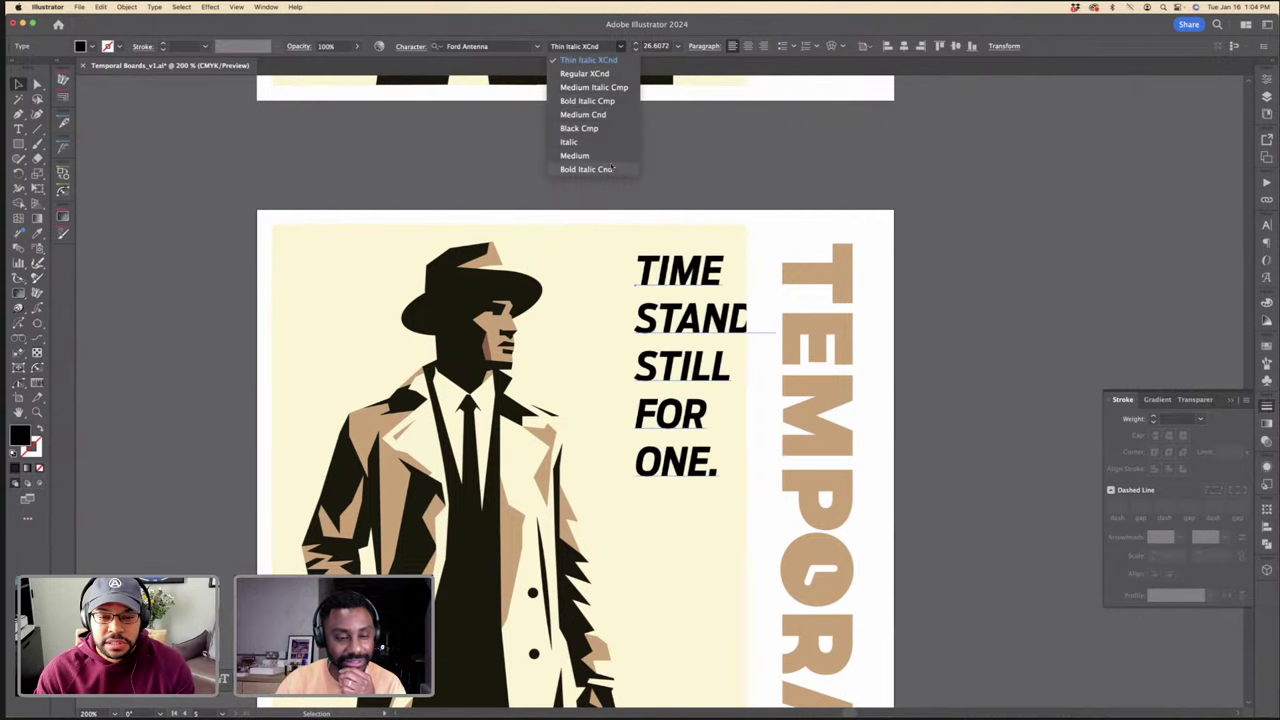
left_click(731, 137)
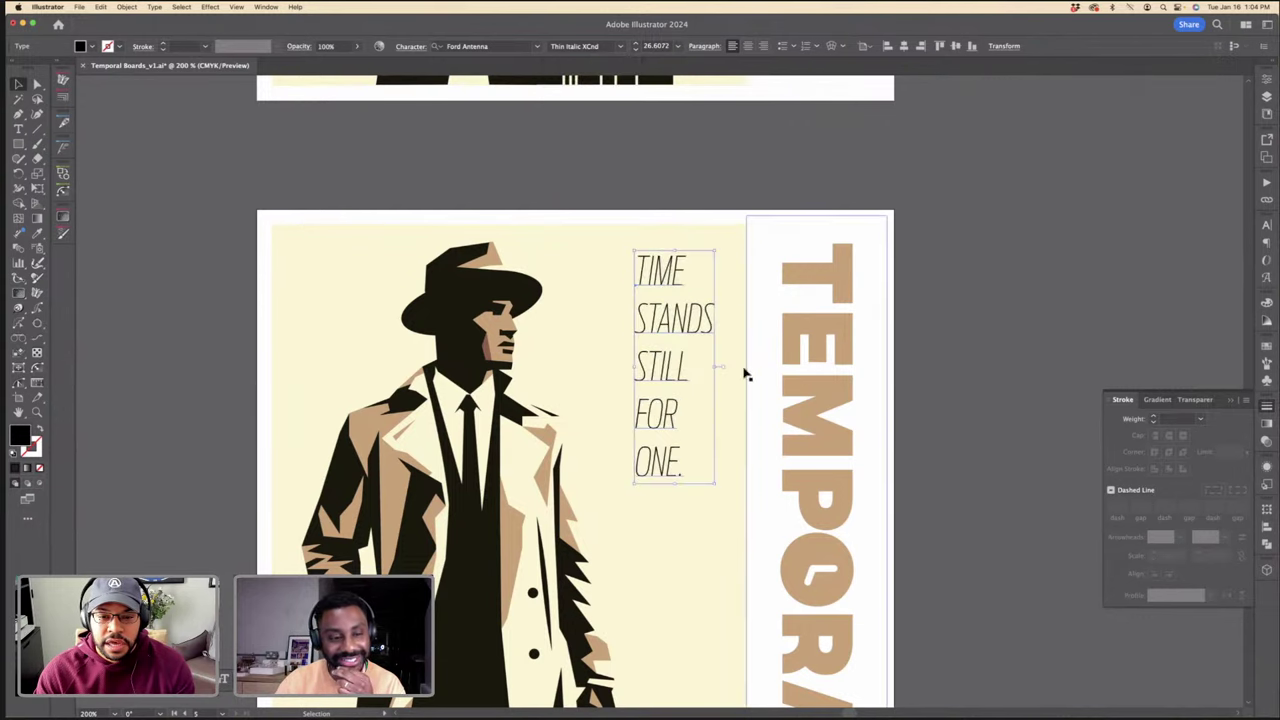
key("super+minus")
left_click(928, 369)
key("super+minus")
left_click(651, 363)
key("super+minus")
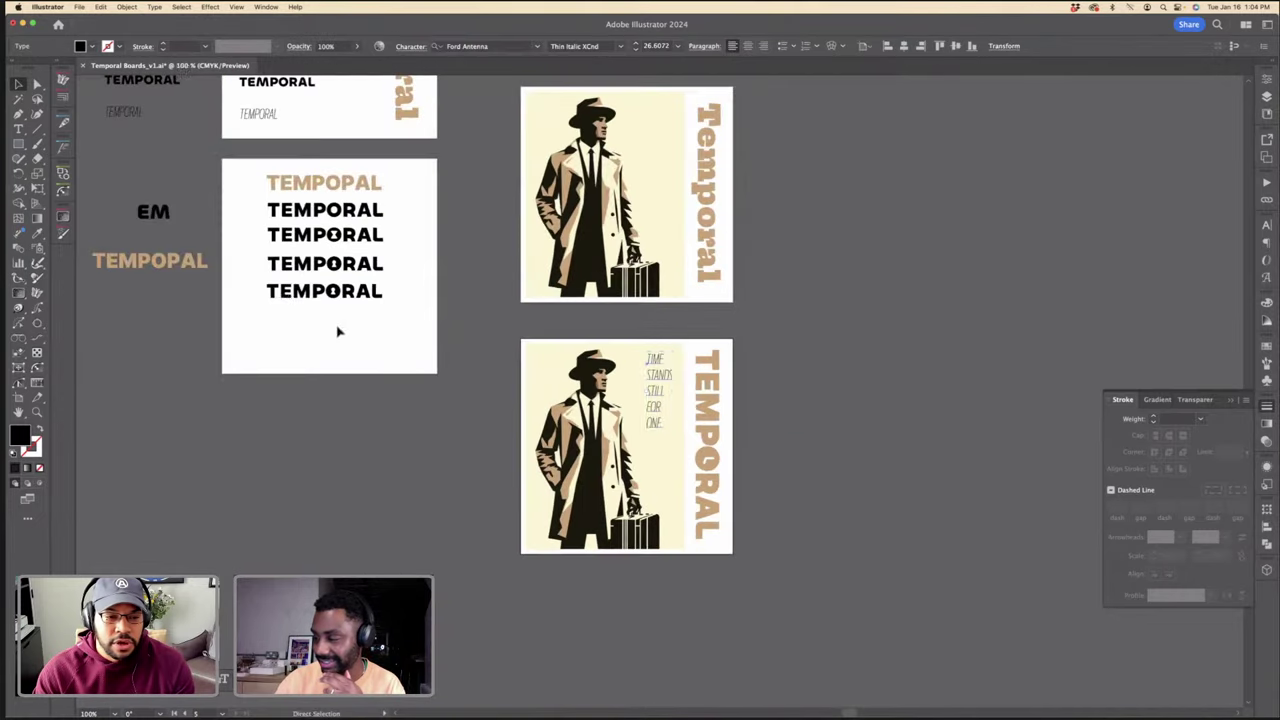
key("i")
scroll(147, 132, "up", 1)
scroll(160, 88, "up", 1)
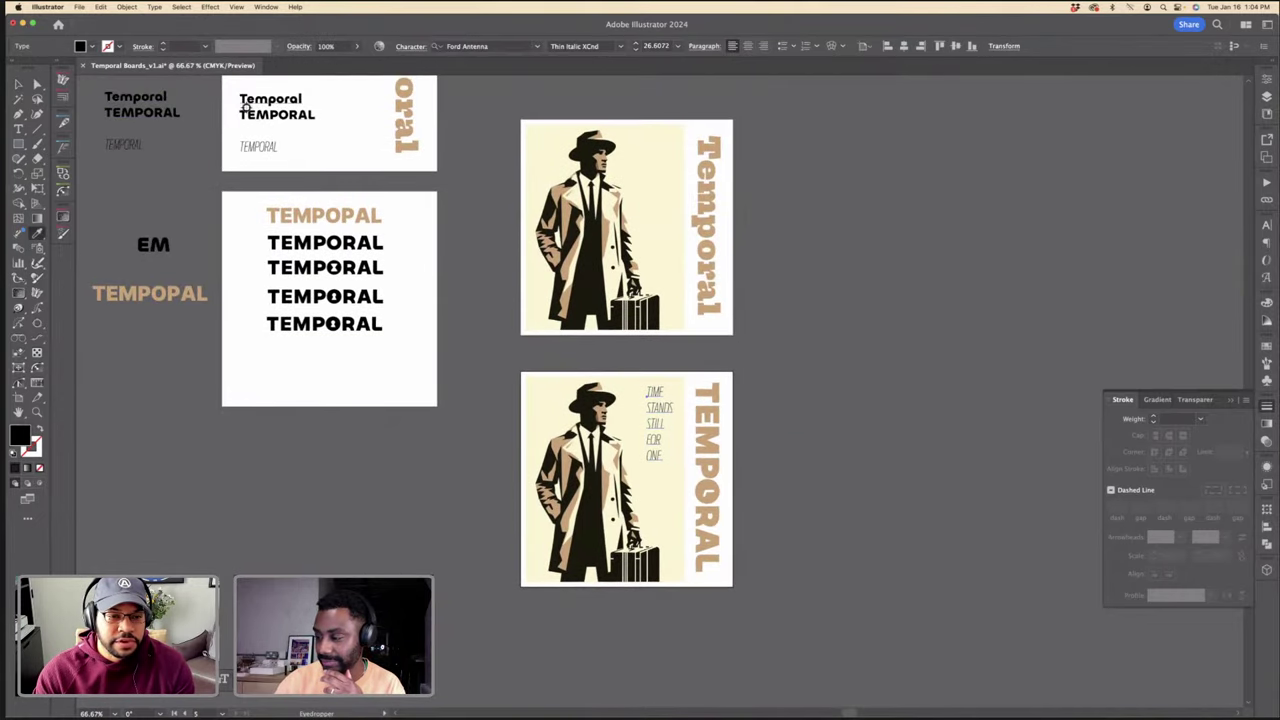
scroll(193, 104, "up", 5)
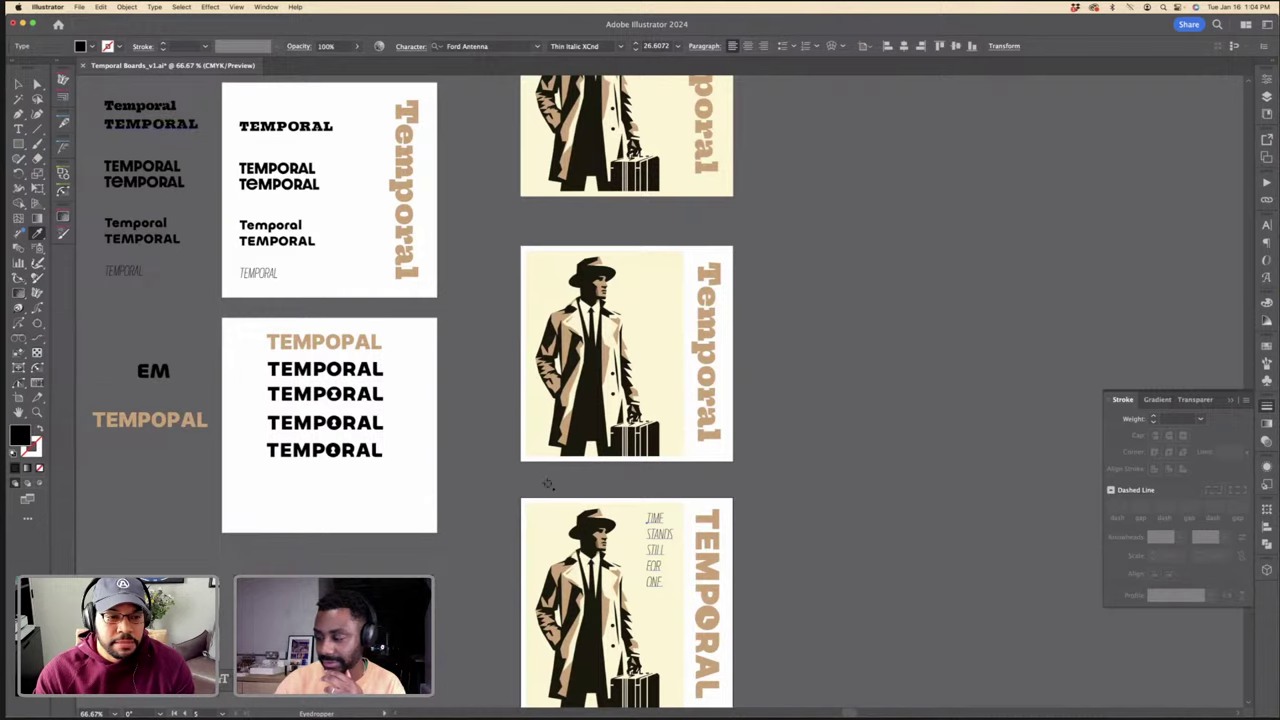
scroll(548, 484, "down", 5)
key("v")
key("super+plus")
key("super+plus")
key("super+plus")
left_click(733, 344)
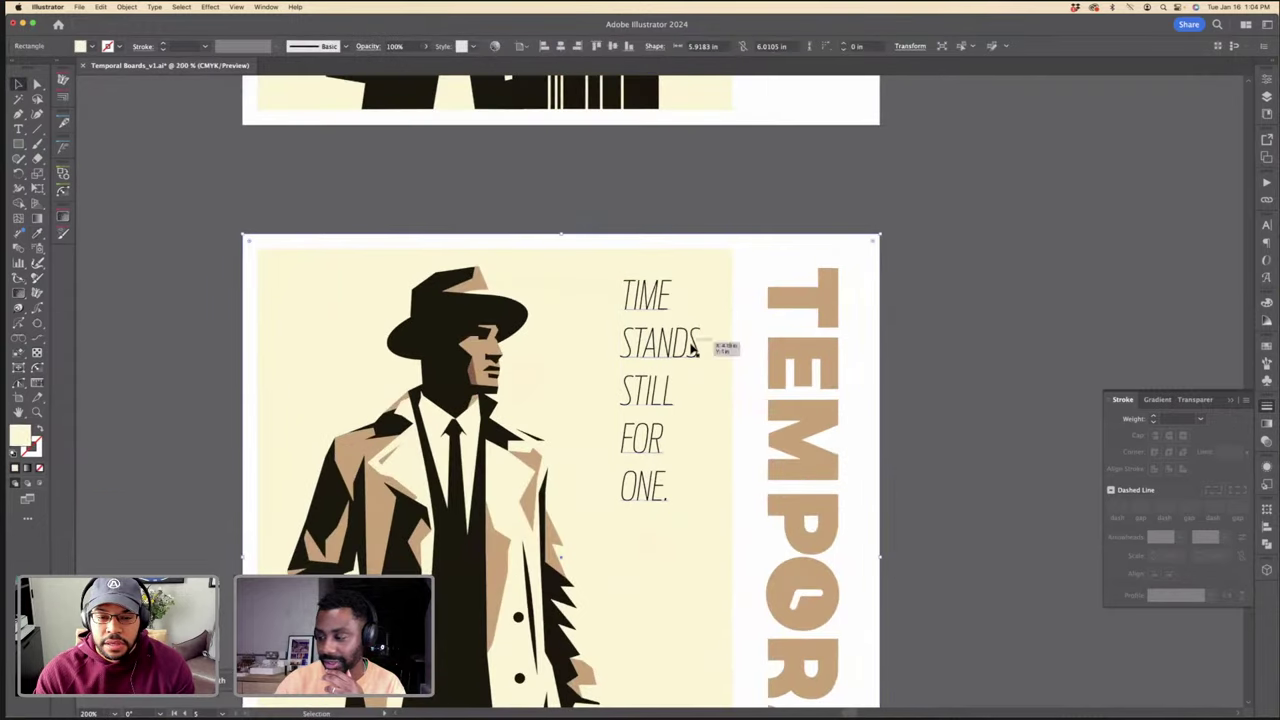
left_click(690, 345)
left_click(487, 46)
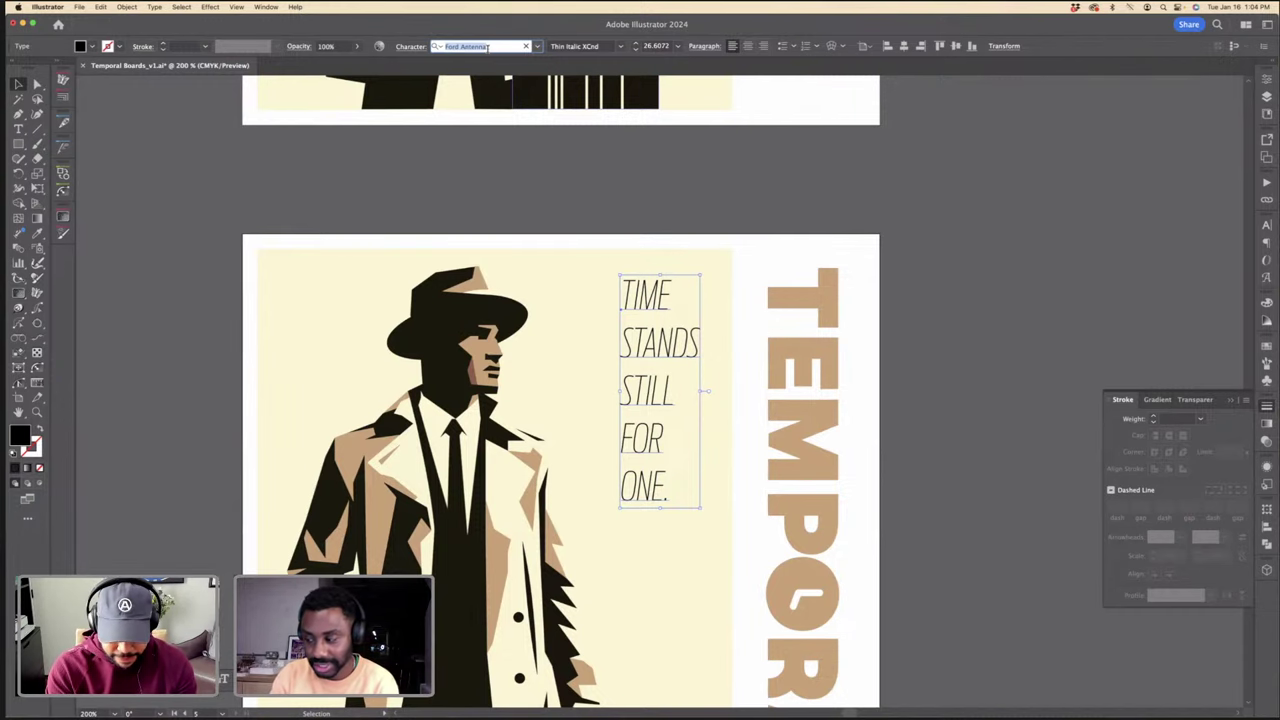
scroll(627, 385, "down", 5)
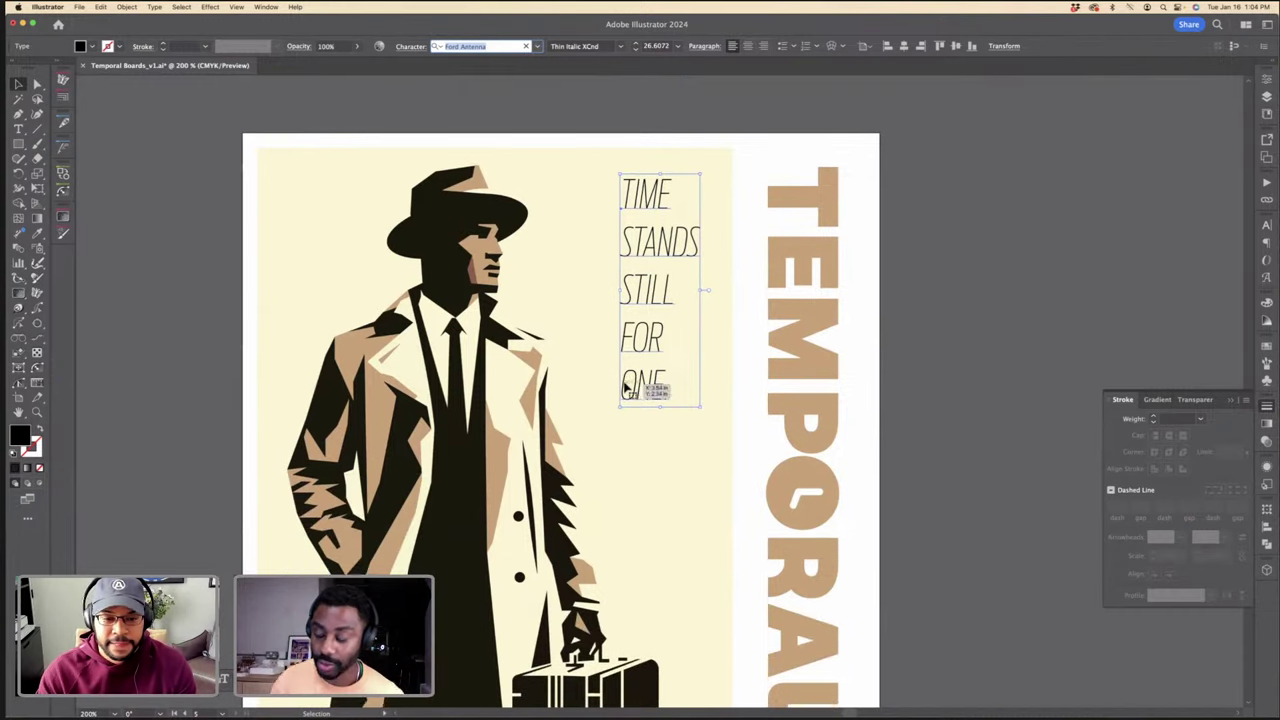
left_click(181, 147)
Step: Copy the poster's tan wordmark without the clock hands below the black TEMPORAL versions, rotated horizontal and scaled to about 4.21 in wide
key("super+minus")
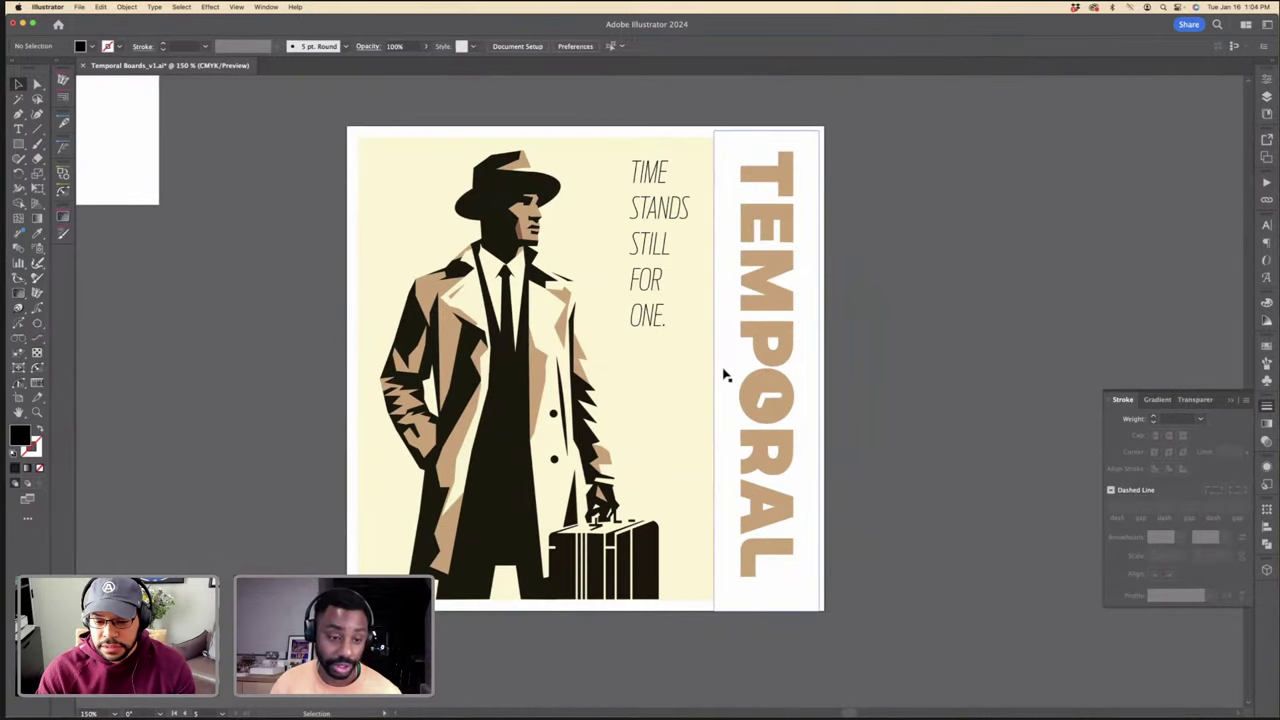
key("super+minus")
key("super+minus")
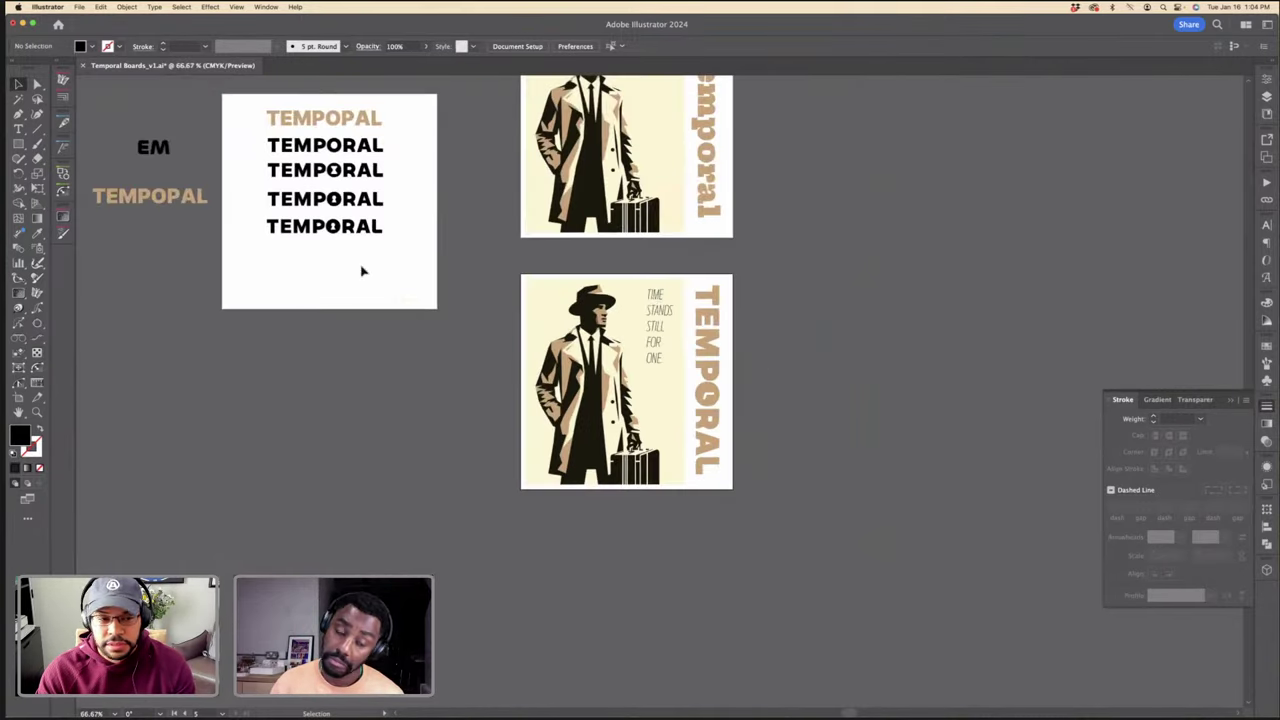
left_click(714, 296)
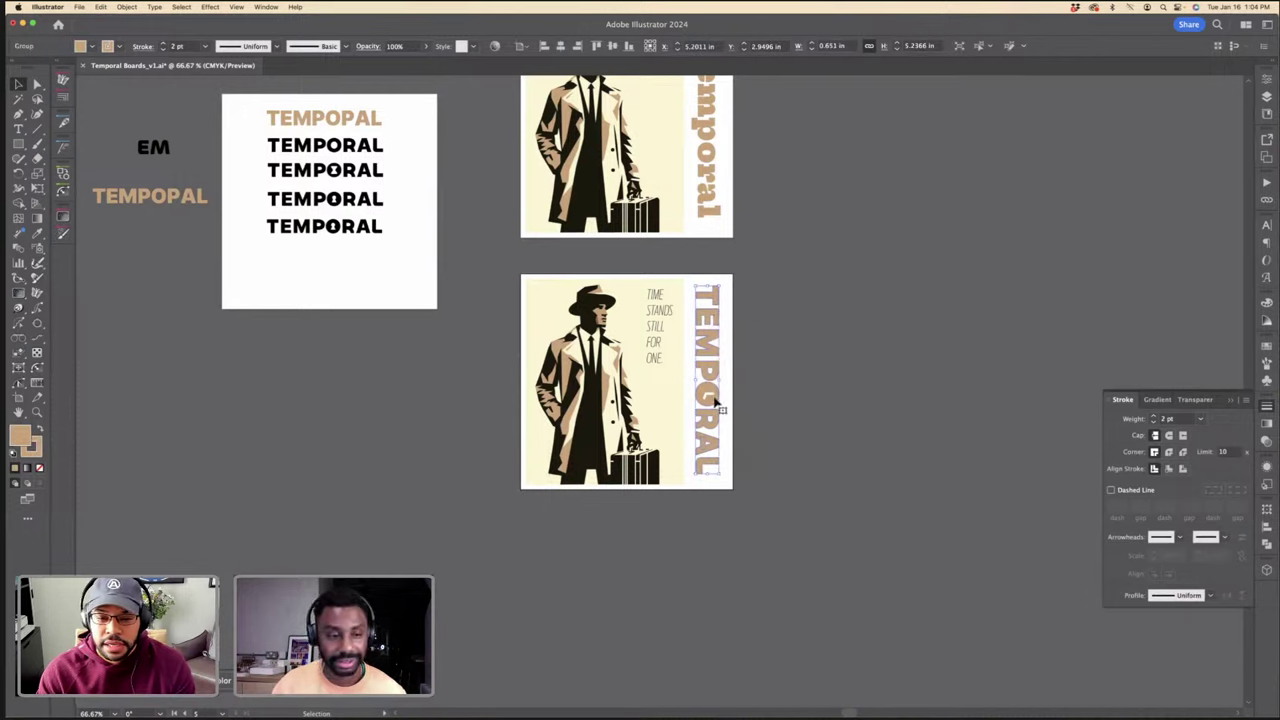
left_click_drag(714, 390, 432, 422)
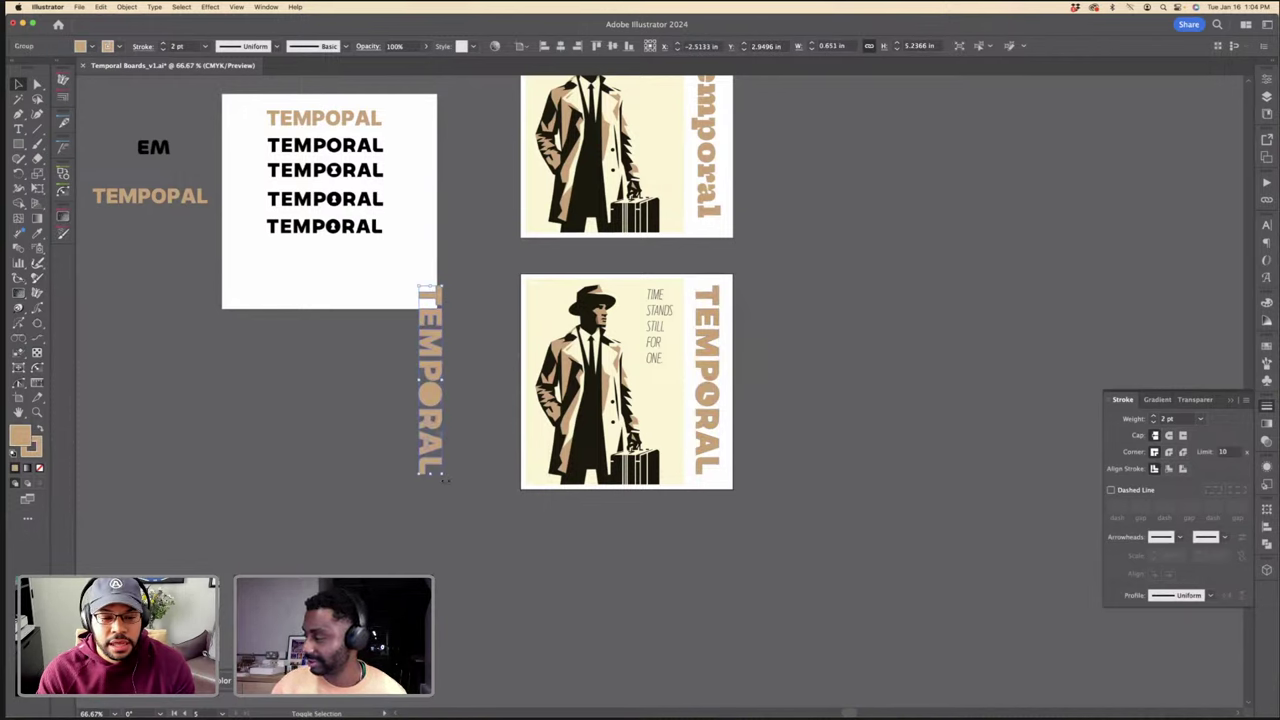
left_click_drag(446, 480, 374, 279)
key("super+equal")
key("super+equal")
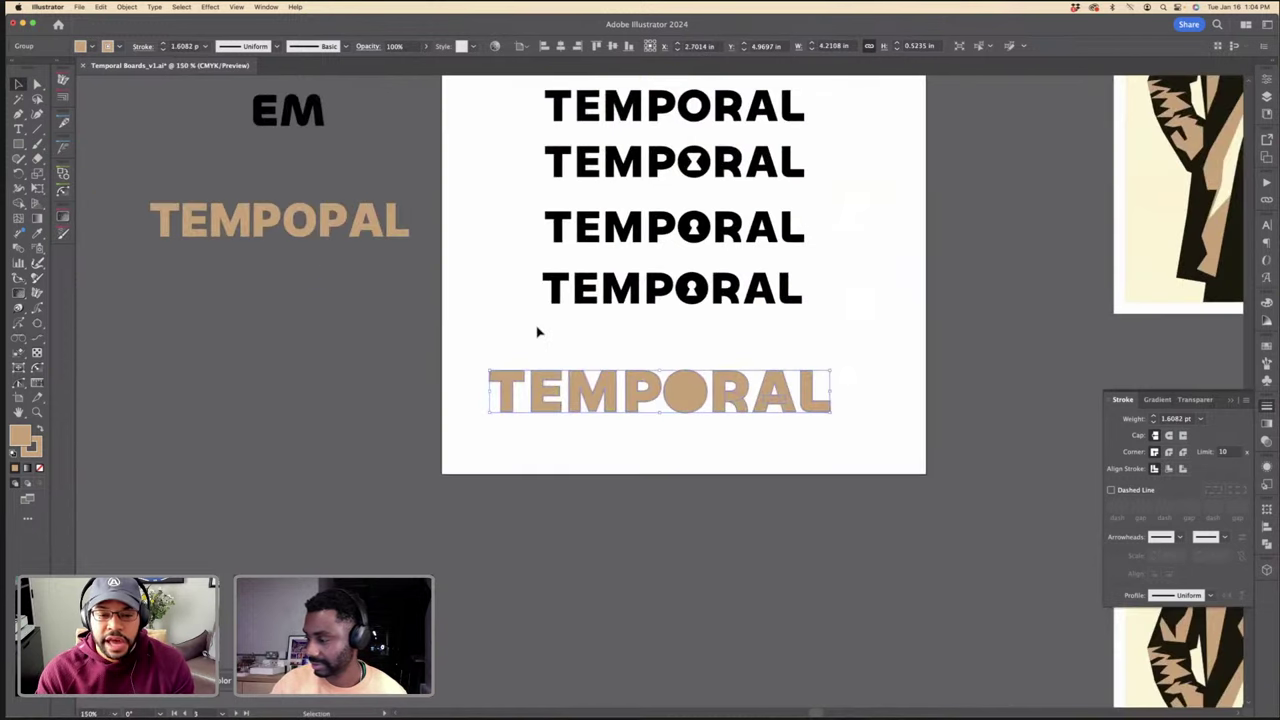
left_click(540, 332)
Step: Enlarge the horizontal tan wordmark slightly to the right, keeping its left edge in place
key("super+minus")
key("super+minus")
key("super+minus")
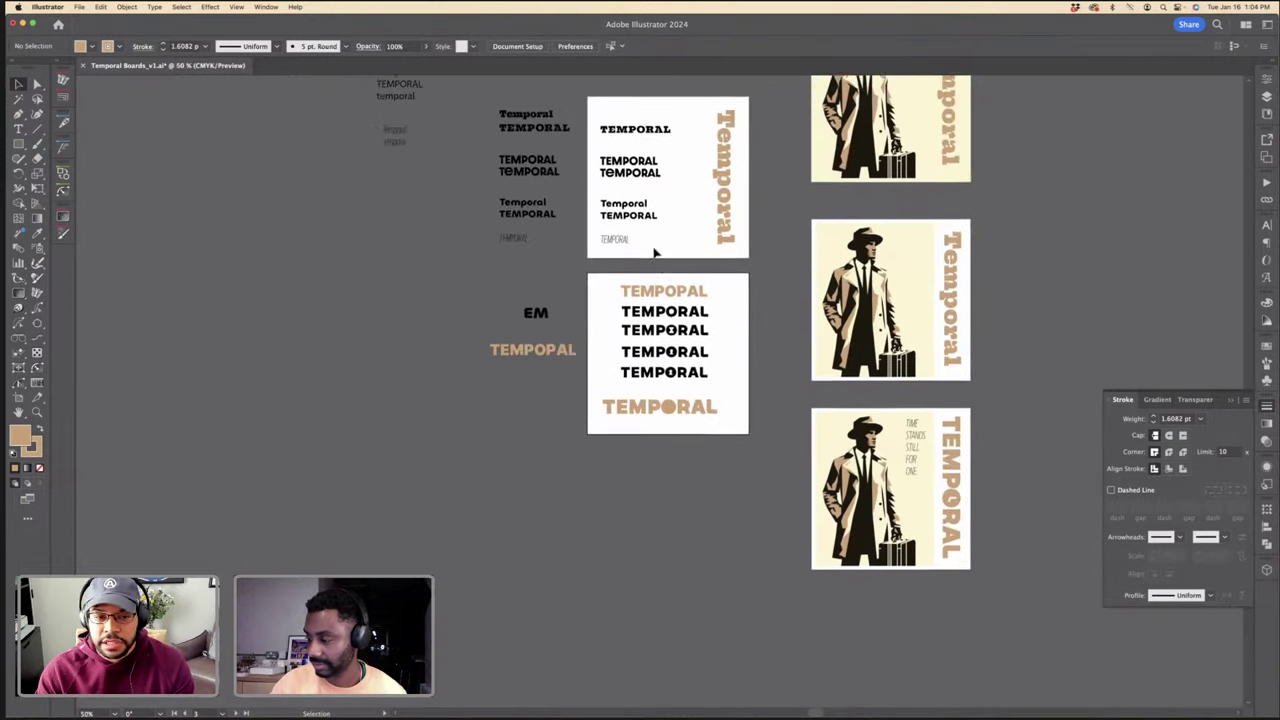
scroll(654, 251, "up", 2)
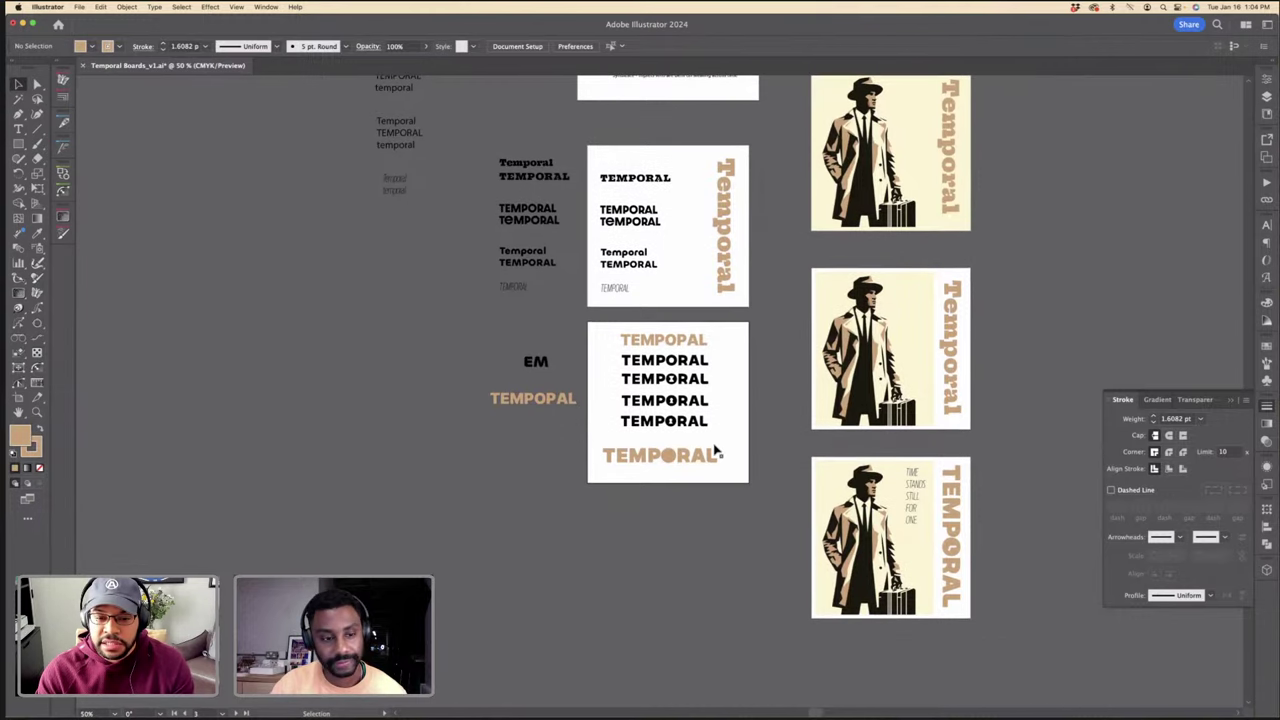
left_click(714, 453)
key("super+equal")
key("super+equal")
key("super+equal")
left_click_drag(830, 391, 848, 393)
left_click(872, 358)
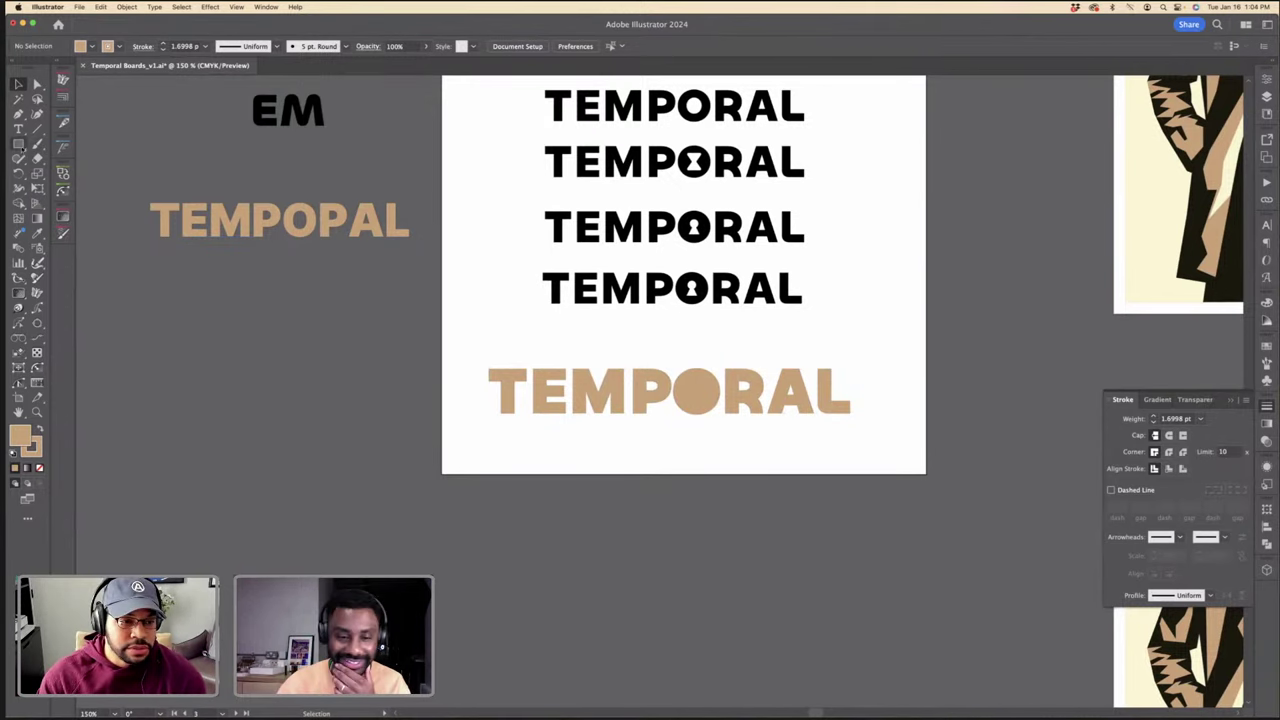
Step: Draw a black rectangle about 0.28 by 0.20 in between the last black TEMPORAL and the tan wordmark as a briefcase body
scroll(748, 335, "up", 3)
left_click_drag(694, 322, 742, 347)
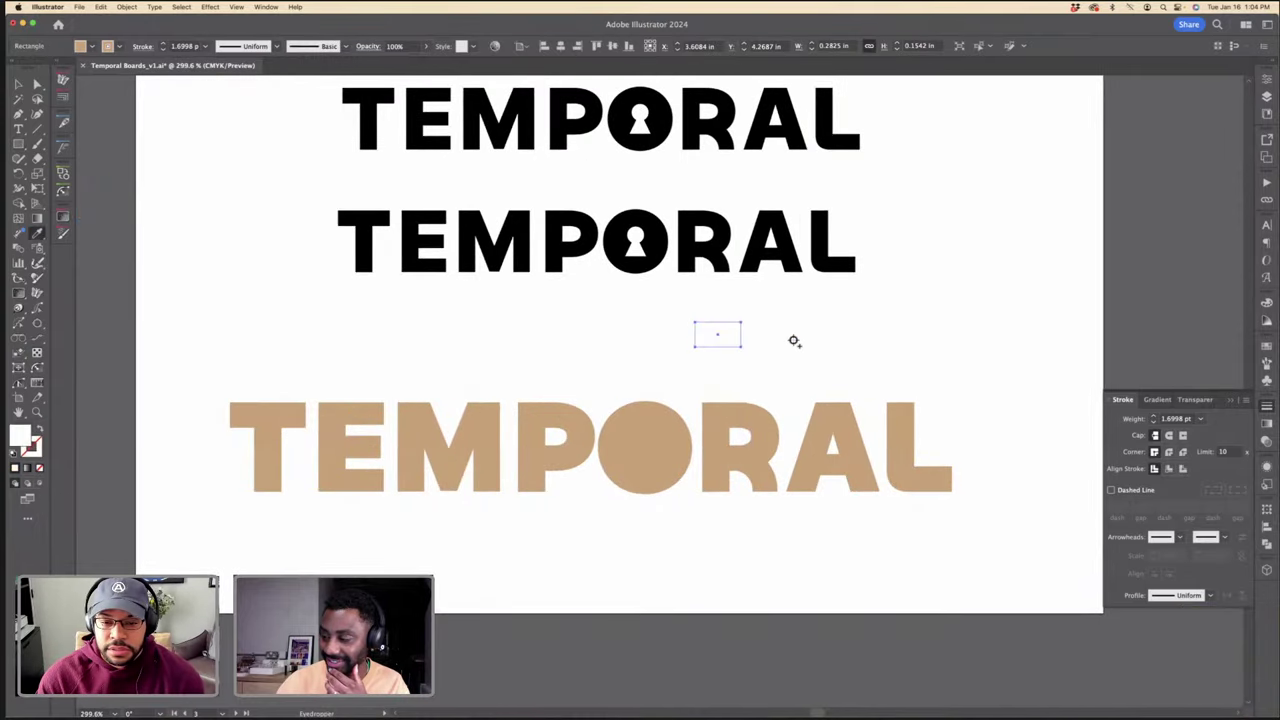
key("i")
left_click(759, 261)
key("v")
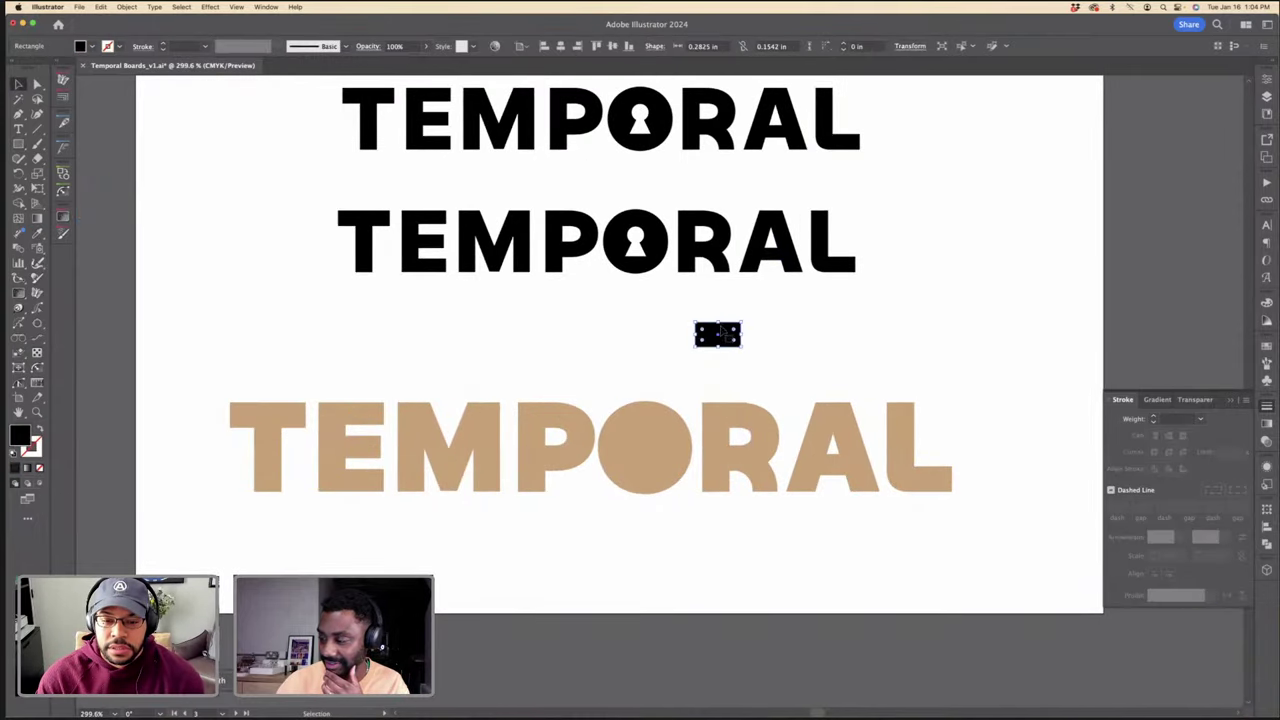
left_click_drag(718, 347, 686, 358)
key("a")
key("super+equal")
key("super+equal")
left_click(690, 337)
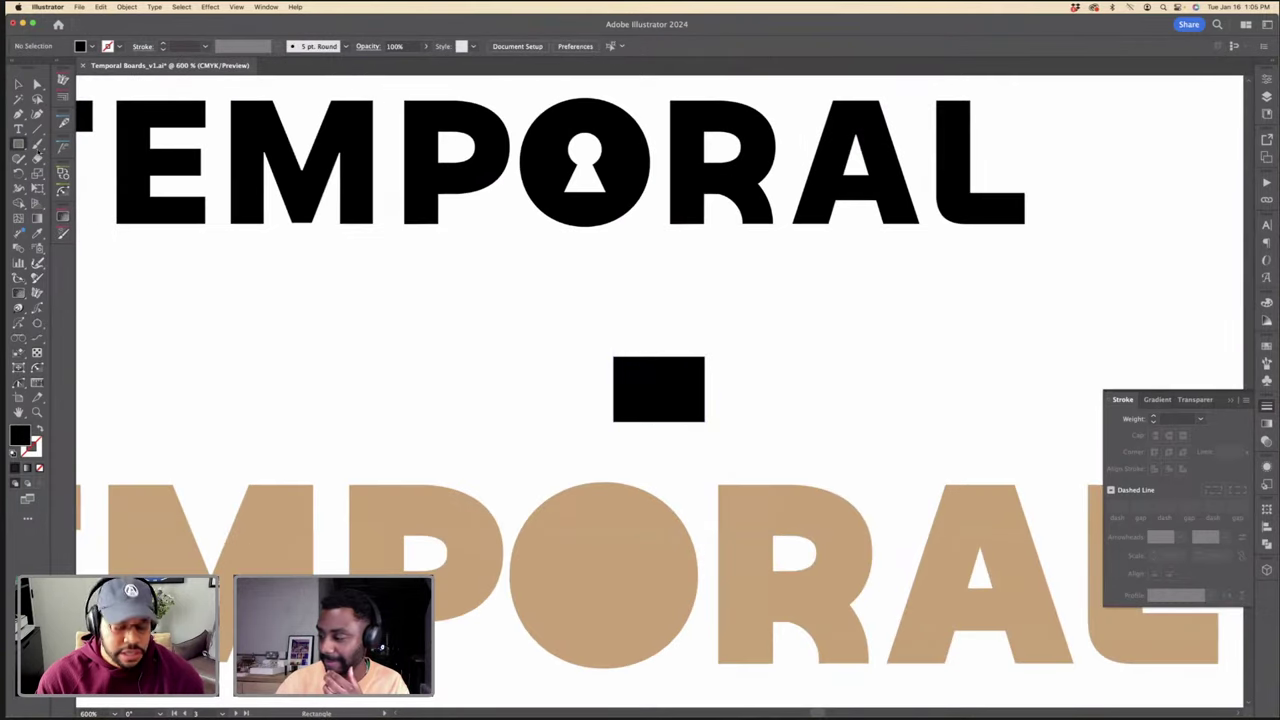
Step: Draw a briefcase handle as an unfilled square about 0.15 in wide with a 2 pt black stroke, overlapping the body's upper edge
mouse_move(633, 333)
left_mouse_down()
mouse_move(686, 366)
mouse_move(683, 380)
left_mouse_up()
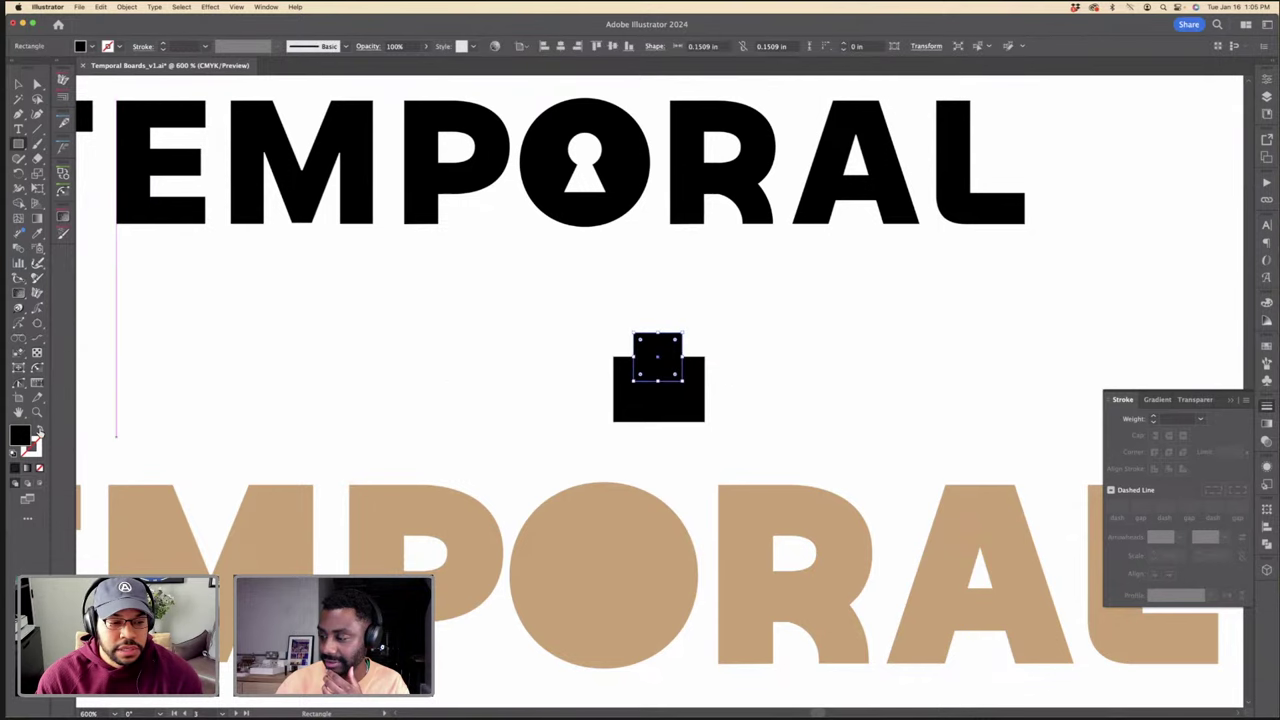
left_click(39, 430)
key("v")
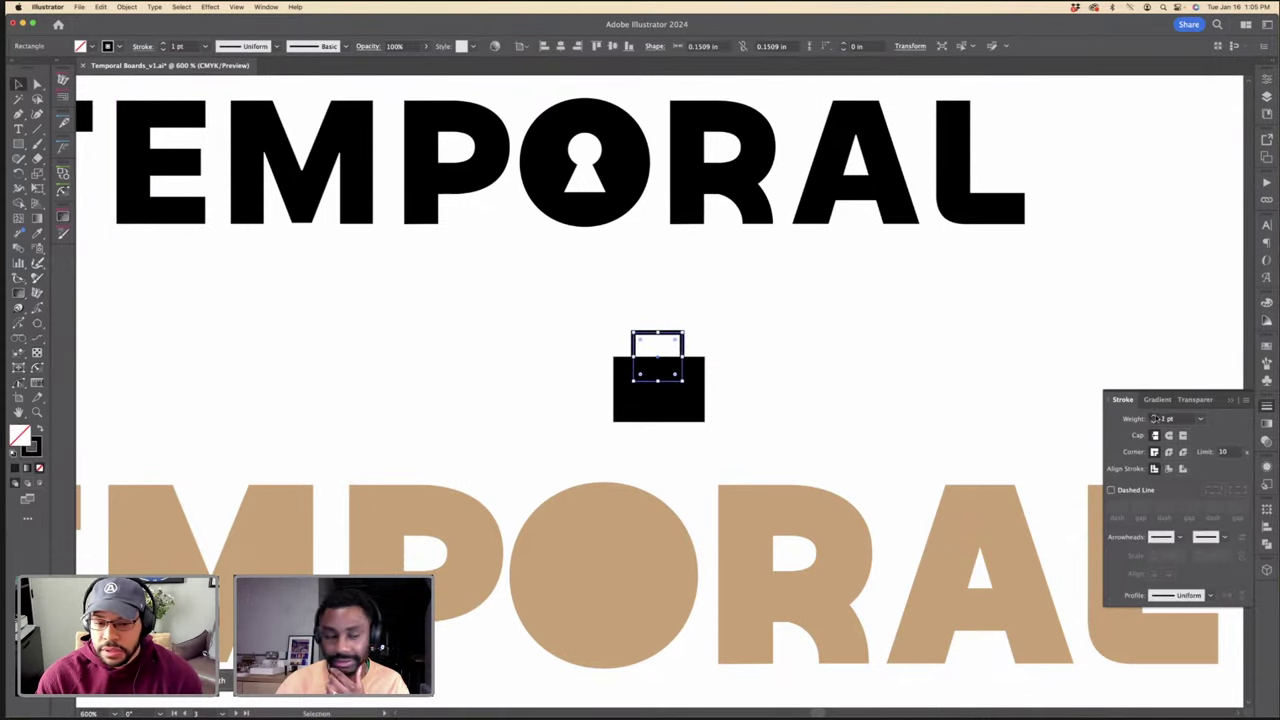
left_click(1155, 416)
left_click_drag(786, 380, 563, 297)
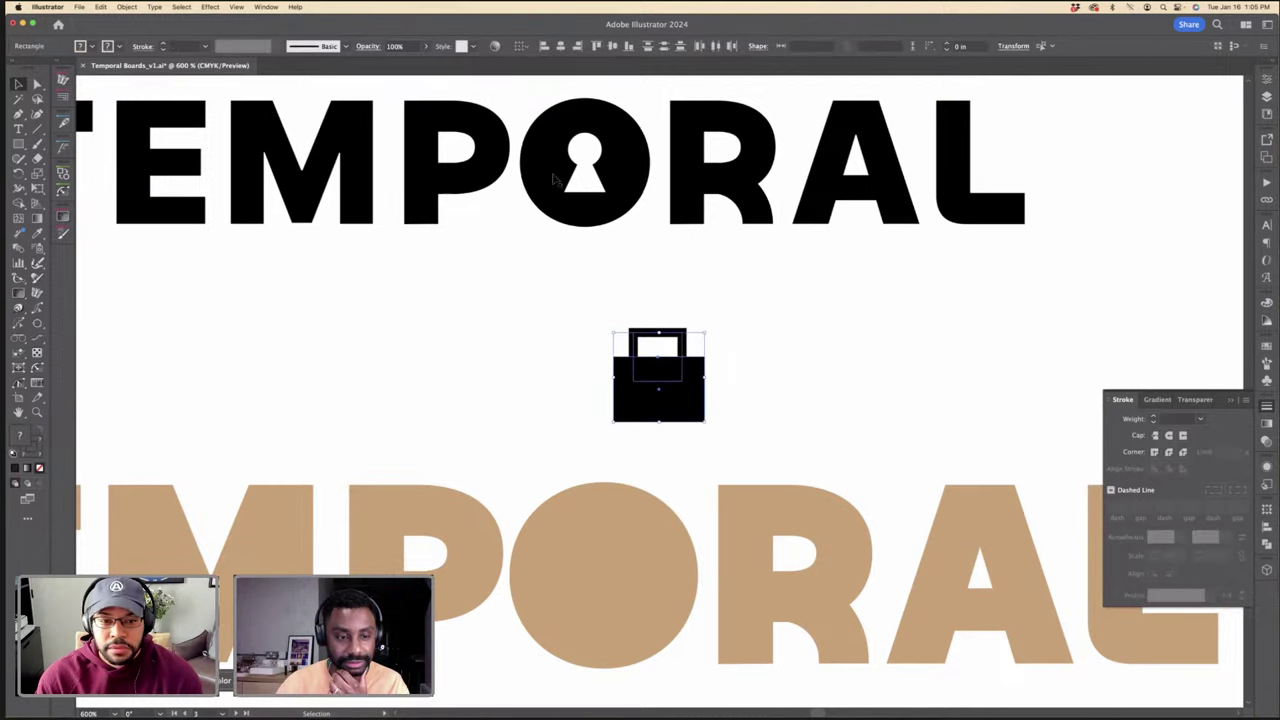
left_click(754, 334)
left_click(700, 396)
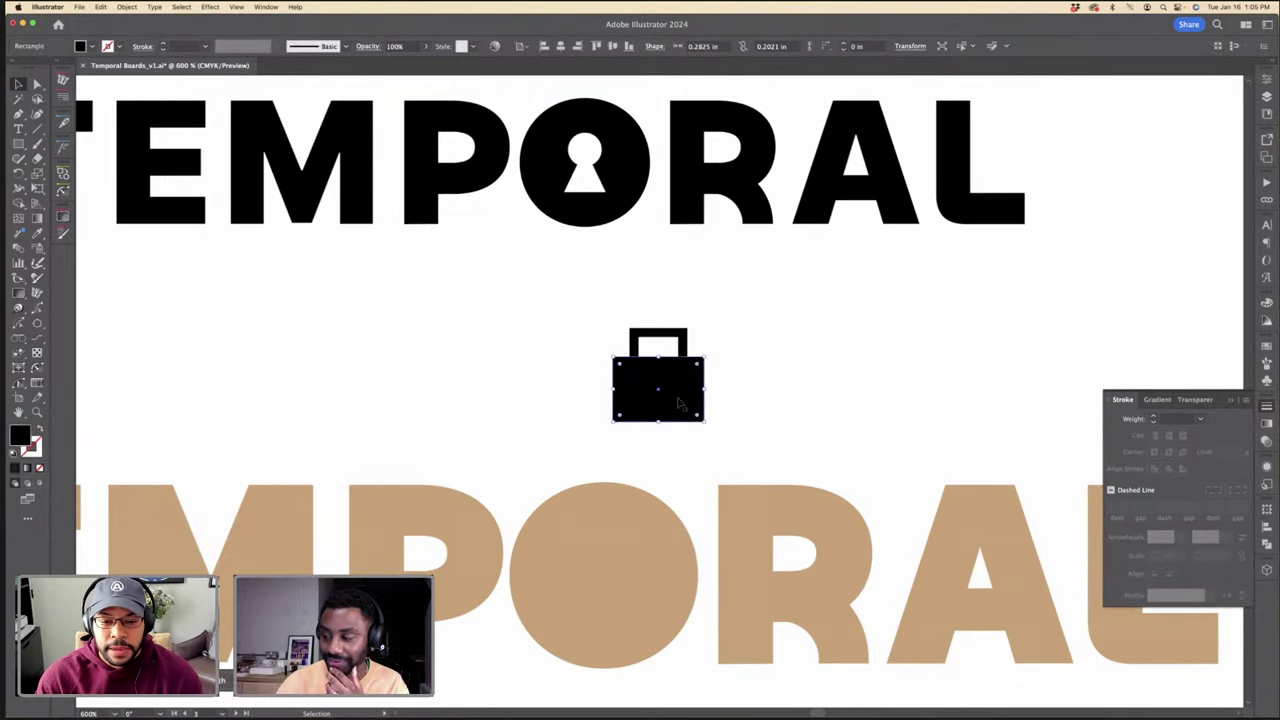
Step: Shrink the handle to about 0.13 in wide and round the corners of both the handle and the briefcase body
left_click(659, 336)
scroll(659, 336, "up", 5)
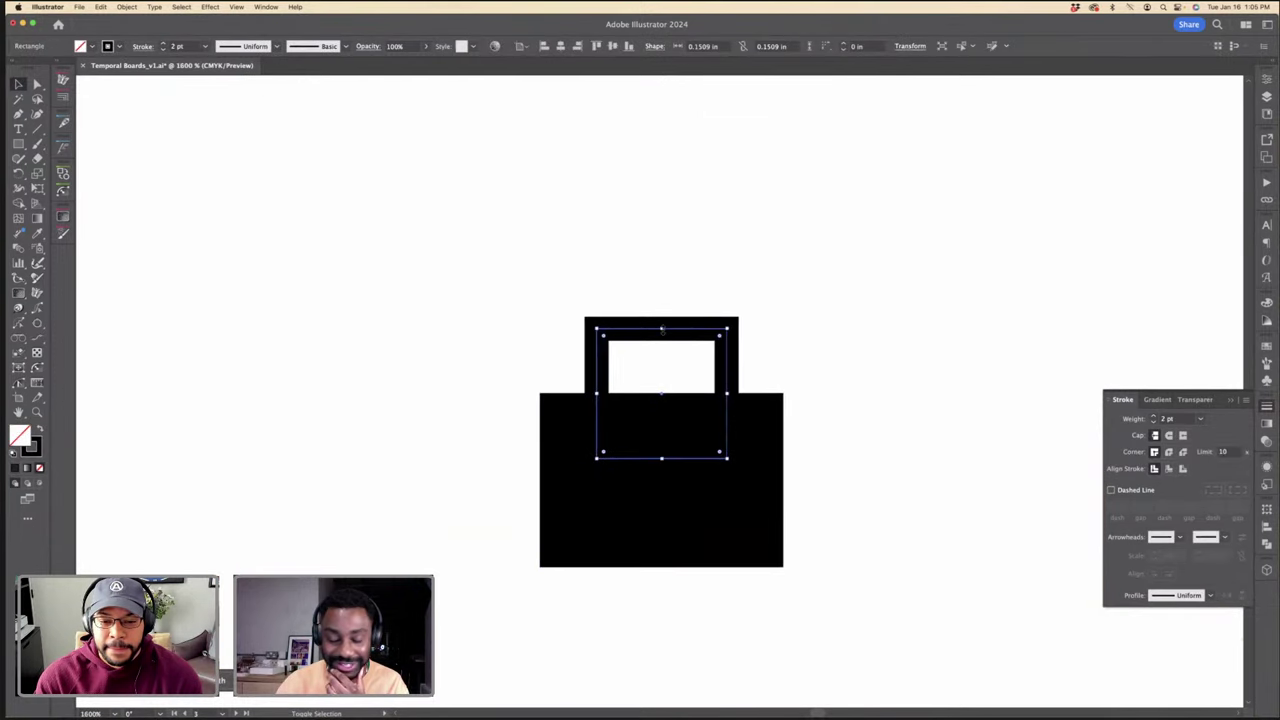
mouse_move(662, 329)
left_mouse_down()
mouse_move(663, 351)
mouse_move(623, 408)
mouse_move(634, 366)
left_mouse_up()
key("a")
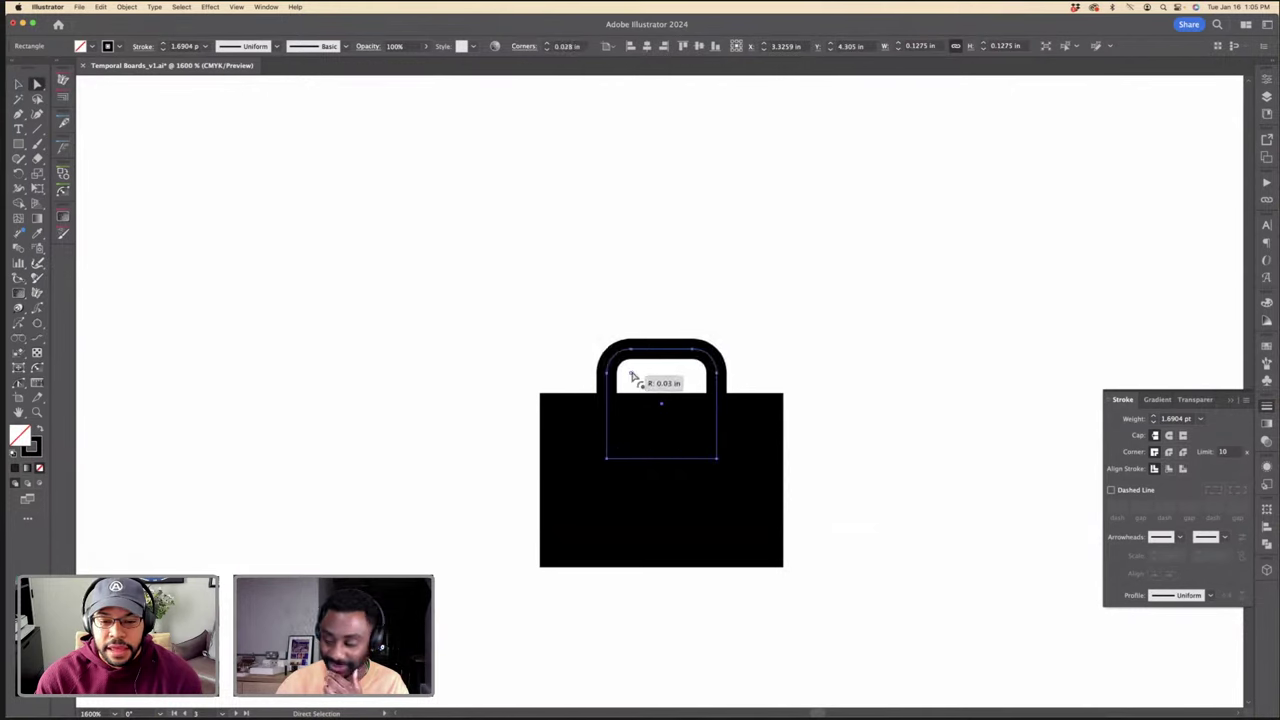
left_click(669, 314)
left_click(633, 405)
left_click_drag(549, 403, 561, 410)
Step: Duplicate the complete briefcase icon to the left of the original
key("v")
left_click_drag(540, 321, 708, 465)
key("super+minus")
key("super+minus")
key("super+minus")
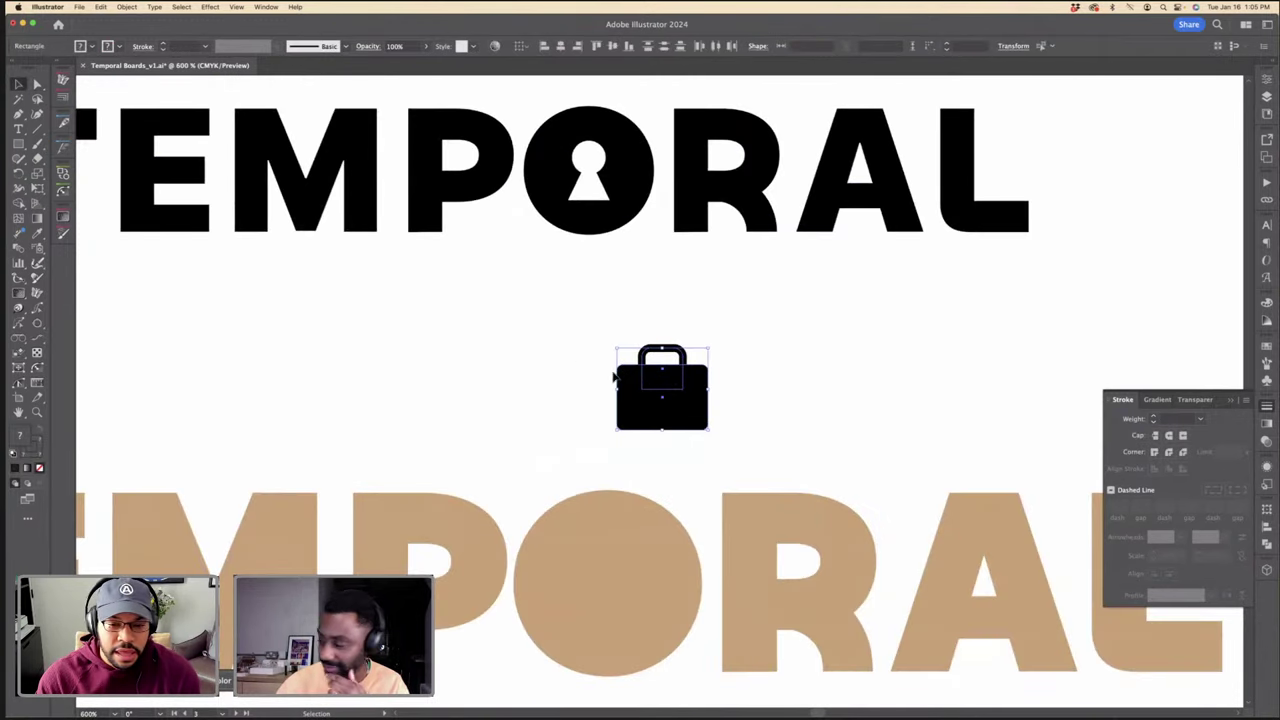
left_click_drag(636, 389, 477, 389)
left_click(443, 331)
Step: Set the original briefcase's handle stroke to 2 pt and expand its fill and stroke into shapes
left_click(650, 354)
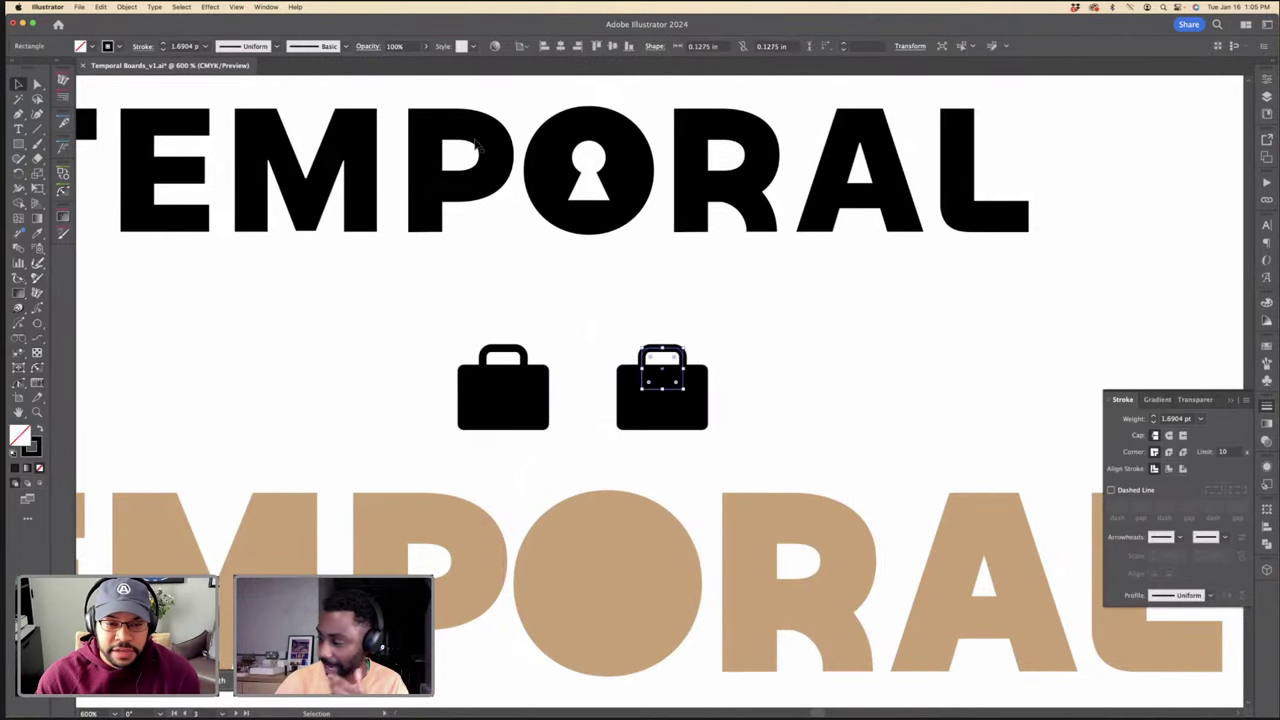
left_click(163, 43)
left_click(680, 330)
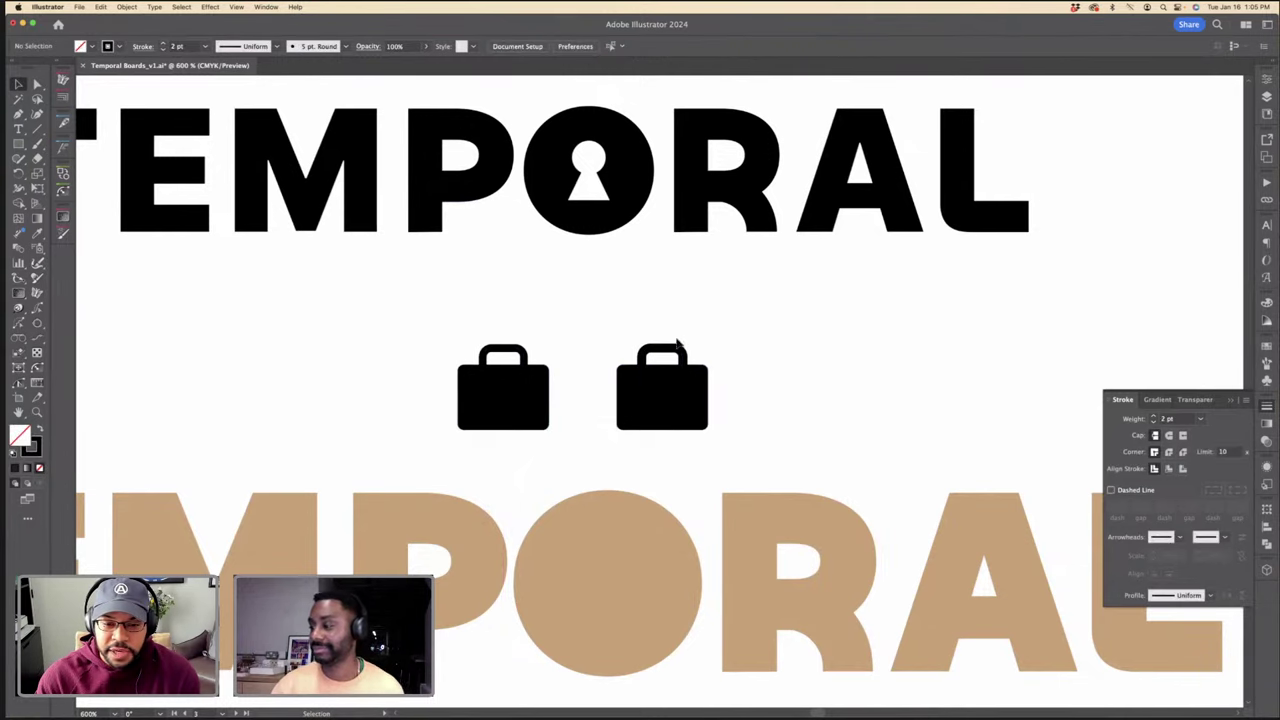
left_click(676, 350)
left_click(127, 7)
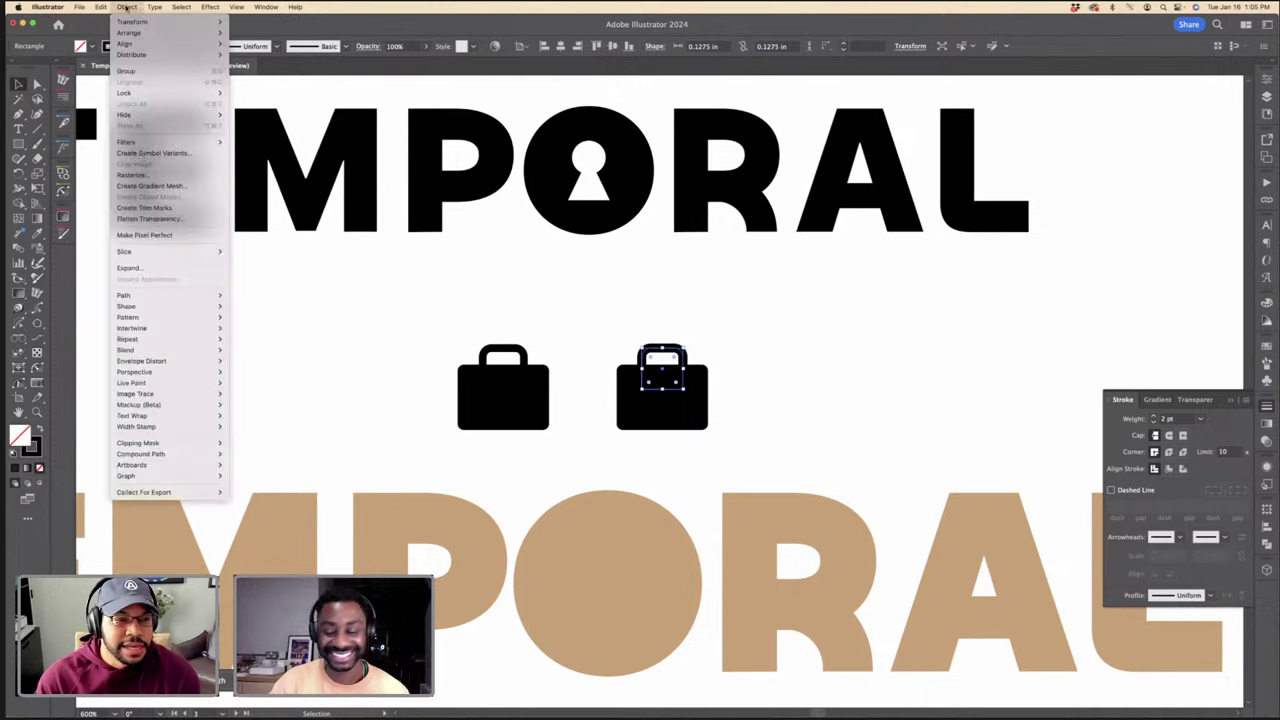
left_click(143, 269)
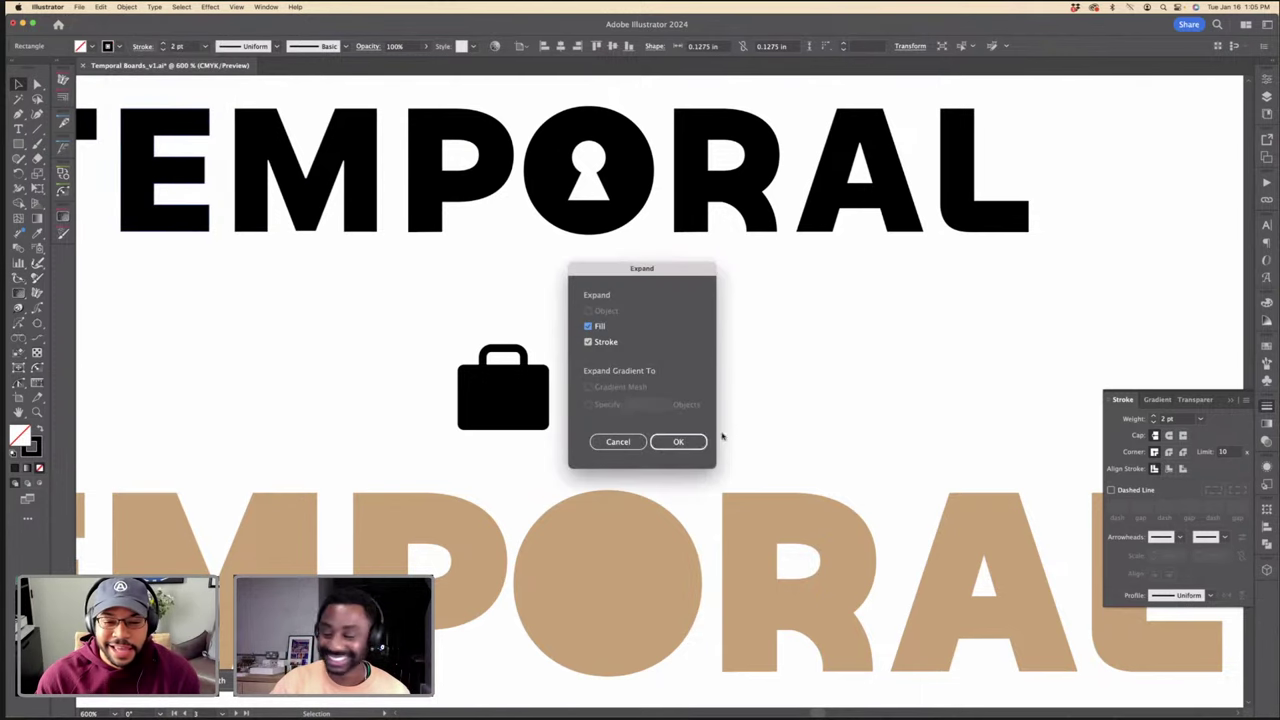
left_click(692, 441)
Step: Recolor the expanded briefcase white and place it inside the tan wordmark's O, scaled to about 0.21 in wide
left_click_drag(625, 329, 624, 329)
key("i")
left_click(649, 325)
key("v")
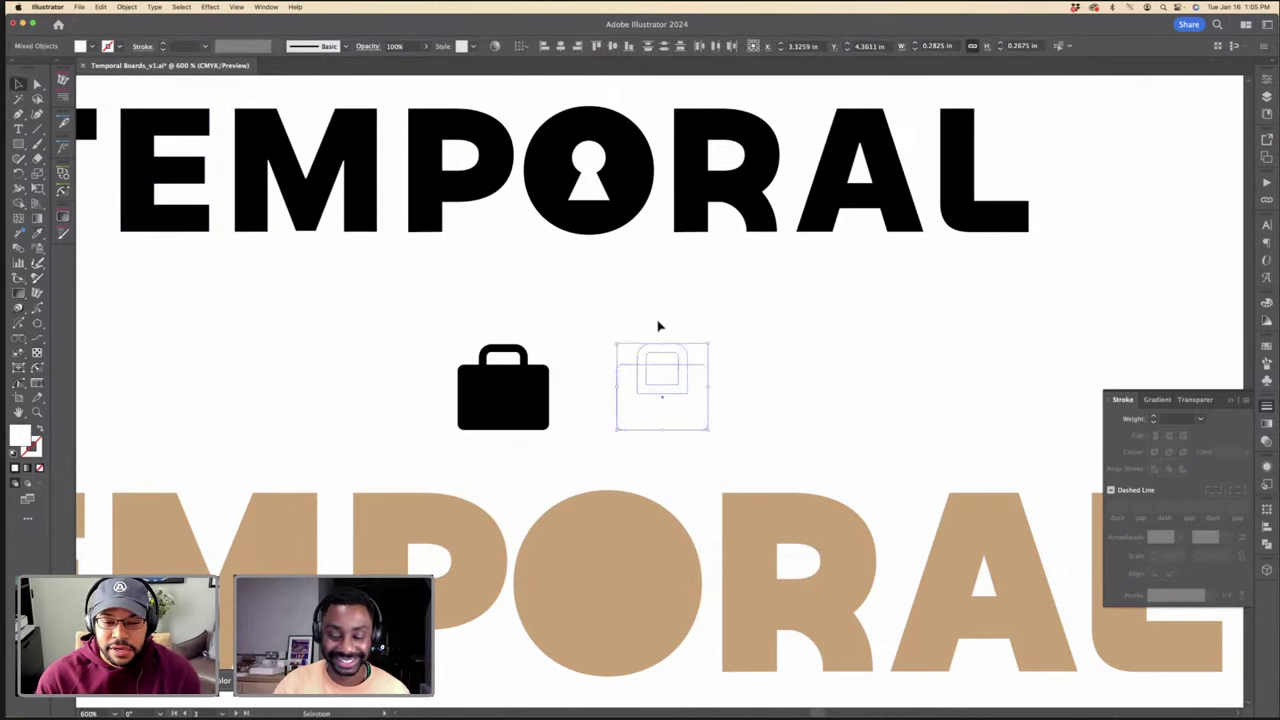
left_click_drag(668, 371, 606, 577)
key("super+plus")
key("super+plus")
key("super+plus")
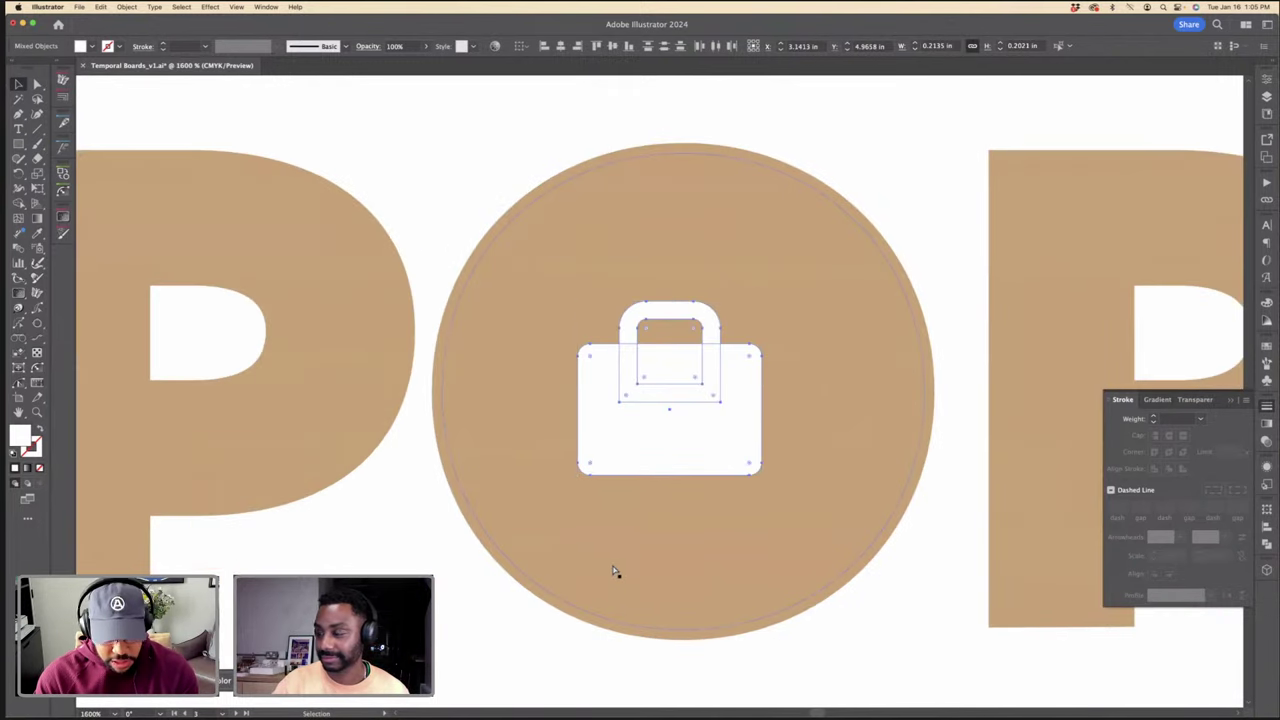
Step: Group the white briefcase, enlarge it to about 0.25 in wide, and paste it in front of the O inside the wordmark group
key("super+g")
left_click_drag(764, 388, 800, 388)
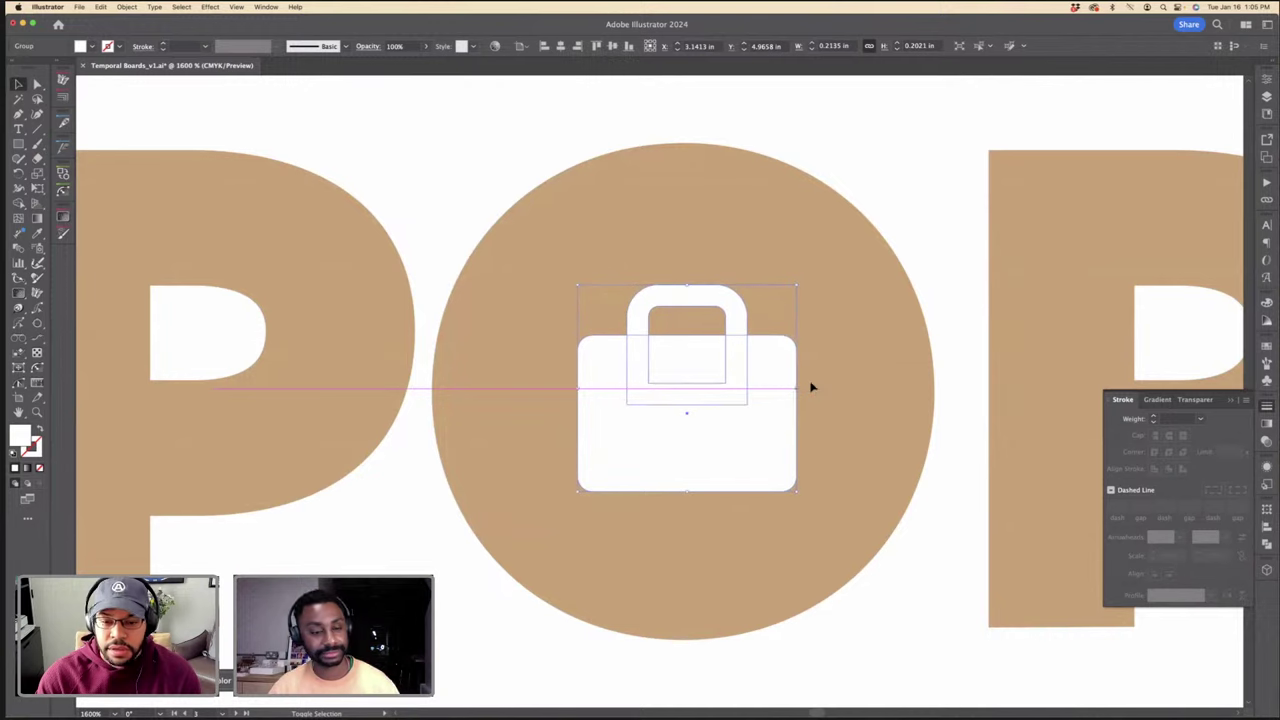
key("super+x")
double_click(799, 375)
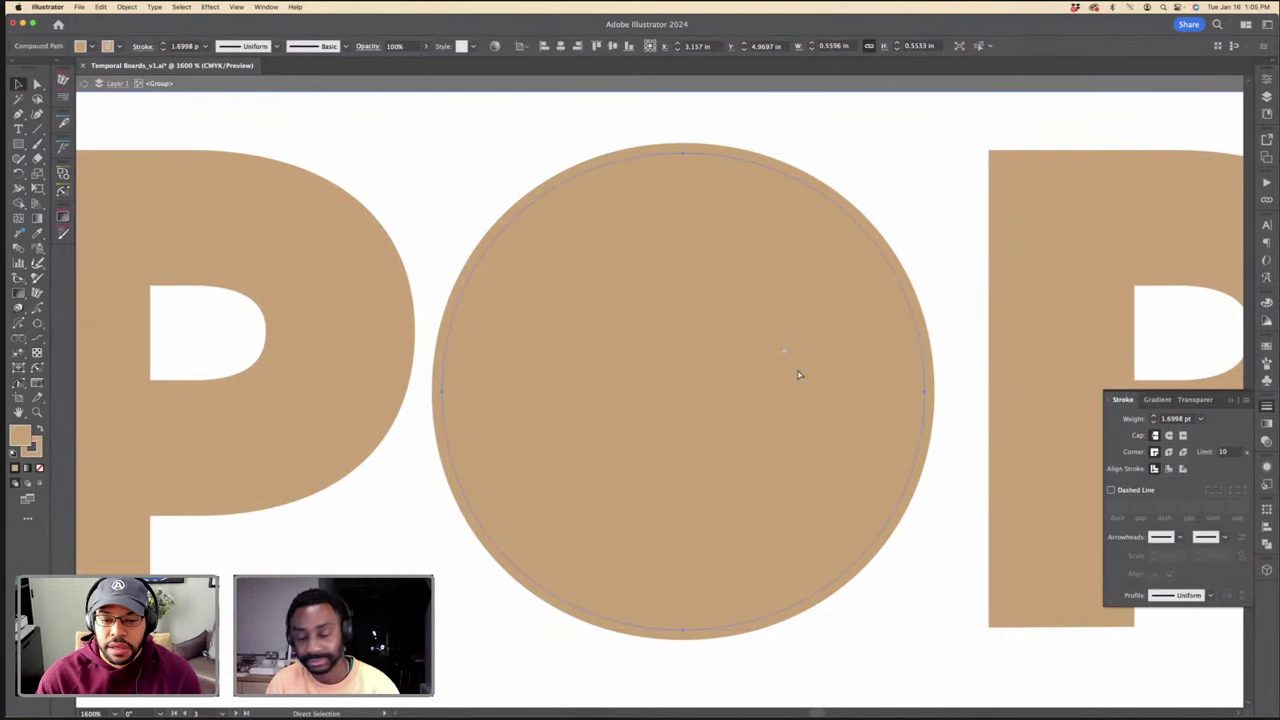
key("super+f")
Step: Center the white briefcase horizontally and vertically on the O, using the O as the key object
left_click(811, 338, "shift")
left_click(811, 331)
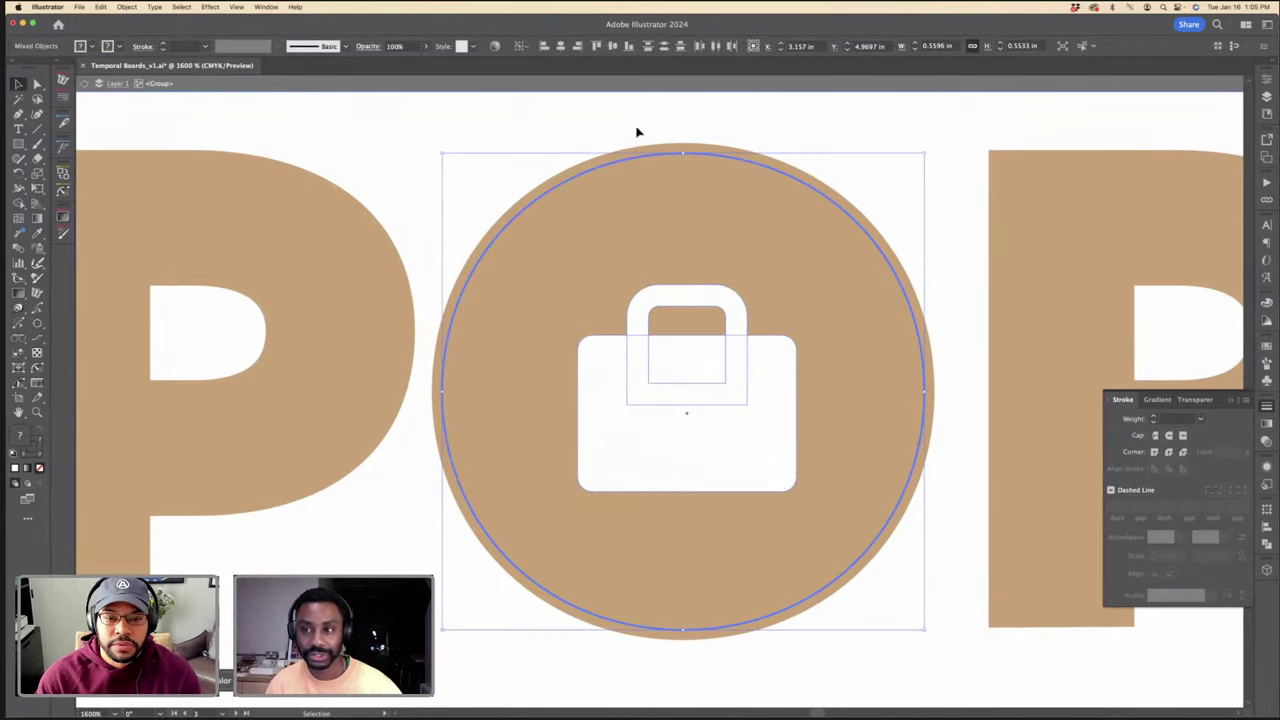
left_click(637, 132)
left_click(711, 423)
left_click(787, 311, "shift")
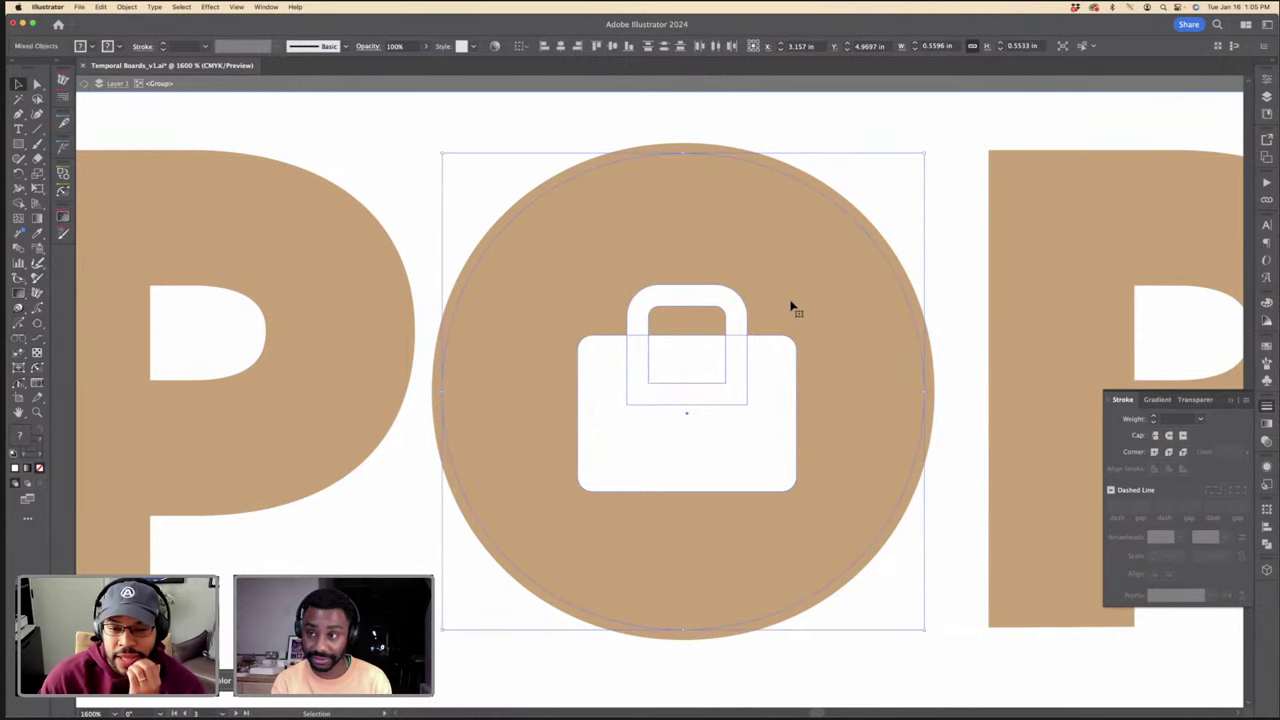
key("super+h")
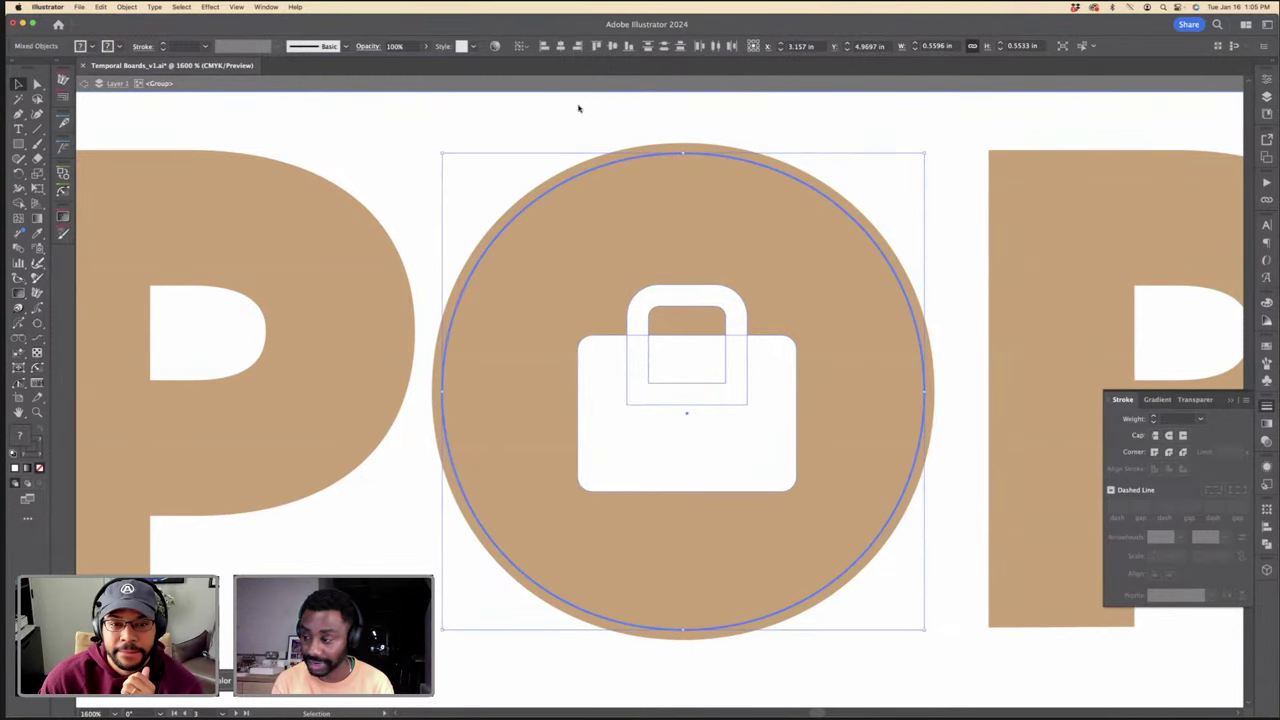
left_click(560, 46)
left_click(612, 46)
key("super+shift+a")
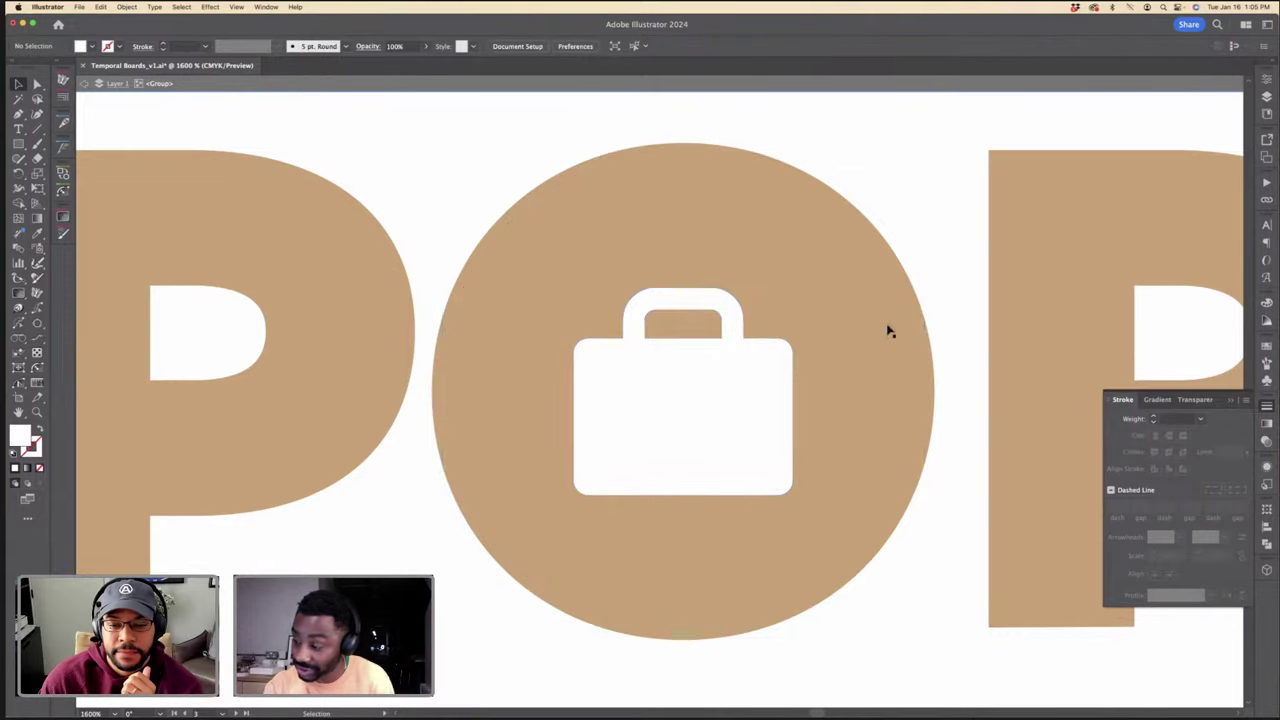
Step: Nudge the white briefcase up by one increment within the O and leave the wordmark group's isolation
key("super+minus")
key("super+minus")
left_click(701, 423)
key("Up")
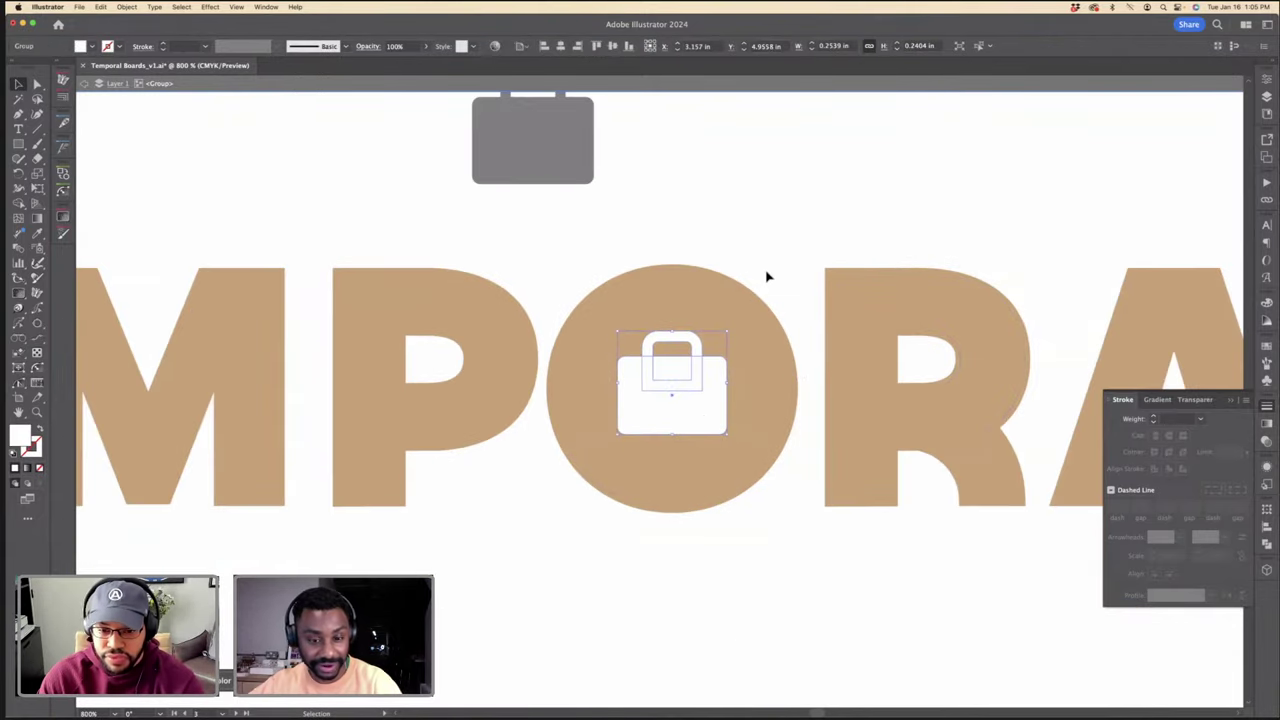
left_click(767, 275)
key("super+minus")
key("super+minus")
key("super+minus")
key("super+minus")
key("super+minus")
key("super+minus")
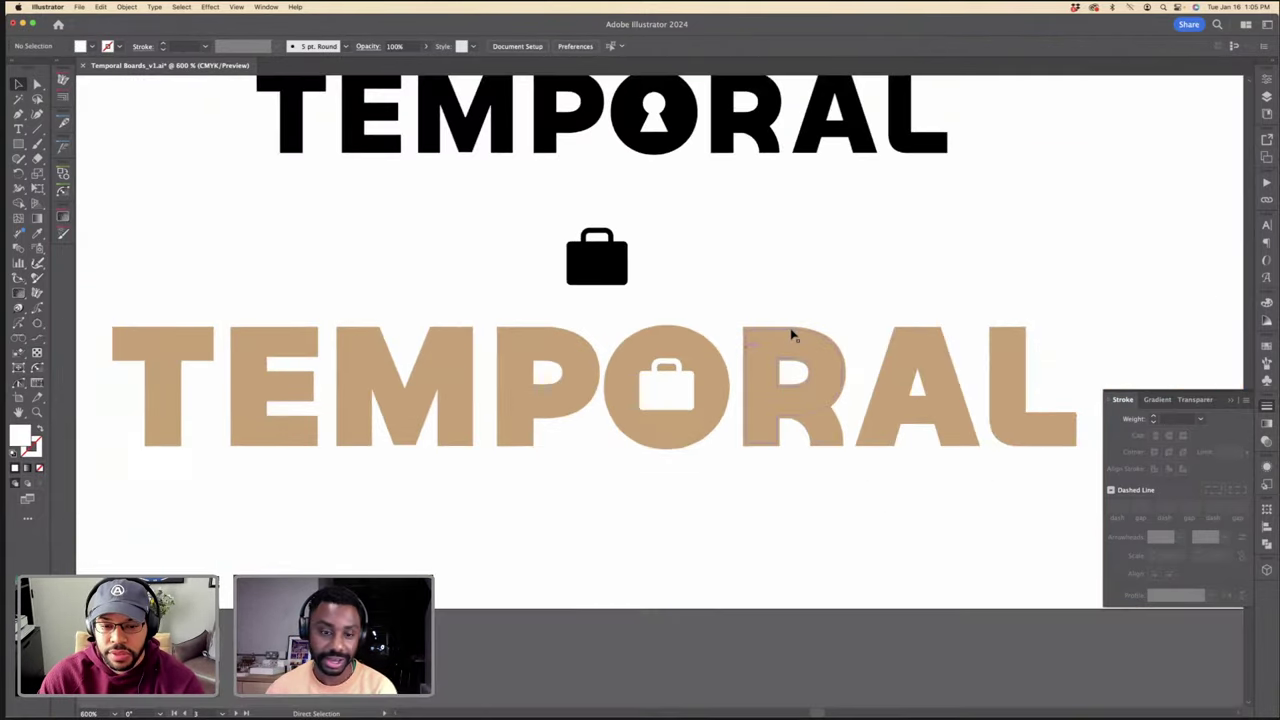
Step: Place the clock-wordmark poster artboard beside the Temporal poster above it, with a duplicate directly beneath that Temporal poster
left_click_drag(771, 423, 517, 371)
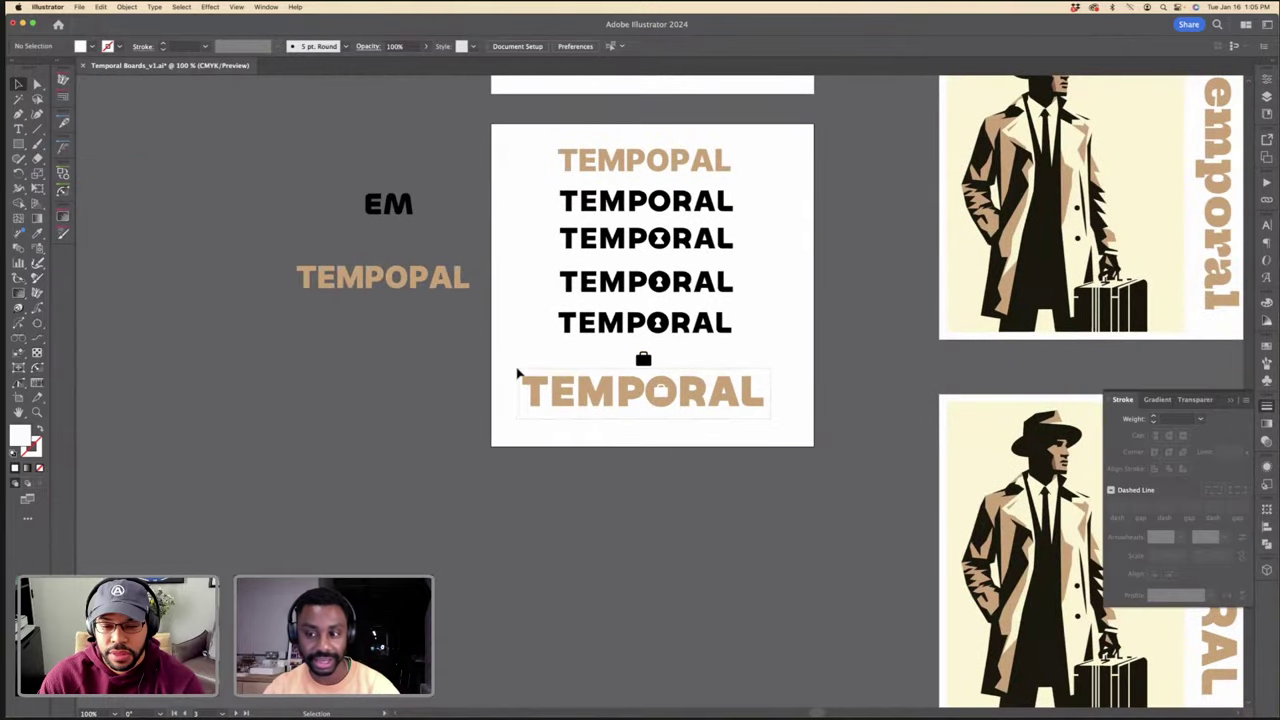
key("super+minus")
left_click(748, 391)
scroll(753, 381, "right", 4)
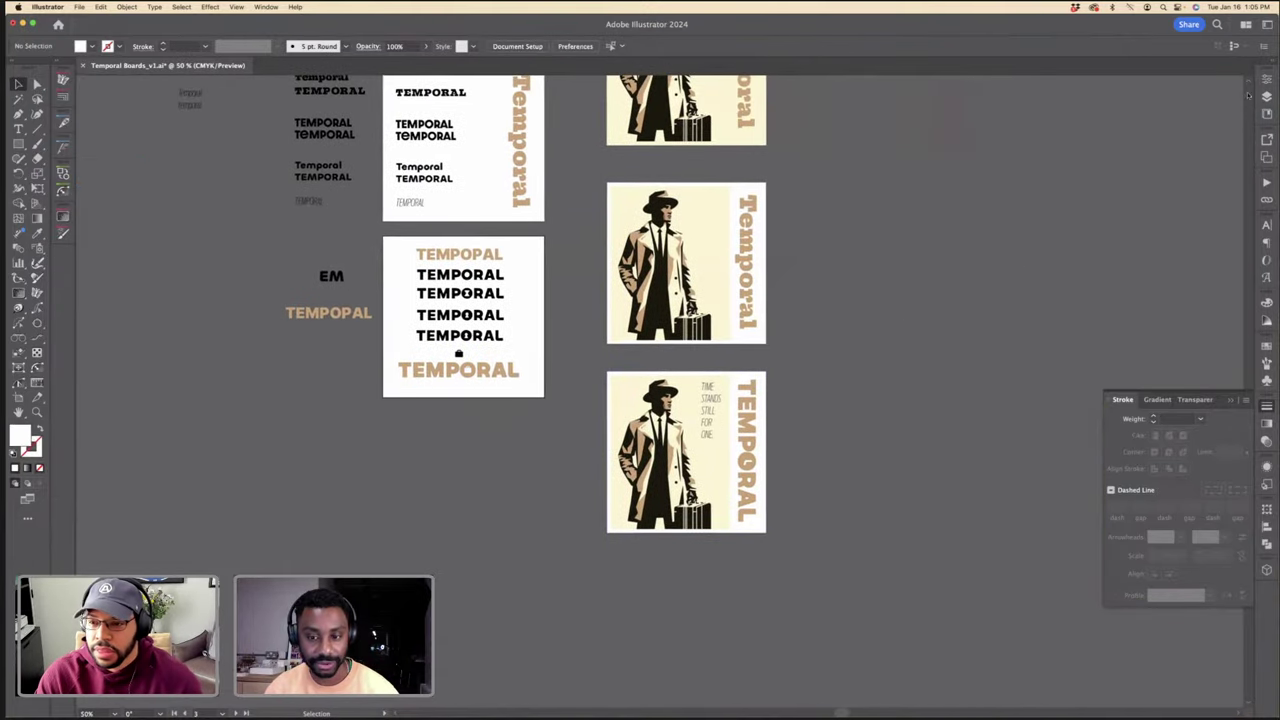
key("shift+o")
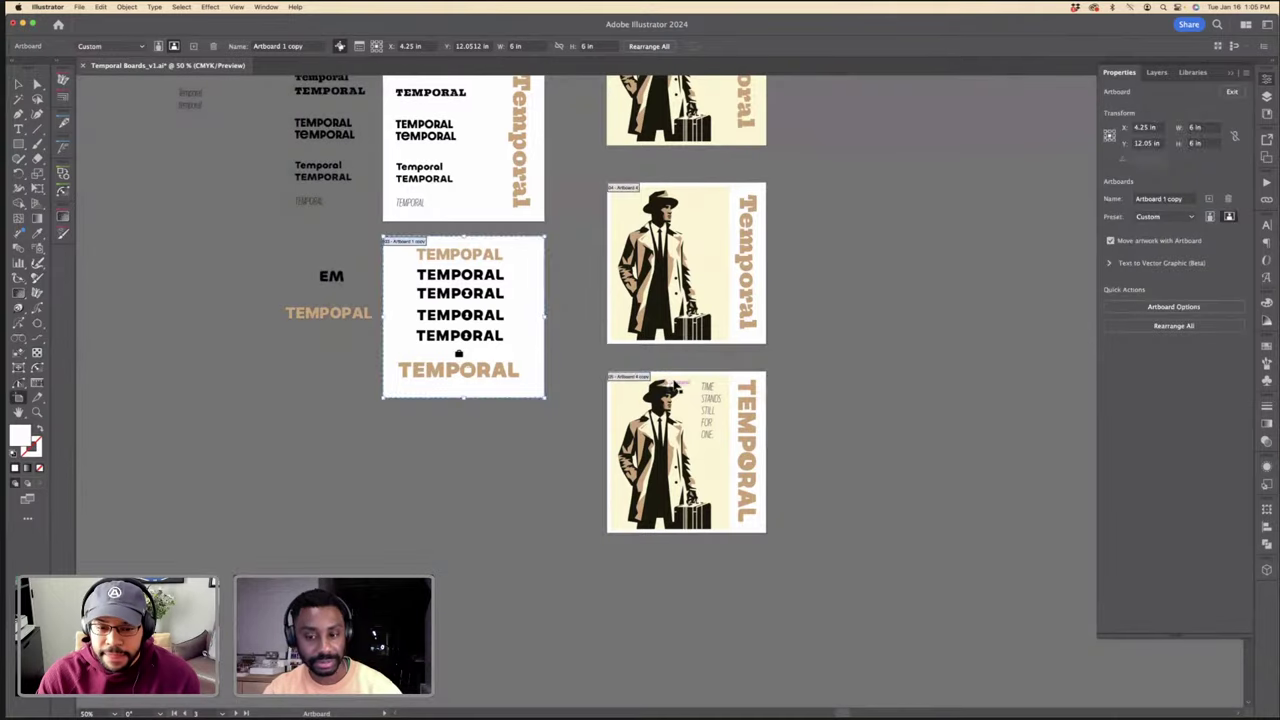
left_click(678, 400)
left_click_drag(678, 400, 624, 396)
key("v")
left_click(706, 405)
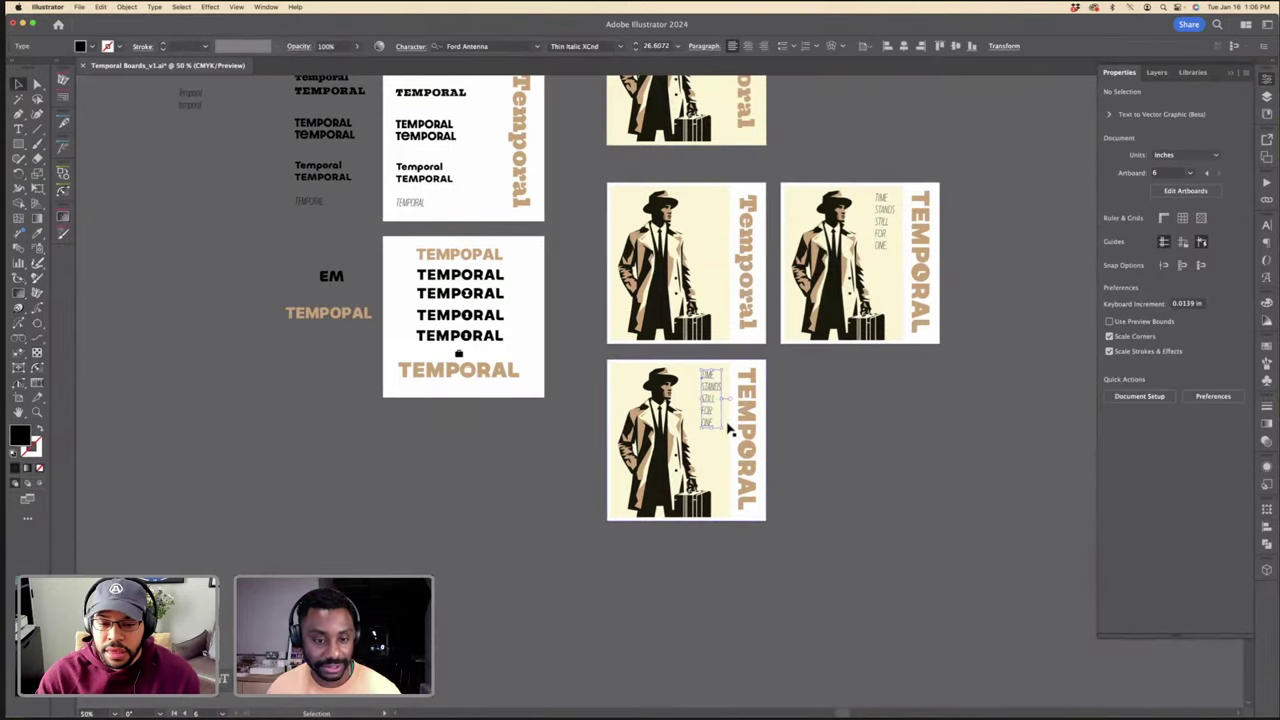
key("super+=")
key("super+=")
key("super+=")
key("Delete")
key("super+-")
key("super+-")
key("super+z")
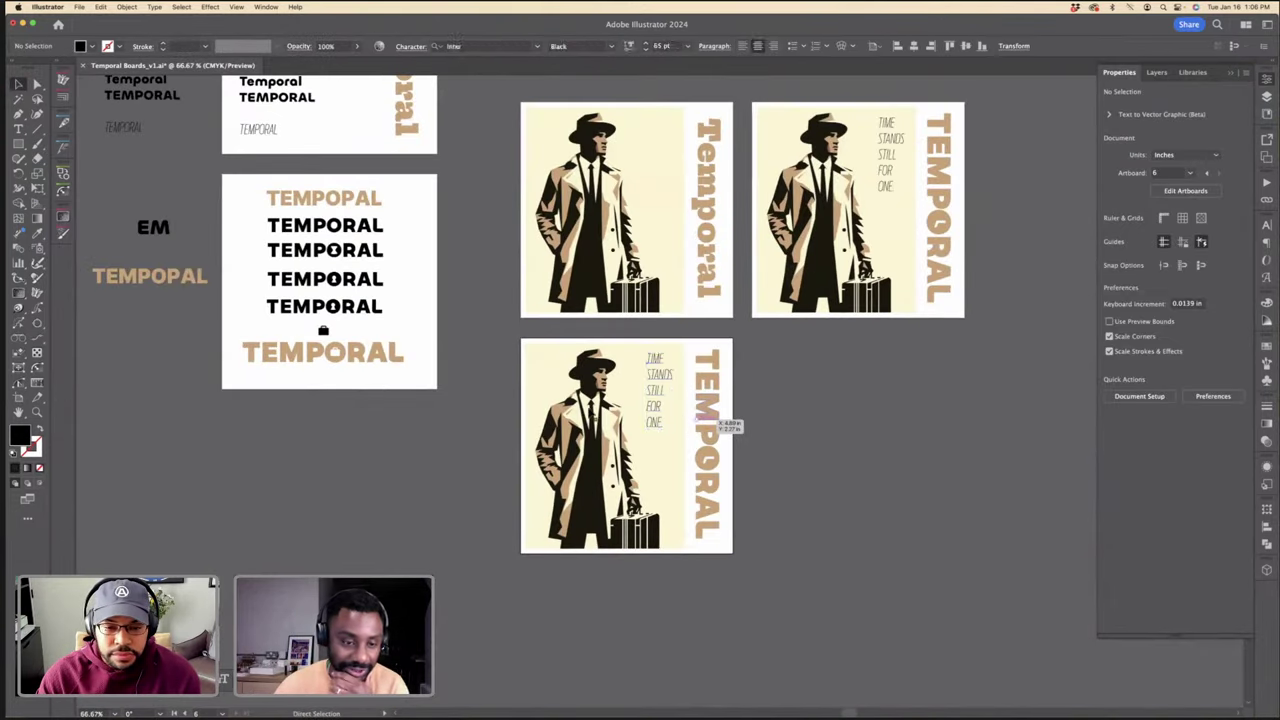
Step: Replace the lower poster's vertical clock wordmark with the tan briefcase wordmark cut from the lettering artboard
left_click(338, 362)
key("super+x")
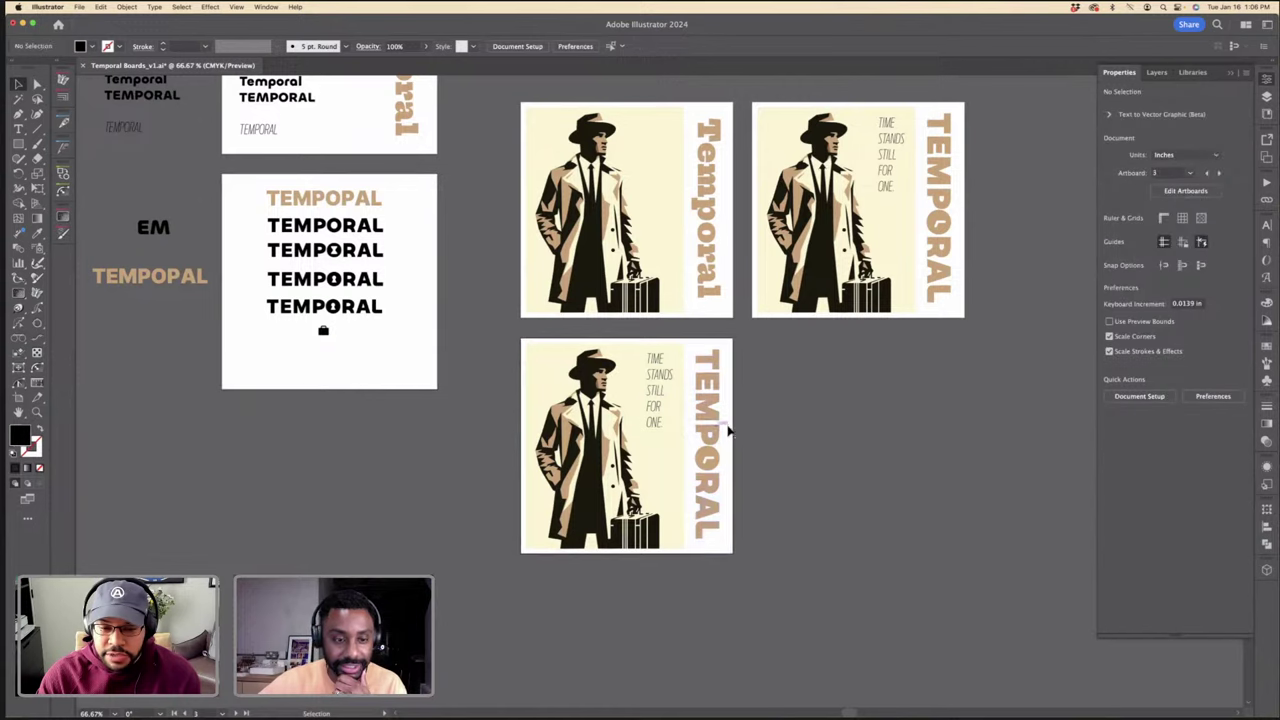
left_click(714, 438)
key("super+plus")
key("super+plus")
key("super+plus")
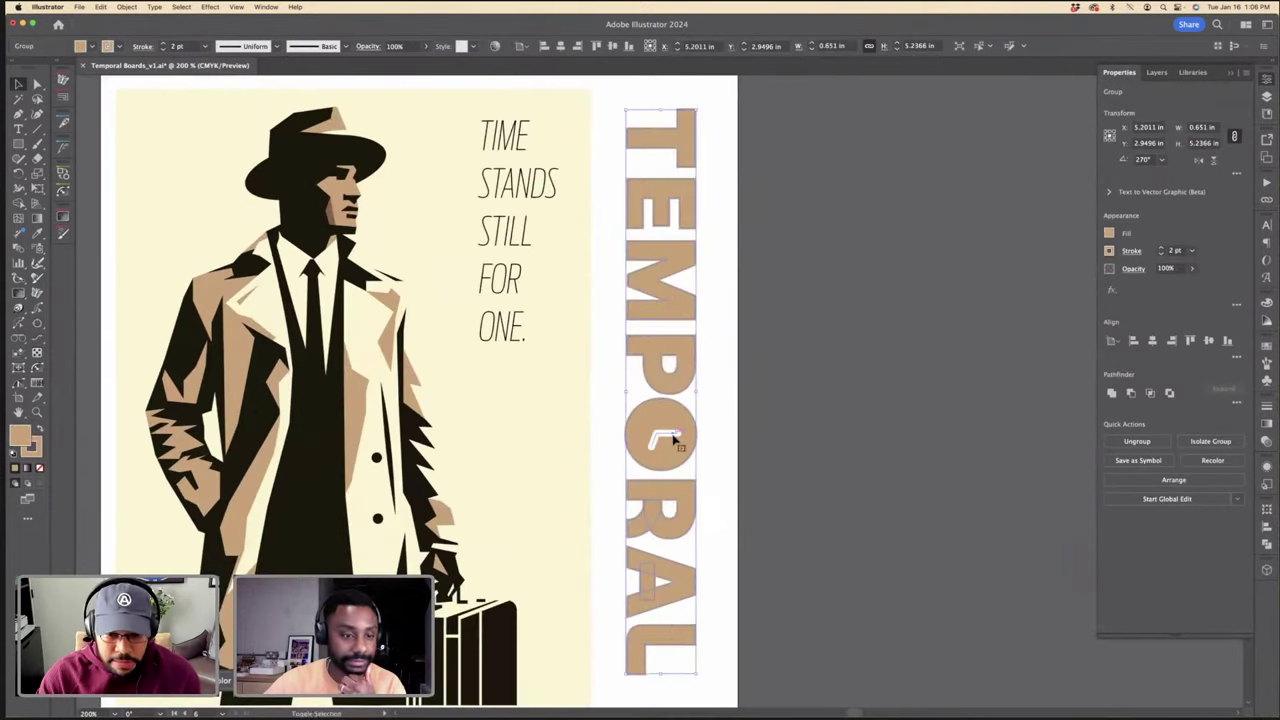
key("super+v")
key("super+minus")
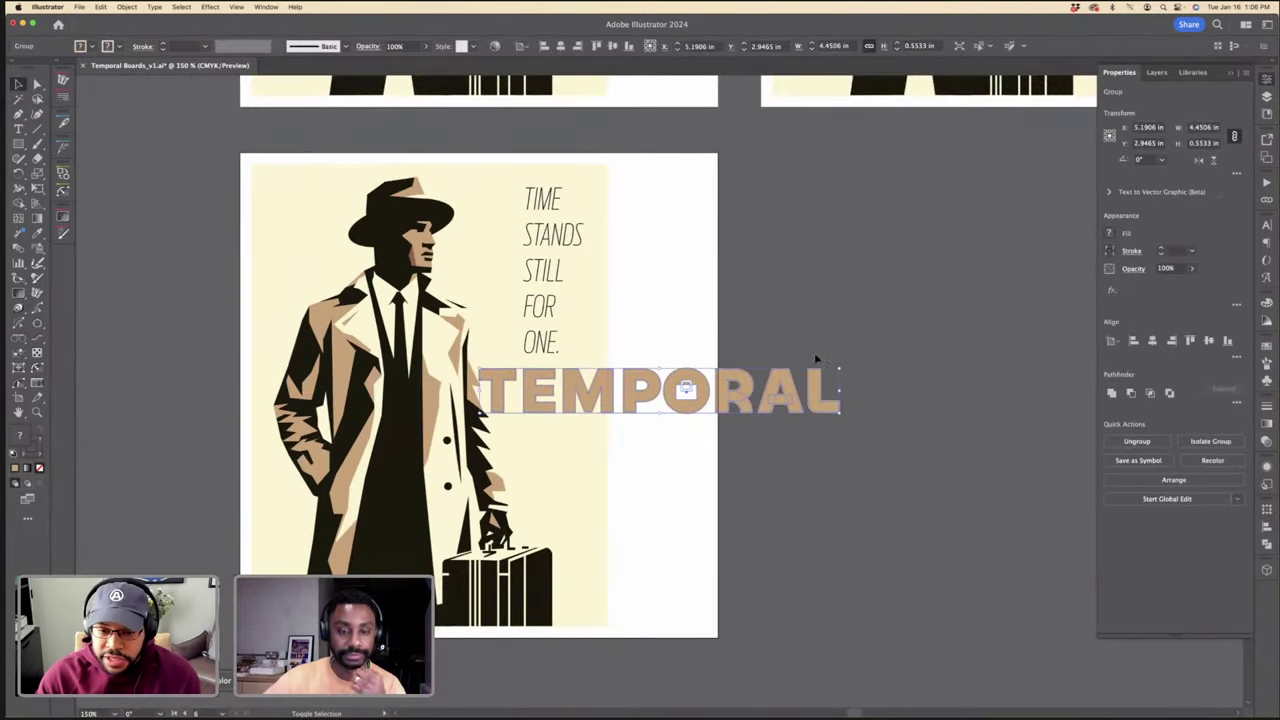
Step: Rotate the briefcase wordmark to 270° and enlarge it to span most of the height of the poster's white strip
left_click_drag(844, 372, 681, 596)
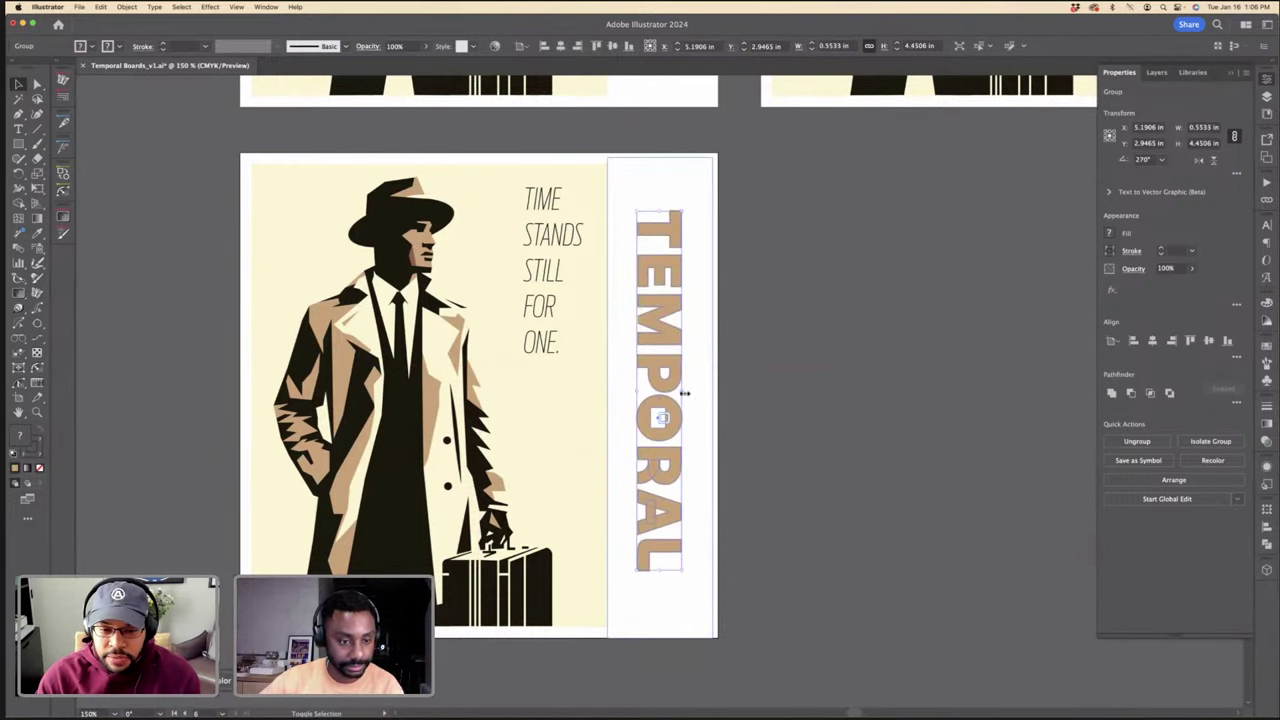
mouse_move(684, 393)
left_mouse_down()
mouse_move(702, 398)
mouse_move(690, 412)
left_mouse_up()
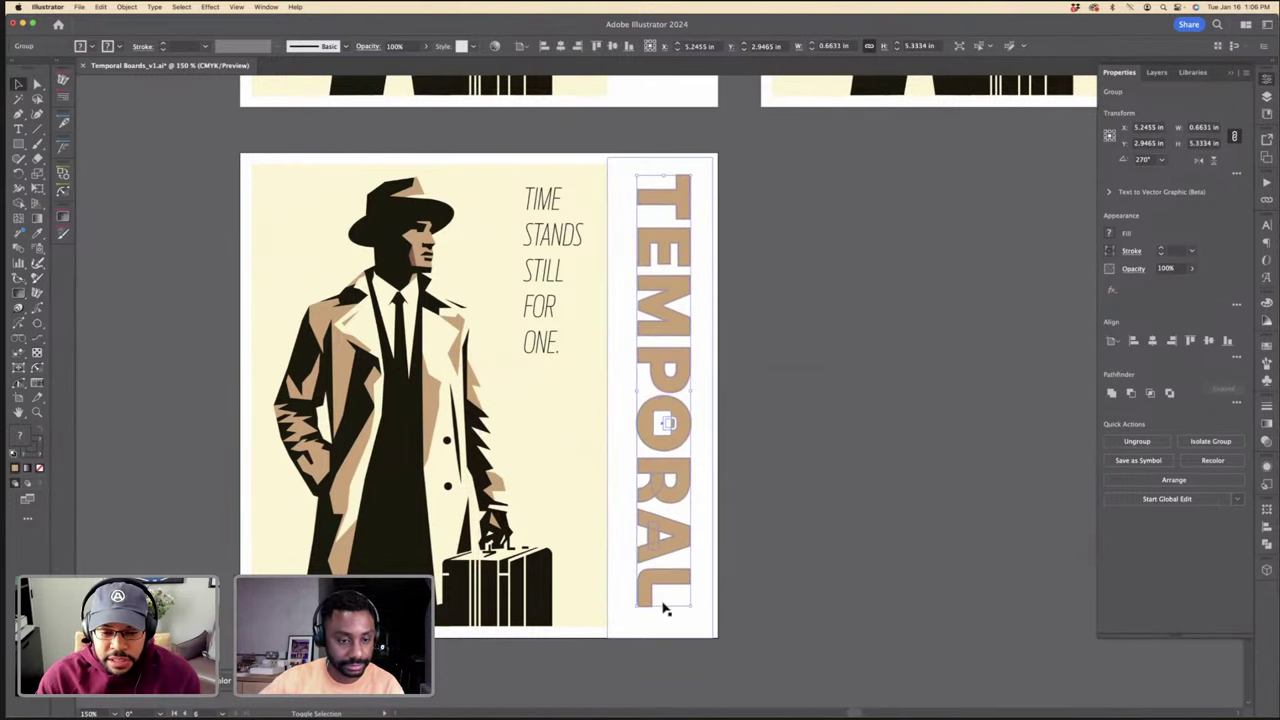
left_click_drag(665, 608, 666, 617)
left_click(851, 451)
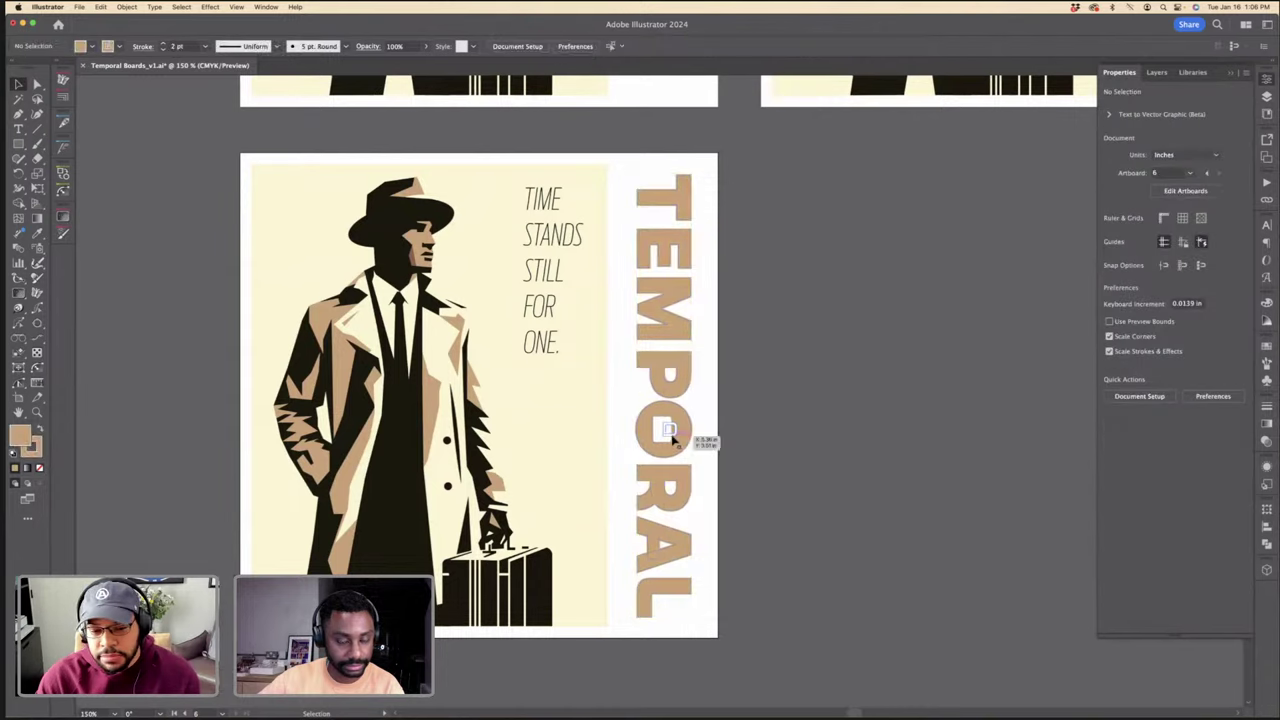
Step: Examine up close how the white briefcase sits within the O of the vertical tan wordmark
left_click(669, 437)
scroll(670, 440, "up", 3)
double_click(670, 440)
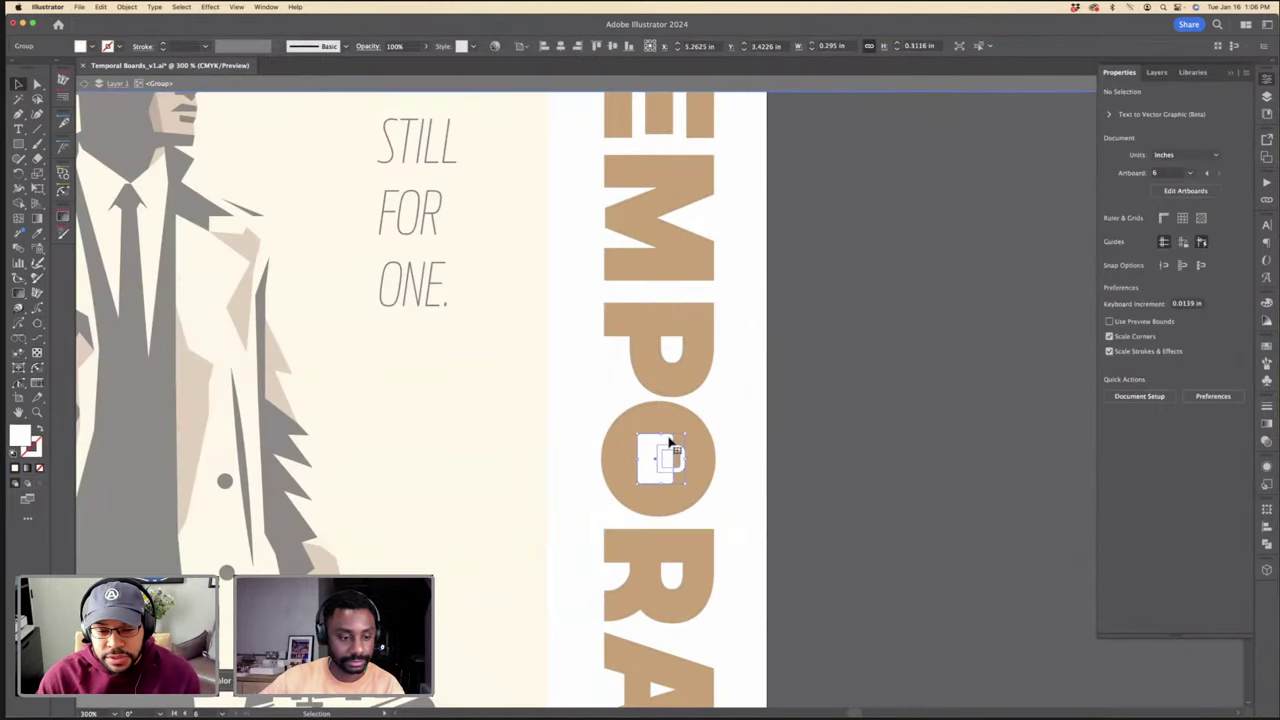
key("super+=")
double_click(771, 427)
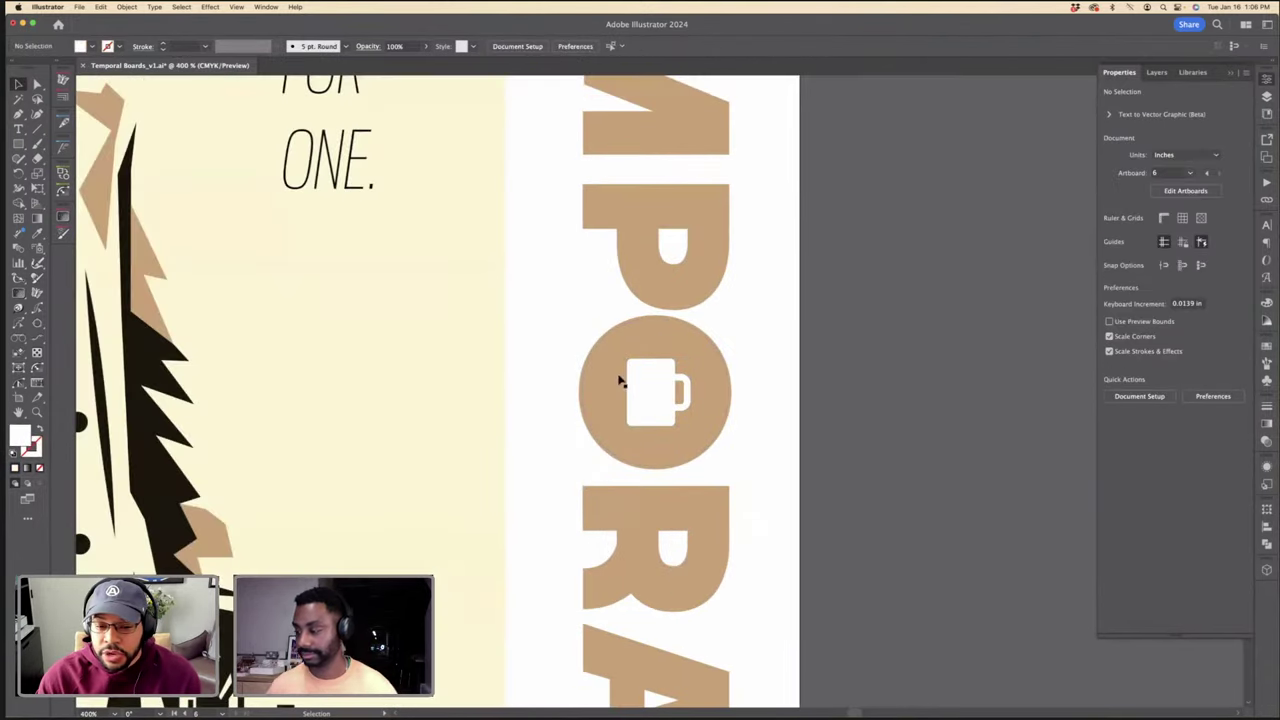
key("super+minus")
key("super+minus")
key("super+minus")
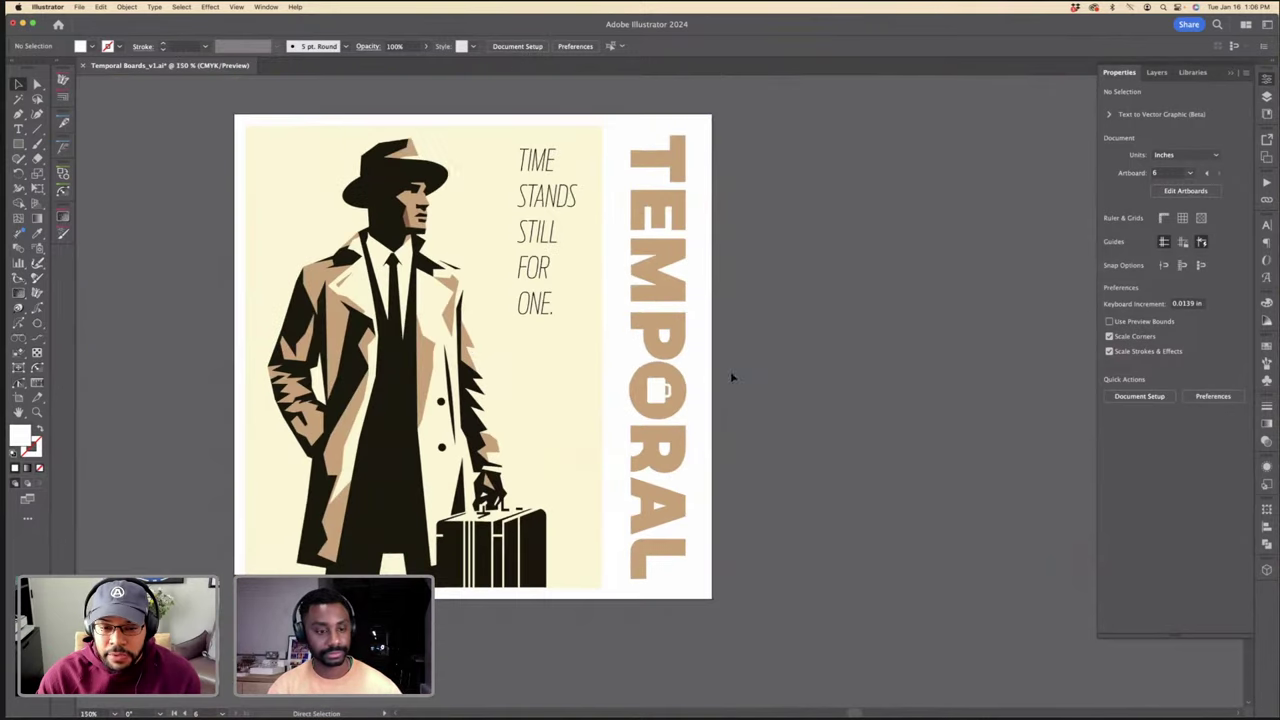
Step: Undo the briefcase wordmark's enlargement, rotation and transfer to the poster, back to its place on the lettering artboard
key("super+z")
key("super+z")
key("super+z")
scroll(710, 400, "down", 2)
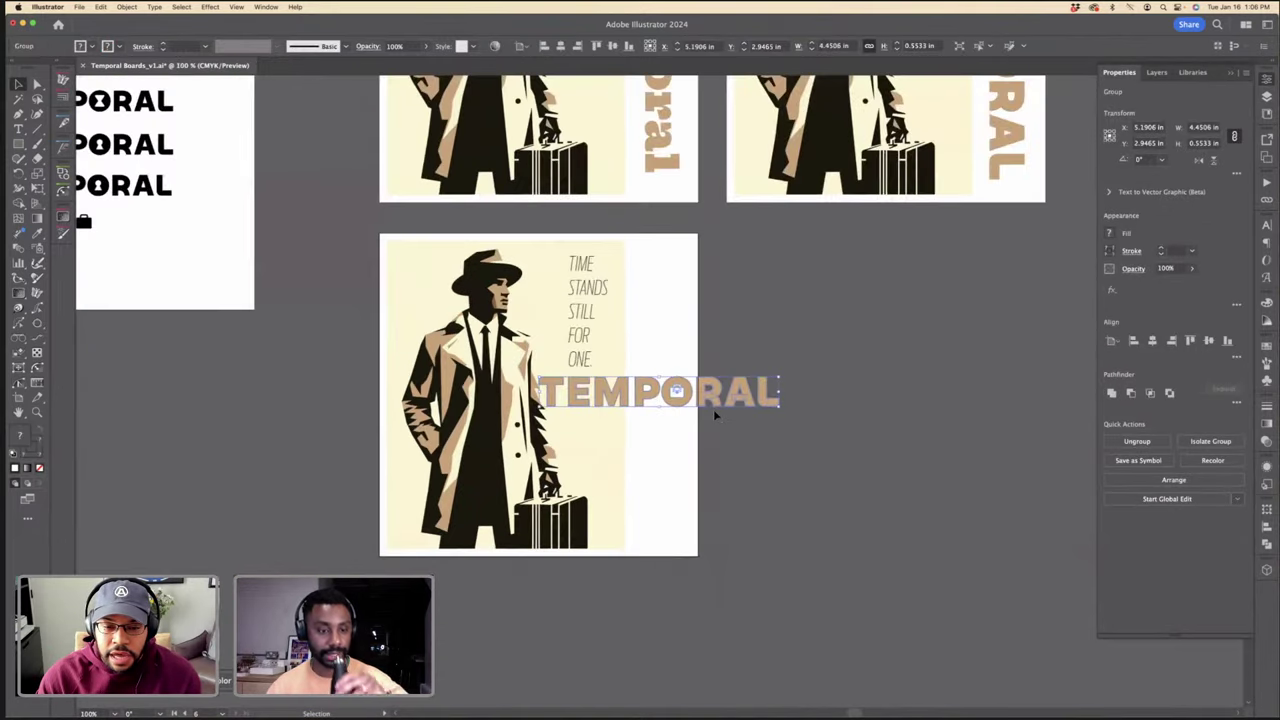
left_click_drag(699, 401, 336, 326)
scroll(343, 325, "up", 8)
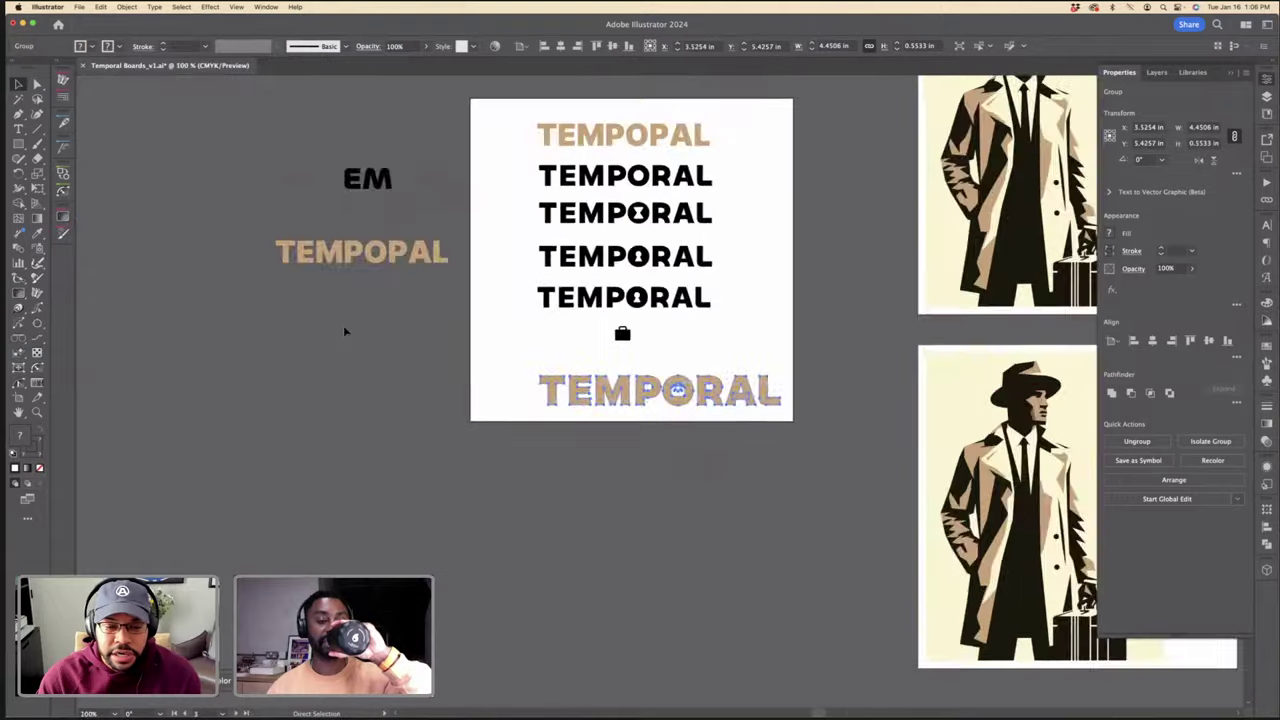
Step: Isolate the tan TEMPORAL wordmark group and select the white briefcase inside its O
left_click(771, 322)
double_click(749, 376)
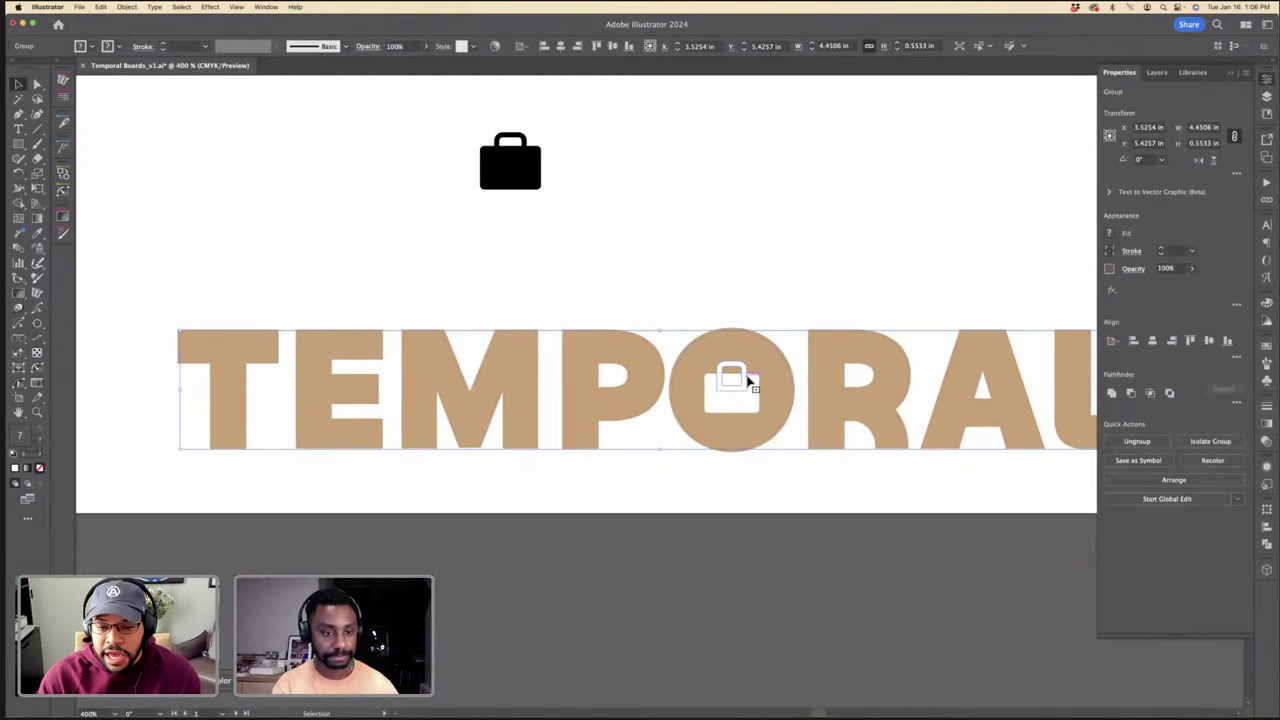
left_click(749, 376)
key("Delete")
left_click(752, 364)
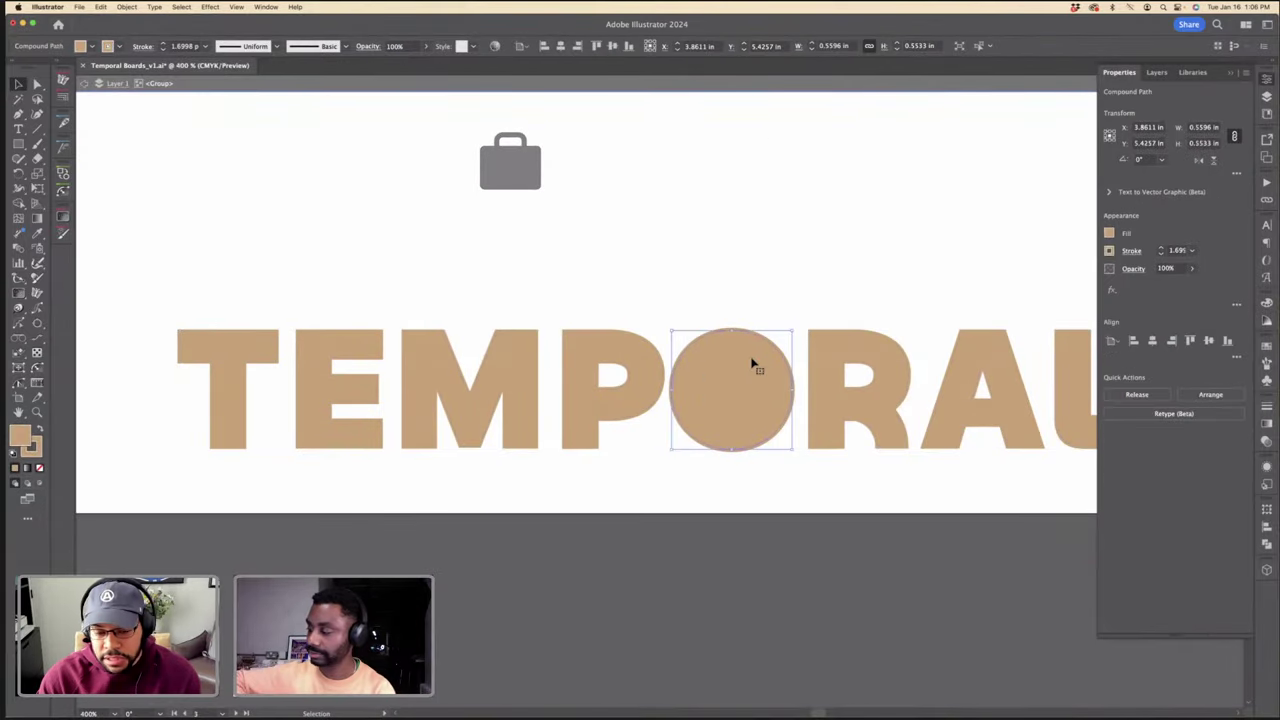
key("super+z")
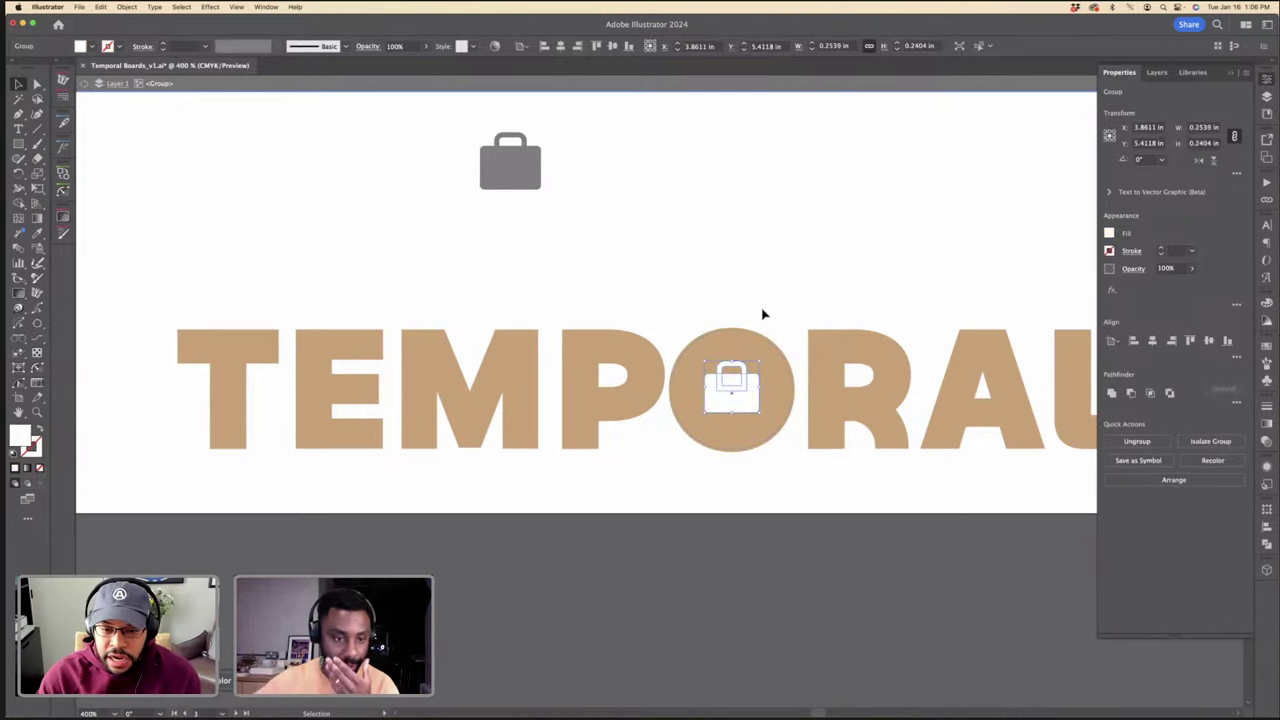
Step: Align the white briefcase vertically to the centre of the tan O and check its placement
left_click(748, 350, "shift")
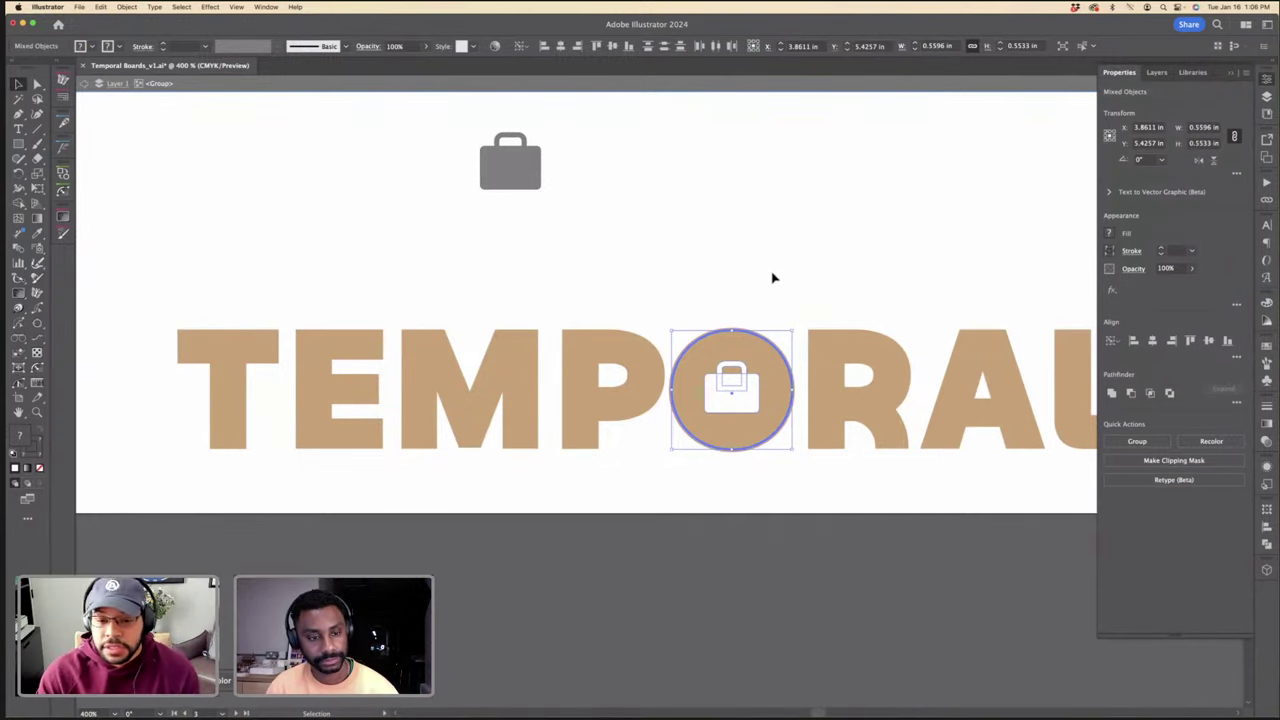
left_click(613, 47)
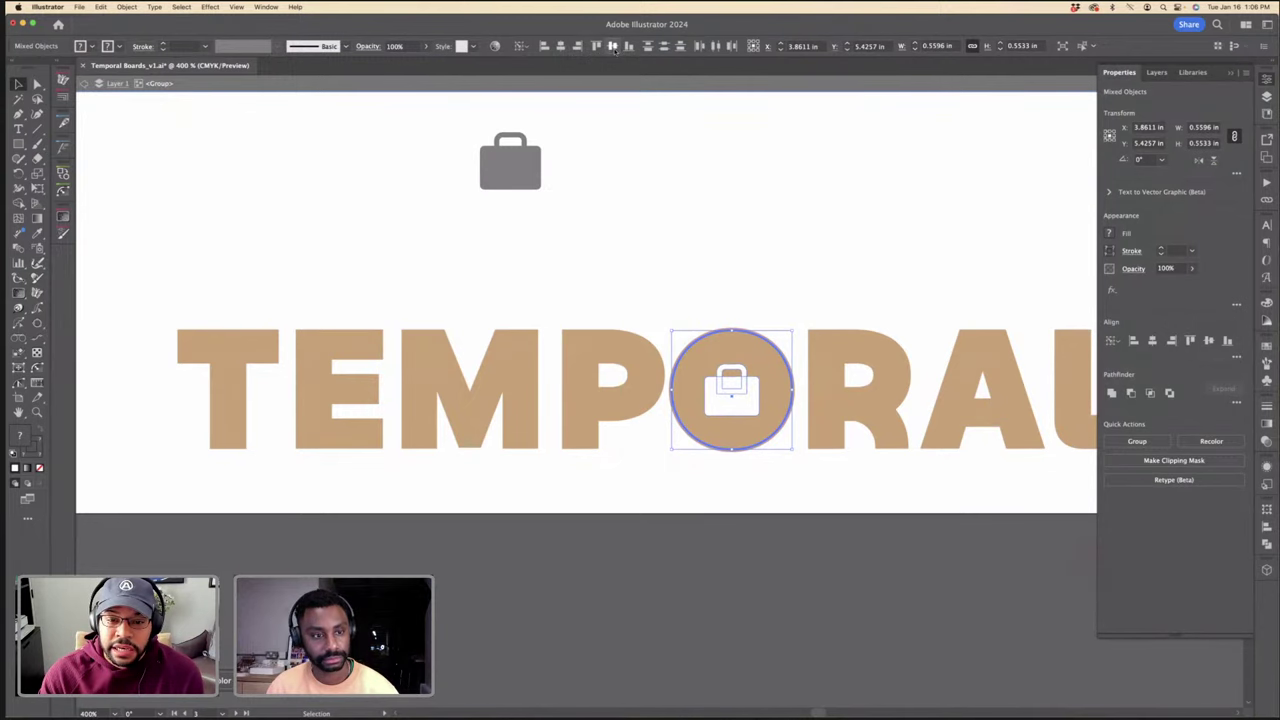
left_click(692, 166)
key("super+=")
key("super+=")
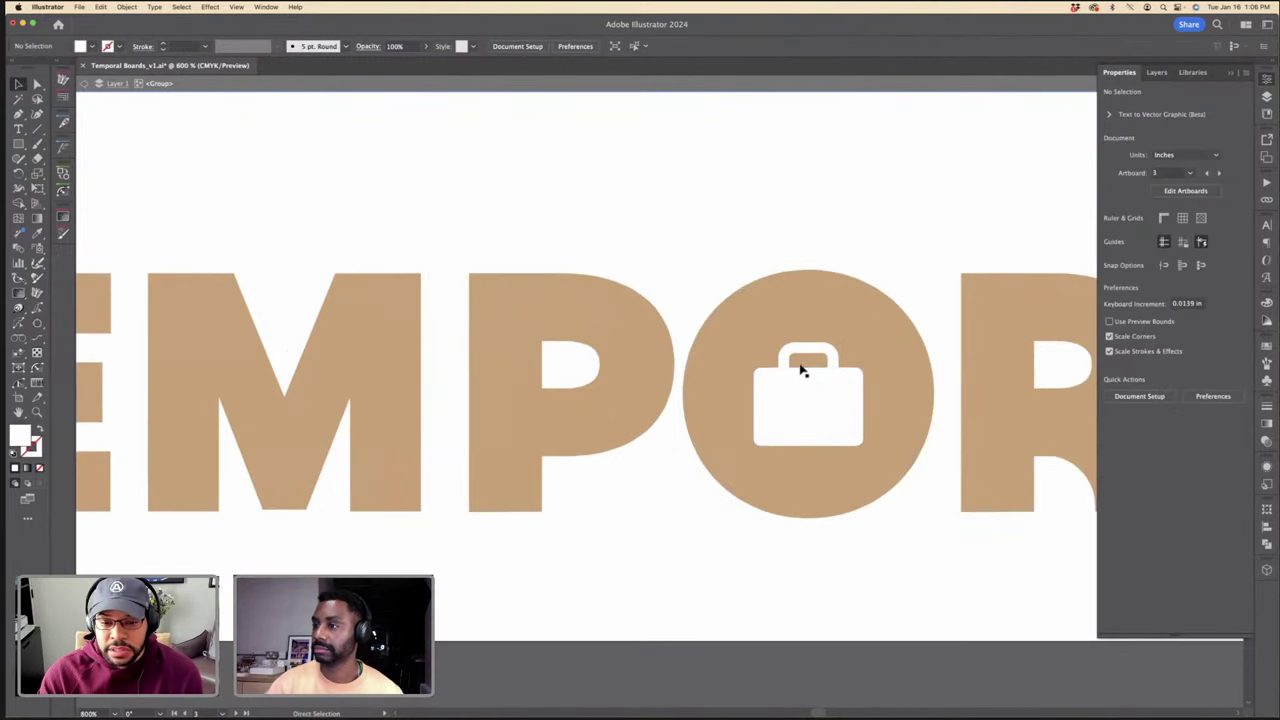
scroll(843, 244, "right", 3)
scroll(842, 241, "down", 5)
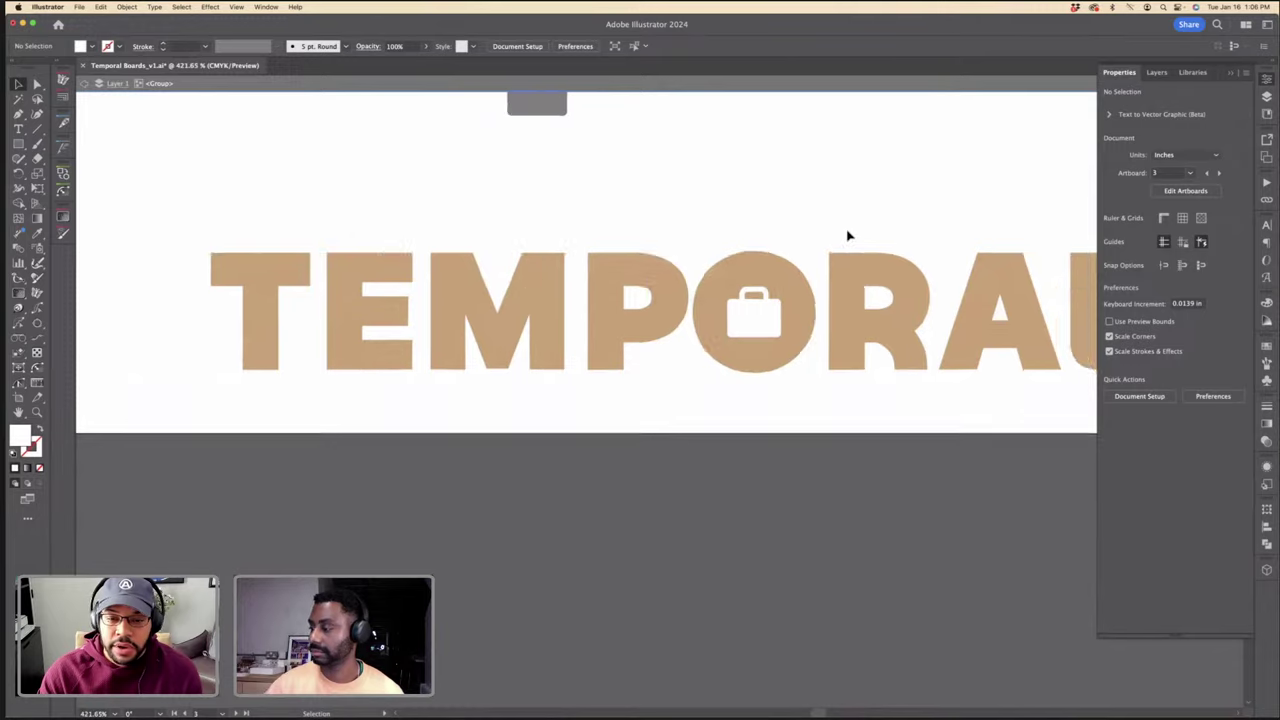
Step: Try to combine the tan letters as a compound path together with the white briefcase, and undo the attempt
left_click_drag(925, 268, 403, 300)
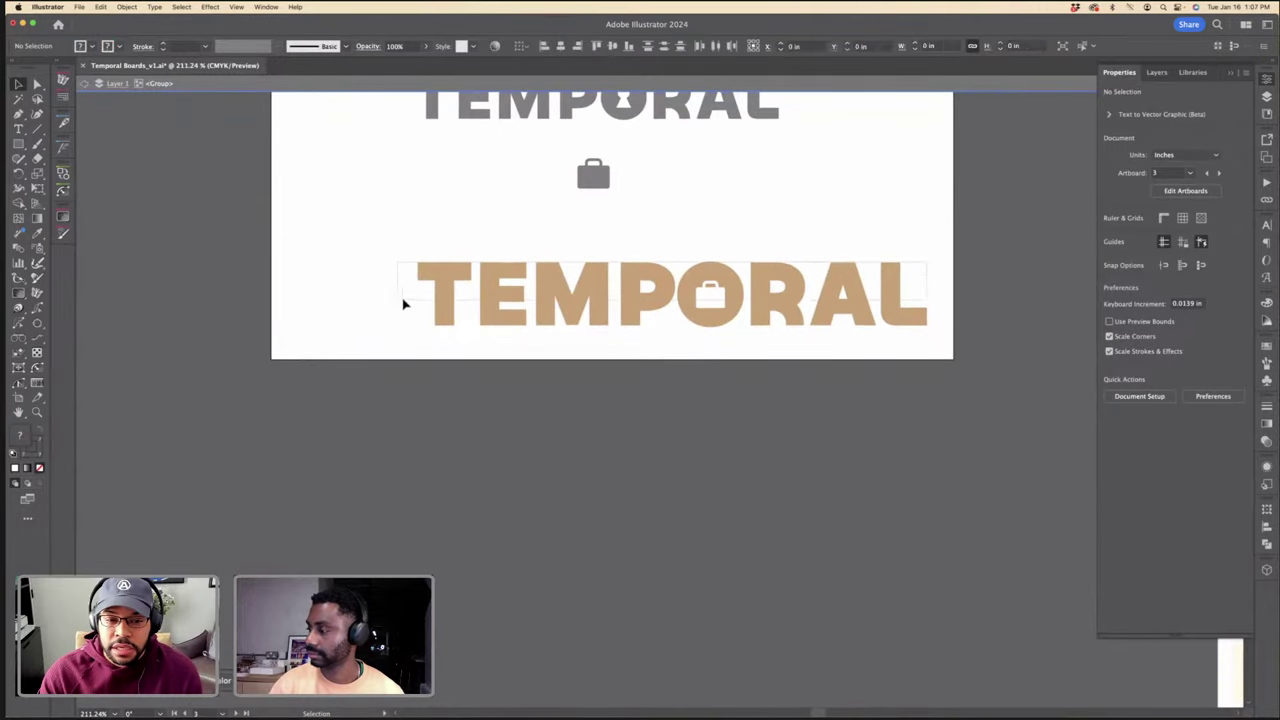
left_click(594, 243)
left_click(598, 273)
left_click(468, 270)
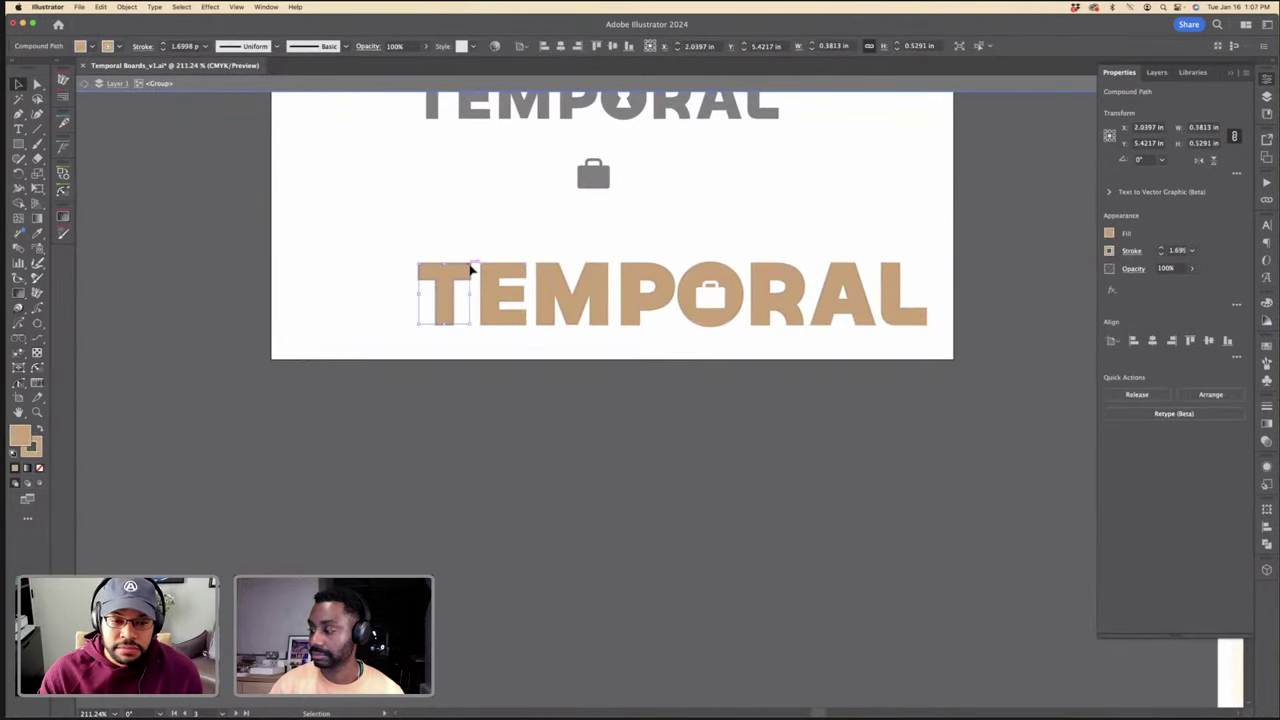
left_click(628, 274)
left_click(785, 266)
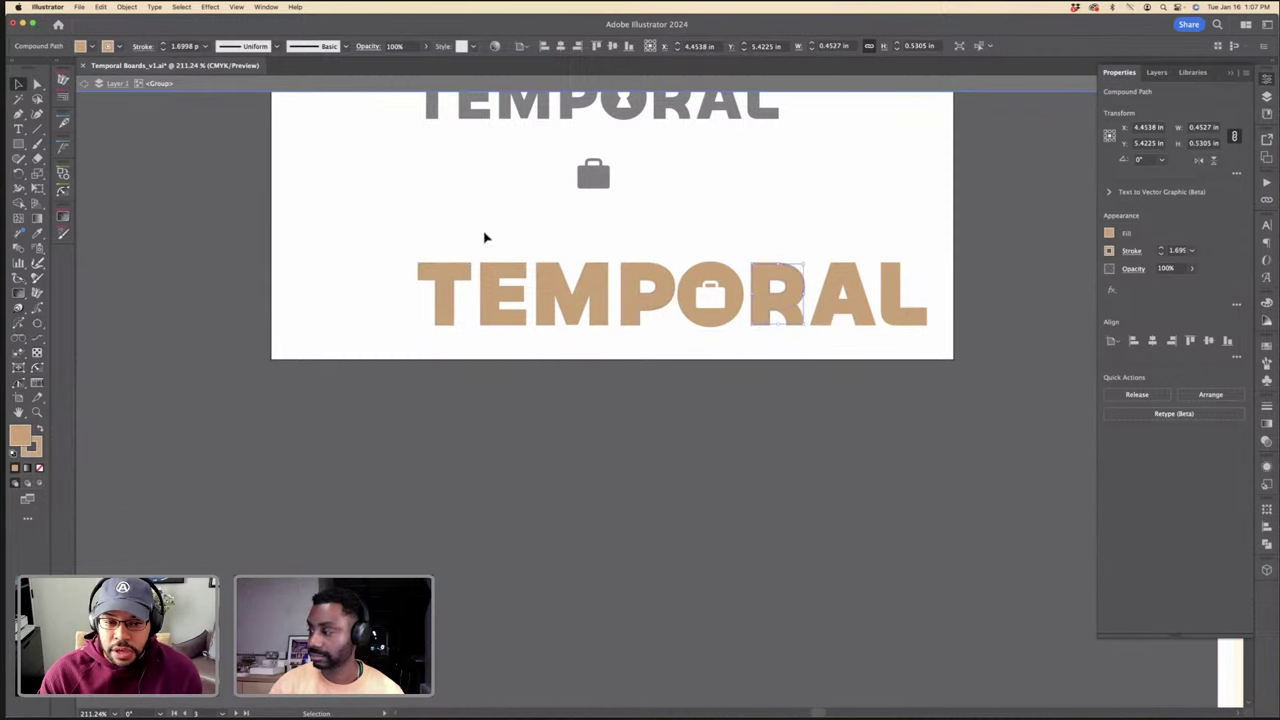
left_click_drag(470, 244, 895, 268)
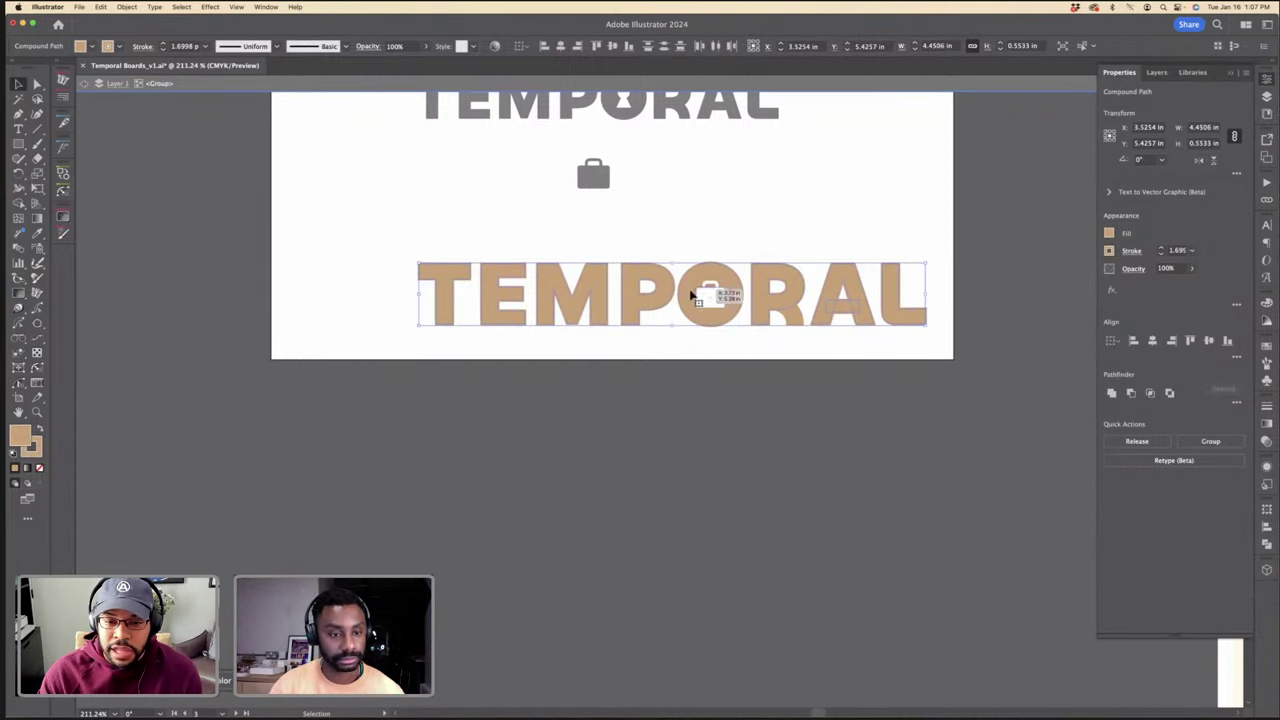
left_click(709, 294)
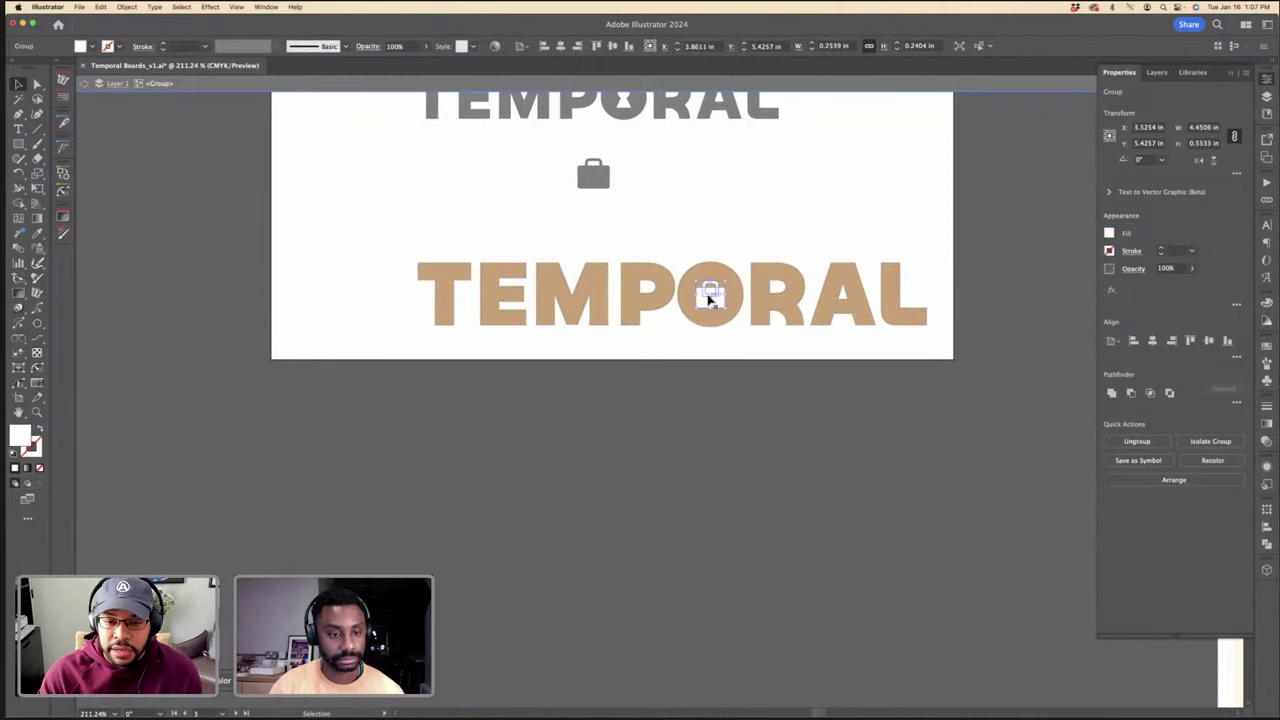
left_click(924, 314, "shift")
left_click(723, 305)
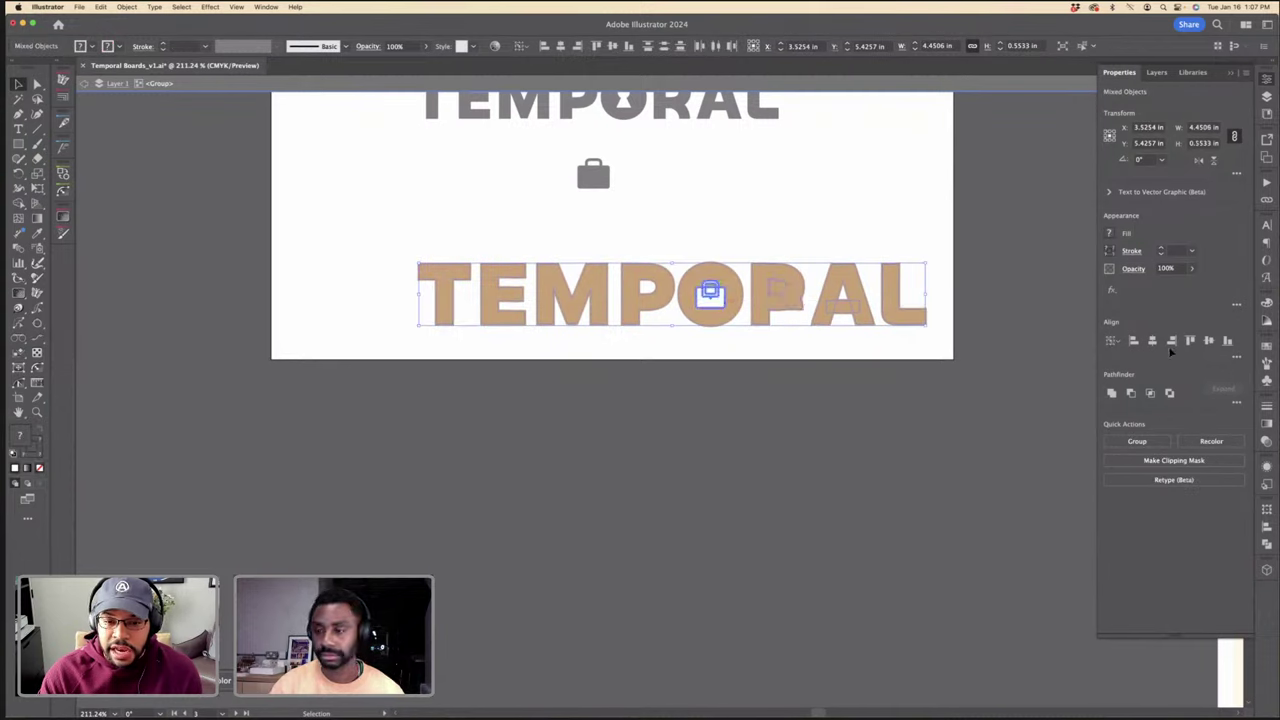
left_click(812, 347)
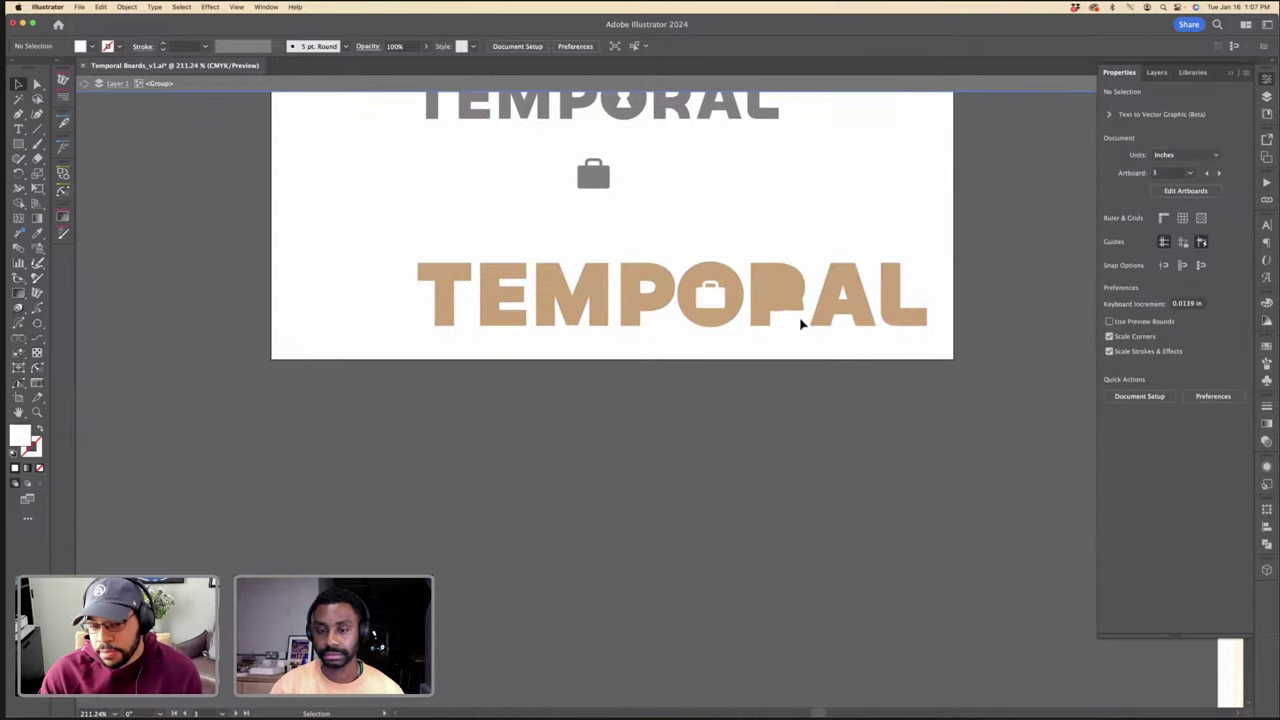
key("super+z")
Step: Leave the group's isolation and transfer the tan briefcase wordmark from the lettering artboard to the lower poster
left_click(777, 229)
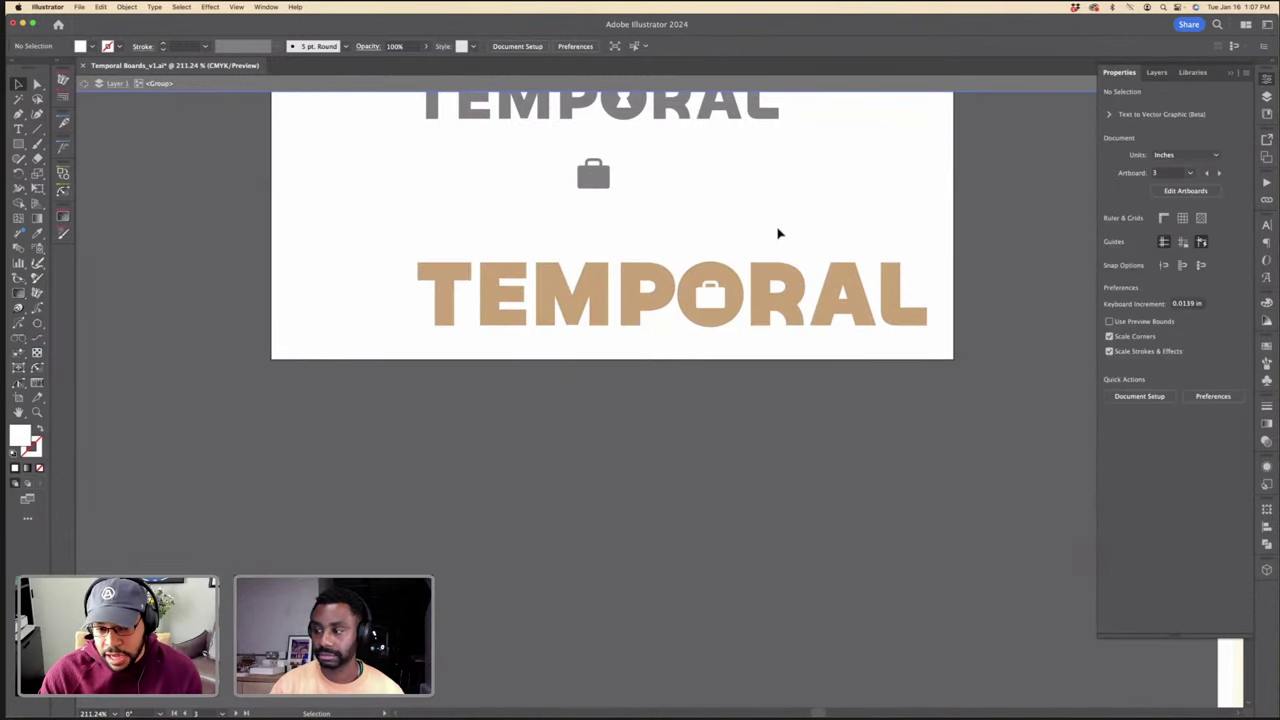
double_click(756, 231)
key("super+minus")
key("super+minus")
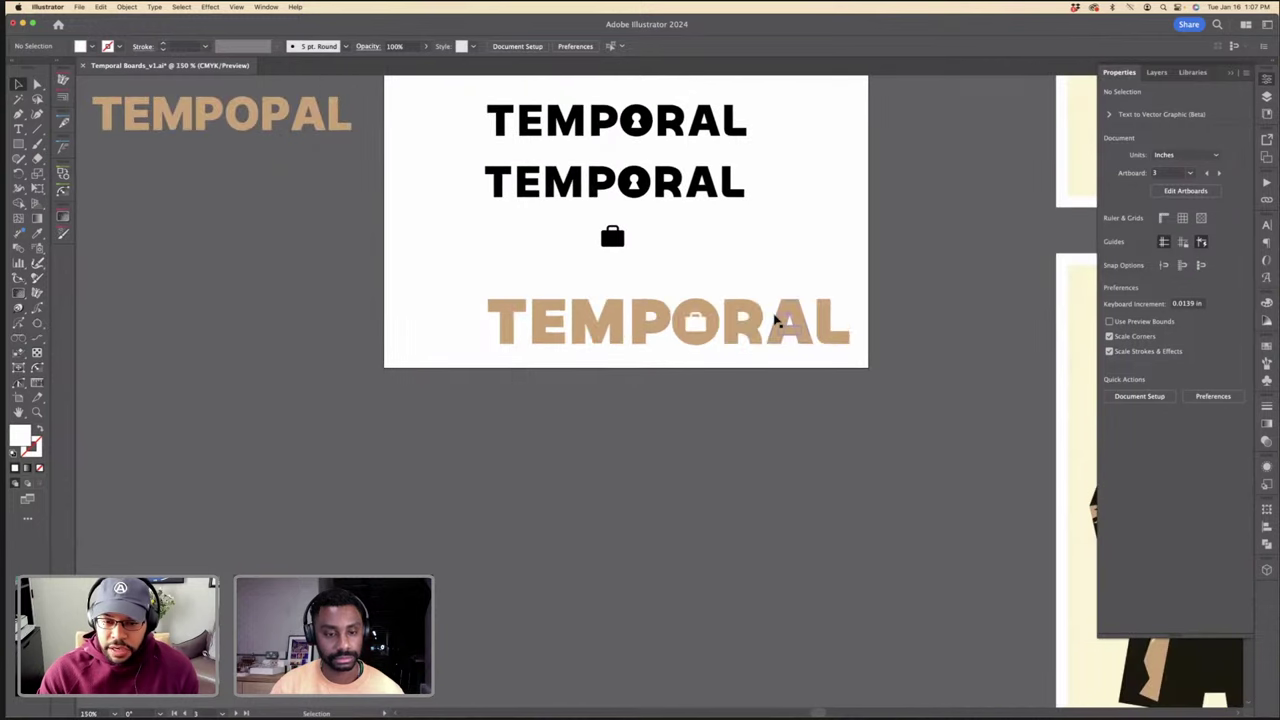
left_click(777, 318)
key("super+x")
scroll(775, 315, "right", 10)
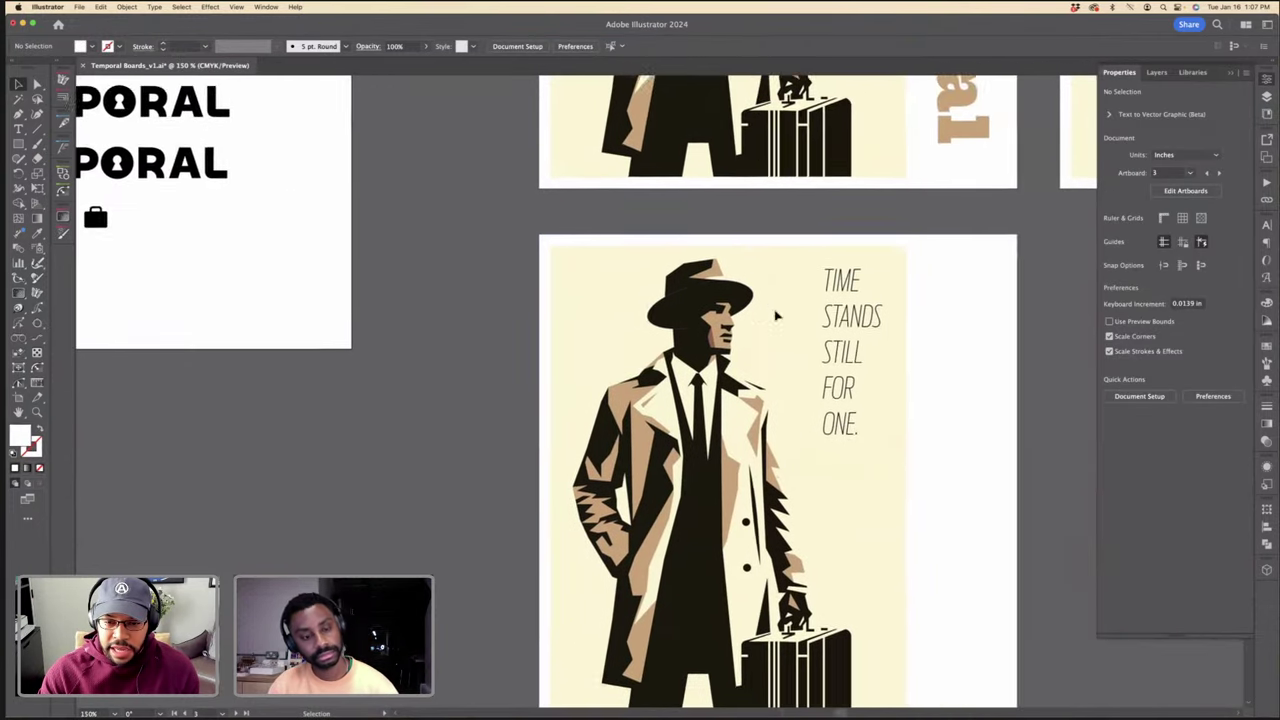
key("super+v")
Step: Rotate the wordmark to 270° and fit it centrally in the poster's white strip at about 5.6 in tall
left_click_drag(845, 368, 682, 577)
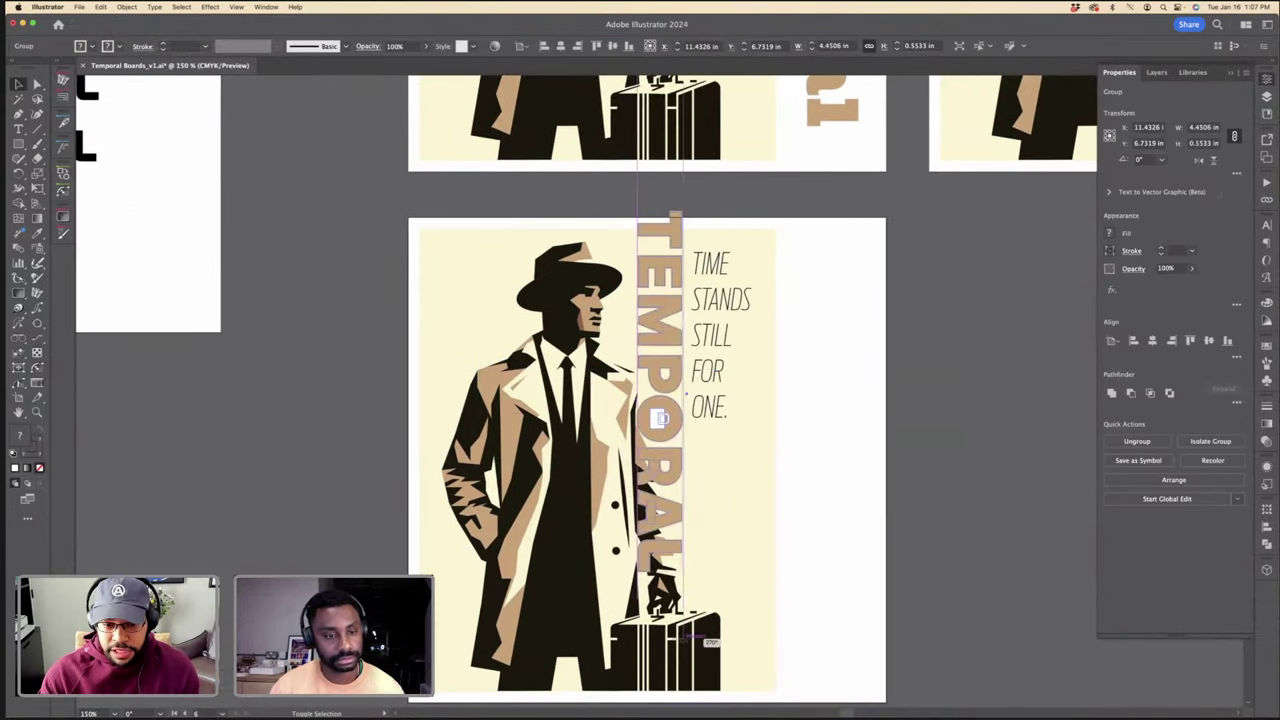
scroll(628, 348, "down", 2)
left_click_drag(628, 348, 812, 376)
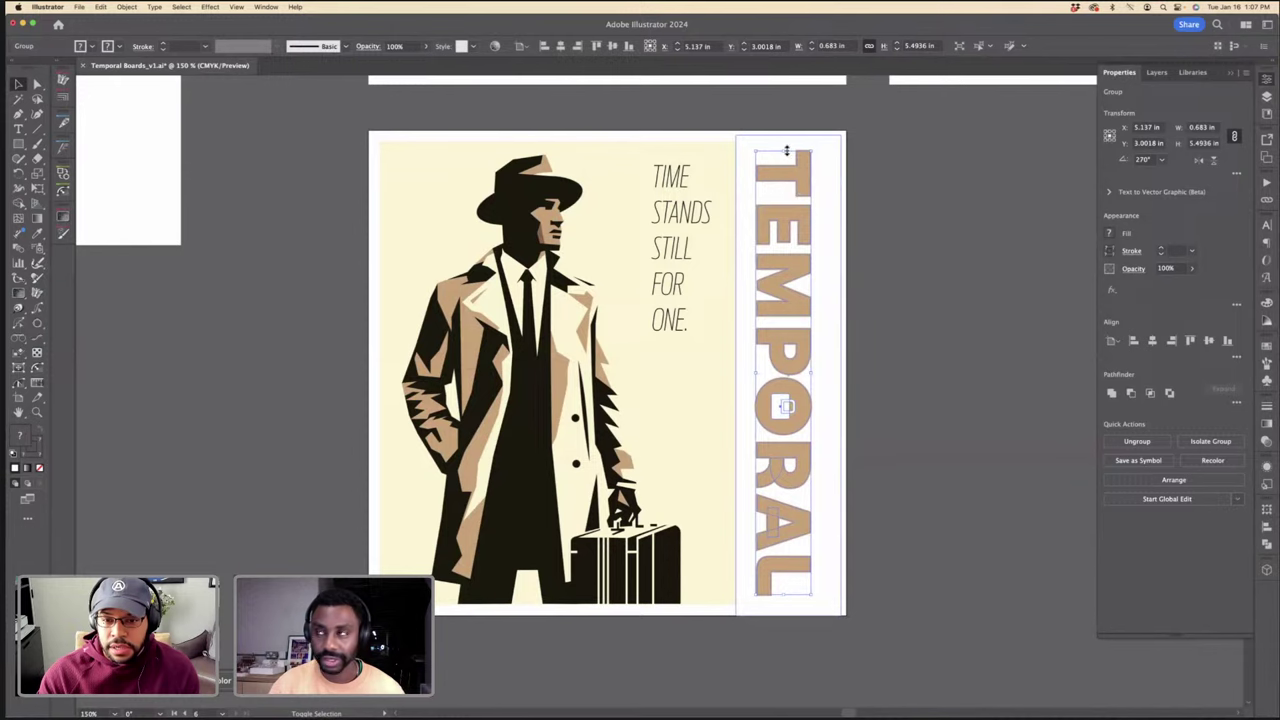
left_click_drag(787, 150, 786, 146)
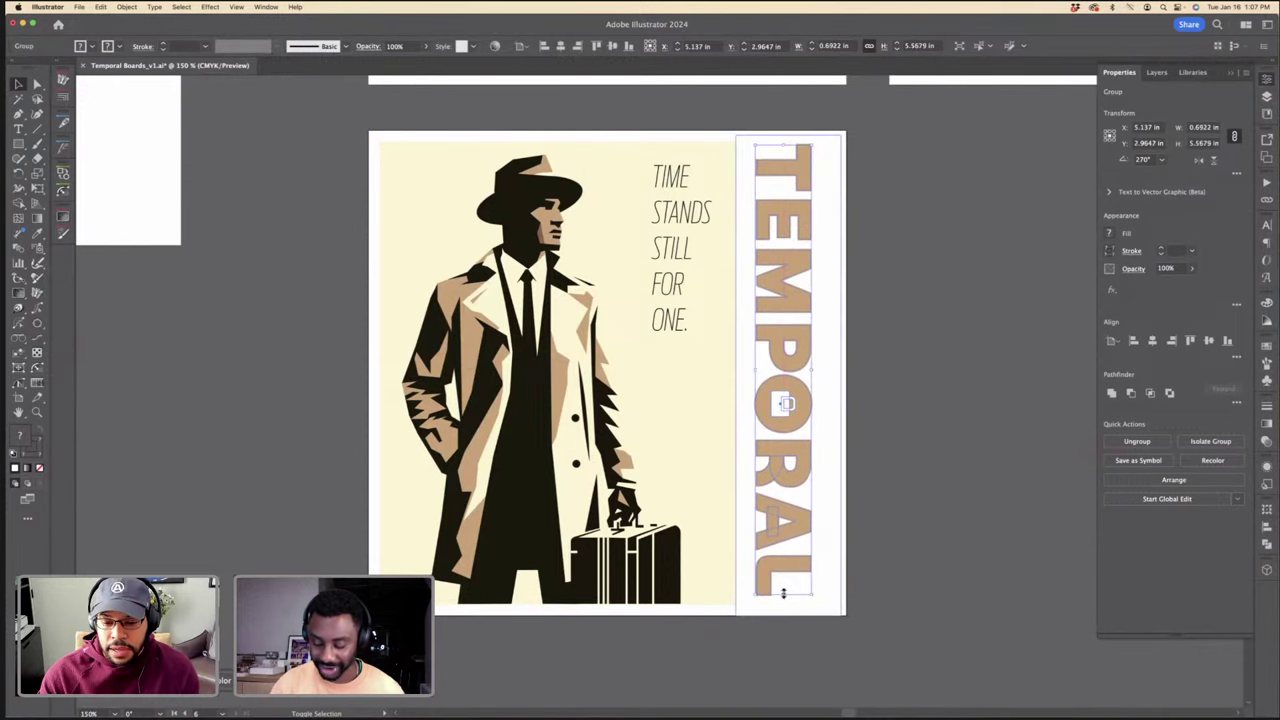
left_click_drag(783, 594, 795, 570)
left_click(911, 497)
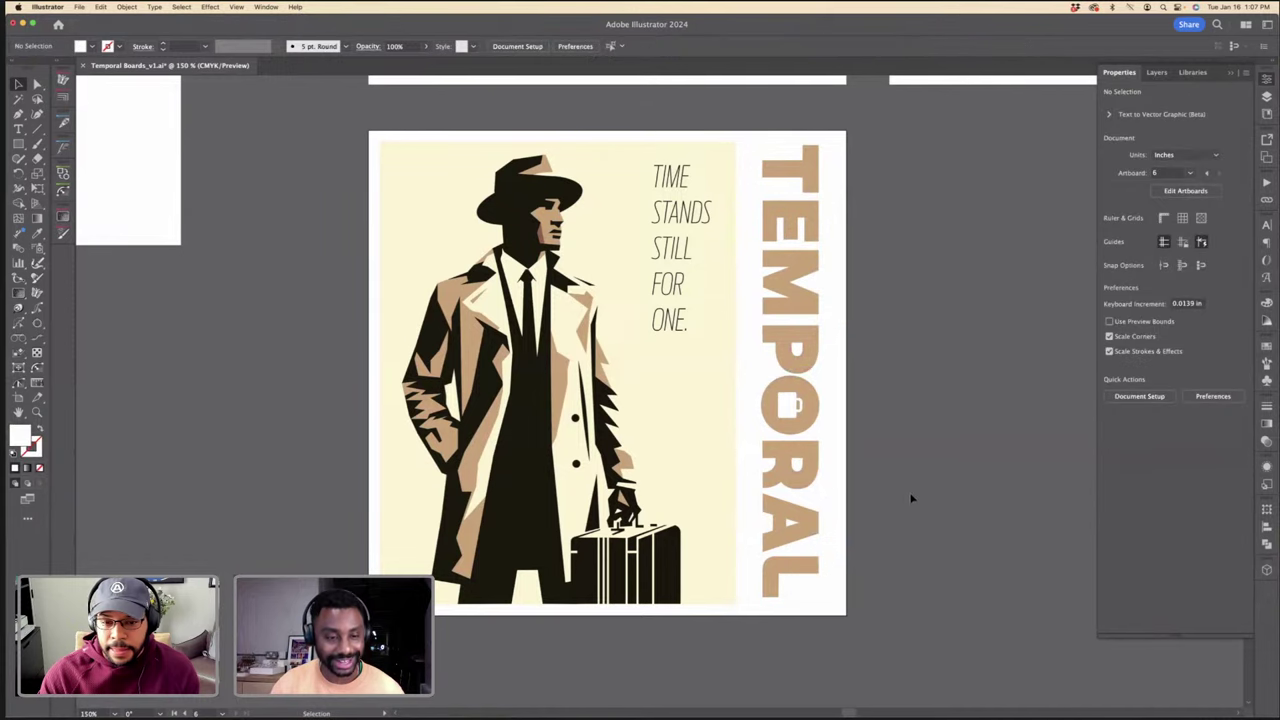
Step: Set the font of the lower poster's "TIME STANDS STILL FOR ONE." tagline to RM Neue Black
left_click(660, 303)
left_click(662, 300)
left_click(463, 47)
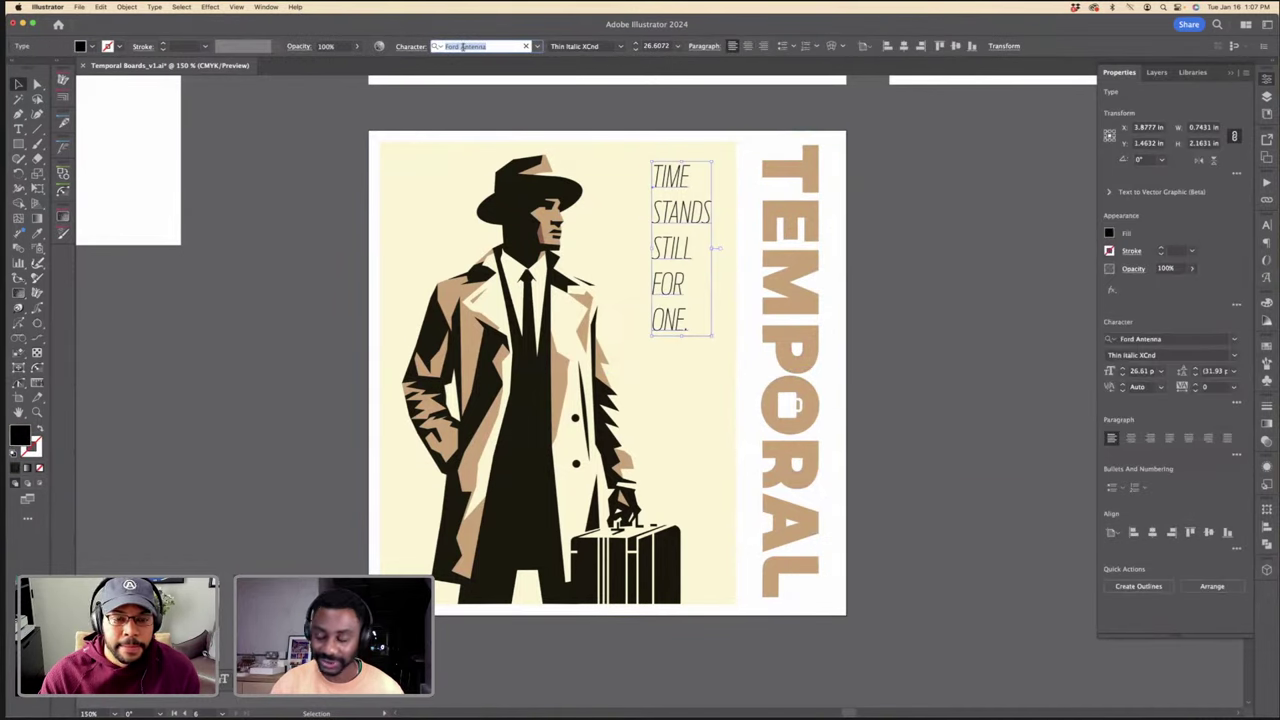
type("INTER")
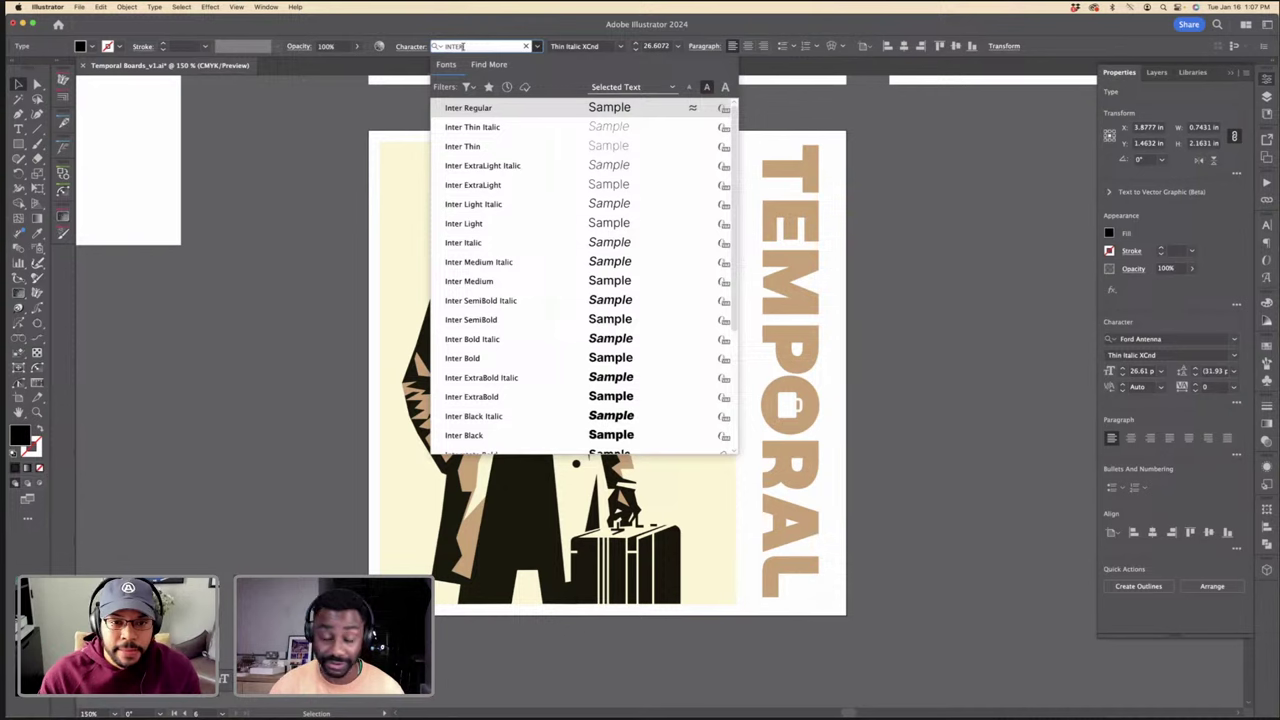
type("RM N")
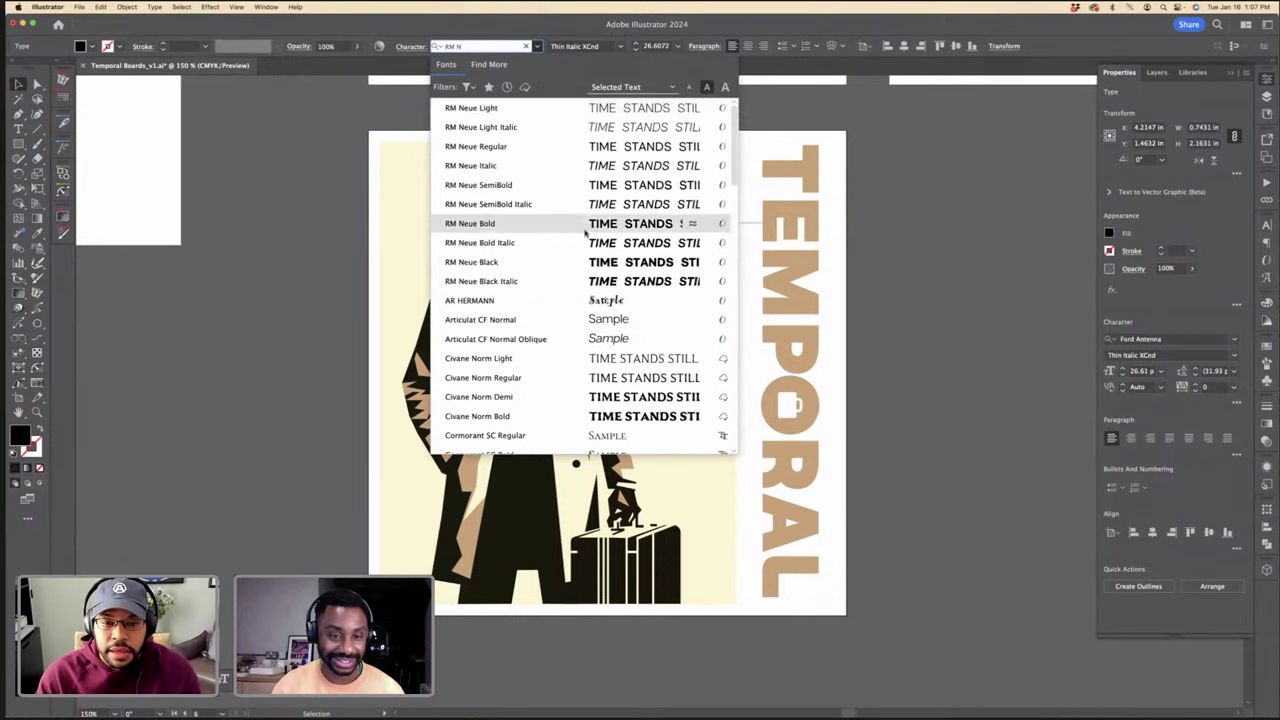
left_click(603, 266)
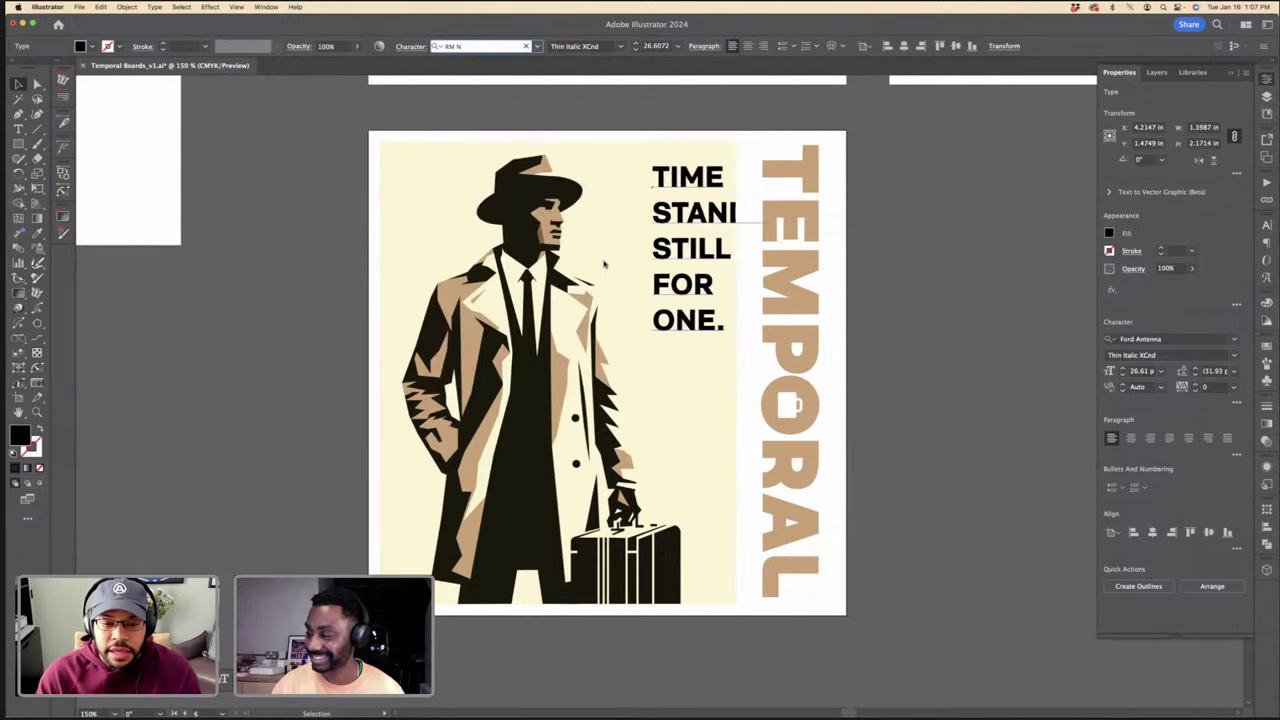
Step: Set the tagline's font to Aeonik Medium
key("super+equal")
left_click(1146, 339)
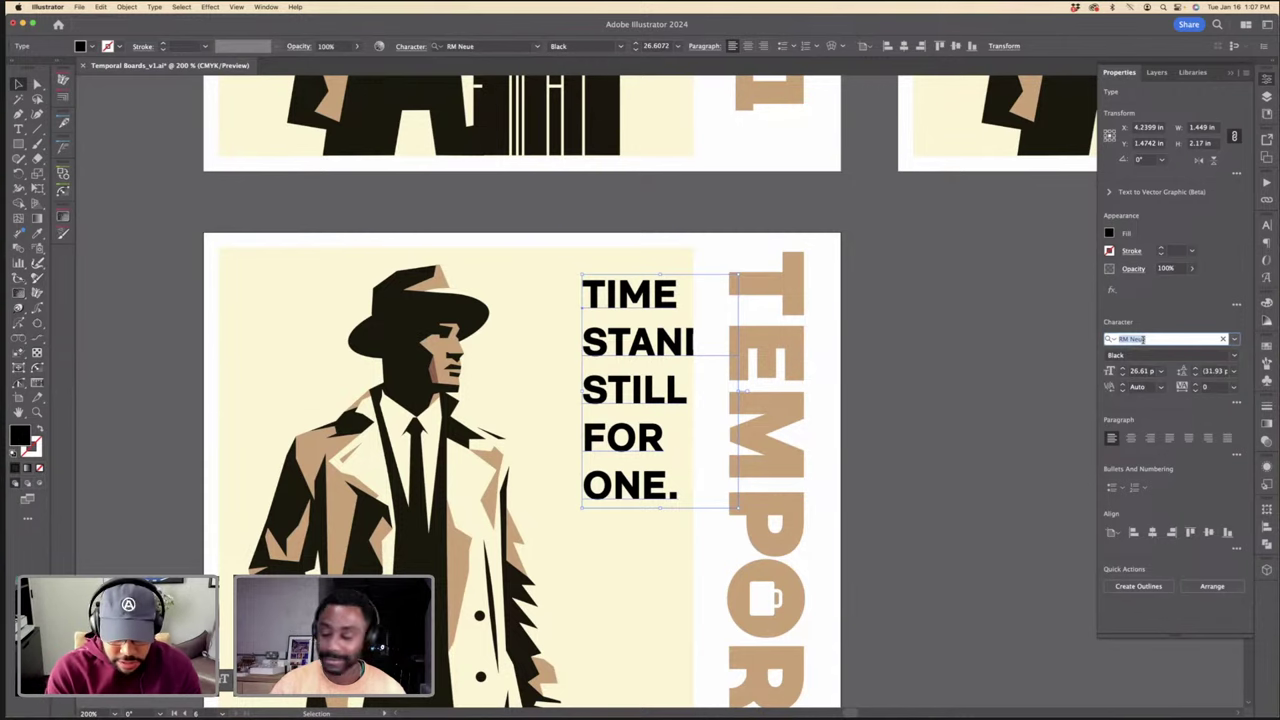
type("AEO")
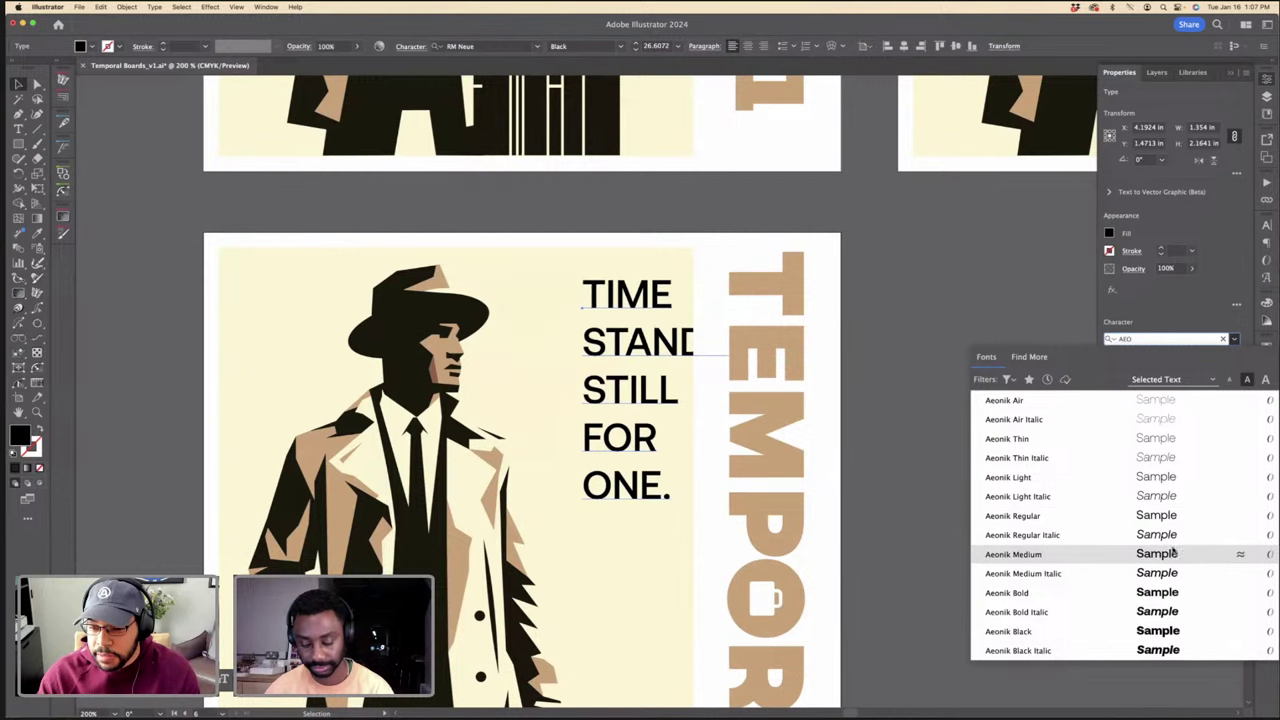
left_click(1172, 553)
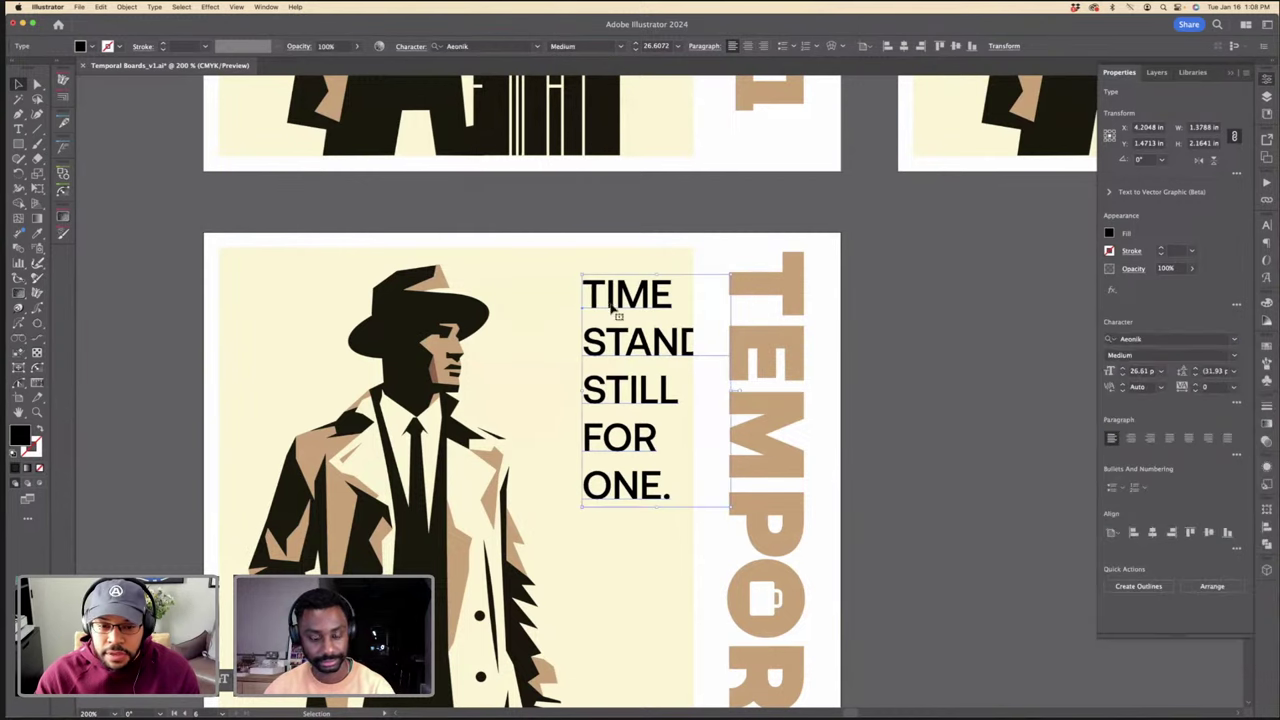
Step: Shift the tagline left and format it with 39.93 pt leading and centred alignment
left_click_drag(629, 330, 603, 330)
key("alt+Down")
key("alt+Down")
key("alt+Down")
key("alt+Down")
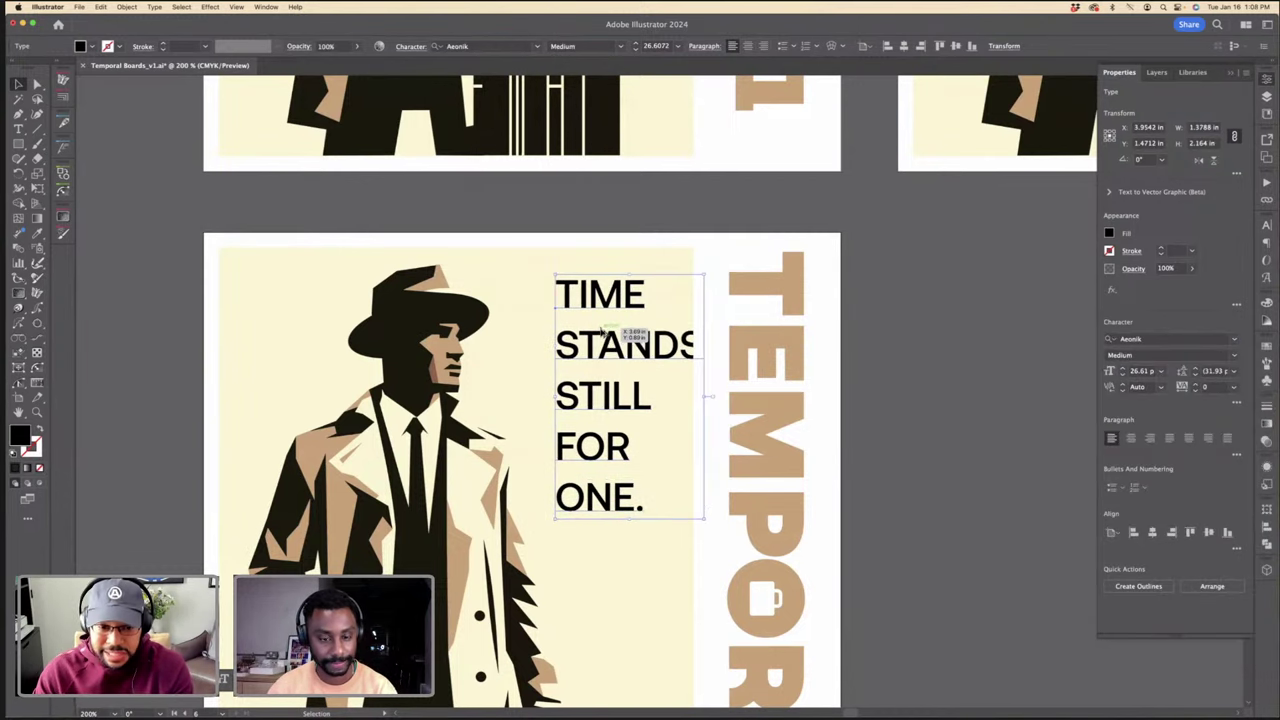
key("super+shift+c")
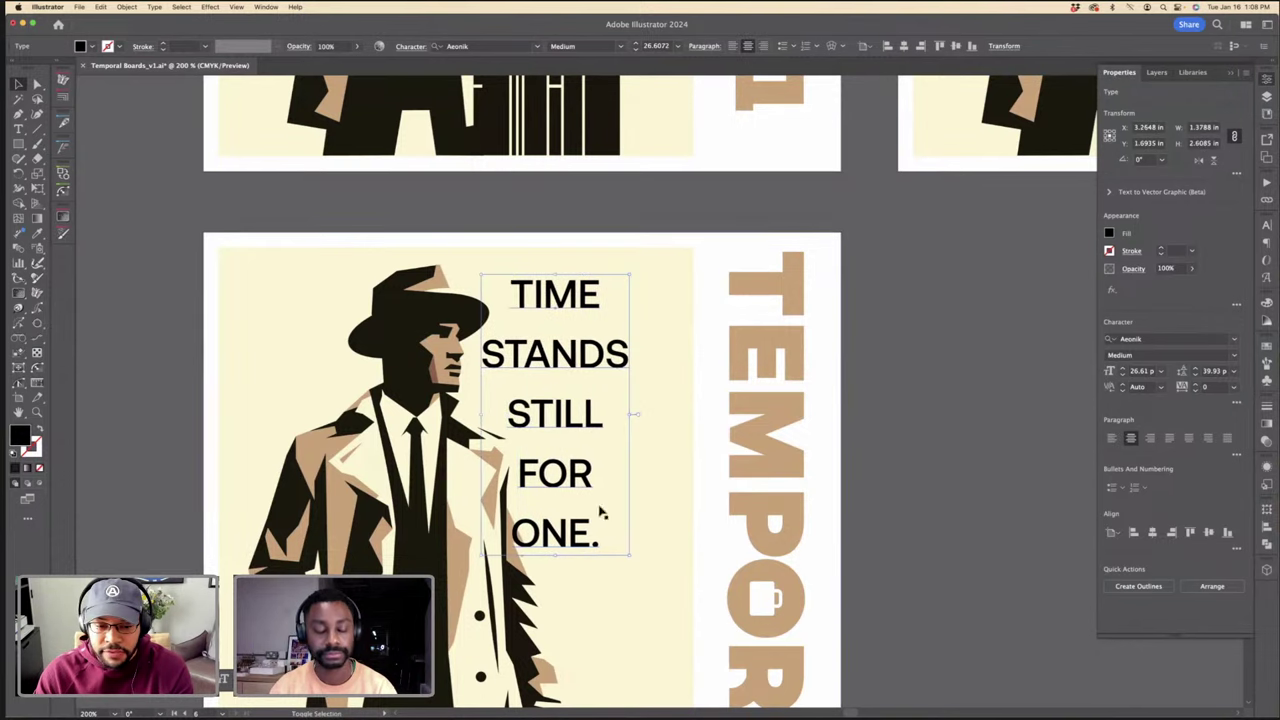
Step: Scale the lower poster's tagline down to about 15.61 pt and delete the full stop after ONE
left_click_drag(556, 556, 626, 434)
double_click(630, 443)
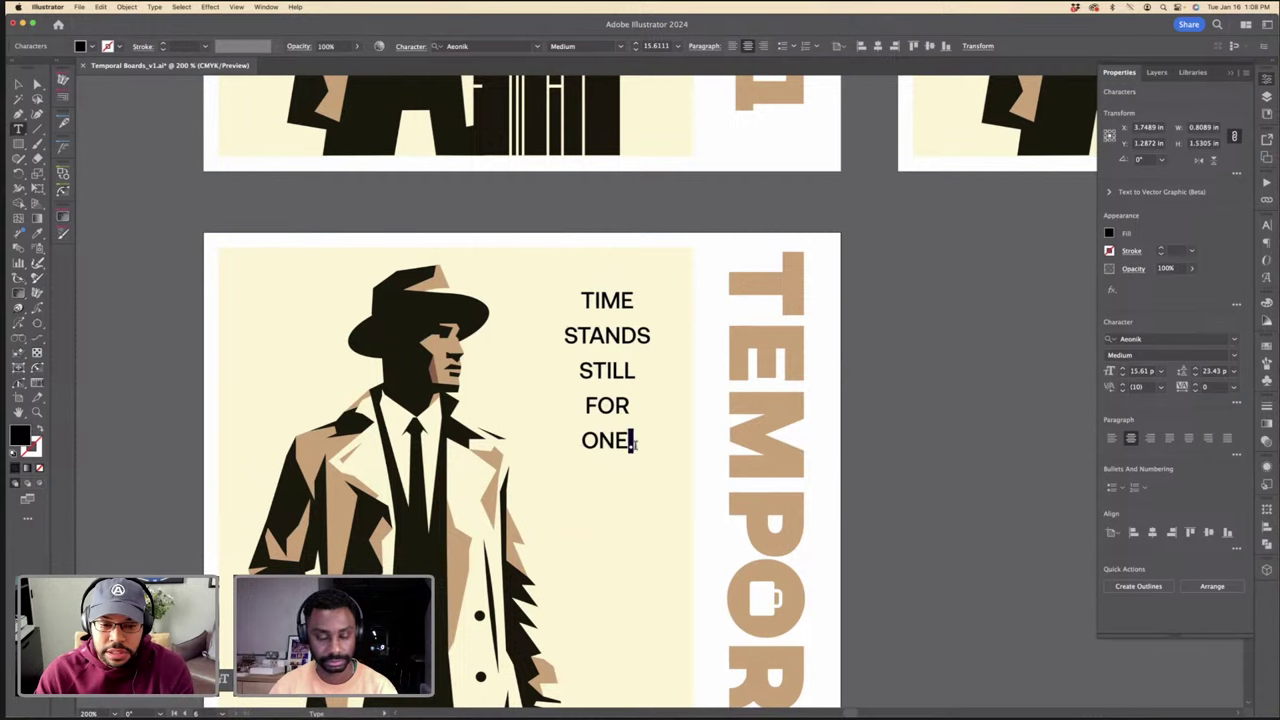
key("Escape")
key("super+shift+a")
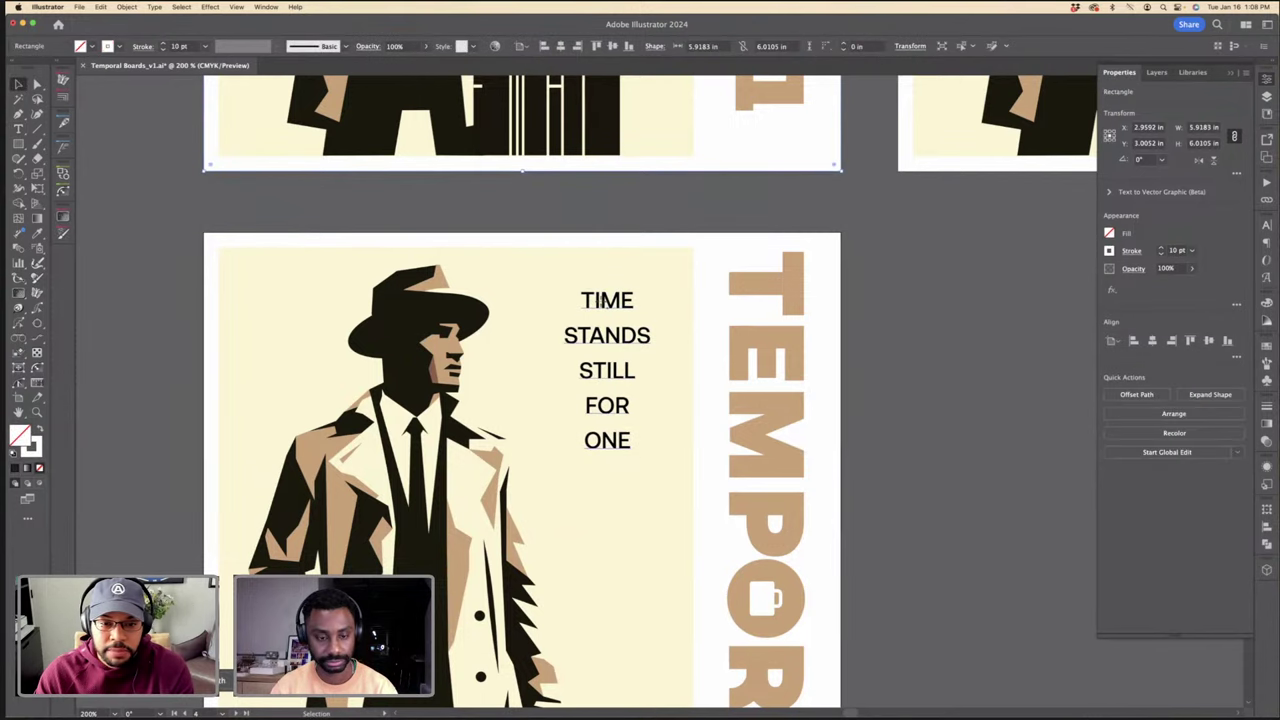
Step: Widen the whole tagline's letter tracking to 140
left_click(612, 303)
key("alt+Right")
key("alt+Right")
key("alt+Right")
key("alt+Right")
key("alt+Right")
key("alt+Right")
key("alt+Right")
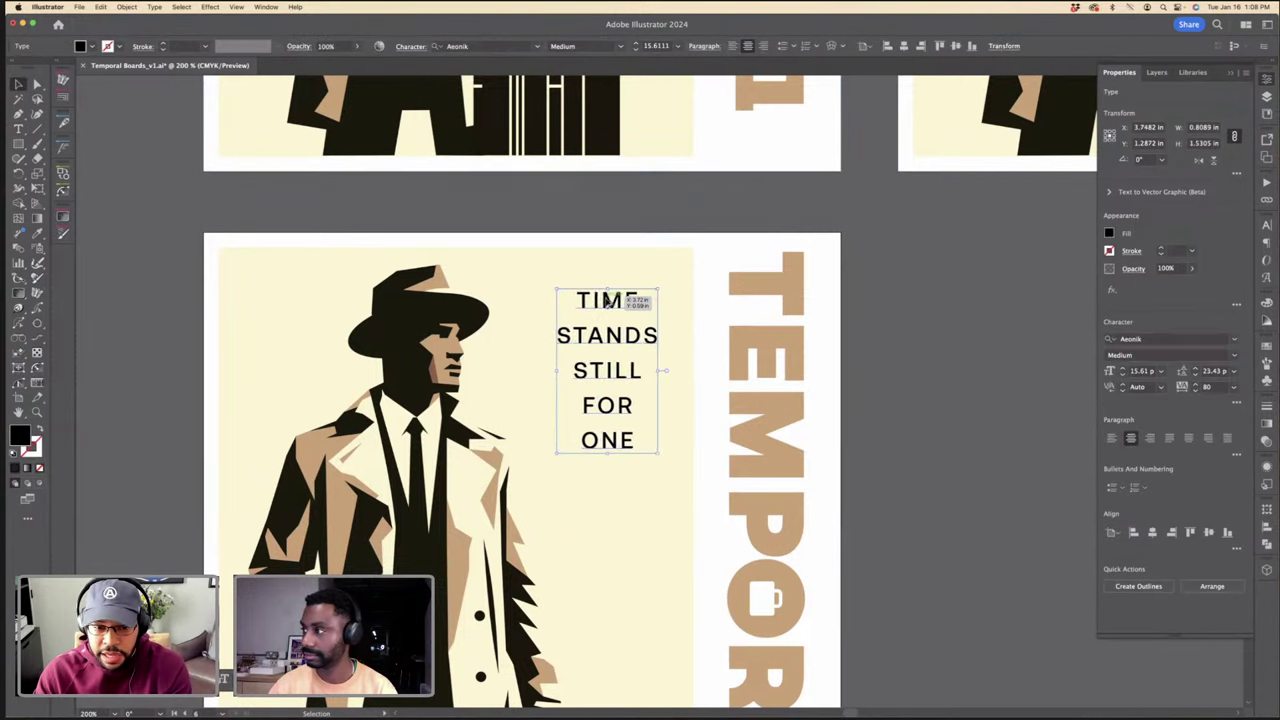
Step: Set the tagline's font to RM Neue Black
left_click(1236, 358)
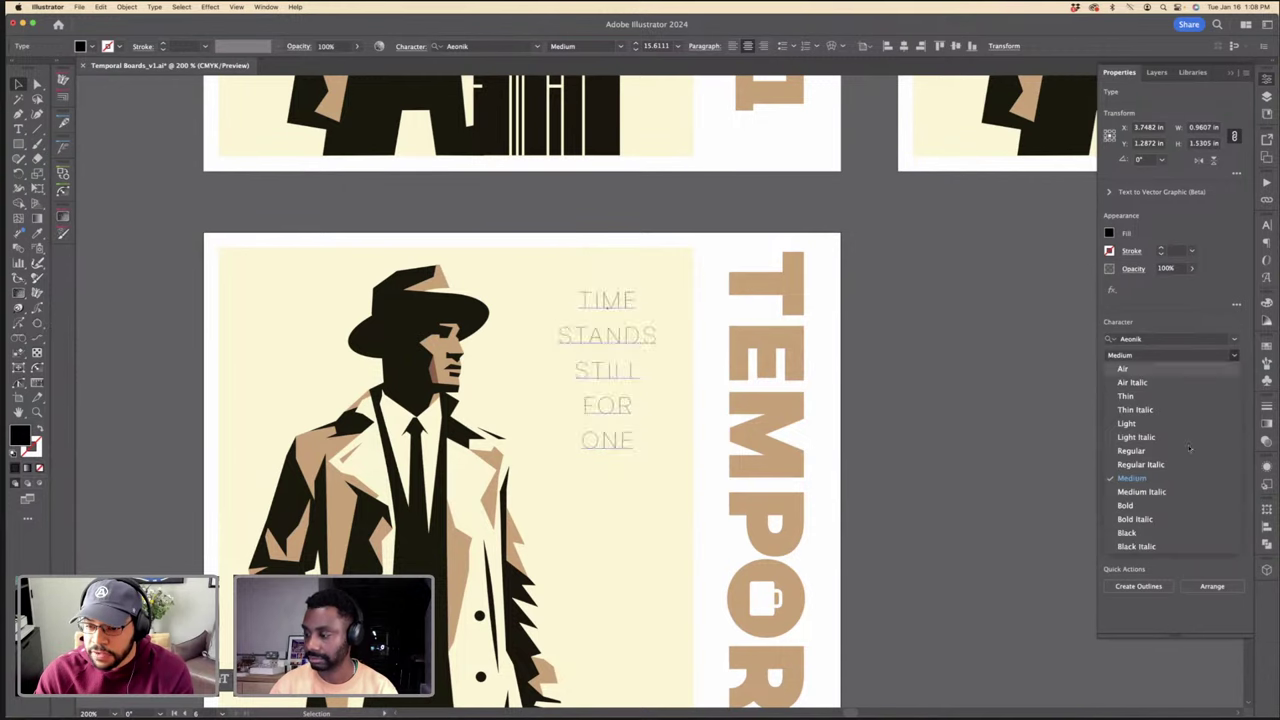
left_click(1170, 533)
left_click(1139, 338)
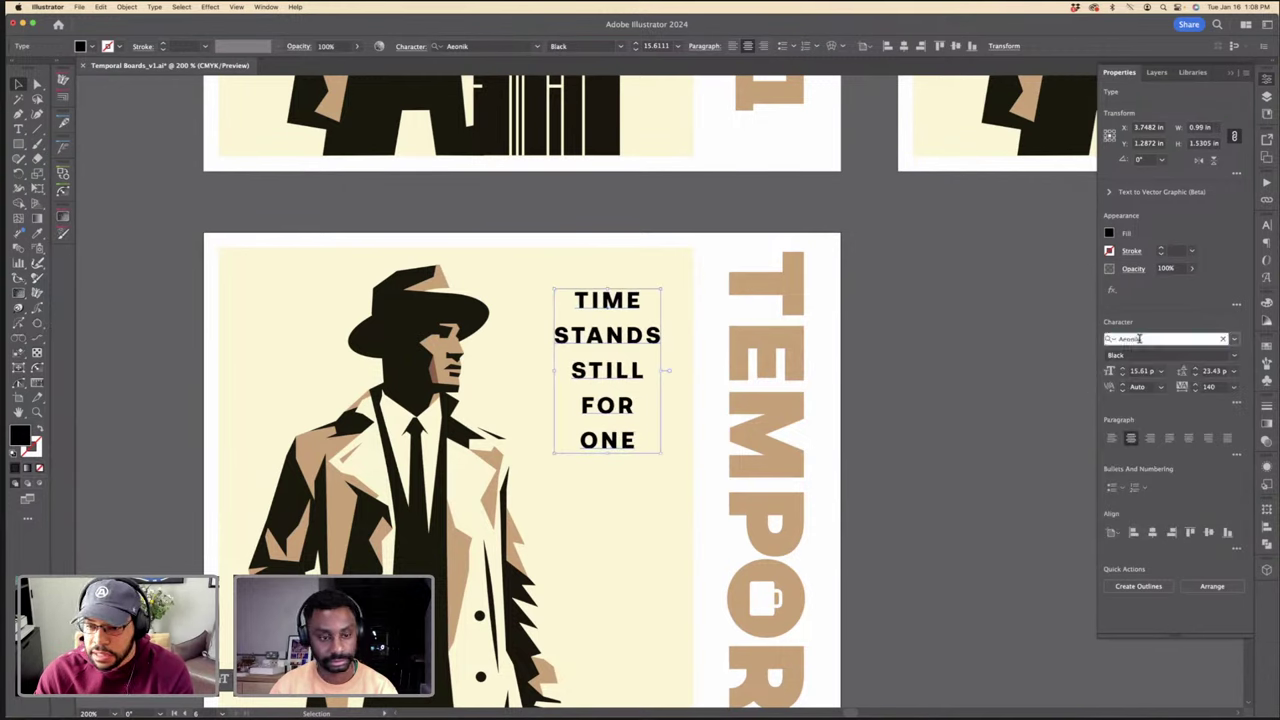
type("RM N")
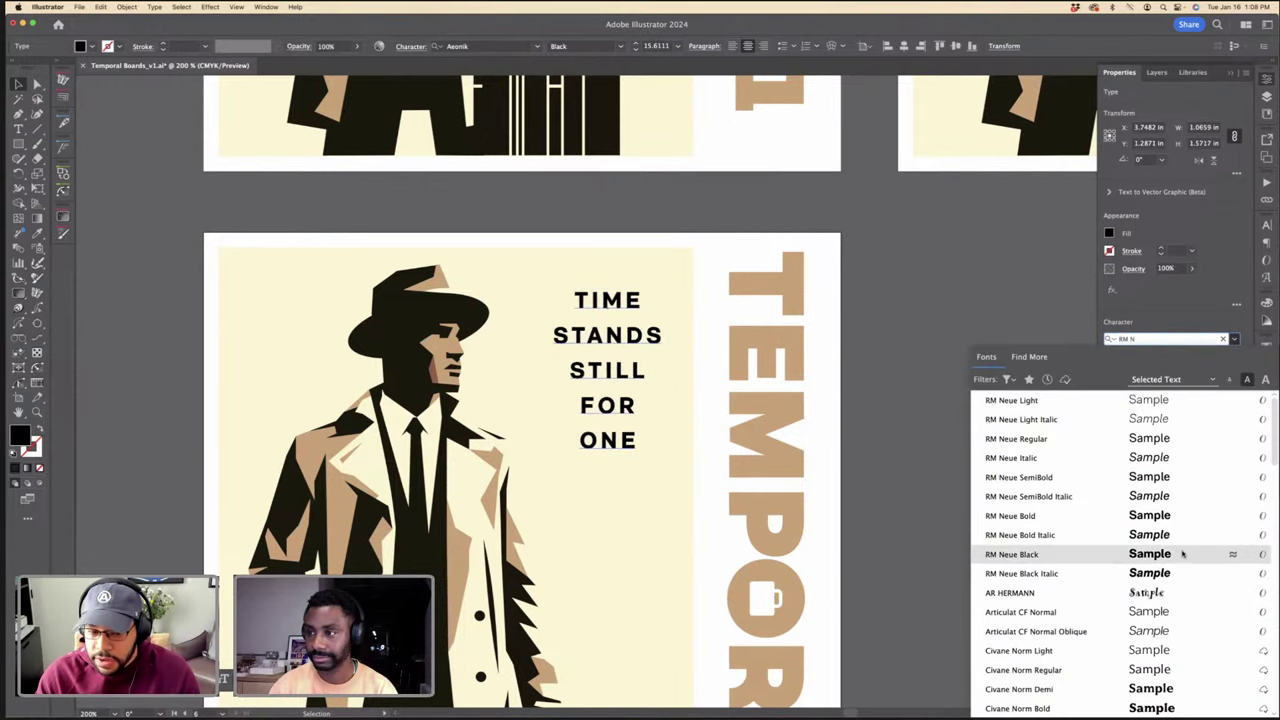
left_click(1177, 552)
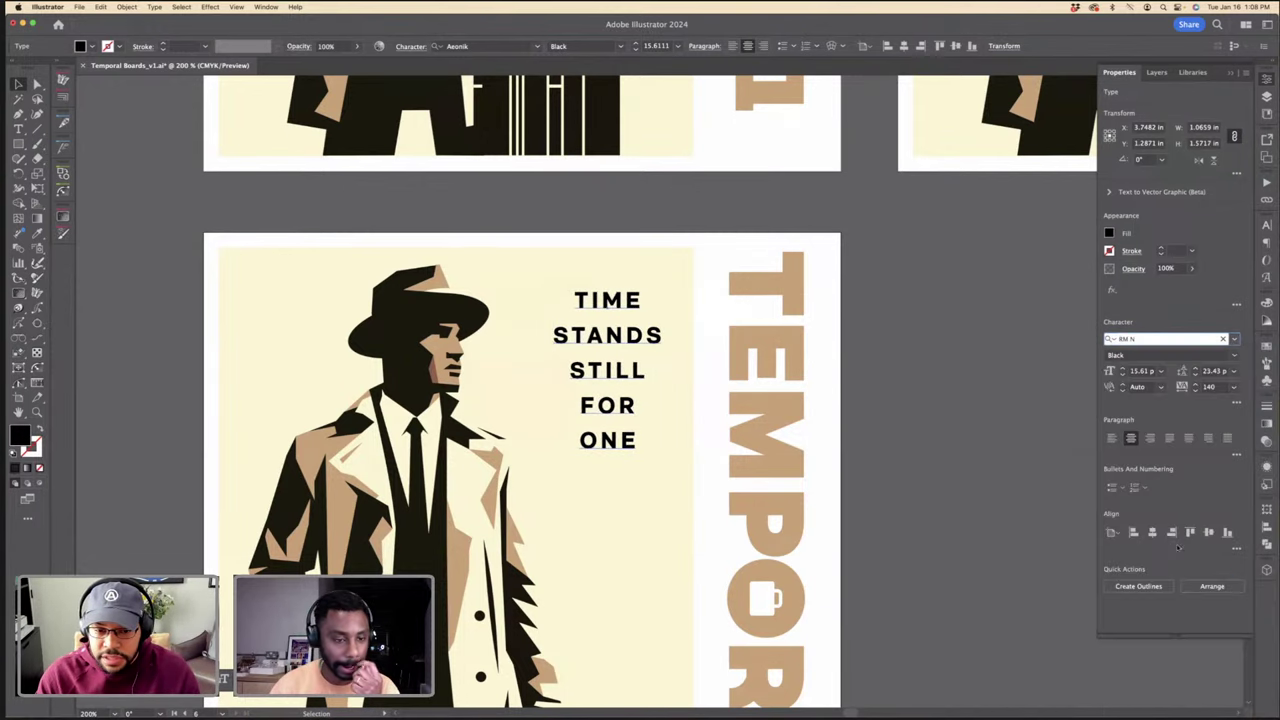
left_click(1017, 457)
Step: Try sampling the TEMPORAL wordmark's tan fill and stroke onto the tagline
left_click(633, 412)
key("i")
left_click(706, 366)
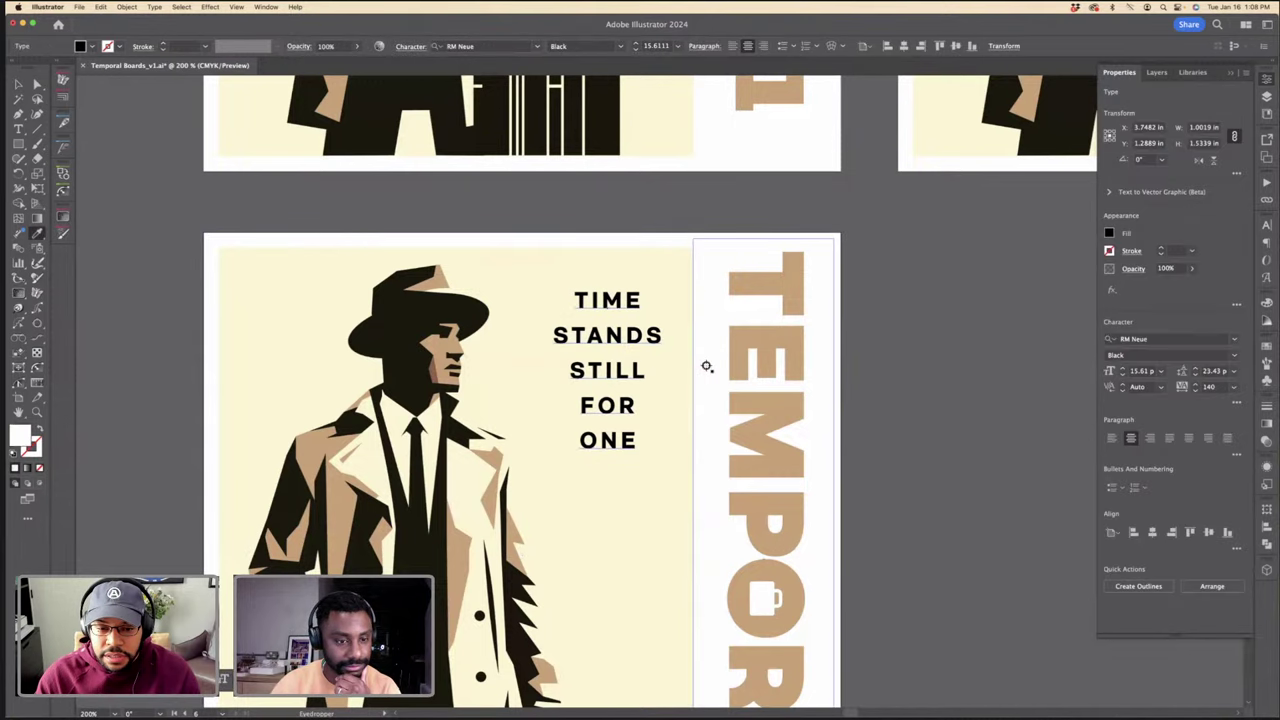
left_click(806, 349)
key("v")
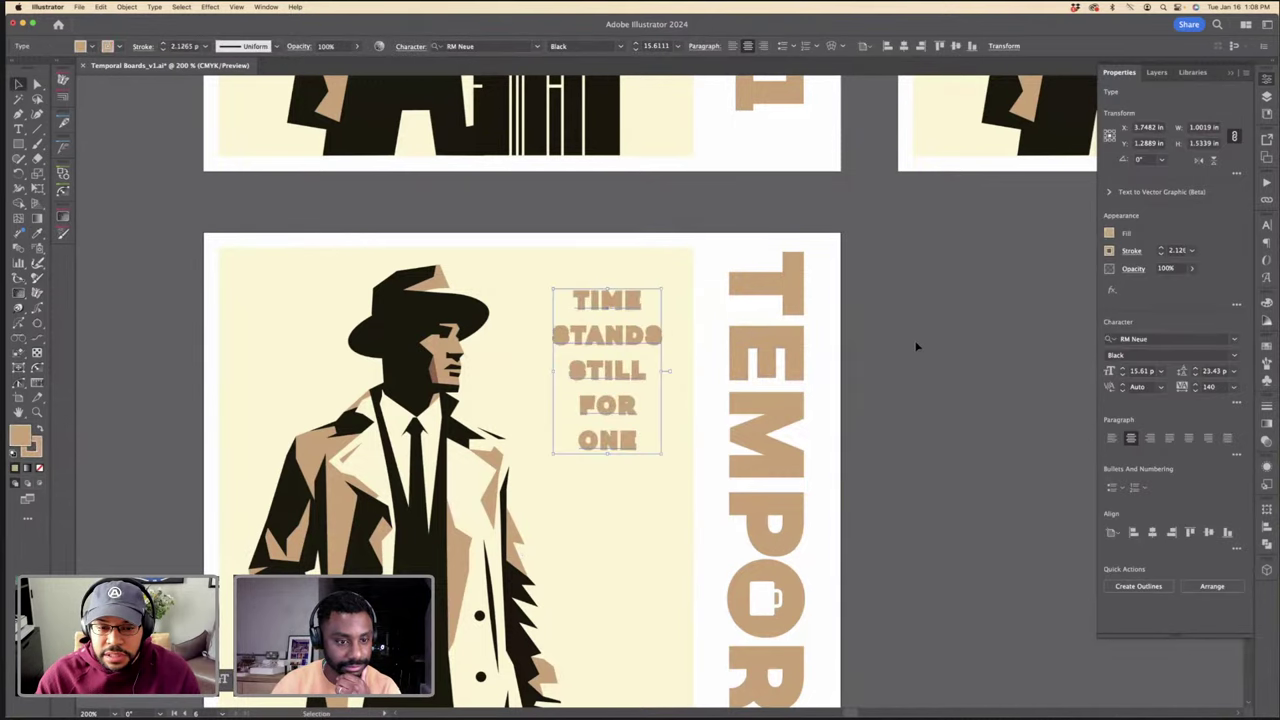
Step: Recolour the tagline with the tan fill and no stroke sampled from the man's face
key("i")
left_click(438, 355)
key("v")
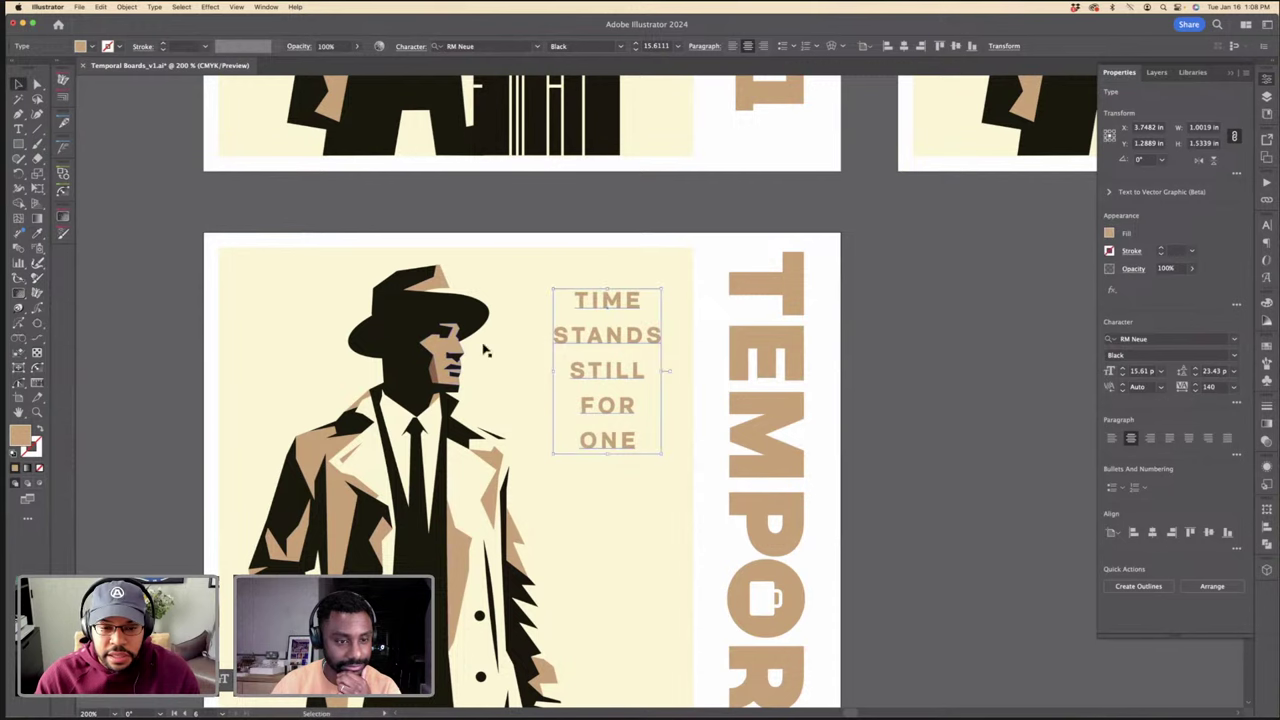
Step: Set the tagline's font weight to SemiBold and move the text block slightly higher on the poster
left_click(1233, 355)
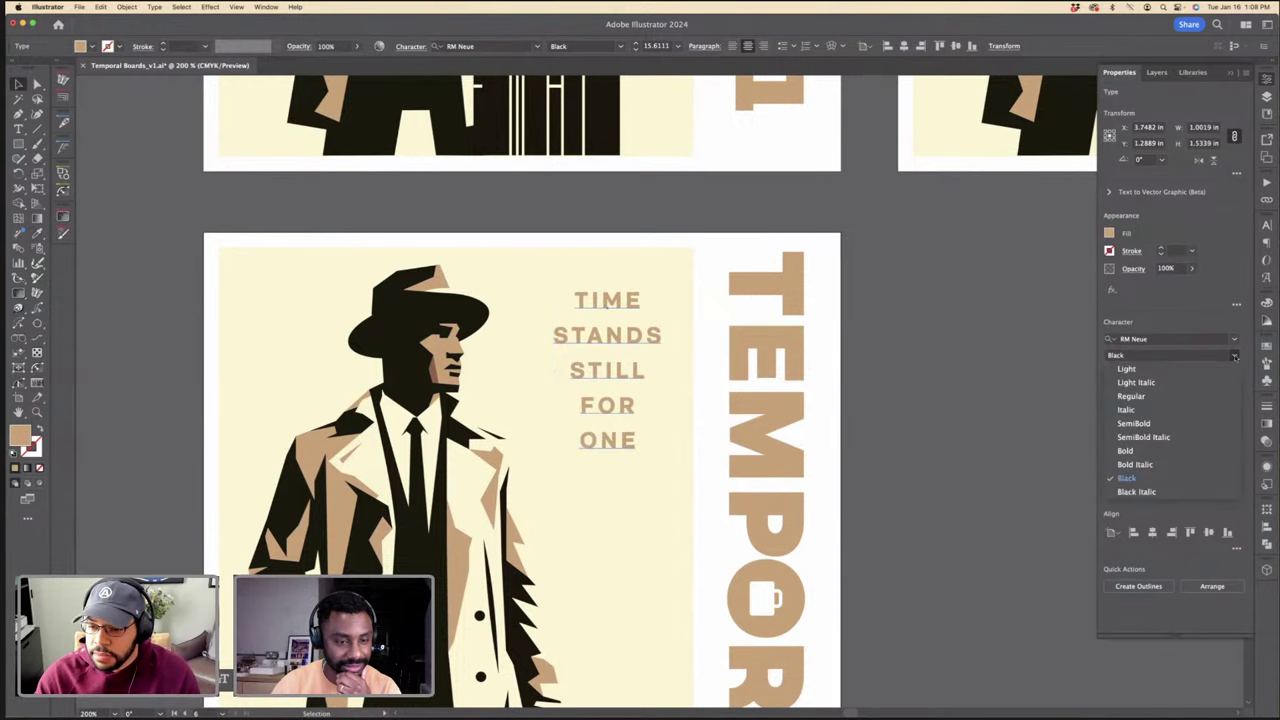
left_click(1218, 424)
left_click(634, 400)
left_click_drag(634, 402, 629, 388)
Step: Increase the tagline's leading to 27.43 pt
key("alt+Down")
key("alt+Down")
key("alt+Down")
key("alt+Down")
key("alt+Down")
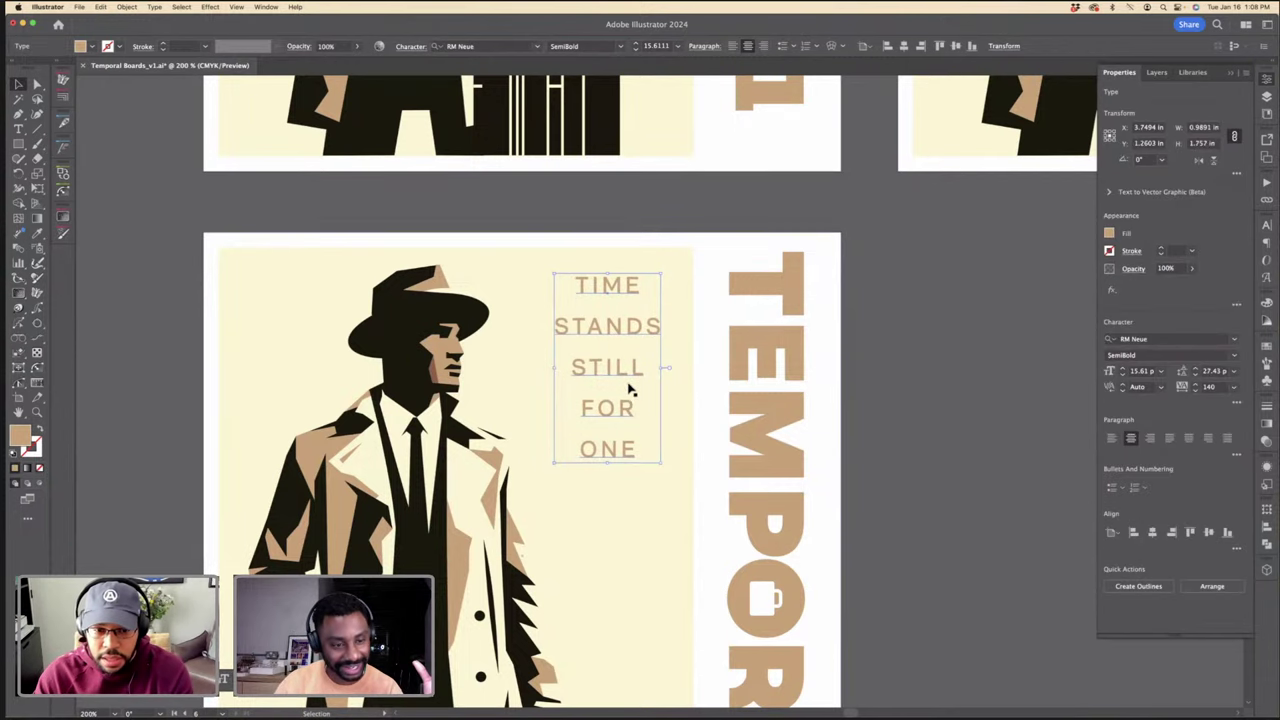
Step: Scale the tagline down to about 11.08 pt, tighten its leading and set its weight to Bold
left_click_drag(609, 497, 621, 436)
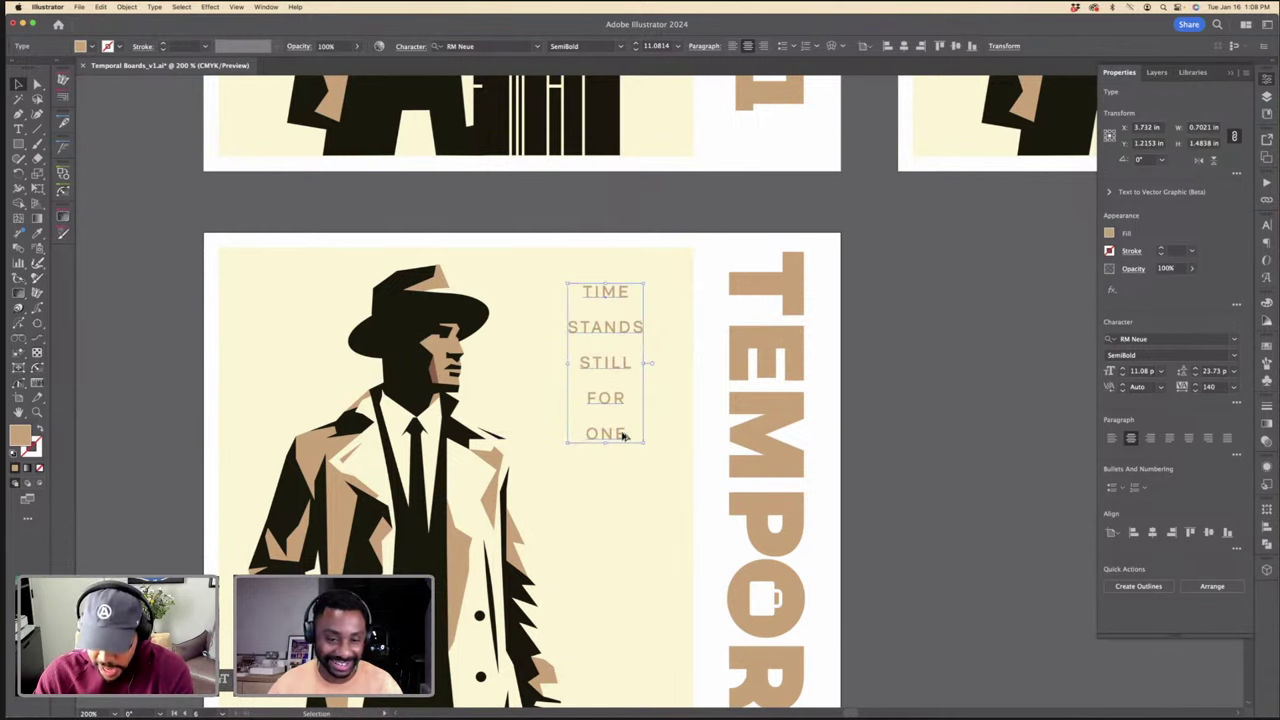
key("alt+Up")
left_click(1234, 355)
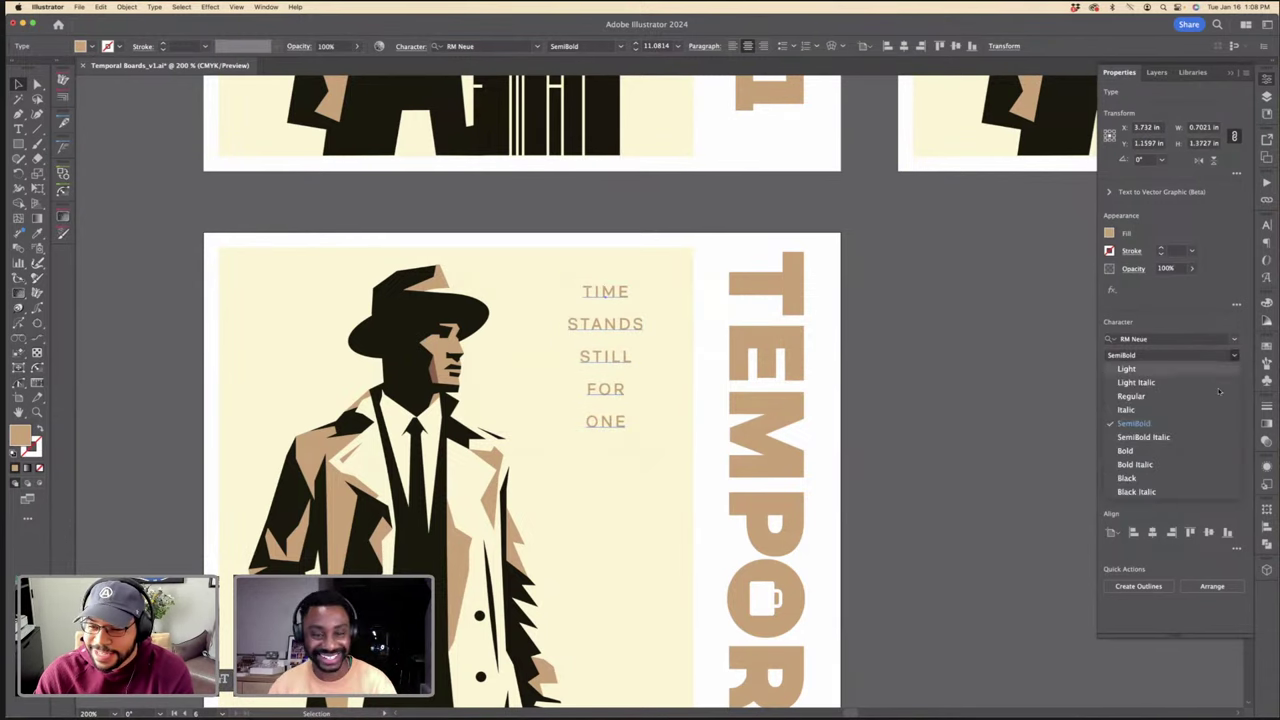
left_click(1140, 450)
left_click(870, 425)
key("super+minus")
key("super+minus")
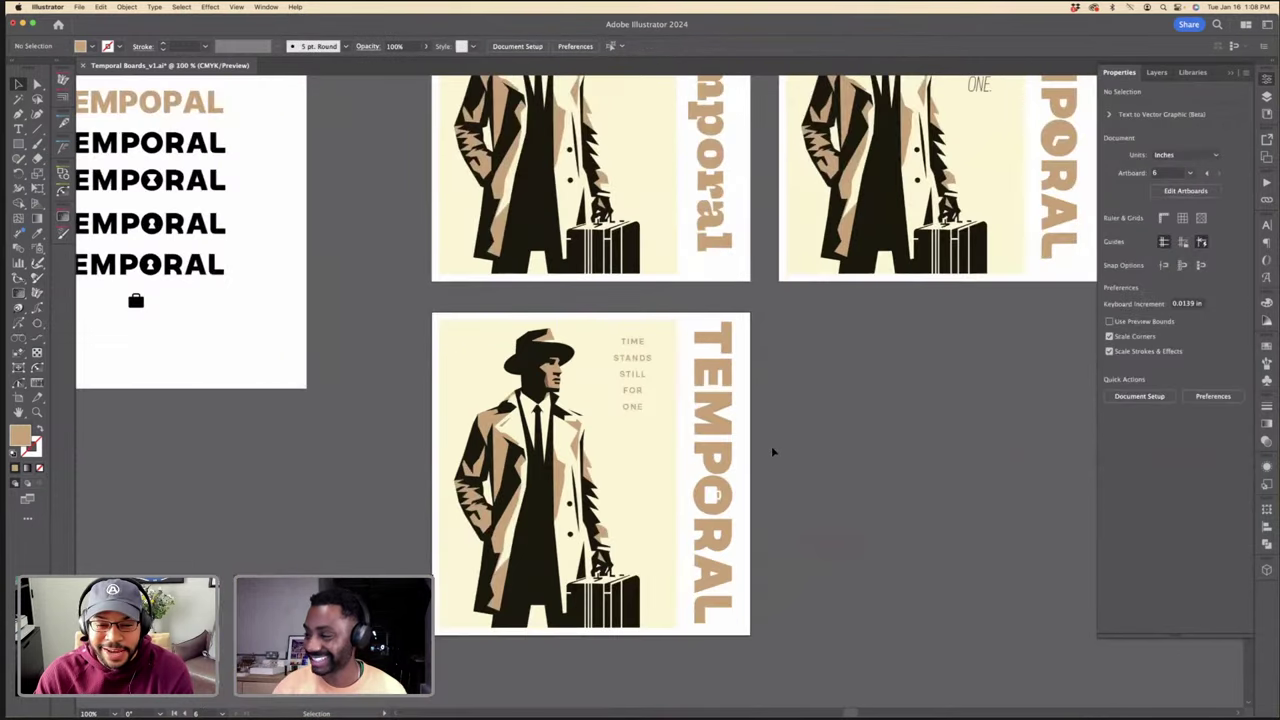
Step: Shift the tagline slightly right within the cream area beside the man's head
key("super+equal")
key("super+equal")
left_click_drag(625, 431, 630, 428)
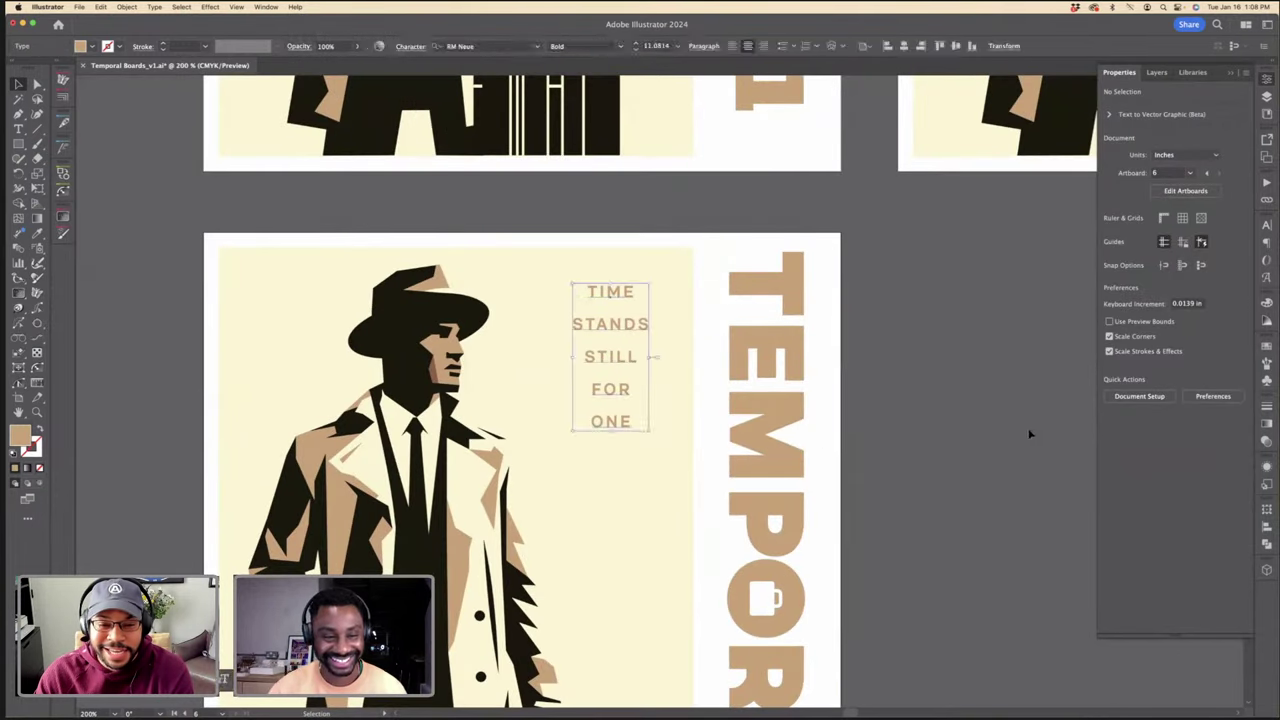
Step: Draw a thin tan rectangle about 0.356 in wide and 0.0145 in high as an underline beneath ONE
left_click(1029, 431)
key("m")
key("super+equal")
key("super+equal")
key("super+equal")
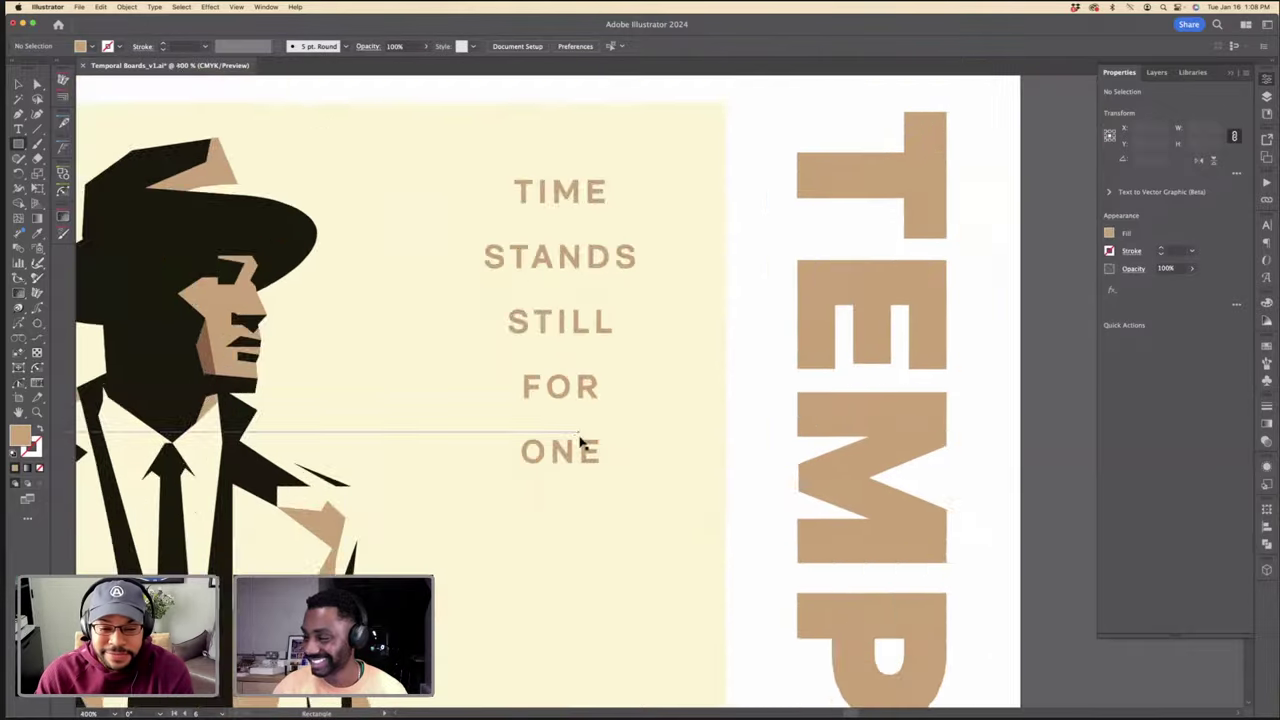
left_click_drag(455, 514, 570, 519)
key("v")
key("super+minus")
key("super+minus")
left_click(1036, 357)
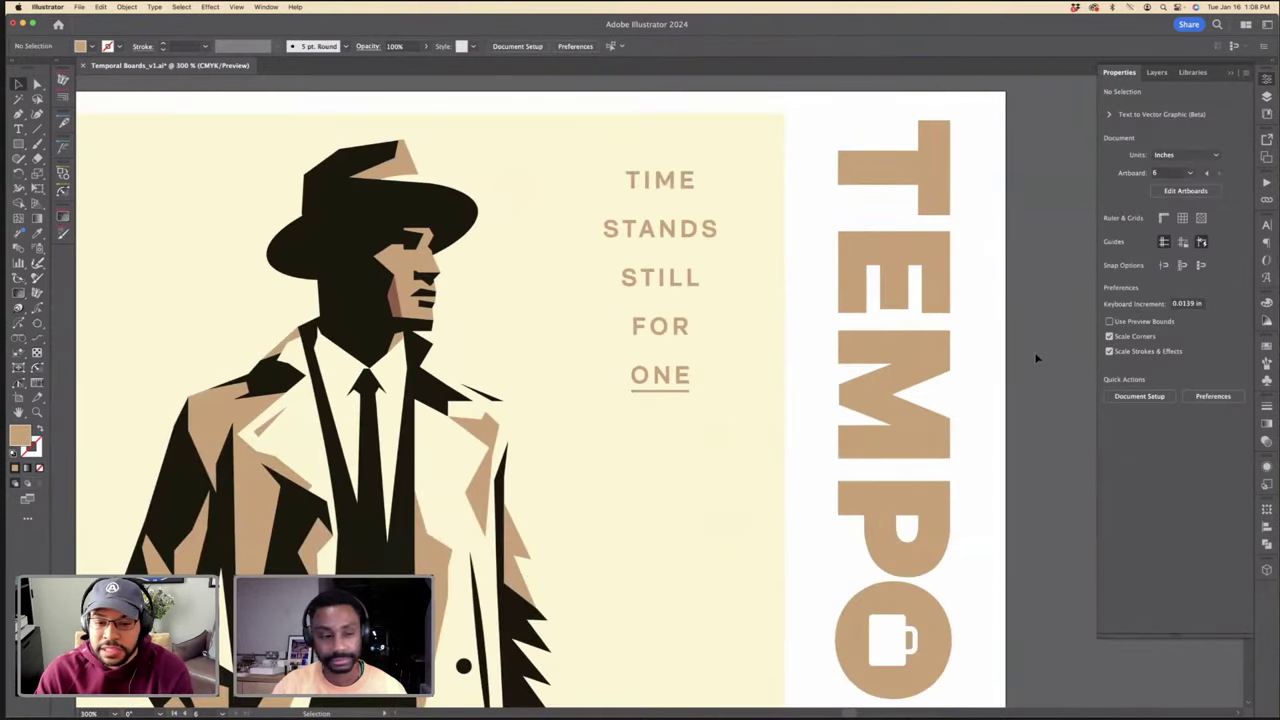
Step: Check closely that both ends of the underline line up with the outer edges of ONE
scroll(700, 412, "up", 6)
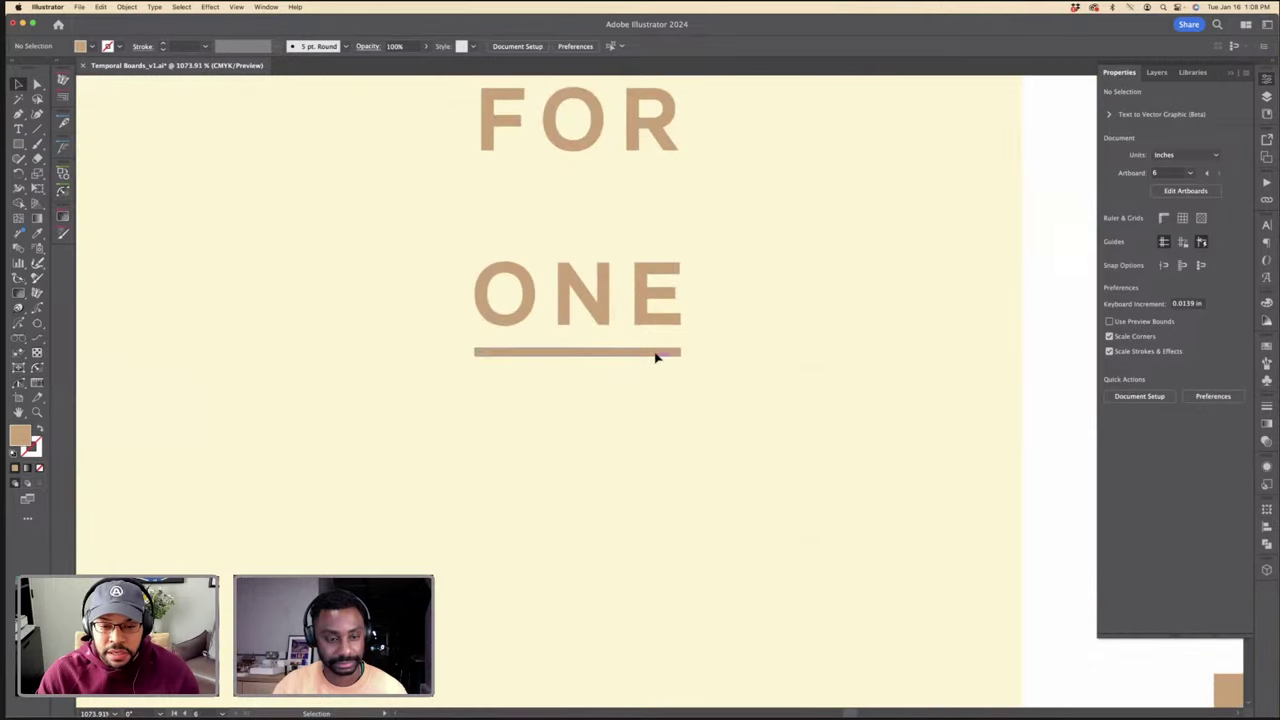
left_click(657, 355)
scroll(656, 356, "up", 4)
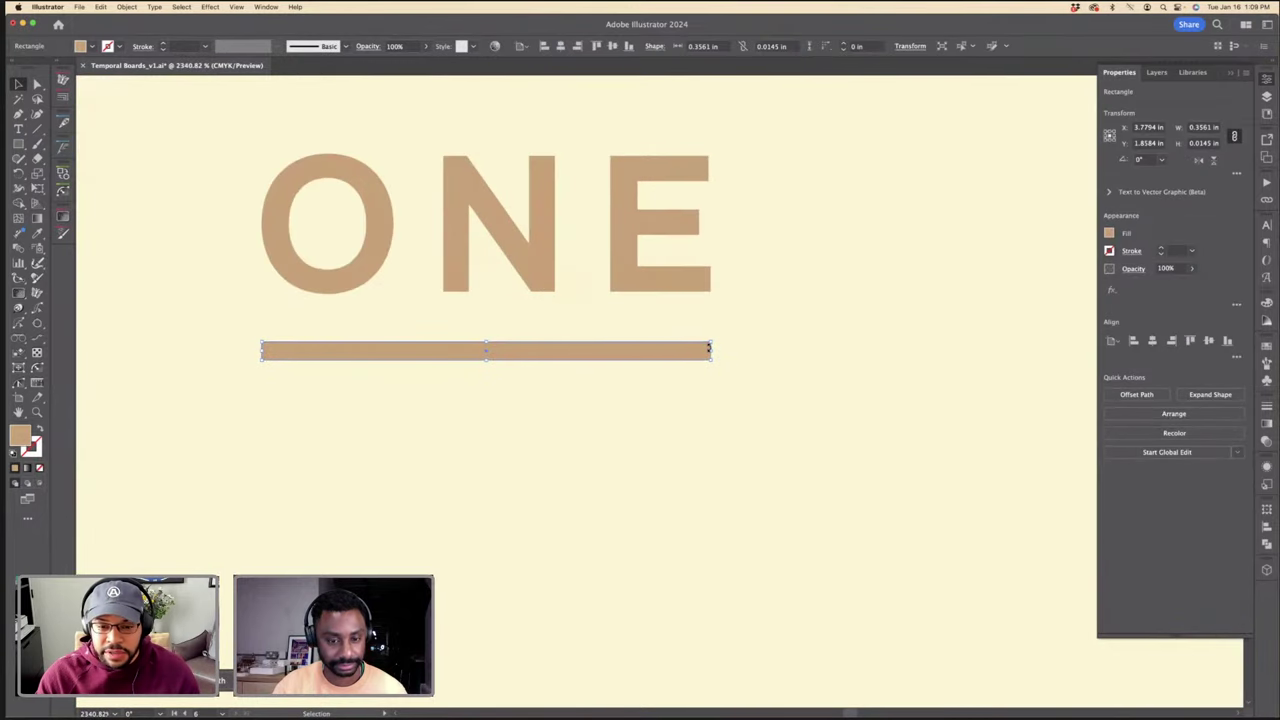
left_click_drag(709, 348, 712, 350)
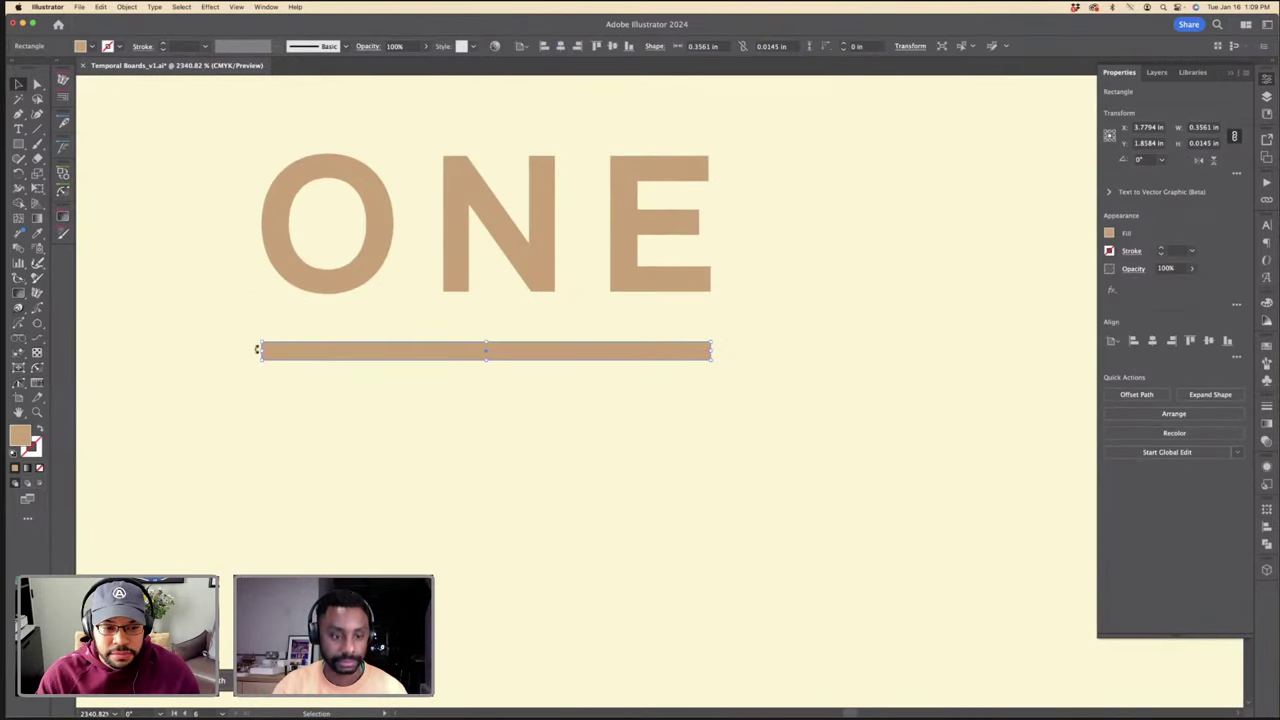
left_click_drag(257, 349, 262, 350)
scroll(449, 283, "down", 5)
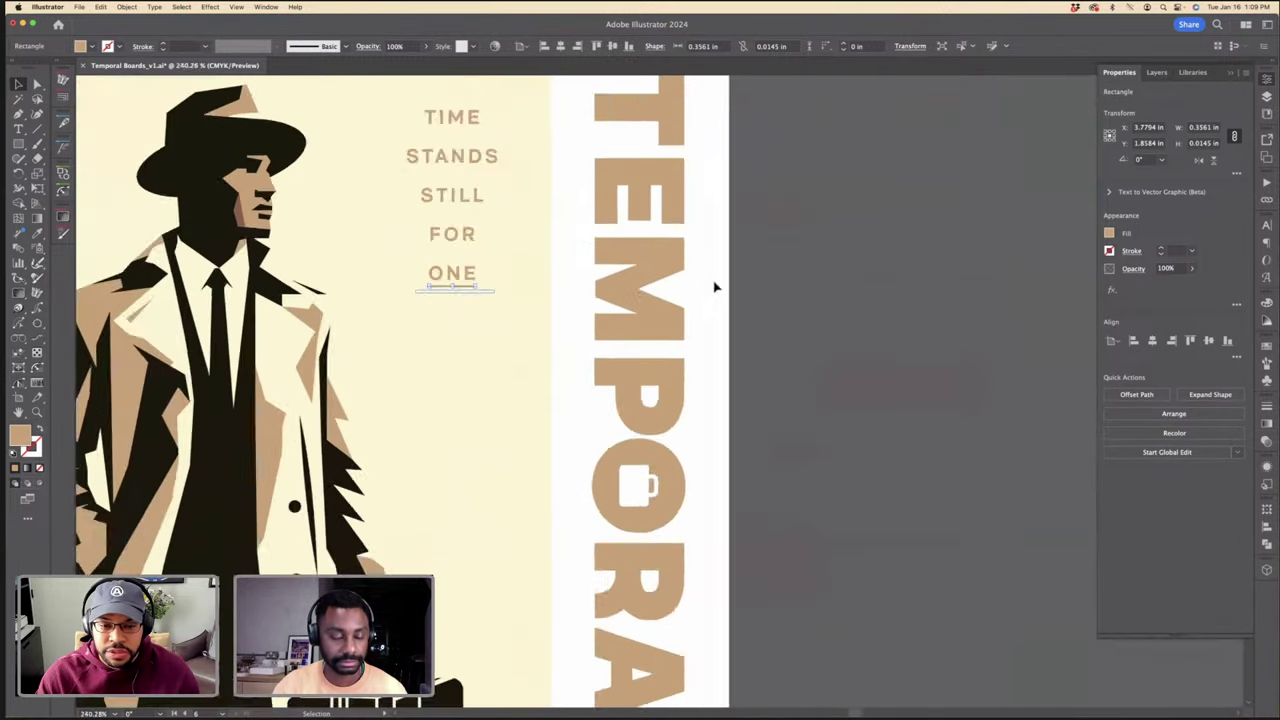
left_click(714, 287)
scroll(714, 286, "left", 3)
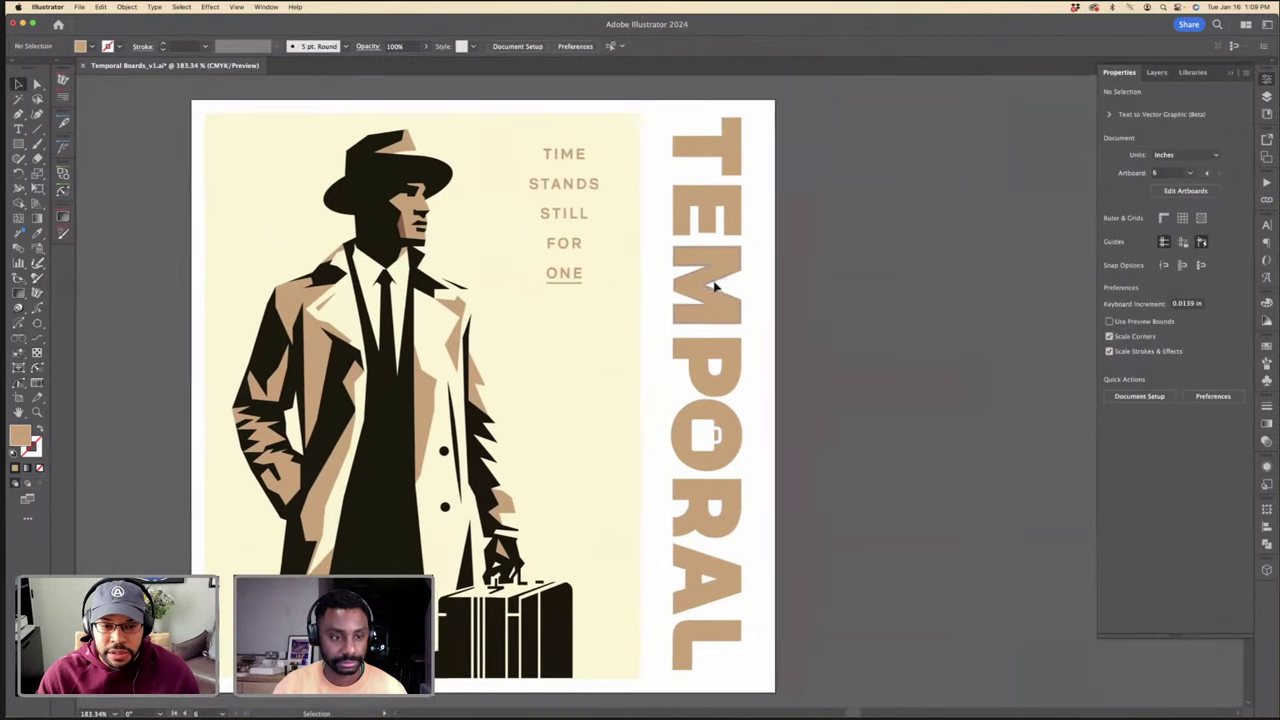
scroll(714, 286, "down", 2)
scroll(713, 286, "down", 3)
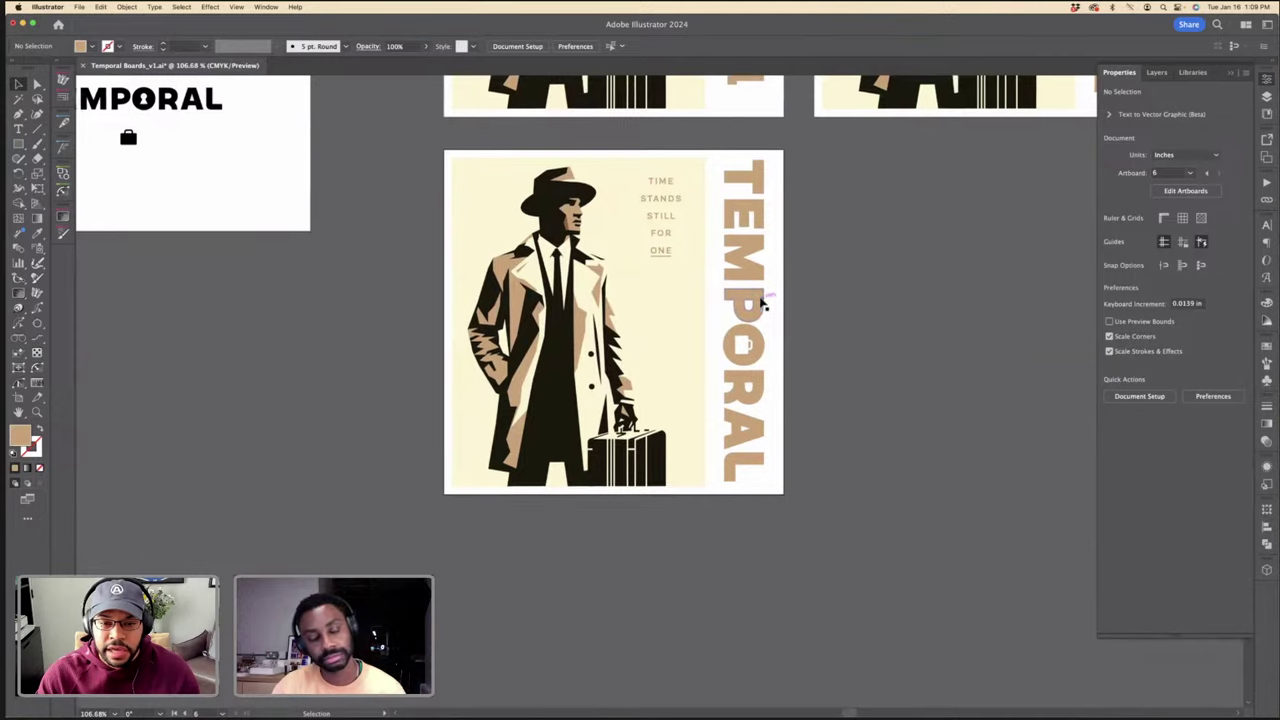
Step: Nudge the underline slightly down, away from ONE, to a Y position of 1.8862 in
scroll(700, 289, "up", 1)
scroll(700, 289, "left", 1)
scroll(673, 263, "up", 4)
scroll(673, 263, "up", 1)
left_click(672, 262)
scroll(674, 275, "up", 4)
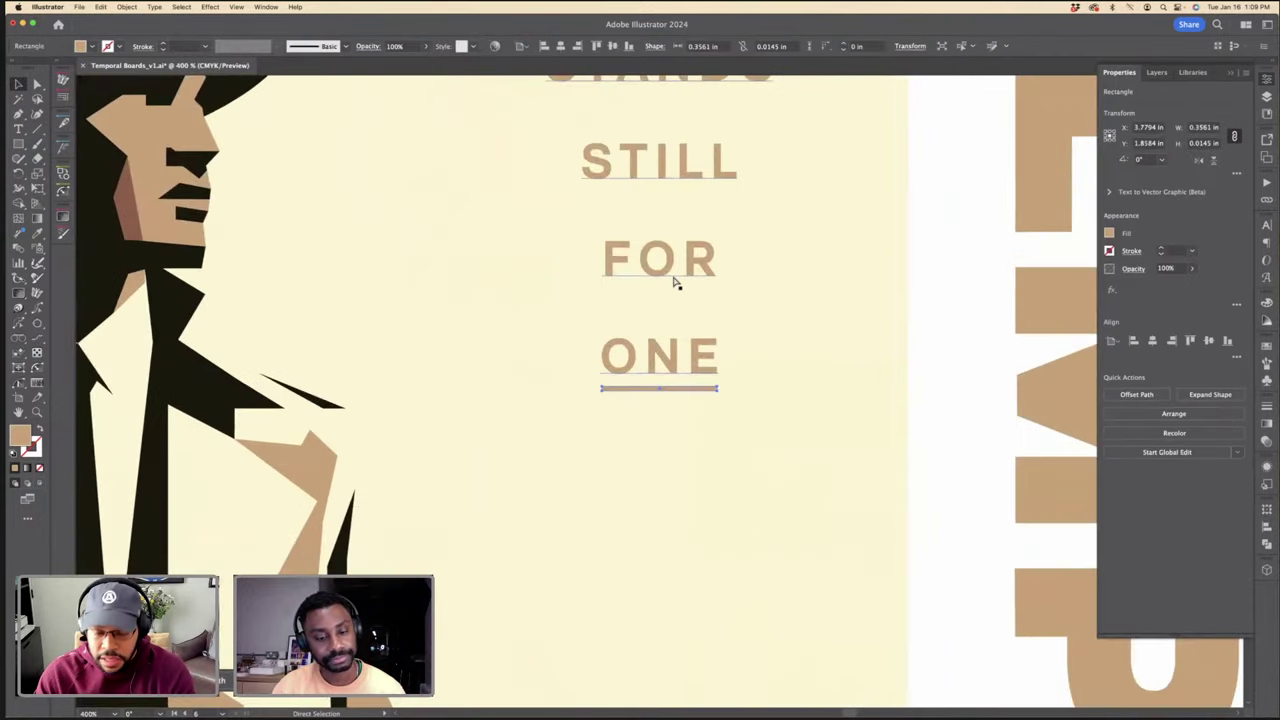
scroll(677, 290, "down", 5)
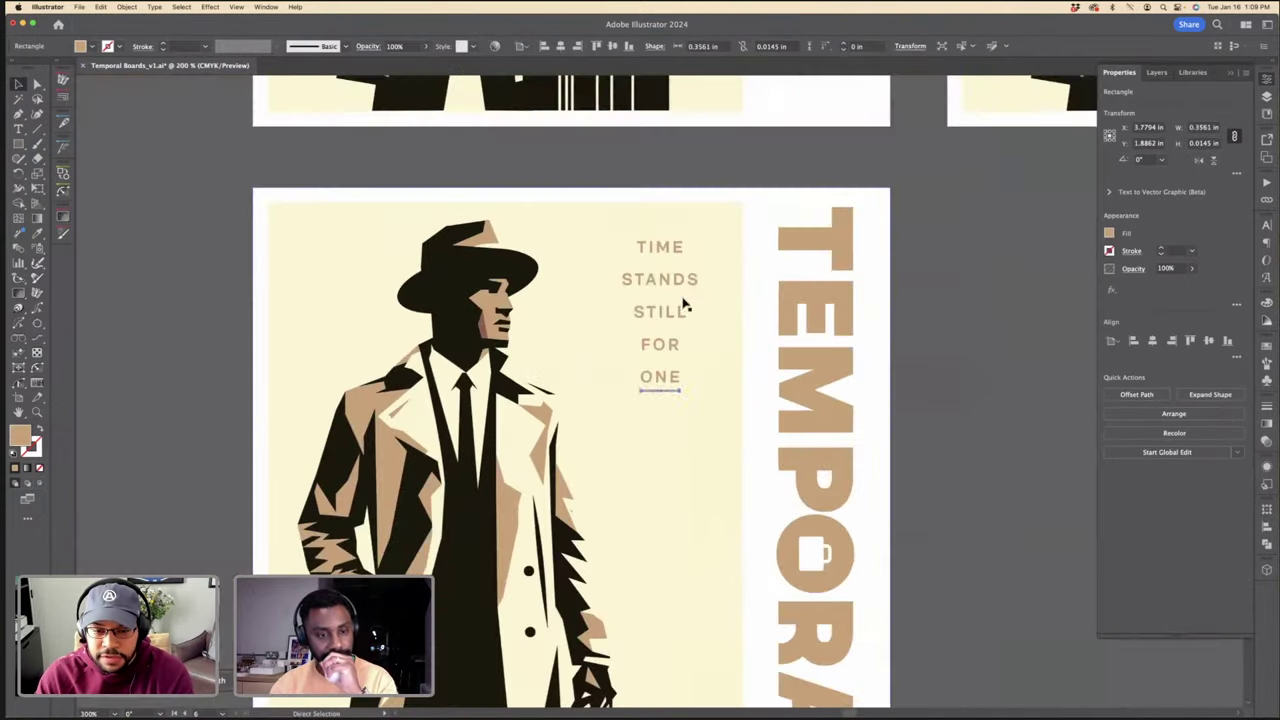
left_click(920, 314)
Step: Move the old condensed italic tagline off the poster with the clock-style O wordmark onto the empty canvas beside it
scroll(921, 317, "down", 2)
scroll(920, 312, "down", 1)
scroll(920, 312, "down", 2)
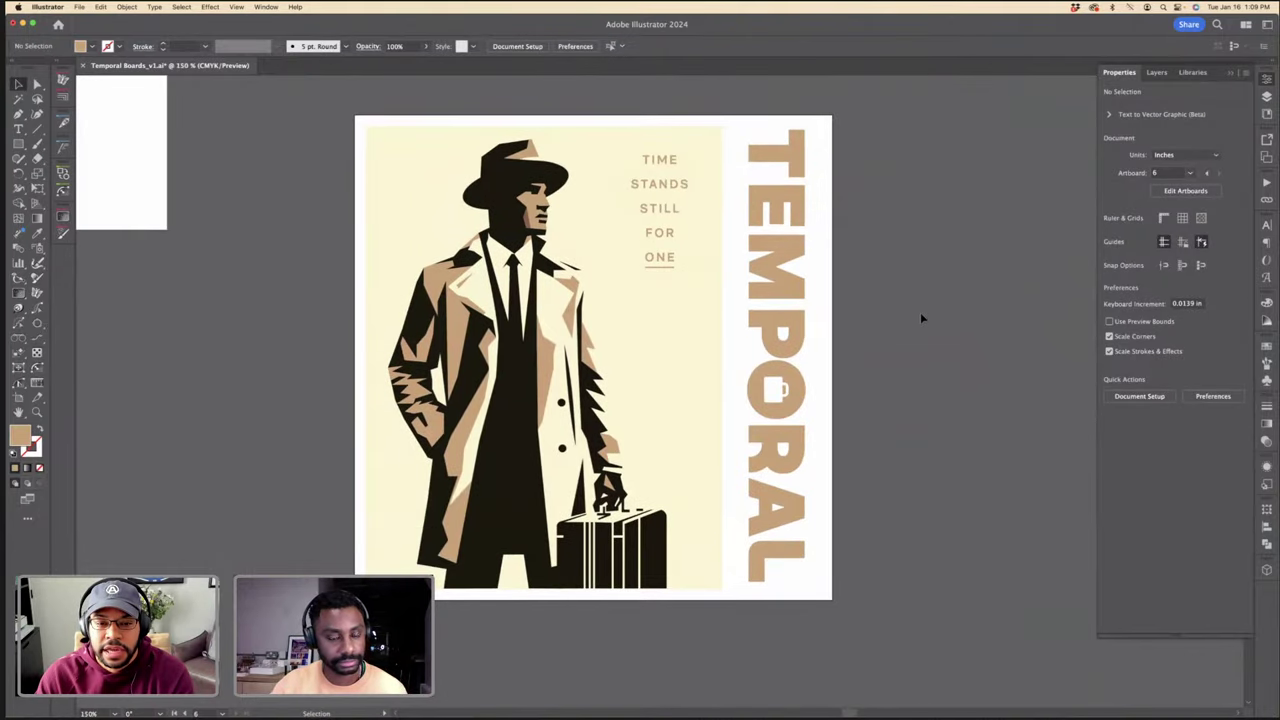
scroll(850, 336, "down", 2)
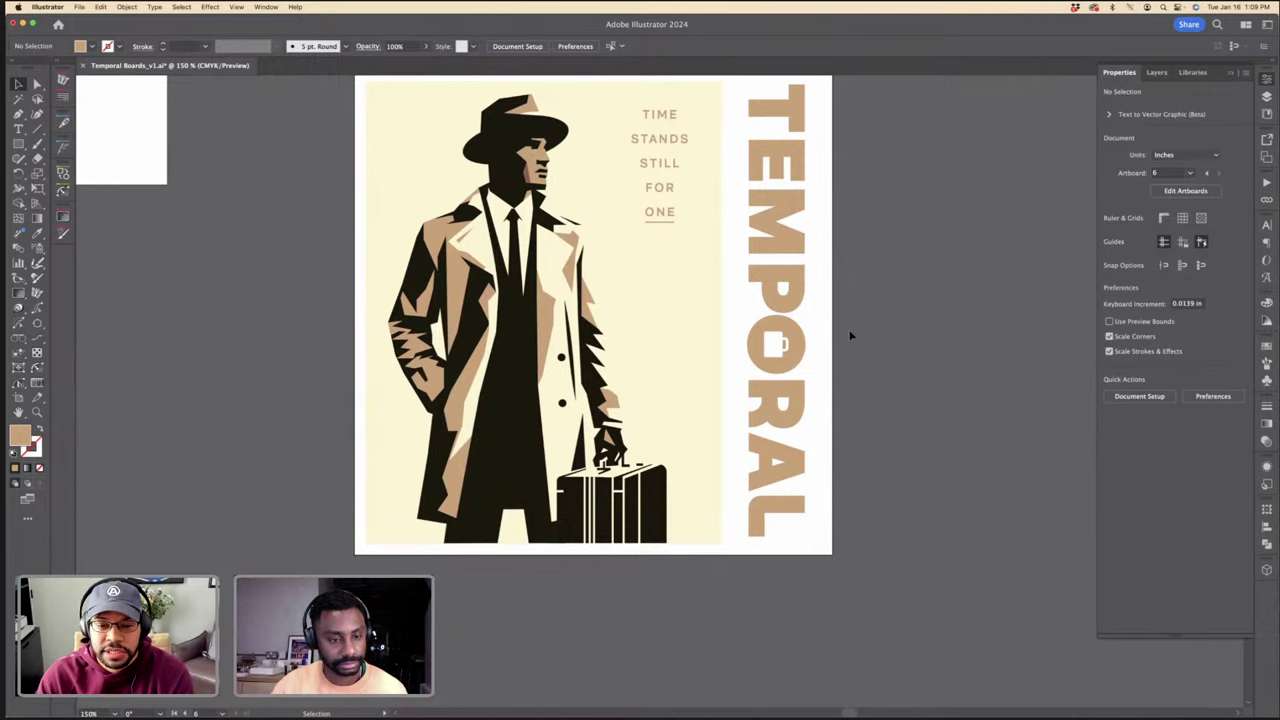
scroll(850, 336, "down", 2)
scroll(846, 332, "up", 1)
scroll(845, 332, "down", 2)
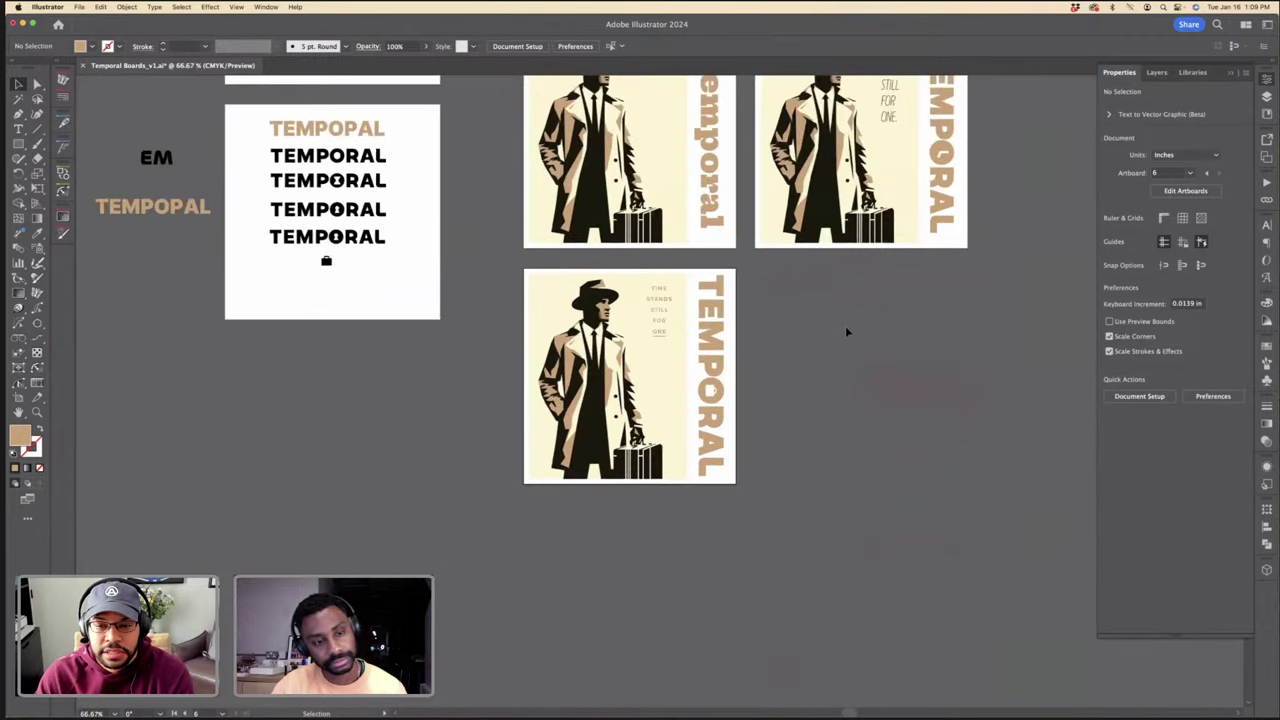
scroll(845, 332, "up", 3)
left_click_drag(898, 200, 1049, 198)
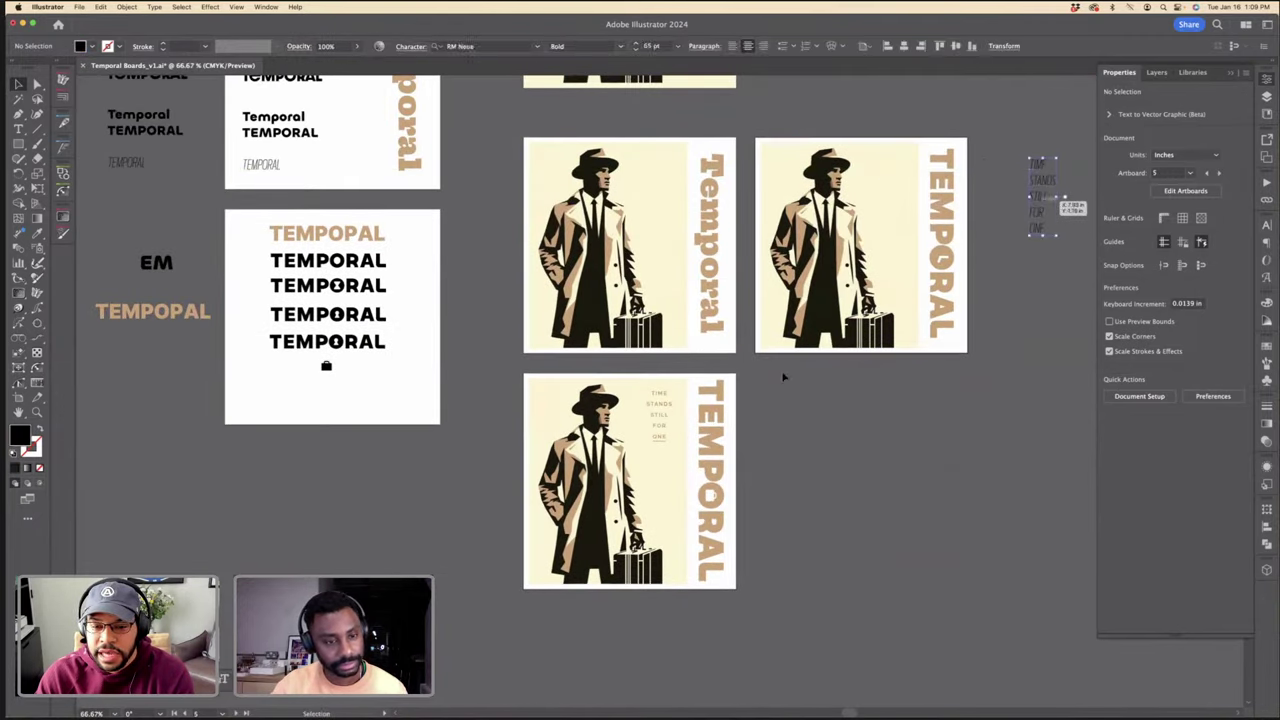
Step: Copy the tan tagline with its underline and paste it at the same position on the upper right TEMPORAL poster
left_click(662, 442)
left_click(663, 431, "shift")
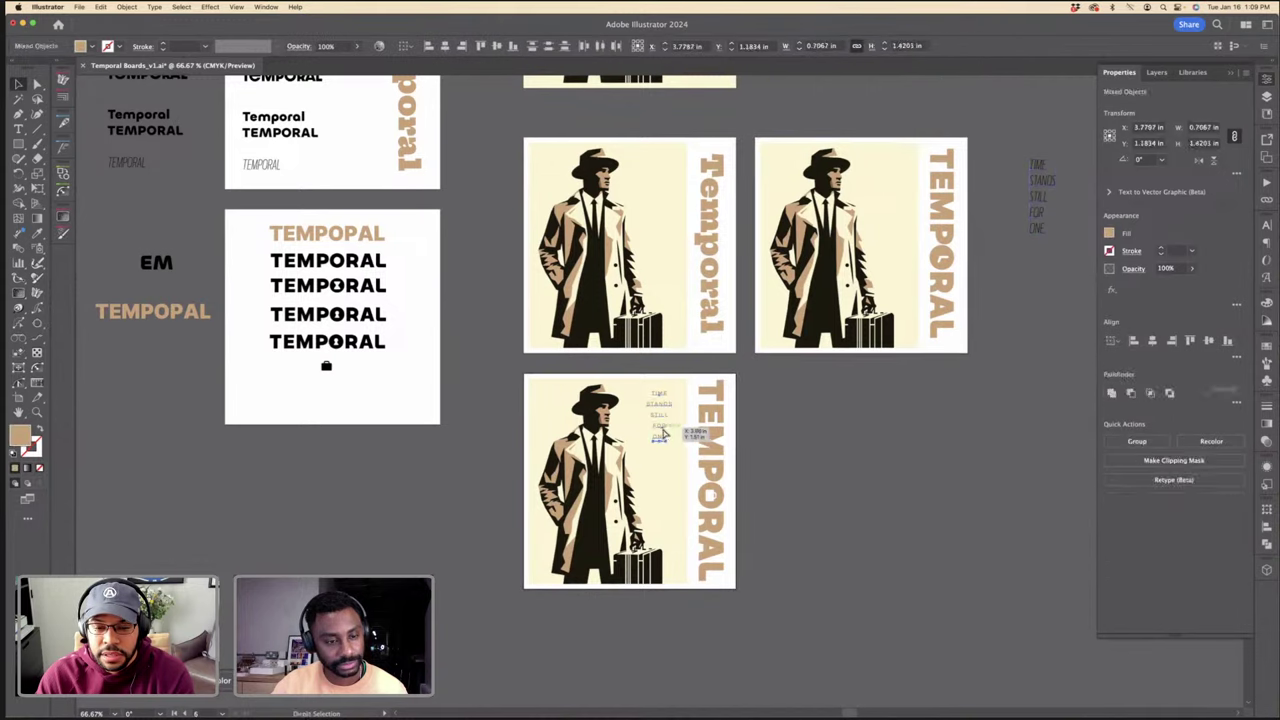
key("super+c")
left_click(897, 223)
key("super+f")
left_click(988, 243)
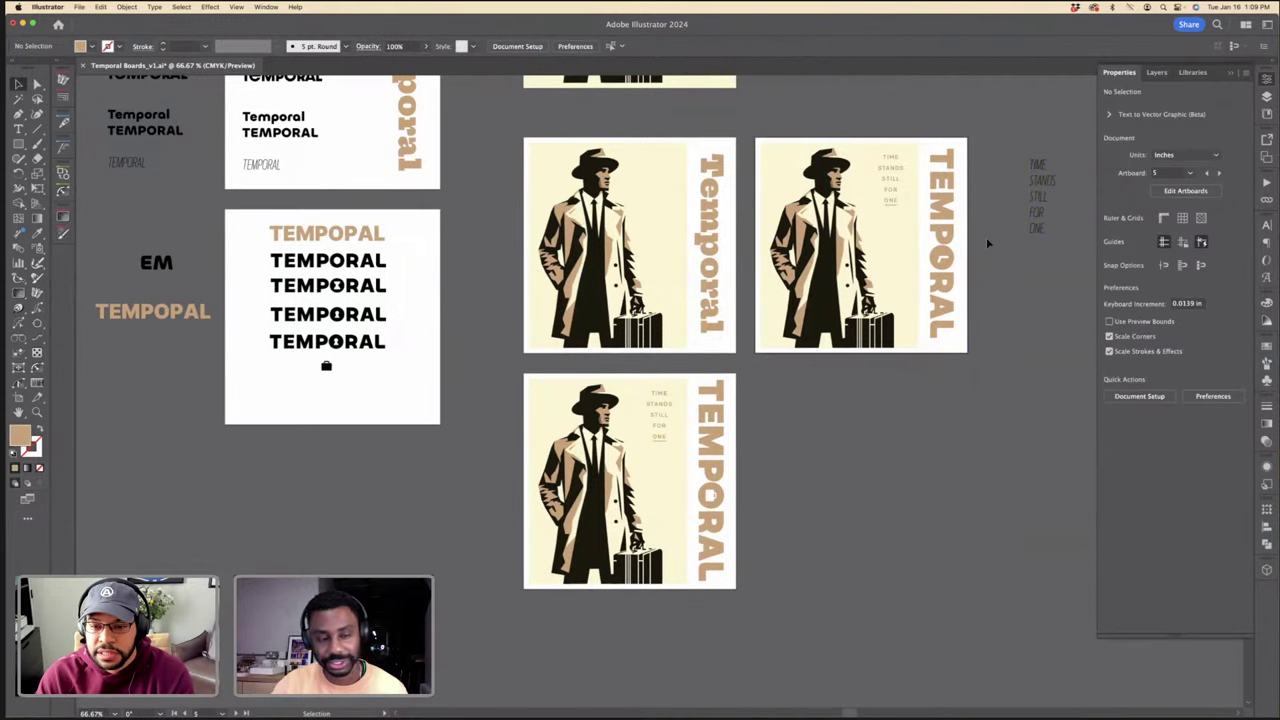
Step: Paste the tan underlined tagline in place on the poster with the slab-serif Temporal wordmark
left_click(697, 228)
key("shift+super+v")
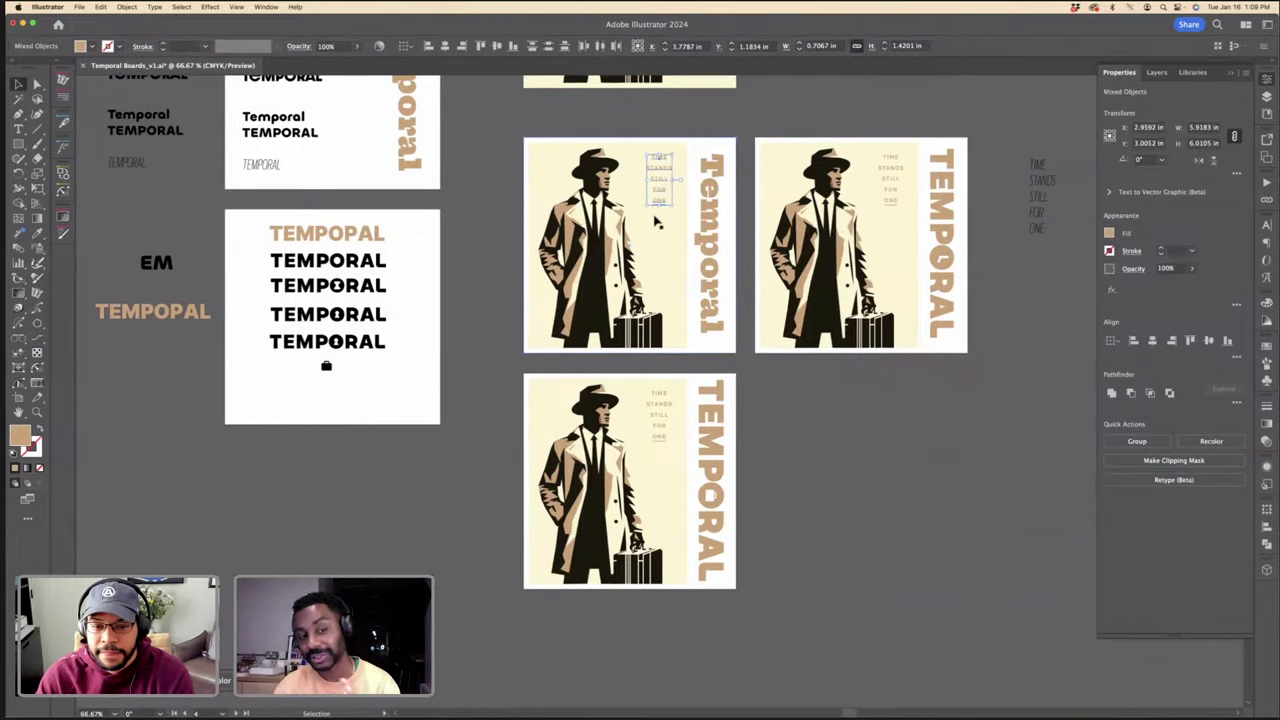
left_click(692, 228)
key("super+minus")
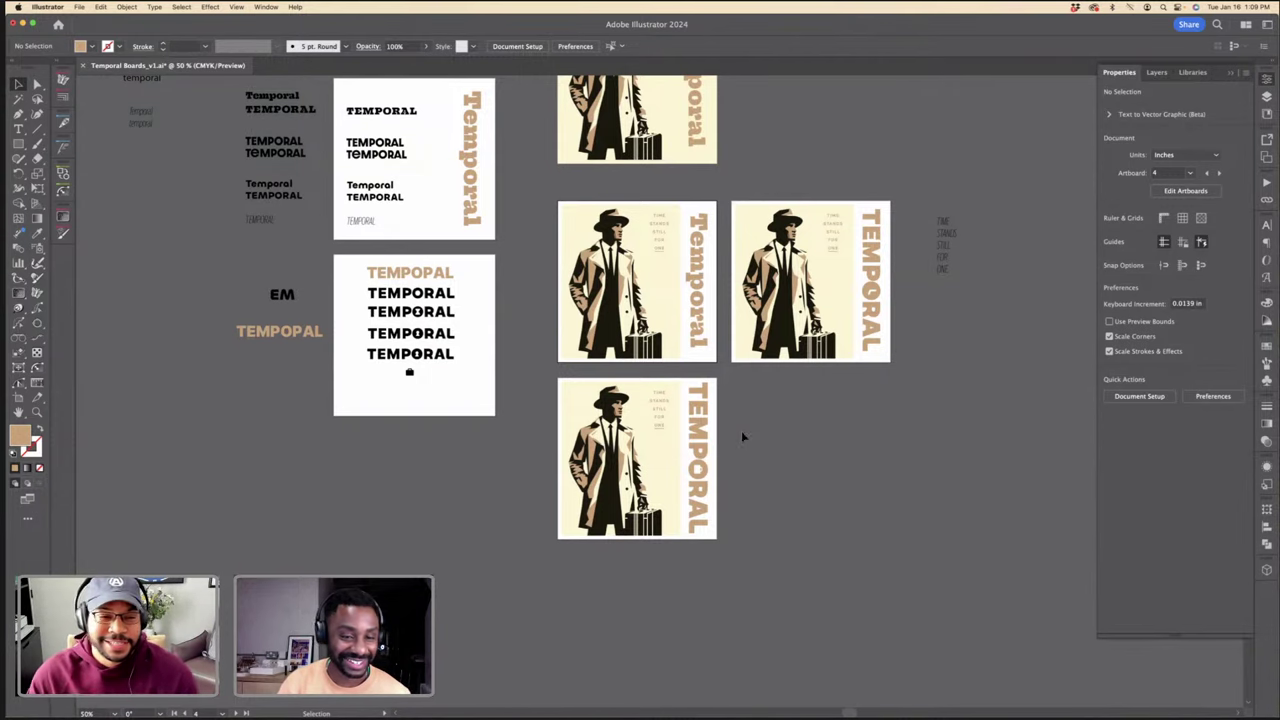
scroll(741, 432, "right", 1)
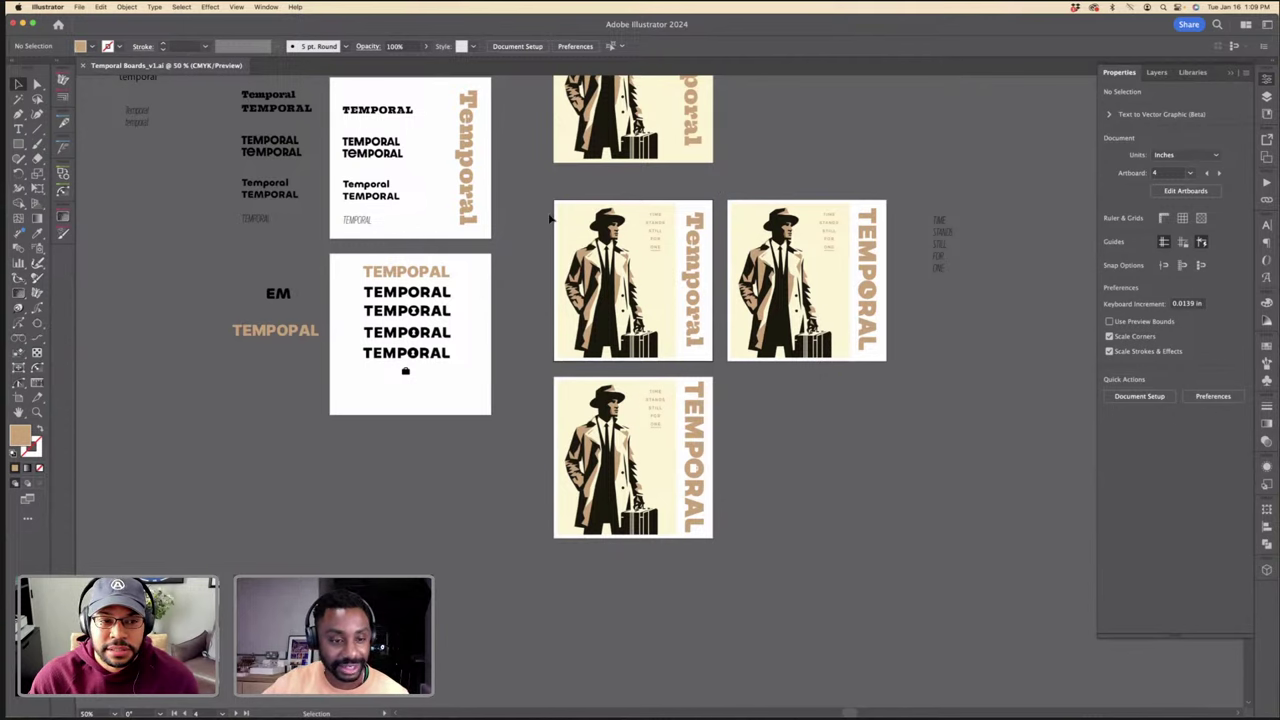
Step: Move the old black condensed italic tagline from beside the poster row to the empty canvas beside the all-cream Temporal poster
scroll(547, 215, "up", 3)
scroll(547, 215, "left", 3)
scroll(548, 220, "up", 2)
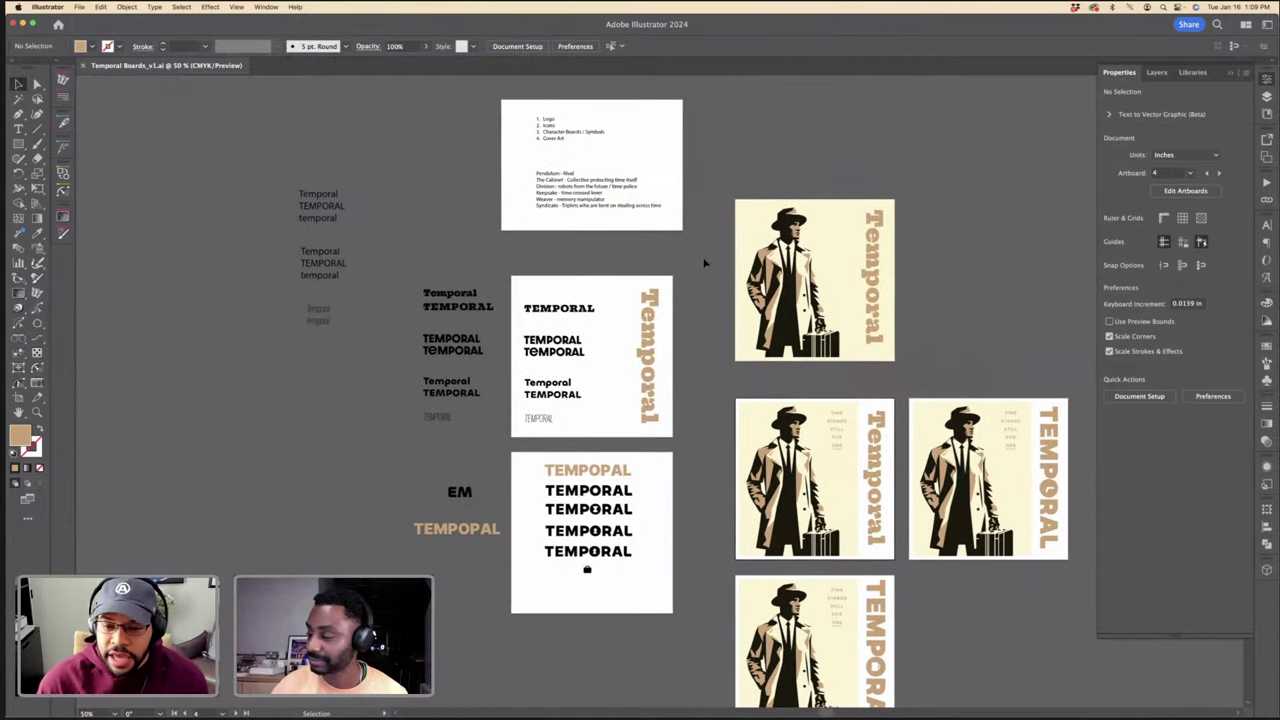
scroll(775, 330, "down", 3)
scroll(775, 330, "right", 2)
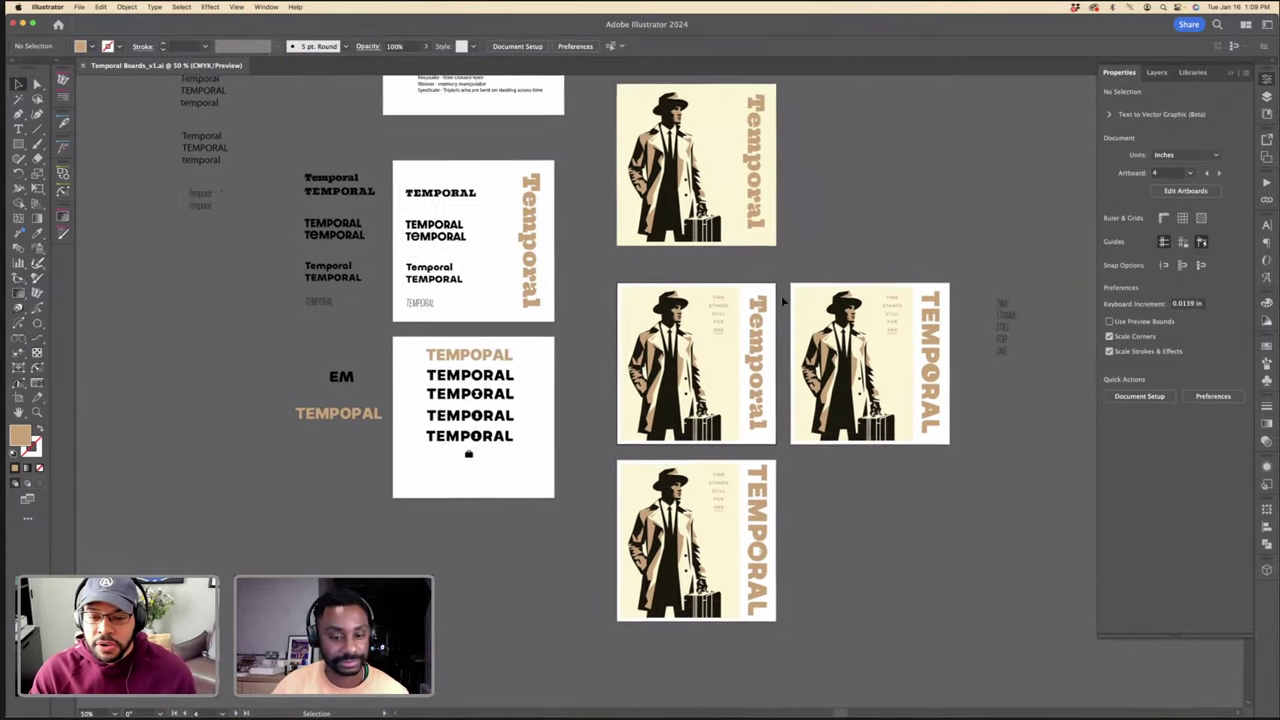
scroll(830, 449, "up", 5)
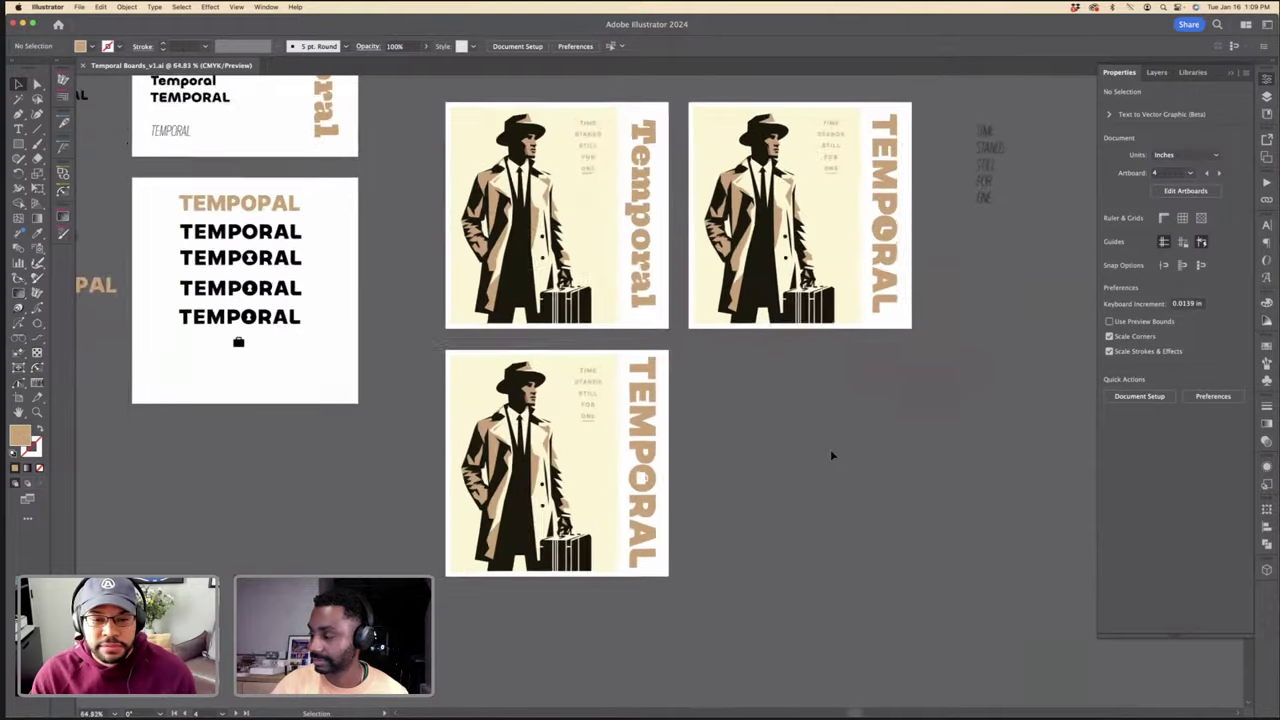
scroll(818, 447, "down", 5)
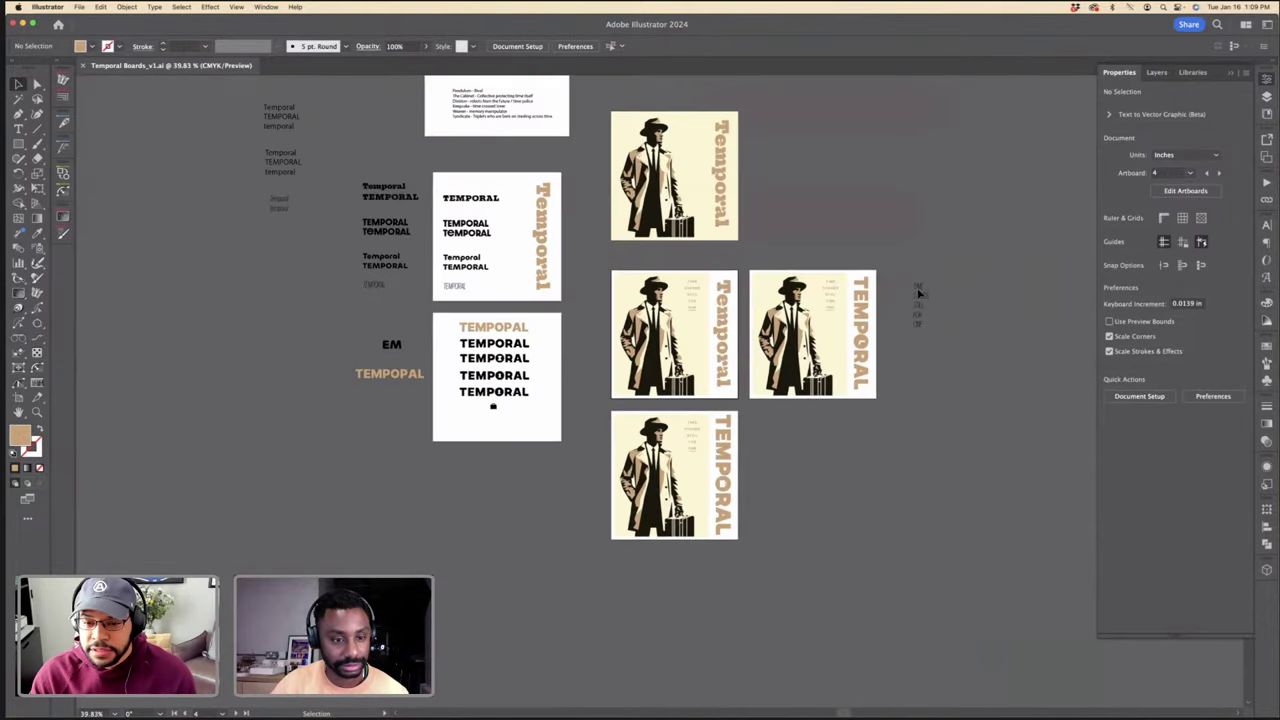
left_click_drag(921, 300, 592, 152)
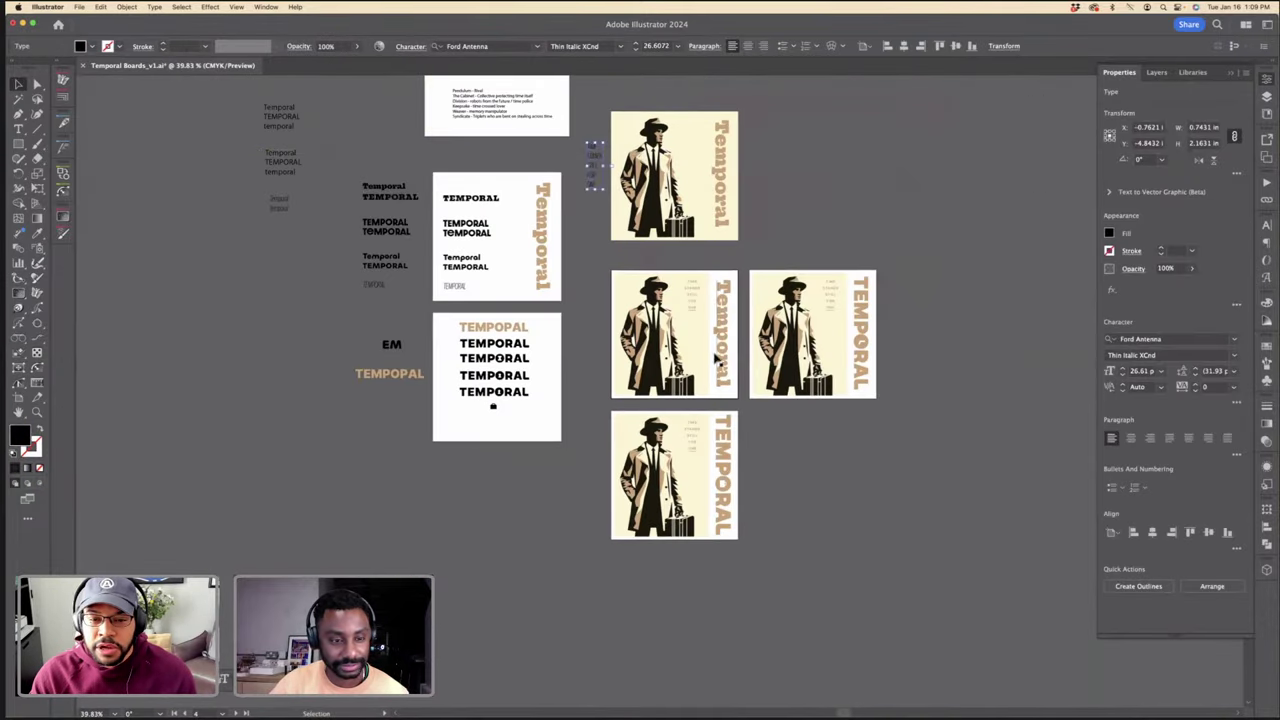
left_click(851, 455)
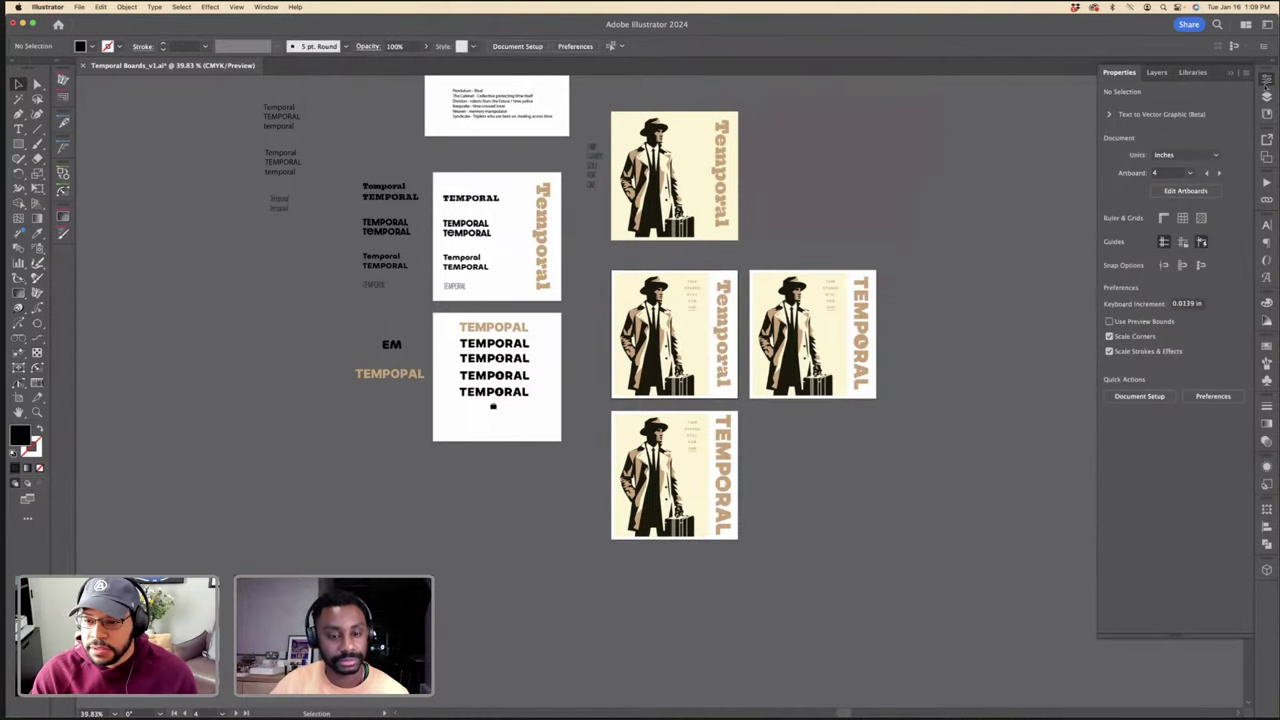
Step: Move the lower TEMPORAL poster's artboard with its artwork to the end of the poster row, beside the clock-style O version
left_click(1200, 192)
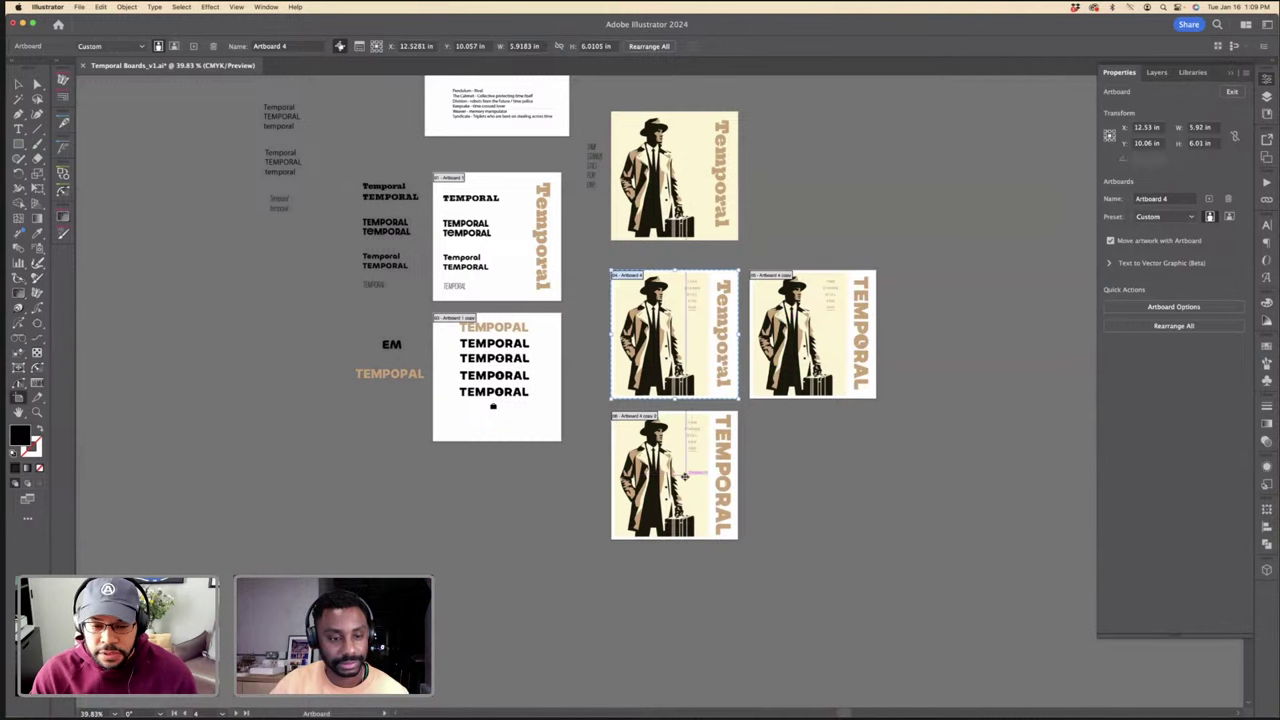
left_click_drag(685, 476, 959, 331)
key("Escape")
Step: Cut the white clock hands from the middle poster's O and paste them in place inside the TEMPORAL wordmark group
scroll(857, 479, "up", 3)
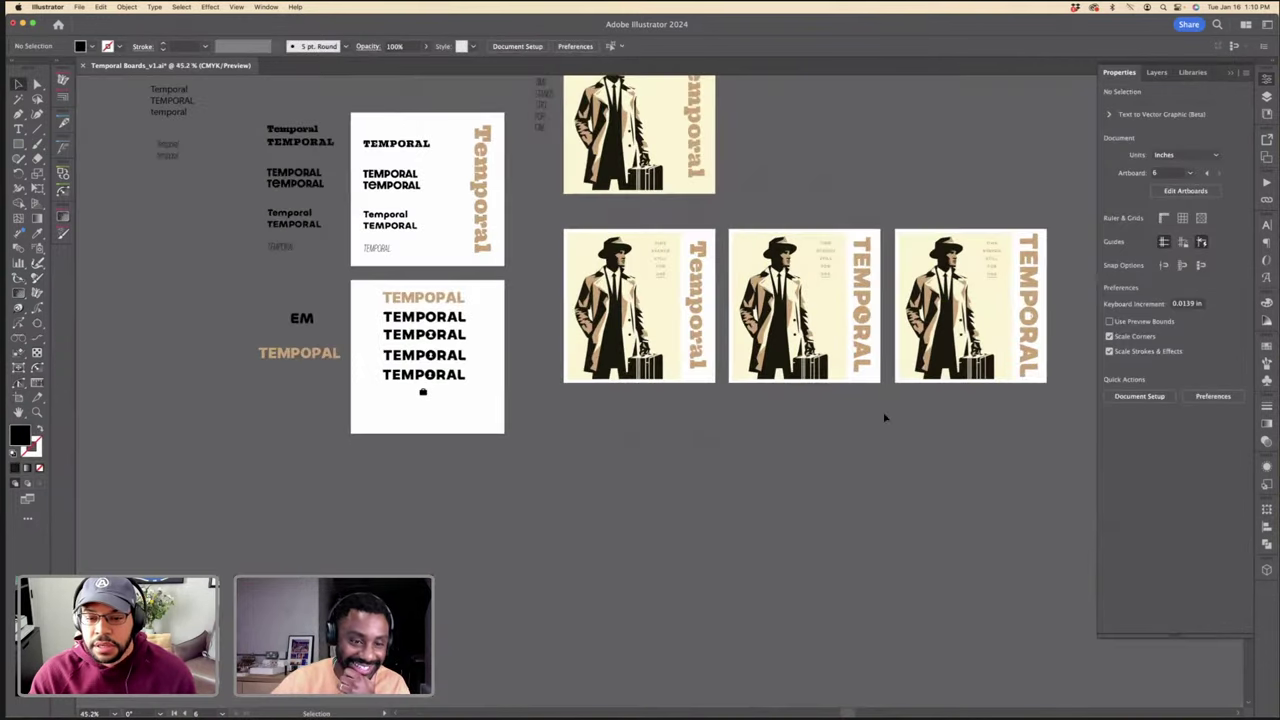
scroll(886, 288, "right", 2)
scroll(886, 288, "up", 2)
key("a")
scroll(845, 292, "up", 4)
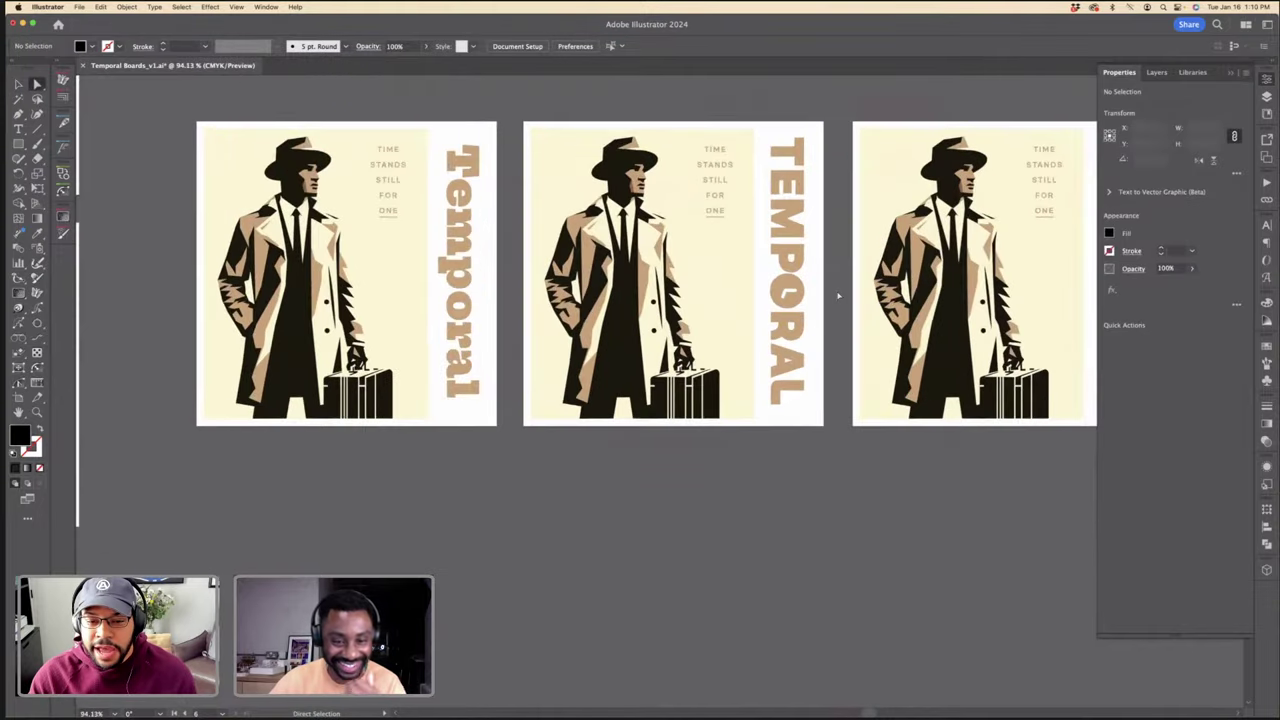
scroll(720, 322, "up", 4)
left_click(691, 304)
key("v")
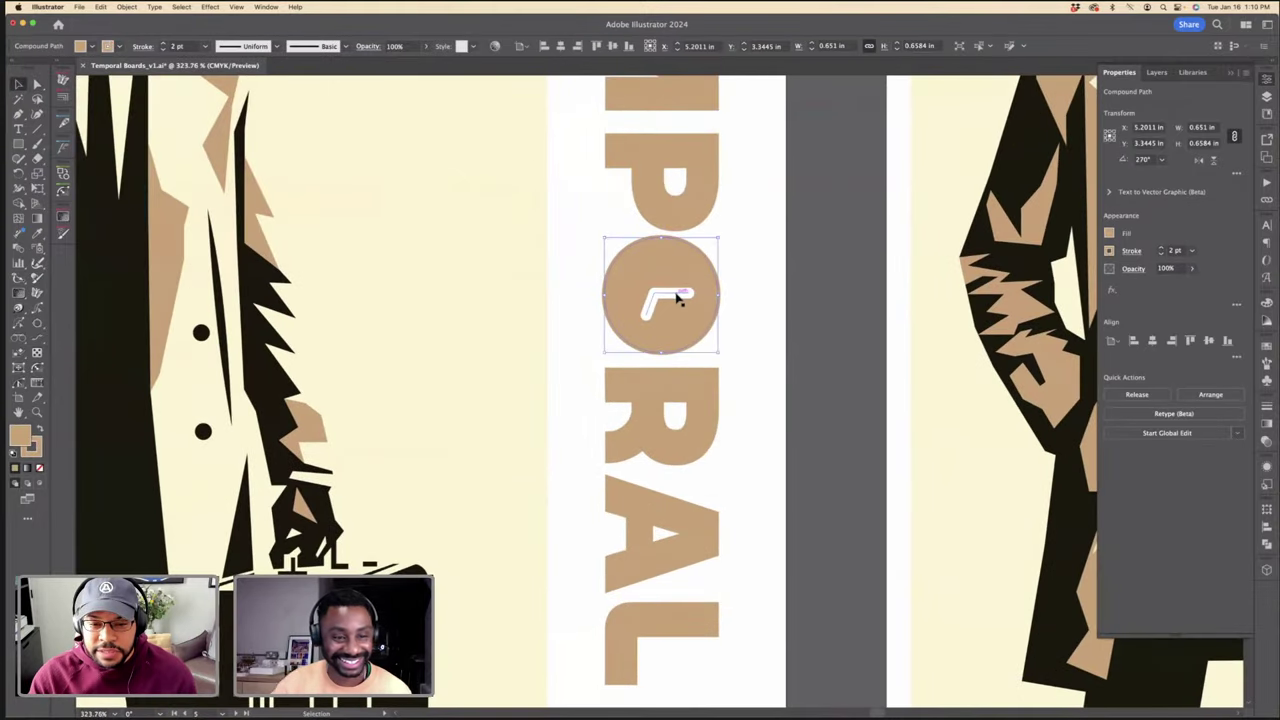
left_click(677, 298)
double_click(678, 297)
double_click(794, 286)
left_click(697, 294)
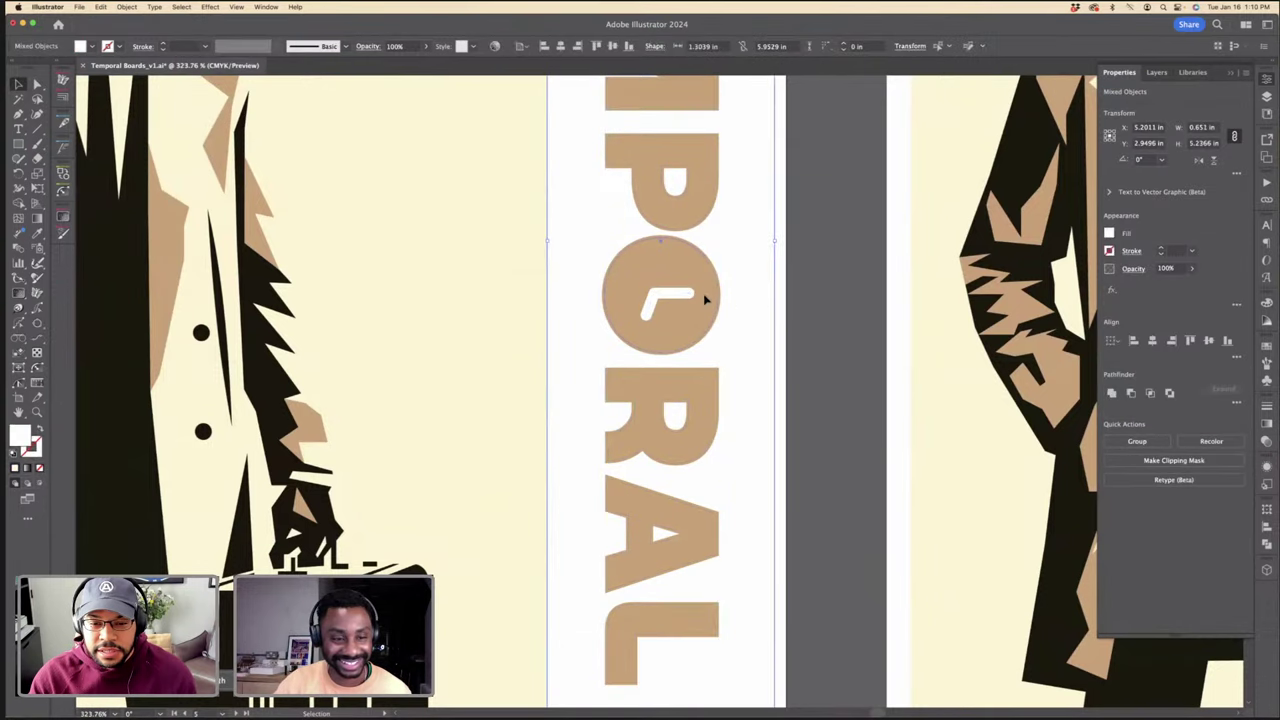
key("Delete")
double_click(683, 296)
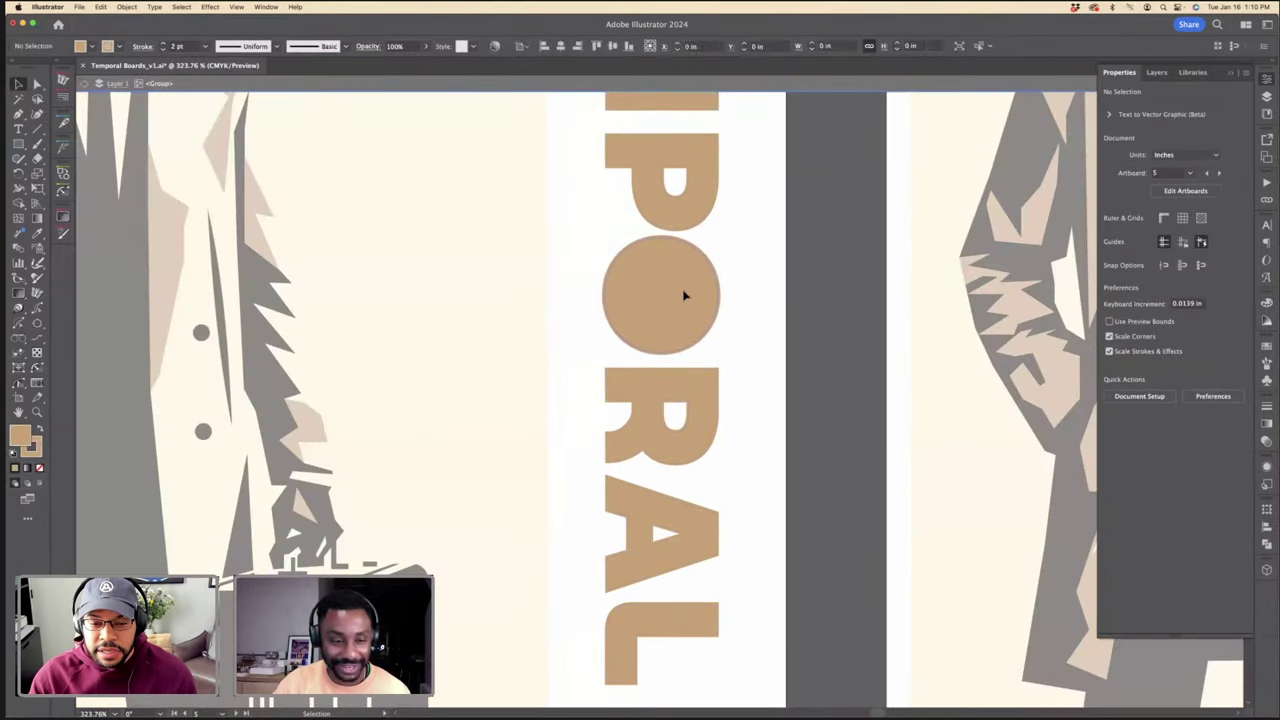
left_click(683, 296)
key("super+f")
Step: Nudge the O together with its clock hands slightly down between P and R, to a Y position of 3.3632 in
left_click(686, 281, "shift")
key("ctrl+equal")
key("ctrl+equal")
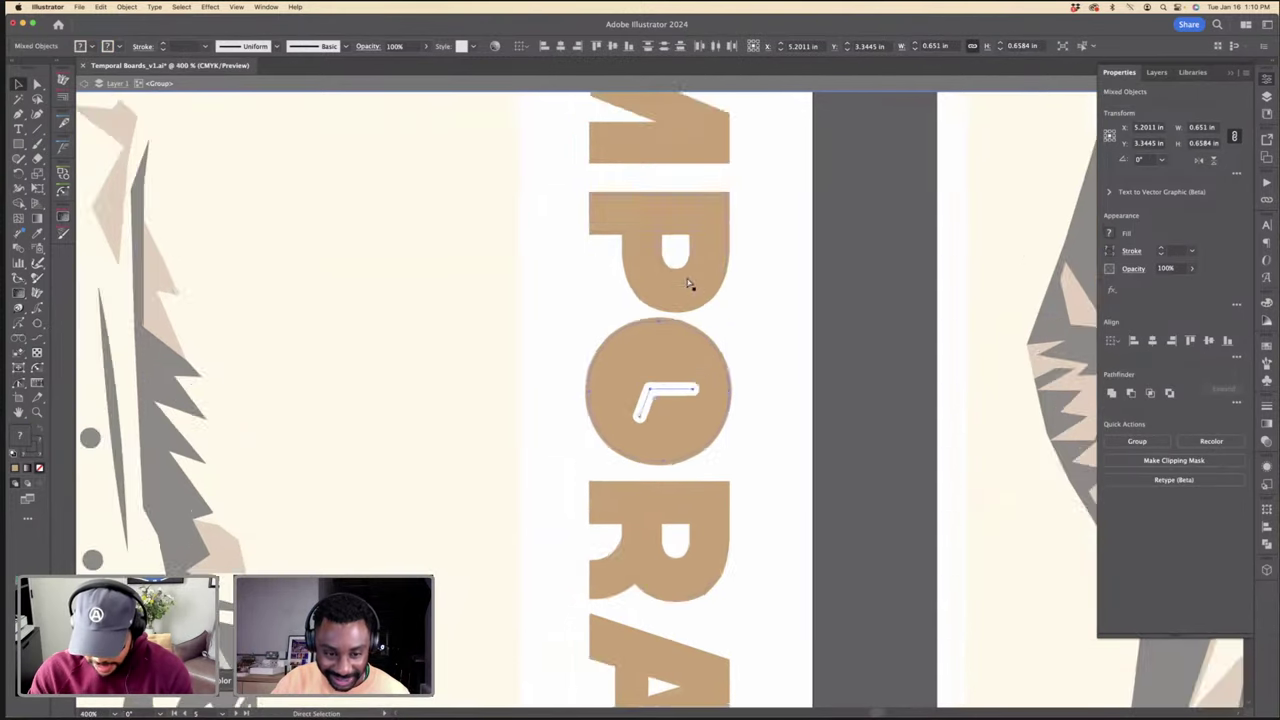
left_click_drag(703, 323, 703, 327)
key("super+minus")
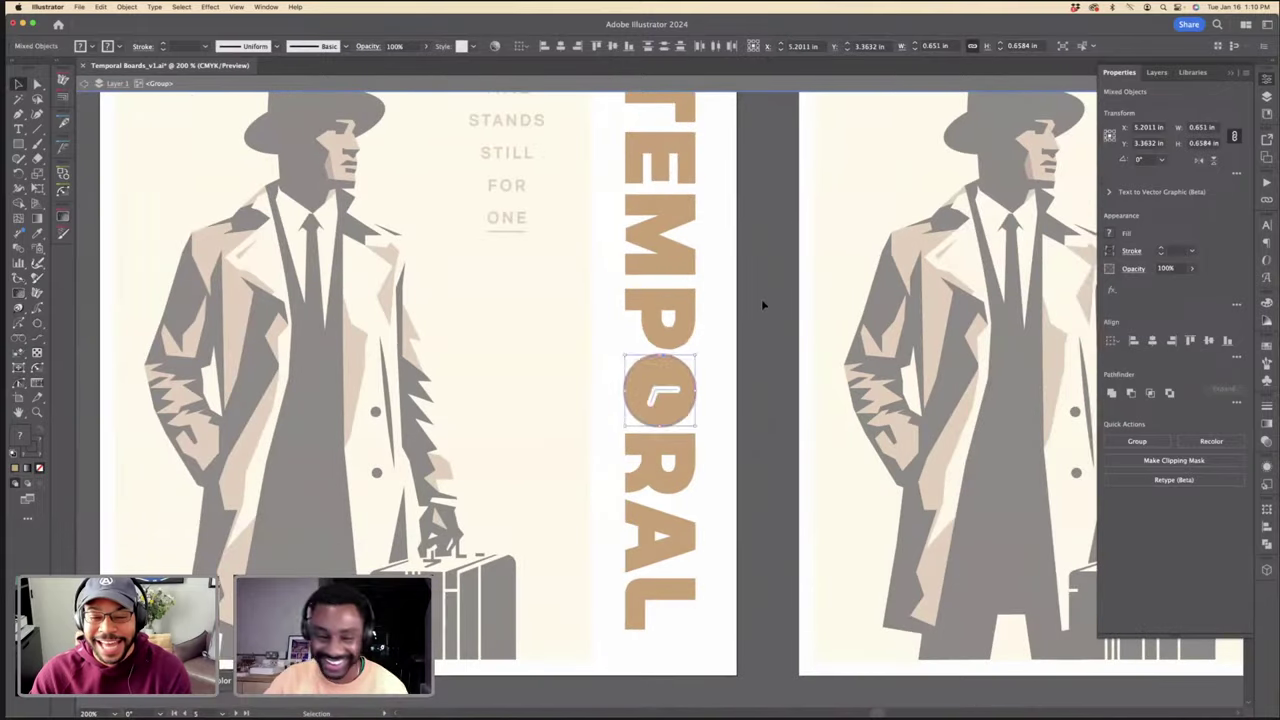
left_click(762, 305)
key("super+minus")
key("super+minus")
double_click(811, 234)
Step: Nudge the third poster's O together with its white briefcase icon slightly down, to a Y position of 3.4234 in
double_click(1047, 463)
left_click(1014, 405)
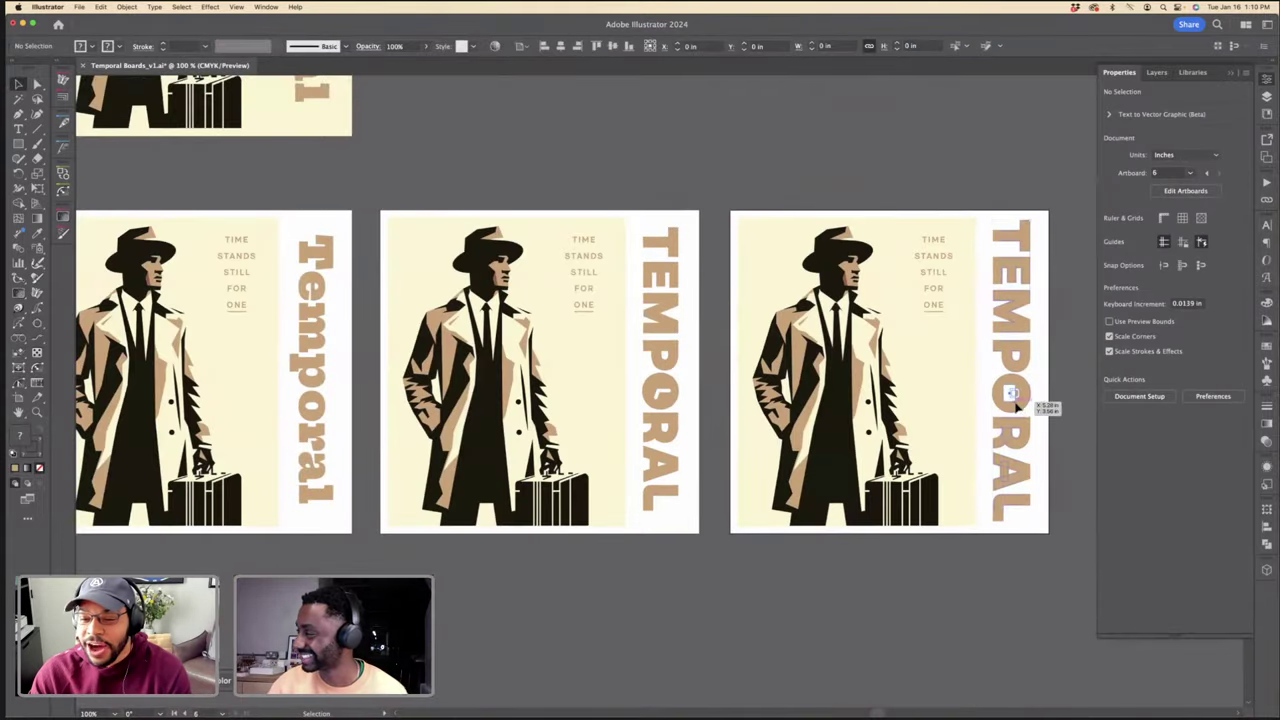
key("super+plus")
key("super+plus")
key("super+plus")
key("super+plus")
key("super+plus")
double_click(643, 488)
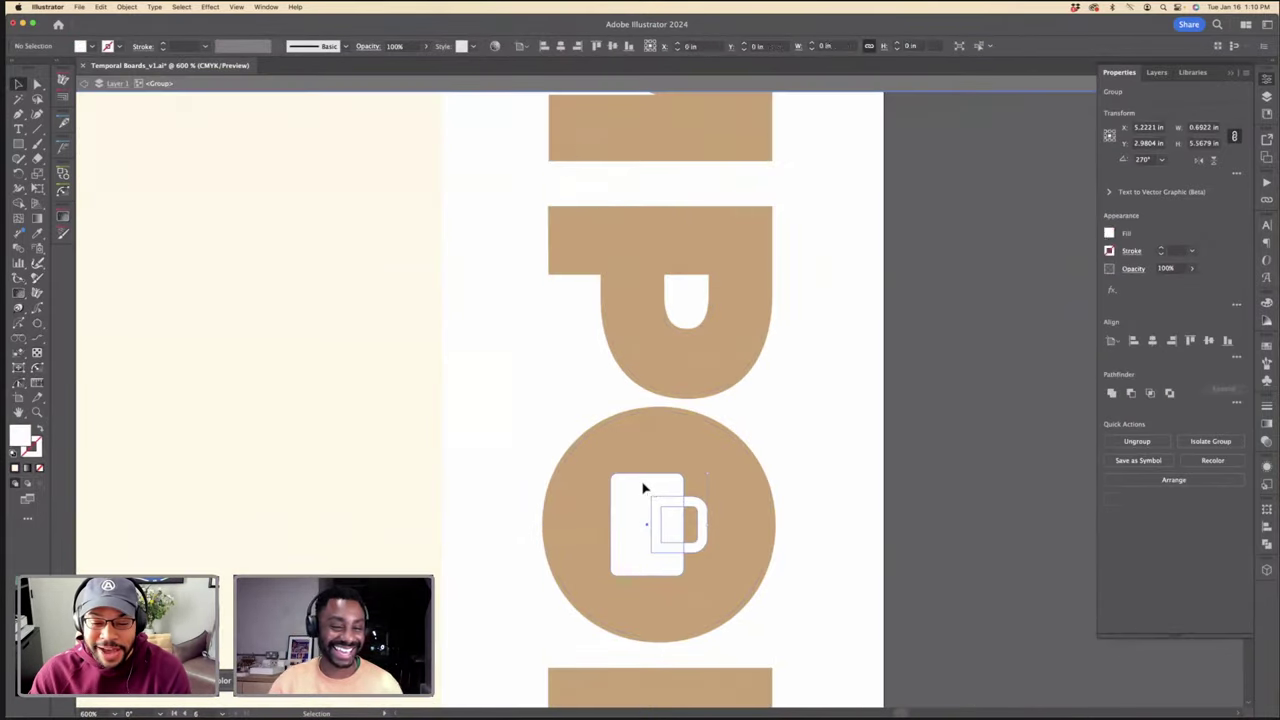
left_click(662, 445, "shift")
key("super+plus")
left_click_drag(745, 372, 746, 383)
key("super+minus")
key("super+minus")
key("super+minus")
key("super+minus")
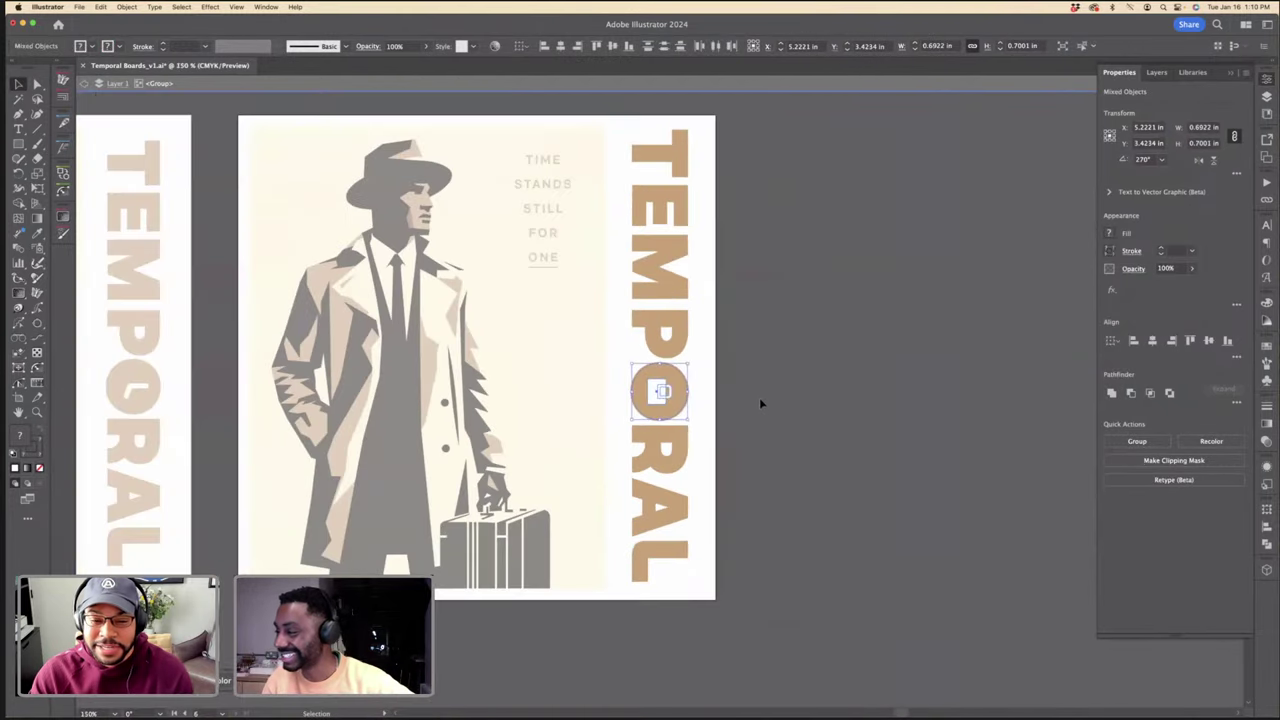
key("v")
double_click(762, 397)
scroll(764, 397, "down", 3)
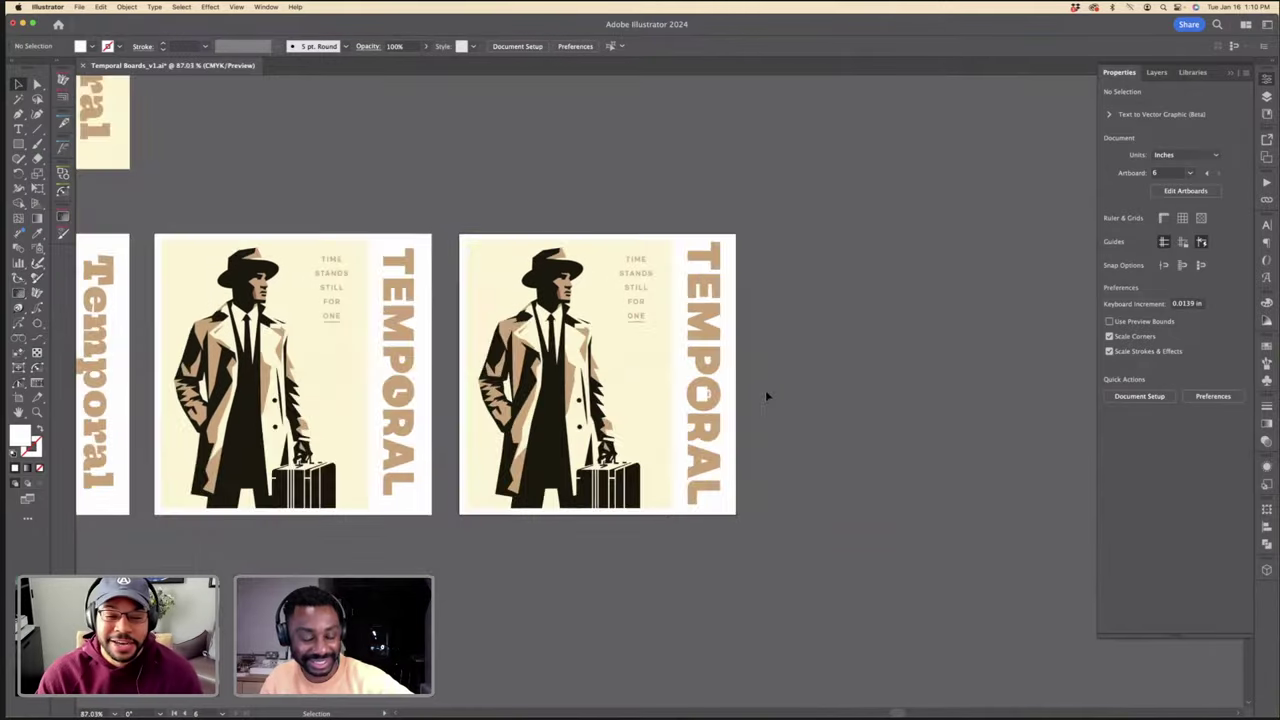
Step: Add the number label 1 in black 65 pt RM Neue Bold below the slab-serif Temporal poster
scroll(414, 171, "left", 5)
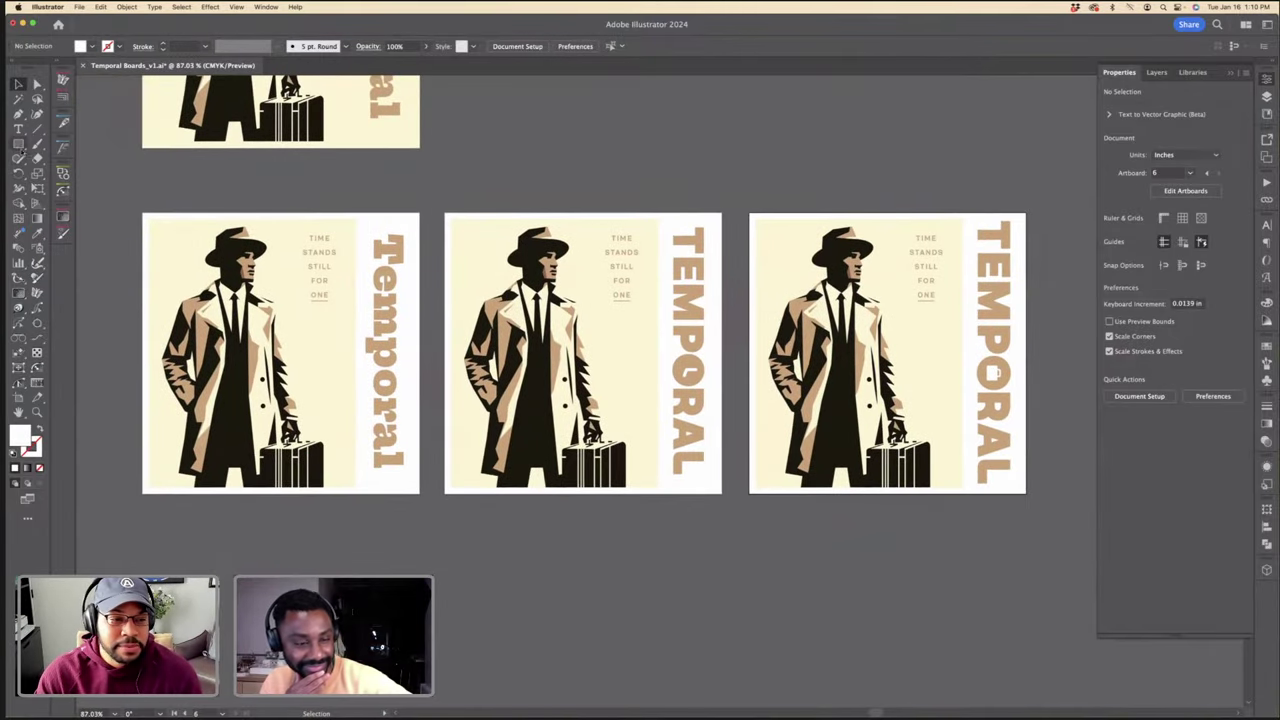
key("t")
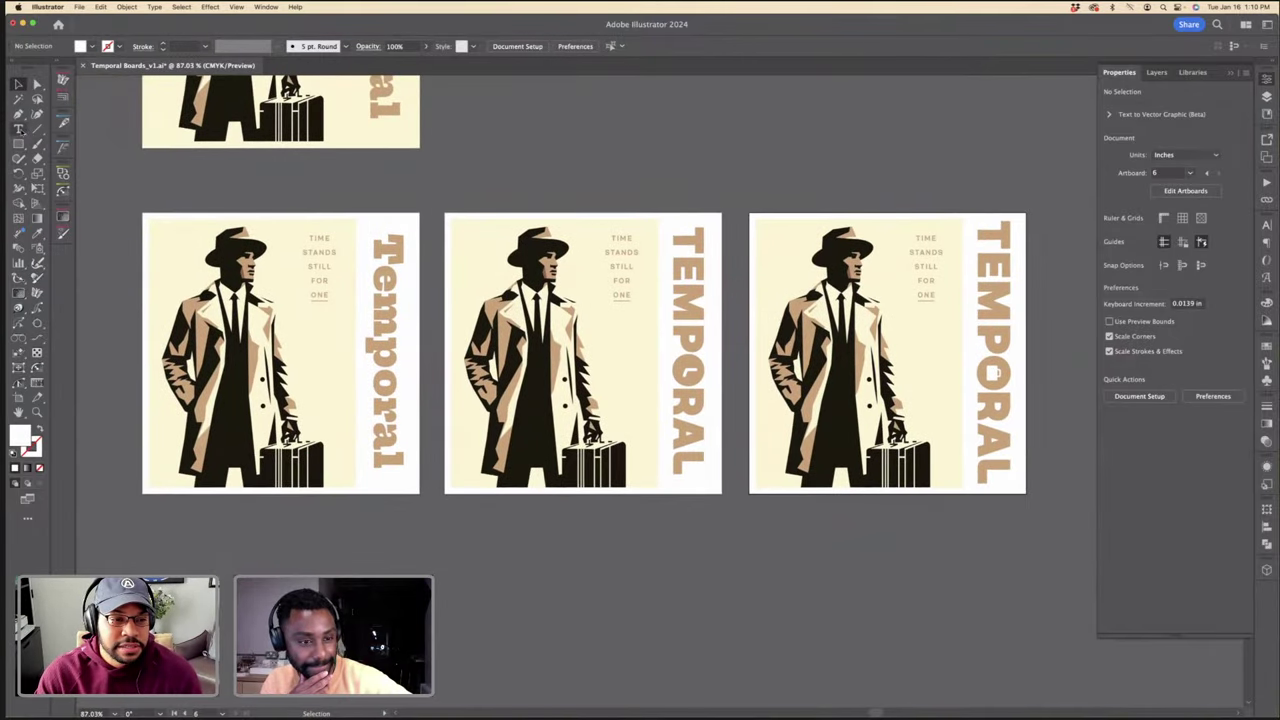
left_click(283, 544)
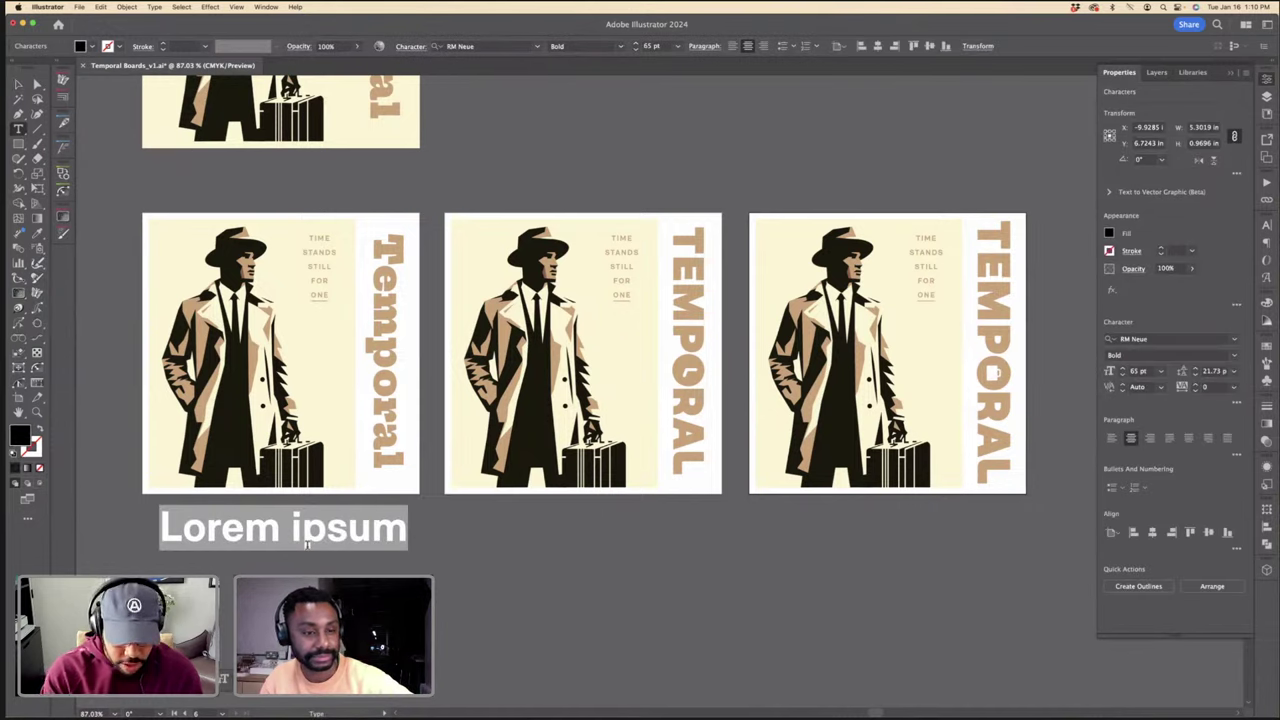
type("1")
key("Escape")
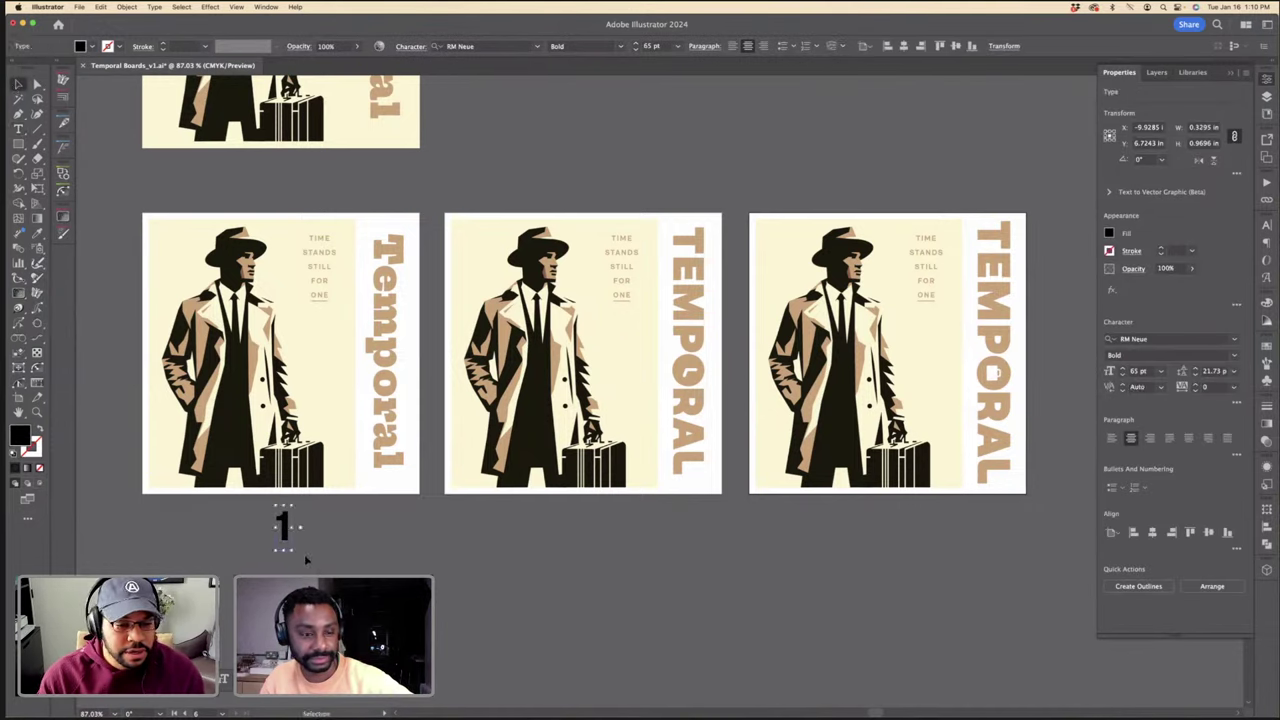
Step: Duplicate the number label below the clock-style O poster and change its text to 2
left_click_drag(302, 552, 576, 560)
double_click(572, 535)
type("2")
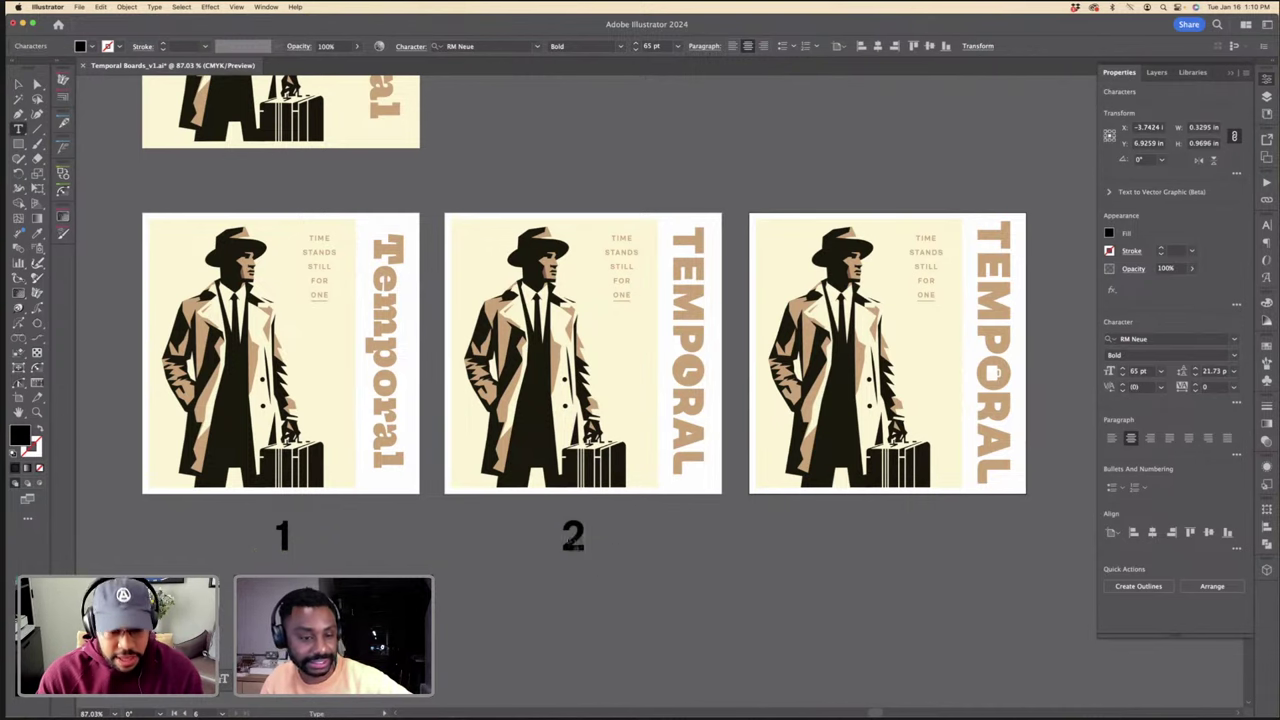
key("Escape")
Step: Duplicate the 2 label below the briefcase O poster and change its text to 3
left_click_drag(575, 537, 880, 548)
double_click(876, 537)
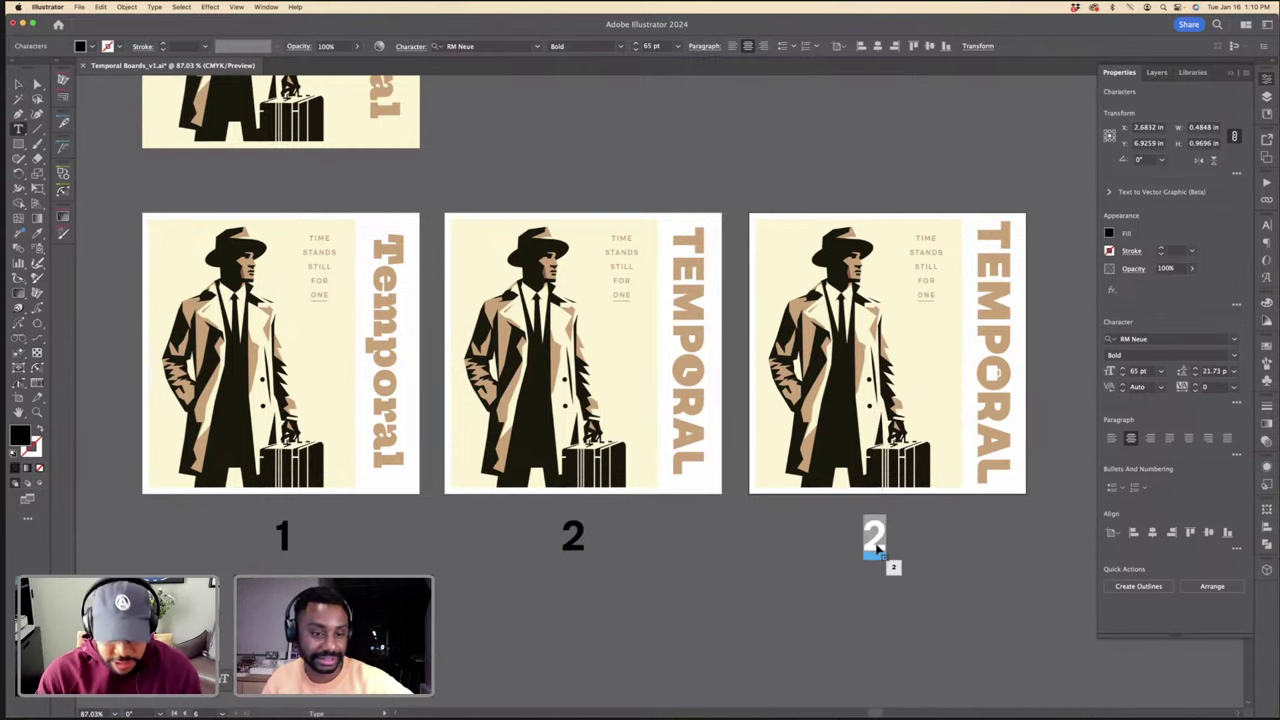
type("3")
key("Escape")
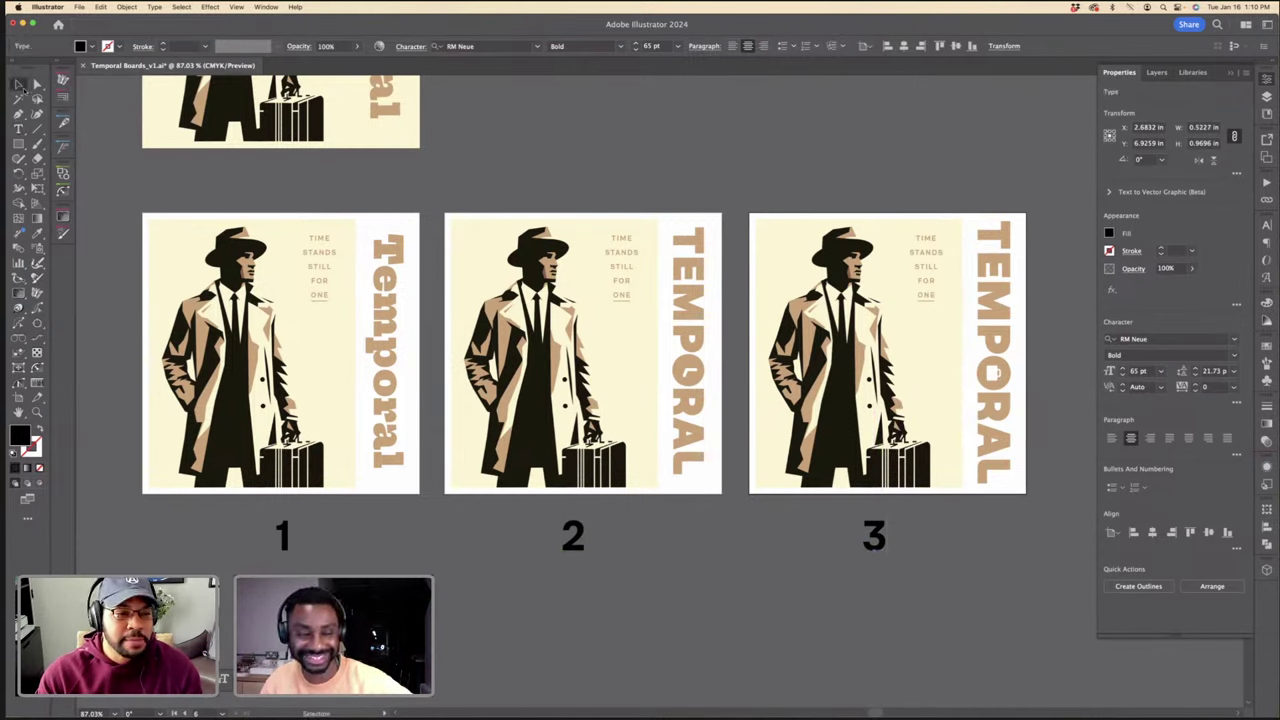
left_click(370, 182)
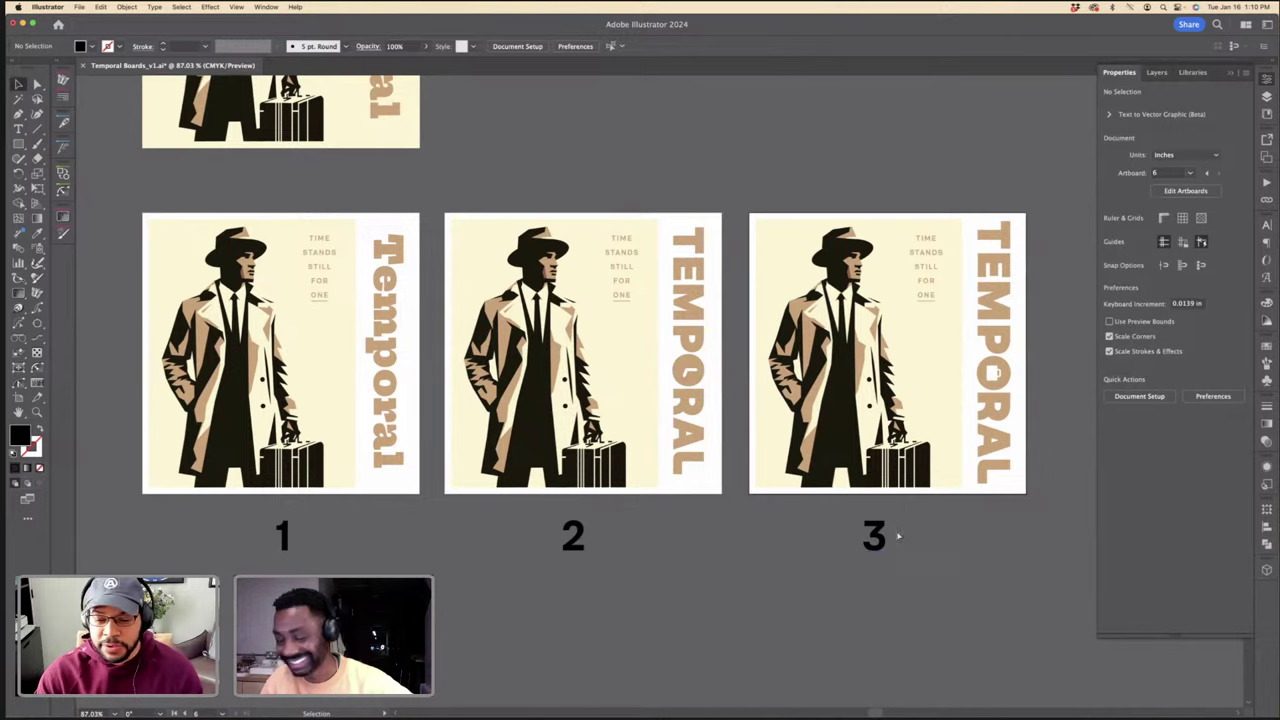
Step: Examine the three numbered posters side by side and up close, with the properties collapsed to free the canvas
key("super+minus")
scroll(897, 530, "up", 2)
scroll(897, 530, "left", 2)
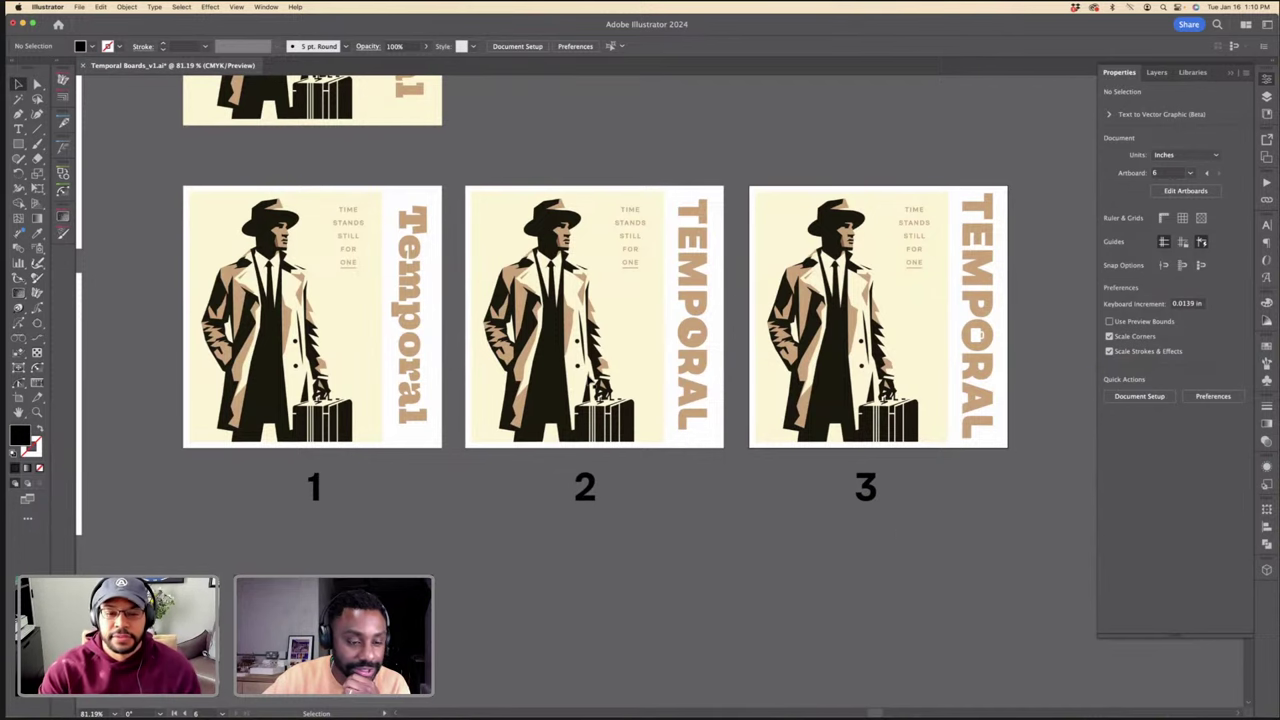
scroll(590, 310, "up", 3)
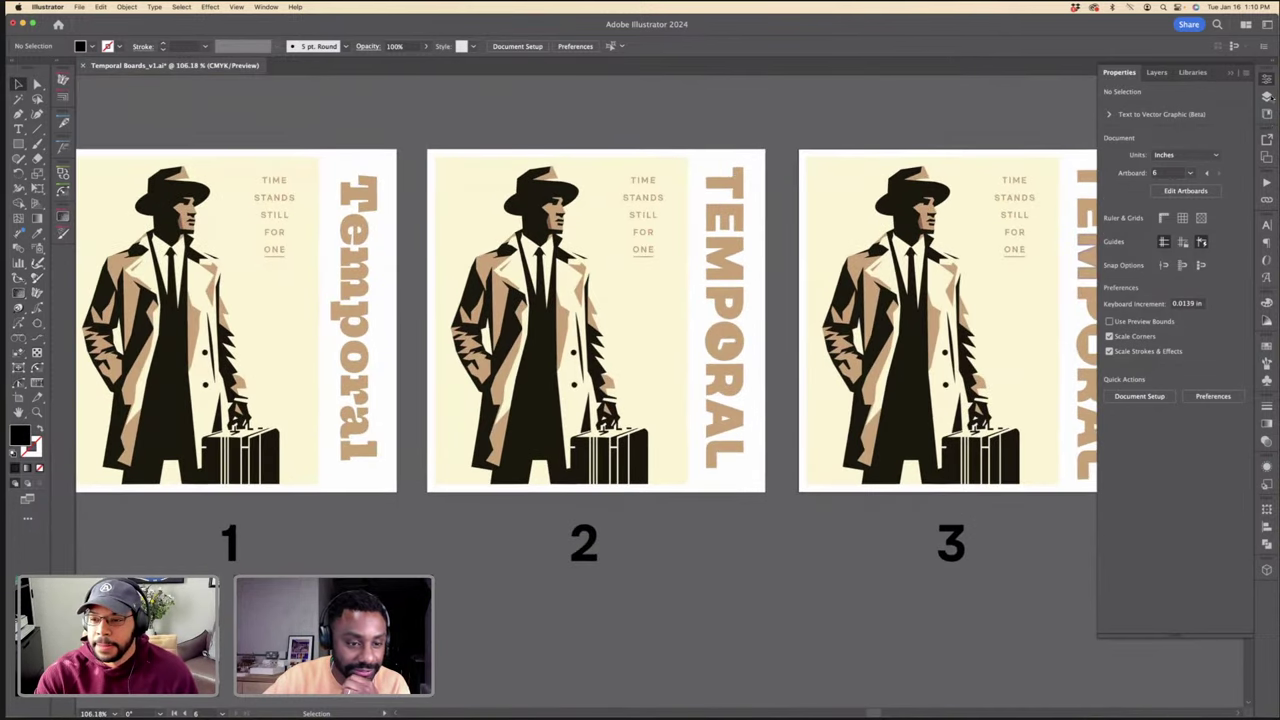
left_click(1267, 80)
scroll(574, 214, "left", 3)
scroll(402, 252, "up", 5)
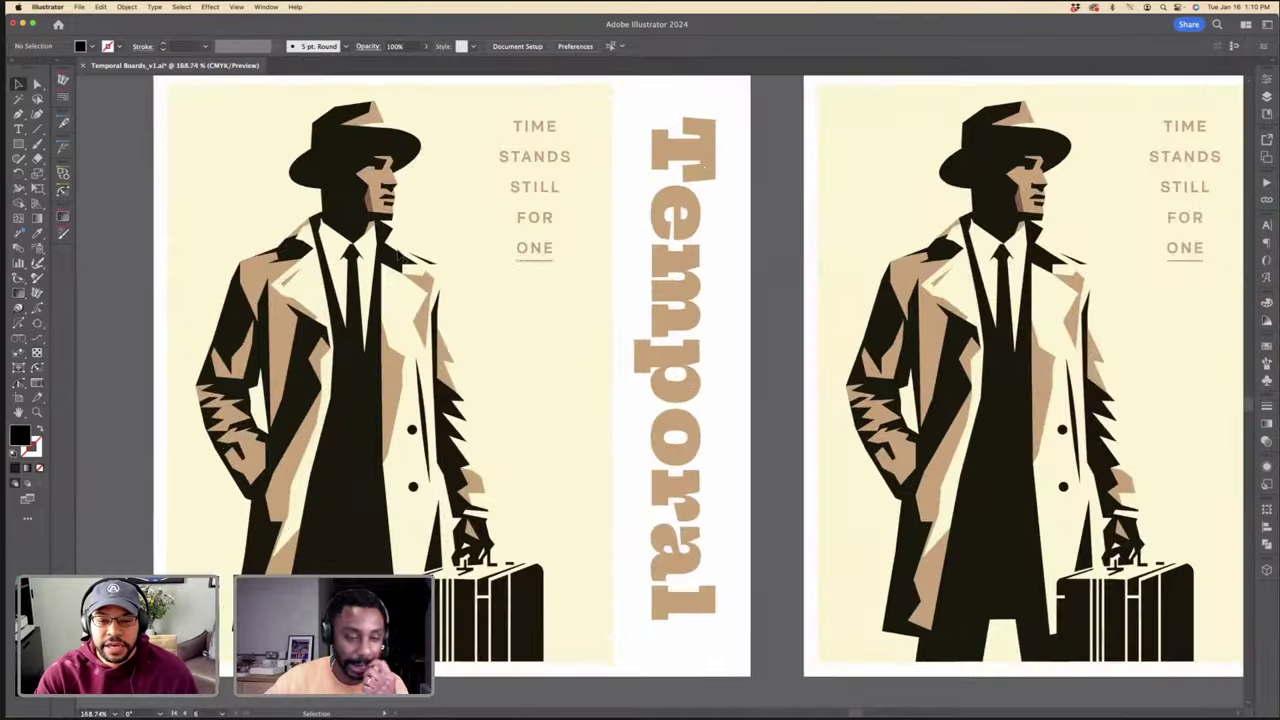
scroll(398, 256, "up", 1)
scroll(414, 252, "down", 3)
scroll(428, 257, "left", 1)
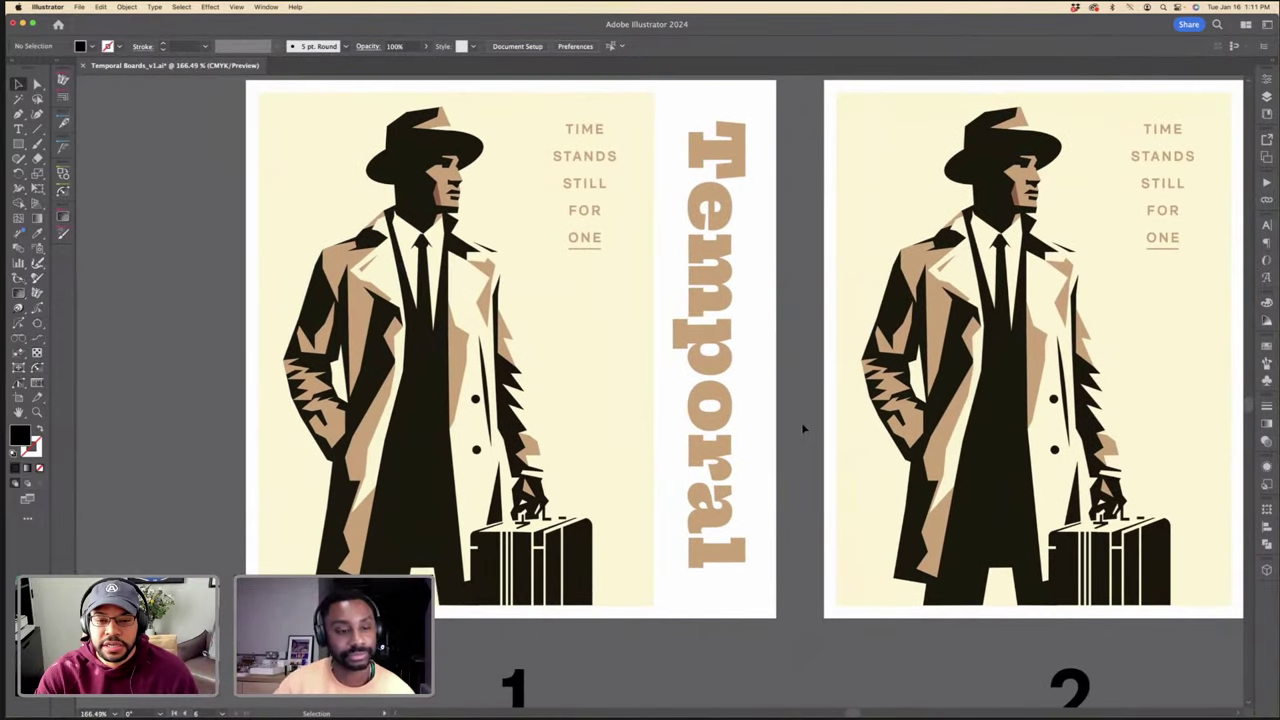
Step: Enlarge the vertical "Temporal" title on the first poster version so it fills more of the white strip
left_click(727, 226)
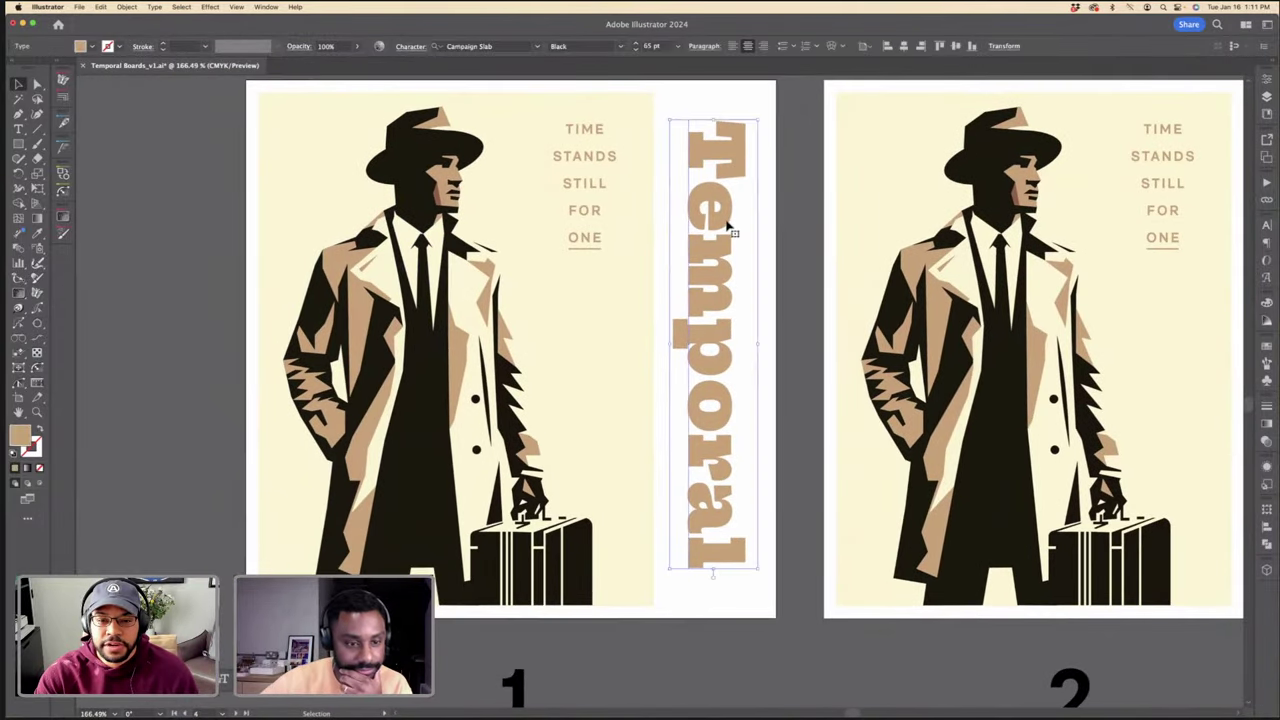
left_click_drag(759, 344, 725, 342)
left_click(791, 305)
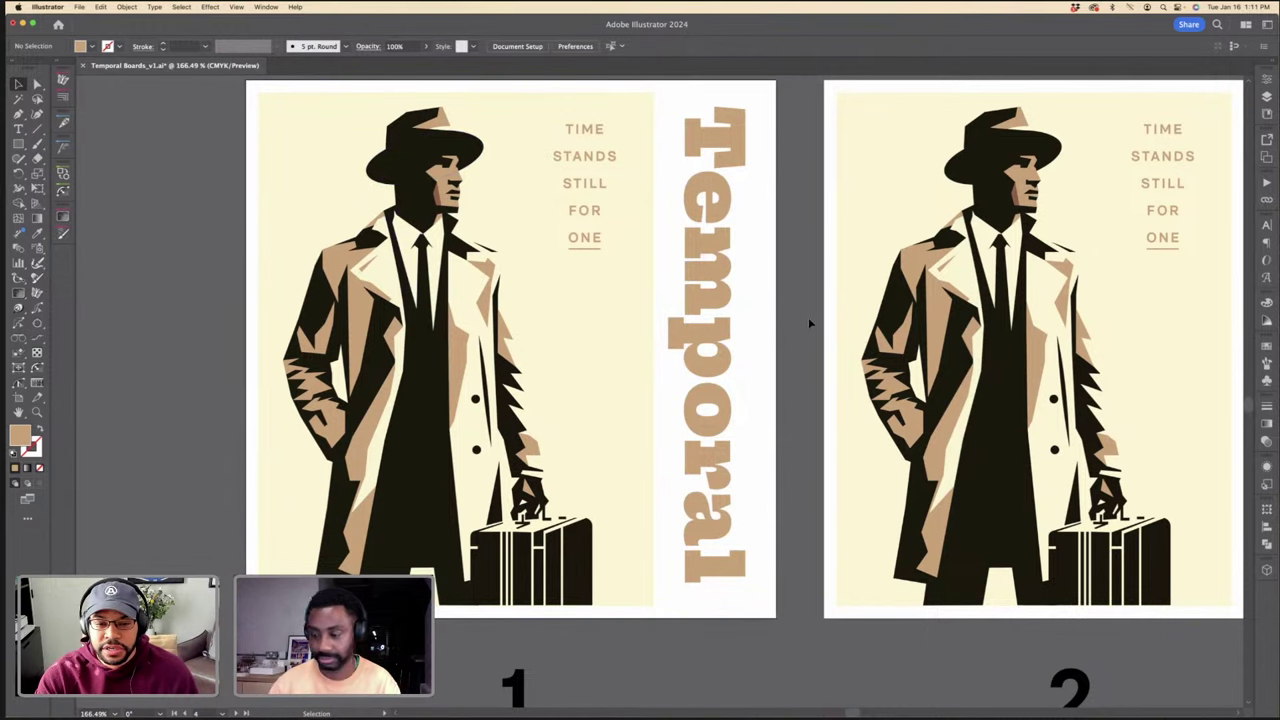
Step: Compare the title treatments on poster versions 1, 2 and 3
scroll(808, 317, "right", 2)
scroll(808, 322, "right", 10)
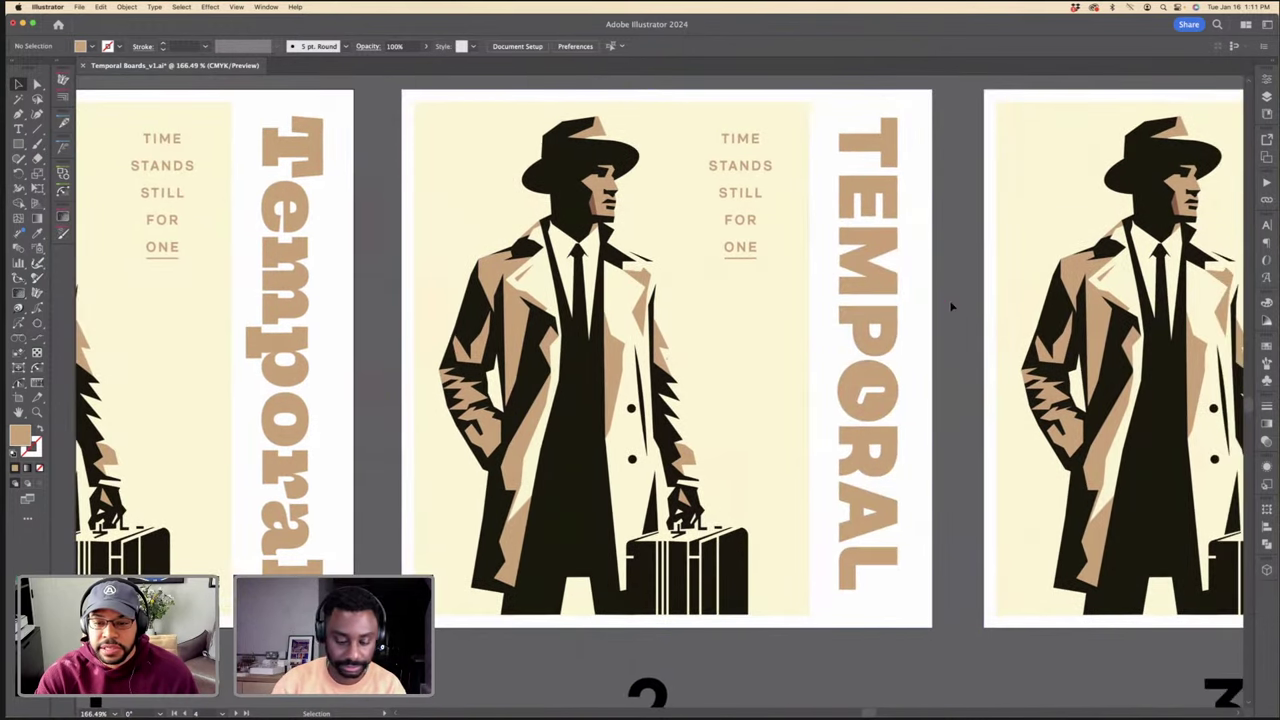
scroll(951, 306, "right", 1)
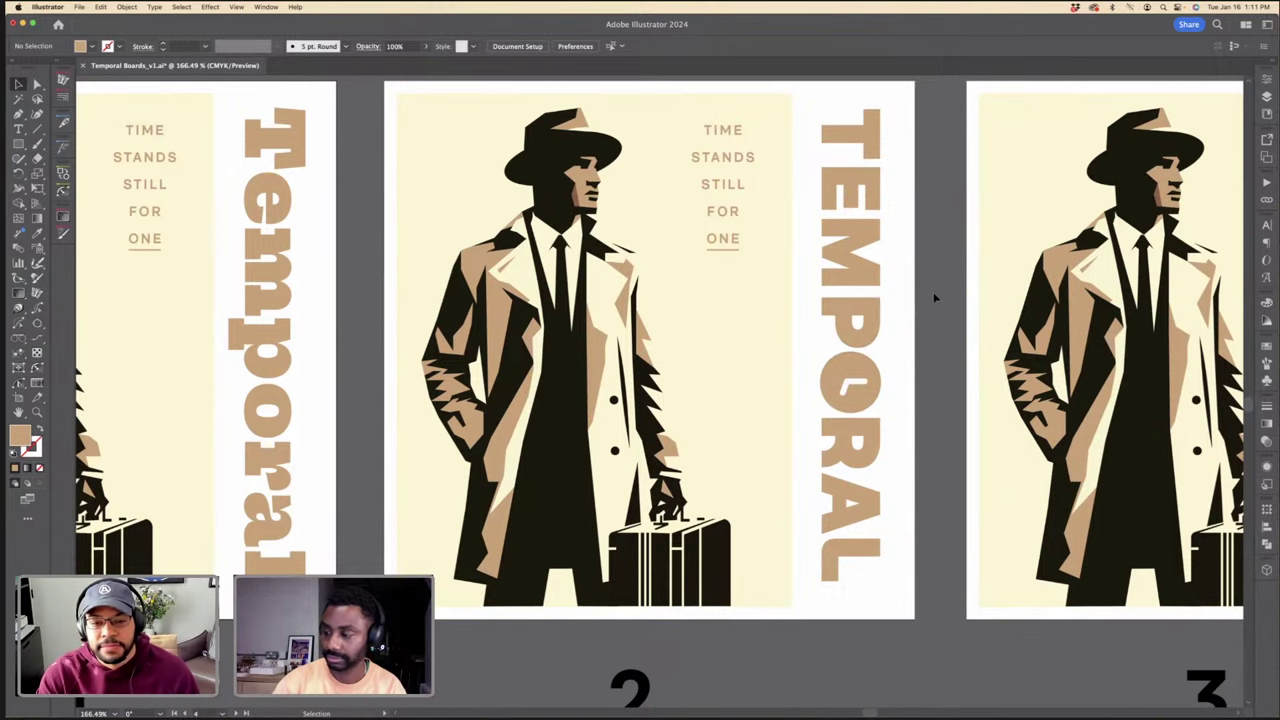
scroll(935, 297, "right", 10)
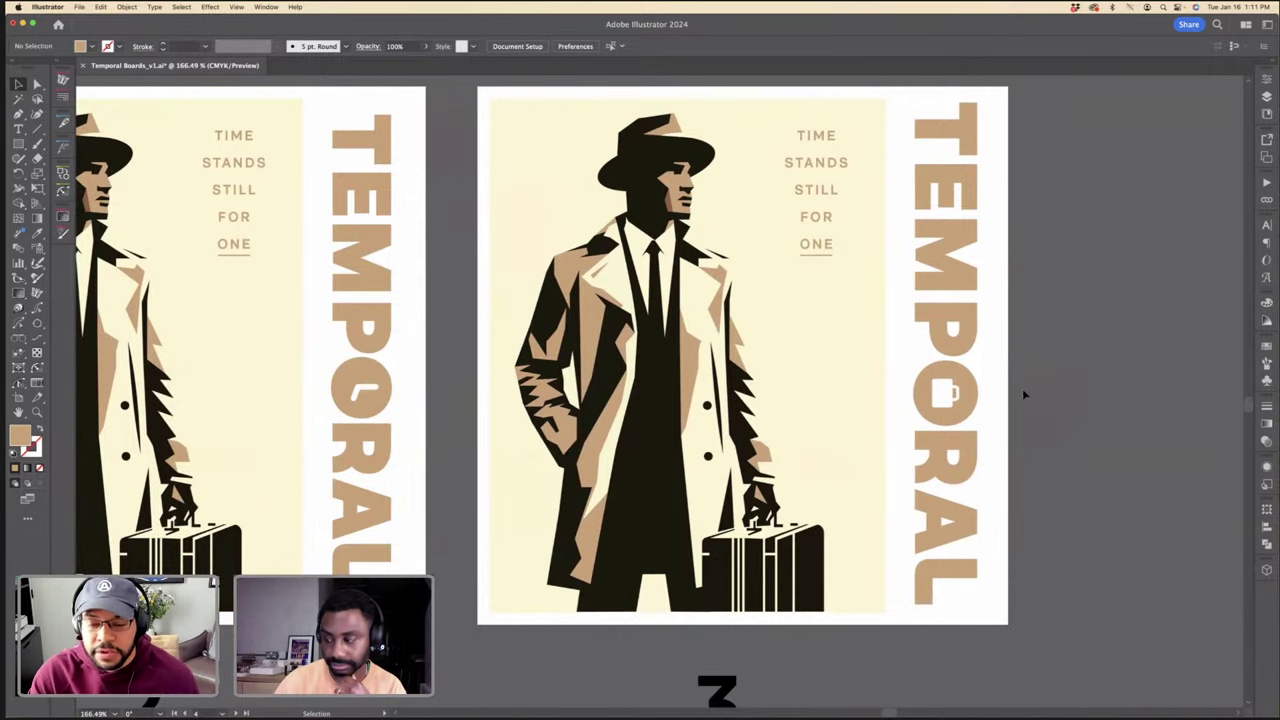
scroll(1022, 394, "down", 5)
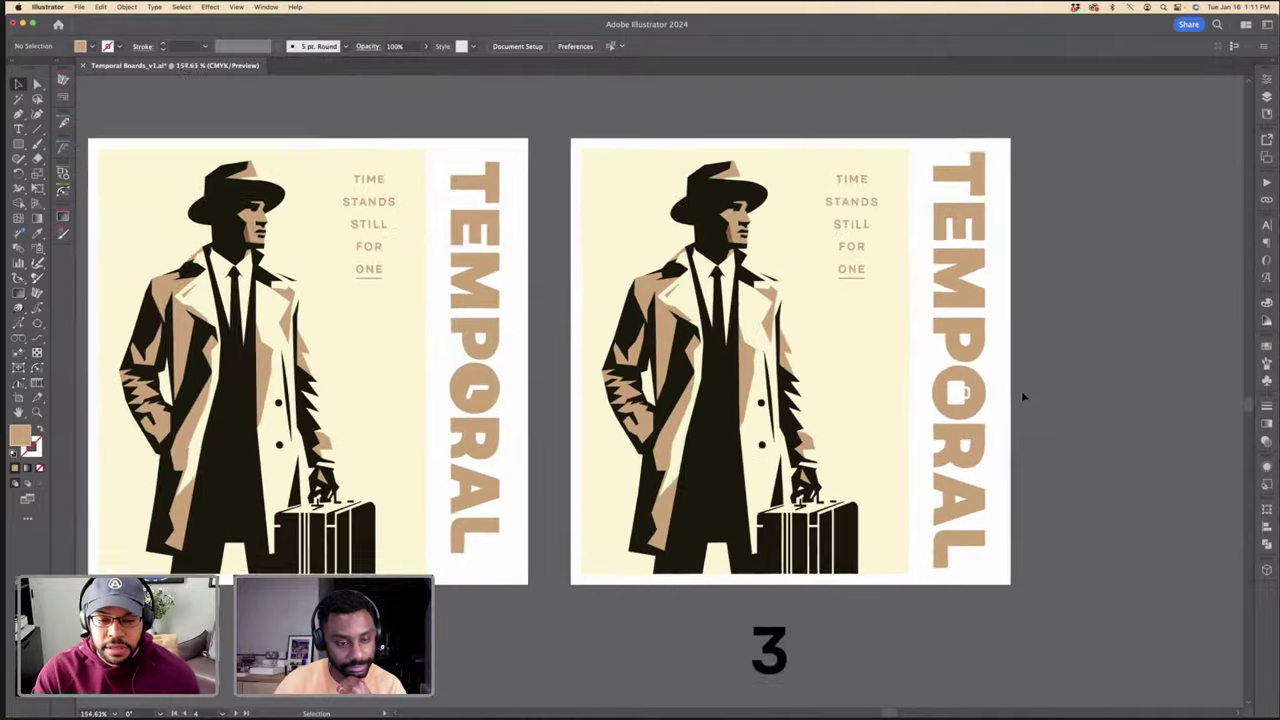
scroll(1021, 390, "left", 3)
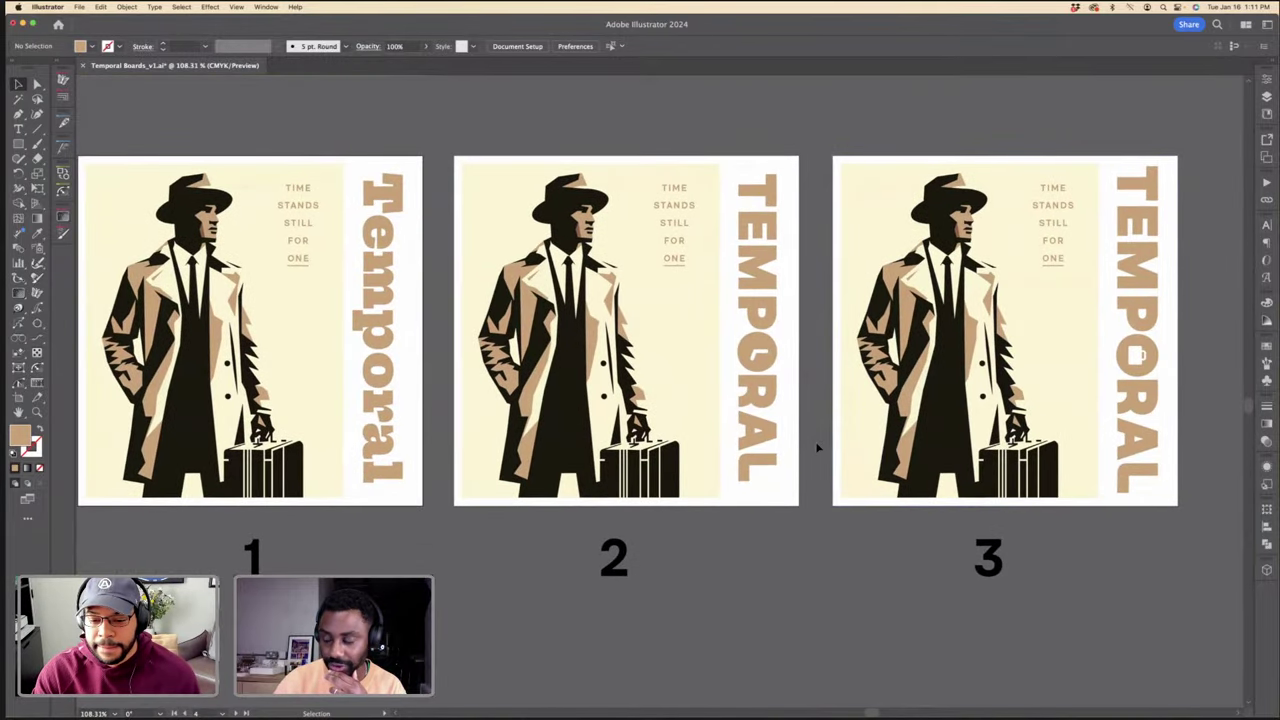
scroll(817, 449, "left", 1)
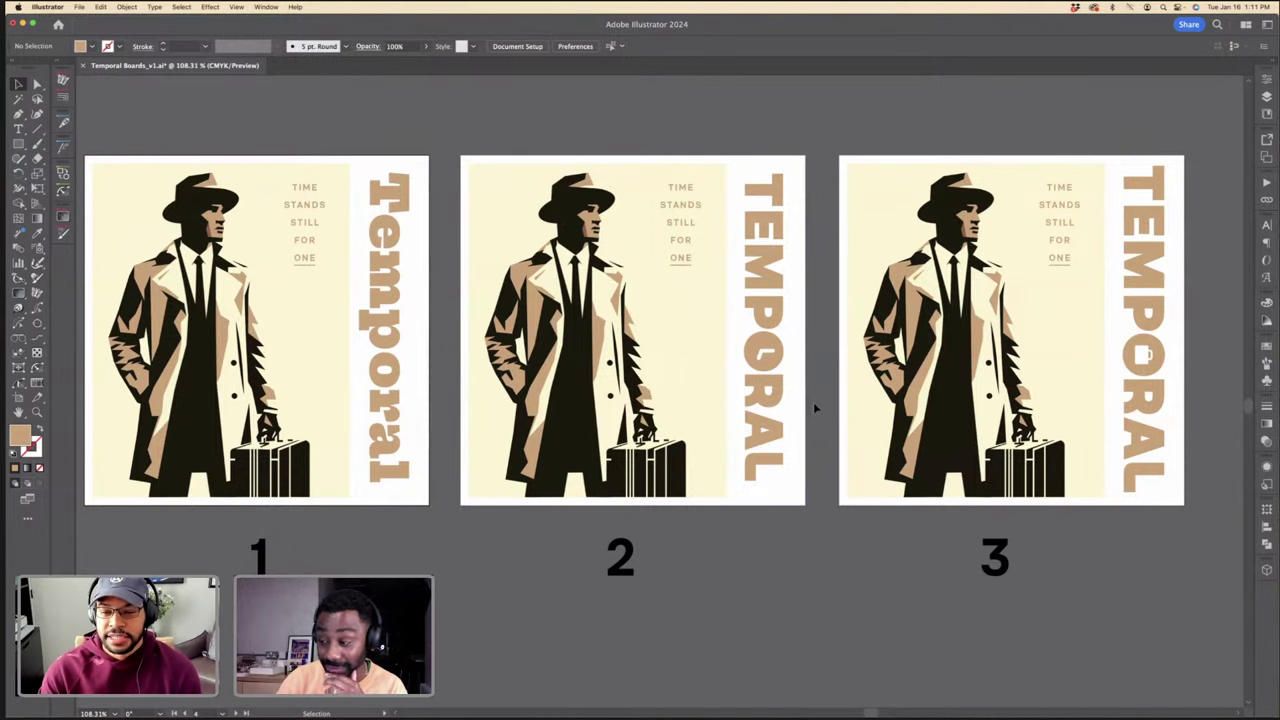
scroll(815, 406, "down", 2)
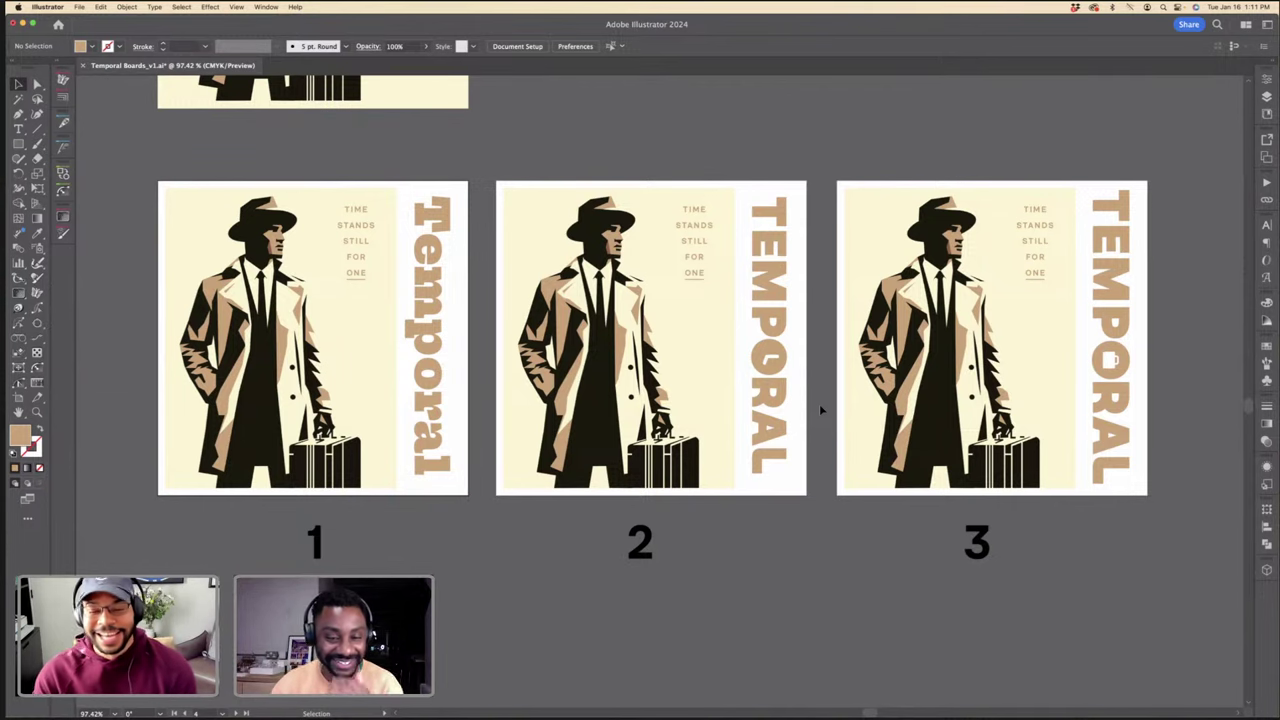
Step: Review the wordmark explorations and the notes artboard with the task list and character list
scroll(819, 404, "left", 10)
scroll(819, 404, "up", 2)
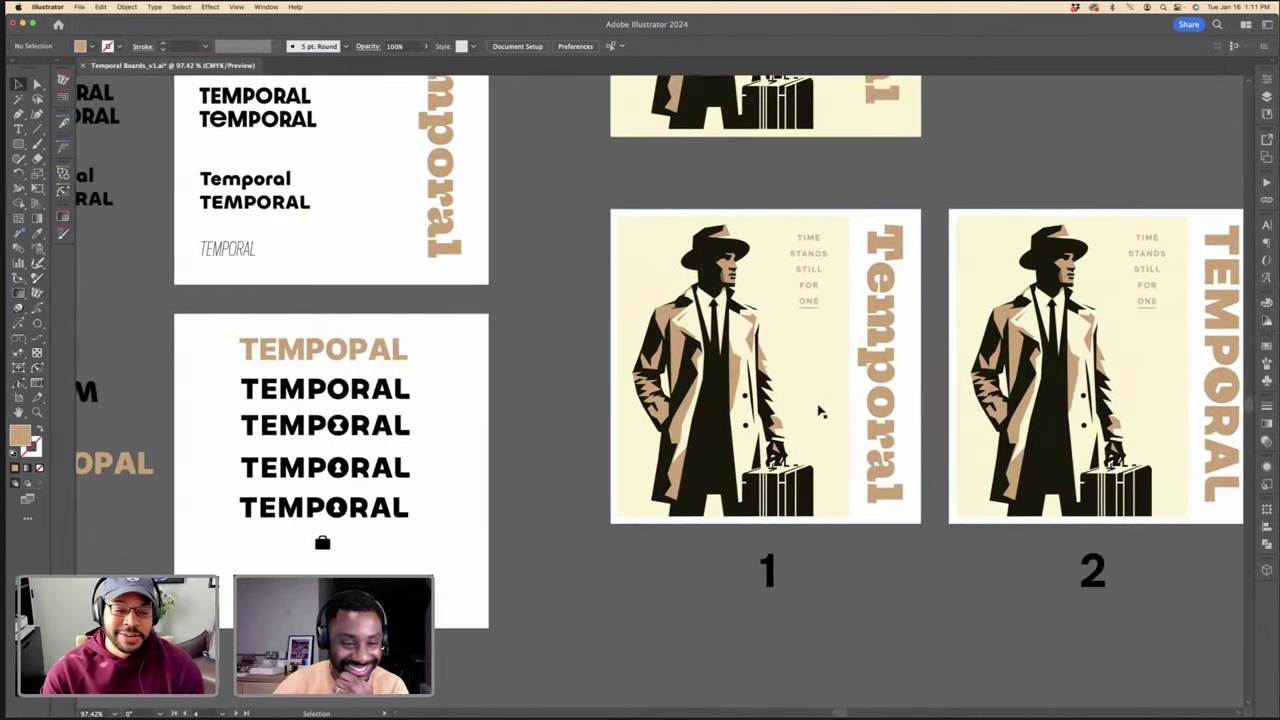
scroll(845, 337, "up", 5)
scroll(845, 337, "right", 1)
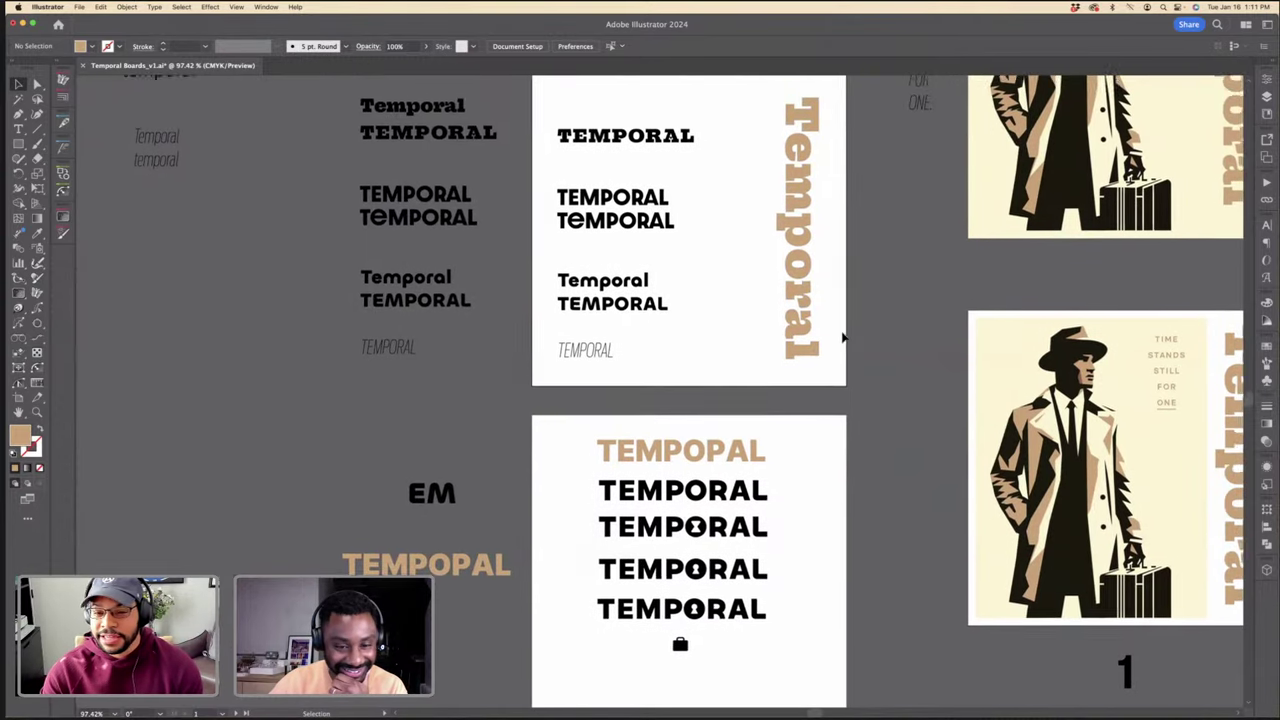
left_click(655, 210)
left_click(680, 204)
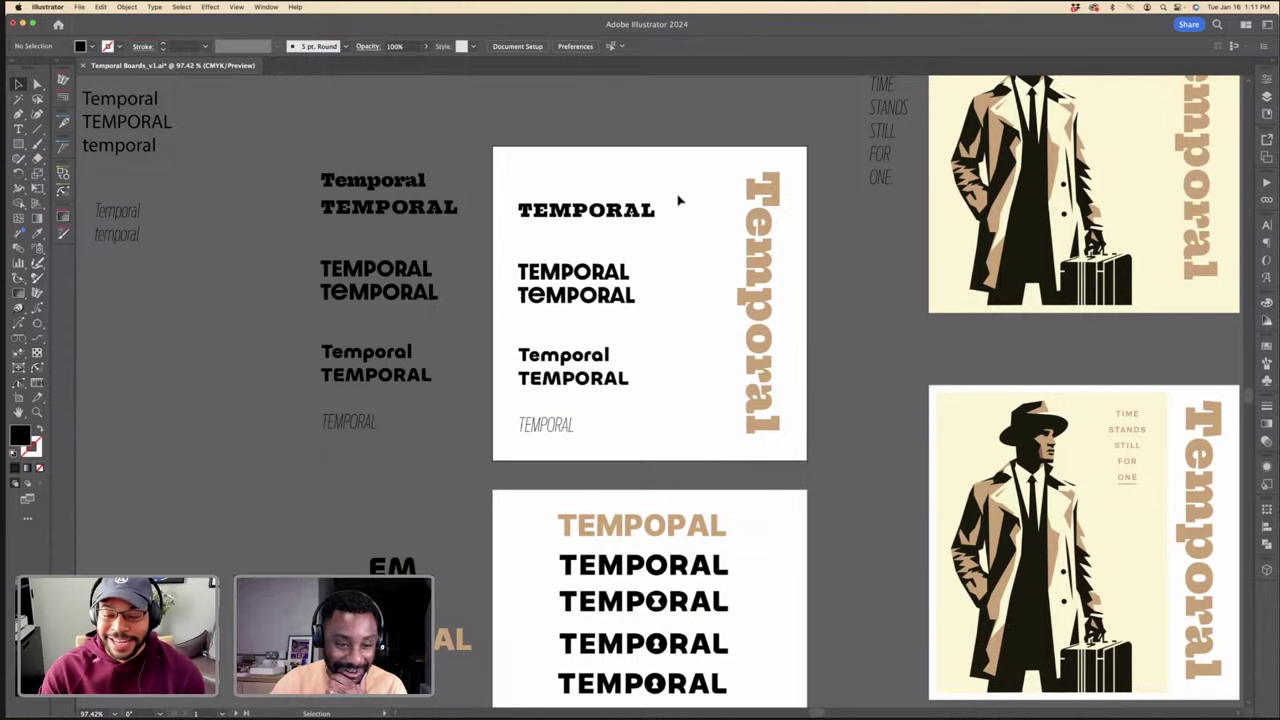
scroll(678, 202, "down", 3)
scroll(678, 202, "up", 3)
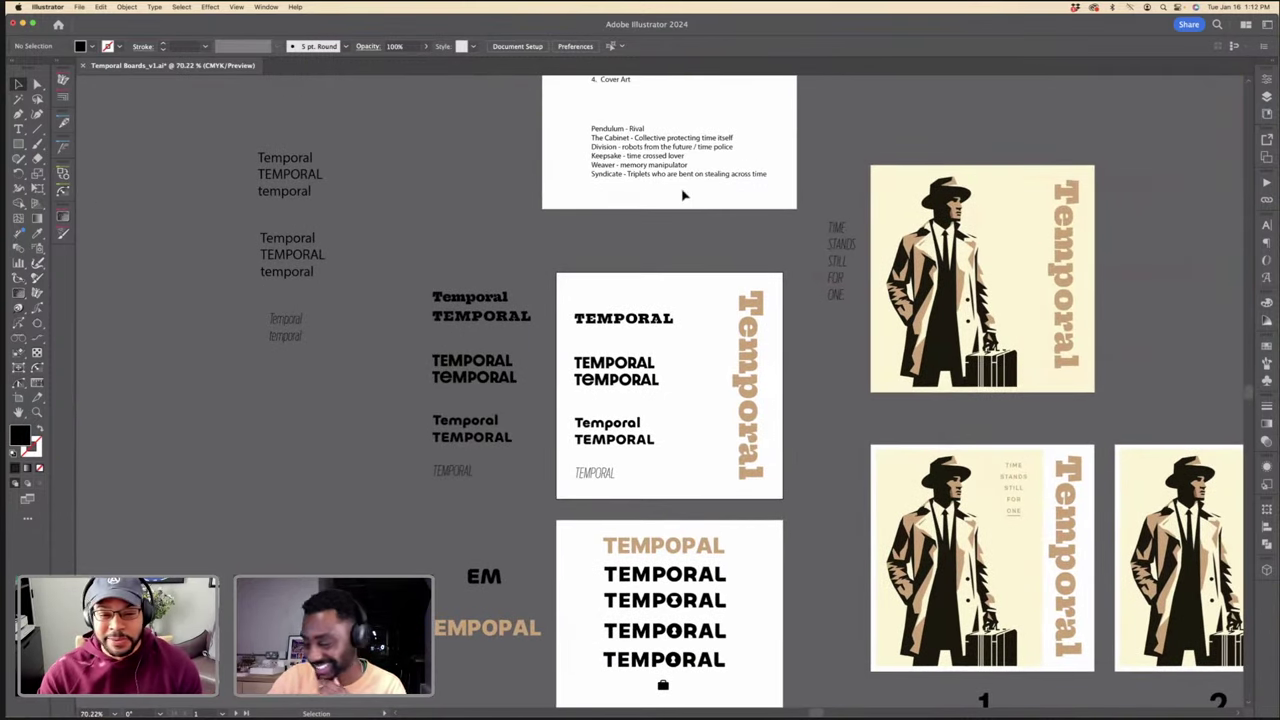
scroll(680, 200, "up", 2)
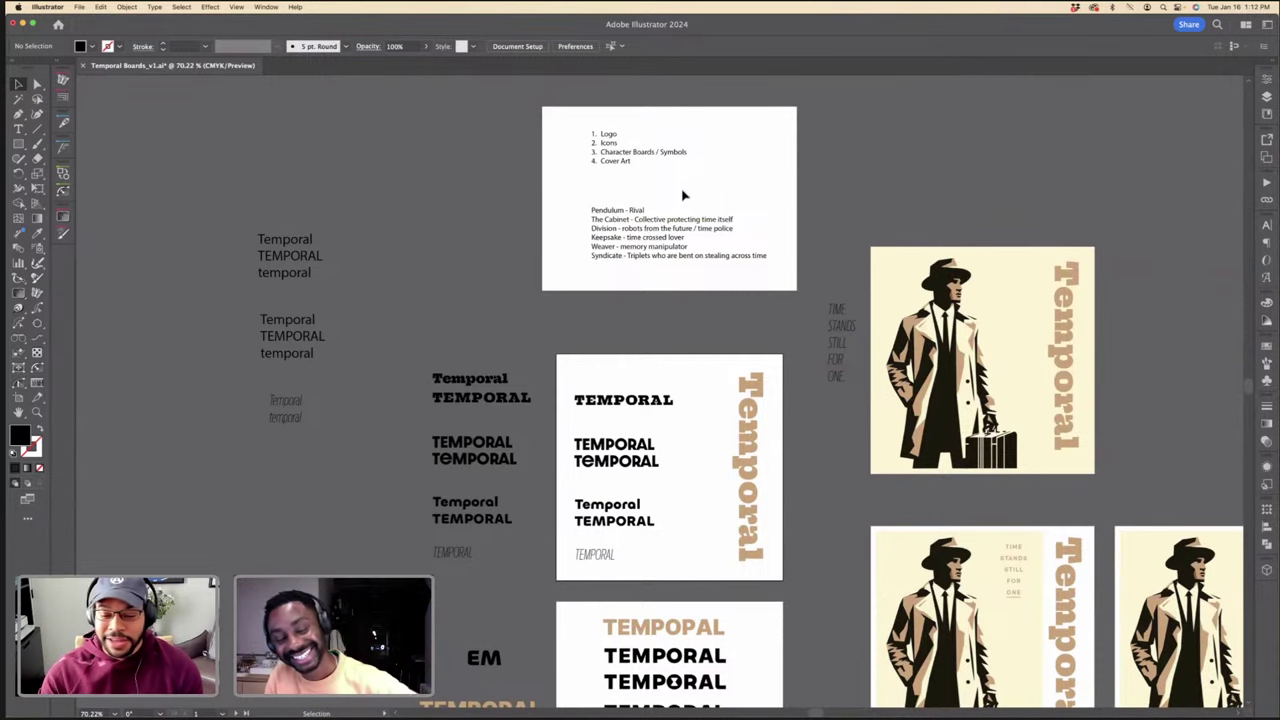
left_click(704, 252)
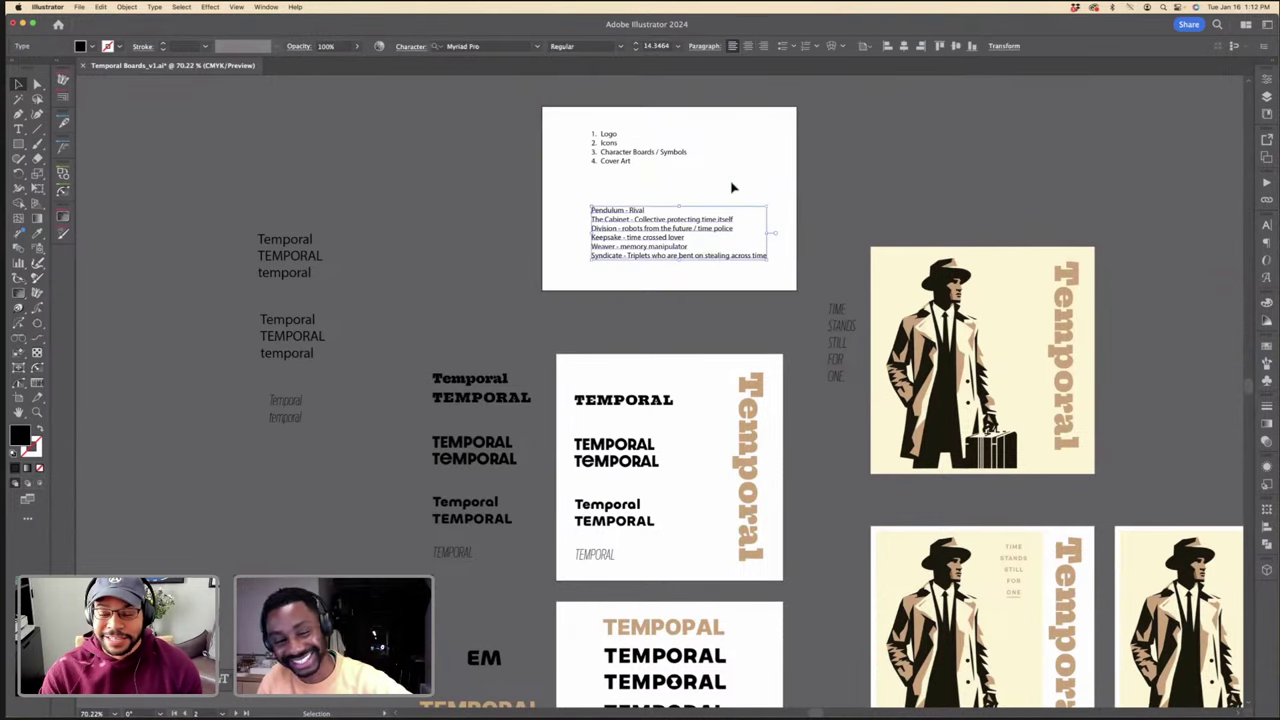
left_click(731, 186)
Step: Duplicate the artboard of TEMPORAL wordmark variations into the empty area beside the logo explorations and delete its copied artwork
left_click(1265, 84)
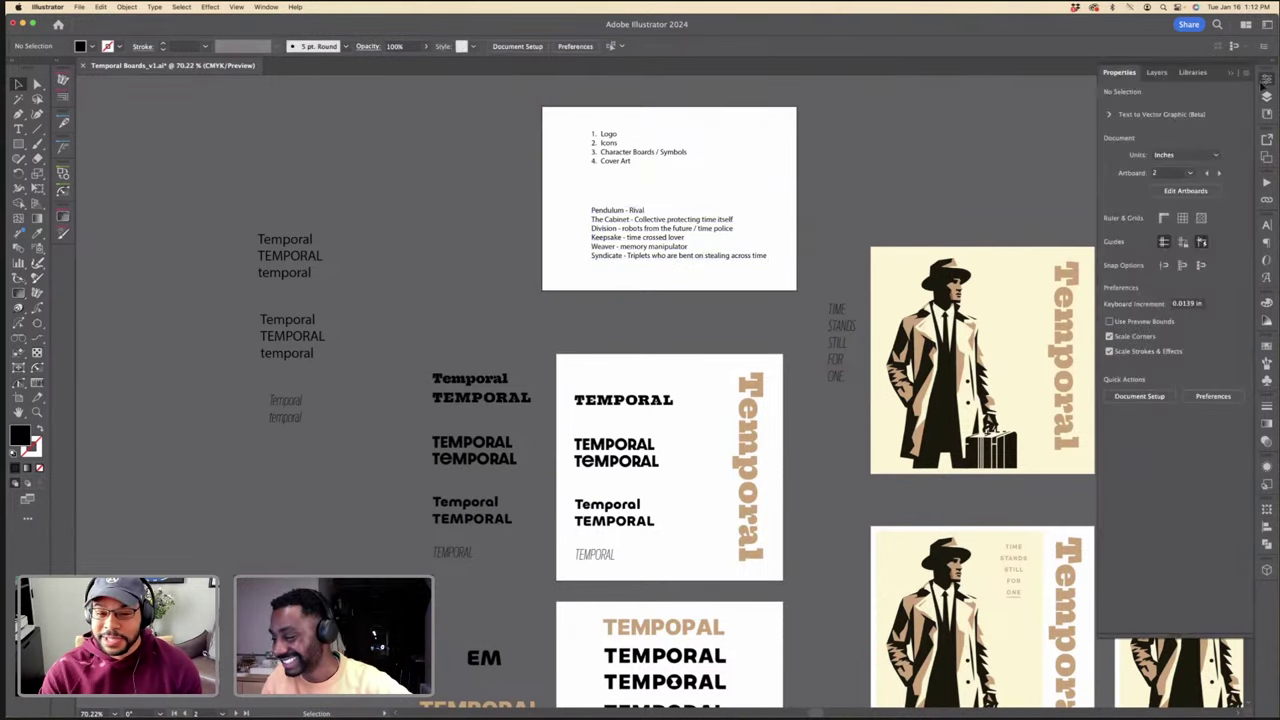
left_click(1186, 191)
scroll(689, 420, "down", 3)
left_click(770, 510)
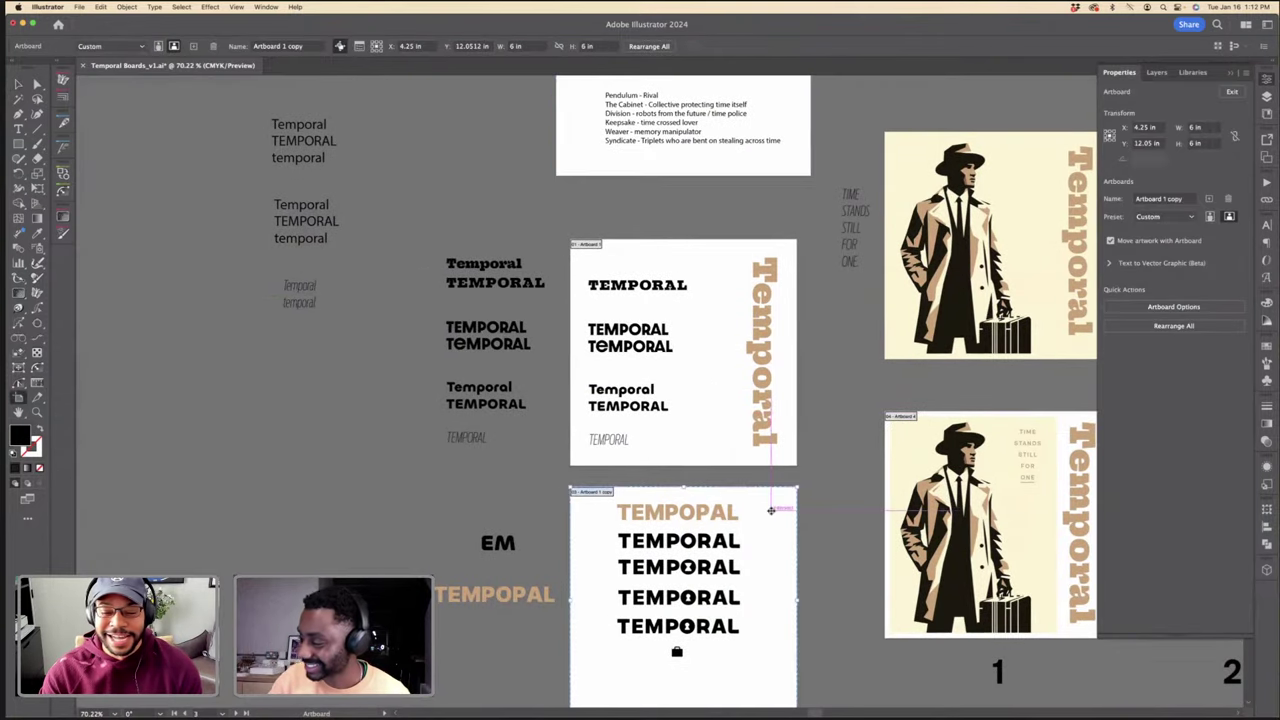
left_click_drag(770, 510, 371, 363)
key("Escape")
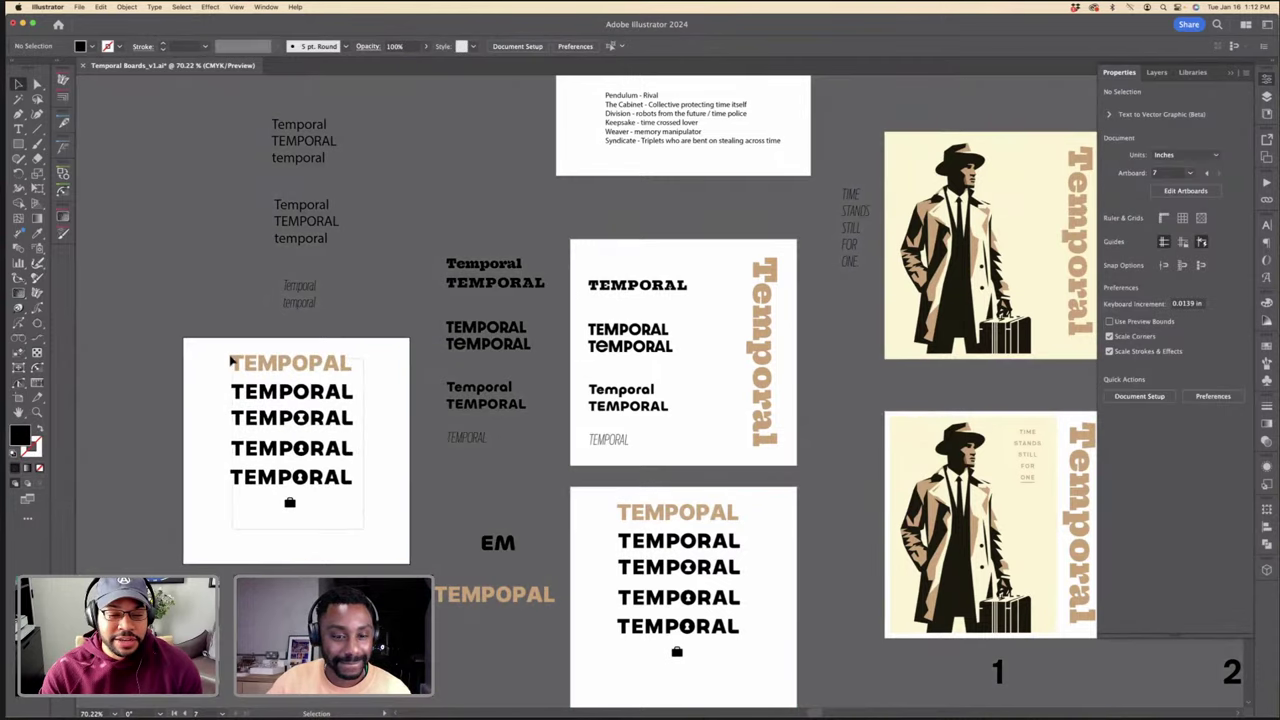
left_click(230, 360)
key("Delete")
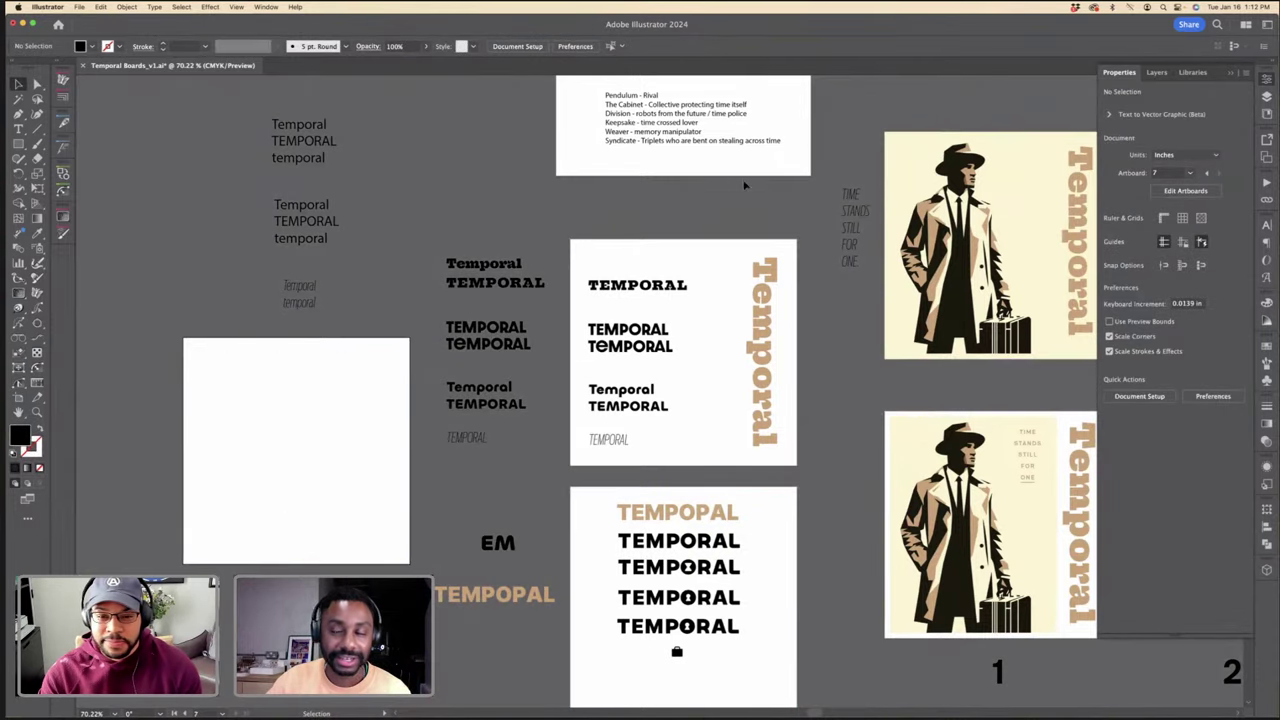
Step: Place the character list from the notes artboard near the top of the new blank artboard
scroll(744, 185, "up", 2)
left_click(688, 158)
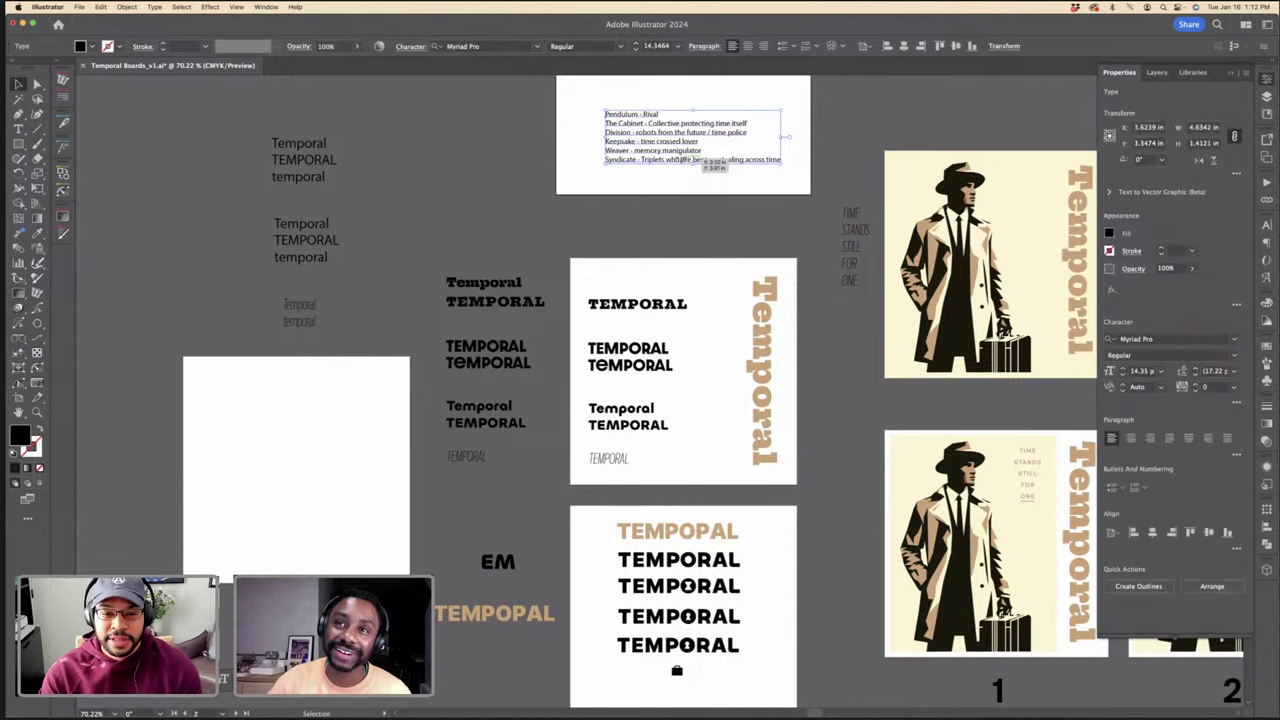
left_click_drag(688, 158, 338, 411)
key("super+1")
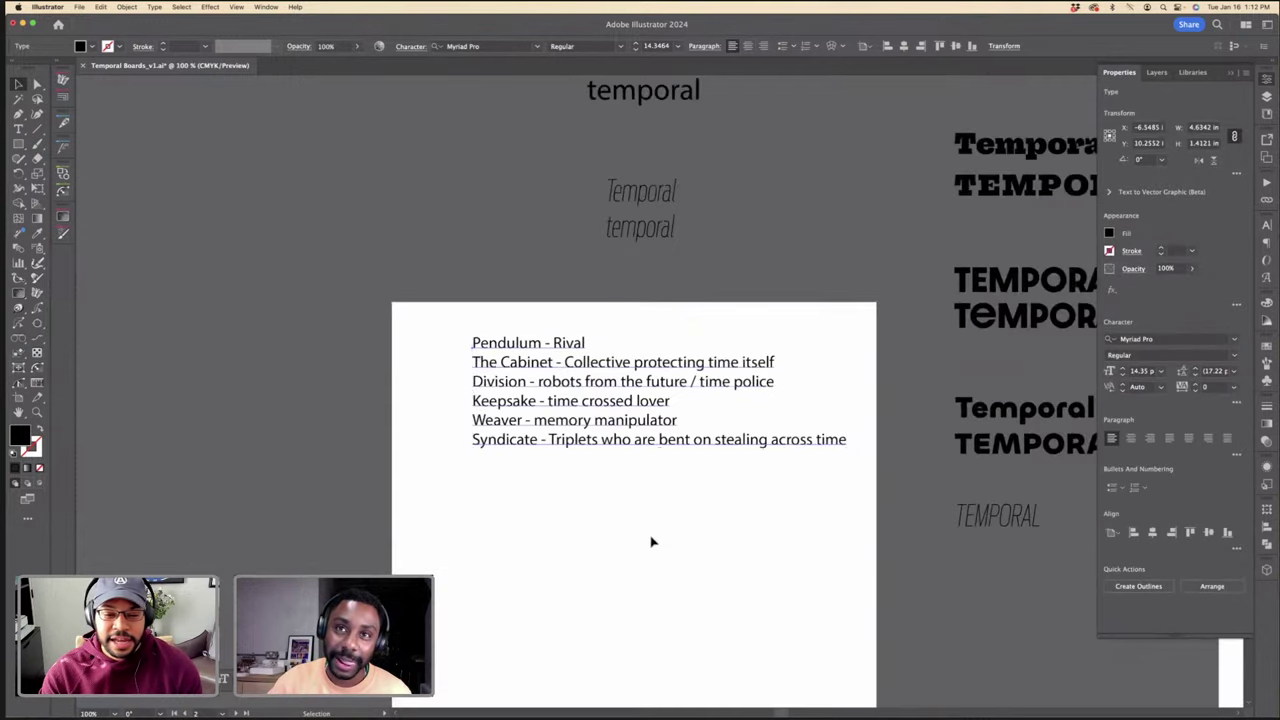
left_click(651, 542)
scroll(651, 537, "down", 5)
scroll(651, 537, "right", 3)
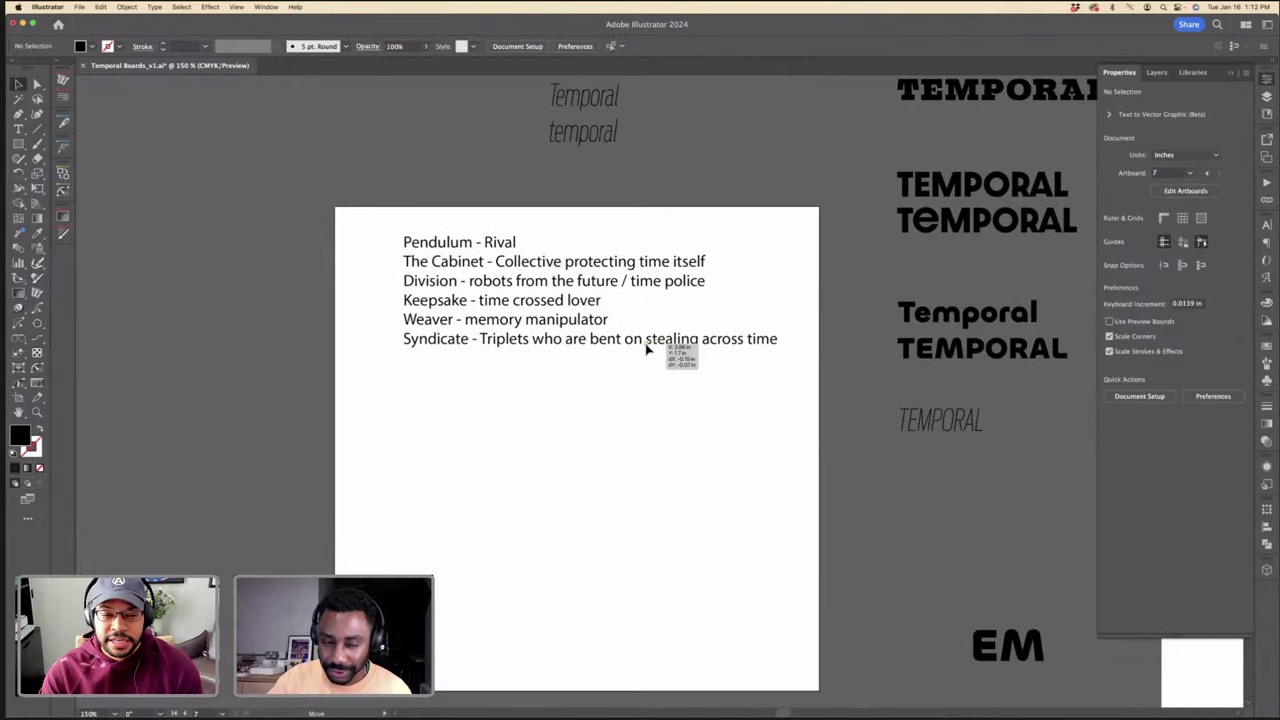
scroll(646, 370, "down", 3)
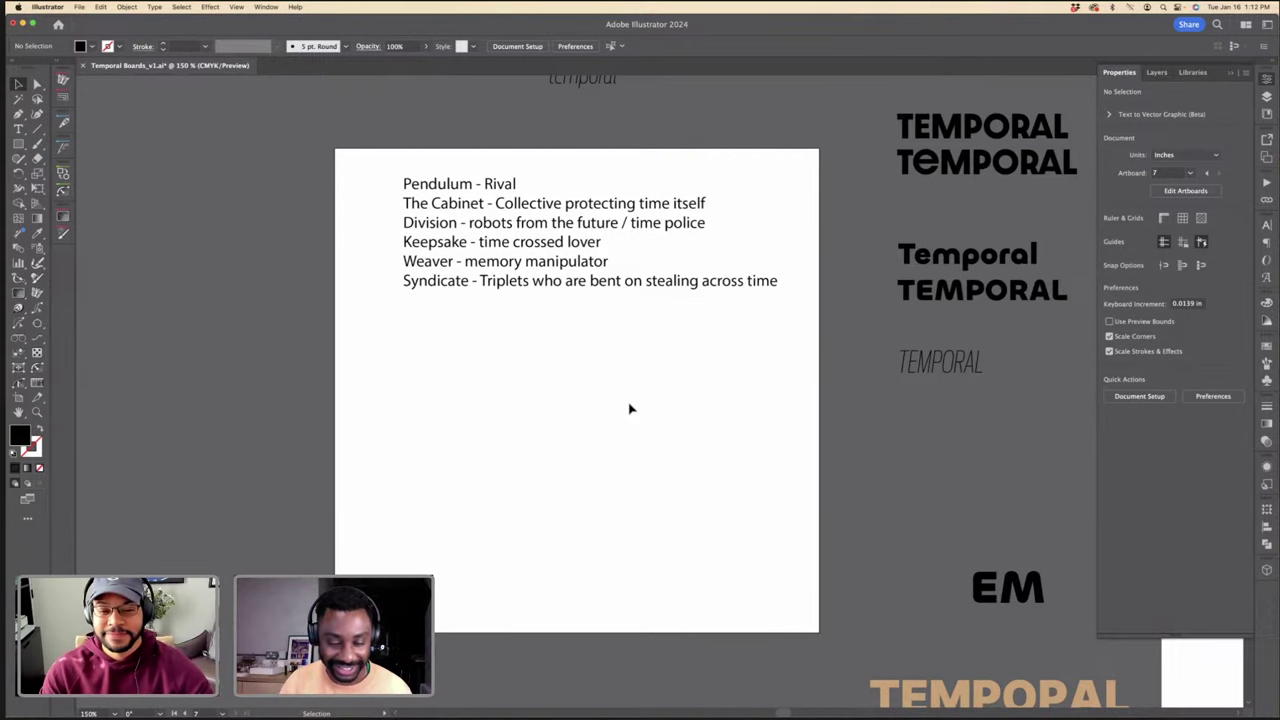
left_click(543, 191)
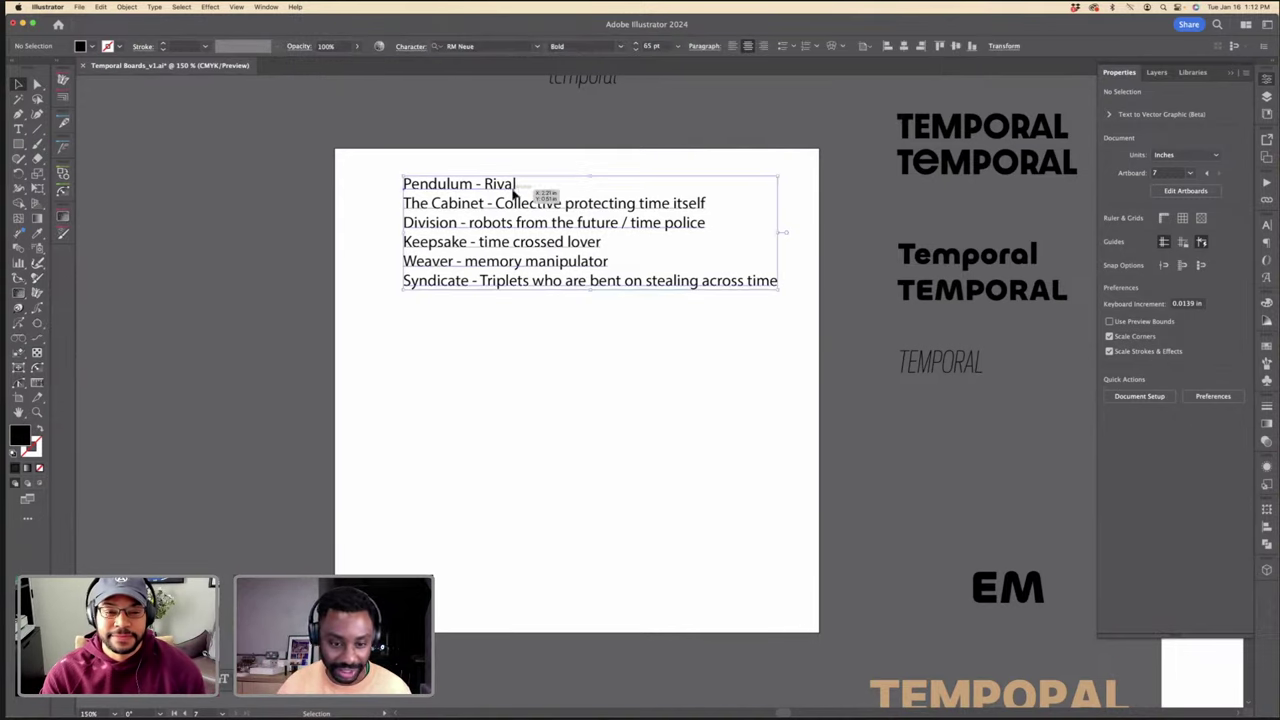
left_click(566, 330)
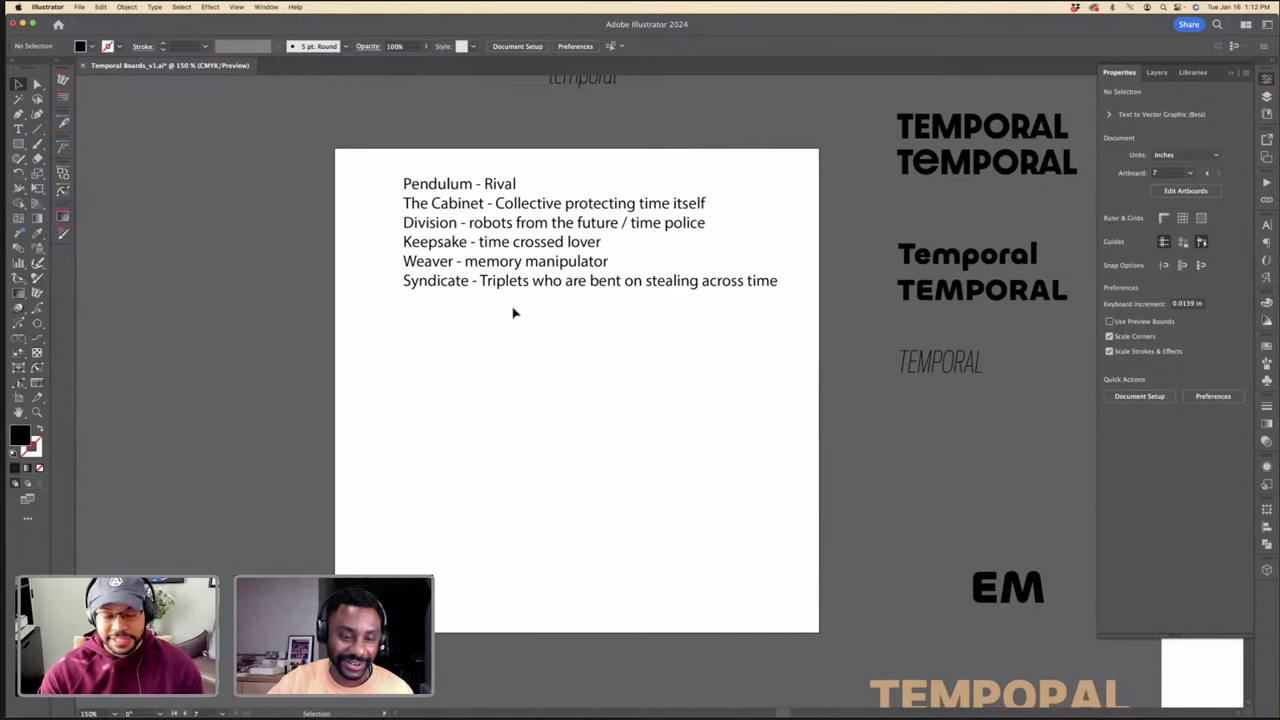
scroll(537, 340, "down", 1)
scroll(537, 340, "right", 1)
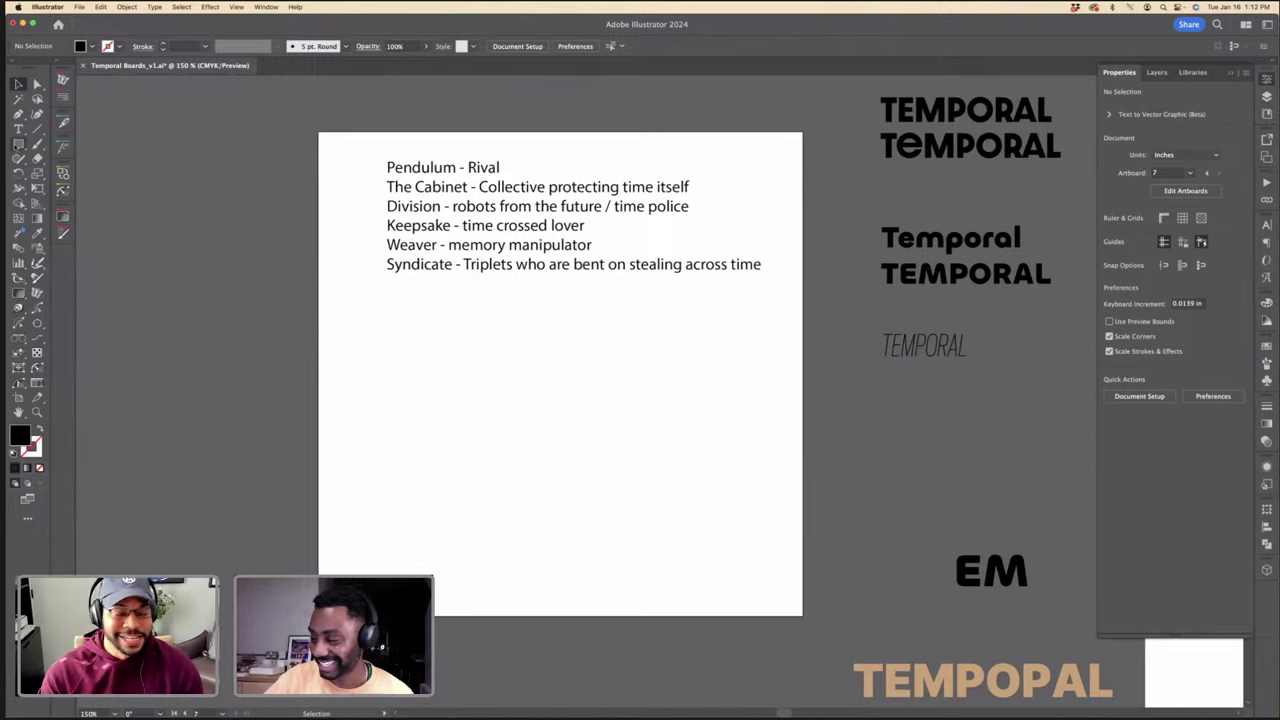
key("m")
left_click_drag(437, 354, 709, 543)
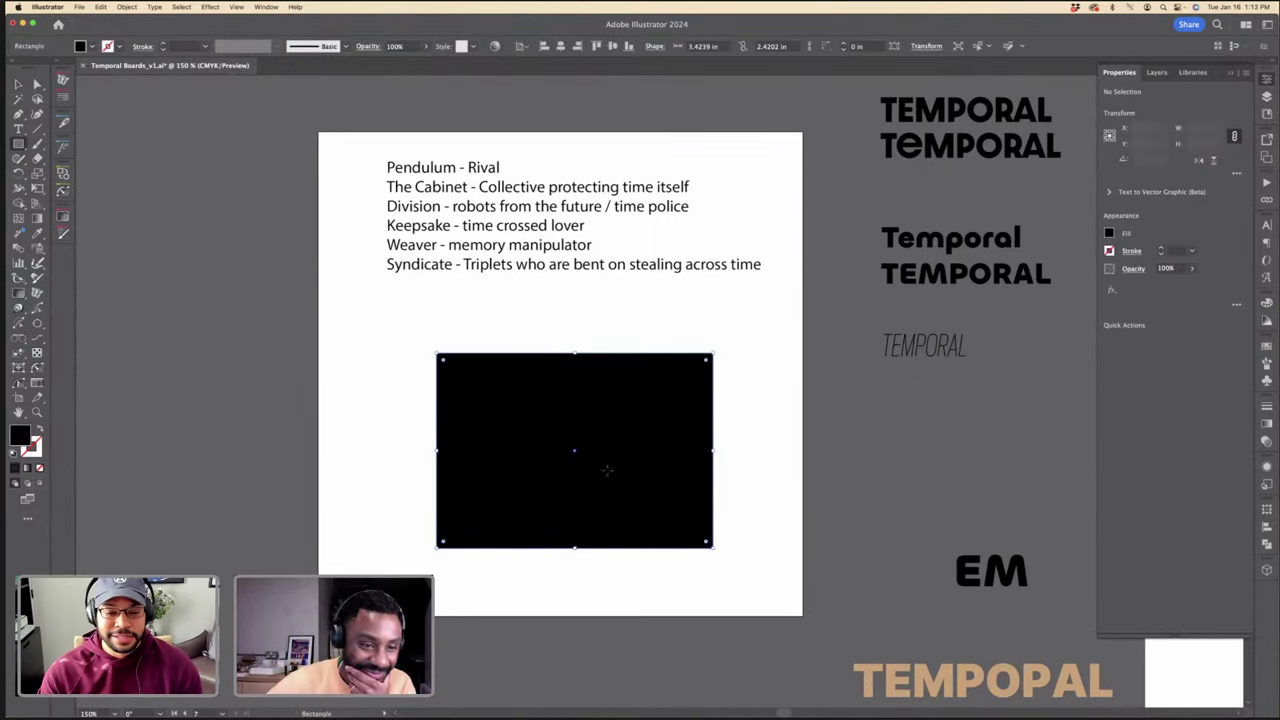
key("Delete")
Step: Draw a solid black ellipse about 4 in wide below the character list on the new artboard
mouse_move(18, 143)
left_mouse_down()
mouse_move(80, 150)
mouse_move(100, 174)
left_mouse_up()
left_click_drag(404, 352, 530, 432)
left_click_drag(691, 531, 728, 598)
key("v")
Step: Adjust the ellipse to about 3.08 in tall and move it up, closer to the character list
left_click_drag(566, 352, 566, 334)
left_click(698, 396)
left_click_drag(698, 395, 688, 377)
mouse_move(553, 317)
left_mouse_down()
mouse_move(556, 347)
mouse_move(556, 334)
left_mouse_up()
left_click(650, 357)
left_click_drag(650, 357, 651, 350)
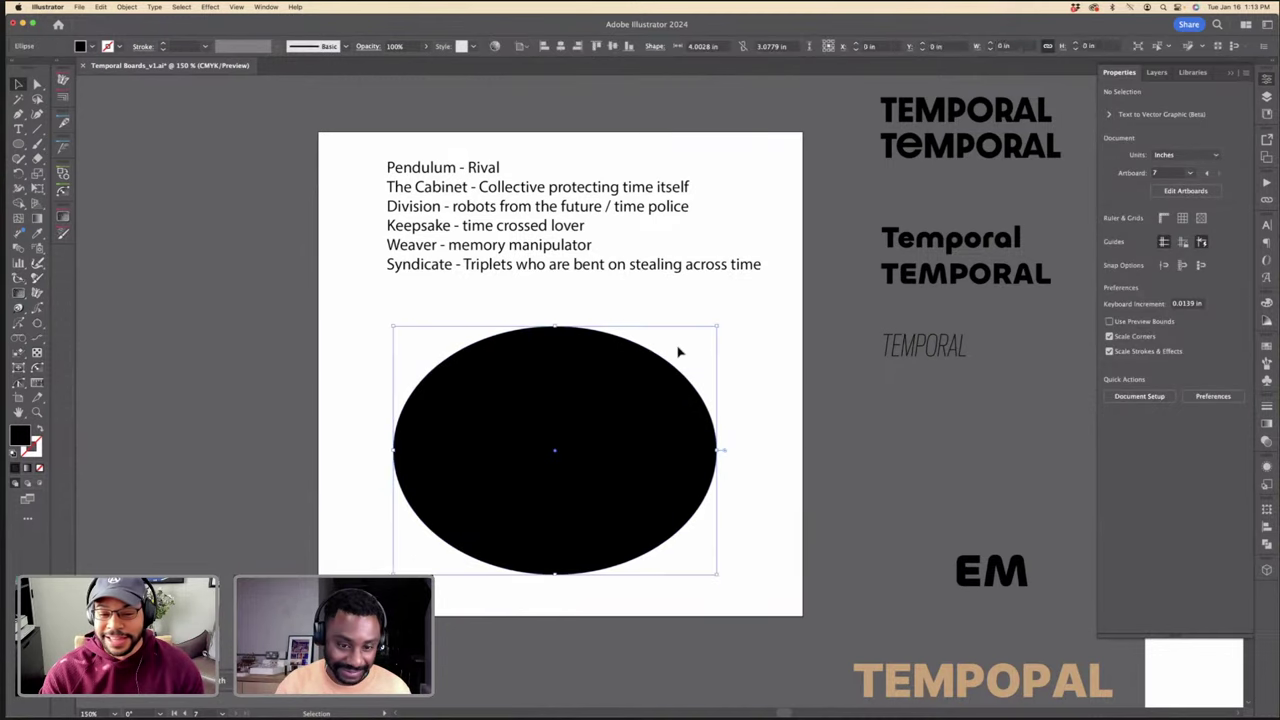
left_click(679, 351)
left_click(674, 370)
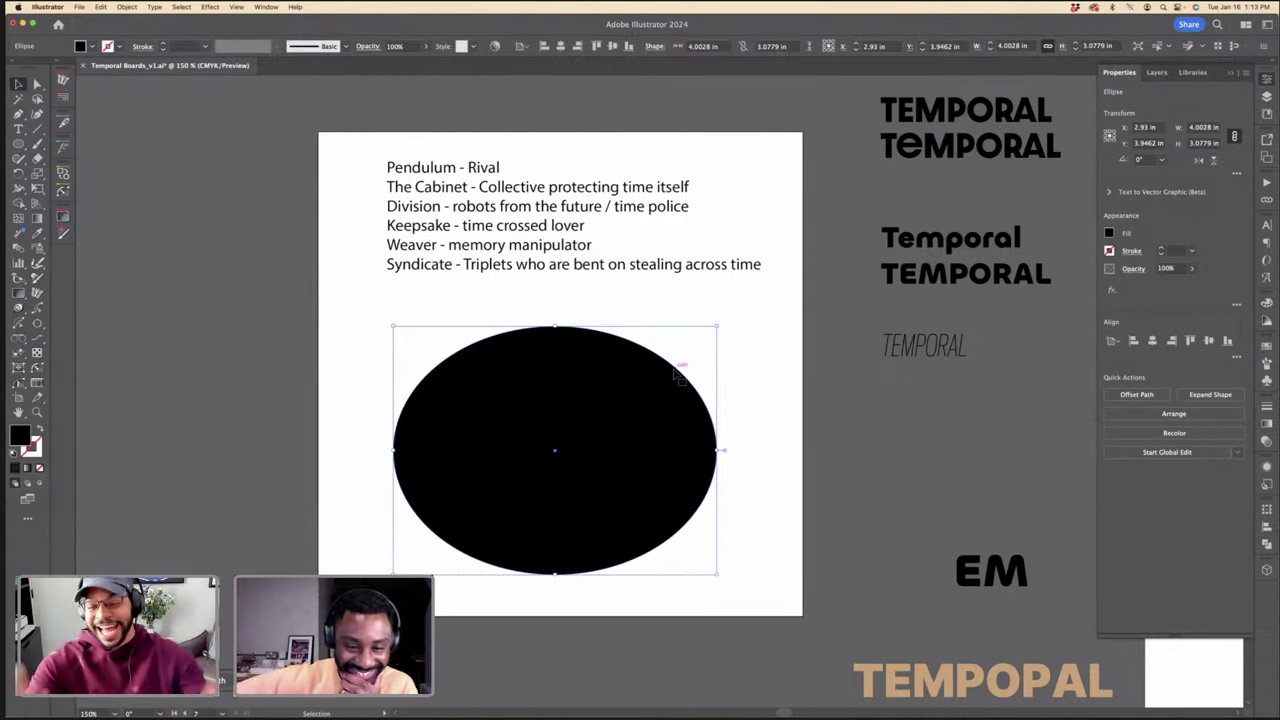
left_click(685, 345)
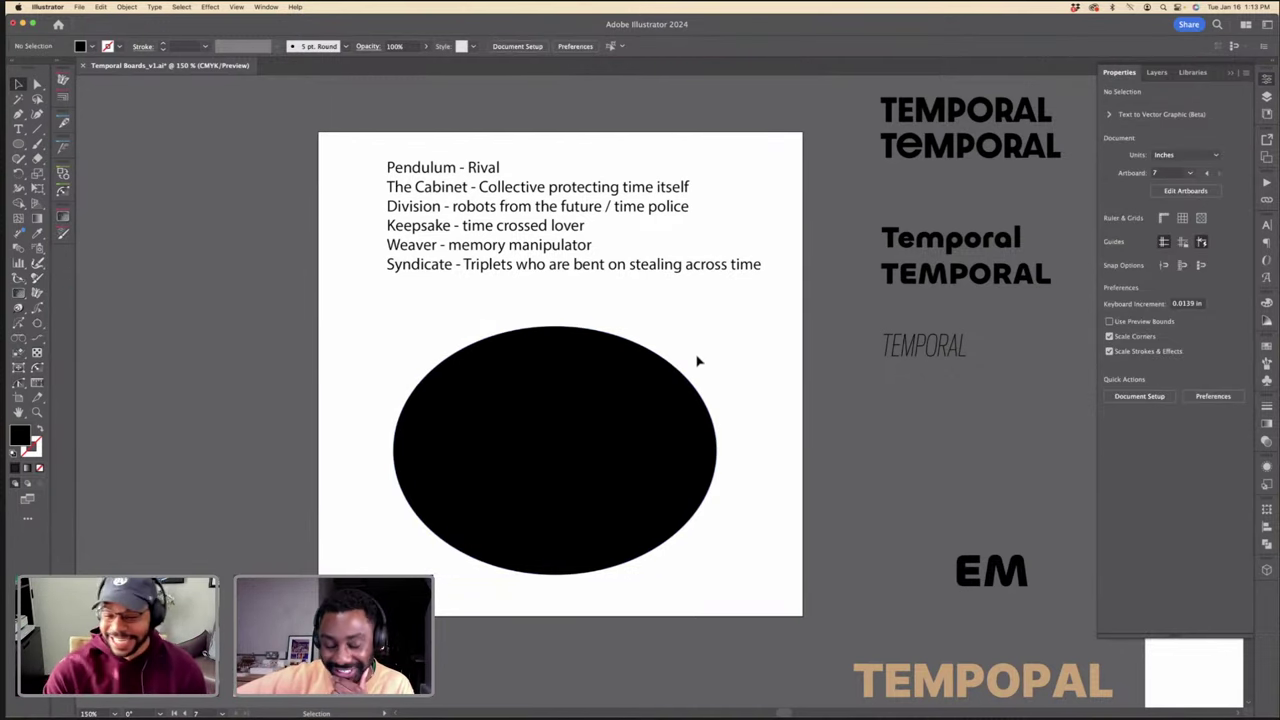
Step: Stretch the ellipse upward to about 3.36 in tall and shift it slightly down beneath the character list
left_click(666, 392)
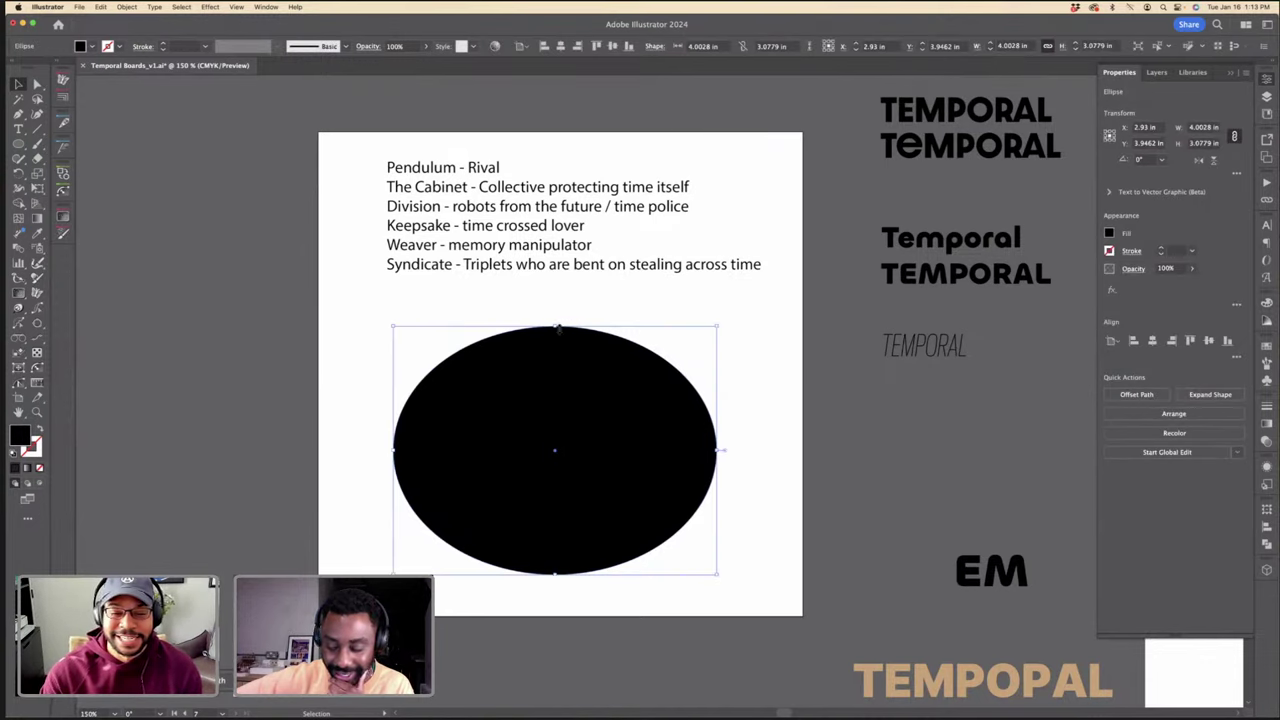
left_click_drag(557, 327, 555, 302)
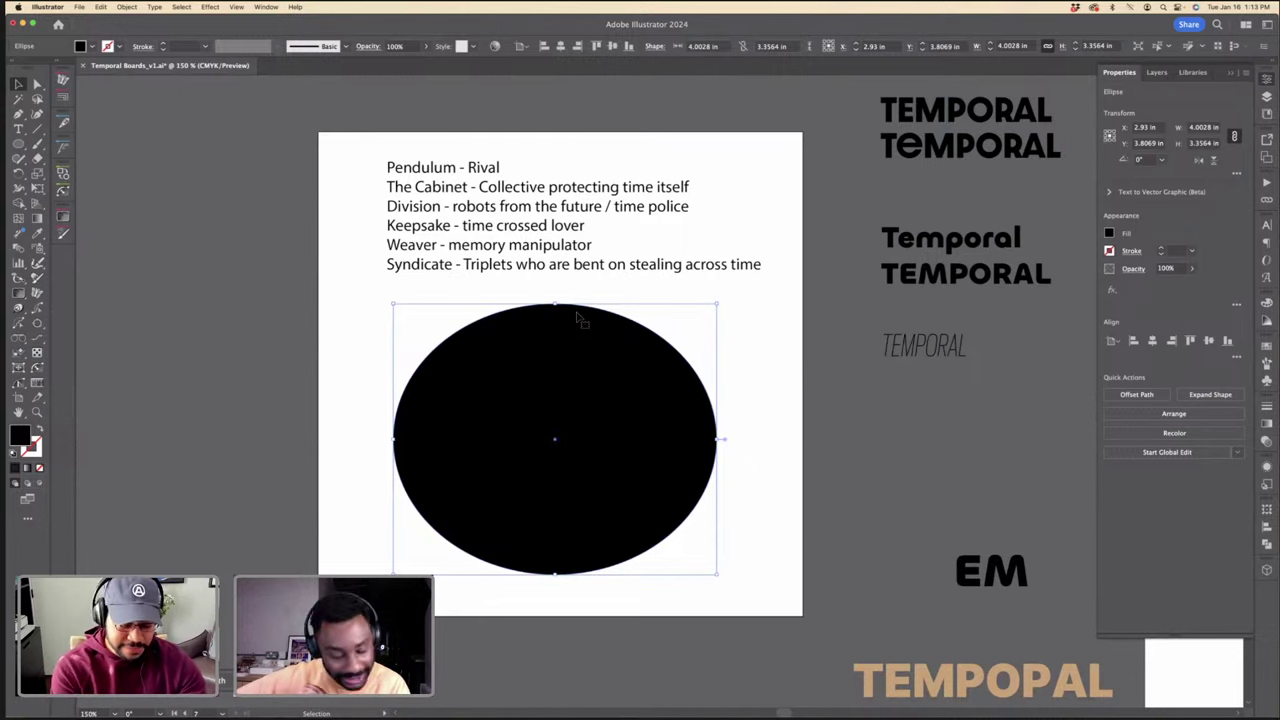
left_click(627, 314)
left_click_drag(632, 332, 652, 327)
left_click(652, 327)
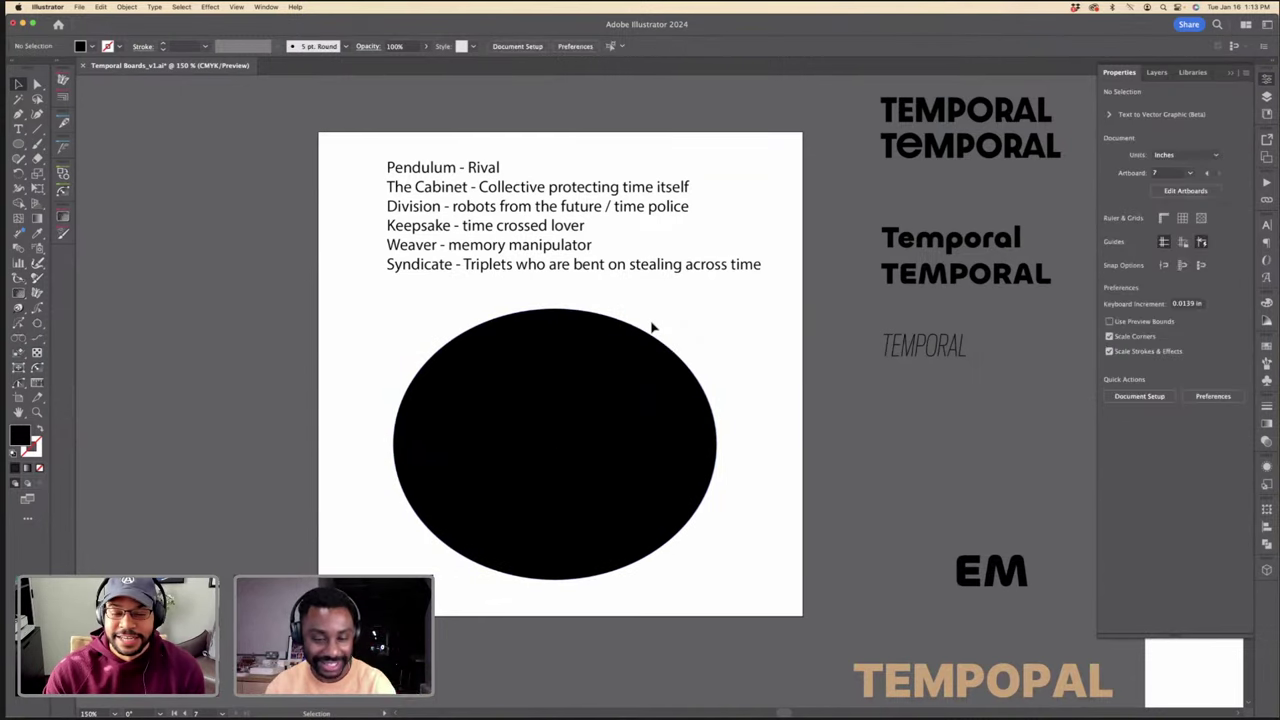
left_click(648, 343)
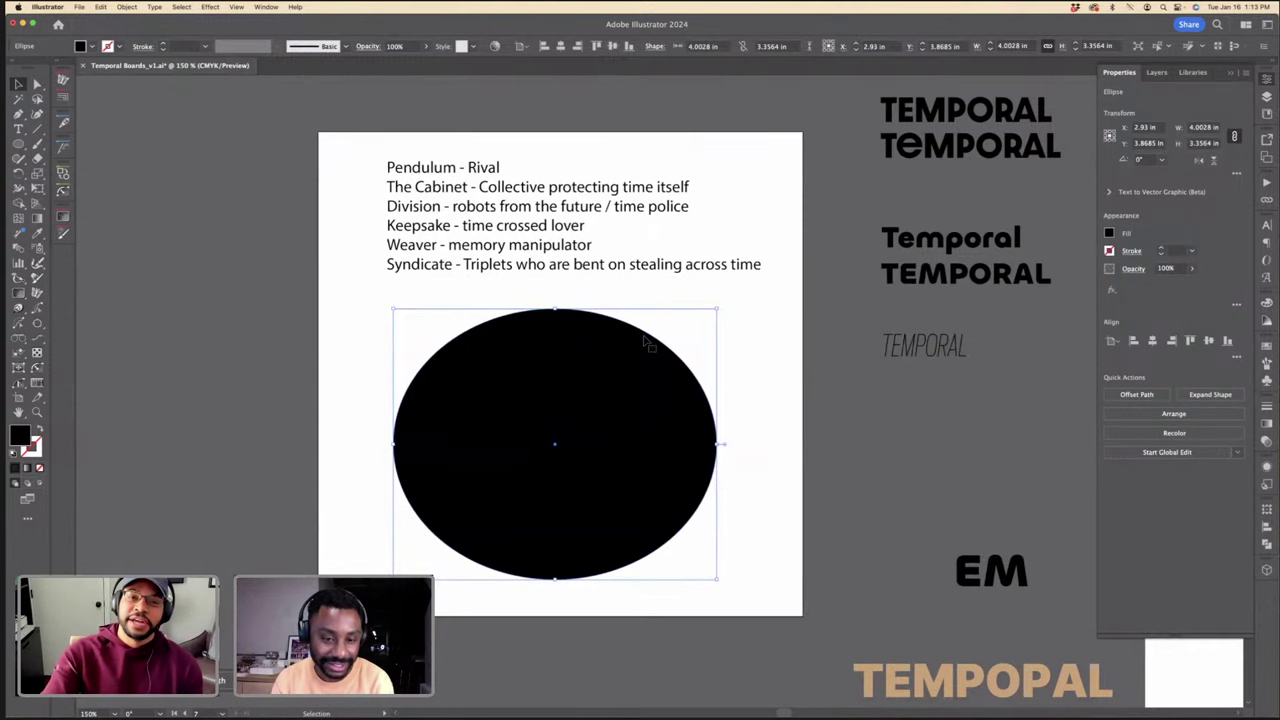
left_click(670, 329)
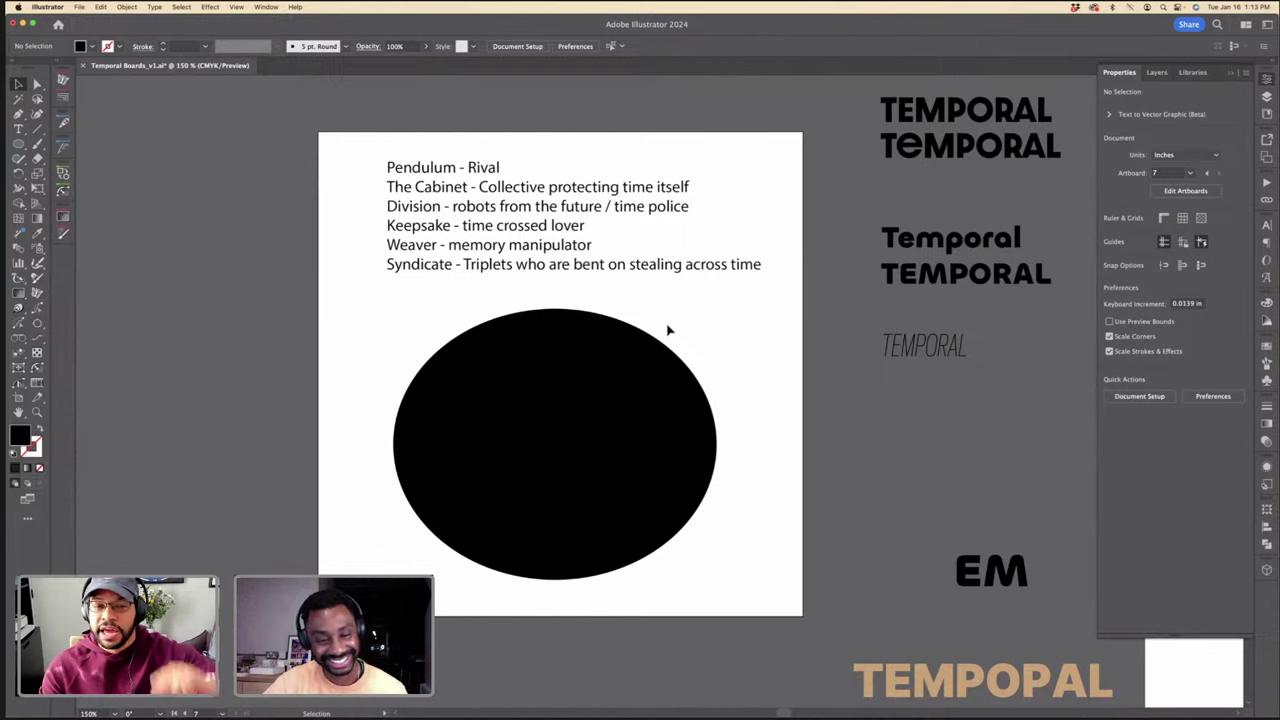
Step: Centre the black ellipse horizontally on the artboard below the character list
left_click(660, 344)
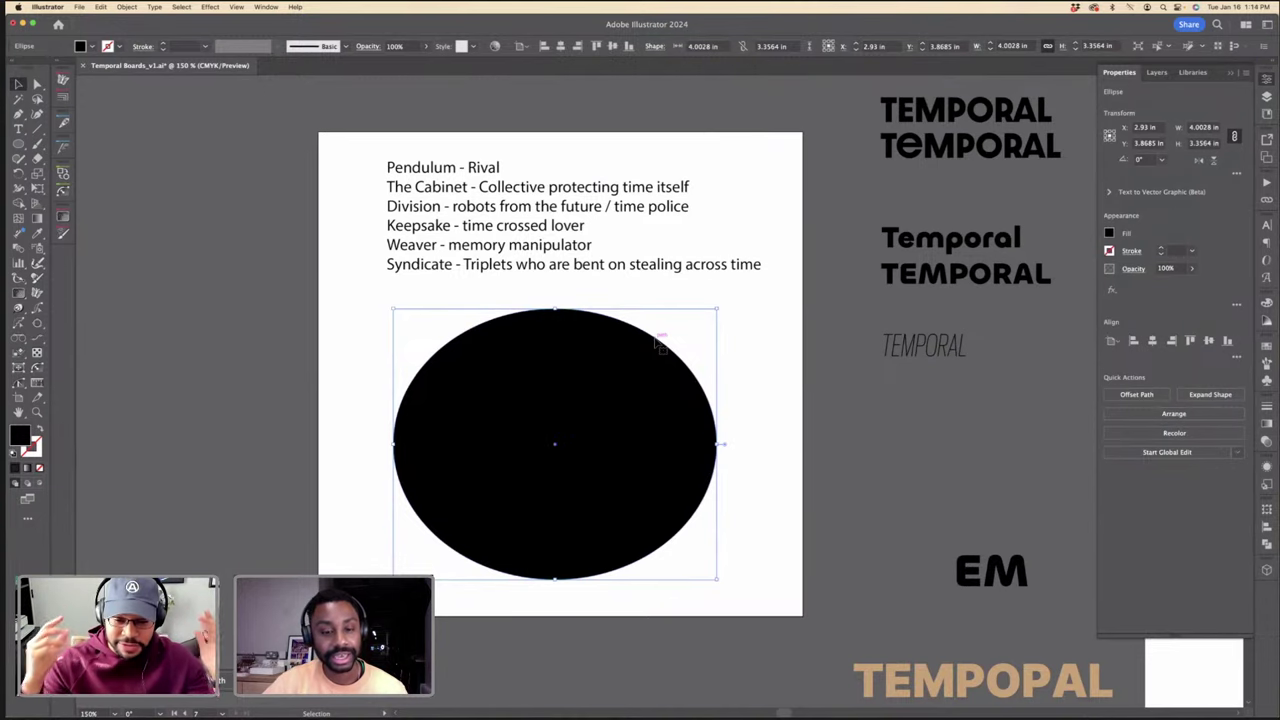
left_click(667, 341)
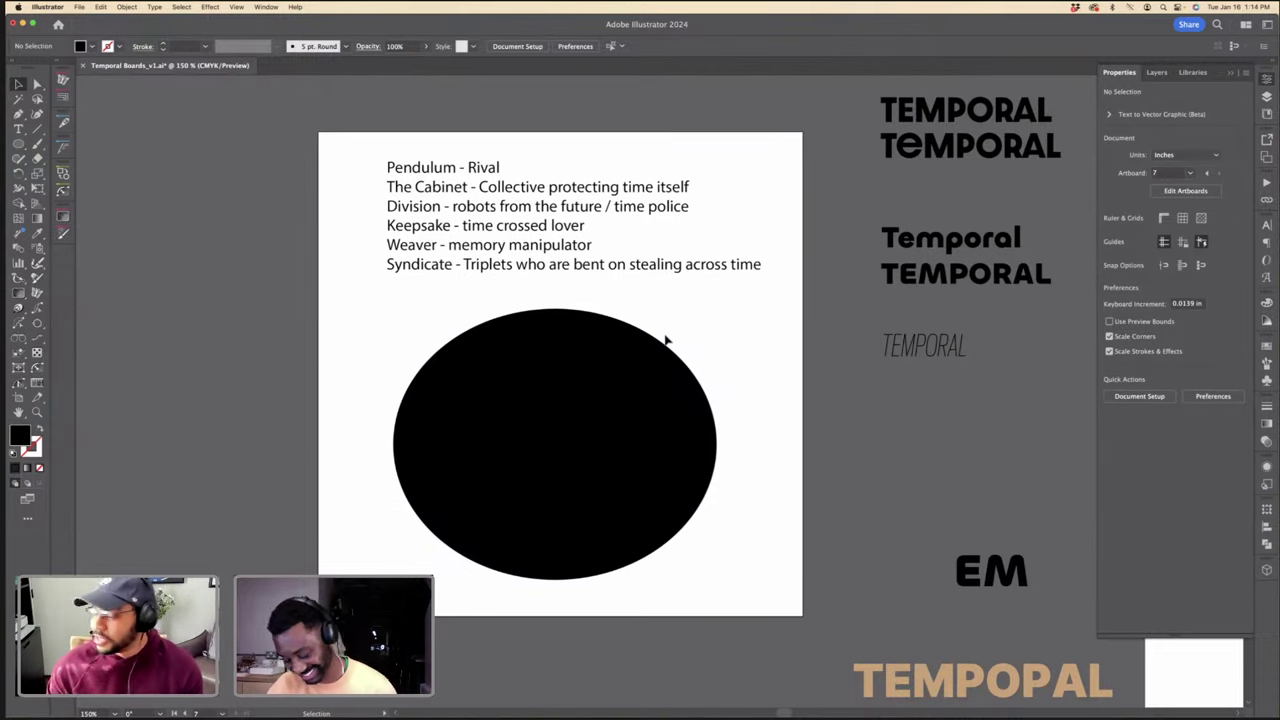
left_click(667, 341)
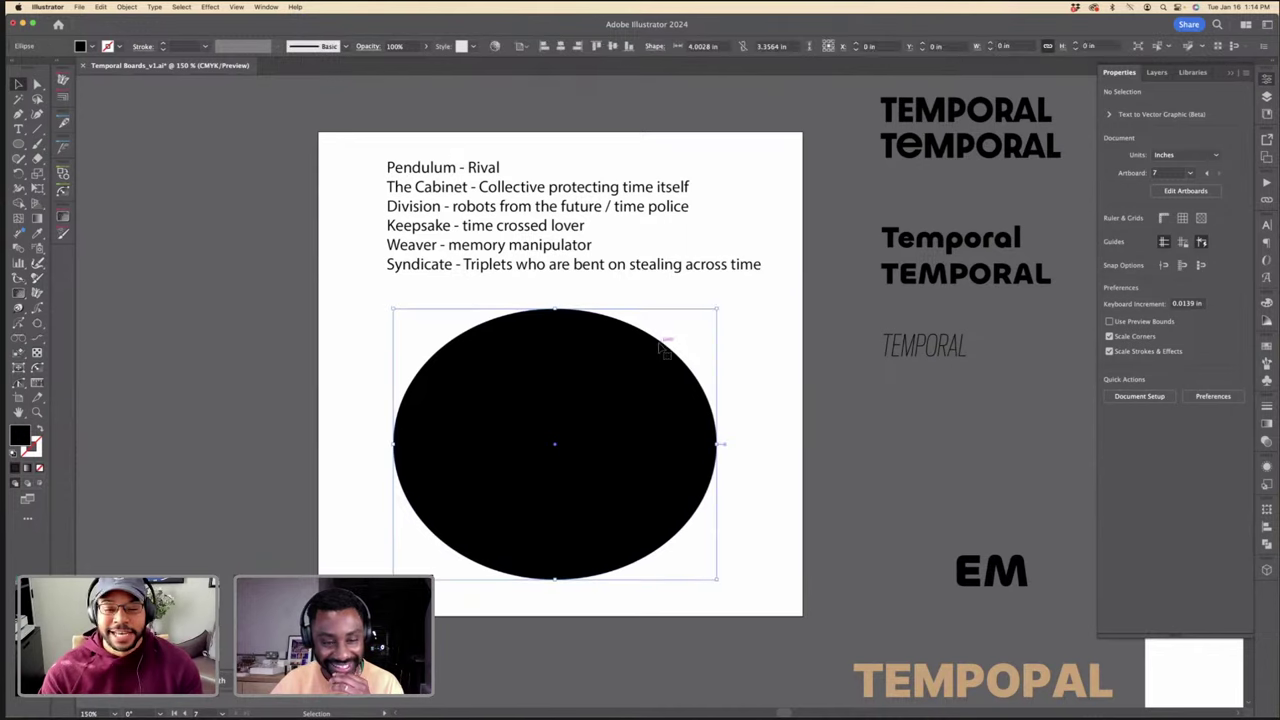
left_click(787, 343)
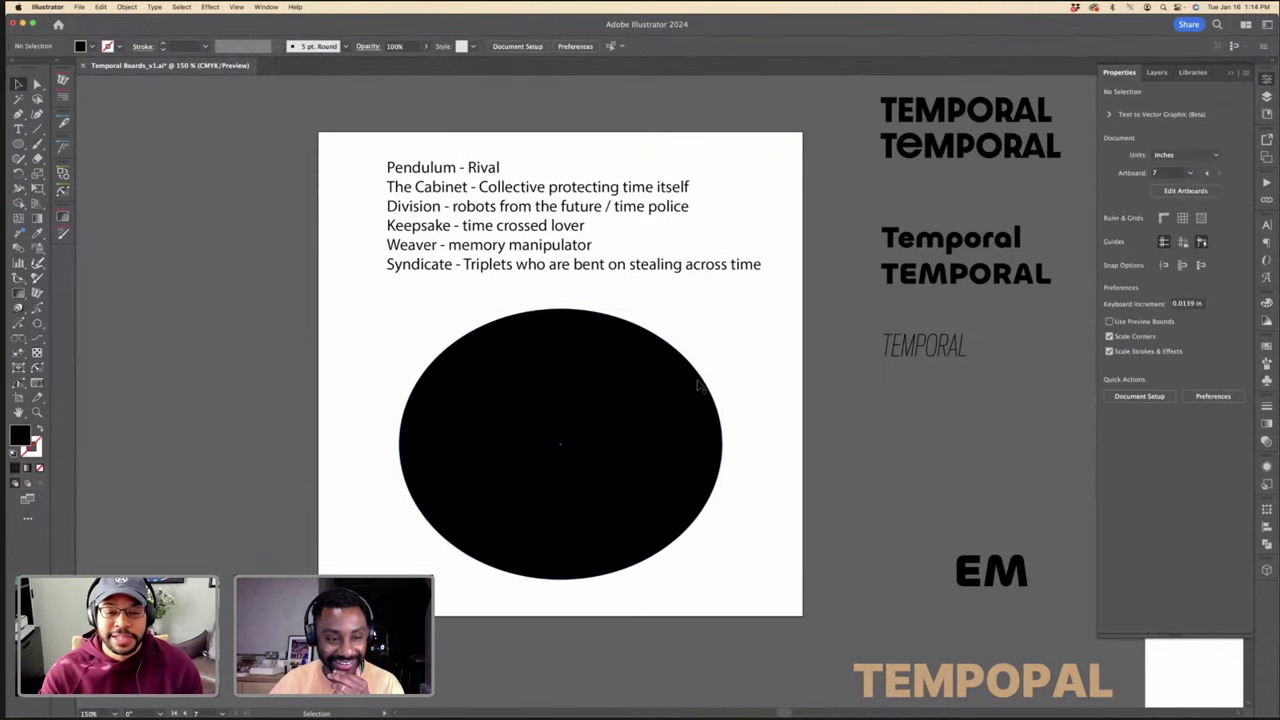
Step: Turn the solid ellipse into an unfilled black outline with a 4 pt stroke
scroll(628, 400, "up", 3)
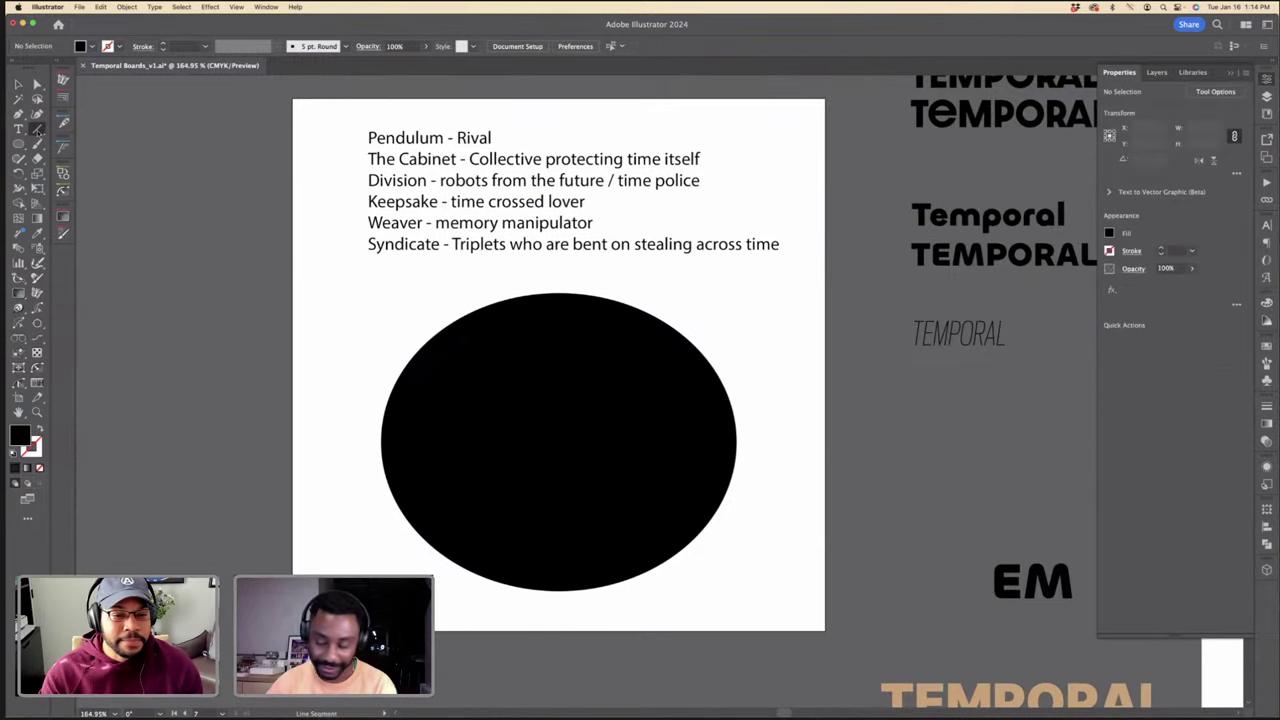
left_click(427, 350)
left_click(38, 429)
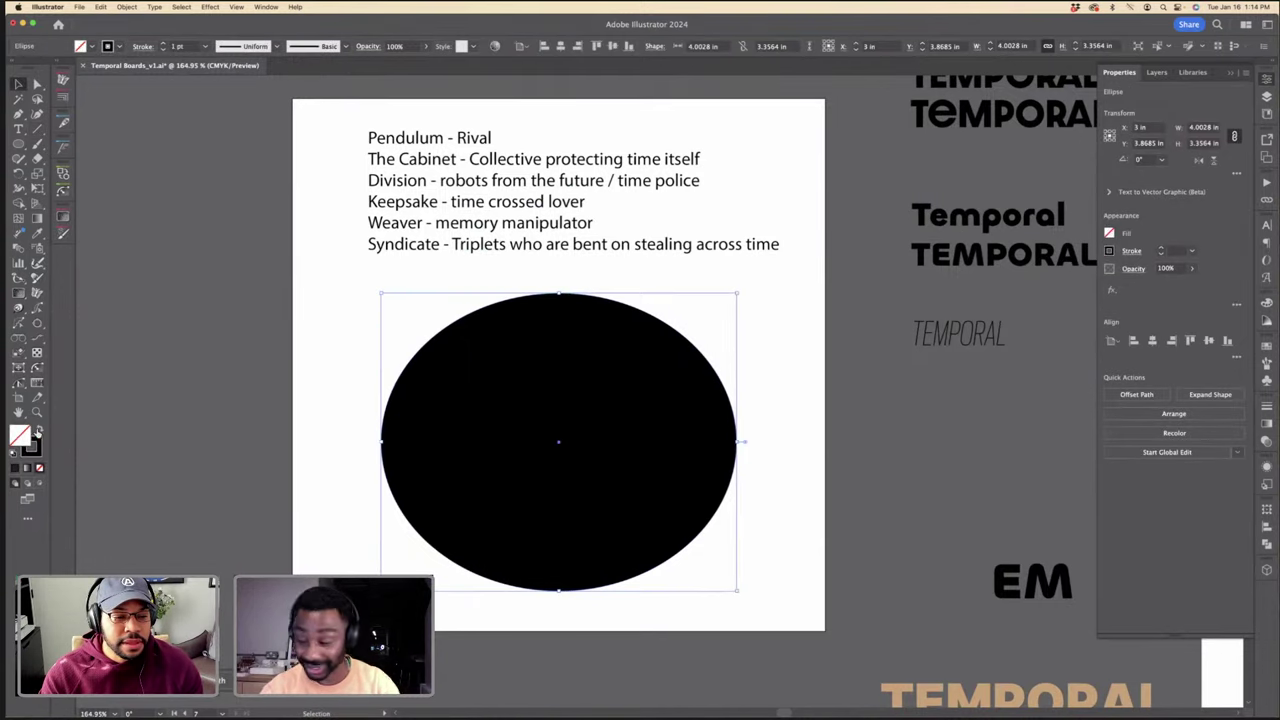
left_click(1267, 404)
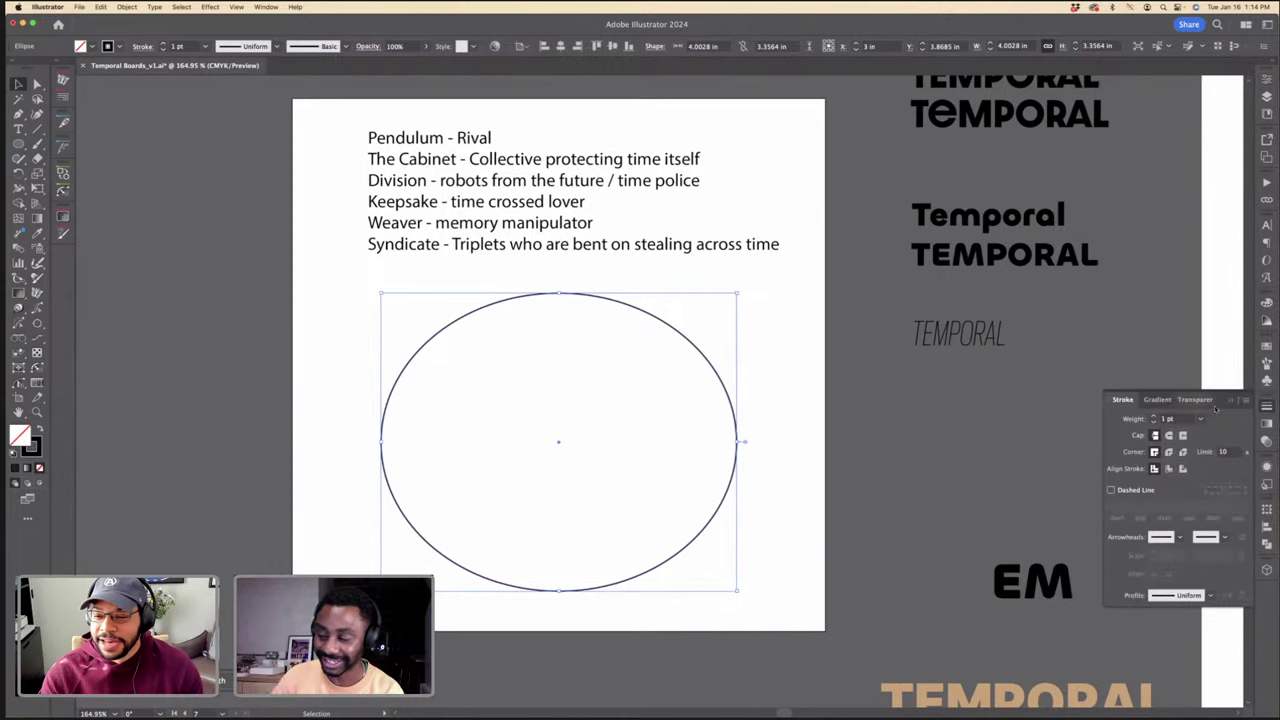
left_click(1153, 416)
left_click(1153, 416)
left_click(1153, 416)
left_click(940, 430)
left_click(940, 430)
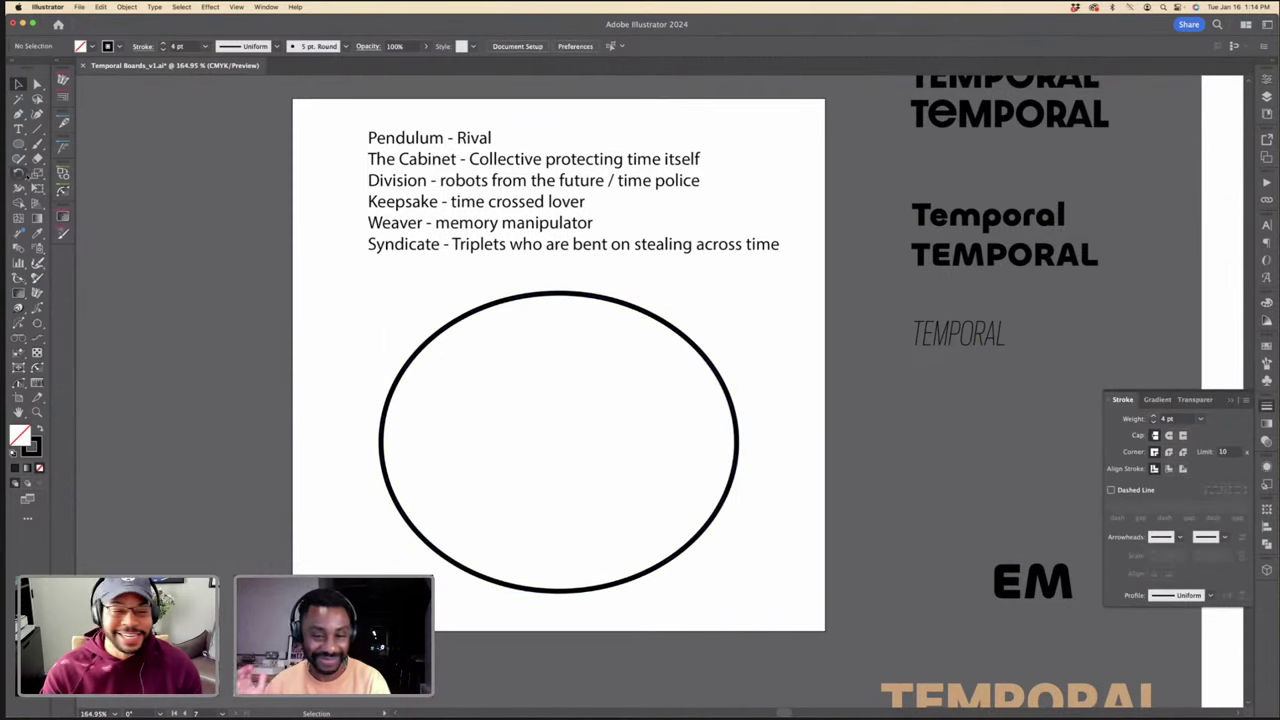
left_click(601, 306)
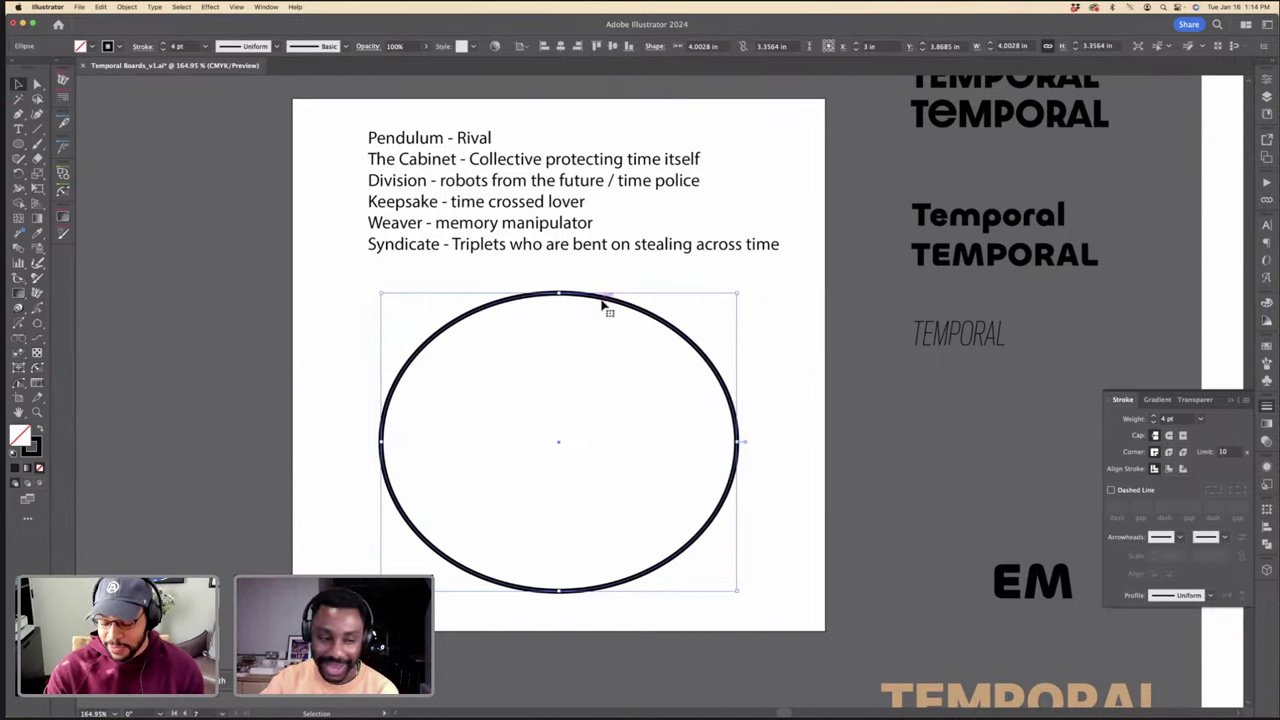
left_click_drag(615, 301, 423, 262)
key("super+z")
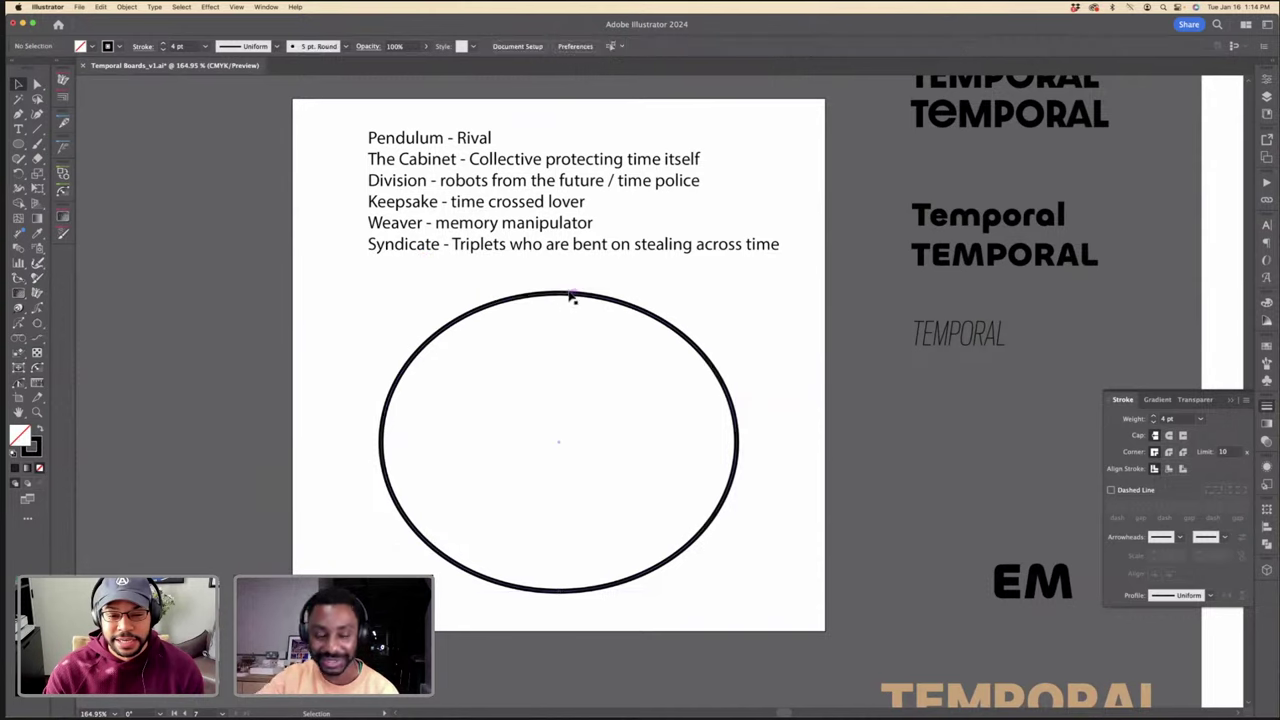
Step: Delete the ellipse's rightmost anchor point so only the left half arc remains
key("a")
left_click(740, 447)
key("Delete")
key("v")
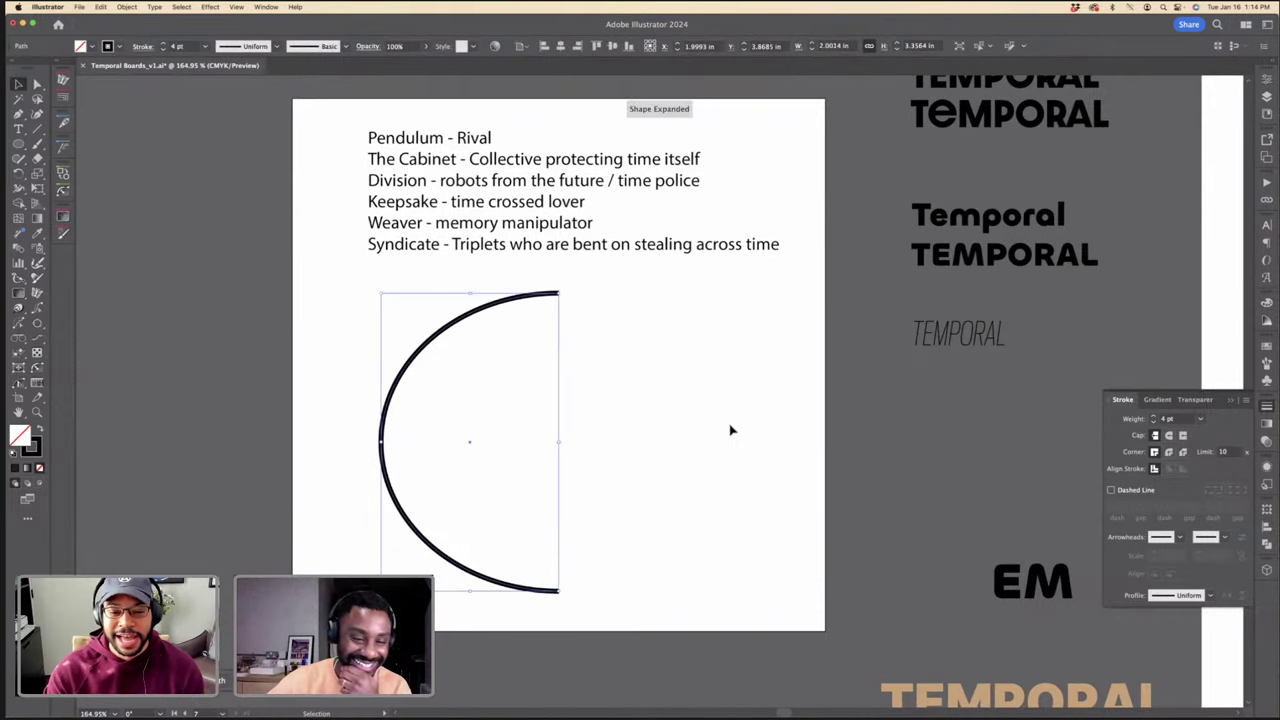
left_click(731, 430)
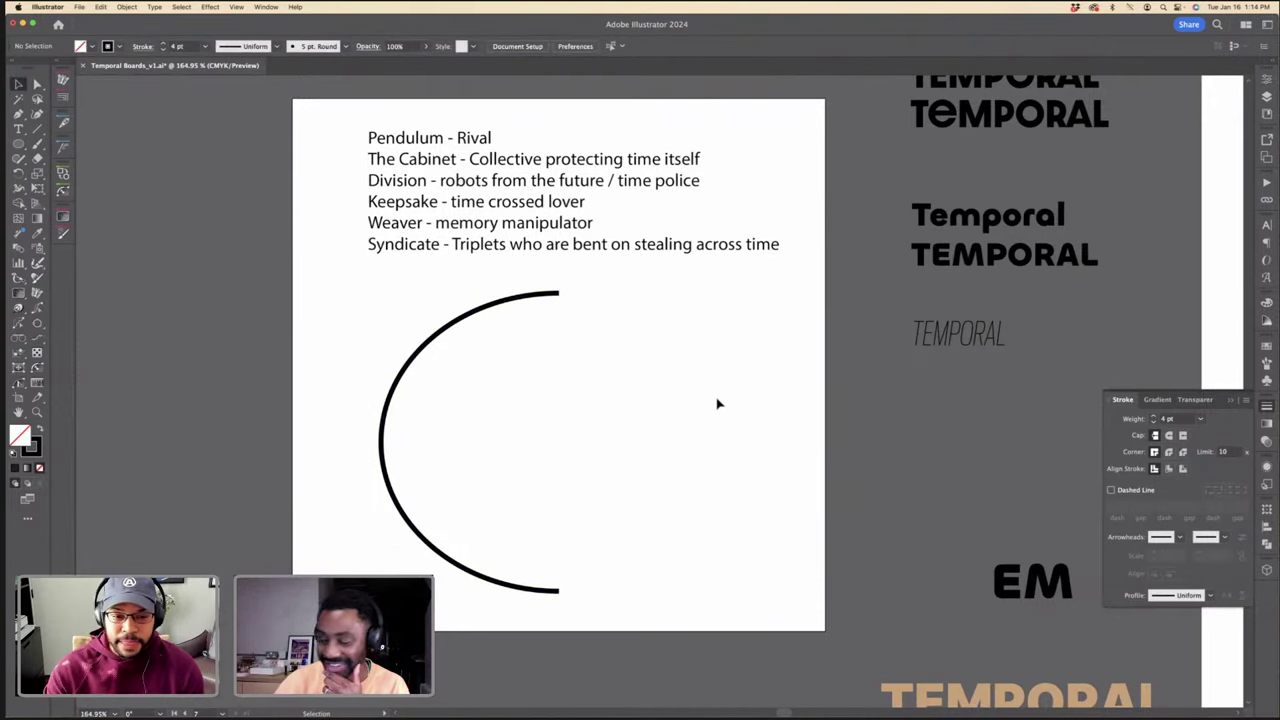
left_click(582, 246)
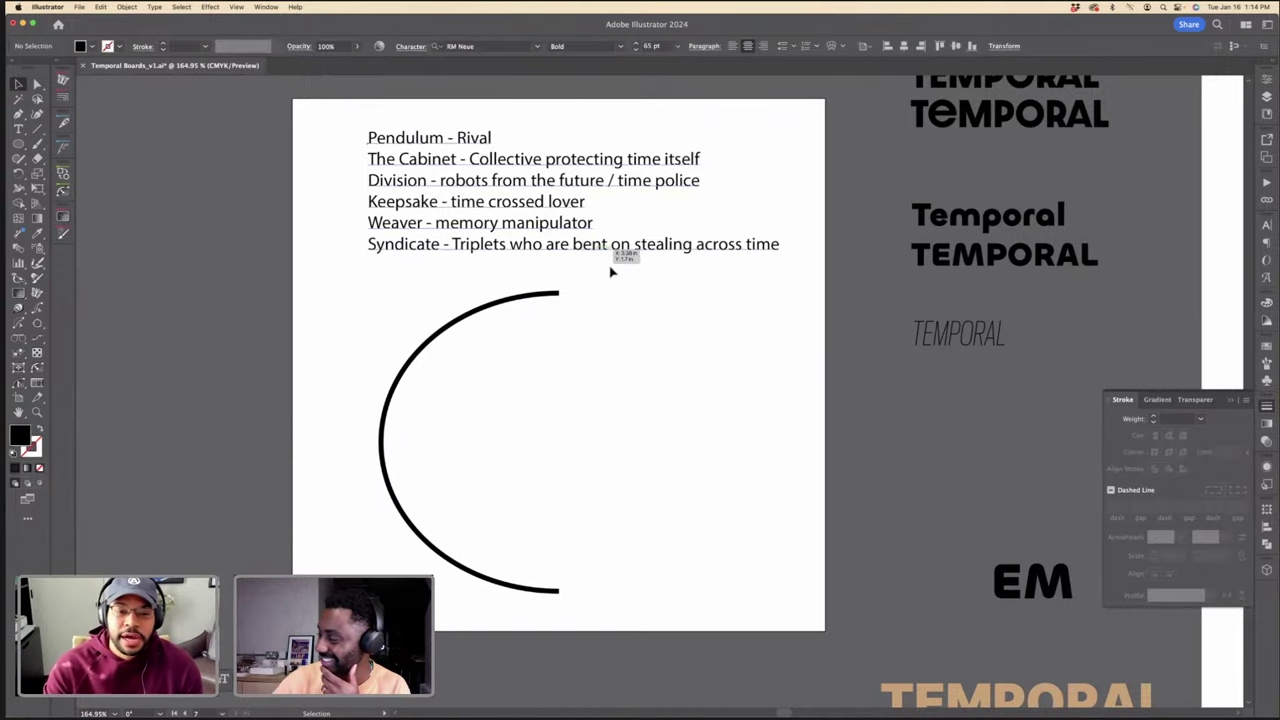
left_click(612, 271)
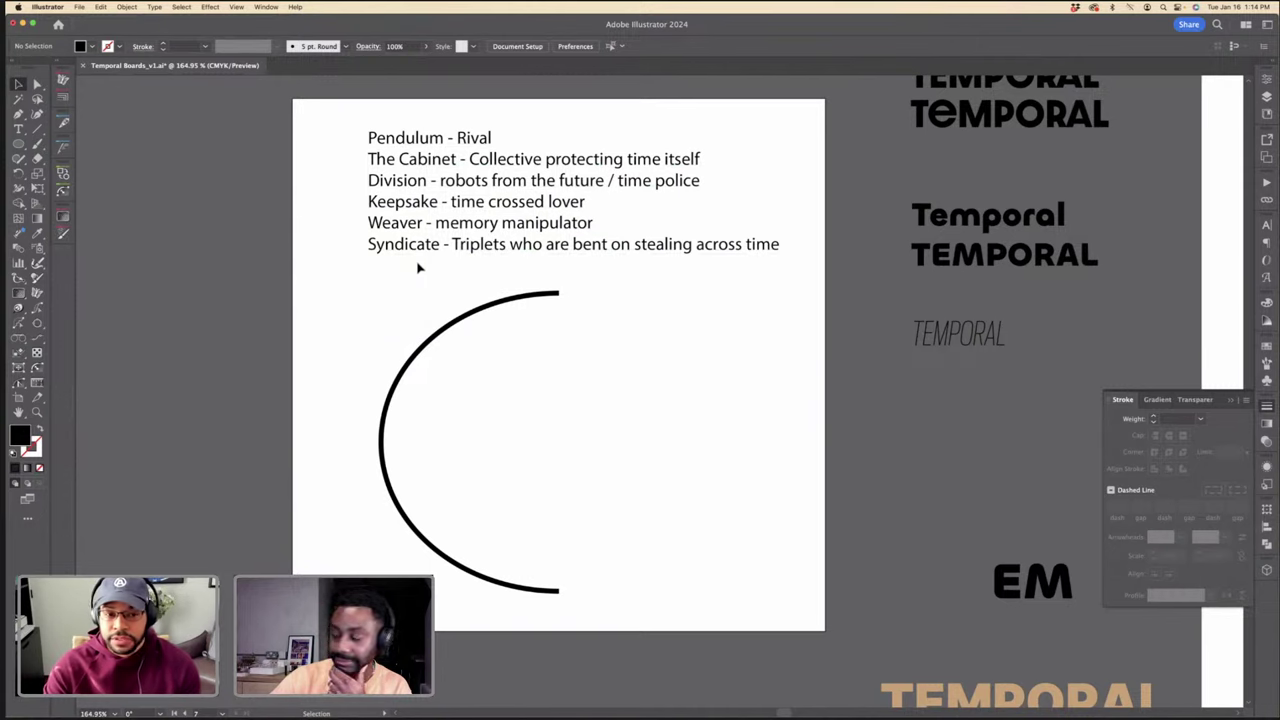
double_click(422, 165)
triple_click(422, 165)
key("Escape")
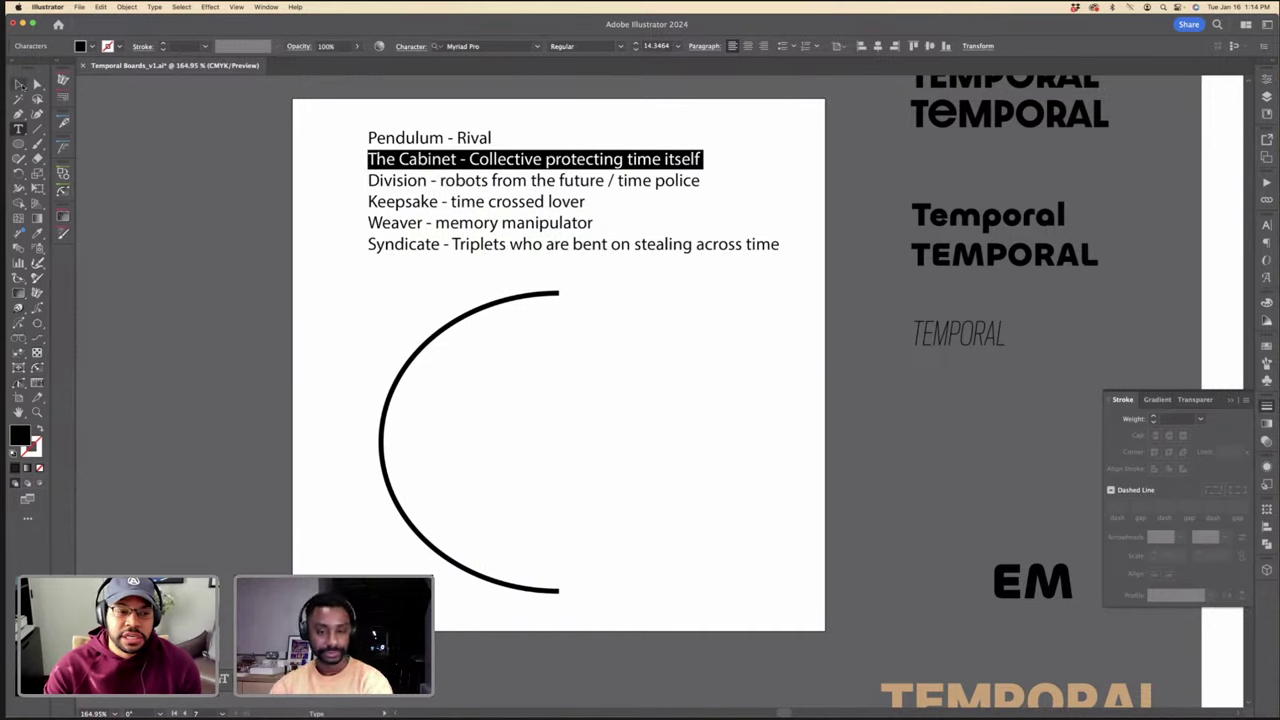
left_click(234, 114)
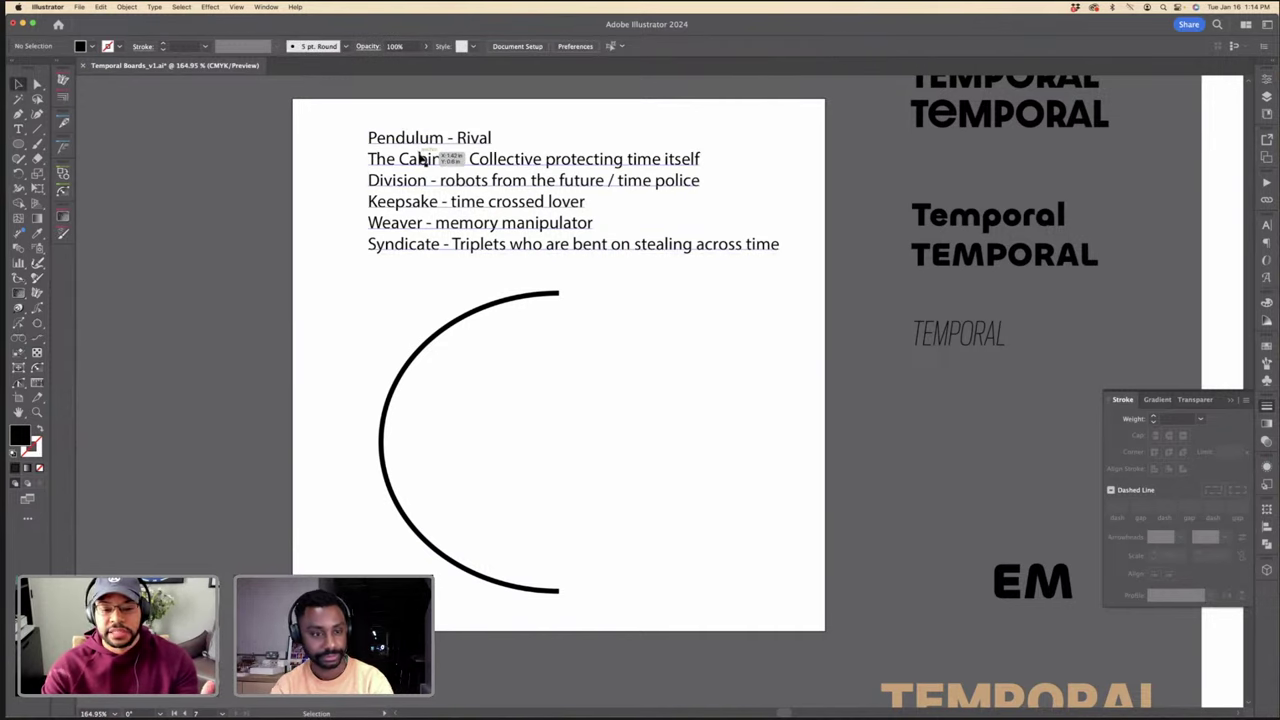
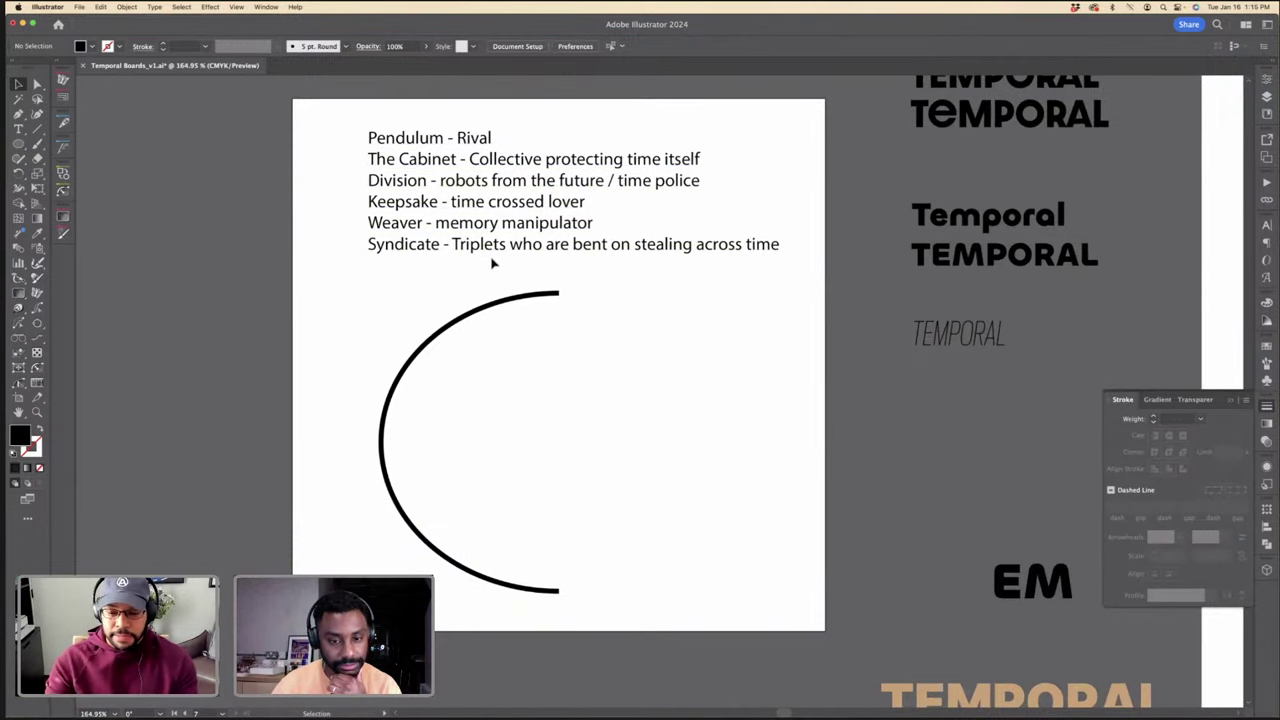
Step: Nudge the character list slightly to the left above the half arc
key("super+minus")
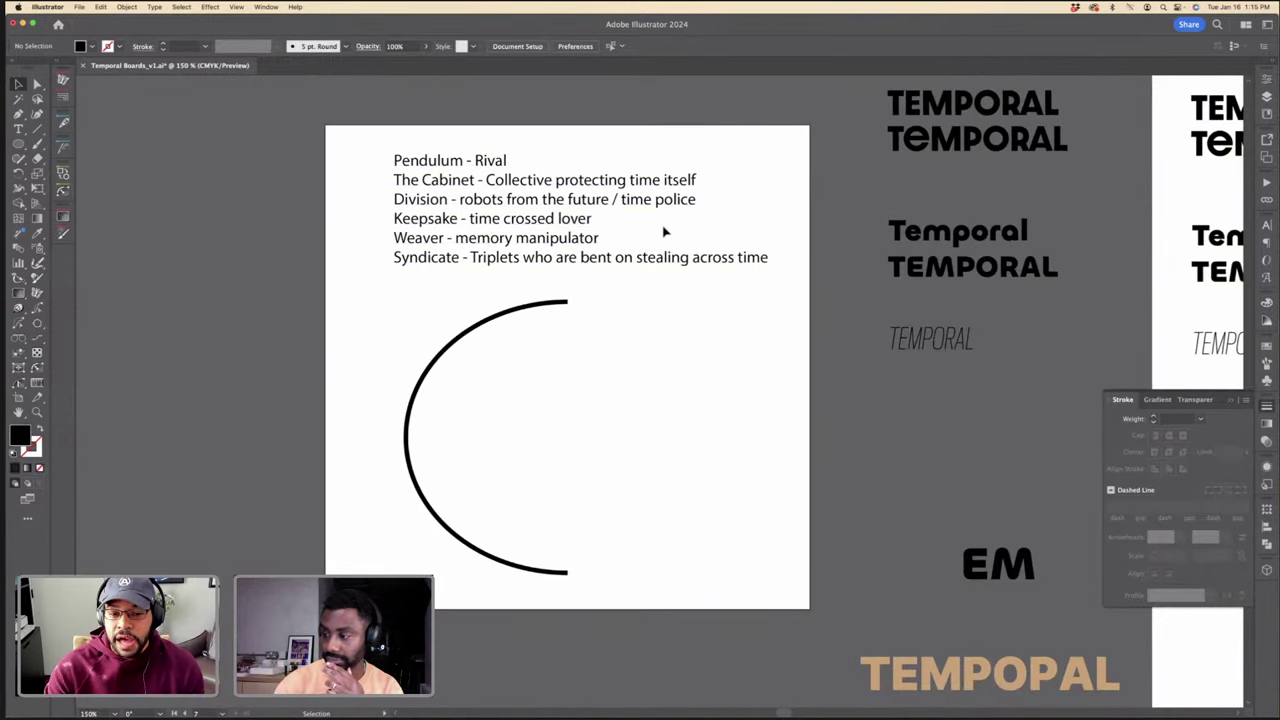
left_click(434, 218)
left_click(500, 146)
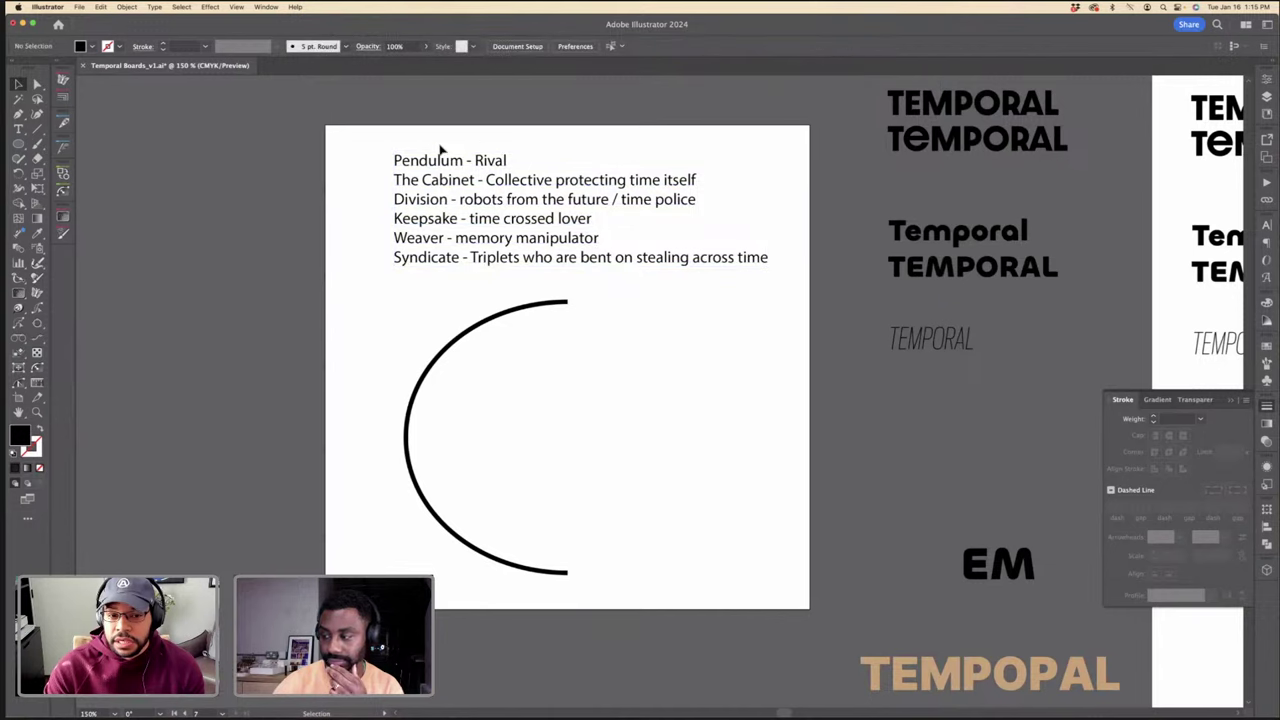
left_click(651, 262)
left_click(650, 278)
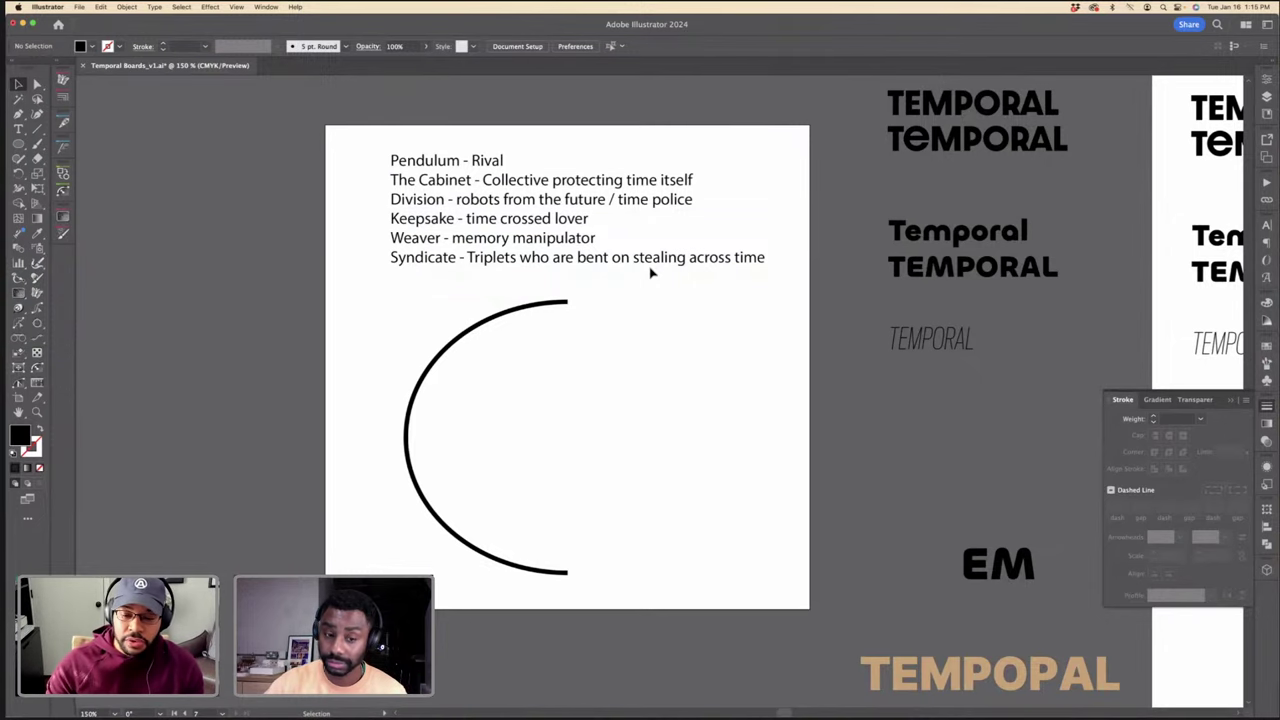
Step: Examine poster option 1 with the man in the trench coat and return to the character list artboard
scroll(650, 272, "down", 3)
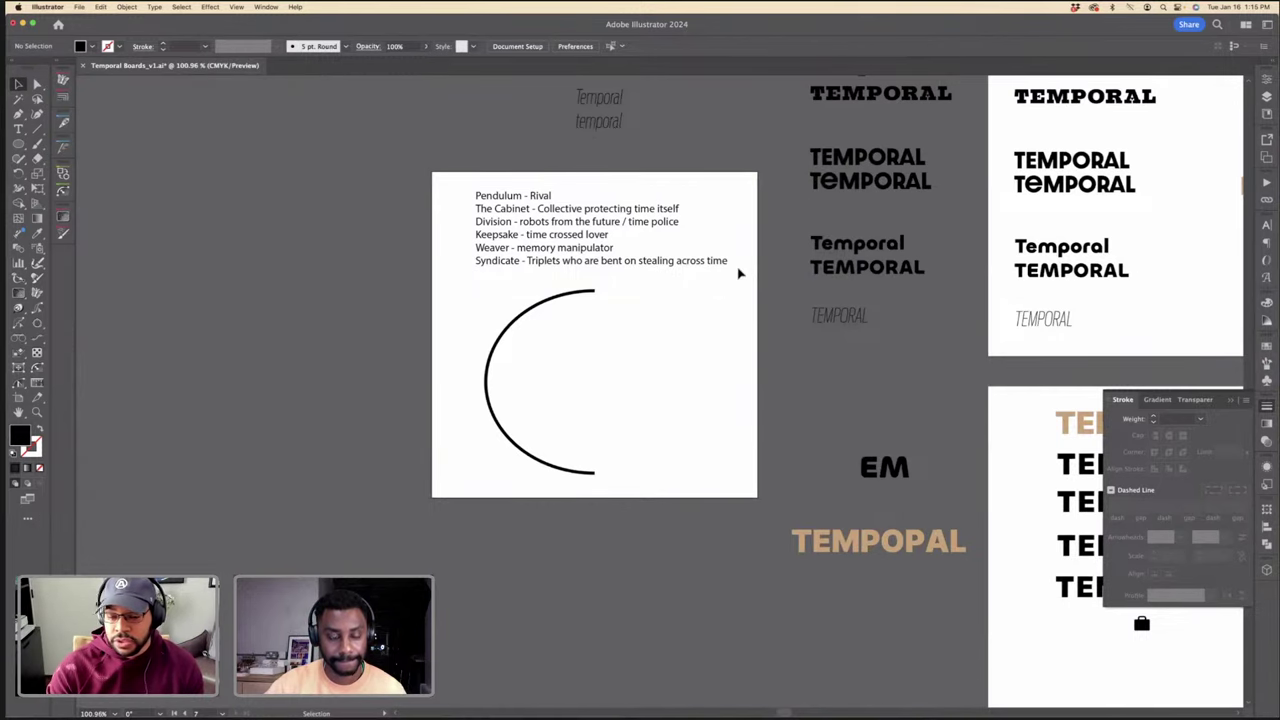
scroll(741, 273, "right", 2)
scroll(741, 273, "right", 10)
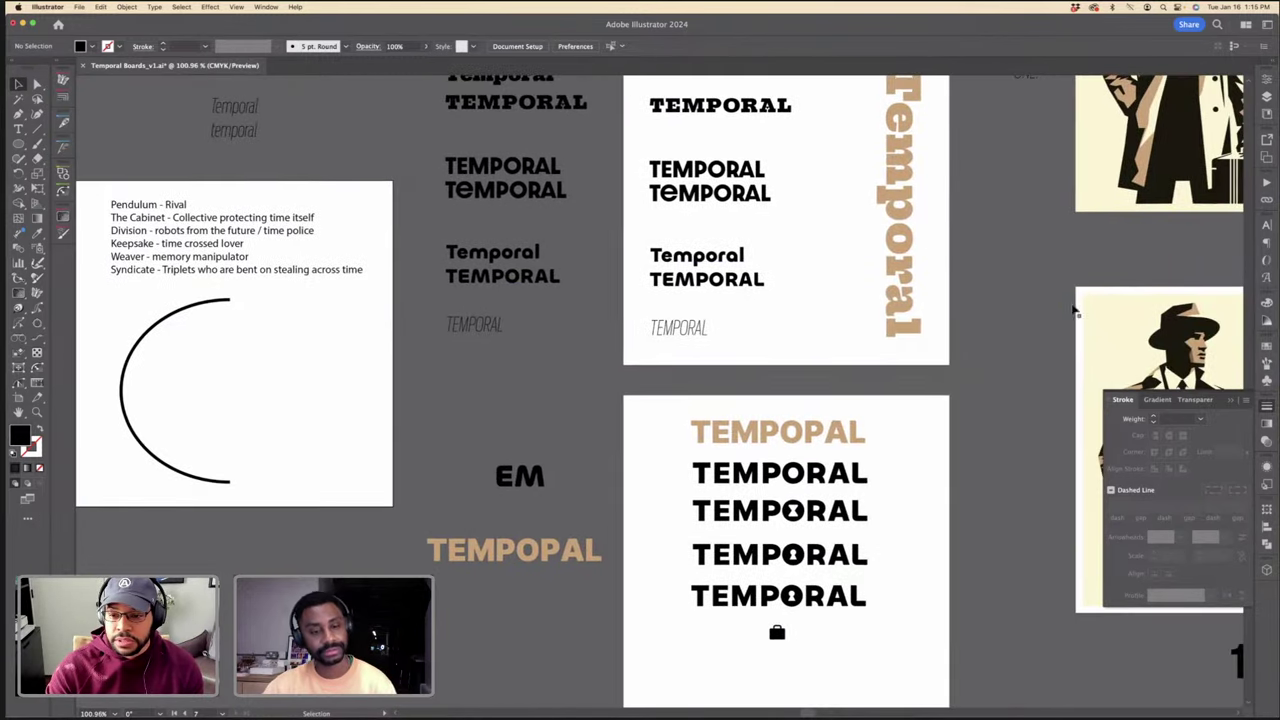
scroll(658, 390, "right", 1)
left_click(1060, 400)
key("super+equal")
key("super+equal")
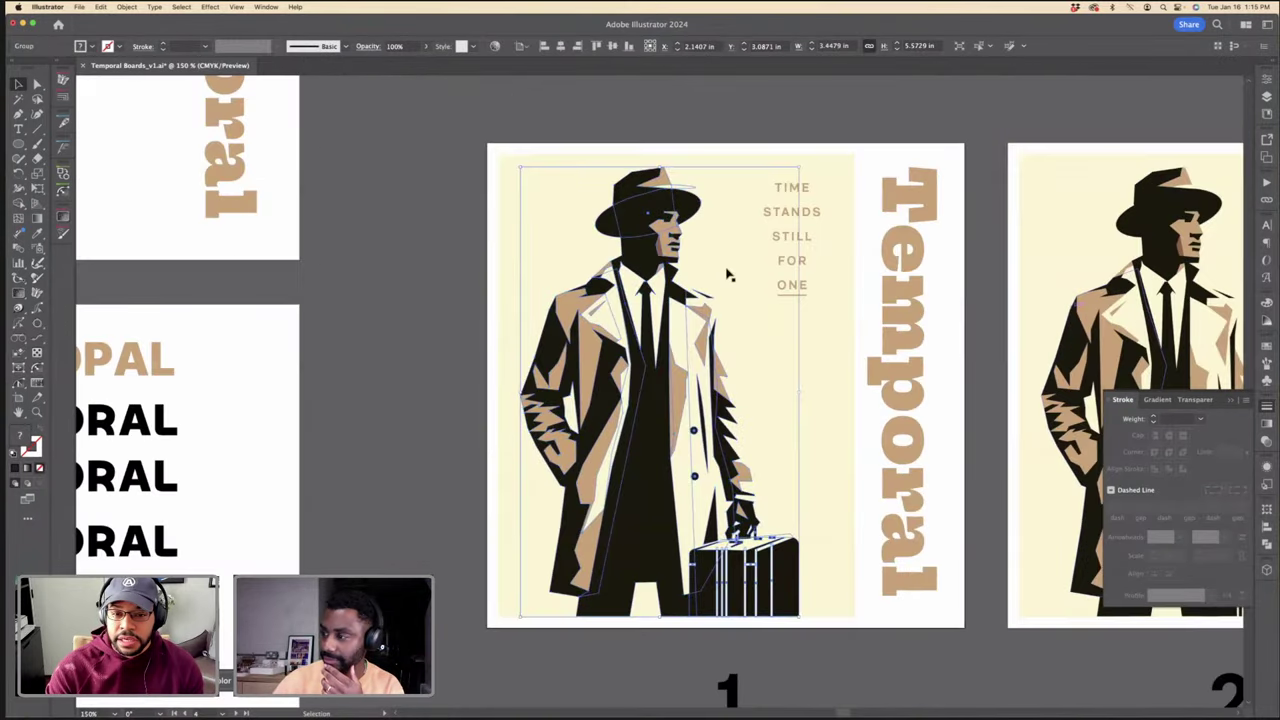
key("super+minus")
left_click(634, 160)
scroll(703, 193, "down", 3)
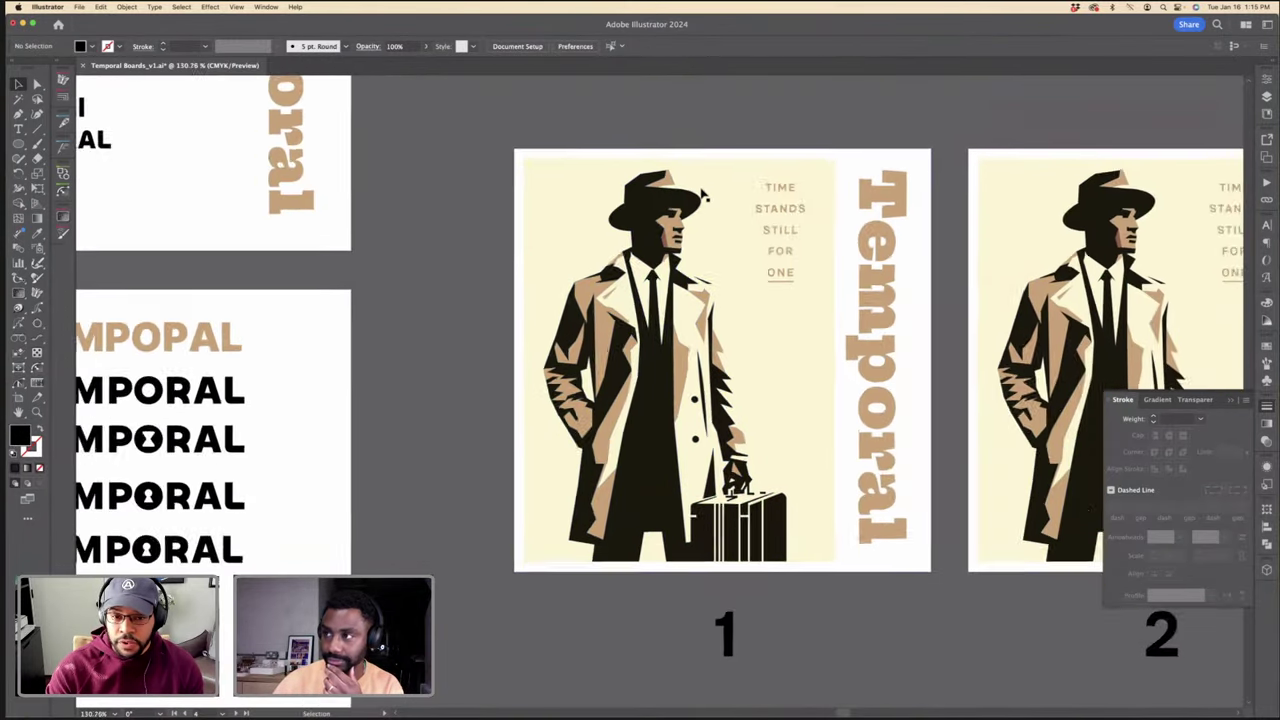
scroll(705, 195, "down", 1)
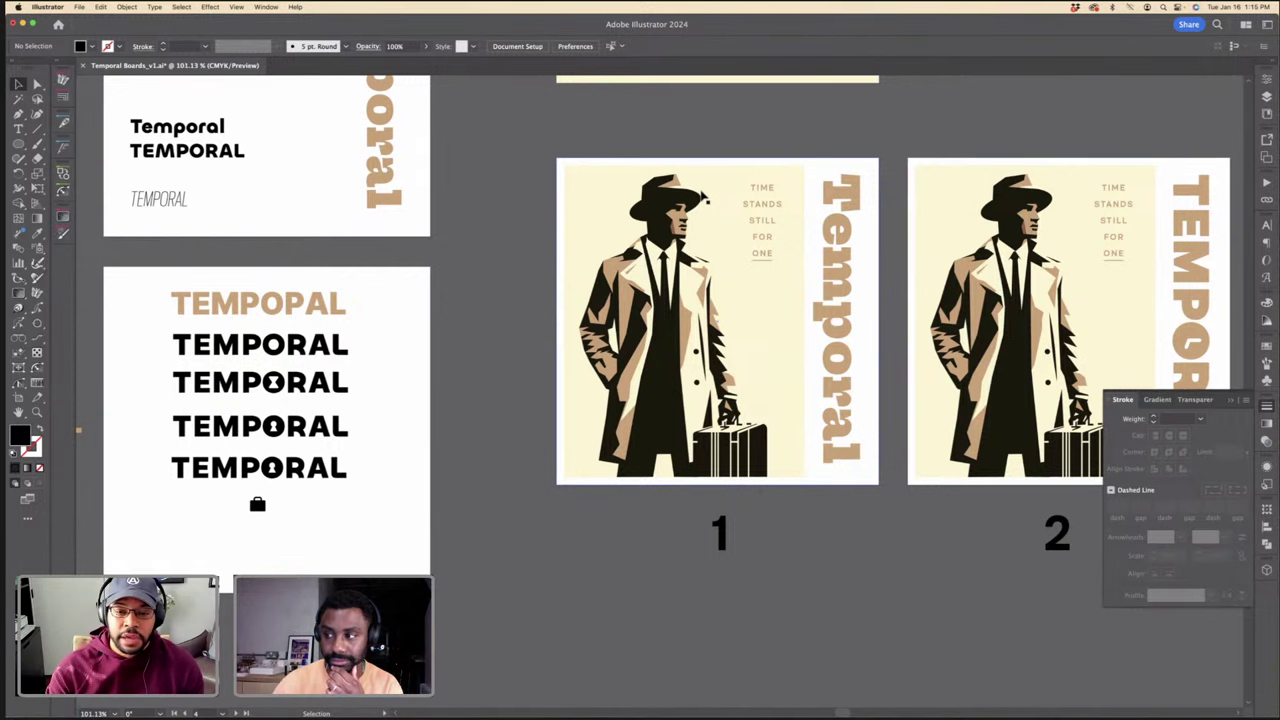
scroll(704, 196, "left", 10)
scroll(694, 203, "left", 2)
scroll(694, 203, "up", 1)
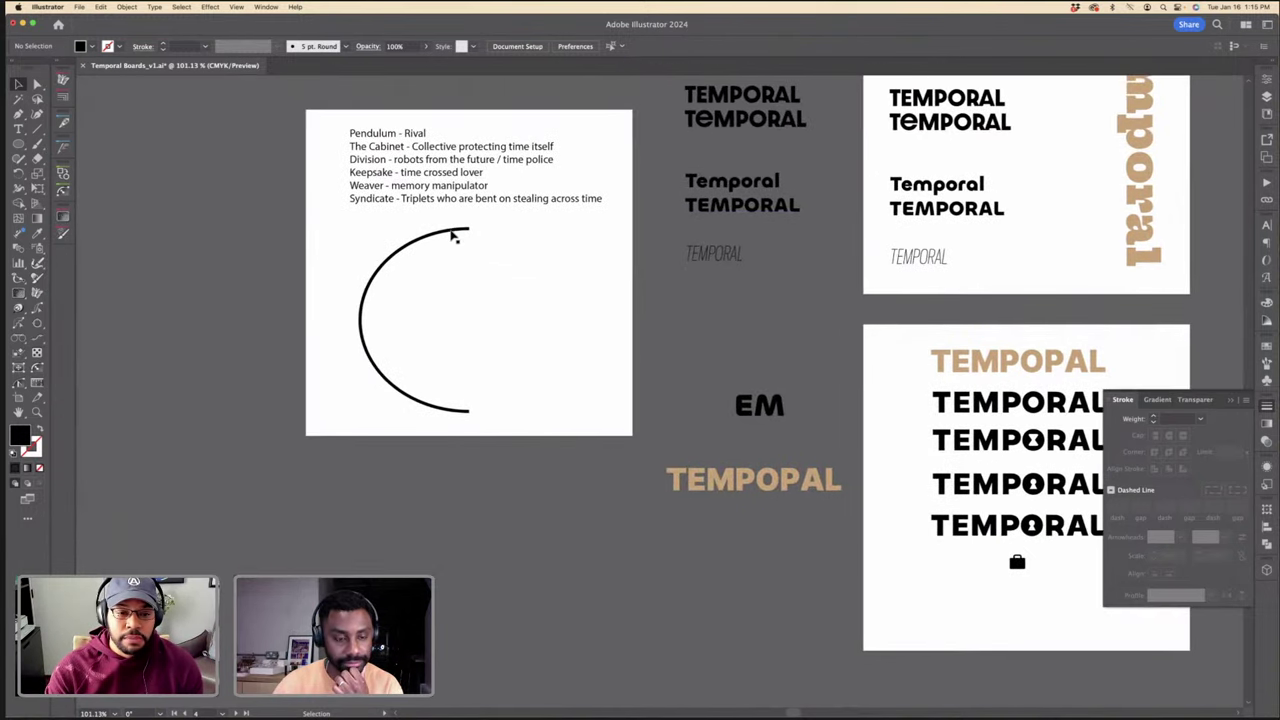
left_click(455, 232)
left_click(456, 258)
scroll(458, 257, "up", 1)
scroll(458, 257, "left", 1)
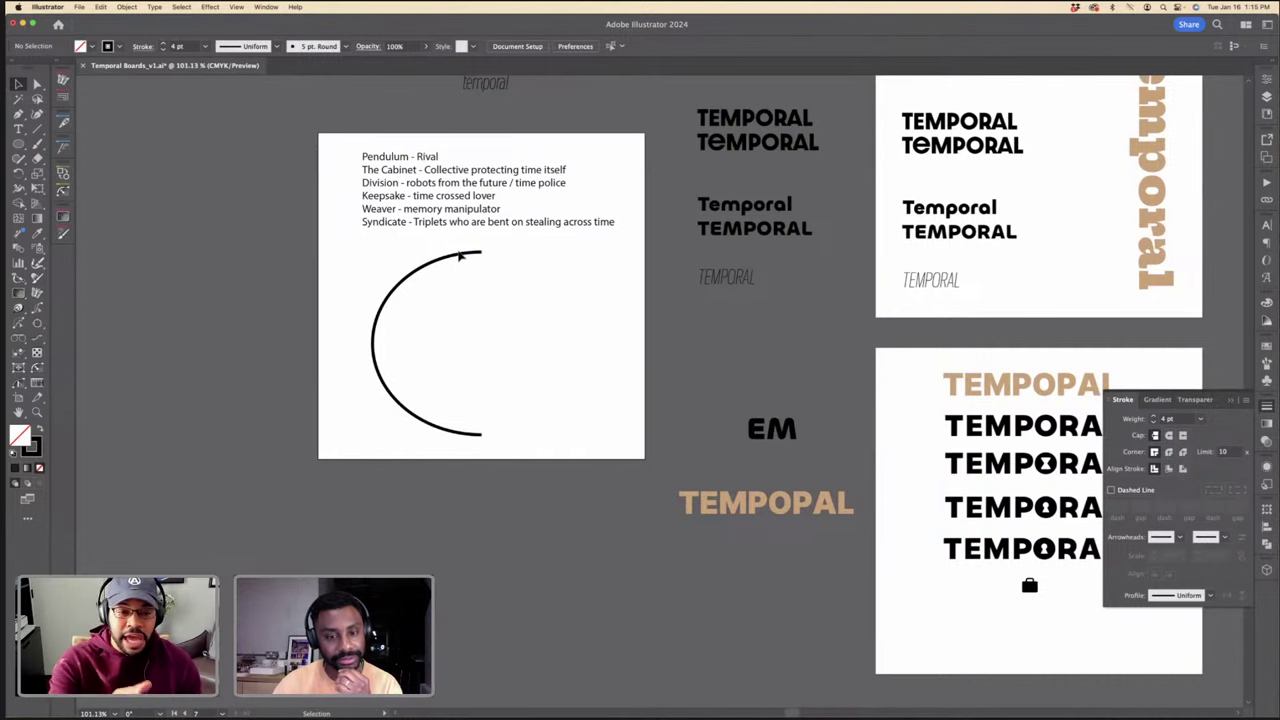
left_click(460, 255)
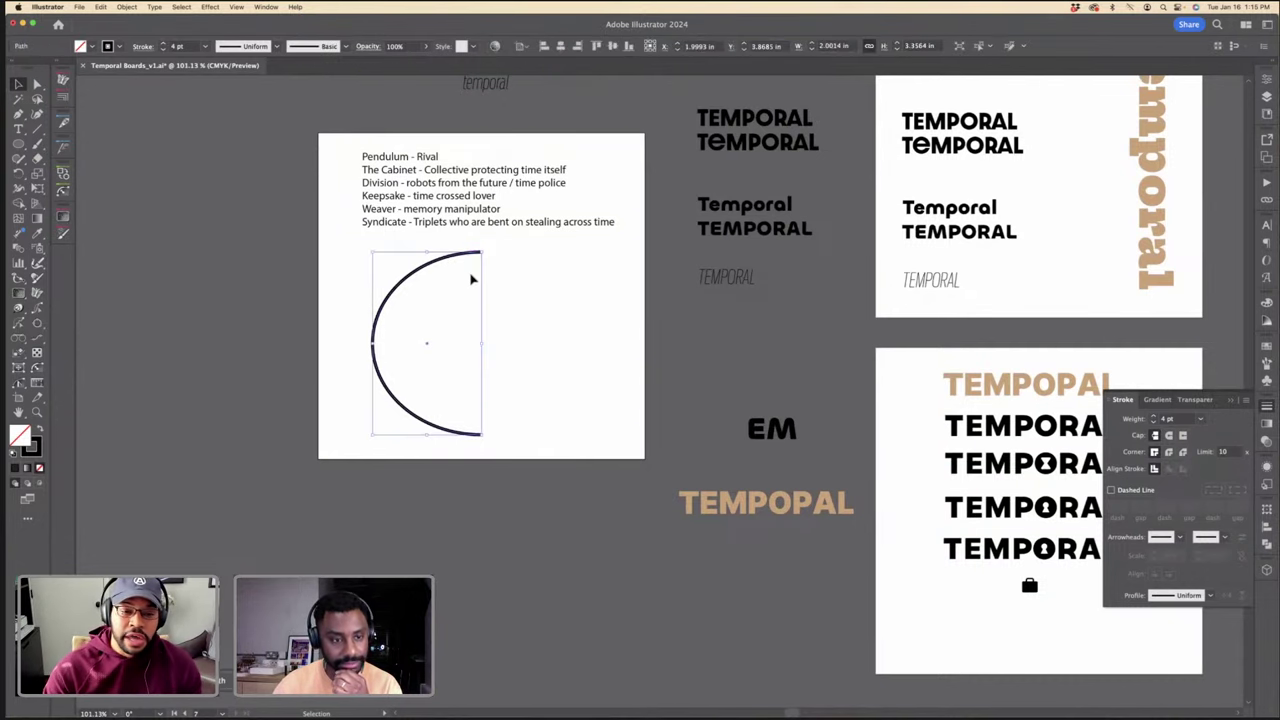
scroll(470, 274, "up", 1)
scroll(473, 275, "up", 3)
scroll(475, 273, "up", 1)
left_click(475, 271)
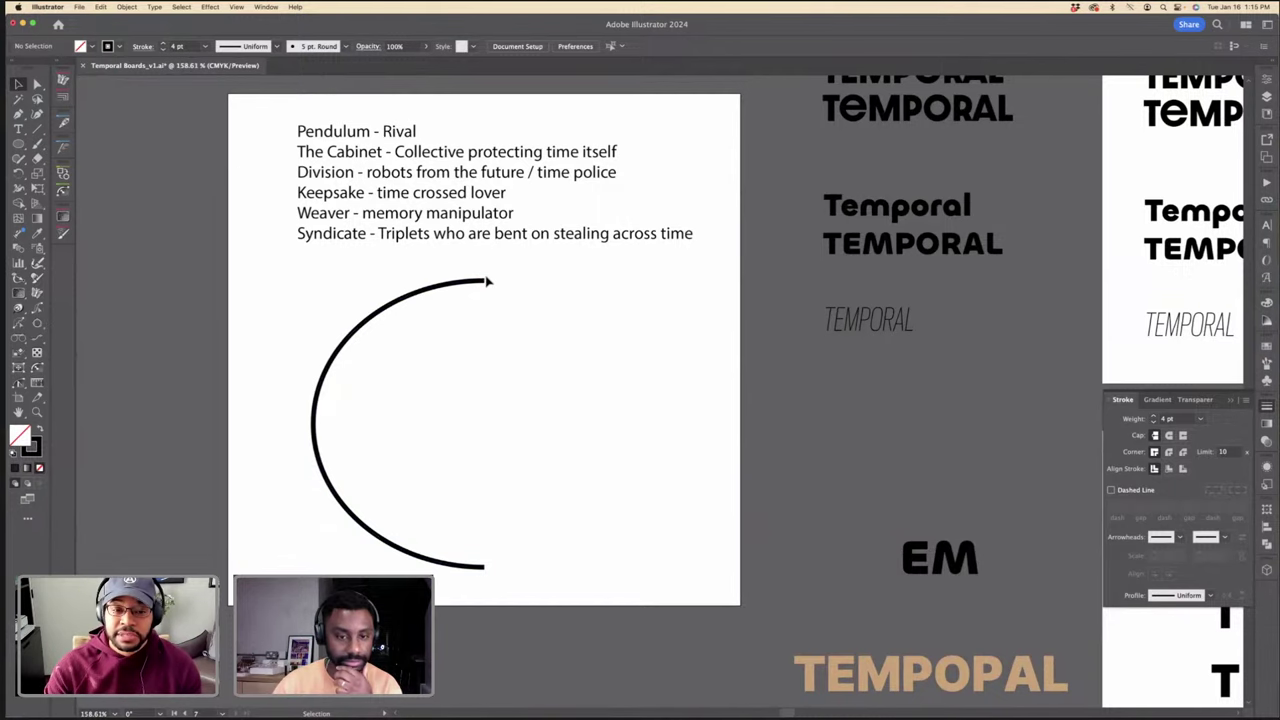
left_click(486, 280)
left_click(504, 286)
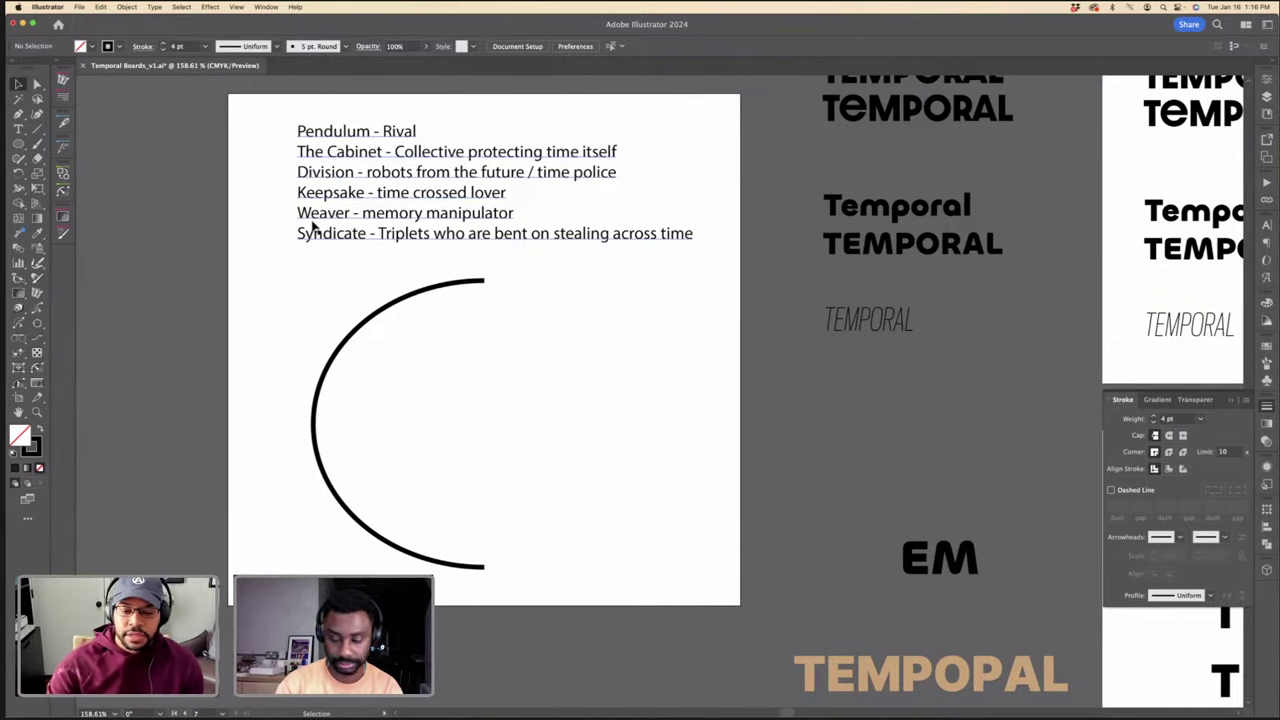
left_click(380, 305)
left_click(420, 326)
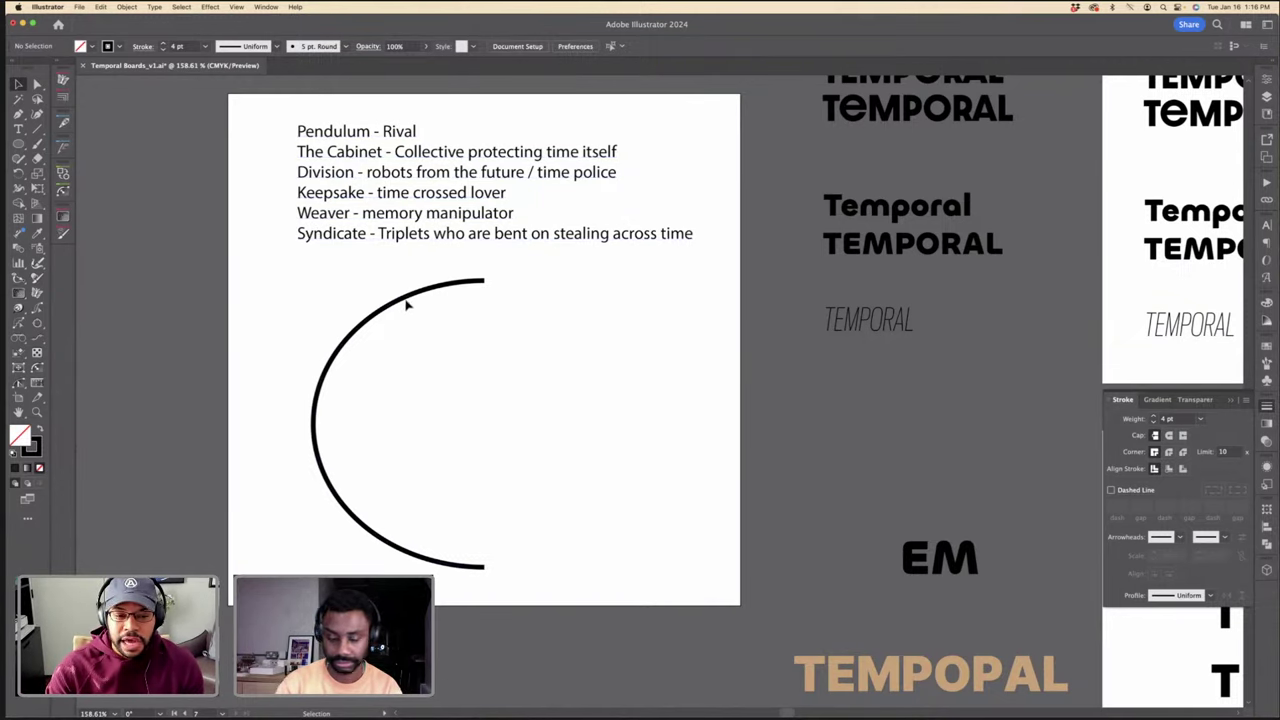
Step: Try stroke weights up to 9 pt on the half arc and settle on 5 pt
left_click(405, 301)
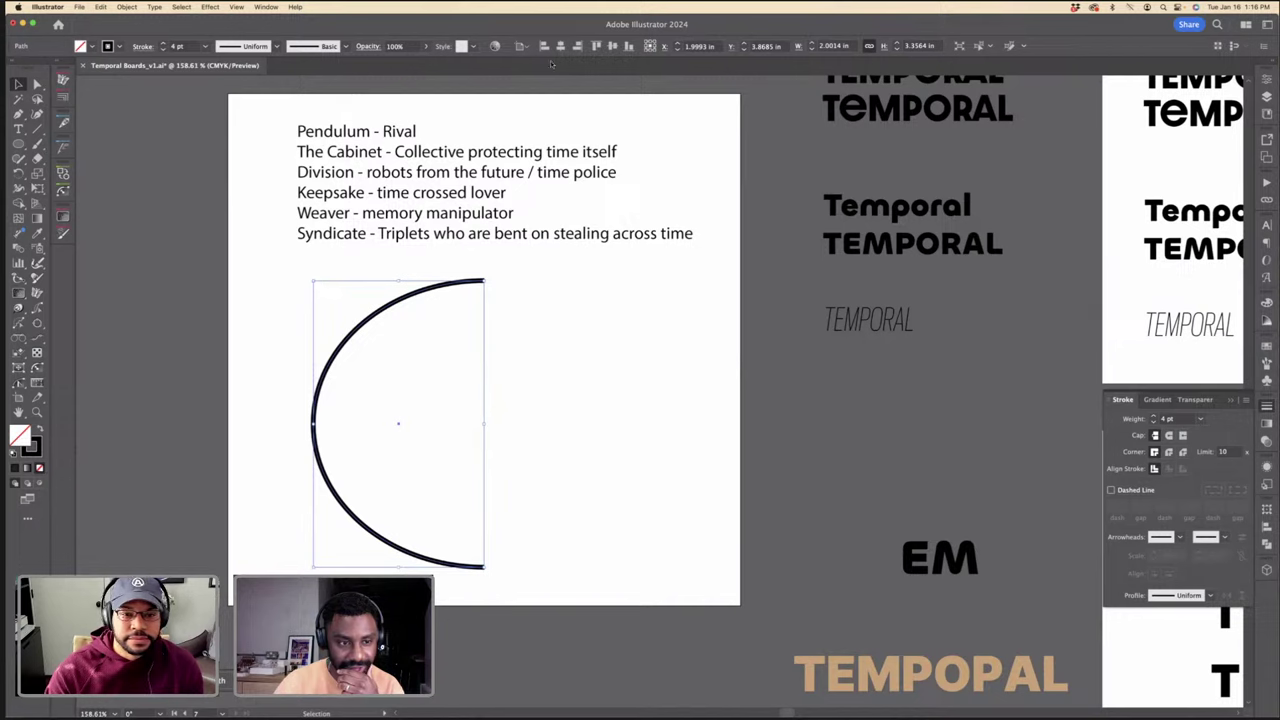
left_click(1153, 416)
left_click(1153, 416)
left_click(1153, 416)
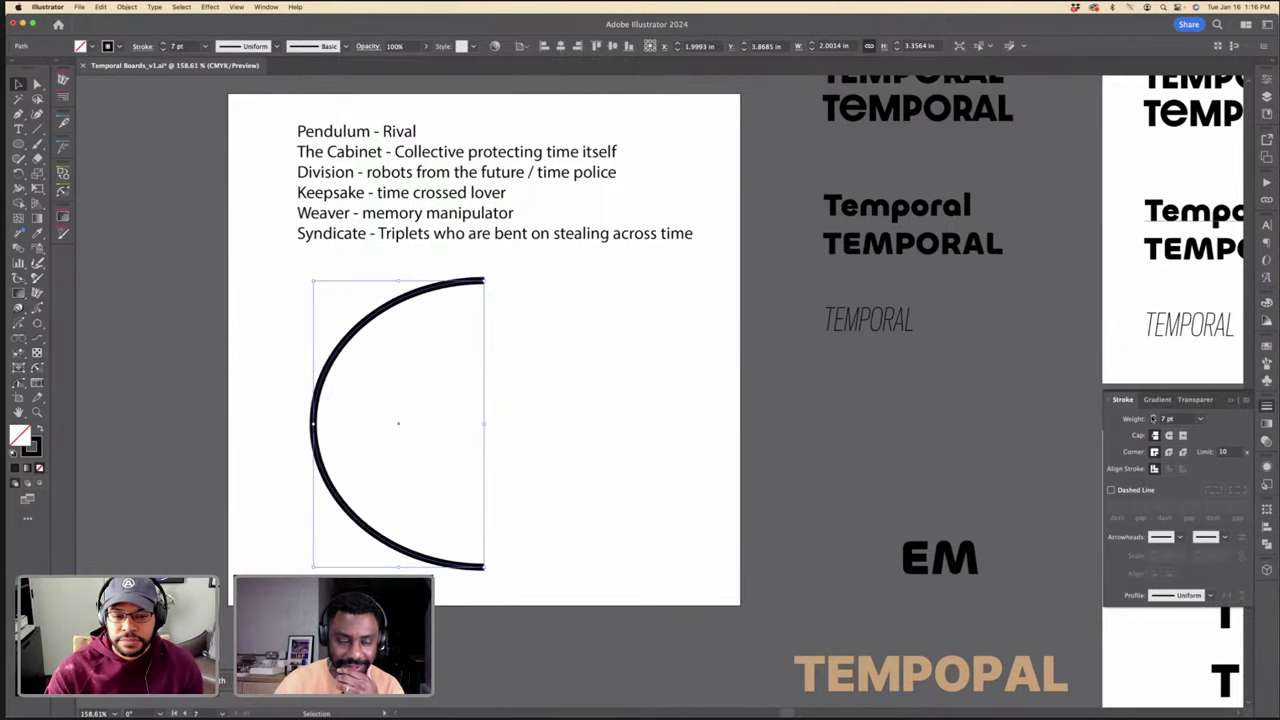
left_click(1153, 417)
left_click(1153, 417)
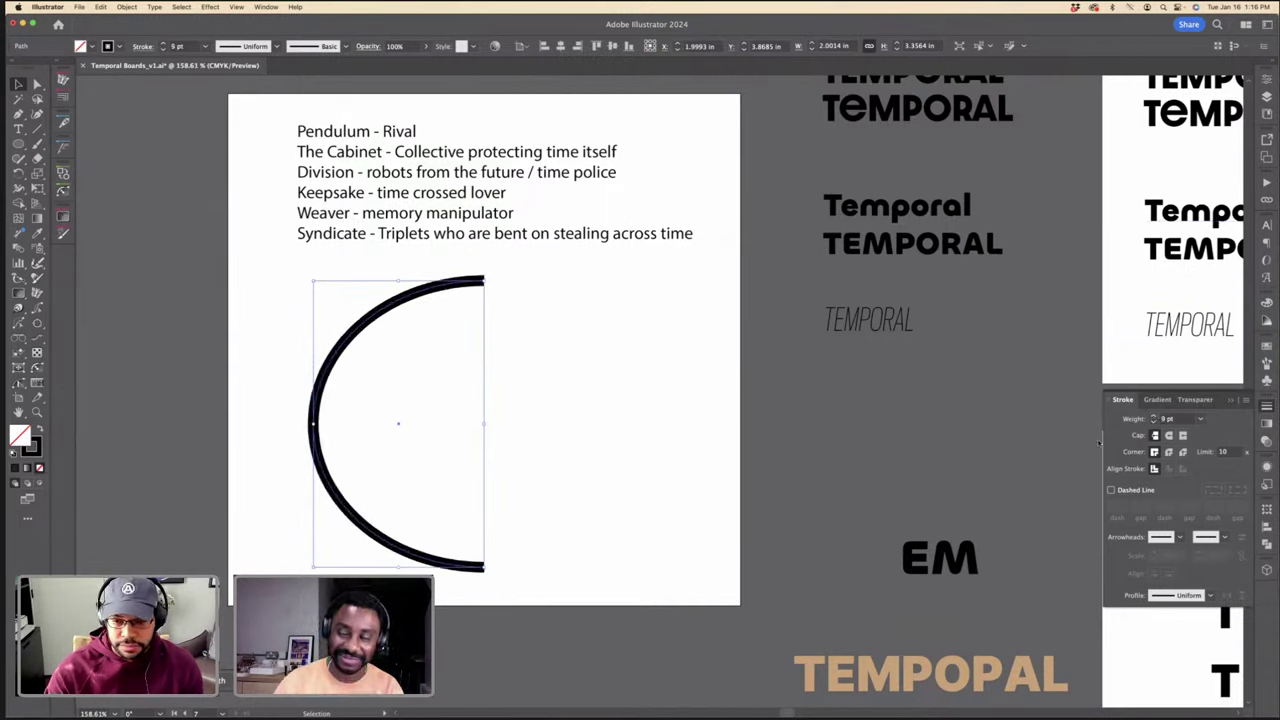
left_click(1154, 421)
left_click(1154, 421)
left_click(1154, 421)
left_click(1154, 421)
left_click(643, 437)
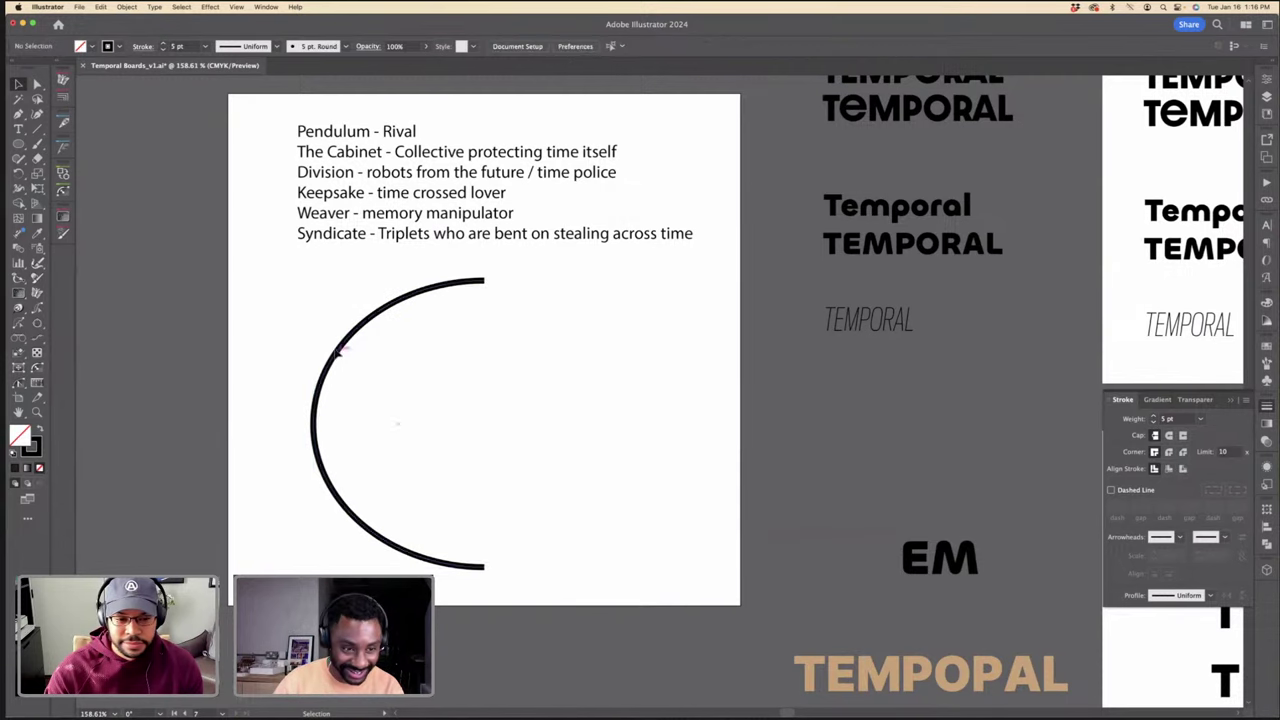
Step: Draw a red 5 pt vertical line about 3.95 in long along the open side of the half arc
left_click(340, 350)
left_click(406, 363)
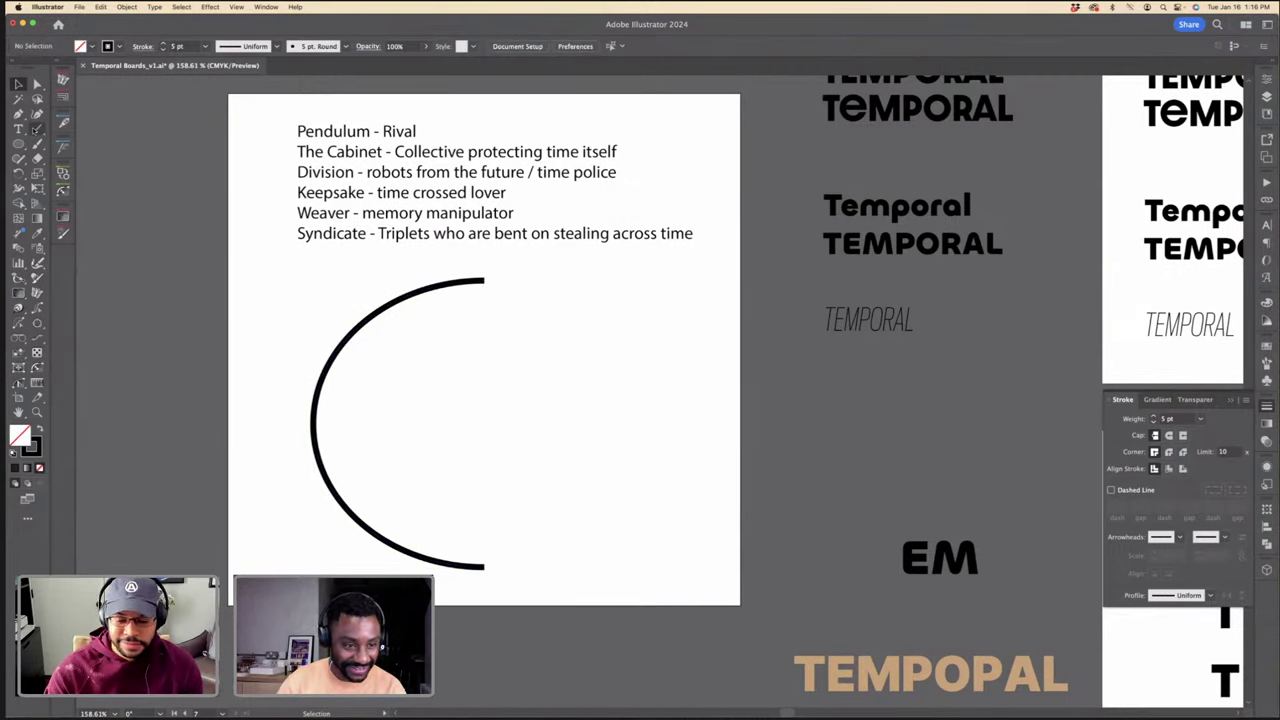
key("backslash")
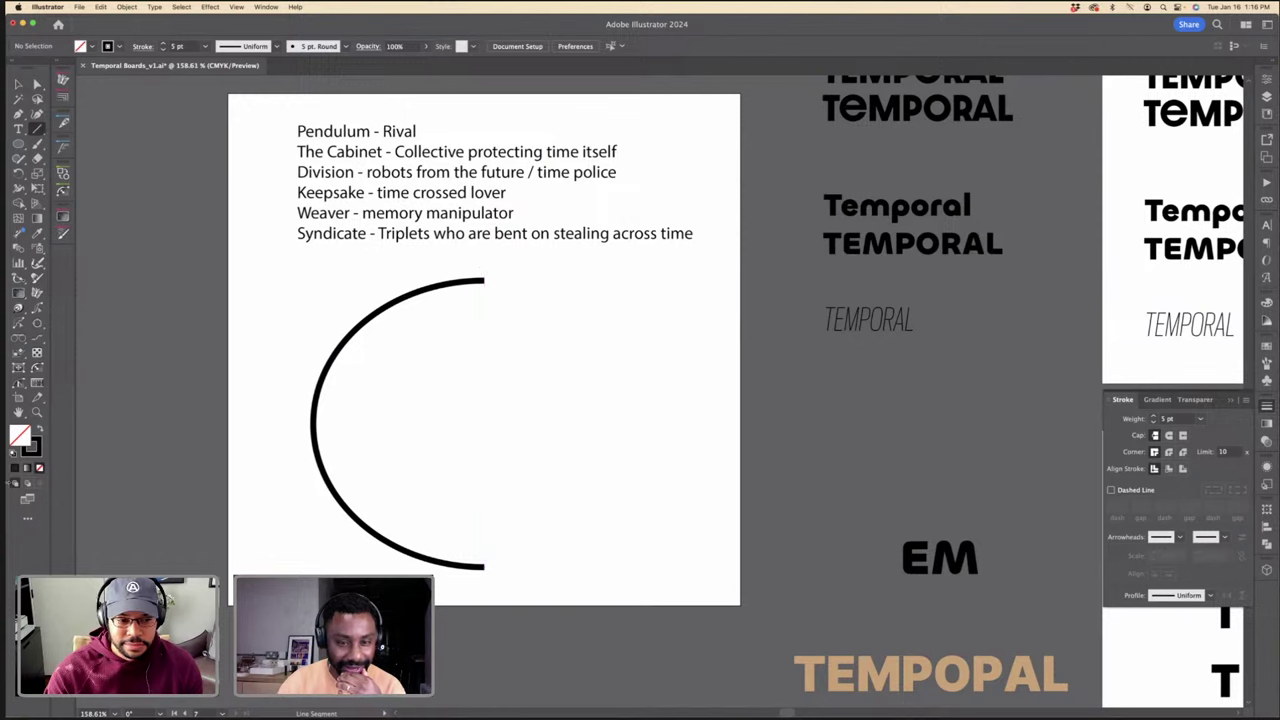
left_click(32, 450)
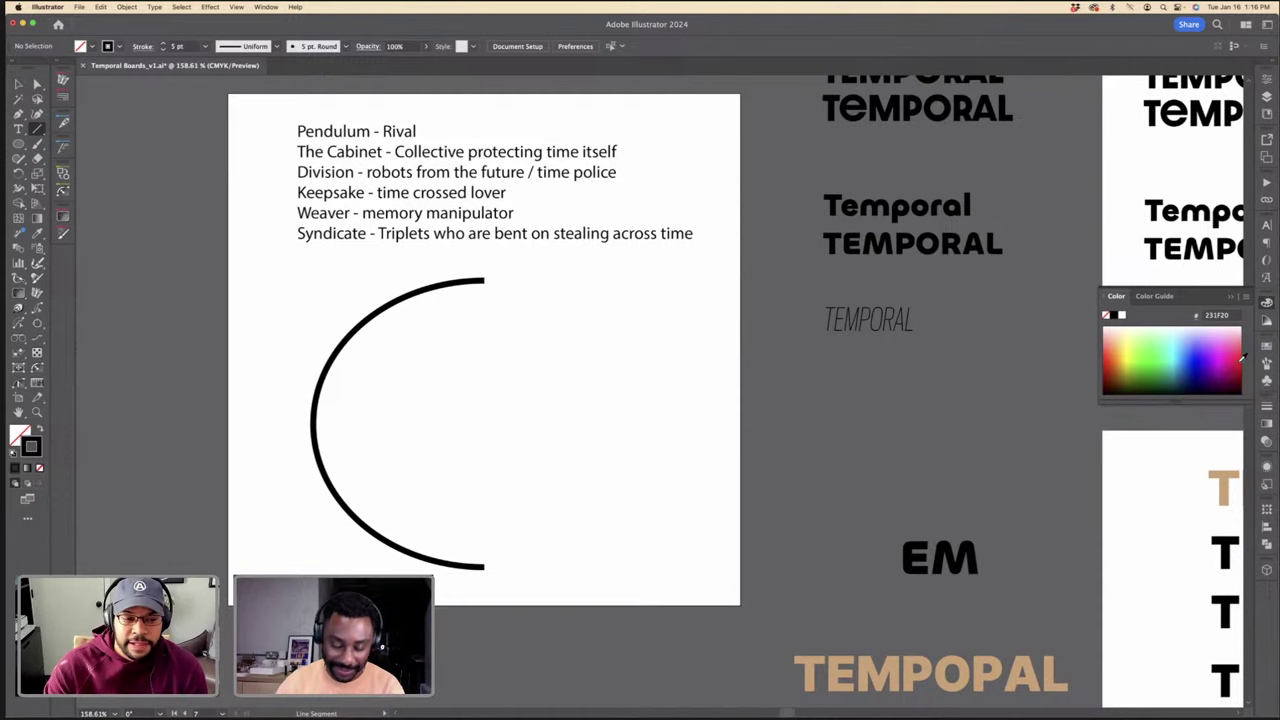
left_click(1230, 362)
key("v")
left_click(37, 130)
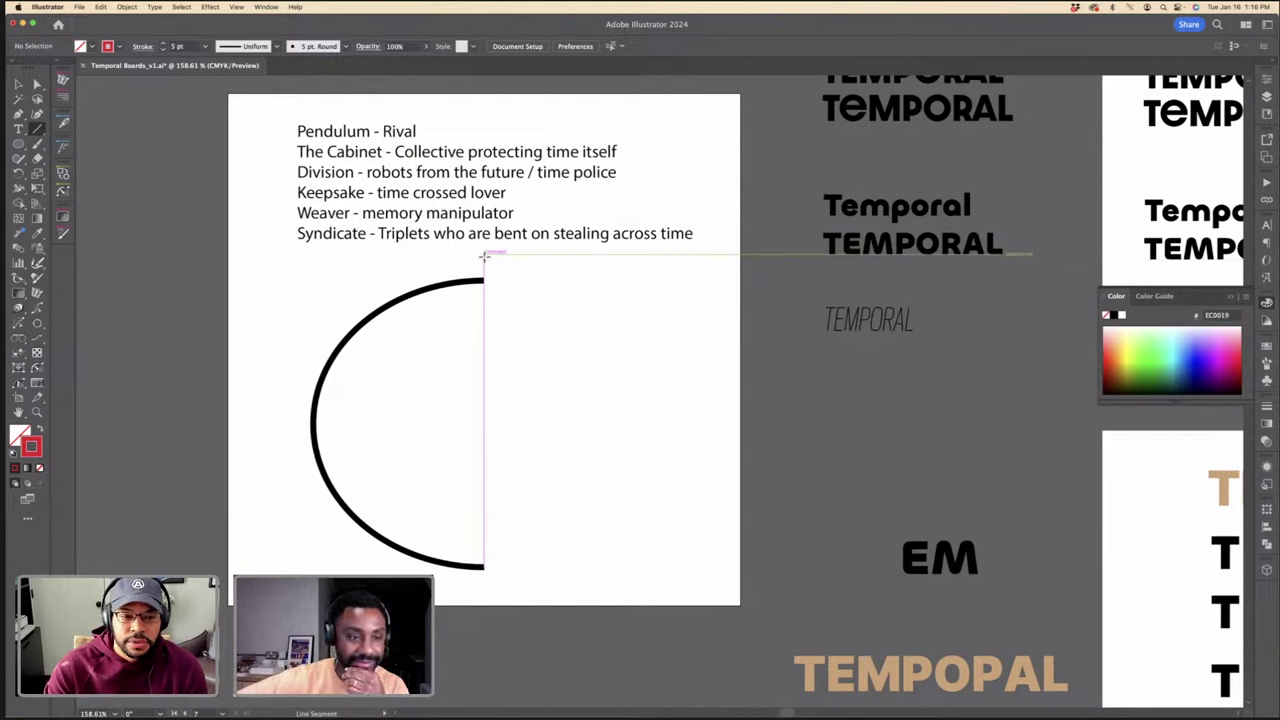
left_click_drag(484, 256, 503, 590)
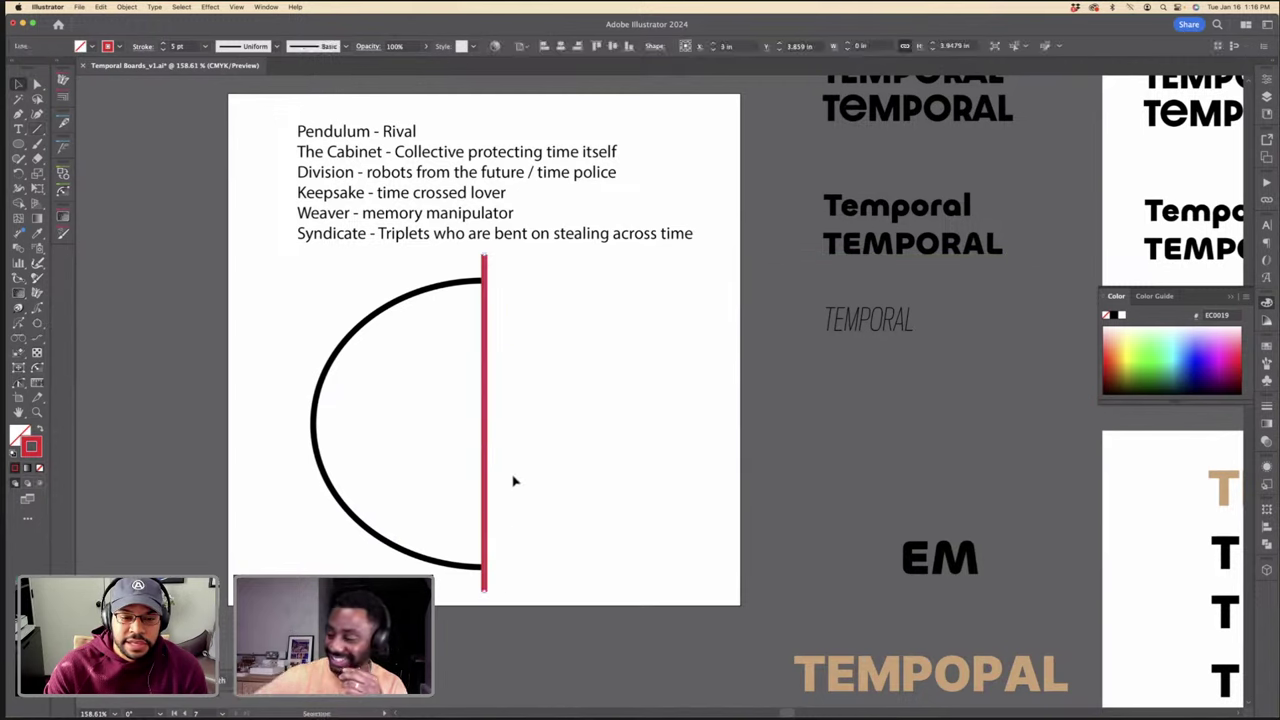
Step: Move the half arc and the red line up slightly together, closer to the character list
key("v")
left_click_drag(506, 444, 334, 360)
left_click(477, 351)
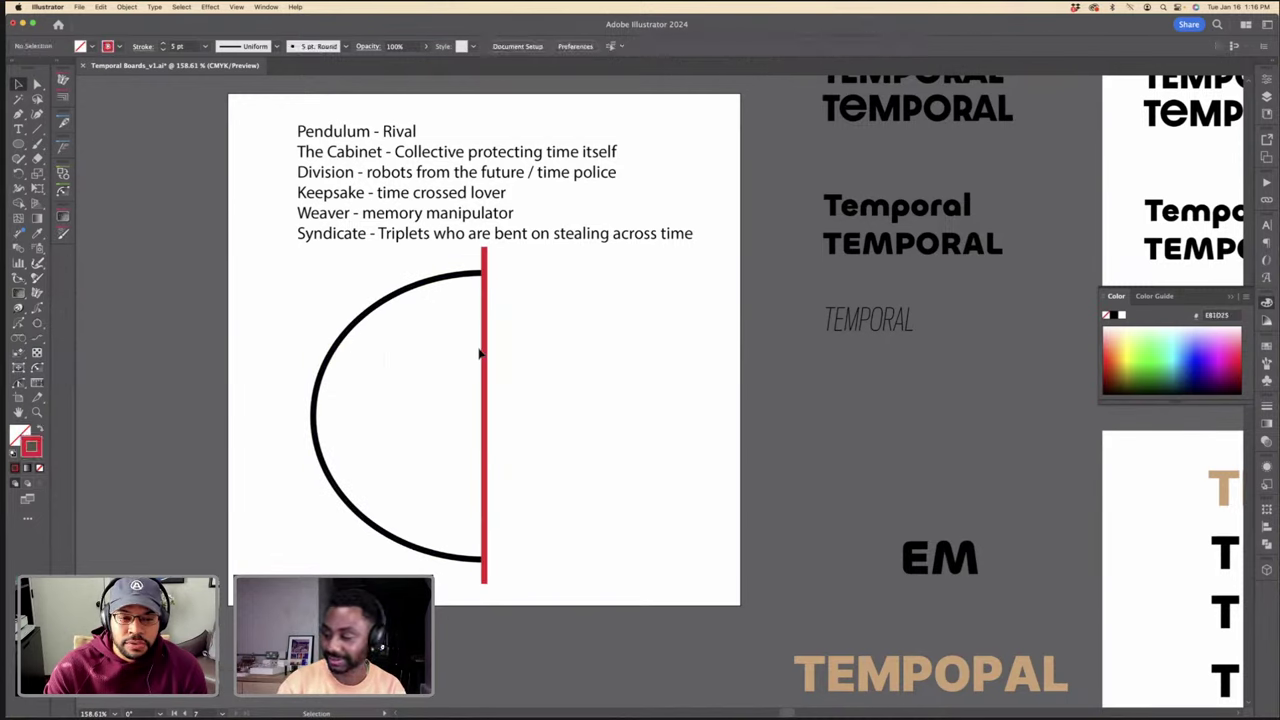
key("t")
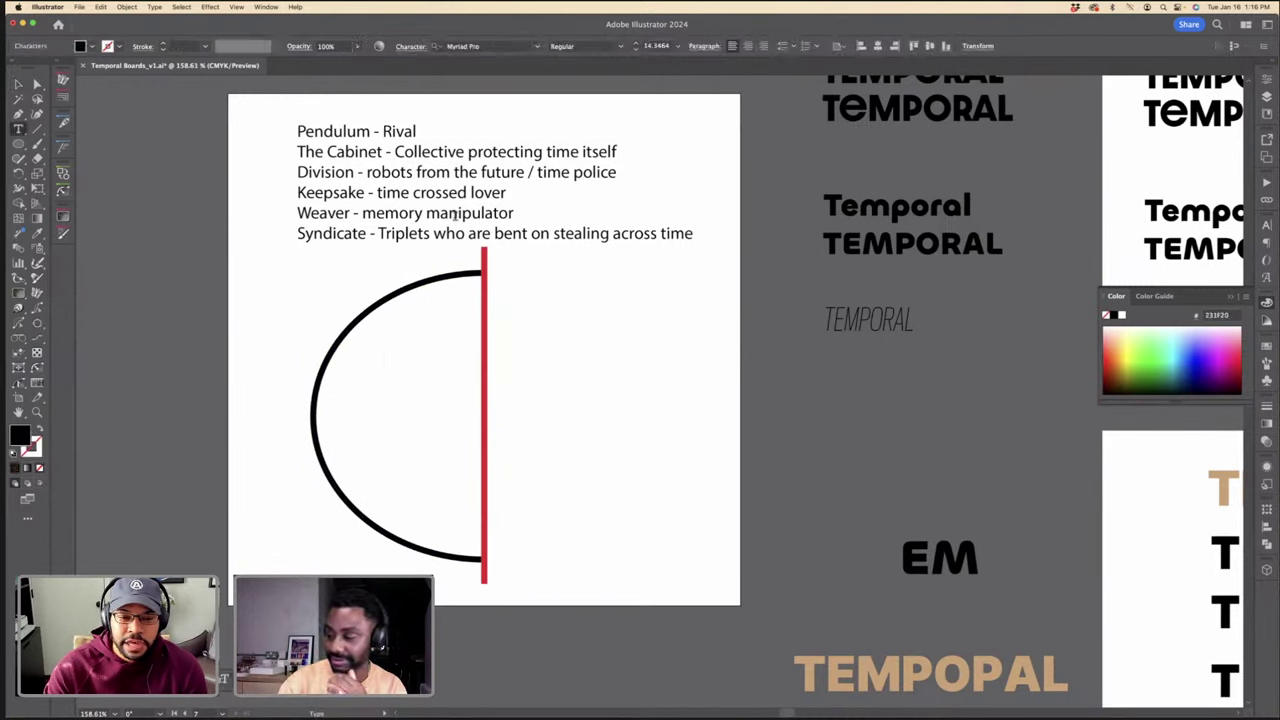
left_click(22, 84)
left_click(234, 106)
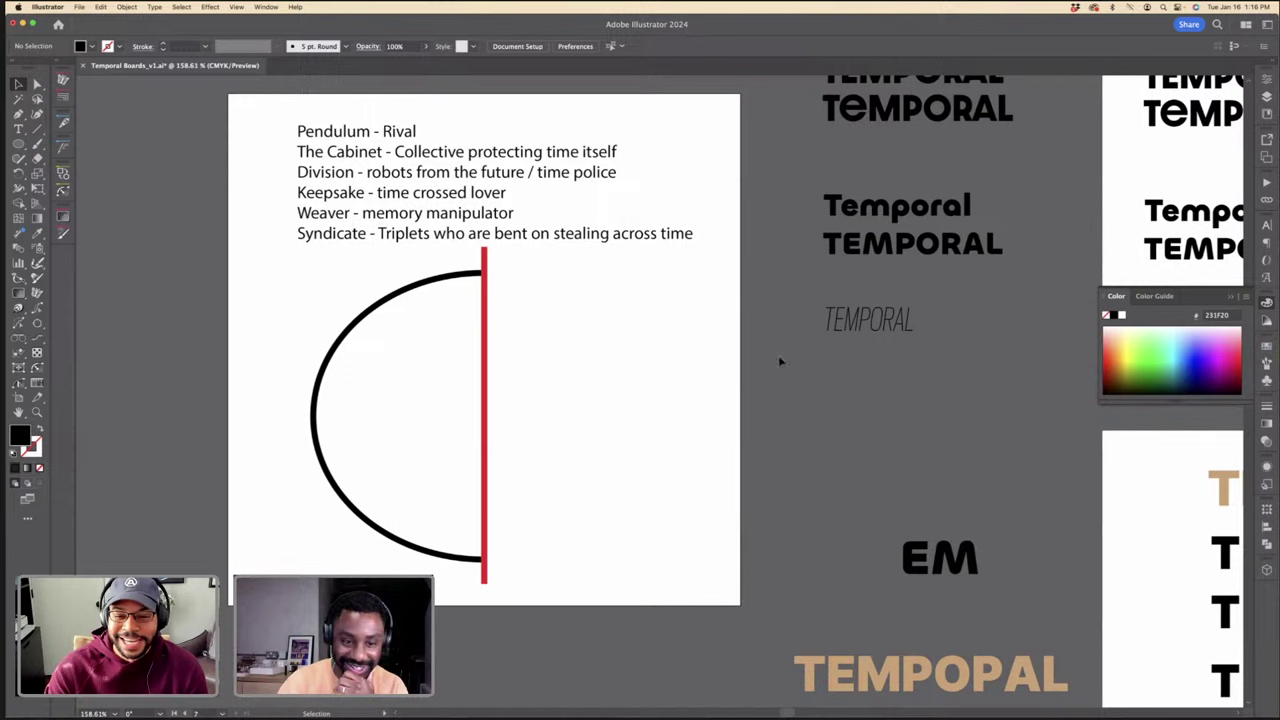
Step: Move the thin italic TEMPORAL wordmark beside the artboard up slightly toward the bold version above it
left_click_drag(872, 330, 871, 308)
left_click(883, 356)
left_click(876, 343)
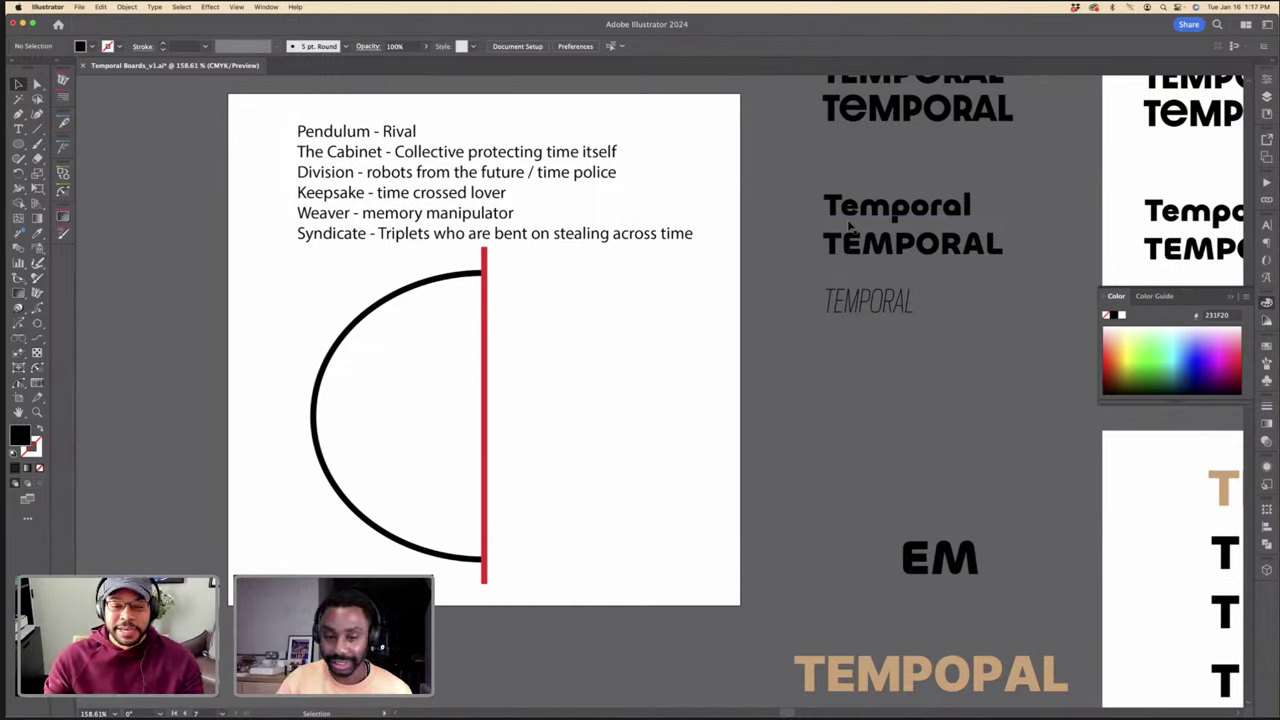
left_click(851, 228)
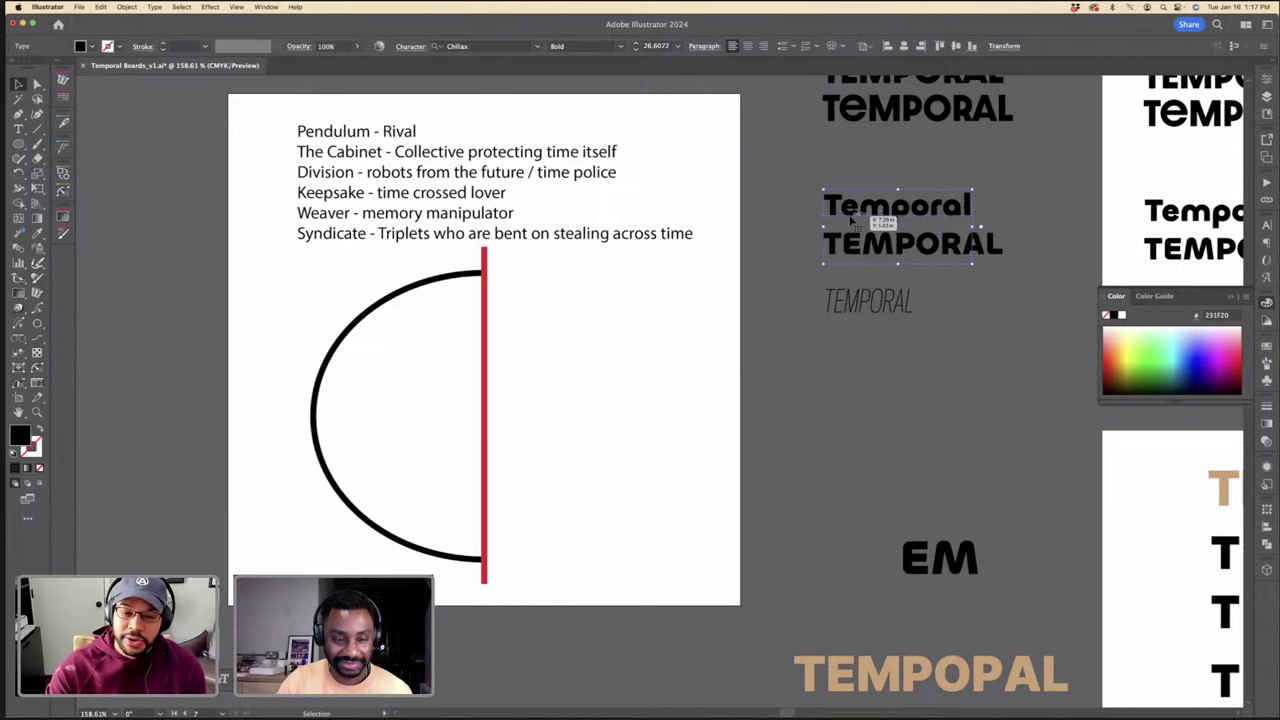
double_click(851, 219)
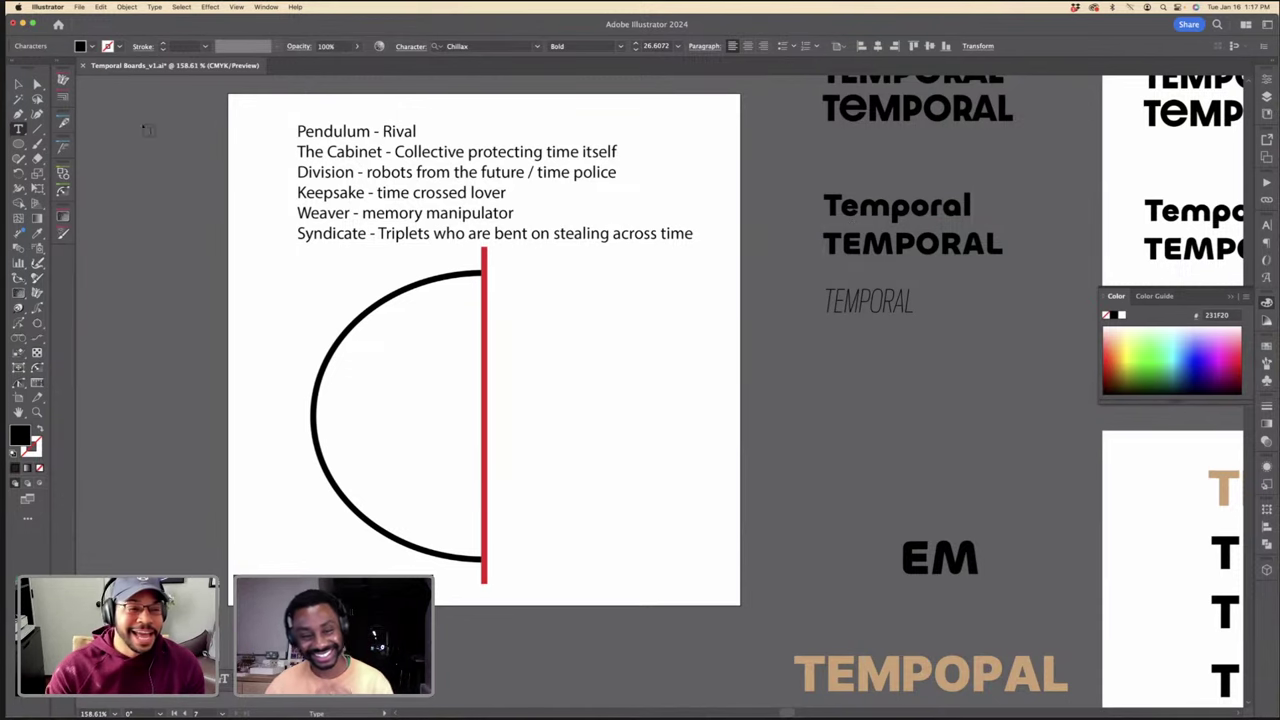
left_click(18, 84)
left_click(492, 337)
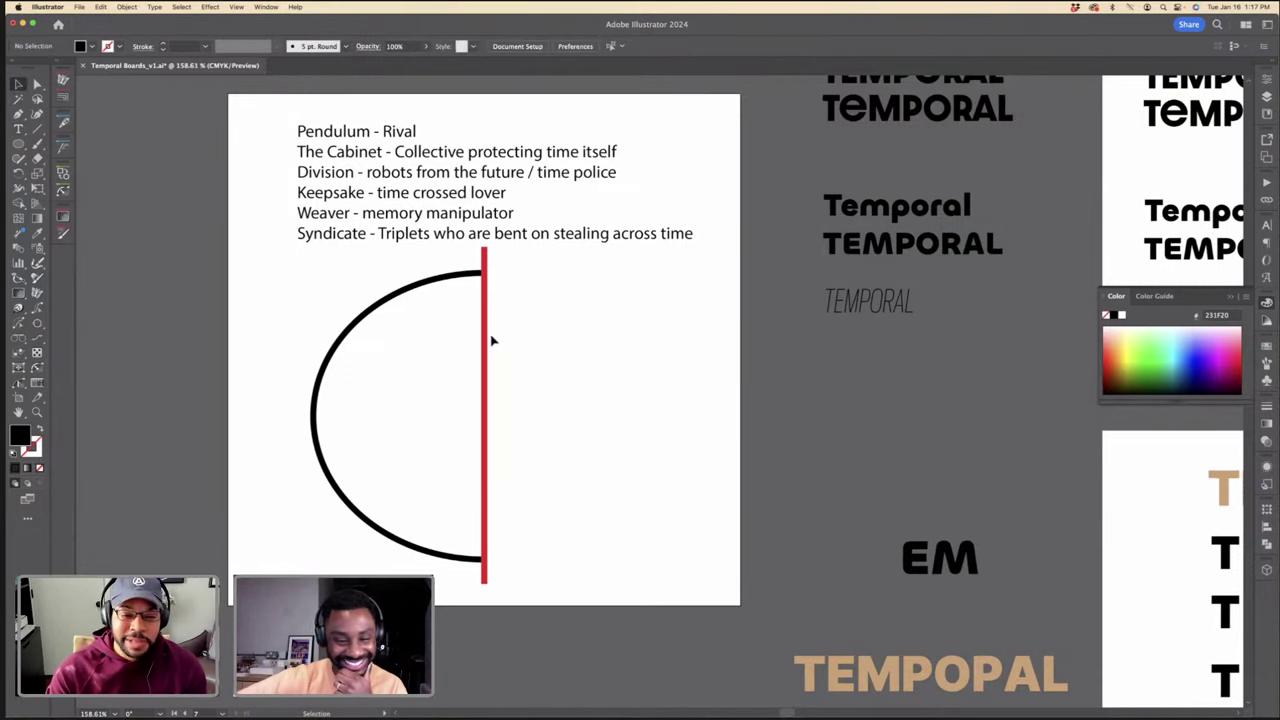
Step: Give the red line the symmetrical width profile tapered at both ends and set its stroke weight to 7 pt
left_click(487, 340)
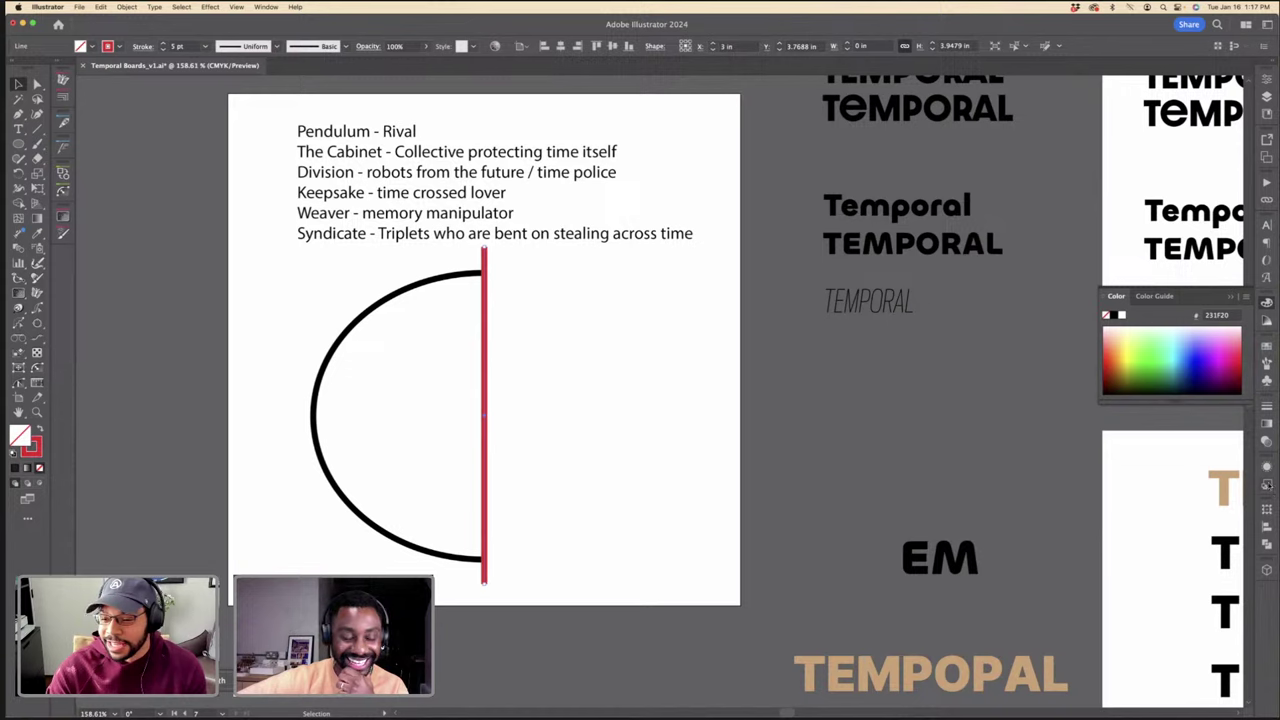
left_click(1266, 407)
left_click(1186, 594)
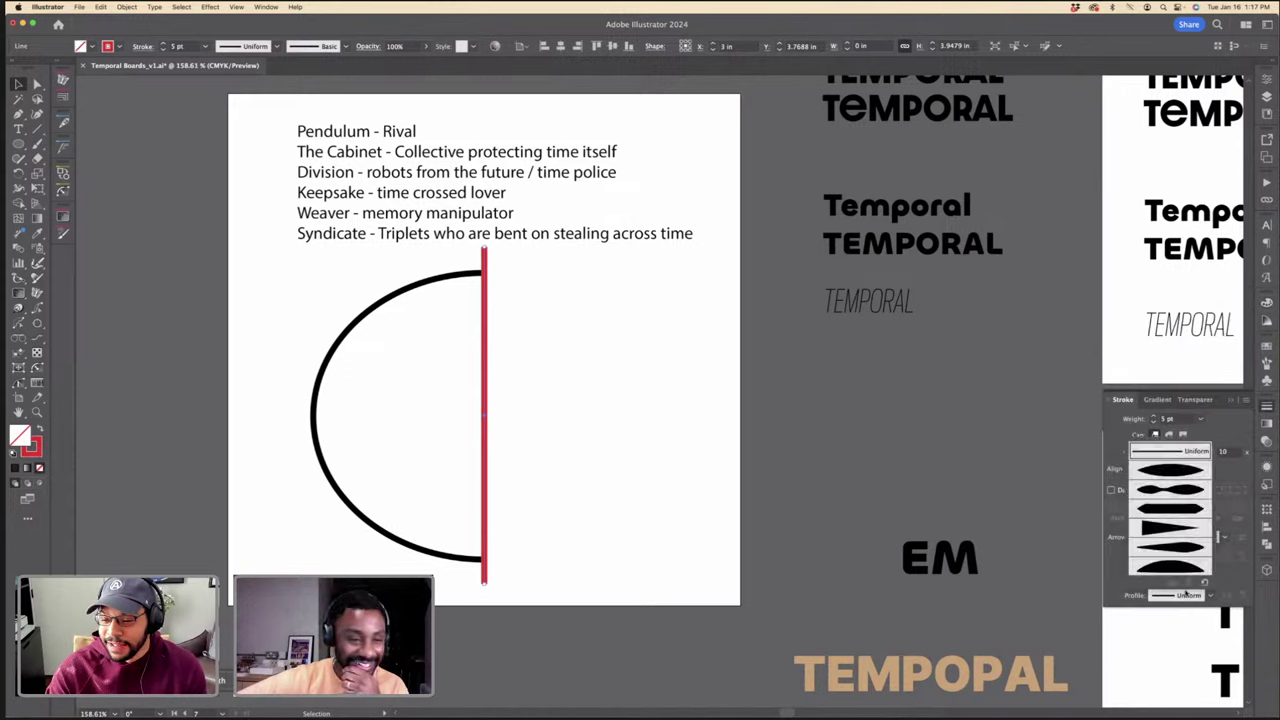
left_click(1177, 546)
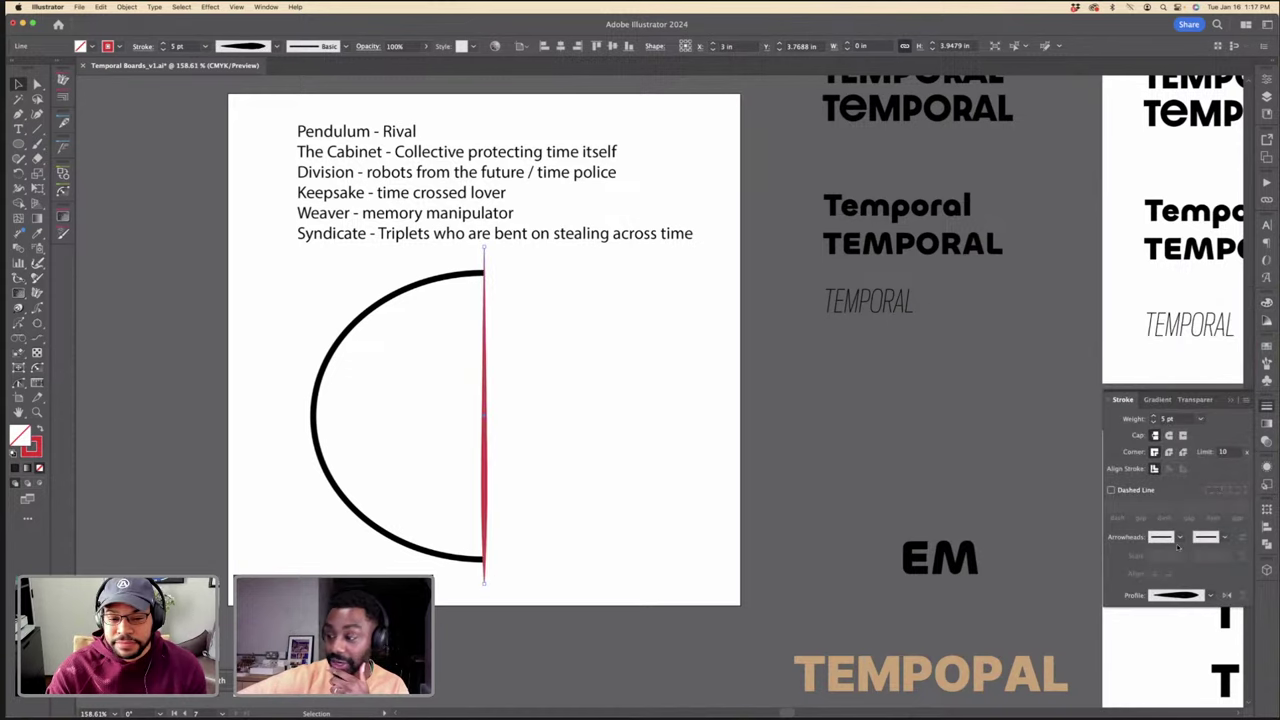
left_click(1193, 592)
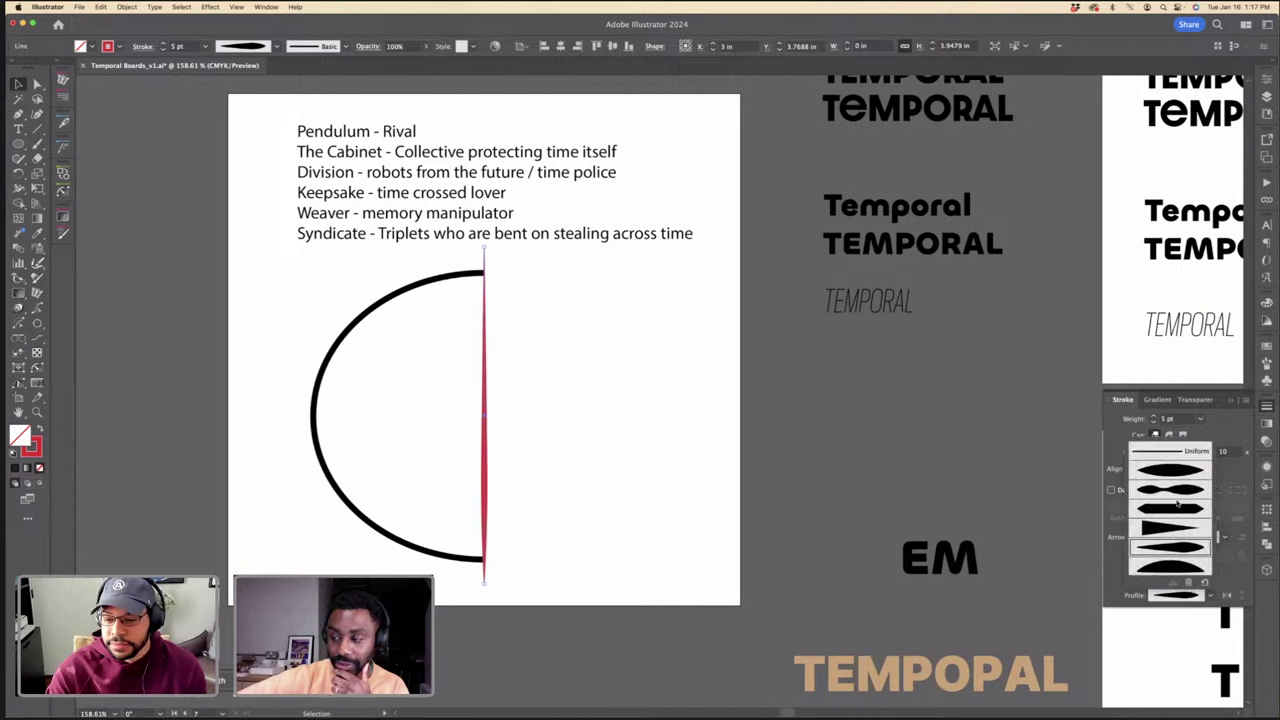
left_click(1170, 471)
left_click(1153, 416)
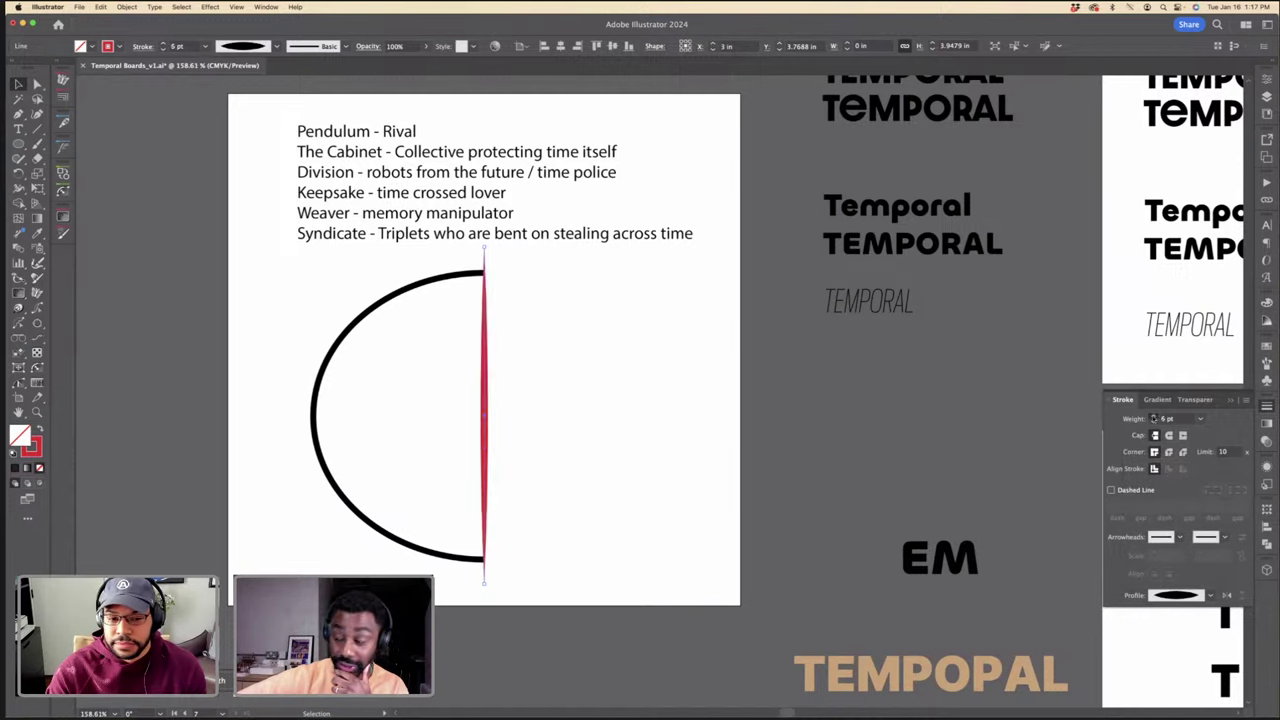
left_click(1153, 416)
left_click(843, 451)
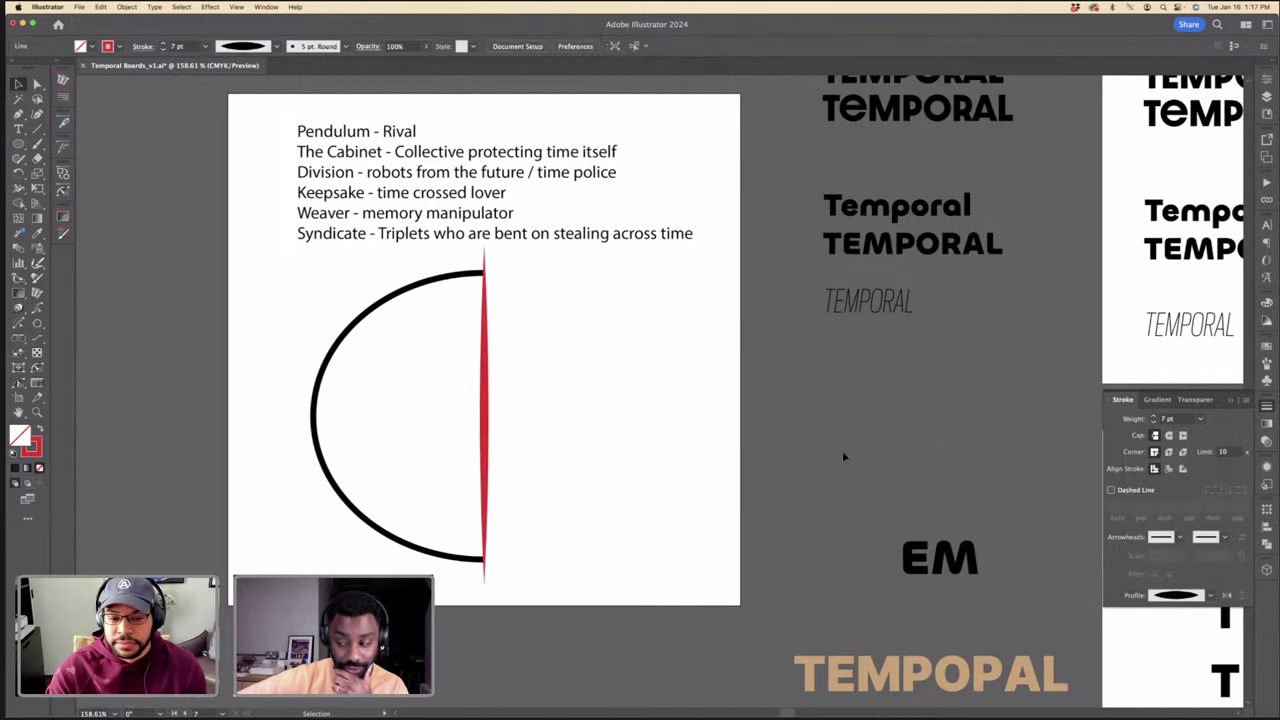
Step: Try the double-bulge and one-sided arch width profiles on the red line and return to the symmetrical tapered profile
left_click(489, 410)
left_click(1185, 594)
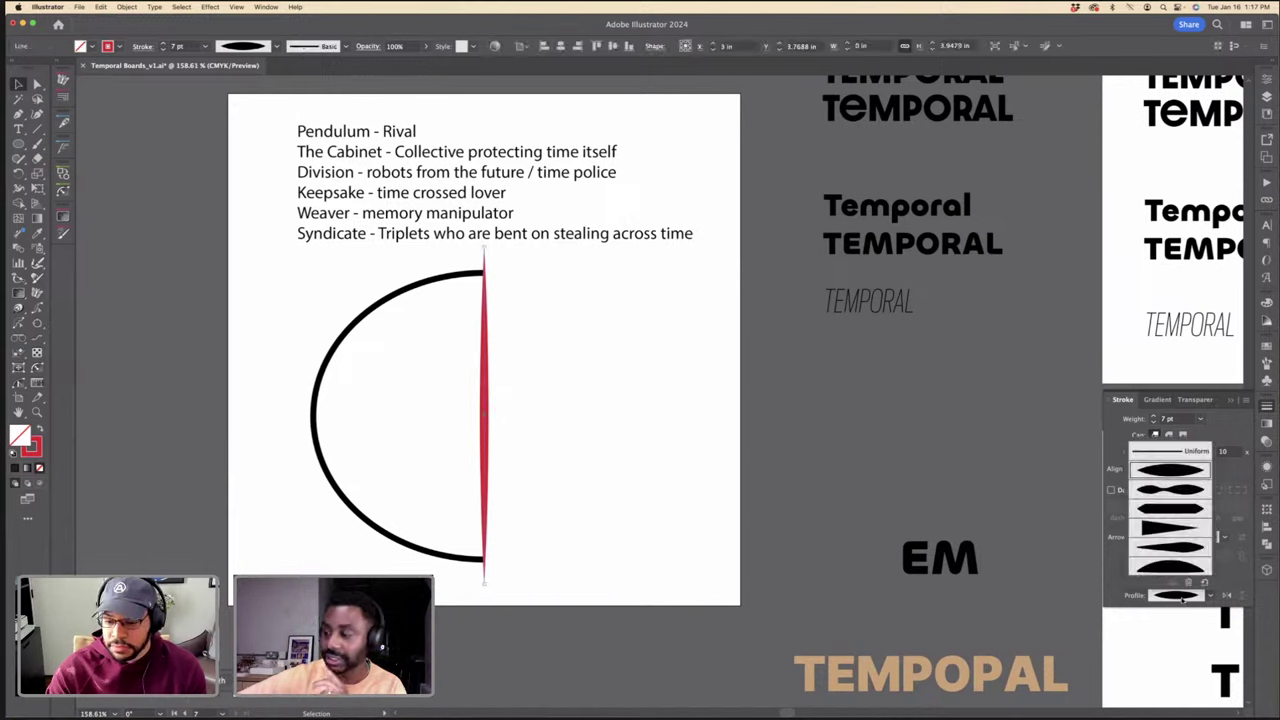
left_click(1170, 506)
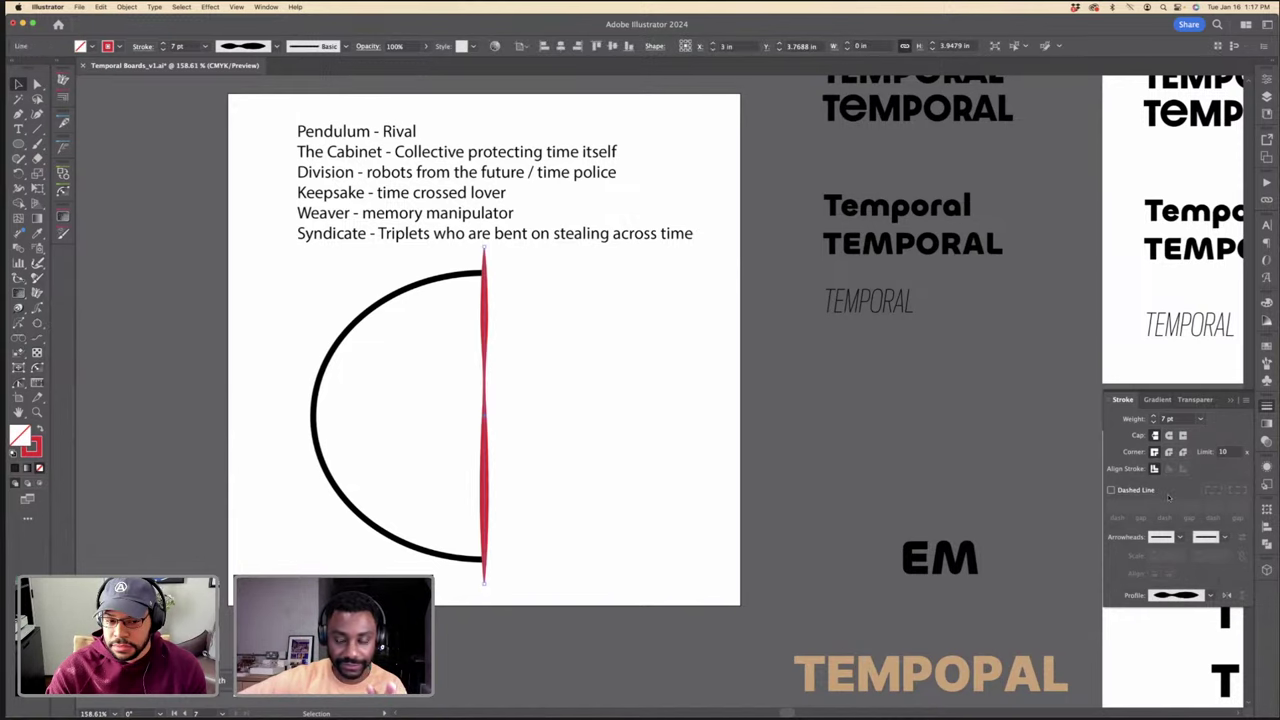
left_click(1180, 594)
left_click(1177, 568)
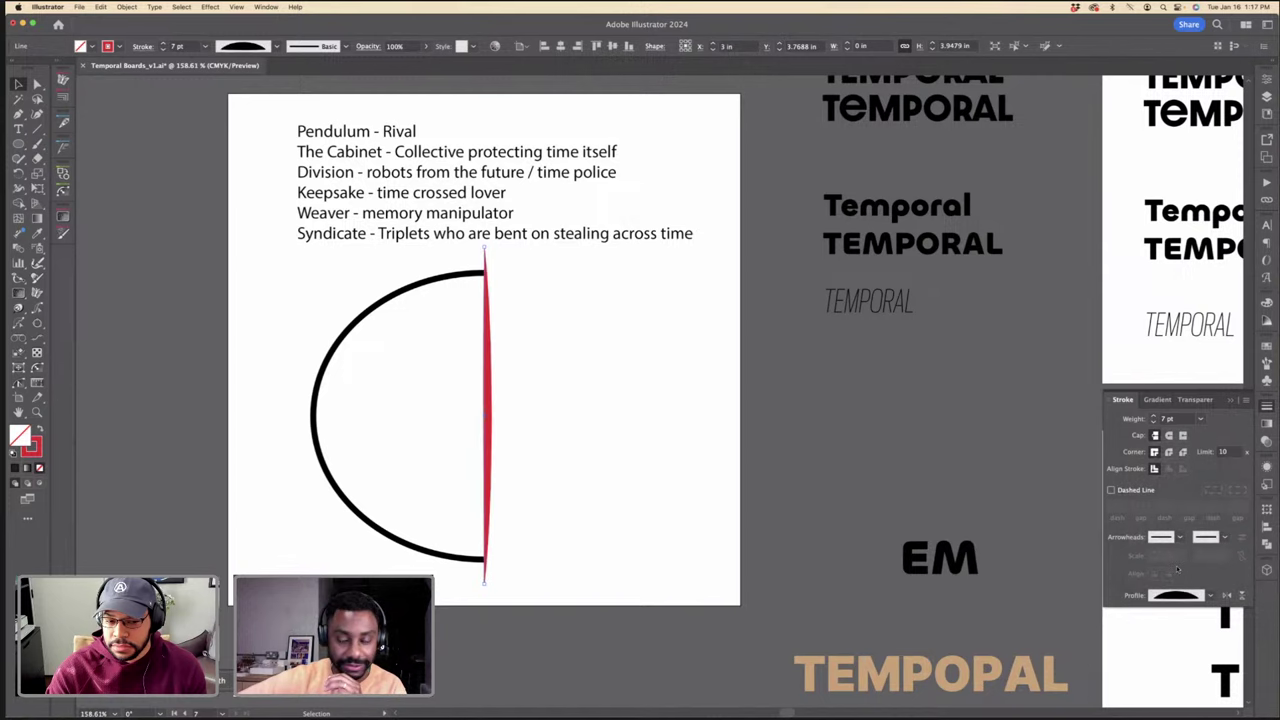
left_click(1179, 595)
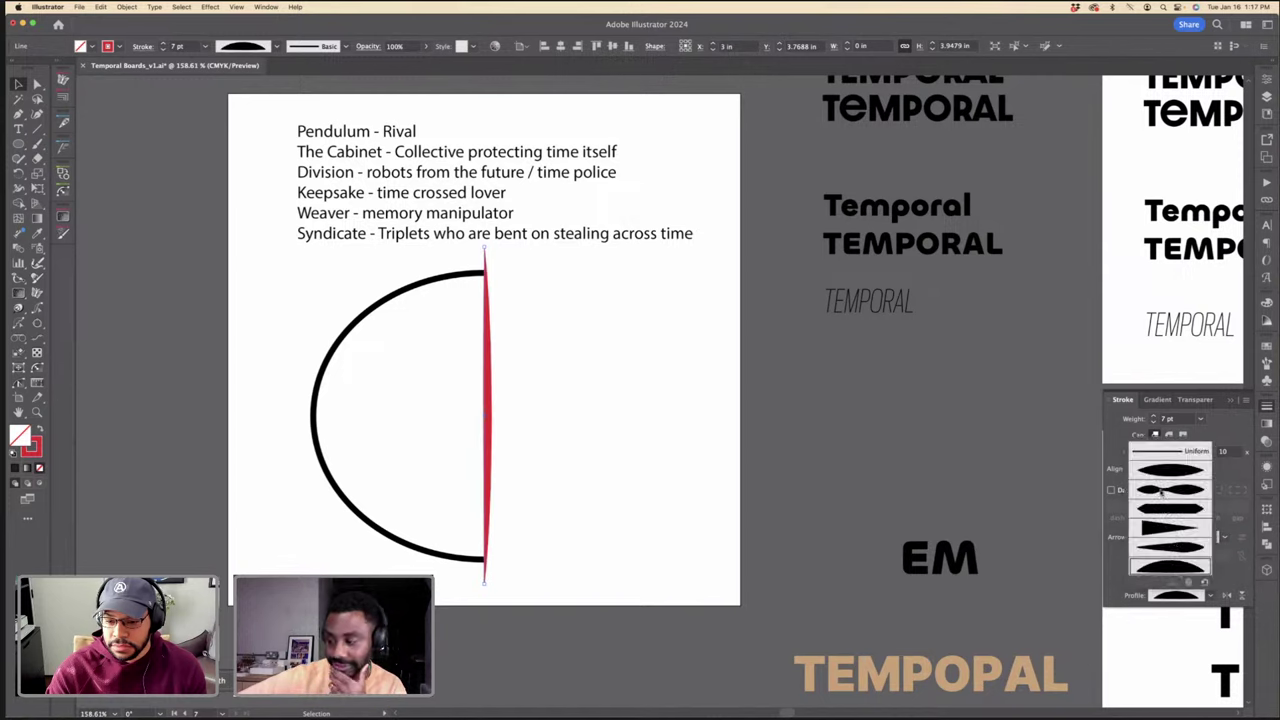
left_click(1165, 471)
left_click(380, 391)
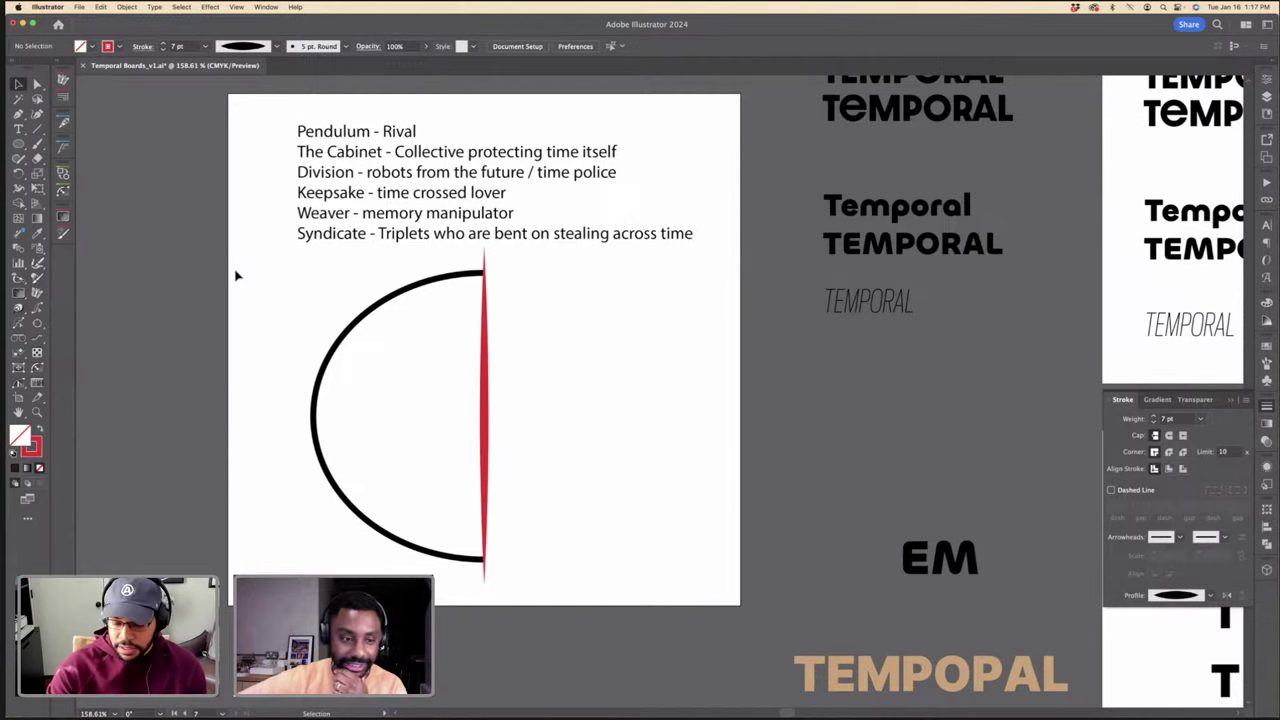
Step: Try mirroring the half arc across the red line with MirrorMe using one 90° axis, and undo the mirrored half
left_click(336, 346)
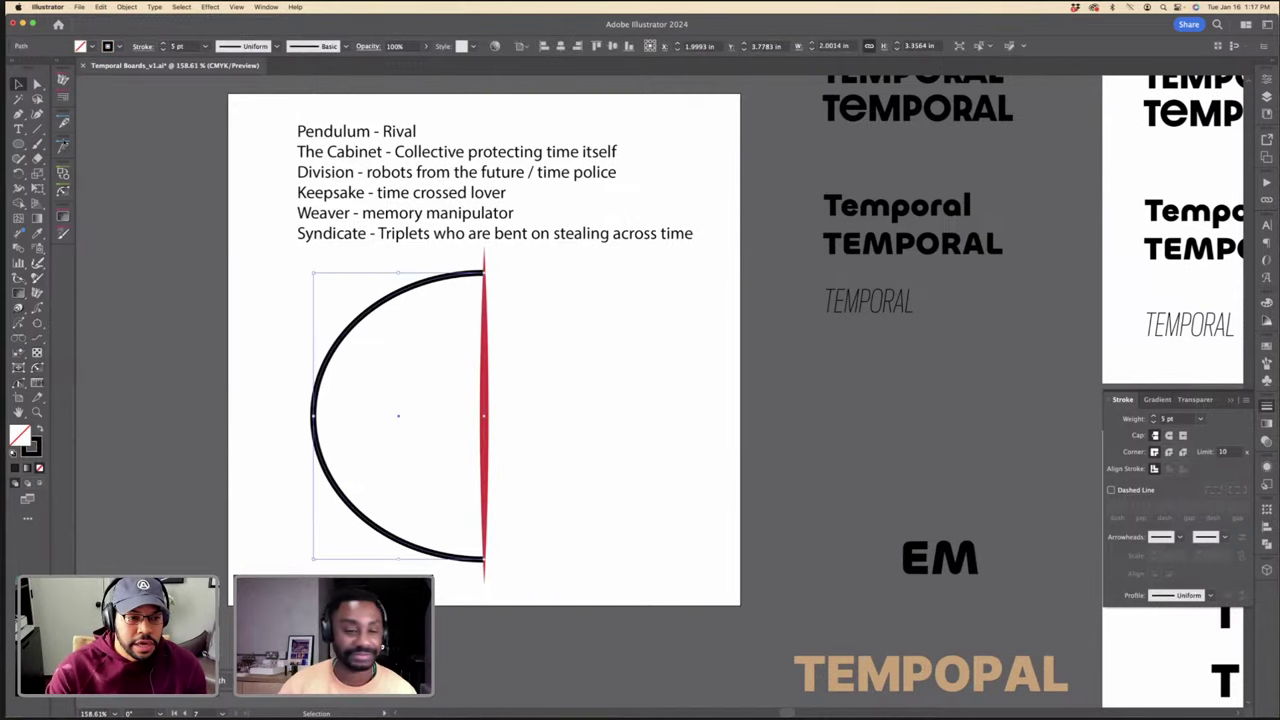
left_click(63, 79)
left_click(63, 80)
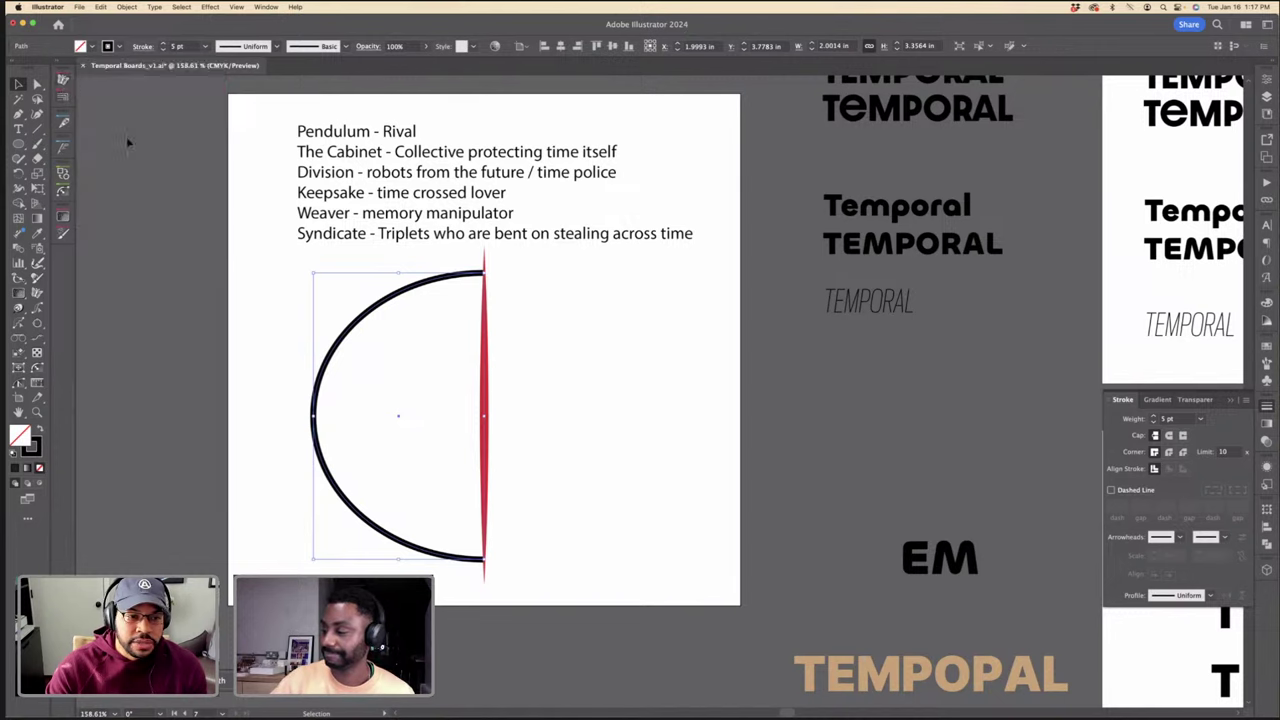
left_click(197, 222)
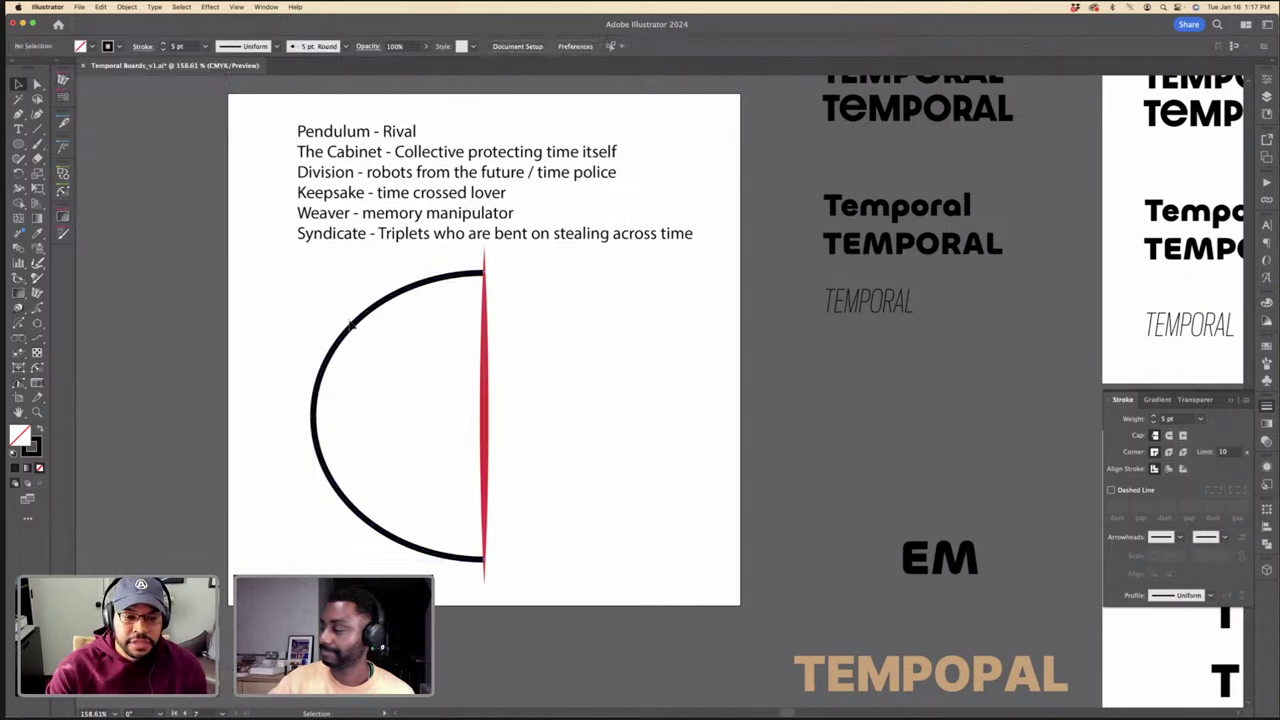
left_click(348, 325)
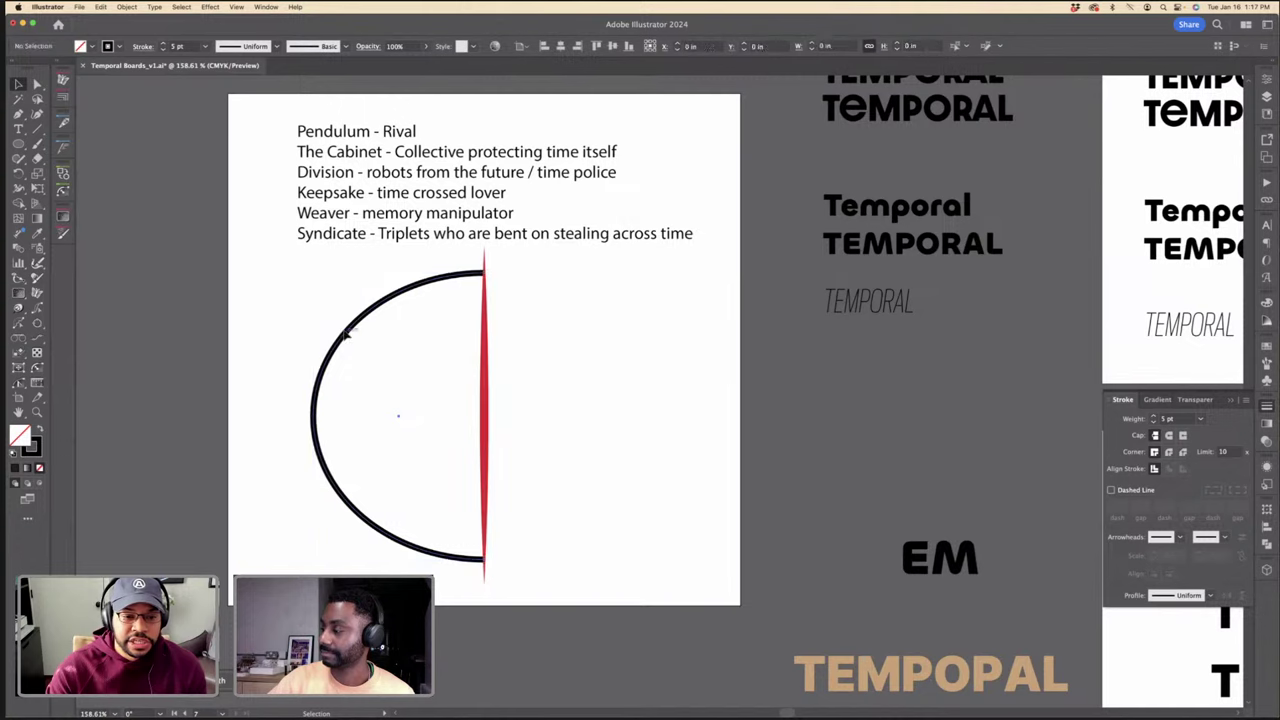
left_click(63, 79)
left_click(89, 108)
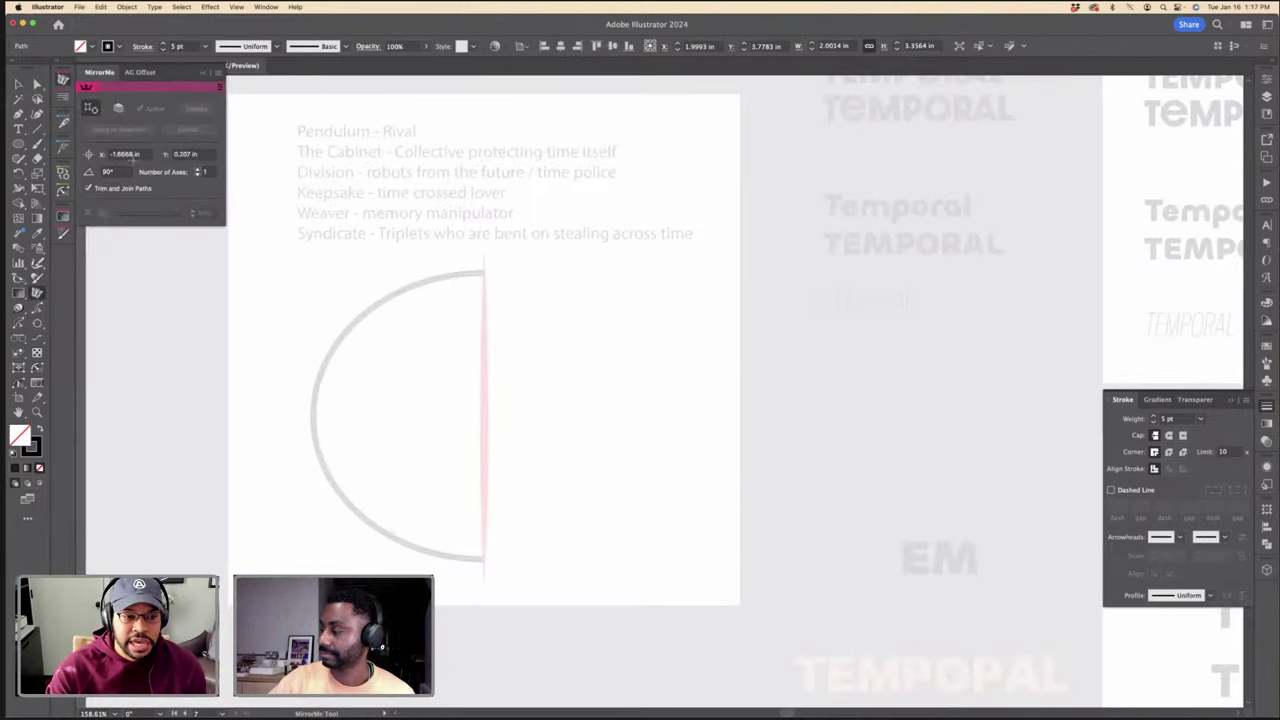
left_click(484, 289)
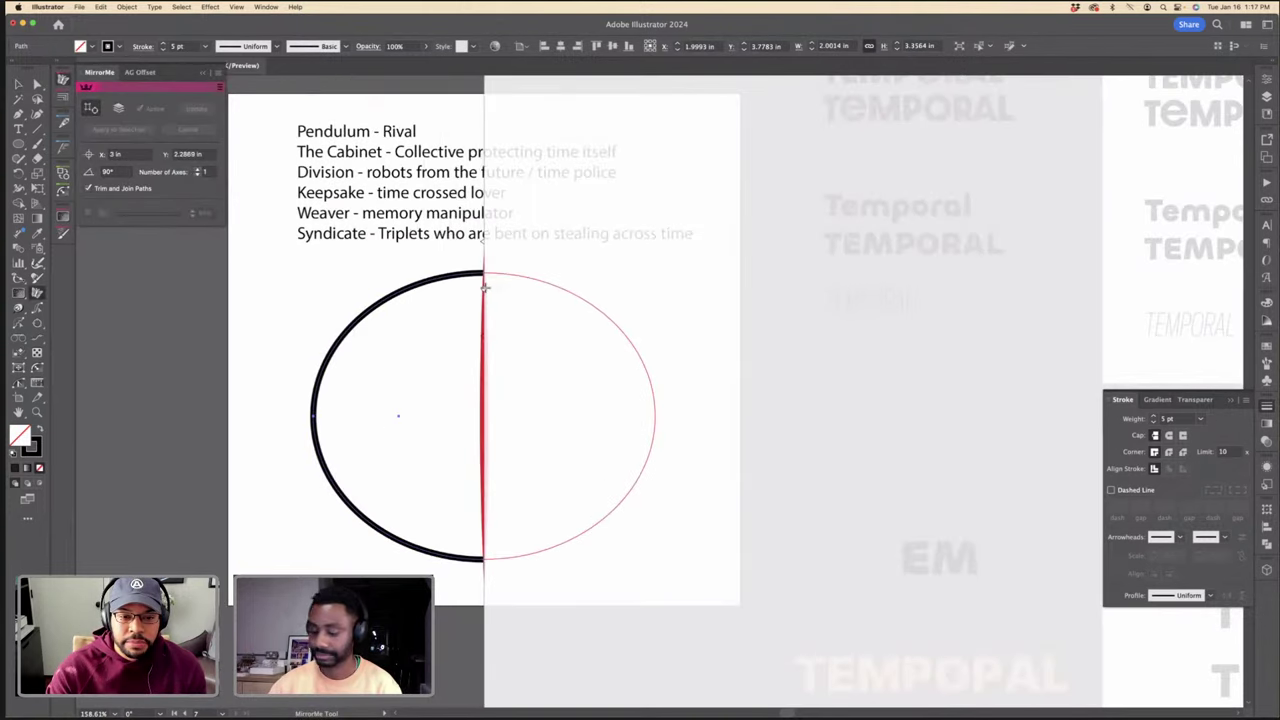
left_click(120, 129)
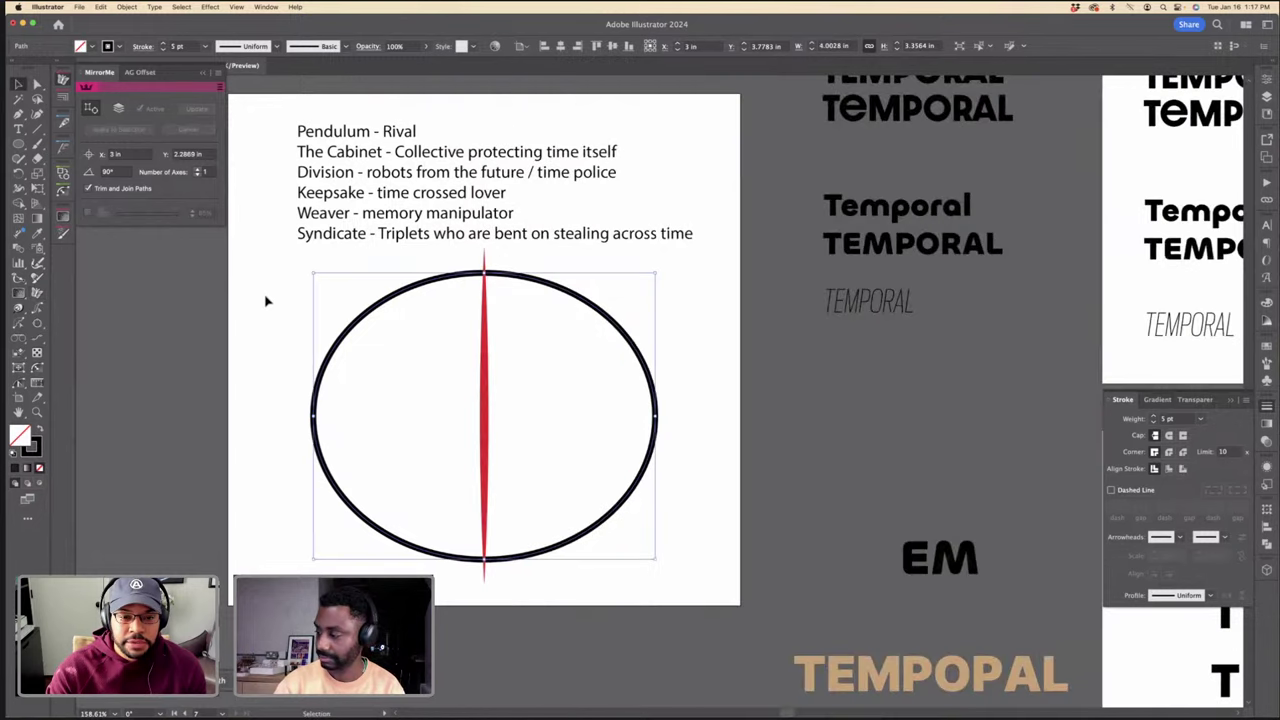
left_click(266, 297)
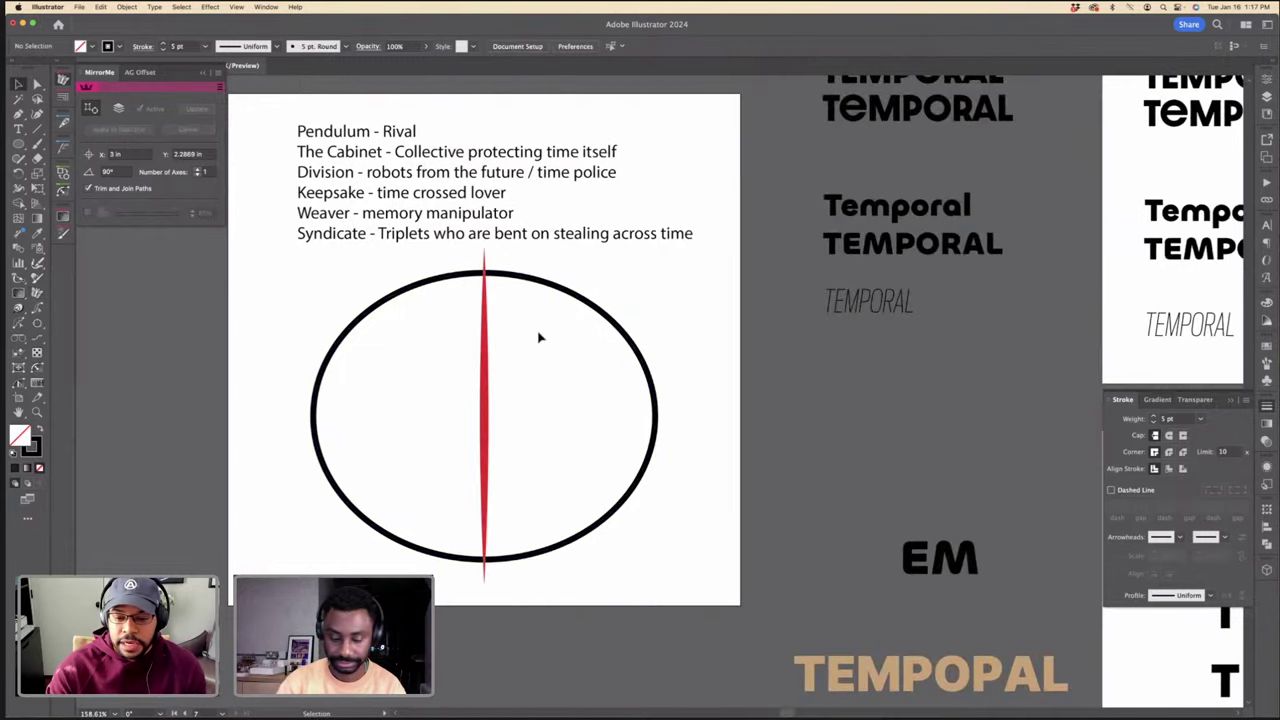
key("super+z")
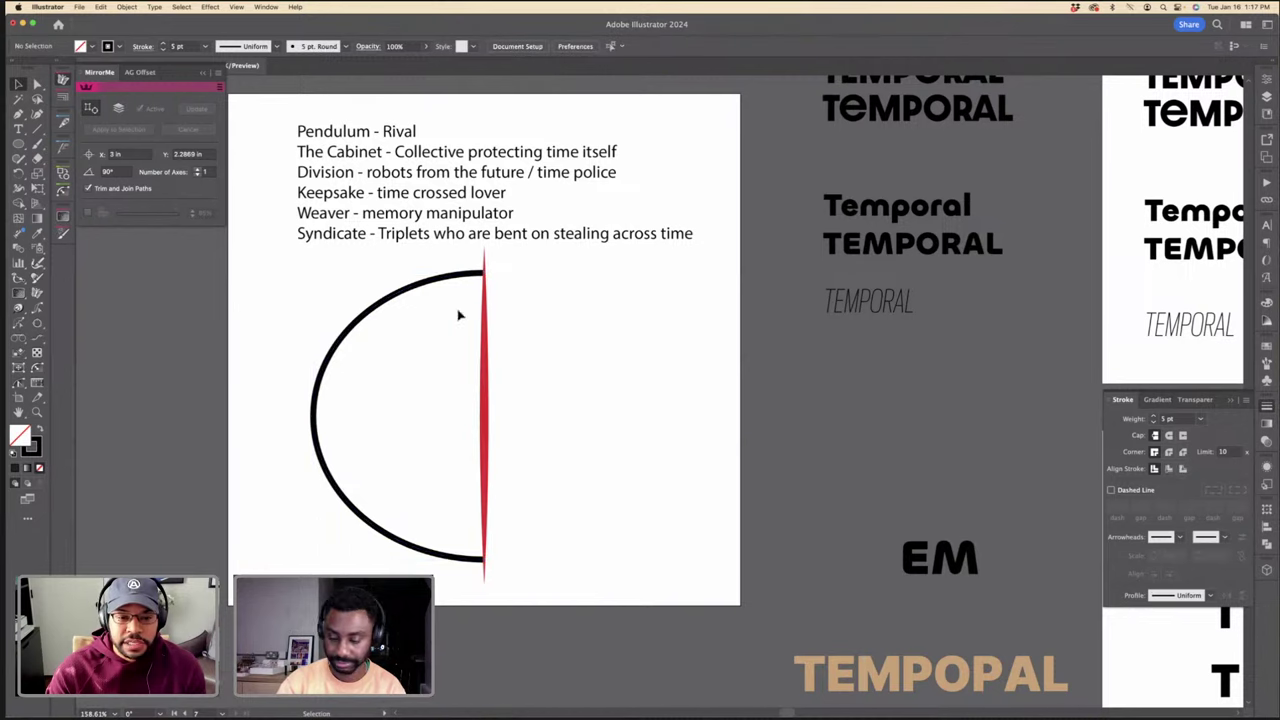
left_click(62, 80)
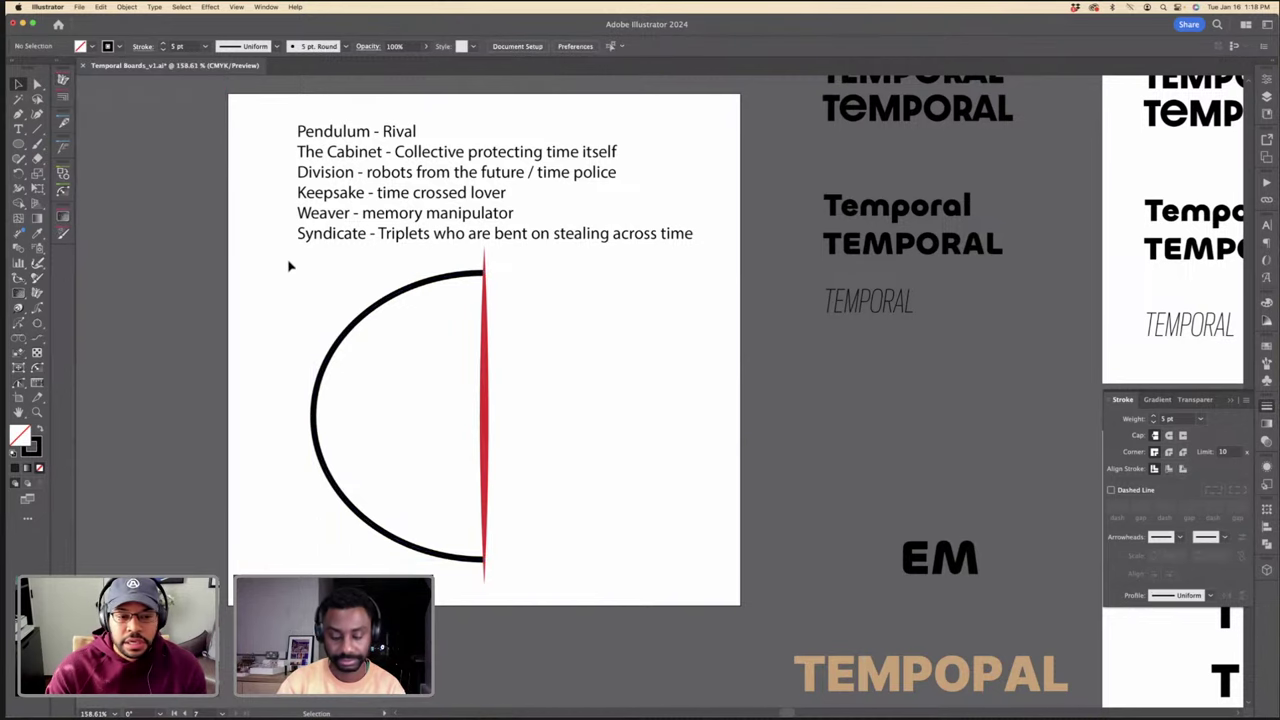
Step: Set the stroke weight of the half arc and the tapered red line together to 10 pt
left_click(359, 318)
left_click(510, 307)
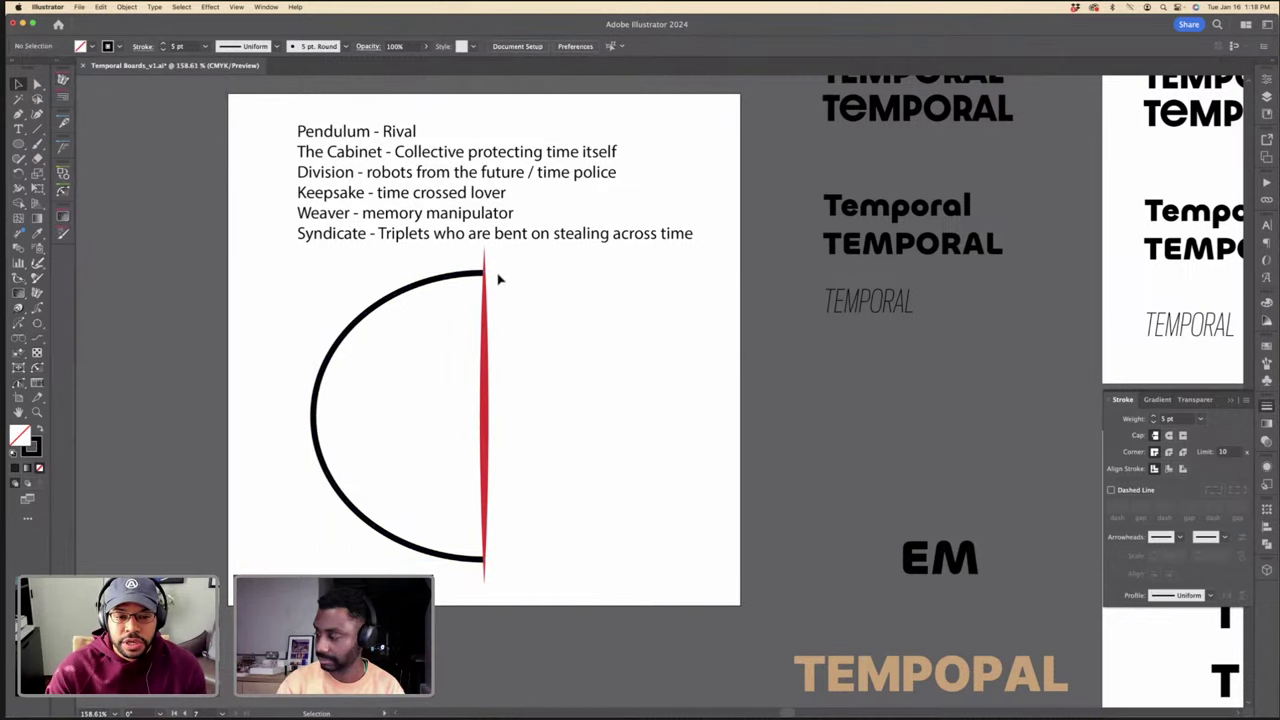
left_click(345, 305)
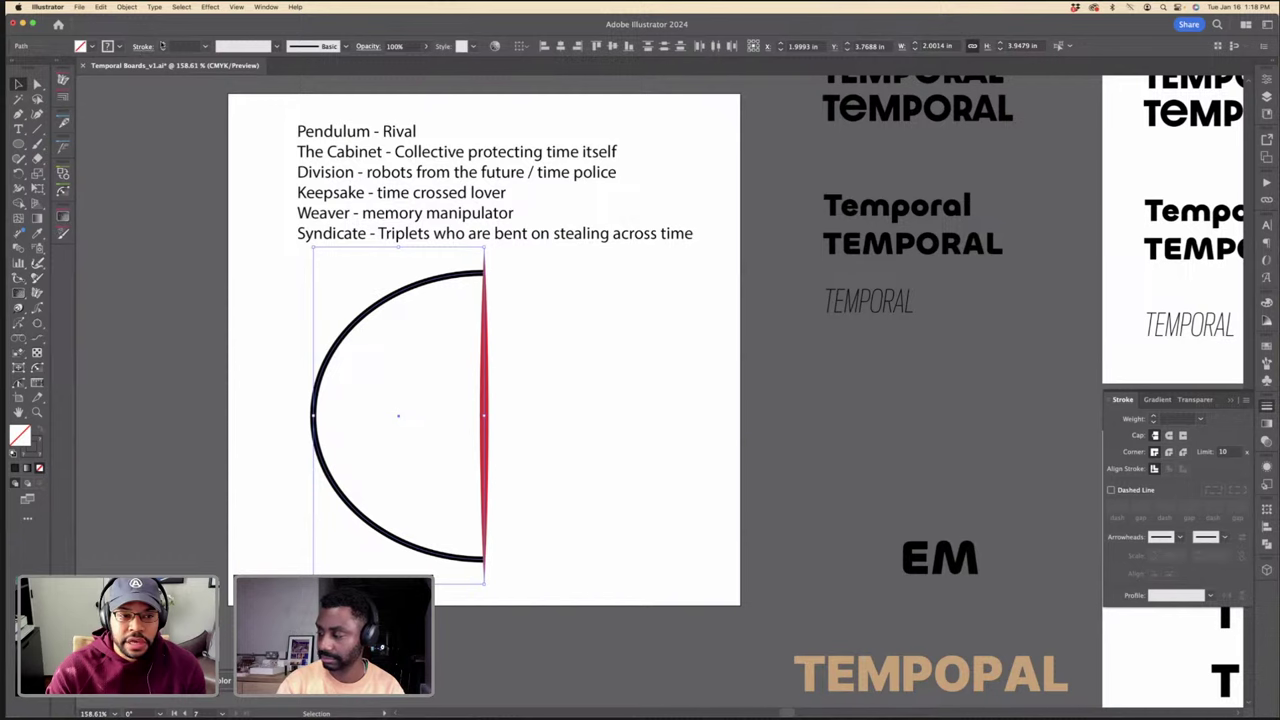
left_click(161, 43)
left_click(161, 43)
left_click(161, 43)
left_click(161, 43)
left_click(161, 43)
left_click(161, 43)
left_click(161, 43)
left_click(161, 43)
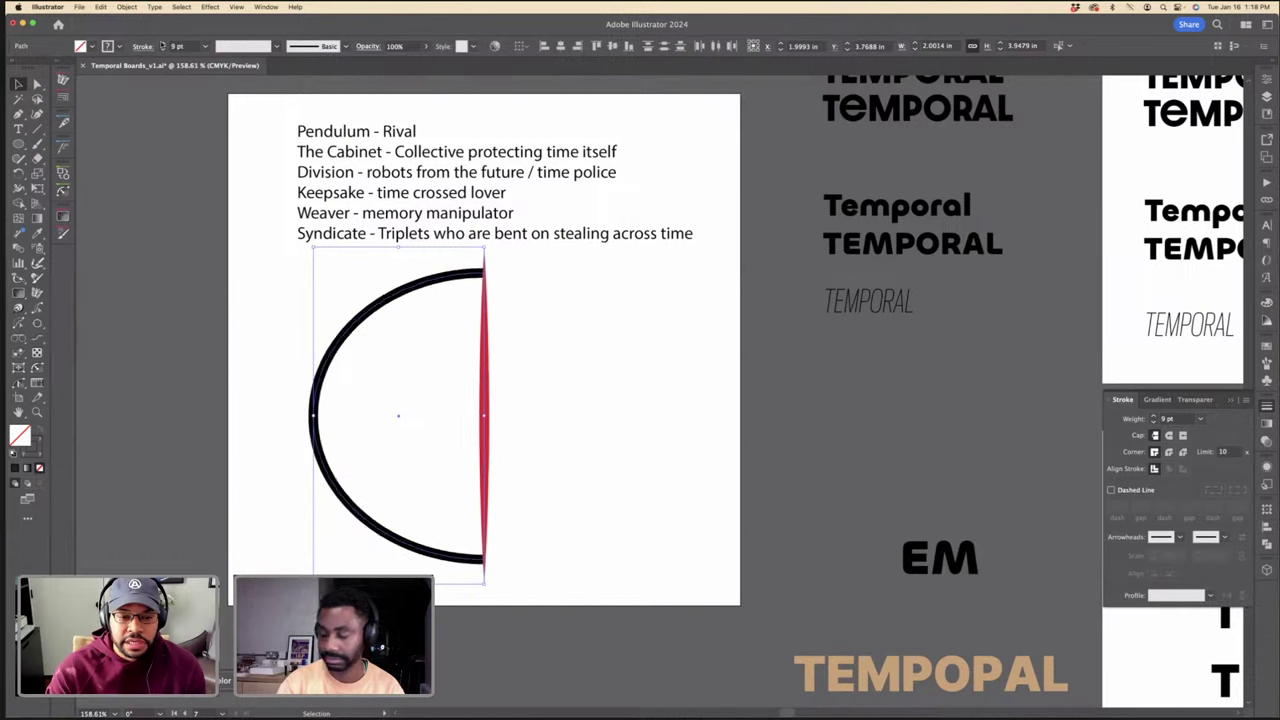
key("Up")
left_click(578, 395)
left_click(486, 371)
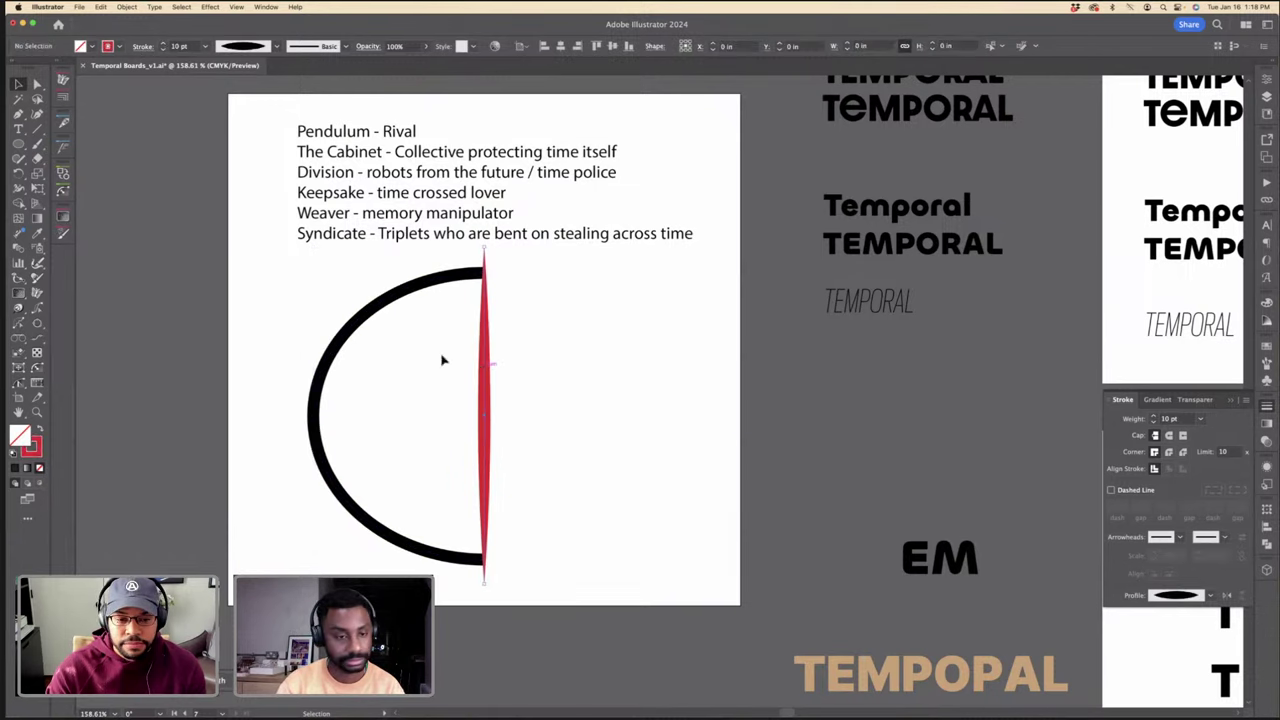
Step: Scale the half arc down toward the red line to about 1.71 by 2.87 in and set its stroke weight to 6 pt
left_click(318, 367)
left_click_drag(316, 416, 340, 415)
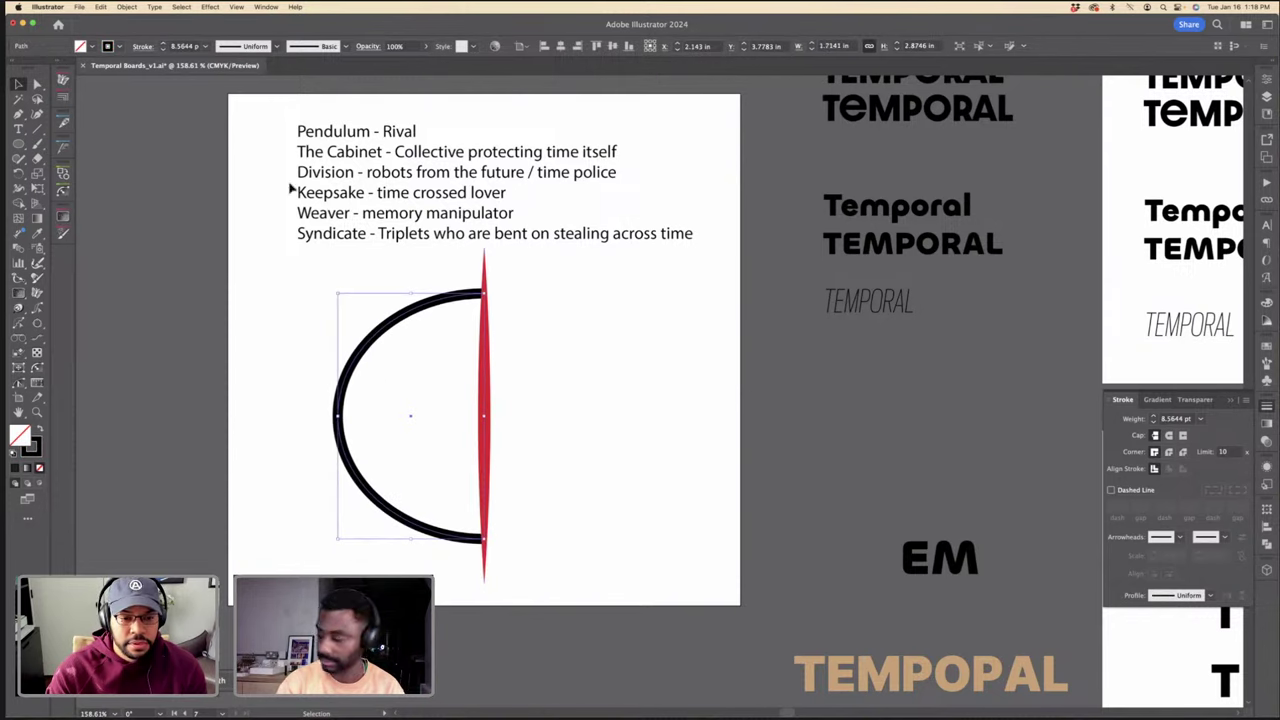
left_click(163, 49)
left_click(163, 49)
left_click(163, 49)
left_click(260, 283)
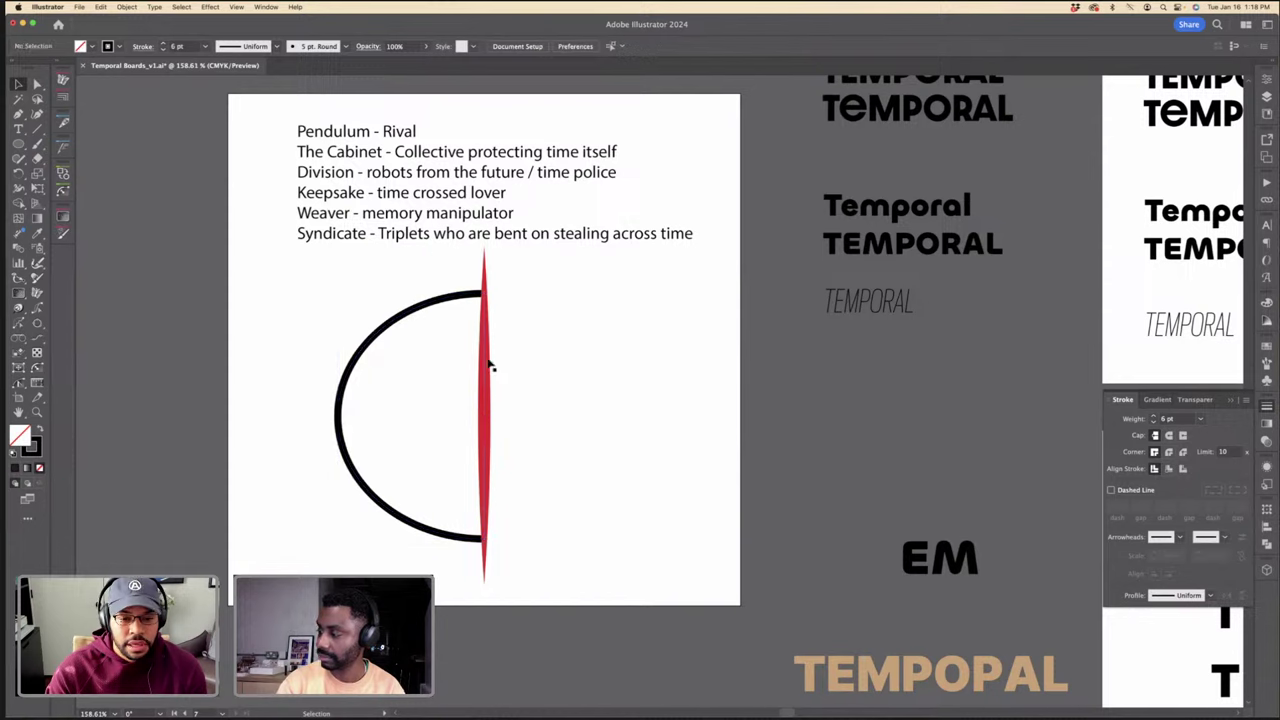
left_click(491, 356)
left_click(437, 360)
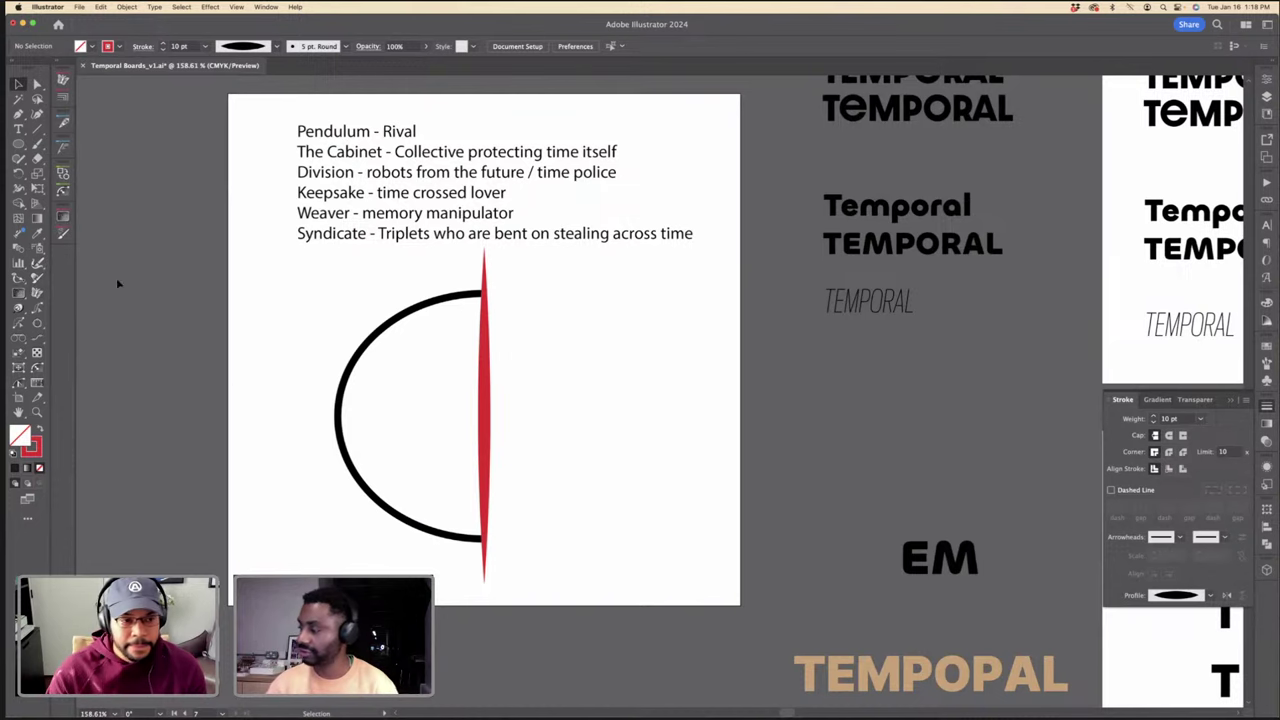
double_click(63, 124)
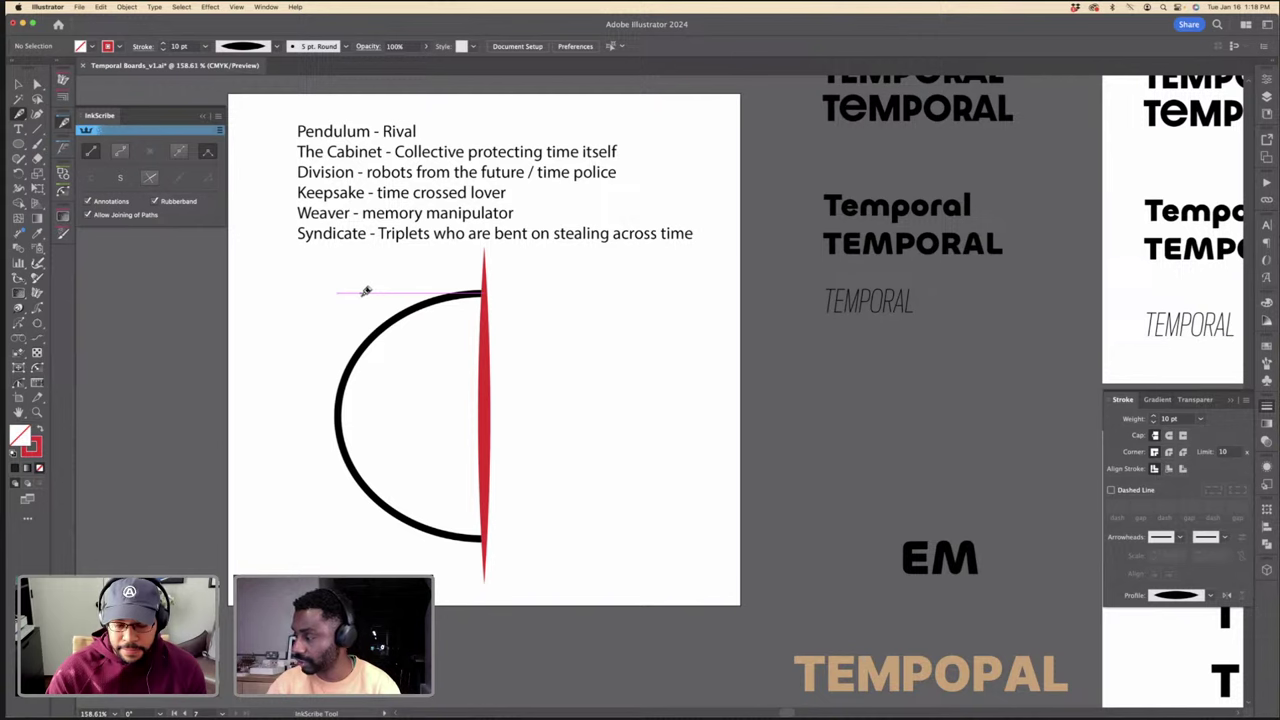
key("v")
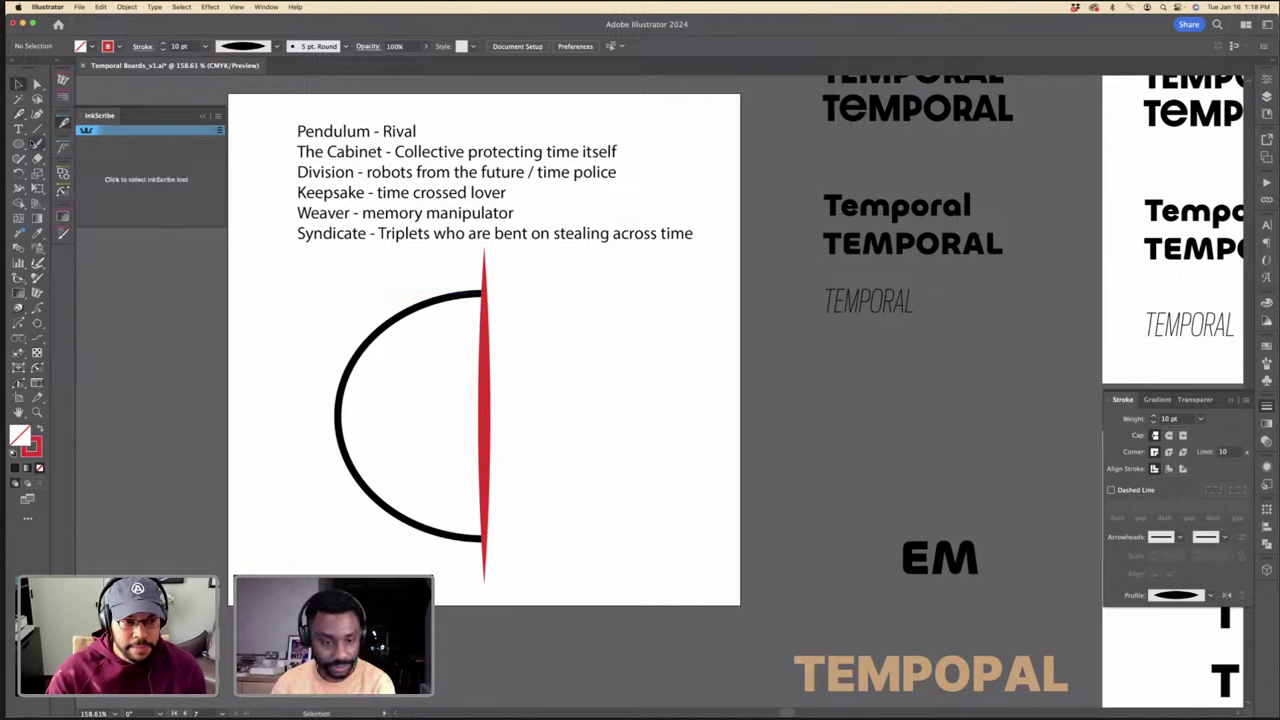
left_click(19, 144)
key("v")
Step: Mirror the half arc across the red line into a full ellipse with MirrorMe, using one 90° axis
left_click(420, 298)
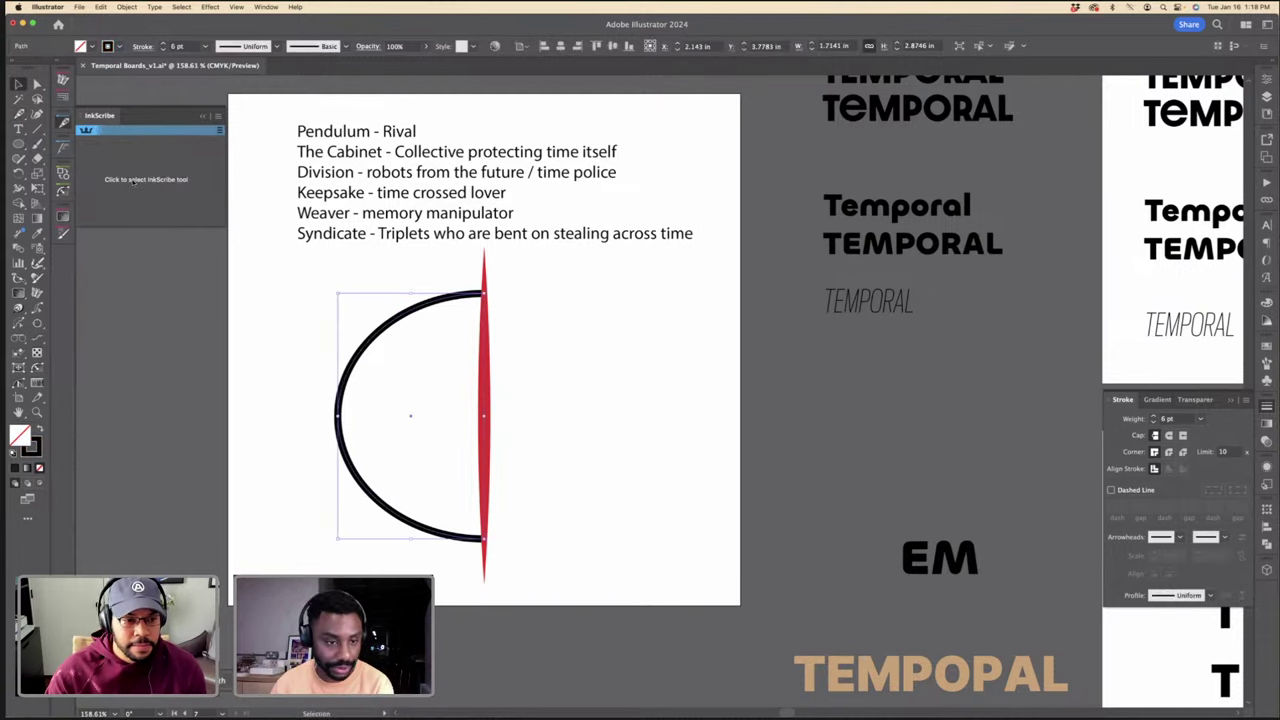
double_click(62, 79)
left_click(36, 292)
left_click_drag(388, 329, 484, 332)
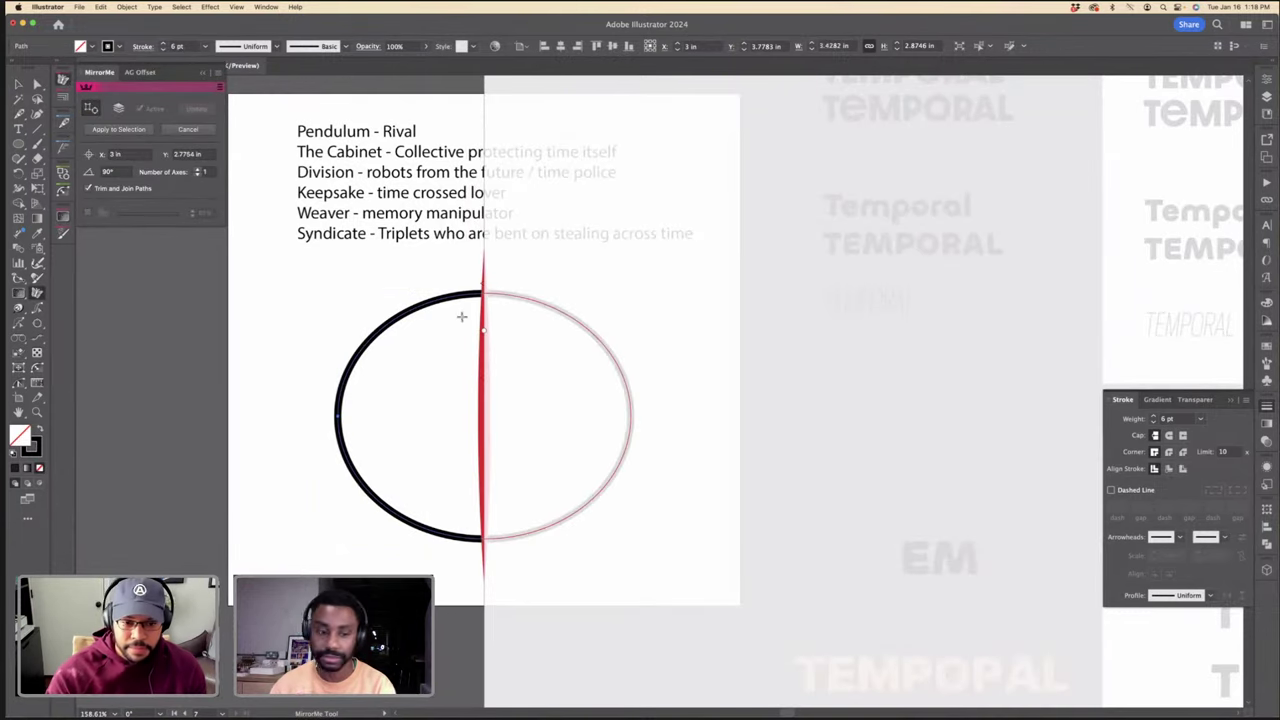
key("v")
left_click(460, 349)
left_click(441, 300)
key("super+z")
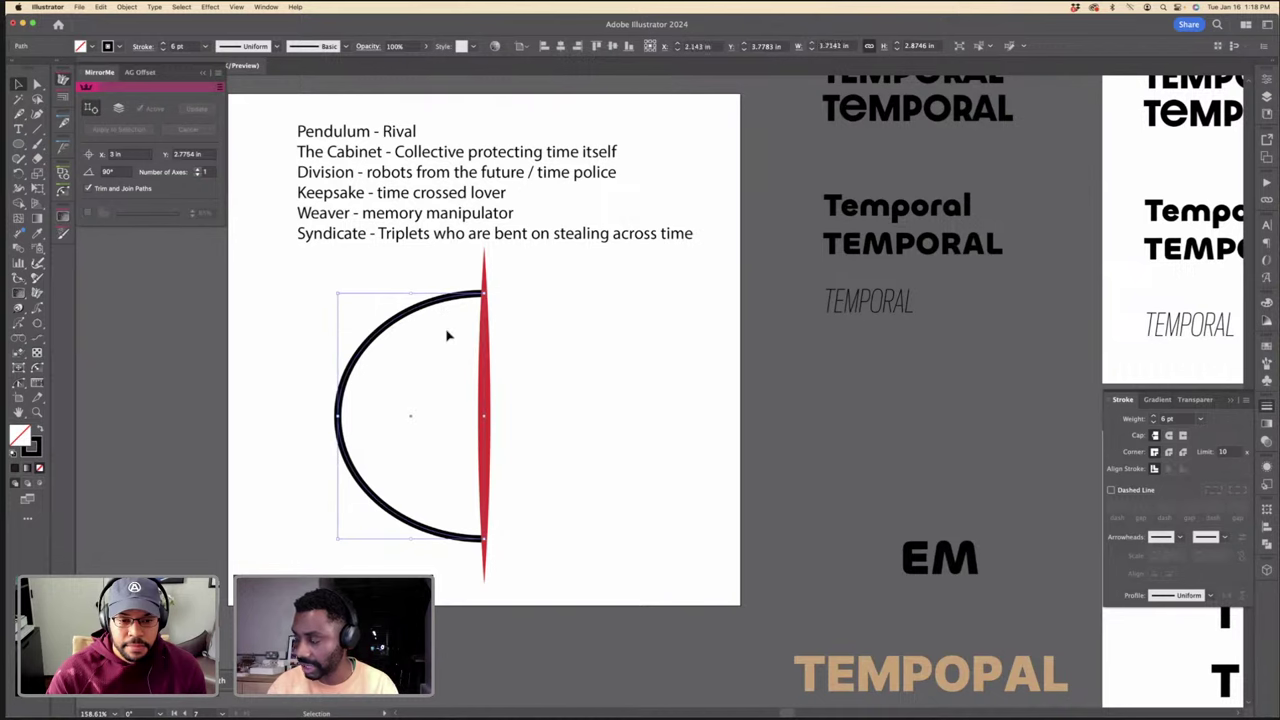
left_click(446, 334)
key("super+shift+z")
Step: Shrink a copy of the ellipse to about 0.79 by 0.50 in near the red line's lower end and fill it solid black
mouse_move(485, 295)
left_mouse_down()
mouse_move(509, 473)
mouse_move(490, 540)
mouse_move(487, 484)
left_mouse_up()
key("i")
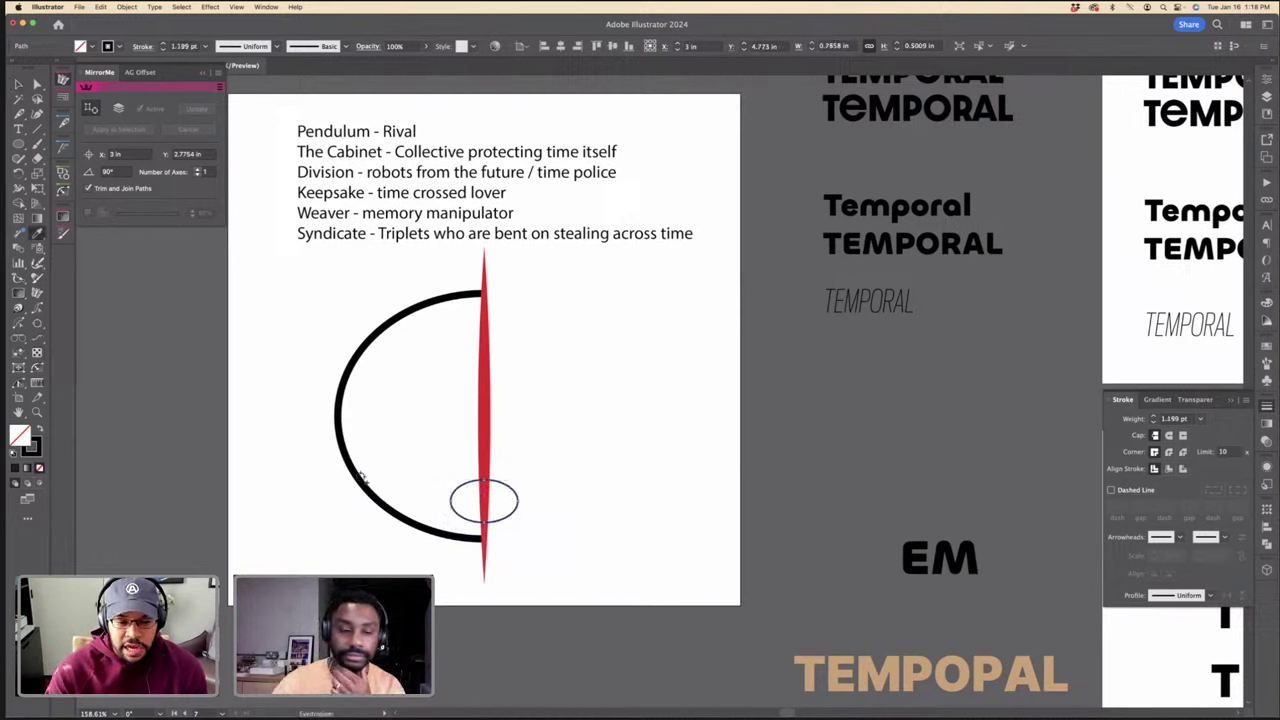
left_click(356, 478)
key("v")
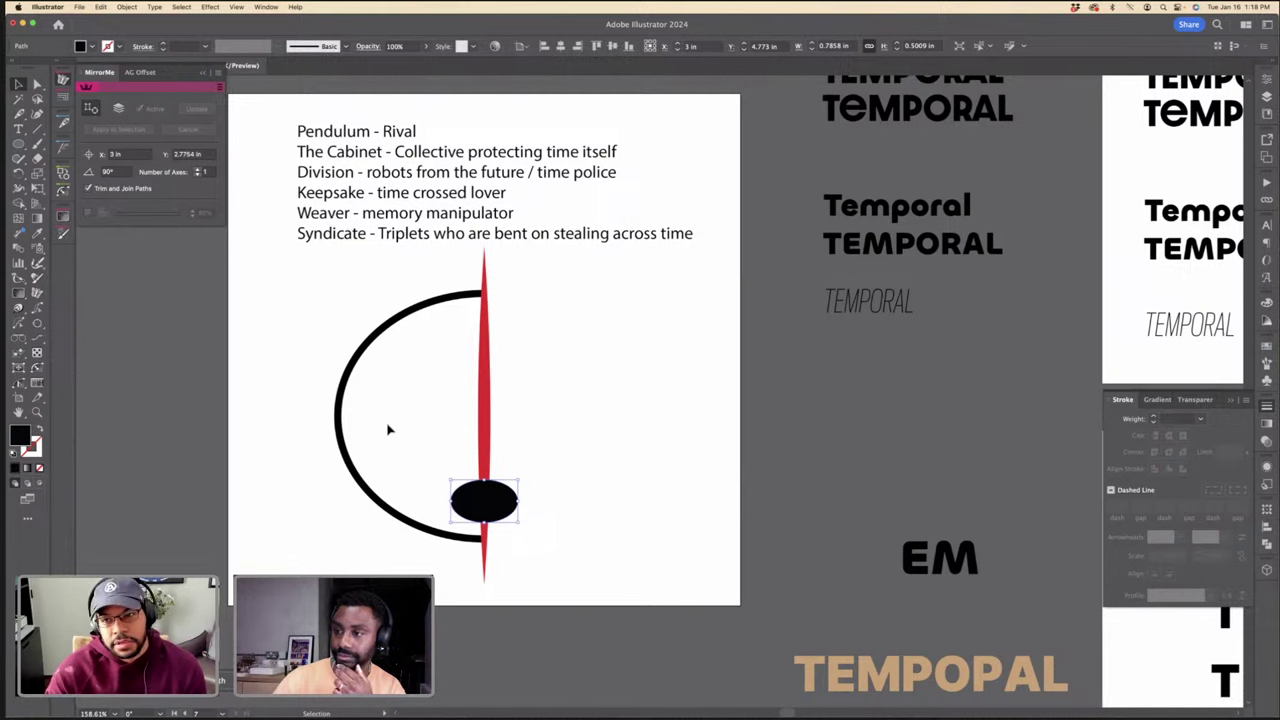
left_click(465, 457)
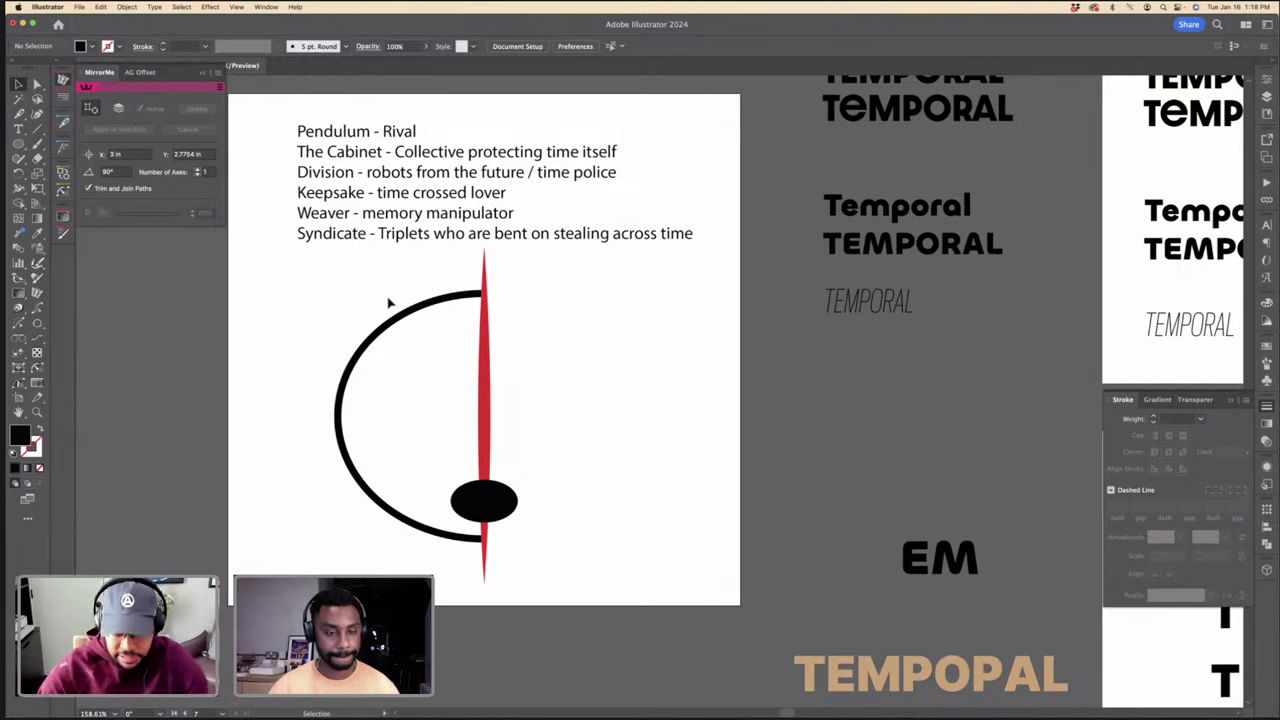
Step: Scale the small black ellipse on the red line down to about 0.55 by 0.35 in
left_click(497, 511)
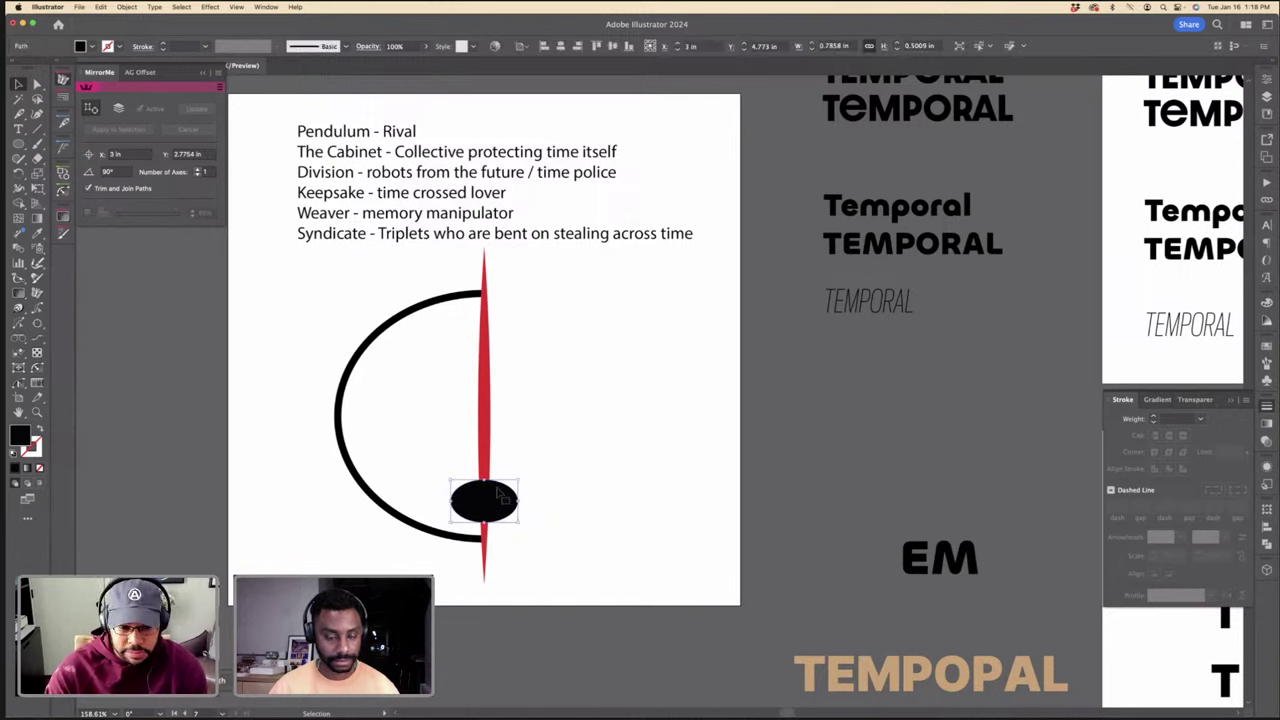
left_click_drag(484, 480, 485, 493)
left_click(527, 470)
left_click(498, 506)
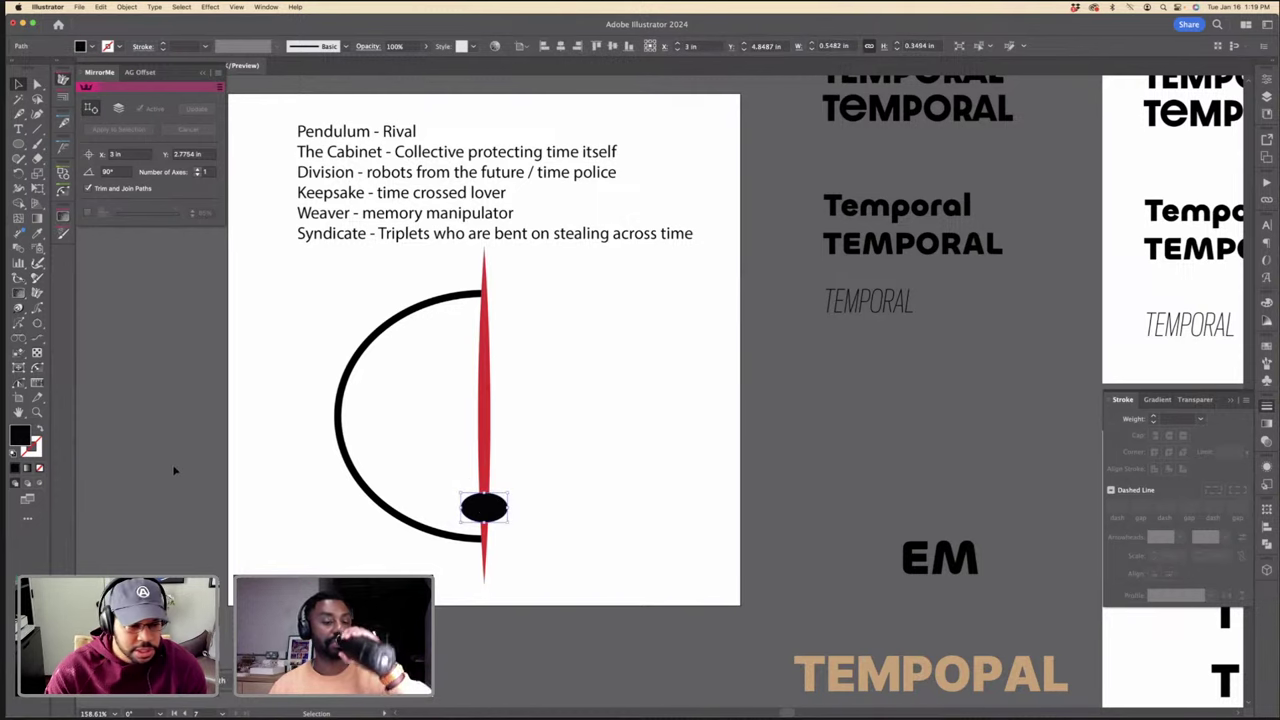
Step: Copy the half arc's unfilled black stroke style onto the small ellipse and set its stroke weight to 3 pt
left_click(45, 429)
key("i")
left_click(402, 518)
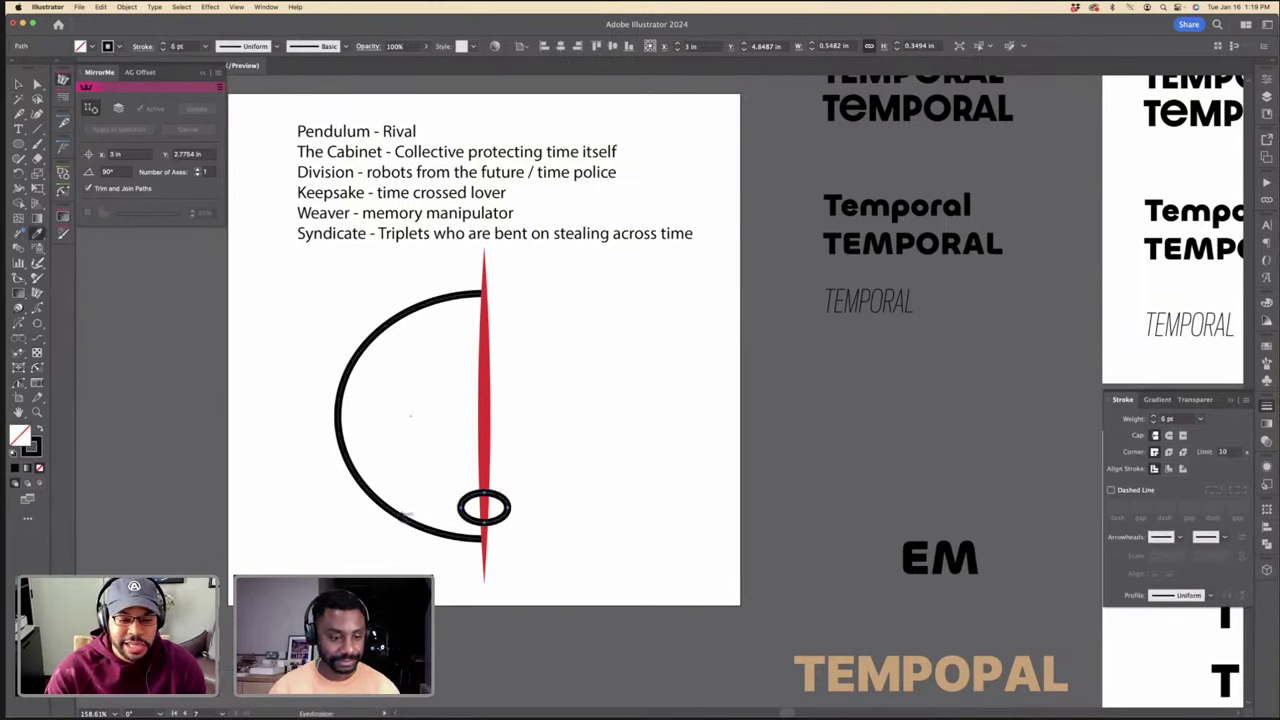
key("v")
left_click(164, 50)
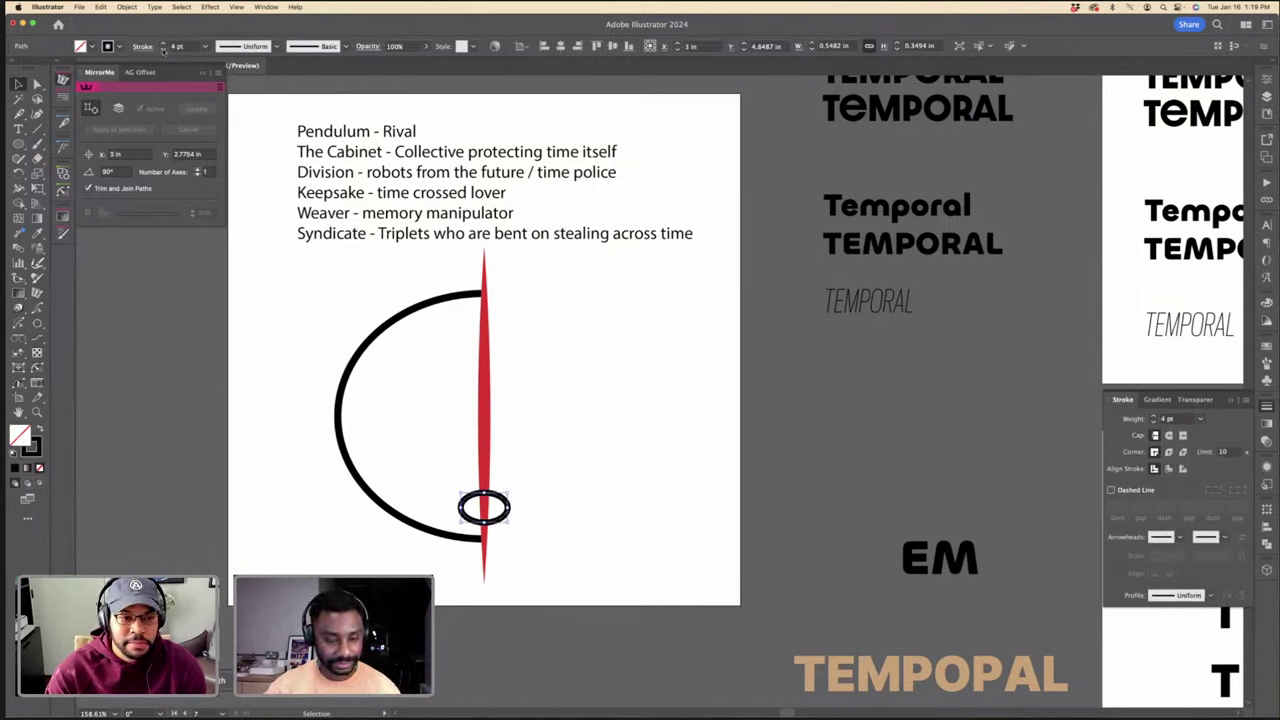
left_click(164, 50)
left_click(326, 238)
left_click(333, 262)
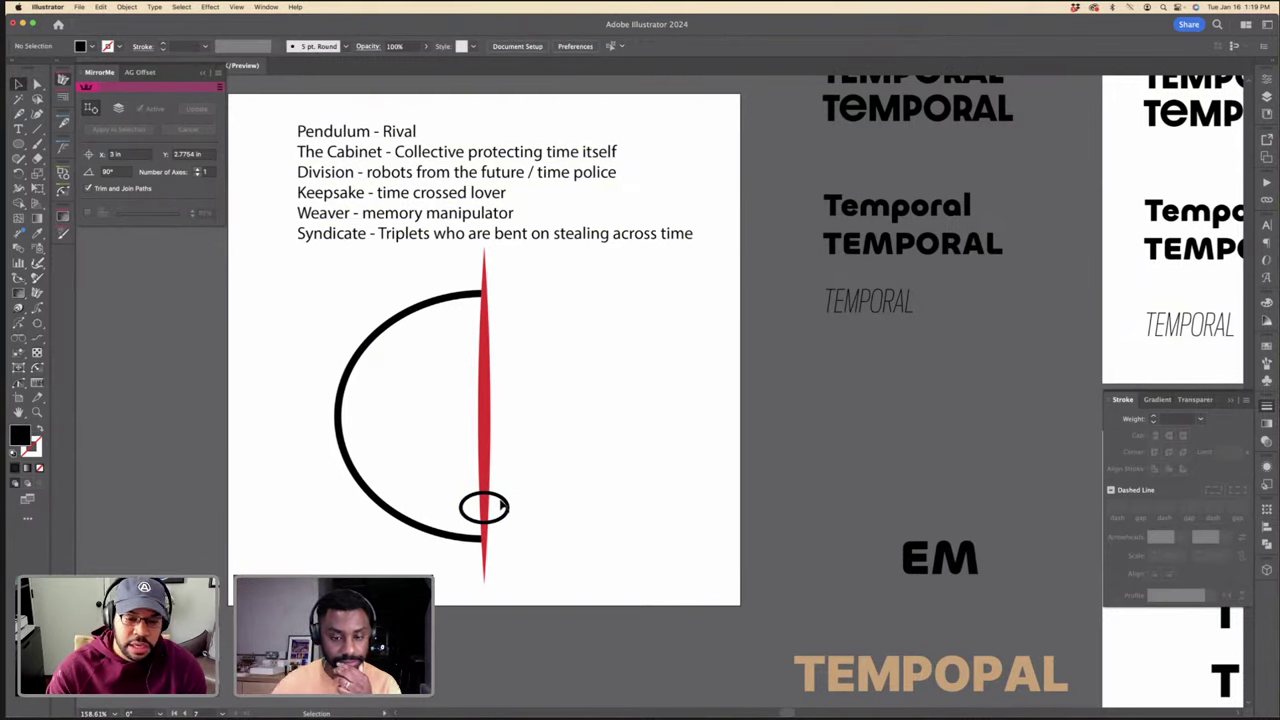
Step: Offset the small ellipse's path by 0.1389 in with miter joins and raise the new ring about 0.12 in
left_click(503, 507)
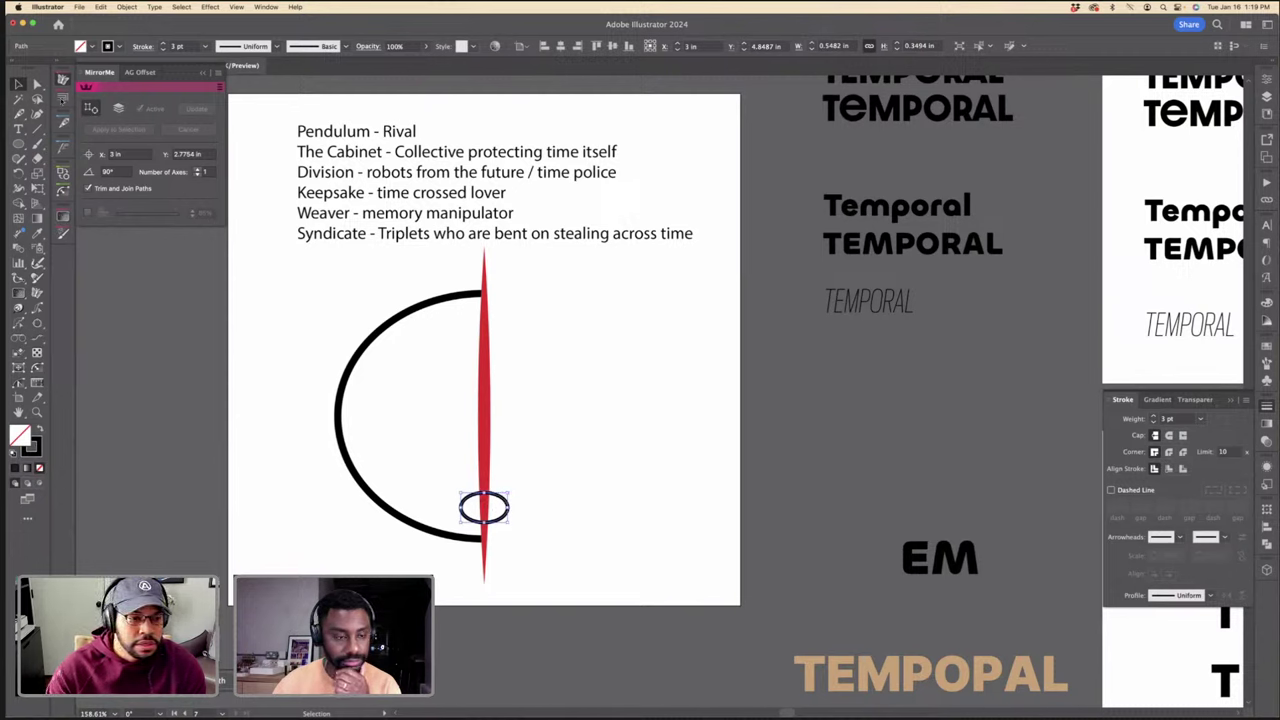
left_click(64, 97)
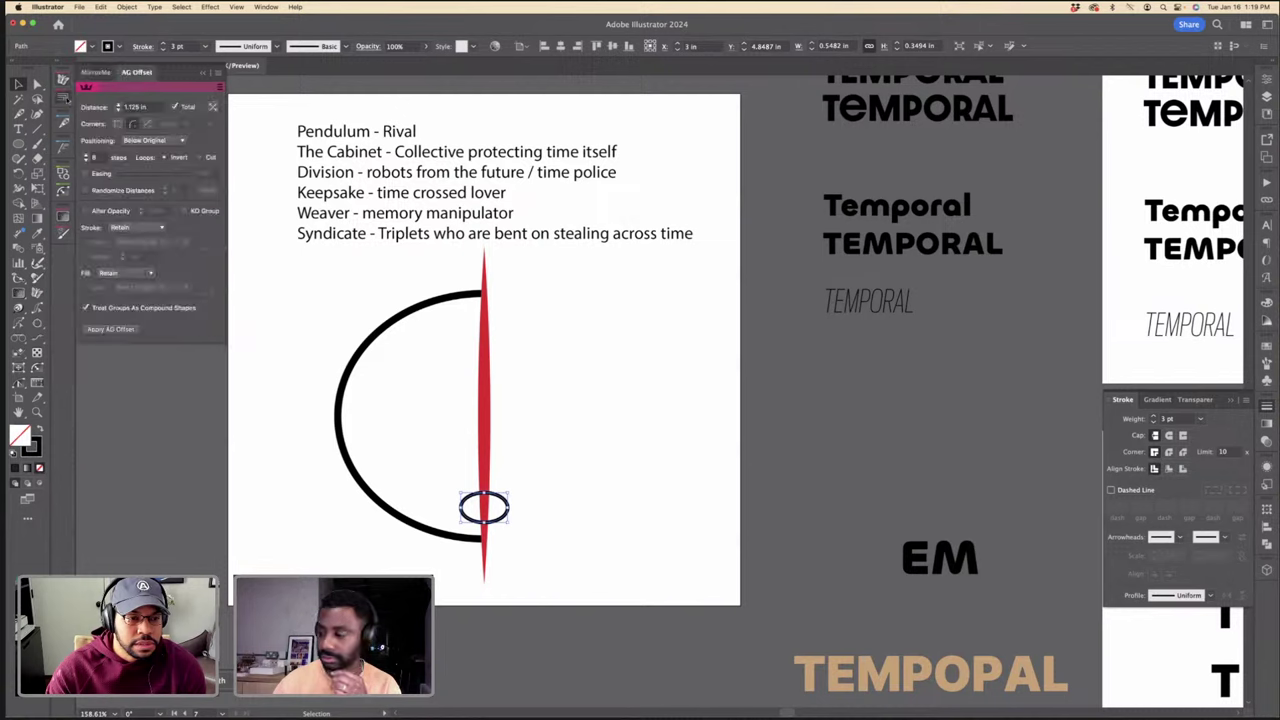
left_click(127, 7)
mouse_move(150, 295)
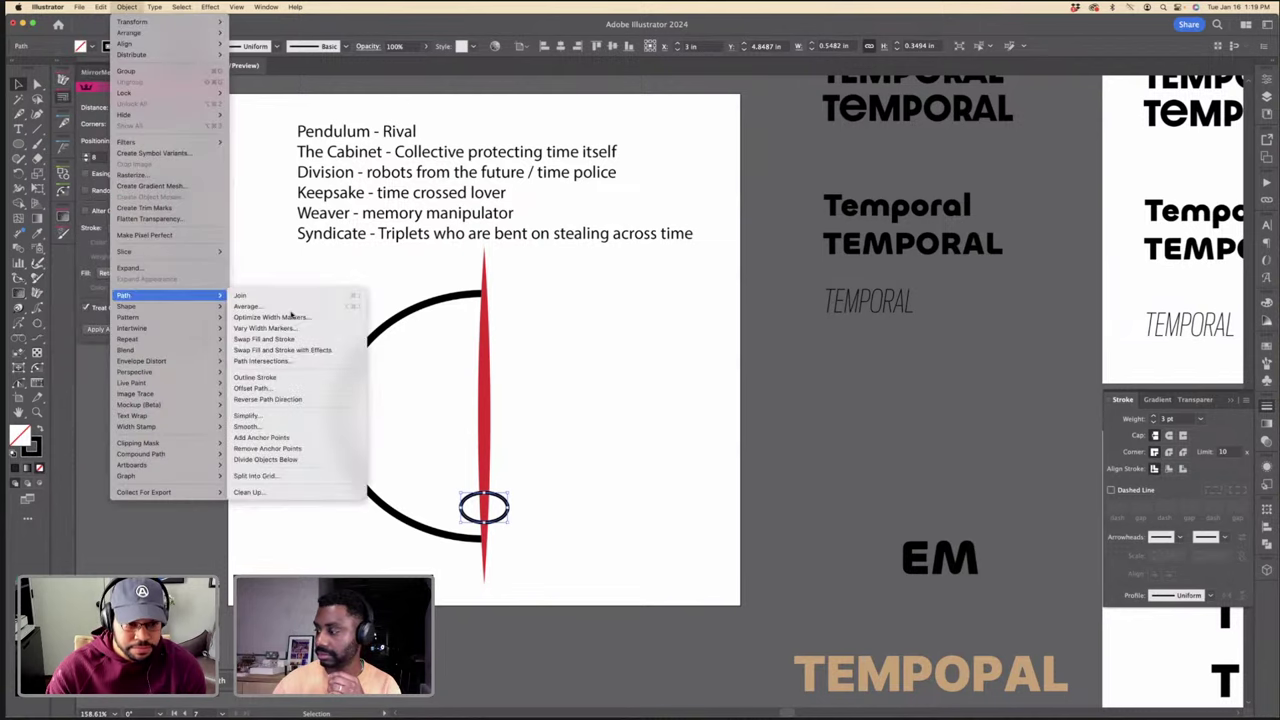
left_click(319, 388)
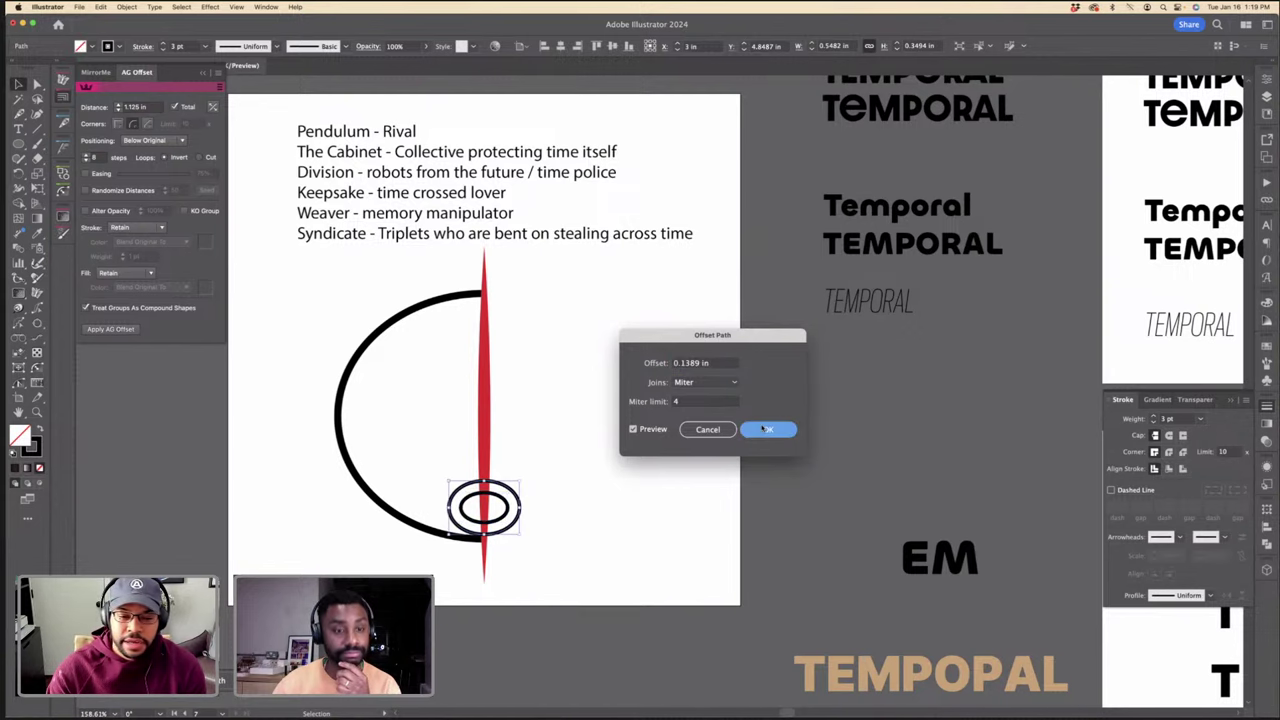
left_click(765, 428)
left_click(629, 451)
left_click_drag(497, 493, 497, 481)
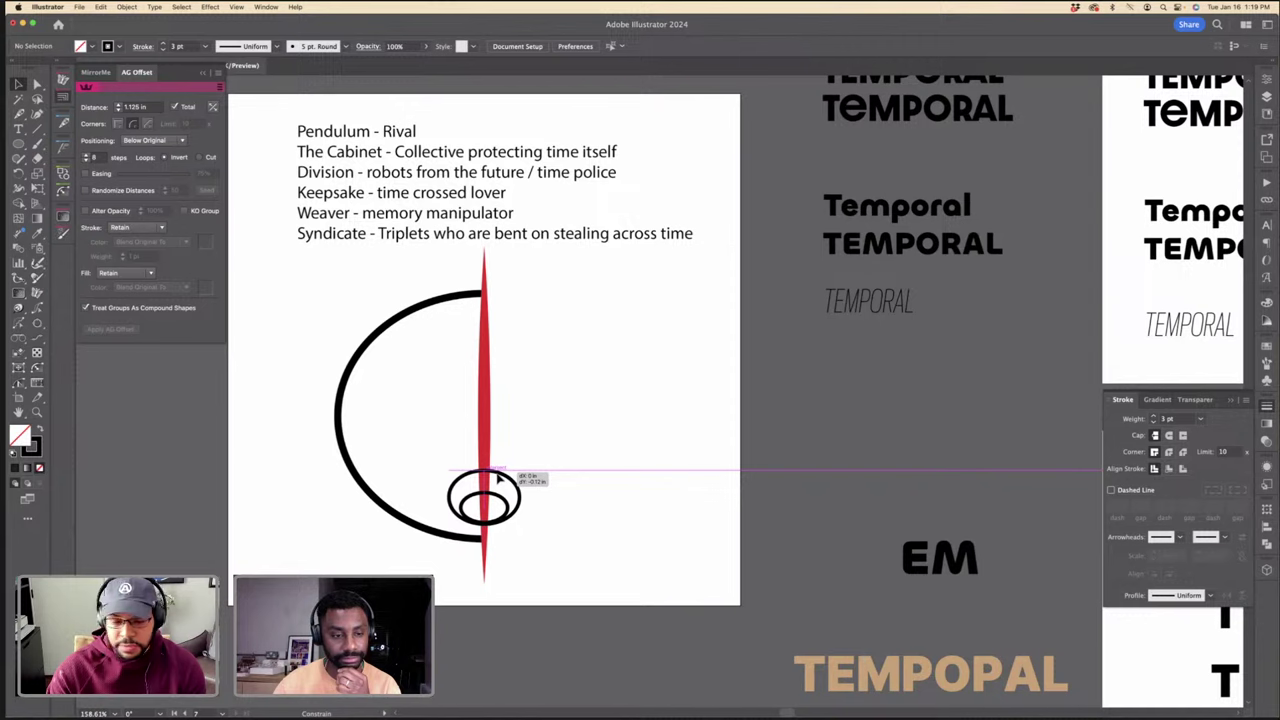
left_click_drag(497, 478, 497, 478)
Step: Offset the raised ring by another 0.1389 in and move the resulting outer ring slightly upward
left_click(127, 7)
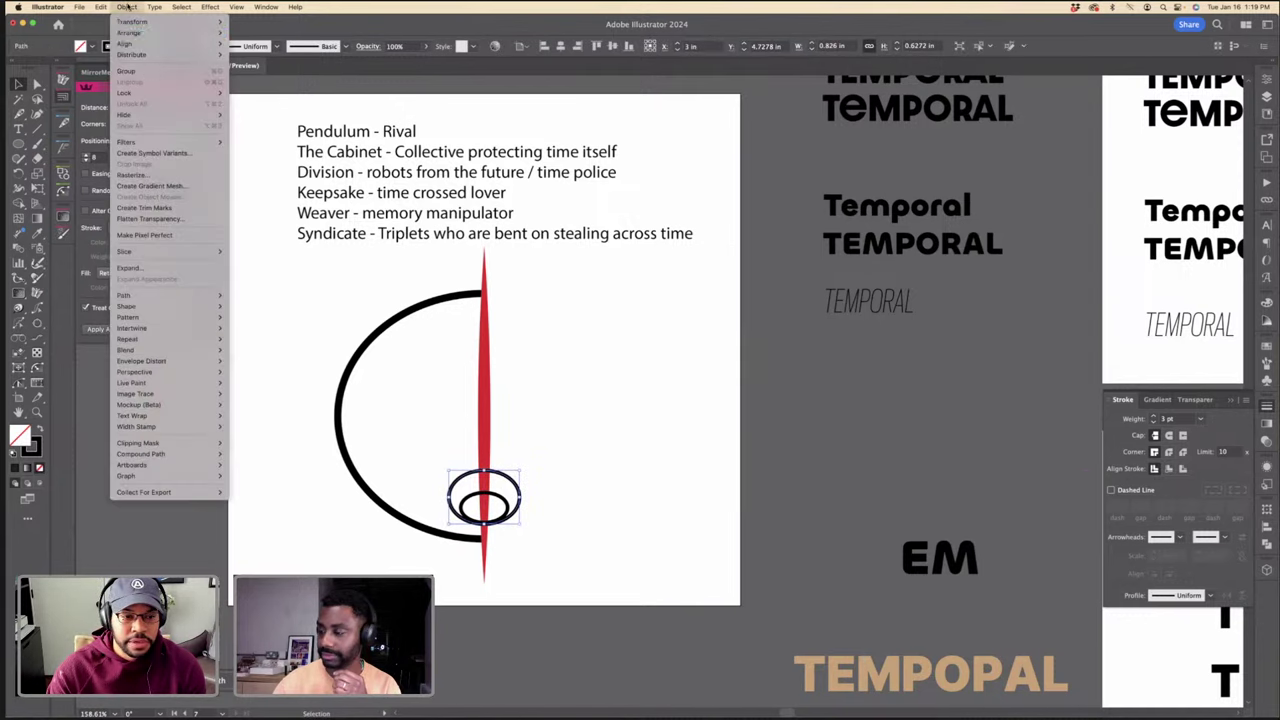
mouse_move(178, 349)
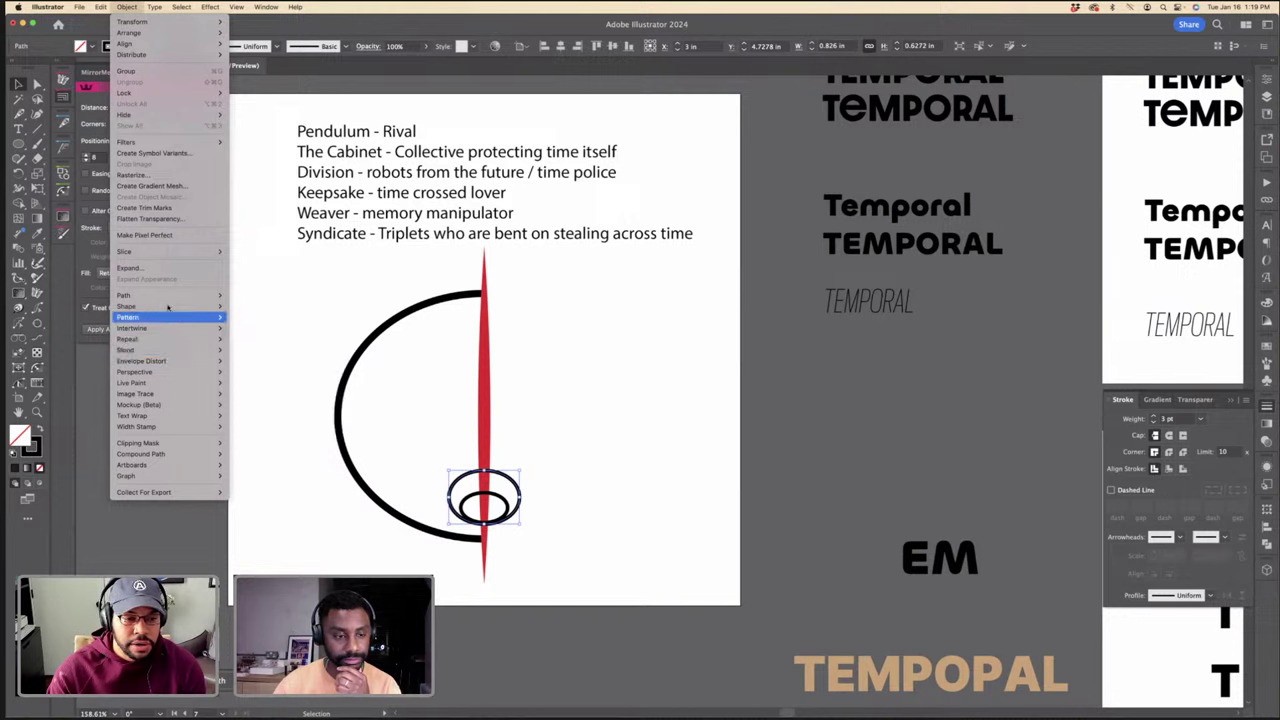
mouse_move(160, 296)
left_click(262, 389)
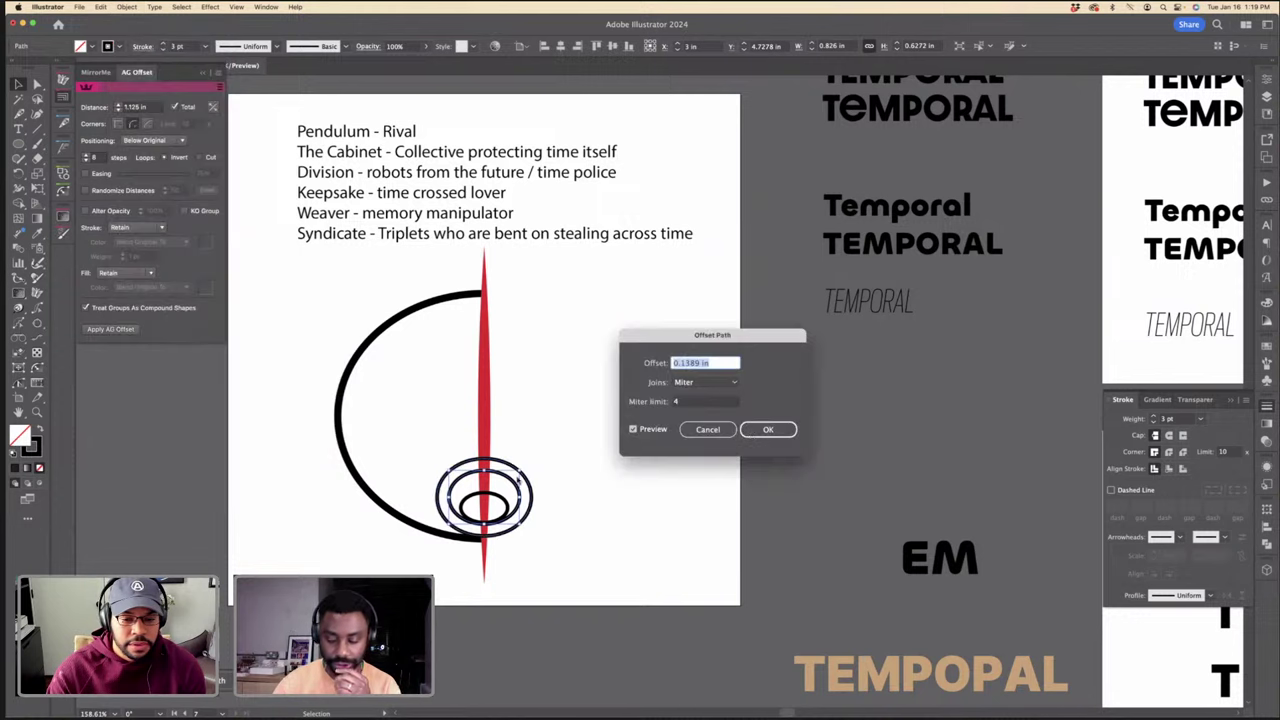
left_click(768, 430)
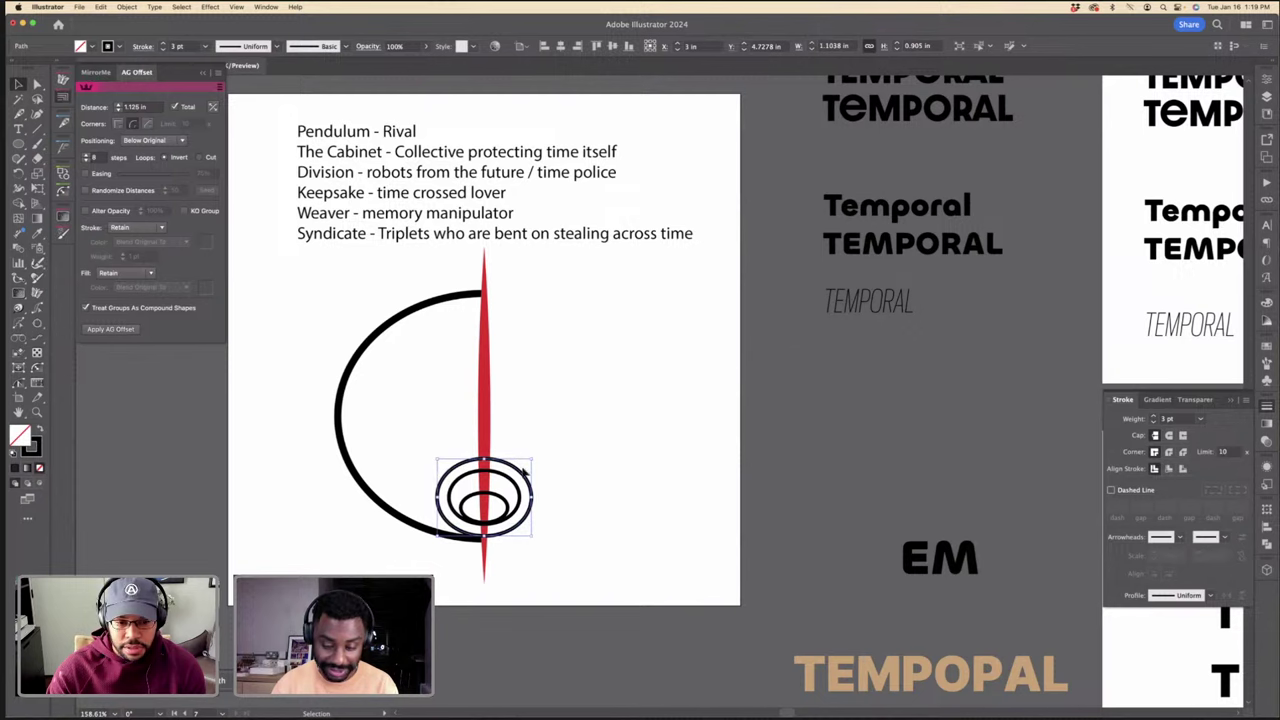
left_click_drag(522, 480, 523, 466)
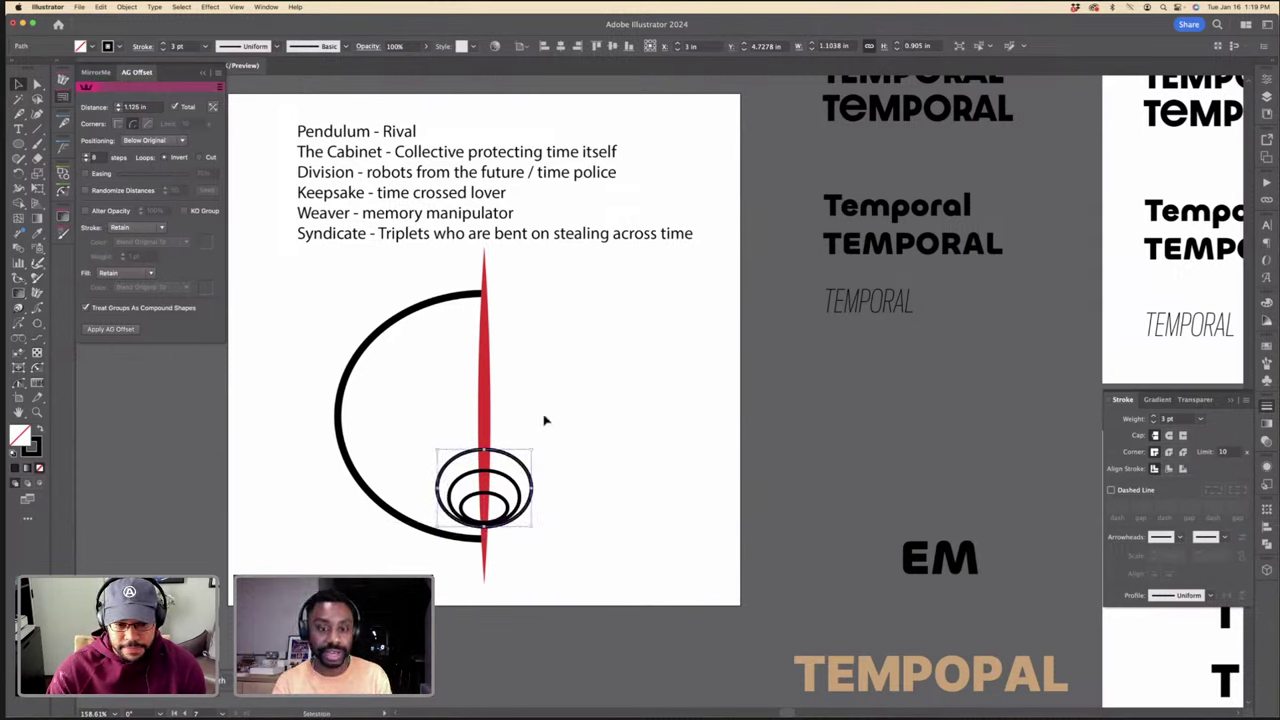
left_click(545, 420)
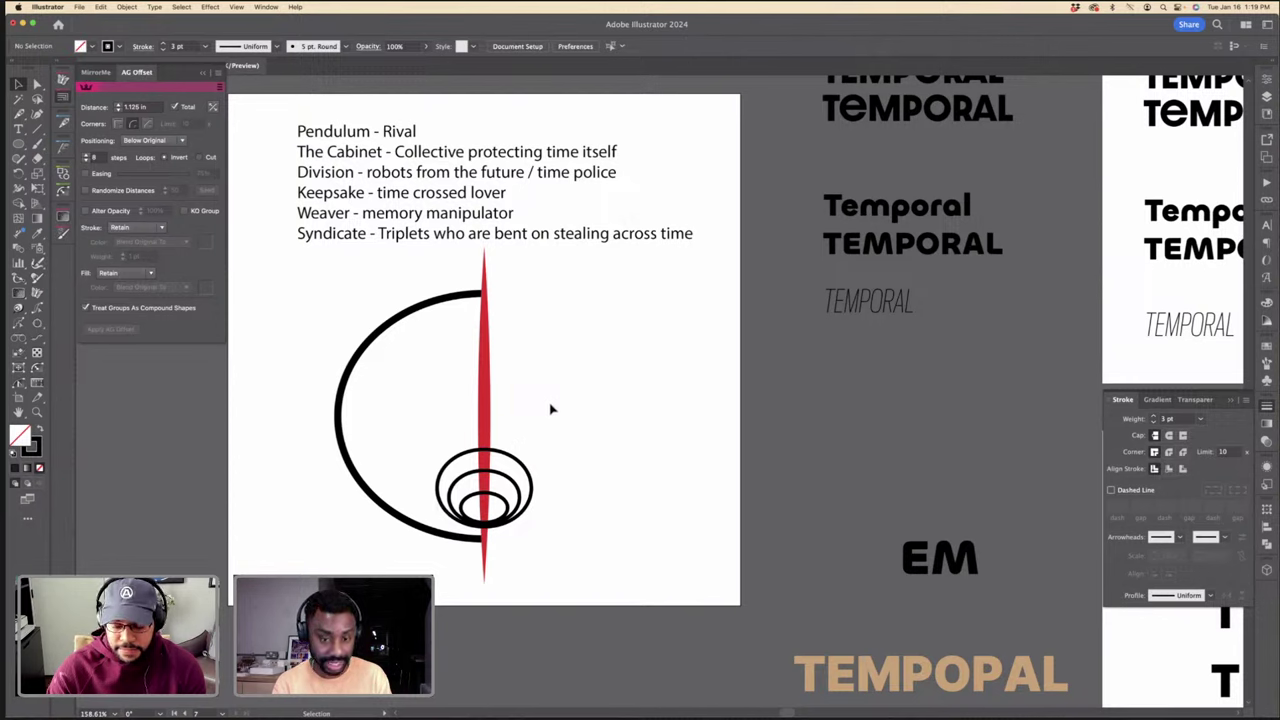
Step: Delete the two offset rings around the small ellipse and select the small ellipse
left_click(514, 466)
left_click_drag(520, 463, 494, 494)
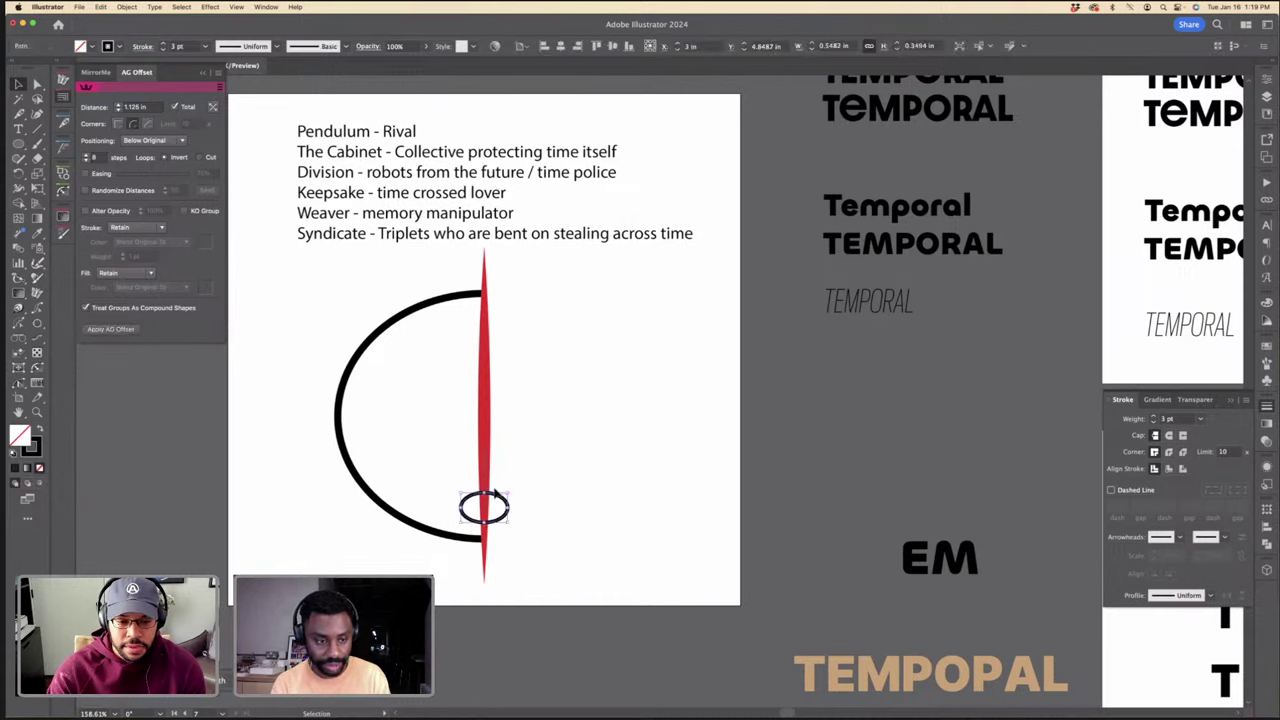
Step: Try a 0.375 in path offset of the small ellipse with miter joins, raise the new ring and delete it
left_click(79, 7)
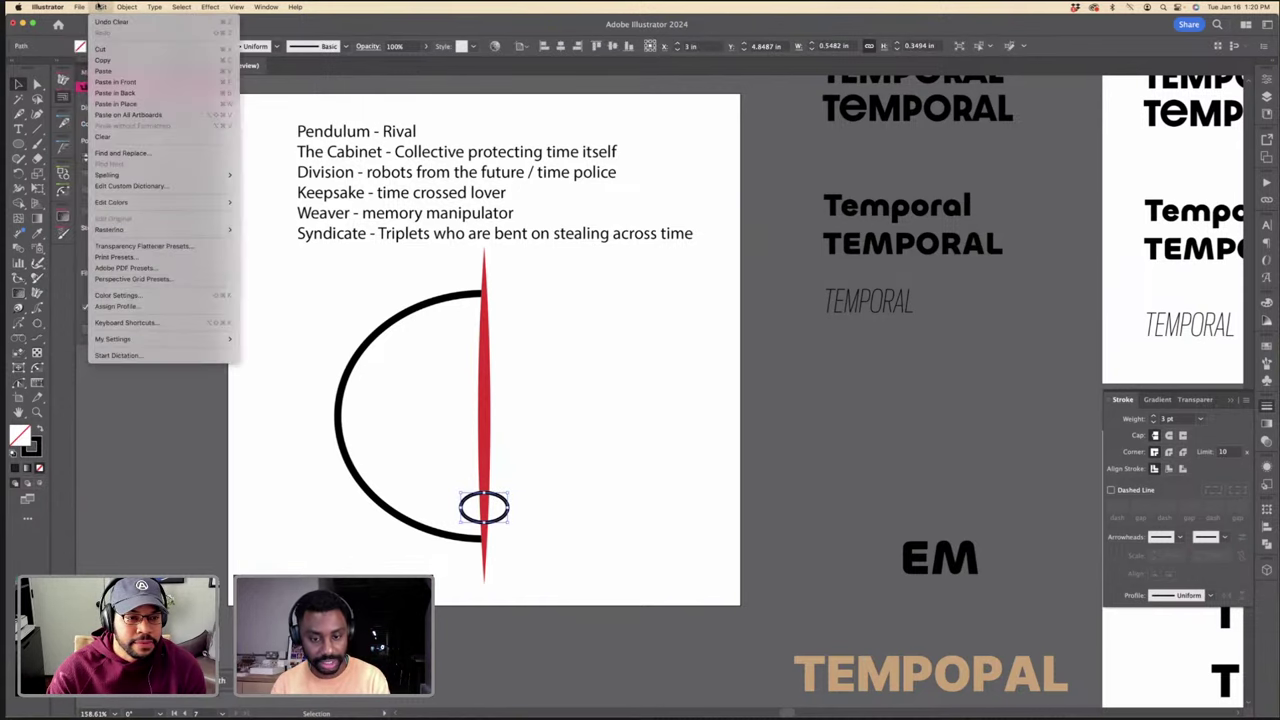
mouse_move(126, 7)
mouse_move(135, 295)
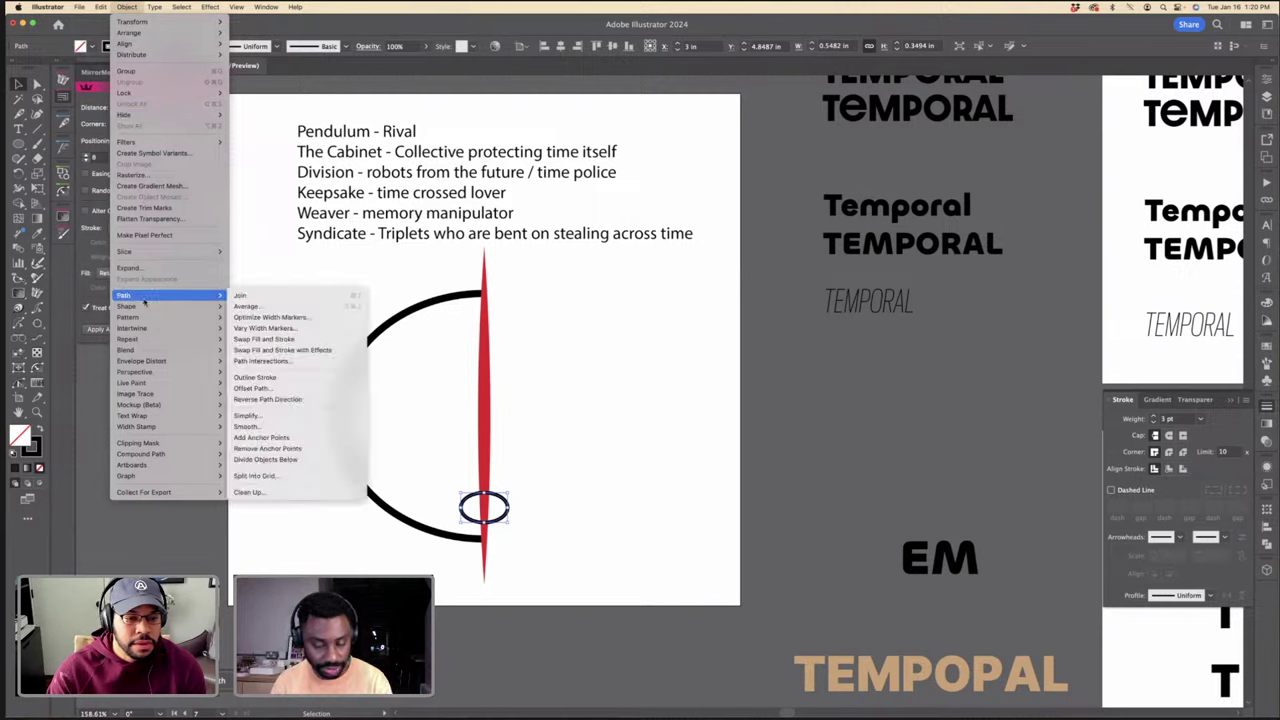
left_click(290, 388)
type(".25")
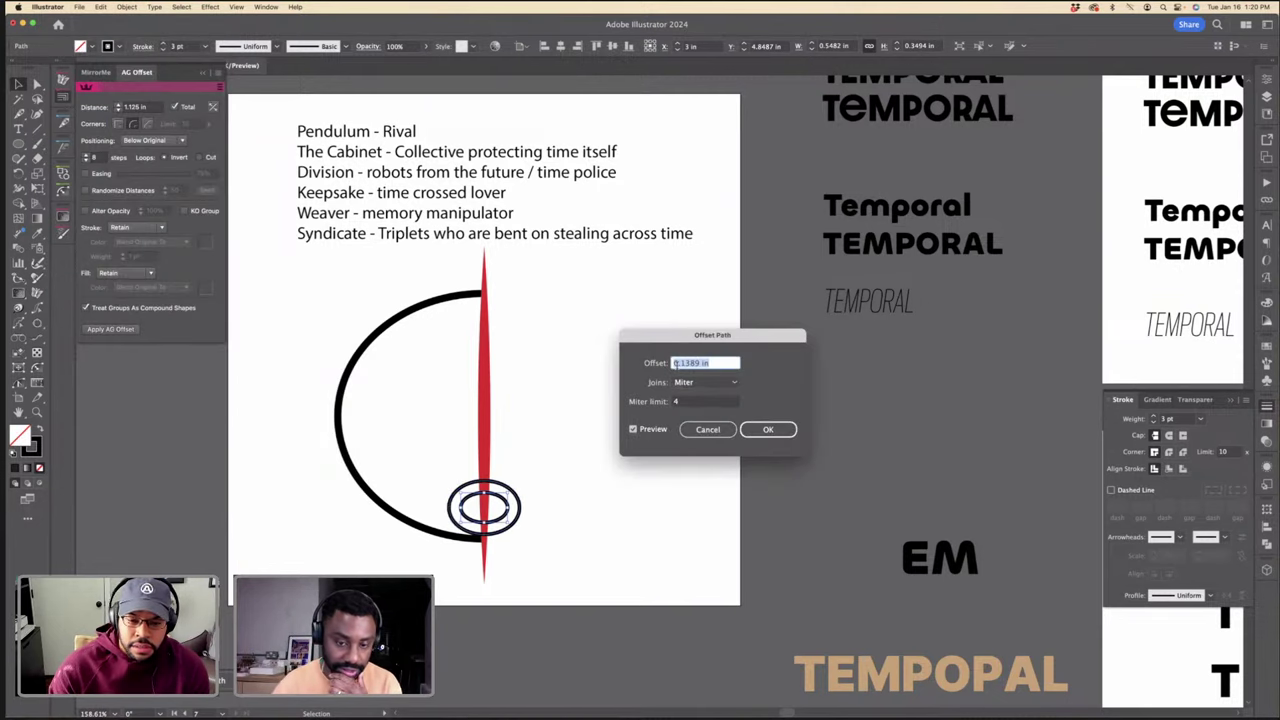
key("Tab")
type(".375")
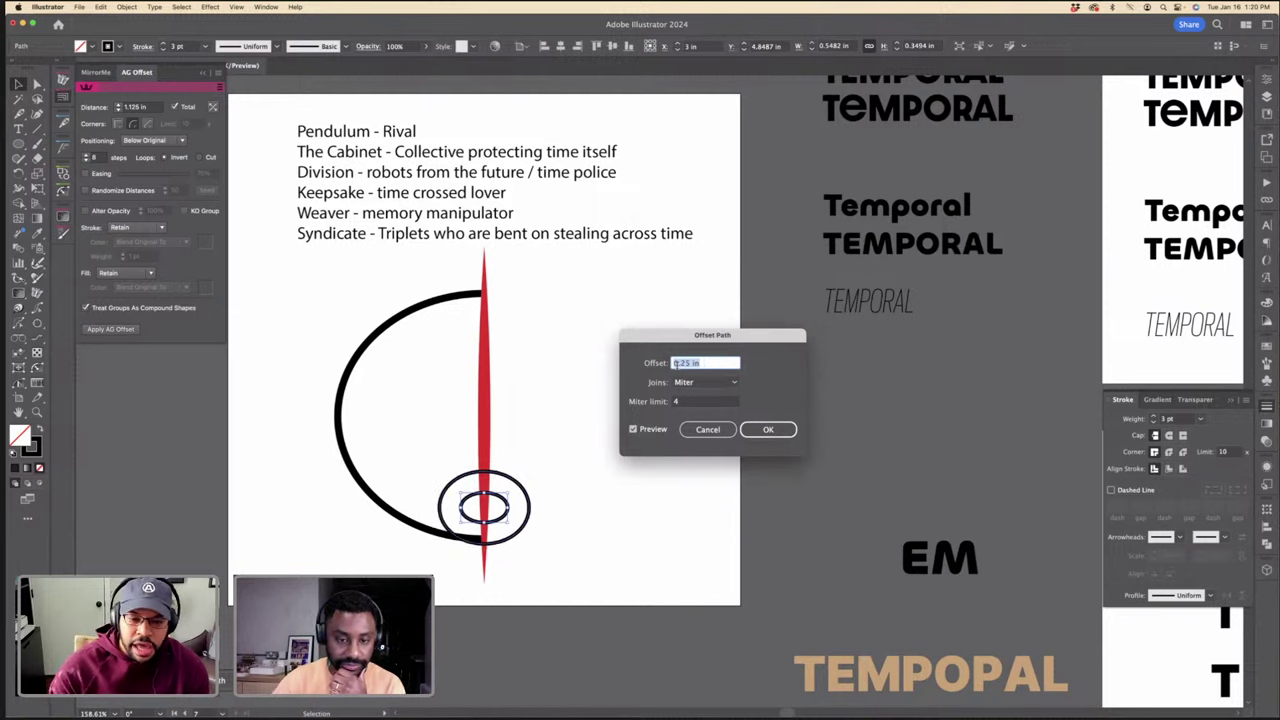
key("Tab")
left_click(768, 429)
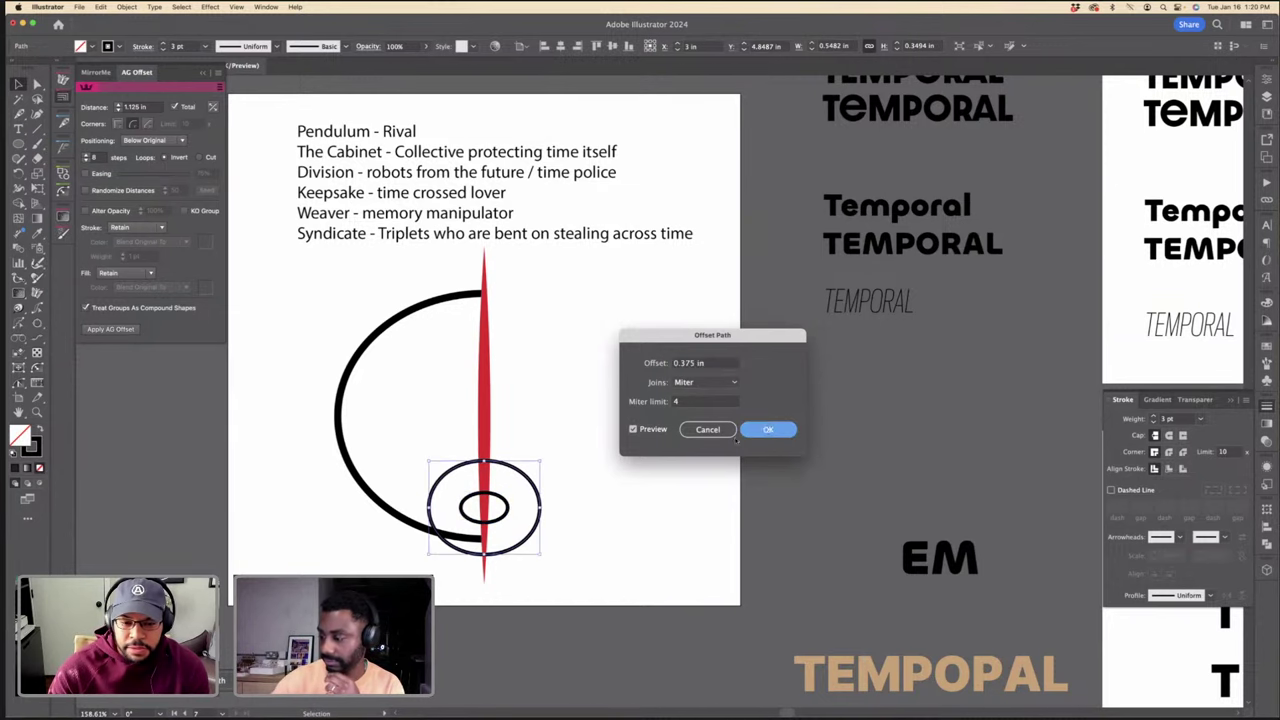
left_click_drag(531, 482, 527, 449)
key("Delete")
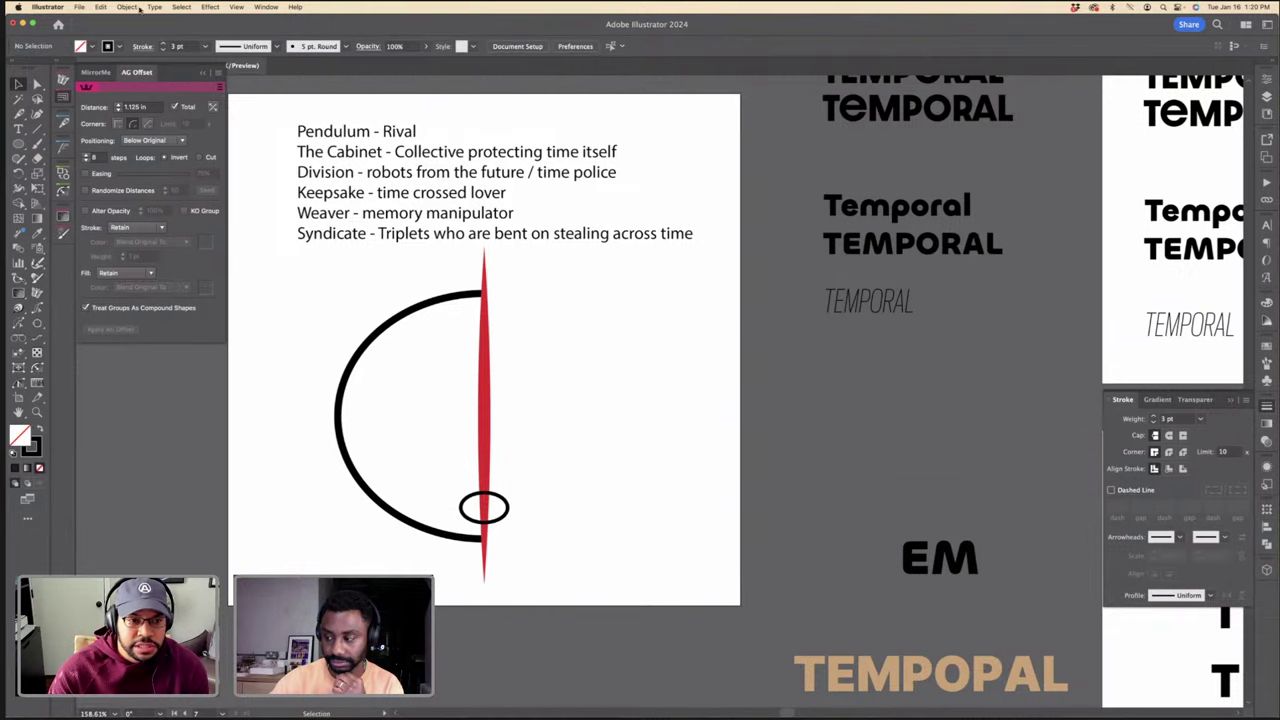
Step: Offset the small ellipse's path by 0.3 in with miter joins and raise the new ring 0.3 in to meet its base
left_click(122, 7)
mouse_move(210, 295)
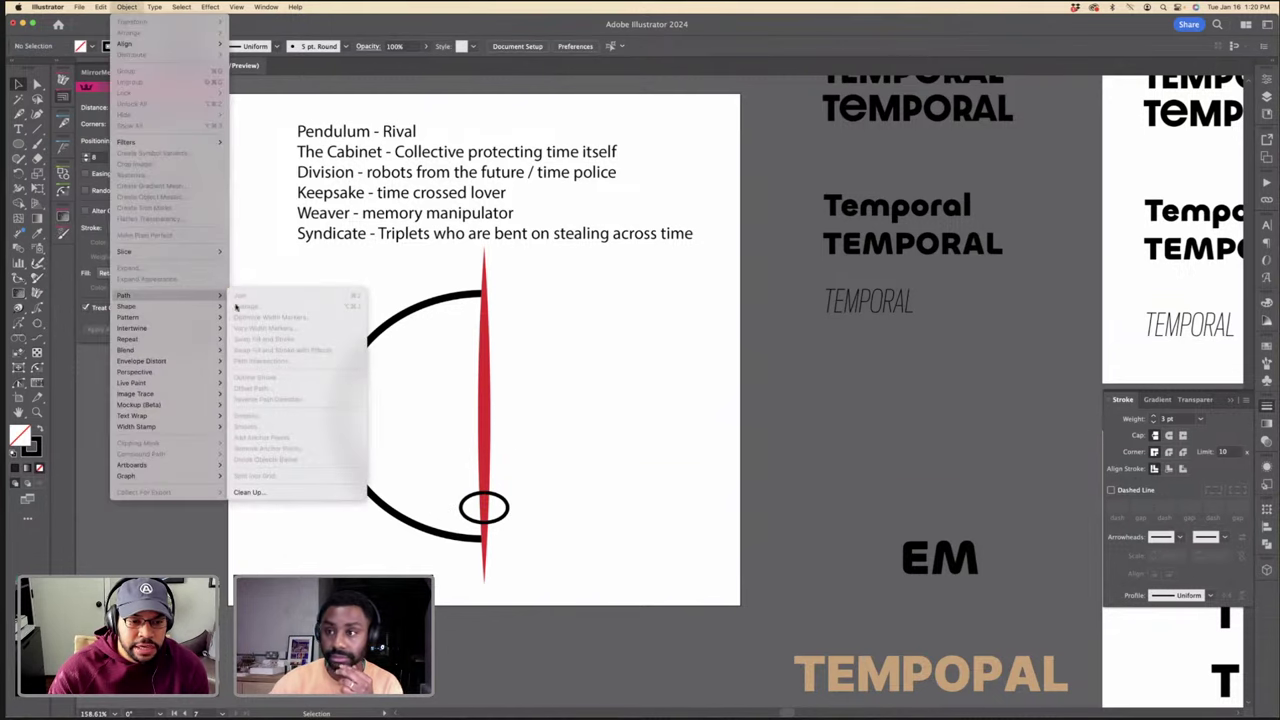
left_click(402, 306)
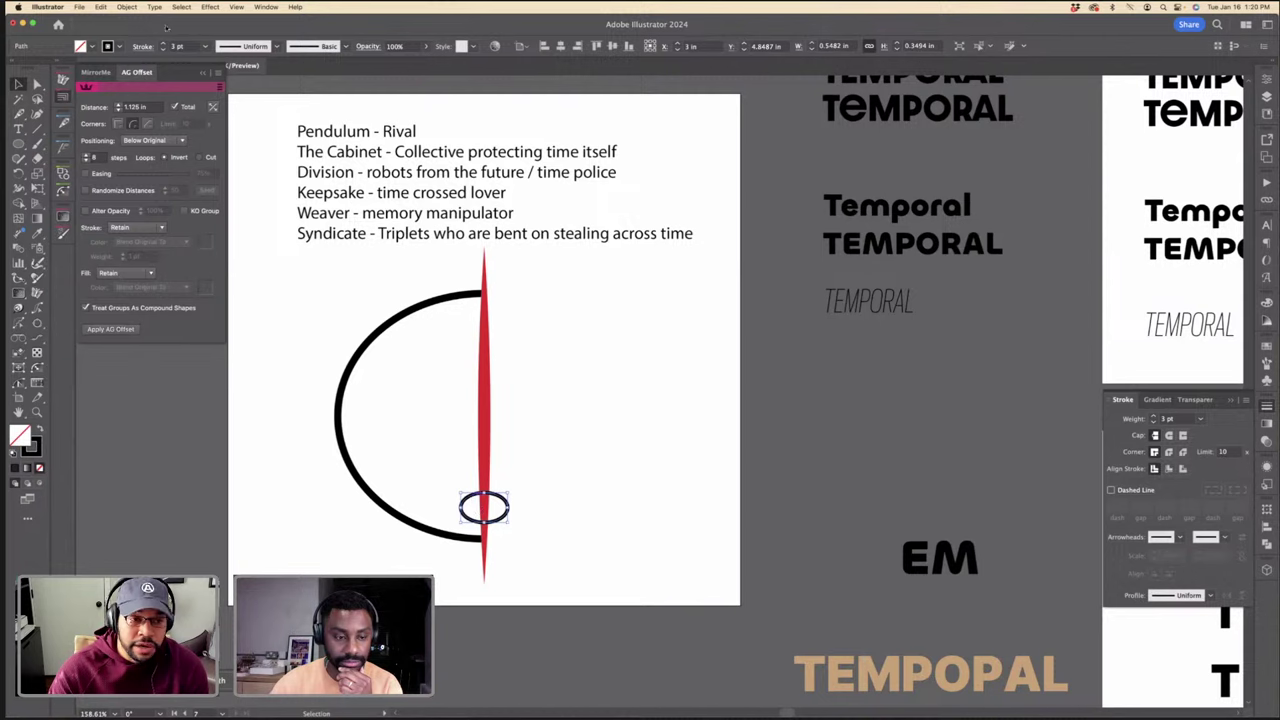
left_click(127, 7)
mouse_move(170, 295)
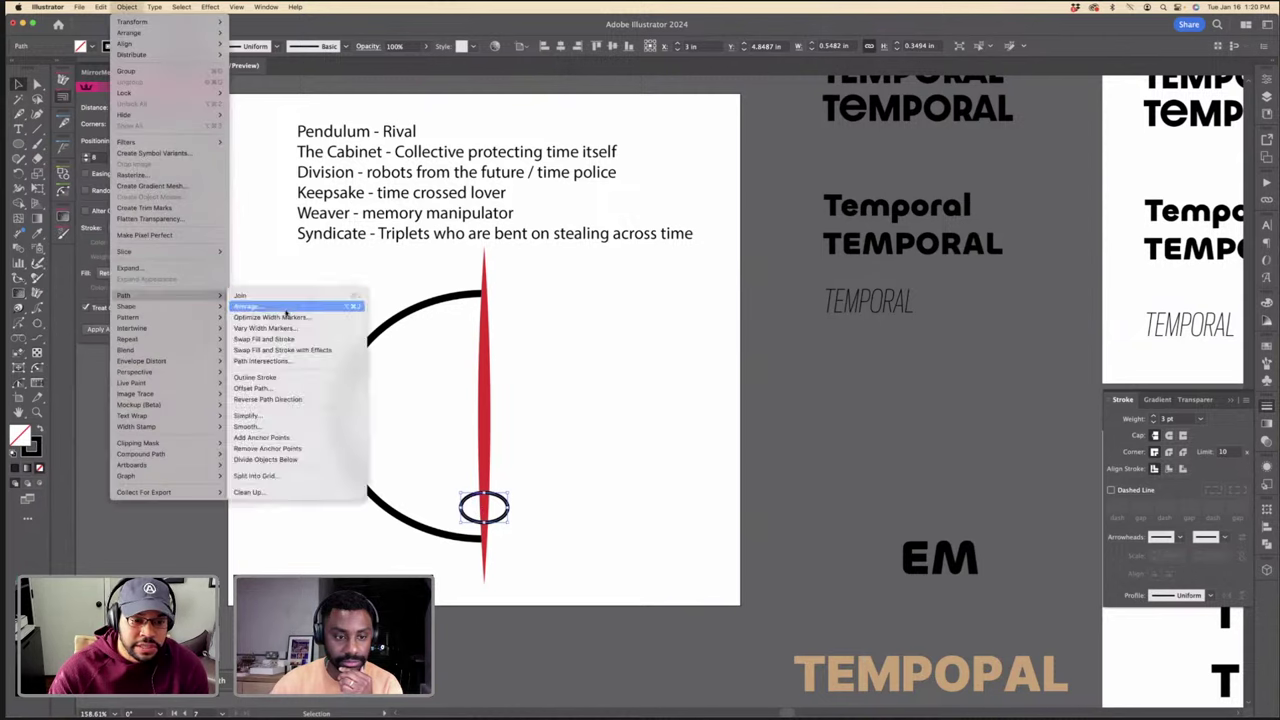
left_click(296, 388)
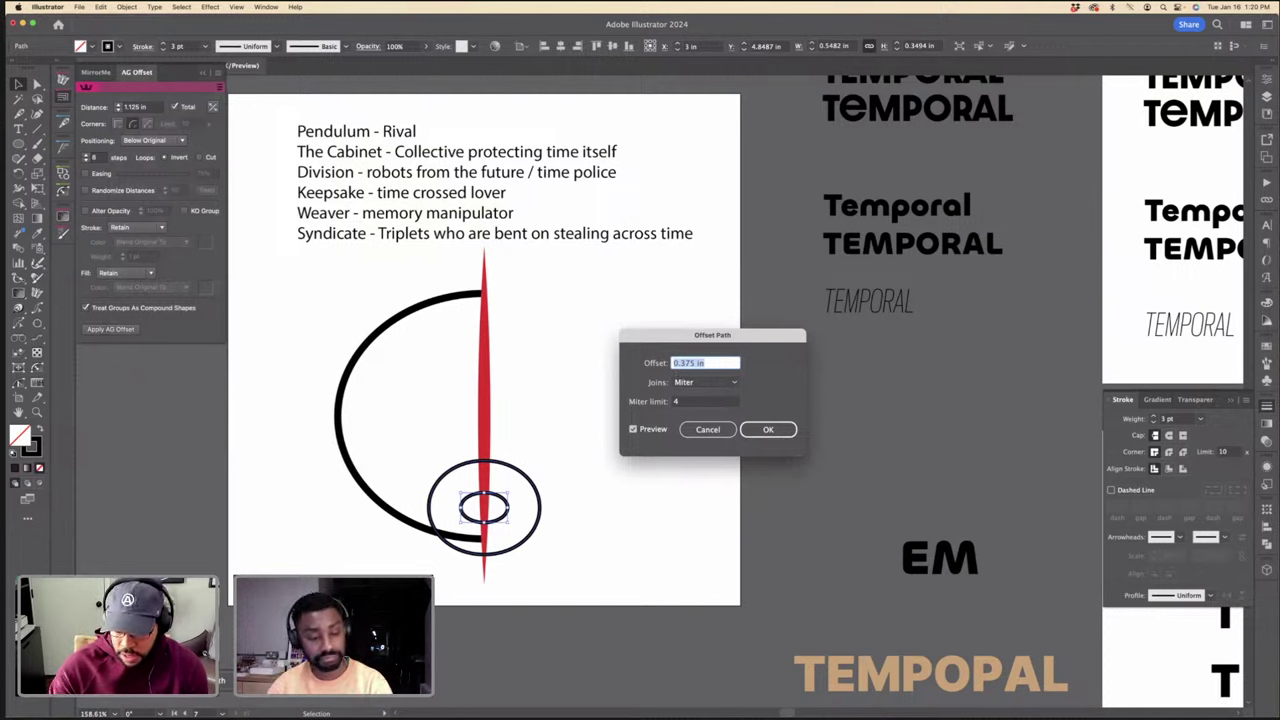
type("0.3")
left_click(693, 401)
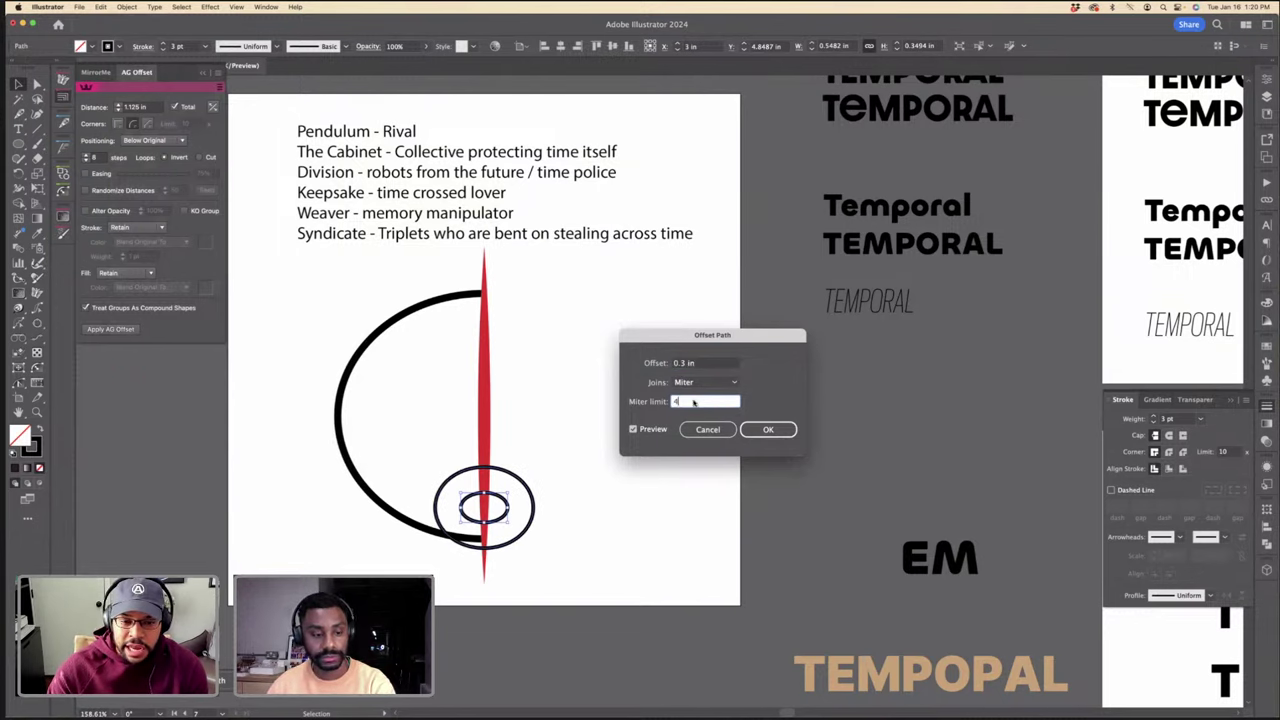
left_click(768, 429)
left_click_drag(510, 473, 495, 446)
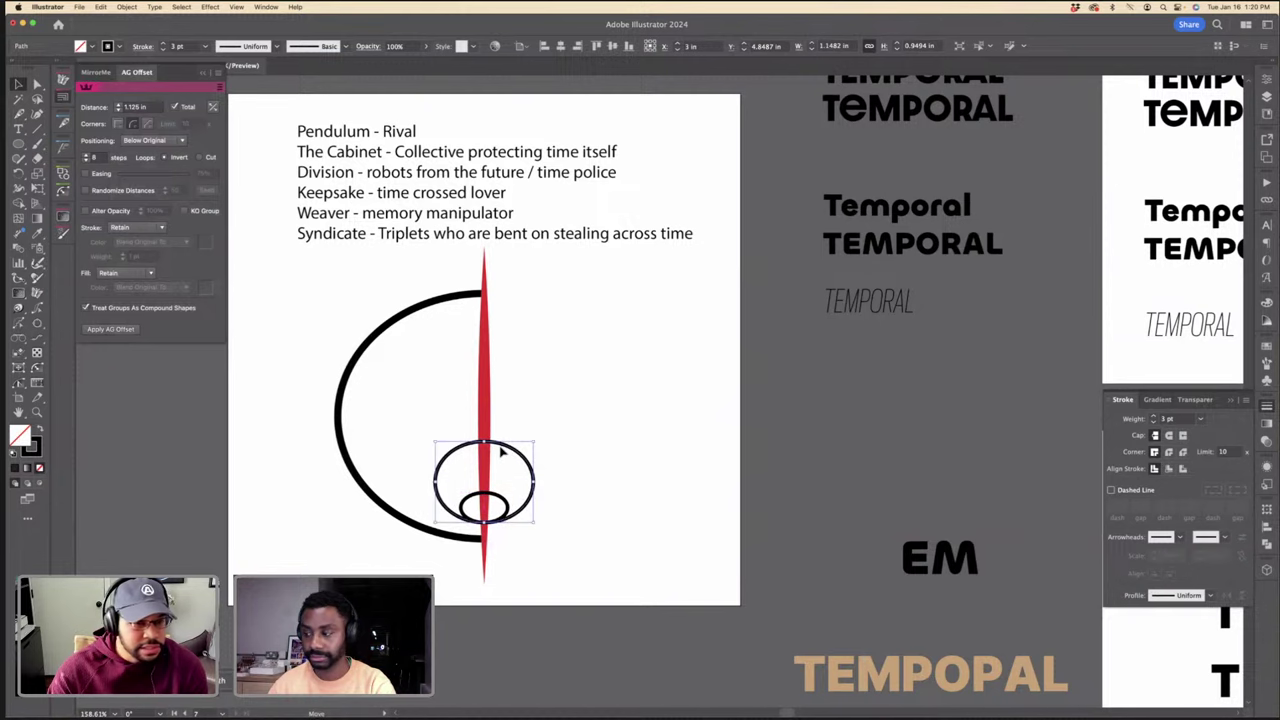
Step: Offset the raised ring by 0.3 in and move the second ring up 0.3 in so the bases touch
left_click(127, 7)
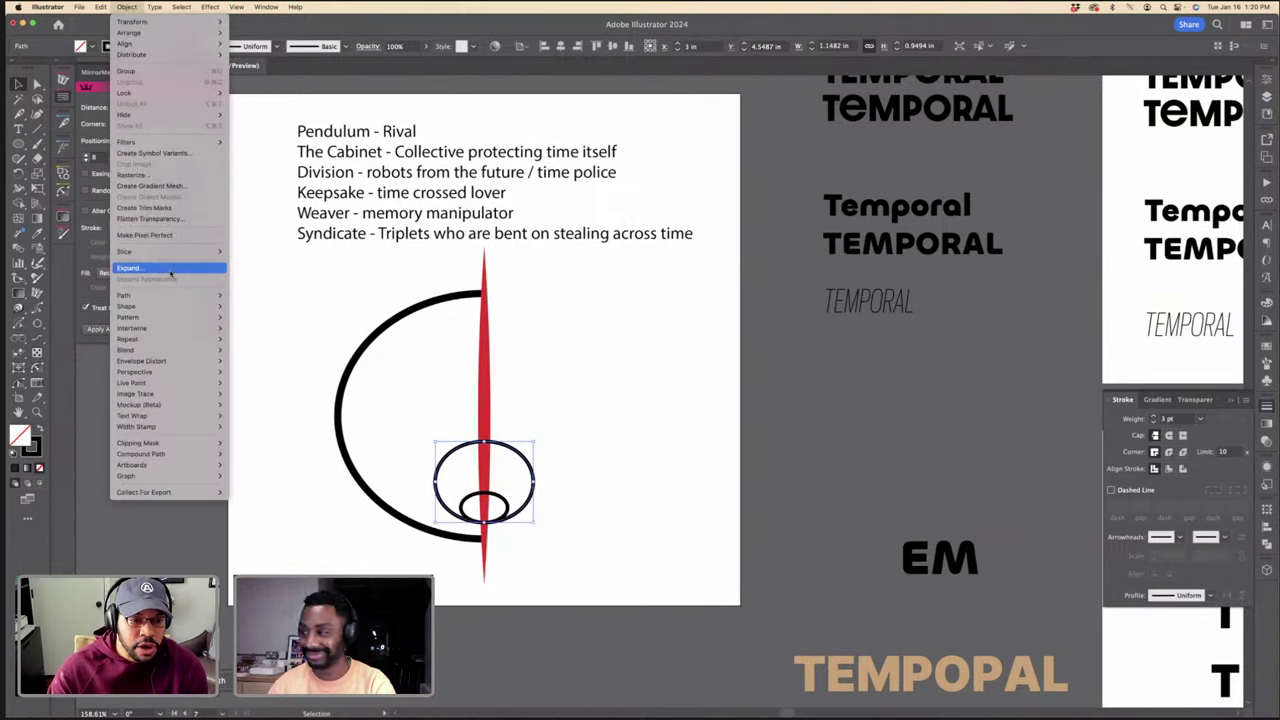
mouse_move(190, 295)
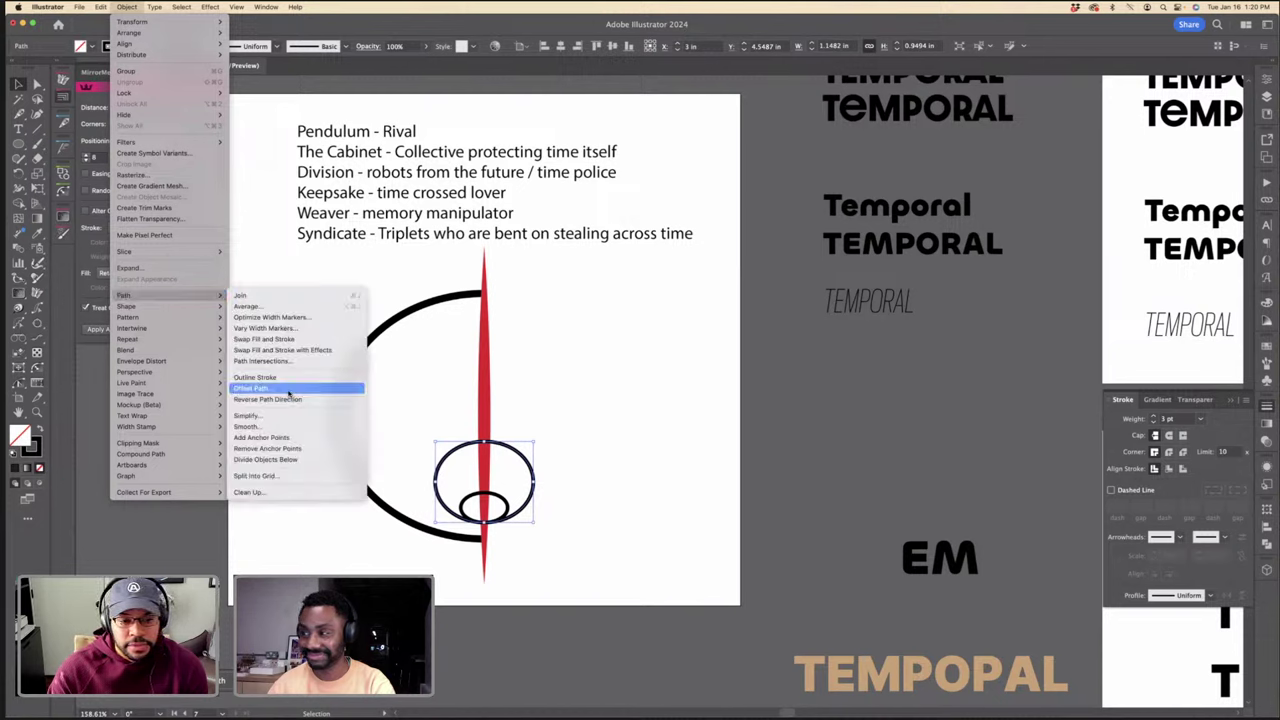
left_click(289, 388)
left_click(768, 431)
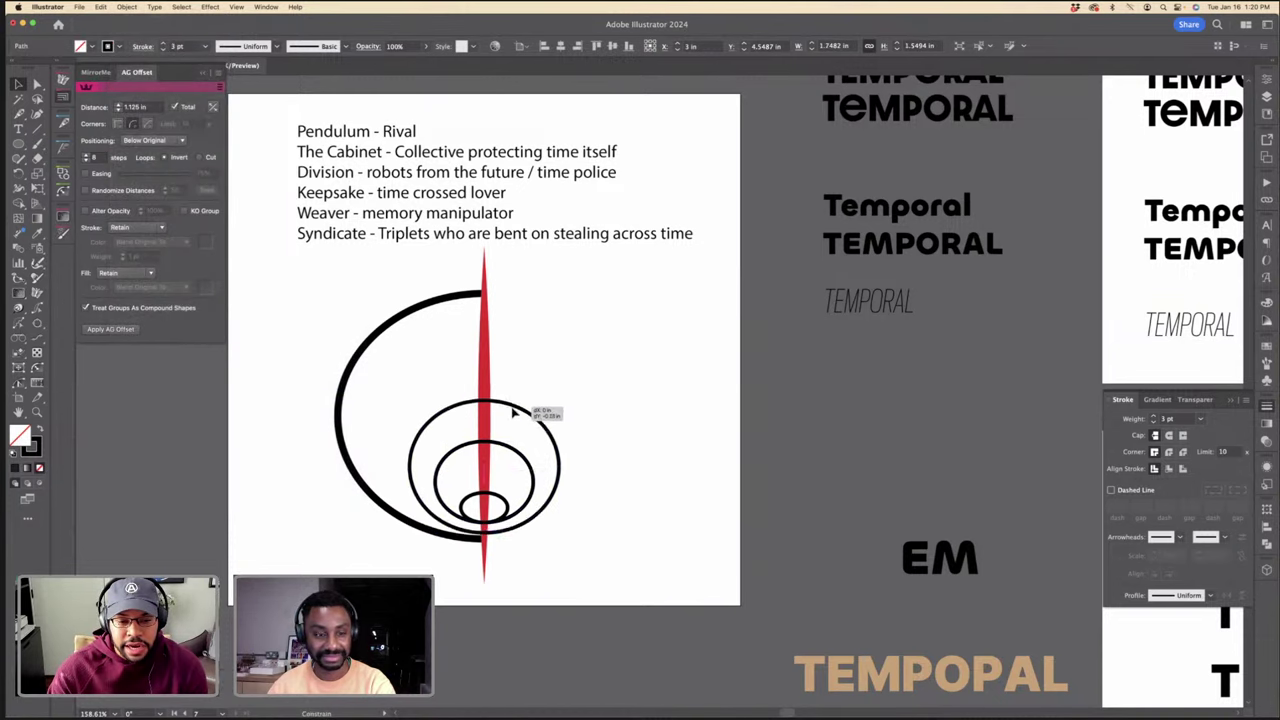
left_click_drag(512, 410, 508, 400)
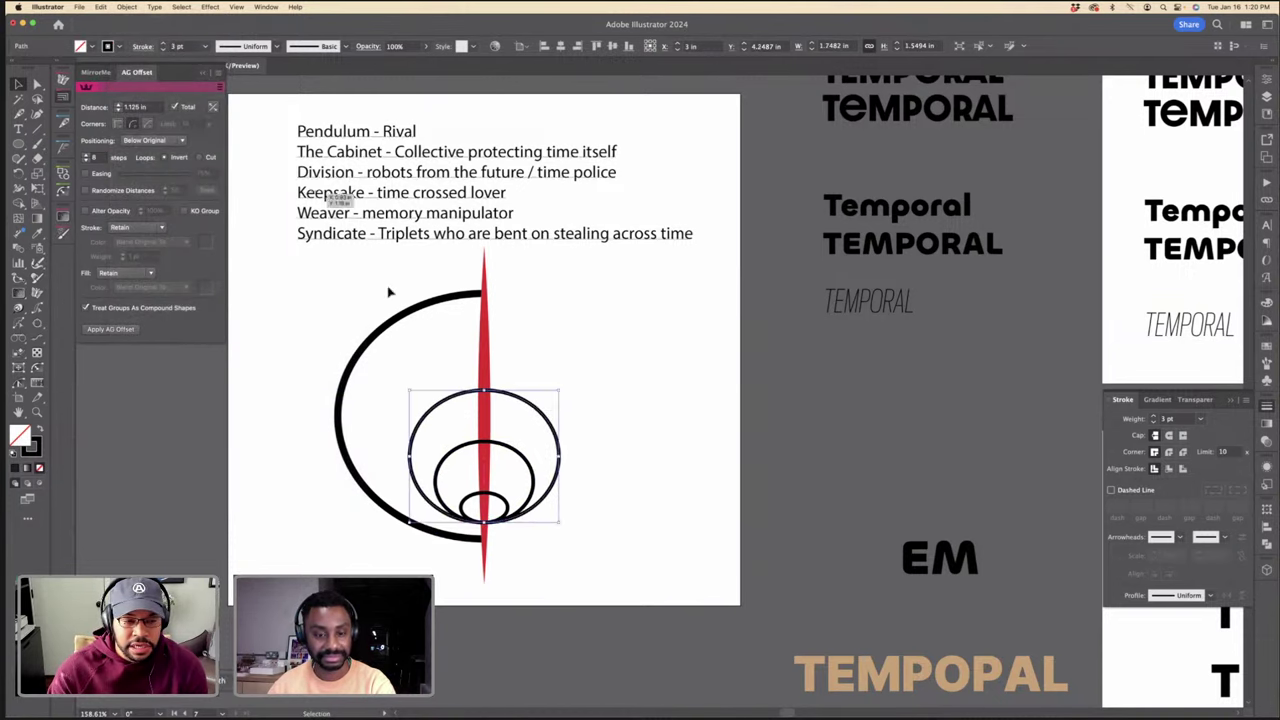
Step: Offset the second ring by 0.3 in and raise the resulting third ring about 0.3 in to the shared base
left_click(127, 8)
mouse_move(151, 307)
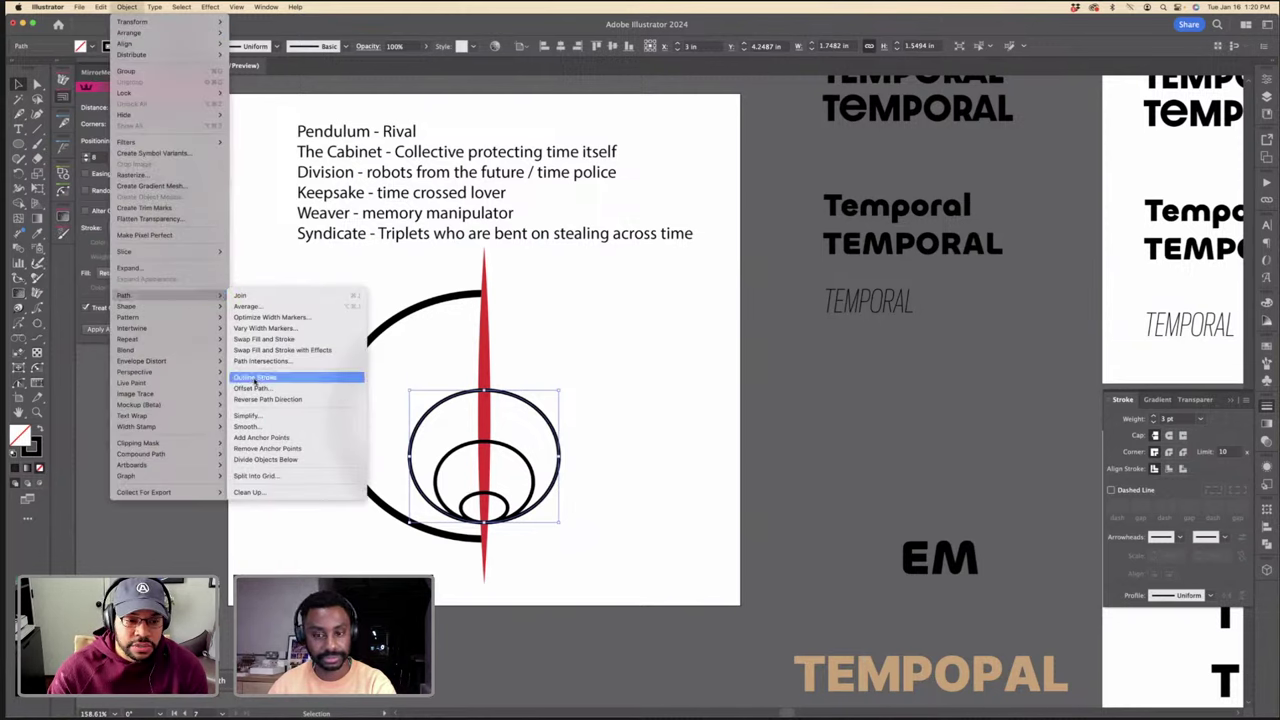
left_click(252, 388)
left_click(768, 429)
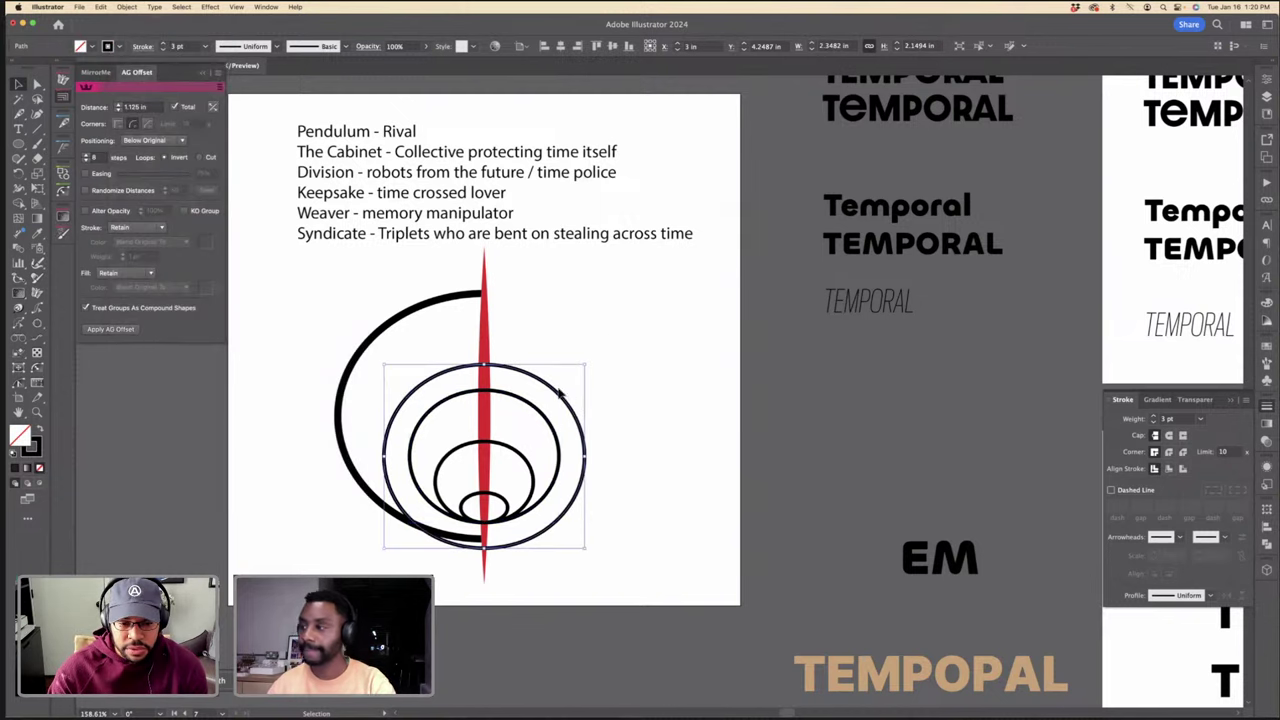
left_click_drag(558, 393, 549, 371)
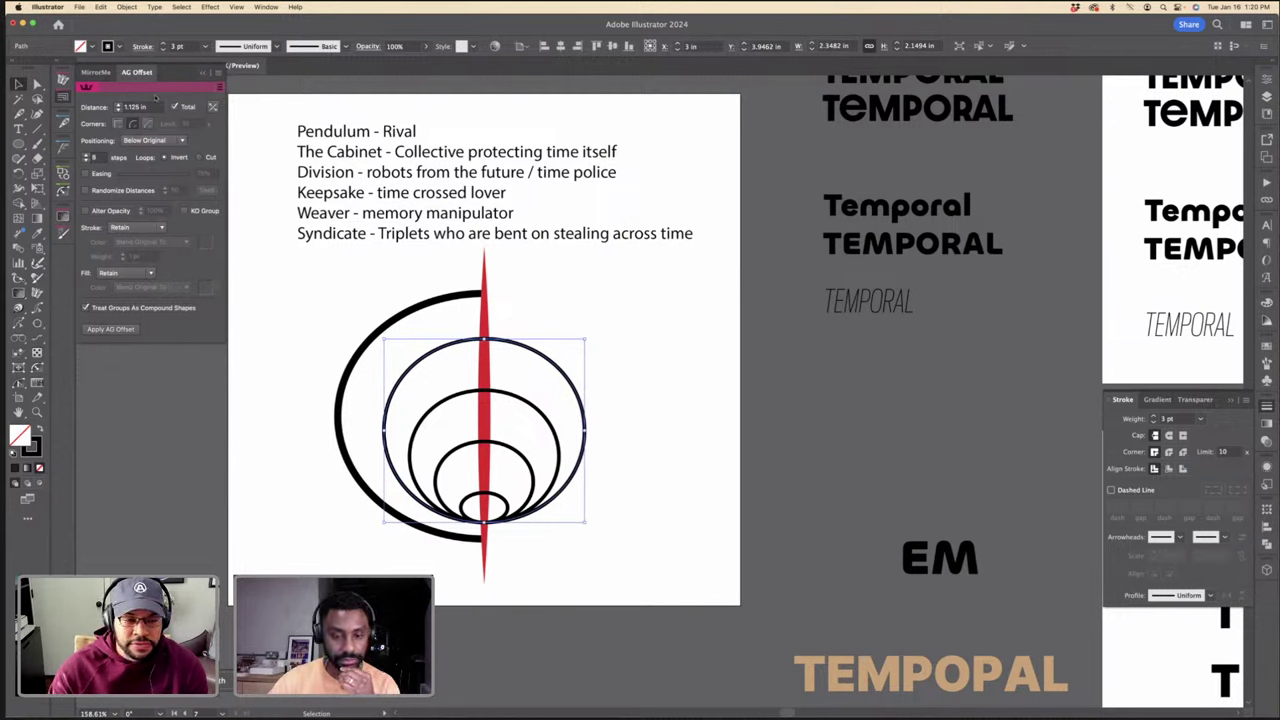
Step: Offset the third ring by 0.3 in and raise the outermost ring until its base meets the others
left_click(128, 7)
mouse_move(180, 295)
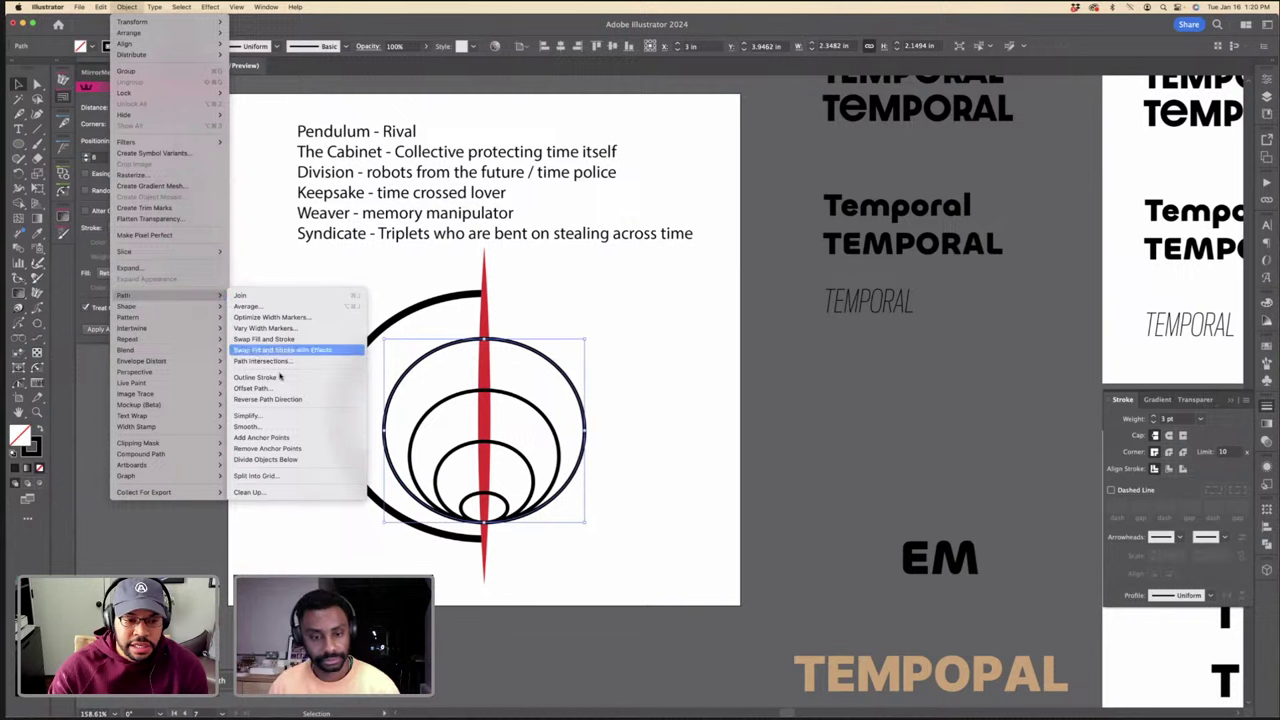
left_click(265, 388)
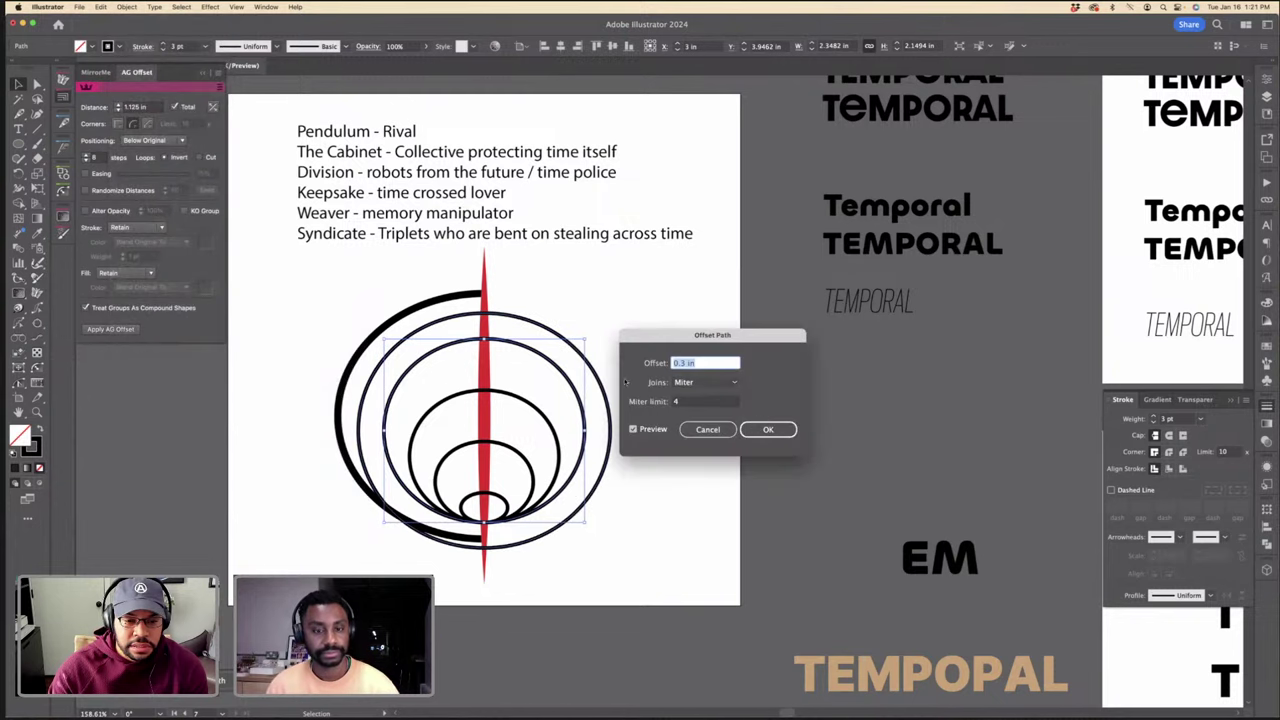
left_click(768, 428)
left_click_drag(582, 355, 572, 326)
Step: Enlarge the half arc up and outward to about 1.95 by 3.27 in so it clears the outermost ring
left_click(349, 340)
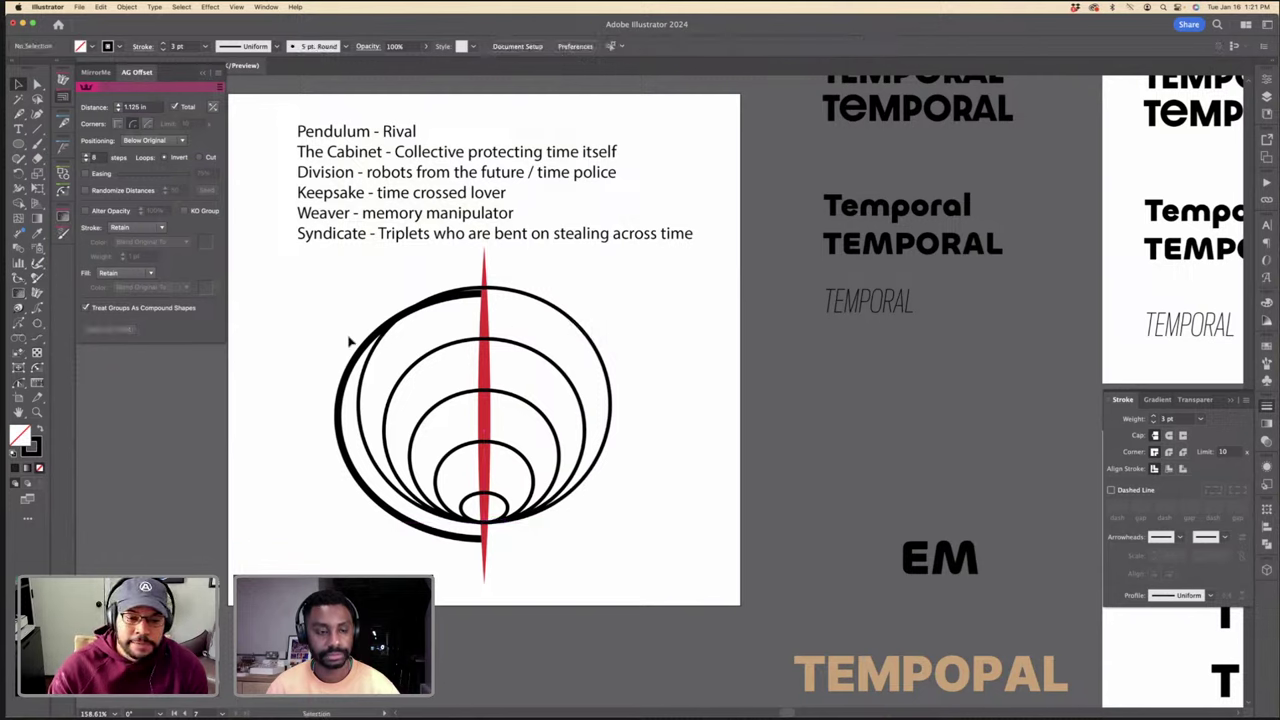
left_click(366, 337)
left_click_drag(338, 295, 317, 259)
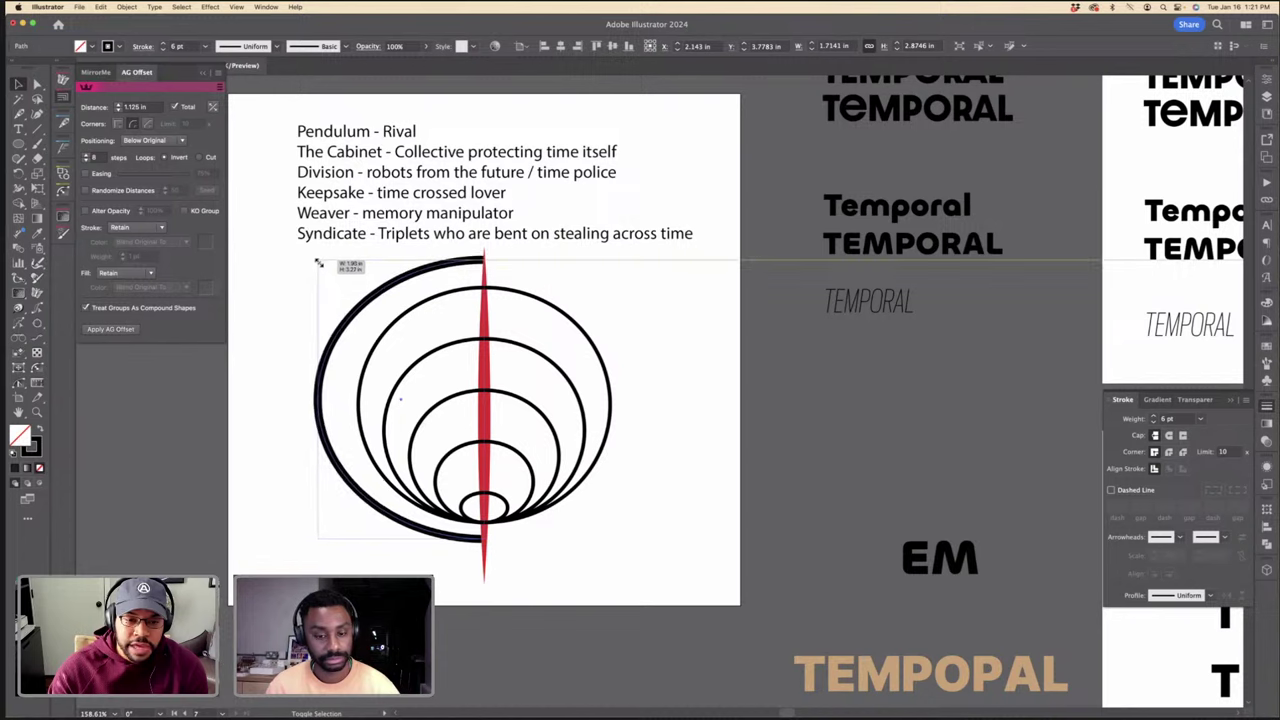
Step: Copy a ring's black 3 pt stroke onto the red vertical line and shorten its lower end to the rings' shared base
left_click(483, 413)
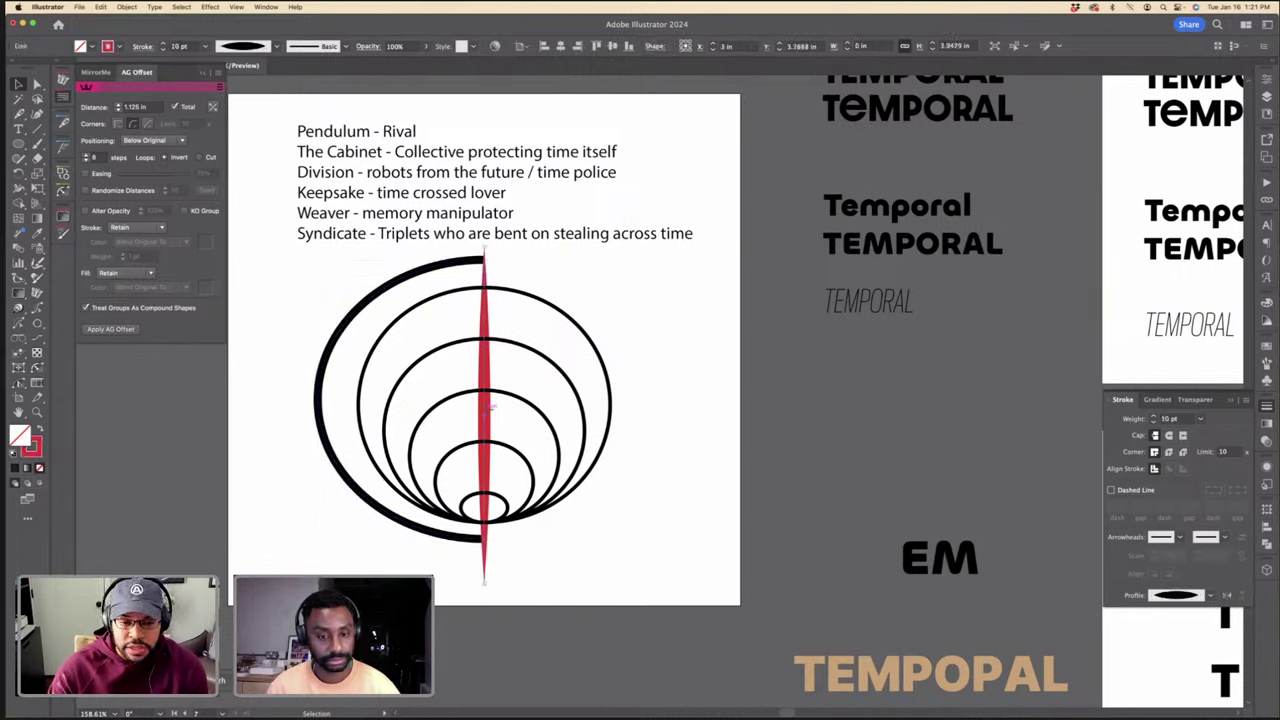
key("i")
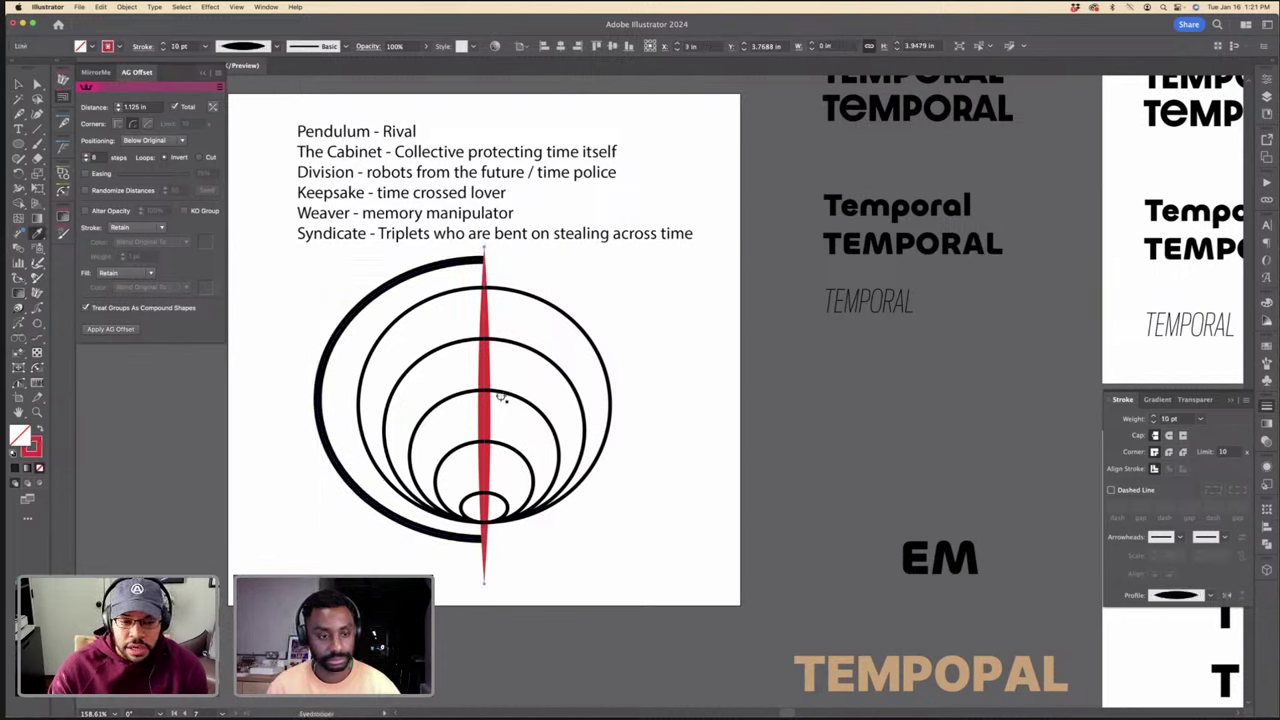
left_click(497, 392)
key("v")
left_click_drag(489, 579, 487, 523)
left_click(642, 535)
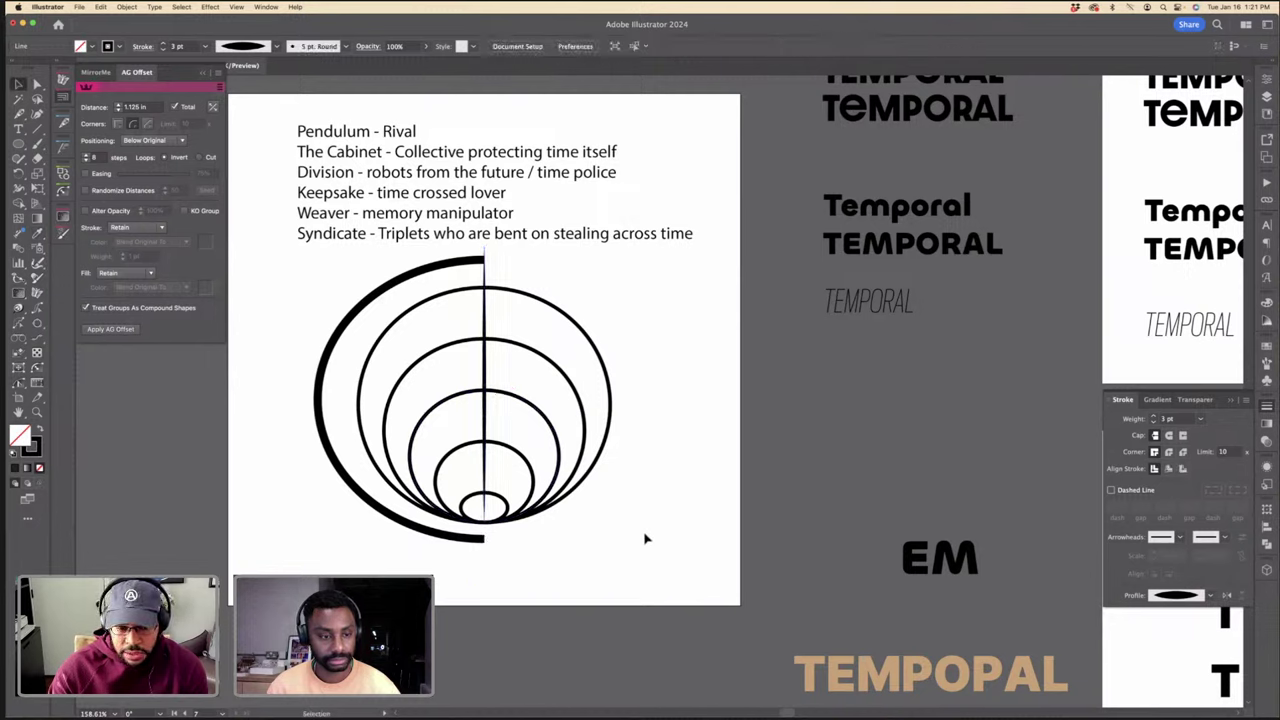
Step: Copy a ring's unfilled black 3 pt stroke onto the half arc
left_click(436, 508)
key("i")
left_click(441, 501)
key("v")
left_click(475, 480)
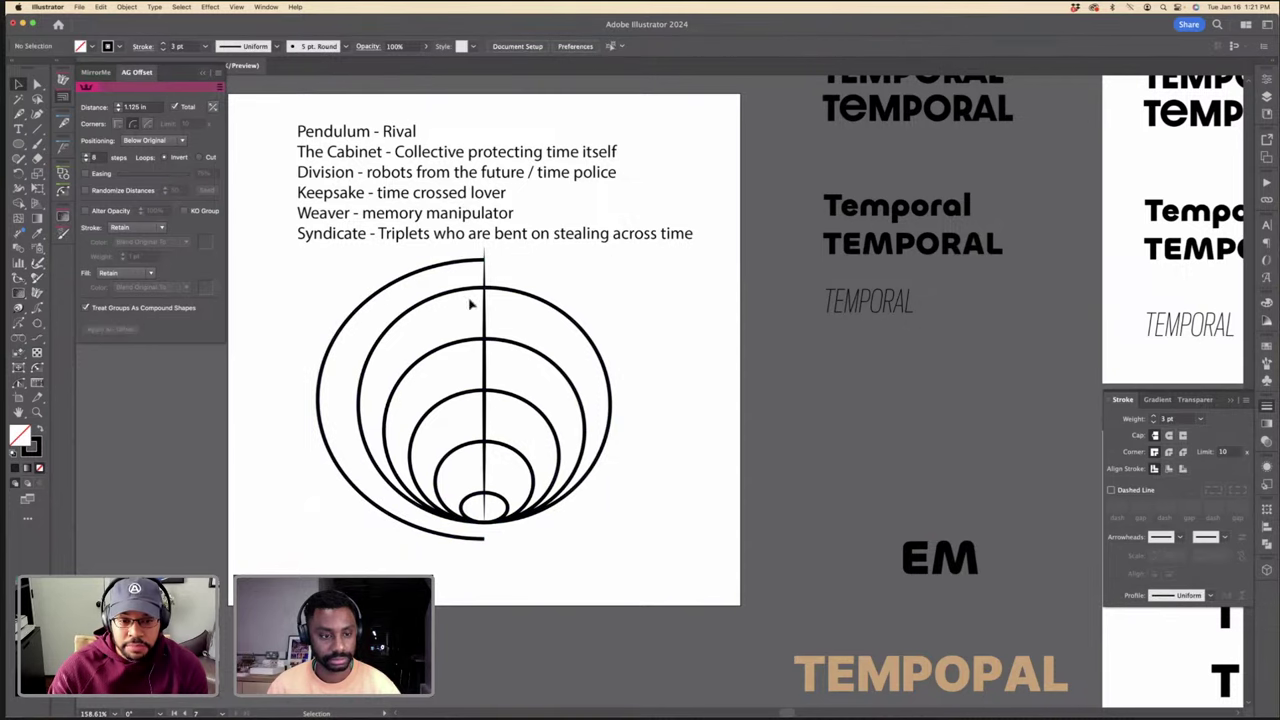
Step: Shorten the vertical line from its upper end to about 2.95 in, just below the half arc's top
left_click(486, 265)
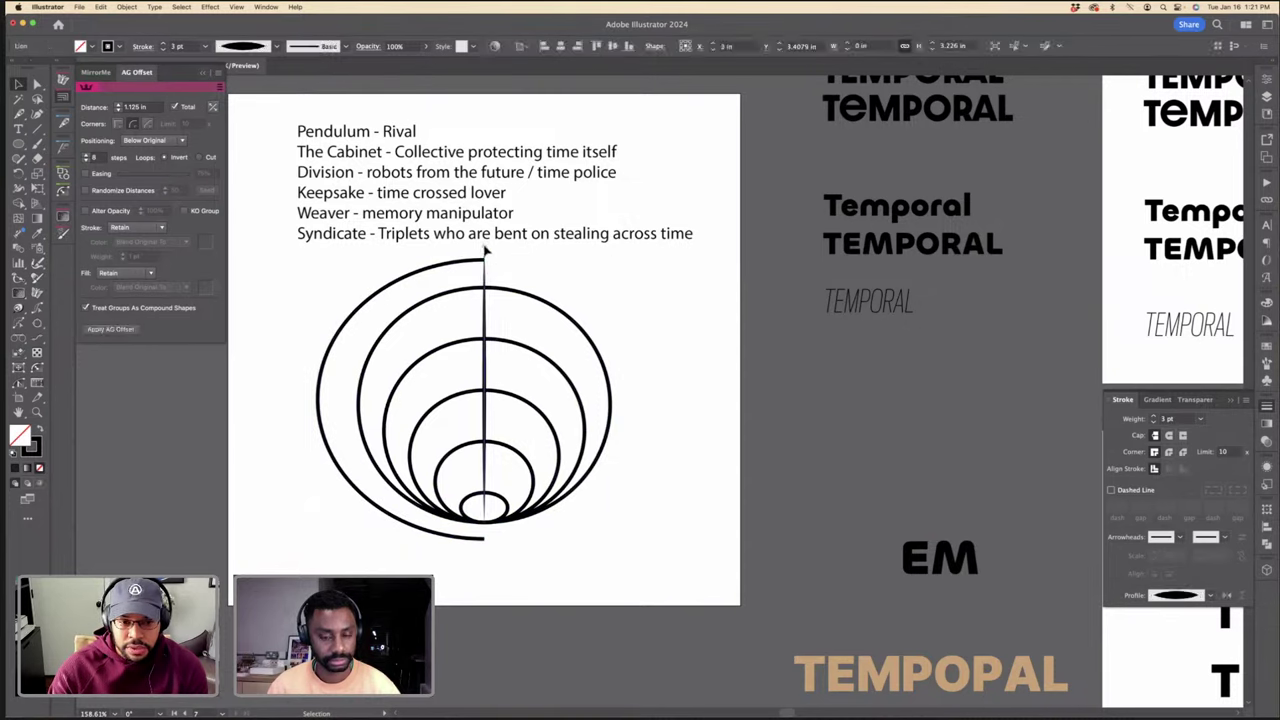
left_click_drag(486, 256, 488, 274)
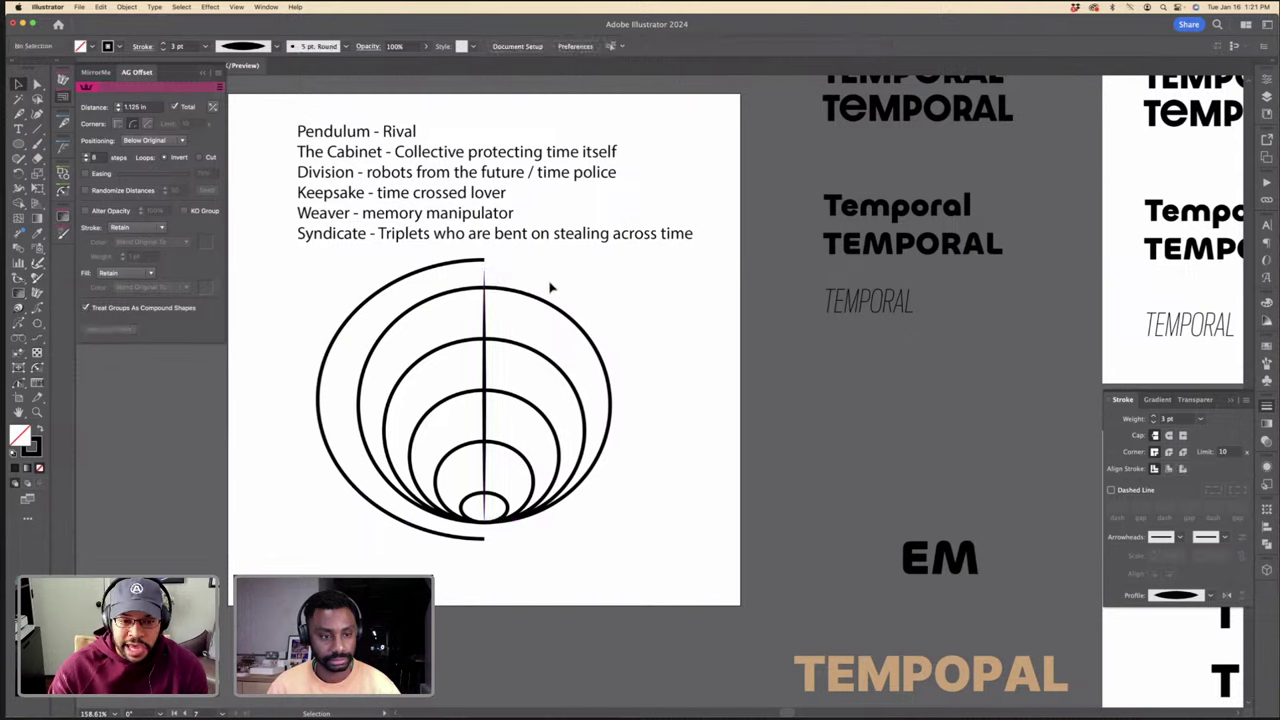
left_click(500, 331)
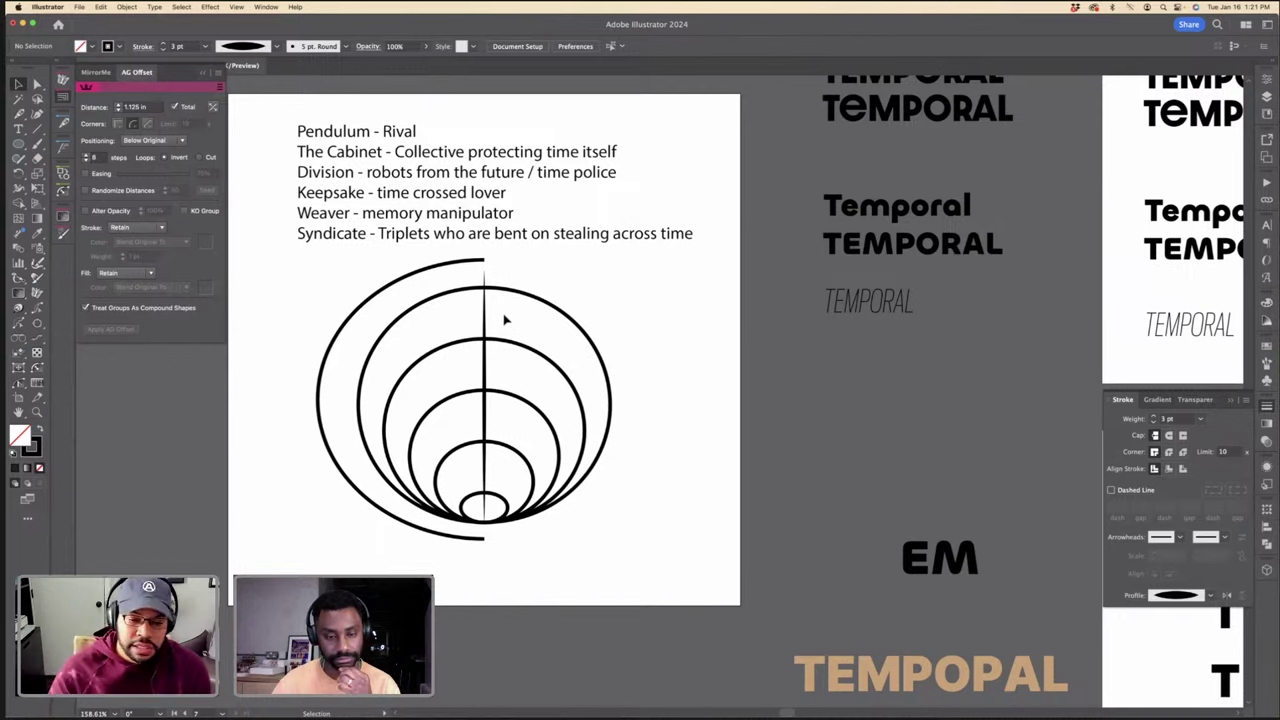
Step: Change the vertical line's stroke width profile to the lopsided taper that is thickest near one end
left_click(487, 352)
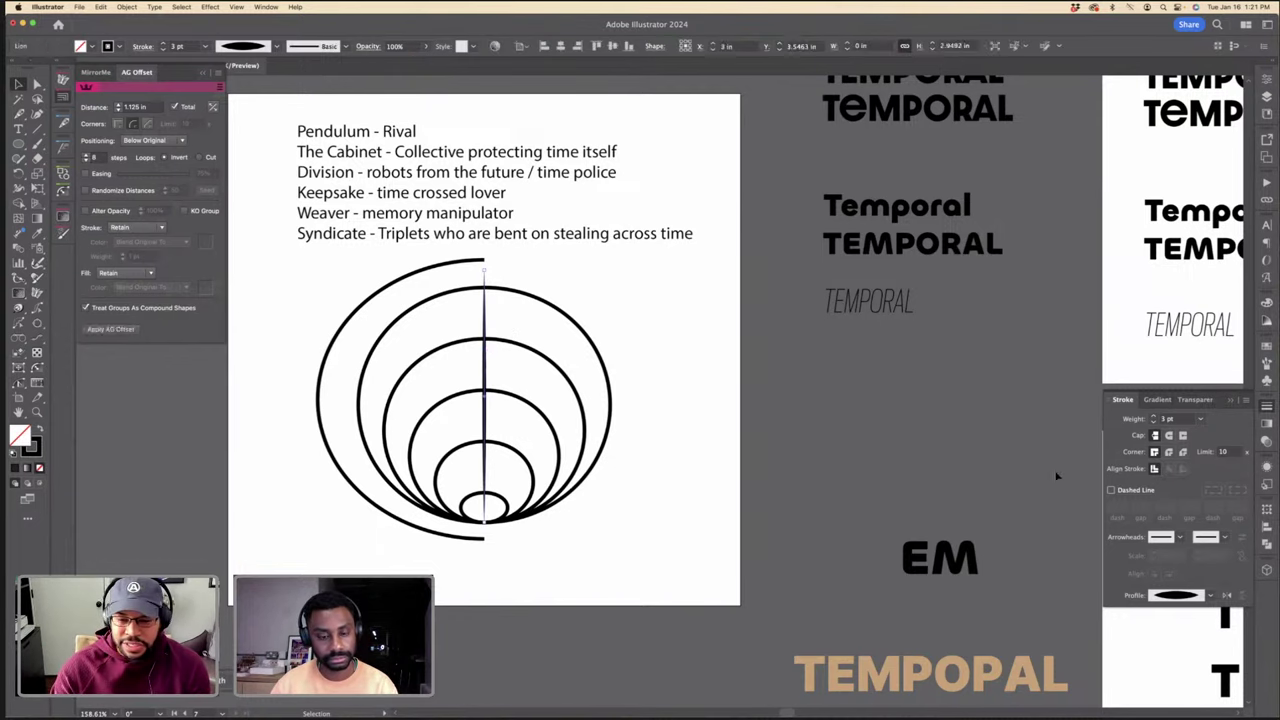
left_click(1186, 595)
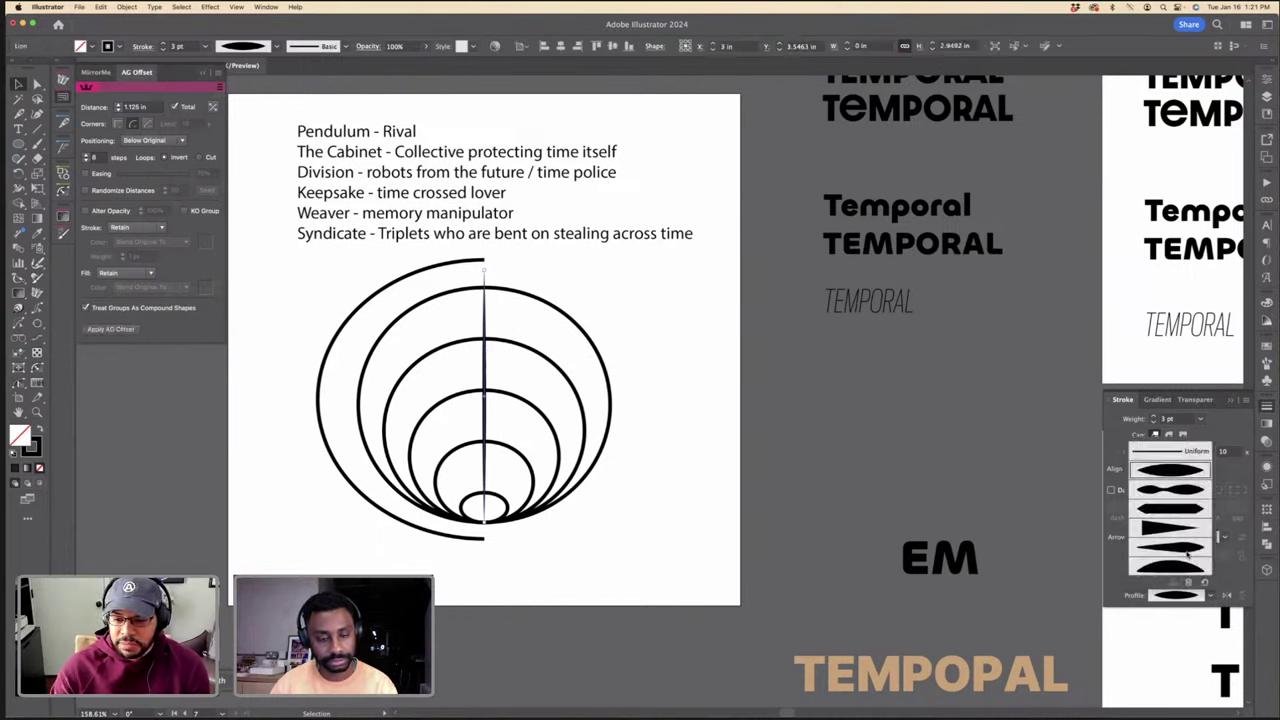
left_click(1187, 549)
left_click(794, 462)
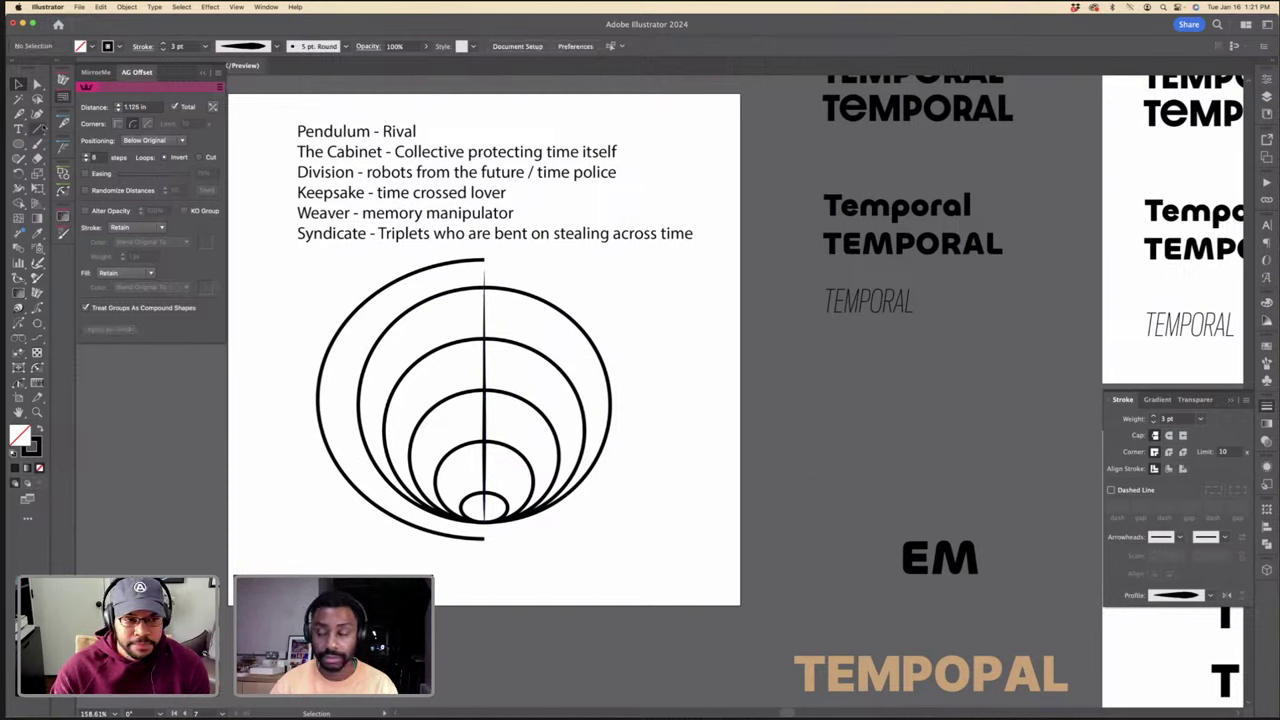
Step: Draw an outward-bowed curve about 1.46 by 2.75 in from outside the half arc's upper part to the rings' base with InkScribe
left_click(18, 113)
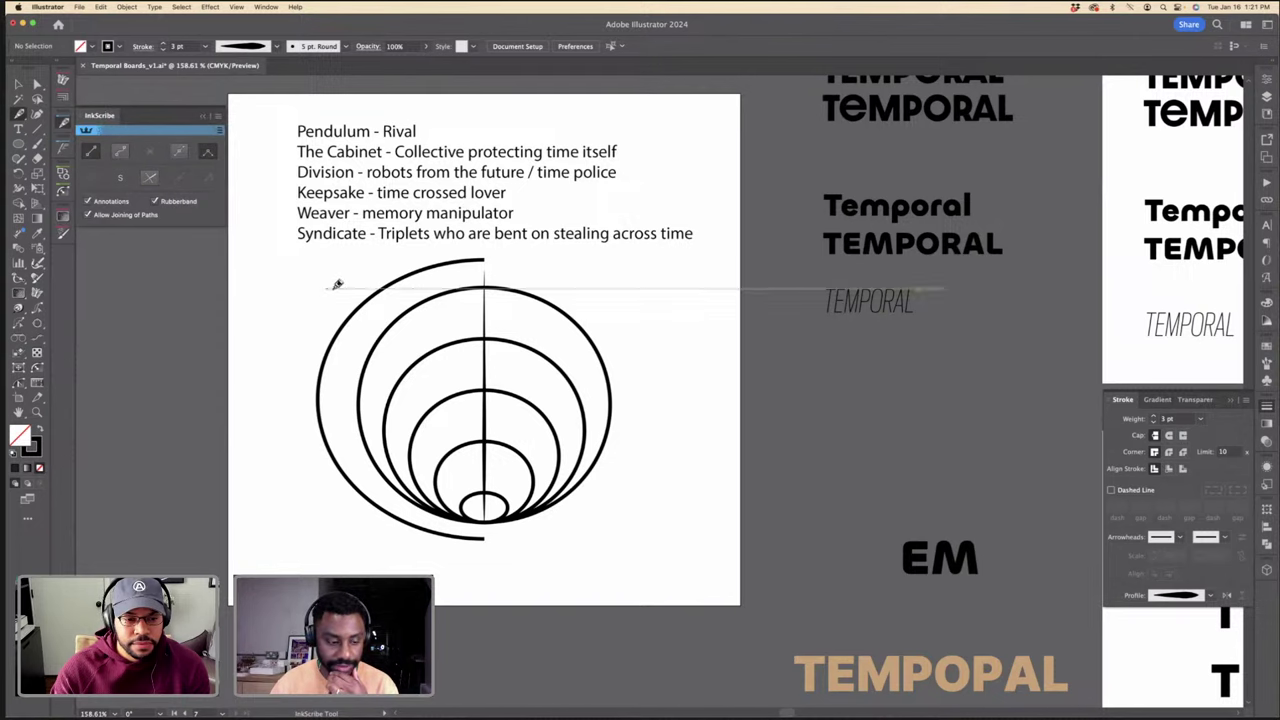
left_click_drag(353, 288, 353, 399)
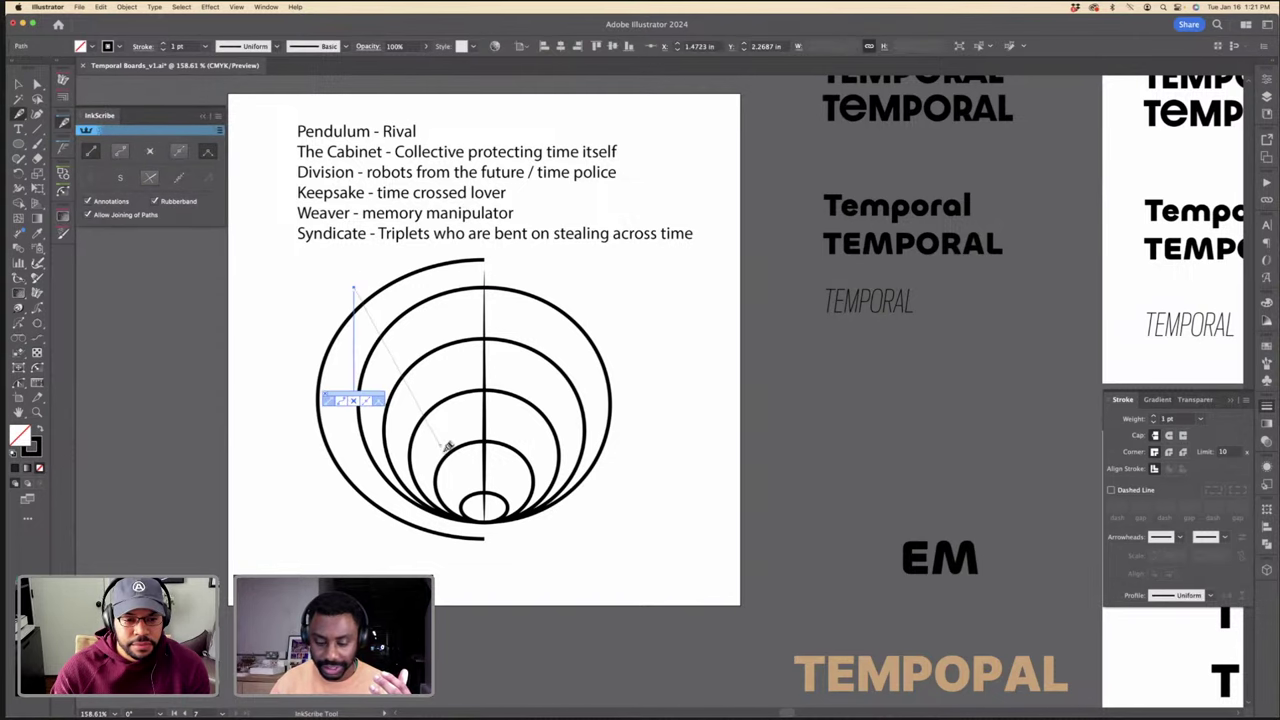
left_click(483, 517)
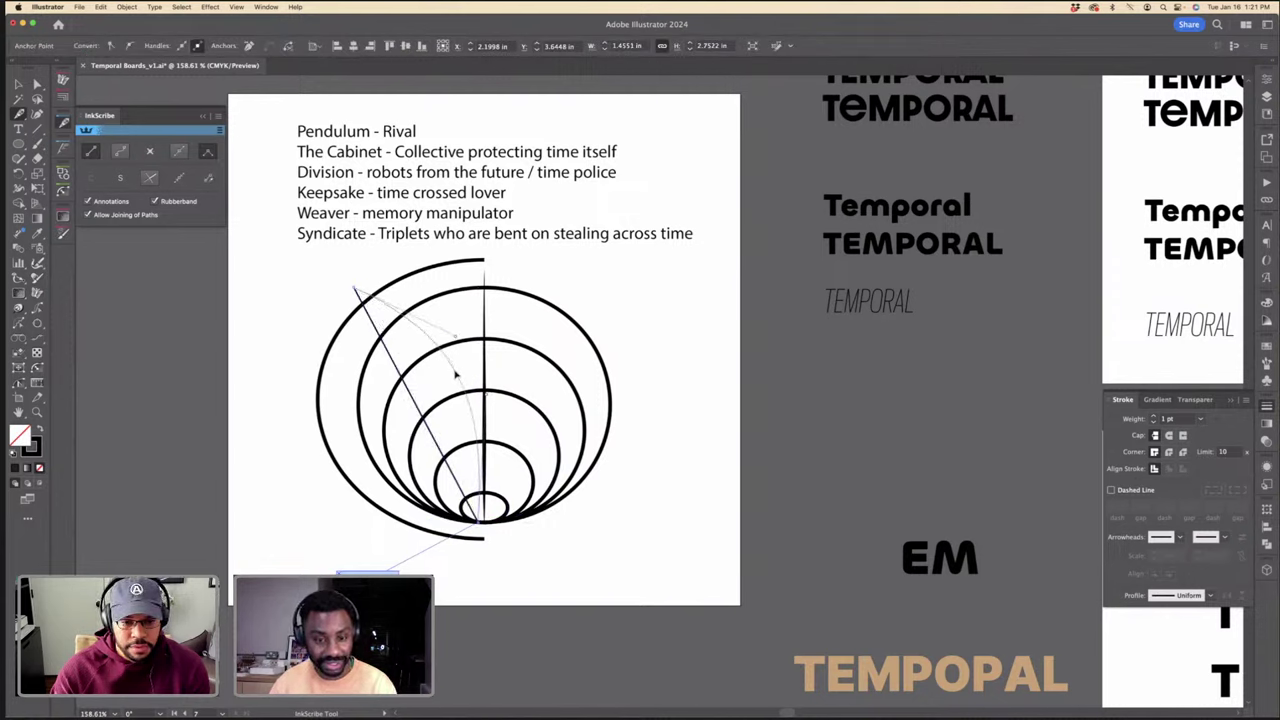
left_click_drag(451, 376, 450, 376)
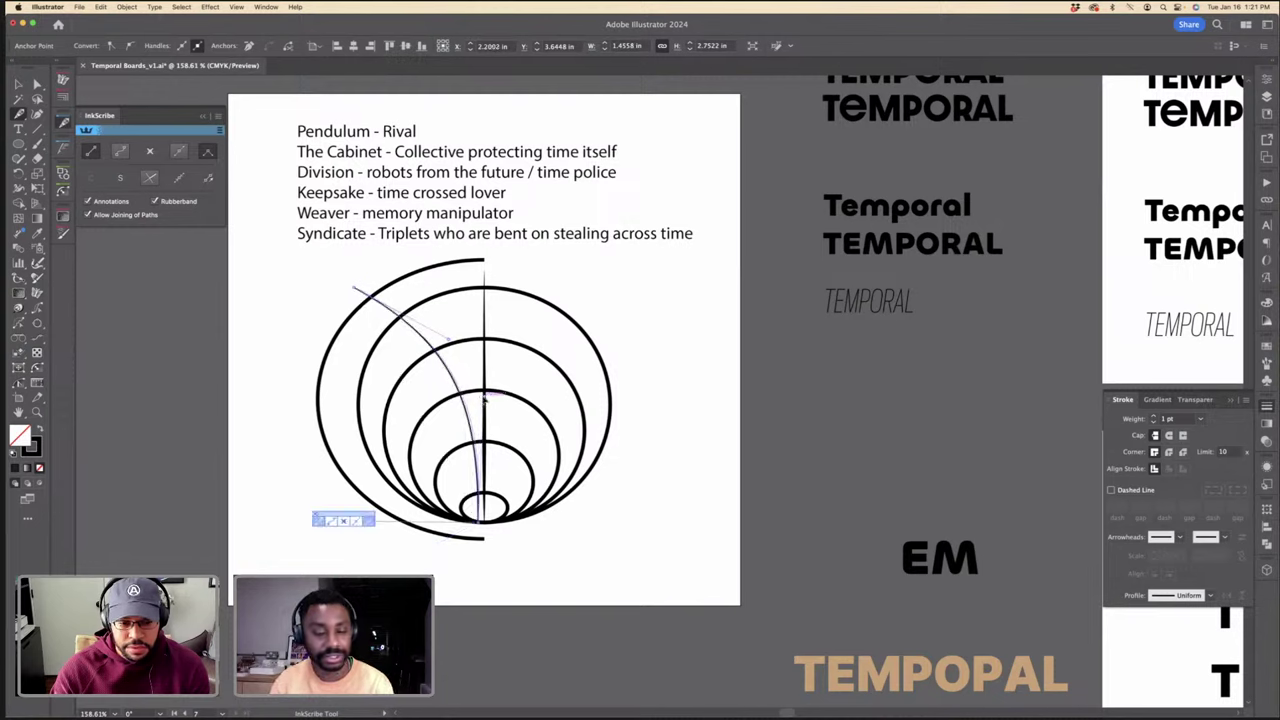
Step: Move the new curve slightly left so its lower end sits just beside the vertical line
key("v")
left_click_drag(453, 378, 447, 384)
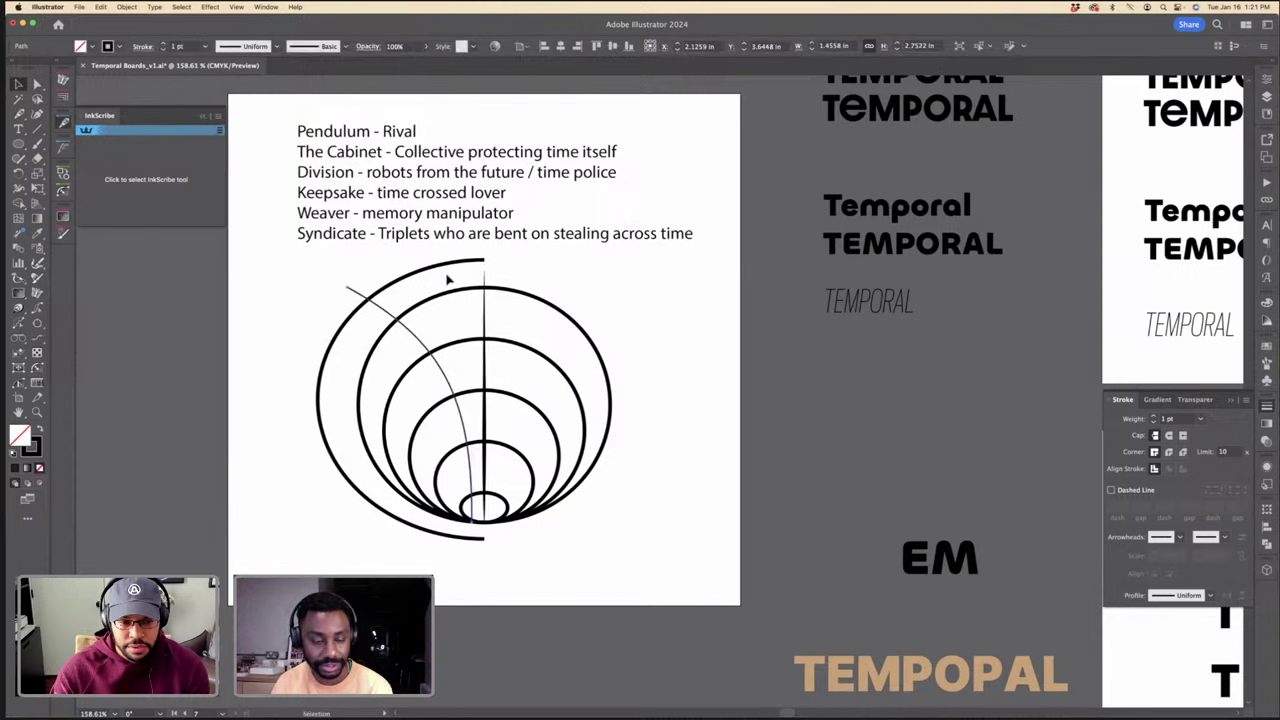
key("a")
key("v")
left_click(265, 290)
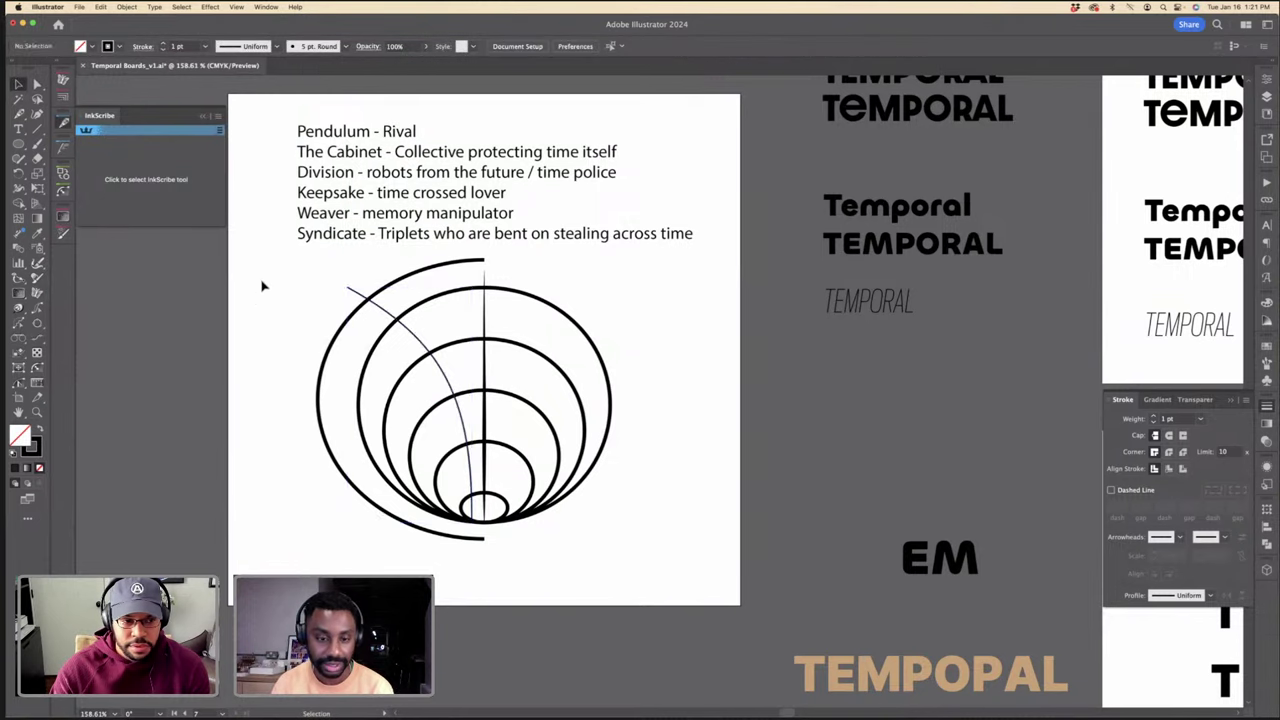
left_click(352, 292)
left_click(323, 300)
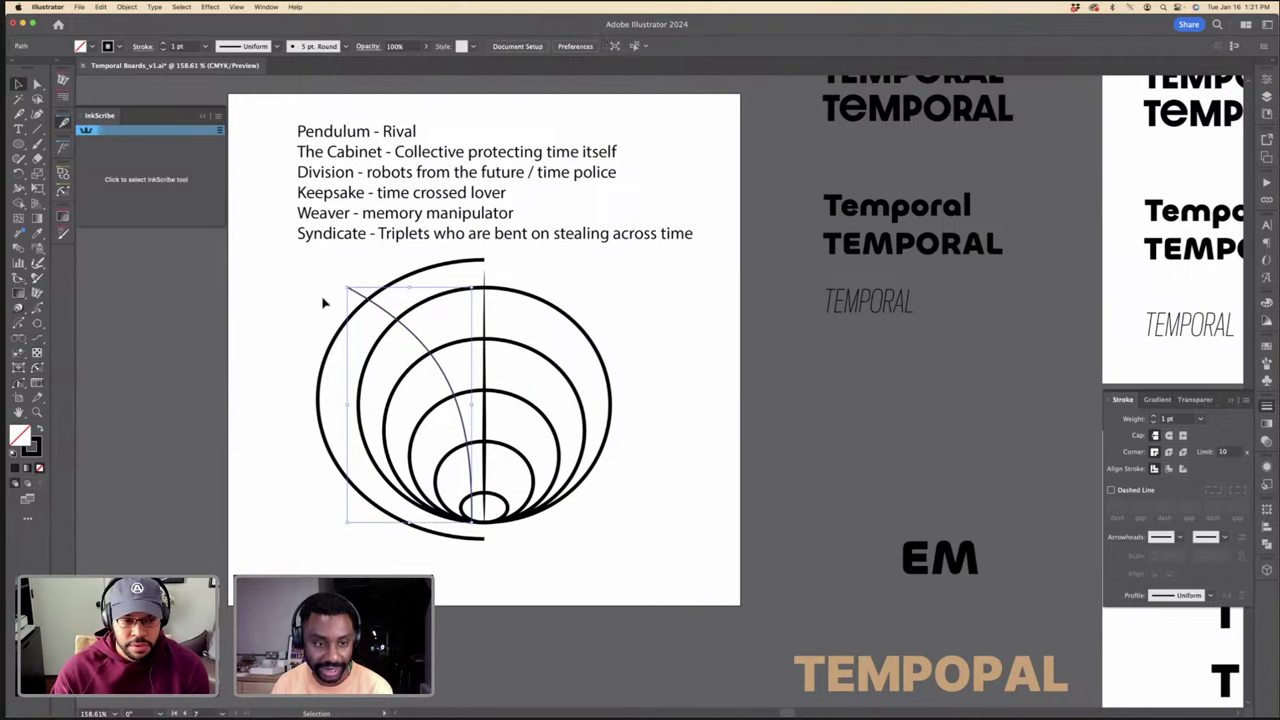
Step: Draw a second bowed curve about 1.71 by 1.57 in from just outside the half arc's left side to the rings' base
key("p")
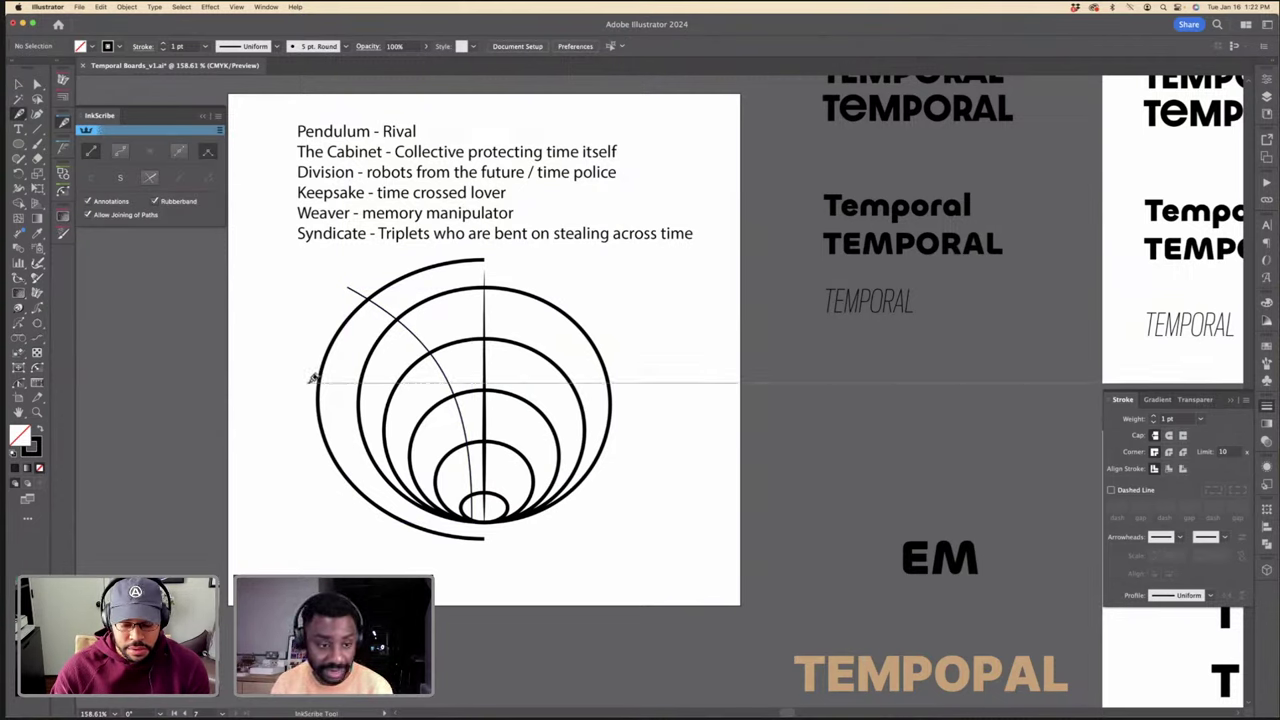
left_click_drag(310, 385, 308, 492)
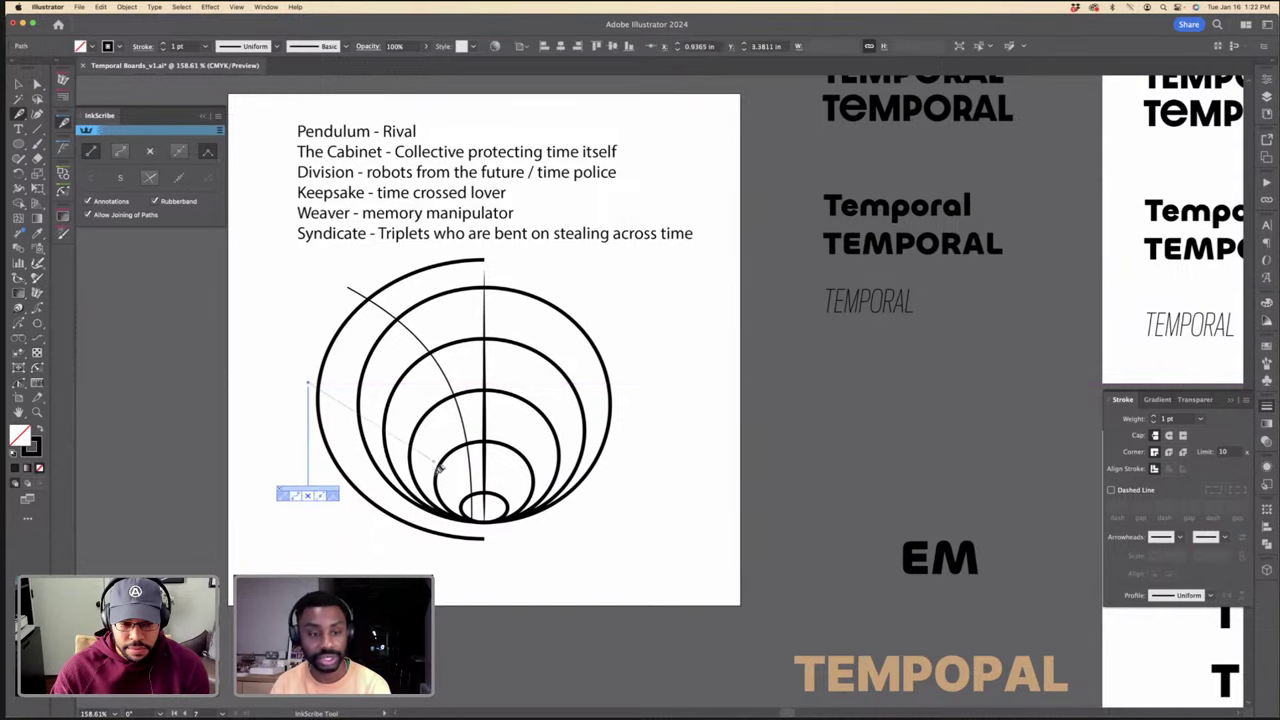
left_click(454, 517)
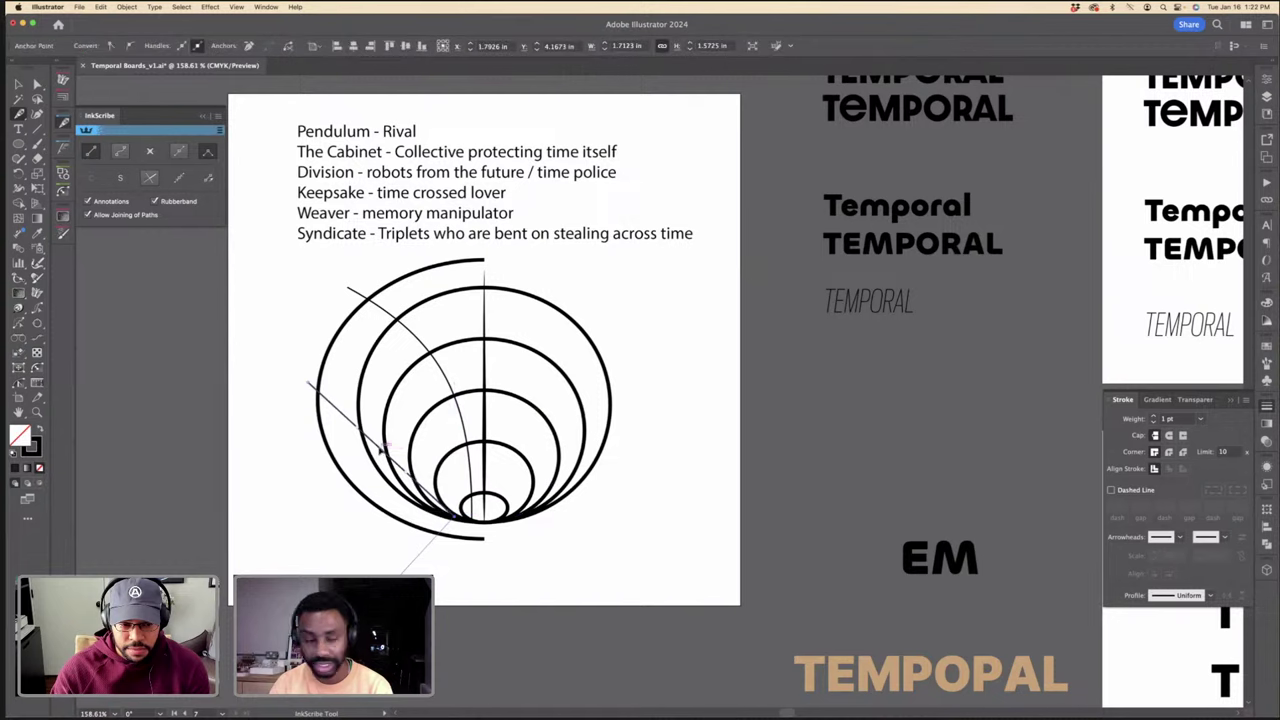
left_click_drag(381, 450, 407, 421)
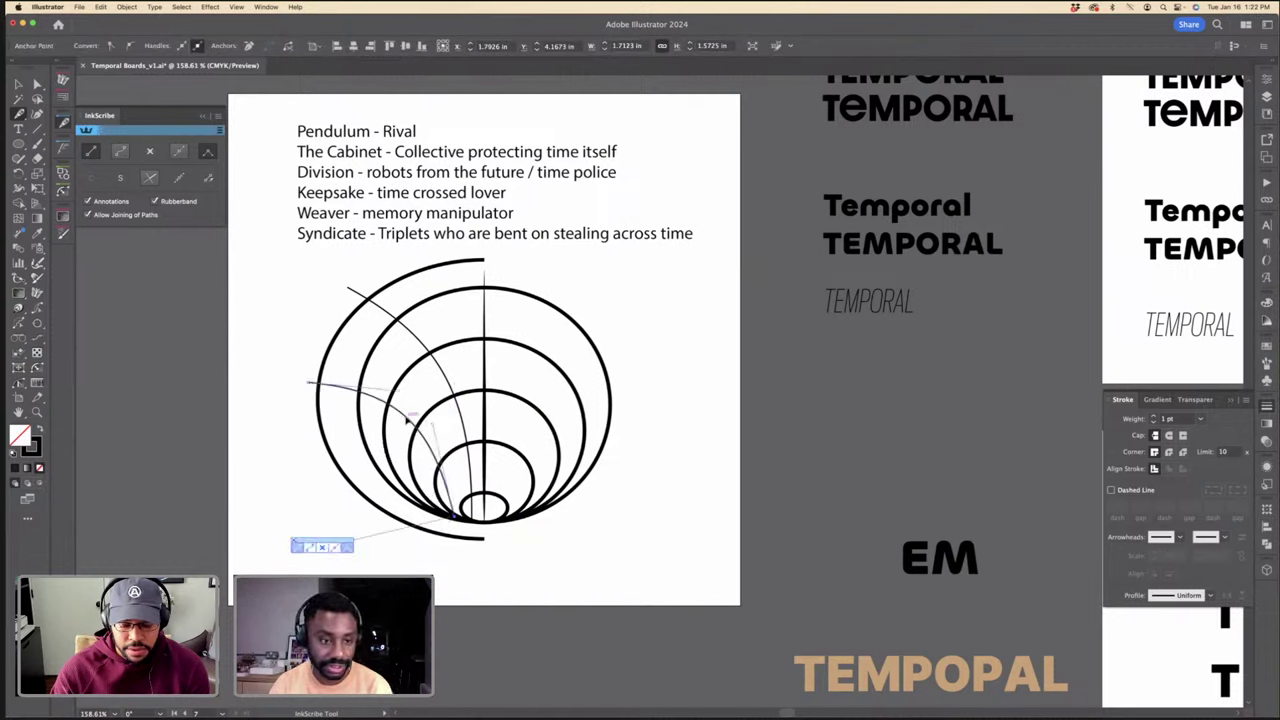
left_click(278, 428, "super")
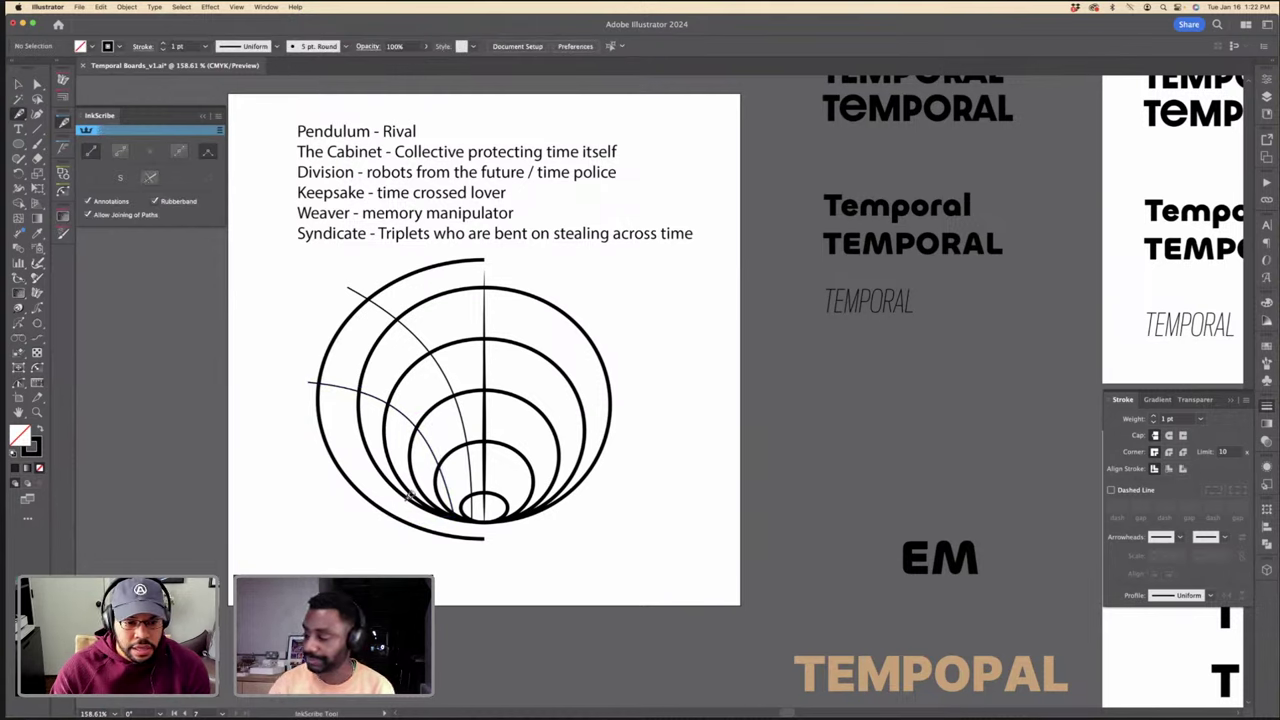
Step: Draw a third, shallow curve about 1.04 by 0.16 in from outside the half arc's lower left to the rings' base
left_click(349, 497)
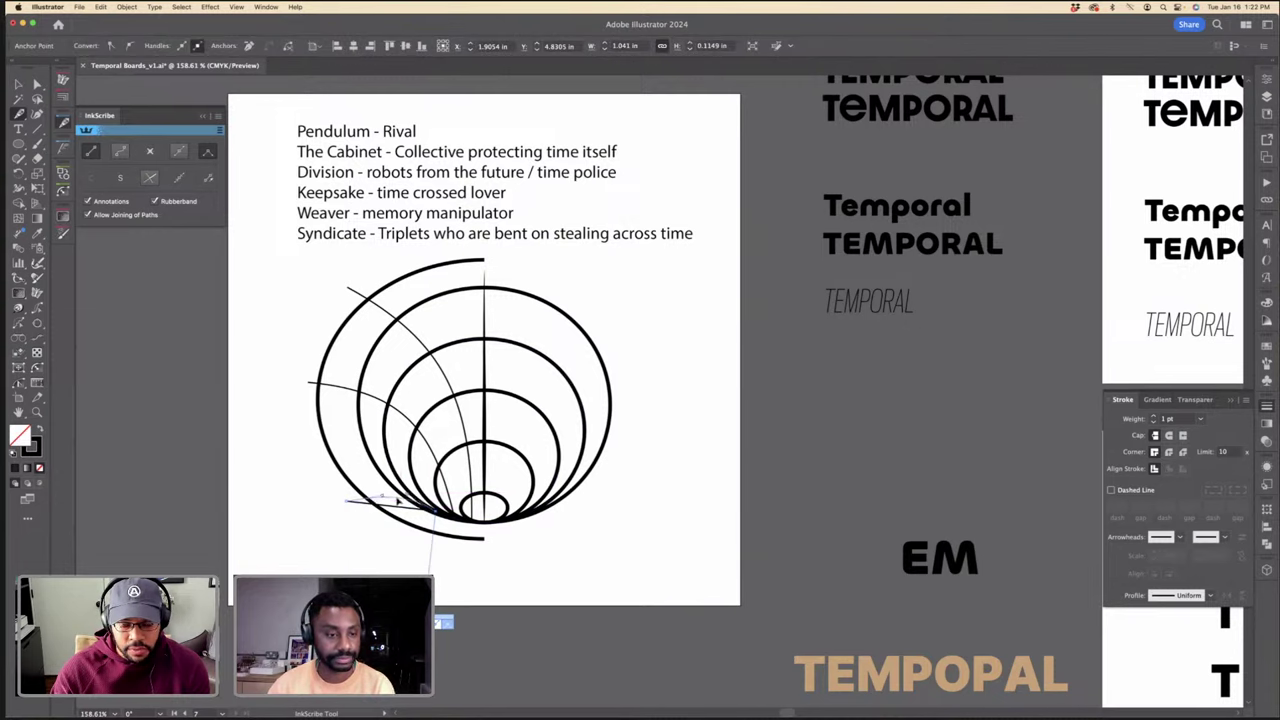
left_click_drag(398, 501, 397, 498)
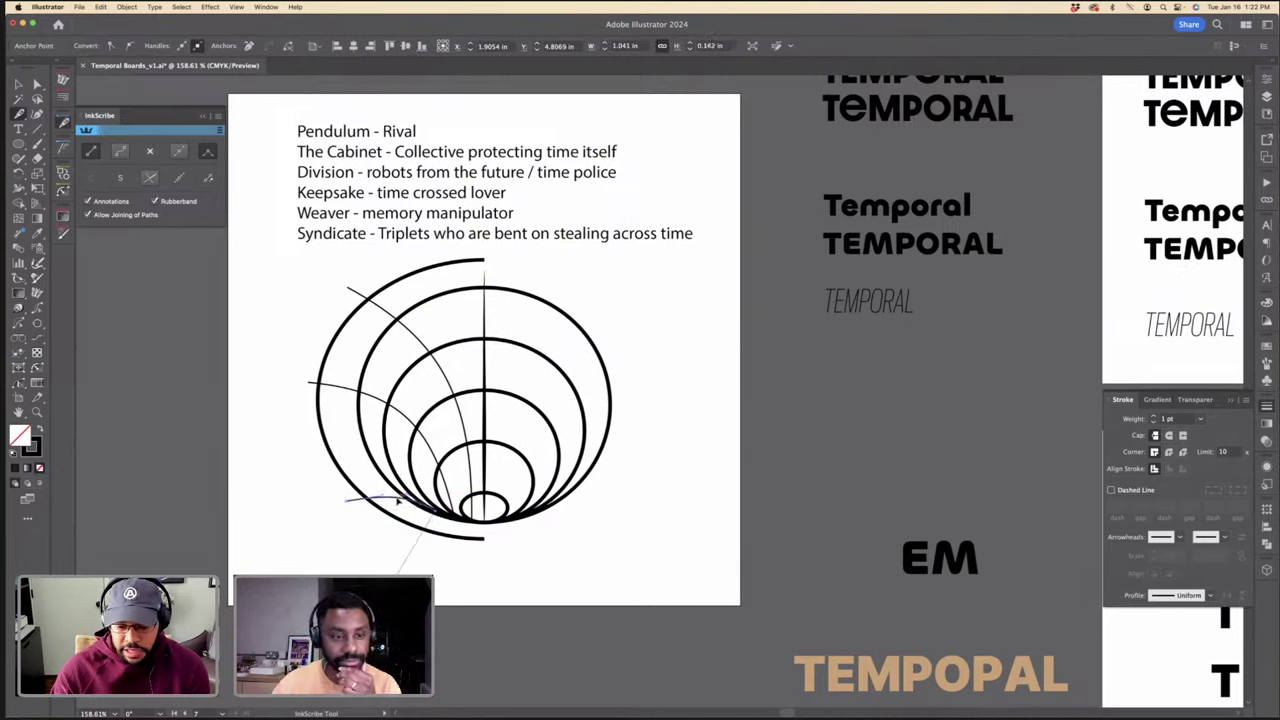
key("v")
left_click(368, 540)
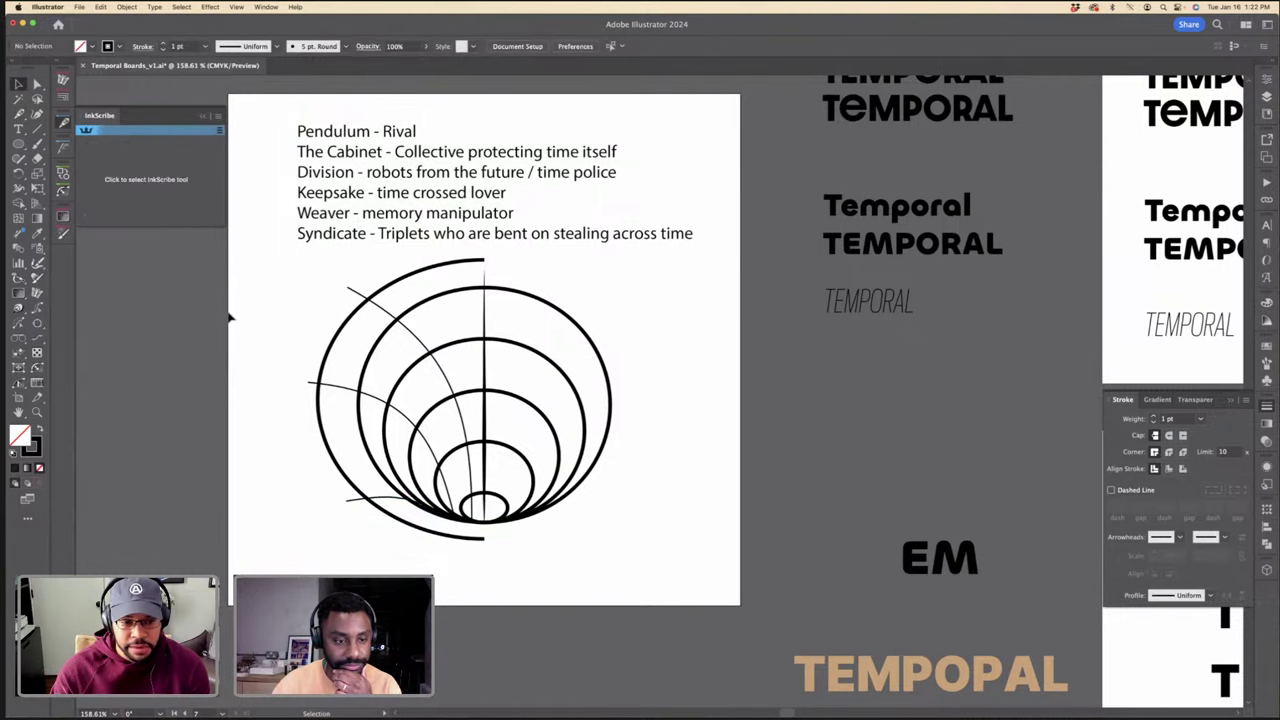
Step: Draw a fourth short curve about 0.24 by 0.38 in from below the half arc up to the rings' lower edge
left_click(140, 182)
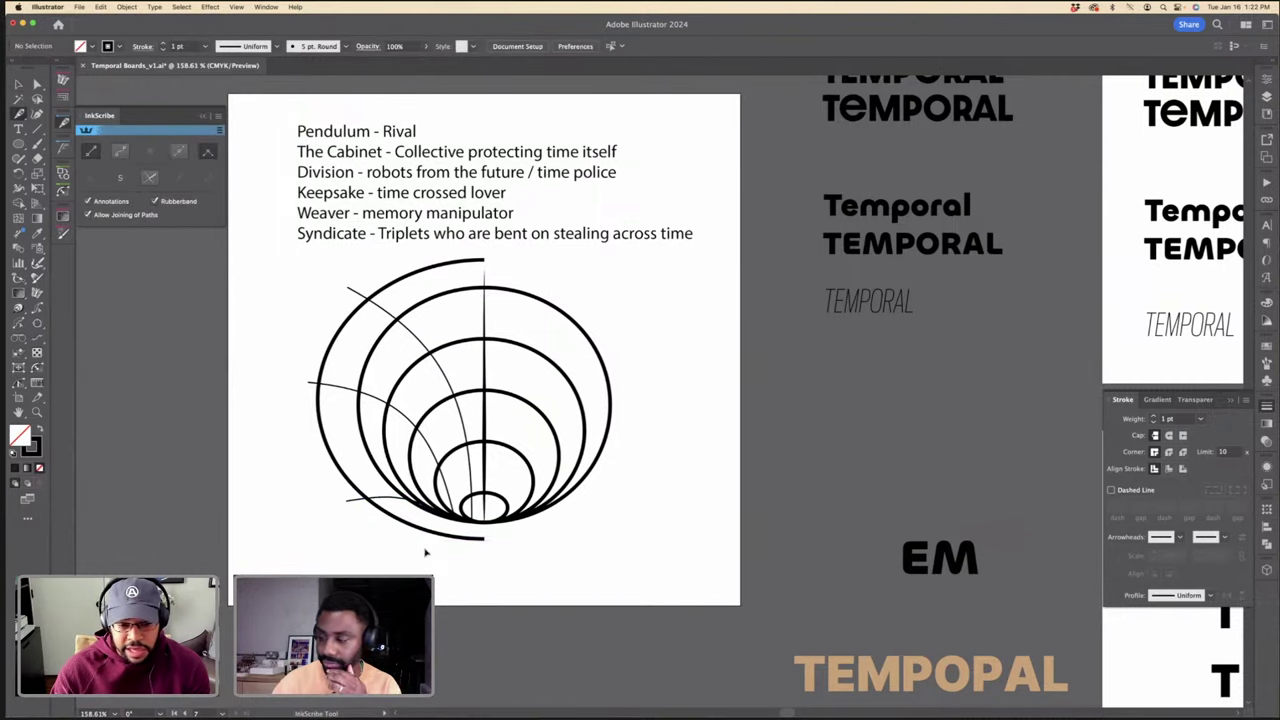
left_click(425, 550)
left_click(445, 517)
left_click_drag(434, 532, 431, 529)
key("super+equal")
key("super+equal")
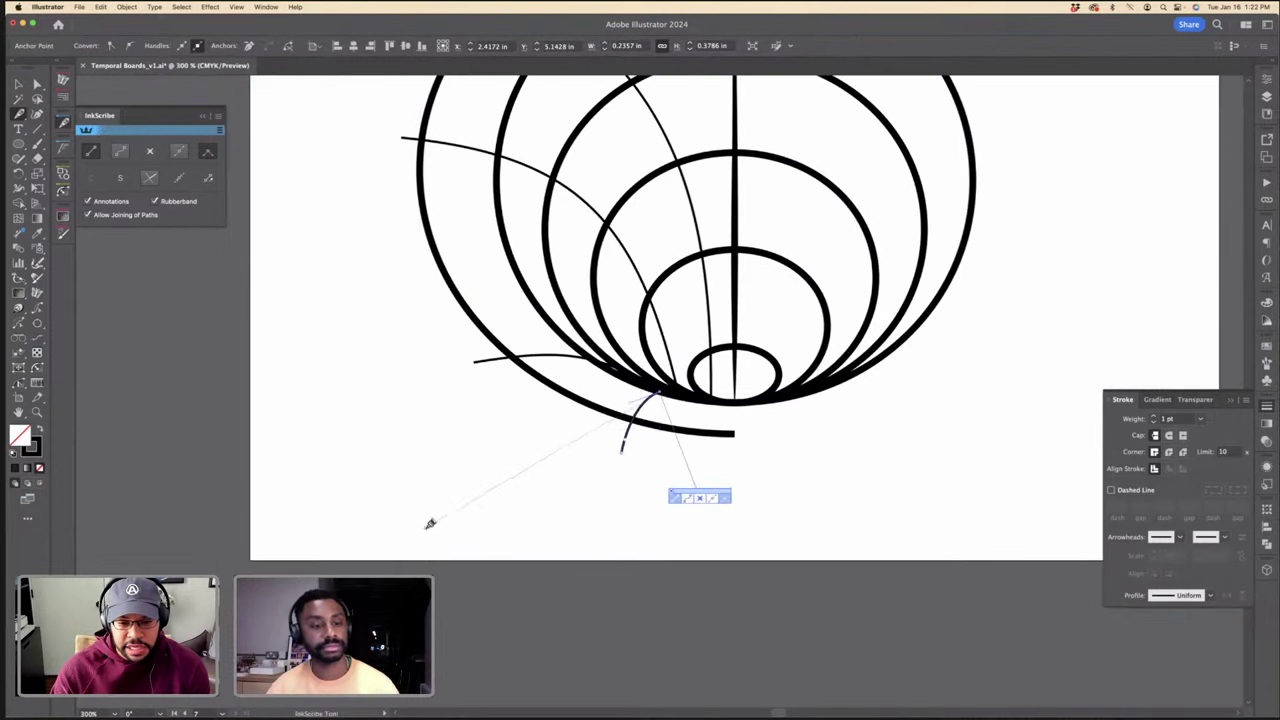
key("v")
left_click(562, 480)
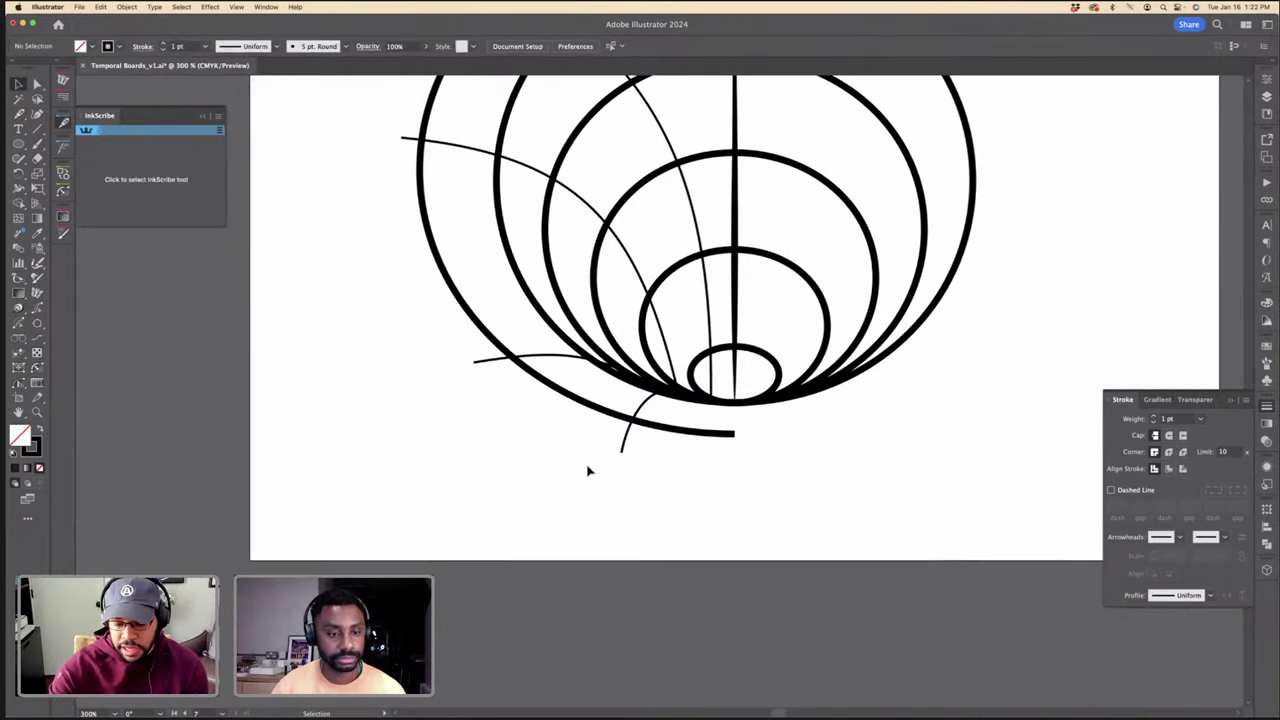
Step: Give the four new curves a 3 pt black stroke with the lopsided taper width profile
key("super+minus")
key("super+minus")
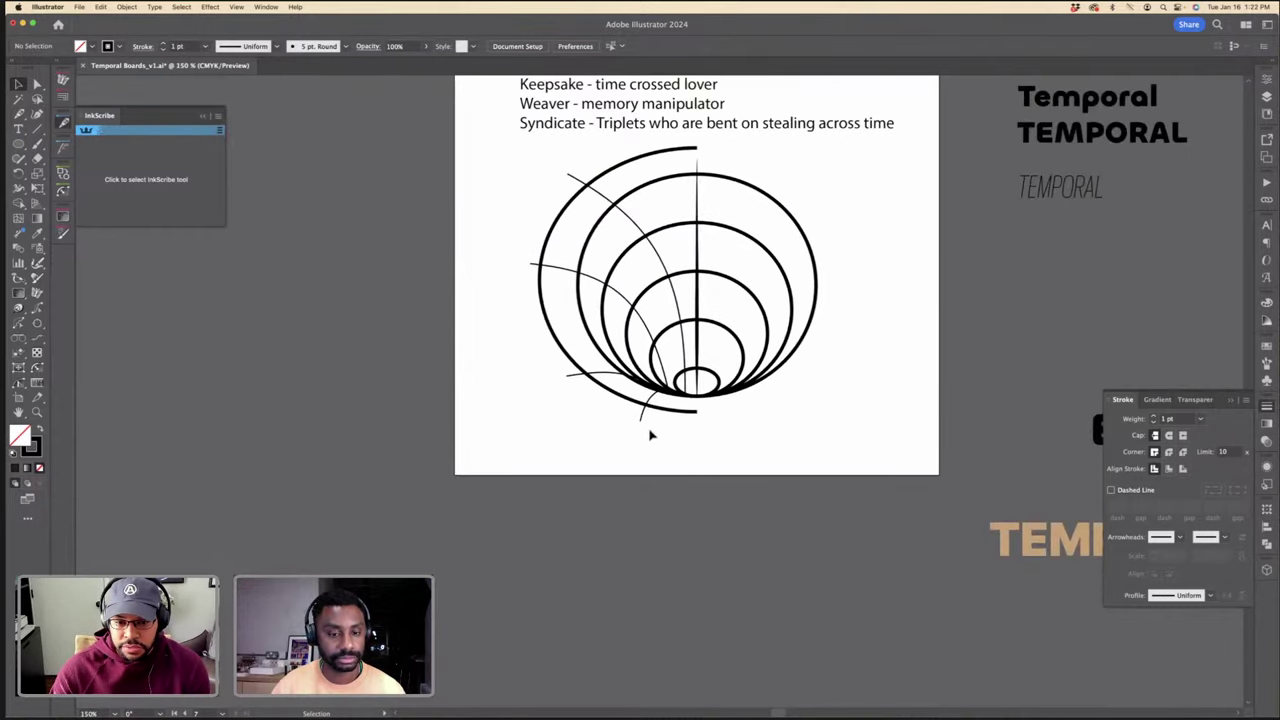
left_click(645, 420)
left_click(608, 376, "shift")
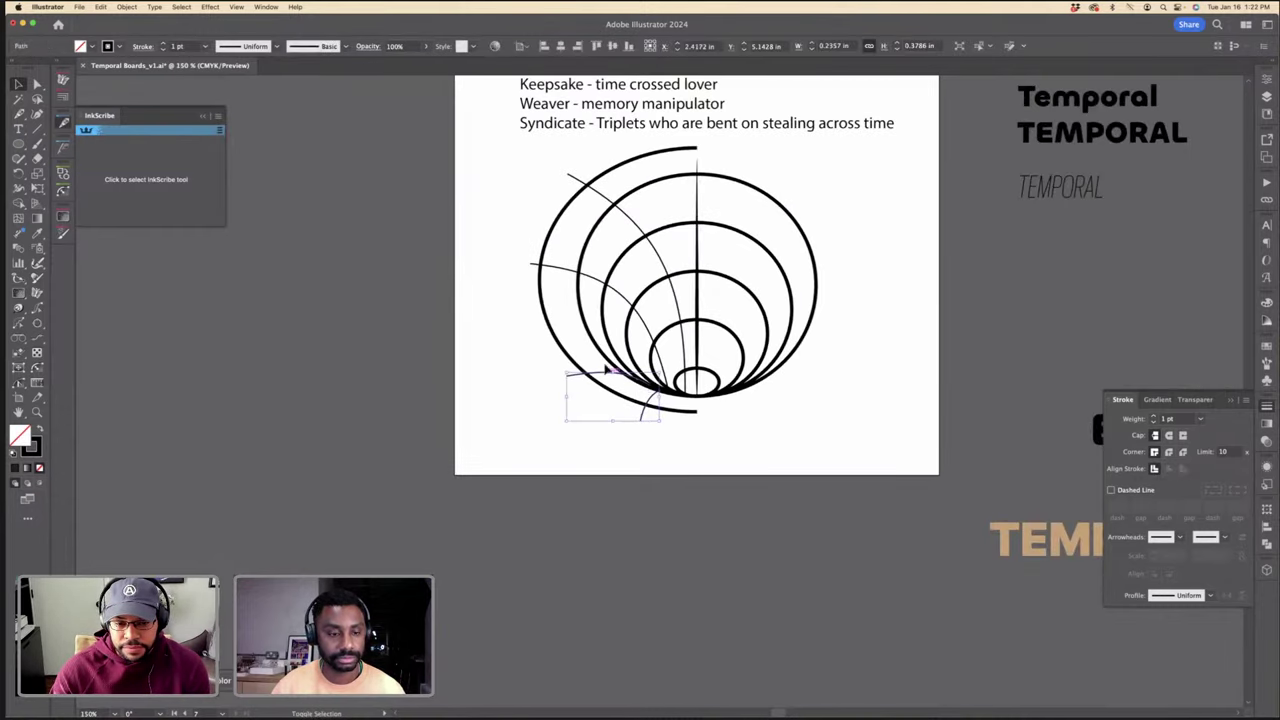
left_click(586, 276, "shift")
left_click(631, 230, "shift")
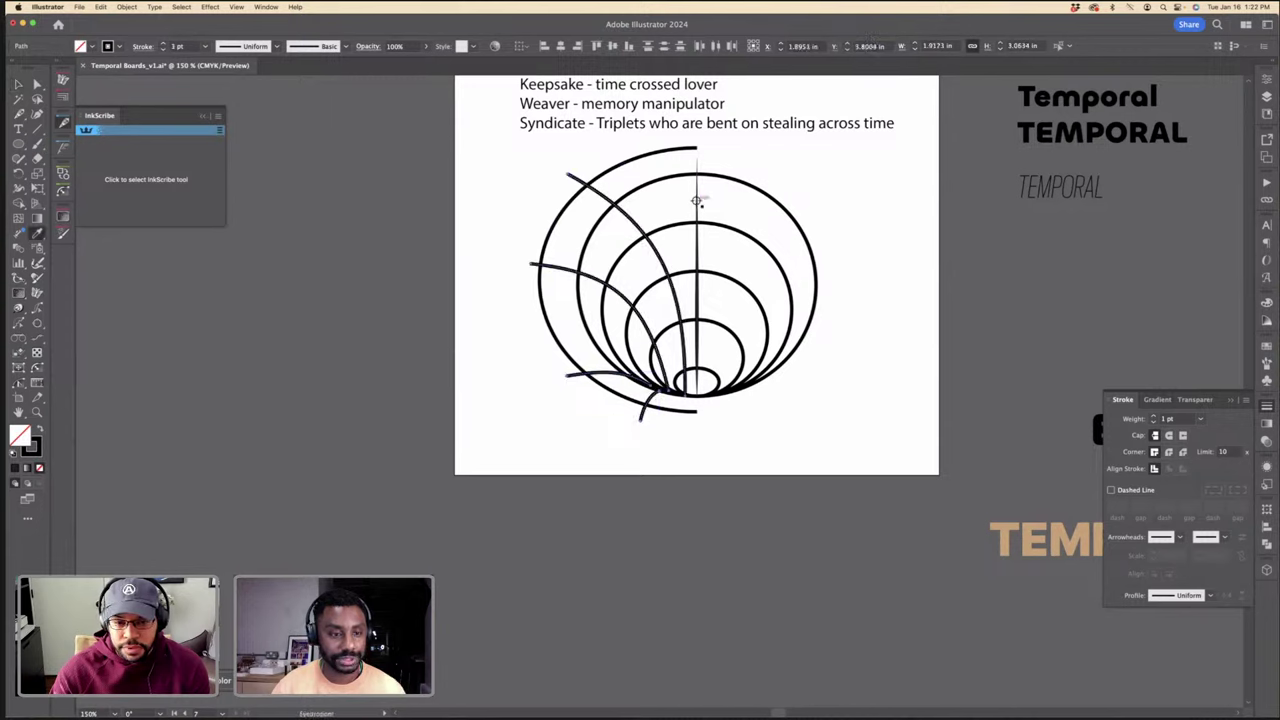
left_click(1177, 594)
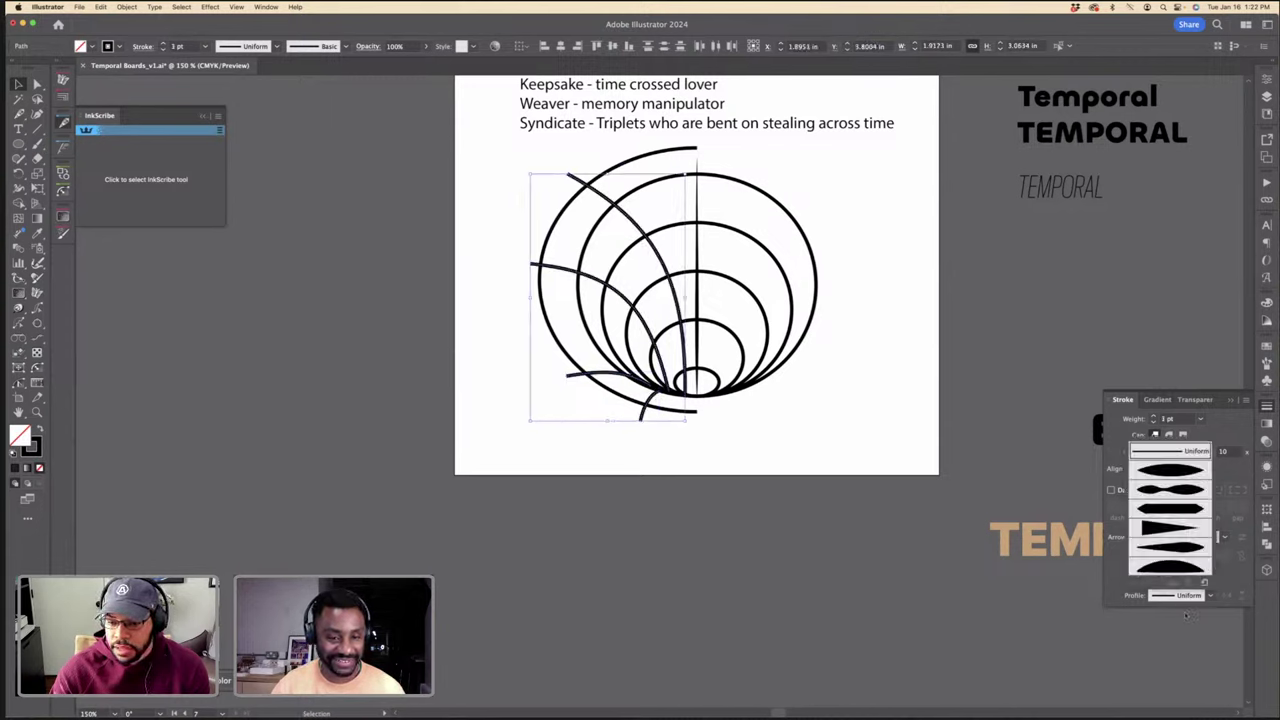
left_click(1182, 548)
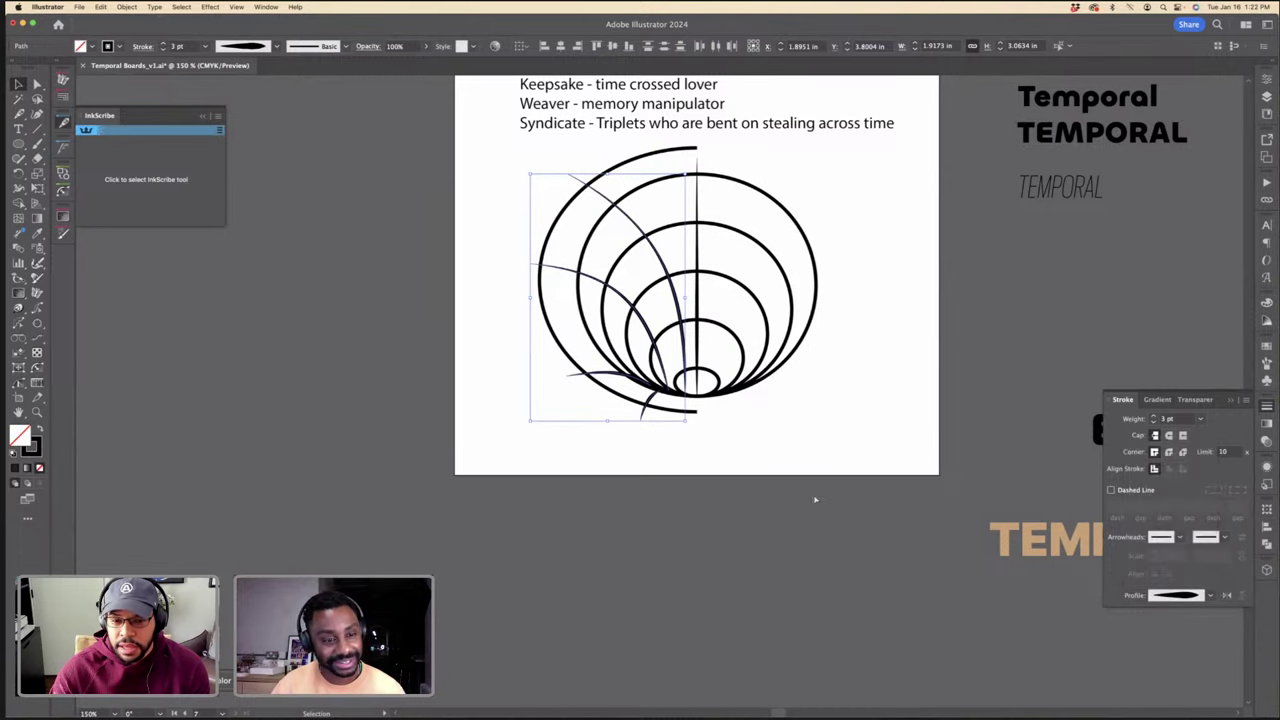
Step: Try a 5 pt stroke weight on the four tapered curves and the vertical line
key("super+equal")
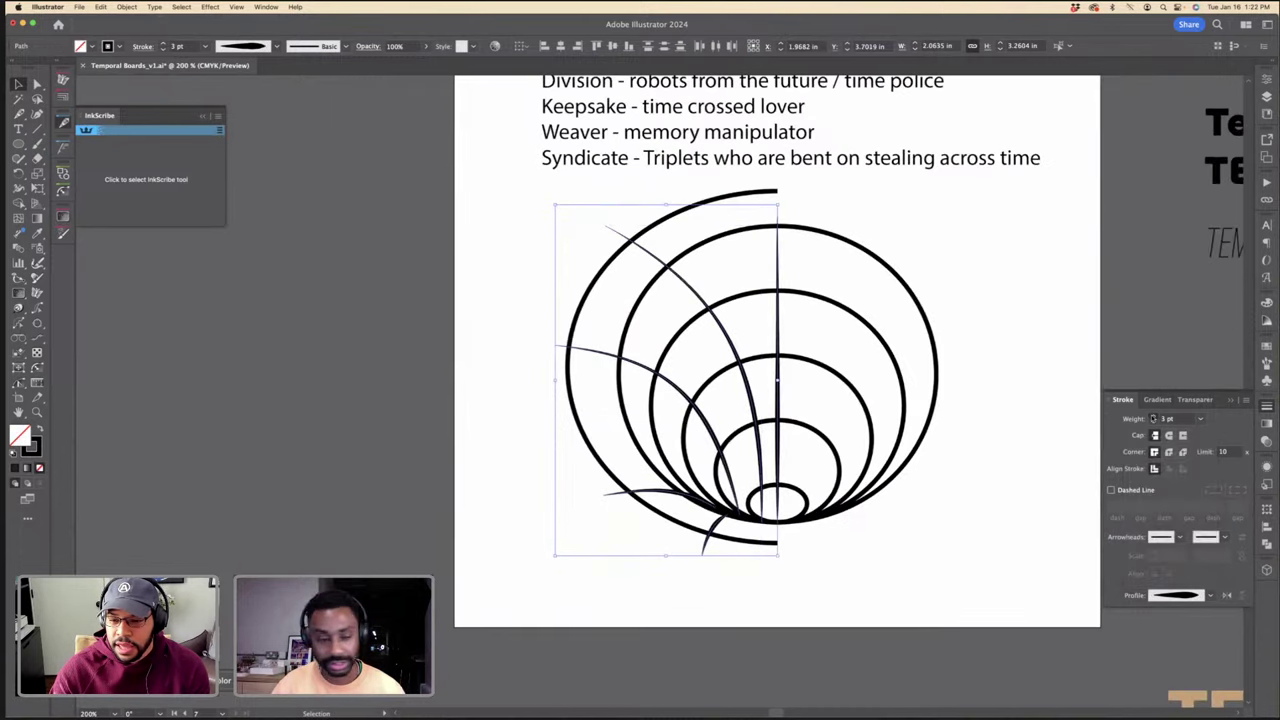
left_click(1153, 415)
left_click(1153, 415)
left_click(929, 514)
key("super+minus")
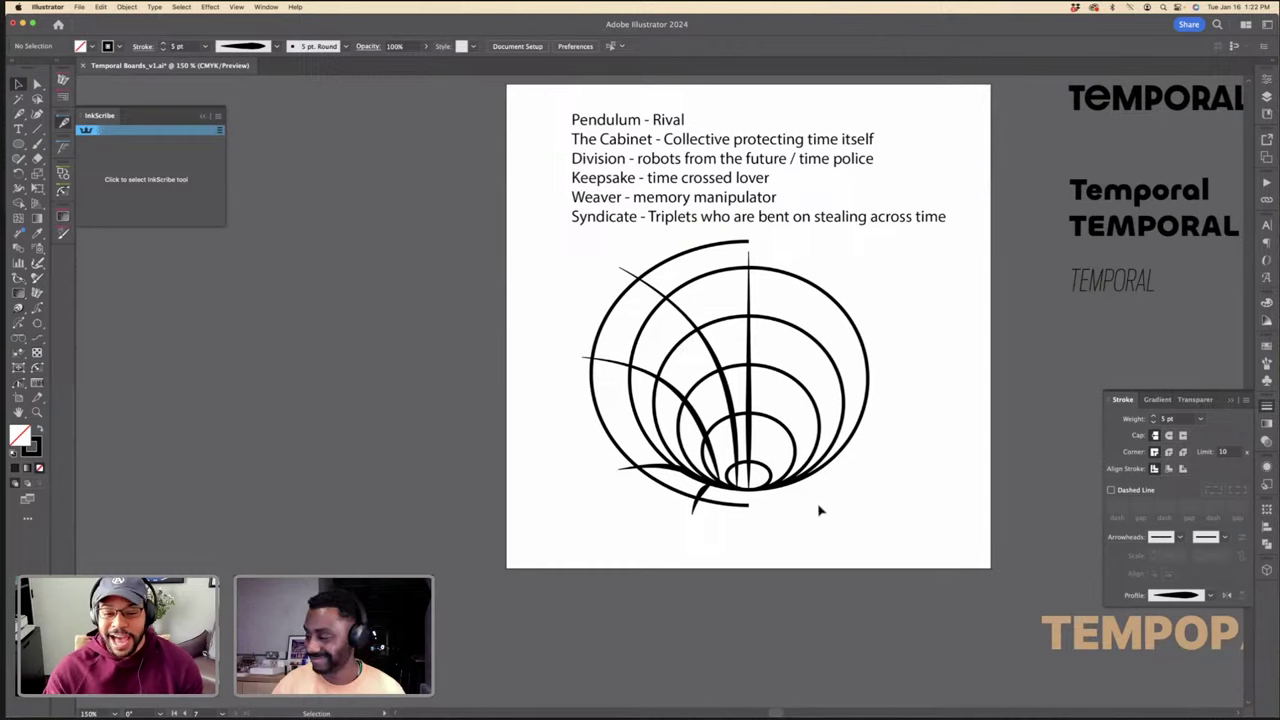
Step: Undo the stroke weight increases on the four tapered curves and the vertical line
key("super+z")
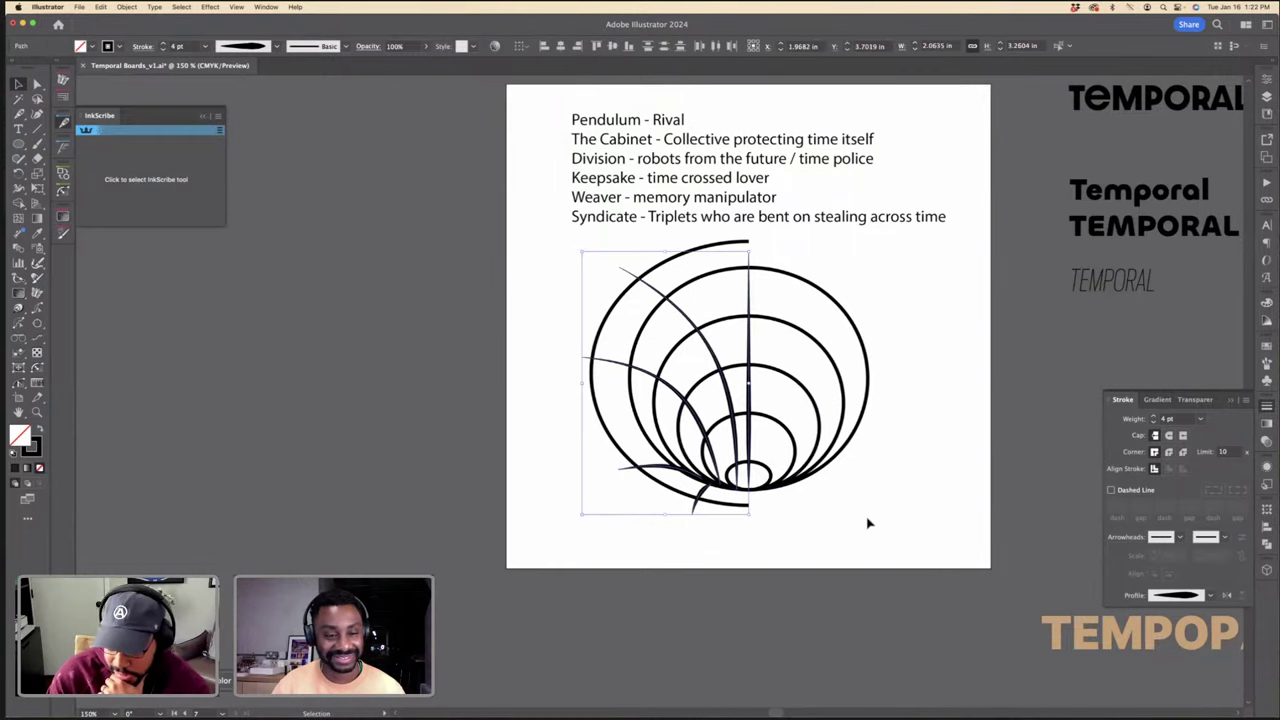
key("super+z")
left_click(849, 520)
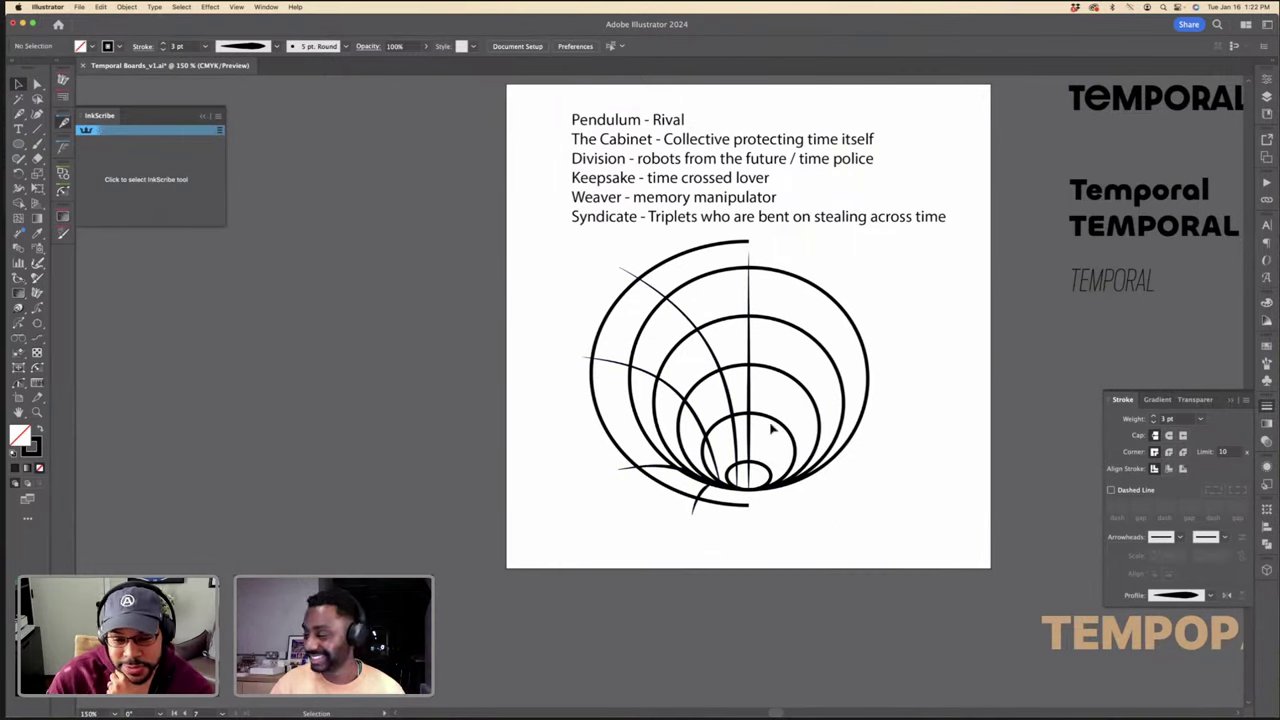
key("super+z")
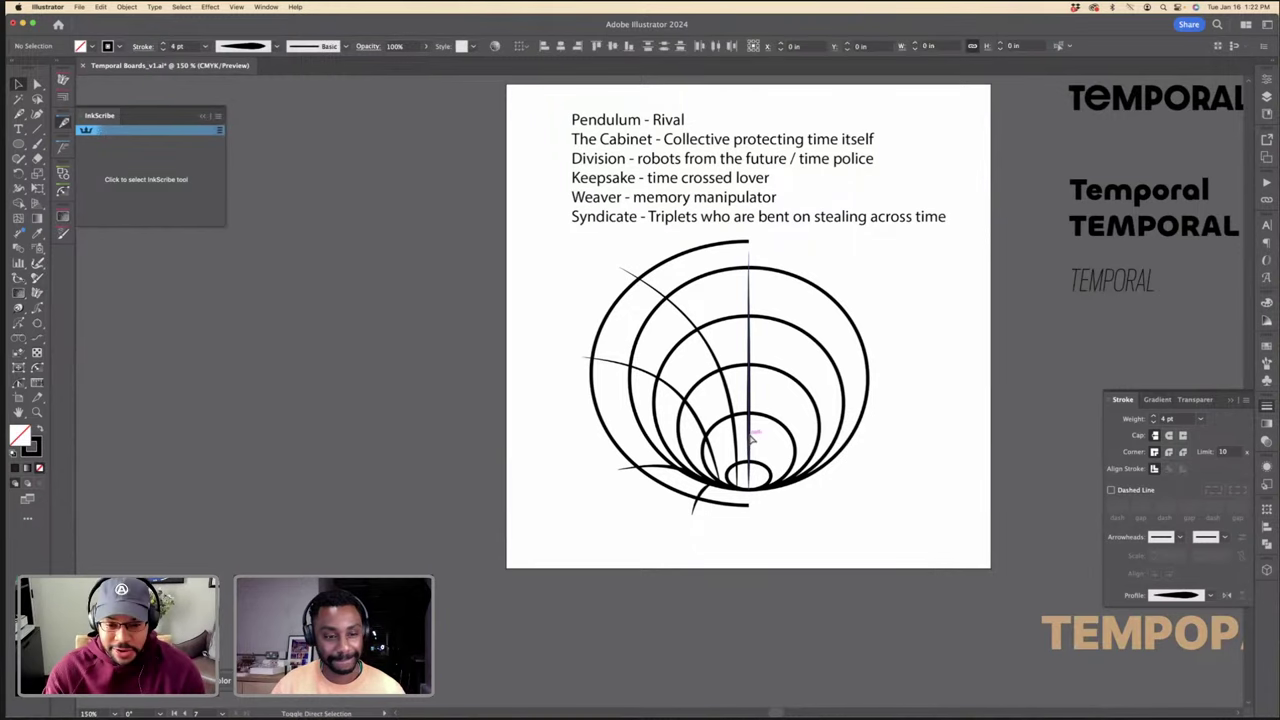
key("super+z")
left_click(1160, 593)
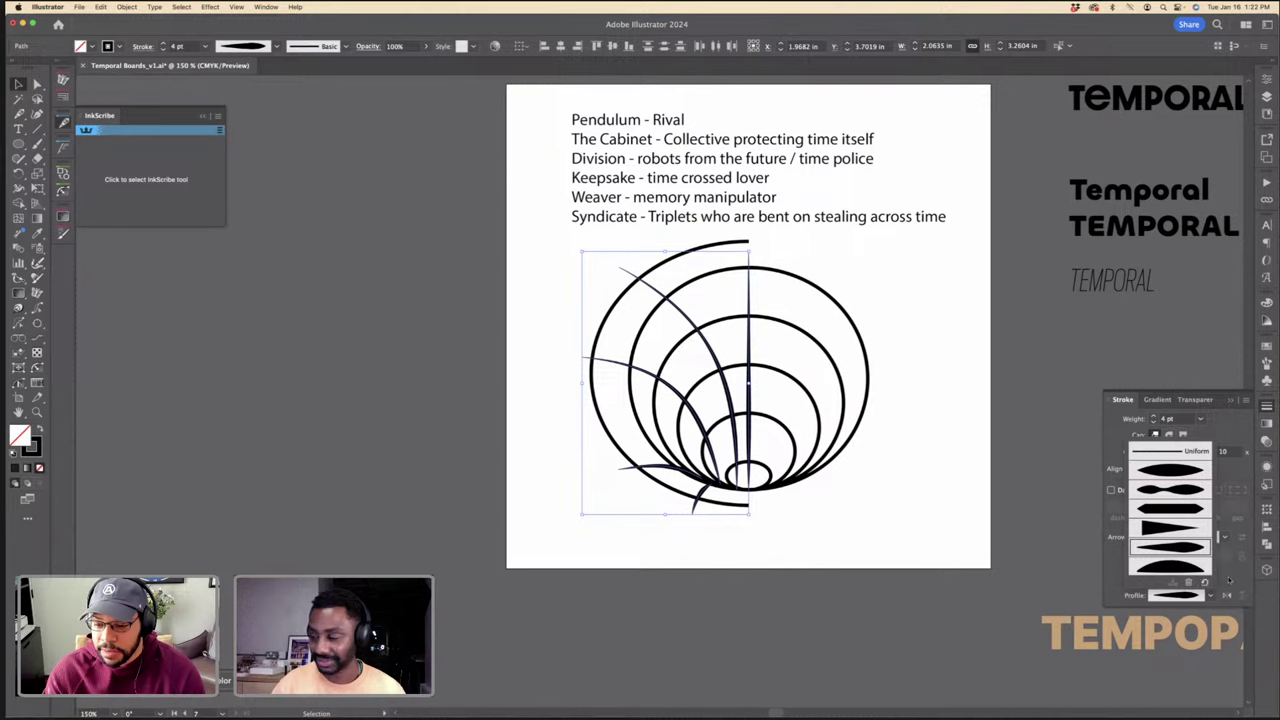
left_click(955, 554)
left_click(903, 540)
key("super+z")
key("super+z")
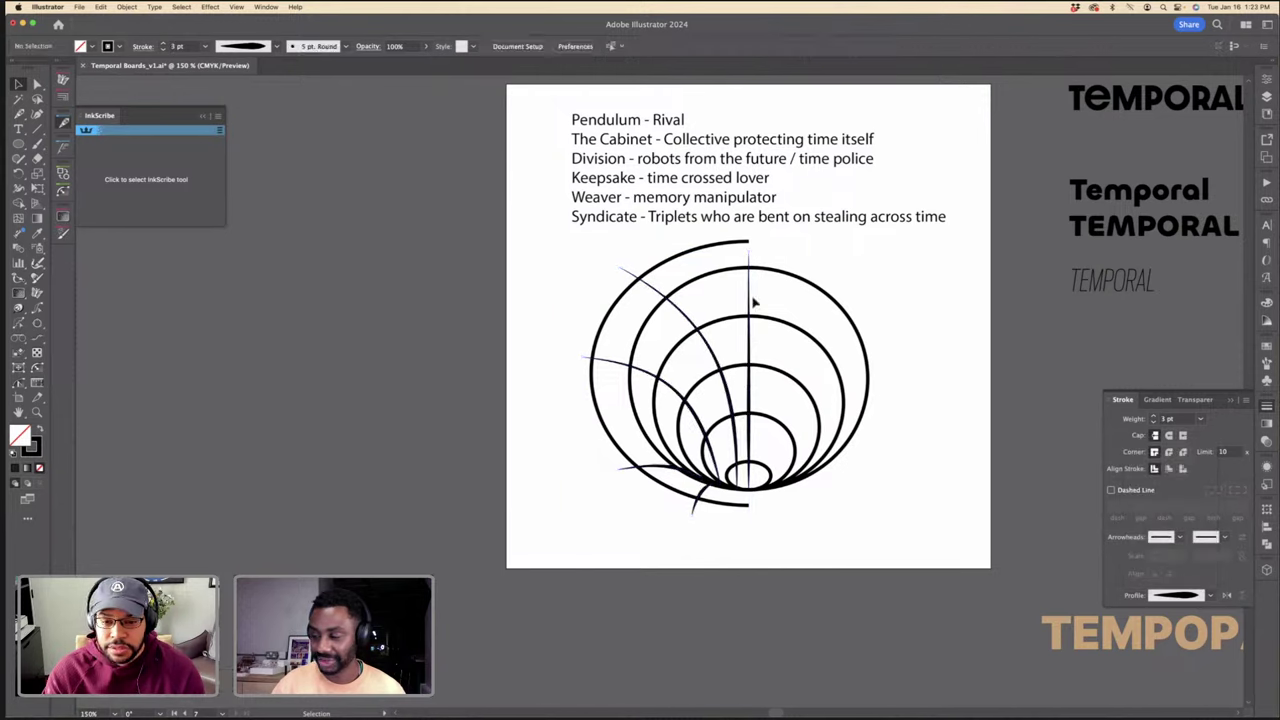
key("a")
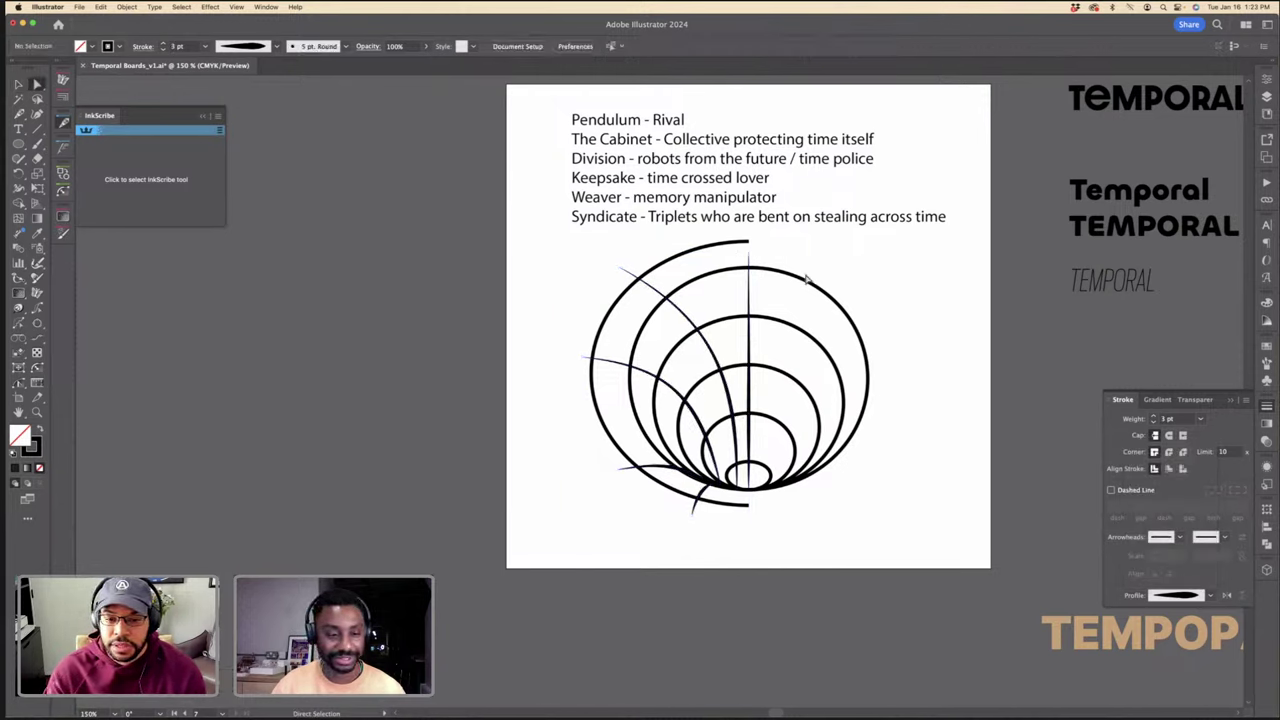
left_click(807, 279)
left_click(891, 377)
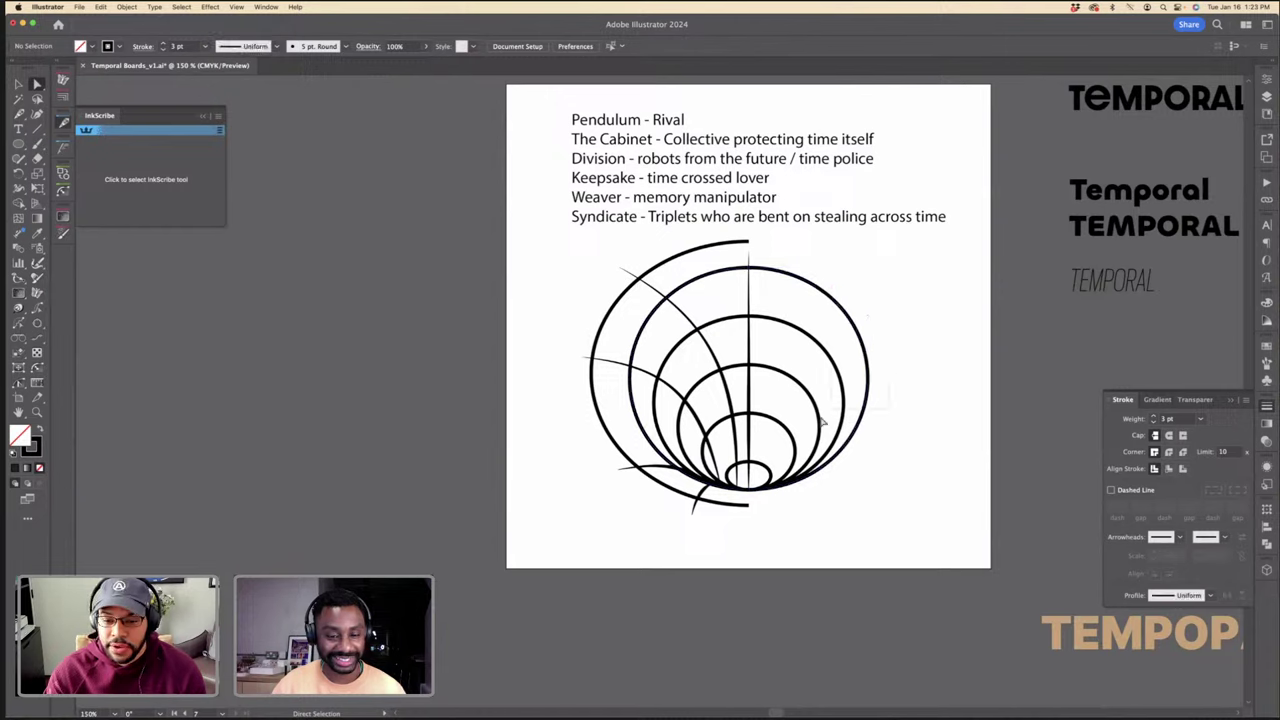
left_click(841, 425)
key("v")
left_click(876, 455)
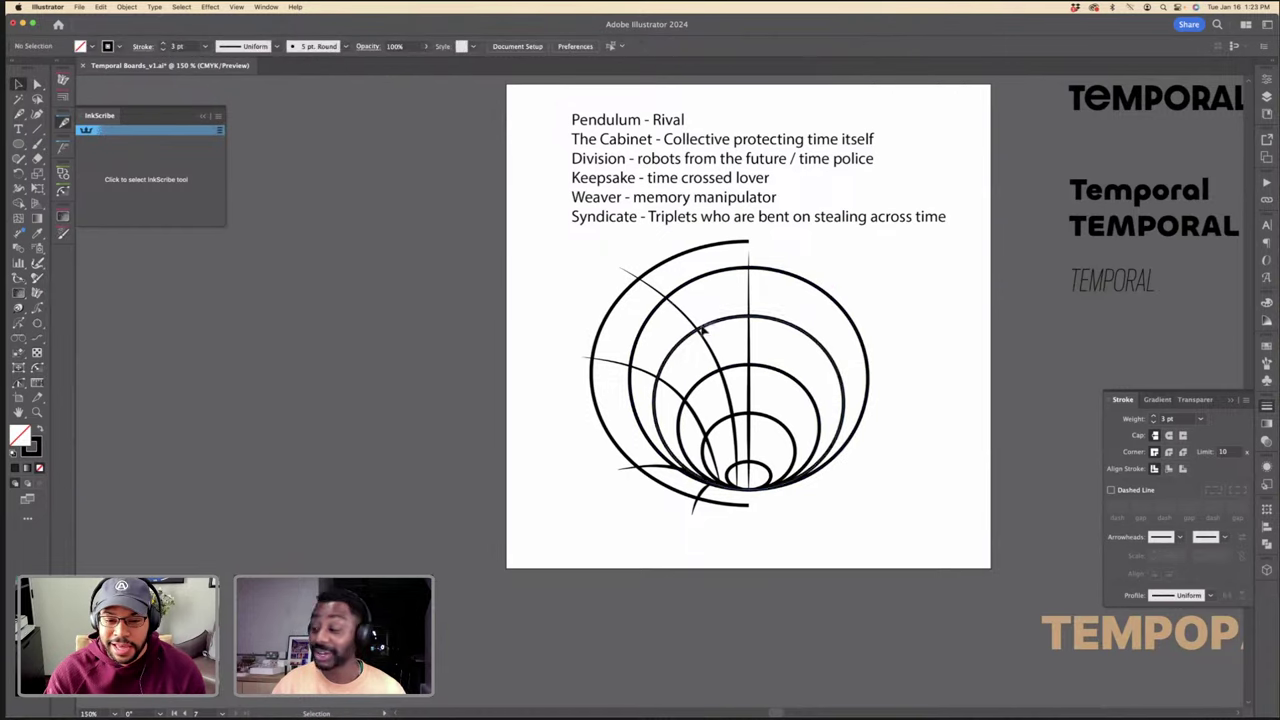
Step: Mirror the half arc and the four tapered curves across a 90° axis at X 3 in along the emblem's vertical line
left_click(686, 318)
left_click(649, 373, "shift")
left_click(656, 466, "shift")
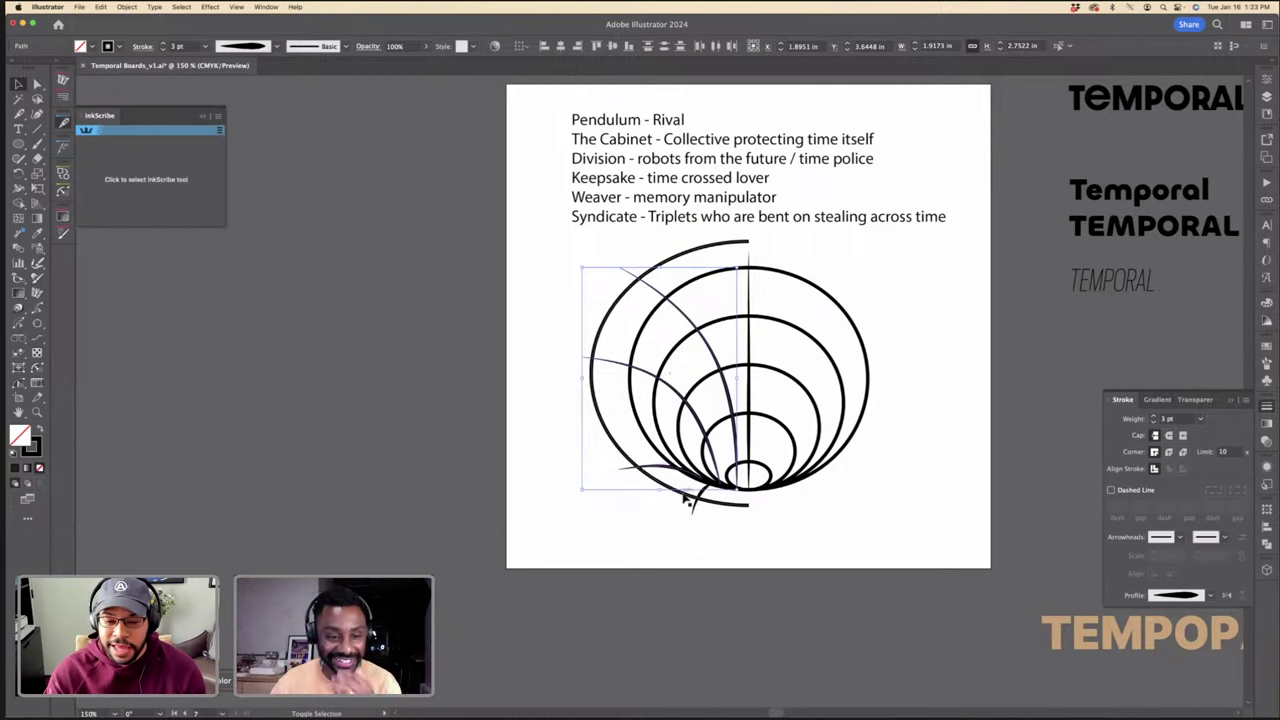
left_click(690, 502, "shift")
left_click(632, 466, "shift")
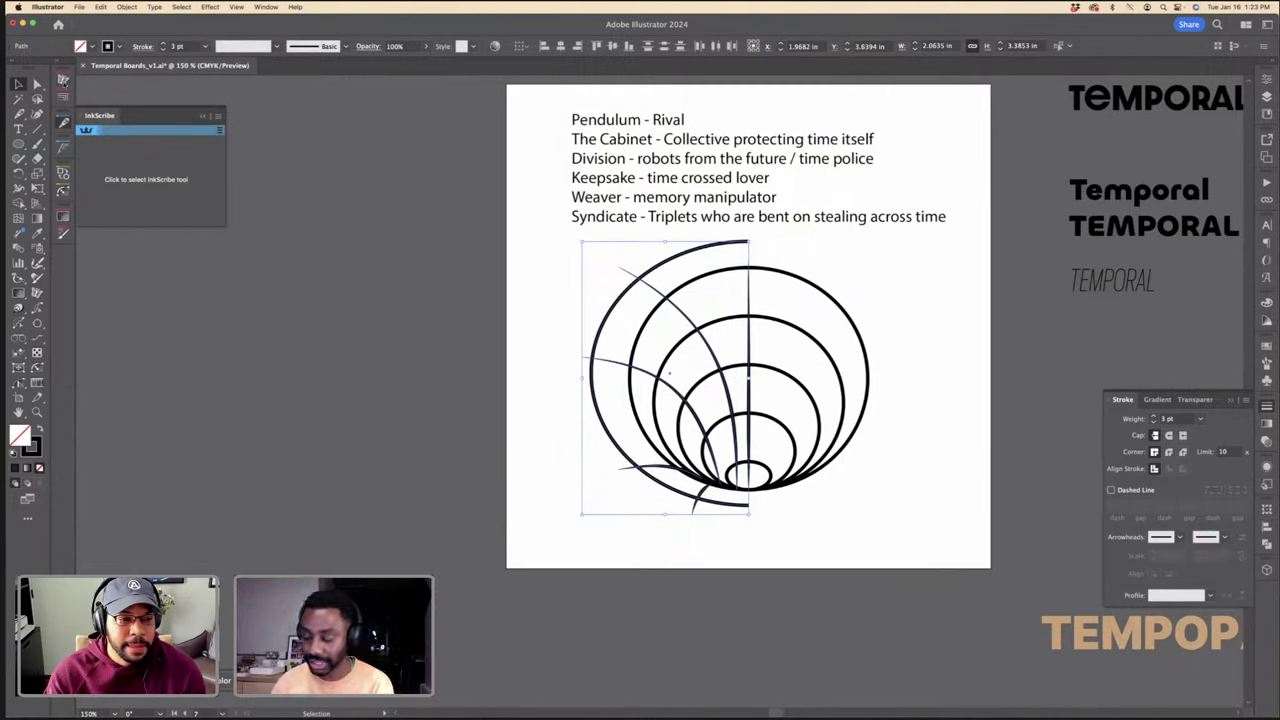
left_click(64, 83)
left_click(92, 109)
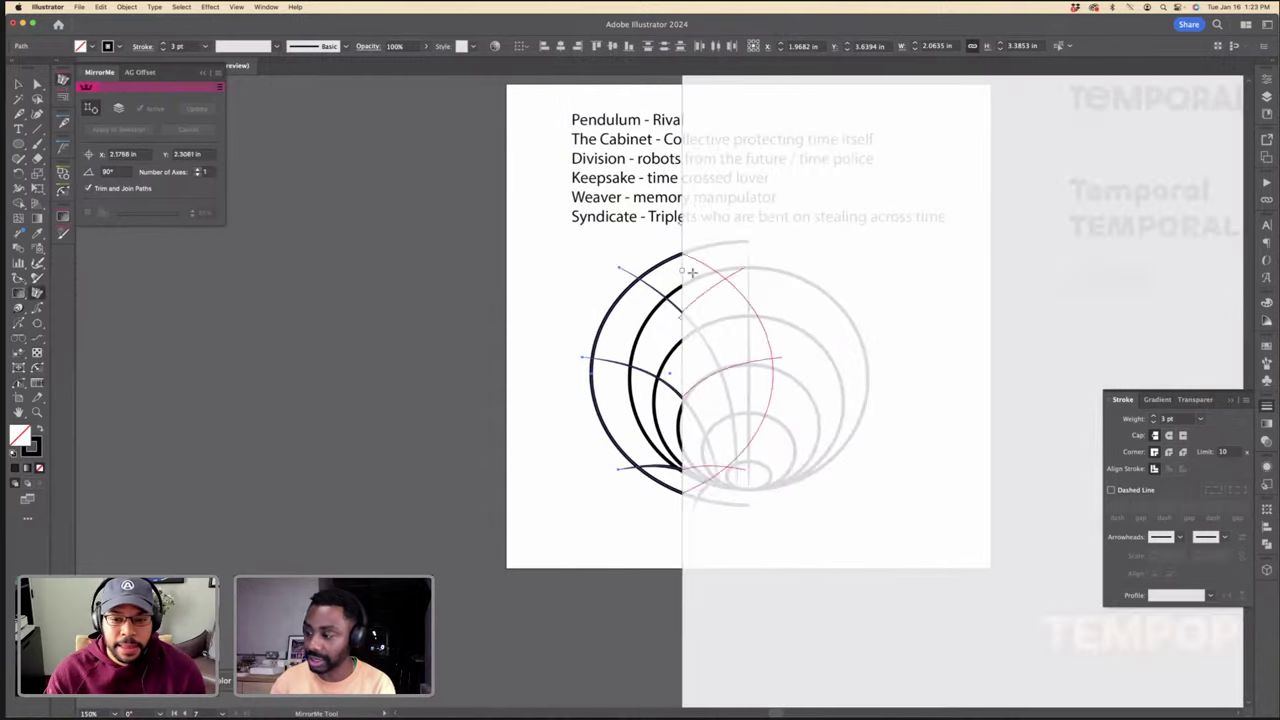
left_click(748, 276)
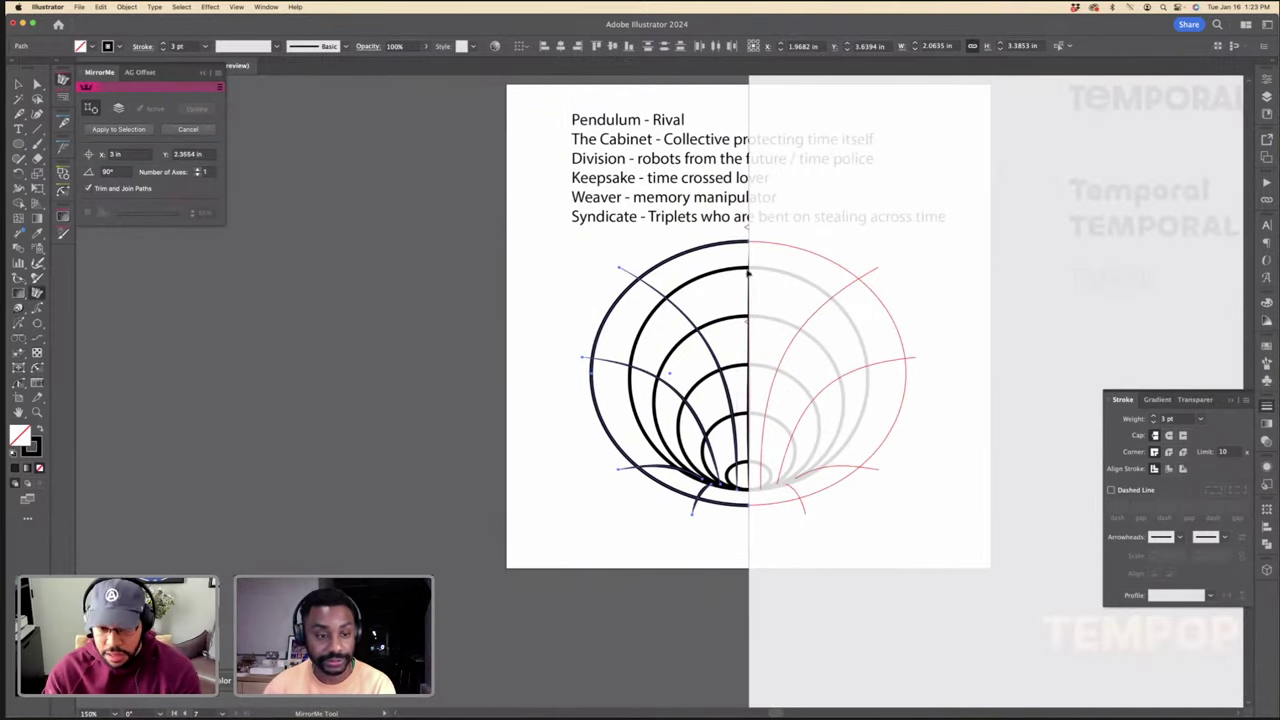
key("Return")
key("v")
left_click(962, 280)
scroll(959, 279, "right", 2)
scroll(958, 278, "right", 2)
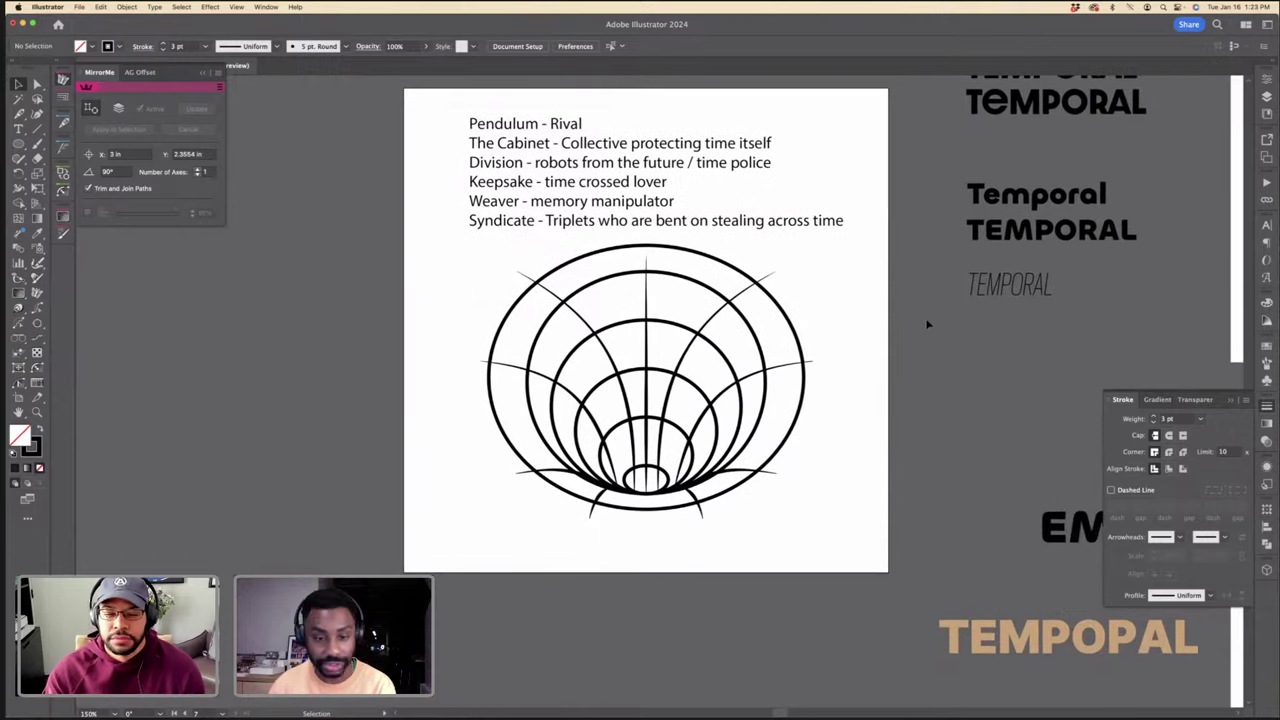
Step: Recolour the strokes of the inner rings and tapered lines with the tan CFA171 sampled from the vertical Temporal lettering
left_click(779, 315)
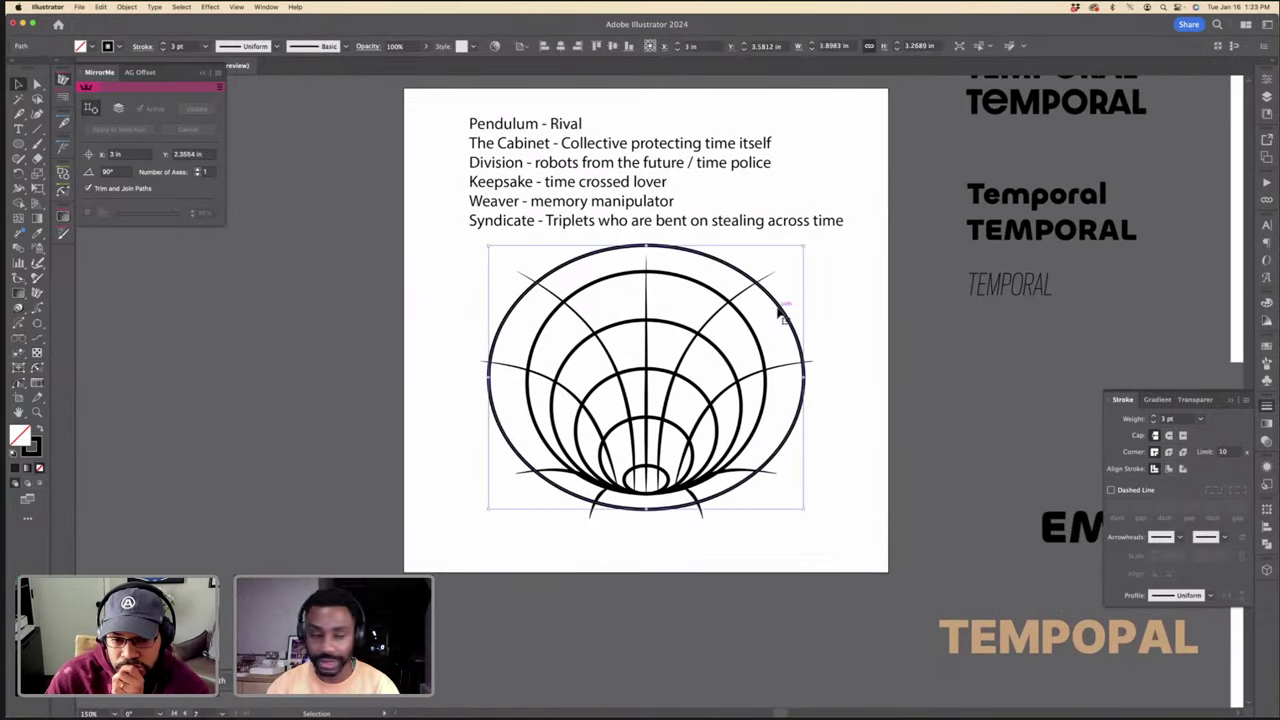
key("super+minus")
key("super+minus")
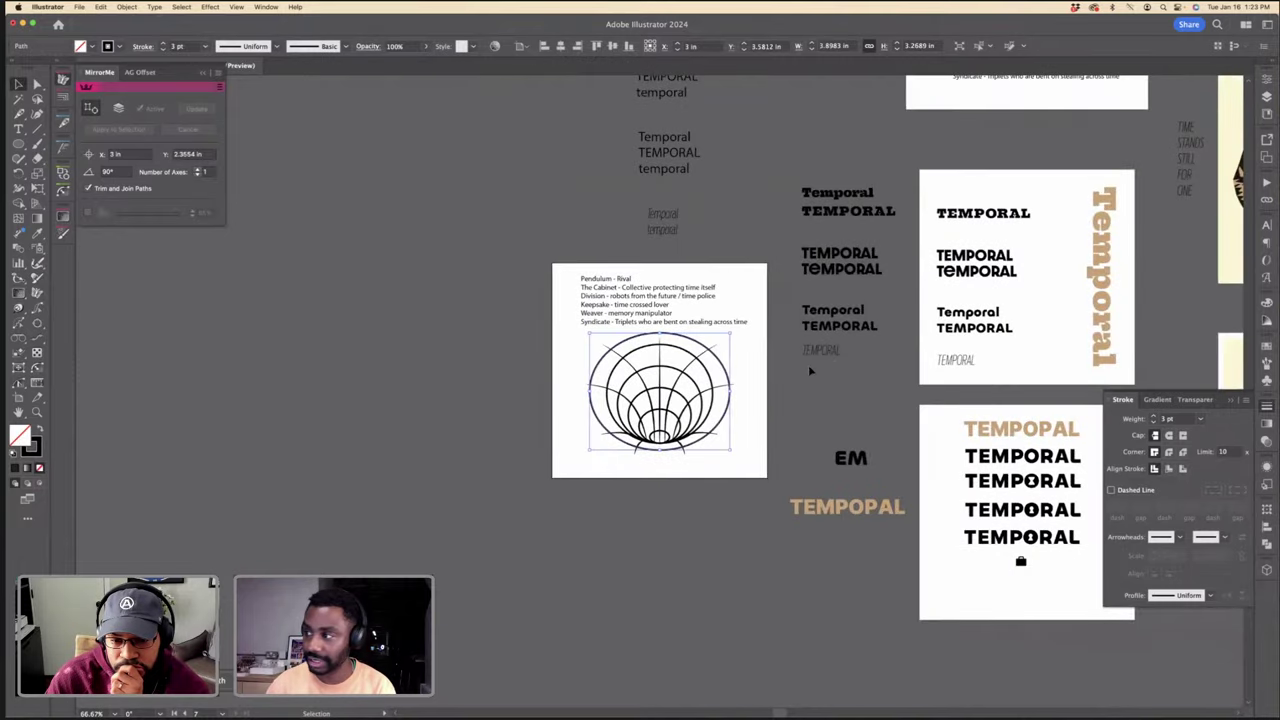
key("super+plus")
left_click(786, 437)
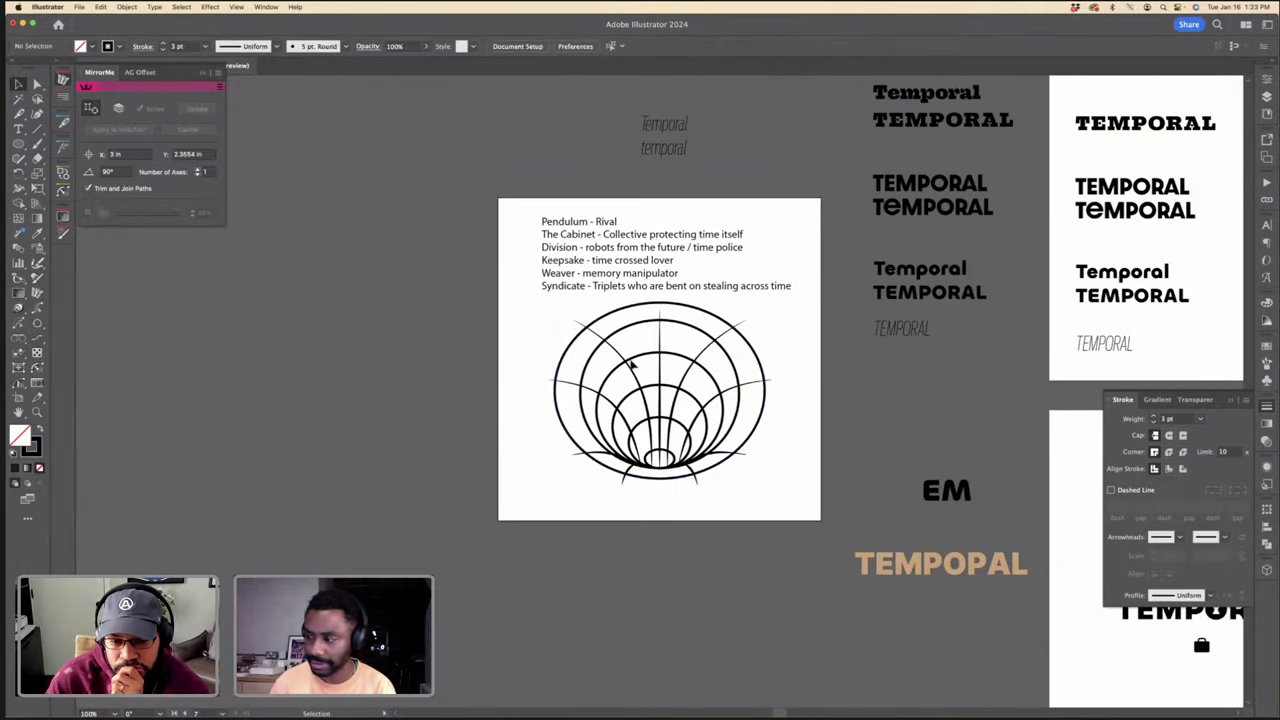
left_click(609, 323)
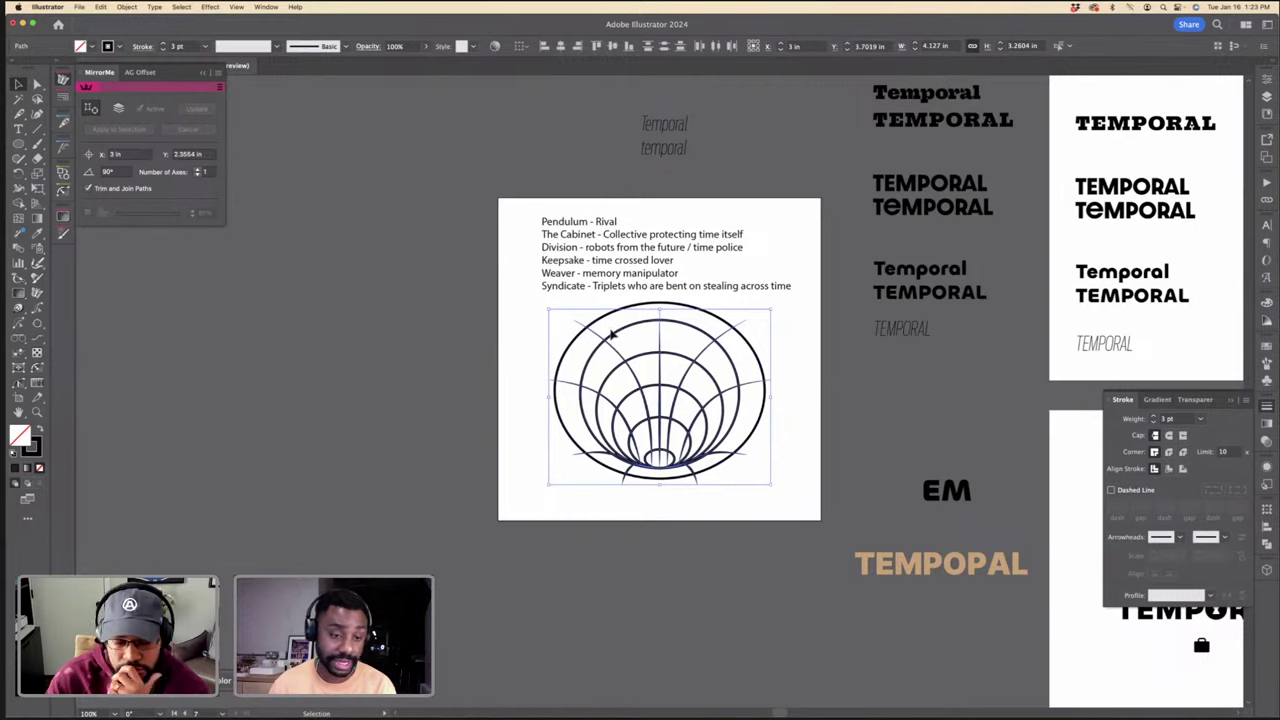
key("super+minus")
key("i")
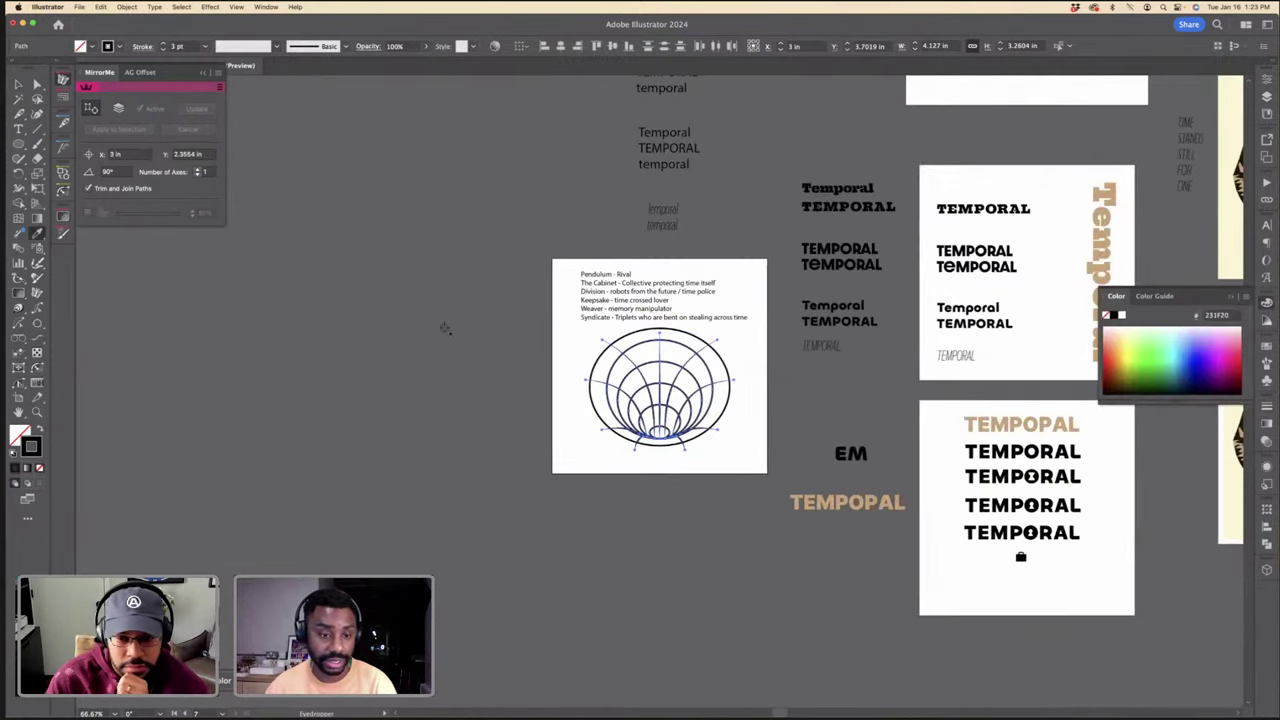
left_click(1098, 238)
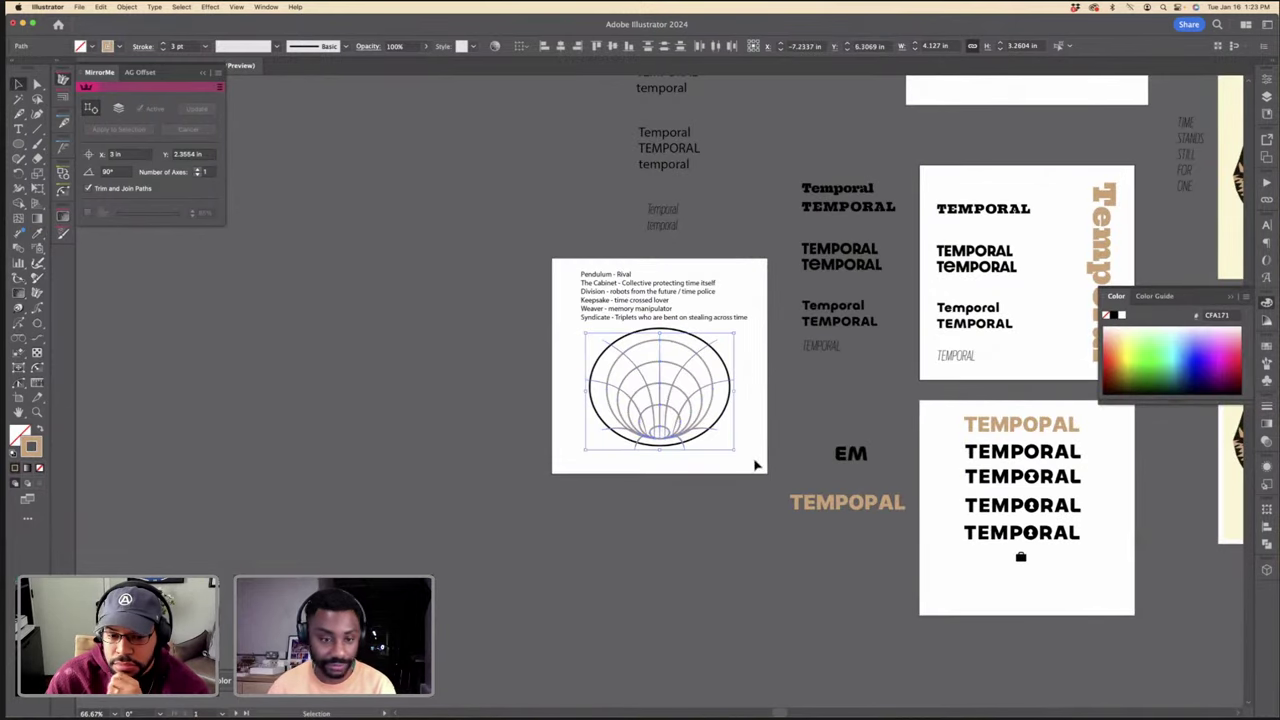
Step: Swap the outer ellipse's stroke and fill so it becomes a solid black shape without a stroke
key("super+equal")
key("super+equal")
left_click(820, 447)
left_click(804, 437)
left_click(40, 430)
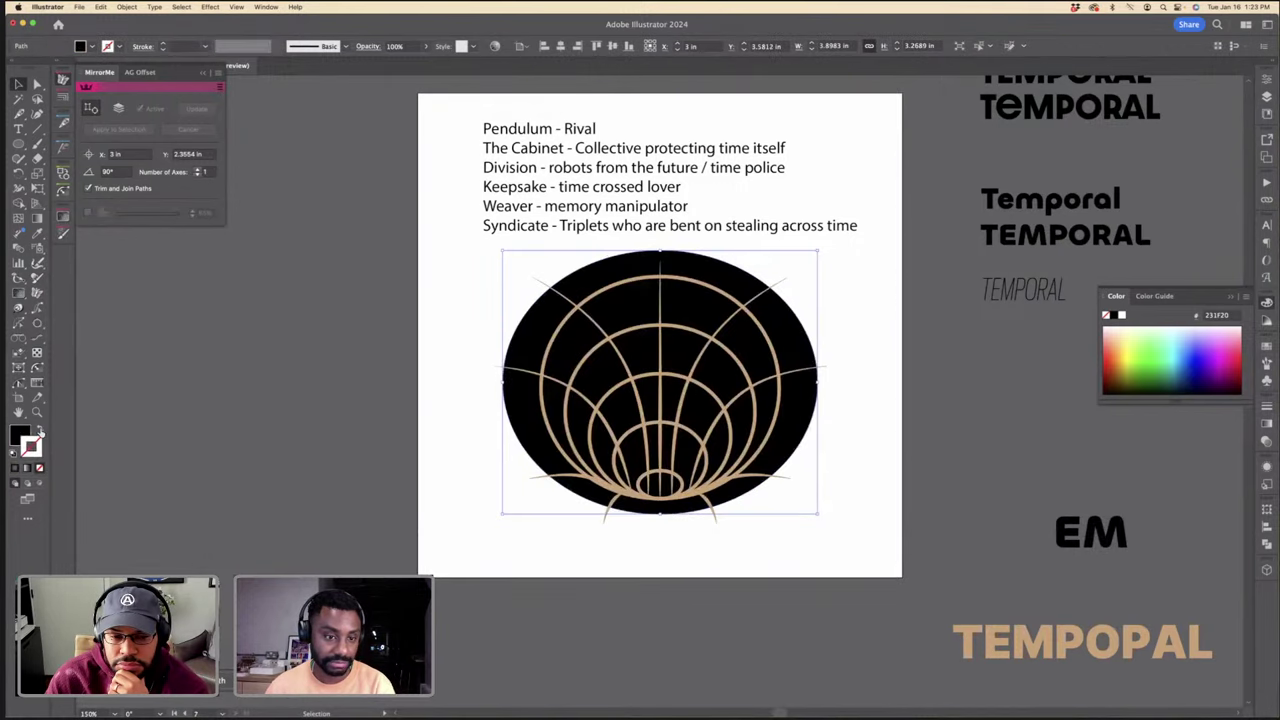
left_click(870, 499)
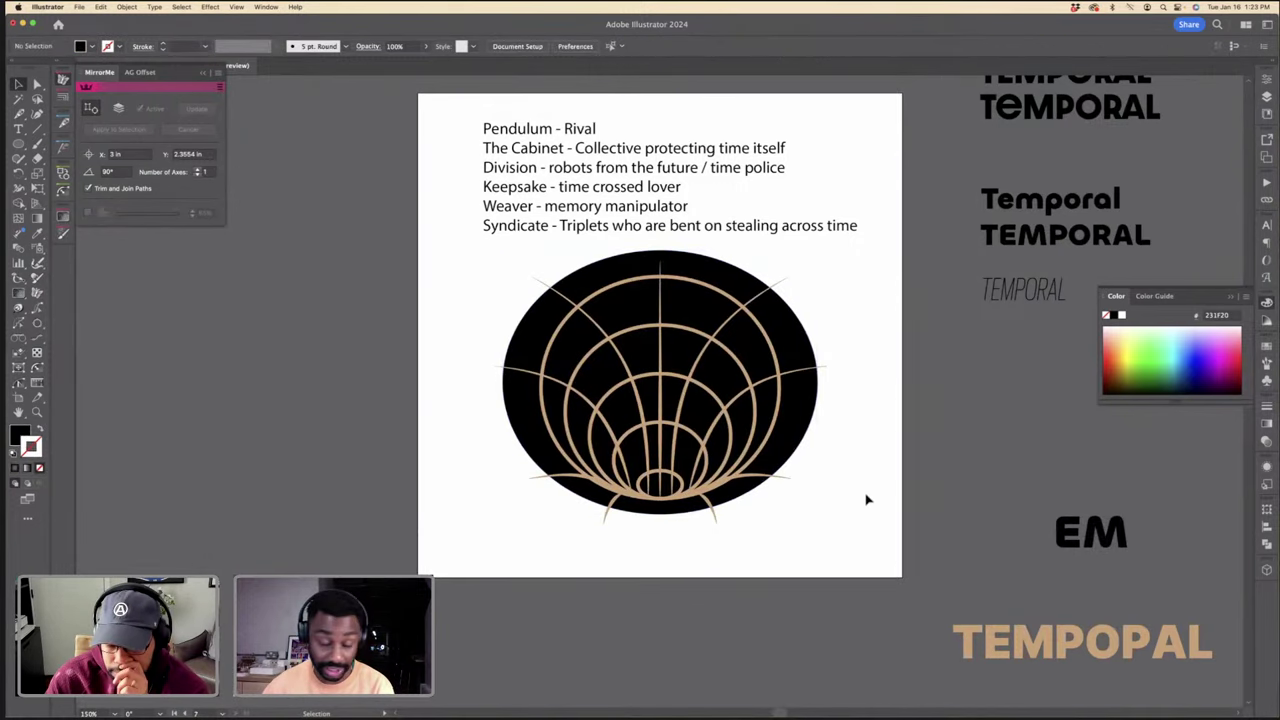
left_click(786, 457)
left_click(826, 454)
left_click(795, 435)
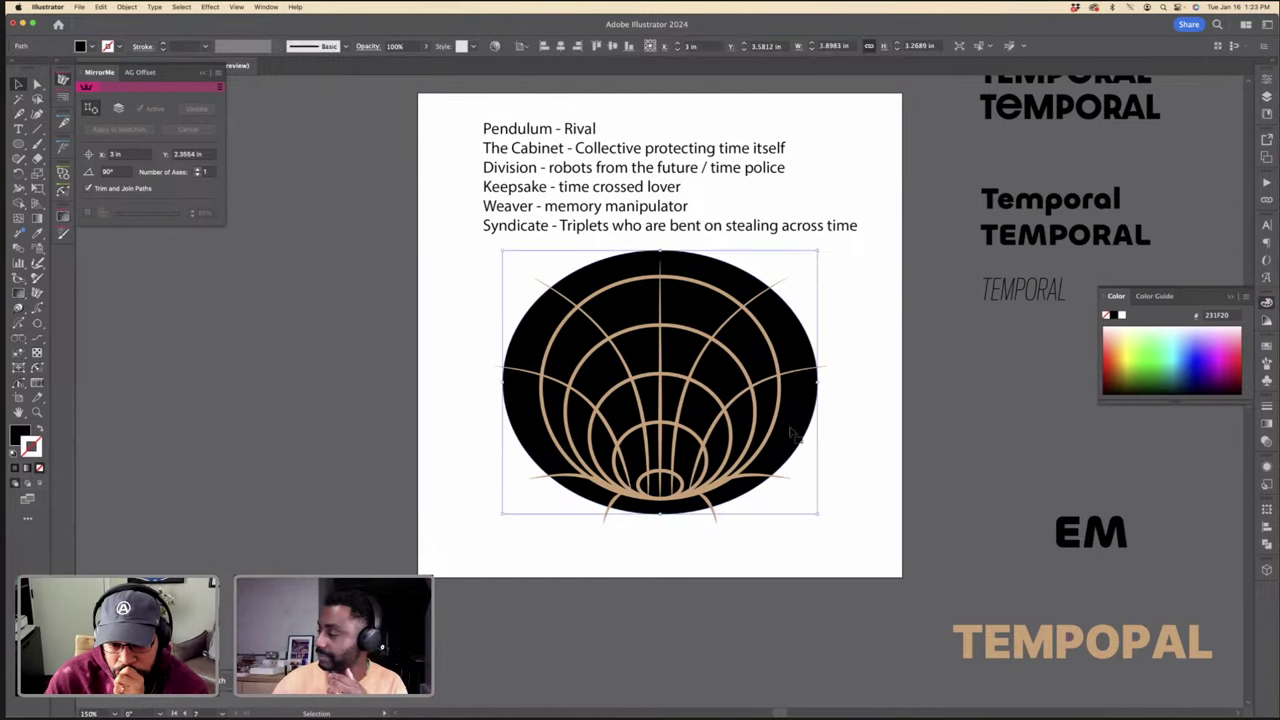
left_click(830, 379)
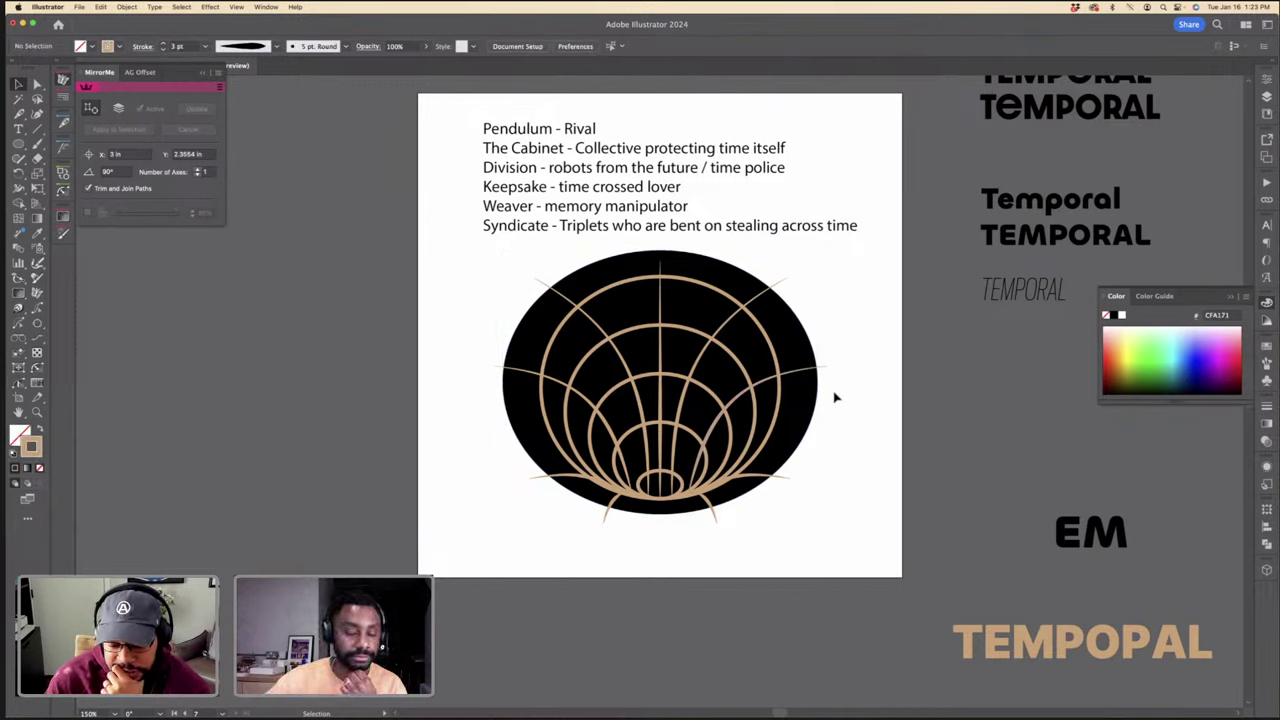
Step: Try nudging the smallest ring vertically inside the nested rings
left_click(680, 484)
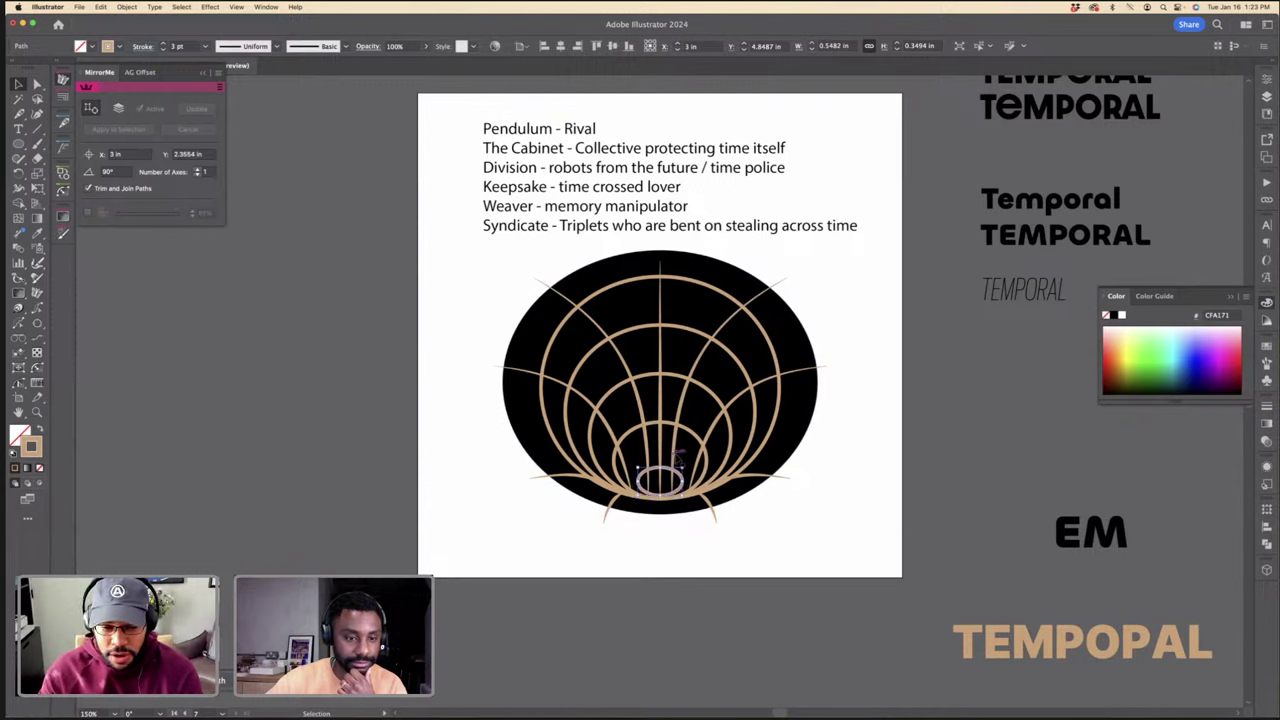
left_click_drag(677, 453, 680, 446)
key("Down")
key("Down")
key("Down")
key("Down")
key("Down")
key("Down")
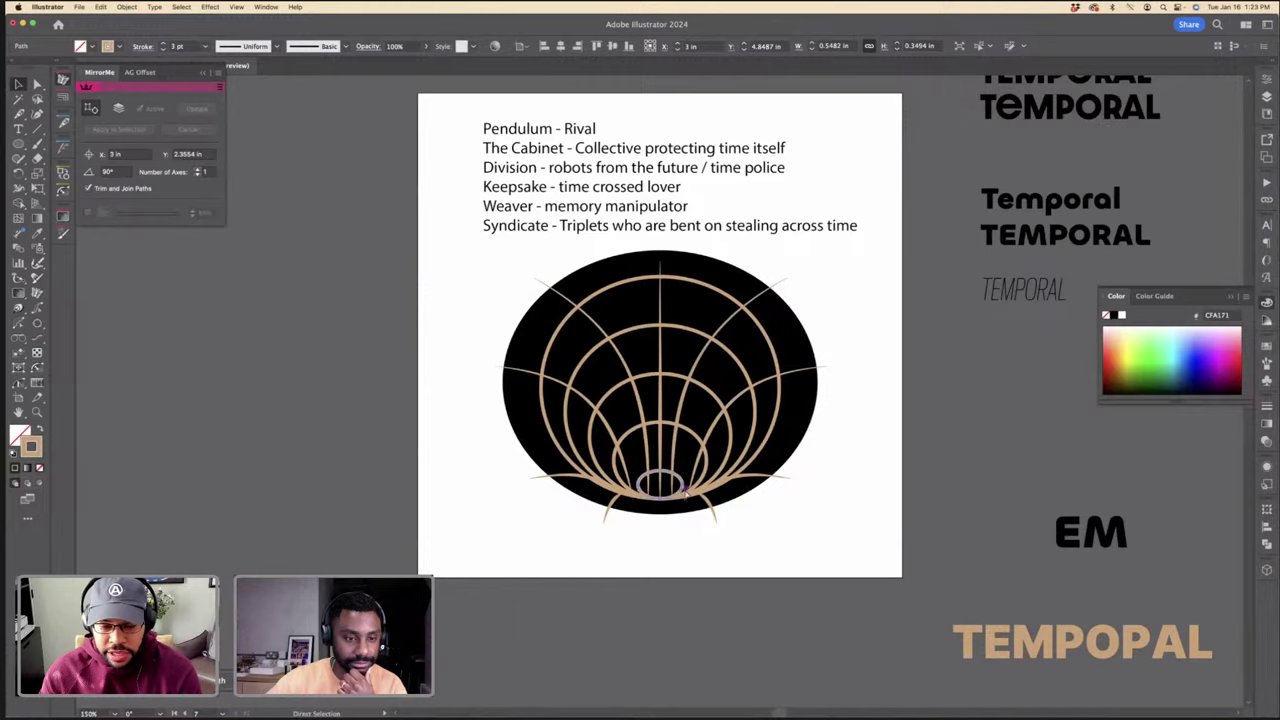
key("super+=")
left_click(703, 512)
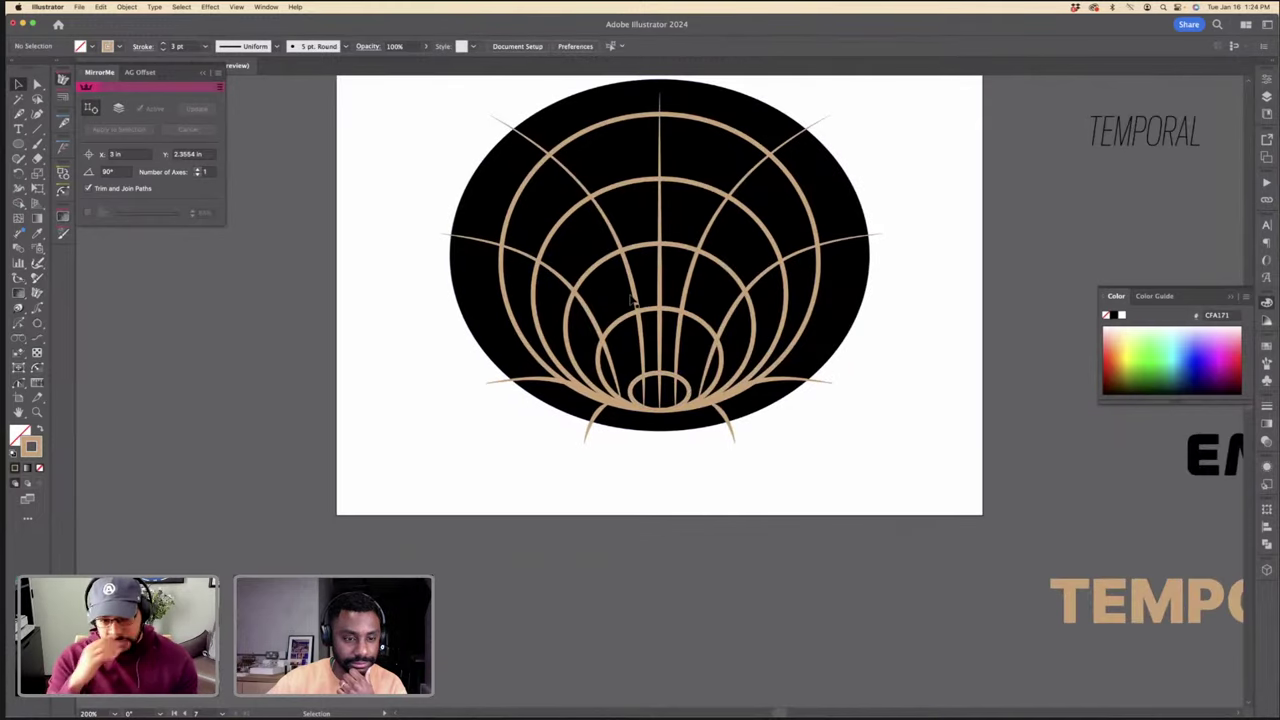
Step: Raise the four smallest tan rings by about 0.14 in, leaving the largest tan ring in place
left_click(668, 374)
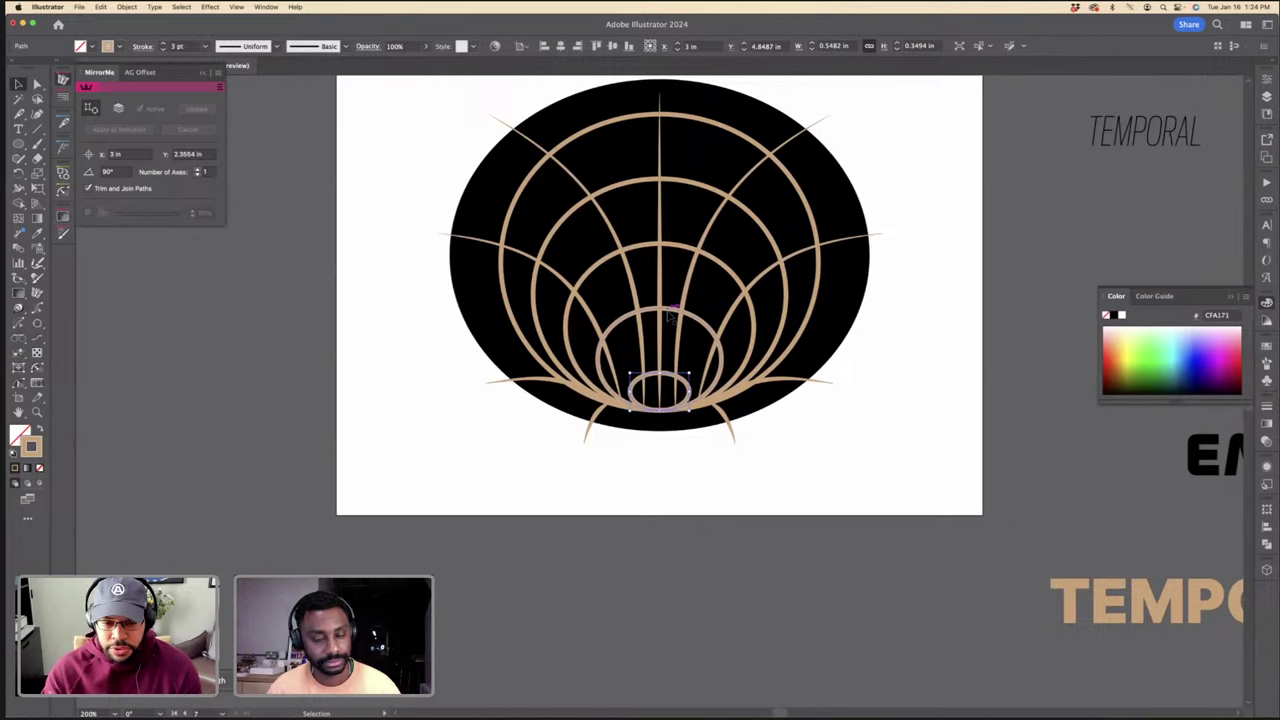
left_click(672, 313, "shift")
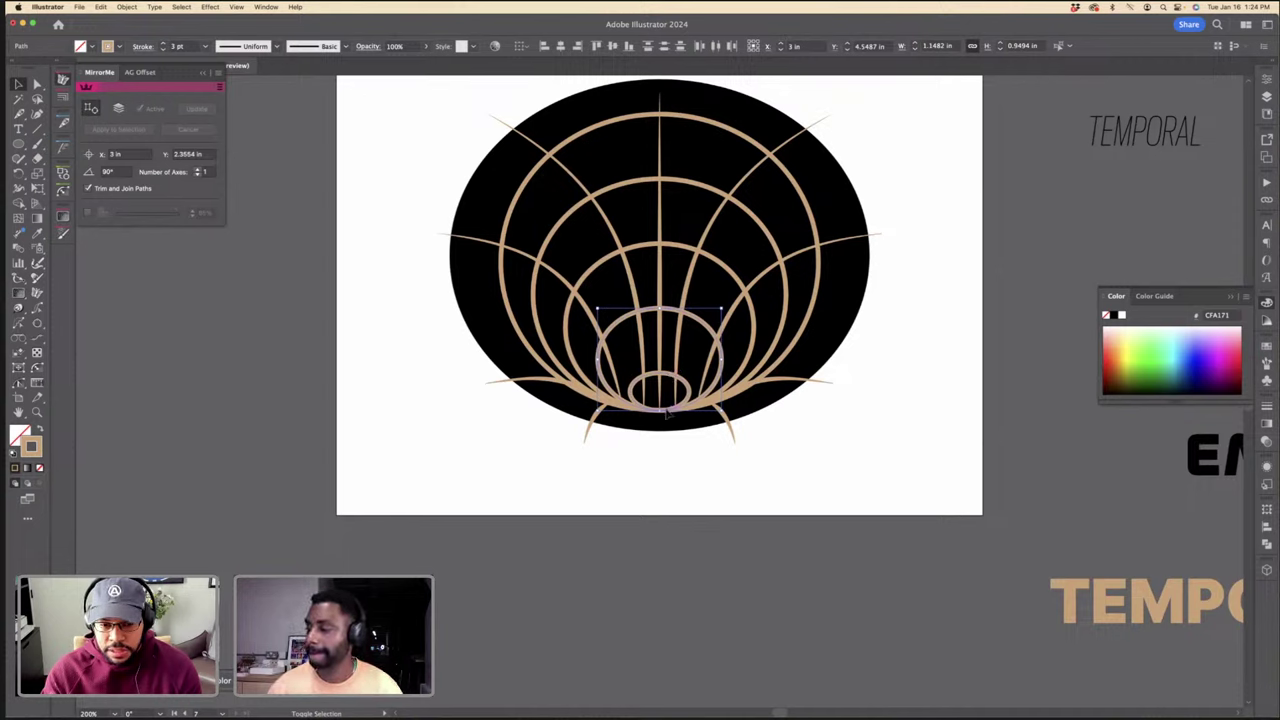
left_click_drag(660, 409, 661, 394)
key("super+z")
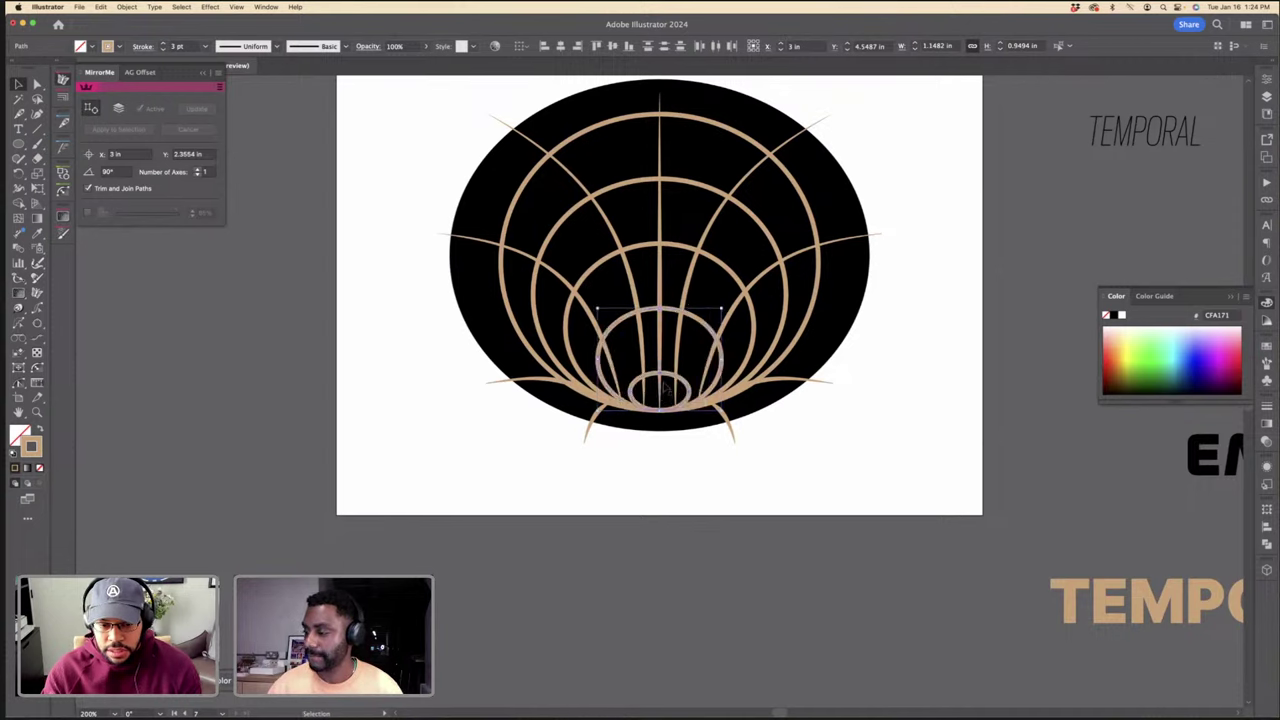
key("shift+Up")
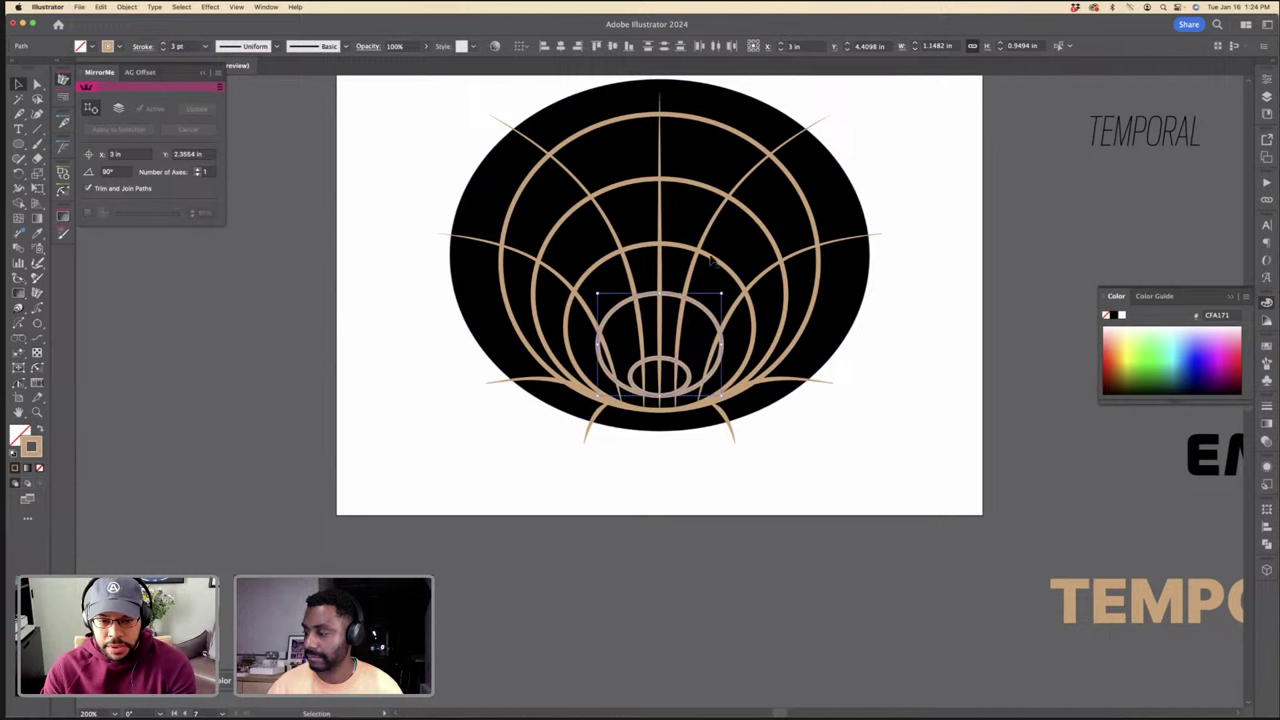
left_click(713, 261)
key("shift+Up")
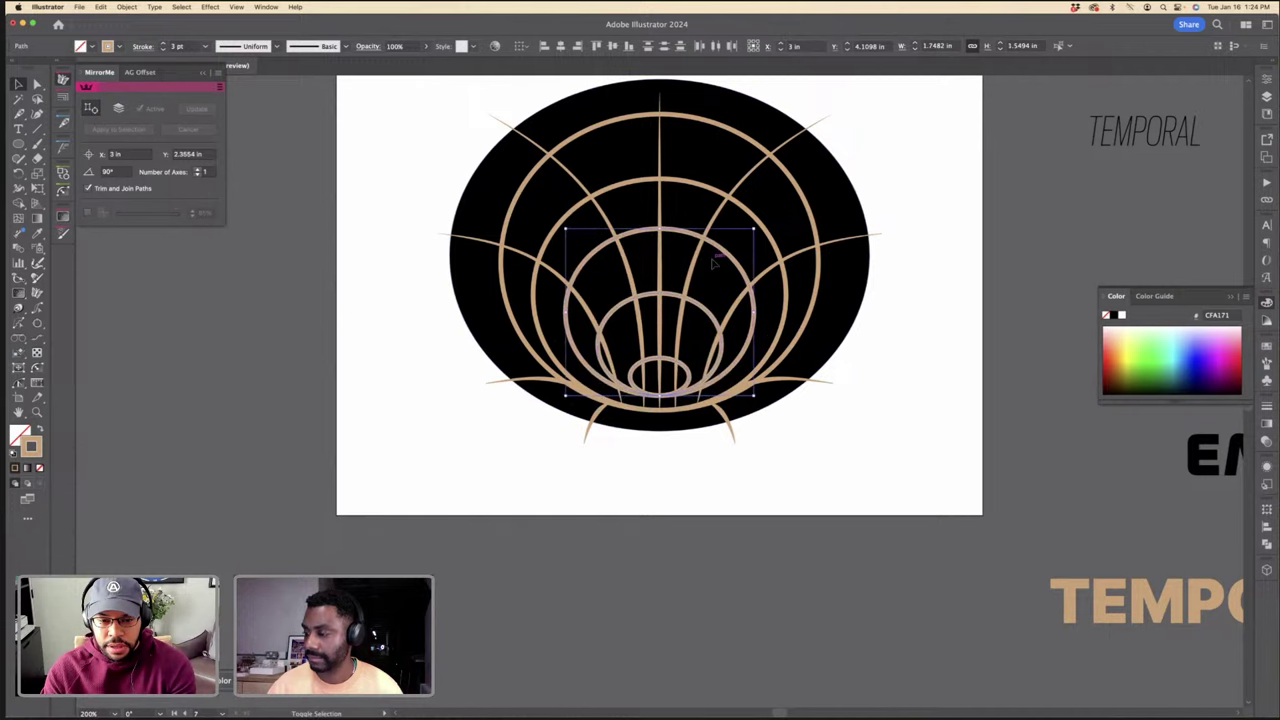
left_click(705, 188)
left_click(681, 372)
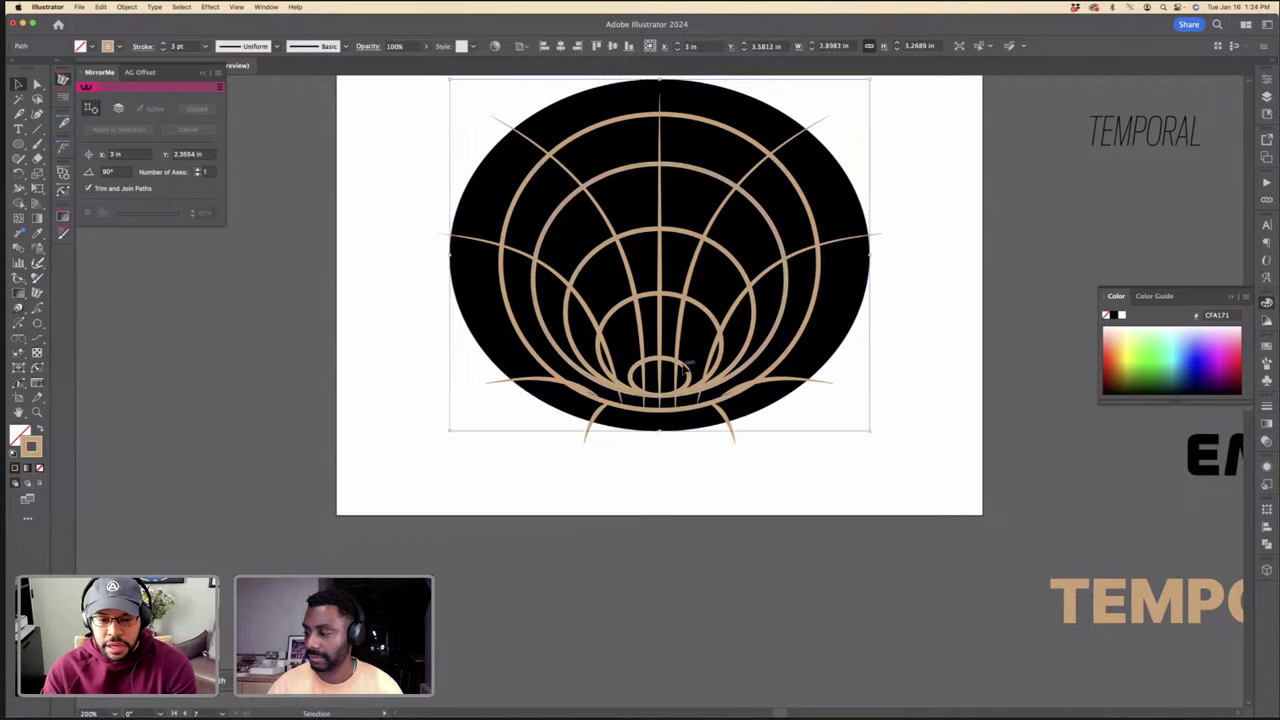
Step: Raise the three smallest rings by a further 0.14 in or so to separate their lower edges
left_click(687, 374)
left_click(697, 298, "shift")
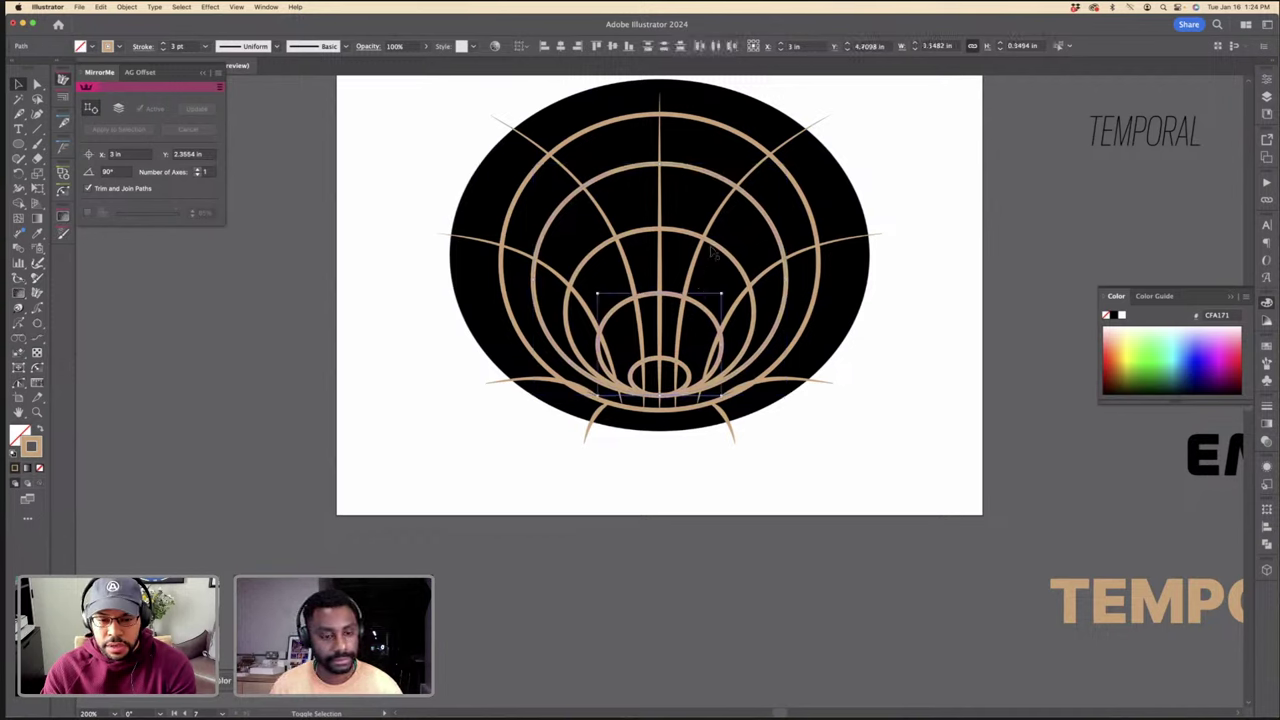
left_click(711, 244, "shift")
key("shift+Up")
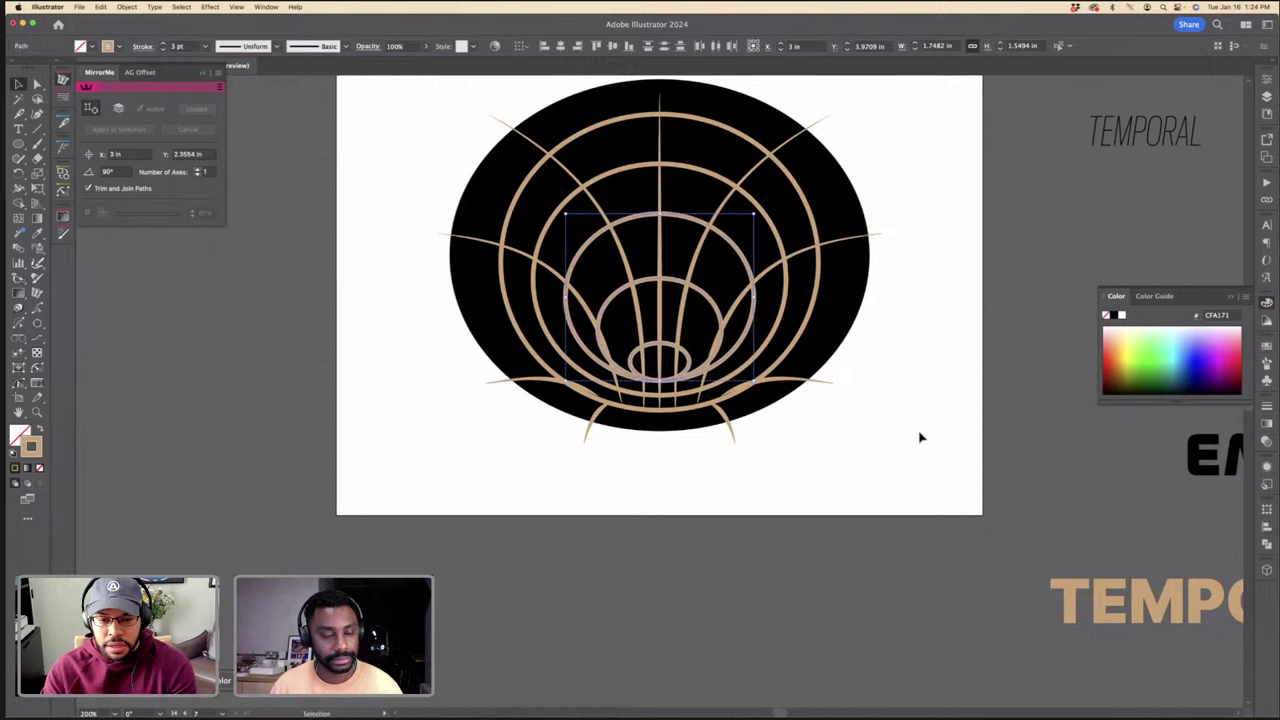
left_click(921, 437)
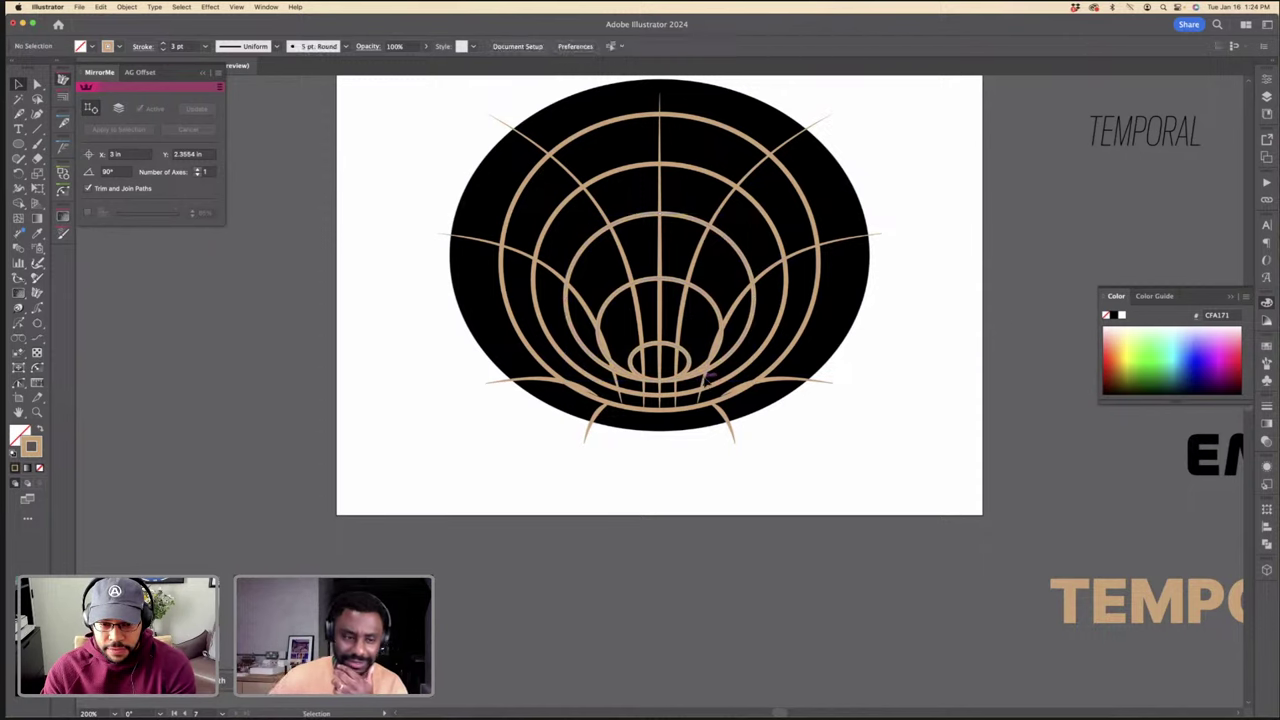
Step: Shorten the vertical line and the four long tapered curves from below so they end at the smallest ring's lower edge
left_click(706, 376)
key("p")
key("v")
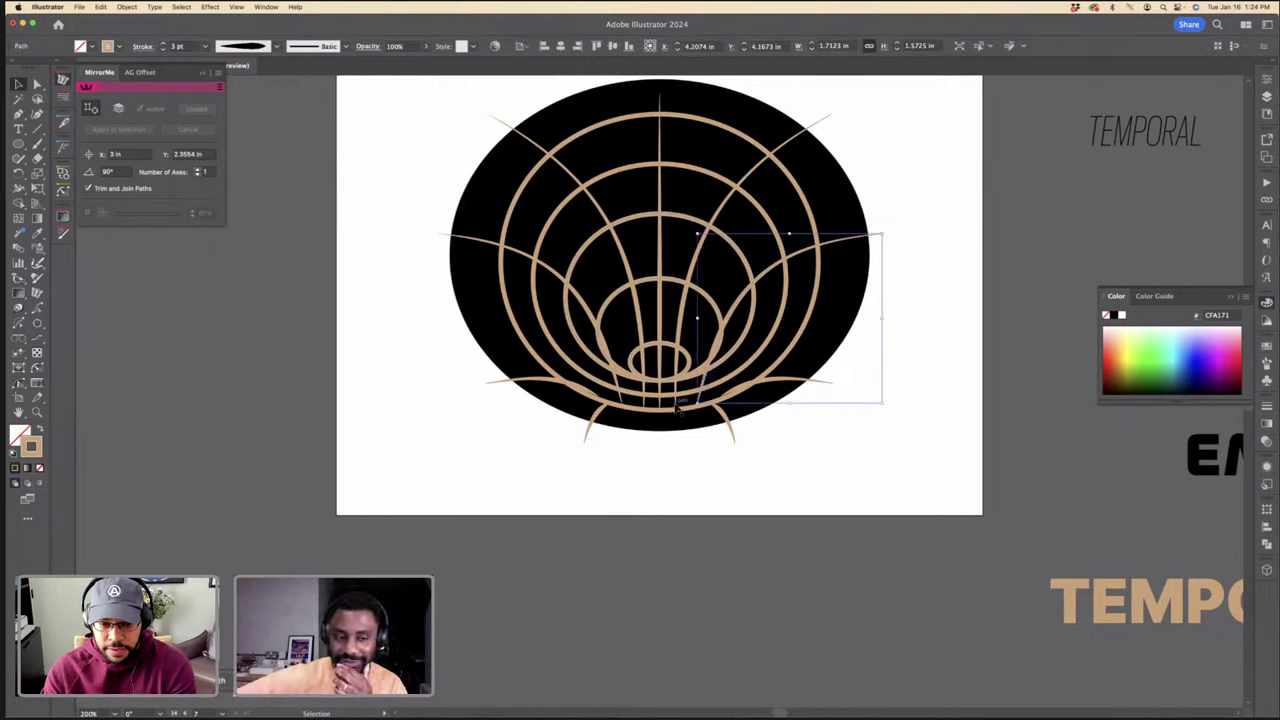
left_click(676, 404, "shift")
left_click(659, 405, "shift")
left_click(643, 405, "shift")
left_click(626, 402, "shift")
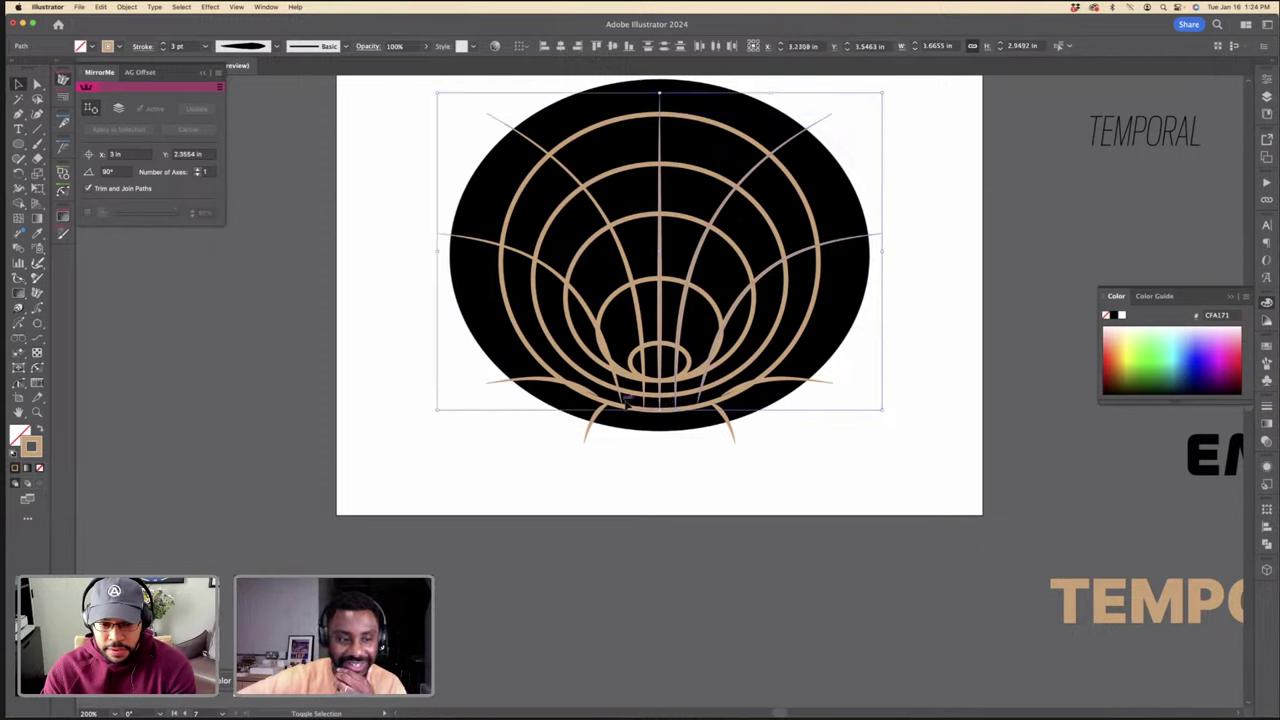
left_click_drag(659, 409, 659, 381)
left_click(651, 433)
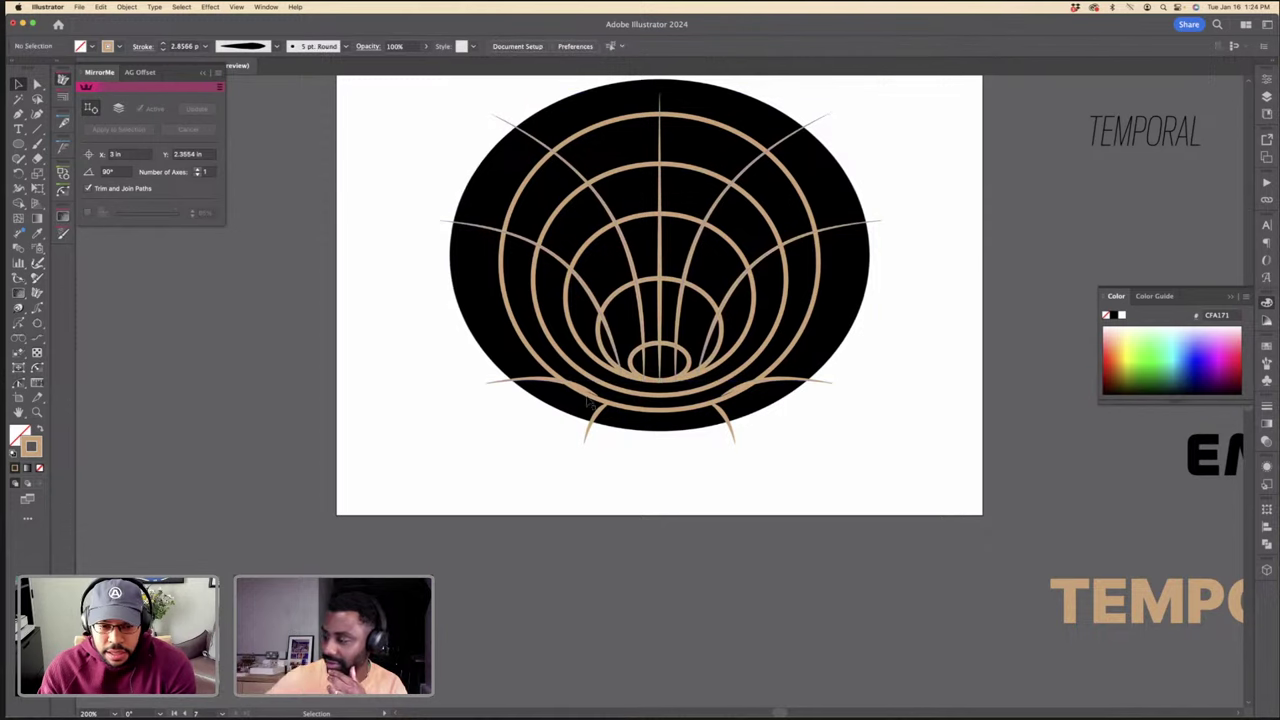
Step: Stretch and reposition the two lower-left tapered curves to meet the raised rings, using the long curves' 2.8566 pt stroke
left_click(588, 391)
left_click(603, 411, "shift")
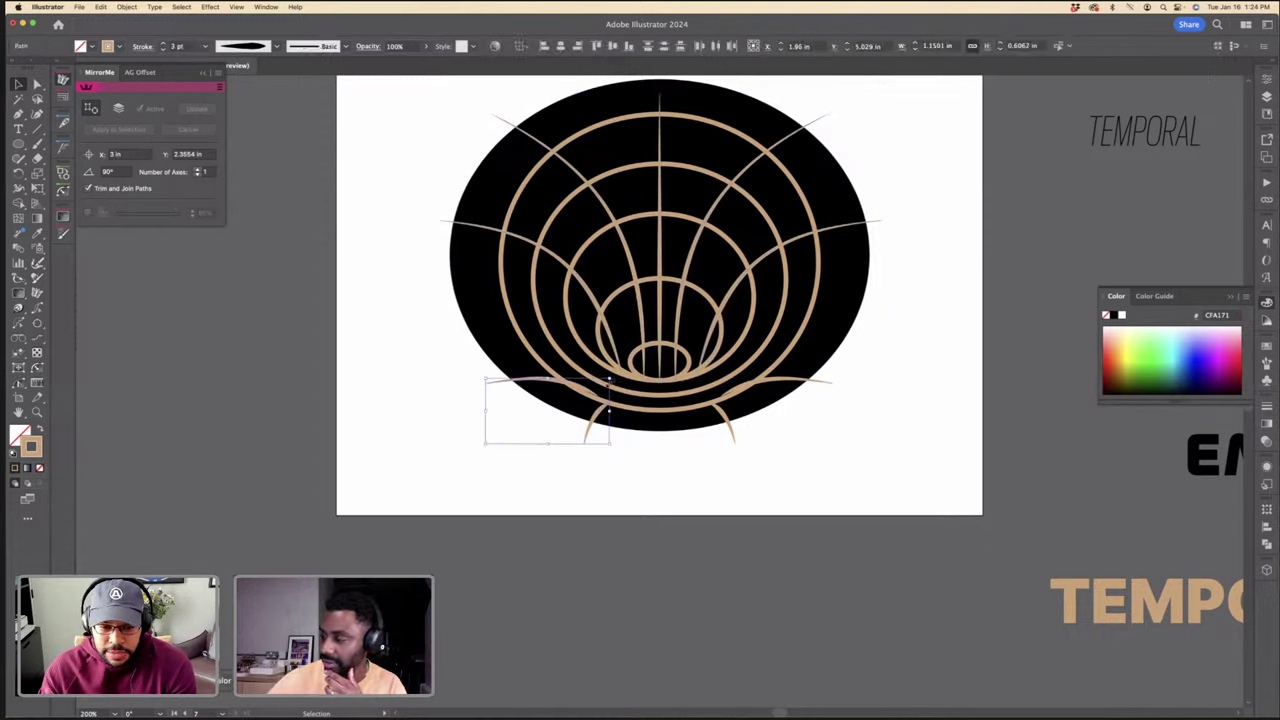
left_click_drag(609, 380, 632, 340)
key("i")
key("v")
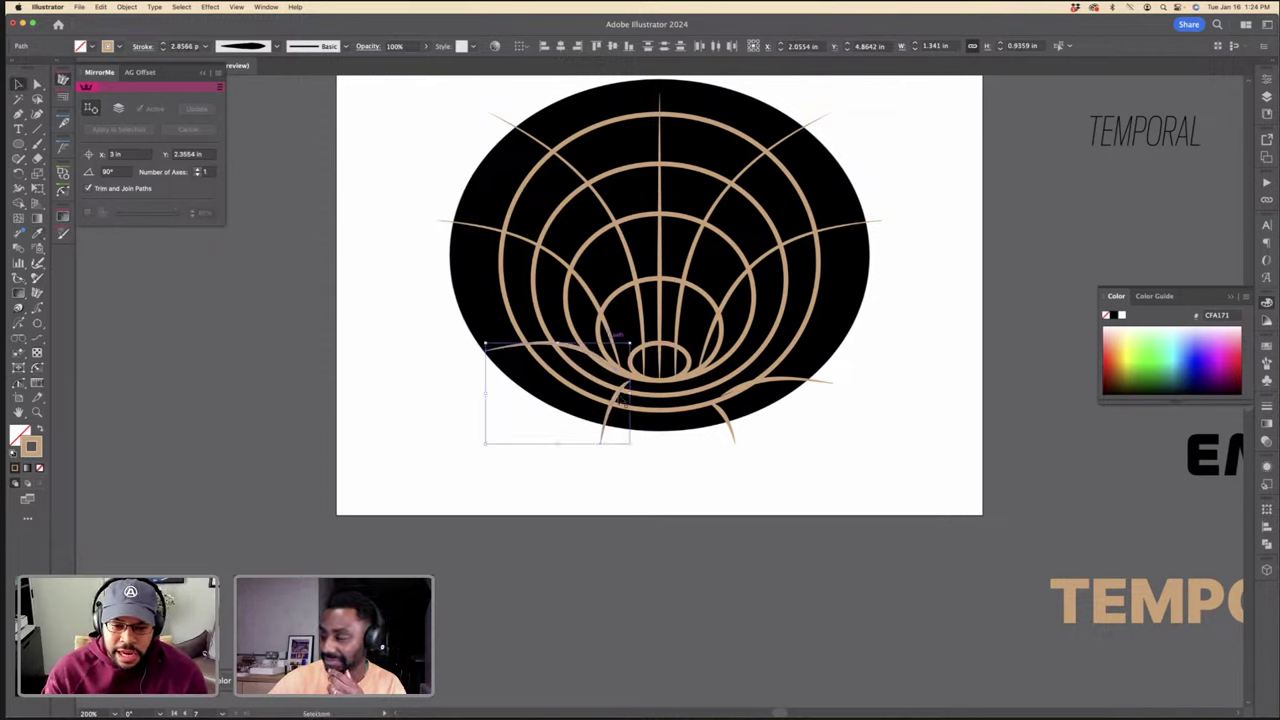
left_click(622, 422)
left_click(611, 435)
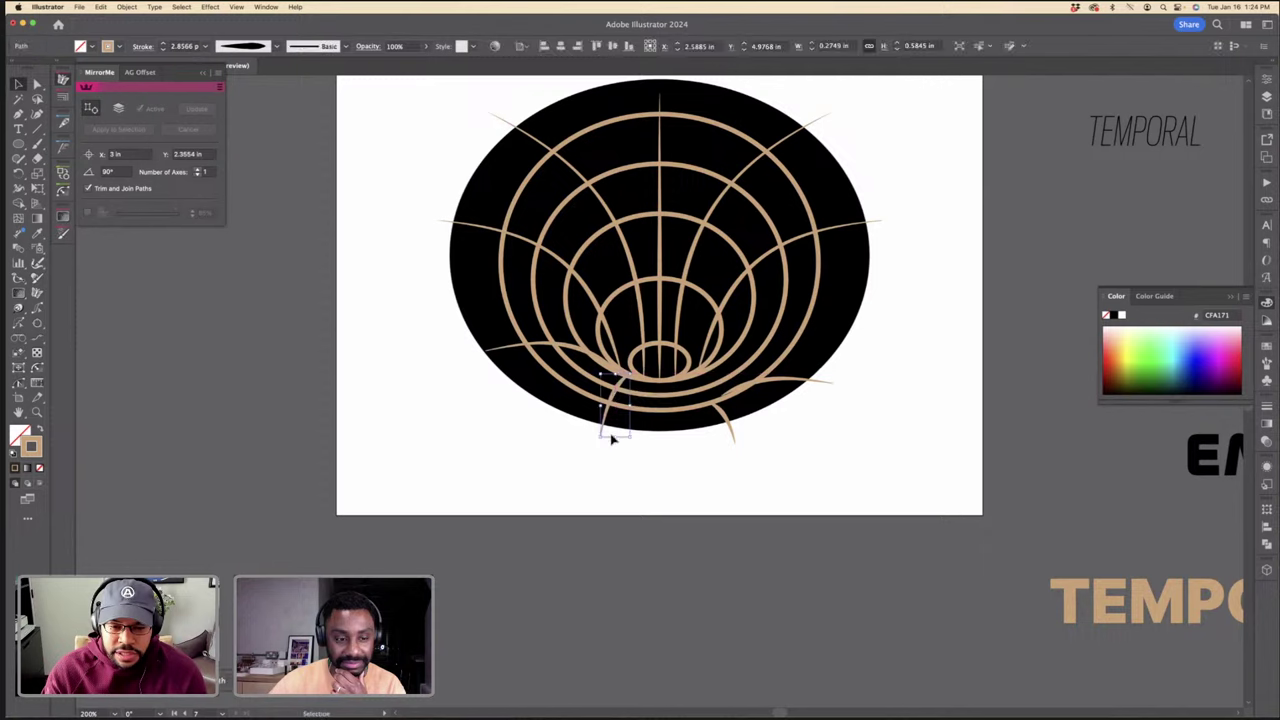
Step: Delete the four tapered curves on the right half of the emblem, keeping the left curves and the vertical line
left_click(729, 434)
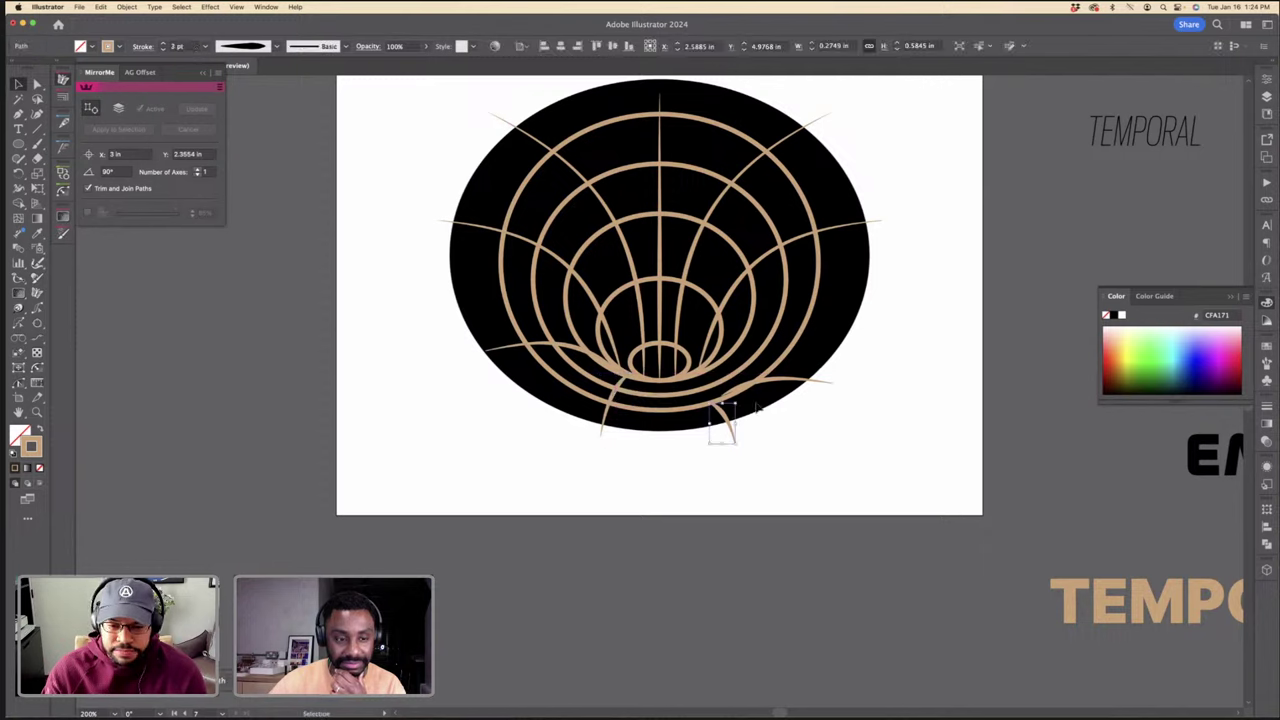
left_click(772, 381, "shift")
left_click(806, 238, "shift")
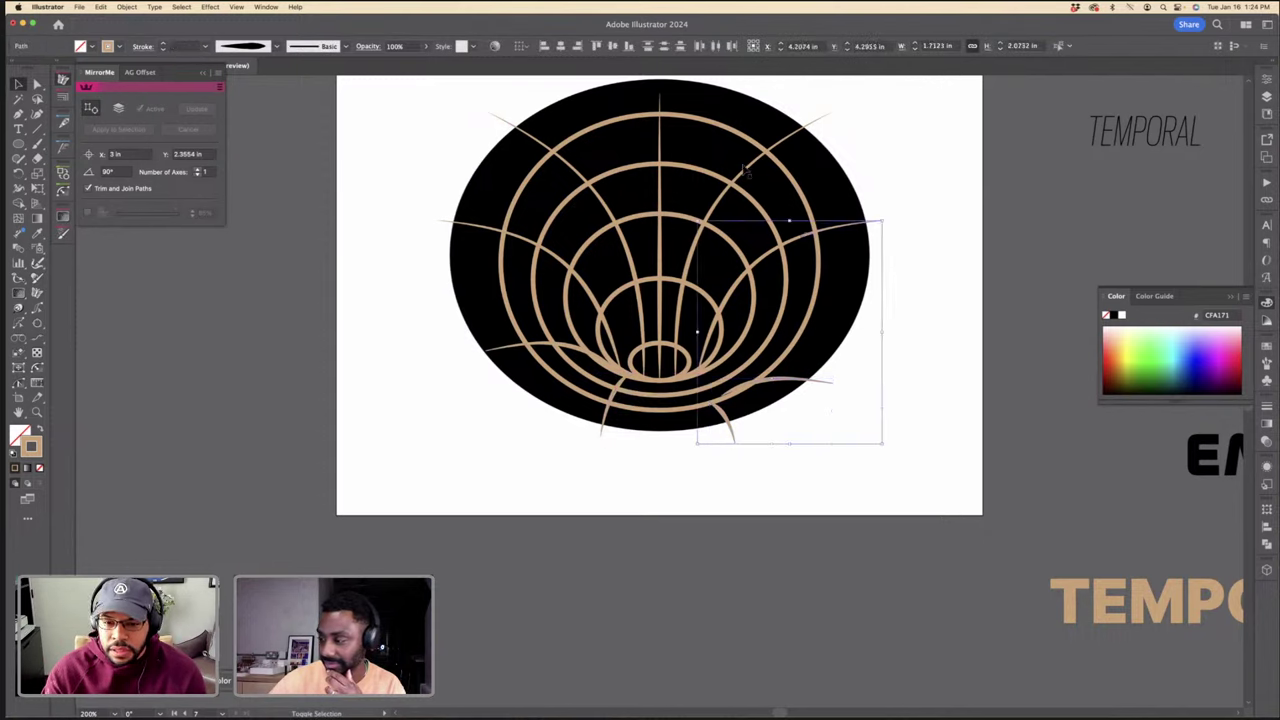
key("Delete")
Step: Pull in the outer ends of the four left tapered curves so they stay inside the black ellipse
left_click(627, 386)
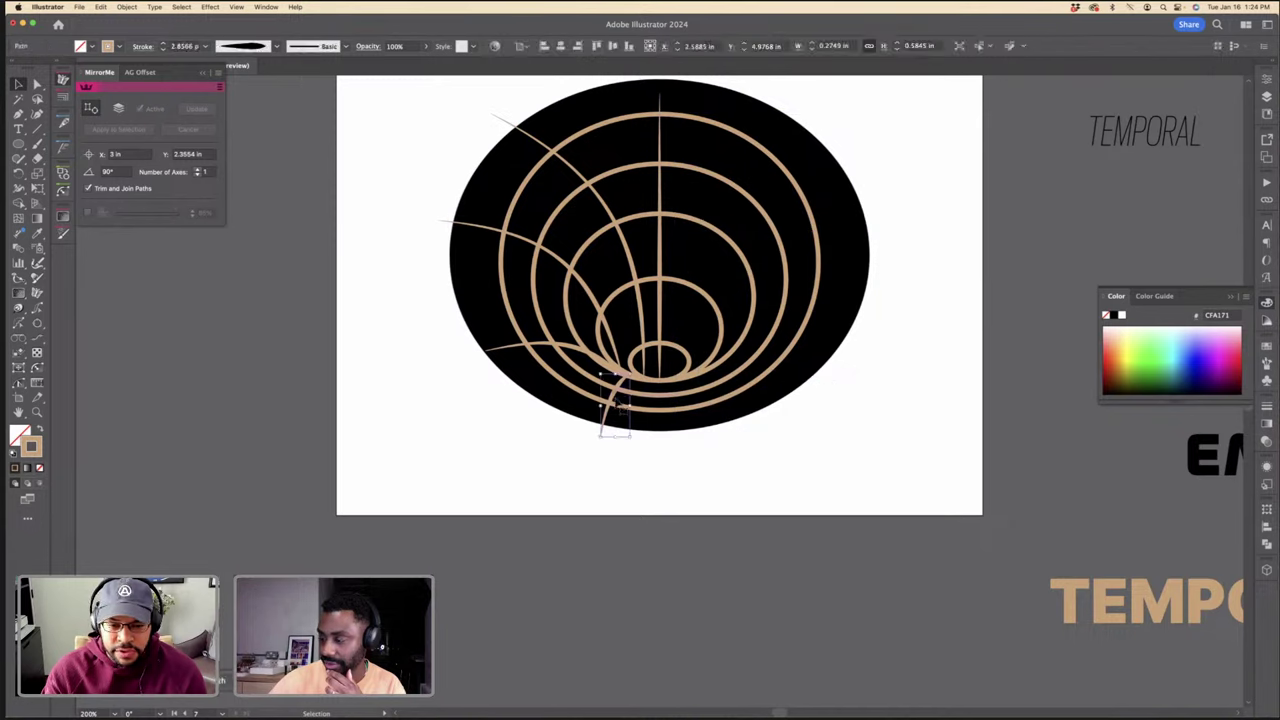
left_click_drag(601, 434, 497, 347)
left_click_drag(442, 220, 467, 222)
left_click_drag(493, 120, 519, 129)
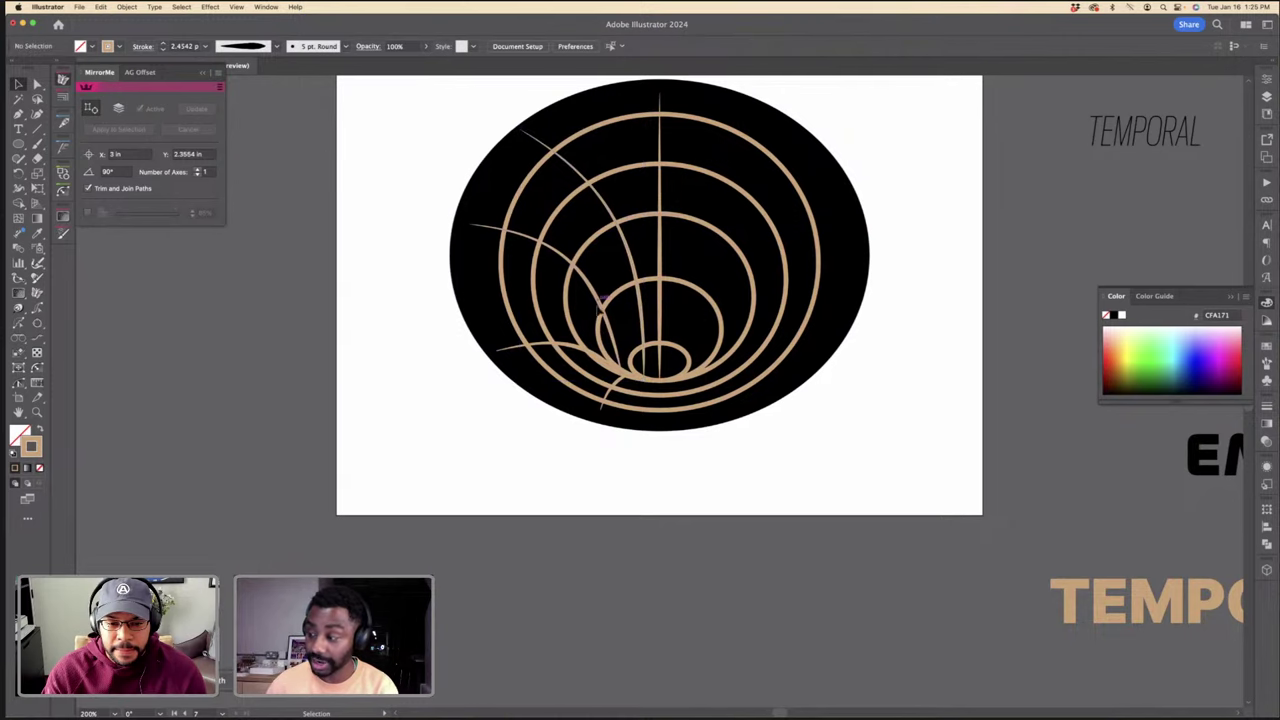
Step: Realign the inner end points of the left tapered curves so they converge beside the smallest ring's lower-left edge
mouse_move(619, 375)
left_mouse_down()
mouse_move(652, 386)
mouse_move(643, 368)
mouse_move(640, 378)
left_mouse_up()
key("super+=")
key("super+=")
left_click(617, 372)
left_click_drag(491, 323, 486, 303)
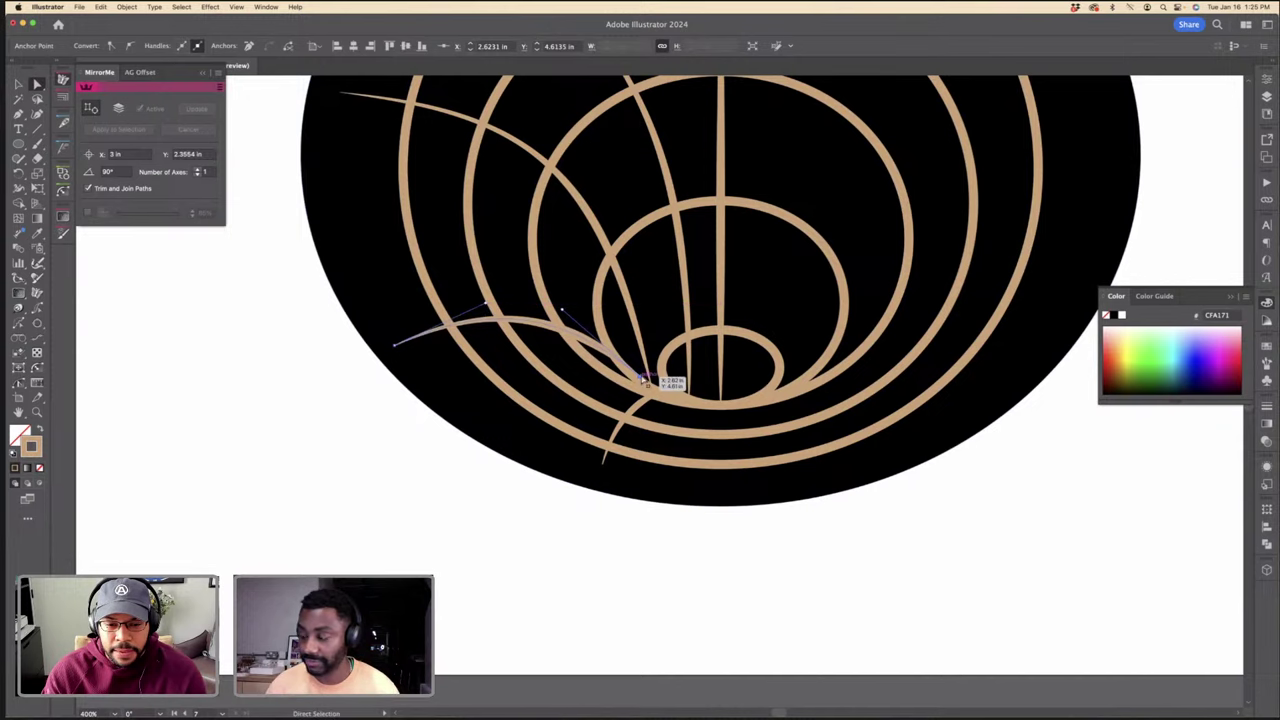
mouse_move(640, 378)
left_mouse_down()
mouse_move(690, 405)
mouse_move(676, 348)
mouse_move(645, 366)
mouse_move(652, 385)
left_mouse_up()
left_click(691, 379)
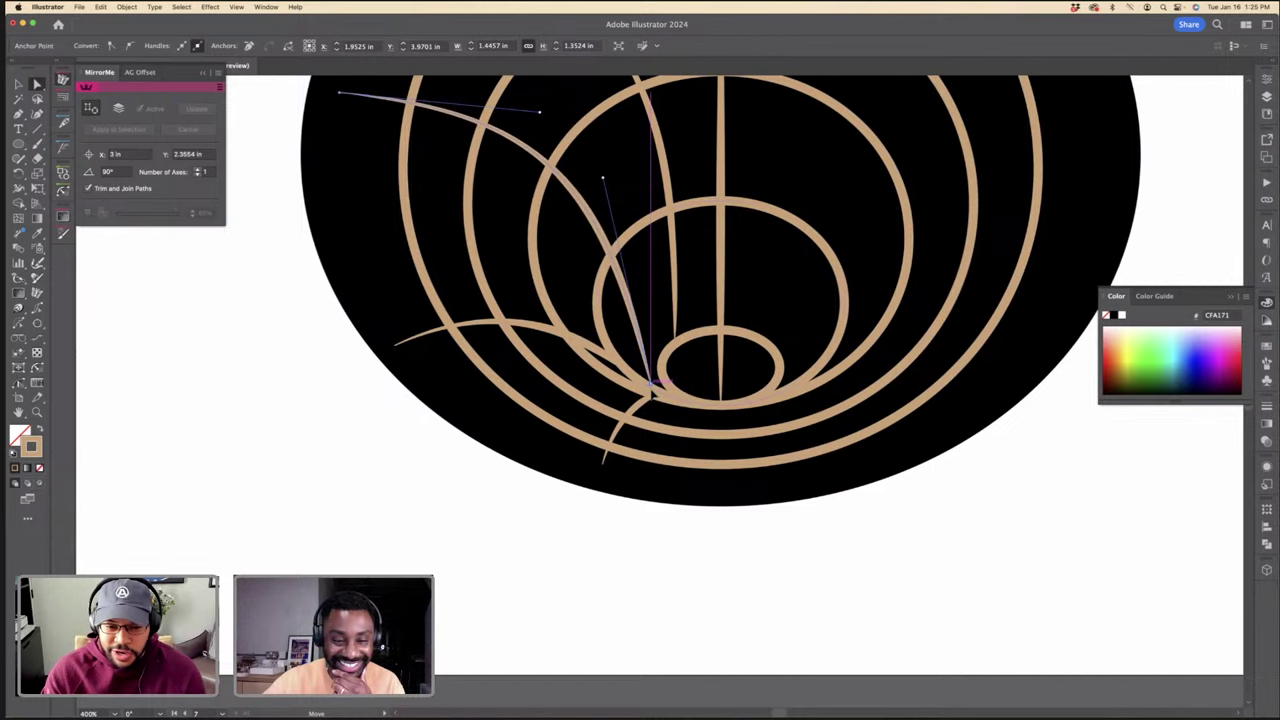
key("super+minus")
key("super+minus")
key("v")
left_click(851, 426)
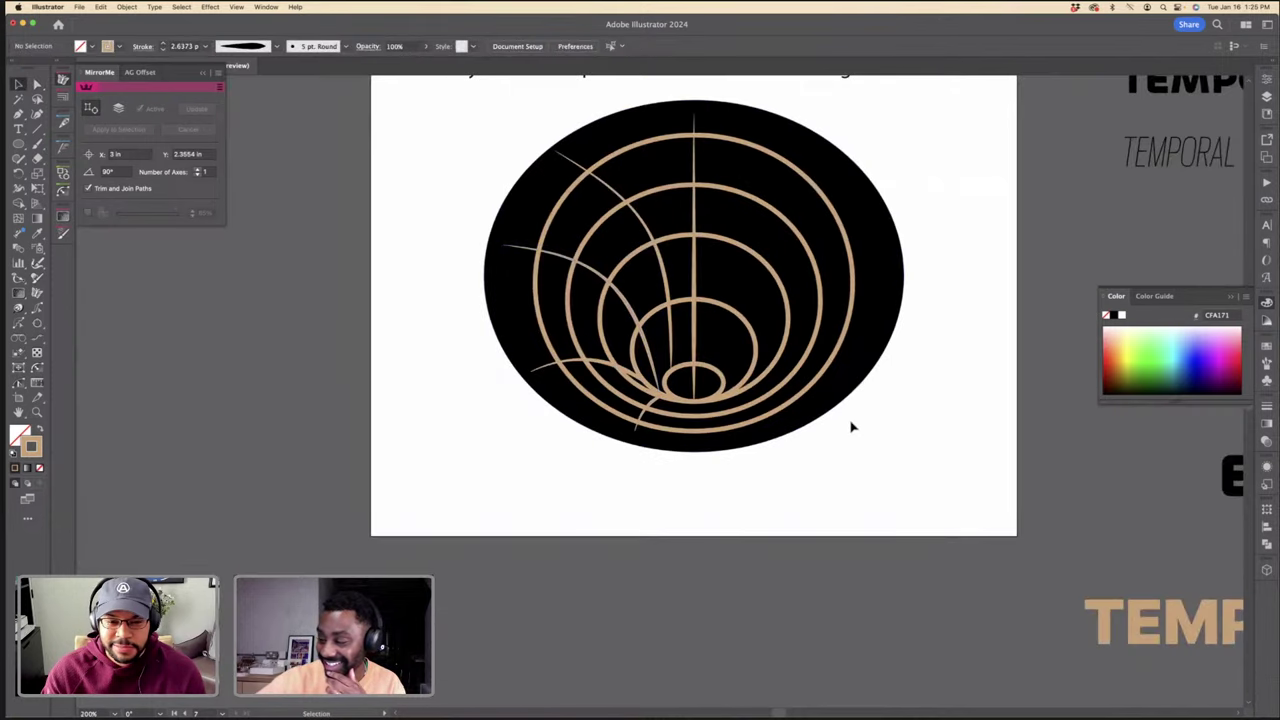
Step: Shift the lower end point of the upper-left tapered curve toward the left edge of the smallest ring
key("super+minus")
left_click(687, 252)
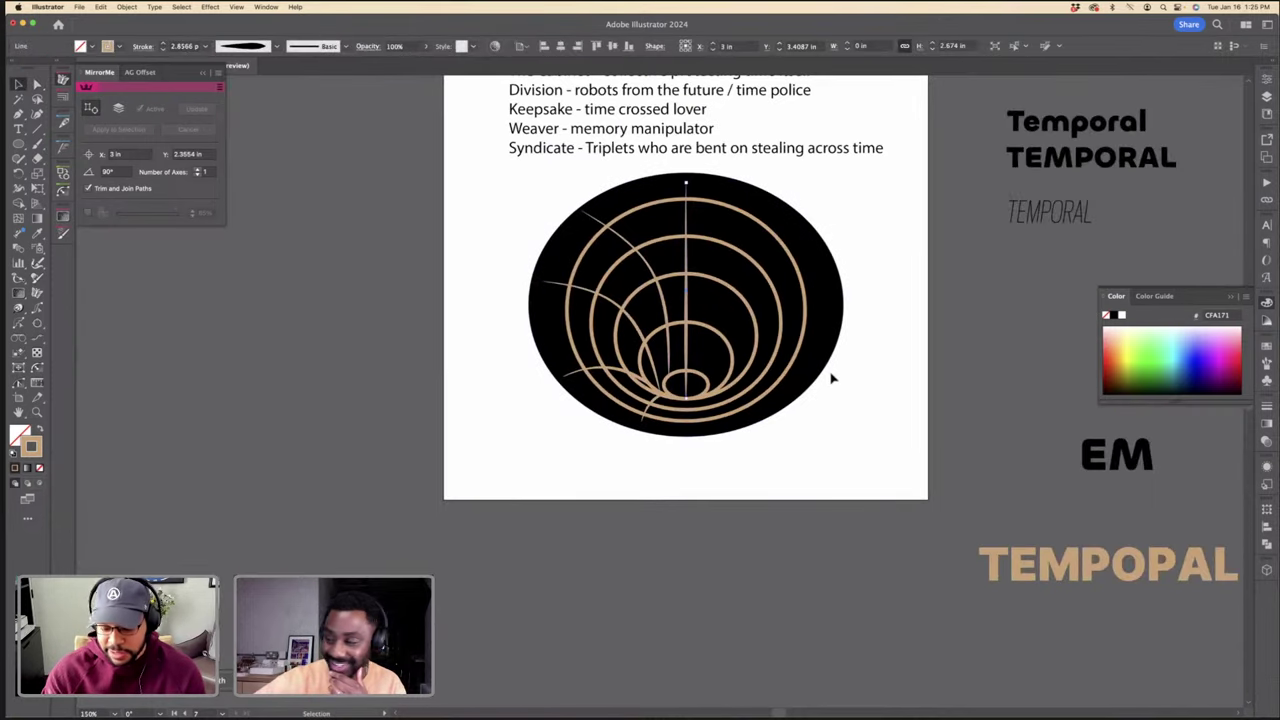
key("super+equal")
key("super+shift+a")
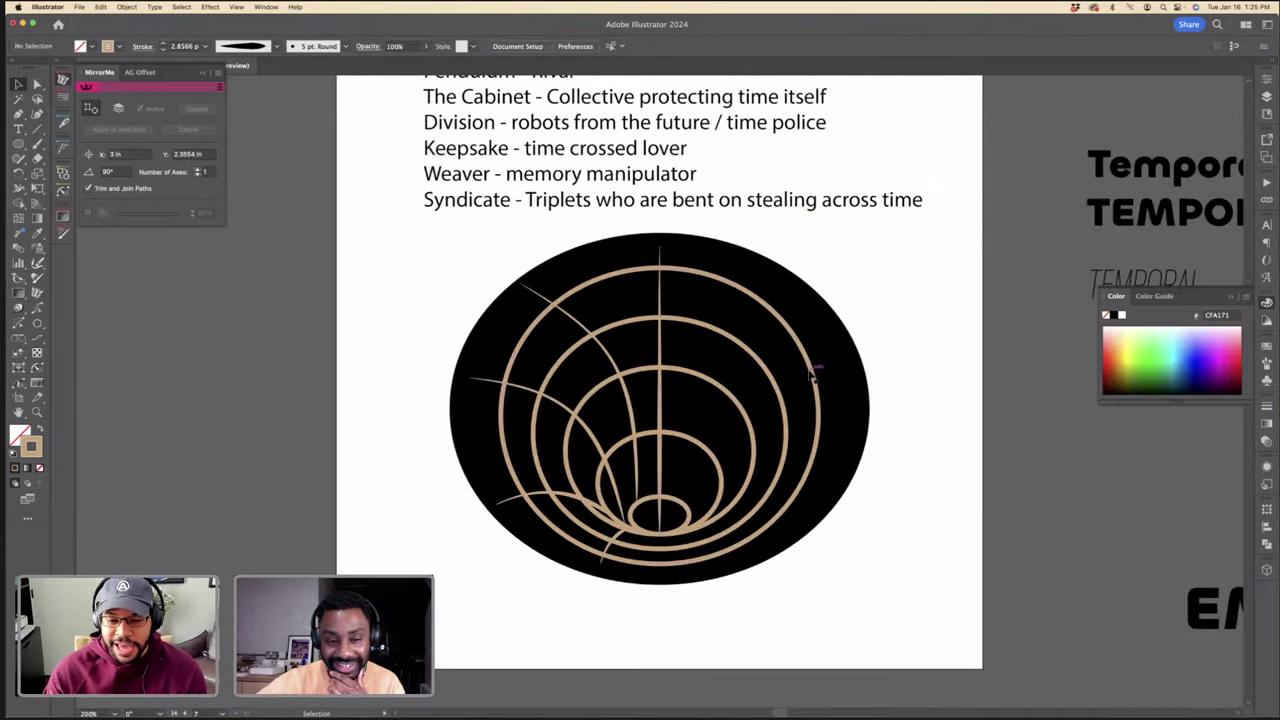
left_click(641, 486)
key("super+equal")
key("super+equal")
key("a")
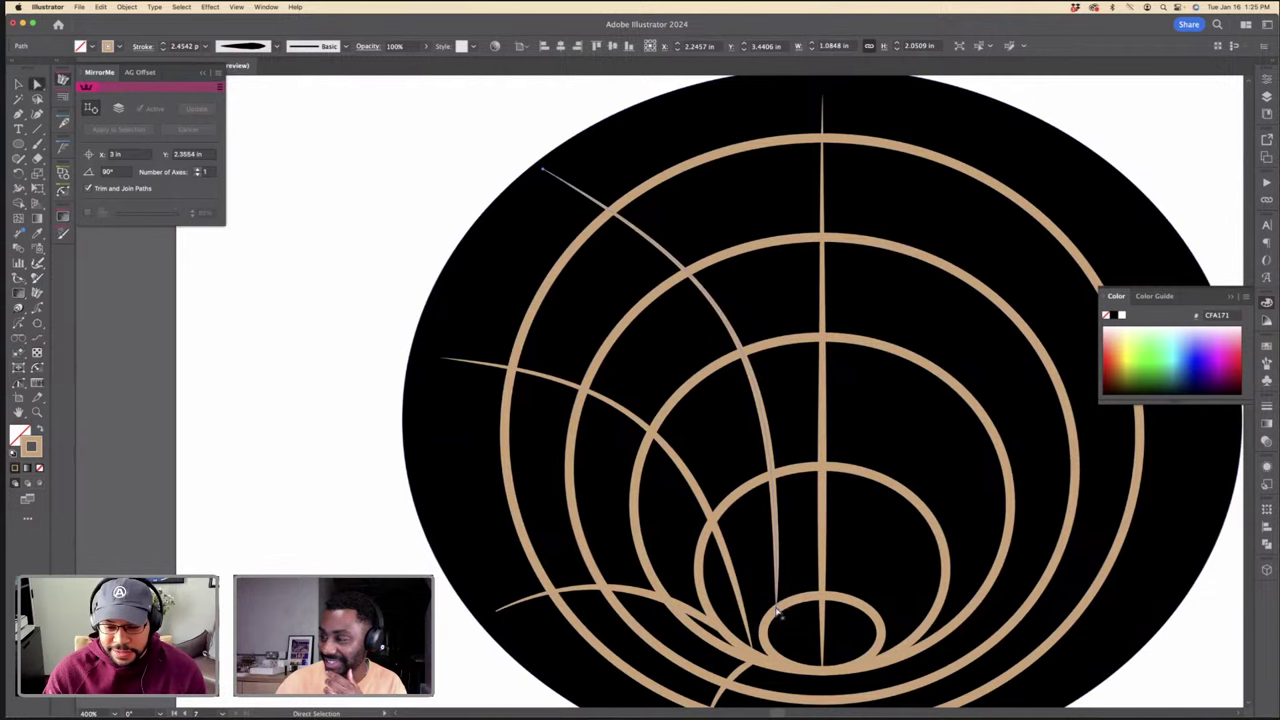
left_click(779, 612)
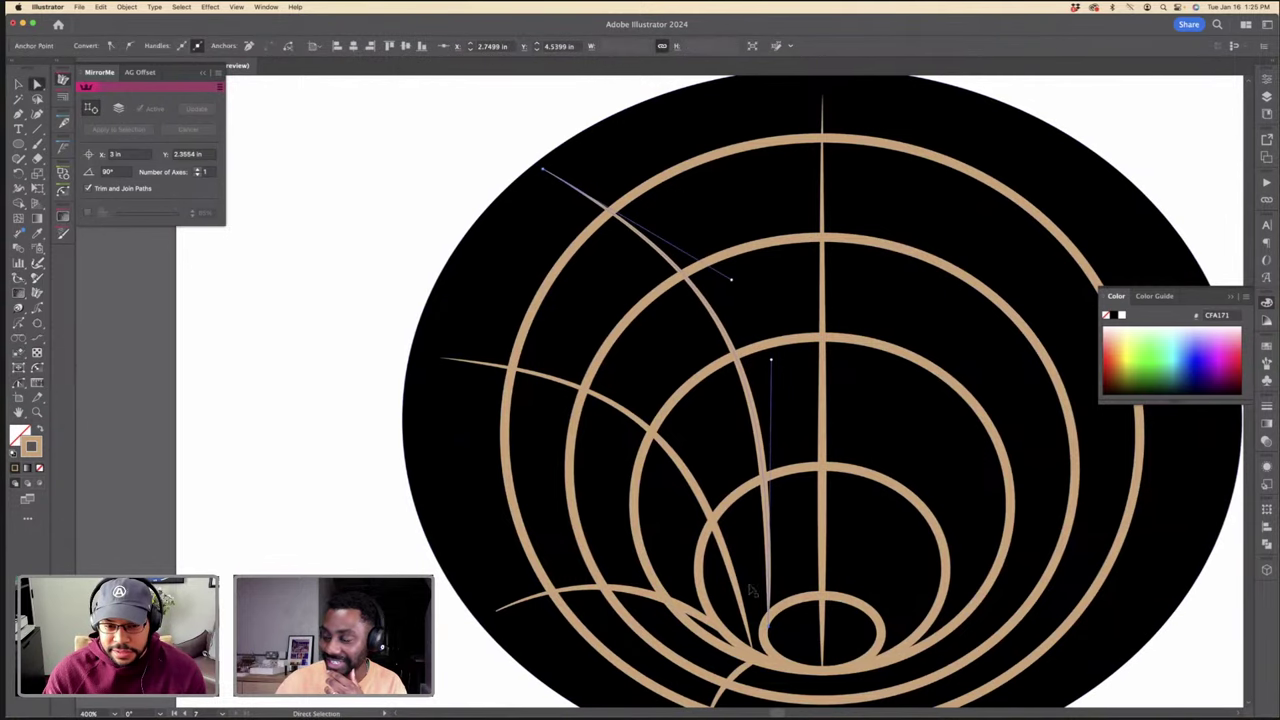
key("v")
key("super+shift+a")
key("super+minus")
key("super+minus")
key("super+minus")
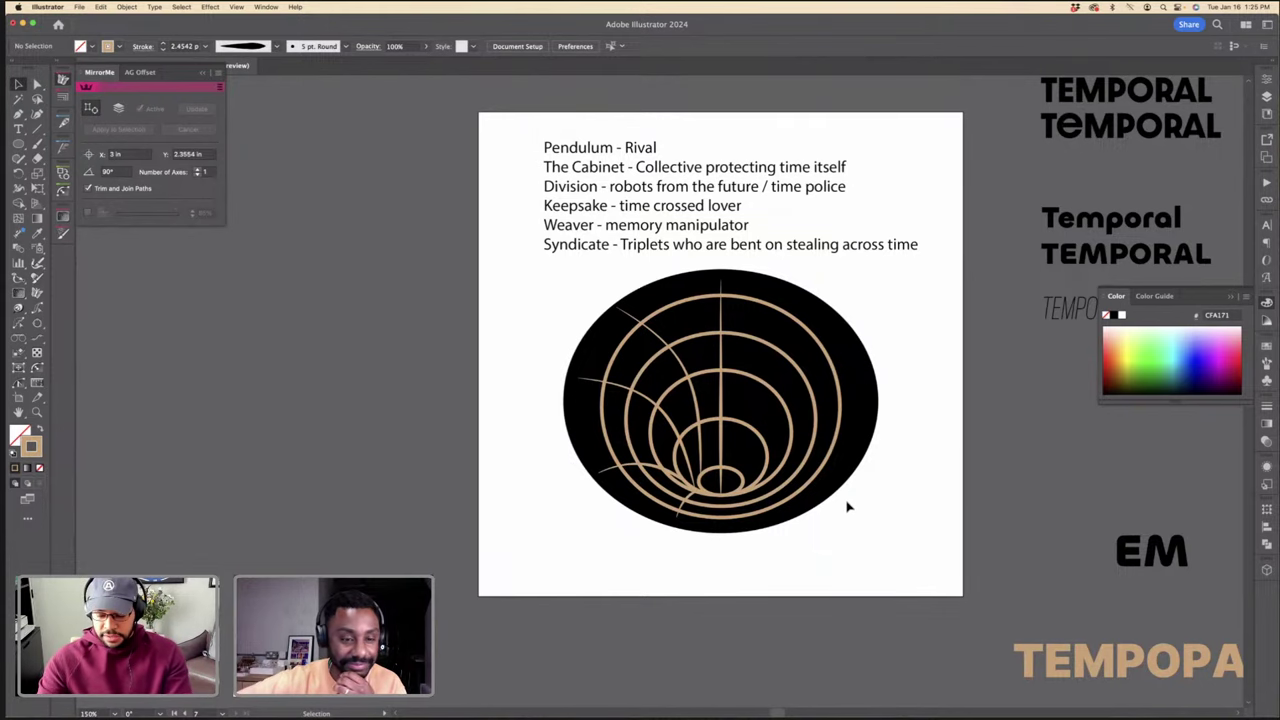
key("super+equal")
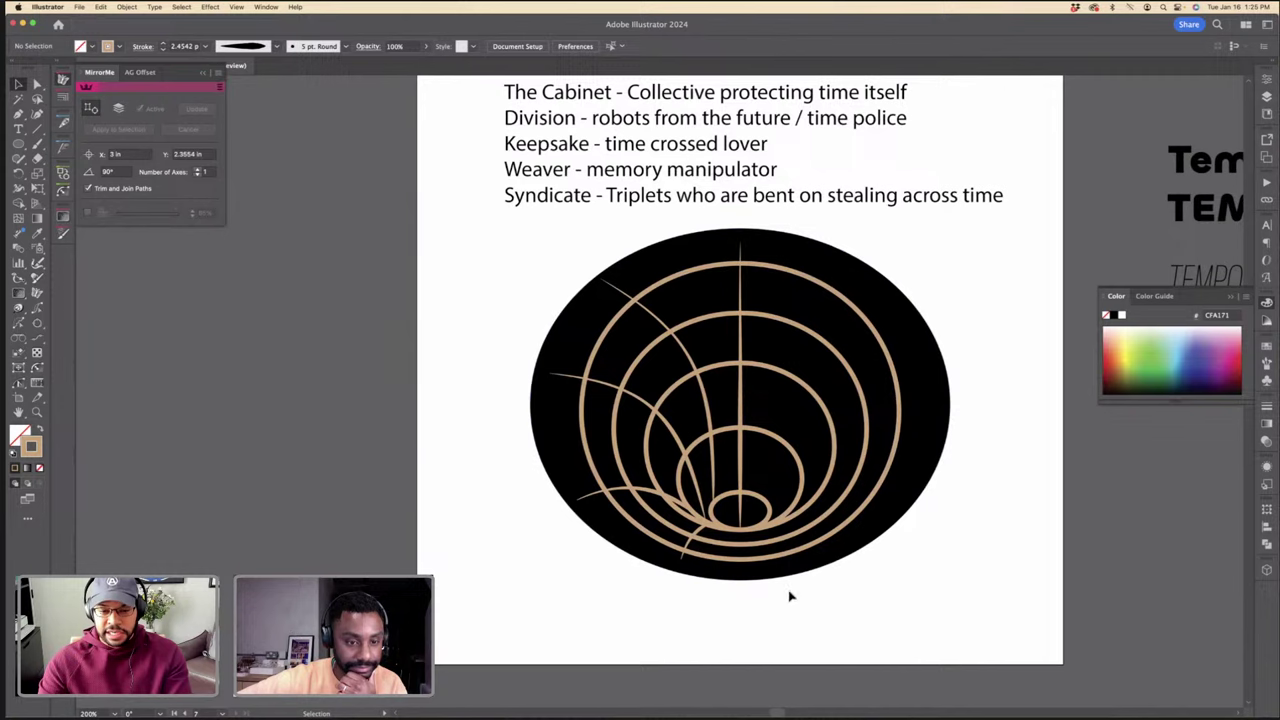
Step: Try to mirror the four left tapered curves across the emblem's vertical centre line with MirrorMe
left_click(640, 272)
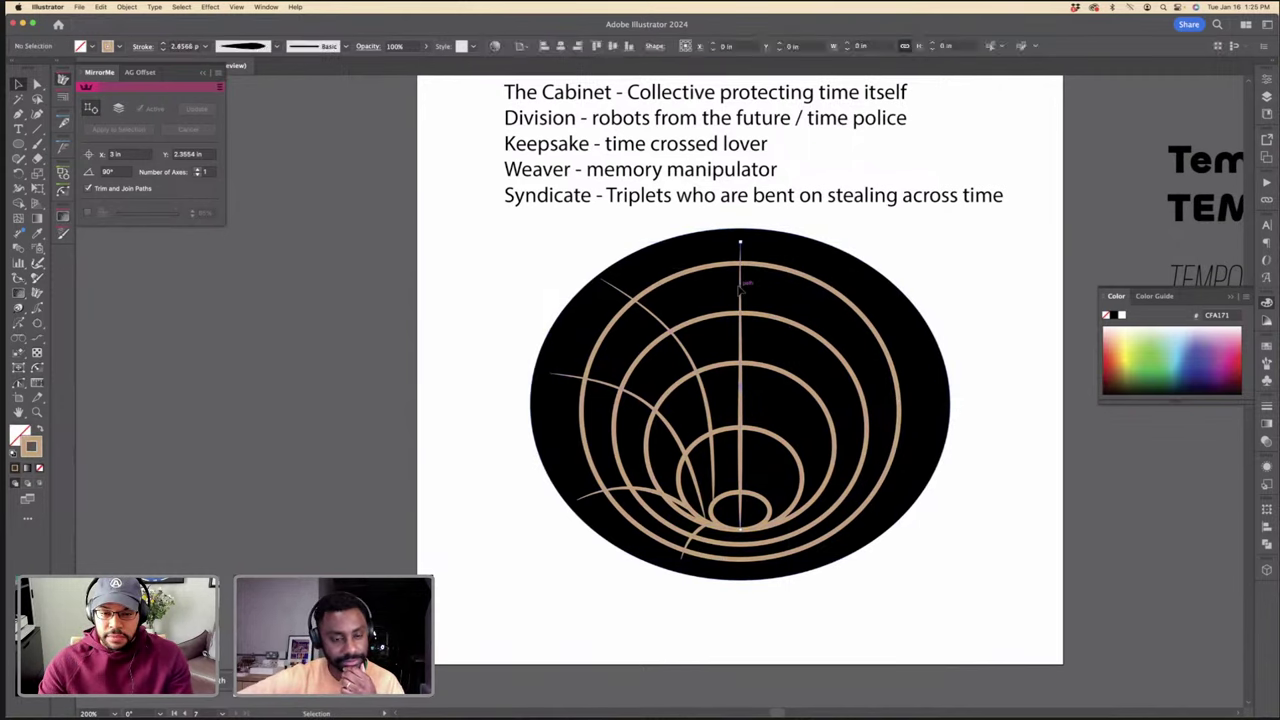
left_click(657, 322)
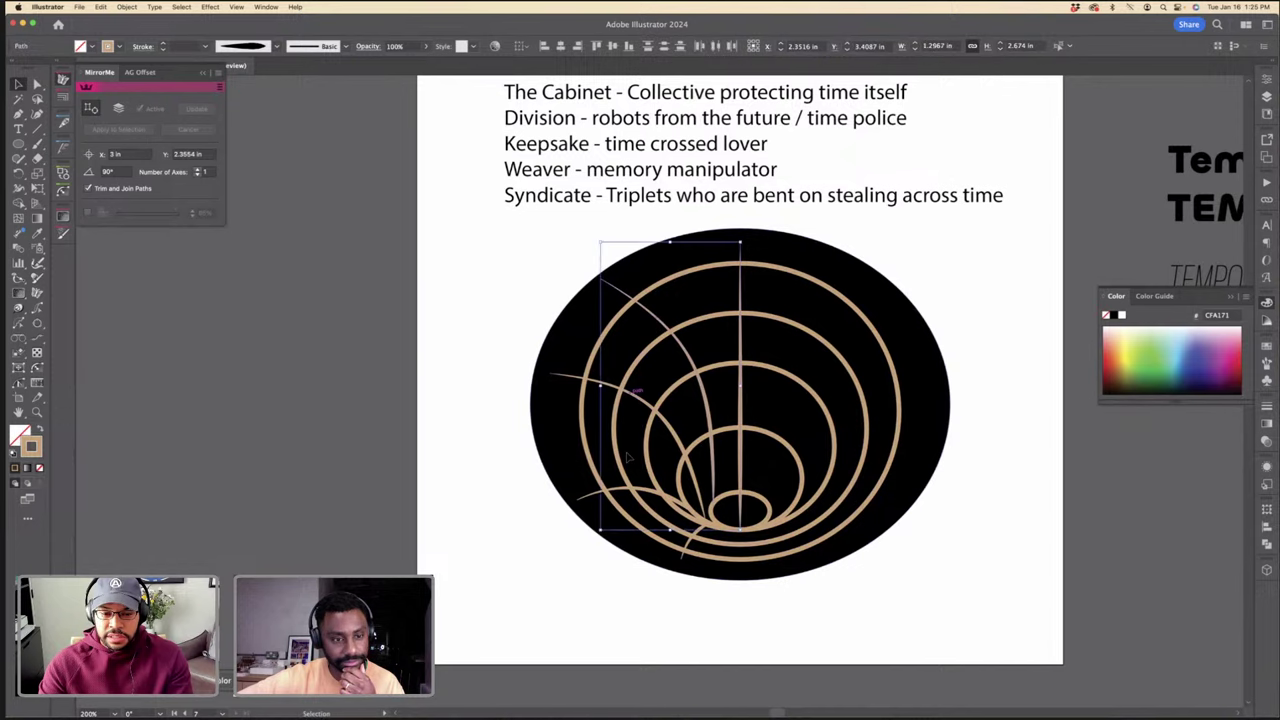
key("super+equal")
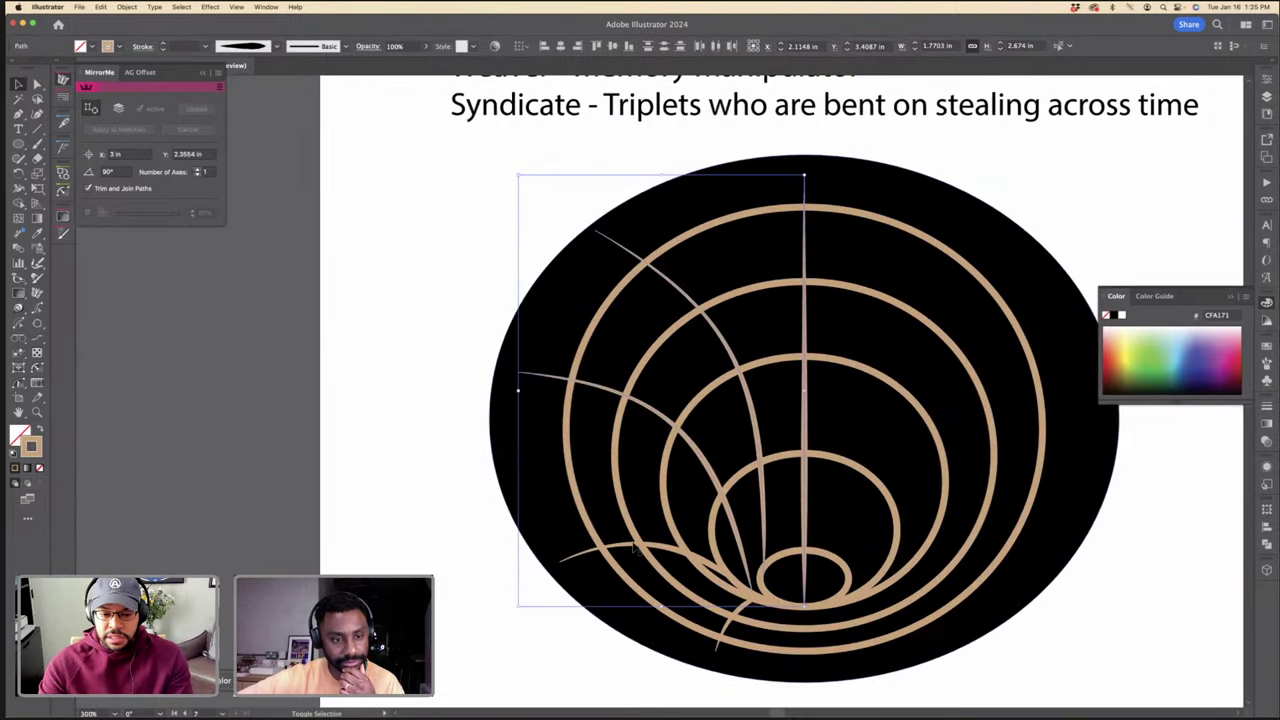
left_click(734, 607, "shift")
key("super+equal")
key("super+equal")
key("super+minus")
key("super+minus")
key("super+minus")
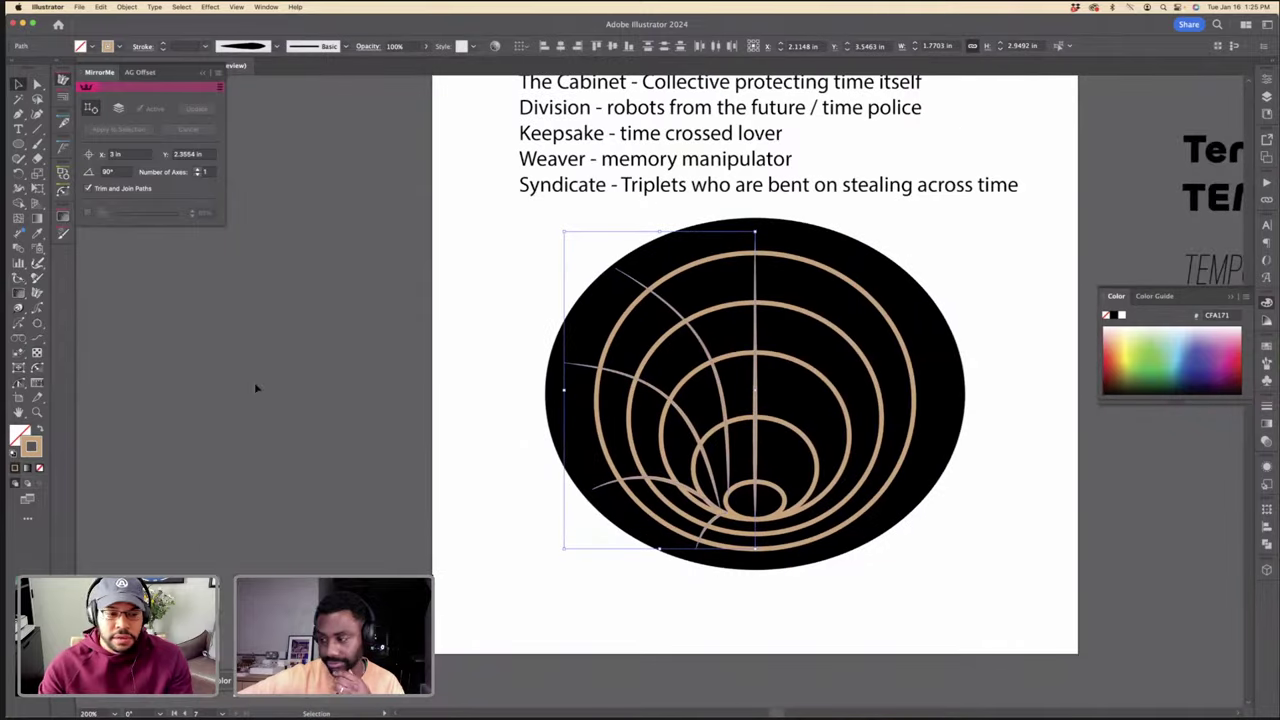
left_click(758, 281, "shift")
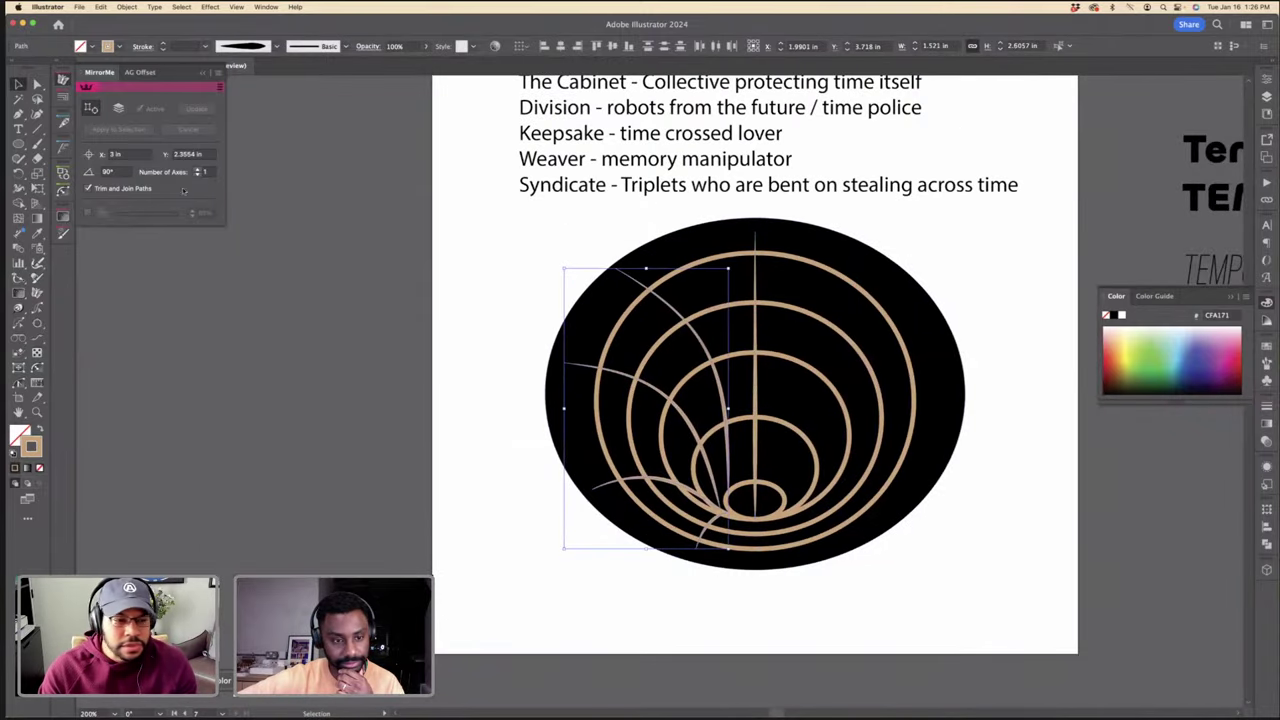
left_click(90, 110)
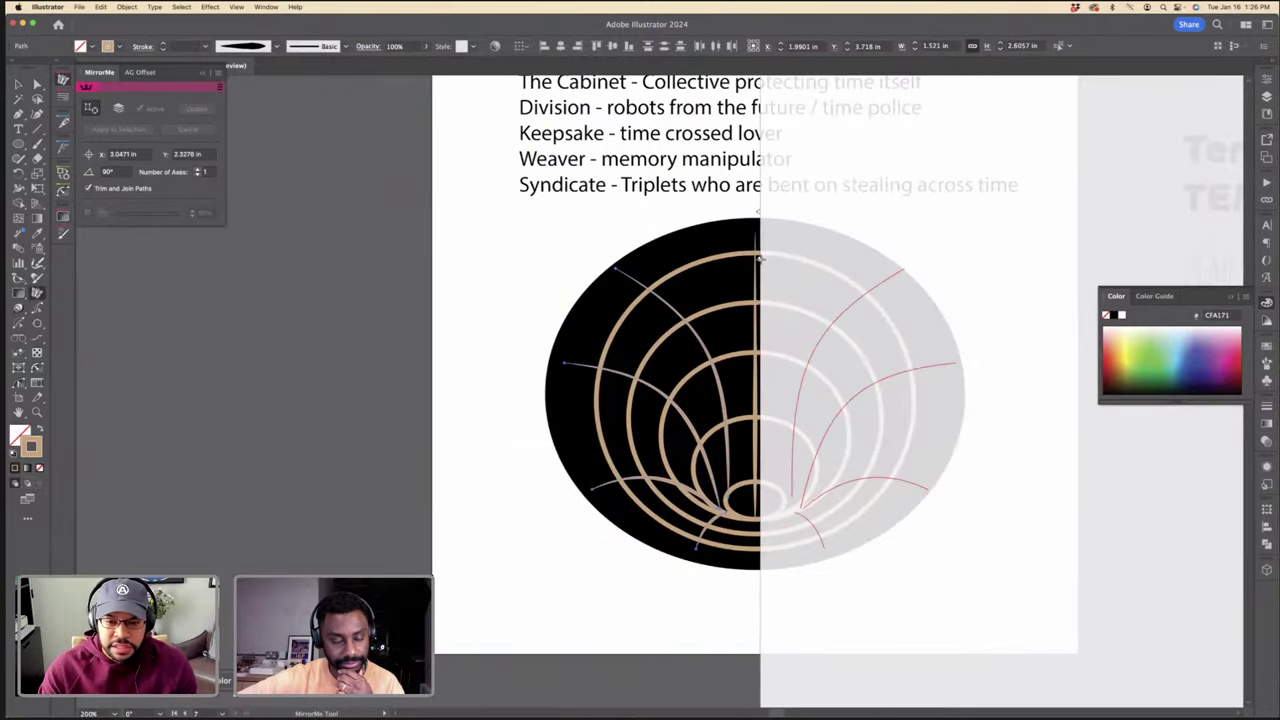
left_click_drag(754, 260, 754, 266)
key("super+z")
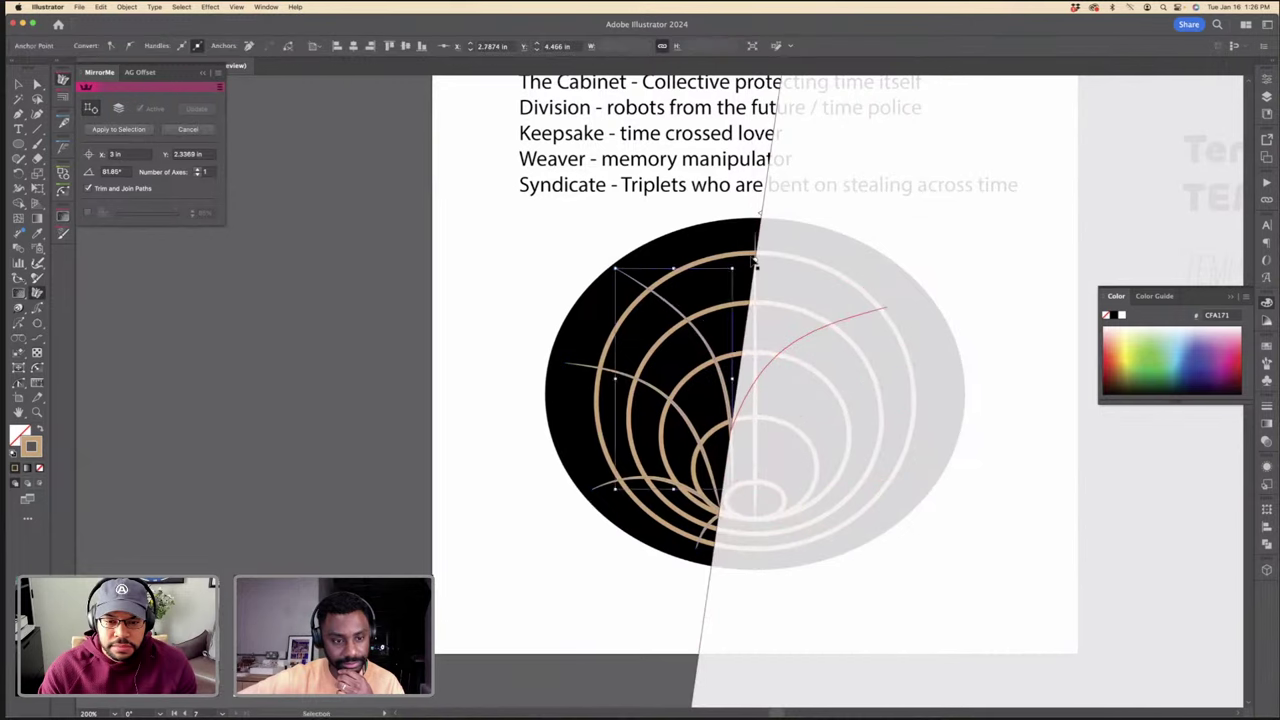
key("v")
left_click(590, 222)
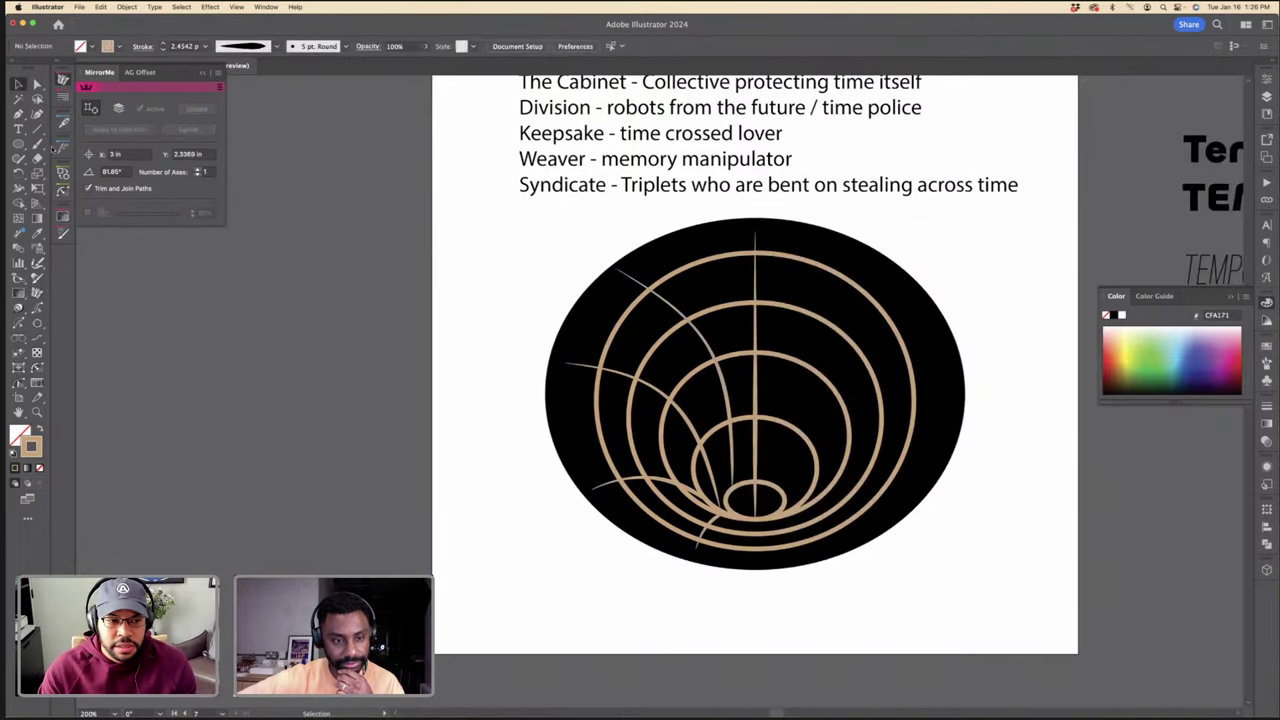
Step: Mirror the four left tapered curves with MirrorMe across a 90° axis at X 3 in, on the vertical line
left_click(675, 306)
left_click(655, 380, "shift")
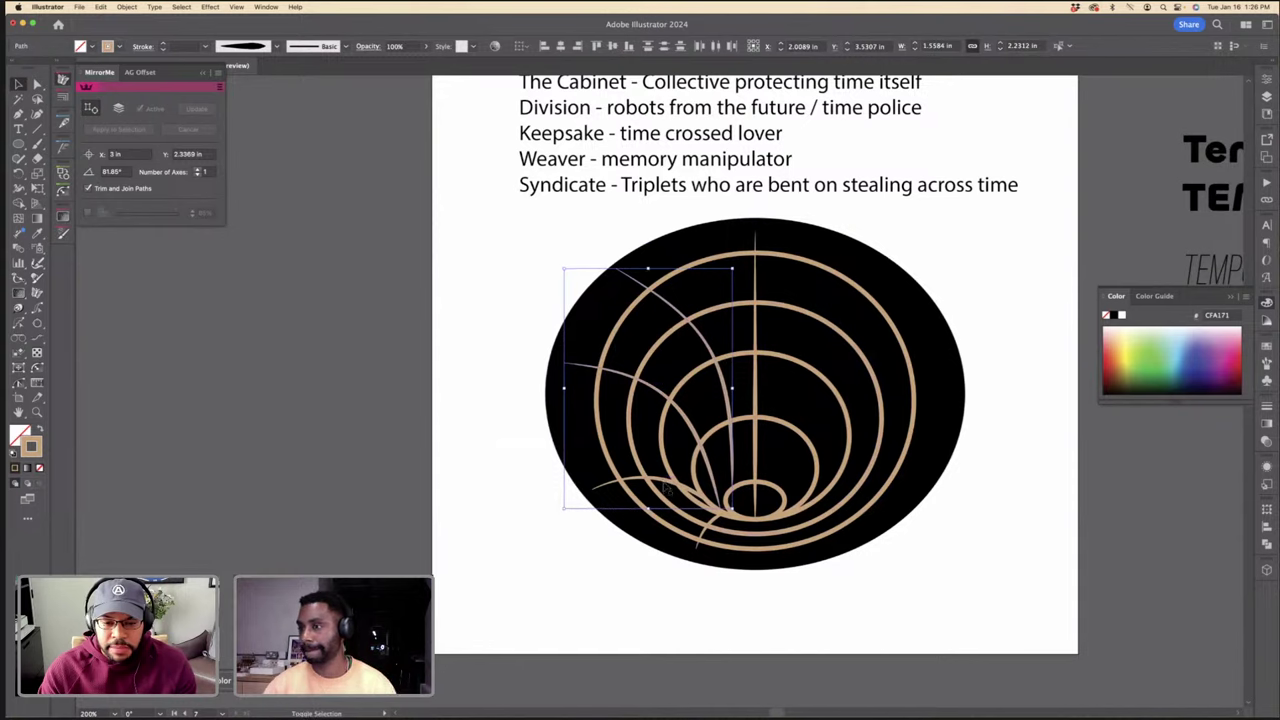
left_click(705, 538, "shift")
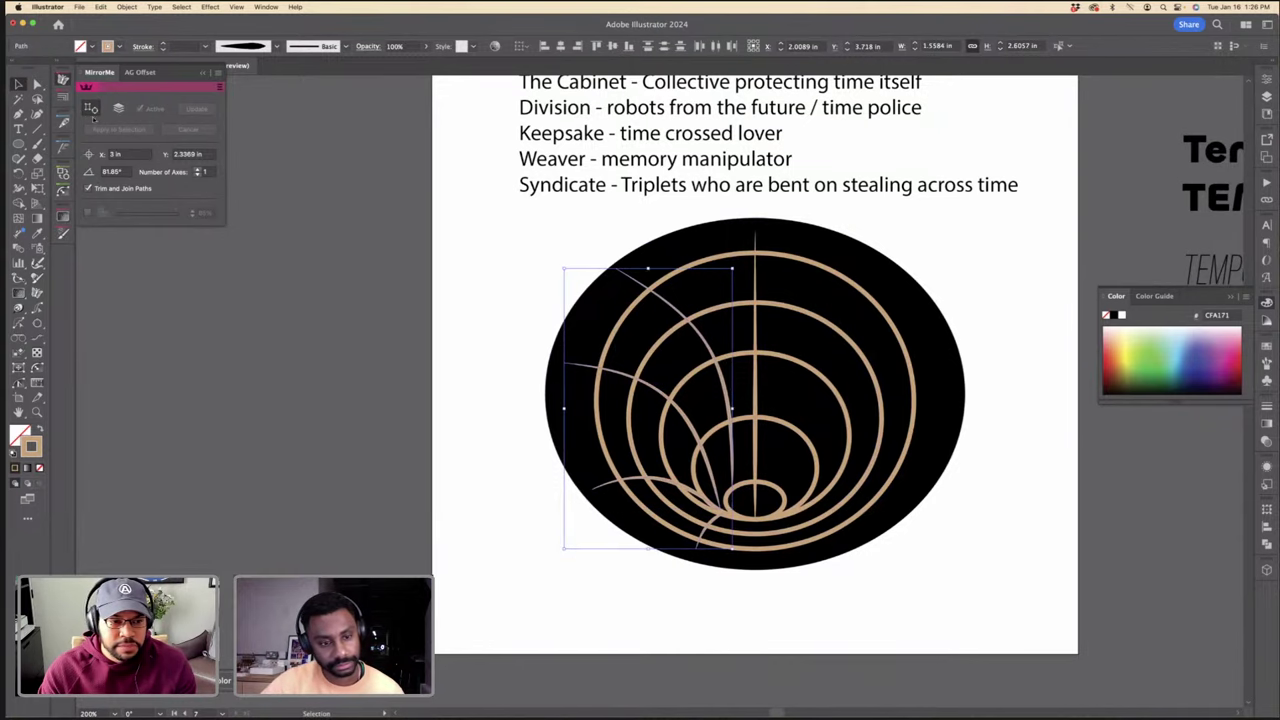
left_click(91, 109)
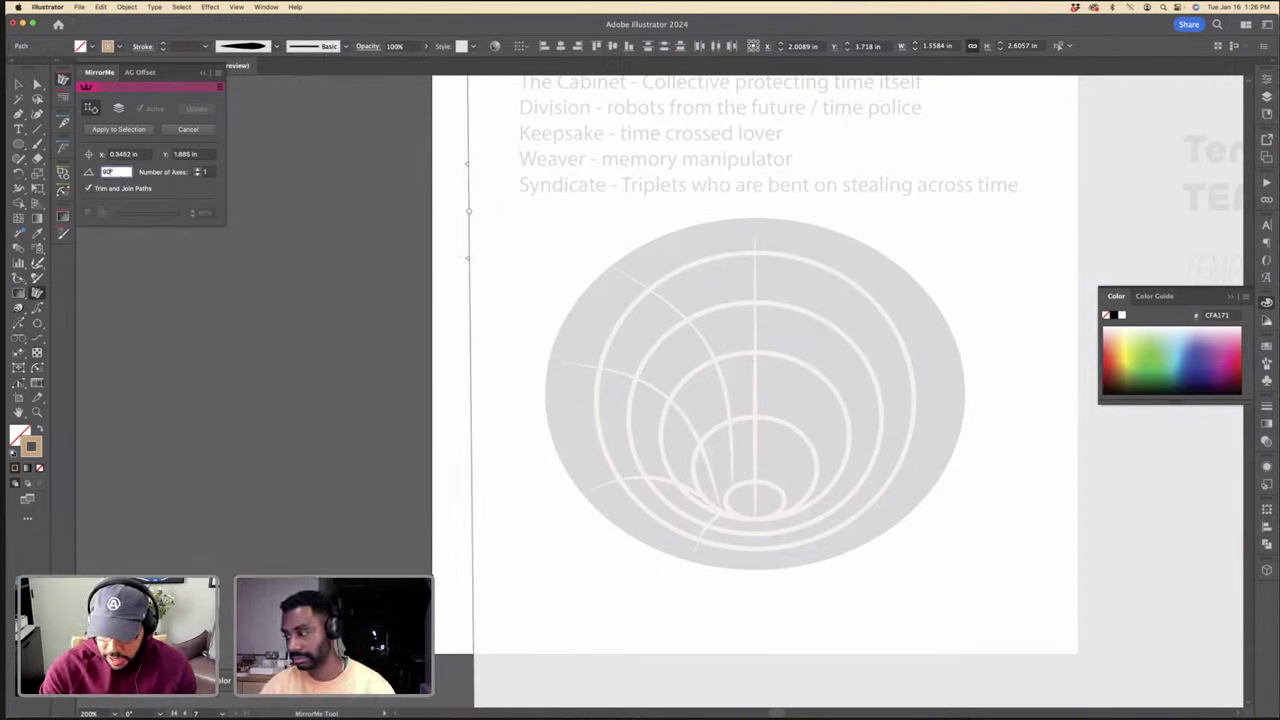
key("Return")
left_click_drag(467, 211, 755, 320)
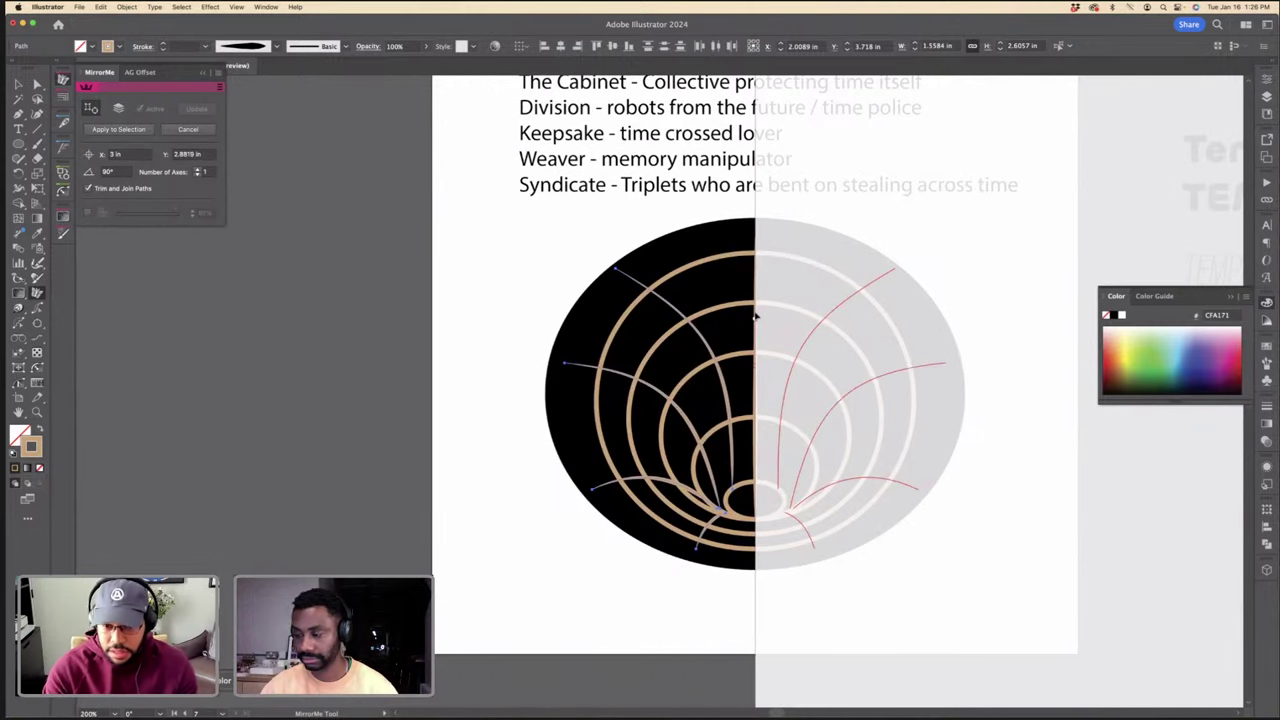
key("v")
left_click(1079, 290)
key("super+minus")
key("super+minus")
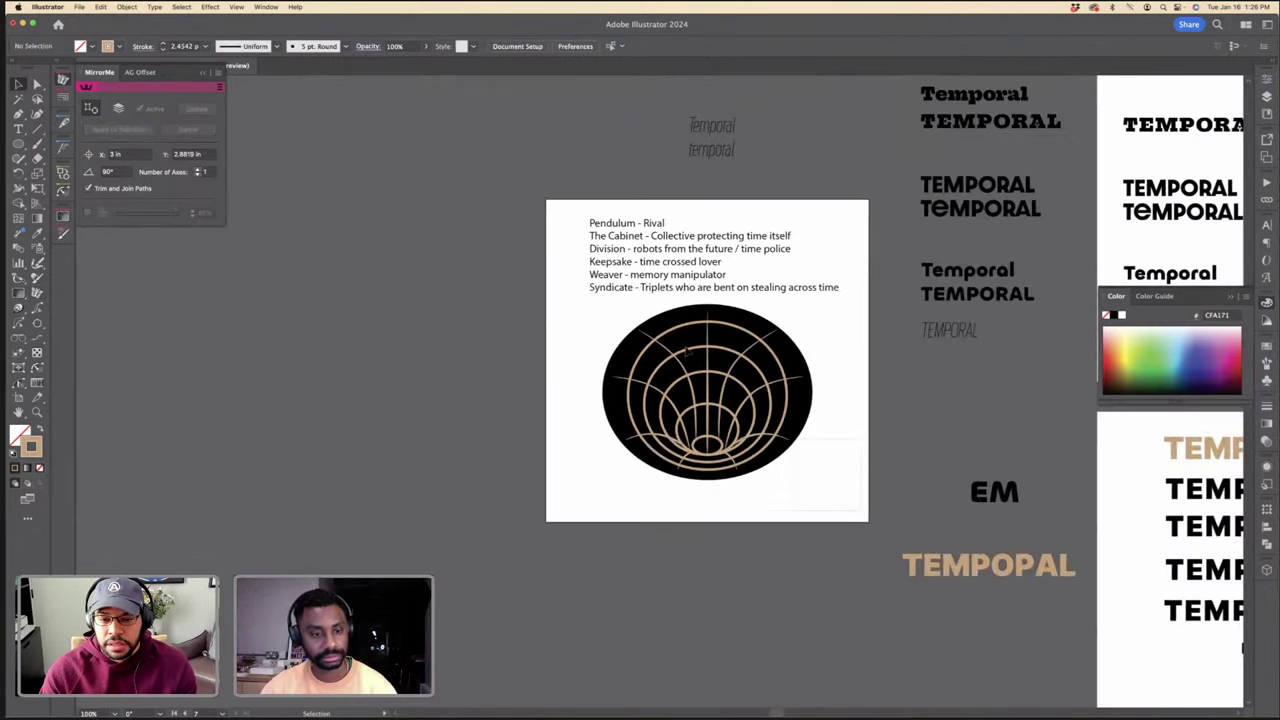
Step: Fill the large black ellipse behind the rings with a dark grey swatch
left_click_drag(687, 351, 626, 314)
key("super+minus")
left_click(764, 367)
key("super+plus")
key("super+plus")
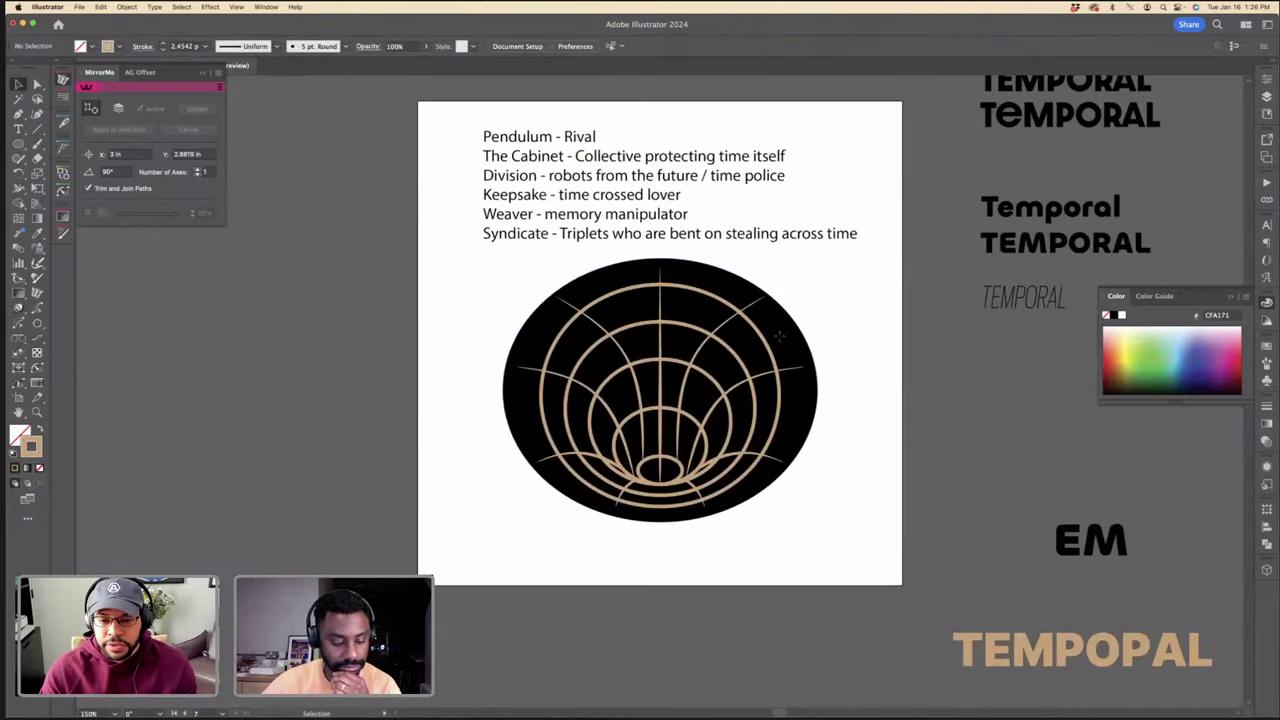
left_click(778, 337)
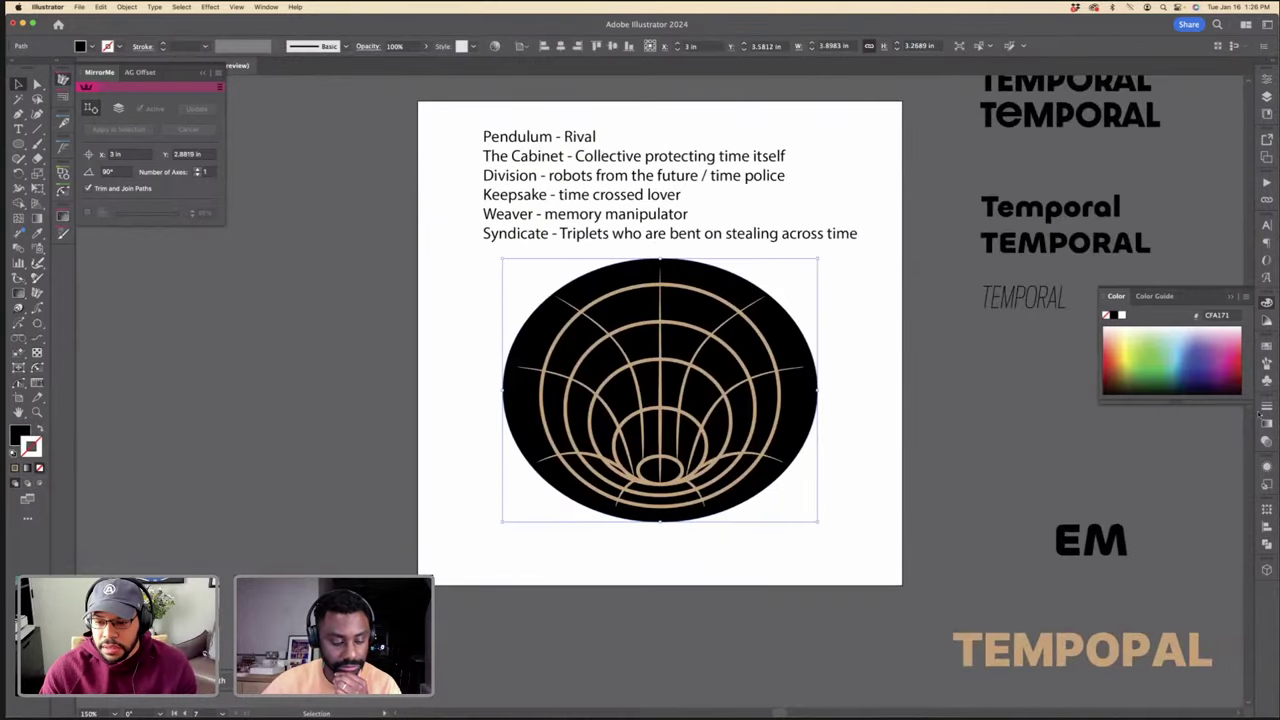
left_click(1266, 347)
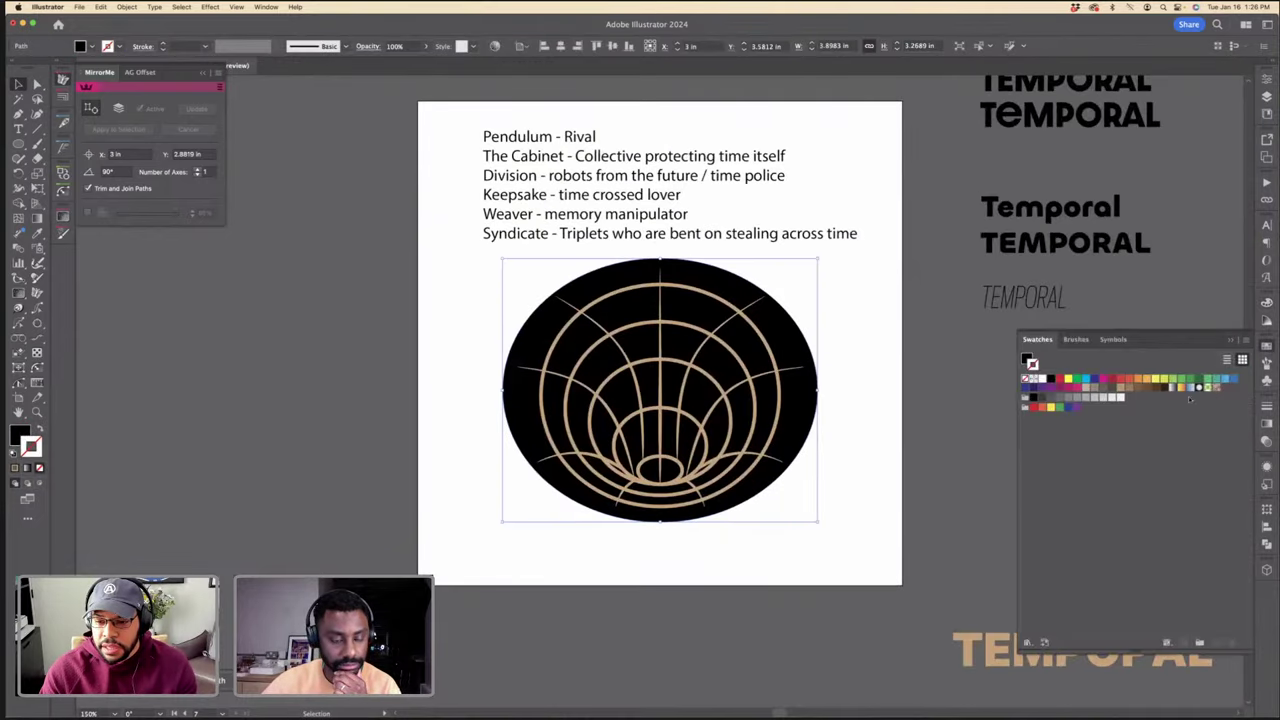
left_click(1038, 398)
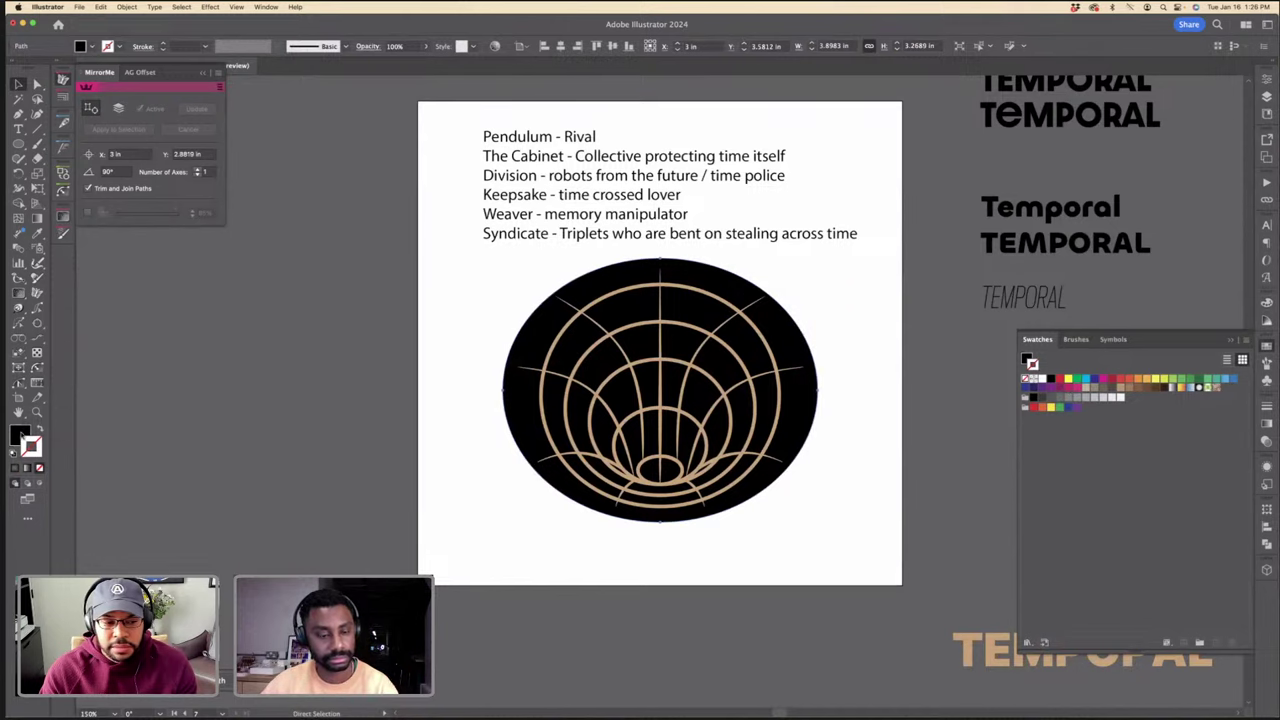
key("comma")
left_click(1266, 347)
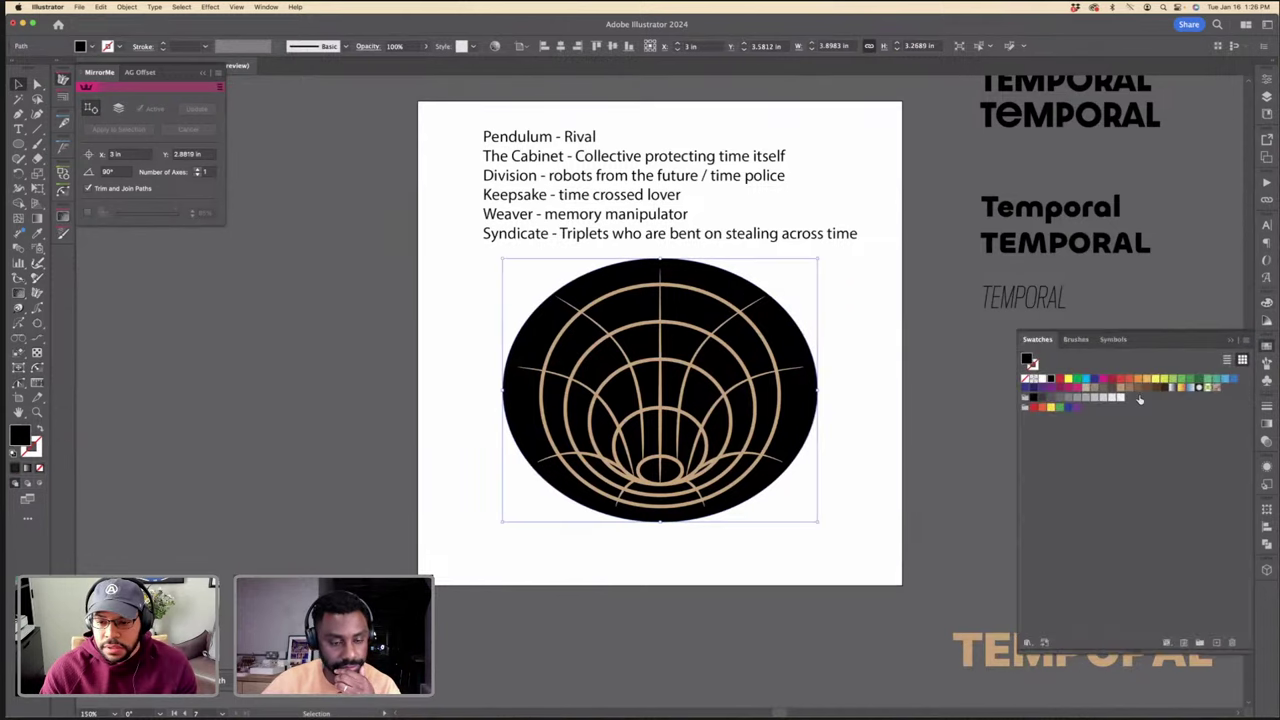
left_click(1046, 397)
left_click(886, 457)
key("super+minus")
key("super+minus")
key("super+minus")
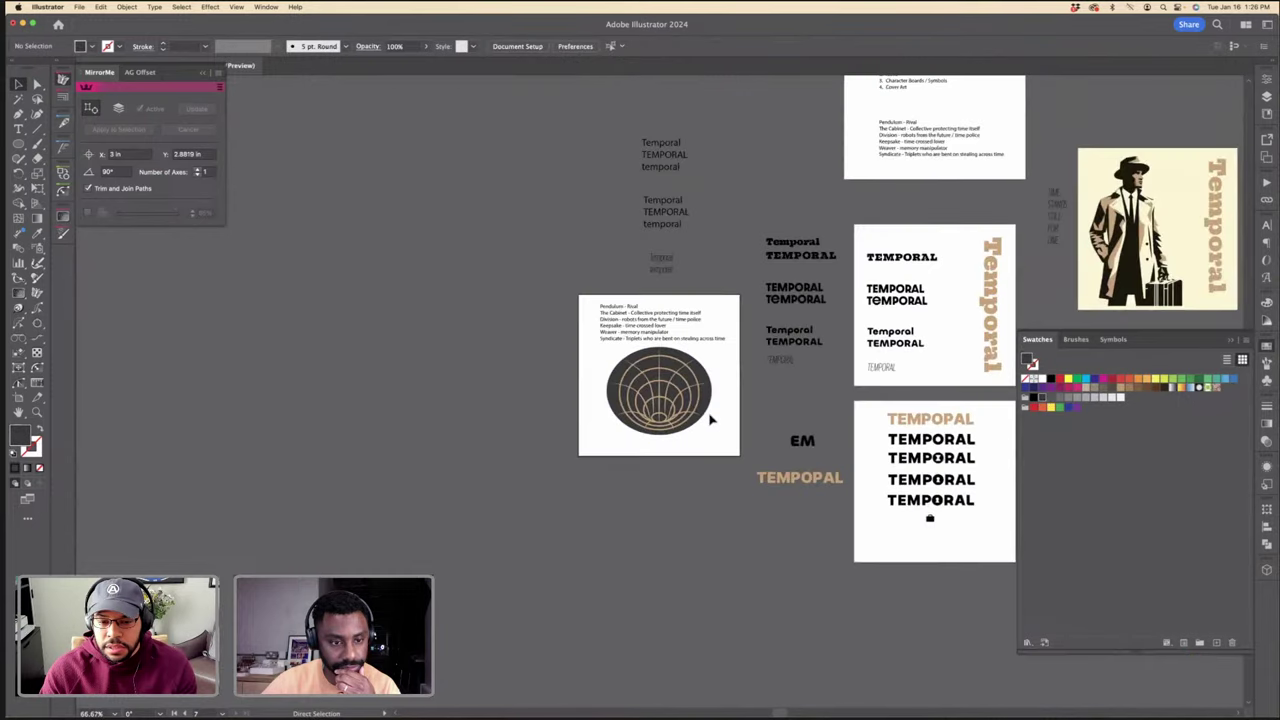
Step: Place the emblem at about 1.95 in wide beside the coated figure on the upper Temporal cover, and delete it there
left_click(610, 368)
left_click_drag(657, 353, 1182, 186)
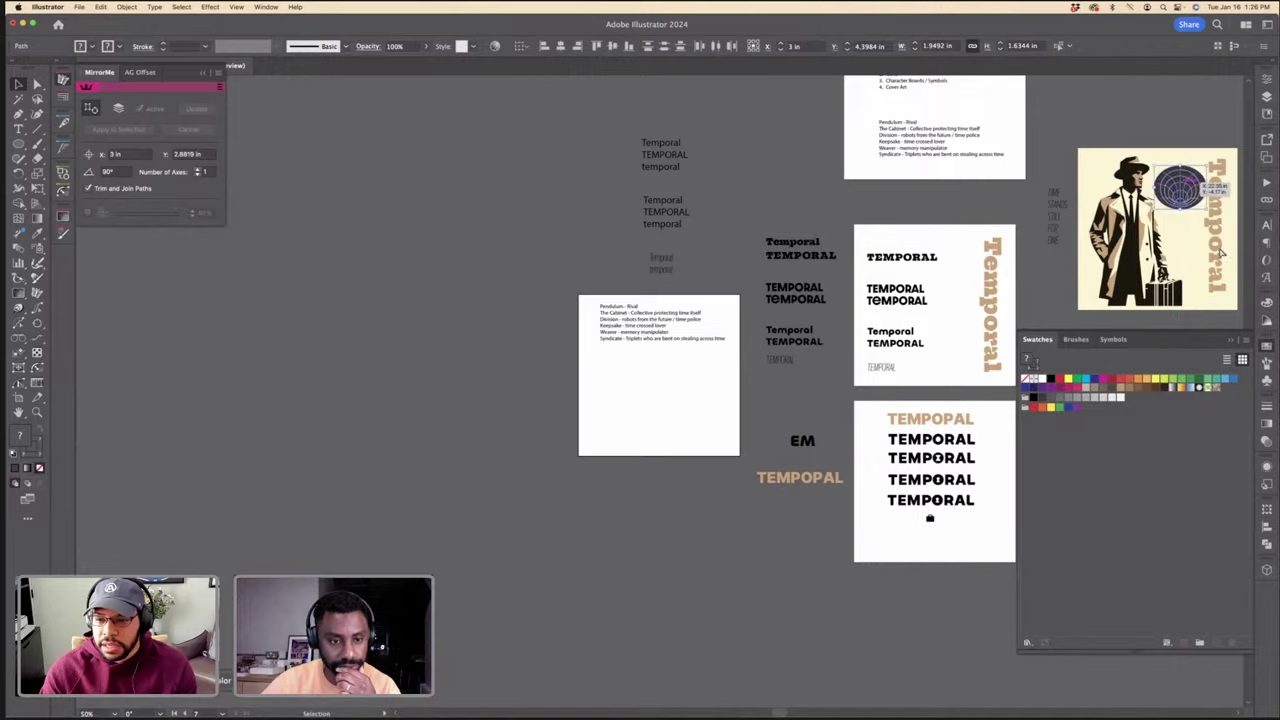
key("super+equal")
key("super+equal")
key("super+equal")
key("super+minus")
key("super+minus")
left_click(758, 401)
key("Delete")
Step: Try the emblem on cover 2, scaled to about 1.16 in wide in the upper-left corner beside the figure's hat
scroll(757, 401, "down", 8)
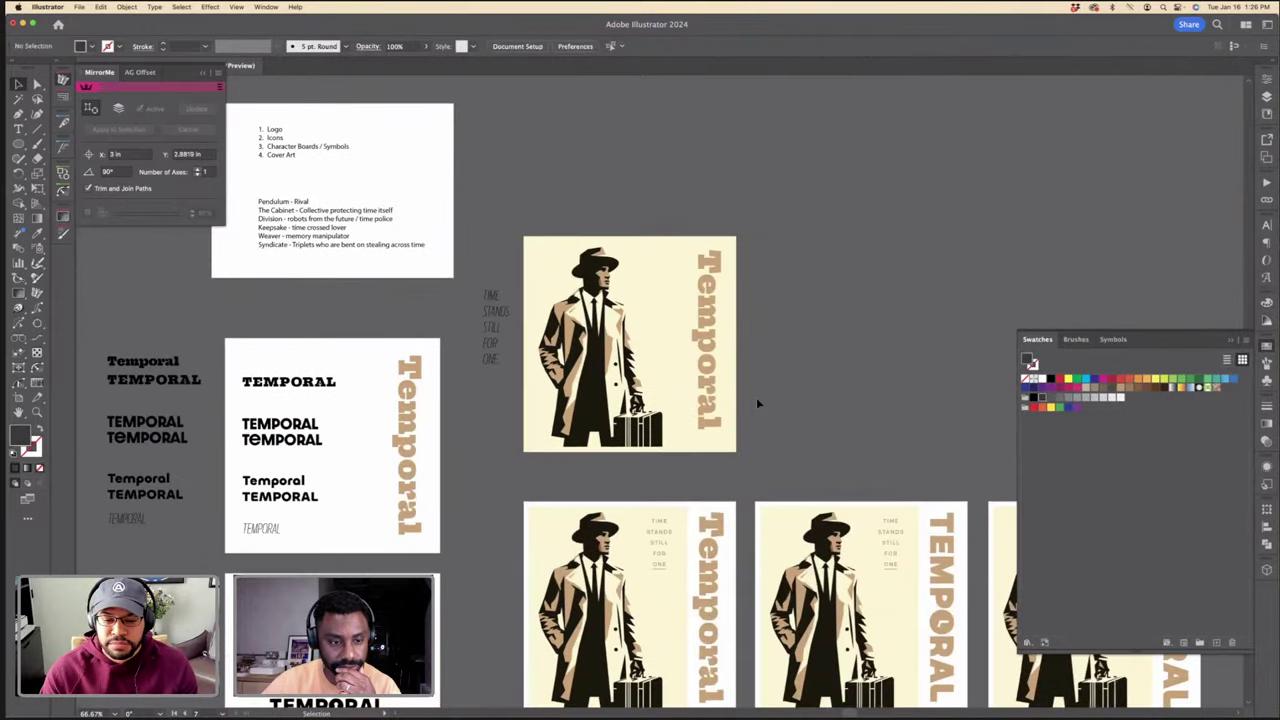
left_click(897, 320)
key("super+equal")
key("super+equal")
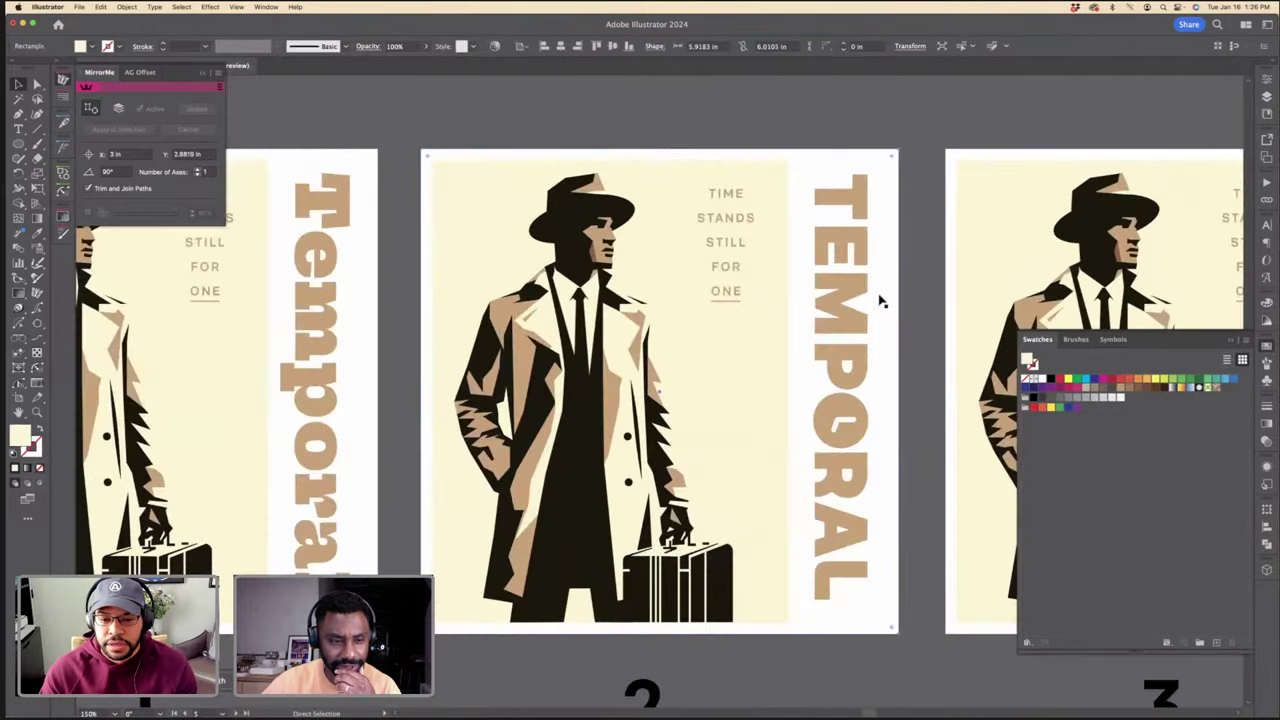
key("super+v")
left_click_drag(660, 457, 484, 212)
left_click(434, 212)
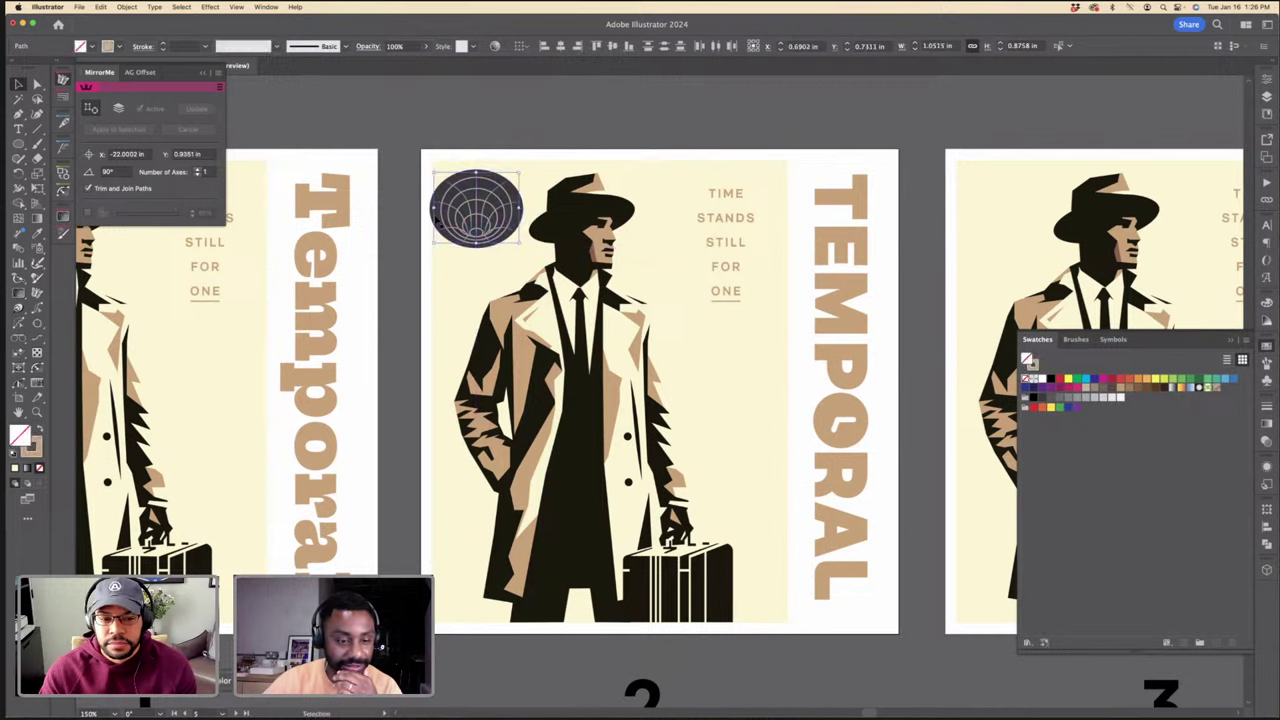
key("super+z")
key("super+z")
key("super+shift+z")
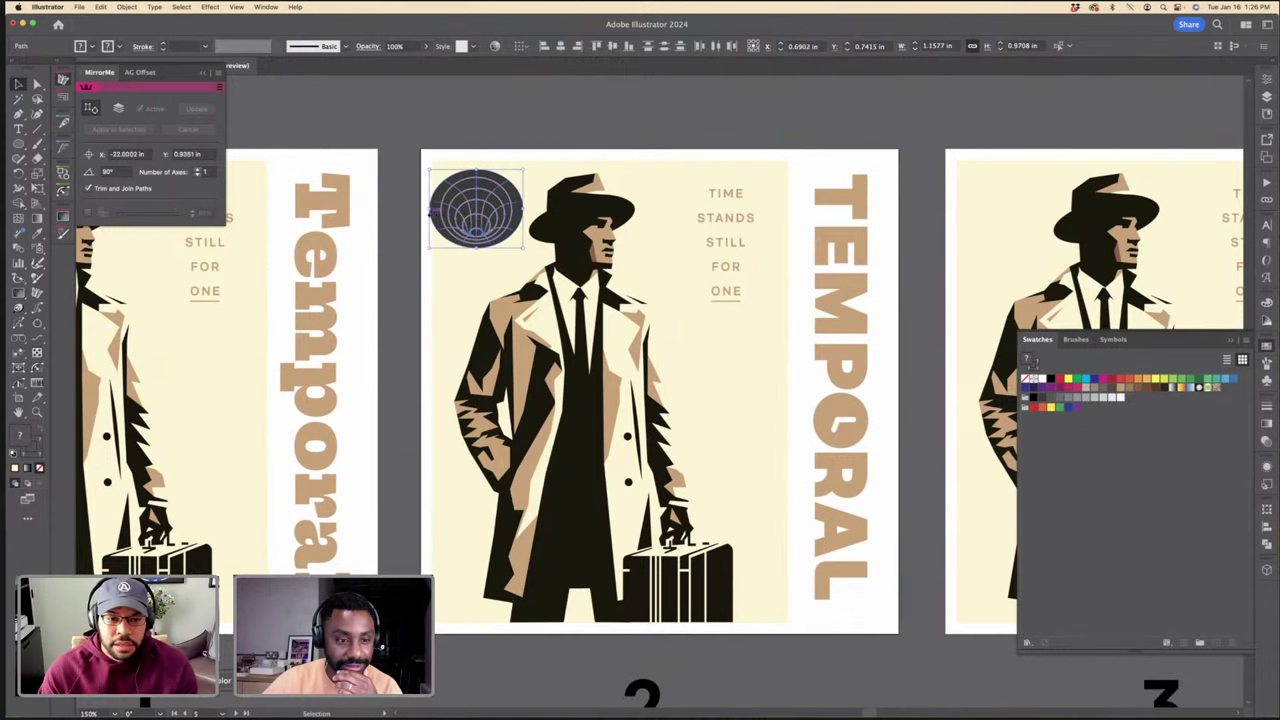
Step: Try the emblem on cover 2 at about 0.93 in wide, closer to the hat, and remove it from the cover
left_click_drag(428, 213, 444, 214)
left_click_drag(450, 210, 455, 209)
left_click(494, 137)
left_click(491, 194)
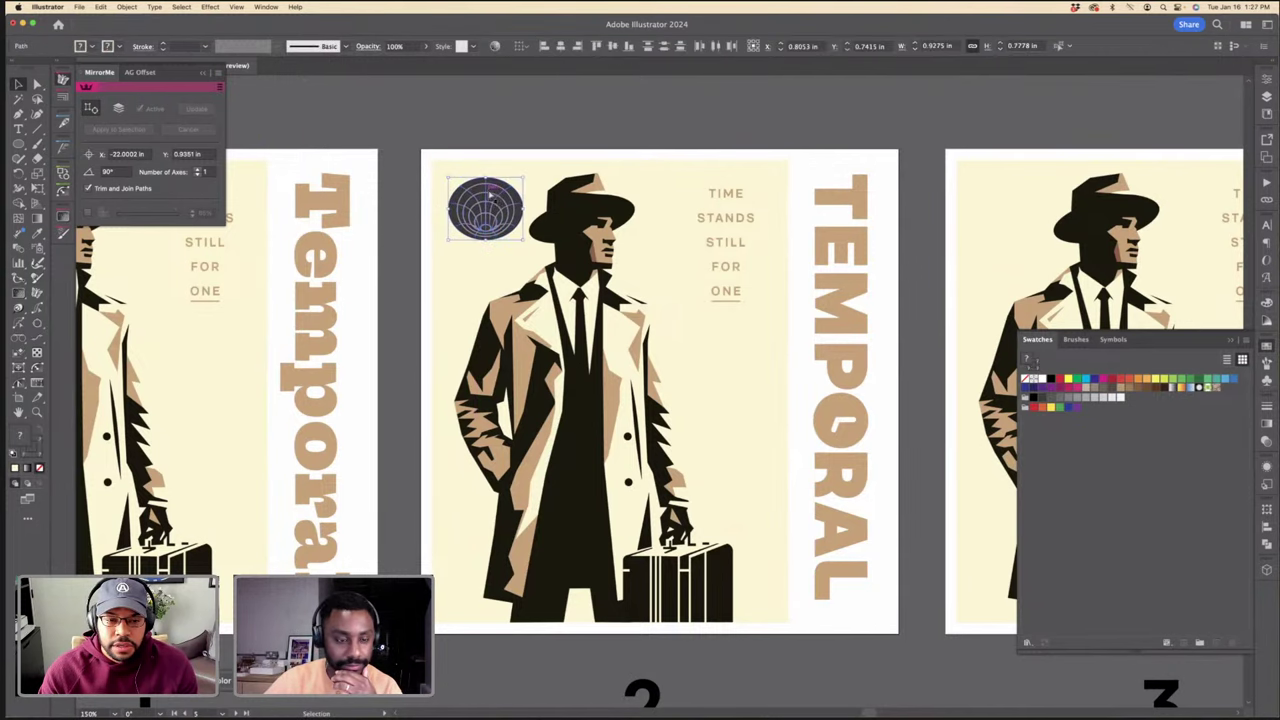
key("super+minus")
key("super+minus")
key("super+minus")
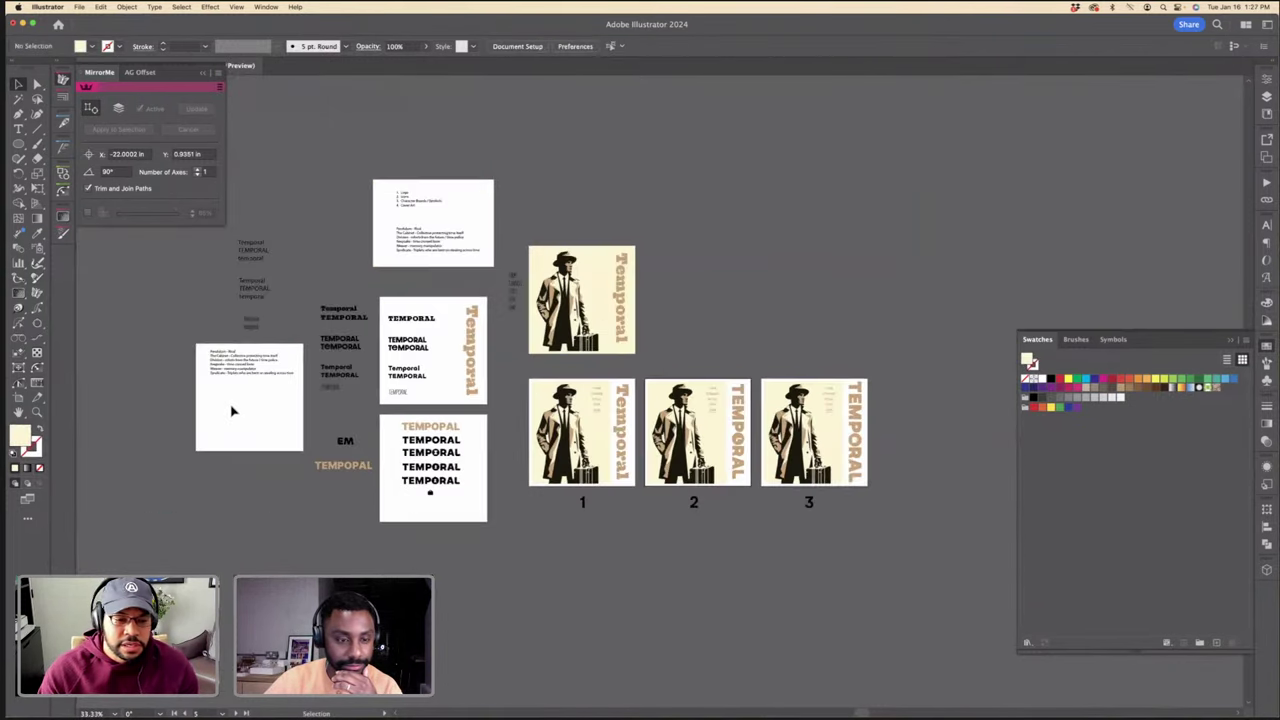
Step: Paste the emblem at about 2.99 in wide onto the character-list artboard, centred in the space below the text
scroll(231, 410, "up", 6)
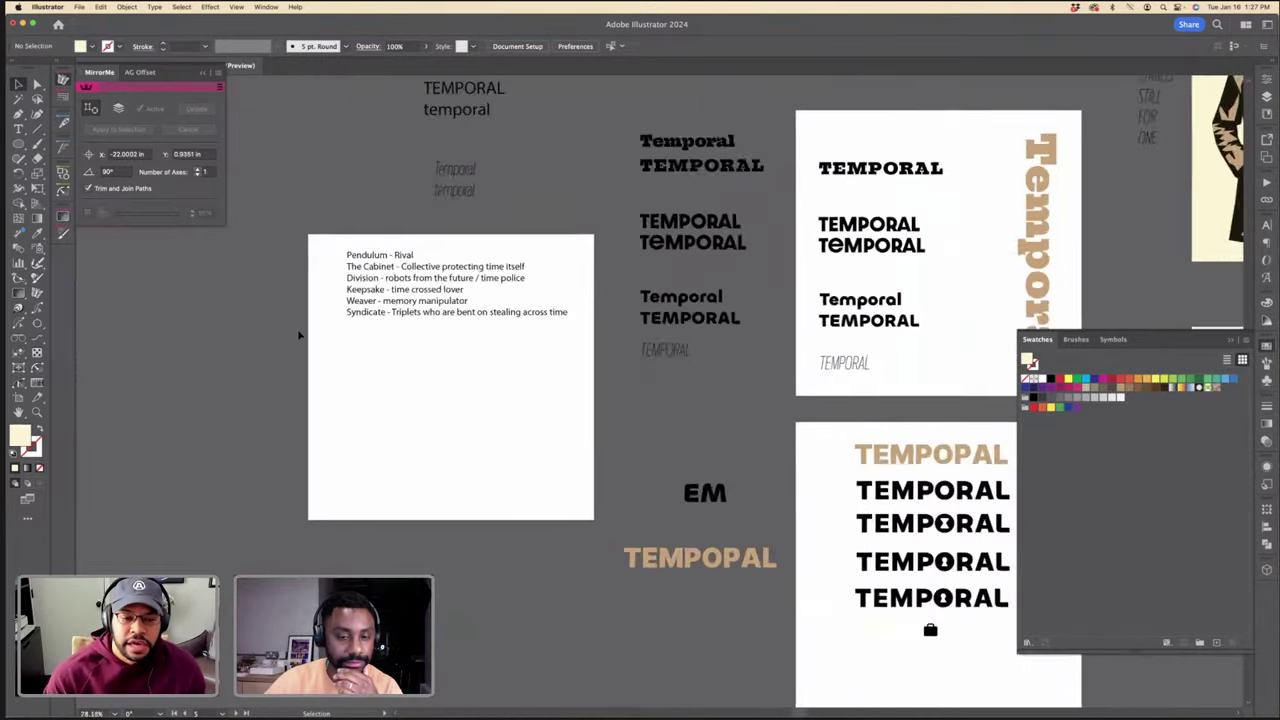
scroll(299, 336, "up", 2)
key("super+v")
left_click_drag(645, 392, 484, 454)
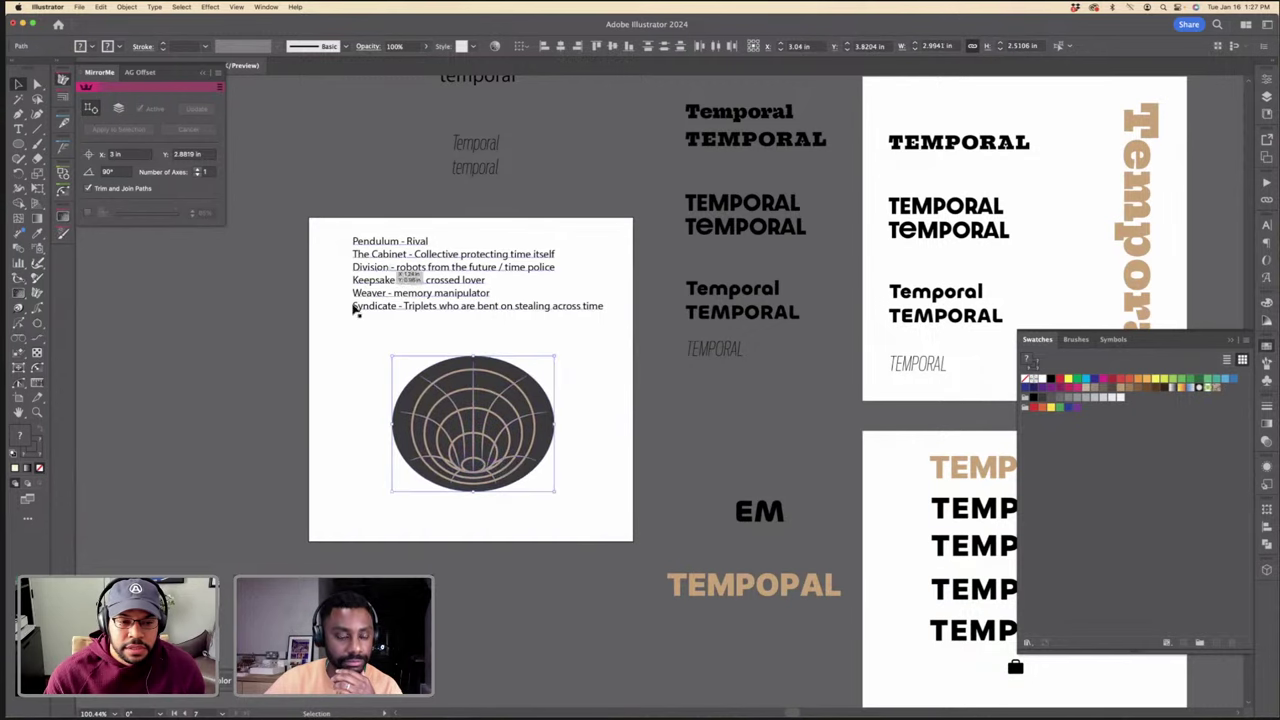
left_click(372, 279)
left_click(414, 231)
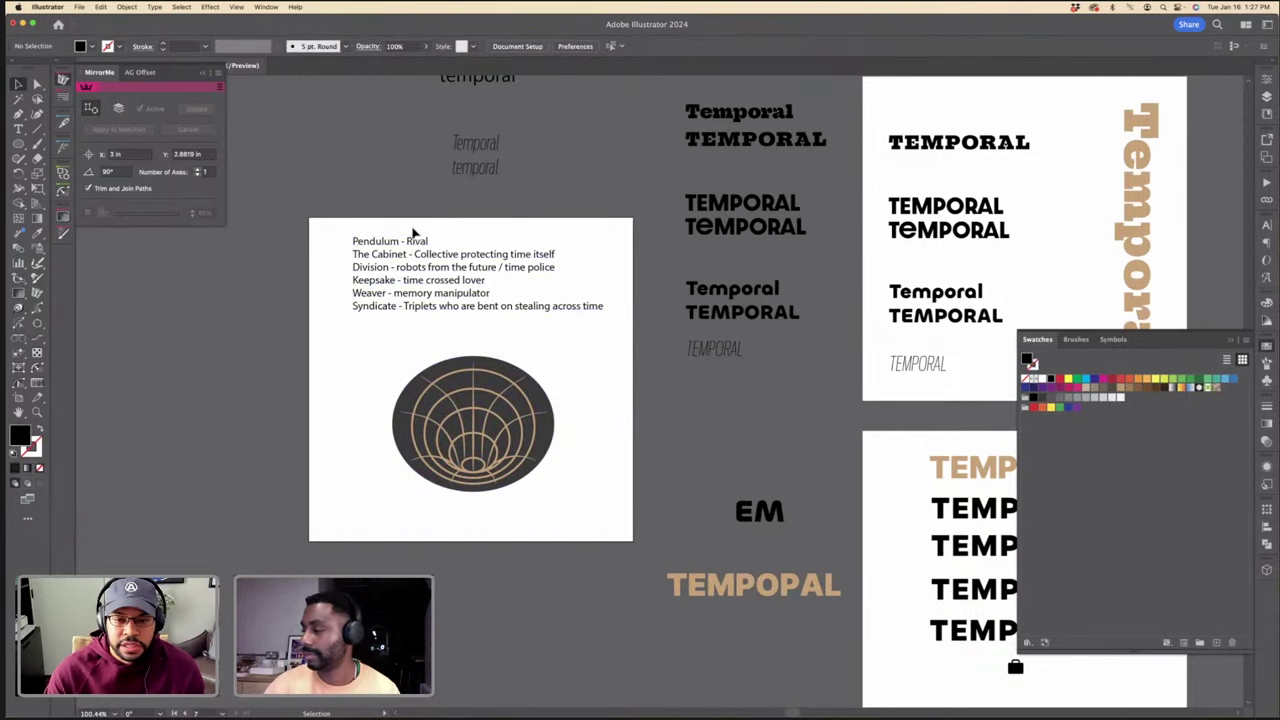
Step: Look over the character list and emblem, and compare them with the three numbered cover designs
scroll(414, 233, "down", 5)
scroll(414, 233, "up", 4)
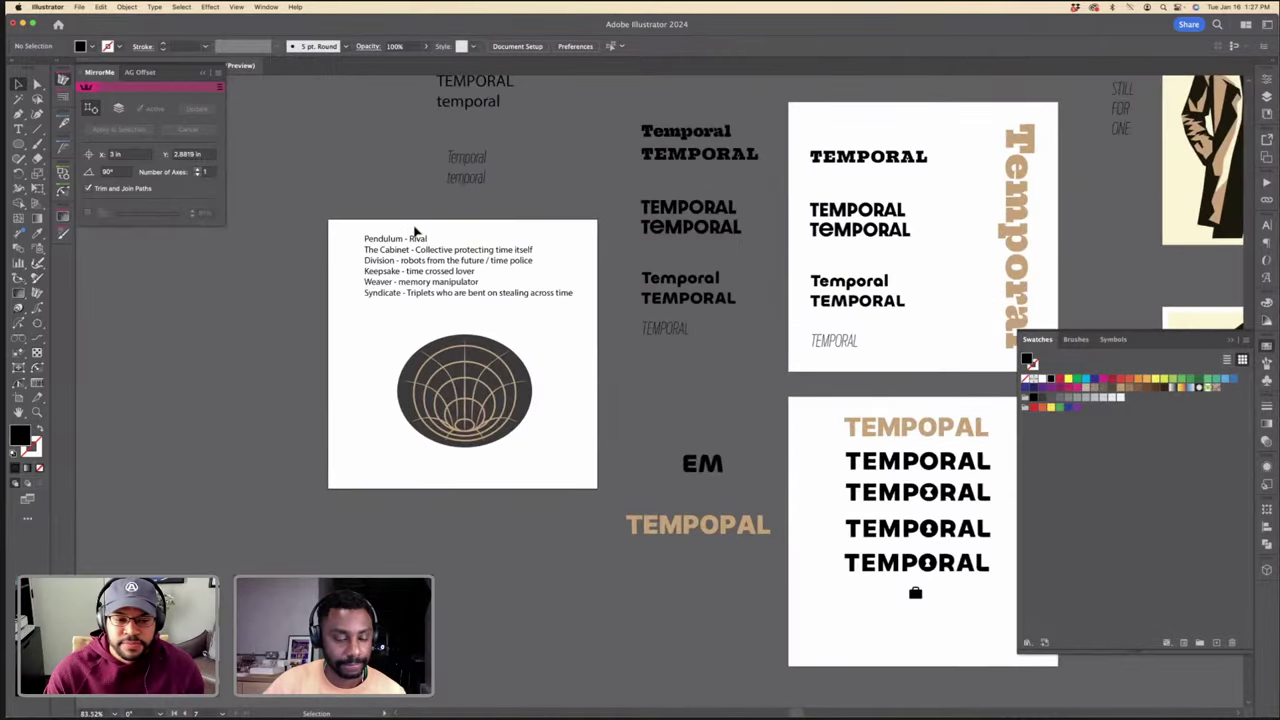
scroll(378, 279, "up", 3)
left_click(382, 281)
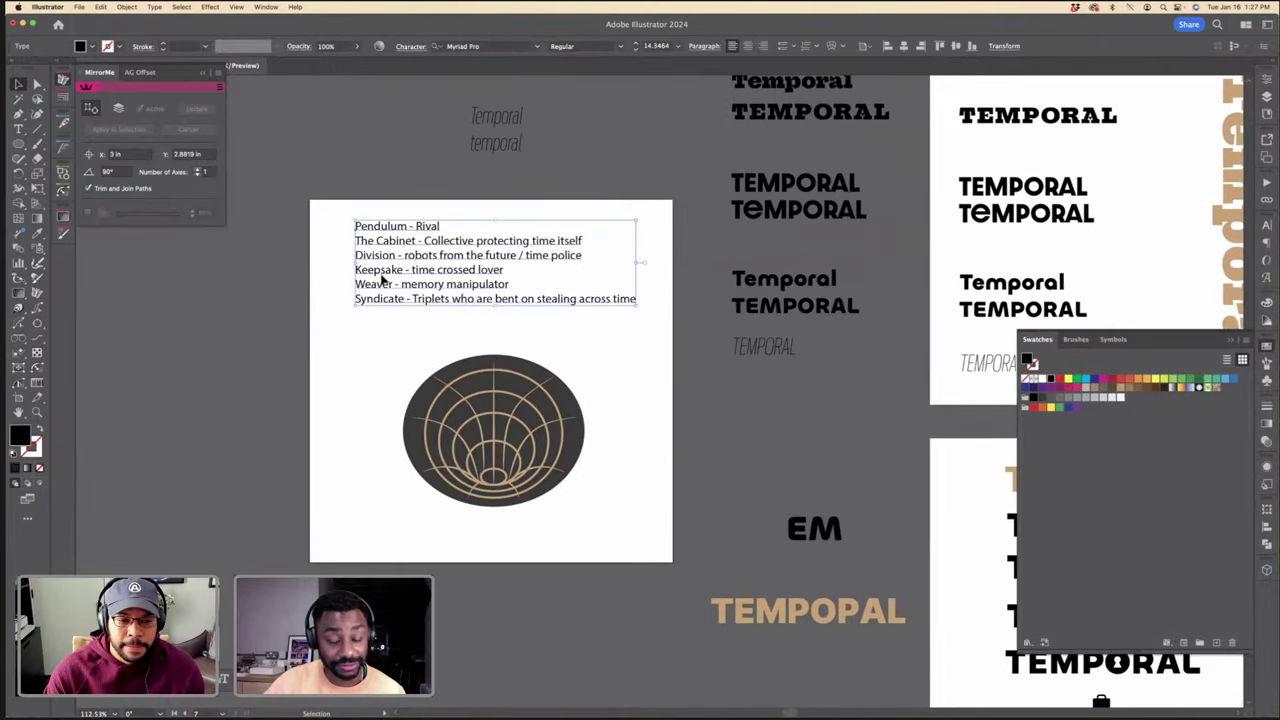
scroll(433, 302, "down", 5)
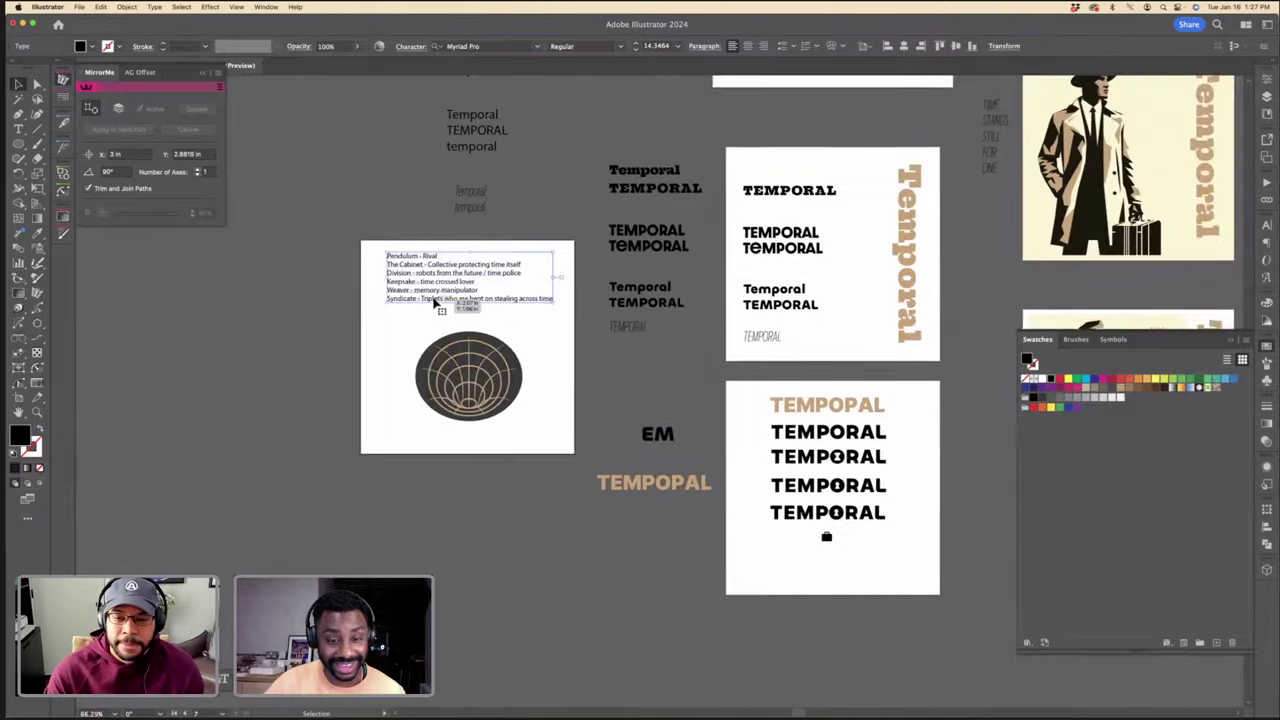
scroll(520, 305, "right", 6)
scroll(610, 270, "right", 6)
scroll(603, 257, "left", 1)
left_click(603, 257)
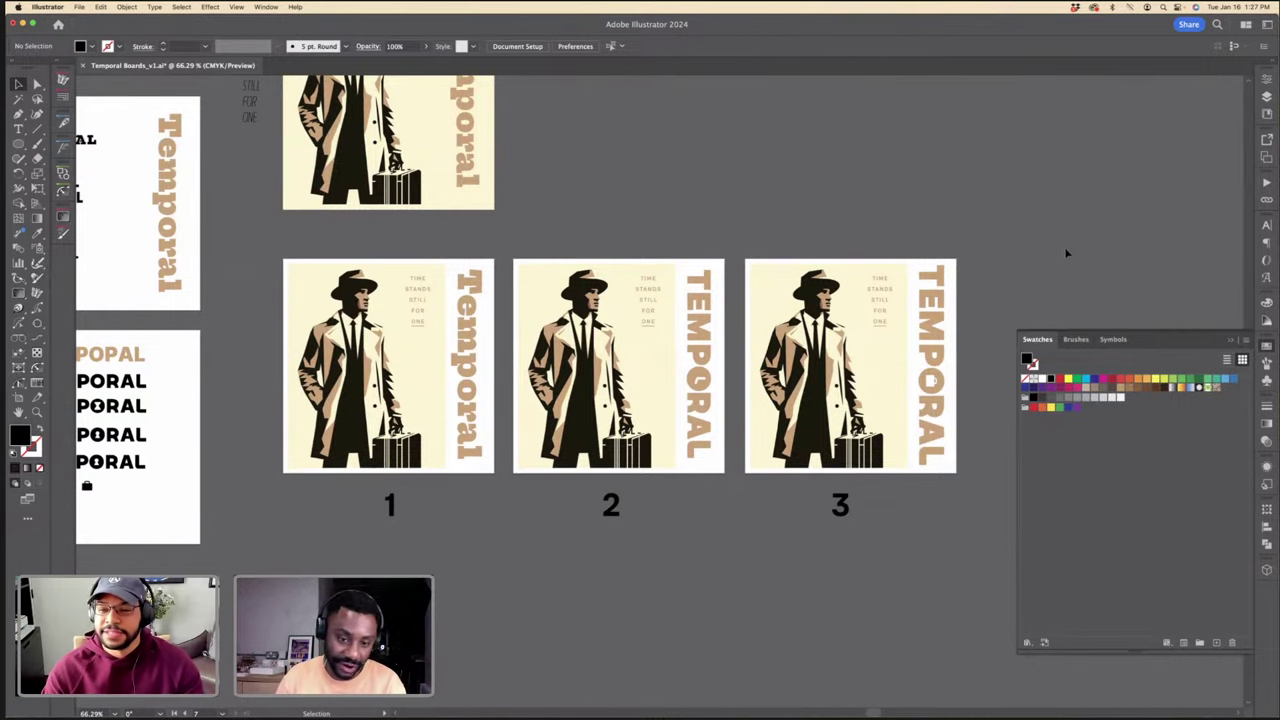
Step: Try deleting the artwork and number labels of covers 1 and 3, and undo the deletion
left_click(757, 520)
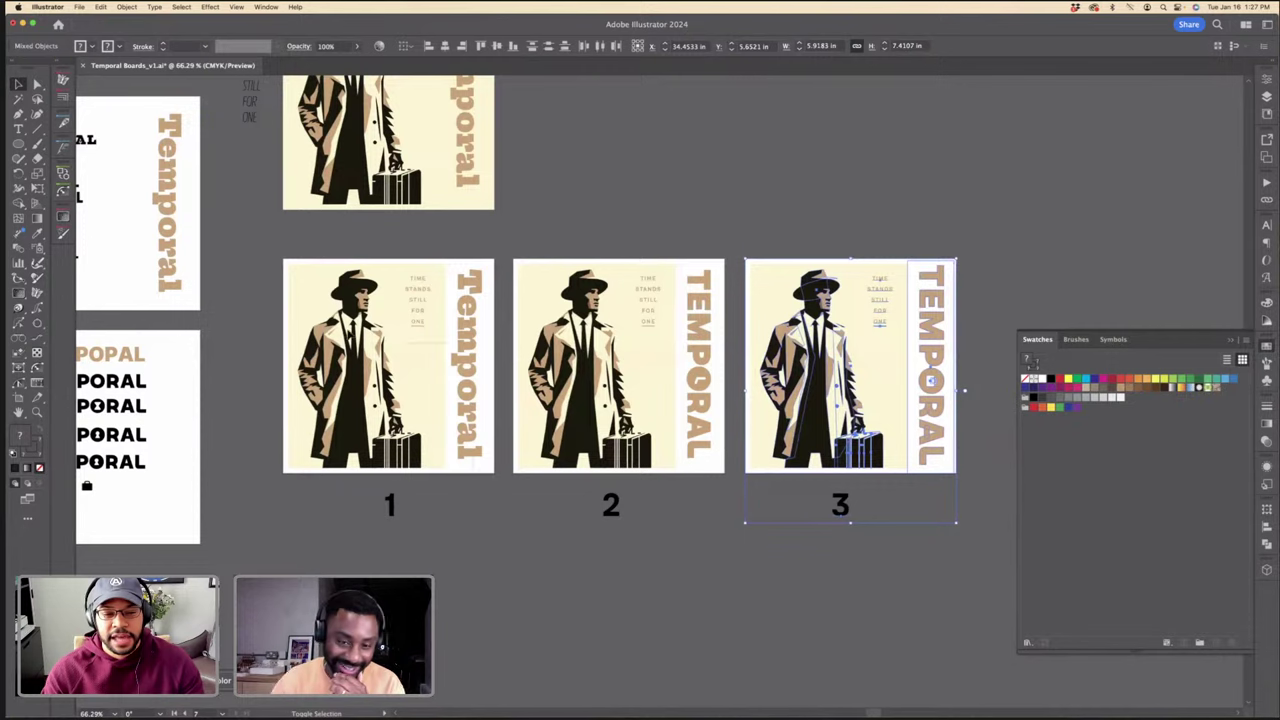
left_click(288, 260, "shift")
key("Delete")
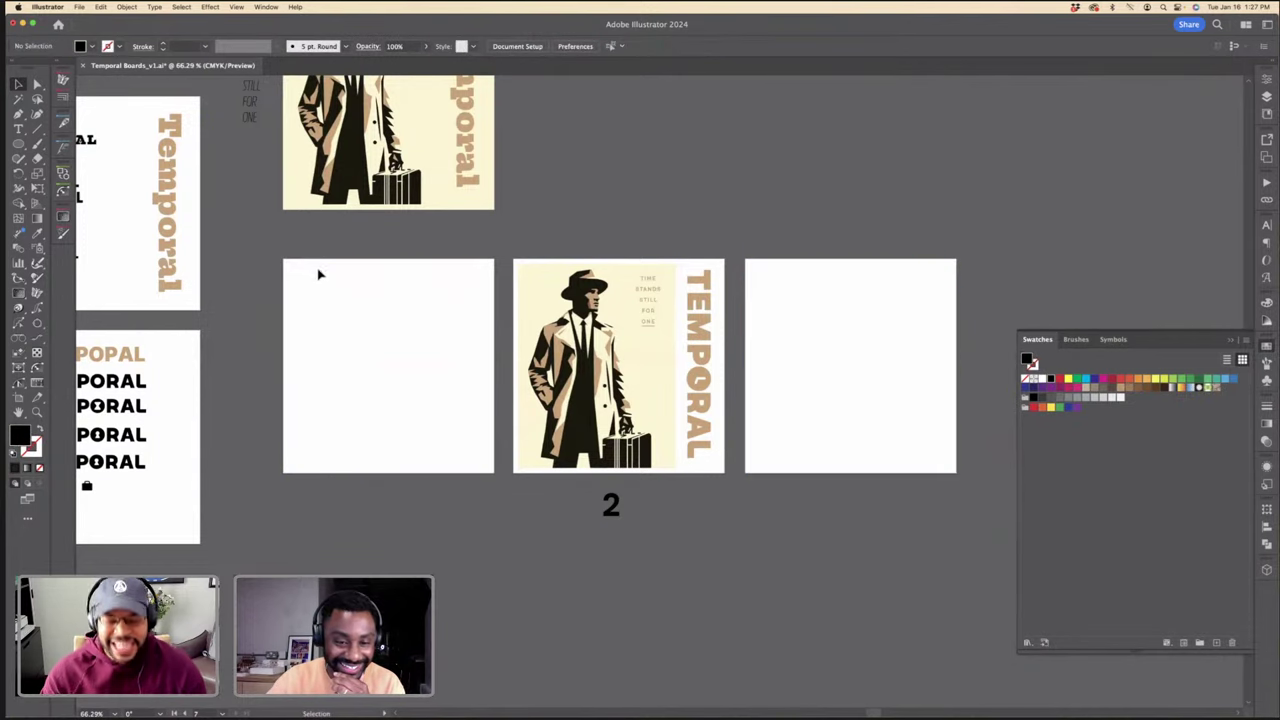
key("super+z")
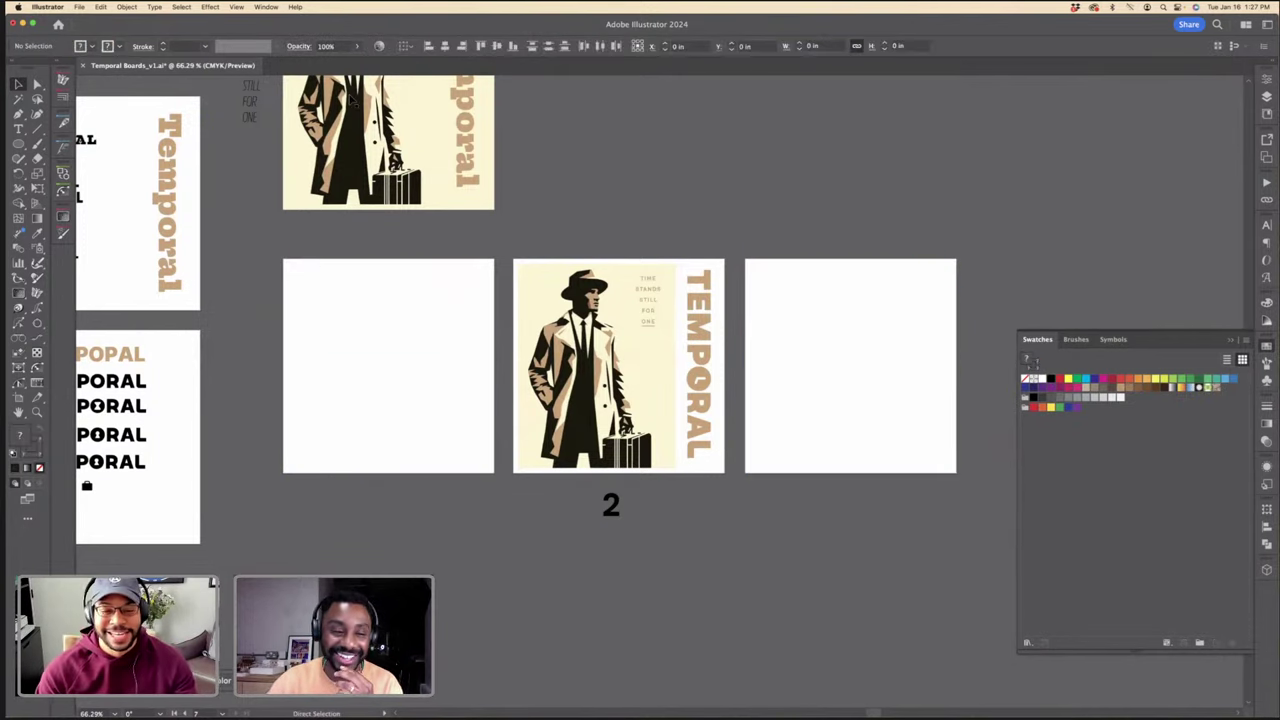
left_click(740, 212)
Step: Move the artboards of covers 3 and 1 with their artwork out of the numbered row into the empty area above it
key("super+minus")
left_click(1267, 79)
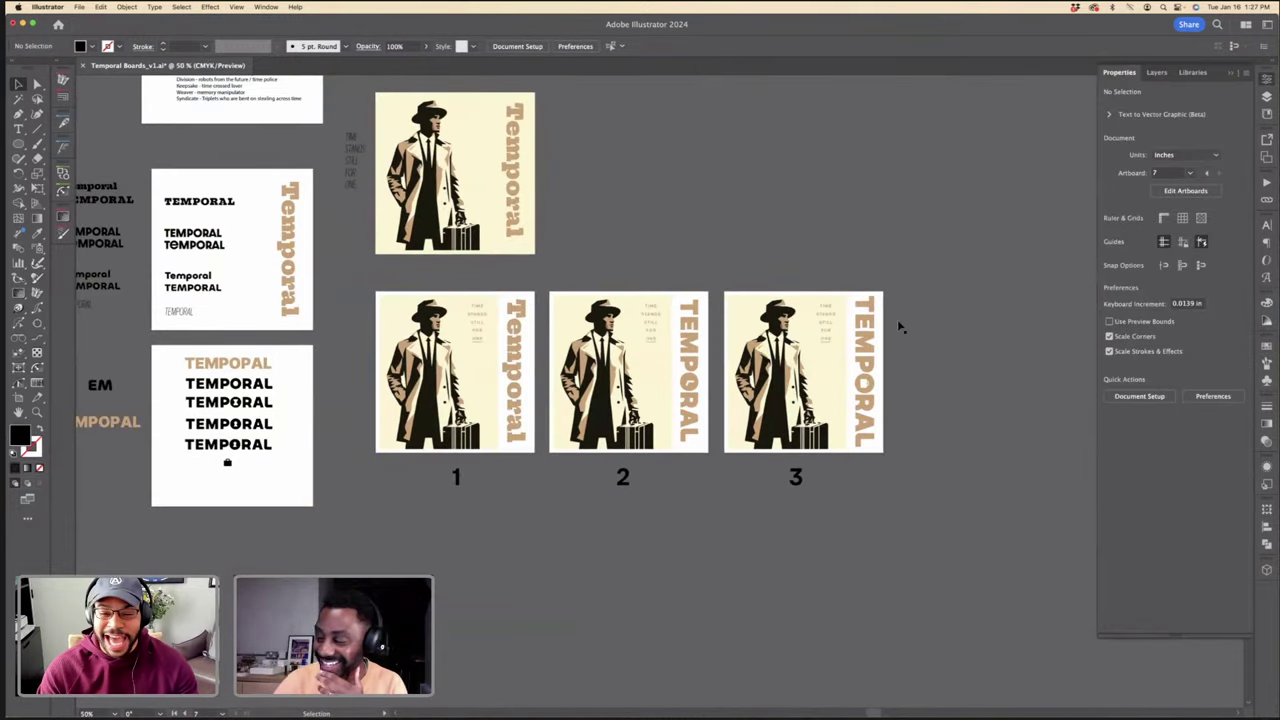
left_click(1184, 192)
scroll(708, 270, "up", 2)
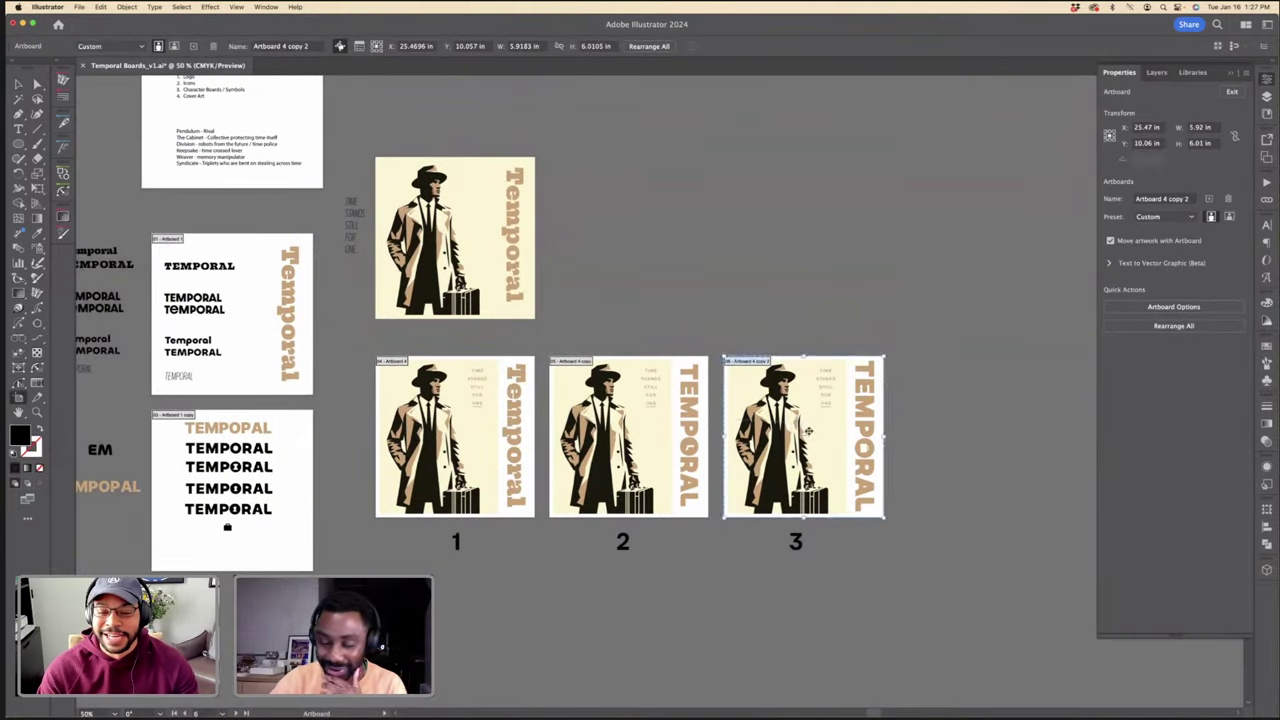
left_click_drag(821, 446, 844, 246)
left_click_drag(487, 402, 963, 200)
Step: Try moving the cover 3 artboard further up, and undo that move and the preceding cover 1 move
scroll(906, 251, "down", 1)
scroll(906, 249, "down", 5)
scroll(780, 349, "up", 3)
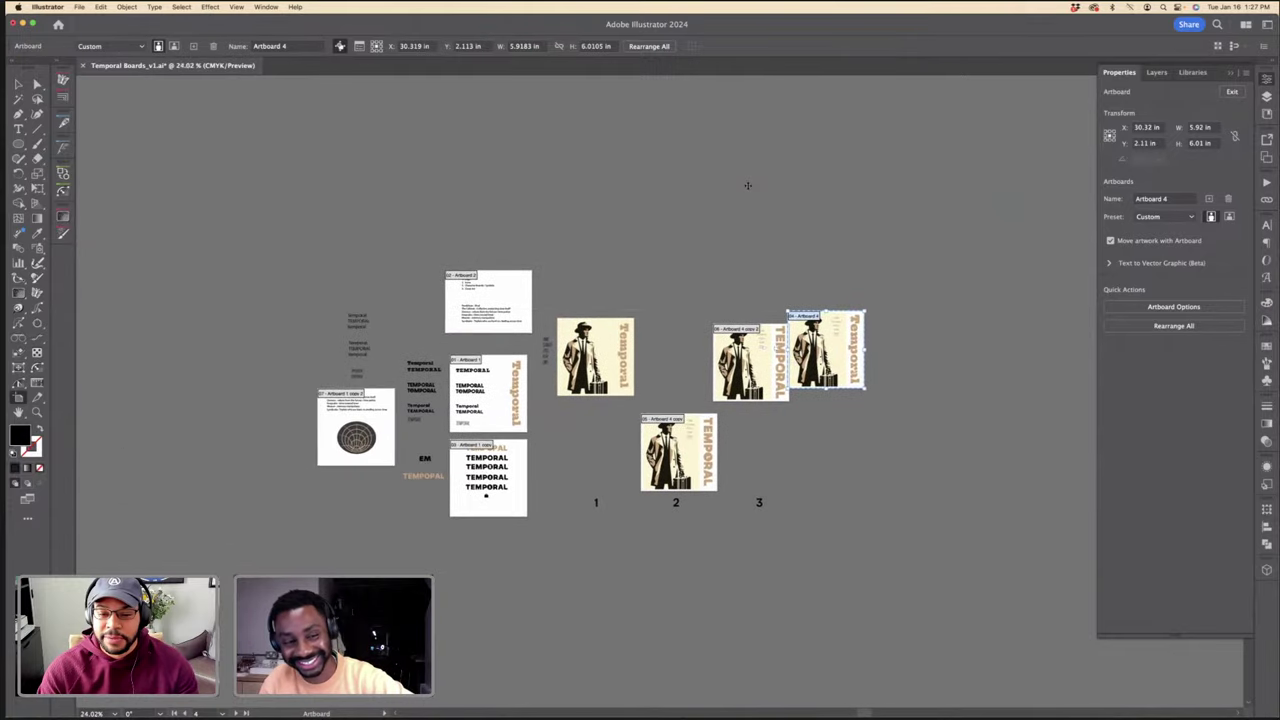
left_click_drag(750, 362, 749, 184)
key("super+z")
key("super+z")
Step: Move the artboards of covers 3 and 1 side by side into the empty area above all other boards
left_click_drag(767, 364, 804, 208)
left_click_drag(613, 452, 708, 208)
key("Escape")
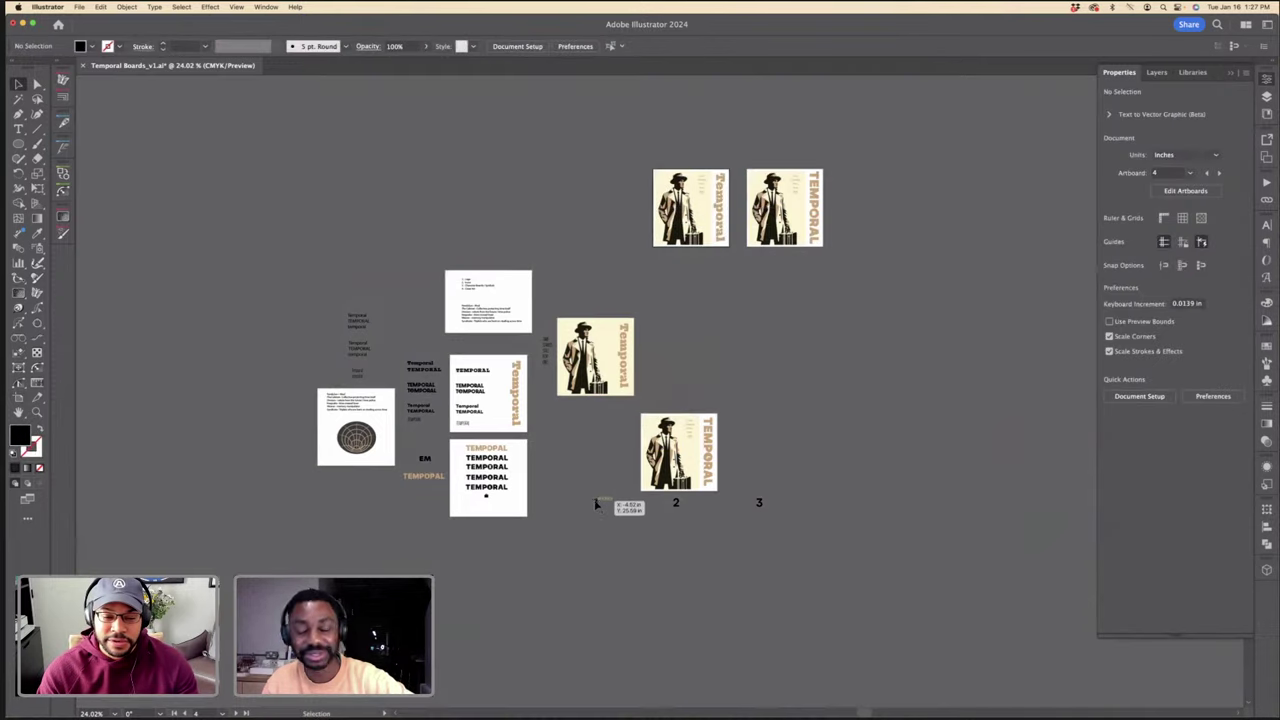
Step: Move the number labels 1 and 3 beneath their relocated covers, and save the document
left_click_drag(596, 505, 690, 255)
left_click_drag(758, 502, 778, 258)
left_click(766, 306)
scroll(760, 320, "down", 3)
scroll(760, 320, "left", 4)
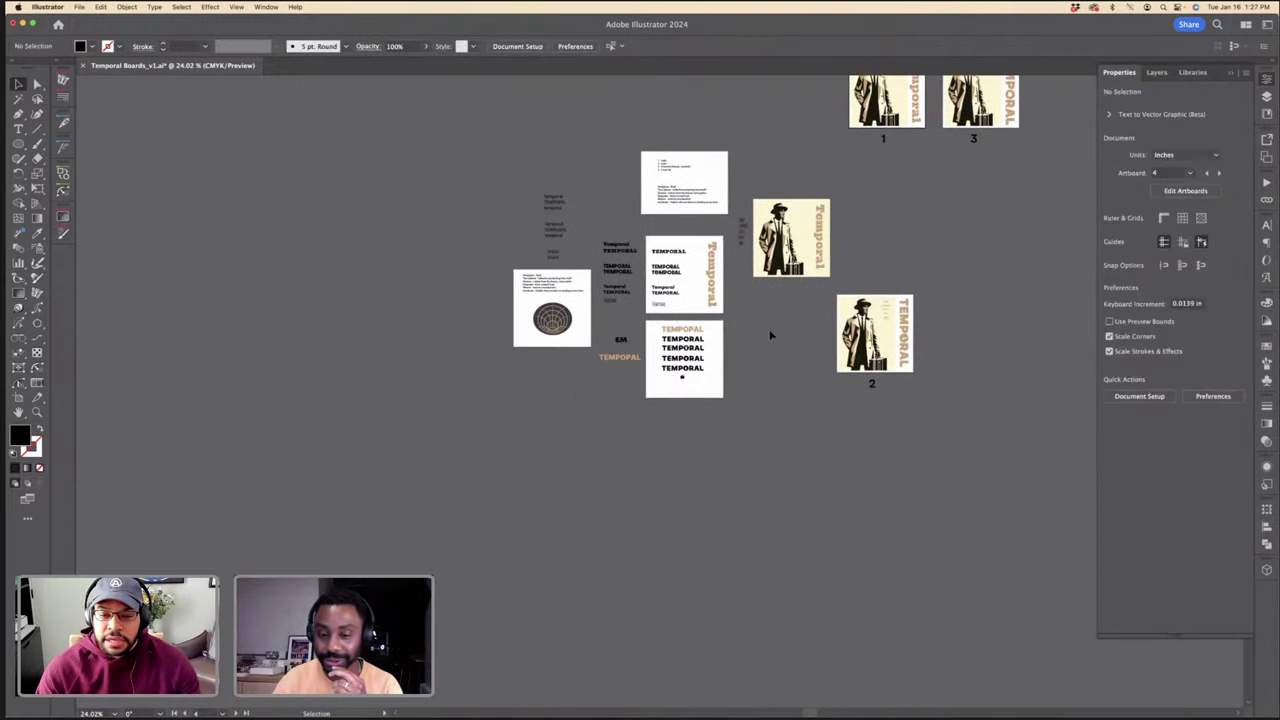
scroll(770, 335, "up", 5)
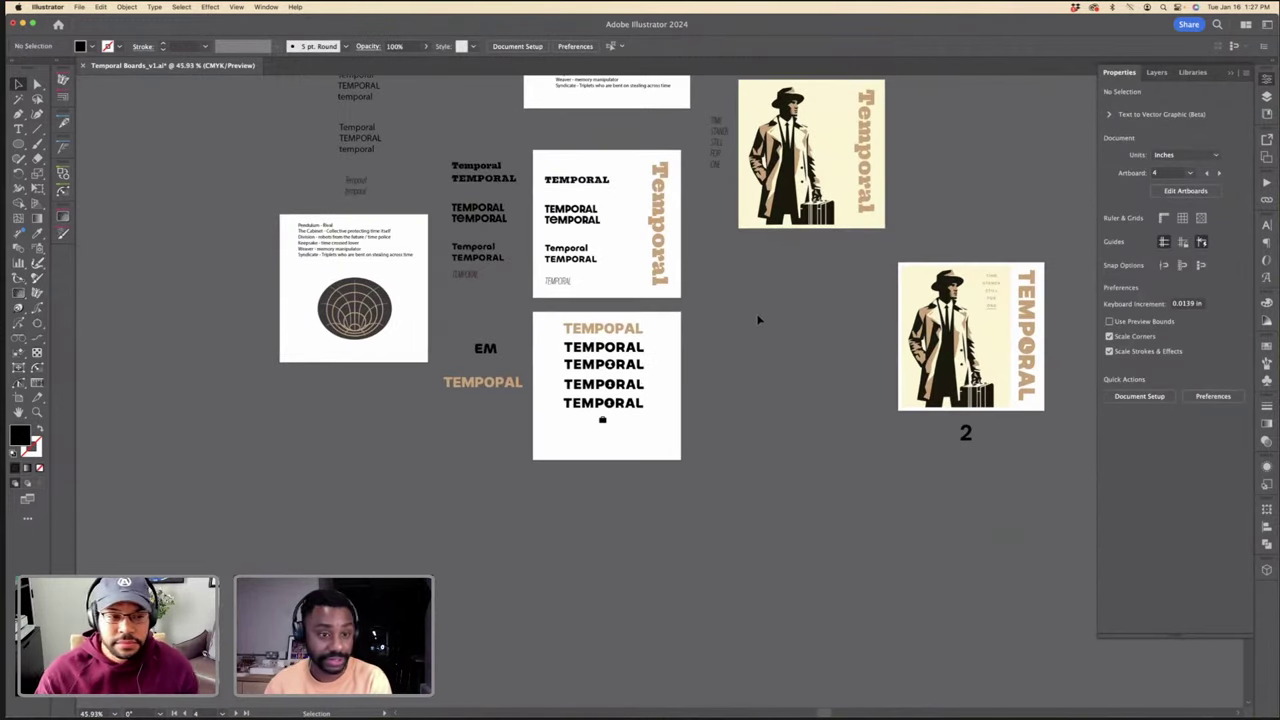
key("super+s")
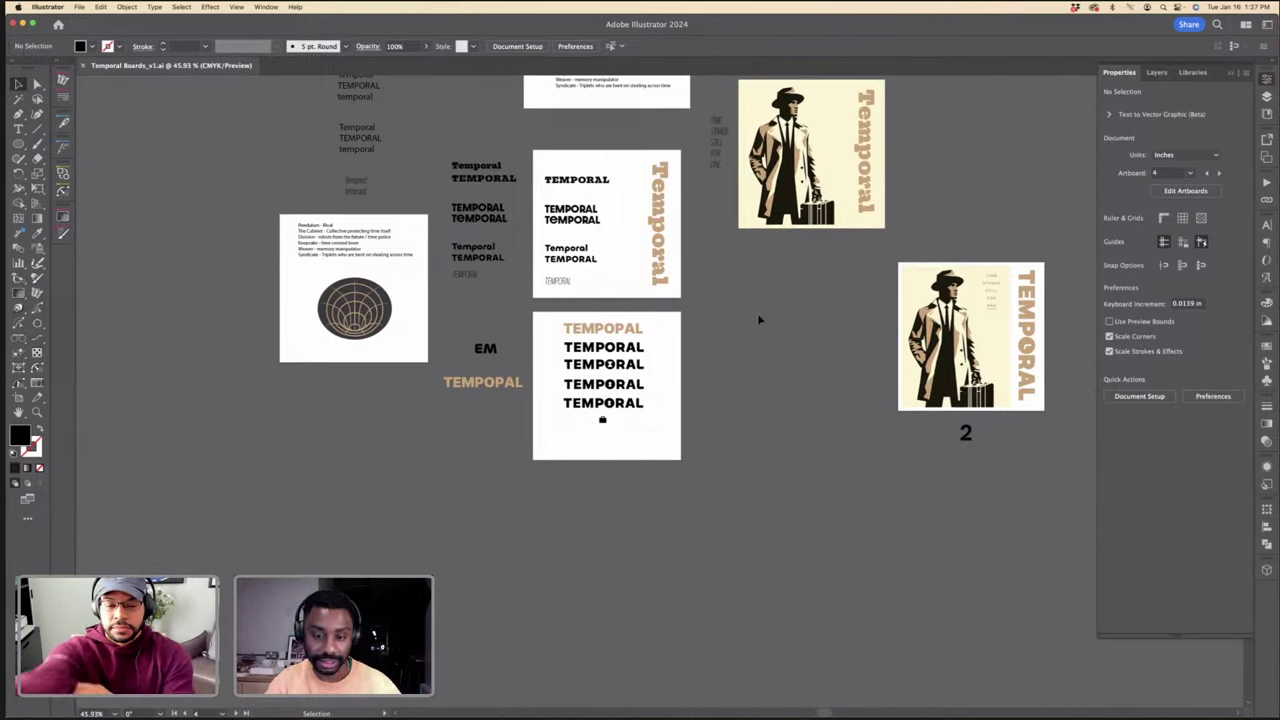
Step: Move the funnel emblem off the character-list artboard to the empty canvas at its upper left
scroll(371, 215, "up", 3)
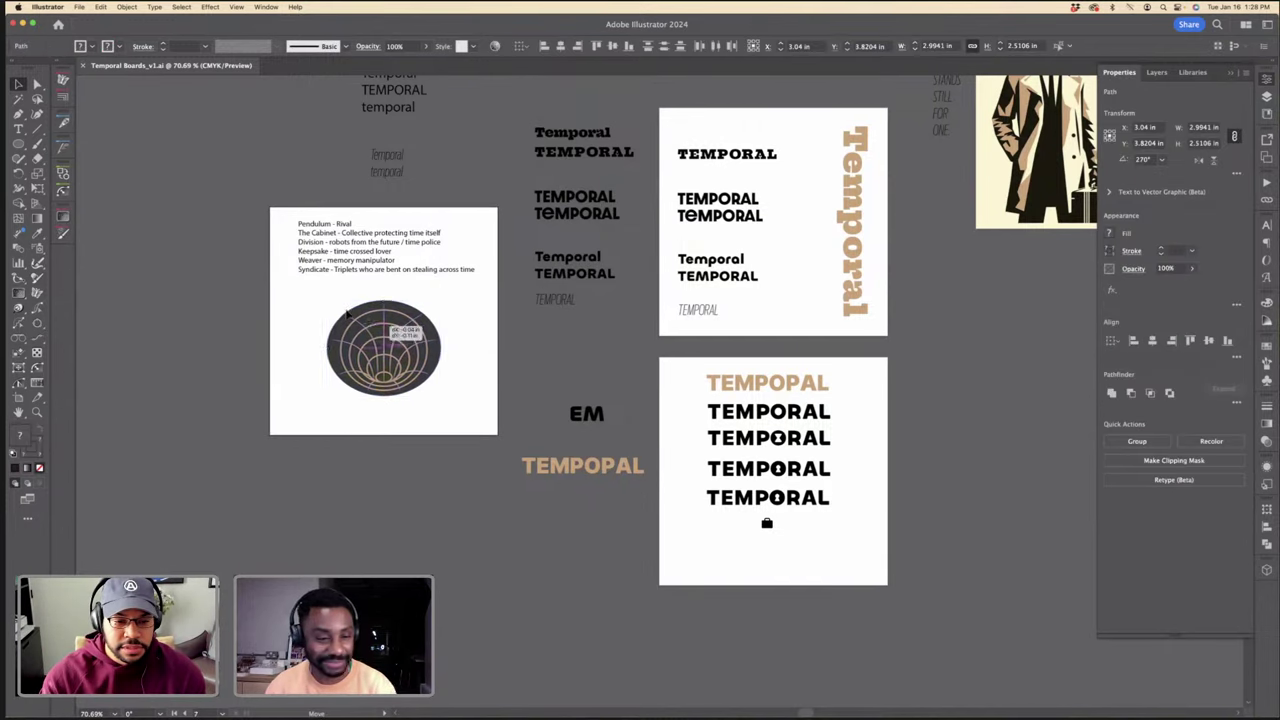
left_click_drag(388, 370, 192, 220)
left_click(393, 383)
Step: Draw an unfilled circle about 2.38 in wide below the character list, with a 12 pt tan stroke
scroll(334, 329, "up", 4)
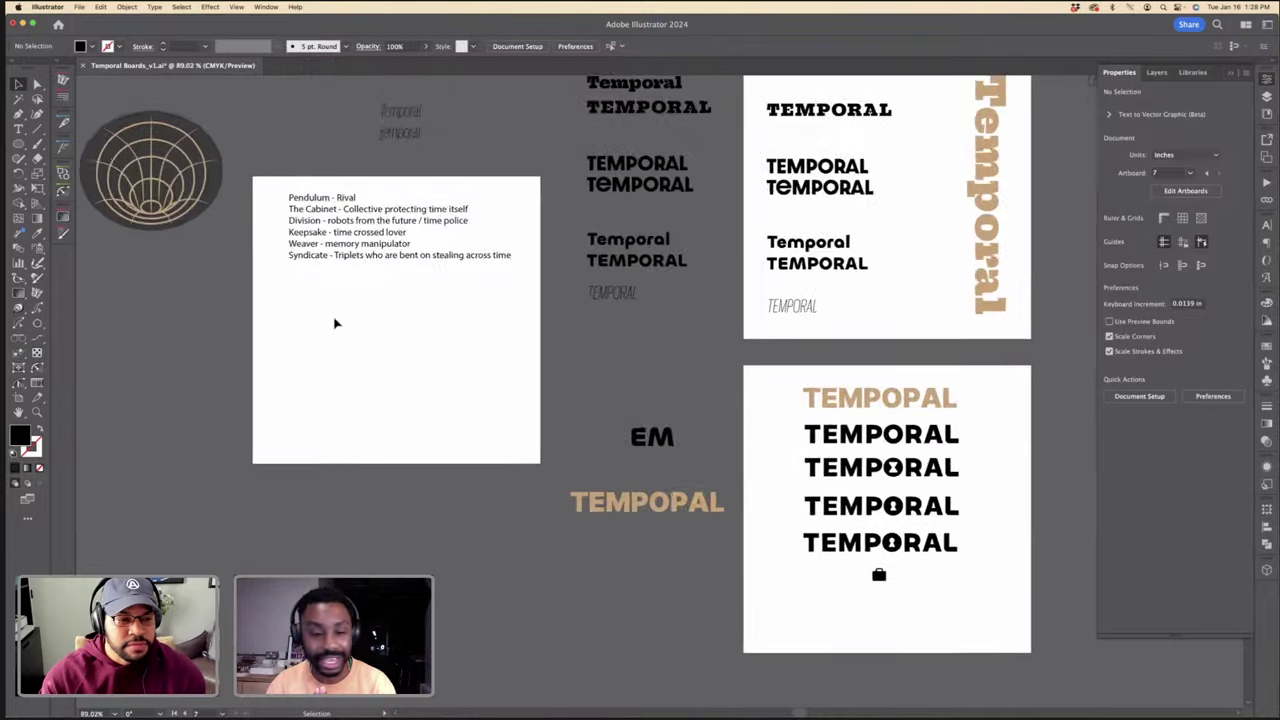
key("l")
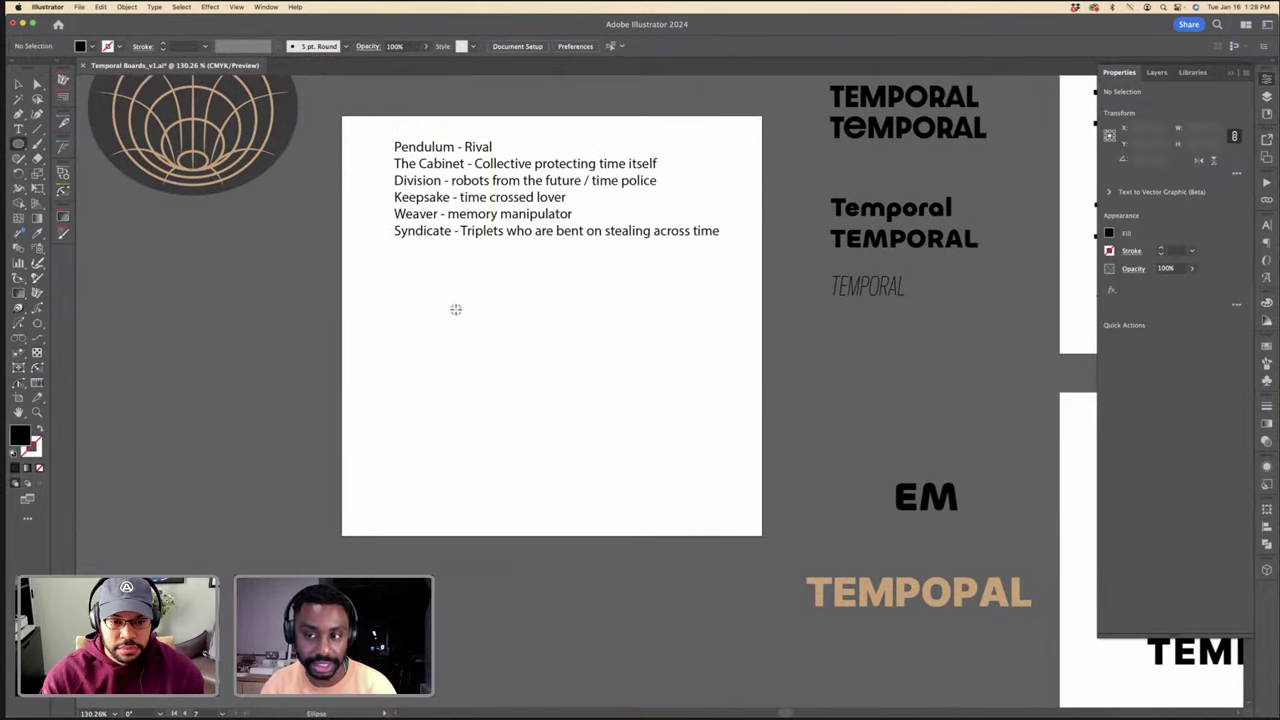
mouse_move(479, 374)
left_mouse_down()
mouse_move(494, 292)
mouse_move(518, 340)
left_mouse_up()
key("v")
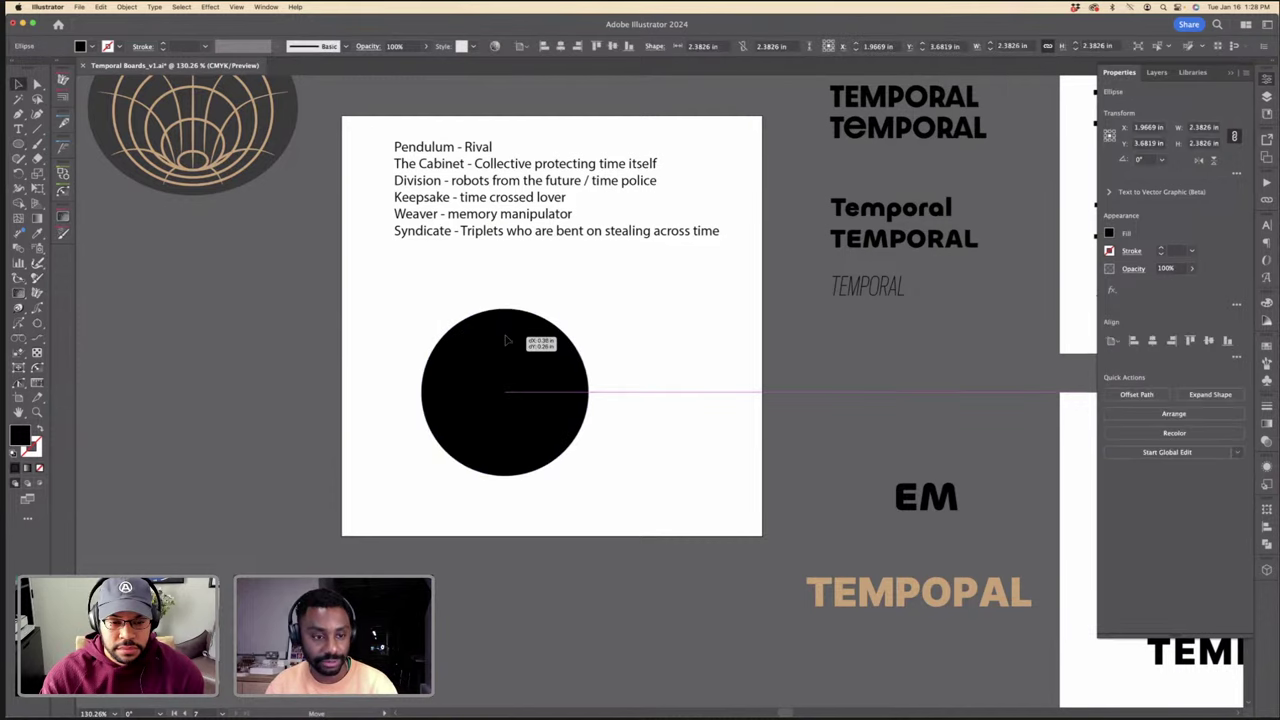
key("shift+x")
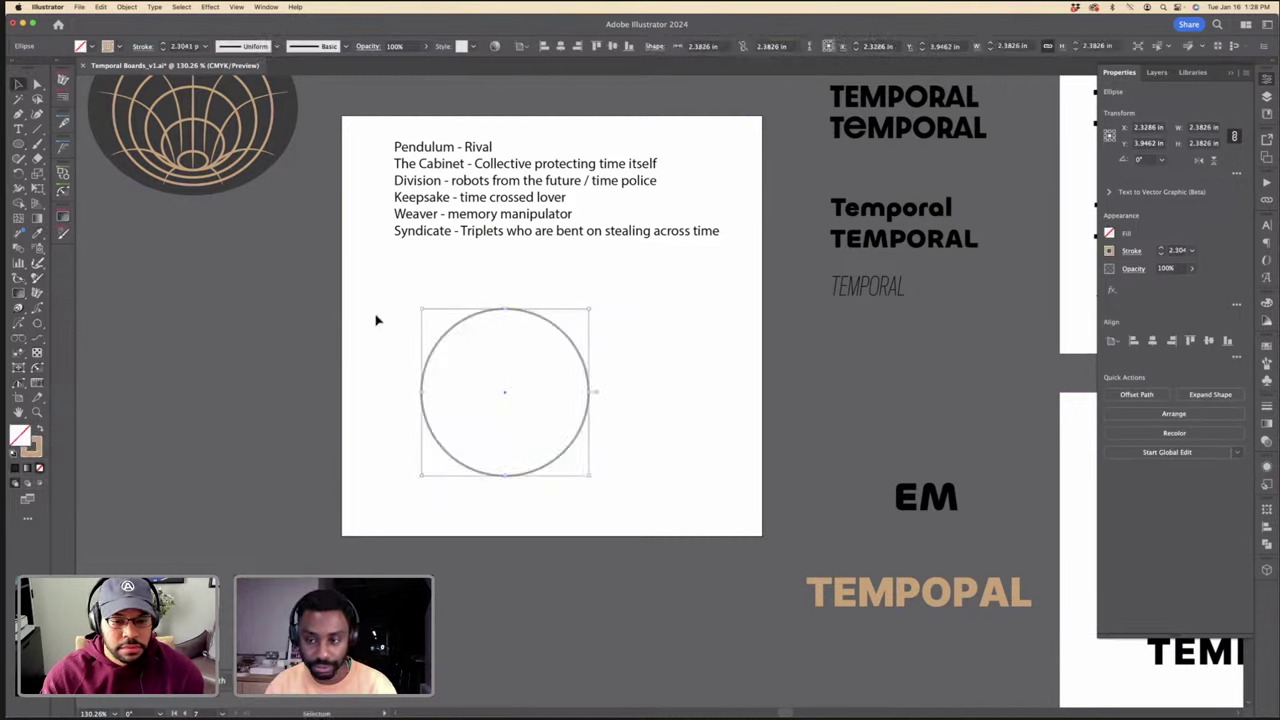
left_click(164, 43)
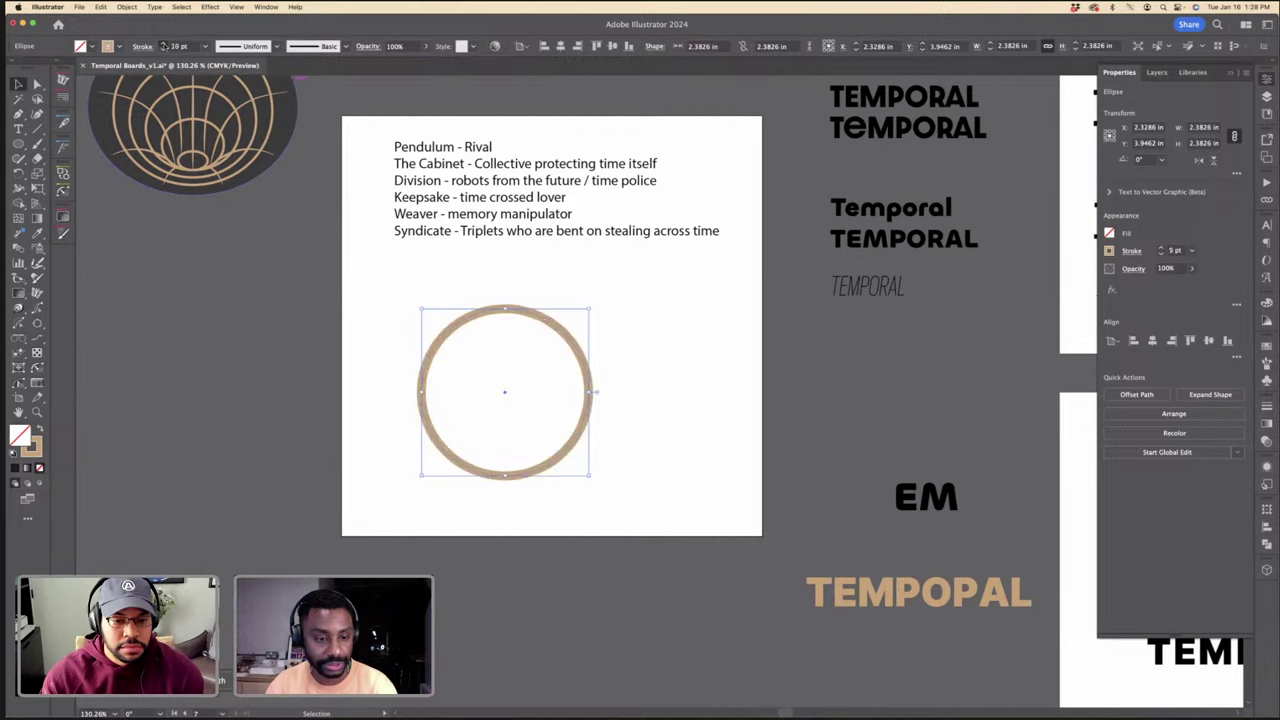
Step: Duplicate the tan circle about 1.42 in horizontally to the right so that the two rings overlap
left_click(594, 340)
left_click_drag(577, 348, 676, 347)
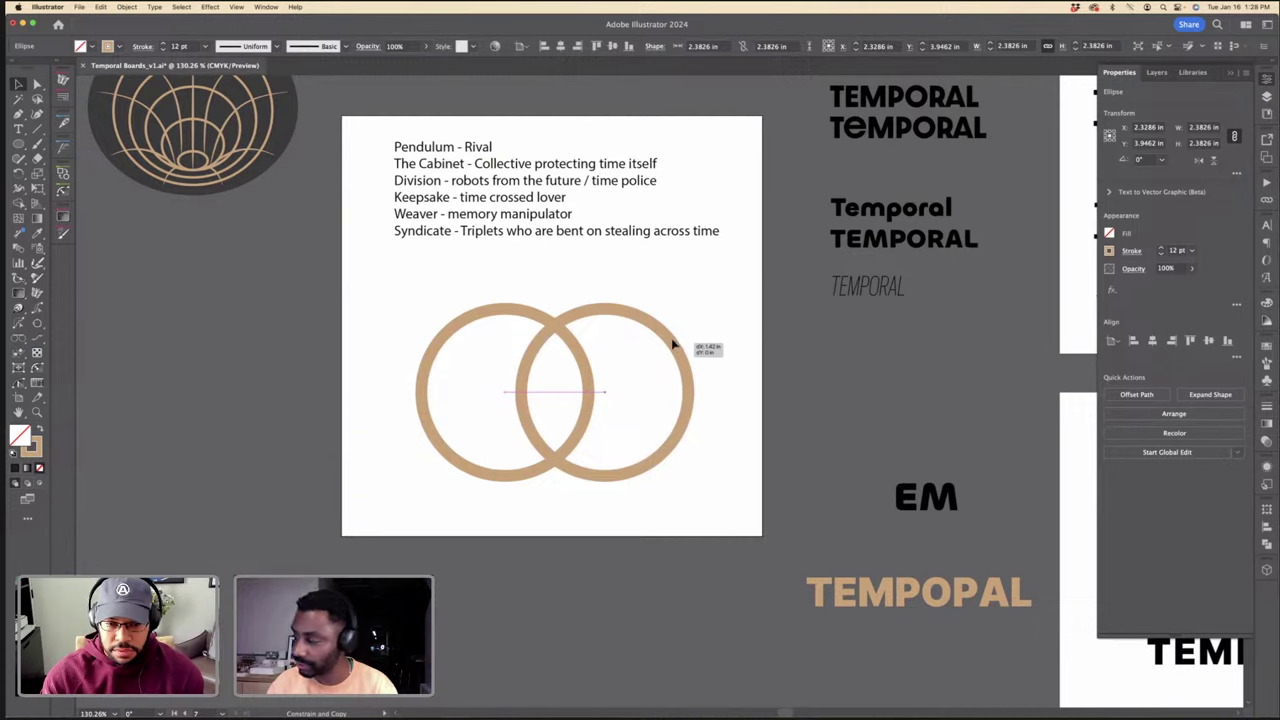
left_click_drag(672, 344, 673, 344)
Step: Remove the outer portions of both rings with Shape Builder, leaving only the pointed lens shape of their overlap
left_click_drag(657, 294, 458, 389)
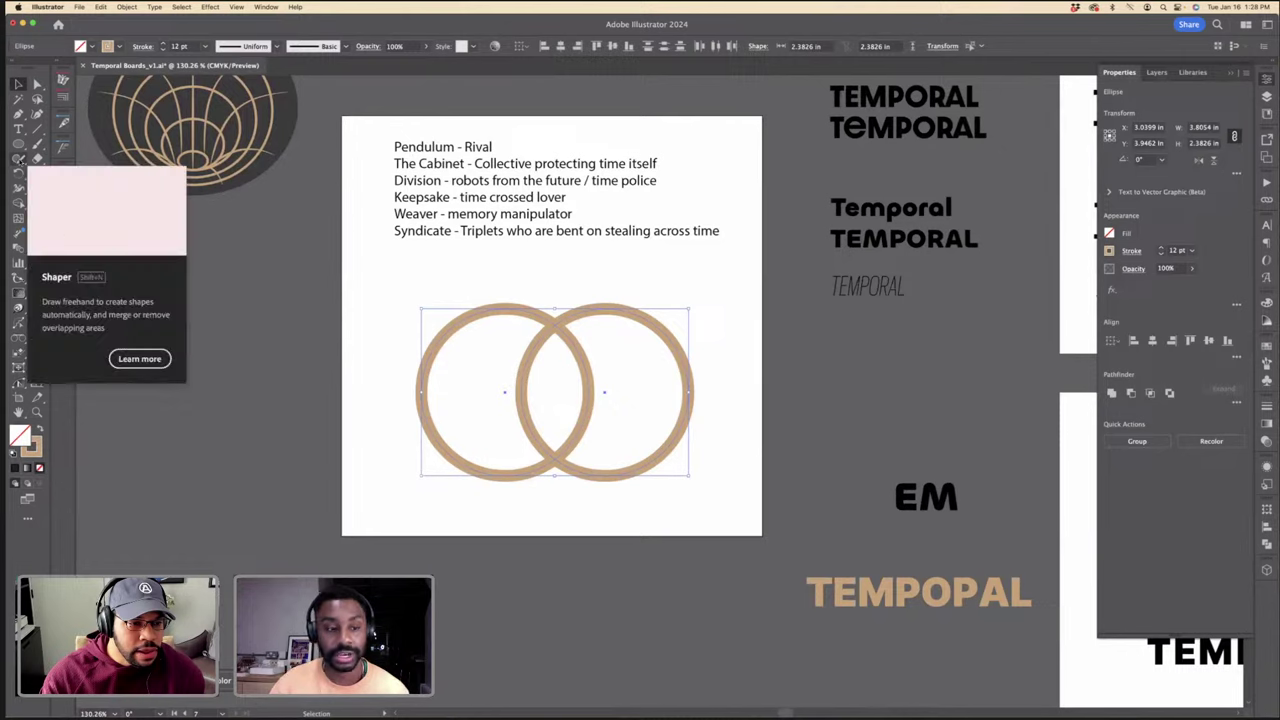
left_click(19, 202)
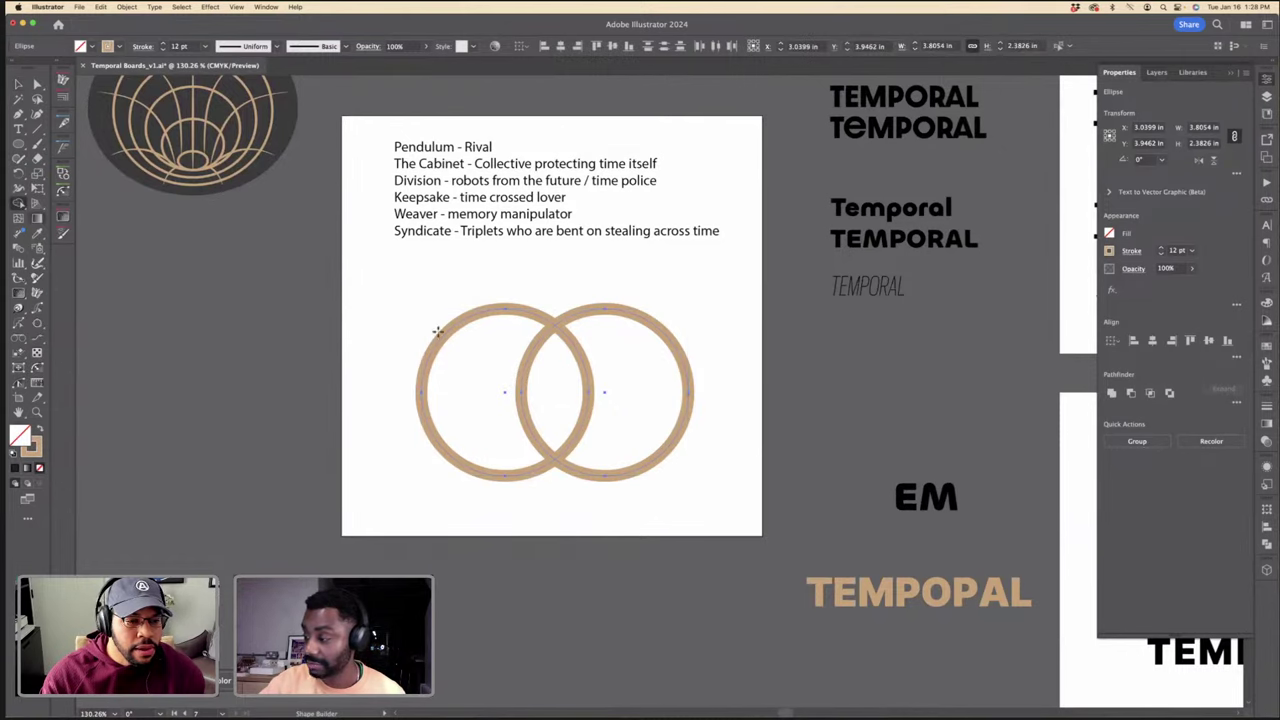
left_click(445, 327, "alt")
left_click(685, 317, "alt")
key("v")
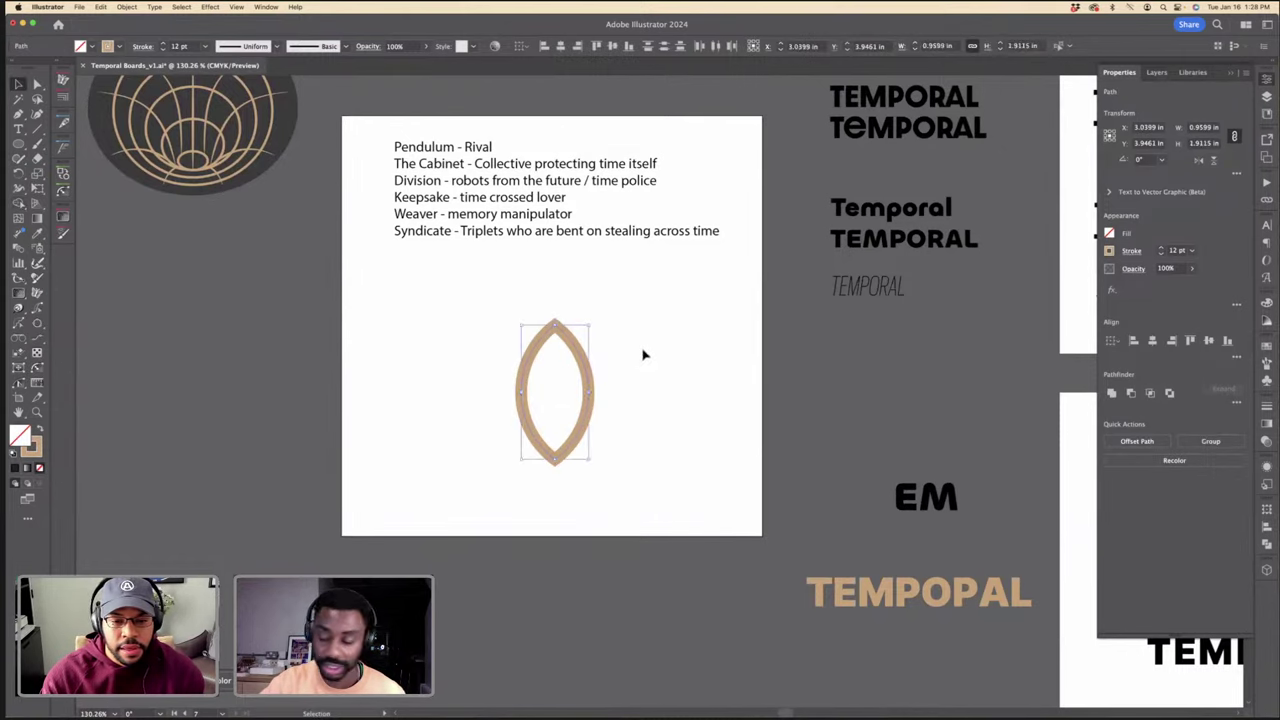
left_click(636, 381)
Step: Draw a vertical 12 pt tan line about 1.83 in long to the left of the lens shape
left_click(37, 128)
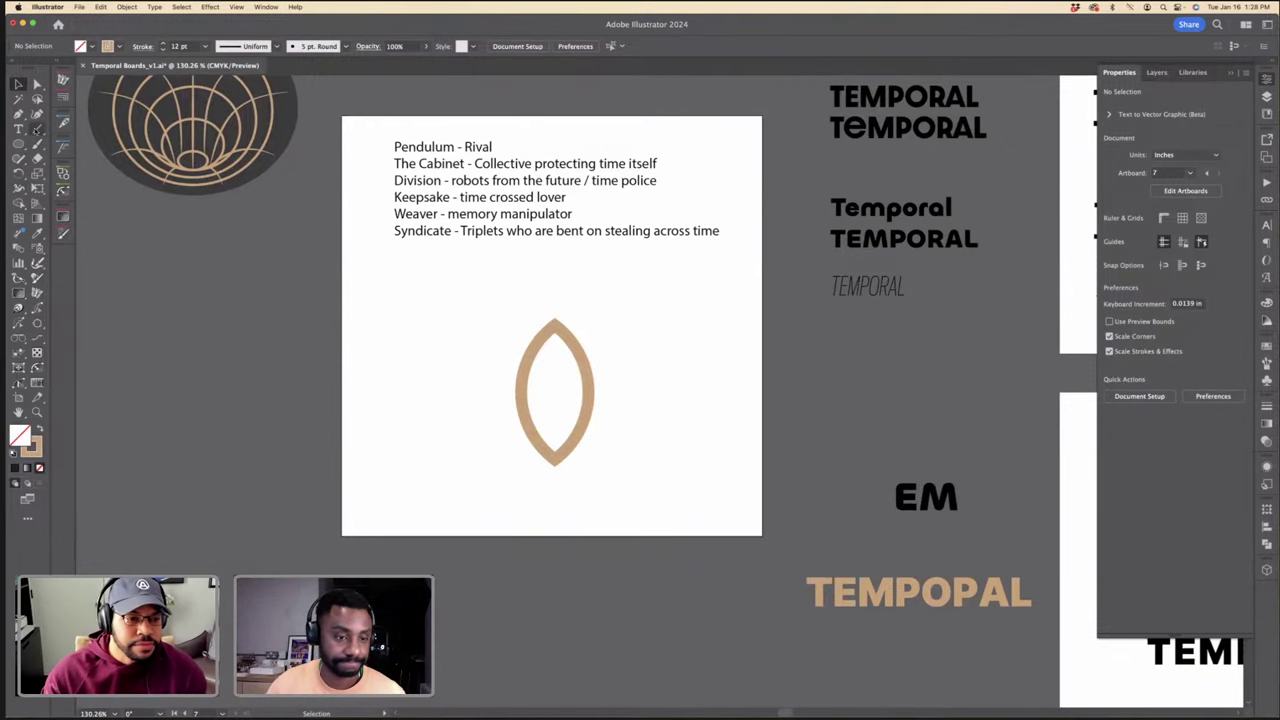
left_click_drag(415, 327, 415, 454)
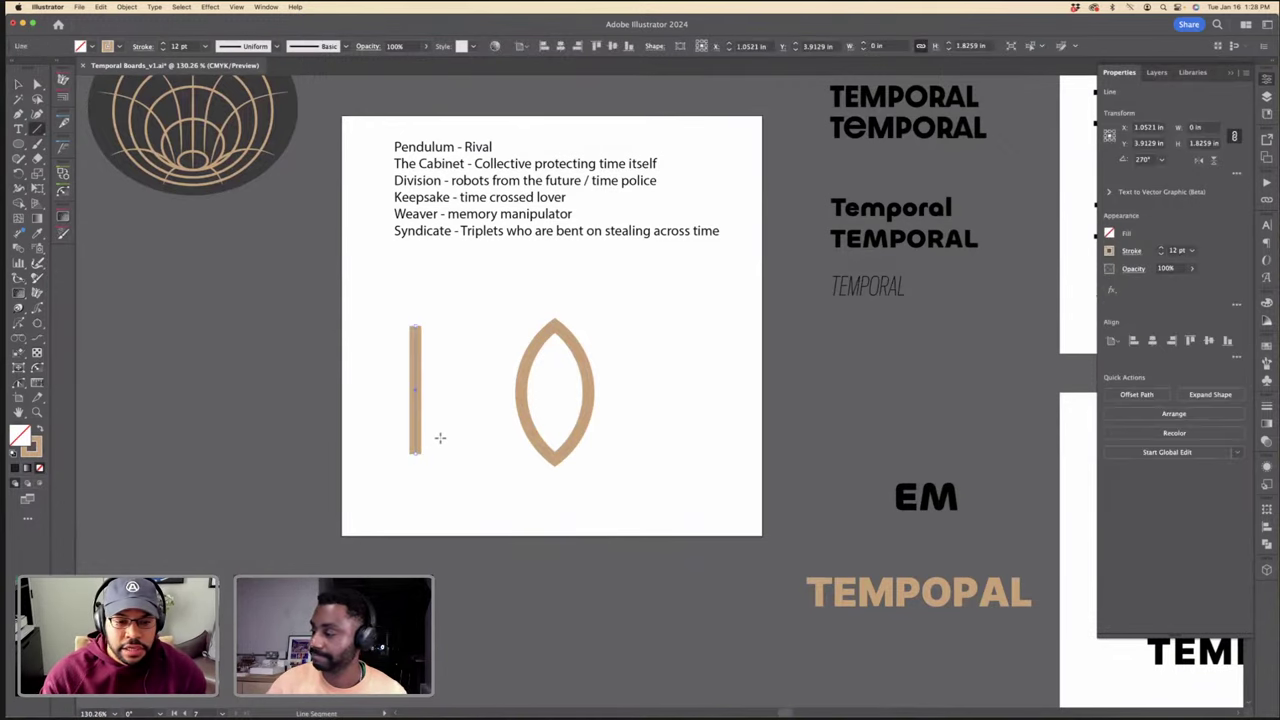
Step: Move the vertical line about 0.62 in horizontally so that it stands close beside the lens shape
key("v")
left_click_drag(415, 423, 460, 432)
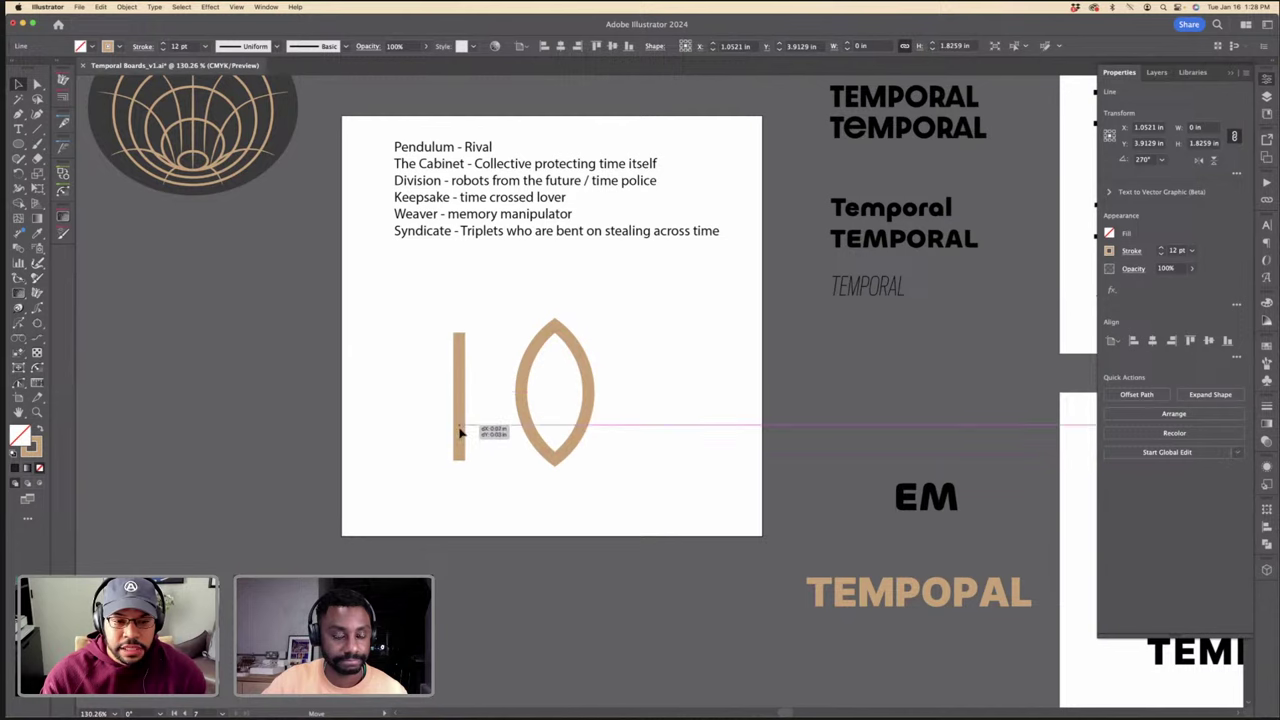
left_click_drag(465, 370, 466, 368)
left_click(489, 307)
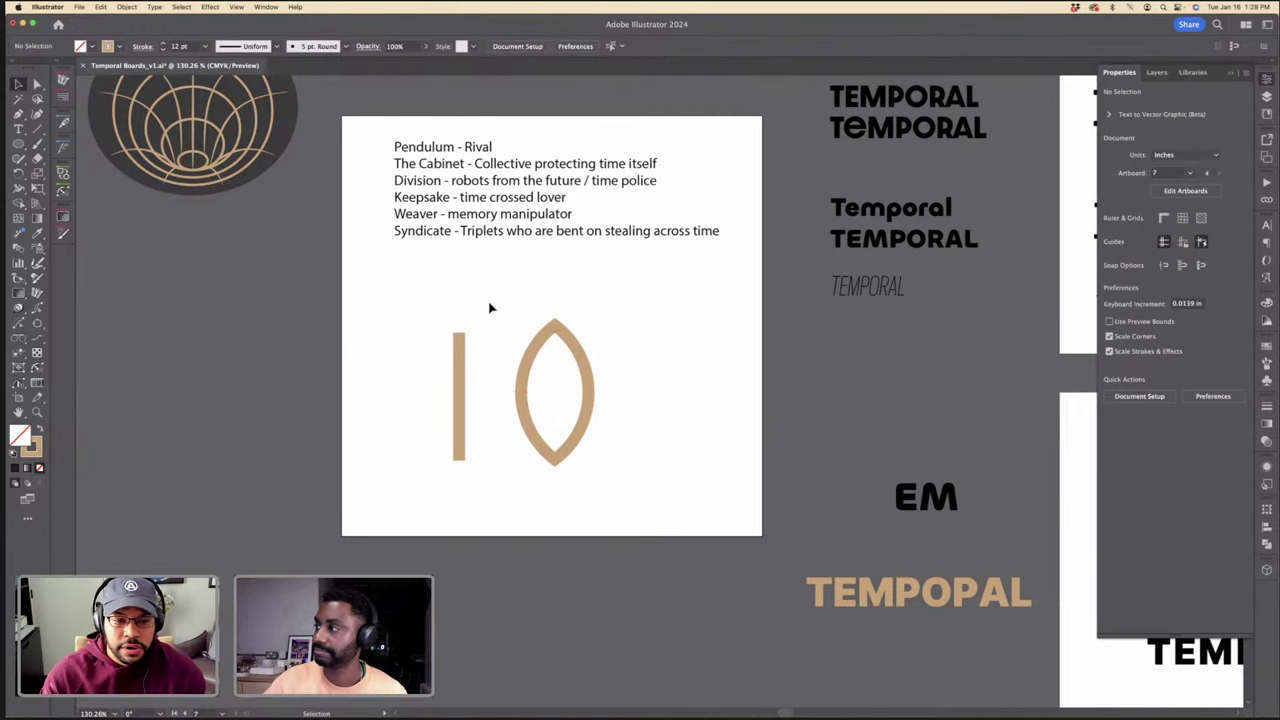
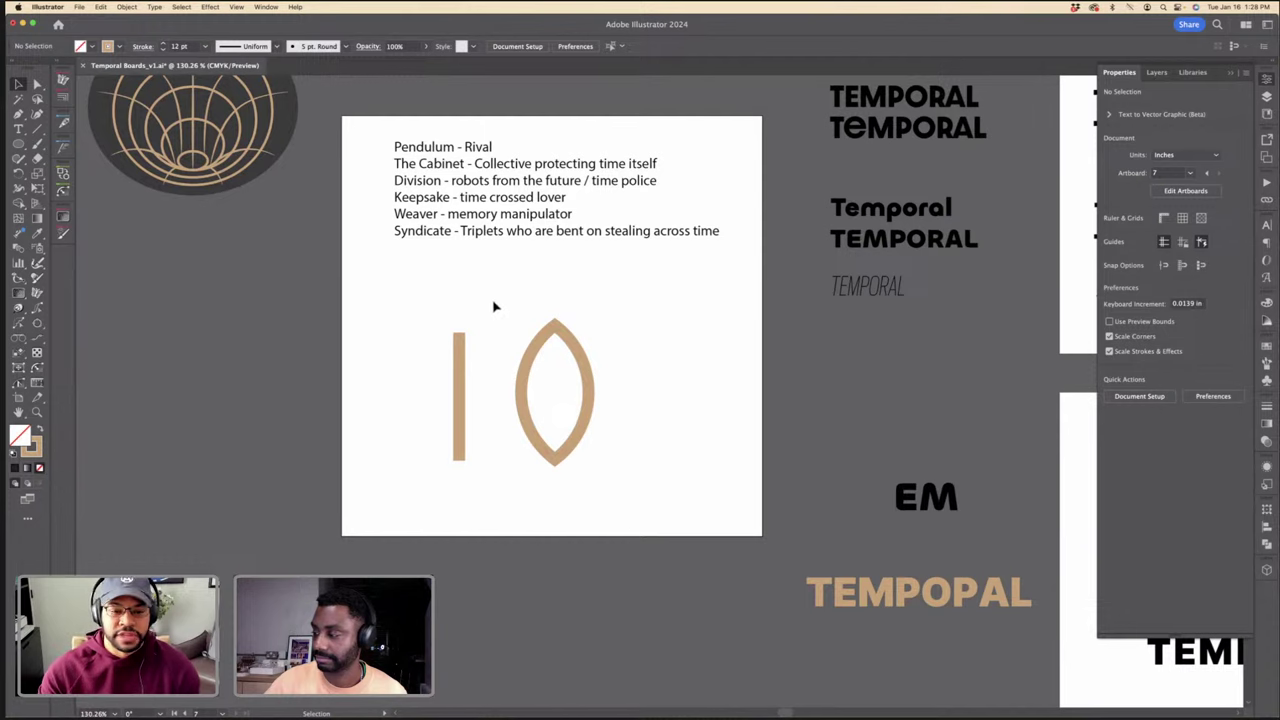
Step: Draw a square about 0.36 in wide above the vertical line, rotated 45° and filled solid tan with no stroke
left_click(461, 369)
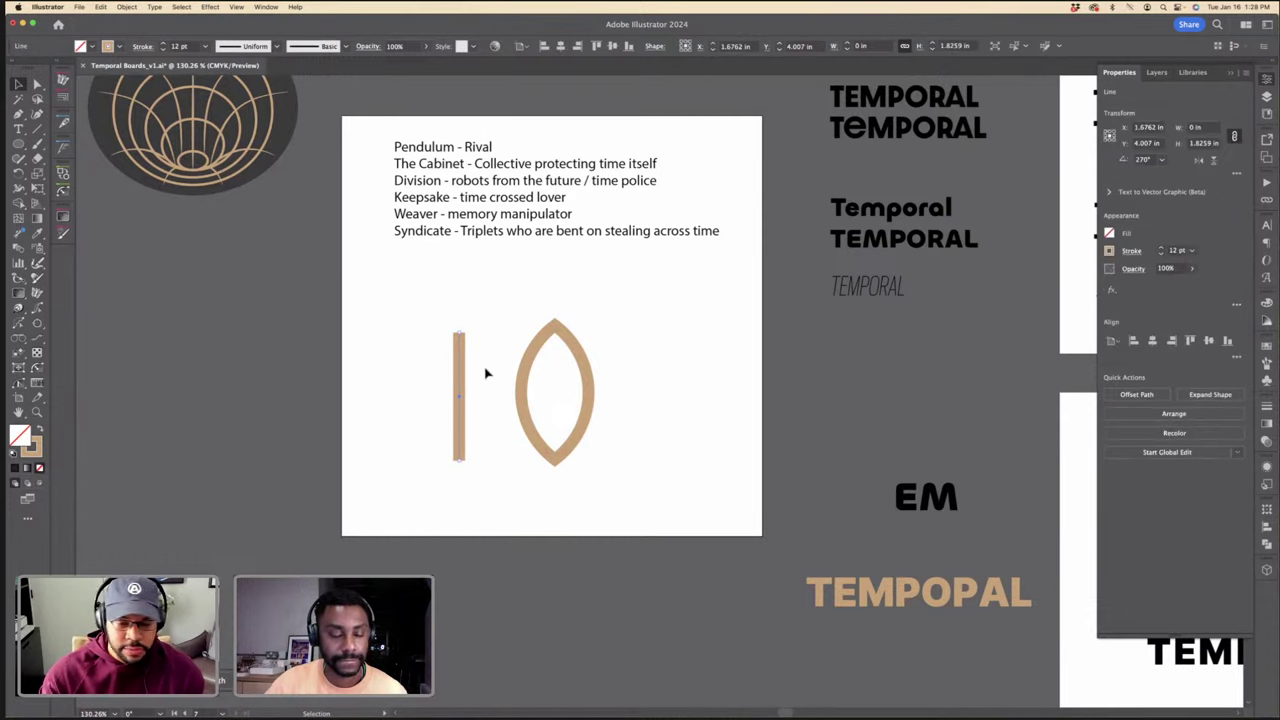
key("super+equal")
left_click(586, 346)
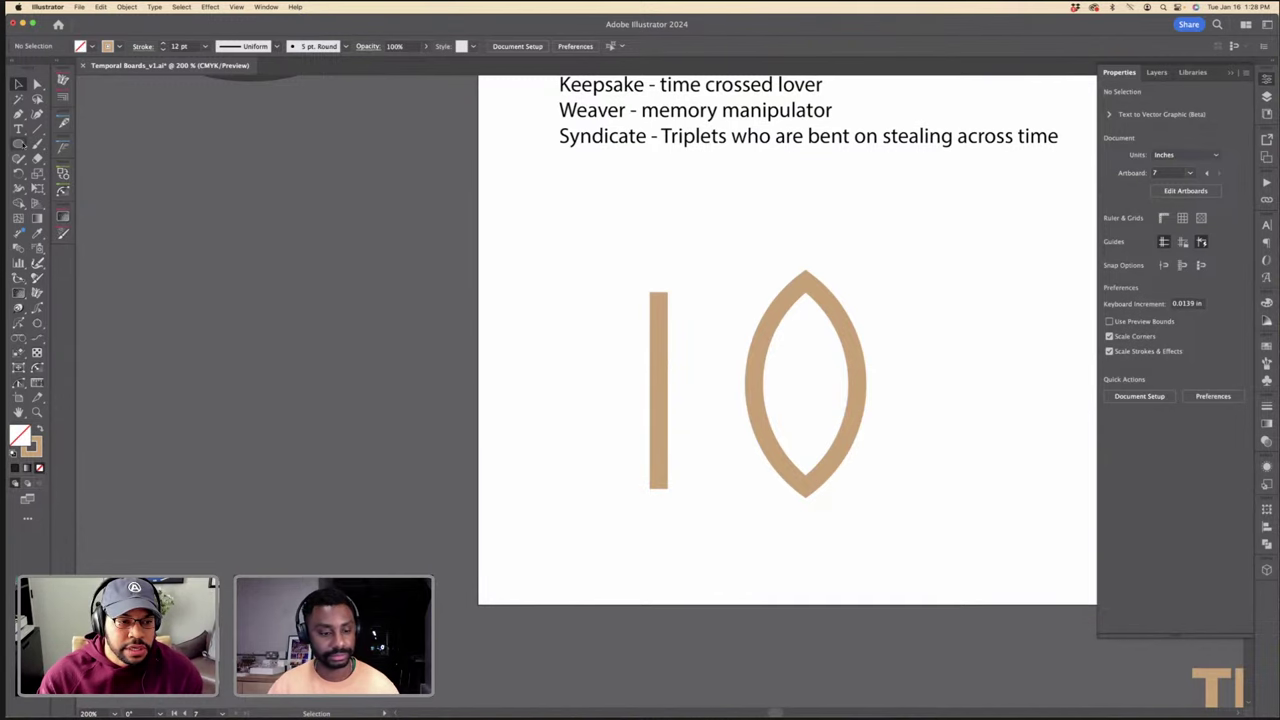
left_click_drag(18, 143, 95, 137)
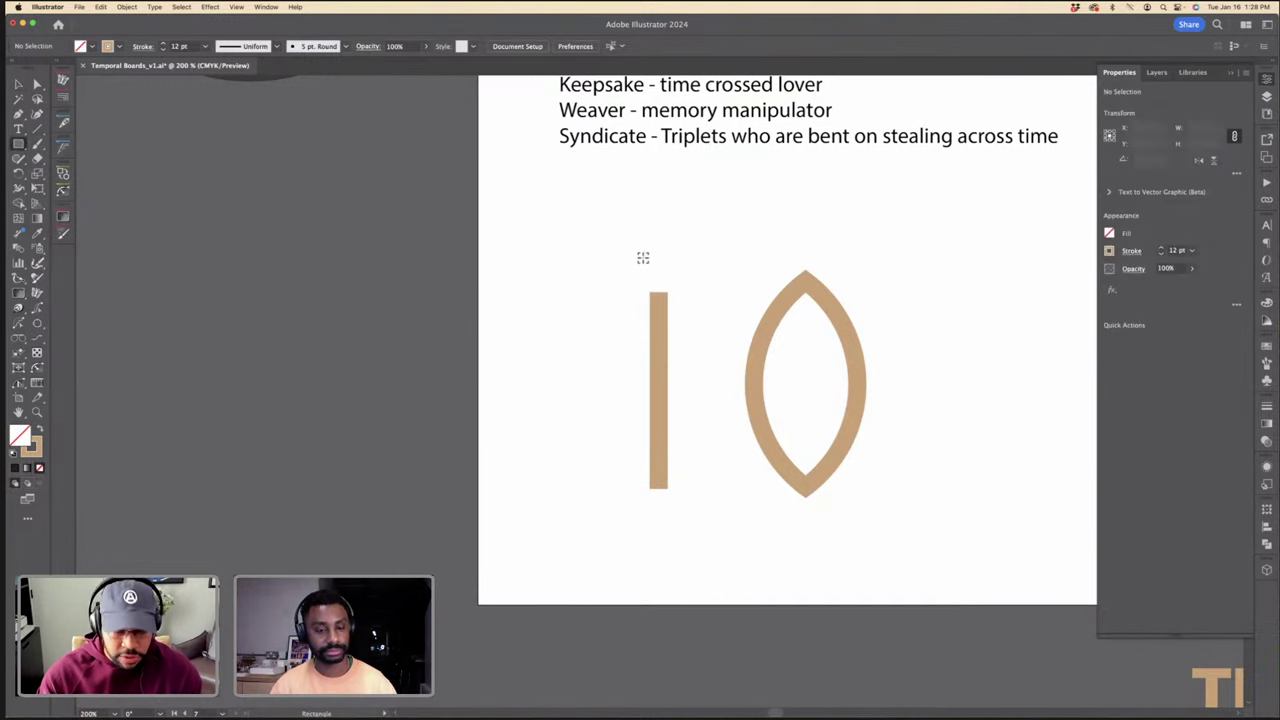
left_click_drag(643, 258, 672, 285)
key("v")
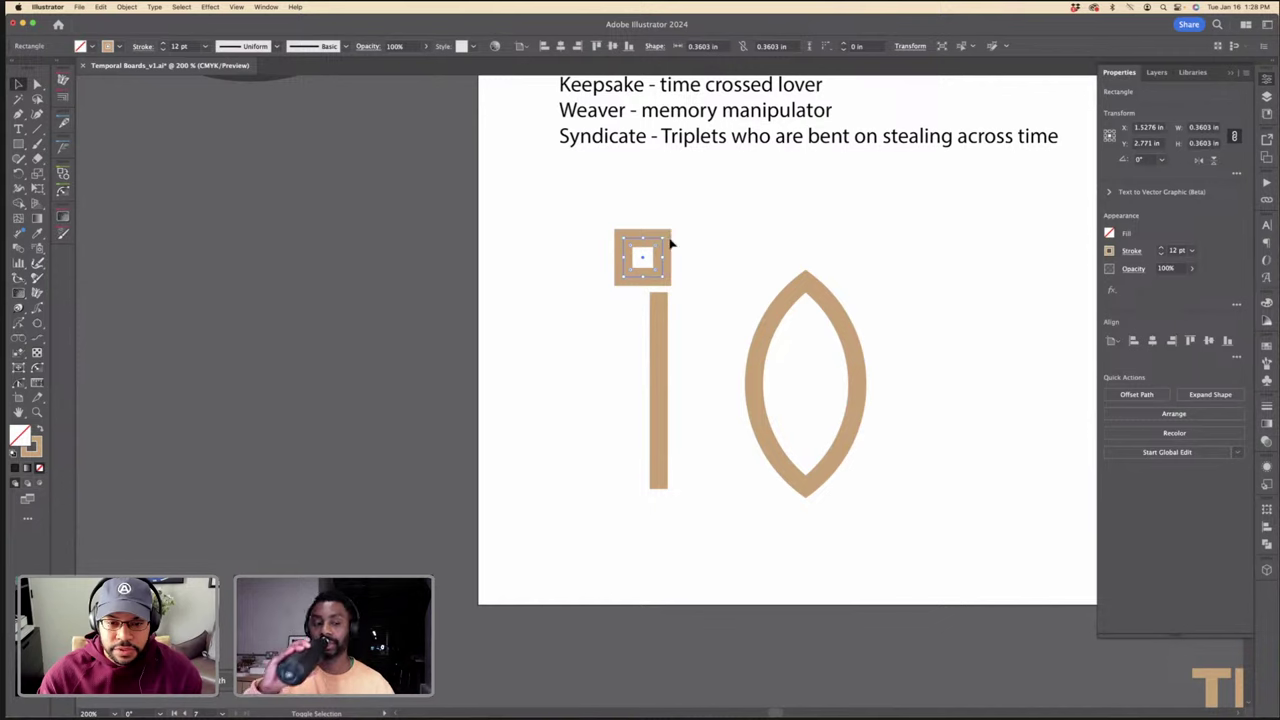
left_click_drag(667, 234, 673, 268)
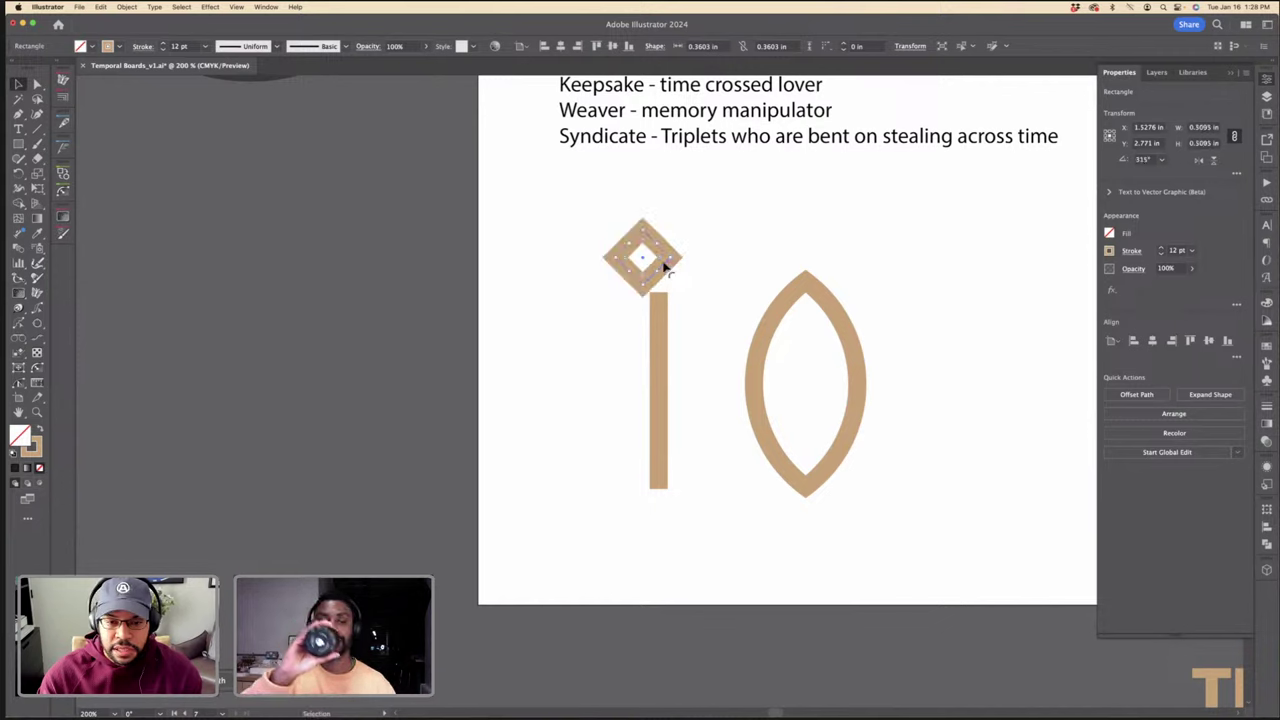
left_click(40, 432)
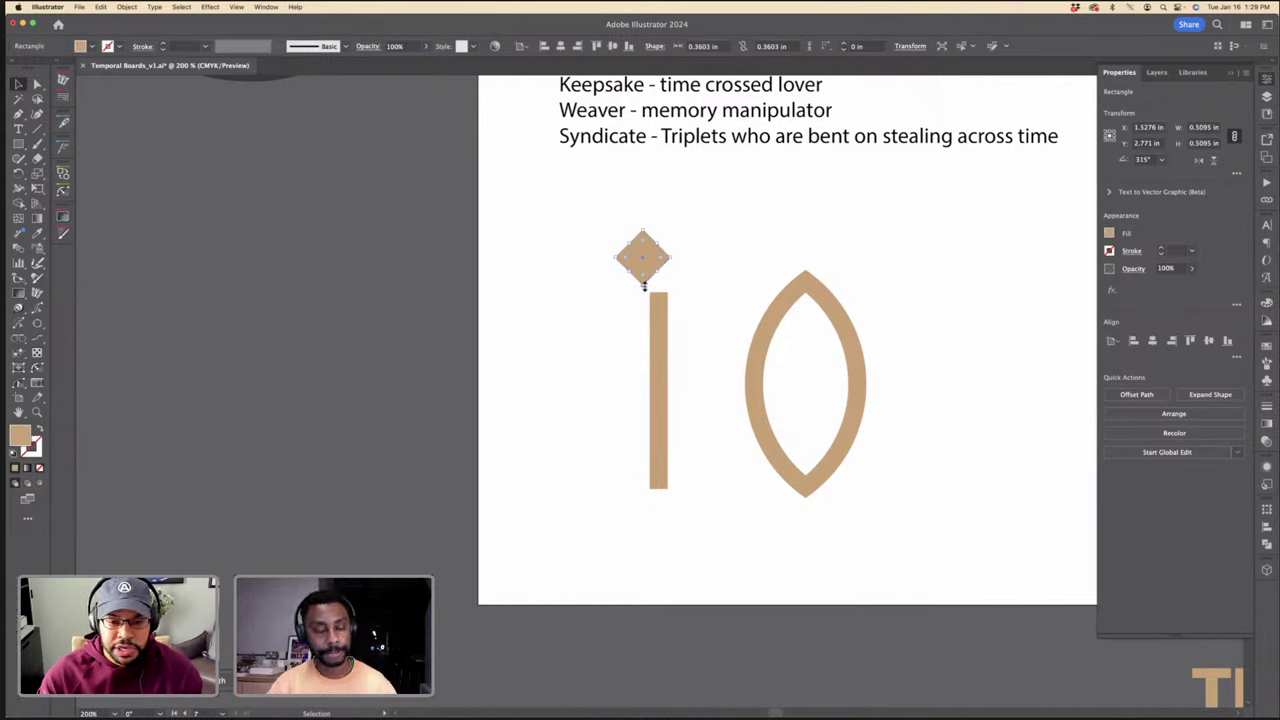
Step: Place the small tan diamond on the upper end of the vertical line, centred on it as a pin head
left_click_drag(643, 285, 658, 312)
left_click(686, 317)
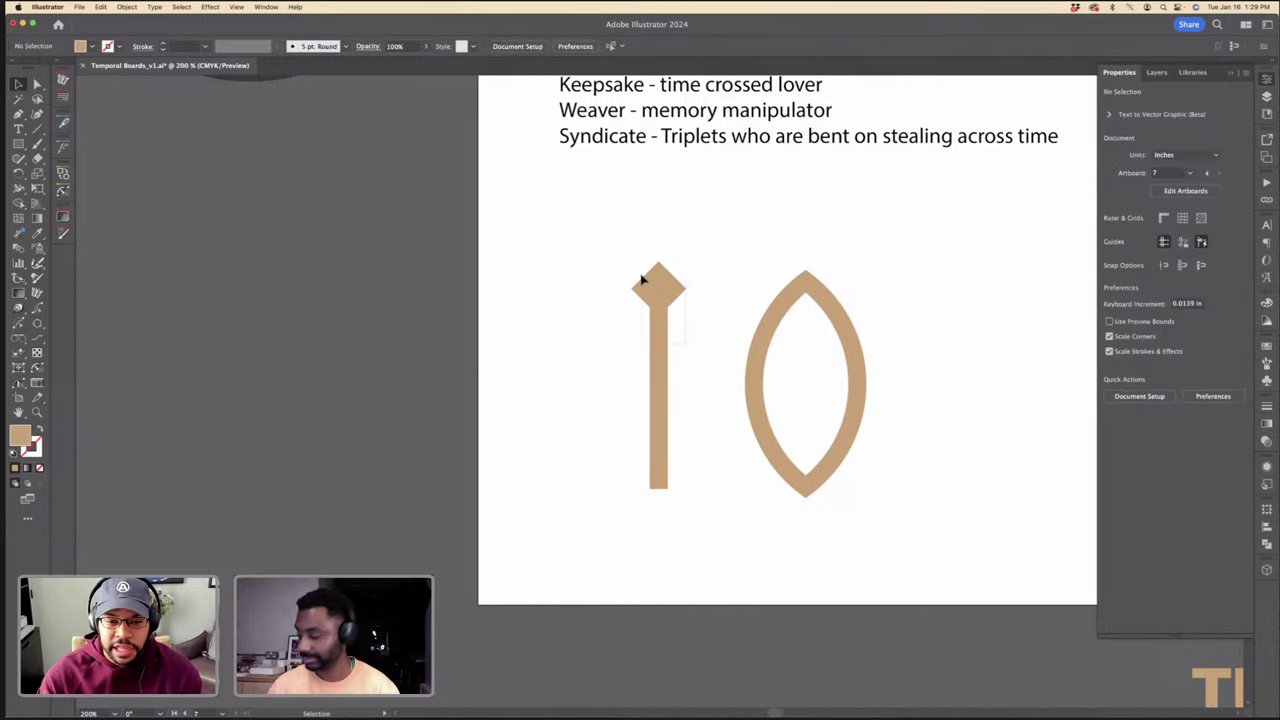
left_click(642, 280)
left_click(700, 323)
left_click(634, 283)
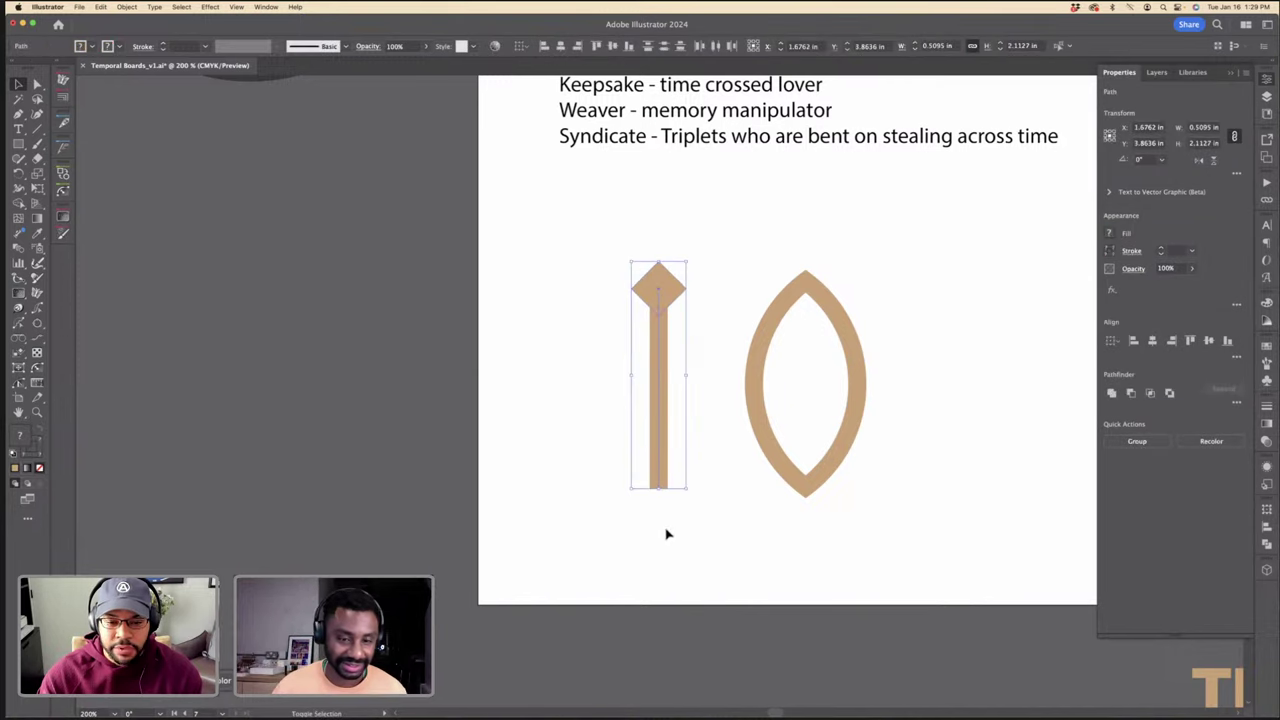
left_click_drag(689, 495, 866, 435)
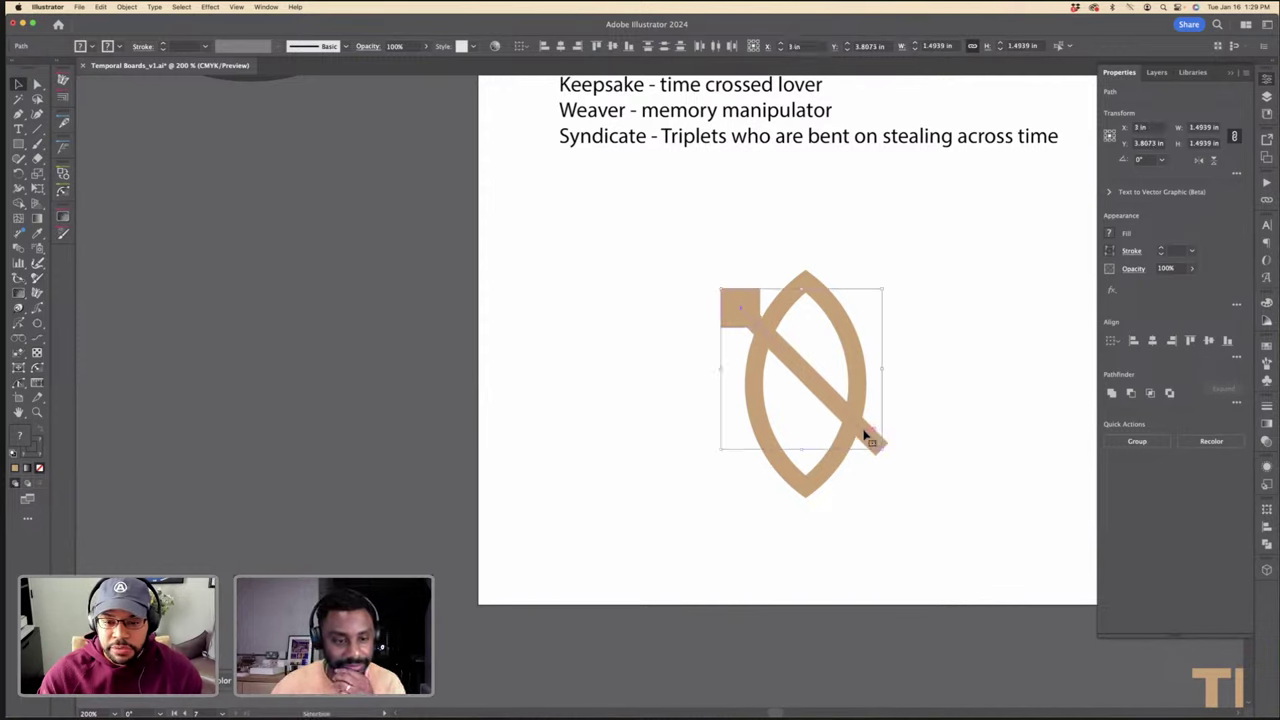
key("cmd+z")
key("cmd+z")
left_click(718, 430)
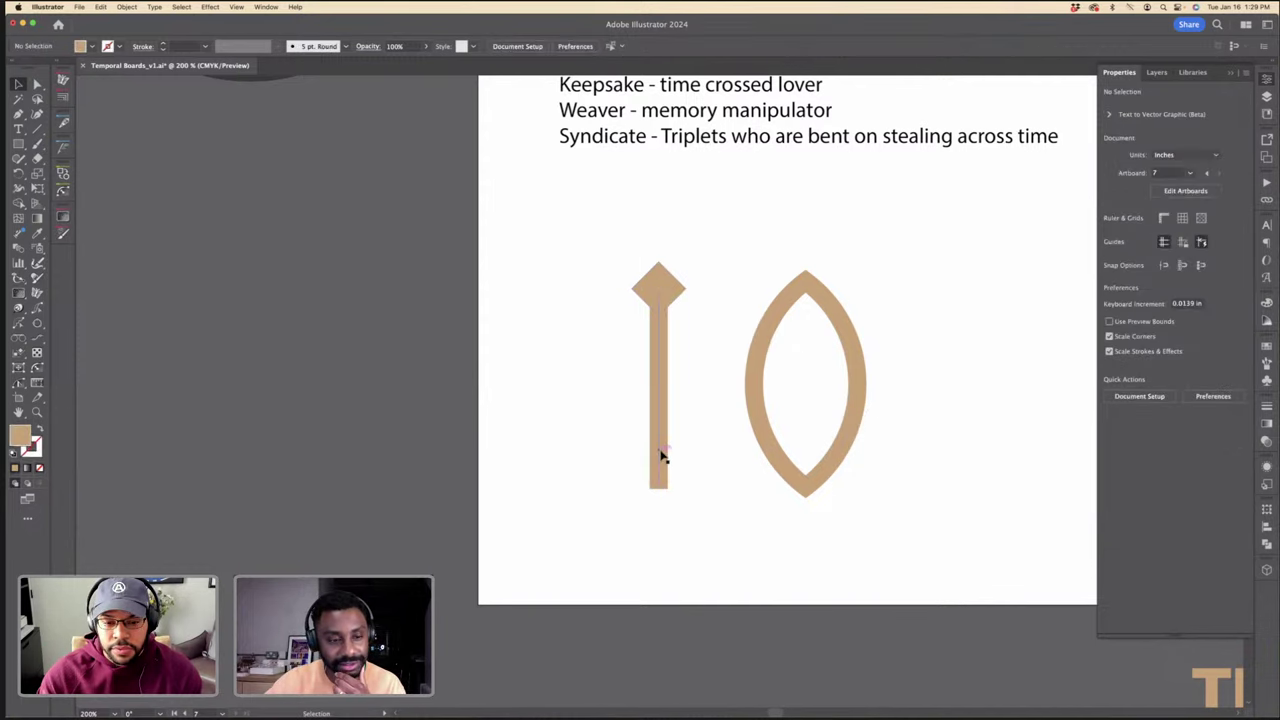
Step: Lengthen the vertical line downward to about 2.11 in and rotate it with its diamond head 45° counter-clockwise
left_click_drag(660, 481, 683, 511)
left_click_drag(614, 266, 768, 489)
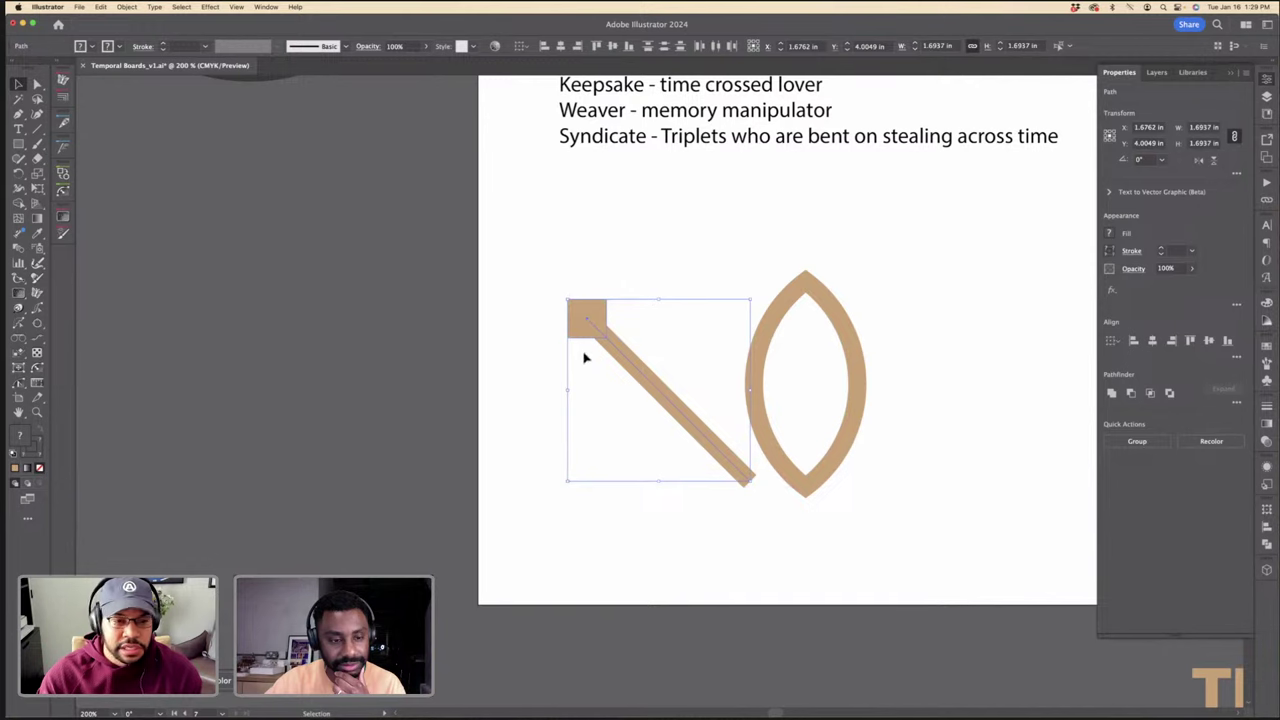
left_click(669, 329)
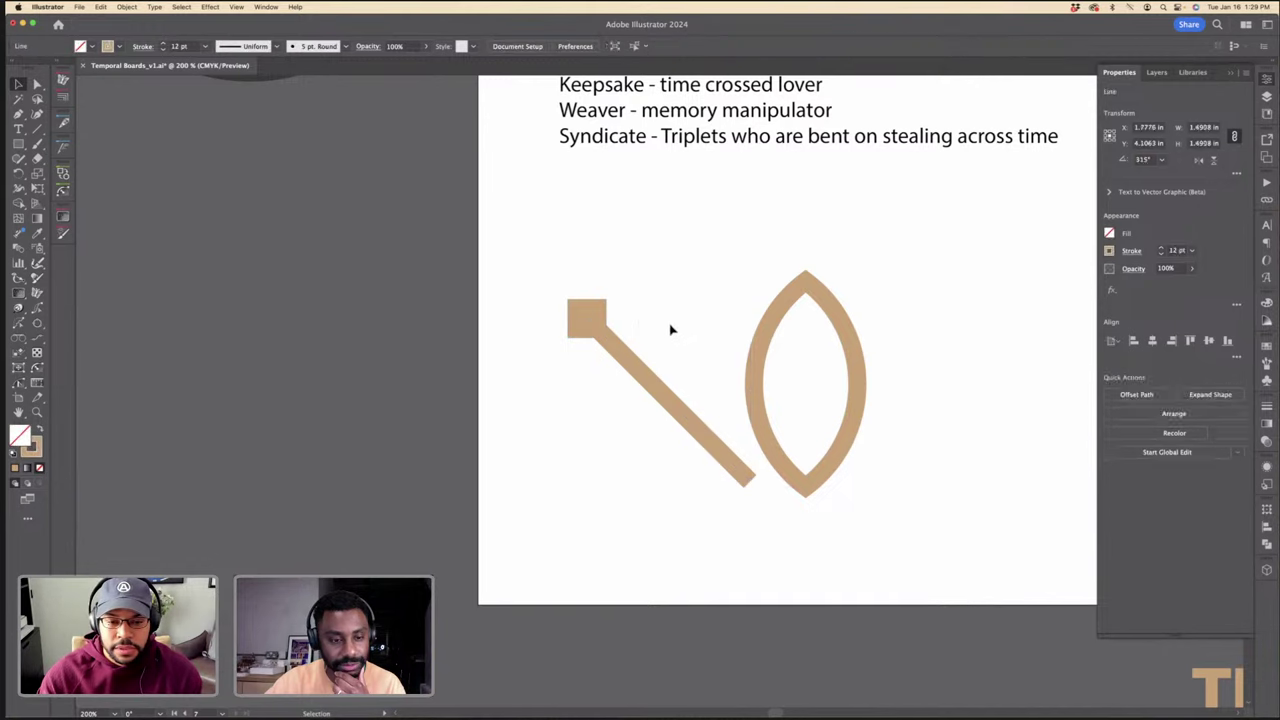
Step: Place the tilted pin diagonally across the lens shape and fine-tune its rotation to about 45°
left_click(646, 391)
left_click_drag(657, 394, 794, 366)
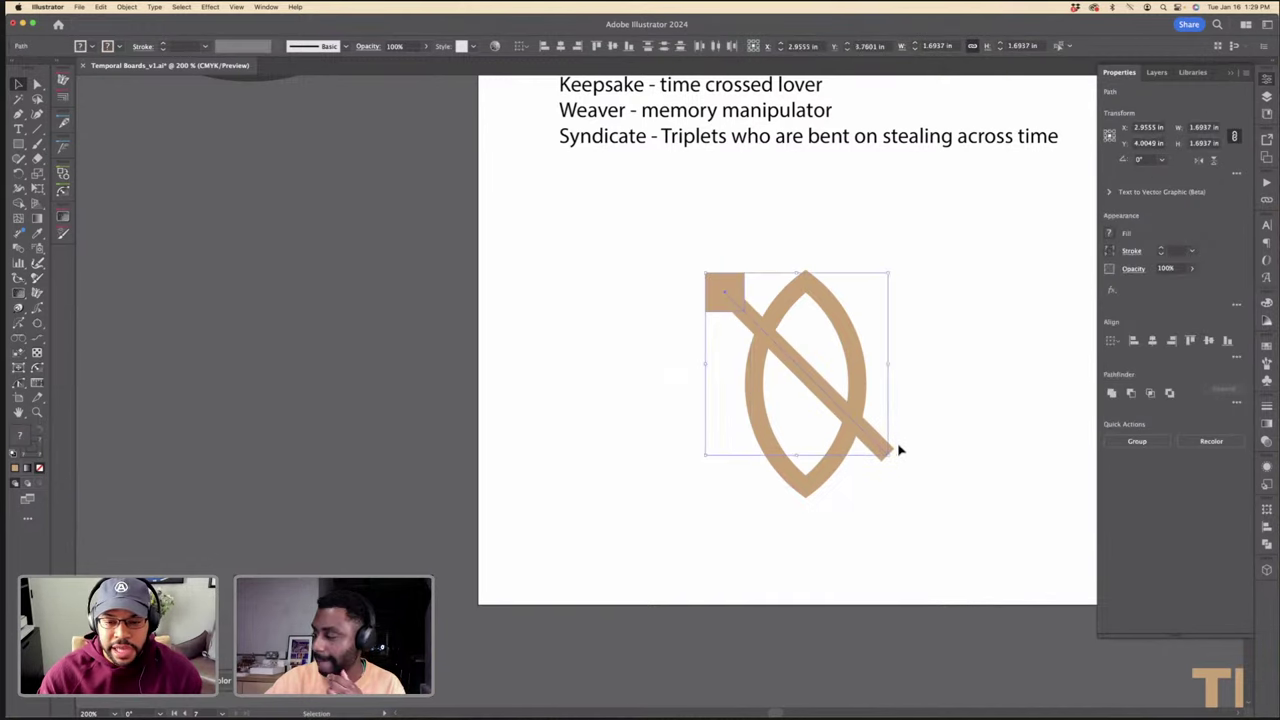
mouse_move(893, 455)
left_mouse_down()
mouse_move(914, 437)
mouse_move(908, 459)
mouse_move(883, 459)
left_mouse_up()
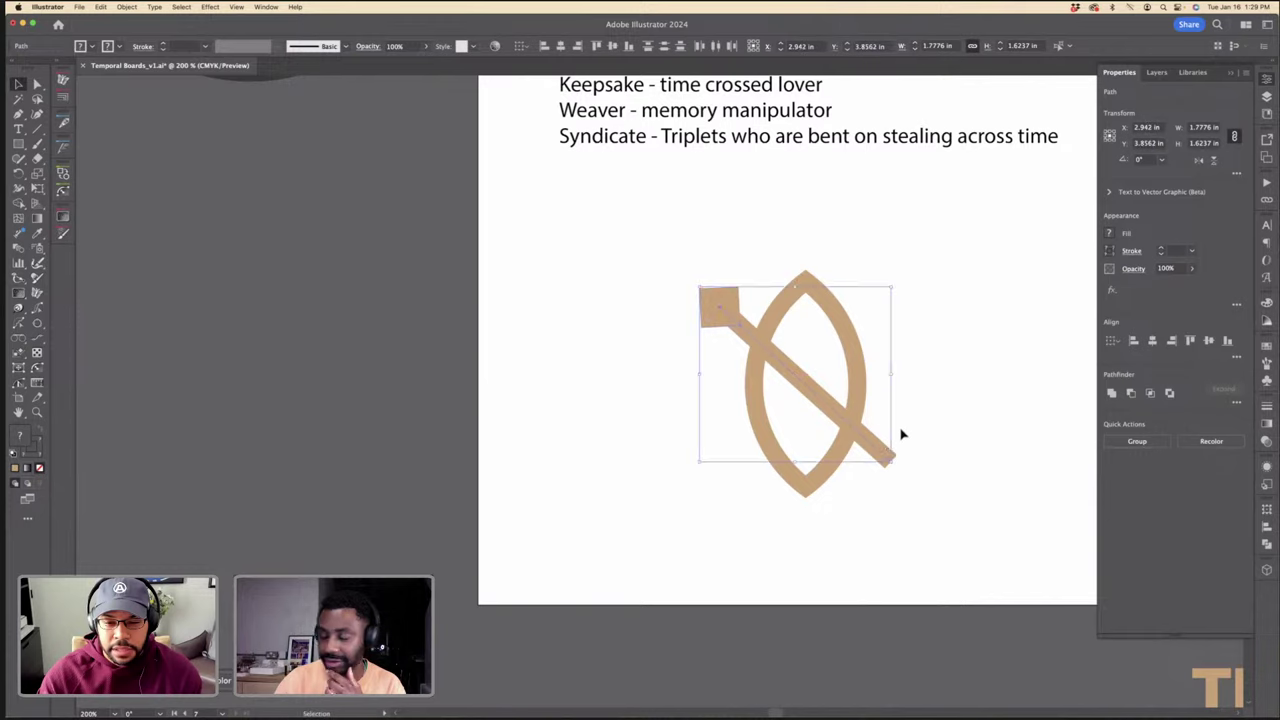
key("super+minus")
key("super+equal")
key("super+equal")
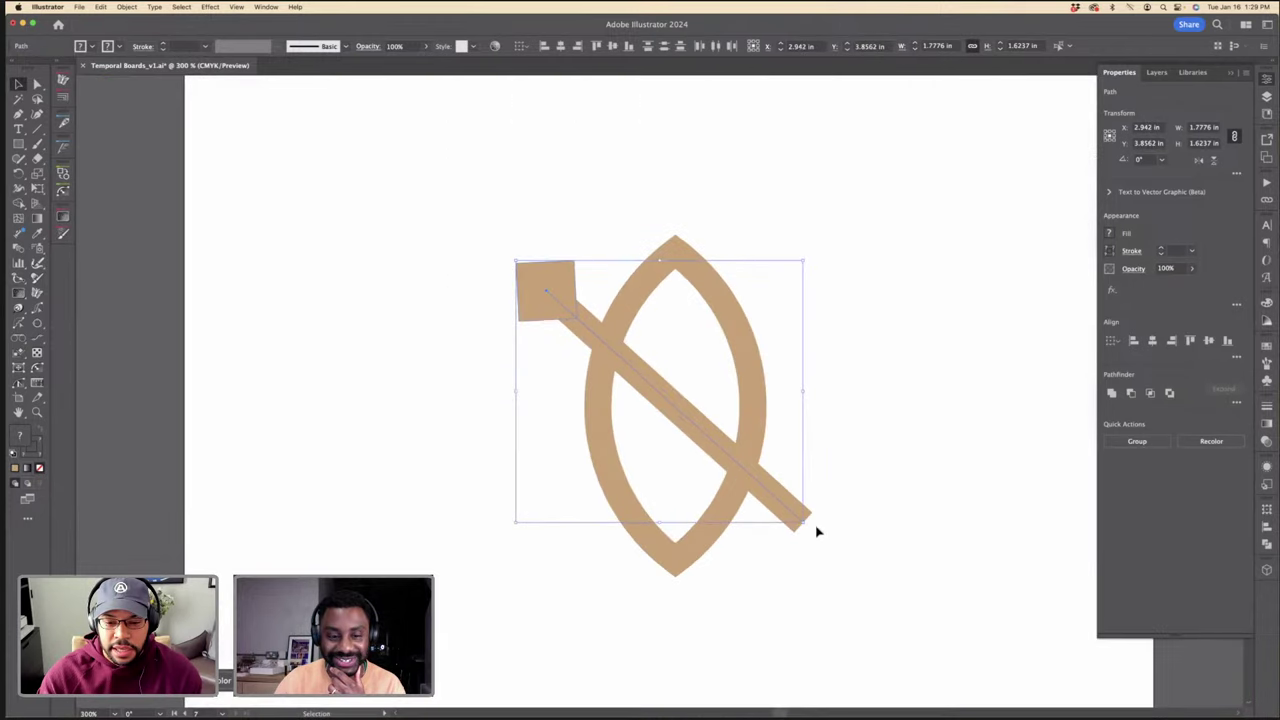
left_click_drag(808, 527, 757, 498)
left_click_drag(840, 435, 779, 519)
left_click(788, 497)
key("super+z")
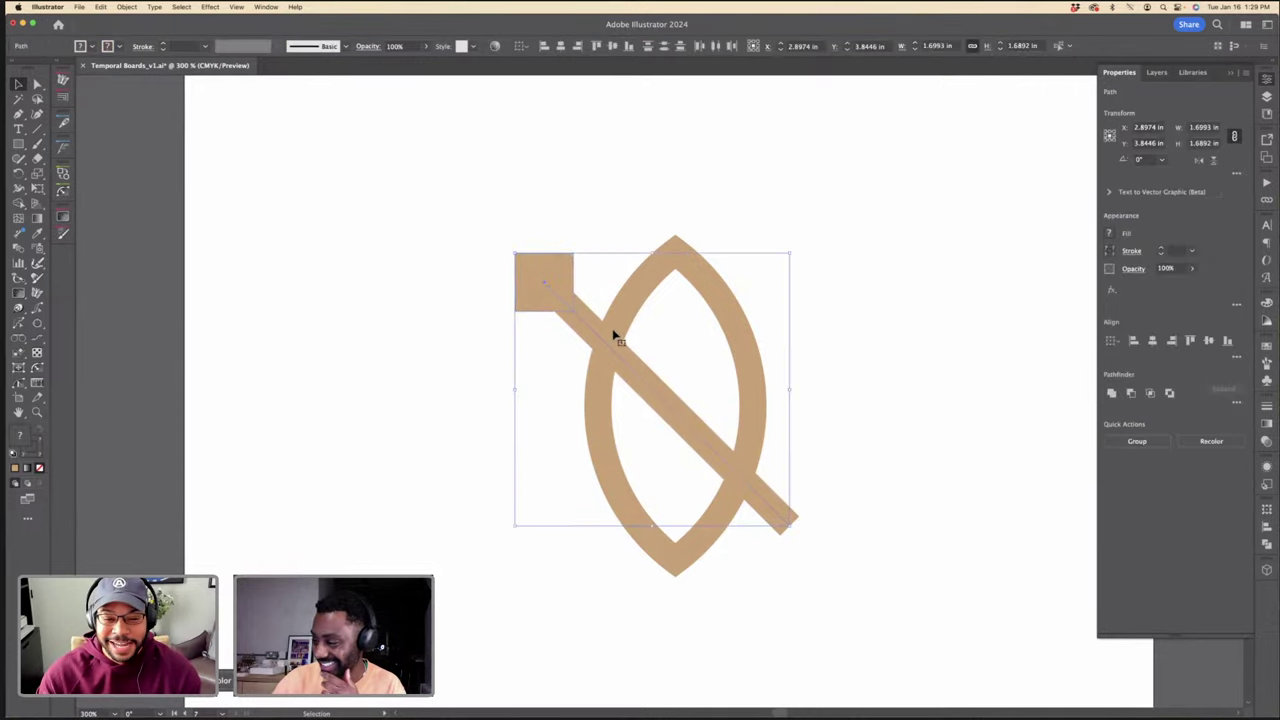
left_click_drag(586, 321, 588, 323)
left_click(591, 300)
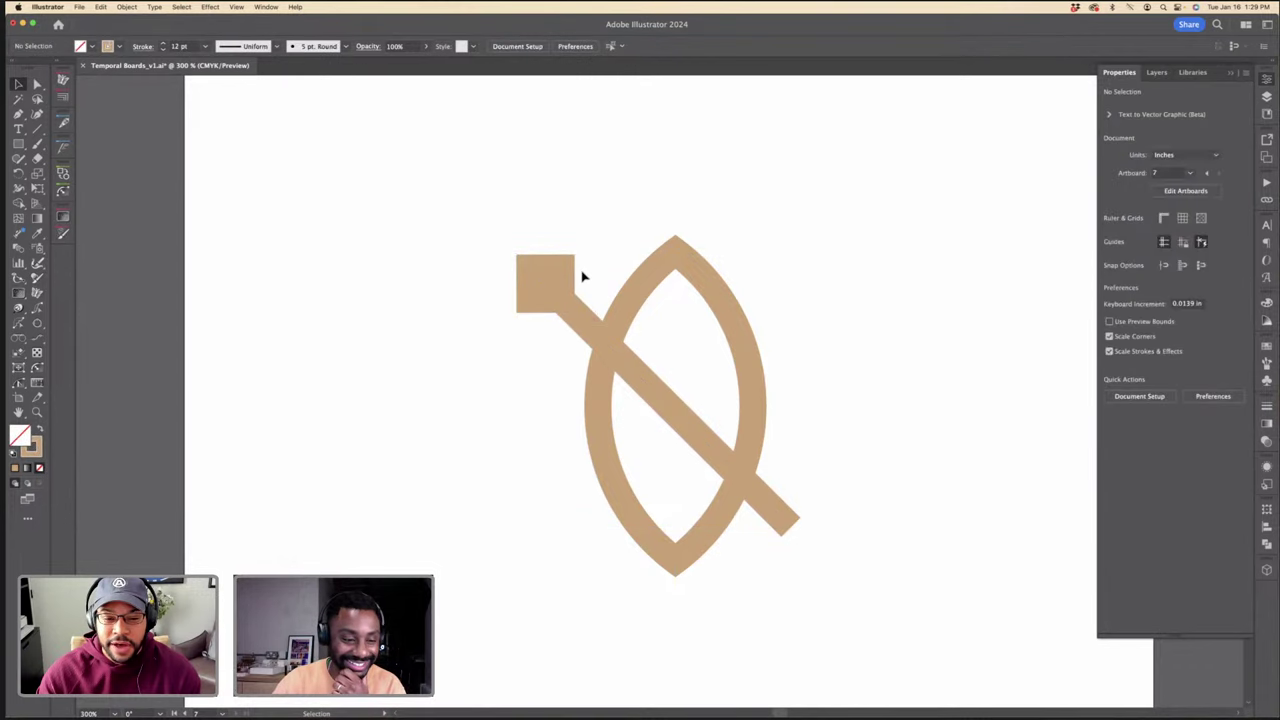
Step: Mirror the diagonal pin across a vertical 90° axis with MirrorMe to create an opposing copy
left_click_drag(583, 277, 546, 323)
left_click(63, 80)
left_click(91, 109)
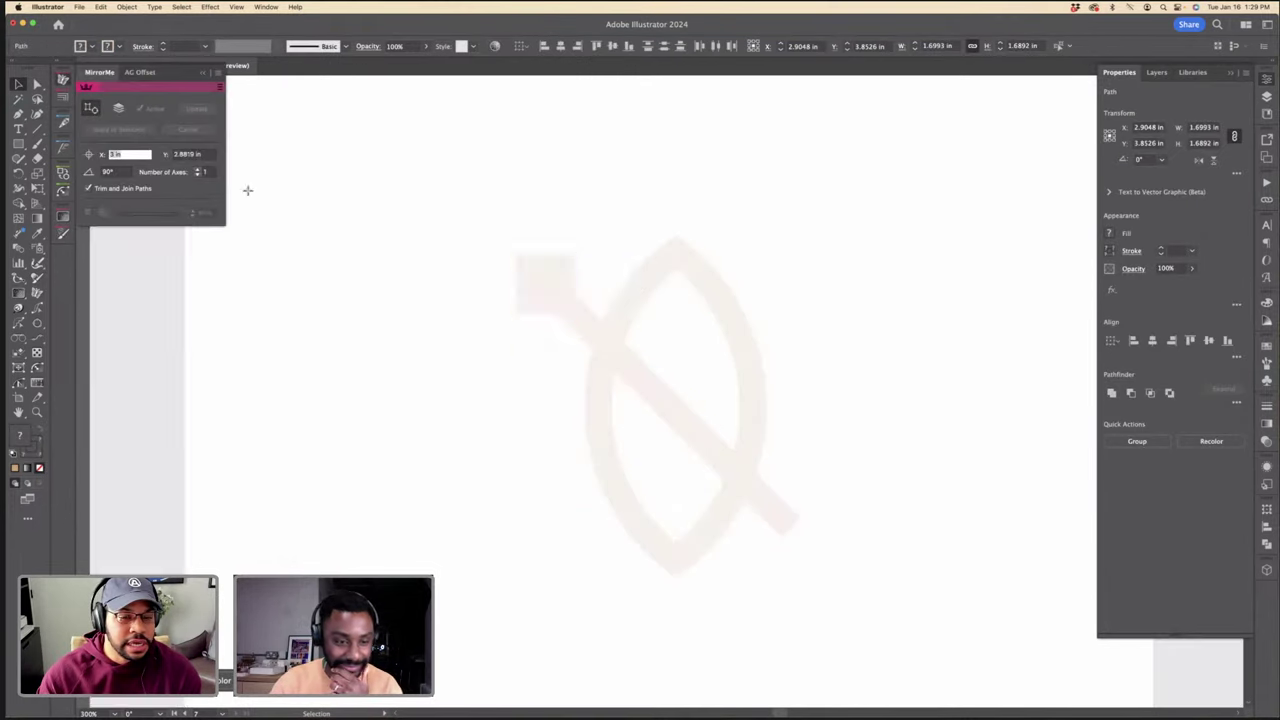
left_click(803, 290)
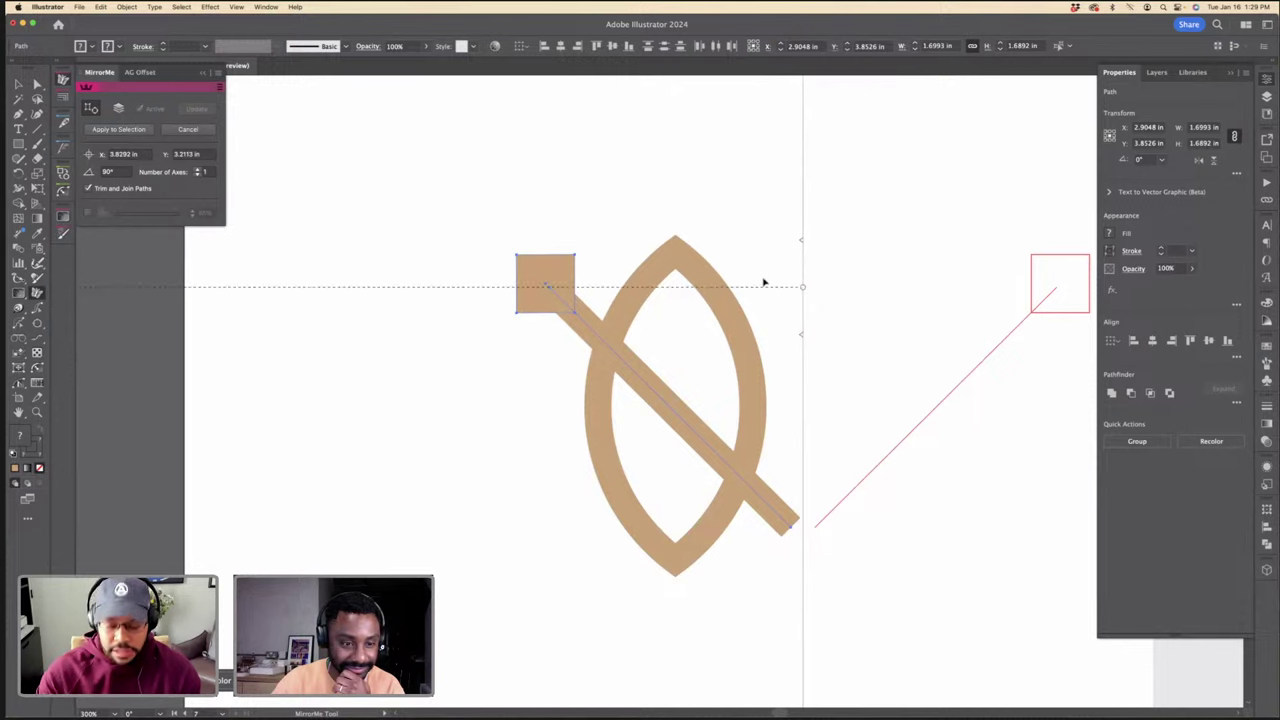
key("Return")
Step: Move the mirrored pin back over the lens so that the two pins cross, and group each pin separately
key("v")
left_click_drag(914, 249, 803, 309)
key("super+g")
left_click_drag(582, 283, 516, 329)
key("super+g")
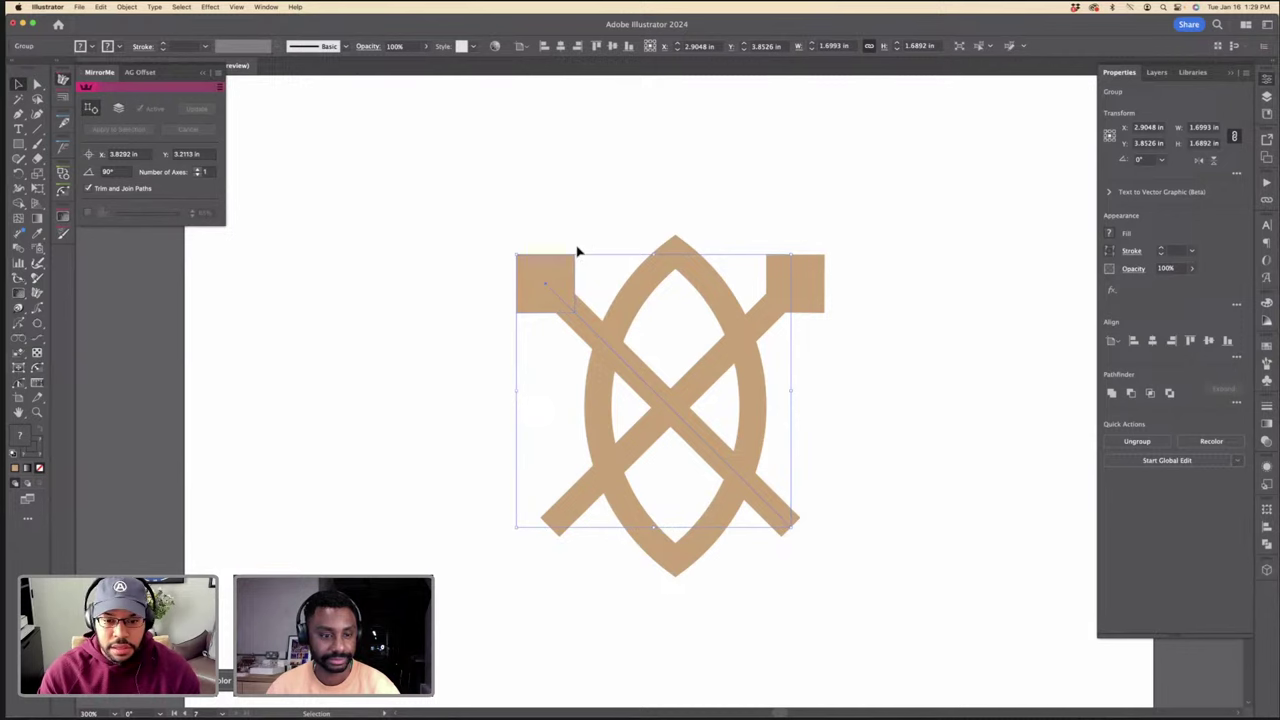
Step: Align both grouped pins and the lens shape on their horizontal centres
left_click(820, 299, "shift")
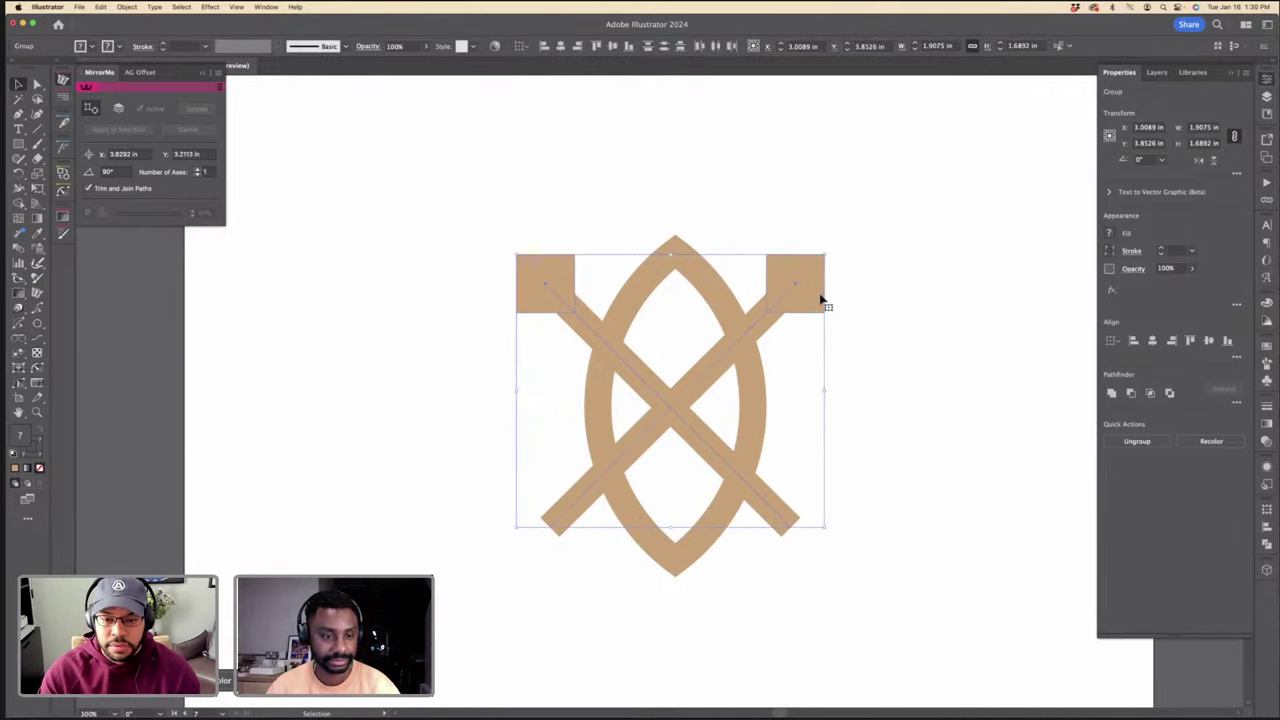
left_click(709, 288, "shift")
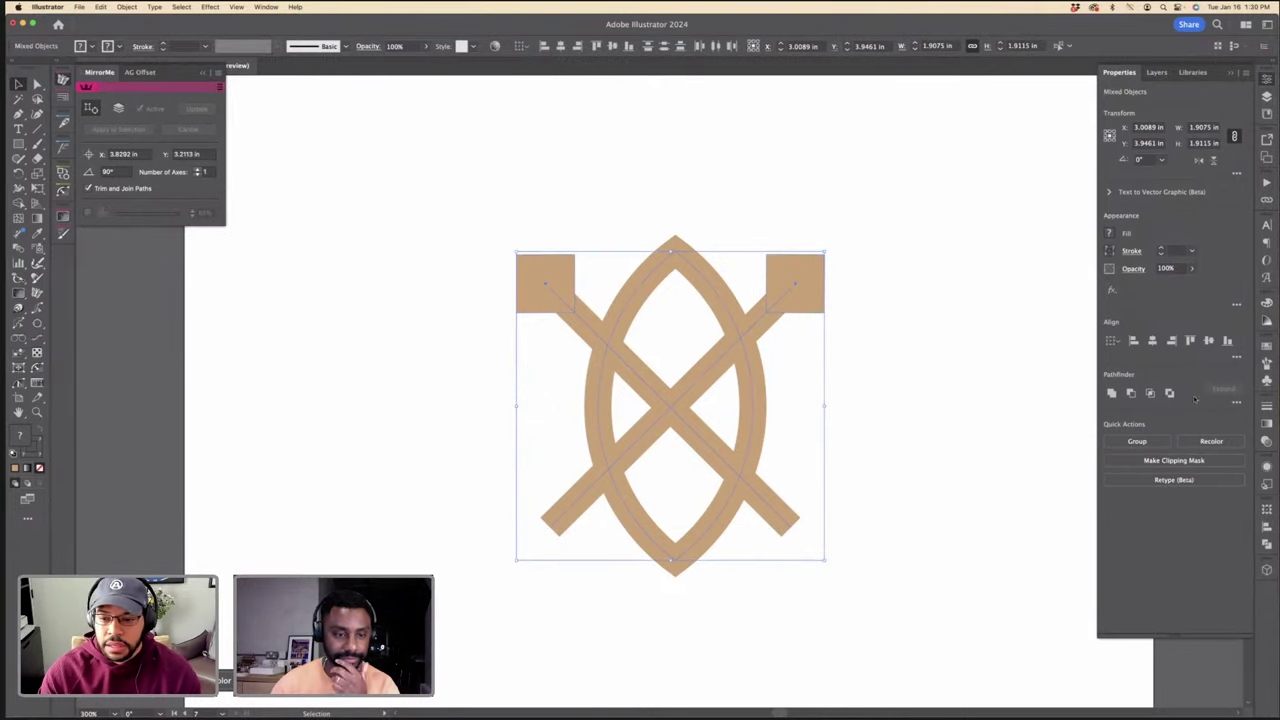
left_click(1153, 341)
left_click(1026, 343)
Step: Spread the two crossed pins apart by shifting each about 0.14 in outward toward the side of its square head
left_click(780, 297)
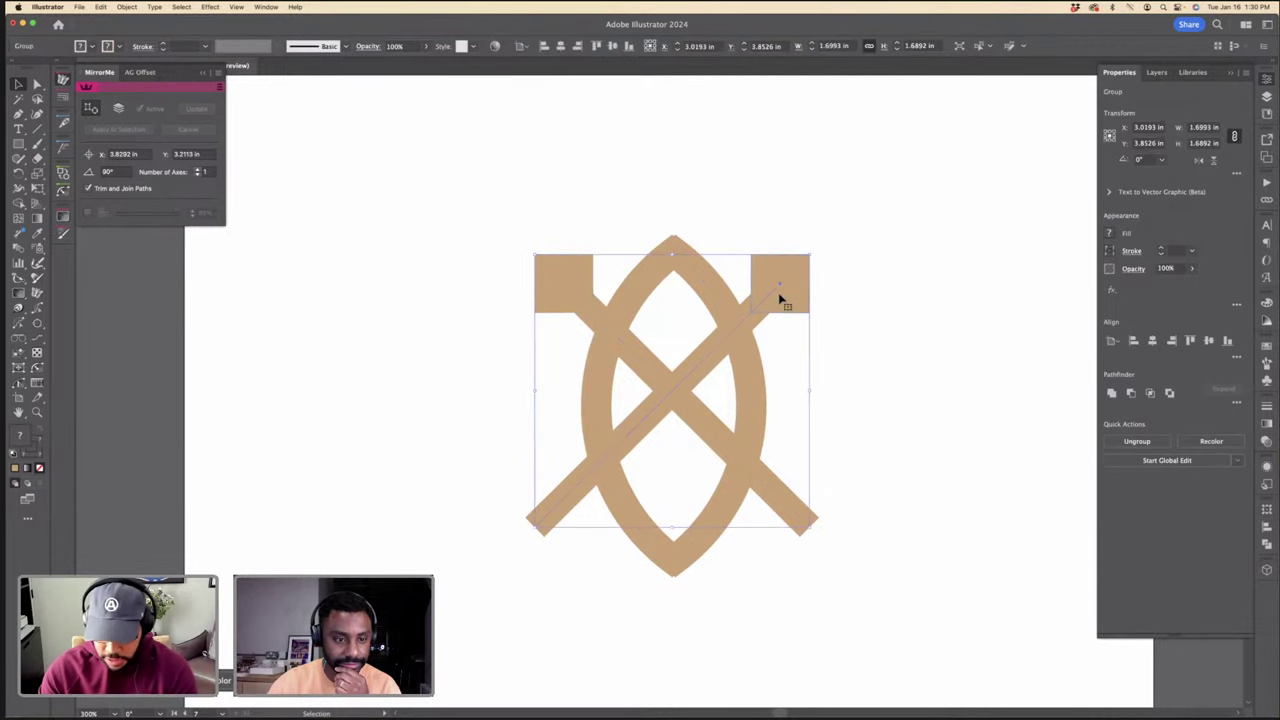
key("Right")
key("Right")
key("super+z")
key("super+z")
key("shift+Right")
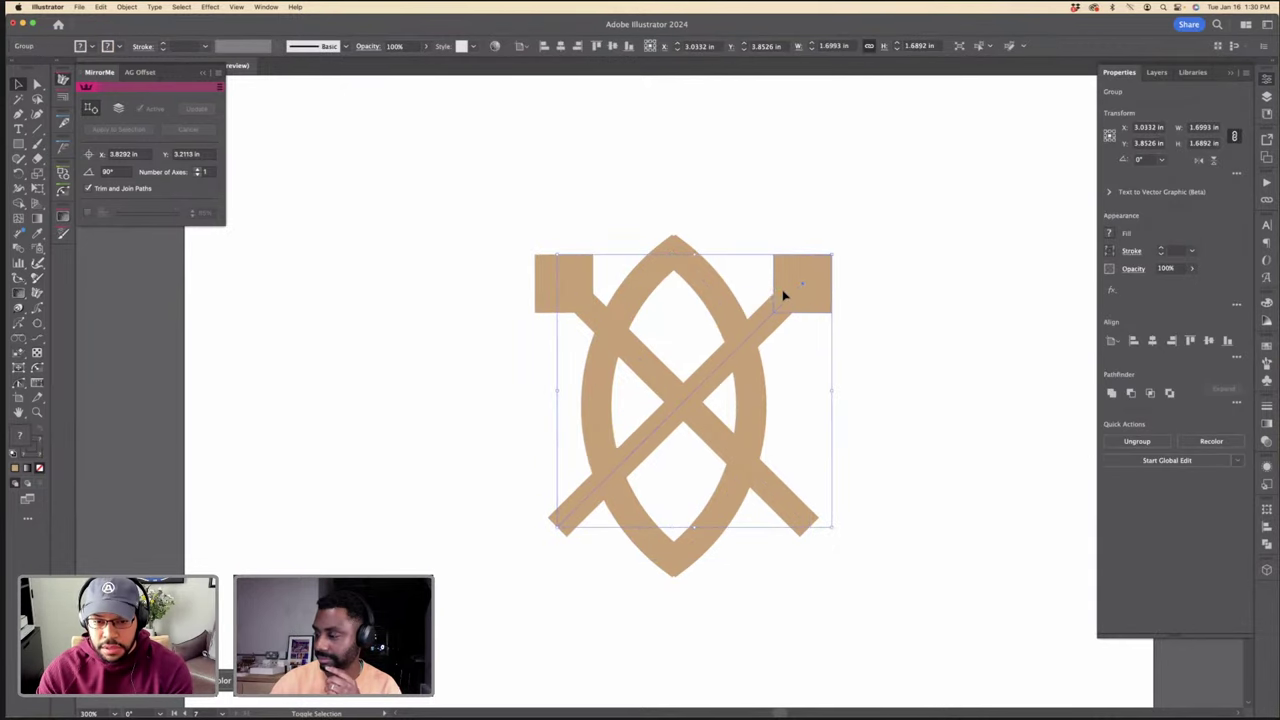
left_click(645, 365)
key("shift+Left")
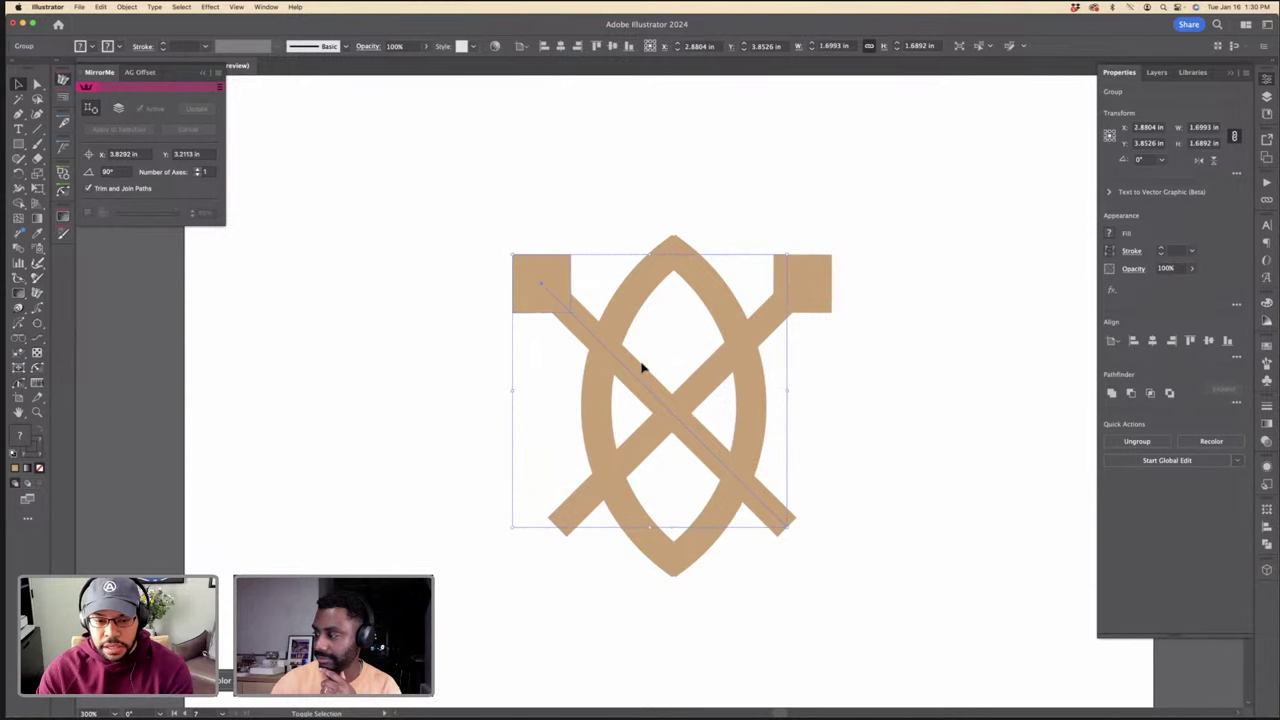
Step: Select both crossed pins and nudge them up slightly relative to the lens shape
left_click(926, 409)
key("super+minus")
key("super+minus")
key("super+minus")
key("super+equal")
key("super+equal")
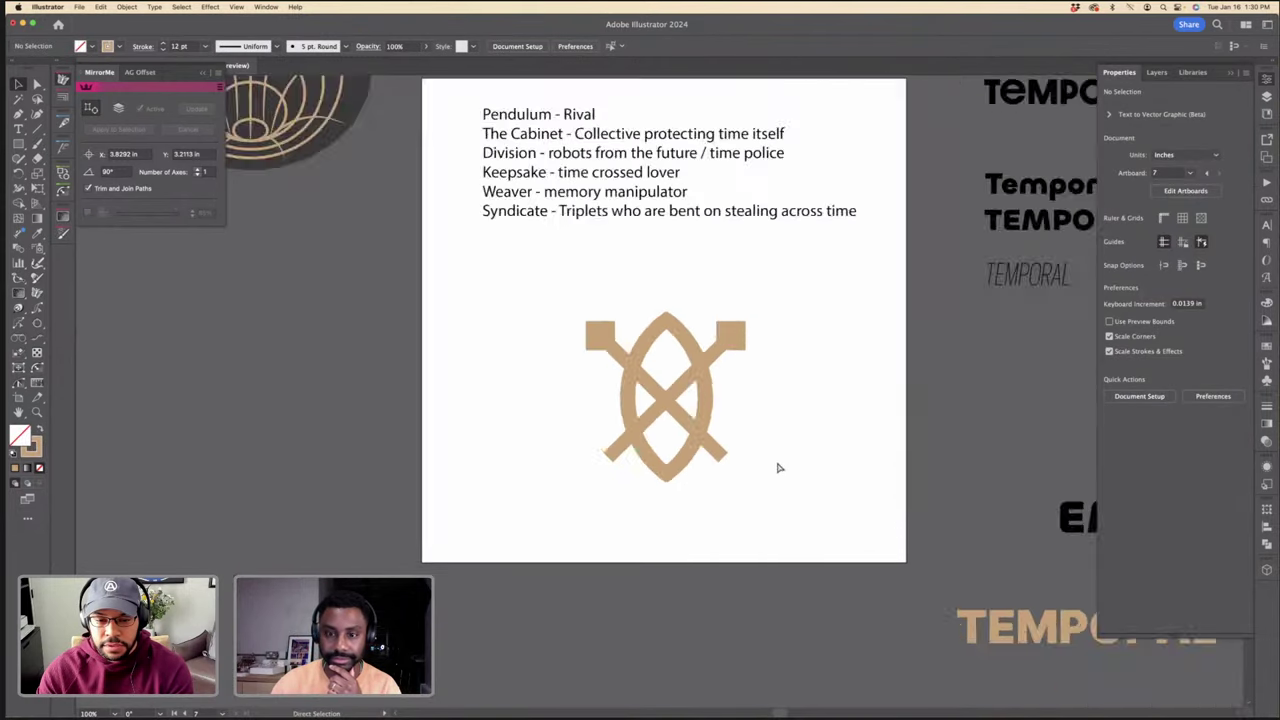
left_click(563, 303)
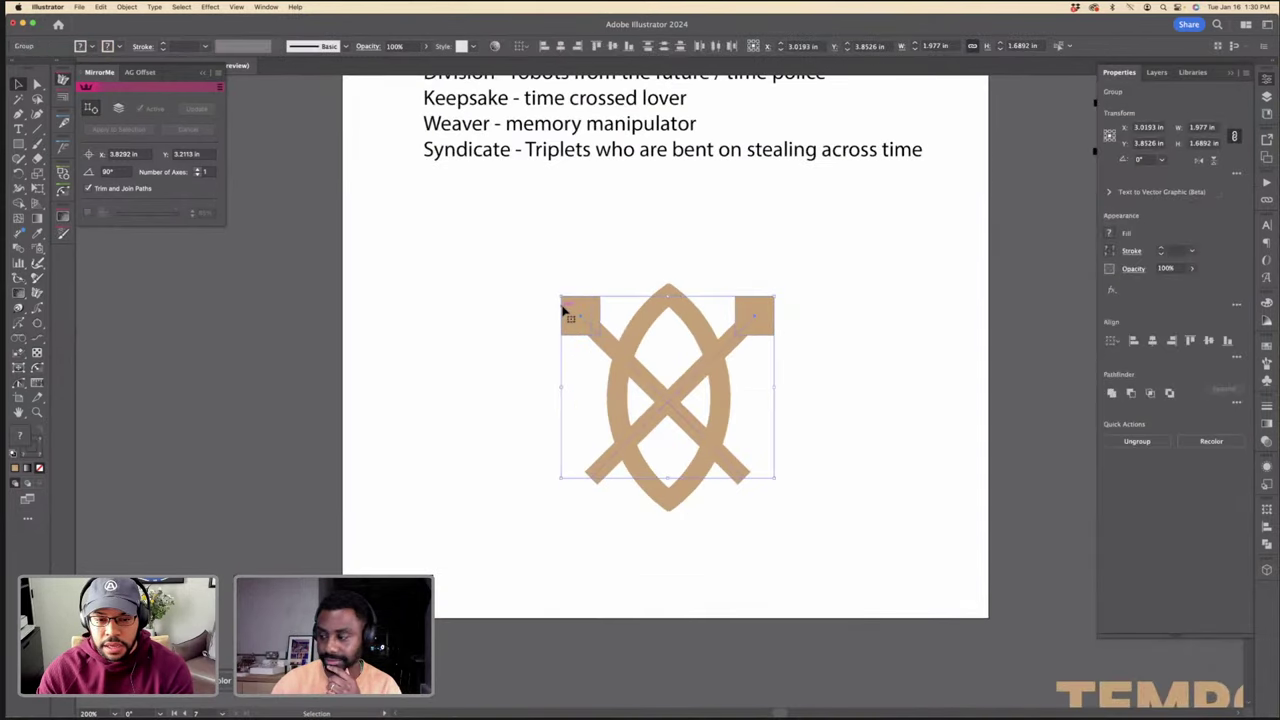
Step: Remove the top anchor point of the lens path with the Pen tool
left_click(698, 312)
left_click(698, 312)
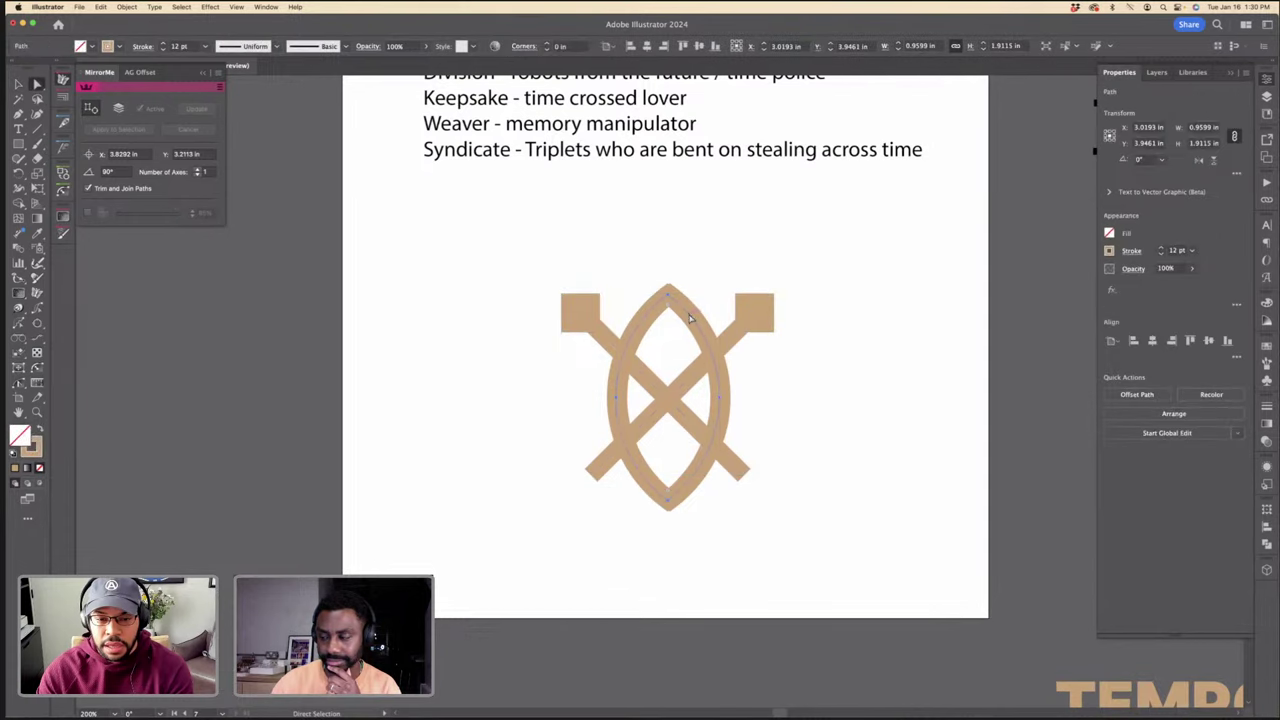
key("super+equal")
left_click(801, 392)
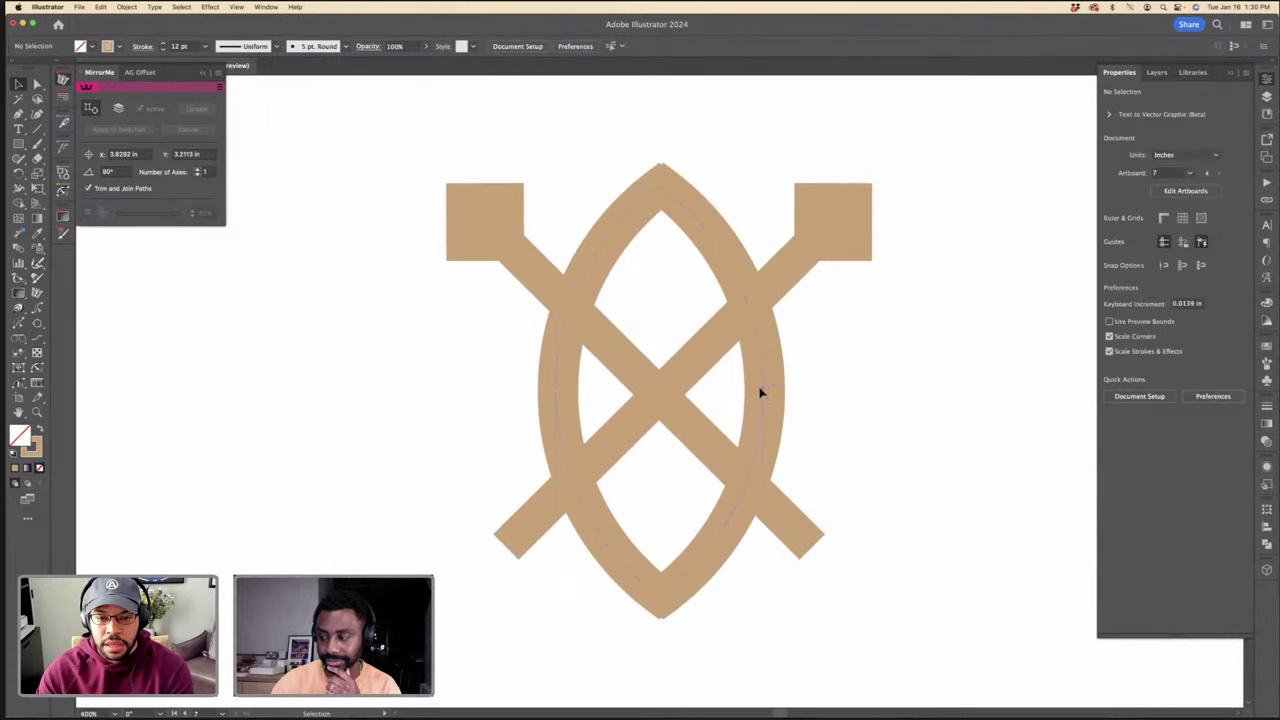
left_click(760, 393)
key("a")
key("super+minus")
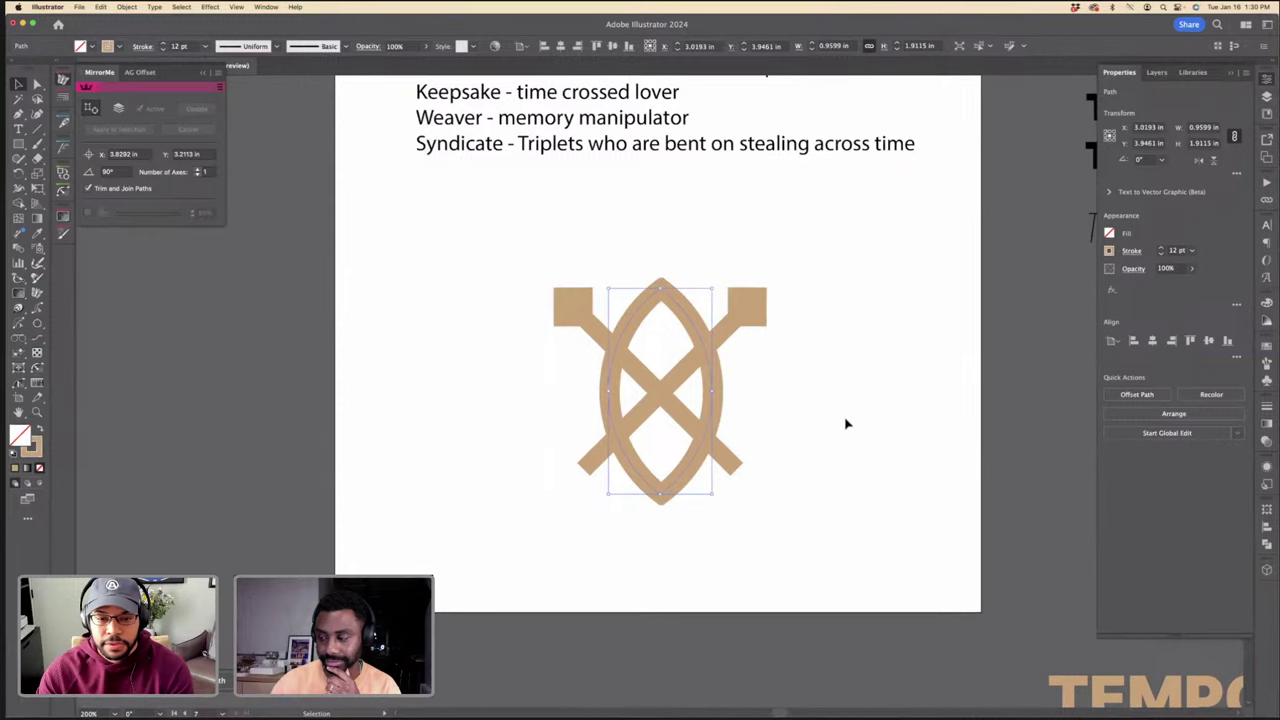
key("super+equal")
key("a")
left_click(814, 383)
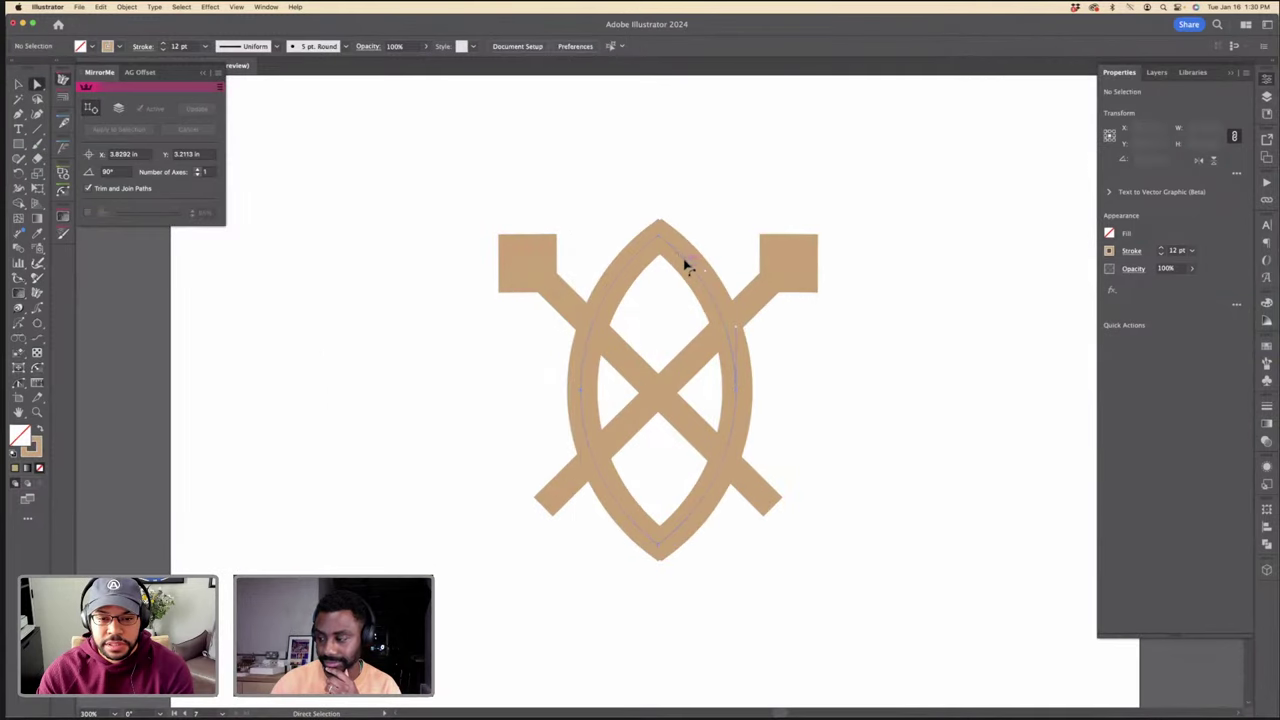
left_click(685, 262)
key("p")
left_click(659, 240)
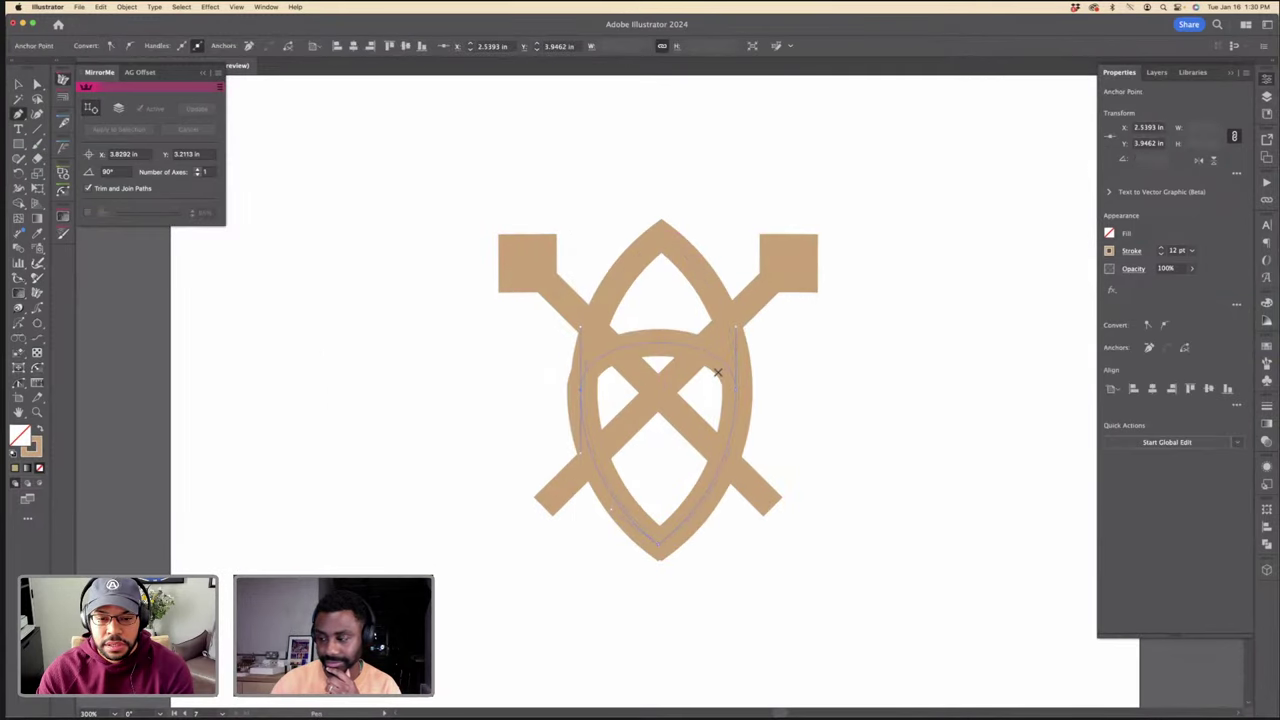
Step: Delete the leftover duplicate lens paths so that only one full pointed lens remains behind the pins
key("v")
key("Delete")
left_click(914, 404)
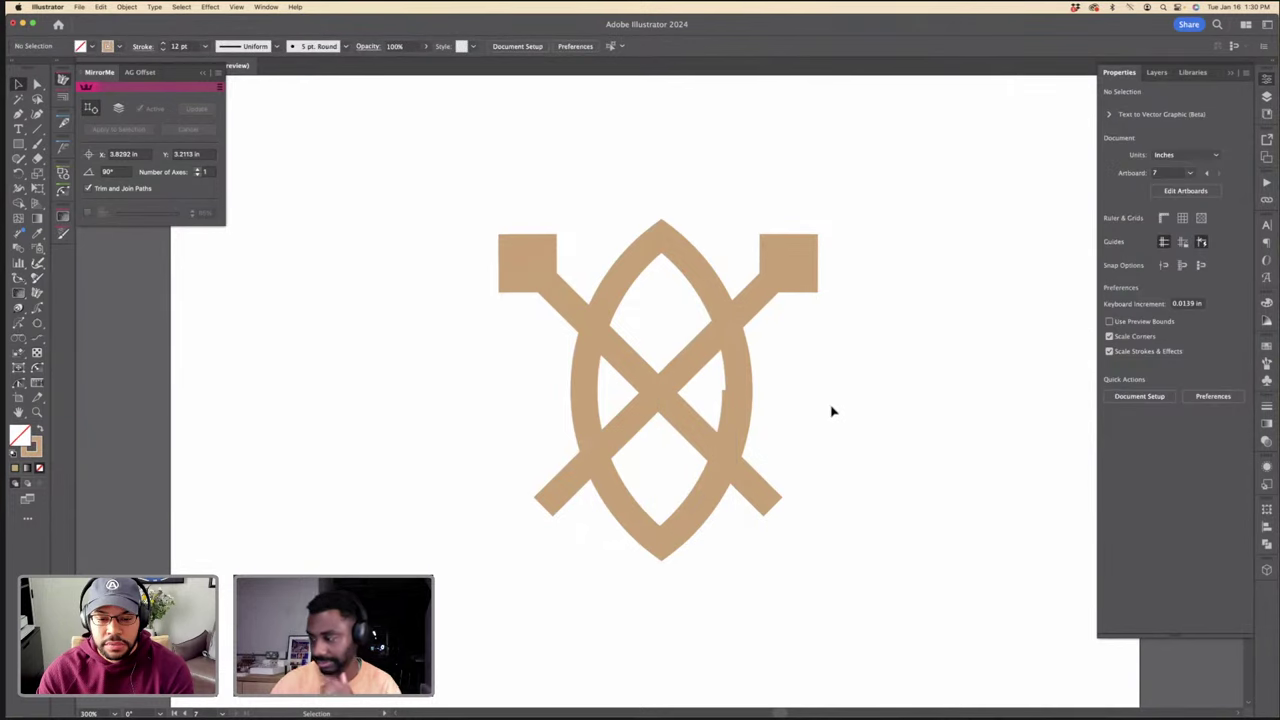
left_click(732, 410)
key("Delete")
left_click(736, 409)
key("Delete")
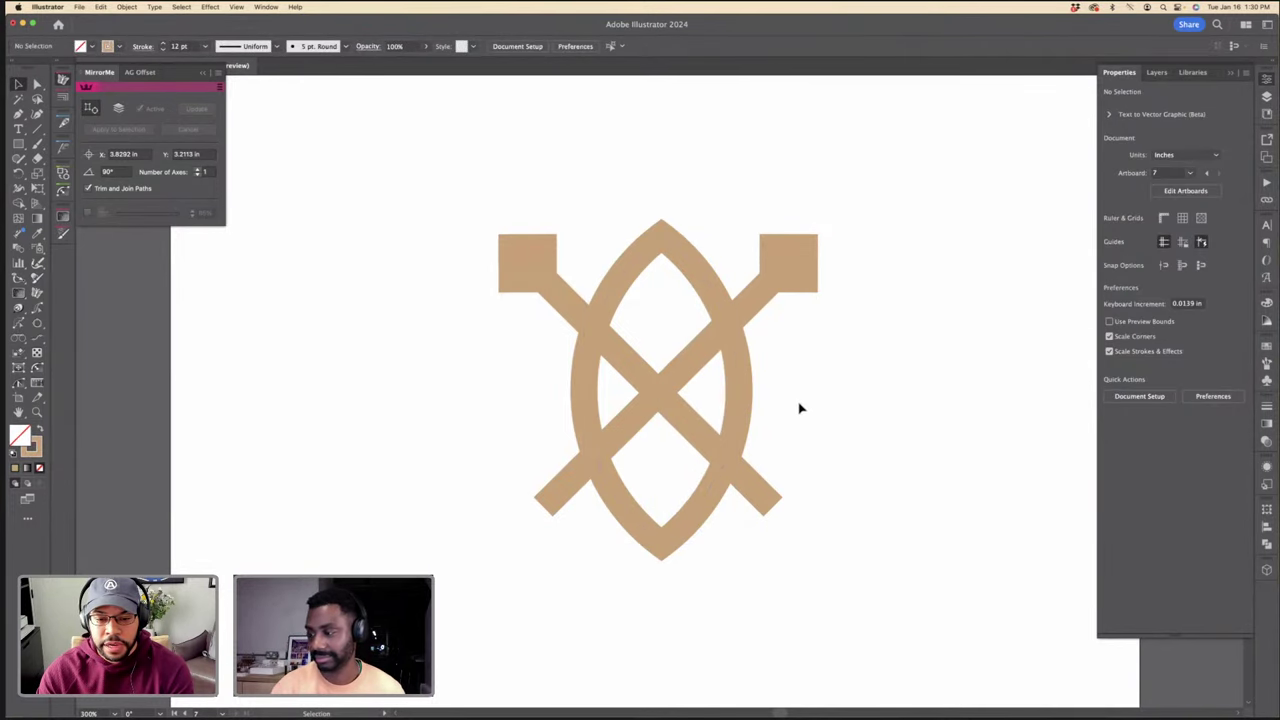
Step: Nudge both crossed pins down slightly and lengthen their plain lower ends diagonally outward by about 0.1 in
left_click(771, 296)
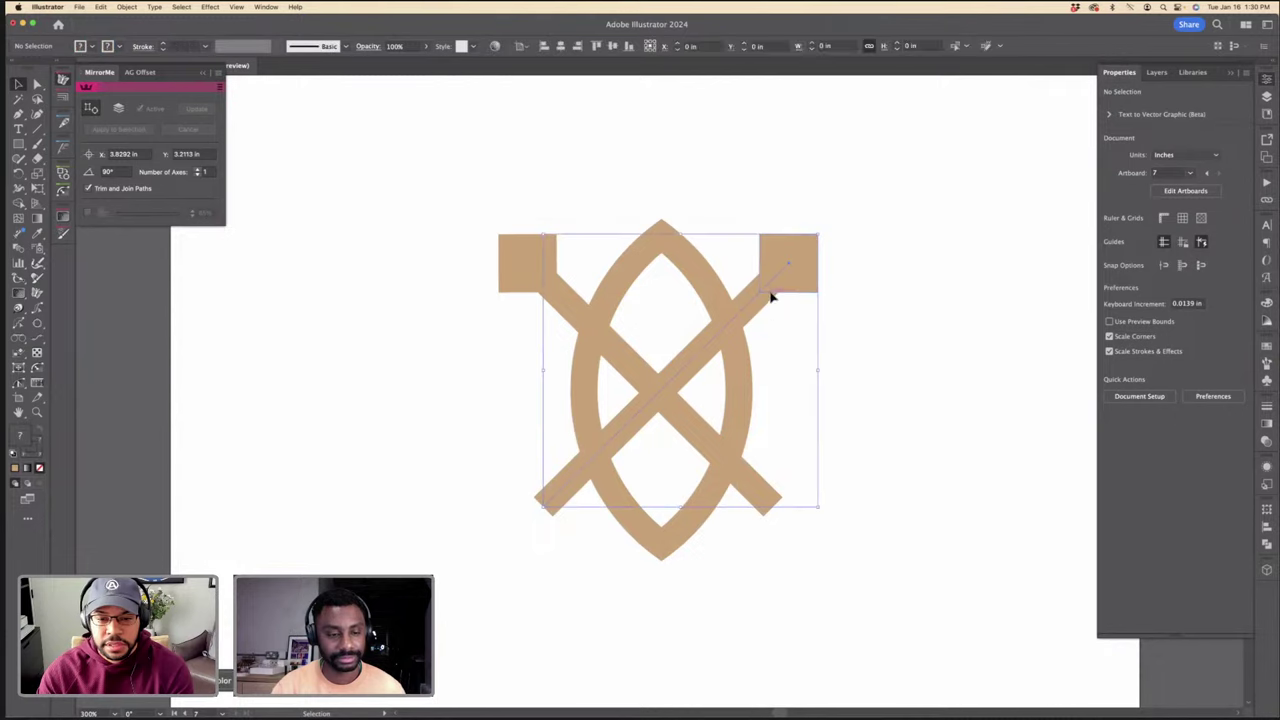
key("a")
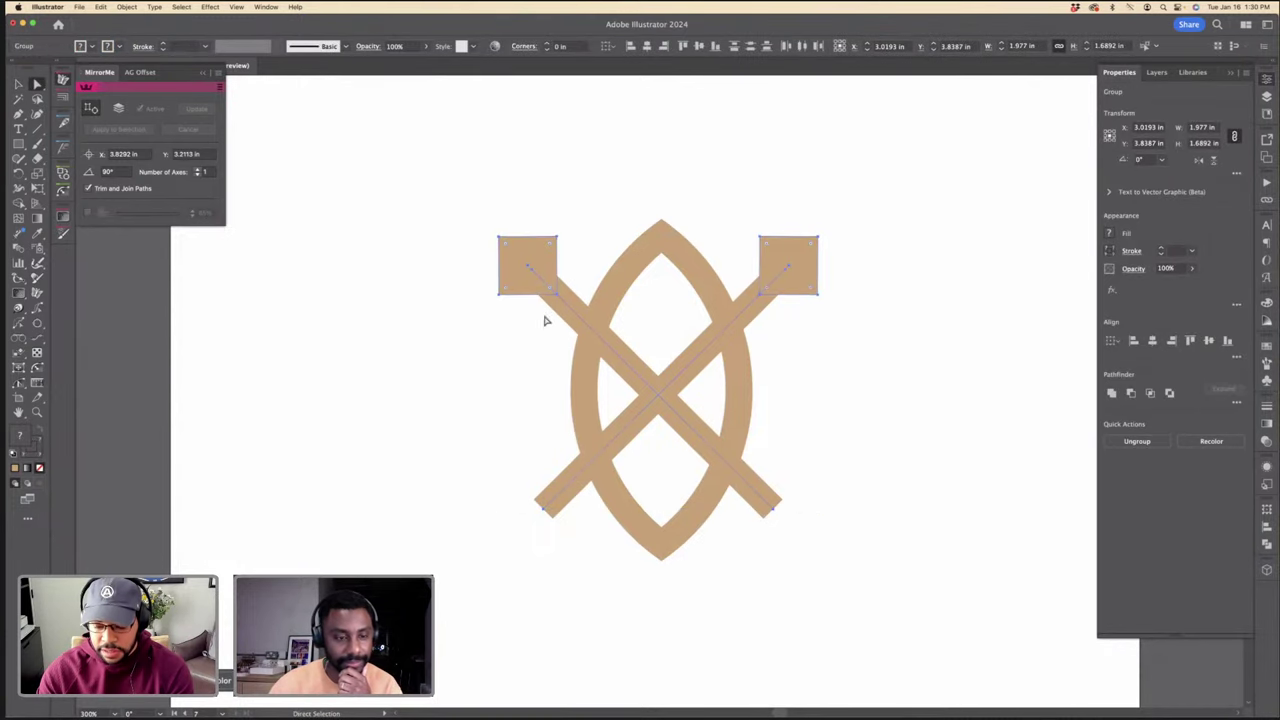
left_click(525, 388)
left_click(545, 510)
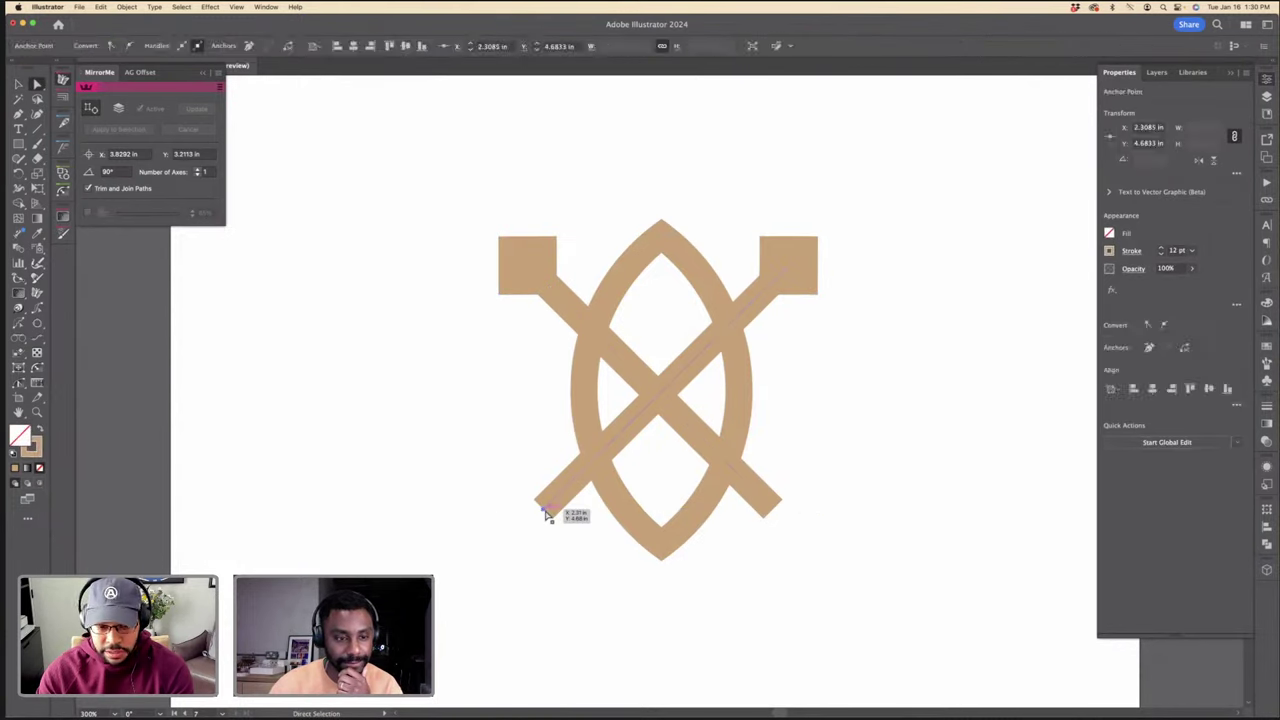
left_click_drag(546, 513, 529, 521)
left_click(767, 507)
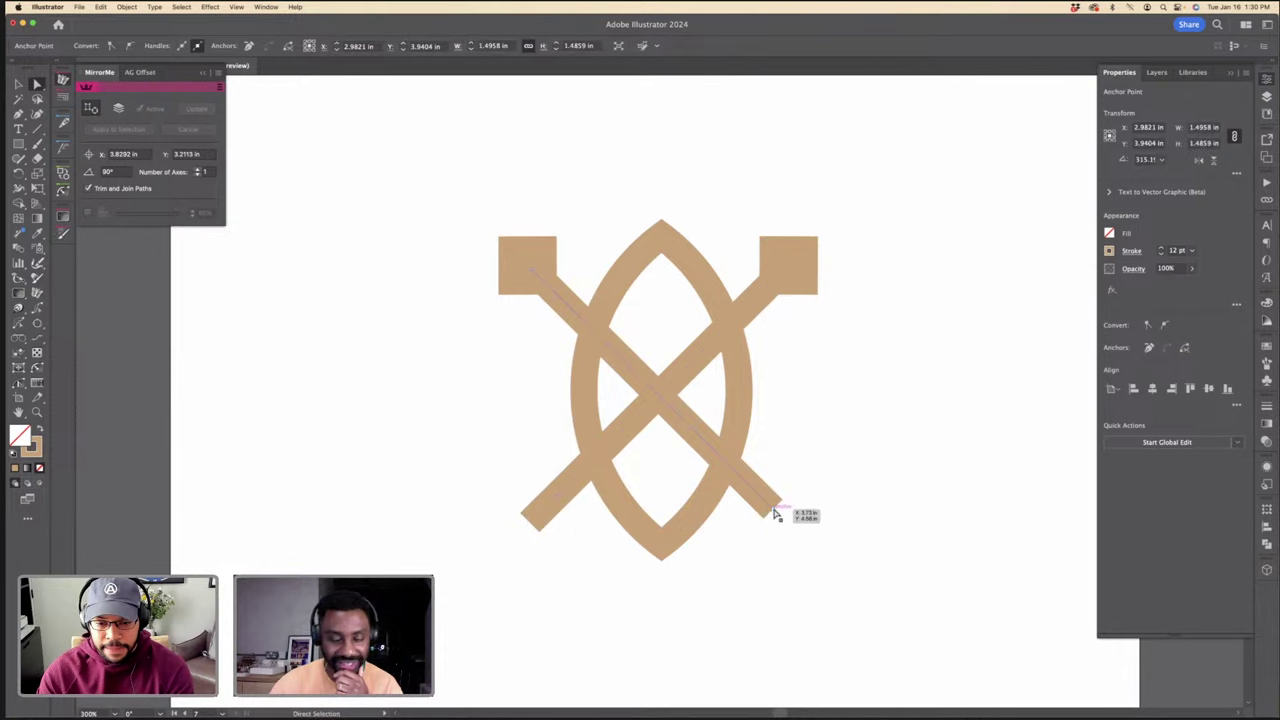
left_click_drag(777, 517, 788, 531)
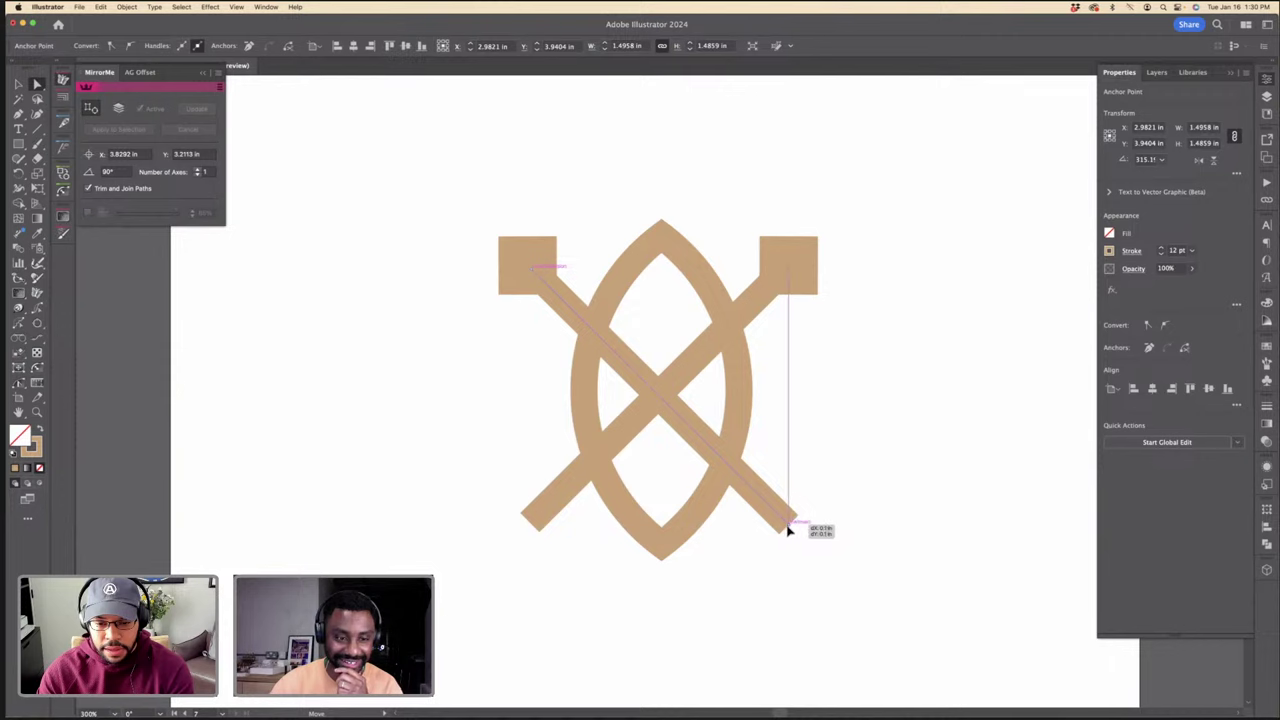
left_click(548, 536)
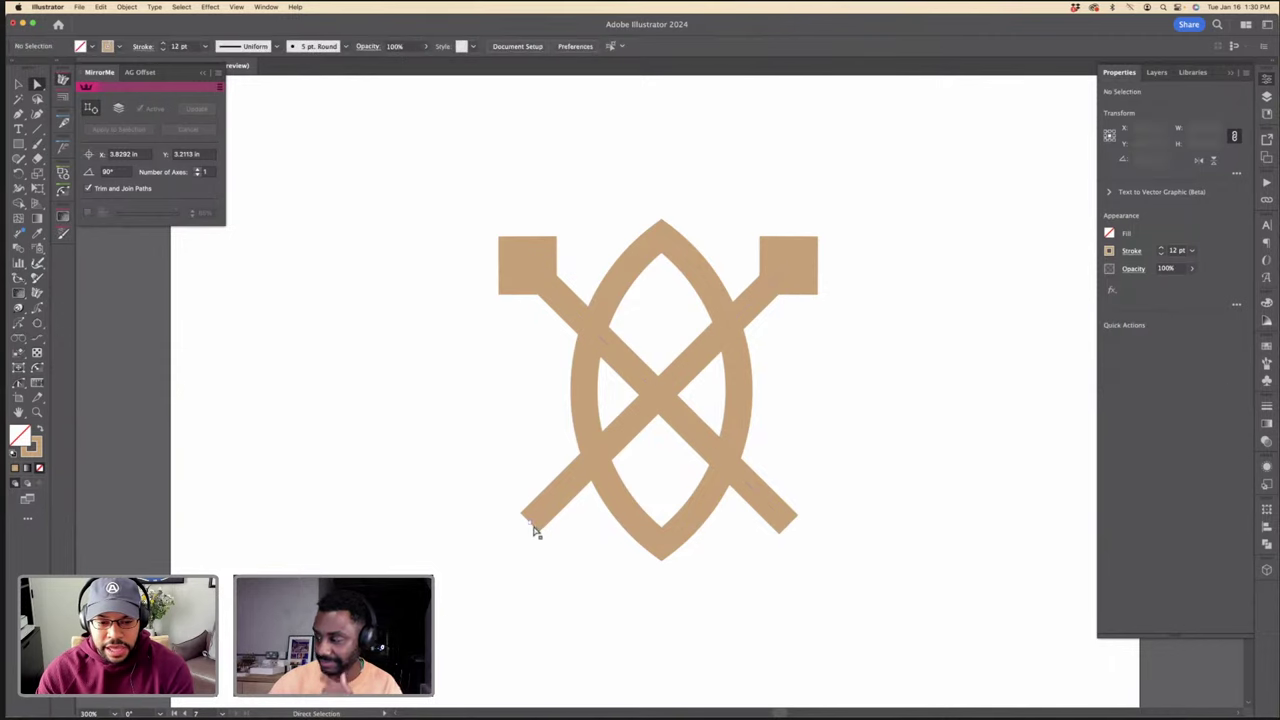
mouse_move(532, 523)
left_mouse_down()
mouse_move(523, 532)
mouse_move(546, 514)
mouse_move(526, 525)
left_mouse_up()
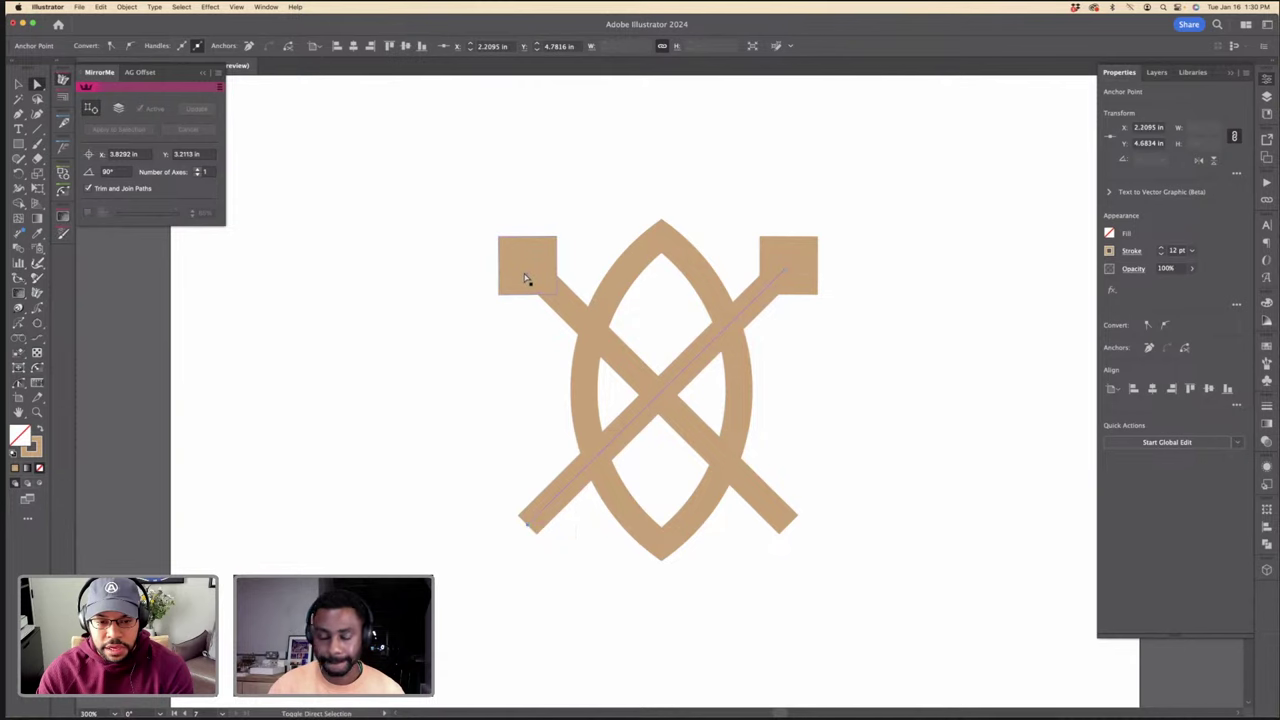
left_click(520, 417)
key("v")
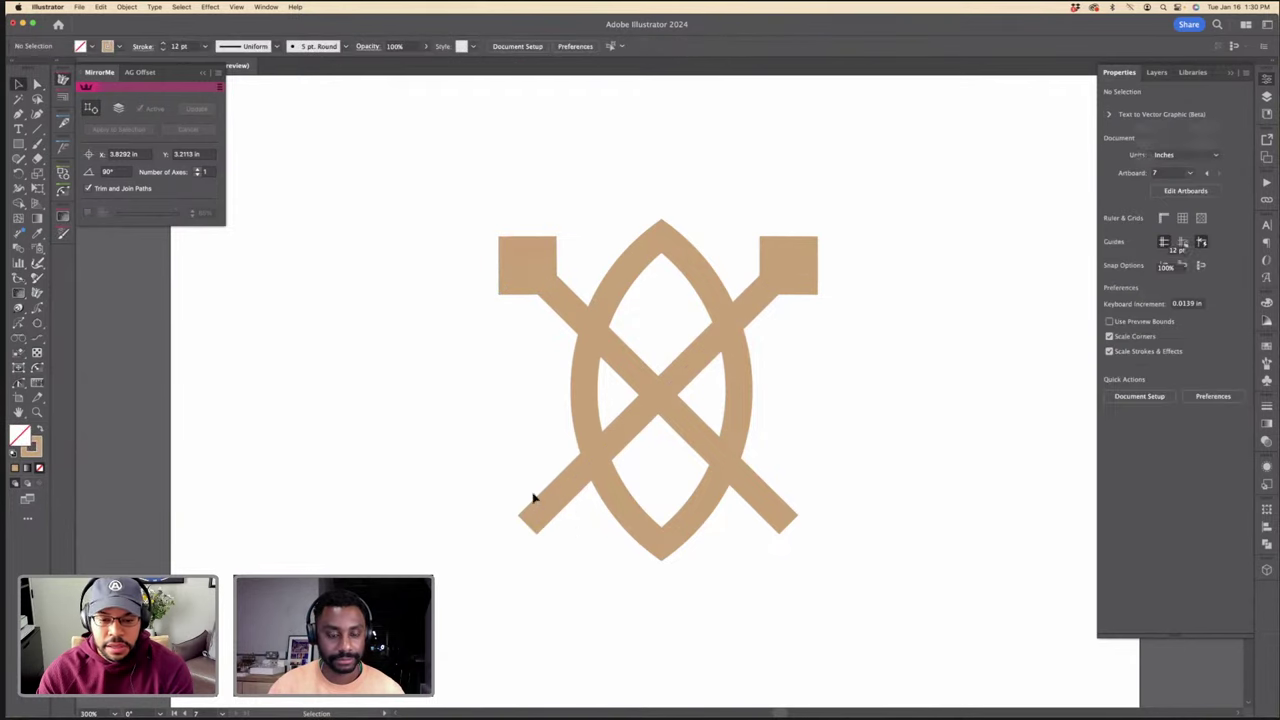
Step: Delete the pin whose square head is at the upper right and recreate it by mirroring the remaining pin across a vertical axis
left_click(612, 441)
key("Delete")
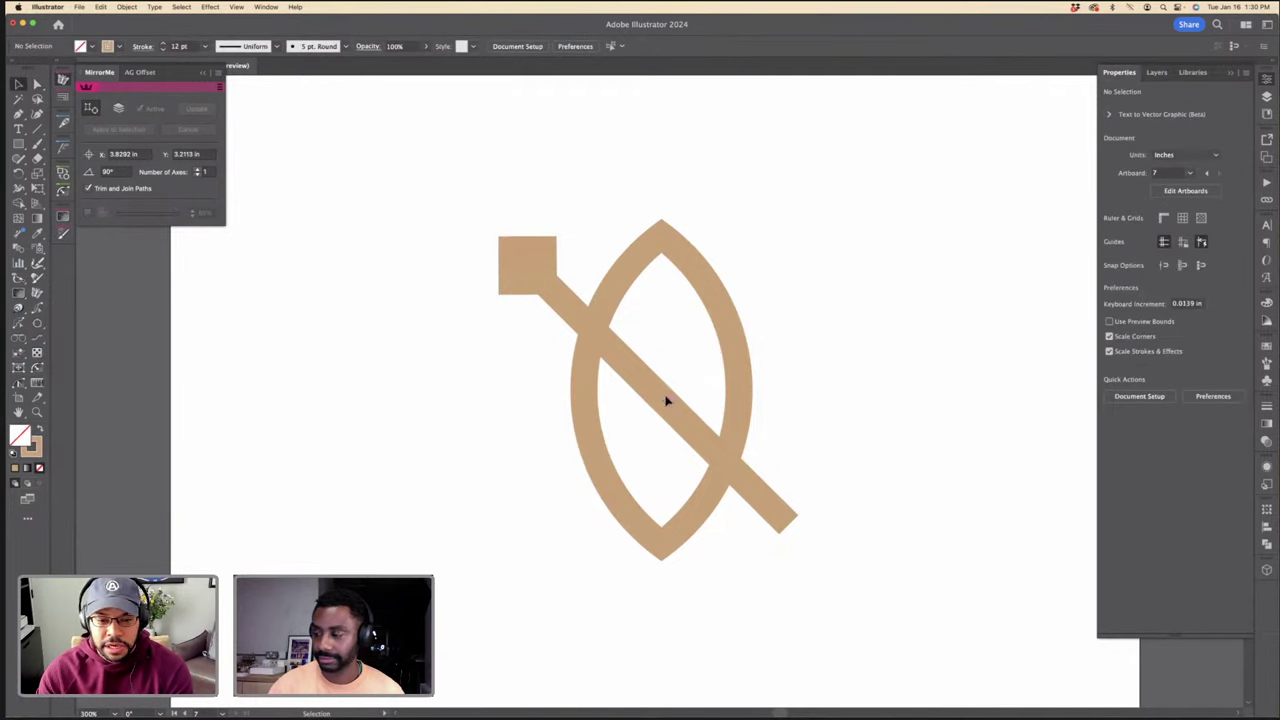
left_click(663, 398)
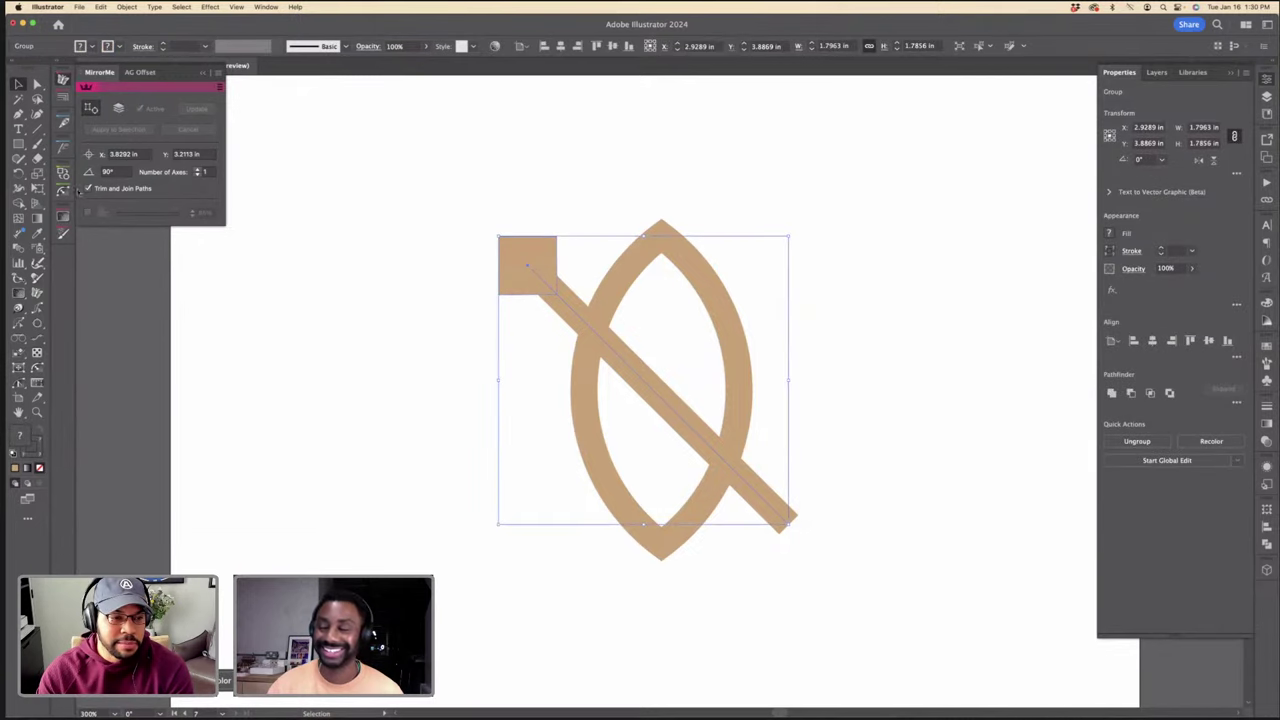
left_click(37, 292)
left_click(807, 354)
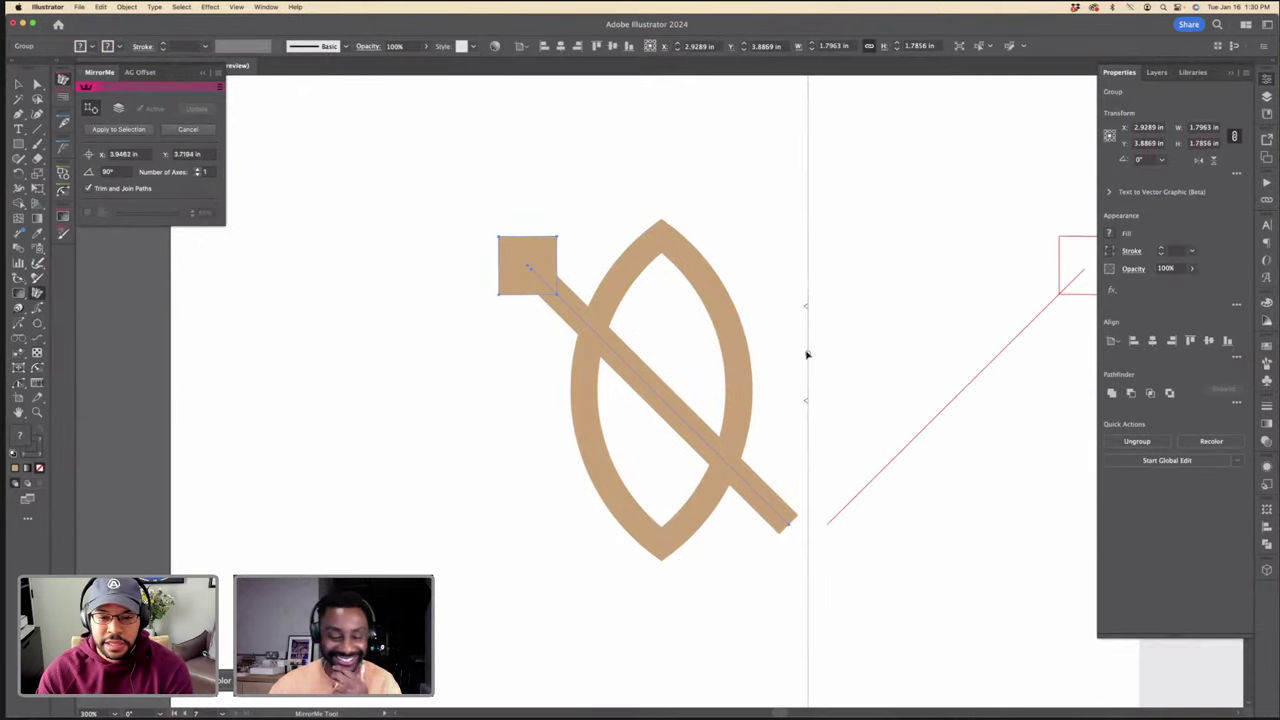
key("v")
left_click(808, 354)
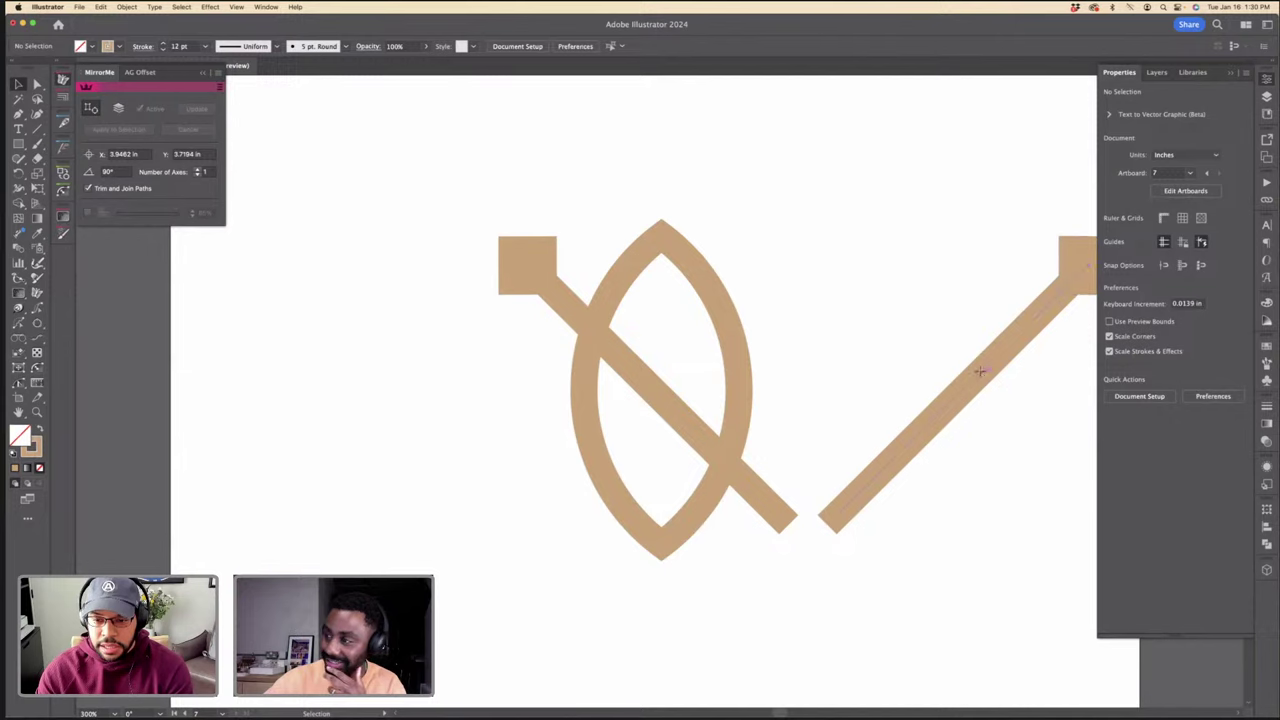
Step: Move the mirrored pin over the lens and align both pins and the lens on their horizontal centres
left_click_drag(980, 371, 703, 380)
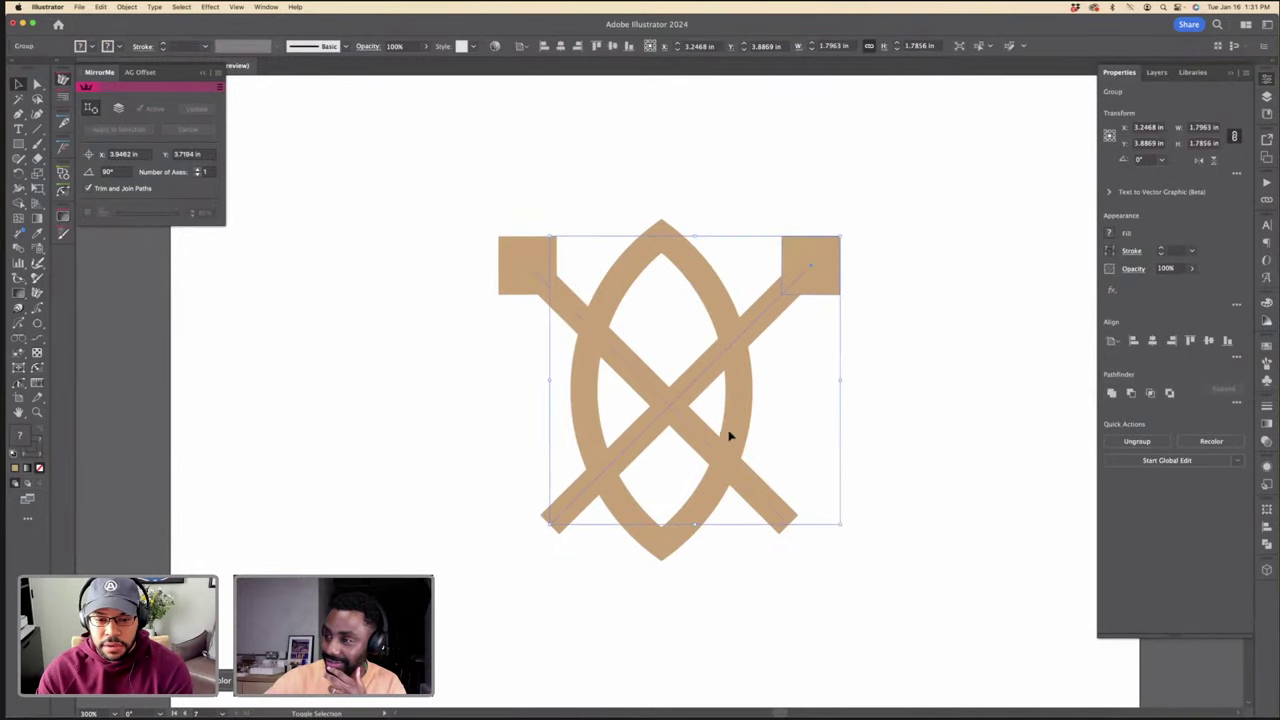
left_click(574, 340, "shift")
left_click(932, 350)
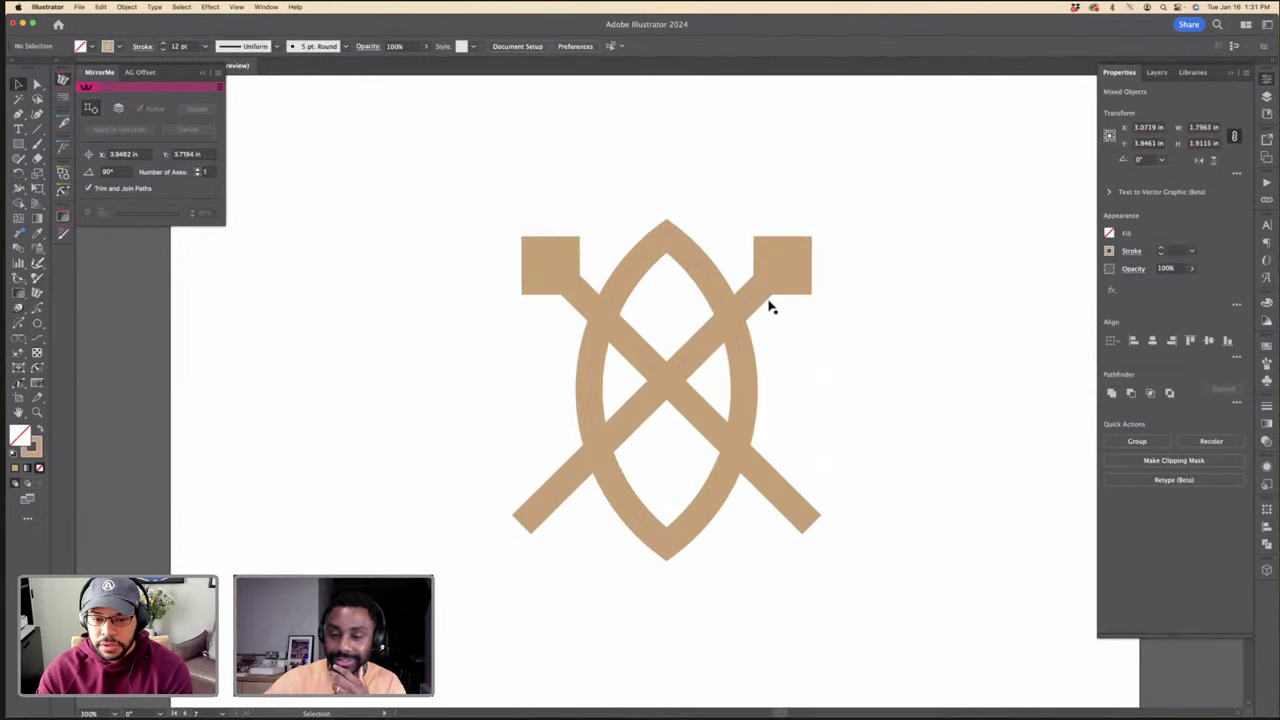
Step: Spread the centred pins apart by shifting each about 0.14 in outward toward its square head
left_click(775, 276)
key("shift+Right")
left_click(647, 362)
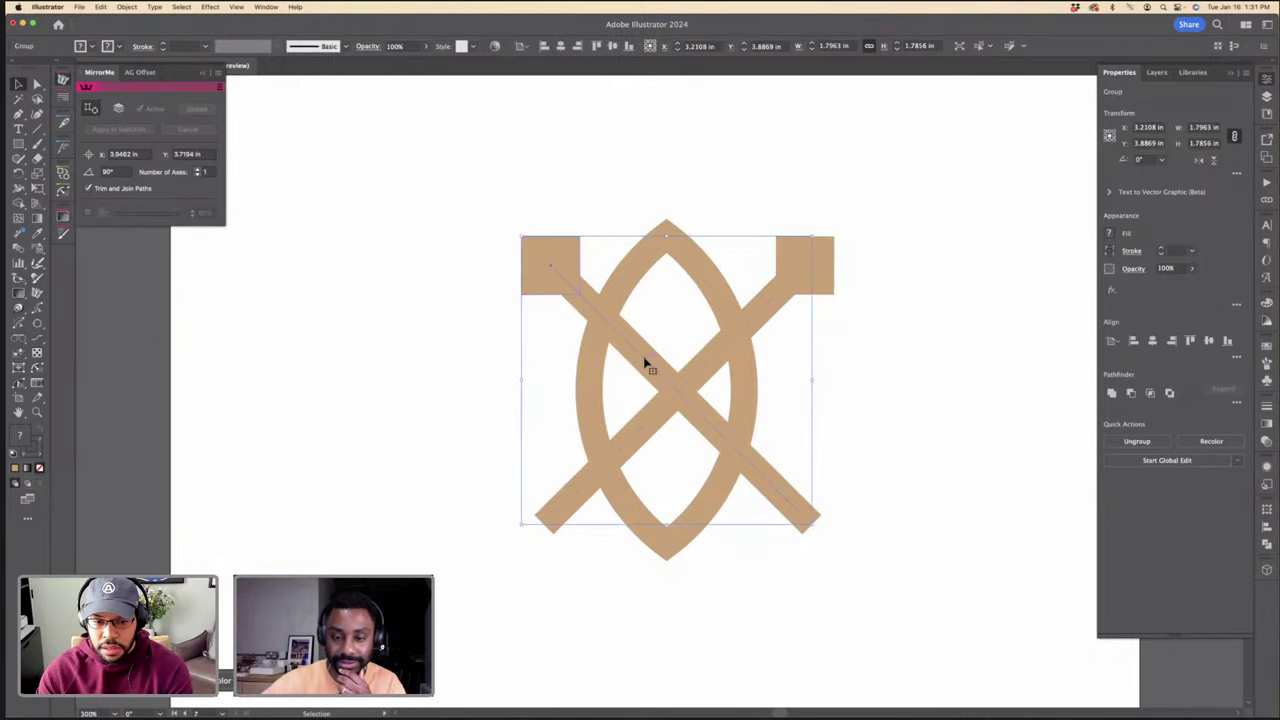
key("shift+Left")
left_click(881, 395)
key("super+minus")
key("super+minus")
key("super+minus")
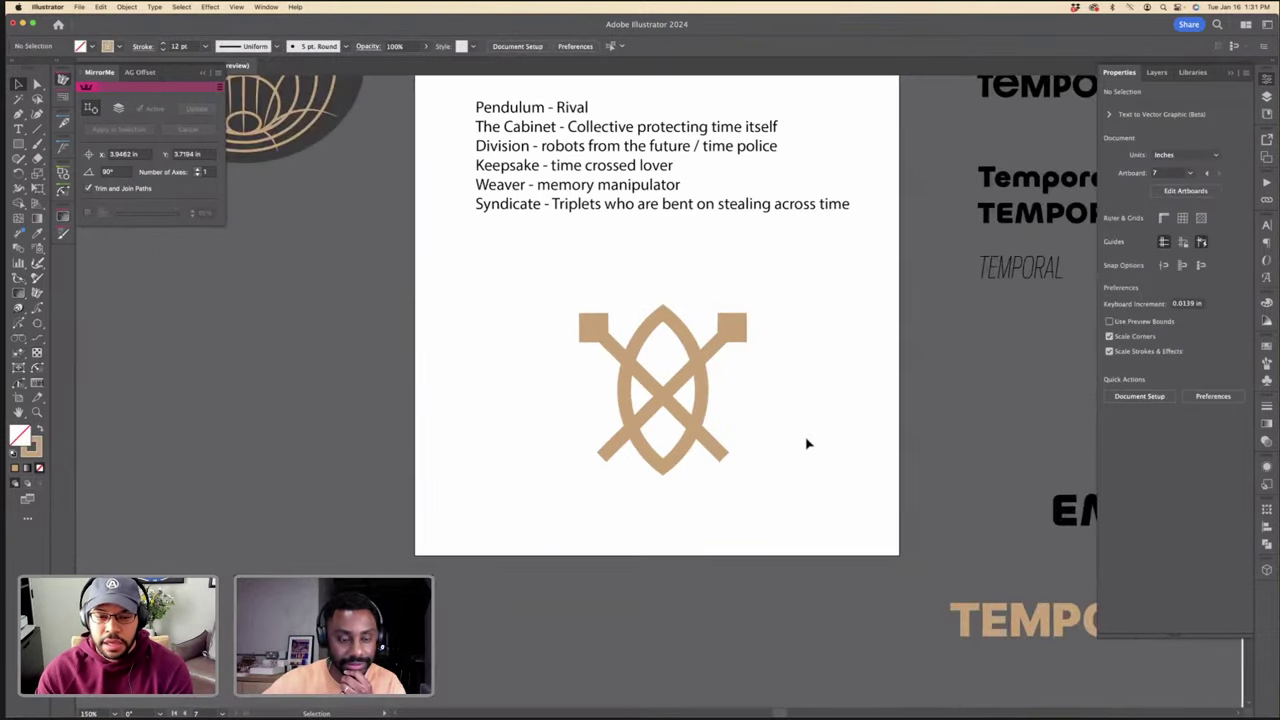
key("super+plus")
key("super+plus")
Step: Nudge the two crossed pins back toward each other in small increments to narrow their spread
left_click(818, 284)
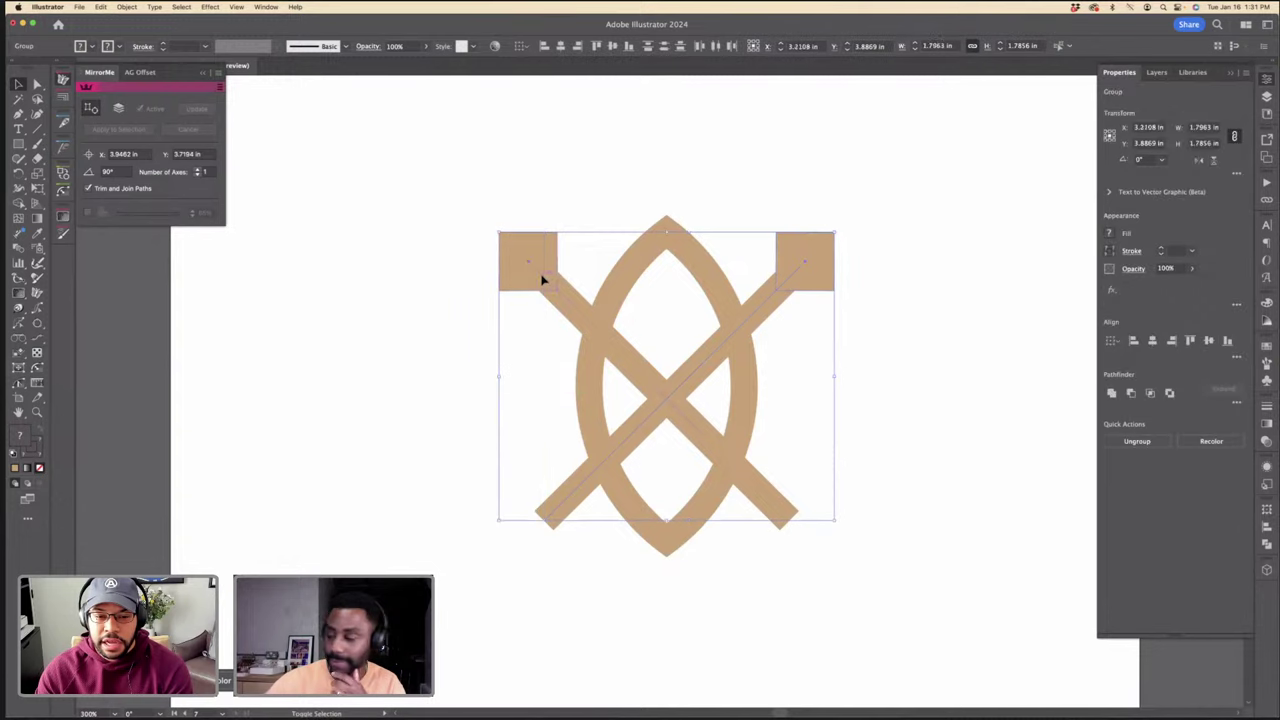
key("shift+Up")
left_click(574, 260)
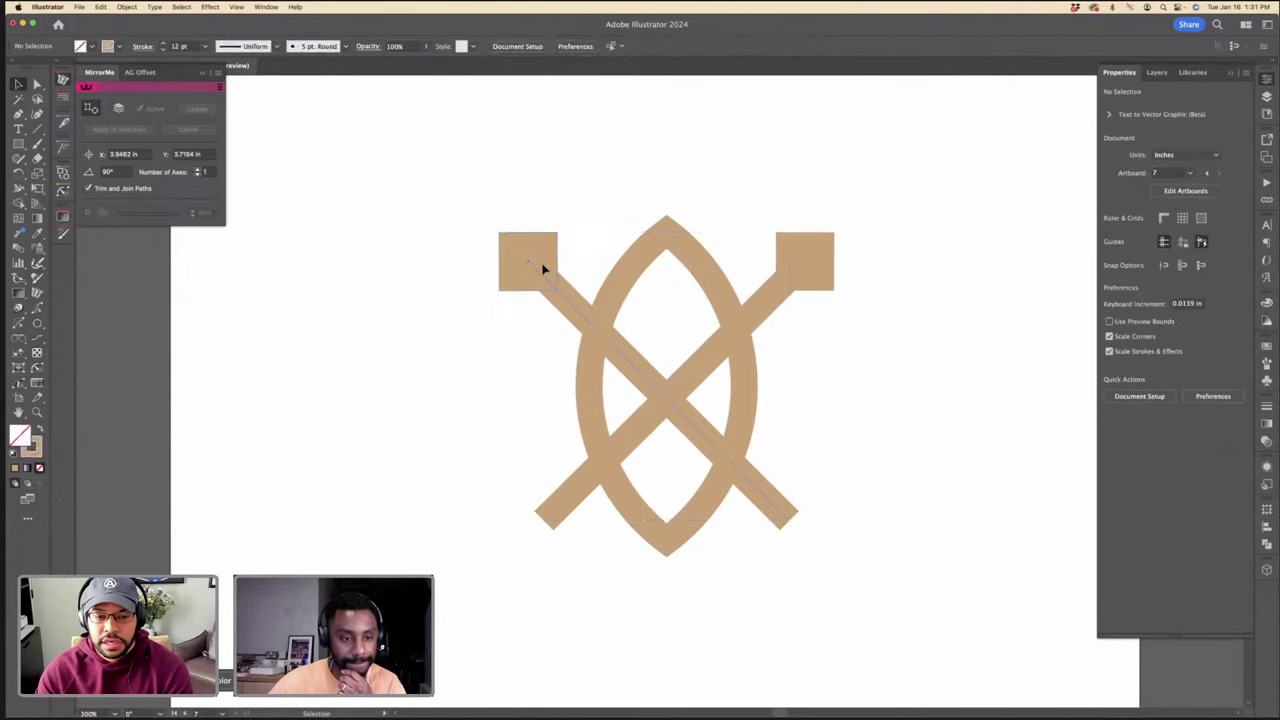
left_click(542, 269)
key("Right")
key("Right")
key("Right")
key("Right")
left_click(794, 257)
key("Left")
key("Left")
key("Left")
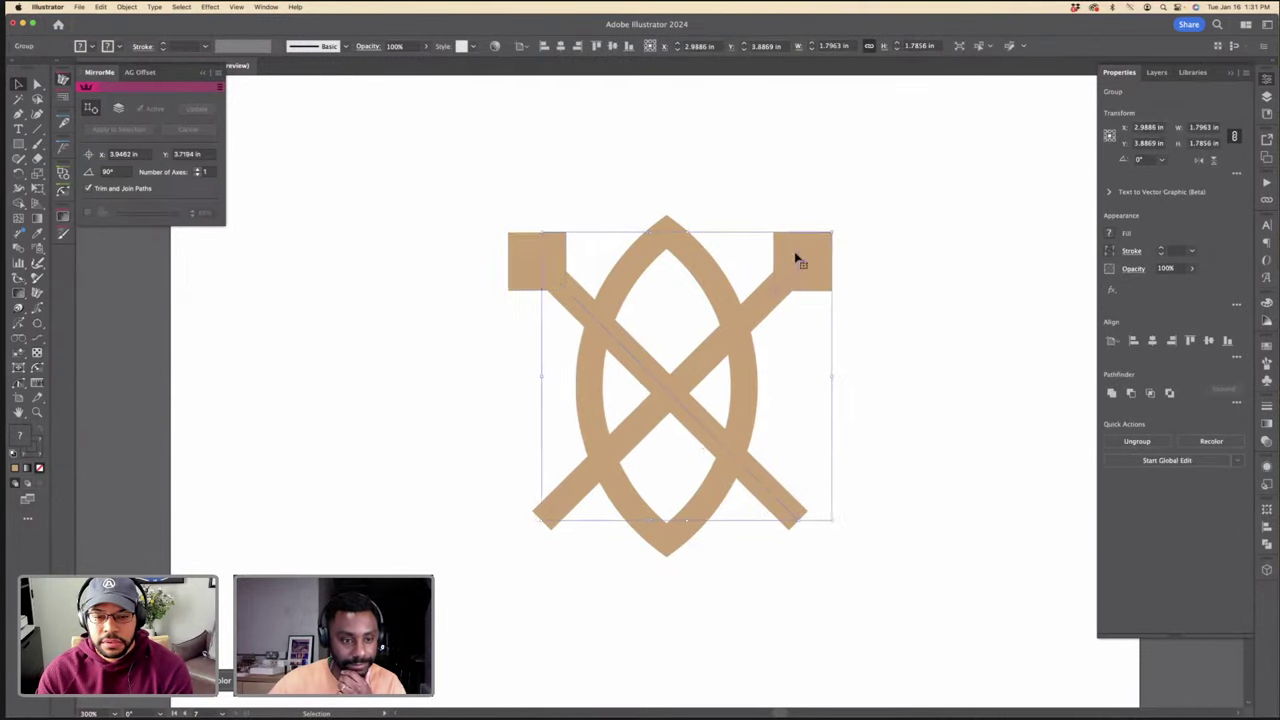
left_click(814, 371)
key("super+minus")
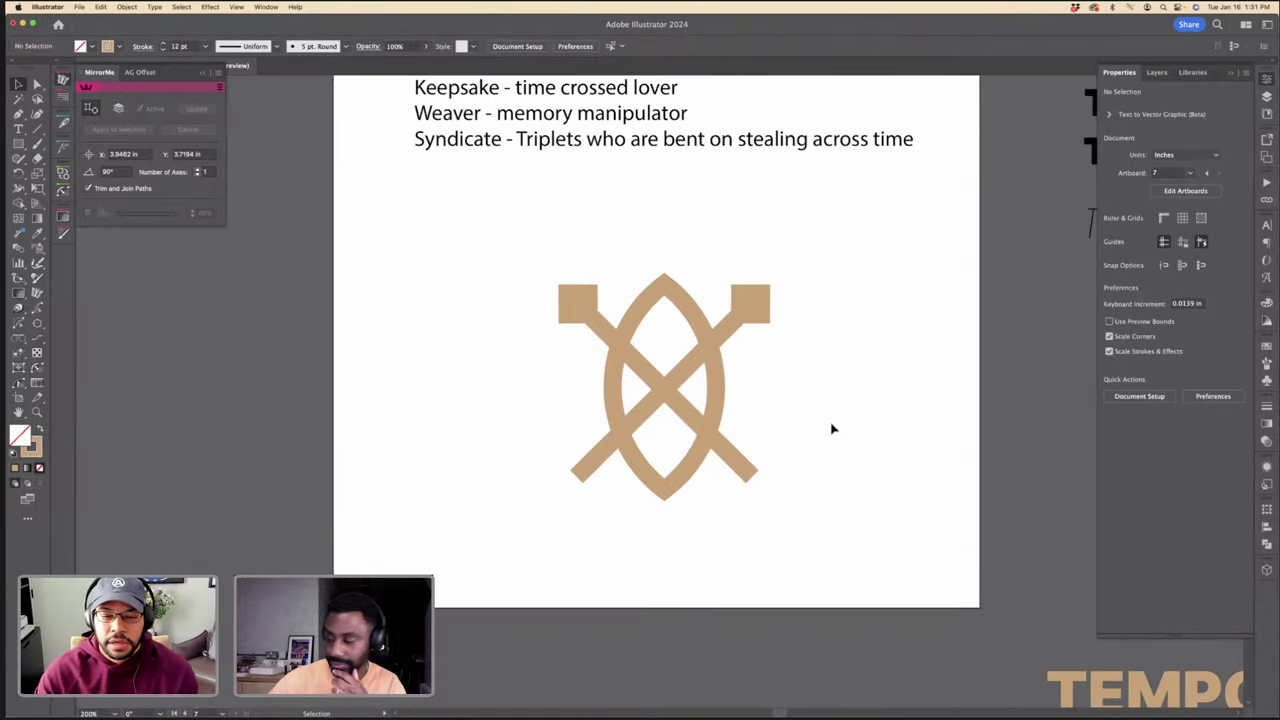
Step: Nudge each pin one small increment outward so they sit symmetrically over the lens
left_click(745, 291)
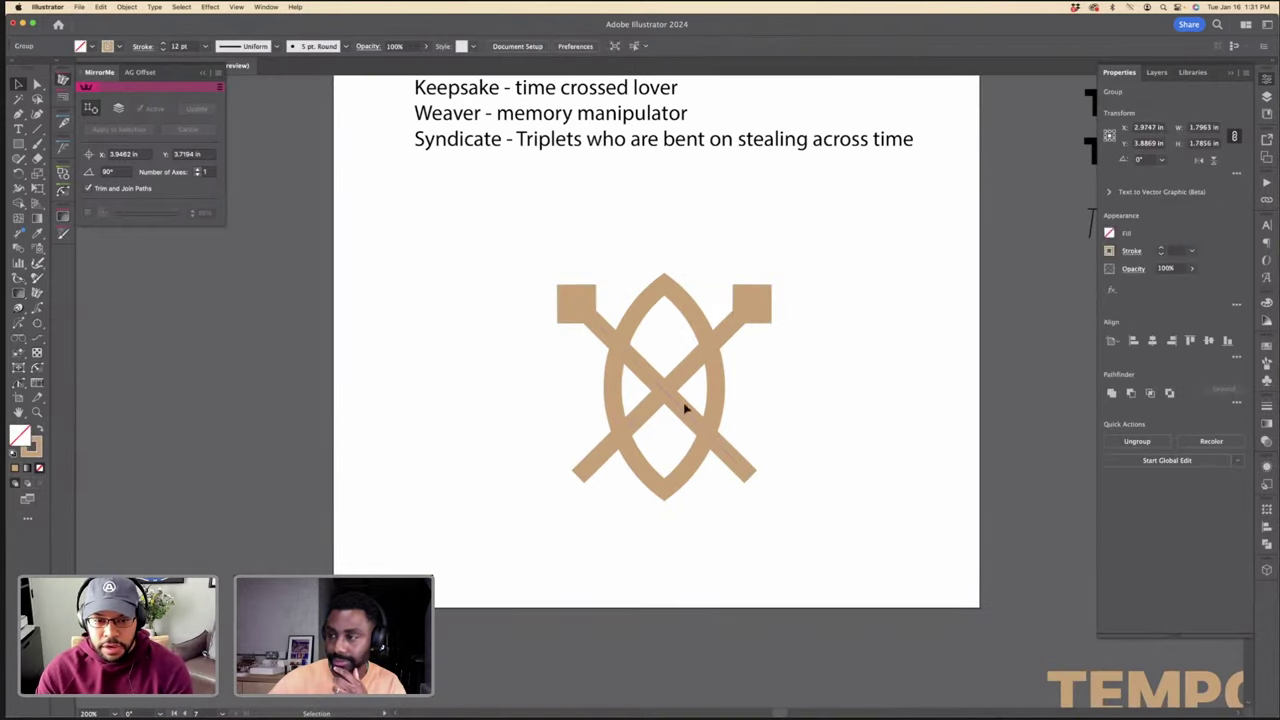
key("super+plus")
left_click(274, 246)
left_click(595, 321)
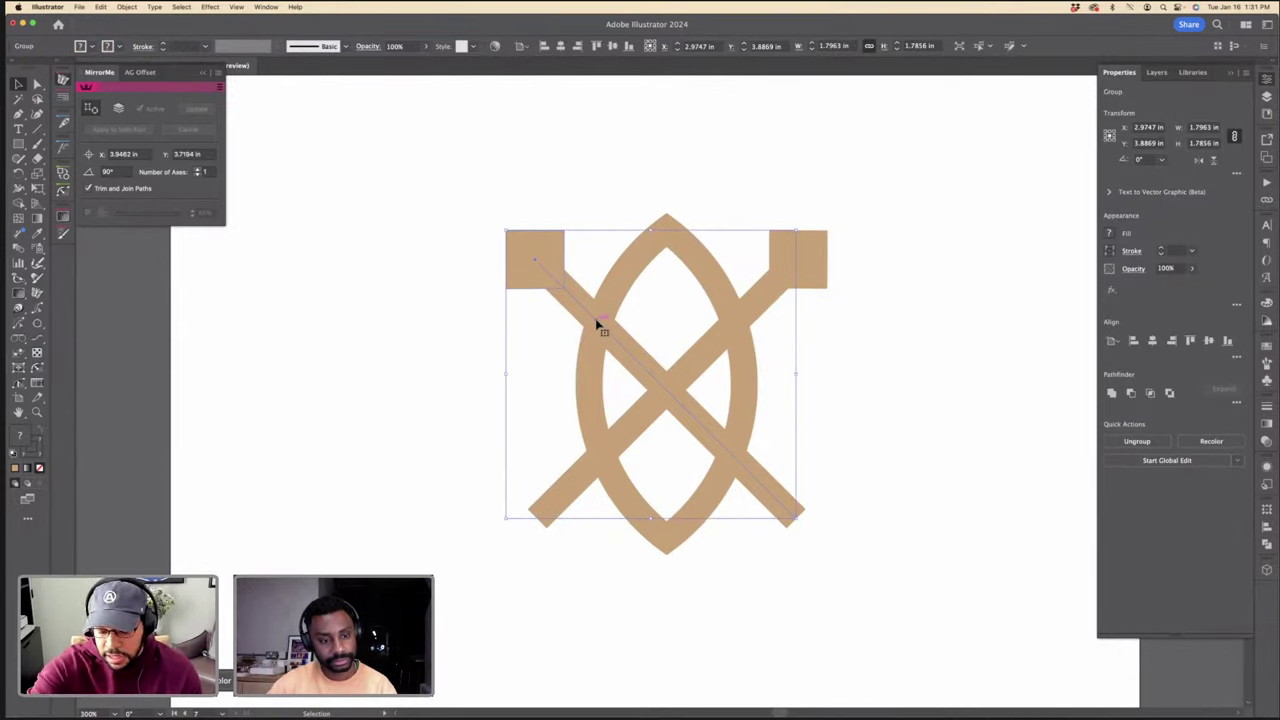
Step: Duplicate the shaft line of the pin with the upper-right head, give the copy a white stroke, and offset it just below the shaft
double_click(731, 327)
key("Escape")
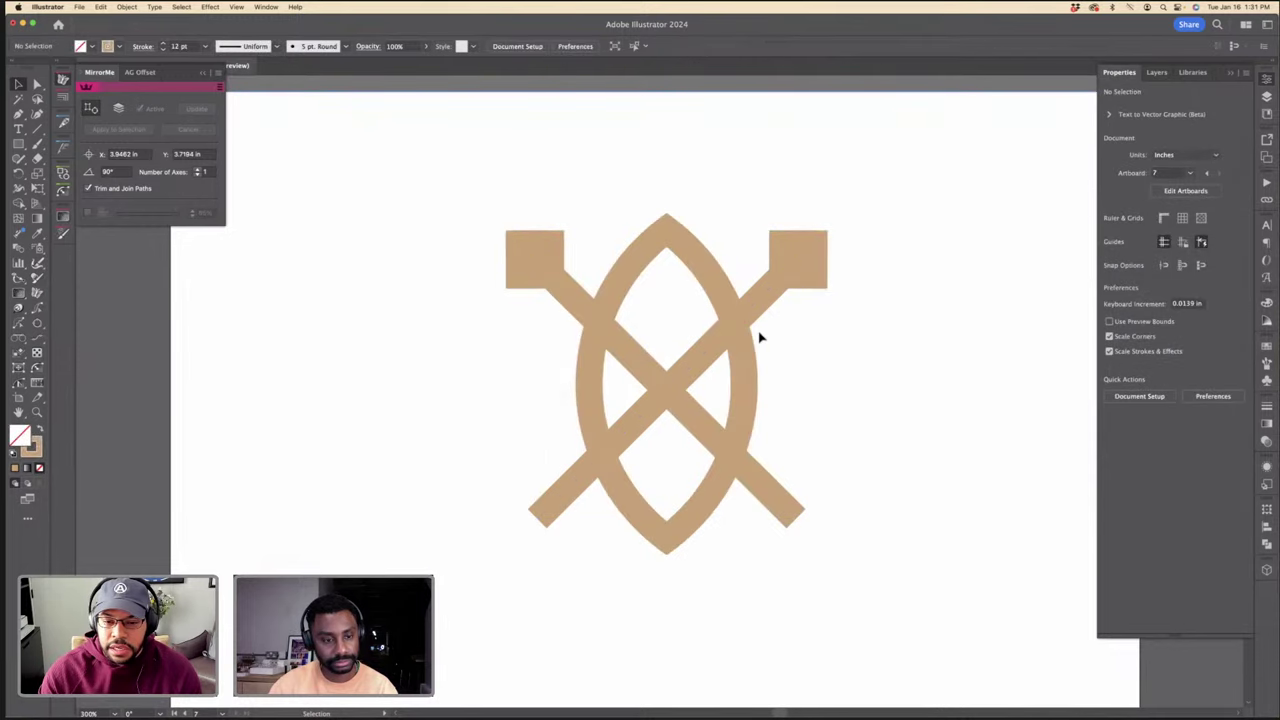
key("i")
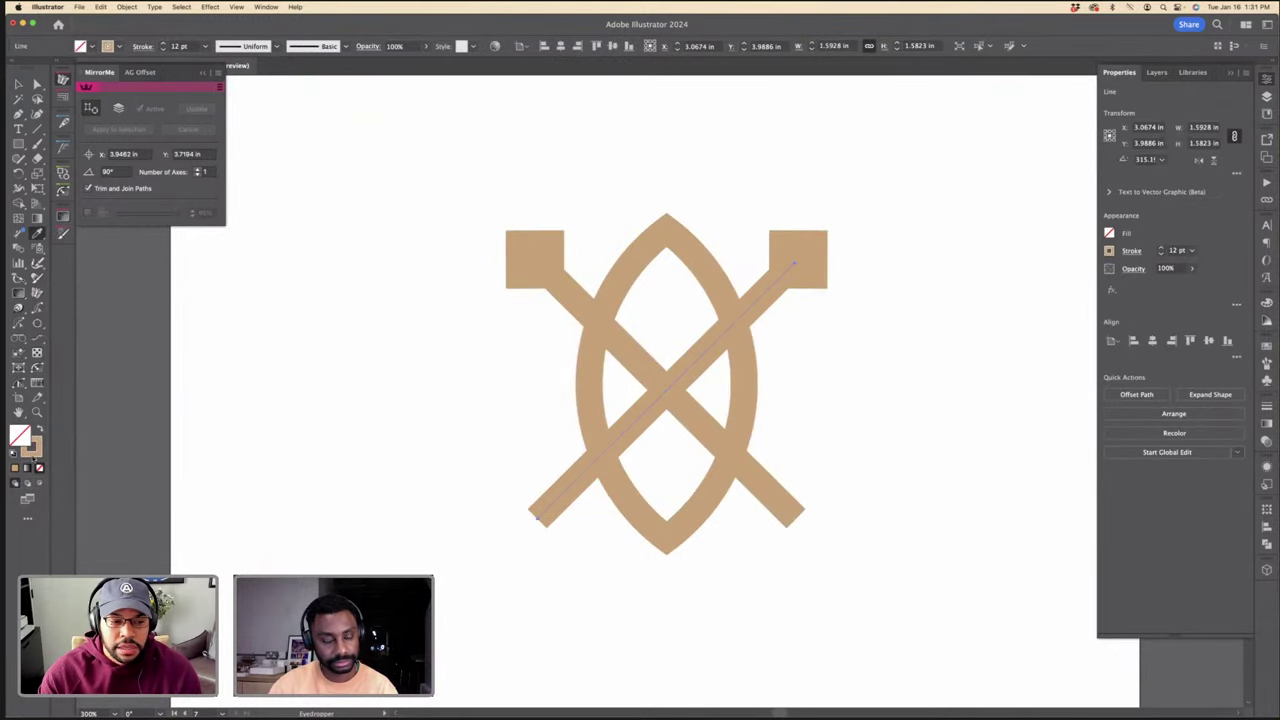
left_click(677, 449)
key("v")
left_click_drag(712, 346, 704, 396)
Step: Shorten the white line from its lower end to about 0.54 by 0.54 in so it cuts only the lens's right edge
key("a")
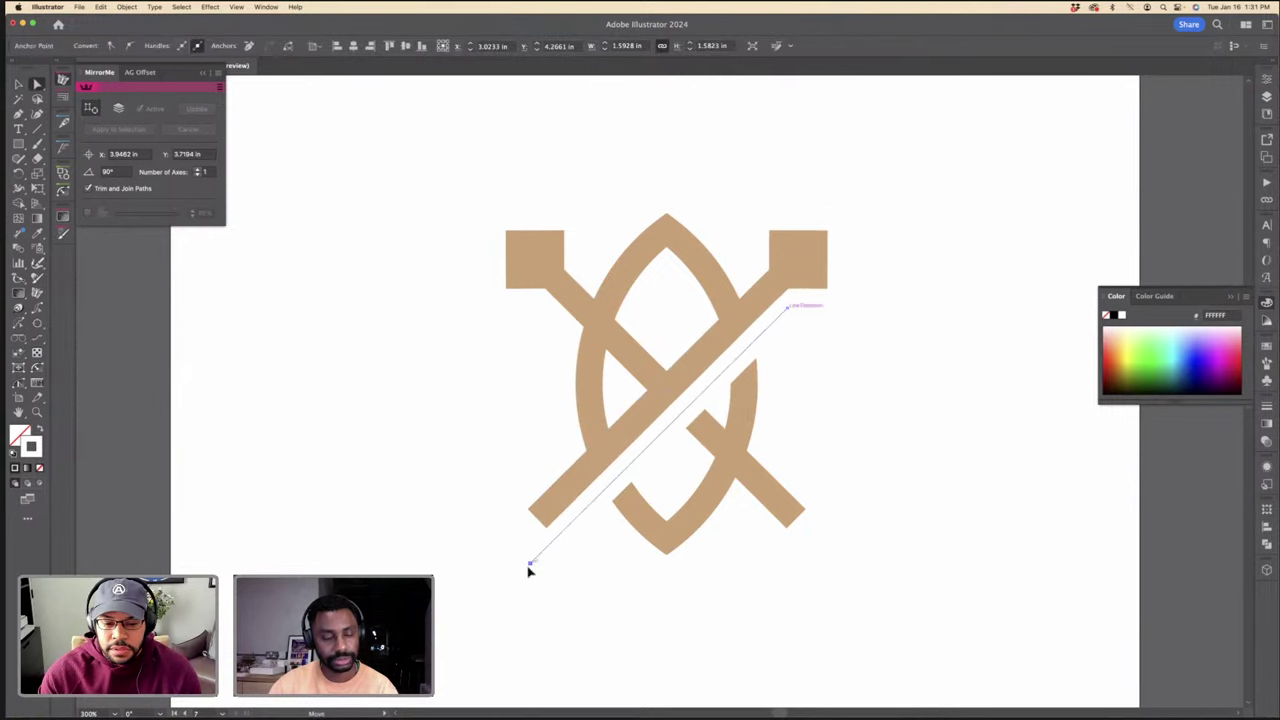
left_click_drag(529, 569, 700, 400)
left_click(838, 385)
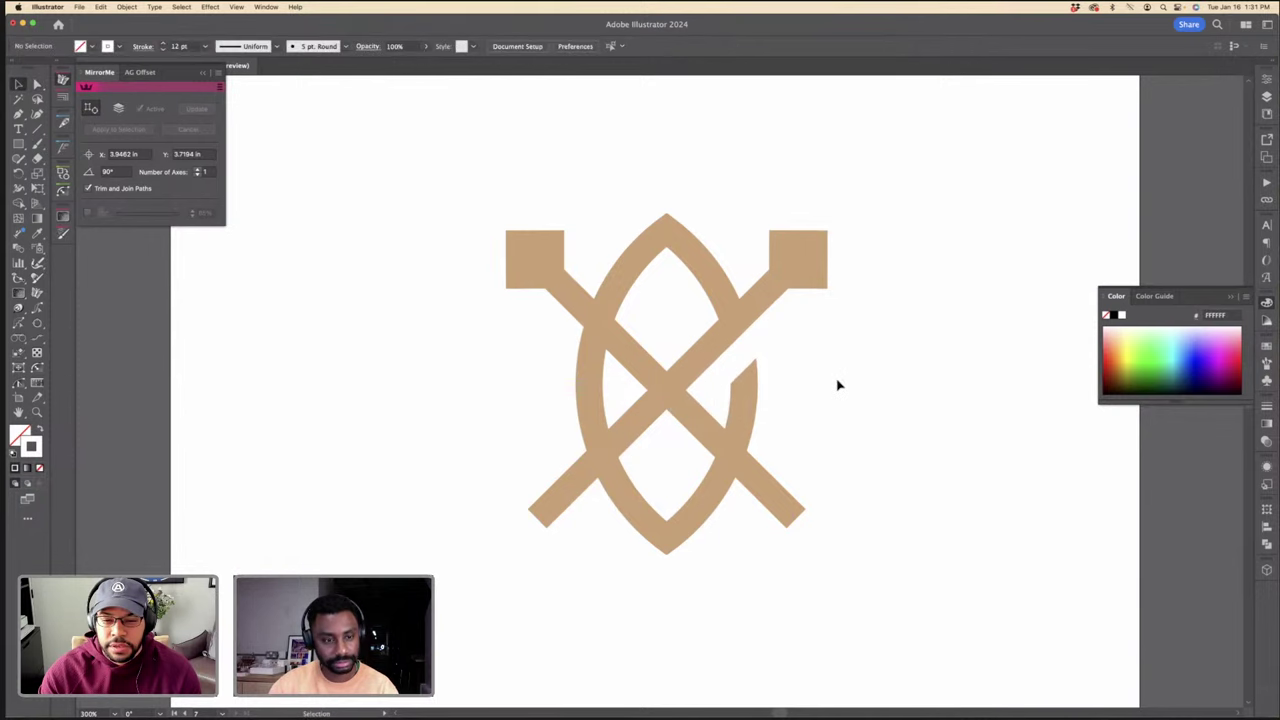
left_click(753, 344)
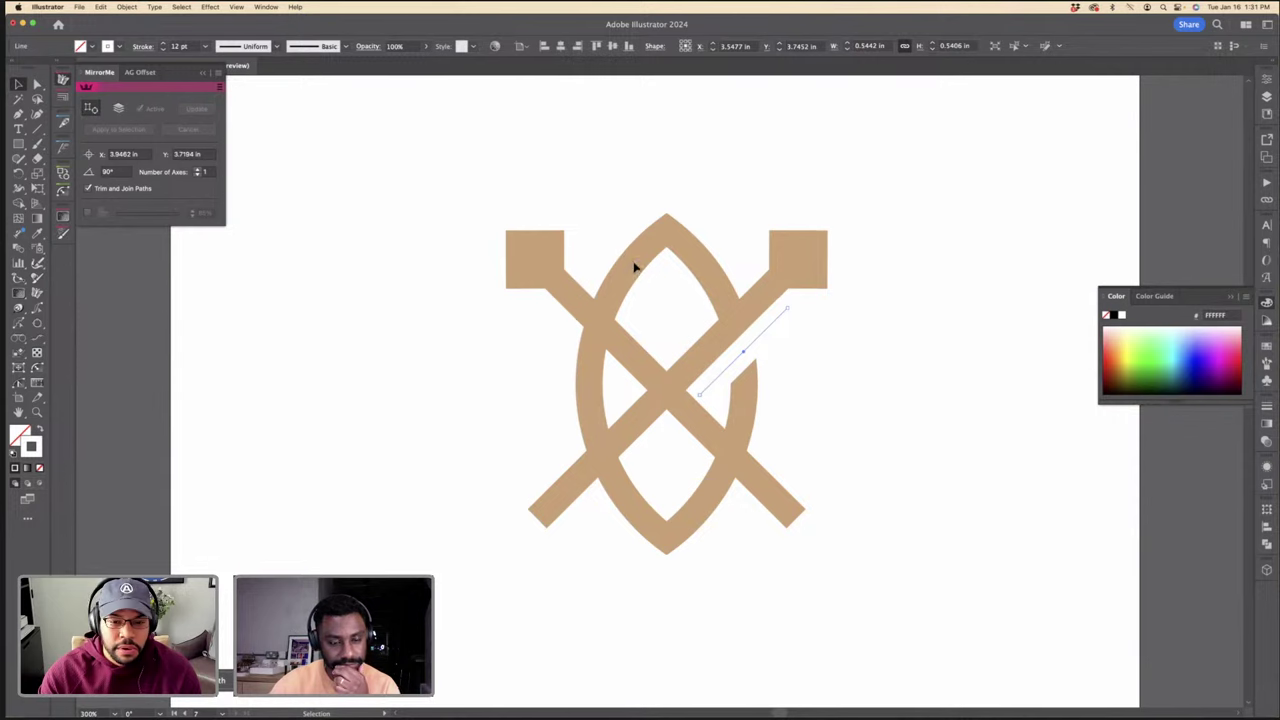
left_click(808, 358)
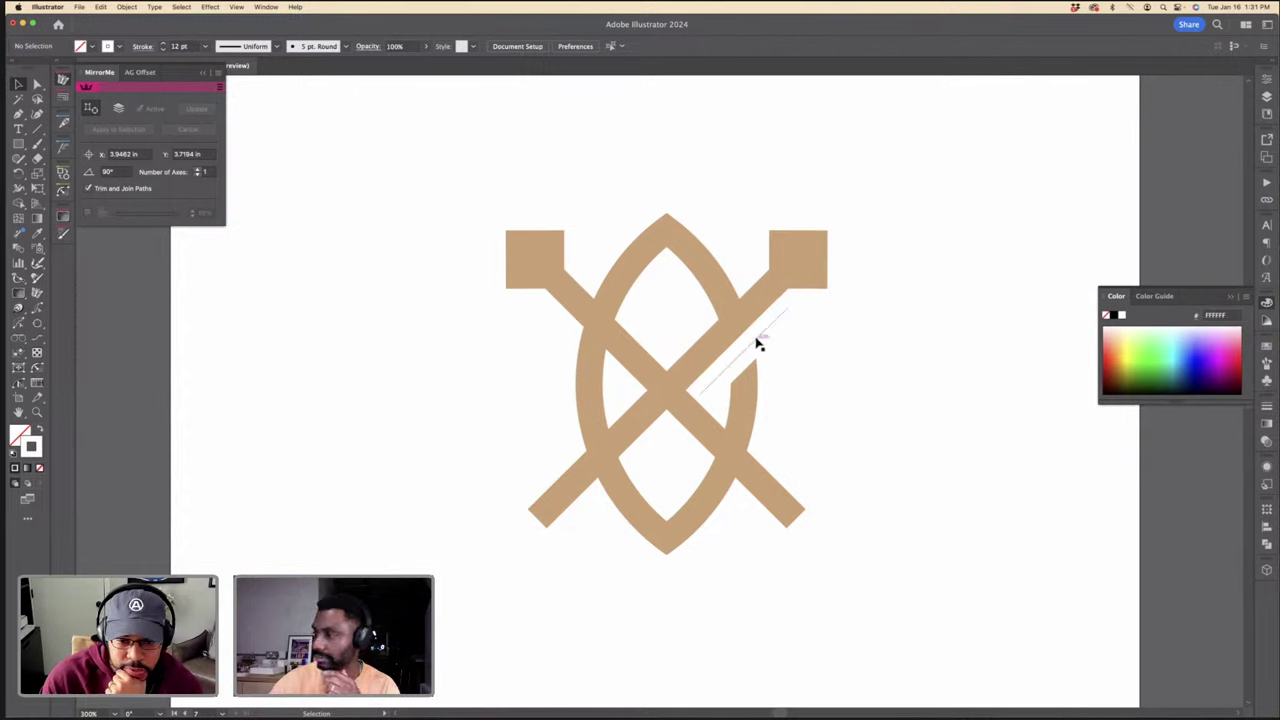
Step: Mirror the short white gap line to the other side of the emblem across its vertical centre axis
left_click(757, 343)
left_click(37, 293)
left_click(483, 302)
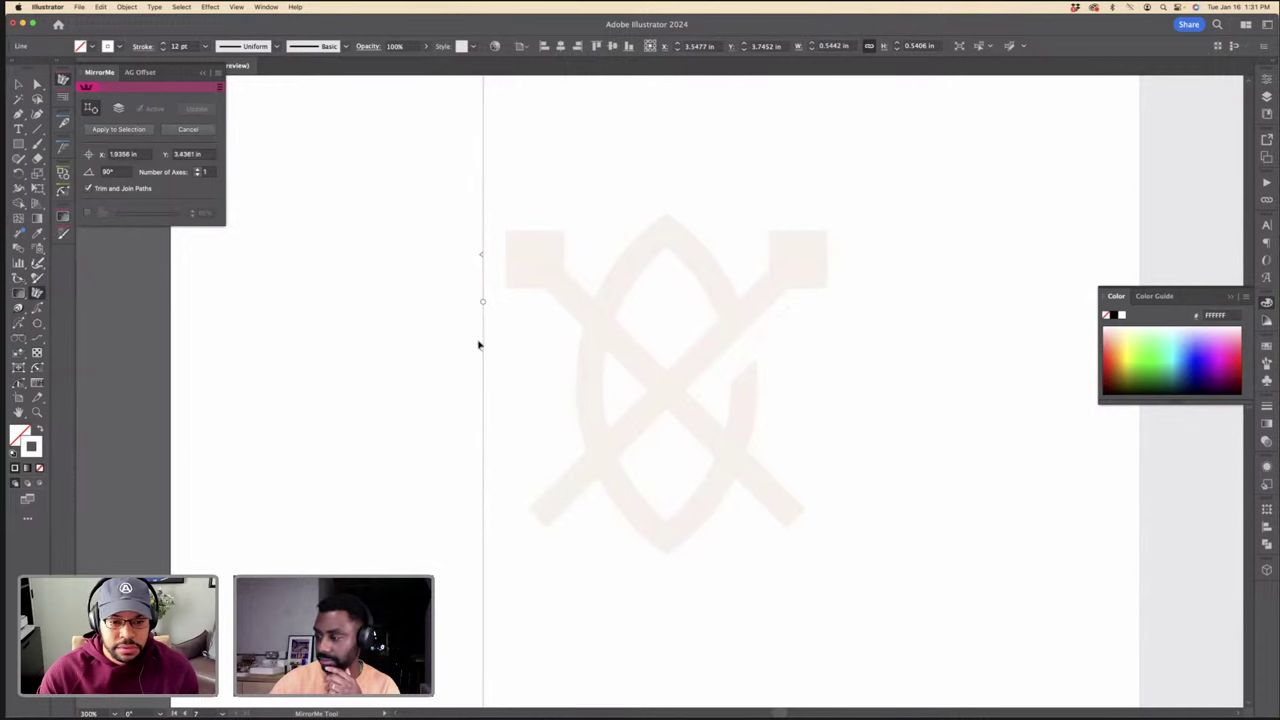
left_click_drag(484, 300, 667, 299)
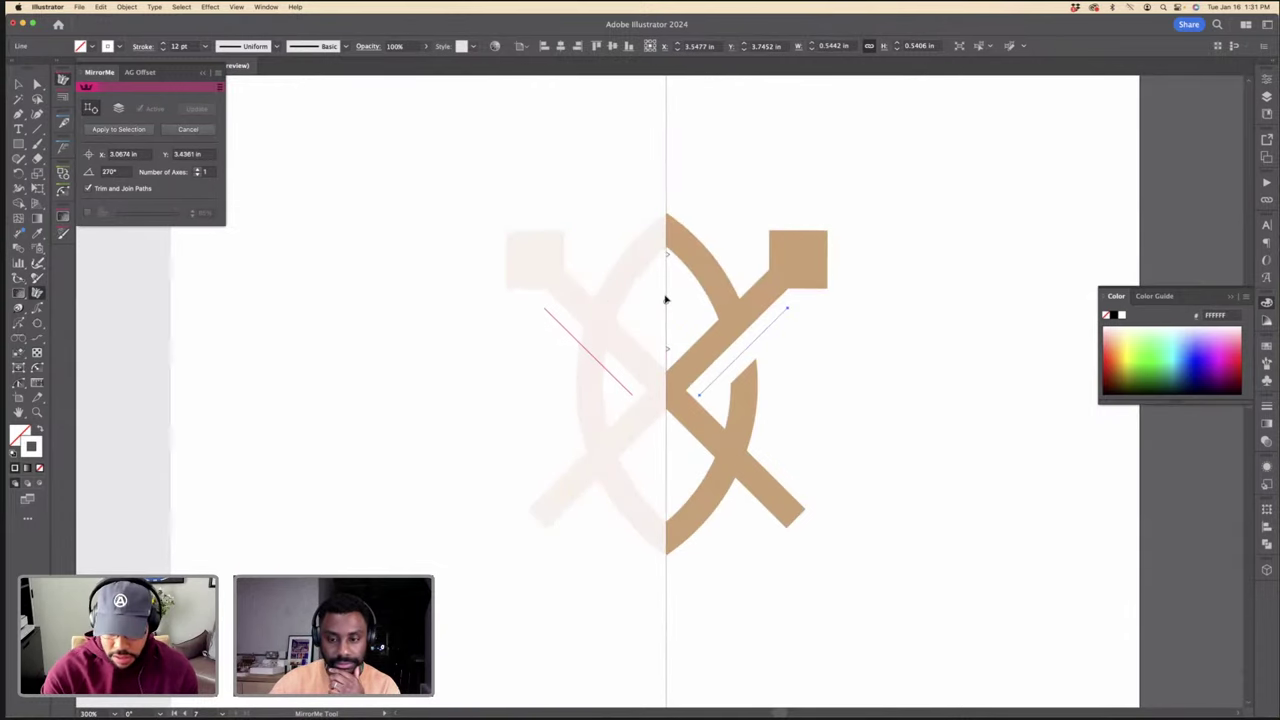
key("v")
left_click(671, 295)
key("super+equal")
key("super+equal")
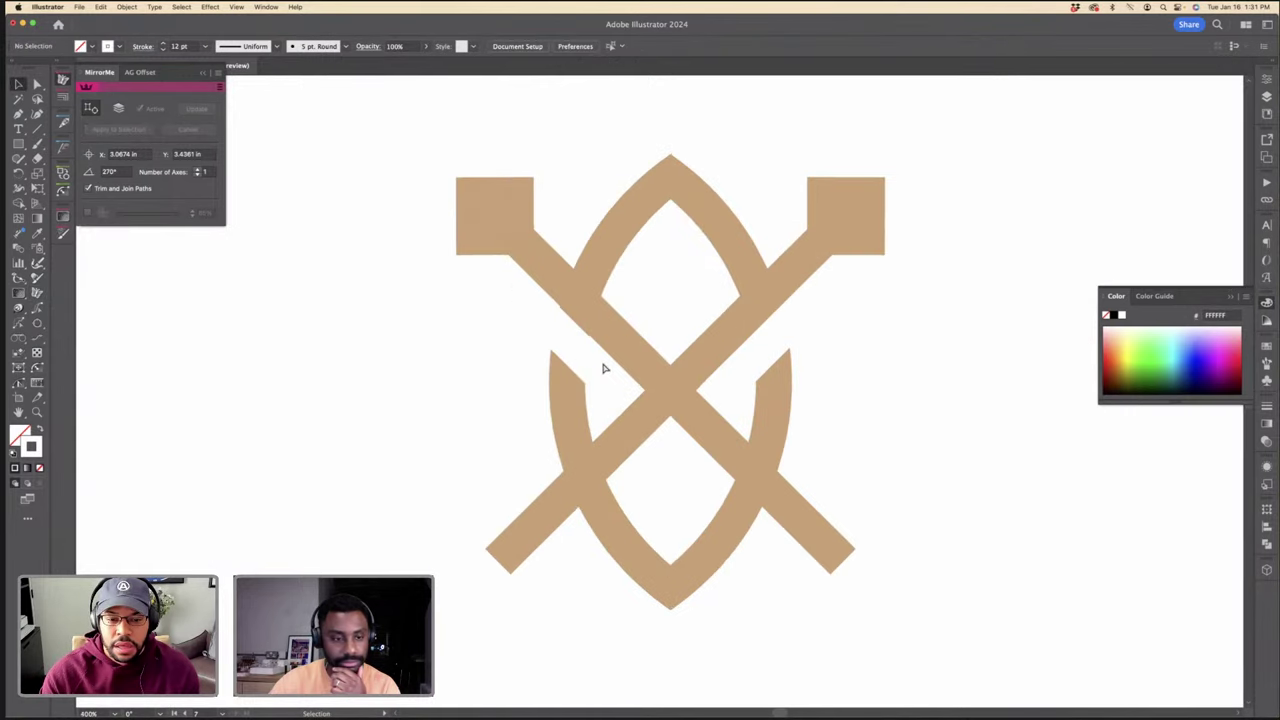
Step: Fine-tune the mirrored white gap line's position along the lower edge of the pin with the upper-left head
left_click(577, 369)
left_click_drag(570, 363, 576, 369)
left_click(709, 240)
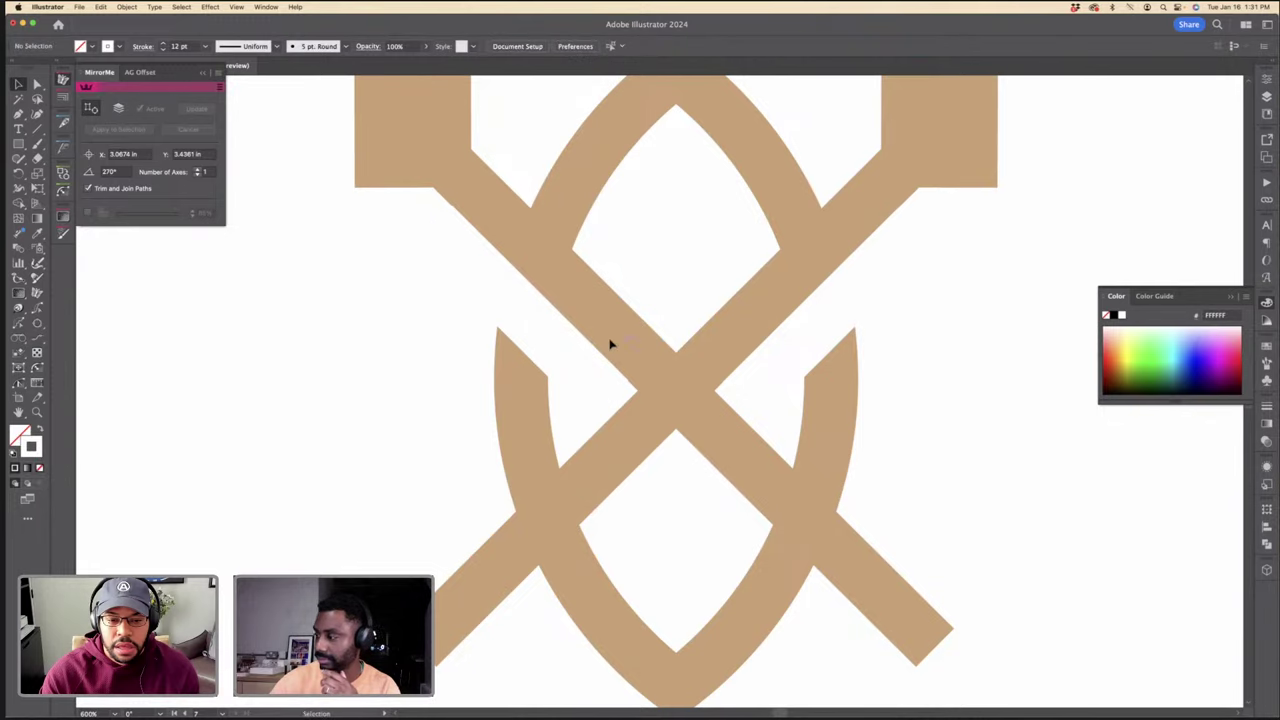
key("super+equal")
double_click(475, 329)
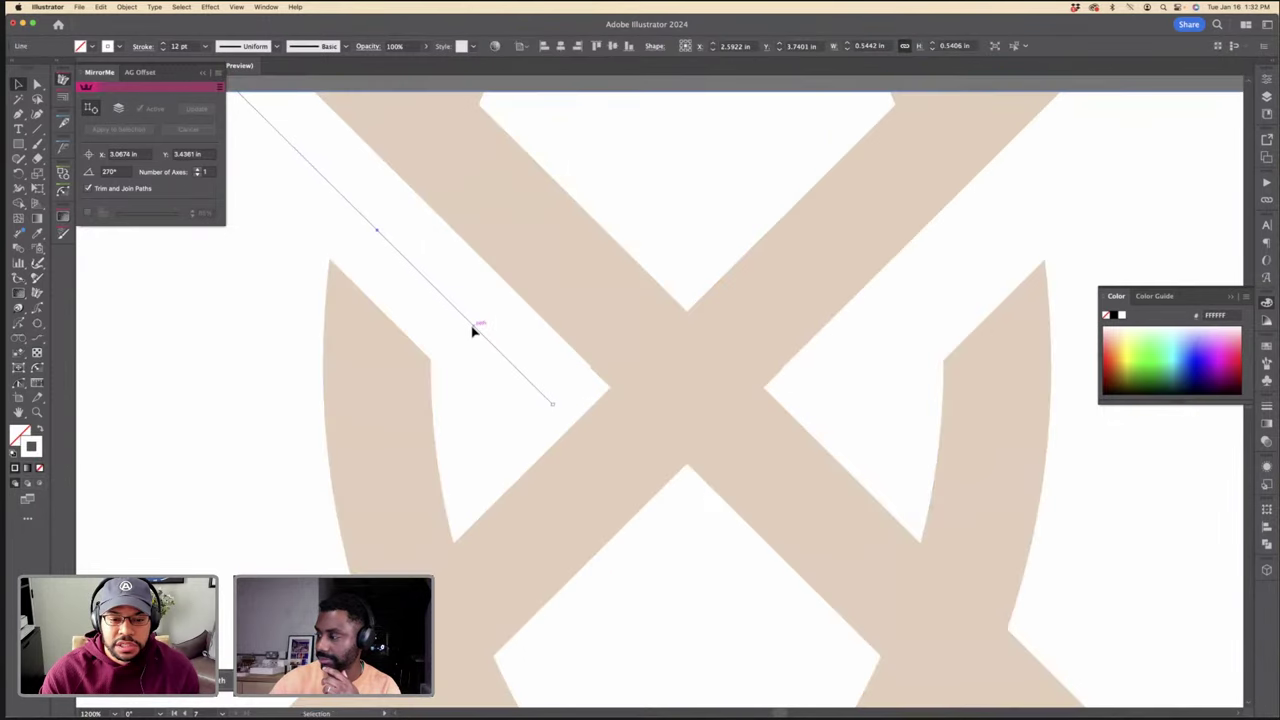
left_click(484, 322)
double_click(458, 350)
left_click(474, 327)
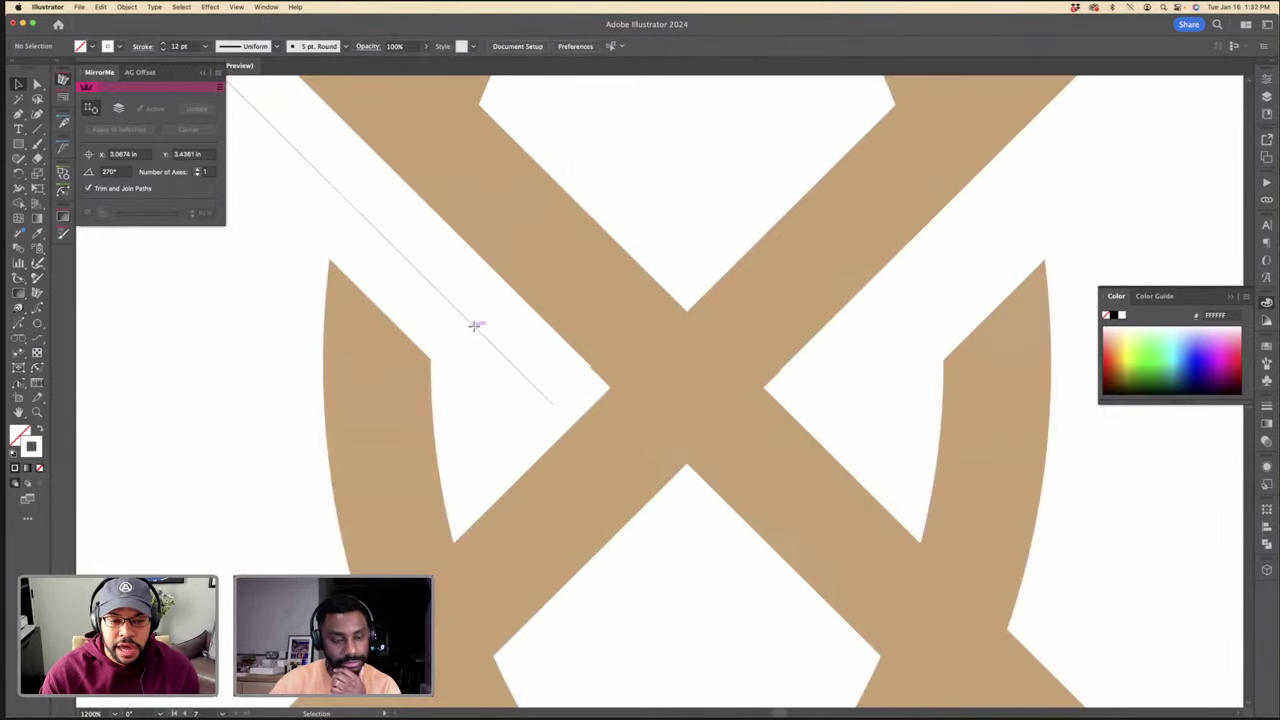
left_click_drag(476, 327, 475, 329)
left_click(700, 278)
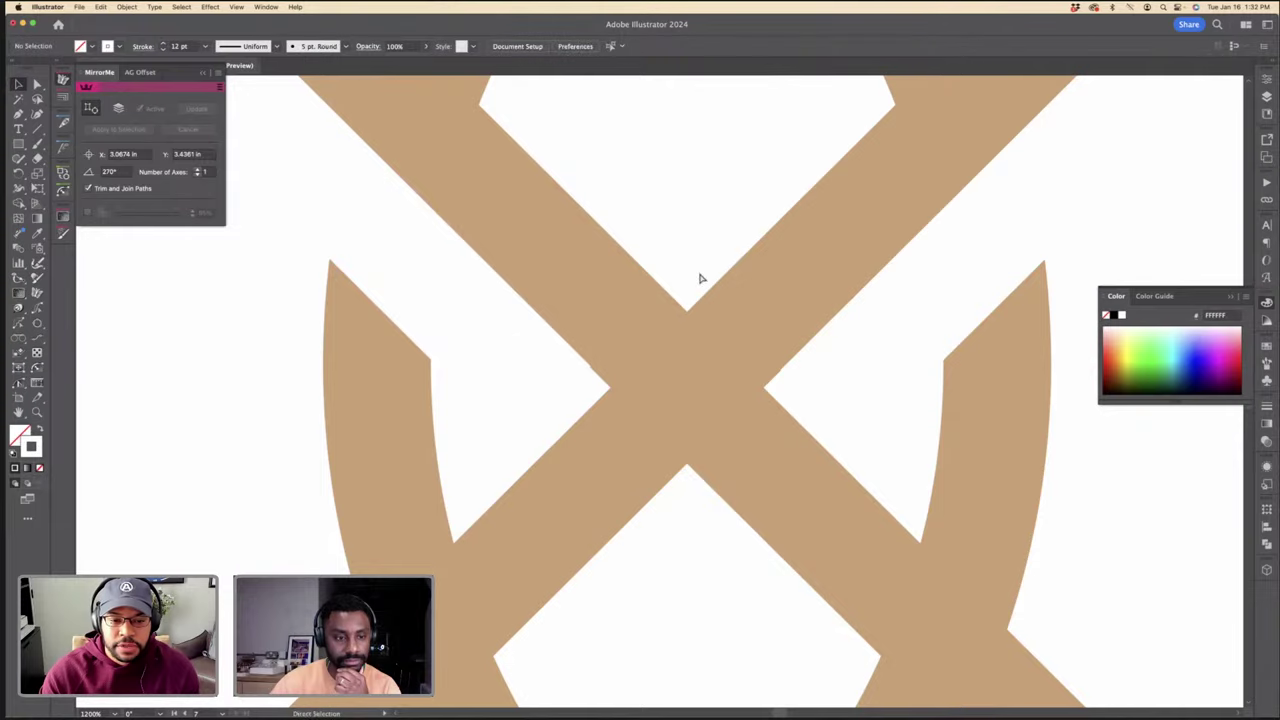
key("super+minus")
key("super+minus")
key("super+minus")
key("super+minus")
key("super+minus")
key("super+minus")
left_click_drag(728, 421, 160, 320)
left_click(420, 209)
key("super+z")
left_click(871, 491)
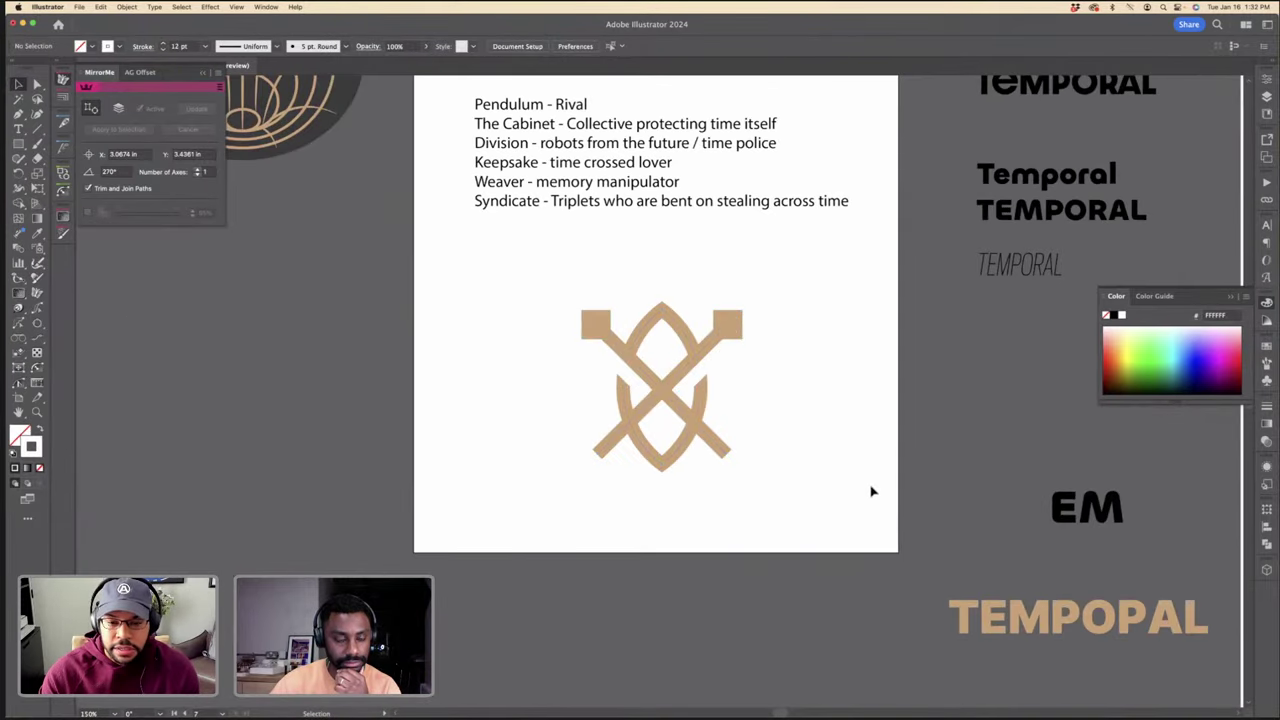
Step: Examine the interlaced emblem's gaps and edges up close and at whole-artboard scale
key("super+plus")
key("super+plus")
key("super+plus")
key("super+plus")
key("super+plus")
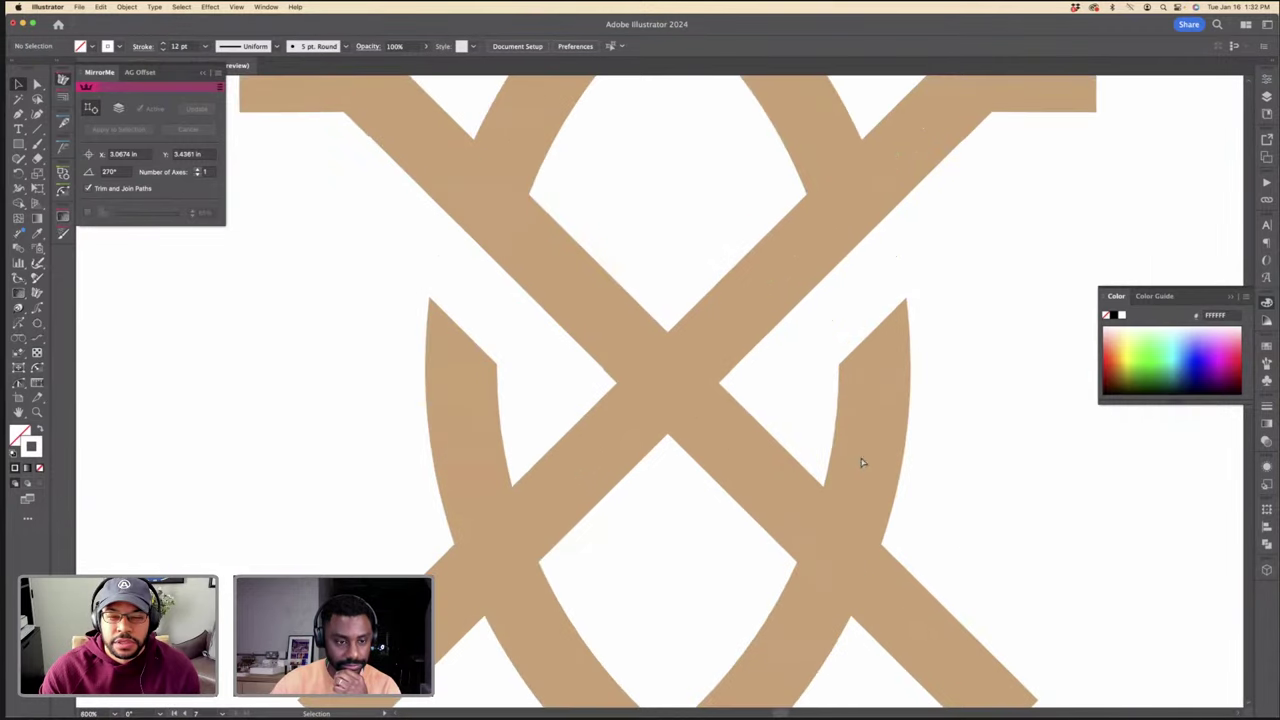
key("super+minus")
key("super+minus")
key("super+minus")
key("super+minus")
key("super+minus")
key("super+minus")
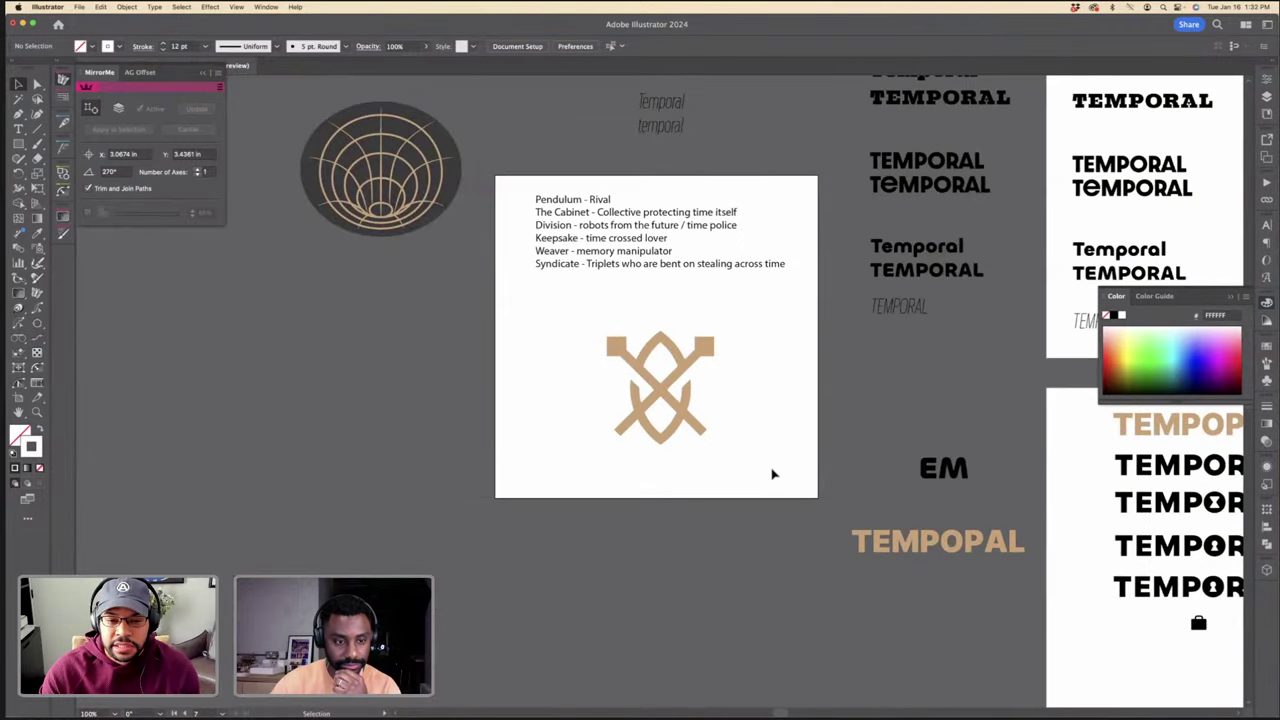
Step: Offset the emblem's almond-shaped outline outward by 0.125 in
key("super+plus")
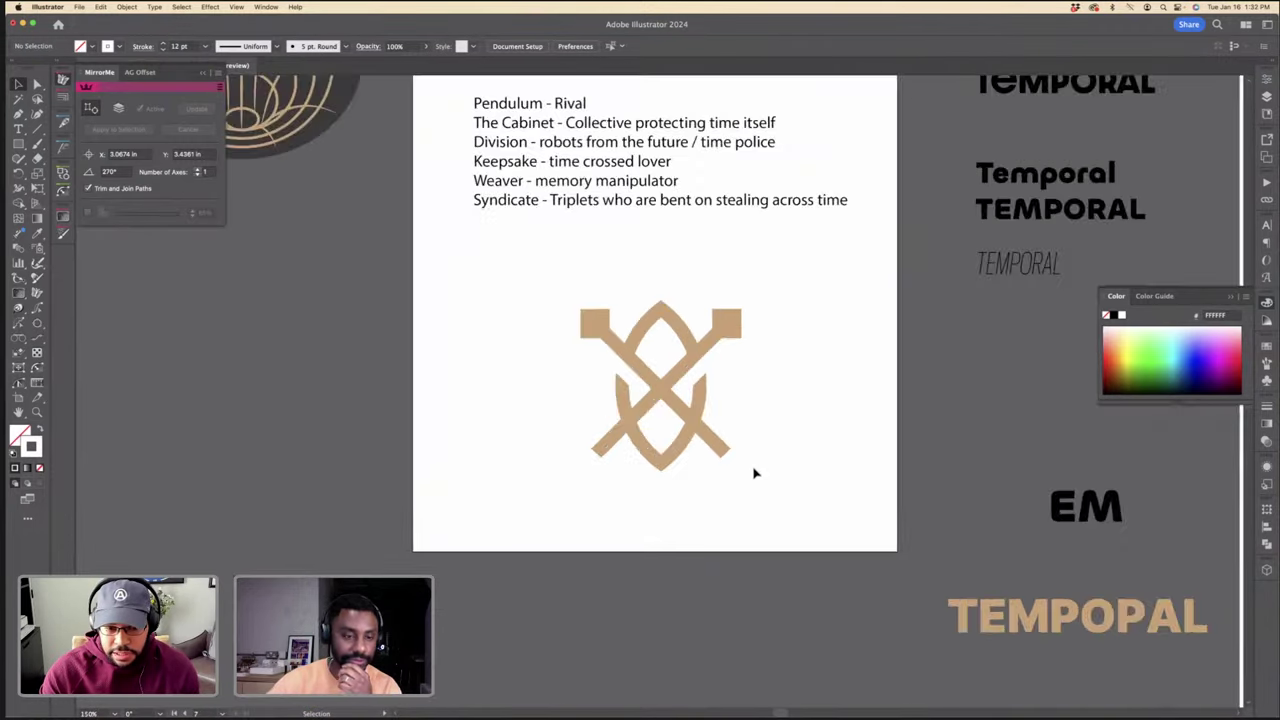
left_click(623, 423)
left_click(624, 404)
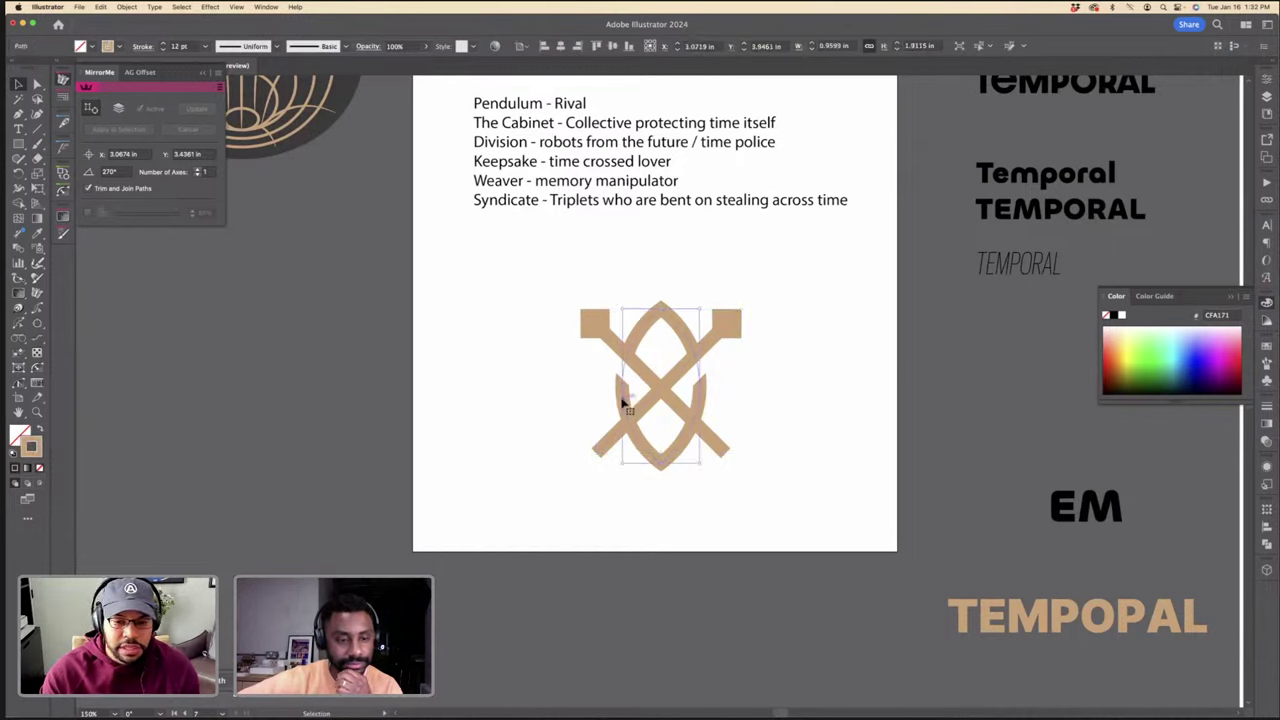
left_click(126, 7)
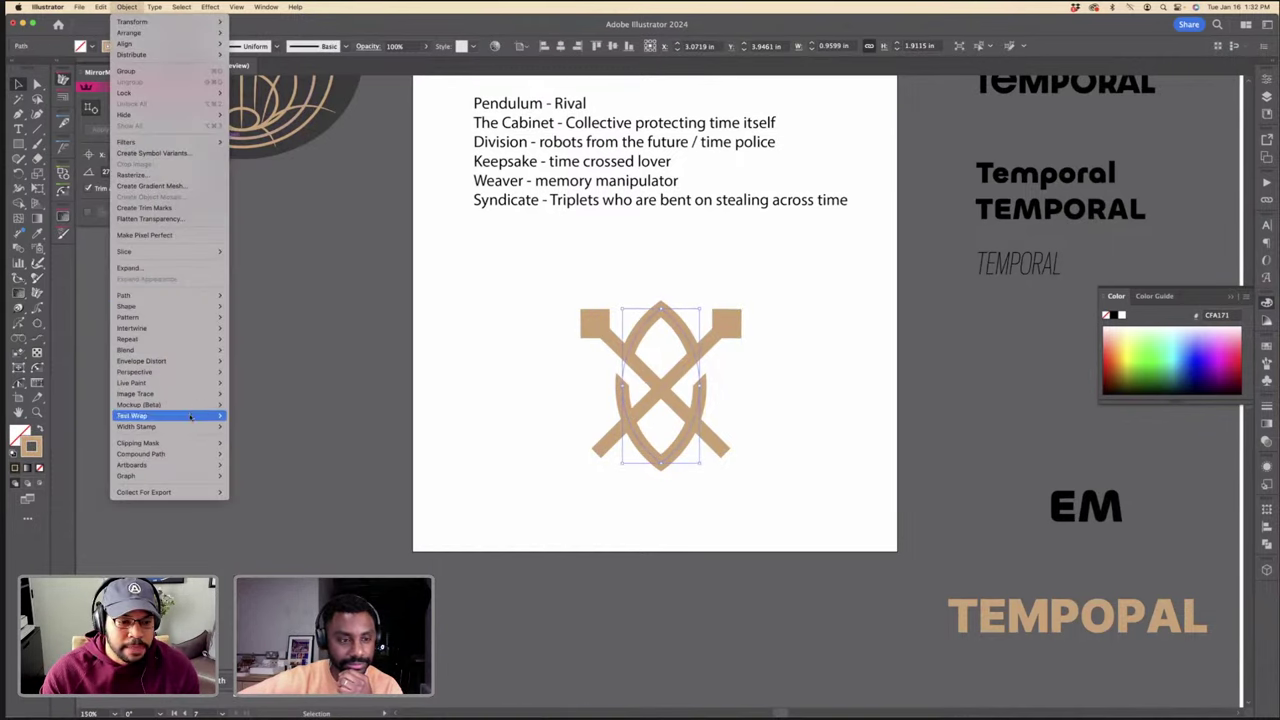
mouse_move(189, 431)
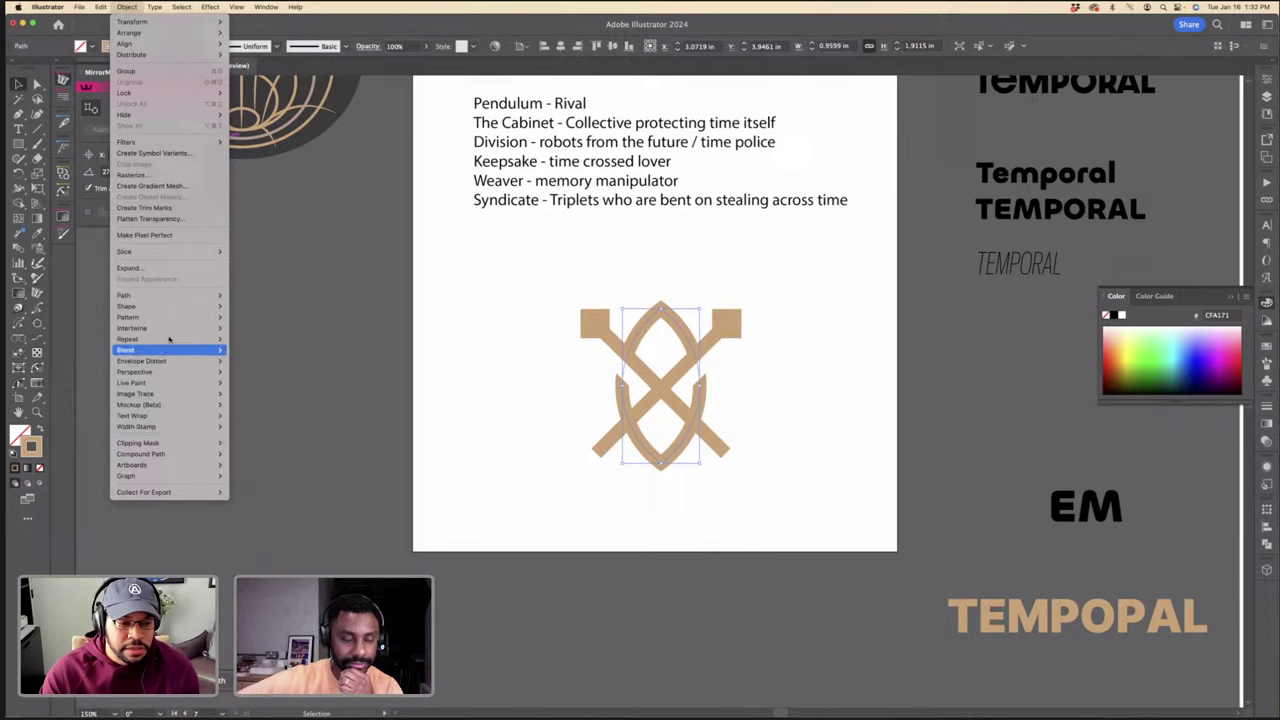
mouse_move(200, 296)
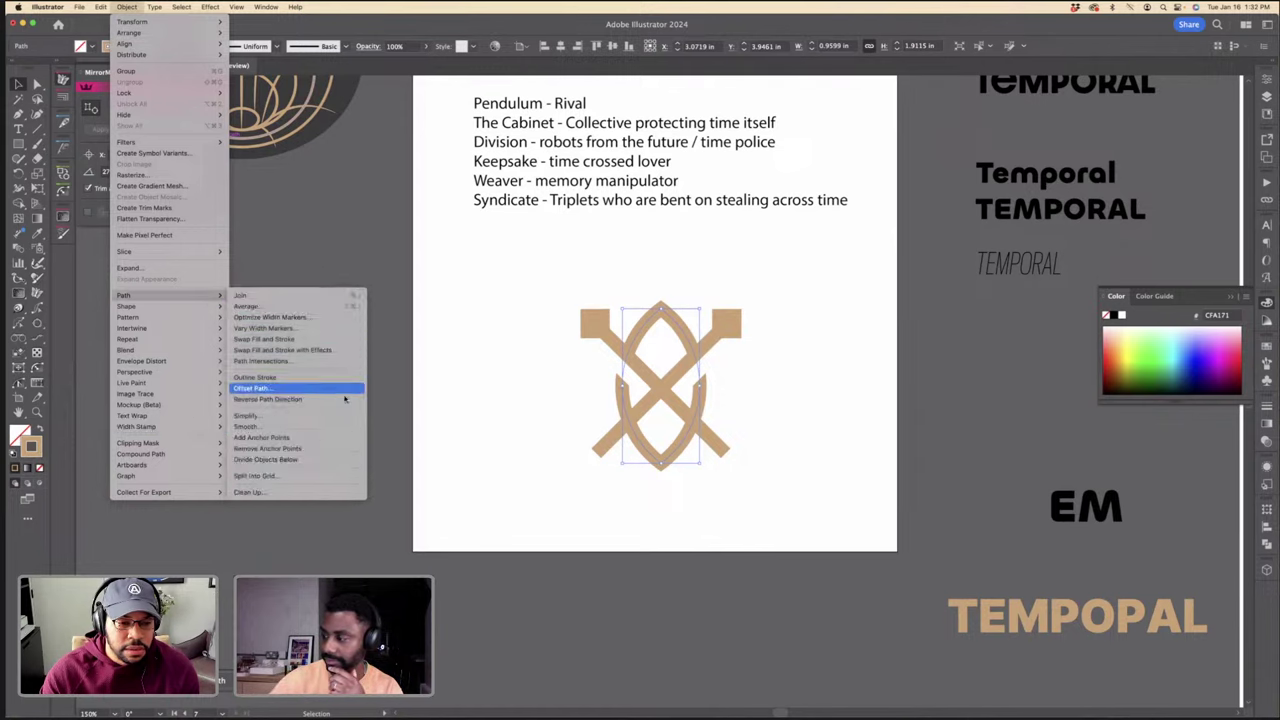
left_click(255, 388)
type("0.125")
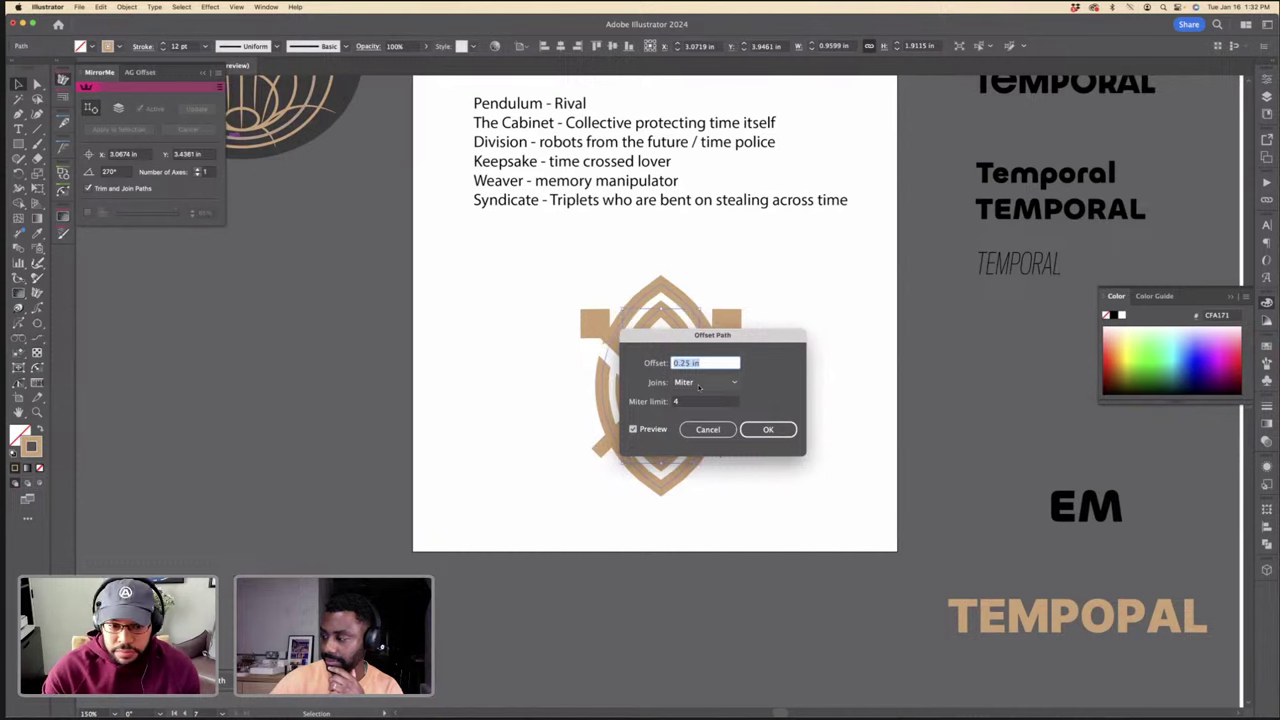
left_click(777, 429)
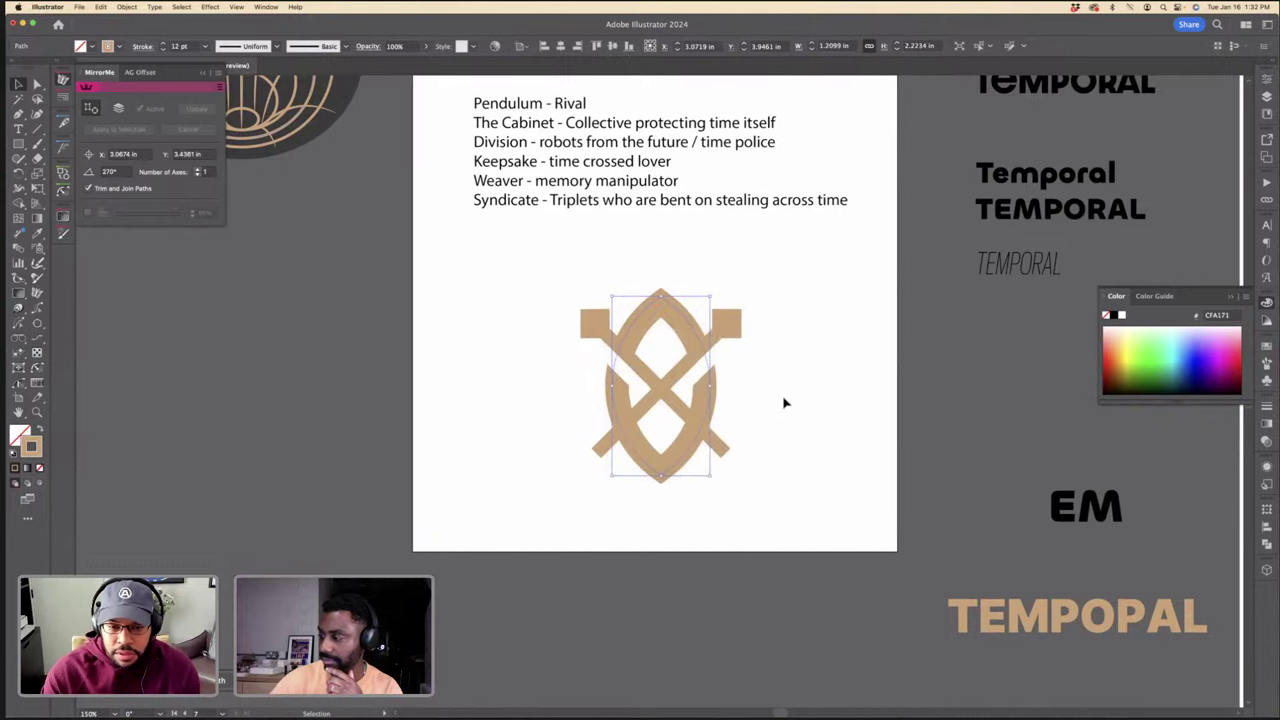
Step: Give the offset outline a white (FFFFFF) stroke using the Eyedropper
left_click(783, 402)
key("ctrl+z")
key("i")
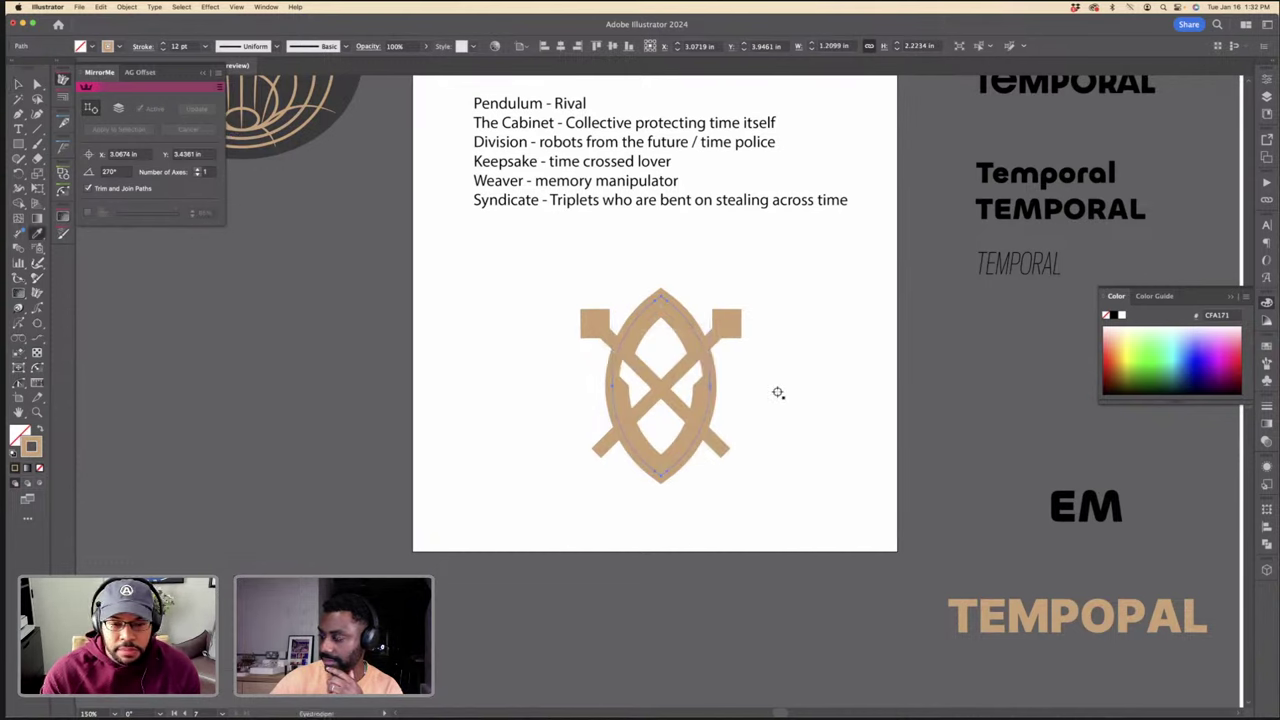
left_click(778, 392)
key("v")
key("ctrl+equal")
key("ctrl+equal")
Step: Bring the crossed hammers in front of the white offset outline
left_click(780, 298)
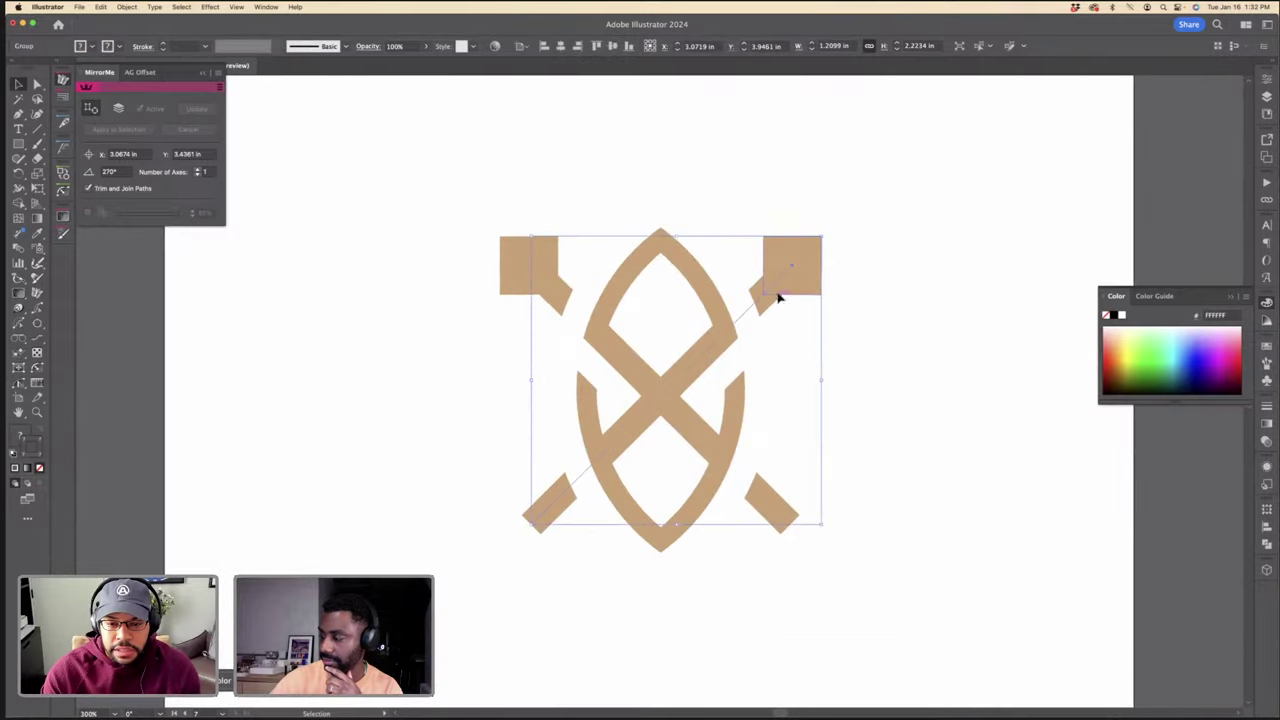
key("ctrl+x")
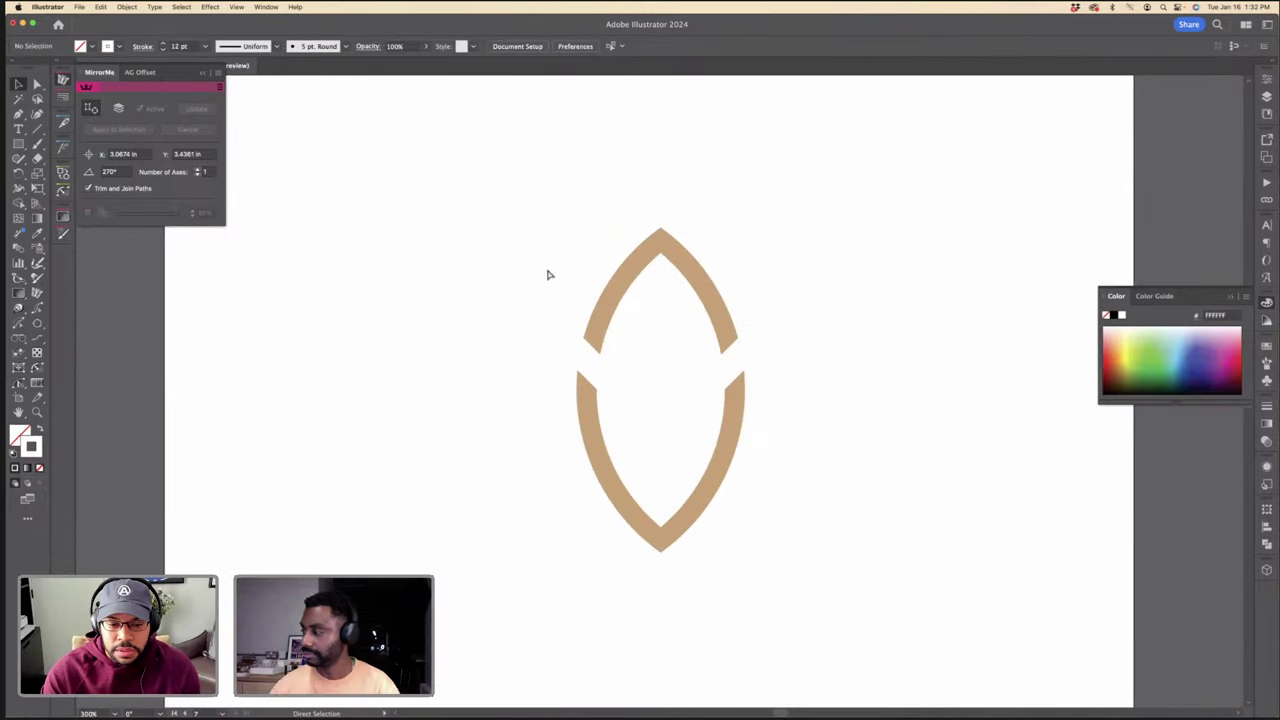
key("ctrl+f")
Step: Delete the top anchor of the white offset outline, keeping only its lower half
left_click(565, 398)
key("p")
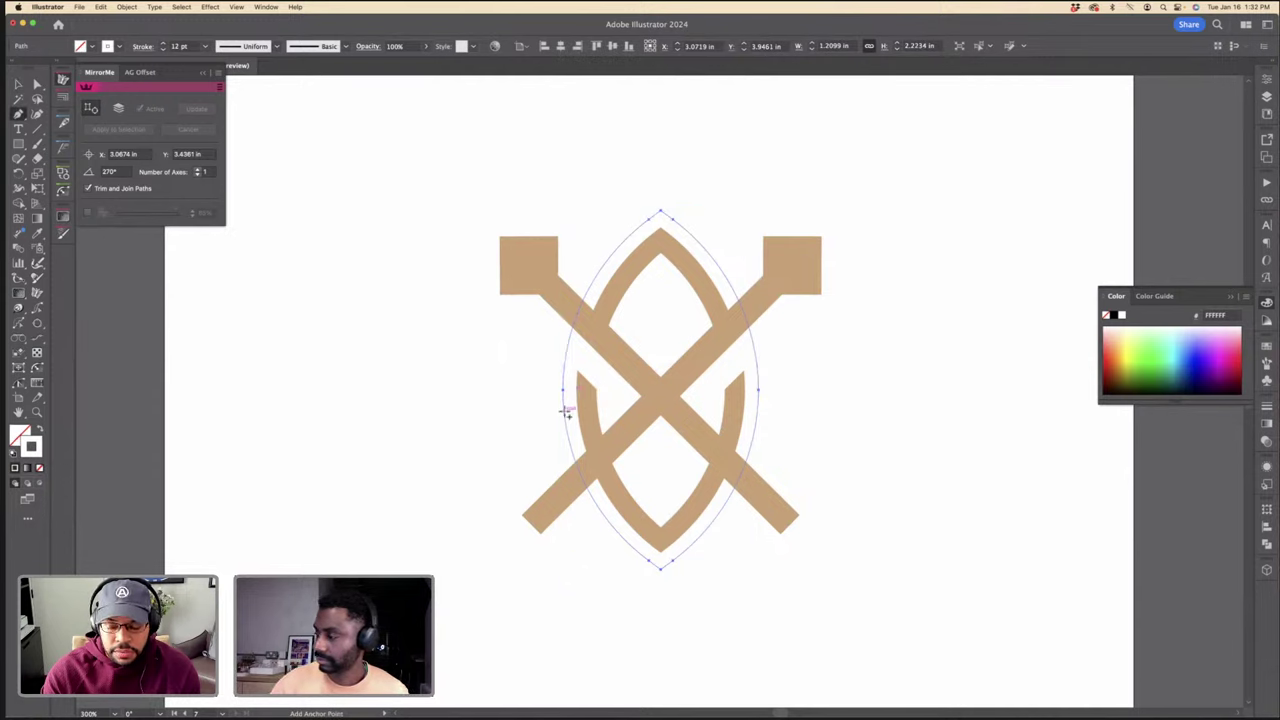
left_click(661, 214, "super")
key("Delete")
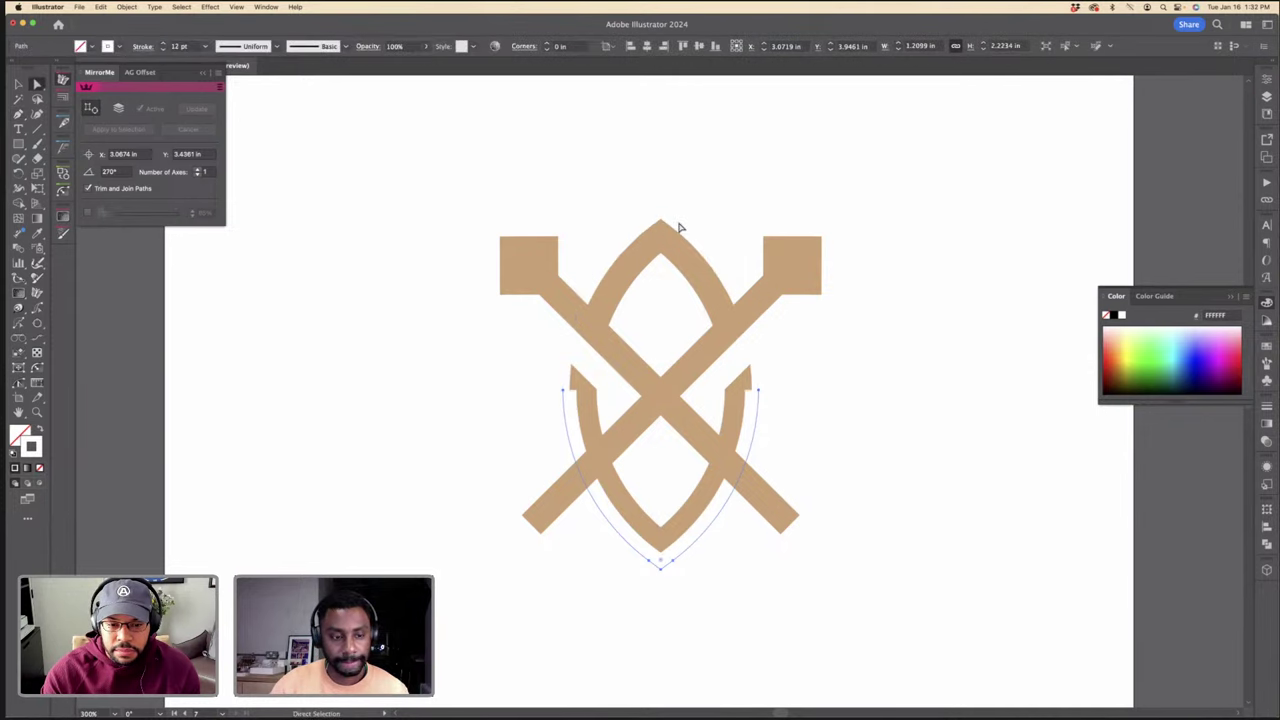
left_click(865, 432)
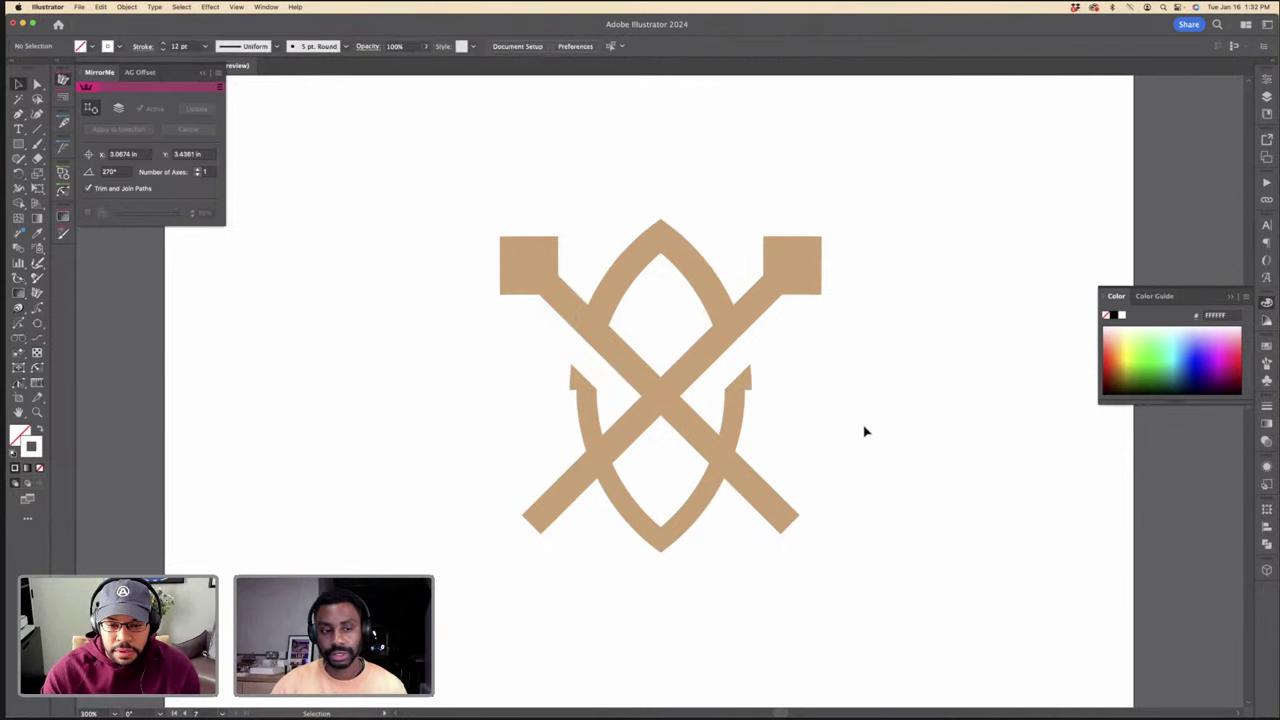
Step: Bring the lower white outline in front of the hammer handles and scale it to about 1.3 by 1.2 in
left_click(757, 431)
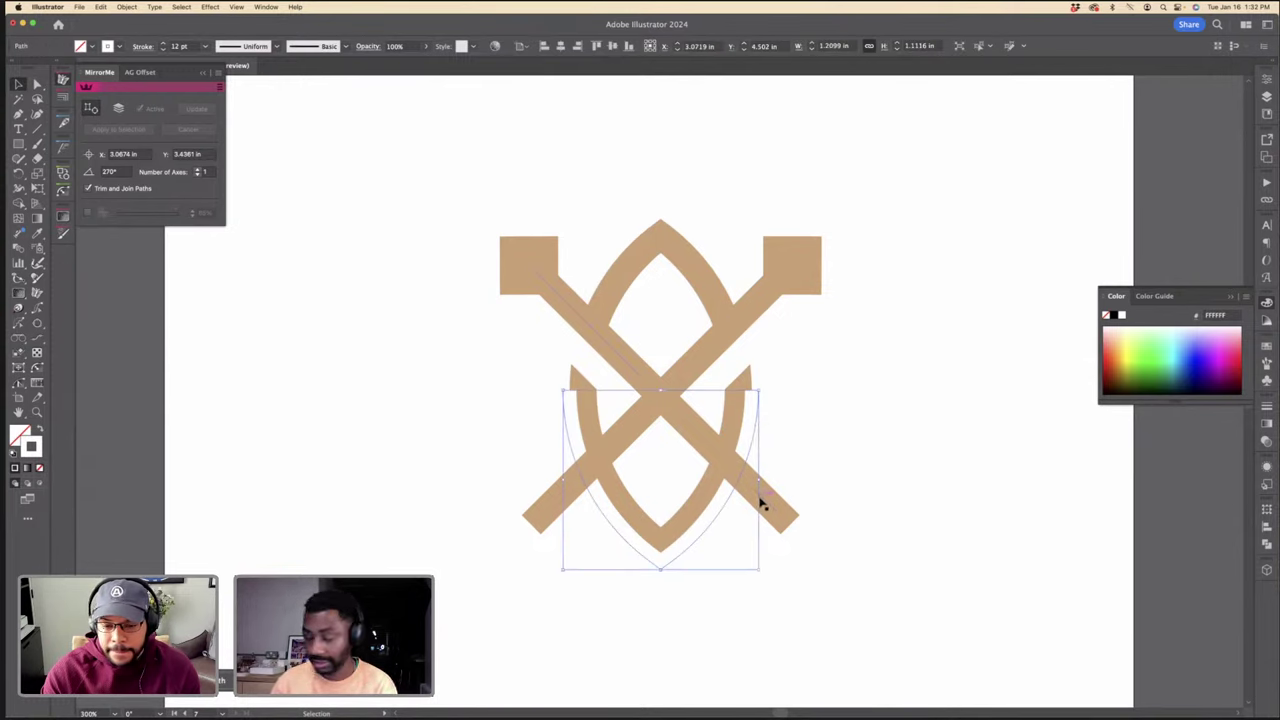
key("super+x")
key("super+f")
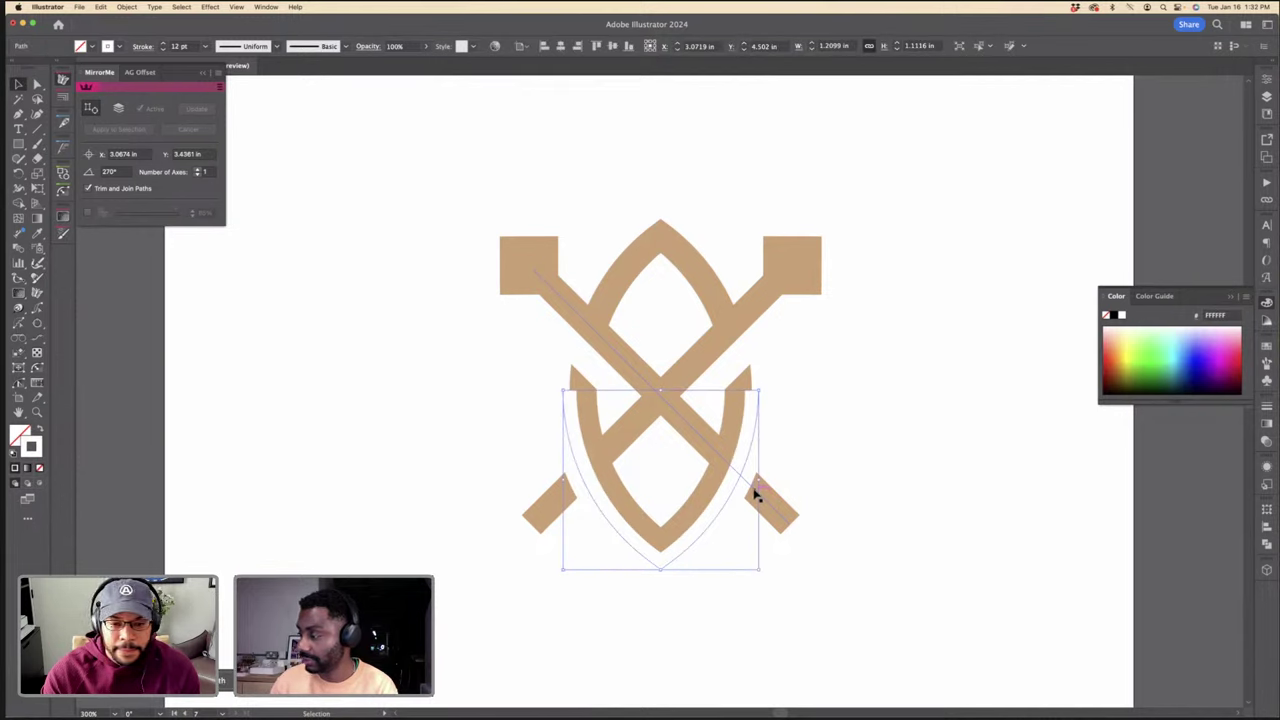
key("a")
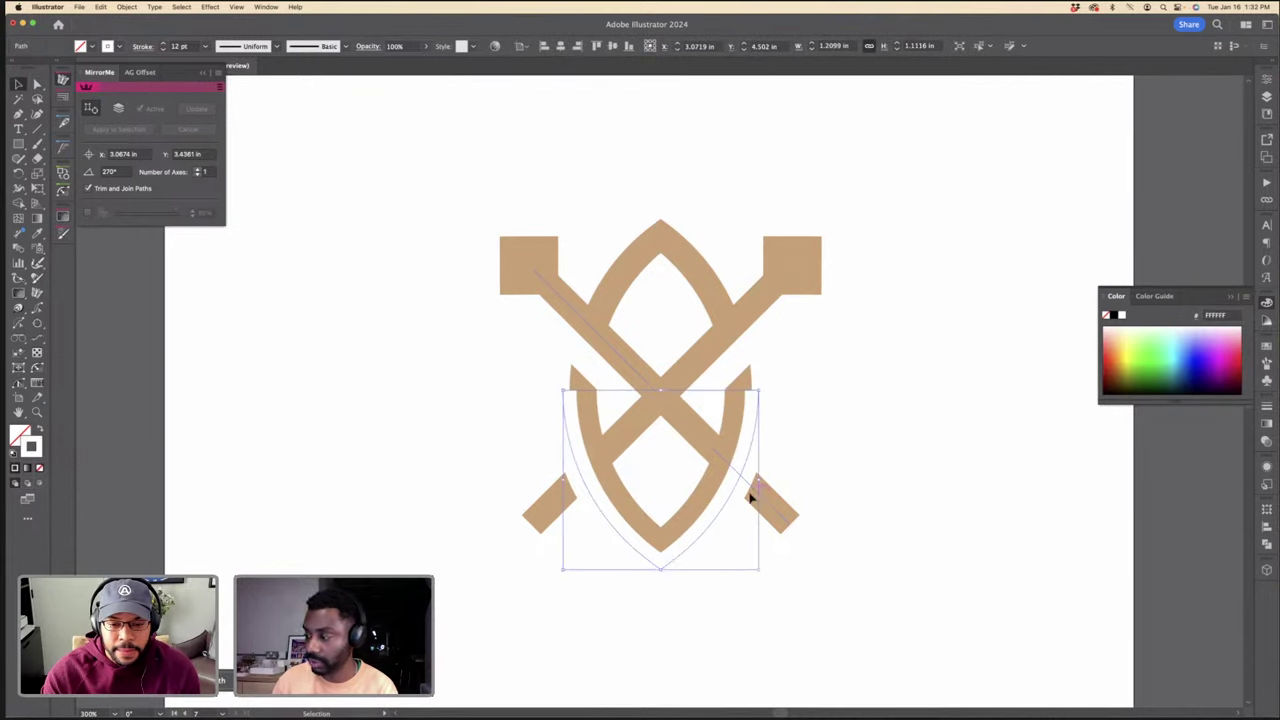
left_click_drag(660, 568, 660, 585)
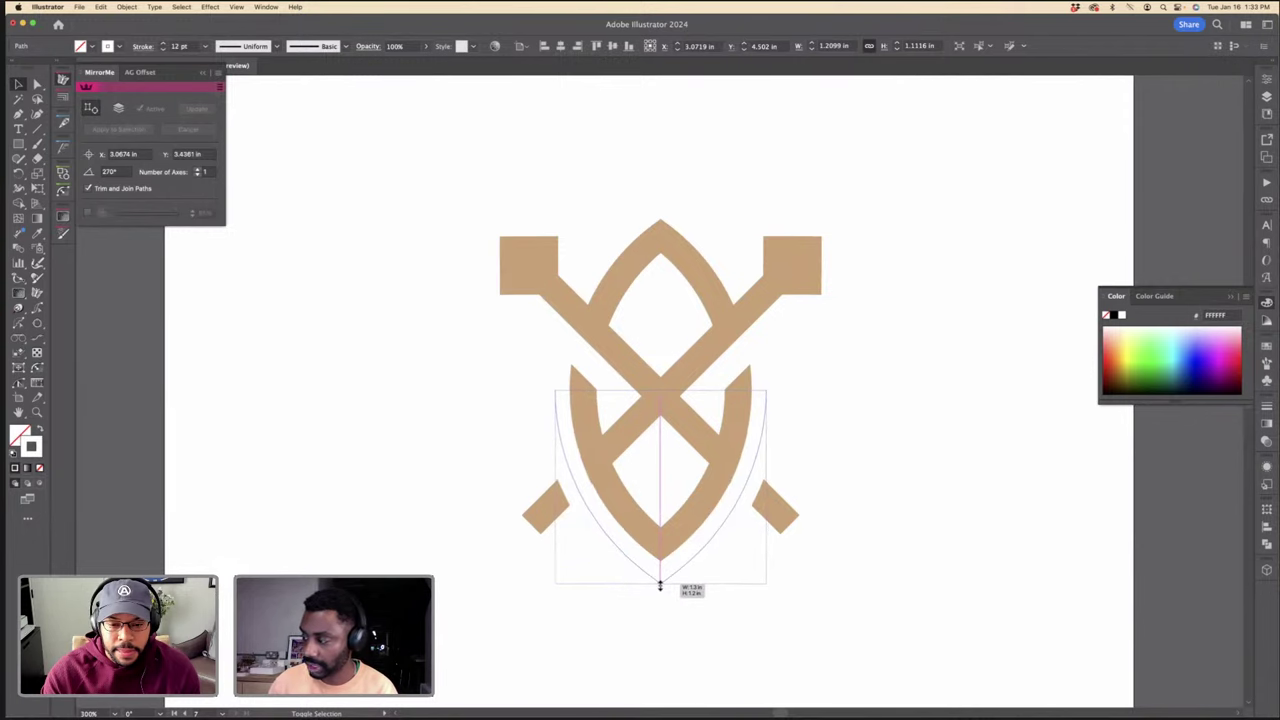
left_click_drag(660, 585, 660, 585)
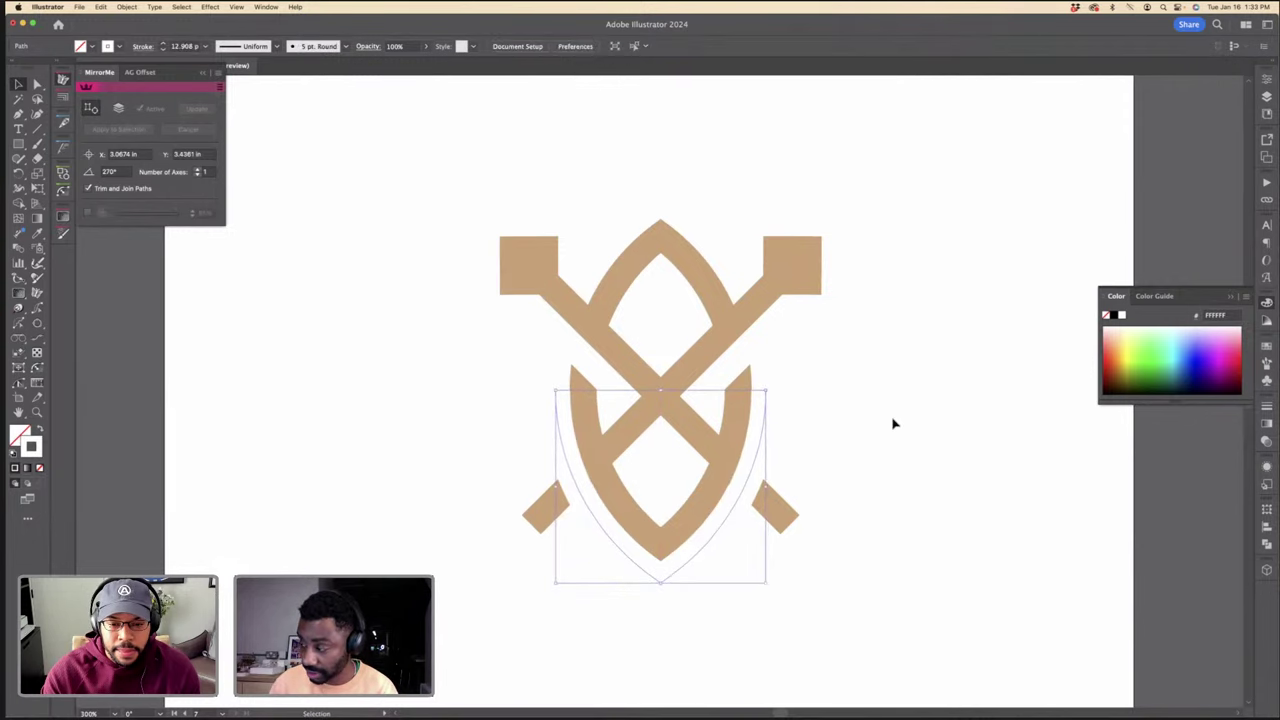
Step: Set the white lower outline's stroke weight to 12 pt, matching the almond shape
left_click(888, 426)
key("super+minus")
left_click(728, 420)
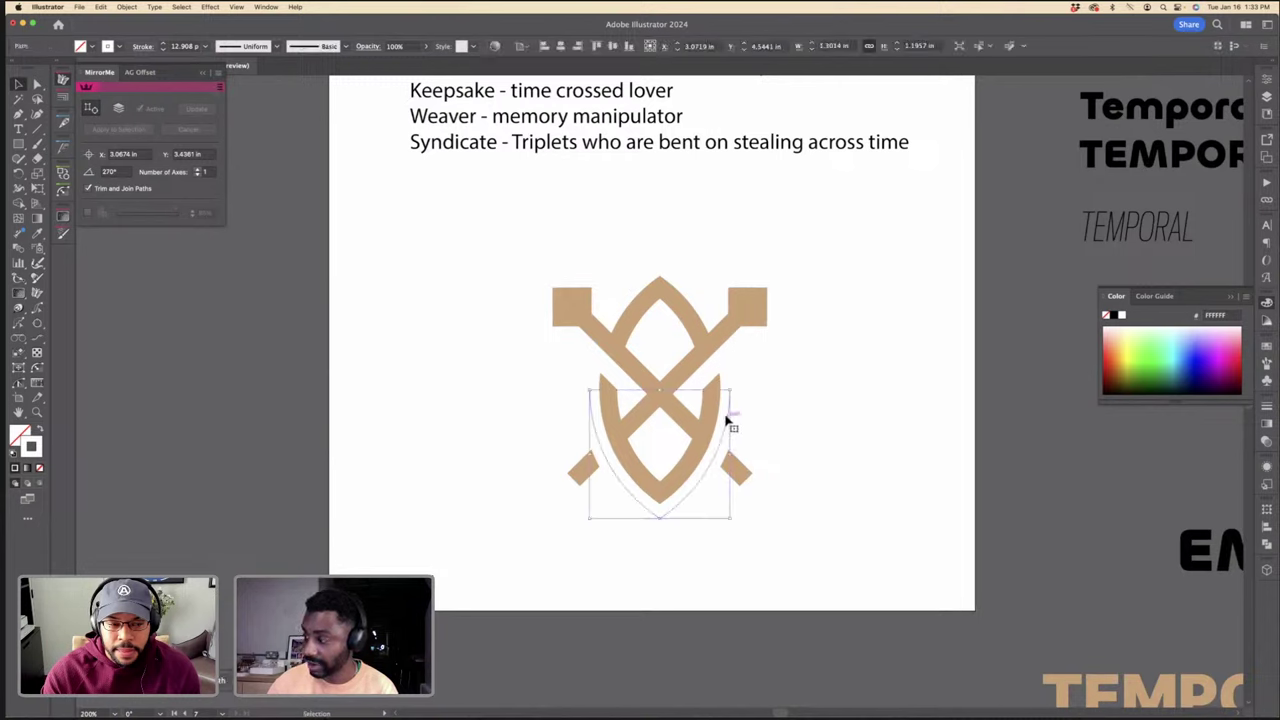
left_click(709, 420)
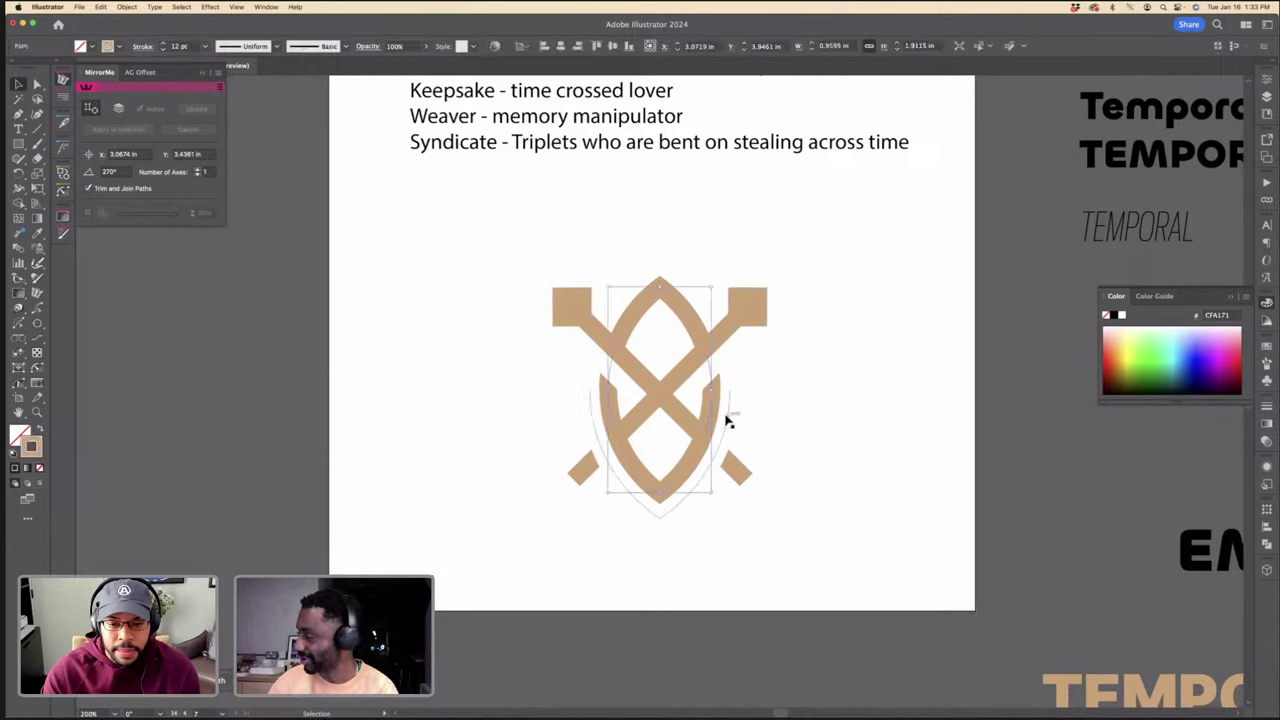
left_click(729, 419)
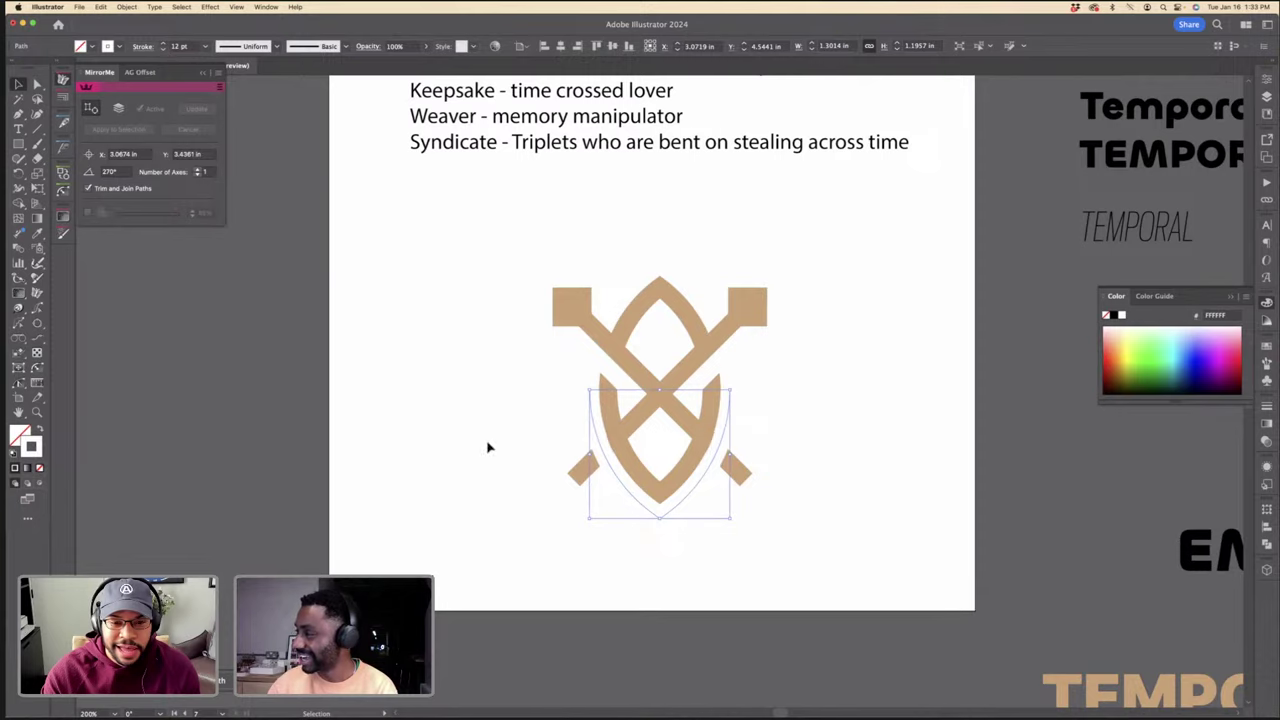
key("super+plus")
key("super+plus")
left_click(494, 472)
key("super+plus")
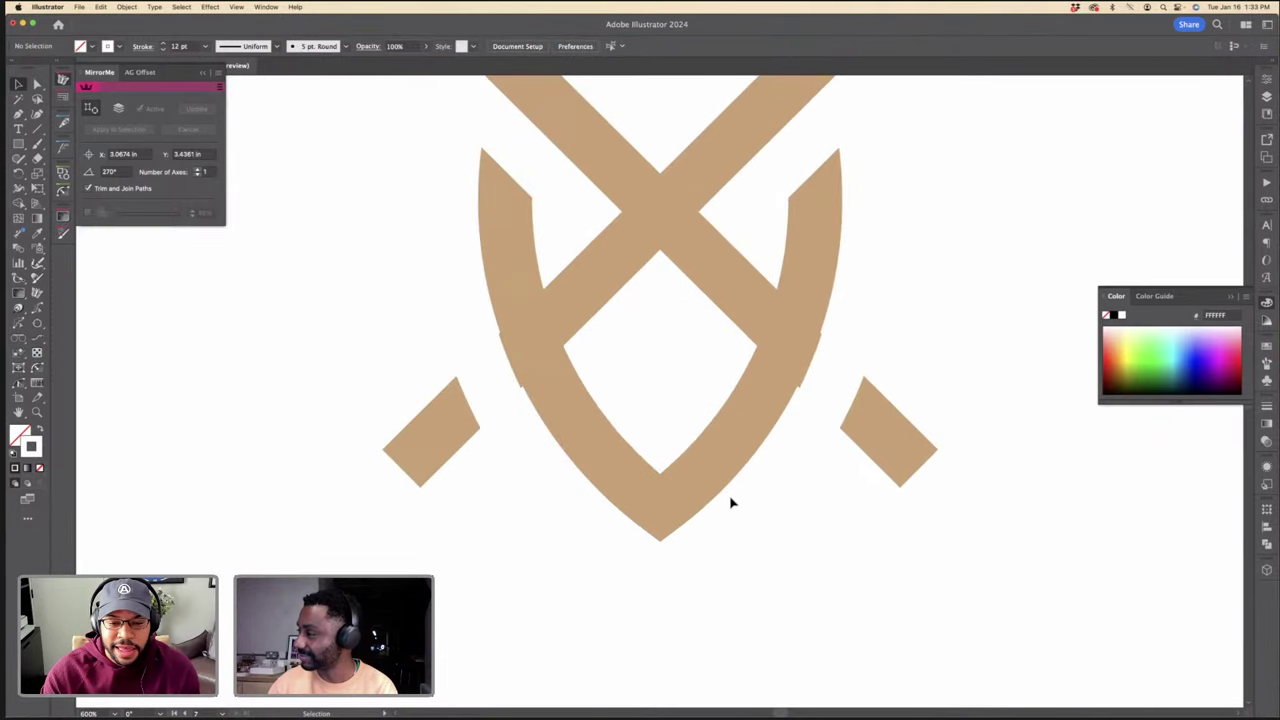
left_click(755, 509)
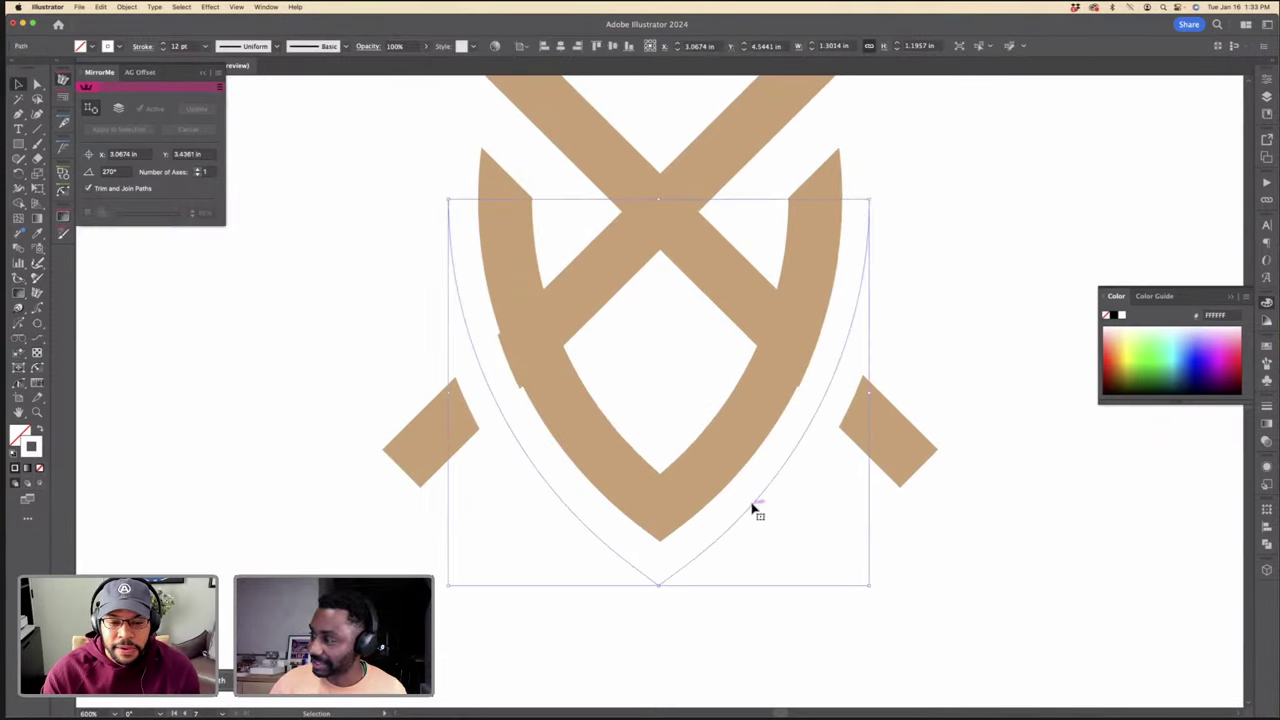
left_click_drag(750, 503, 751, 506)
key("super+z")
key("super+z")
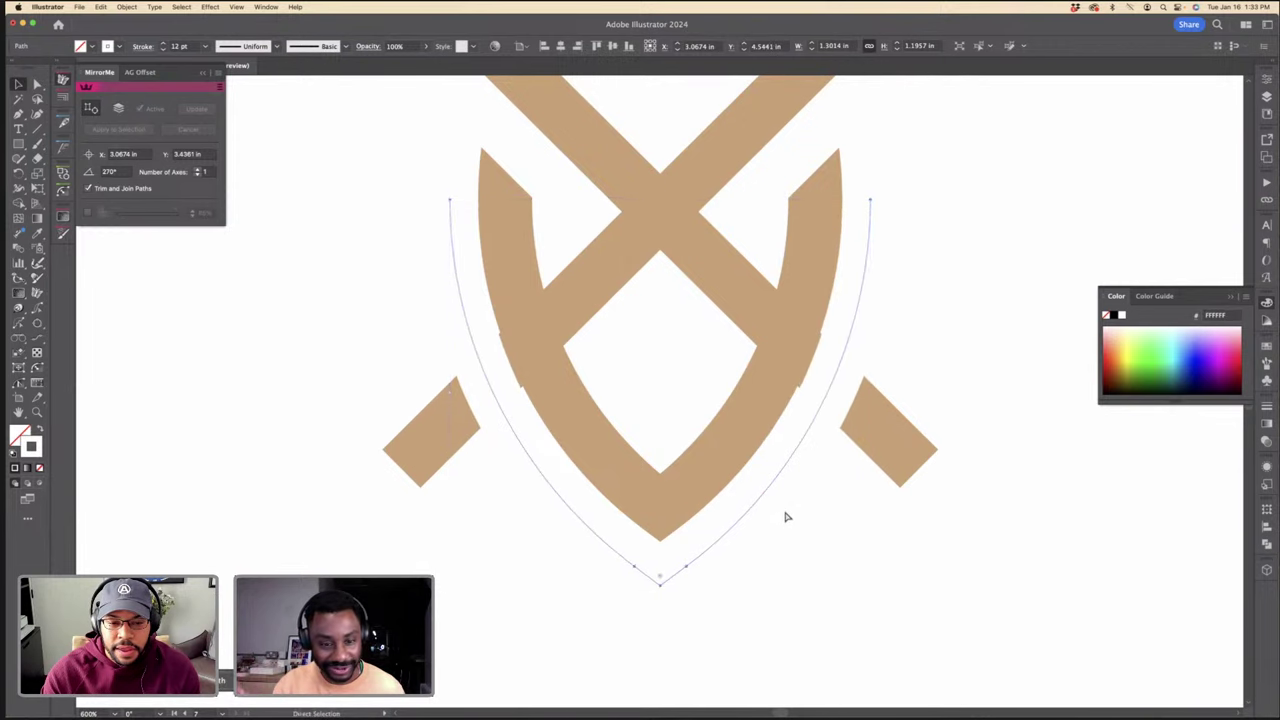
Step: Nudge the white lower outline slightly upward to clear the notches along the almond shape's edges
key("super+equal")
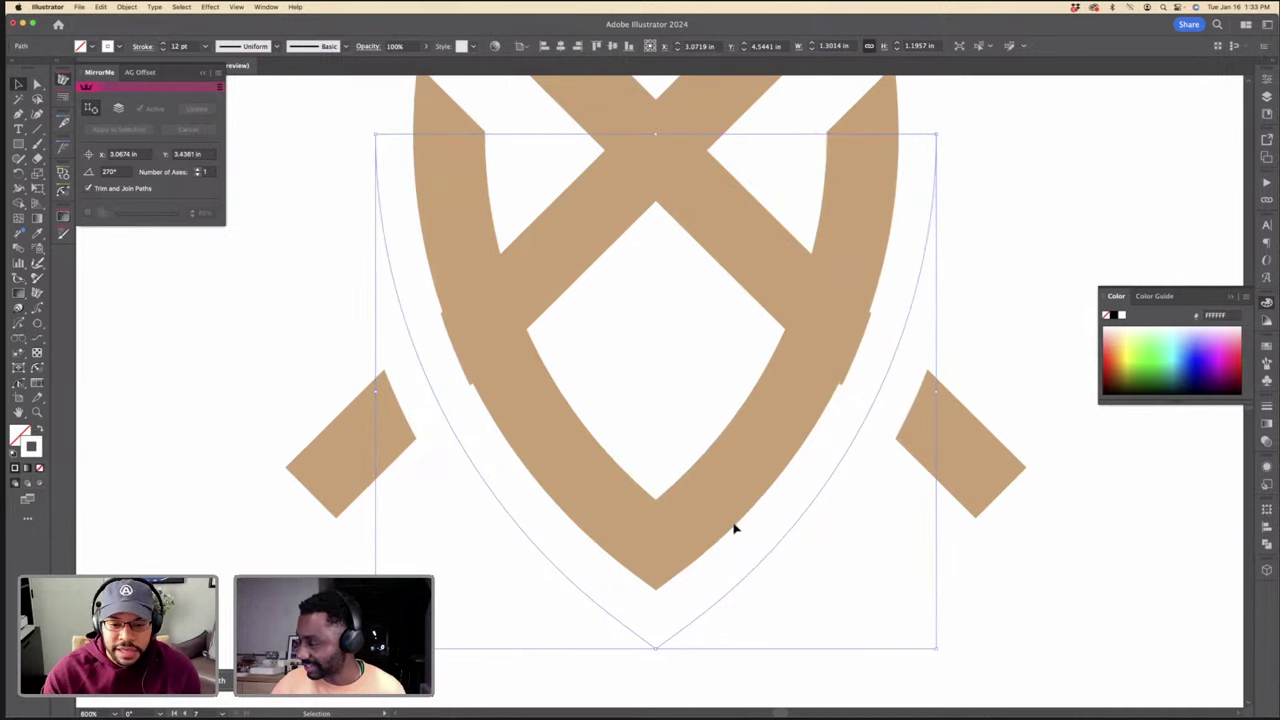
mouse_move(820, 497)
left_mouse_down()
mouse_move(823, 511)
mouse_move(818, 491)
left_mouse_up()
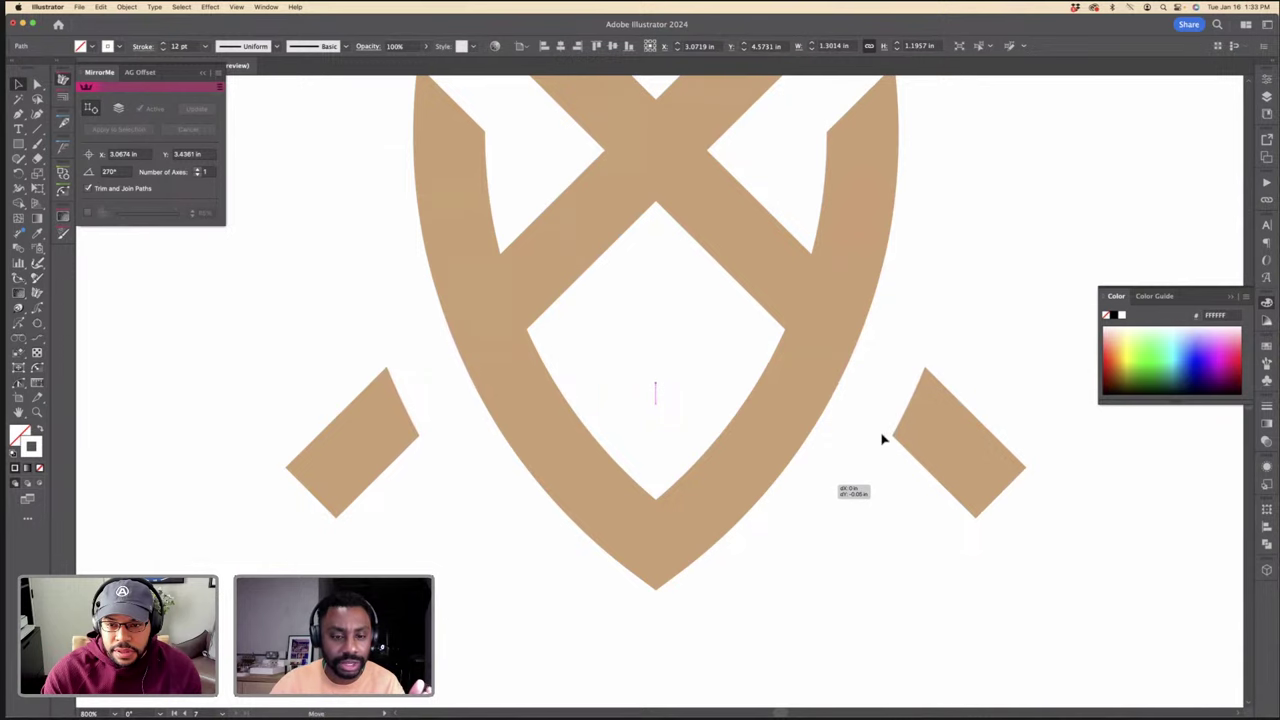
left_click(997, 349)
Step: Apply round stroke caps to the lower ends of both crossed hammer handles
key("super+minus")
key("super+minus")
key("super+minus")
key("super+minus")
key("super+minus")
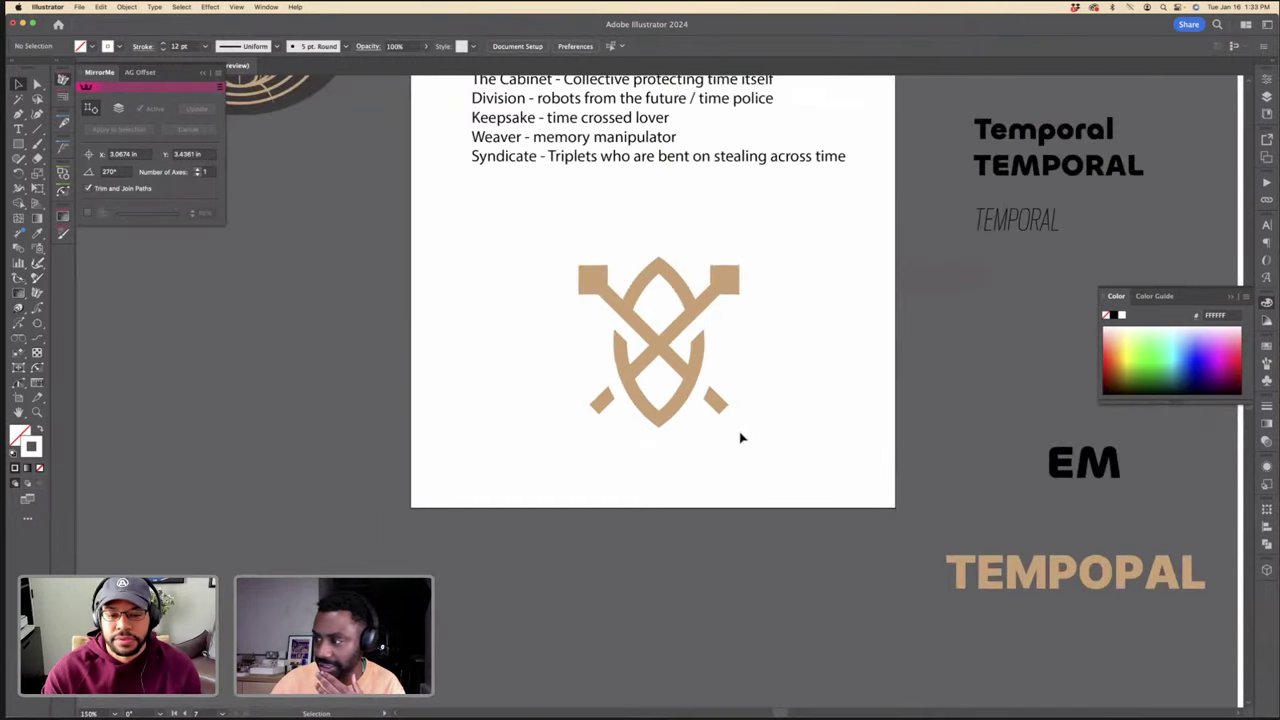
left_click(721, 408)
key("a")
left_click(745, 423)
left_click(723, 408)
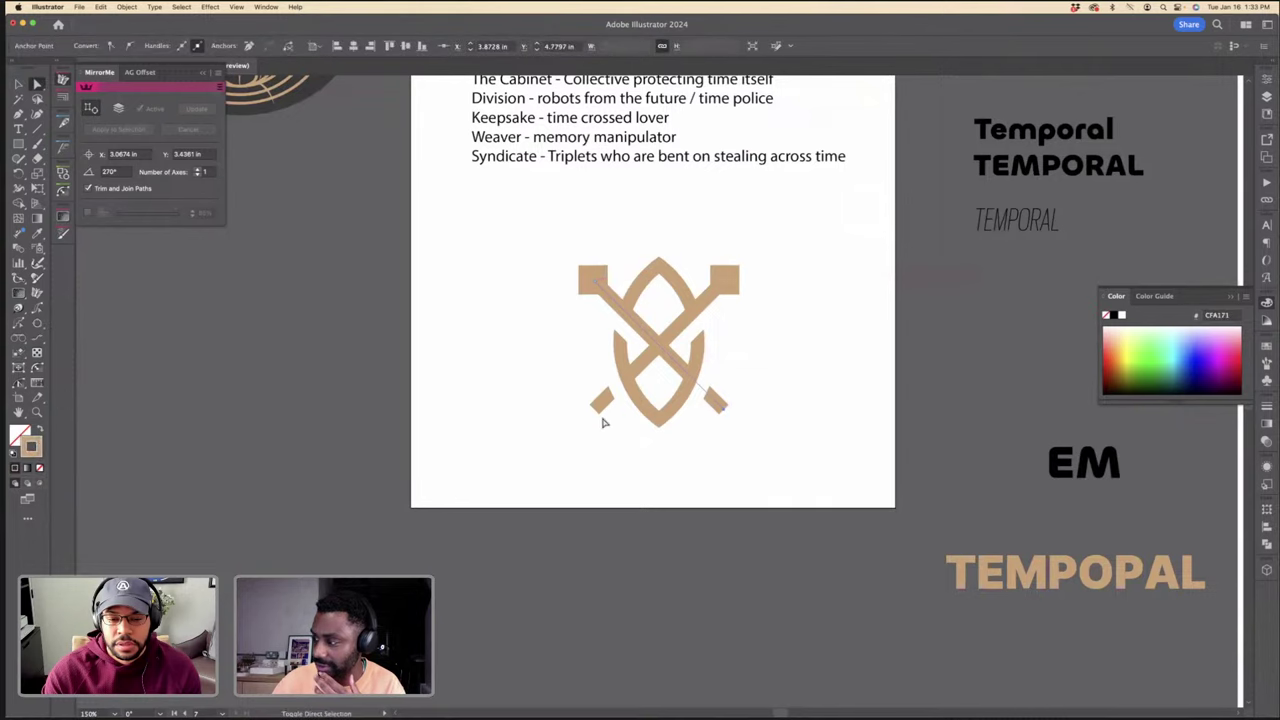
left_click(598, 407)
left_click(1266, 405)
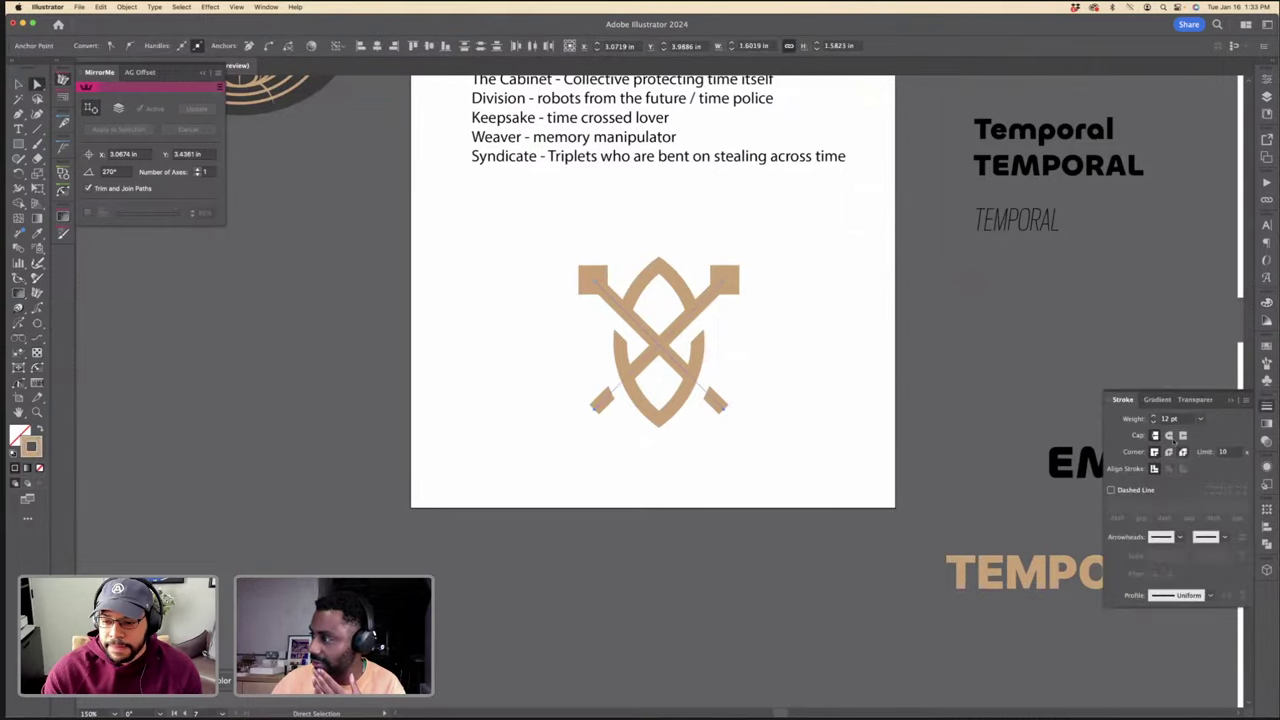
Step: Scale the whole emblem down to roughly 60 percent and place it just below the left end of the text list
key("v")
left_click_drag(817, 427, 571, 270)
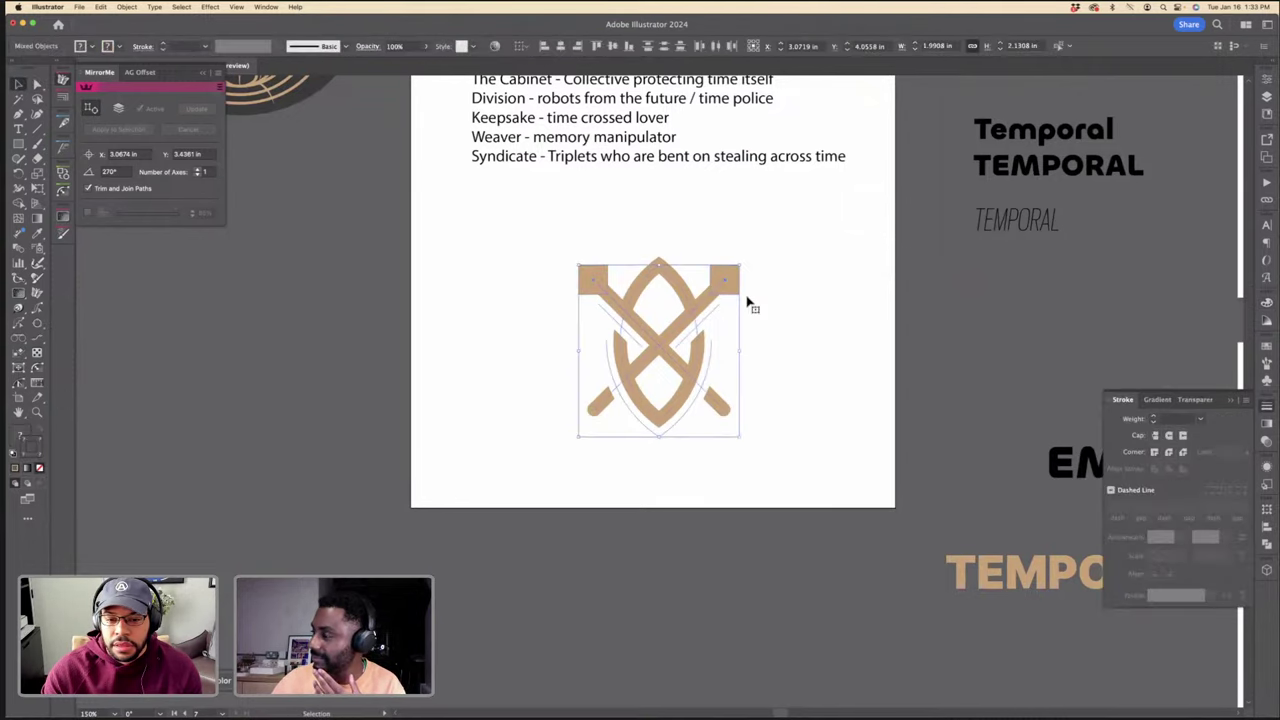
left_click_drag(712, 282, 631, 246)
left_click_drag(655, 403, 551, 318)
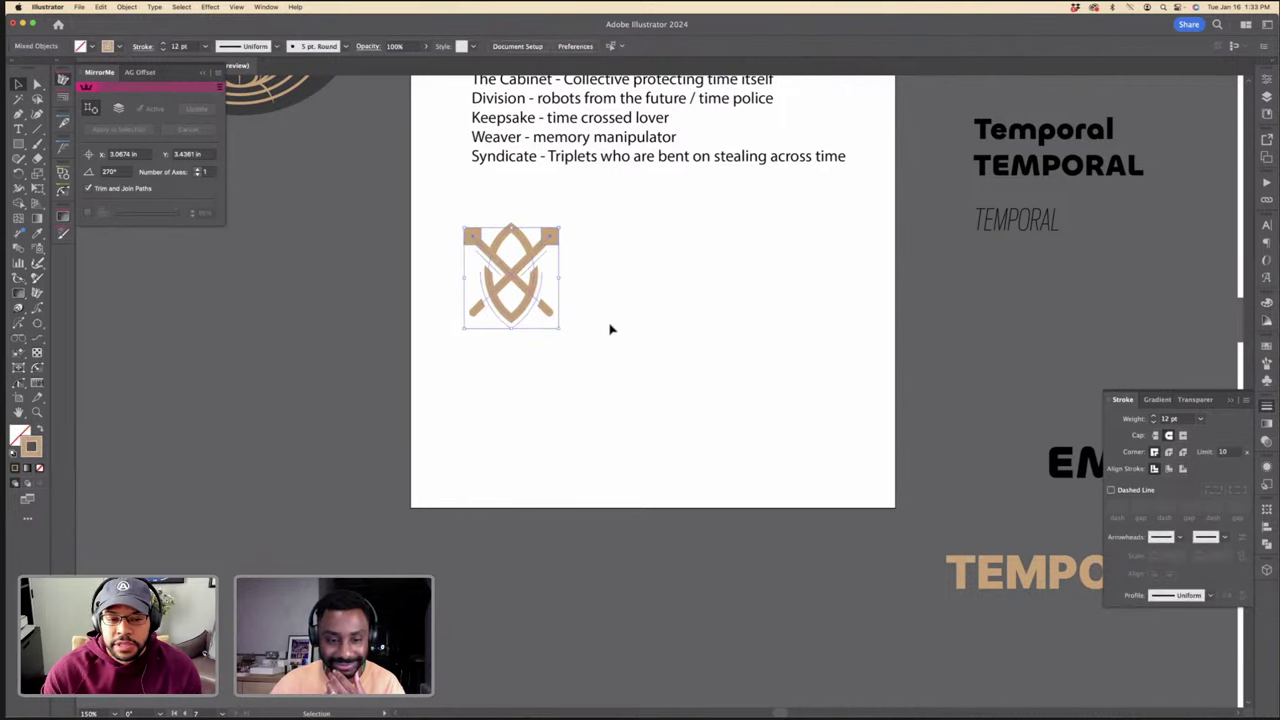
left_click(612, 331)
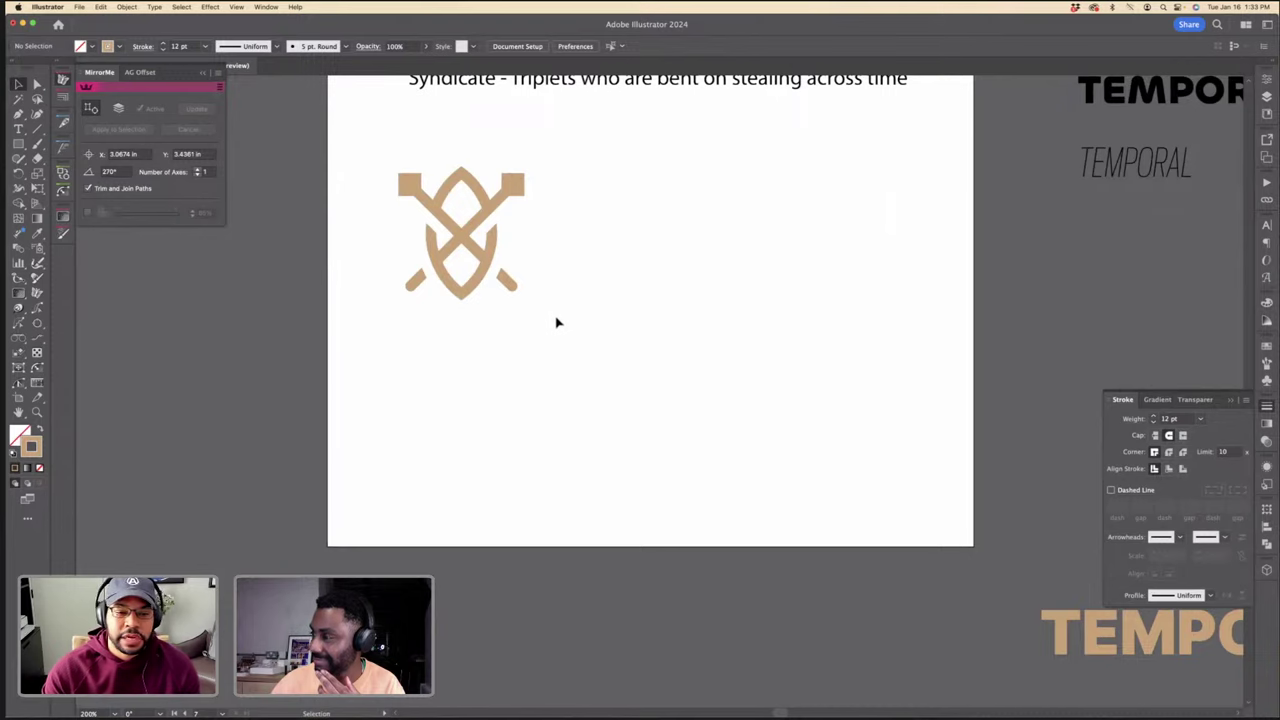
Step: Select the emblem's white gap strokes, the lower outline and both diagonal lines, and set their weight to 7 pt
scroll(558, 320, "up", 3)
scroll(572, 282, "down", 3)
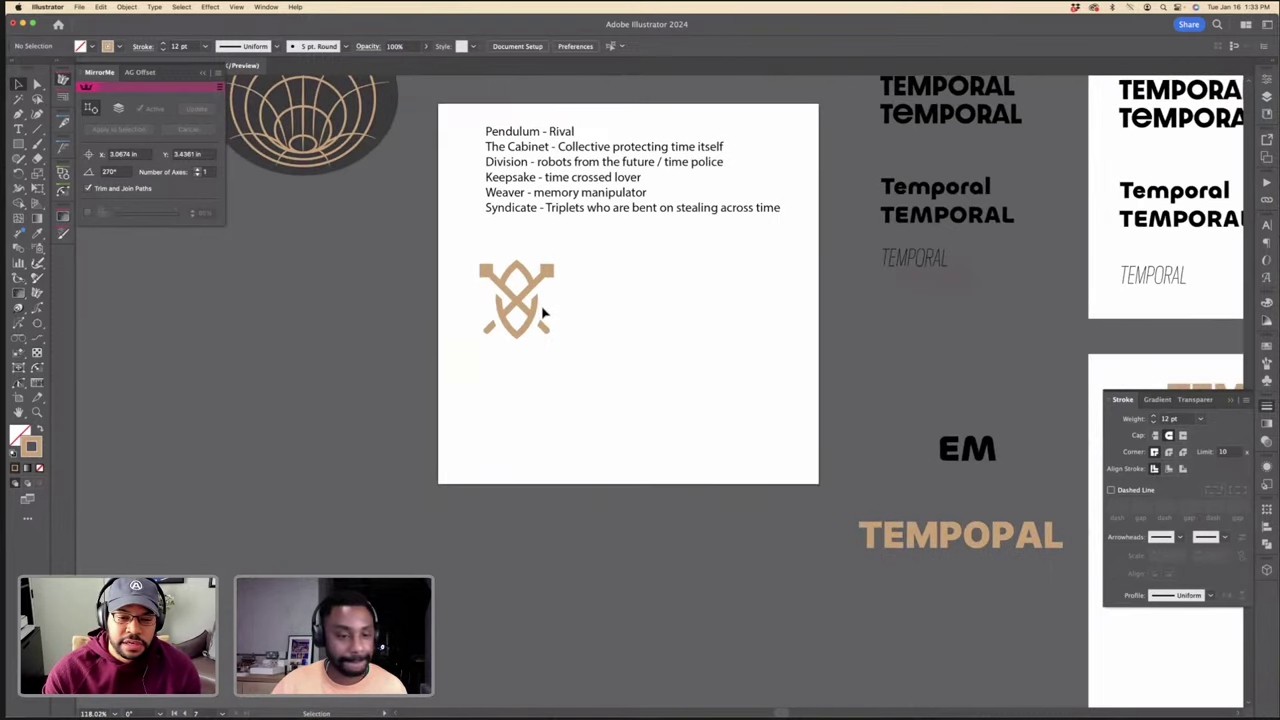
scroll(541, 309, "up", 3)
left_click(533, 312)
left_click(530, 262, "shift")
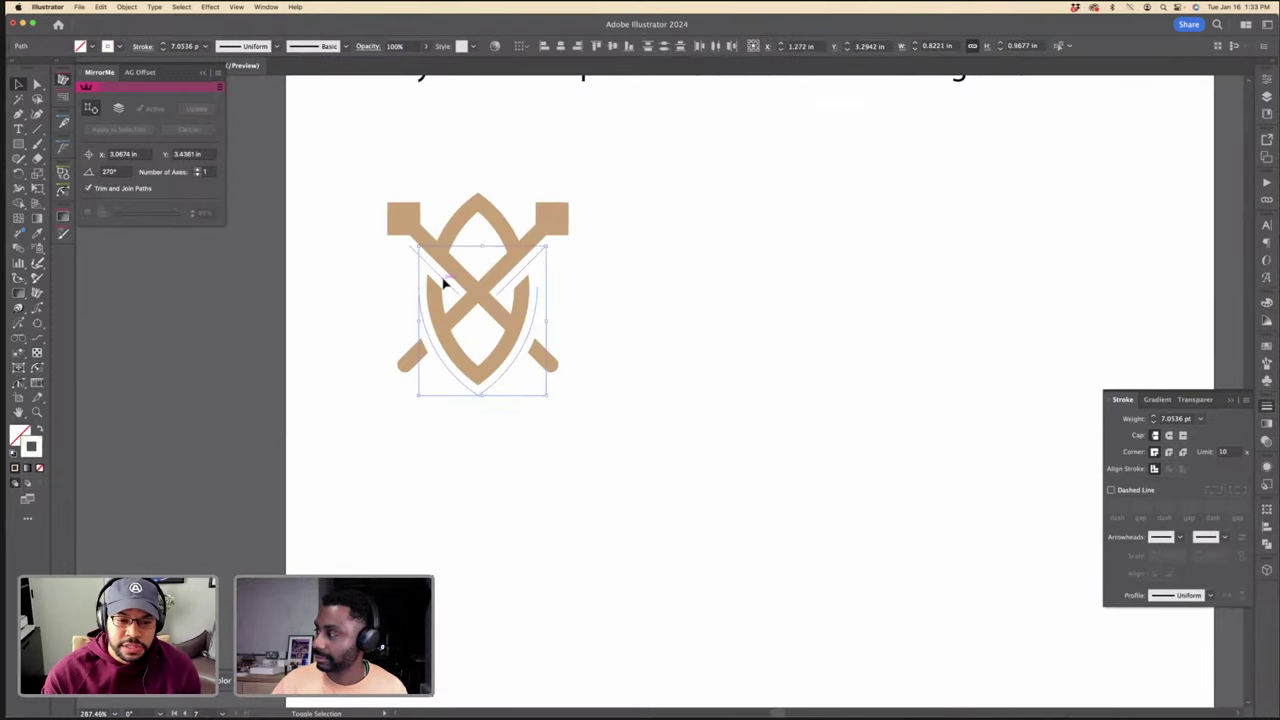
left_click(444, 284, "shift")
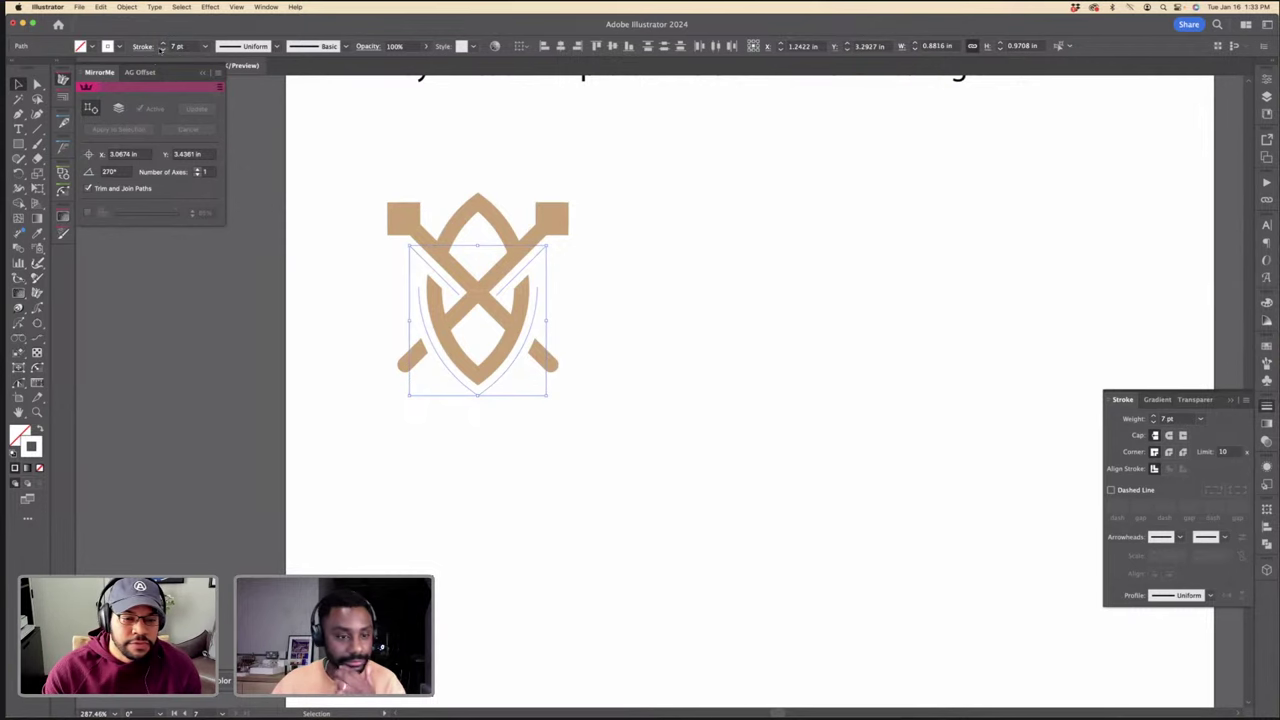
Step: Try a 6 pt weight on the emblem's white gap strokes and undo the change
left_click(162, 49)
left_click(626, 526)
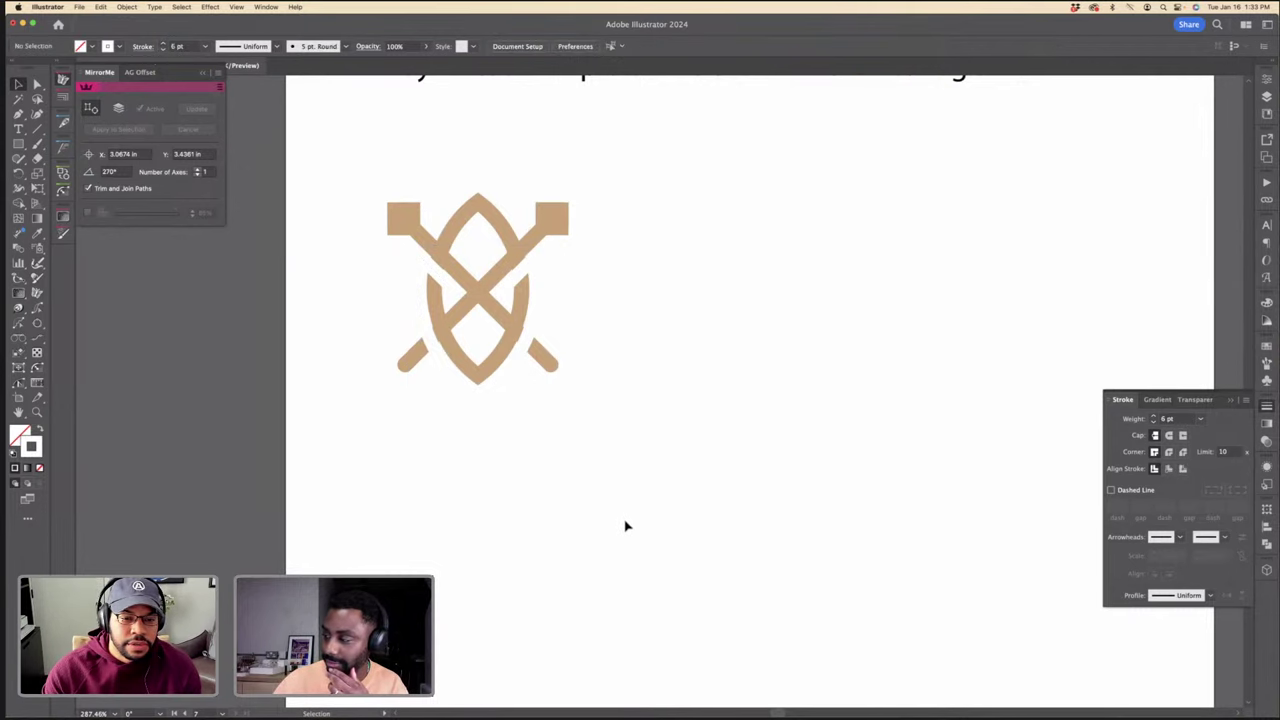
key("super+minus")
key("super+minus")
key("super+minus")
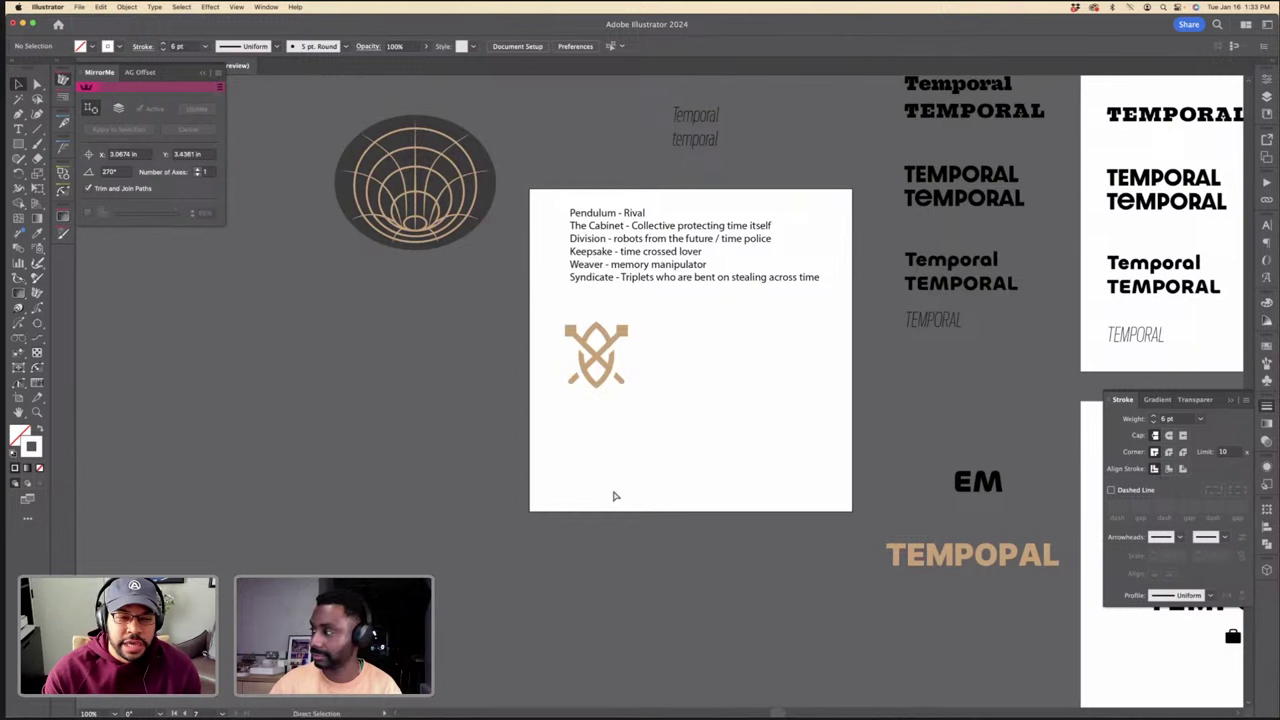
key("super+z")
left_click(607, 469)
scroll(607, 468, "up", 5)
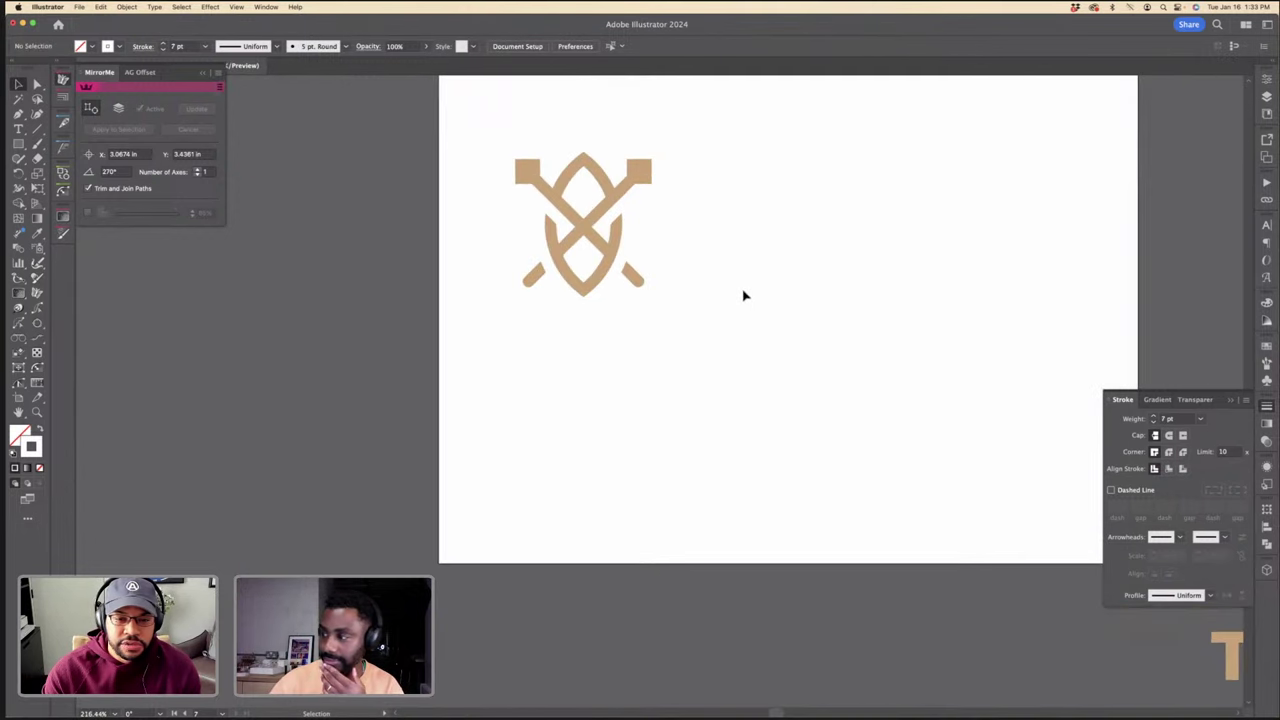
scroll(743, 295, "down", 5)
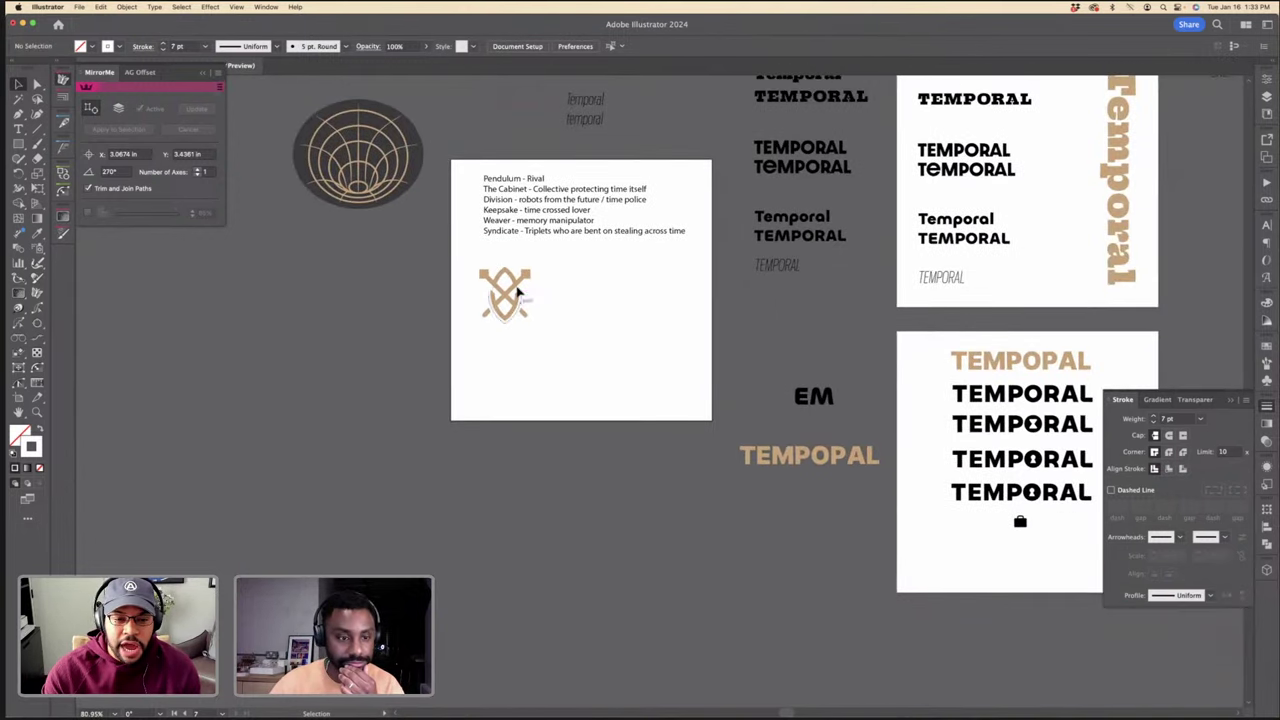
scroll(556, 333, "up", 3)
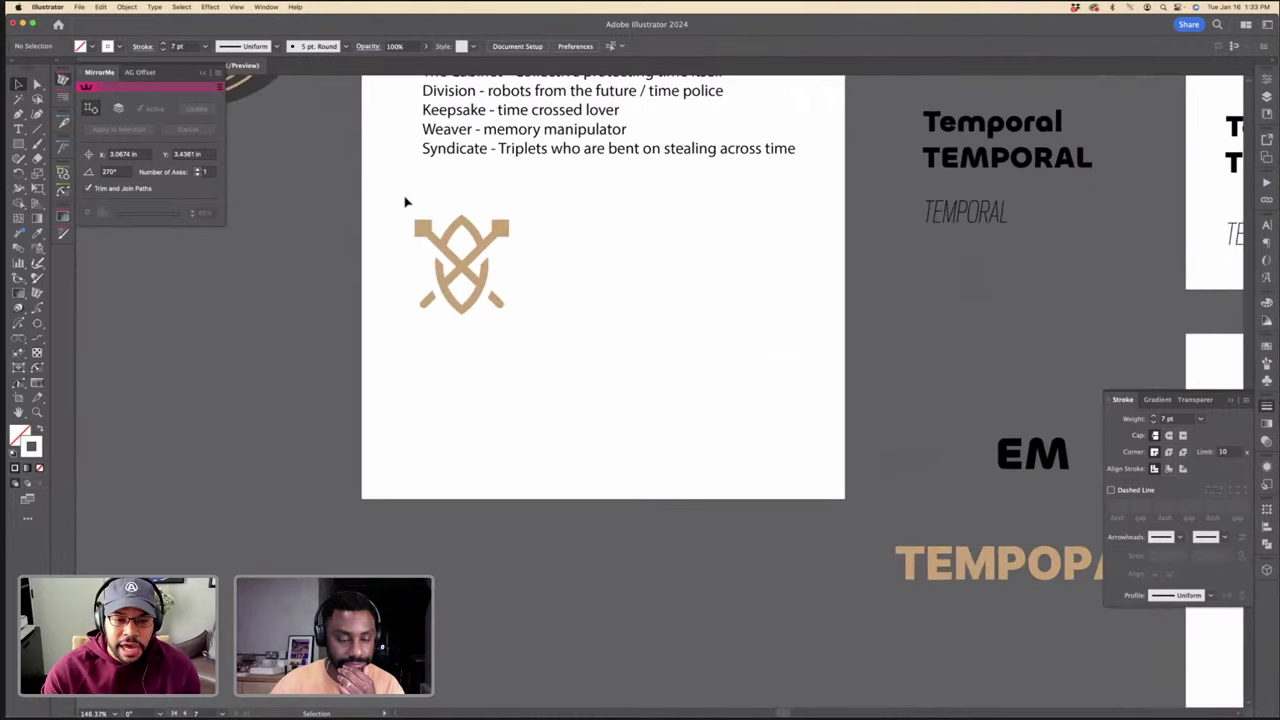
scroll(418, 238, "up", 3)
scroll(418, 238, "right", 2)
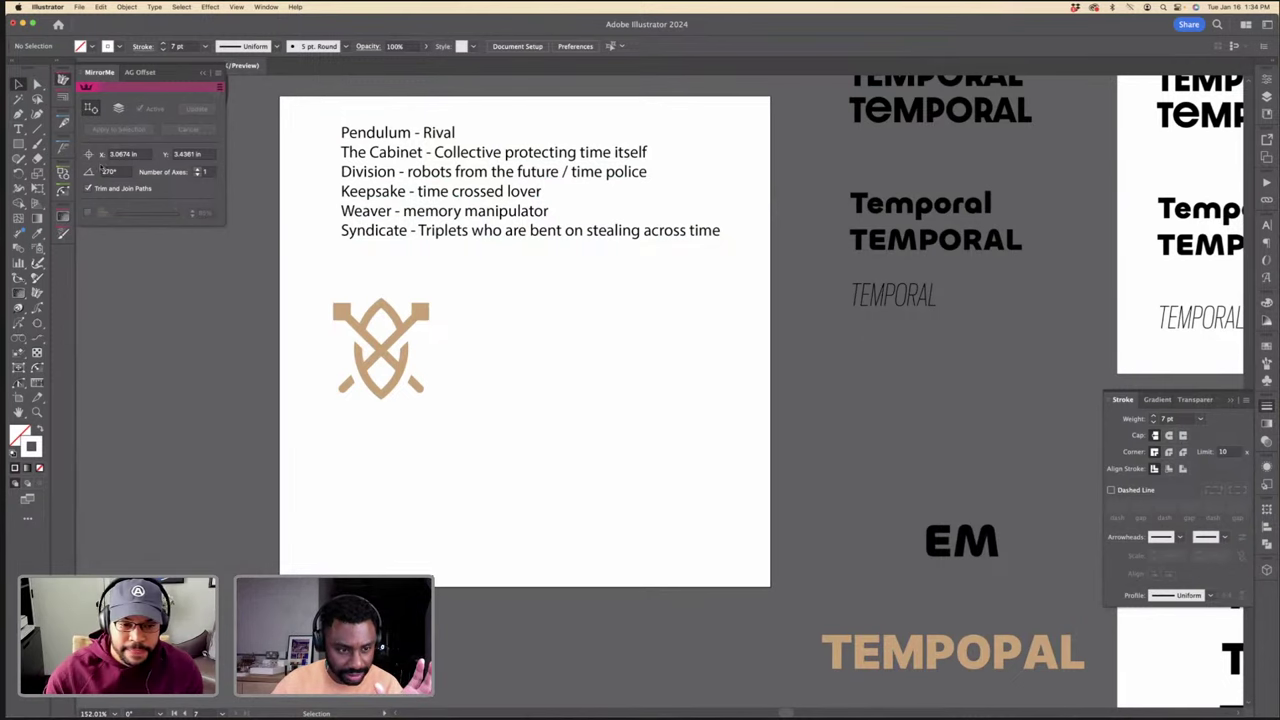
Step: Try rotating the whole emblem 90° clockwise, and return it to its upright orientation
left_click_drag(329, 303, 431, 340)
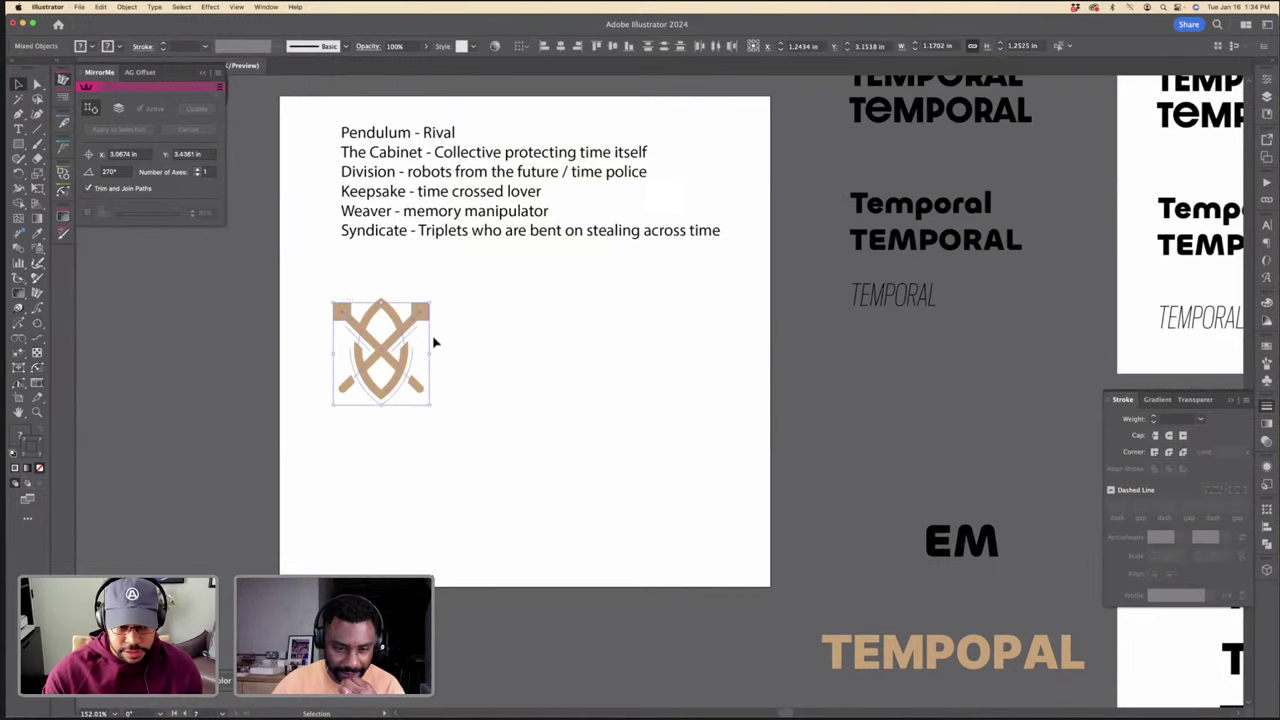
left_click_drag(434, 296, 468, 427)
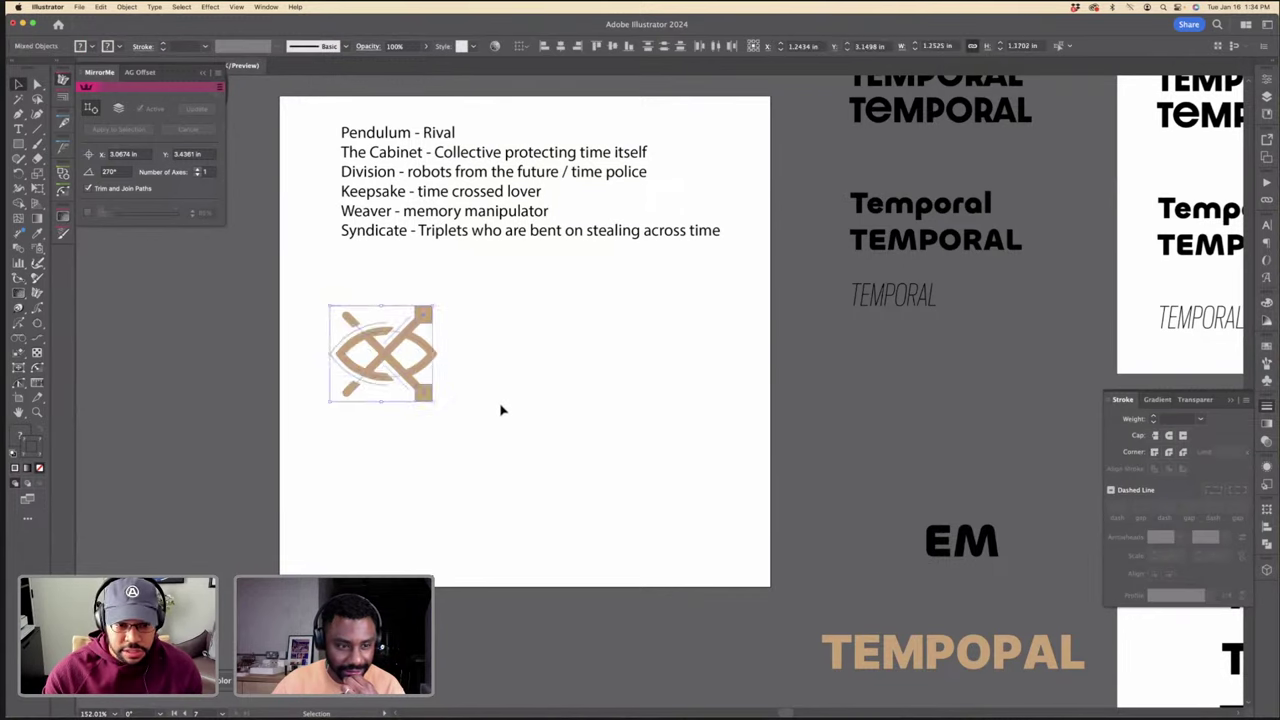
left_click(502, 410)
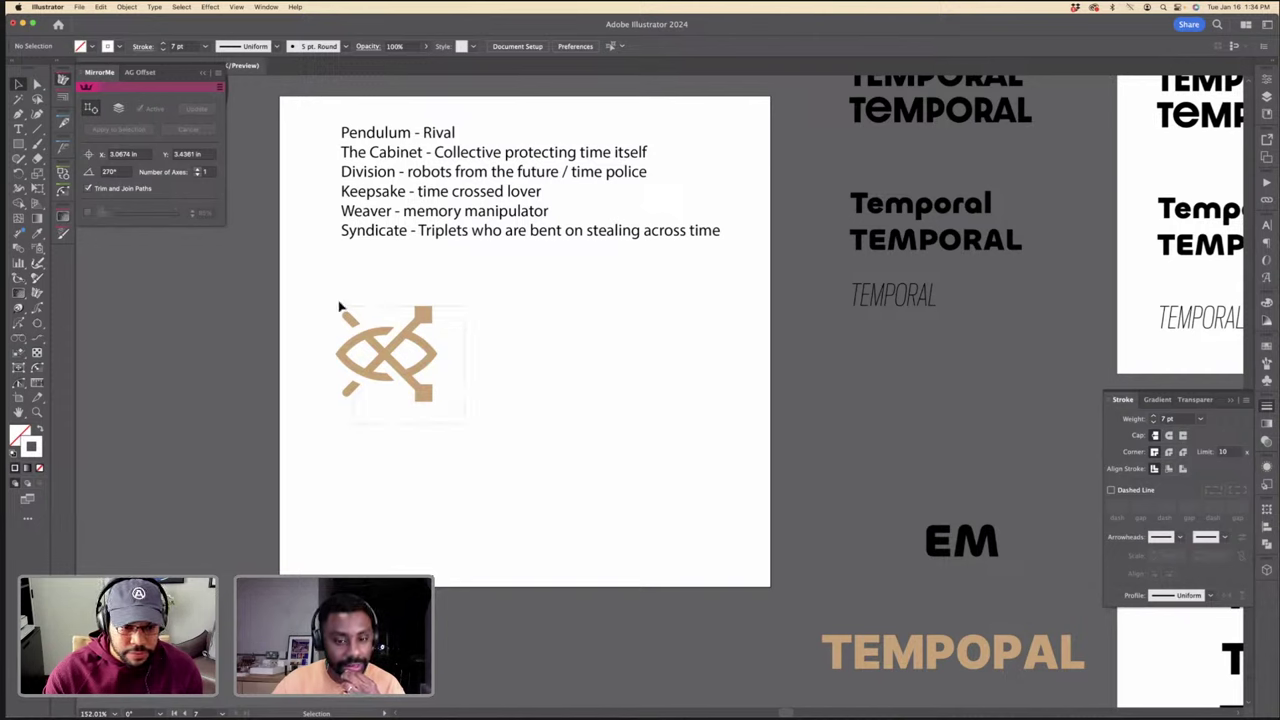
left_click_drag(340, 307, 503, 331)
left_click(500, 352)
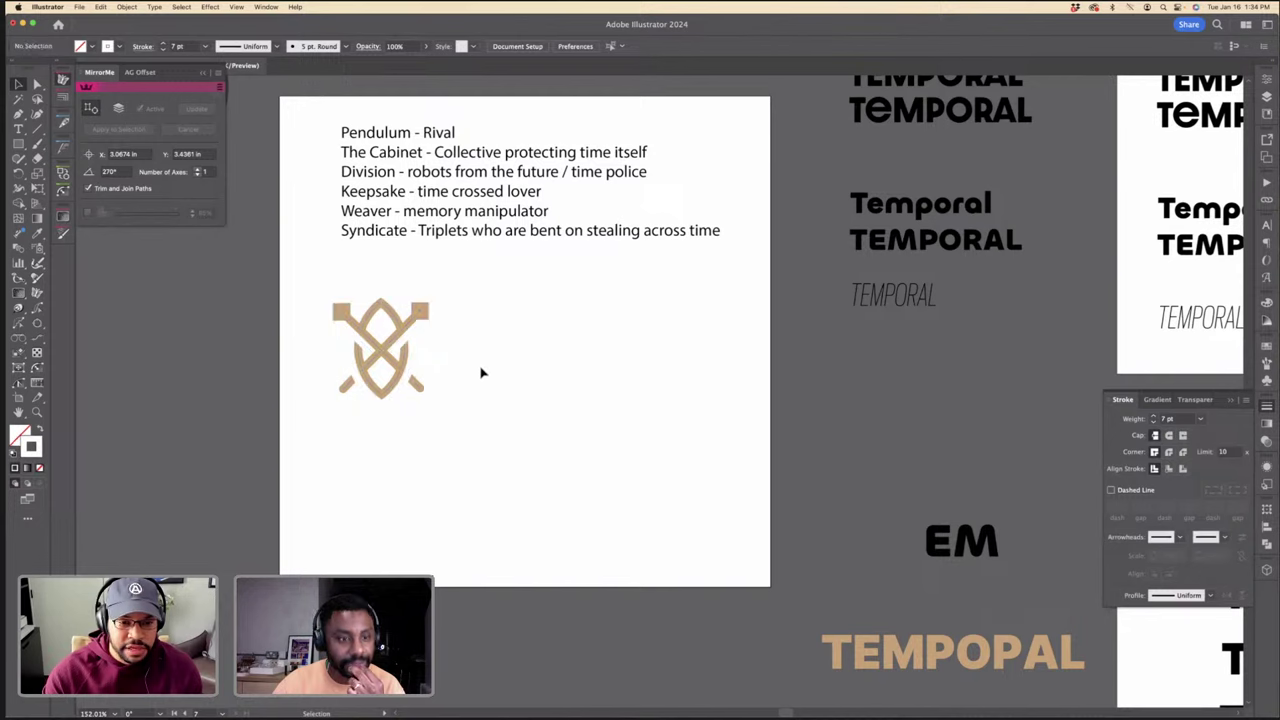
left_click_drag(313, 260, 437, 405)
left_click(446, 406)
key("super+equal")
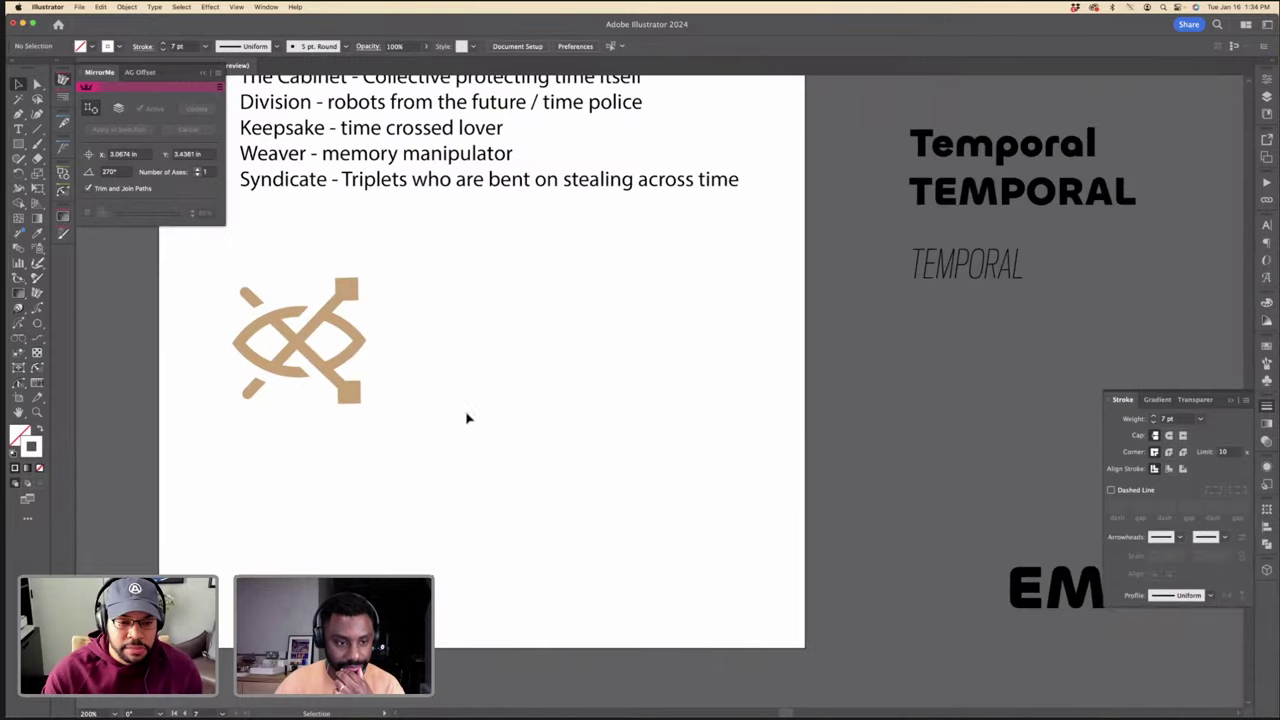
left_click(351, 395)
key("super+z")
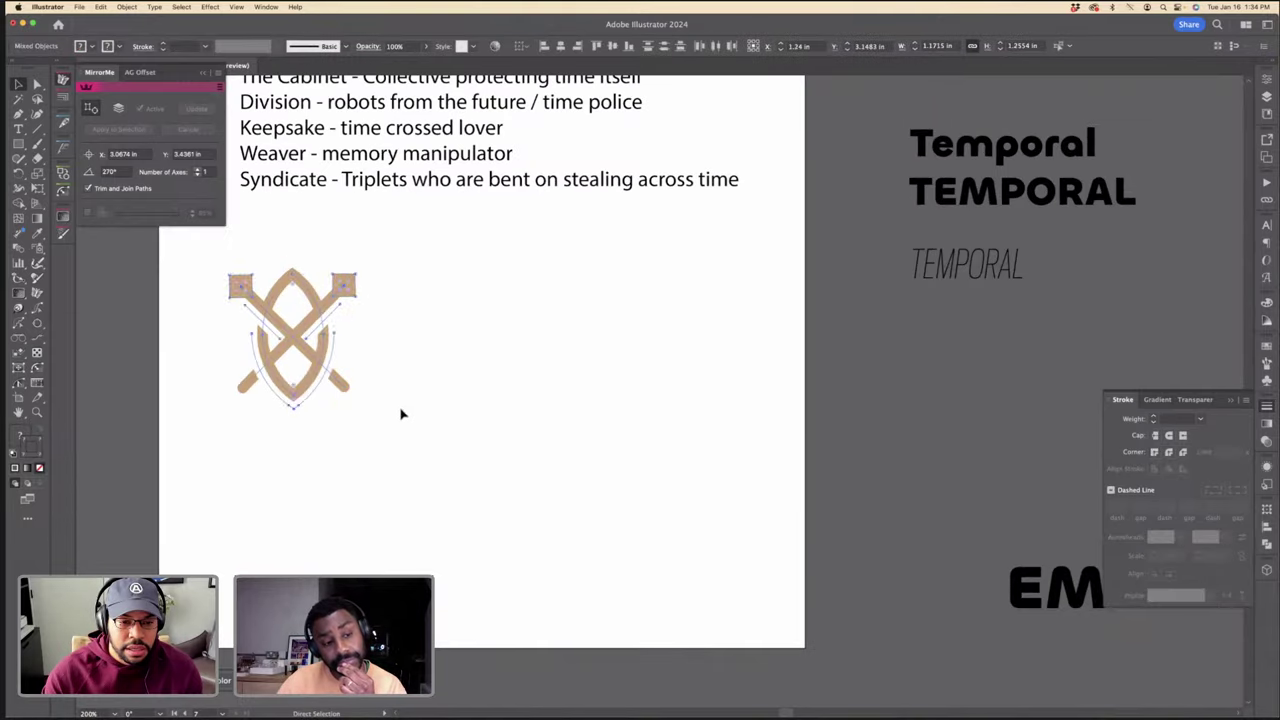
Step: Duplicate the emblem horizontally to the right of the original and rotate the copy 90° clockwise
left_click_drag(242, 293, 508, 323)
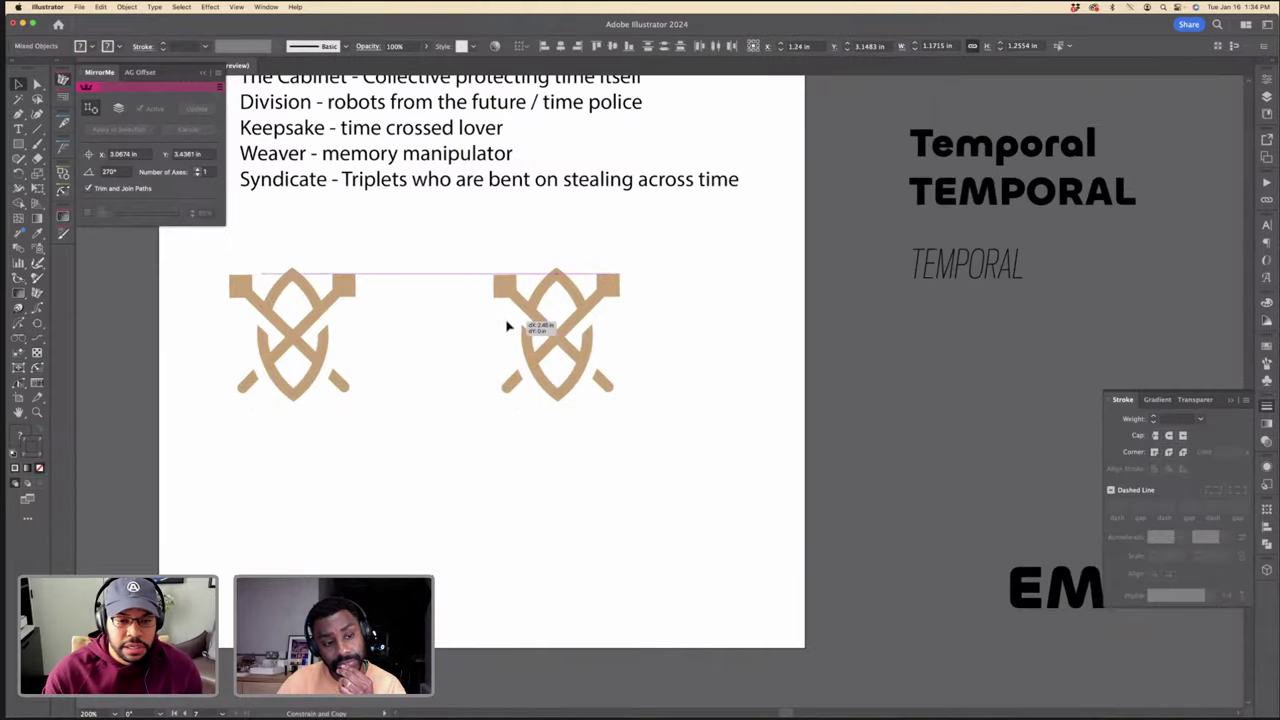
left_click(669, 354)
left_click_drag(514, 389, 628, 398)
Step: Turn the copy's two hammers with their gap lines back upright over the horizontal almond and delete the white outline
key("super+g")
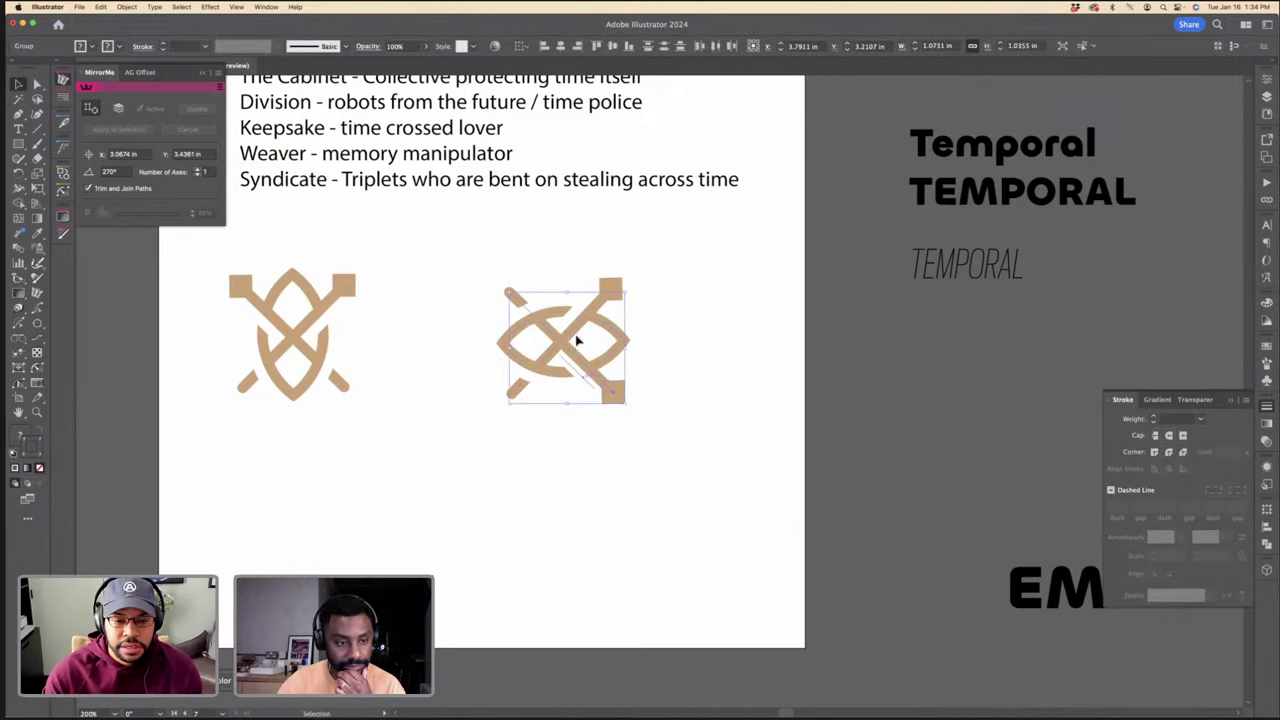
key("super+shift+g")
left_click(608, 291, "shift")
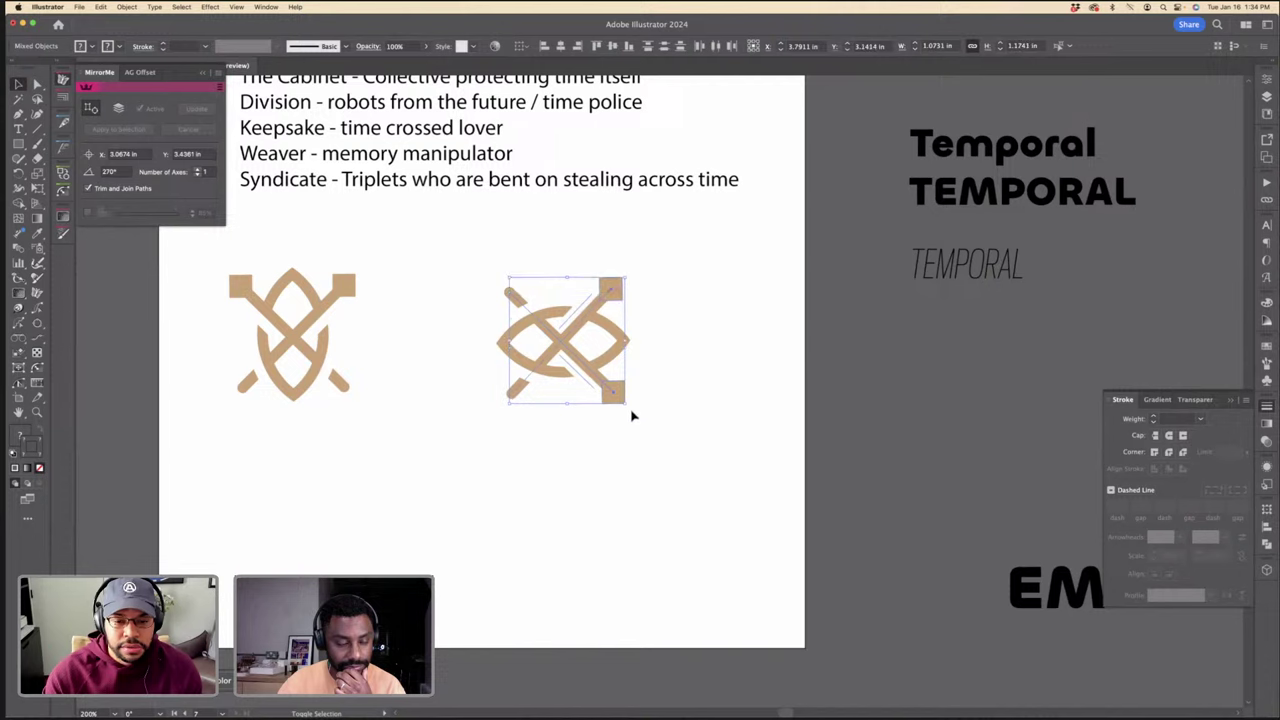
left_click_drag(630, 414, 607, 293)
left_click(556, 306)
key("Delete")
Step: Centre the copy's crossed hammers and almond shape horizontally on each other
key("super+plus")
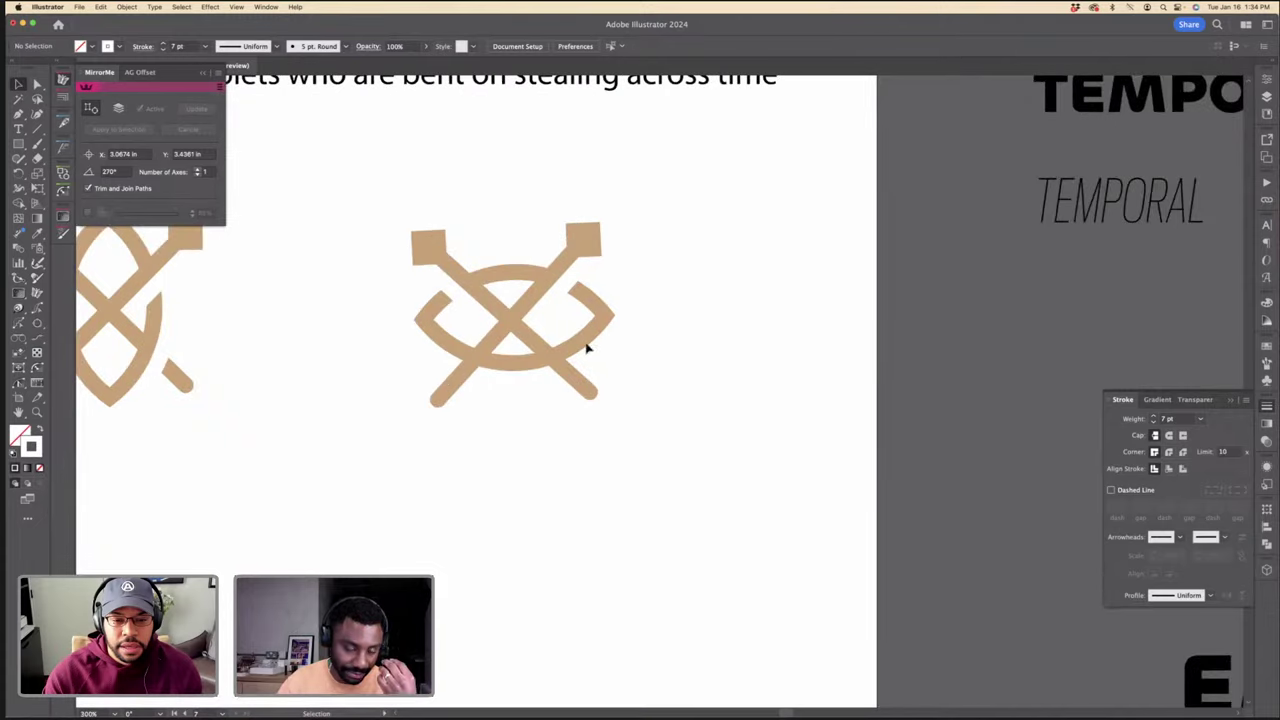
left_click(510, 321)
left_click(516, 278, "shift")
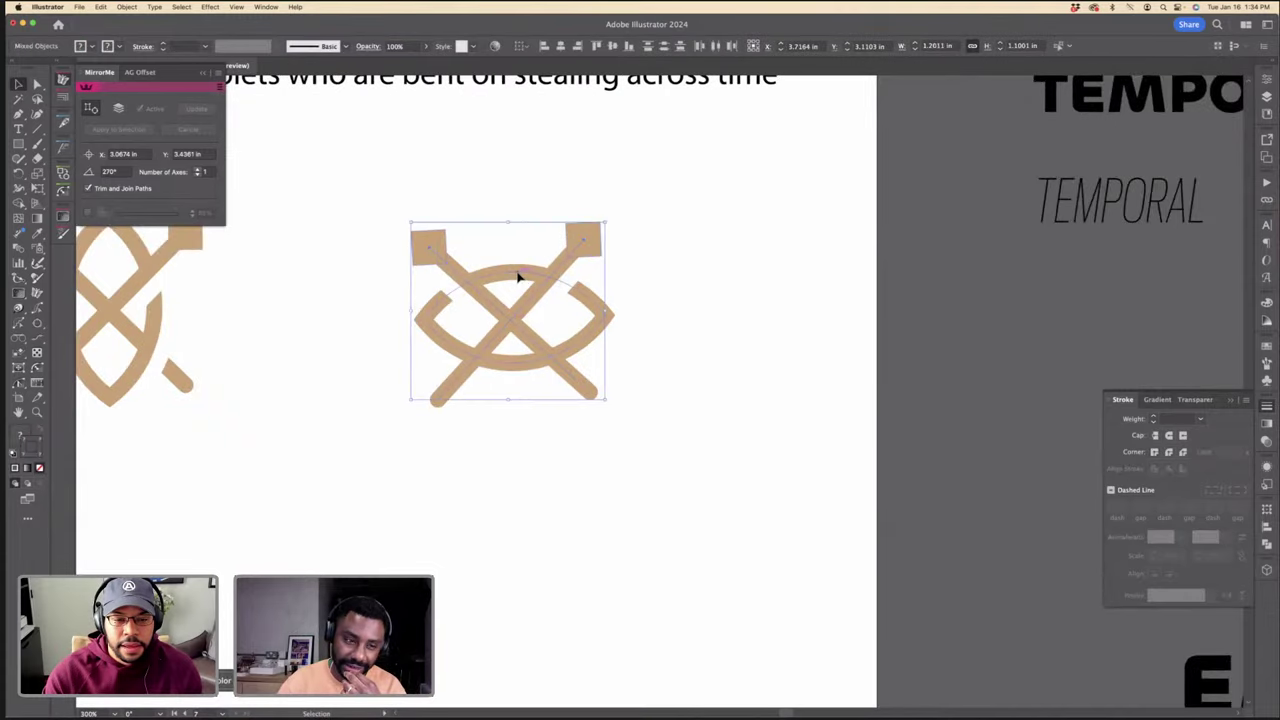
left_click(559, 46)
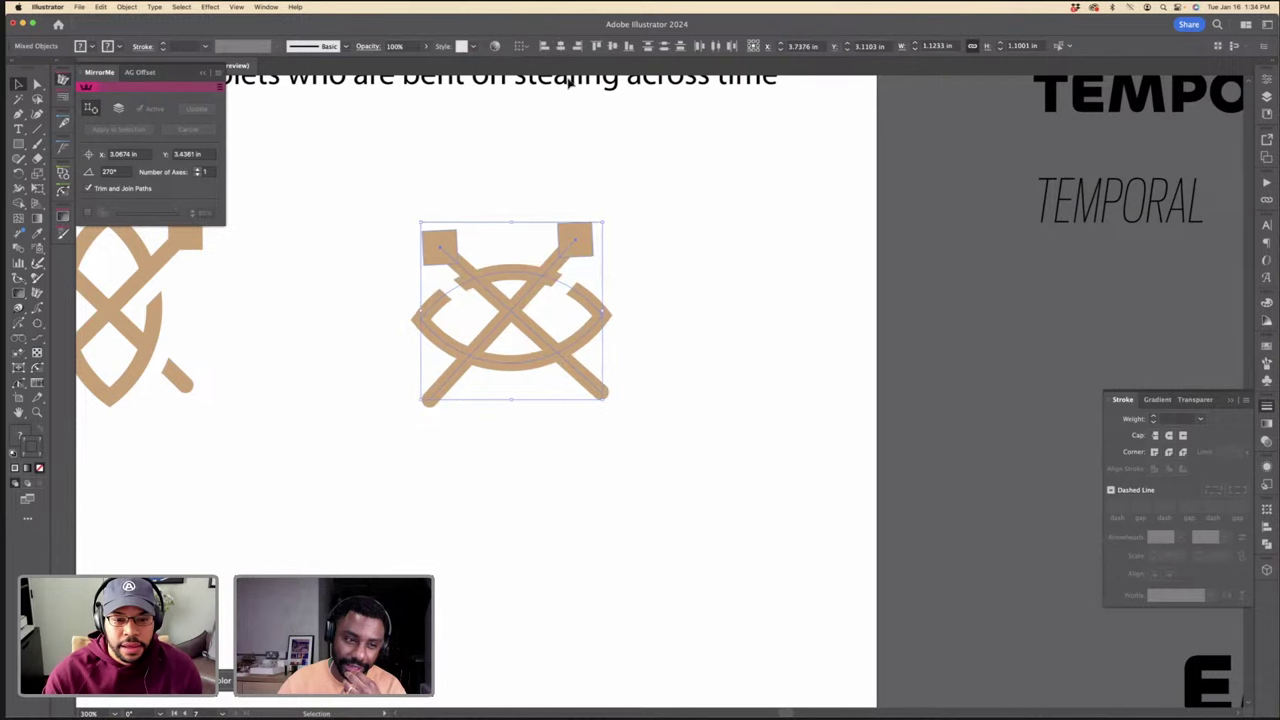
left_click(645, 213)
Step: Nudge the copy's crossed hammers slightly down so they cross near the almond's middle
left_click(457, 251)
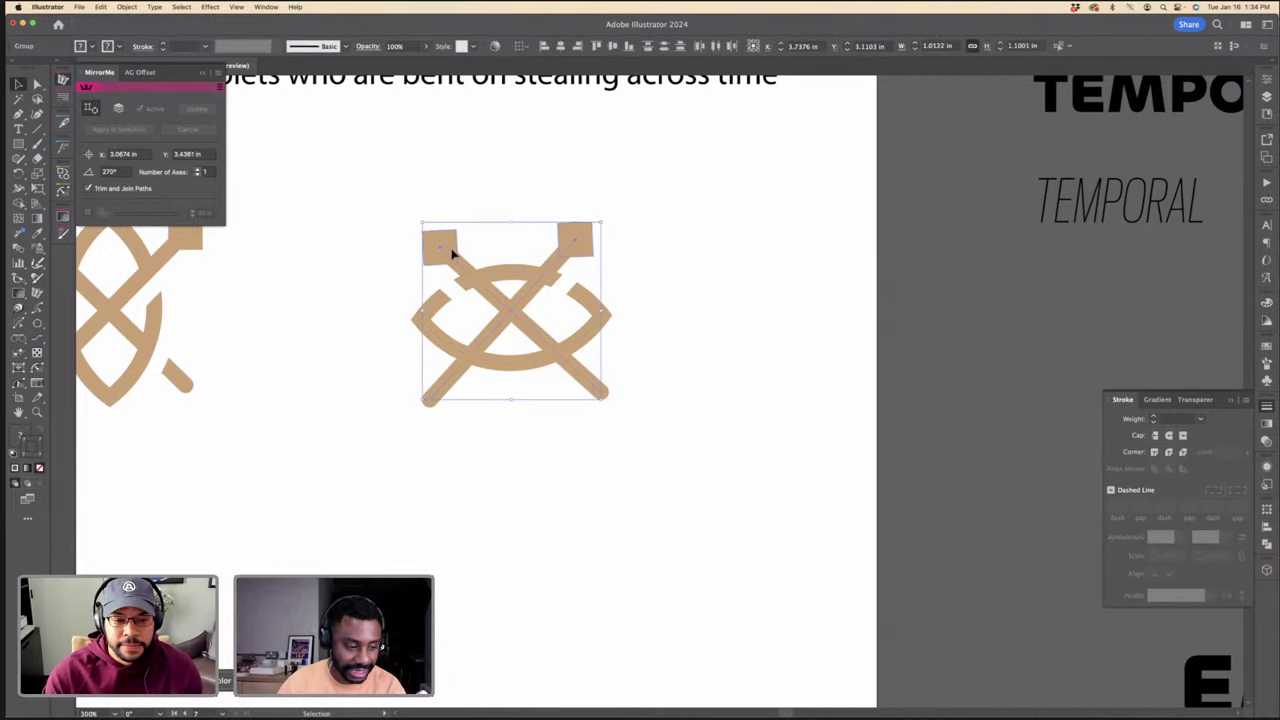
key("Down")
key("Down")
key("Down")
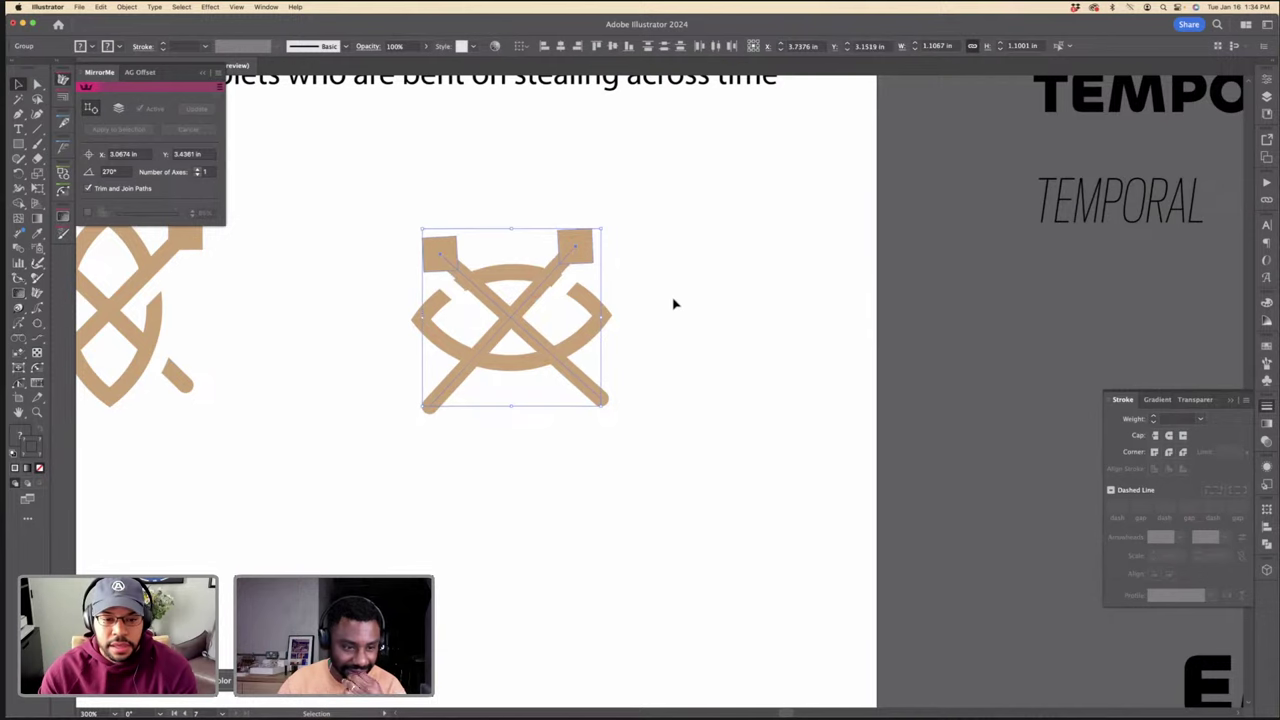
left_click(671, 301)
Step: Move the copy's right white gap line down beside the hammers' crossing and shorten its lower end to keep it inside the almond
left_click_drag(561, 291, 529, 326)
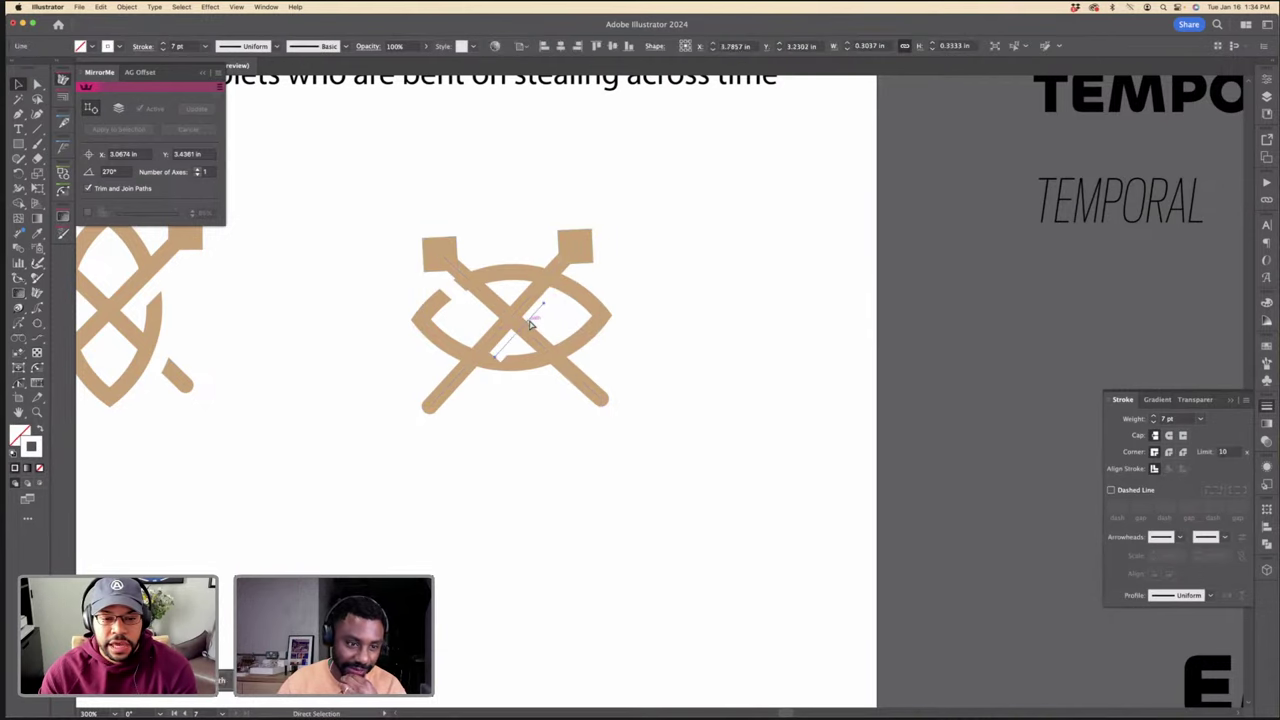
key("super+x")
key("super+f")
key("super+=")
key("super+=")
key("super+equal")
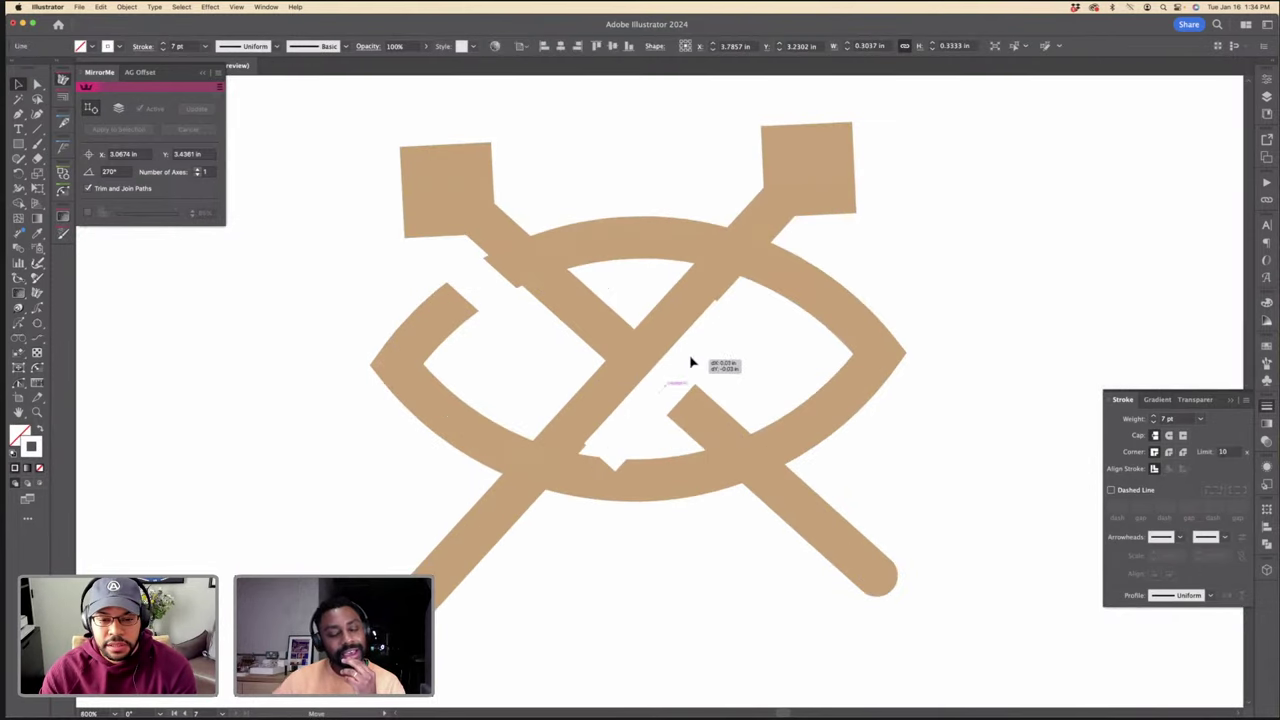
key("a")
left_click_drag(607, 454, 640, 429)
key("super+minus")
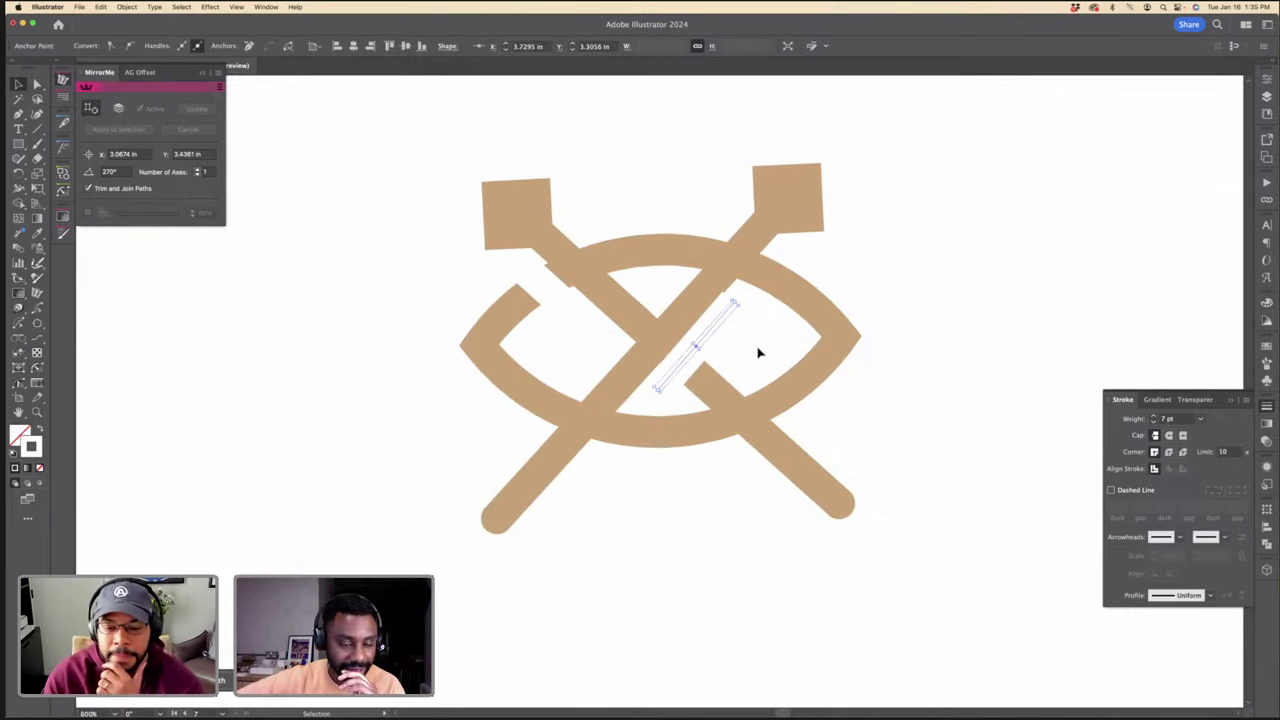
left_click(758, 352)
key("super+minus")
key("super+minus")
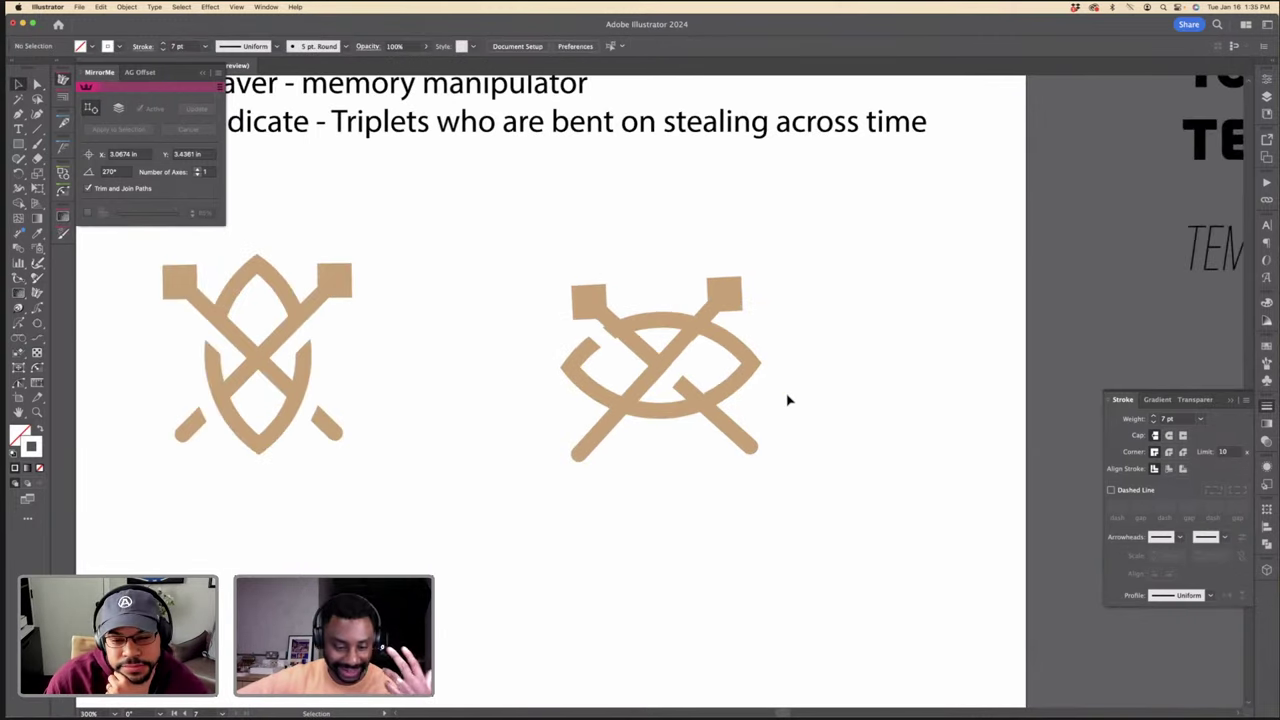
Step: Nudge the copy's almond slightly down and give it the original hammer head's solid tan fill with no stroke
left_click(736, 382)
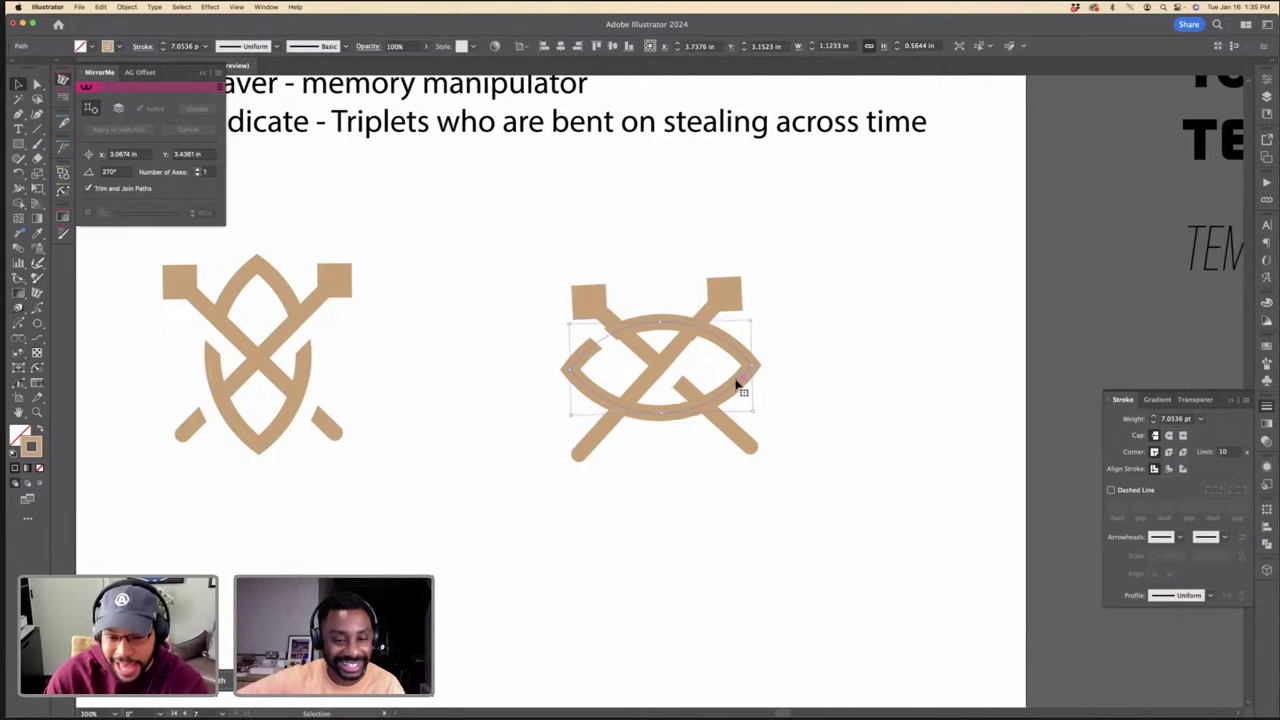
left_click(806, 383)
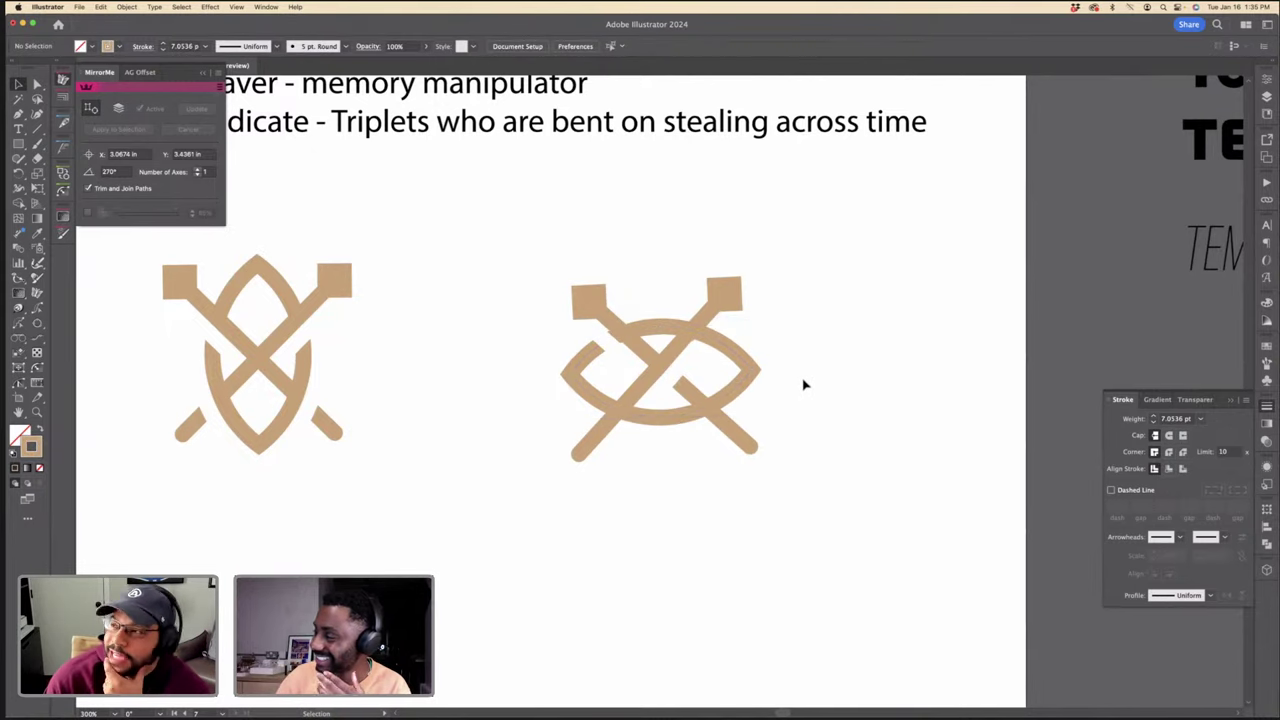
left_click(748, 364)
key("i")
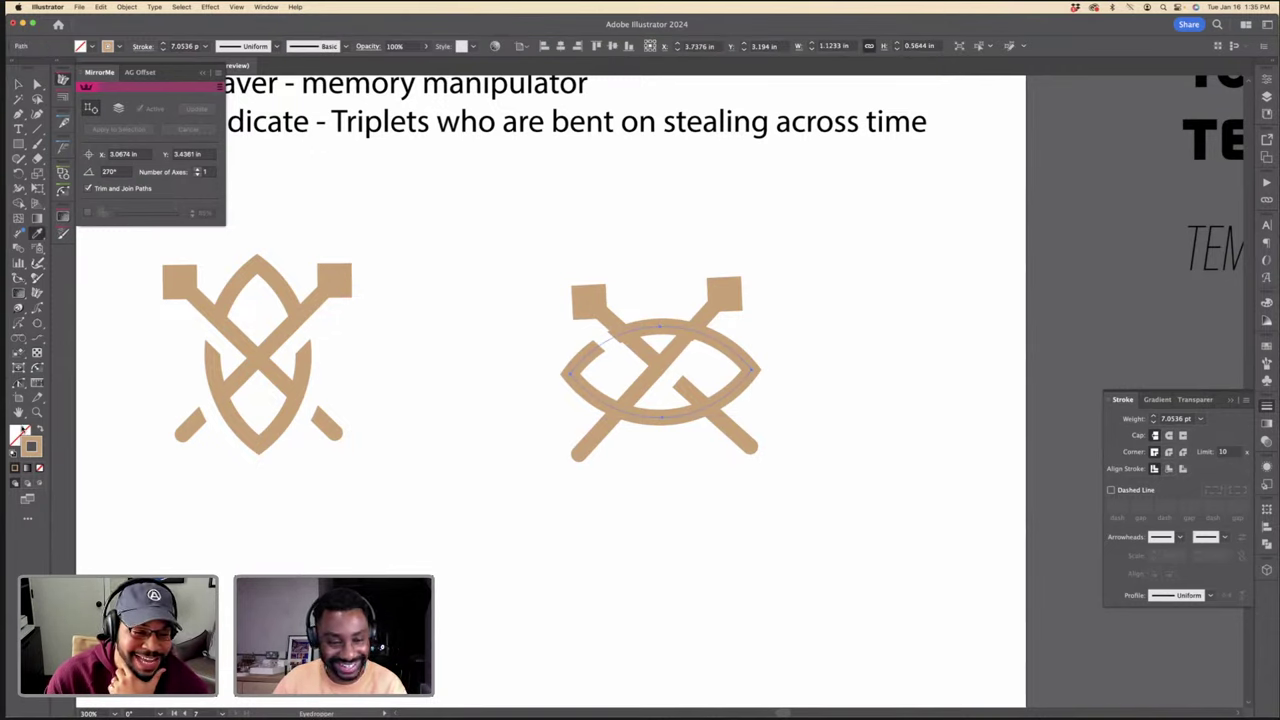
key("v")
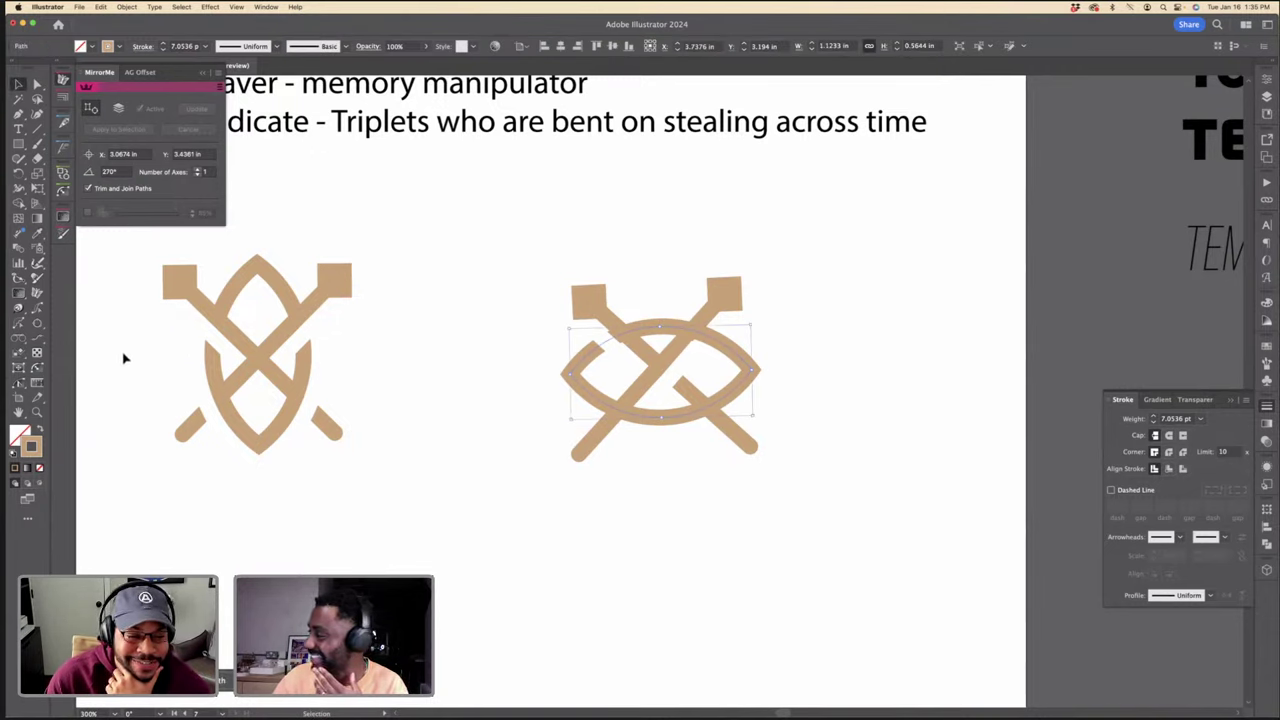
key("i")
left_click(166, 283)
key("v")
left_click(798, 430)
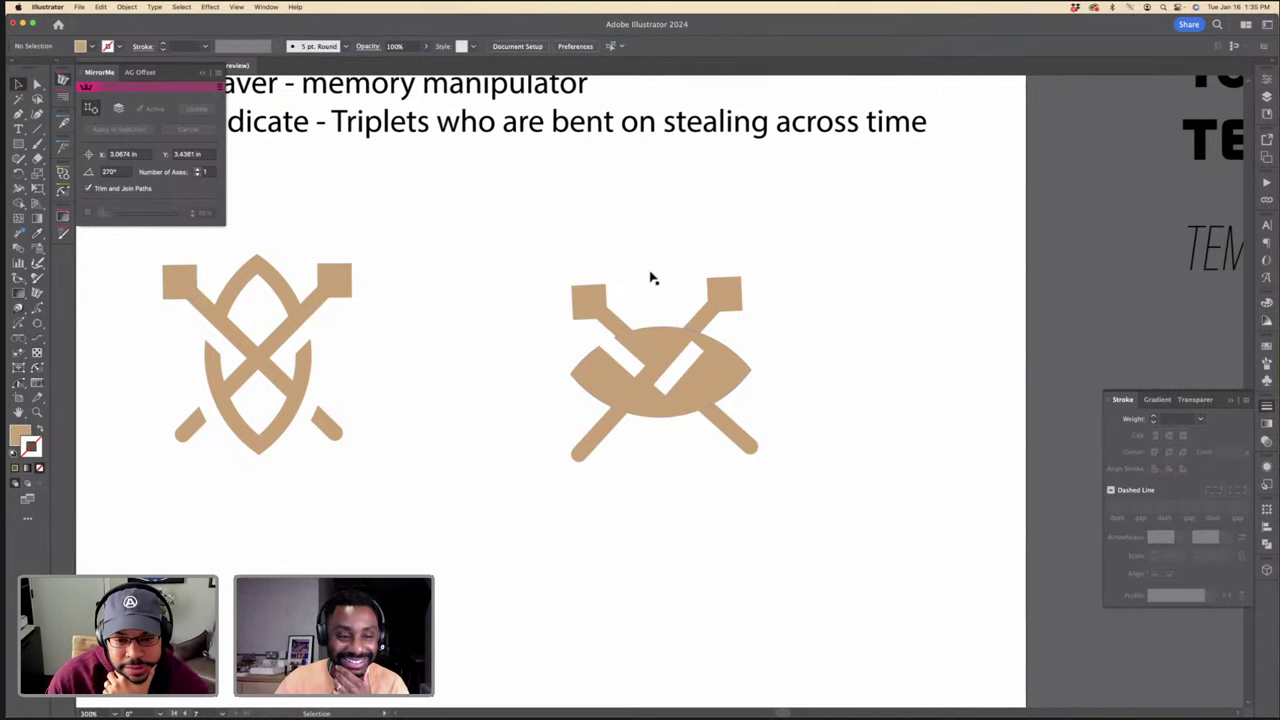
Step: Delete the white gap lines crossing the solid almond shape
left_click(741, 440)
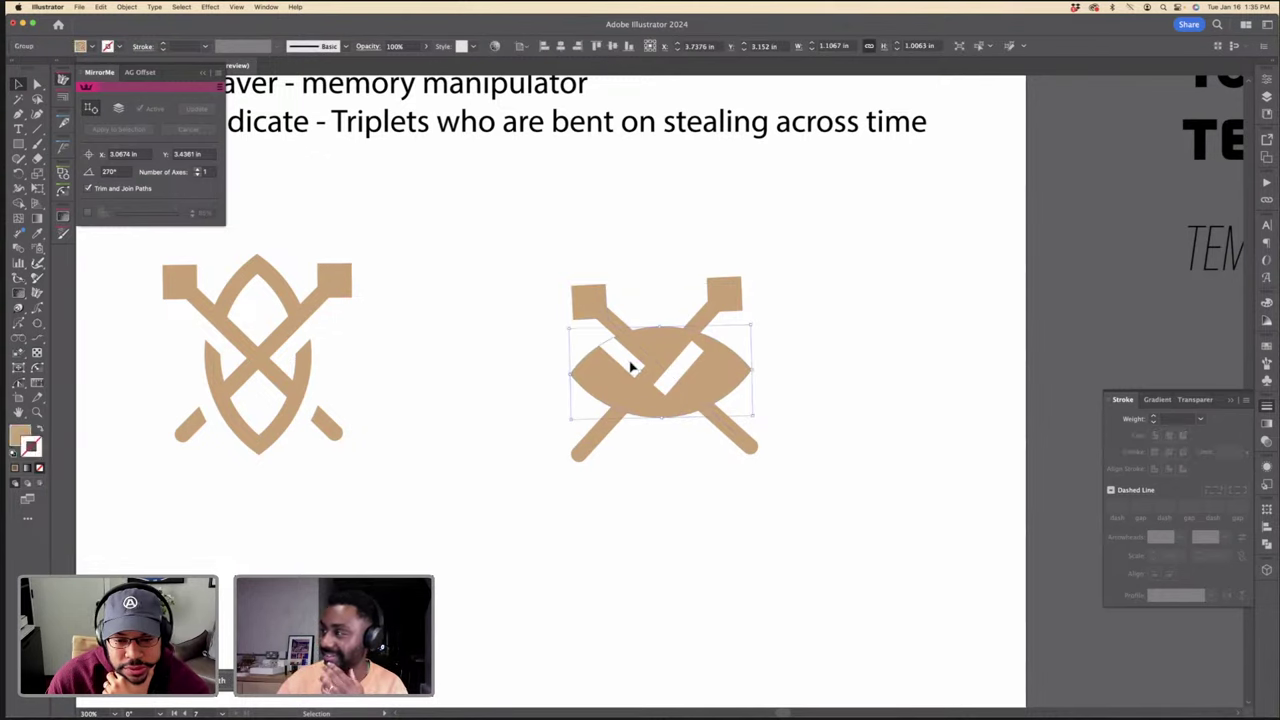
left_click(635, 368)
key("Delete")
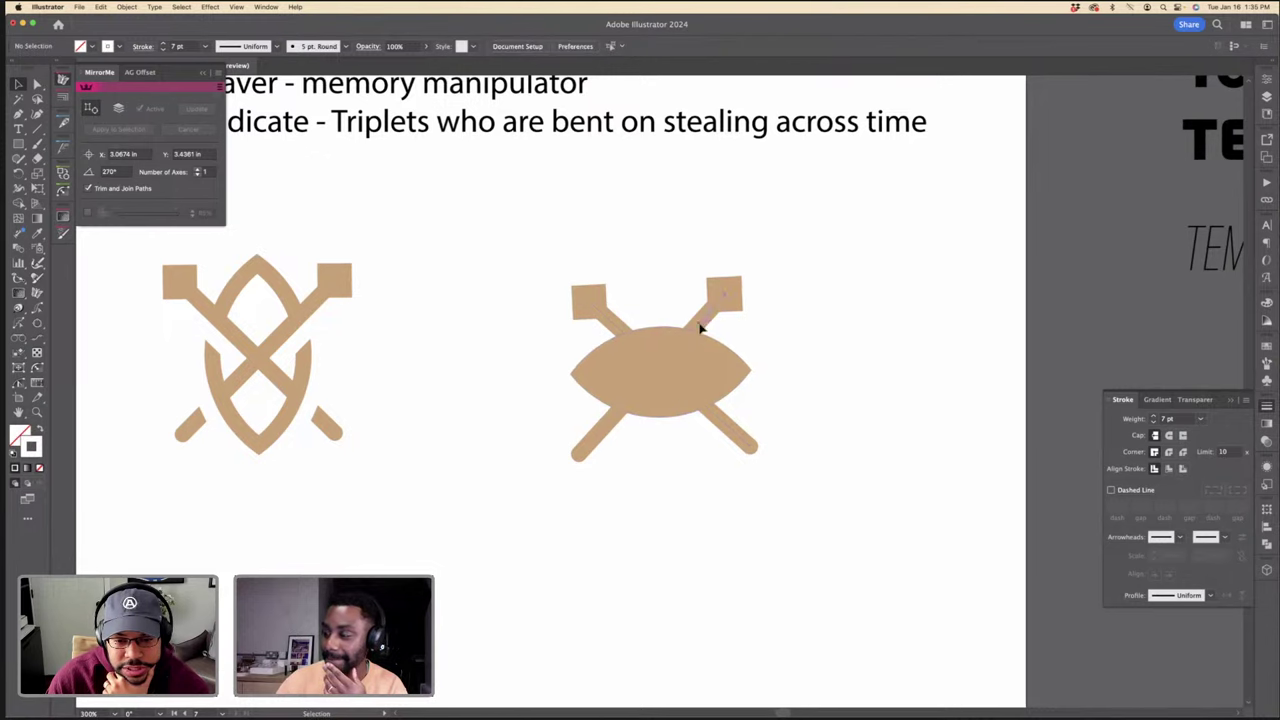
Step: Separate the copy's crossed hammers and delete the hammer whose head is at the upper left
left_click(632, 330)
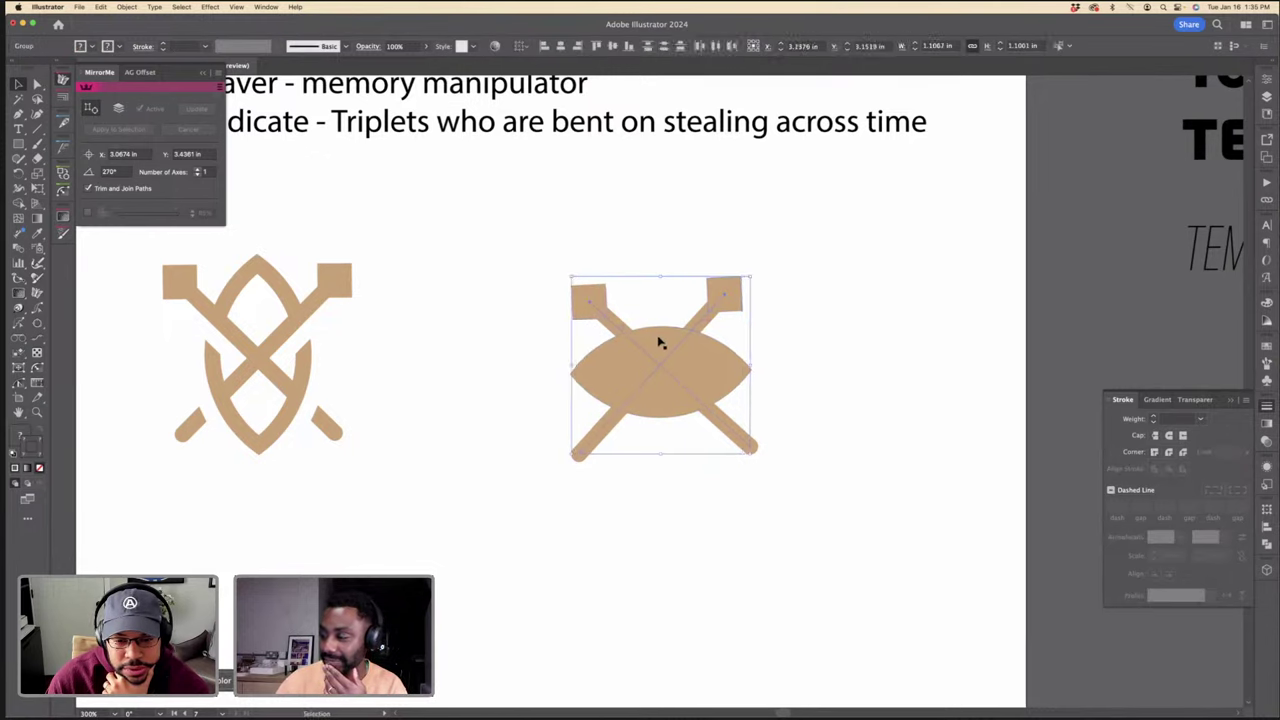
left_click(645, 290)
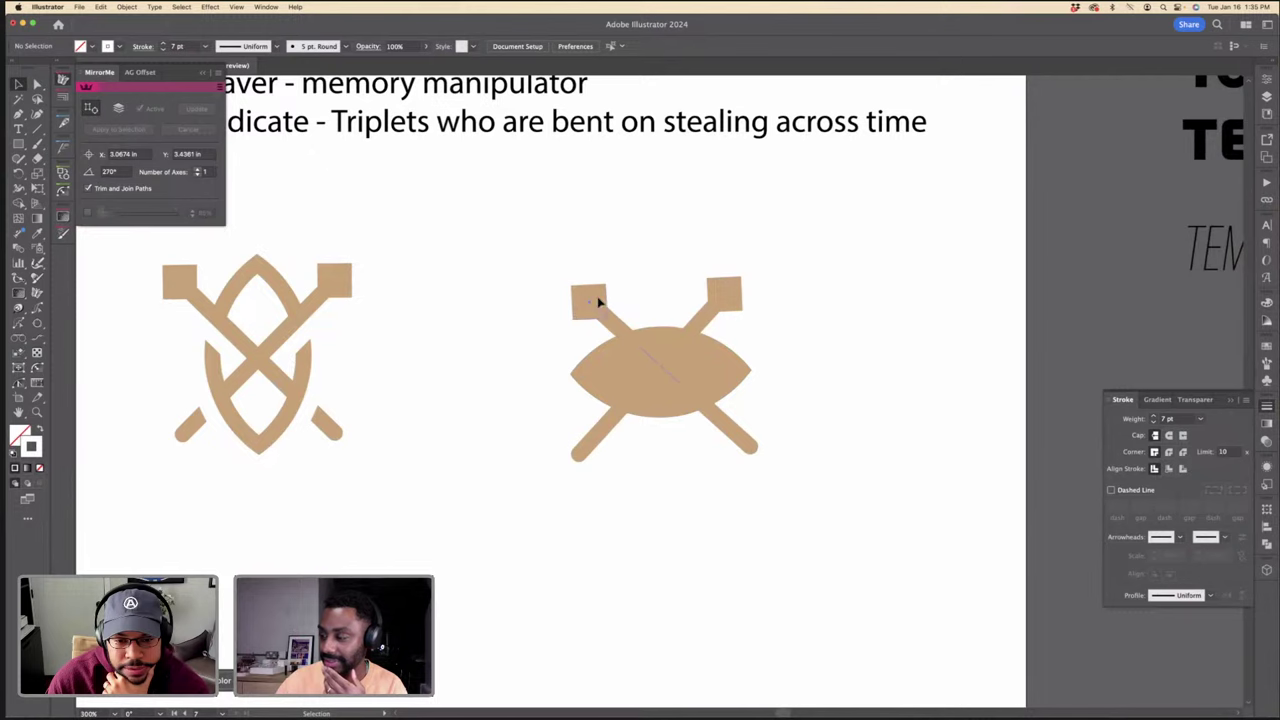
left_click(597, 300)
key("Delete")
Step: Rotate the remaining hammer over the solid almond very slightly clockwise
left_click(731, 294)
key("super+equal")
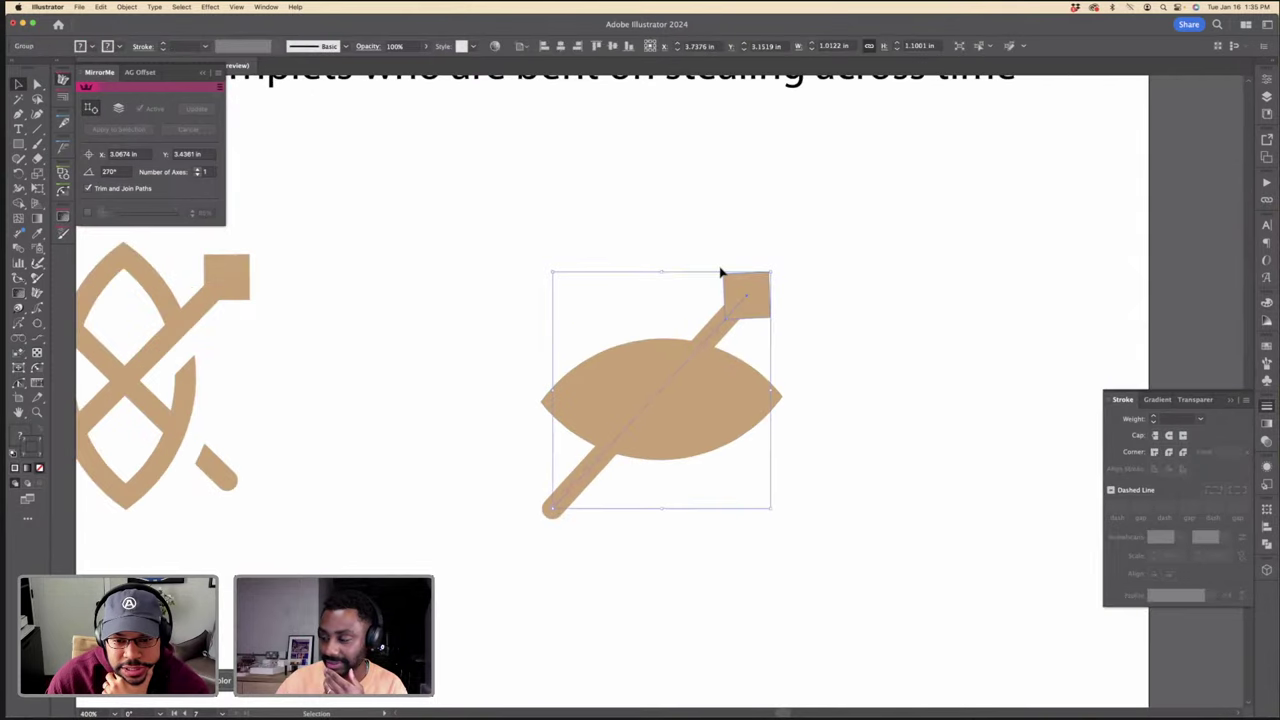
left_click_drag(772, 268, 777, 275)
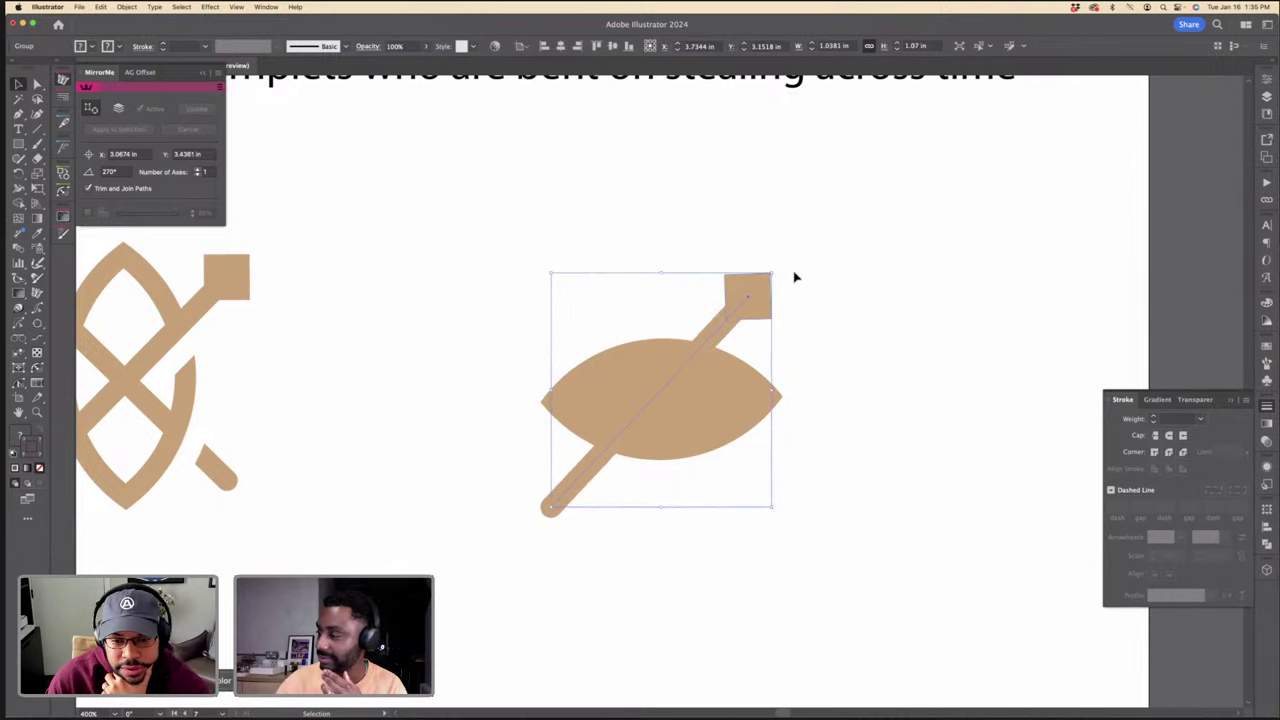
Step: Rotate the hammer over the solid almond slightly further clockwise to straighten its square head
key("super+equal")
key("super+equal")
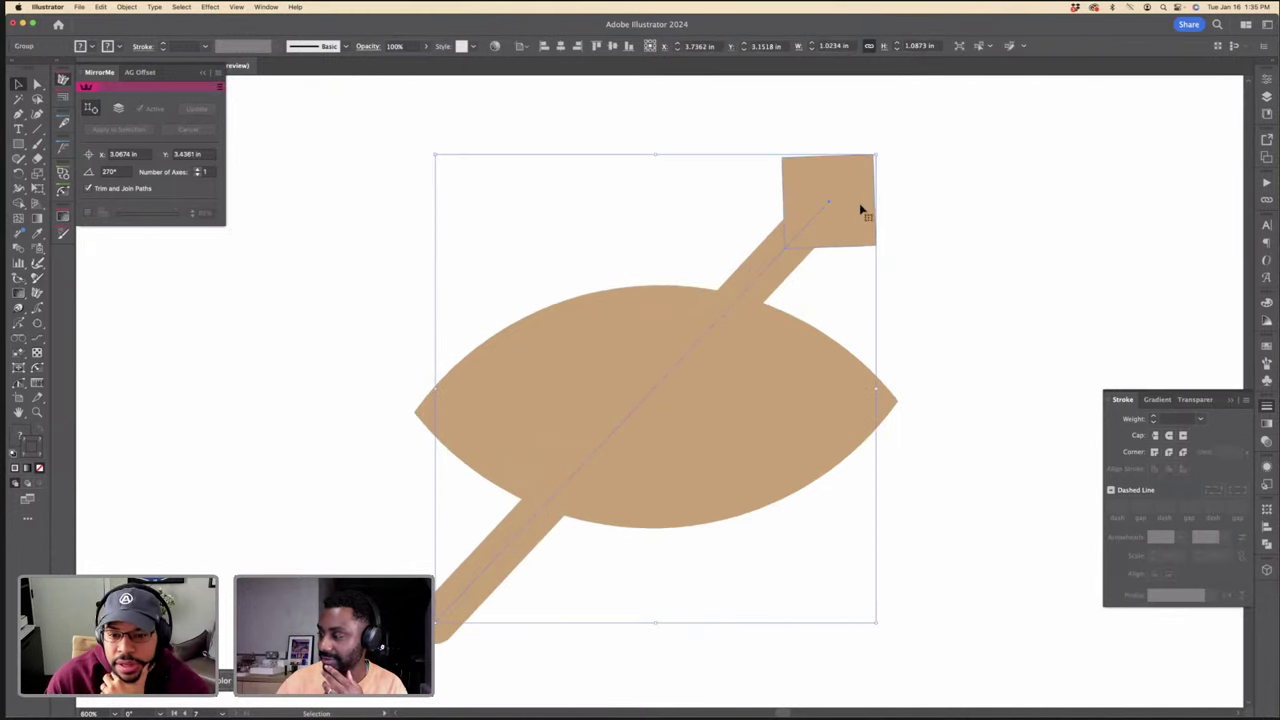
left_click_drag(879, 155, 892, 163)
left_click(903, 197)
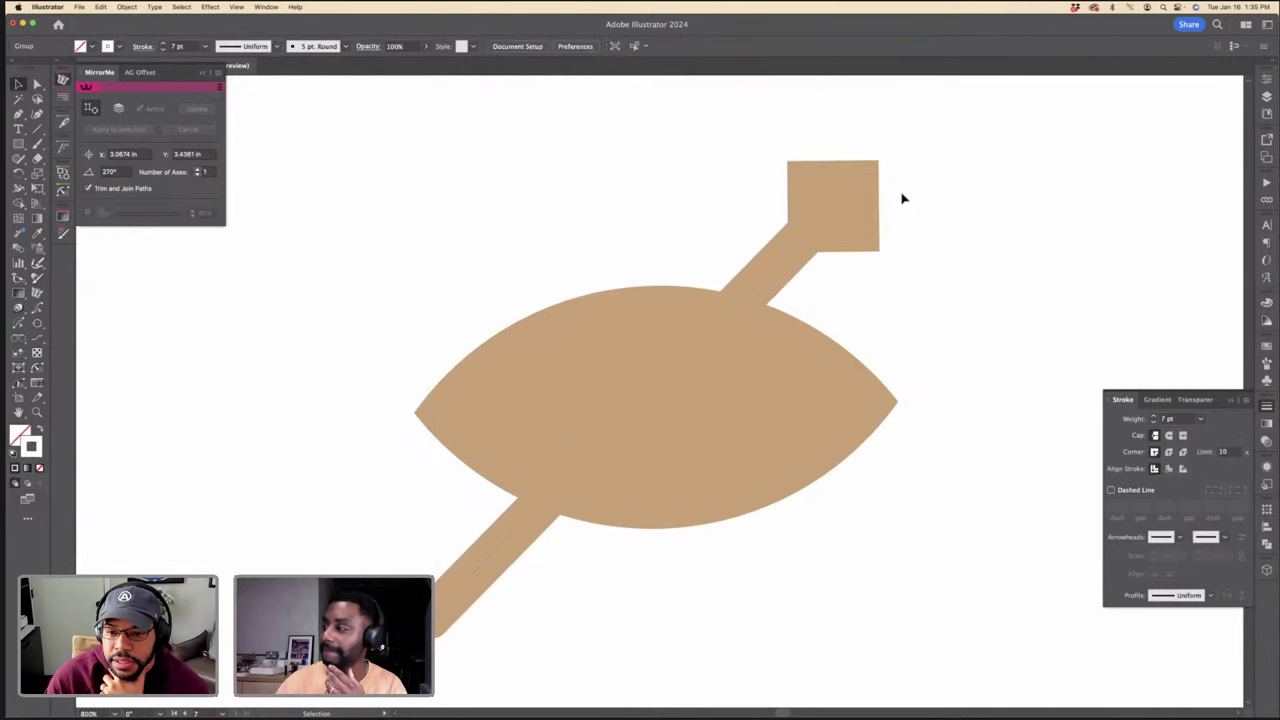
key("super+minus")
key("super+minus")
left_click_drag(768, 285, 655, 303)
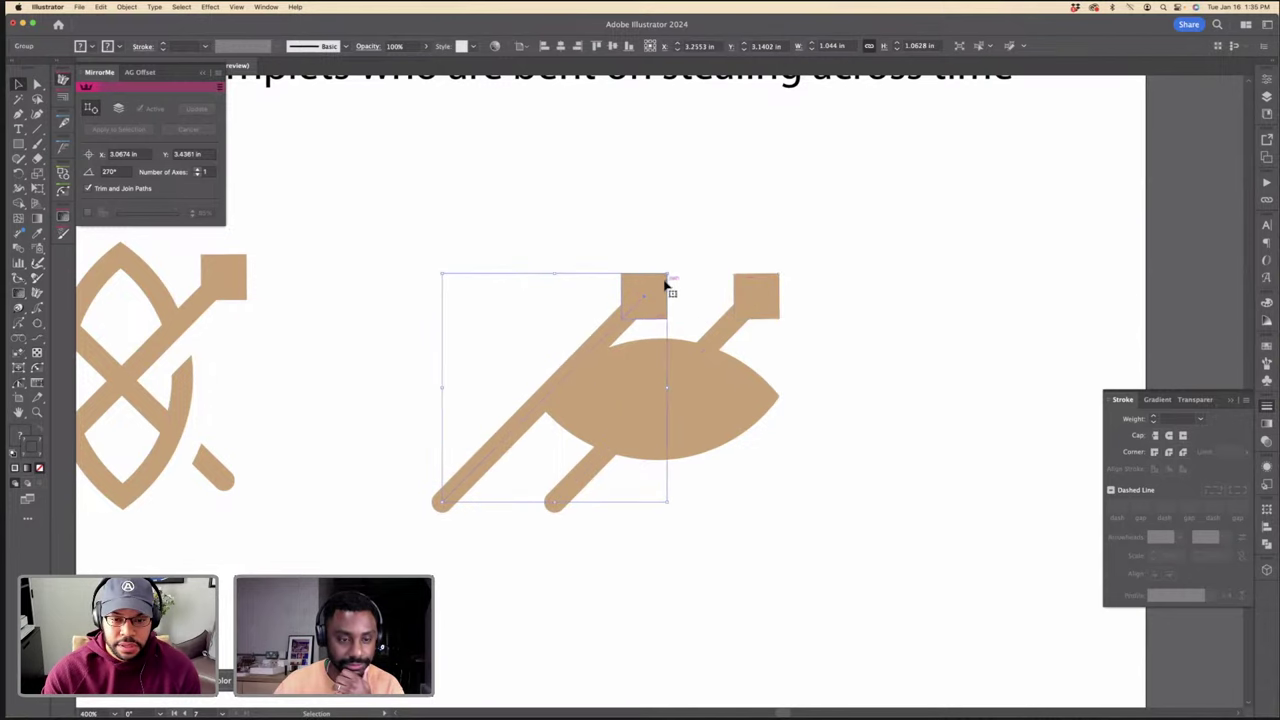
right_click(664, 283)
key("Escape")
key("Delete")
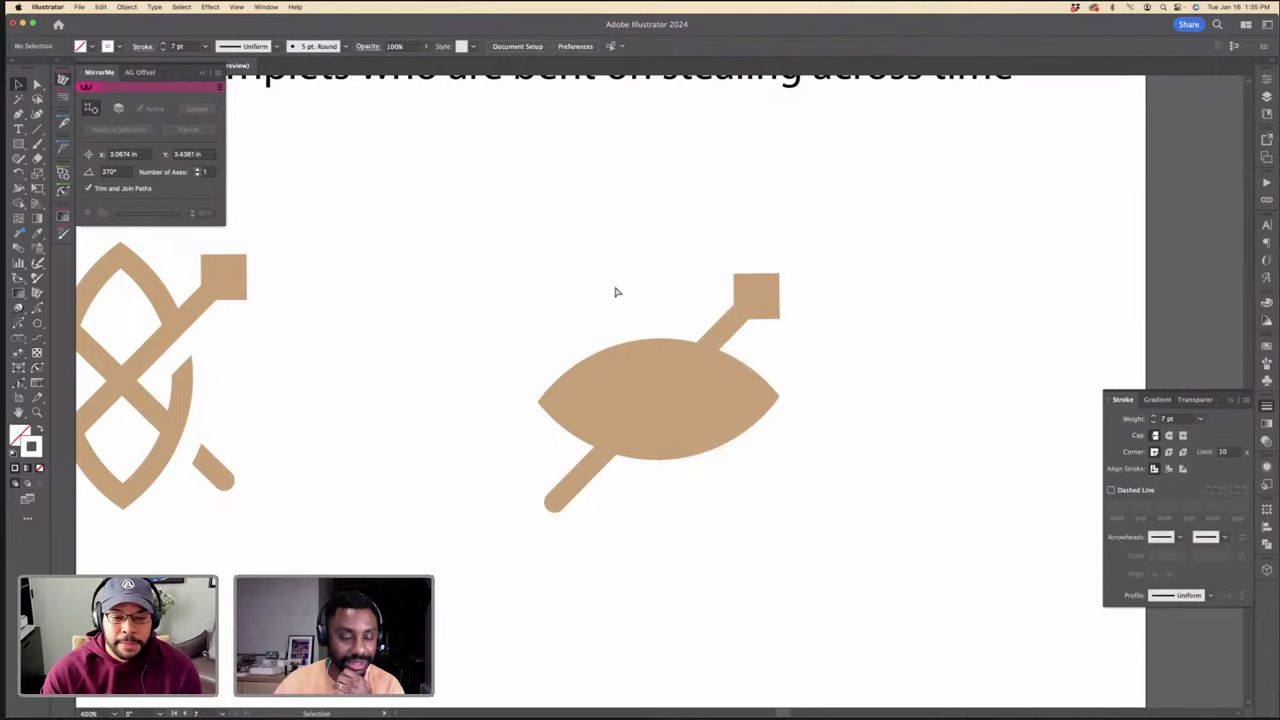
Step: Move the solid almond-and-hammer variant off the artboard onto the empty canvas to its left
key("super+minus")
key("super+minus")
left_click_drag(570, 290, 250, 383)
key("super+minus")
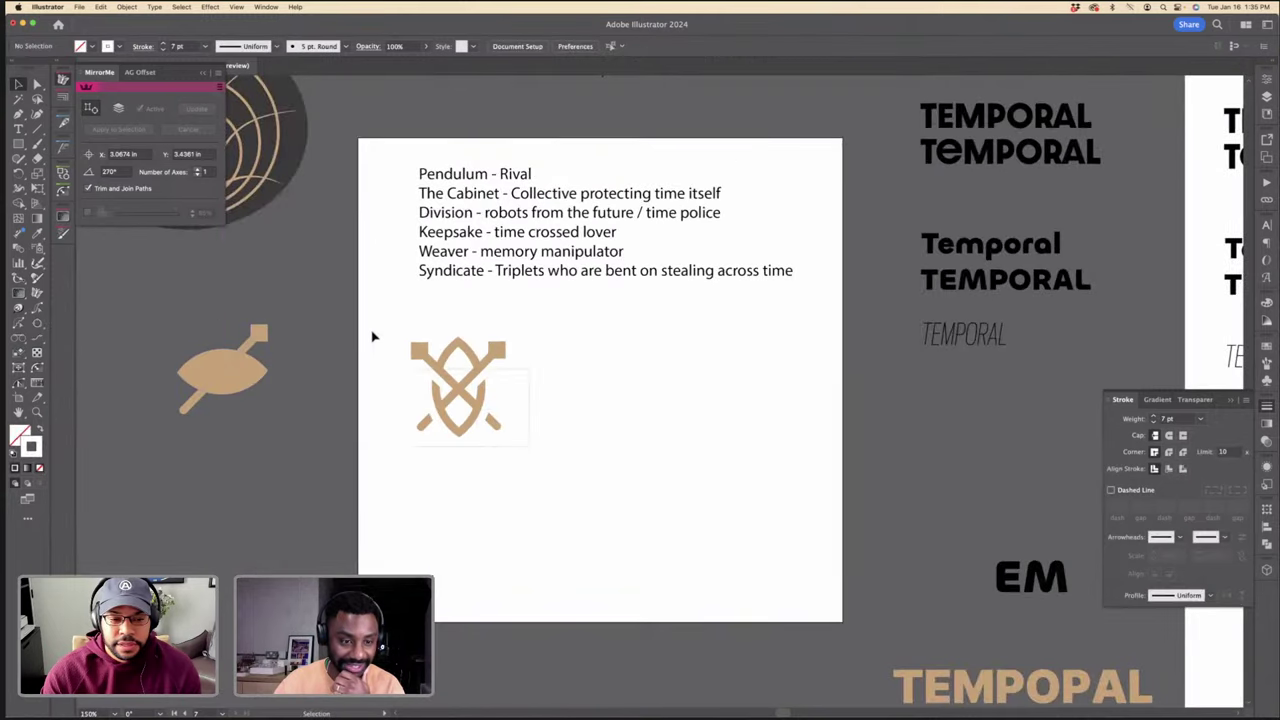
left_click(449, 355)
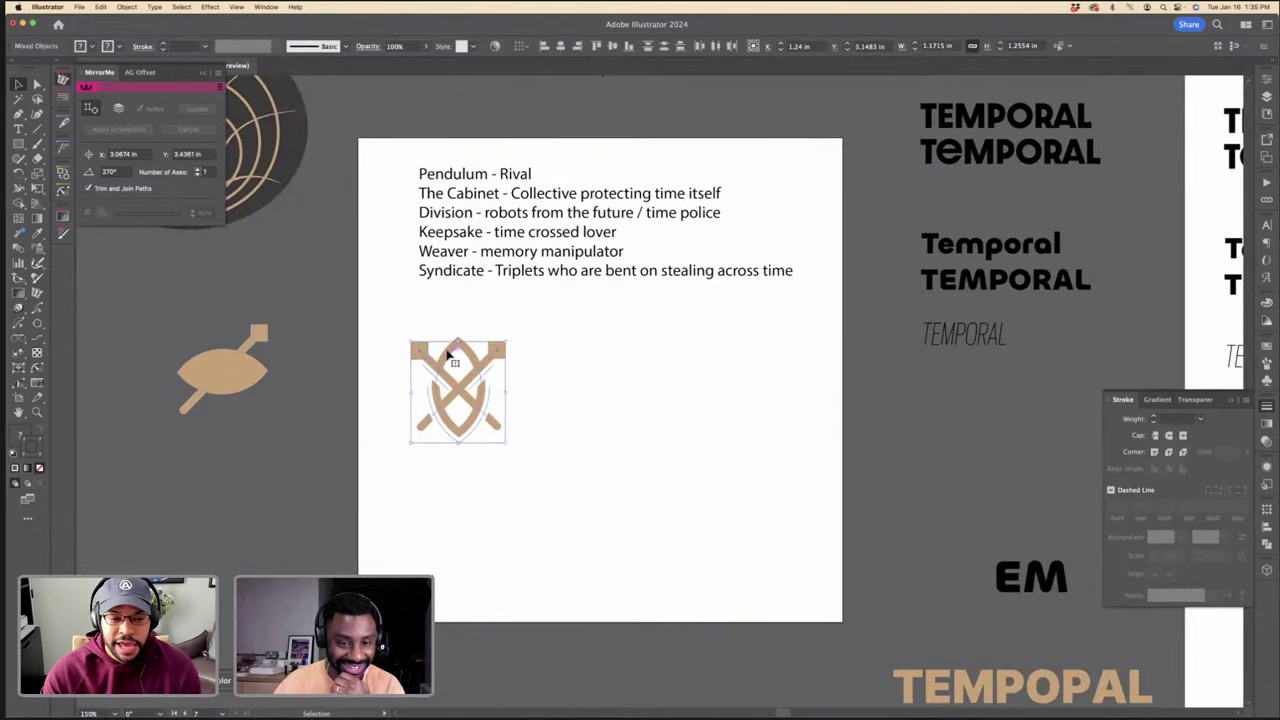
left_click(545, 370)
Step: Duplicate the trench-coat man from the cream cover onto the empty canvas left of the funnel grid graphic
key("super+minus")
key("super+minus")
key("super+minus")
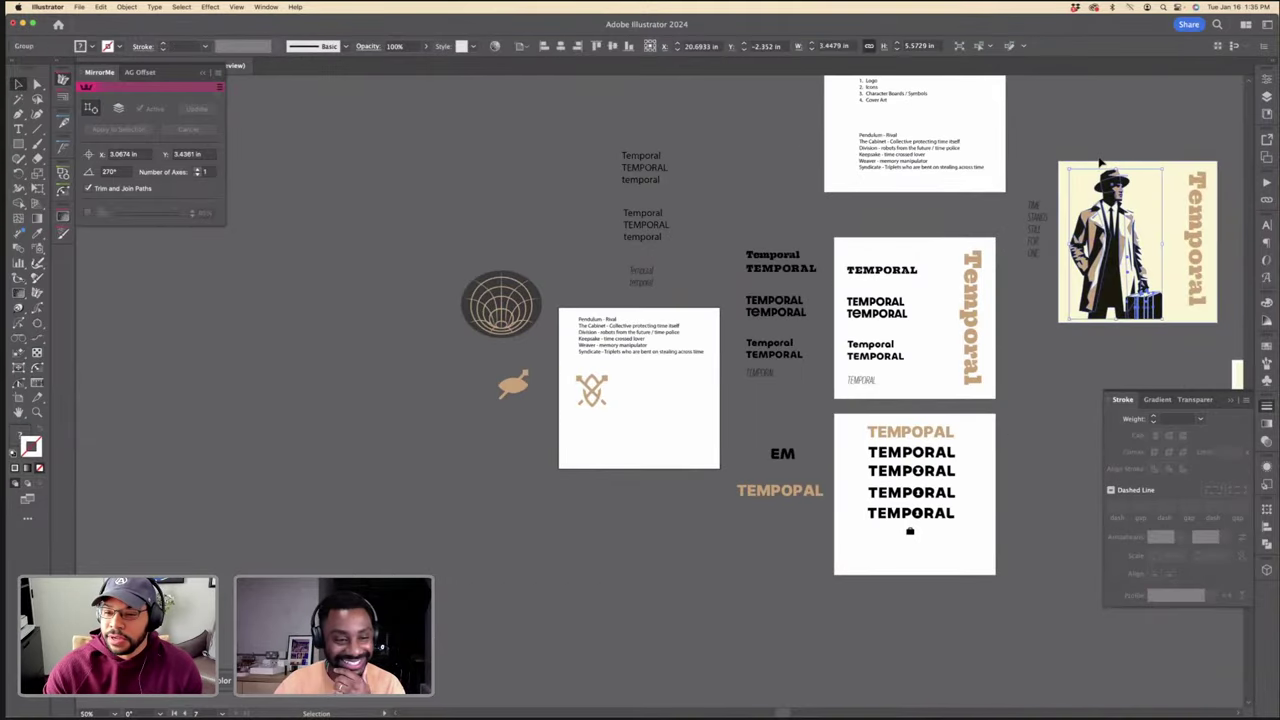
left_click_drag(1110, 240, 186, 367)
left_click_drag(195, 318, 257, 334)
left_click(332, 319)
scroll(343, 374, "up", 3)
scroll(342, 374, "up", 1)
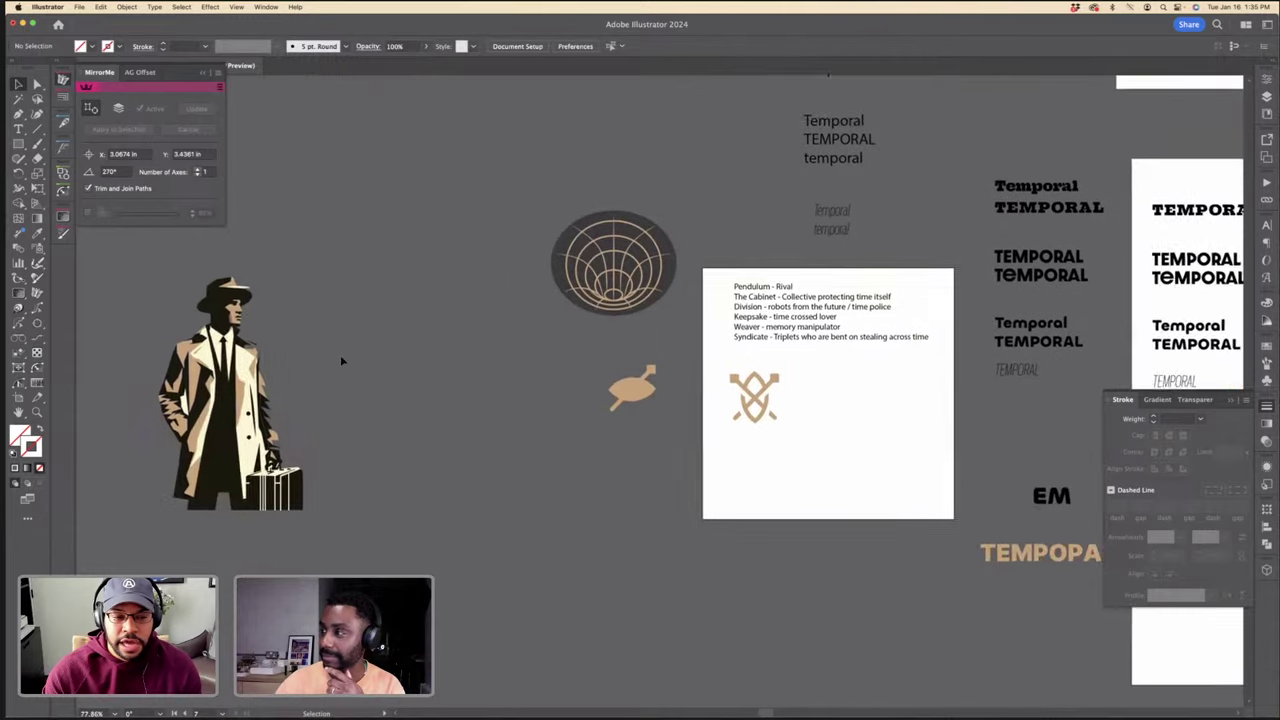
scroll(340, 361, "left", 2)
left_click(342, 352)
scroll(381, 348, "down", 4)
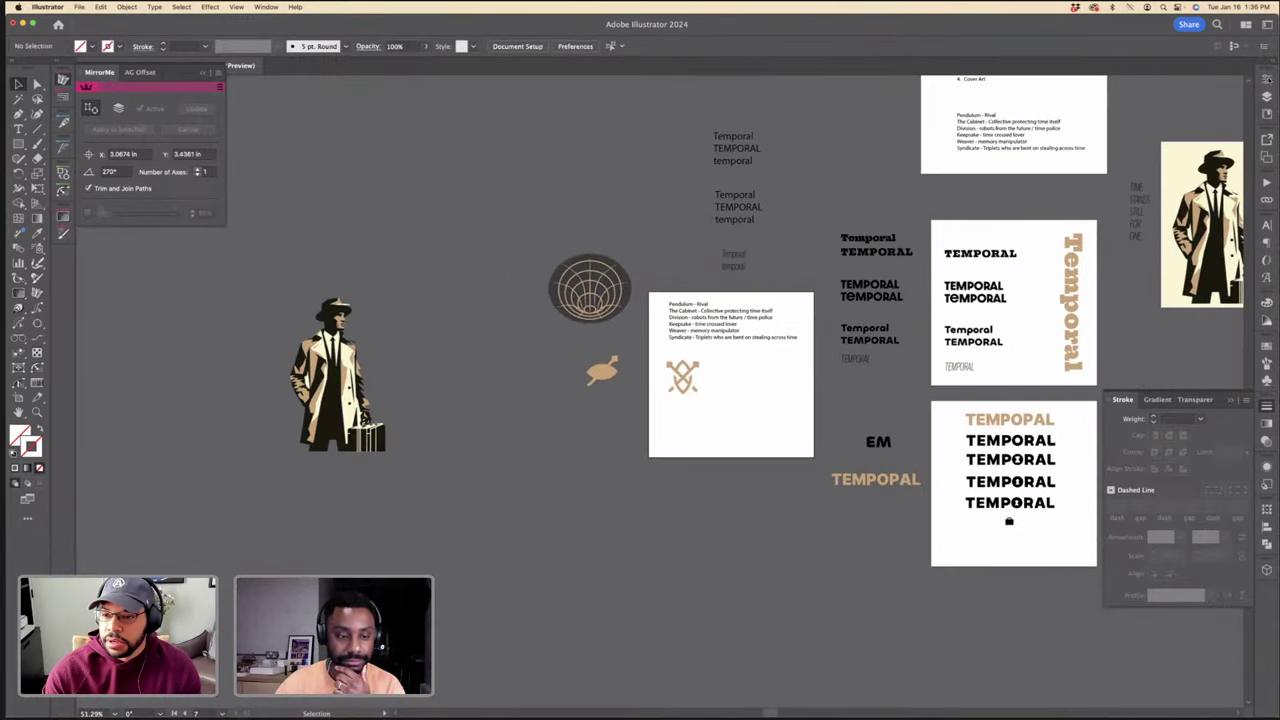
Step: Draw a new wide artboard of about 12.55 by 6.31 in around the copied man
left_click(1266, 80)
left_click(1185, 189)
scroll(262, 282, "left", 1)
left_click_drag(227, 283, 572, 456)
key("Escape")
Step: Move the man to the left part of the new artboard and scale him down to about 2.93 by 4.73 in
left_click_drag(393, 389, 287, 393)
left_click_drag(339, 452, 348, 430)
left_click(357, 423)
Step: Copy the cream background and white frame from the cover labelled 2 and paste them onto the new artboard
scroll(940, 310, "down", 2)
scroll(940, 305, "right", 3)
scroll(948, 320, "right", 3)
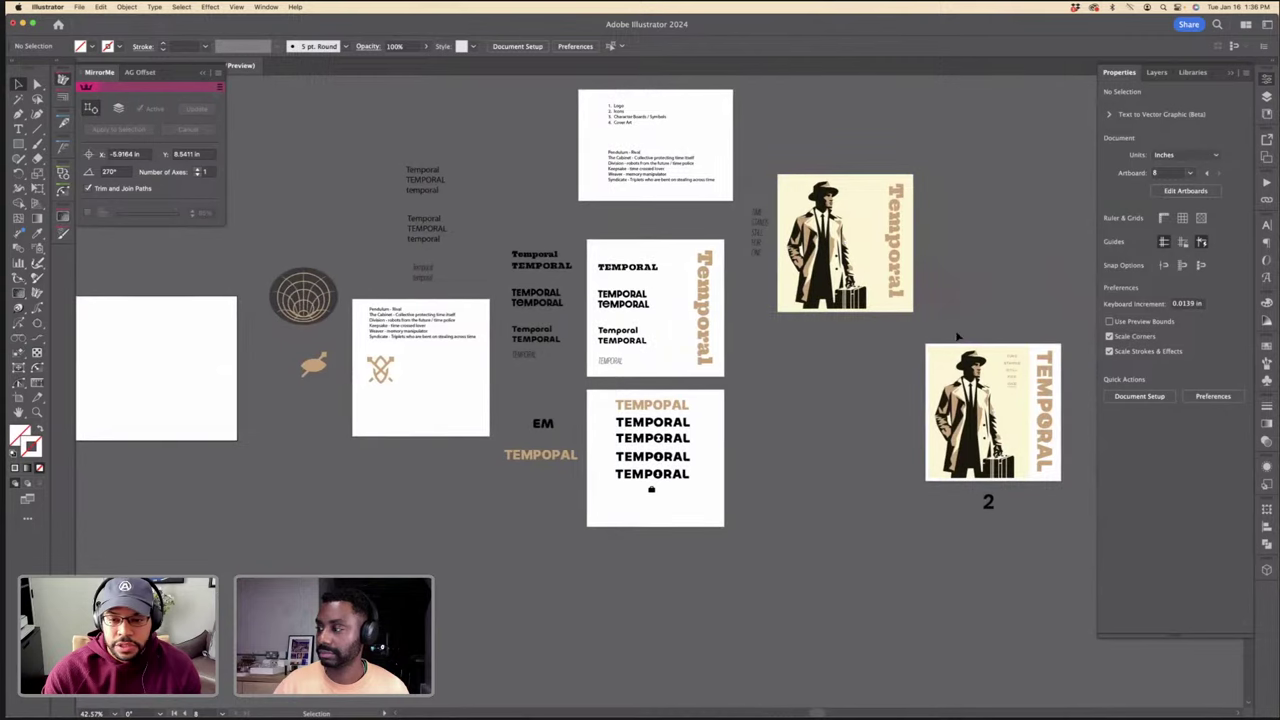
left_click_drag(937, 334, 939, 363)
scroll(939, 363, "left", 6)
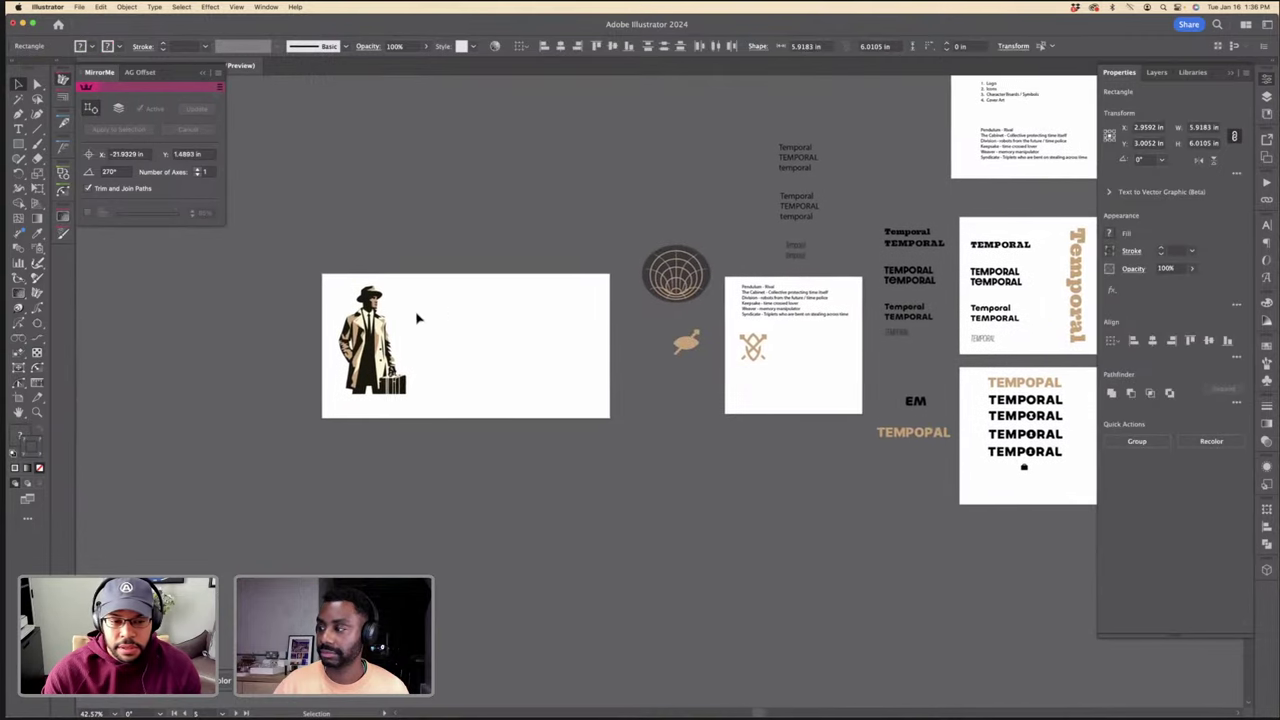
scroll(412, 310, "up", 3)
key("super+v")
left_click_drag(612, 336, 413, 333)
Step: Align the pasted background and frame to the artboard's left and top edges
left_click(1110, 341)
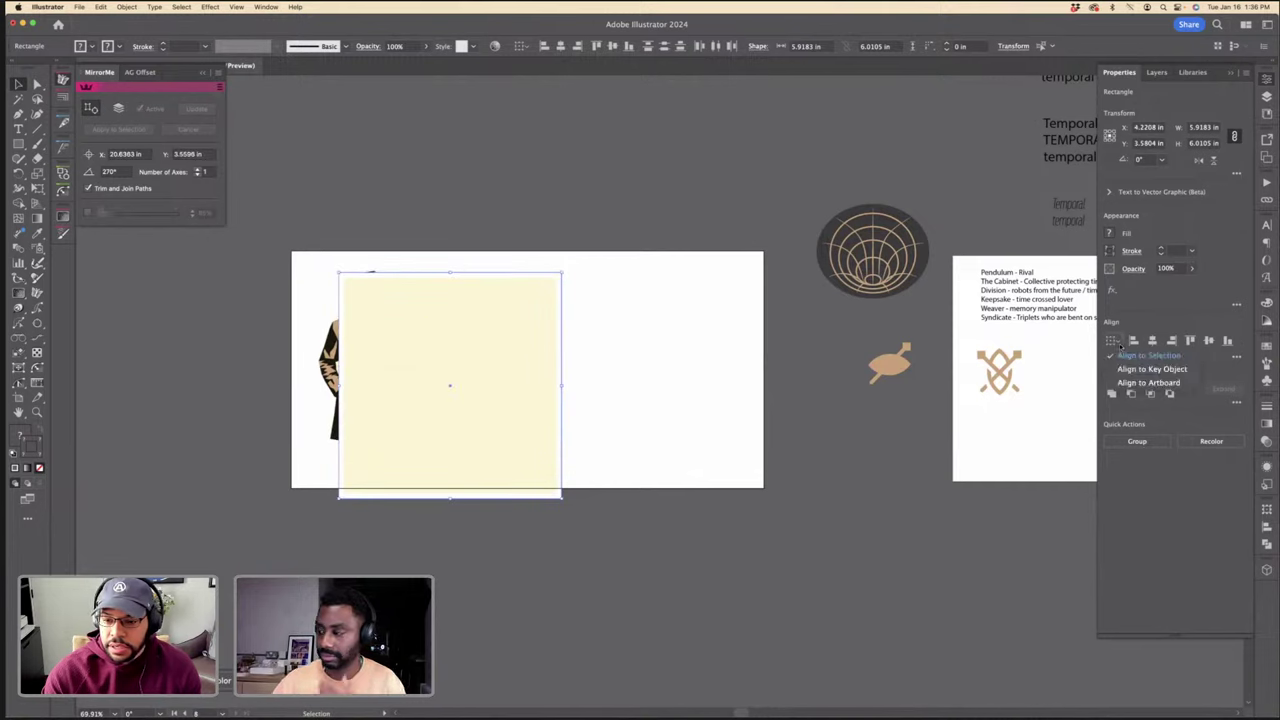
left_click(1140, 384)
left_click(1133, 341)
left_click(1190, 341)
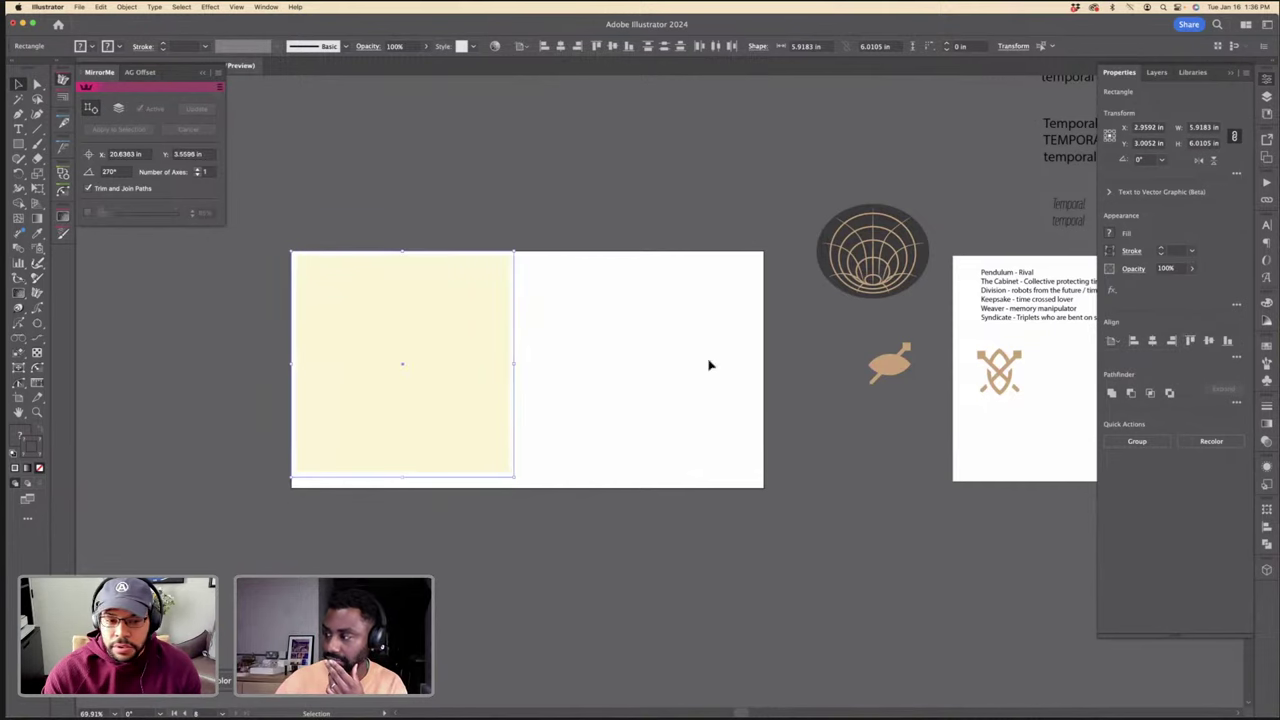
Step: Stretch the background and frame to fill the artboard at 12.553 by 6.3133 in and send them behind the man
left_click_drag(514, 476, 763, 487)
key("shift+super+[")
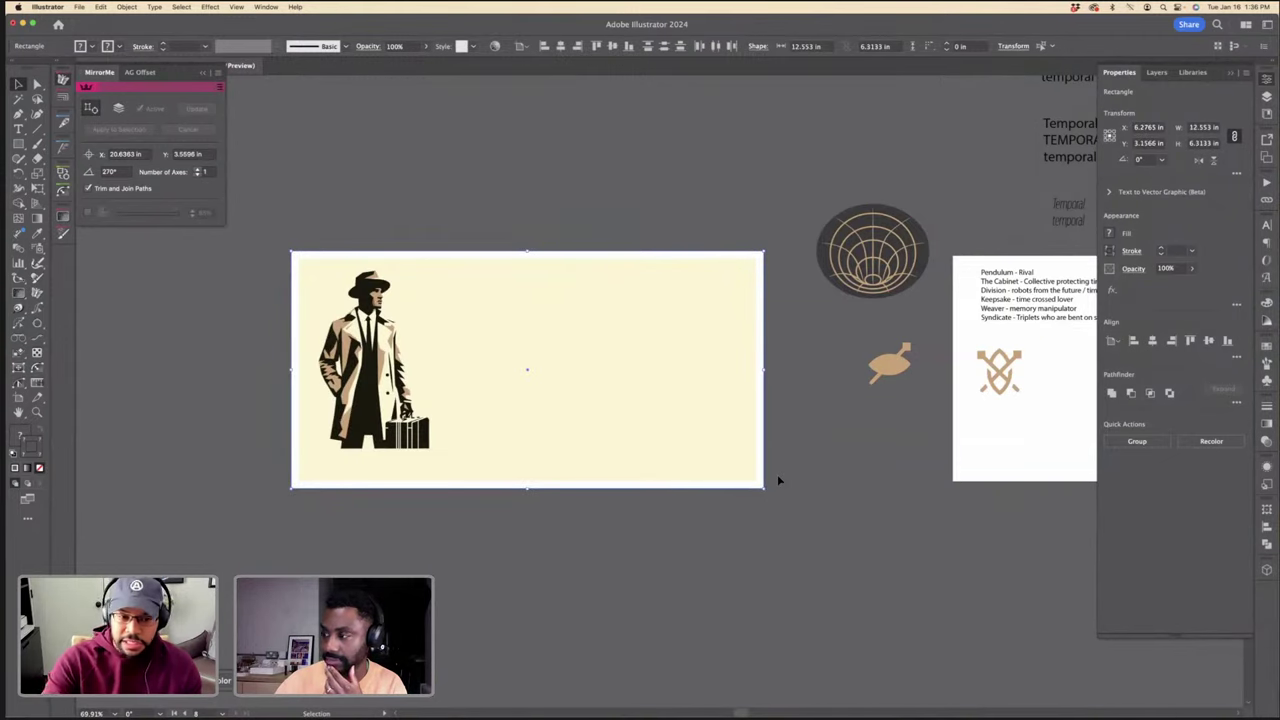
key("super+2")
left_click(364, 344)
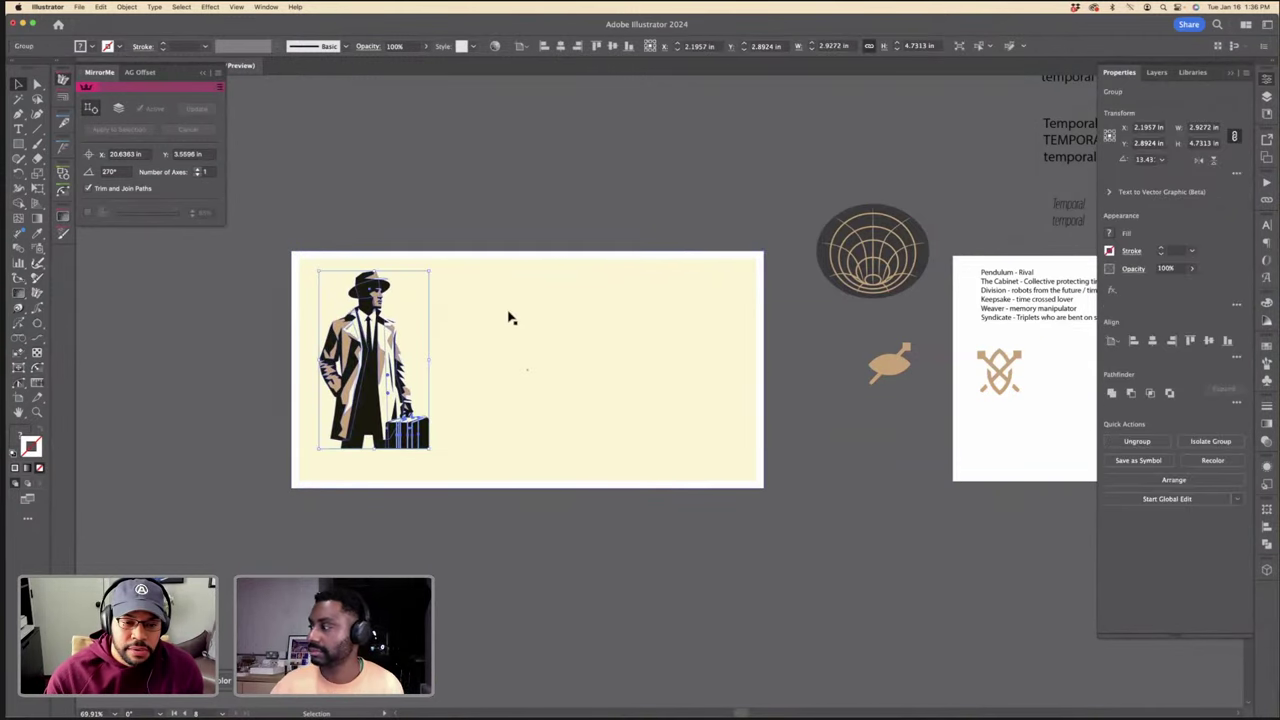
left_click_drag(502, 260, 504, 285)
key("super+z")
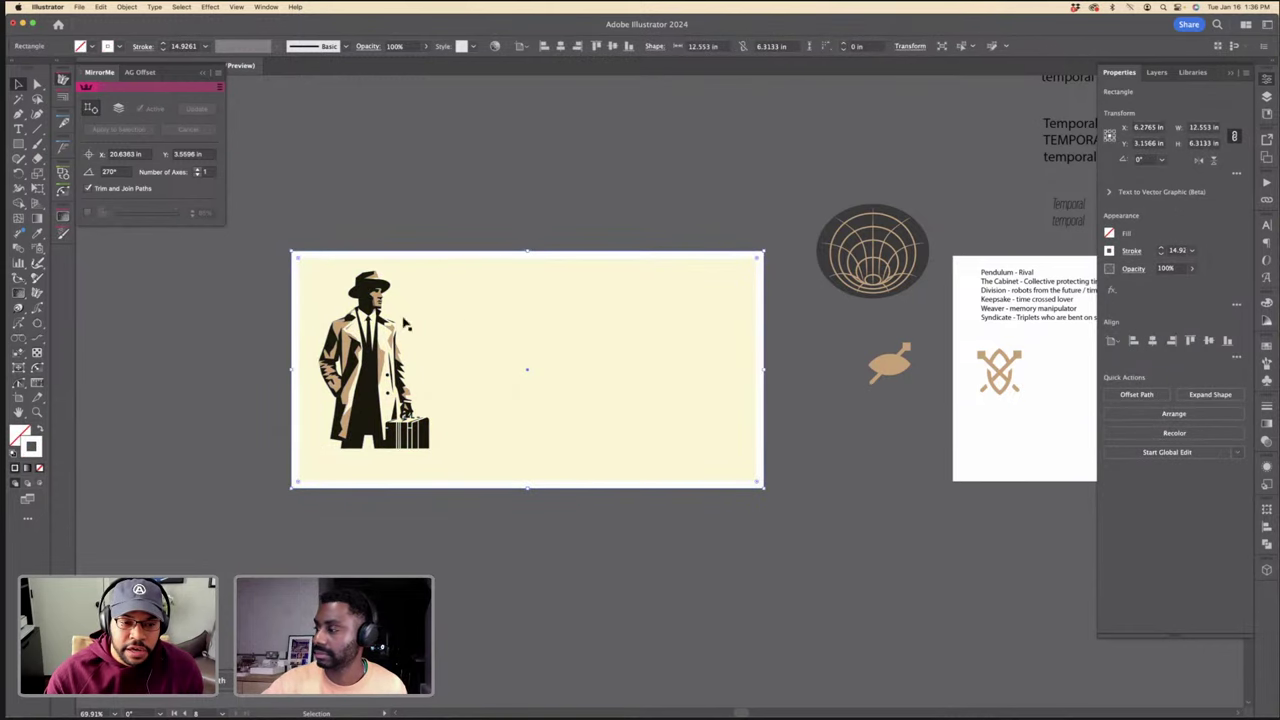
Step: Enlarge the man to about 3.52 by 5.68 in, down to the frame's lower edge, and shift him slightly right
left_click(405, 386)
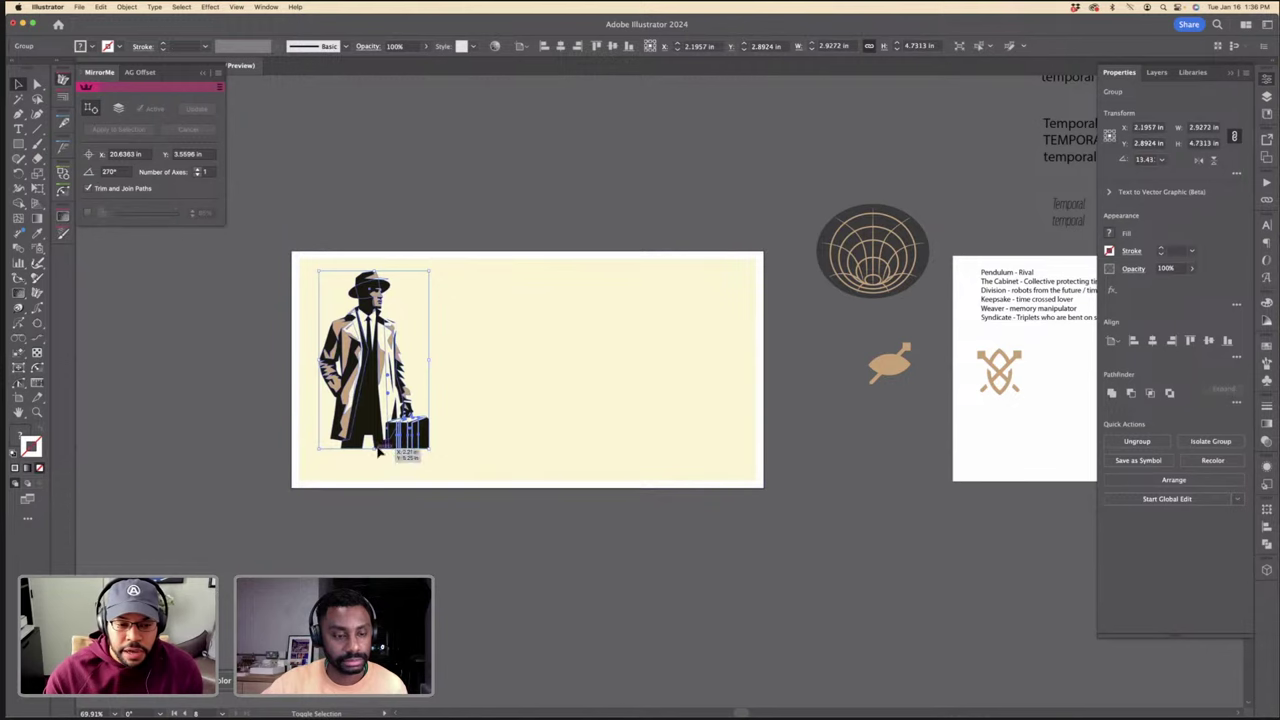
left_click(380, 458)
left_click_drag(371, 451, 388, 484)
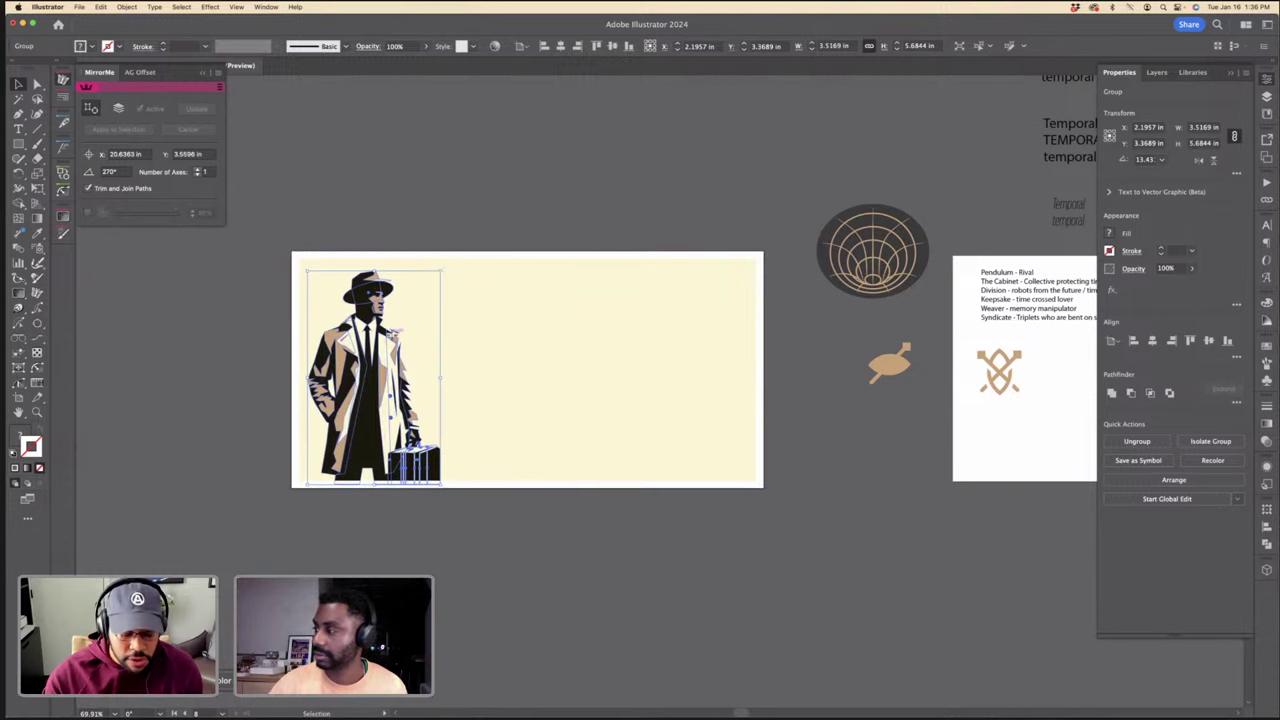
left_click_drag(404, 330, 418, 336)
left_click(863, 412)
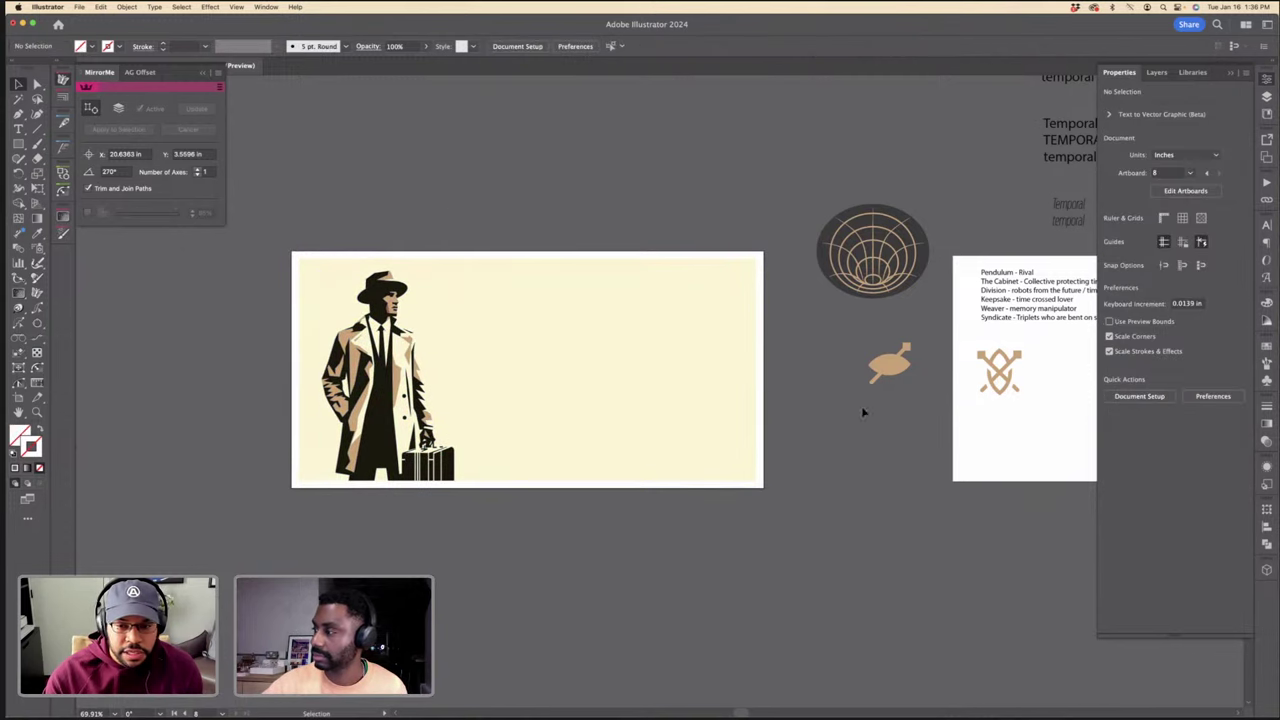
Step: Duplicate the crossed-hammers emblem onto the empty canvas above the cream artboard and expand the copy into outlined shapes
left_click_drag(1032, 403, 686, 163)
key("super+equal")
key("super+equal")
key("super+equal")
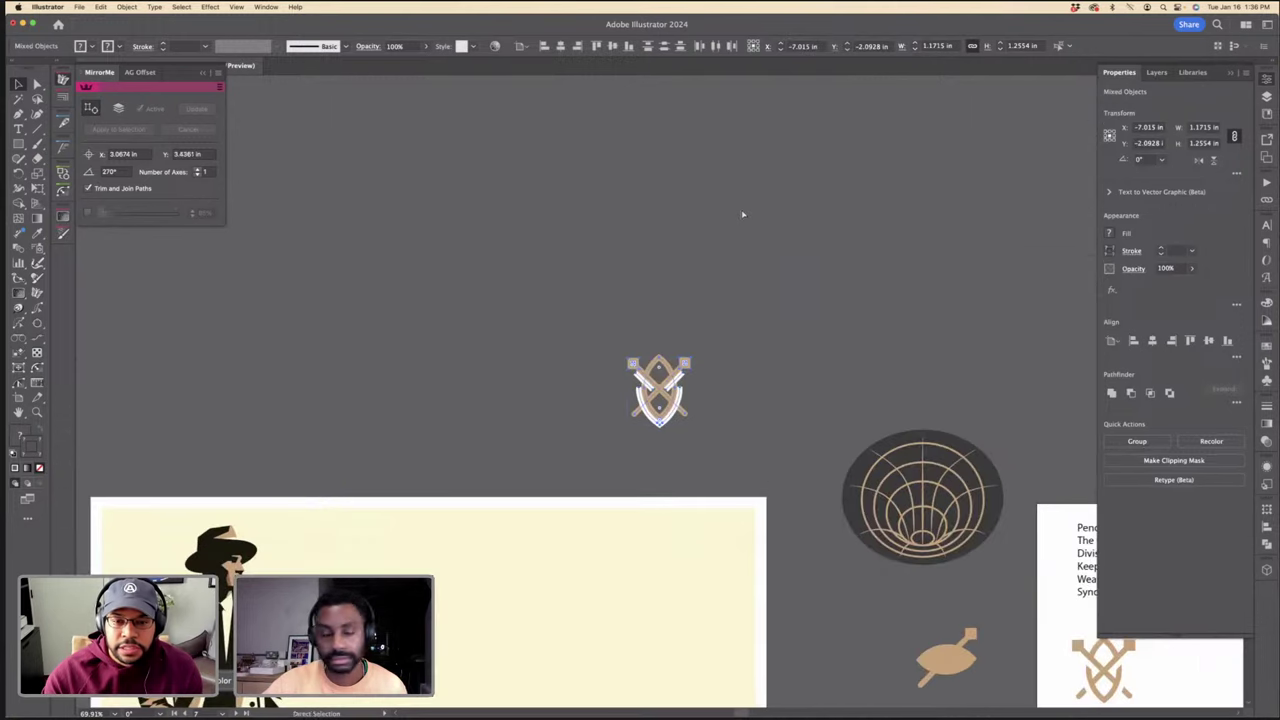
left_click(125, 7)
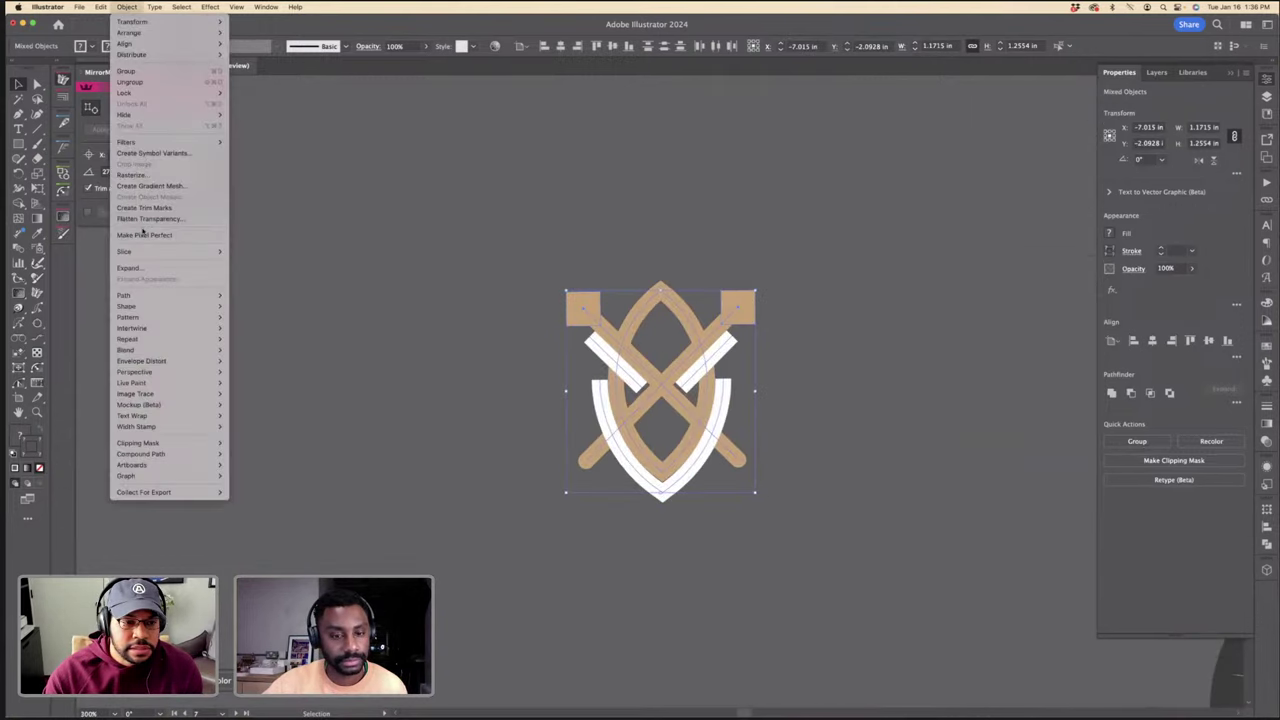
left_click(148, 269)
left_click(676, 442)
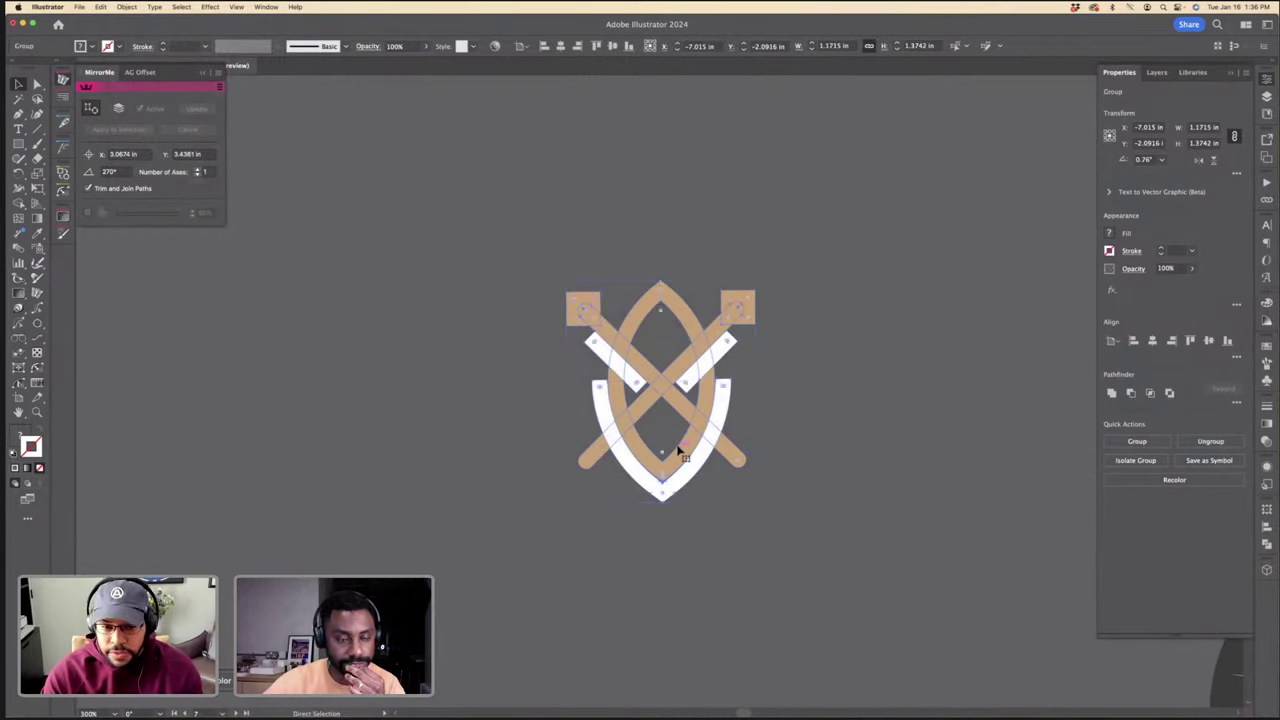
Step: Remove the white gap shapes crossing the expanded emblem's hammers and almond with the Shape Builder
key("shift+m")
key("super+=")
key("super+=")
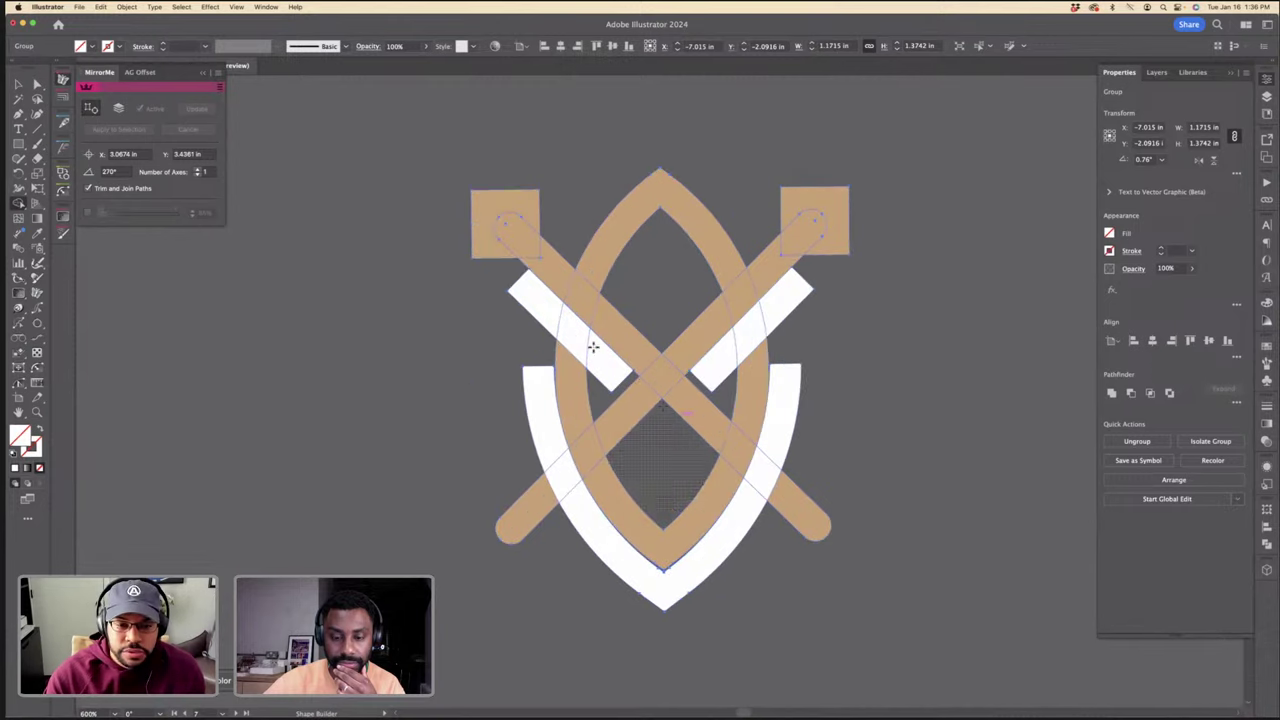
left_click_drag(552, 314, 608, 366)
left_click_drag(730, 362, 772, 315)
mouse_move(784, 434)
left_mouse_down()
mouse_move(756, 503)
mouse_move(701, 563)
left_mouse_up()
mouse_move(616, 549)
left_mouse_down()
mouse_move(554, 463)
mouse_move(543, 408)
left_mouse_up()
key("v")
left_click(527, 410)
Step: Move the cleaned emblem onto the cream artboard near its upper right corner
key("super+-")
key("super+-")
key("super+-")
left_click(650, 382)
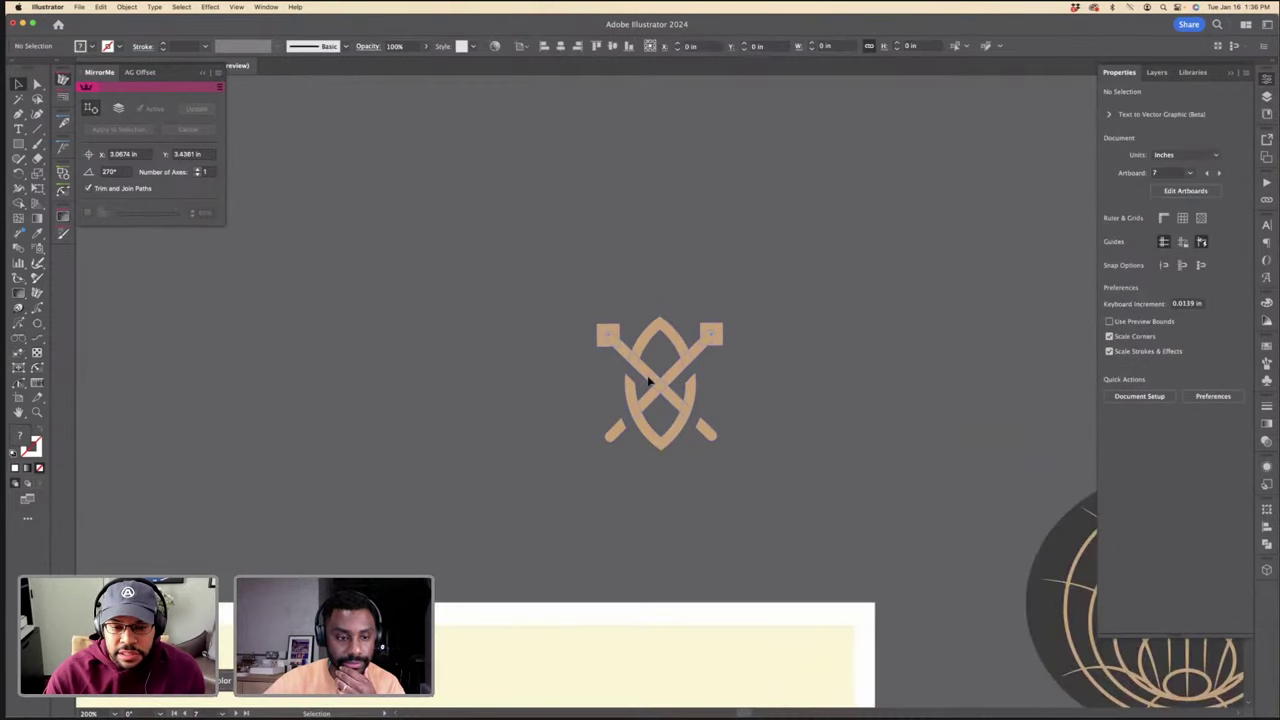
key("super+-")
key("super+-")
left_click(668, 550, "shift")
left_click(722, 346)
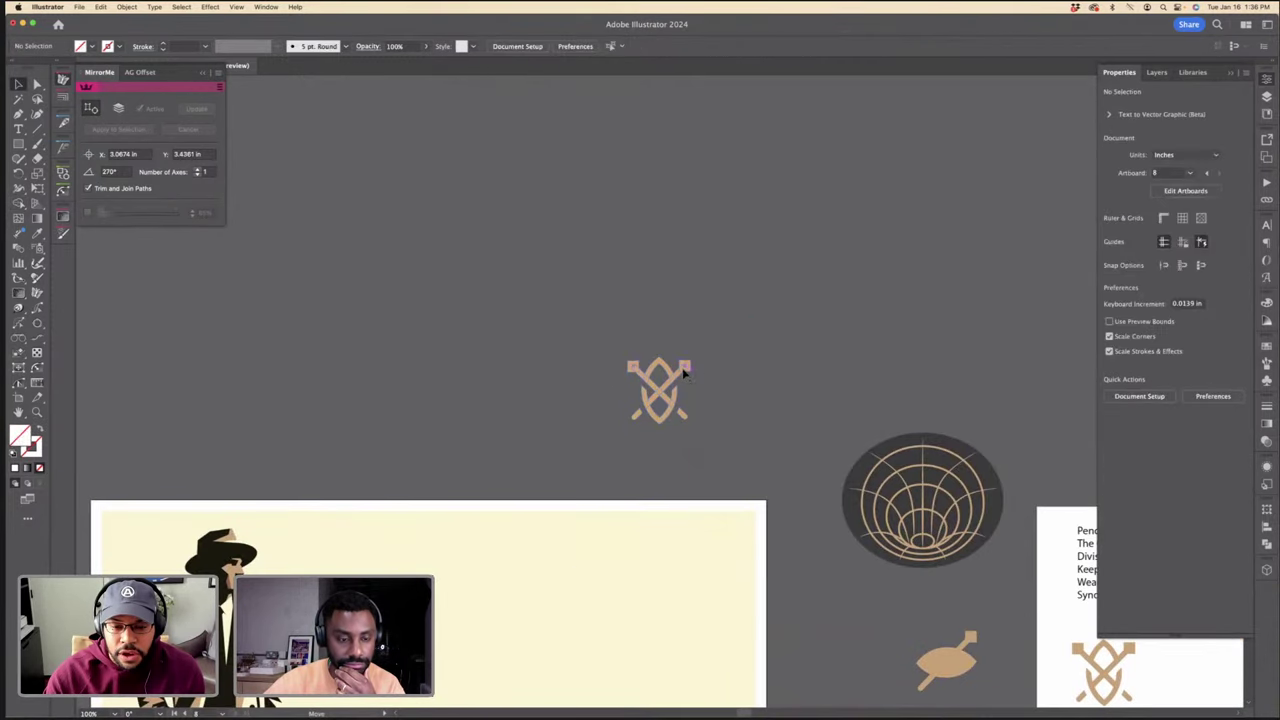
left_click_drag(684, 366, 731, 541)
key("super+equal")
key("super+equal")
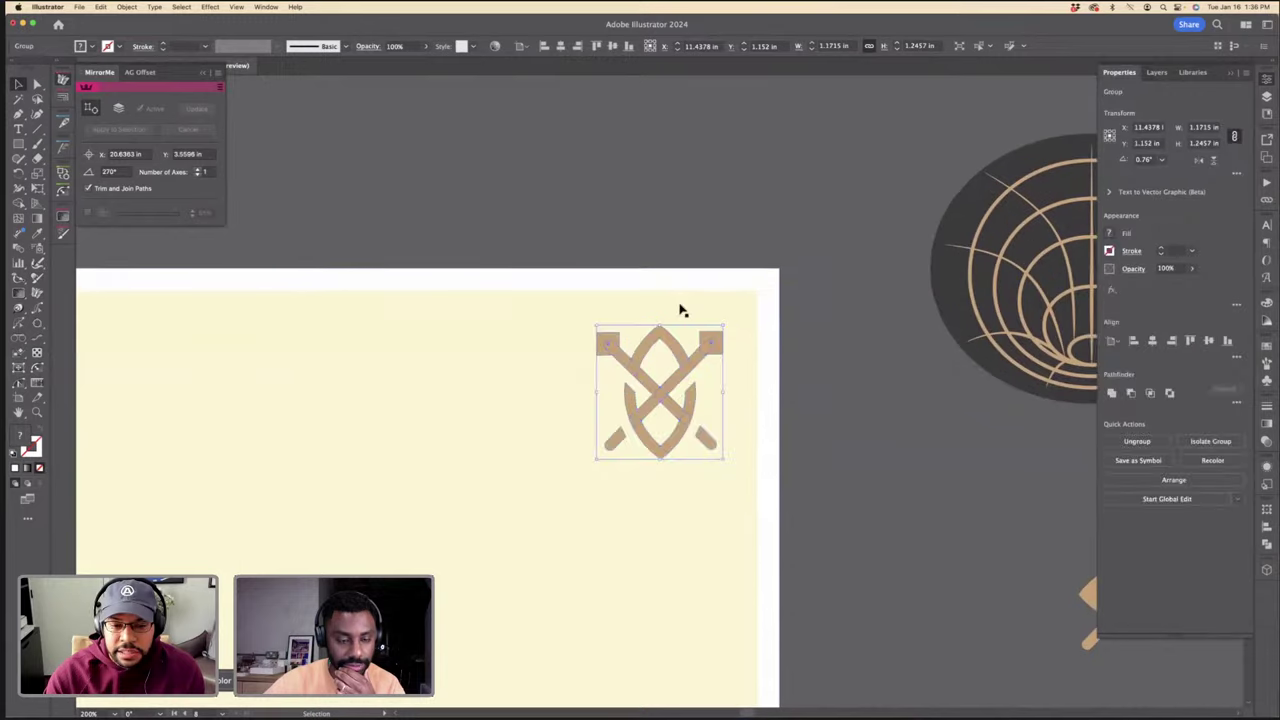
left_click(681, 308)
key("super+minus")
key("super+minus")
left_click(698, 189)
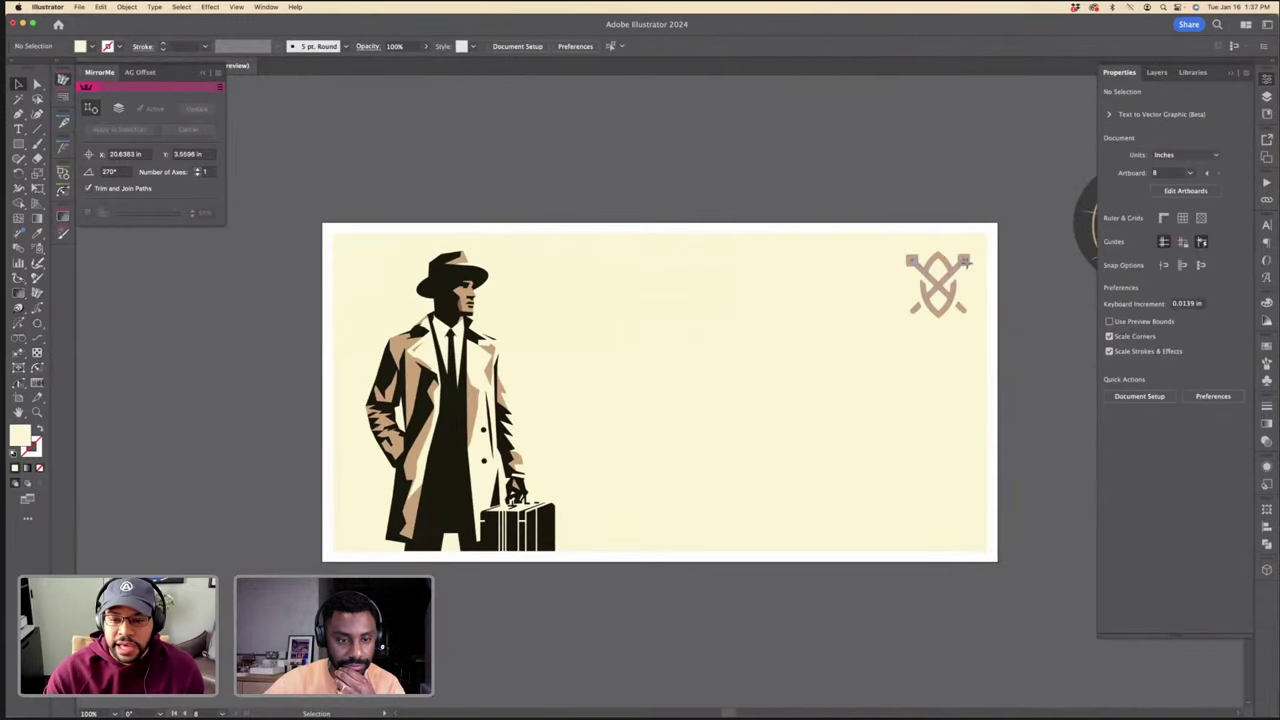
Step: Inset the emblem evenly from the cream area's upper right corner, centred at about X 11.36 in, Y 1.21 in
left_click(966, 266)
left_click_drag(966, 266, 984, 245)
key("shift+Down")
key("shift+Down")
key("shift+Down")
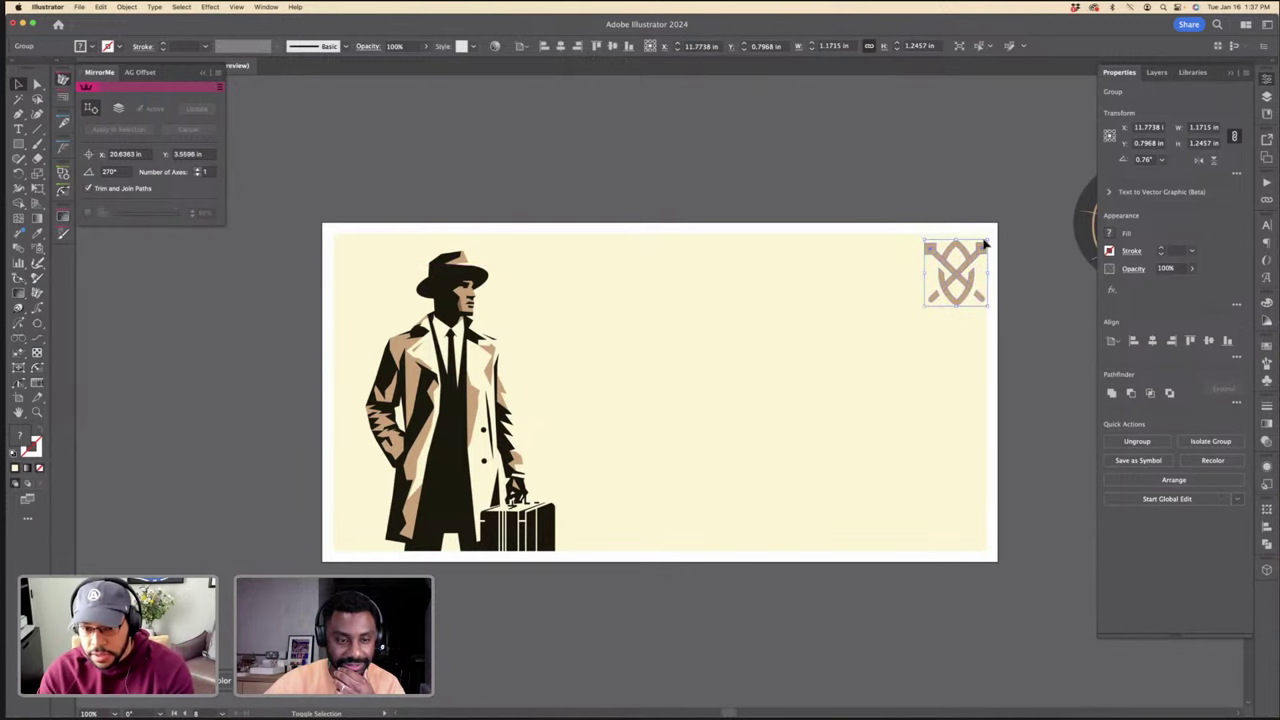
key("shift+Left")
key("shift+Left")
key("shift+Left")
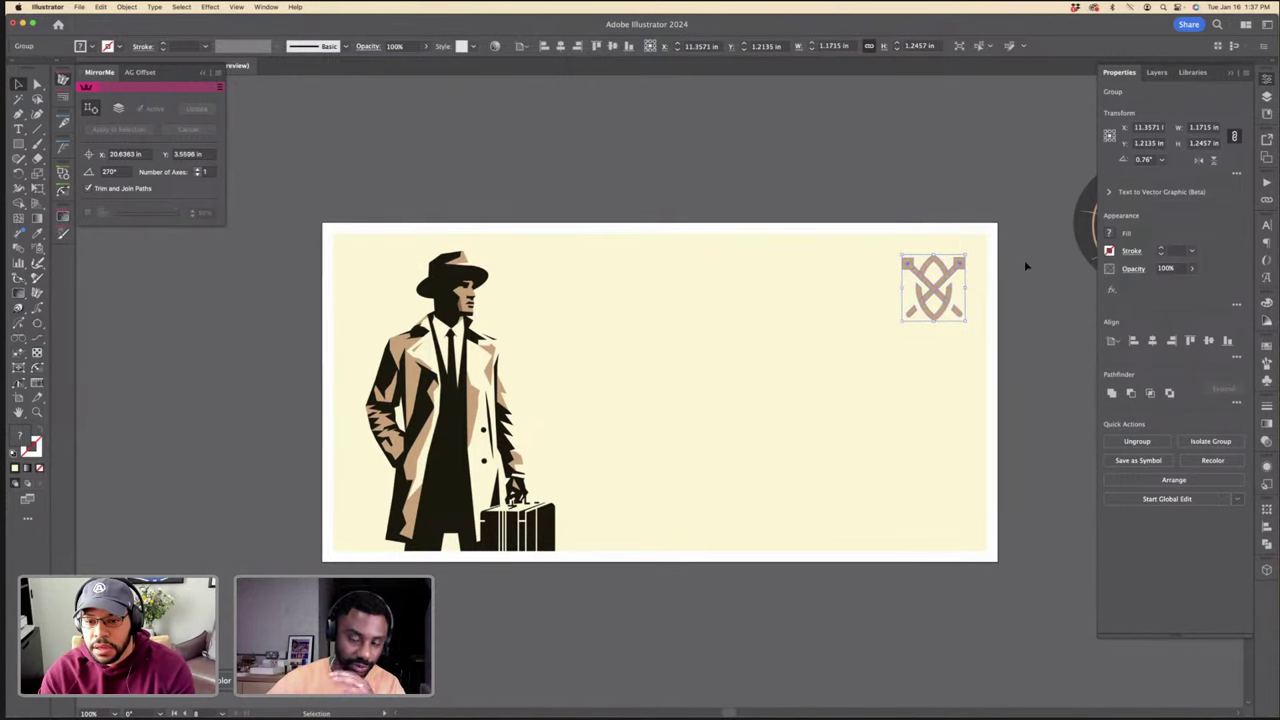
left_click(1023, 266)
Step: Try a copy of the cover's vertical tan "Temporal" title beside the emblem on the cream artboard, and delete the copy
key("super+minus")
scroll(670, 231, "right", 1)
scroll(669, 230, "right", 3)
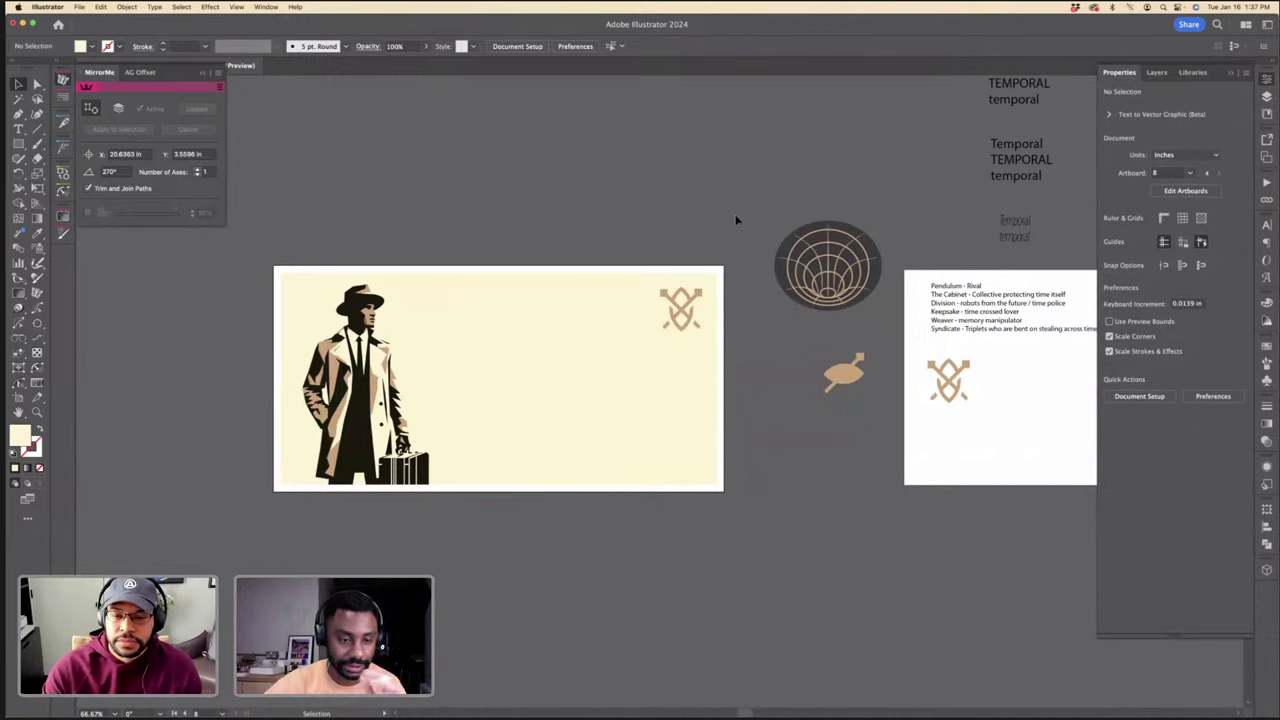
key("super+minus")
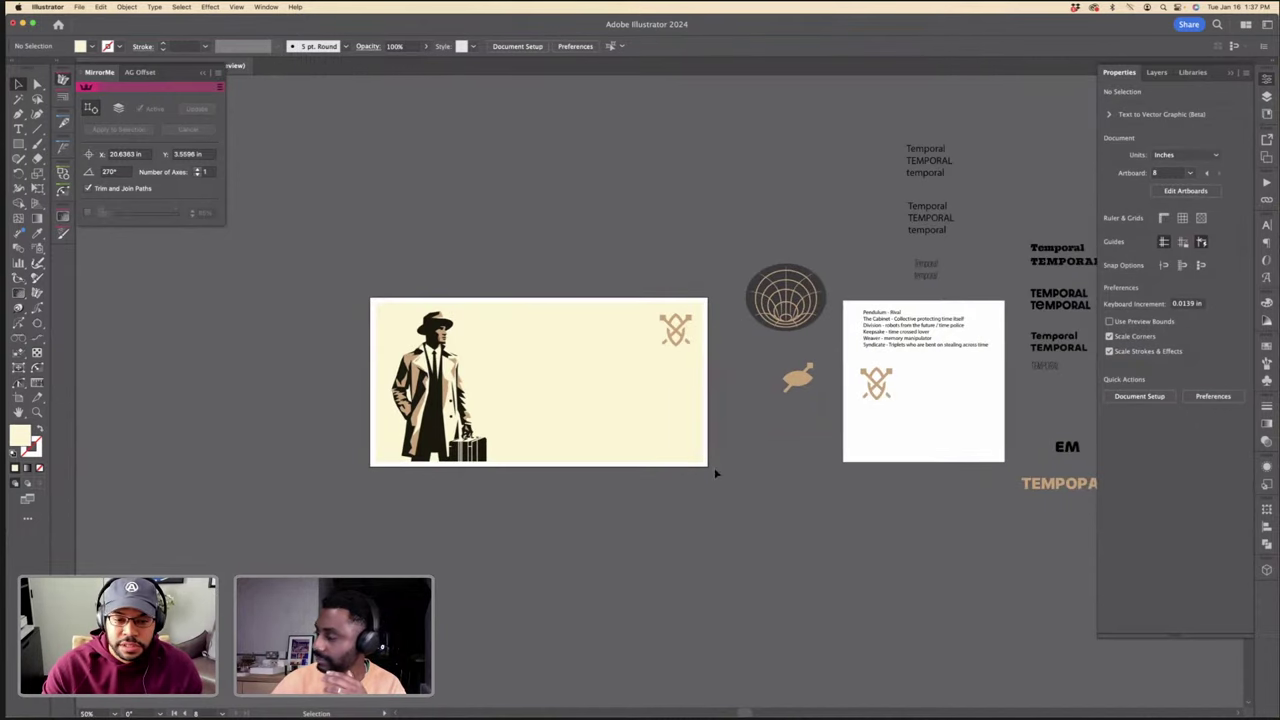
scroll(900, 350, "right", 4)
scroll(951, 351, "right", 5)
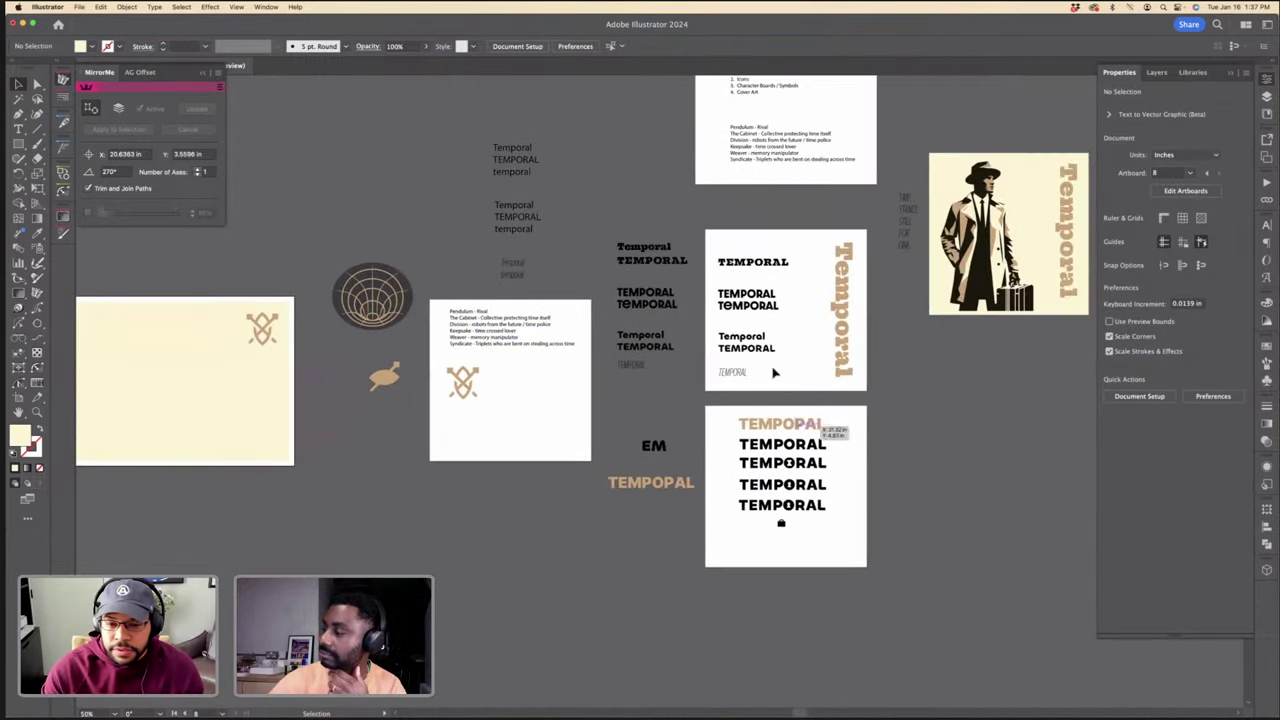
left_click(752, 348)
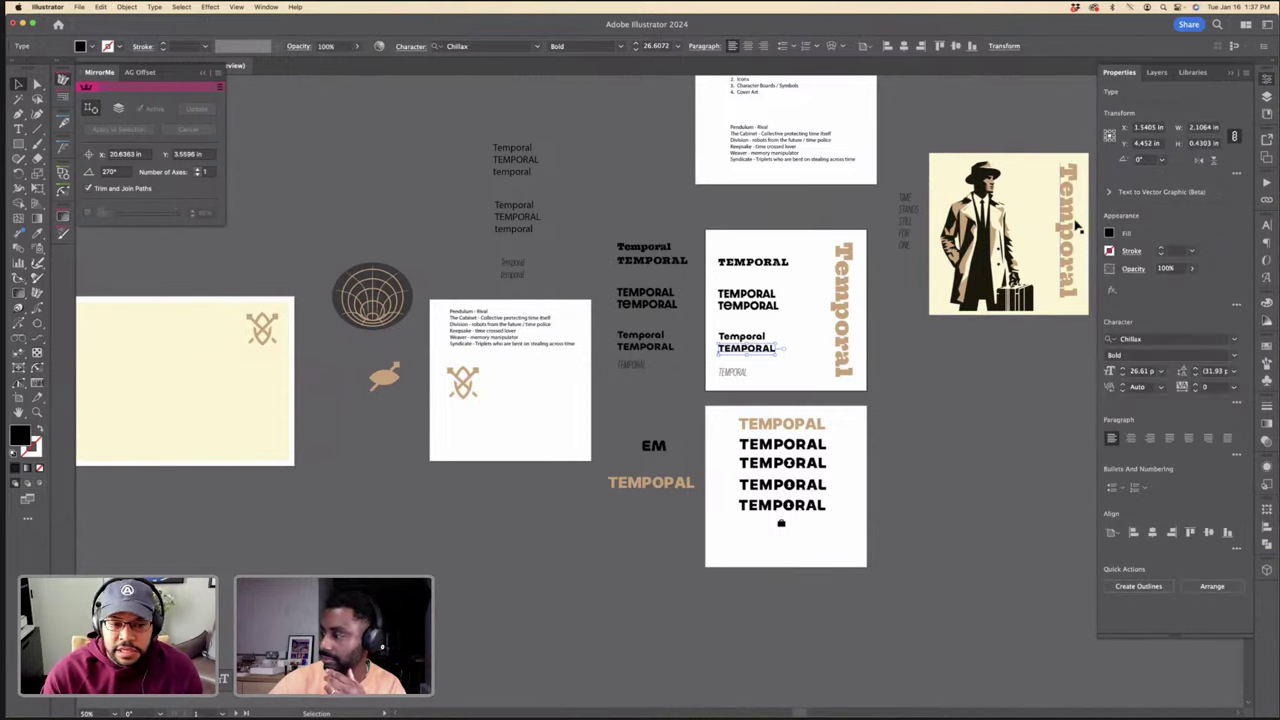
left_click_drag(1078, 226, 212, 380)
scroll(212, 380, "left", 1)
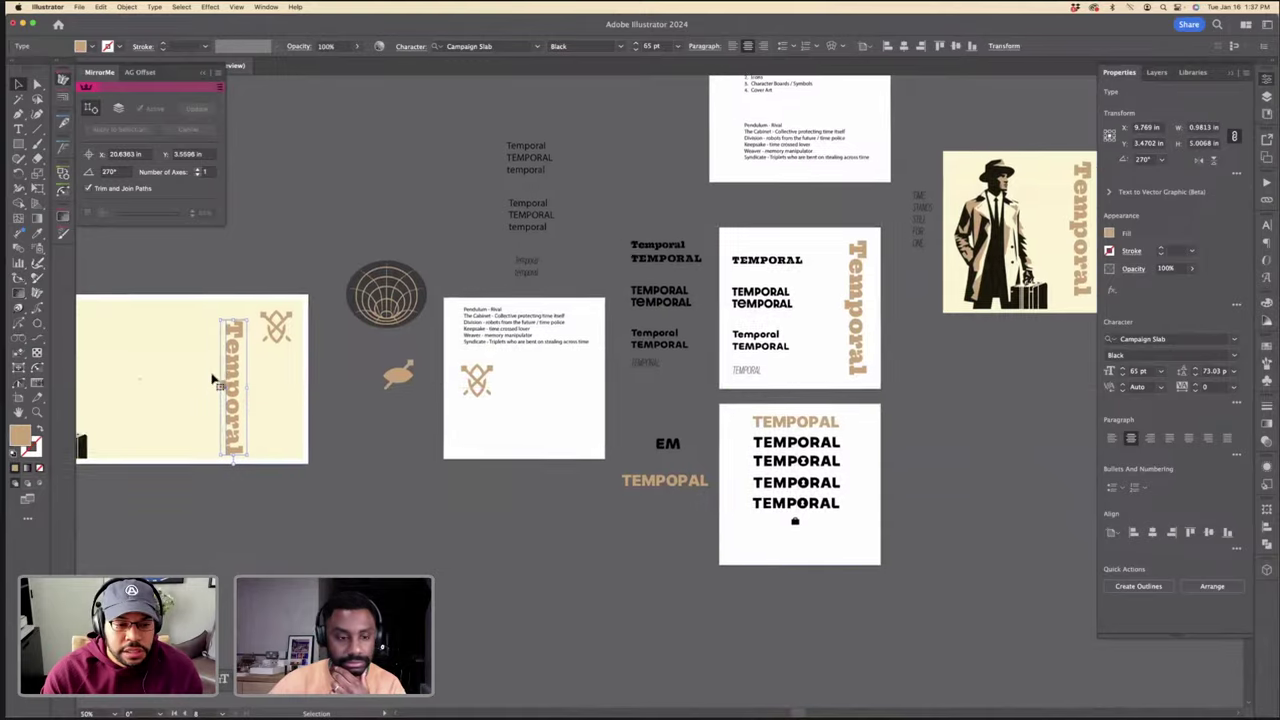
scroll(215, 380, "left", 5)
scroll(250, 380, "right", 6)
key("Delete")
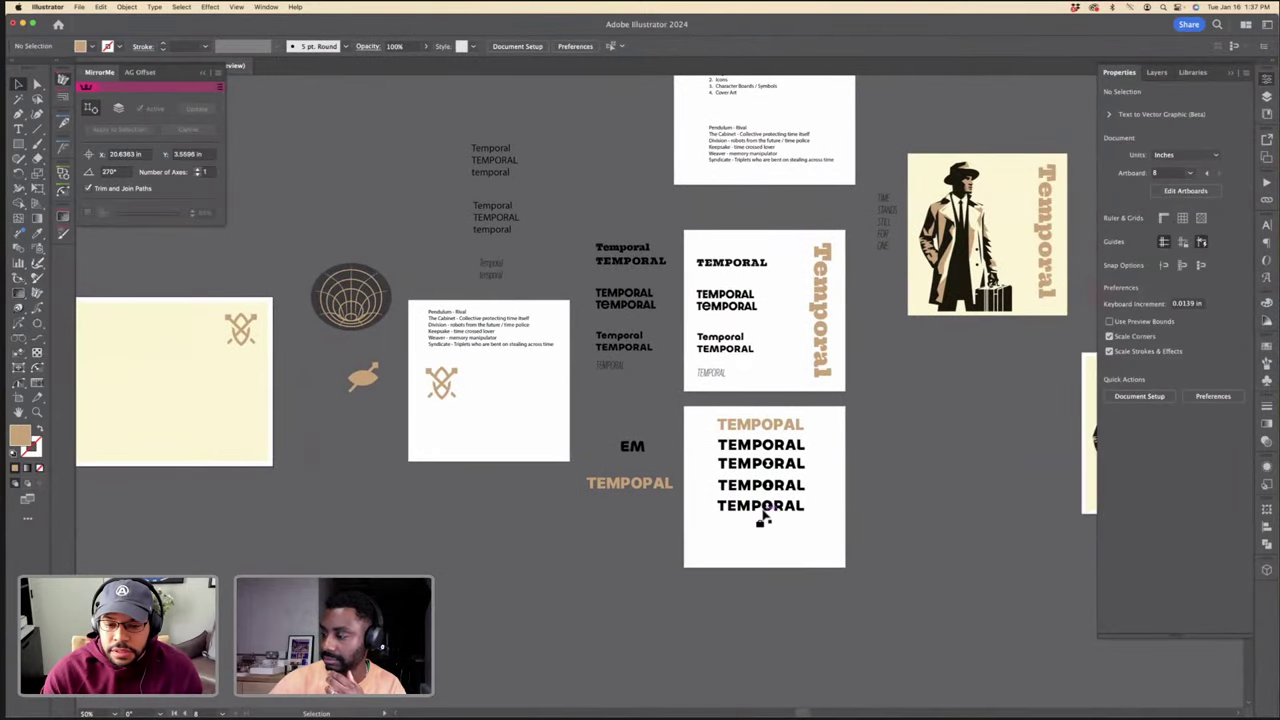
Step: Copy the cover's vertical tan "Temporal" title onto the cream artboard and rotate it roughly horizontal between the man and the emblem
scroll(866, 476, "right", 3)
left_click(914, 228)
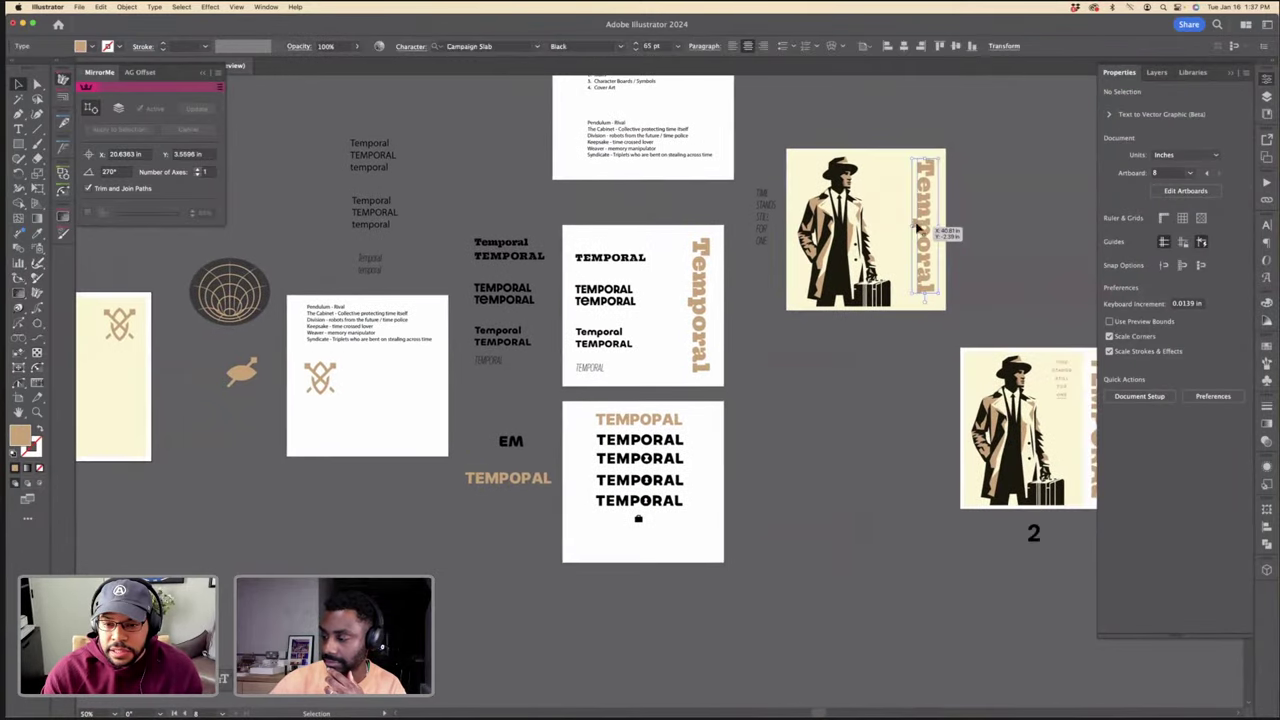
left_click_drag(390, 356, 112, 369)
scroll(112, 369, "left", 8)
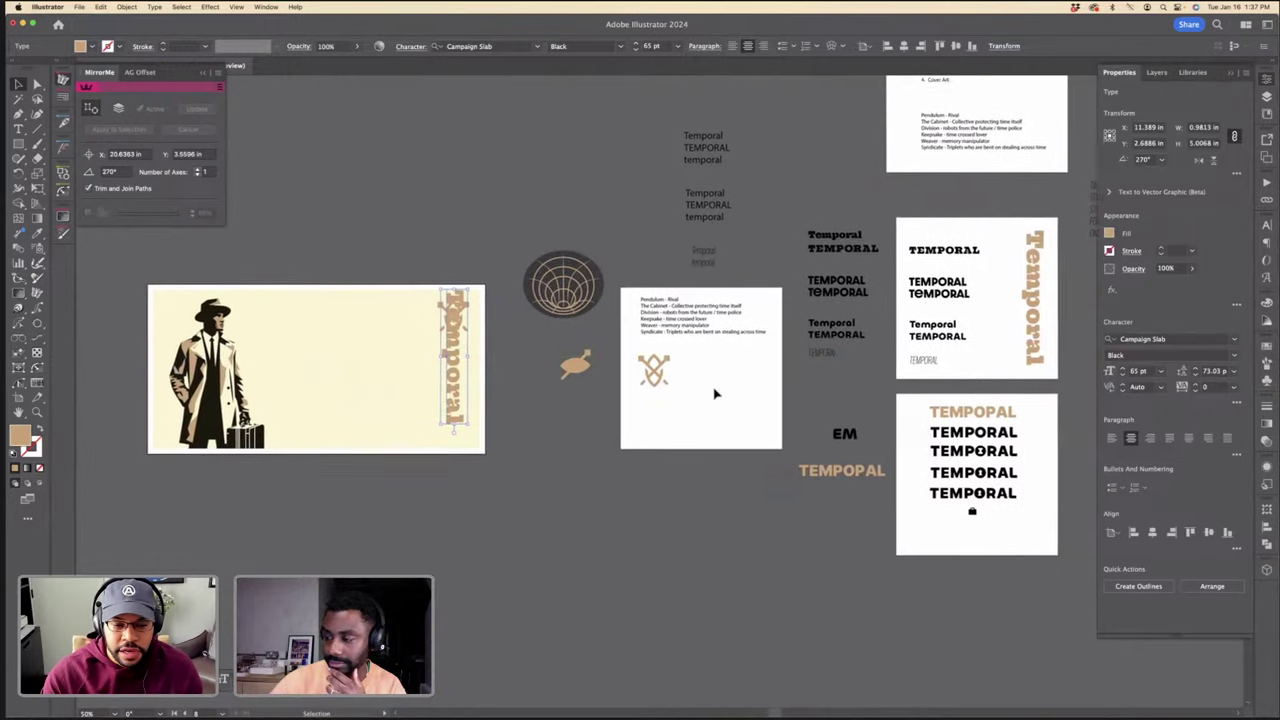
left_click_drag(548, 437, 398, 340)
Step: Replace the copied title's text with the character's name in capitals, split over two lines
double_click(398, 340)
key("super+a")
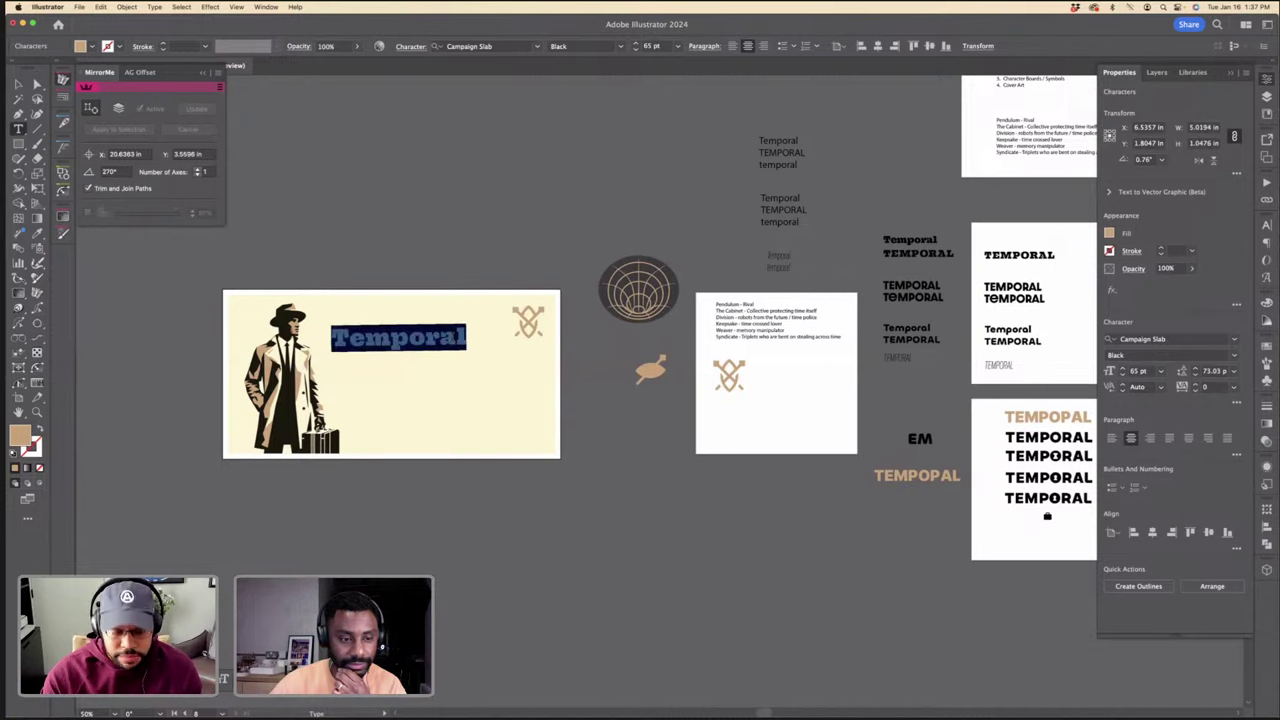
type("ALEX")
key("Return")
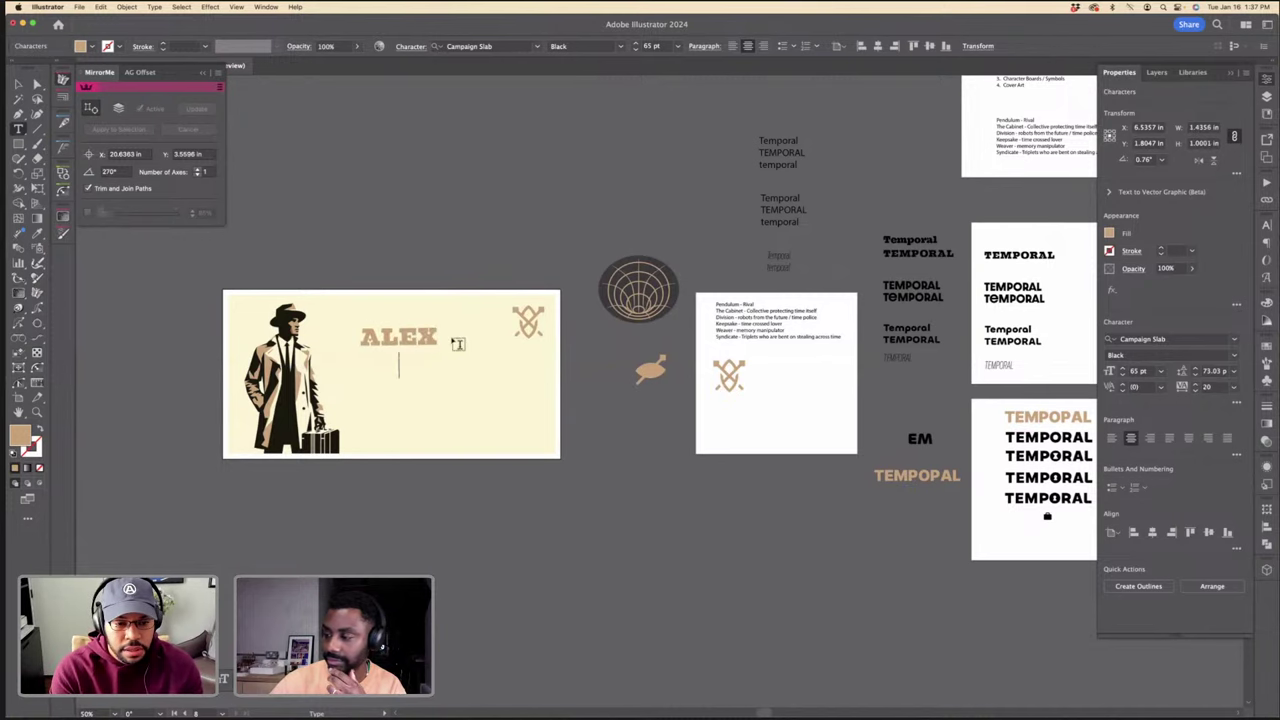
type("ZAN")
key("Escape")
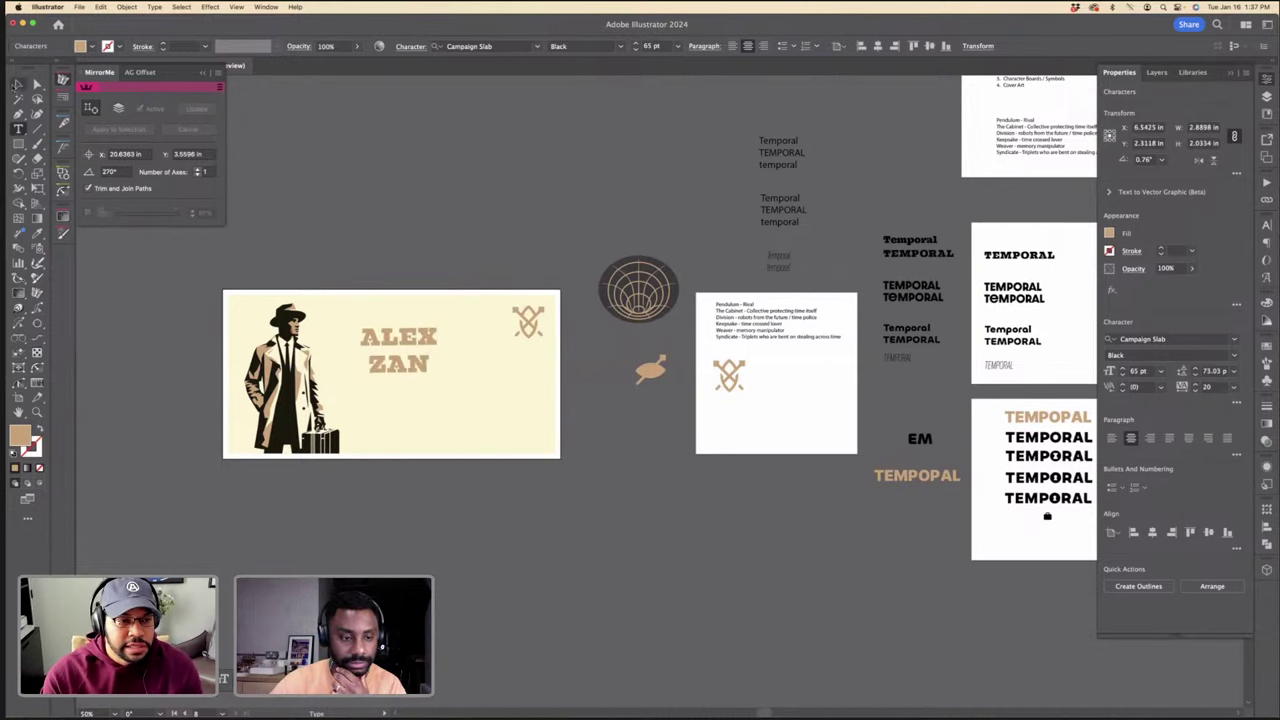
Step: Set the character name's Campaign Slab font style to Regular
key("super+equal")
key("super+equal")
key("super+equal")
left_click(620, 46)
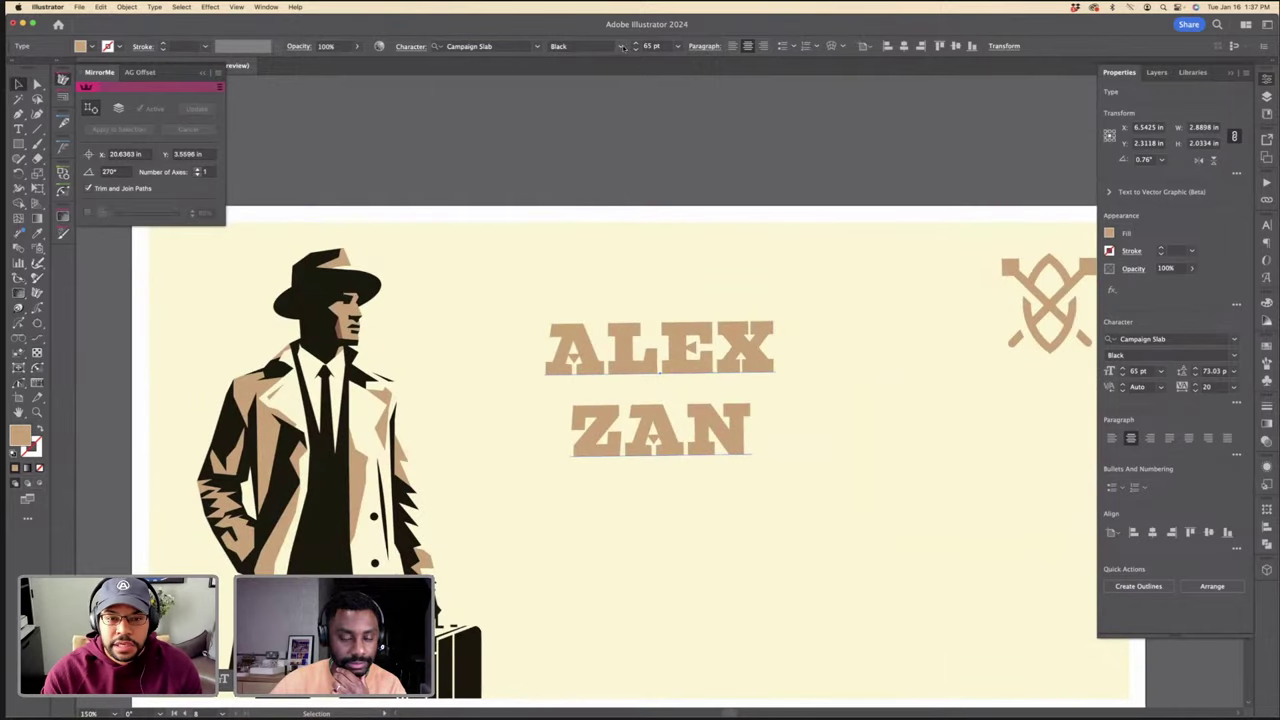
left_click(580, 60)
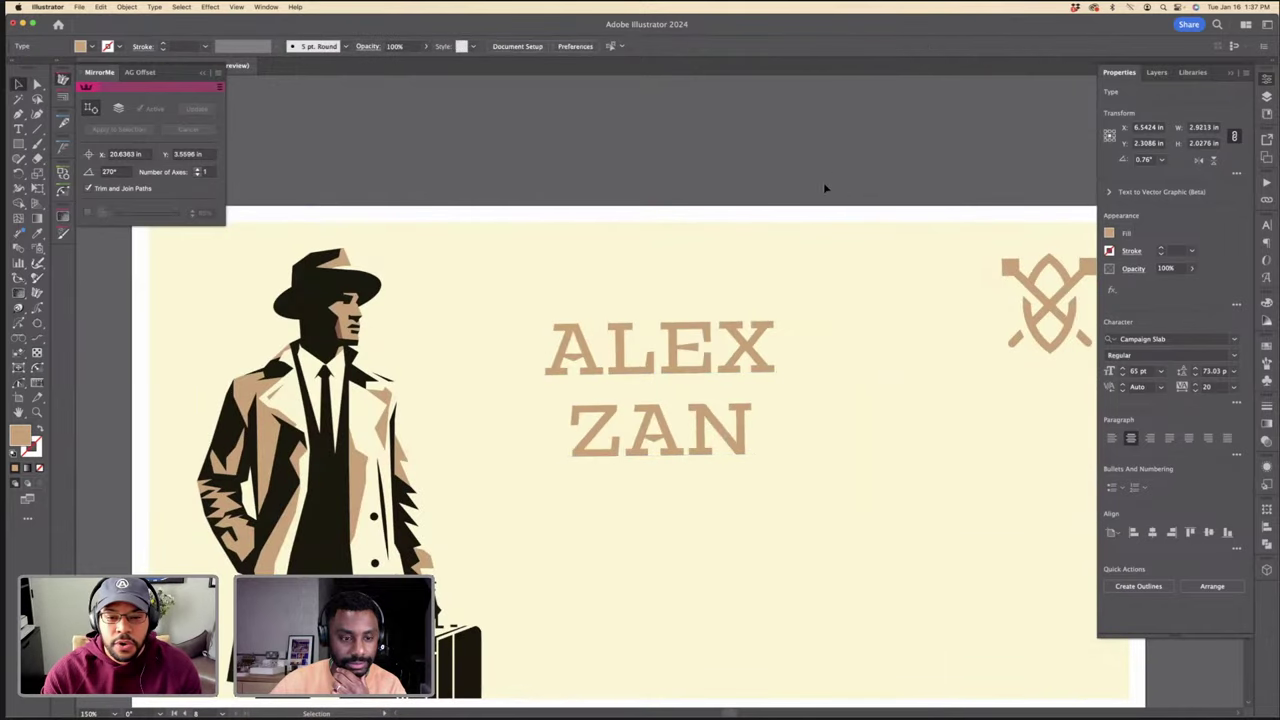
Step: Scale the name down to about 45.6 pt, right-align its lines, and move it to the cream area's lower right corner
key("super+minus")
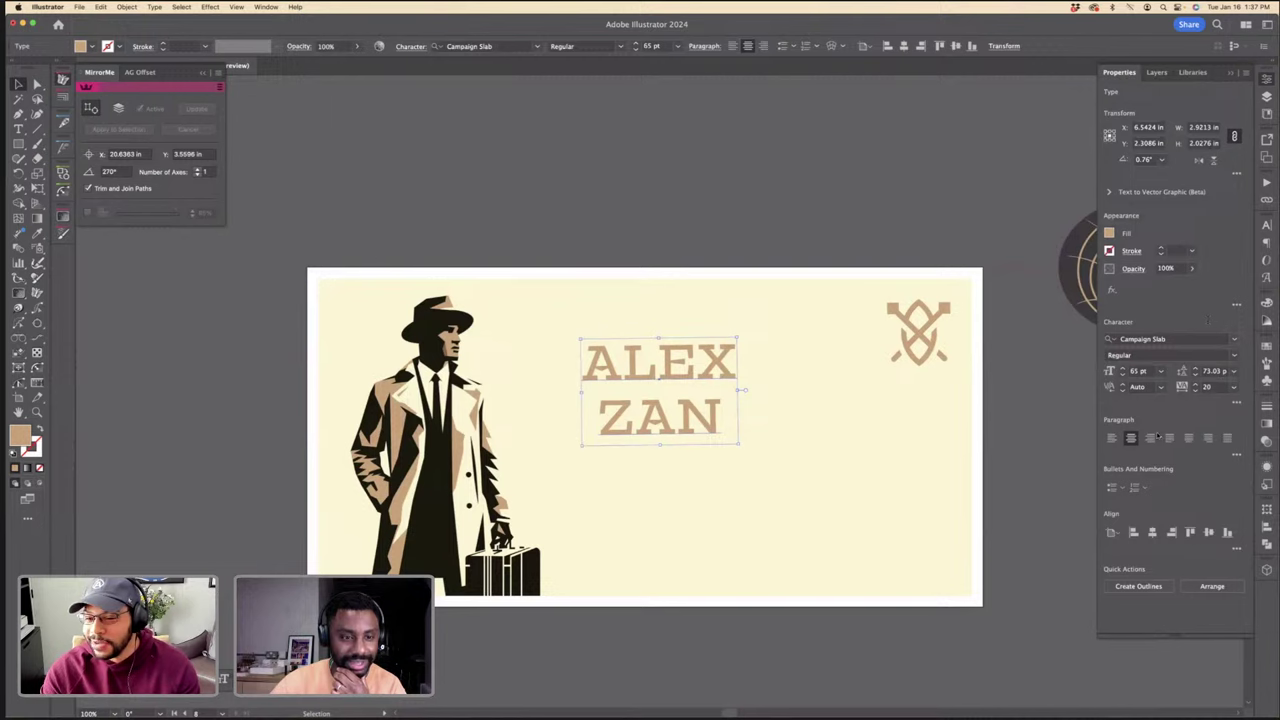
left_click(1111, 437)
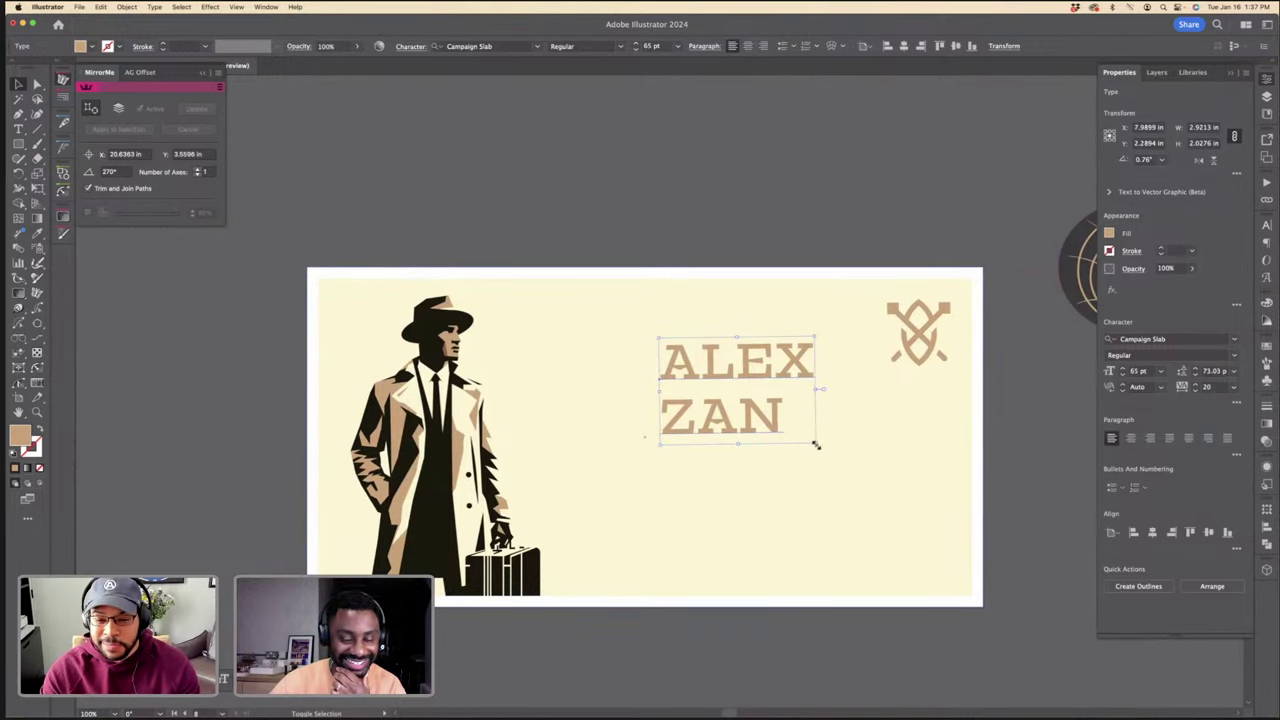
left_click_drag(816, 445, 893, 571)
key("super+shift+r")
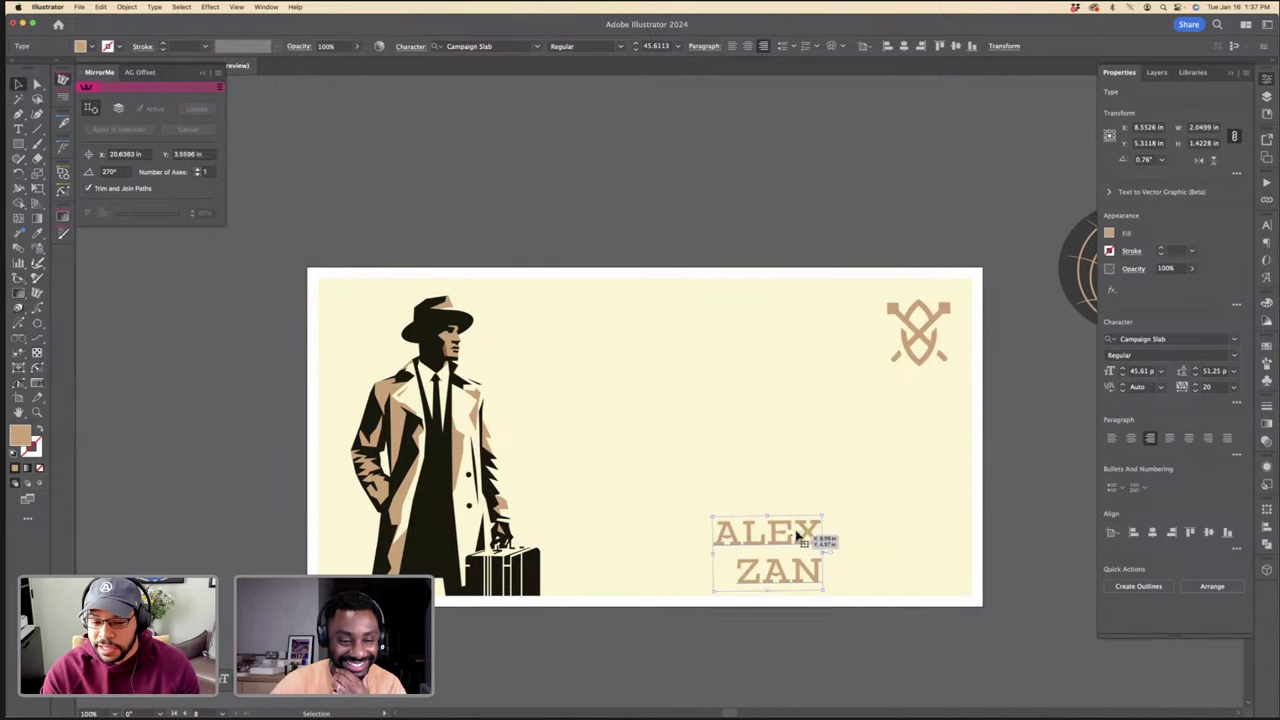
left_click_drag(797, 537, 919, 535)
Step: Align the right edges of the character name and the emblem
left_click(925, 330, "shift")
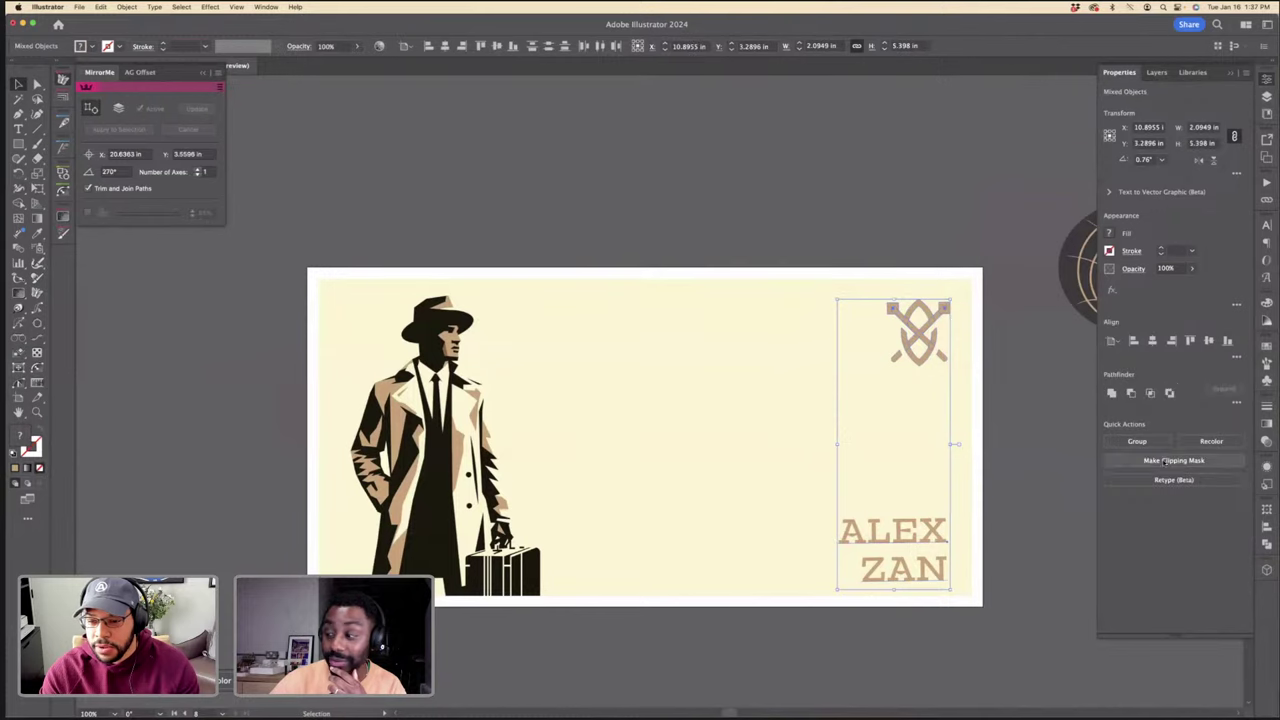
left_click(1171, 341)
left_click(988, 471)
left_click(943, 523)
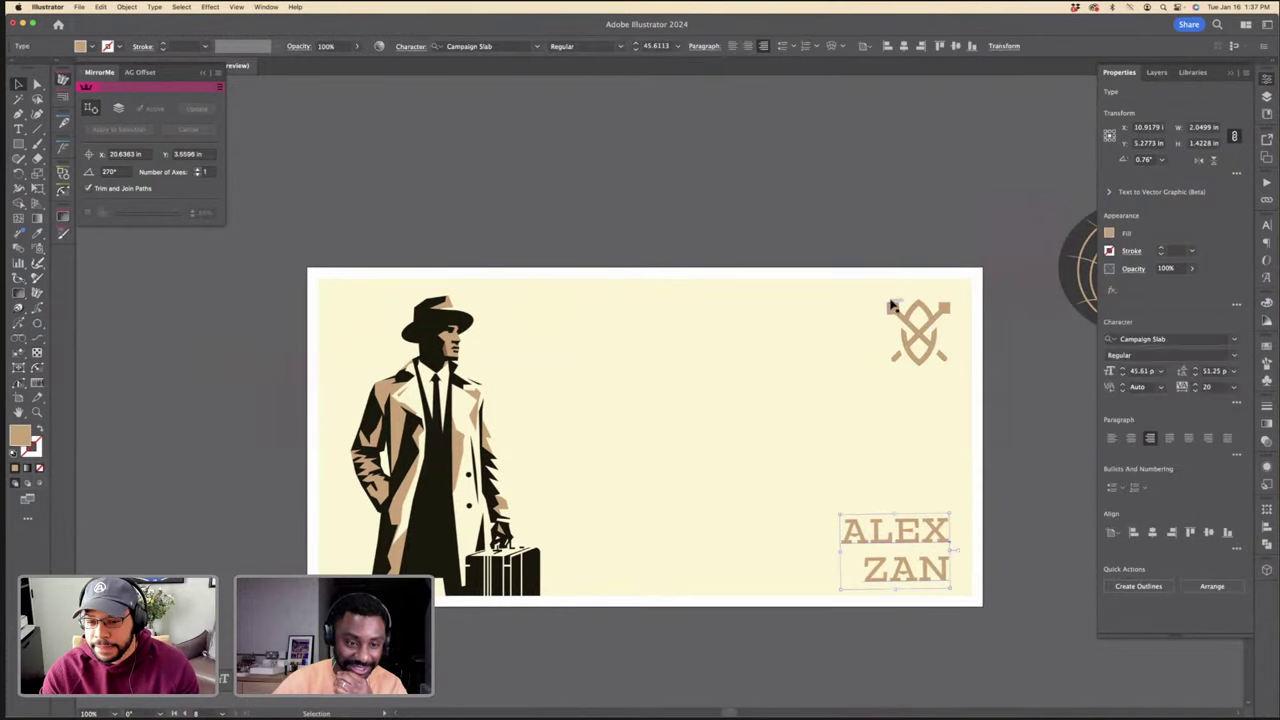
Step: Place a spare copy of the character name above the cream artboard
left_click(957, 543)
left_click(943, 534)
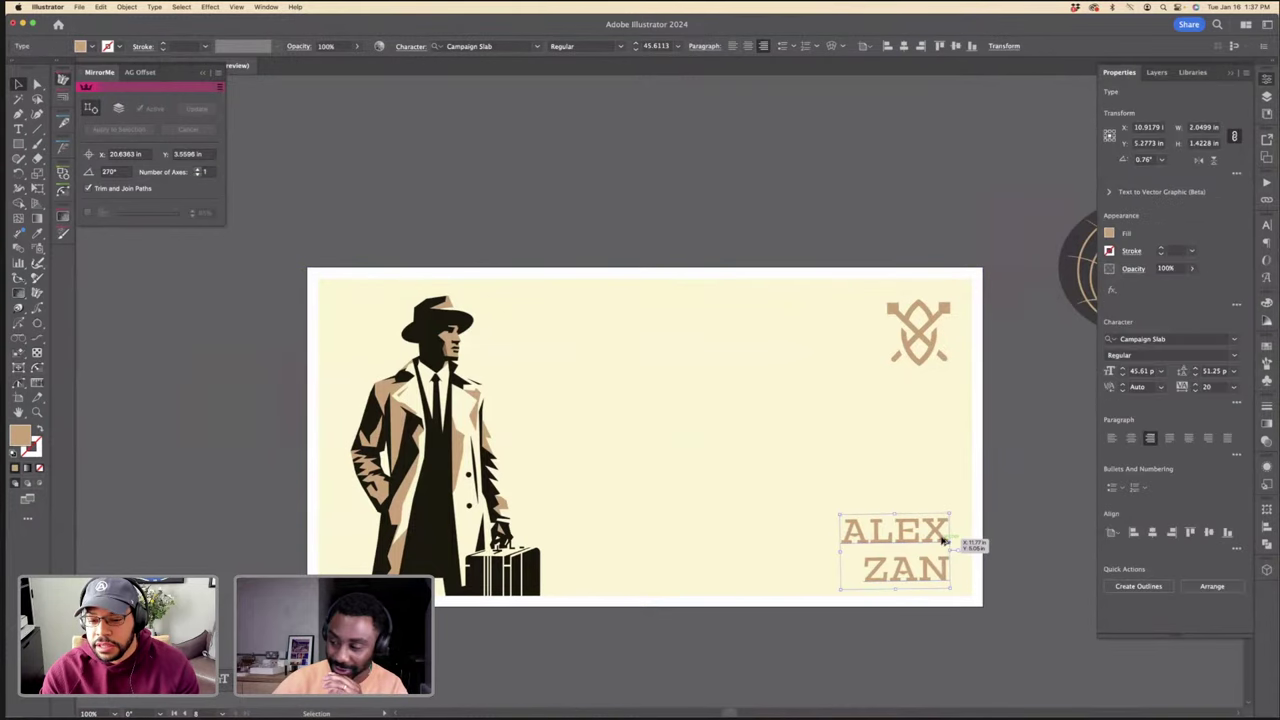
left_click_drag(943, 540, 766, 137)
left_click(900, 533)
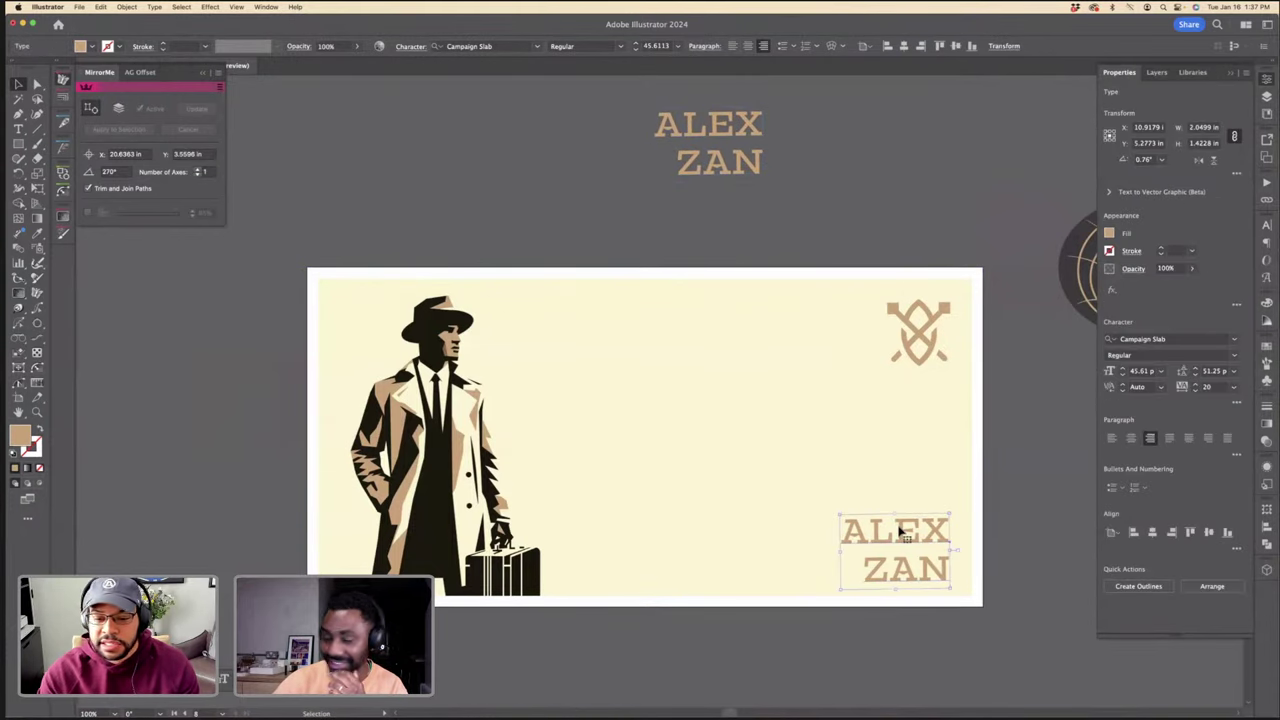
left_click(666, 314)
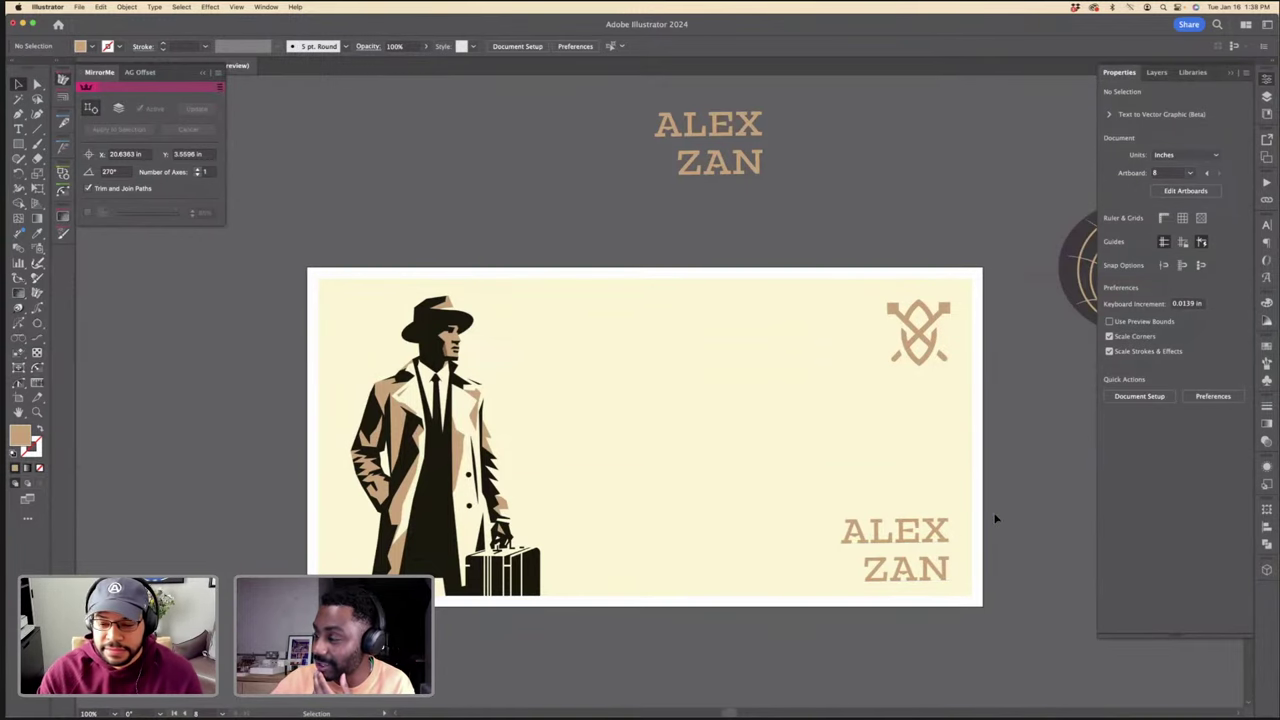
Step: Nudge the artboard's character name slightly up from the lower edge, to about Y 5.22 in
left_click(943, 532)
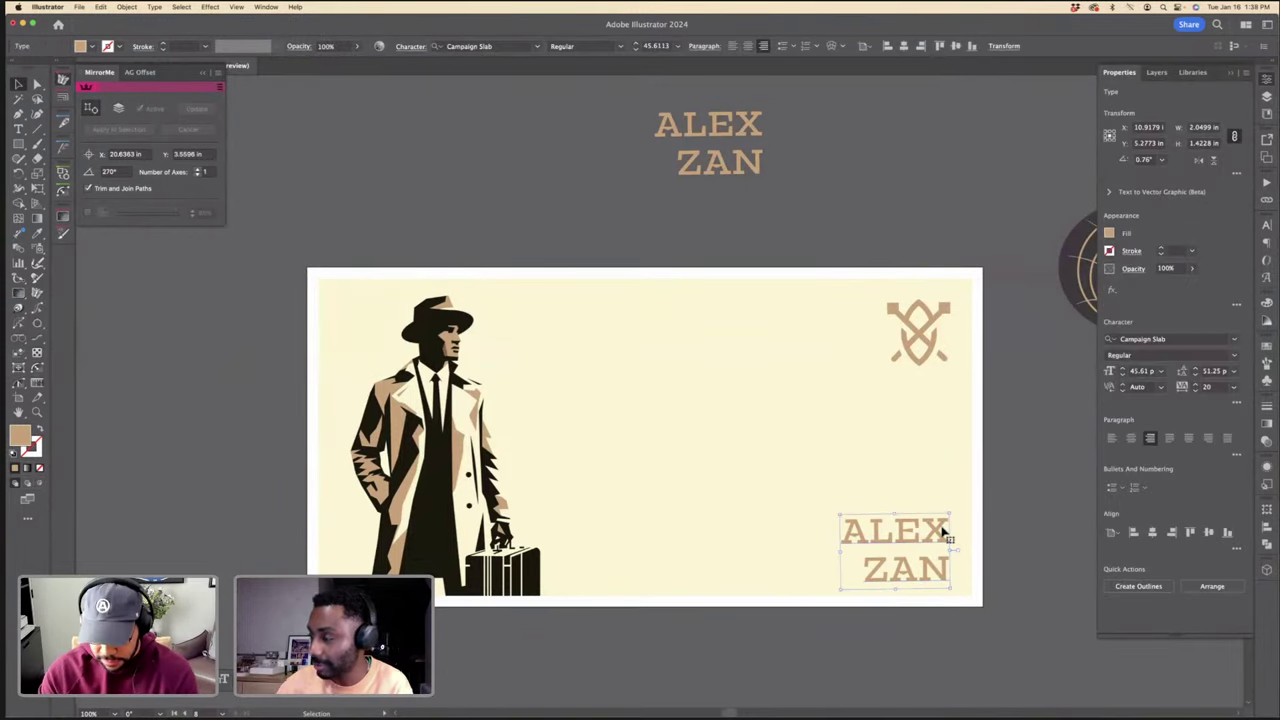
key("Up")
key("Up")
key("Up")
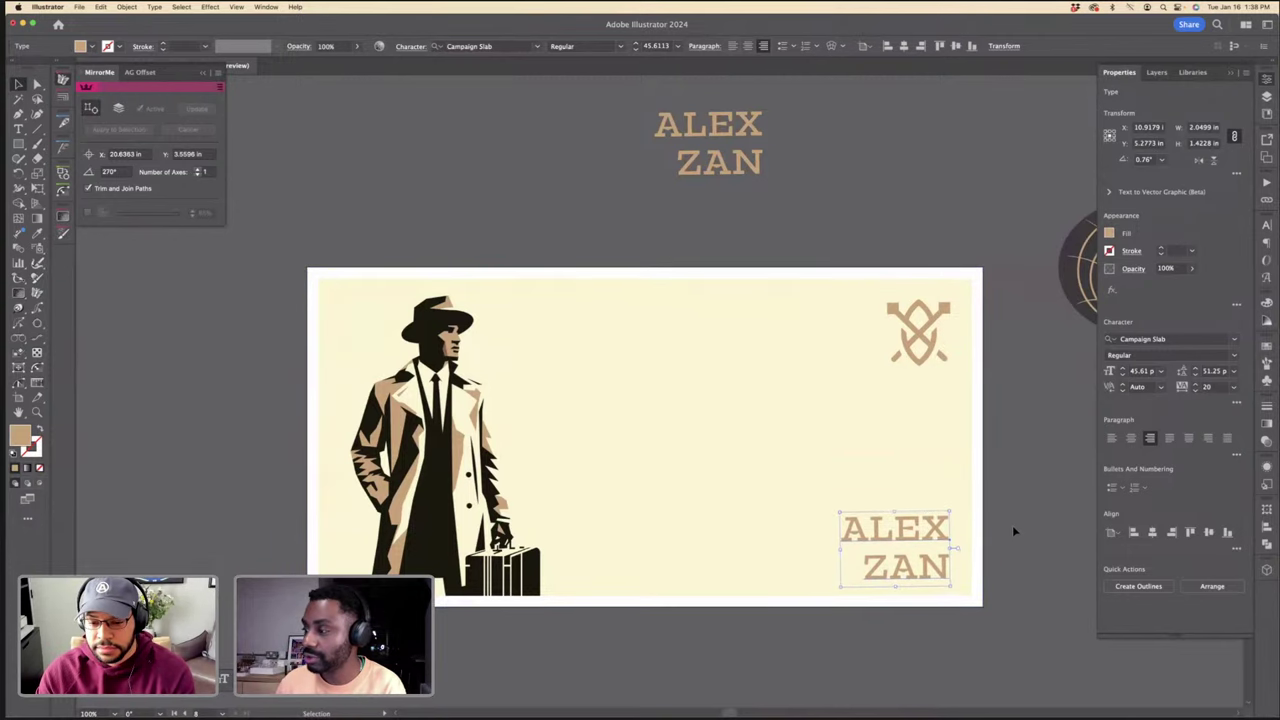
left_click(1012, 531)
key("super+minus")
key("super+minus")
scroll(934, 526, "right", 3)
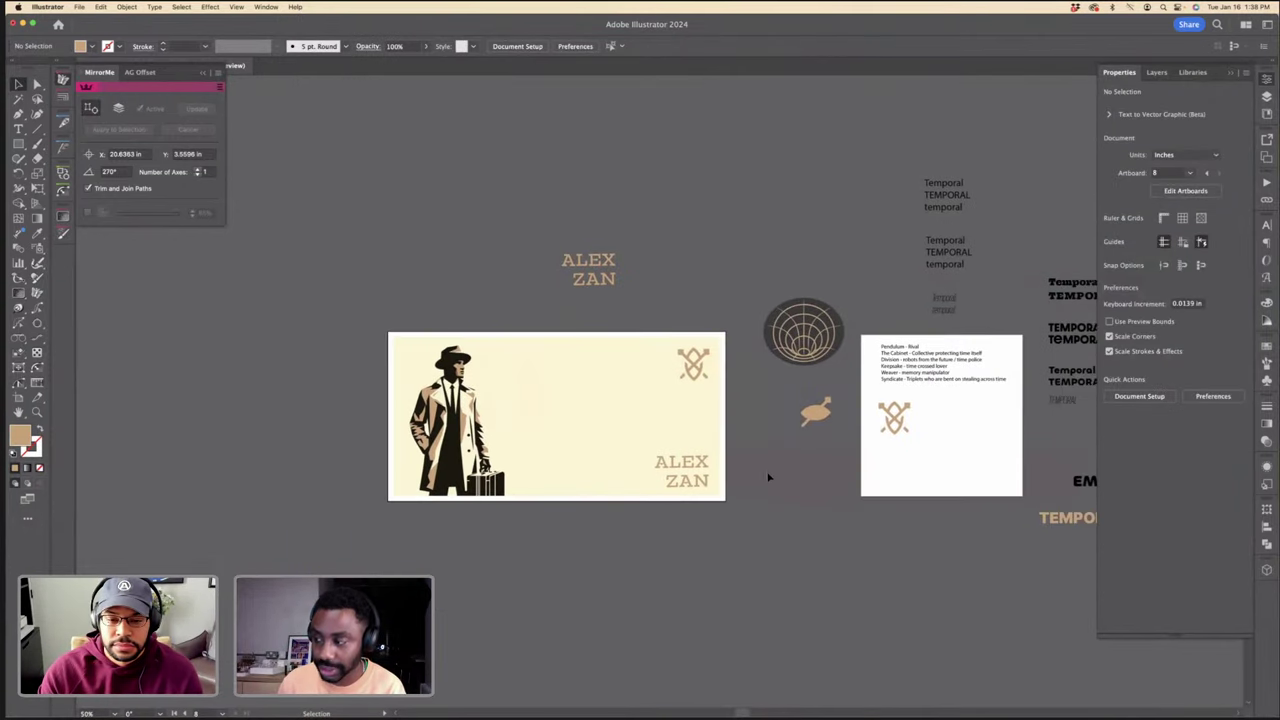
Step: Tighten the leading between the character name's two lines to 41.25 pt
left_click(709, 470)
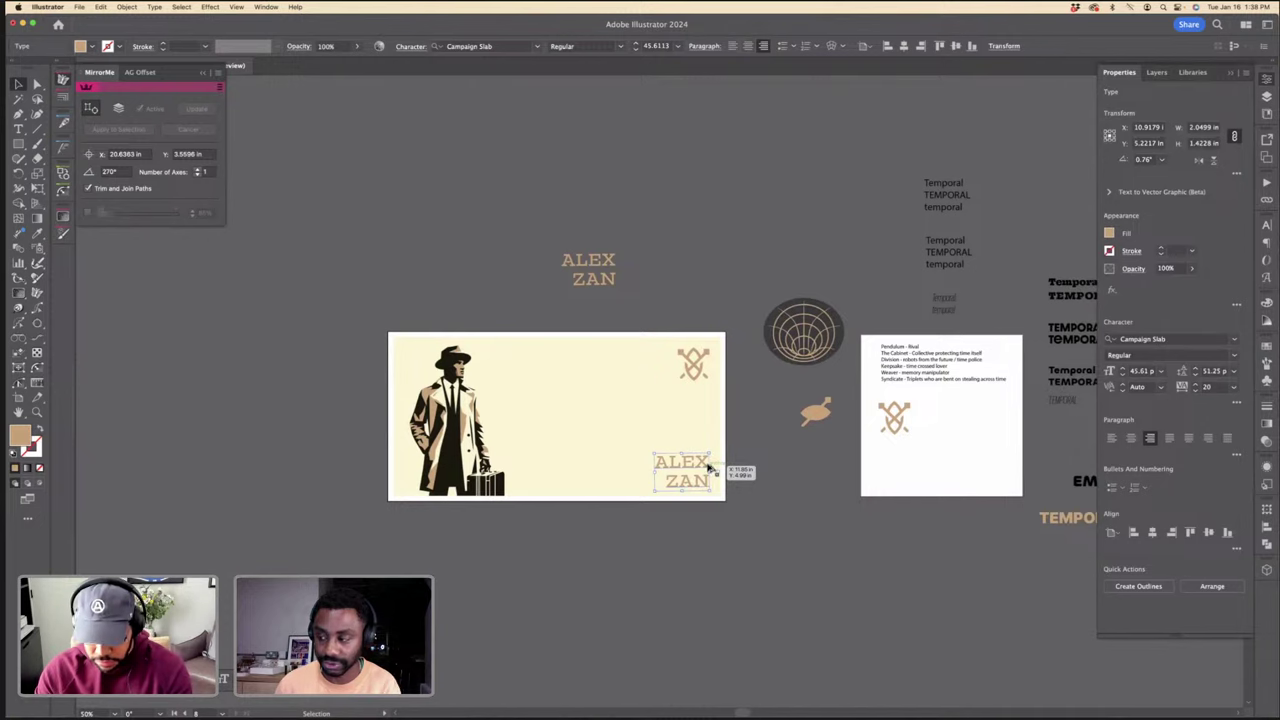
key("alt+Up")
key("alt+Up")
key("alt+Up")
key("alt+Up")
key("alt+Up")
key("super+plus")
key("super+plus")
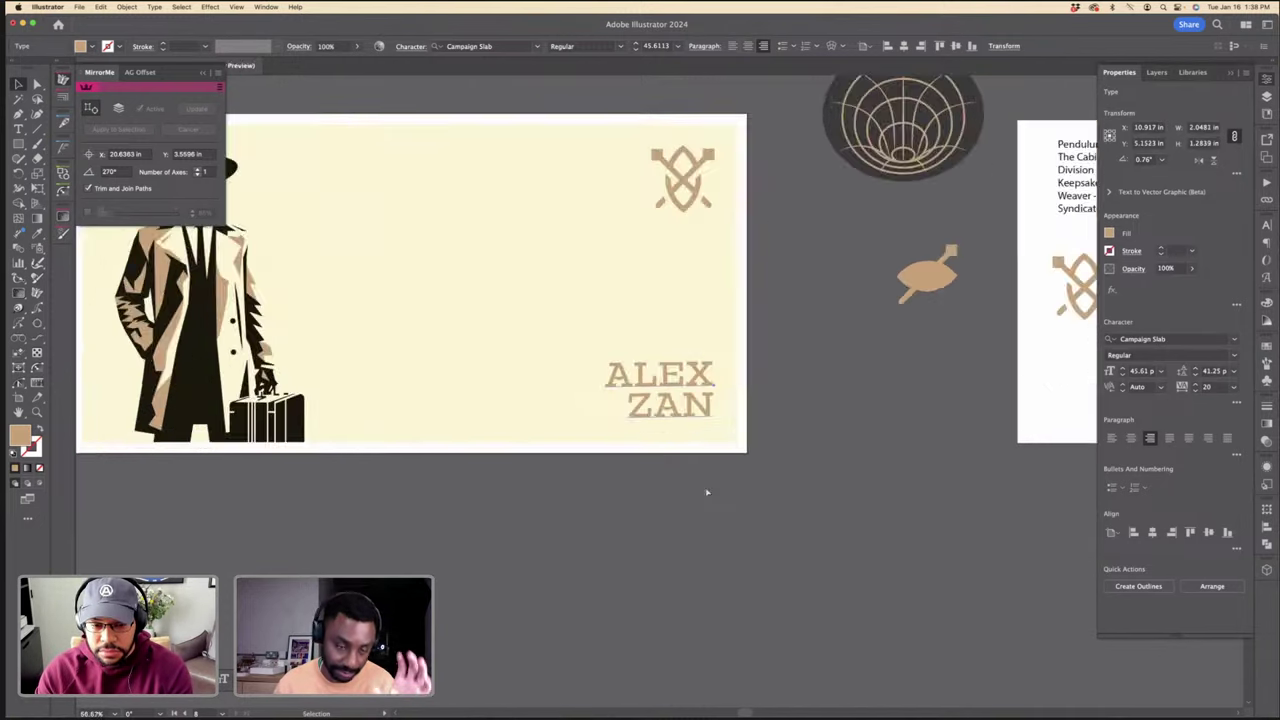
key("super+plus")
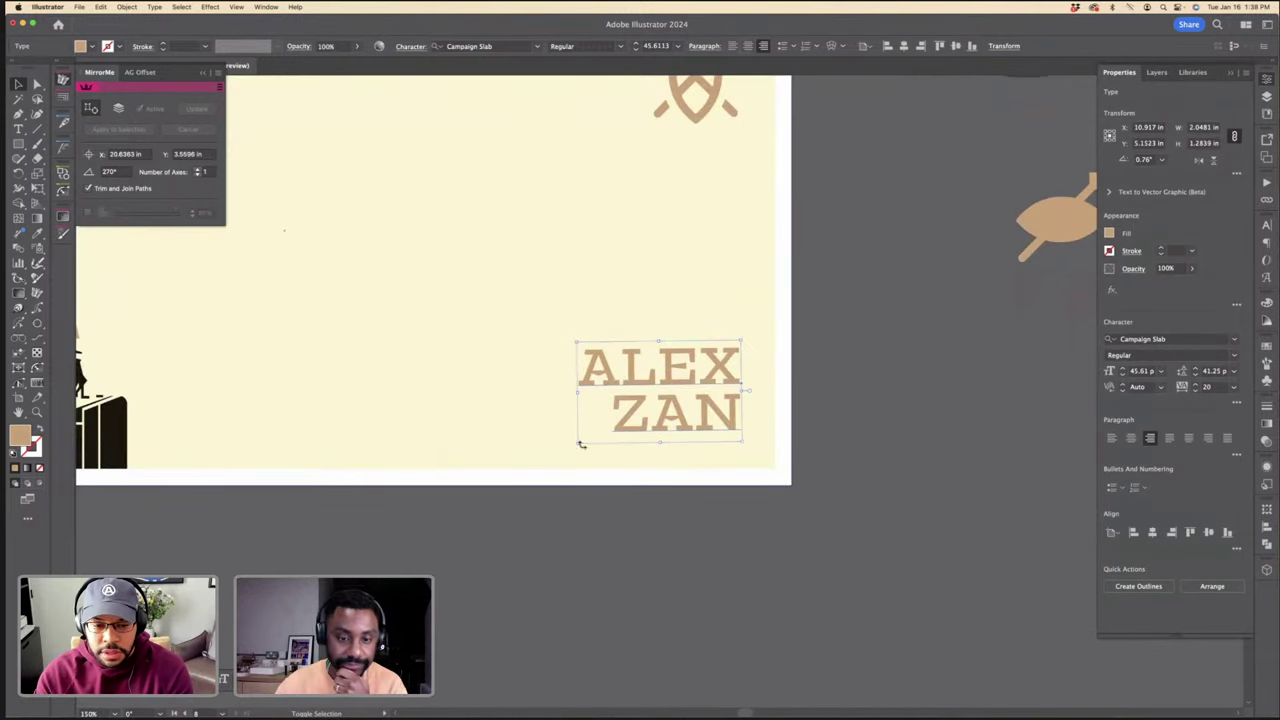
Step: Enlarge the character name from its lower left corner and set its font size to 50 pt
left_click_drag(578, 441, 560, 453)
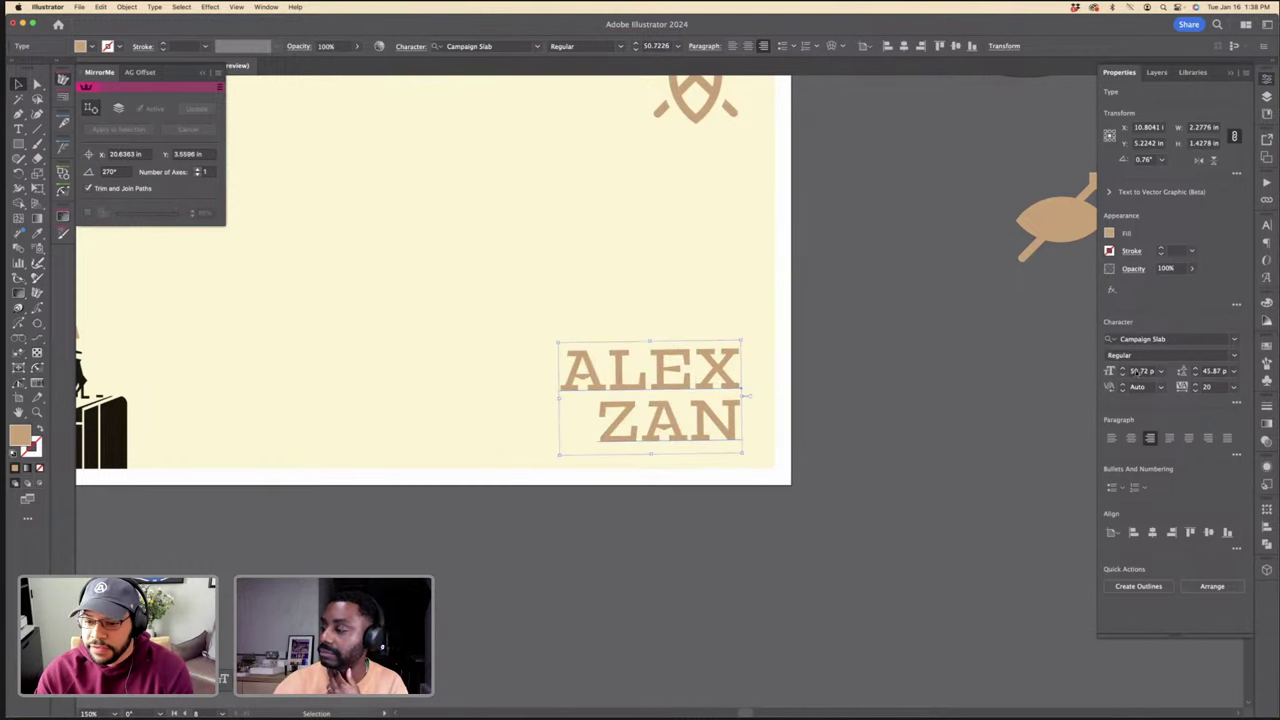
left_click(729, 114, "shift")
left_click(811, 369)
left_click(686, 371)
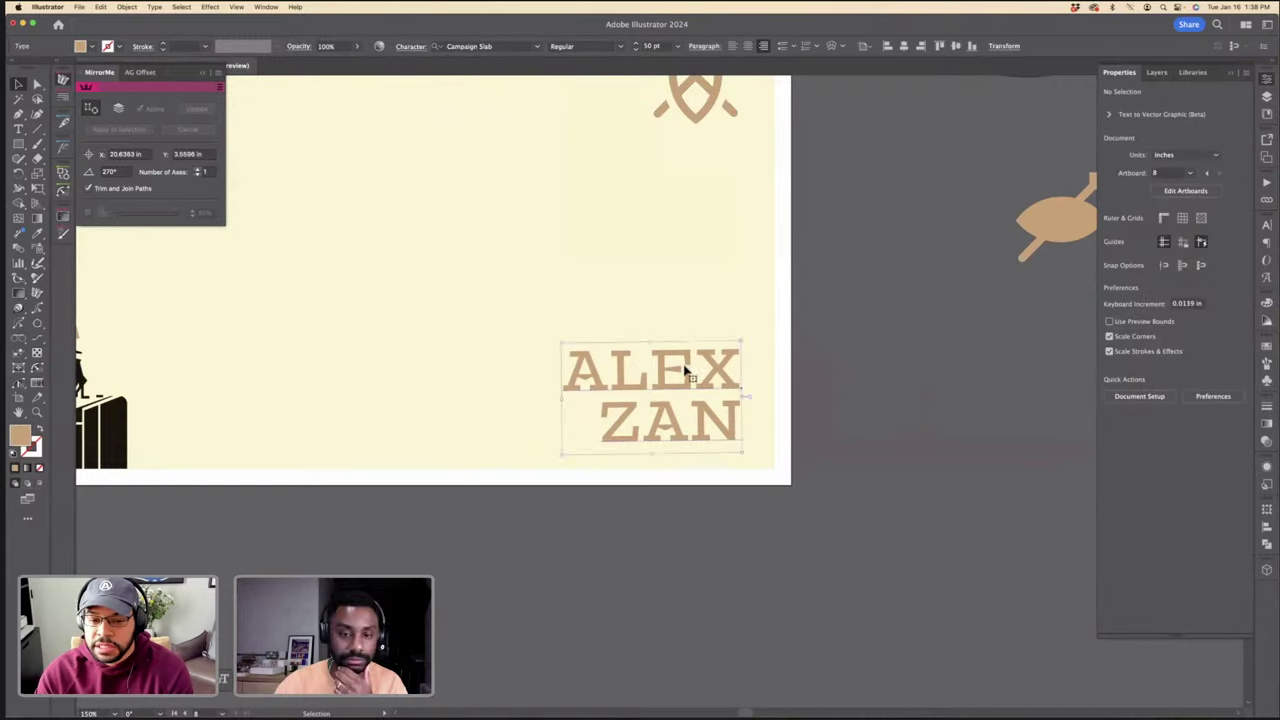
key("a")
key("super+minus")
key("super+minus")
key("v")
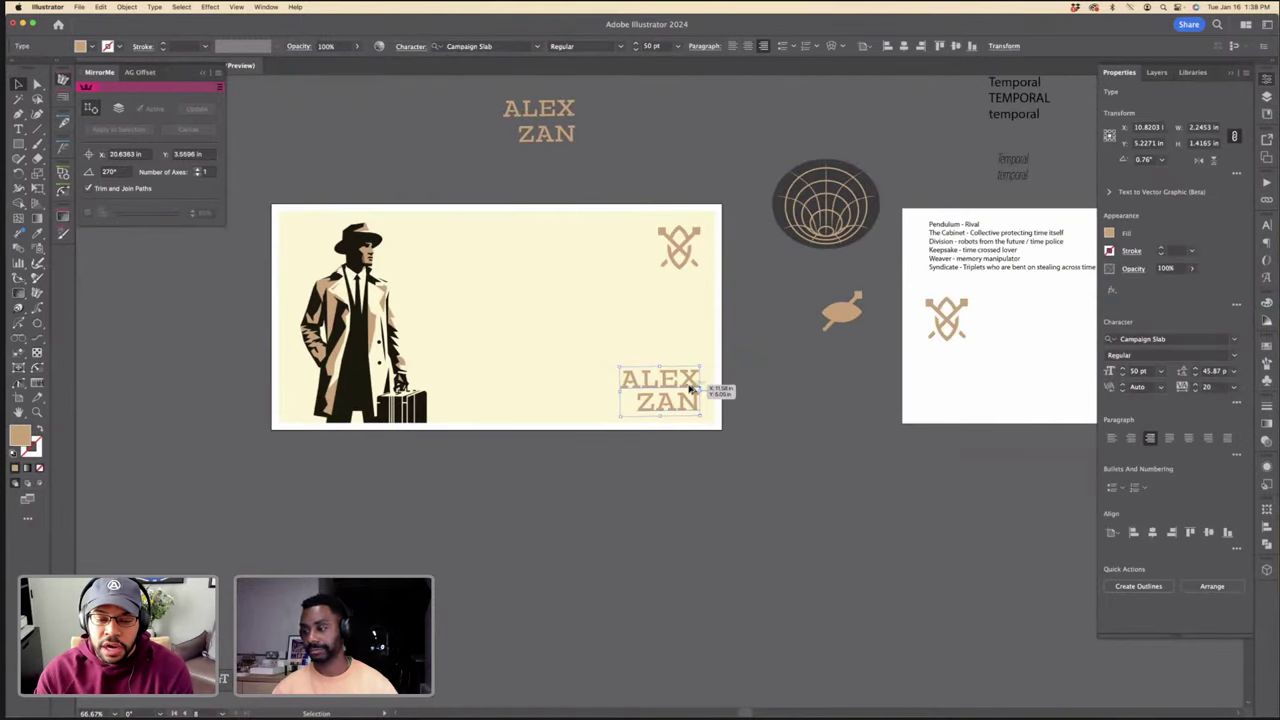
left_click(737, 364)
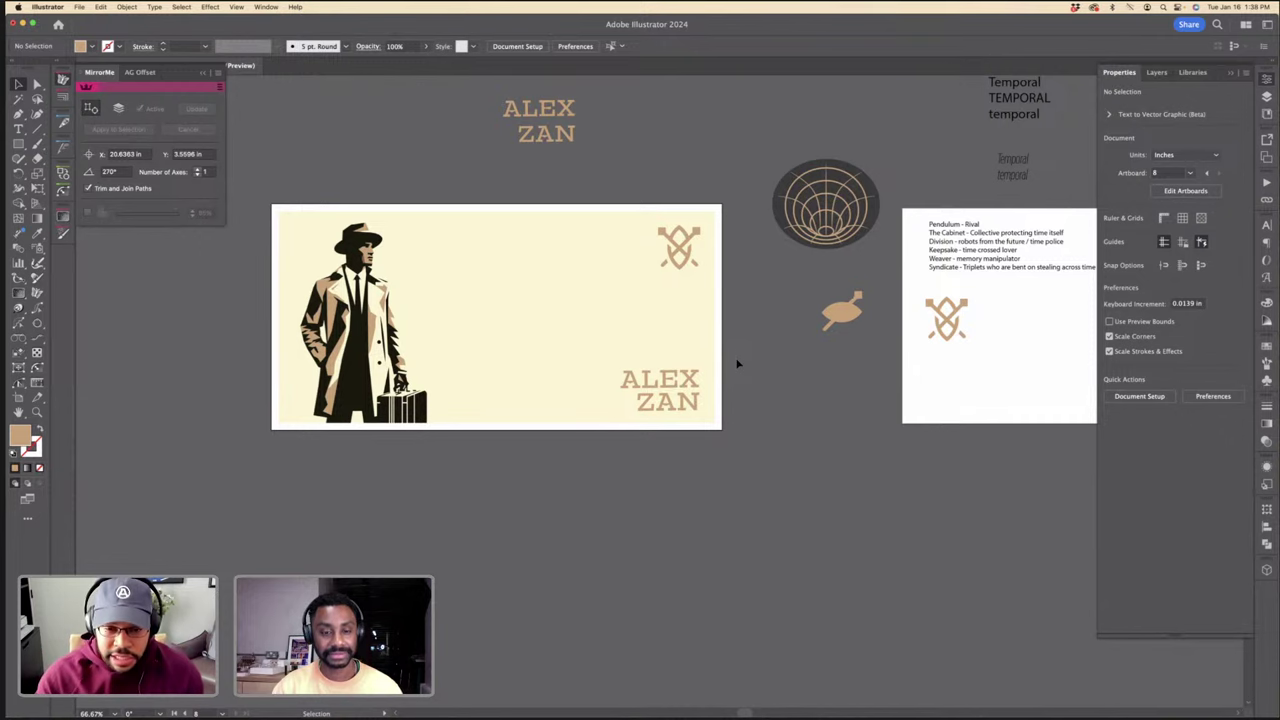
left_click(700, 268)
left_click(730, 266)
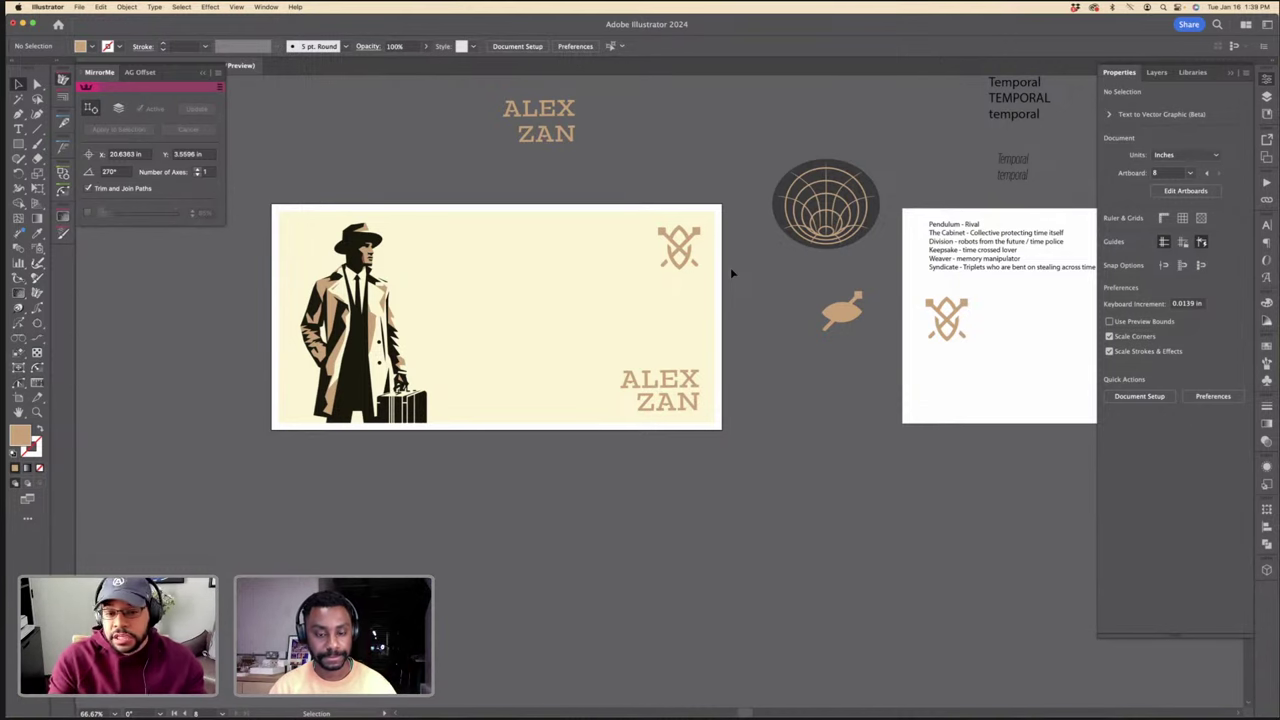
scroll(670, 275, "left", 3)
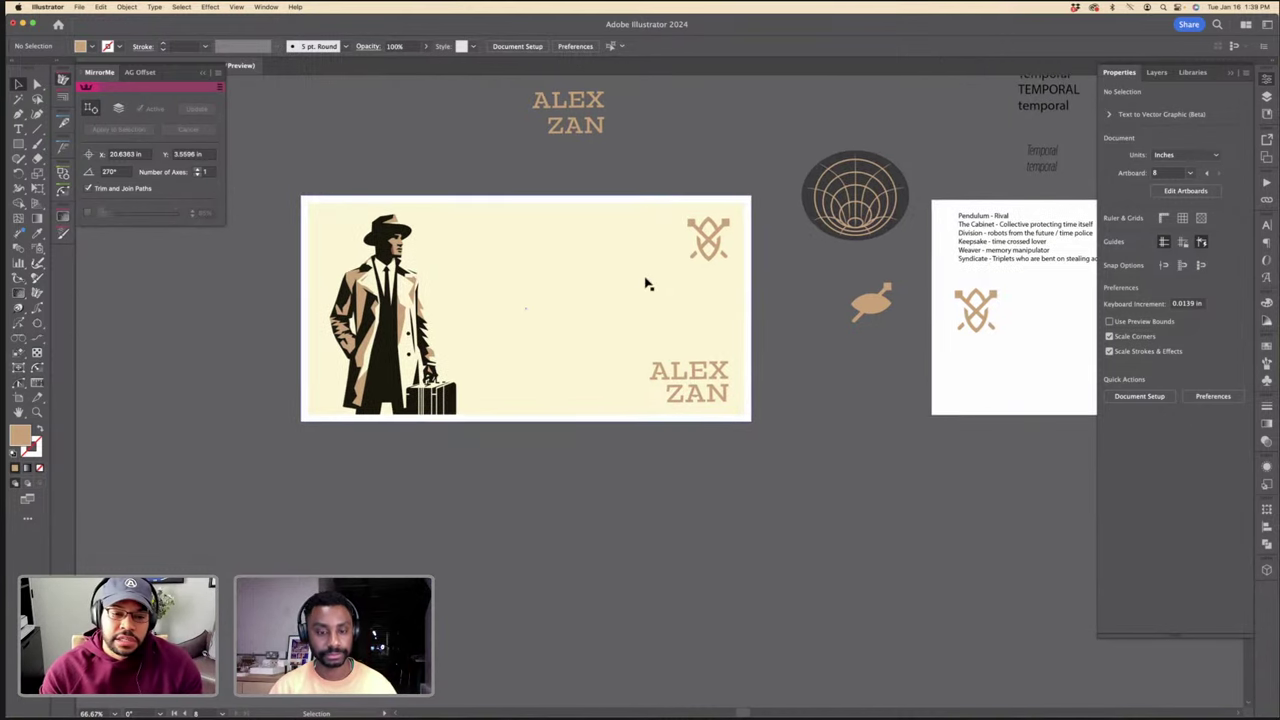
left_click(570, 291)
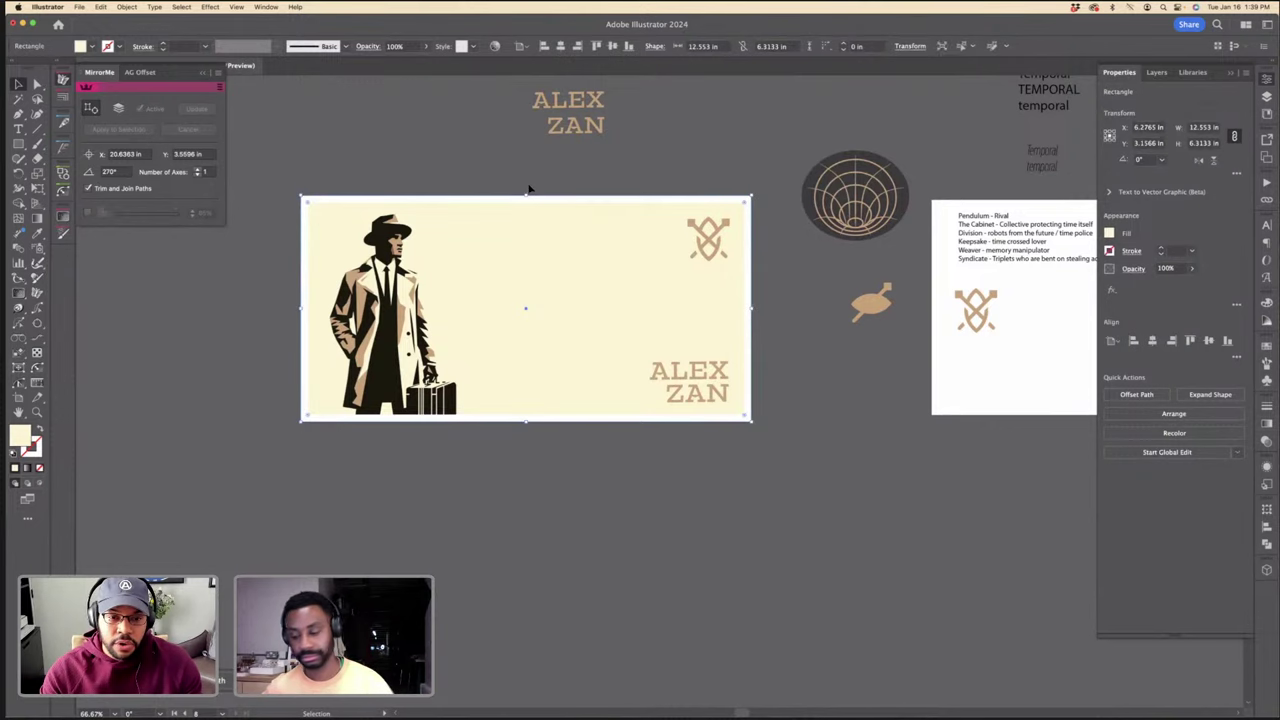
left_click(528, 189)
scroll(530, 189, "up", 3)
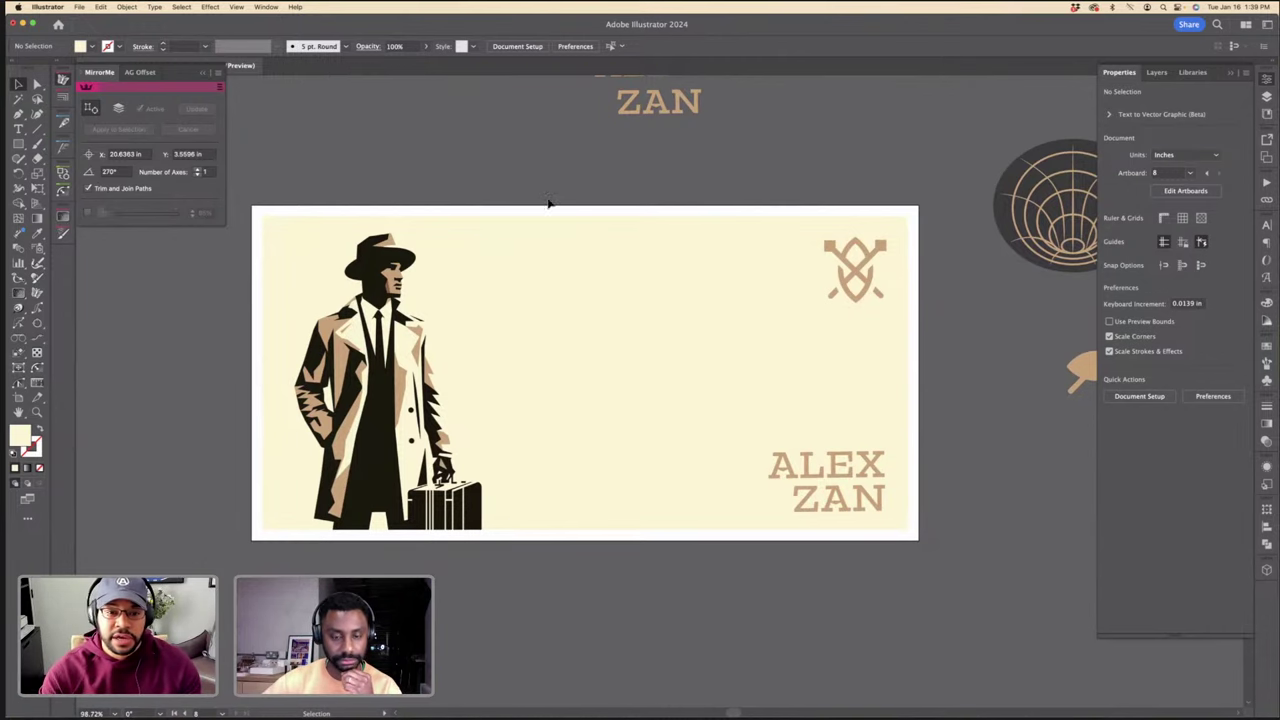
left_click(556, 207)
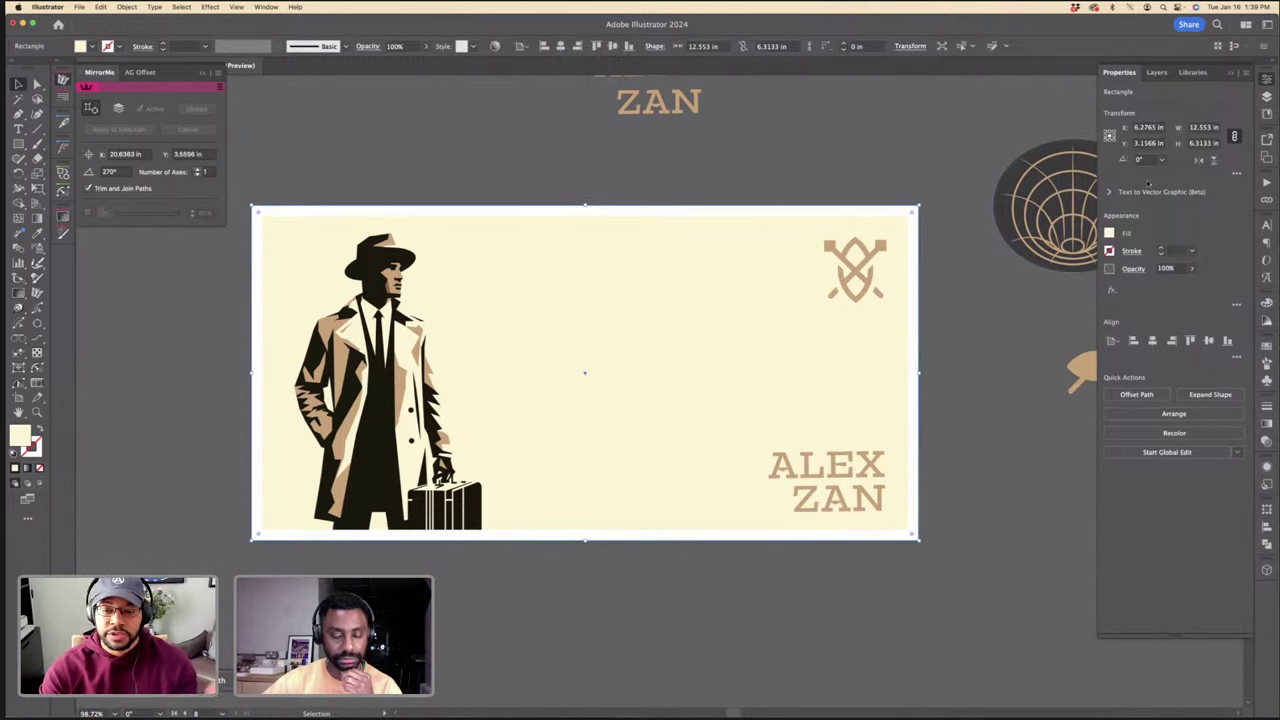
left_click(416, 164)
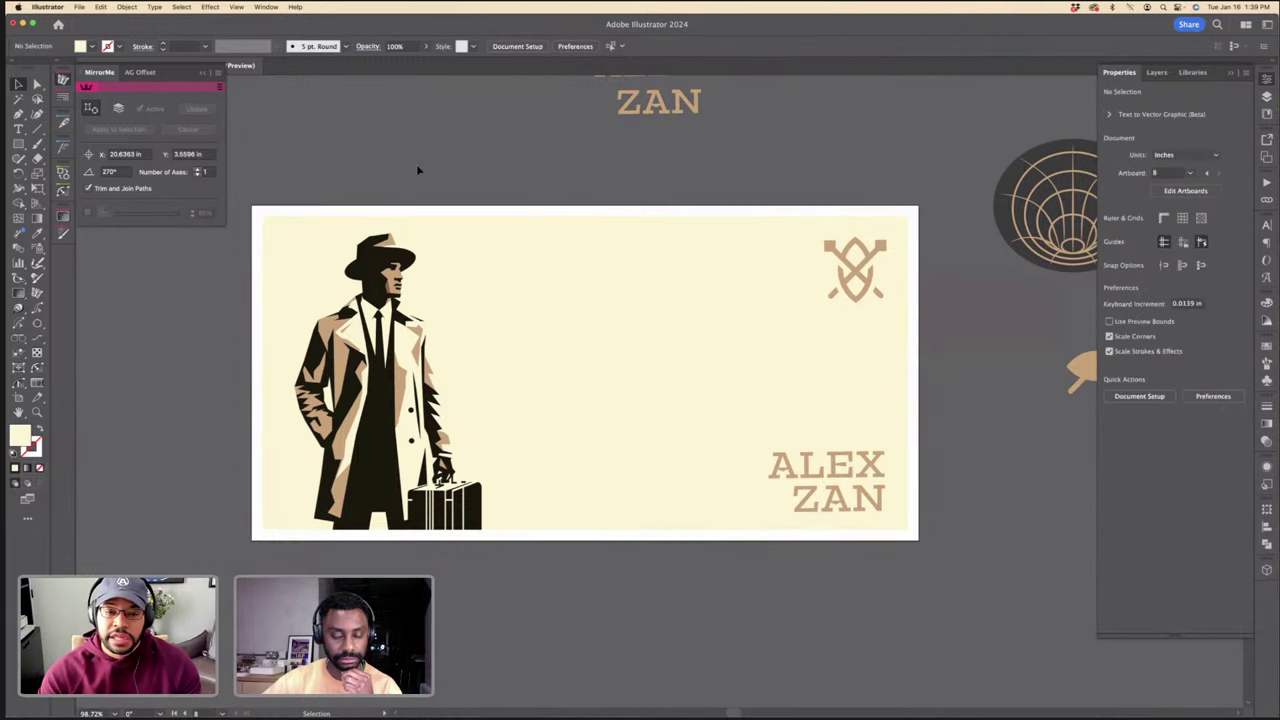
left_click(551, 250)
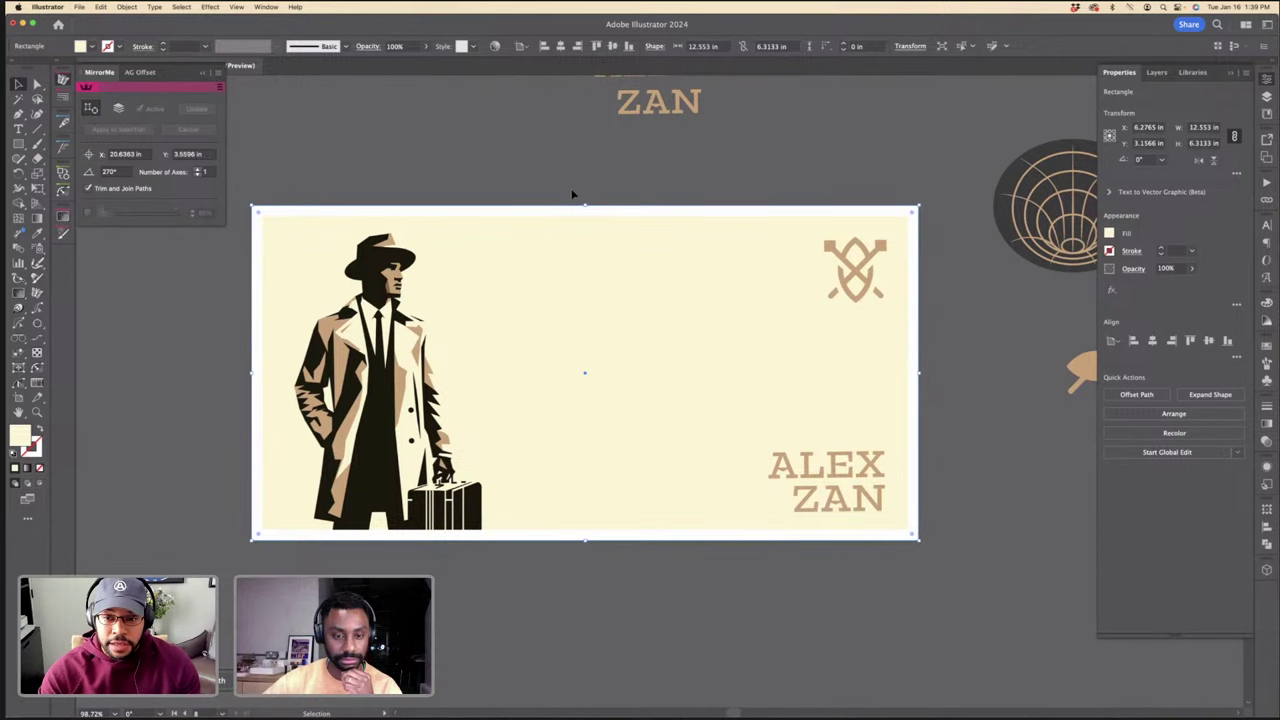
left_click(572, 194)
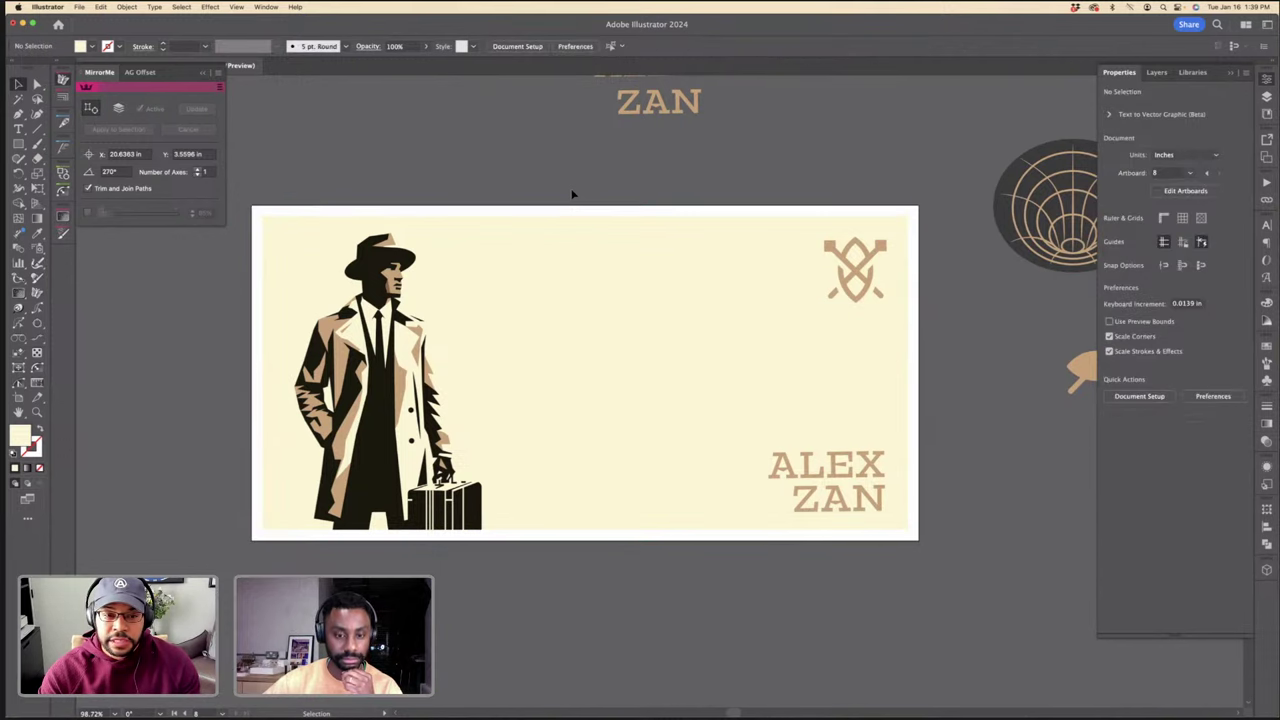
Step: Duplicate the character artboard together with its artwork directly below the original
scroll(928, 396, "down", 4)
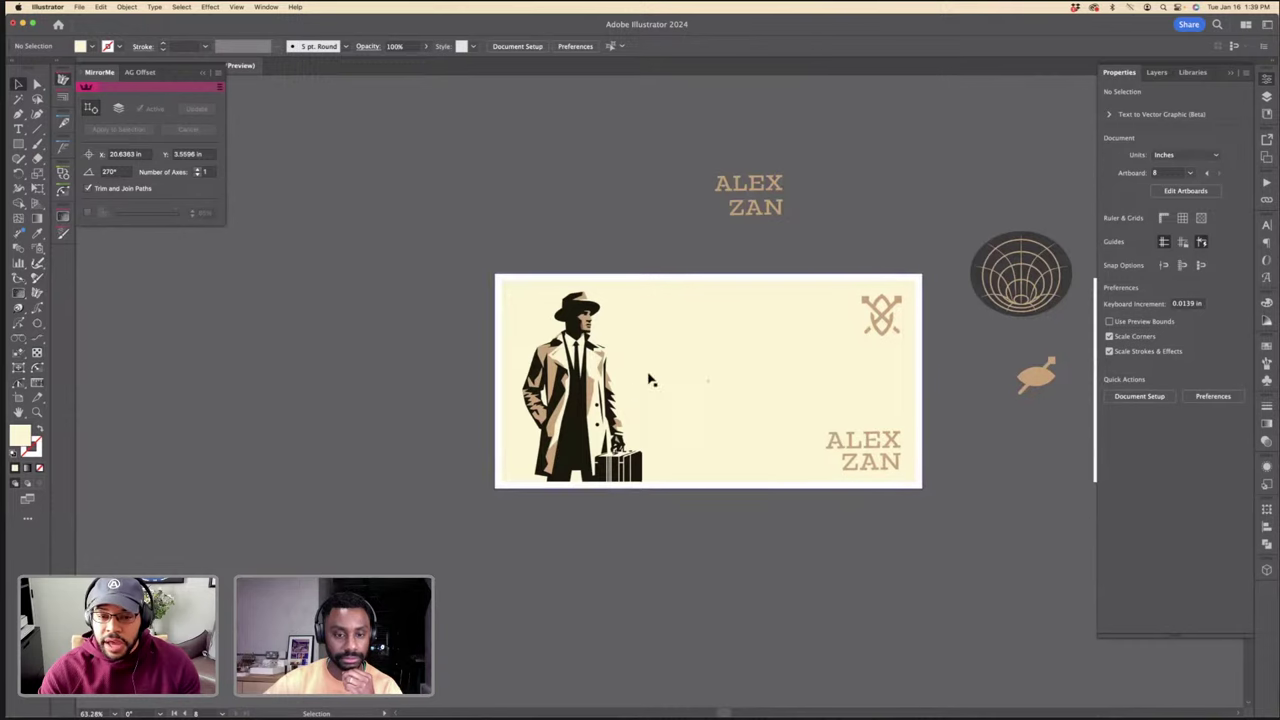
left_click_drag(648, 378, 519, 260)
key("shift+o")
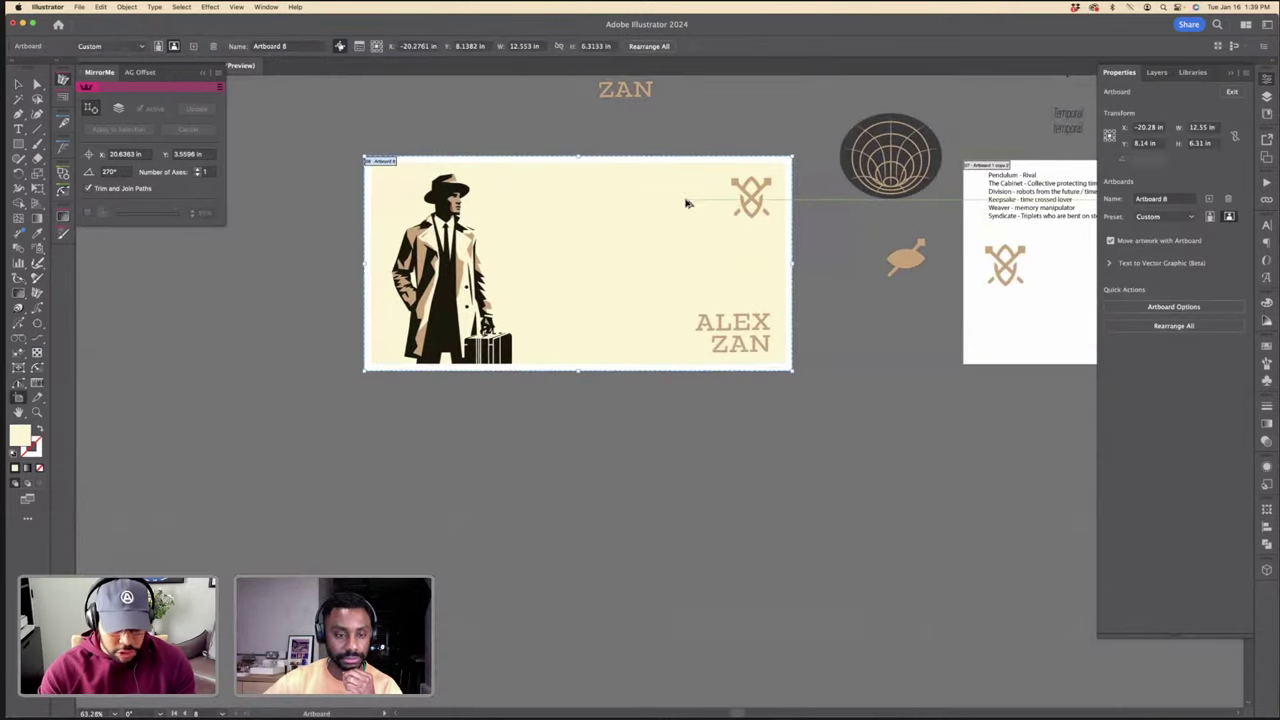
left_click_drag(686, 203, 700, 451)
key("Escape")
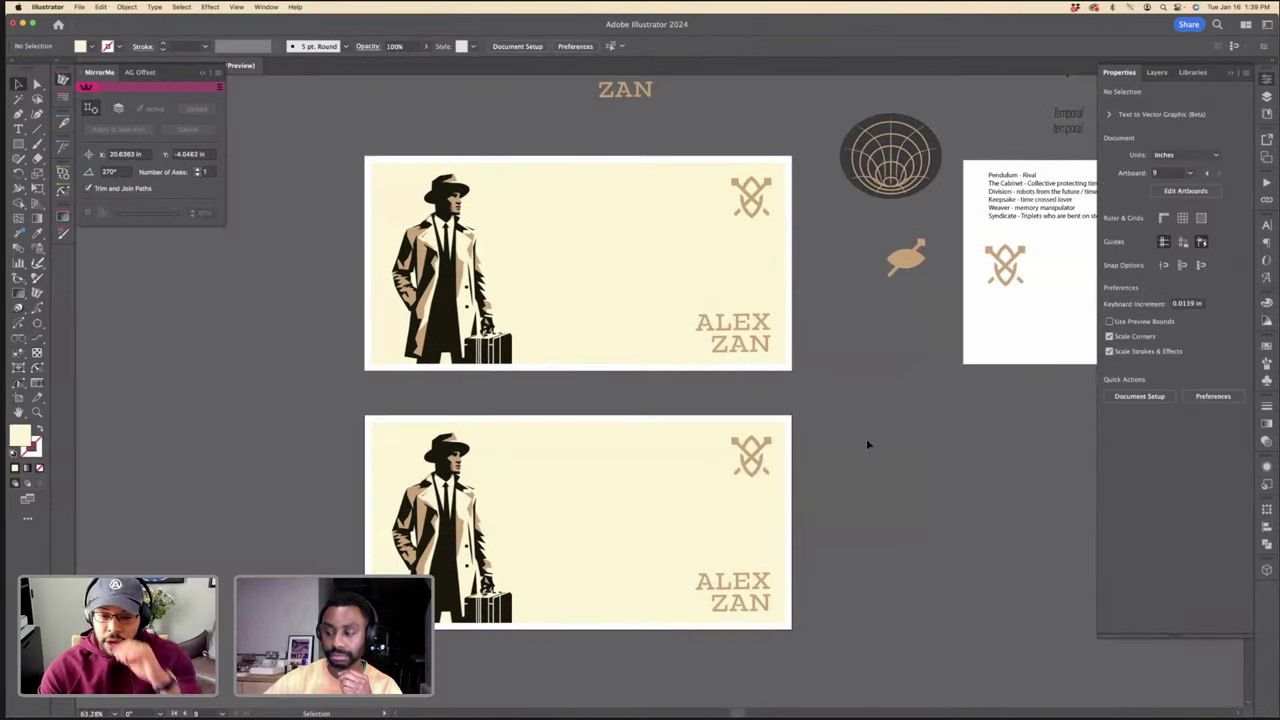
Step: Select the trench-coat man on the lower artboard and expand the Text to Vector Graphic settings
left_click(484, 487)
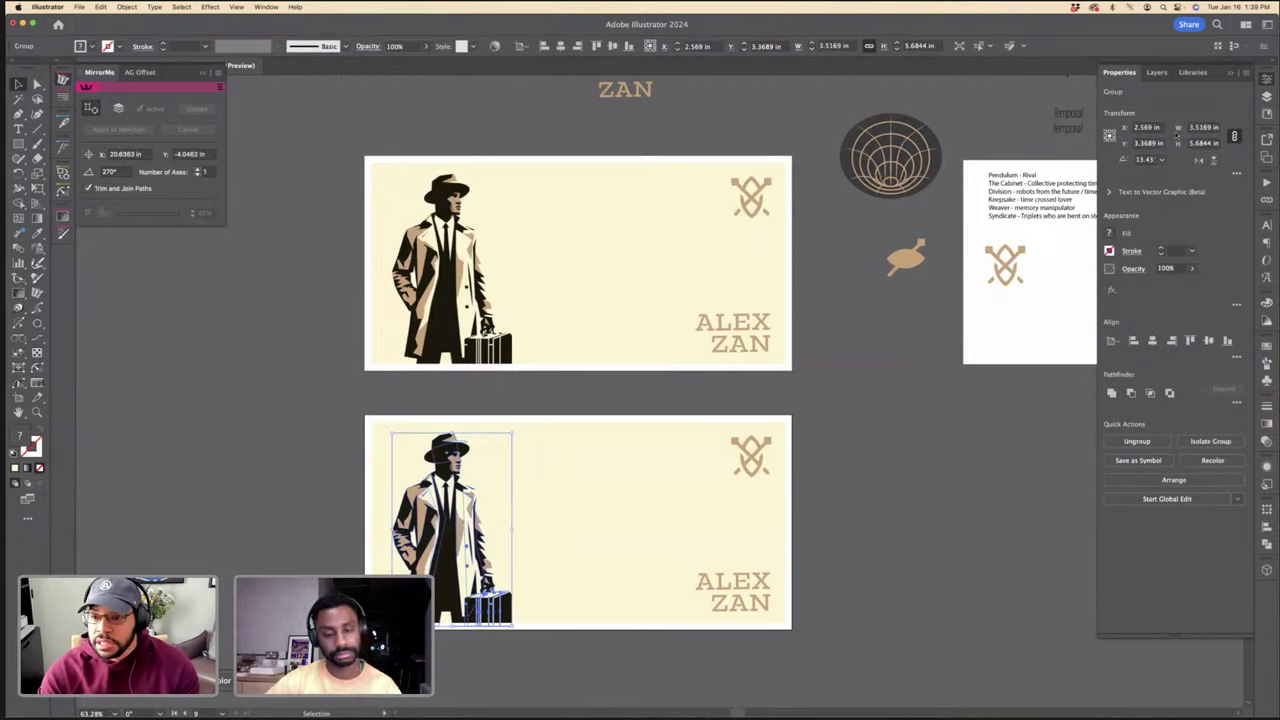
left_click(1110, 192)
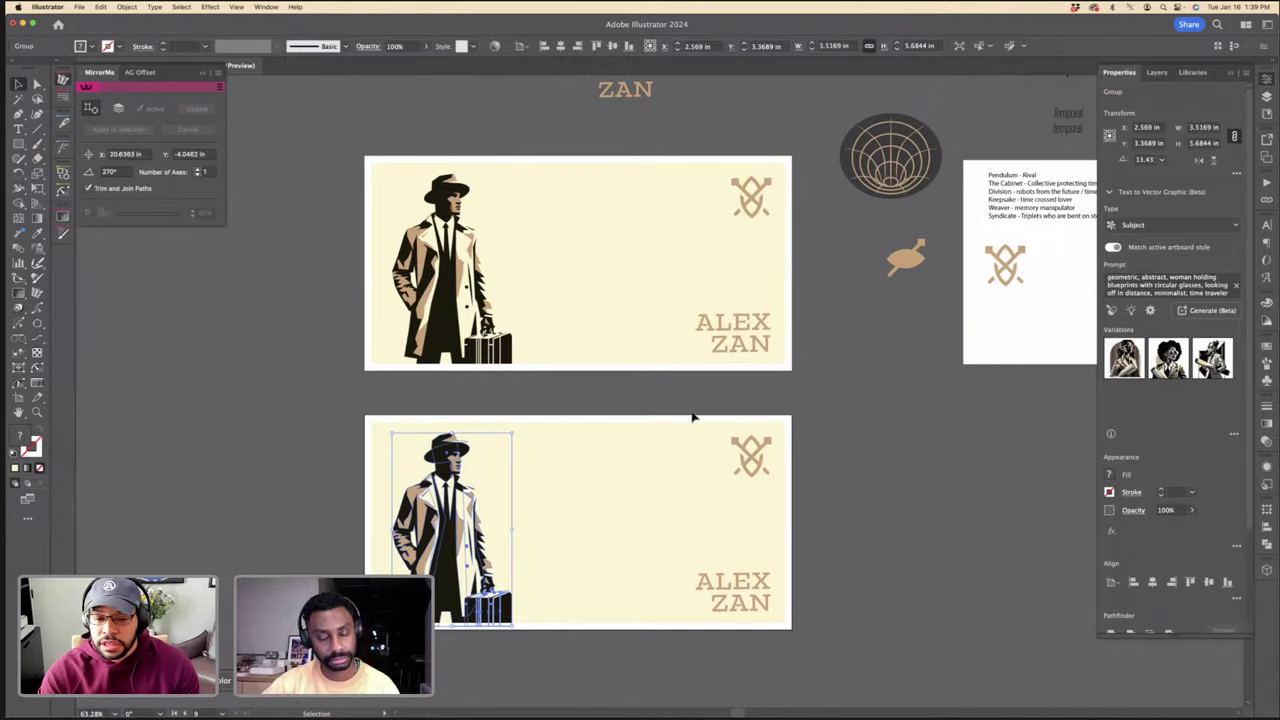
scroll(690, 416, "down", 3)
scroll(535, 490, "up", 2)
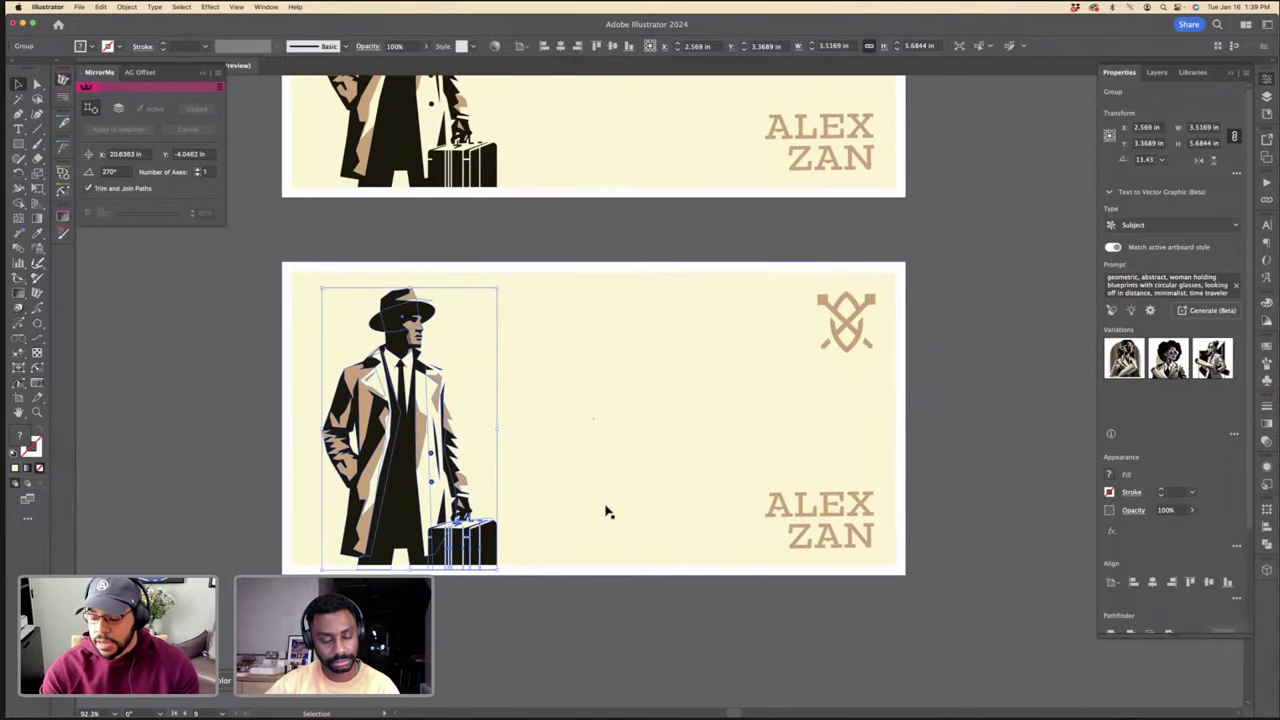
scroll(605, 507, "down", 1)
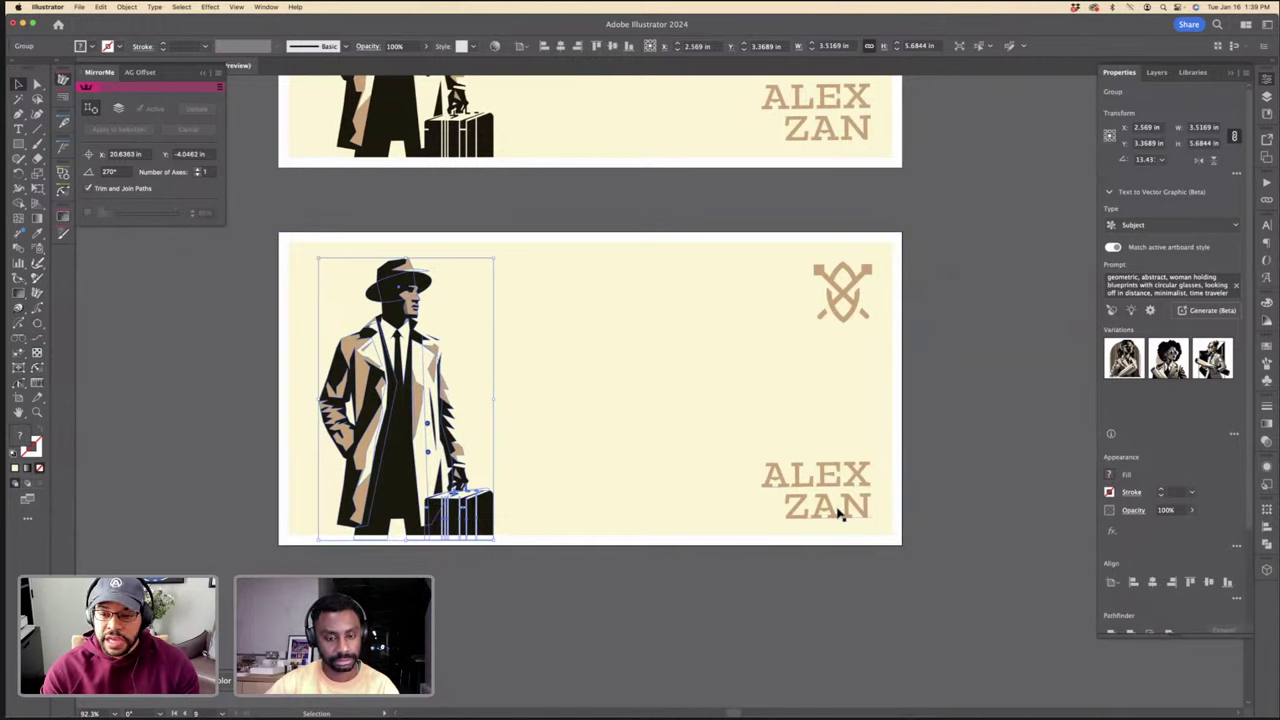
left_click(966, 386)
left_click(428, 346)
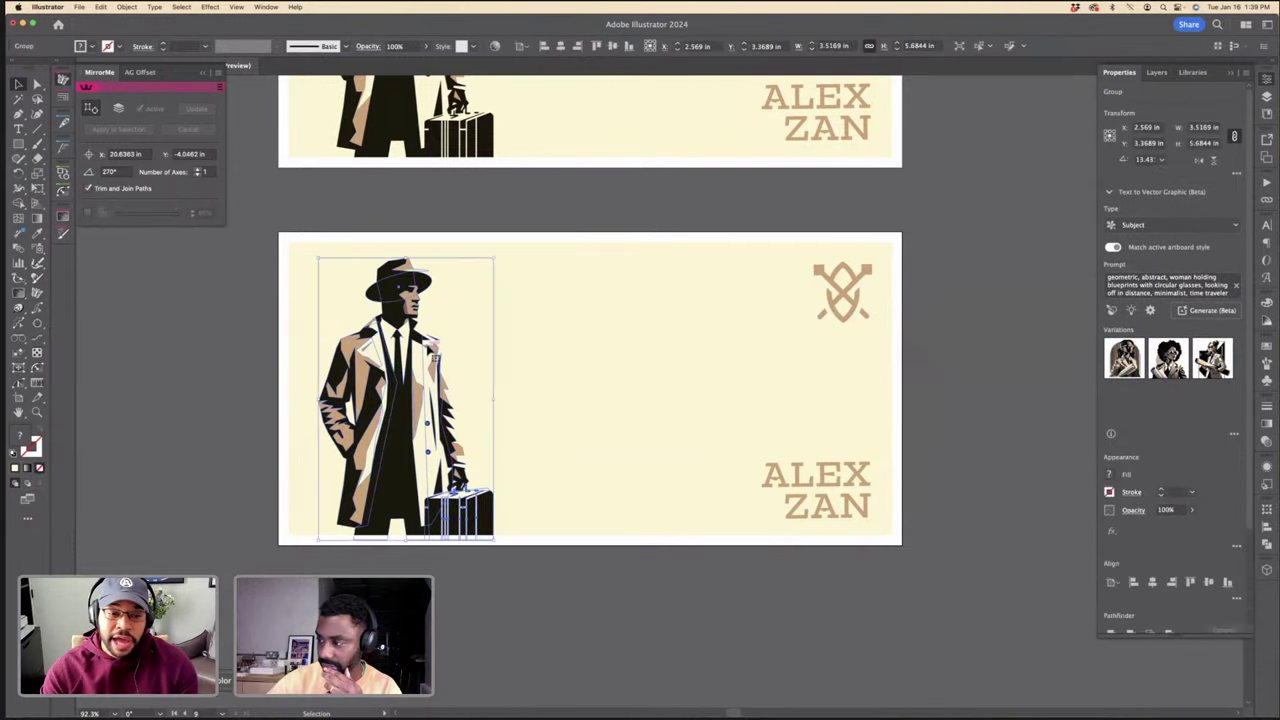
left_click(540, 189)
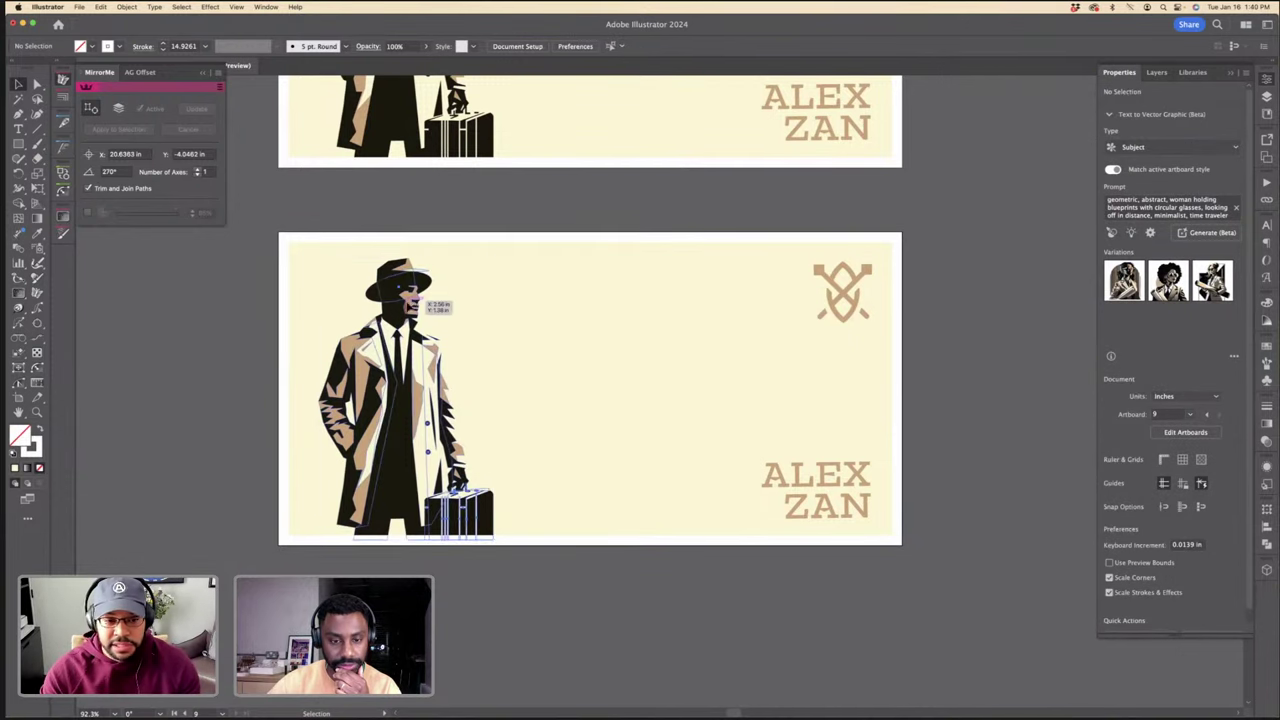
left_click(415, 292)
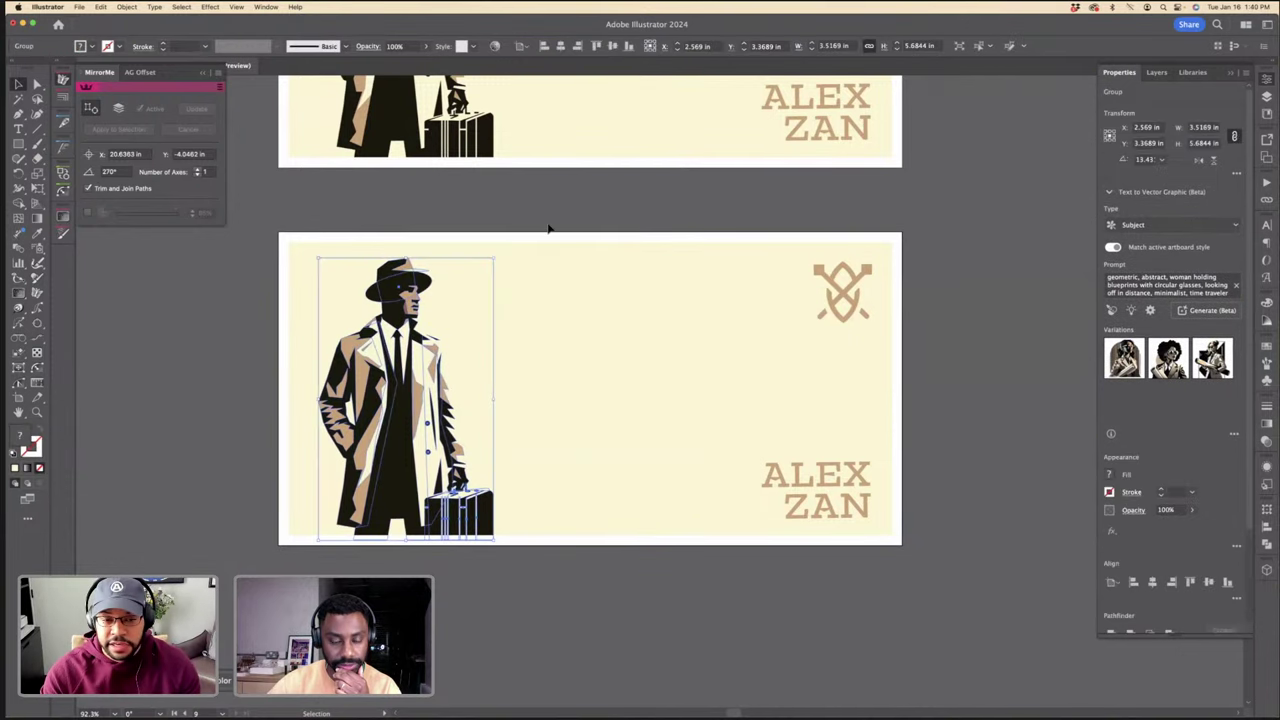
left_click(609, 200)
left_click(420, 332)
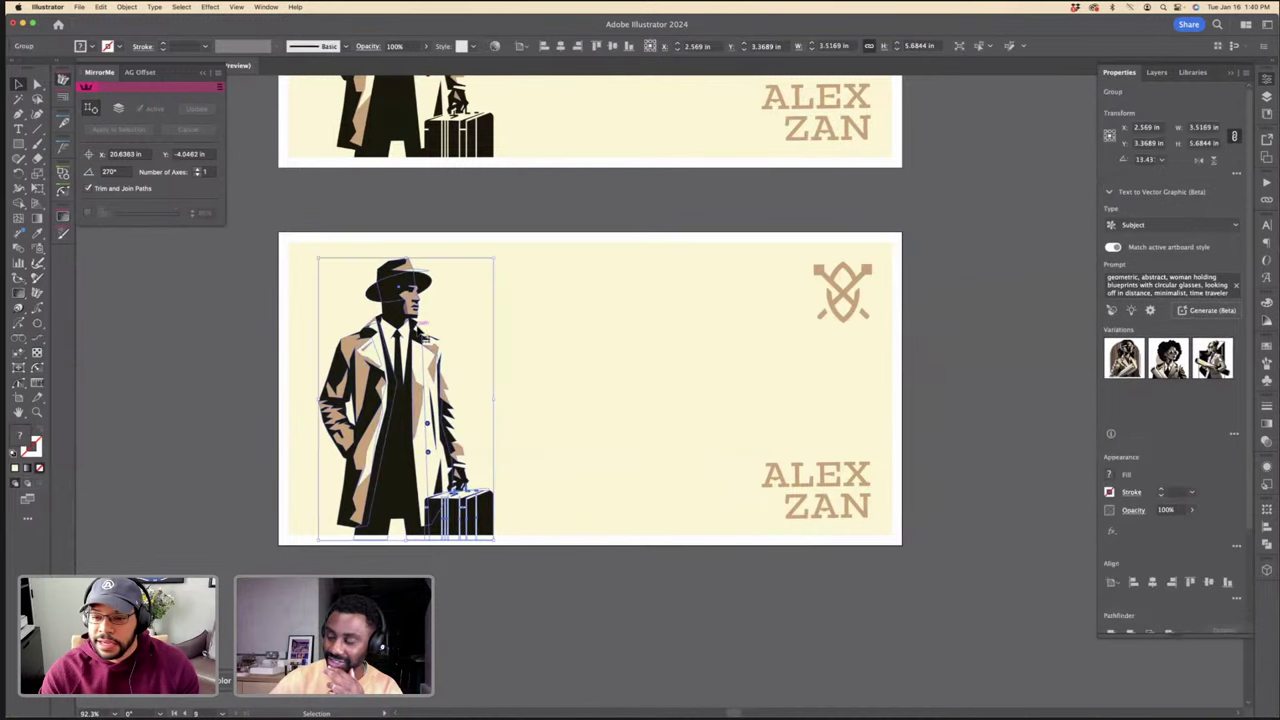
Step: Rewrite the prompt as "geometric, abstract, robot time traveler" and generate a new Subject in place of the lower artboard's man
left_click(1155, 225)
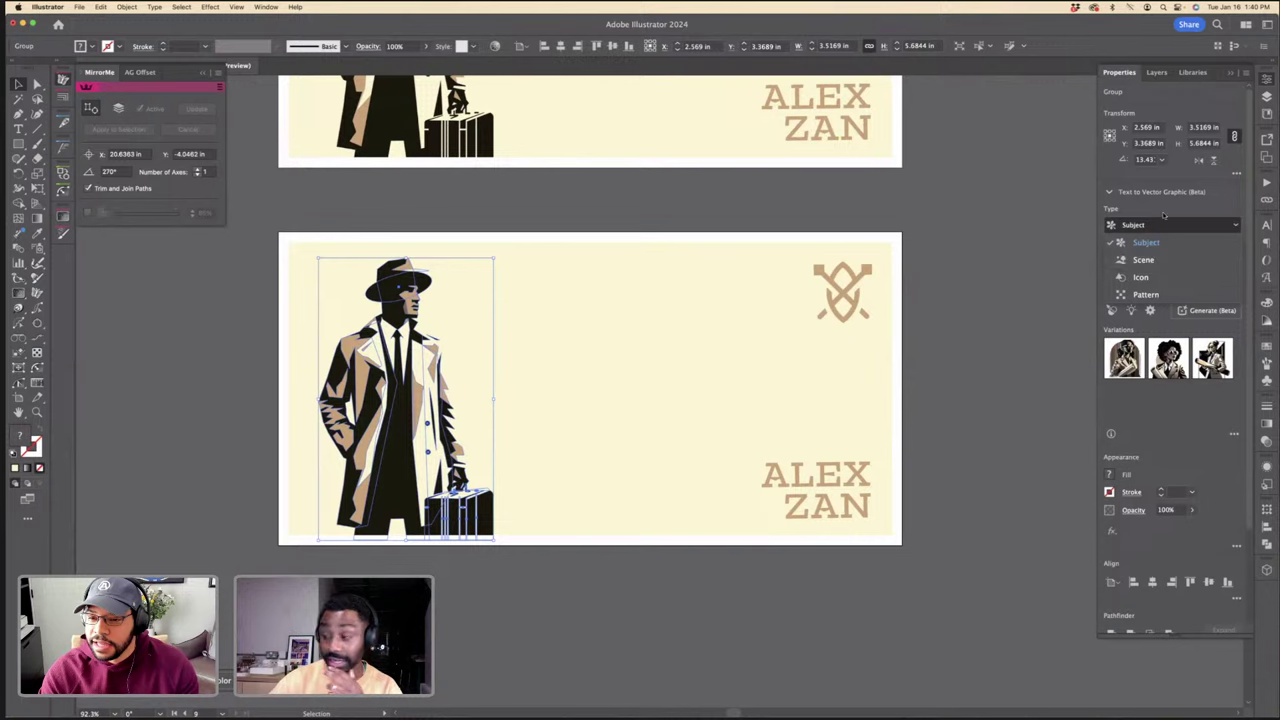
left_click(1165, 219)
triple_click(1188, 289)
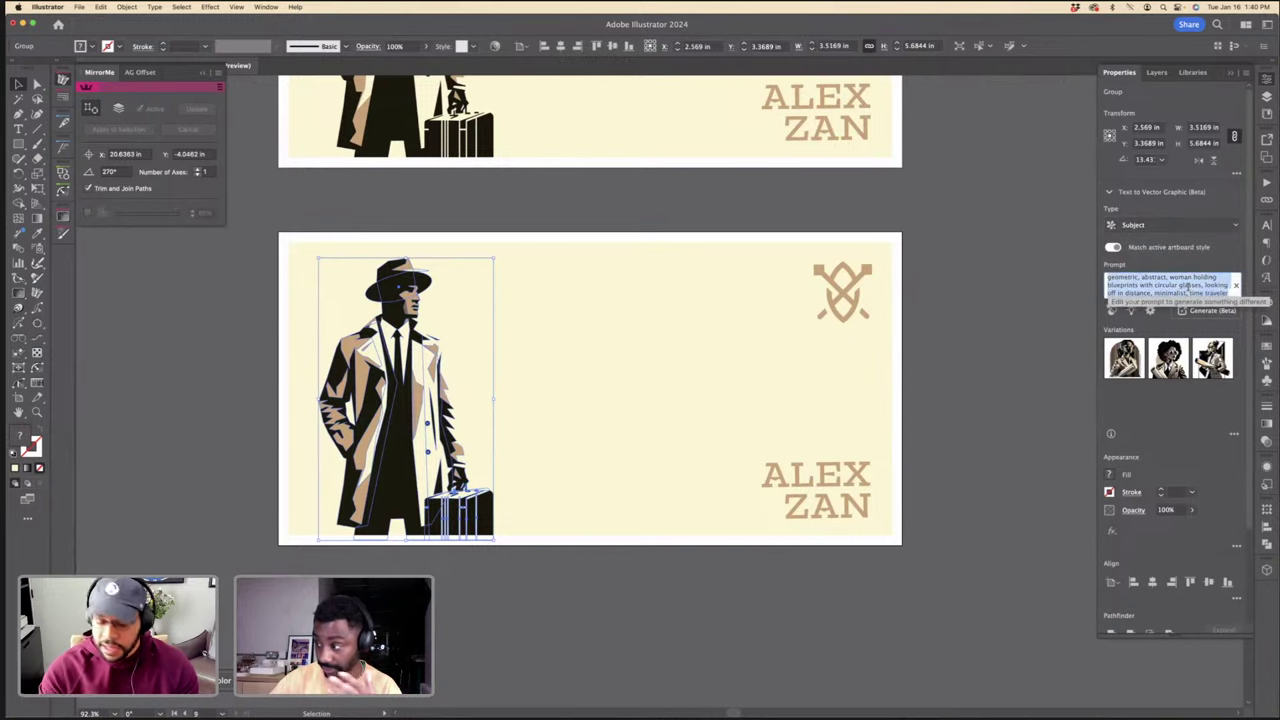
left_click(1189, 287)
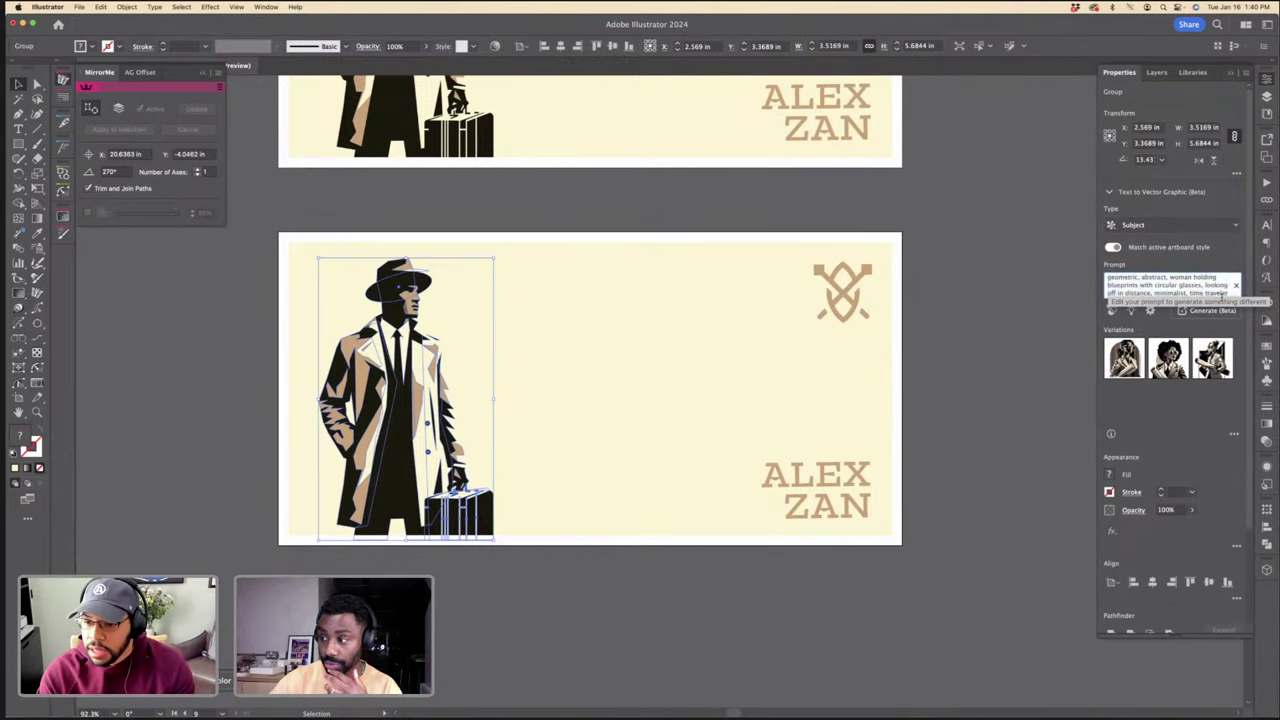
left_click_drag(1230, 292, 1172, 276)
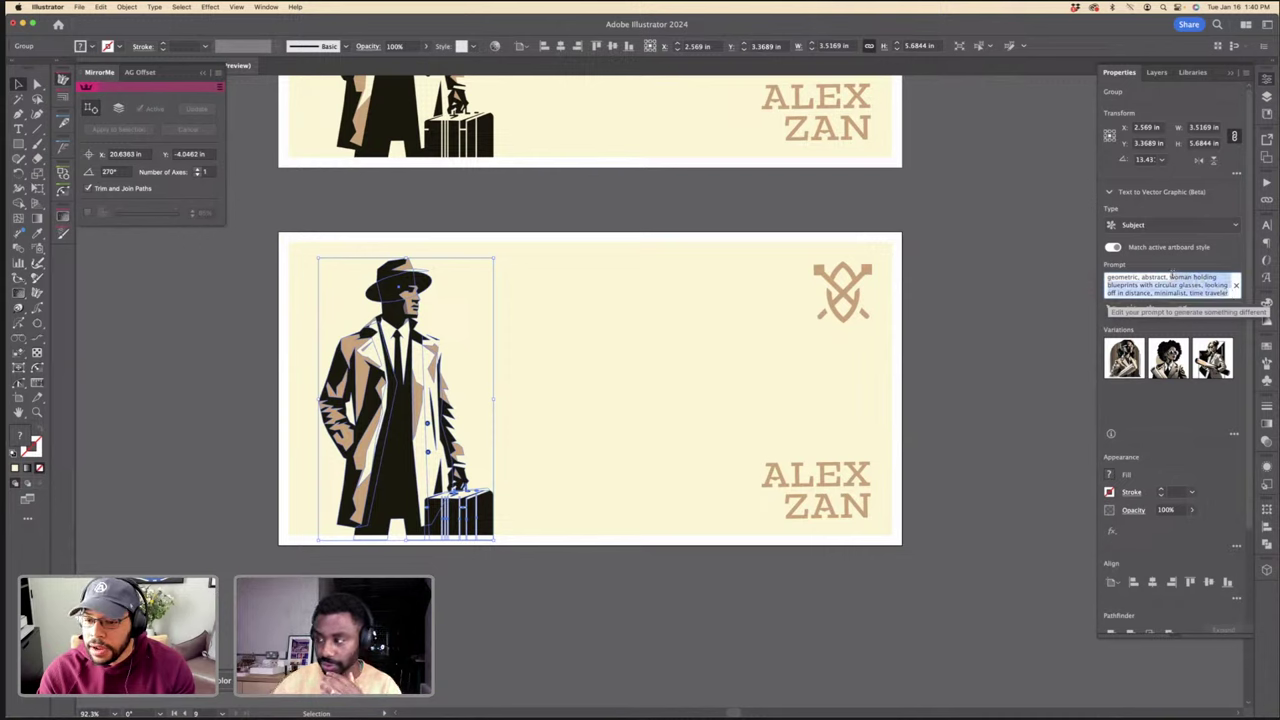
type("ROBOT")
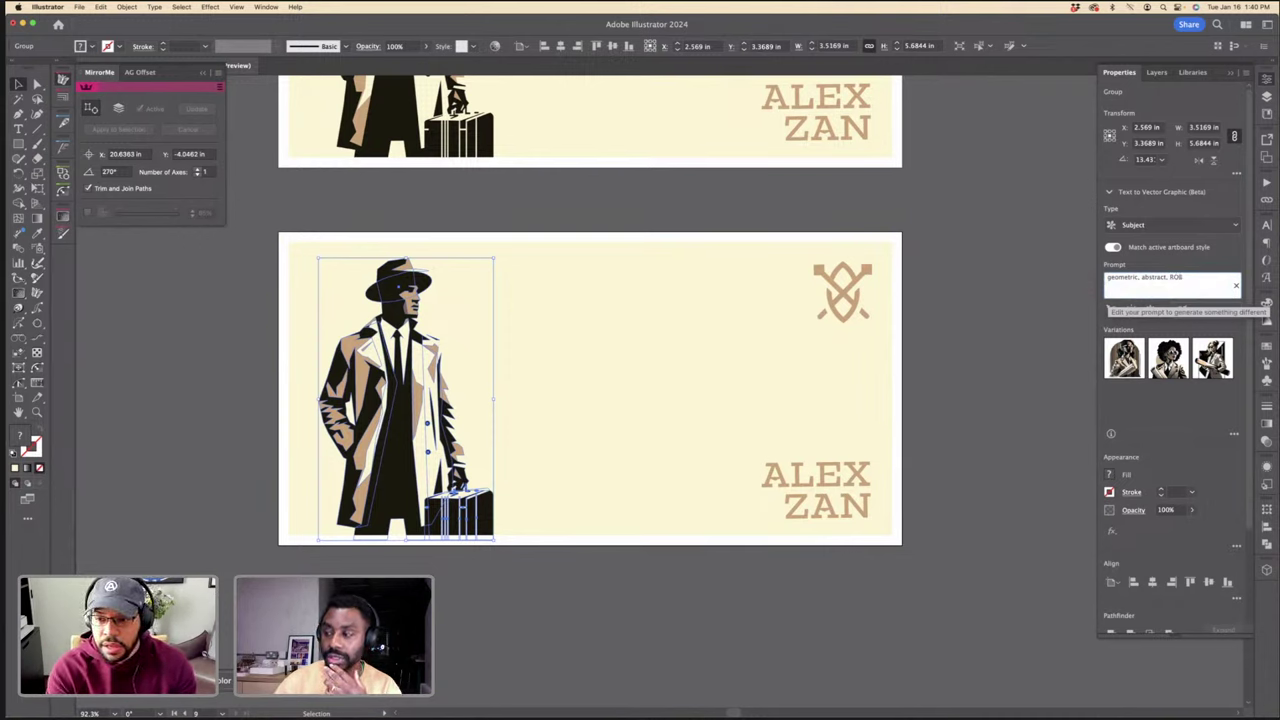
key("BackSpace")
key("BackSpace")
key("BackSpace")
key("BackSpace")
key("BackSpace")
type("robot")
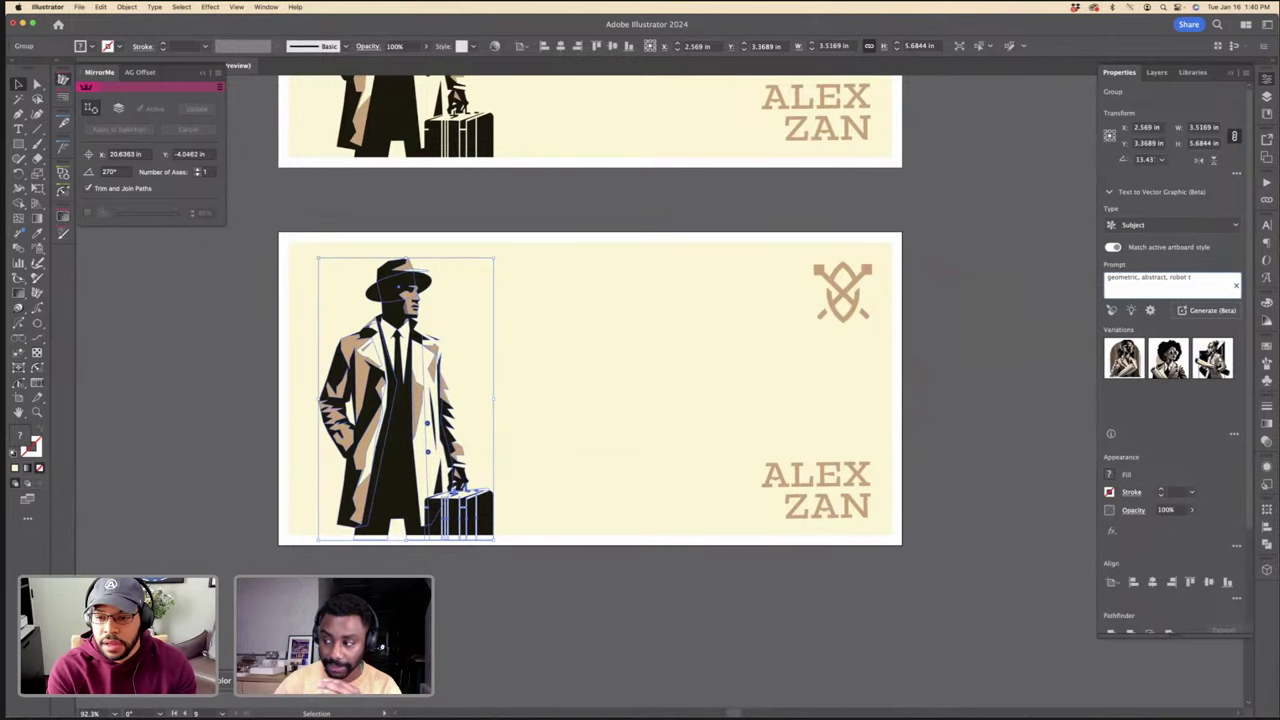
type("time traveler")
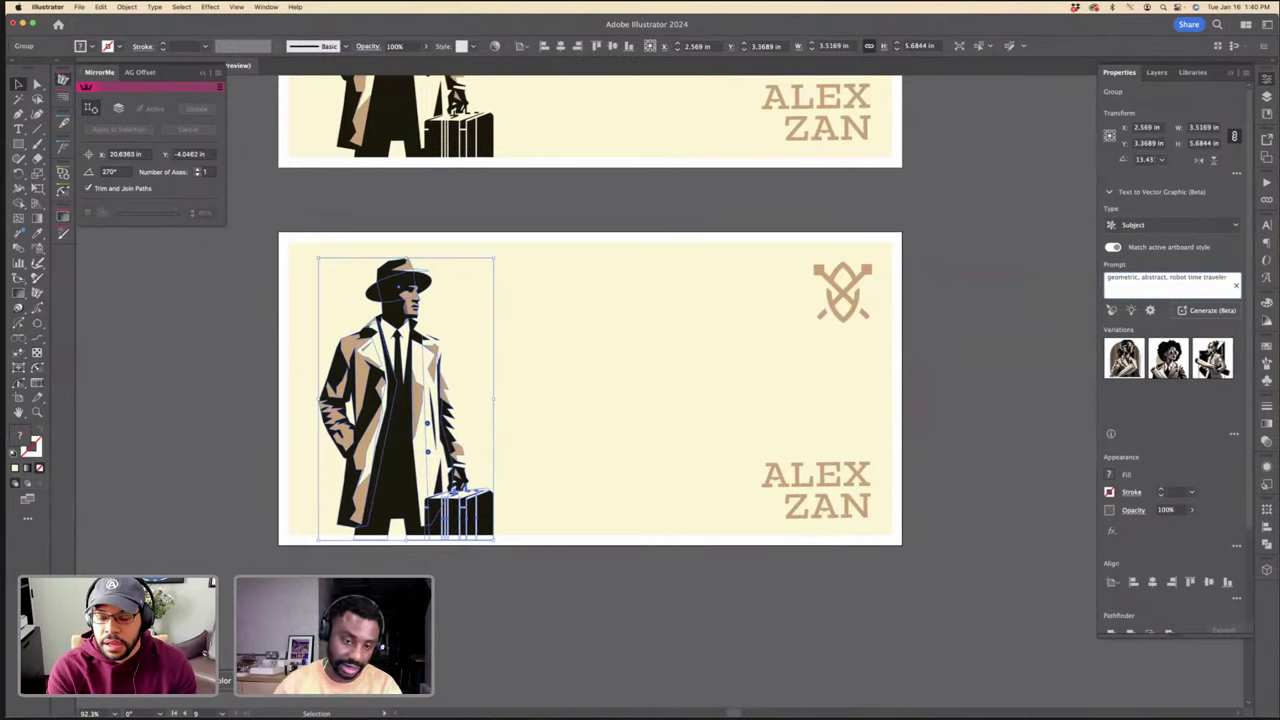
left_click(1205, 310)
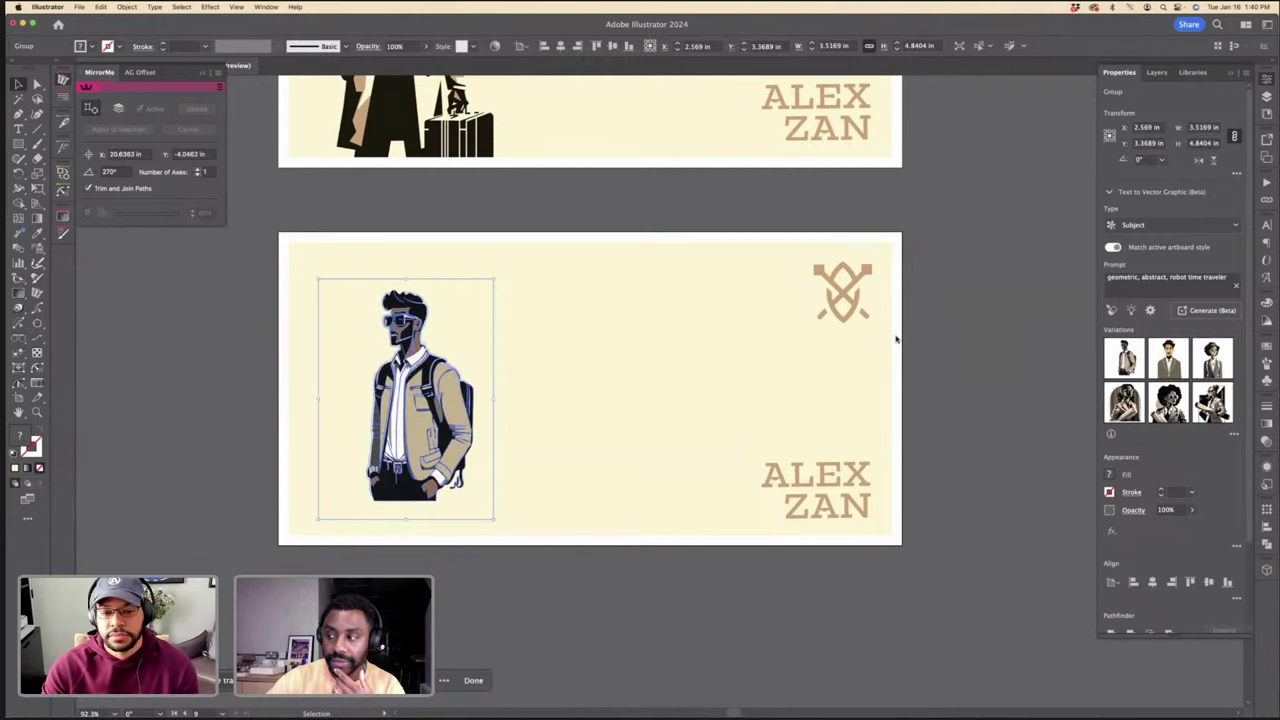
Step: Preview the three newly generated variations on the lower artboard and return to the man with the backpack
left_click(1176, 350)
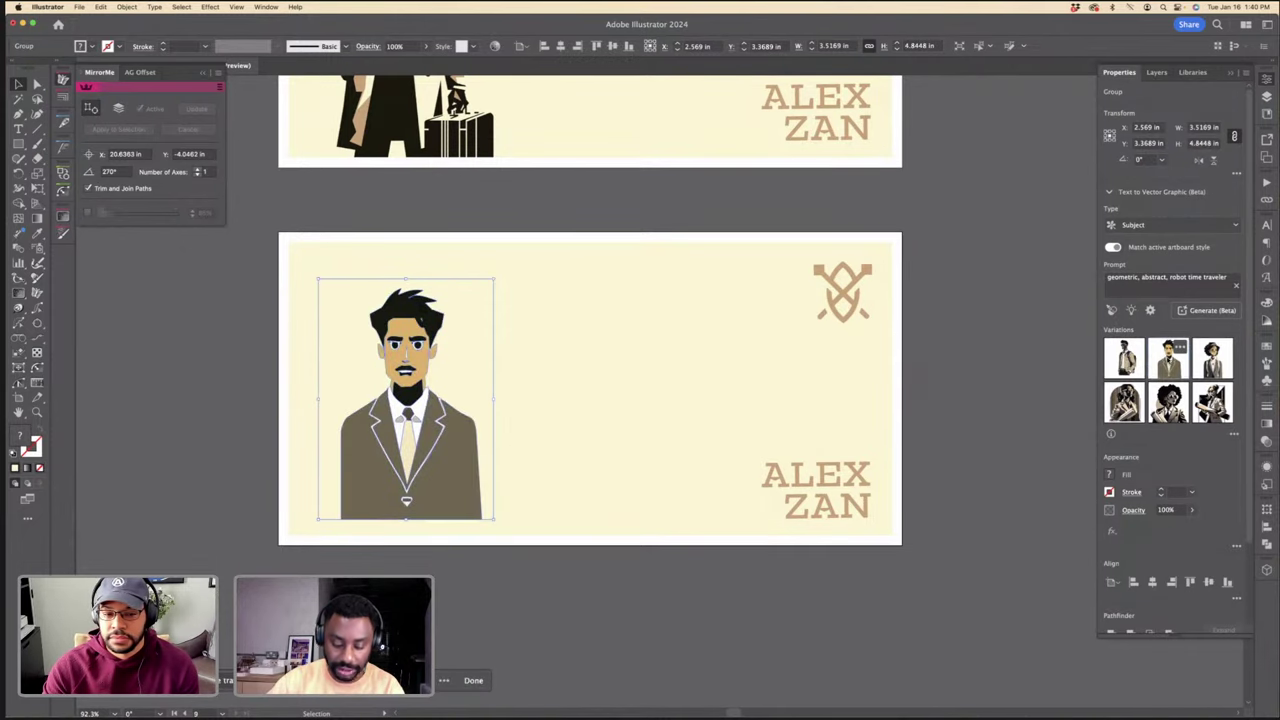
left_click(1212, 356)
left_click(1124, 356)
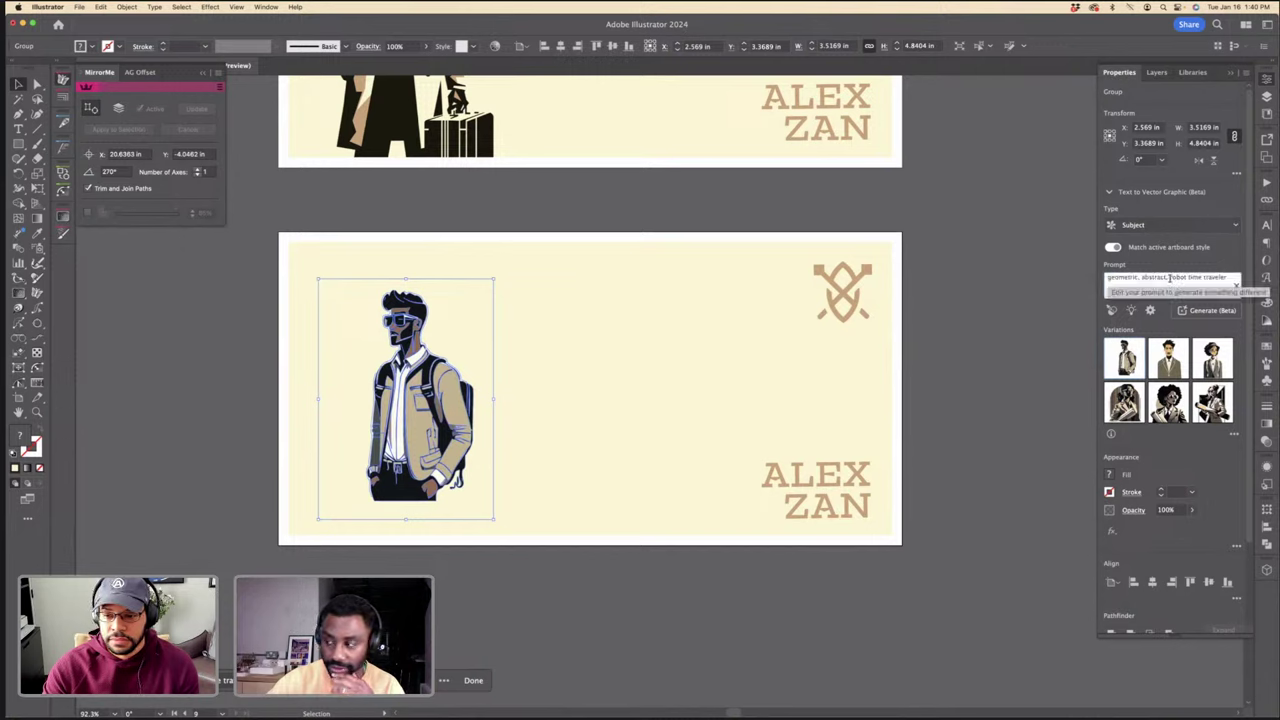
Step: Insert "minimalistic," before "robot time traveler" in the prompt and generate new variations
left_click(1169, 278)
type("mini")
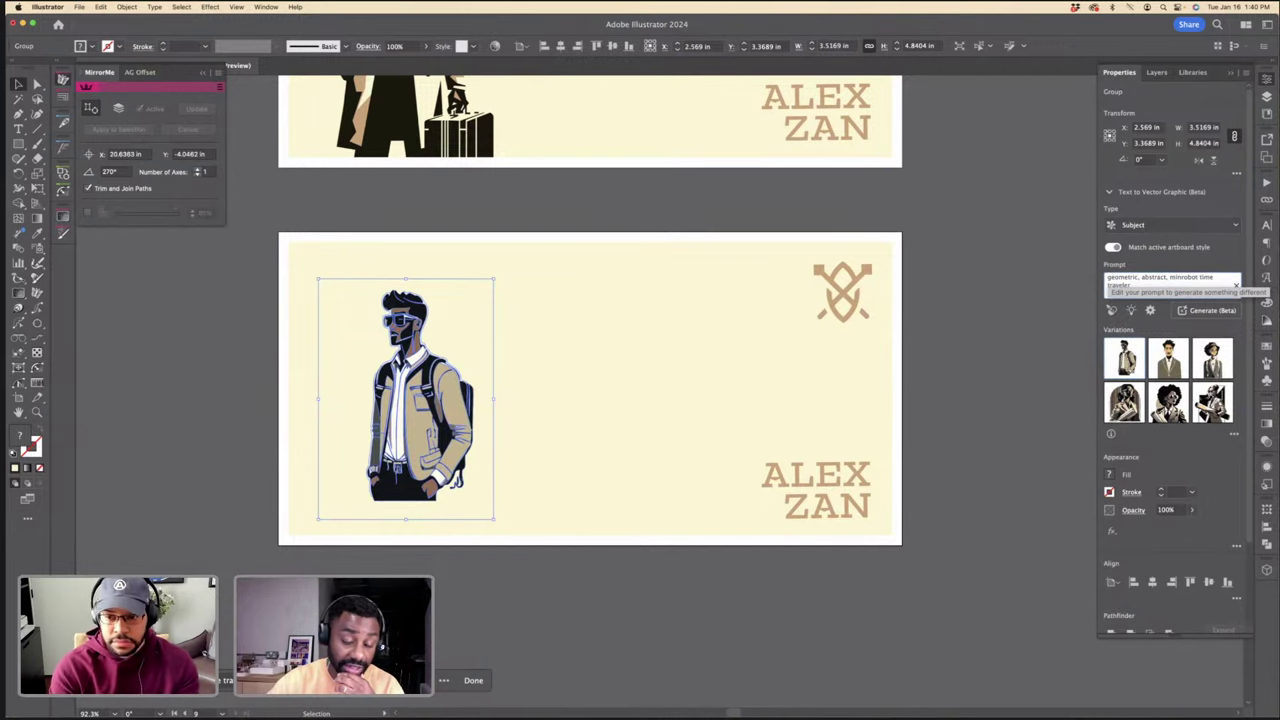
type("mal")
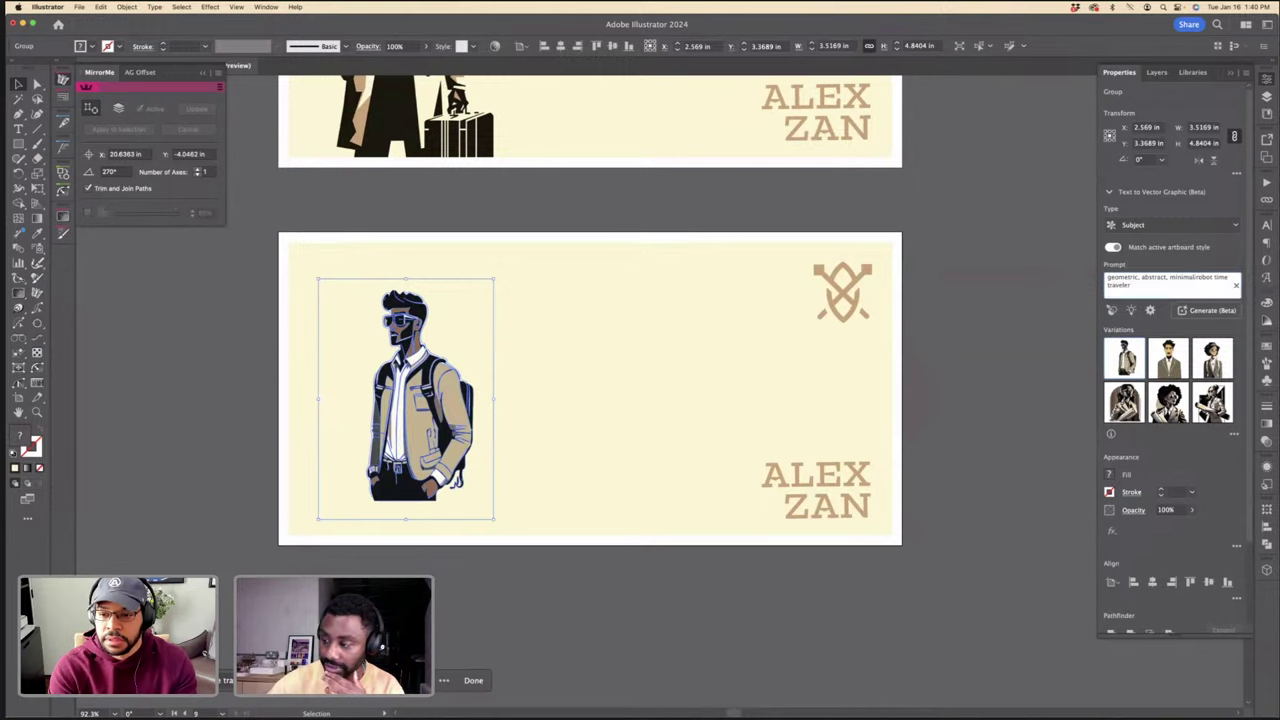
type("istic,")
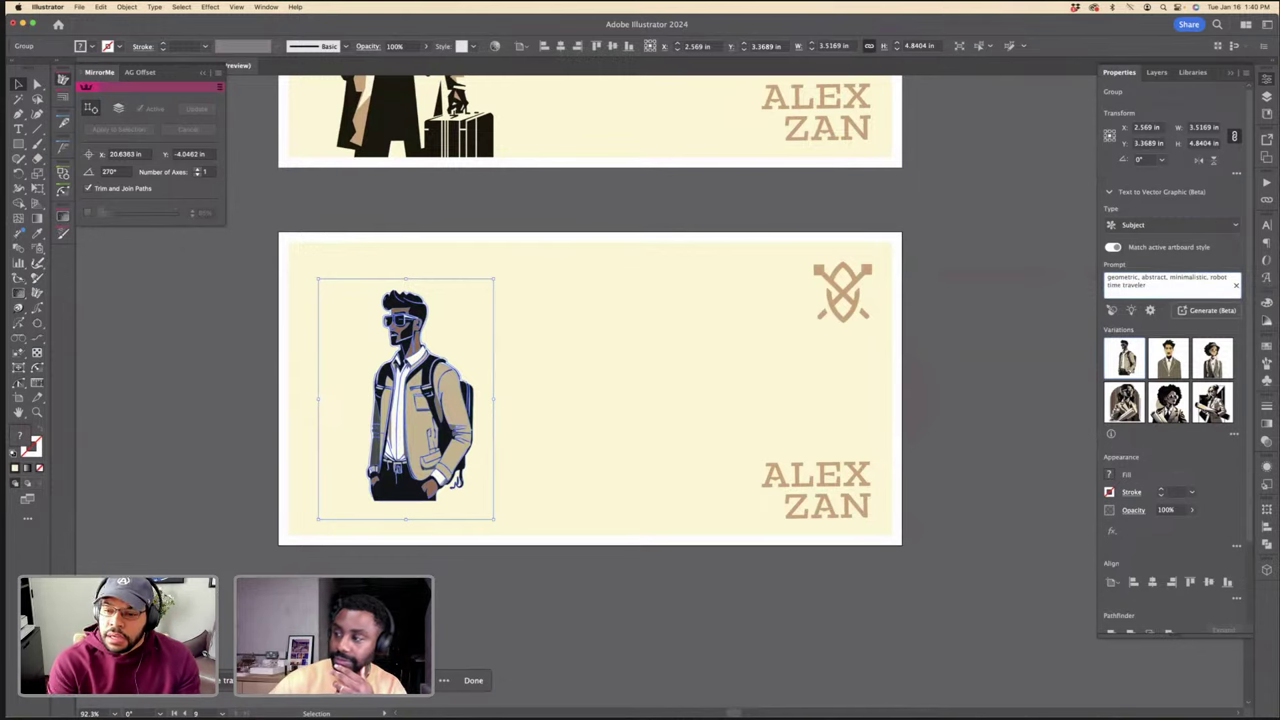
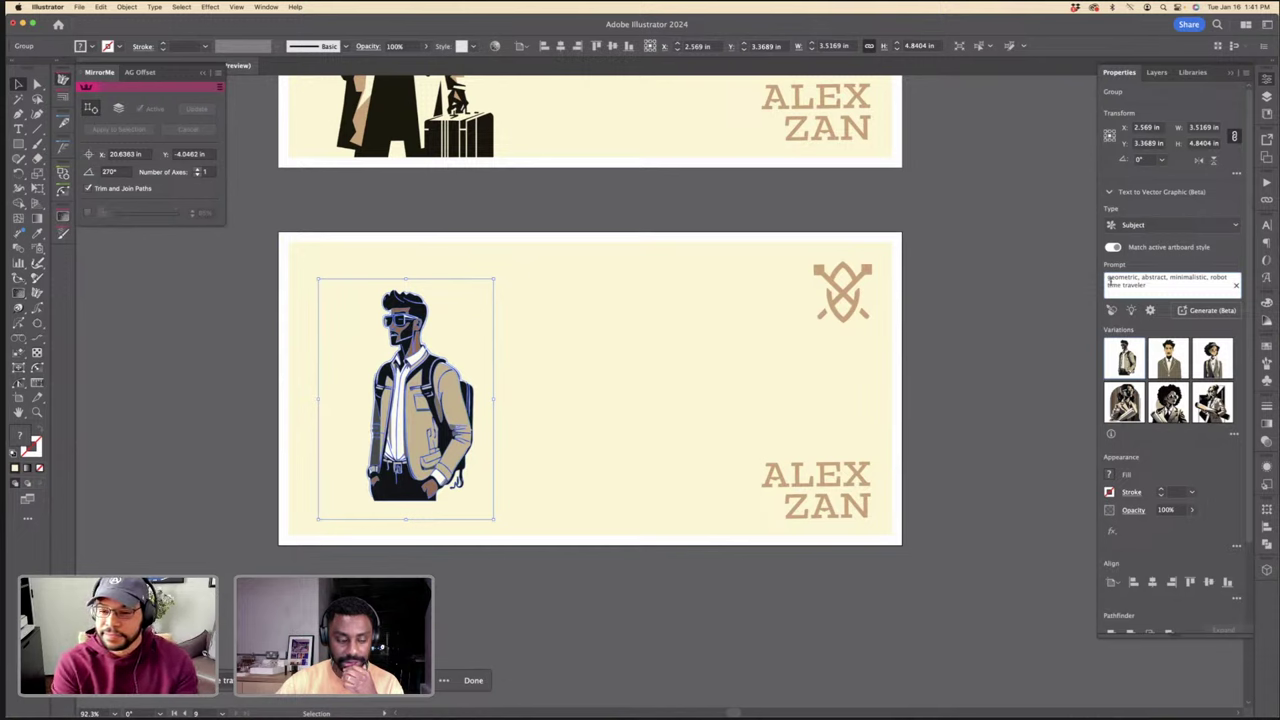
left_click(1199, 304)
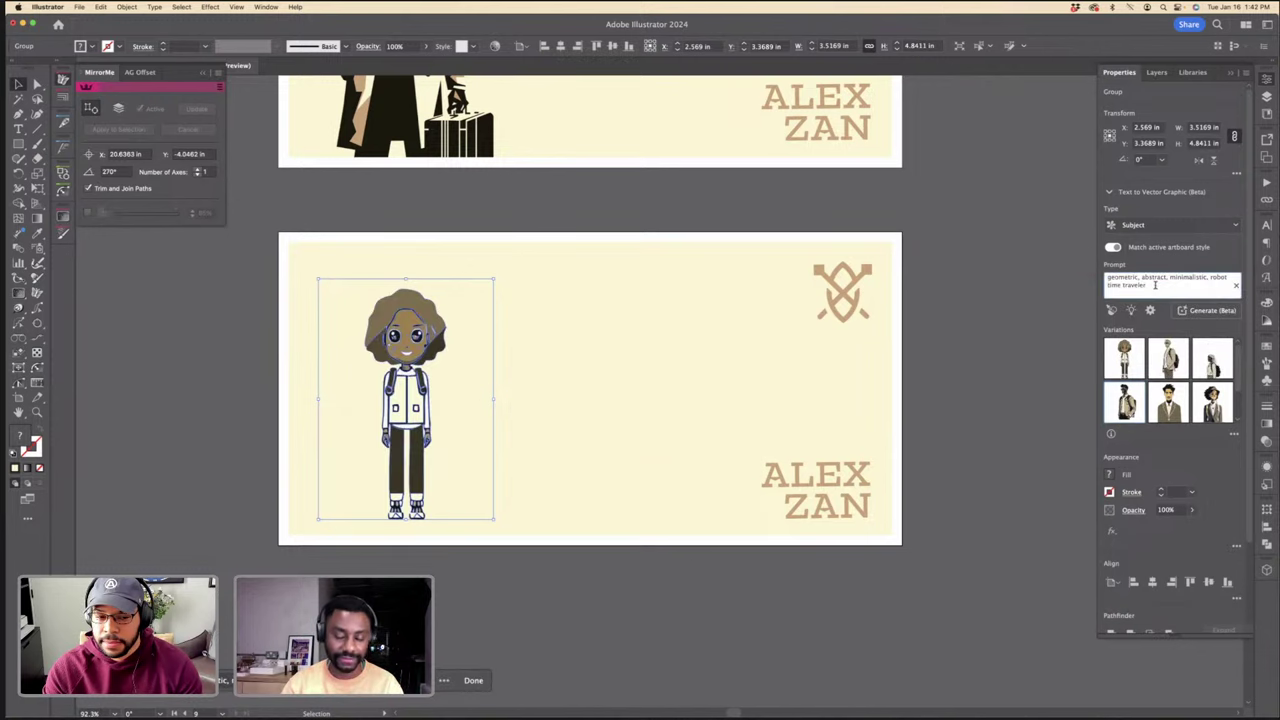
Step: Replace "robot time traveler" in the prompt with "futuristic robot holding a suitcase" and generate the figure
left_click_drag(1146, 286, 1108, 287)
key("BackSpace")
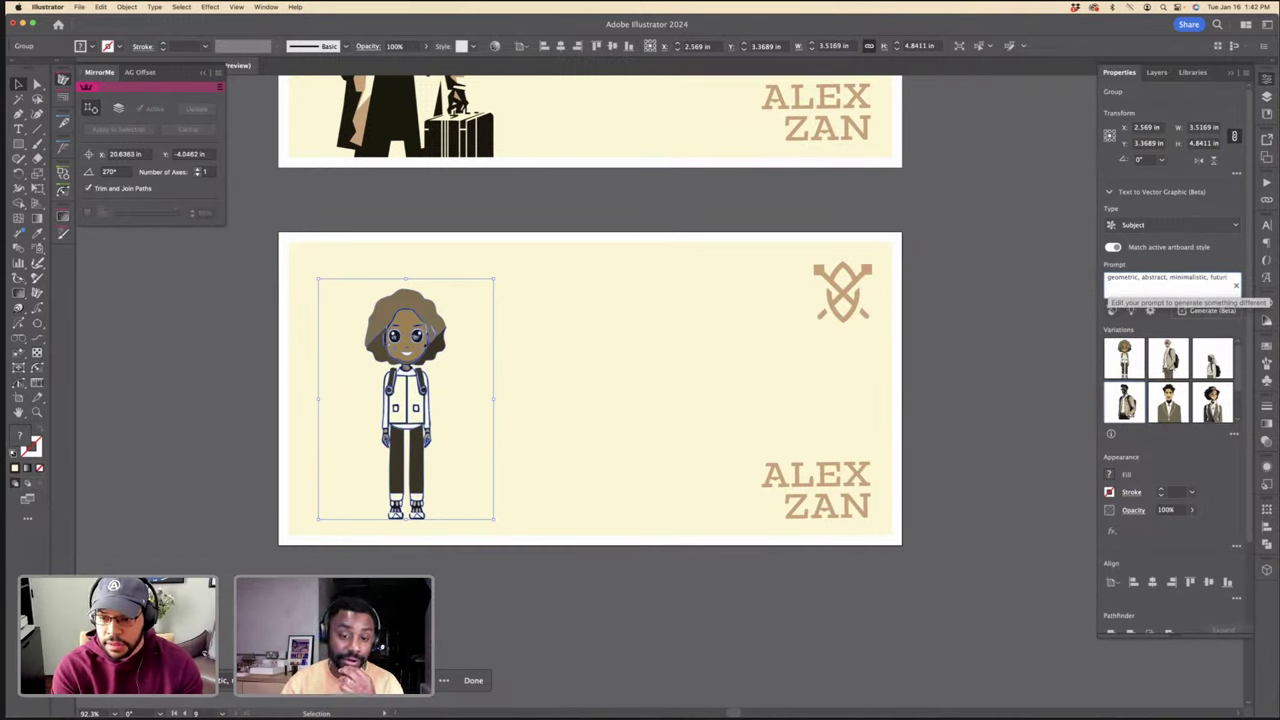
type("futuristic robo")
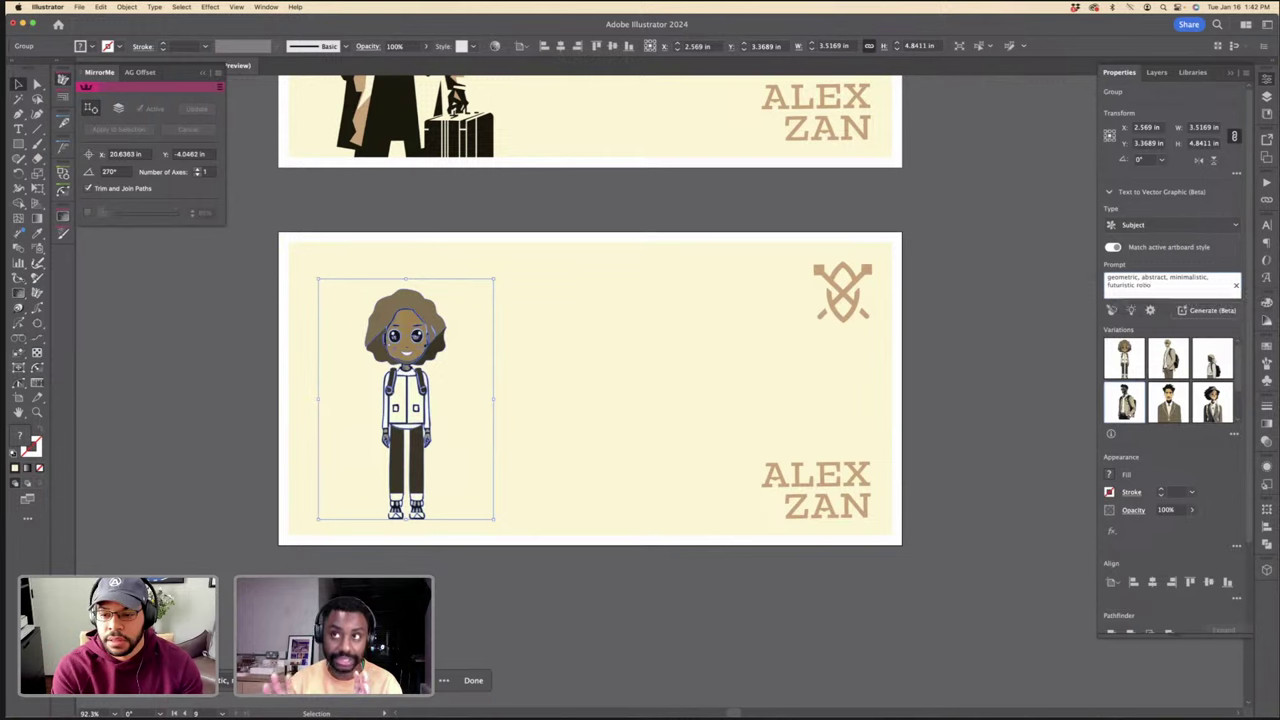
type("t holding a suitcase")
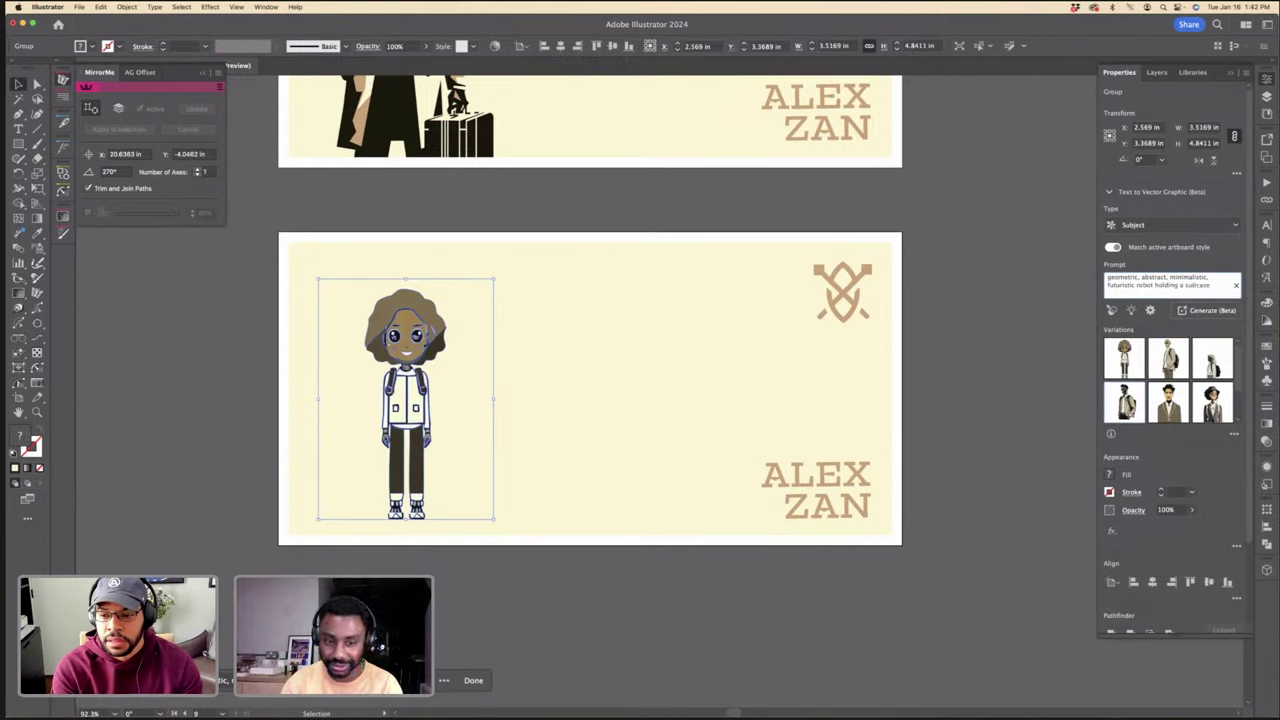
key("Return")
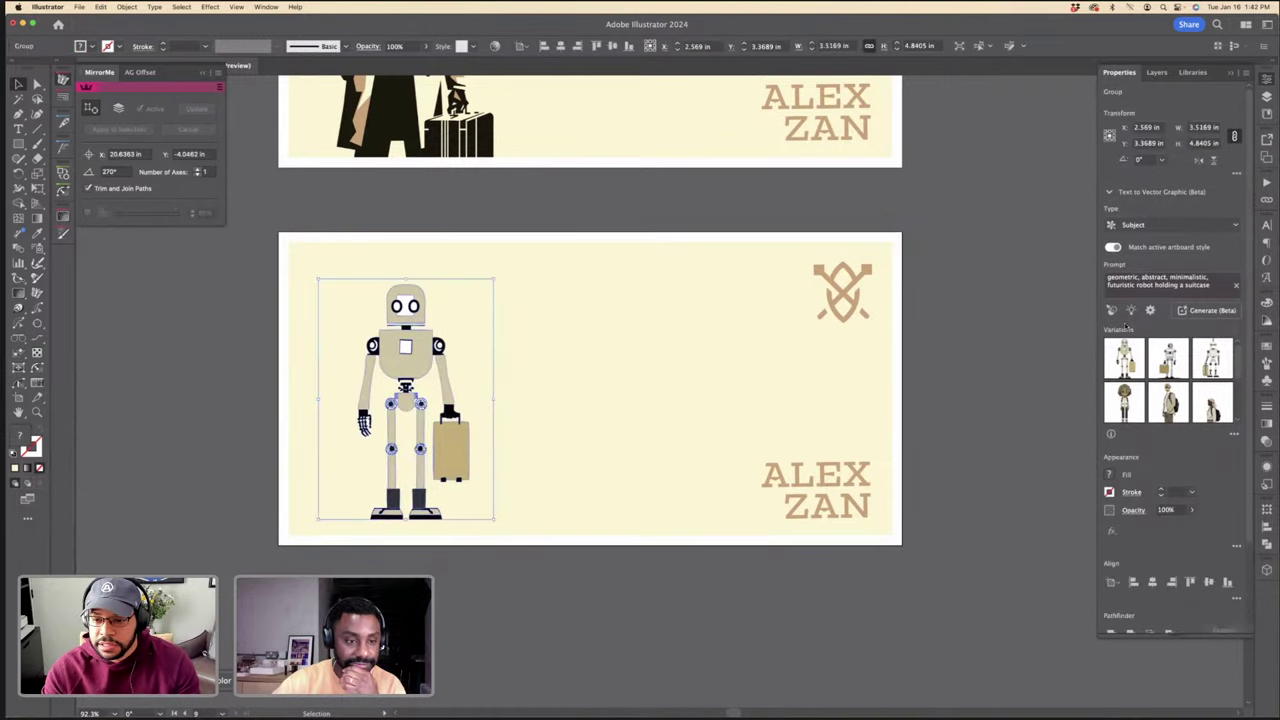
Step: Use the Style Picker to take the trench-coat man on the upper artboard as the style reference, and select him
left_click(1111, 310)
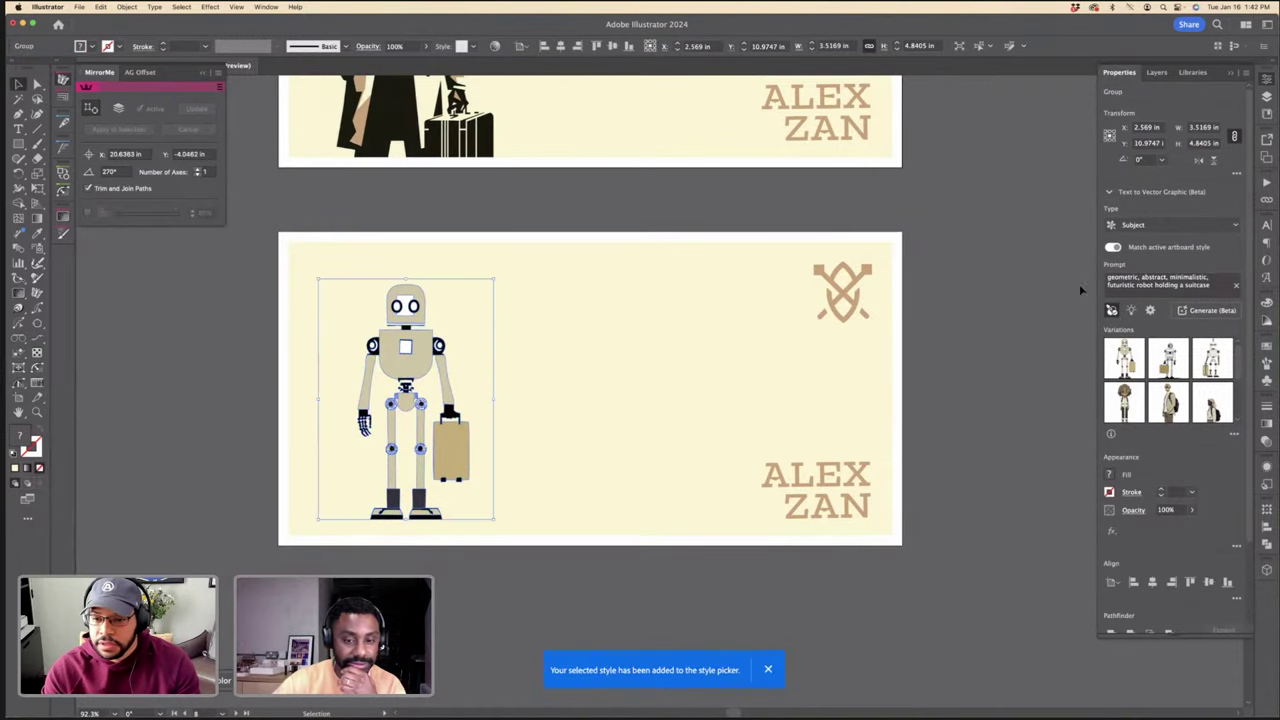
scroll(563, 286, "up", 9)
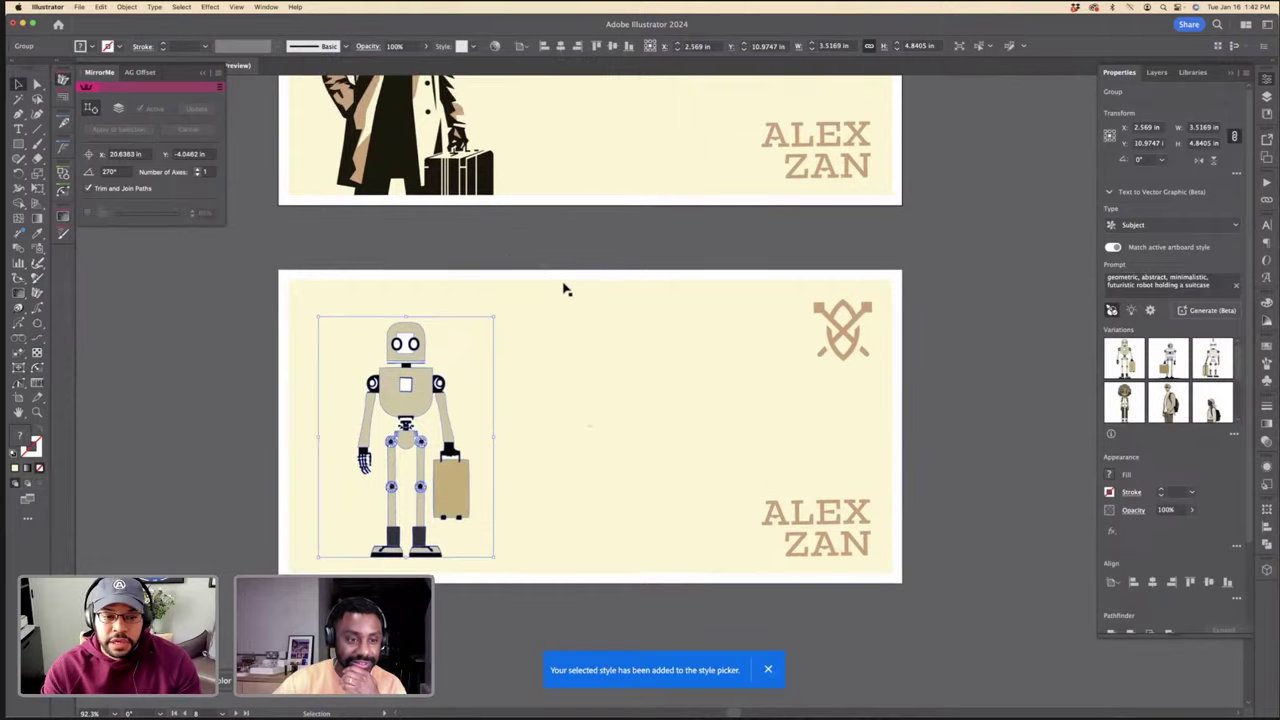
scroll(563, 286, "down", 7)
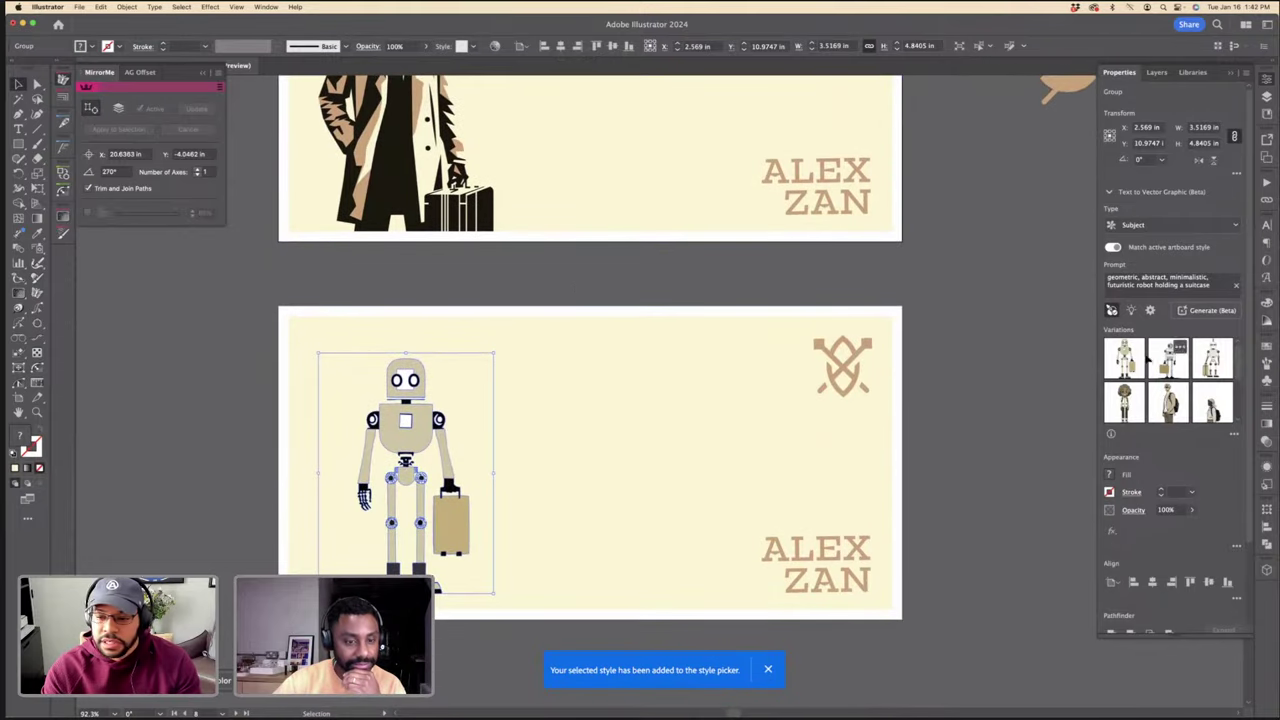
scroll(1175, 345, "down", 3)
scroll(1133, 343, "down", 2)
scroll(1122, 354, "up", 5)
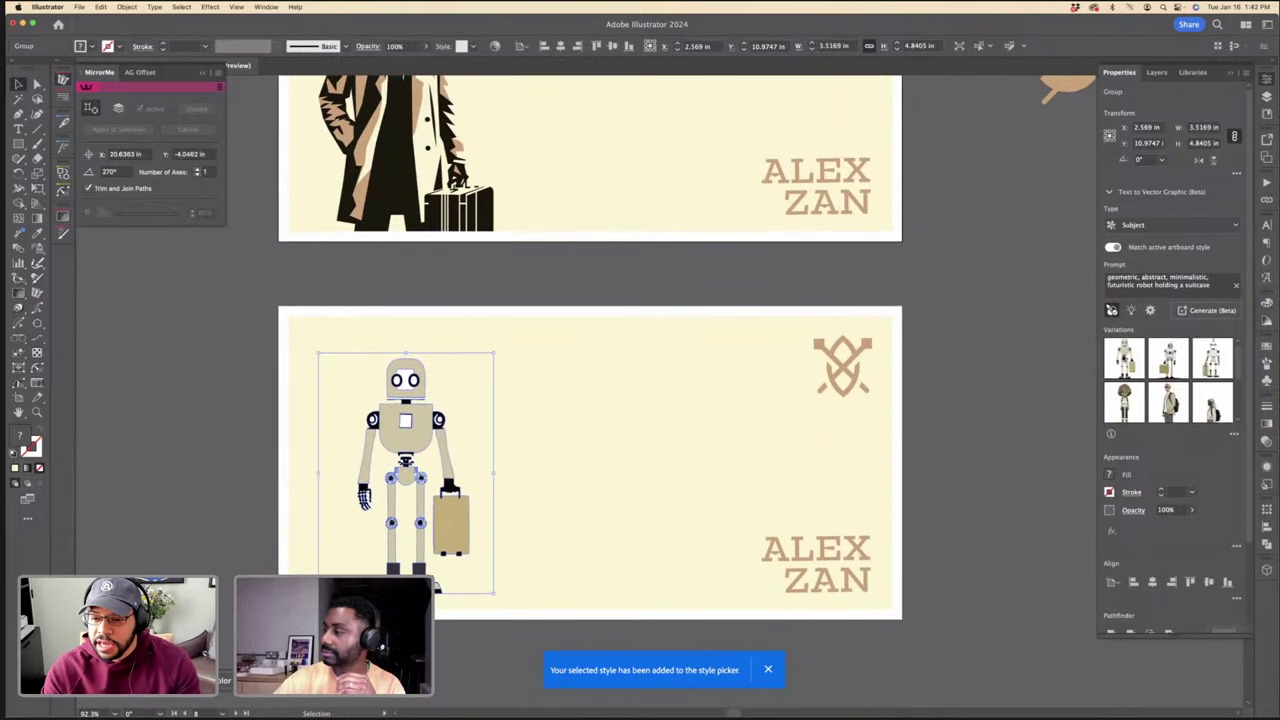
scroll(434, 207, "up", 1)
left_click(434, 207)
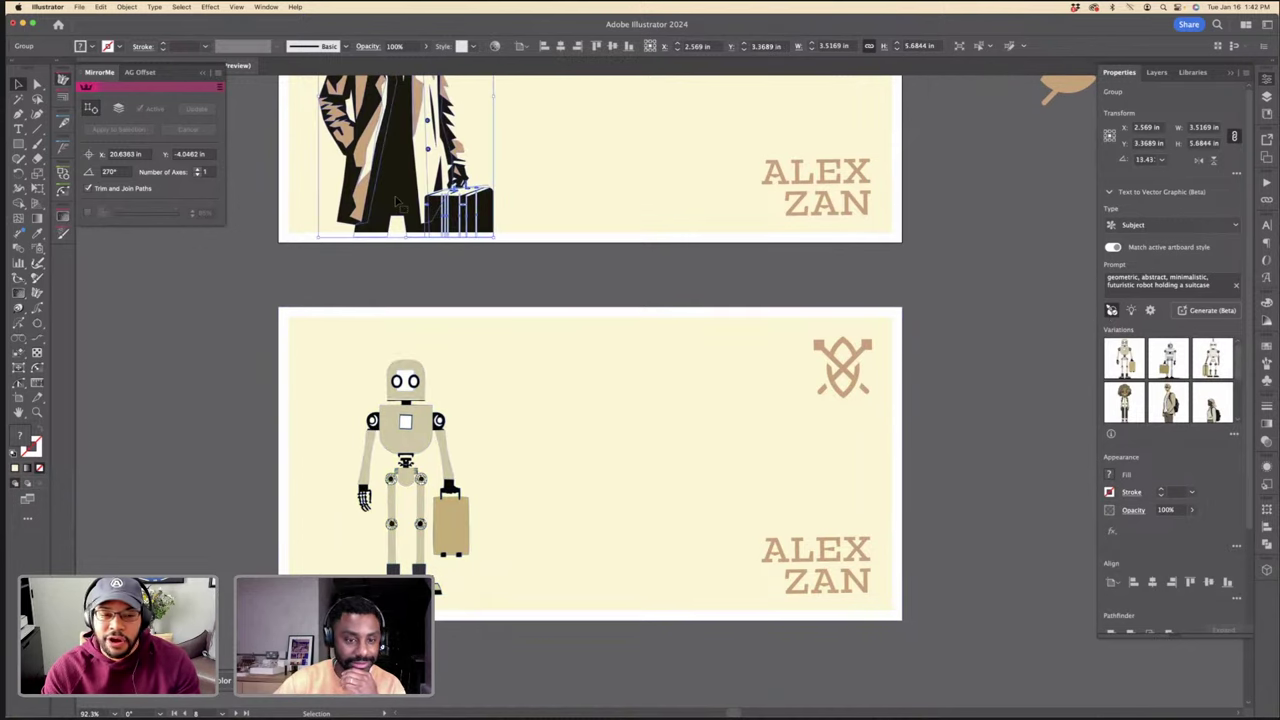
Step: Generate new variations of the robot on the lower artboard using the style picked from the trench-coat man
left_click(509, 271)
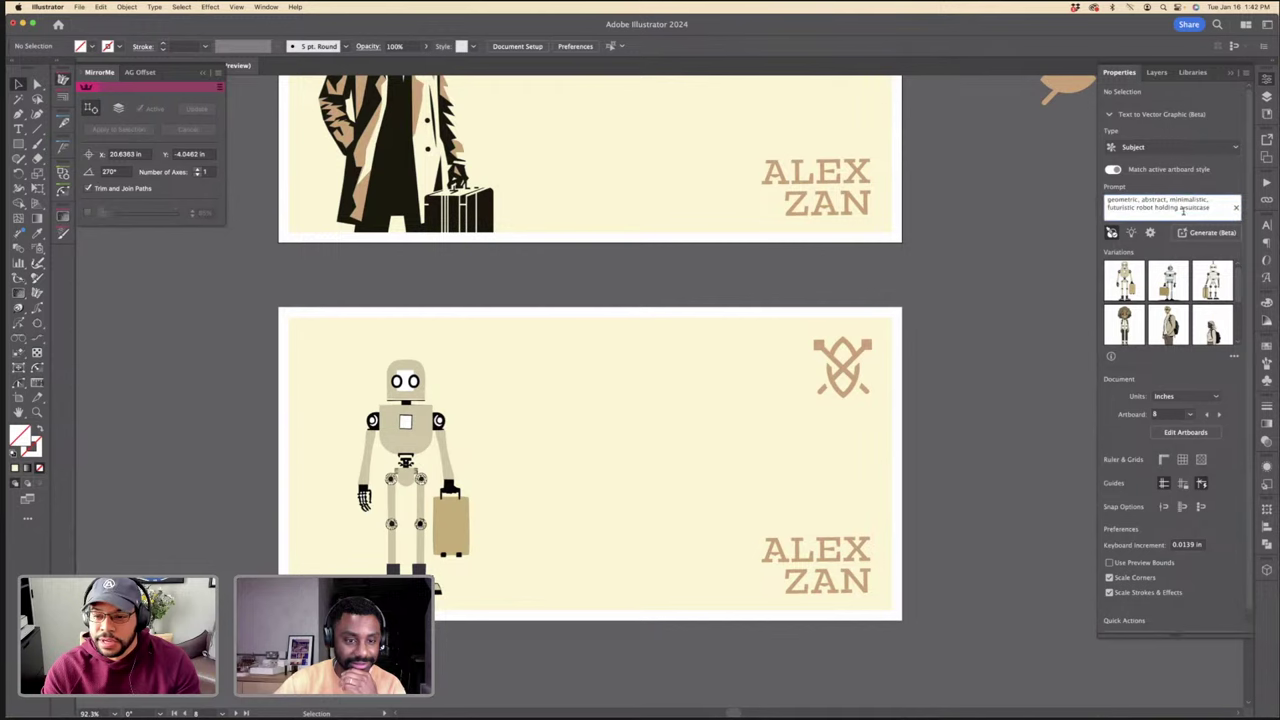
left_click(422, 372)
scroll(422, 372, "down", 2)
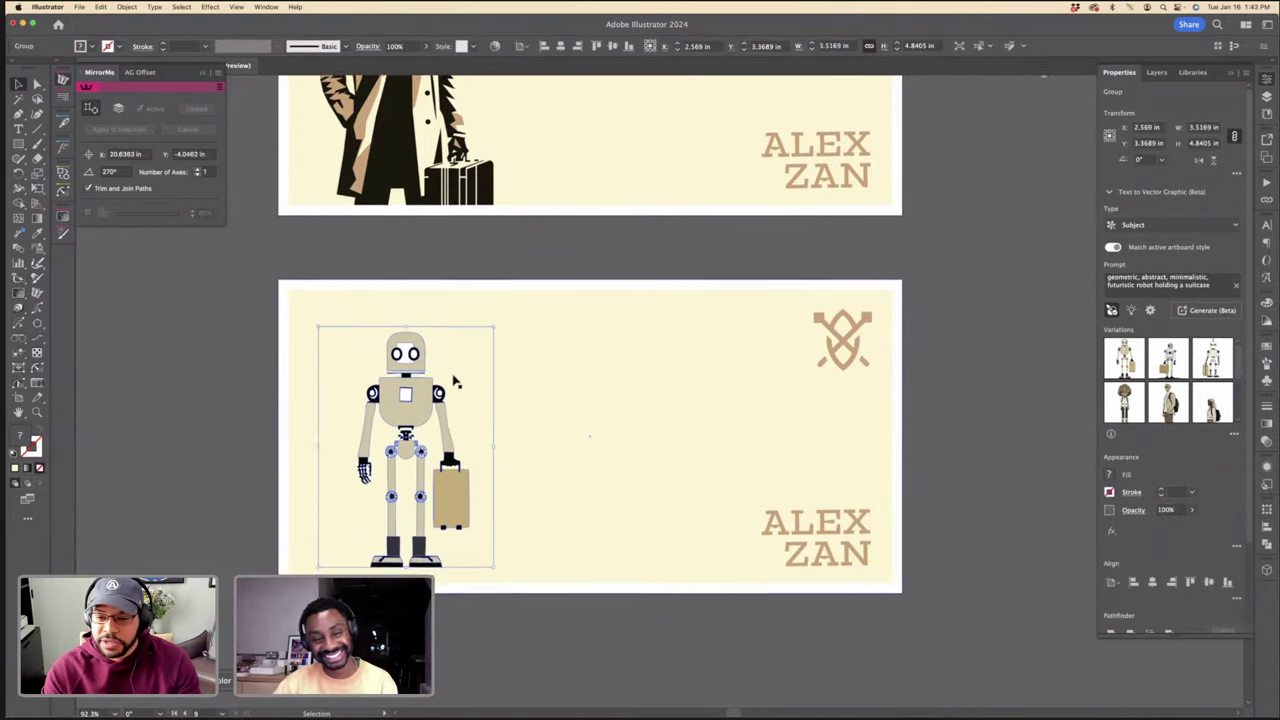
left_click(1203, 311)
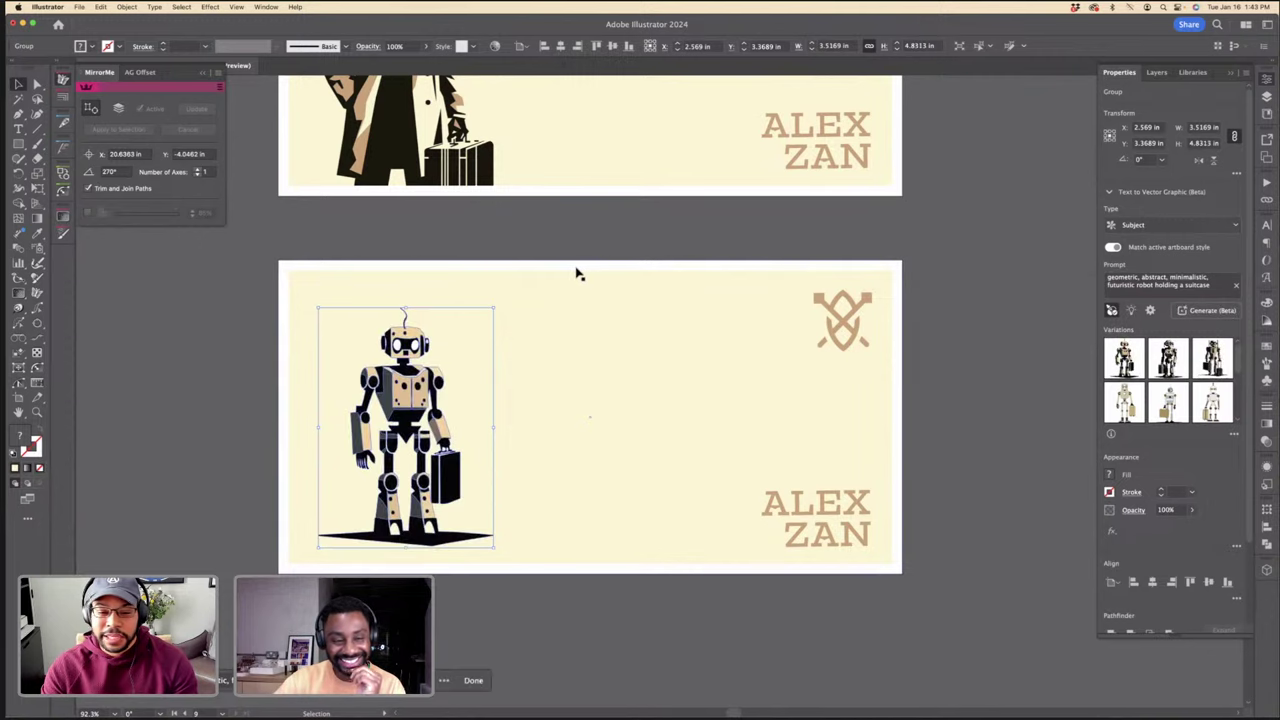
Step: Preview each of the three new robot variations on the lower artboard and compare how they look unselected
left_click(493, 266)
left_click(486, 337)
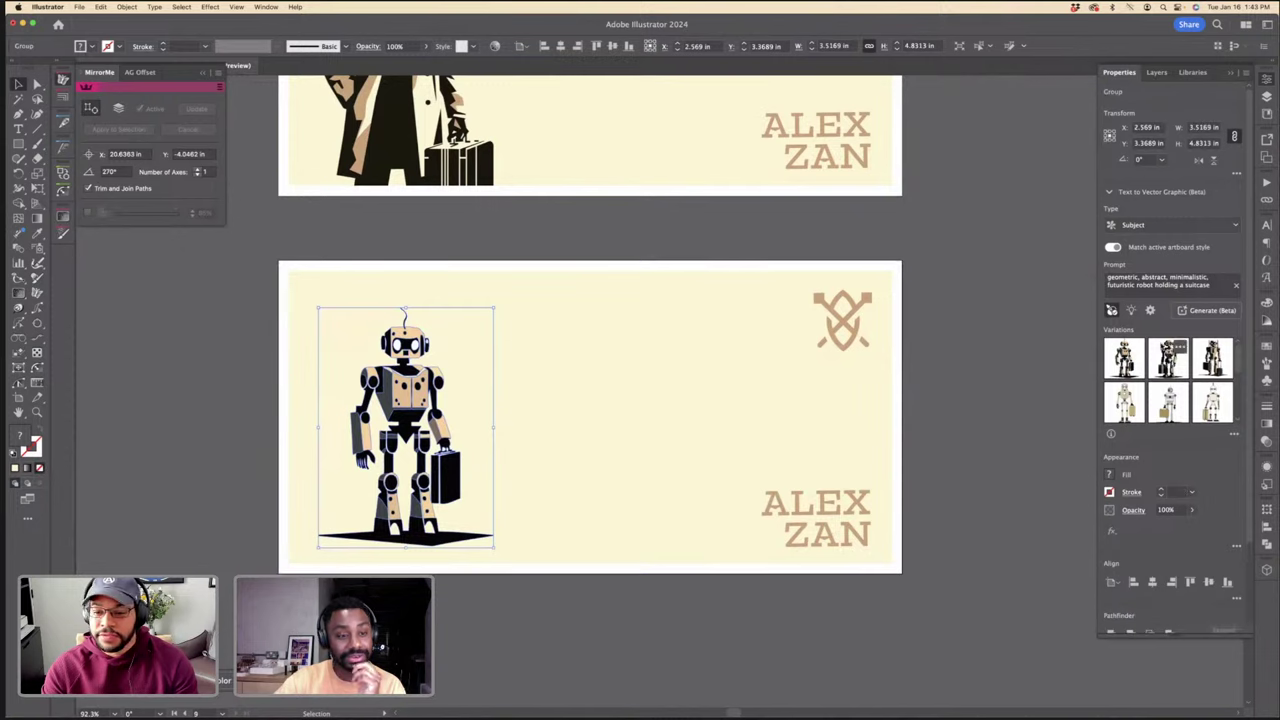
left_click(1165, 347)
left_click(1051, 291)
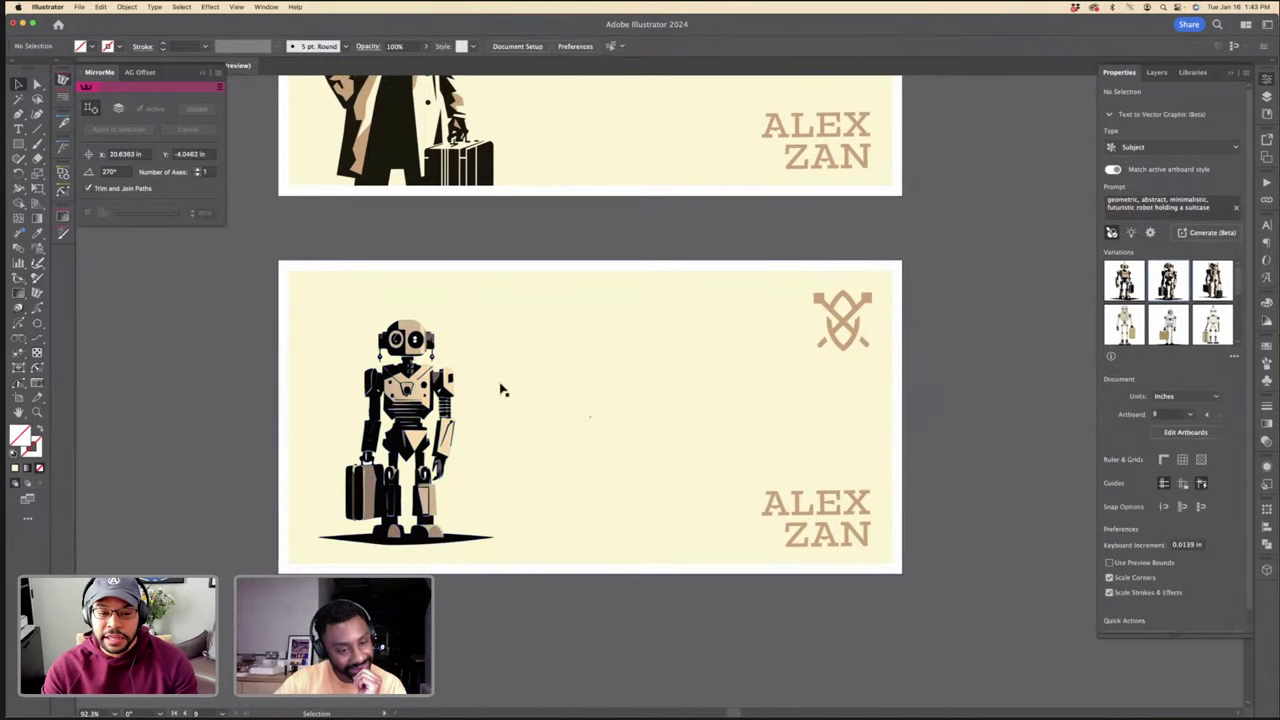
left_click(441, 402)
left_click(1124, 358)
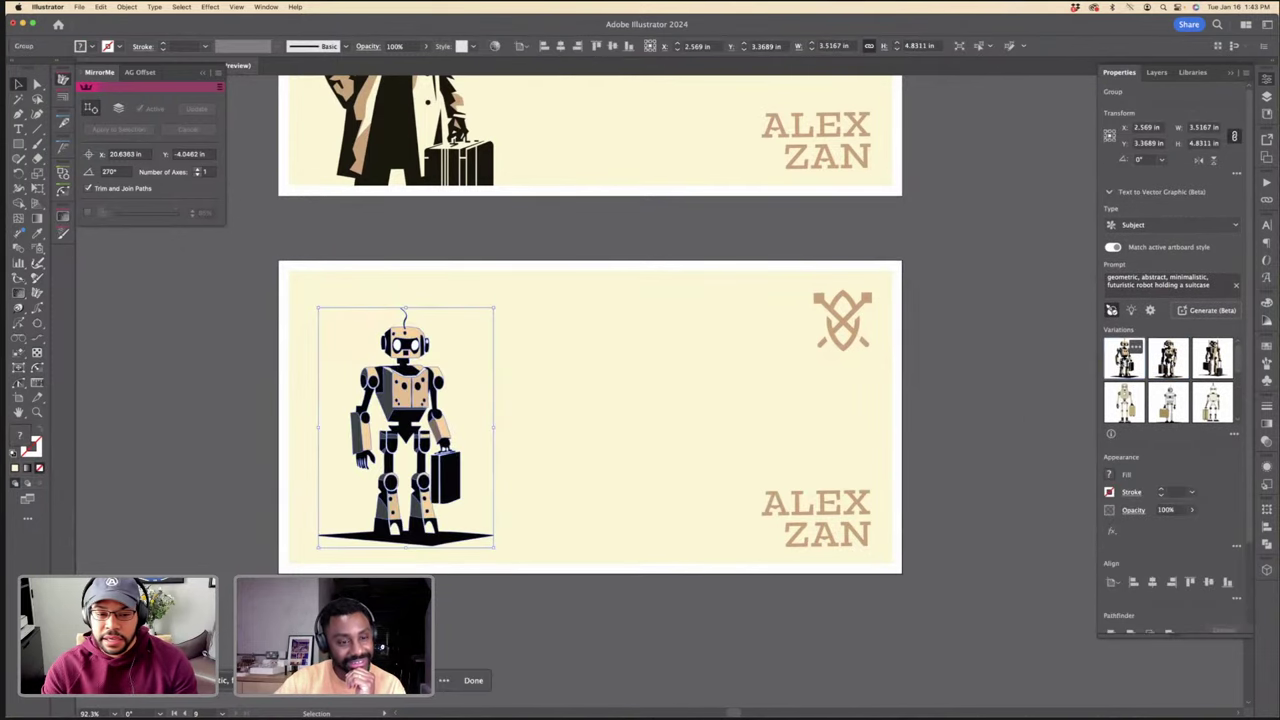
left_click(957, 371)
left_click(420, 384)
left_click(1212, 350)
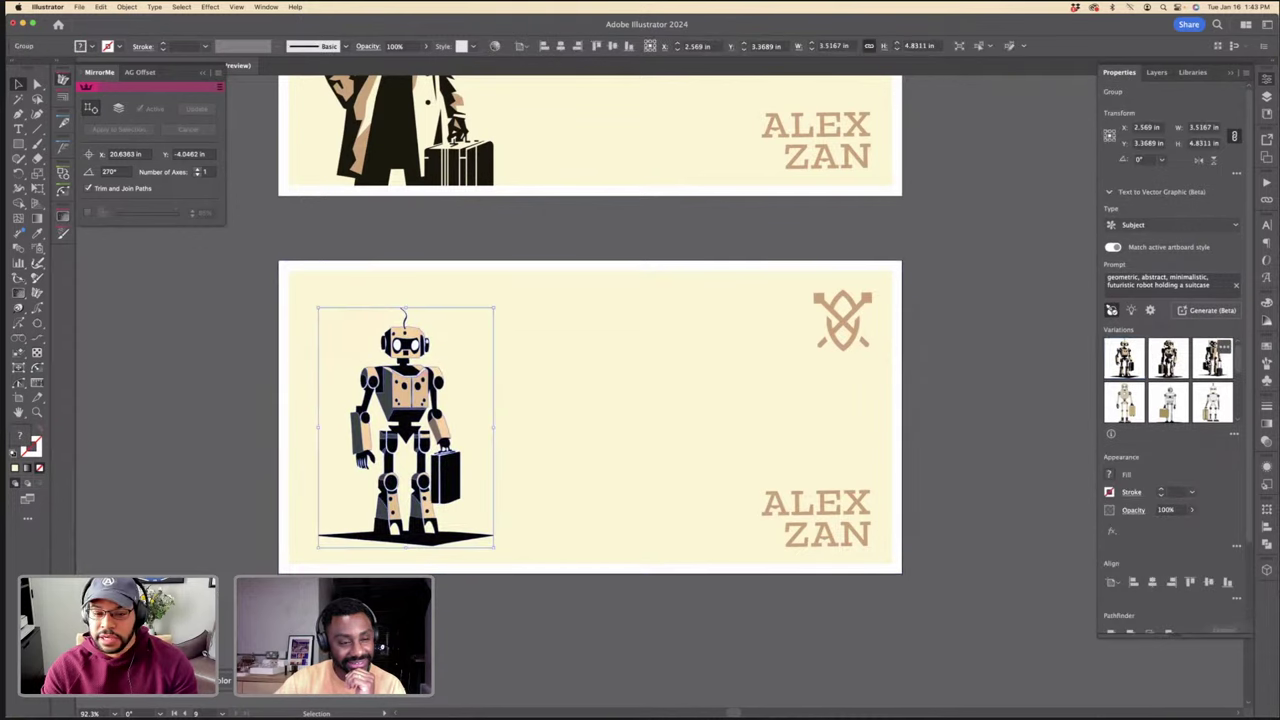
left_click(987, 288)
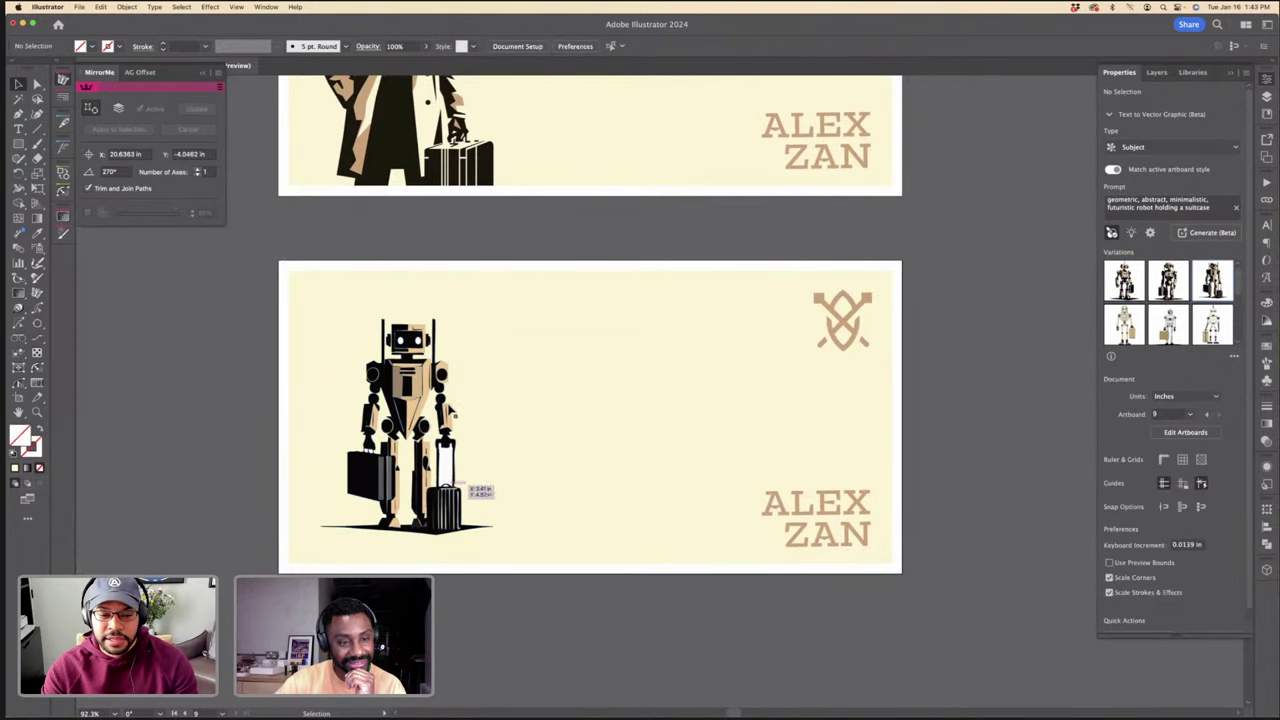
left_click(447, 451)
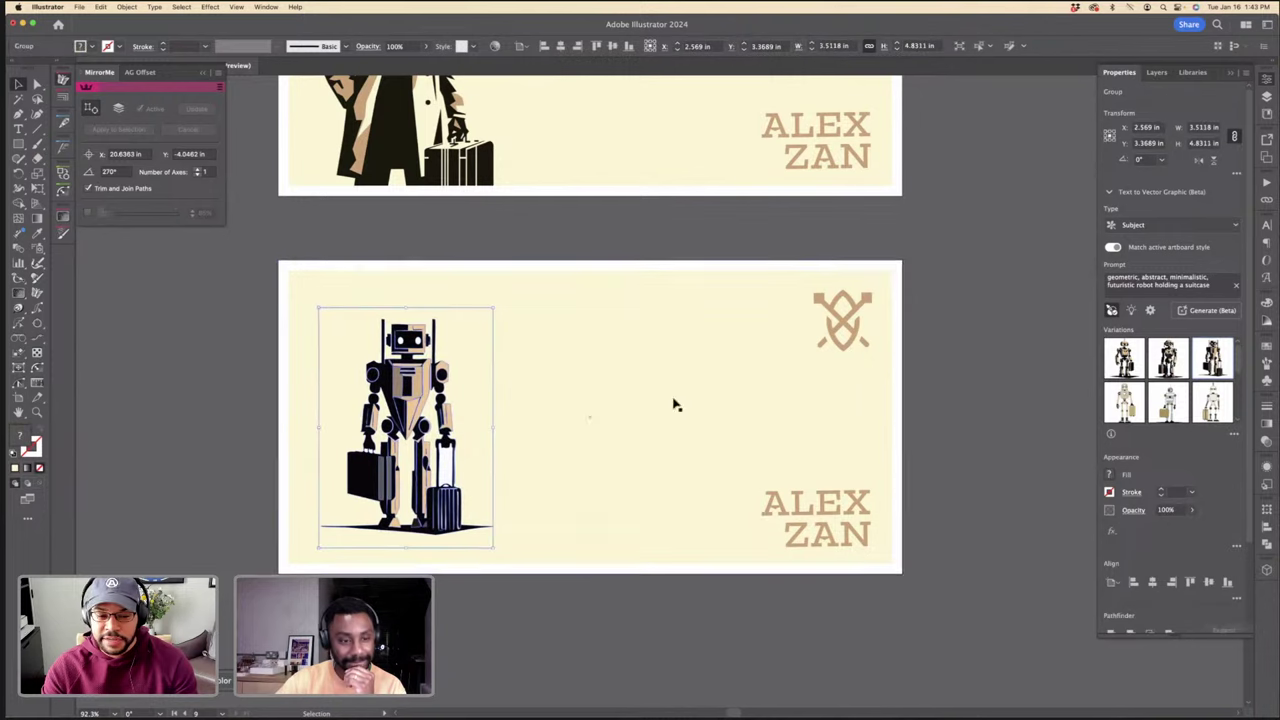
Step: Apply the second new robot variation and scale it up to about 3.94 × 5.42 in within the lower artboard
left_click(1179, 349)
left_click(1208, 368)
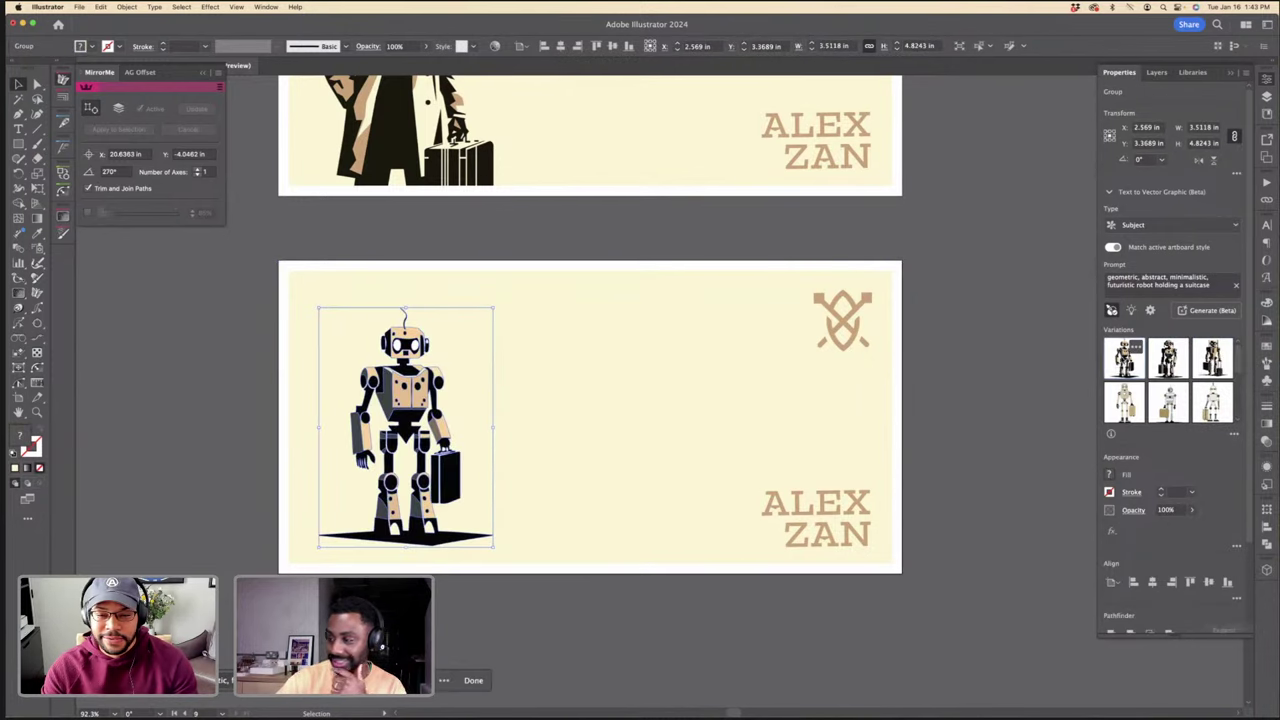
left_click(503, 268)
left_click(428, 330)
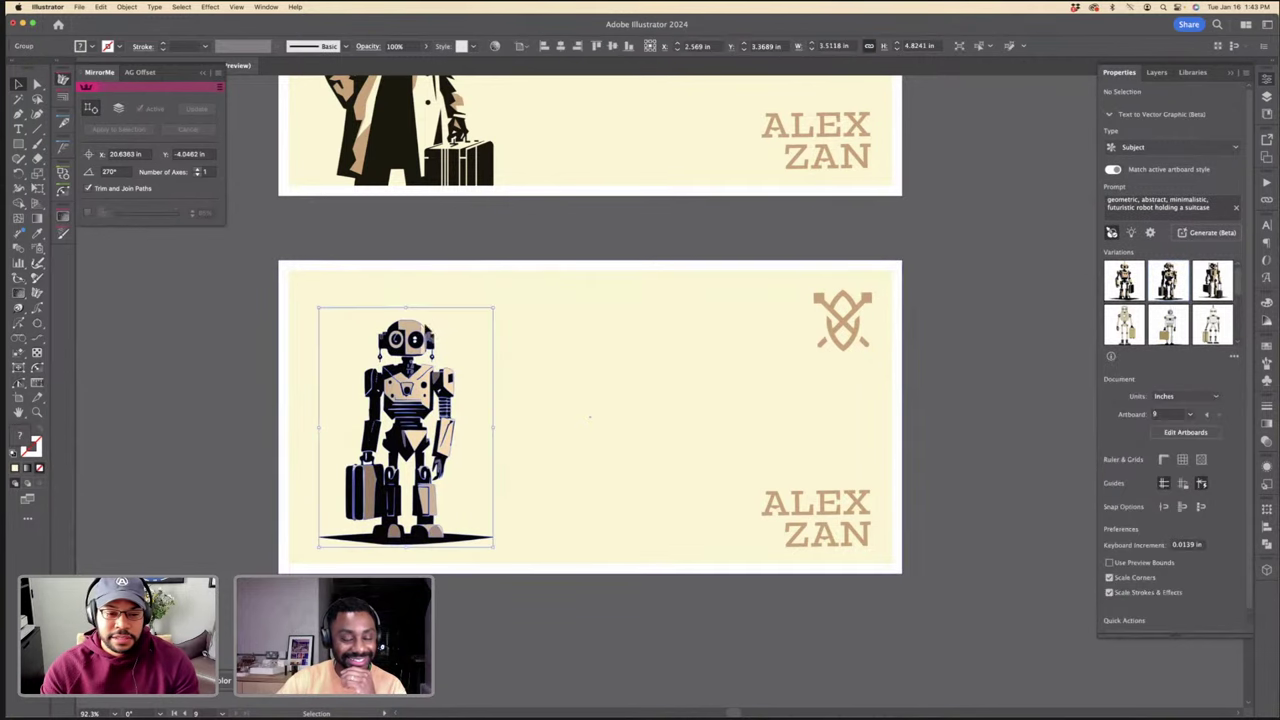
mouse_move(405, 308)
left_mouse_down()
mouse_move(407, 279)
mouse_move(411, 297)
left_mouse_up()
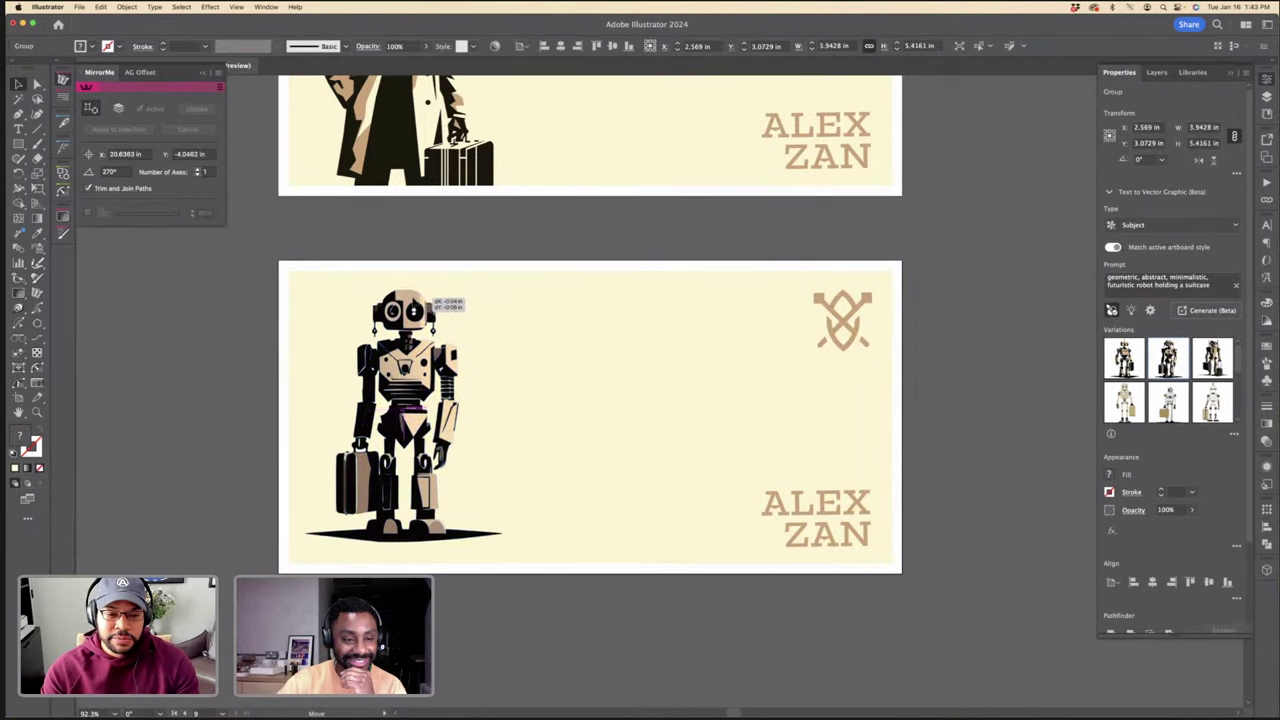
left_click(504, 289)
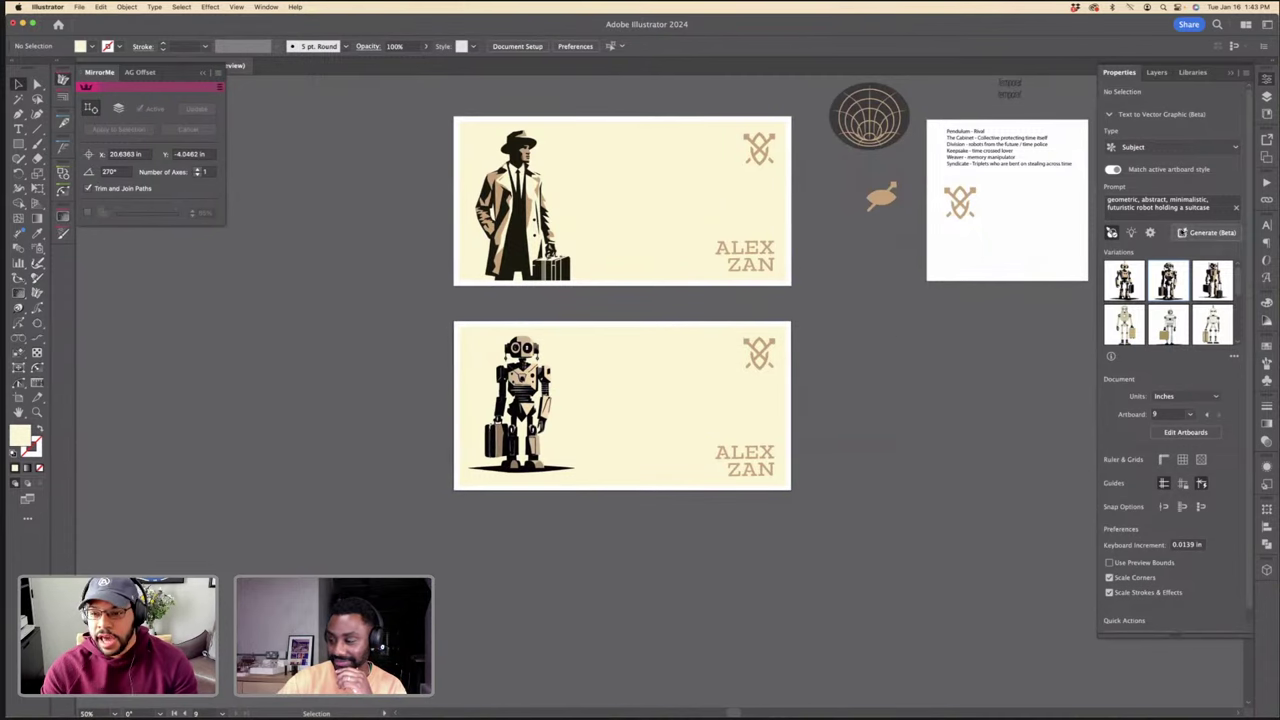
Step: Replace the two-line name on the robot's artboard with "THE SYNDICATE", split after "THE"
left_click(1210, 232)
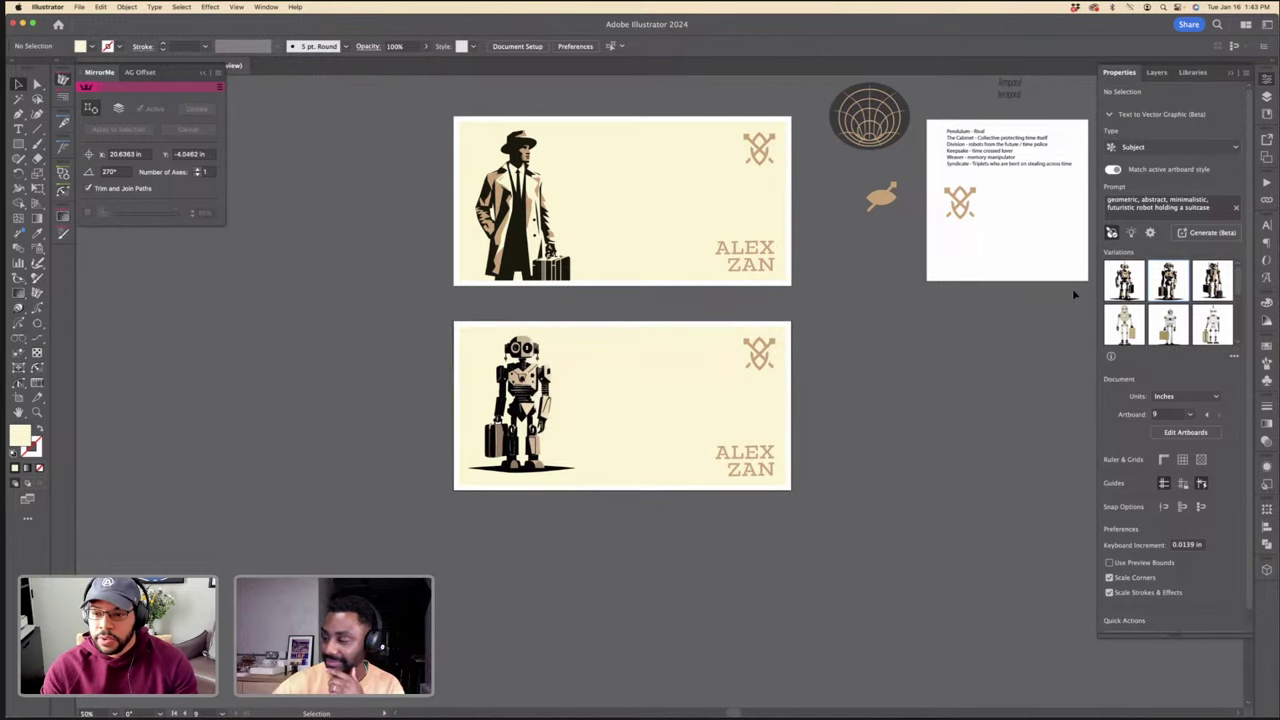
left_click(1259, 87)
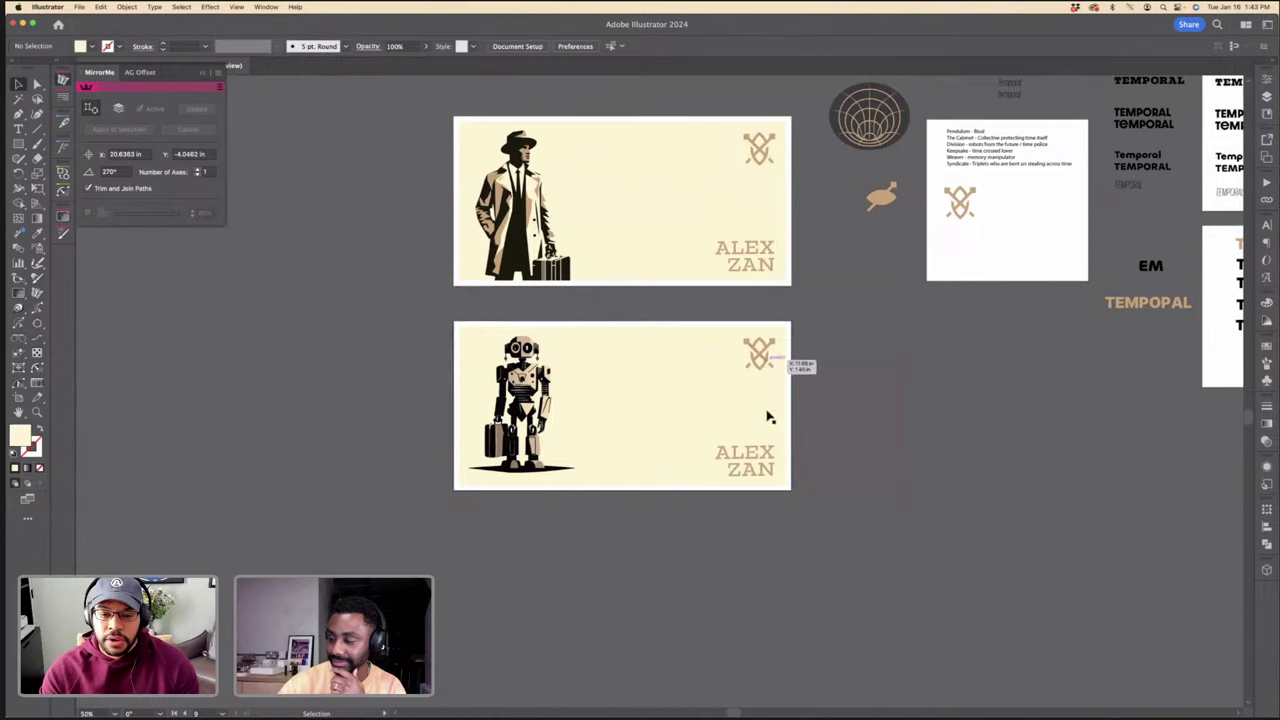
double_click(744, 452)
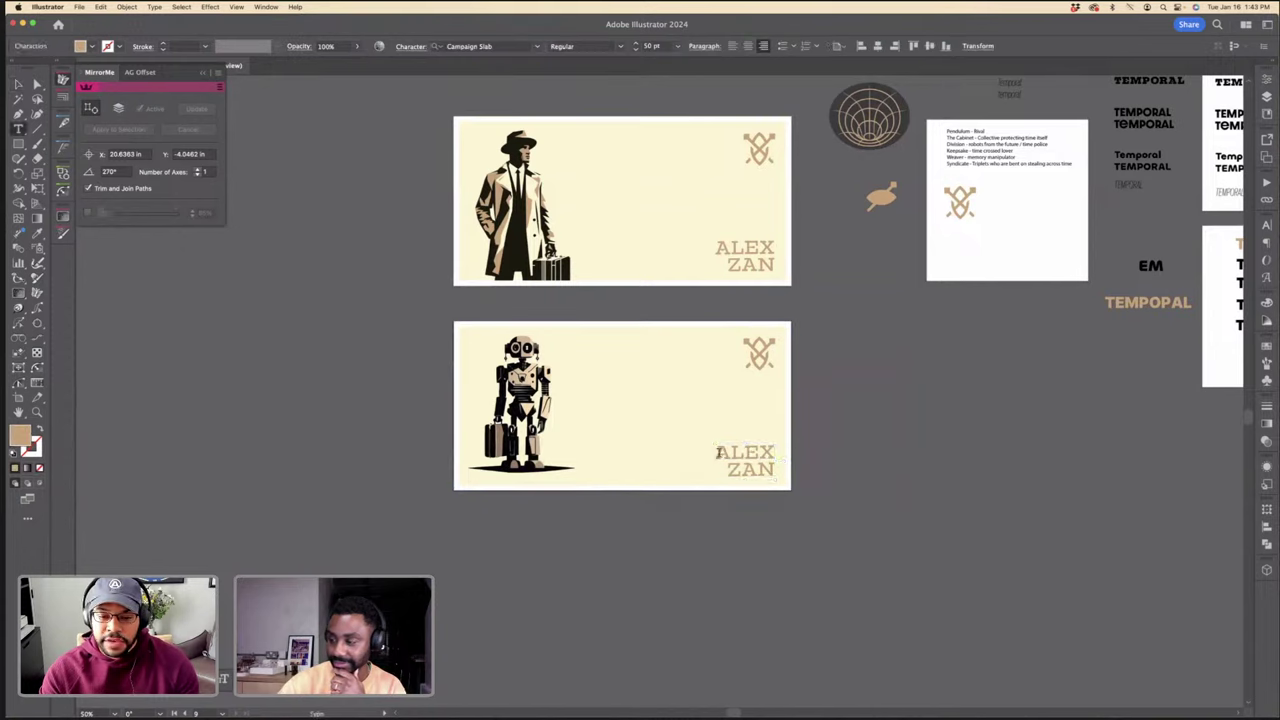
left_click_drag(718, 452, 778, 478)
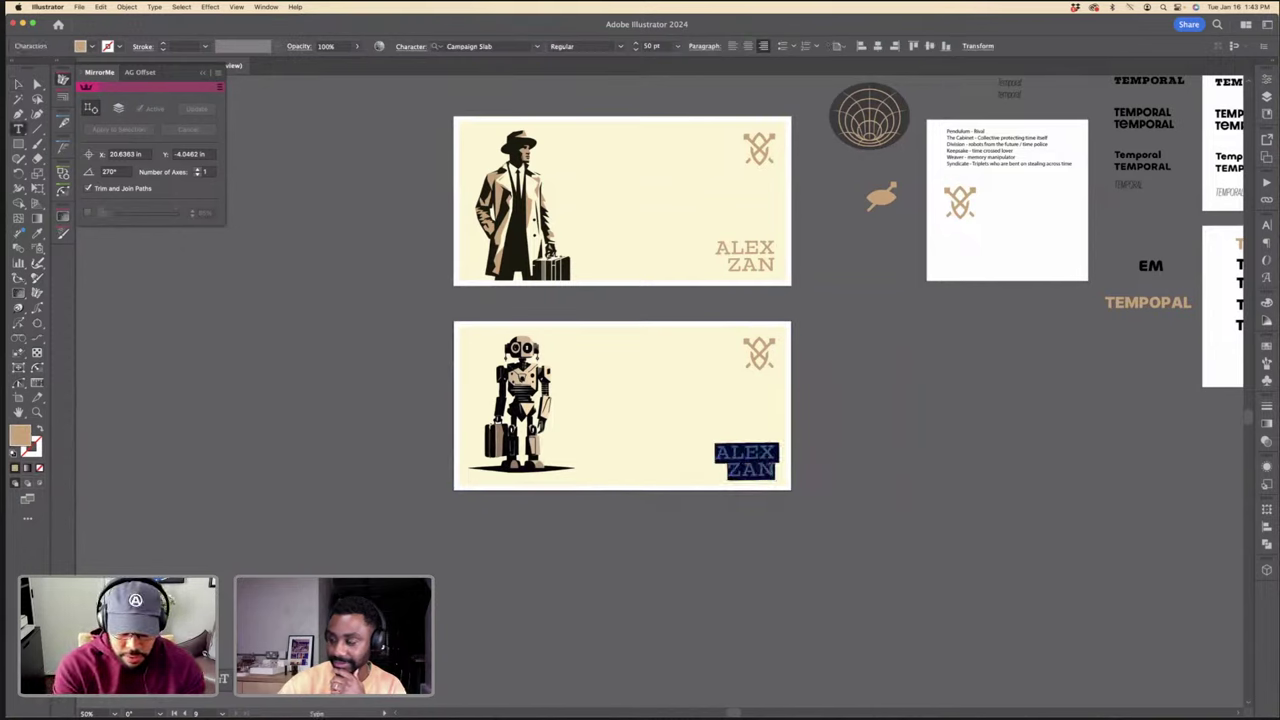
type("T")
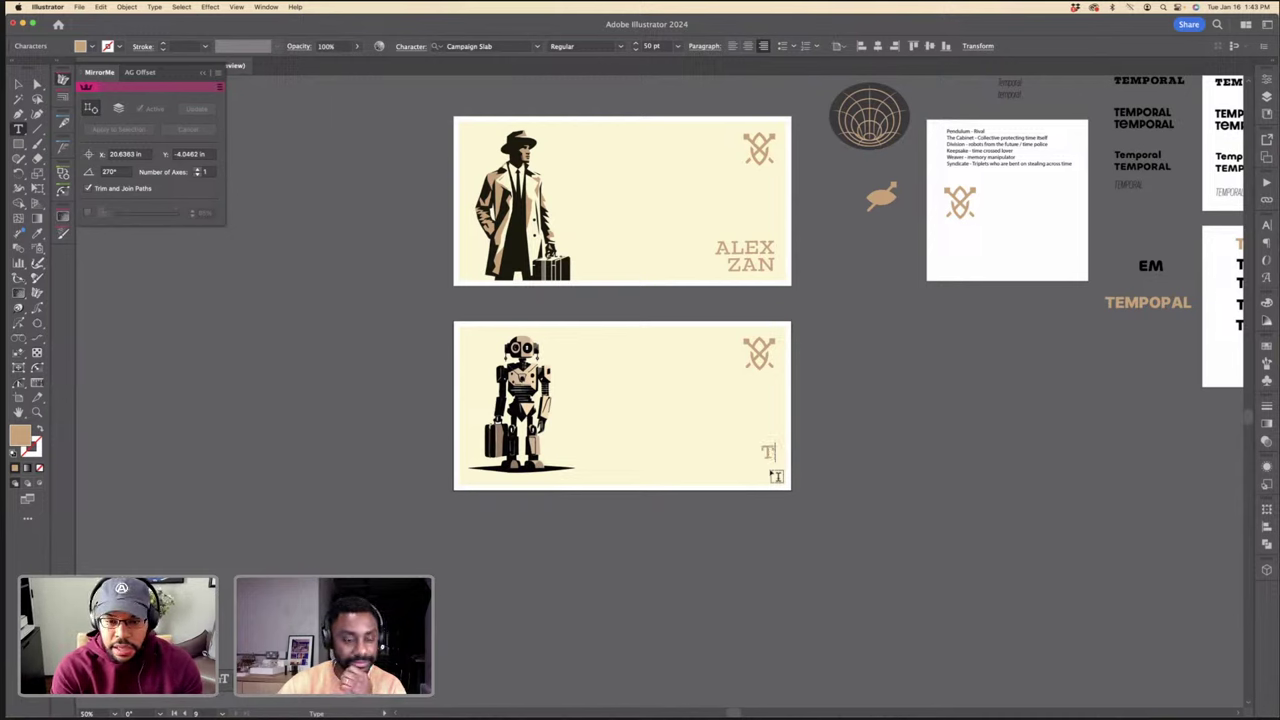
type("heHESYNDICATE")
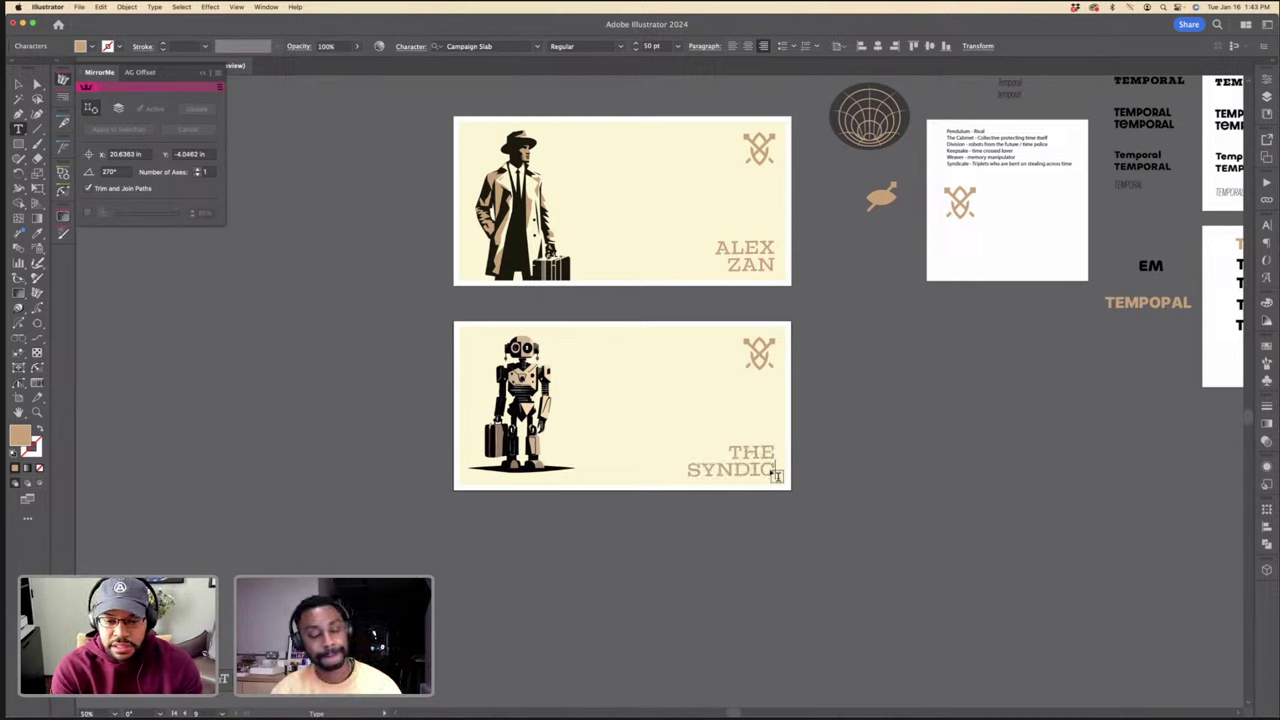
key("Escape")
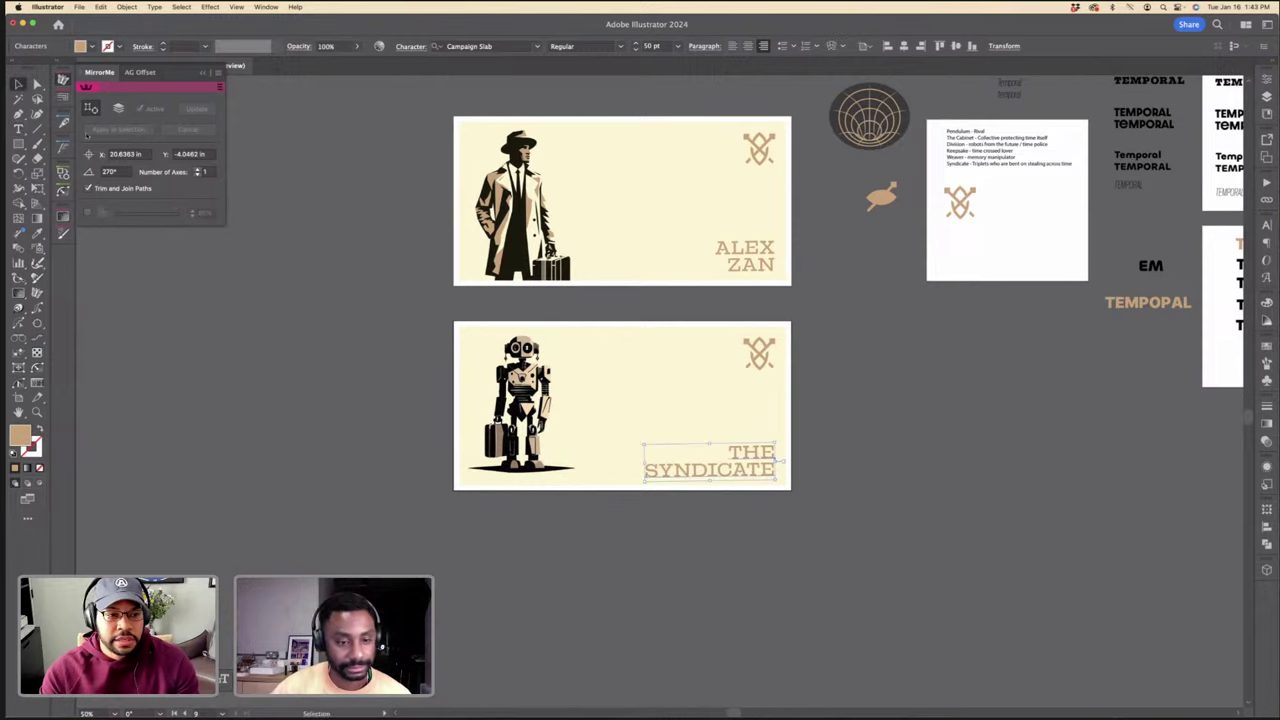
key("super+equal")
left_click(935, 356)
Step: Draw a horizontal bar about 5.18 × 0.75 in between the robot and the emblem, and fill it white with the Eyedropper
key("super+minus")
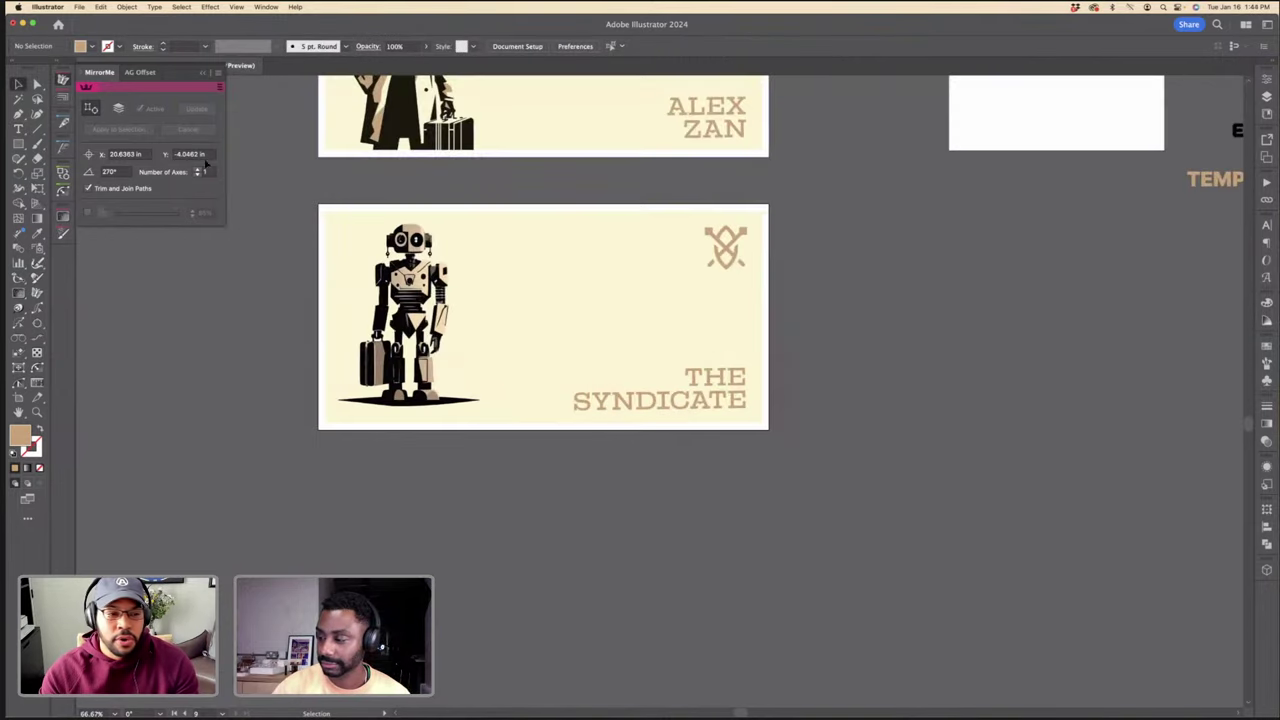
key("m")
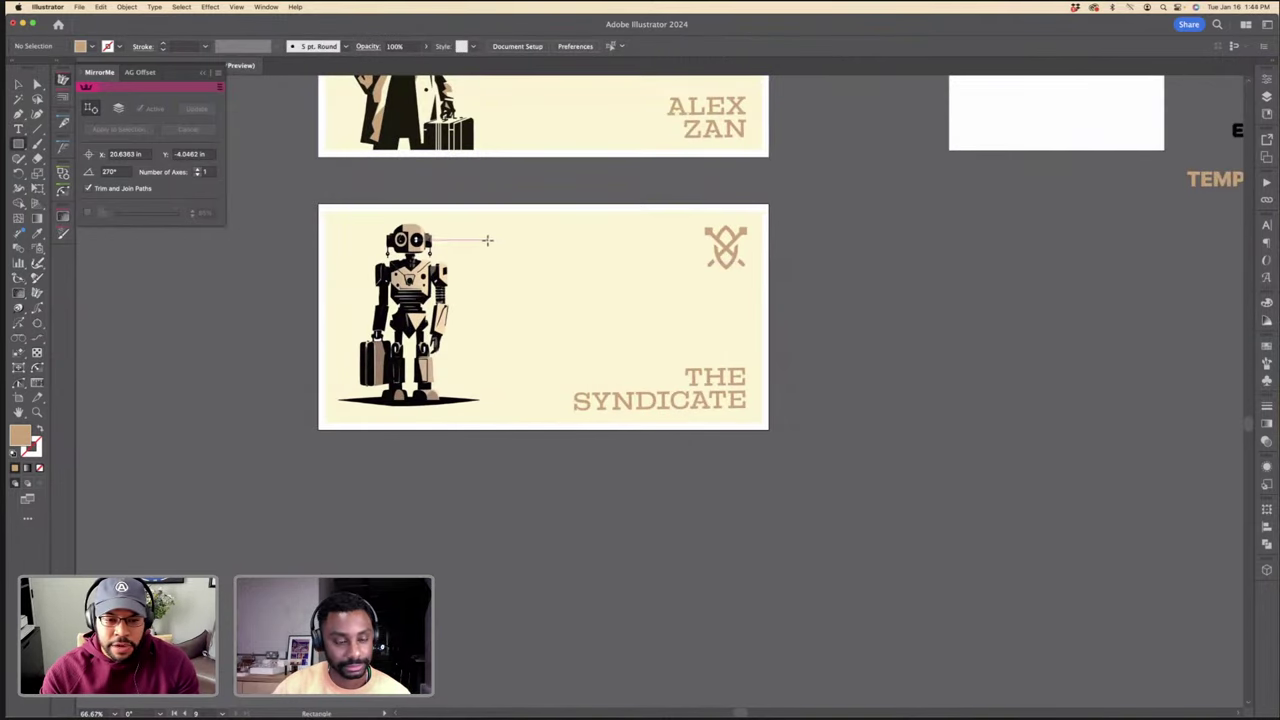
left_click_drag(487, 240, 674, 267)
key("v")
key("super+equal")
key("super+equal")
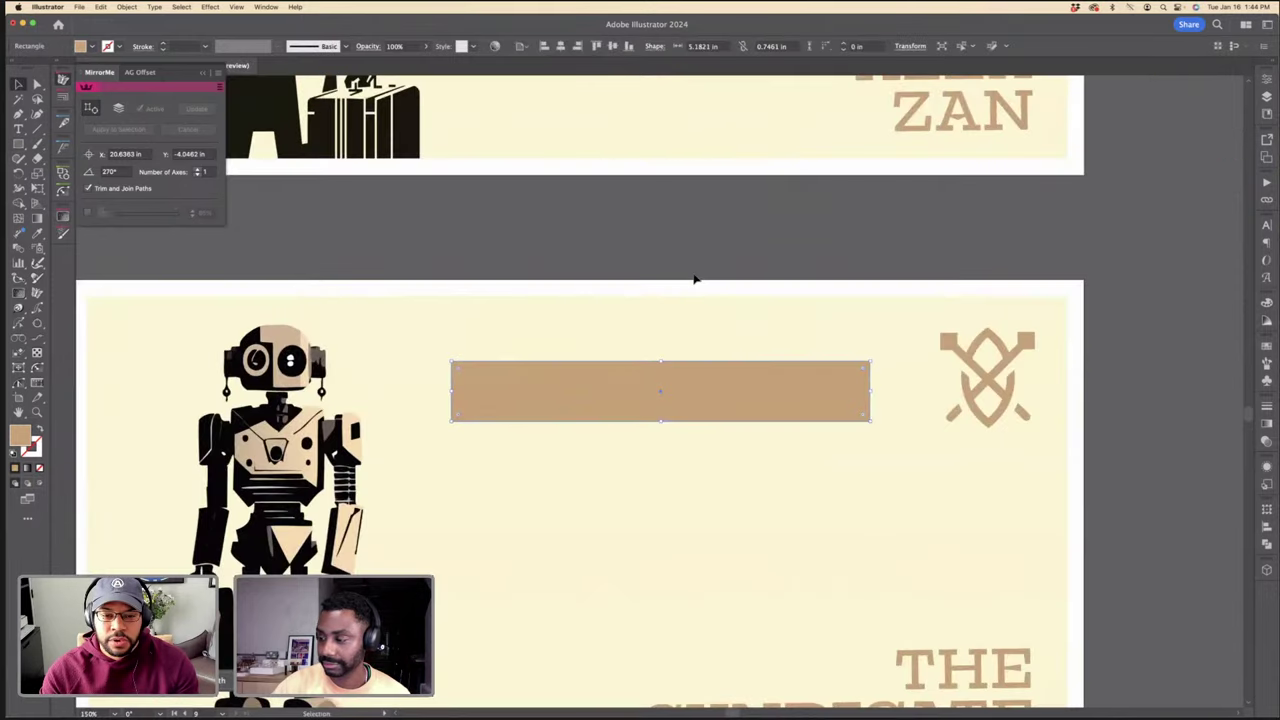
key("super+minus")
key("i")
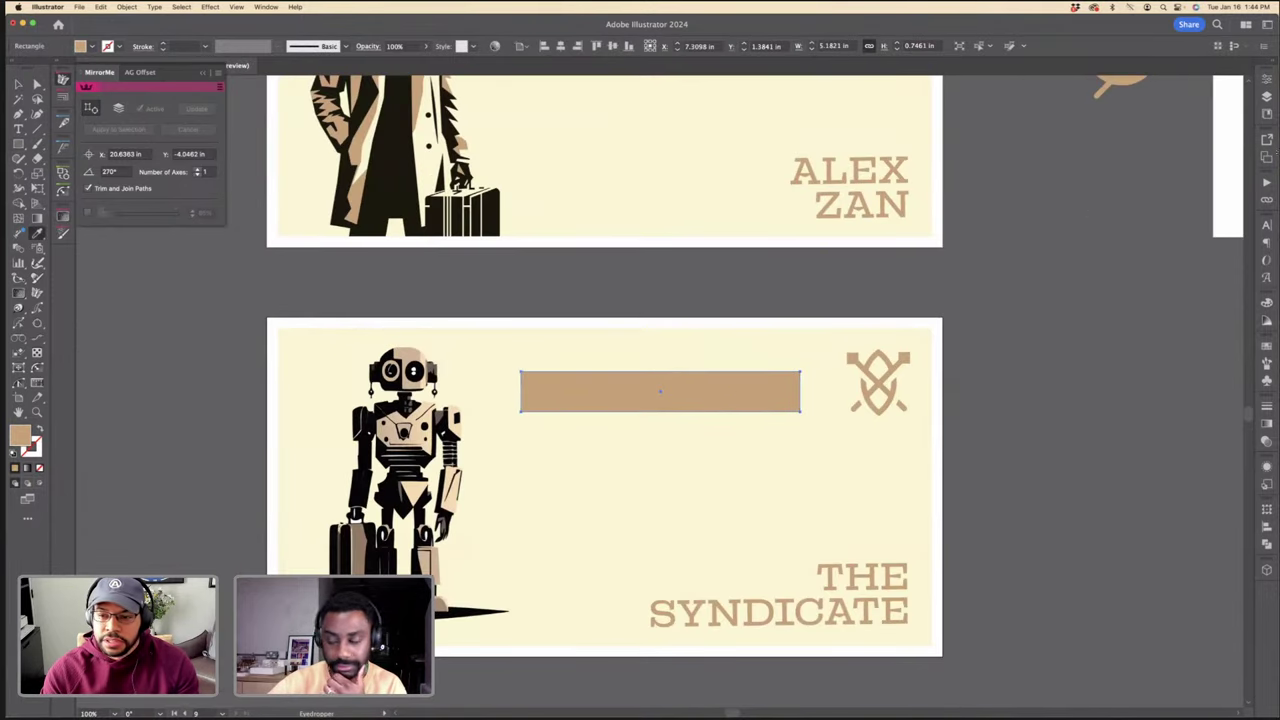
left_click(1228, 170)
key("v")
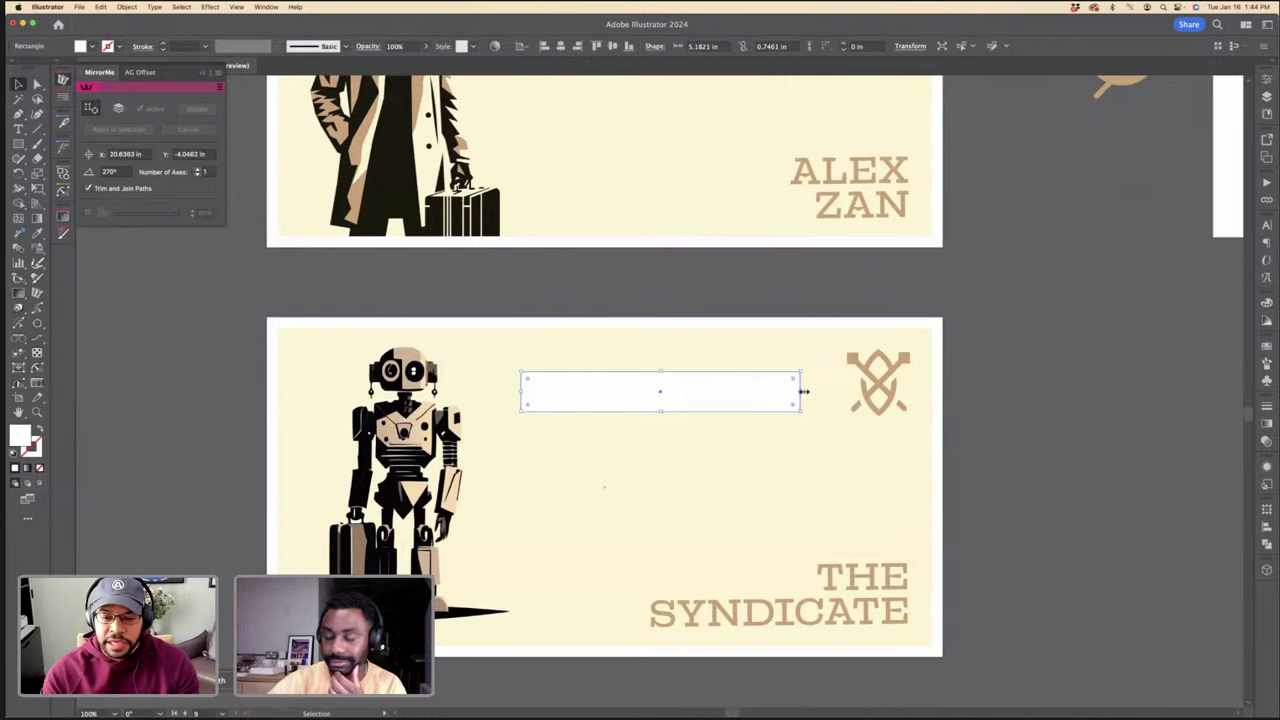
Step: Copy the white bar three times downward at even spacing and squash the four bars together to about 0.62 in high each
left_click_drag(781, 395, 766, 455)
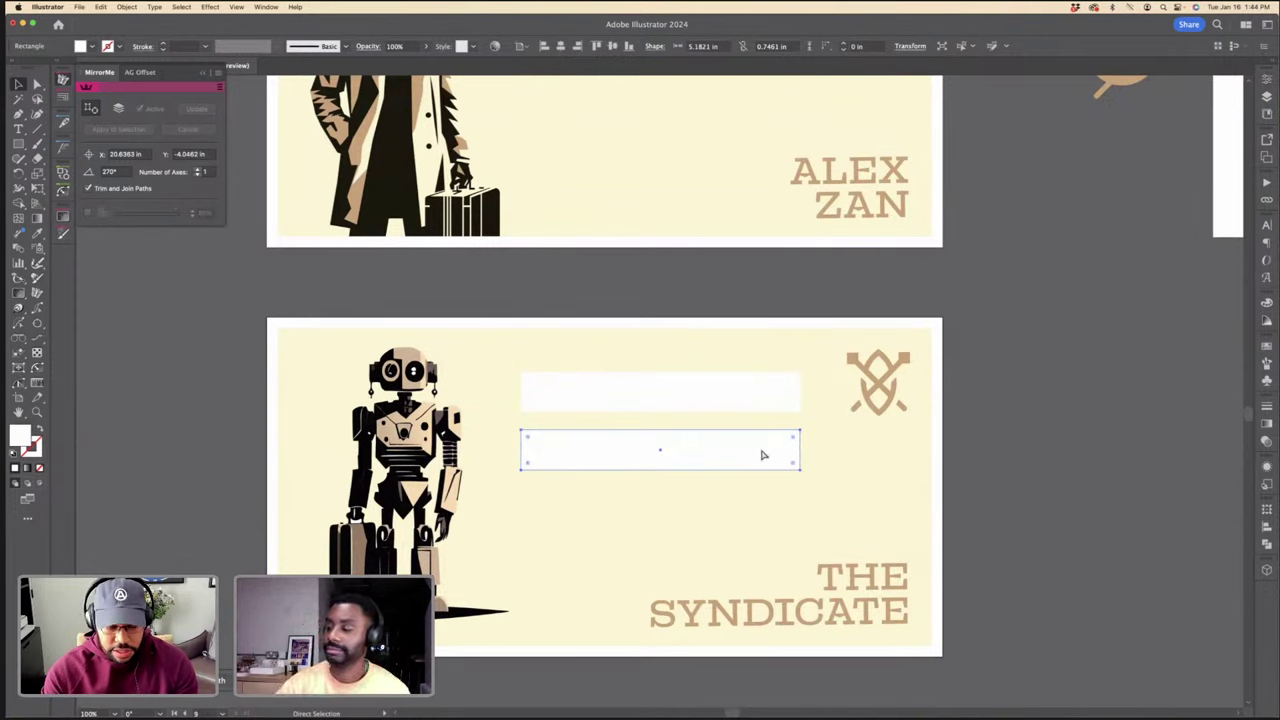
key("super+d")
key("super+d")
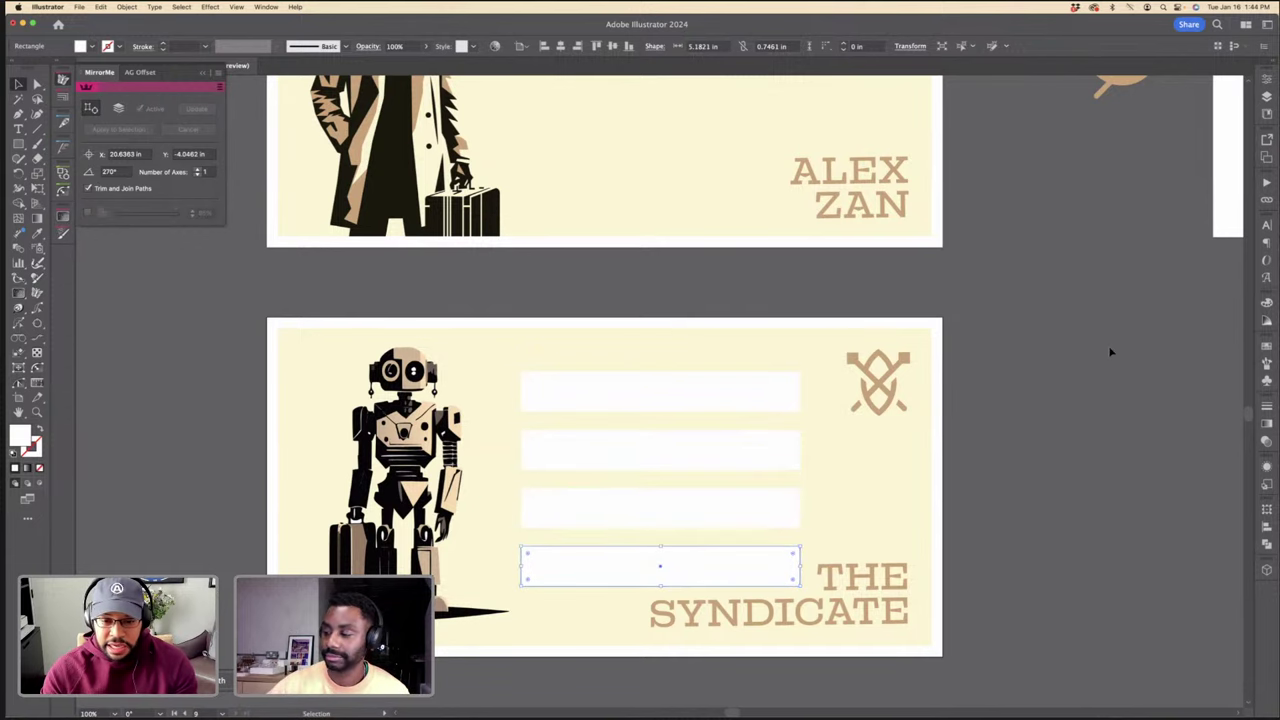
left_click(737, 515, "shift")
left_click(707, 404, "shift")
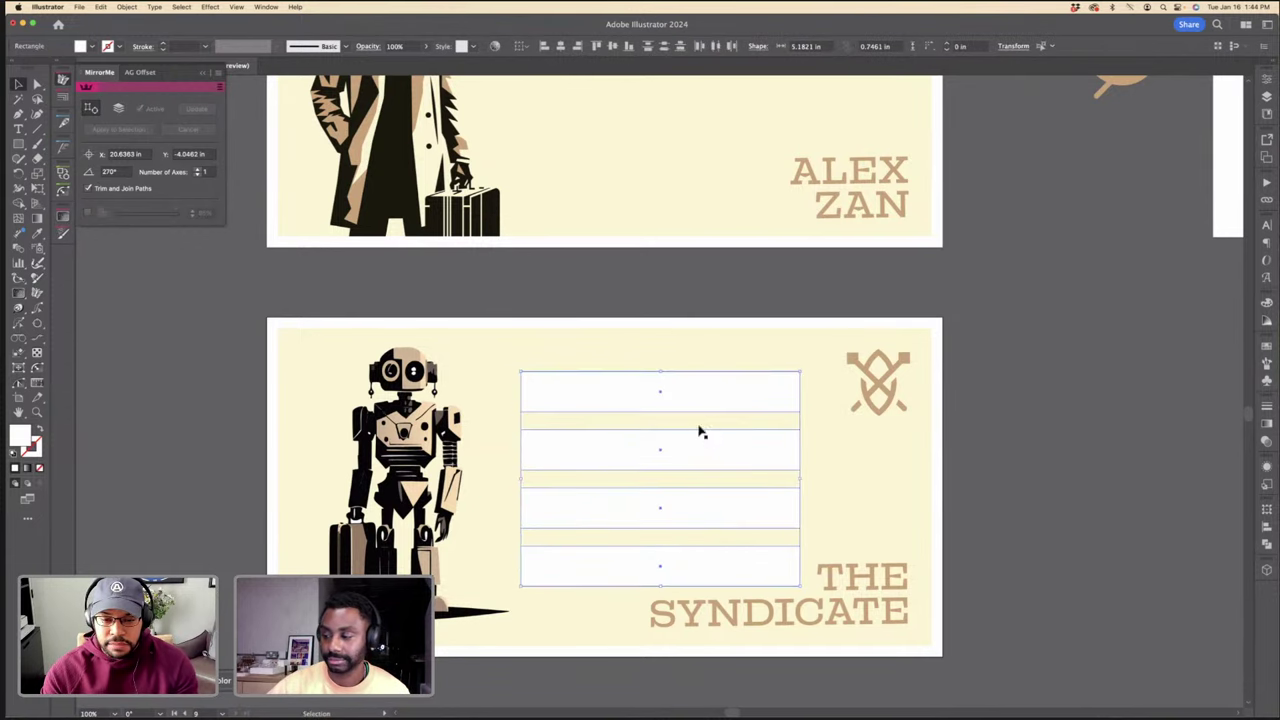
left_click_drag(660, 585, 663, 551)
Step: Delete the three lower white bars beside the robot, keeping only the uppermost one
left_click(748, 449)
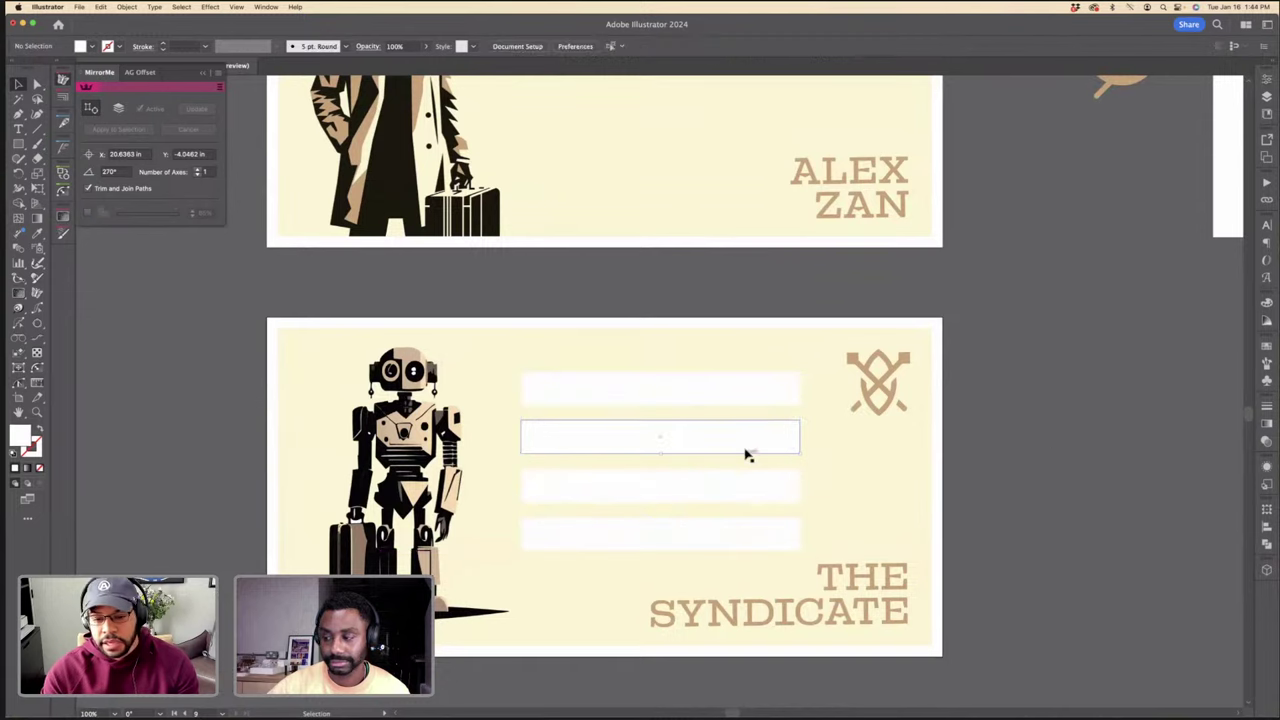
left_click(742, 491, "shift")
left_click(734, 534, "shift")
key("Delete")
Step: Nudge the remaining white bar slightly up and left, and make three evenly spaced copies below it with wider gaps
left_click(694, 400)
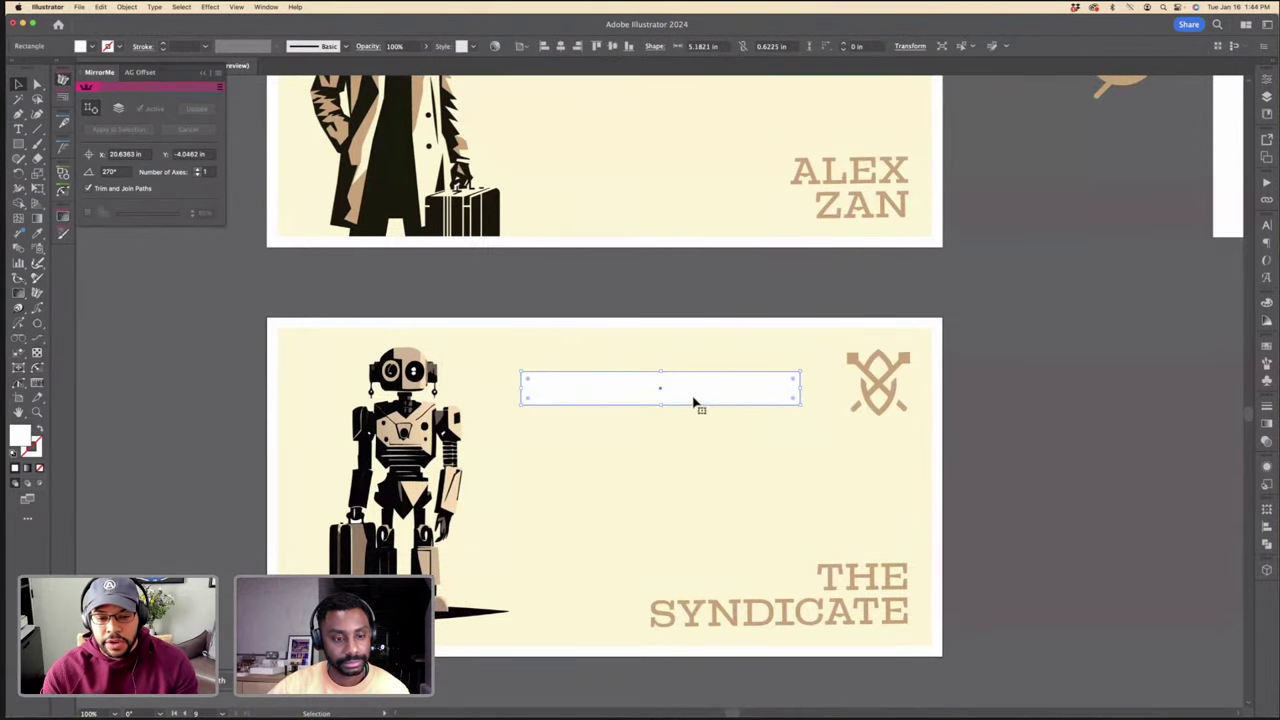
double_click(700, 402)
key("Escape")
left_click_drag(717, 403, 720, 447)
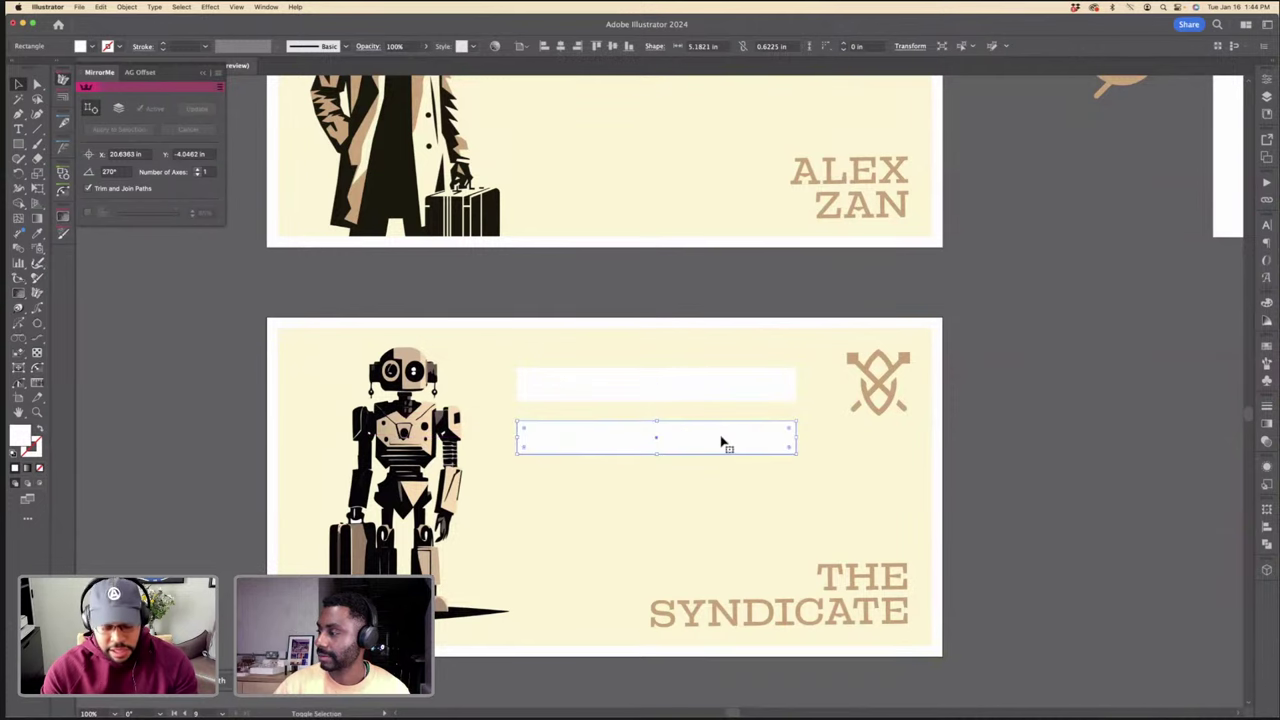
key("super+d")
key("super+d")
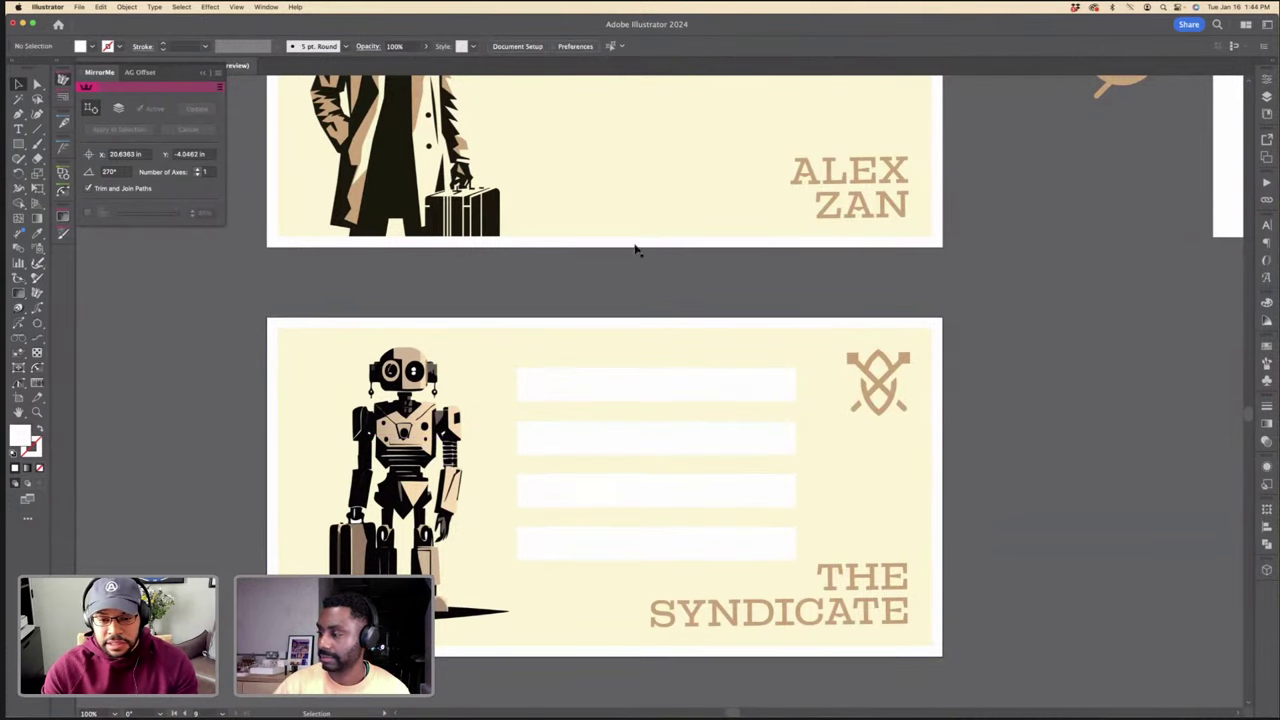
Step: Select all four white bars and squash them vertically to about 0.58 in high each, keeping their upper edge in place
scroll(729, 463, "down", 2)
left_click(730, 428, "shift")
left_click(720, 380, "shift")
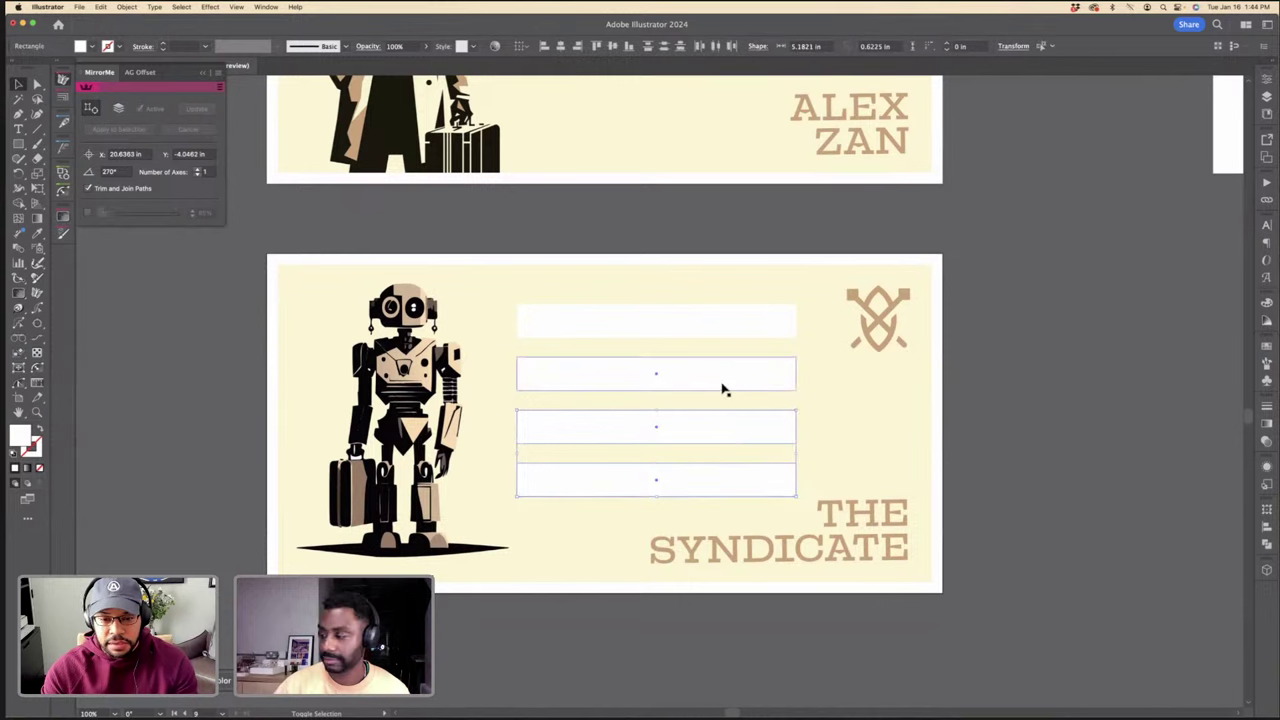
left_click(708, 332, "shift")
left_click_drag(657, 495, 657, 484)
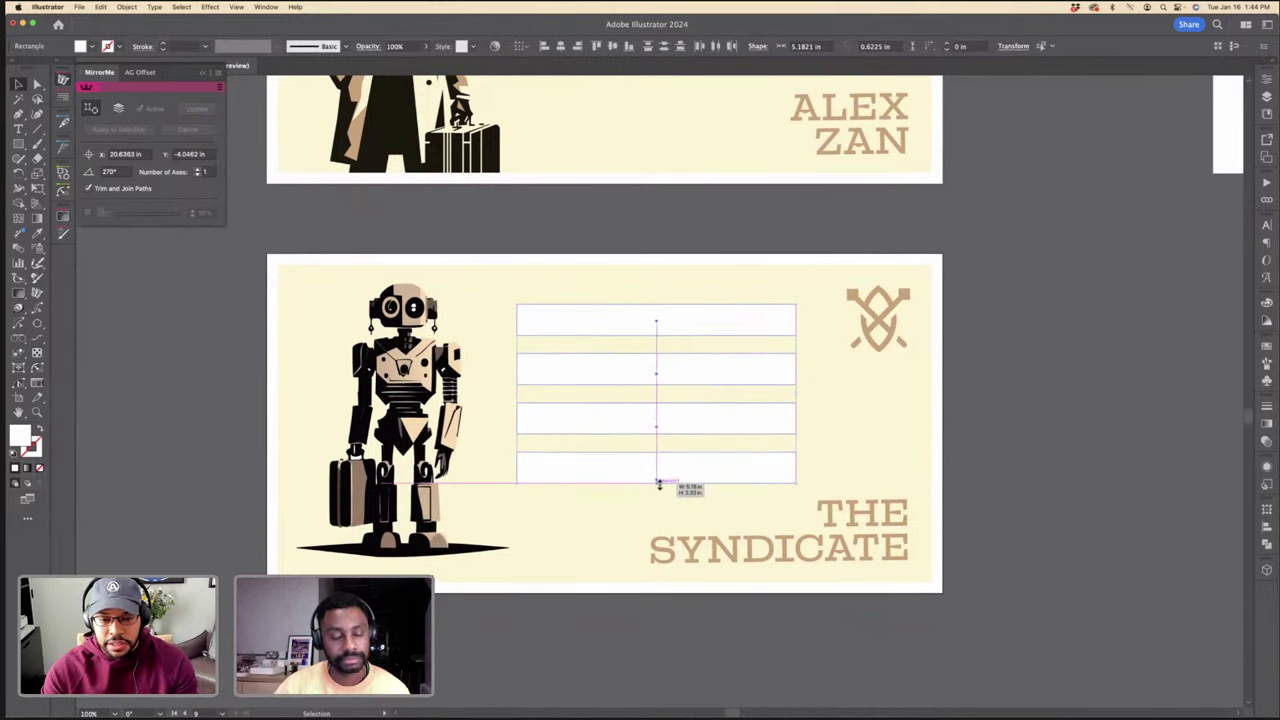
left_click(903, 423)
Step: Select the four white bars on the Syndicate board and nudge them together about 0.05 in left and slightly down
left_click(729, 420)
left_click(728, 465, "shift")
left_click(710, 370, "shift")
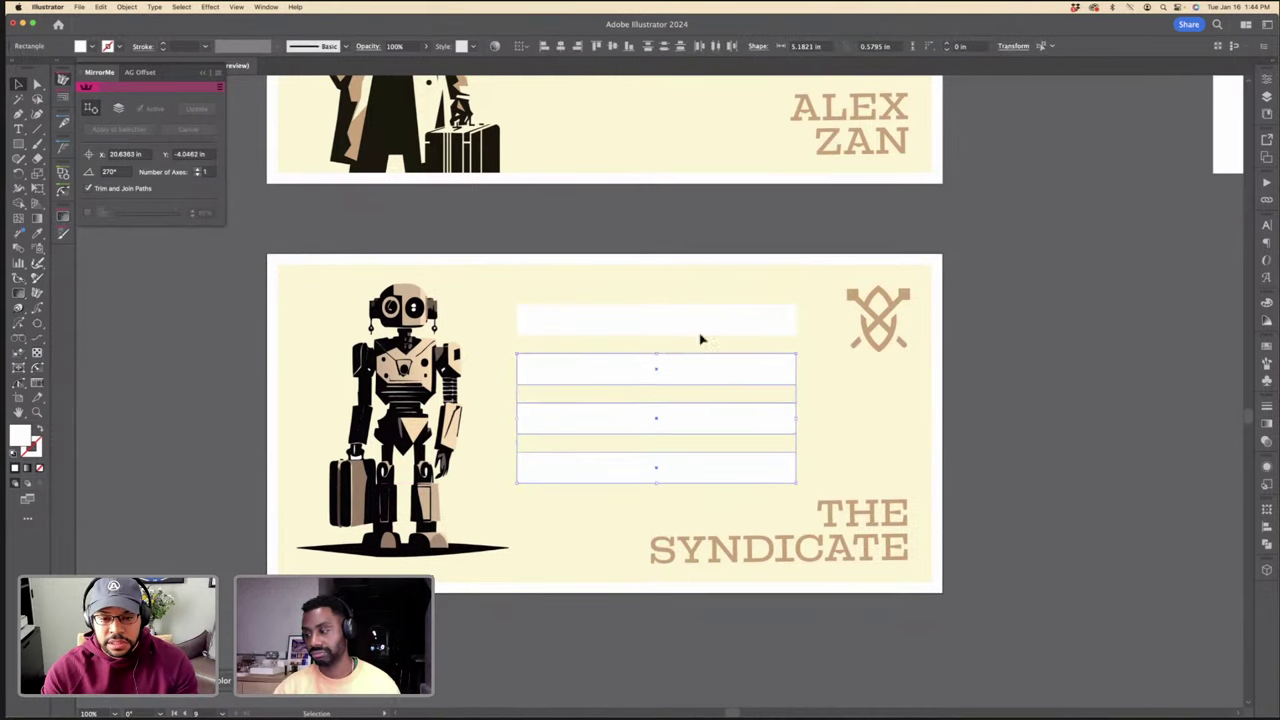
left_click(700, 331, "shift")
left_click_drag(700, 331, 699, 334)
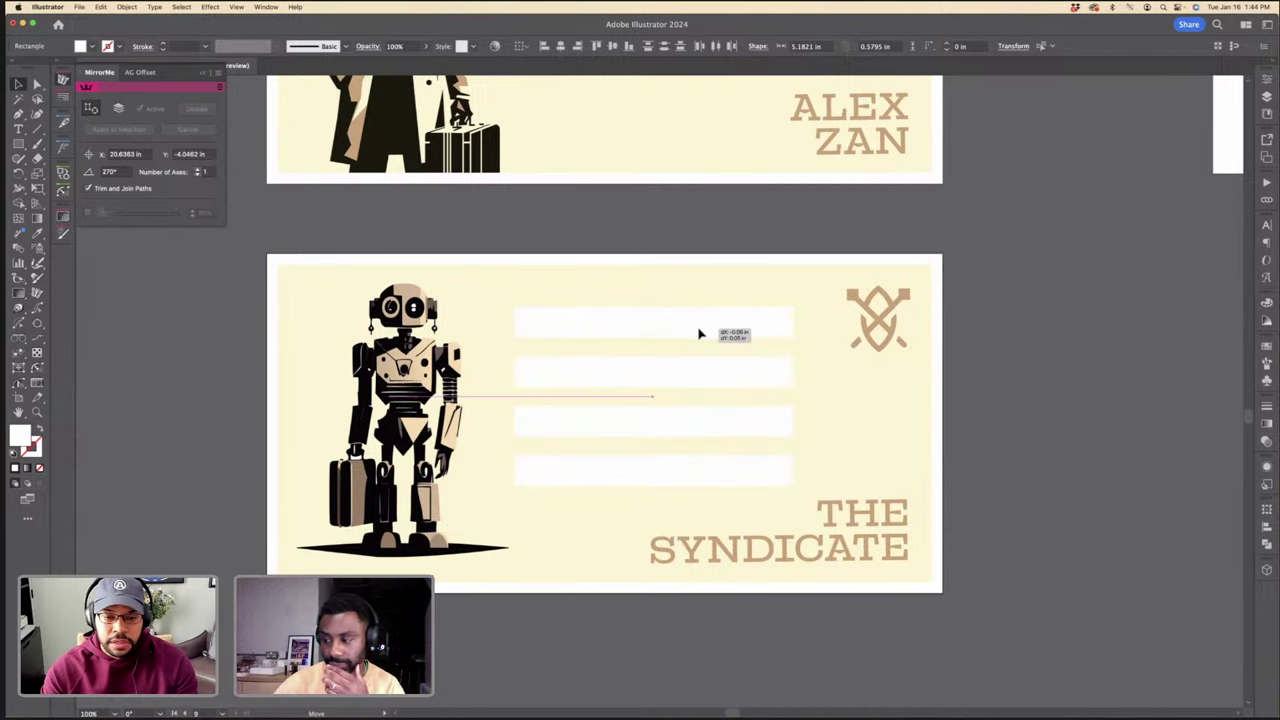
left_click(762, 346)
key("super+minus")
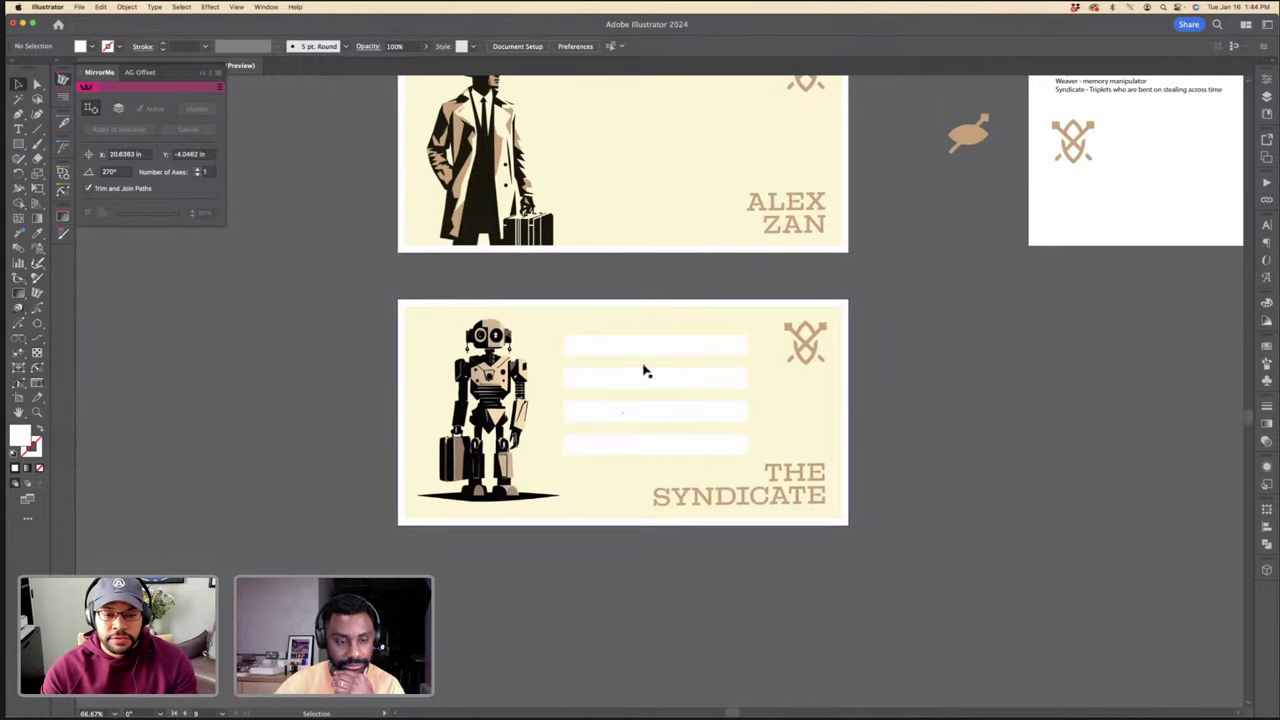
key("super+minus")
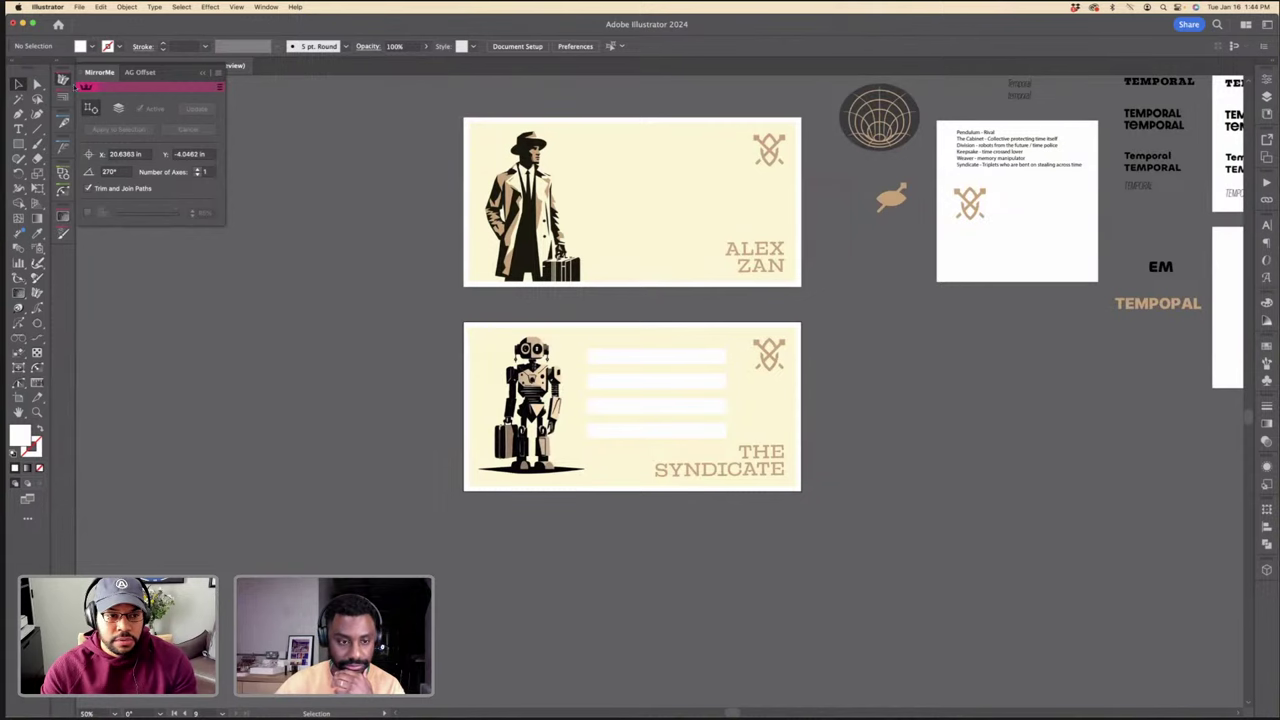
Step: Collapse the MirrorMe panel, then select and copy the entire Temporal cover artwork above the number 2
left_click(67, 81)
scroll(772, 318, "right", 15)
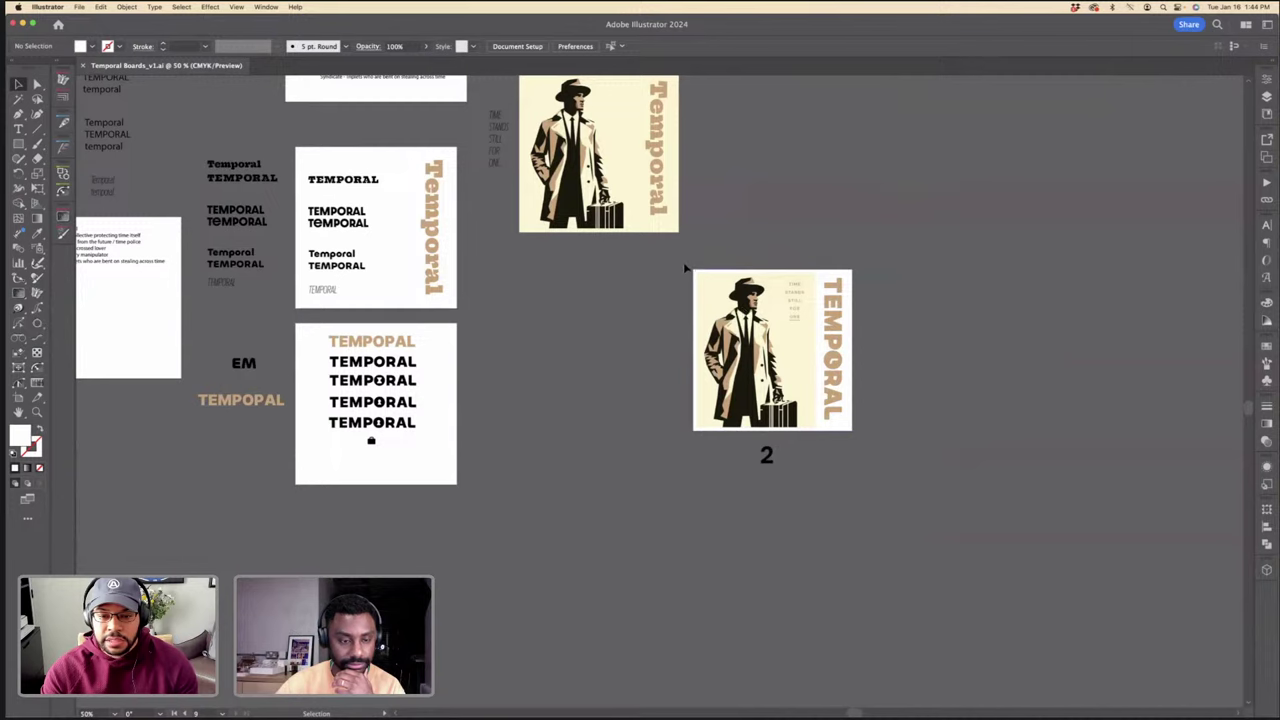
left_click_drag(685, 268, 663, 280)
mouse_move(542, 716)
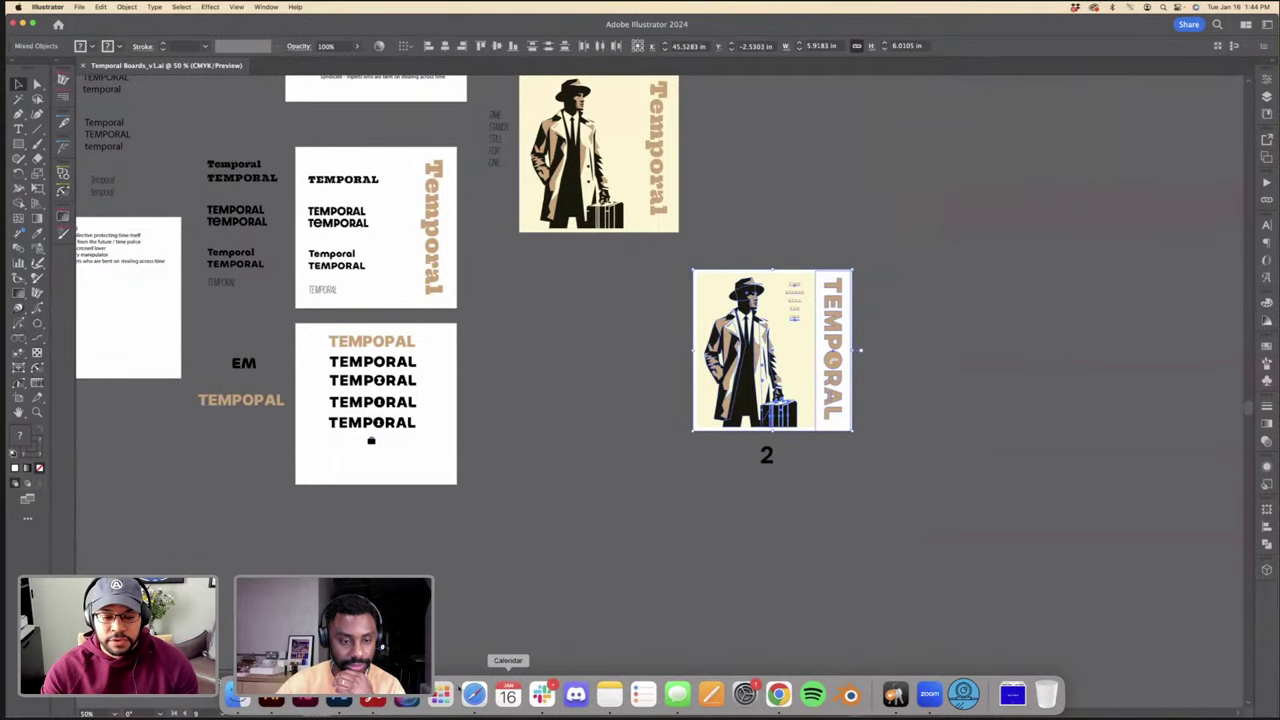
Step: Switch to Photoshop and open the BOX LID_graphic 1_ smart object of the Box_1.psd mockup for editing
left_click(339, 694)
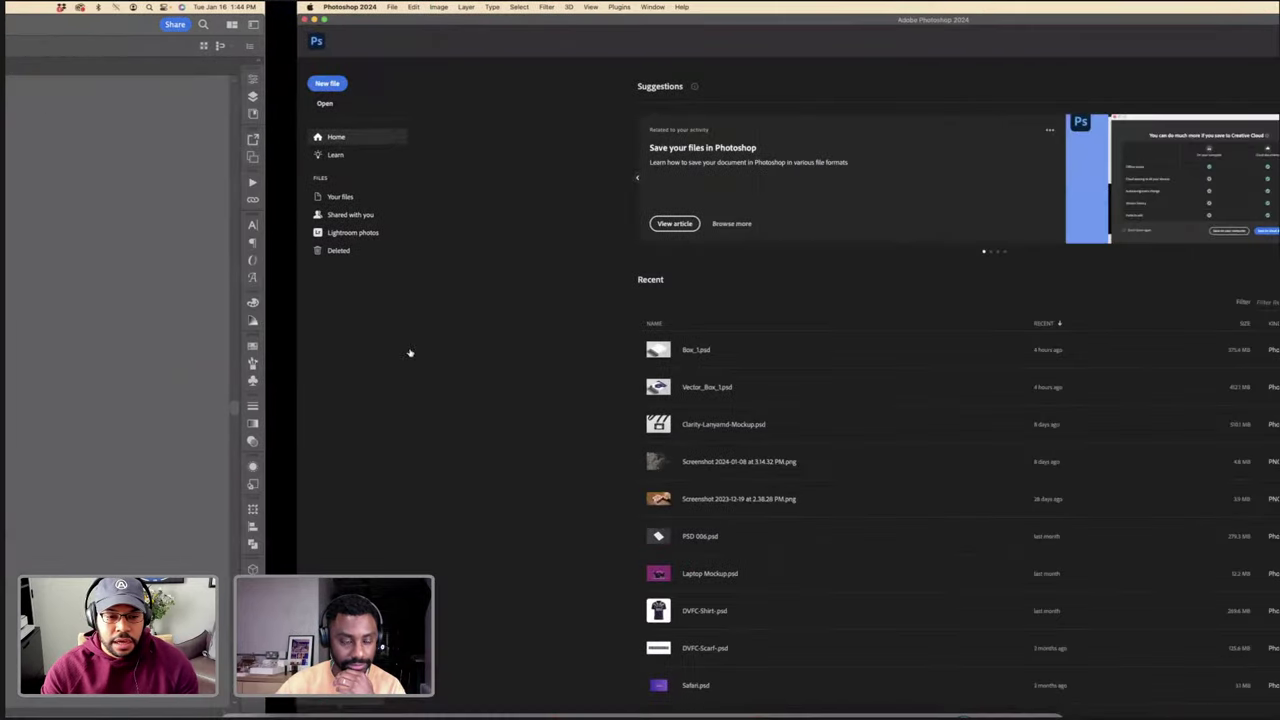
key("Escape")
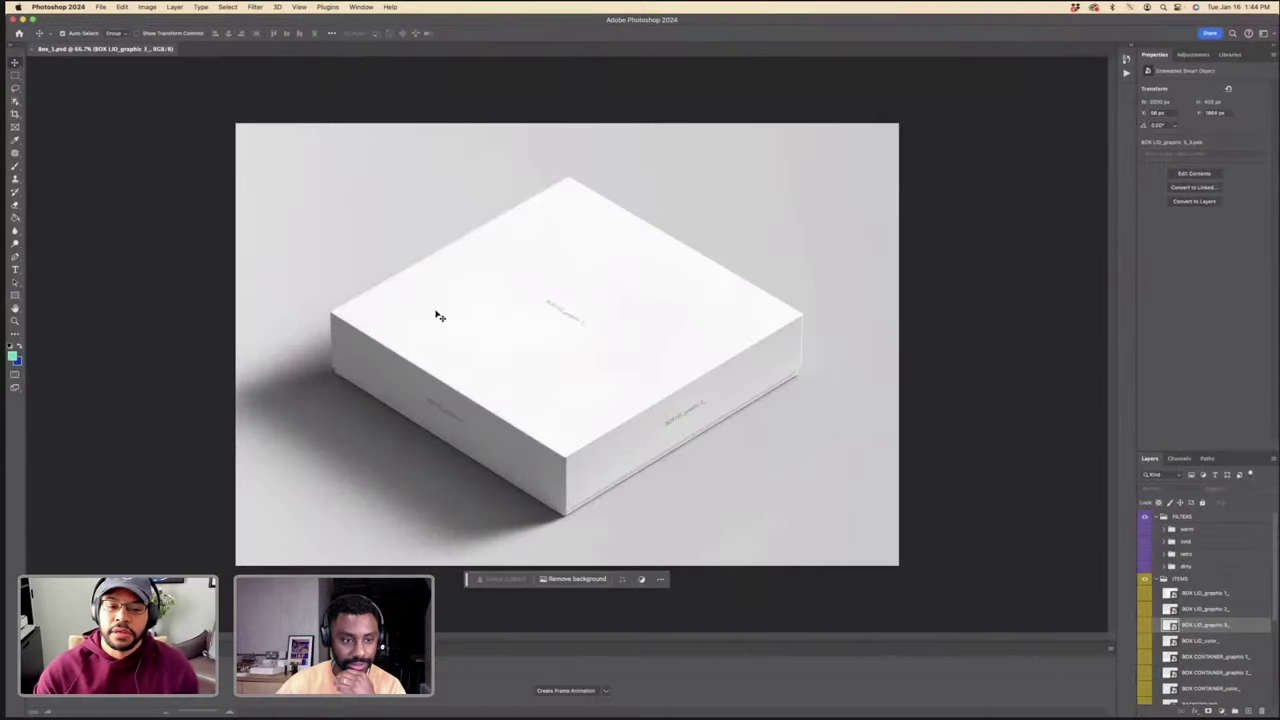
double_click(1170, 594)
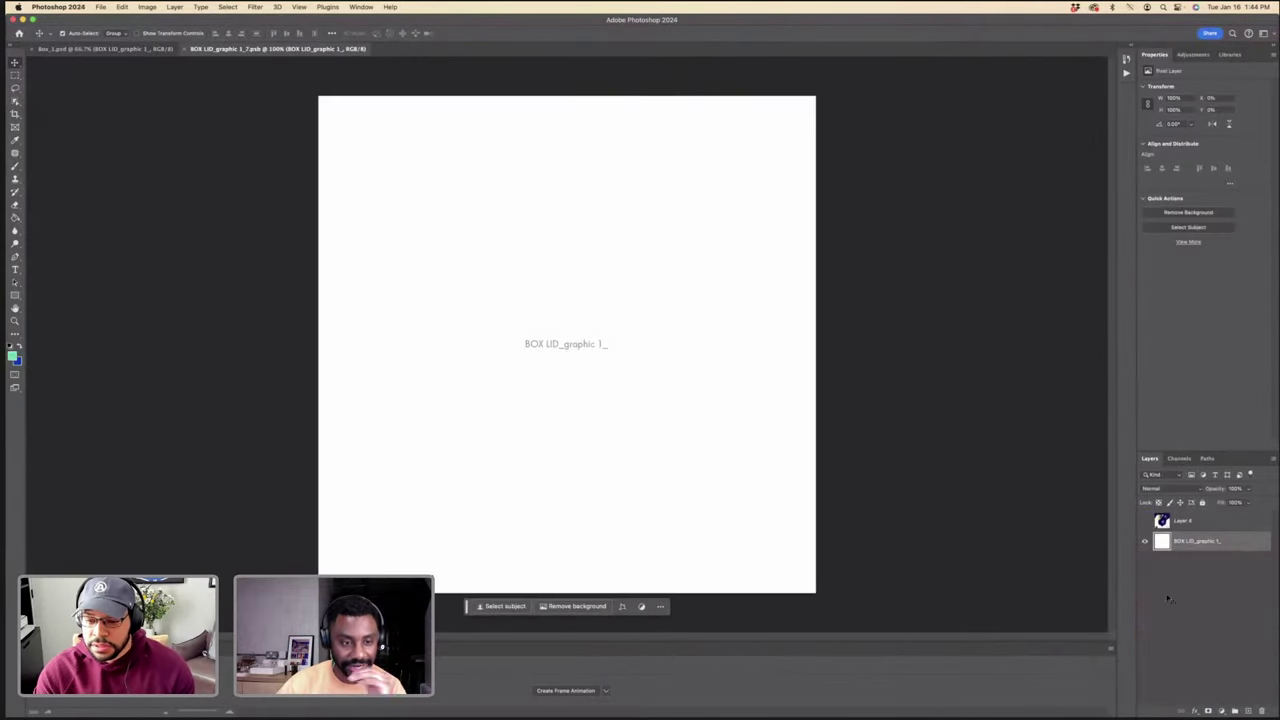
Step: Paste the cover as pixels, scale it to fill the lid canvas, save, and return to the Box_1.psd mockup
key("super+v")
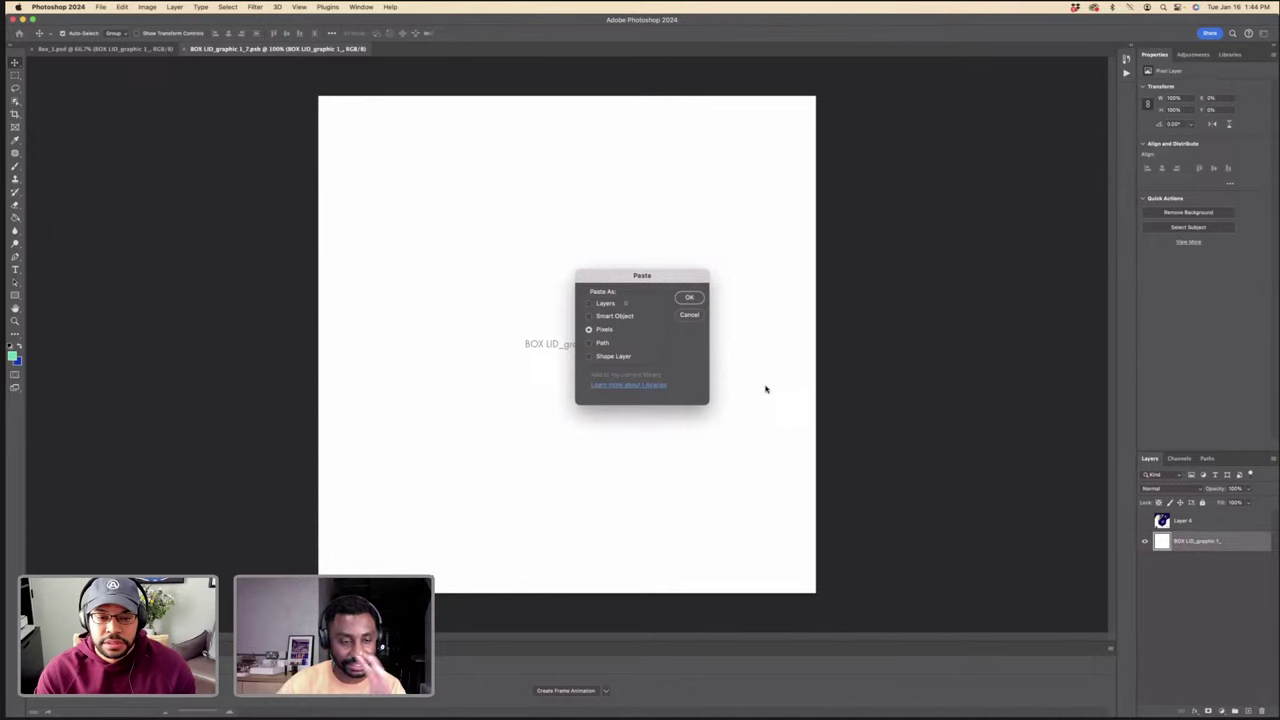
key("Return")
mouse_move(567, 121)
left_mouse_down()
mouse_move(570, 82)
mouse_move(567, 96)
left_mouse_up()
left_click_drag(576, 562, 567, 588)
key("Return")
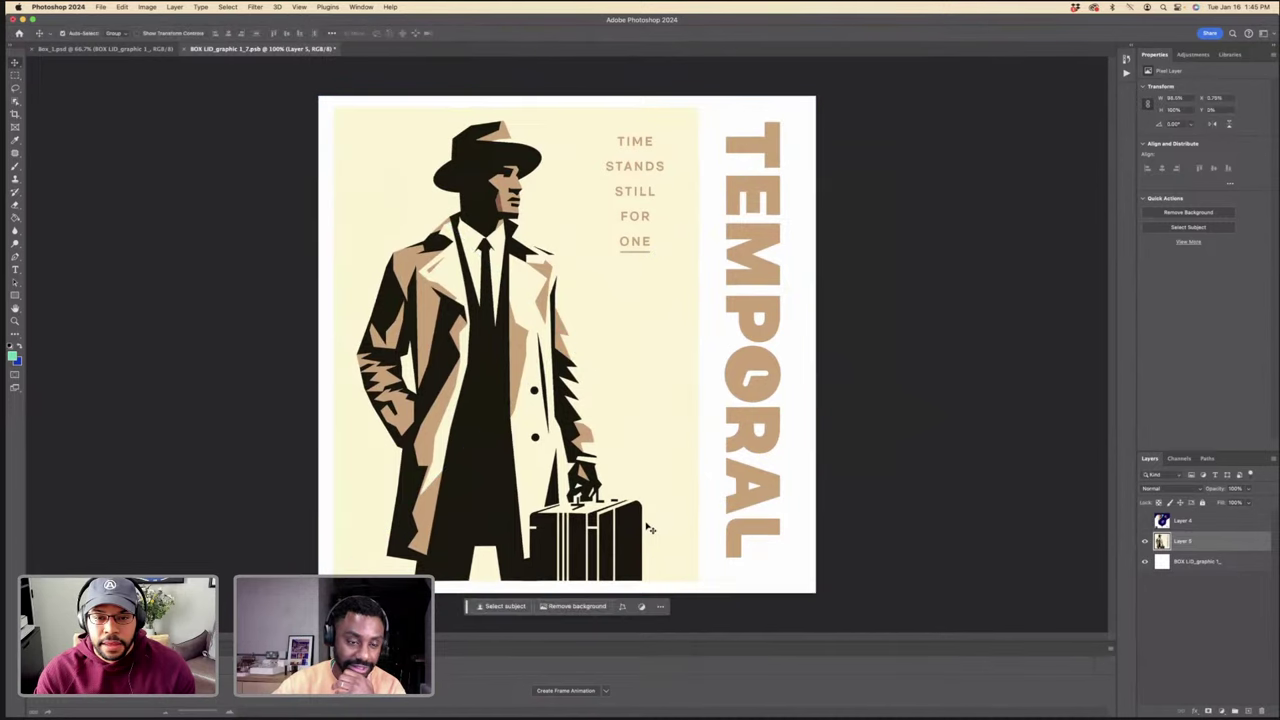
key("cmd+s")
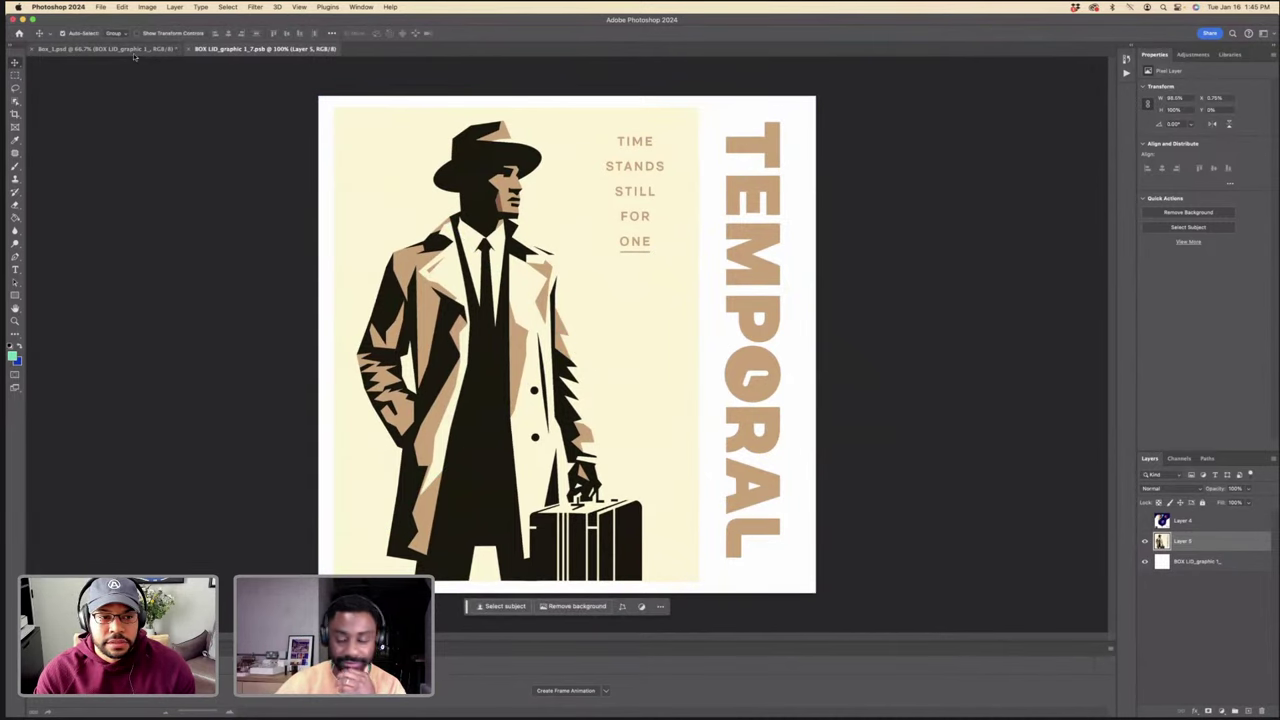
left_click(133, 53)
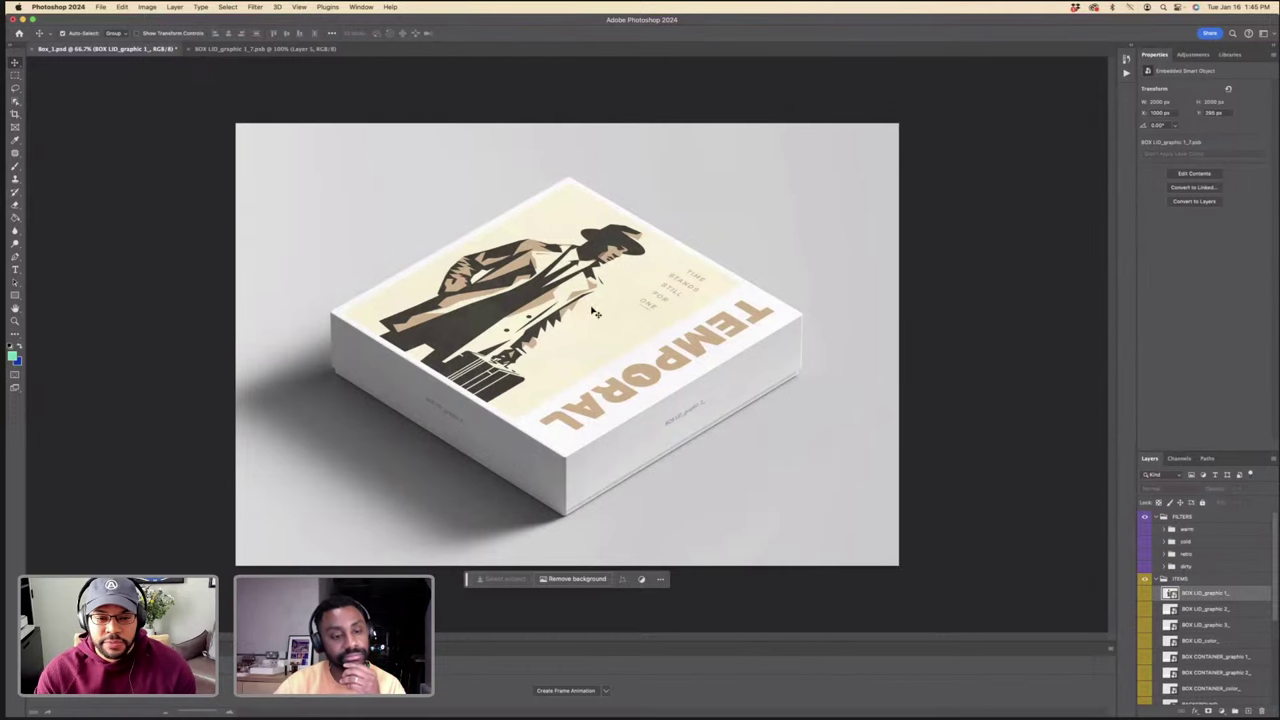
Step: Place Artwork 1 from the TEMPORAL_CCG library at the cover's lower-left corner, scaled to about 42%, save, and check the box mockup
key("ctrl+Tab")
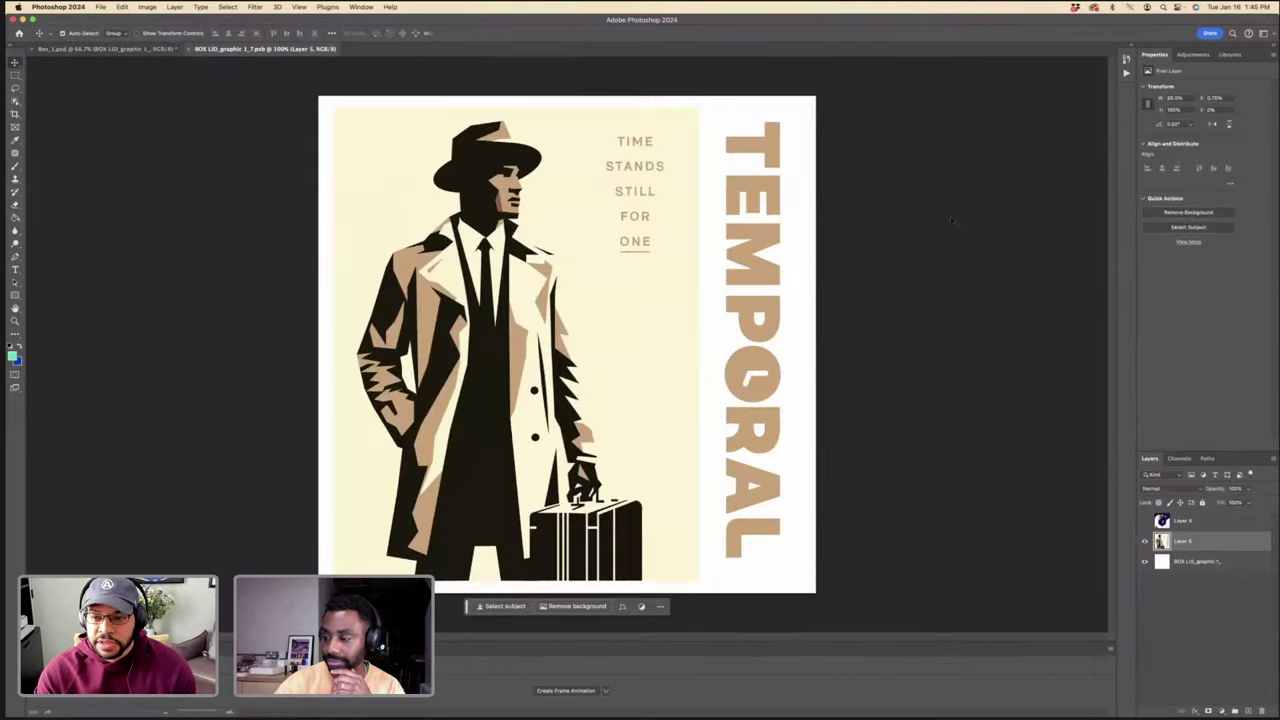
left_click(1196, 55)
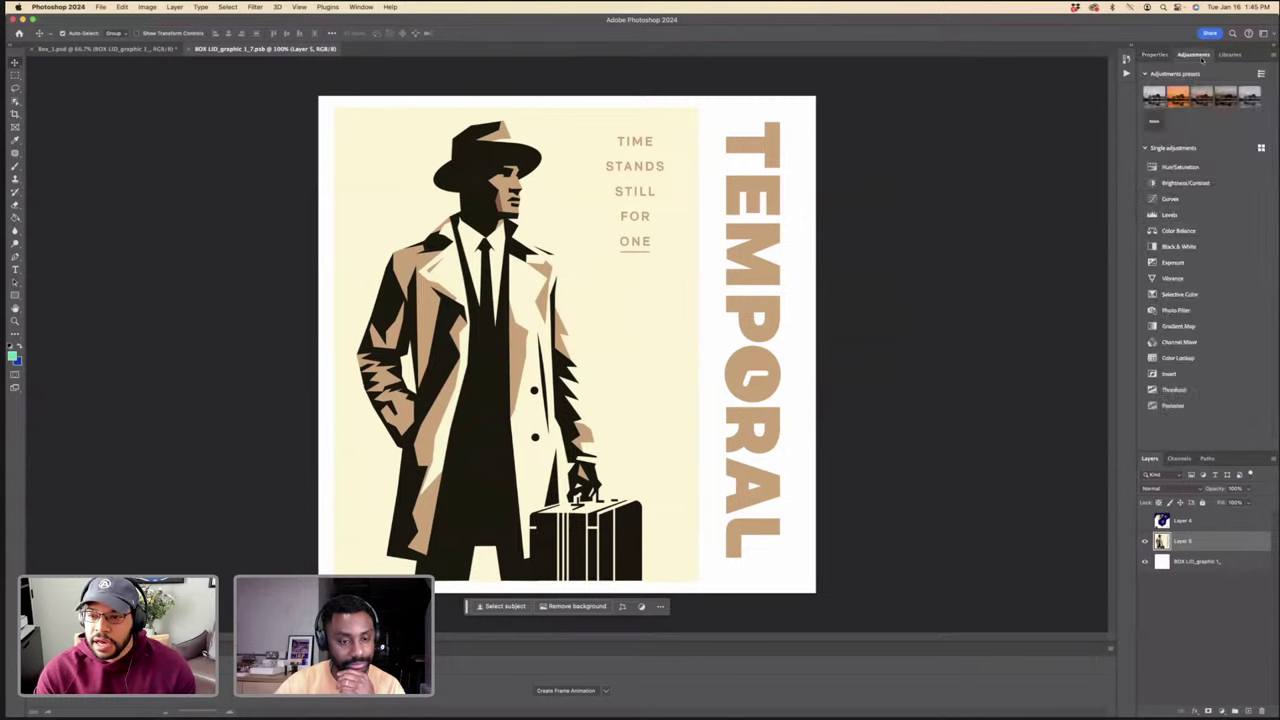
left_click(1229, 55)
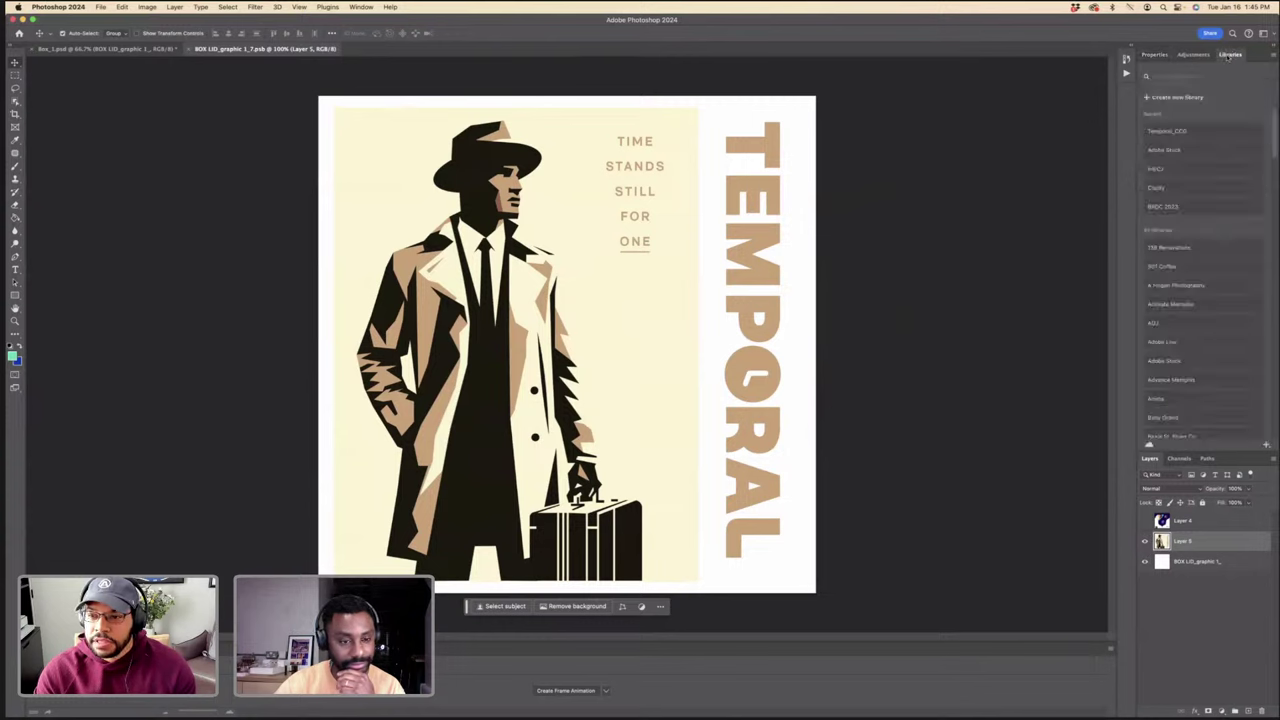
left_click(1201, 130)
left_click_drag(815, 362, 538, 469)
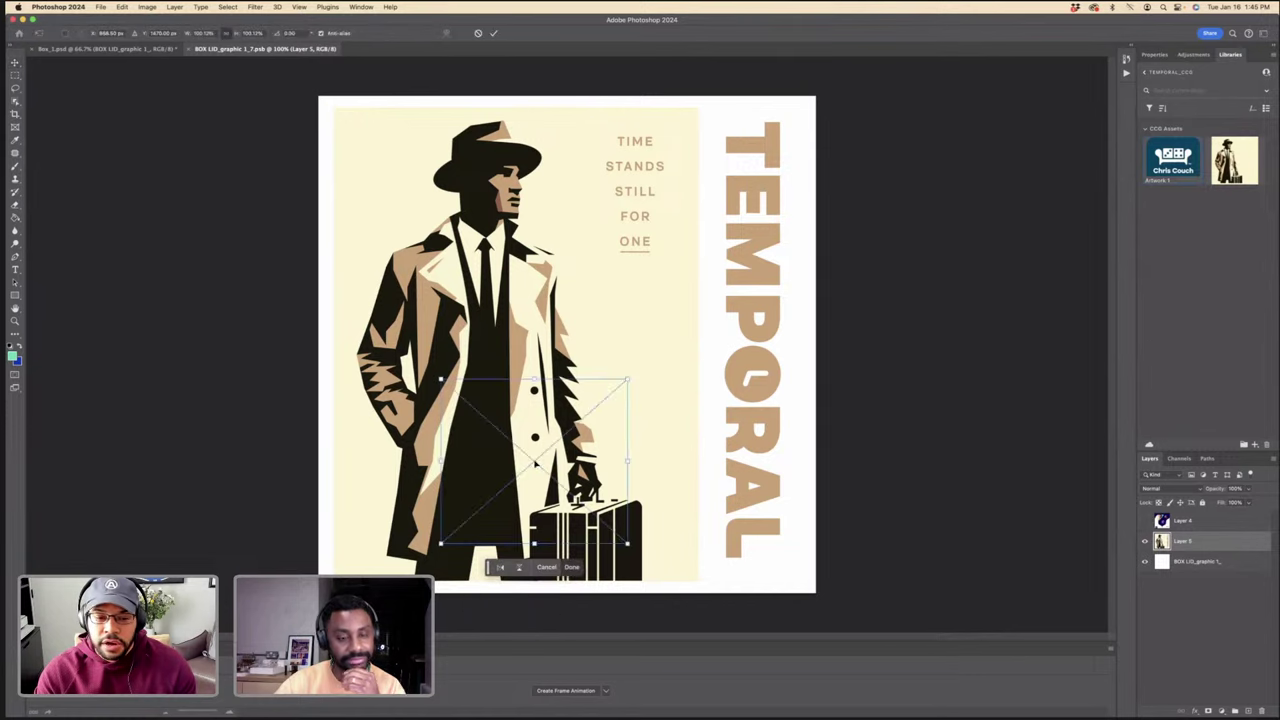
left_click_drag(627, 381, 394, 540)
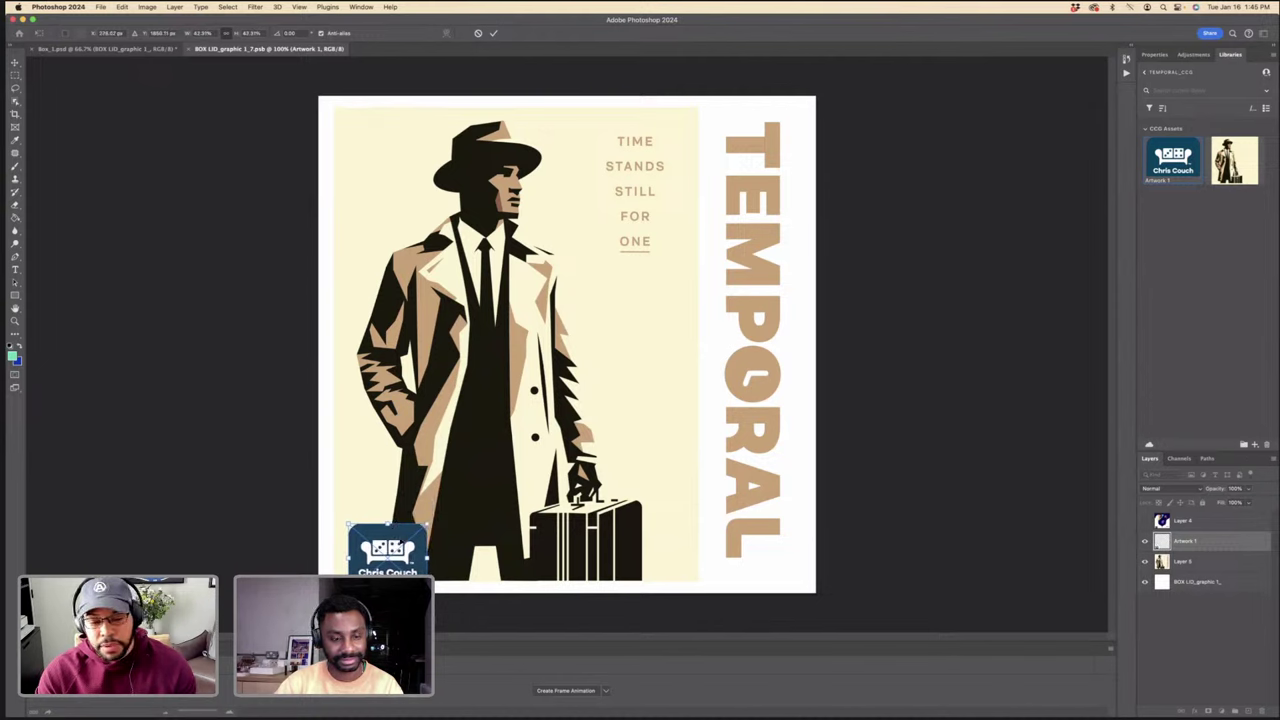
key("Return")
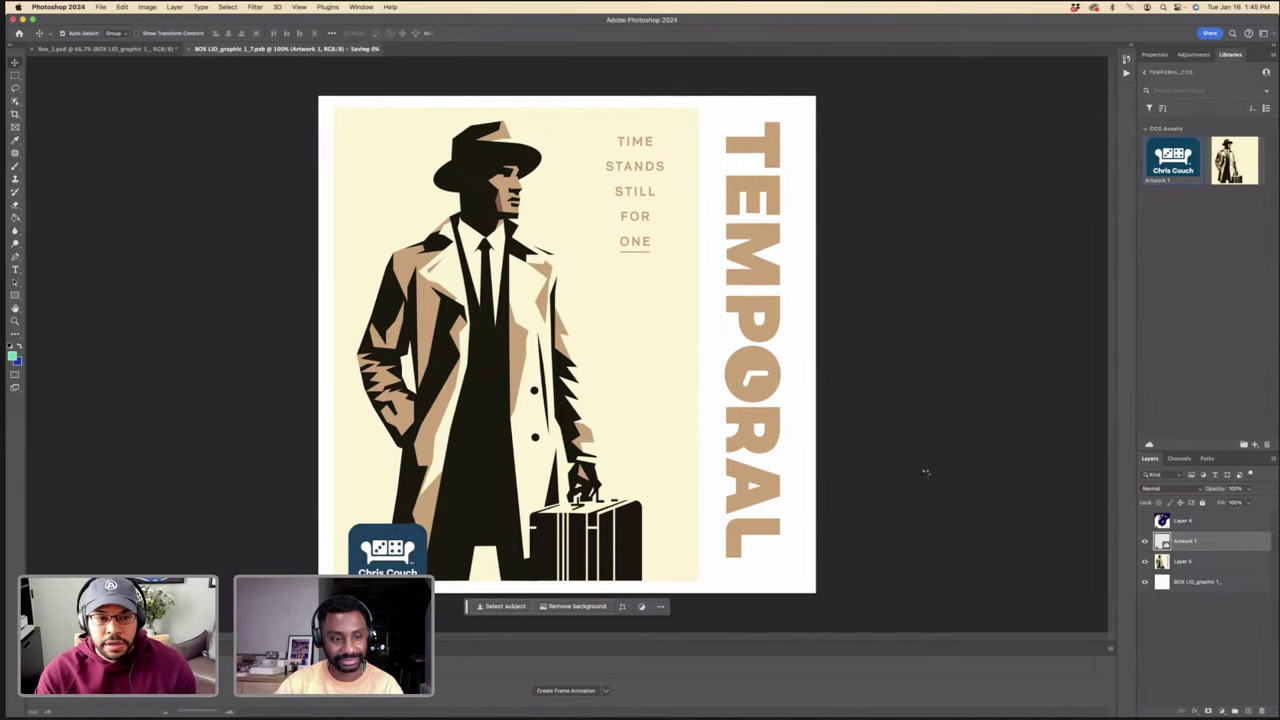
left_click(141, 50)
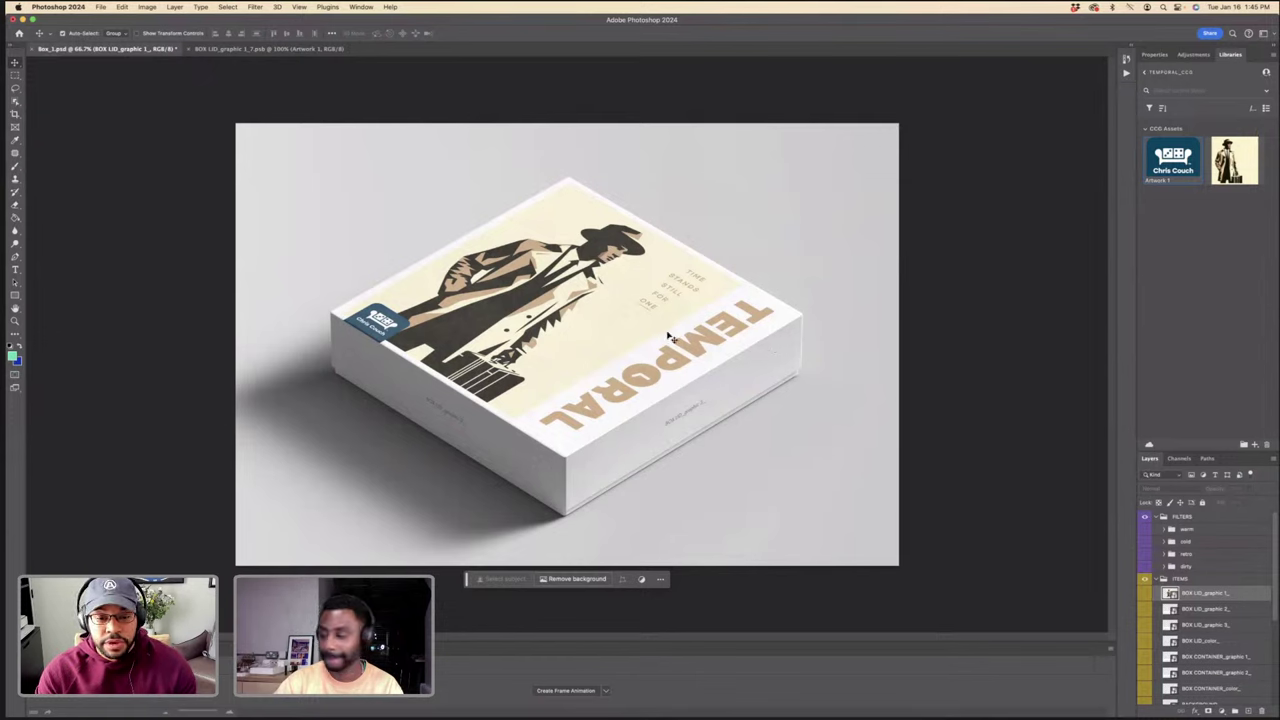
Step: Hide the Artwork 1 logo layer in the lid graphic, save it, and return to the box mockup
left_click(268, 49)
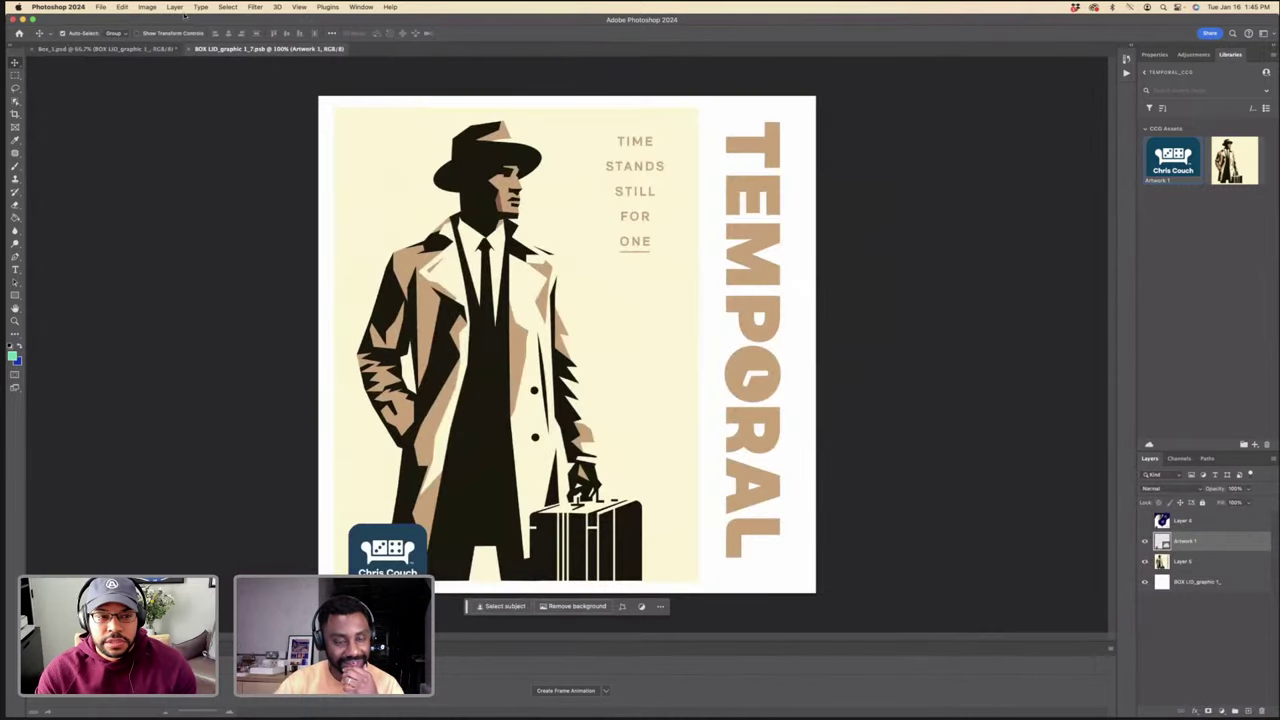
left_click(1146, 541)
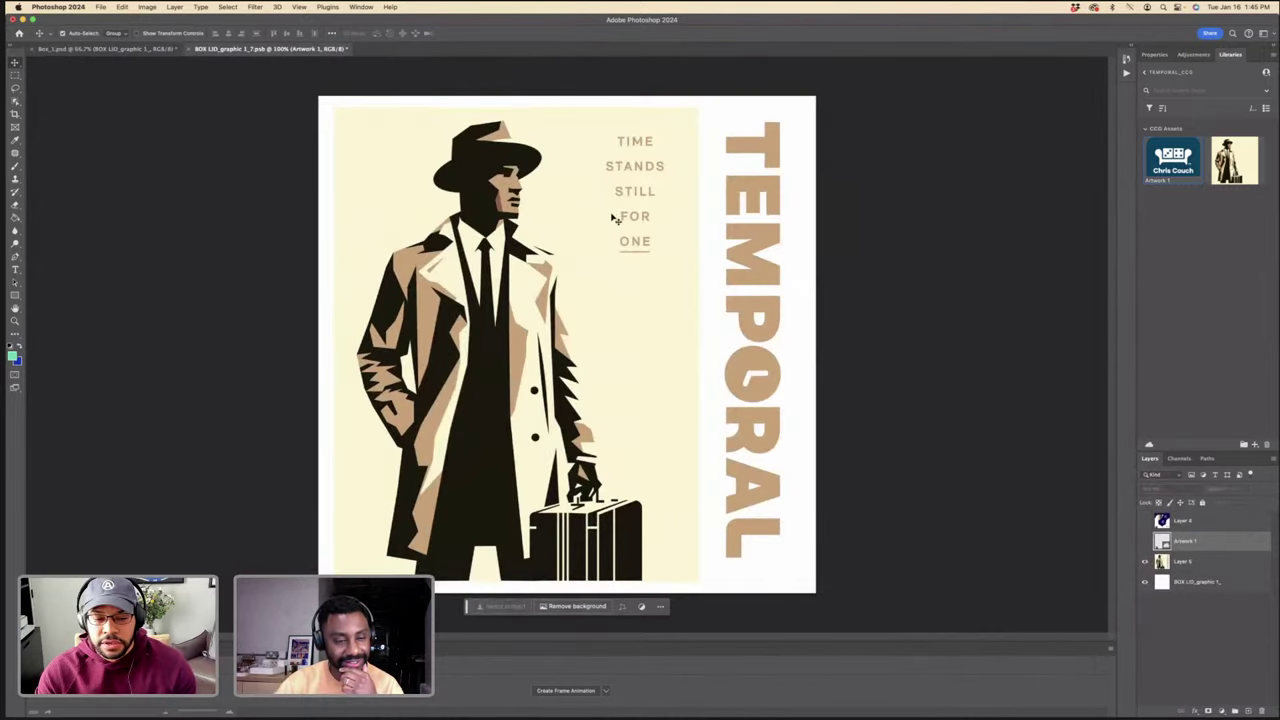
left_click(150, 50)
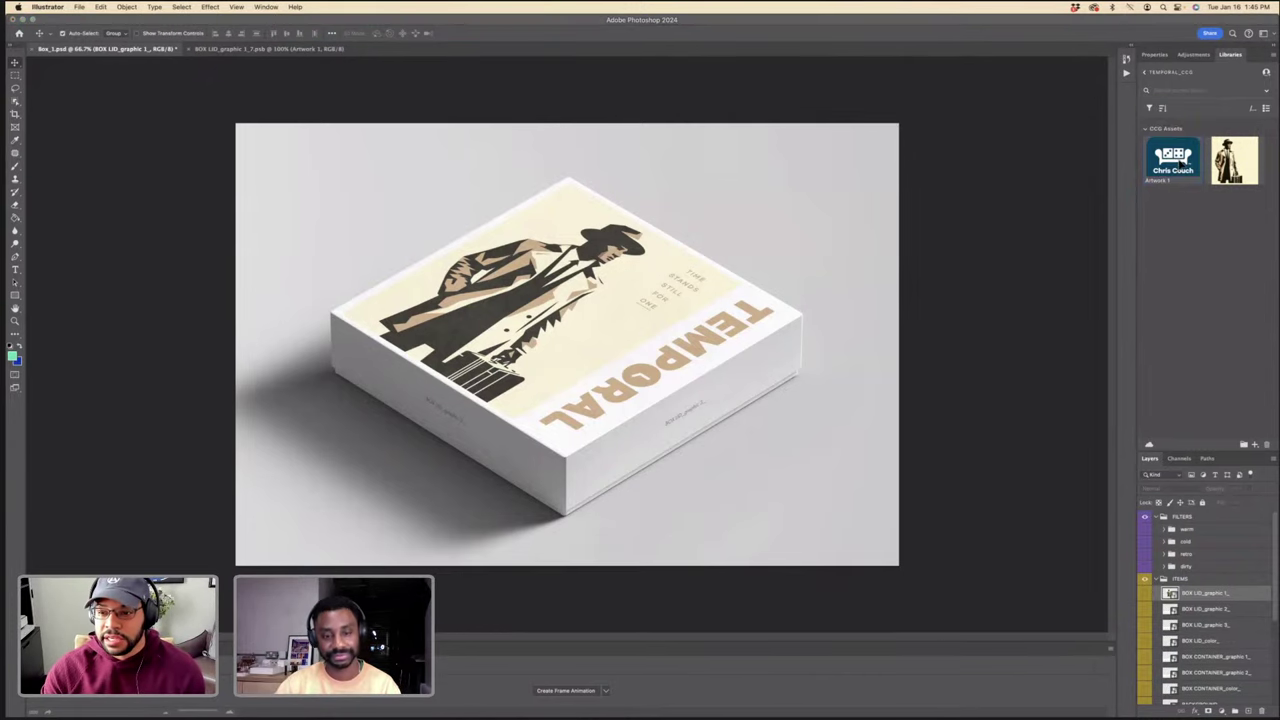
Step: Open the Artwork 1 library logo in Illustrator for editing, then return to the Photoshop mockup
key("ctrl+Left")
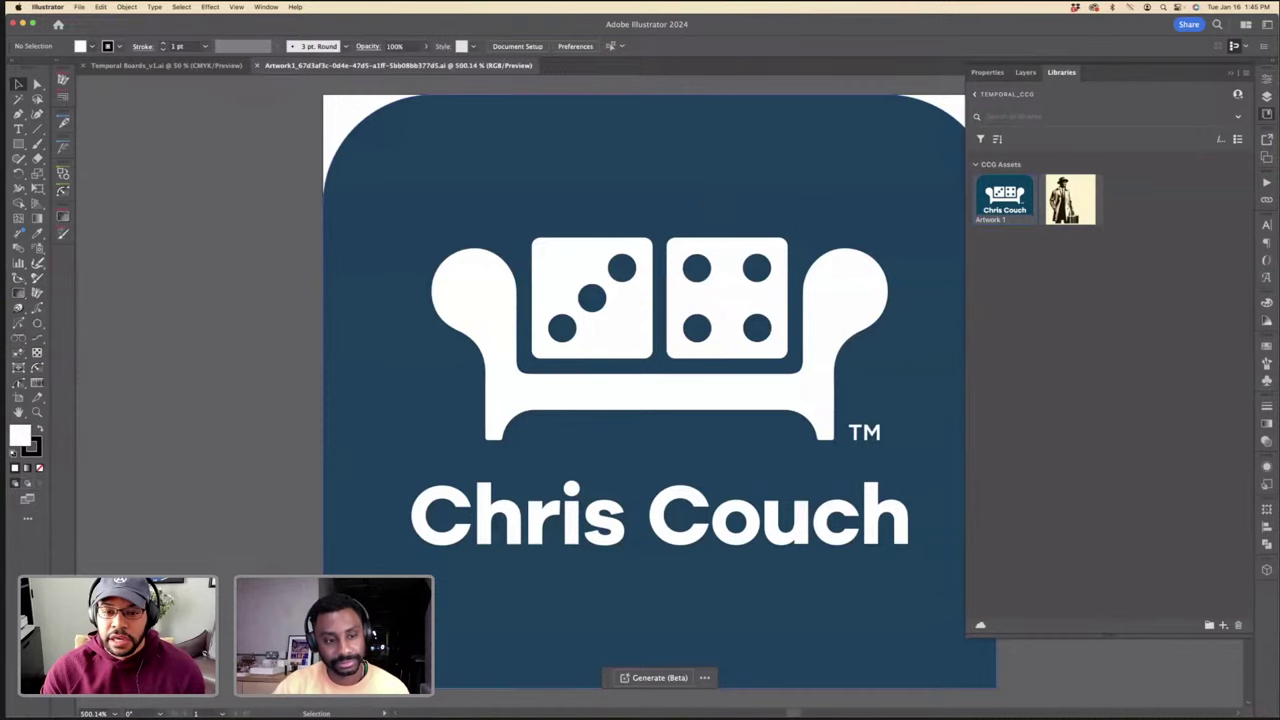
key("super+minus")
key("ctrl+Right")
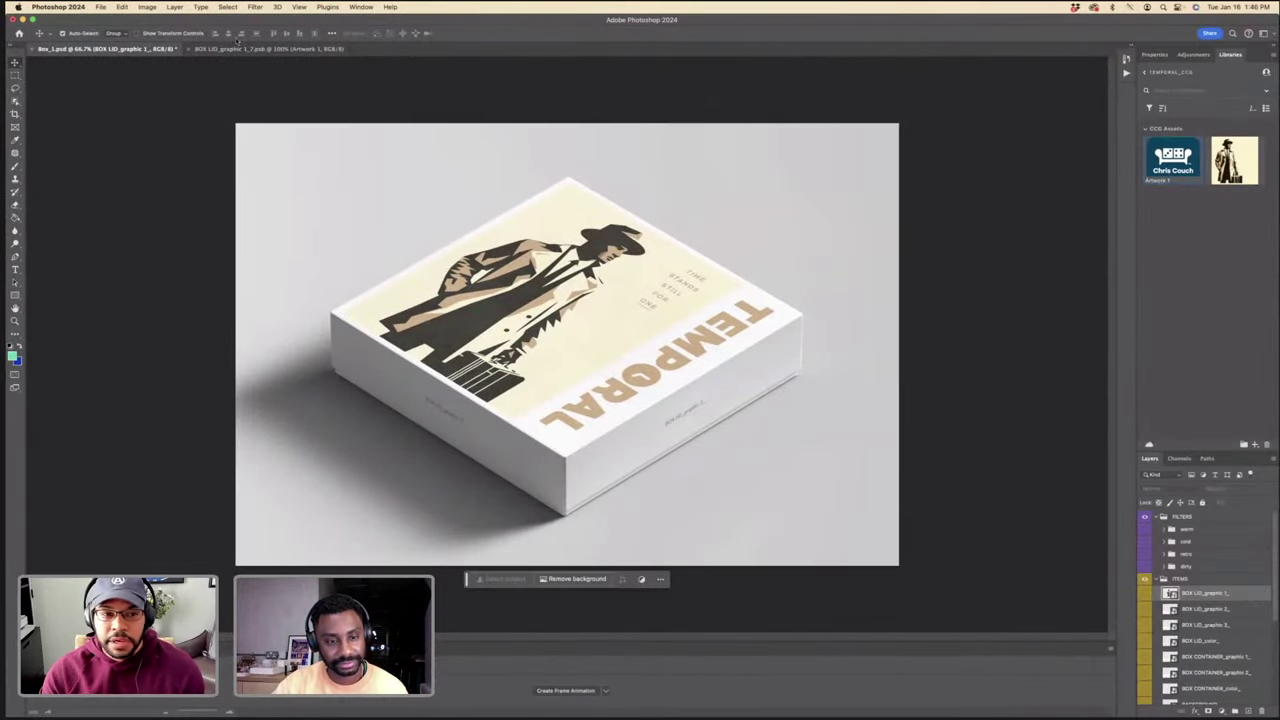
Step: Place a second Artwork 1 library logo small at the cover's lower-left corner, save the lid graphic, and return to the mockup
left_click(240, 48)
left_click_drag(1155, 157, 450, 513)
left_click_drag(443, 429, 395, 548)
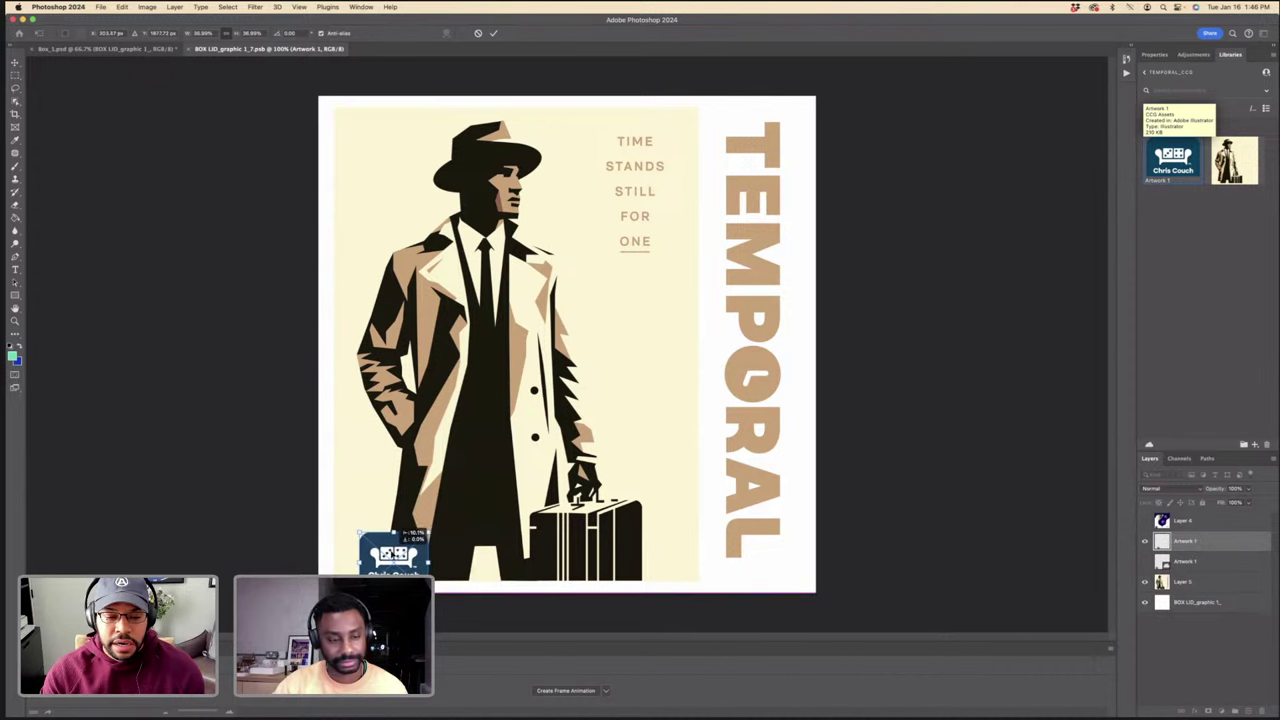
key("Return")
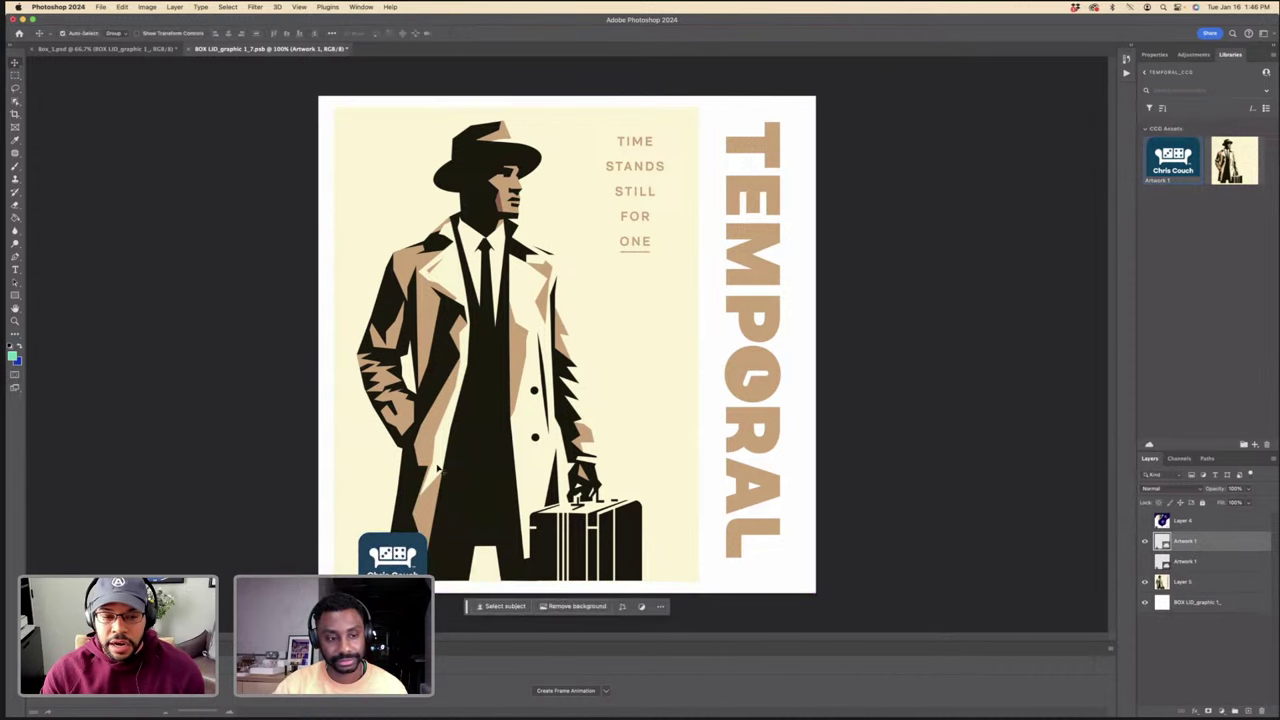
key("super+s")
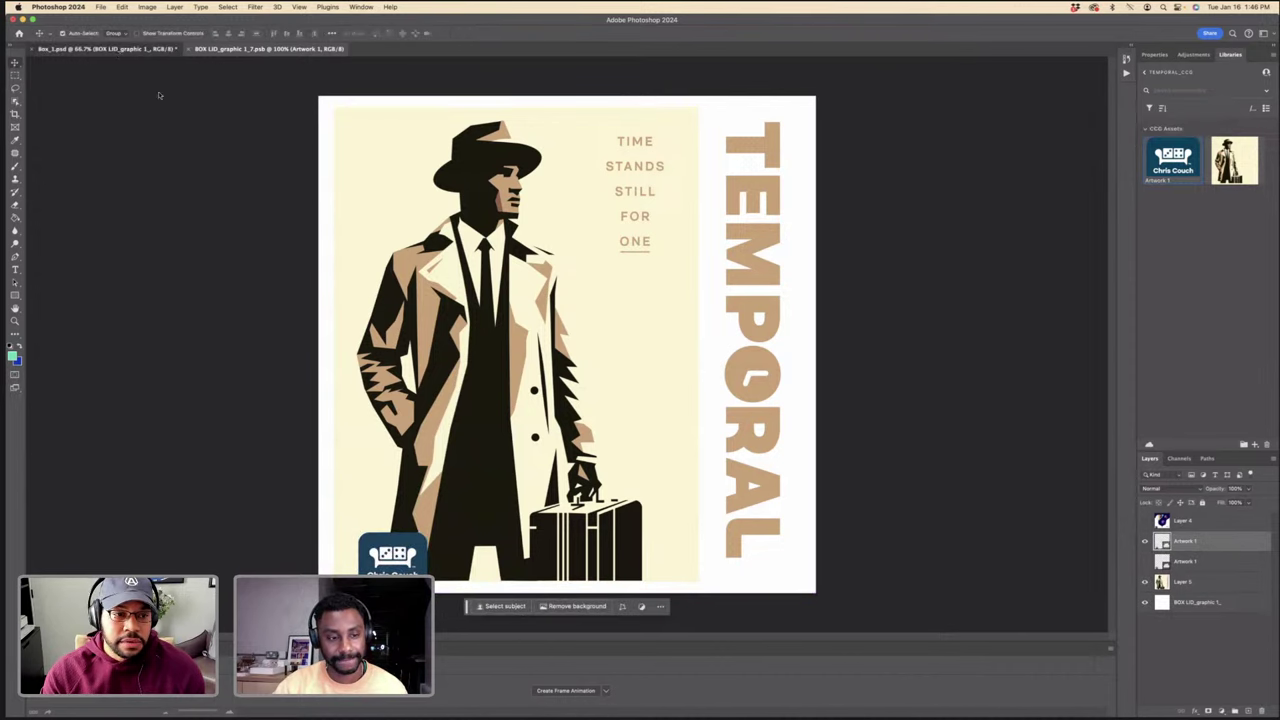
left_click(105, 48)
Step: Switch to Illustrator, select the logo's blue background, and copy the hex code of the coat's tan fill from Temporal Boards_v1.ai
key("ctrl+Left")
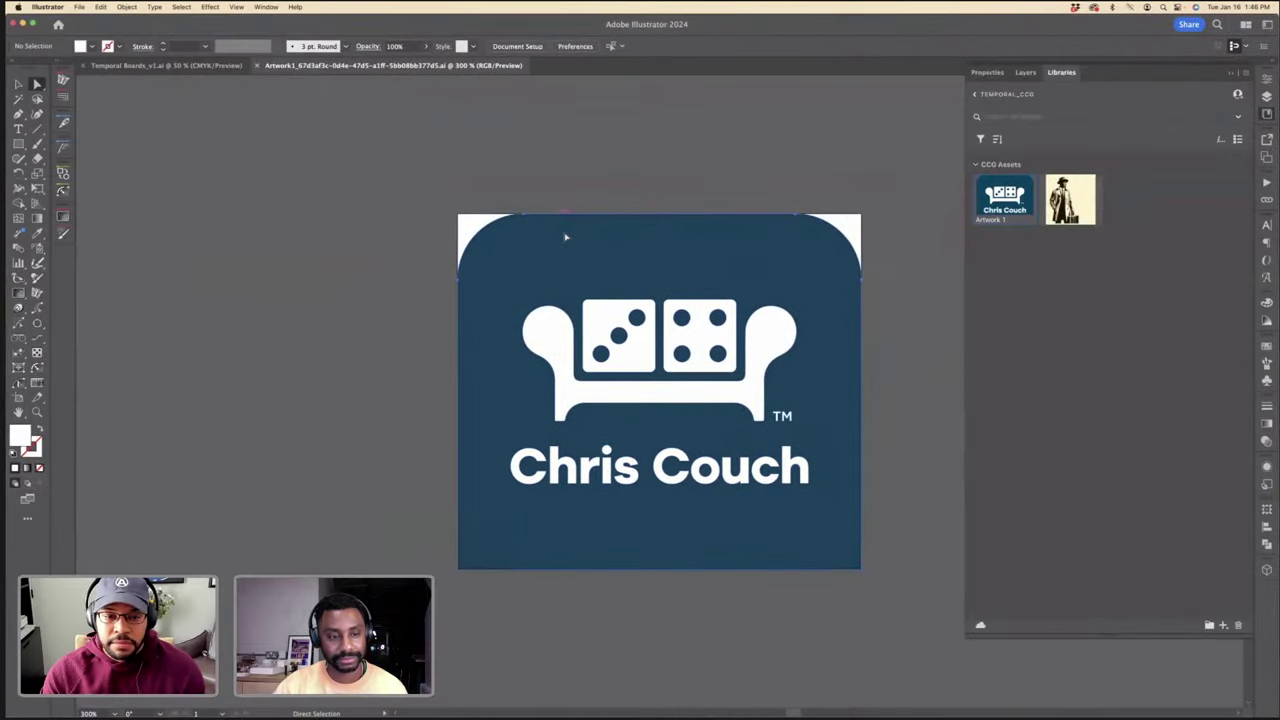
left_click(565, 237)
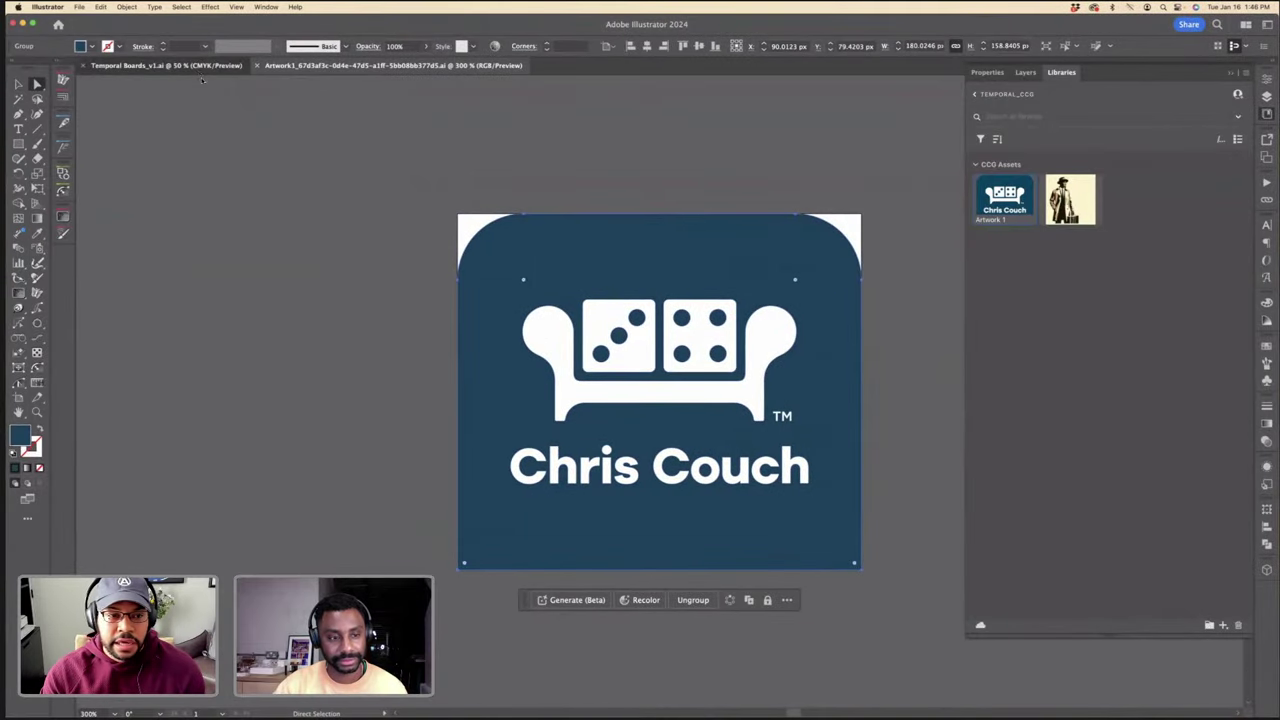
left_click(200, 66)
key("v")
left_click(721, 251)
key("a")
left_click(826, 327)
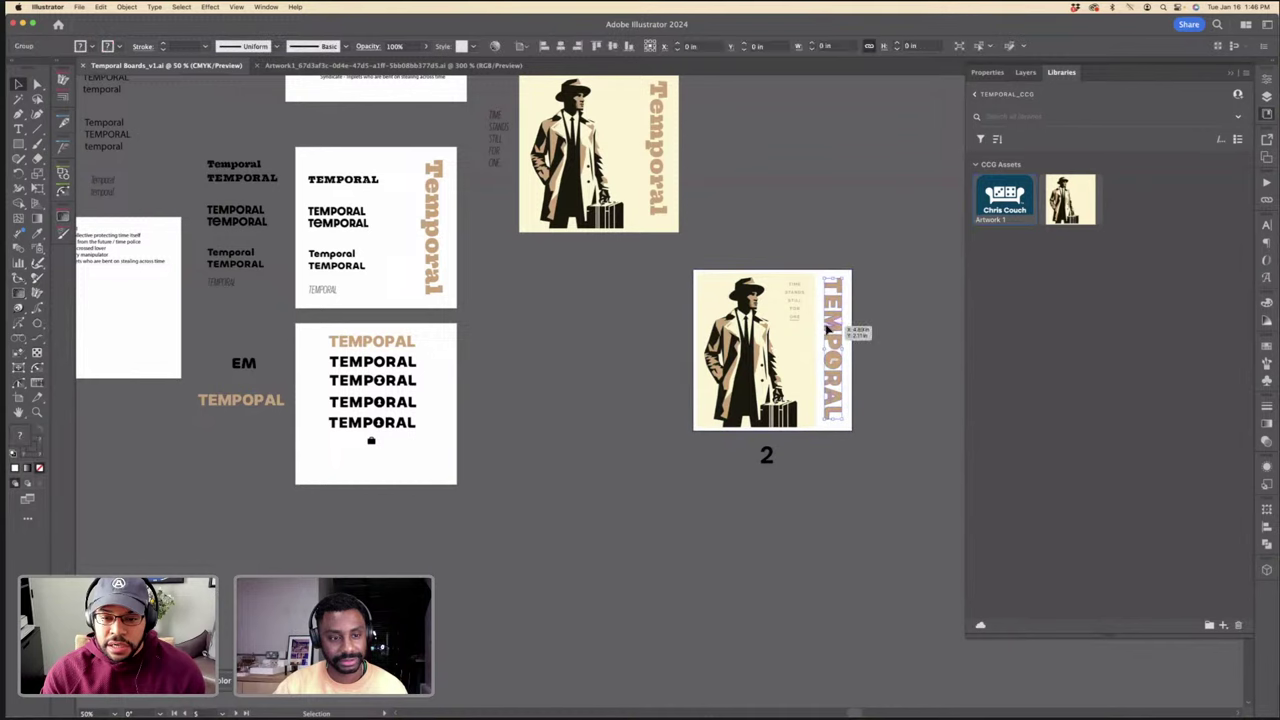
left_click(715, 254)
left_click(551, 213)
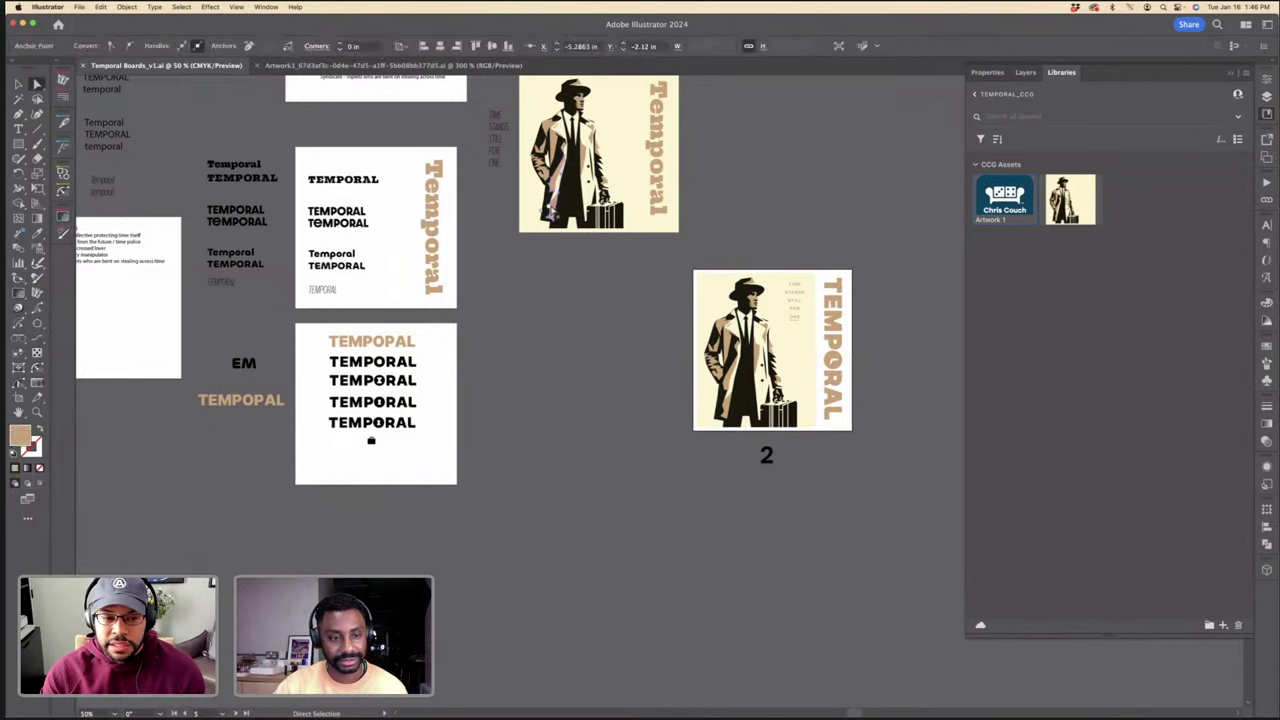
double_click(22, 432)
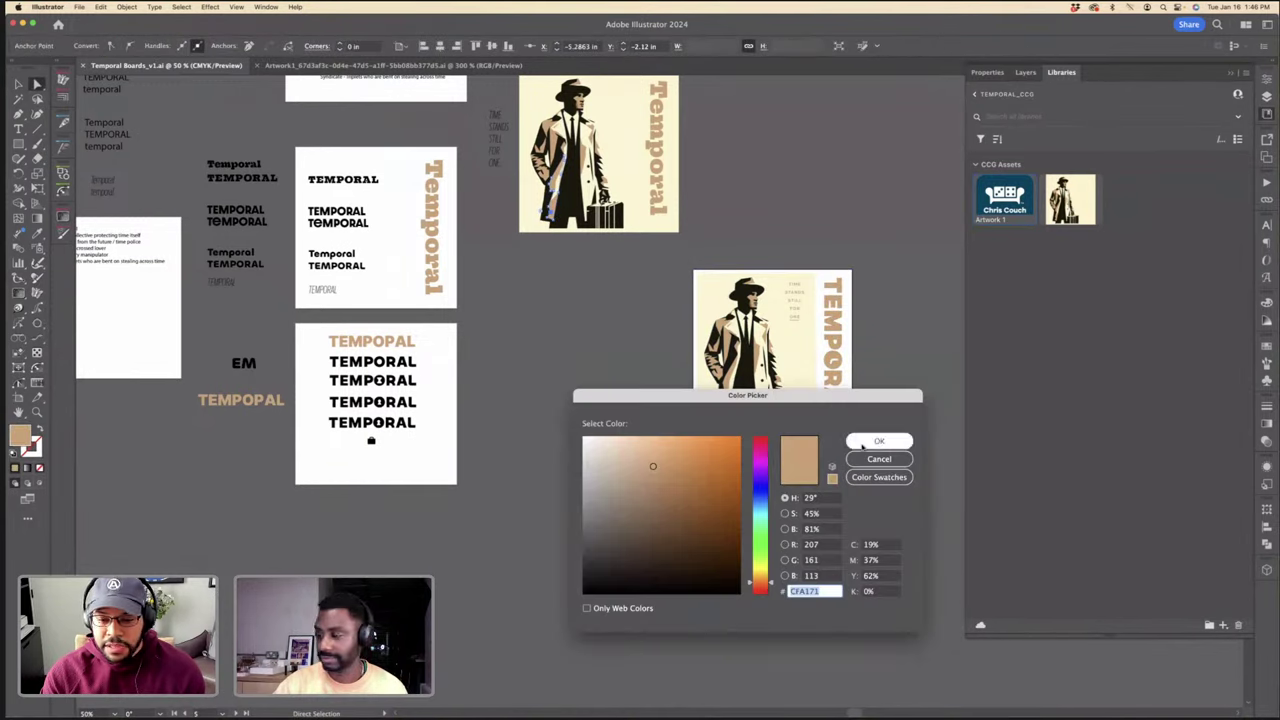
left_click(878, 442)
Step: Set the logo background's fill to tan CFA171 and save the library artwork
left_click(395, 65)
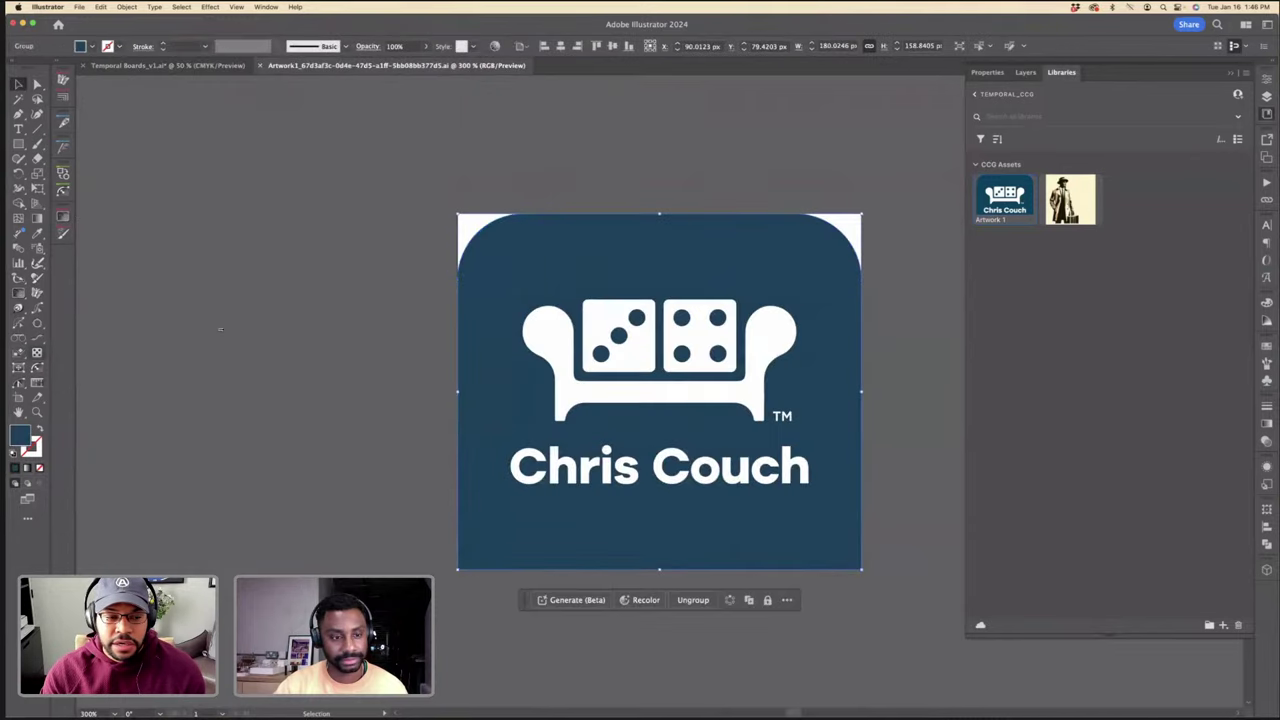
double_click(22, 434)
left_click(877, 441)
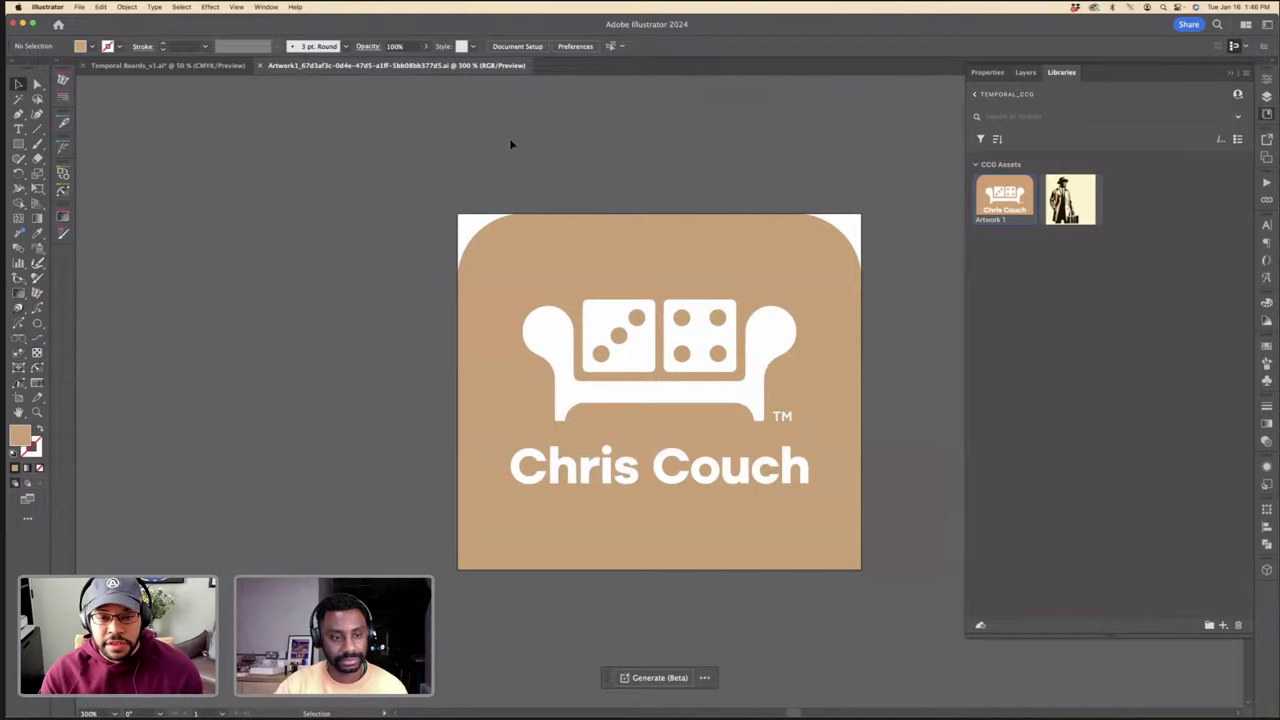
Step: Return to the Photoshop lid graphic, align the logo with the cream panel's left edge, save it, and check the result on the box mockup
key("ctrl+Right")
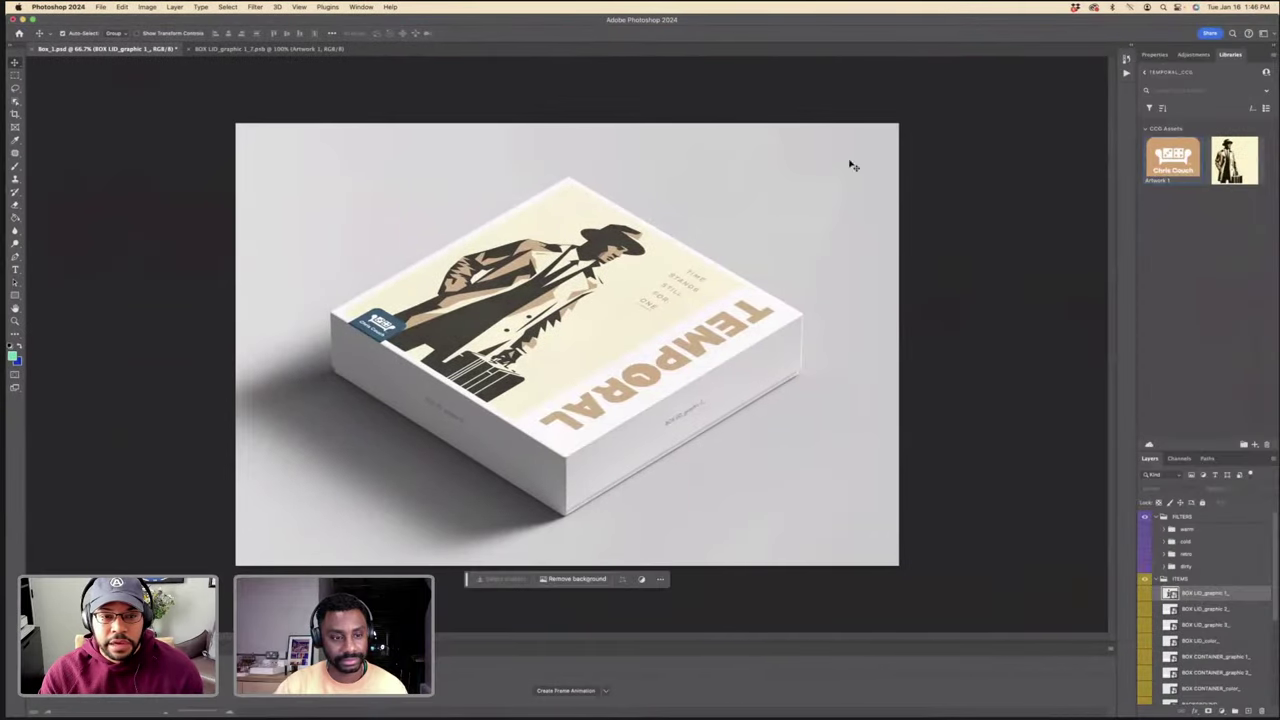
left_click(305, 49)
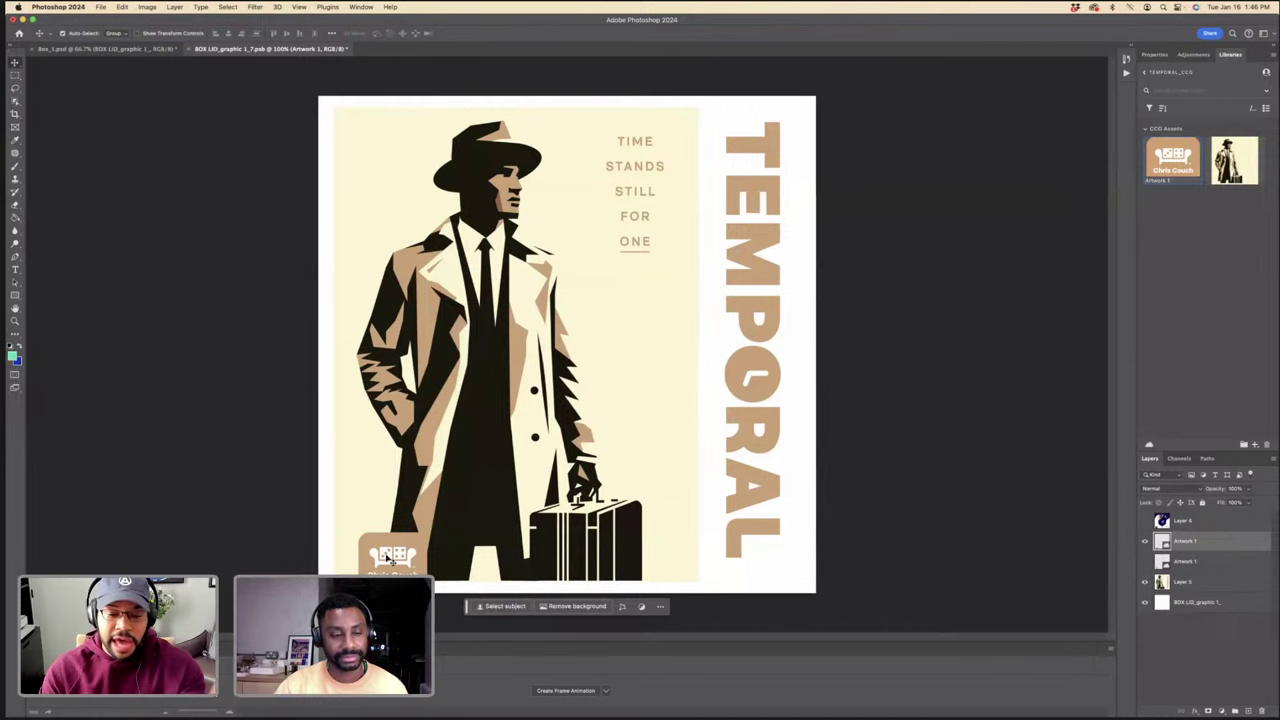
key("ctrl+t")
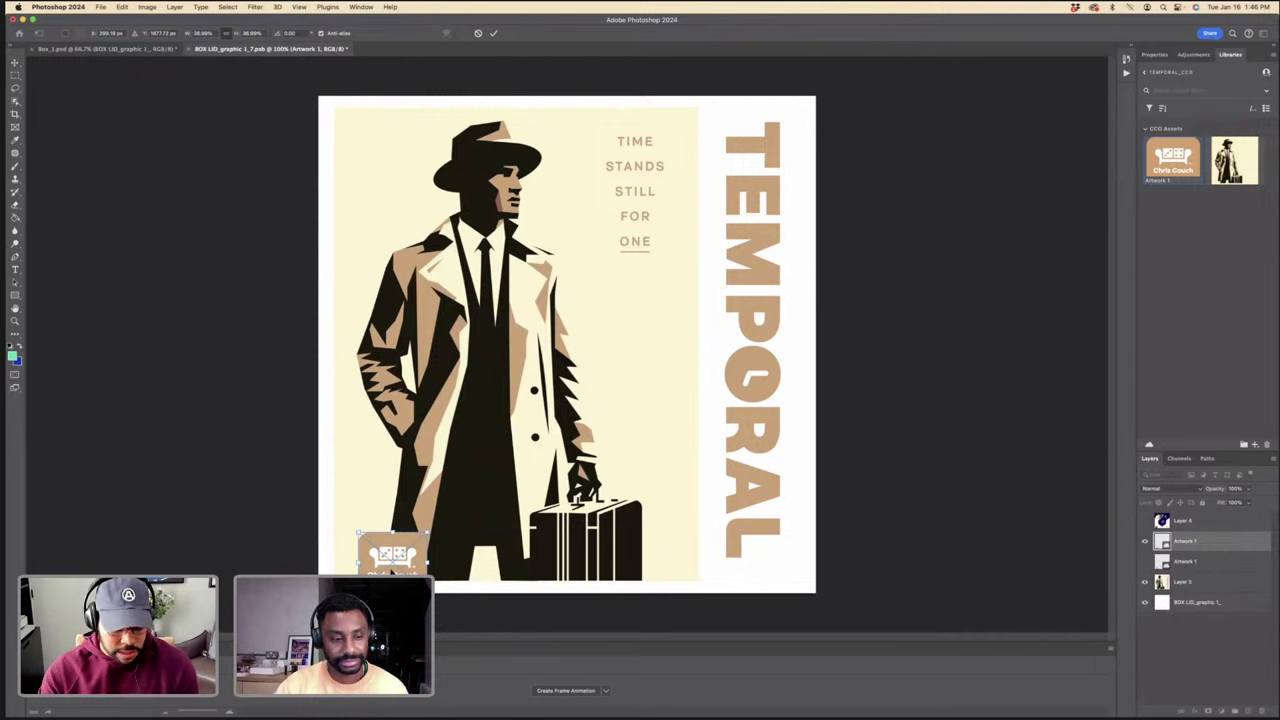
mouse_move(393, 573)
left_mouse_down()
mouse_move(356, 573)
mouse_move(368, 573)
left_mouse_up()
key("Return")
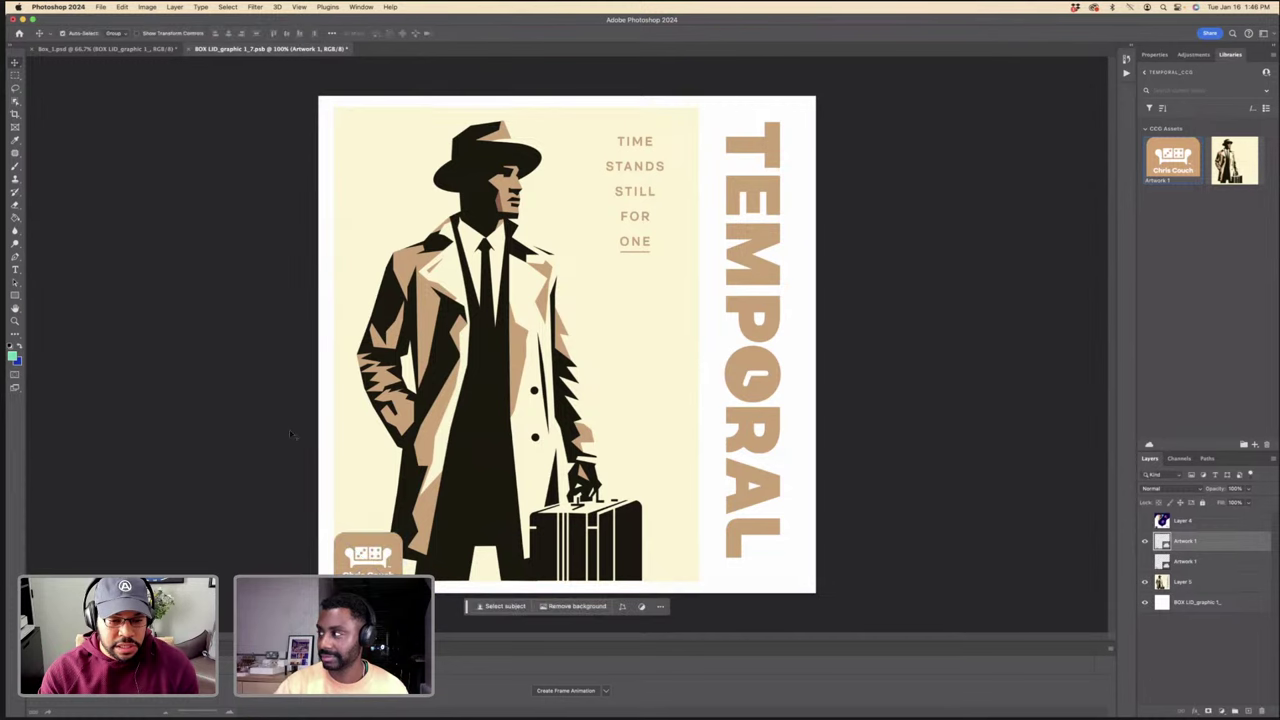
key("super+s")
left_click(125, 49)
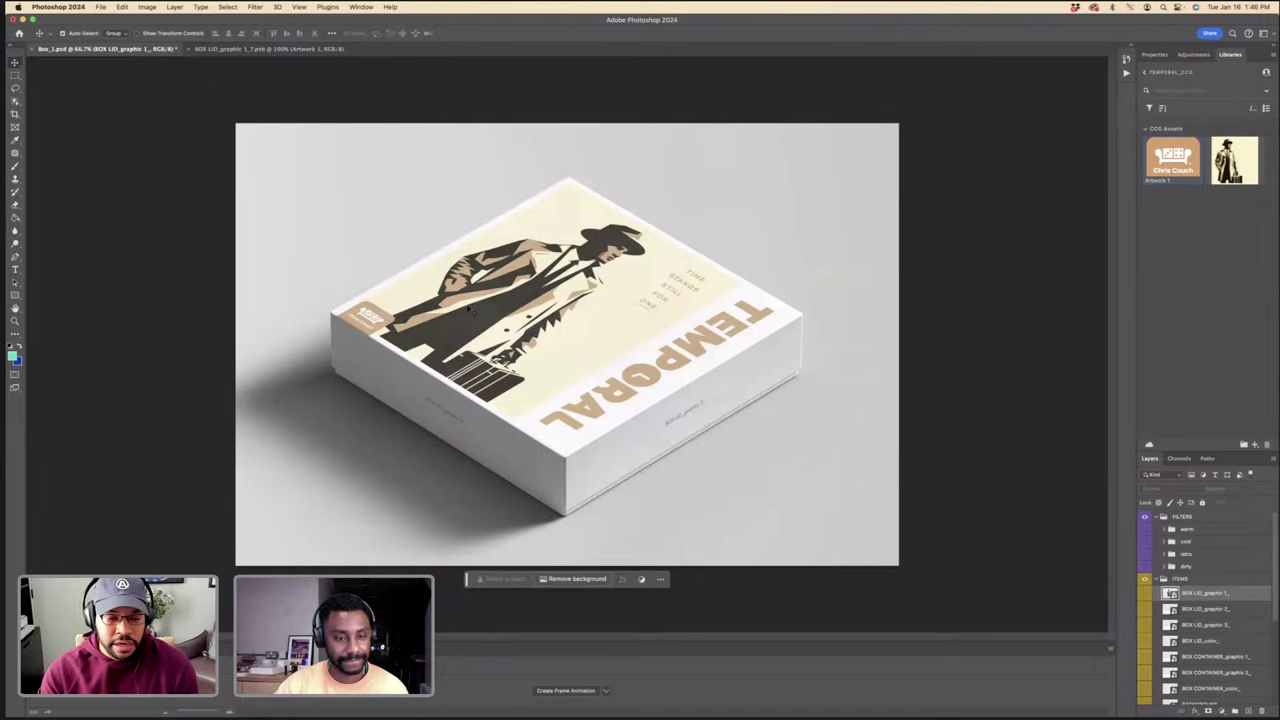
left_click(262, 49)
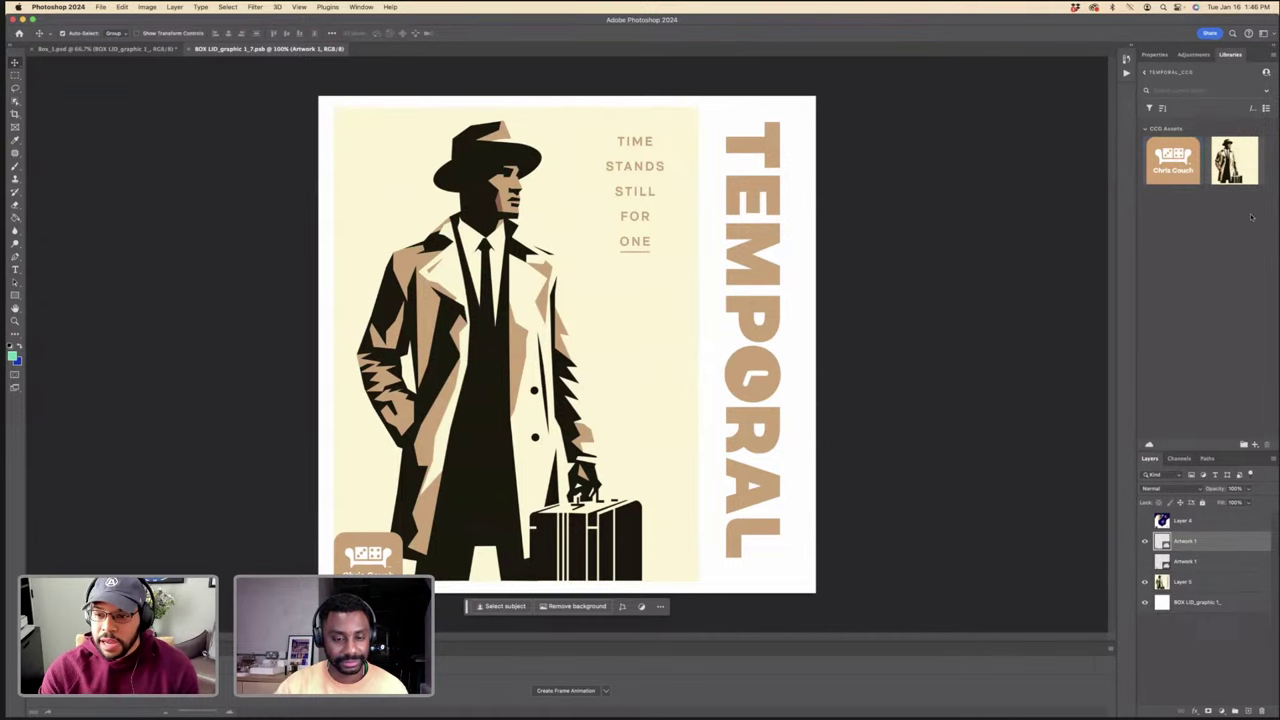
left_click(150, 49)
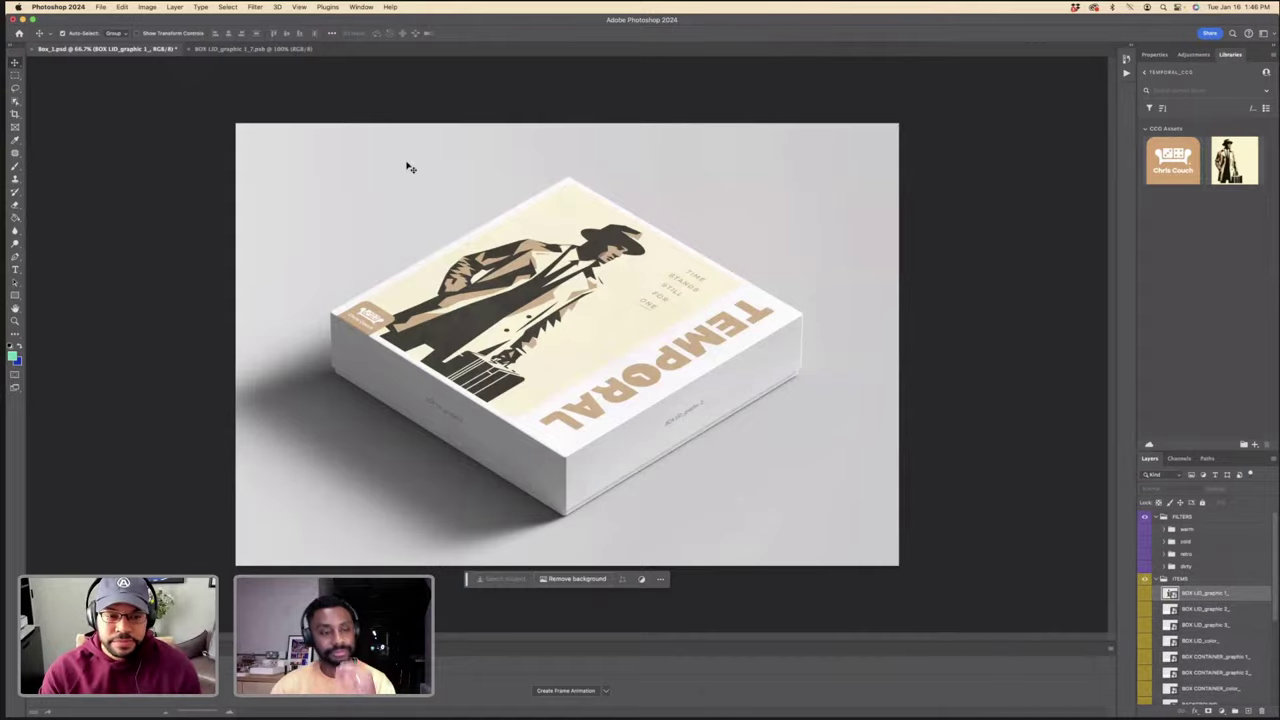
Step: In Illustrator, close the Artwork 1 logo document, copy the vertical TEMPORAL title from cover 2, and return to the Photoshop mockup
key("ctrl+Left")
scroll(699, 200, "down", 5)
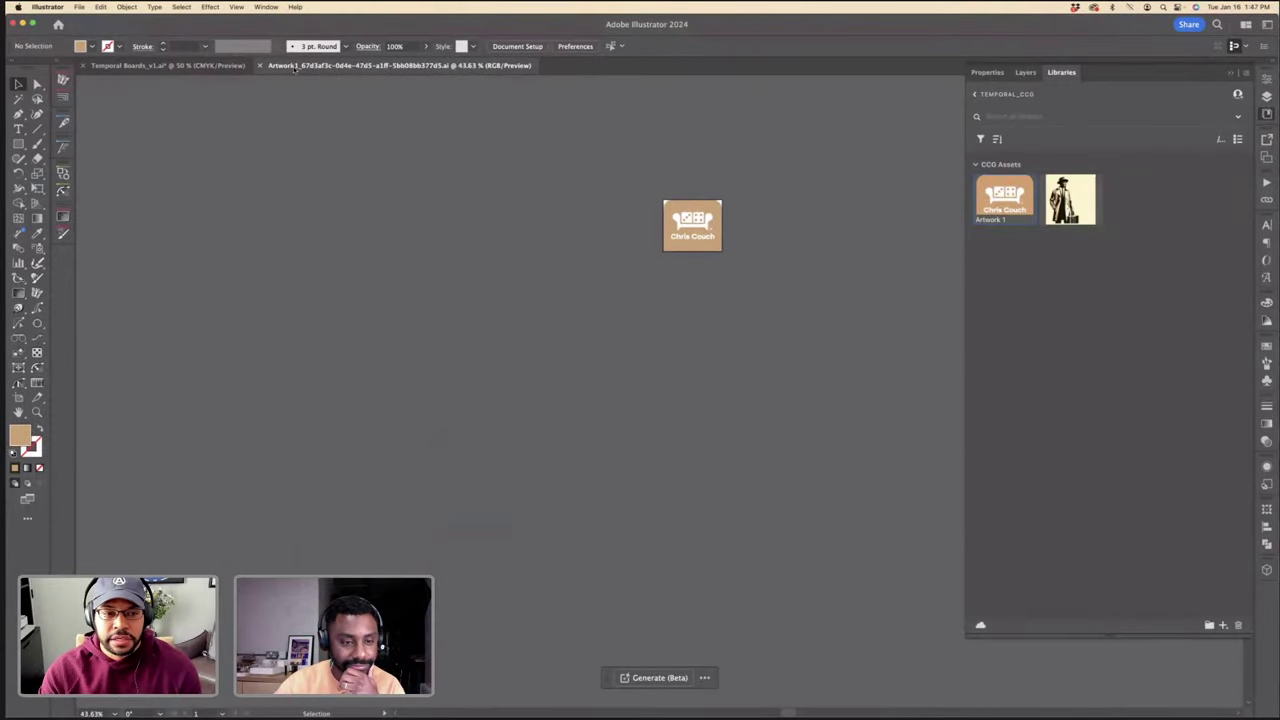
left_click(259, 65)
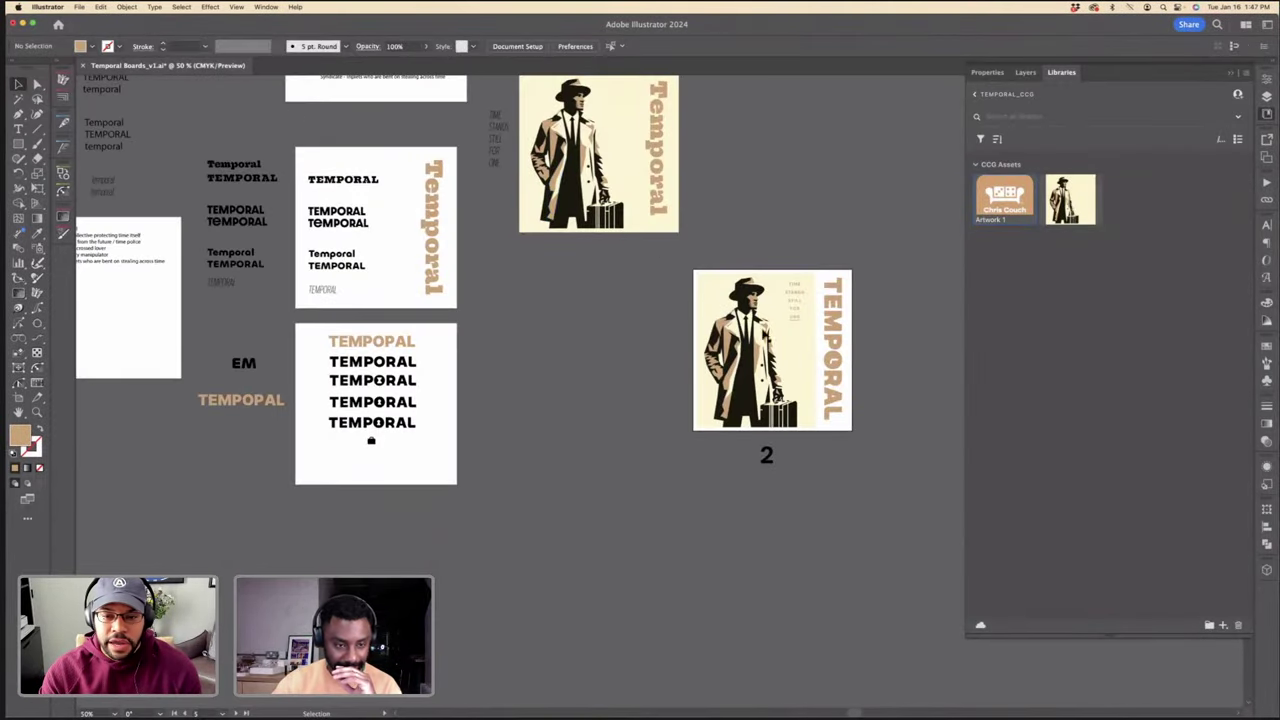
left_click(848, 330)
key("v")
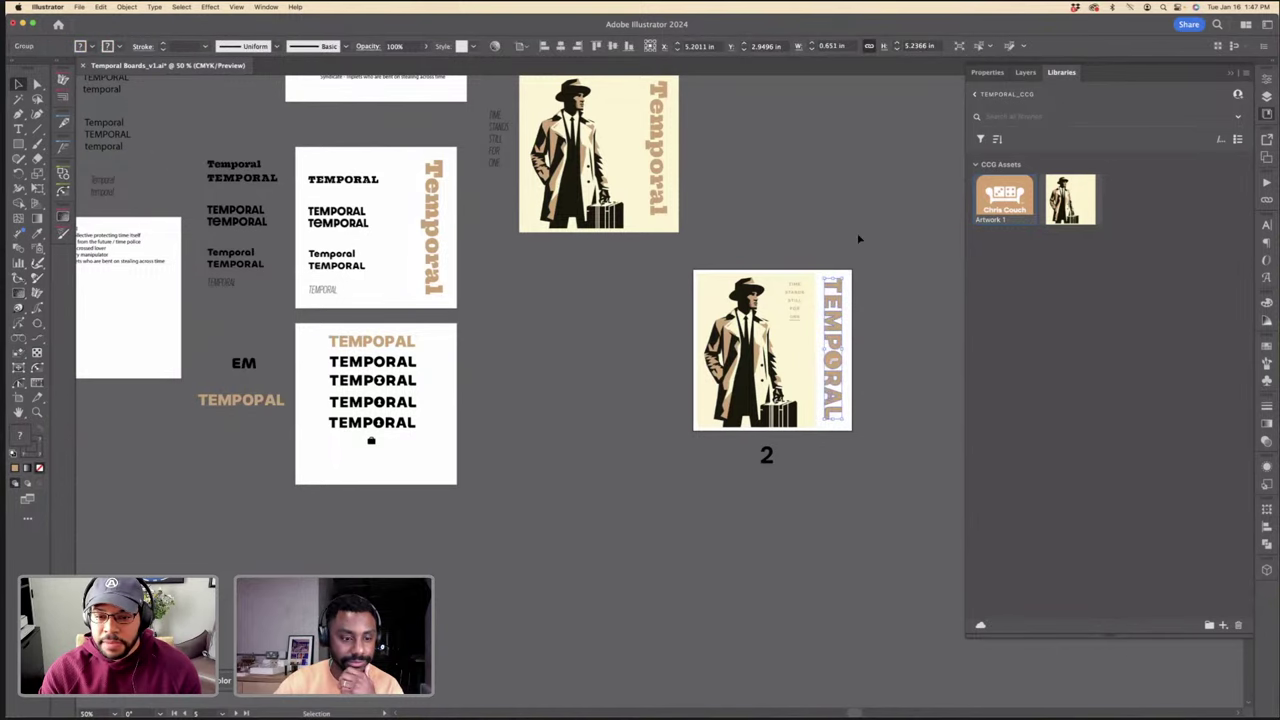
left_click(858, 238)
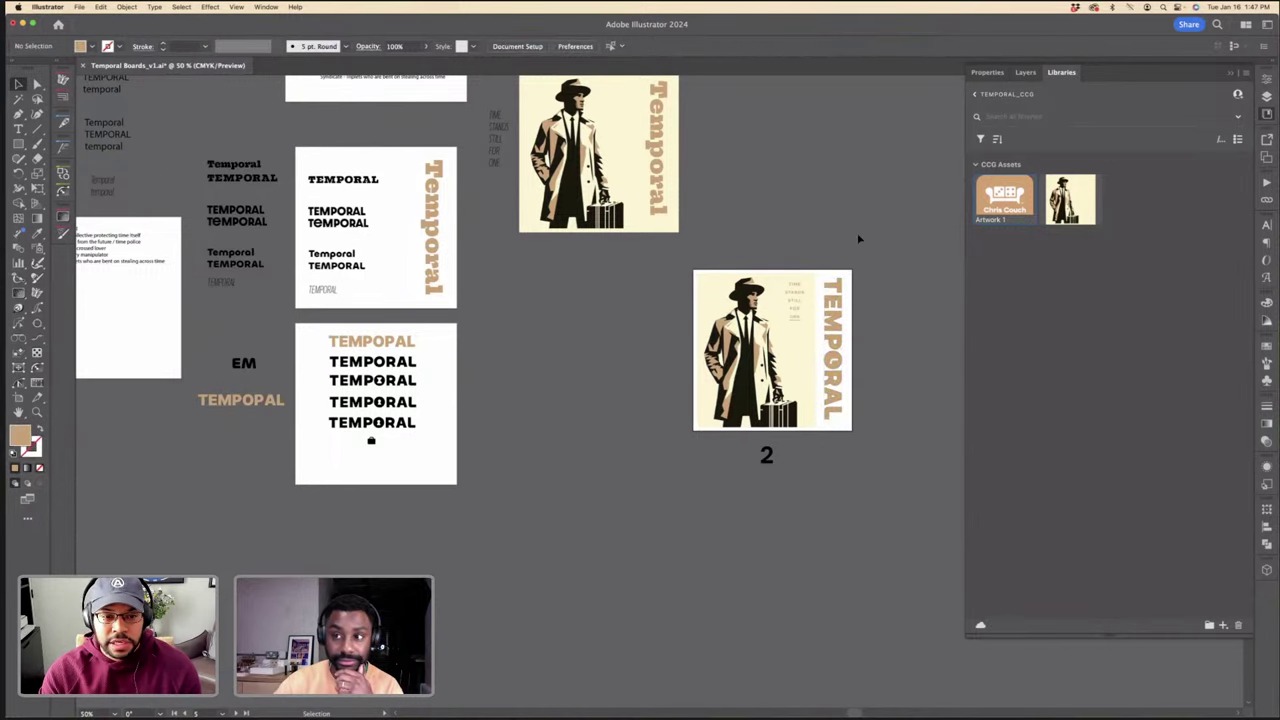
key("ctrl+Right")
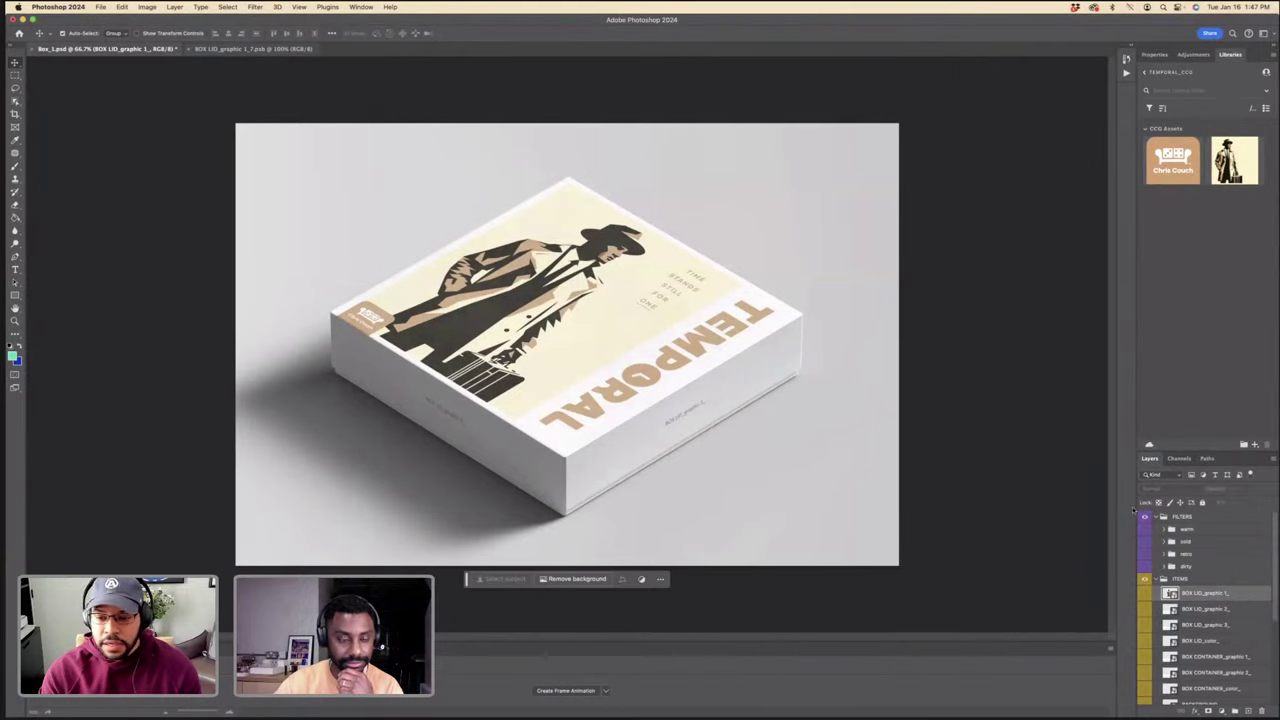
Step: Paste the title as pixels into BOX LID_graphic 2_, enlarged horizontally near the left edge, and hide the placeholder layer
double_click(1170, 608)
key("super+v")
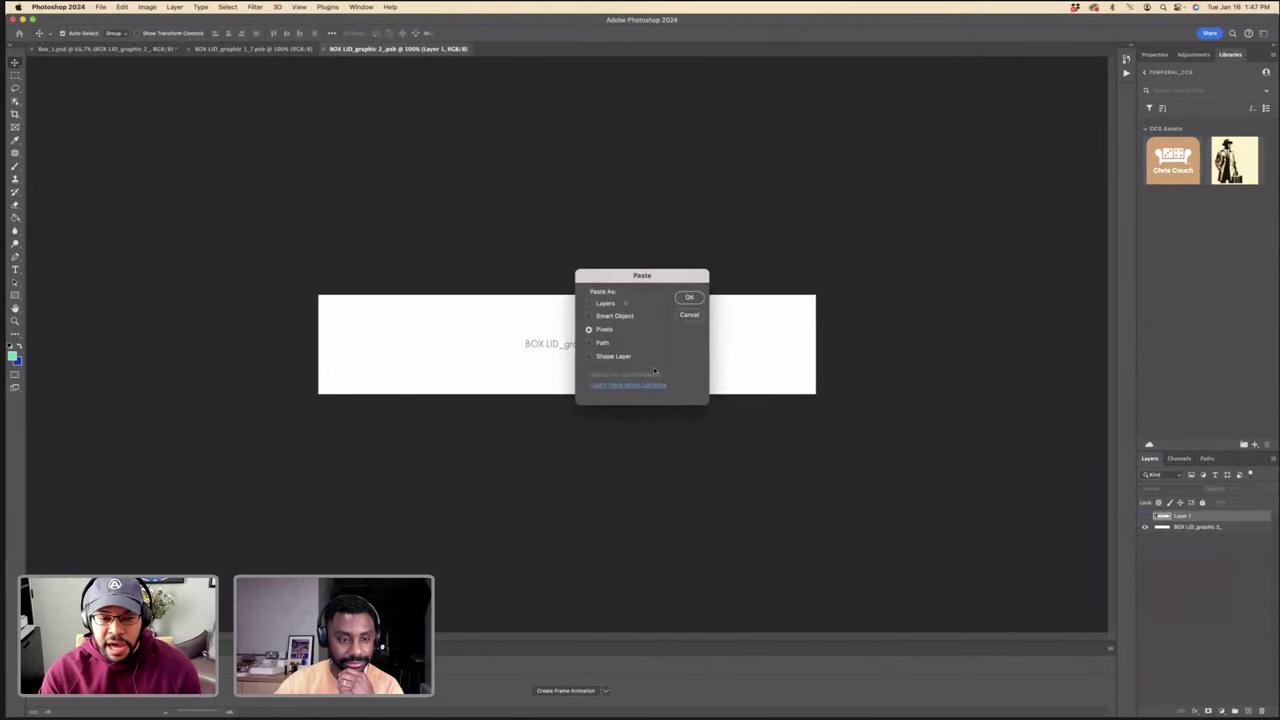
left_click(682, 300)
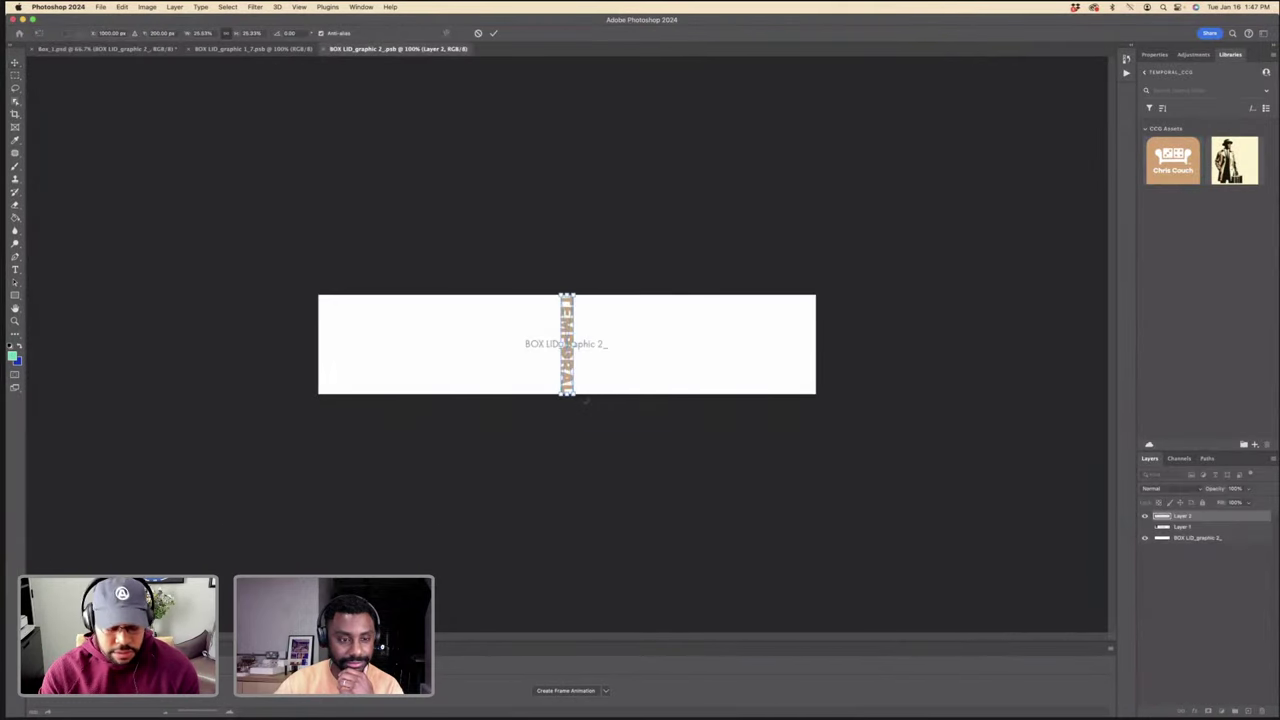
left_click_drag(585, 392, 795, 344)
left_click_drag(516, 344, 391, 345)
key("Return")
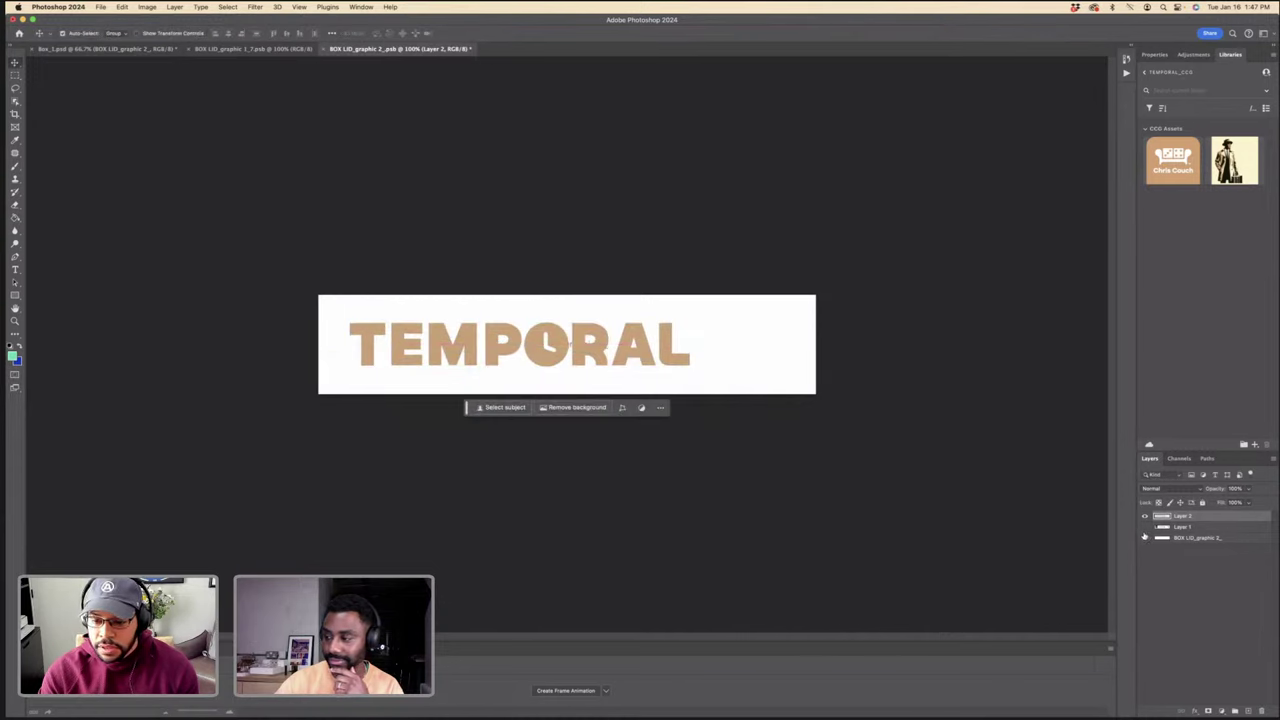
left_click(1145, 537)
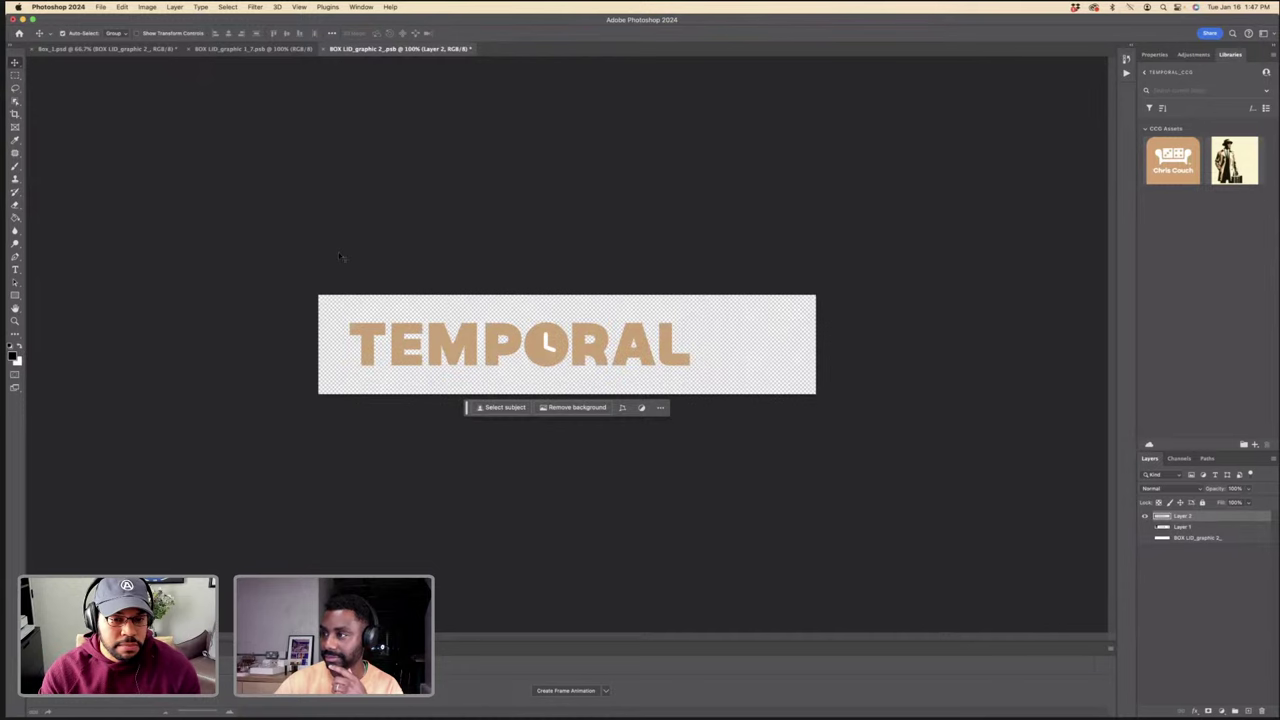
Step: Try to use cover 2's cream background rectangle from Illustrator, pasted and stretched across the side graphic, as its background, and remove it again
key("ctrl+Left")
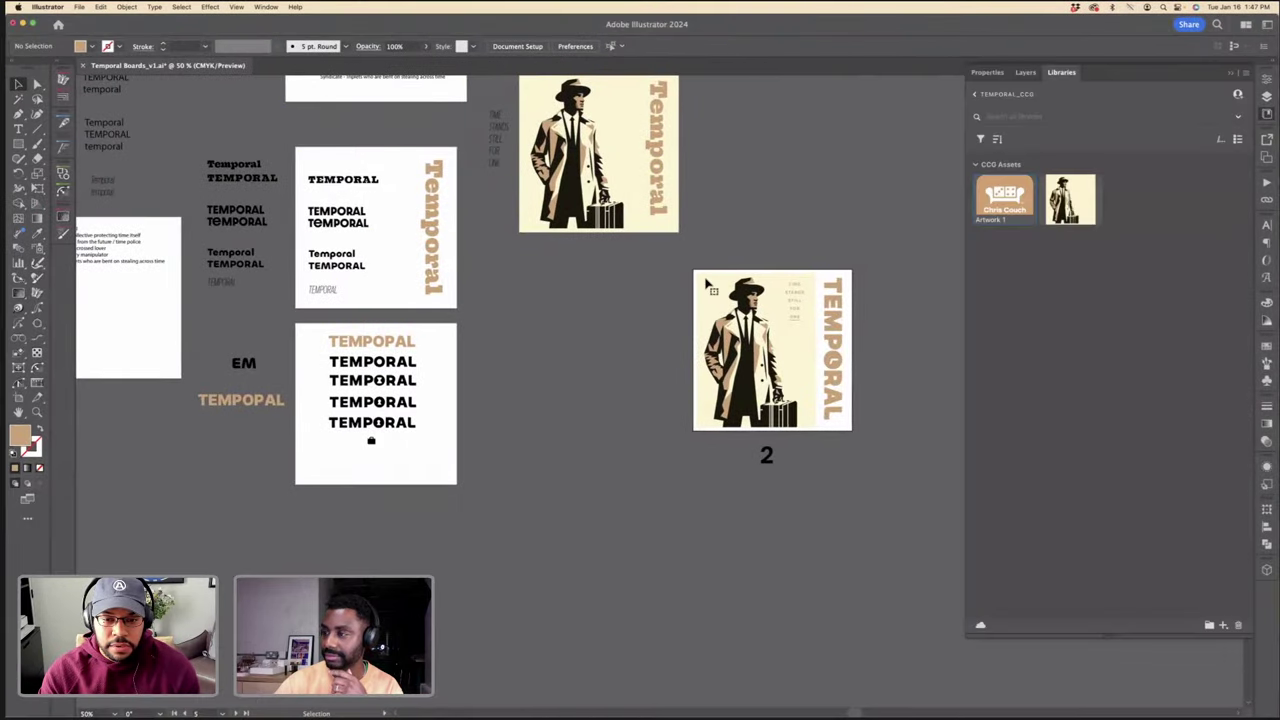
key("a")
left_click_drag(707, 287, 593, 313)
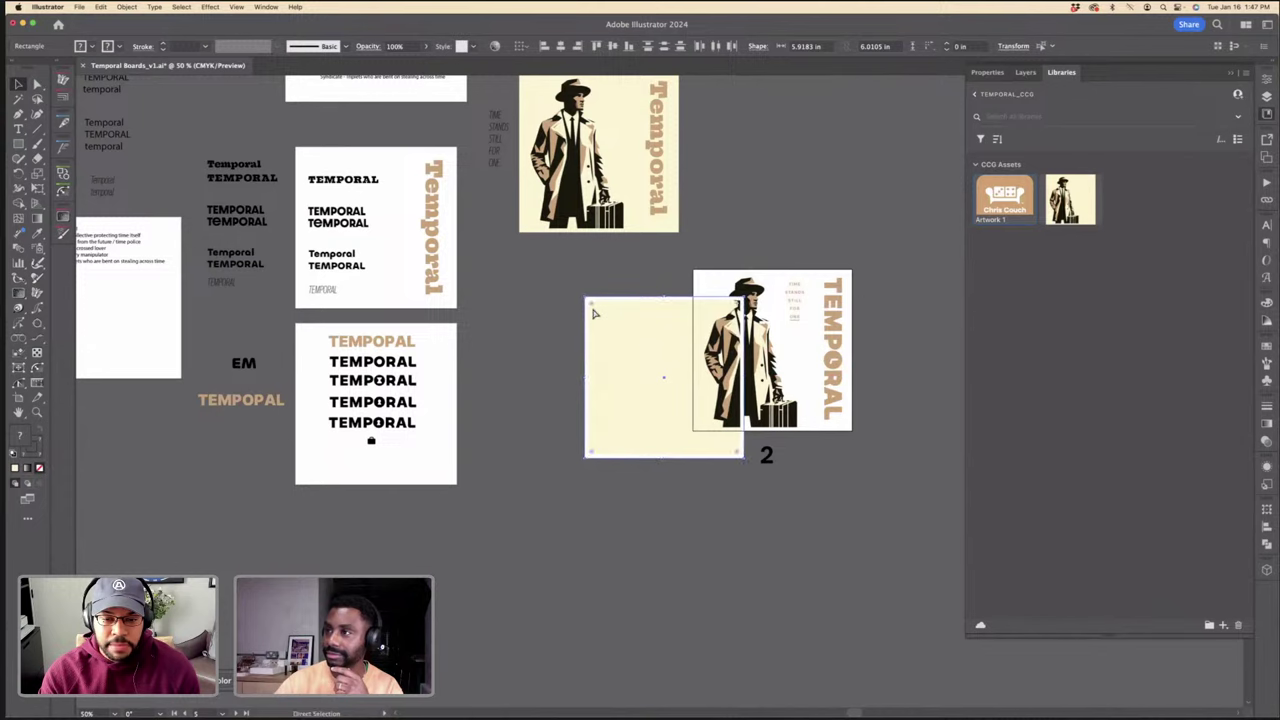
key("super+z")
key("ctrl+Right")
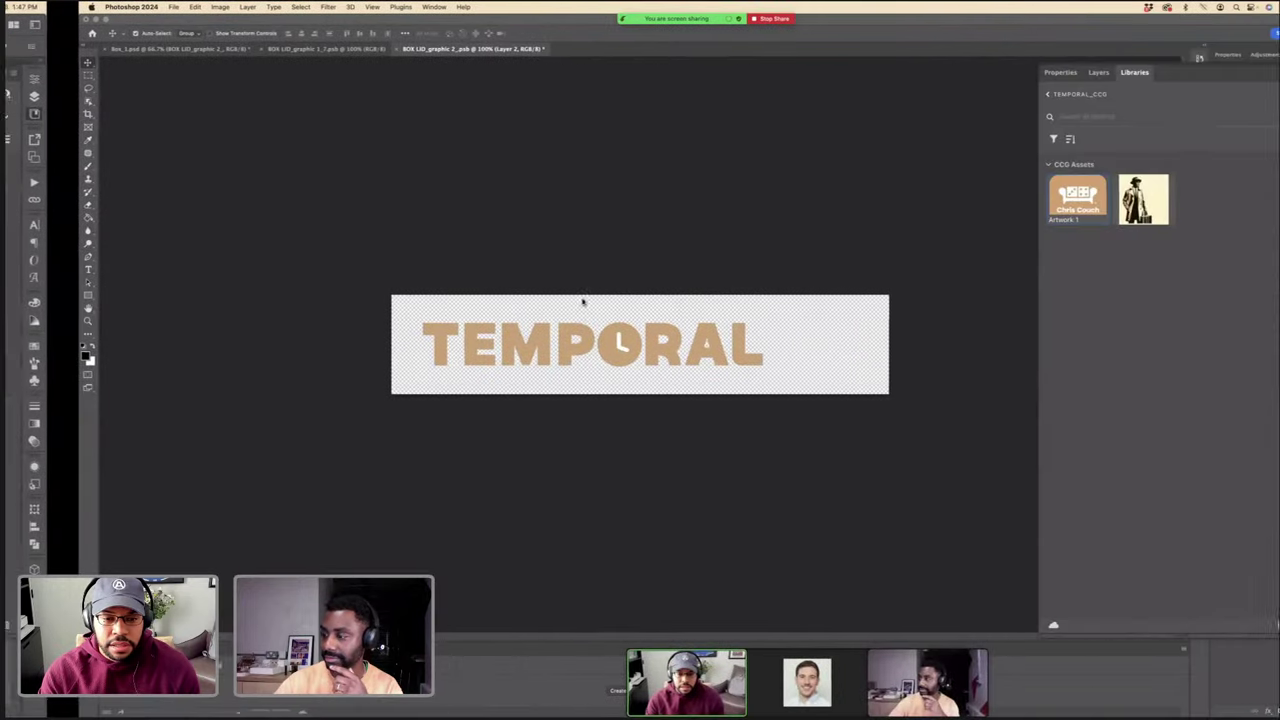
key("super+v")
left_click(603, 316)
key("Return")
left_click_drag(604, 346, 817, 345)
key("Return")
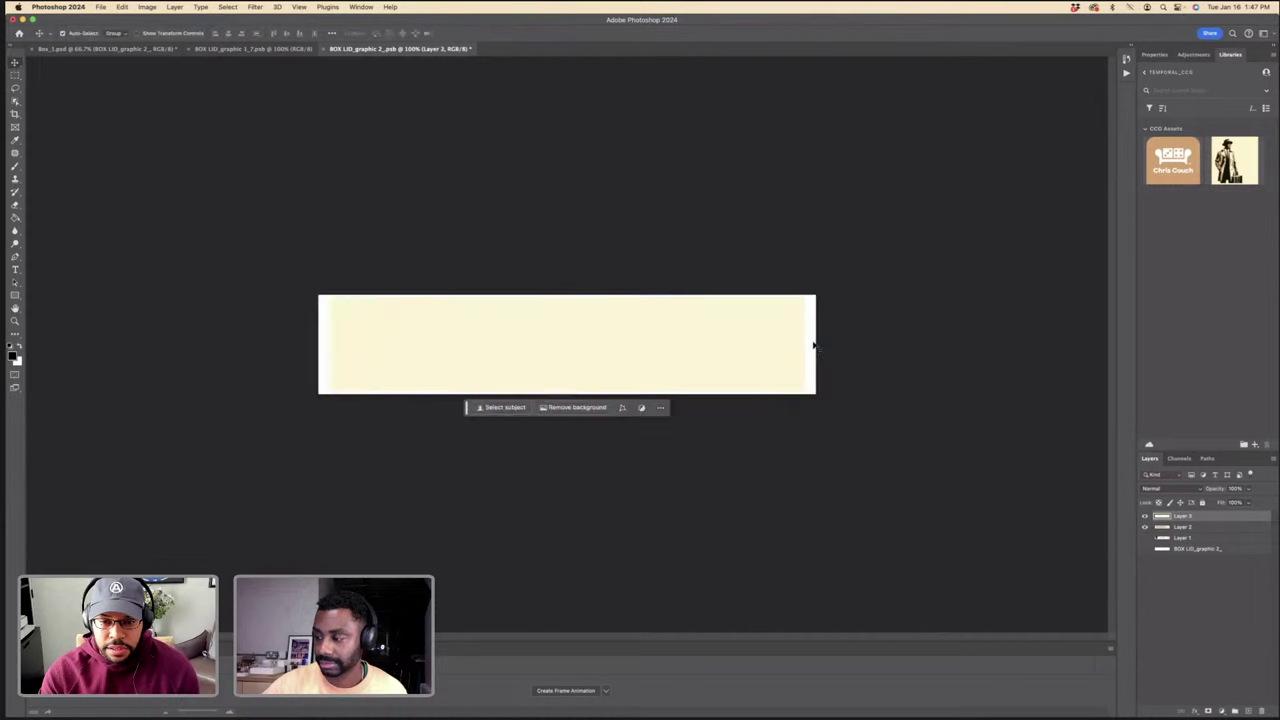
key("BackSpace")
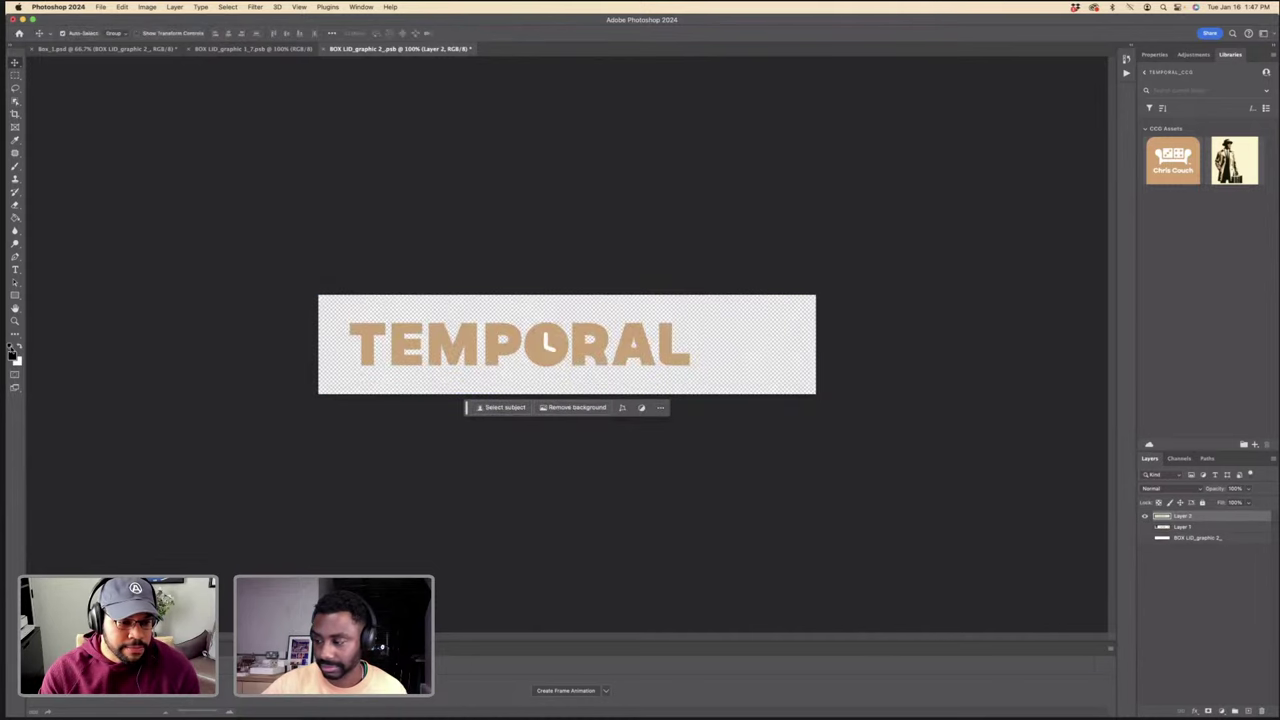
Step: Draw a white rectangle slightly larger than the canvas, move it beneath the TEMPORAL title layer, and save the side graphic
left_click(18, 346)
left_click(15, 296)
left_click_drag(307, 285, 825, 401)
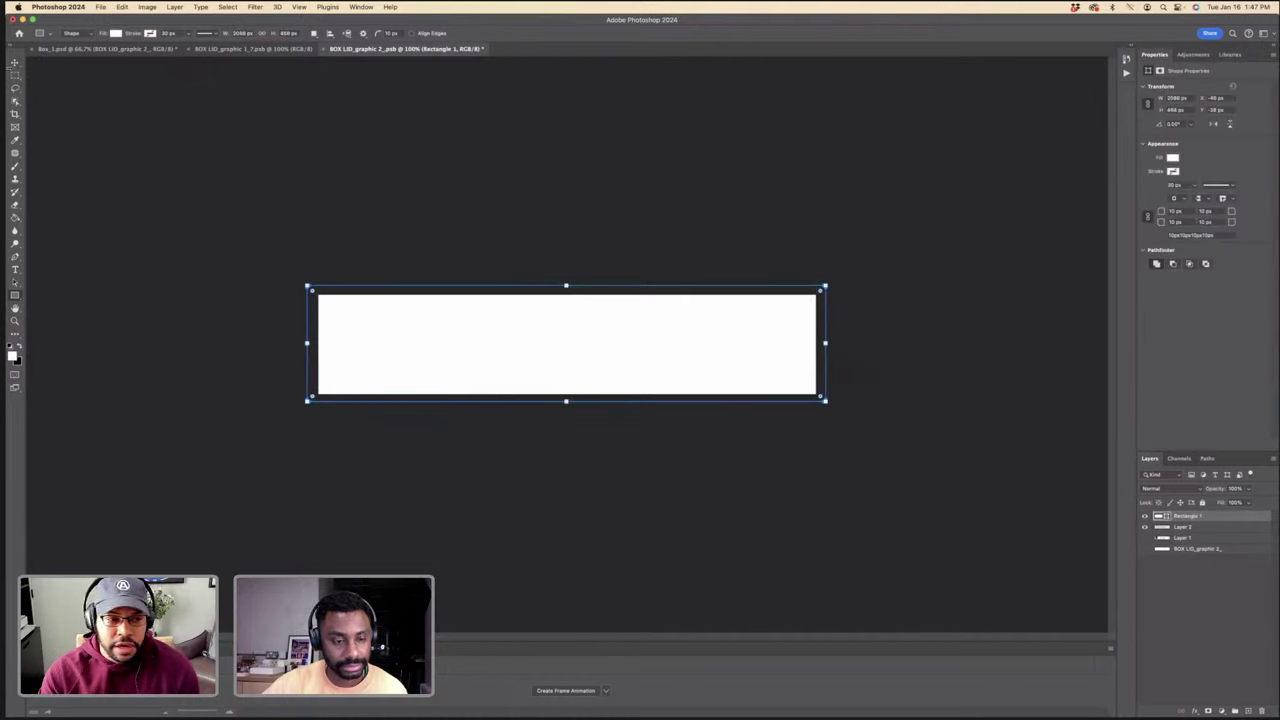
key("v")
left_click_drag(1172, 518, 1175, 532)
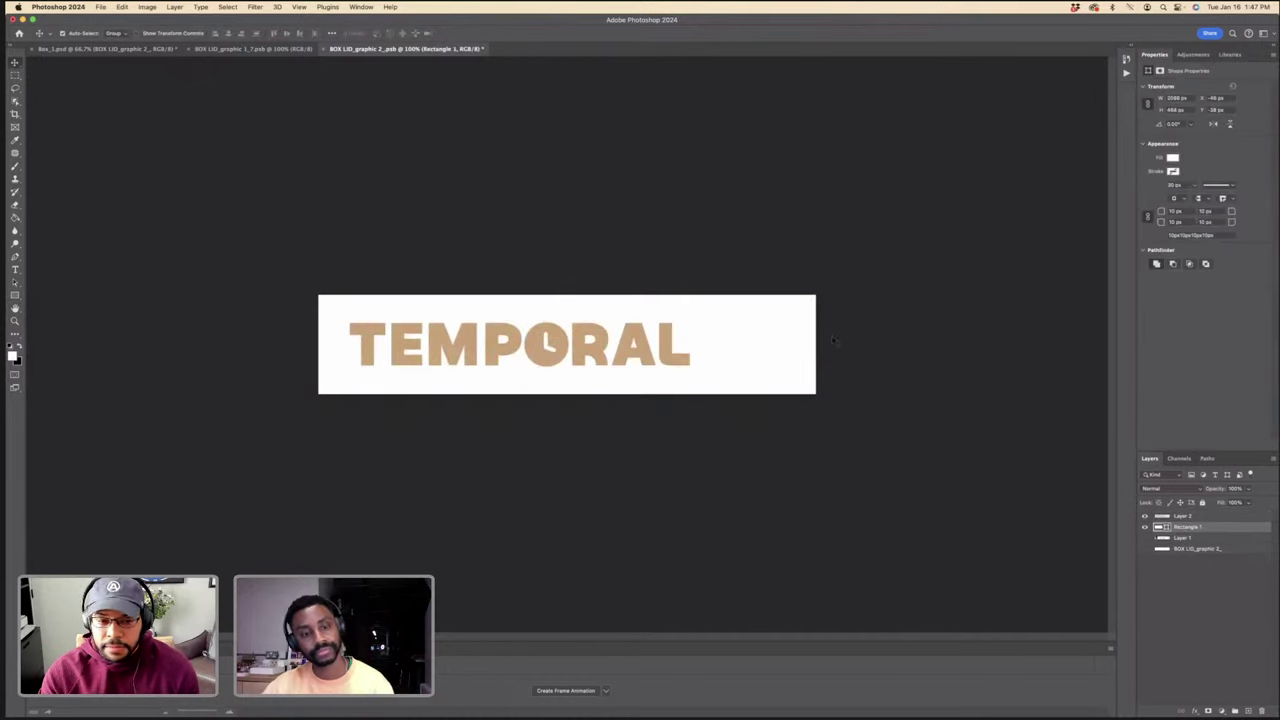
key("super+s")
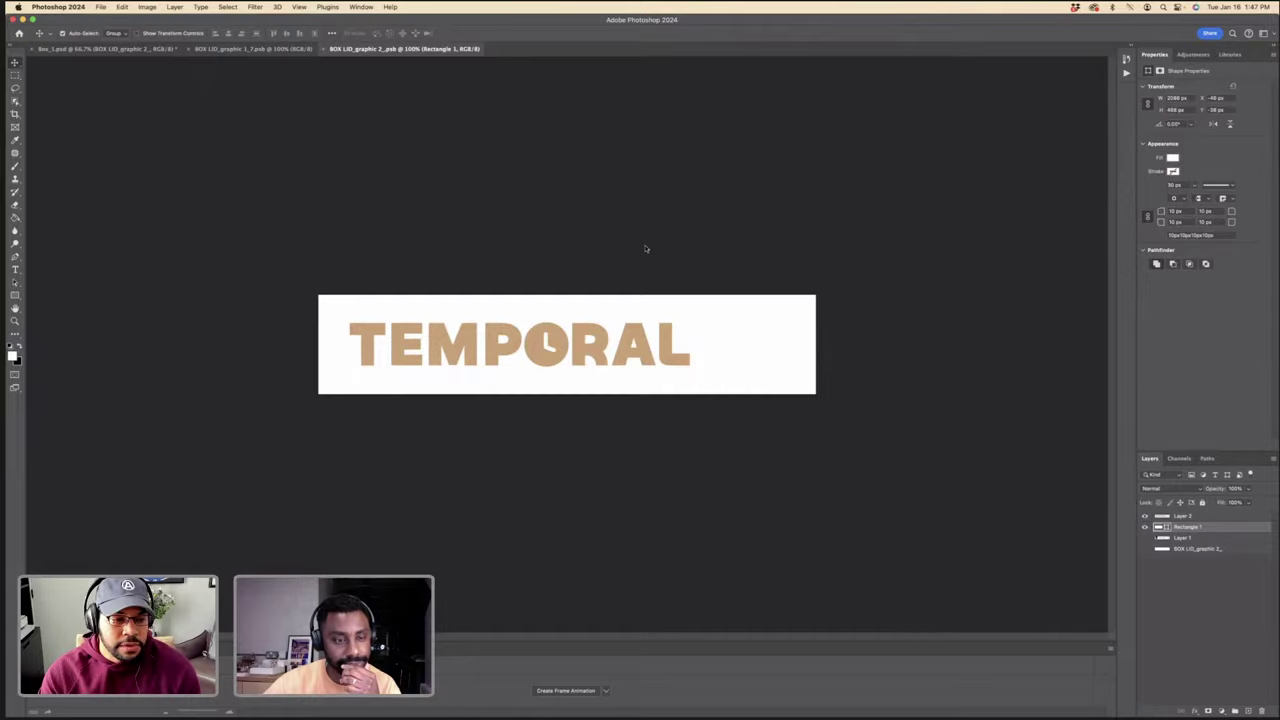
Step: Switch to Illustrator, select cover 2's cream background rectangle, and copy the hex code of its fill
key("ctrl+Left")
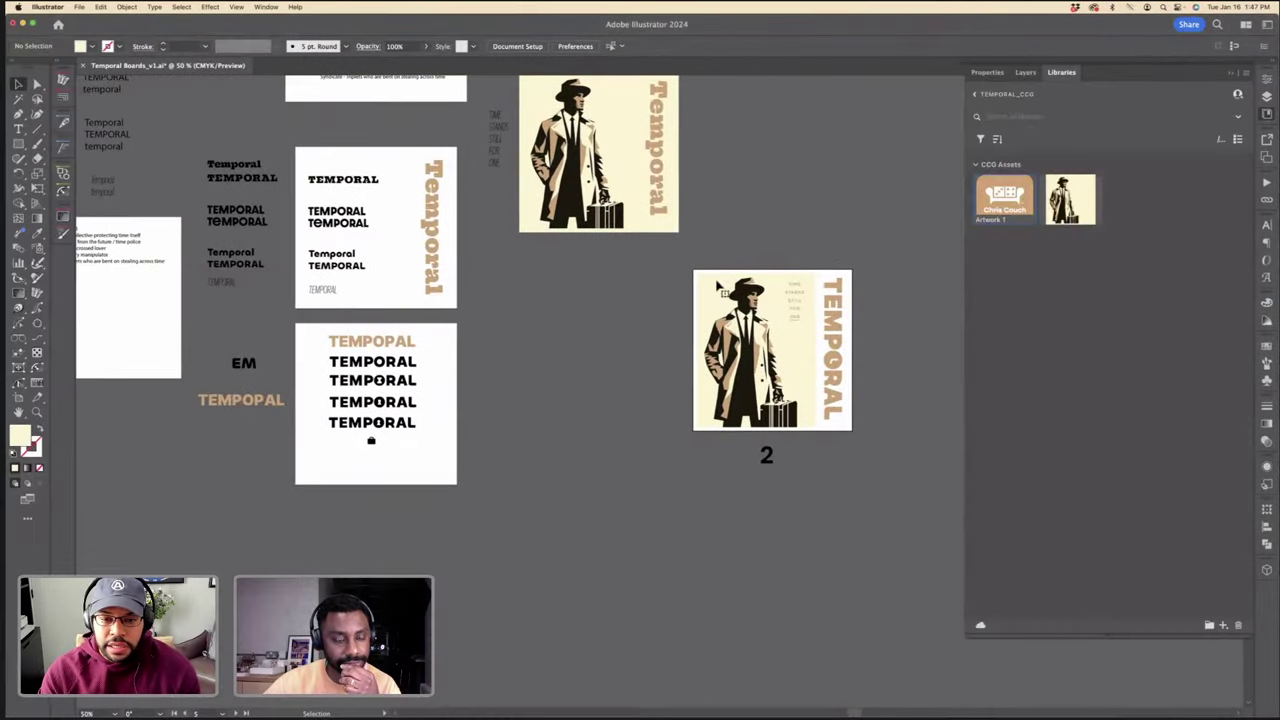
left_click(717, 284)
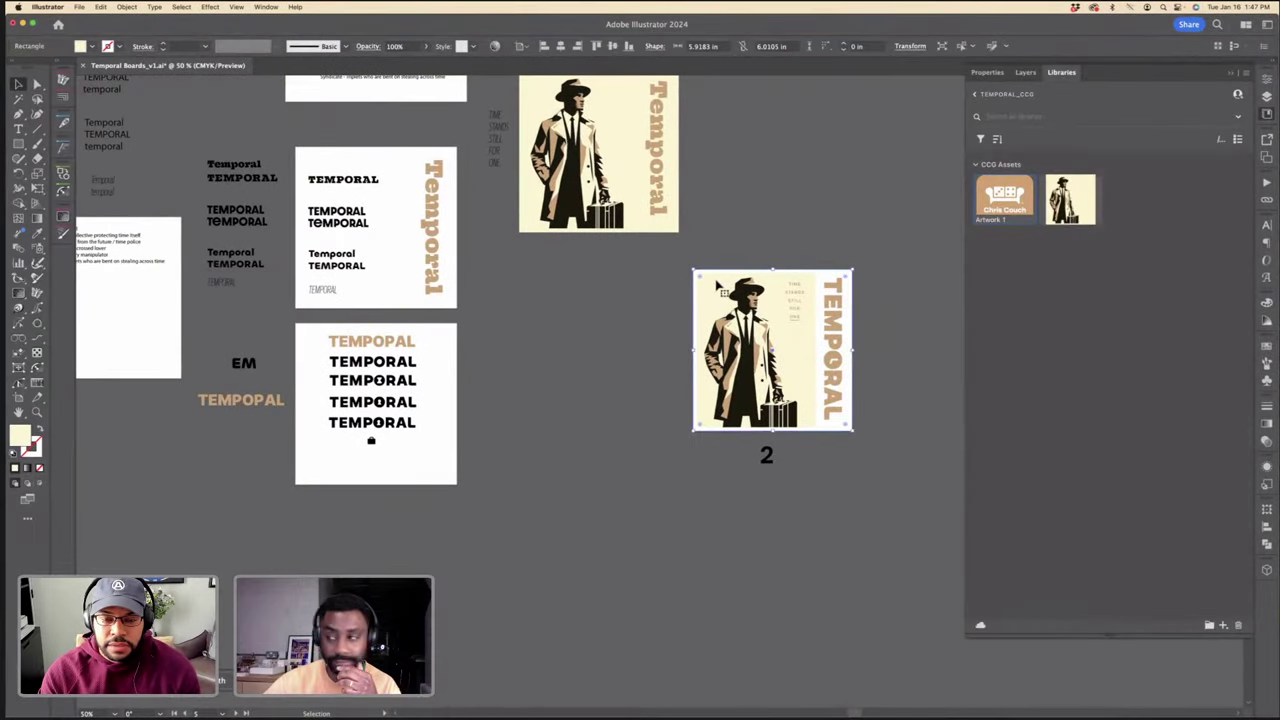
scroll(716, 283, "up", 4)
scroll(712, 283, "down", 2)
left_click(725, 246)
key("ctrl+Right")
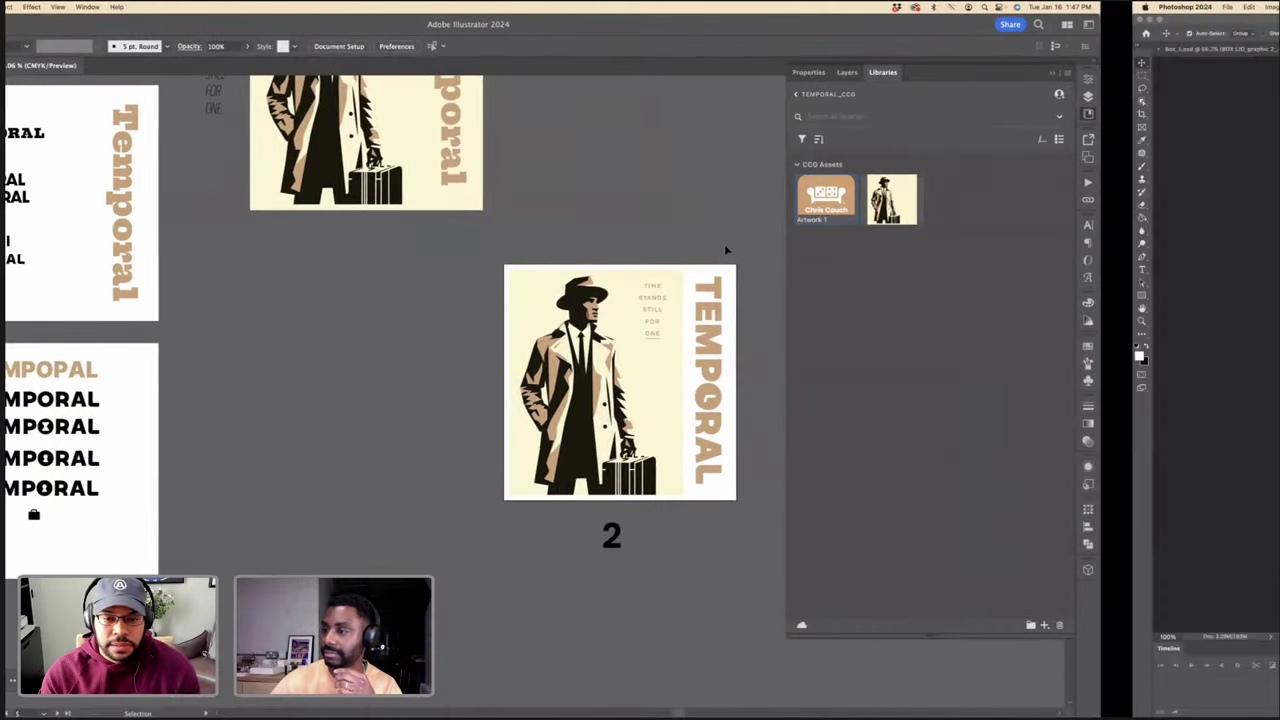
key("ctrl+Left")
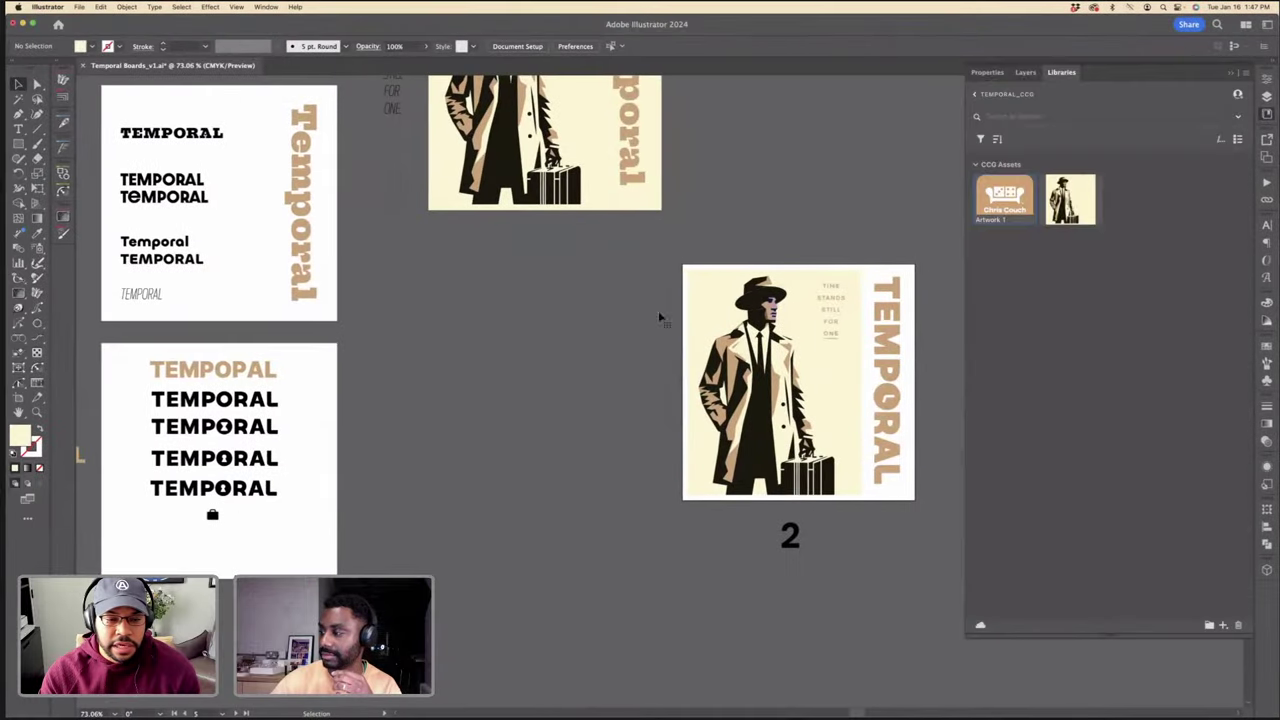
left_click(684, 318)
double_click(20, 437)
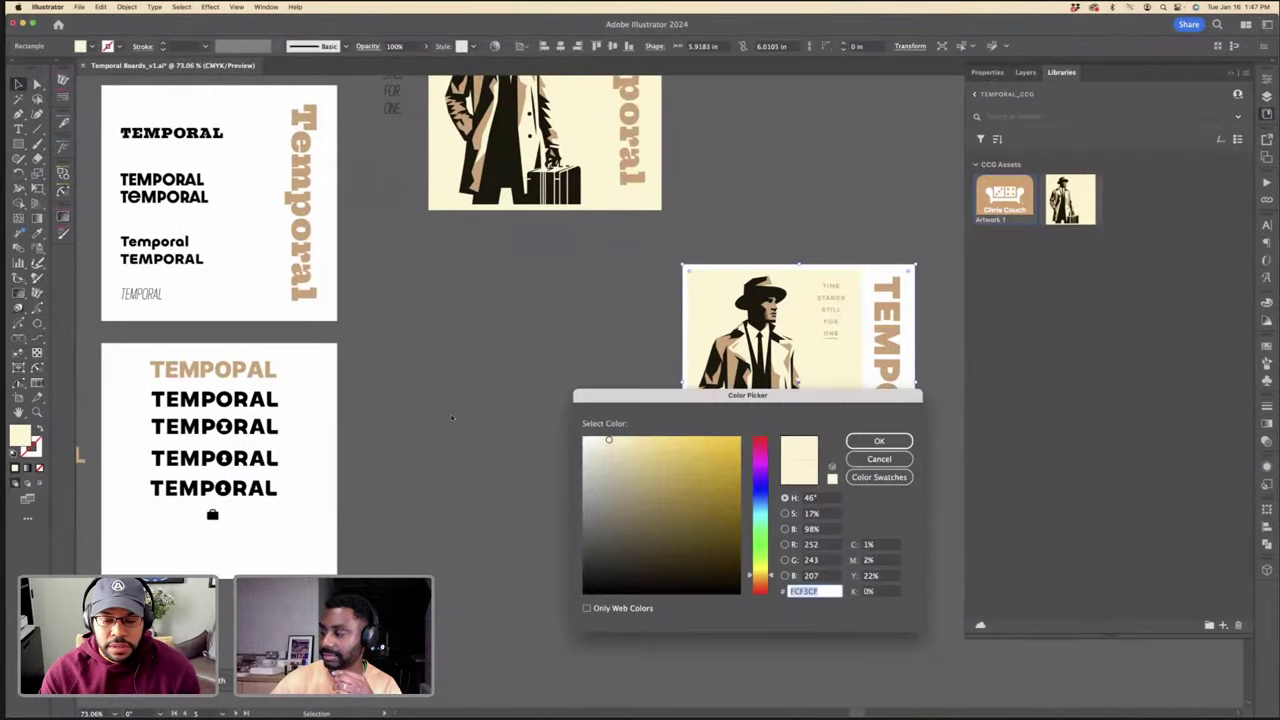
Step: Return to Photoshop and set the side graphic's background rectangle fill to cream FCF3CF
key("ctrl+Right")
double_click(1160, 527)
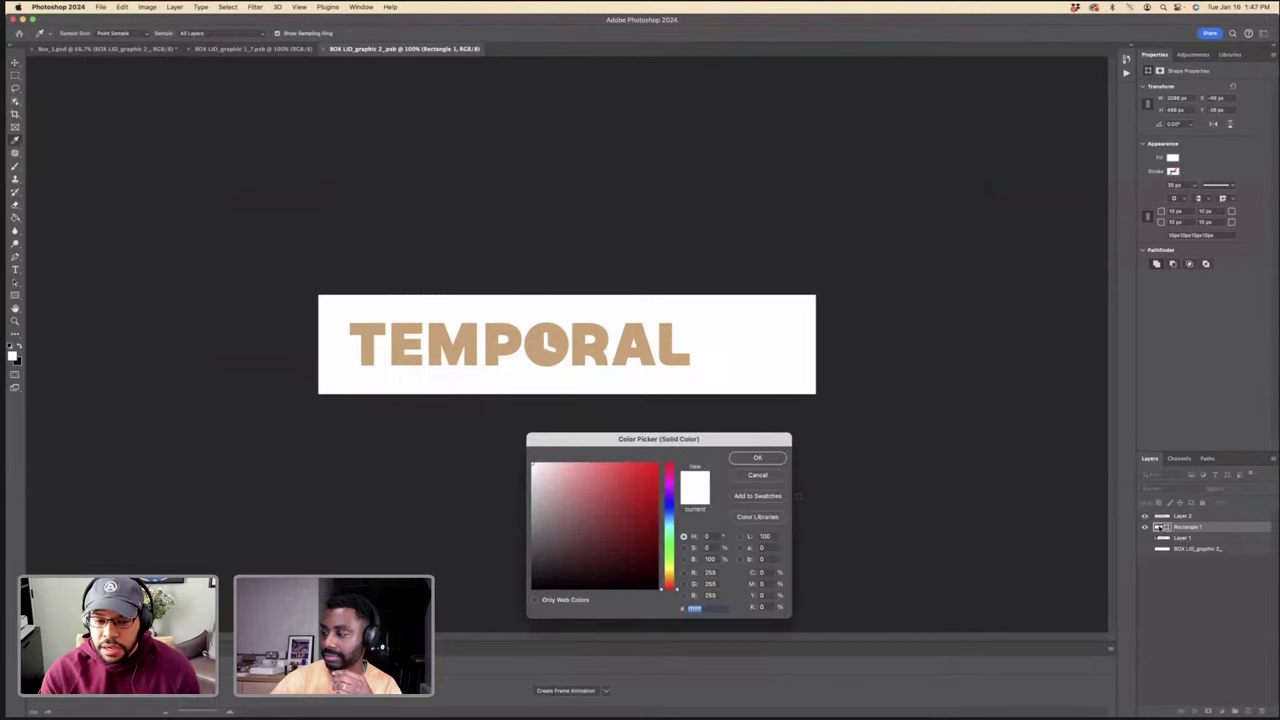
key("ctrl+v")
left_click(751, 456)
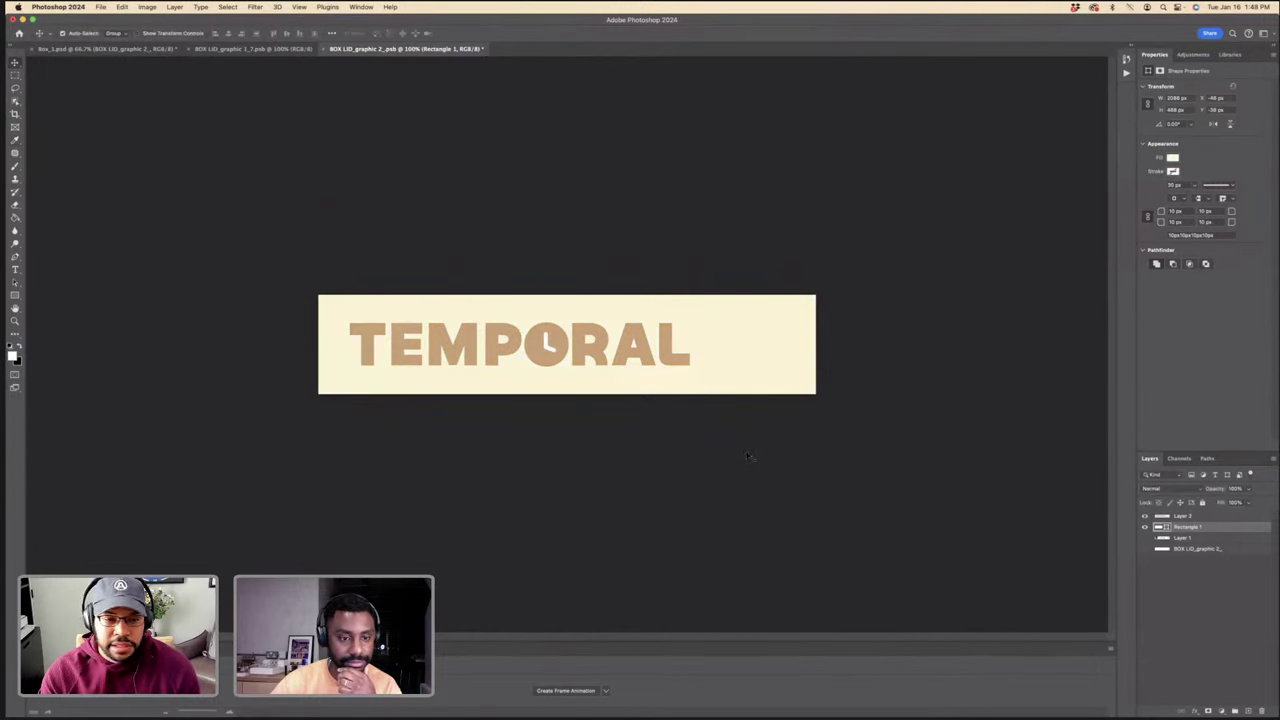
Step: Resize the cream rectangle to match the canvas edges exactly, at 2000 by 400 px
key("ctrl+t")
left_click_drag(315, 287, 318, 289)
left_click_drag(580, 292, 578, 296)
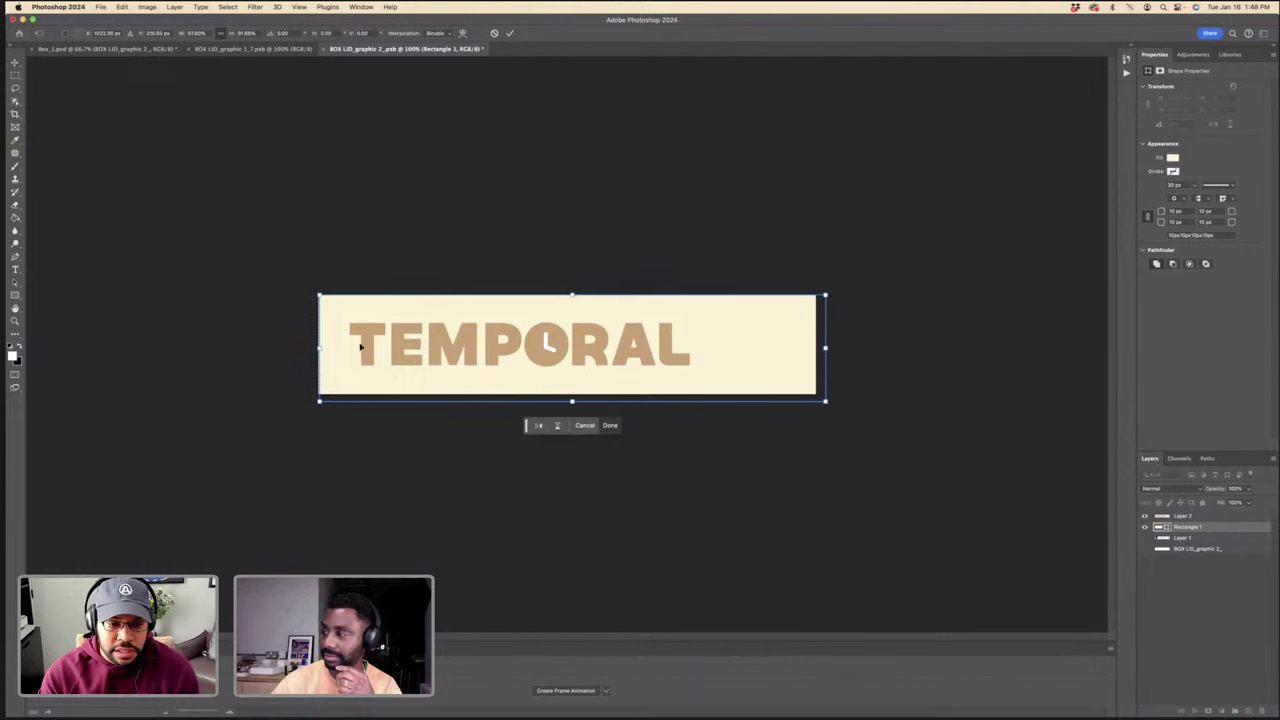
left_click_drag(571, 401, 571, 394)
left_click_drag(826, 348, 816, 344)
key("Return")
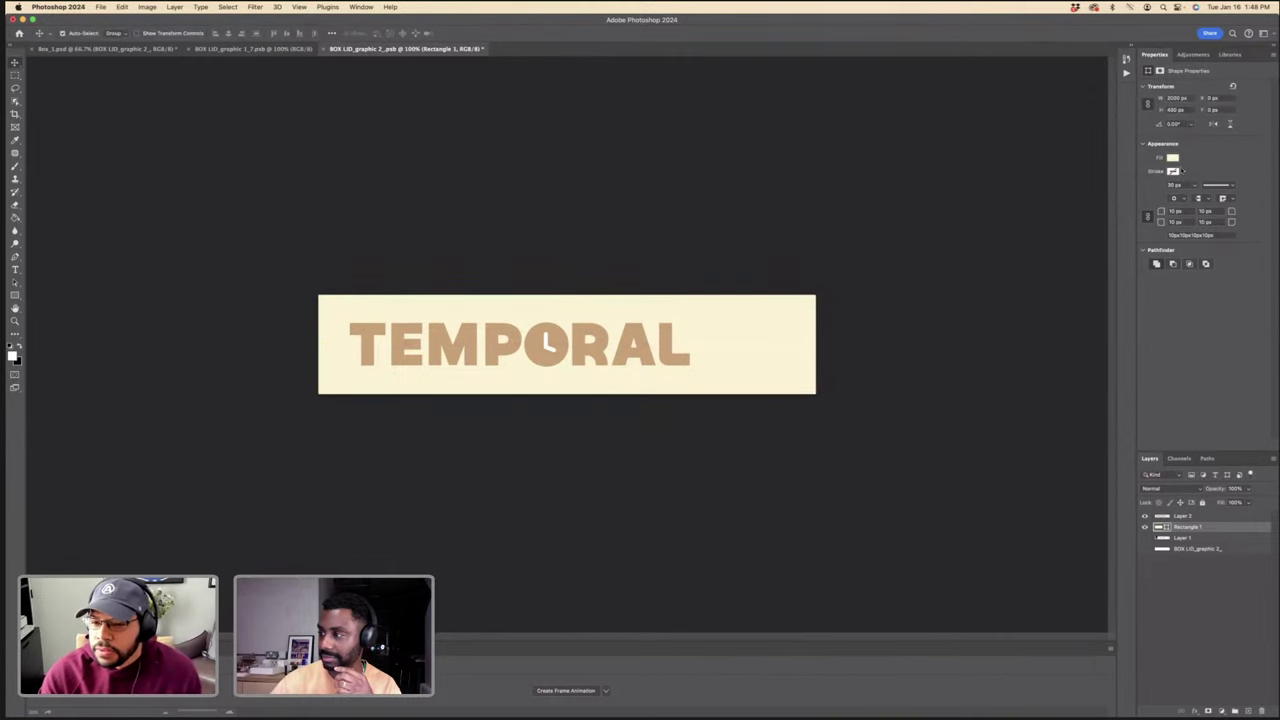
Step: Add a white stroke around the cream background rectangle
left_click(1173, 171)
left_click(1156, 223)
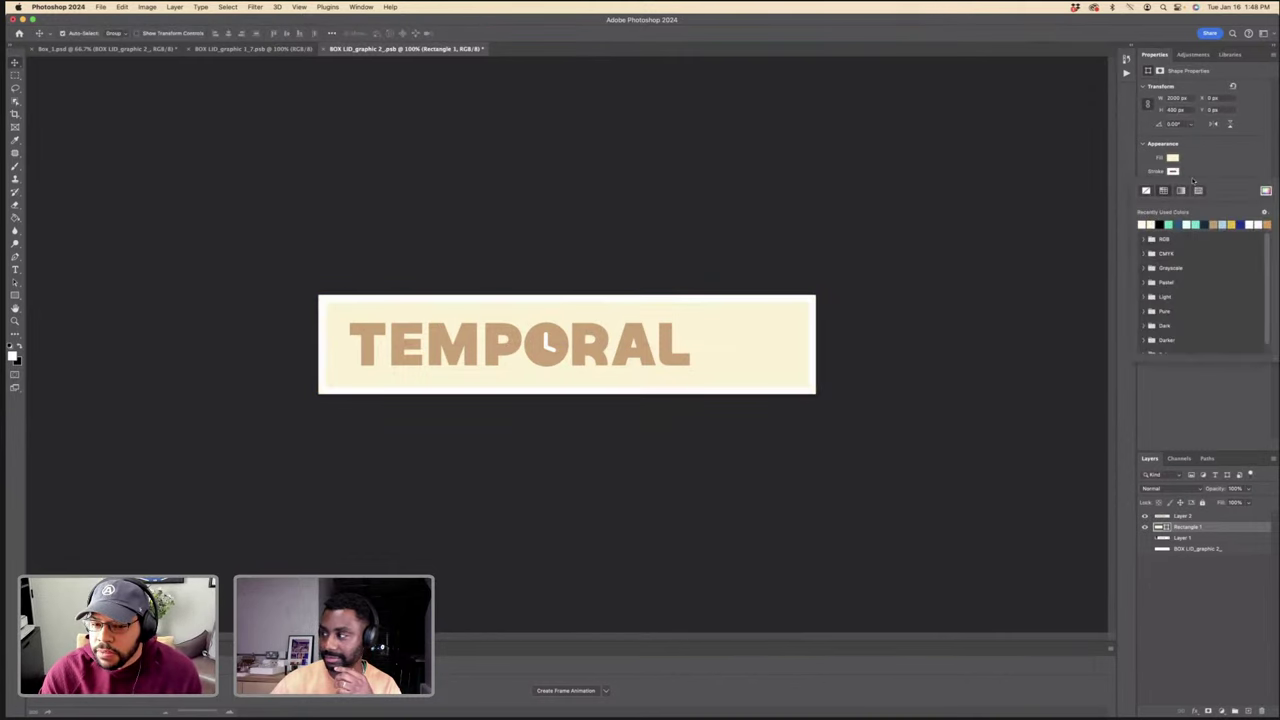
left_click(1196, 177)
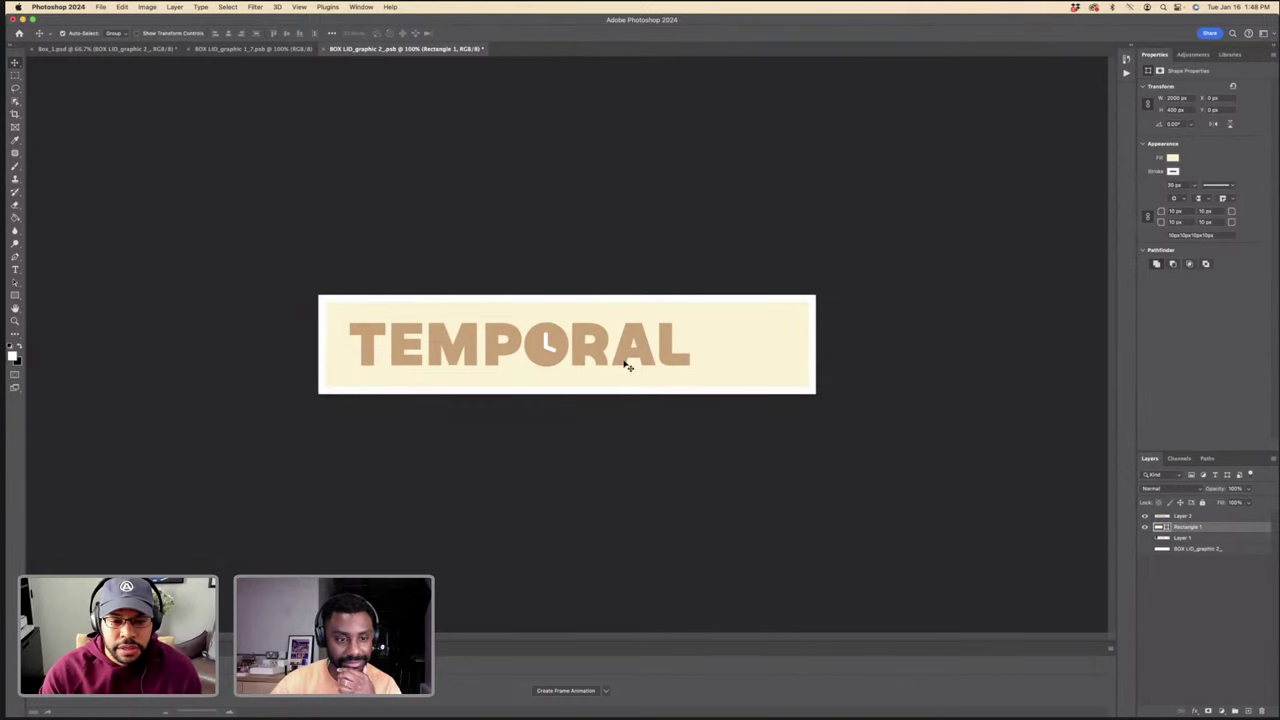
Step: Switch to Illustrator, cancel the open colour picker, and select cover 2's vertical TEMPORAL title
key("ctrl+Left")
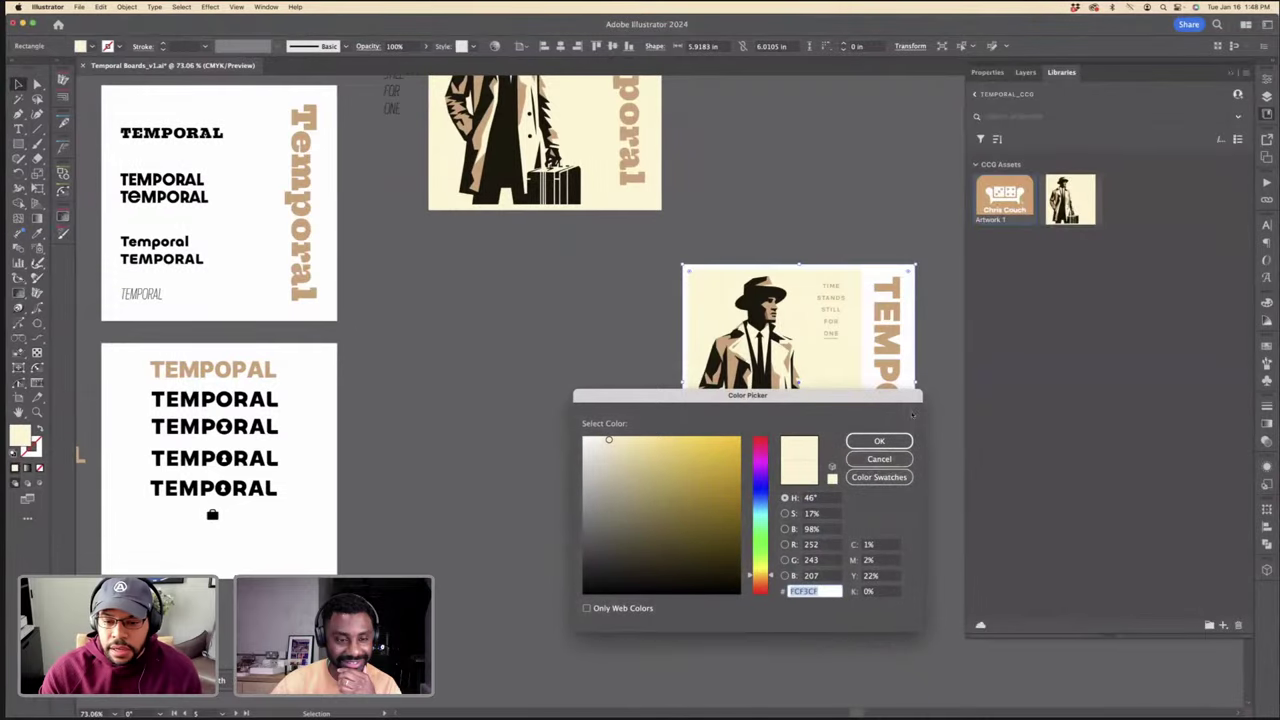
left_click(879, 459)
left_click(886, 398)
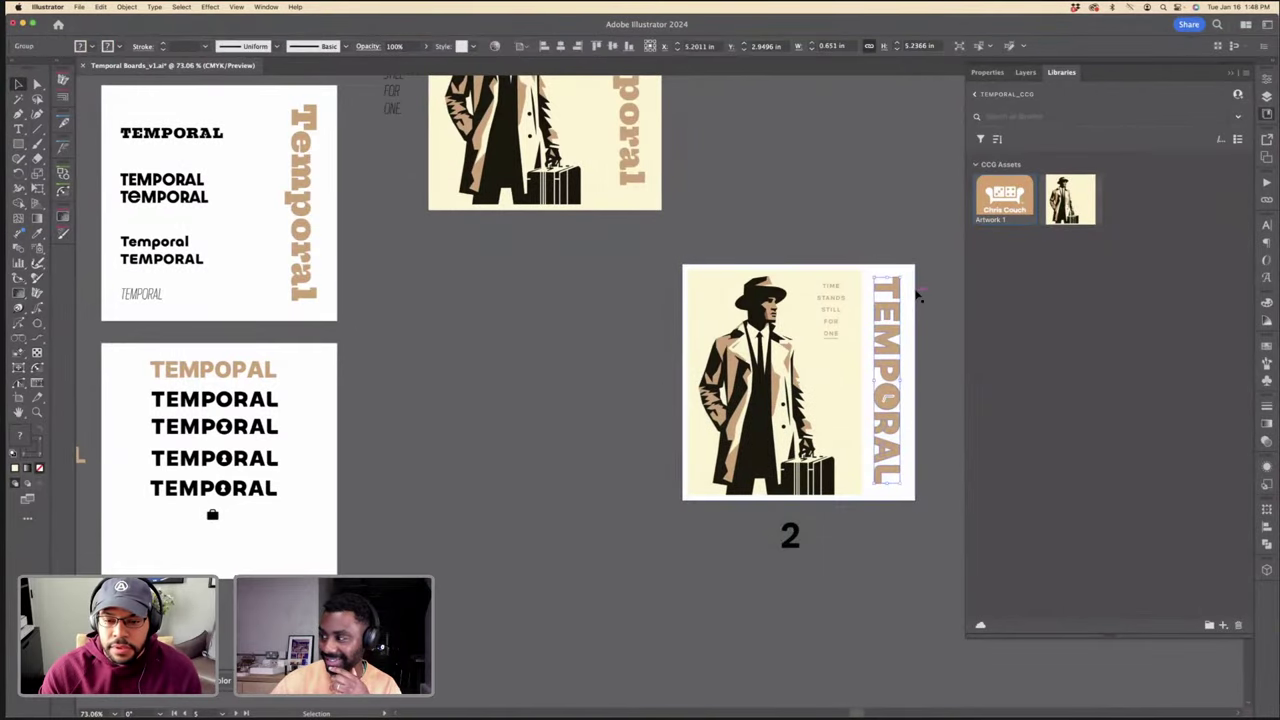
Step: Return to Photoshop and nudge the TEMPORAL title slightly left within the cream rectangle of the side graphic
key("ctrl+Right")
key("ctrl+t")
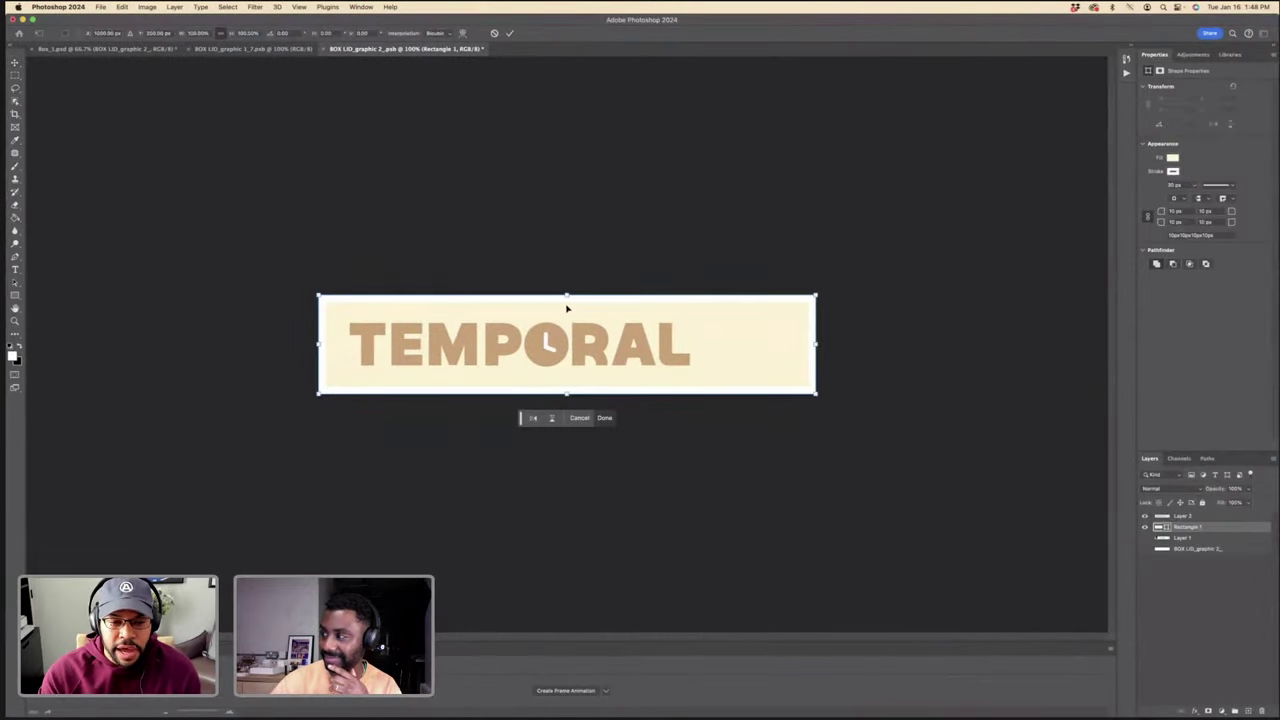
key("Return")
left_click(1175, 515)
key("ctrl+t")
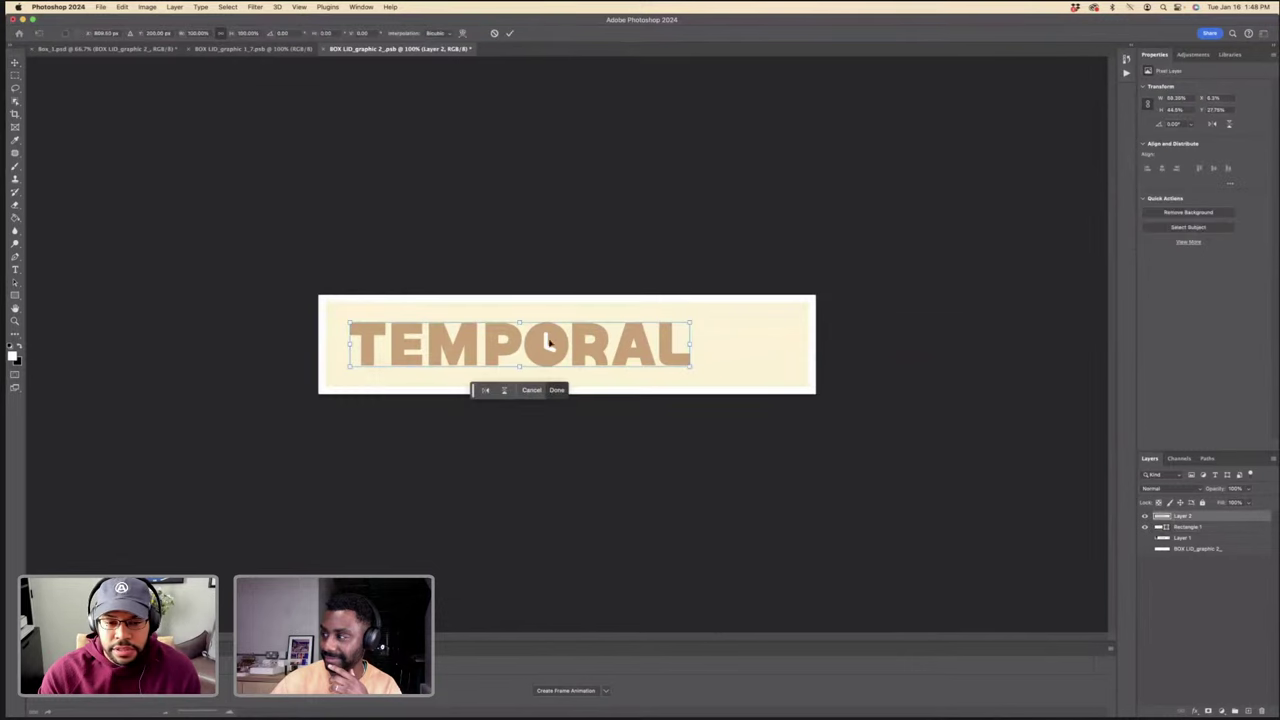
left_click_drag(588, 346, 586, 349)
key("Return")
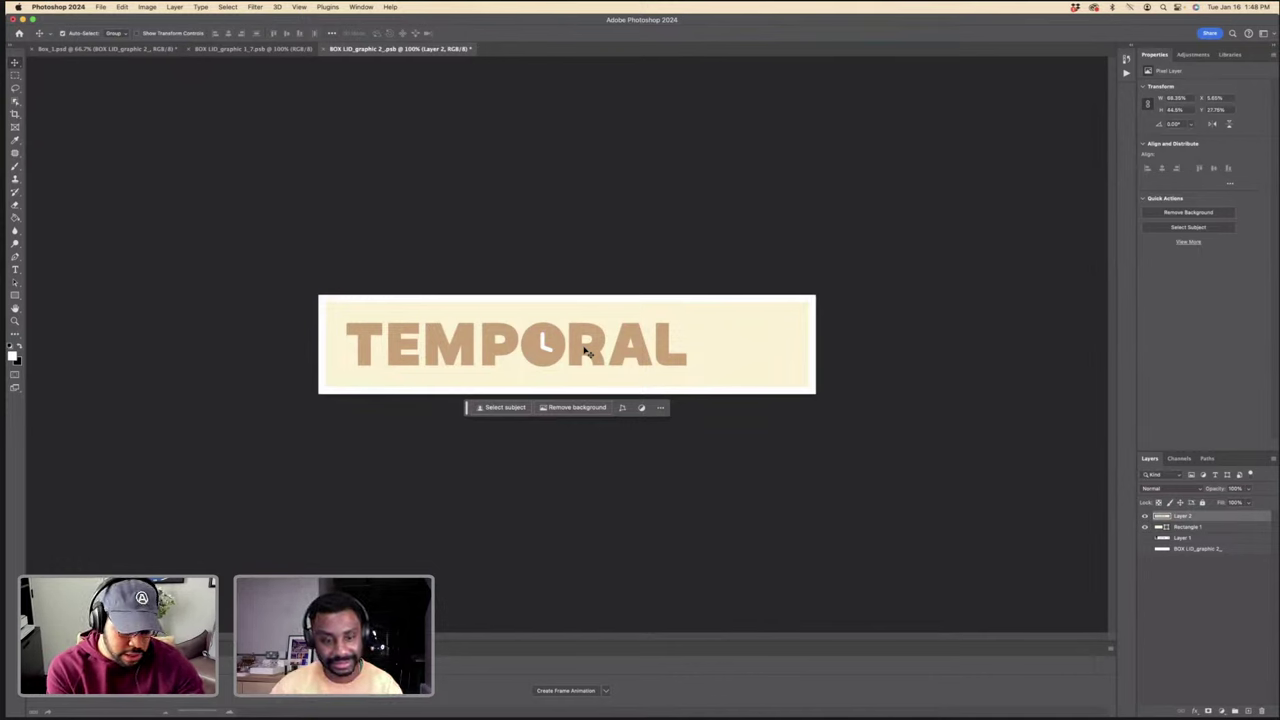
Step: Switch to Illustrator and copy the tan crossed-arrows emblem from the corner of the trench-coat character's card
key("ctrl+Left")
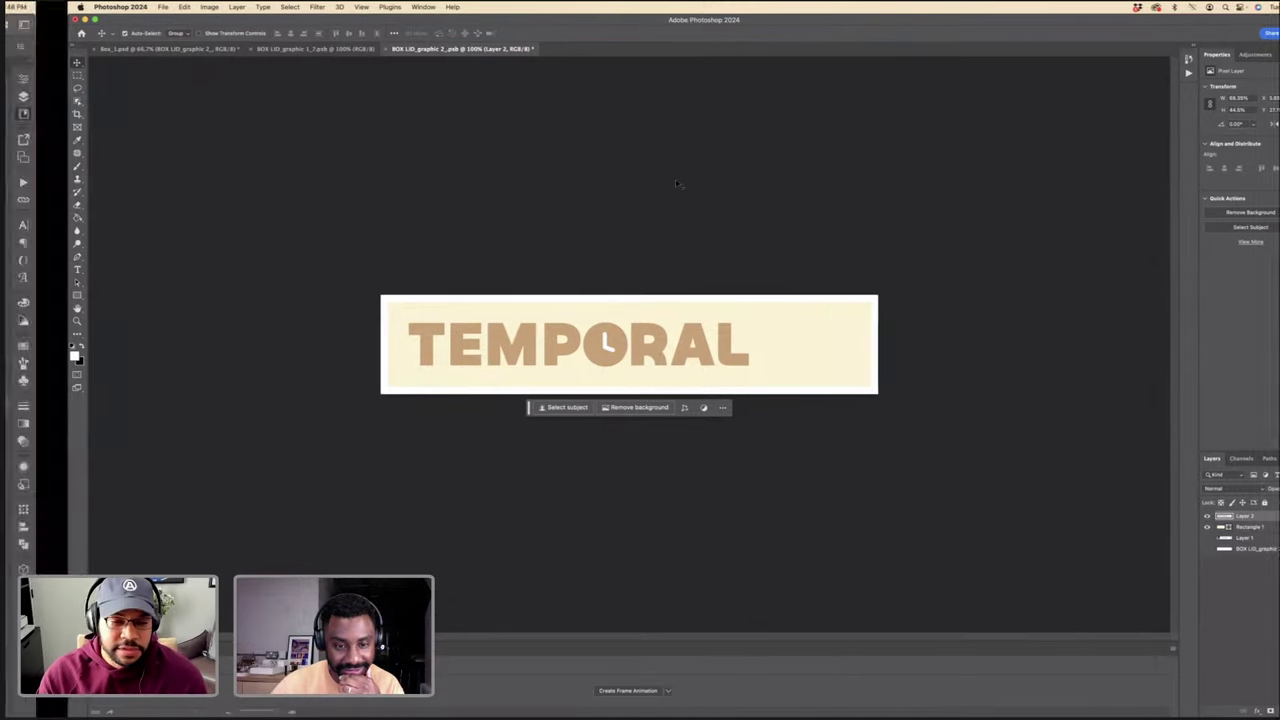
scroll(593, 276, "down", 3)
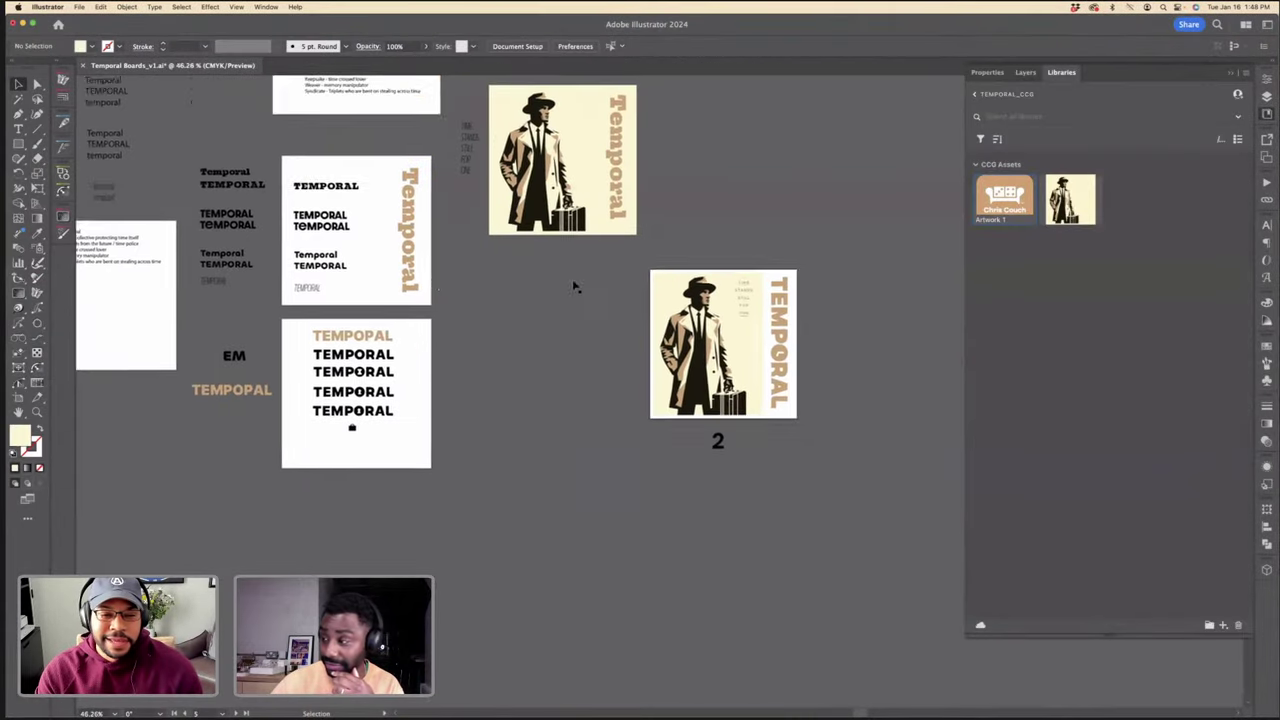
scroll(571, 286, "left", 10)
scroll(391, 206, "up", 5)
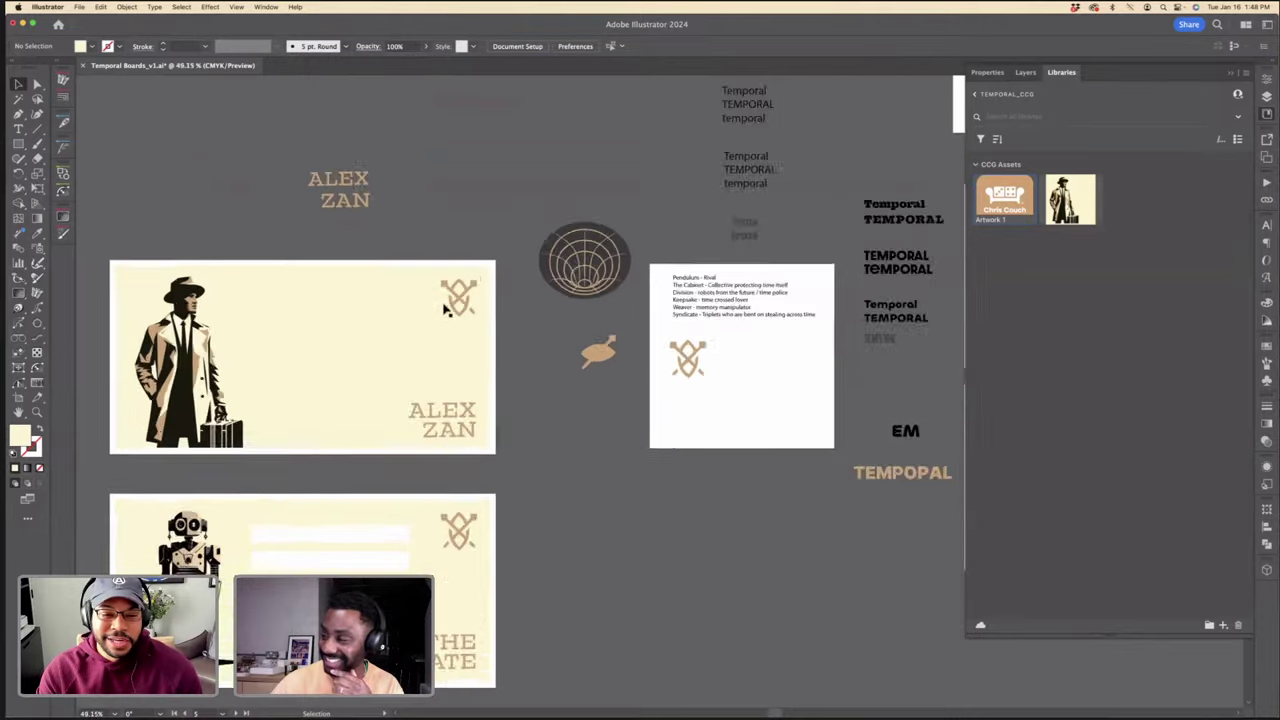
scroll(646, 249, "right", 10)
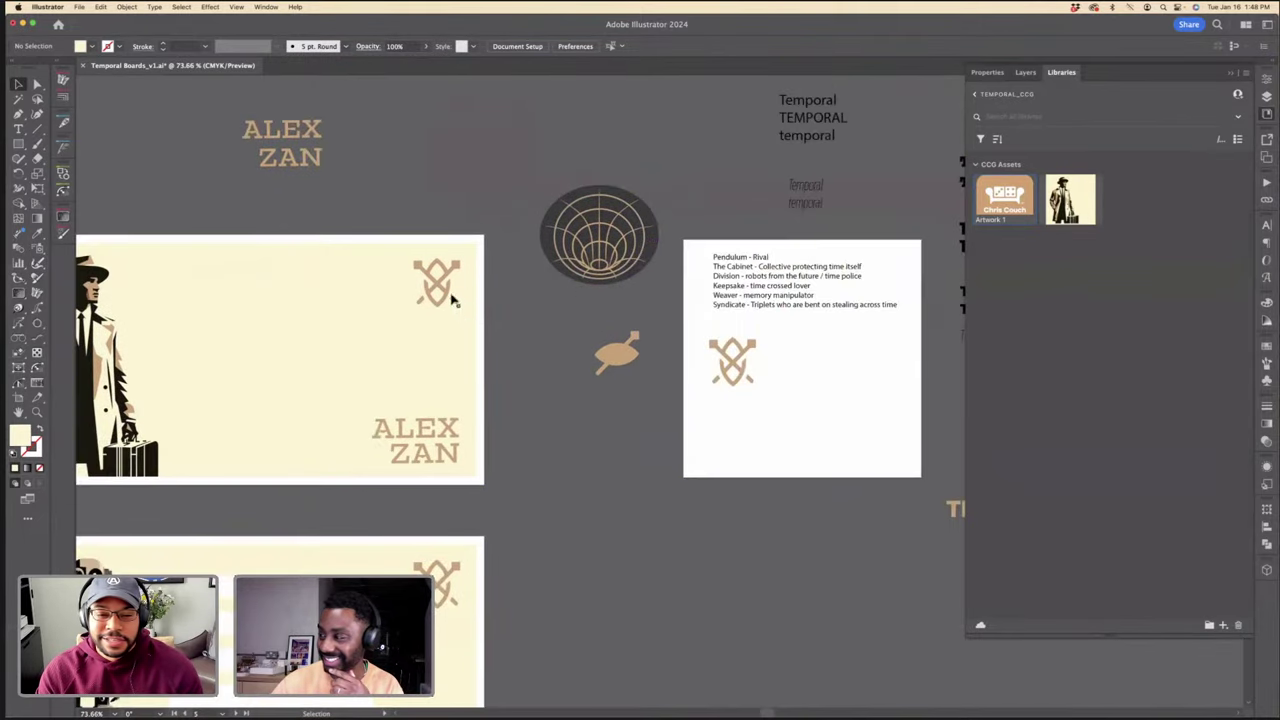
left_click(449, 294)
scroll(444, 219, "down", 5)
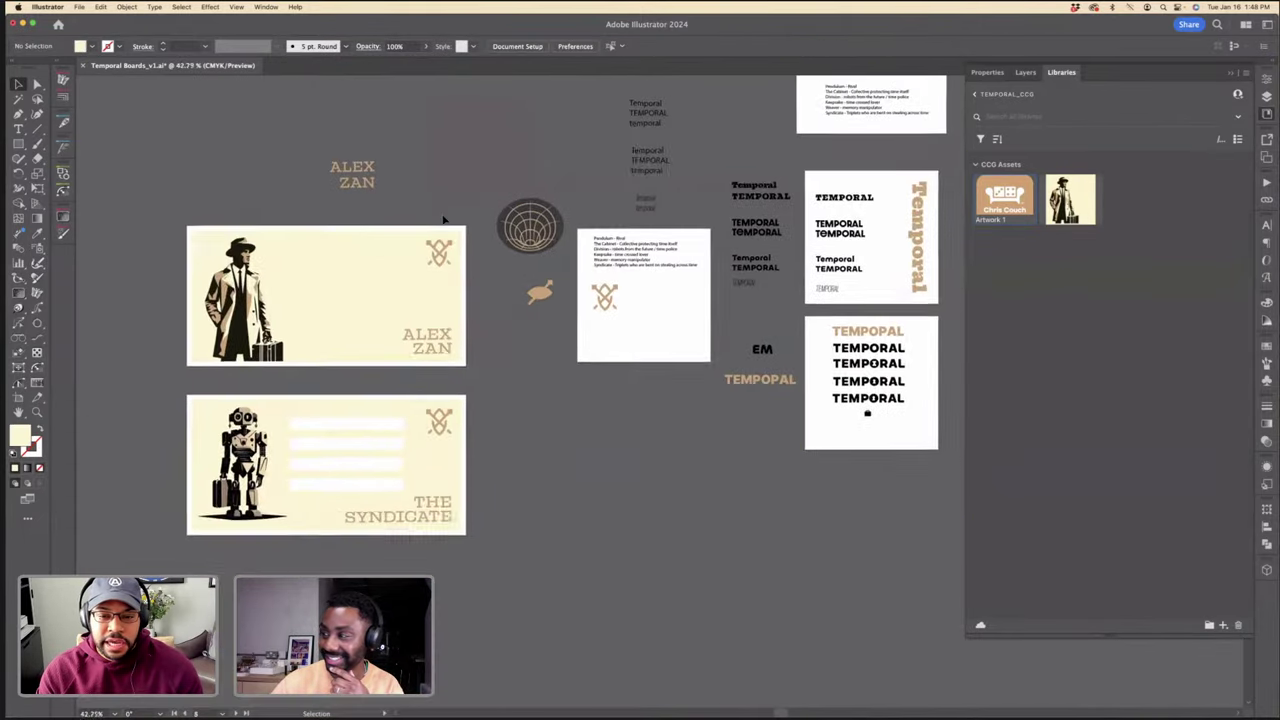
Step: Paste the emblem into the Photoshop side graphic and place it at the right end, beside the TEMPORAL title
key("ctrl+Right")
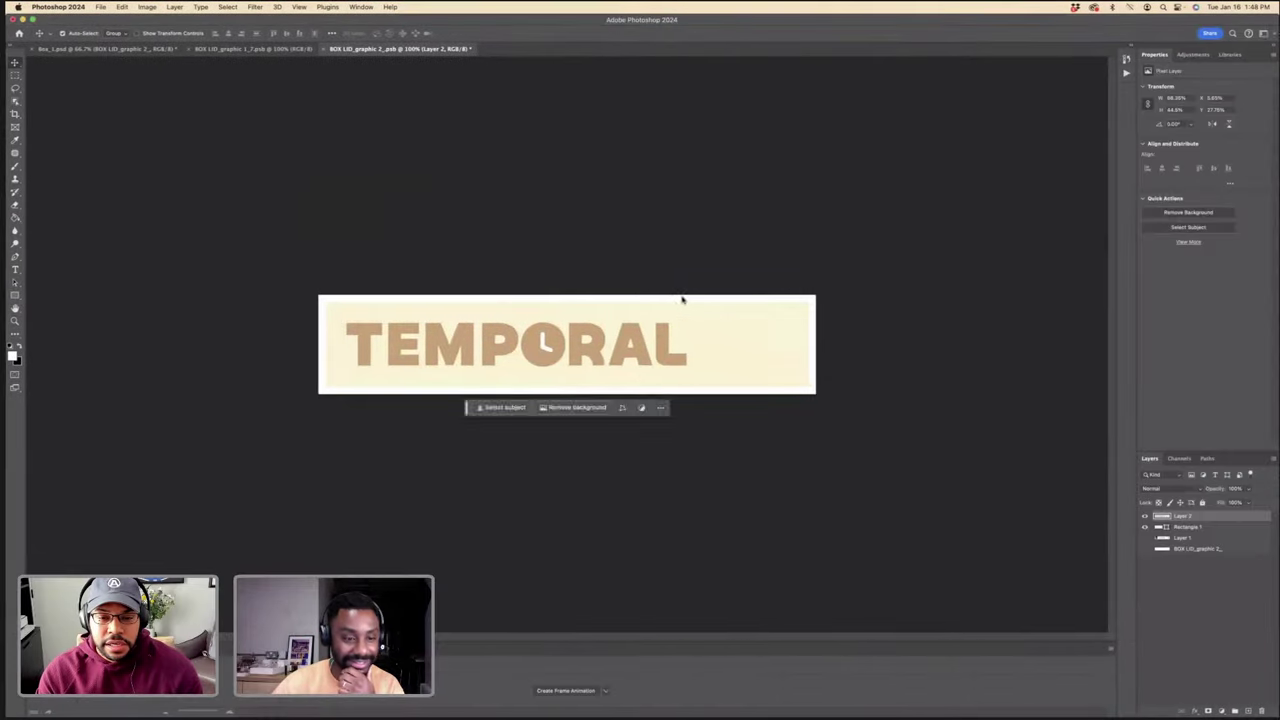
key("super+v")
key("Return")
left_click_drag(522, 344, 790, 314)
key("Return")
key("super+t")
key("Return")
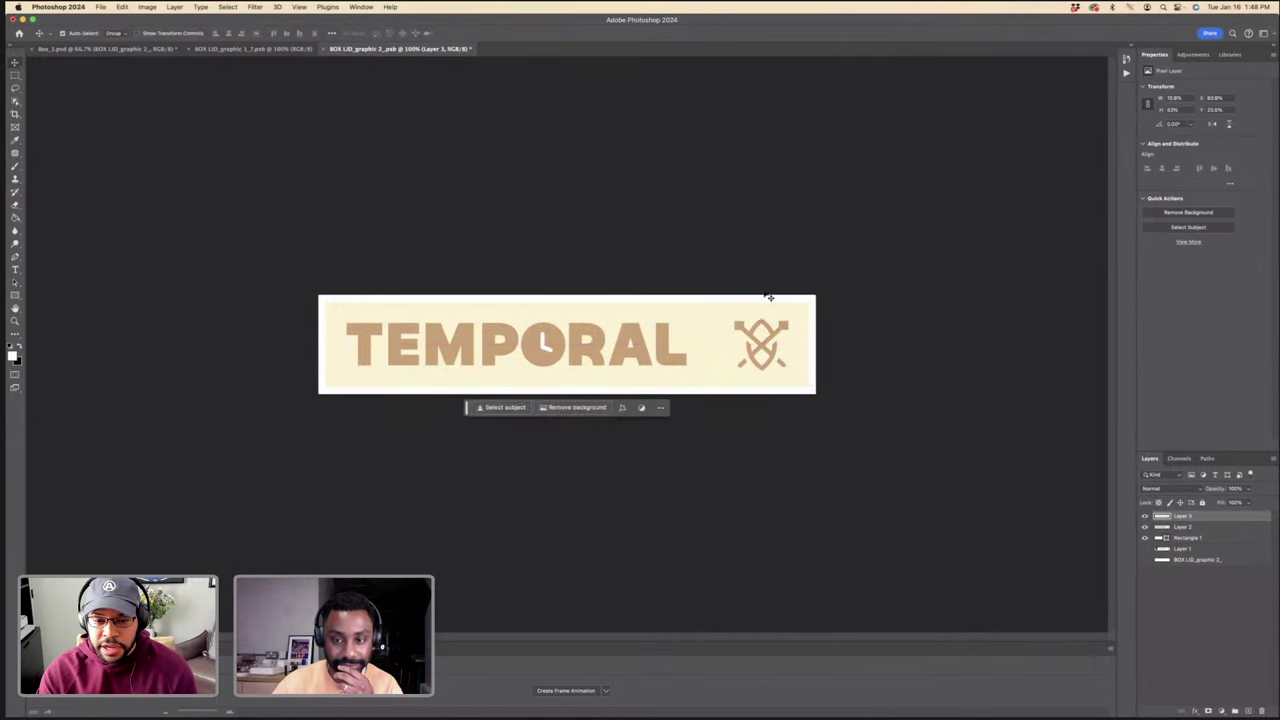
Step: Copy the emblem, title and cream rectangle layers into the BOX LID_graphic 3_ smart object, save both side graphics, and return to Box_1.psd
left_click(1188, 539)
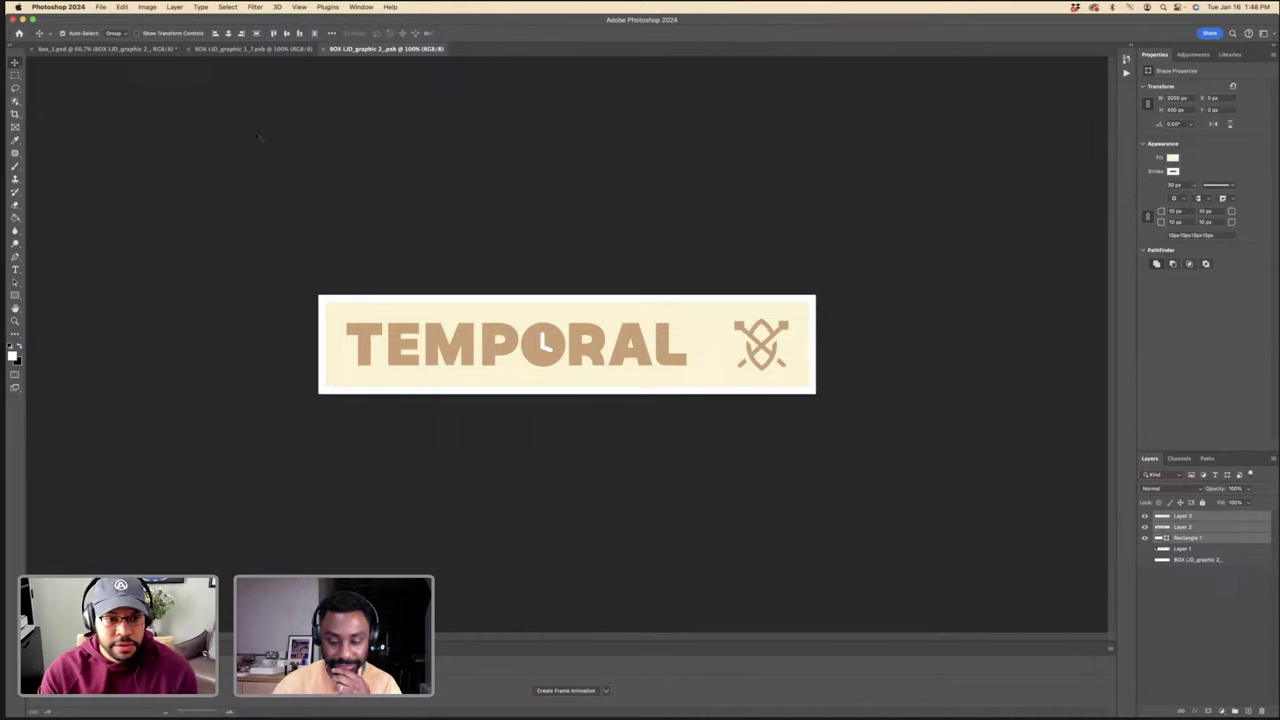
left_click(235, 49)
left_click(148, 50)
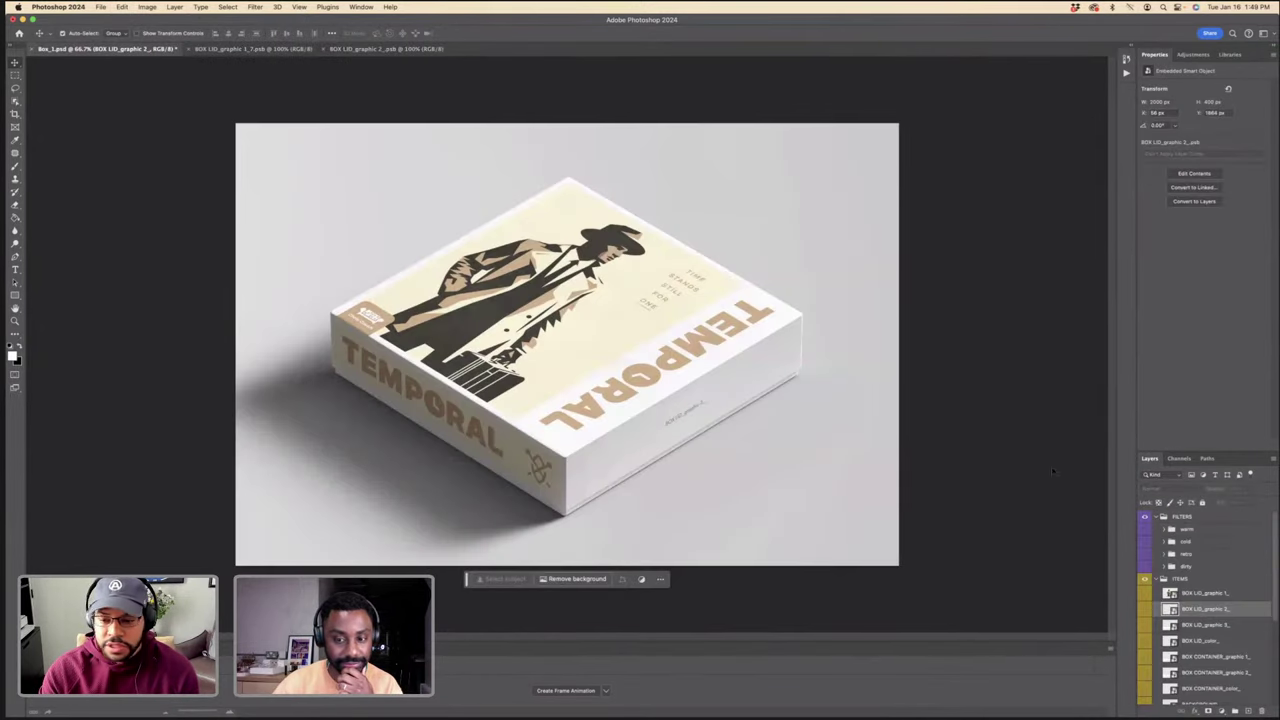
double_click(1170, 626)
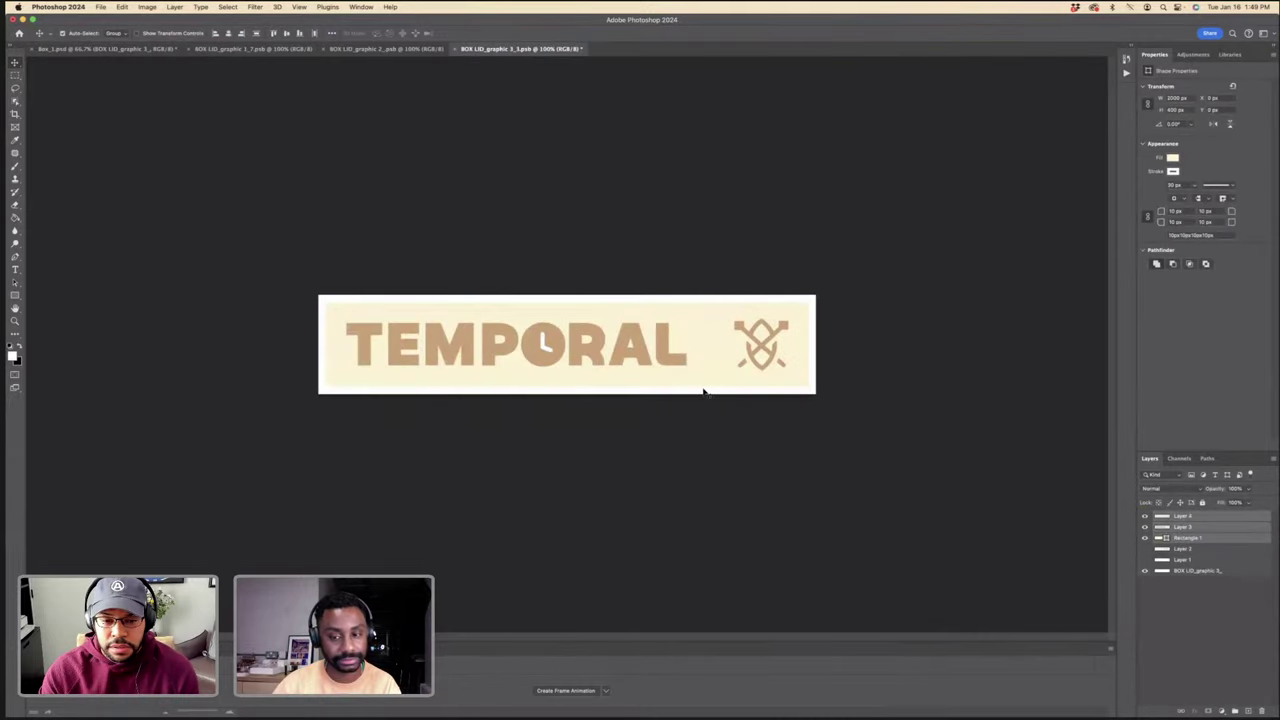
left_click(105, 49)
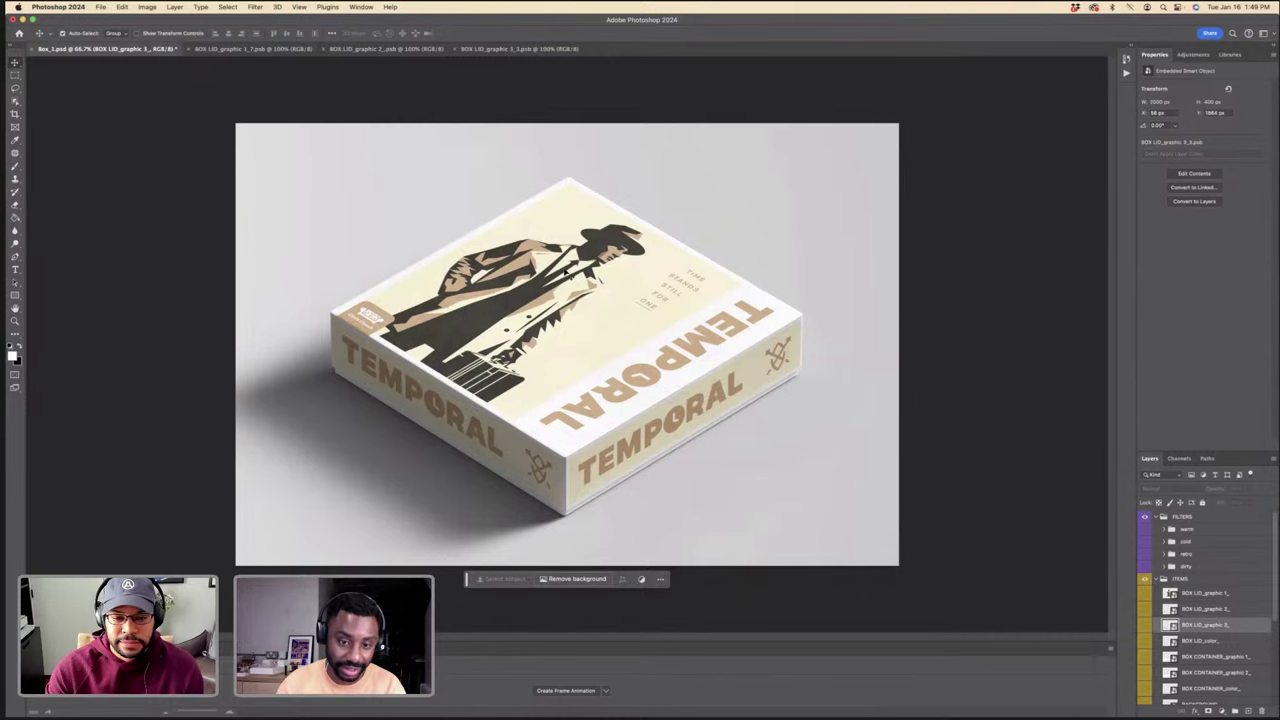
Step: Inspect the finished box mockup and preview the warm, cold and retro filters on it one at a time
scroll(549, 298, "up", 2)
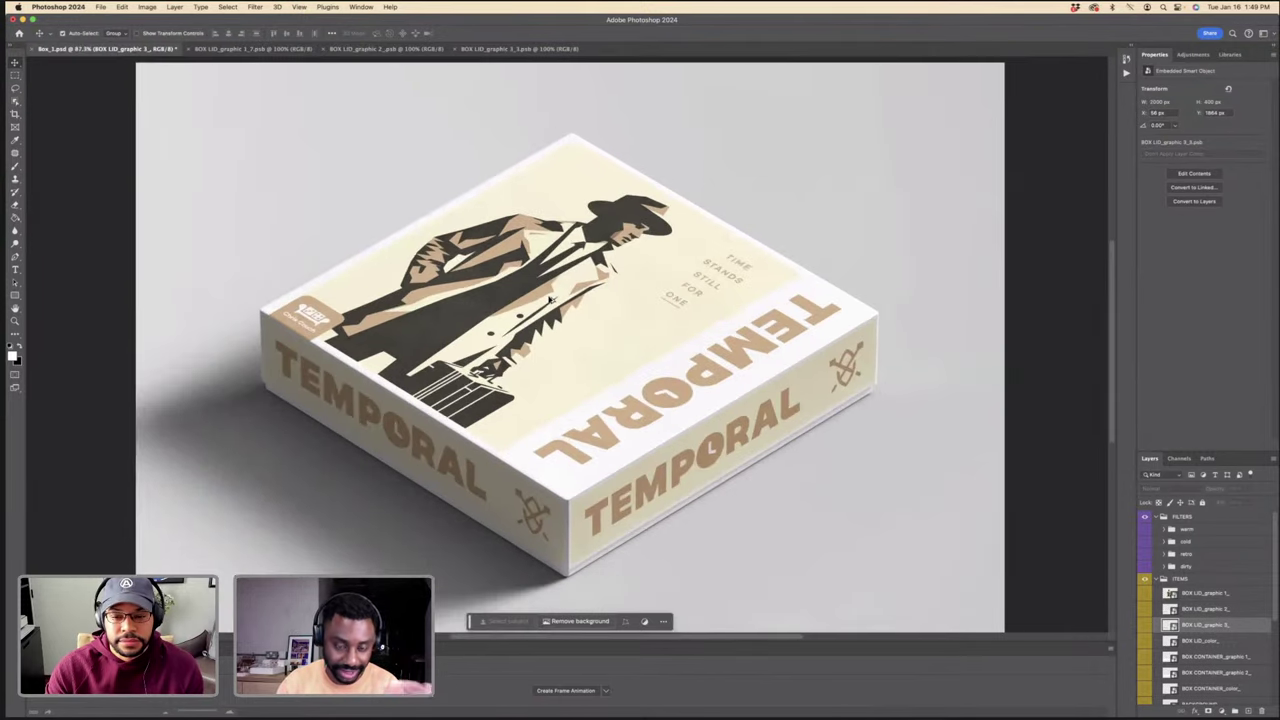
scroll(549, 298, "down", 1)
scroll(1204, 611, "down", 2)
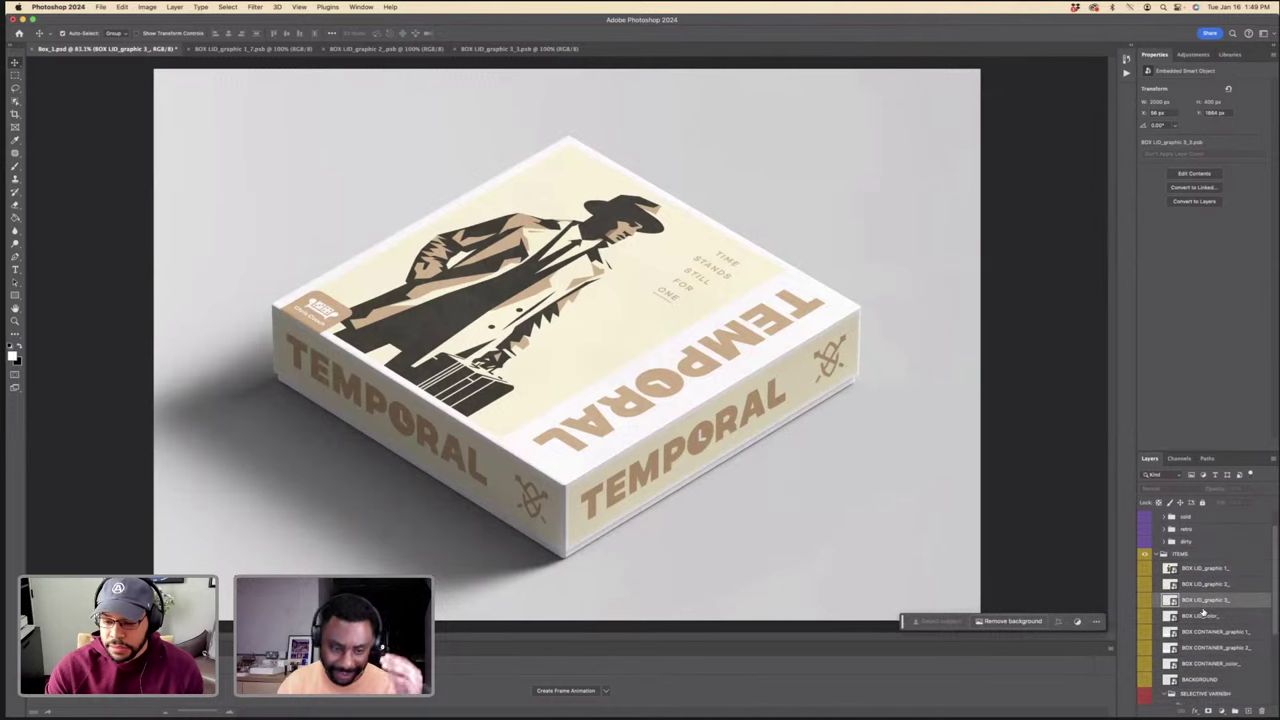
scroll(1204, 611, "up", 2)
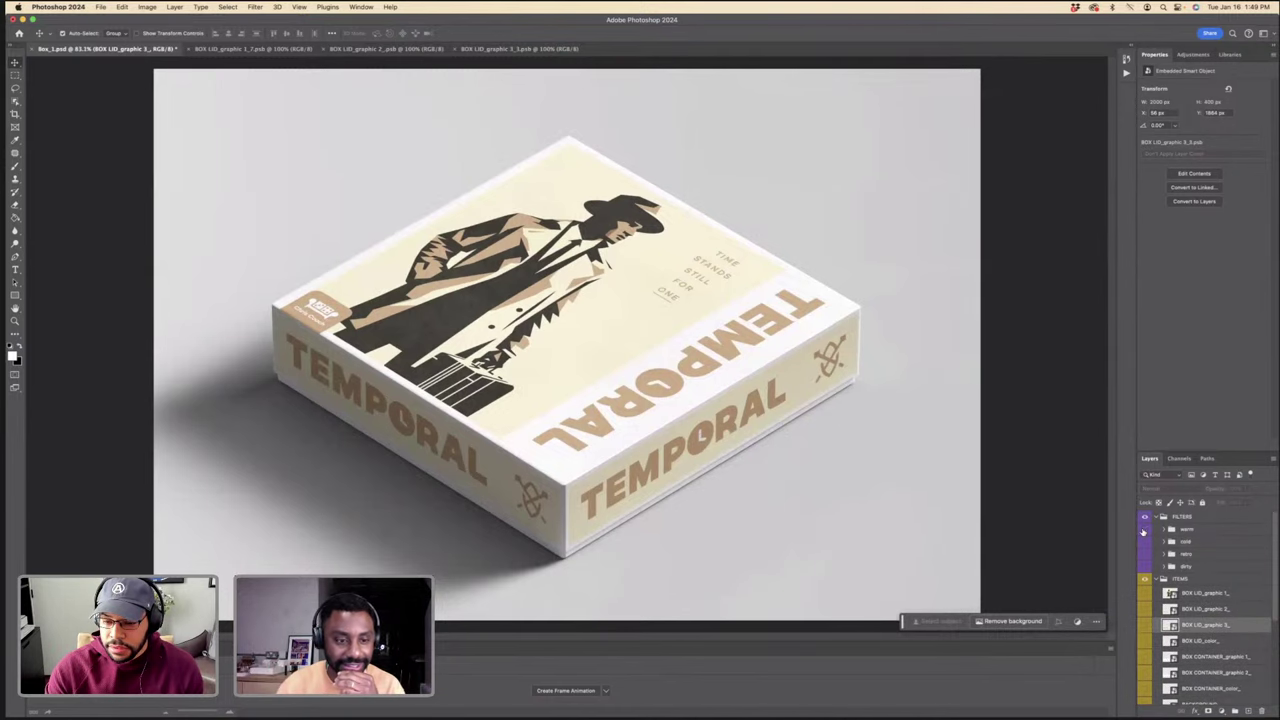
left_click(1145, 530)
left_click(1145, 530)
left_click(1145, 542)
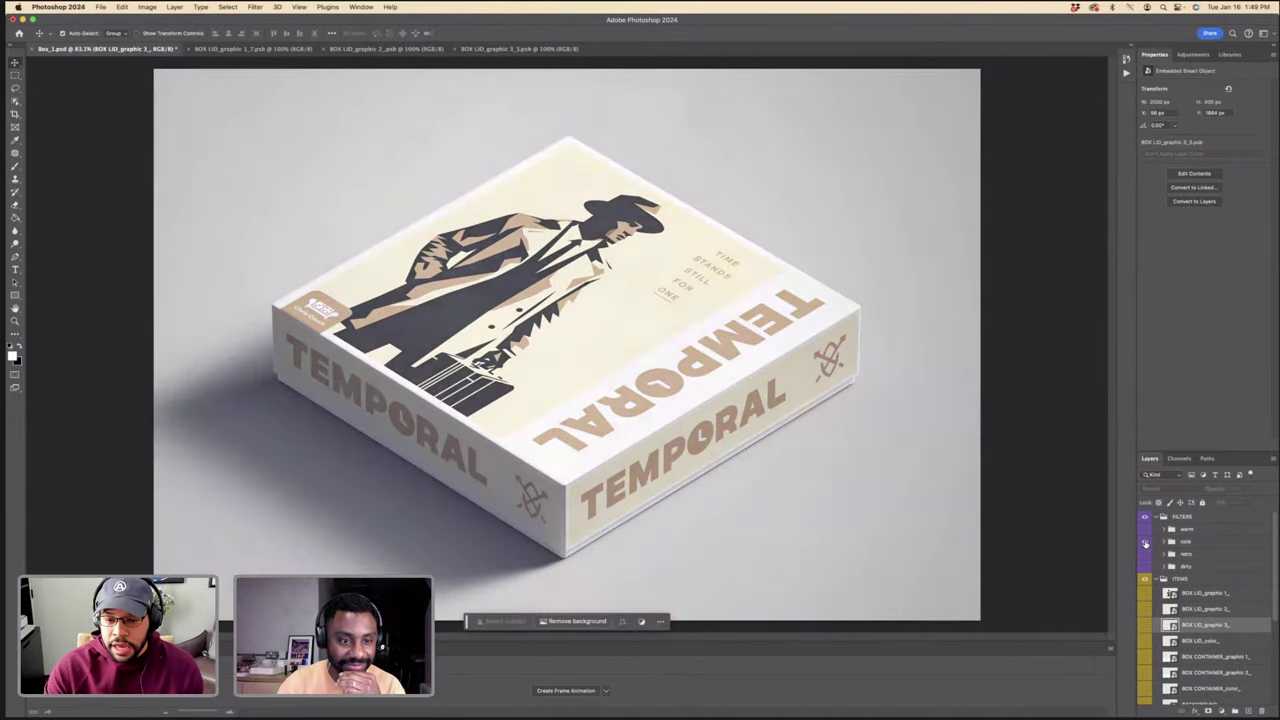
left_click(1145, 542)
left_click(1145, 554)
left_click(1145, 554)
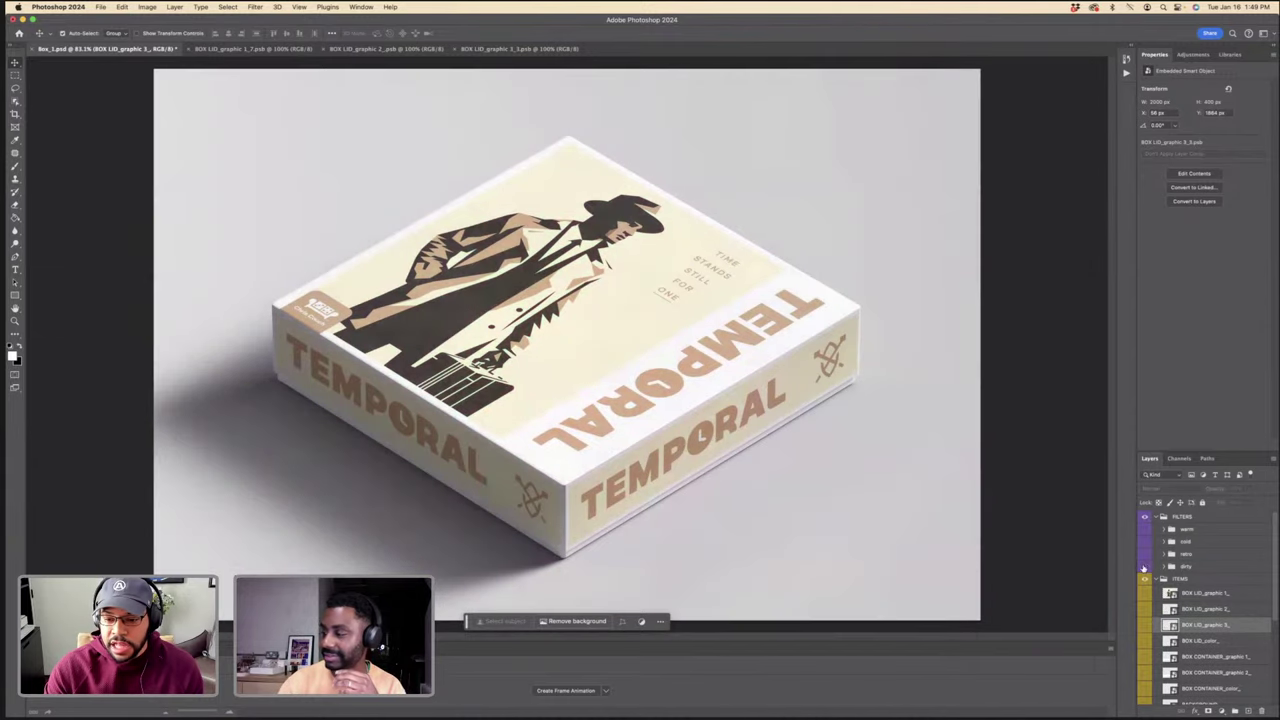
Step: Preview the dirty filter on the box mockup, examine its texture, and turn it off again
left_click(1145, 566)
scroll(585, 352, "down", 2)
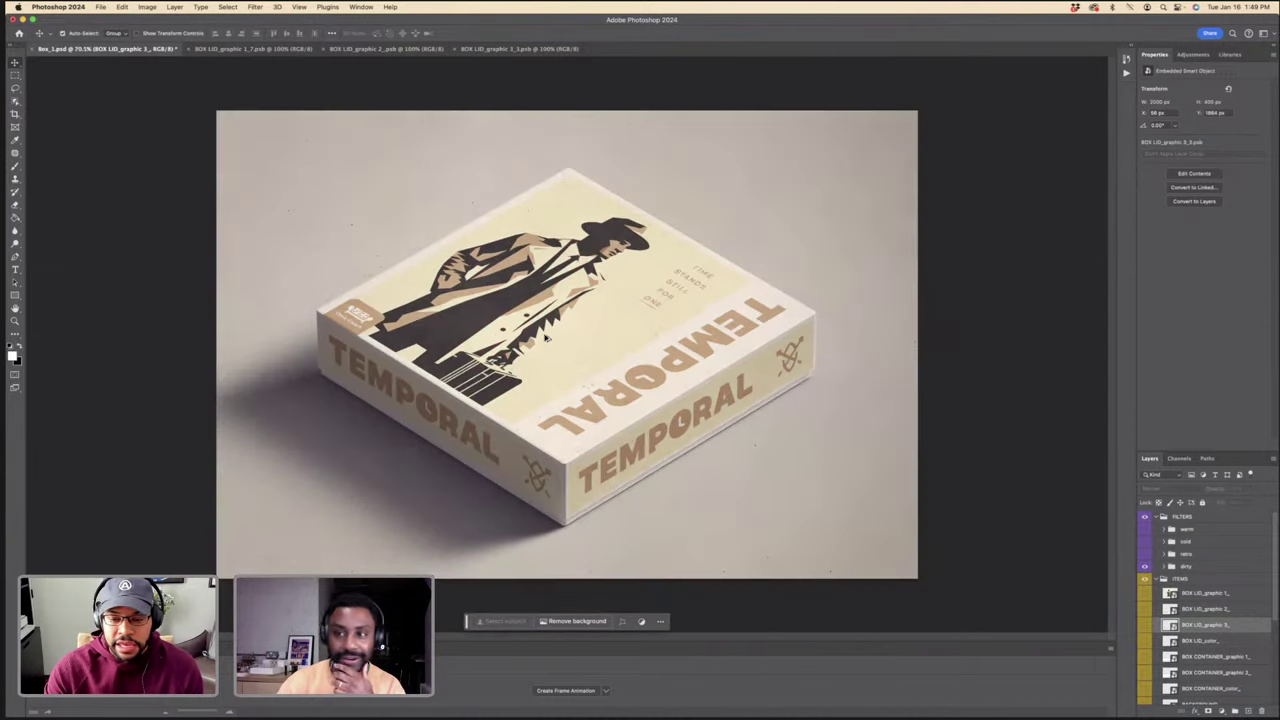
scroll(546, 338, "up", 1)
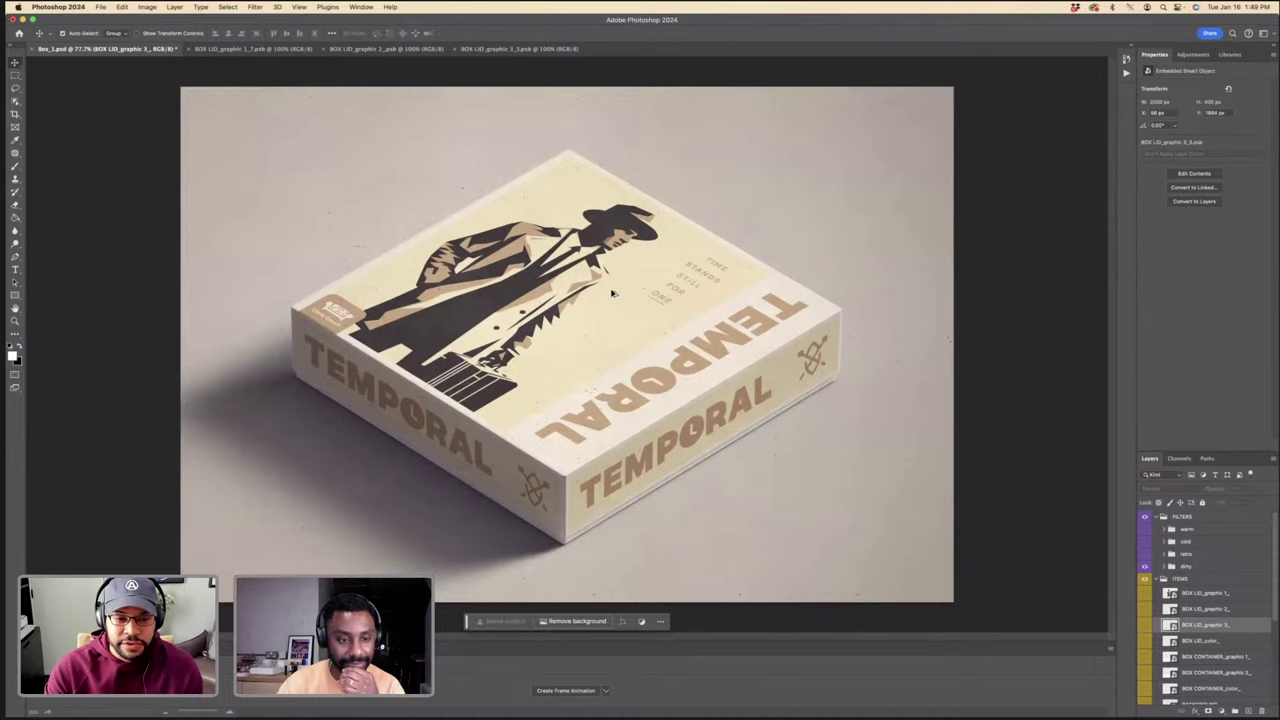
scroll(606, 276, "down", 1)
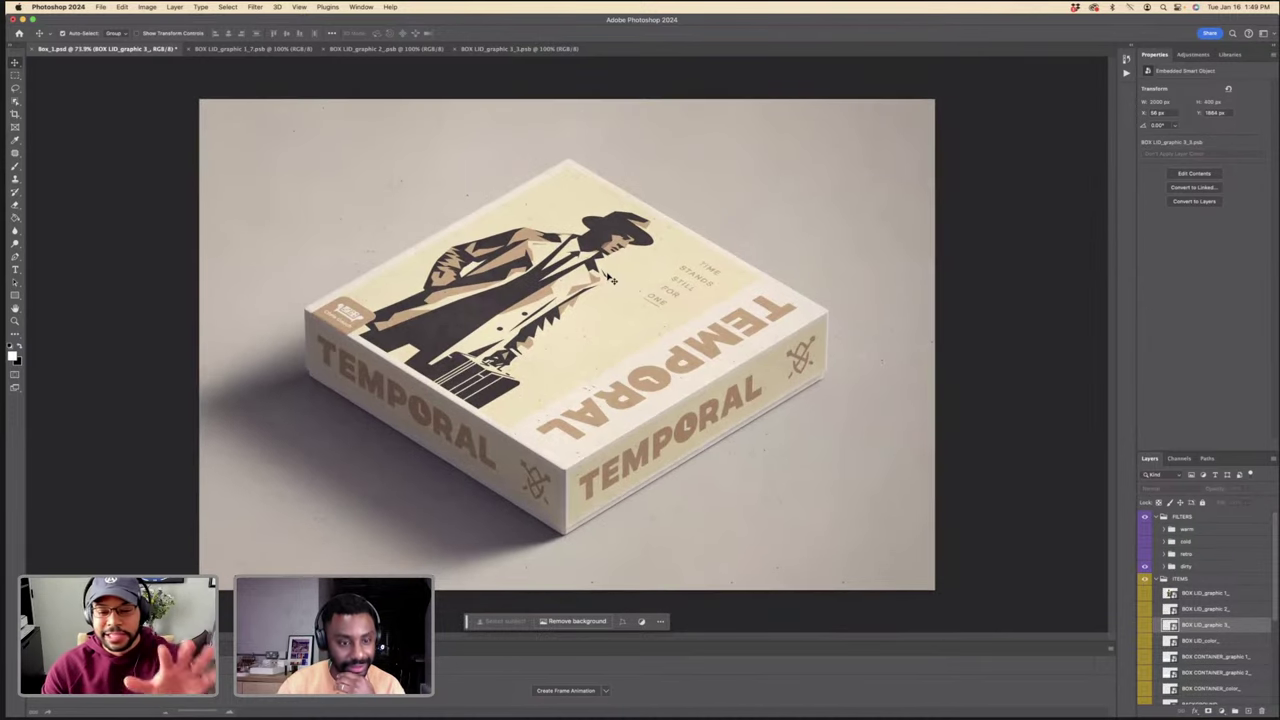
scroll(575, 273, "up", 1)
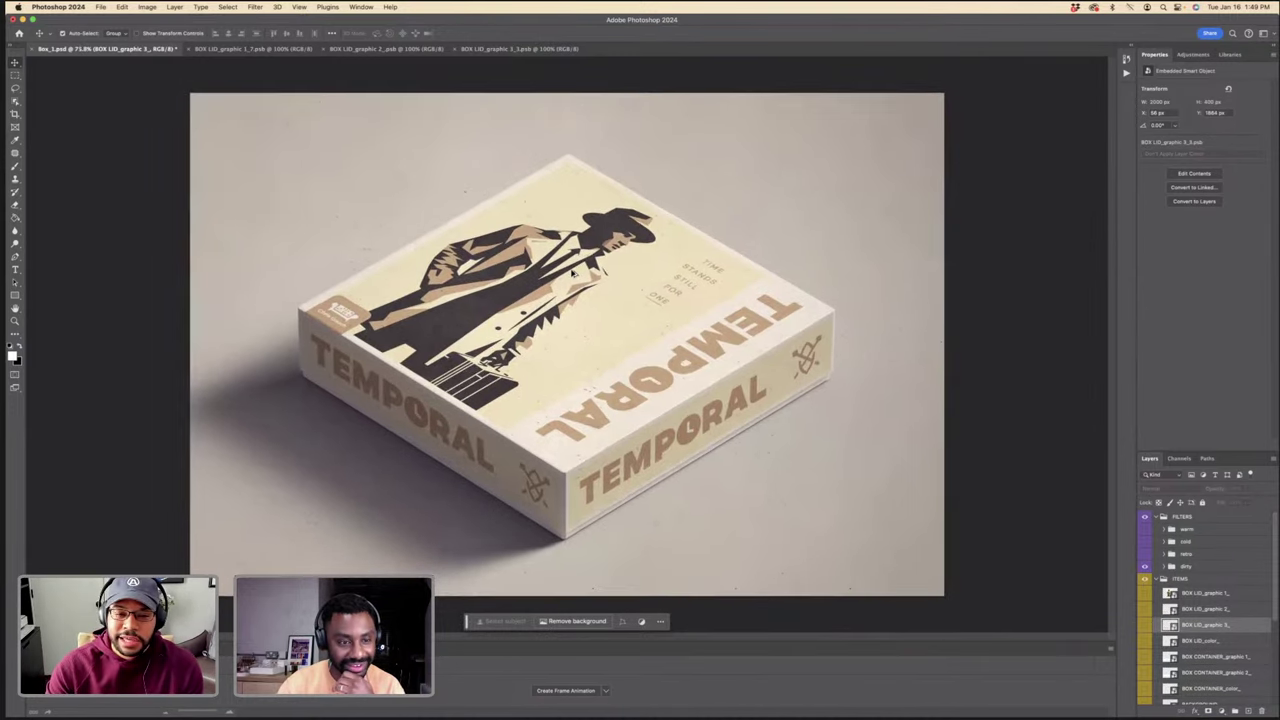
scroll(573, 272, "down", 1)
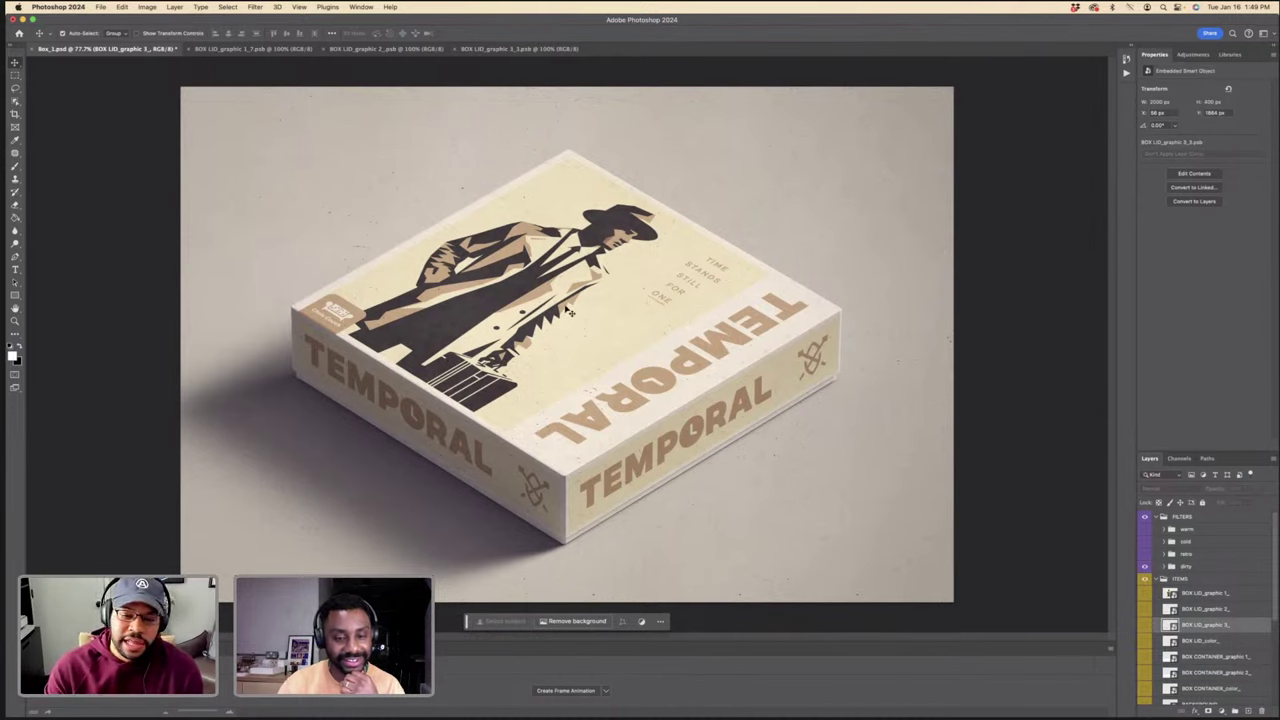
left_click(1146, 567)
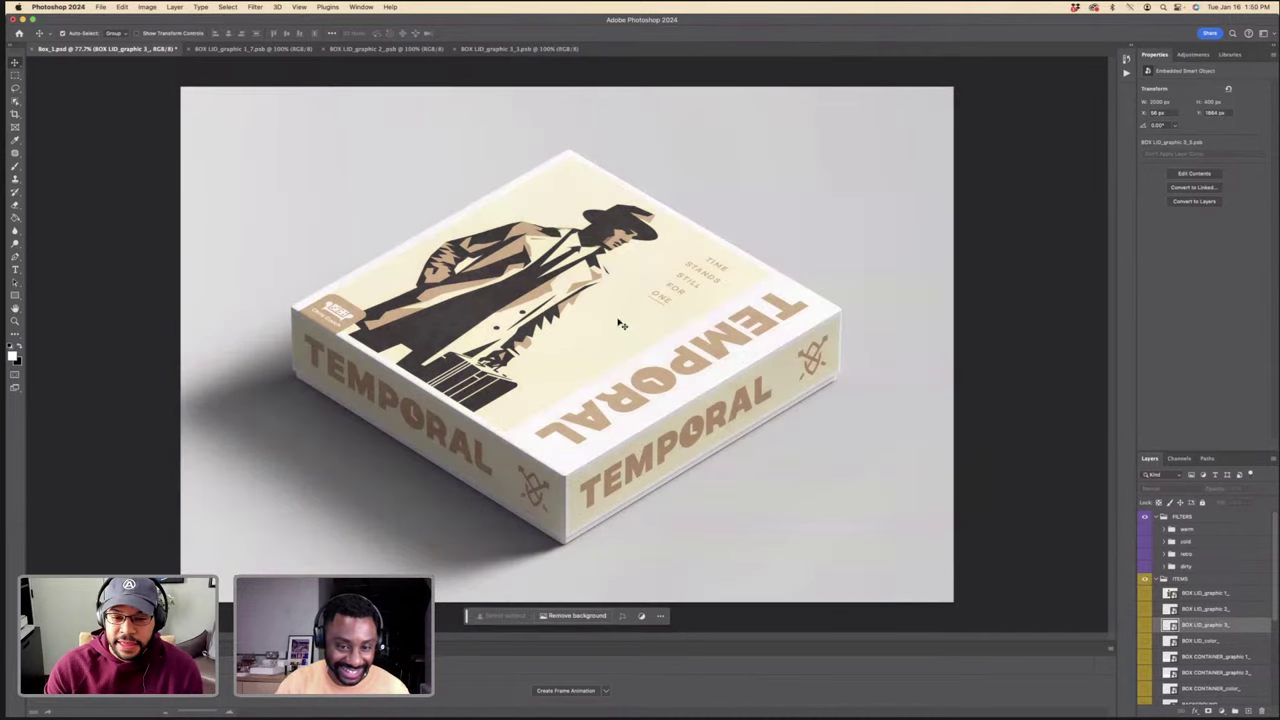
Step: Switch to Illustrator and examine the Temporal boards, including the emblem, character cards, title options and covers
key("ctrl+Left")
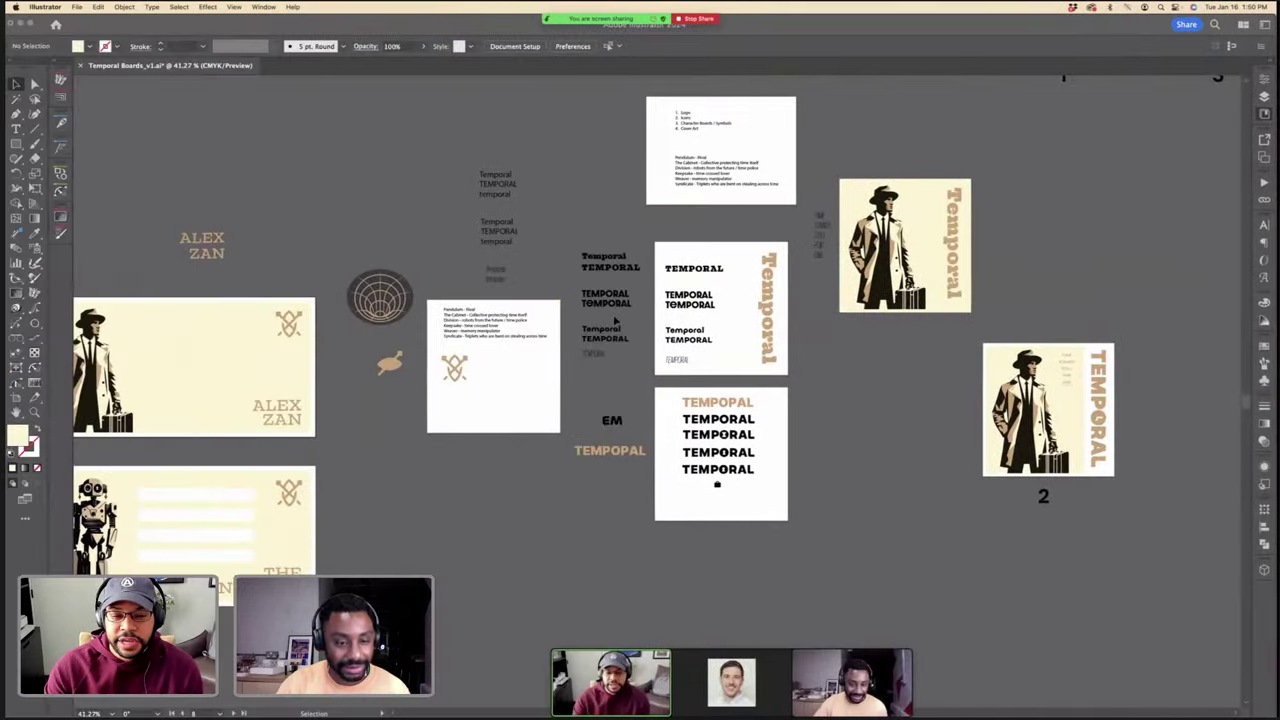
scroll(590, 340, "left", 3)
left_click(548, 369)
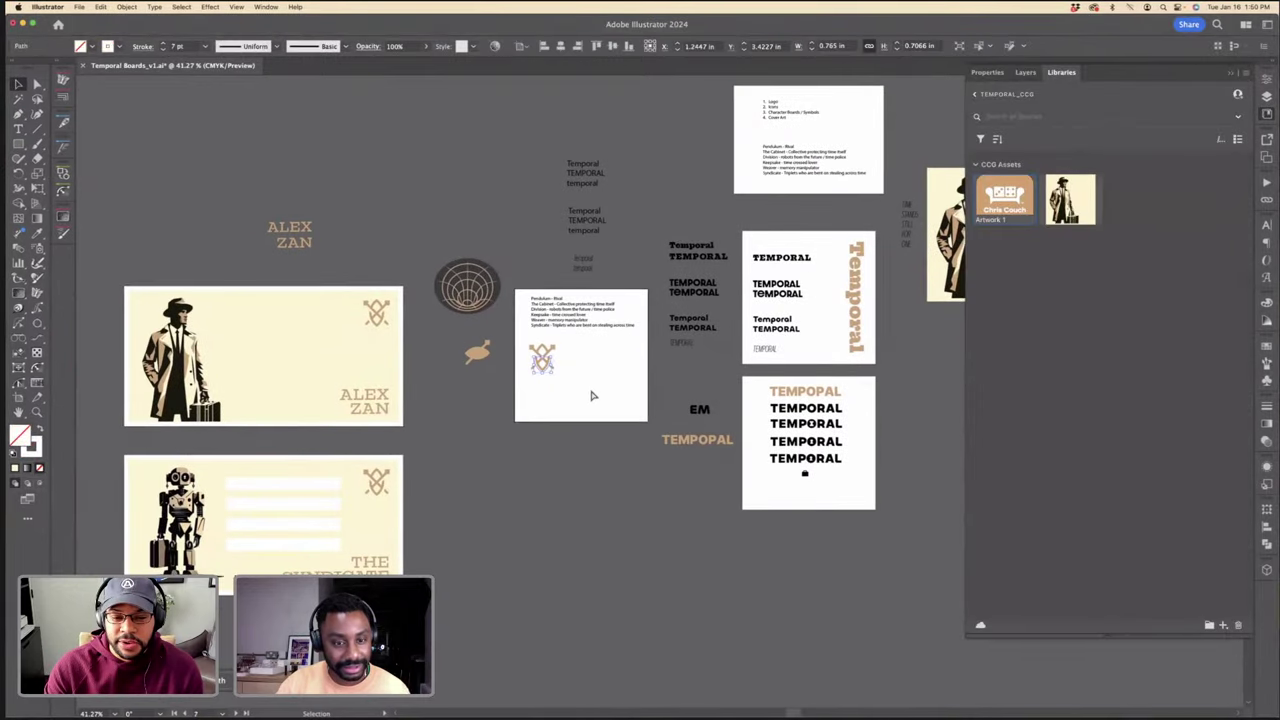
key("super+equal")
key("super+equal")
key("super+equal")
left_click(765, 443)
scroll(764, 441, "down", 5)
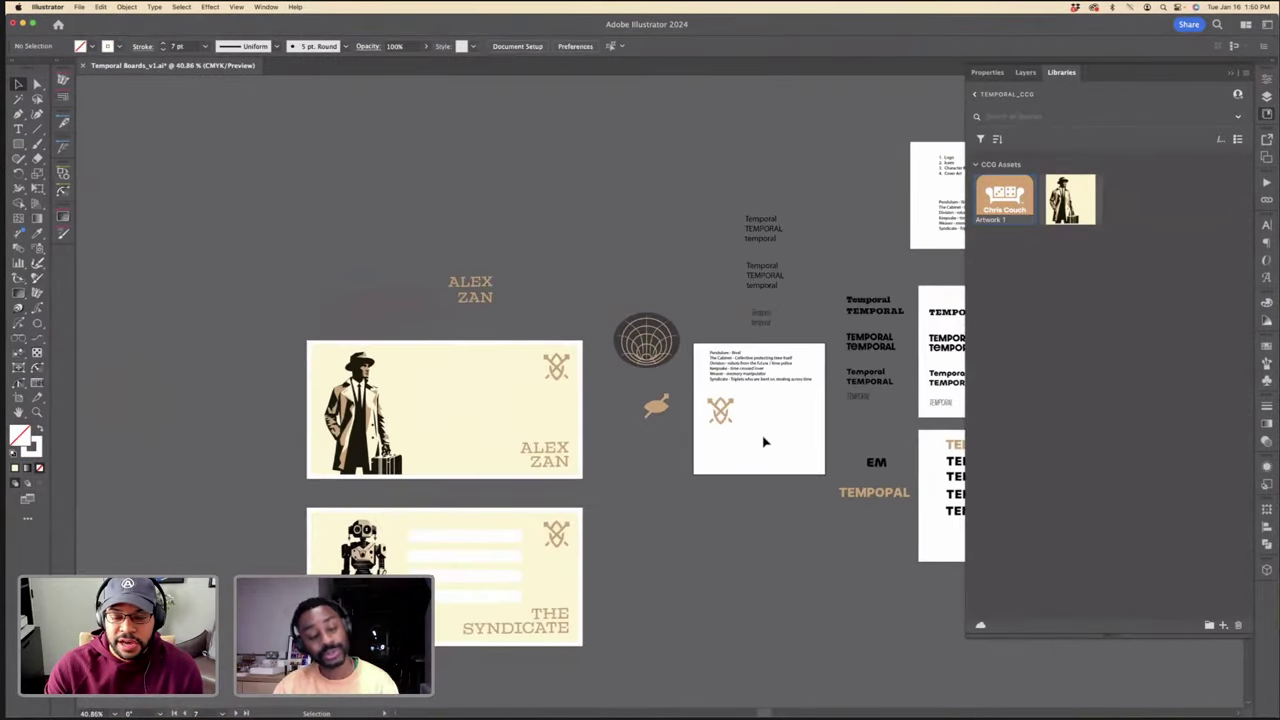
scroll(764, 441, "right", 3)
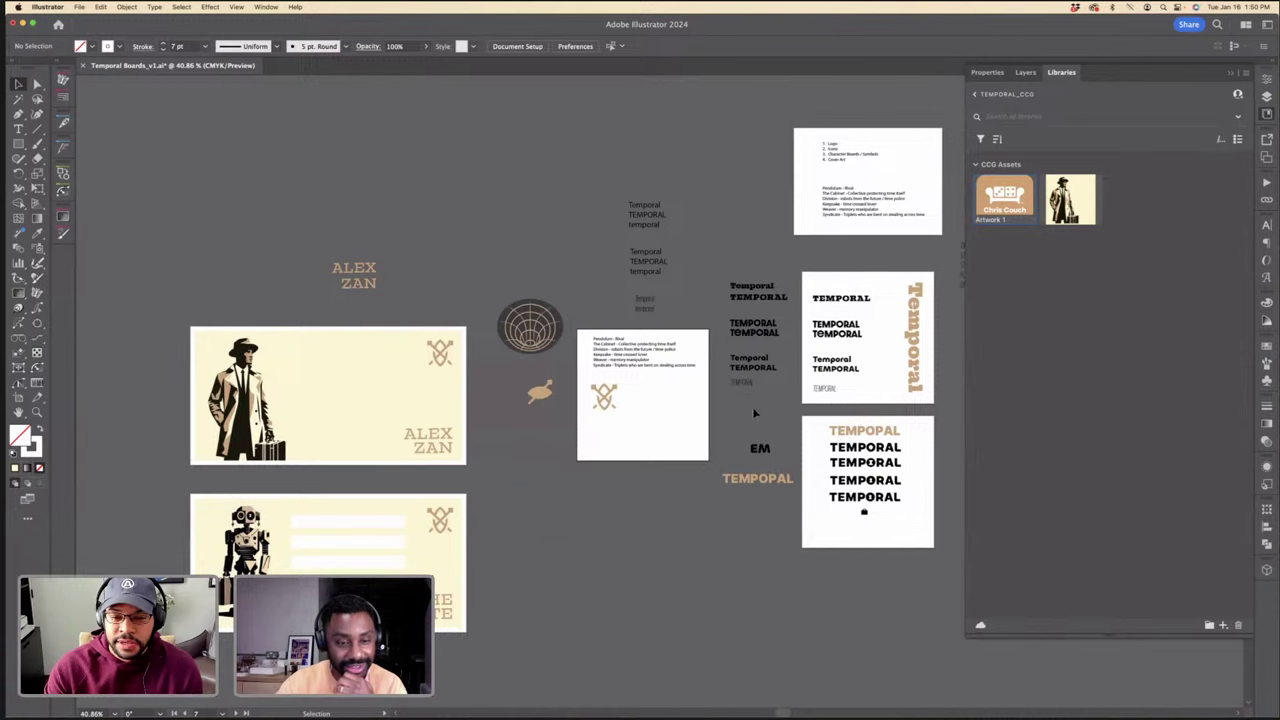
left_click(1009, 271)
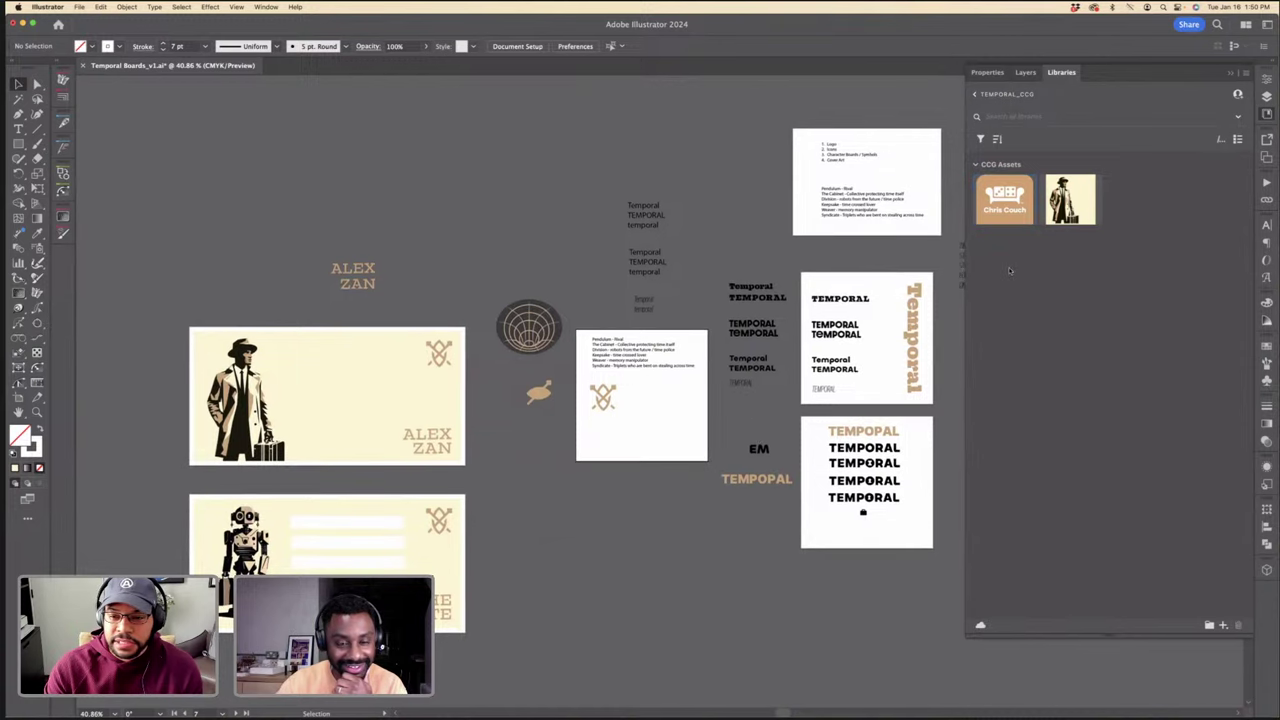
scroll(957, 247, "right", 5)
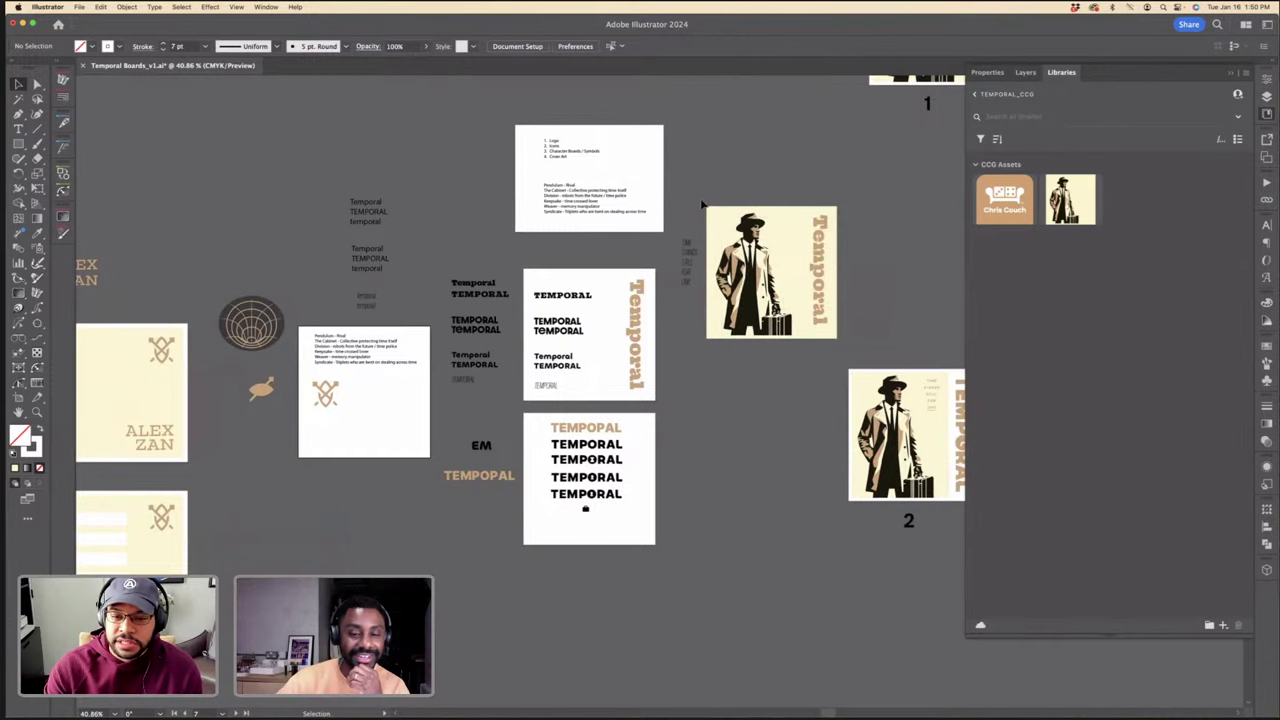
scroll(699, 200, "down", 2)
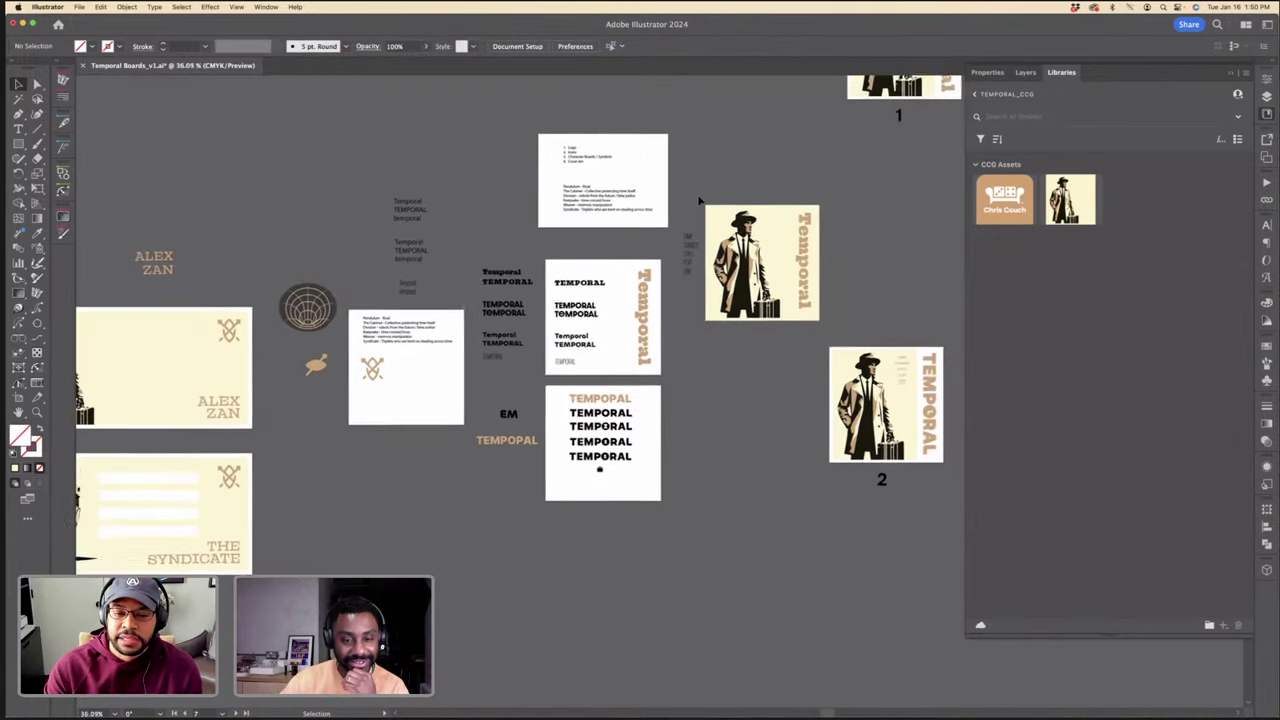
scroll(699, 200, "down", 1)
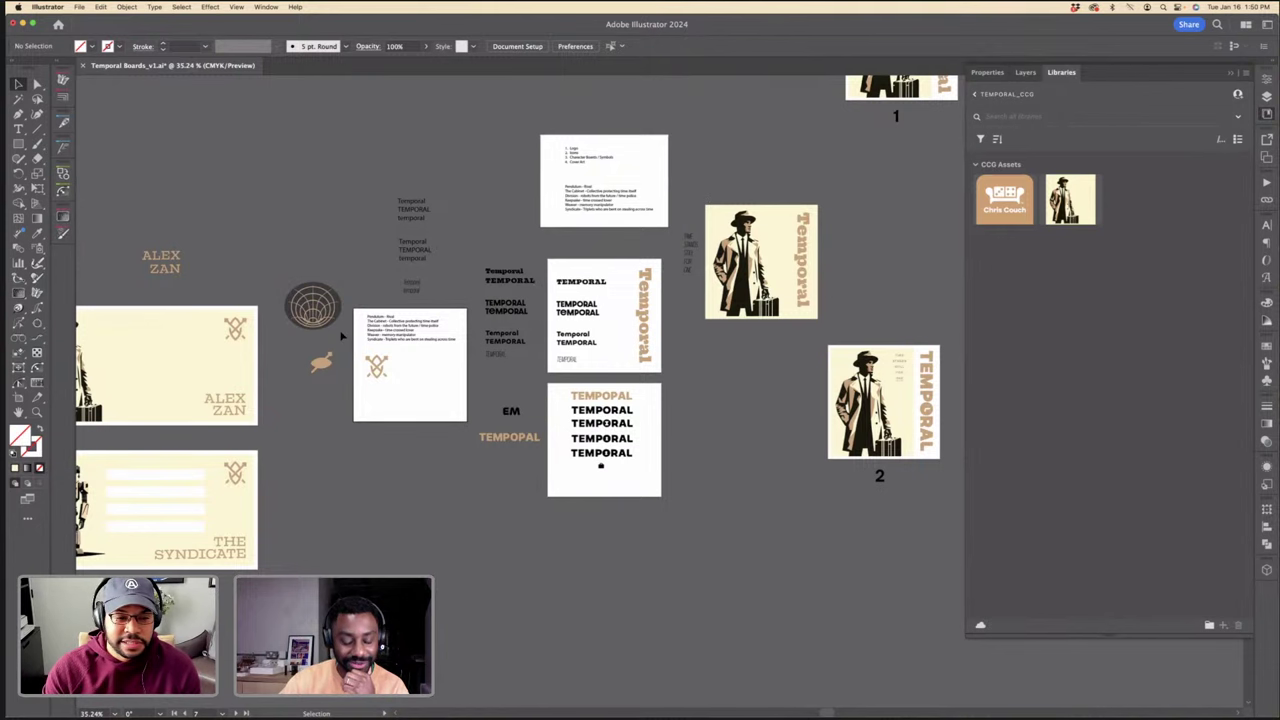
Step: Examine the gridded funnel emblem up close, including its line work and dark oval backing
scroll(341, 336, "up", 5)
left_click_drag(334, 323, 219, 222)
key("super+=")
key("super+=")
key("super+=")
key("super+=")
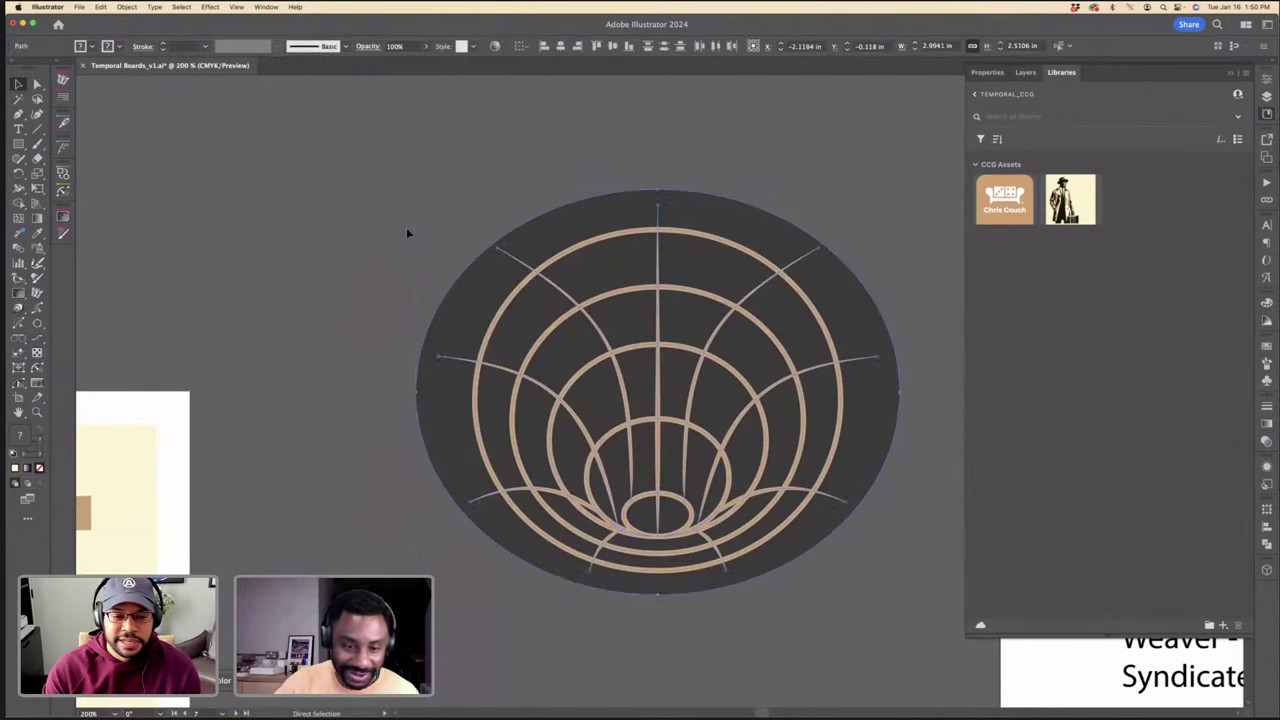
left_click(407, 231)
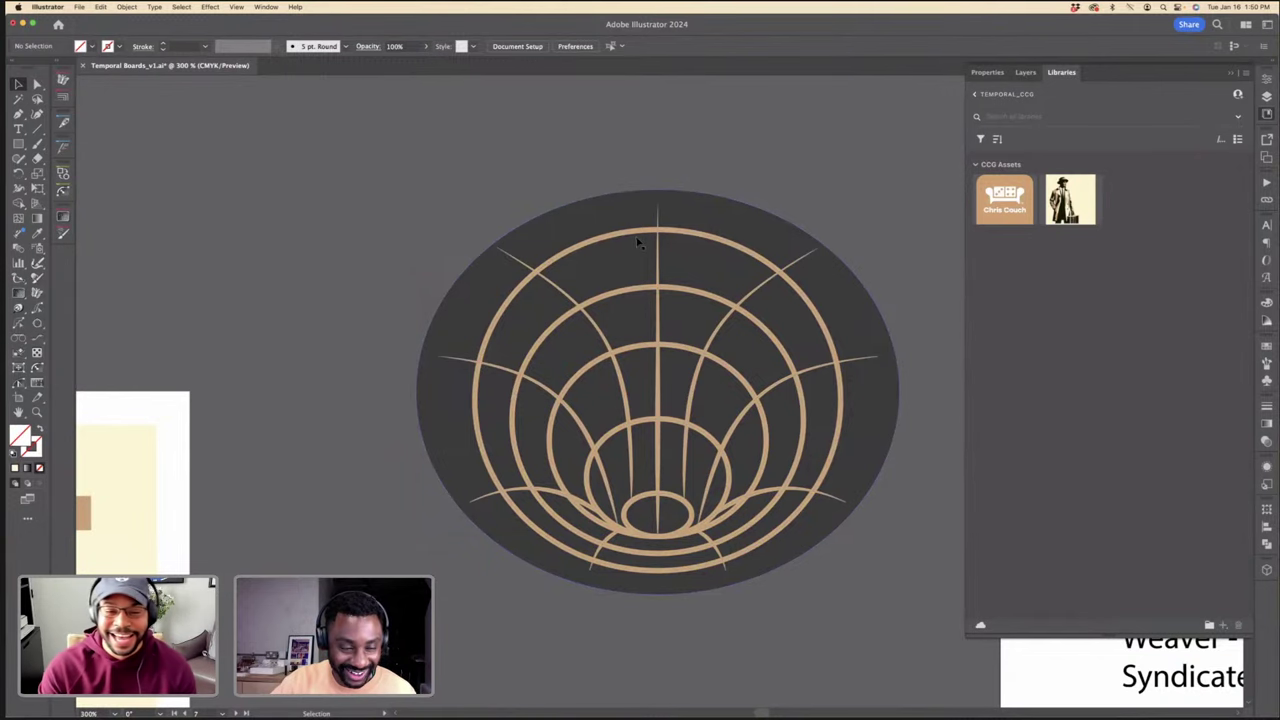
key("super+minus")
key("super+minus")
key("super+minus")
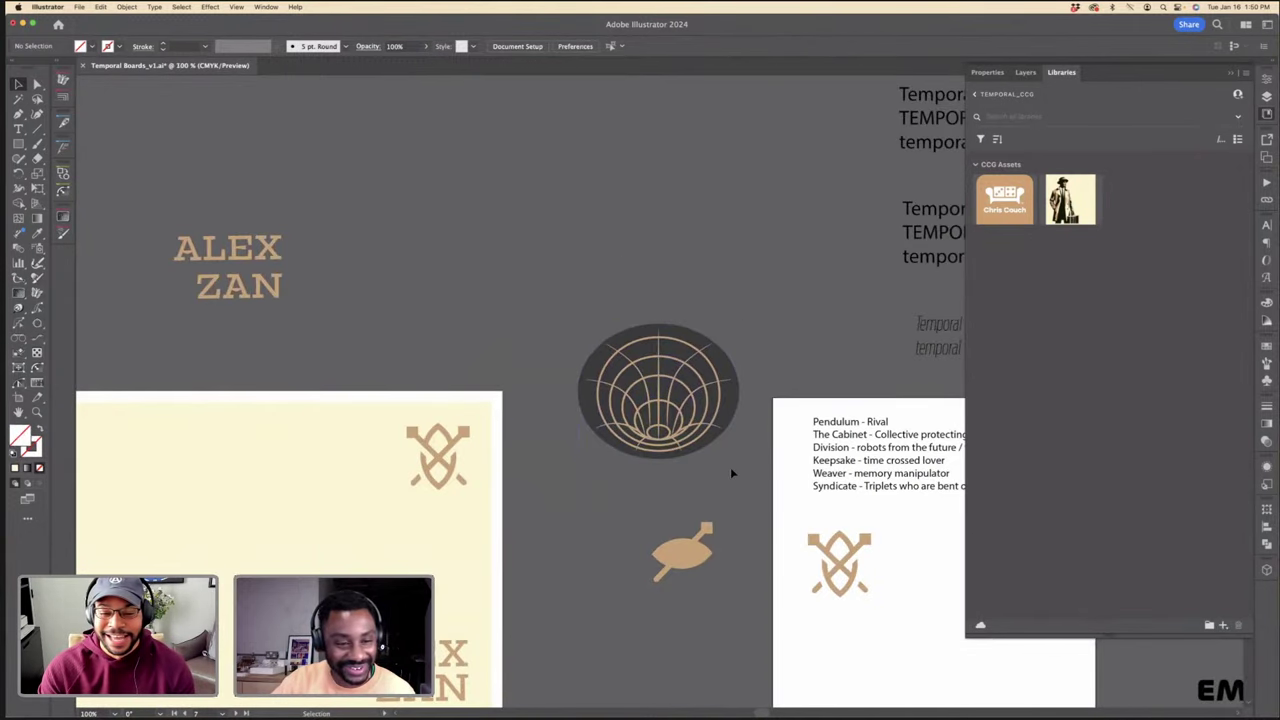
scroll(731, 473, "down", 3)
scroll(731, 473, "down", 4)
key("ctrl+Right")
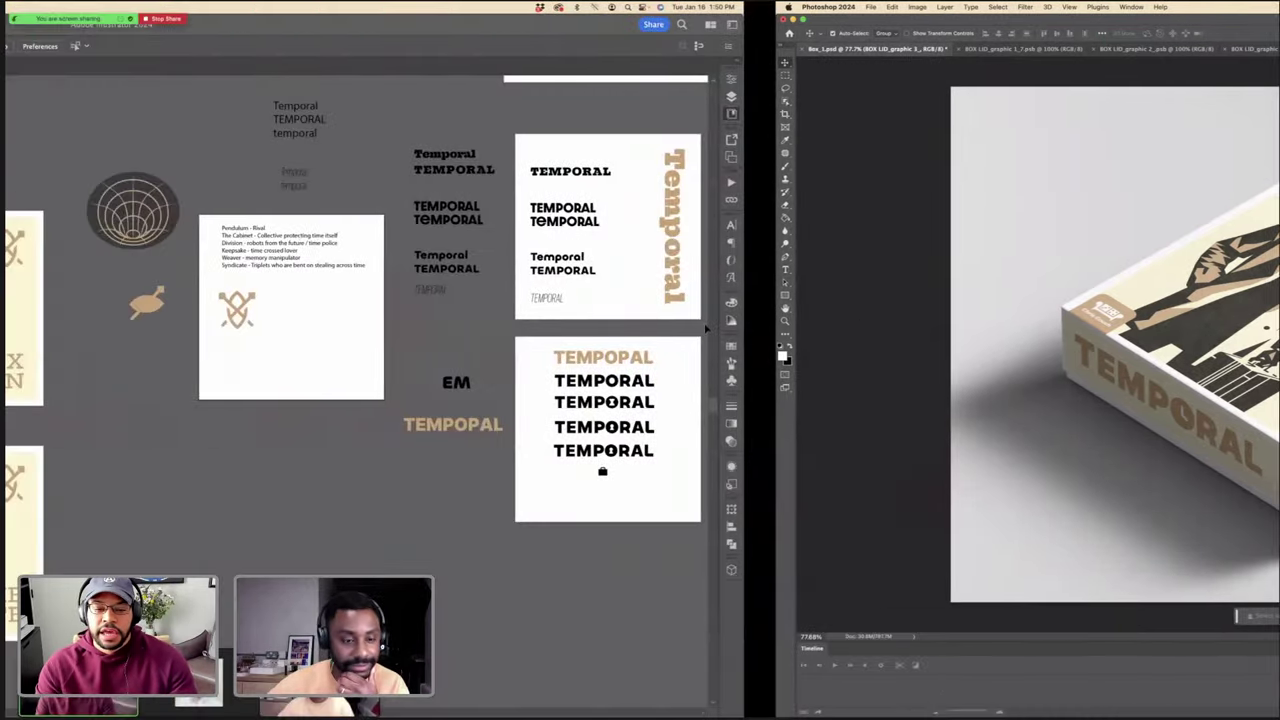
Step: Examine the Temporal title typeface options, comparing the slab serif, rounded and condensed versions with the vertical tan title
left_click(171, 329)
scroll(171, 329, "right", 5)
scroll(171, 329, "up", 2)
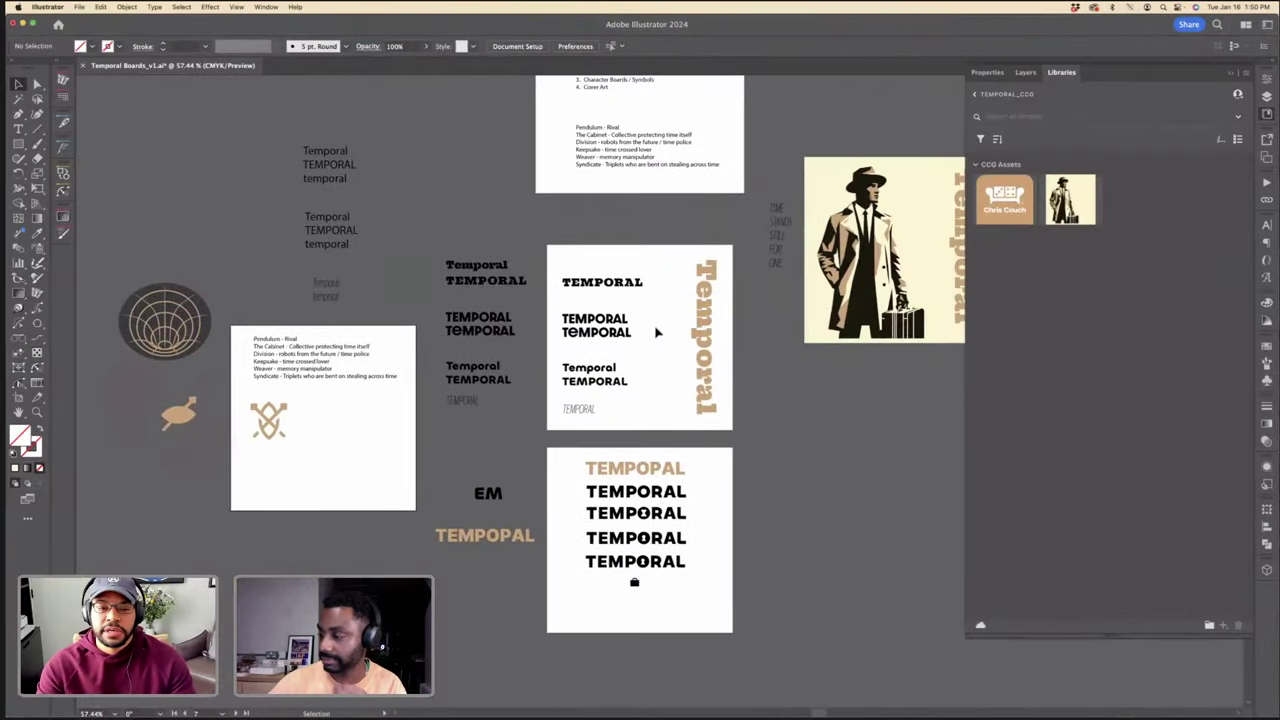
scroll(656, 332, "up", 5)
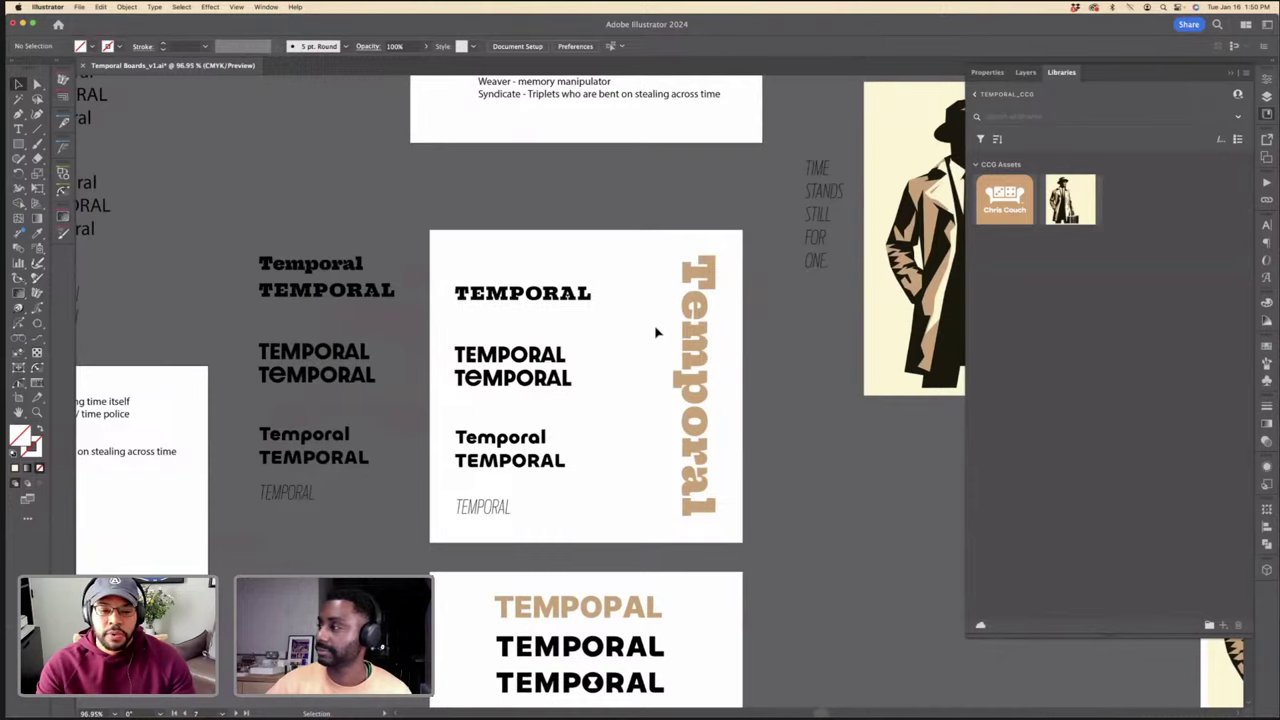
scroll(656, 332, "up", 4)
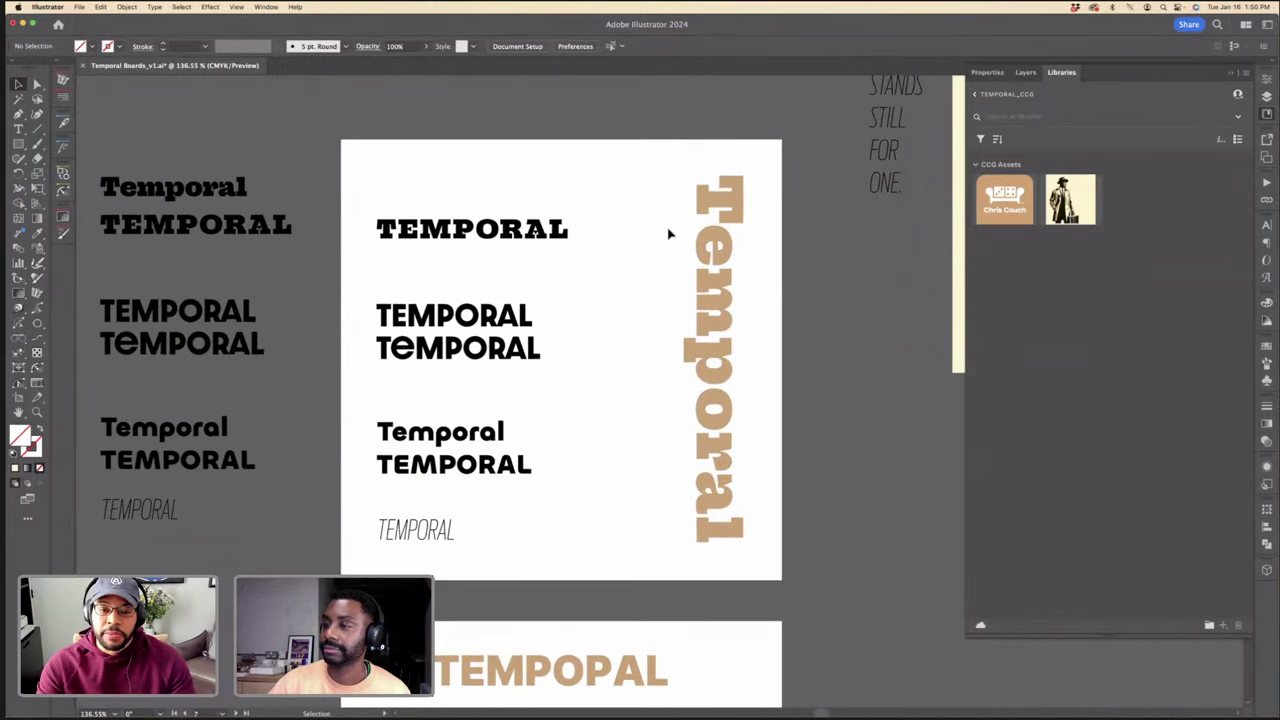
left_click(700, 270)
left_click(677, 271)
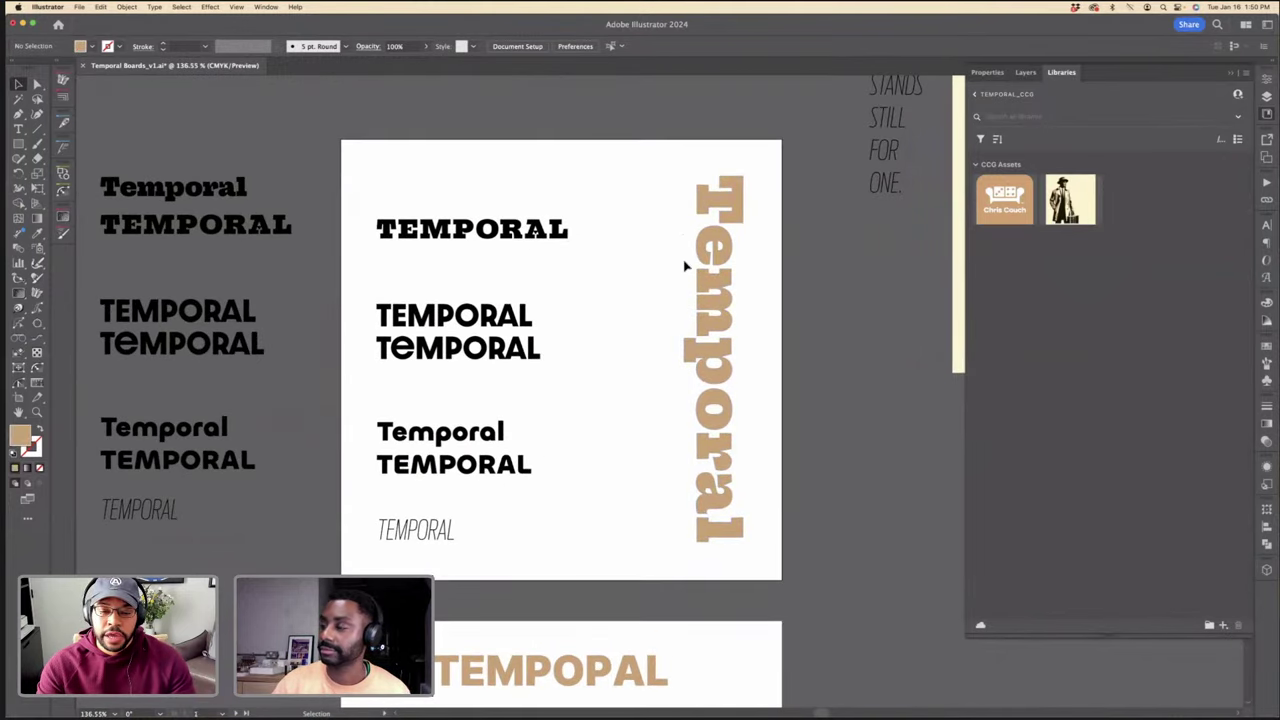
left_click(700, 265)
left_click(663, 261)
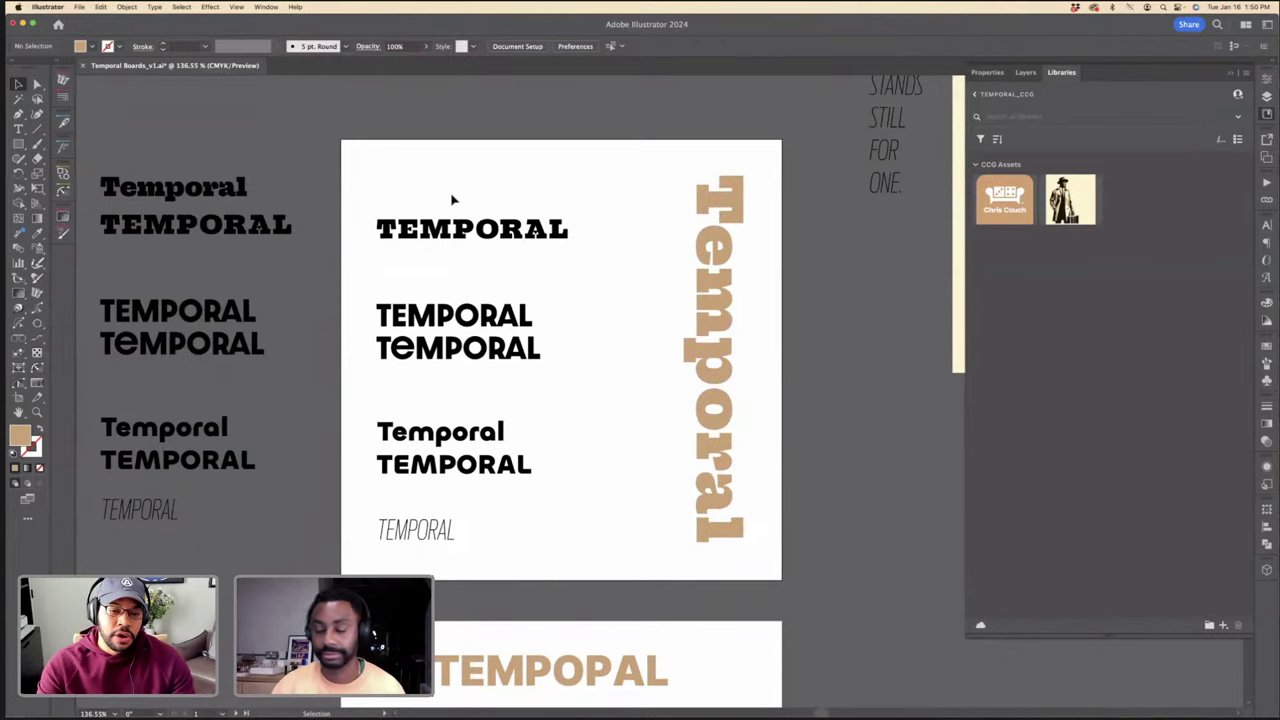
scroll(410, 192, "left", 3)
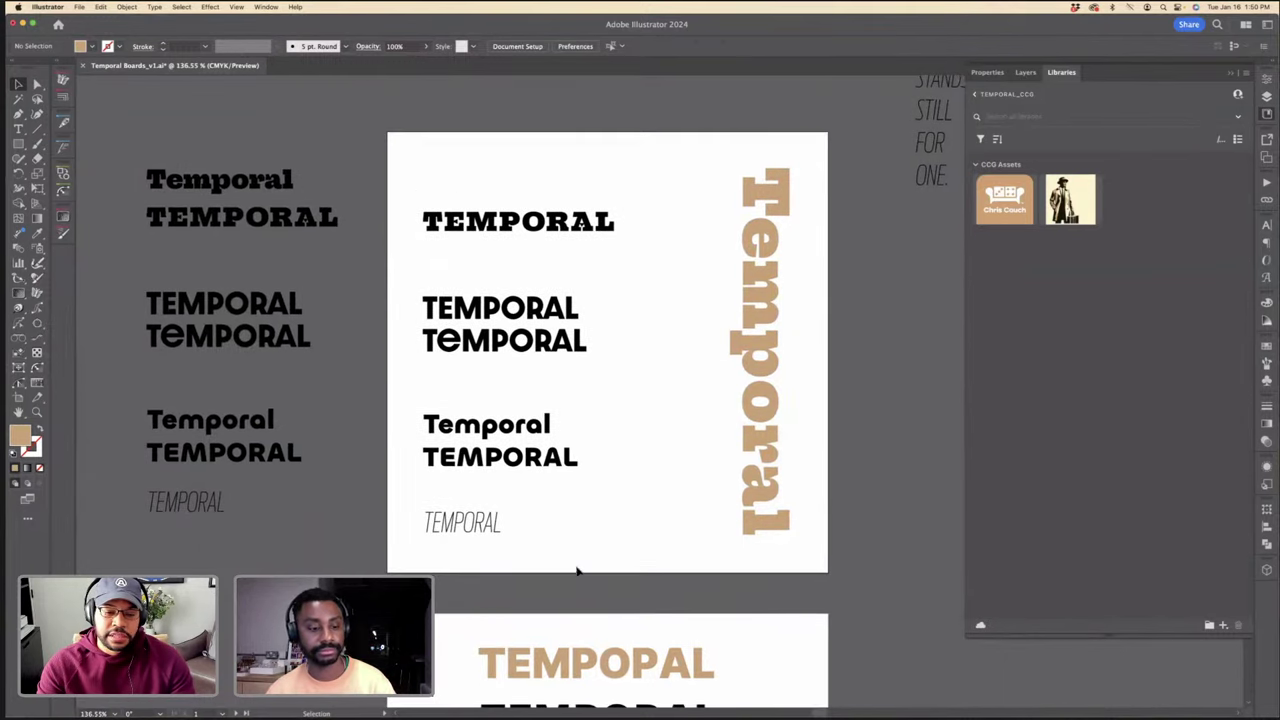
scroll(578, 565, "left", 8)
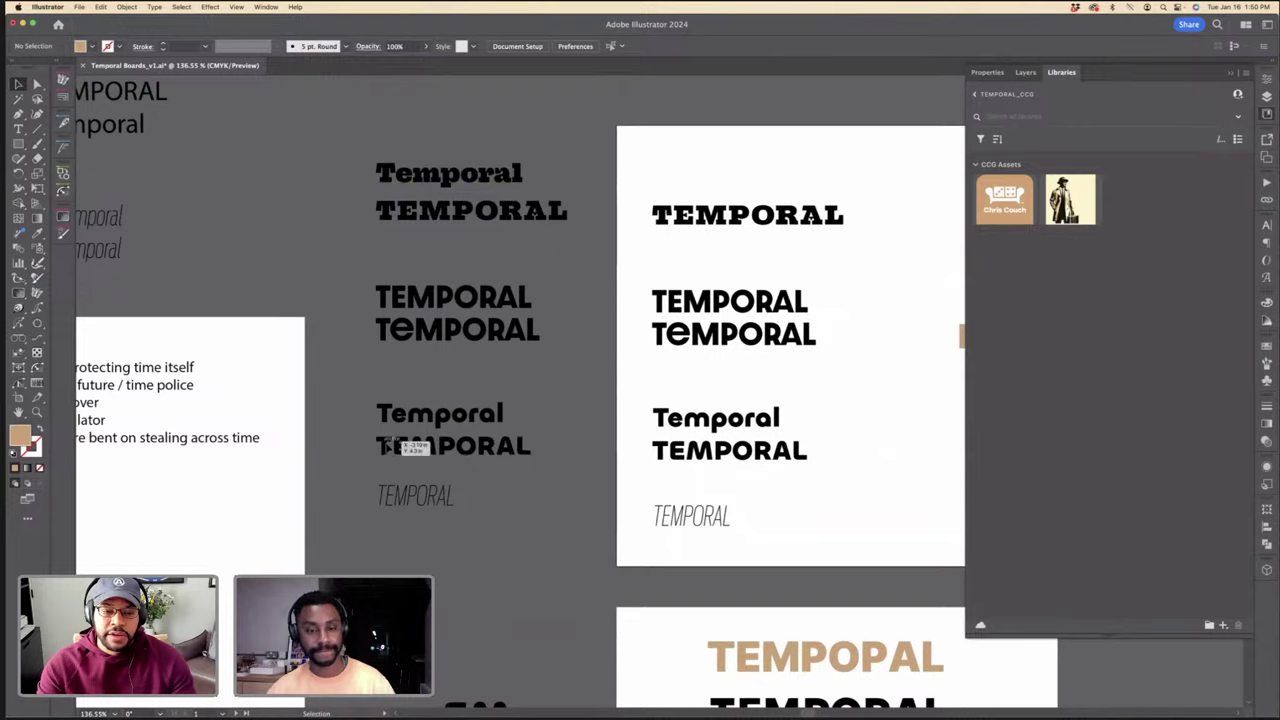
scroll(851, 286, "right", 8)
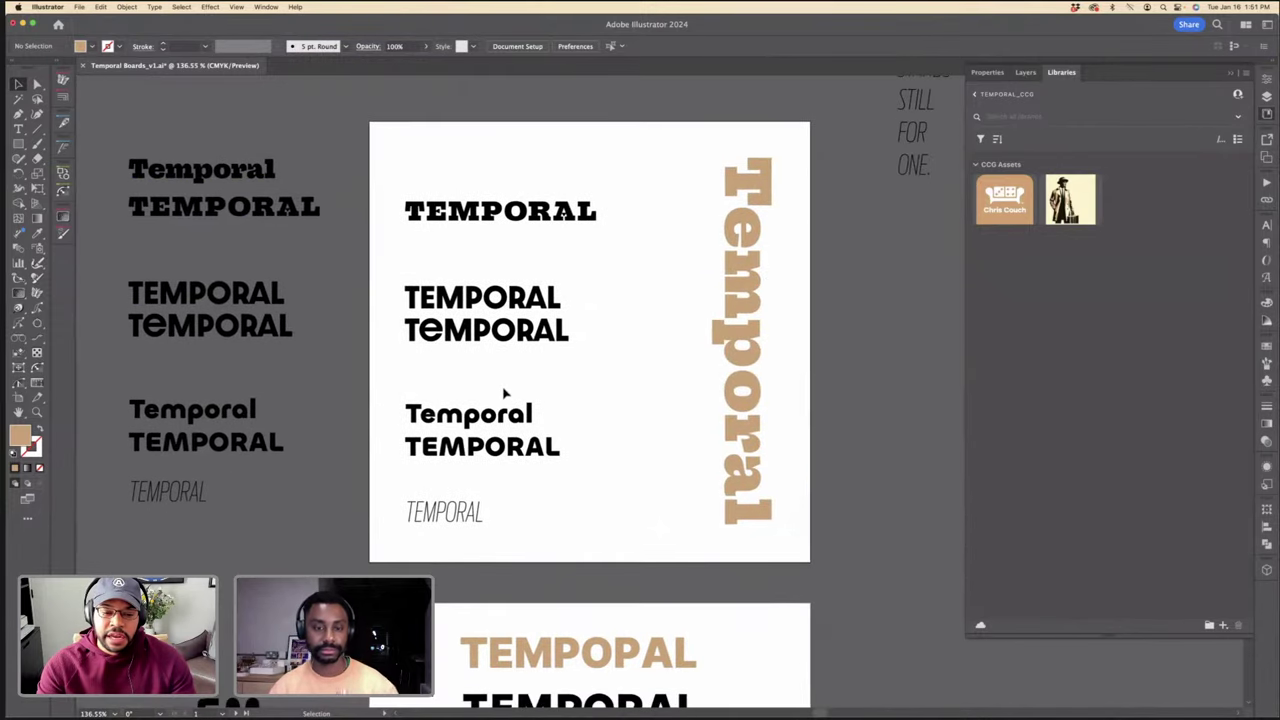
Step: Examine the bold TEMPORAL wordmark variants, including the customised R and the hourglass and keyhole shapes in the O
scroll(505, 393, "down", 10)
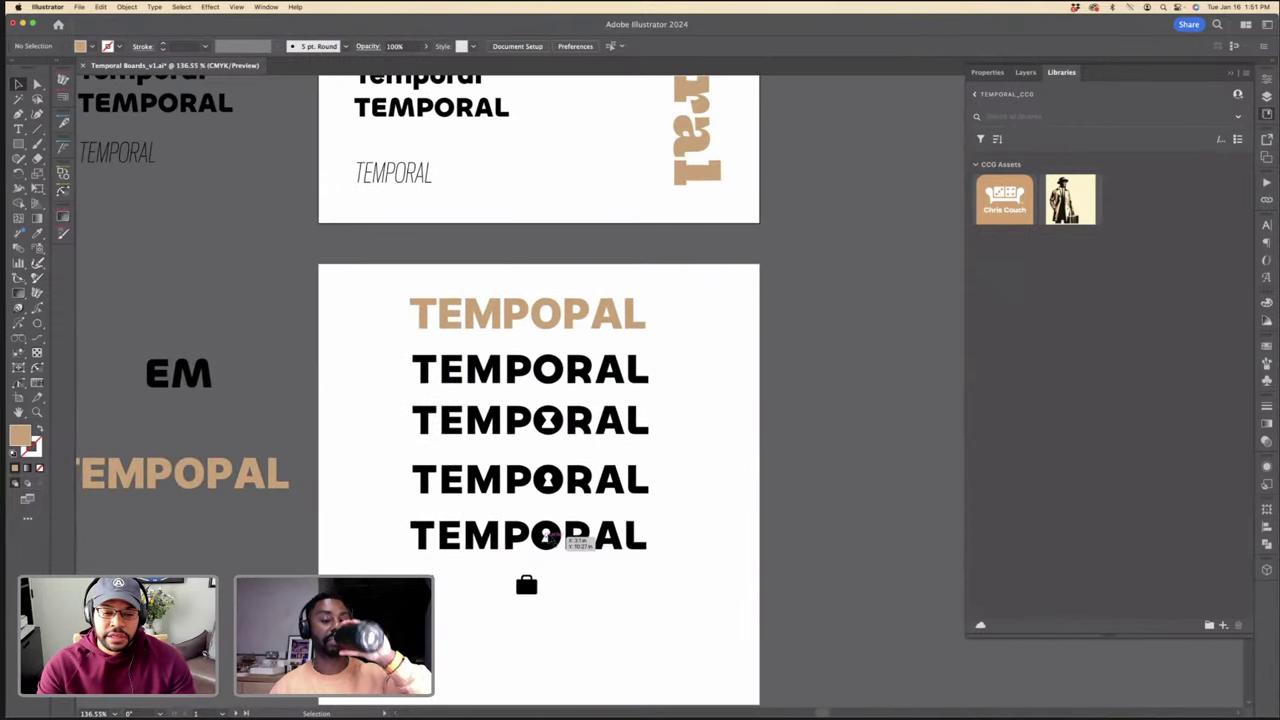
scroll(549, 552, "down", 3)
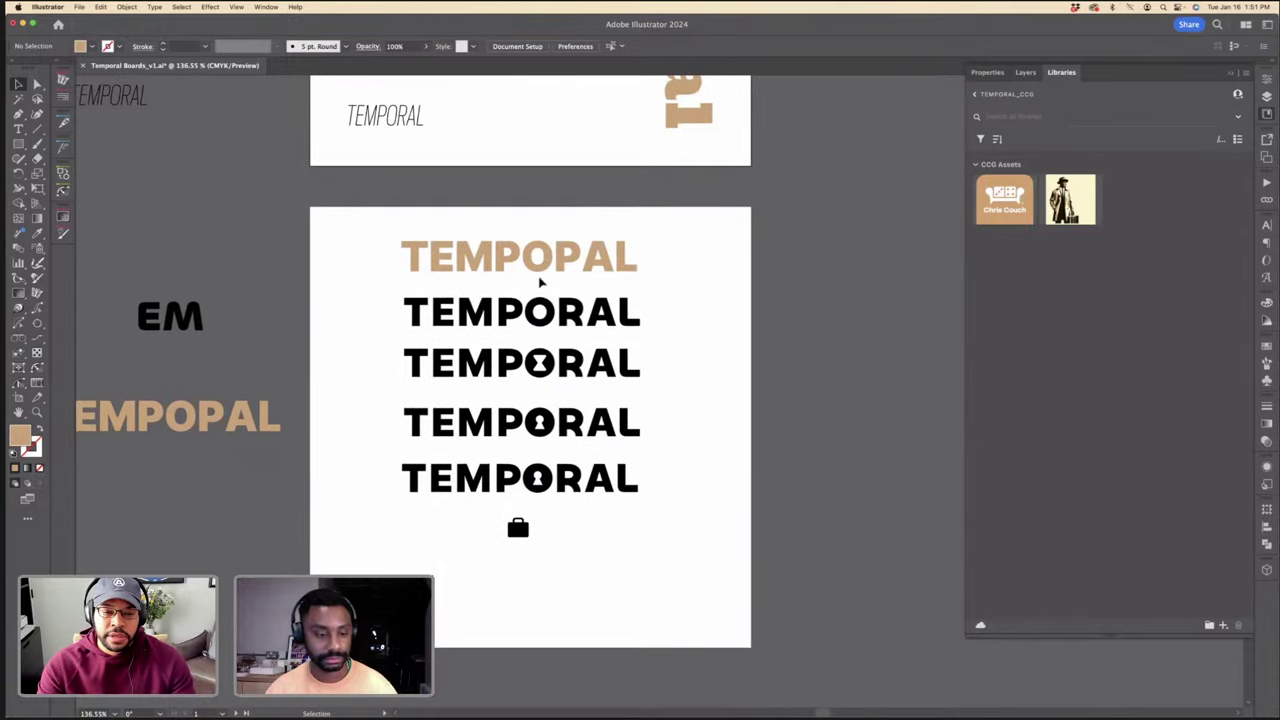
scroll(580, 305, "up", 5)
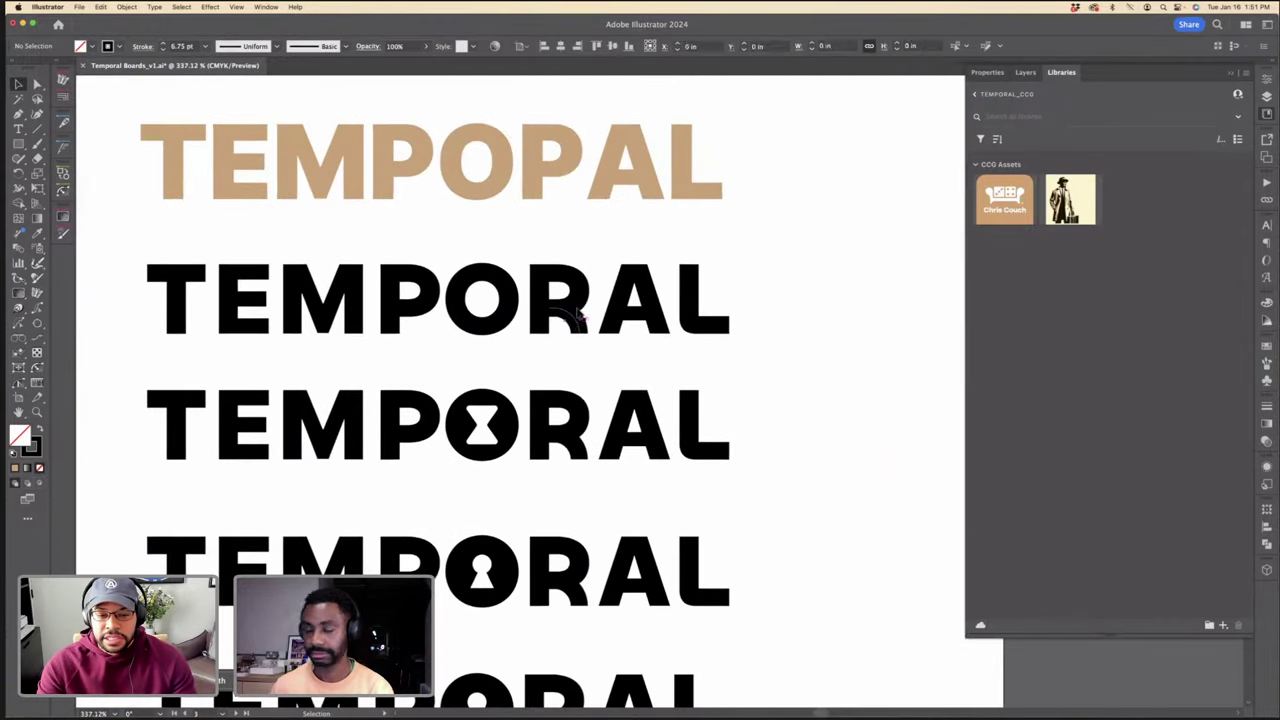
left_click(579, 316)
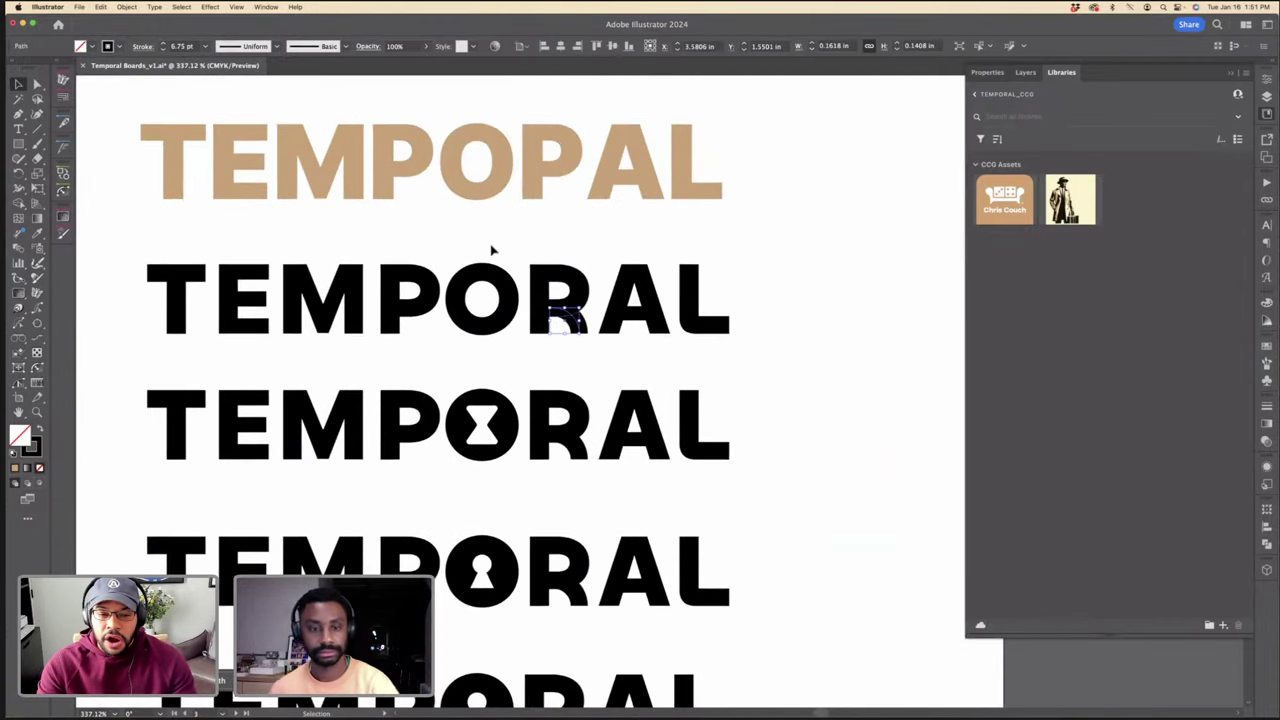
left_click(311, 168)
left_click(326, 225)
scroll(326, 225, "down", 2)
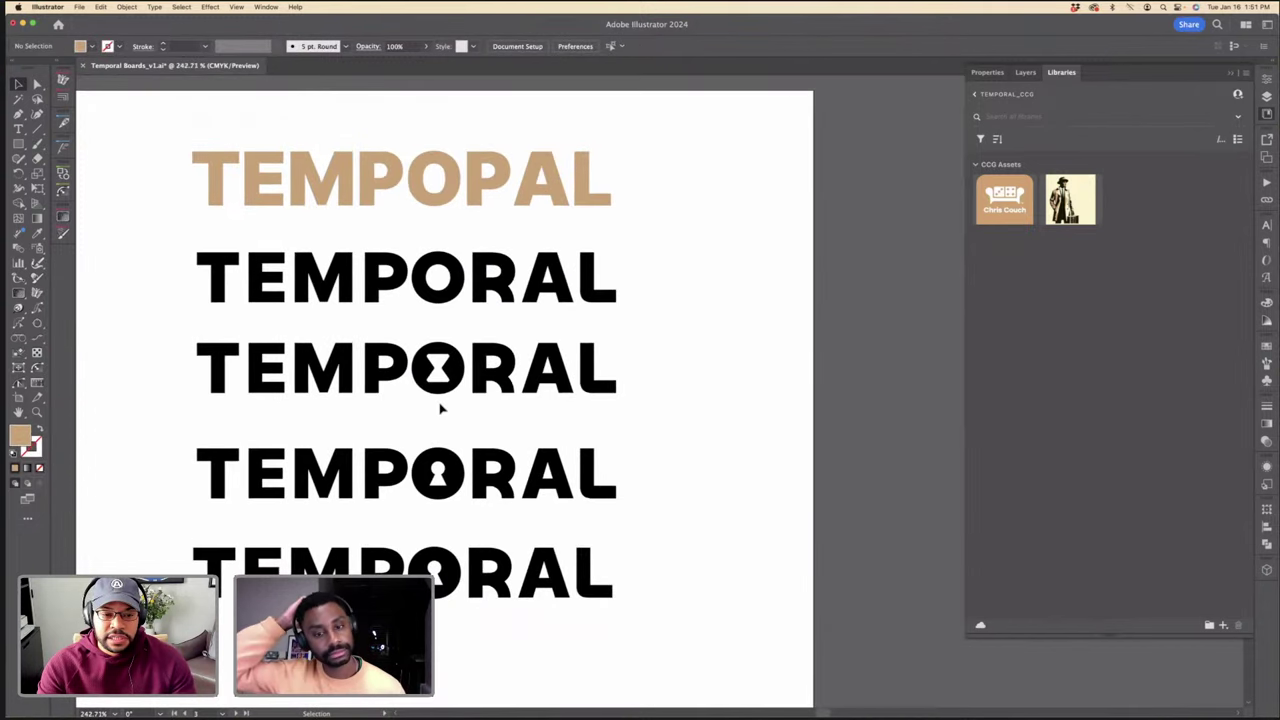
scroll(440, 408, "down", 4)
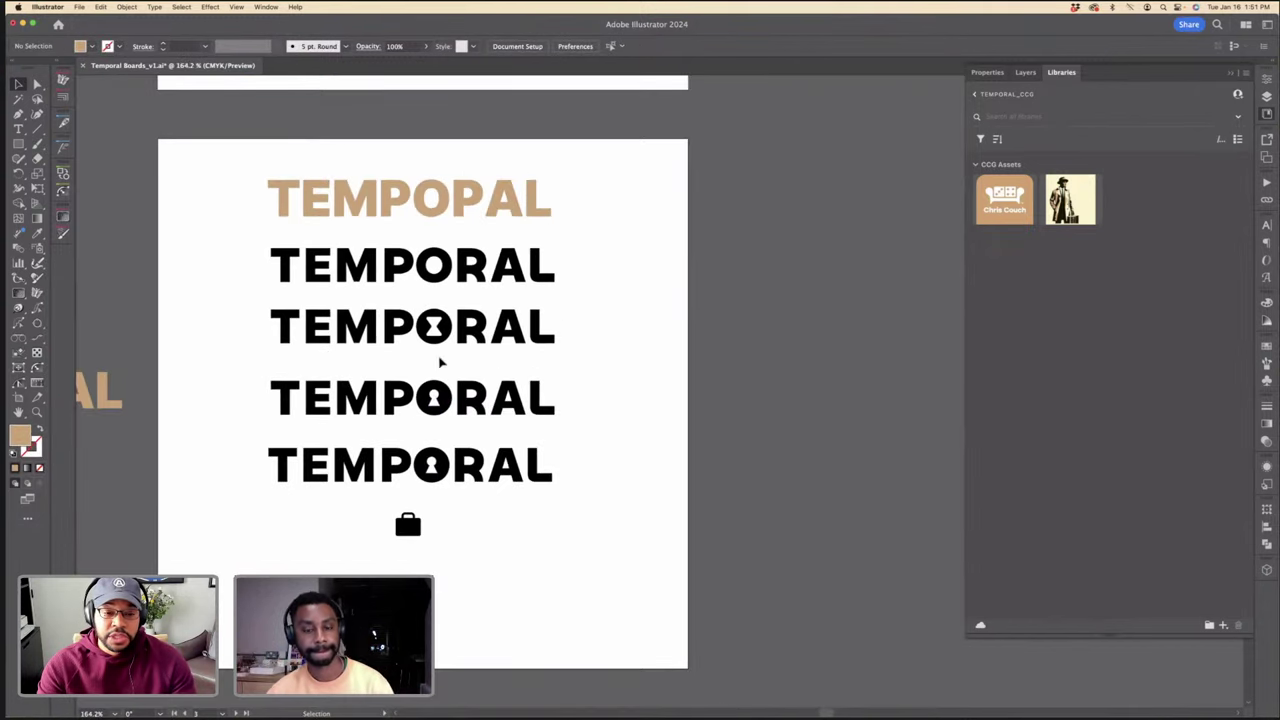
scroll(425, 445, "down", 5)
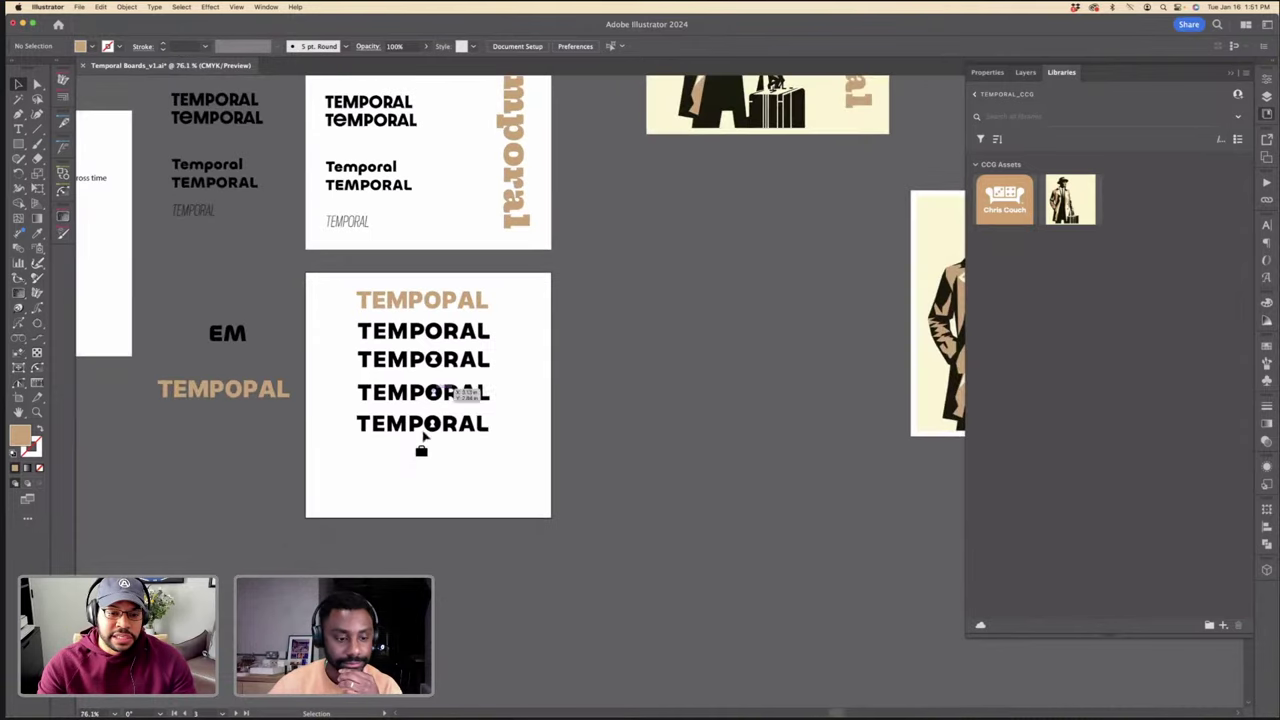
Step: Compare the earlier Temporal cover with cover 2, inspecting its figure, tagline and vertical title with the clock O
scroll(460, 450, "right", 5)
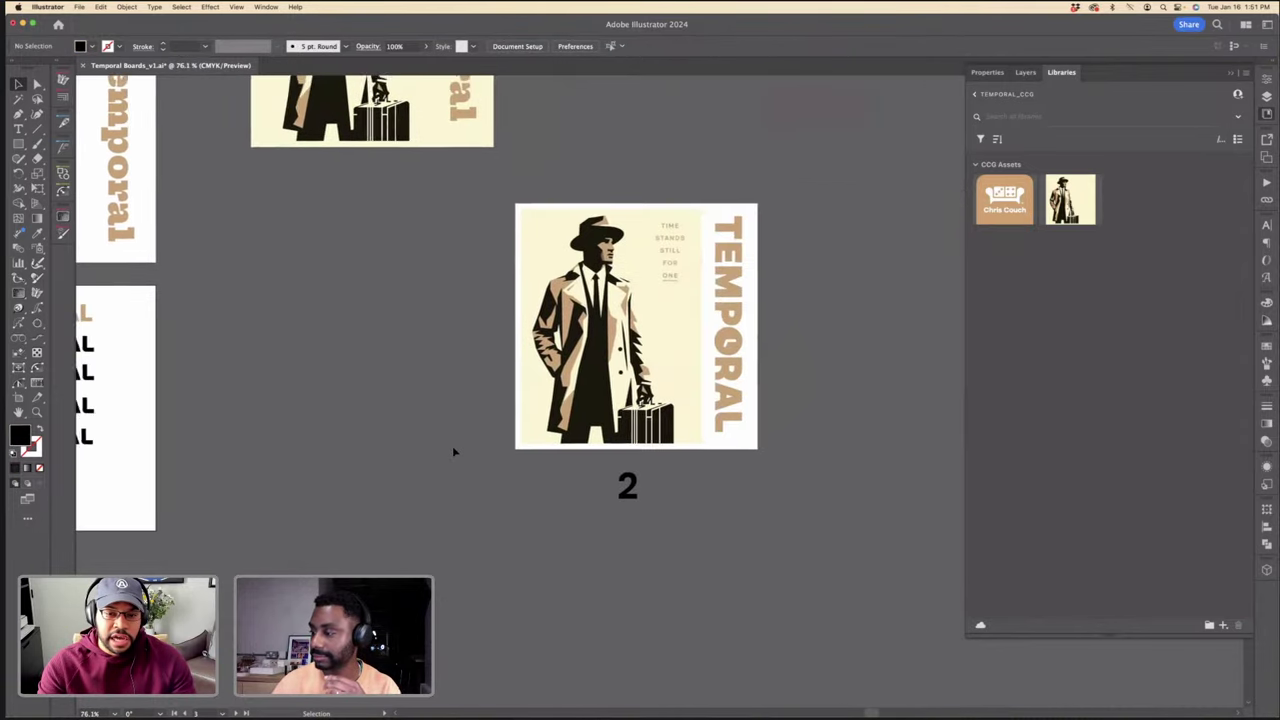
scroll(452, 445, "up", 3)
left_click(325, 205)
scroll(325, 205, "up", 3)
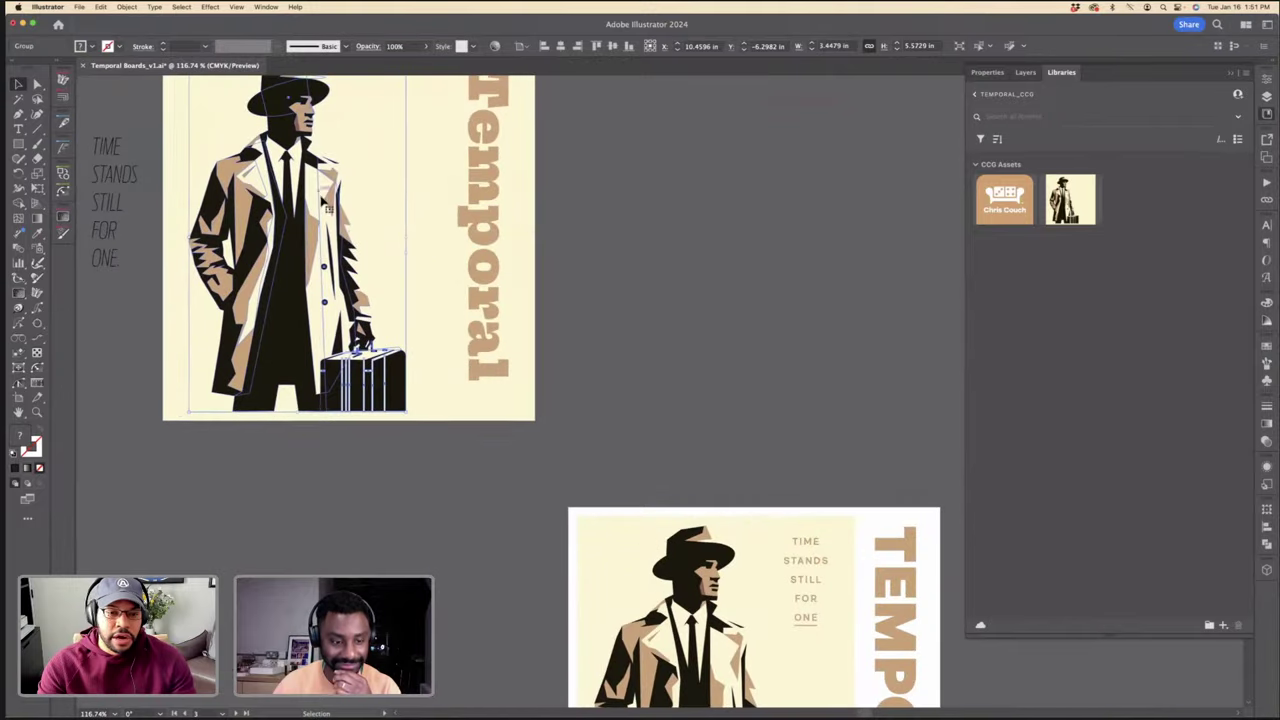
scroll(429, 251, "down", 6)
scroll(429, 251, "right", 5)
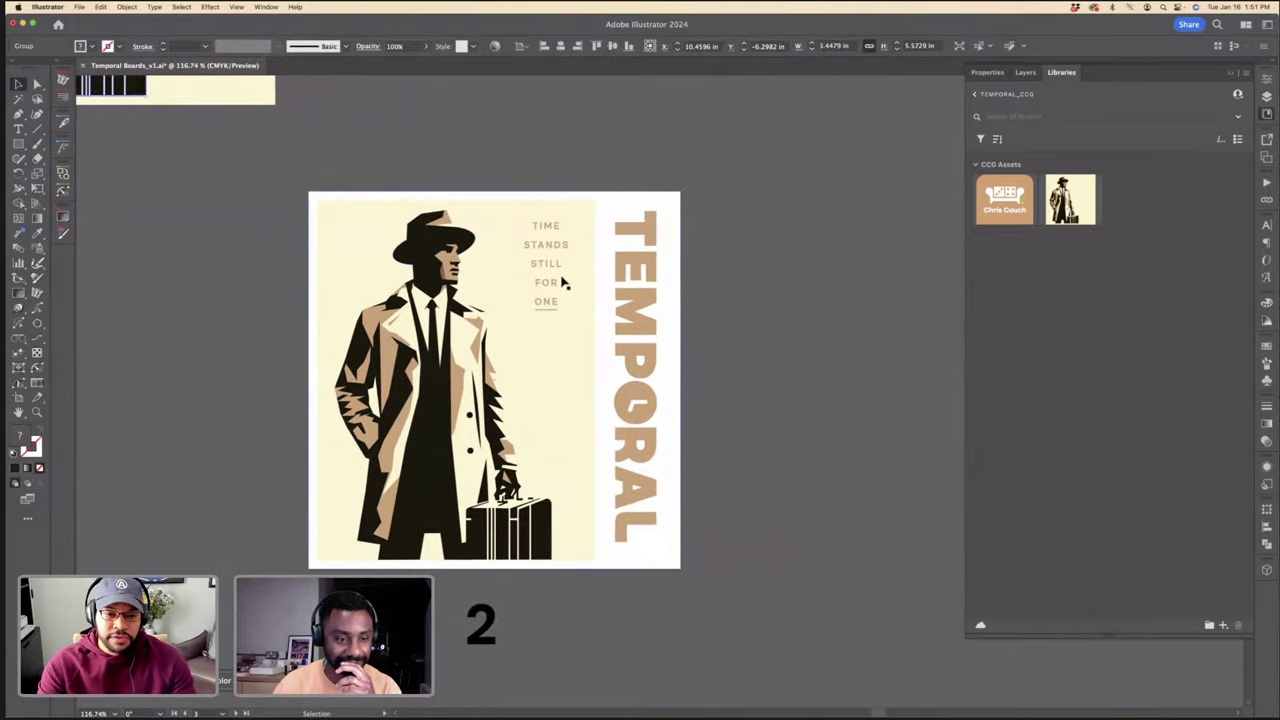
left_click(558, 269)
key("super+shift+a")
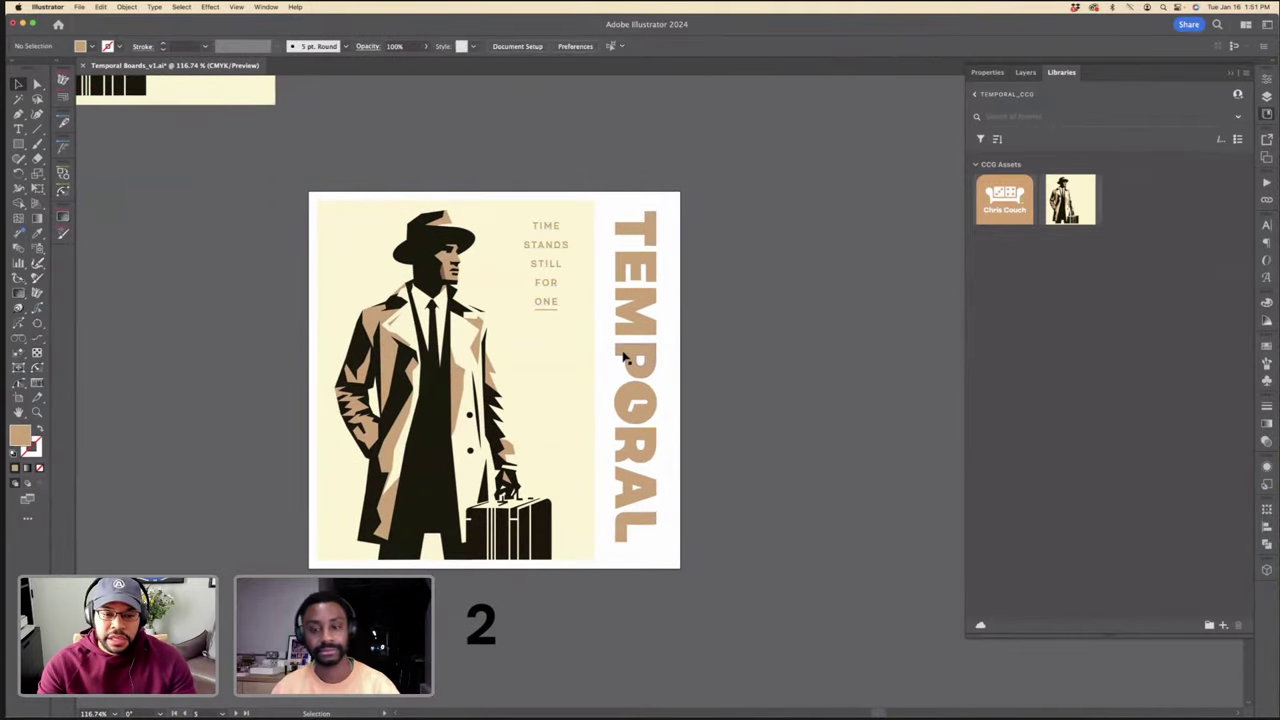
left_click(625, 355)
left_click(754, 360)
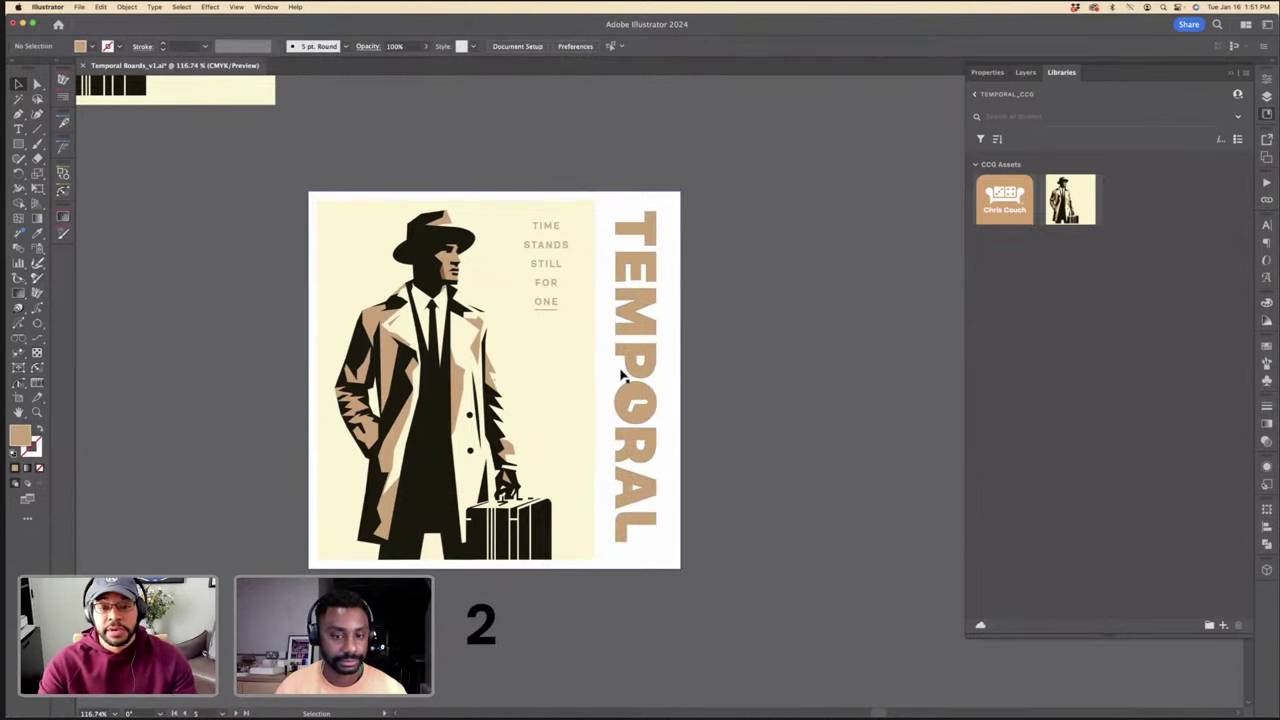
left_click(645, 405)
left_click(674, 400)
scroll(674, 400, "down", 10)
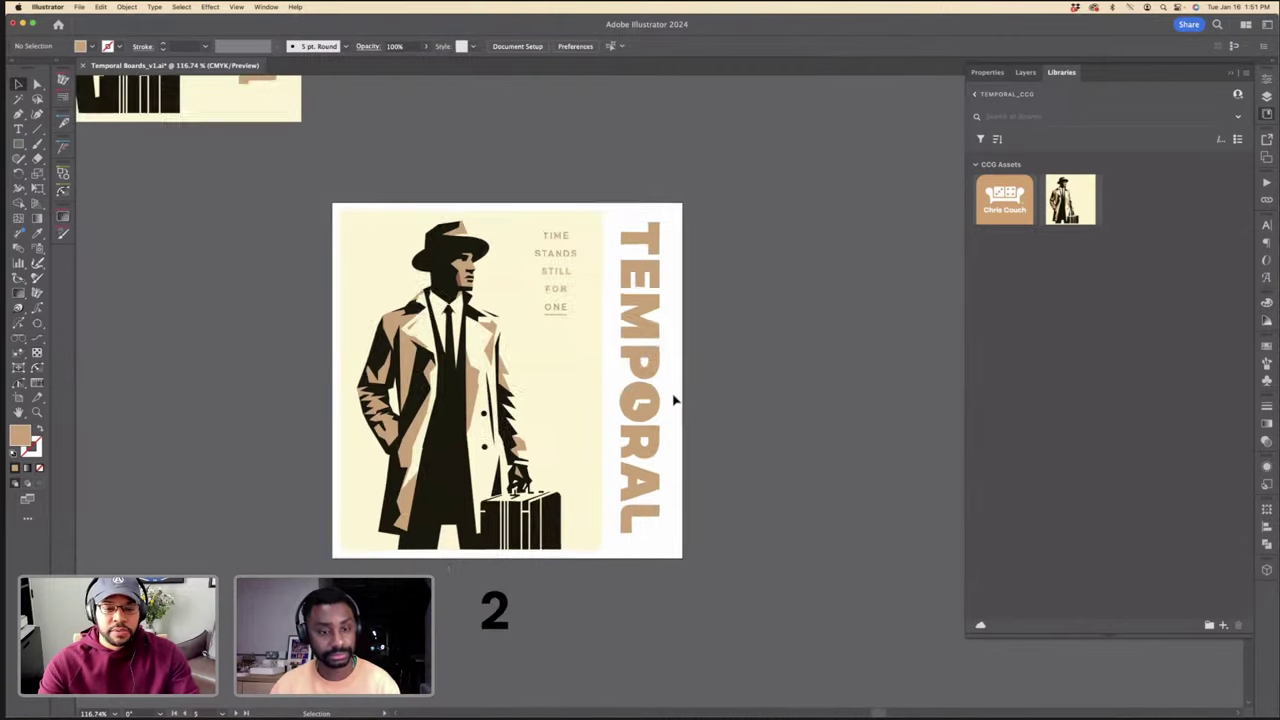
scroll(708, 393, "left", 5)
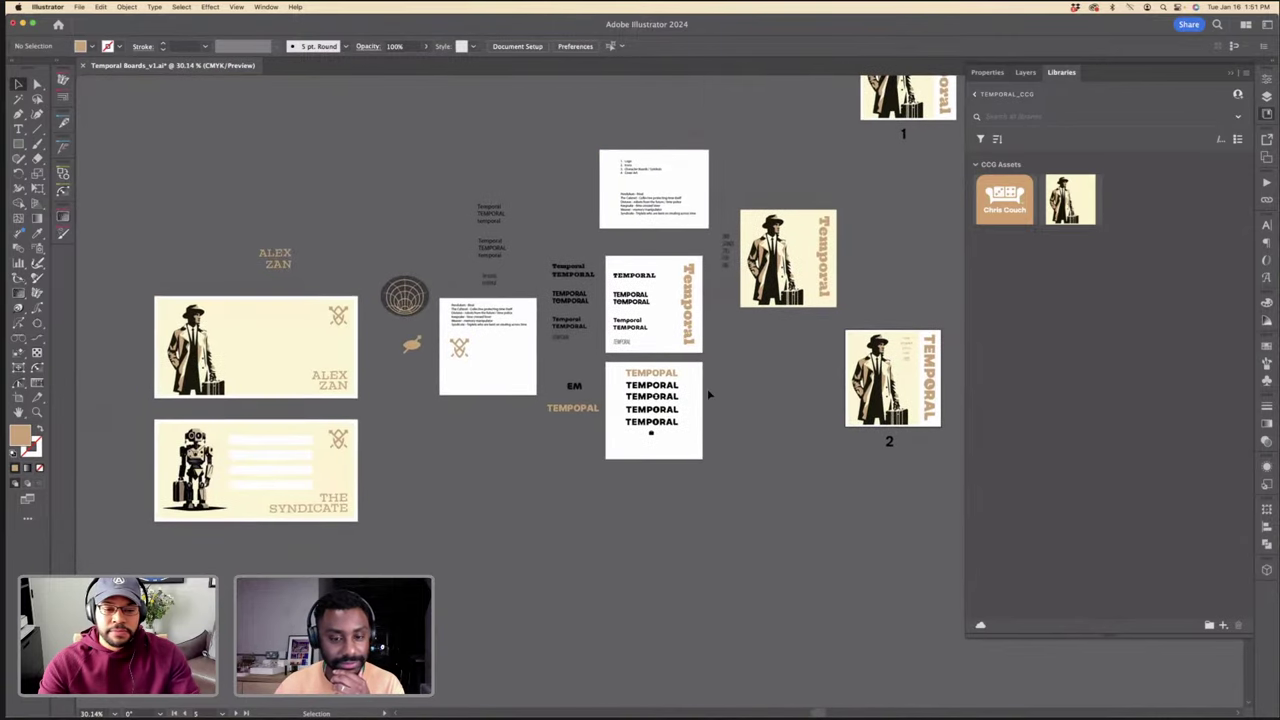
Step: Scale the gridded funnel emblem down proportionally to about 2.27 by 1.91 in and deselect it
scroll(387, 288, "up", 10)
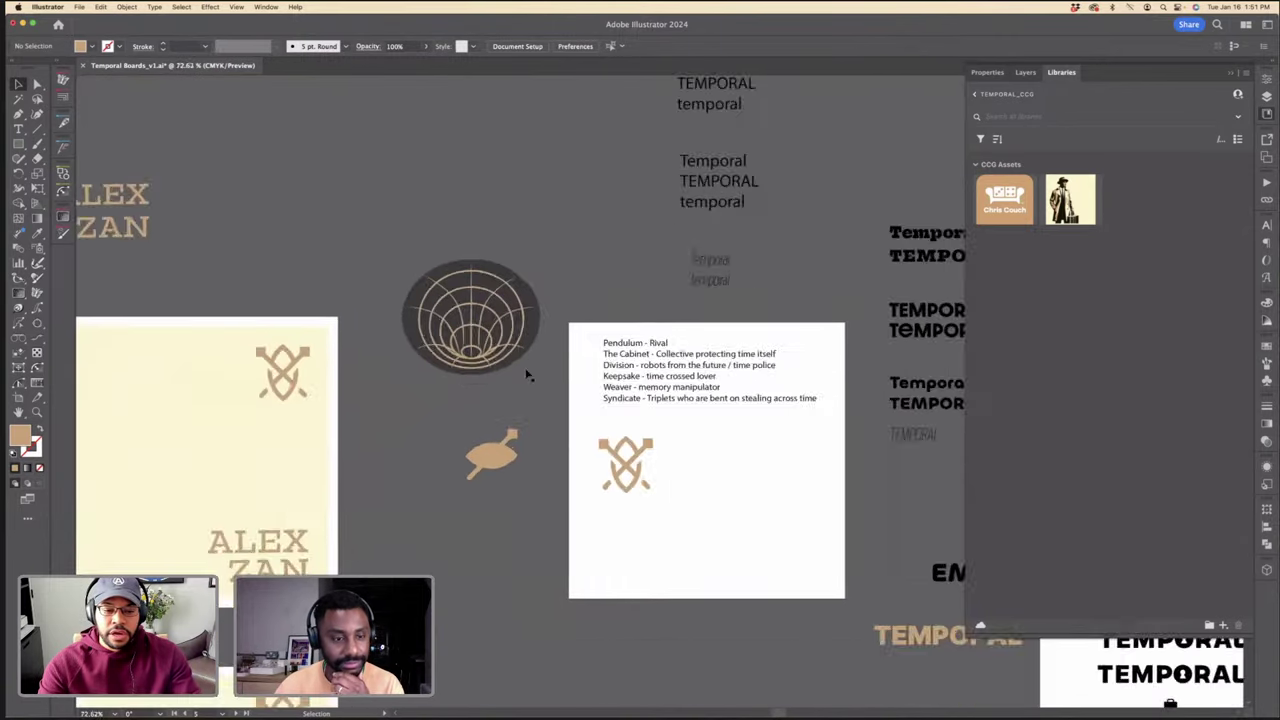
scroll(394, 249, "up", 1)
left_click(425, 247)
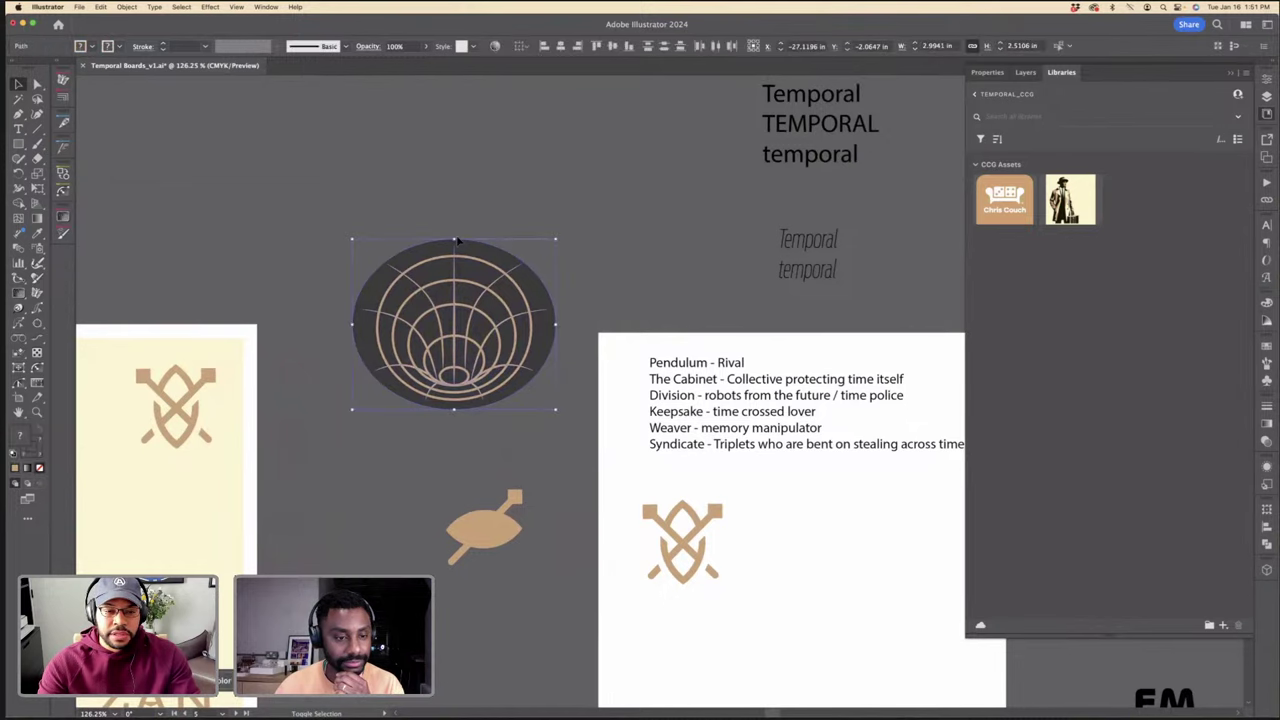
left_click_drag(455, 240, 455, 281)
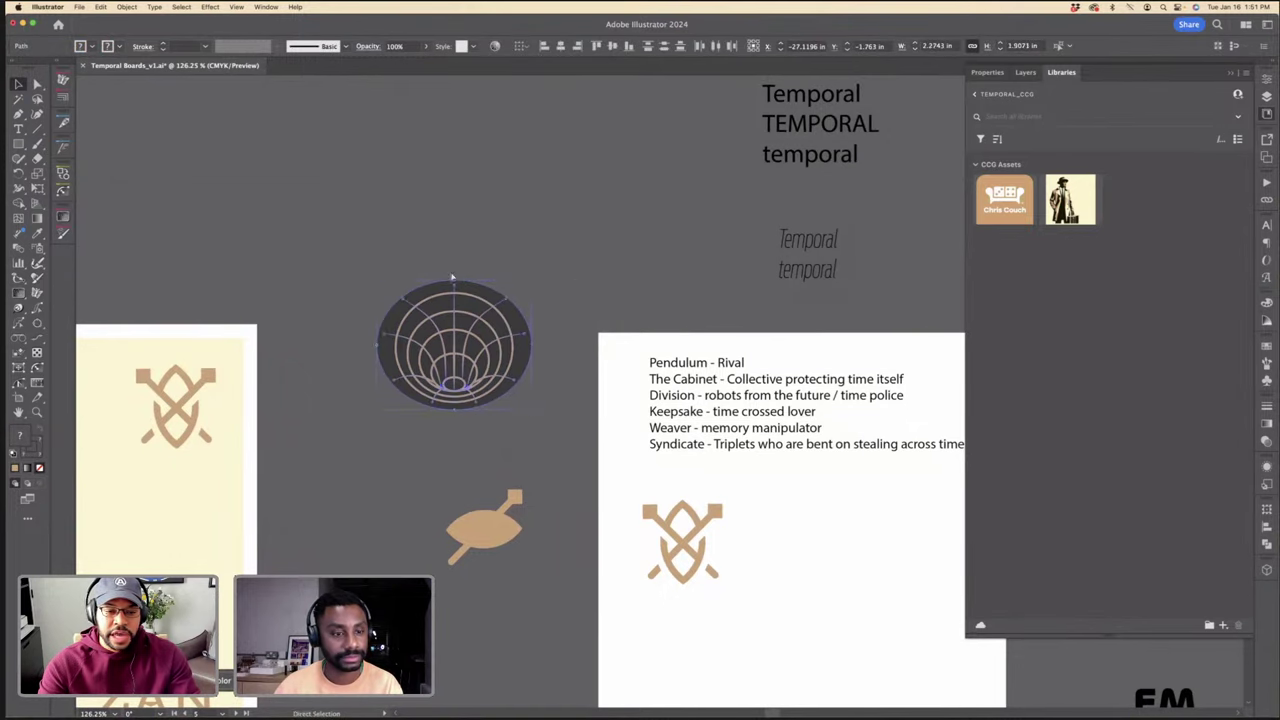
left_click(440, 262)
Step: Examine the crossed-blade crest and the leaf-shaped piece beside it against the faction descriptions on the notes board
scroll(440, 262, "down", 5)
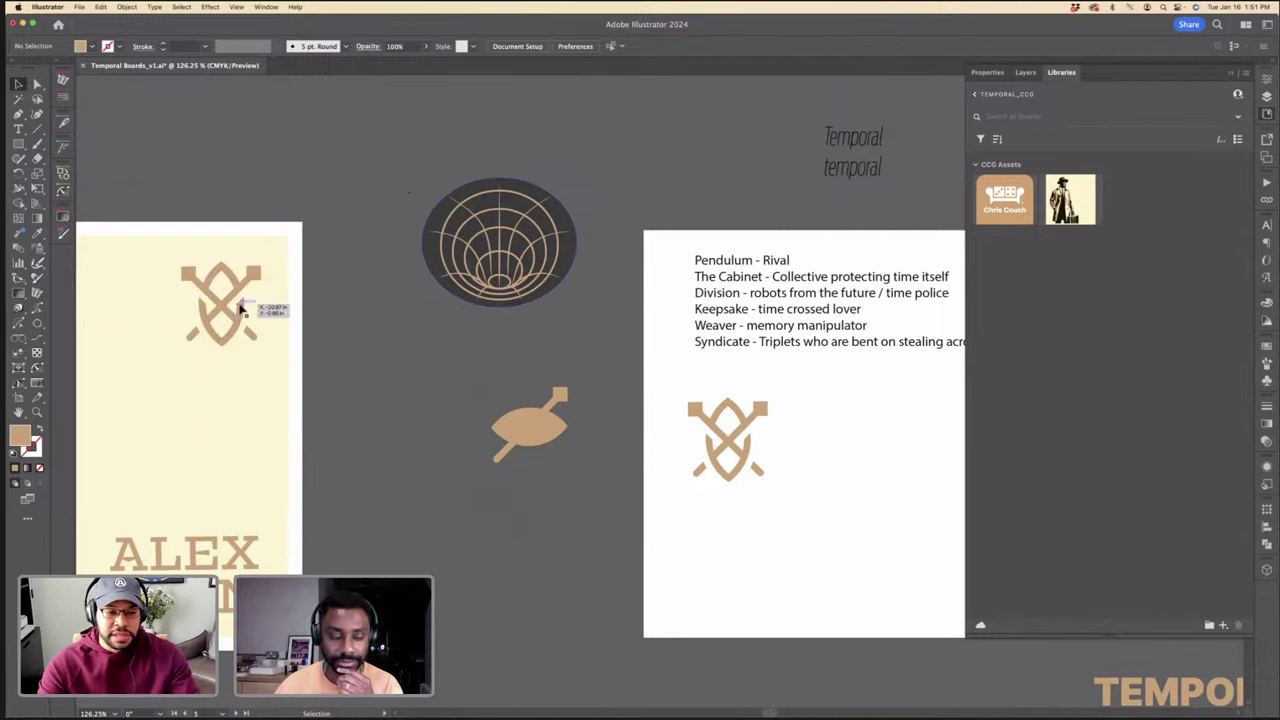
key("shift+x")
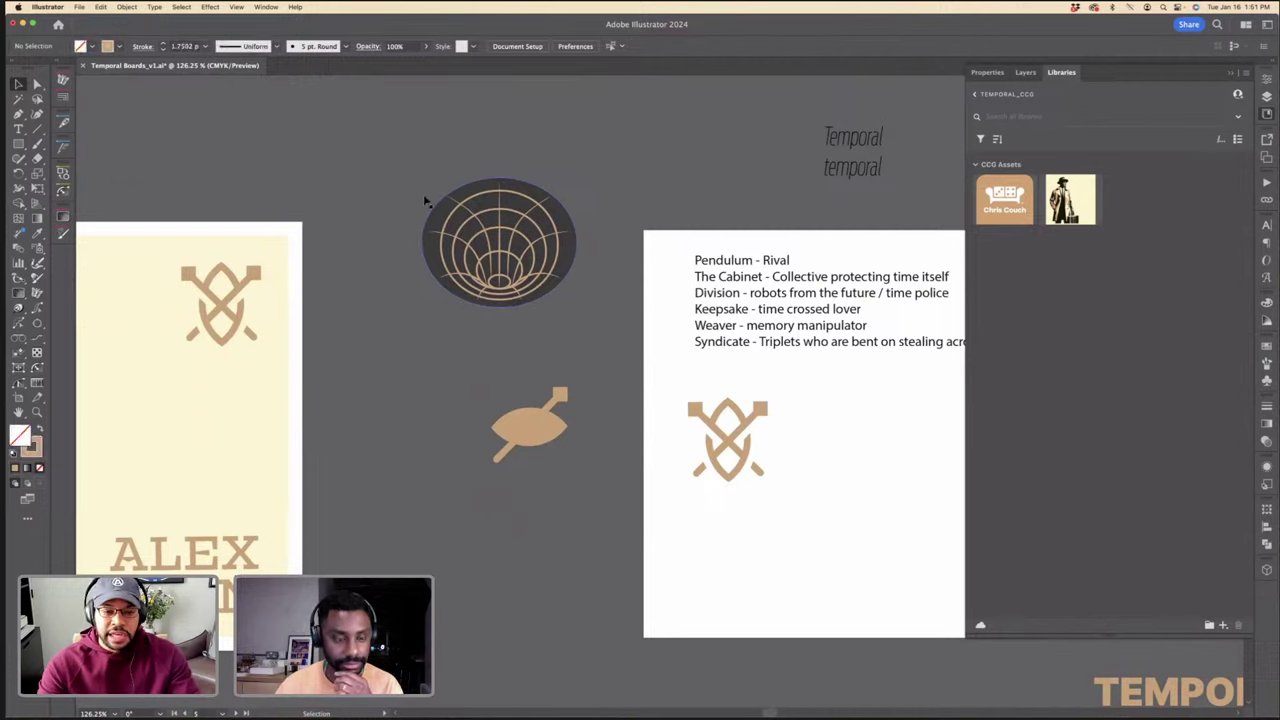
scroll(565, 343, "left", 5)
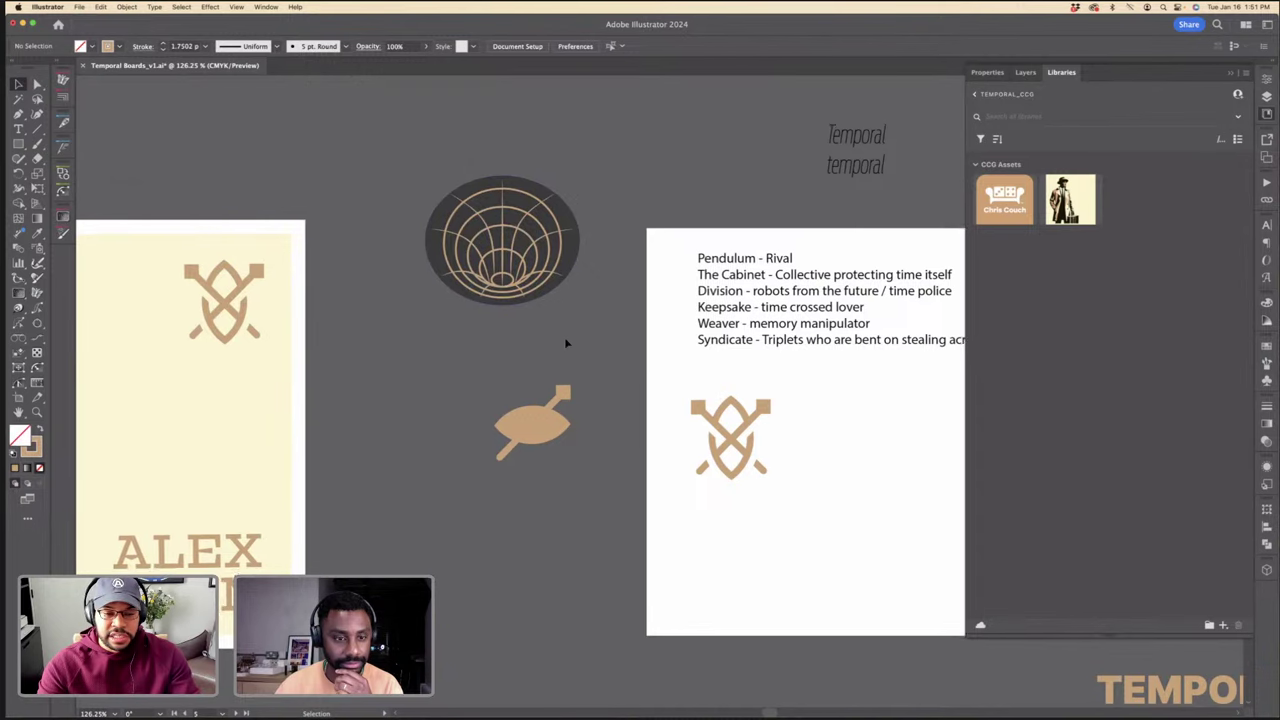
scroll(565, 343, "right", 7)
scroll(564, 346, "up", 3)
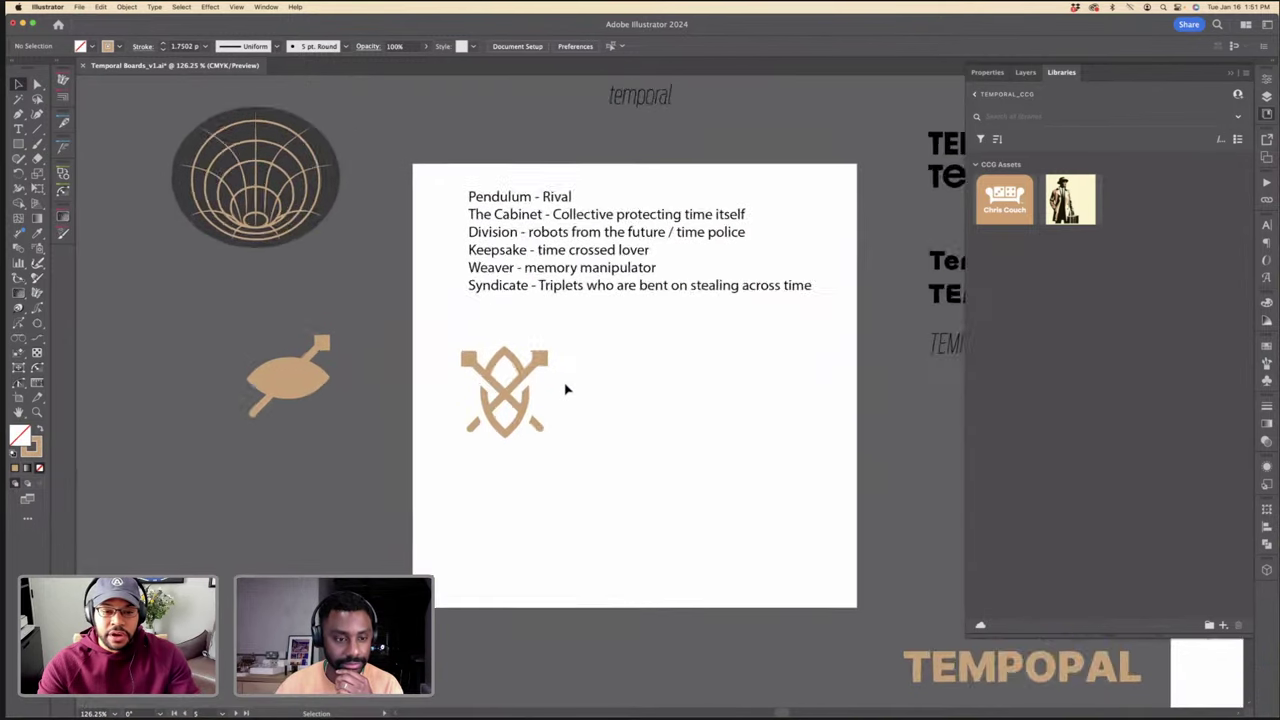
left_click(531, 357)
left_click(561, 340)
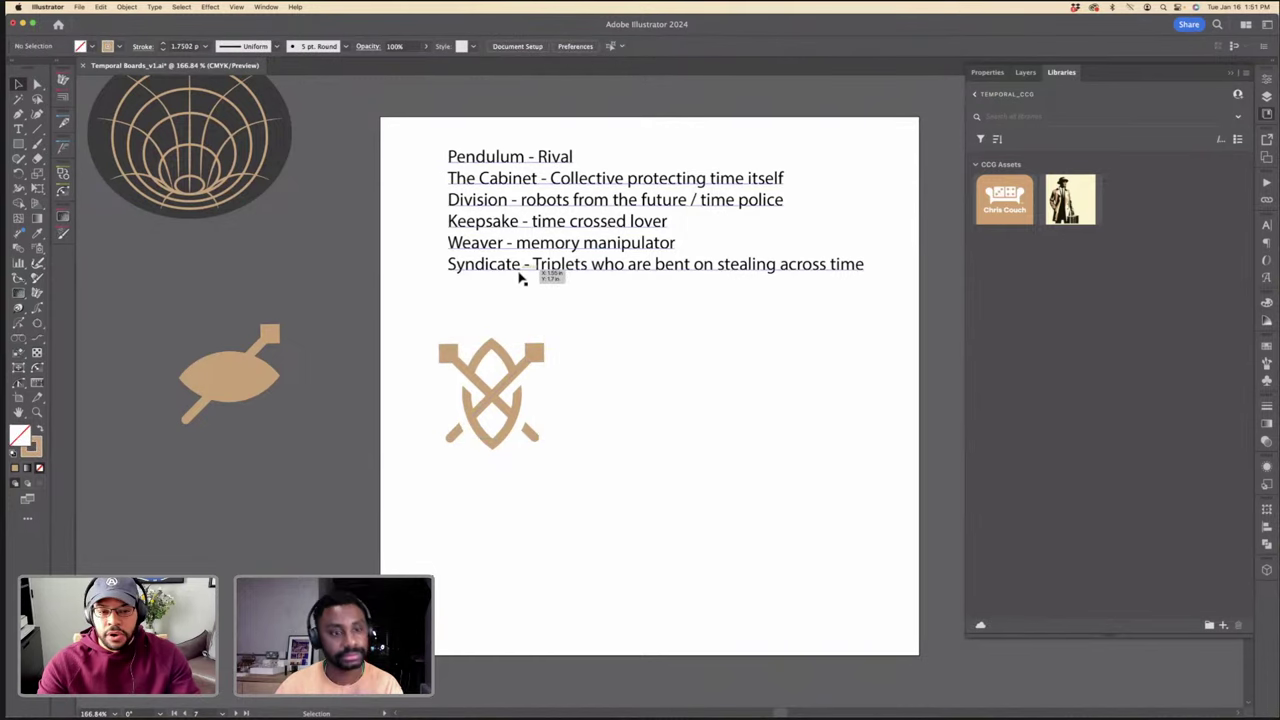
scroll(569, 306, "down", 5)
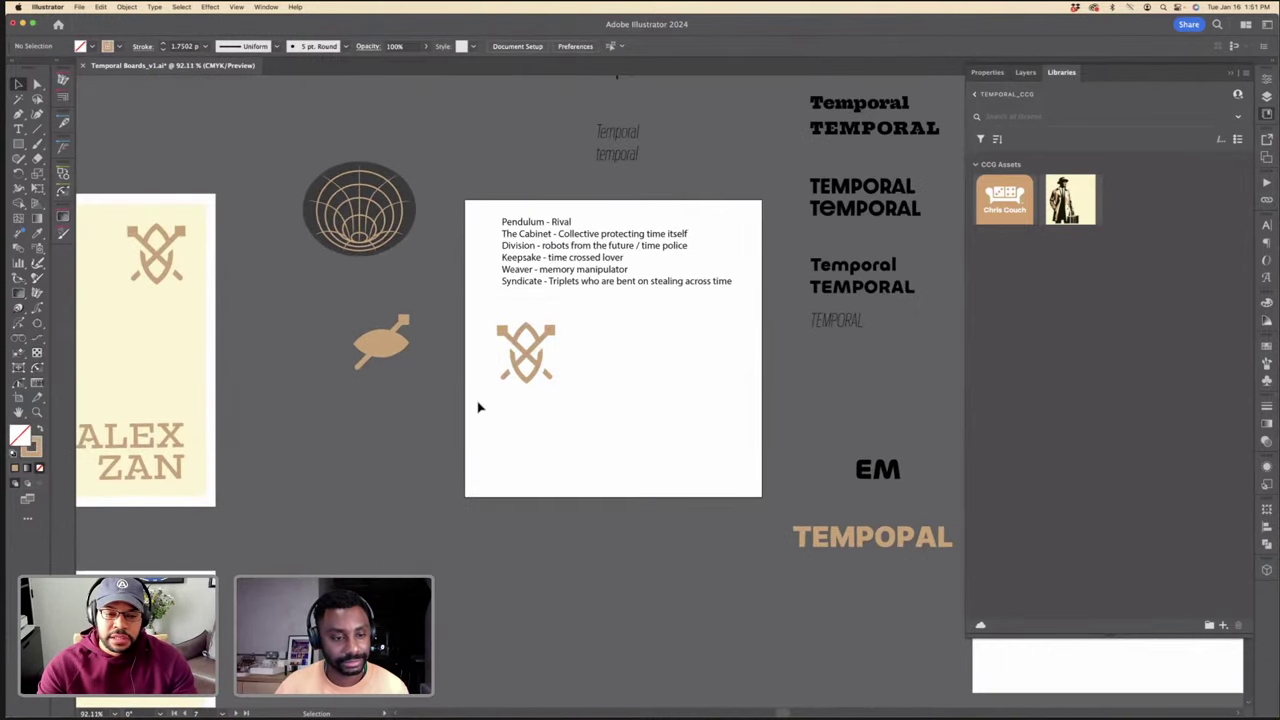
Step: Examine the trench-coat character card and the robot illustration on The Syndicate card
scroll(546, 371, "left", 8)
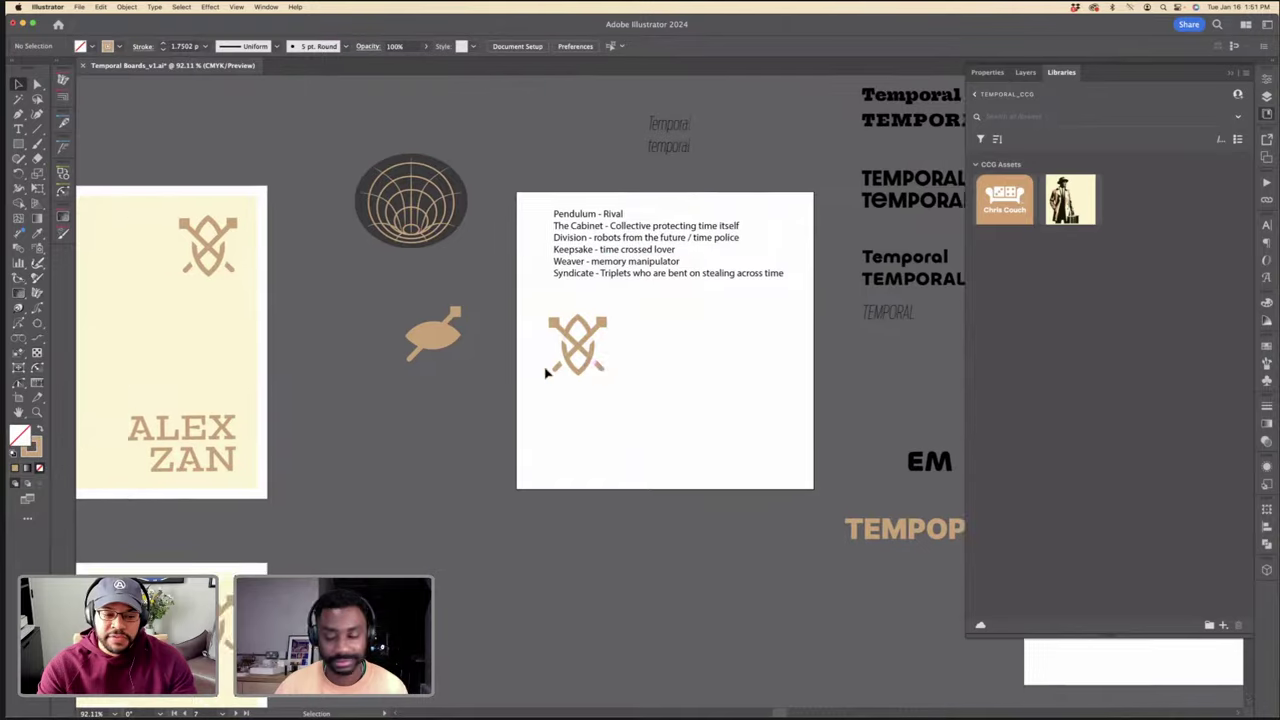
left_click(338, 340)
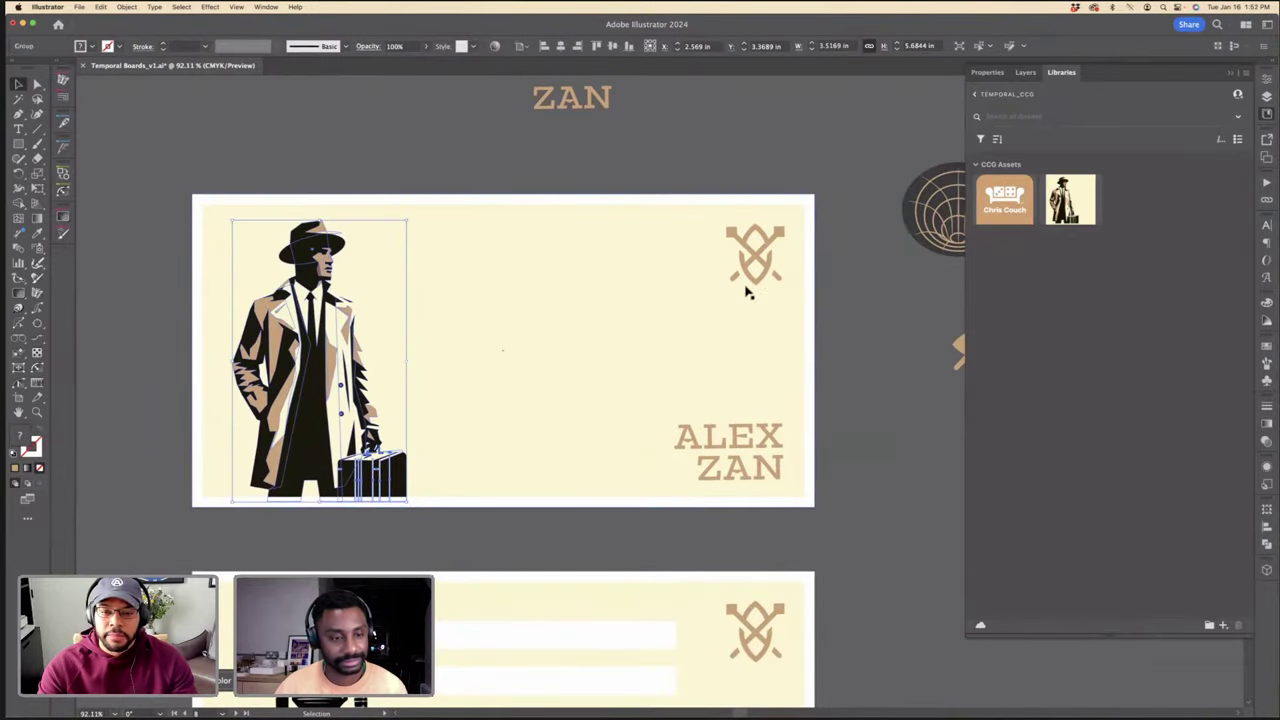
scroll(534, 346, "down", 5)
scroll(534, 347, "down", 3)
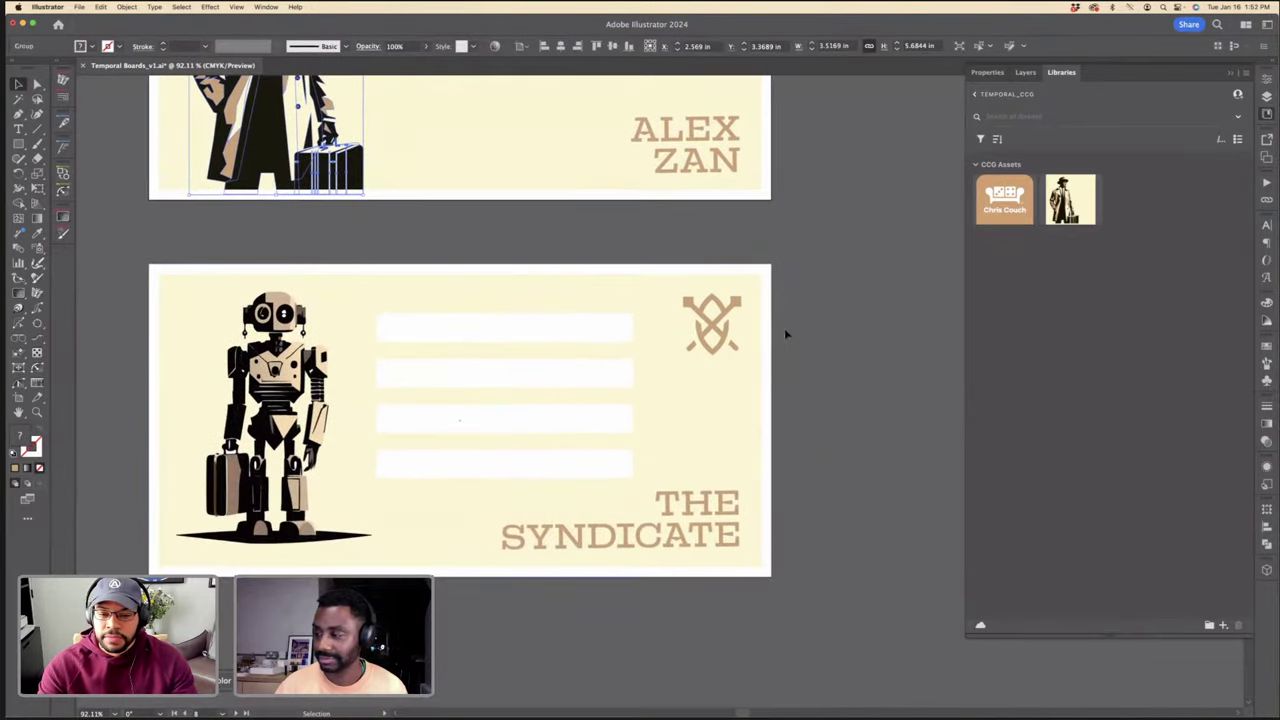
left_click(325, 362)
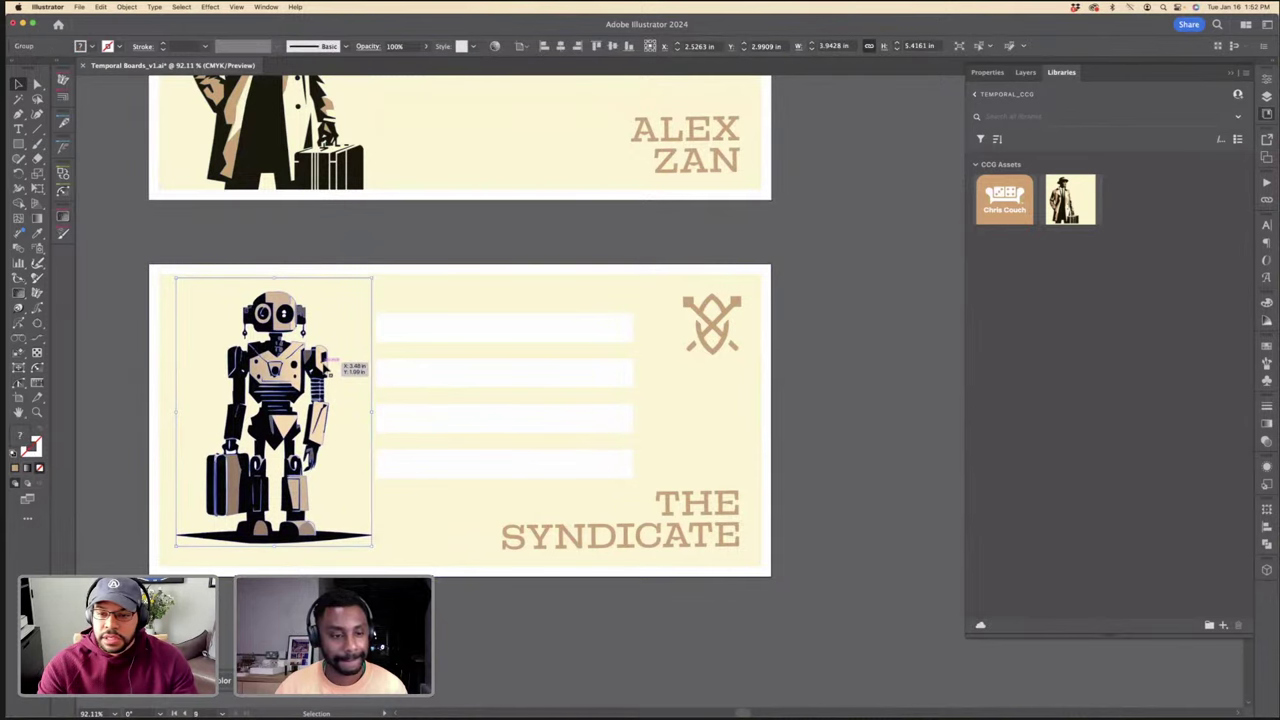
left_click(448, 251)
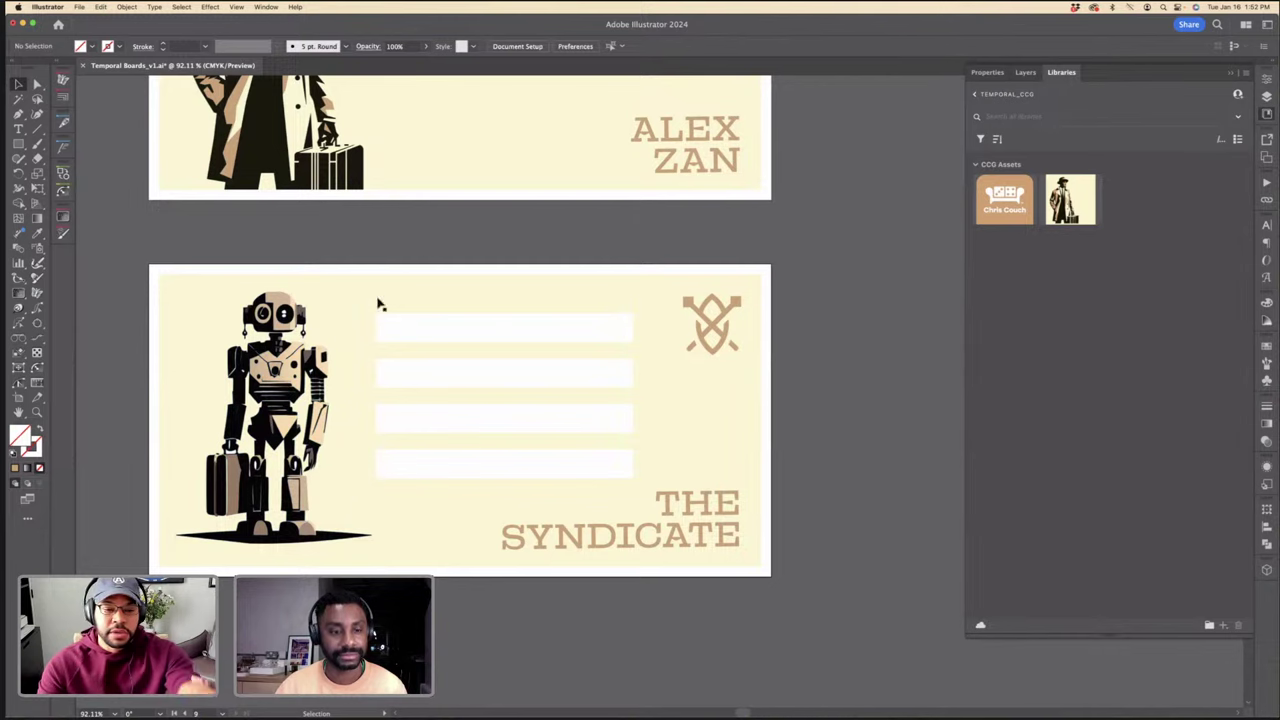
left_click(330, 350)
left_click(377, 260)
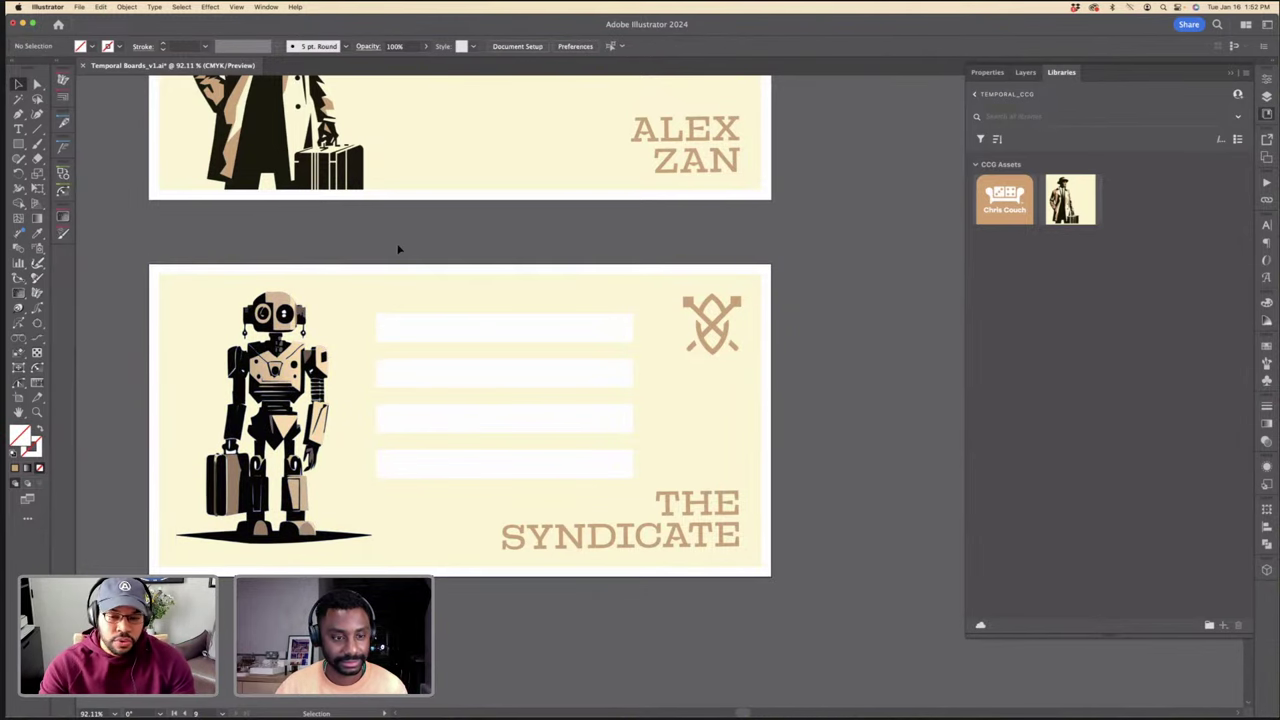
Step: Compare the character card layouts with the Temporal box mockup in Photoshop and return to the Illustrator boards
scroll(398, 250, "down", 3)
scroll(727, 233, "up", 3)
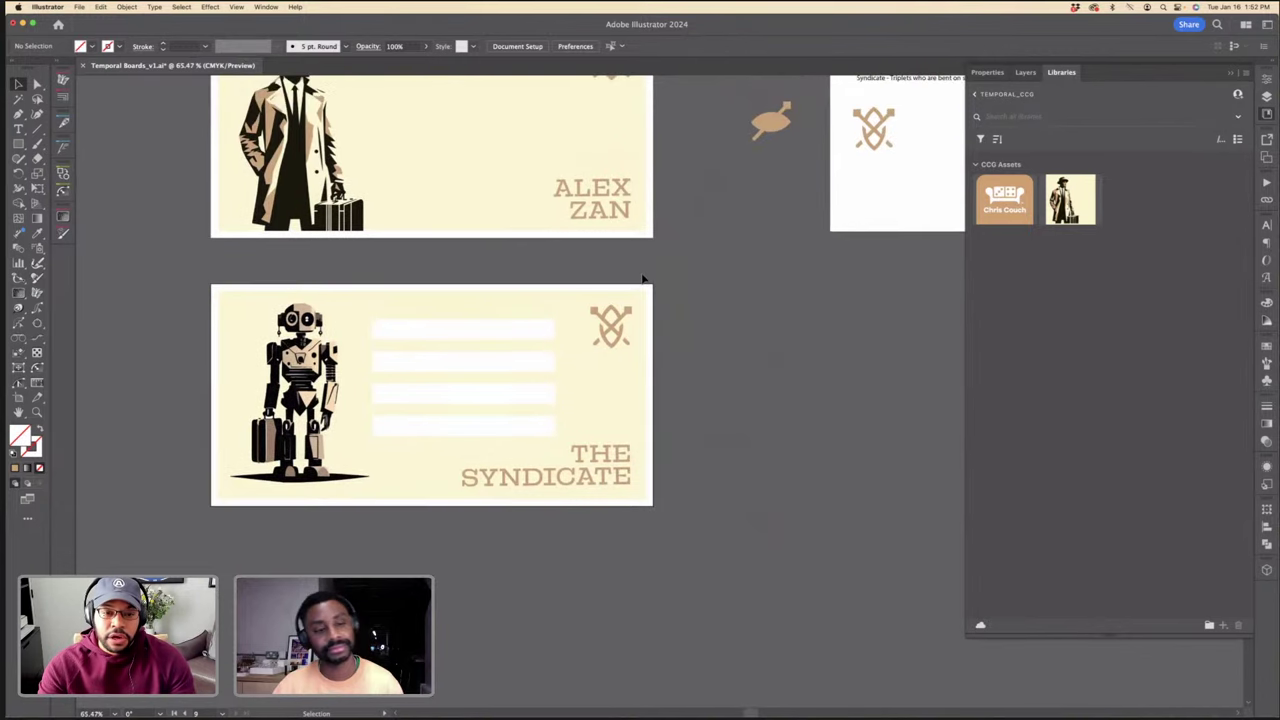
scroll(743, 277, "right", 3)
key("ctrl+Right")
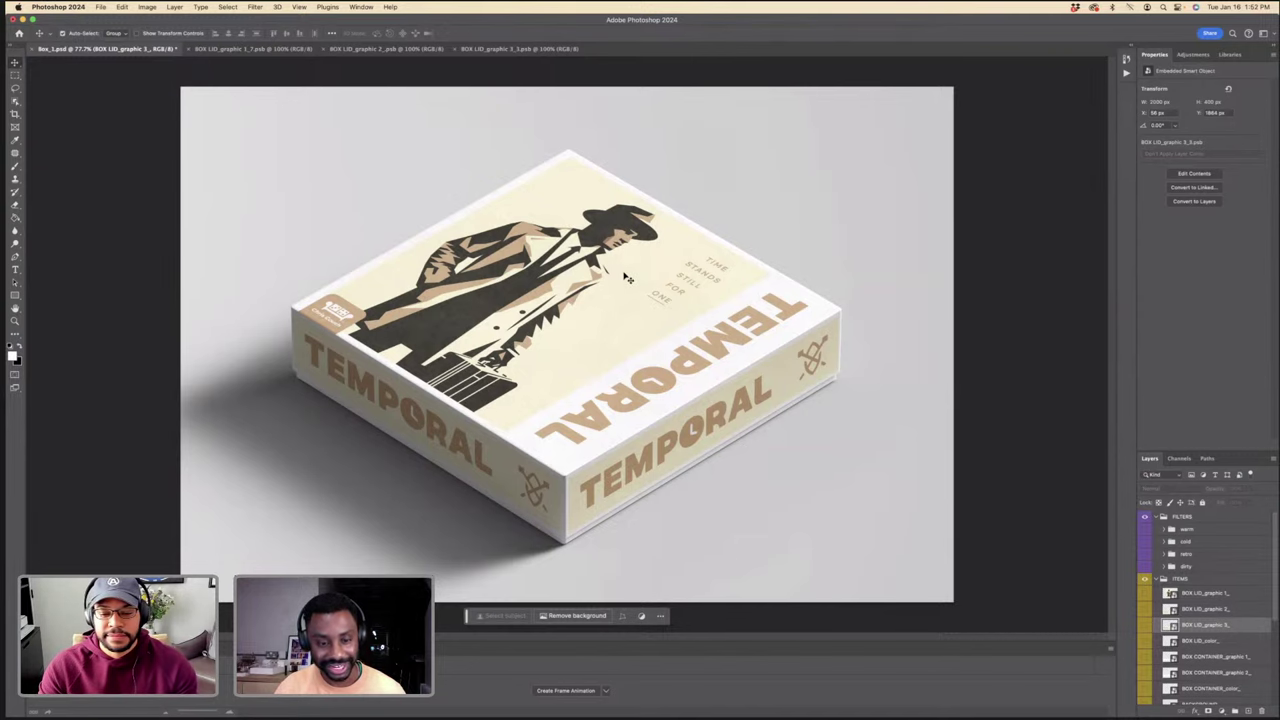
key("ctrl+Left")
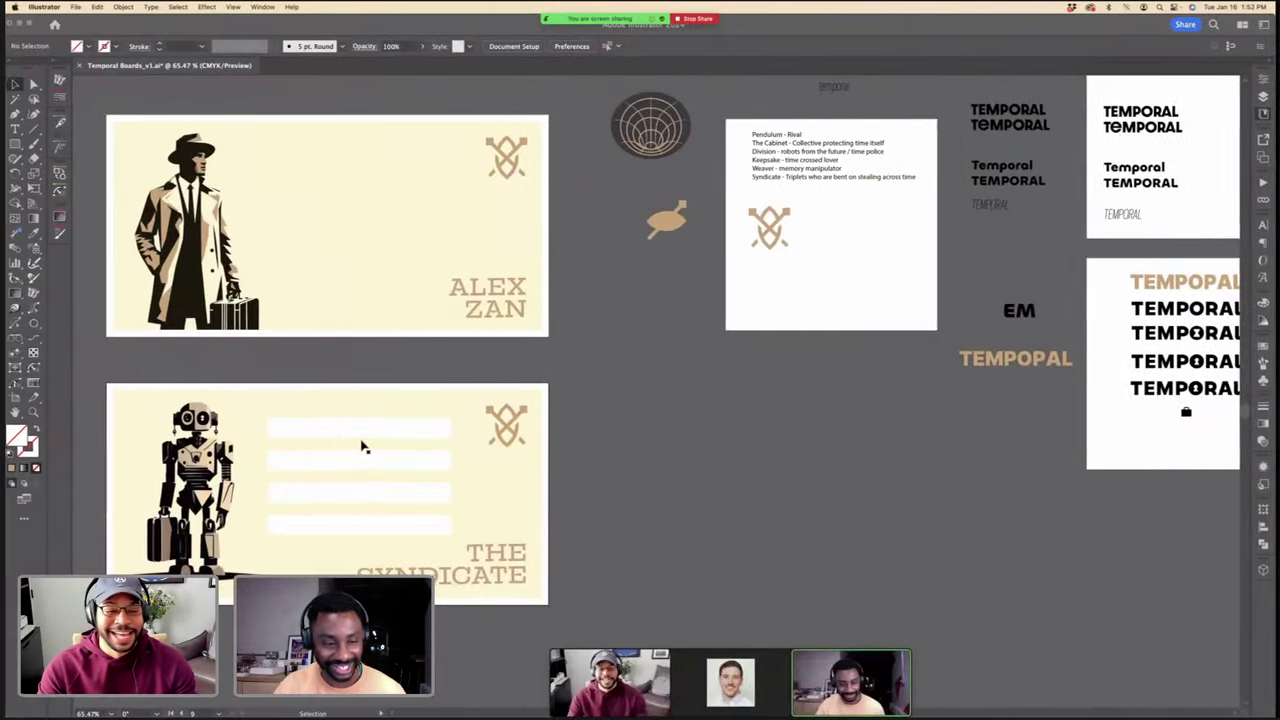
Step: Inspect the four white text bars and the robot artwork on The Syndicate card, leaving nothing selected
scroll(364, 446, "left", 3)
scroll(394, 486, "up", 3)
scroll(426, 351, "down", 3)
left_click(428, 349)
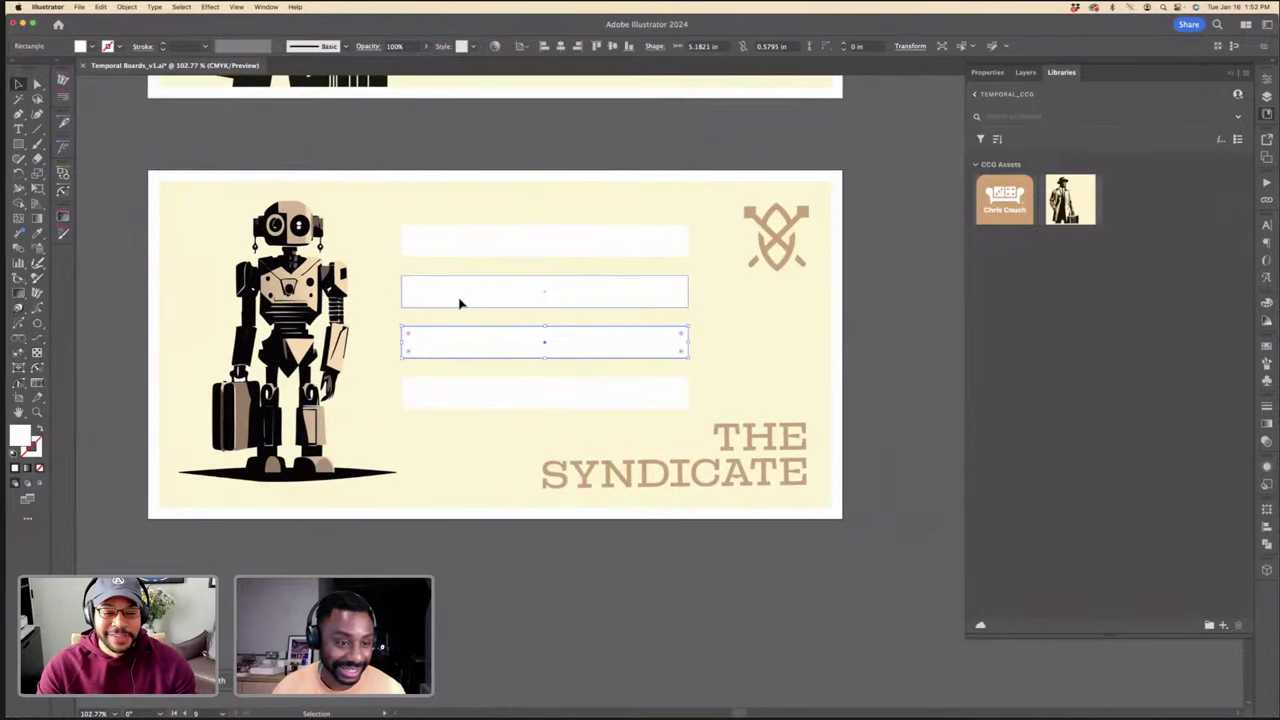
left_click(460, 298)
left_click(528, 245, "shift")
left_click(534, 340, "shift")
left_click(534, 397, "shift")
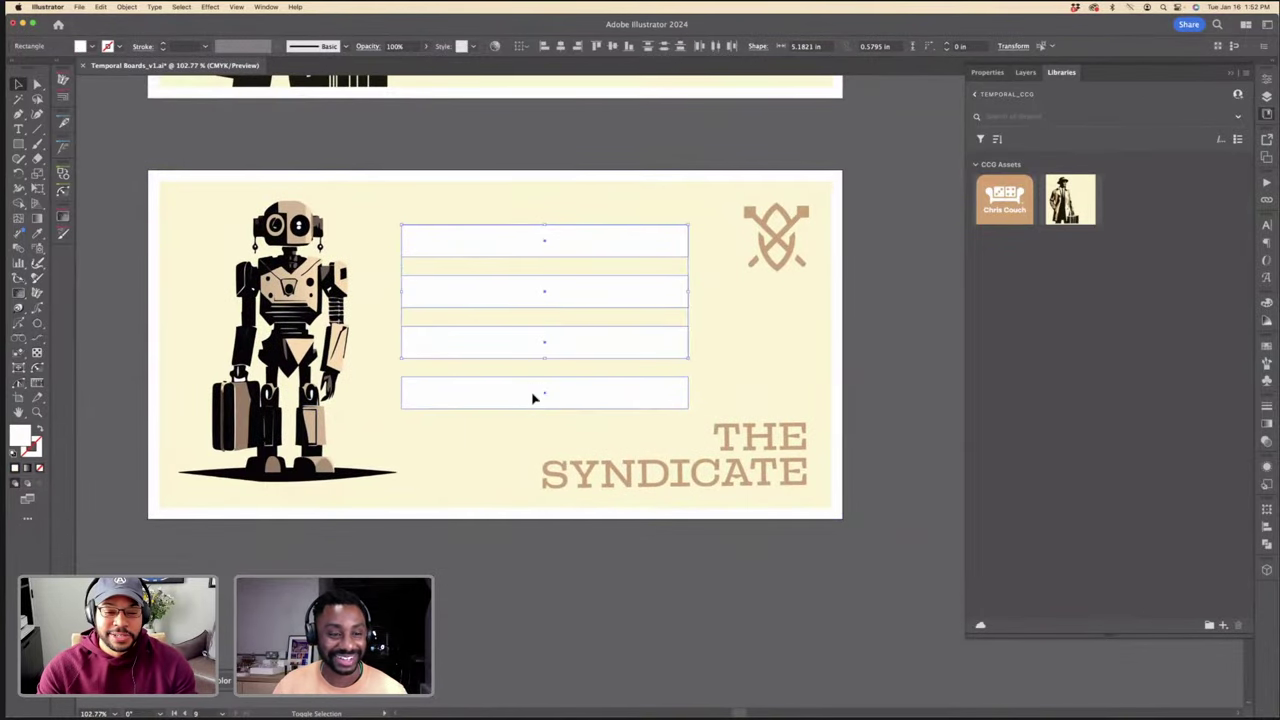
left_click(472, 182)
left_click(322, 250)
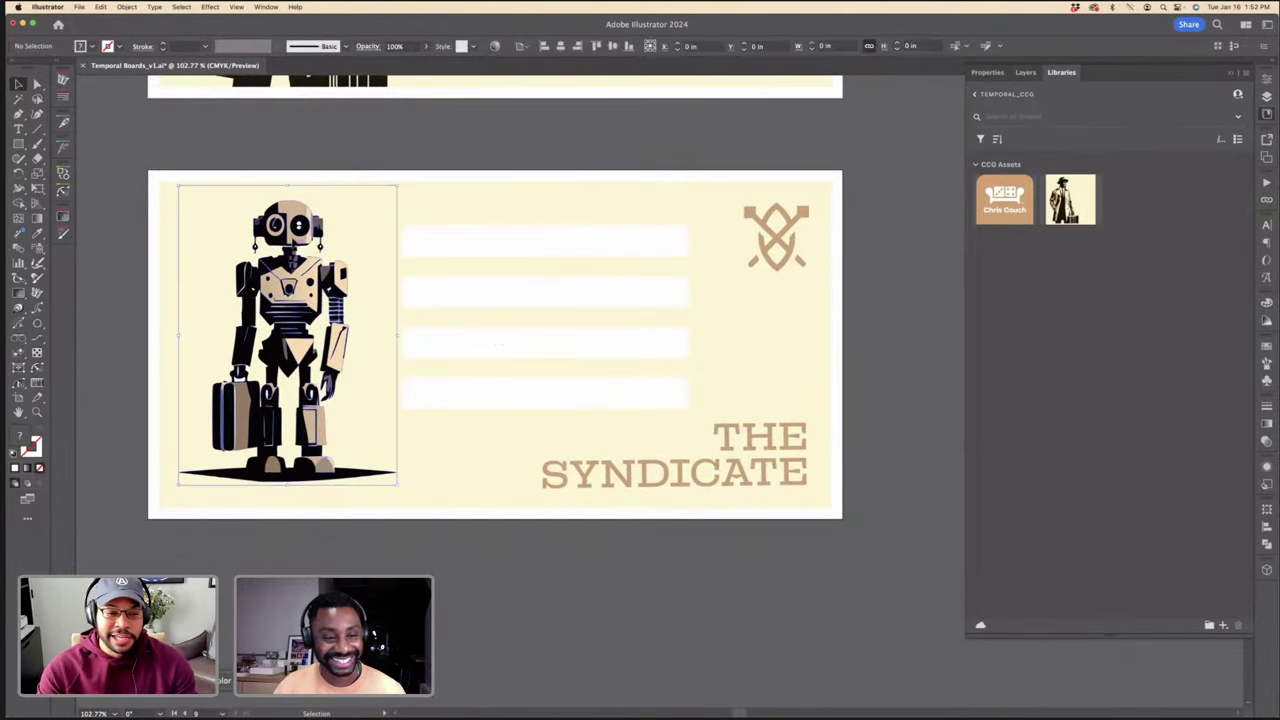
left_click(340, 171)
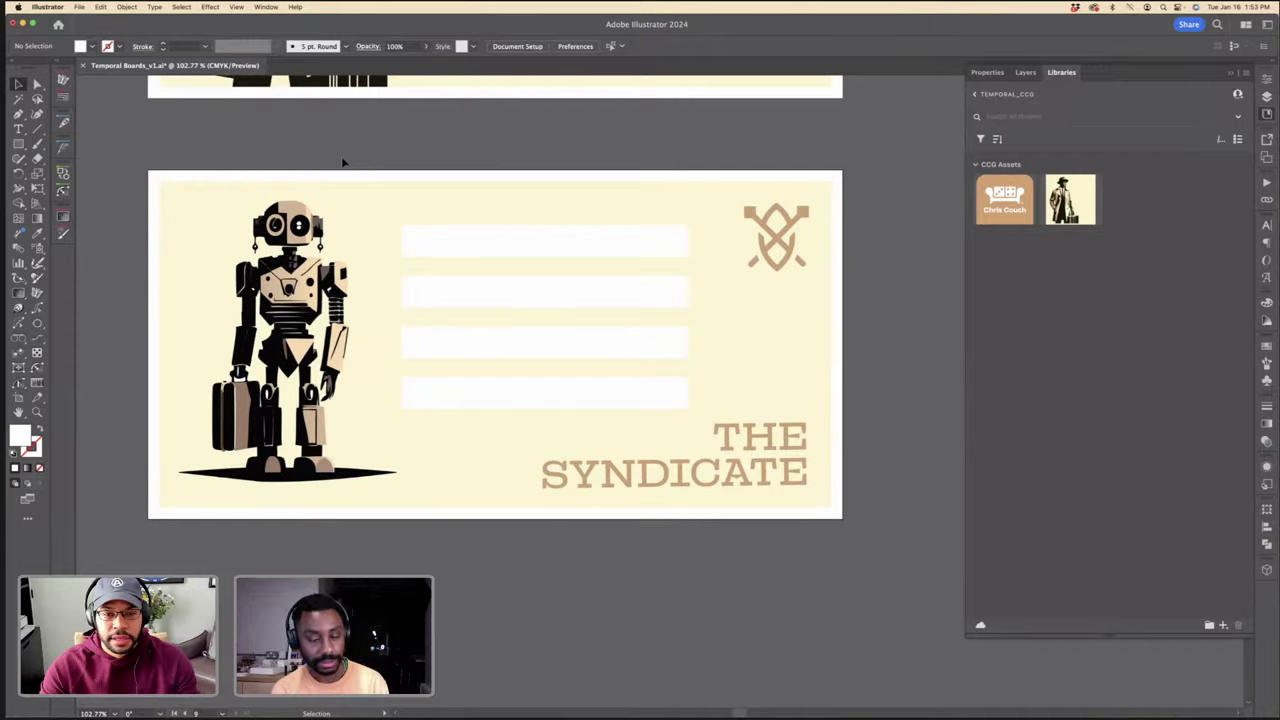
Step: Switch to the web browser and look through the Baby Grand agency's portfolio page, ending back at its first projects
key("ctrl+Right")
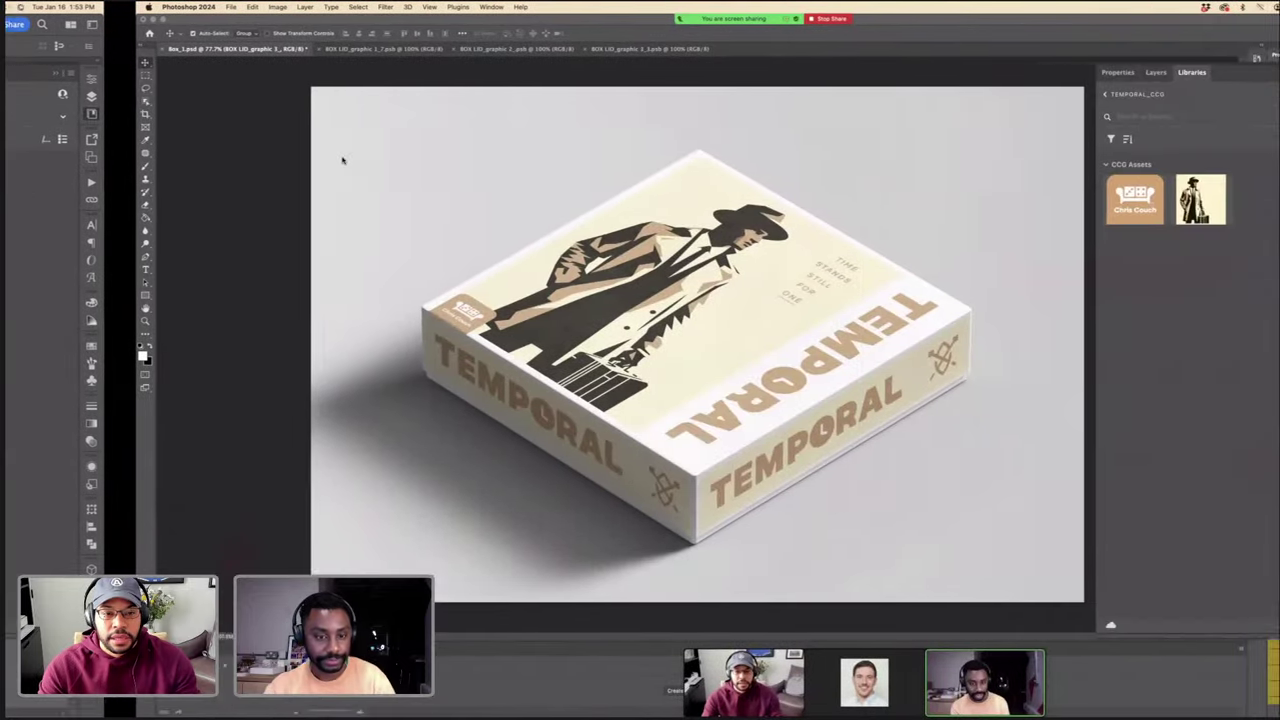
key("ctrl+Right")
key("ctrl+Right")
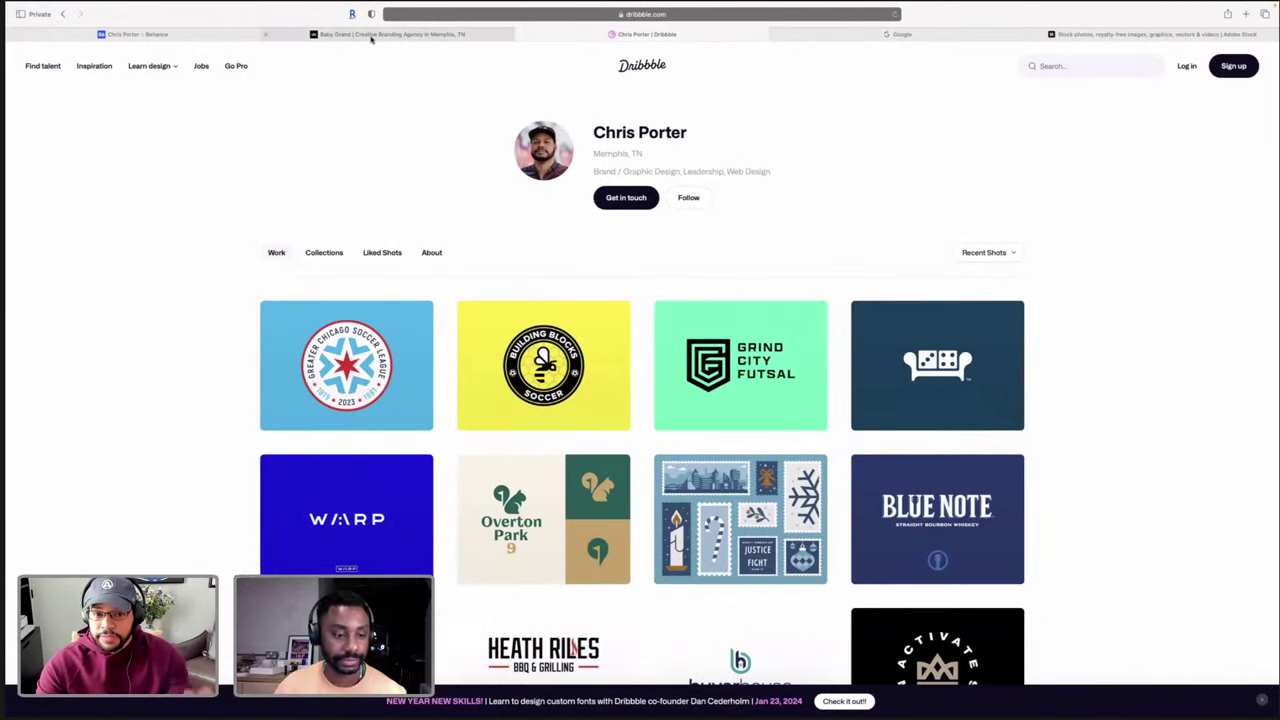
mouse_move(371, 38)
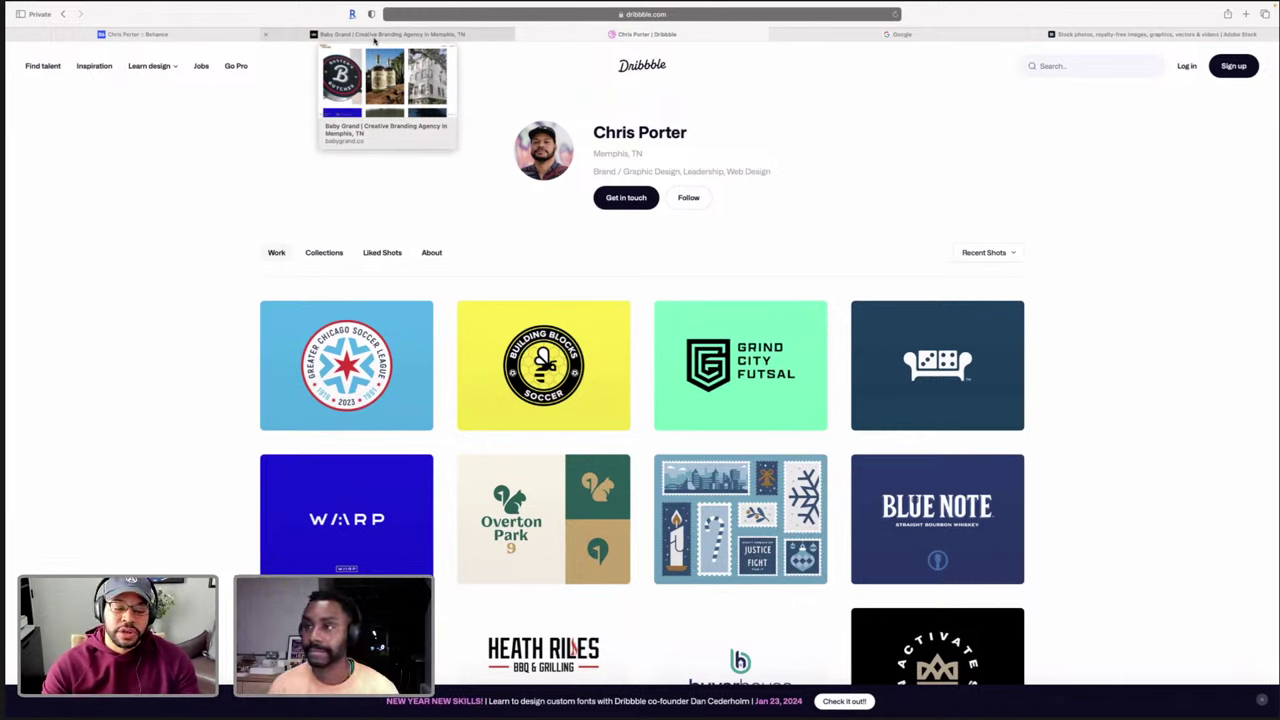
left_click(390, 34)
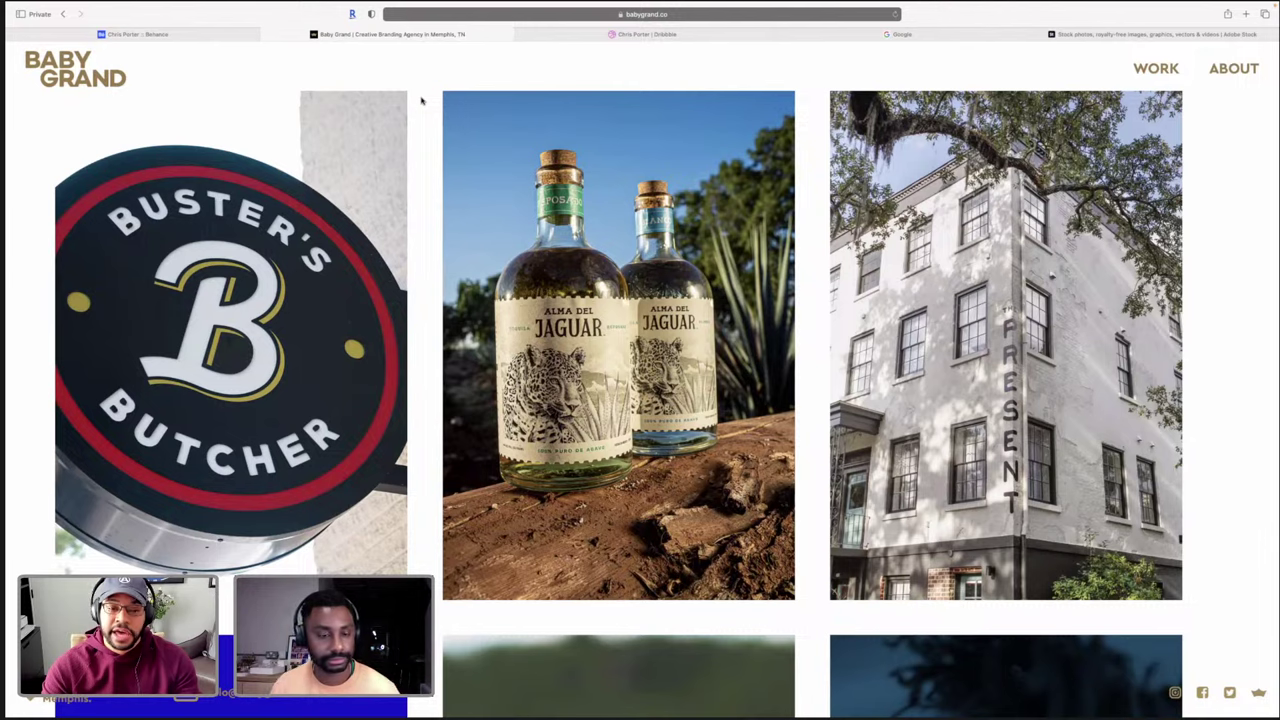
scroll(421, 100, "down", 5)
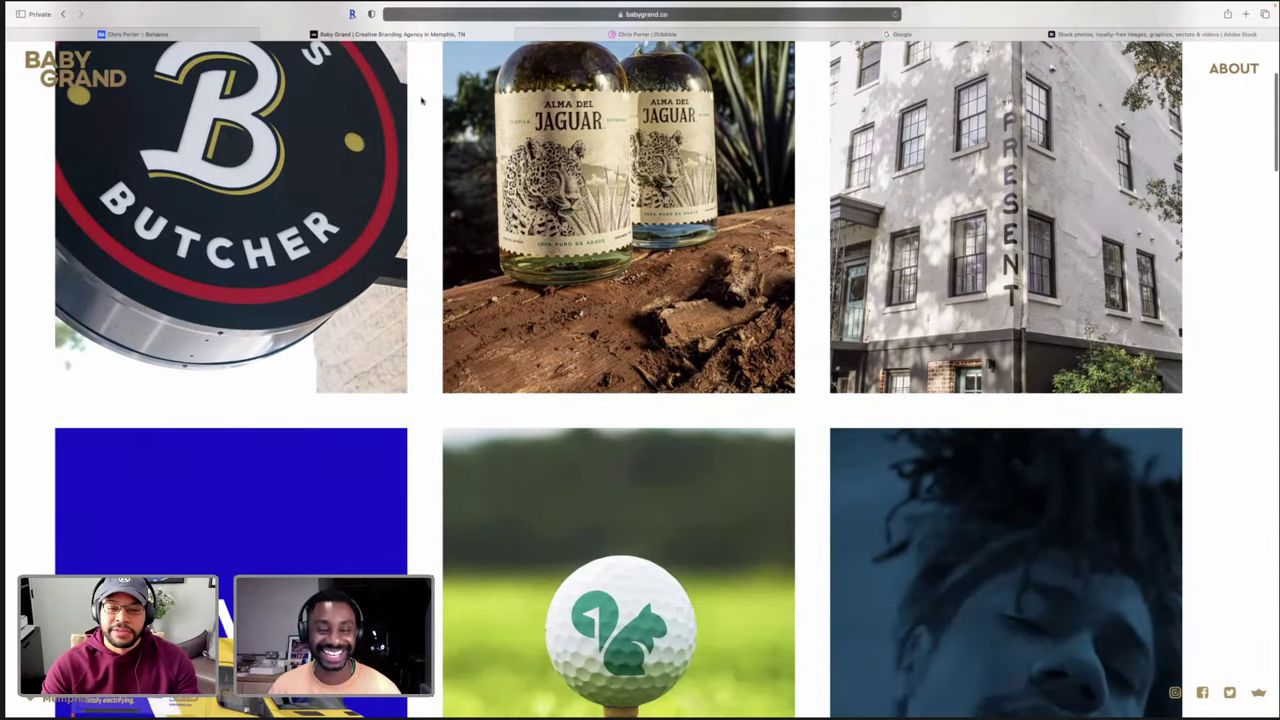
scroll(421, 100, "down", 20)
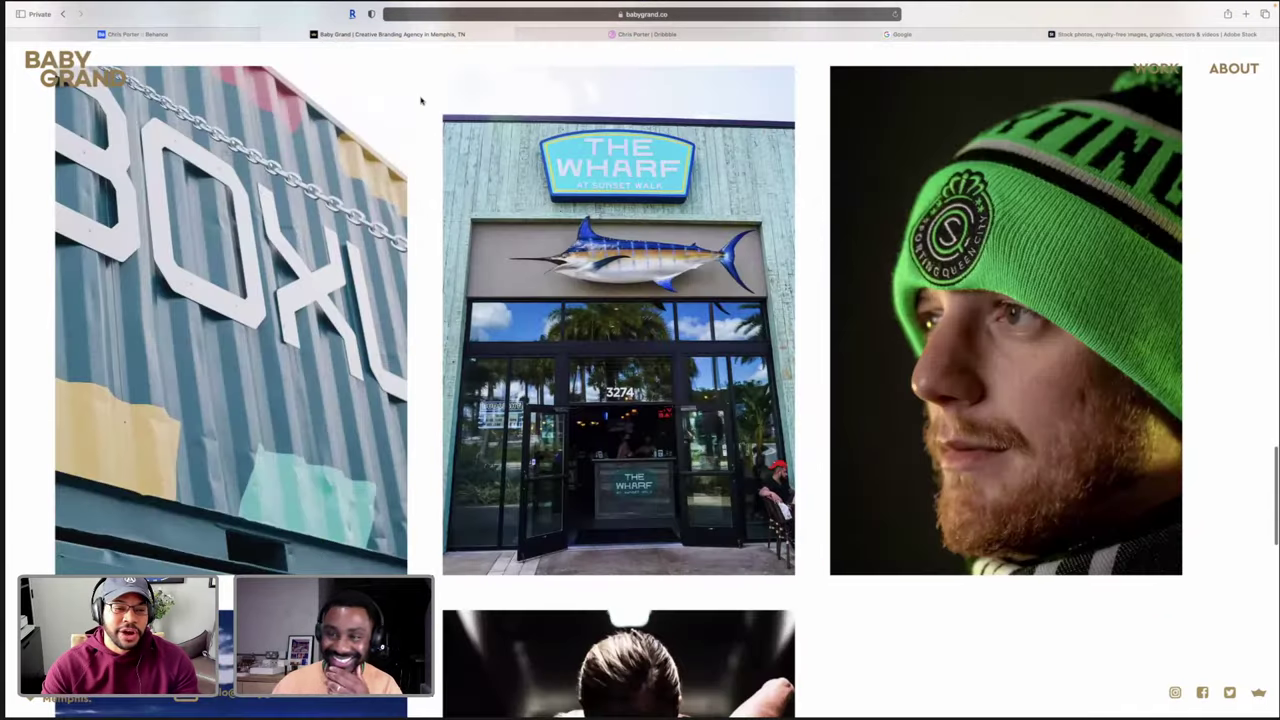
scroll(643, 260, "down", 5)
scroll(643, 260, "up", 15)
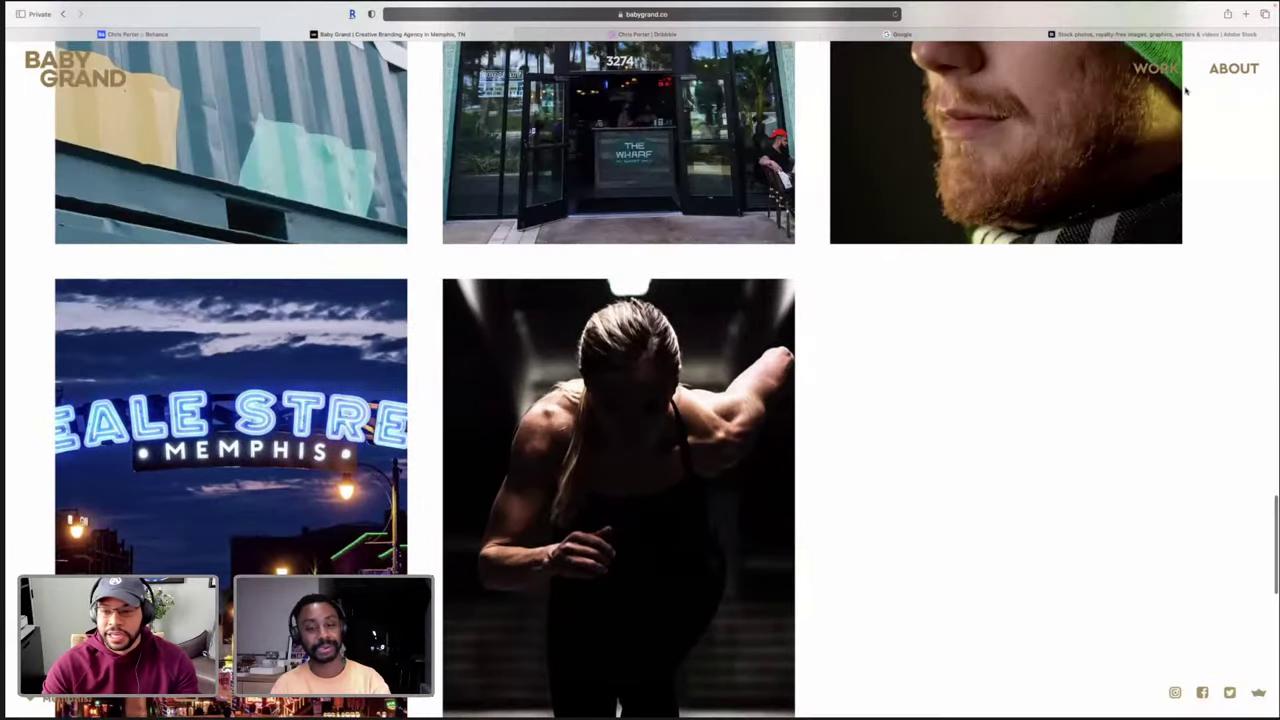
scroll(1010, 72, "up", 20)
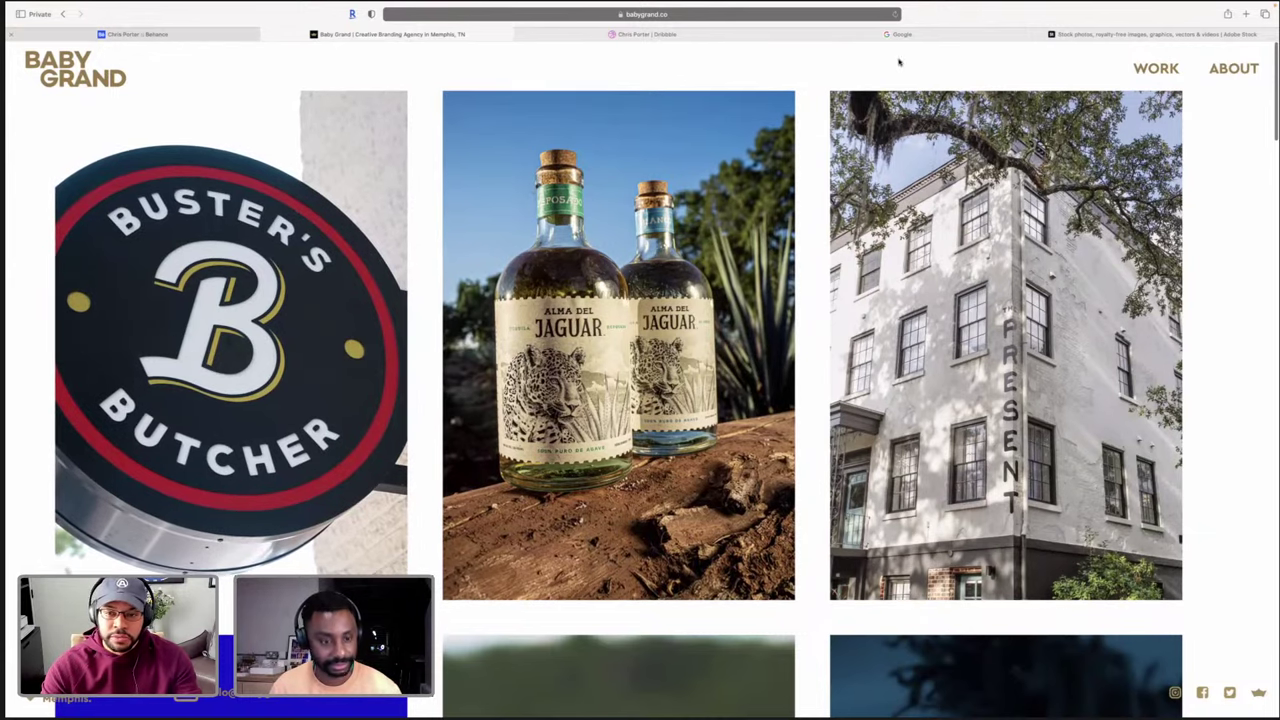
Step: Open the designer's Behance profile and look over the project thumbnails
left_click(136, 34)
scroll(615, 177, "up", 3)
scroll(617, 178, "up", 5)
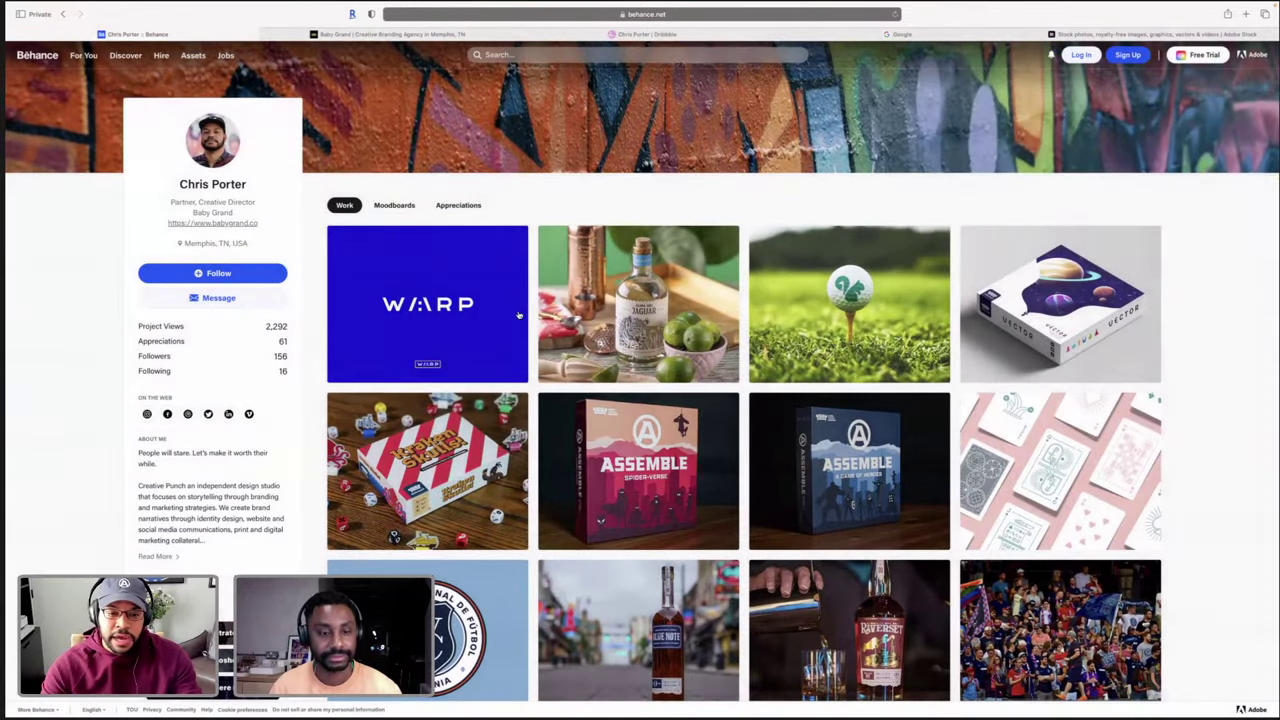
scroll(1008, 258, "down", 3)
Step: Open the Kraken Skulls! project, review its box, game piece, dice and card photos, and close the project
left_click(427, 331)
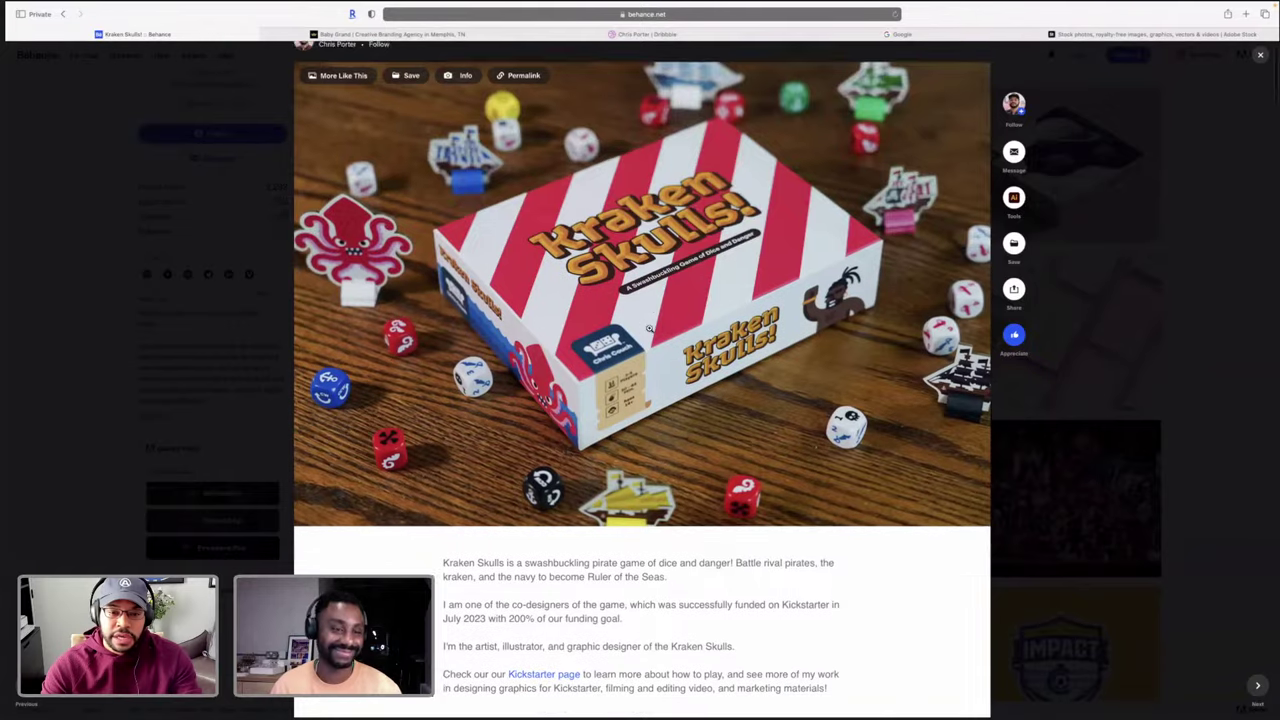
scroll(671, 303, "down", 5)
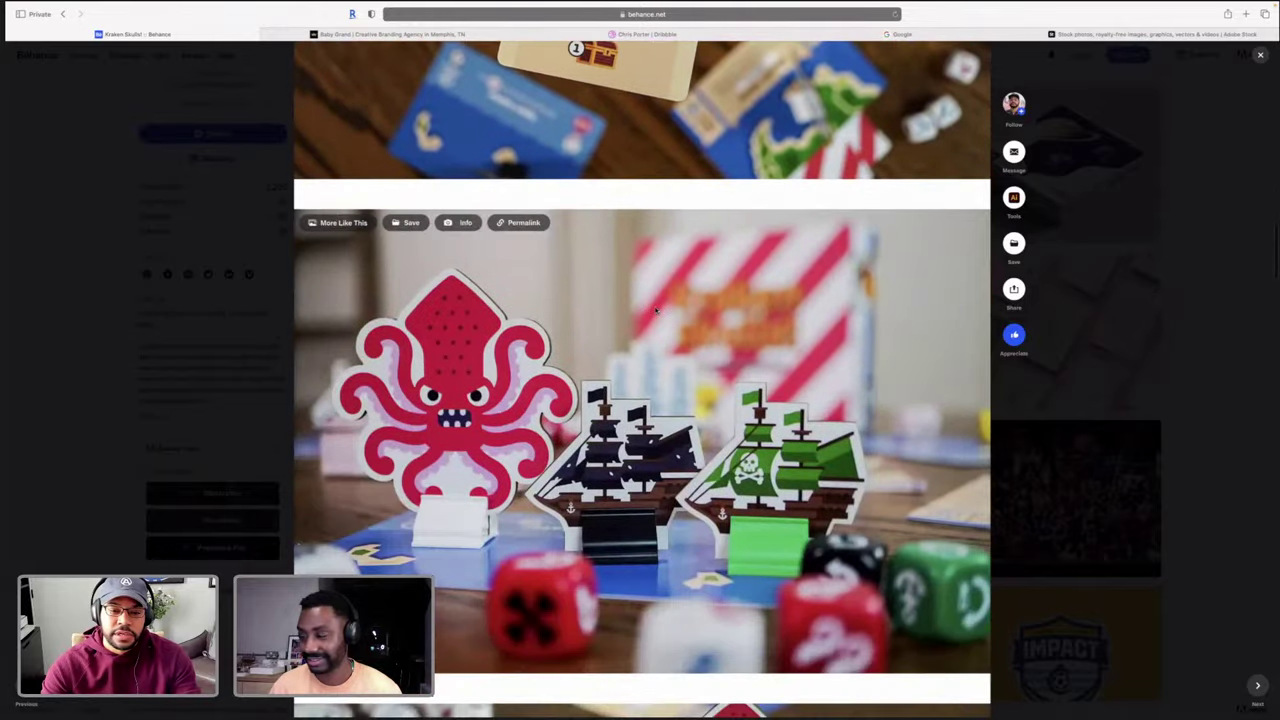
scroll(655, 311, "down", 3)
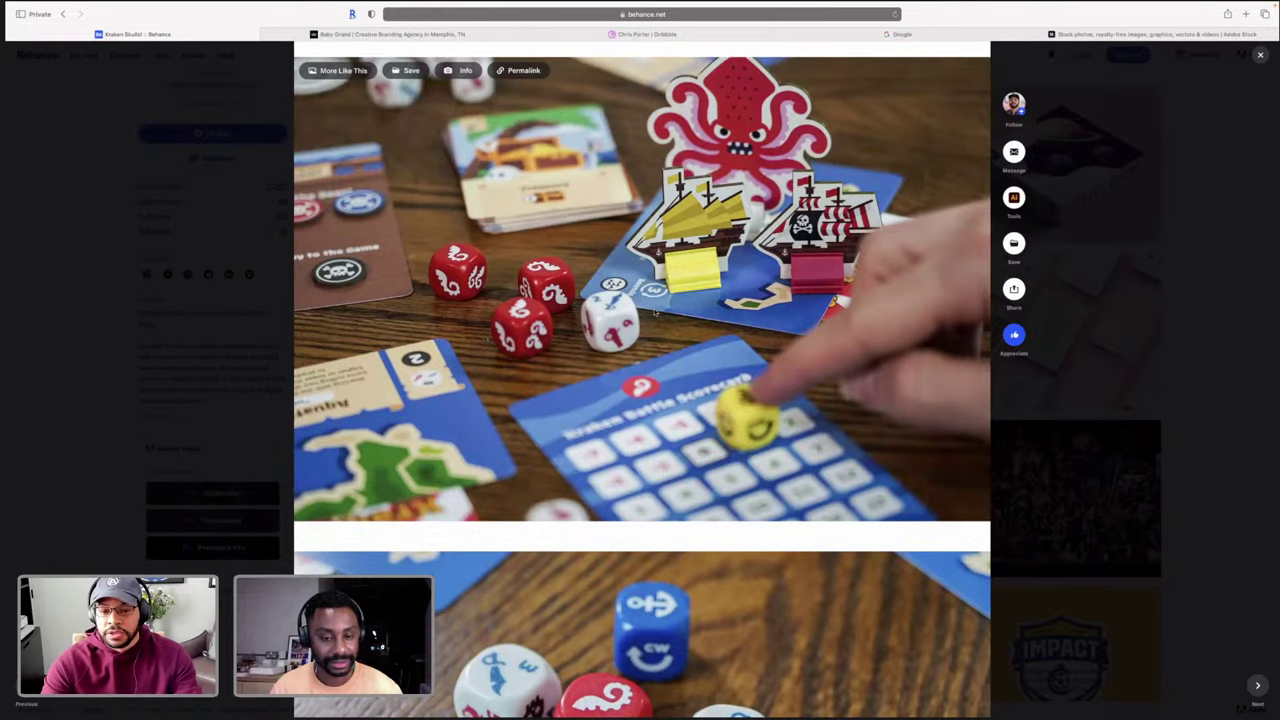
scroll(655, 311, "down", 6)
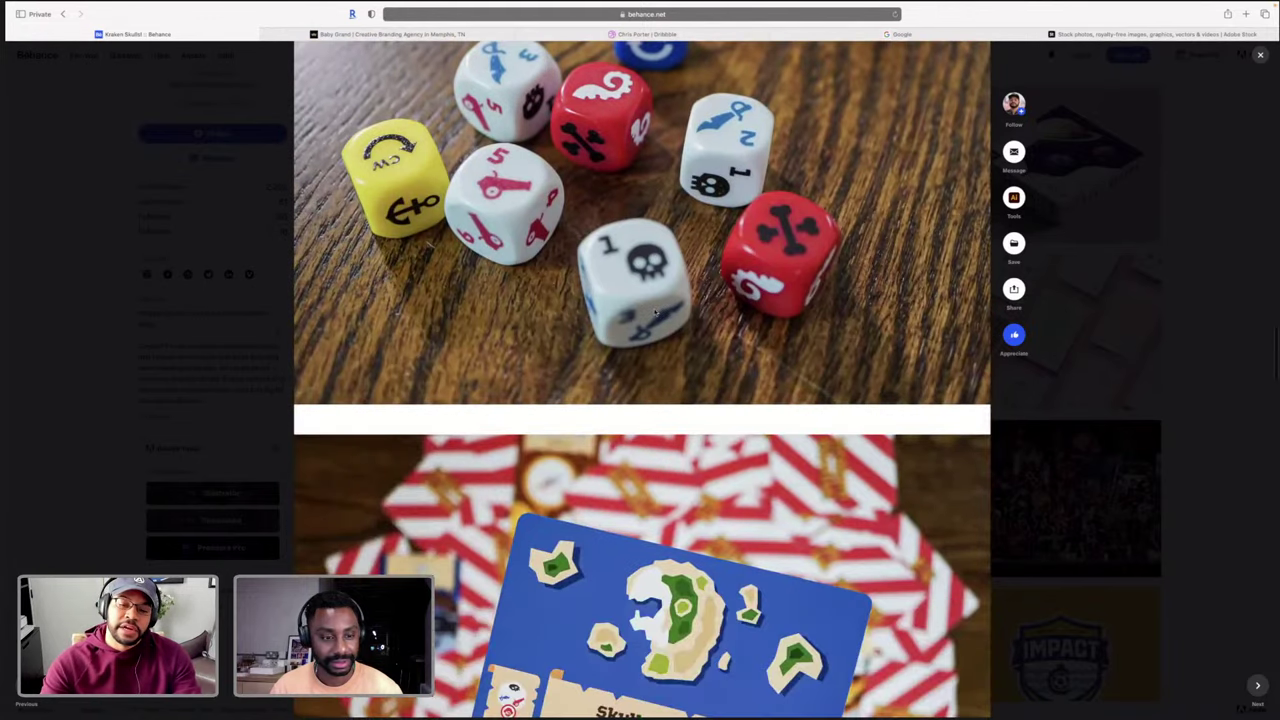
scroll(655, 311, "down", 10)
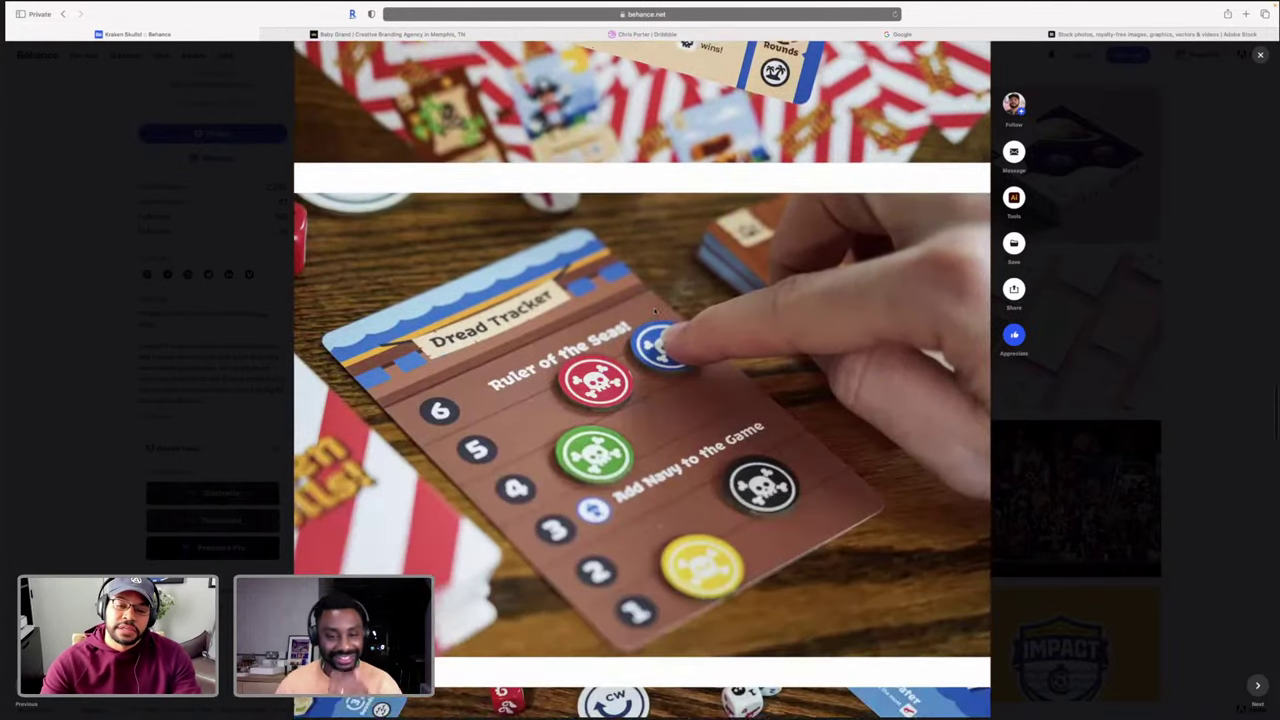
scroll(655, 311, "down", 10)
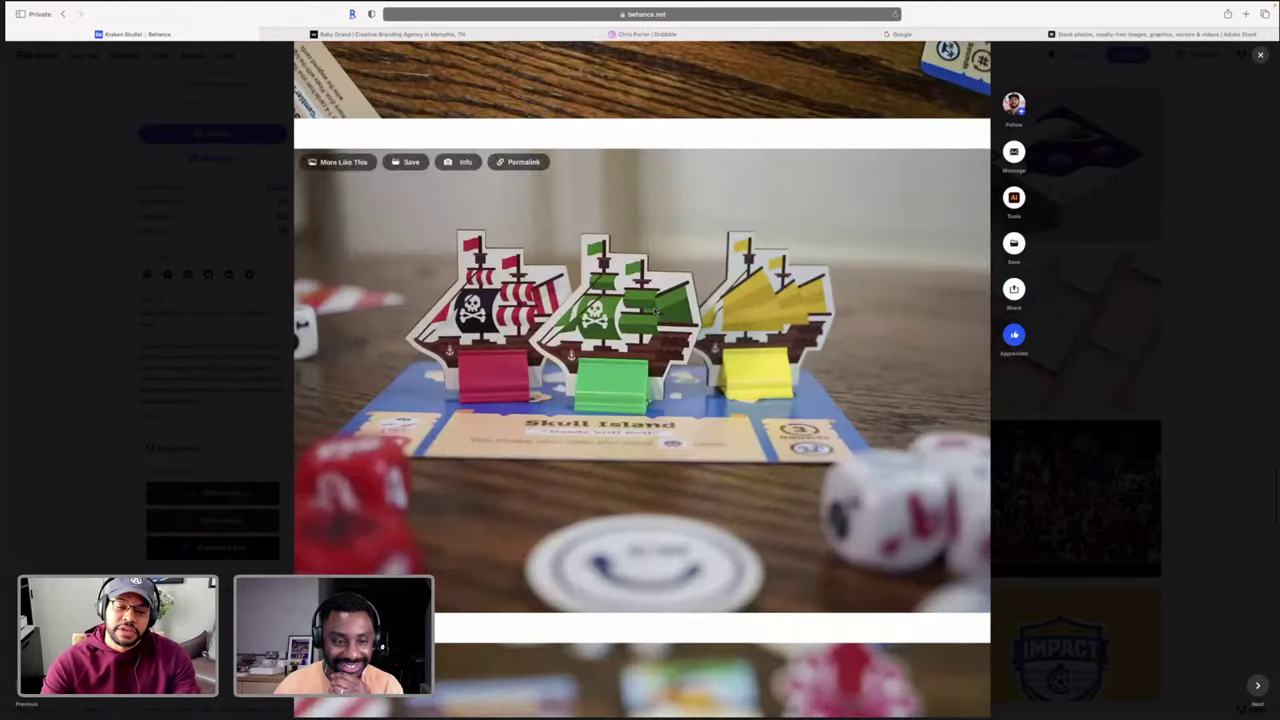
scroll(655, 311, "down", 11)
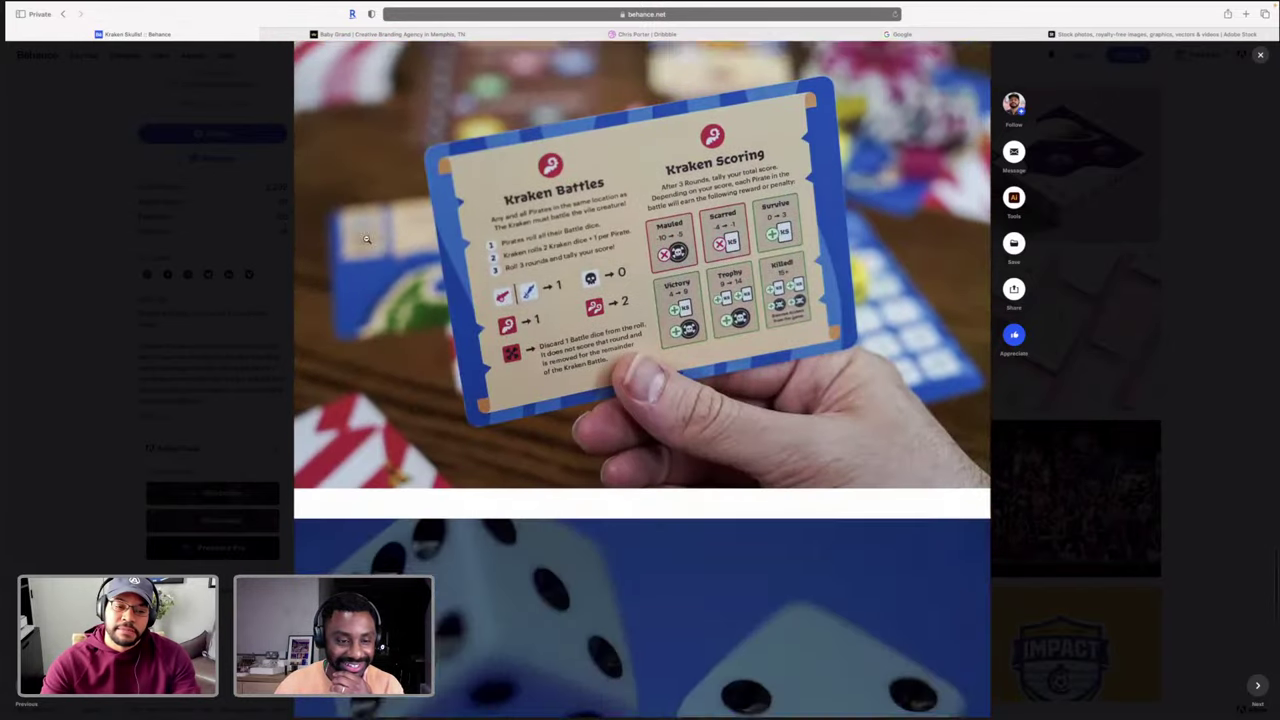
scroll(366, 238, "down", 2)
key("Escape")
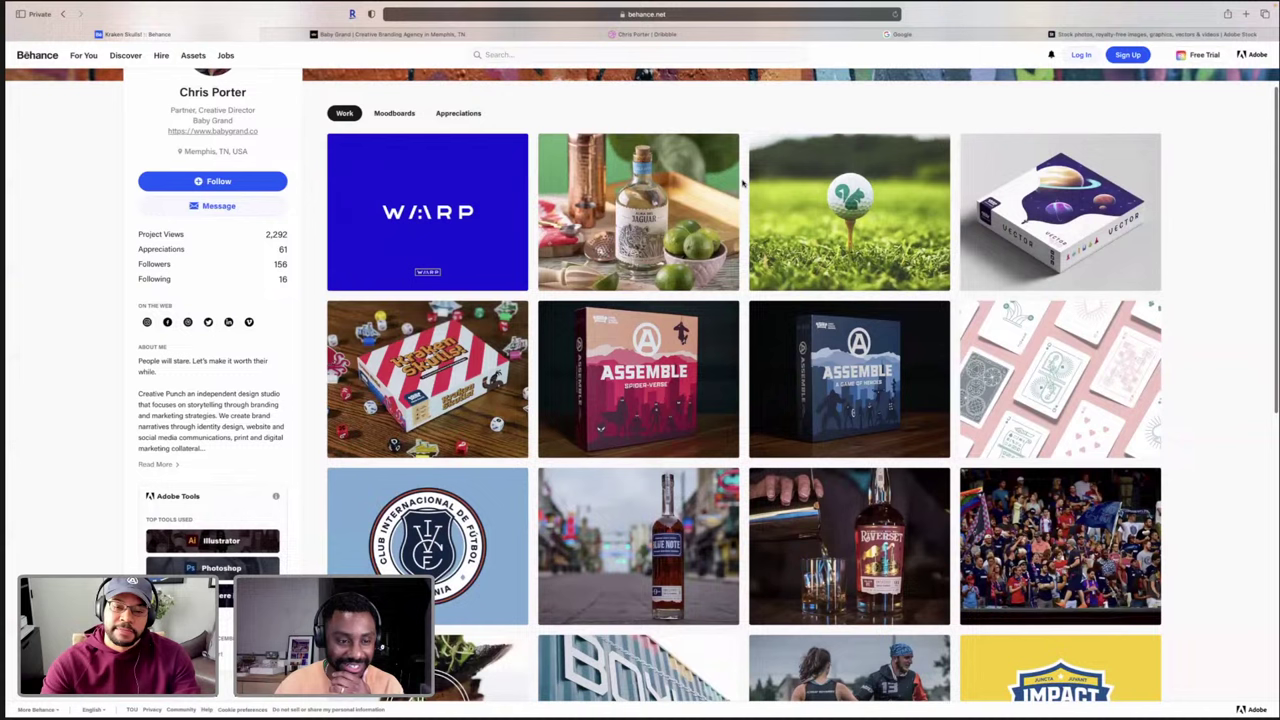